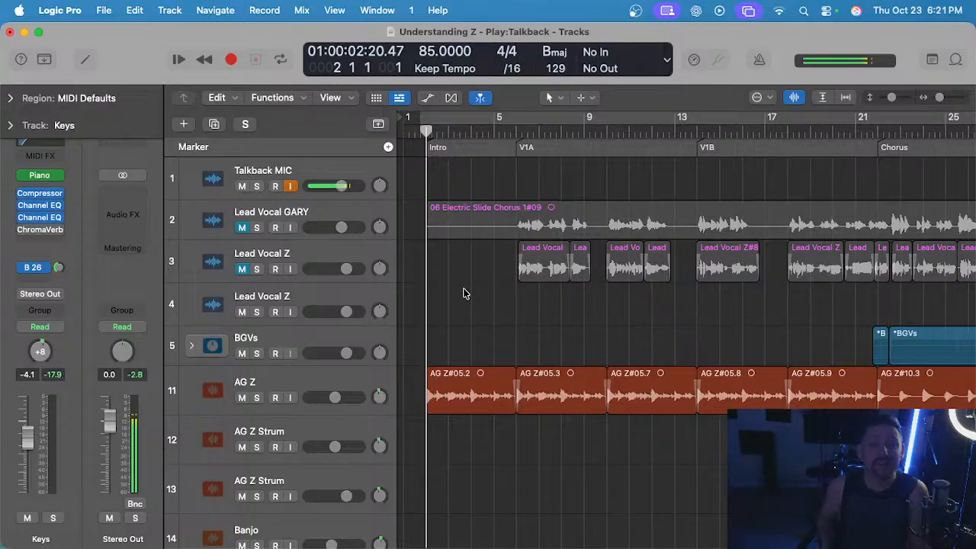
# Examine the tracks through to the song's end and marquee-select the empty final chorus area below the guitars, from bar 54 to bar 64.
pyautogui.scroll(-10, 463, 292)
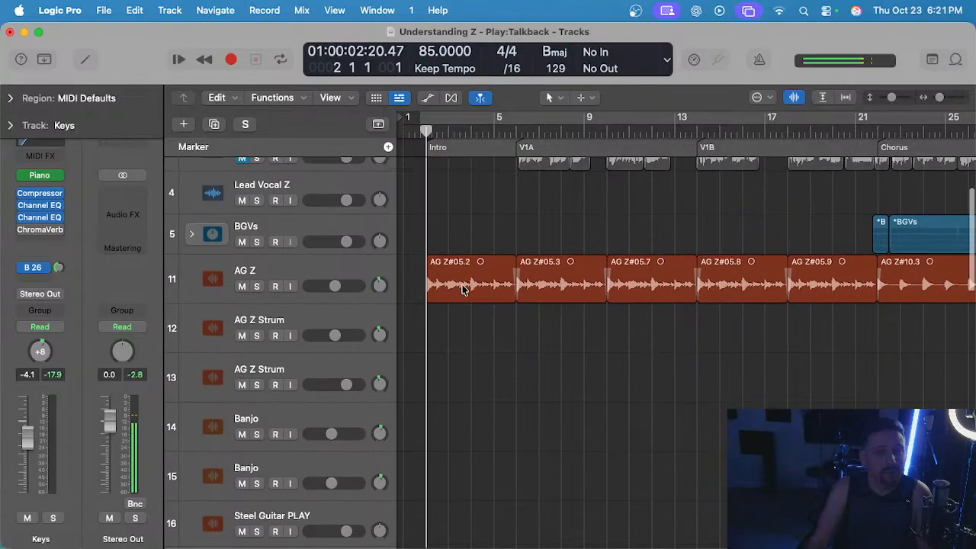
pyautogui.scroll(-20, 463, 292)
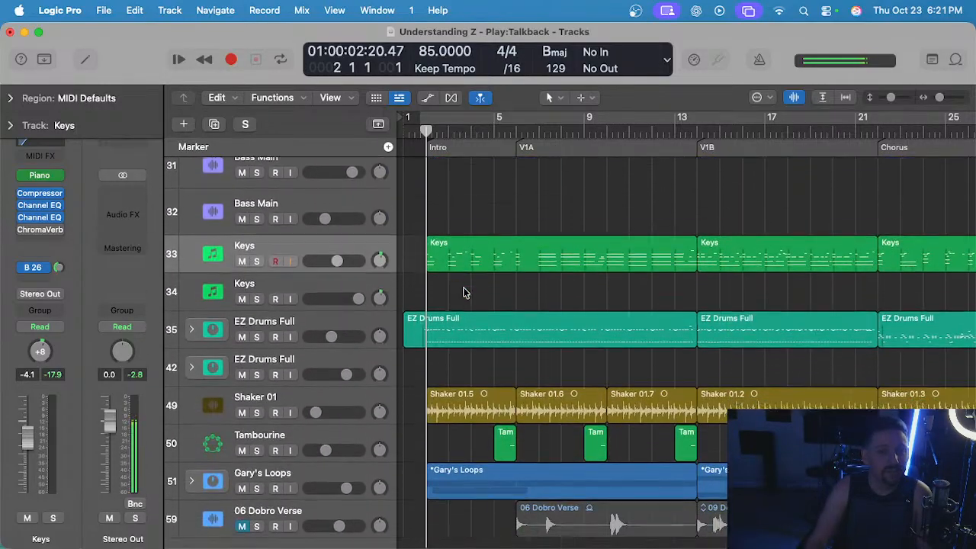
pyautogui.hscroll(15, 464, 290)
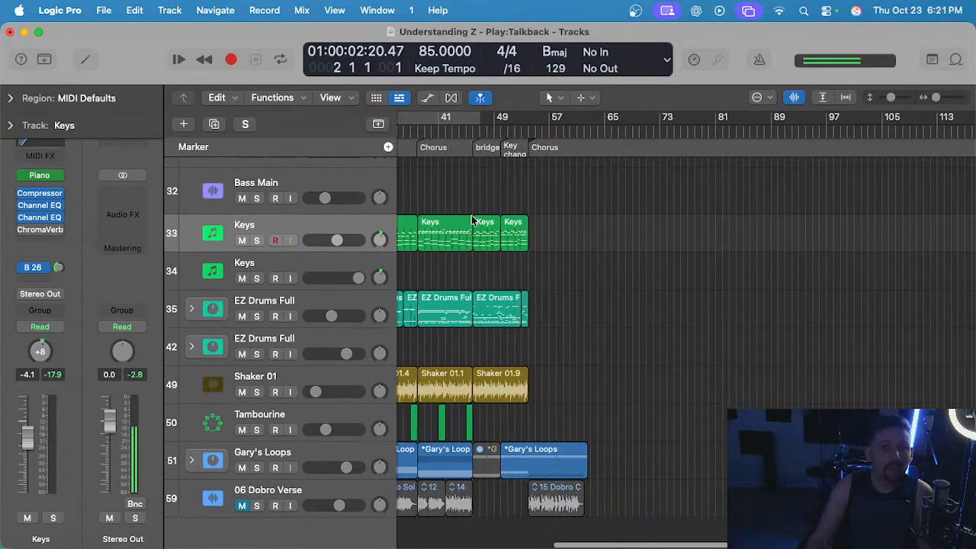
pyautogui.moveTo(515, 169); pyautogui.dragTo(828, 404)
pyautogui.click(683, 189)
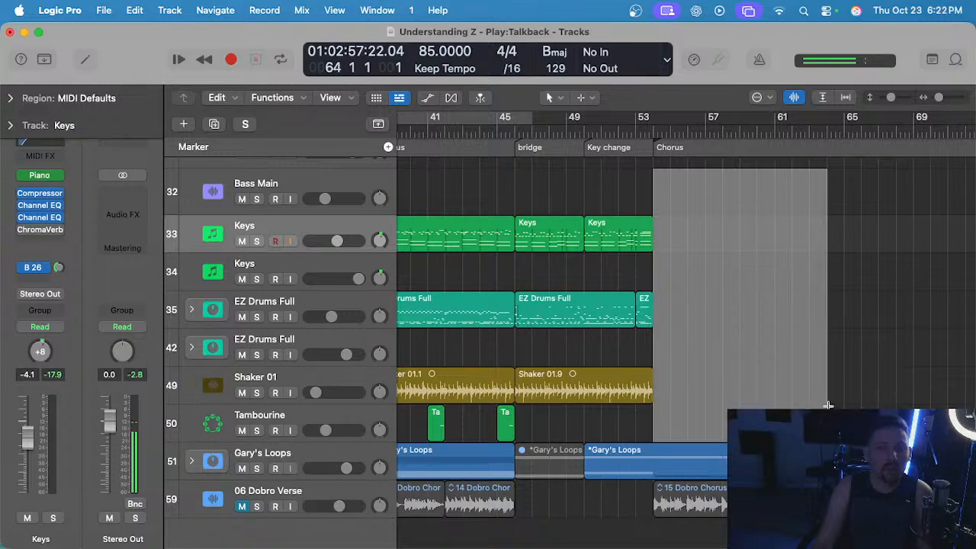
pyautogui.scroll(15, 651, 240)
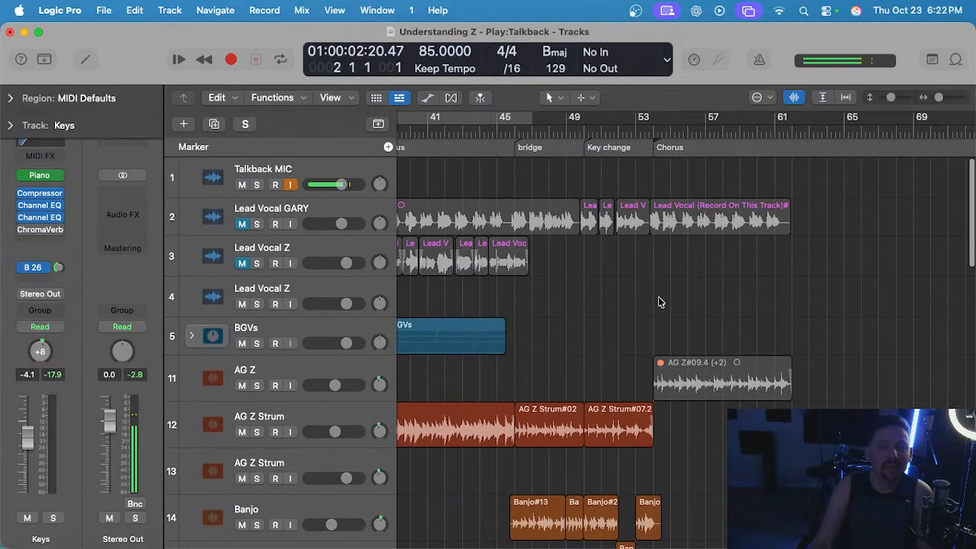
# Examine the whole arrangement from the intro to the final chorus, from the vocal tracks down to the drums and loops.
pyautogui.hscroll(-3, 647, 293)
pyautogui.scroll(-4, 647, 292)
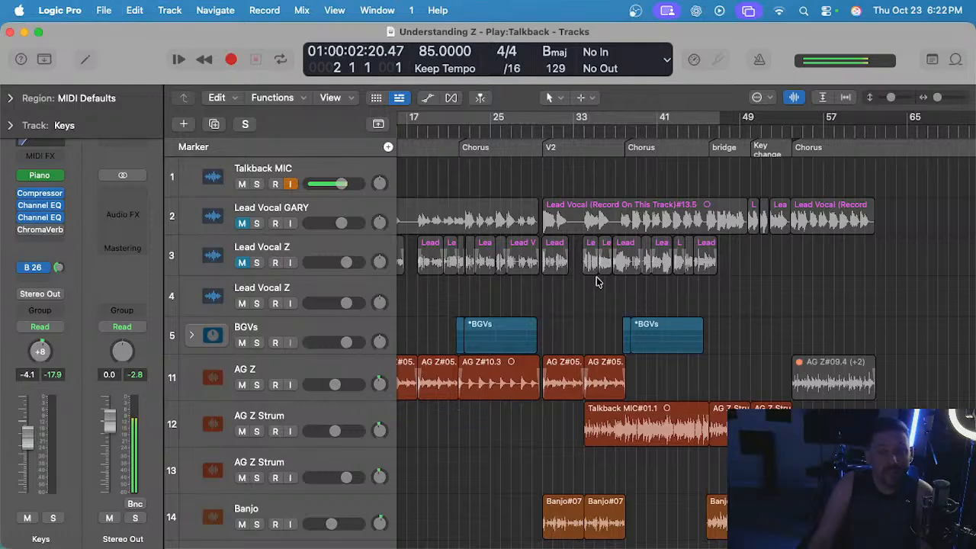
pyautogui.hscroll(-10, 594, 279)
pyautogui.scroll(2, 595, 281)
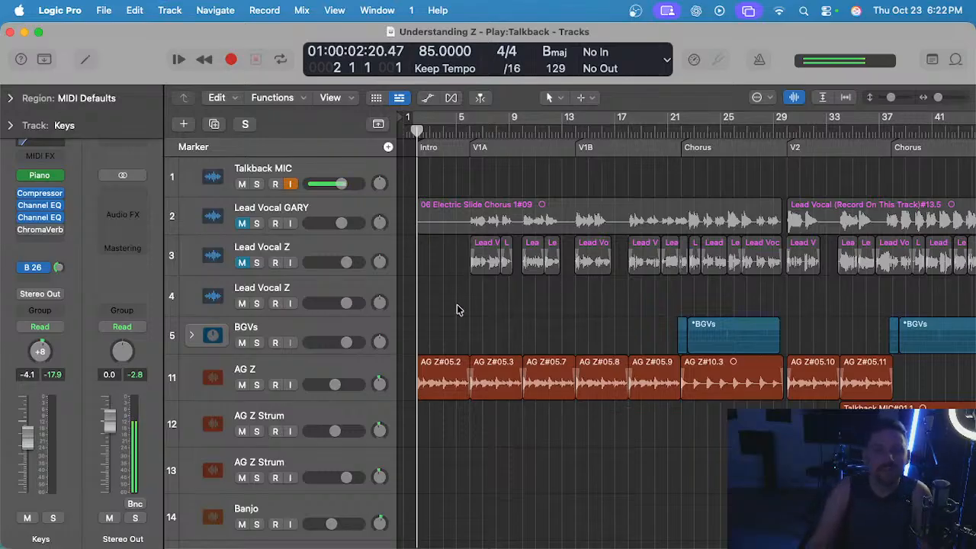
pyautogui.scroll(5, 427, 293)
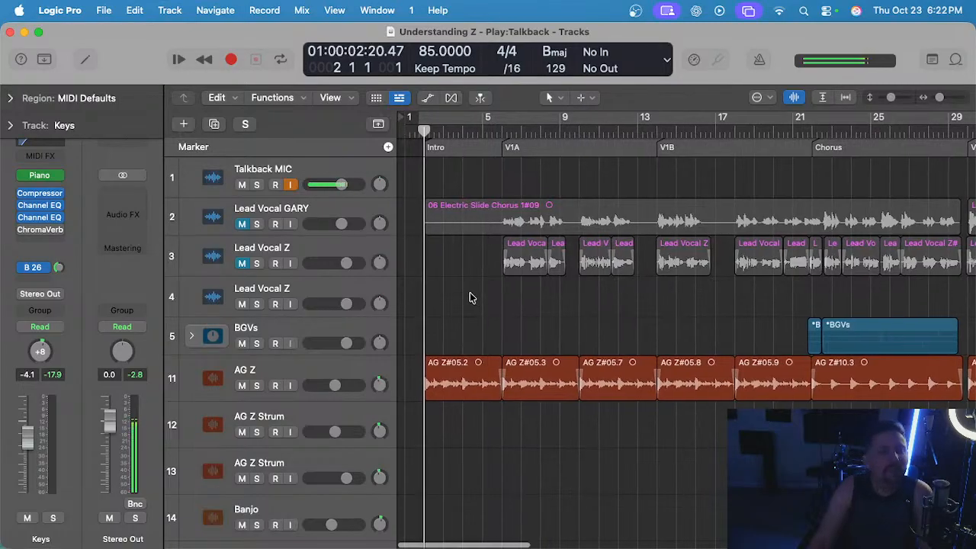
pyautogui.scroll(-3, 470, 294)
pyautogui.scroll(3, 465, 295)
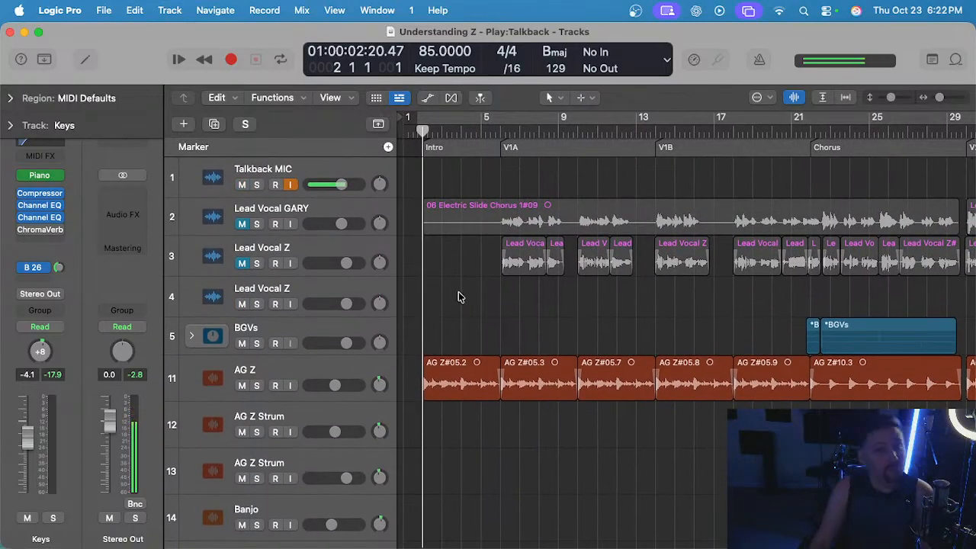
pyautogui.scroll(-2, 467, 300)
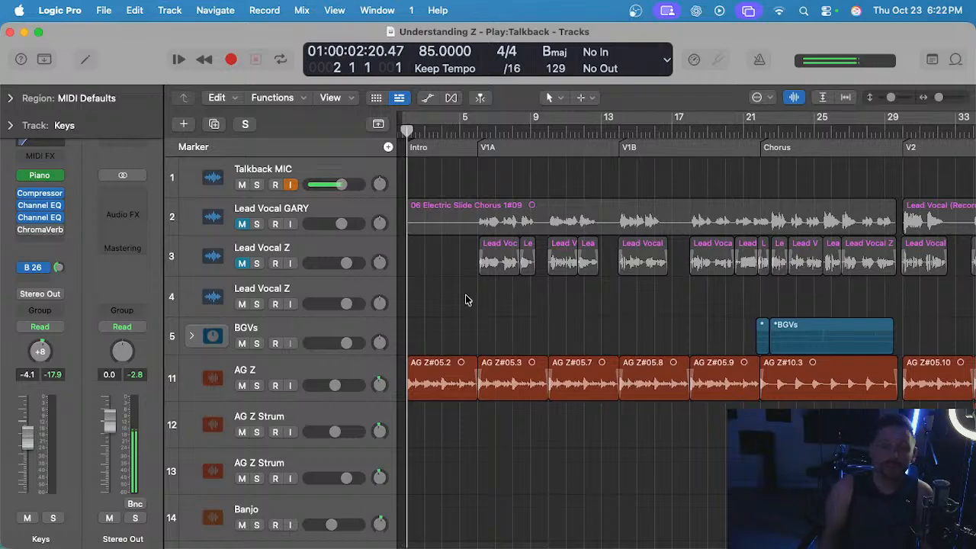
pyautogui.hscroll(-1, 466, 297)
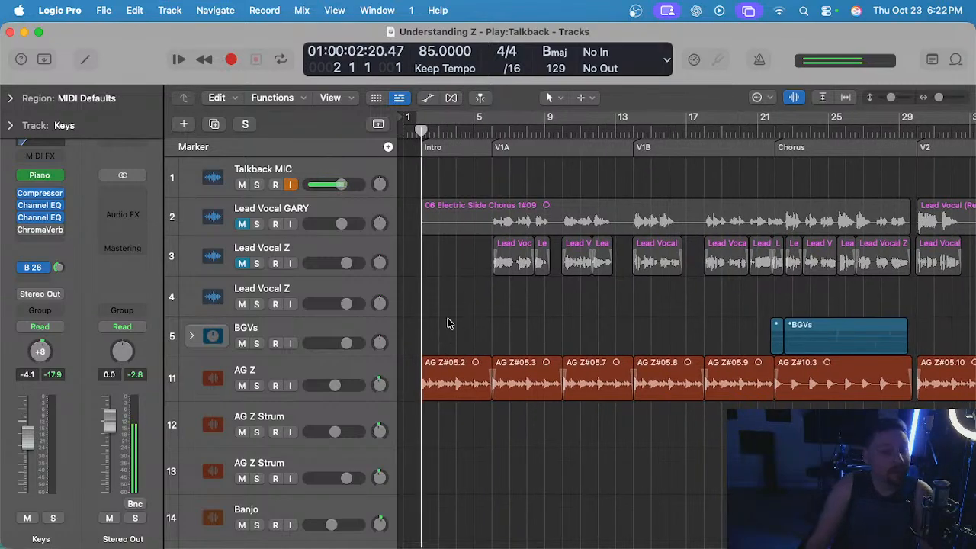
pyautogui.scroll(-15, 449, 320)
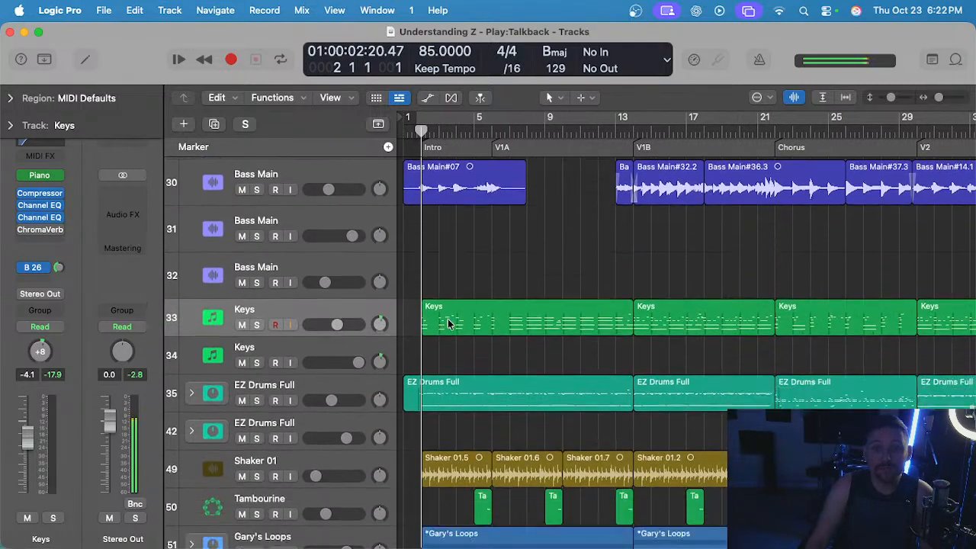
pyautogui.scroll(15, 448, 321)
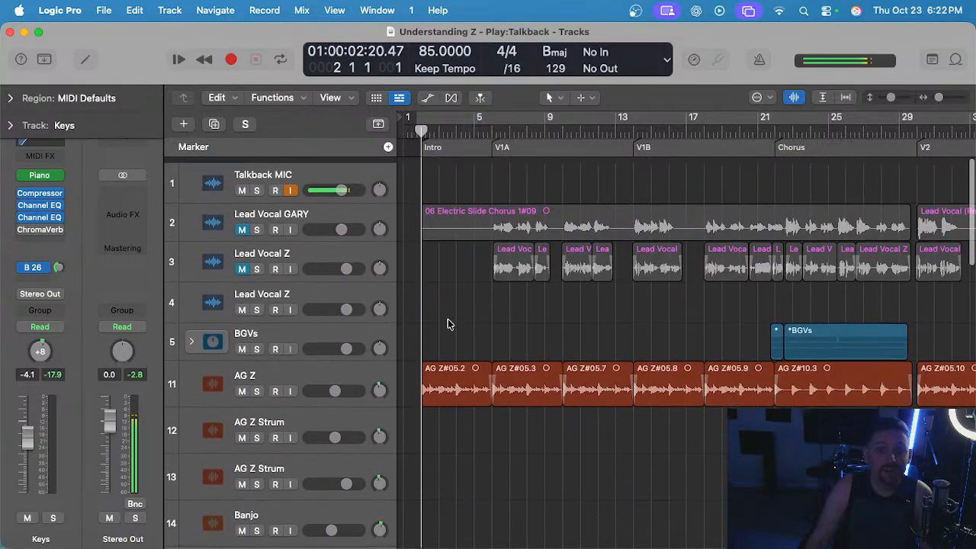
pyautogui.scroll(-15, 448, 320)
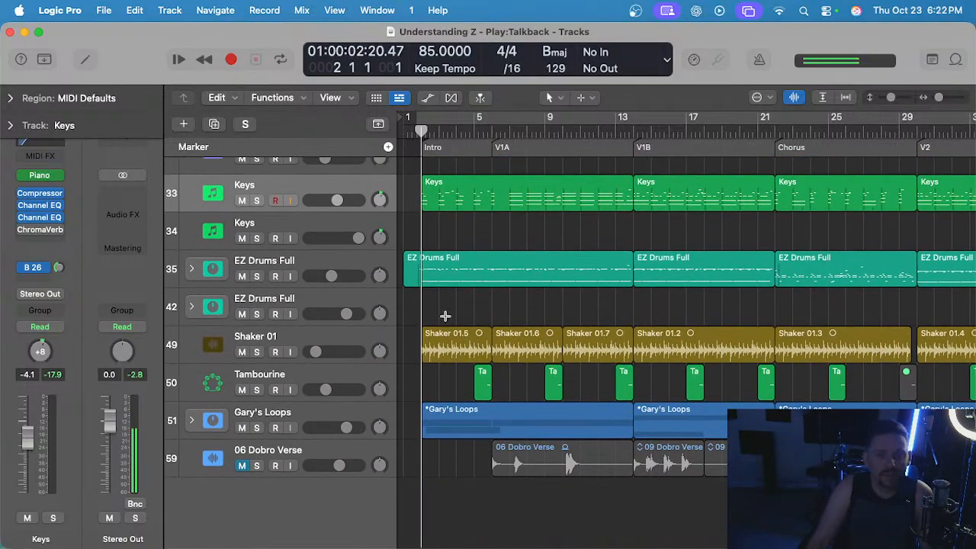
# Unmute the 06 Dobro Verse track and mute it again.
pyautogui.click(244, 466)
pyautogui.click(243, 465)
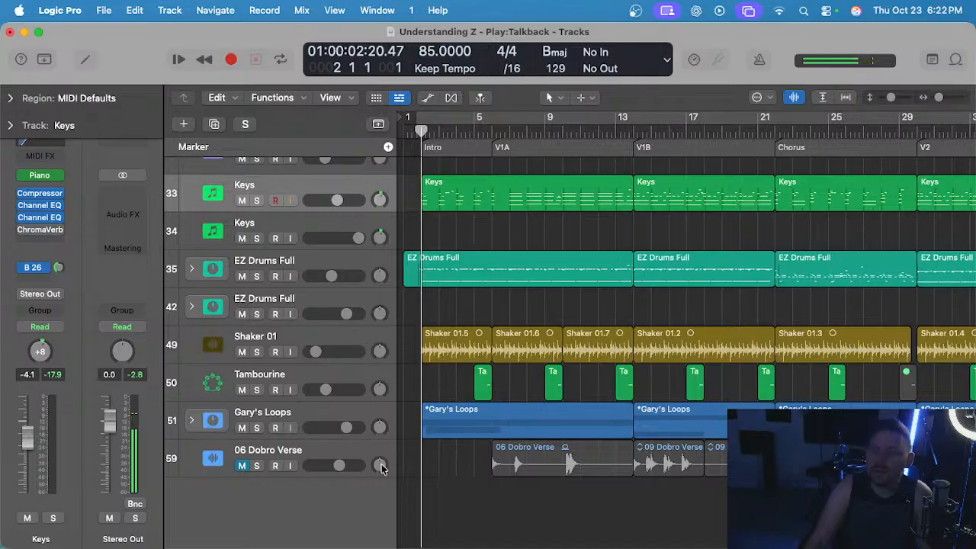
pyautogui.moveTo(449, 457)
pyautogui.mouseDown()
pyautogui.moveTo(546, 472)
pyautogui.moveTo(440, 467)
pyautogui.mouseUp()
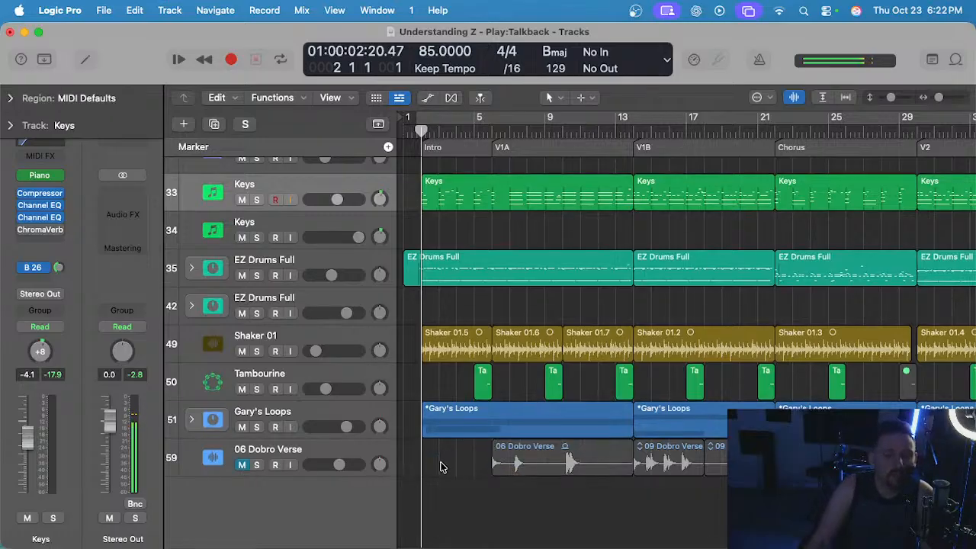
# Select the regions of the upper Keys track and of the first EZ Drums Full track to review those parts, and clear the selection.
pyautogui.hscroll(1, 442, 466)
pyautogui.hscroll(-1, 512, 446)
pyautogui.scroll(8, 488, 426)
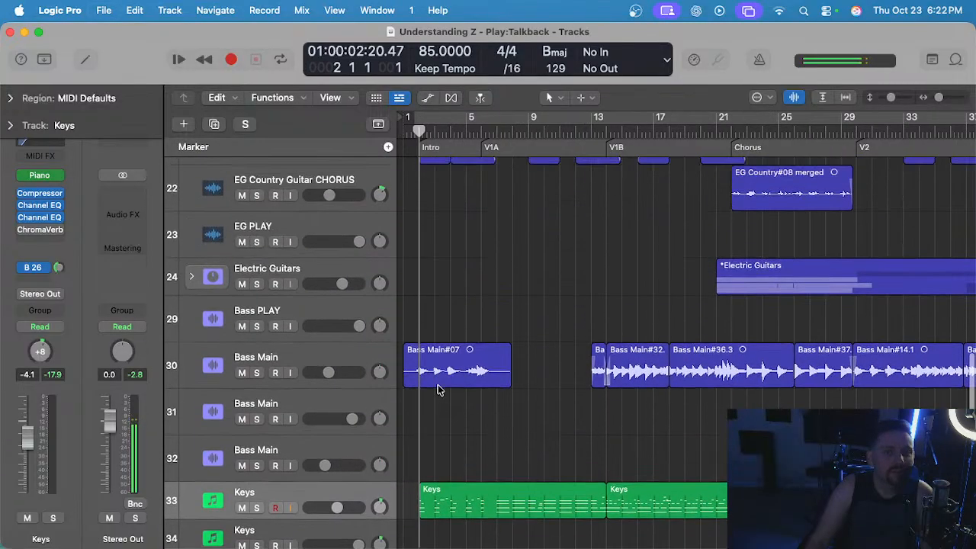
pyautogui.scroll(-3, 438, 389)
pyautogui.click(308, 394)
pyautogui.scroll(-4, 442, 362)
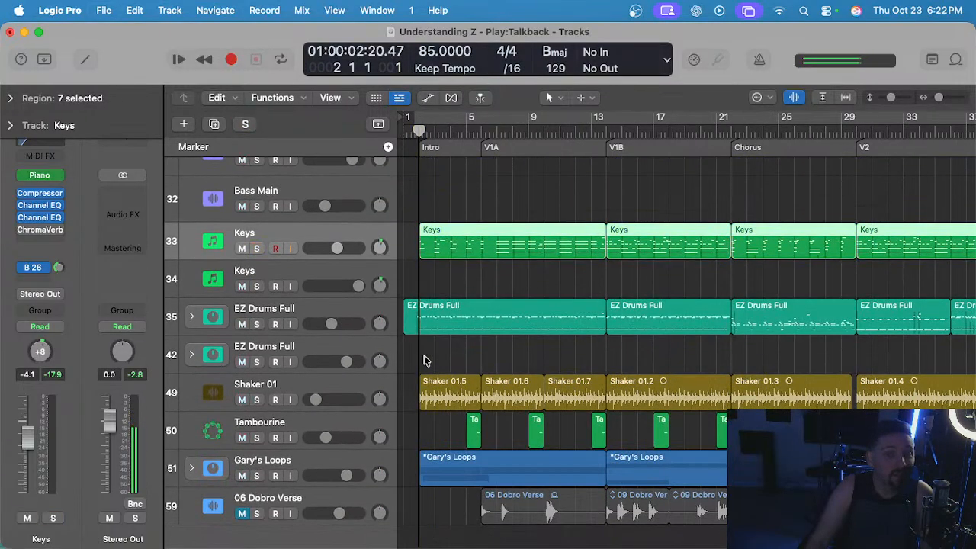
pyautogui.click(308, 311)
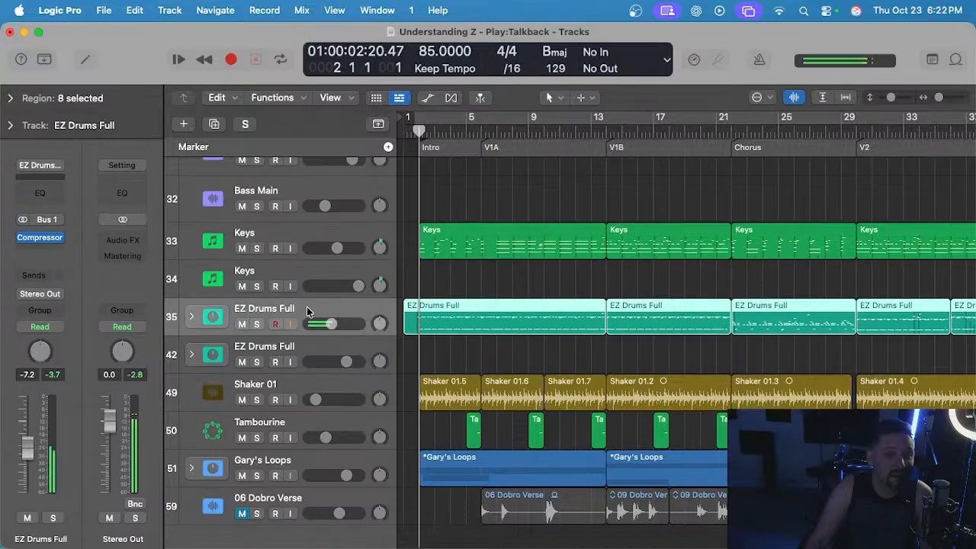
pyautogui.click(440, 346)
# Select the Bass Main track 30 and the EG Country track 21 to review their regions.
pyautogui.scroll(10, 503, 327)
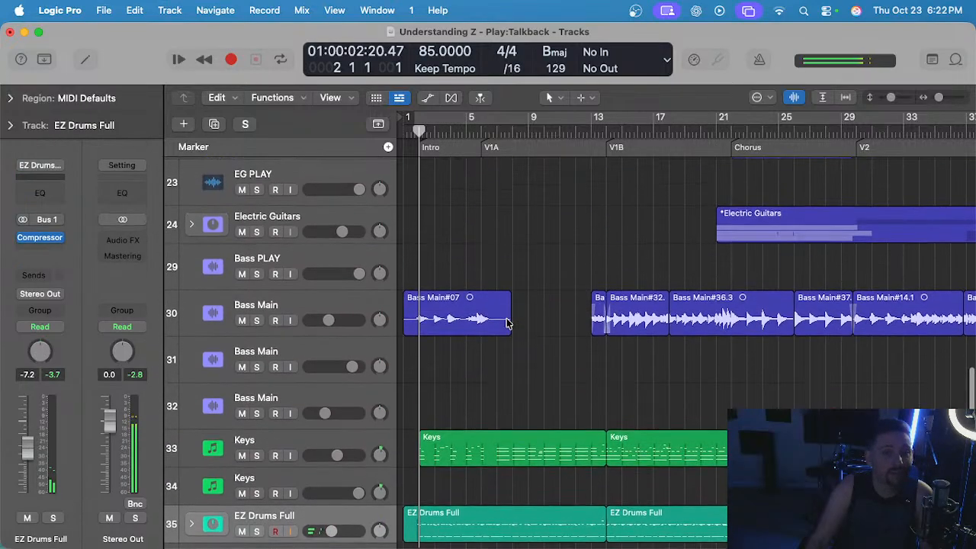
pyautogui.click(320, 381)
pyautogui.scroll(5, 465, 343)
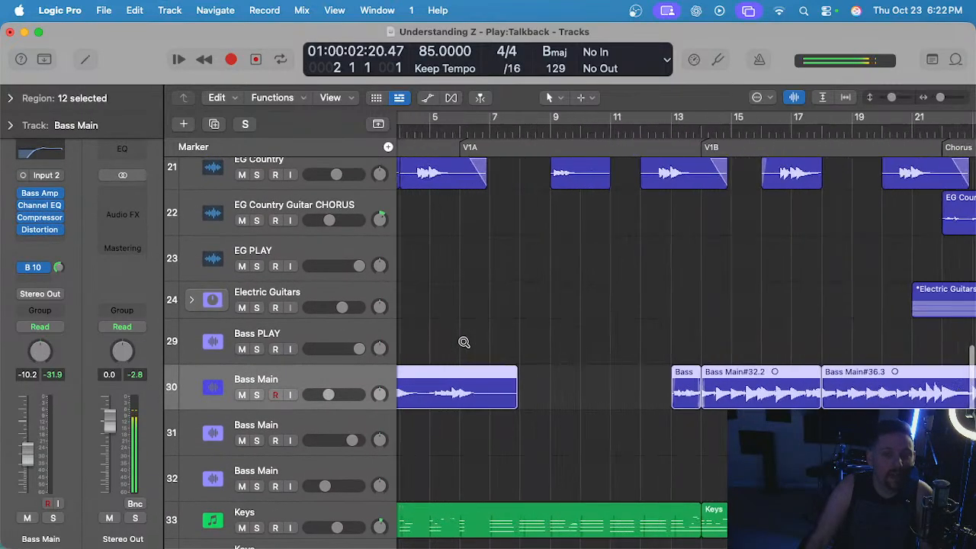
pyautogui.hscroll(-4, 464, 343)
pyautogui.scroll(5, 463, 343)
pyautogui.click(294, 326)
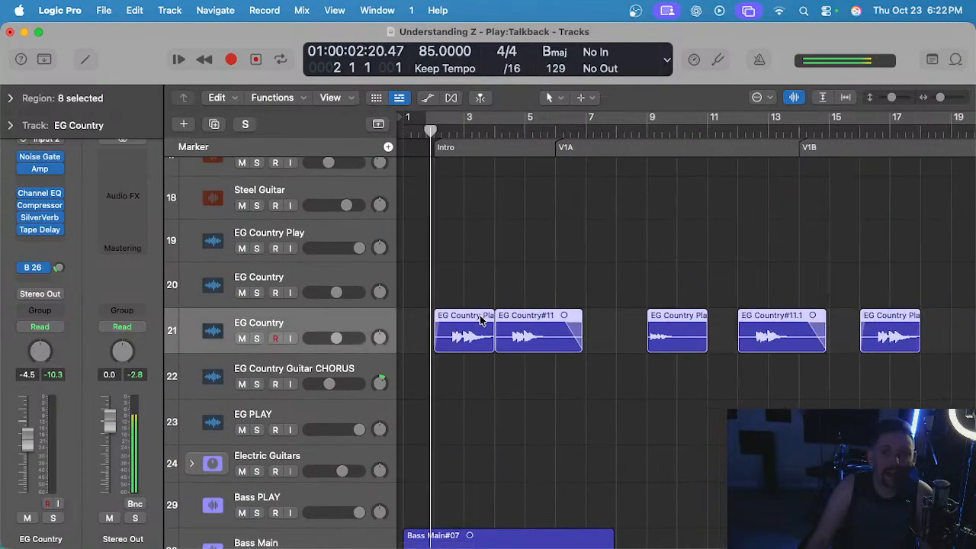
# Expand the Electric Guitars stack to review its EG Mid and Lead parts, and collapse it again.
pyautogui.scroll(-6, 483, 320)
pyautogui.hscroll(5, 395, 353)
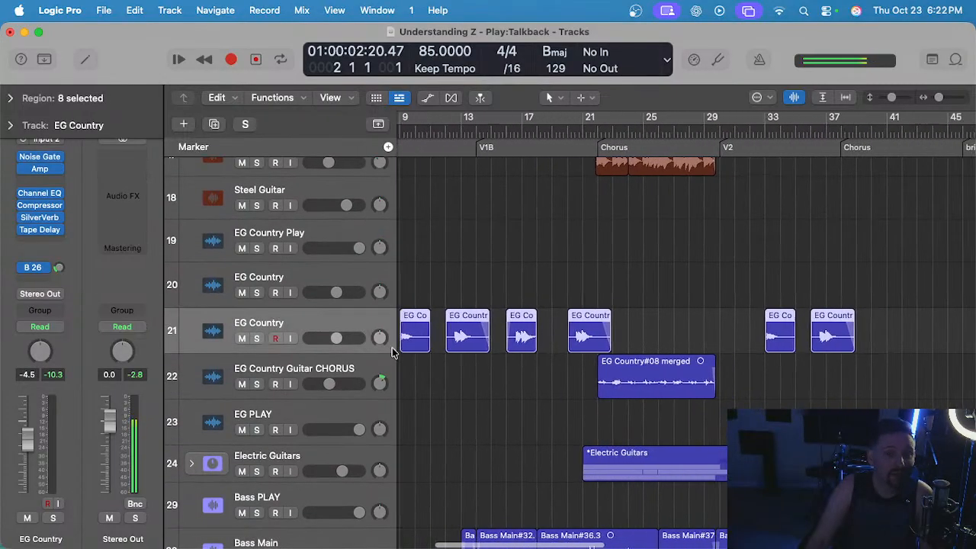
pyautogui.click(192, 463)
pyautogui.scroll(-4, 496, 382)
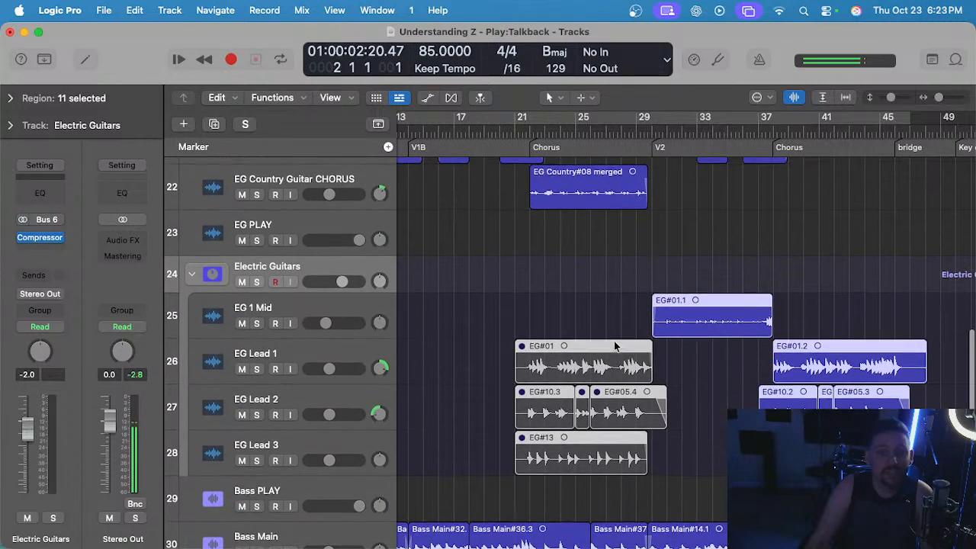
pyautogui.click(191, 281)
pyautogui.scroll(4, 534, 320)
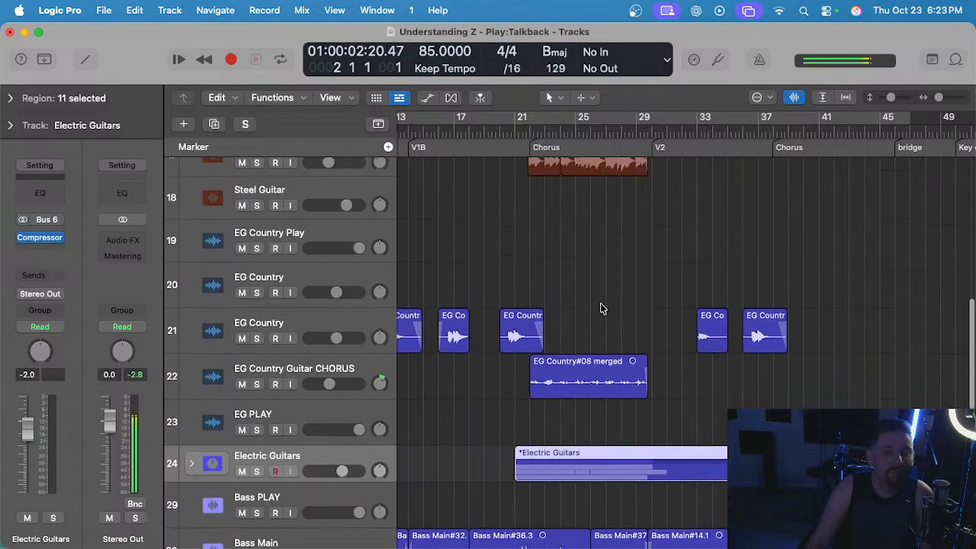
# Clear the region selection and select the Banjo and Steel Guitar tracks in turn to review them.
pyautogui.hscroll(-6, 584, 297)
pyautogui.scroll(8, 569, 291)
pyautogui.scroll(1, 512, 282)
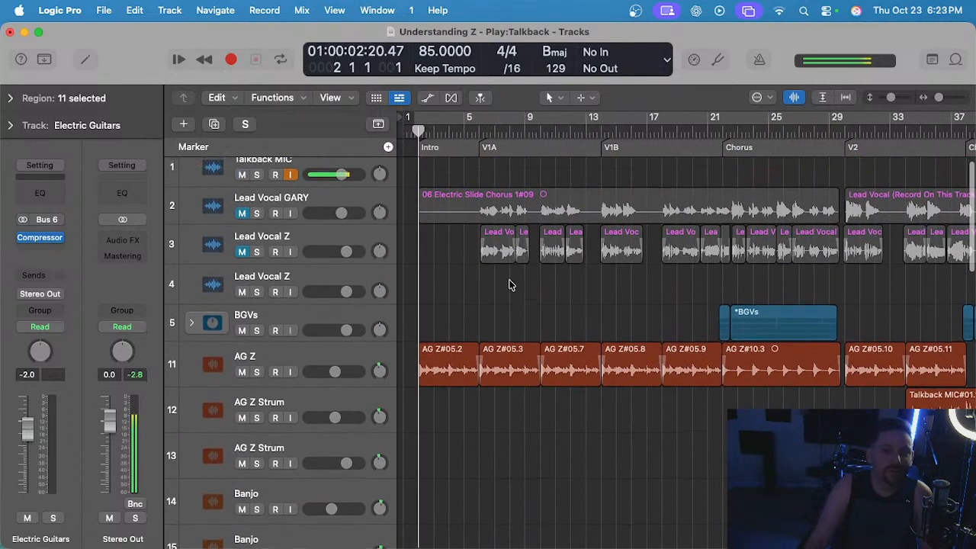
pyautogui.click(482, 286)
pyautogui.scroll(-3, 482, 287)
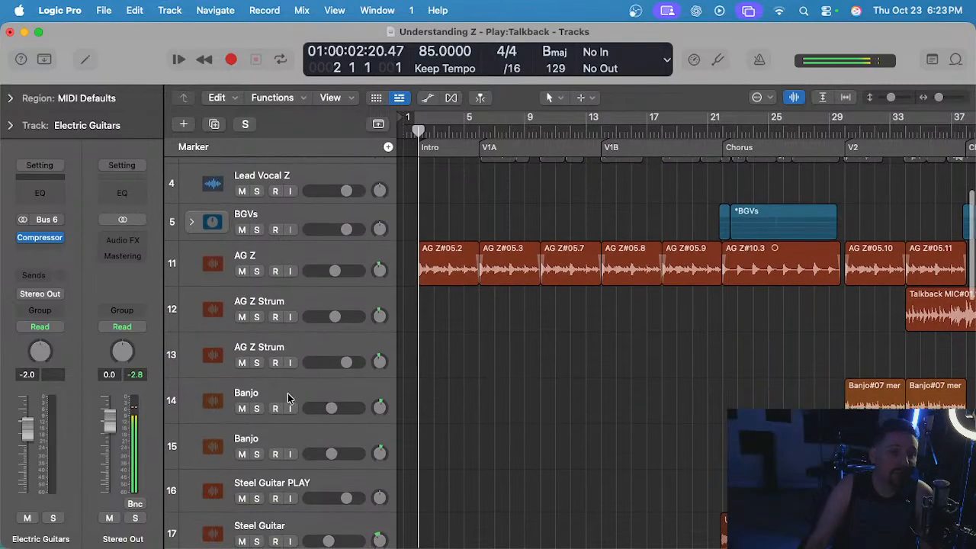
pyautogui.click(288, 397)
pyautogui.scroll(-3, 275, 404)
pyautogui.click(305, 441)
pyautogui.scroll(6, 449, 364)
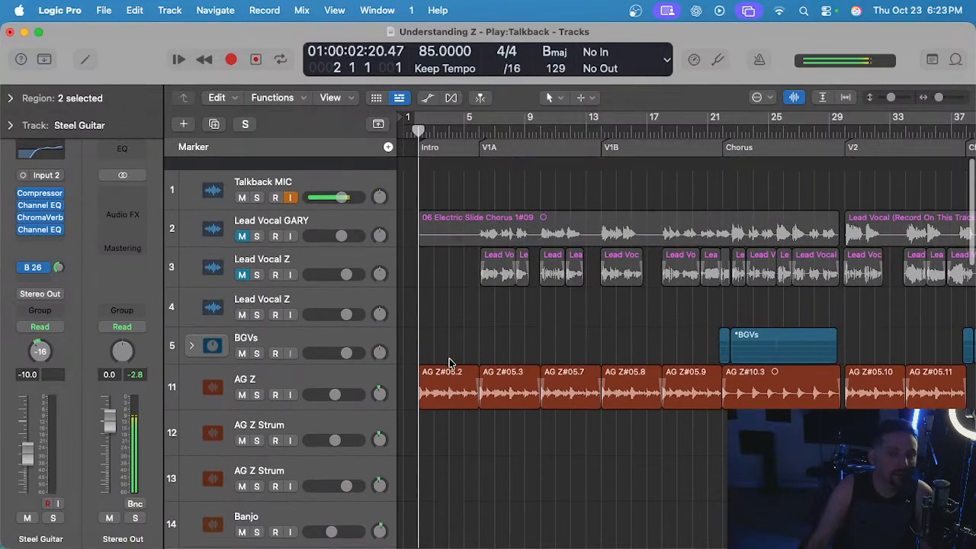
# Deselect all regions and play the song from the start of the intro at bar 2.
pyautogui.scroll(-1, 450, 305)
pyautogui.scroll(2, 452, 279)
pyautogui.hscroll(-2, 451, 280)
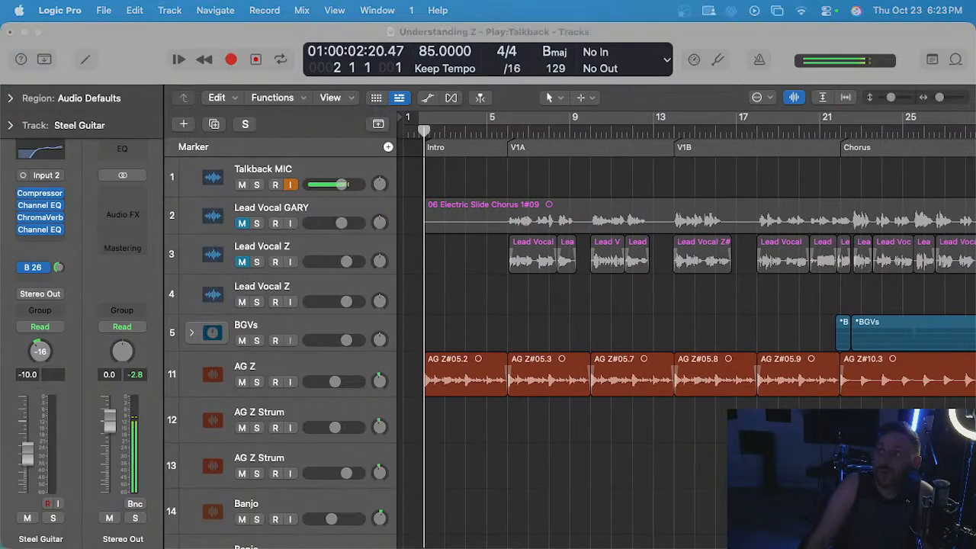
pyautogui.click(460, 308)
pyautogui.scroll(3, 457, 299)
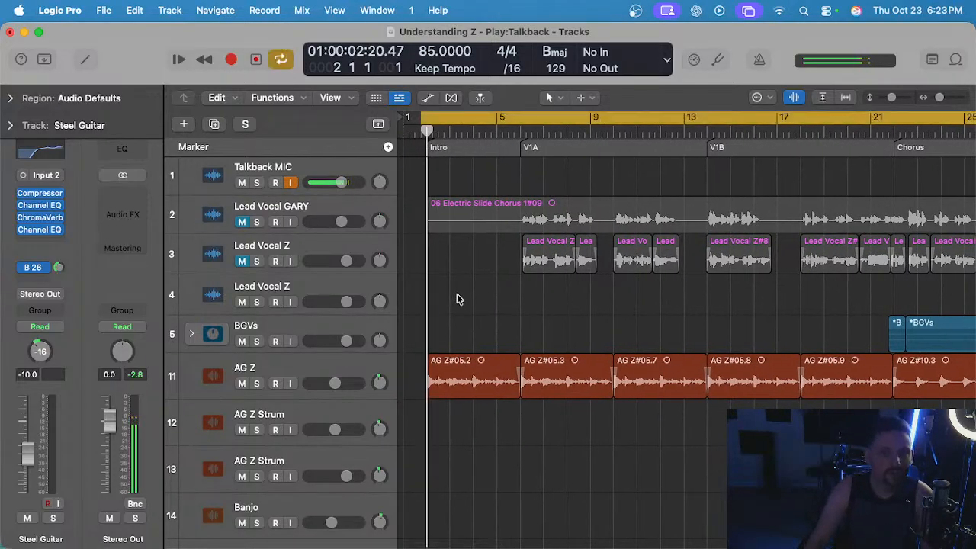
pyautogui.press('space')
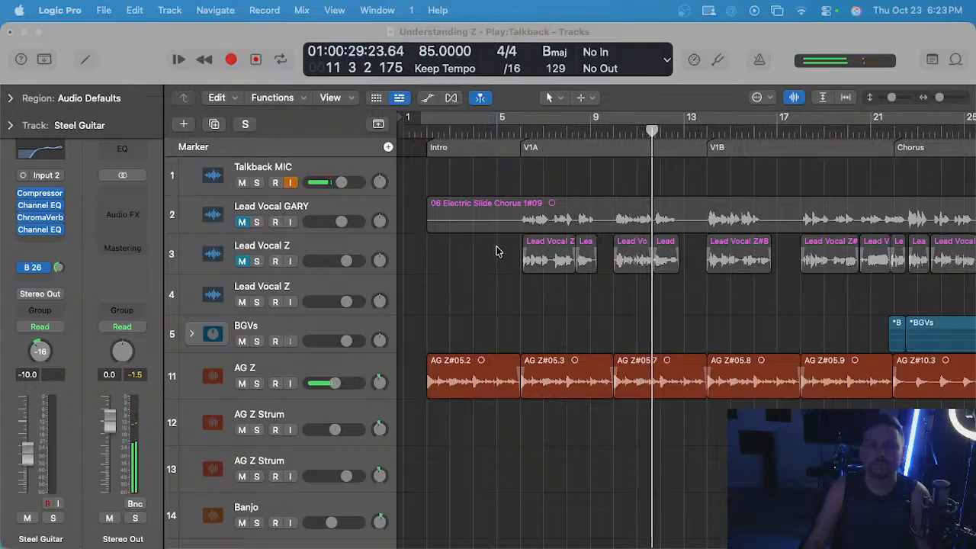
# Switch to Messages and back to Logic Pro, and examine the guitar, keys and drum tracks leading into the first chorus during playback.
pyautogui.press('super+Tab')
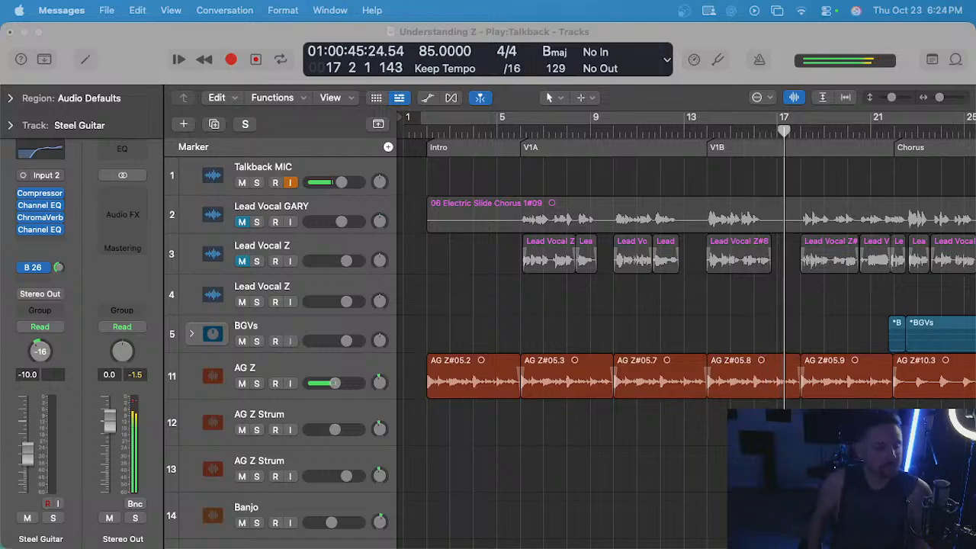
pyautogui.click(777, 297)
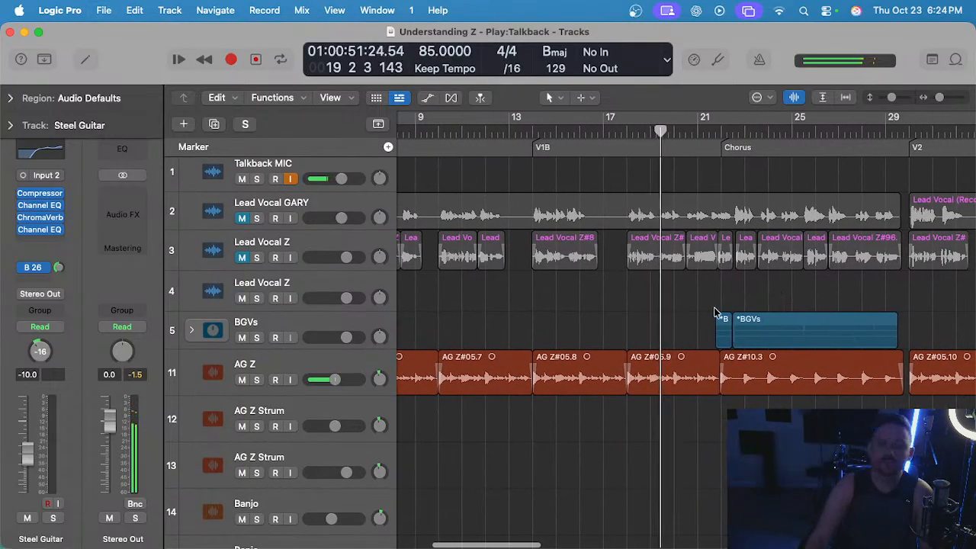
pyautogui.scroll(-10, 664, 311)
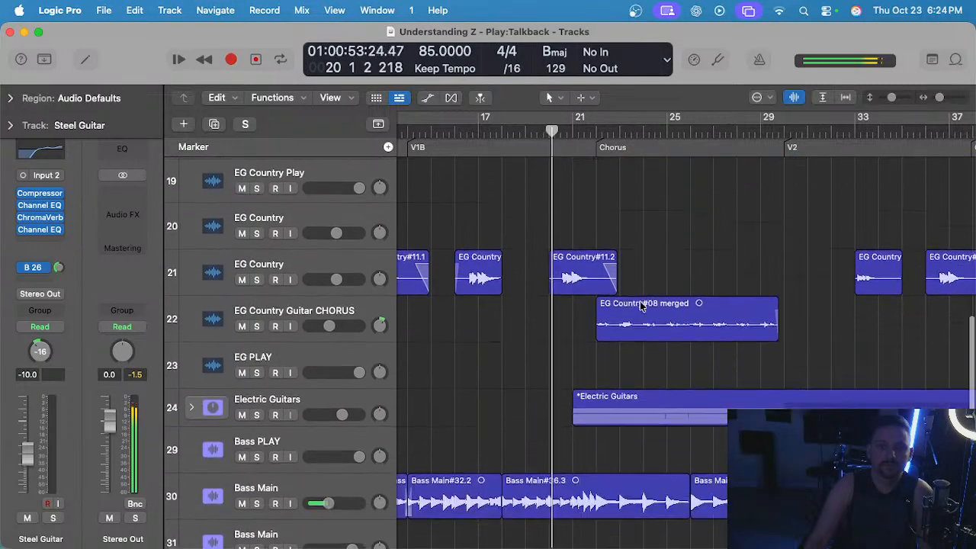
pyautogui.scroll(-10, 640, 304)
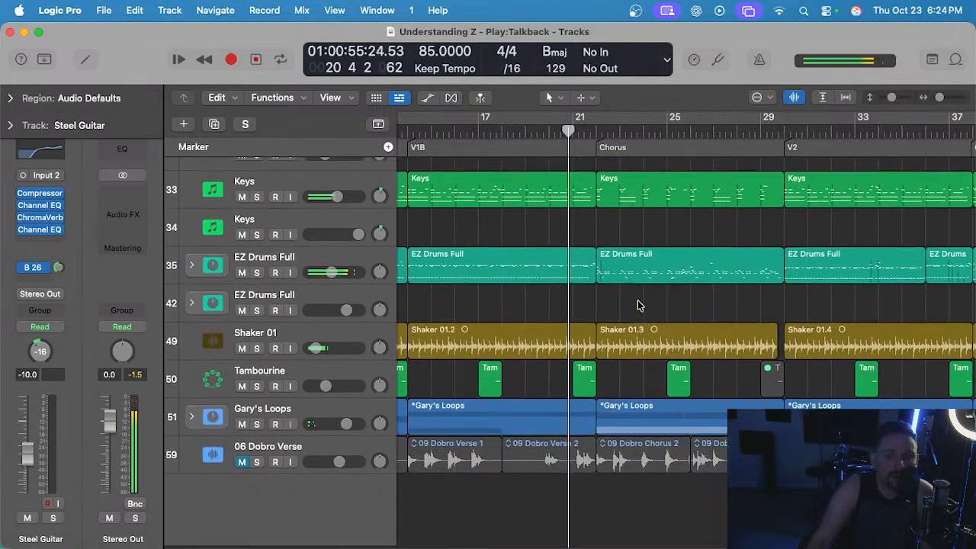
# Mute the BGVs stack while the first chorus plays.
pyautogui.scroll(10, 636, 305)
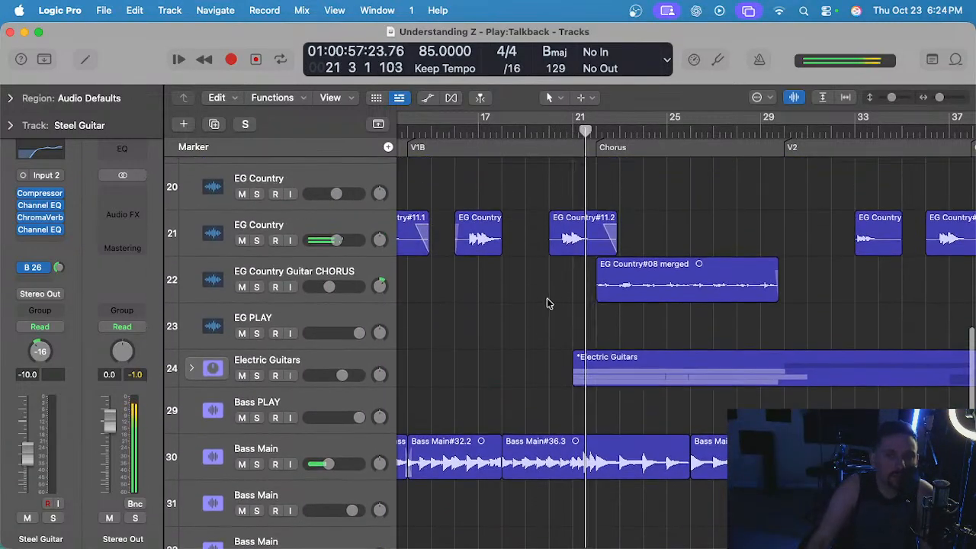
pyautogui.scroll(5, 559, 302)
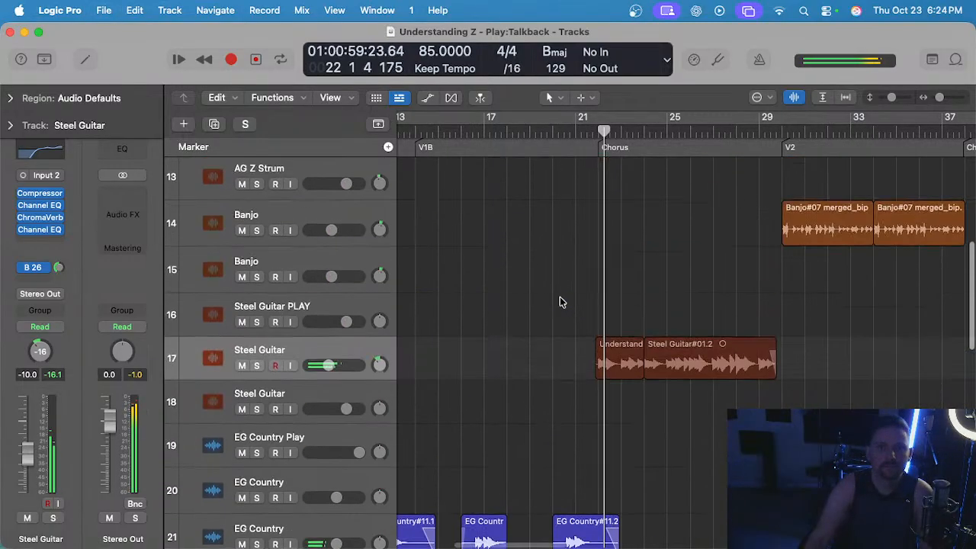
pyautogui.scroll(8, 558, 302)
pyautogui.click(243, 316)
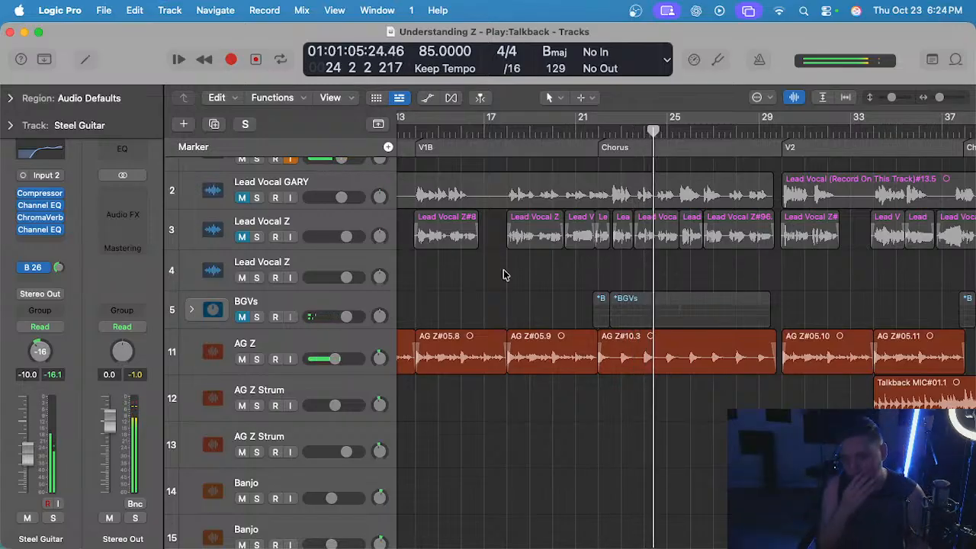
# Select the Steel Guitar regions in the first chorus to single them out, and clear the selection.
pyautogui.scroll(-8, 503, 274)
pyautogui.scroll(2, 515, 267)
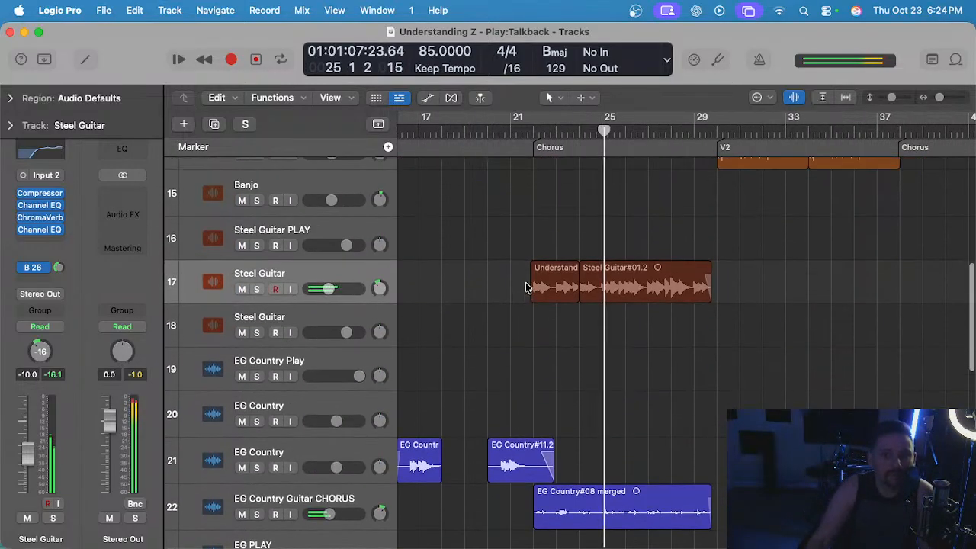
pyautogui.moveTo(456, 274); pyautogui.dragTo(782, 289)
pyautogui.click(636, 364)
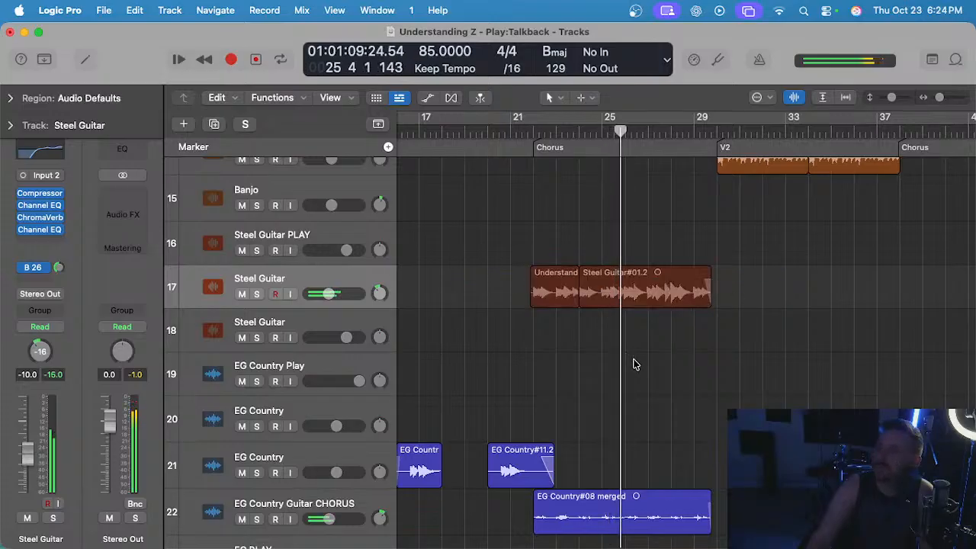
# Select the two Banjo regions in verse 2 to single them out, and deselect them while playback continues.
pyautogui.scroll(3, 641, 360)
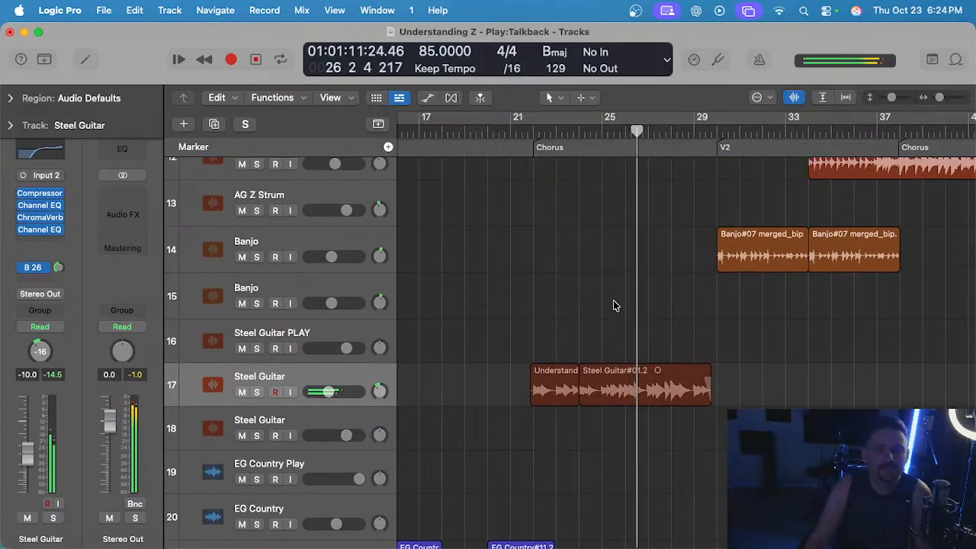
pyautogui.scroll(-2, 625, 308)
pyautogui.scroll(3, 626, 308)
pyautogui.moveTo(599, 344); pyautogui.dragTo(779, 364)
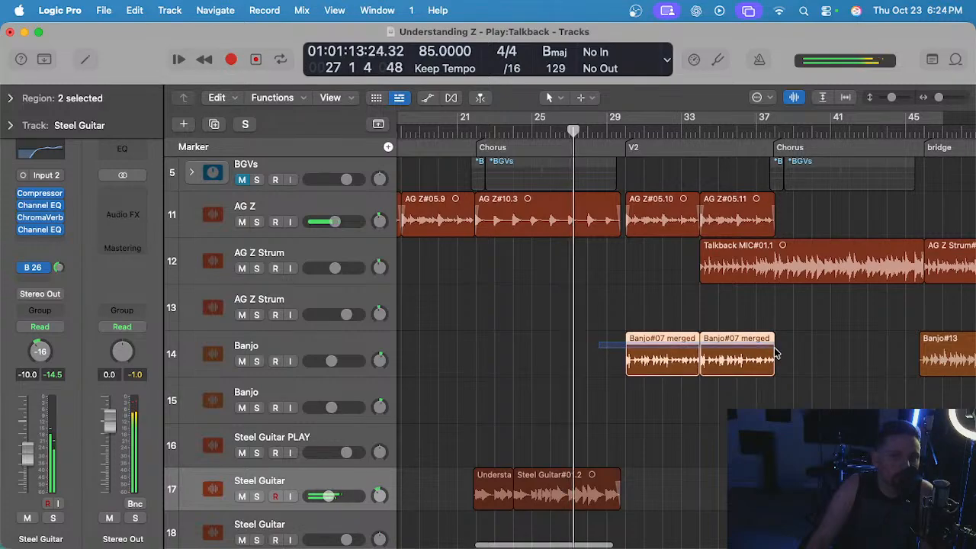
pyautogui.click(554, 339)
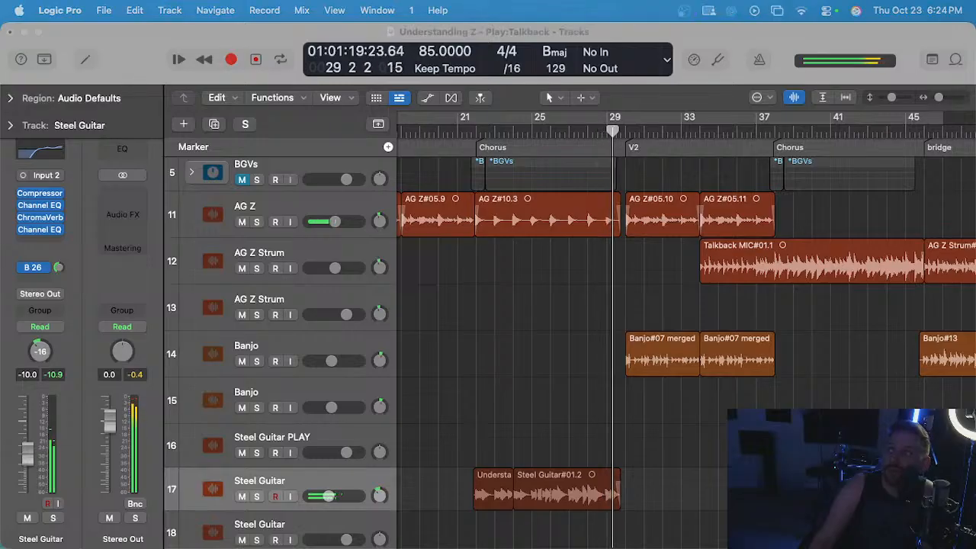
pyautogui.click(630, 283)
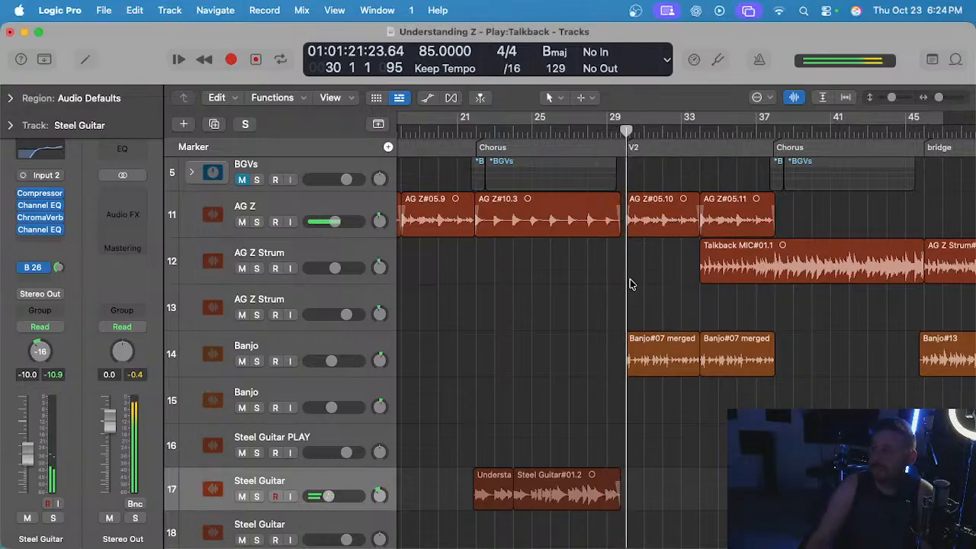
# Expand the Electric Guitars stack, select the EG 1 Mid region in verse 2, and collapse the stack again.
pyautogui.hscroll(3, 631, 283)
pyautogui.scroll(1, 540, 275)
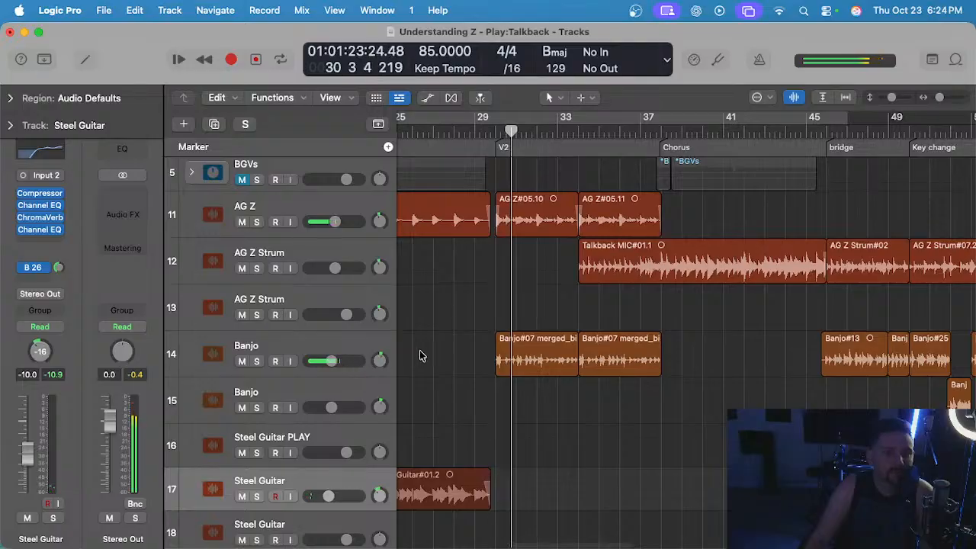
pyautogui.scroll(-15, 419, 352)
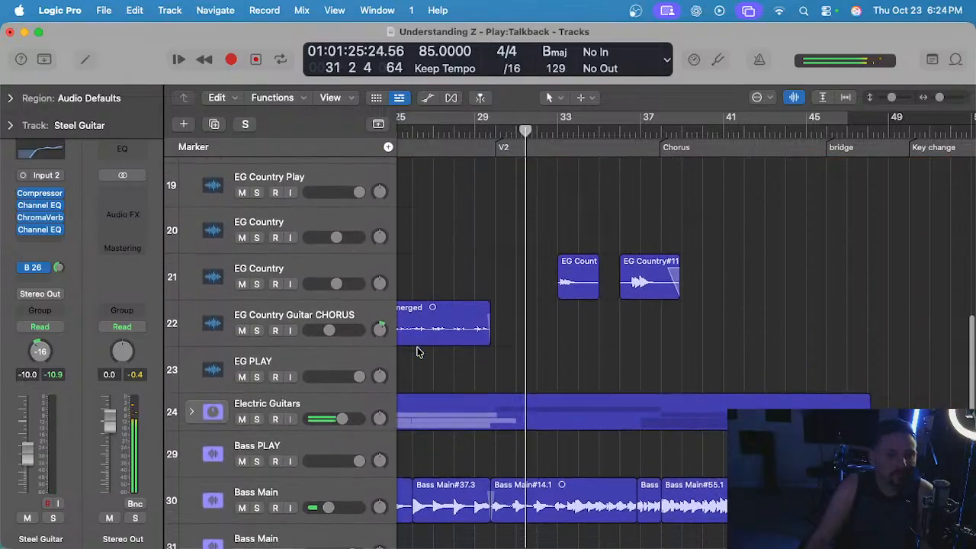
pyautogui.click(192, 407)
pyautogui.scroll(-4, 573, 359)
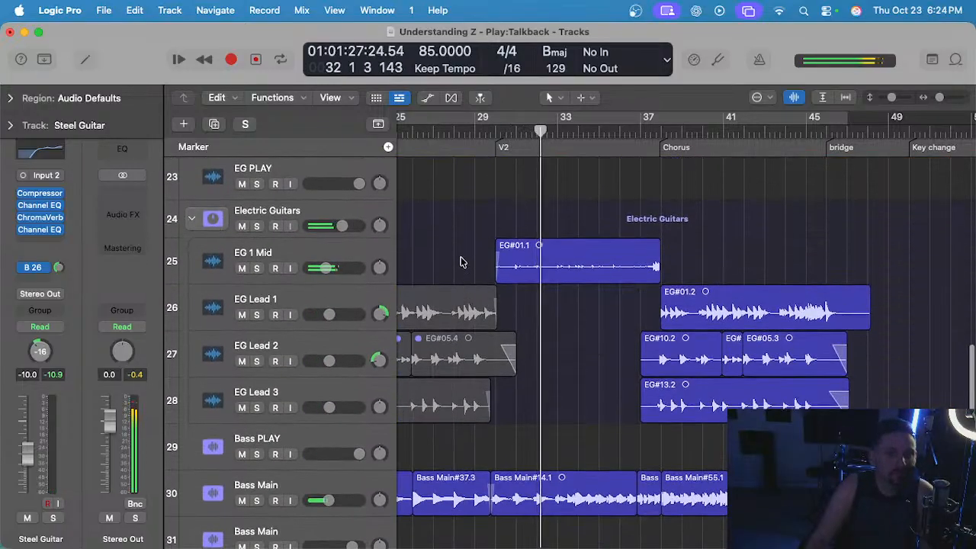
pyautogui.moveTo(460, 257); pyautogui.dragTo(652, 265)
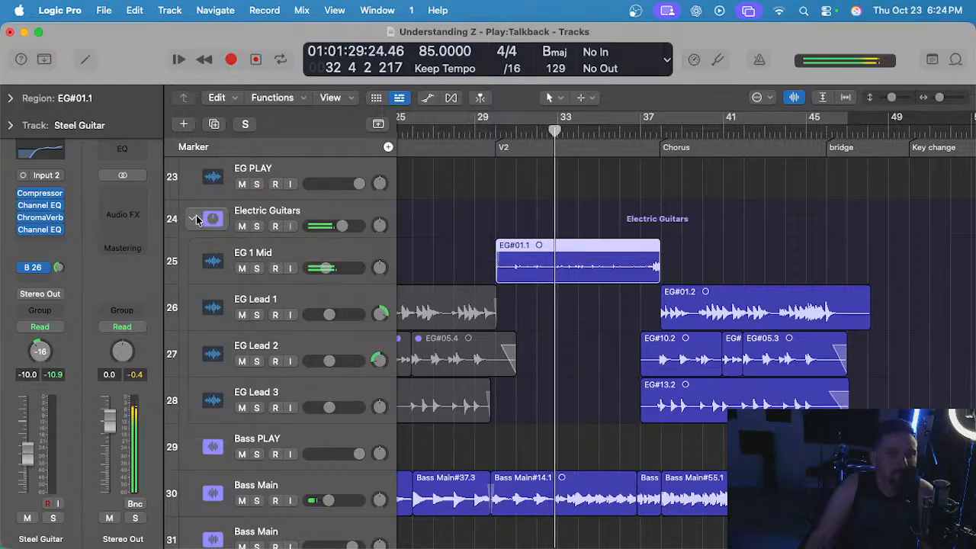
pyautogui.click(191, 219)
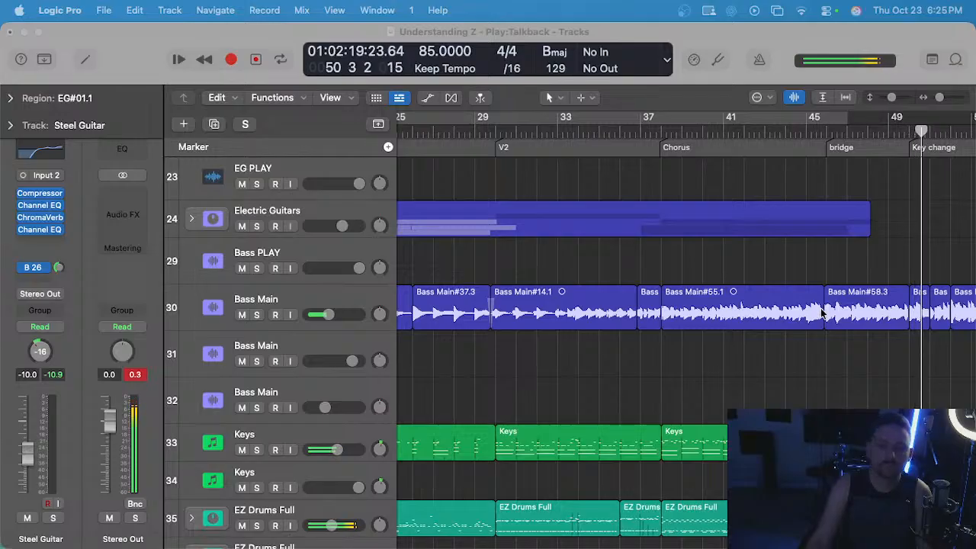
# Examine the Banjo and AG Z Strum regions through the bridge and key change as playback approaches the last chorus.
pyautogui.scroll(8, 808, 355)
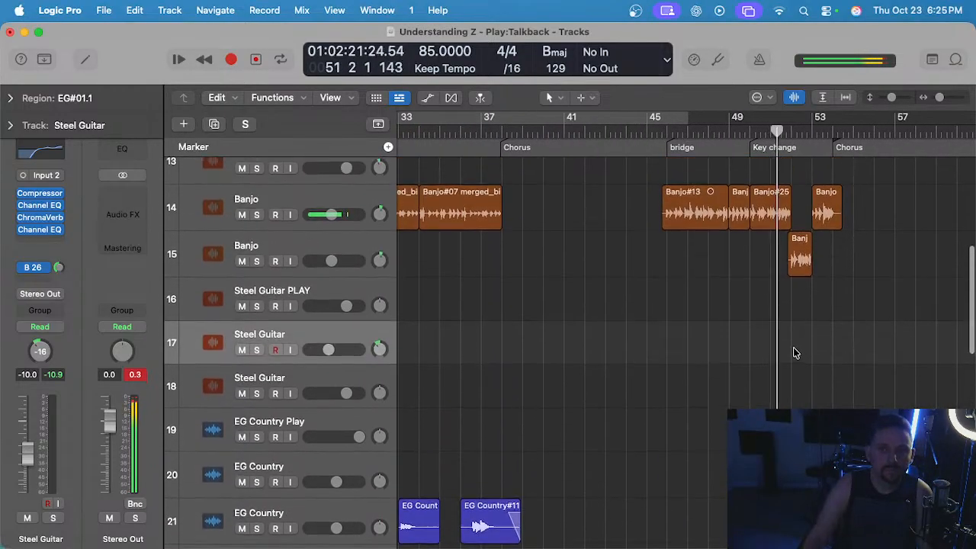
pyautogui.press('super+Right')
pyautogui.press('super+Right')
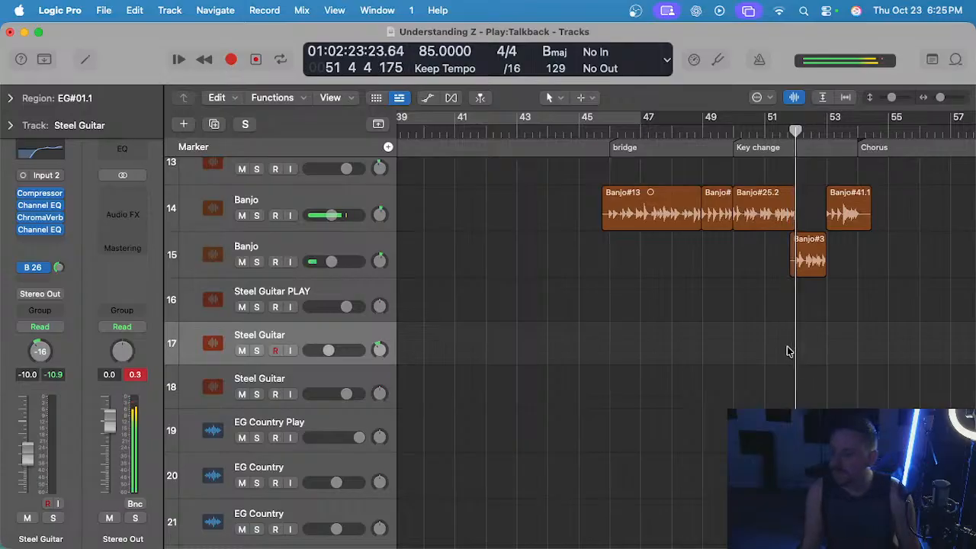
pyautogui.press('super+Left')
pyautogui.hscroll(3, 752, 347)
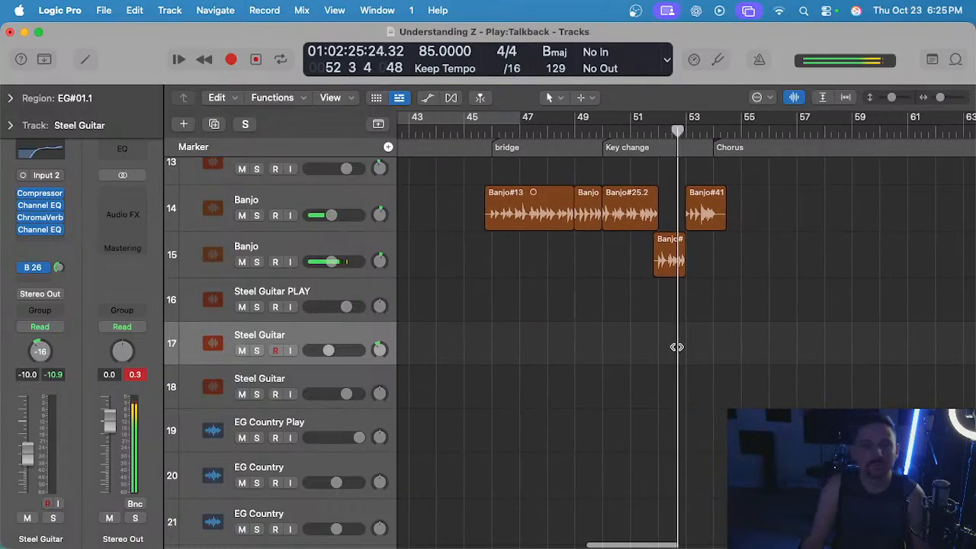
pyautogui.scroll(1, 697, 339)
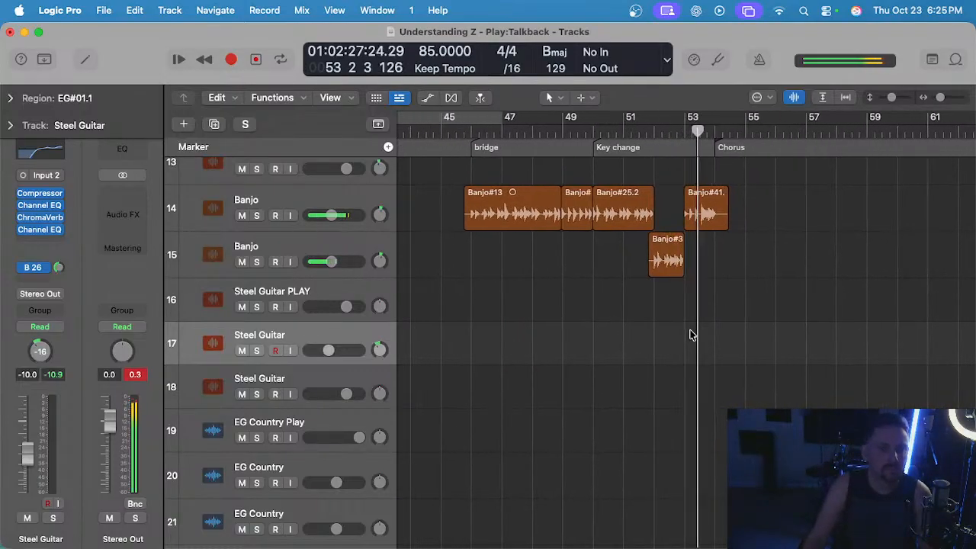
pyautogui.scroll(4, 692, 335)
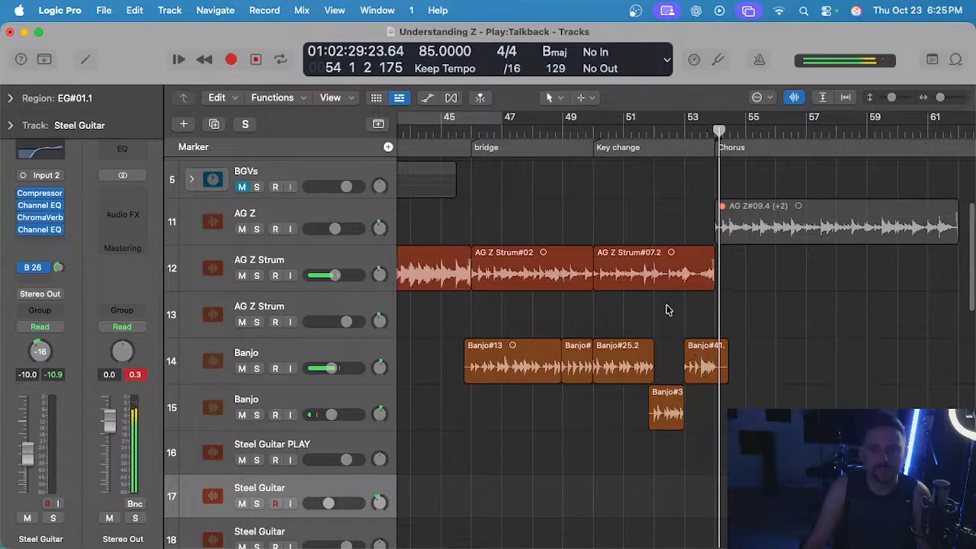
pyautogui.scroll(-3, 687, 308)
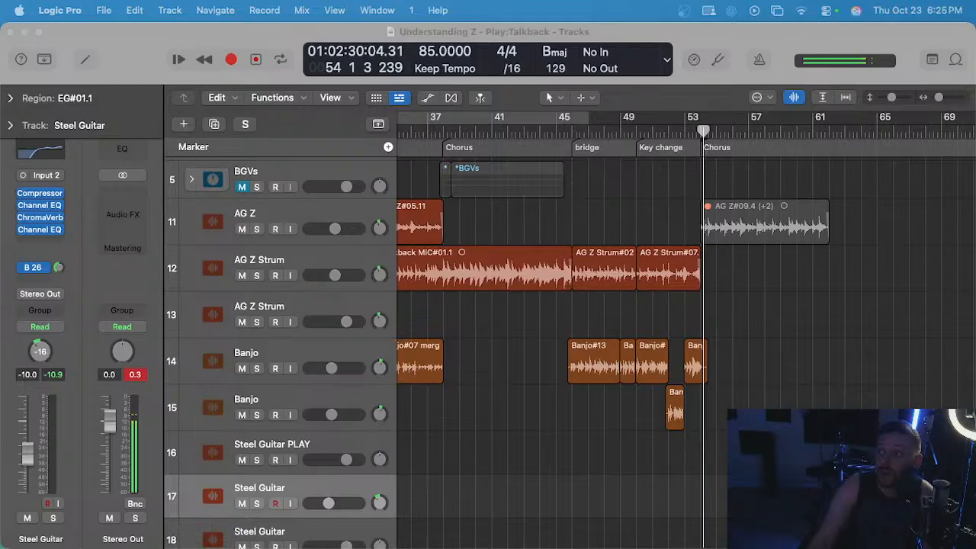
# Place the playhead in turn at the start of the bridge, the key change and the last chorus at bar 54.
pyautogui.hscroll(-2, 545, 333)
pyautogui.click(609, 335)
pyautogui.scroll(3, 609, 335)
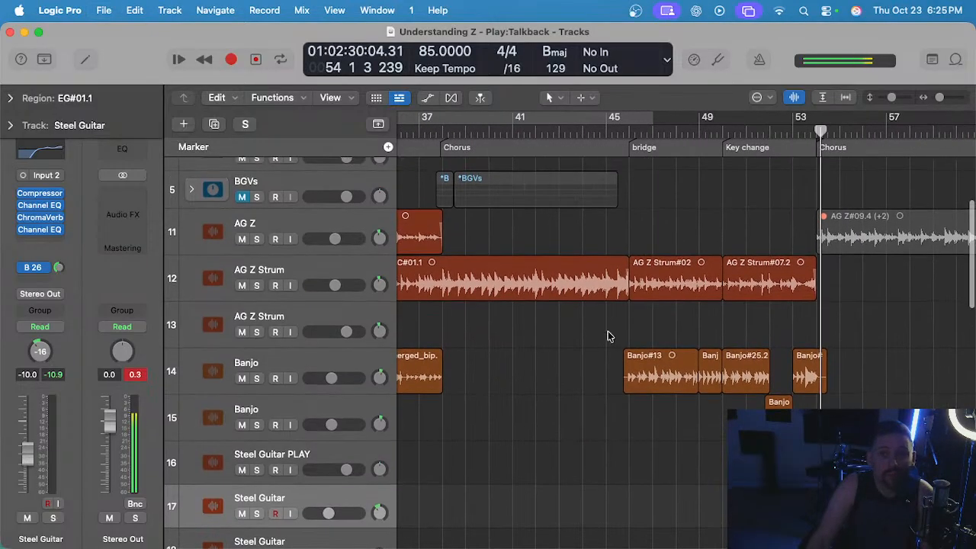
pyautogui.hscroll(-4, 612, 334)
pyautogui.hscroll(6, 617, 332)
pyautogui.scroll(4, 617, 332)
pyautogui.hscroll(-3, 616, 329)
pyautogui.scroll(-5, 580, 192)
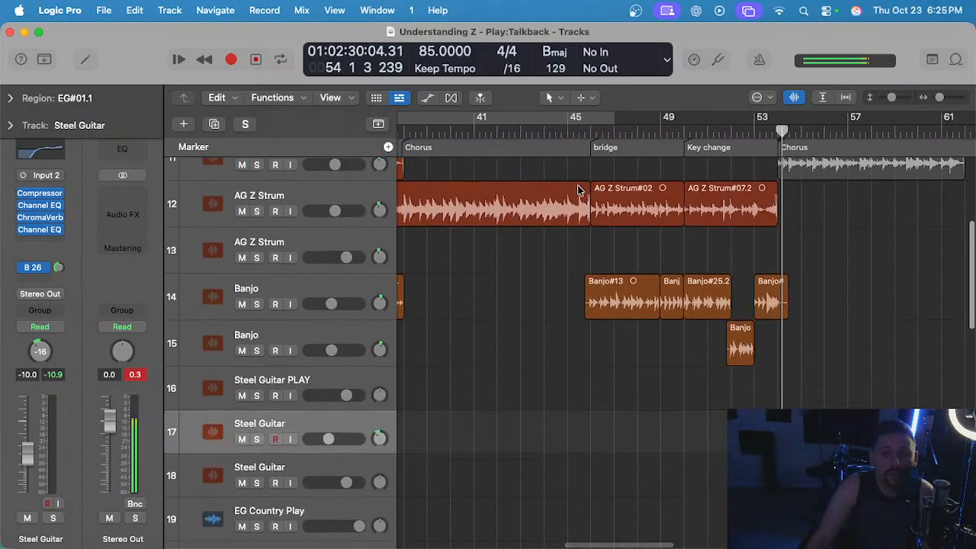
pyautogui.scroll(6, 579, 191)
pyautogui.scroll(-1, 577, 191)
pyautogui.click(596, 134)
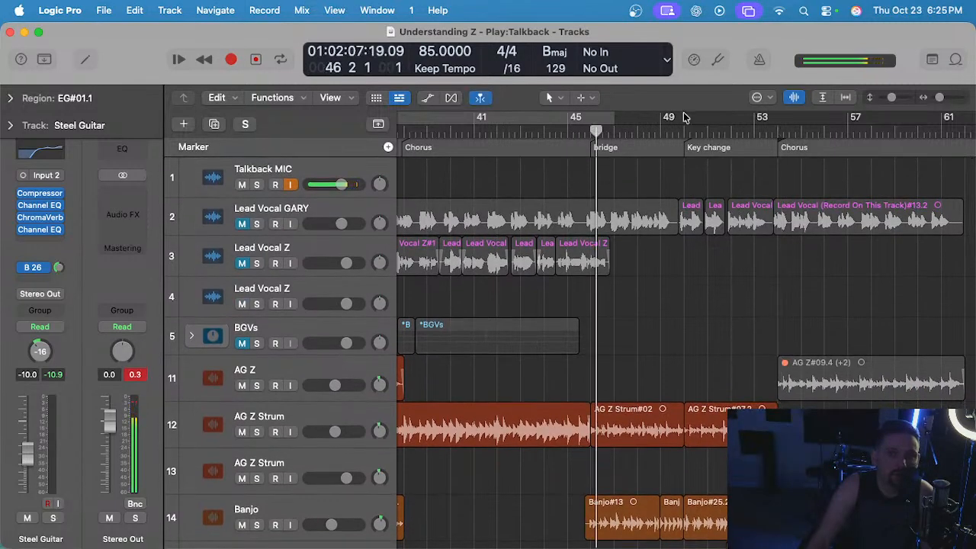
pyautogui.click(689, 135)
pyautogui.click(773, 135)
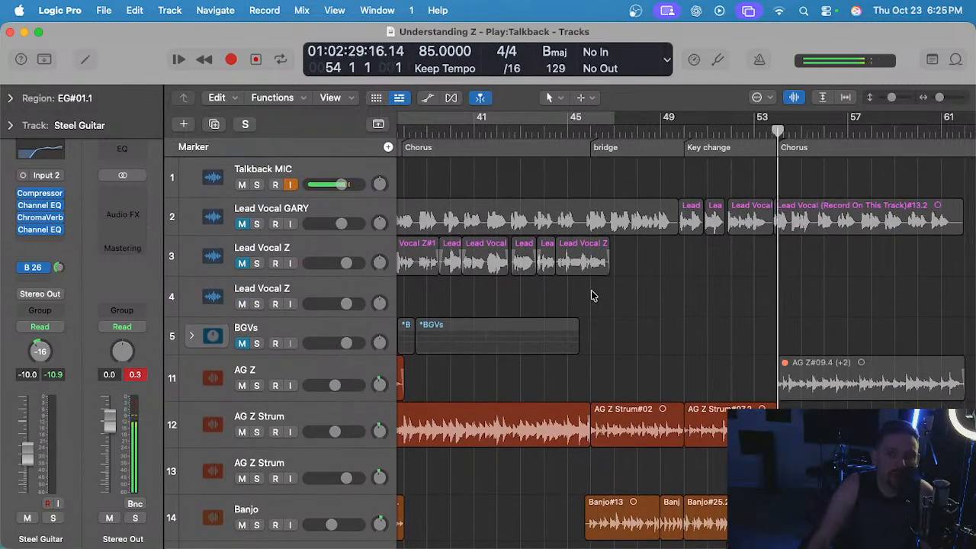
# Play the Steel Guitar entrance from just before the first chorus at bar 22, and stop playback.
pyautogui.scroll(-10, 608, 324)
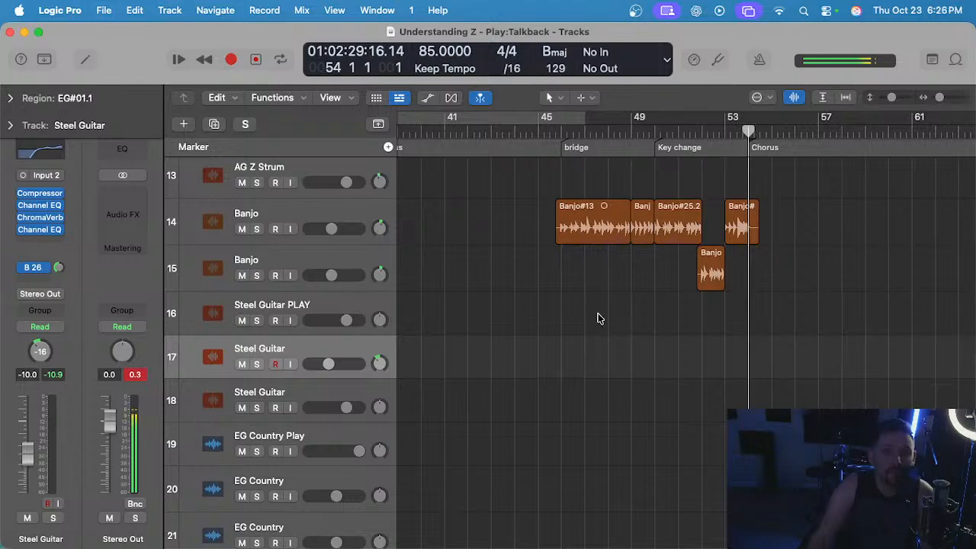
pyautogui.hscroll(-5, 599, 319)
pyautogui.hscroll(-10, 598, 313)
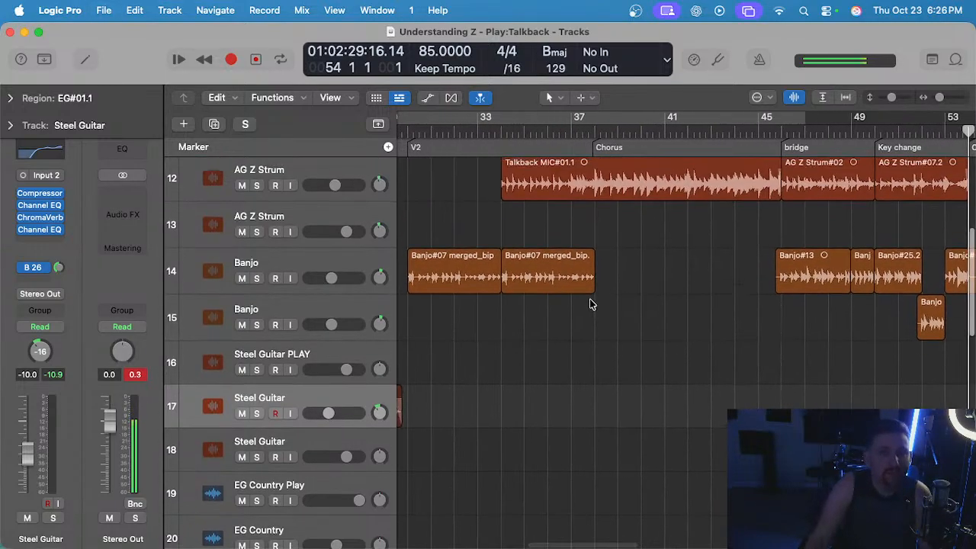
pyautogui.scroll(5, 566, 198)
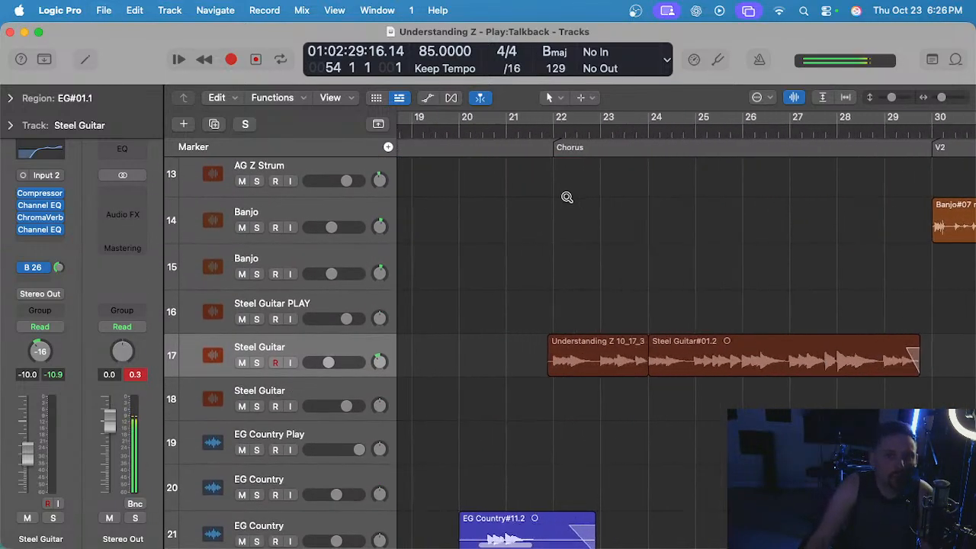
pyautogui.click(542, 128)
pyautogui.press('space')
pyautogui.scroll(4, 581, 268)
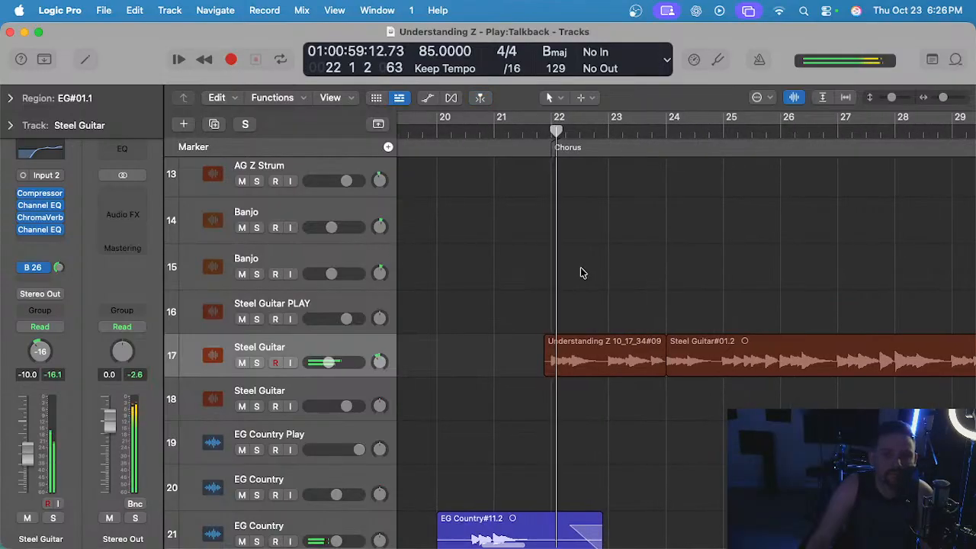
pyautogui.scroll(-5, 586, 269)
pyautogui.hscroll(2, 584, 268)
pyautogui.hscroll(-3, 585, 271)
pyautogui.press('space')
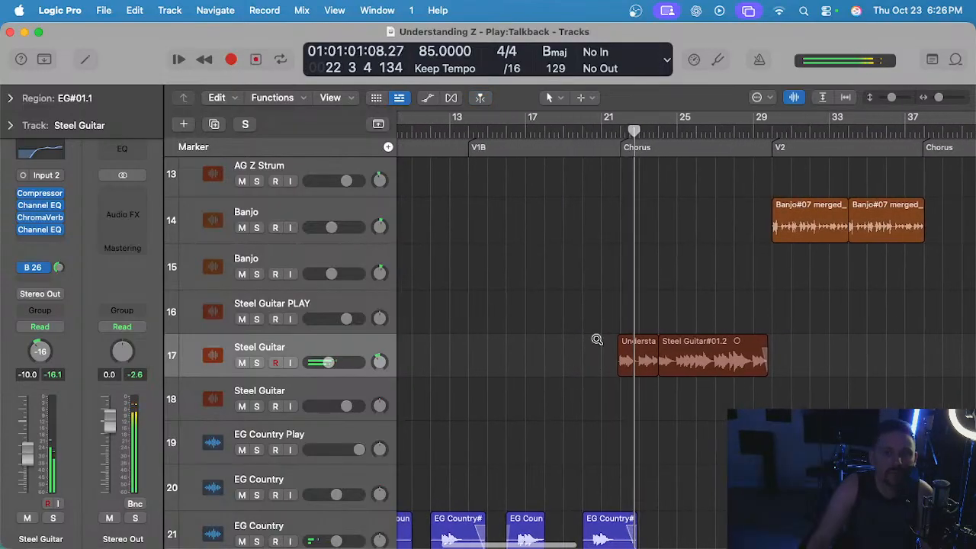
# Place the playhead at 21 4 3 on the start of the Steel Guitar part and copy both of its first-chorus regions.
pyautogui.scroll(5, 597, 340)
pyautogui.click(663, 136)
pyautogui.scroll(5, 690, 277)
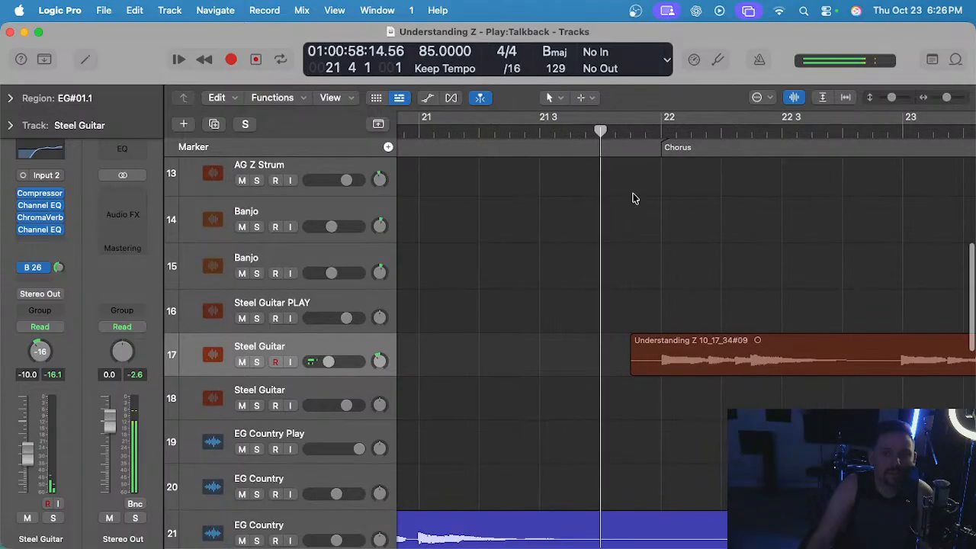
pyautogui.scroll(-5, 679, 290)
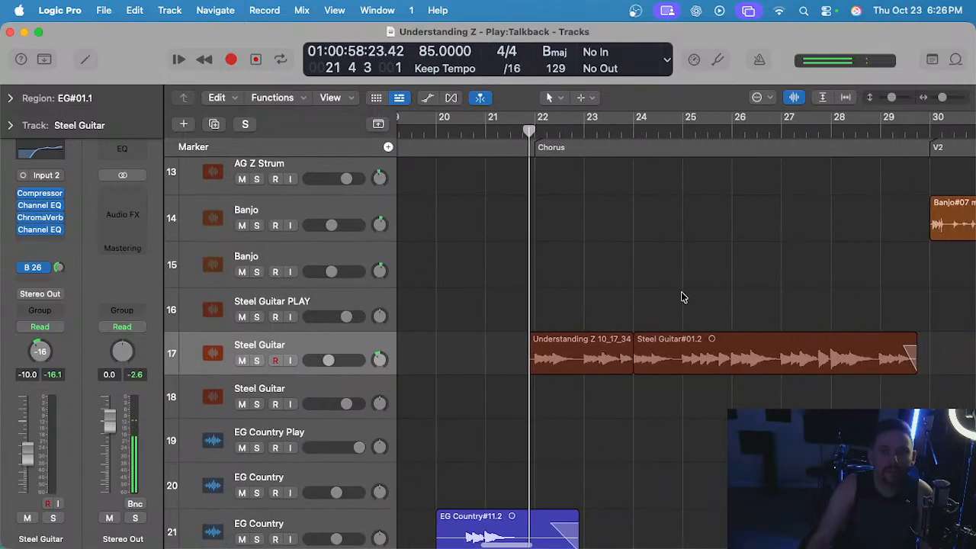
pyautogui.moveTo(595, 304); pyautogui.dragTo(716, 347)
# Paste the copied Steel Guitar regions just before the second chorus at bar 38, and mute the pasted regions.
pyautogui.hscroll(6, 697, 327)
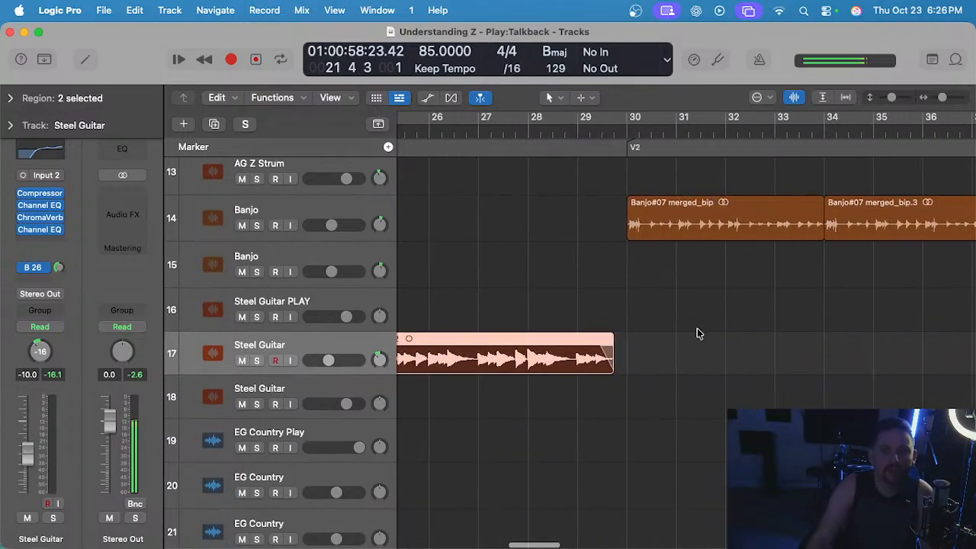
pyautogui.hscroll(2, 682, 293)
pyautogui.scroll(5, 639, 148)
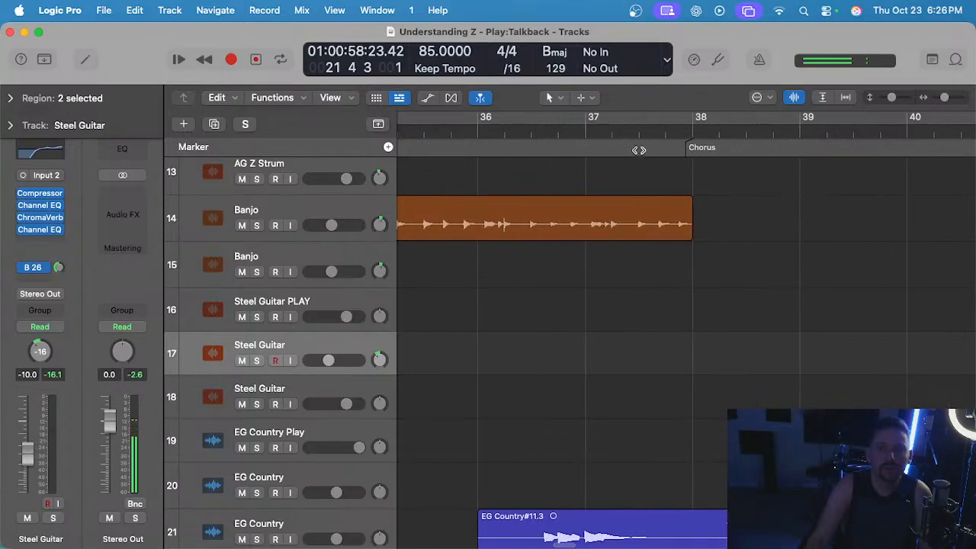
pyautogui.press('z')
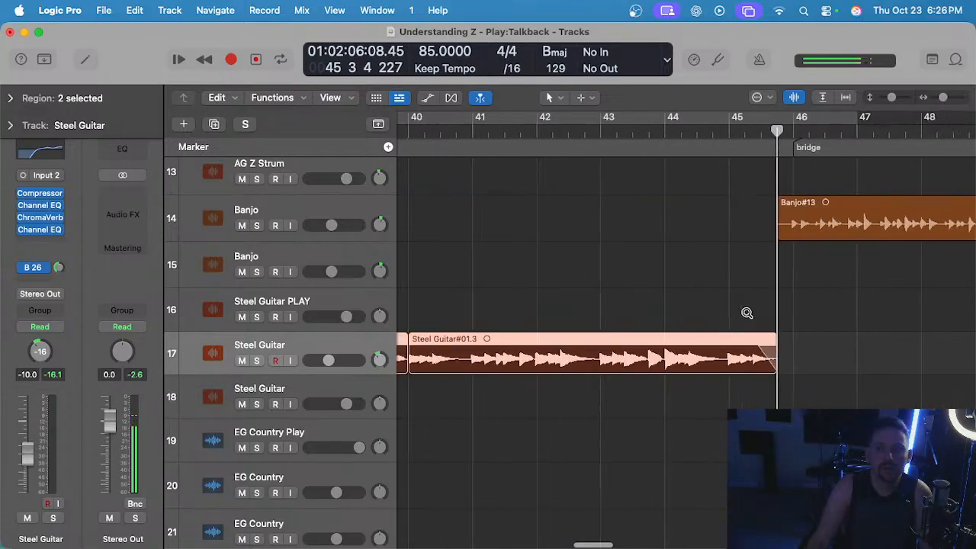
pyautogui.hotkey('ctrl', 'm')
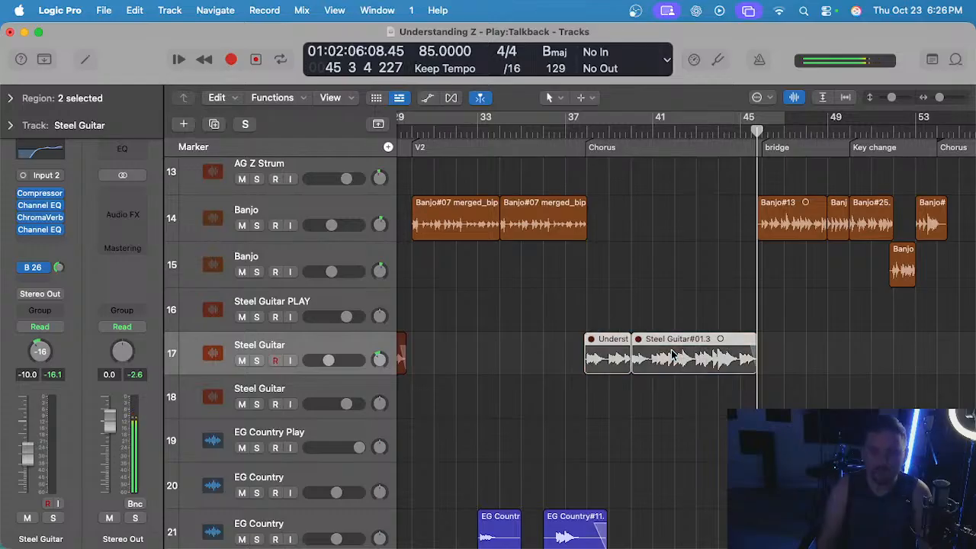
# Play the second chorus from the end of bar 37 and unmute the two pasted Steel Guitar regions.
pyautogui.click(576, 130)
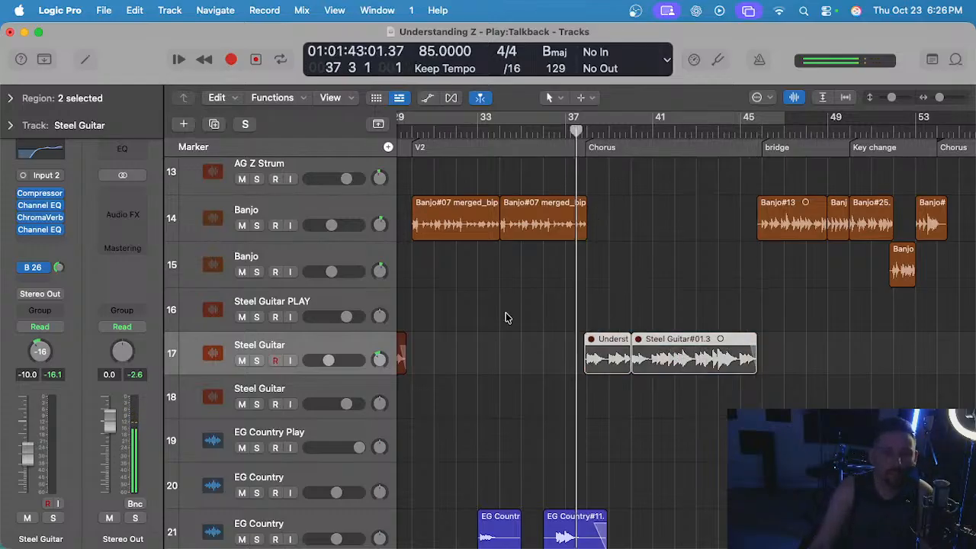
pyautogui.scroll(10, 523, 315)
pyautogui.scroll(-5, 578, 308)
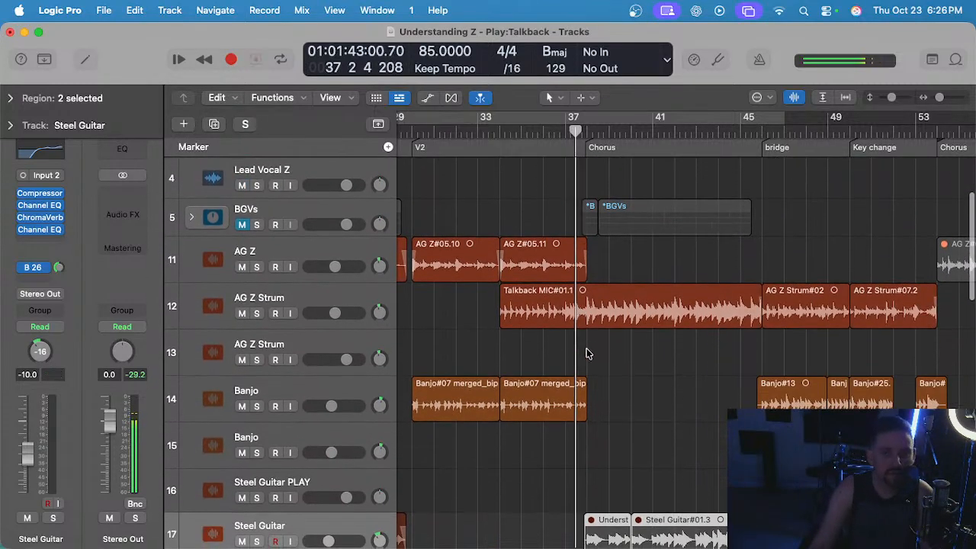
pyautogui.scroll(5, 589, 355)
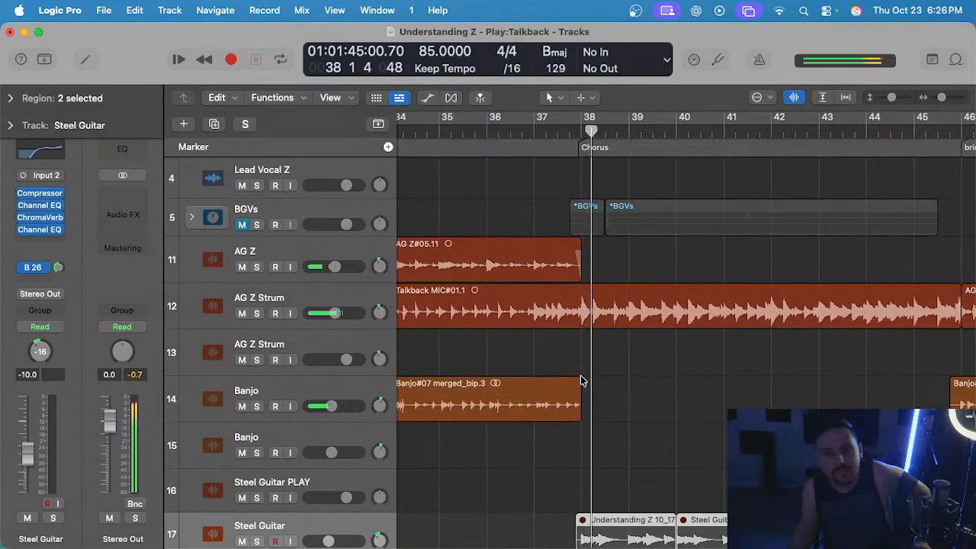
pyautogui.scroll(-2, 581, 379)
pyautogui.scroll(-2, 577, 378)
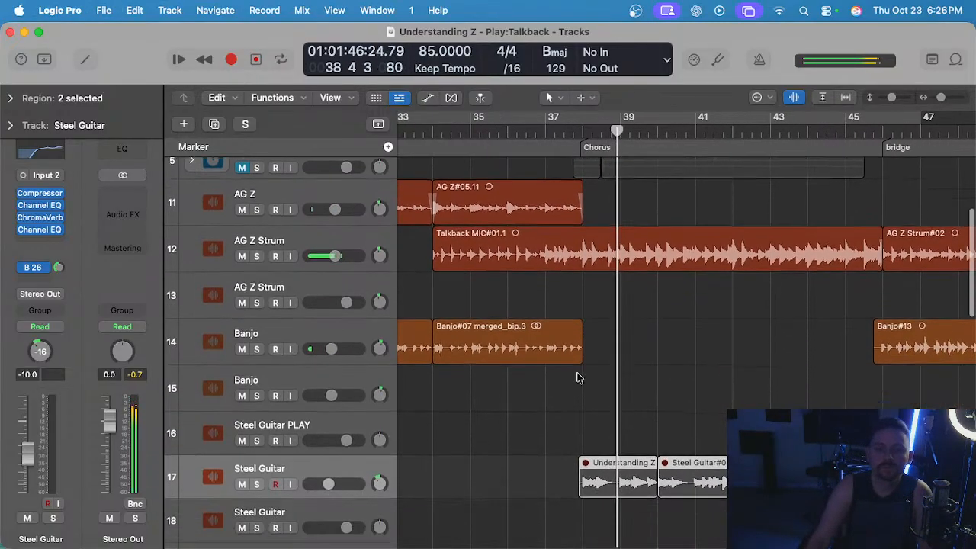
pyautogui.scroll(-3, 577, 377)
pyautogui.moveTo(543, 395); pyautogui.dragTo(873, 421)
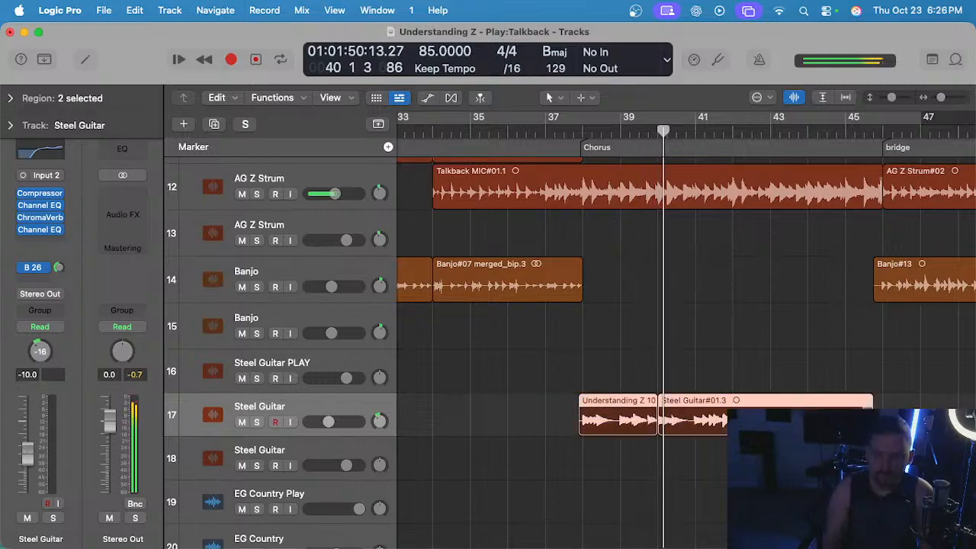
pyautogui.click(696, 355)
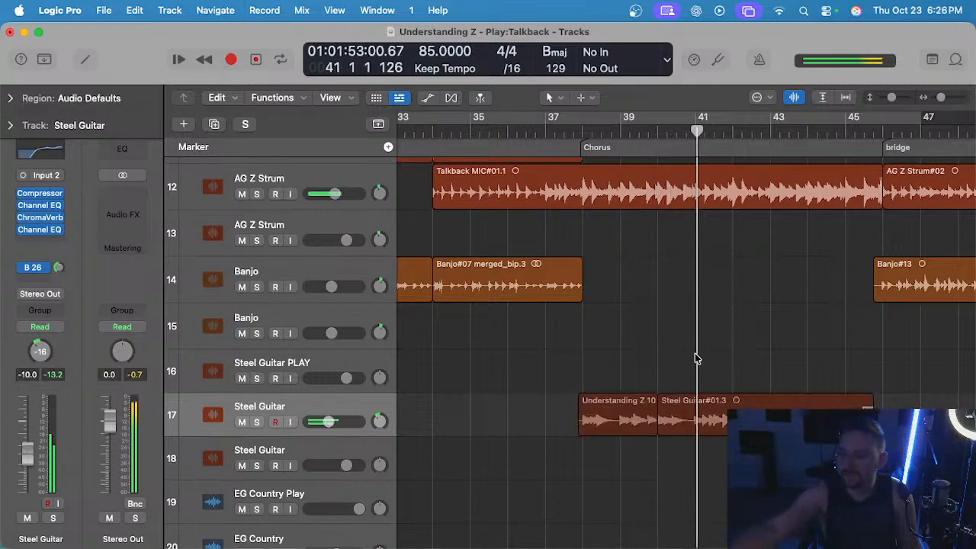
# Examine the steel, electric guitar and bass tracks during second-chorus playback, and select the Electric Guitars track.
pyautogui.scroll(-1, 675, 363)
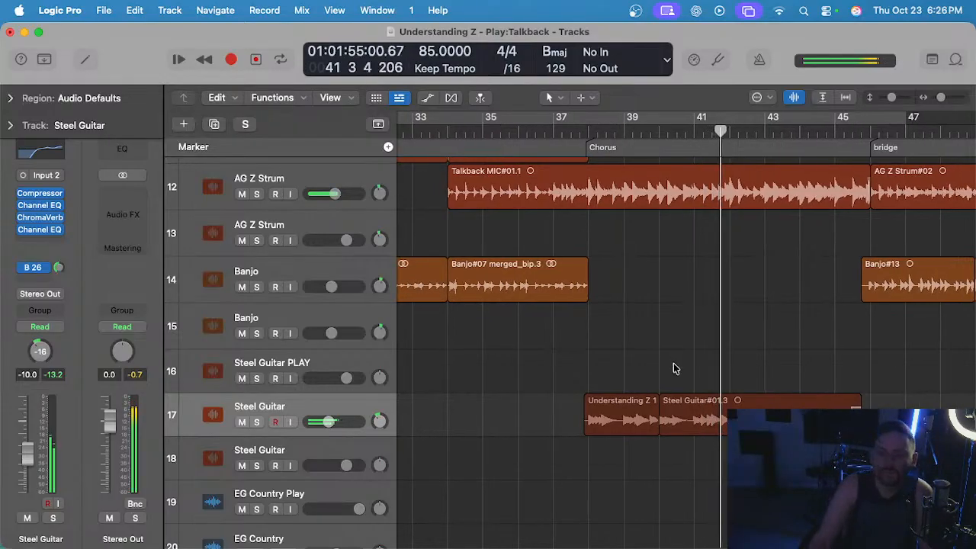
pyautogui.scroll(-1, 673, 368)
pyautogui.scroll(-3, 659, 366)
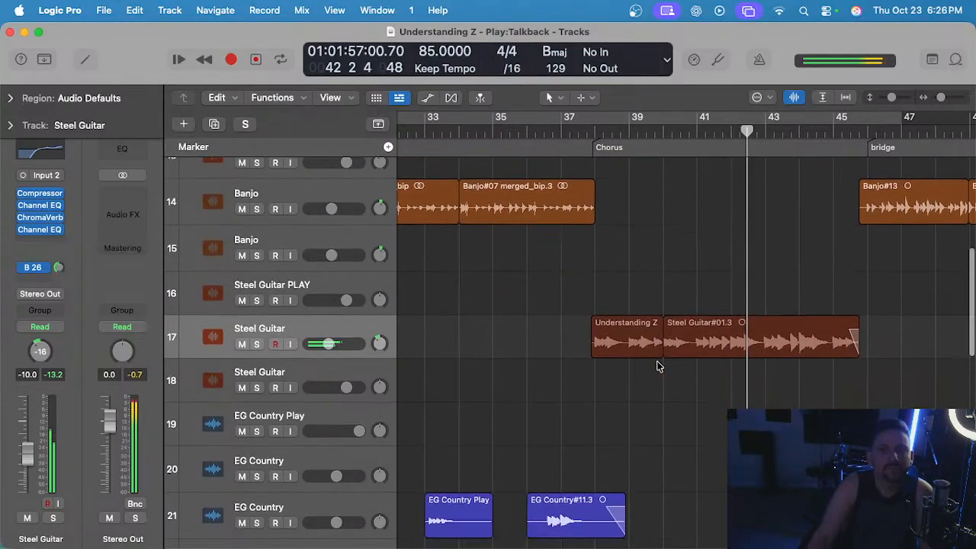
pyautogui.scroll(-1, 648, 365)
pyautogui.scroll(-6, 584, 353)
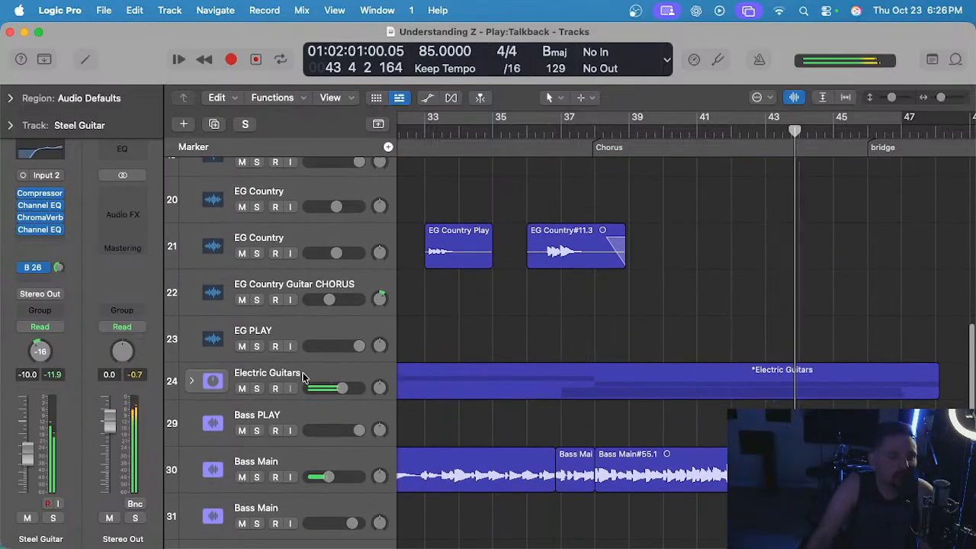
pyautogui.click(302, 377)
pyautogui.click(567, 314)
pyautogui.scroll(-3, 649, 328)
pyautogui.scroll(4, 649, 328)
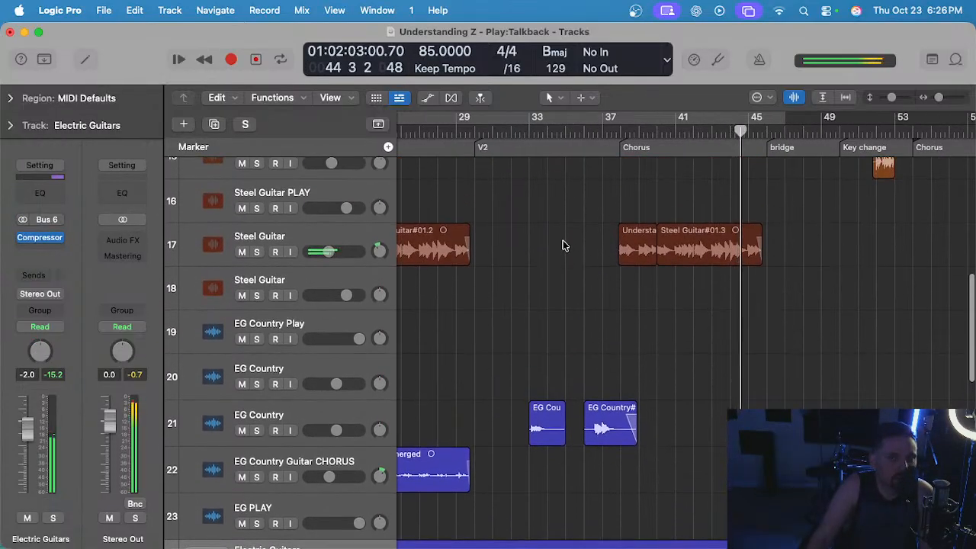
# Examine which instruments play in the bridge and key change, from the bass, keys and drums up to the banjo and acoustic guitars.
pyautogui.moveTo(564, 244); pyautogui.dragTo(768, 319)
pyautogui.hscroll(6, 720, 313)
pyautogui.hscroll(-3, 705, 309)
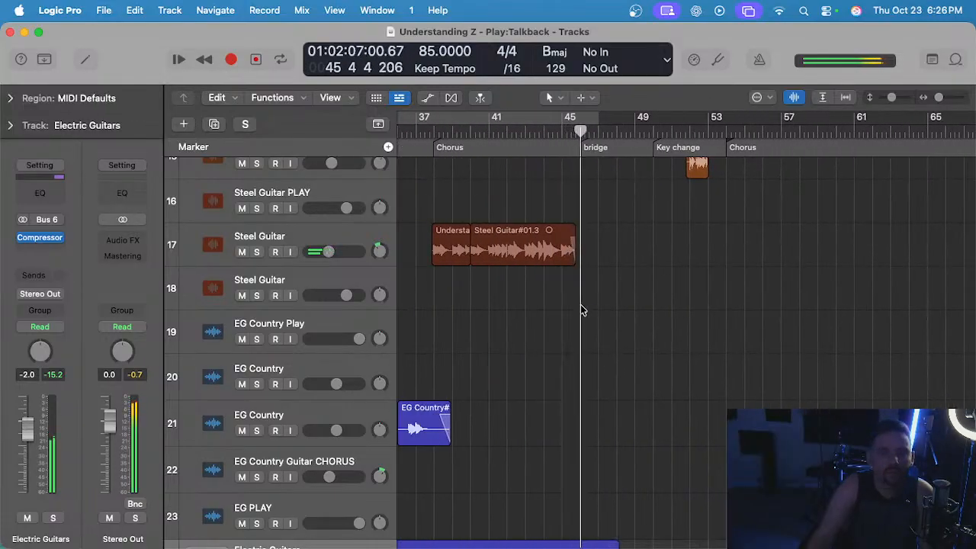
pyautogui.scroll(-3, 582, 306)
pyautogui.scroll(-8, 583, 306)
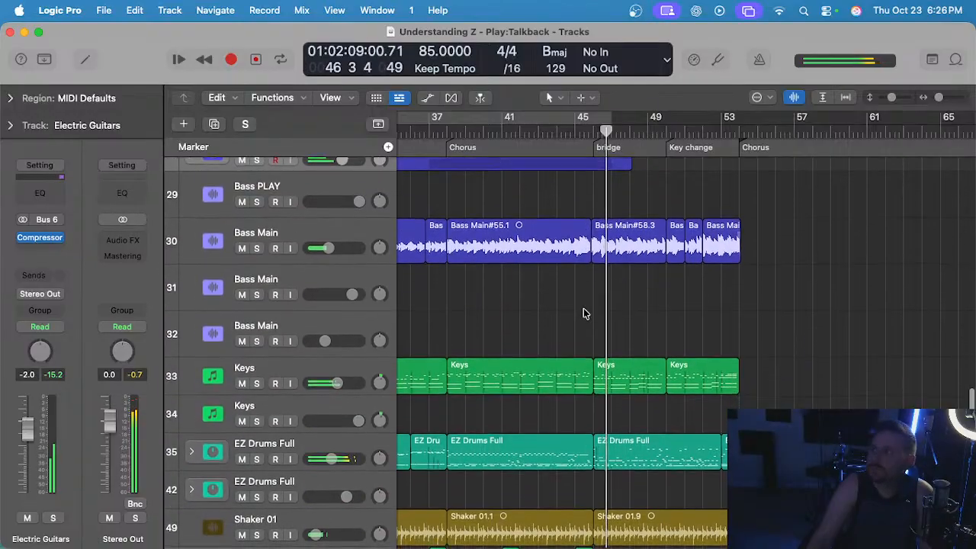
pyautogui.scroll(12, 582, 308)
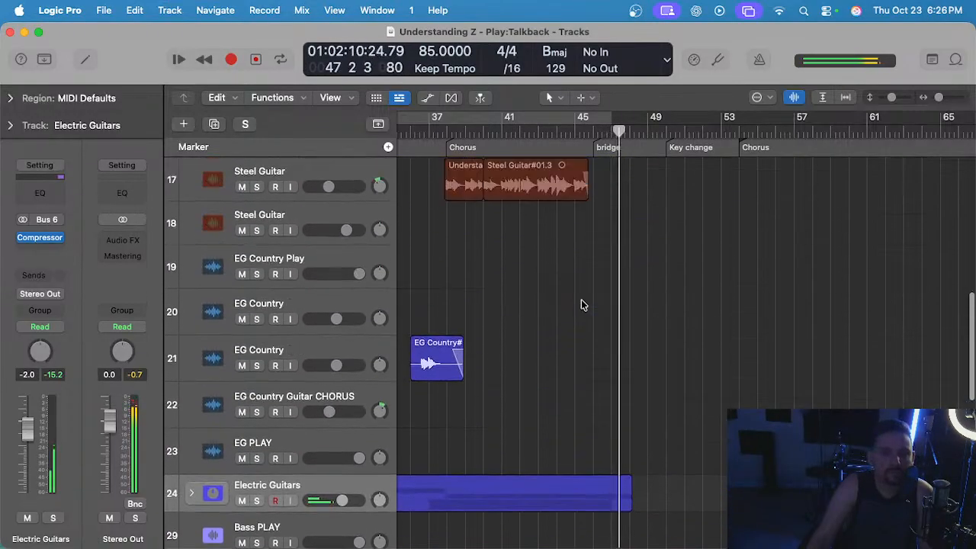
pyautogui.scroll(2, 616, 309)
pyautogui.scroll(5, 599, 315)
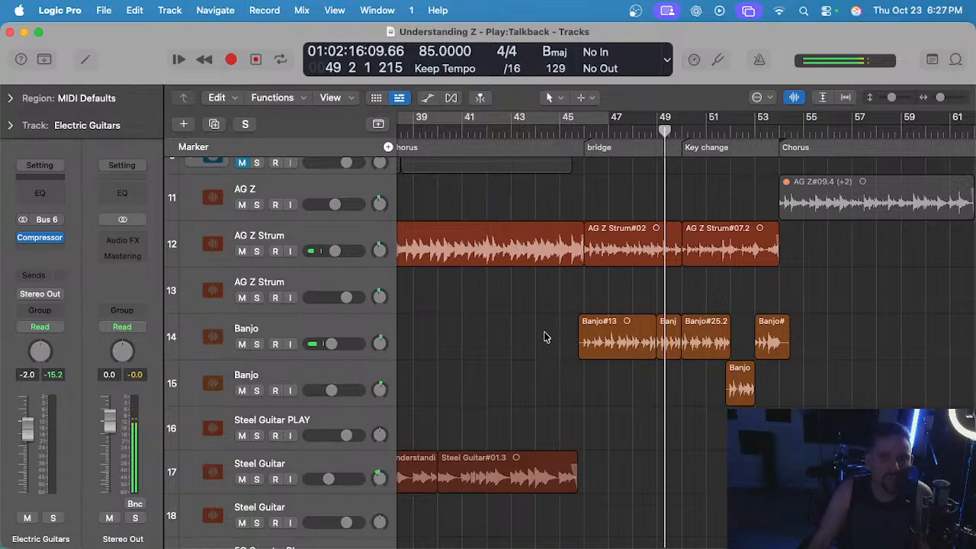
pyautogui.scroll(4, 549, 336)
# Place the playhead at the bridge start at bar 46 and inspect the bridge and key change AG Z Strum regions in the audio editor.
pyautogui.click(586, 145)
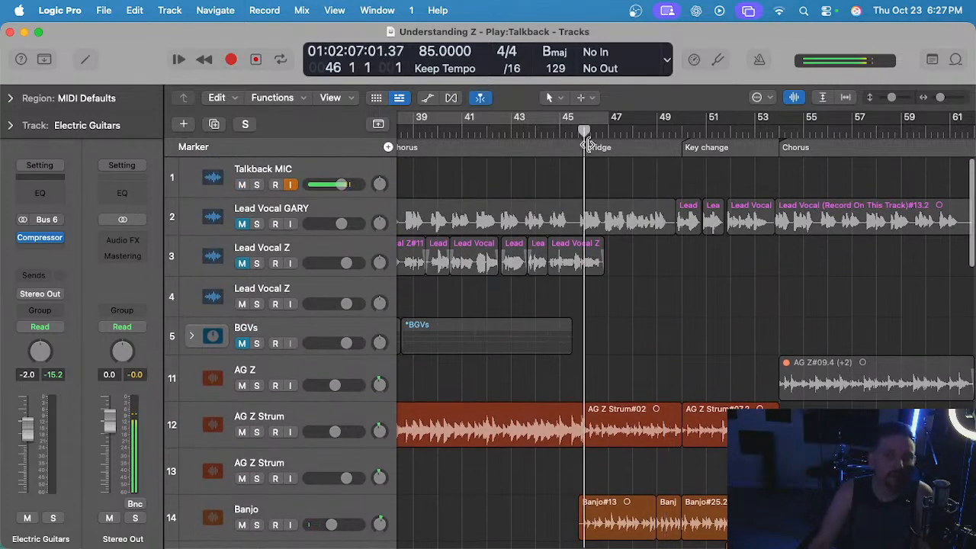
pyautogui.moveTo(664, 394); pyautogui.dragTo(693, 420)
pyautogui.press('e')
pyautogui.scroll(-5, 638, 433)
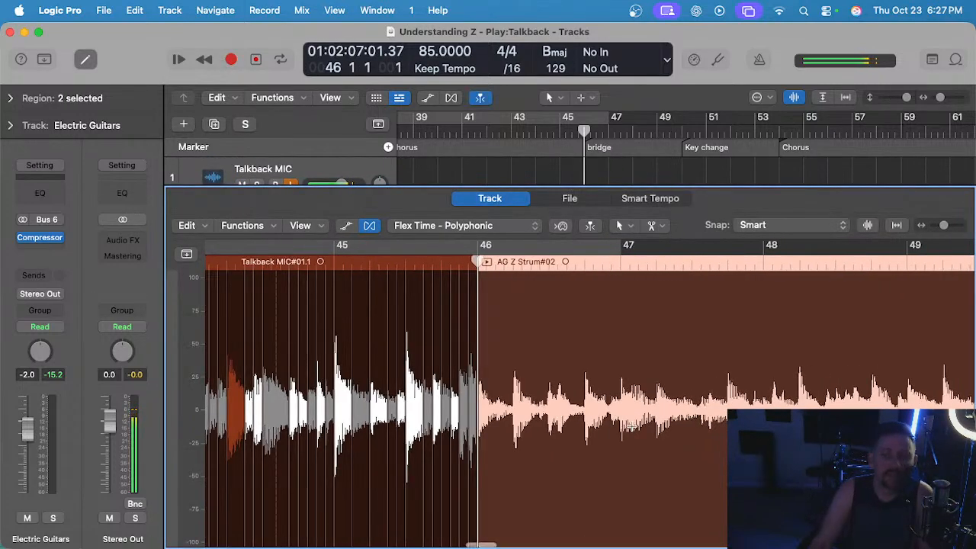
pyautogui.press('e')
pyautogui.hscroll(2, 625, 383)
pyautogui.scroll(-3, 625, 384)
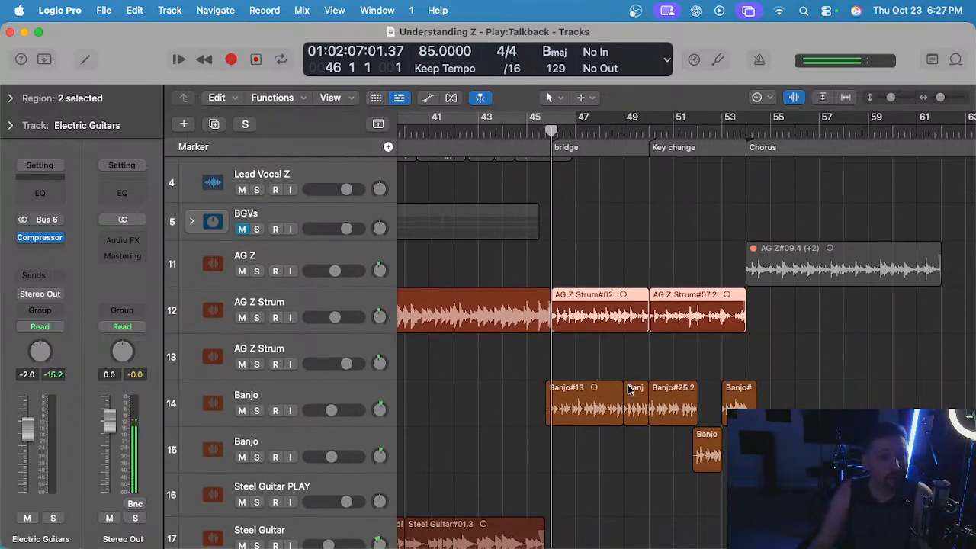
# Select the AG Z Strum track holding the bridge regions, and solo it together with the Talkback MIC track.
pyautogui.click(594, 357)
pyautogui.scroll(2, 589, 319)
pyautogui.moveTo(561, 257); pyautogui.dragTo(732, 320)
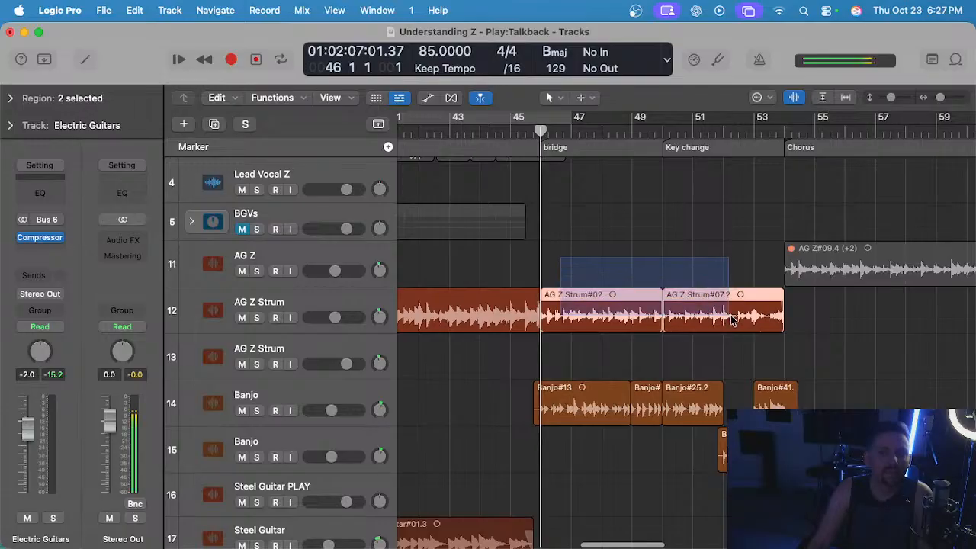
pyautogui.click(305, 302)
pyautogui.scroll(3, 289, 229)
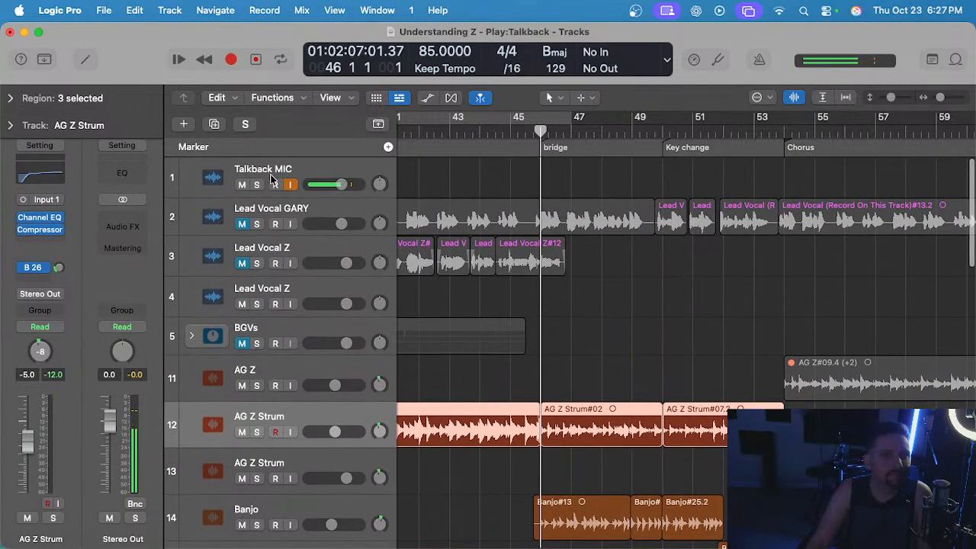
pyautogui.click(257, 184)
pyautogui.press('s')
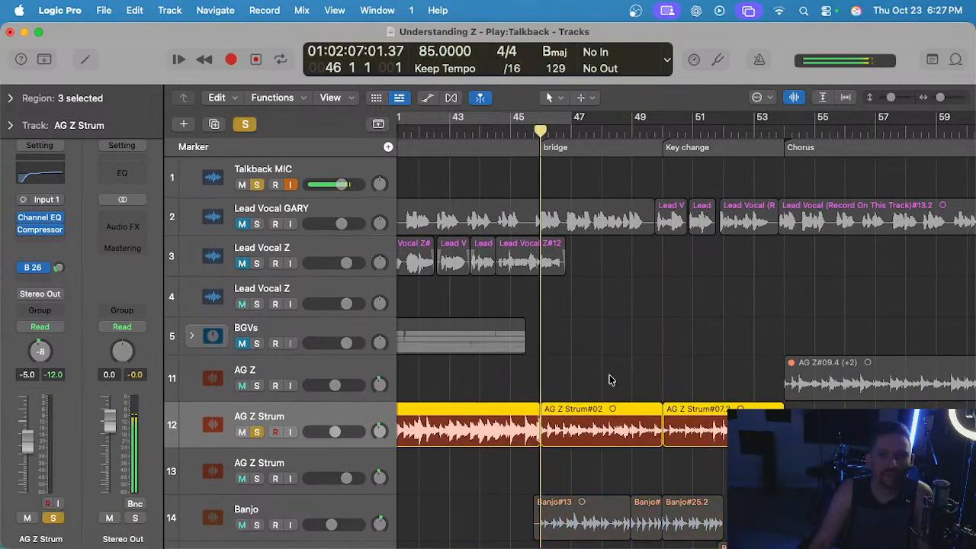
# Turn on the metronome and check the Flex Time mode of the bridge and key change strum regions in the audio editor.
pyautogui.moveTo(608, 379); pyautogui.dragTo(692, 465)
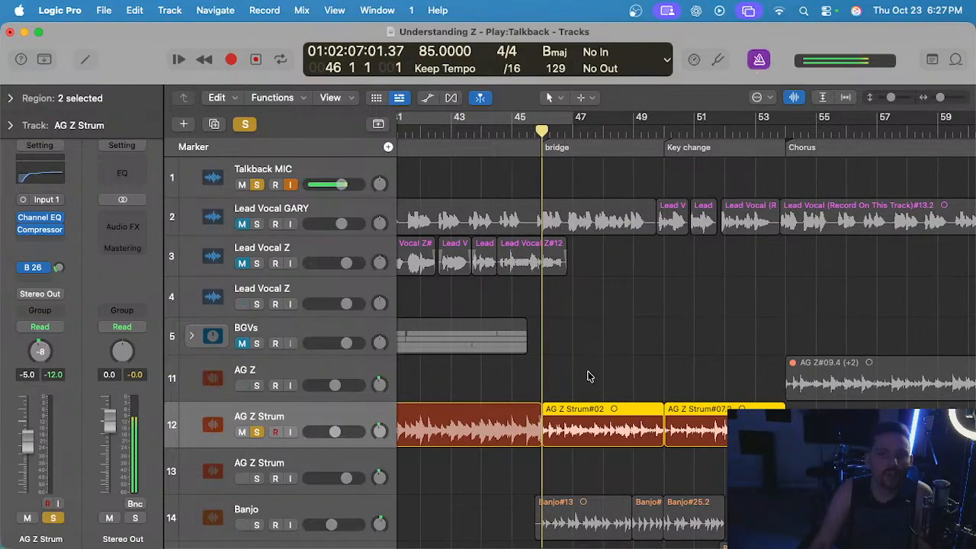
pyautogui.press('e')
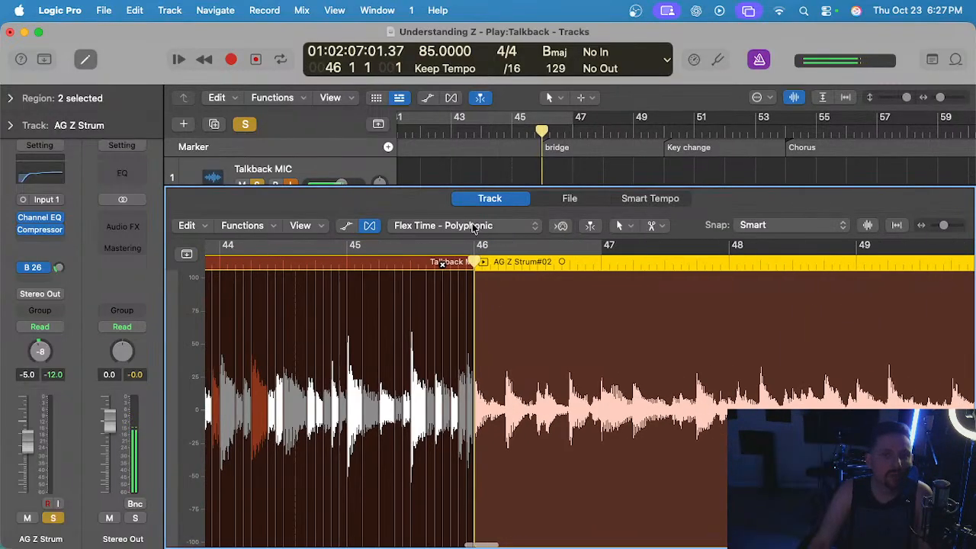
pyautogui.click(475, 229)
pyautogui.click(466, 229)
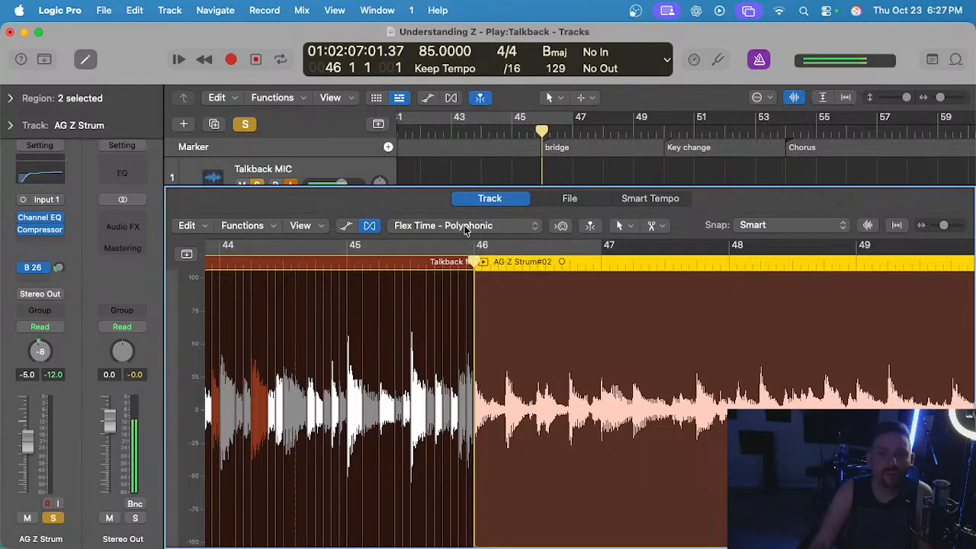
pyautogui.press('e')
# Quantize the bridge and key change AG Z Strum regions to 1/16 Note.
pyautogui.moveTo(606, 368); pyautogui.dragTo(711, 443)
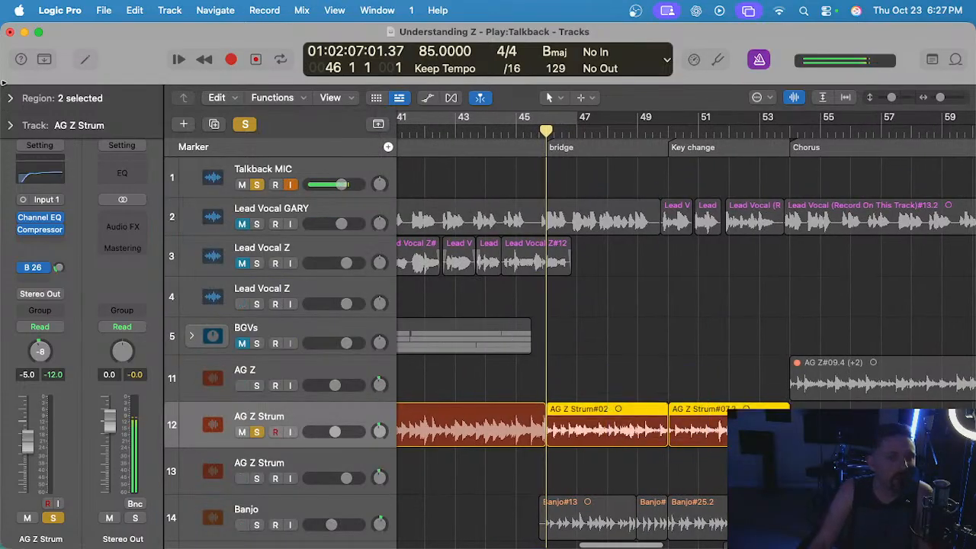
pyautogui.click(13, 98)
pyautogui.click(103, 148)
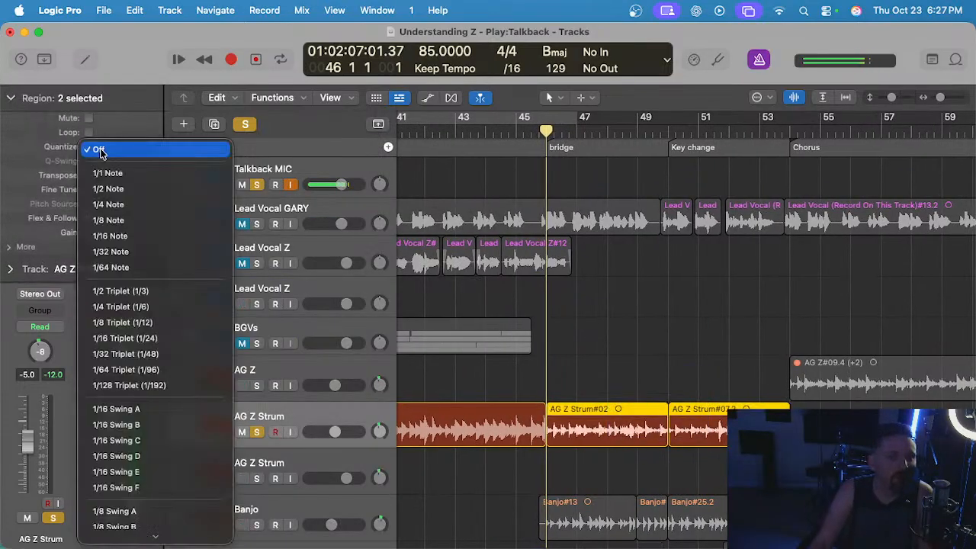
pyautogui.click(126, 233)
pyautogui.click(601, 338)
pyautogui.click(581, 432)
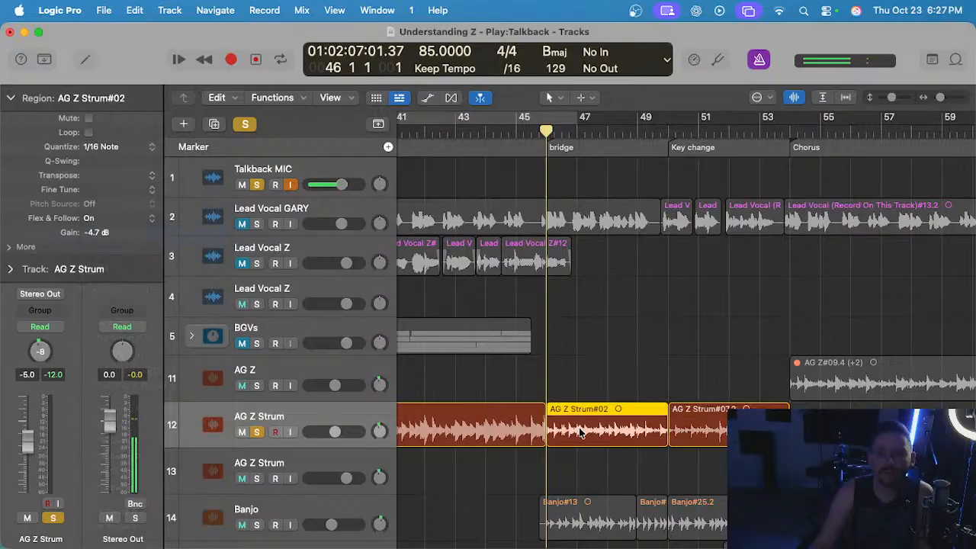
# Open both quantized AG Z Strum regions in the audio editor and play the bridge to check their timing.
pyautogui.moveTo(592, 351); pyautogui.dragTo(690, 432)
pyautogui.press('e')
pyautogui.press('space')
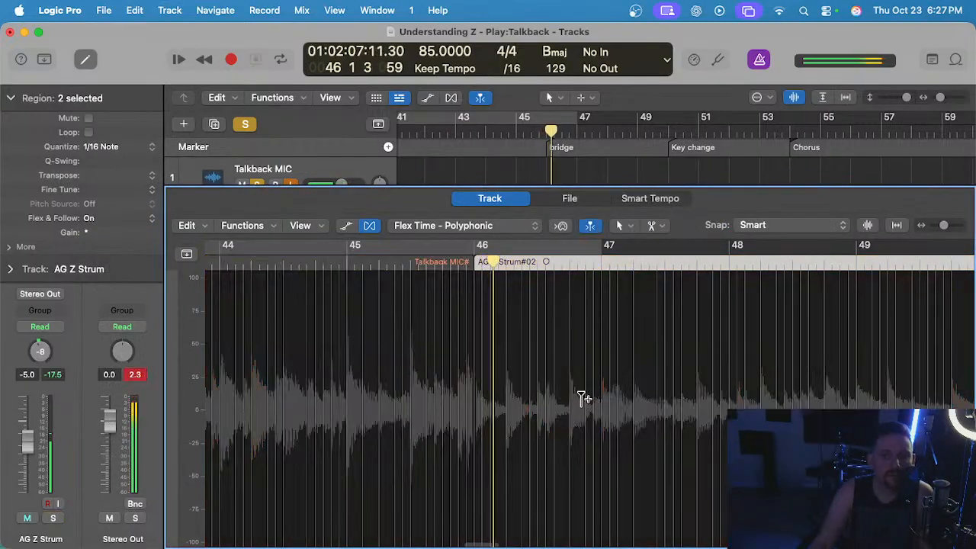
pyautogui.scroll(5, 581, 398)
pyautogui.press('space')
pyautogui.click(328, 263)
pyautogui.press('space')
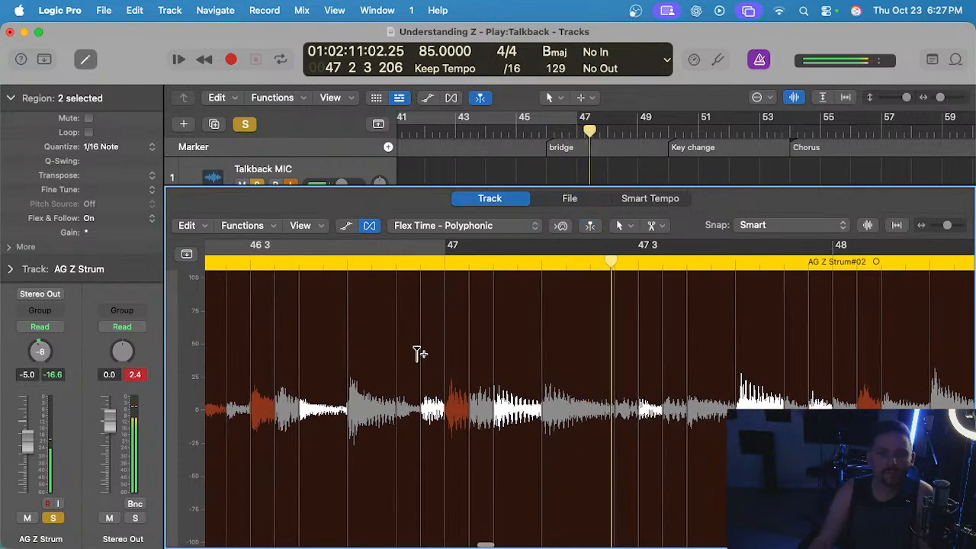
# Move the flex marker at the downbeat of bar 47 slightly earlier and play the passage back.
pyautogui.scroll(3, 442, 352)
pyautogui.moveTo(463, 336); pyautogui.dragTo(456, 337)
pyautogui.scroll(-3, 455, 337)
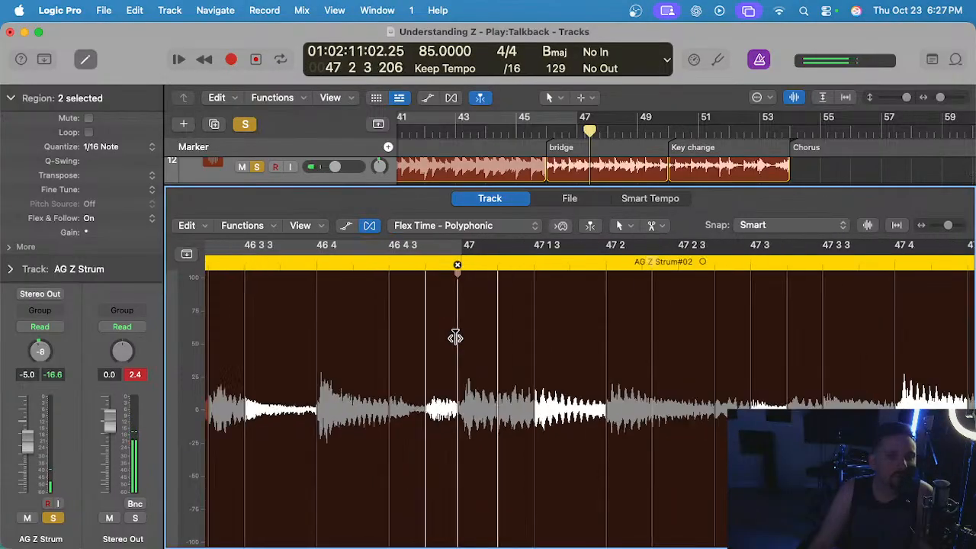
pyautogui.click(336, 262)
pyautogui.press('space')
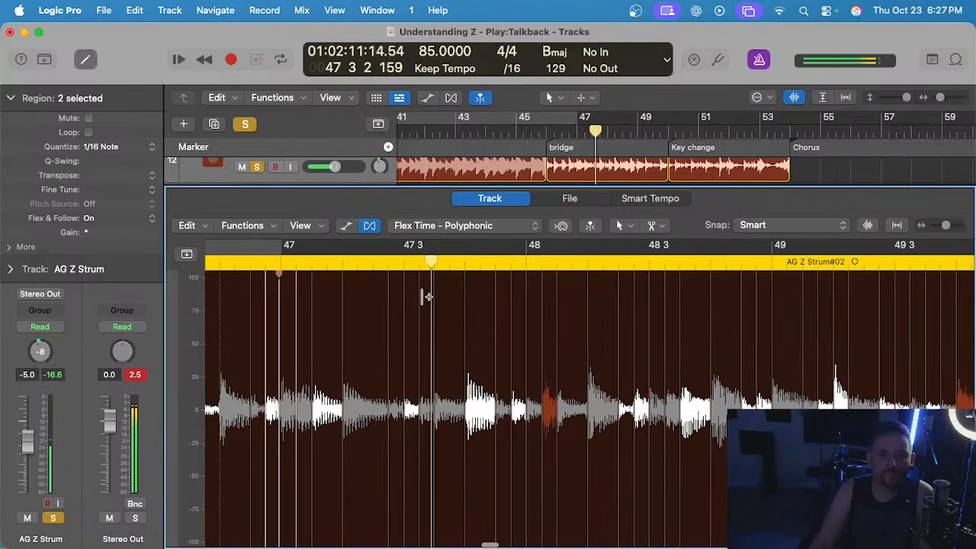
# Replay bar 47 of the strum and delete the flex markers just before 47 3, at 47 3 and at 47 3 3.
pyautogui.click(340, 265)
pyautogui.scroll(3, 403, 312)
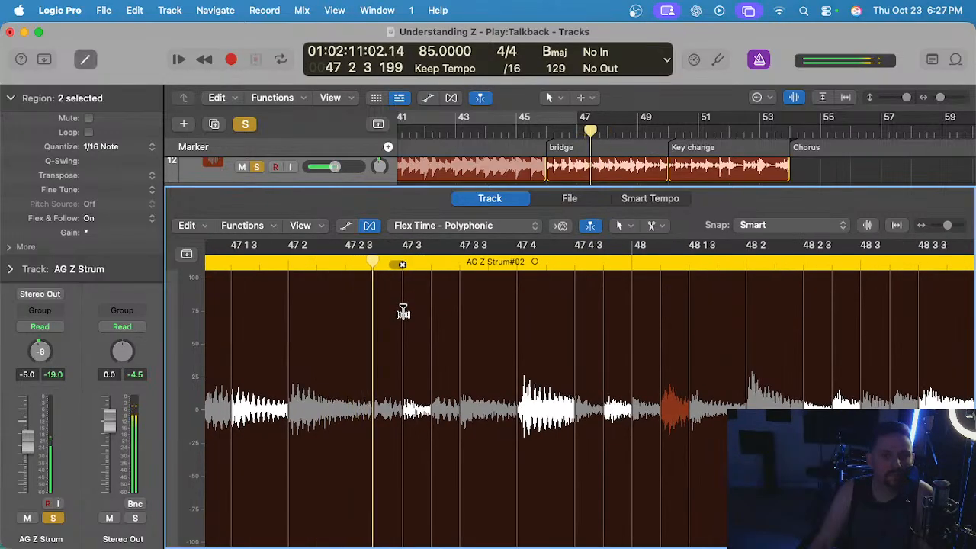
pyautogui.click(373, 265)
pyautogui.hscroll(-3, 374, 276)
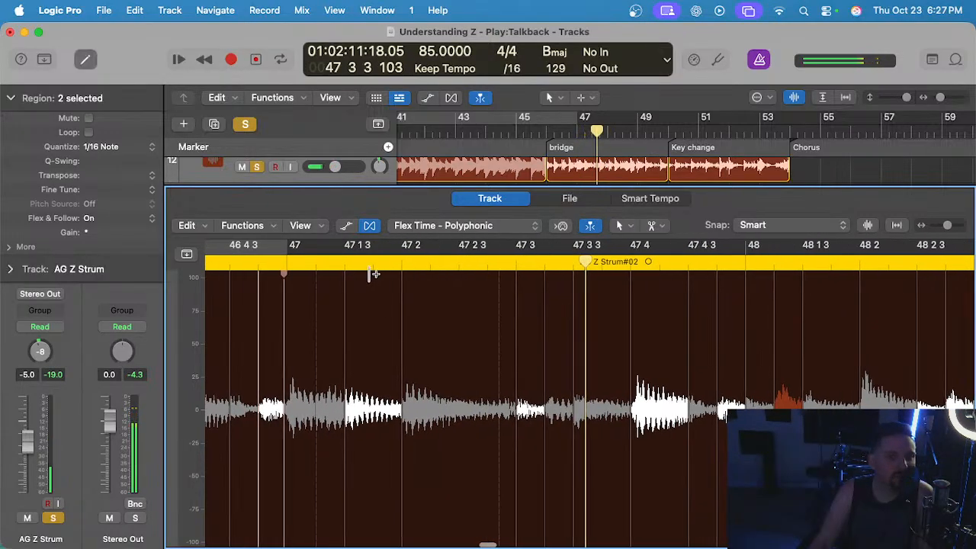
pyautogui.click(360, 262)
pyautogui.press('space')
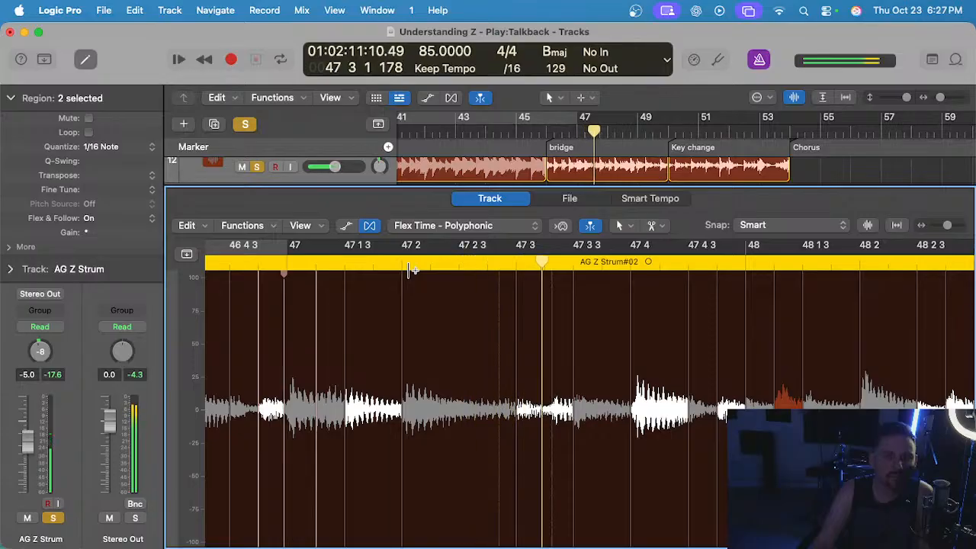
pyautogui.click(573, 265)
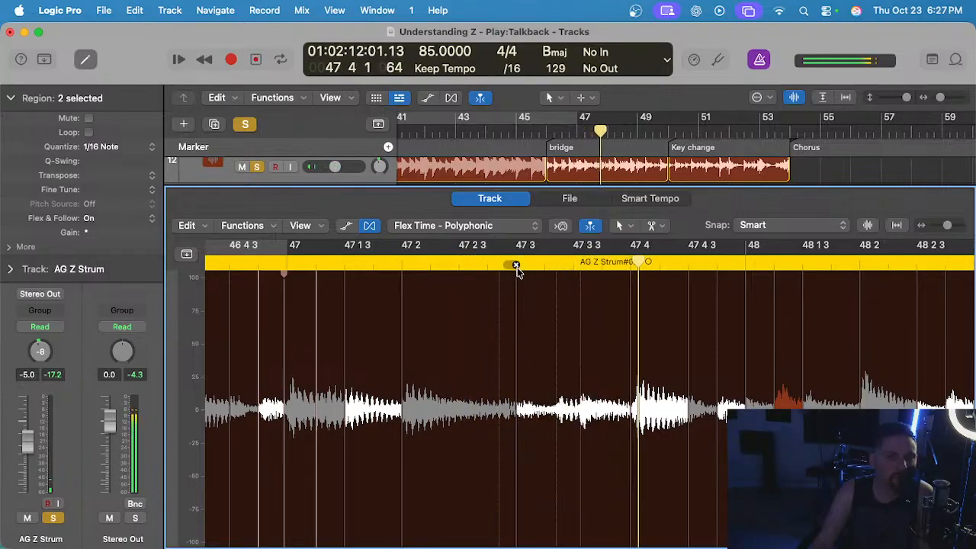
pyautogui.click(516, 266)
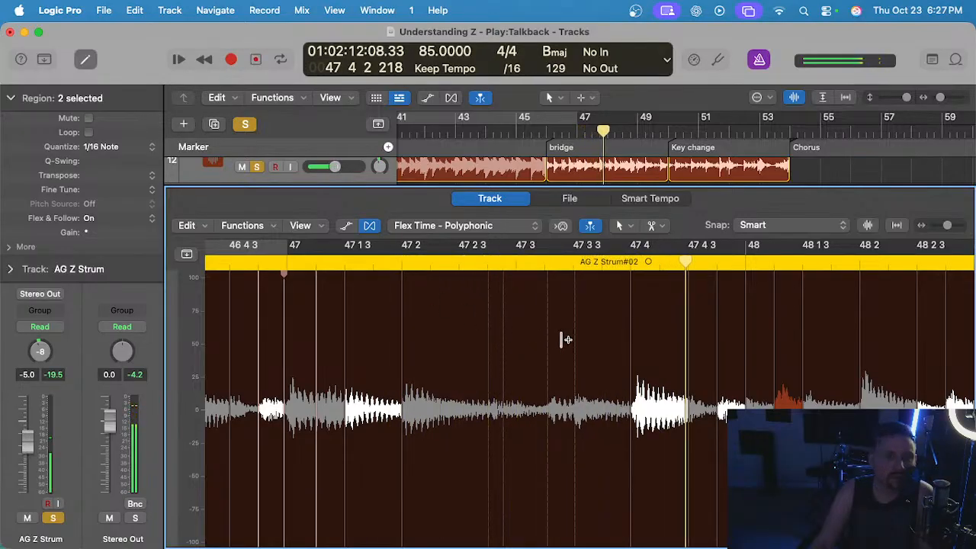
# Play the bridge strum into bar 49, replay it from 49 2 3 and delete the flex marker at 49 3 3.
pyautogui.click(544, 320)
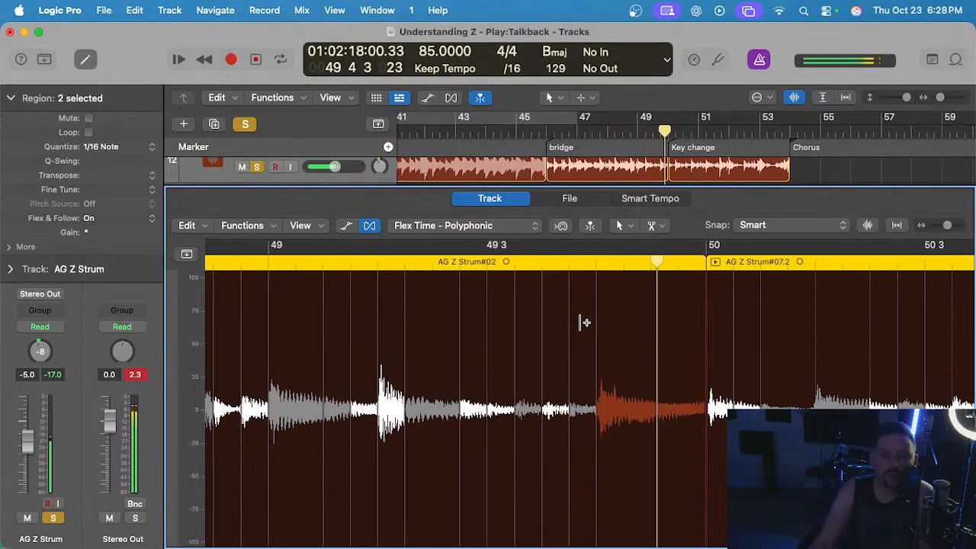
pyautogui.scroll(1, 507, 298)
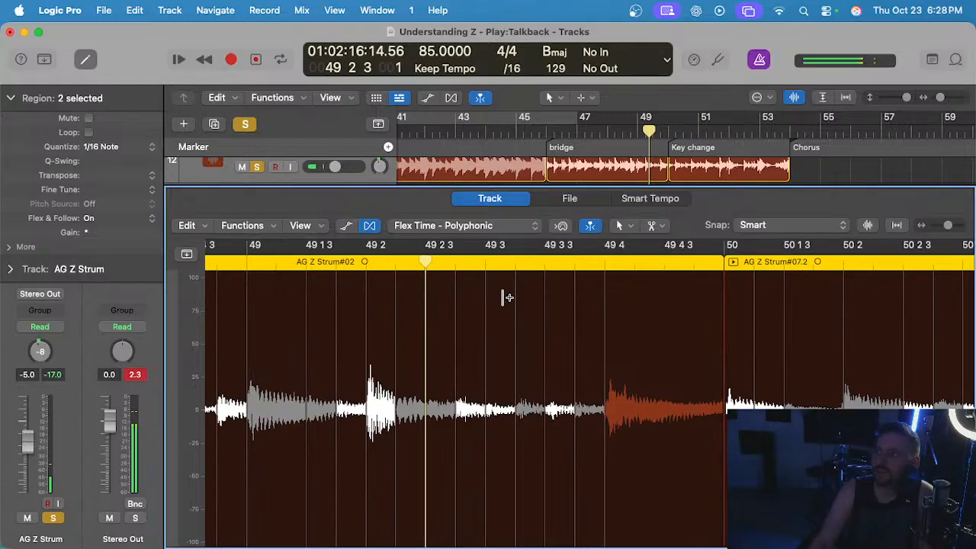
pyautogui.press('space')
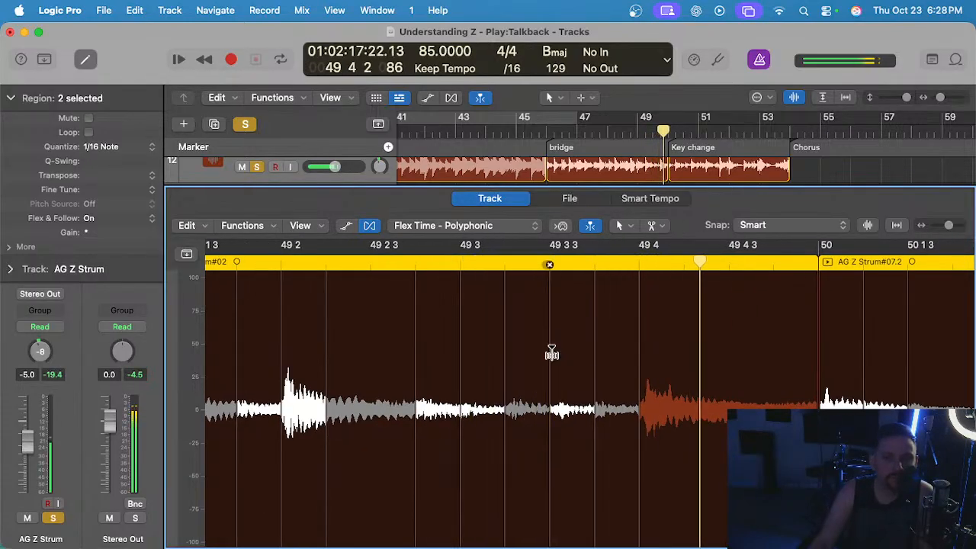
pyautogui.moveTo(549, 265); pyautogui.dragTo(595, 265)
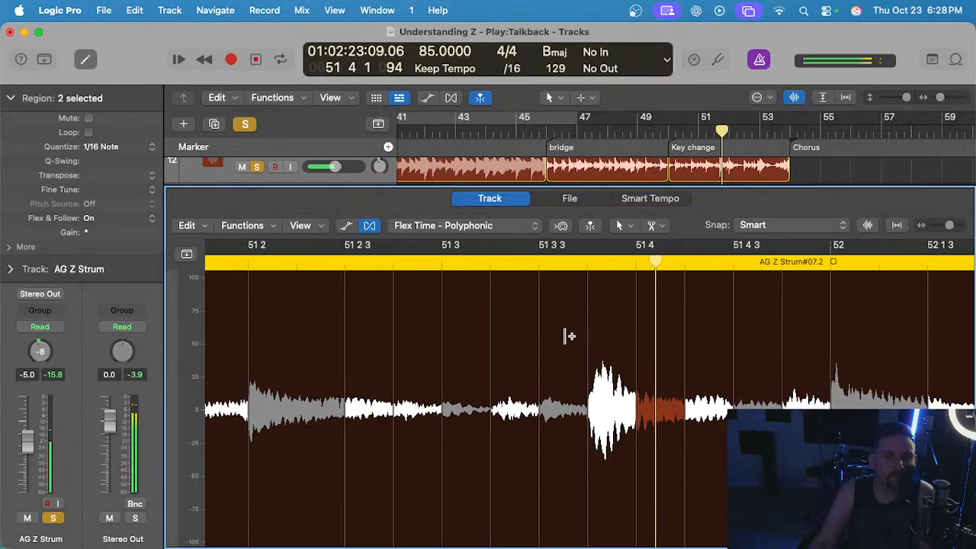
# Move the flex markers at 51 3 4, 51 3 3 and 51 3 2 slightly earlier and play bar 51 back.
pyautogui.scroll(3, 569, 336)
pyautogui.click(601, 329)
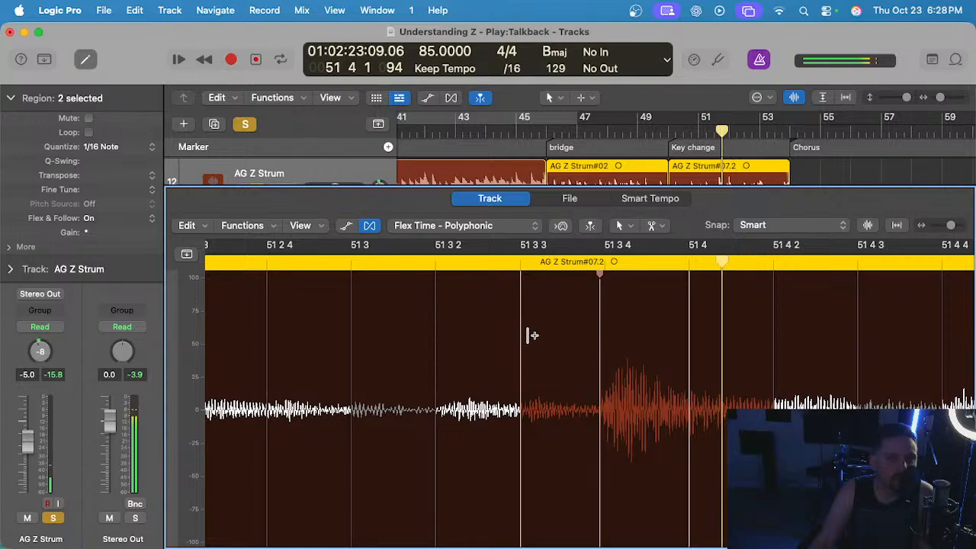
pyautogui.moveTo(526, 336); pyautogui.dragTo(516, 340)
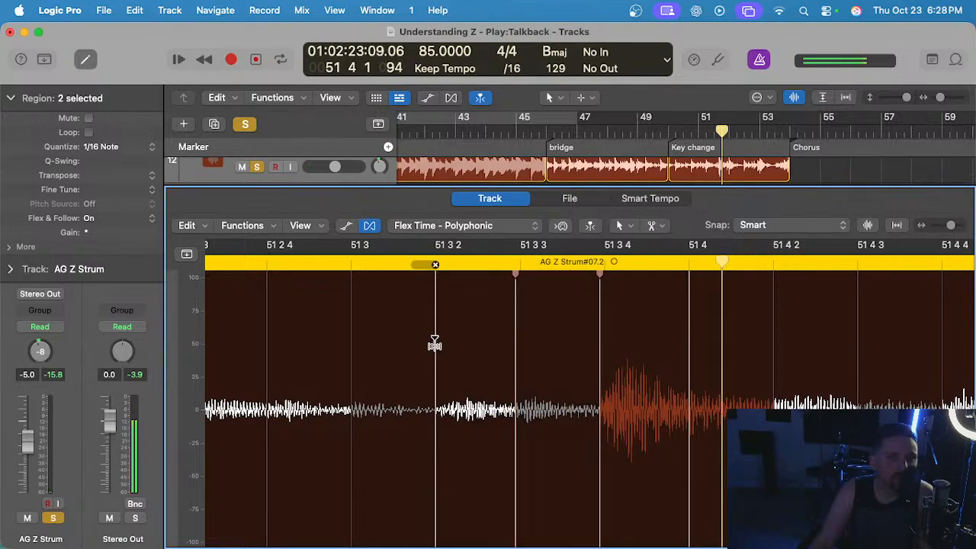
pyautogui.moveTo(434, 343); pyautogui.dragTo(430, 342)
pyautogui.scroll(-3, 430, 342)
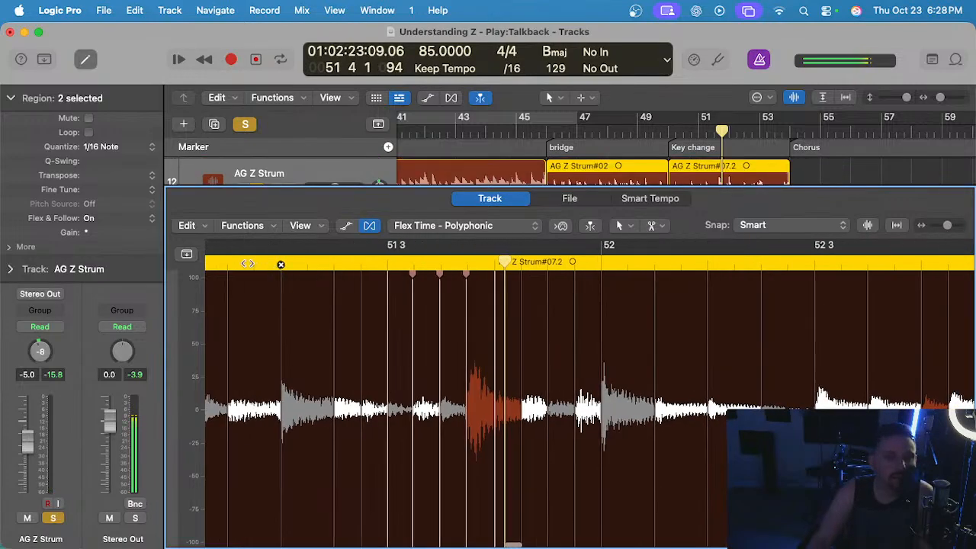
pyautogui.click(248, 264)
pyautogui.scroll(-2, 359, 320)
pyautogui.press('space')
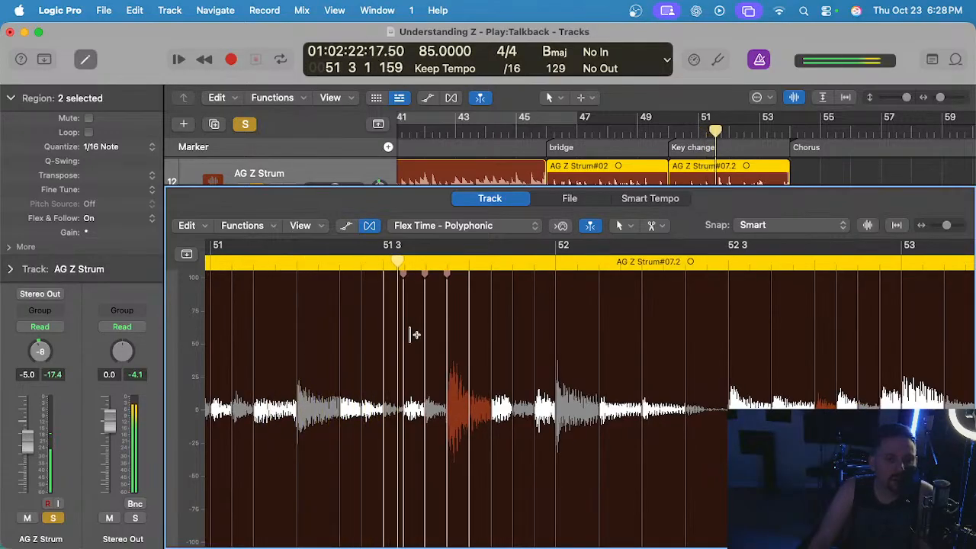
# Close the audio editor and set the AG Z Strum track volume to 0.0 dB.
pyautogui.press('e')
pyautogui.scroll(3, 432, 342)
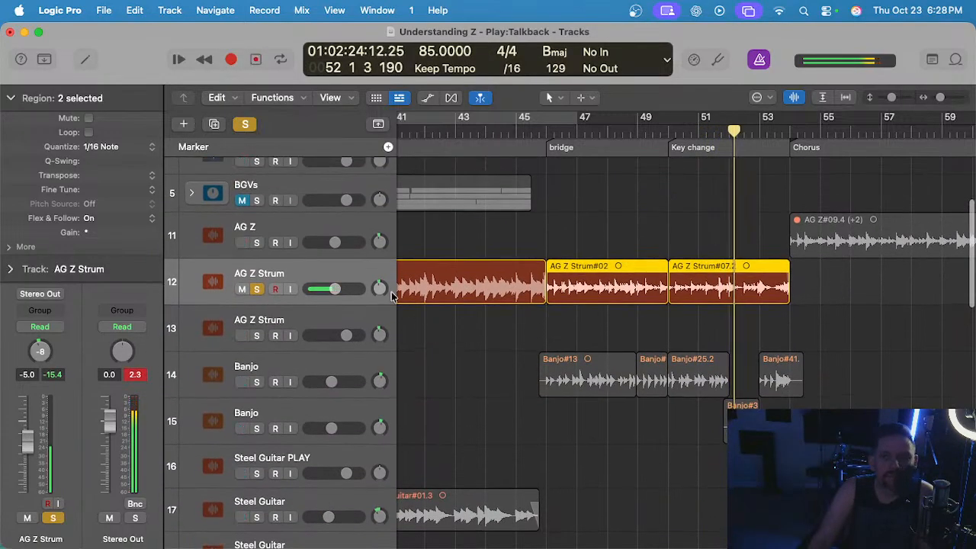
pyautogui.click(330, 290)
pyautogui.moveTo(335, 288); pyautogui.dragTo(346, 288)
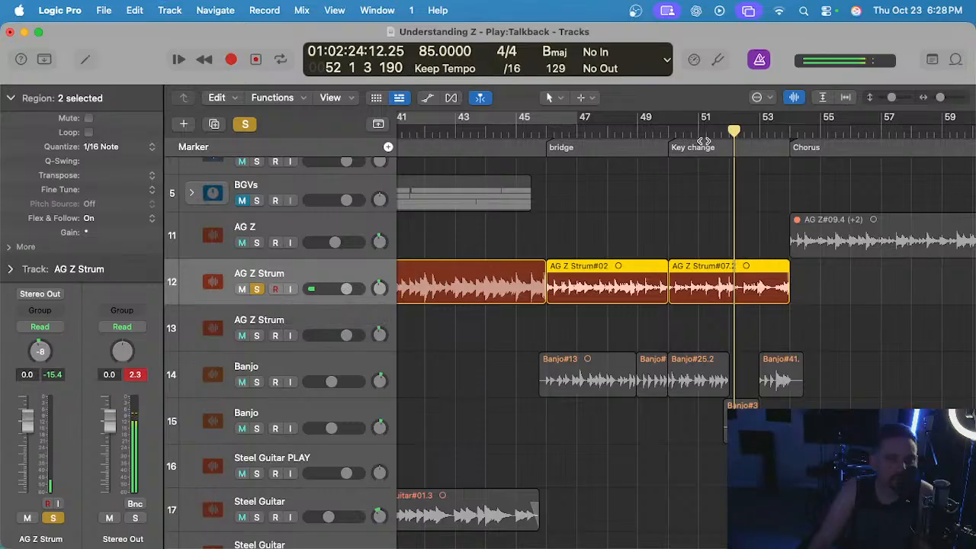
# Open the key change AG Z Strum region in the audio editor and play it from bar 50 to check its timing.
pyautogui.click(667, 134)
pyautogui.doubleClick(709, 282)
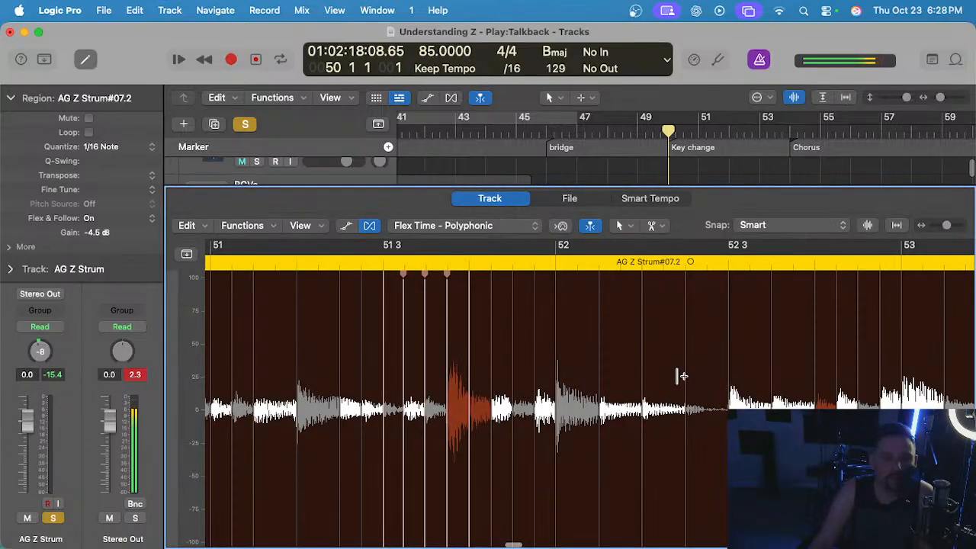
pyautogui.press('space')
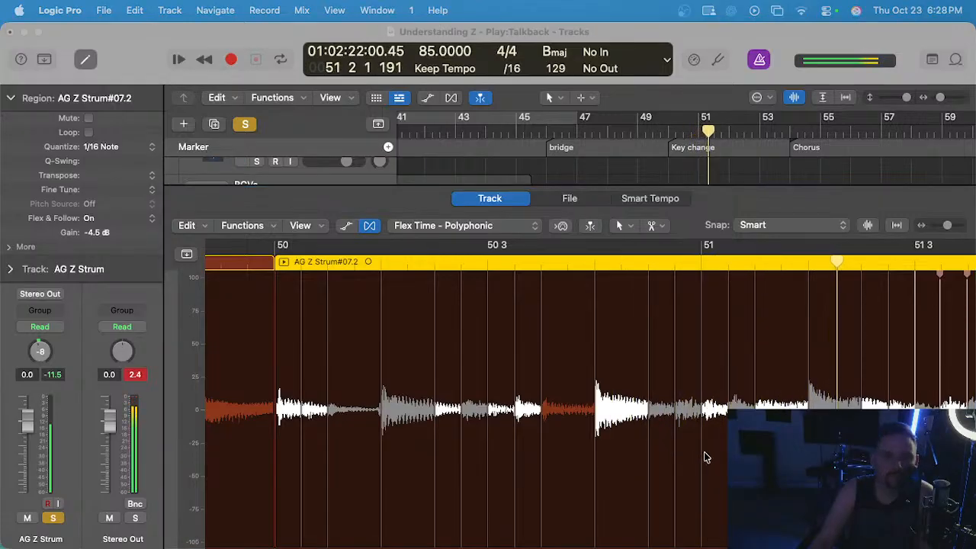
pyautogui.hscroll(5, 702, 452)
pyautogui.scroll(3, 610, 415)
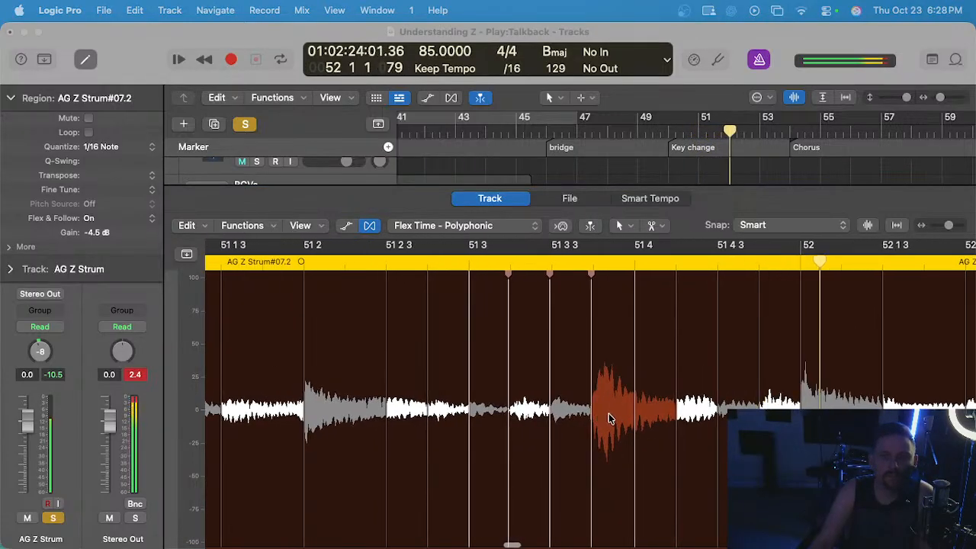
pyautogui.hscroll(5, 609, 415)
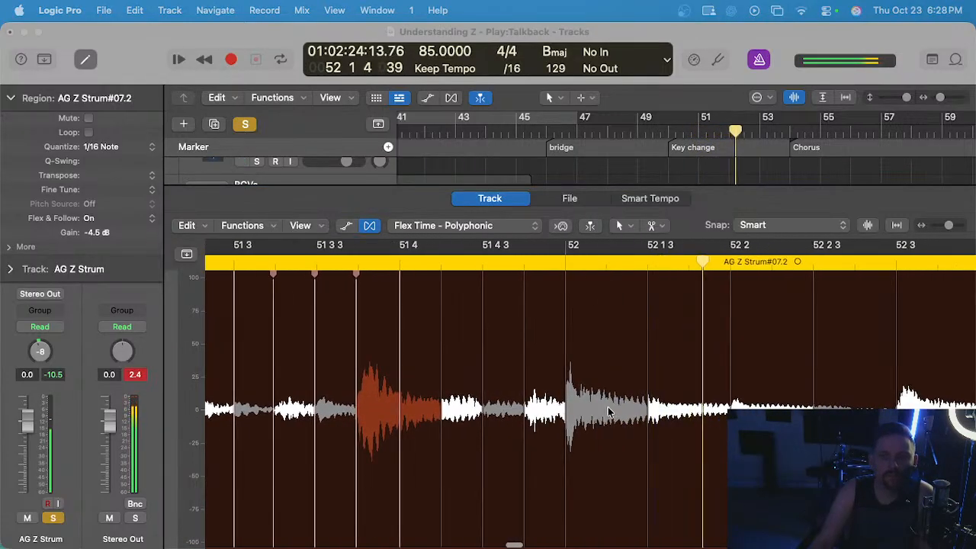
pyautogui.click(542, 335)
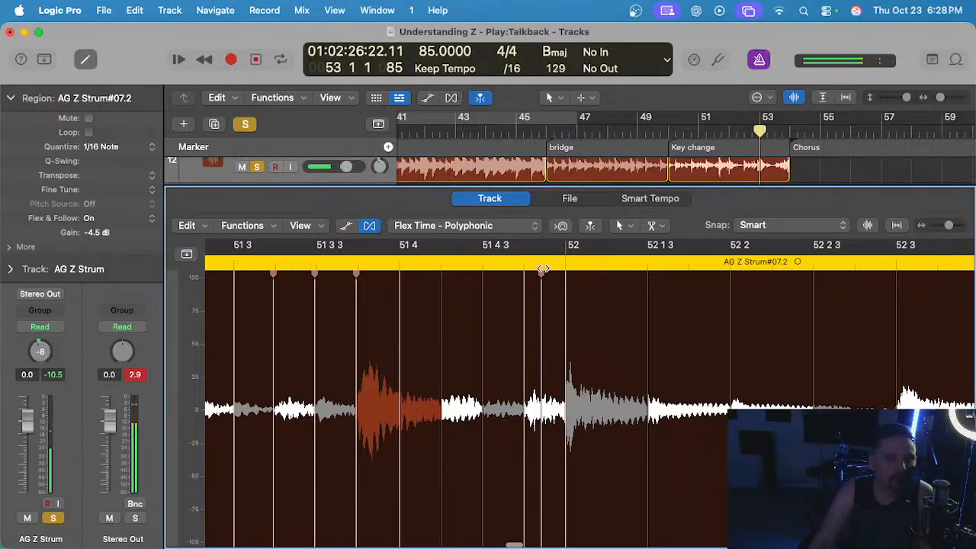
pyautogui.click(374, 271)
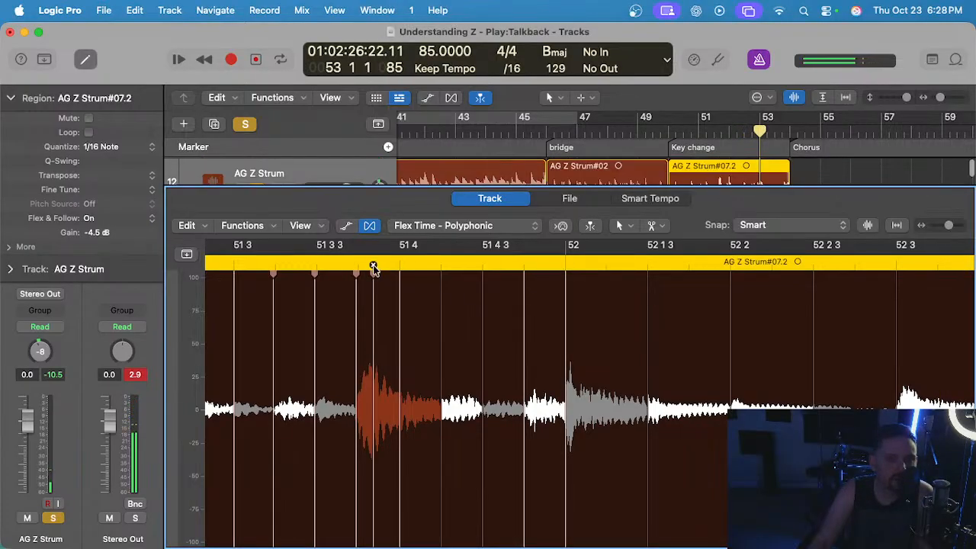
pyautogui.click(372, 264)
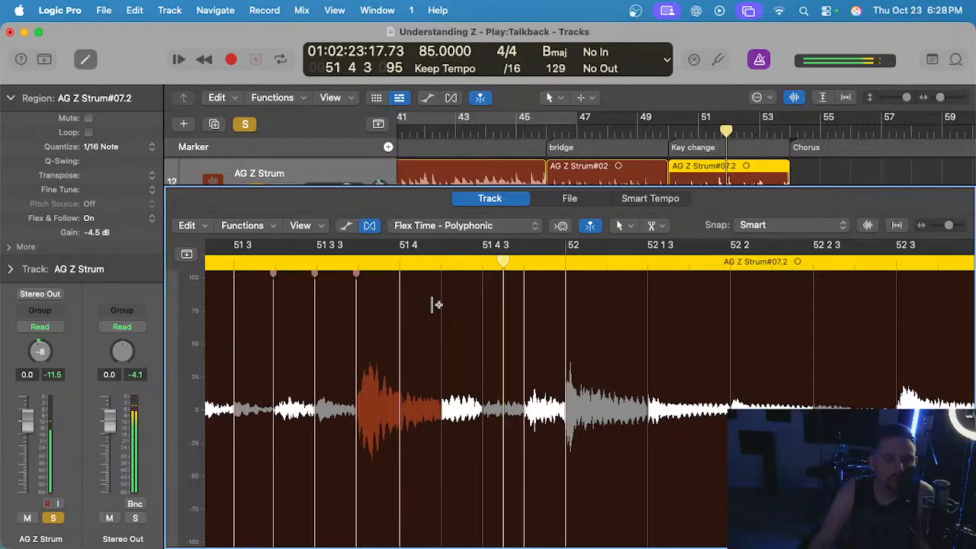
# Move the flex marker just before bar 52 slightly earlier and continue playback into bar 52.
pyautogui.press('space')
pyautogui.scroll(3, 538, 319)
pyautogui.moveTo(517, 320); pyautogui.dragTo(508, 322)
pyautogui.scroll(-2, 508, 322)
pyautogui.press('space')
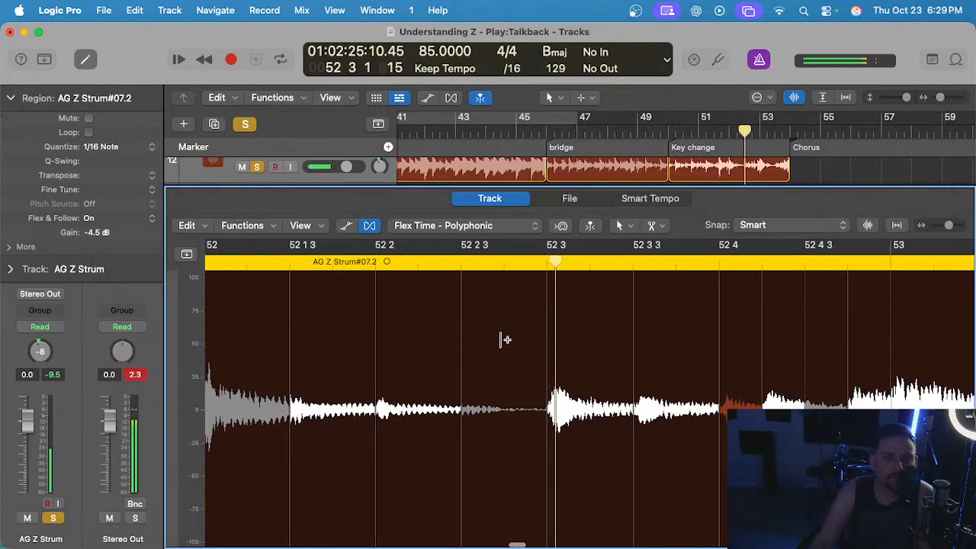
# Replay from 52 3, move the flex marker at 52 4 2 slightly earlier and delete the one at 52 4 3.
pyautogui.hscroll(-5, 502, 340)
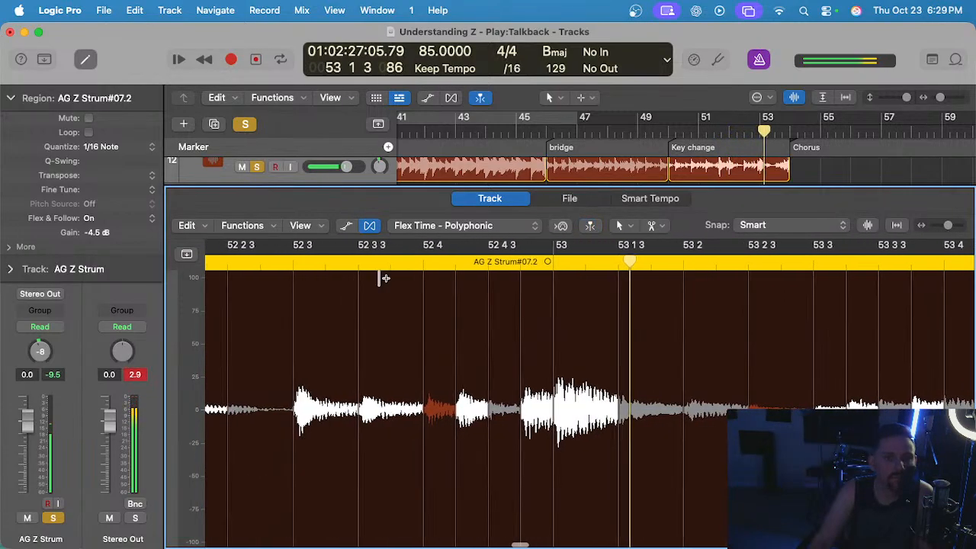
pyautogui.click(298, 263)
pyautogui.scroll(3, 363, 298)
pyautogui.press('space')
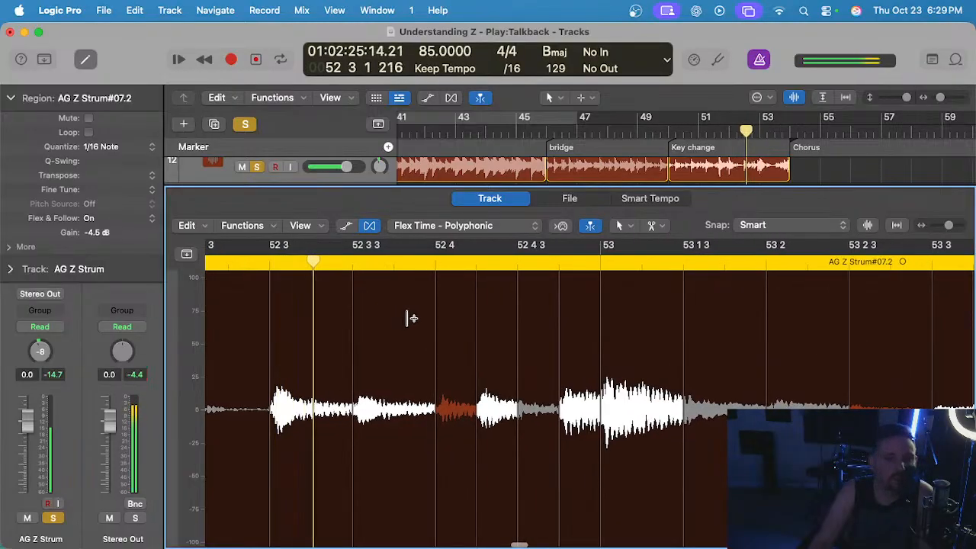
pyautogui.scroll(3, 427, 320)
pyautogui.doubleClick(504, 320)
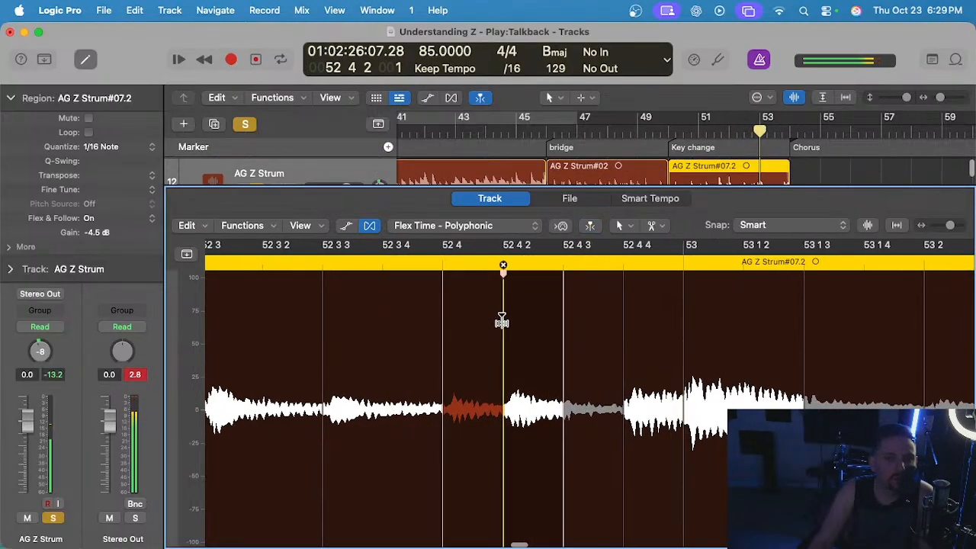
pyautogui.click(562, 266)
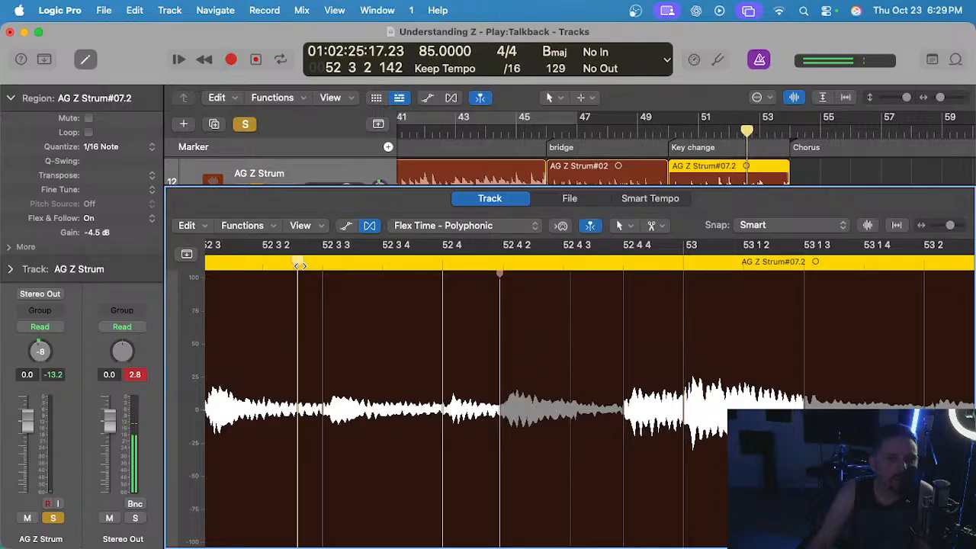
pyautogui.press('space')
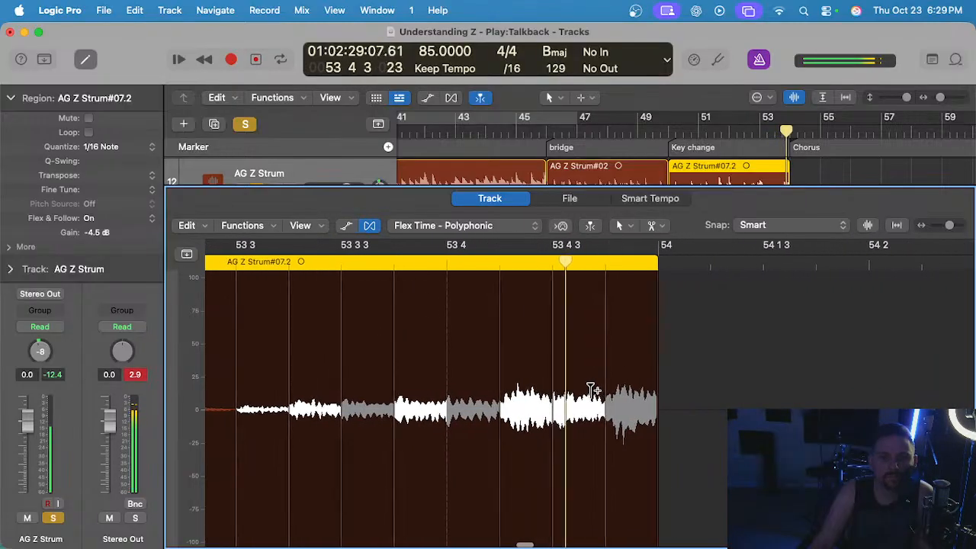
# Try moving the flex markers at 53 4 and 53 4 2 slightly earlier and play the end of the region back.
pyautogui.moveTo(457, 320); pyautogui.dragTo(455, 311)
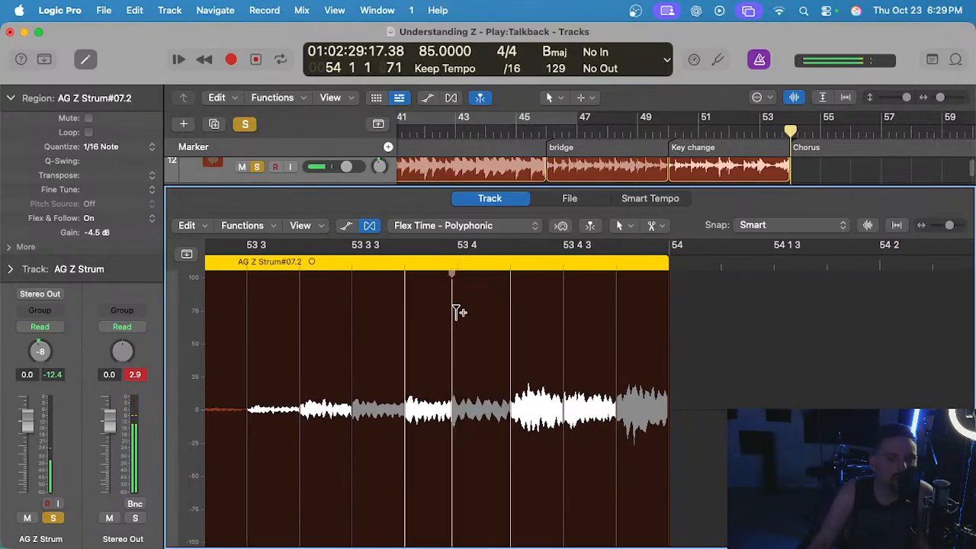
pyautogui.moveTo(517, 311); pyautogui.dragTo(504, 312)
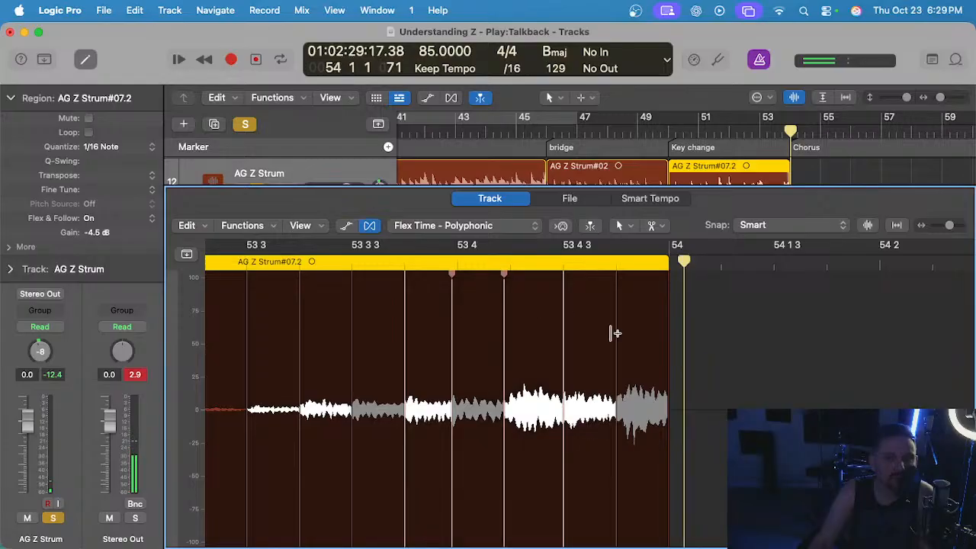
pyautogui.click(256, 267)
pyautogui.scroll(-2, 343, 310)
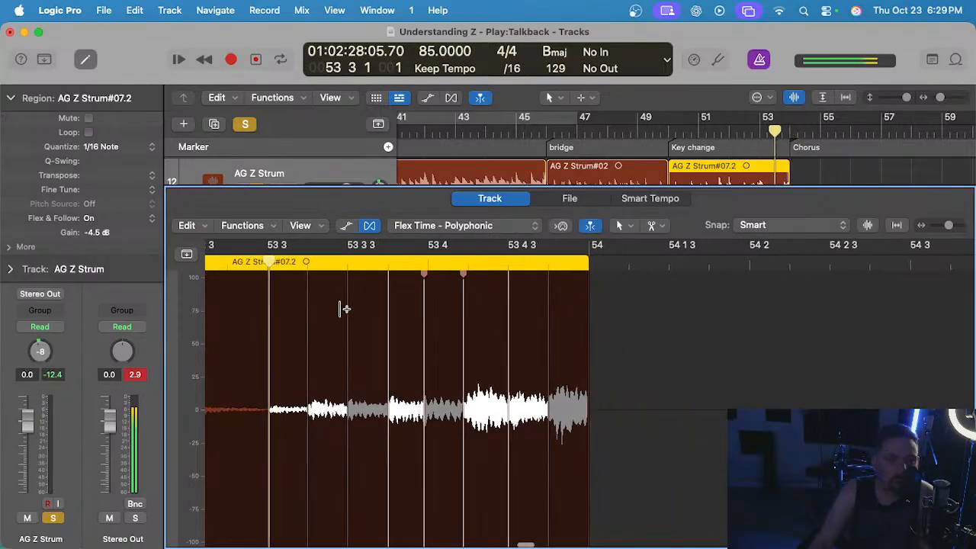
pyautogui.hscroll(-2, 343, 309)
pyautogui.click(245, 265)
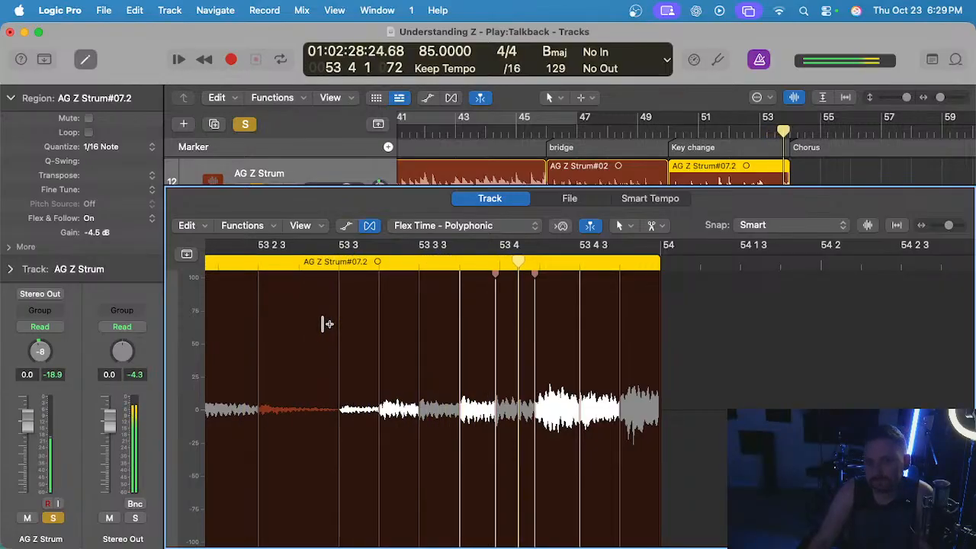
pyautogui.hscroll(-1, 329, 325)
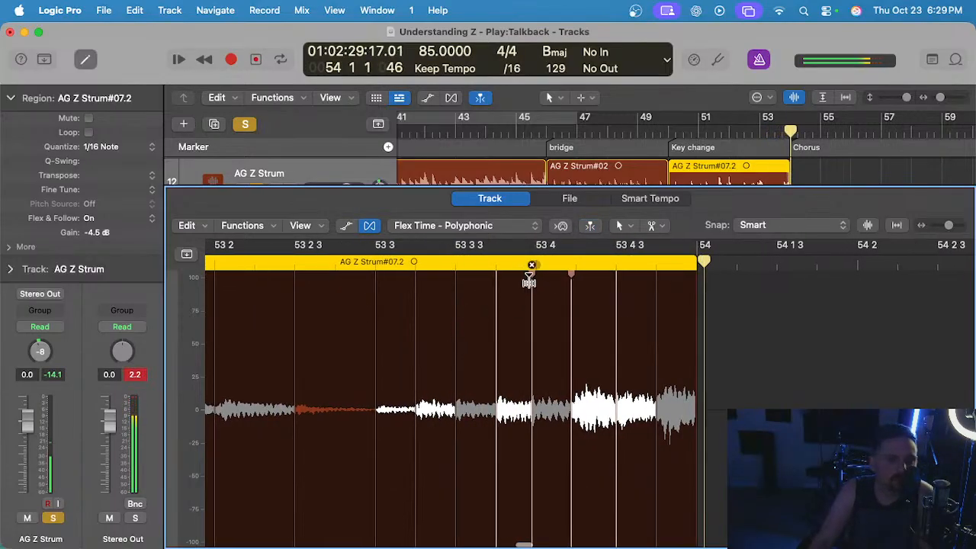
# Delete the five flex markers from 53 3 4 to 53 4 4 and play the end of the key change region back.
pyautogui.moveTo(532, 267); pyautogui.dragTo(583, 263)
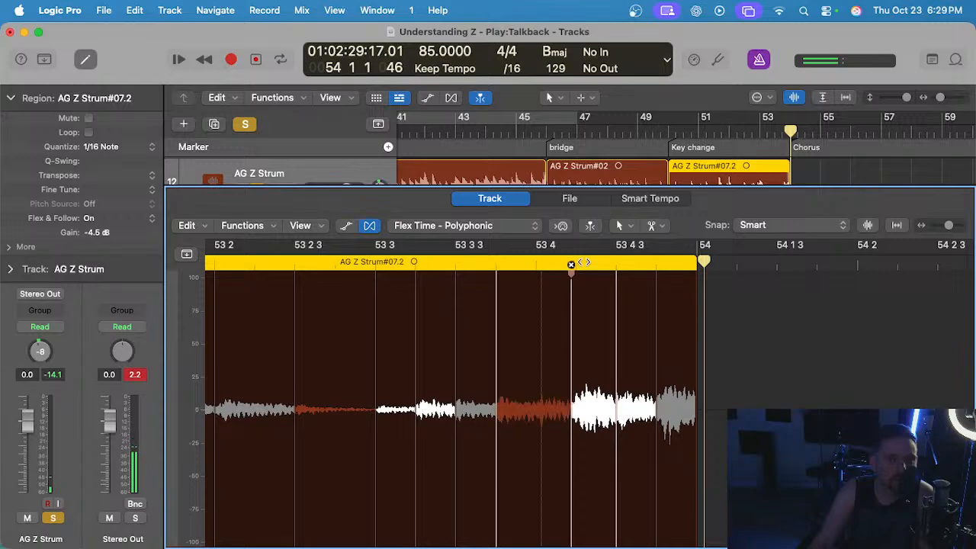
pyautogui.click(571, 266)
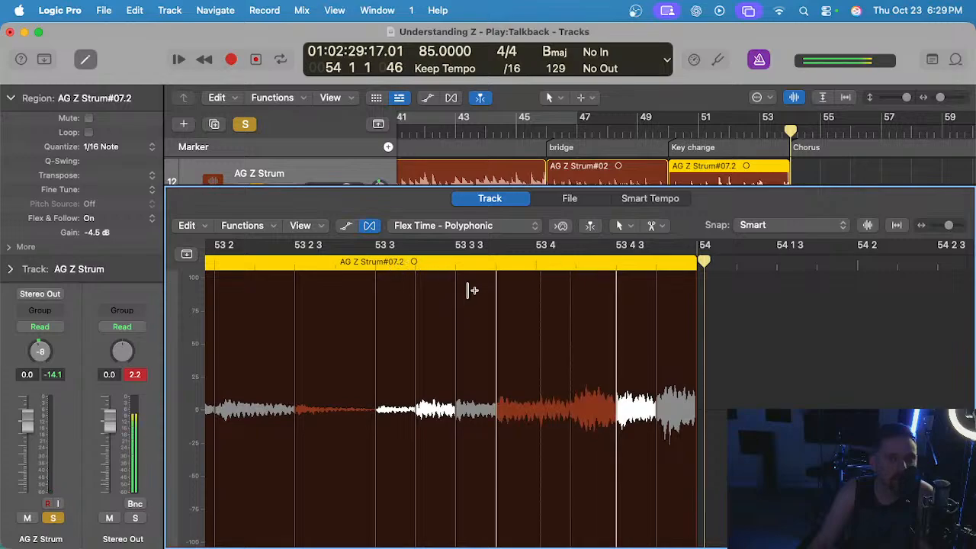
pyautogui.click(495, 265)
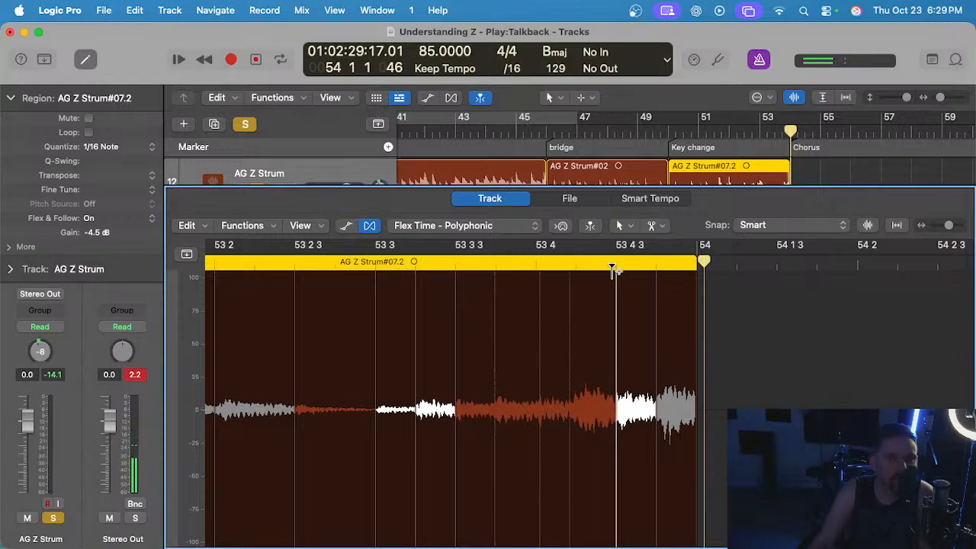
pyautogui.click(616, 266)
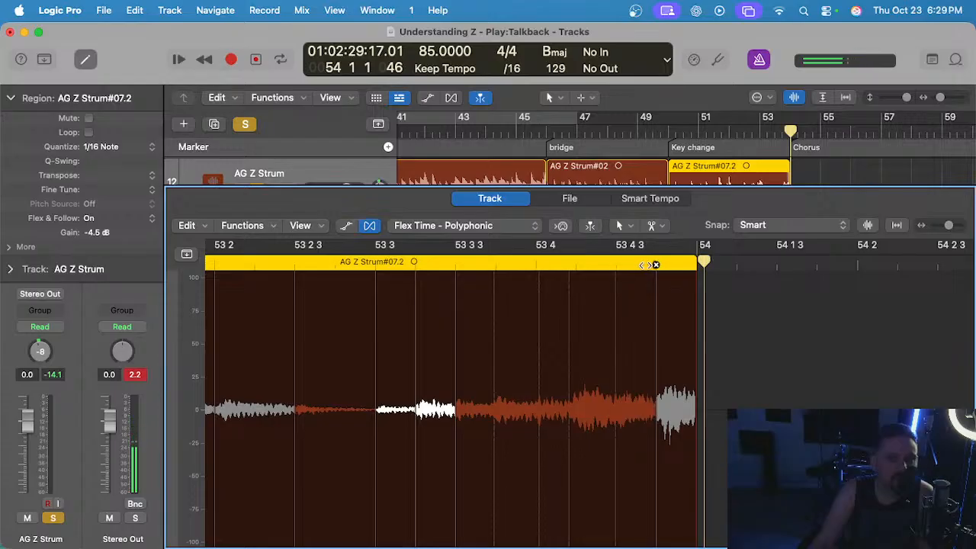
pyautogui.click(654, 265)
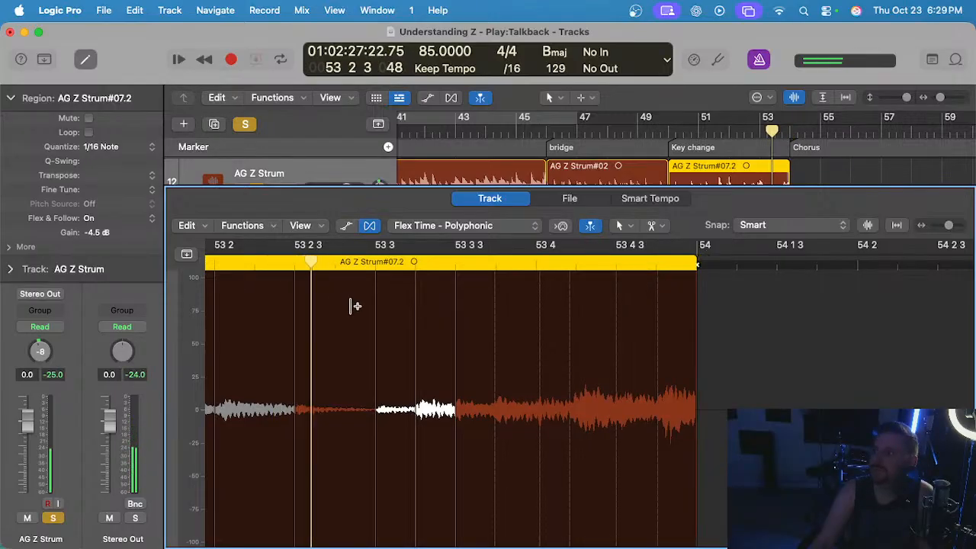
pyautogui.hscroll(1, 352, 305)
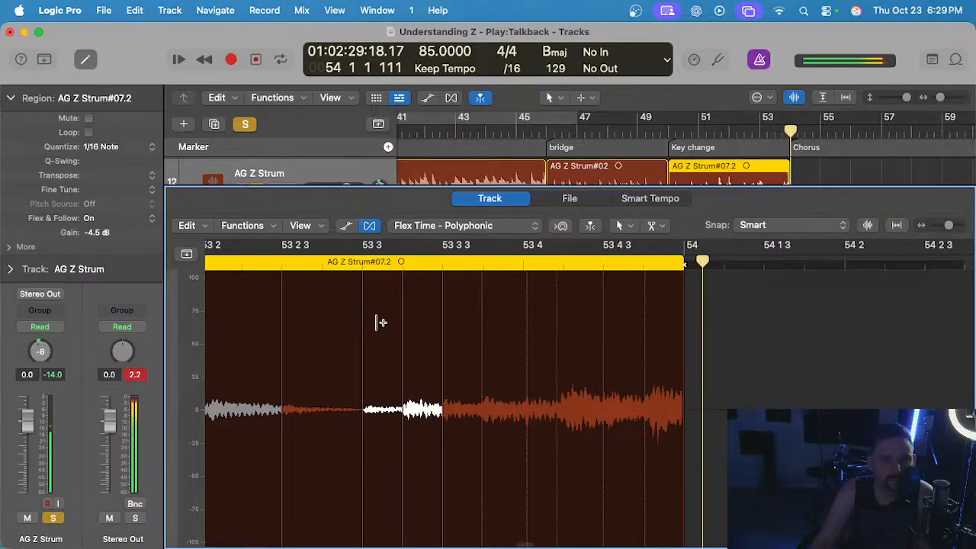
pyautogui.hscroll(-3, 273, 291)
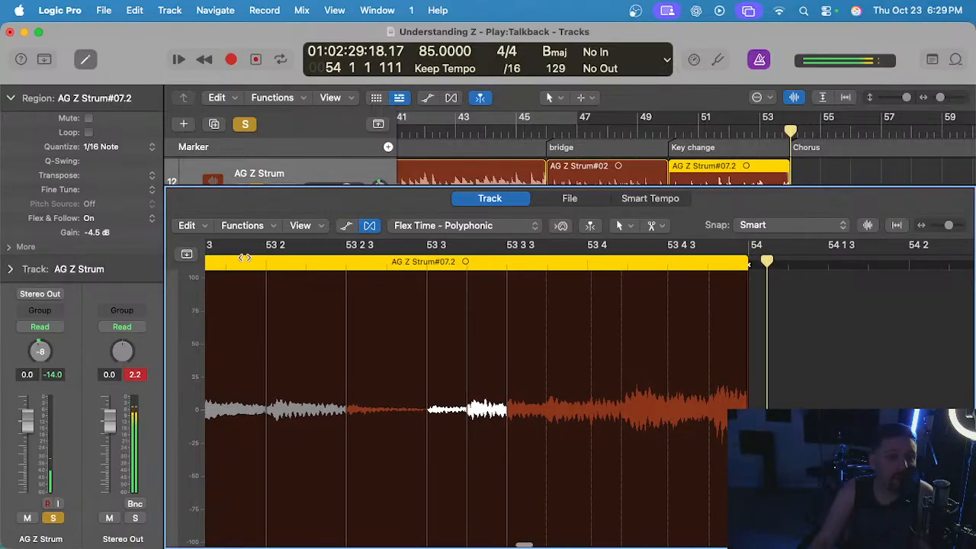
# Play the end of the AG Z Strum key change region back from the passage around 53 2.
pyautogui.click(245, 260)
pyautogui.press('space')
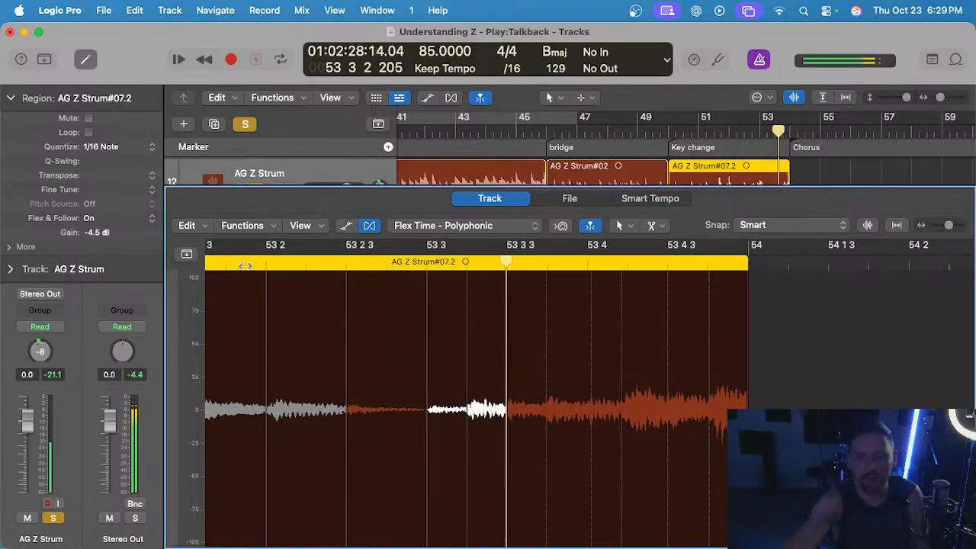
pyautogui.click(290, 268)
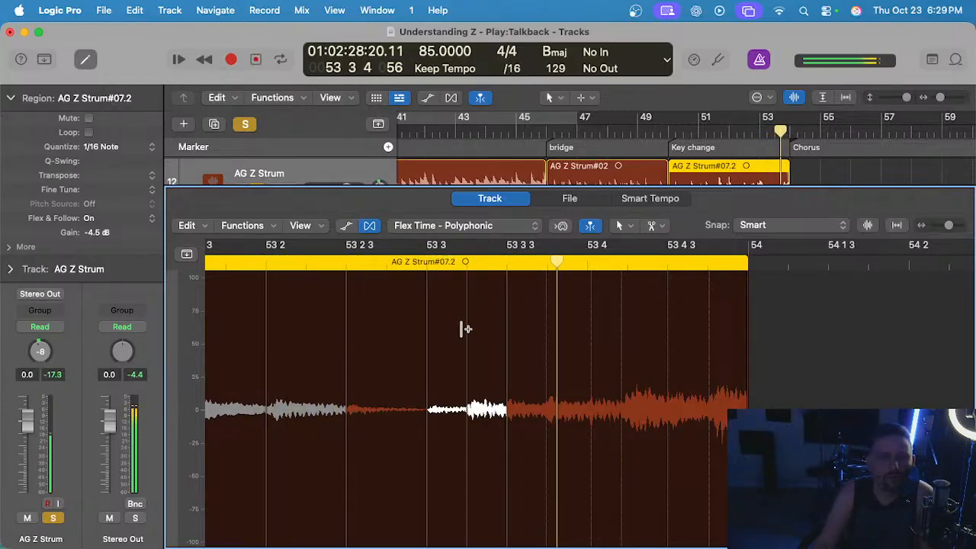
# Try moving the flex marker midway between 53 3 and 53 3 3 slightly earlier and play the passage back.
pyautogui.scroll(3, 464, 329)
pyautogui.moveTo(469, 323); pyautogui.dragTo(464, 322)
pyautogui.scroll(-4, 381, 305)
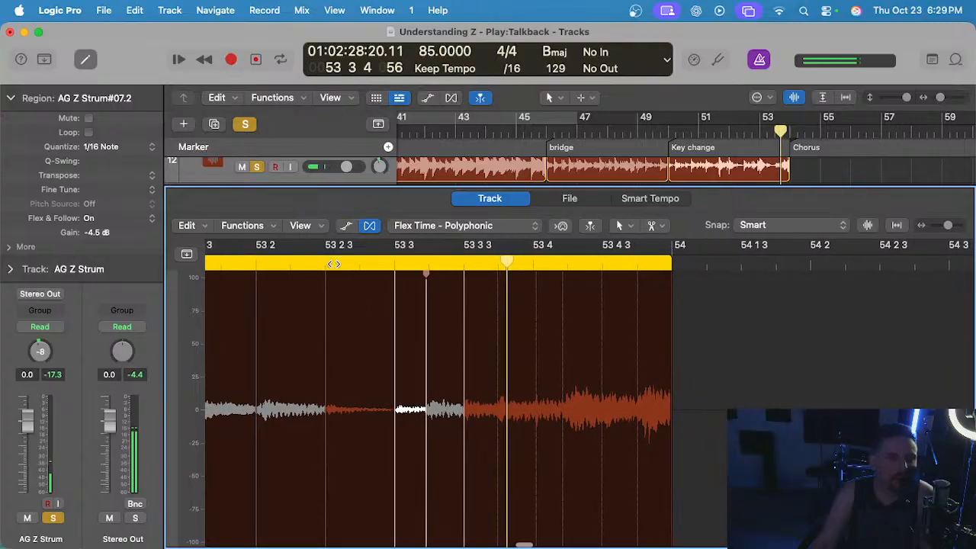
pyautogui.click(290, 263)
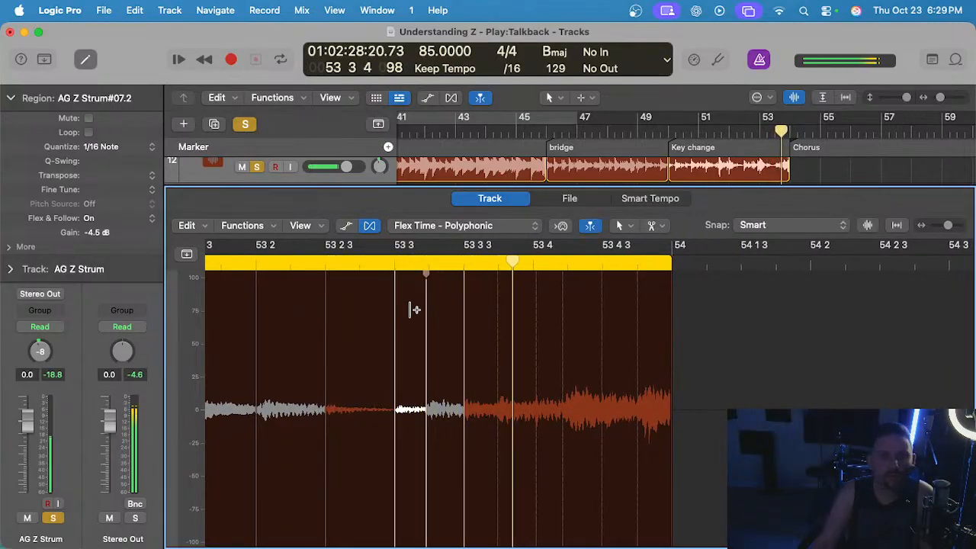
# Delete the flex marker between 53 3 and 53 3 3 and replay the region's end into bar 54.
pyautogui.scroll(3, 404, 312)
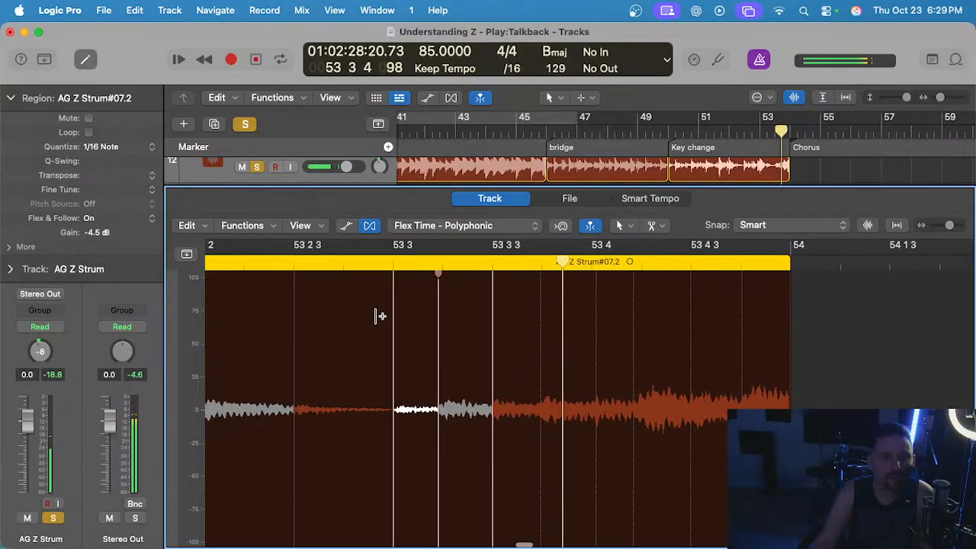
pyautogui.click(439, 265)
pyautogui.click(282, 265)
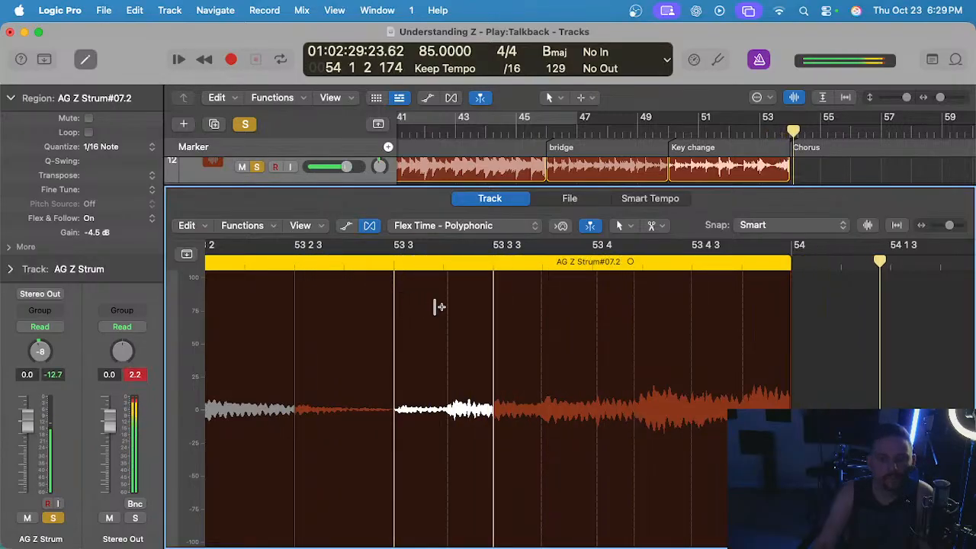
pyautogui.press('space')
# Close the audio editor and place the playhead at the start of the bridge, bar 46.
pyautogui.press('e')
pyautogui.scroll(3, 594, 239)
pyautogui.hscroll(1, 555, 266)
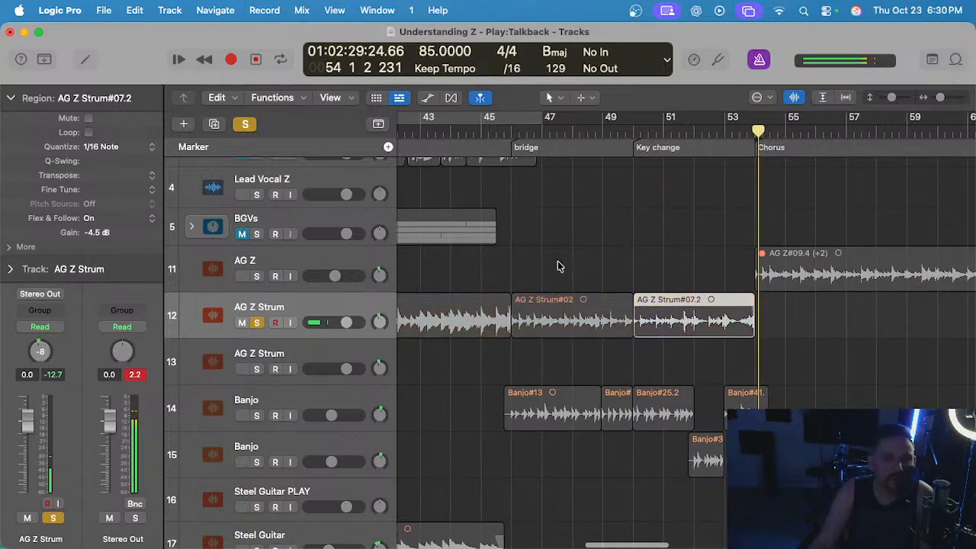
pyautogui.scroll(-3, 559, 266)
pyautogui.press('s')
pyautogui.click(531, 130)
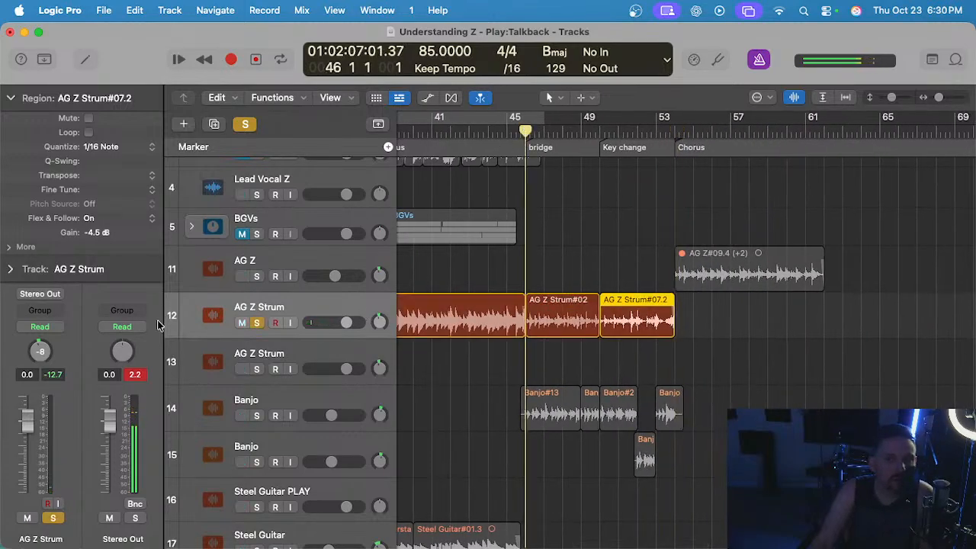
# Unsolo the AG Z Strum track and solo the Banjo on track 14.
pyautogui.click(252, 324)
pyautogui.scroll(-5, 374, 305)
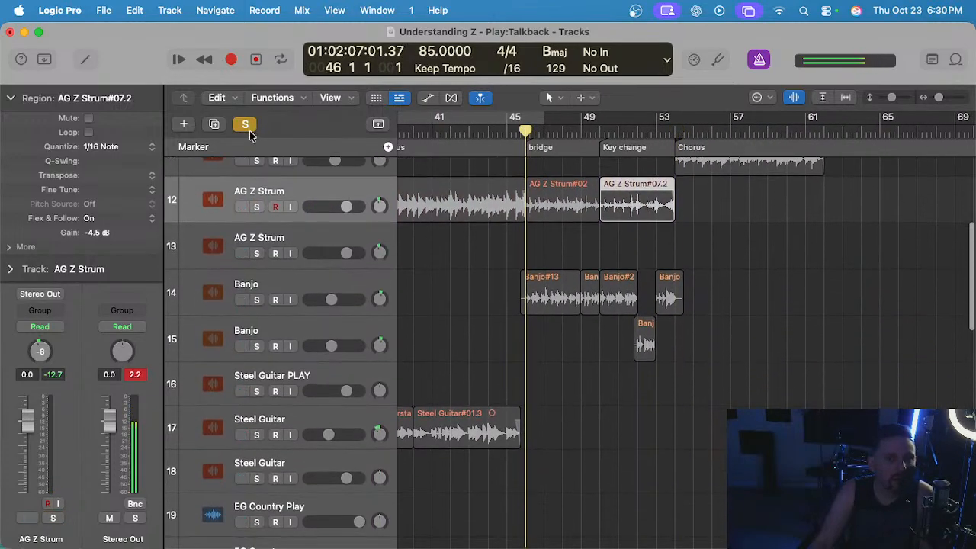
pyautogui.scroll(-1, 409, 270)
pyautogui.scroll(1, 410, 270)
pyautogui.click(256, 238)
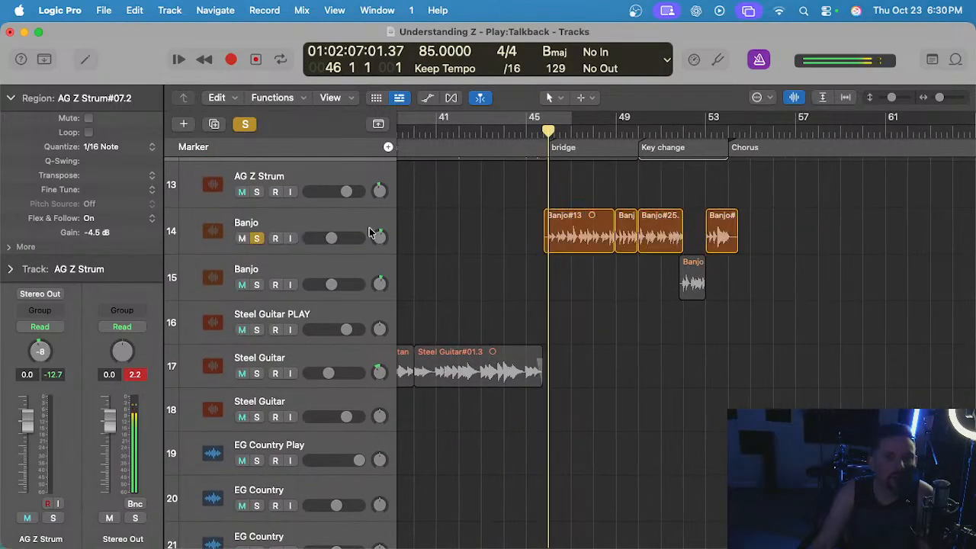
# Cut away the part of the Banjo#35 region before bar 52 on track 15.
pyautogui.scroll(3, 551, 261)
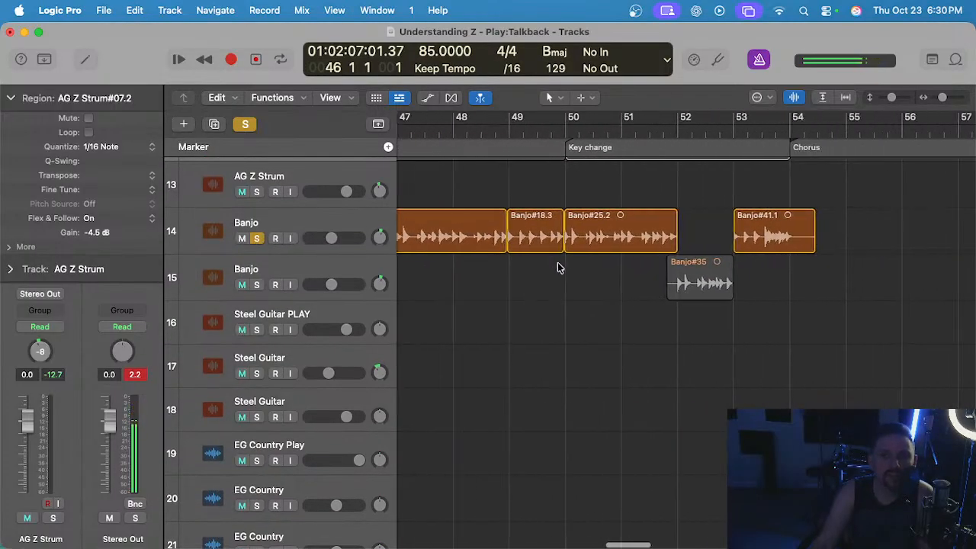
pyautogui.scroll(8, 660, 256)
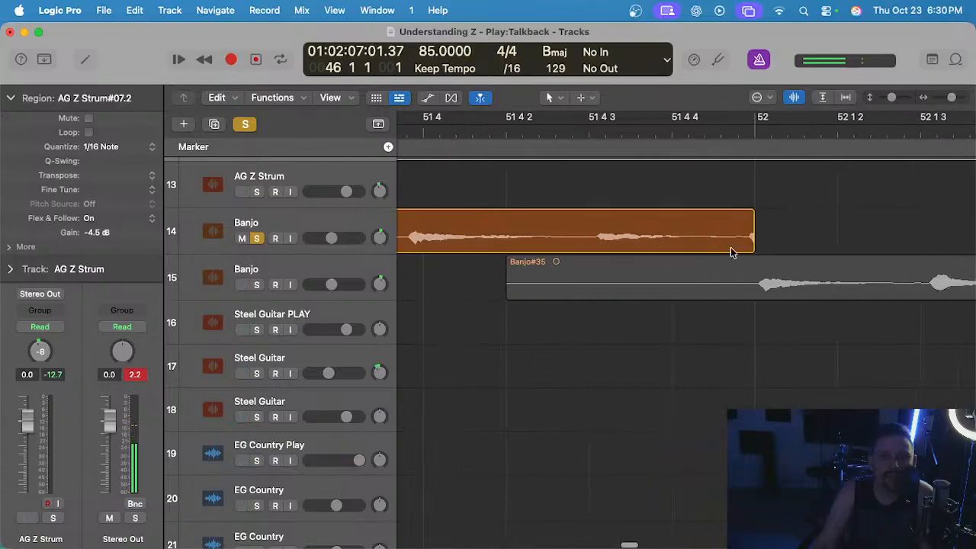
pyautogui.scroll(3, 776, 255)
pyautogui.moveTo(730, 276); pyautogui.dragTo(611, 279)
pyautogui.press('Delete')
pyautogui.click(525, 276)
pyautogui.press('Delete')
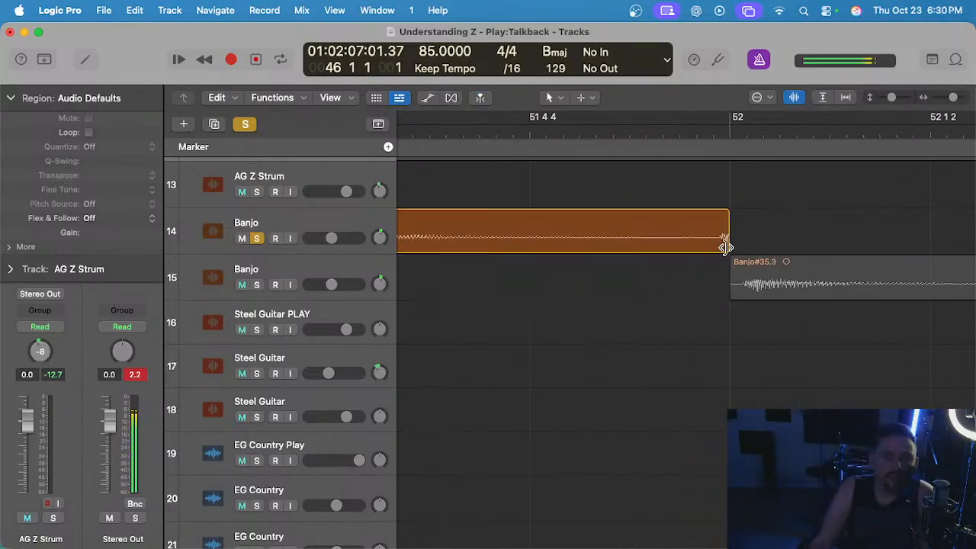
# Move the trimmed Banjo#35.3 region up to track 14, filling the gap between bars 52 and 53.
pyautogui.scroll(-4, 770, 269)
pyautogui.hscroll(10, 770, 268)
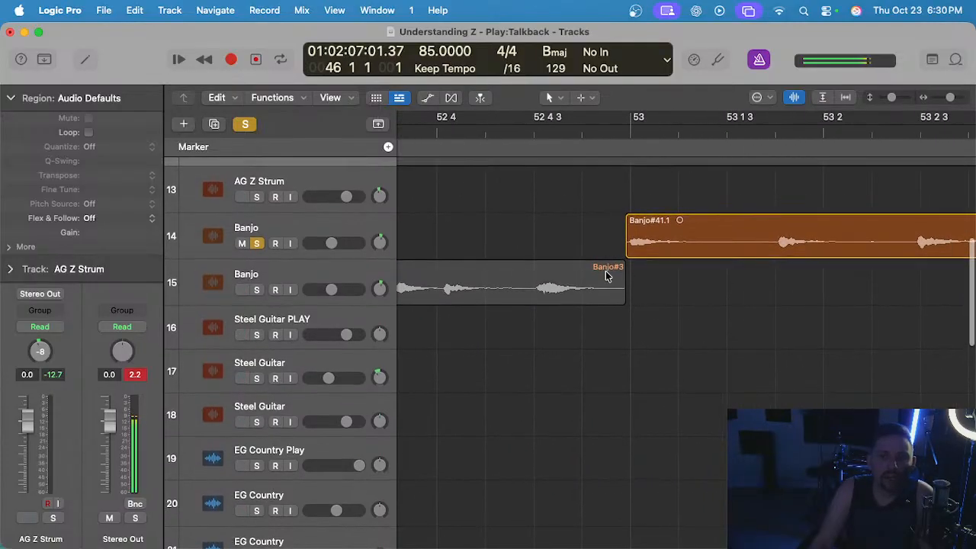
pyautogui.hscroll(-9, 609, 271)
pyautogui.scroll(-2, 609, 270)
pyautogui.hscroll(-4, 609, 270)
pyautogui.moveTo(776, 273); pyautogui.dragTo(721, 256)
pyautogui.scroll(-3, 618, 246)
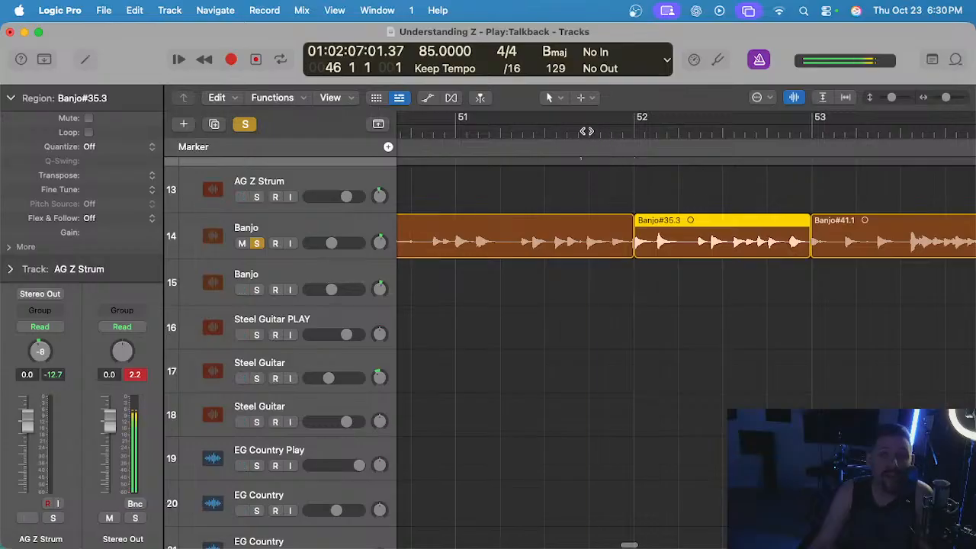
# Select Banjo track 14, play it from bar 51 through the moved region, and collapse the region inspector.
pyautogui.click(303, 242)
pyautogui.scroll(5, 648, 305)
pyautogui.press('space')
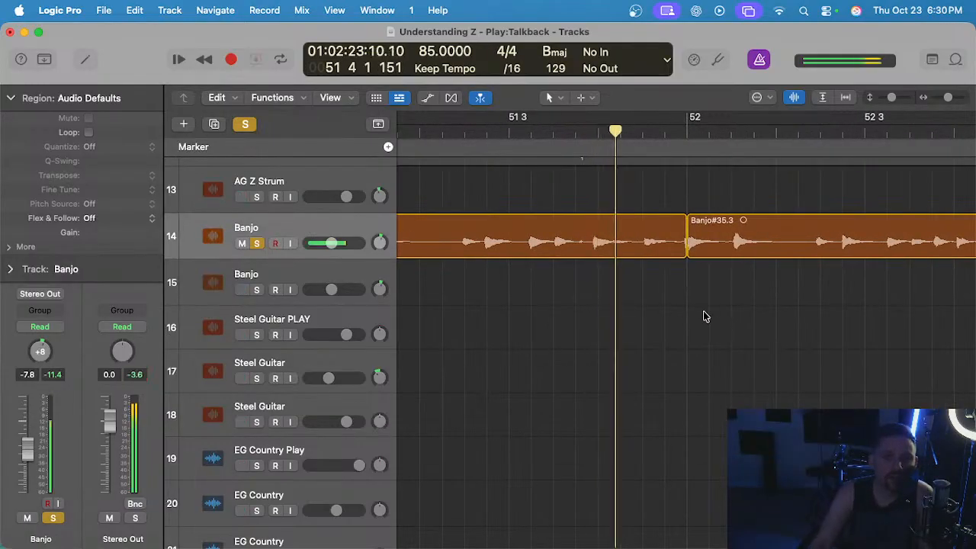
pyautogui.scroll(-4, 686, 310)
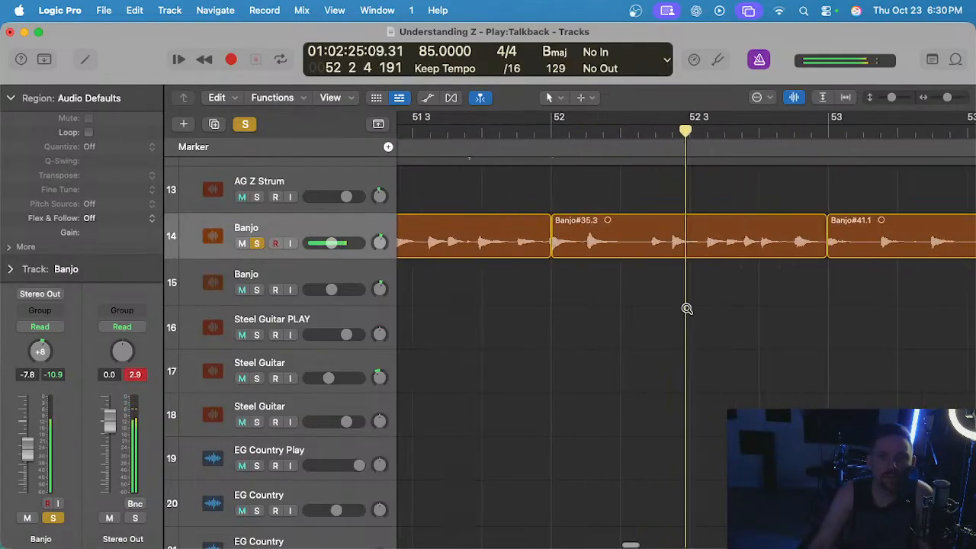
pyautogui.click(11, 99)
pyautogui.scroll(-3, 610, 372)
pyautogui.hscroll(3, 606, 369)
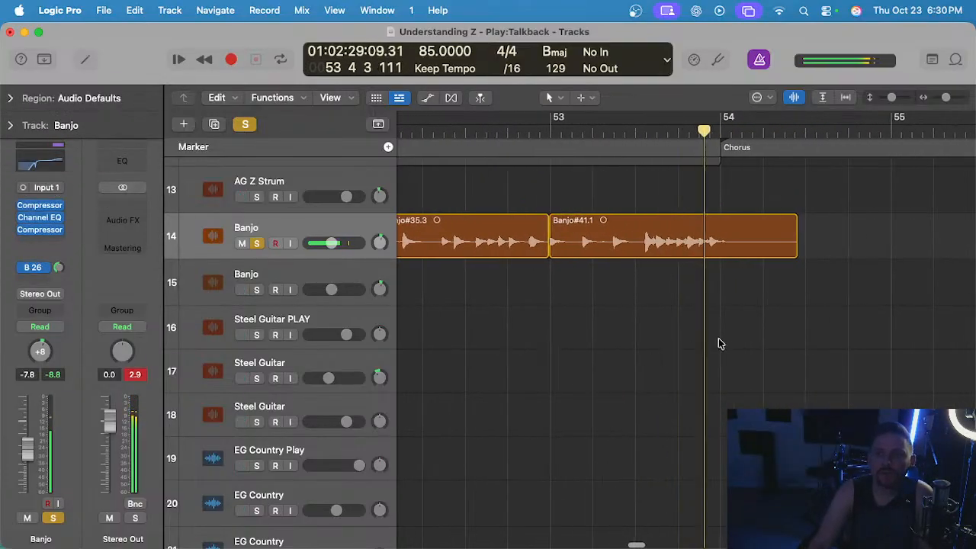
# Split the Banjo#41.1 region just after bar 54, at about 54 1 2, and delete the remainder.
pyautogui.scroll(3, 716, 342)
pyautogui.click(728, 131)
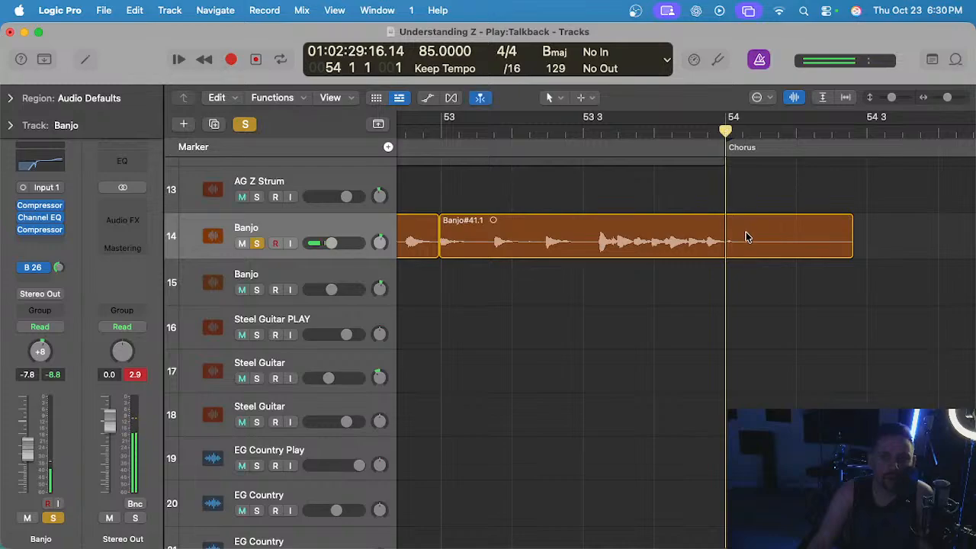
pyautogui.scroll(3, 745, 237)
pyautogui.click(743, 132)
pyautogui.click(751, 250)
pyautogui.press('super+t')
pyautogui.press('Delete')
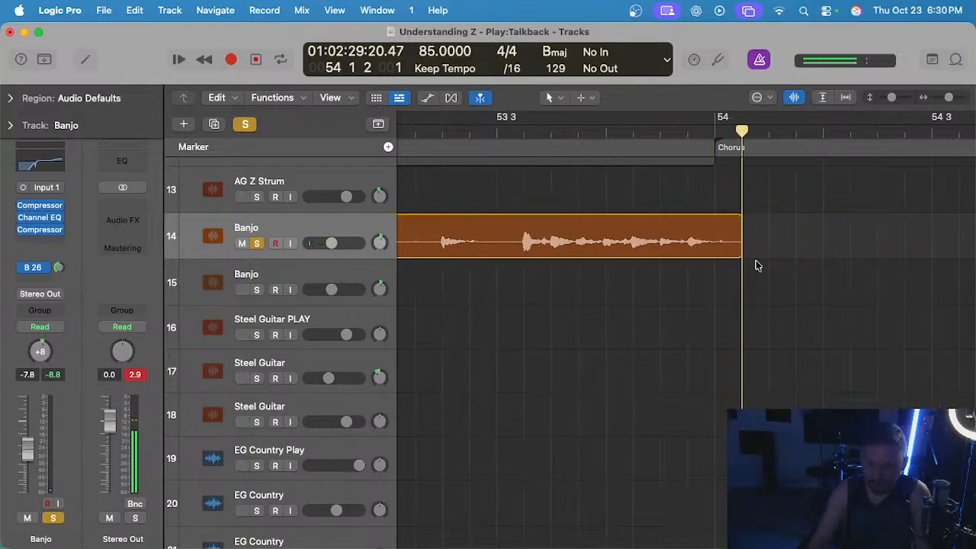
# Play the Banjo#13 region back from the start of the bridge at bar 46.
pyautogui.scroll(-5, 736, 223)
pyautogui.hscroll(-8, 732, 226)
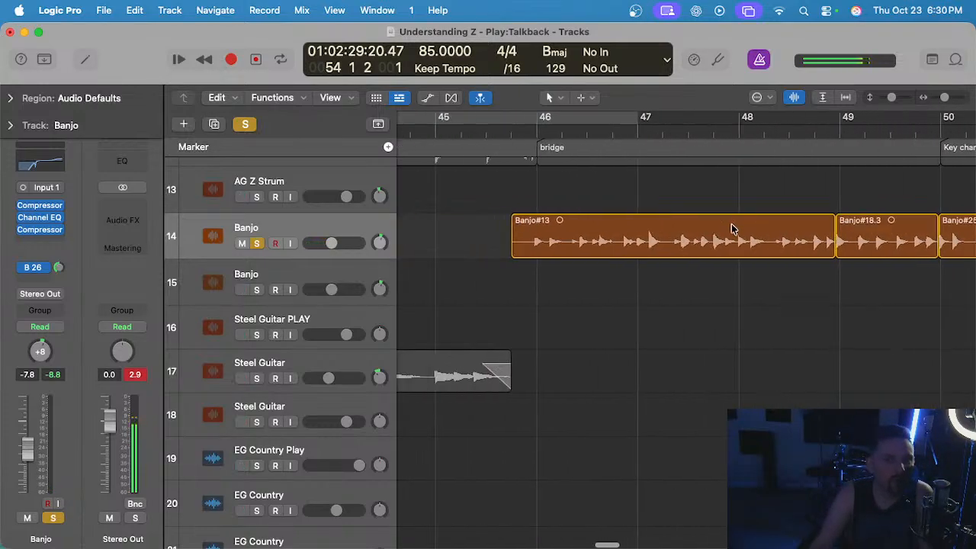
pyautogui.click(551, 130)
pyautogui.scroll(3, 580, 224)
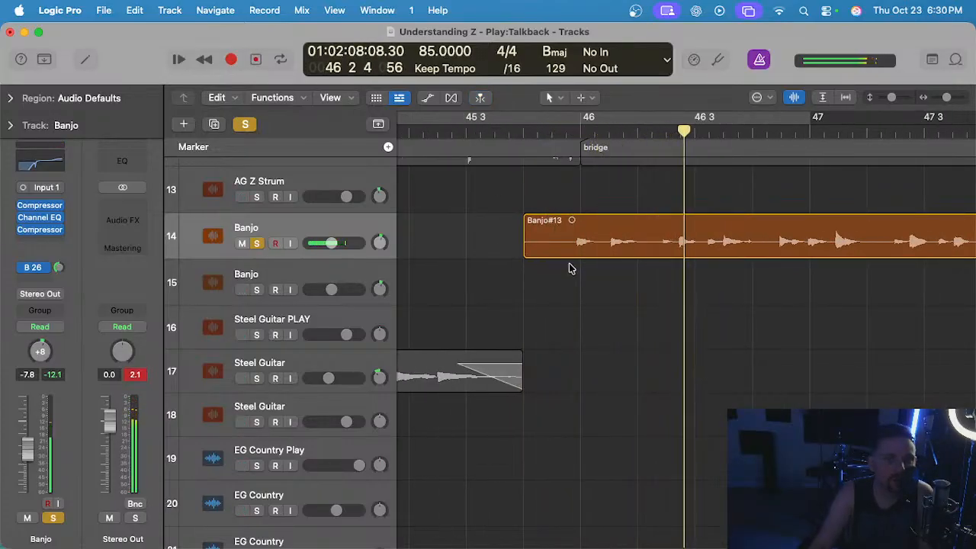
pyautogui.scroll(-3, 846, 276)
# Select the five bridge and key change banjo regions, turn the metronome off and play from 48 3 3.
pyautogui.moveTo(907, 241); pyautogui.dragTo(653, 145)
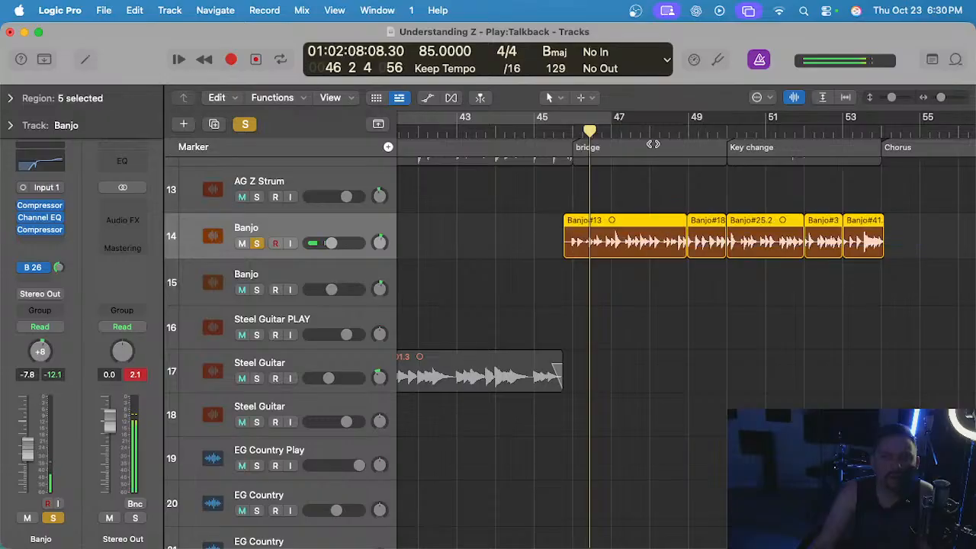
pyautogui.click(673, 135)
pyautogui.scroll(5, 700, 193)
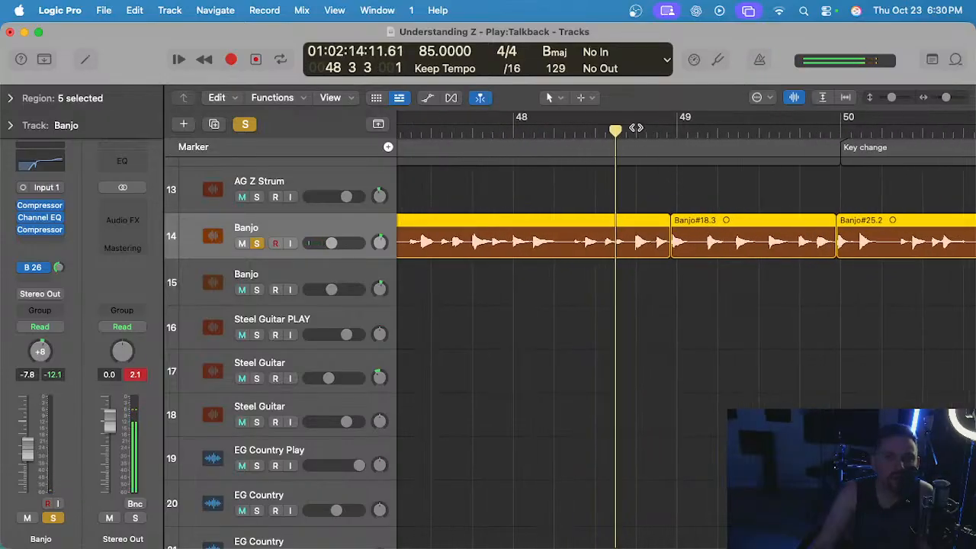
pyautogui.press('space')
pyautogui.scroll(-3, 649, 168)
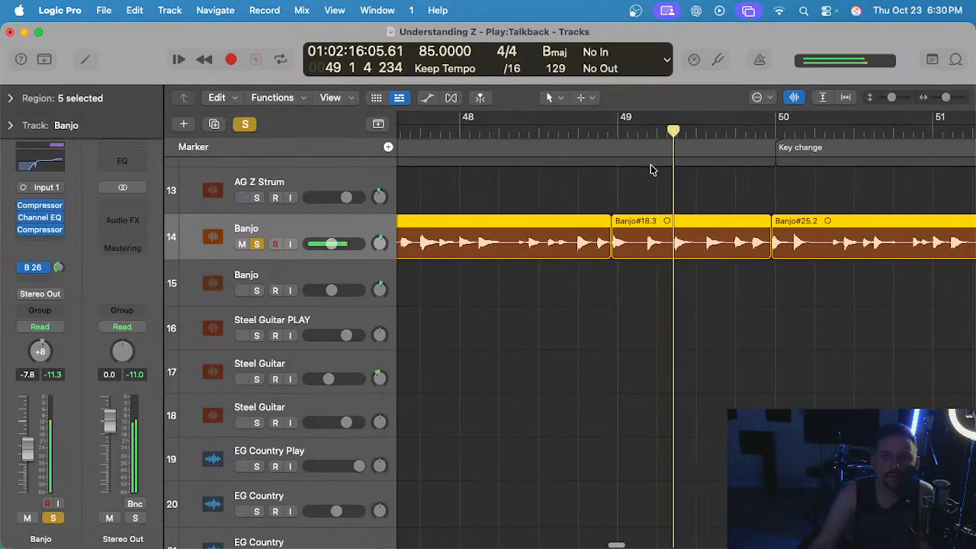
pyautogui.scroll(1, 631, 187)
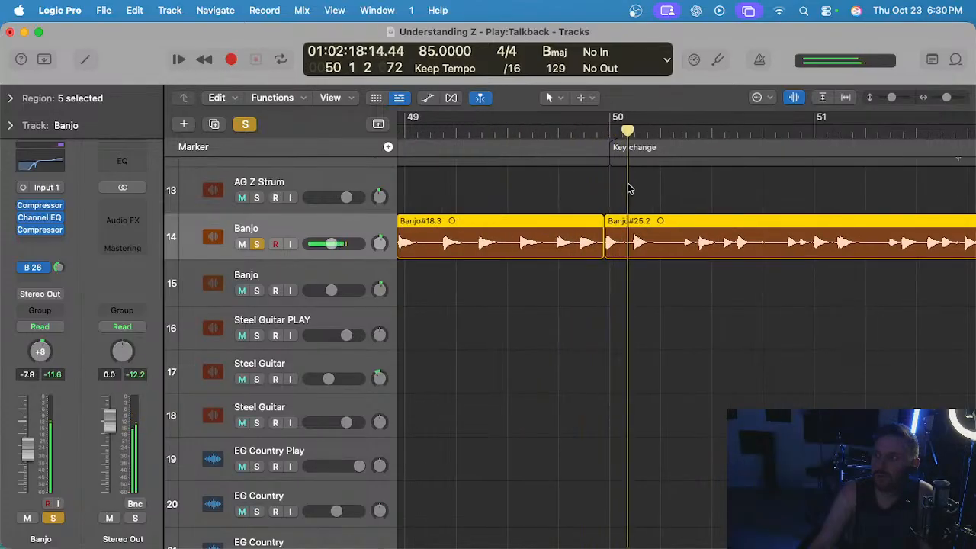
pyautogui.hscroll(5, 636, 192)
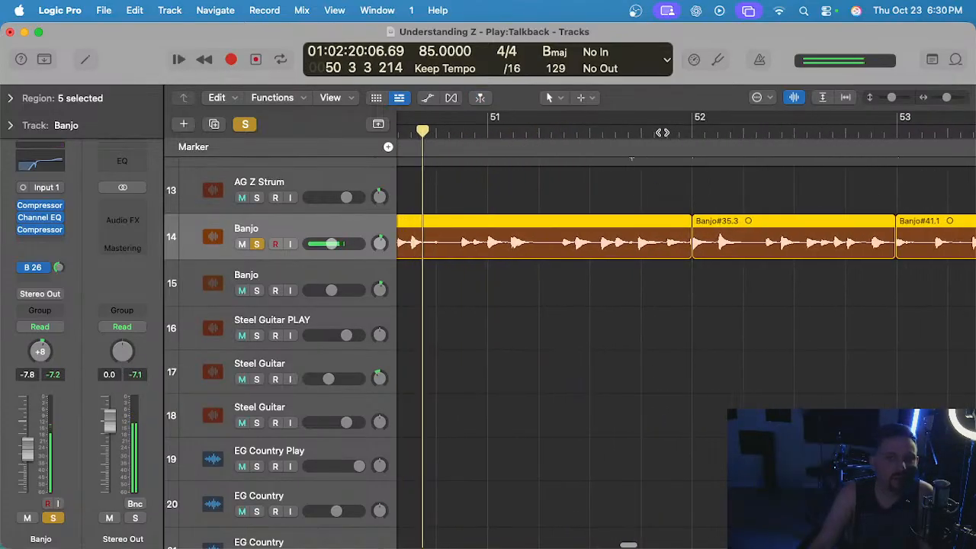
# Crossfade the join between the Banjo#25.2 and Banjo#35.3 regions at bar 52.
pyautogui.scroll(6, 671, 160)
pyautogui.scroll(1, 712, 198)
pyautogui.click(757, 200)
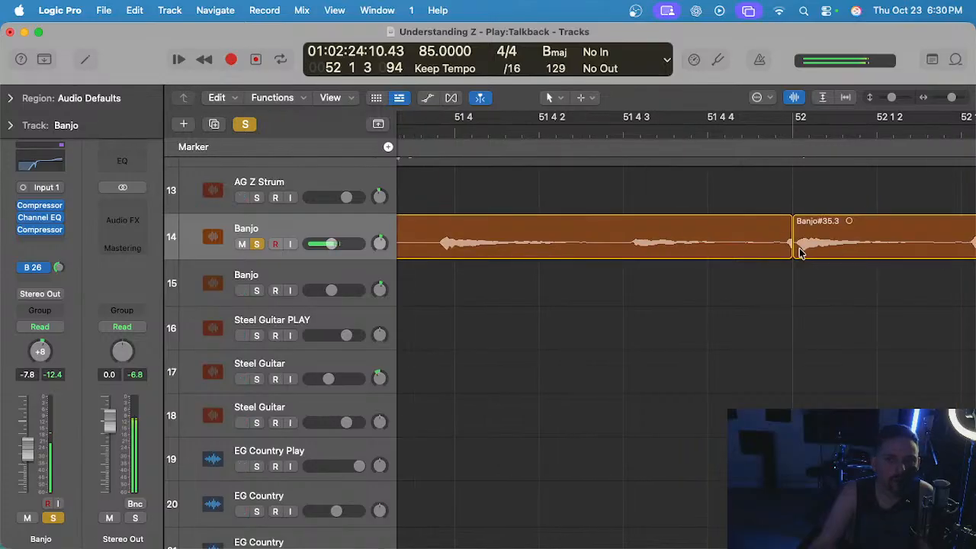
pyautogui.click(788, 218)
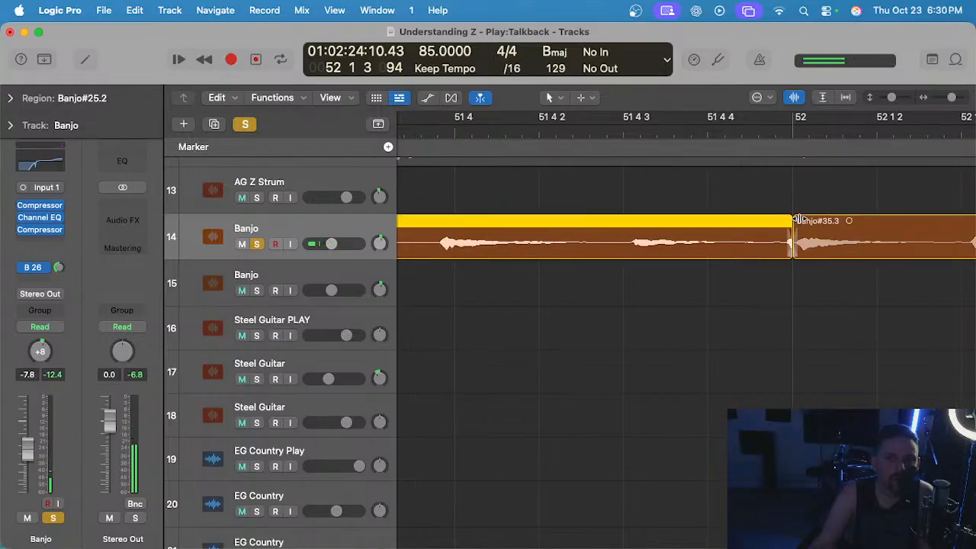
pyautogui.click(809, 220)
# Play the banjo from before the bar 52 crossfade through to the Chorus at bar 54.
pyautogui.click(582, 133)
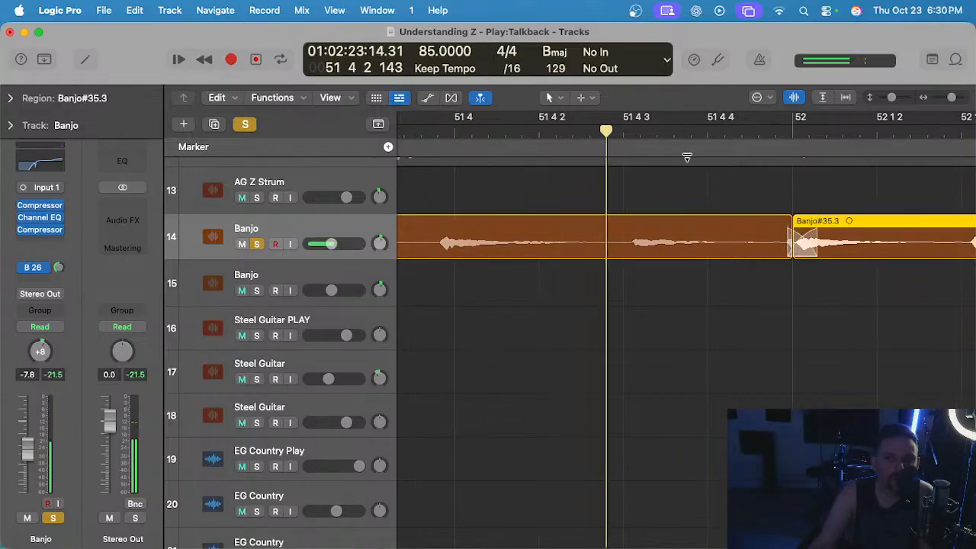
pyautogui.scroll(-4, 689, 158)
pyautogui.scroll(8, 760, 190)
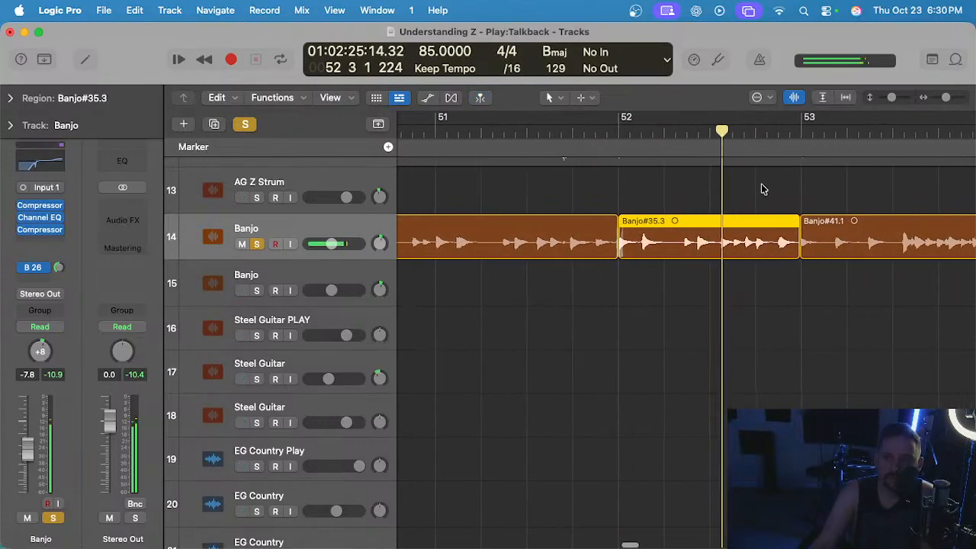
pyautogui.scroll(-10, 800, 183)
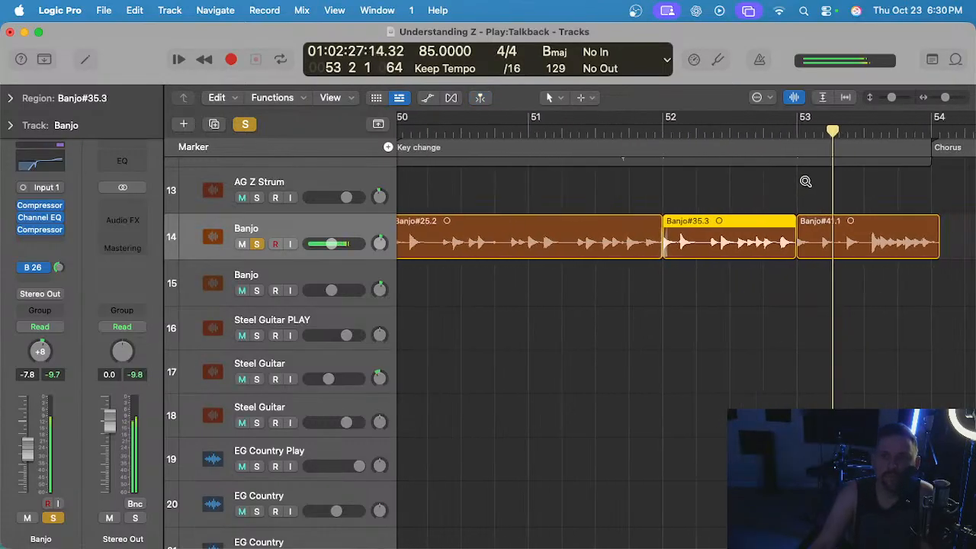
pyautogui.scroll(-6, 800, 184)
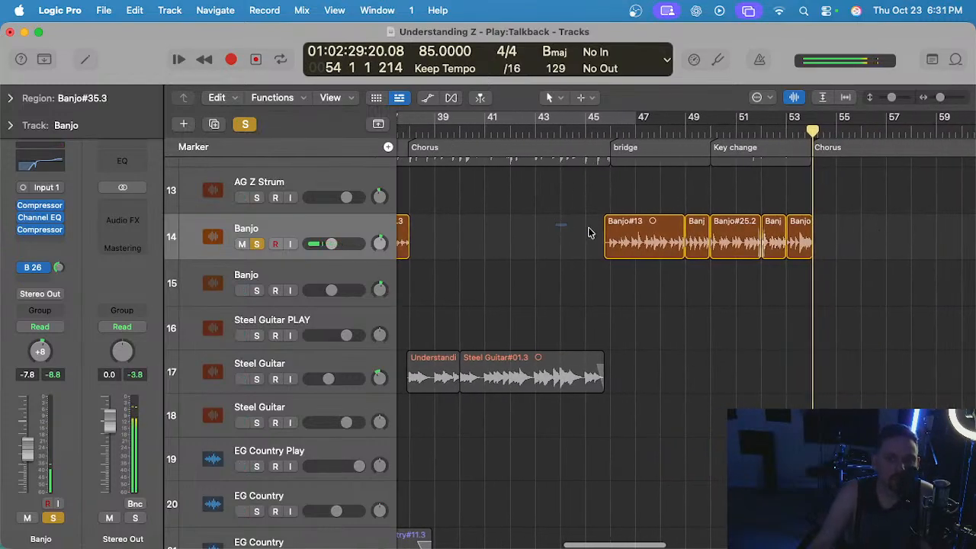
# Select the five bridge and key change banjo regions and open them in the Audio Track Editor.
pyautogui.moveTo(589, 232); pyautogui.dragTo(820, 280)
pyautogui.press('e')
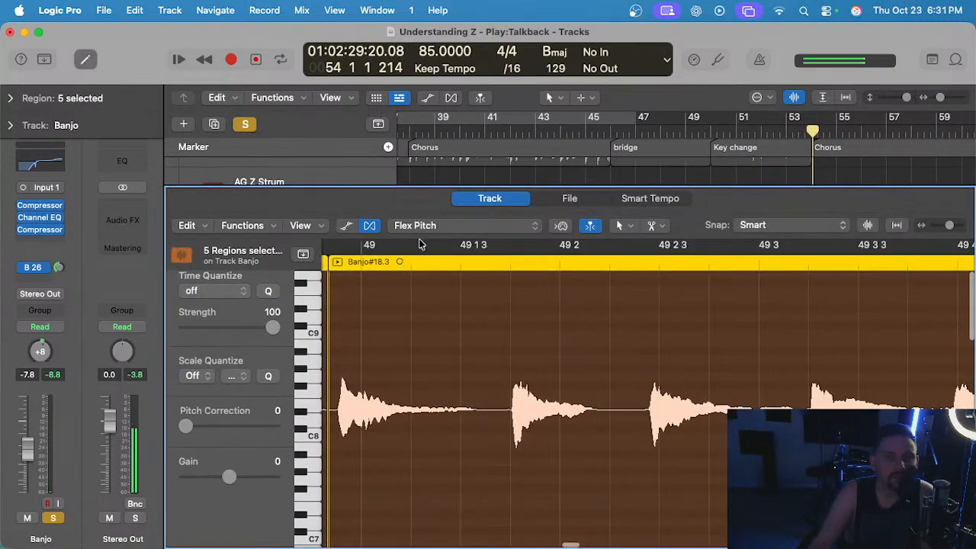
pyautogui.click(460, 228)
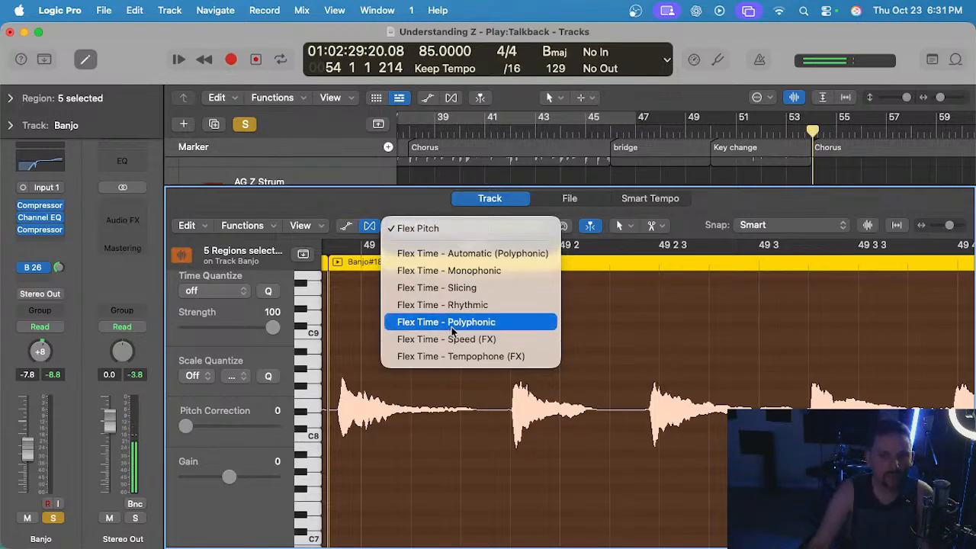
pyautogui.click(483, 272)
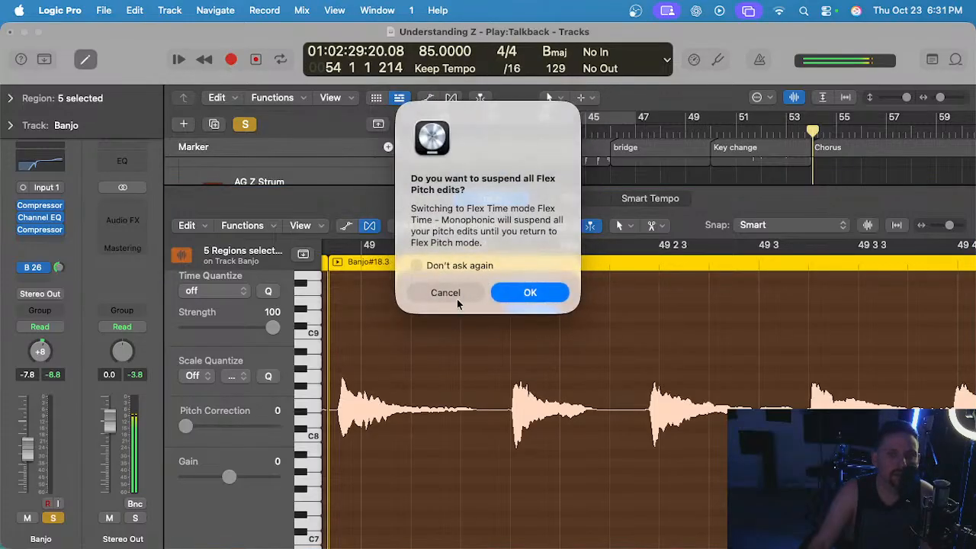
pyautogui.click(455, 296)
pyautogui.click(432, 220)
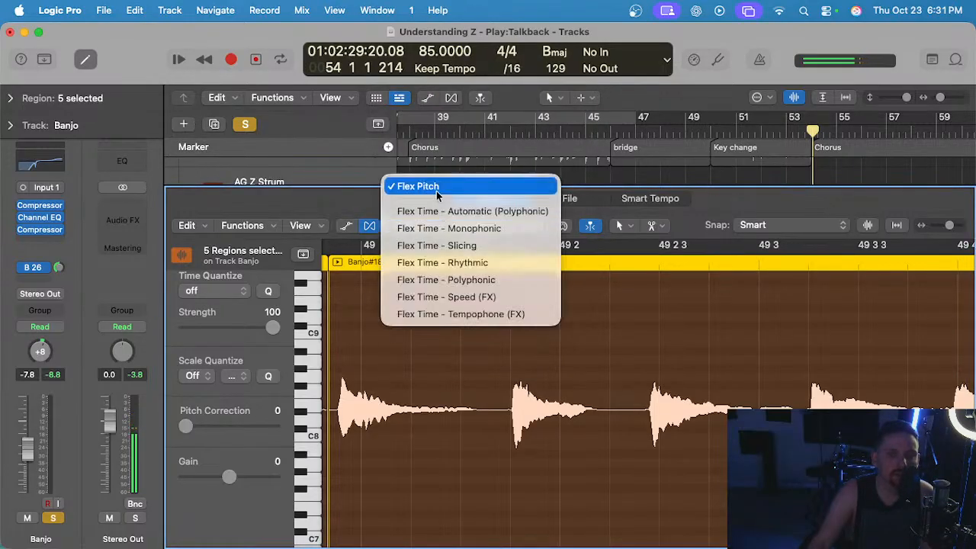
pyautogui.click(436, 187)
# Play from bar 45 into the bridge with the five selected banjo regions open for Flex Pitch editing.
pyautogui.hscroll(-2, 455, 309)
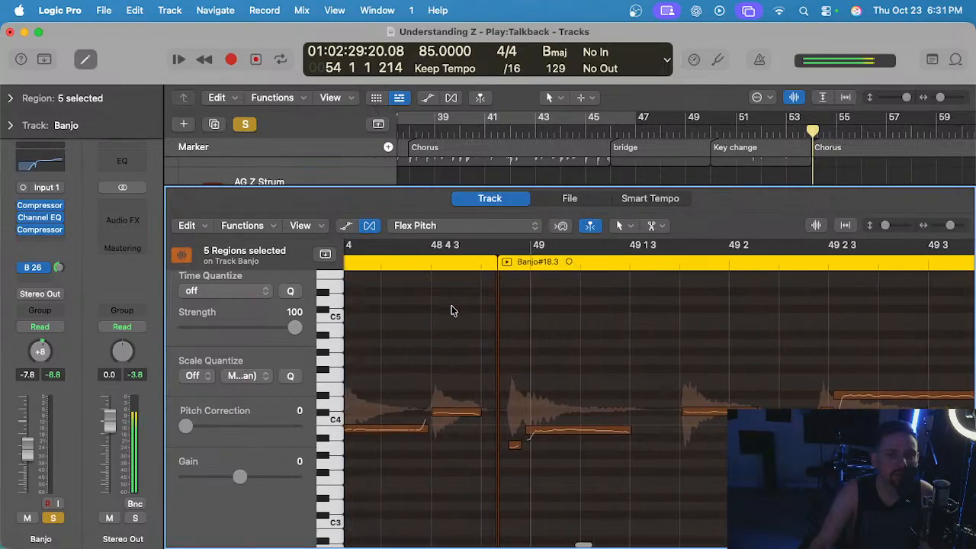
pyautogui.press('e')
pyautogui.press('e')
pyautogui.click(589, 133)
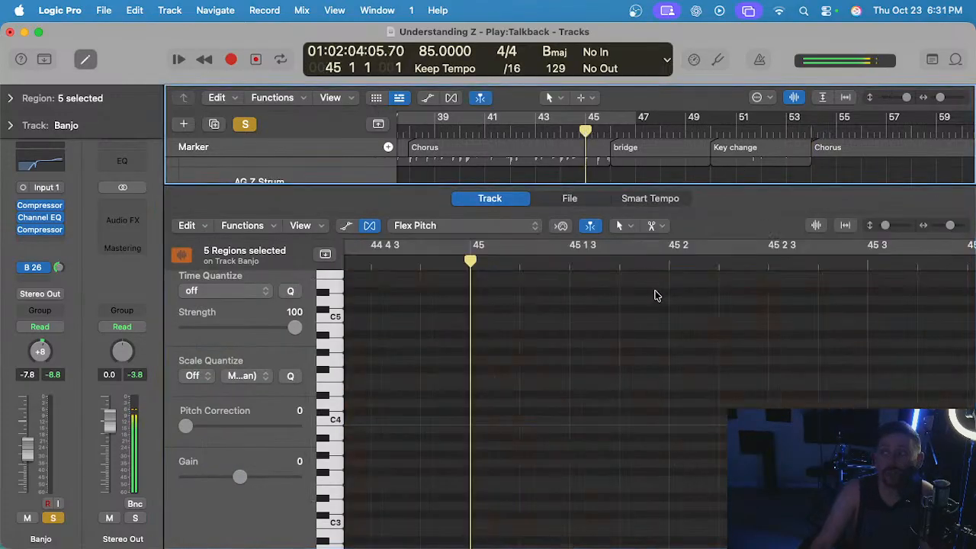
pyautogui.press('space')
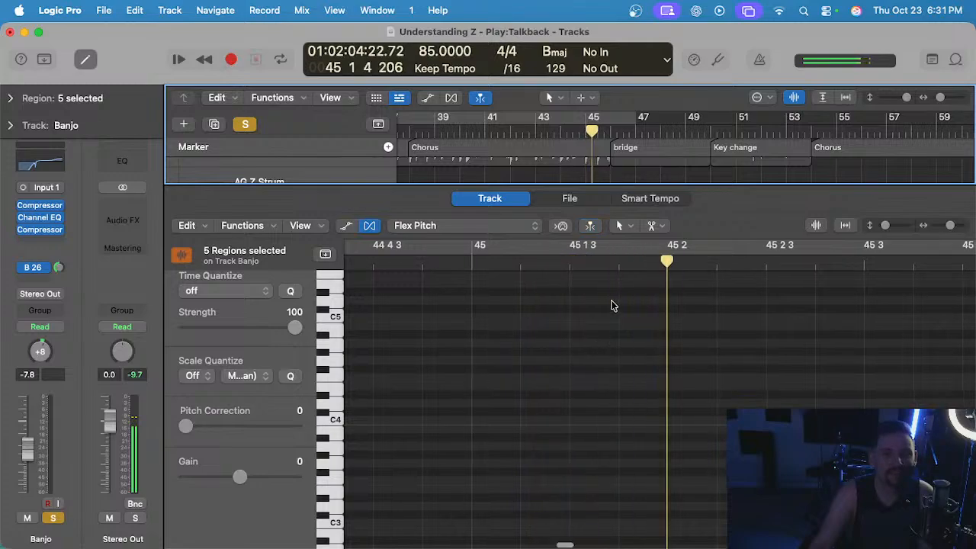
pyautogui.press('e')
pyautogui.moveTo(725, 210); pyautogui.dragTo(792, 229)
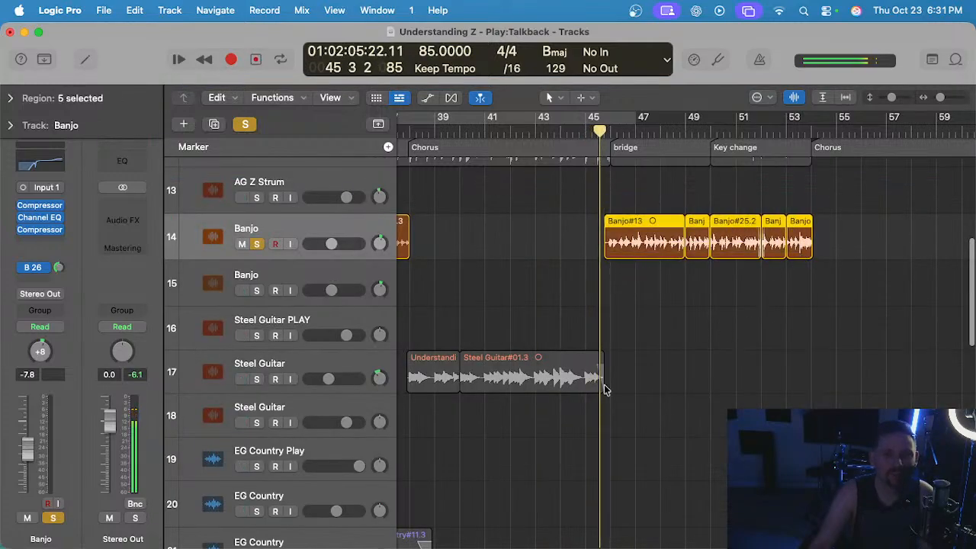
pyautogui.press('e')
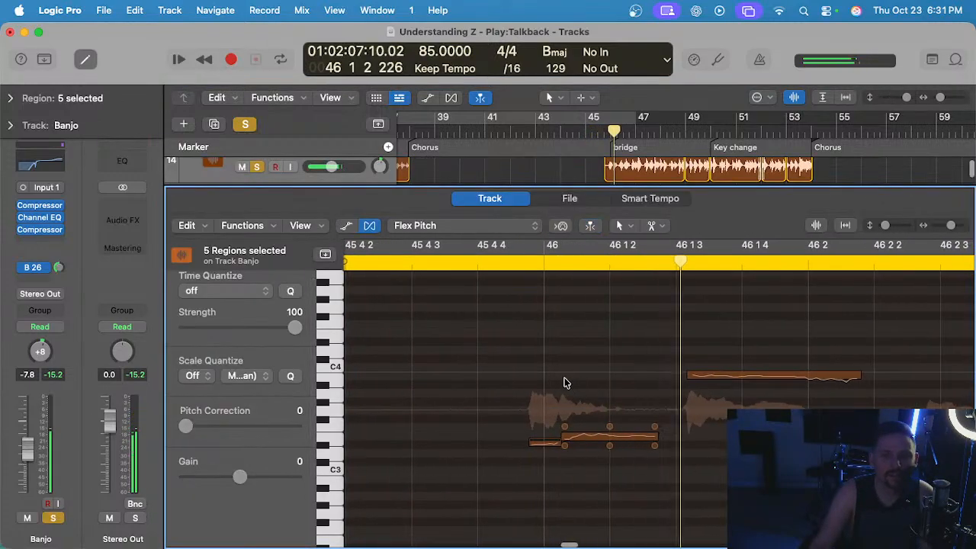
# Align the opening notes of Banjo#13 to the grid at bar 46 and 46 1 3.
pyautogui.moveTo(530, 440); pyautogui.dragTo(571, 437)
pyautogui.click(450, 261)
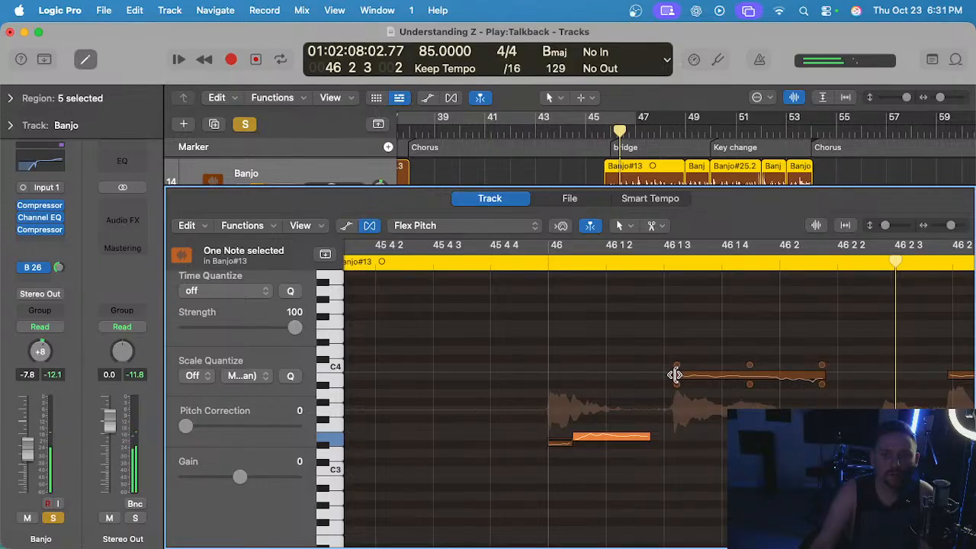
pyautogui.moveTo(675, 375); pyautogui.dragTo(665, 375)
pyautogui.click(484, 264)
pyautogui.scroll(-1, 554, 337)
pyautogui.hscroll(3, 554, 337)
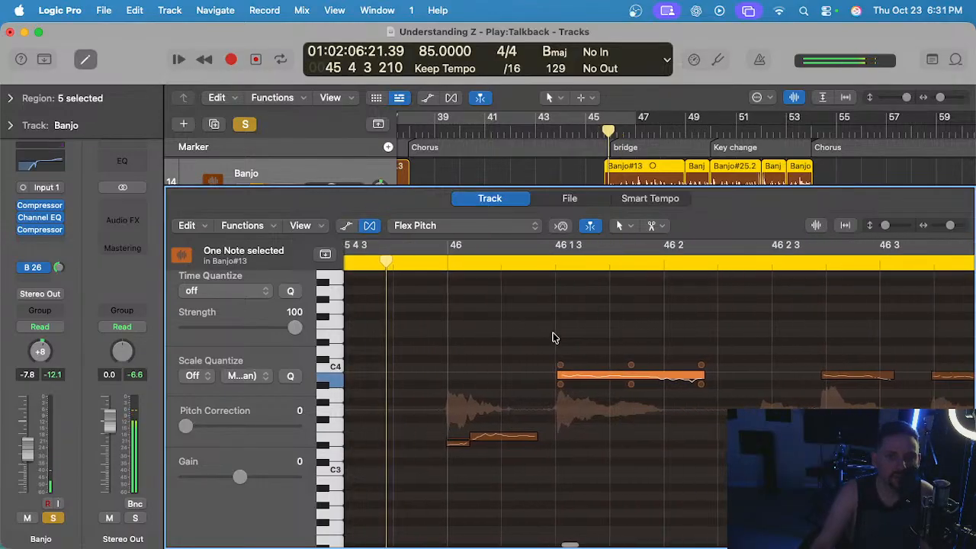
# Set pitch correction to 100 on the notes just after bar 46 and at 46 1 3 and smooth their vibrato and drift.
pyautogui.hscroll(2, 553, 336)
pyautogui.click(427, 436)
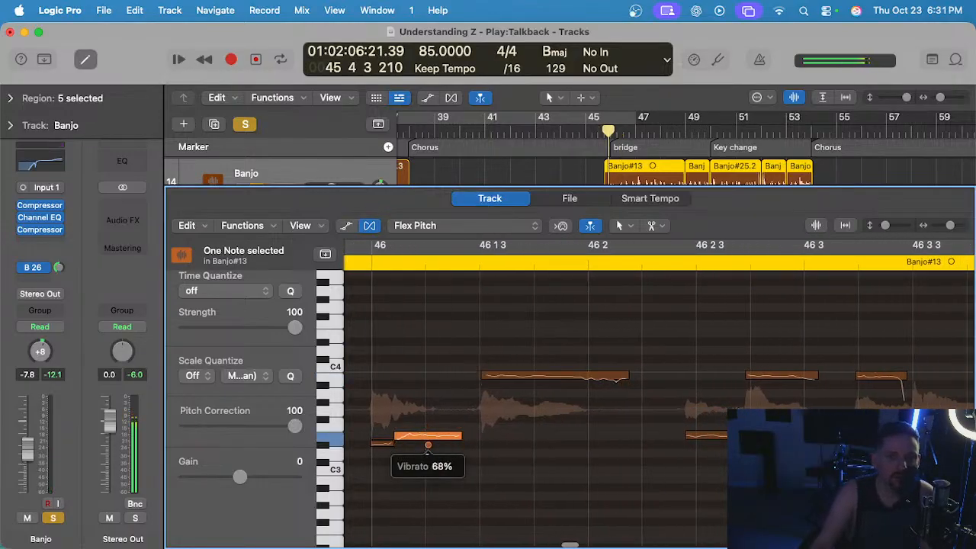
pyautogui.click(539, 380)
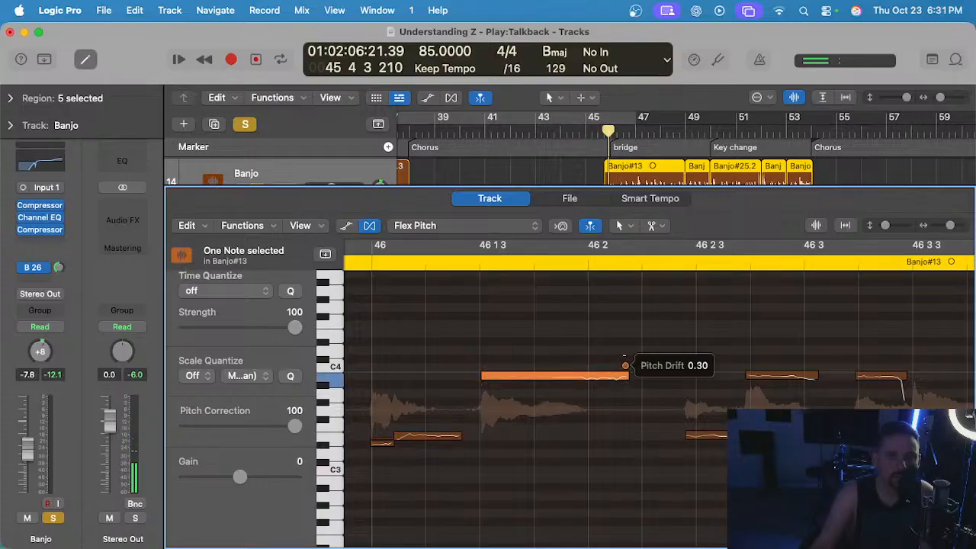
pyautogui.moveTo(555, 385); pyautogui.dragTo(555, 393)
# Deselect the note and move the playhead to 45 4 2, just ahead of the bridge.
pyautogui.scroll(-2, 555, 393)
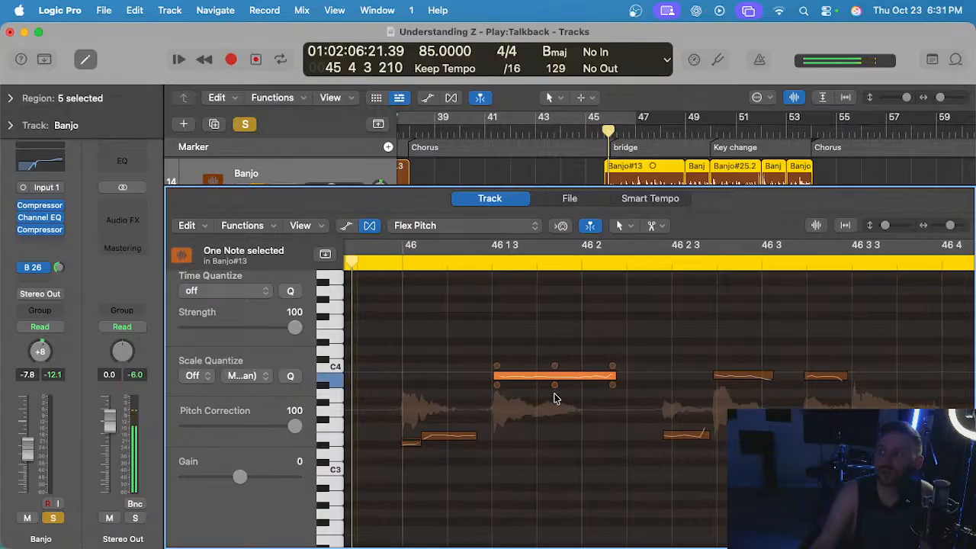
pyautogui.hscroll(-2, 551, 385)
pyautogui.click(376, 267)
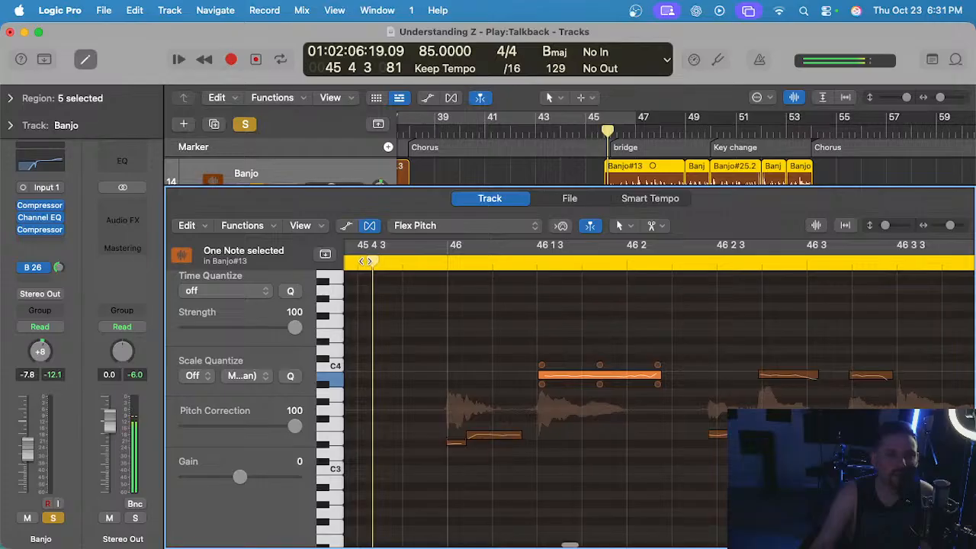
pyautogui.hscroll(-2, 389, 263)
pyautogui.click(395, 262)
pyautogui.click(473, 316)
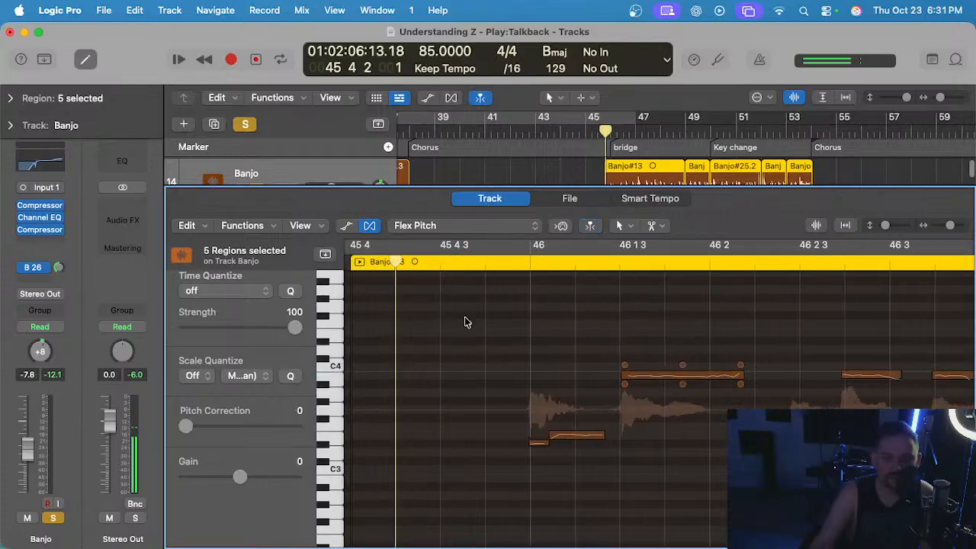
# Set the AG Z Strum track 12 volume to -4.8 dB and the soloed Banjo track volume to -2.4 dB.
pyautogui.press('e')
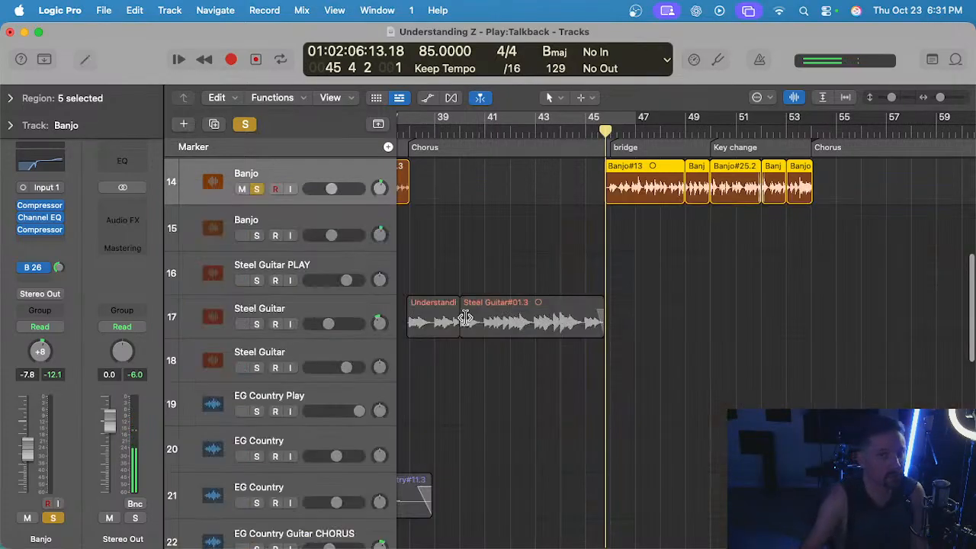
pyautogui.scroll(3, 487, 214)
pyautogui.scroll(2, 488, 214)
pyautogui.moveTo(346, 296); pyautogui.dragTo(338, 296)
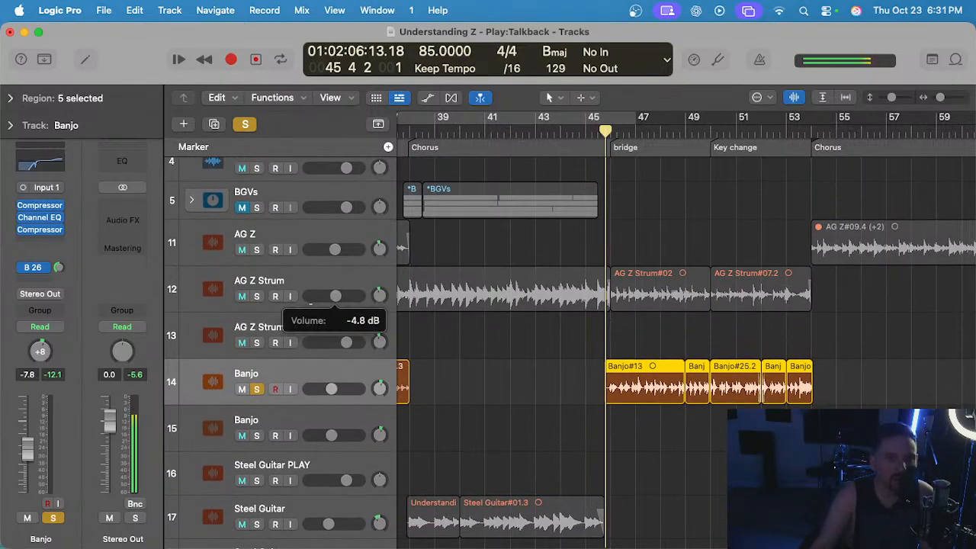
pyautogui.click(331, 389)
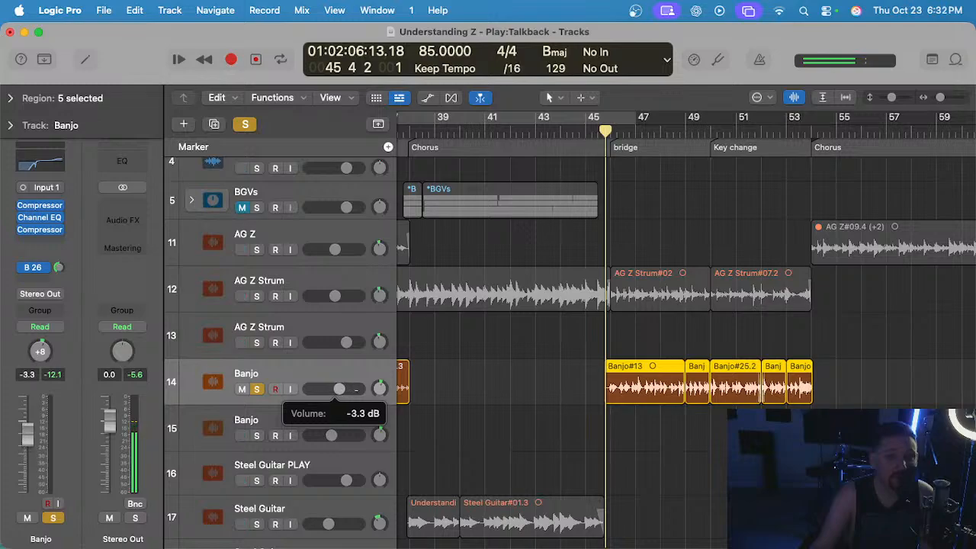
pyautogui.moveTo(339, 389); pyautogui.dragTo(340, 388)
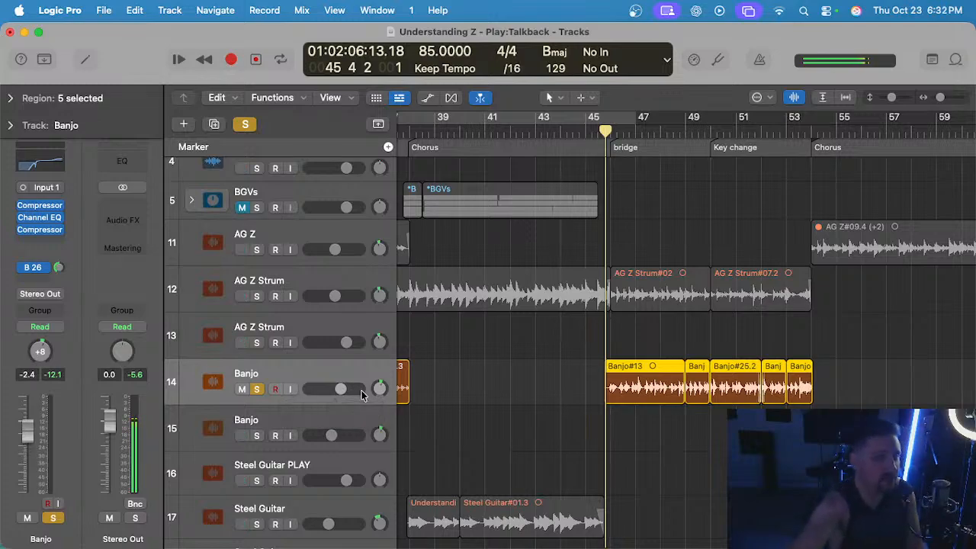
# Reopen the five banjo regions in the editor and align the notes at 46 2 3 and 46 2 4 to the grid.
pyautogui.moveTo(586, 378); pyautogui.dragTo(798, 396)
pyautogui.press('e')
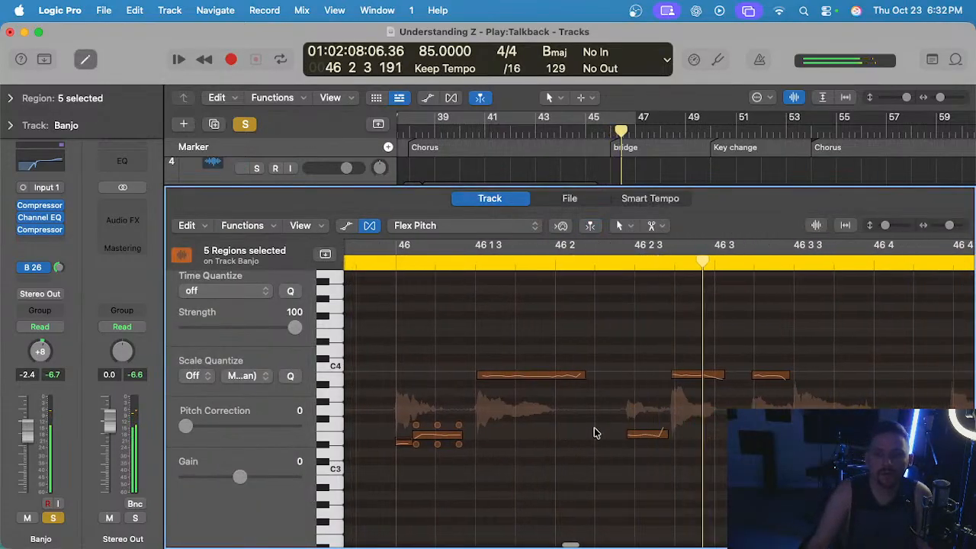
pyautogui.moveTo(566, 435); pyautogui.dragTo(573, 436)
pyautogui.moveTo(612, 374); pyautogui.dragTo(614, 374)
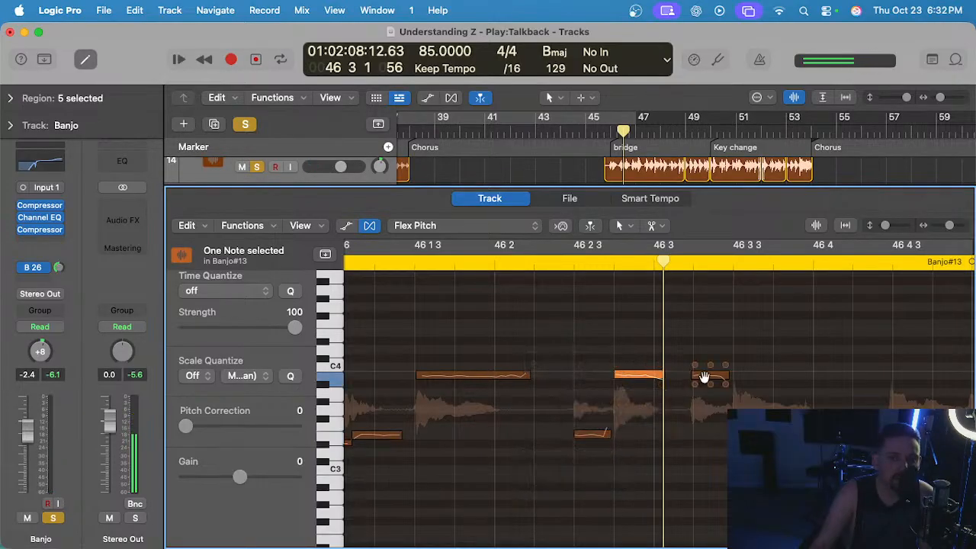
pyautogui.moveTo(695, 375); pyautogui.dragTo(662, 364)
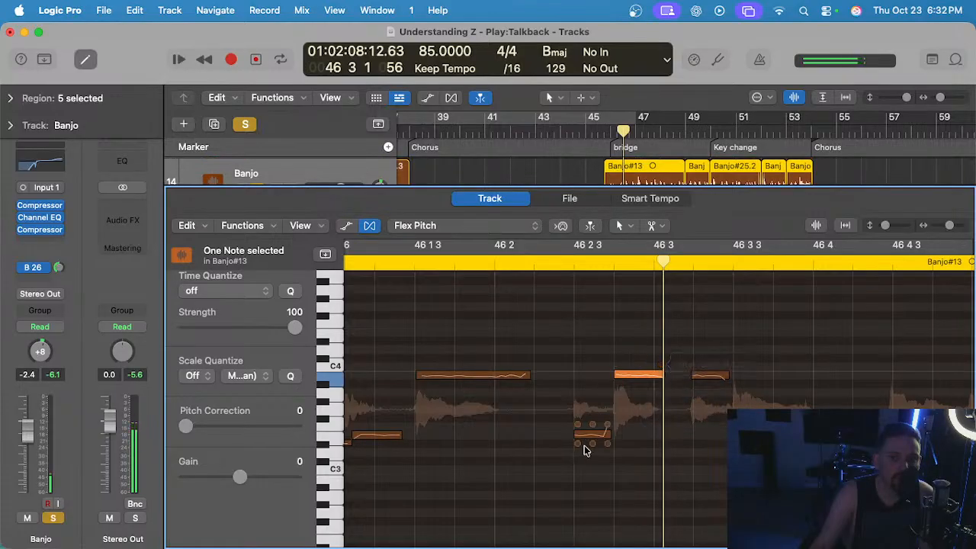
# Play bar 46 of the banjo and set the pitch correction of the low note at 46 3 3 to 100.
pyautogui.click(385, 253)
pyautogui.press('space')
pyautogui.hscroll(2, 532, 340)
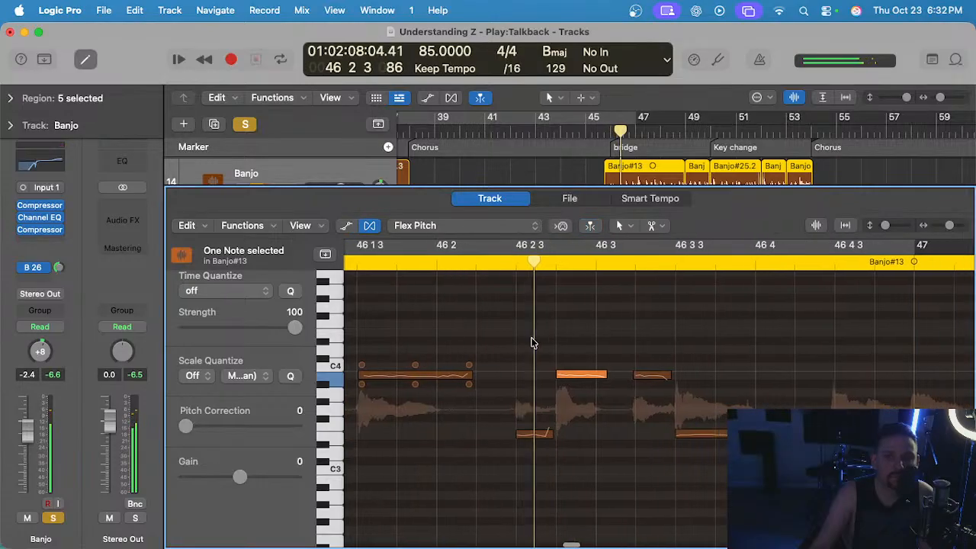
pyautogui.click(688, 380)
pyautogui.click(703, 443)
pyautogui.press('space')
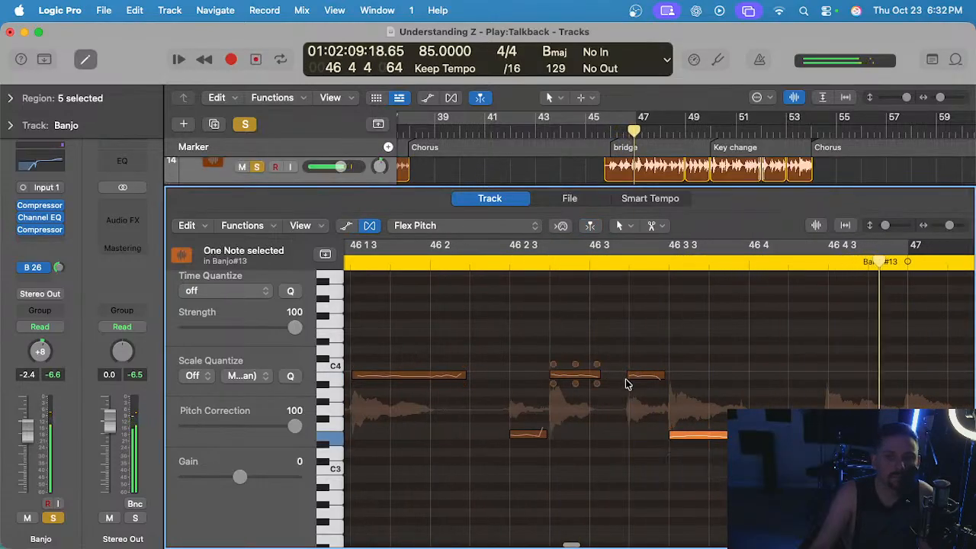
# Set the pitch correction of the note at 46 3 2 to 100 and flatten the vibrato of the note at 46 3 3.
pyautogui.click(644, 375)
pyautogui.click(644, 375)
pyautogui.hscroll(2, 692, 425)
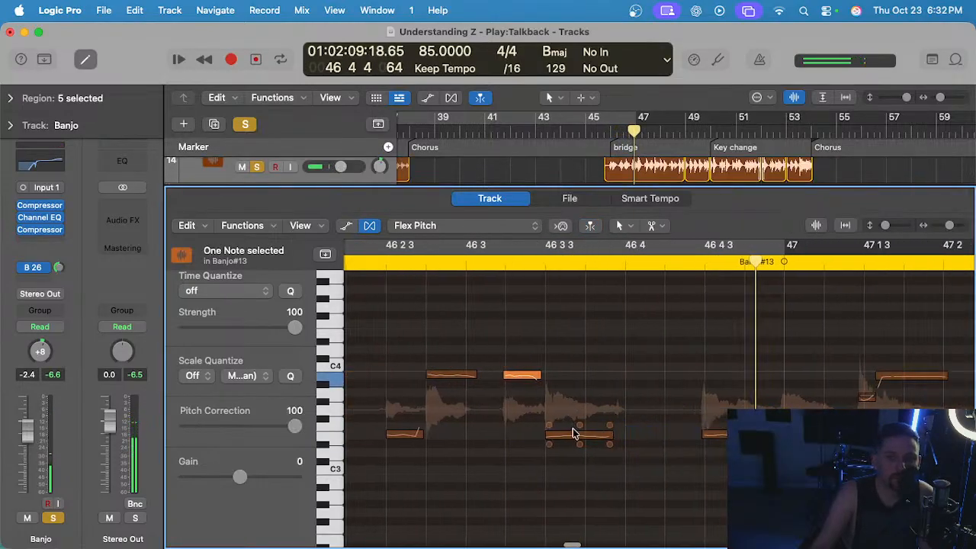
pyautogui.moveTo(580, 445); pyautogui.dragTo(580, 469)
pyautogui.press('super+Left')
pyautogui.press('super+Left')
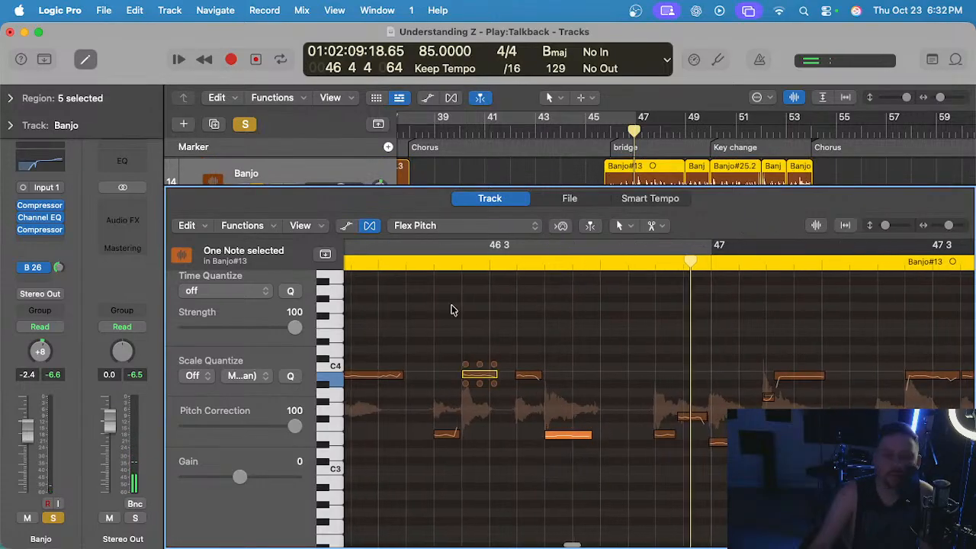
# Adjust the pitch drift of the note at 46 2 4 and play the banjo from 46 1 4.
pyautogui.click(392, 261)
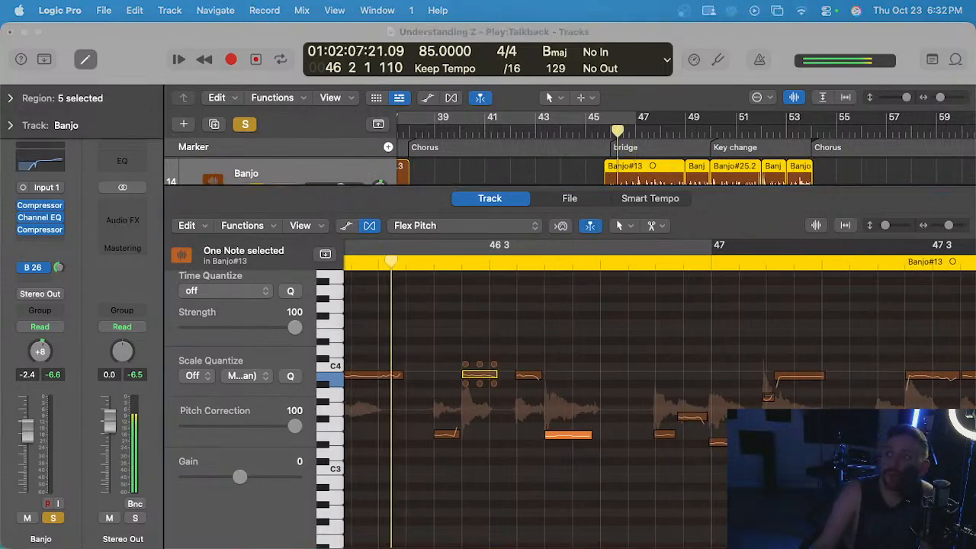
pyautogui.click(367, 263)
pyautogui.click(416, 298)
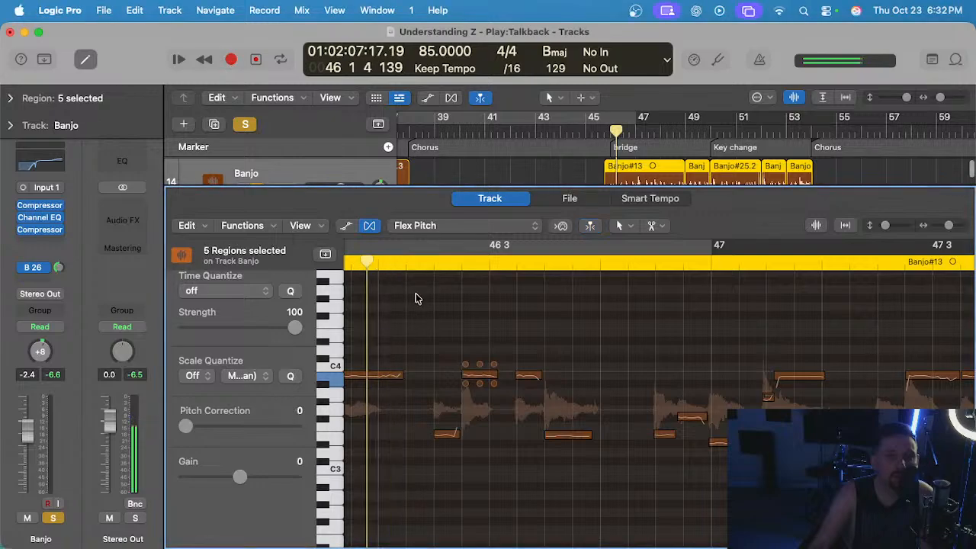
pyautogui.moveTo(495, 367)
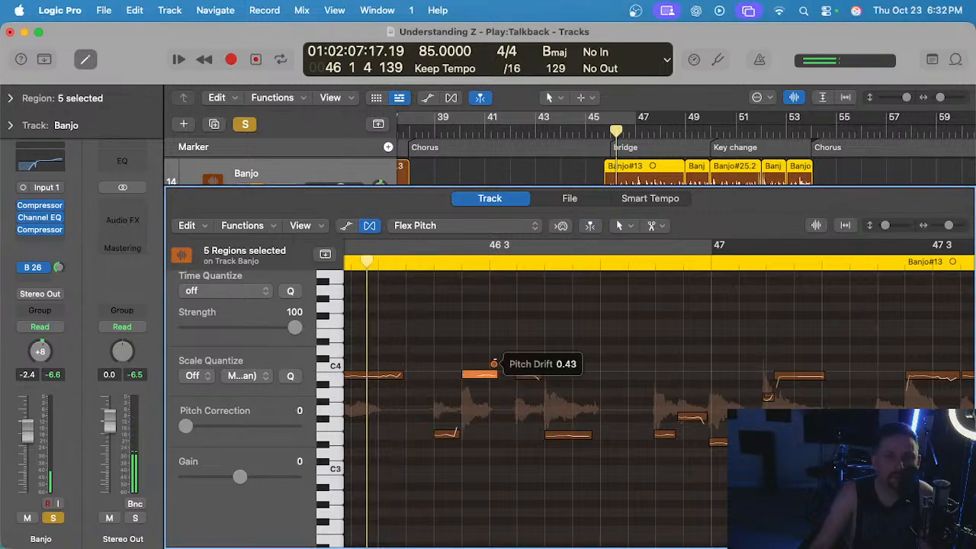
pyautogui.press('space')
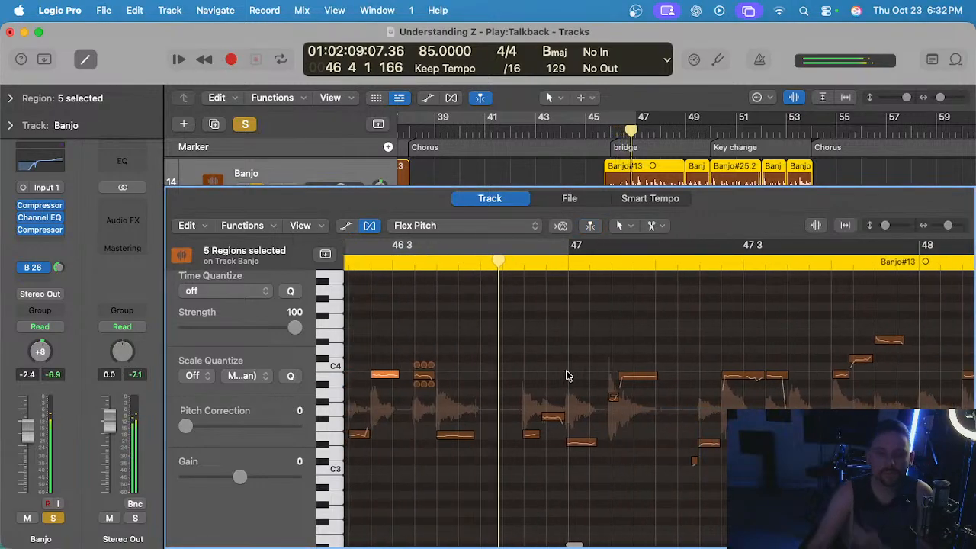
# Set pitch correction to 100 on the two notes leading into bar 47, the note at 47 and the long note after 47 1 3.
pyautogui.doubleClick(583, 443)
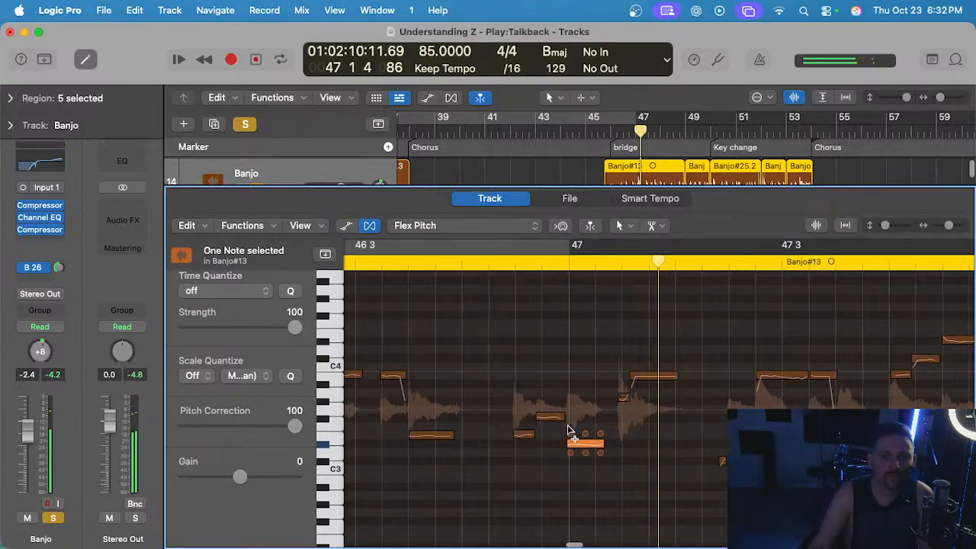
pyautogui.scroll(-1, 568, 428)
pyautogui.click(549, 416)
pyautogui.click(521, 436)
pyautogui.scroll(5, 667, 385)
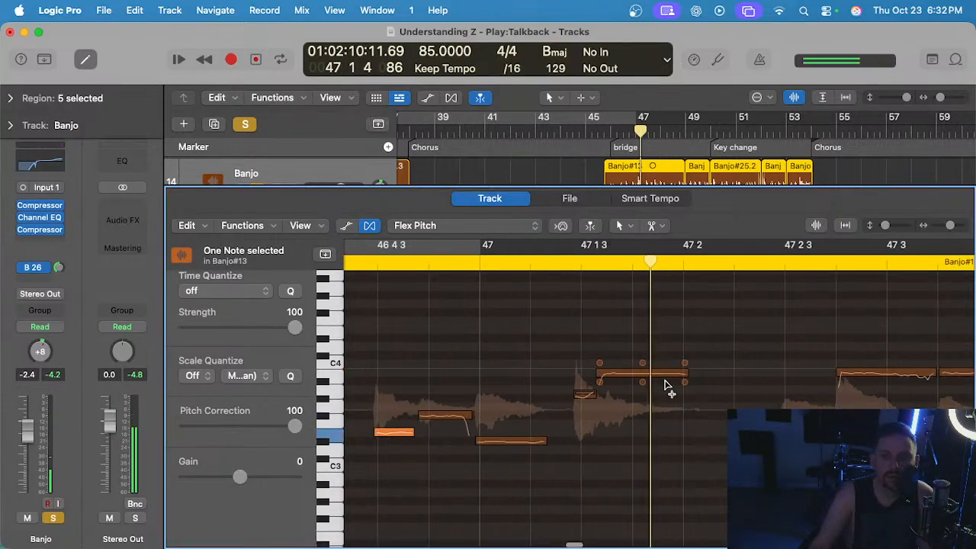
pyautogui.click(645, 373)
pyautogui.scroll(-4, 528, 318)
# Play through bar 47 and adjust the pitch drift of the long note at 47 2 4.
pyautogui.click(403, 252)
pyautogui.press('space')
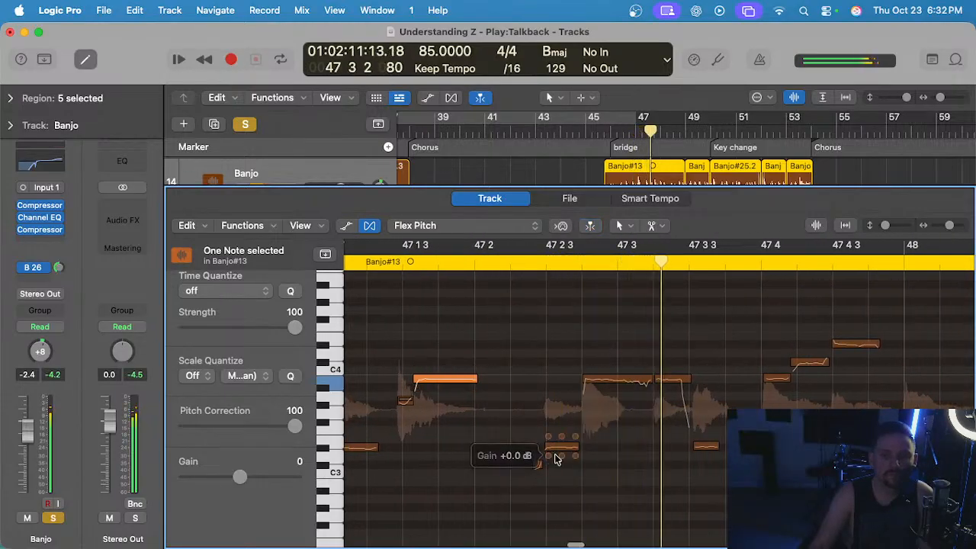
pyautogui.click(612, 382)
pyautogui.moveTo(650, 369); pyautogui.dragTo(649, 369)
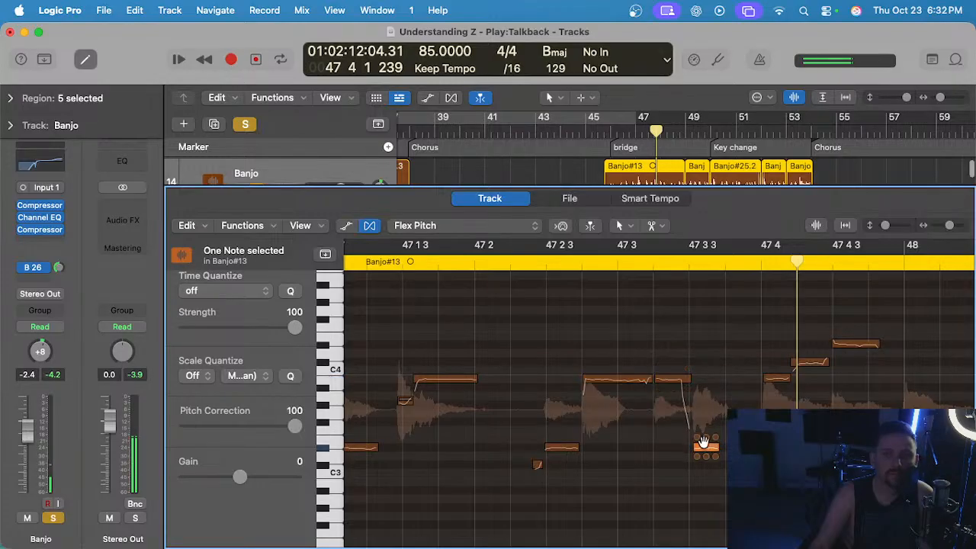
# Align the start of the note at 47 3 3 with the grid and delay the short note's start to 47 1 3.
pyautogui.moveTo(696, 447); pyautogui.dragTo(689, 448)
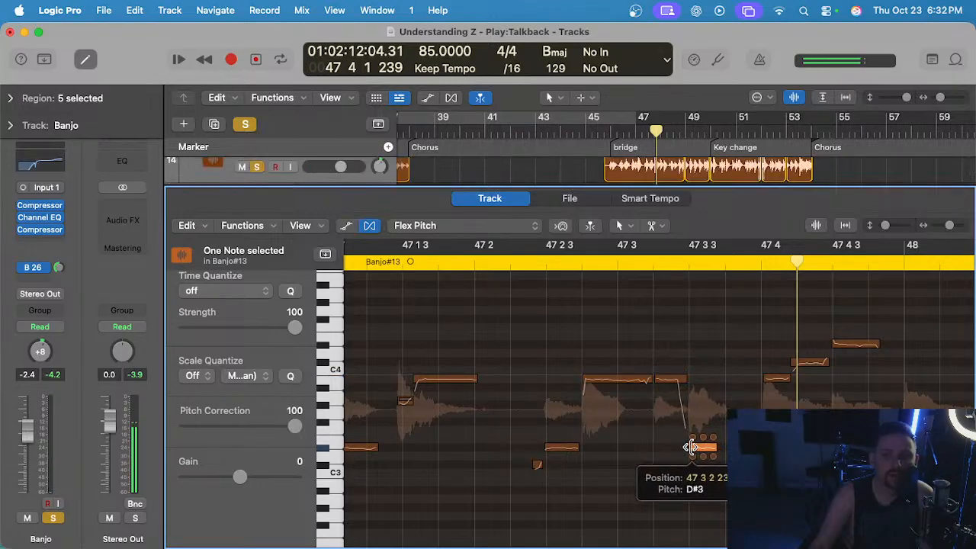
pyautogui.hscroll(-3, 544, 405)
pyautogui.scroll(2, 497, 402)
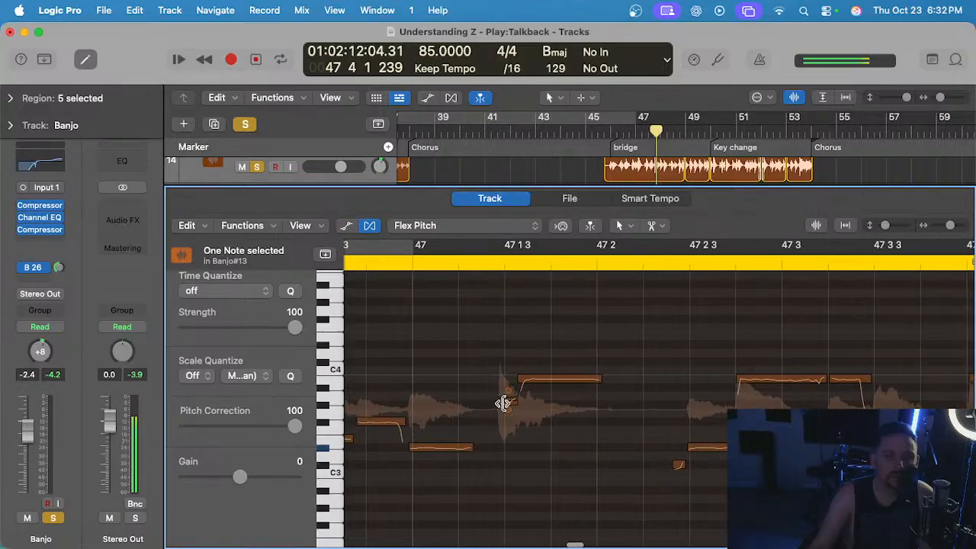
pyautogui.moveTo(501, 402); pyautogui.dragTo(508, 401)
# Align the note starts at 46 4 3 and bar 47 with the grid and slightly delay the start of the note between them.
pyautogui.hscroll(-3, 502, 400)
pyautogui.hscroll(-2, 502, 399)
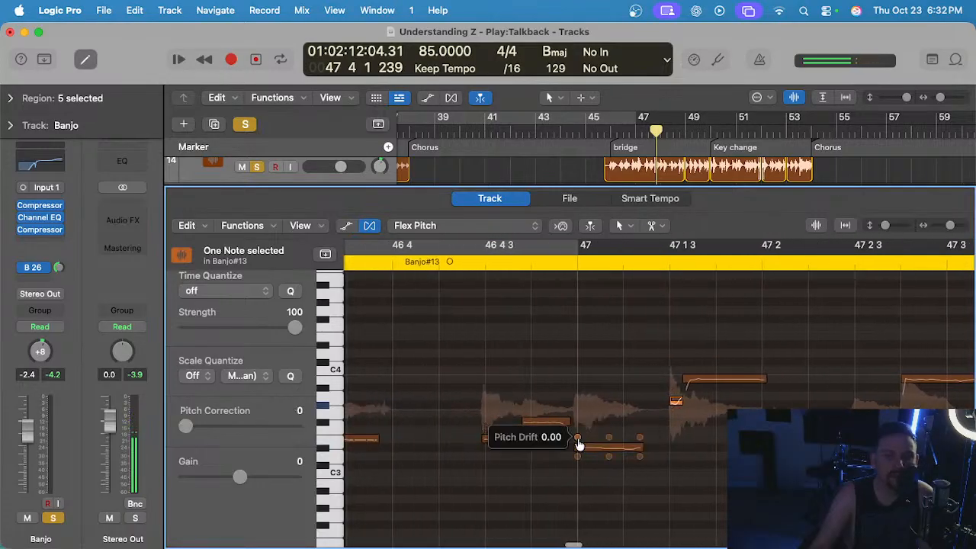
pyautogui.click(576, 447)
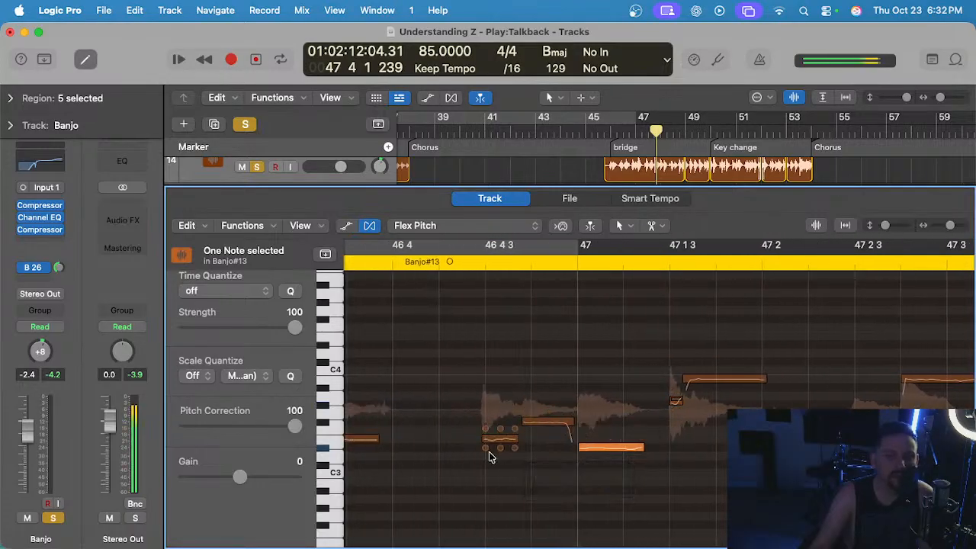
pyautogui.moveTo(485, 439); pyautogui.dragTo(530, 423)
pyautogui.doubleClick(417, 262)
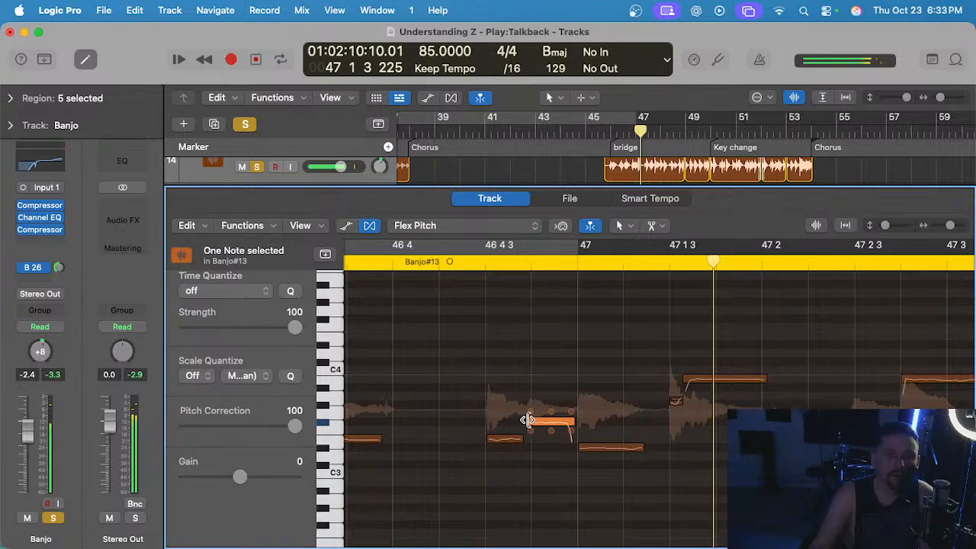
pyautogui.moveTo(526, 420); pyautogui.dragTo(532, 421)
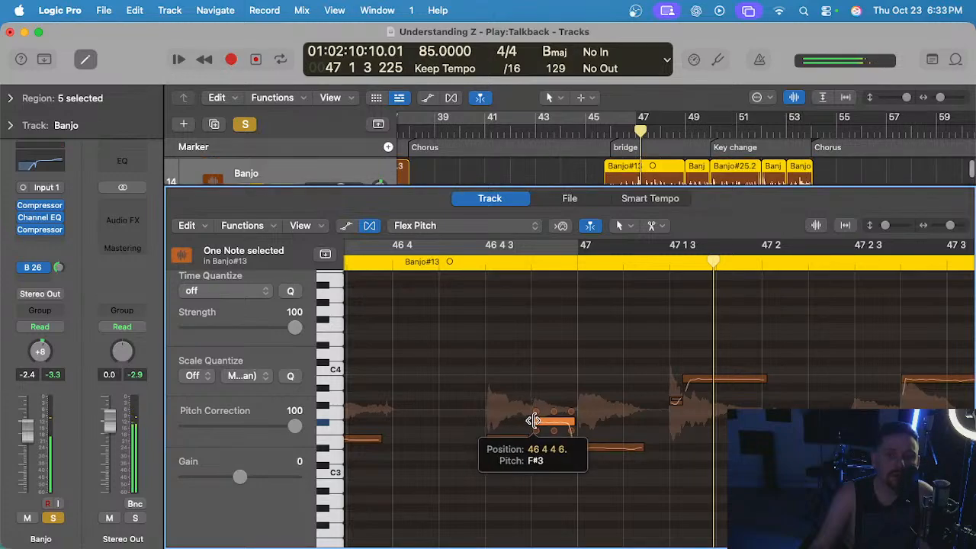
# Play the banjo from 46 4 into bar 47 with the metronome switched on.
pyautogui.click(399, 262)
pyautogui.scroll(-3, 471, 378)
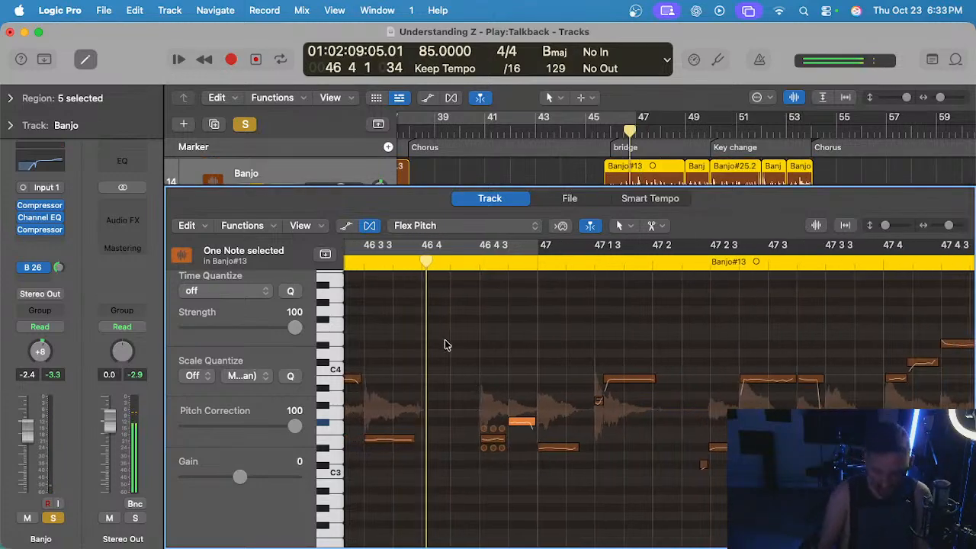
pyautogui.press('space')
pyautogui.press('space')
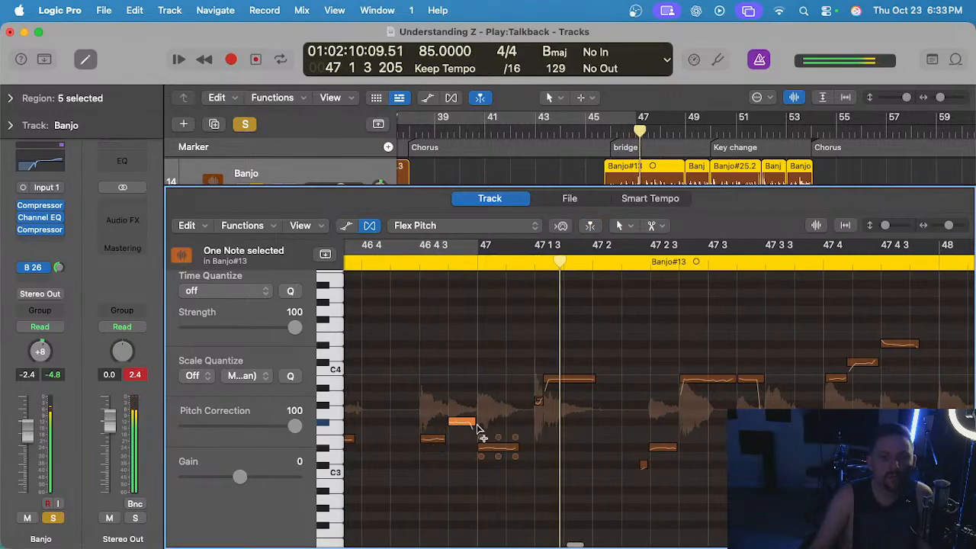
# Pull the start of the note at bar 47 onto the beat and play the banjo from 46 4 into bar 48.
pyautogui.scroll(2, 482, 438)
pyautogui.click(484, 448)
pyautogui.hscroll(-3, 397, 295)
pyautogui.click(395, 261)
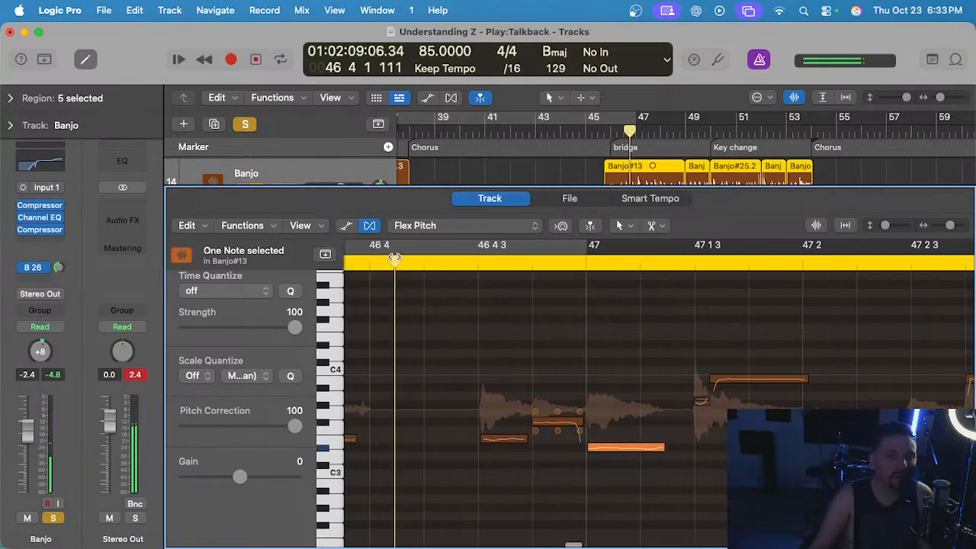
pyautogui.press('space')
pyautogui.scroll(-2, 548, 340)
pyautogui.hscroll(3, 544, 341)
pyautogui.hscroll(5, 542, 341)
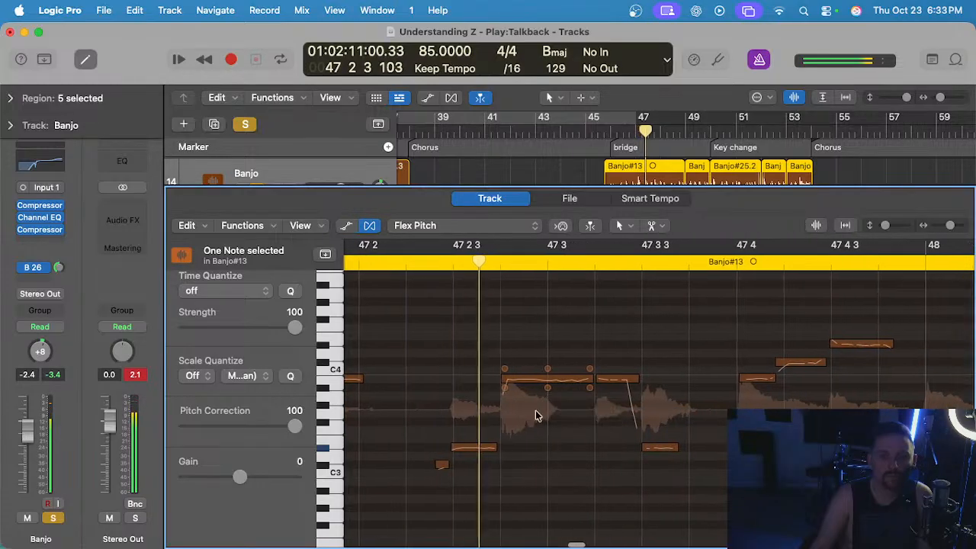
pyautogui.hscroll(3, 497, 434)
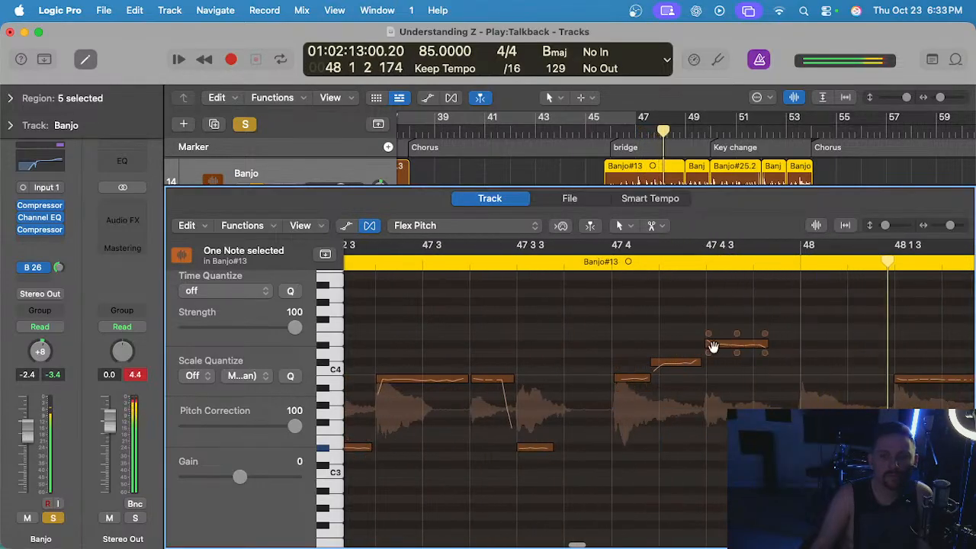
# Align the start of the C#4 note after 47 4 with 47 4 2 and play from just before 47 3 through bar 48.
pyautogui.click(654, 364)
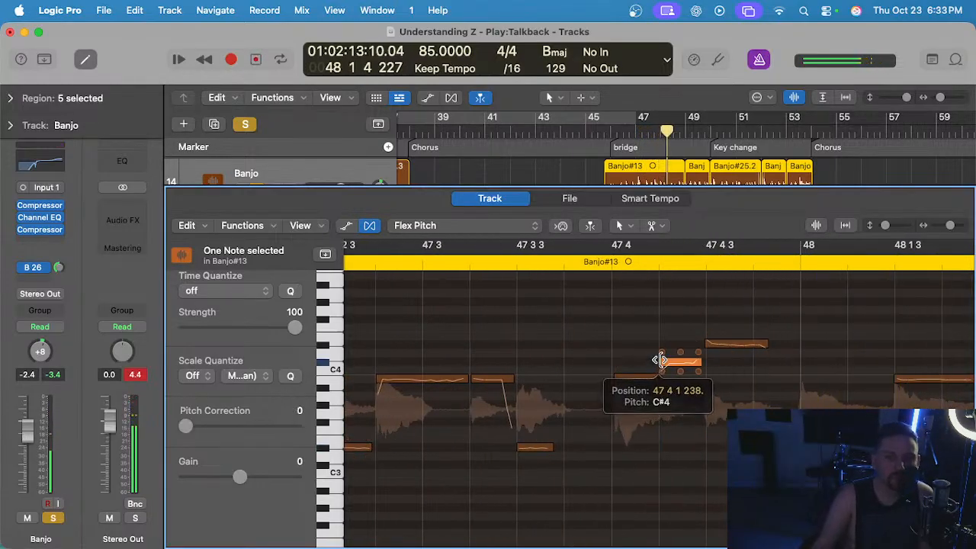
pyautogui.click(409, 261)
pyautogui.hscroll(4, 526, 355)
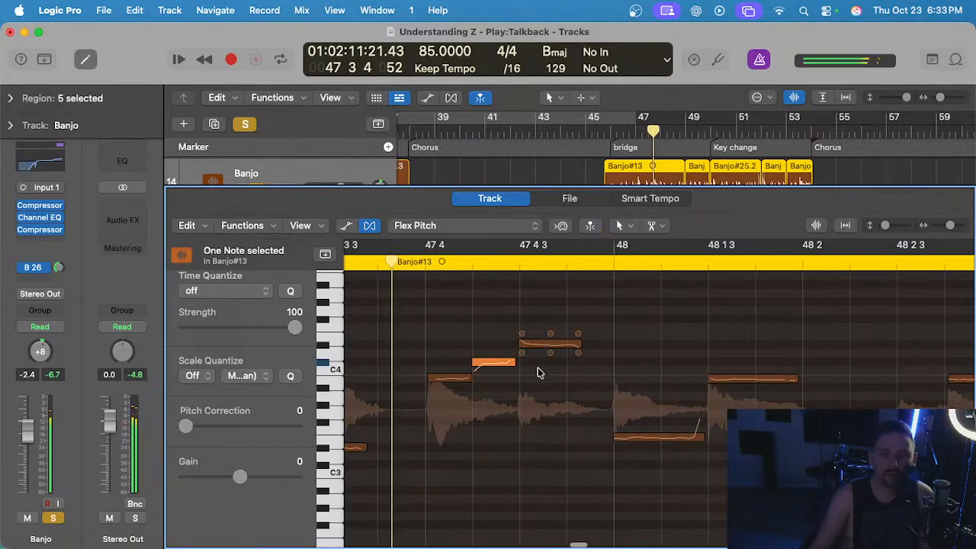
pyautogui.hscroll(4, 549, 396)
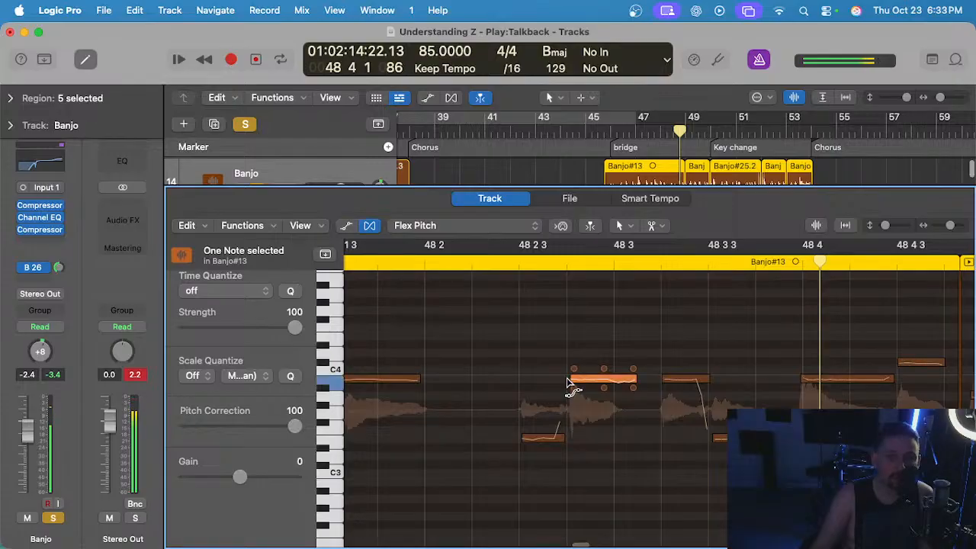
# Play the banjo from 48 2 and align the start of the B3 note with 48 4.
pyautogui.click(446, 262)
pyautogui.hscroll(3, 594, 366)
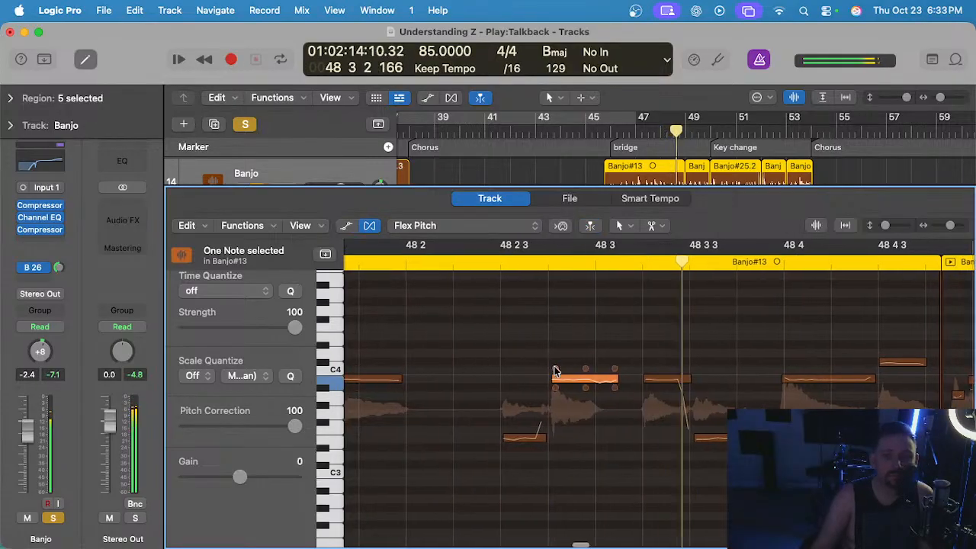
pyautogui.click(625, 378)
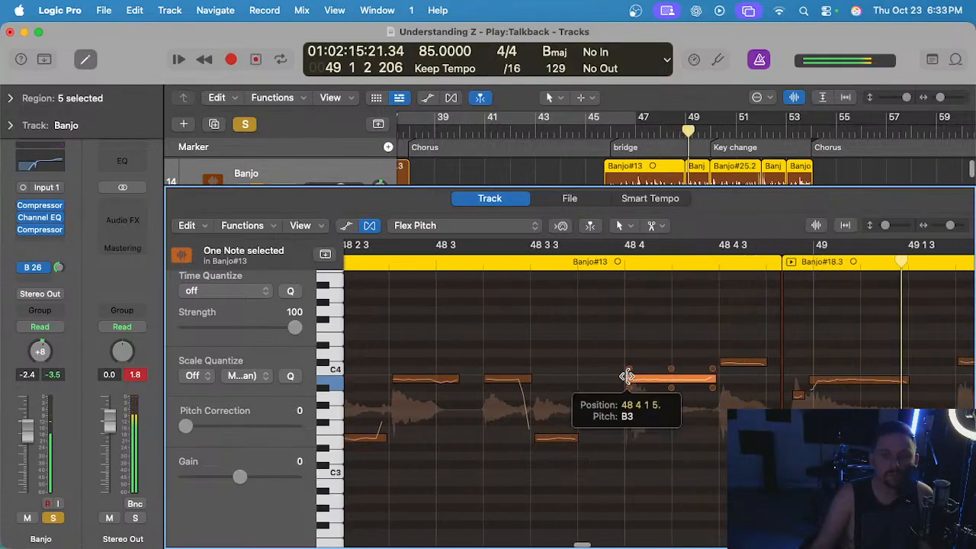
# Delay the starts of the short note leading into bar 49 and the long note that follows it.
pyautogui.click(813, 379)
pyautogui.click(803, 395)
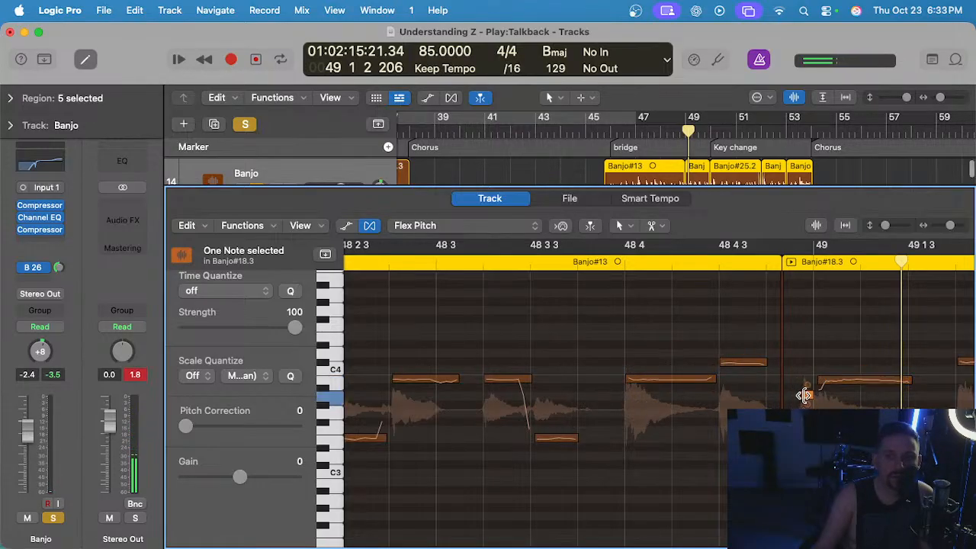
pyautogui.moveTo(820, 381); pyautogui.dragTo(830, 381)
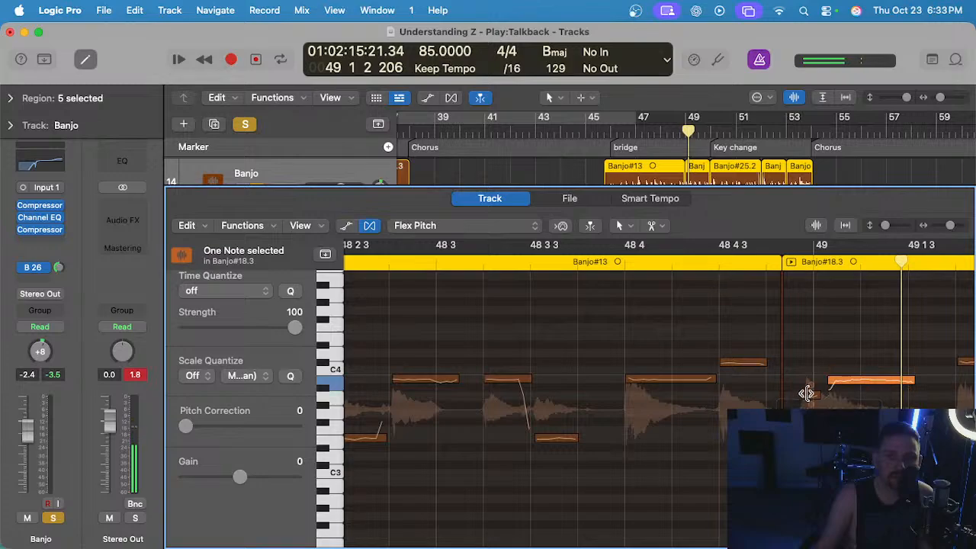
pyautogui.click(806, 395)
# Play the banjo from just before 48 3 into bar 49 to check the timing of the delayed notes.
pyautogui.click(423, 261)
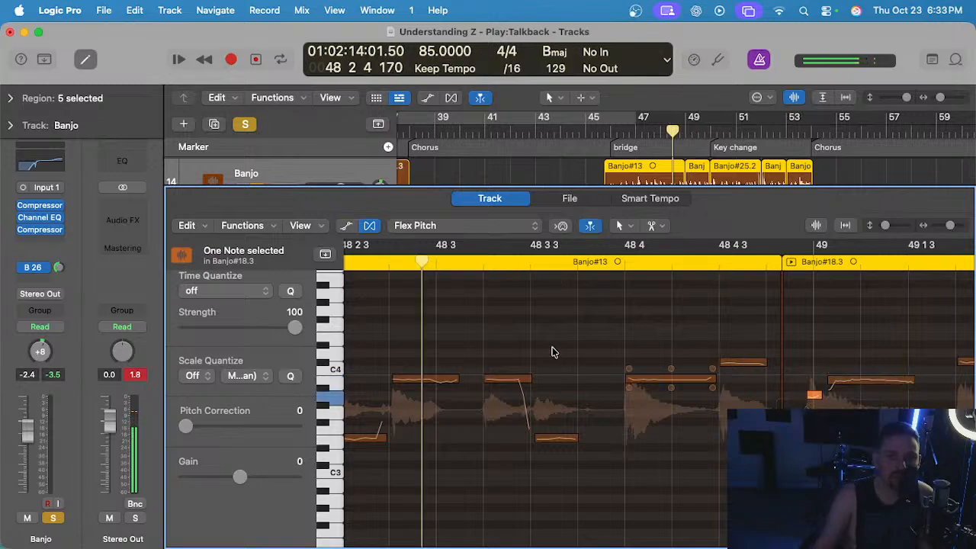
pyautogui.press('space')
pyautogui.hscroll(3, 555, 353)
pyautogui.hscroll(3, 567, 377)
pyautogui.hscroll(3, 569, 382)
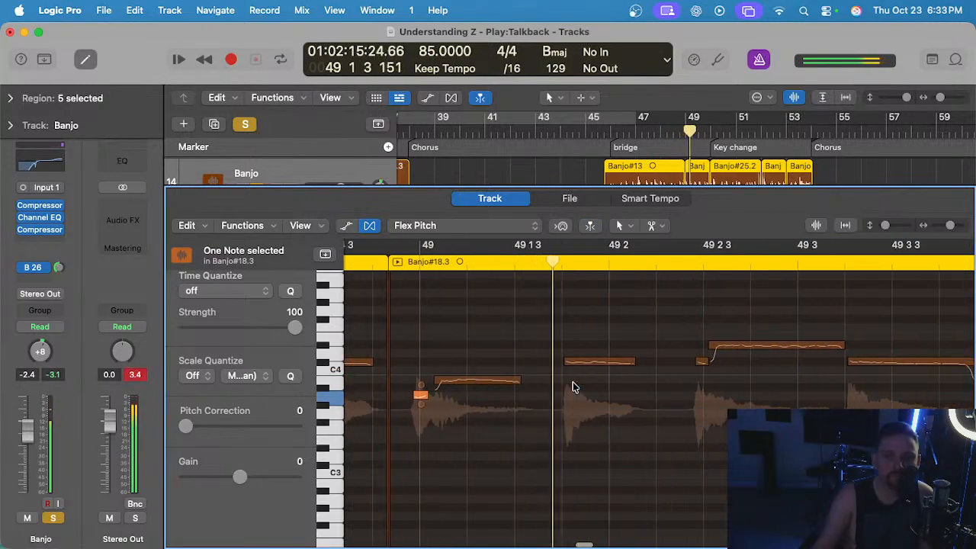
# Nudge the start of the note at 49 1 4 slightly earlier and play the banjo from 48 4 3 into 49 3.
pyautogui.press('space')
pyautogui.click(564, 360)
pyautogui.moveTo(564, 359); pyautogui.dragTo(561, 360)
pyautogui.hscroll(-2, 404, 339)
pyautogui.click(391, 262)
pyautogui.press('space')
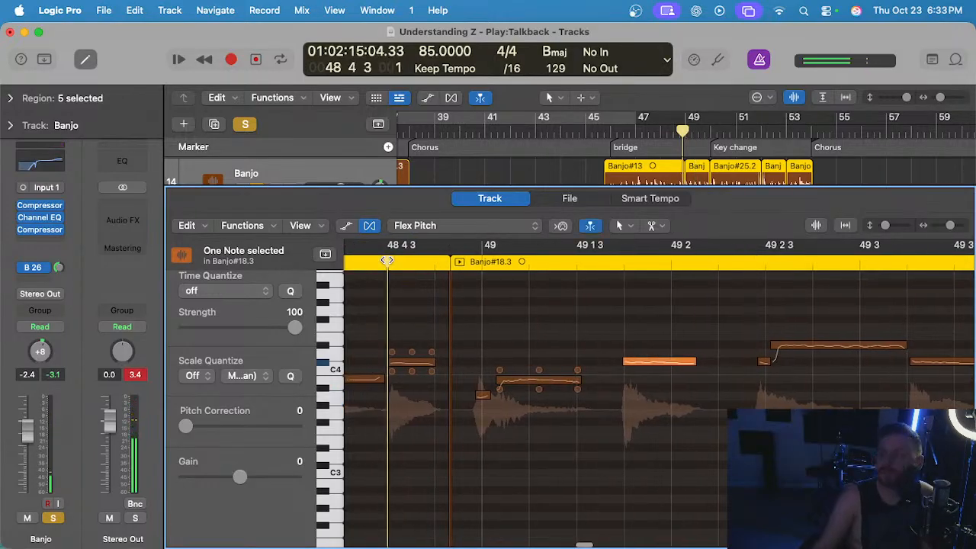
pyautogui.hscroll(2, 689, 359)
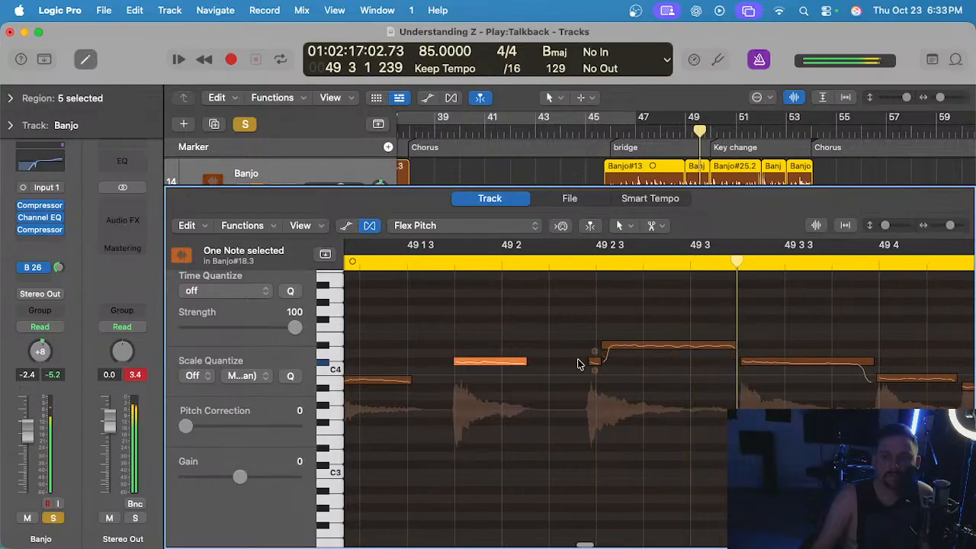
# Delay the short note's start to 49 2 3 and the following D#4 note's start to 49 2 3 50, and play from 49 1 4.
pyautogui.press('space')
pyautogui.scroll(3, 605, 364)
pyautogui.hscroll(-1, 610, 369)
pyautogui.moveTo(593, 361); pyautogui.dragTo(625, 346)
pyautogui.scroll(-3, 625, 345)
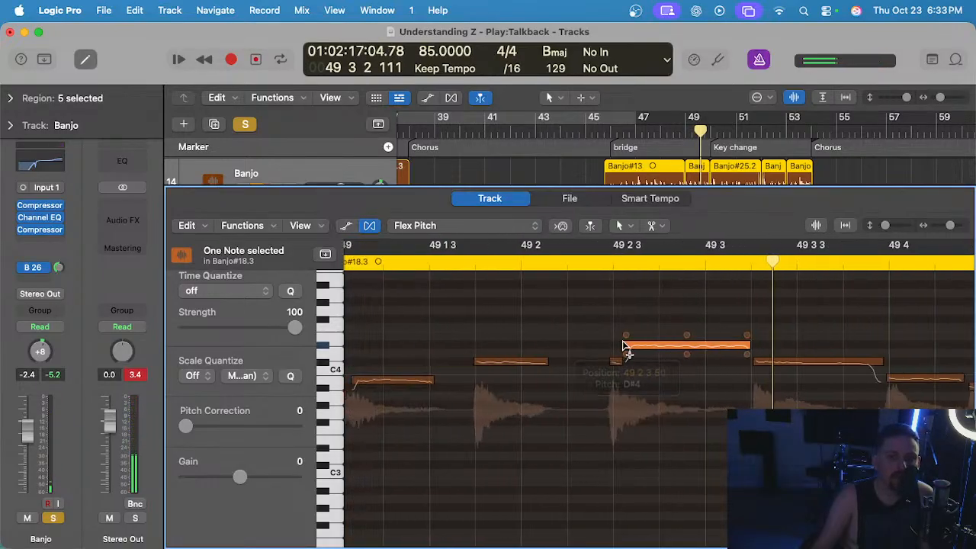
pyautogui.click(486, 260)
pyautogui.press('space')
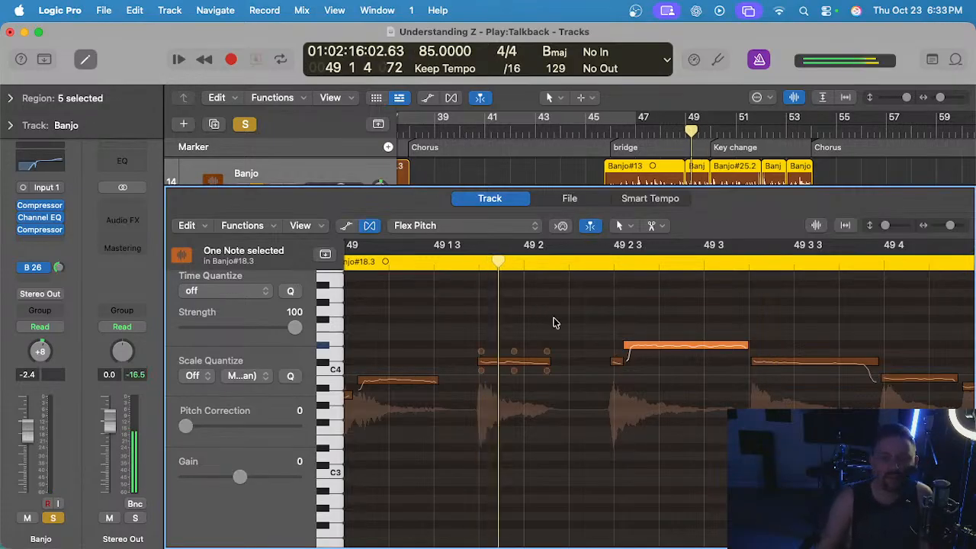
# Align the starts of the last three notes of Banjo#18.3 with 49 3 2, 49 4 and 49 4 3.
pyautogui.click(620, 359)
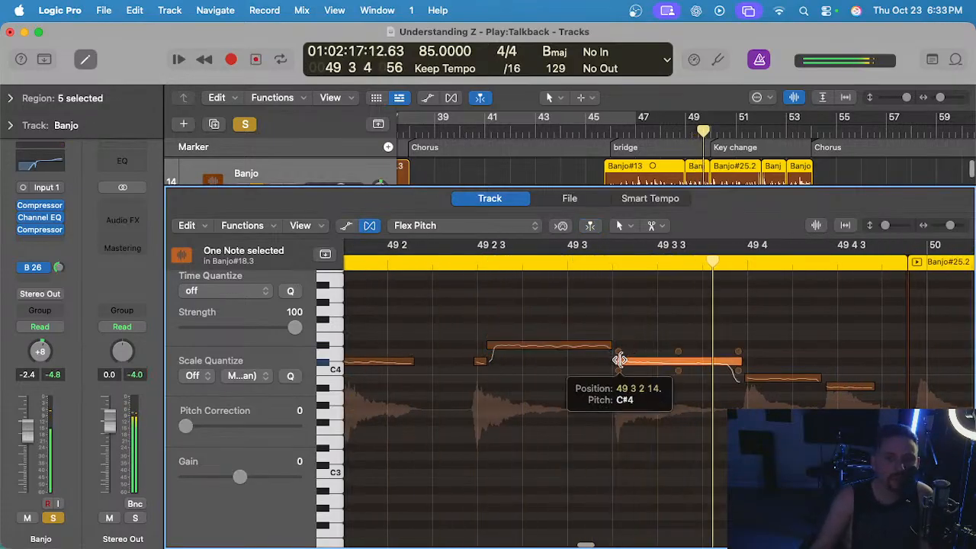
pyautogui.hscroll(3, 671, 373)
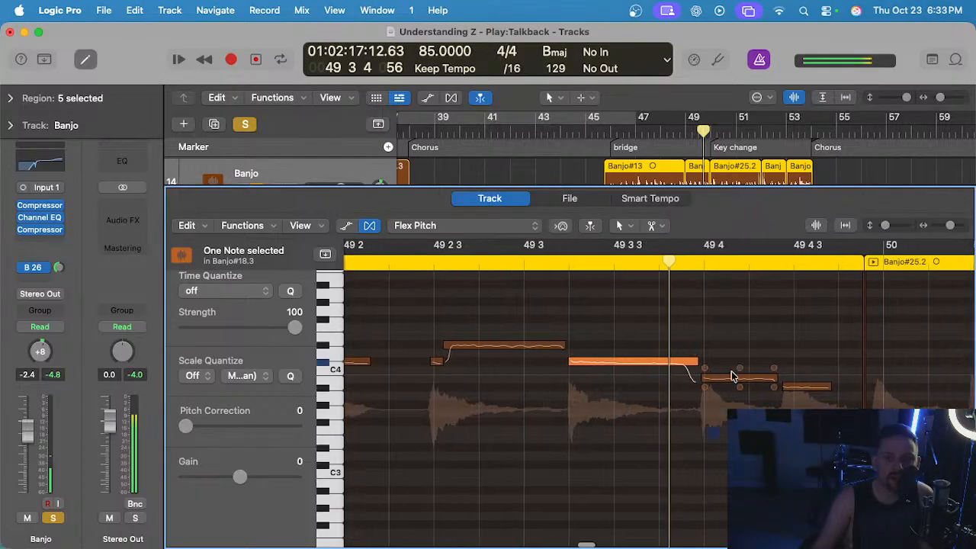
pyautogui.click(668, 377)
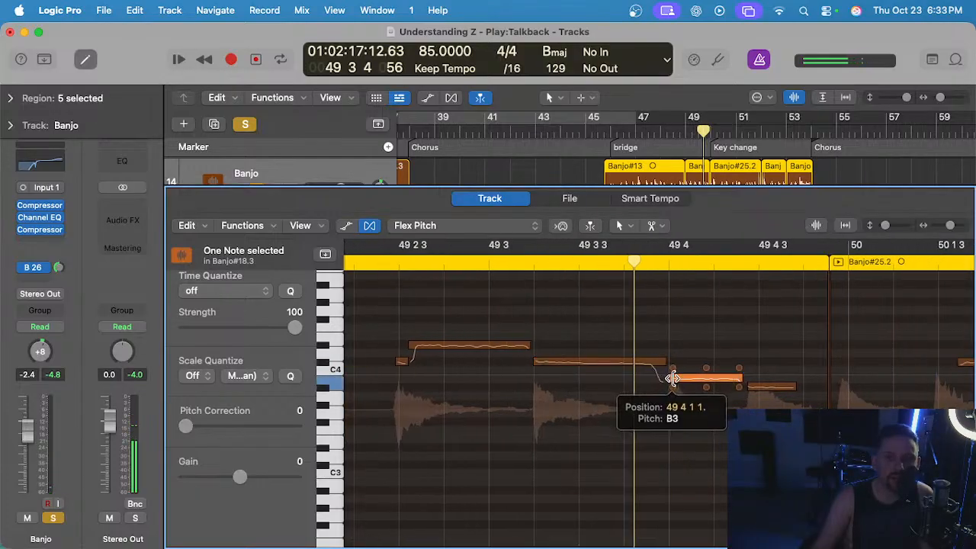
pyautogui.click(754, 387)
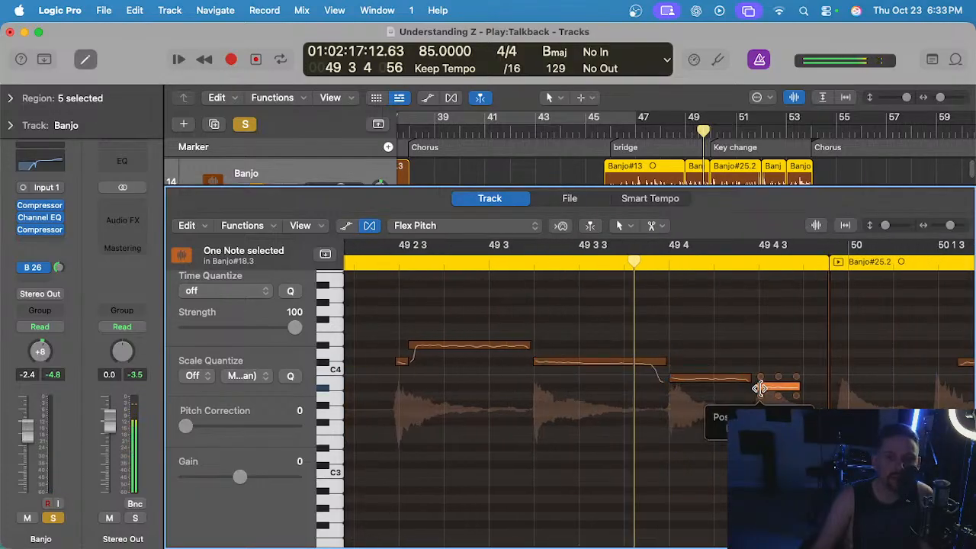
# Play the banjo from just before 49 3 to 50 2 4 to check the transition into Banjo#25.2.
pyautogui.click(478, 260)
pyautogui.press('space')
pyautogui.hscroll(5, 541, 305)
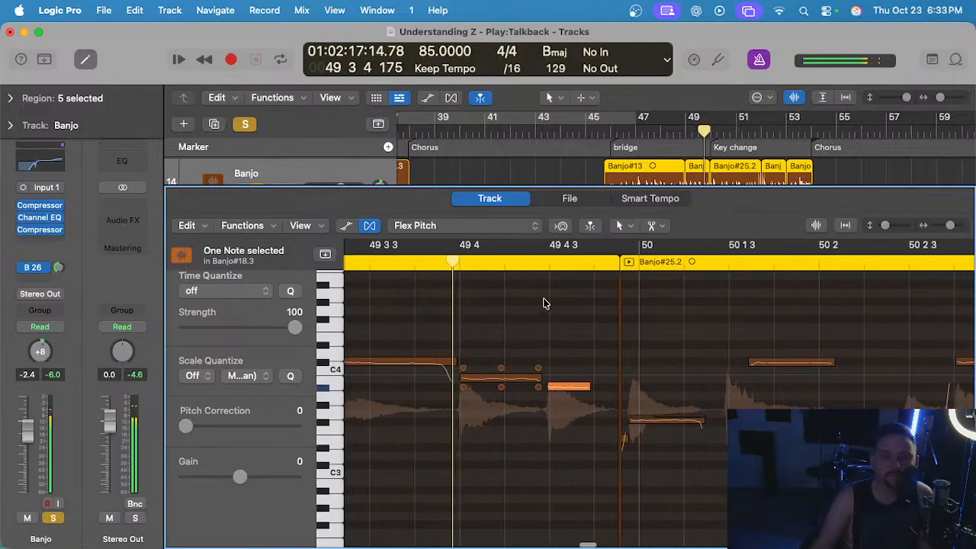
pyautogui.hscroll(-2, 479, 322)
pyautogui.scroll(-1, 481, 323)
pyautogui.hscroll(4, 534, 358)
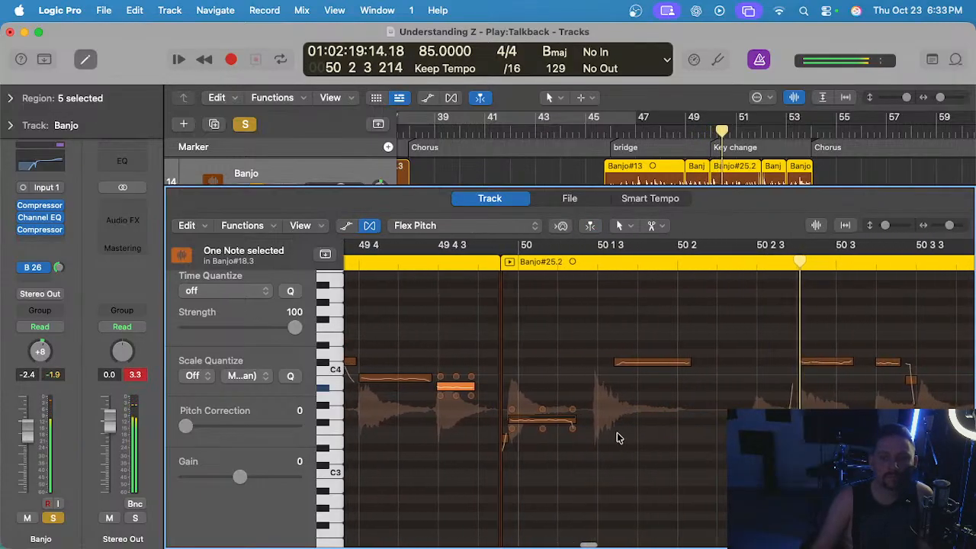
pyautogui.press('space')
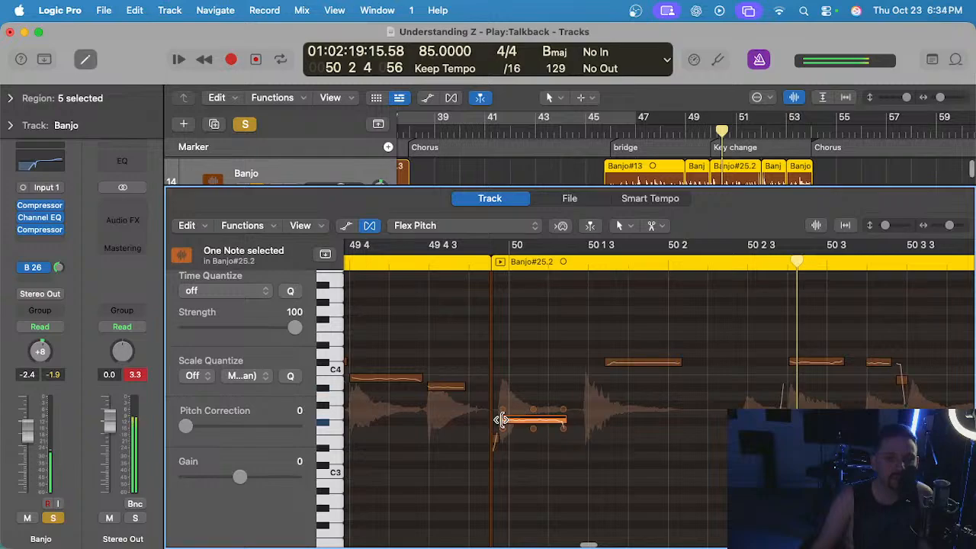
# Delay the start of the first long note in Banjo#25.2 to bar 50 and play from just after 49 4 3.
pyautogui.moveTo(499, 420); pyautogui.dragTo(510, 448)
pyautogui.scroll(2, 497, 441)
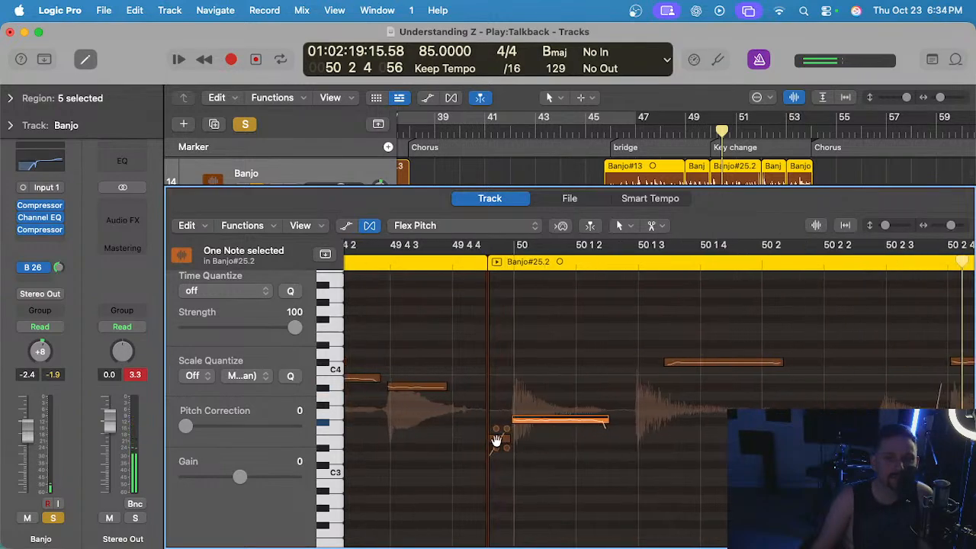
pyautogui.scroll(2, 487, 439)
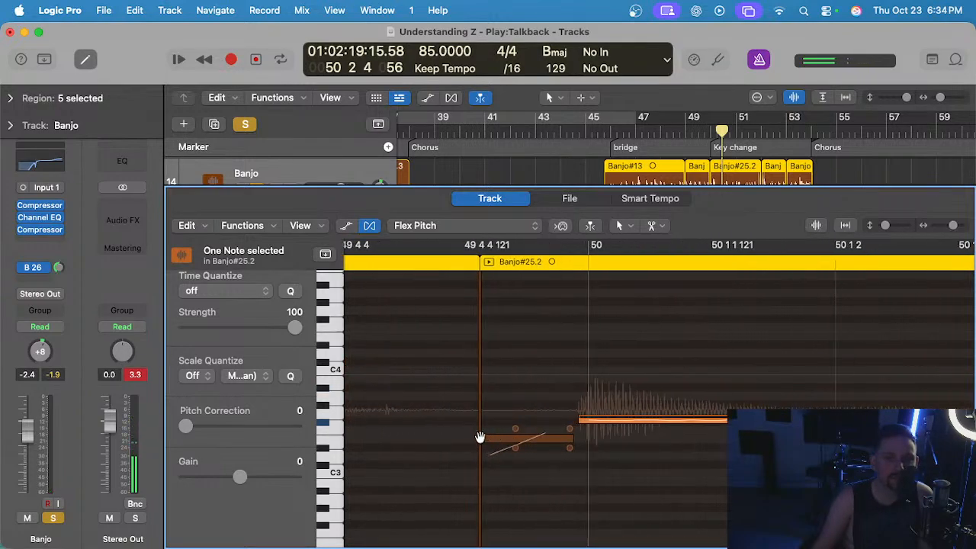
pyautogui.scroll(-3, 632, 429)
pyautogui.scroll(2, 644, 429)
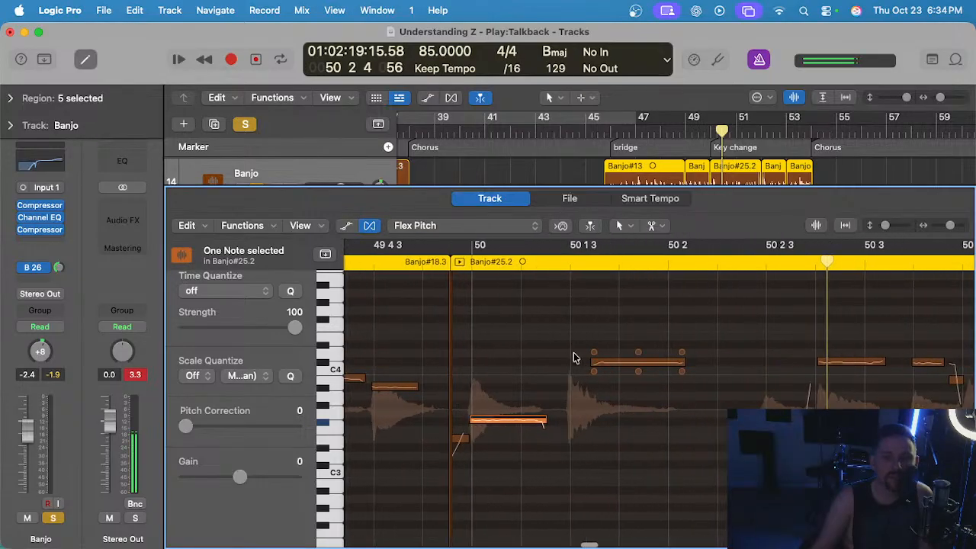
pyautogui.click(405, 264)
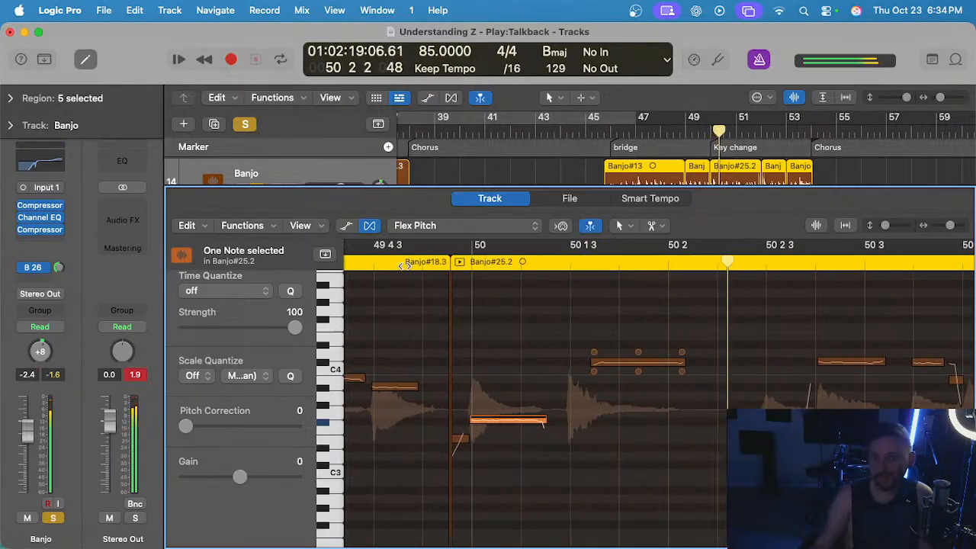
# Align the starts of the low notes in Banjo#25.2 with 50 3 3 and bar 51, playing from 50 2 and 50 4 to check.
pyautogui.click(619, 359)
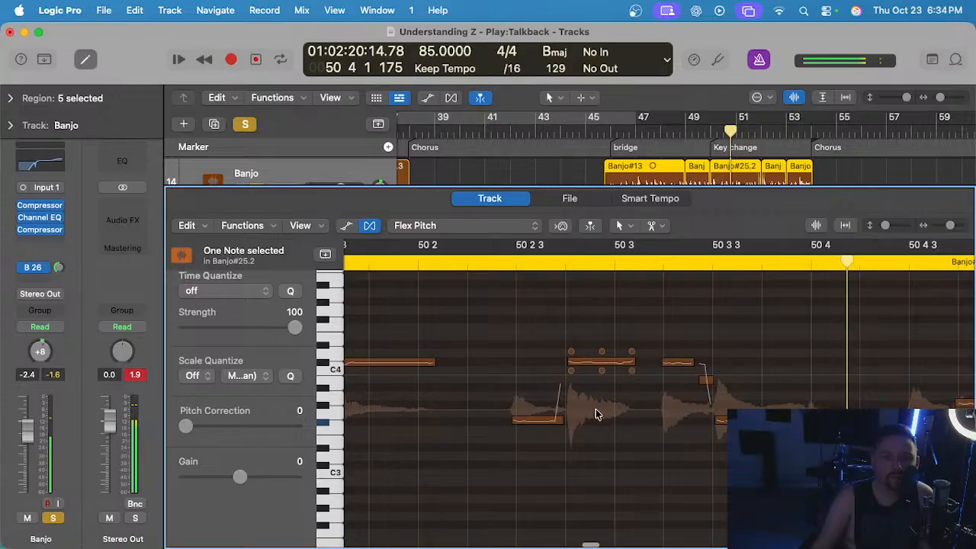
pyautogui.hscroll(-1, 717, 423)
pyautogui.moveTo(724, 421); pyautogui.dragTo(721, 424)
pyautogui.click(464, 245)
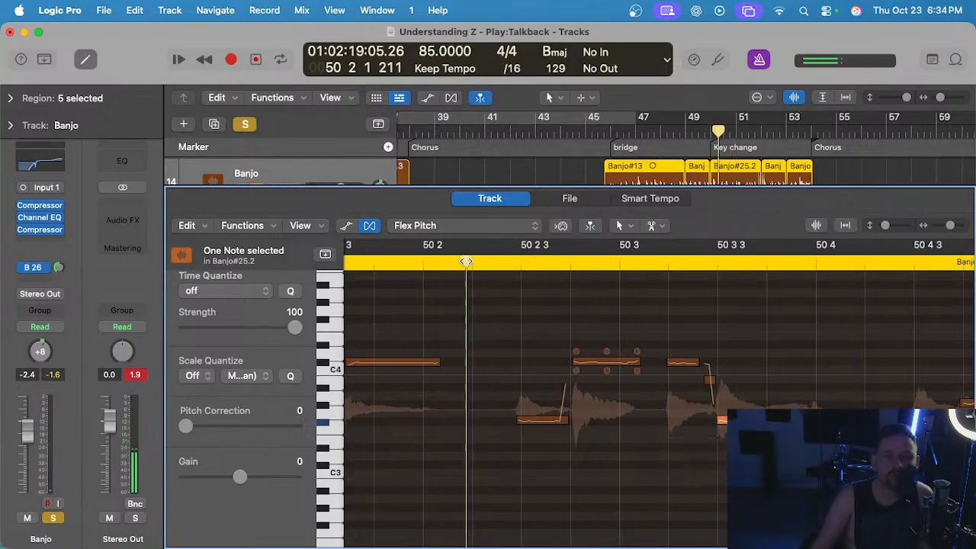
pyautogui.press('space')
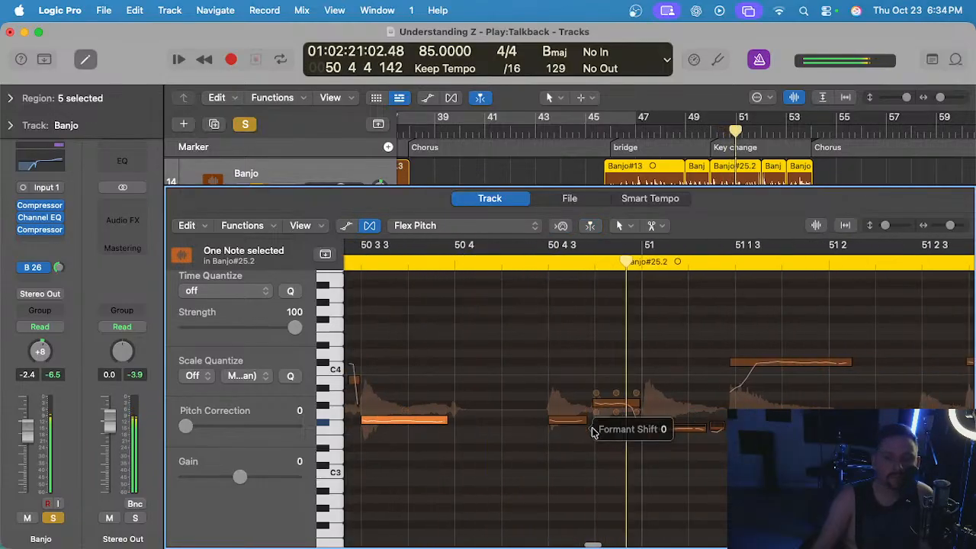
pyautogui.moveTo(571, 430); pyautogui.dragTo(571, 428)
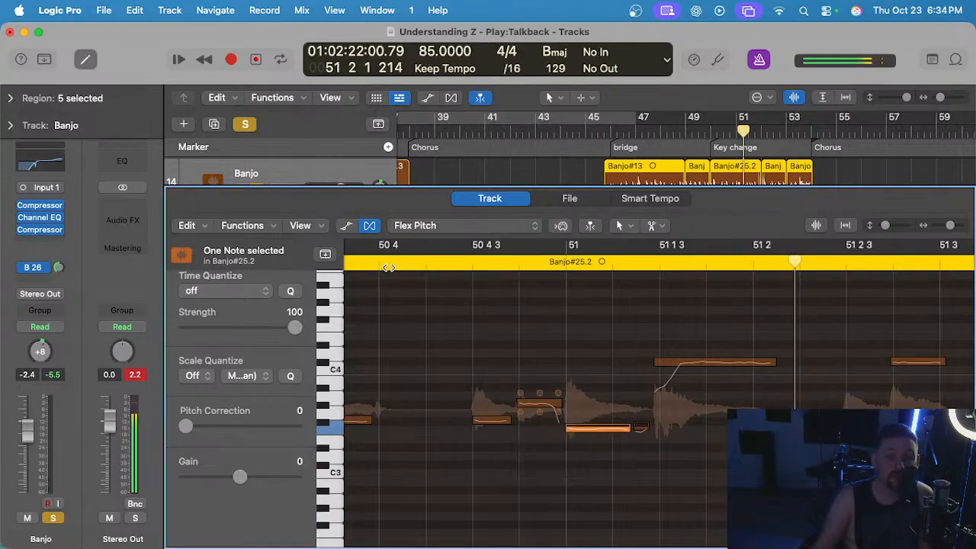
pyautogui.click(384, 271)
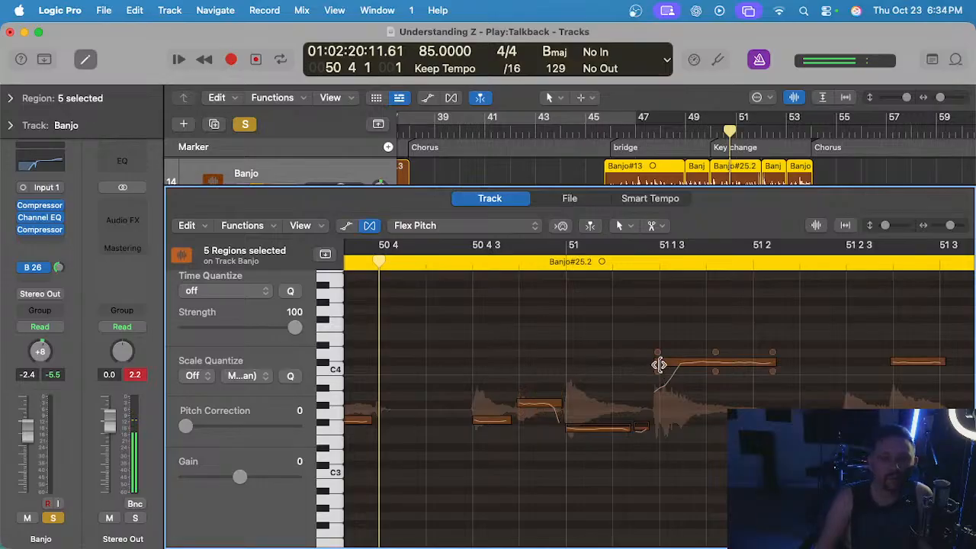
# Delay the start of the long C#4 note after bar 51 in Banjo#25.2 to 51 1 2 234.
pyautogui.moveTo(656, 363); pyautogui.dragTo(658, 364)
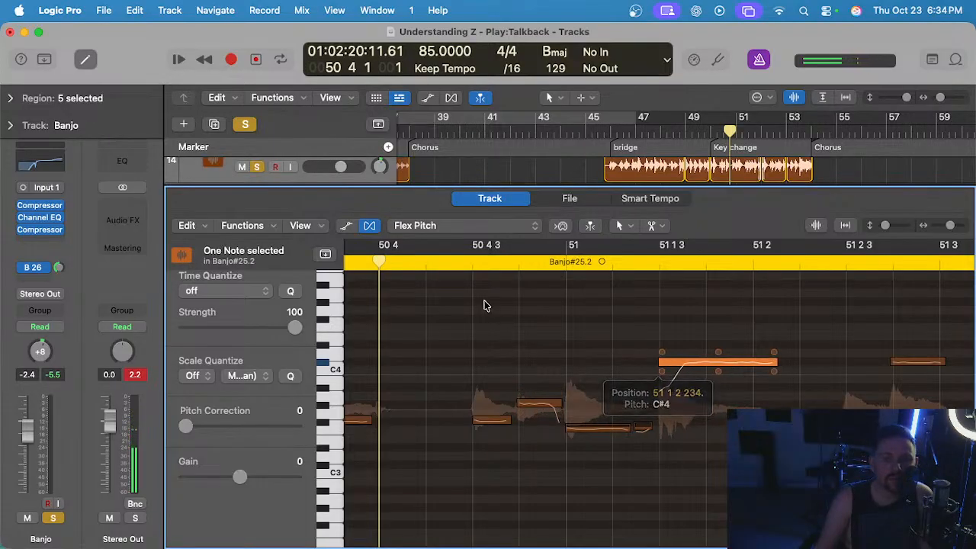
pyautogui.click(484, 302)
pyautogui.scroll(-2, 477, 301)
pyautogui.hscroll(1, 473, 306)
pyautogui.hscroll(-5, 457, 308)
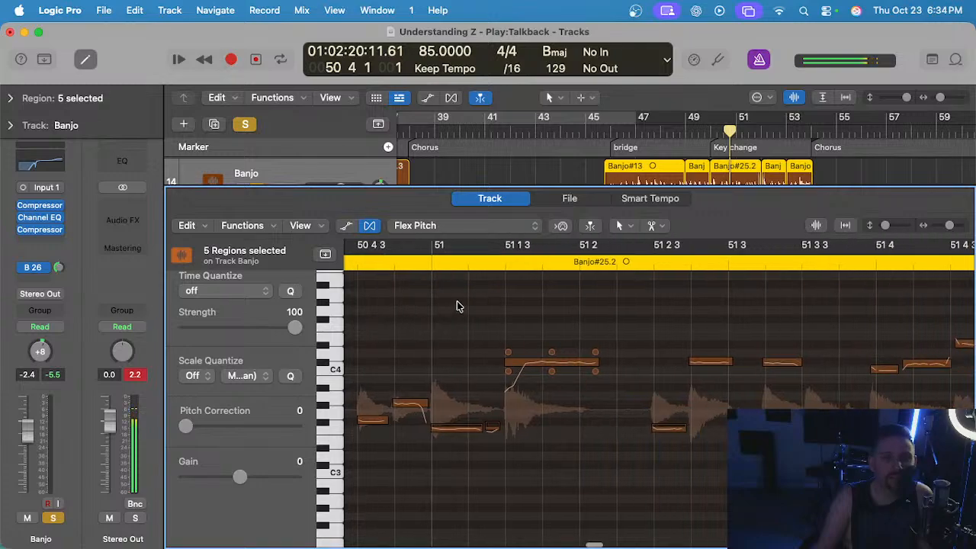
pyautogui.hscroll(6, 714, 381)
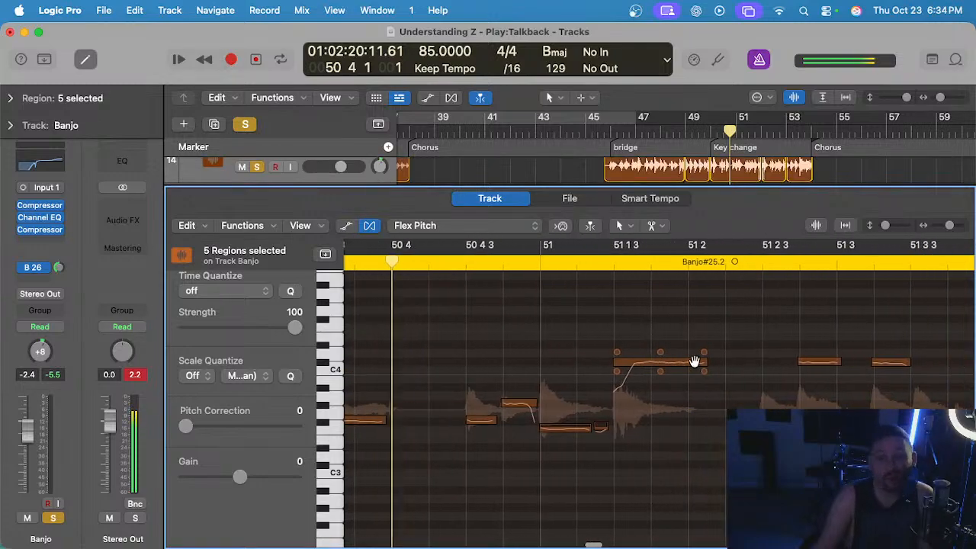
pyautogui.click(692, 351)
pyautogui.moveTo(692, 352); pyautogui.dragTo(692, 350)
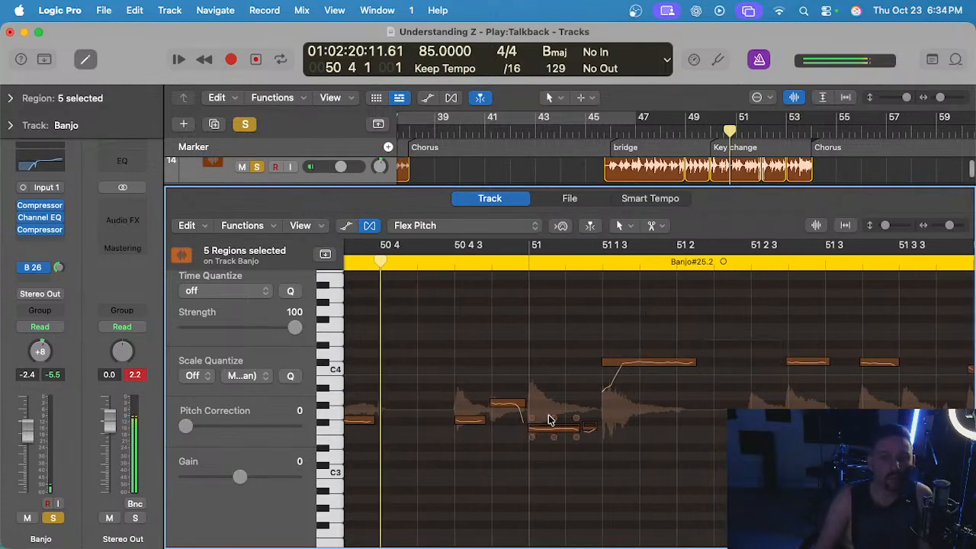
pyautogui.hscroll(15, 701, 402)
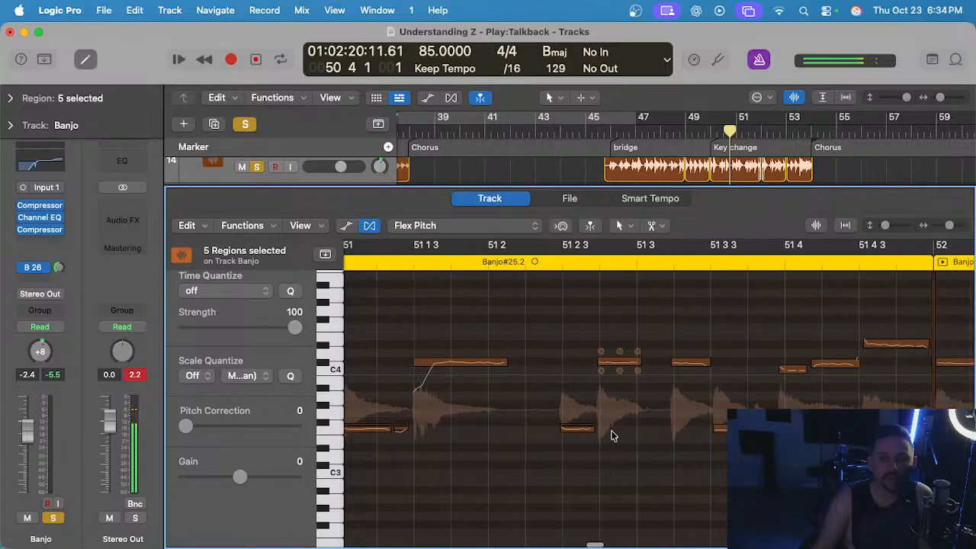
# Align the starts of the next four notes in Banjo#25.2 with 51 2 3, 51 2 4, 51 3 2 and 51 3 3.
pyautogui.click(565, 430)
pyautogui.moveTo(597, 361); pyautogui.dragTo(602, 361)
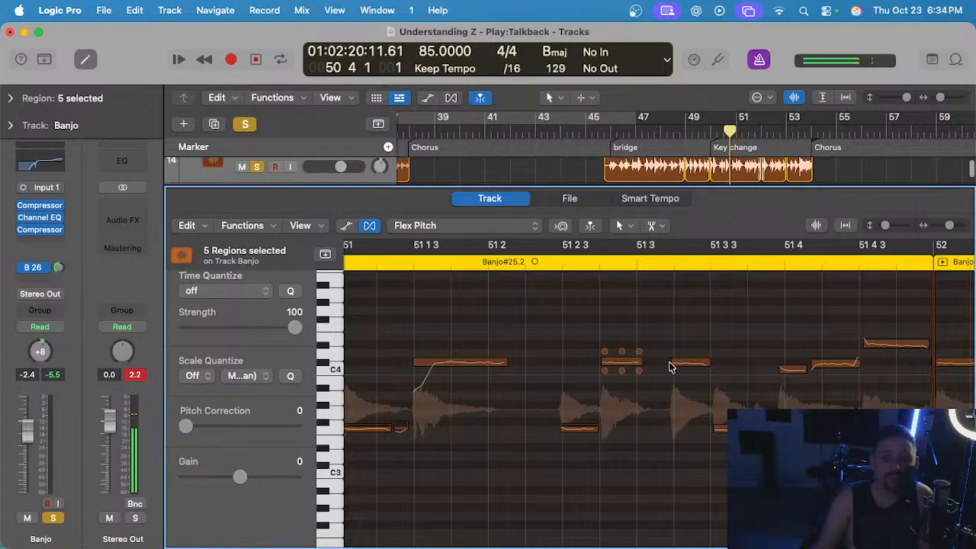
pyautogui.click(671, 362)
pyautogui.moveTo(671, 361); pyautogui.dragTo(673, 361)
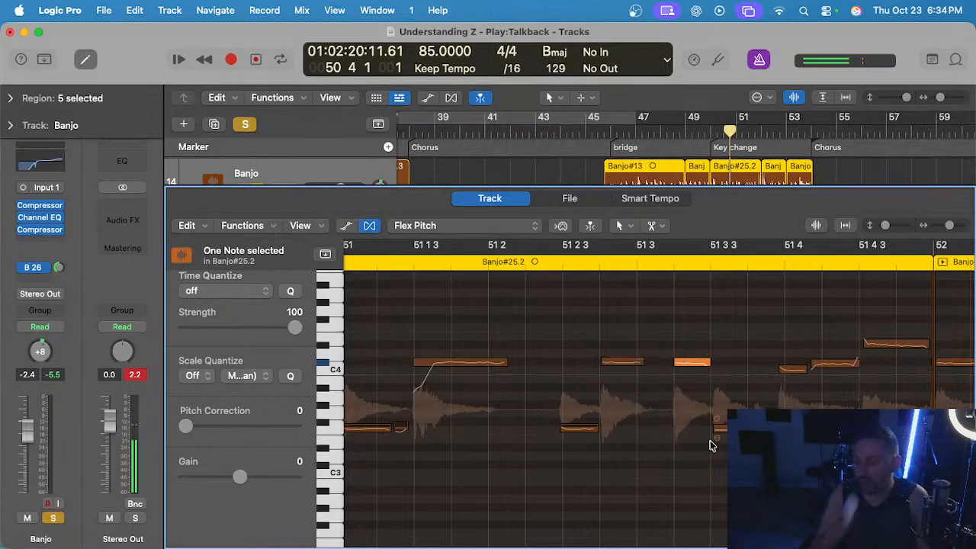
pyautogui.moveTo(716, 428); pyautogui.dragTo(709, 429)
# Align the starts of the last three notes of Banjo#25.2 with 51 4, 51 4 2 and 51 4 3.
pyautogui.hscroll(3, 689, 389)
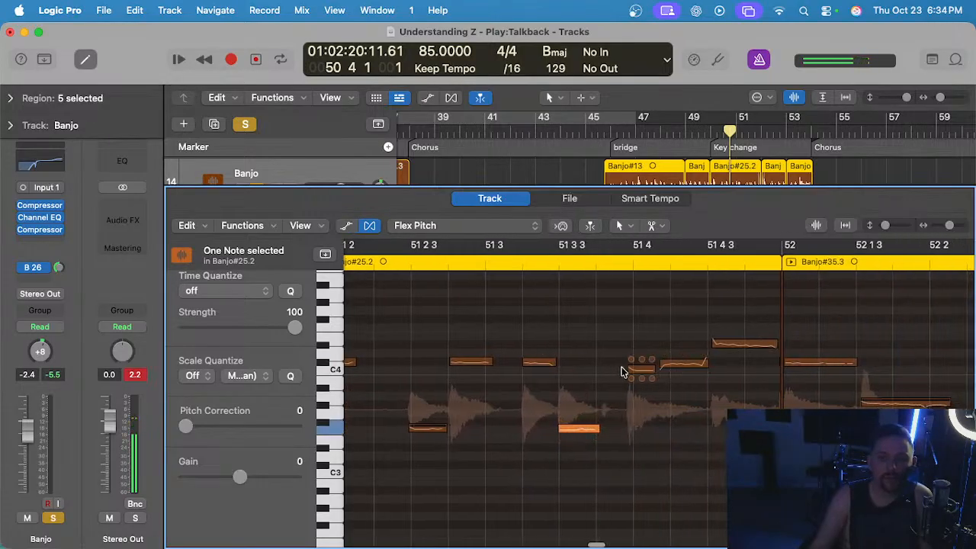
pyautogui.moveTo(630, 369); pyautogui.dragTo(675, 362)
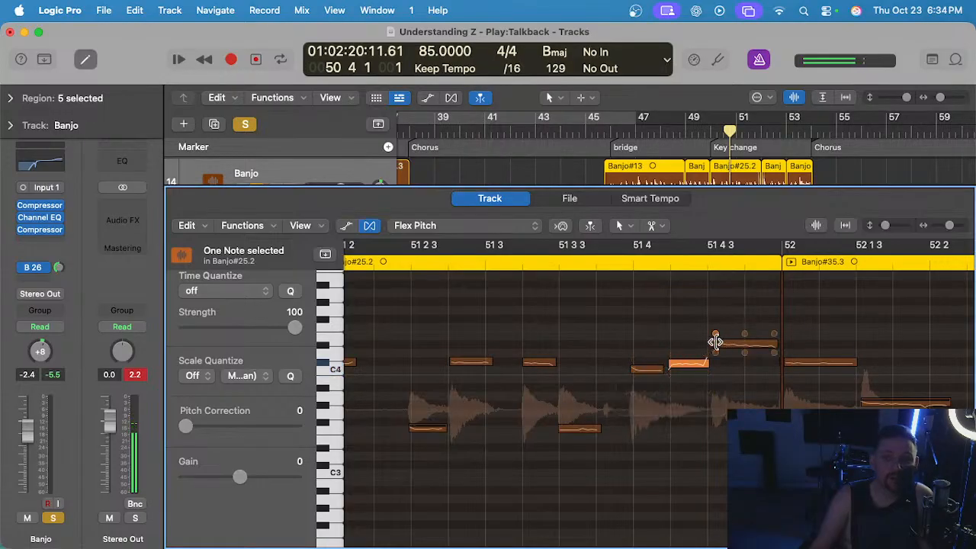
pyautogui.click(710, 343)
# Align the starts of the second to fifth notes in Banjo#35.3 with 52 1 3, 52 2 3 7, 52 2 4 and 52 3 2.
pyautogui.hscroll(3, 715, 355)
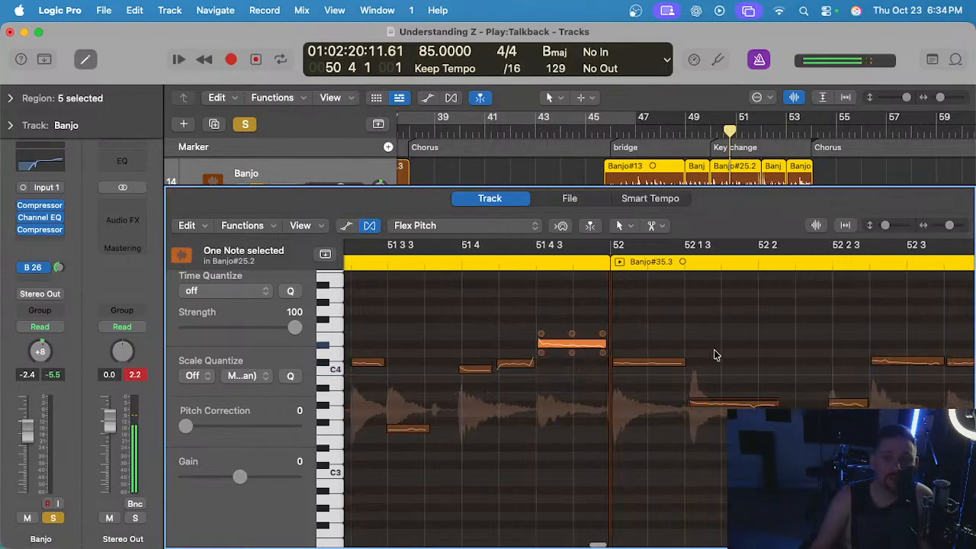
pyautogui.moveTo(691, 404); pyautogui.dragTo(646, 402)
pyautogui.hscroll(4, 688, 406)
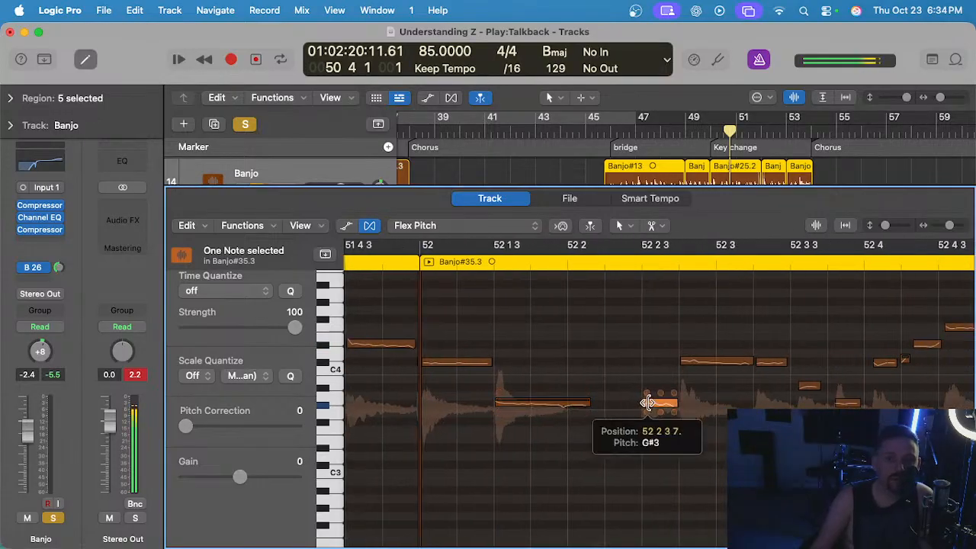
pyautogui.click(678, 361)
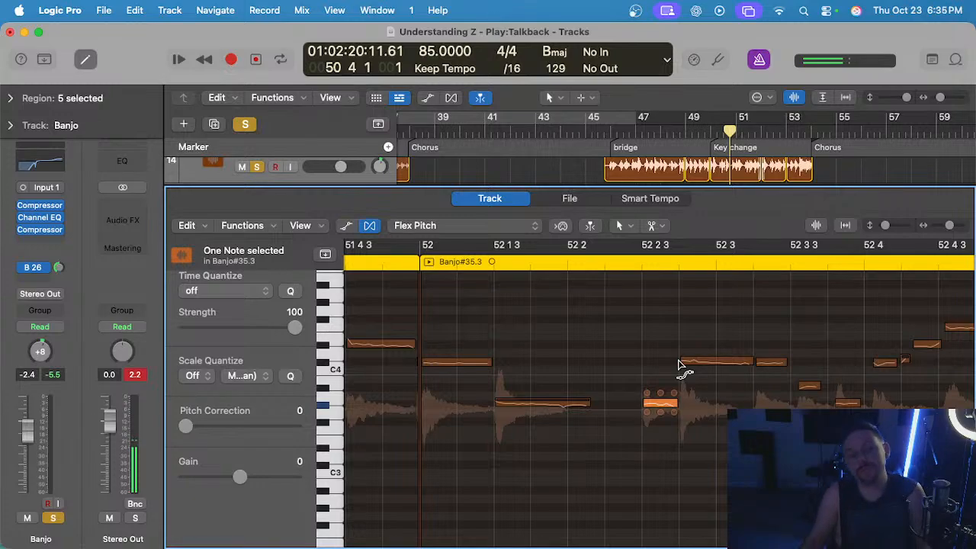
pyautogui.click(760, 363)
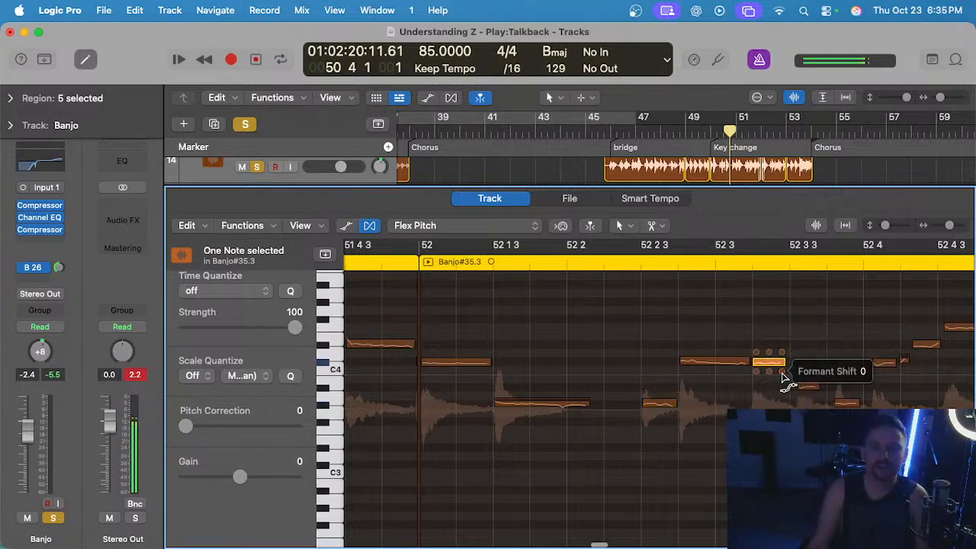
# Advance the start of the next short note in Banjo#35.3 to 52 3 3 and play from just after 52 2.
pyautogui.hscroll(2, 740, 387)
pyautogui.moveTo(740, 381); pyautogui.dragTo(735, 382)
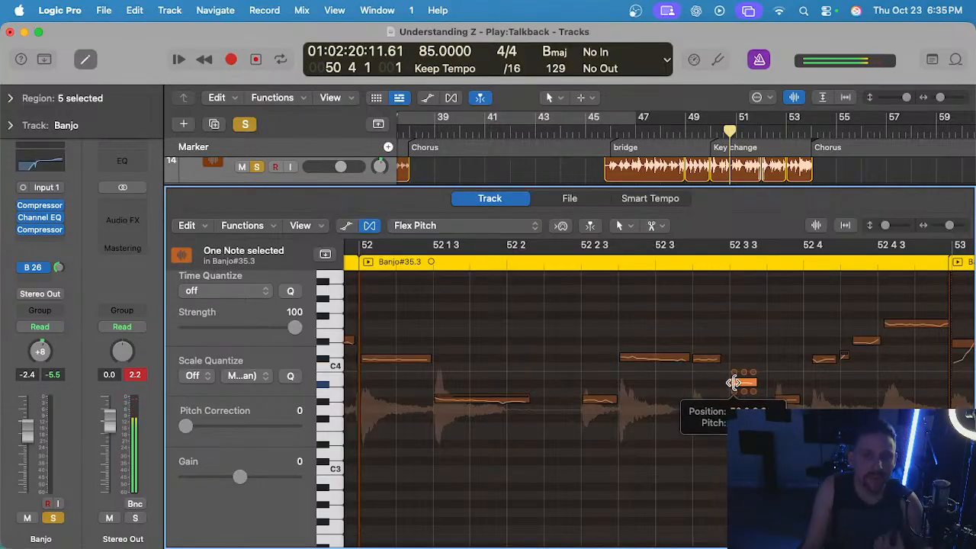
pyautogui.hscroll(2, 734, 382)
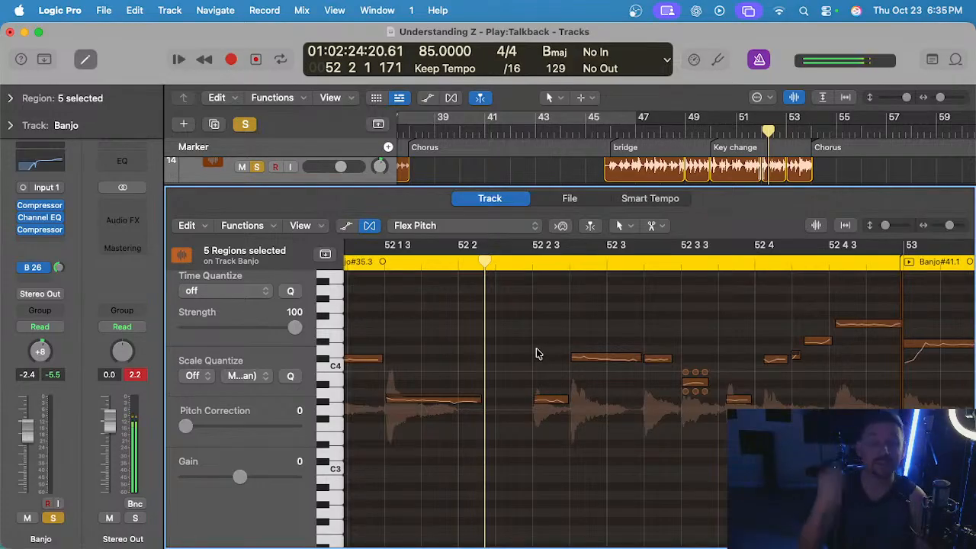
pyautogui.press('space')
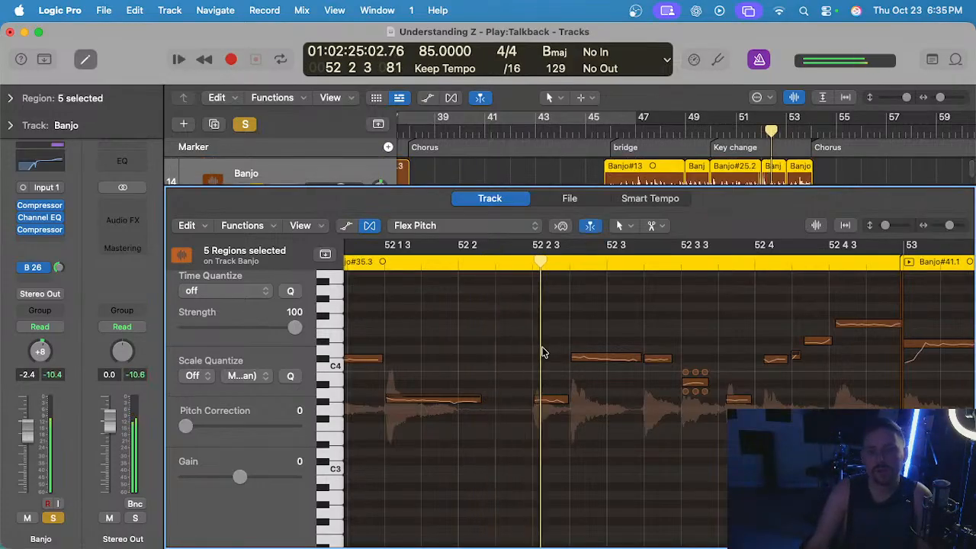
# Advance the starts of the last notes of Banjo#35.3 to 52 3 4, 52 4, 52 4 2 and 52 4 3, including the tiny note before 52 4 2.
pyautogui.click(695, 400)
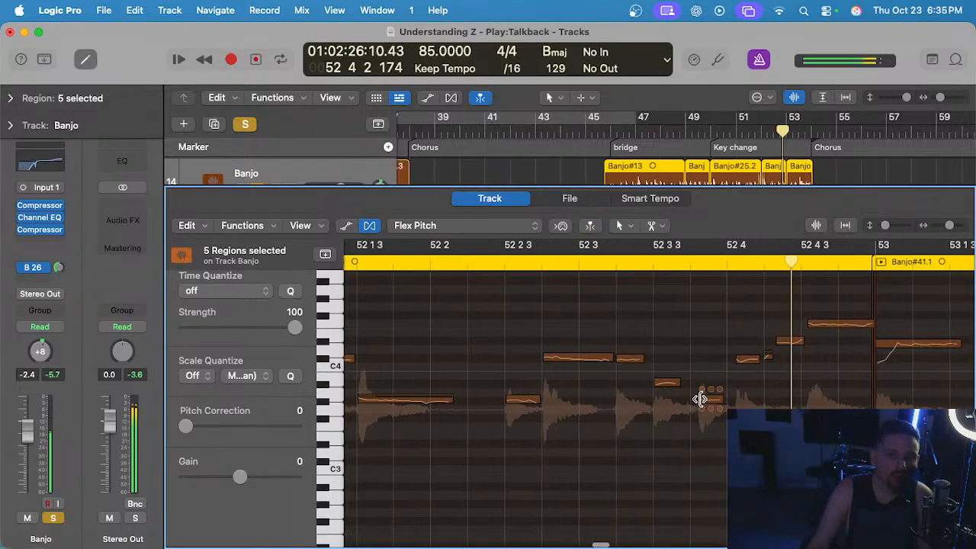
pyautogui.click(736, 358)
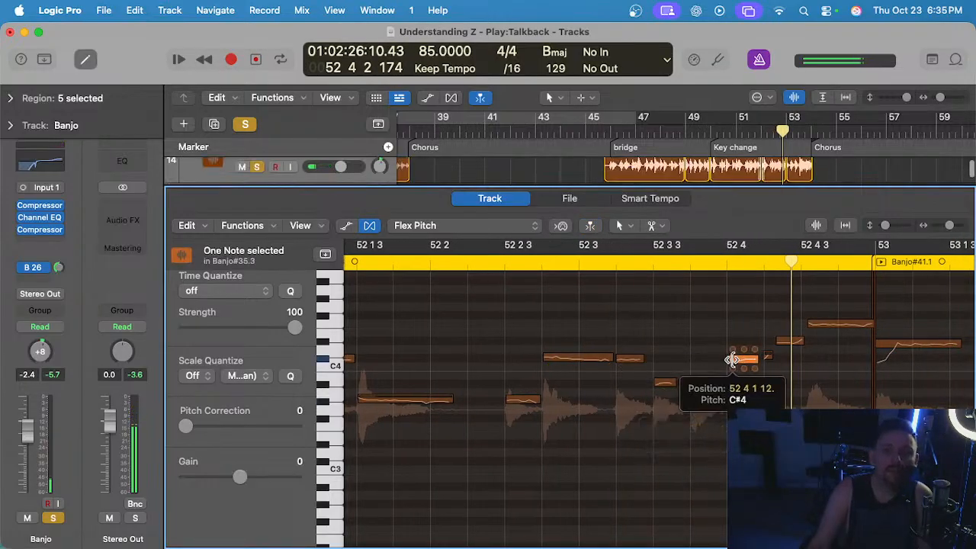
pyautogui.click(776, 341)
pyautogui.scroll(5, 770, 354)
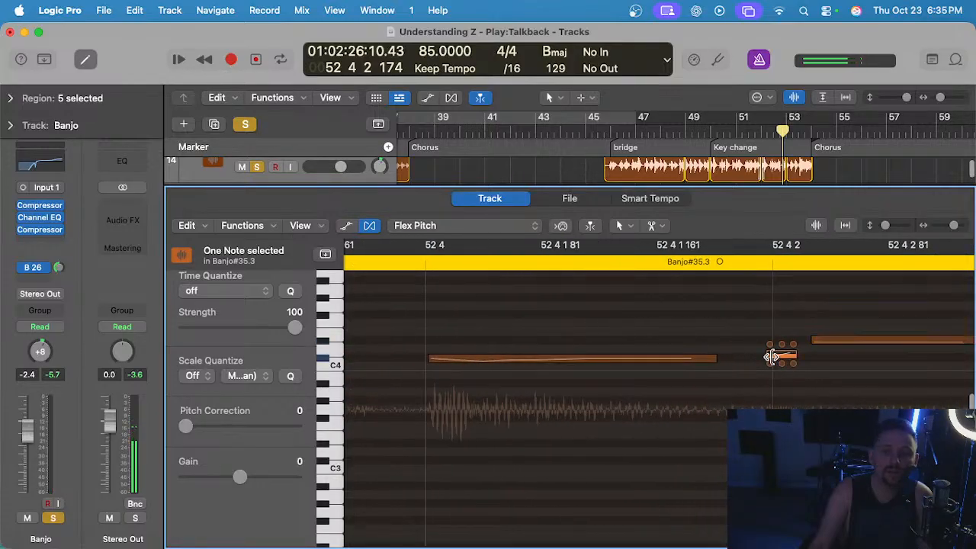
pyautogui.moveTo(770, 355); pyautogui.dragTo(743, 356)
pyautogui.scroll(-5, 767, 353)
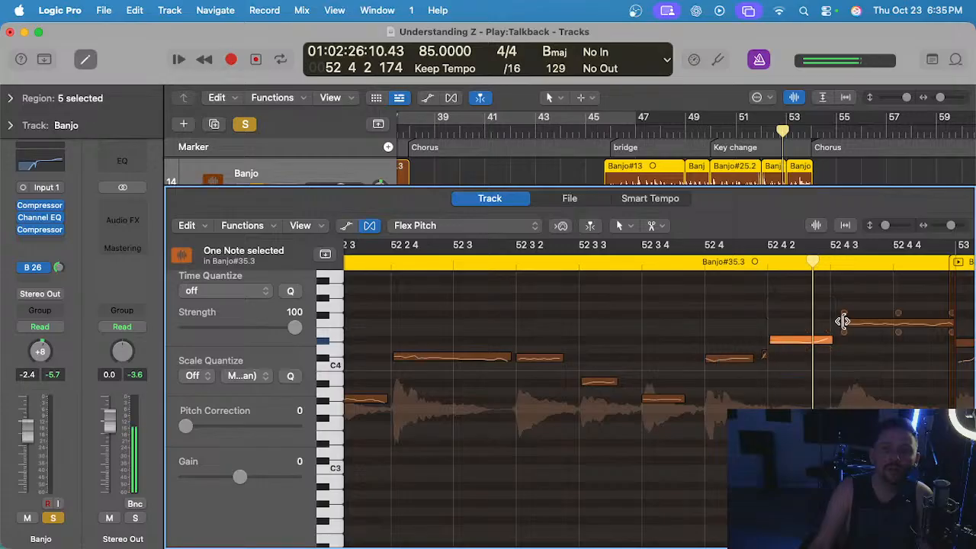
pyautogui.moveTo(841, 323); pyautogui.dragTo(833, 322)
# Advance the start of the second note in Banjo#41.1 to 53 1 4 and play from 52 4 4 past bar 54.
pyautogui.doubleClick(529, 254)
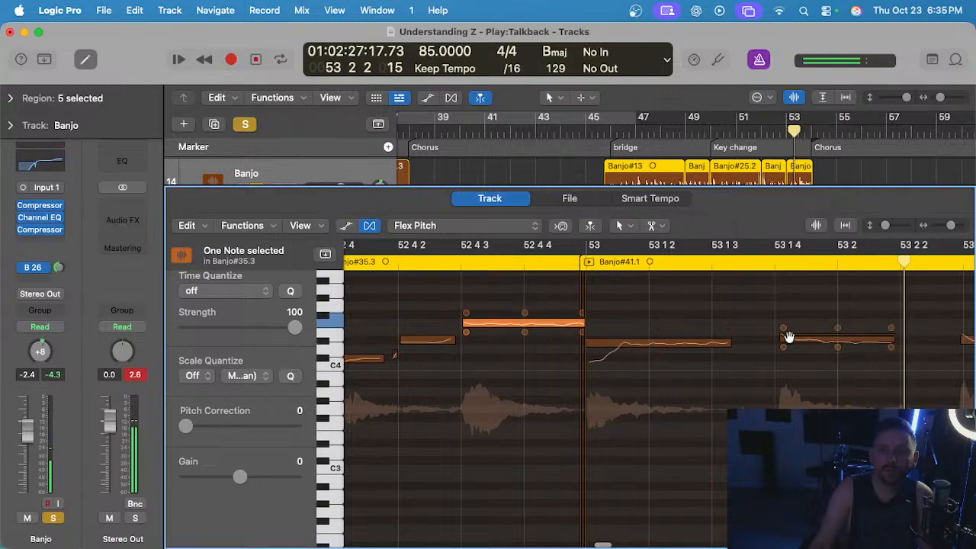
pyautogui.moveTo(781, 338); pyautogui.dragTo(776, 338)
pyautogui.doubleClick(534, 262)
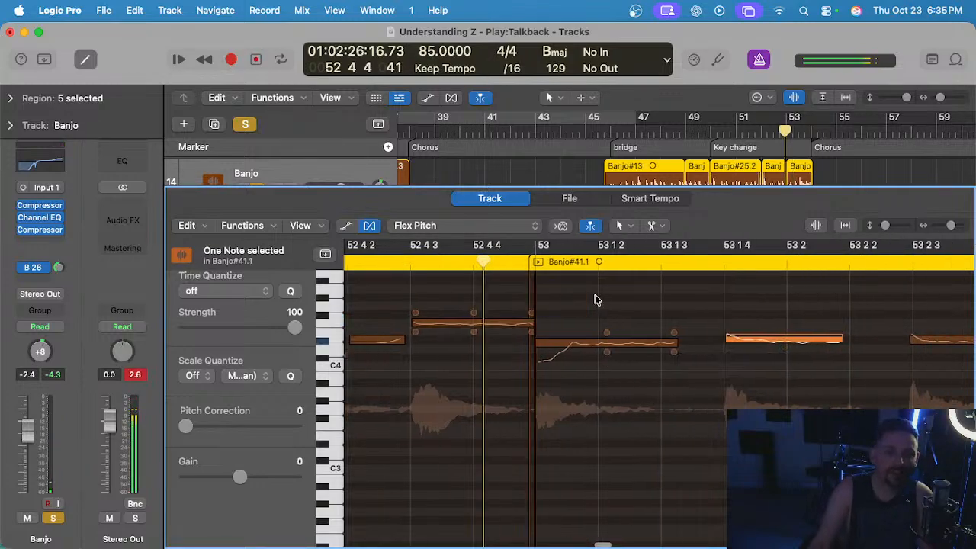
pyautogui.hscroll(3, 595, 299)
pyautogui.click(582, 306)
pyautogui.hscroll(5, 583, 309)
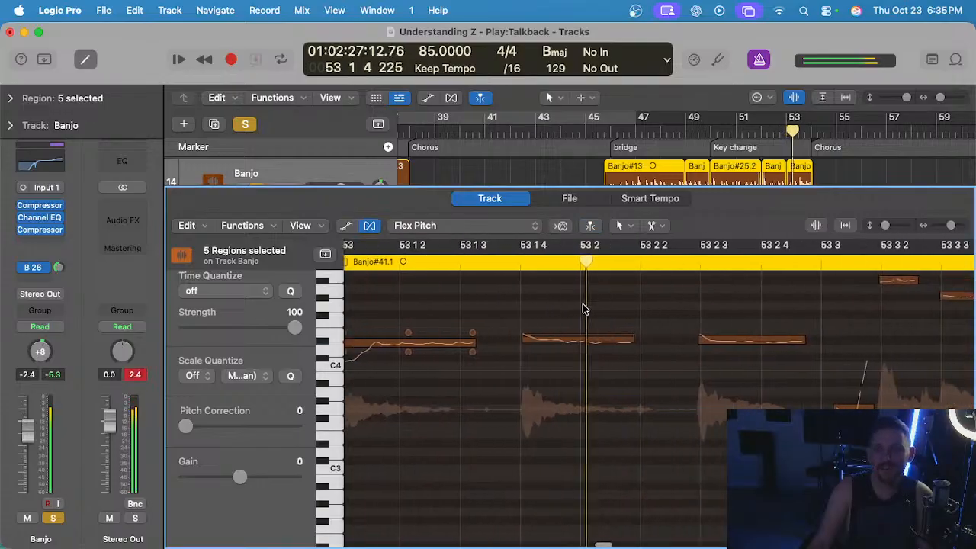
pyautogui.scroll(2, 684, 322)
pyautogui.hscroll(3, 688, 323)
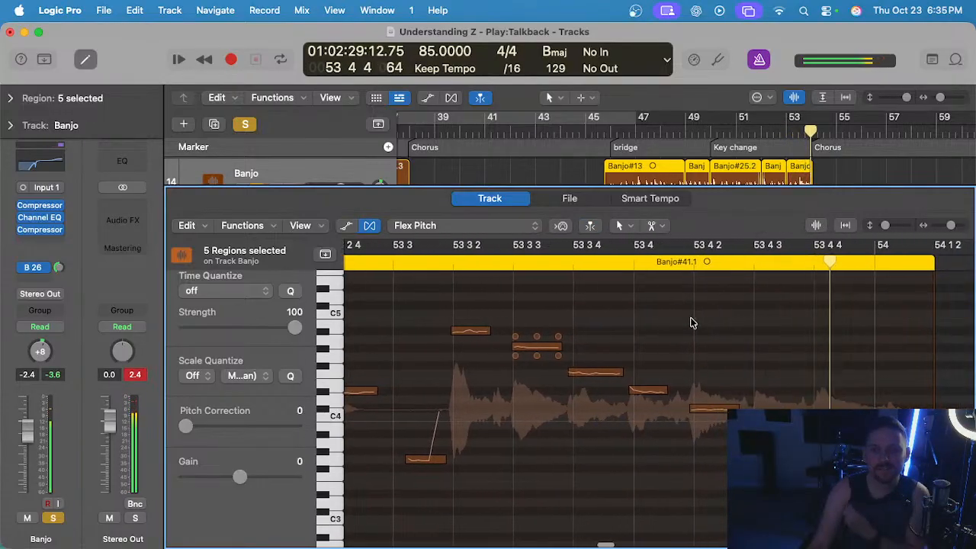
pyautogui.hscroll(-1, 702, 370)
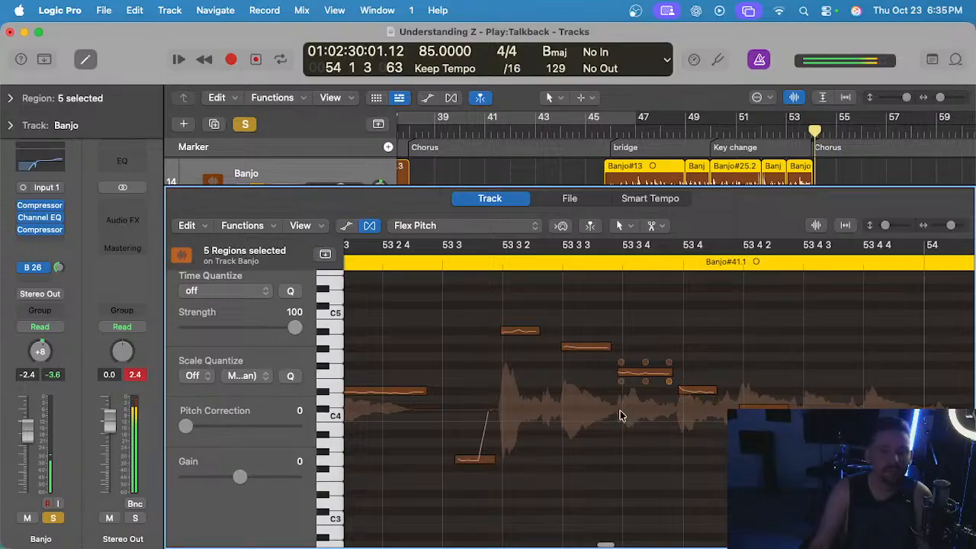
pyautogui.hscroll(1, 648, 382)
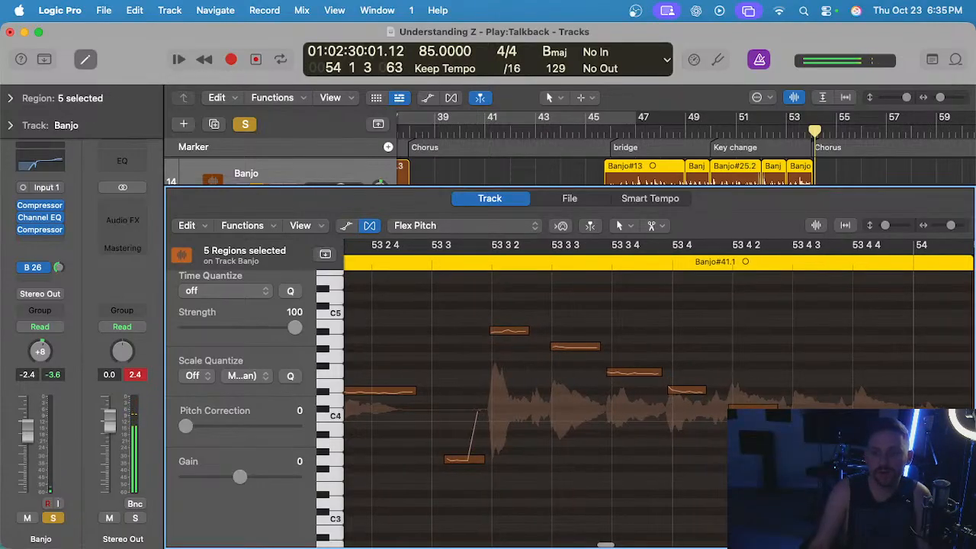
# Align the starts of the descending notes in Banjo#41.1 with 53 4 2, 53 4 1 1, 53 3 4, 53 3 3 and 53 3 2.
pyautogui.click(728, 410)
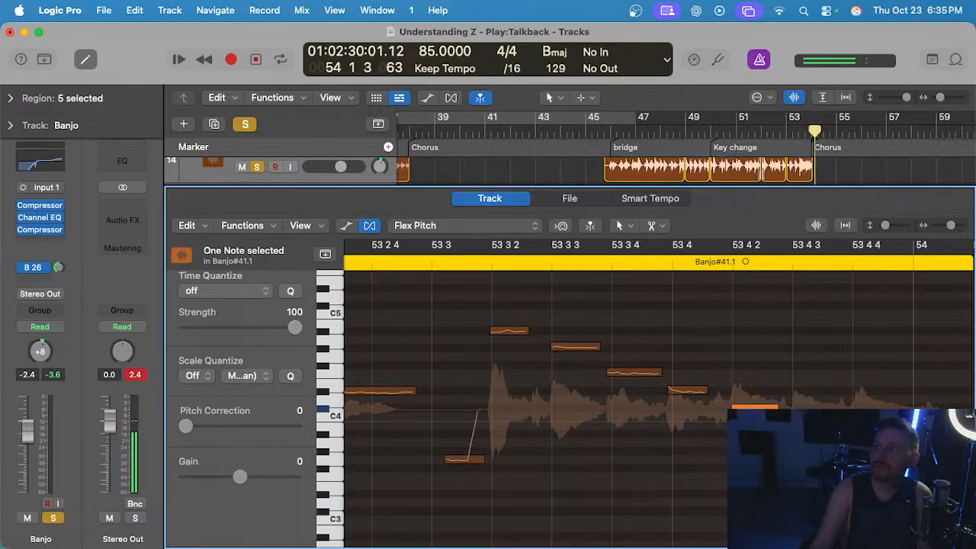
pyautogui.click(675, 360)
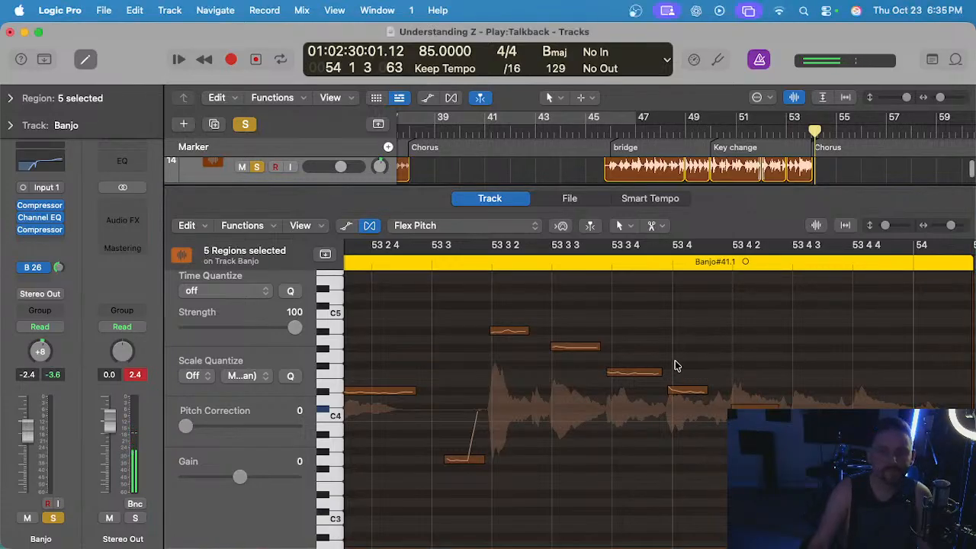
pyautogui.moveTo(669, 391); pyautogui.dragTo(673, 390)
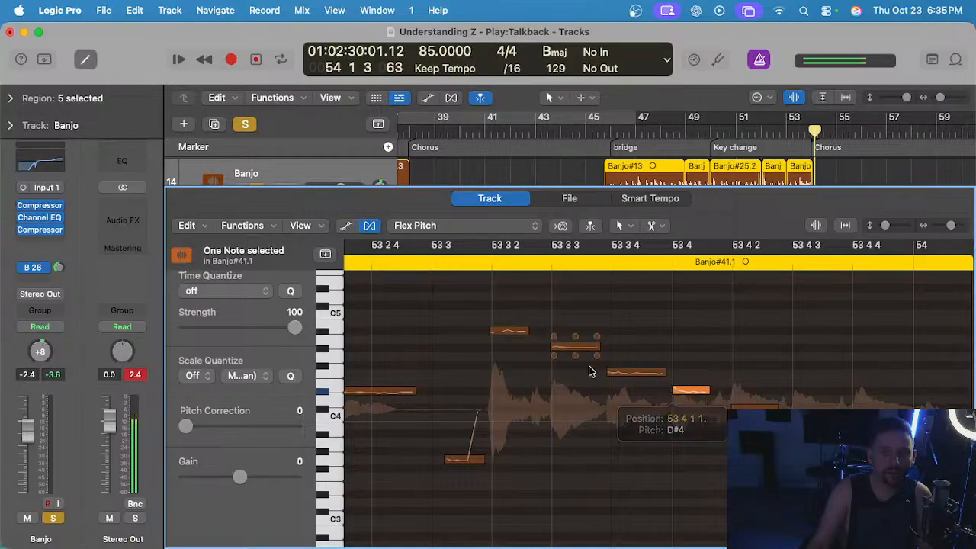
pyautogui.moveTo(609, 372); pyautogui.dragTo(611, 372)
pyautogui.moveTo(553, 346); pyautogui.dragTo(553, 349)
pyautogui.scroll(3, 484, 343)
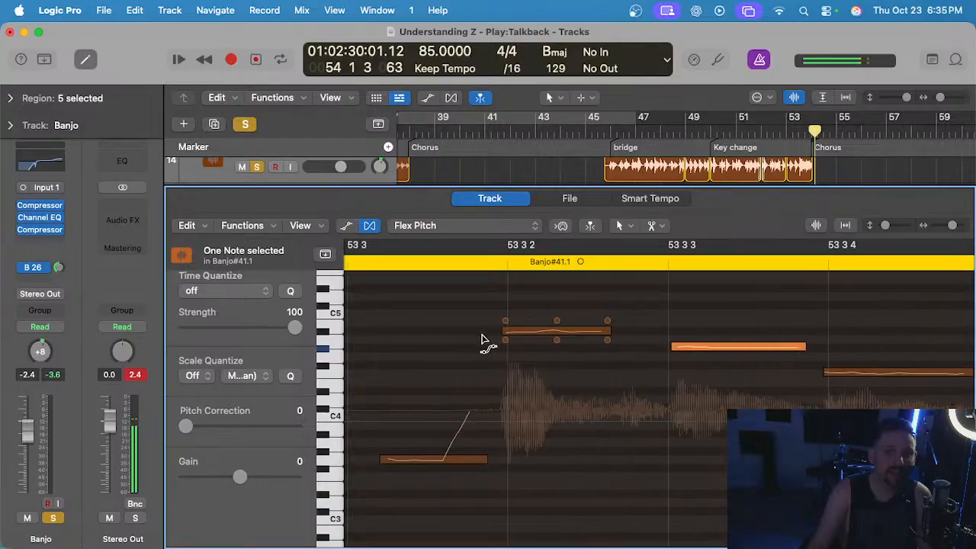
pyautogui.moveTo(503, 329); pyautogui.dragTo(507, 331)
pyautogui.scroll(-3, 511, 332)
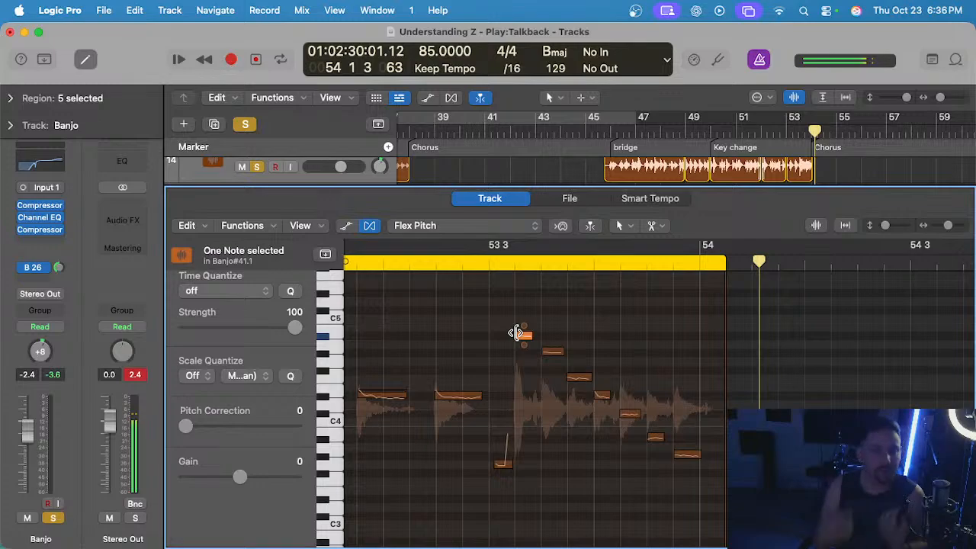
# Play the banjo from the bridge and select the low note at bar 48 in Banjo#13.
pyautogui.hscroll(-5, 471, 331)
pyautogui.scroll(-3, 471, 332)
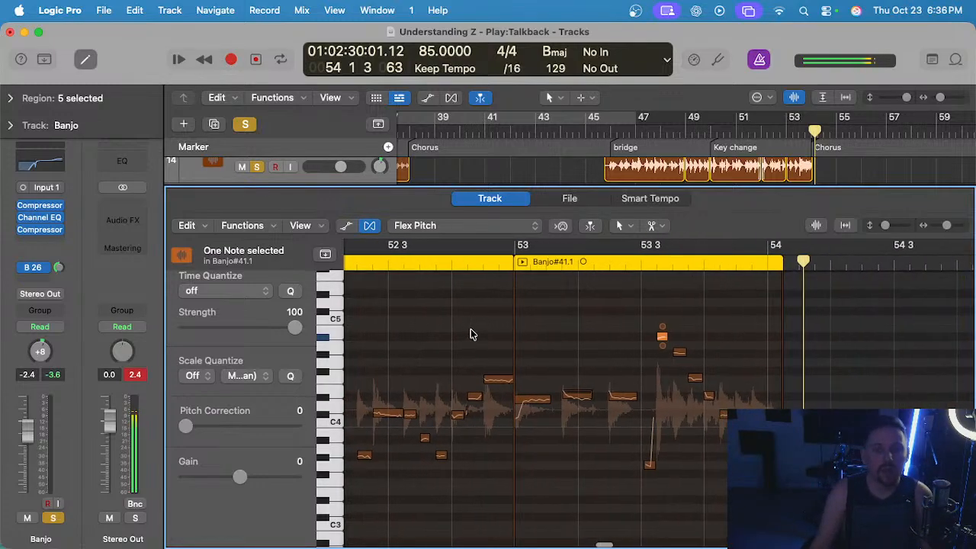
pyautogui.hscroll(-10, 473, 341)
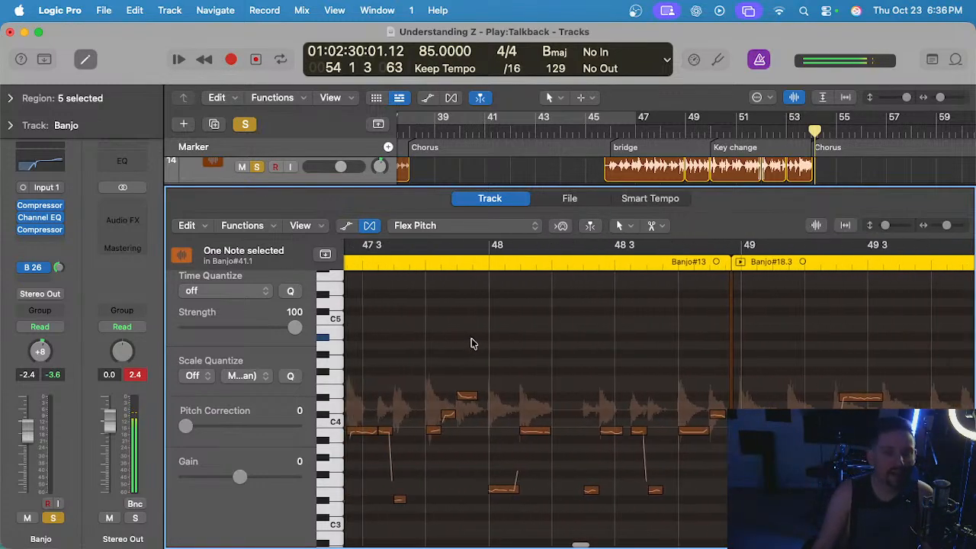
pyautogui.doubleClick(631, 114)
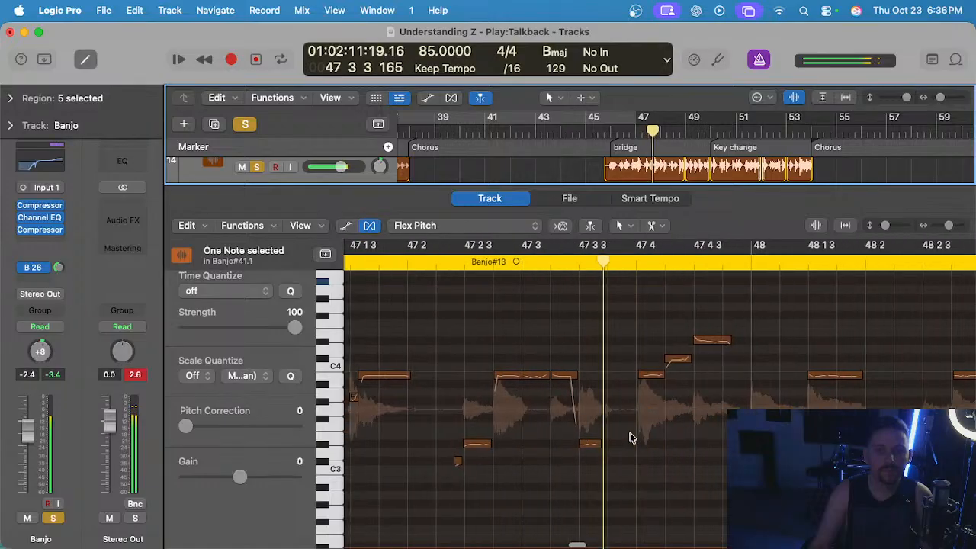
pyautogui.click(692, 438)
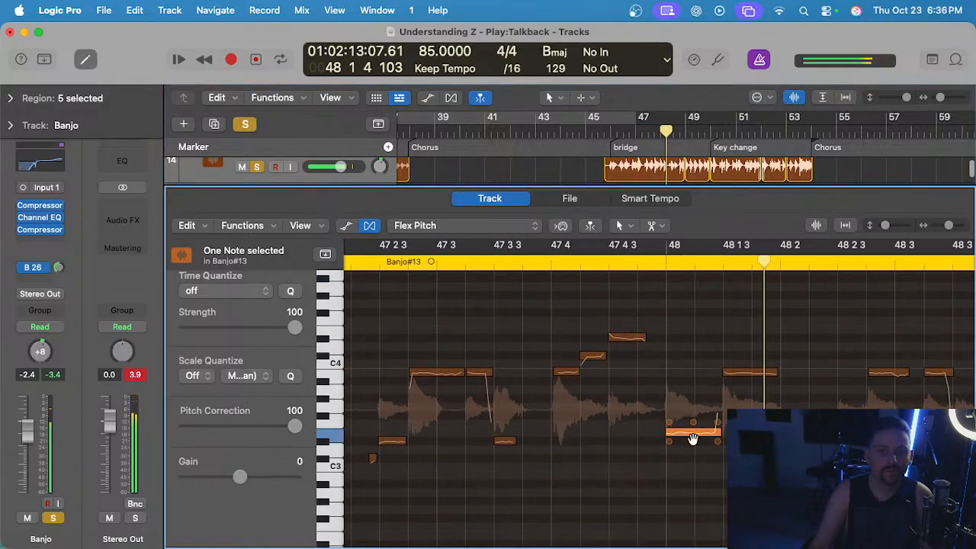
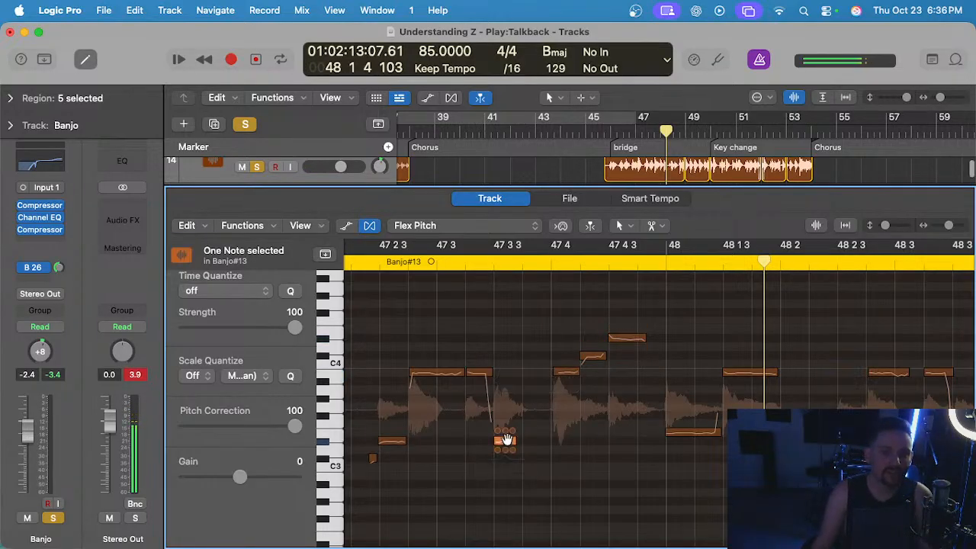
# Correct the pitch and reduce the drift of the Banjo#13 notes at 48 2 4, 48 3 2 and 48 3 3, replaying the passage.
pyautogui.hscroll(-2, 503, 412)
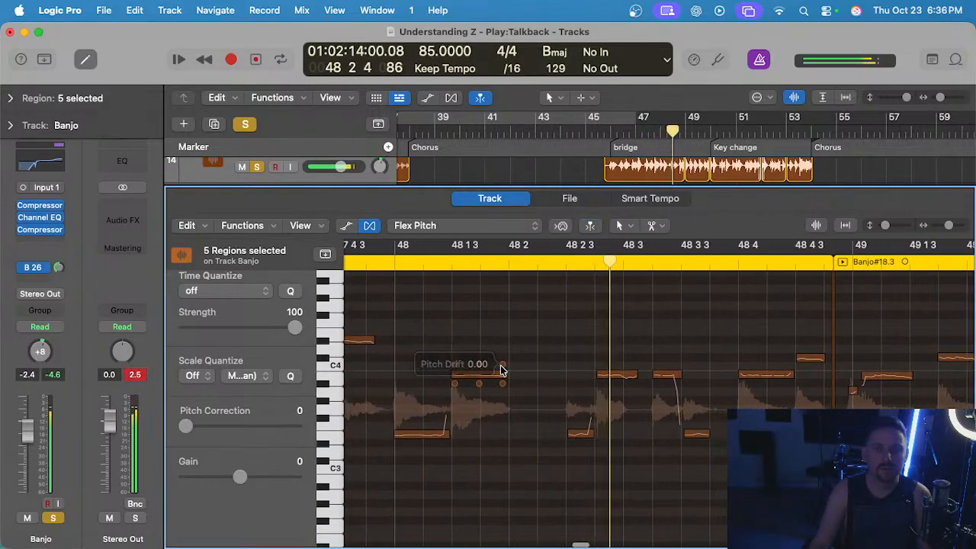
pyautogui.click(623, 372)
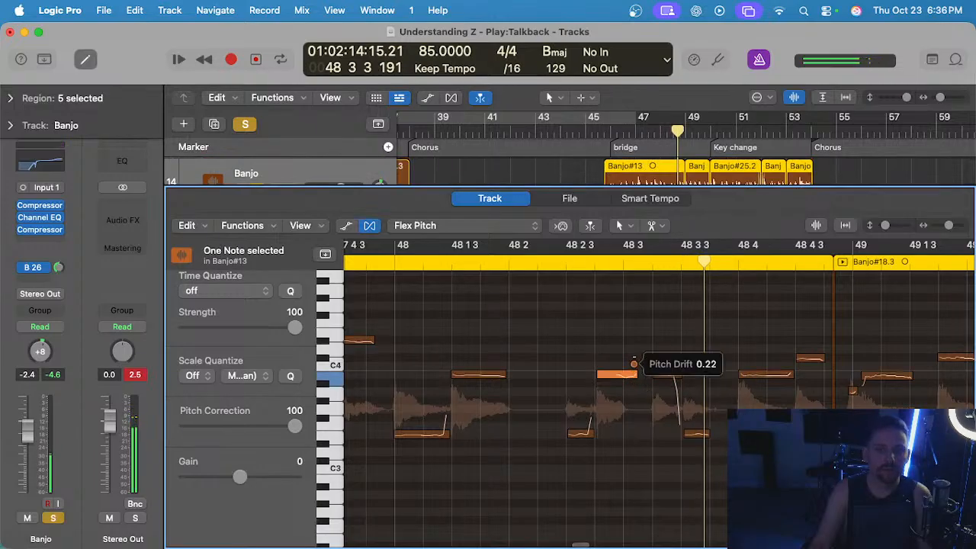
pyautogui.click(527, 277)
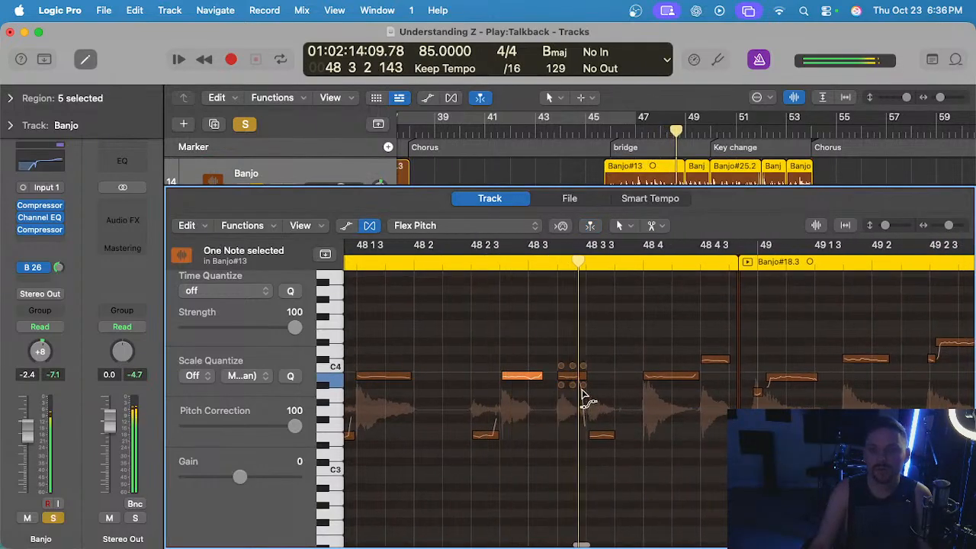
pyautogui.click(572, 375)
pyautogui.press('space')
pyautogui.click(601, 436)
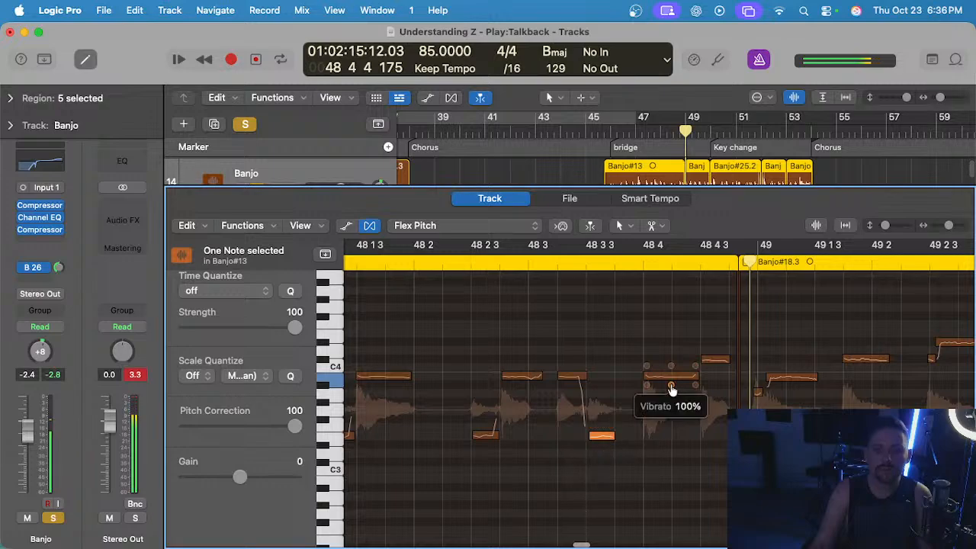
# Play into bar 49 and correct the pitch of the last Banjo#13 notes at 48 4 and 48 4 3.
pyautogui.click(668, 377)
pyautogui.press('space')
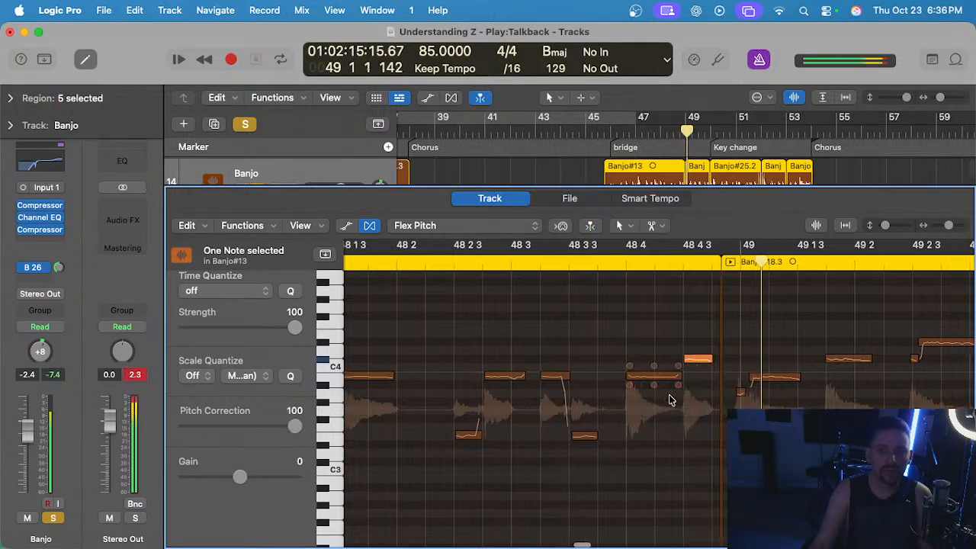
pyautogui.click(678, 375)
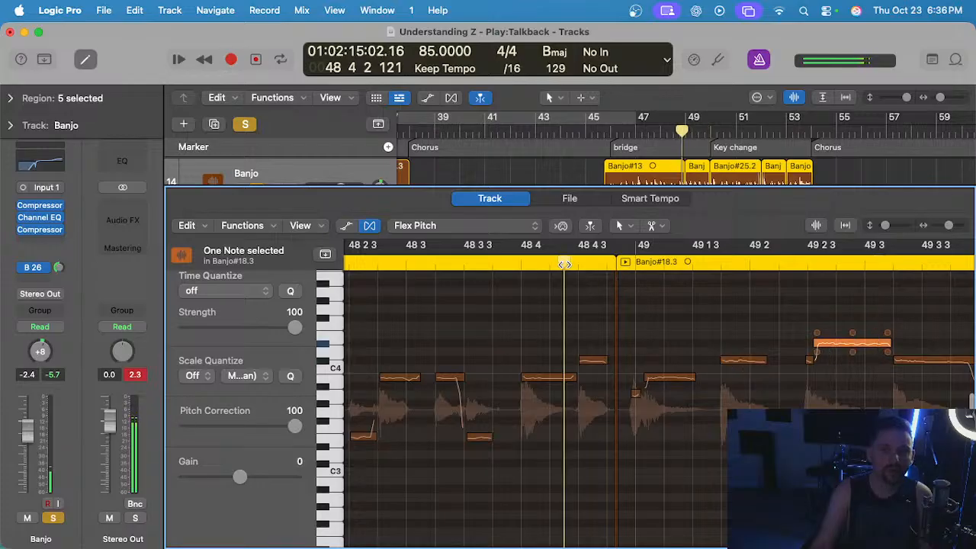
# Split the falling tail off the note at 49 3 2 in Banjo#18.3 and set the main part's pitch correction to 100.
pyautogui.click(455, 367)
pyautogui.click(721, 361)
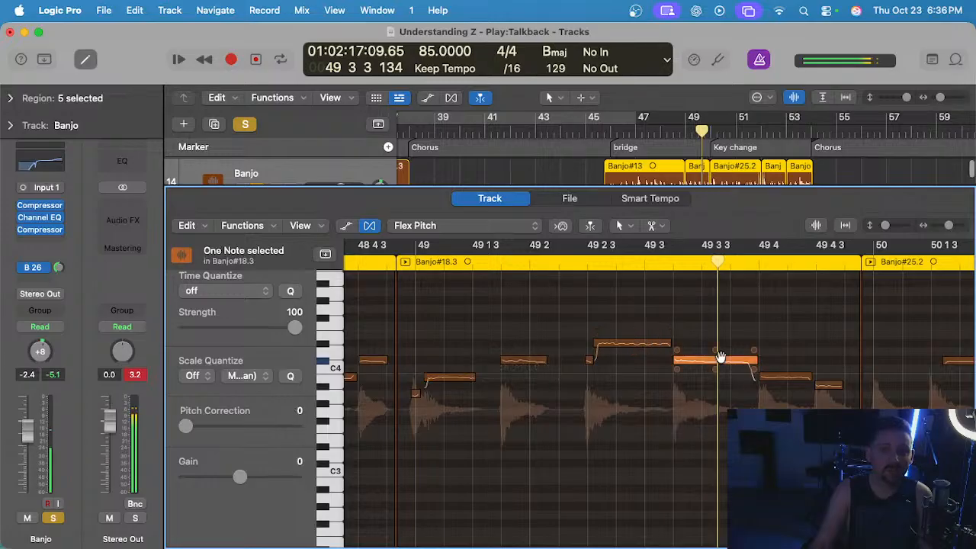
pyautogui.keyDown('super'); pyautogui.click(750, 362); pyautogui.keyUp('super')
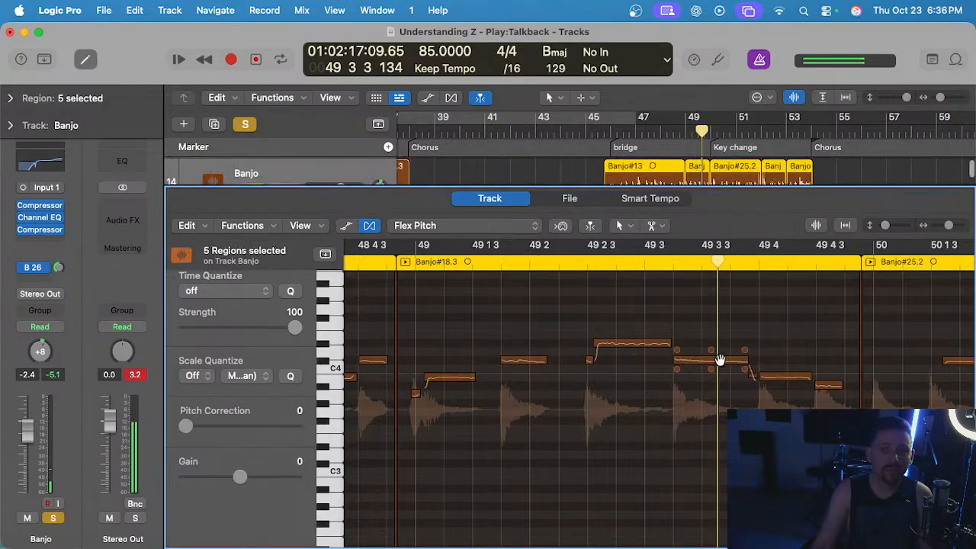
pyautogui.click(722, 359)
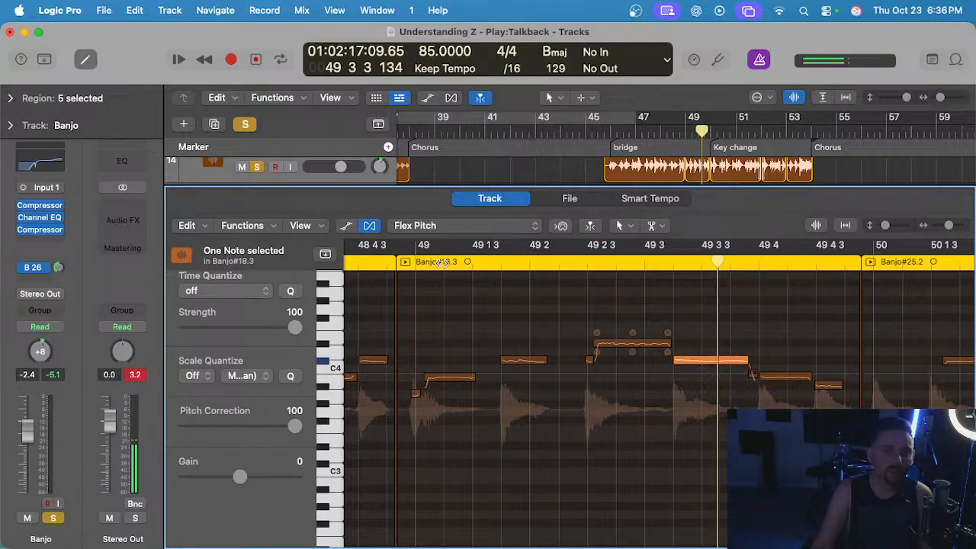
# Play through bar 49 into bar 50 and correct the pitch of the first notes in Banjo#25.2, including the one at 50 1 3.
pyautogui.press('space')
pyautogui.click(552, 311)
pyautogui.hscroll(4, 552, 312)
pyautogui.scroll(2, 541, 309)
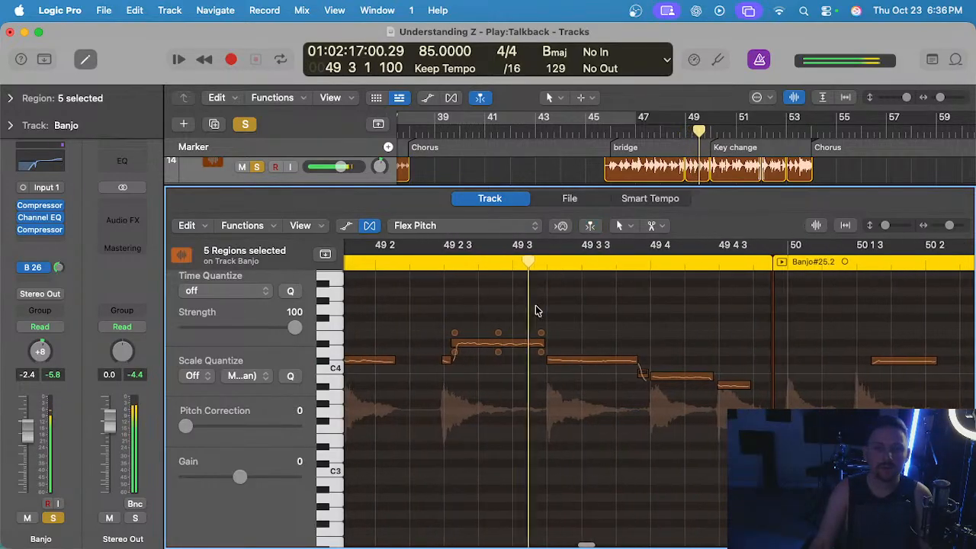
pyautogui.scroll(-1, 644, 336)
pyautogui.hscroll(4, 646, 338)
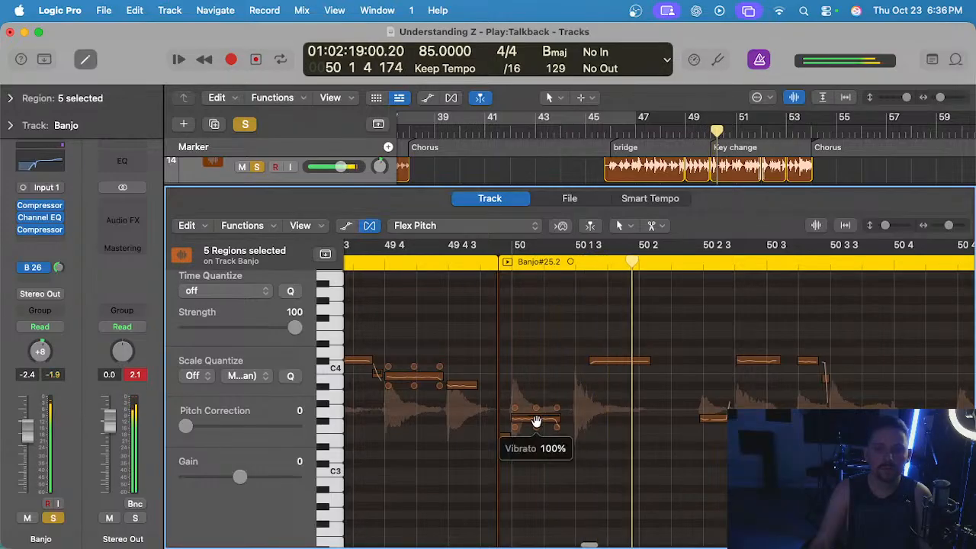
pyautogui.click(534, 418)
pyautogui.click(593, 362)
# Replay from beat 4 of bar 49 and correct the pitch of the Banjo#25.2 notes at 50 2 3 and 50 2 4.
pyautogui.click(406, 267)
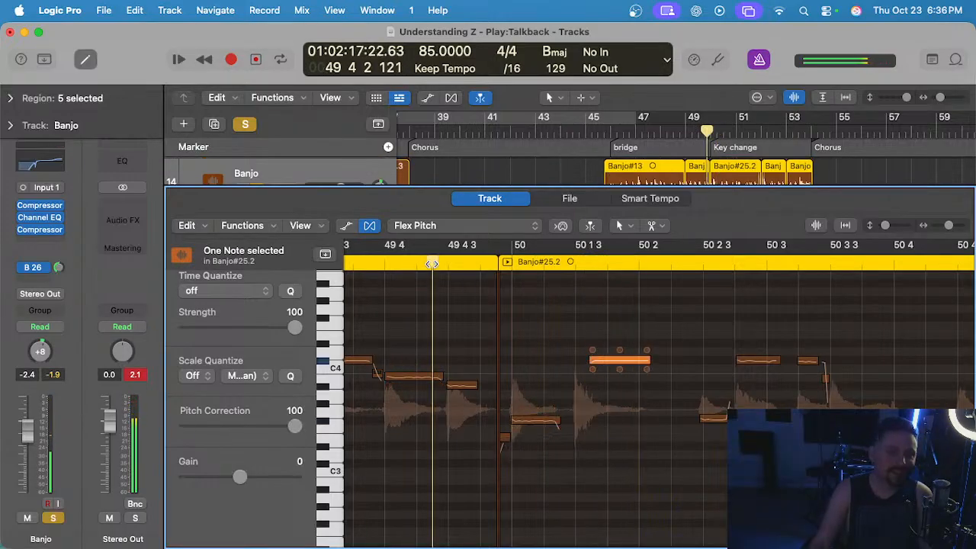
pyautogui.hscroll(2, 561, 386)
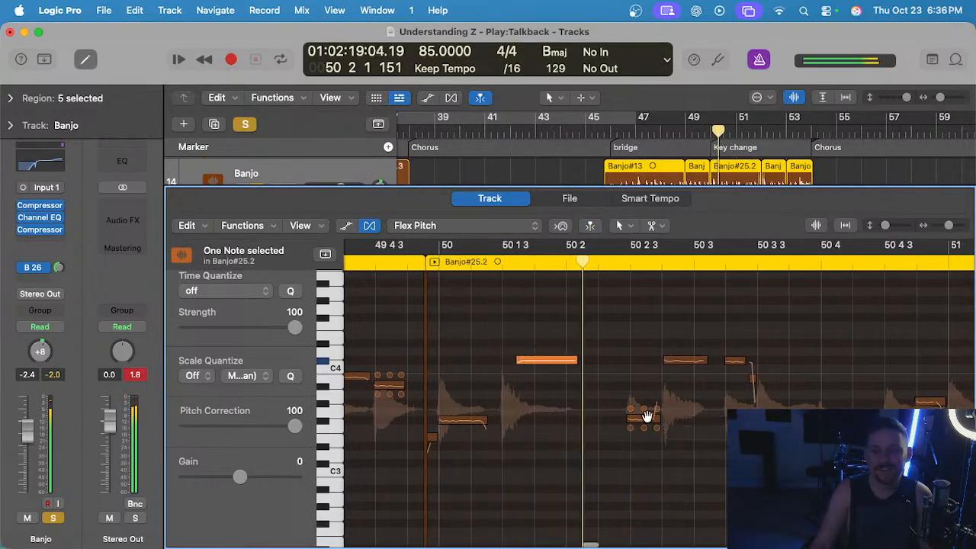
pyautogui.click(684, 361)
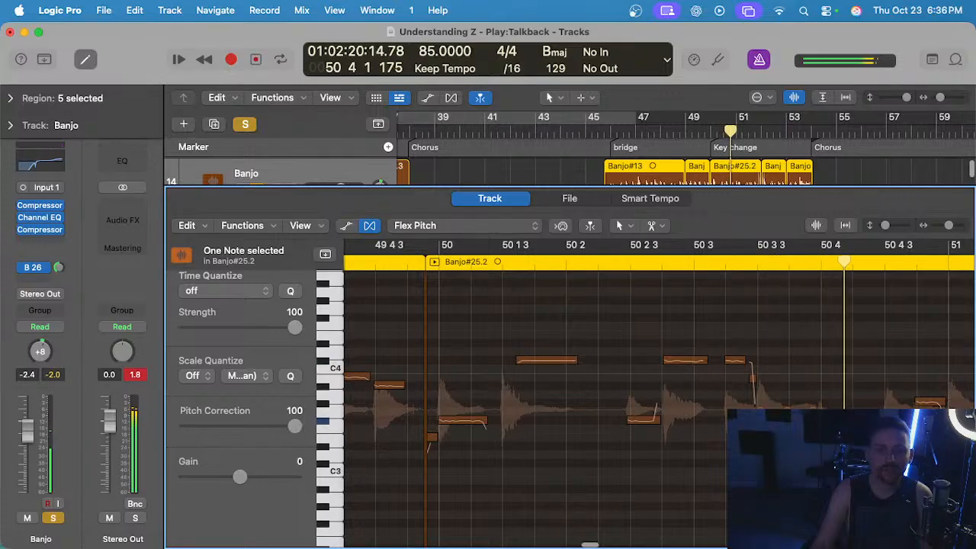
# Replay from the end of bar 49 and correct the pitch of the notes at 50 3 3, 50 4 3 and 50 4 4.
pyautogui.click(394, 262)
pyautogui.hscroll(5, 536, 311)
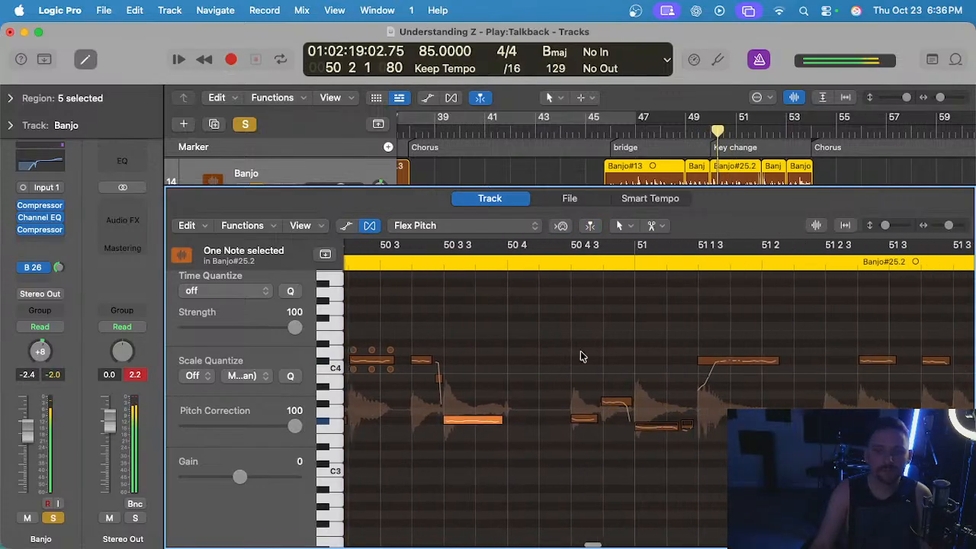
pyautogui.click(446, 419)
pyautogui.moveTo(446, 429); pyautogui.dragTo(453, 414)
pyautogui.click(577, 432)
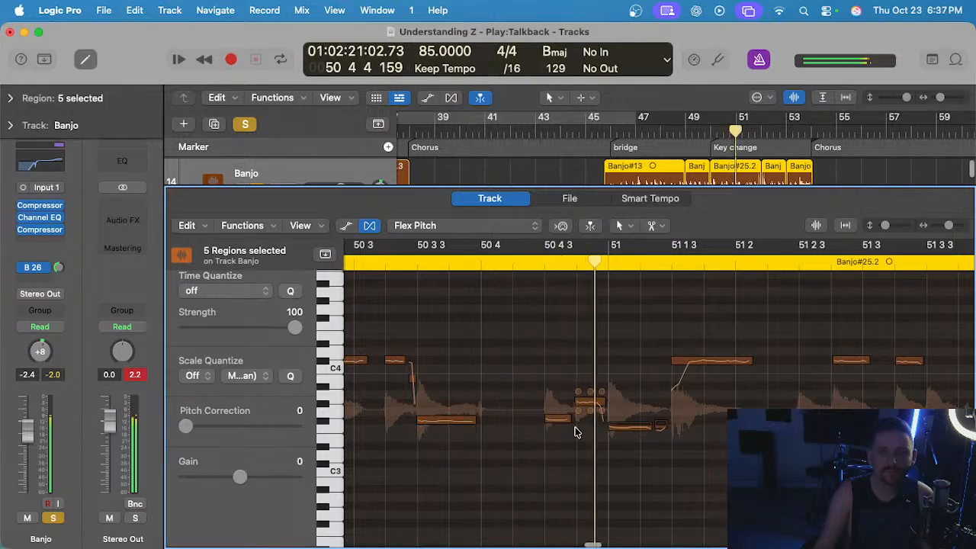
pyautogui.click(585, 402)
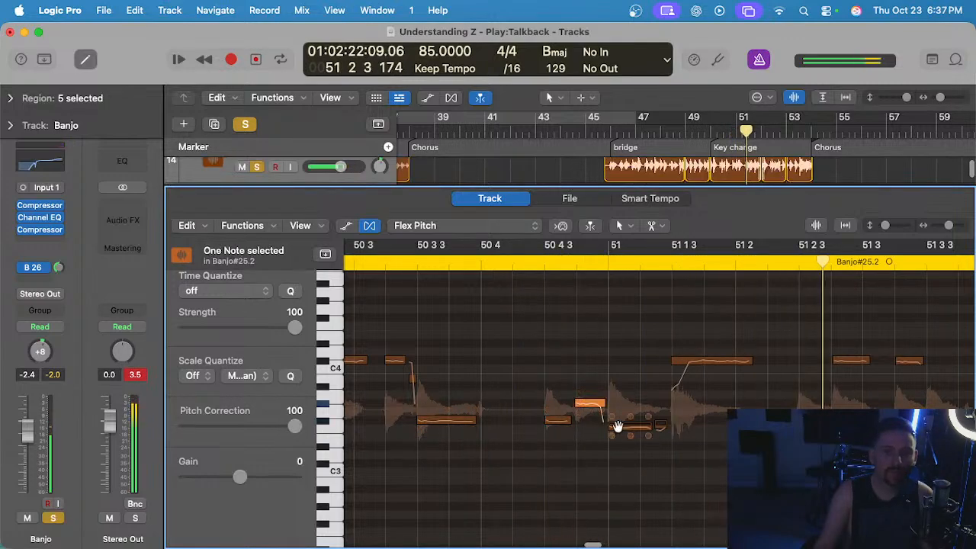
# Split the rising start off the note at 51 1 3, set the remainder's pitch correction to 100 and play from 50 3 4.
pyautogui.moveTo(689, 366); pyautogui.dragTo(691, 366)
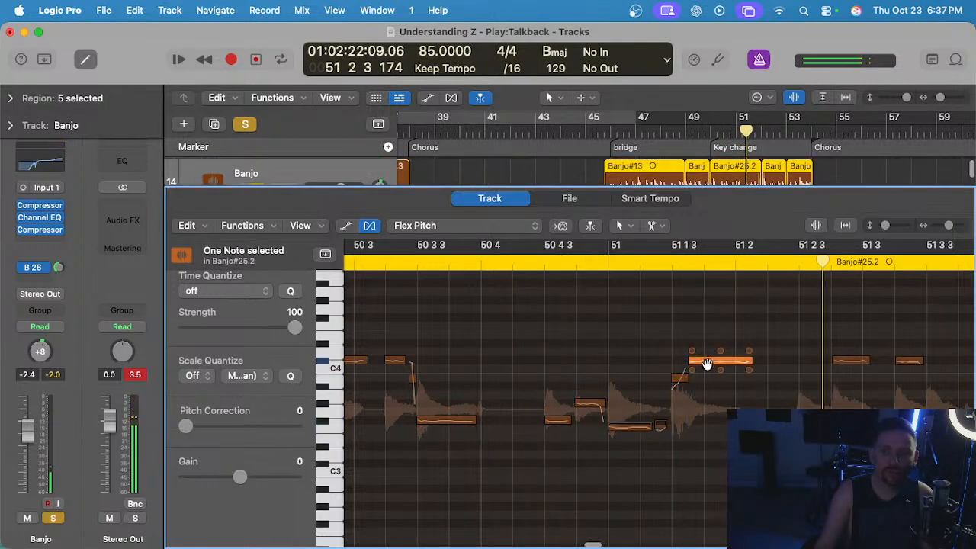
pyautogui.click(460, 254)
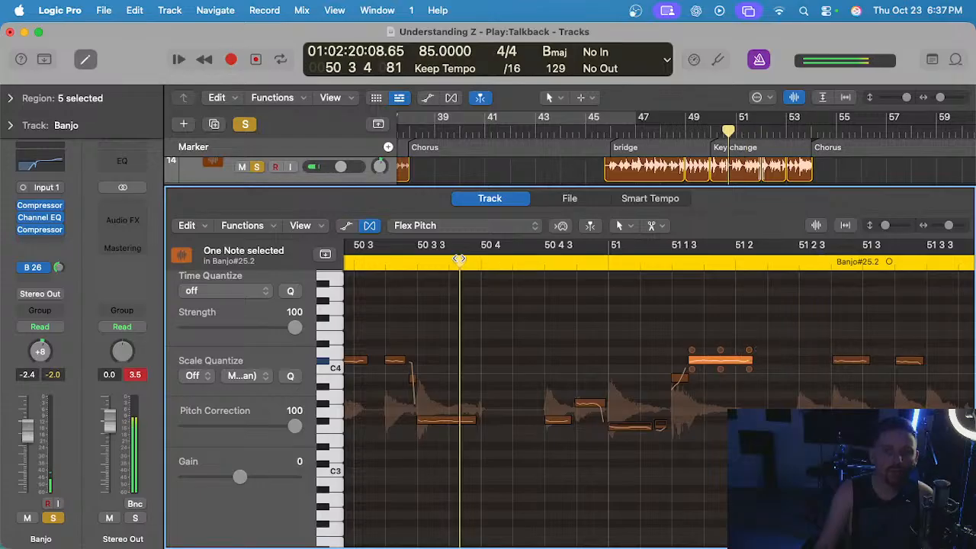
pyautogui.press('space')
pyautogui.scroll(-1, 540, 353)
pyautogui.hscroll(3, 540, 353)
pyautogui.hscroll(3, 538, 353)
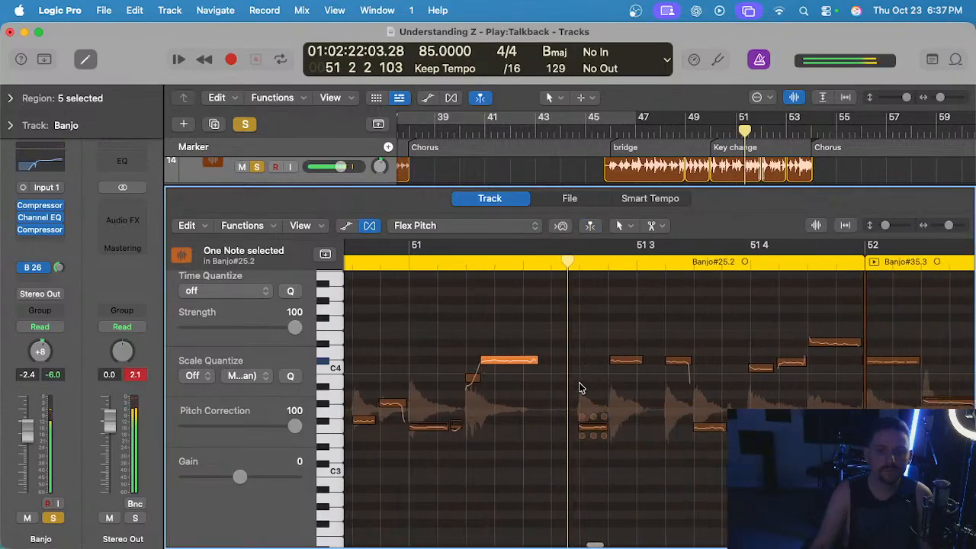
# Correct the pitch of the Banjo#25.2 notes between 51 2 3 and 51 4 3 and replay from about 51 2 3.
pyautogui.click(536, 429)
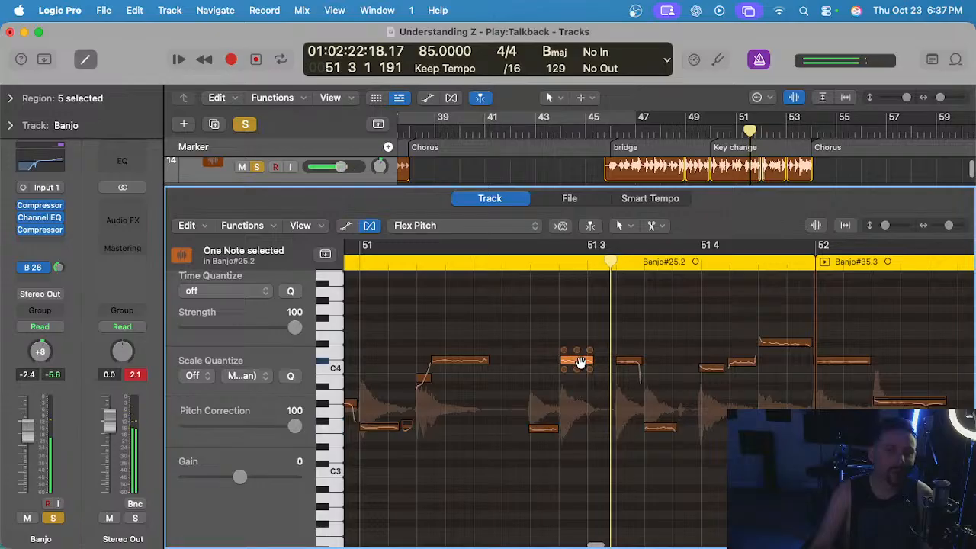
pyautogui.click(666, 429)
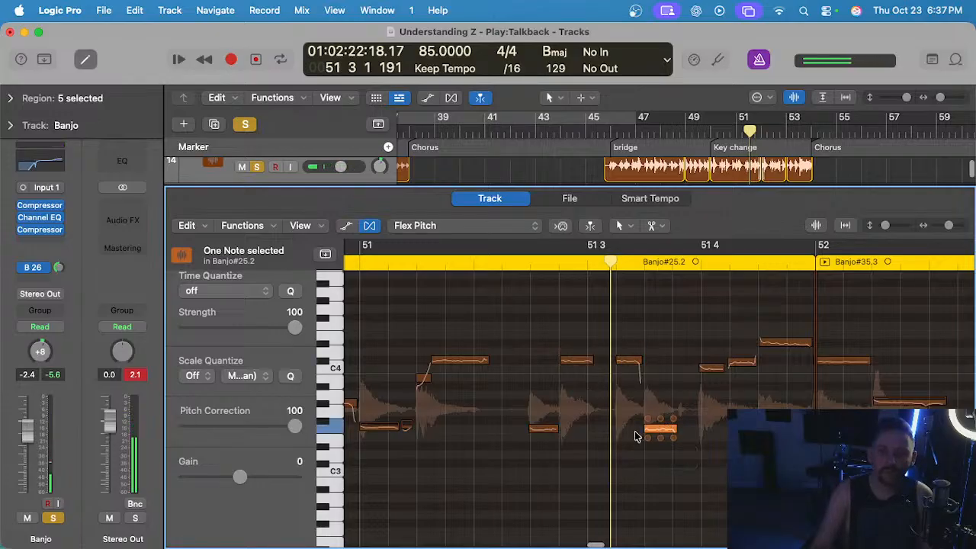
pyautogui.click(631, 372)
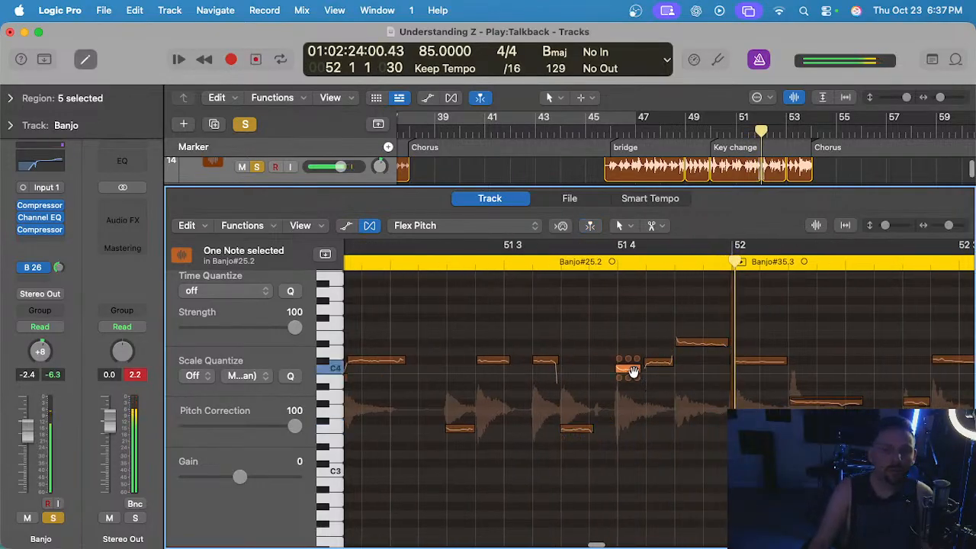
pyautogui.click(455, 257)
pyautogui.press('space')
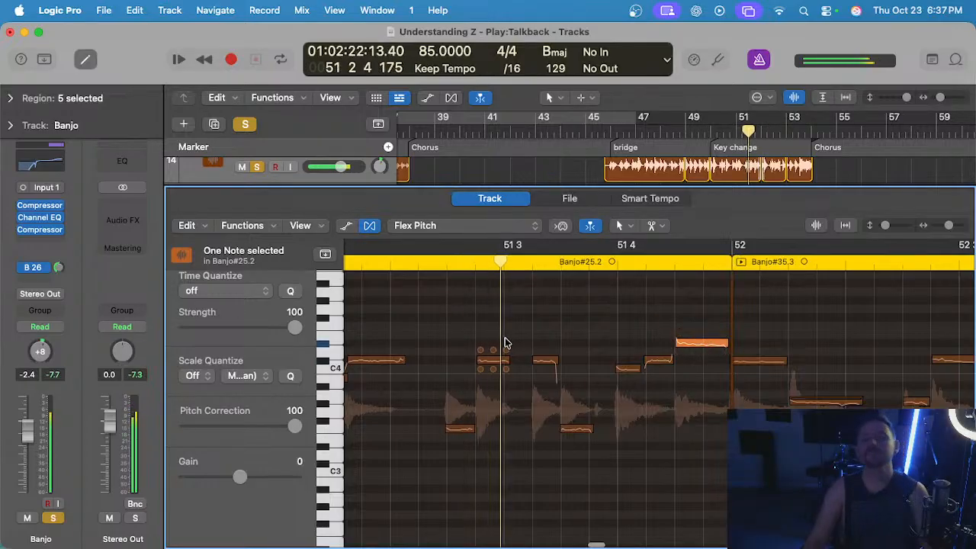
pyautogui.hscroll(1, 510, 342)
pyautogui.hscroll(2, 524, 347)
pyautogui.press('space')
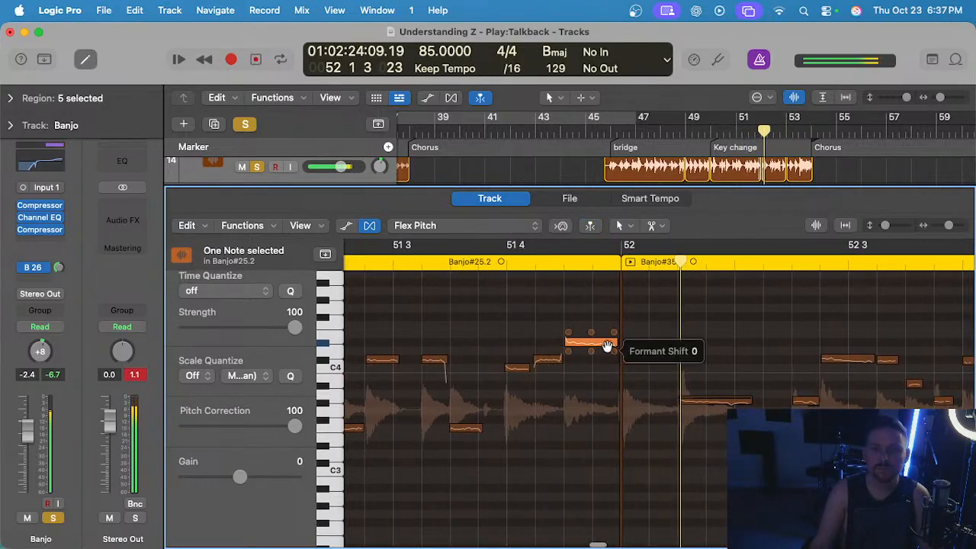
# Fine-tune the Pitch Drift of the high note at 51 4 3 in Banjo#25.2.
pyautogui.scroll(4, 609, 348)
pyautogui.click(587, 380)
pyautogui.click(625, 339)
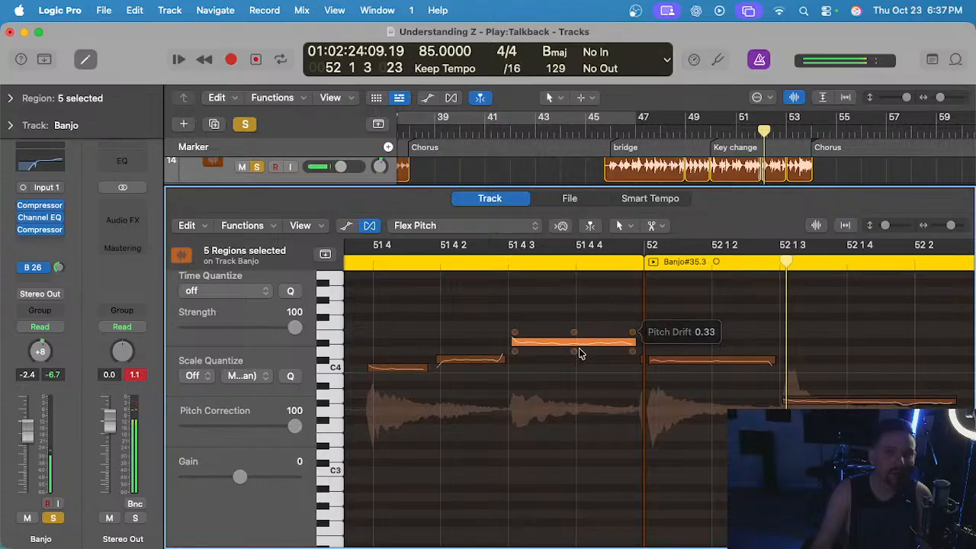
pyautogui.click(640, 337)
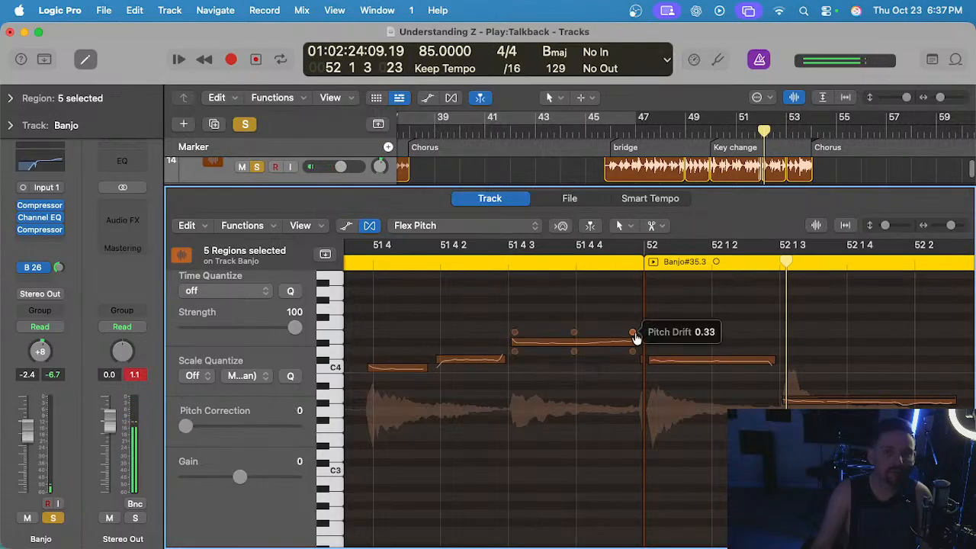
pyautogui.moveTo(633, 333); pyautogui.dragTo(632, 334)
# Play across bar 52 and reduce the vibrato of the low note at 52 1 3 in Banjo#35.3 to about 22%.
pyautogui.scroll(-5, 577, 353)
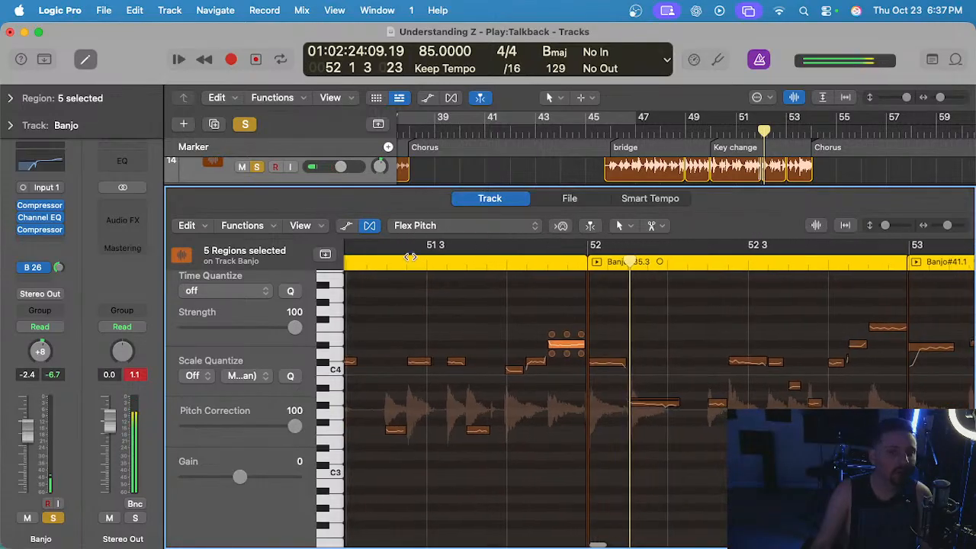
pyautogui.click(384, 262)
pyautogui.press('space')
pyautogui.scroll(4, 488, 310)
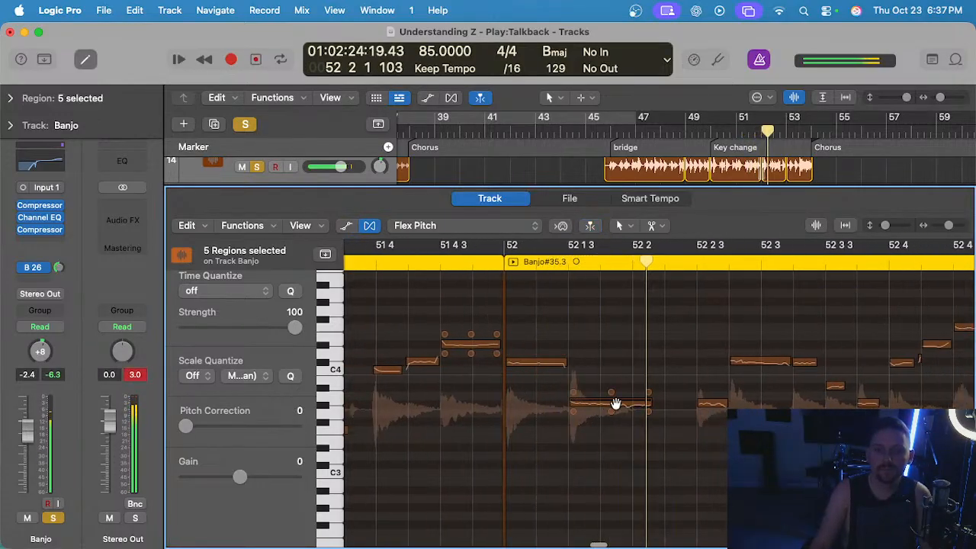
pyautogui.click(616, 405)
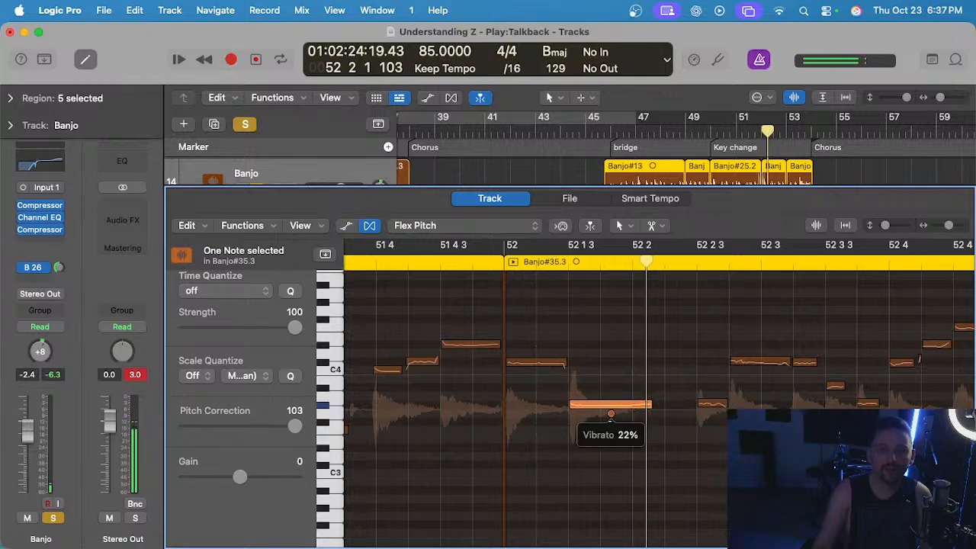
# Play the banjo from about 51 4 to 52 3 4 to check the corrected notes around bar 52.
pyautogui.scroll(-3, 580, 385)
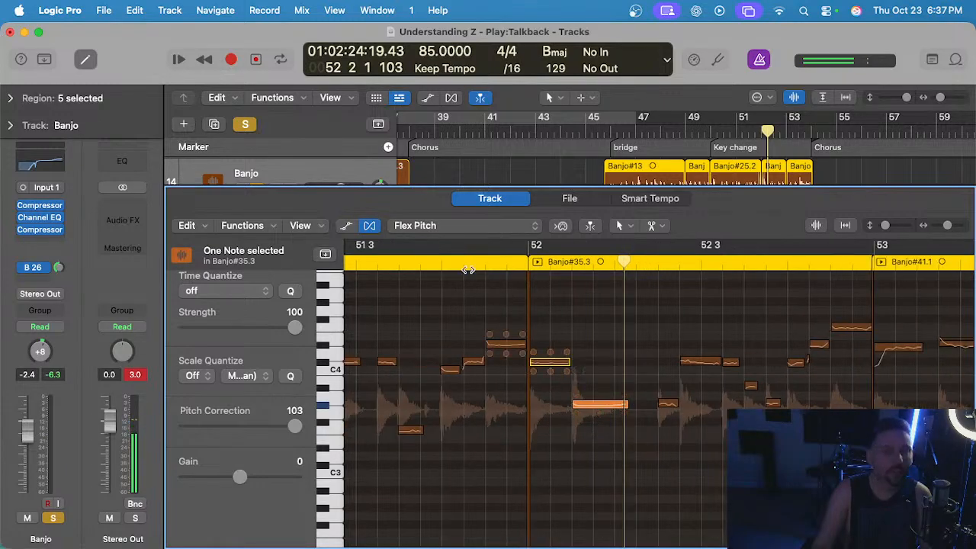
pyautogui.click(447, 257)
pyautogui.press('space')
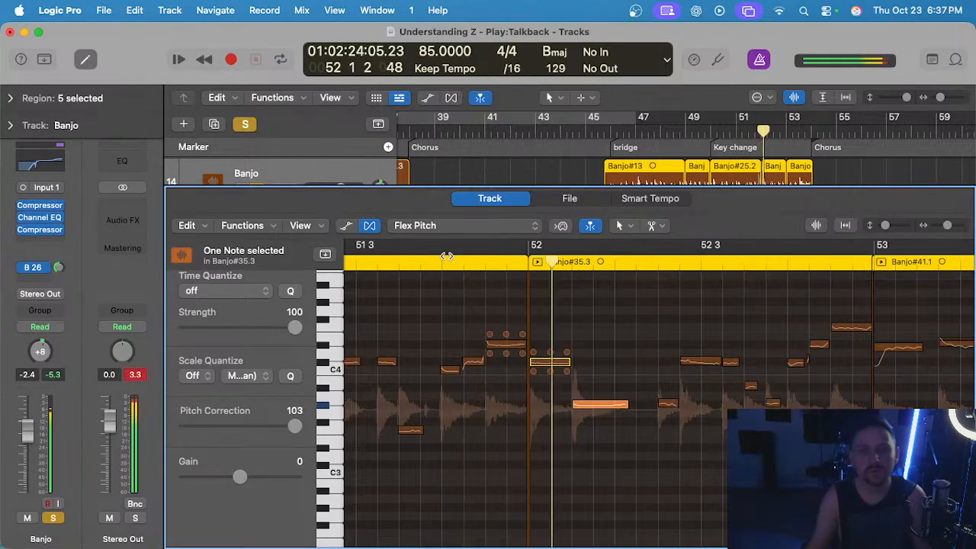
pyautogui.click(647, 342)
pyautogui.hscroll(2, 643, 349)
pyautogui.press('space')
# Reduce the vibrato of the note at 52 2 4 and correct the pitch of its neighbours at 52 2 3 and 52 3 2.
pyautogui.click(641, 360)
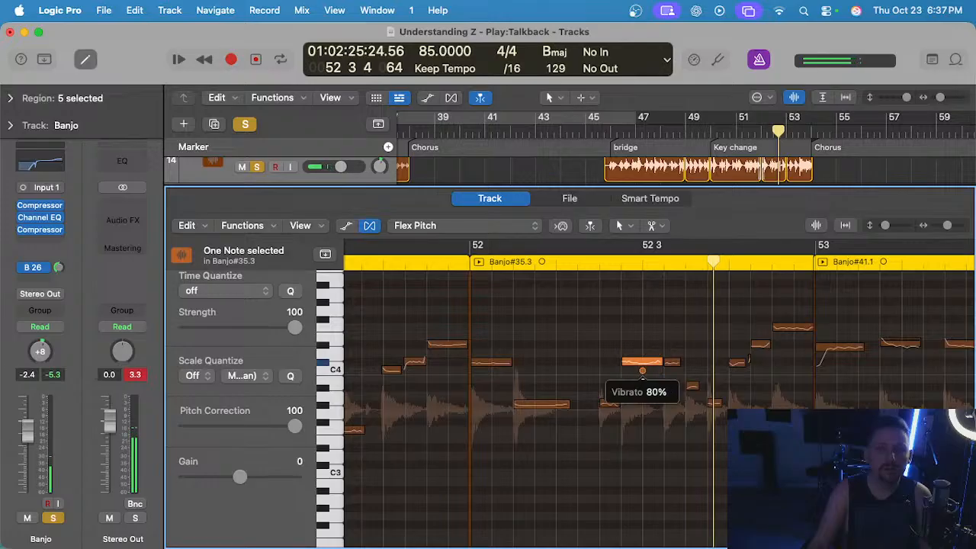
pyautogui.click(610, 405)
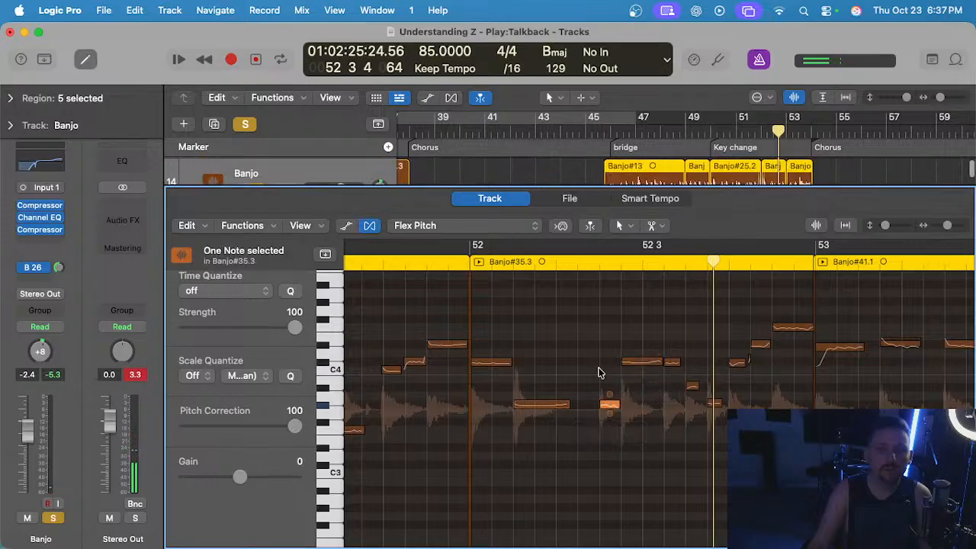
pyautogui.scroll(2, 666, 364)
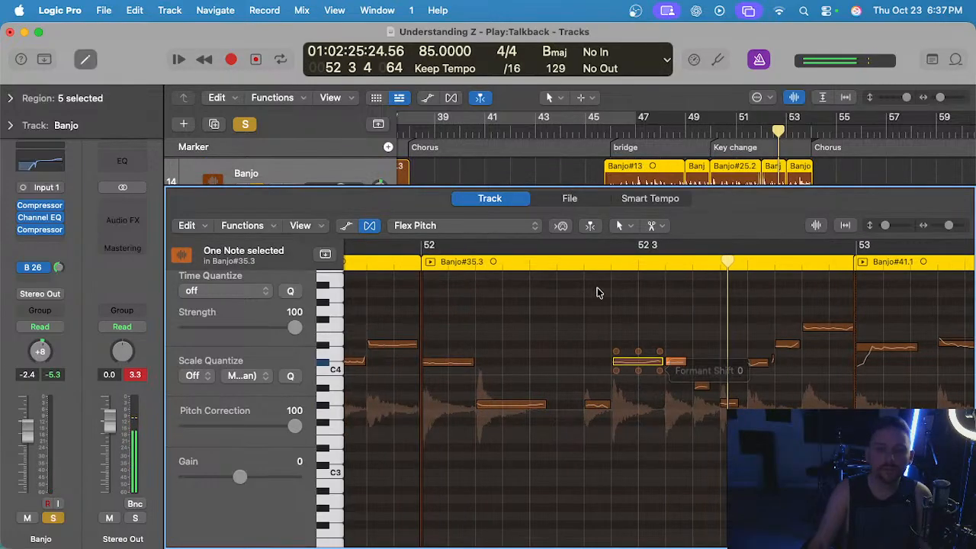
# Play across bar 52, then correct the pitch of the low note before 52 4 and the first note of Banjo#41.1.
pyautogui.click(564, 269)
pyautogui.press('space')
pyautogui.hscroll(1, 594, 329)
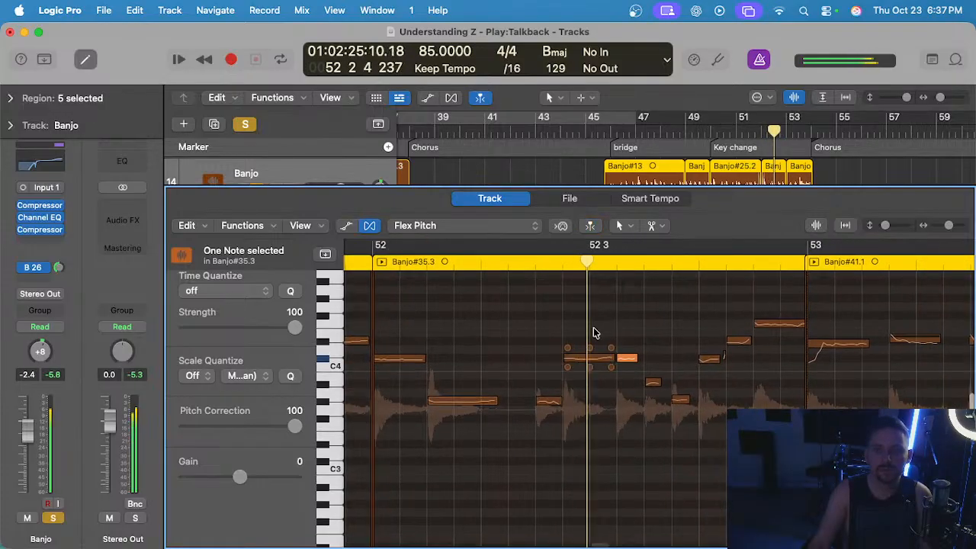
pyautogui.scroll(2, 594, 328)
pyautogui.click(697, 399)
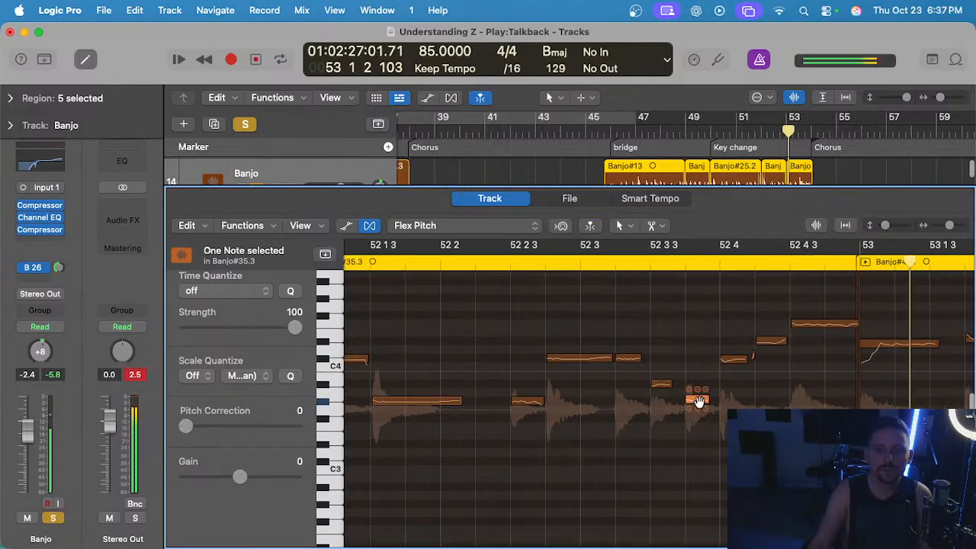
pyautogui.click(886, 348)
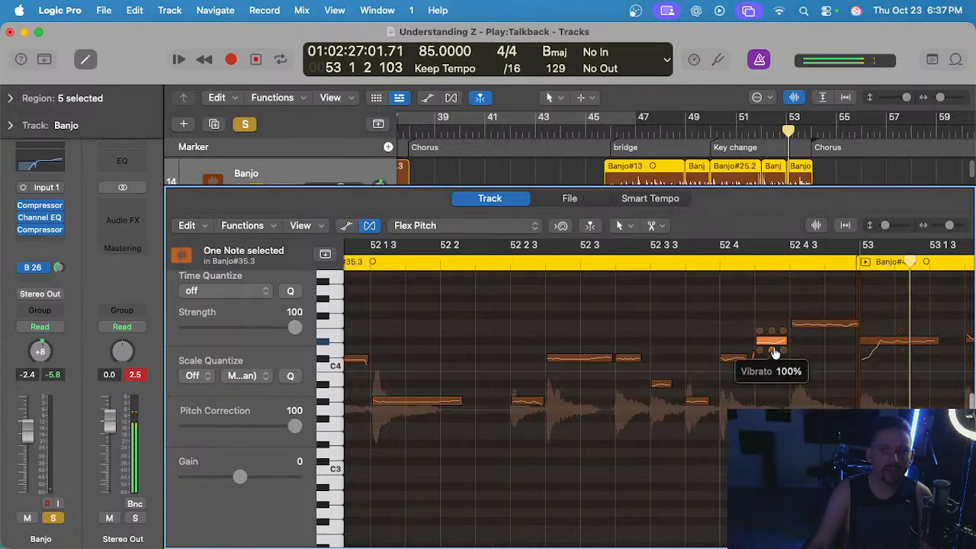
pyautogui.scroll(2, 773, 353)
pyautogui.scroll(-2, 767, 351)
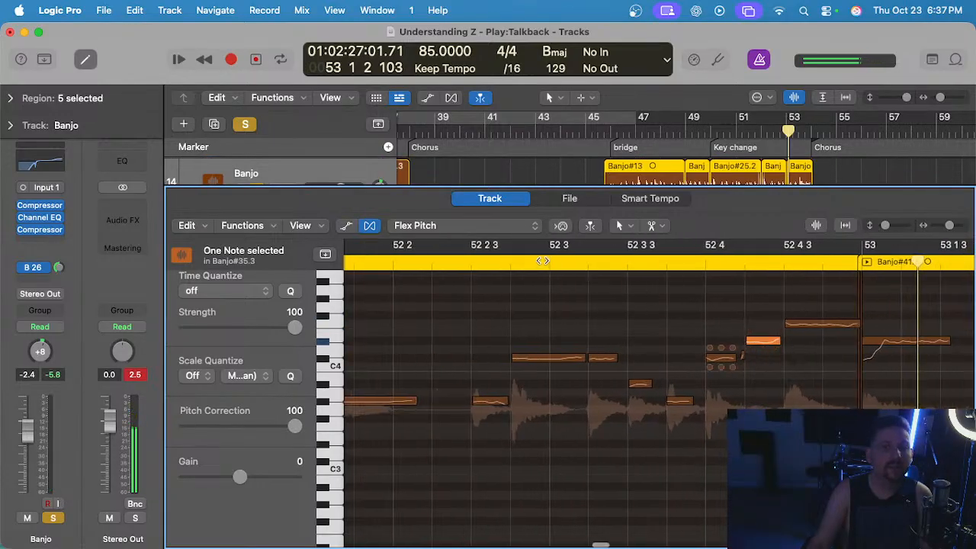
# Play into bar 53 and correct the pitch of the notes just before 53 2 and at 53 2 3 in Banjo#41.1.
pyautogui.click(543, 260)
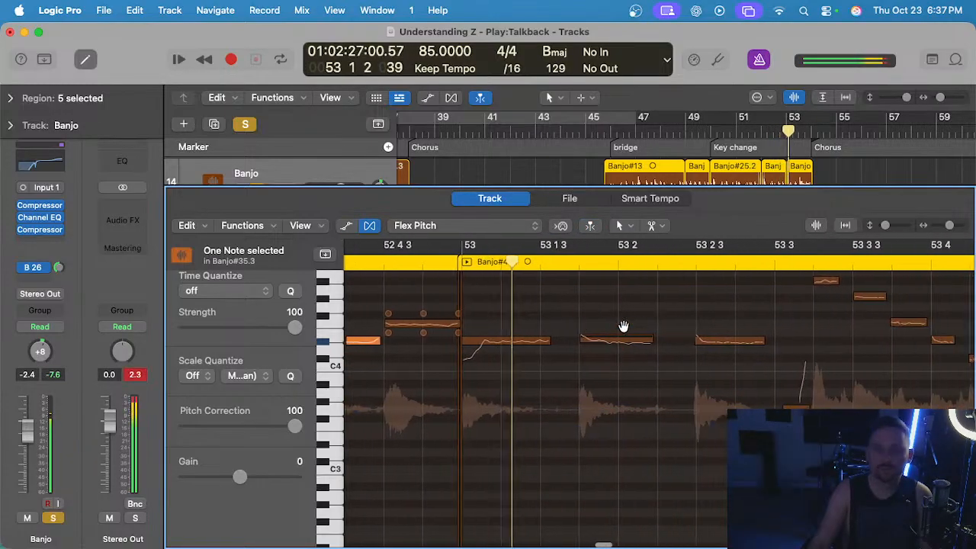
pyautogui.click(623, 338)
pyautogui.click(702, 341)
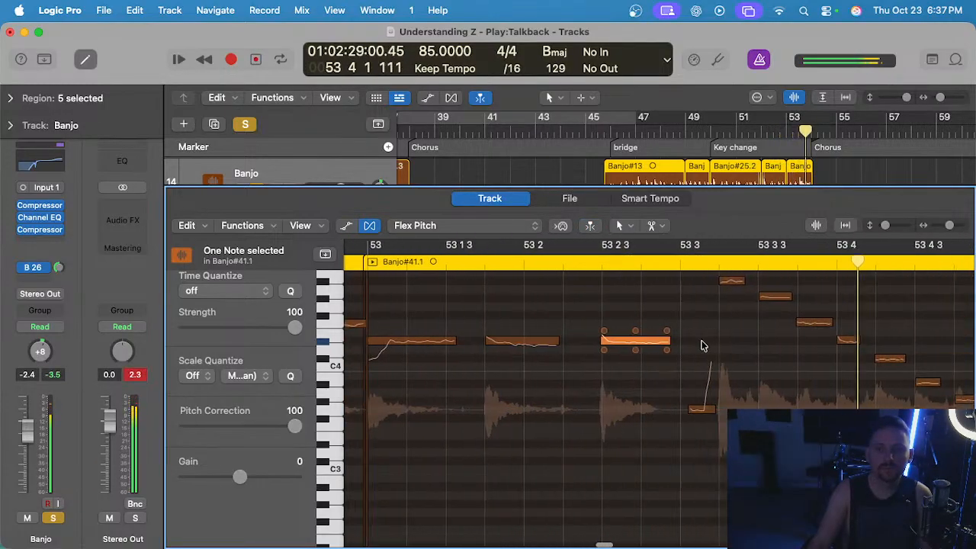
# Split the note just before 53 2 in Banjo#41.1 near its start, separating the attack from the sustain.
pyautogui.click(479, 341)
pyautogui.doubleClick(495, 341)
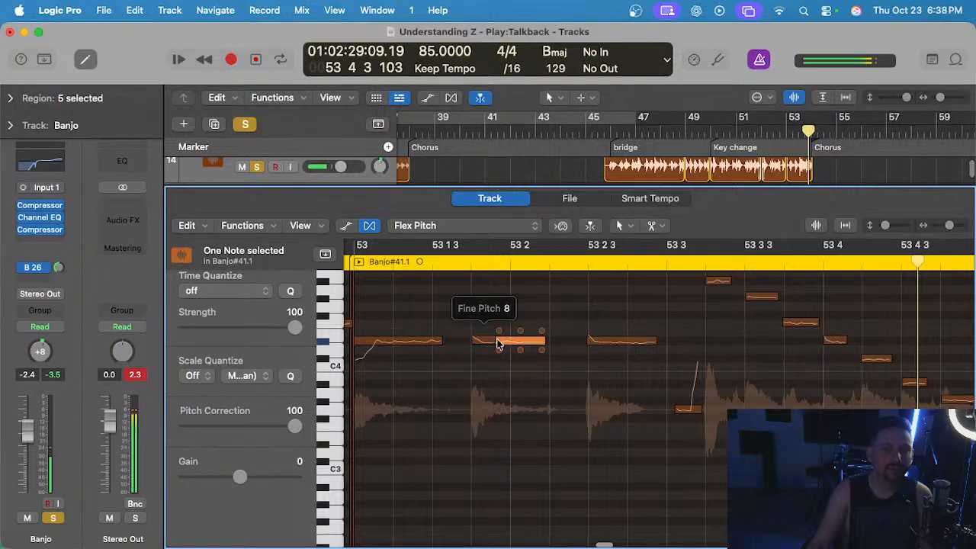
pyautogui.press('super+z')
# Play Banjo#41.1 from the start of bar 53 to bar 54 and inspect the descending run of notes after 53 3.
pyautogui.click(372, 261)
pyautogui.scroll(-2, 528, 330)
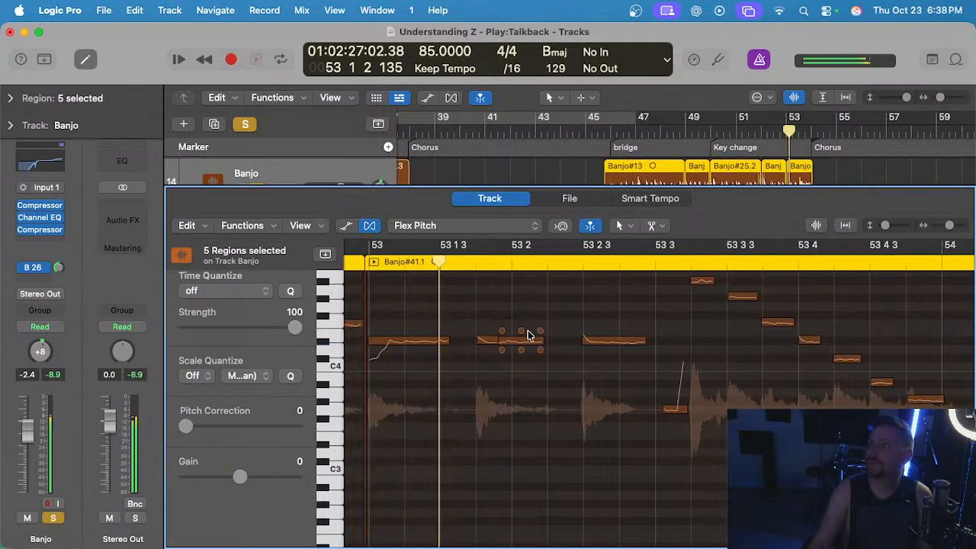
pyautogui.hscroll(2, 528, 330)
pyautogui.hscroll(3, 559, 348)
pyautogui.scroll(1, 559, 348)
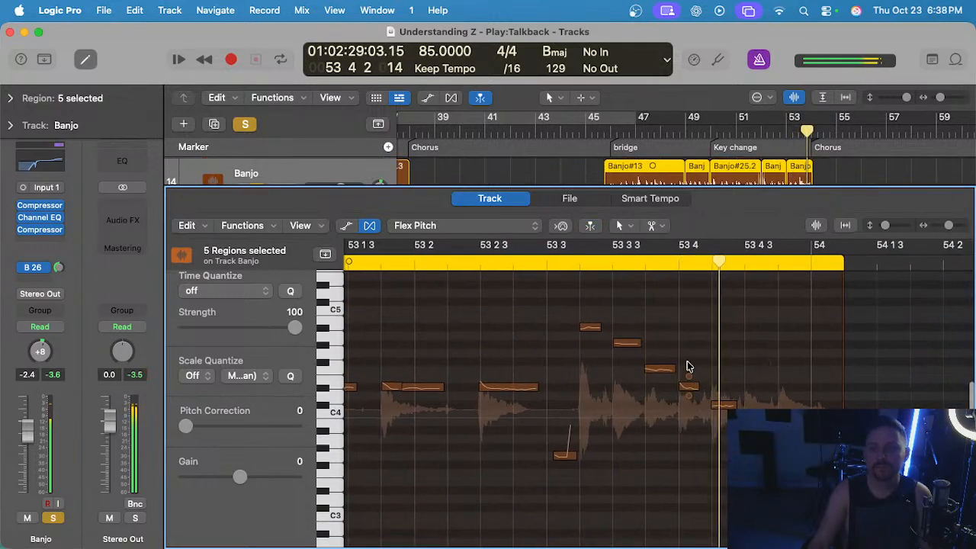
pyautogui.scroll(1, 559, 304)
pyautogui.moveTo(536, 289); pyautogui.dragTo(779, 453)
pyautogui.click(755, 457)
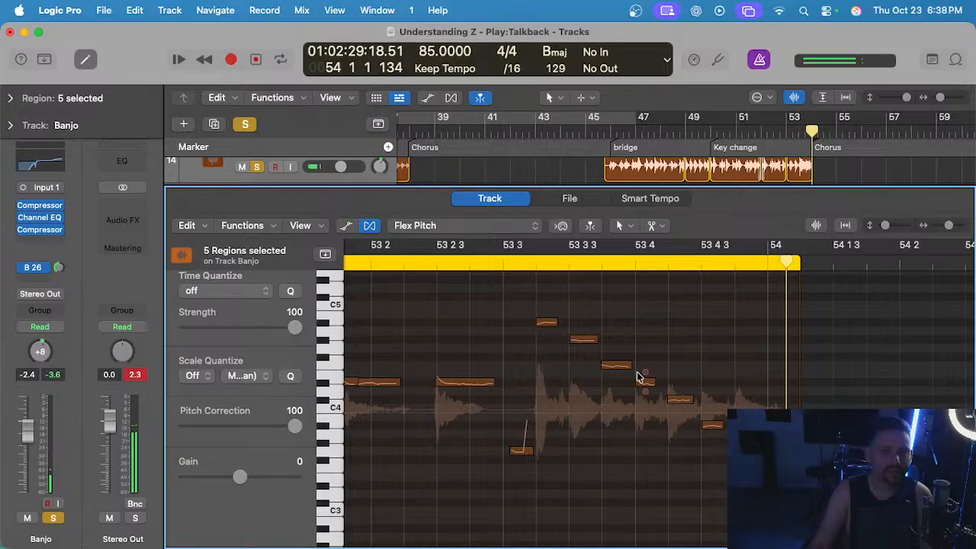
# Close the audio editor, move the playhead to 45 4 at the start of Banjo#13, and deselect the banjo regions.
pyautogui.scroll(-3, 638, 377)
pyautogui.press('e')
pyautogui.click(609, 130)
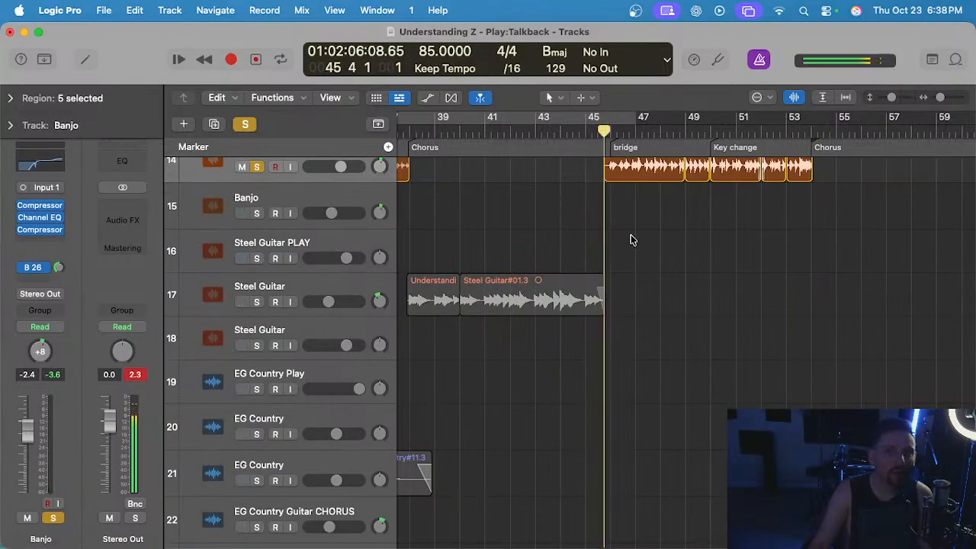
pyautogui.click(632, 237)
# Play the soloed banjo from before bar 45 through the bridge and key change to bar 54 to check the edits.
pyautogui.scroll(3, 579, 188)
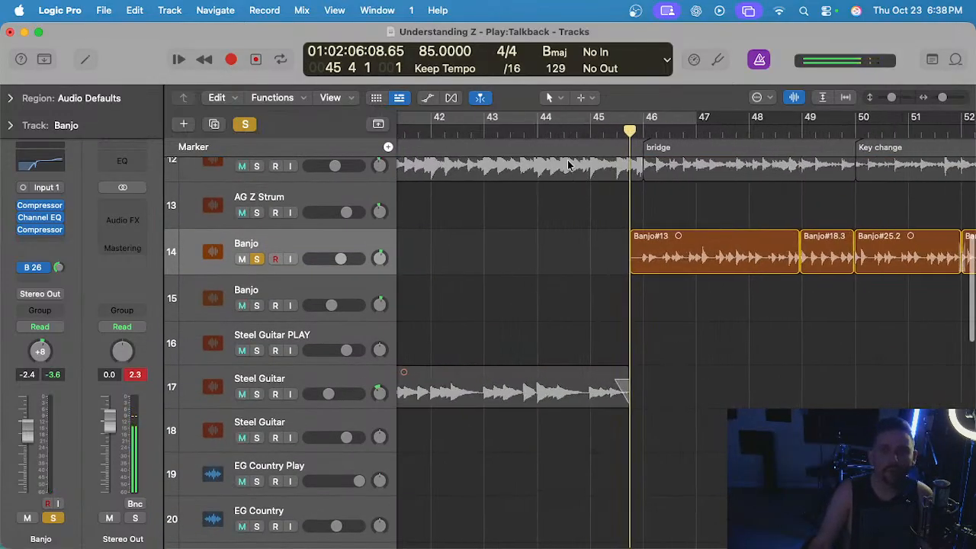
pyautogui.click(587, 132)
pyautogui.scroll(-1, 589, 152)
pyautogui.press('space')
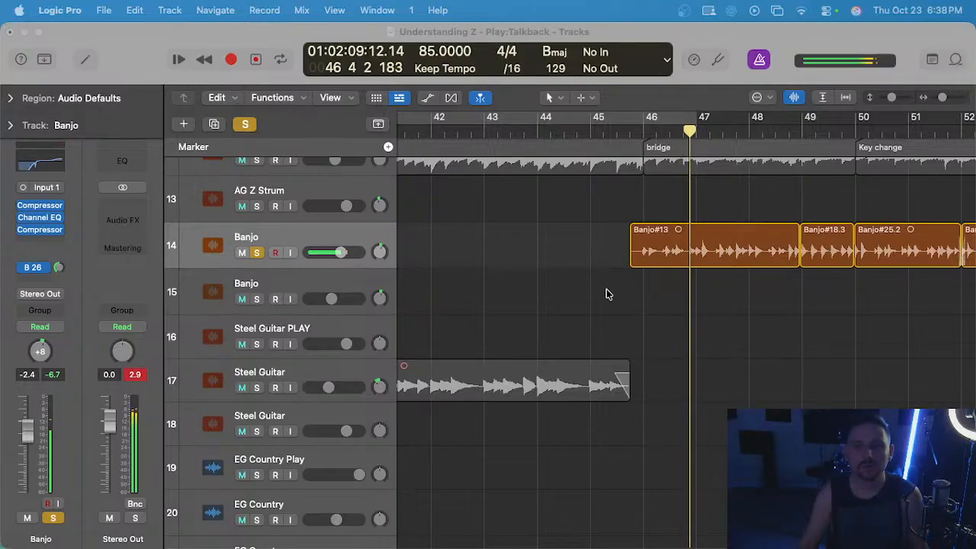
pyautogui.click(637, 226)
pyautogui.click(654, 212)
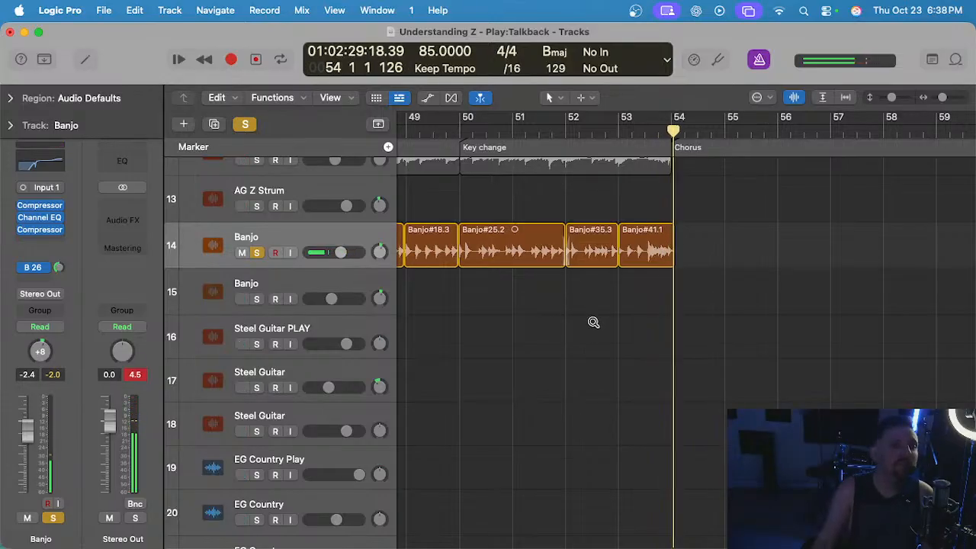
pyautogui.scroll(-1, 592, 321)
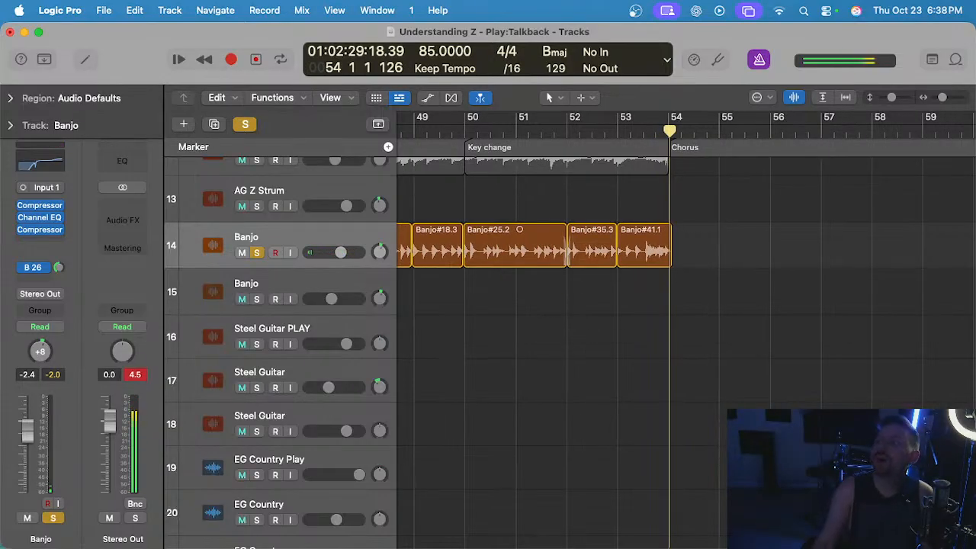
pyautogui.scroll(-5, 872, 353)
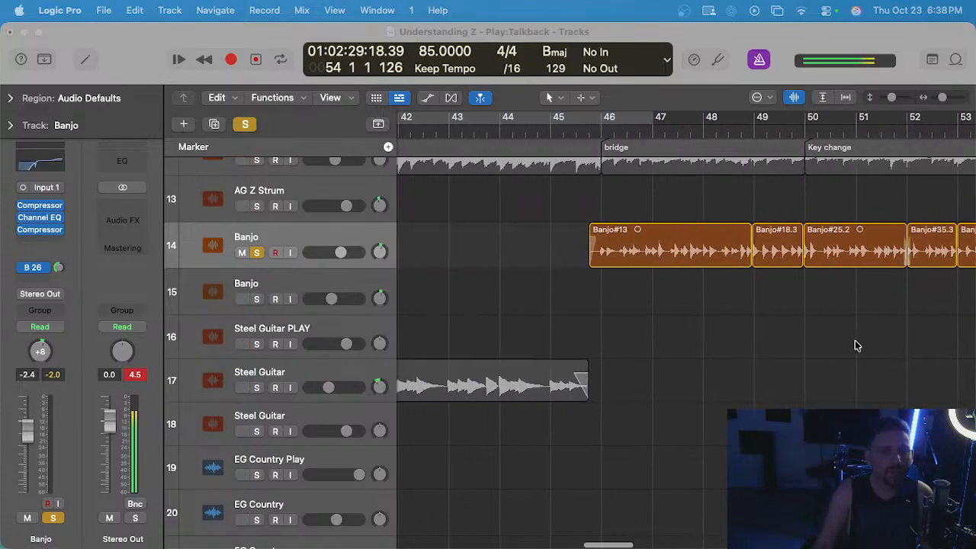
# Unsolo the banjo, place the playhead at the bridge start on bar 46, and solo the Bass Main on track 30.
pyautogui.click(277, 253)
pyautogui.scroll(-5, 485, 283)
pyautogui.hscroll(3, 620, 290)
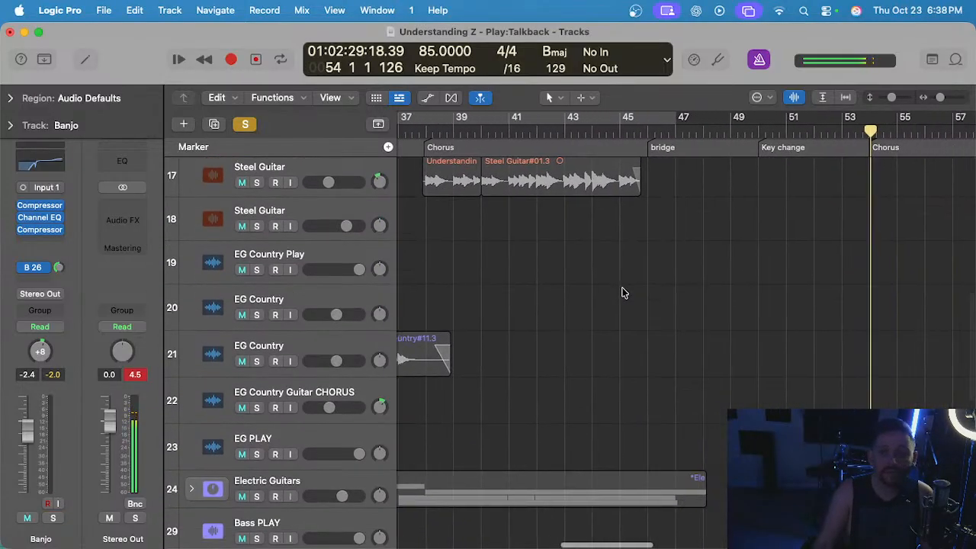
pyautogui.scroll(-5, 621, 293)
pyautogui.hscroll(1, 621, 293)
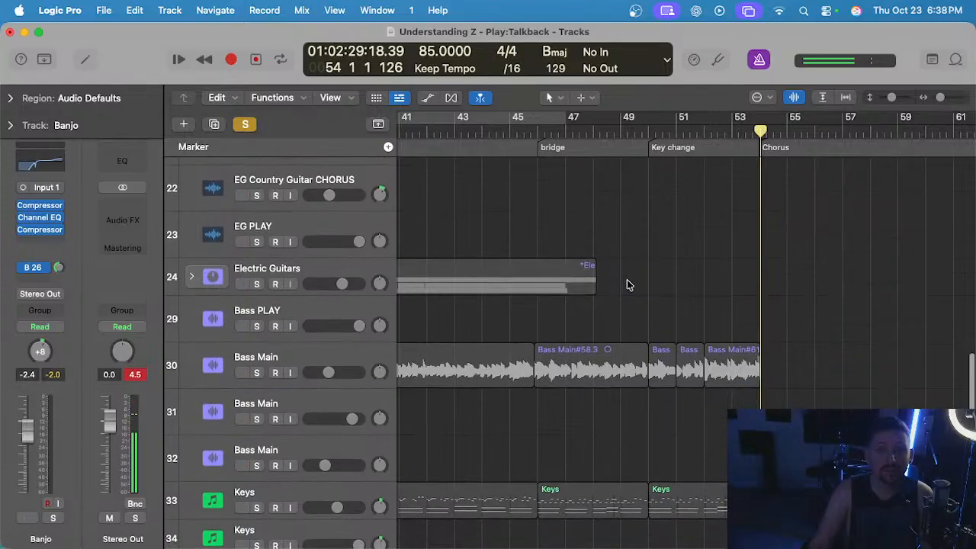
pyautogui.click(537, 131)
pyautogui.click(258, 373)
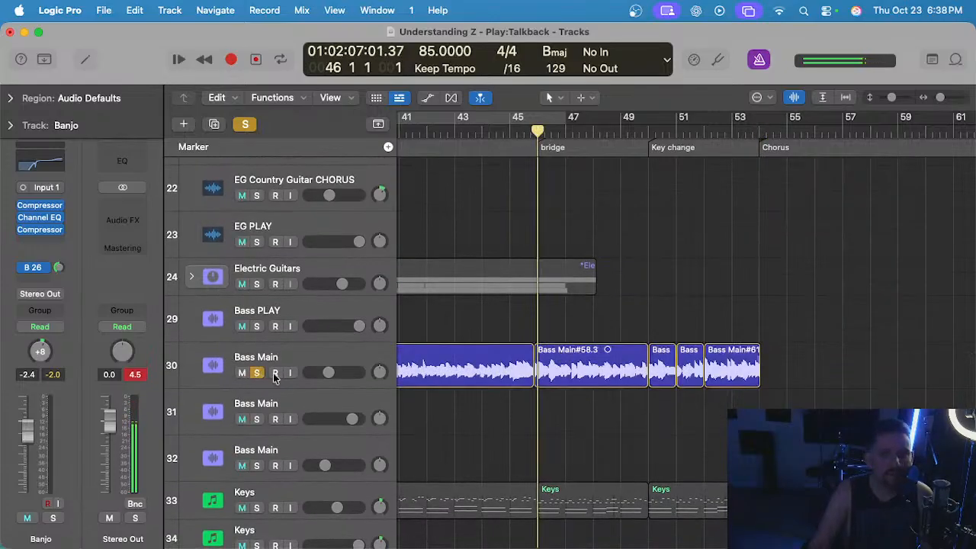
# Play the soloed bass from bar 46 into the key change and turn off the metronome click.
pyautogui.press('space')
pyautogui.scroll(1, 555, 394)
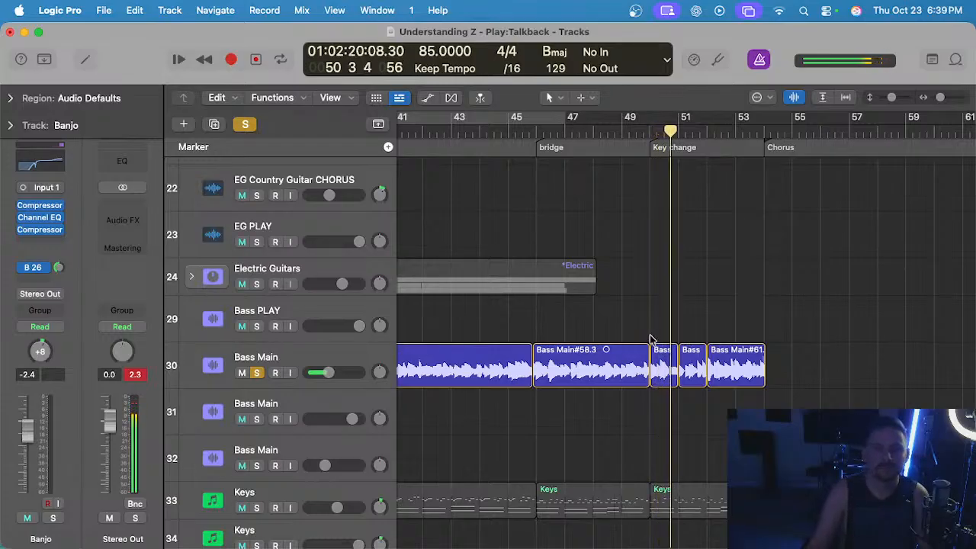
pyautogui.scroll(3, 650, 339)
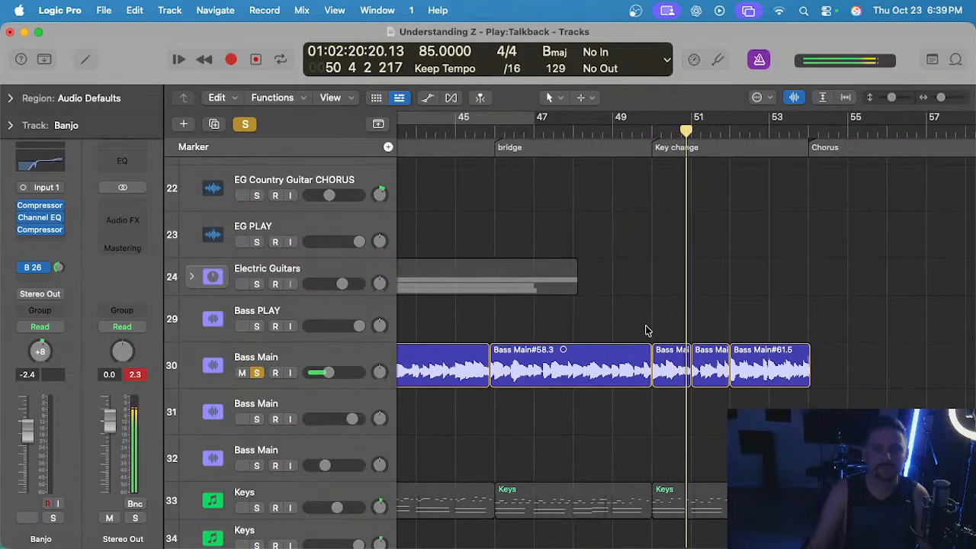
pyautogui.click(757, 61)
pyautogui.scroll(2, 703, 293)
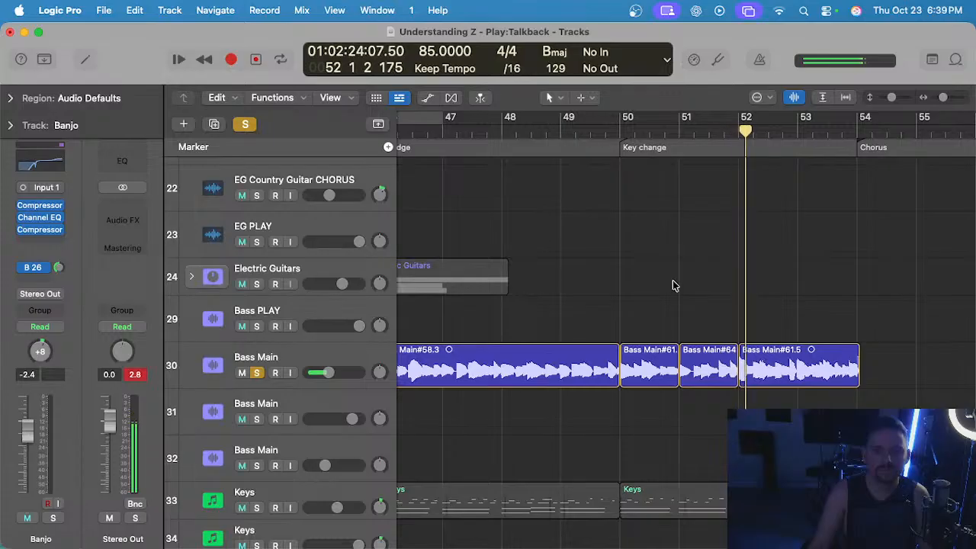
# Listen to the bass without the click around the key change at bar 50 and at the bridge entry on bar 46.
pyautogui.hscroll(-2, 672, 285)
pyautogui.scroll(2, 623, 246)
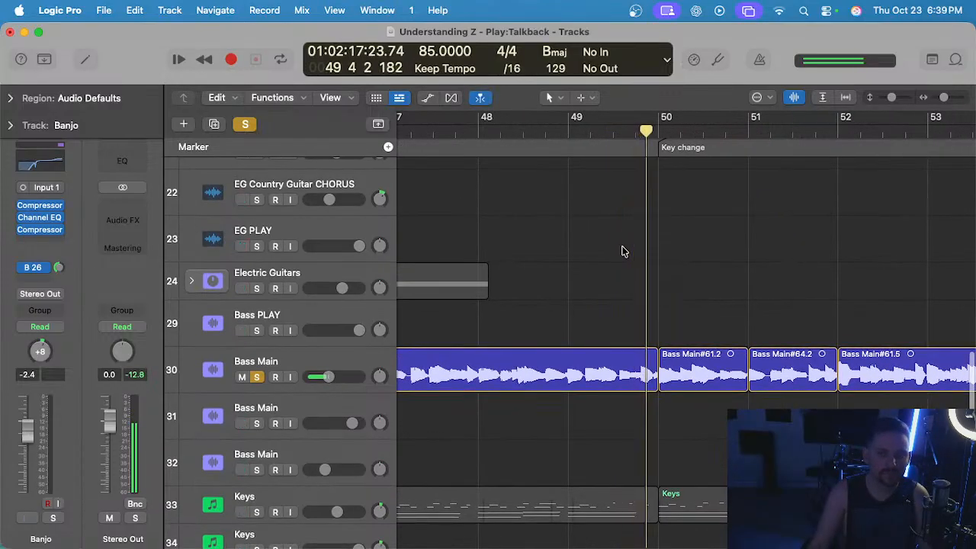
pyautogui.hscroll(-4, 623, 251)
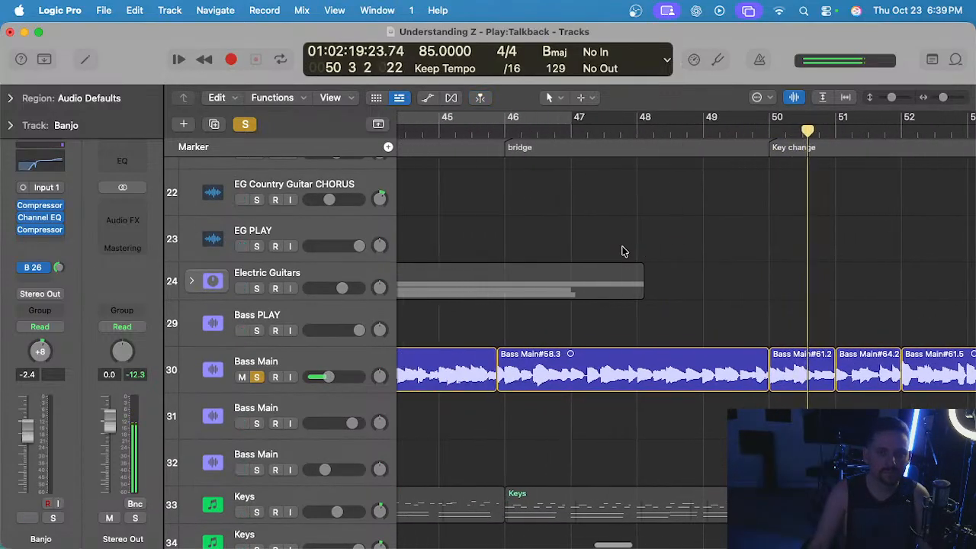
pyautogui.scroll(2, 782, 279)
pyautogui.hscroll(-3, 648, 268)
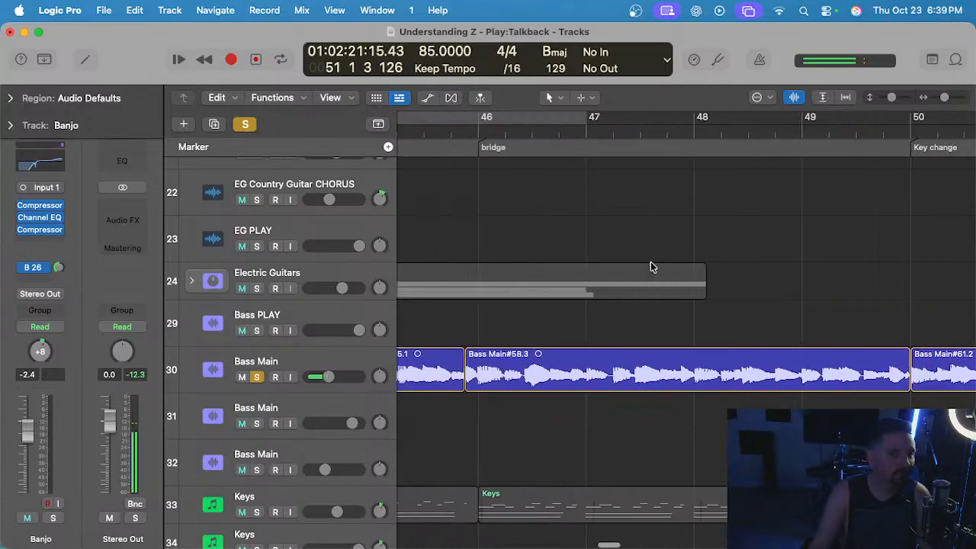
pyautogui.scroll(-2, 653, 268)
pyautogui.scroll(2, 625, 339)
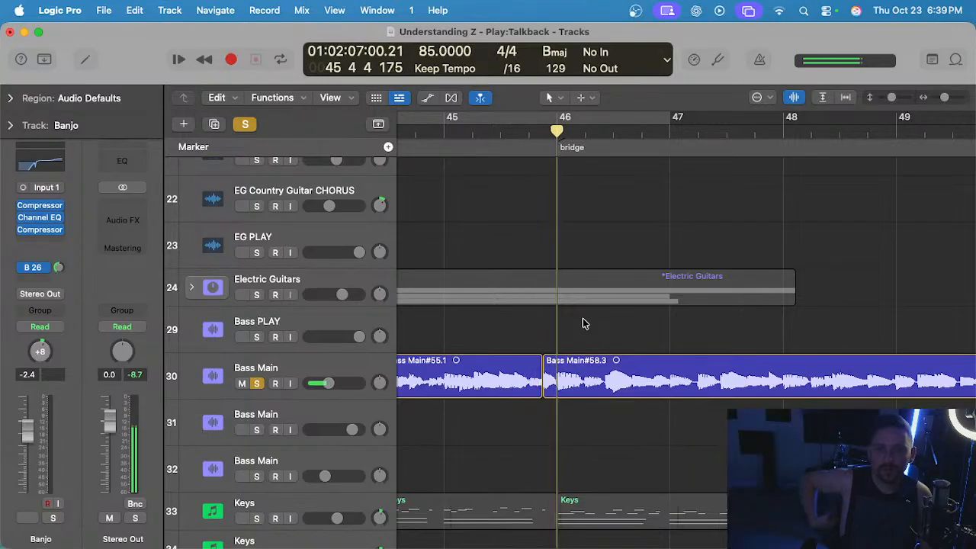
pyautogui.scroll(3, 583, 324)
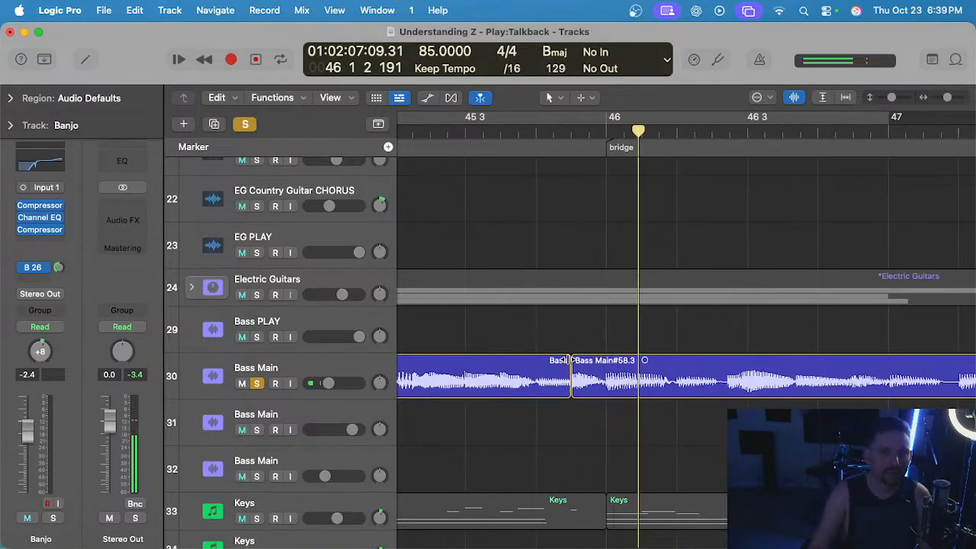
# Select Bass Main#55.1, play its transition into Bass Main#58.3 from about 45 3, and clear the region selection.
pyautogui.click(565, 360)
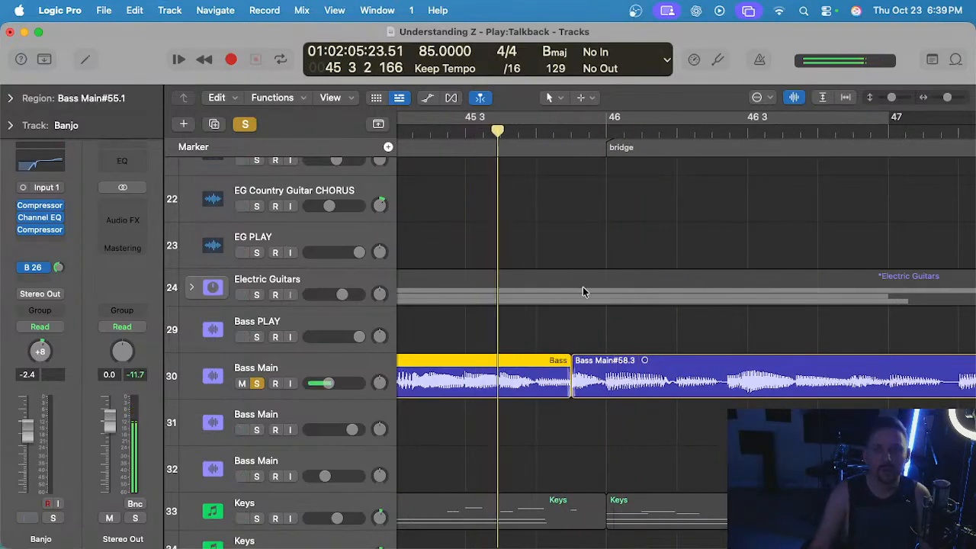
pyautogui.press('z')
pyautogui.scroll(-1, 586, 288)
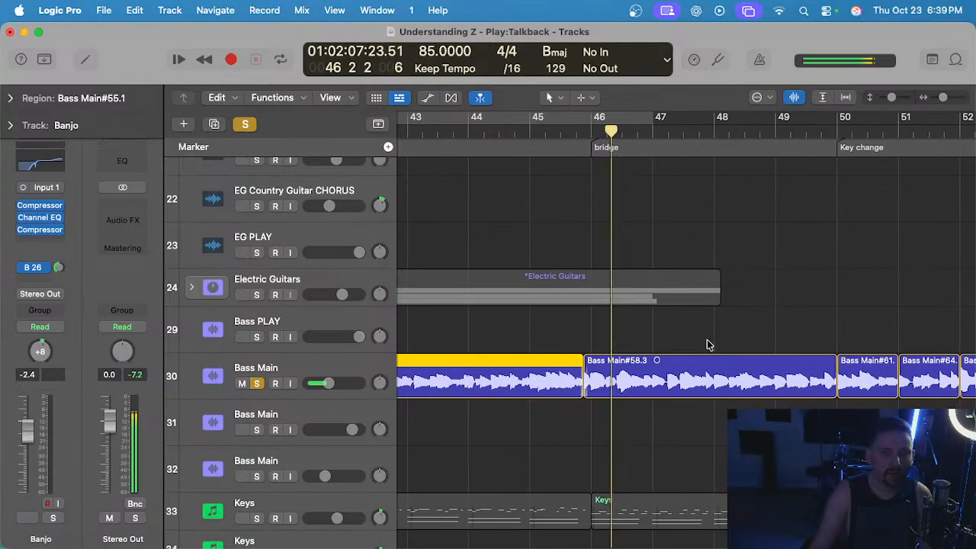
pyautogui.scroll(-1, 710, 344)
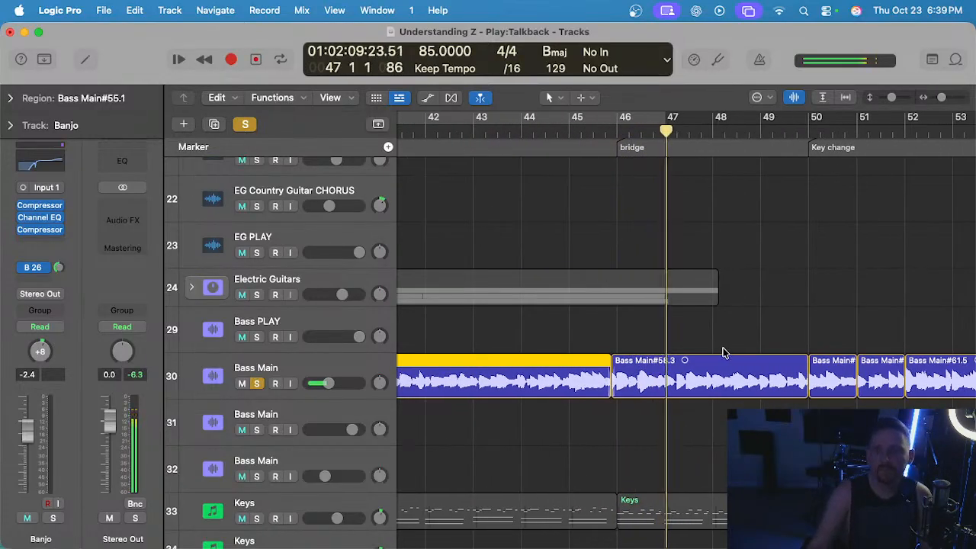
pyautogui.scroll(-5, 720, 348)
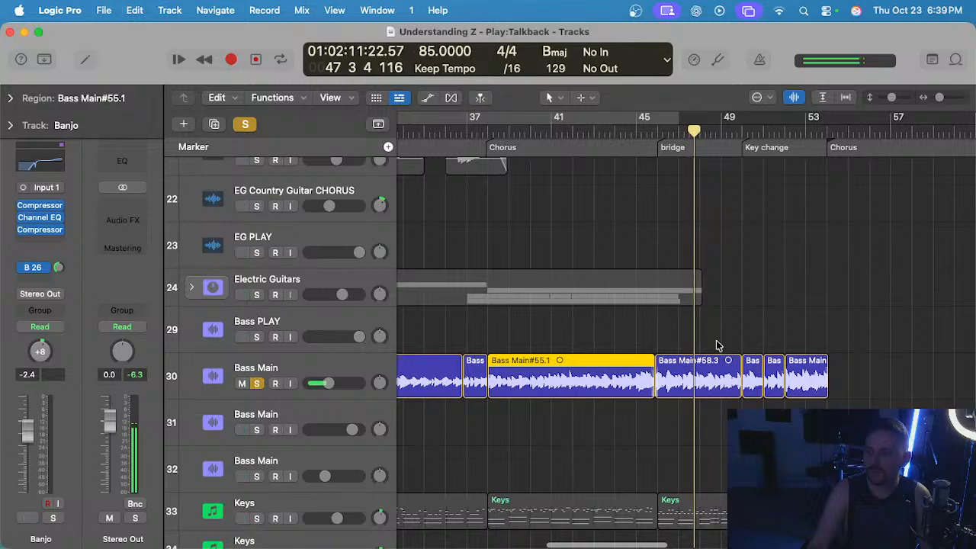
pyautogui.click(722, 344)
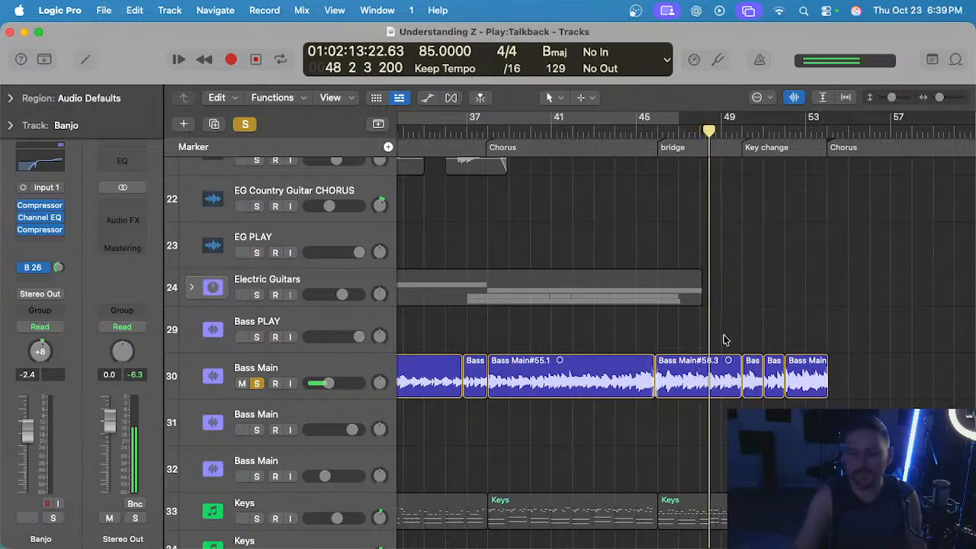
# Open the four bridge and key change bass regions for editing, keep the flex mode at Flex Time - Monophonic, and close the editor.
pyautogui.doubleClick(635, 393)
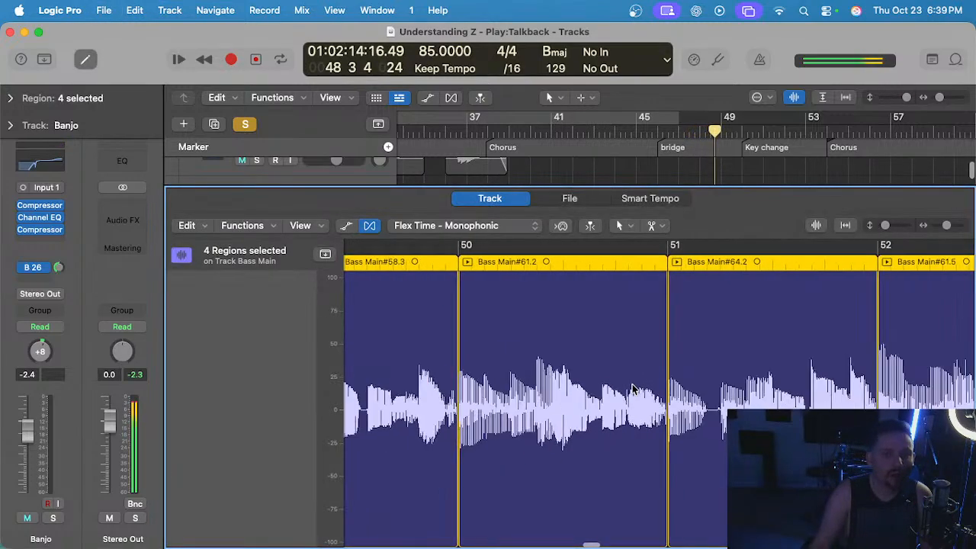
pyautogui.click(453, 225)
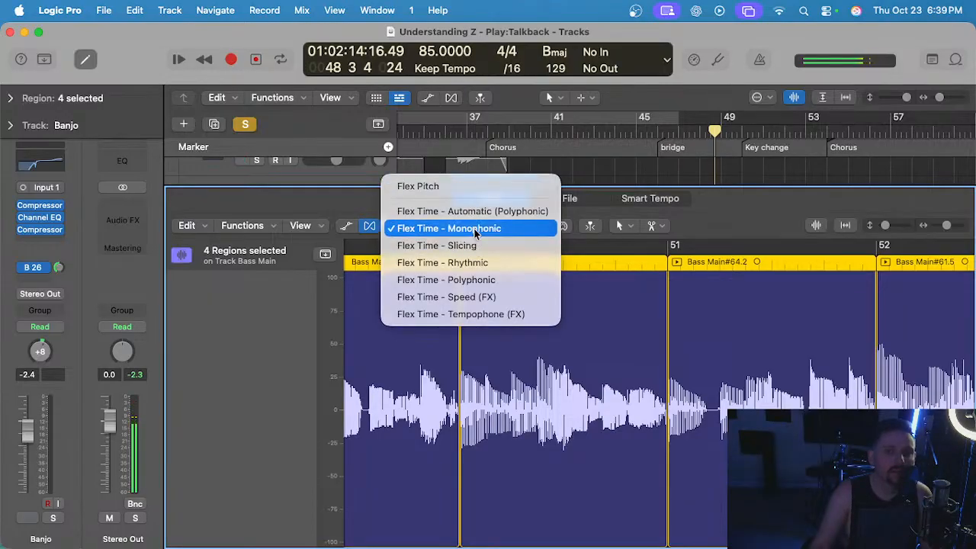
pyautogui.click(474, 232)
pyautogui.press('e')
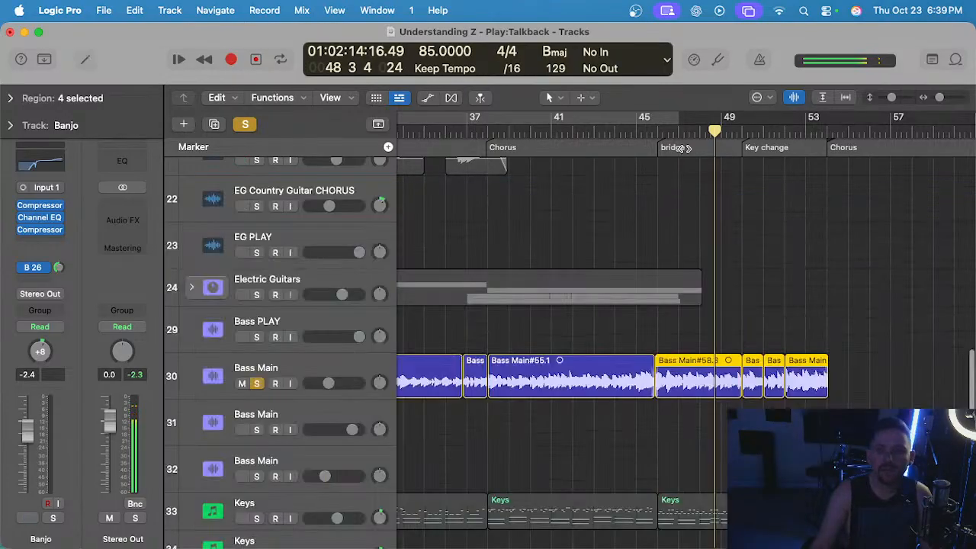
# Return to bar 46 and quantize the four selected bridge and key change bass regions to 1/16 Note.
pyautogui.click(658, 134)
pyautogui.press('super+f')
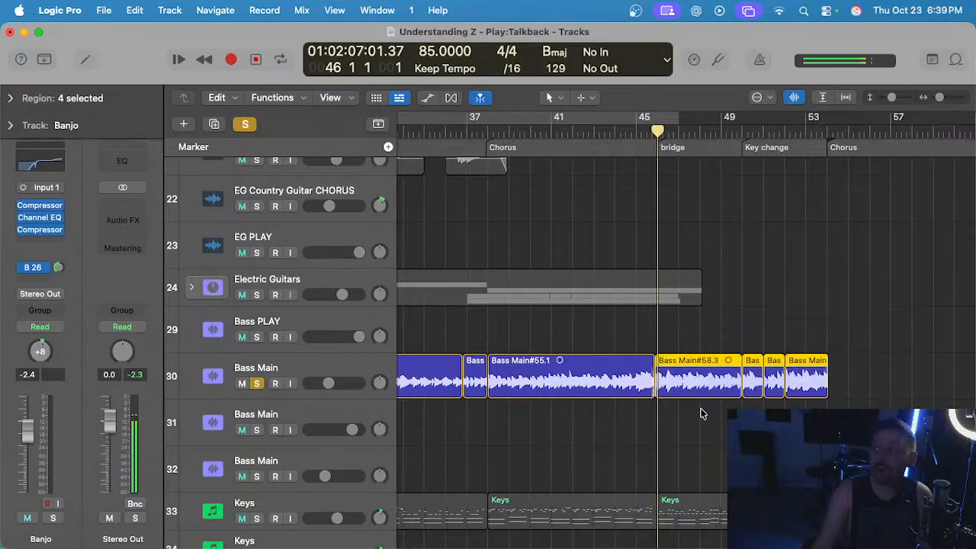
pyautogui.press('e')
pyautogui.press('e')
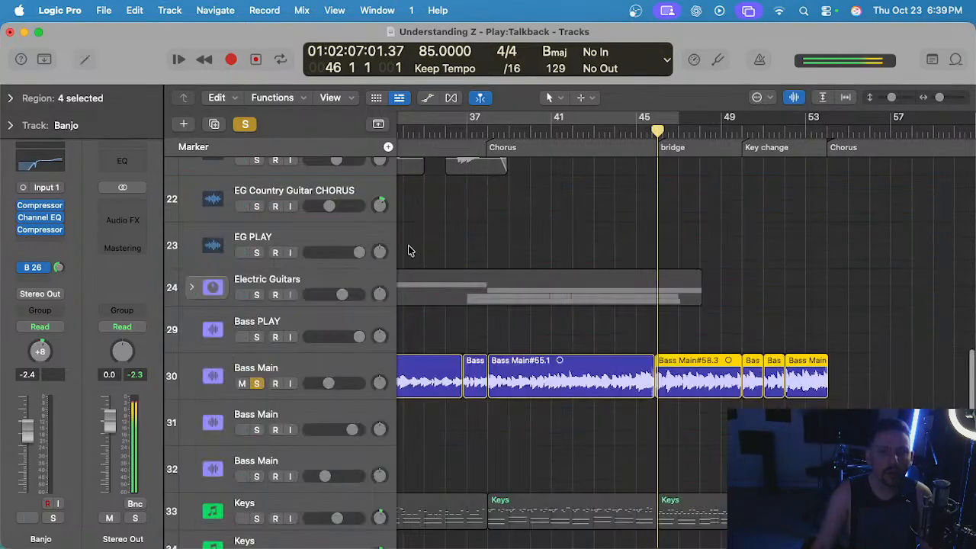
pyautogui.click(12, 99)
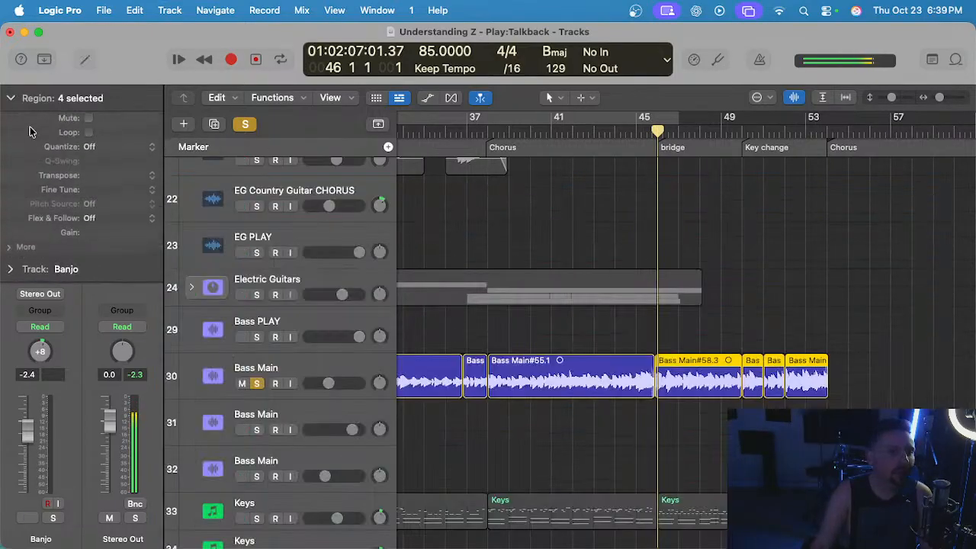
pyautogui.click(89, 146)
pyautogui.click(122, 237)
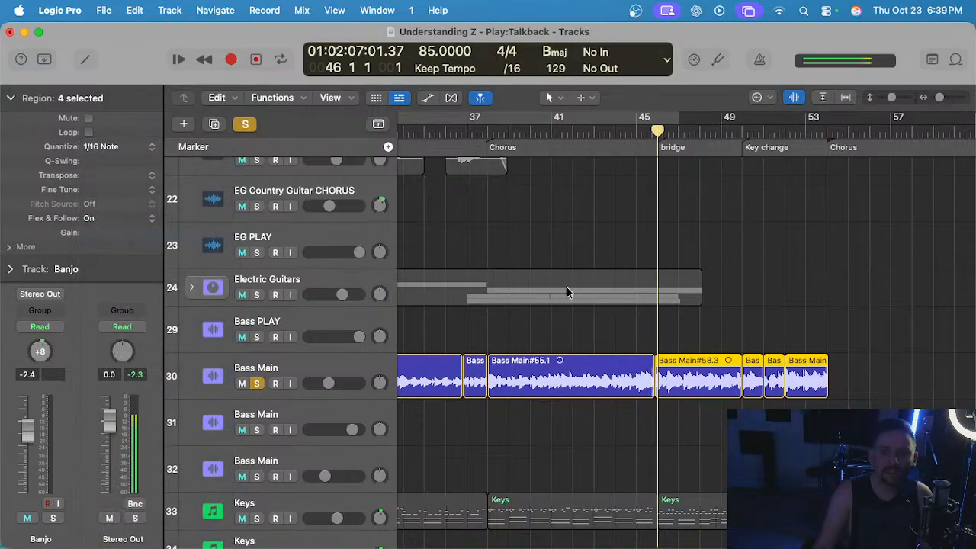
# Place the playhead at about 45 3, just ahead of the bridge, and turn on the metronome click.
pyautogui.scroll(4, 566, 289)
pyautogui.click(750, 132)
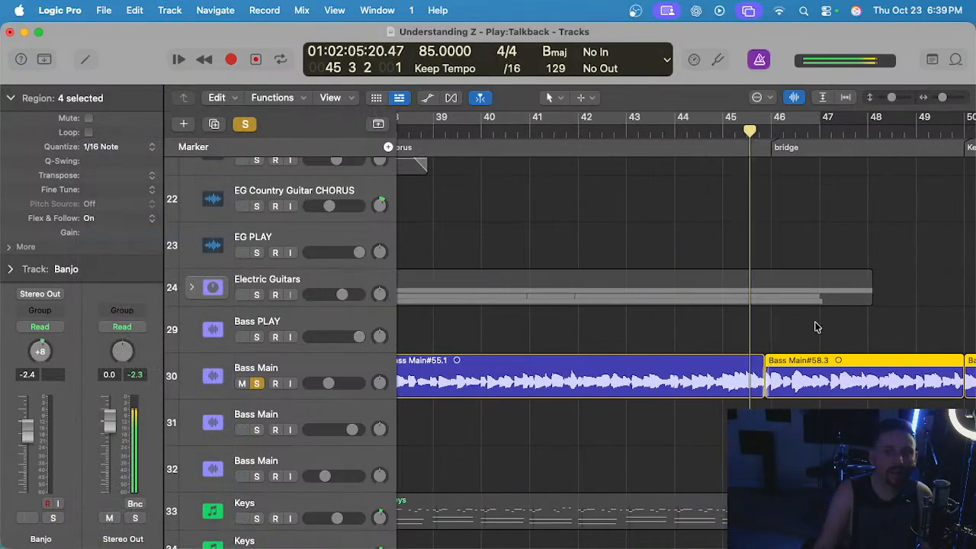
pyautogui.scroll(-2, 818, 326)
pyautogui.hscroll(2, 763, 343)
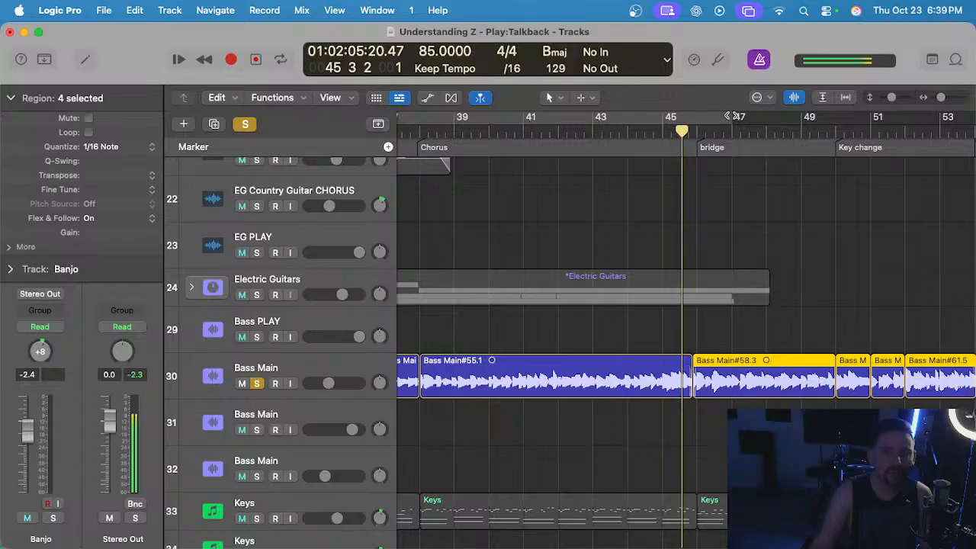
pyautogui.press('e')
pyautogui.press('e')
# Select the soloed Bass Main track, reselect only its four bridge and key change regions, and open them in the audio editor.
pyautogui.click(337, 369)
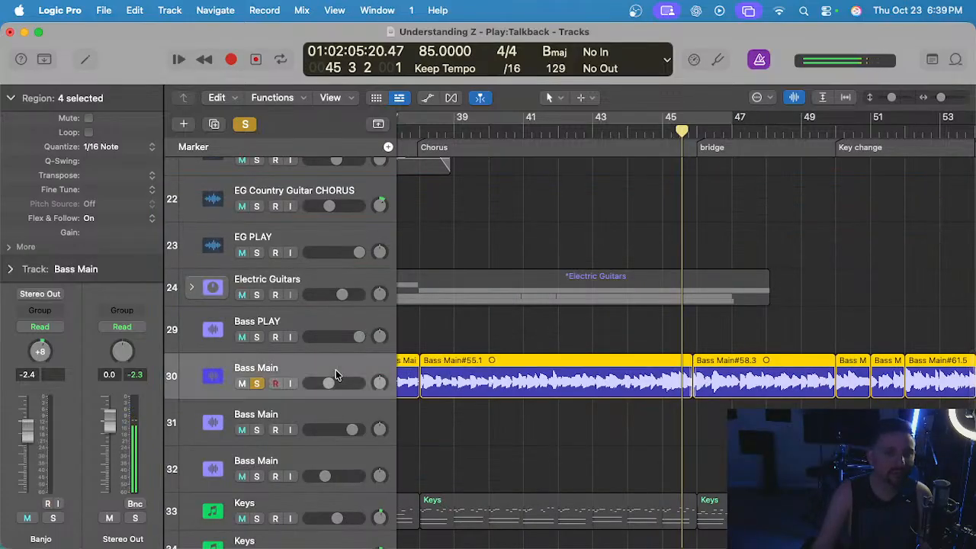
pyautogui.click(776, 346)
pyautogui.hscroll(3, 779, 347)
pyautogui.scroll(-1, 778, 347)
pyautogui.moveTo(662, 325); pyautogui.dragTo(845, 405)
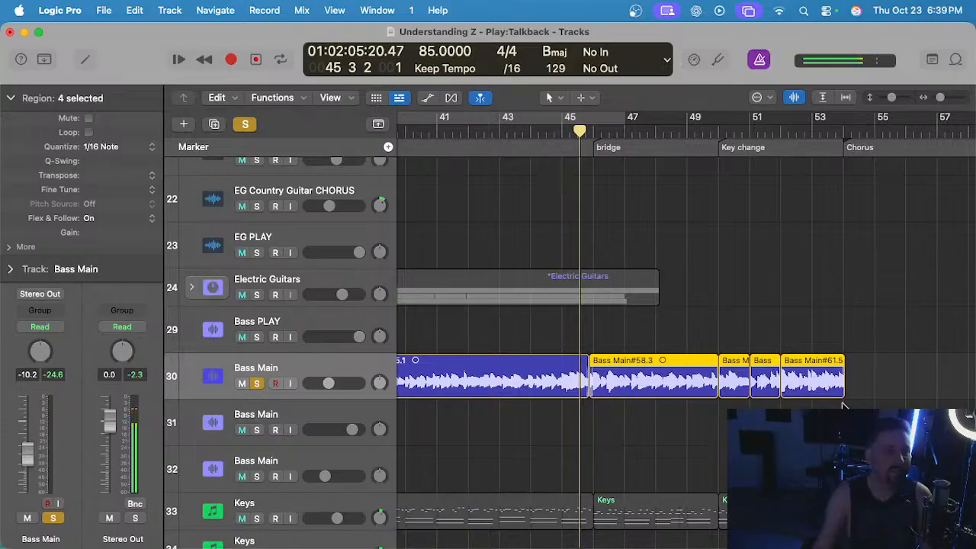
pyautogui.click(13, 99)
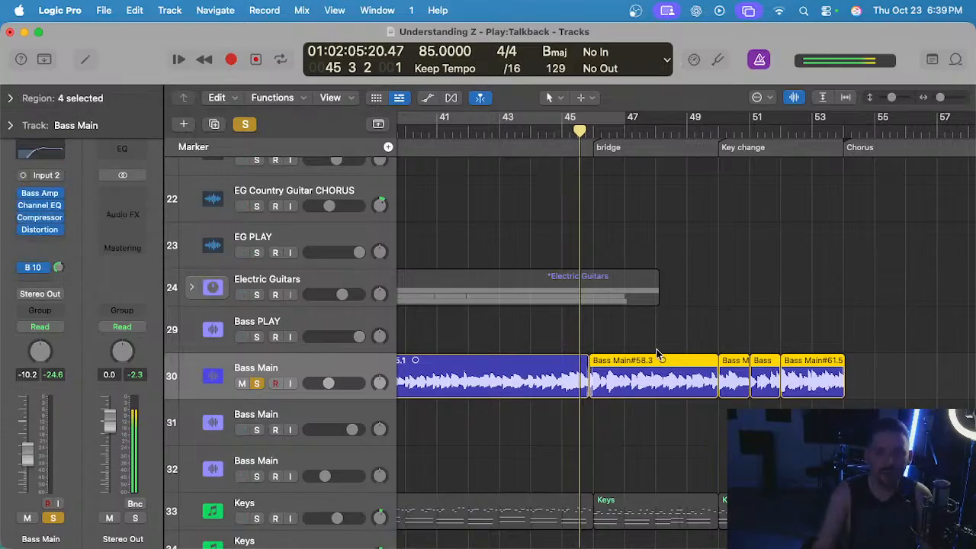
pyautogui.doubleClick(657, 358)
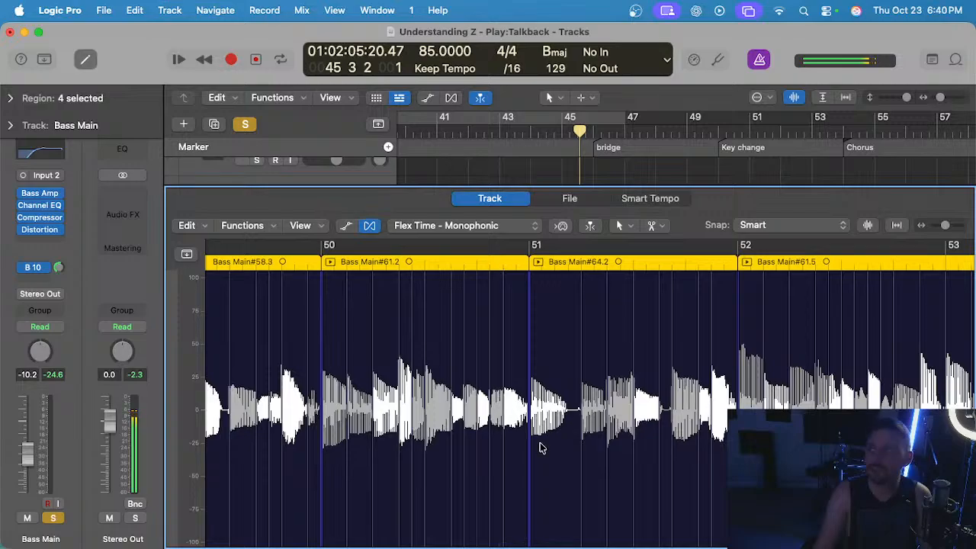
# Play the bass into the bridge, remove the flex marker at 46 1 4 in Bass Main#58.3, and replay the entry.
pyautogui.press('space')
pyautogui.scroll(3, 547, 432)
pyautogui.scroll(5, 500, 409)
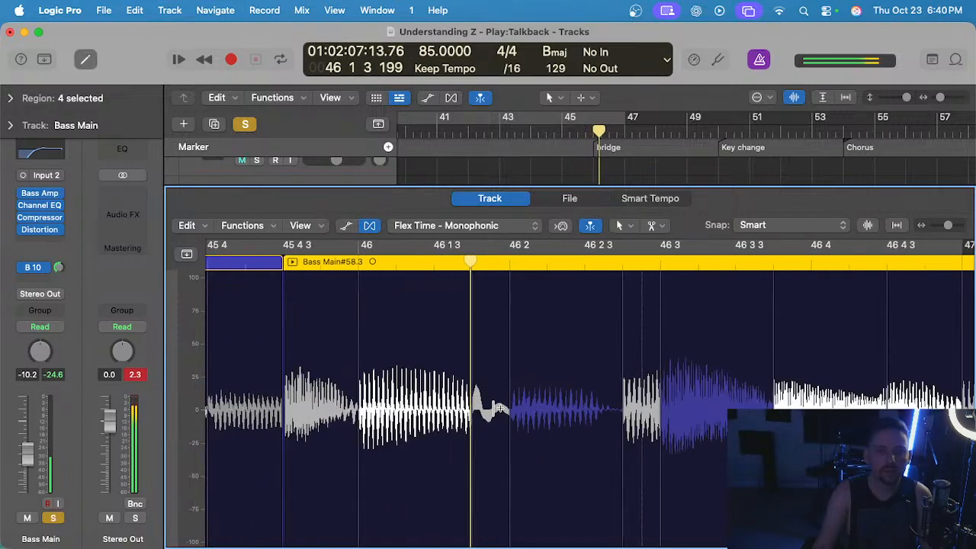
pyautogui.scroll(1, 500, 408)
pyautogui.scroll(-3, 473, 275)
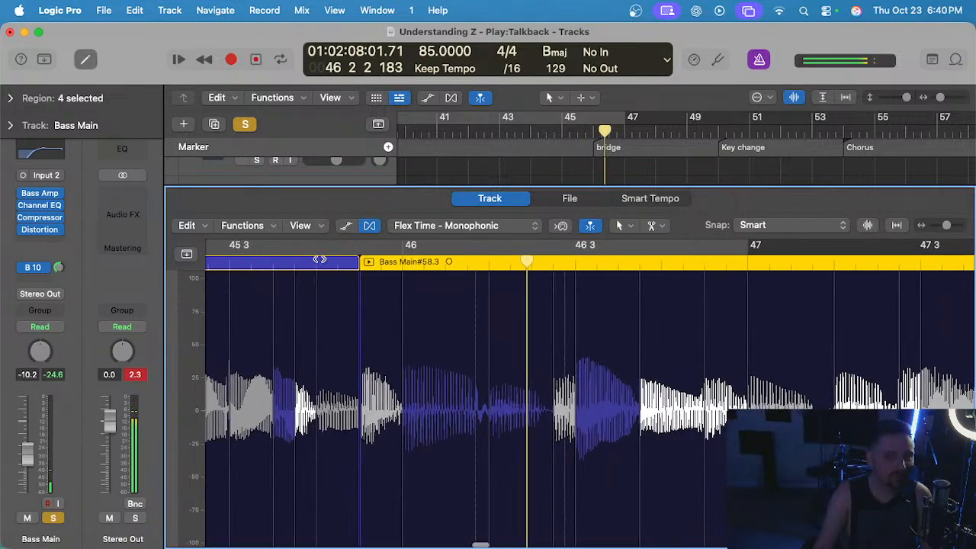
pyautogui.click(297, 263)
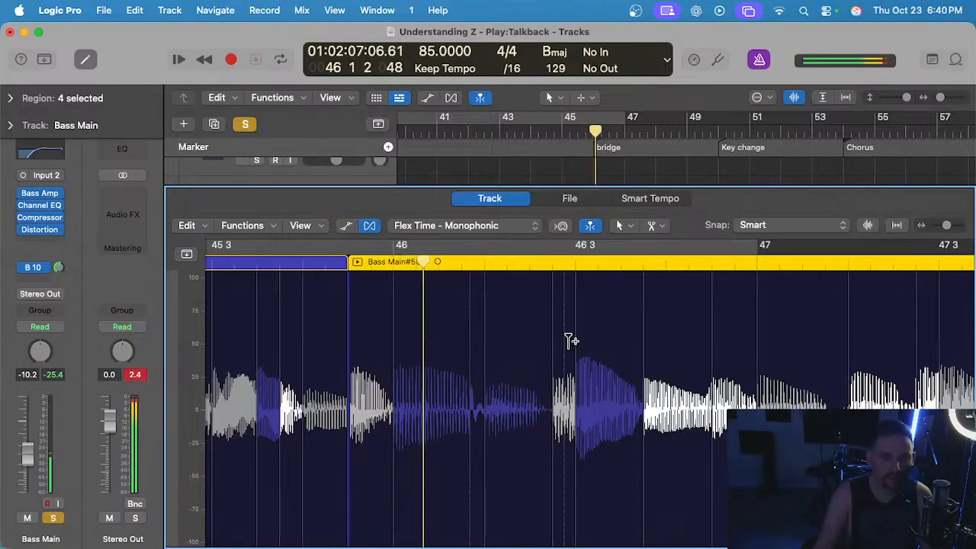
# Move the bass transient just before 46 2 in Bass Main#58.3 onto beat 46 2 and replay the passage.
pyautogui.scroll(3, 446, 331)
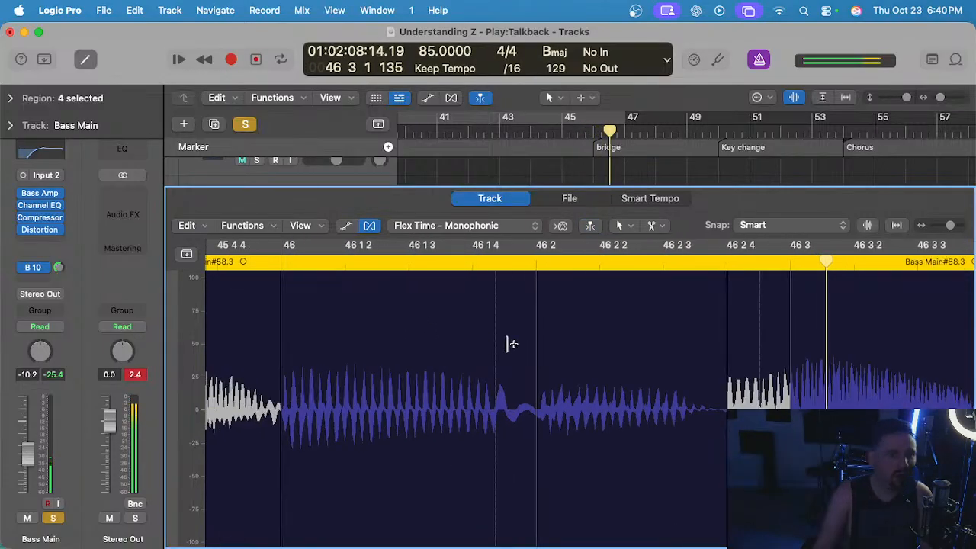
pyautogui.moveTo(493, 348); pyautogui.dragTo(527, 342)
pyautogui.scroll(-3, 507, 338)
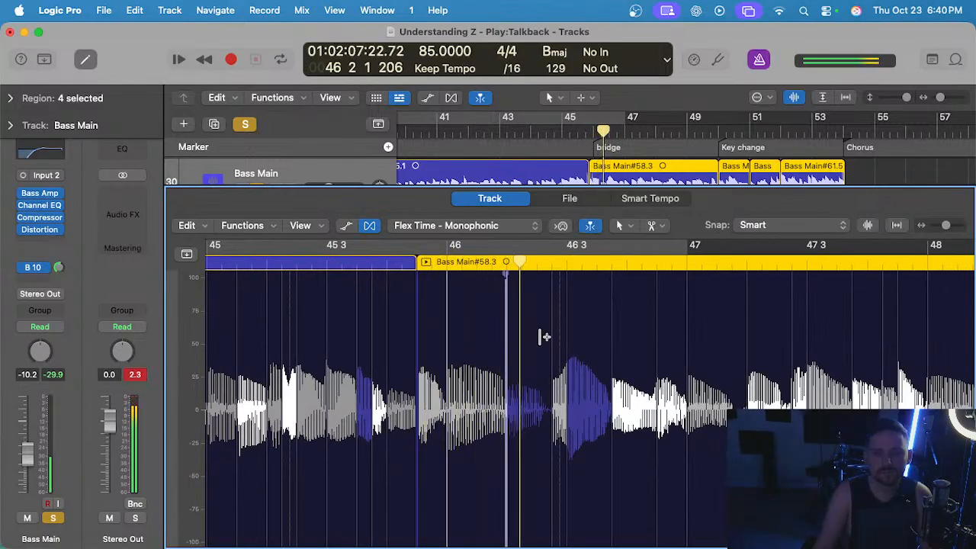
# Listen through the bridge bass up to bar 50, delete the flex marker at 49 4 4, and replay the transition.
pyautogui.scroll(2, 545, 336)
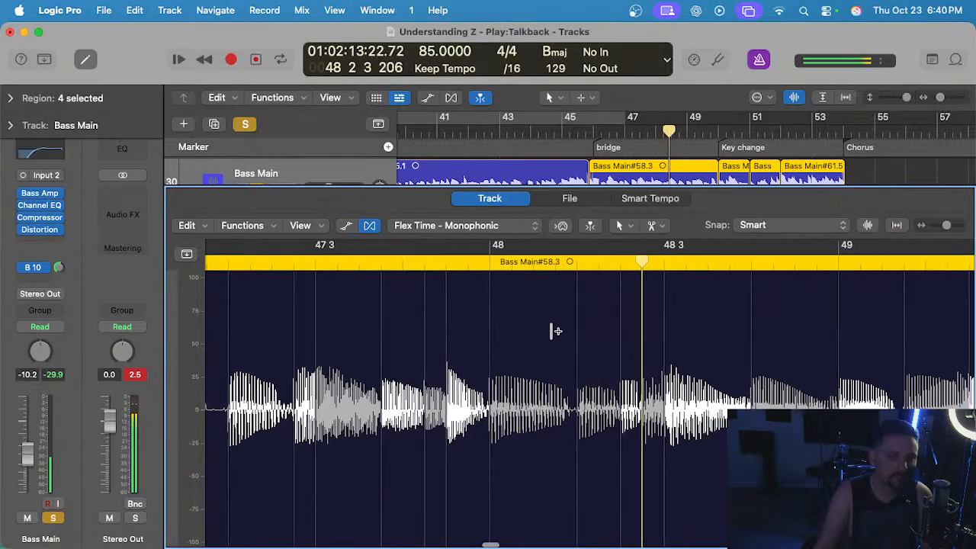
pyautogui.hscroll(5, 551, 331)
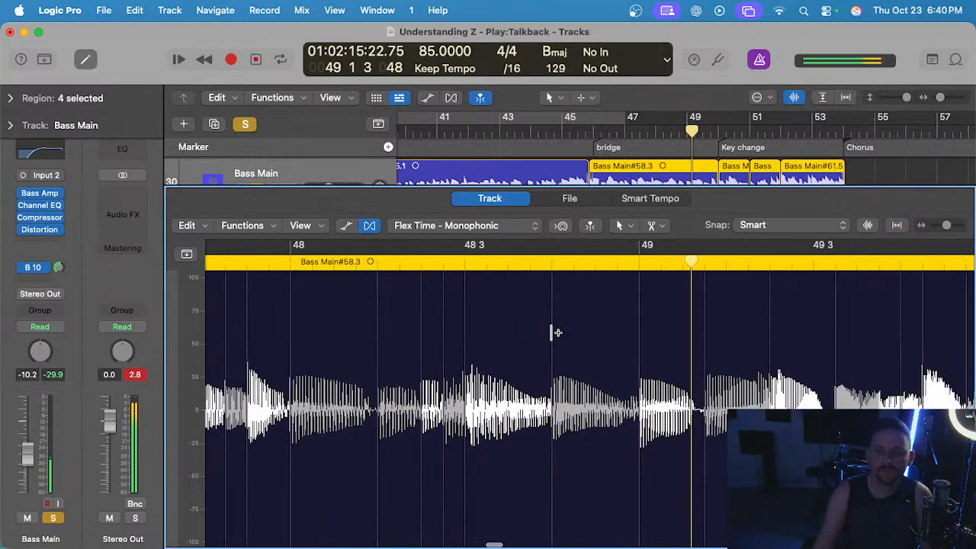
pyautogui.scroll(2, 625, 358)
pyautogui.scroll(-2, 623, 358)
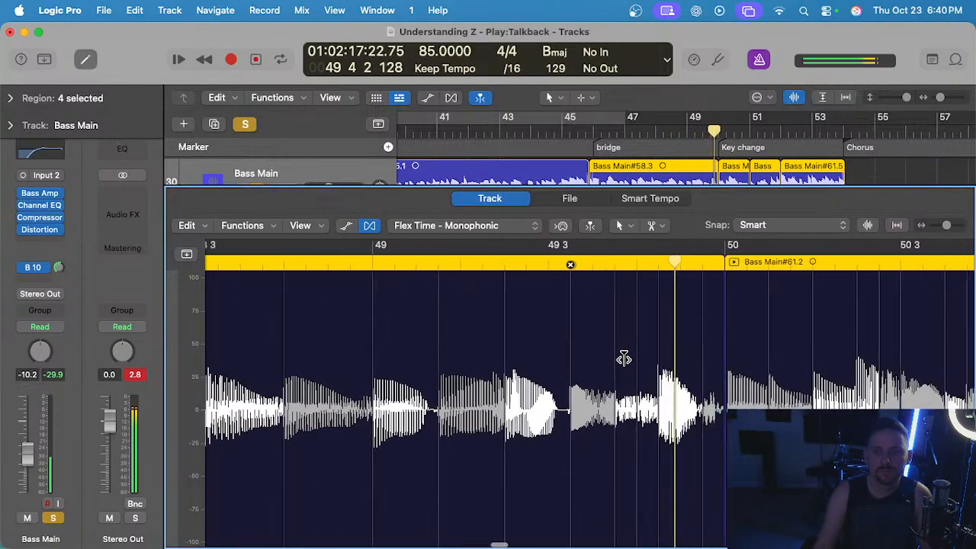
pyautogui.scroll(4, 626, 335)
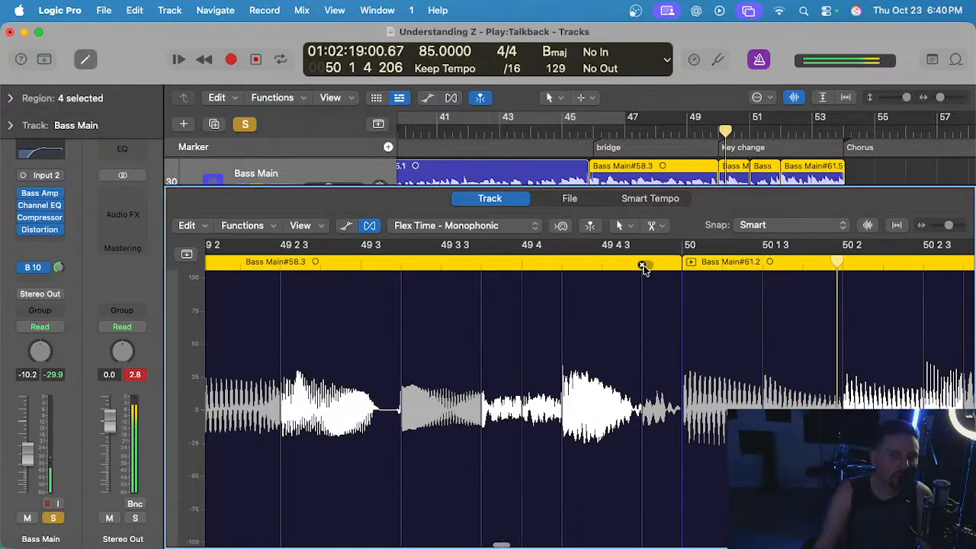
pyautogui.scroll(-3, 642, 267)
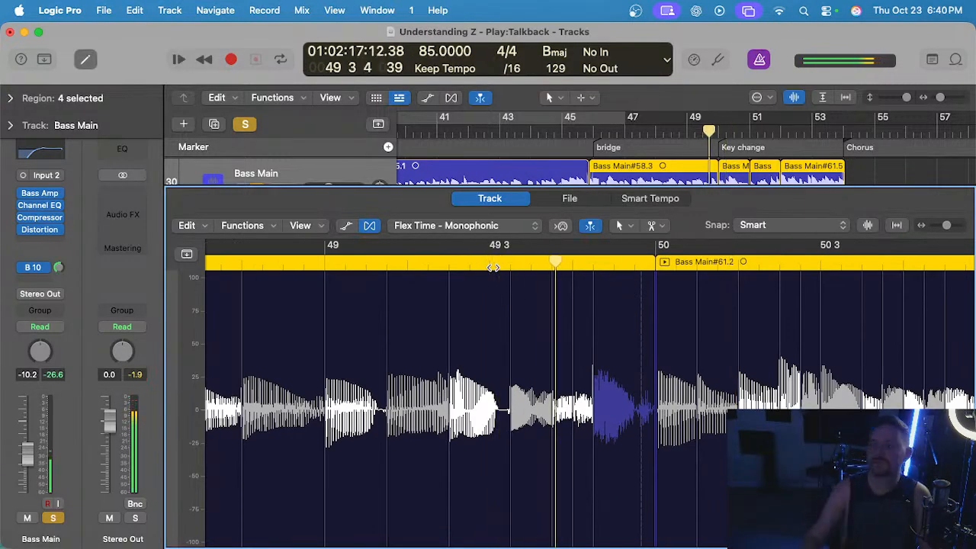
# Listen to the quantized bass through the key change from bar 50 to bar 52 against the click.
pyautogui.hscroll(4, 510, 342)
pyautogui.hscroll(2, 510, 342)
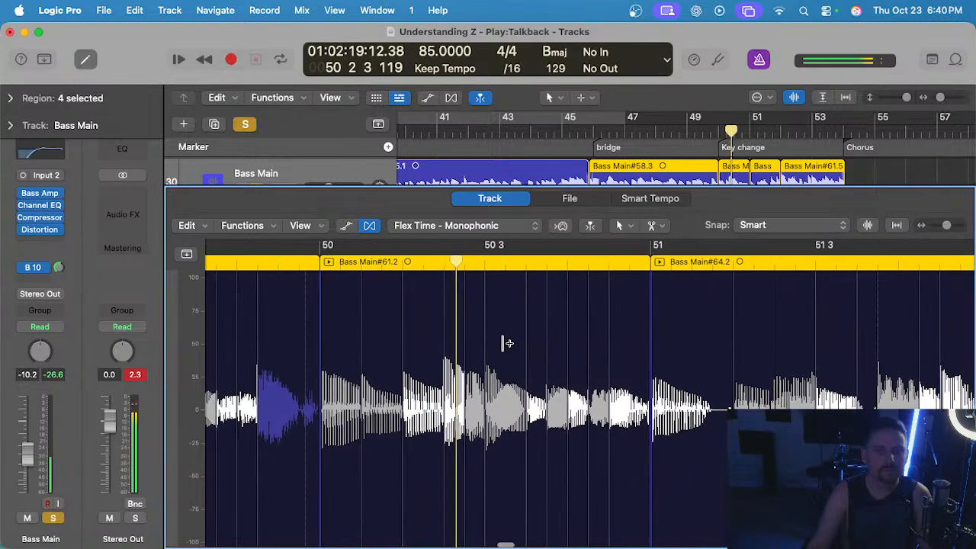
pyautogui.scroll(2, 511, 347)
pyautogui.hscroll(4, 511, 347)
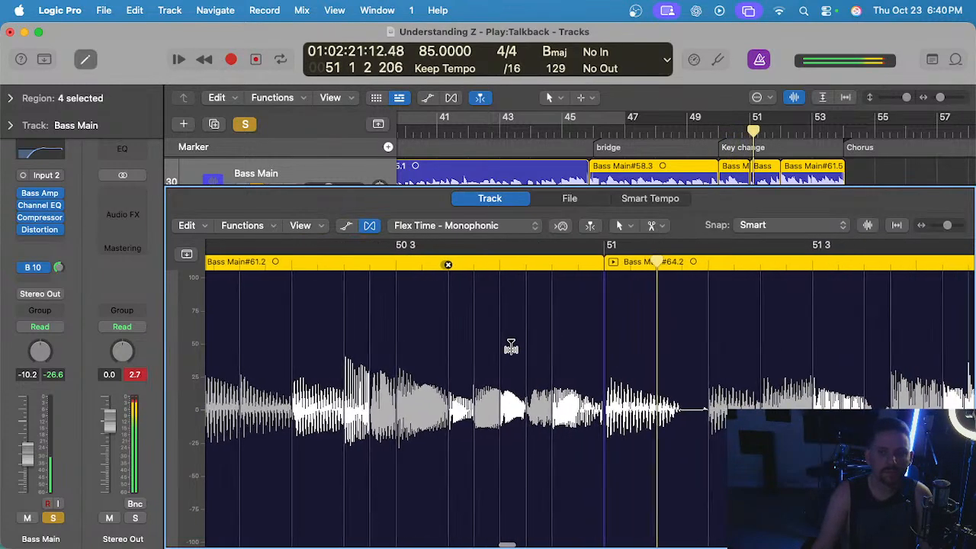
pyautogui.scroll(2, 597, 347)
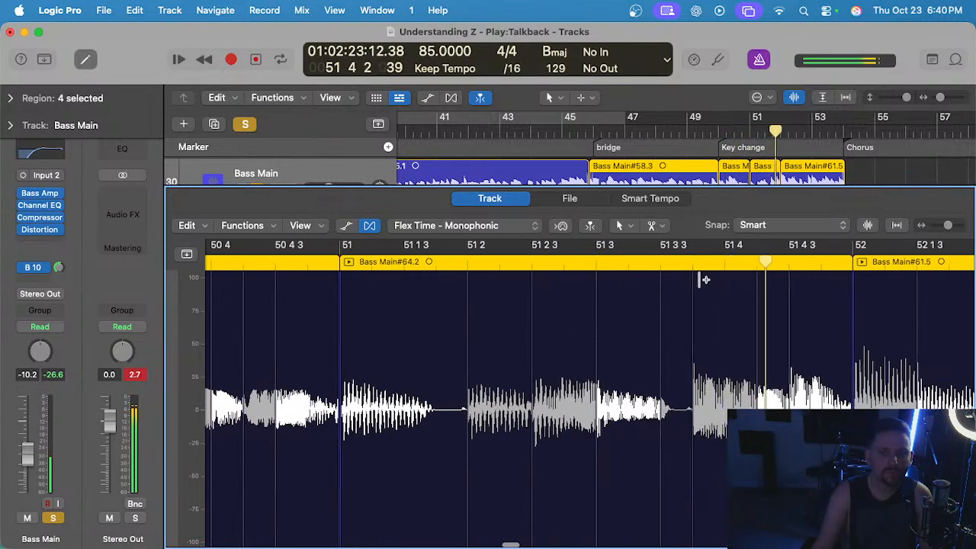
pyautogui.hscroll(8, 674, 301)
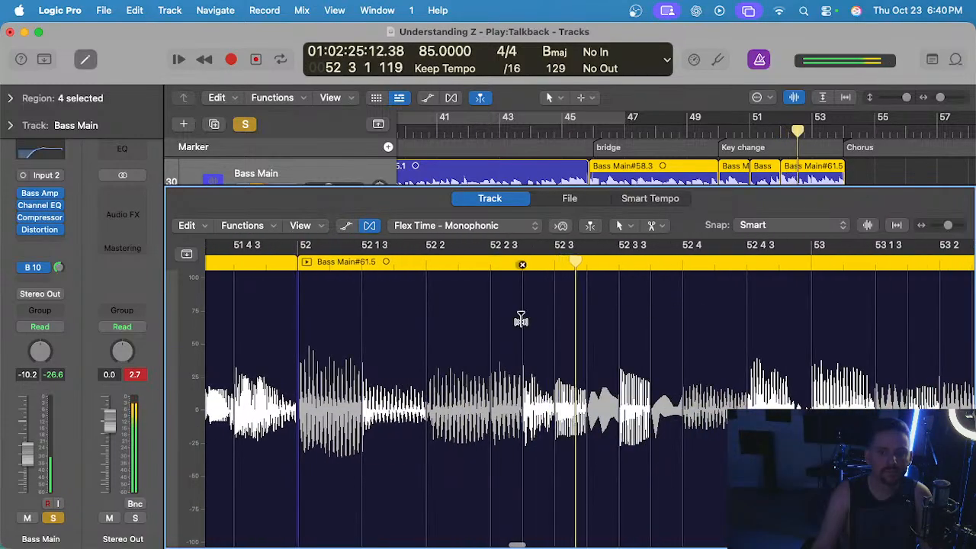
pyautogui.hscroll(-2, 343, 265)
# Shift the flex marker at 52 2 in Bass Main#61.5 slightly earlier and replay from about 51 4 3.
pyautogui.doubleClick(334, 264)
pyautogui.scroll(4, 439, 304)
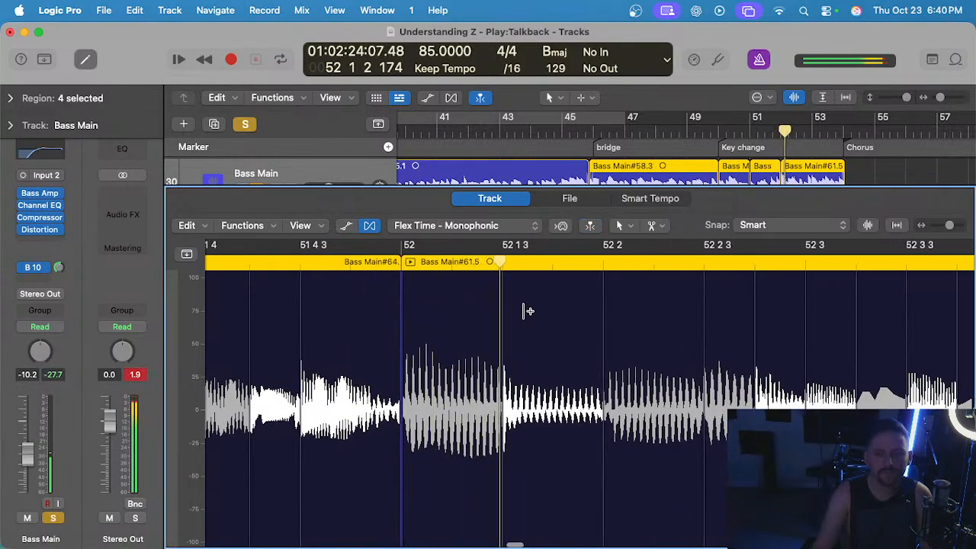
pyautogui.click(604, 341)
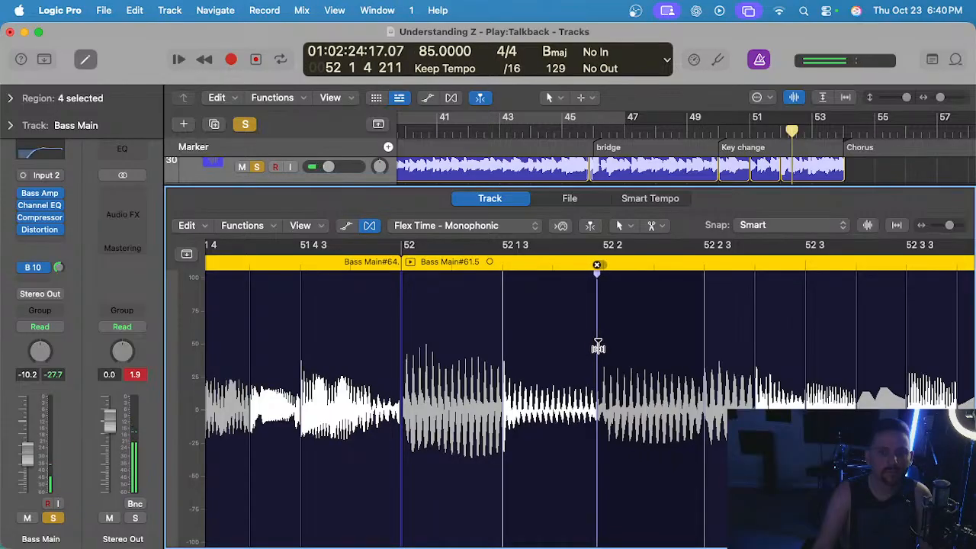
pyautogui.doubleClick(296, 266)
pyautogui.scroll(-2, 457, 288)
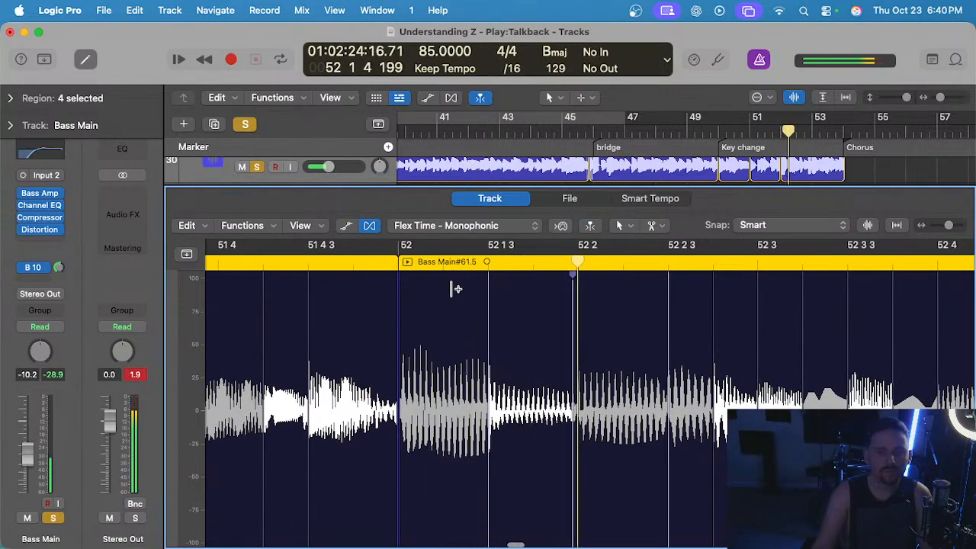
# Delete the flex markers at 52 3 2 and 52 3 4 in Bass Main#61.5 and replay from about 52 2.
pyautogui.hscroll(4, 454, 289)
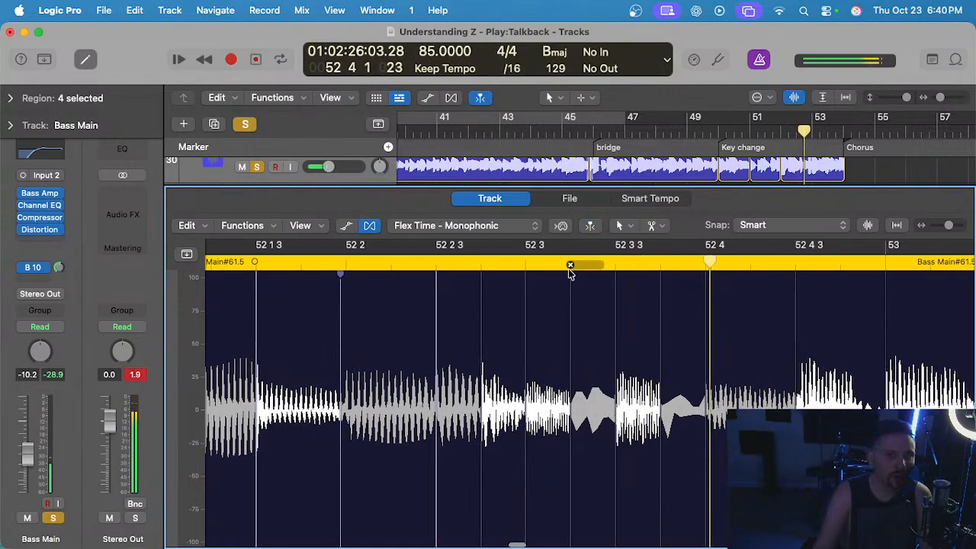
pyautogui.click(660, 265)
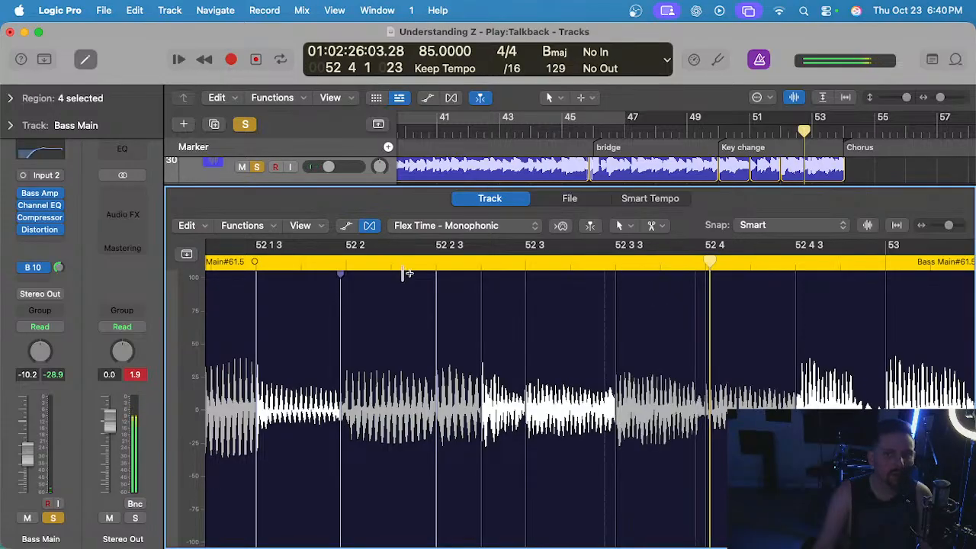
pyautogui.click(364, 268)
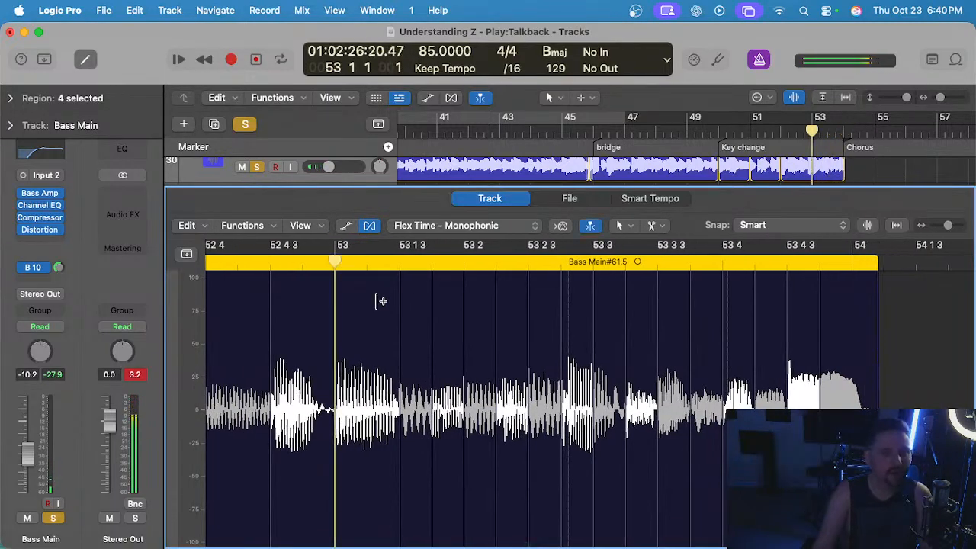
# Check the timing of the last key change bass bar from 53 to 54, replaying it from about 53 2.
pyautogui.scroll(3, 489, 334)
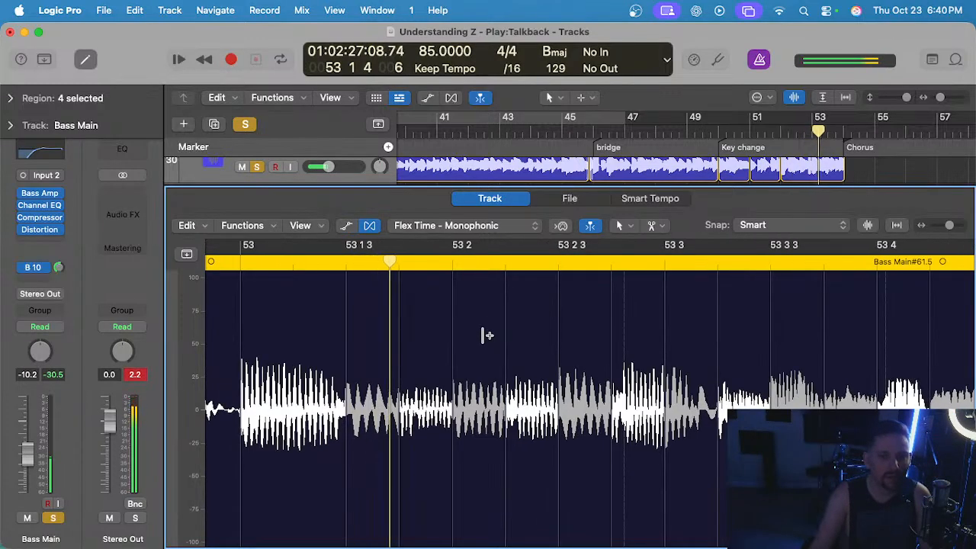
pyautogui.hscroll(5, 485, 335)
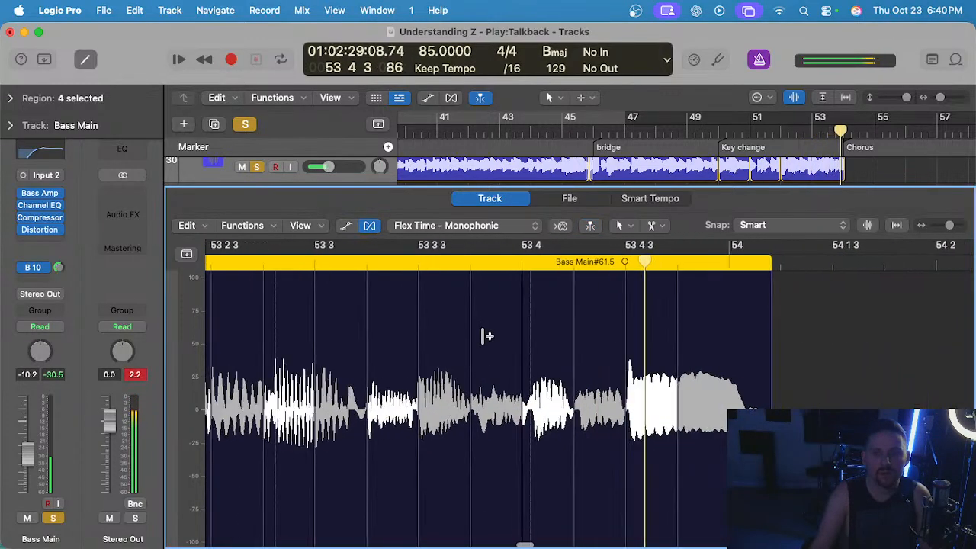
pyautogui.scroll(-1, 485, 335)
pyautogui.hscroll(-1, 486, 336)
pyautogui.hscroll(-1, 434, 295)
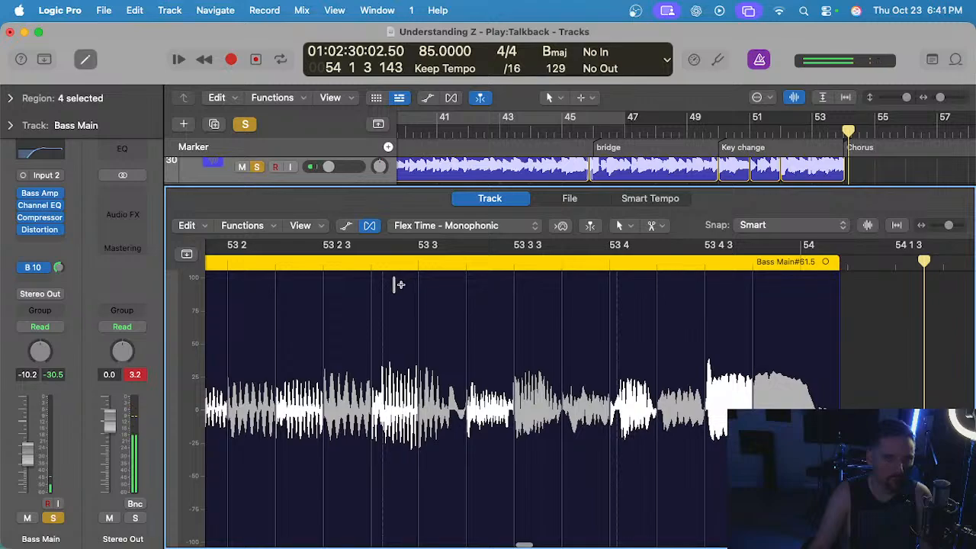
pyautogui.hscroll(-3, 397, 285)
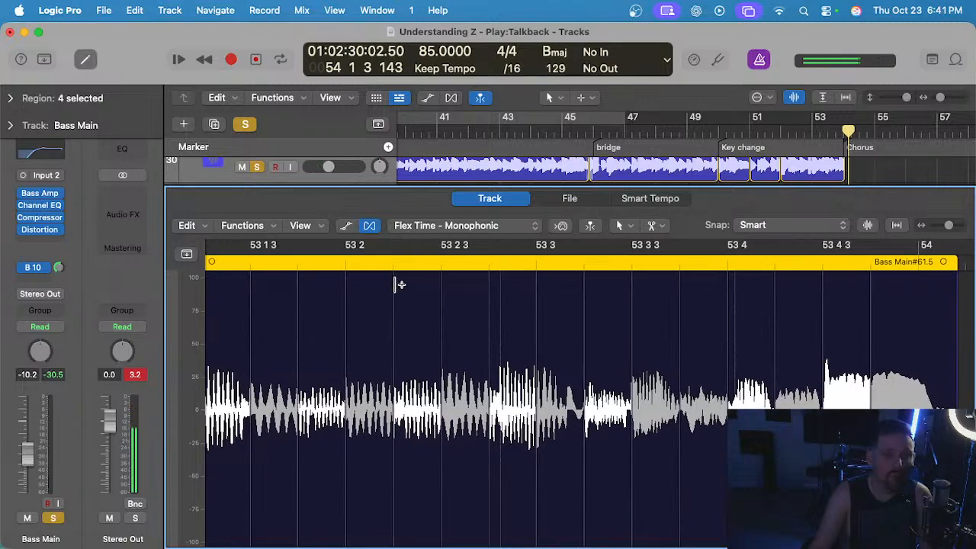
pyautogui.click(303, 268)
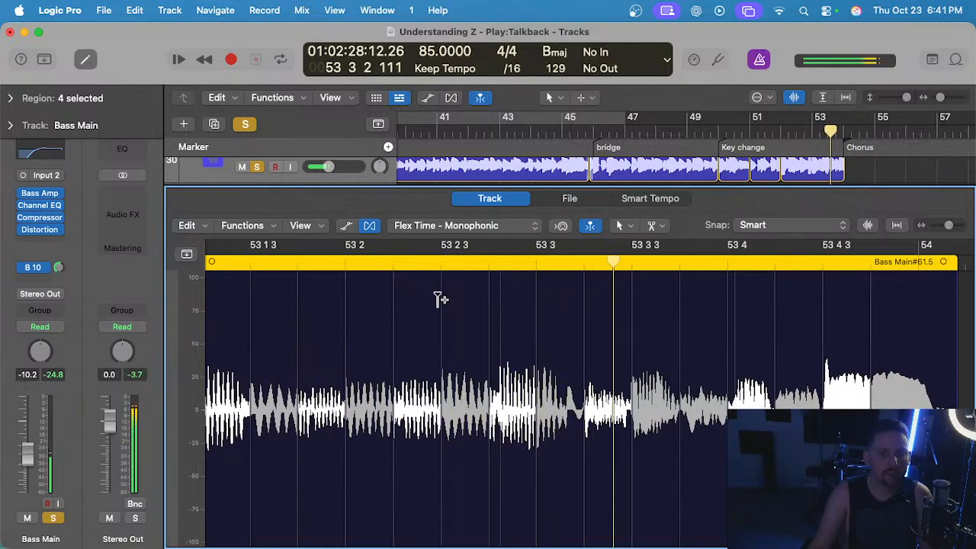
# Delete the flex marker at 53 3 in Bass Main#61.5, replay from about 53 2, and close the track editor.
pyautogui.click(536, 266)
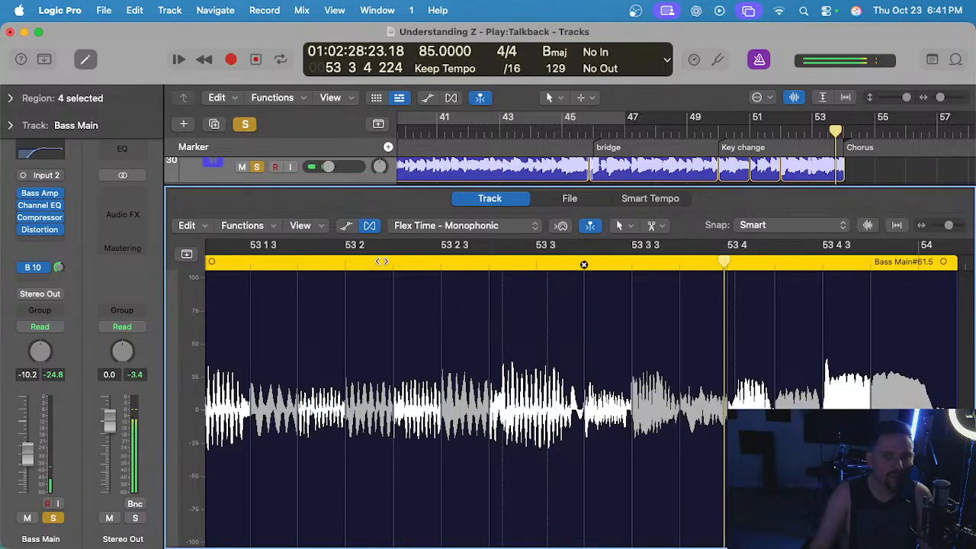
pyautogui.click(360, 266)
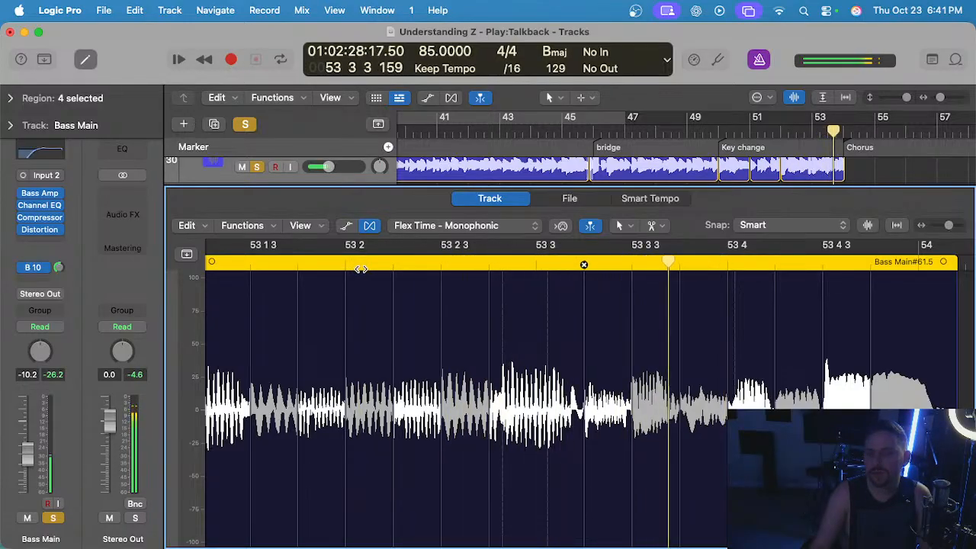
pyautogui.press('e')
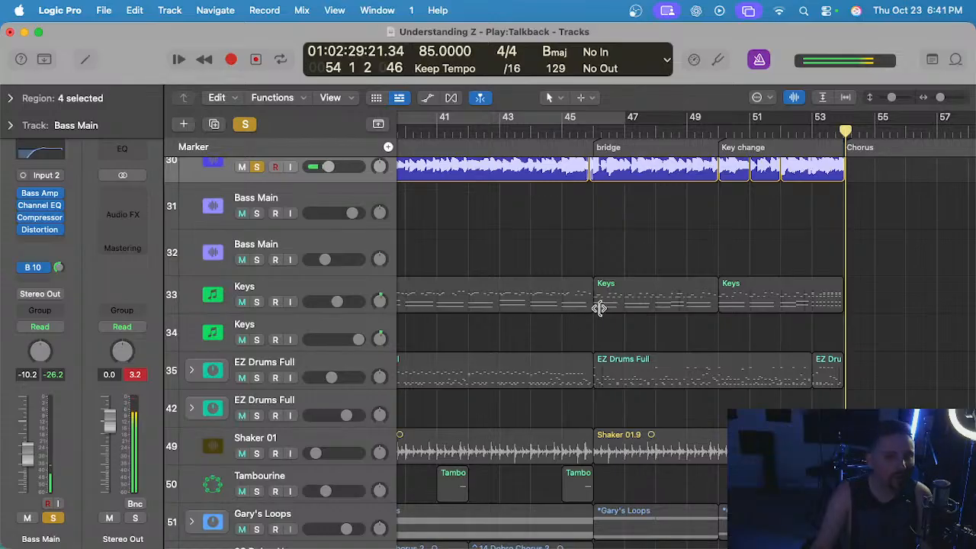
# Place the playhead at 45 4 1 just before the bridge and select the Keys track, followed by the Shaker 01 track.
pyautogui.scroll(3, 587, 301)
pyautogui.click(585, 131)
pyautogui.scroll(-1, 577, 312)
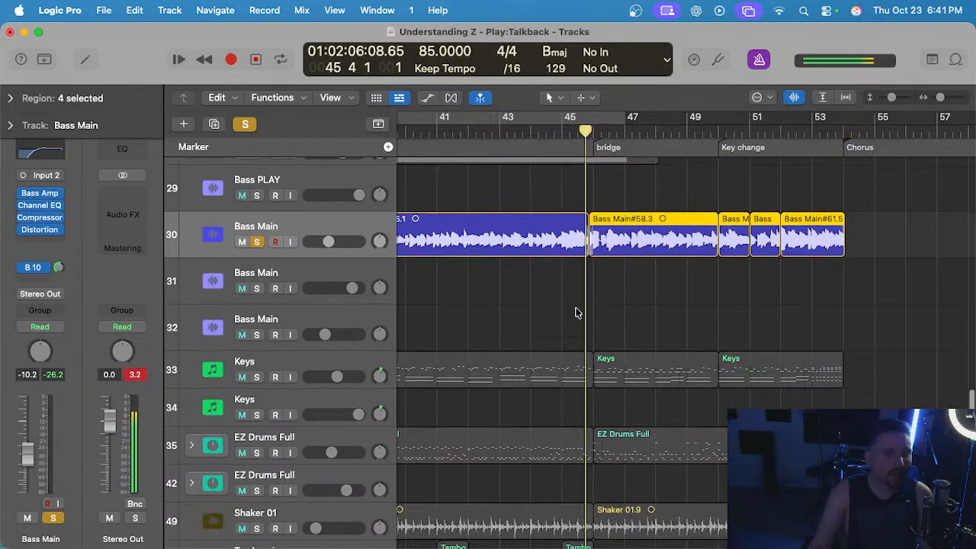
pyautogui.scroll(-1, 576, 312)
pyautogui.click(293, 314)
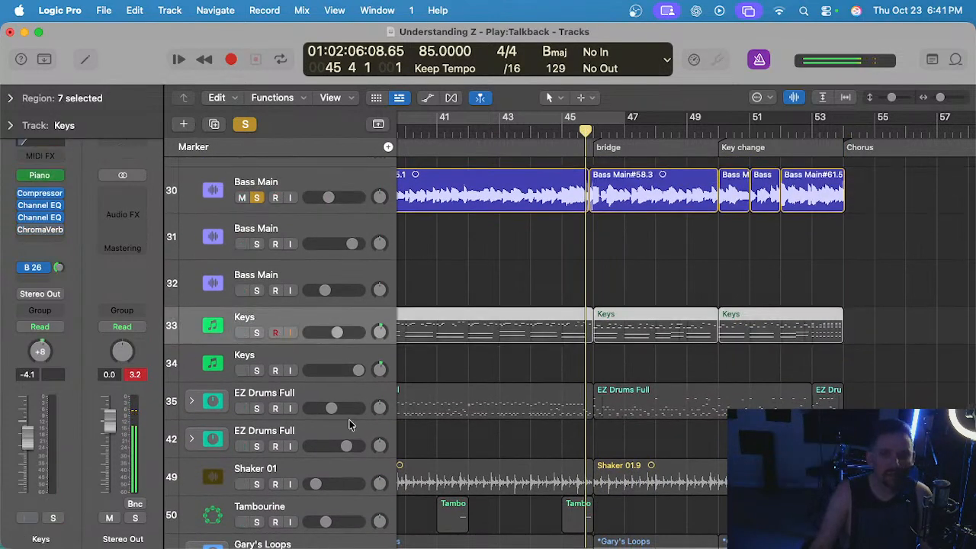
pyautogui.scroll(-2, 347, 419)
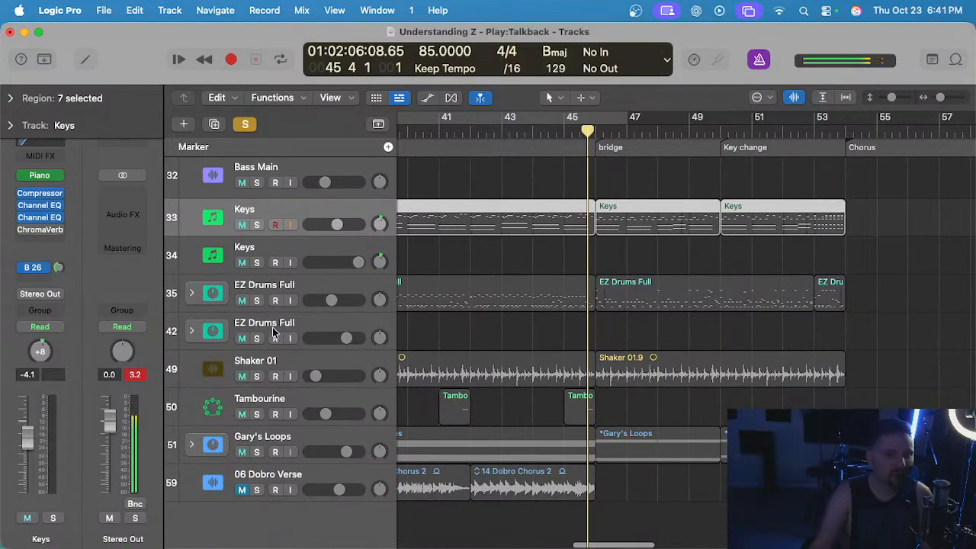
pyautogui.click(292, 361)
pyautogui.scroll(2, 417, 321)
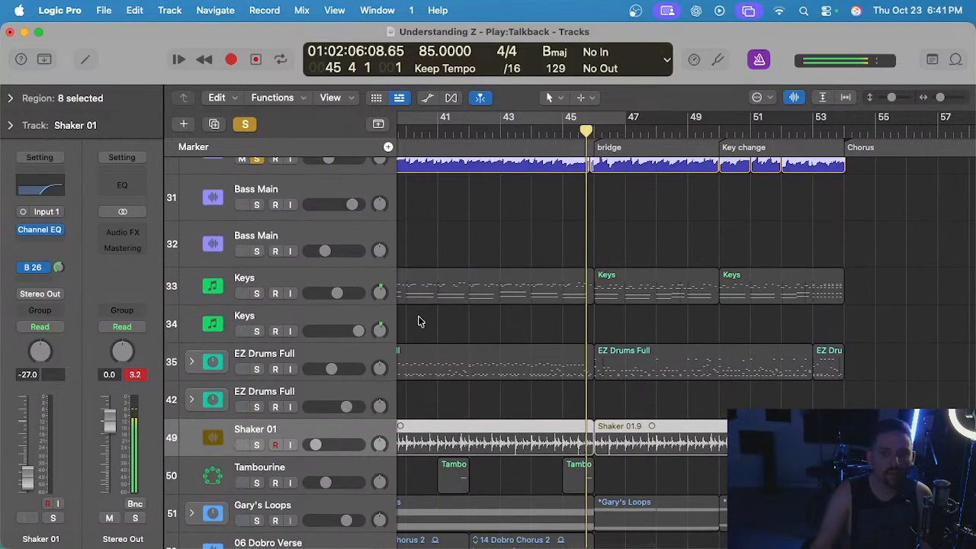
pyautogui.scroll(2, 417, 321)
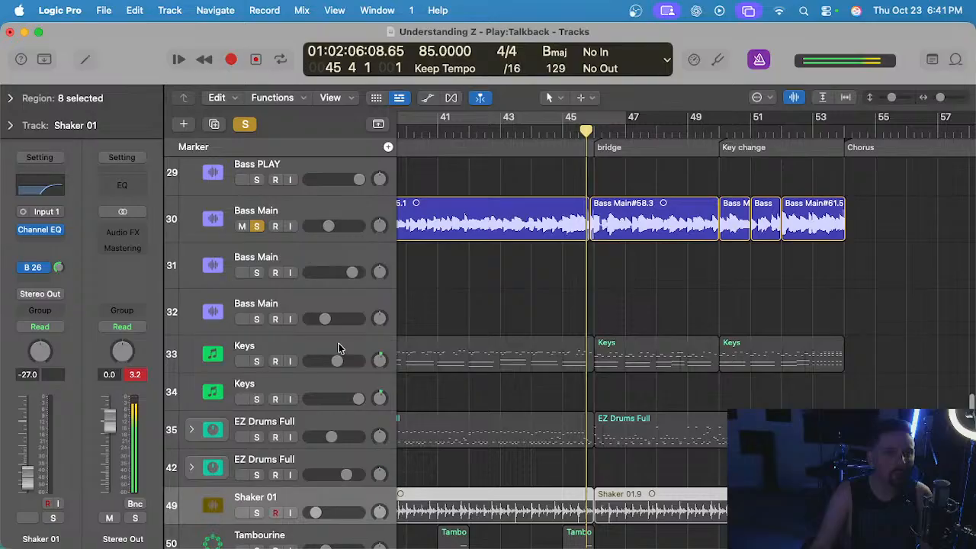
# Solo the Keys, Banjo and upper AG Z Strum tracks alongside the bass and start playback from about bar 45.
pyautogui.click(259, 361)
pyautogui.scroll(5, 494, 293)
pyautogui.scroll(10, 494, 293)
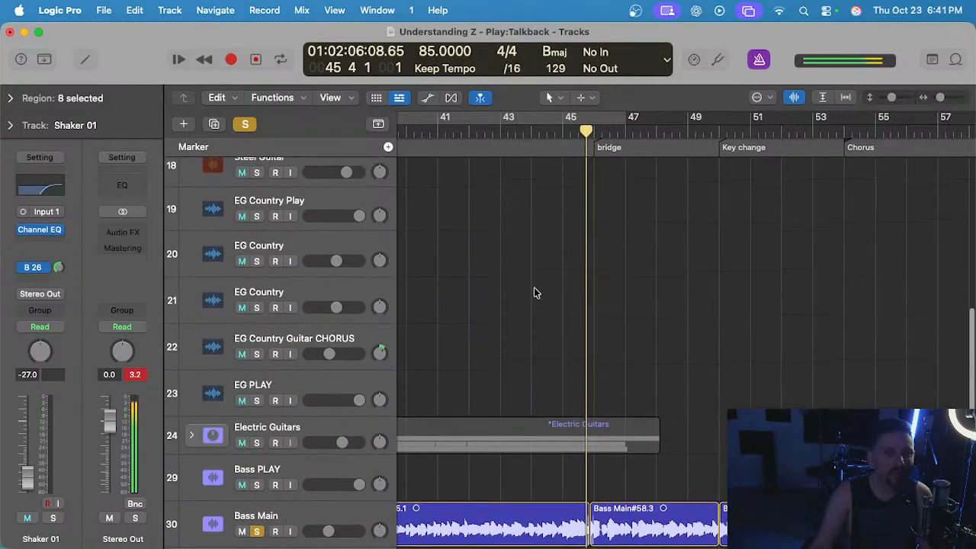
pyautogui.click(256, 353)
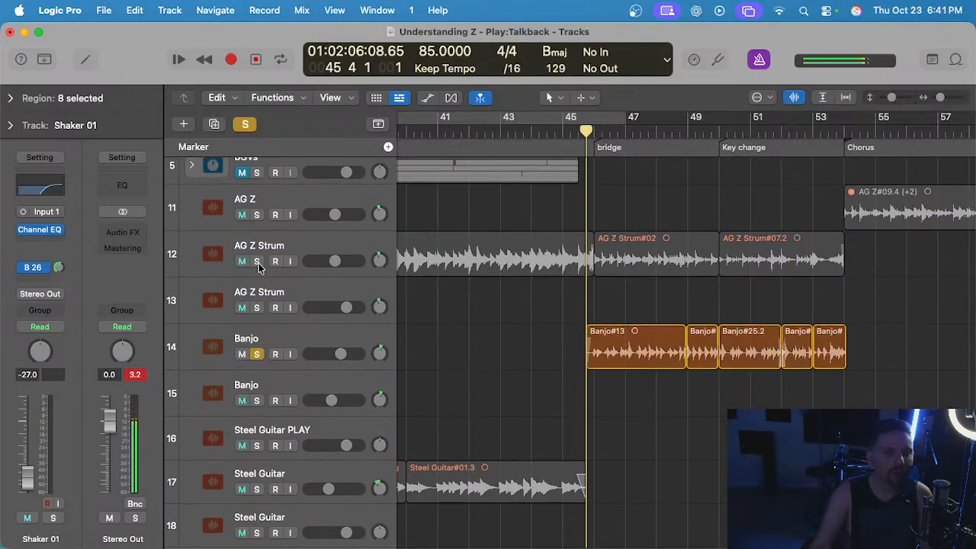
pyautogui.click(256, 261)
pyautogui.scroll(4, 625, 328)
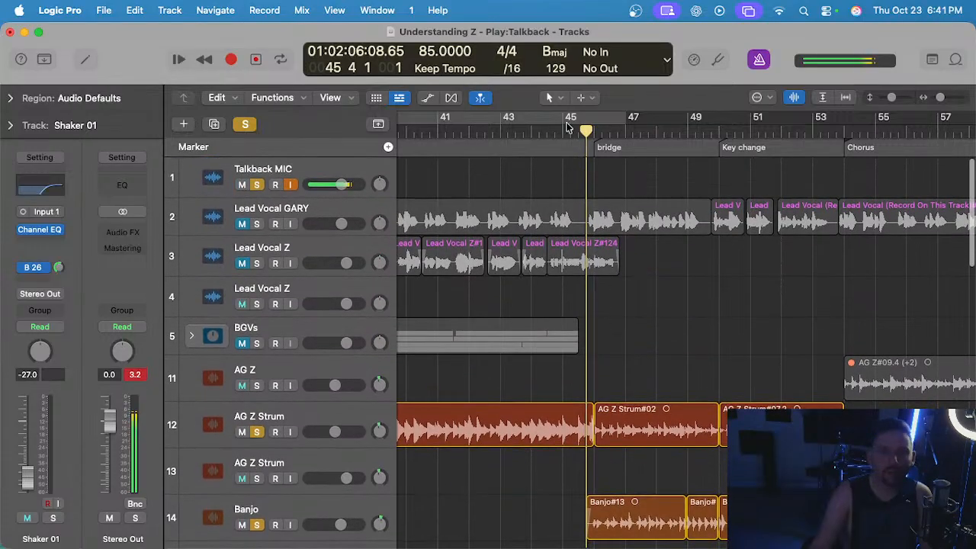
pyautogui.click(566, 127)
# Listen to the soloed tracks together through the bridge and key change up to the chorus at bar 54.
pyautogui.scroll(2, 737, 305)
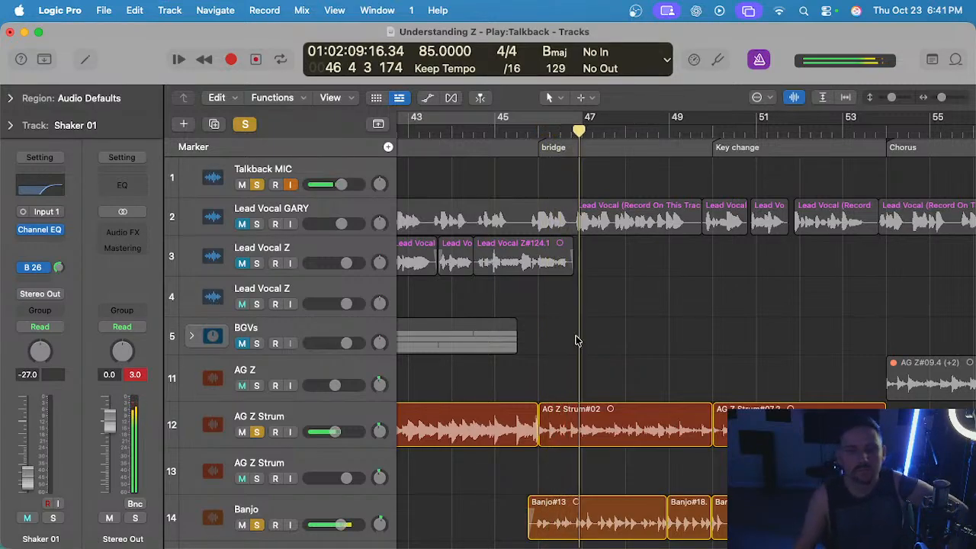
pyautogui.scroll(-2, 531, 350)
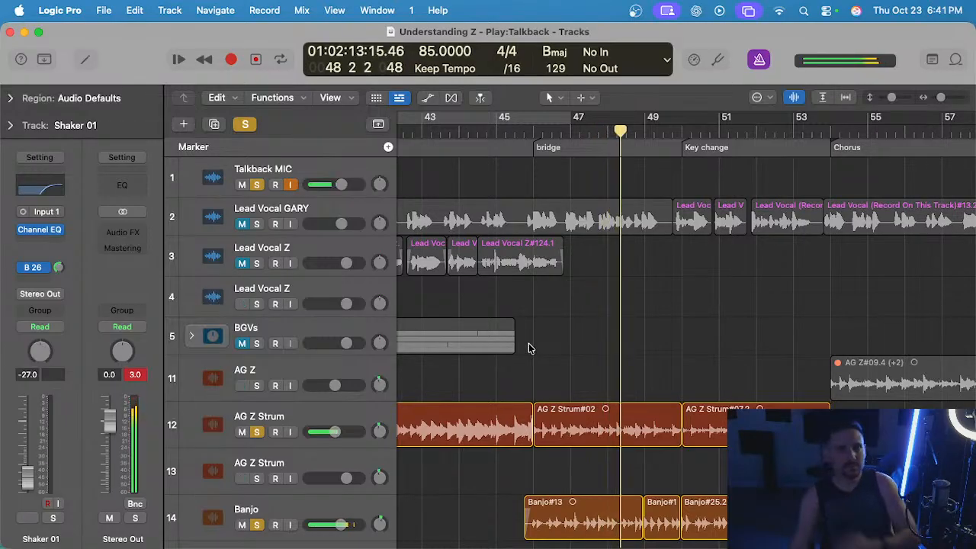
pyautogui.scroll(-2, 529, 345)
pyautogui.scroll(2, 530, 345)
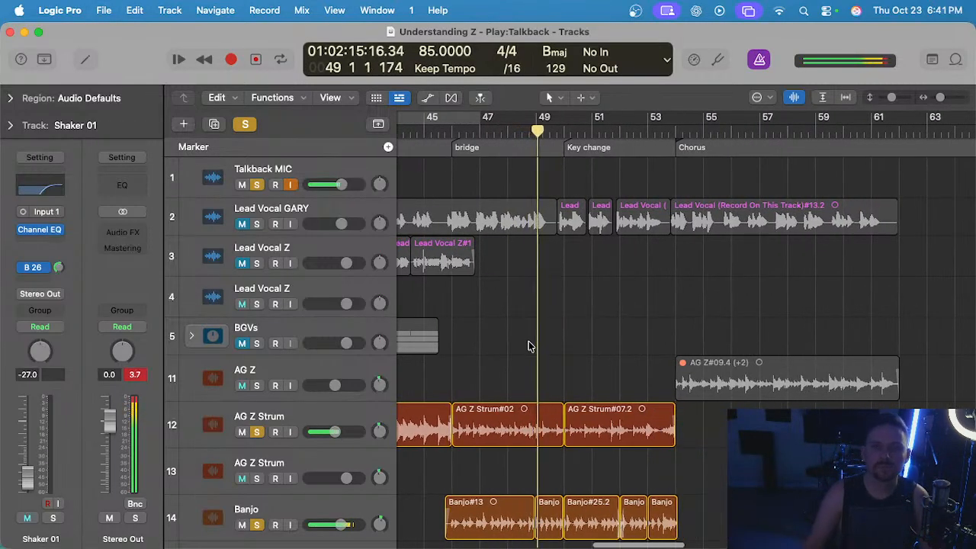
pyautogui.scroll(1, 529, 346)
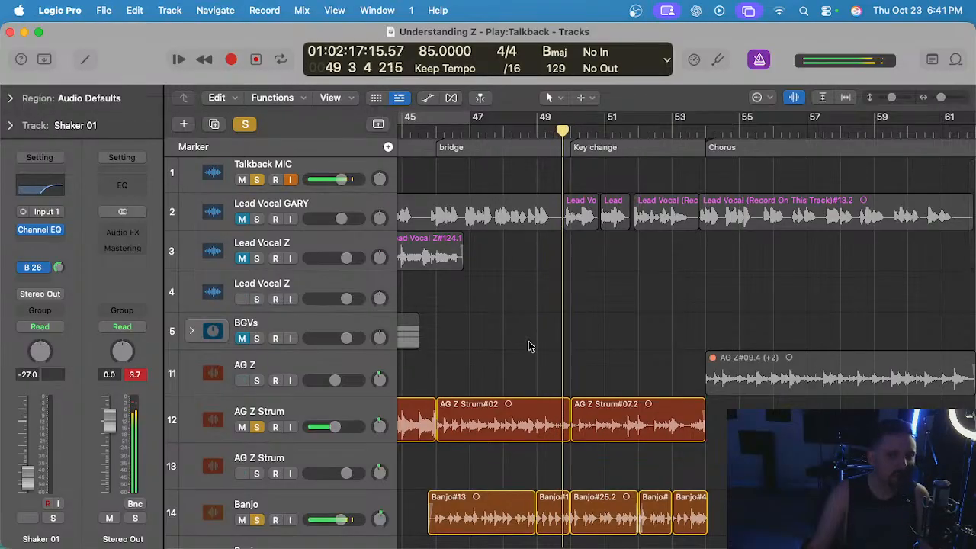
pyautogui.scroll(-3, 528, 341)
pyautogui.hscroll(1, 529, 341)
pyautogui.scroll(2, 528, 342)
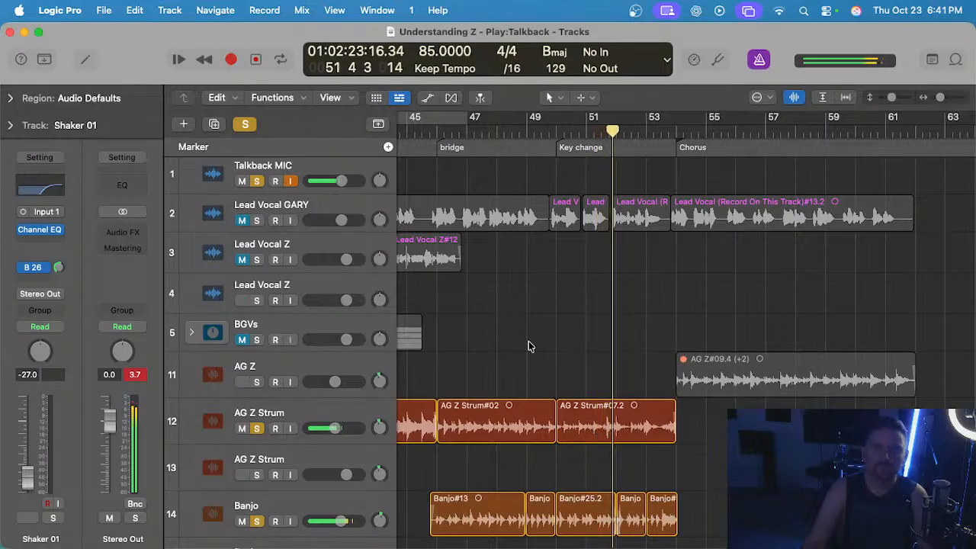
pyautogui.scroll(-2, 529, 342)
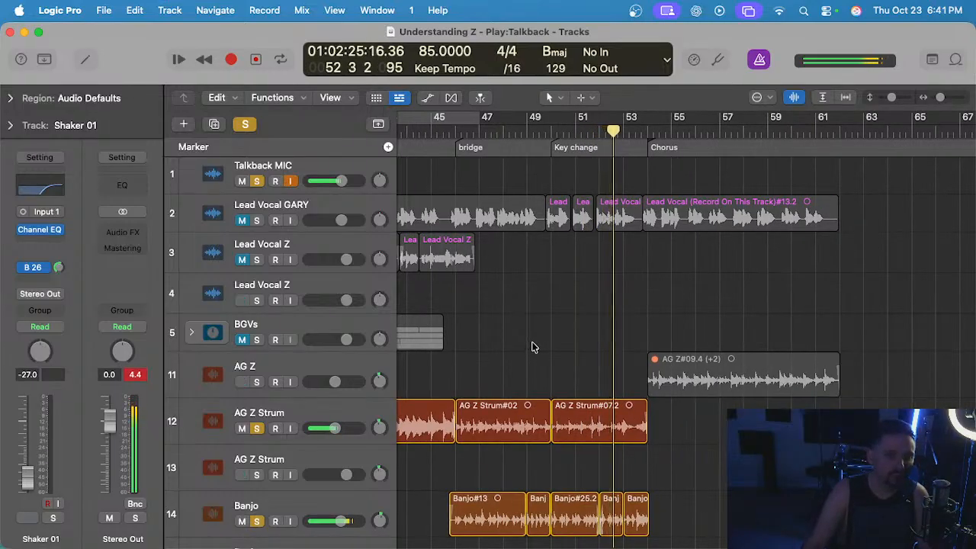
pyautogui.scroll(-2, 533, 347)
pyautogui.scroll(2, 533, 344)
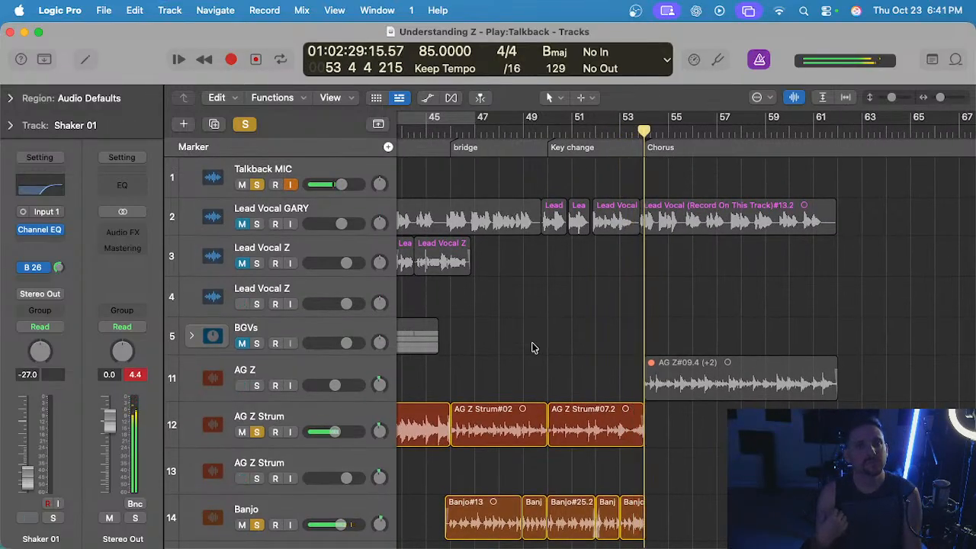
# Return the playhead to bar 53, clear all solos, and solo only the Banjo track 14 and Bass Main track 30.
pyautogui.click(618, 141)
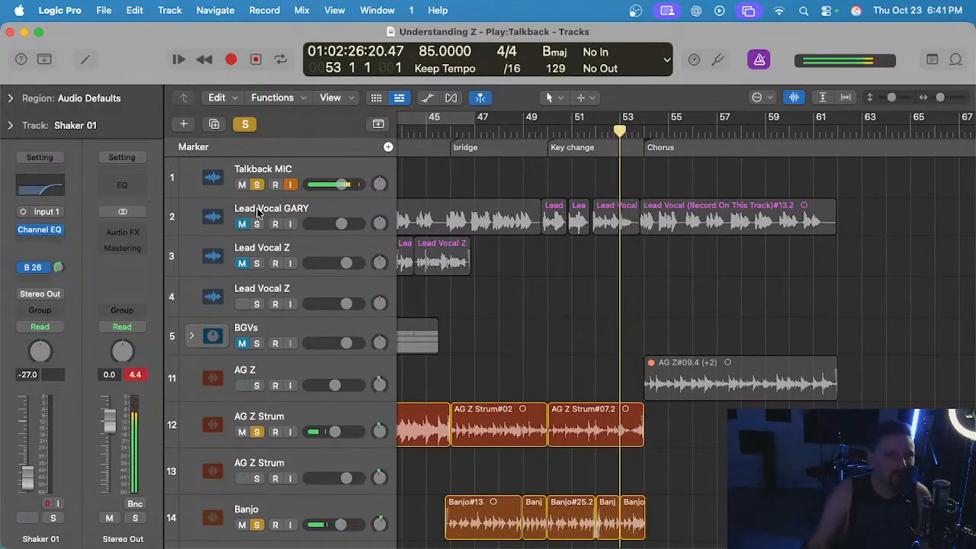
pyautogui.click(263, 176)
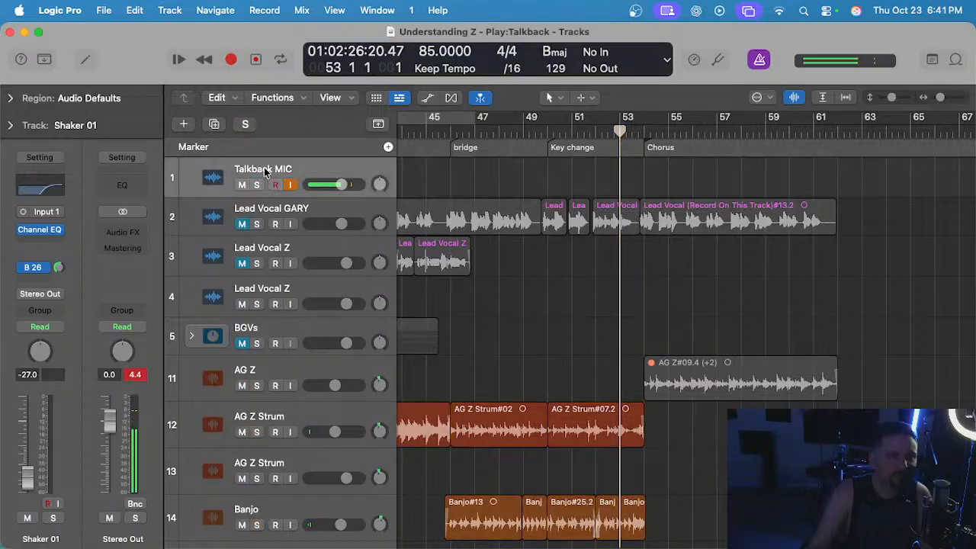
pyautogui.scroll(-4, 437, 285)
pyautogui.click(282, 364)
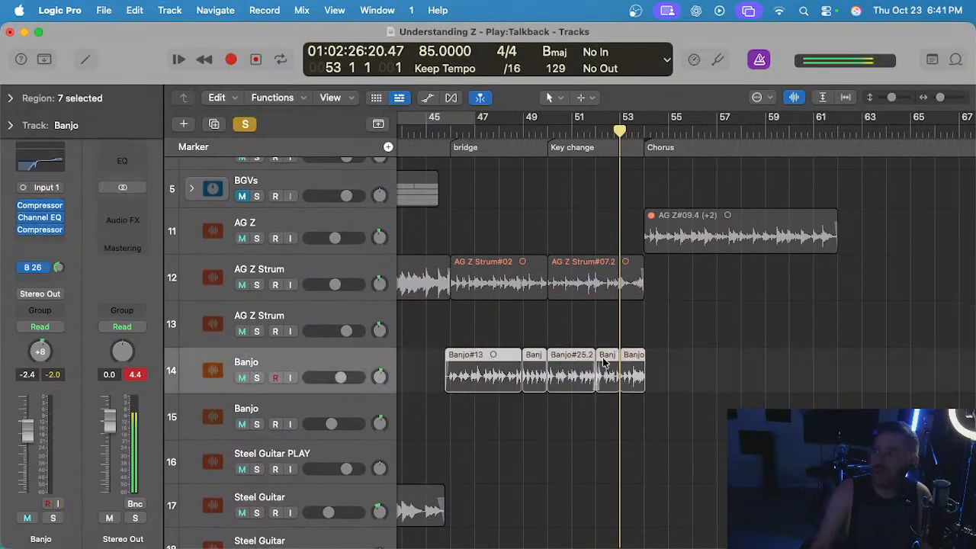
pyautogui.press('s')
pyautogui.scroll(-10, 527, 342)
pyautogui.scroll(-3, 526, 340)
pyautogui.click(337, 379)
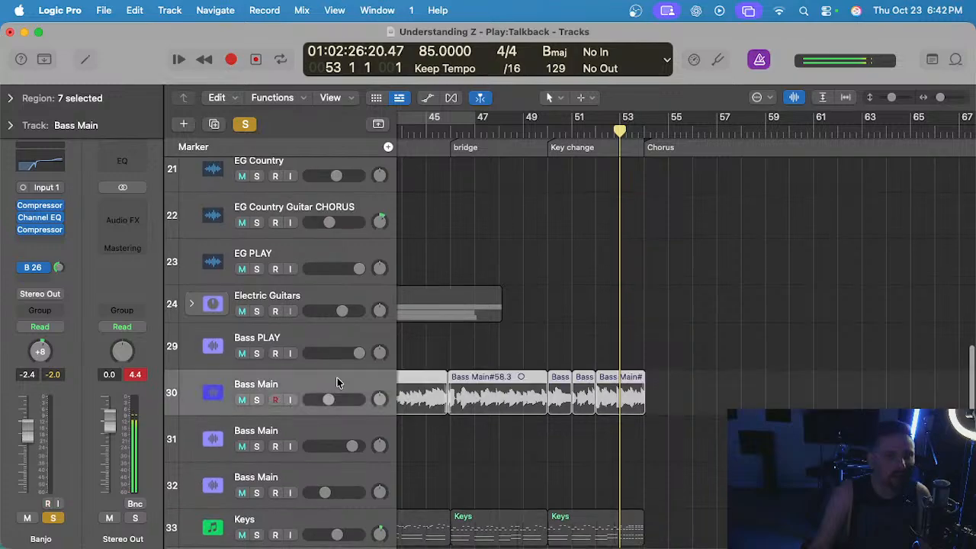
pyautogui.press('s')
pyautogui.scroll(3, 645, 203)
pyautogui.scroll(5, 642, 257)
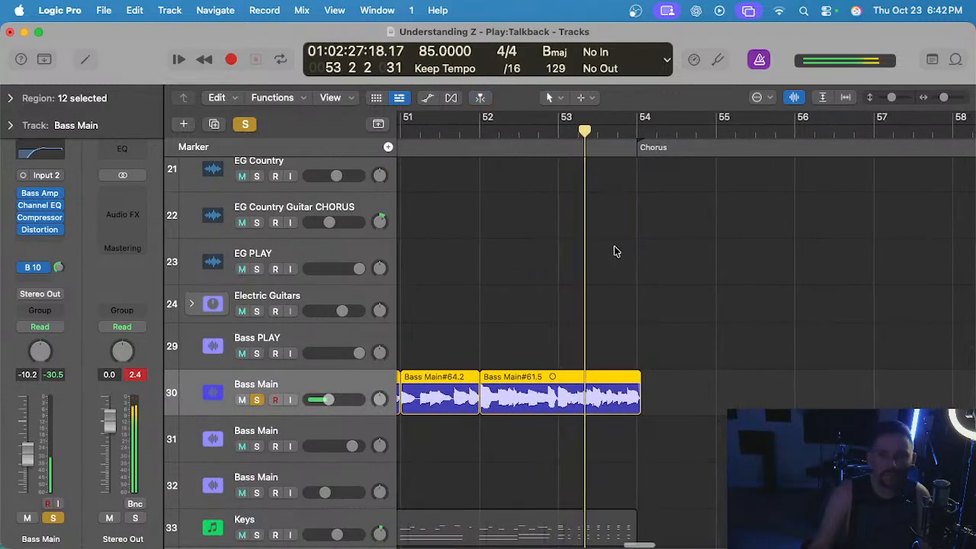
# Replay the banjo and bass together from bar 53 to compare their timing up to the chorus.
pyautogui.click(553, 134)
pyautogui.scroll(1, 601, 286)
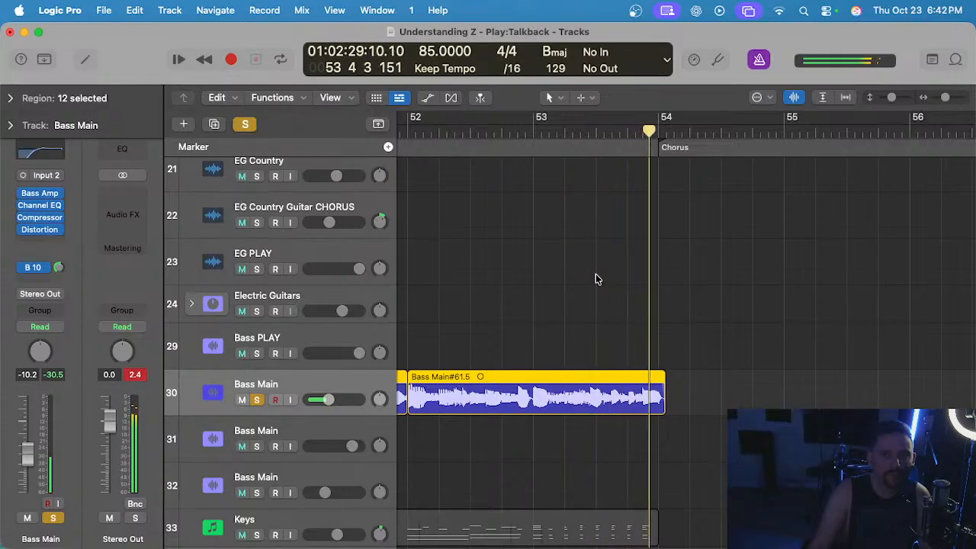
pyautogui.click(529, 140)
pyautogui.scroll(10, 571, 279)
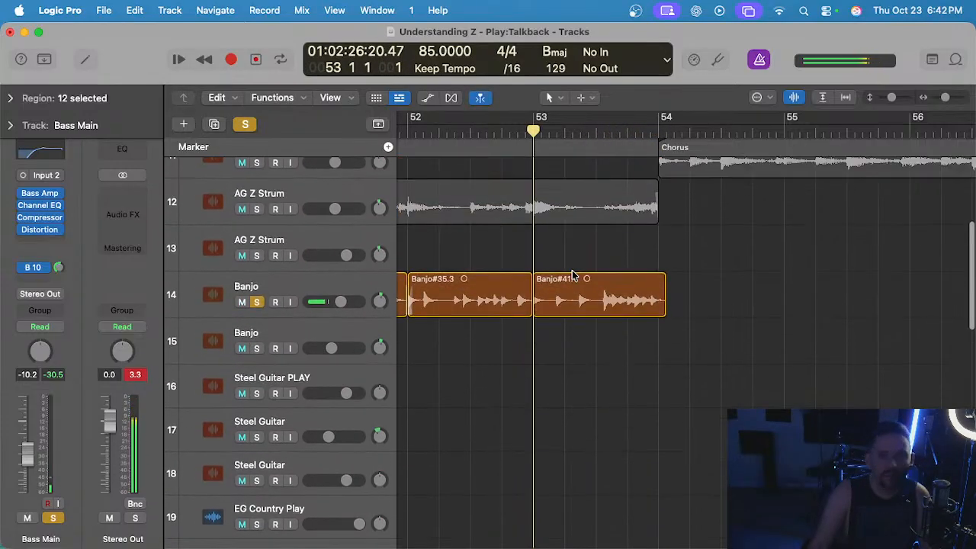
# Select the Banjo track and open region Banjo#41.1 for Flex Pitch editing.
pyautogui.scroll(-1, 574, 276)
pyautogui.scroll(-1, 574, 277)
pyautogui.click(566, 275)
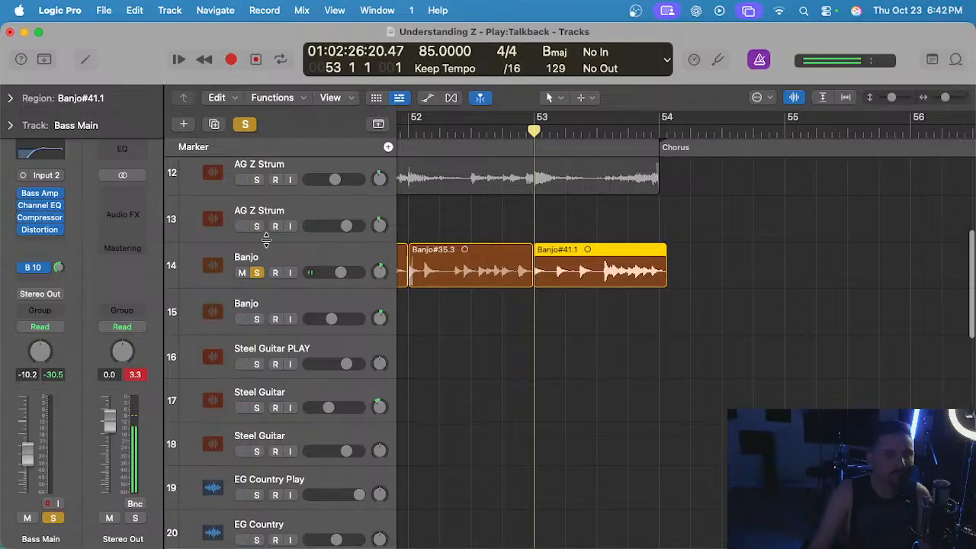
pyautogui.click(286, 247)
pyautogui.doubleClick(584, 254)
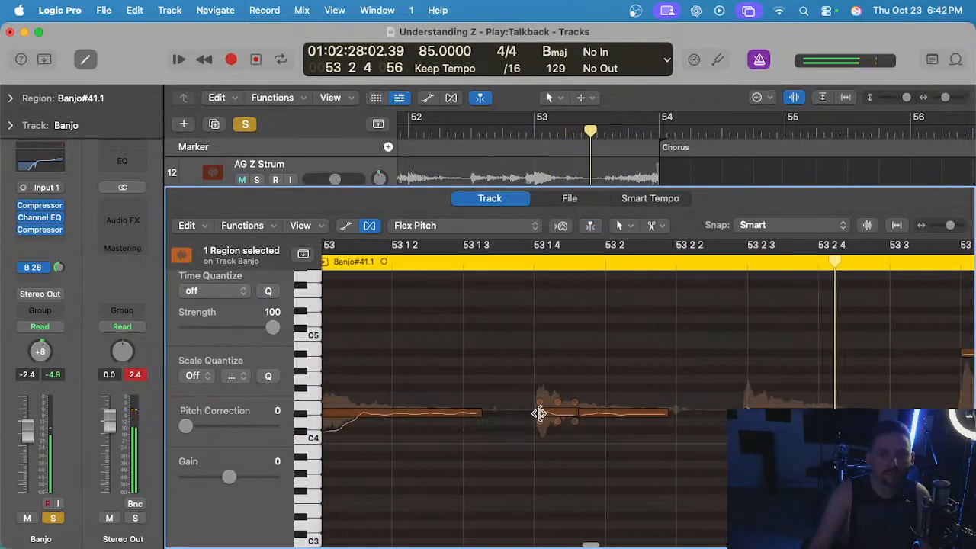
# Adjust the timing of the Banjo#41.1 notes around 53 1 4 and 53 2 3 and check them through bar 53.
pyautogui.click(539, 414)
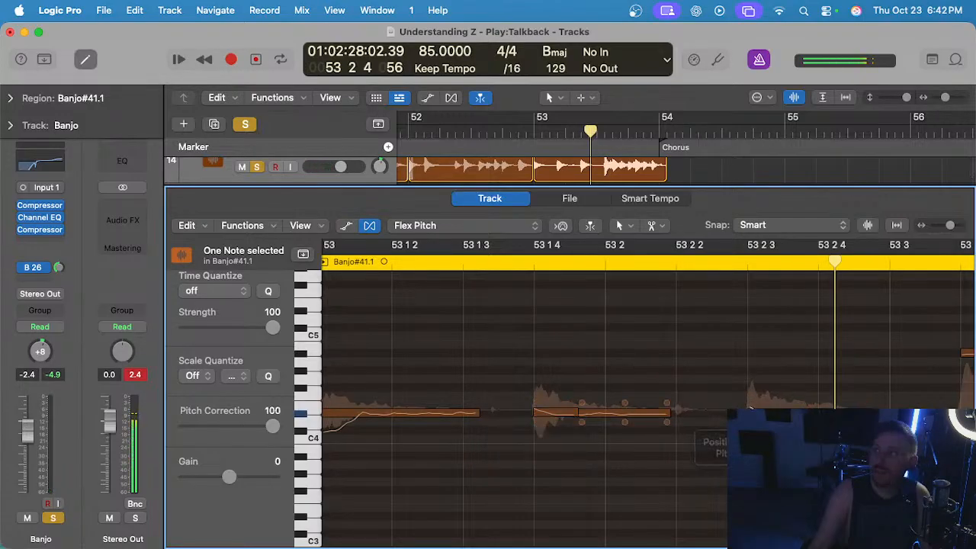
pyautogui.hscroll(-3, 592, 372)
pyautogui.scroll(-2, 587, 369)
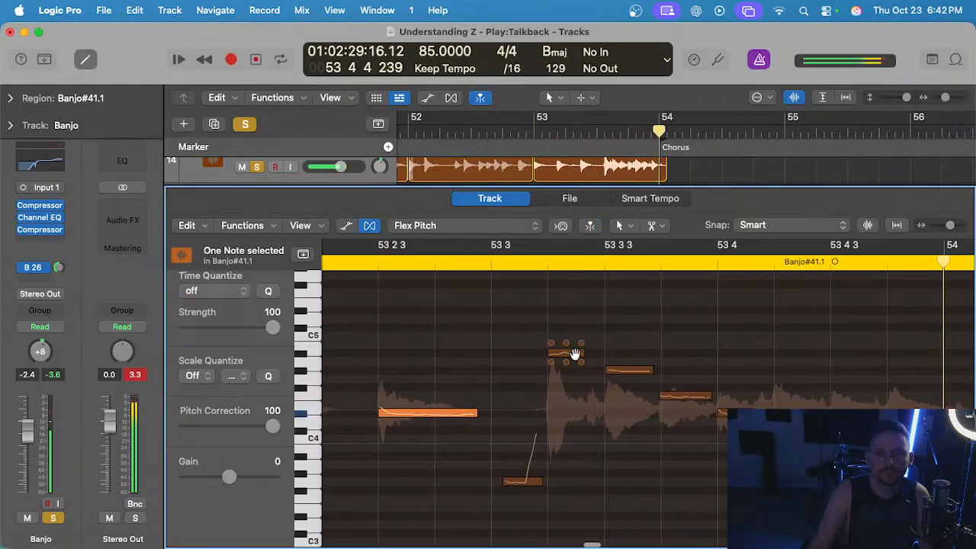
# Align the start of the F4 note at 53 3 4 in Banjo#41.1 and check the following note at 53 4.
pyautogui.click(663, 395)
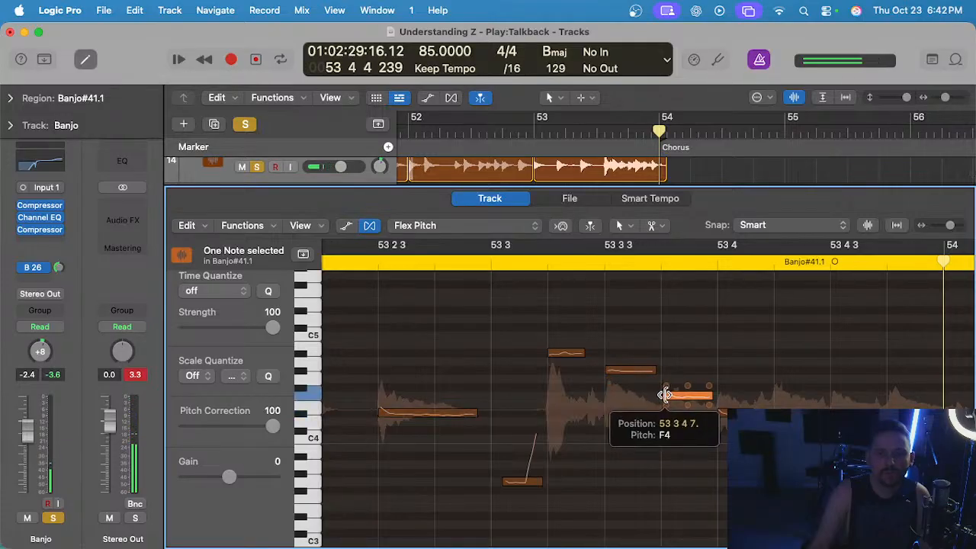
pyautogui.hscroll(3, 707, 397)
pyautogui.scroll(5, 707, 397)
pyautogui.hscroll(-2, 704, 395)
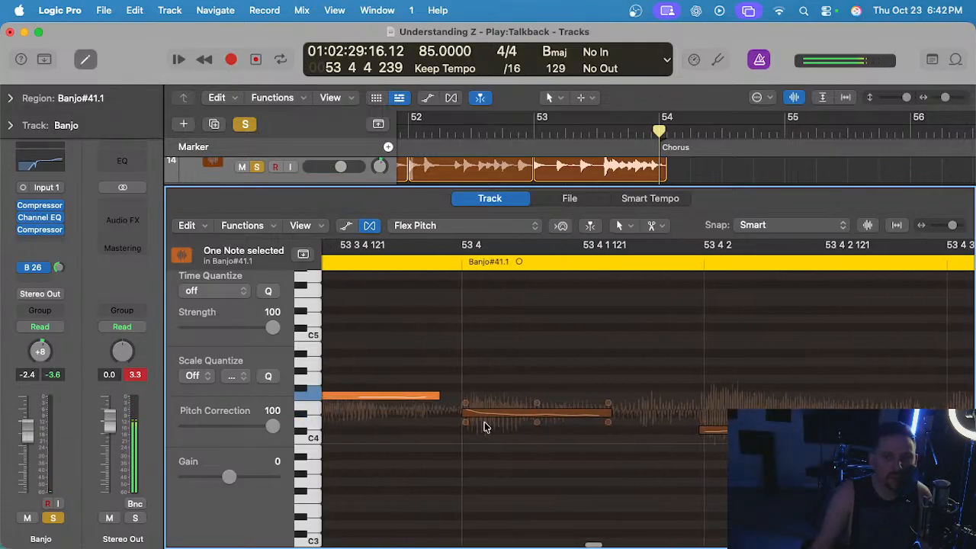
pyautogui.scroll(-3, 709, 433)
pyautogui.scroll(4, 710, 434)
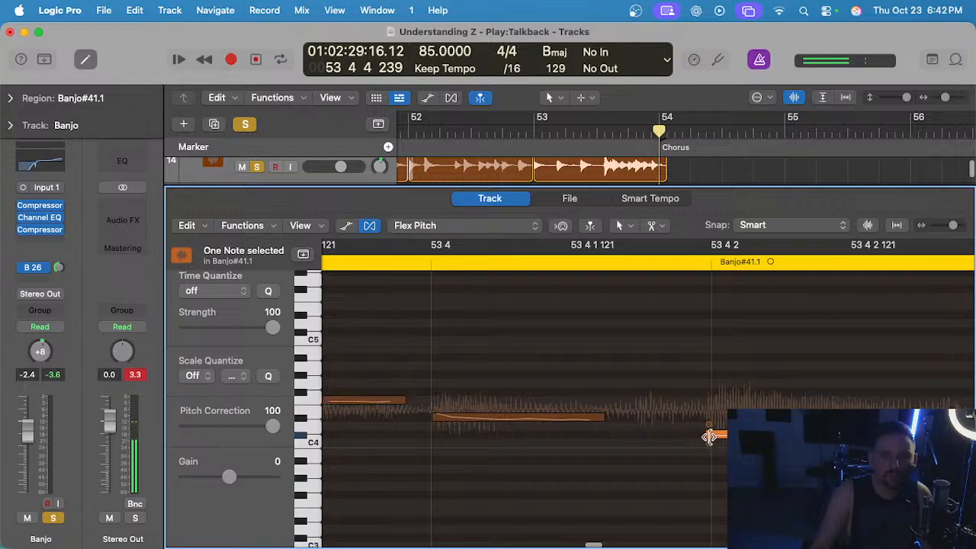
# Nudge the starts of the Banjo#41.1 notes at 53 4 2 and 53 4 3 onto their grid lines.
pyautogui.moveTo(709, 436); pyautogui.dragTo(715, 435)
pyautogui.scroll(-4, 724, 436)
pyautogui.hscroll(2, 724, 437)
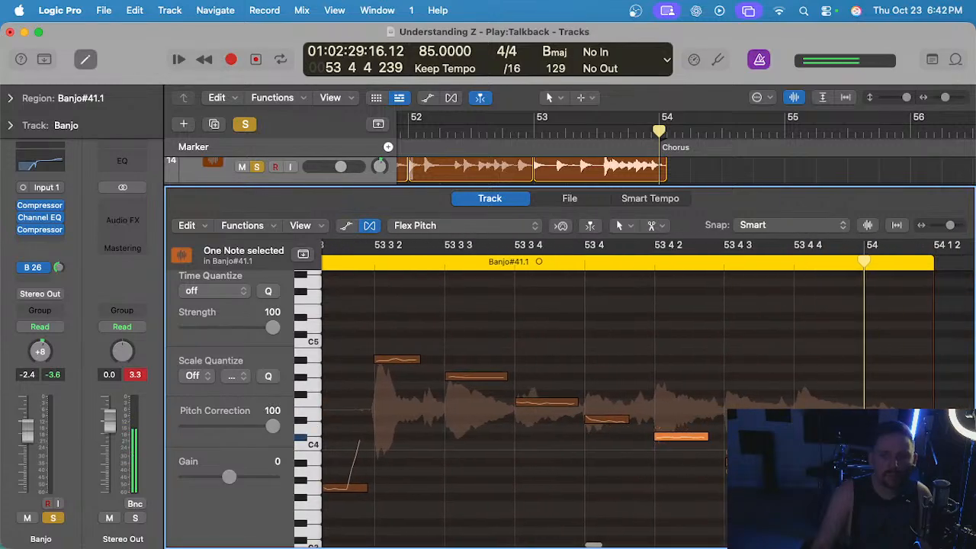
pyautogui.scroll(5, 732, 461)
pyautogui.scroll(-1, 709, 463)
pyautogui.moveTo(683, 461); pyautogui.dragTo(678, 462)
pyautogui.hscroll(3, 692, 450)
pyautogui.scroll(-1, 785, 427)
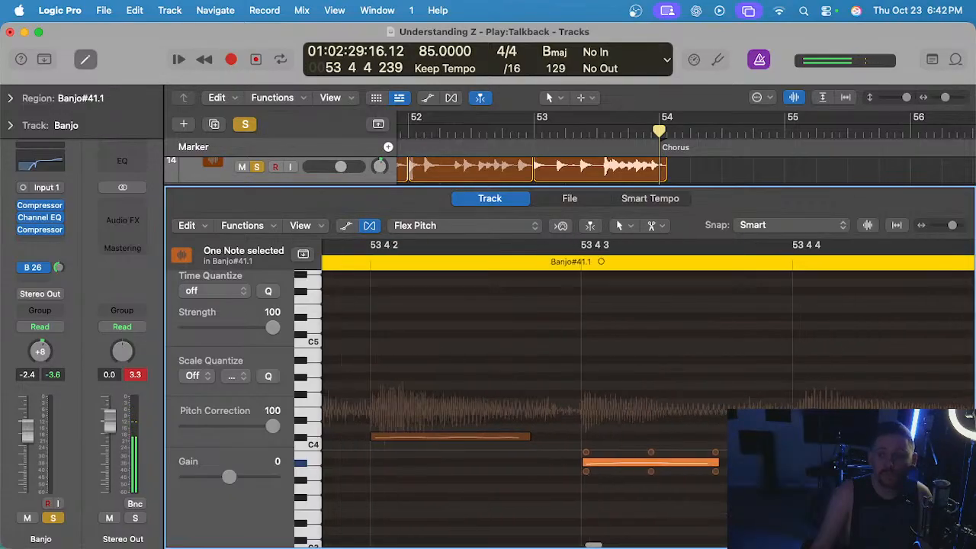
pyautogui.scroll(3, 803, 450)
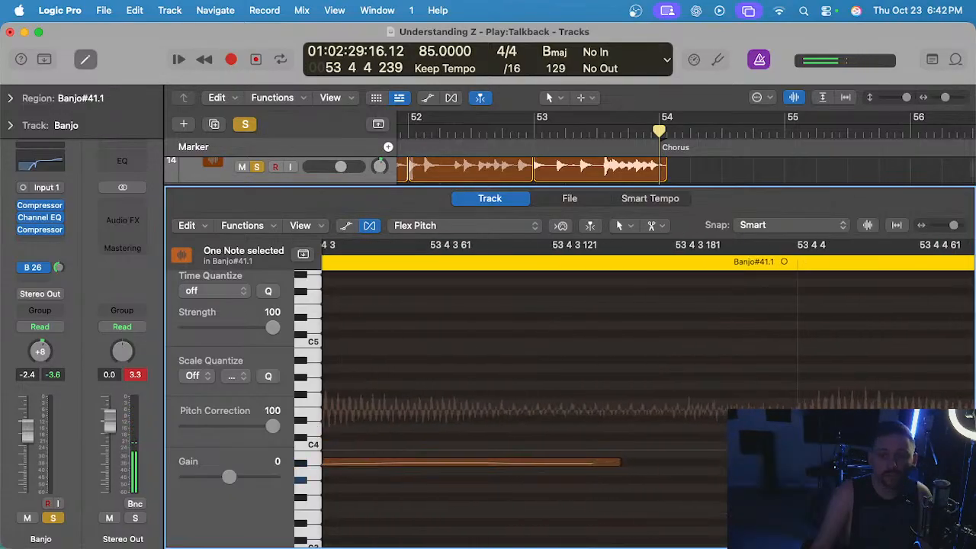
# Place the playhead at 53 4 and open region Bass Main#61.5 for Flex Time editing.
pyautogui.scroll(-3, 763, 427)
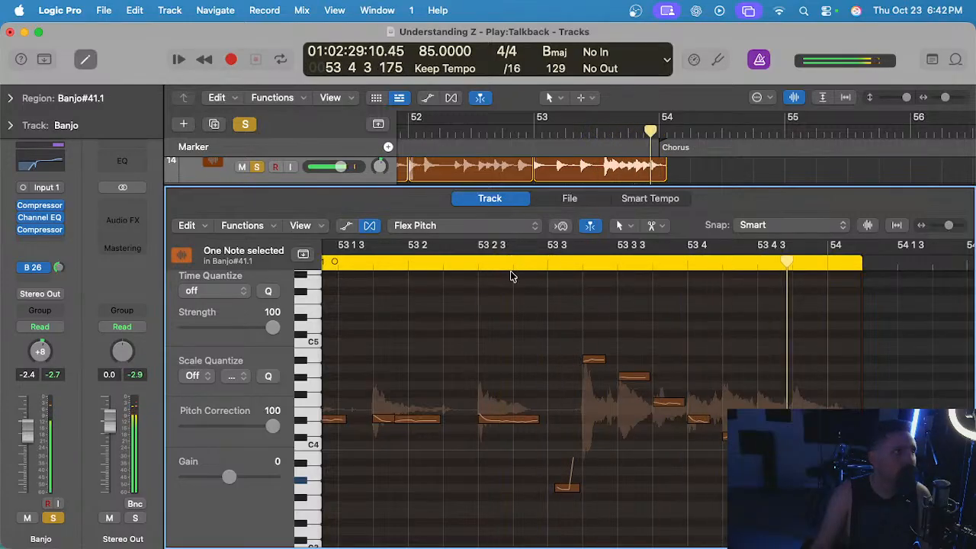
pyautogui.press('e')
pyautogui.click(627, 134)
pyautogui.scroll(-10, 621, 201)
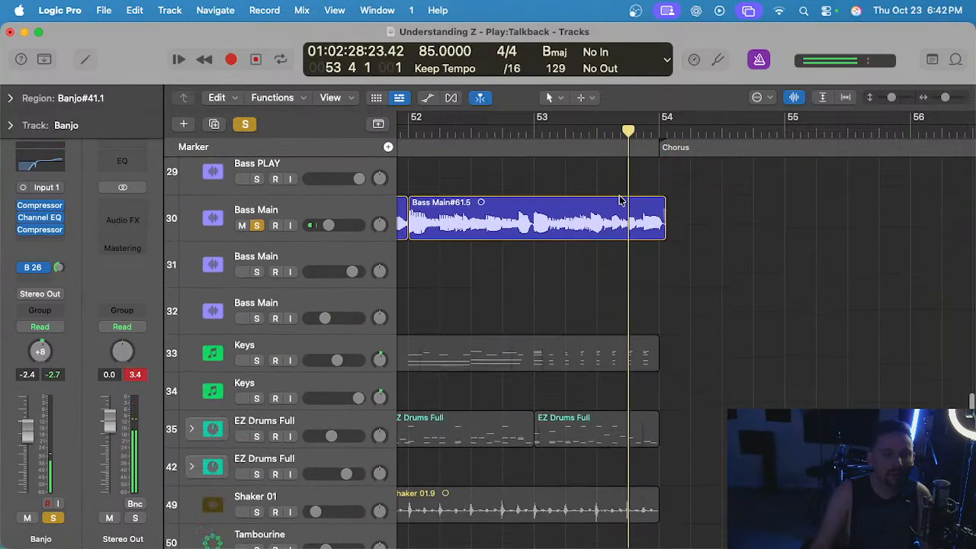
pyautogui.scroll(2, 621, 204)
pyautogui.click(329, 288)
pyautogui.doubleClick(611, 315)
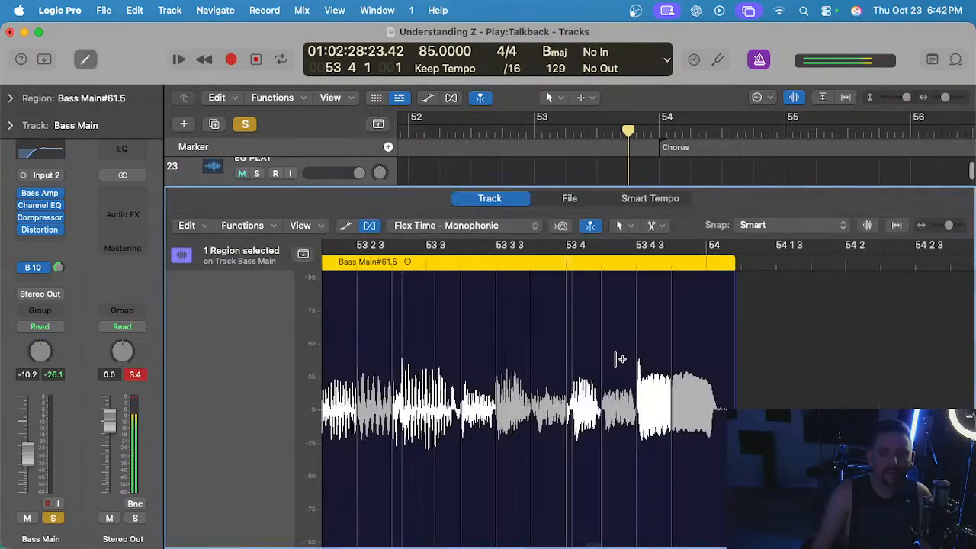
# Pull the Bass Main#61.5 notes at 53 4, 53 4 2 and 53 4 3 slightly earlier with flex markers.
pyautogui.press('space')
pyautogui.press('super+Right')
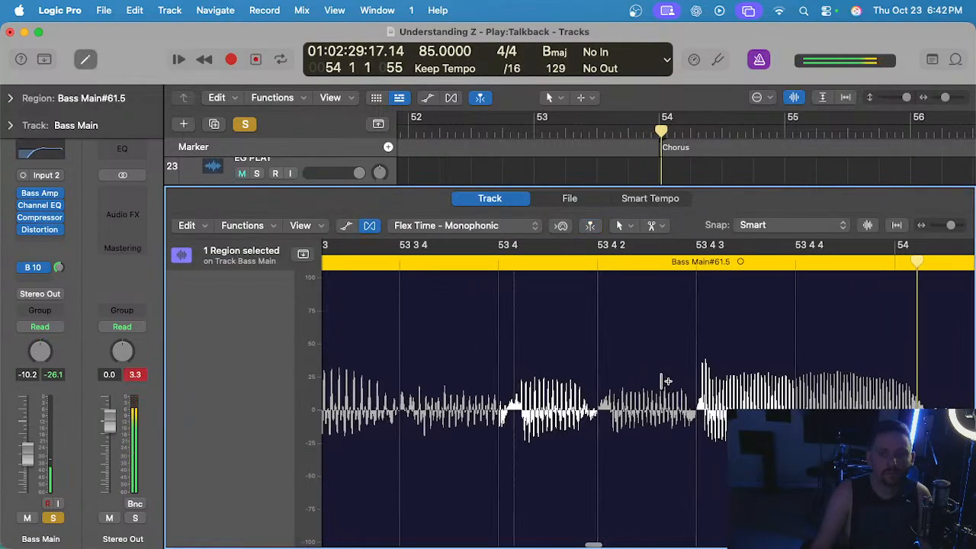
pyautogui.moveTo(696, 363); pyautogui.dragTo(690, 363)
pyautogui.hscroll(-1, 587, 363)
pyautogui.moveTo(623, 365); pyautogui.dragTo(610, 336)
pyautogui.hscroll(-2, 546, 356)
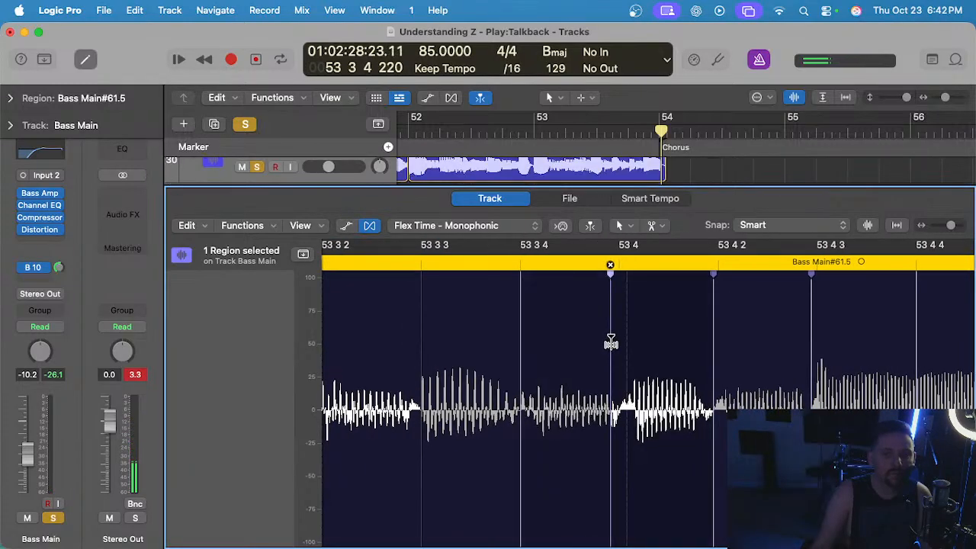
# Close the audio editor and listen to the bass and banjo together from bar 53 into the chorus.
pyautogui.hscroll(-2, 584, 336)
pyautogui.hscroll(-4, 496, 339)
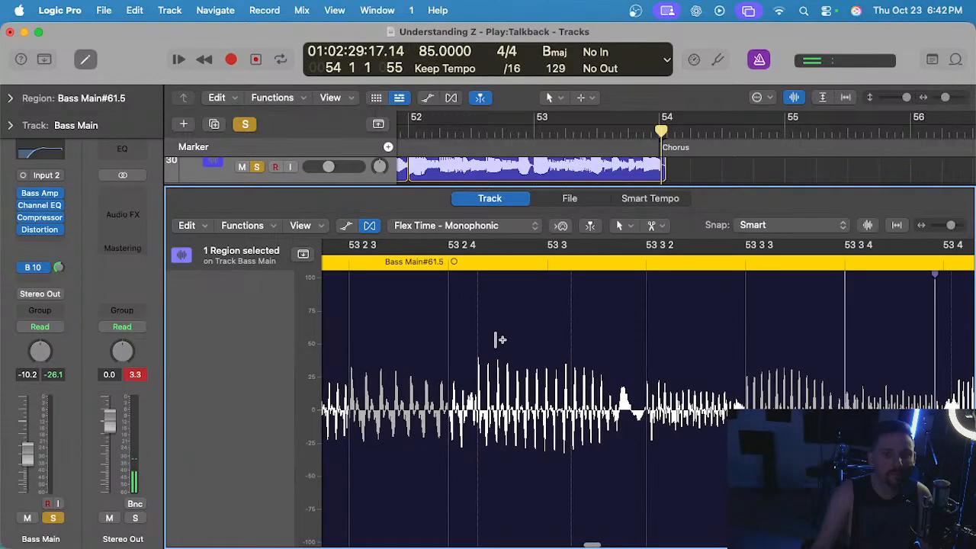
pyautogui.scroll(-5, 493, 338)
pyautogui.press('e')
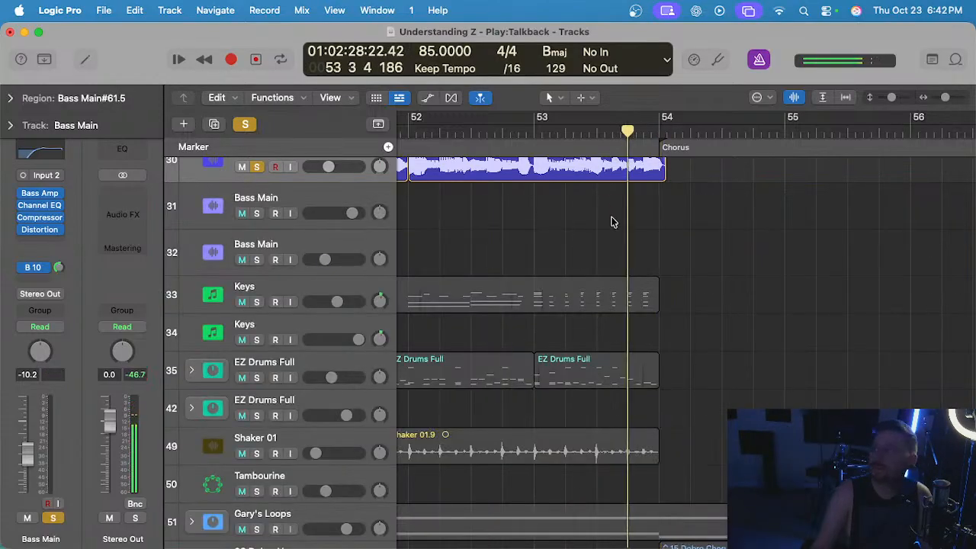
pyautogui.scroll(2, 602, 205)
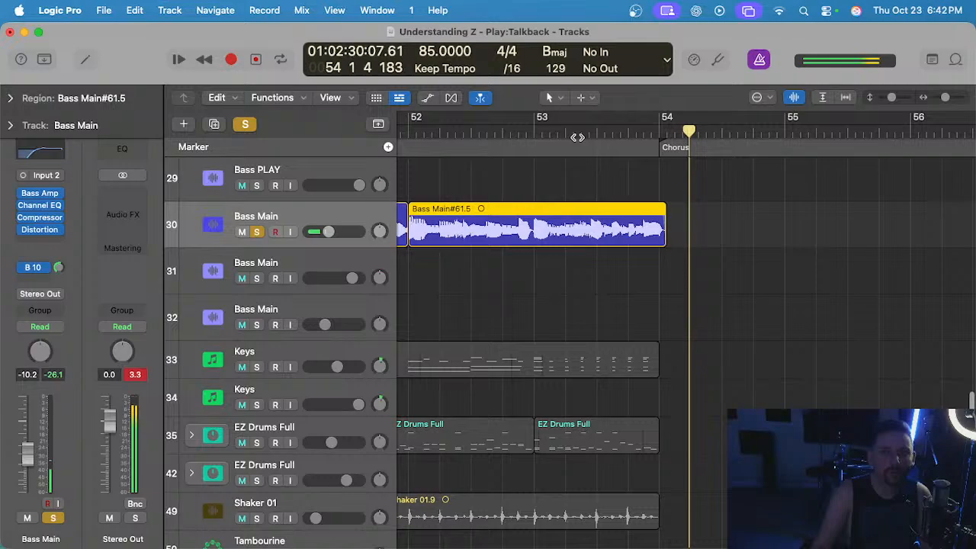
pyautogui.click(531, 131)
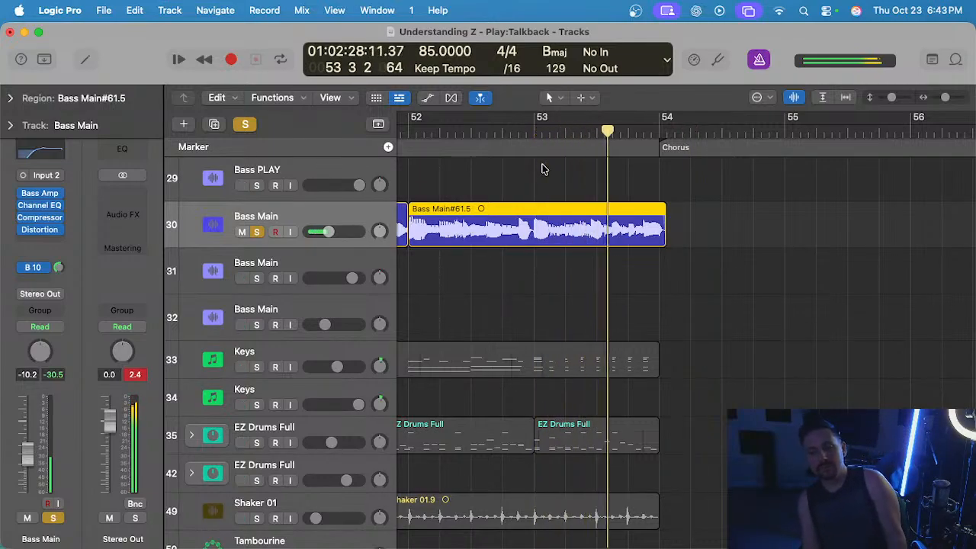
pyautogui.click(533, 132)
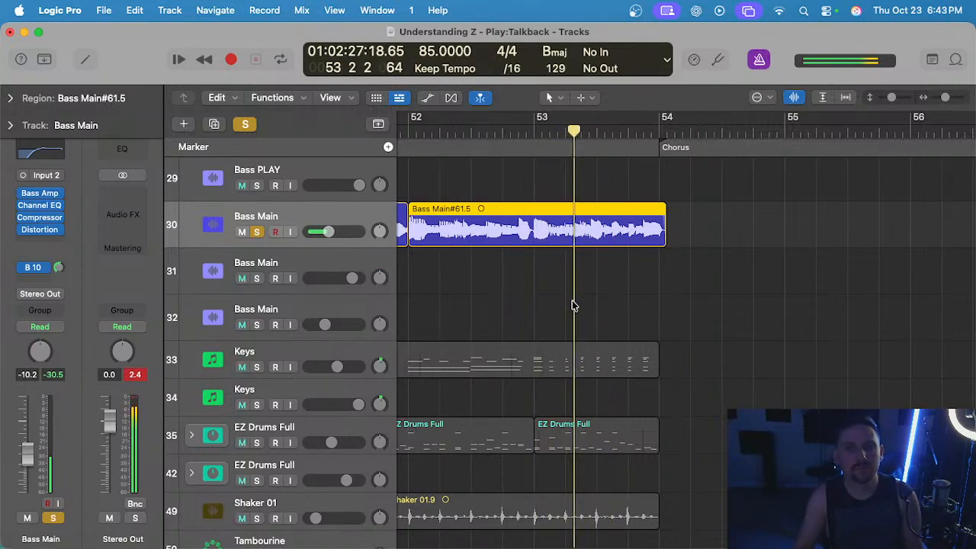
pyautogui.scroll(2, 574, 305)
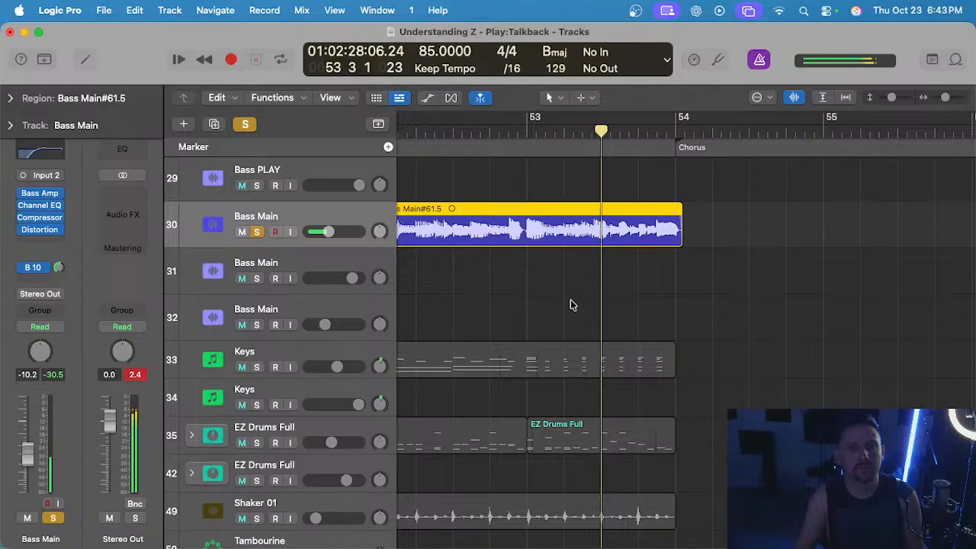
pyautogui.click(526, 131)
# Unsolo the Banjo, solo the EZ Drums Full track instead, and play bar 53 with the bass.
pyautogui.scroll(15, 480, 231)
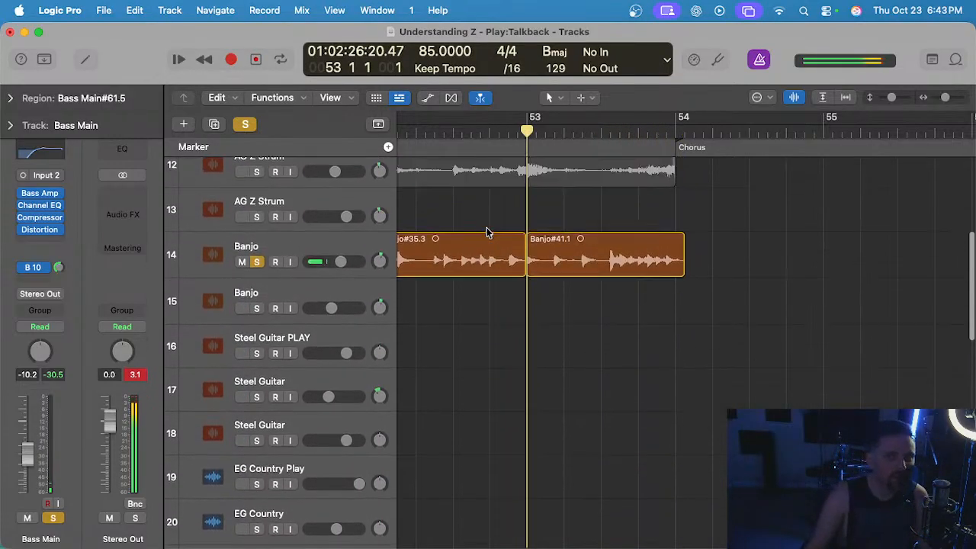
pyautogui.click(257, 261)
pyautogui.scroll(-10, 531, 267)
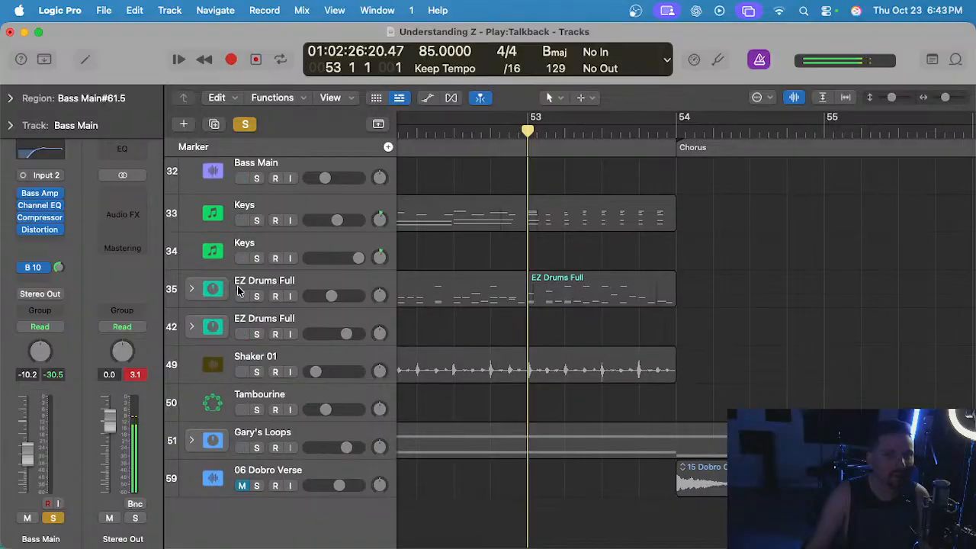
pyautogui.click(296, 285)
pyautogui.press('space')
pyautogui.scroll(3, 593, 283)
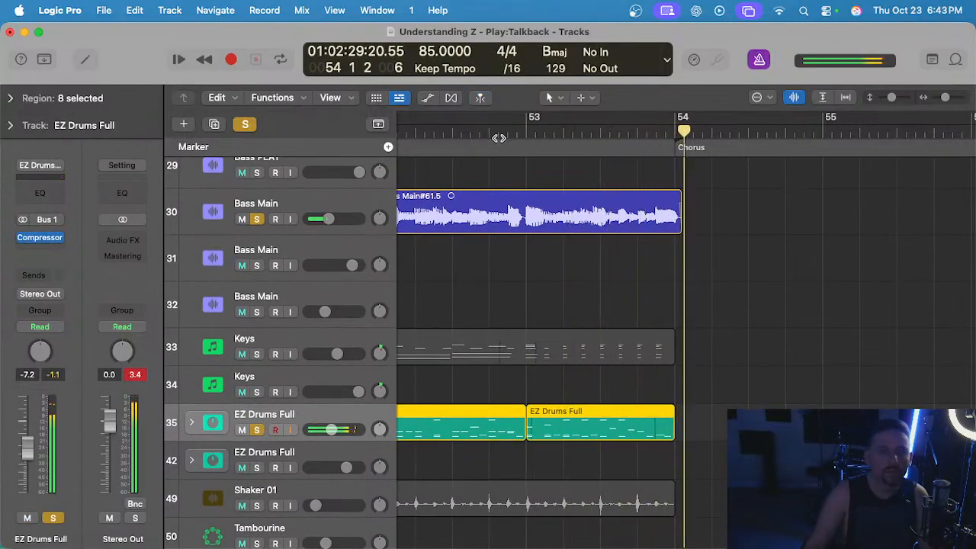
pyautogui.press('space')
# Reopen Bass Main#61.5 for Flex Time editing and move the note at 53 4 4 slightly earlier.
pyautogui.click(635, 210)
pyautogui.click(642, 264)
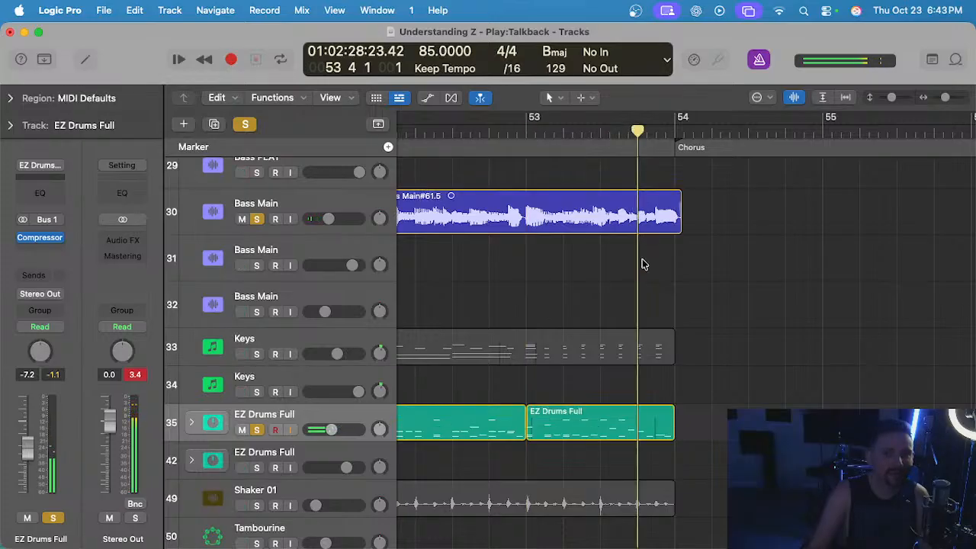
pyautogui.click(328, 194)
pyautogui.press('e')
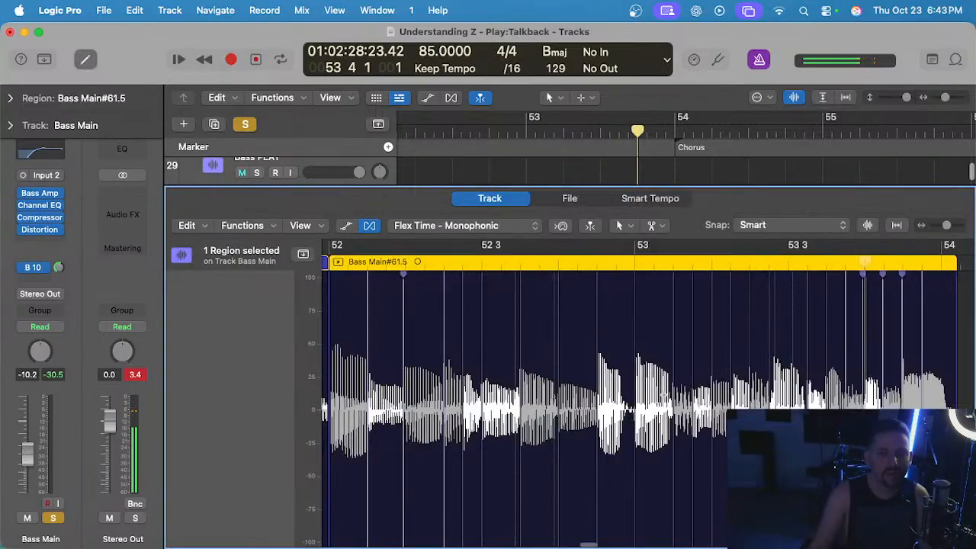
pyautogui.press('space')
pyautogui.hscroll(-3, 686, 377)
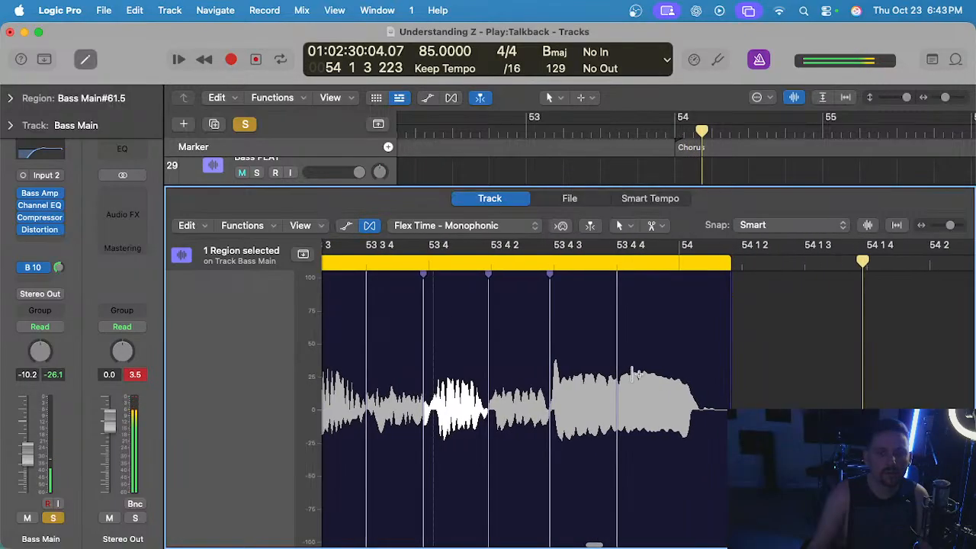
pyautogui.moveTo(621, 364); pyautogui.dragTo(612, 367)
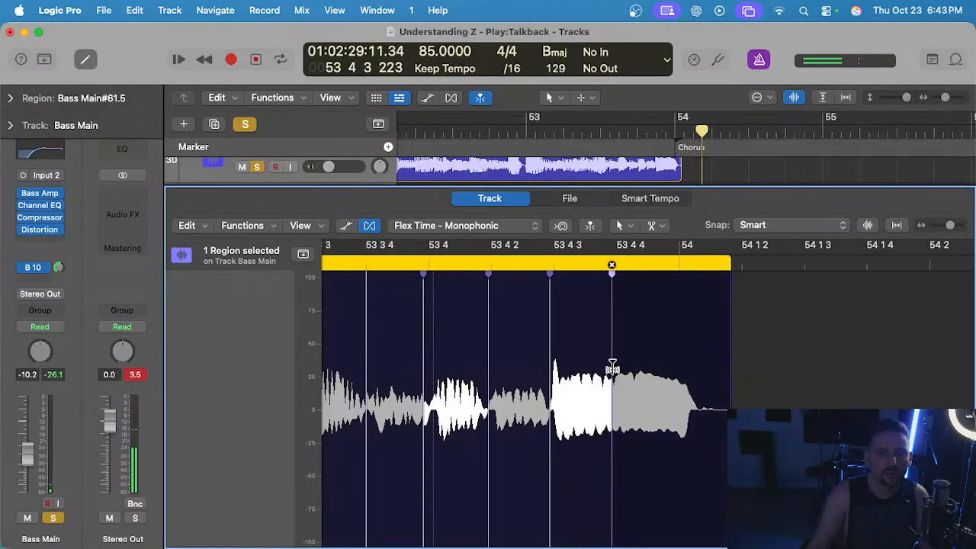
# Check the end of bar 53, close the audio editor, and replay the bar with bass and drums.
pyautogui.click(397, 265)
pyautogui.press('space')
pyautogui.scroll(-3, 610, 327)
pyautogui.press('space')
pyautogui.press('e')
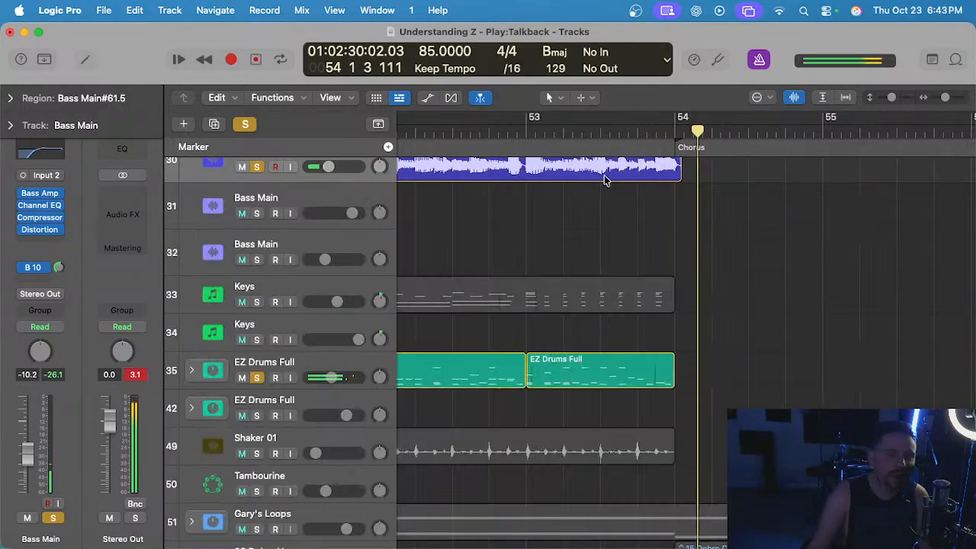
pyautogui.click(528, 132)
pyautogui.press('space')
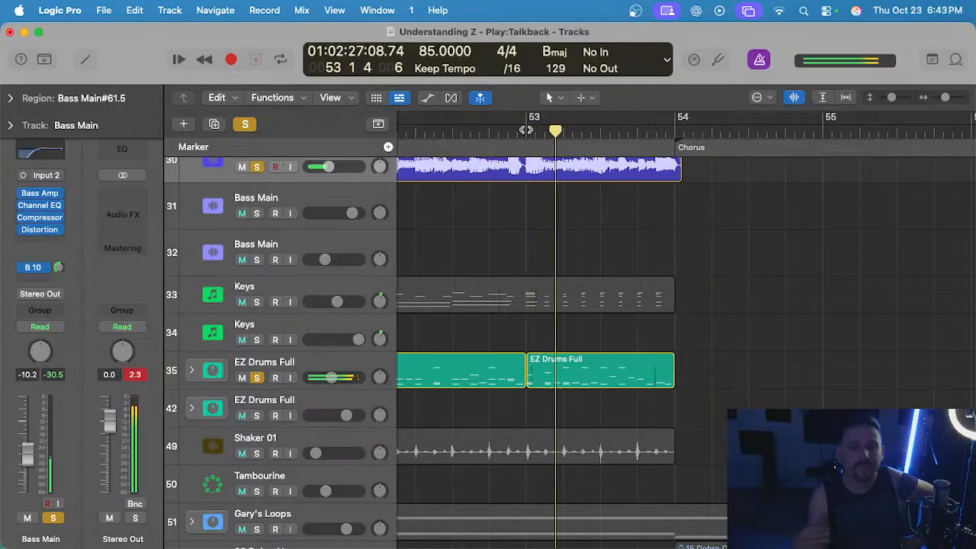
pyautogui.scroll(3, 562, 222)
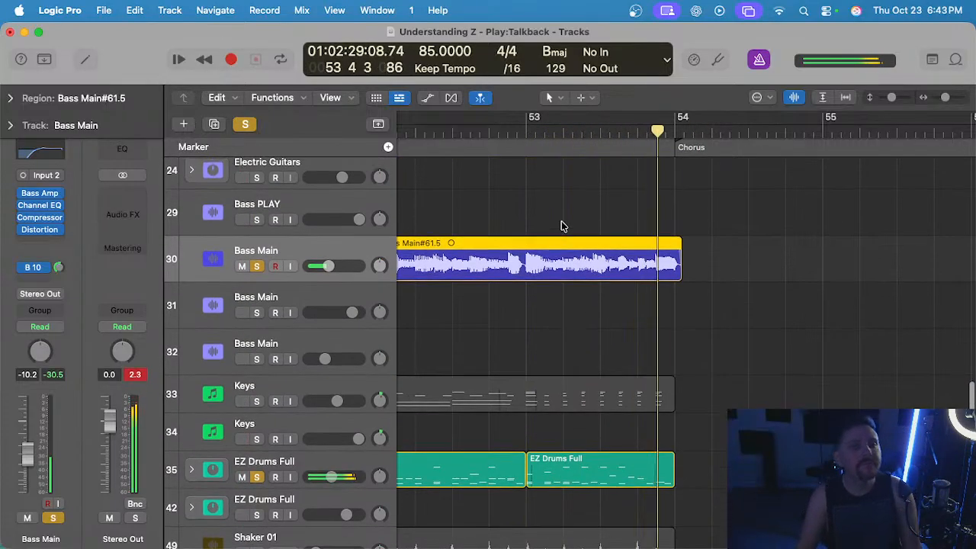
pyautogui.press('space')
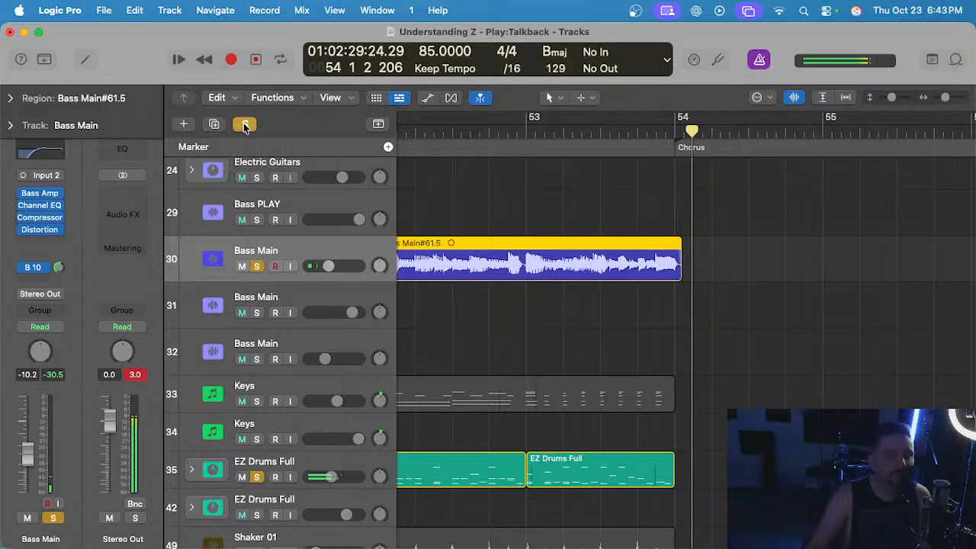
# Turn off all track solos and expand the Gary's Loops track stack.
pyautogui.click(244, 123)
pyautogui.scroll(10, 453, 195)
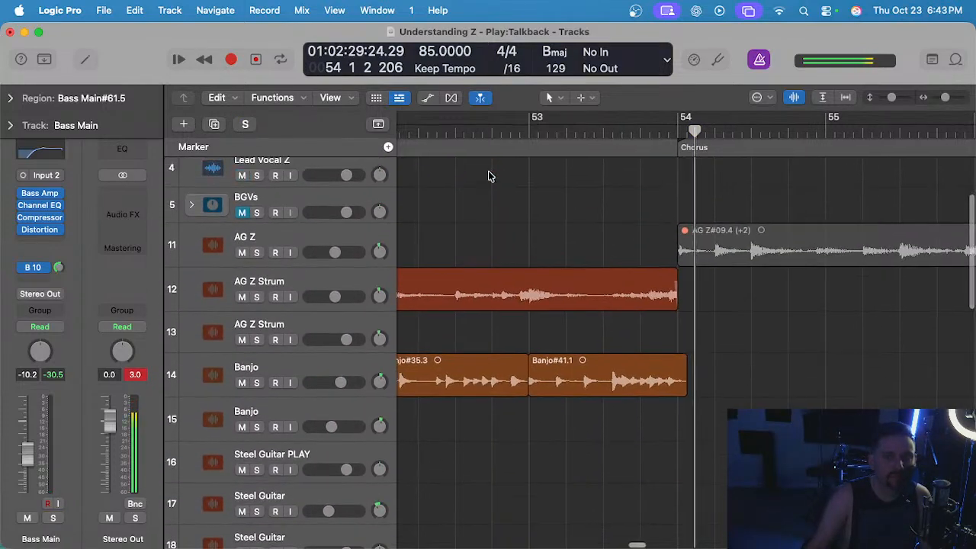
pyautogui.hscroll(-1, 479, 125)
pyautogui.scroll(-5, 480, 126)
pyautogui.hscroll(-10, 514, 138)
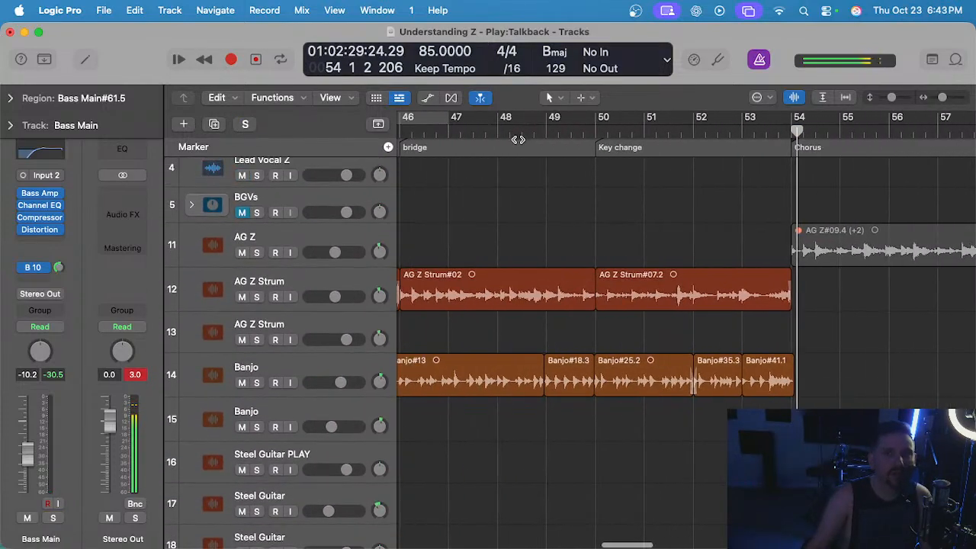
pyautogui.hscroll(4, 513, 138)
pyautogui.scroll(-15, 427, 366)
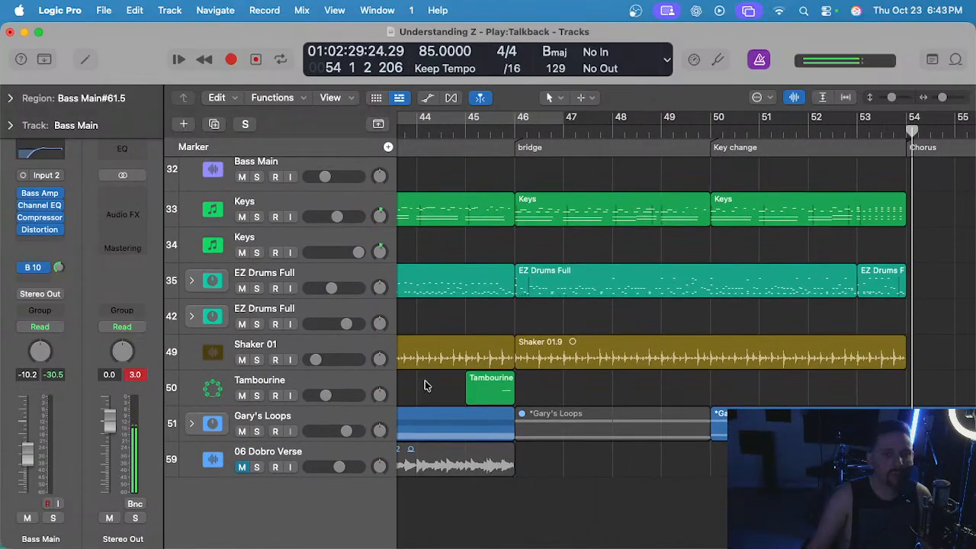
pyautogui.click(209, 427)
pyautogui.scroll(-5, 457, 366)
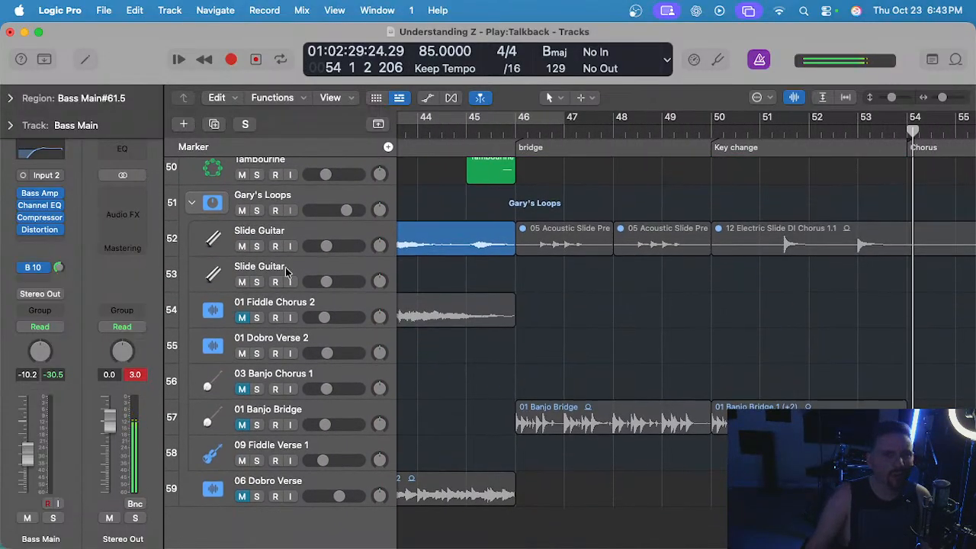
# Select and unmute the two 05 Acoustic Slide regions in the bridge on the upper Slide Guitar track.
pyautogui.click(283, 229)
pyautogui.click(598, 290)
pyautogui.scroll(-2, 597, 252)
pyautogui.moveTo(570, 208); pyautogui.dragTo(643, 266)
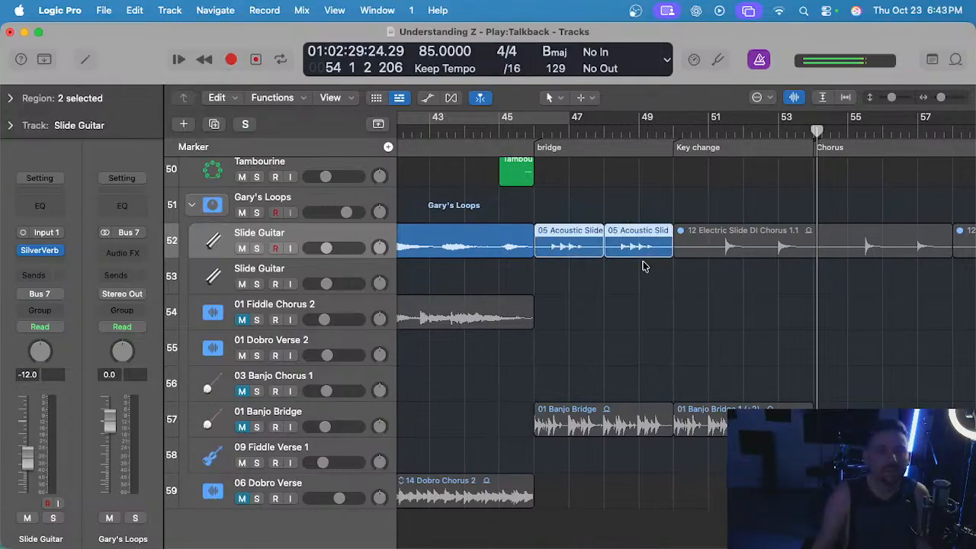
# Audition the Slide Guitar track soloed from the bridge start at bar 46, and unsolo it.
pyautogui.click(523, 128)
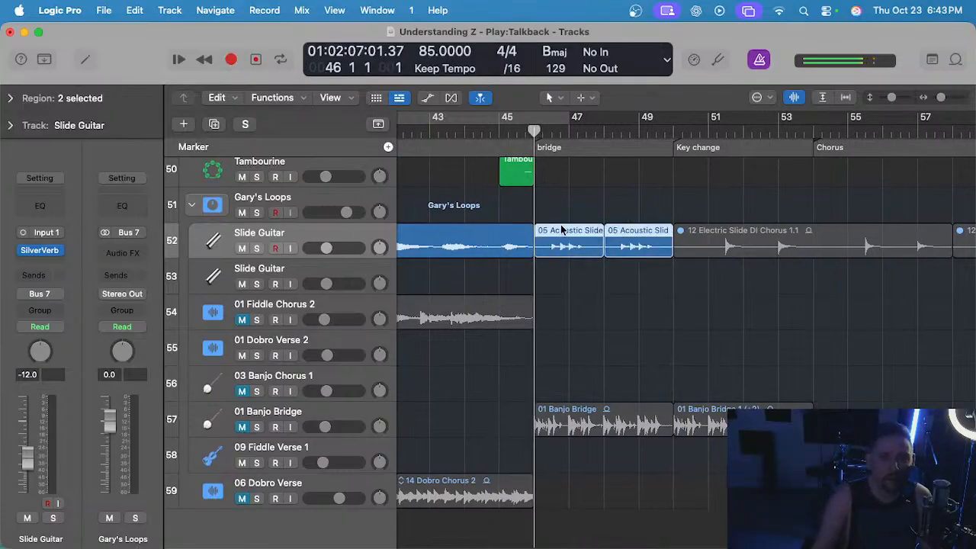
pyautogui.press('s')
pyautogui.press('space')
pyautogui.scroll(3, 566, 251)
pyautogui.click(556, 330)
pyautogui.hscroll(1, 555, 333)
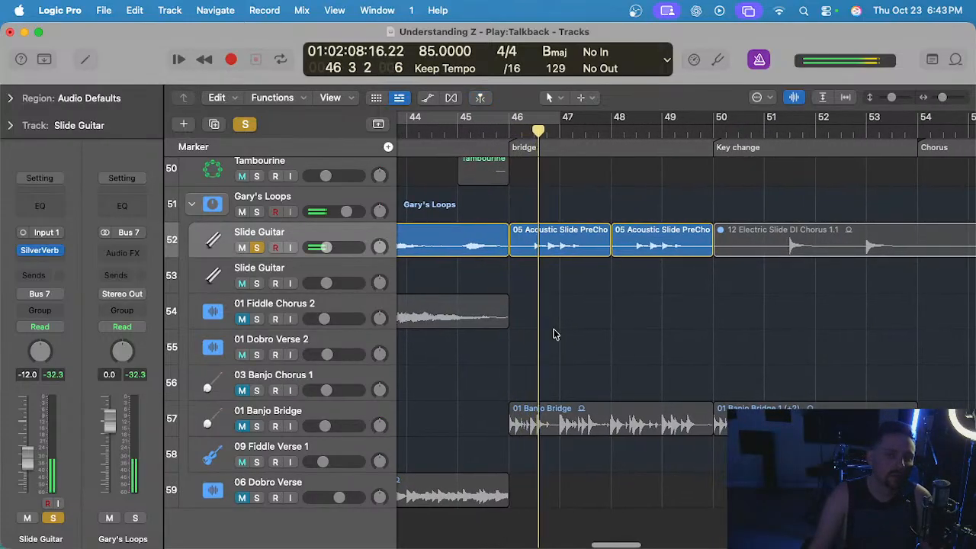
pyautogui.scroll(1, 555, 332)
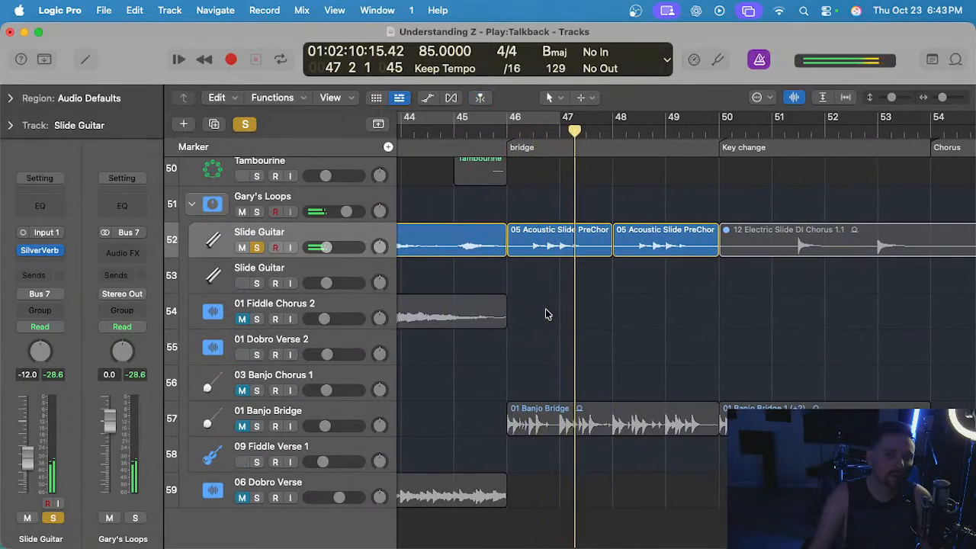
pyautogui.press('s')
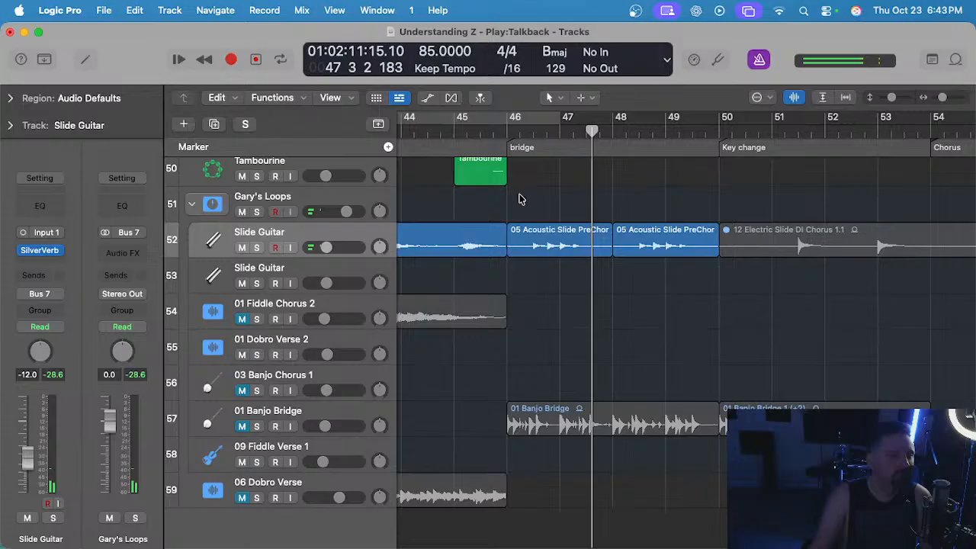
# Set the Slide Guitar volume to -11.8 while playing the bridge in the full mix, and place the playhead at bar 48.
pyautogui.click(511, 139)
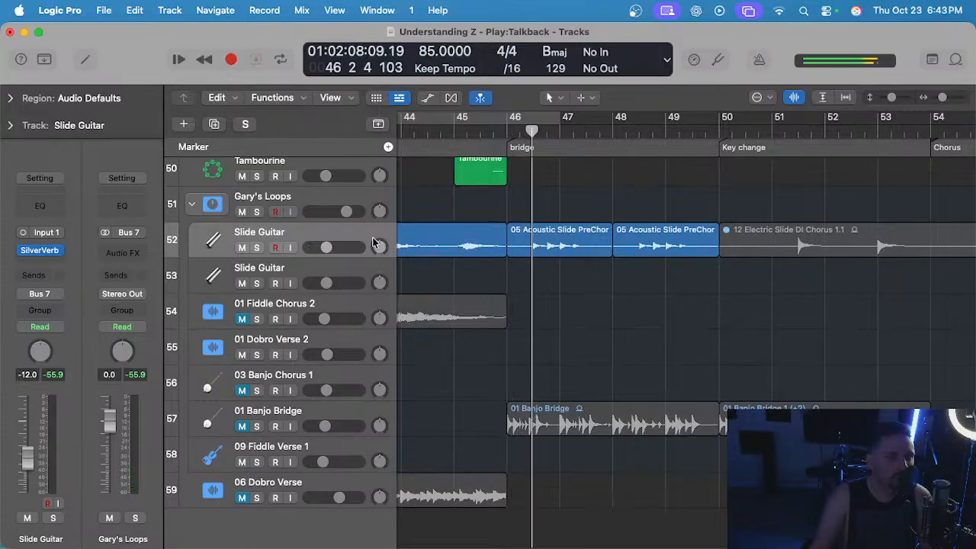
pyautogui.moveTo(326, 247); pyautogui.dragTo(327, 247)
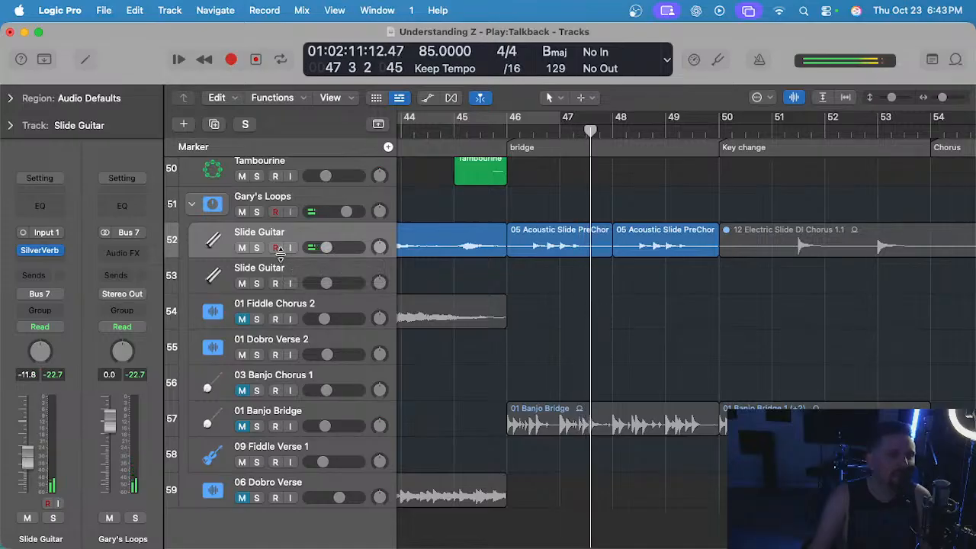
pyautogui.hscroll(1, 531, 277)
pyautogui.click(601, 128)
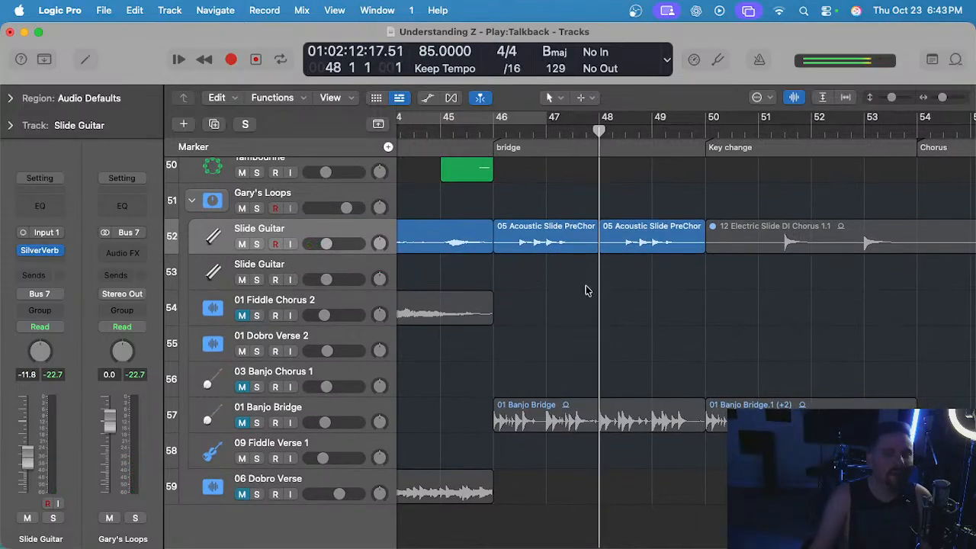
pyautogui.moveTo(686, 282); pyautogui.dragTo(660, 293)
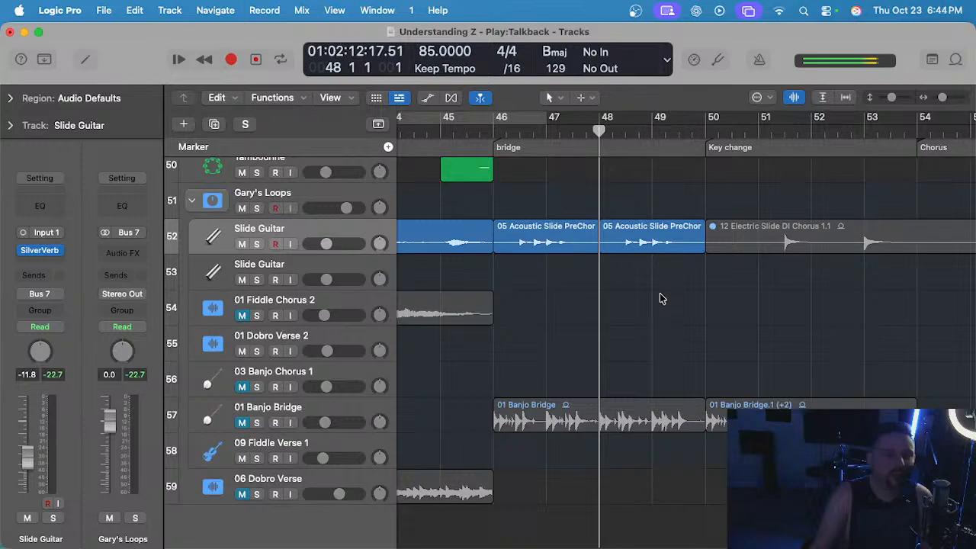
# Try muting the upper Slide Guitar track, unmute it again, and mute only its two 05 Acoustic Slide regions in the bridge.
pyautogui.scroll(-3, 597, 282)
pyautogui.hscroll(3, 597, 283)
pyautogui.click(241, 245)
pyautogui.scroll(-2, 490, 270)
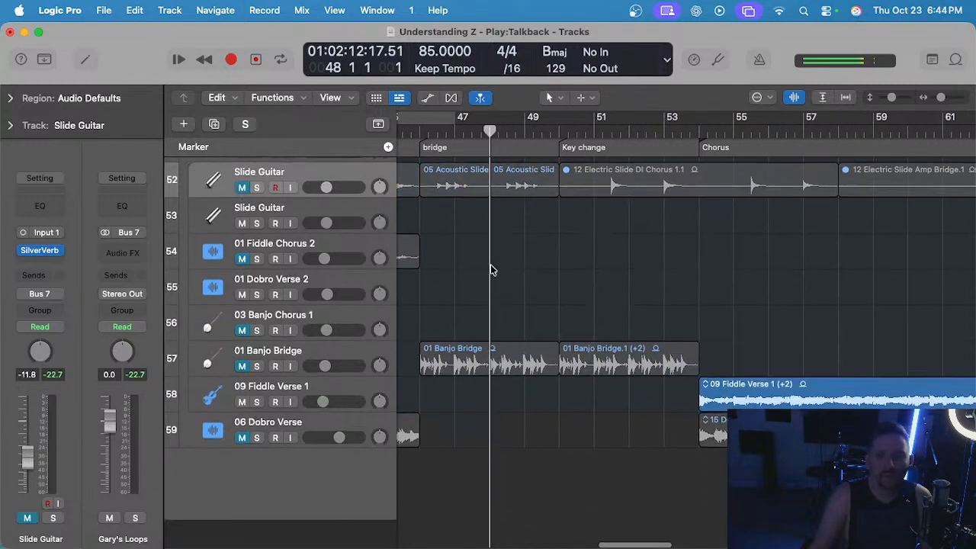
pyautogui.hscroll(-3, 490, 270)
pyautogui.click(240, 218)
pyautogui.scroll(-1, 578, 243)
pyautogui.scroll(-1, 578, 243)
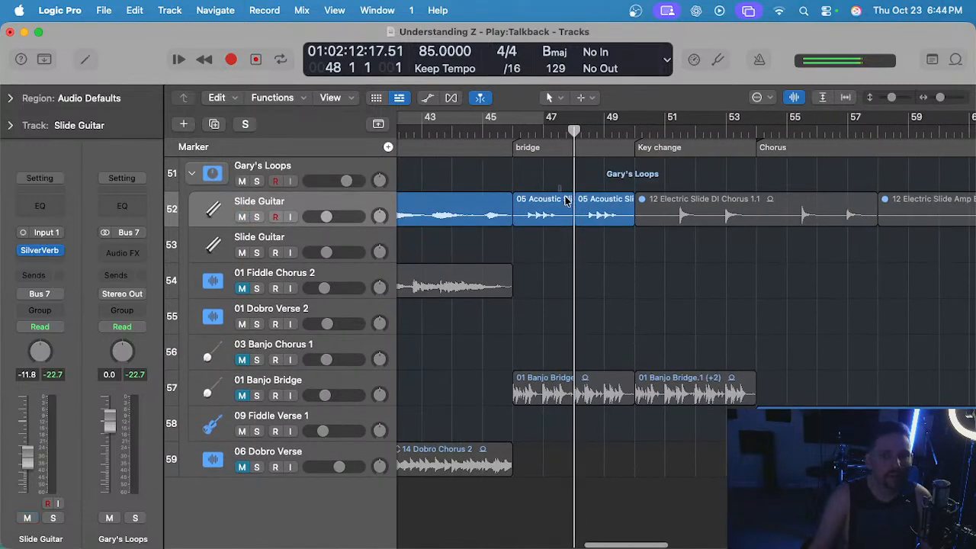
pyautogui.hotkey('ctrl', 'm')
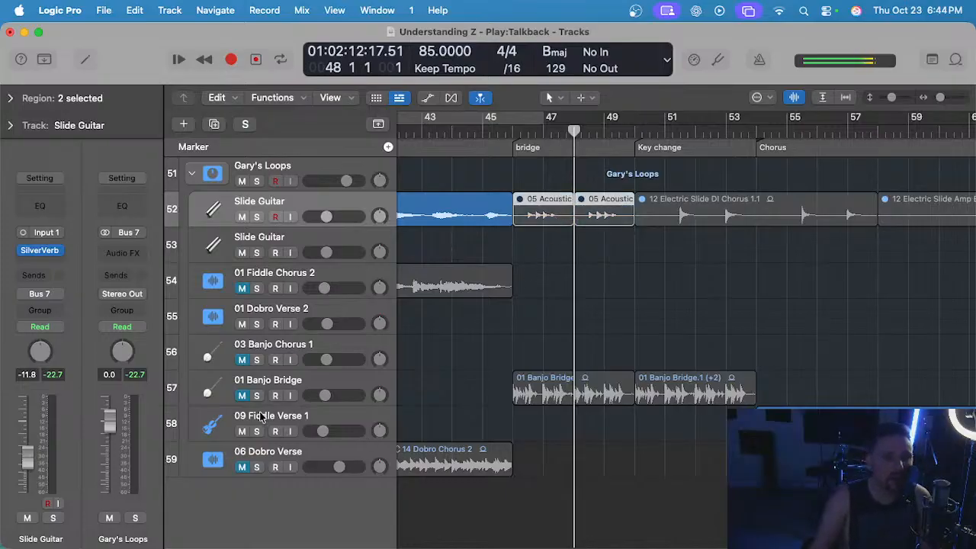
# Unmute the 01 Banjo Bridge track, audition it soloed from the bridge start at bar 46, and unsolo it.
pyautogui.click(244, 395)
pyautogui.click(511, 132)
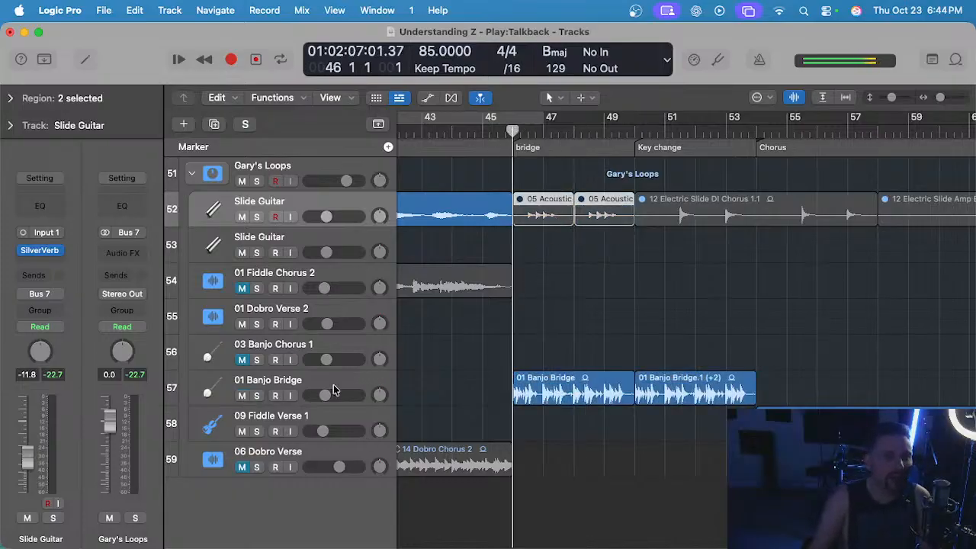
pyautogui.click(327, 383)
pyautogui.press('s')
pyautogui.press('space')
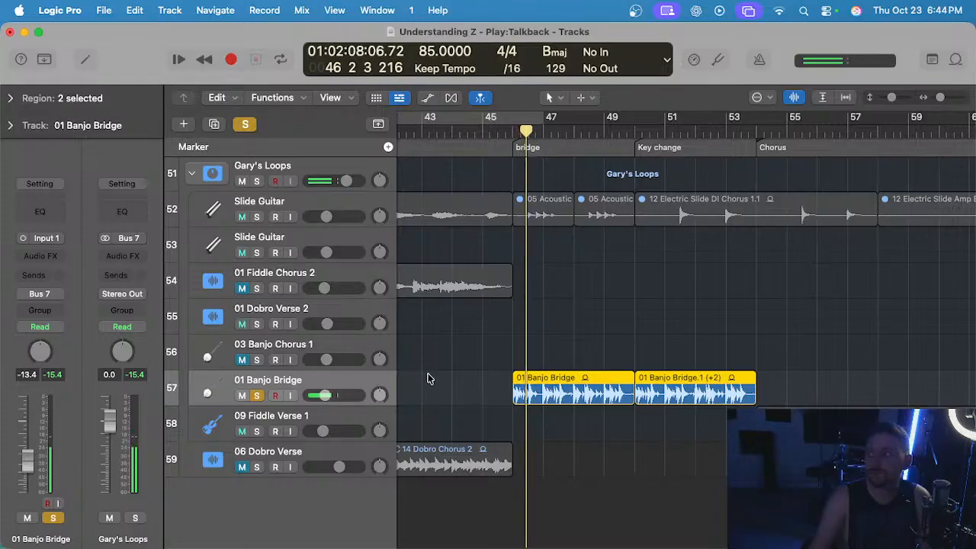
pyautogui.press('s')
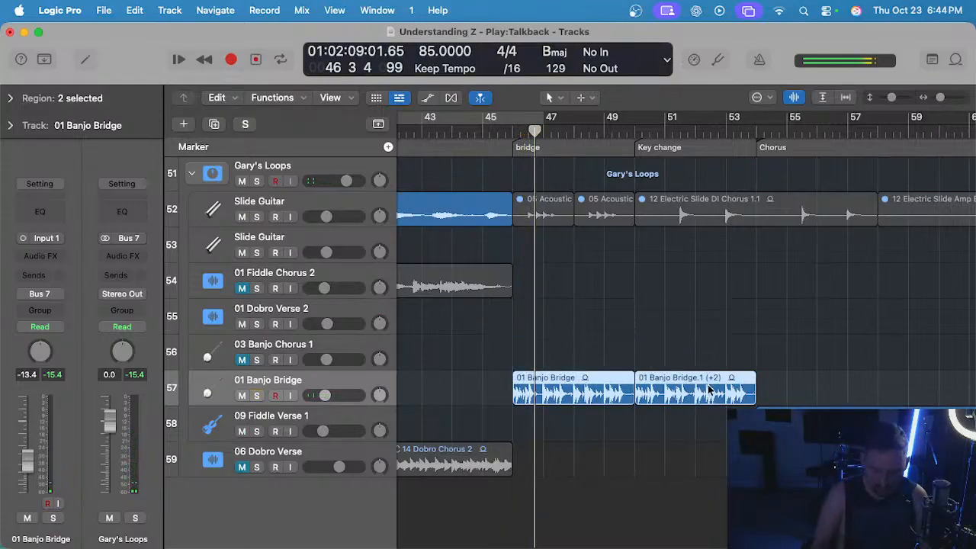
# Mute the two 01 Banjo Bridge regions spanning the bridge and key change, and collapse the Gary's Loops track stack.
pyautogui.hotkey('ctrl', 'm')
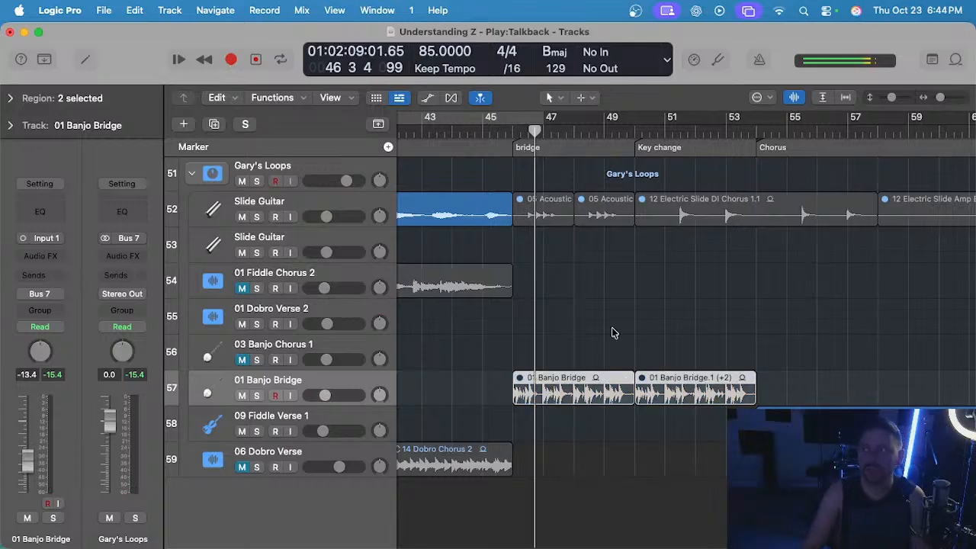
pyautogui.hscroll(-3, 606, 348)
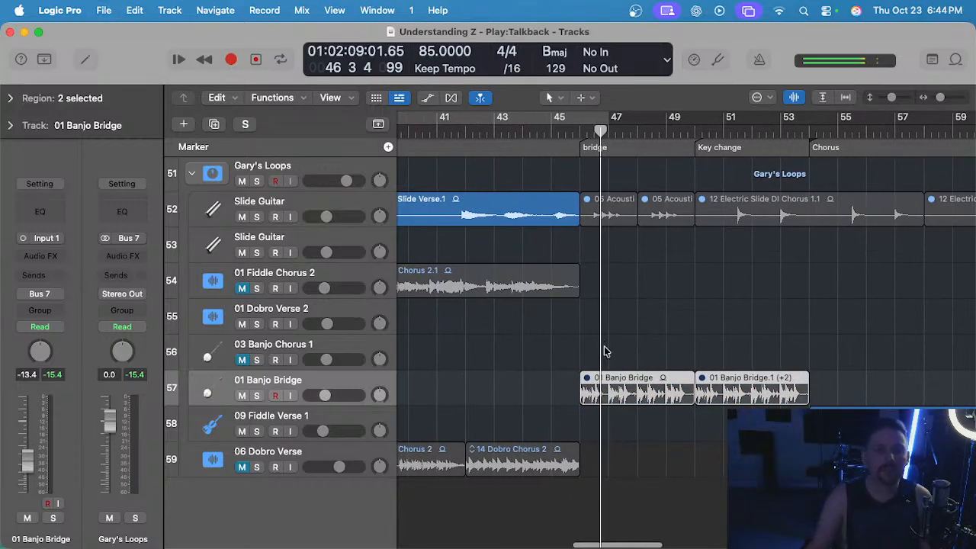
pyautogui.hotkey('ctrl', 'm')
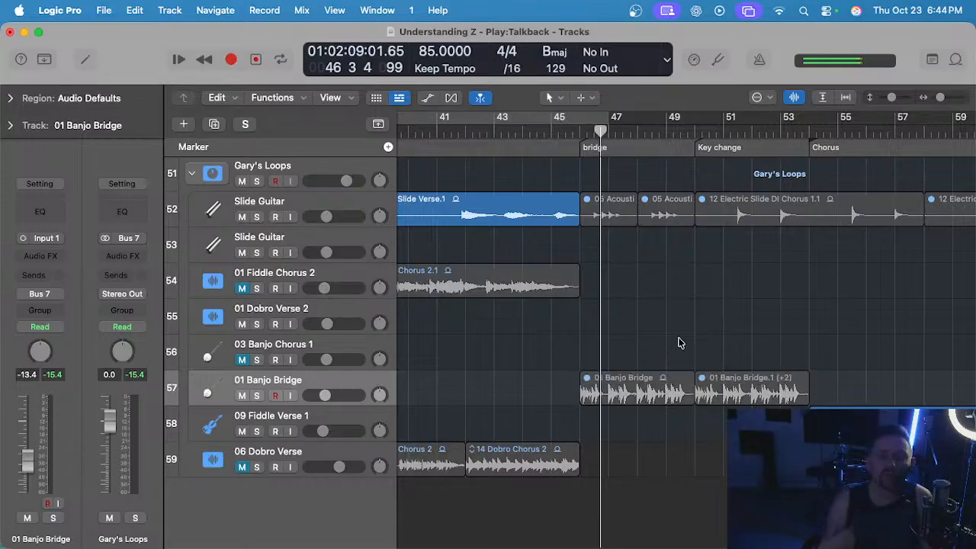
pyautogui.scroll(10, 587, 326)
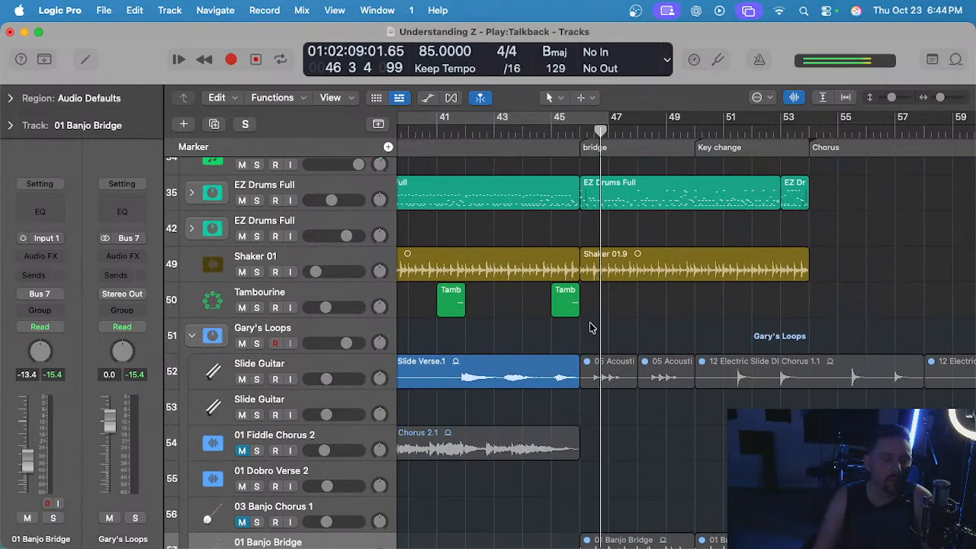
pyautogui.scroll(-9, 574, 333)
pyautogui.scroll(4, 574, 333)
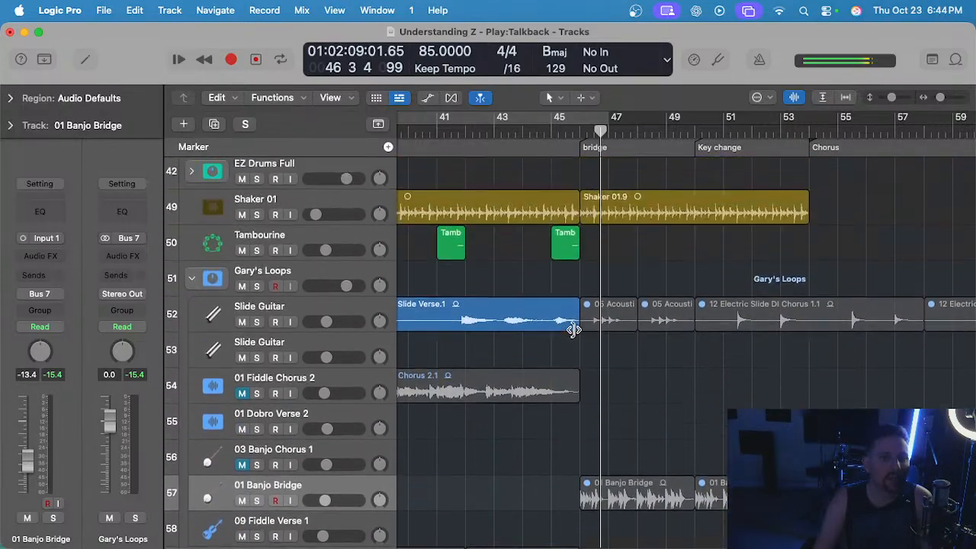
pyautogui.scroll(-3, 575, 332)
pyautogui.click(190, 291)
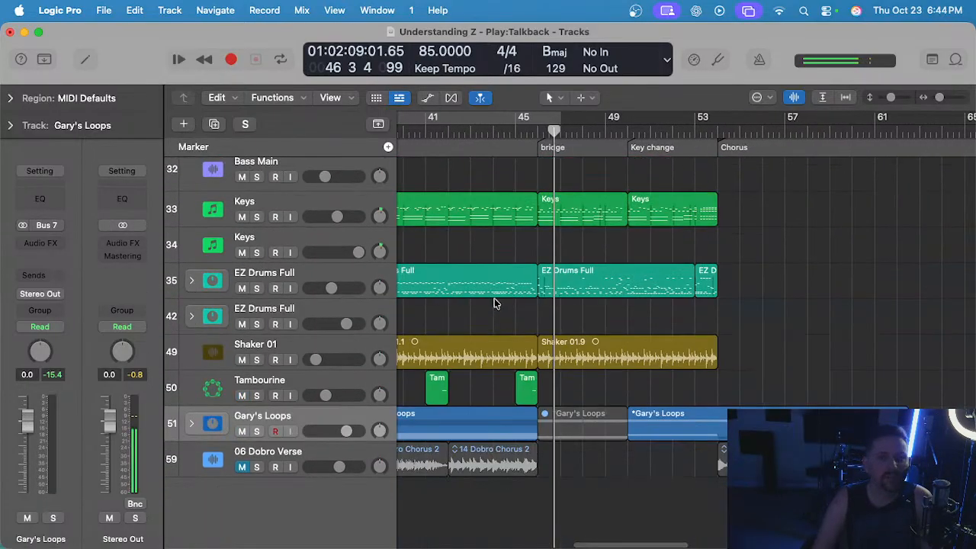
# Play the full mix from just before the bridge through the key change to check the arrangement and levels.
pyautogui.scroll(4, 493, 303)
pyautogui.scroll(-2, 490, 304)
pyautogui.hscroll(2, 490, 300)
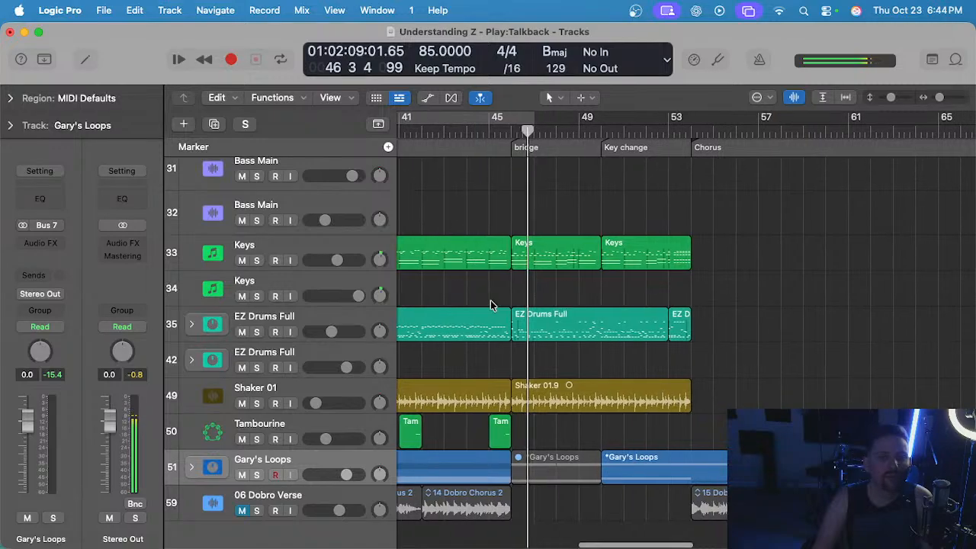
pyautogui.scroll(10, 496, 312)
pyautogui.scroll(10, 505, 320)
pyautogui.scroll(-1, 503, 305)
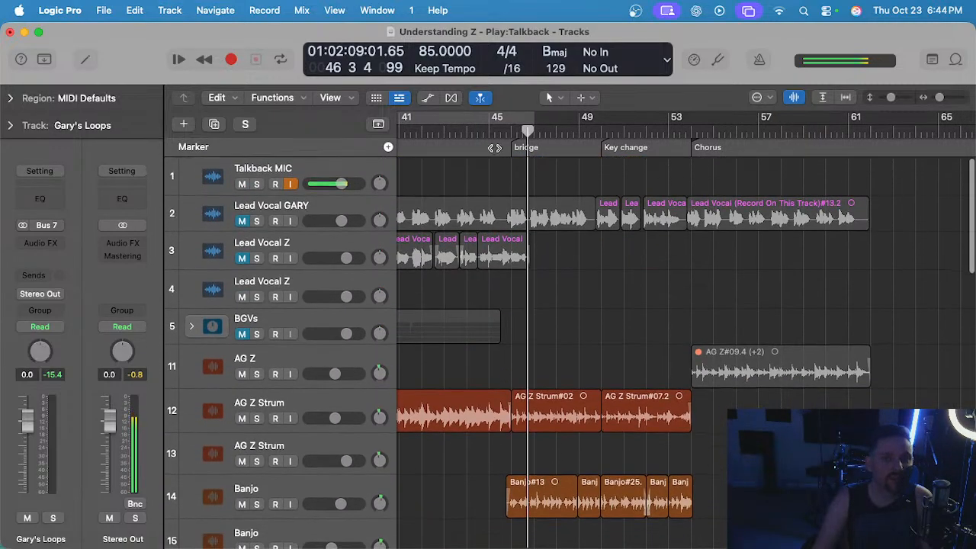
pyautogui.click(489, 129)
pyautogui.scroll(2, 560, 328)
pyautogui.press('space')
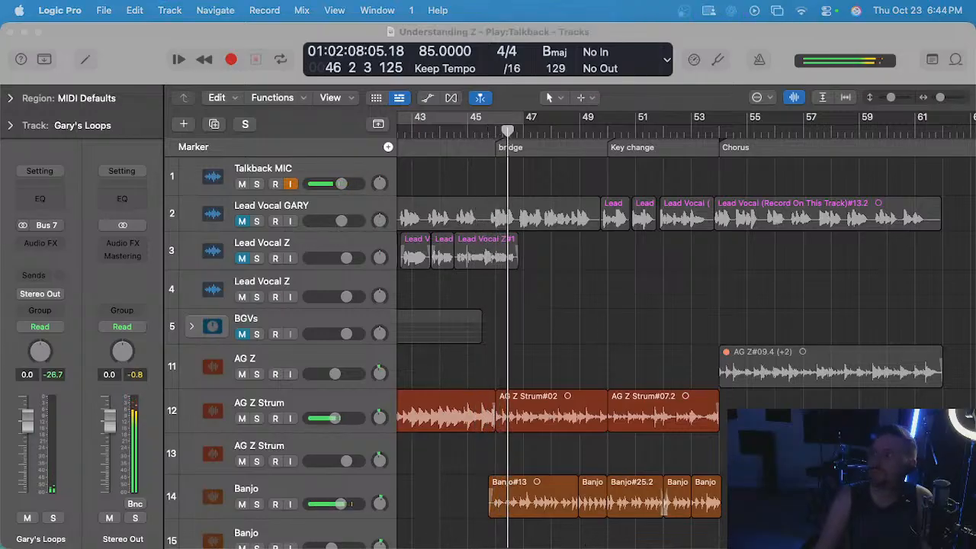
pyautogui.scroll(2, 625, 292)
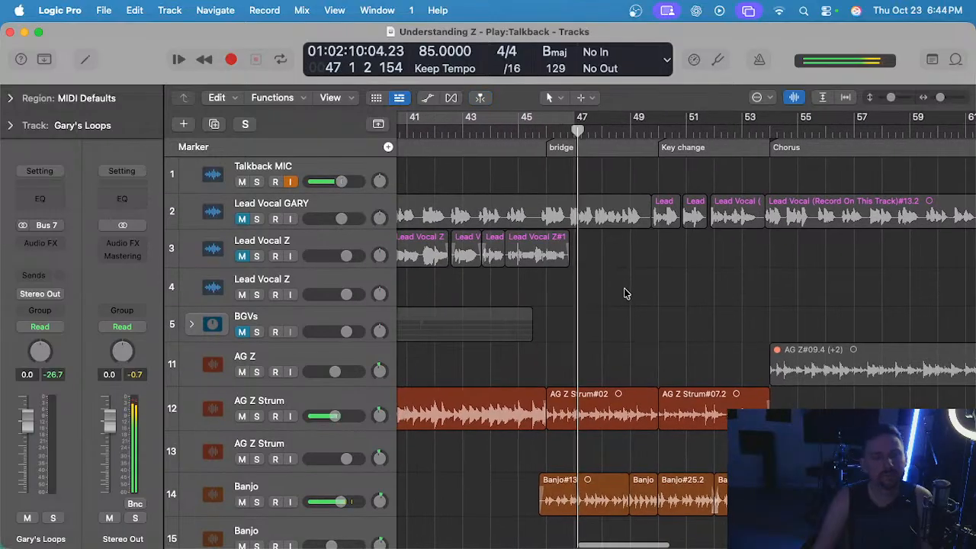
pyautogui.scroll(-5, 627, 289)
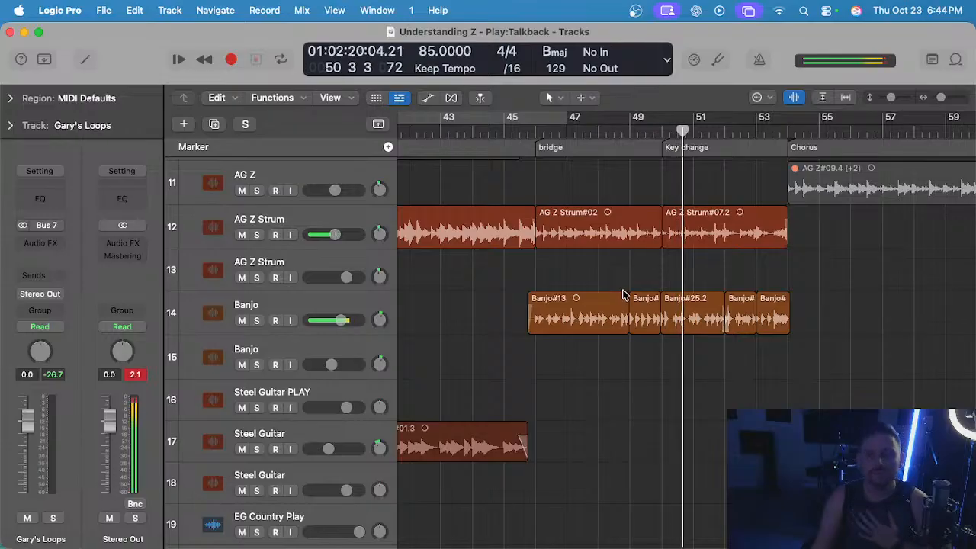
pyautogui.scroll(-2, 685, 399)
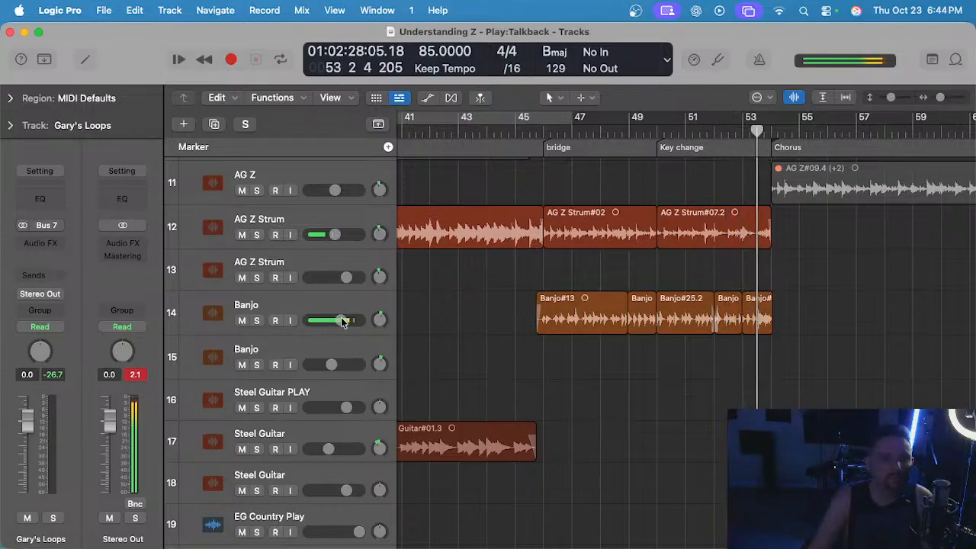
# Lower the volume of the upper Banjo track slightly and replay the full mix from the bridge start at bar 46.
pyautogui.moveTo(342, 321); pyautogui.dragTo(340, 320)
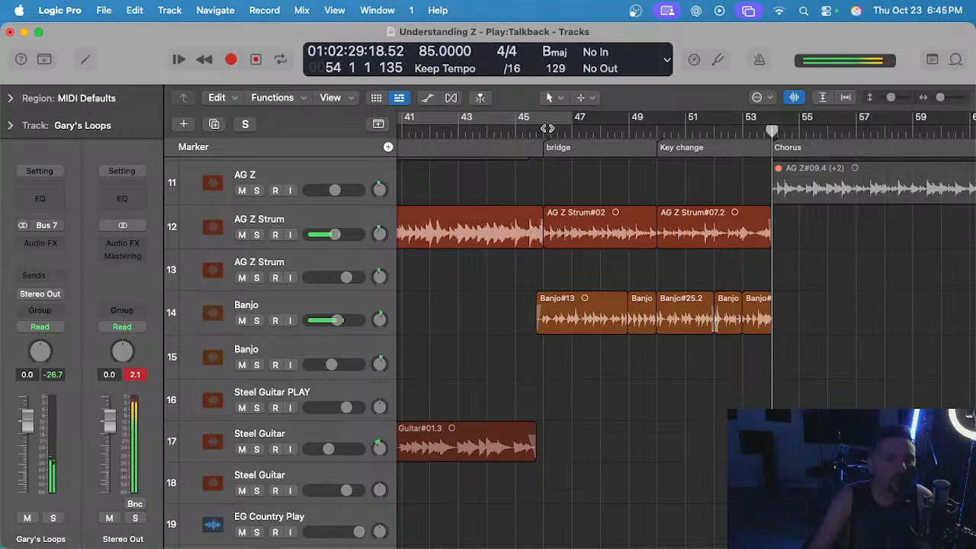
pyautogui.click(542, 128)
pyautogui.moveTo(336, 324); pyautogui.dragTo(334, 320)
pyautogui.press('space')
pyautogui.scroll(-3, 474, 312)
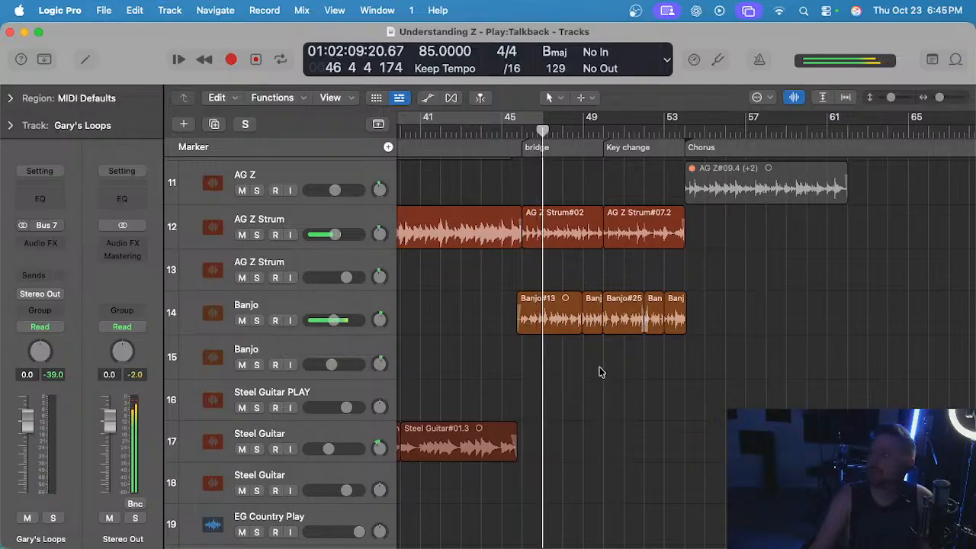
pyautogui.scroll(-2, 600, 370)
pyautogui.scroll(2, 539, 336)
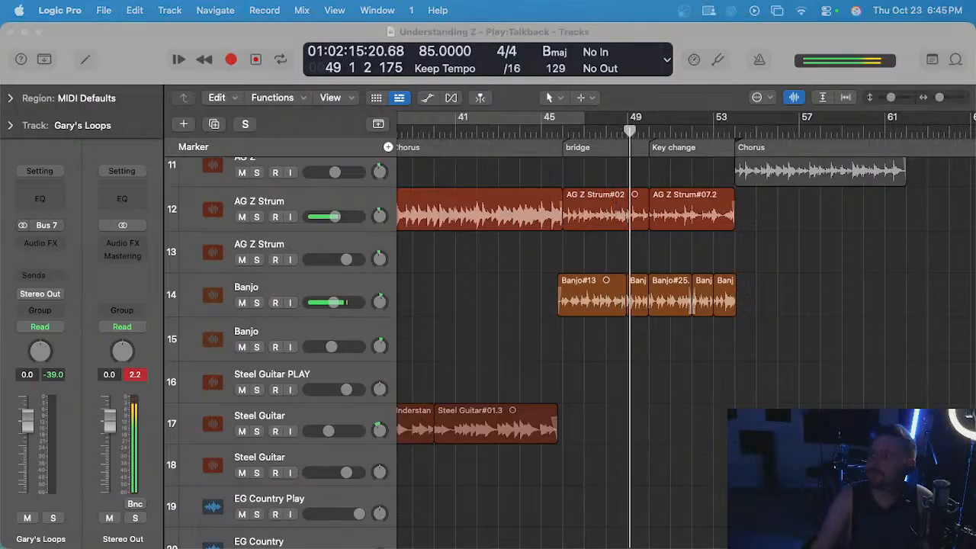
# Expand the upper EZ Drums Full track stack and open the Quantec Room Simulator reverb on its Snare track.
pyautogui.scroll(-10, 686, 312)
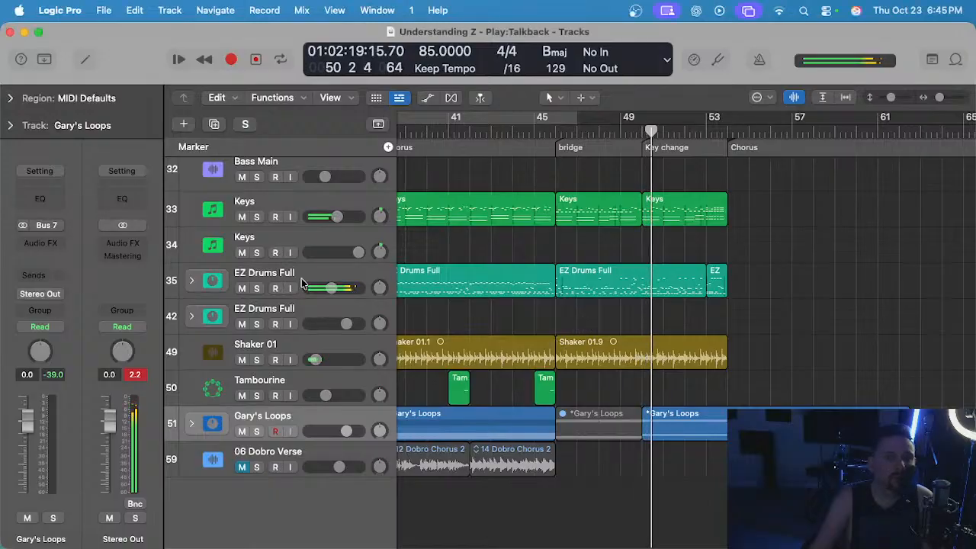
pyautogui.click(192, 281)
pyautogui.scroll(-3, 229, 287)
pyautogui.click(300, 290)
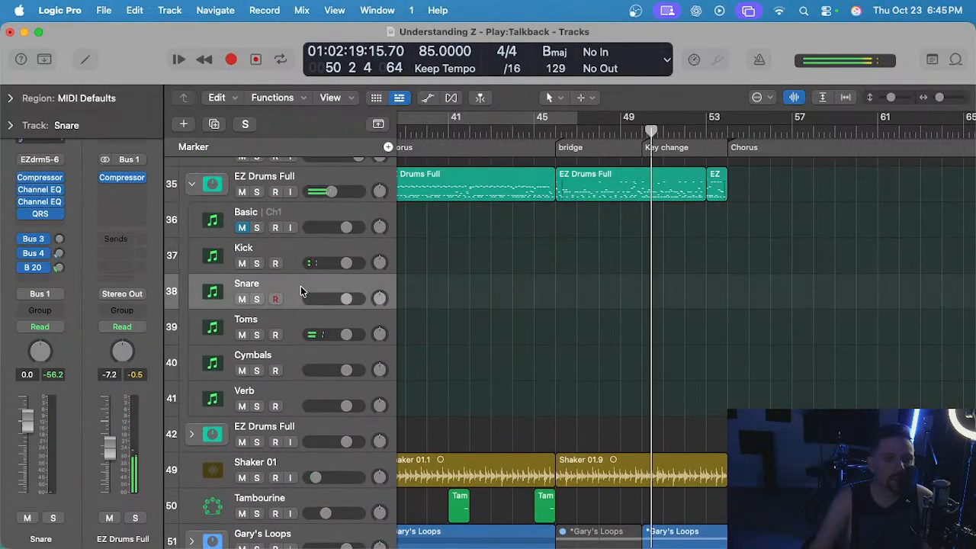
pyautogui.click(41, 215)
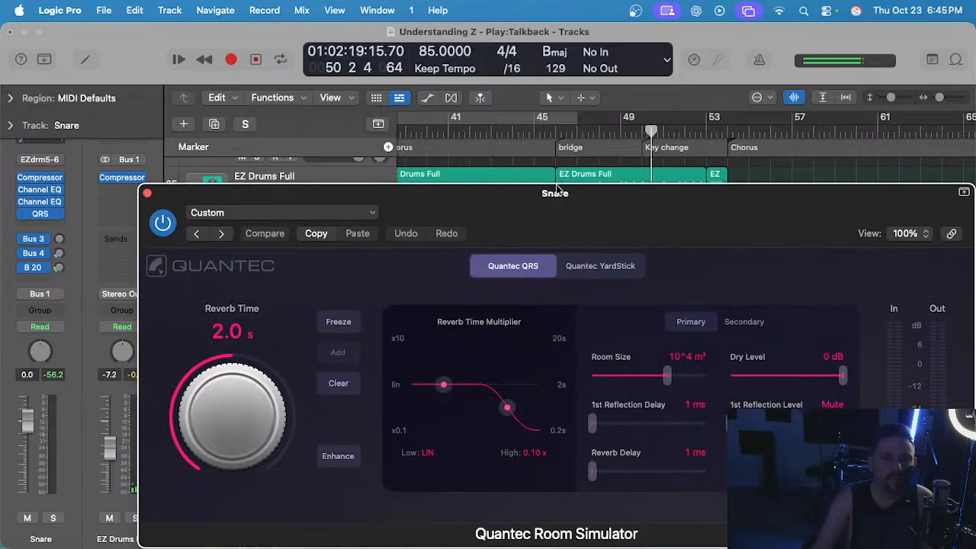
pyautogui.moveTo(640, 211); pyautogui.dragTo(640, 305)
pyautogui.hscroll(-3, 676, 131)
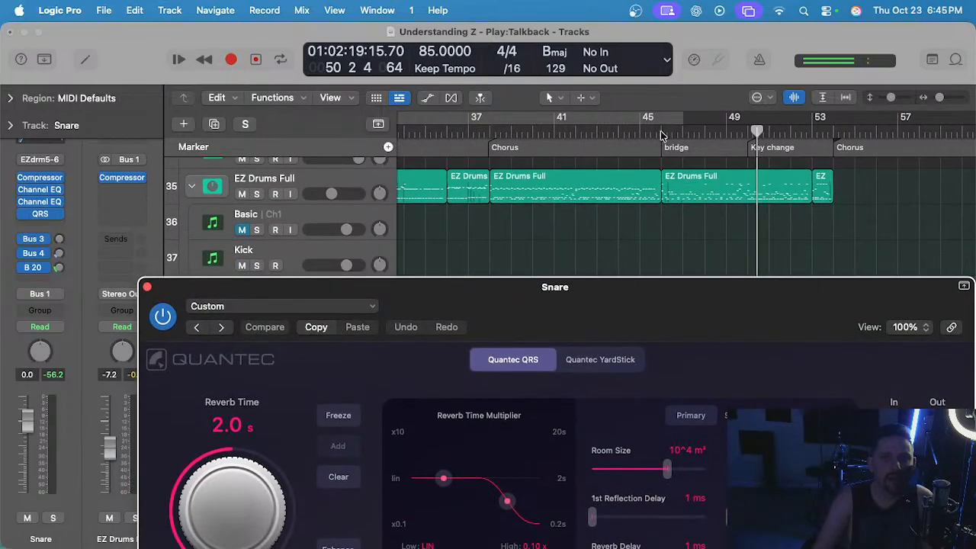
# Solo the EZ Drums Full stack and play it from the bridge start at bar 46 with the snare reverb controls in view.
pyautogui.click(661, 135)
pyautogui.click(282, 179)
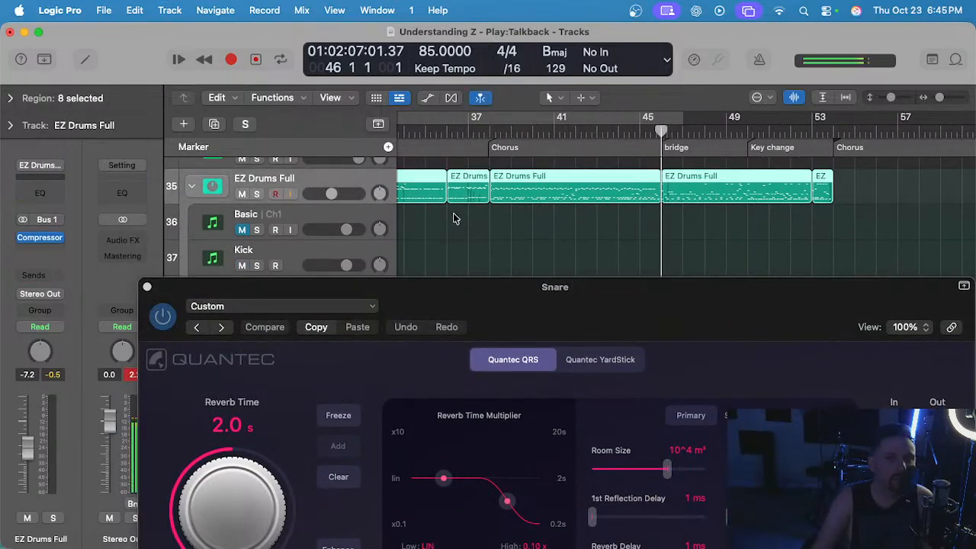
pyautogui.hotkey('ctrl', 's')
pyautogui.press('space')
pyautogui.moveTo(596, 319); pyautogui.dragTo(596, 152)
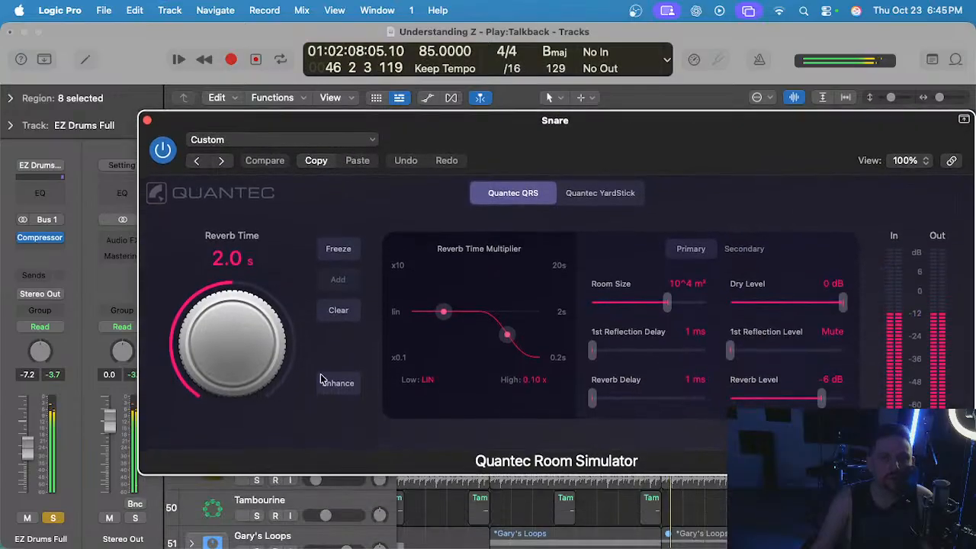
# Set the snare reverb's High time multiplier to 0.25 x and Reverb Level to -2 dB, close the plug-in, and unsolo the drums.
pyautogui.moveTo(509, 326); pyautogui.dragTo(513, 326)
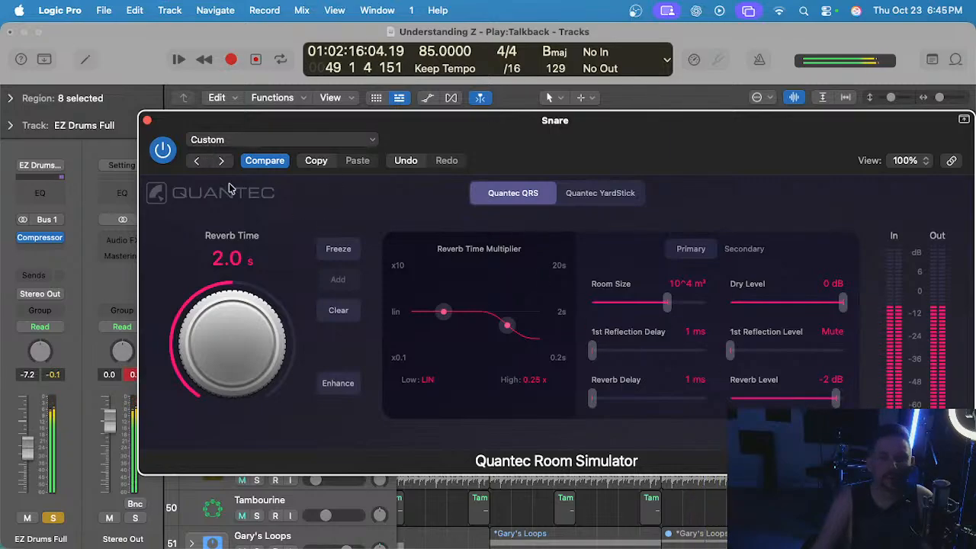
pyautogui.click(147, 122)
pyautogui.press('s')
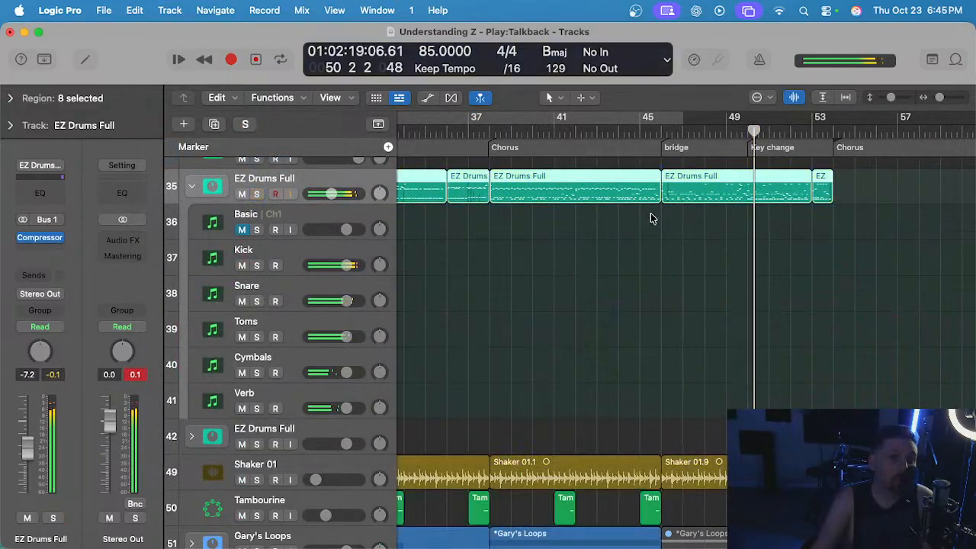
# Listen to the bridge in the full mix from about bar 46 to check the snare reverb.
pyautogui.click(654, 139)
pyautogui.click(632, 294)
pyautogui.scroll(1, 632, 295)
pyautogui.hscroll(3, 632, 295)
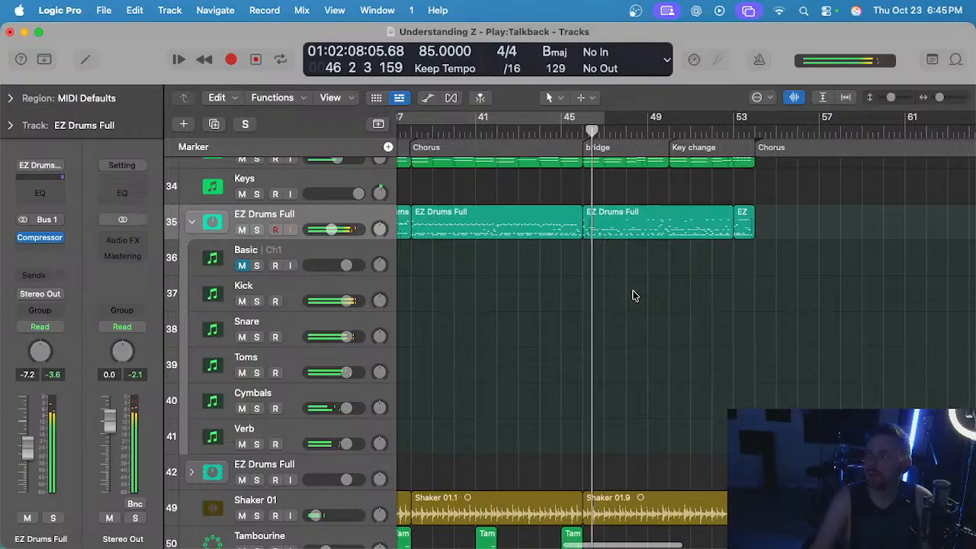
pyautogui.hscroll(-1, 632, 295)
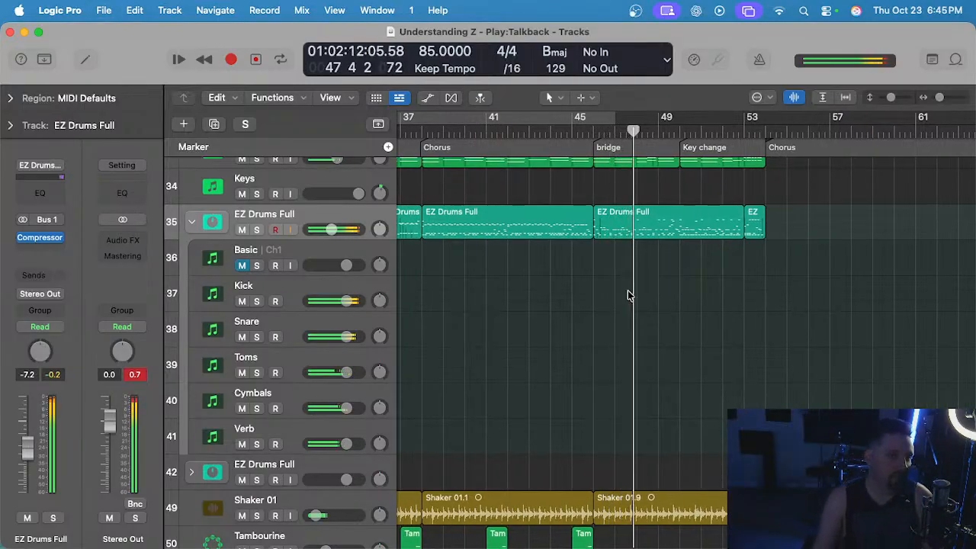
# Place the playhead at the Intro start at bar 2 and collapse the EZ Drums Full track stack.
pyautogui.press('super+Left')
pyautogui.hscroll(-10, 630, 293)
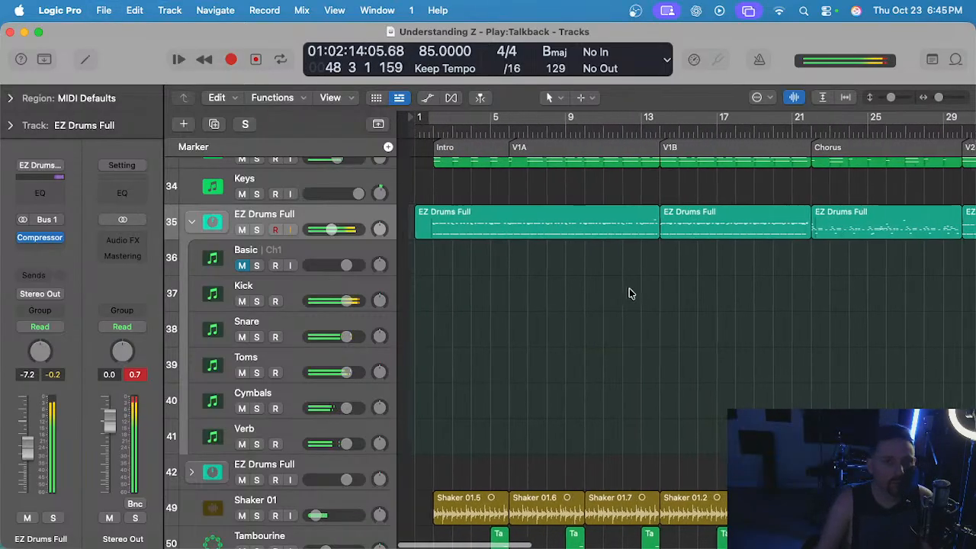
pyautogui.click(425, 131)
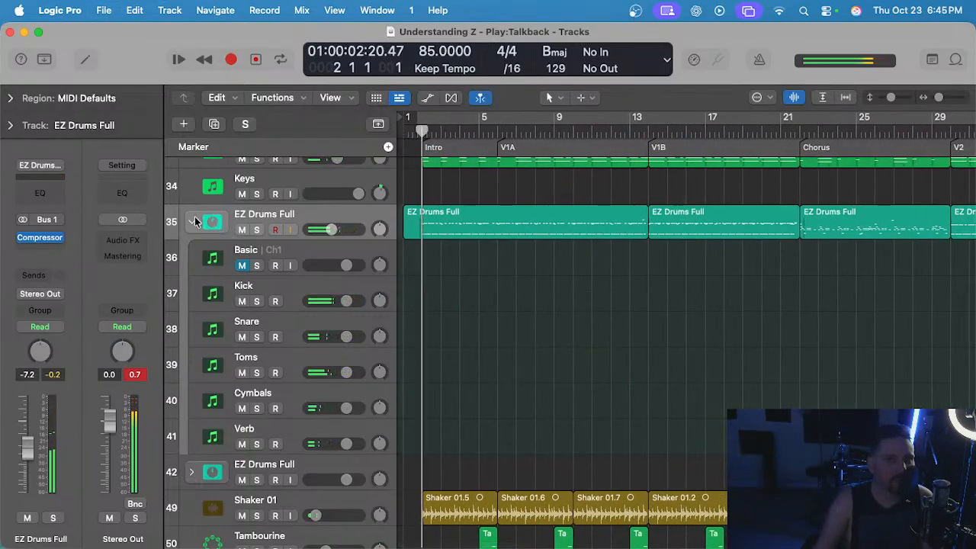
pyautogui.click(194, 220)
pyautogui.press('super+Right')
pyautogui.press('super+Right')
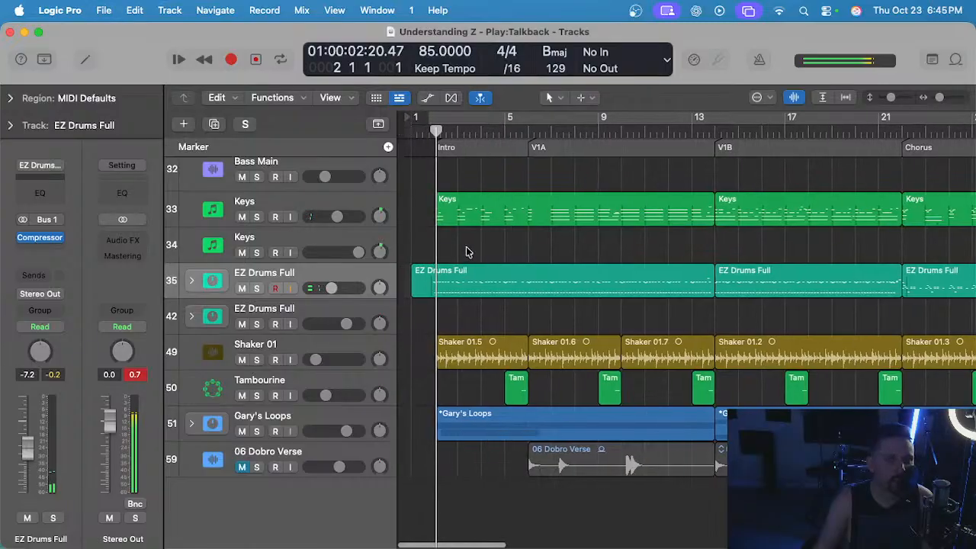
pyautogui.scroll(3, 467, 248)
pyautogui.hscroll(-1, 468, 247)
pyautogui.hscroll(-2, 412, 155)
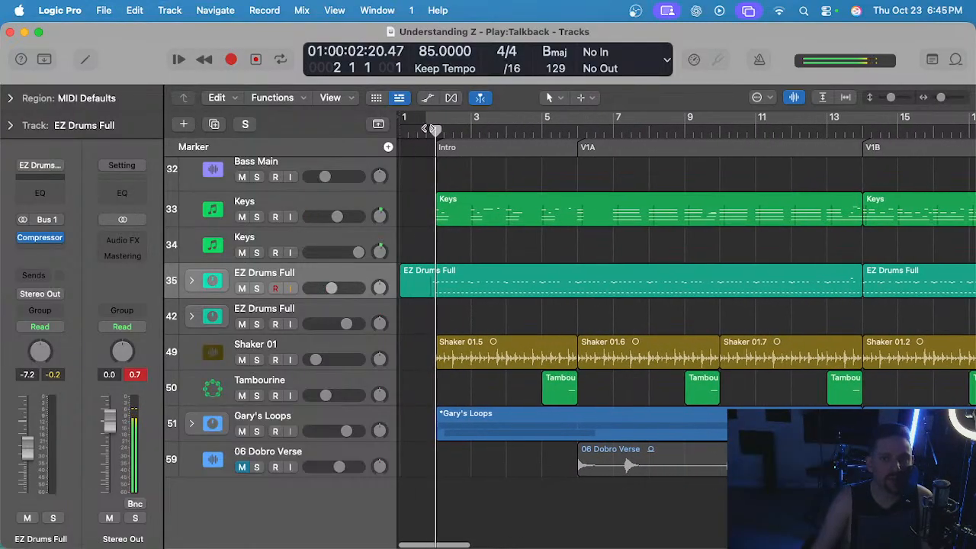
# Play the song from the Intro and open the Quantec reverb on the Snare track inside the first EZ Drums Full stack.
pyautogui.press('space')
pyautogui.press('super+Left')
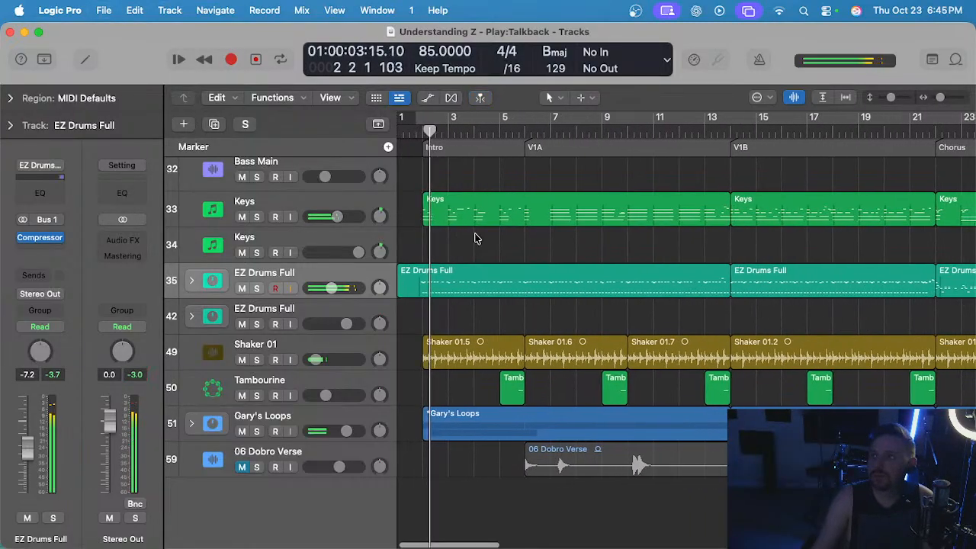
pyautogui.click(192, 280)
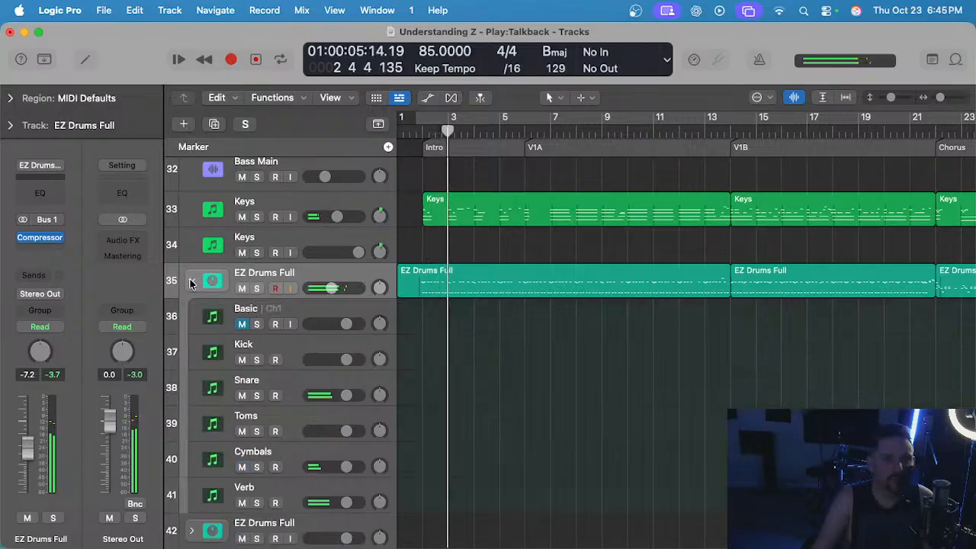
pyautogui.scroll(-5, 518, 301)
pyautogui.scroll(4, 519, 300)
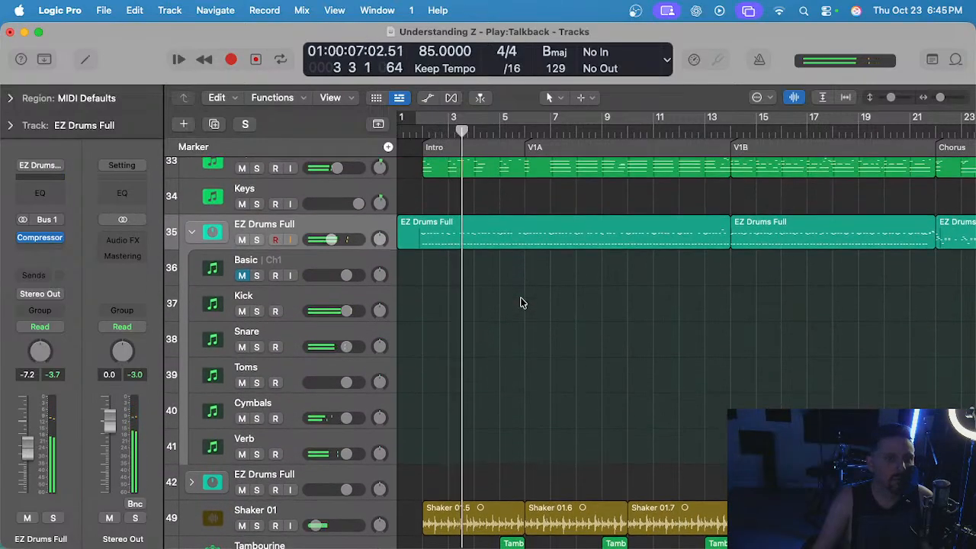
pyautogui.click(320, 338)
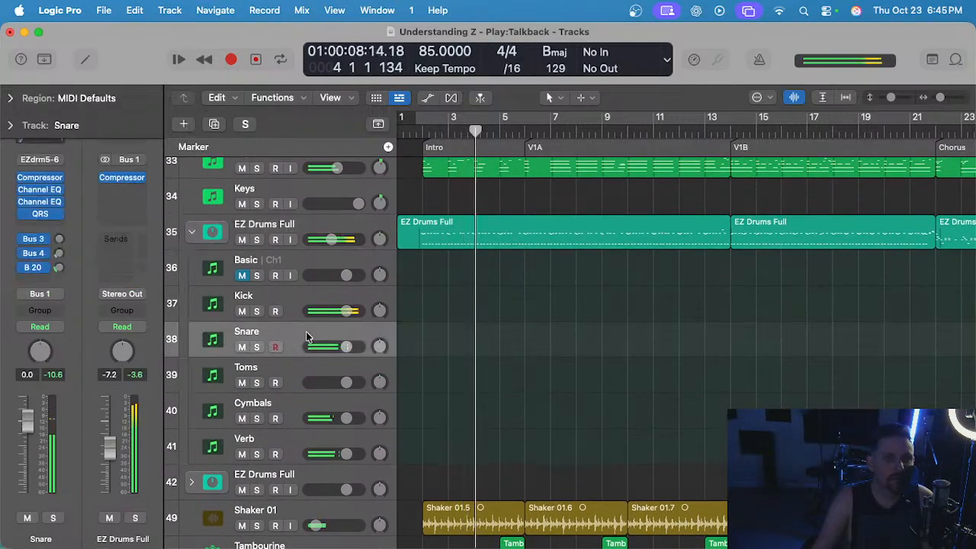
pyautogui.click(42, 215)
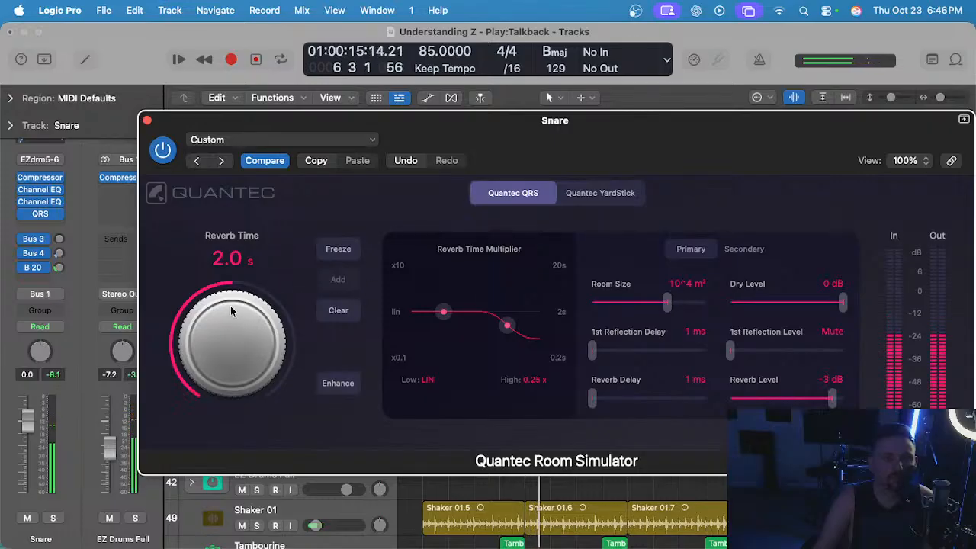
# Try snare Reverb Times of 4.0 s and 2.24 s during playback, return it to 2.0 s, and close the plug-in.
pyautogui.moveTo(231, 309); pyautogui.dragTo(234, 272)
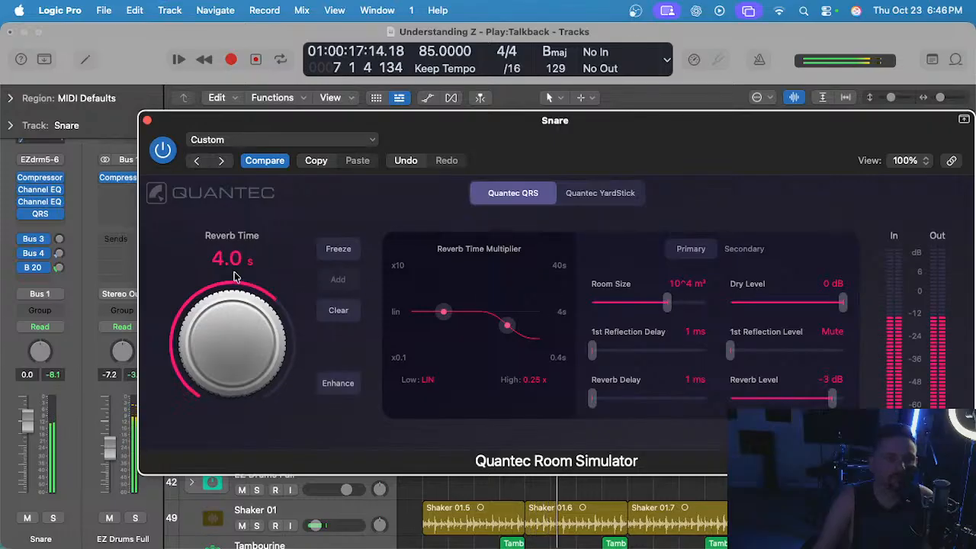
pyautogui.moveTo(235, 312); pyautogui.dragTo(248, 298)
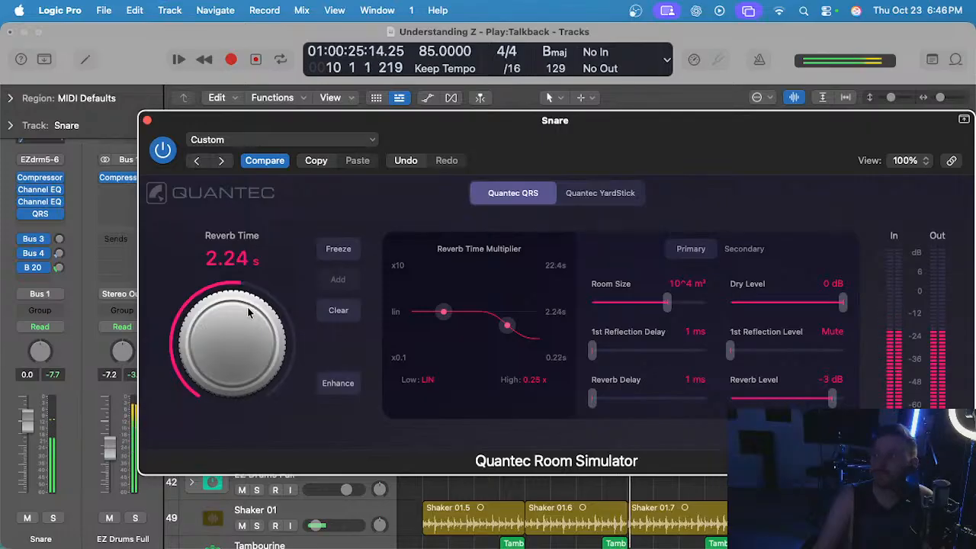
pyautogui.moveTo(247, 306); pyautogui.dragTo(247, 308)
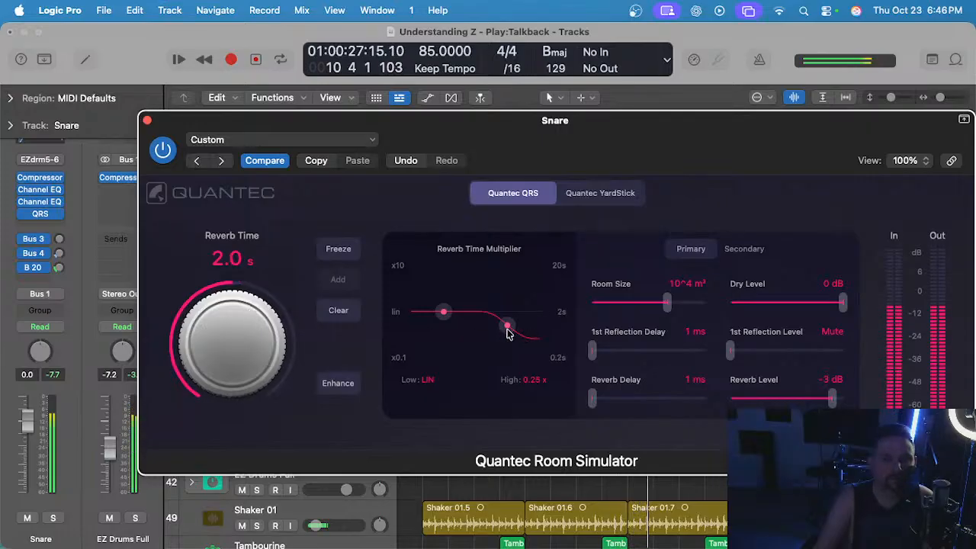
pyautogui.click(148, 122)
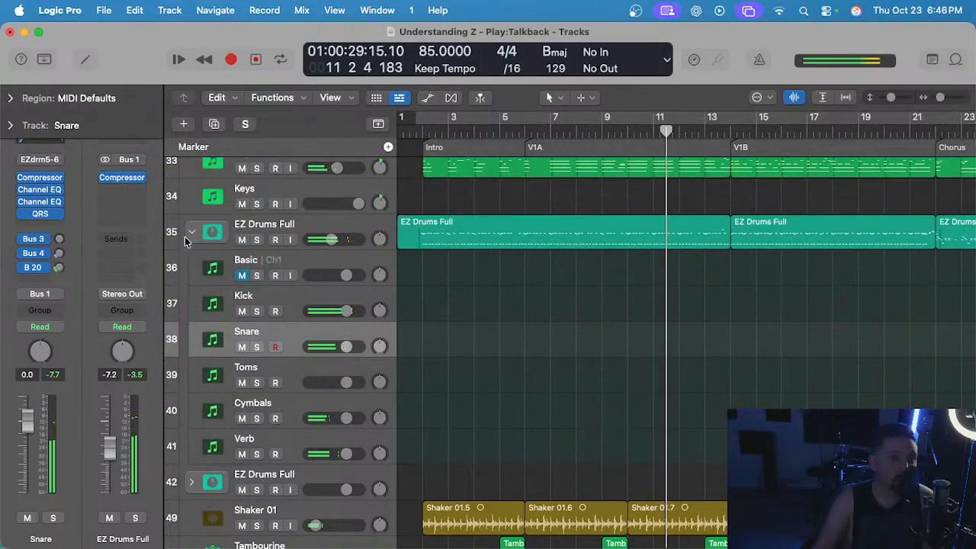
# Collapse the EZ Drums Full stack and unmute the Lead Vocal Z track and the BGVs stack.
pyautogui.click(193, 230)
pyautogui.press('z')
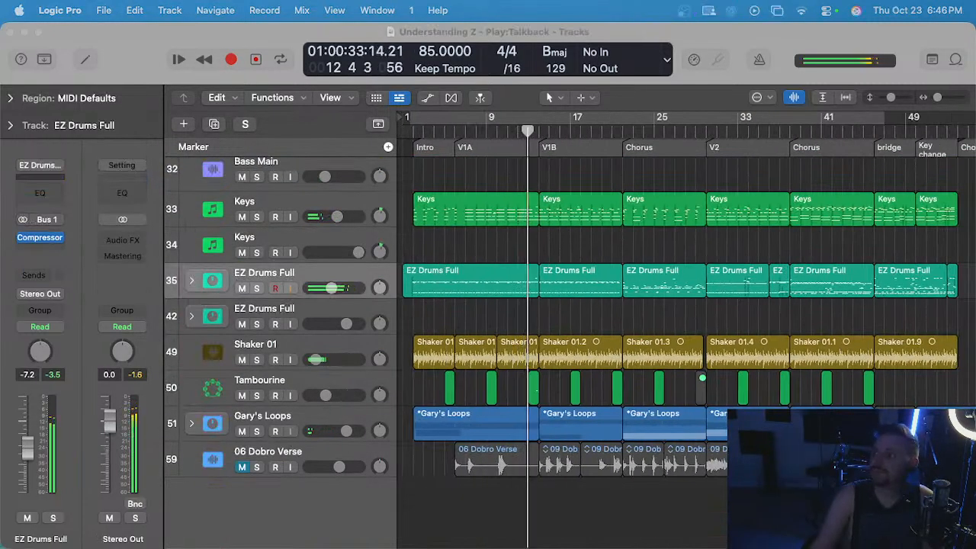
pyautogui.scroll(3, 619, 297)
pyautogui.scroll(10, 619, 298)
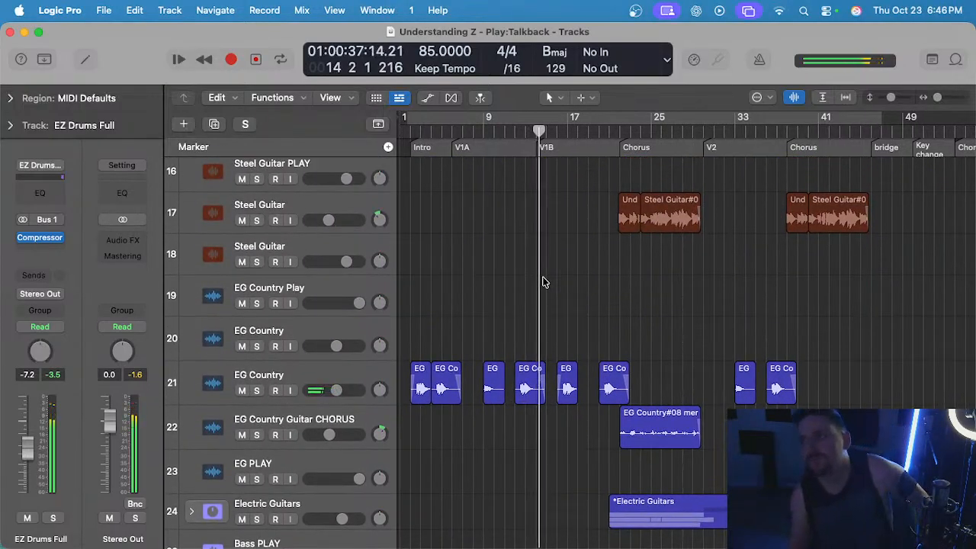
pyautogui.scroll(8, 552, 297)
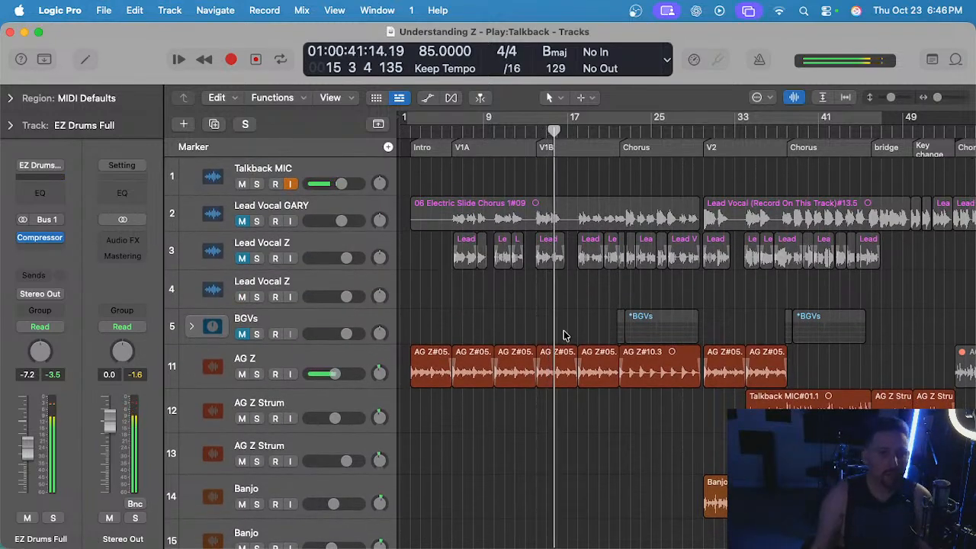
pyautogui.click(242, 259)
pyautogui.click(242, 334)
# Save the project while listening to the V1B section up to about bar 21.
pyautogui.press('super+Right')
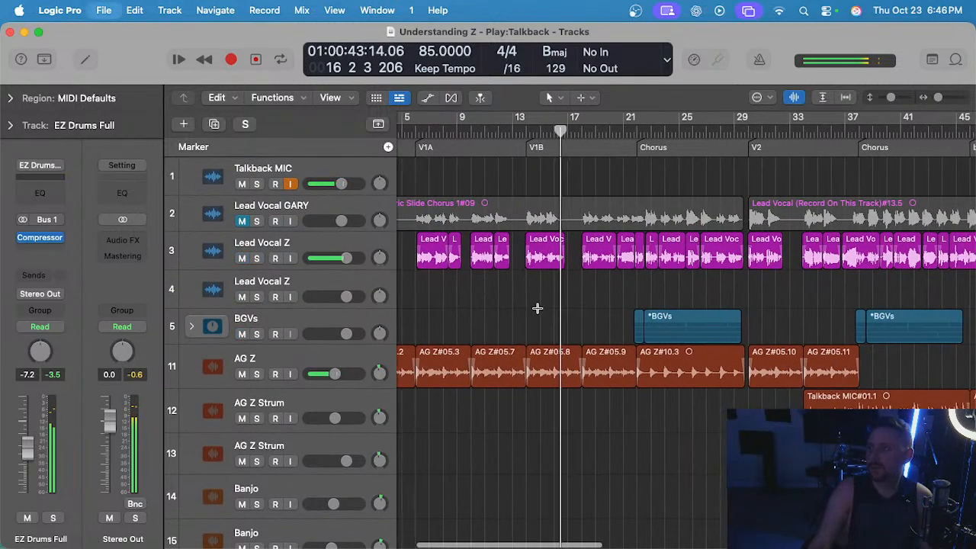
pyautogui.press('super+s')
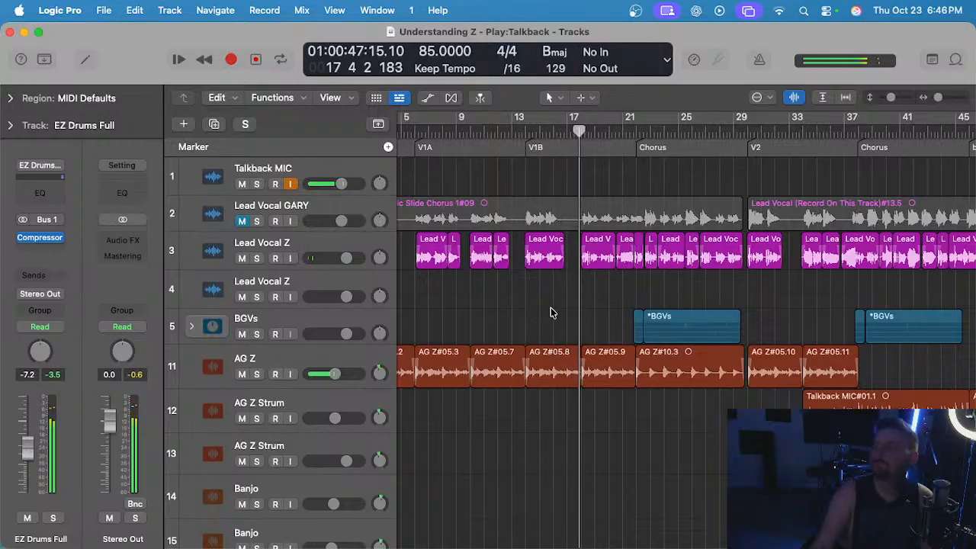
pyautogui.press('super+s')
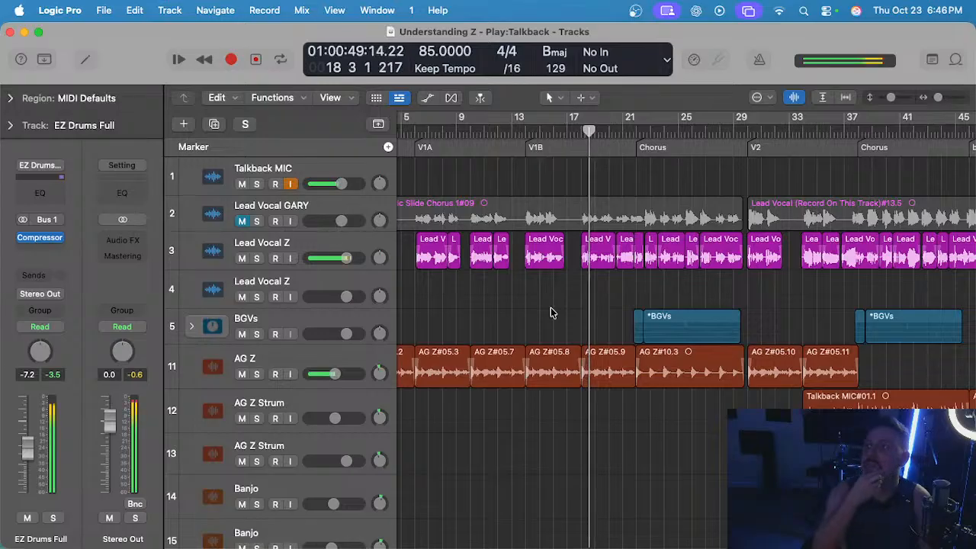
pyautogui.press('super+Right')
pyautogui.press('super+Right')
pyautogui.press('super+Right')
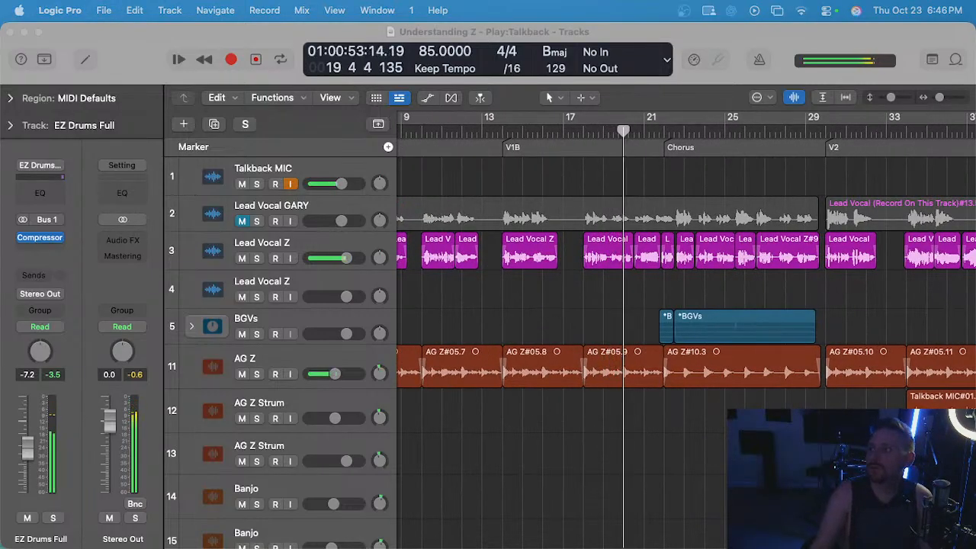
pyautogui.click(626, 287)
pyautogui.press('super+Right')
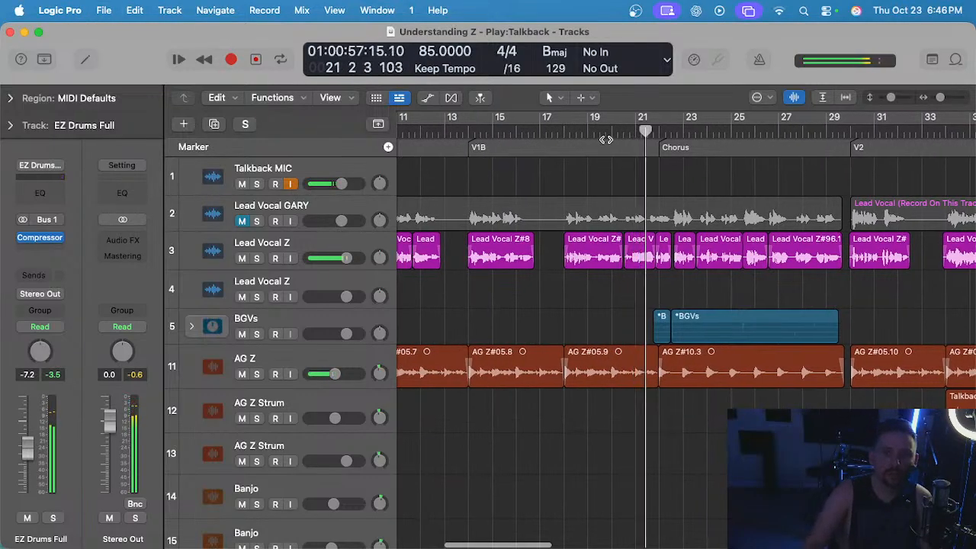
# Return the playhead to bar 20 and select the EG Country#11.2 region on track 21.
pyautogui.click(607, 136)
pyautogui.scroll(-10, 577, 323)
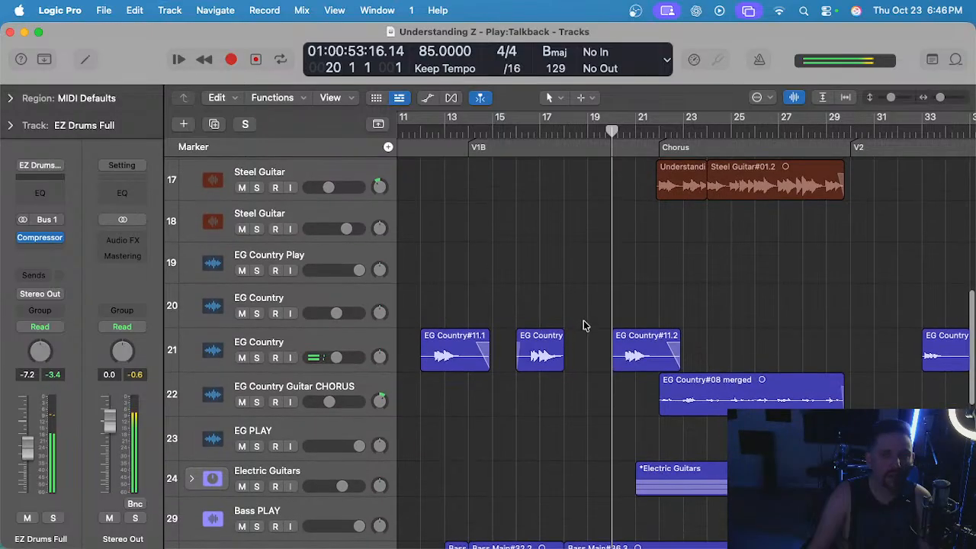
pyautogui.hscroll(-3, 582, 324)
pyautogui.click(713, 342)
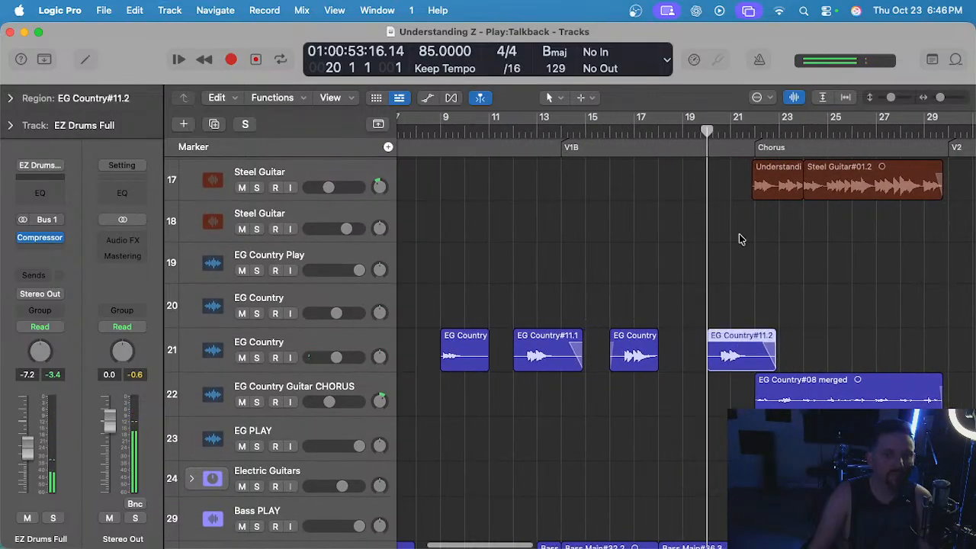
pyautogui.scroll(5, 688, 283)
pyautogui.scroll(-6, 691, 283)
pyautogui.hscroll(2, 691, 283)
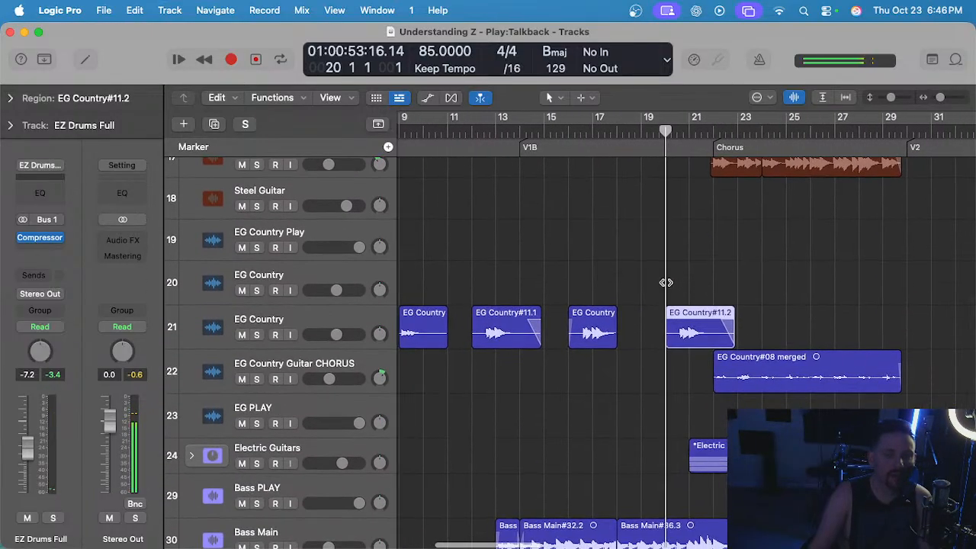
# Play the lead-in to the first Chorus from bar 20 and save the project.
pyautogui.click(641, 132)
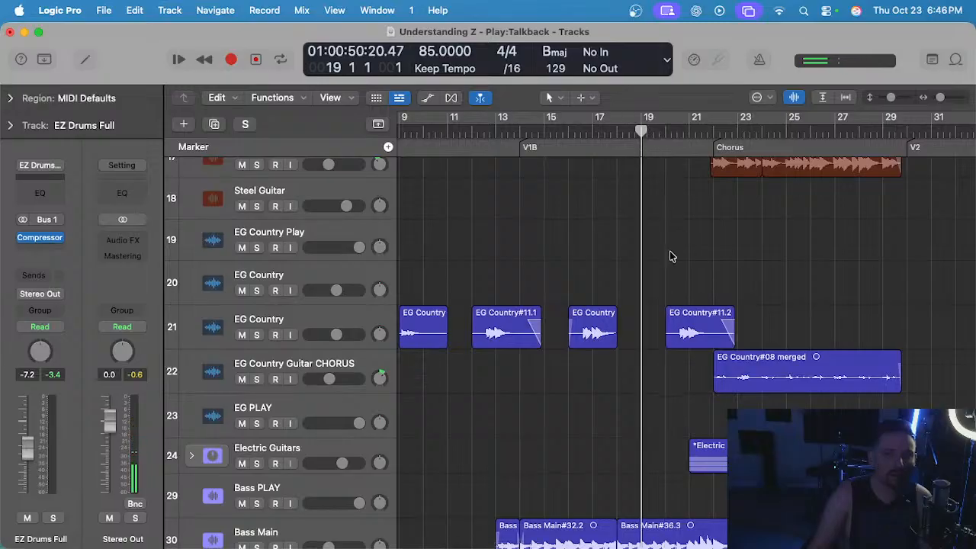
pyautogui.click(665, 128)
pyautogui.press('space')
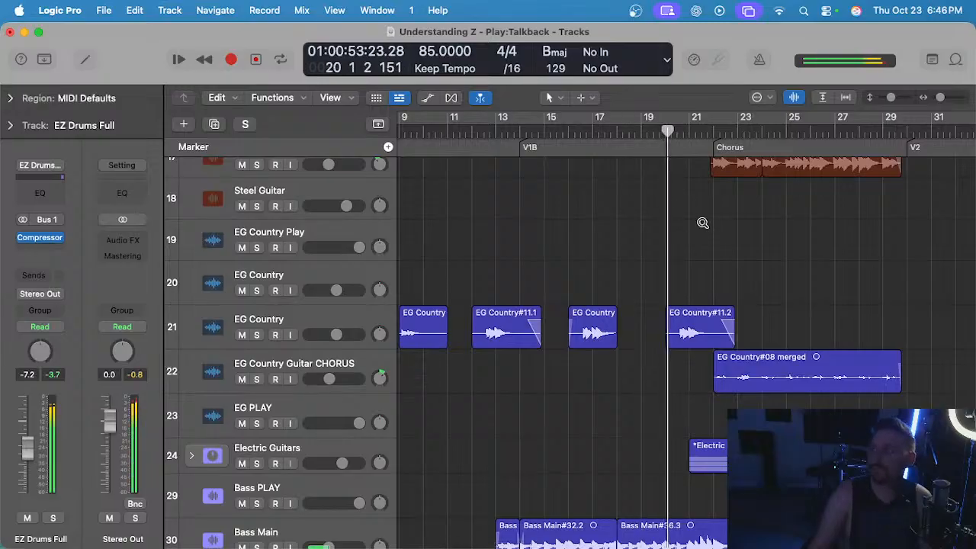
pyautogui.scroll(2, 702, 221)
pyautogui.press('super+s')
pyautogui.scroll(-2, 702, 221)
pyautogui.hscroll(-3, 702, 221)
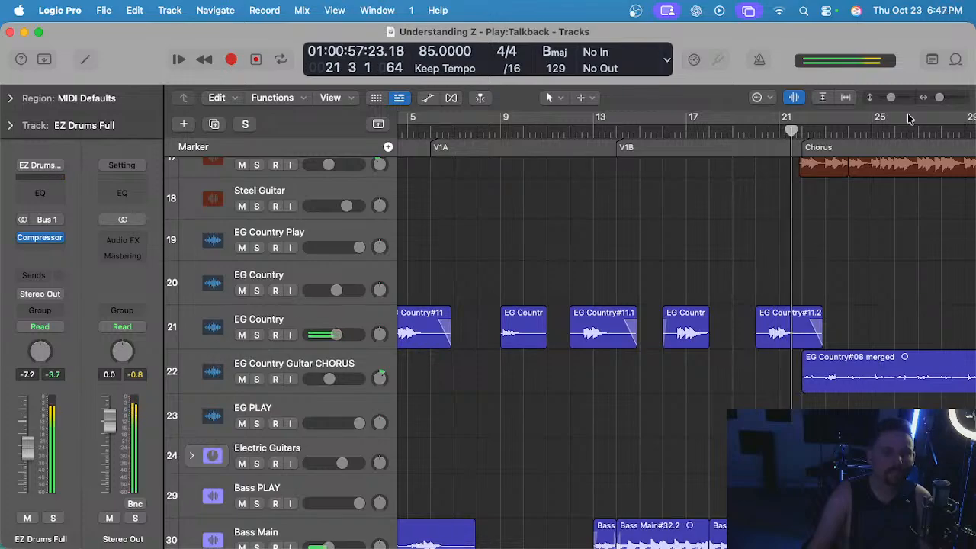
# Replay from bar 20 with the EG Country track 21 muted for comparison, and unmute the track.
pyautogui.click(744, 134)
pyautogui.click(242, 335)
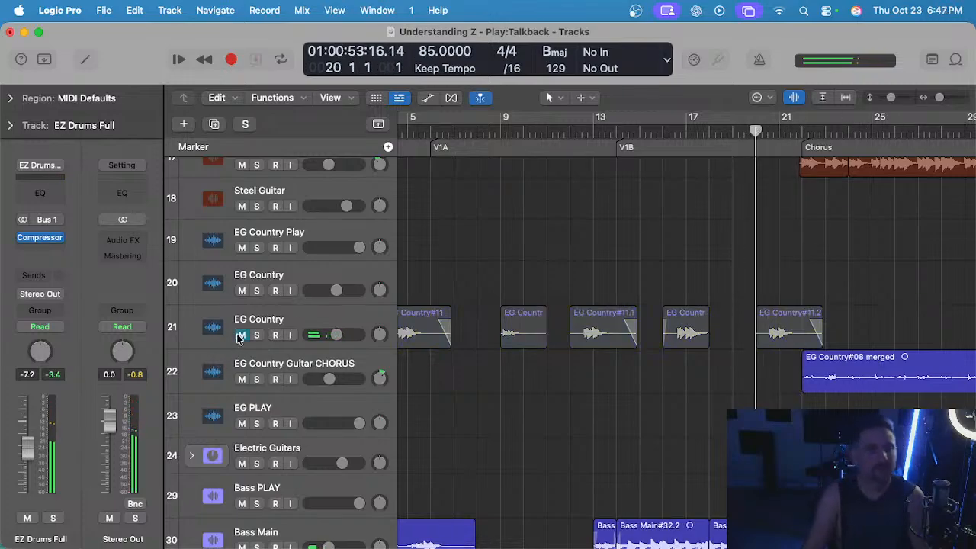
pyautogui.scroll(3, 669, 247)
pyautogui.hscroll(3, 669, 246)
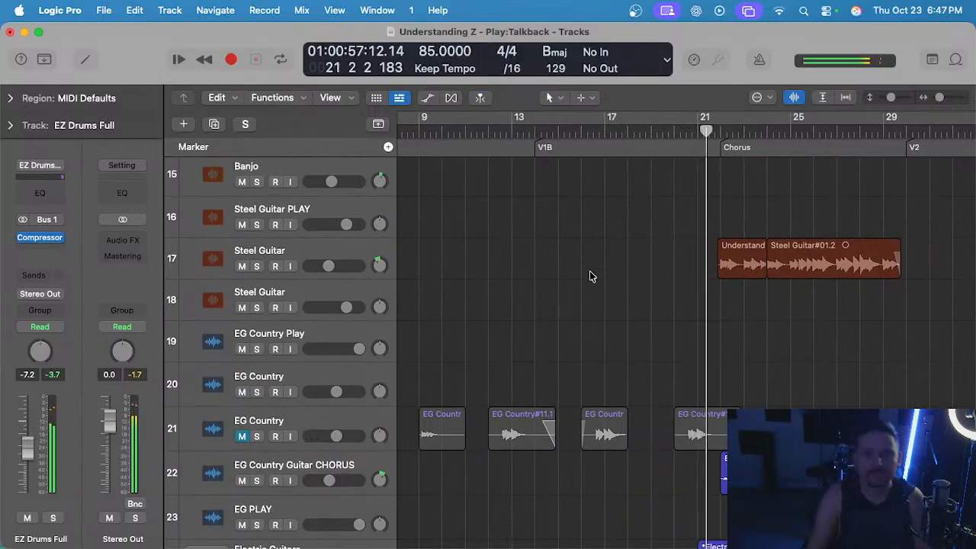
pyautogui.scroll(-2, 274, 372)
pyautogui.click(242, 388)
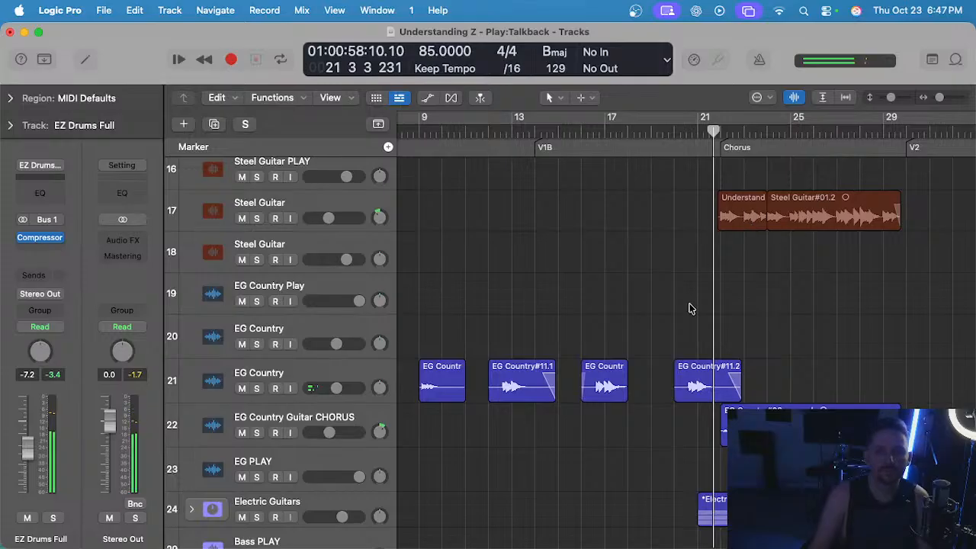
# Place the playhead at bar 9 and audition the EG Country track 21 soloed and in the full mix.
pyautogui.hscroll(-5, 687, 330)
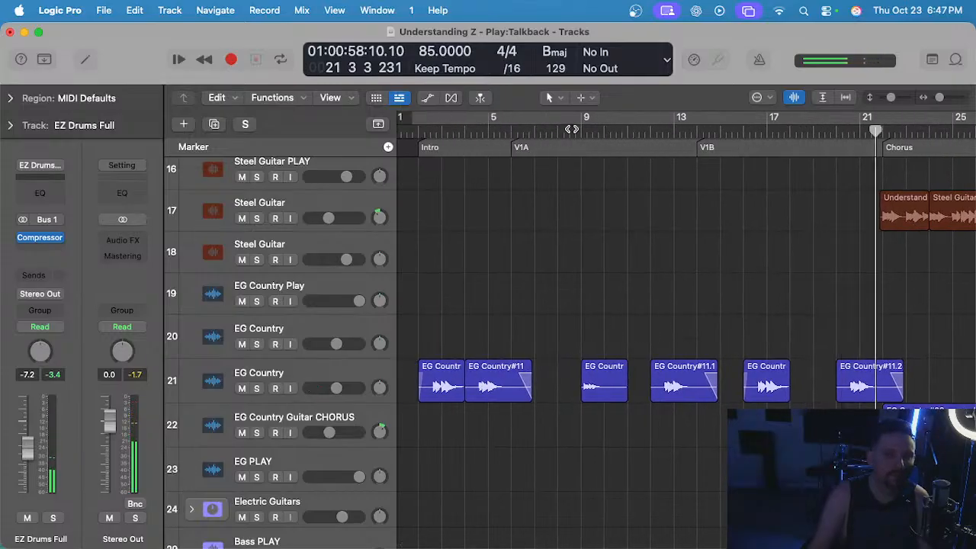
pyautogui.click(579, 134)
pyautogui.click(302, 372)
pyautogui.press('s')
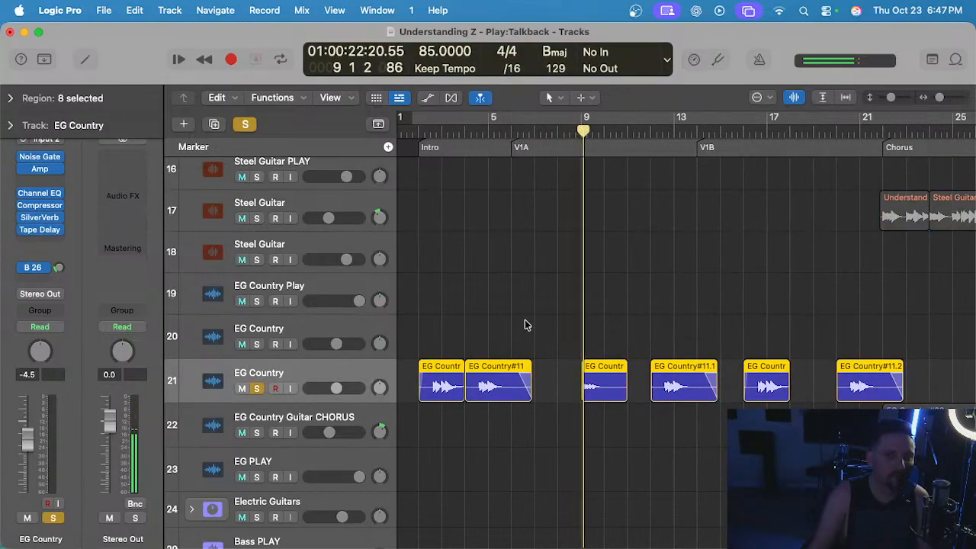
pyautogui.press('s')
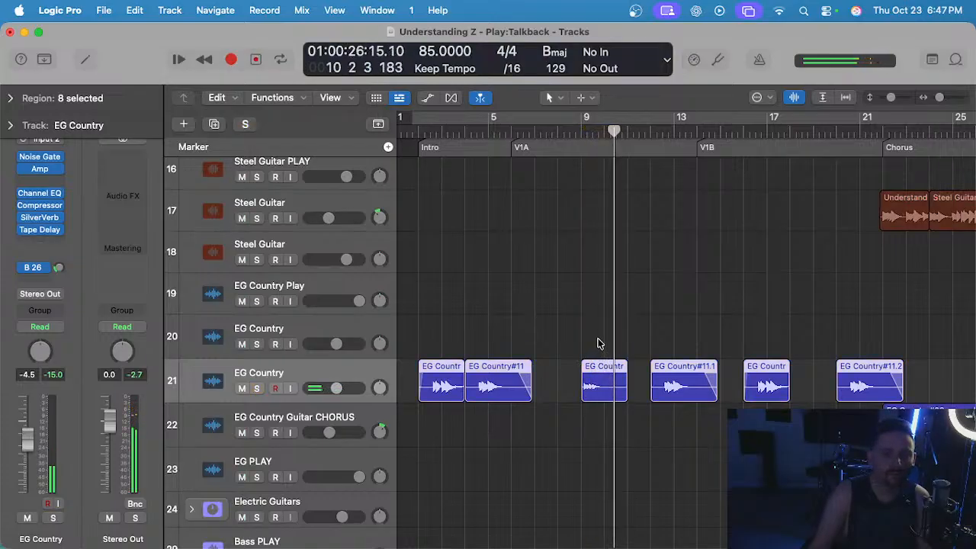
pyautogui.click(616, 373)
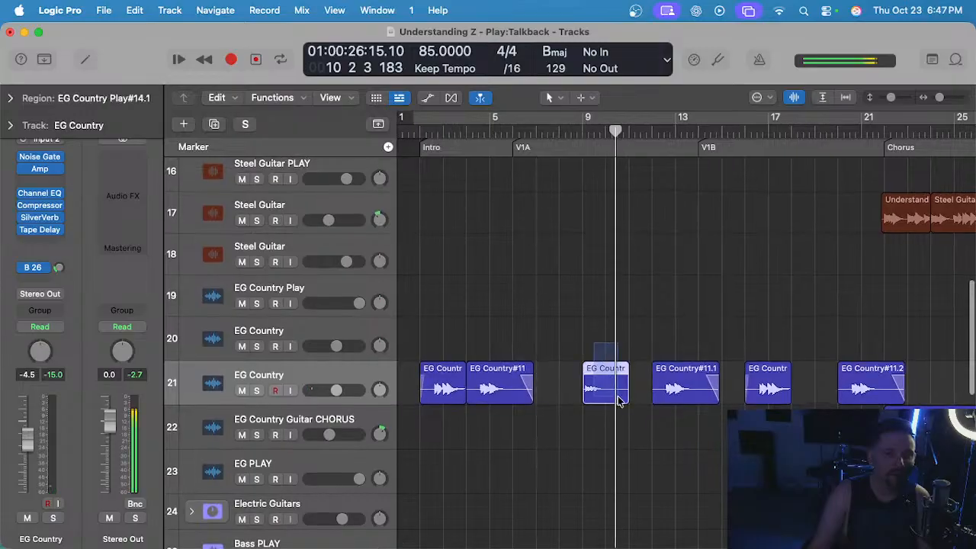
pyautogui.press('Delete')
pyautogui.click(867, 383)
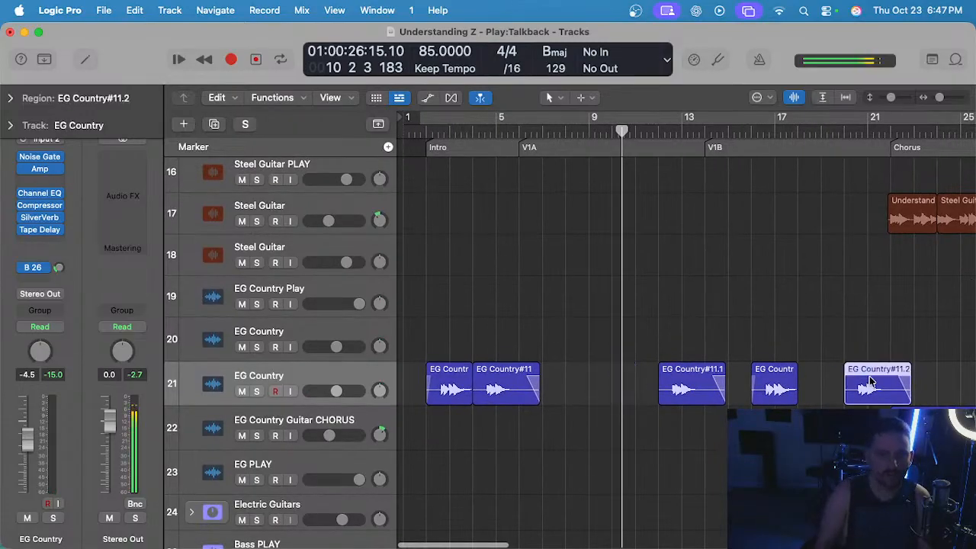
pyautogui.press('Delete')
pyautogui.press('super+z')
pyautogui.press('super+z')
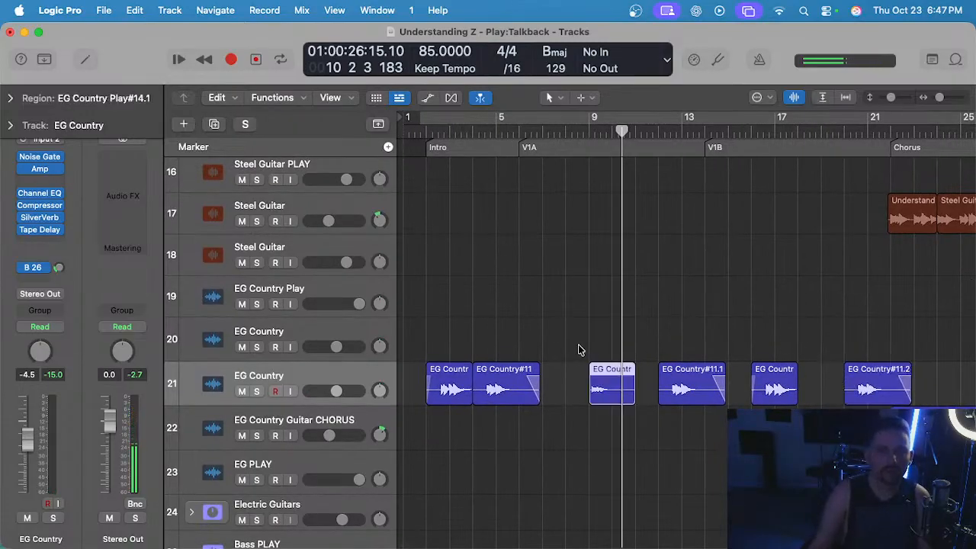
# Cut the EG Country region at bar 9 and delete the EG Country#11.2 region at bar 20.
pyautogui.press('Delete')
pyautogui.click(875, 385)
pyautogui.press('Delete')
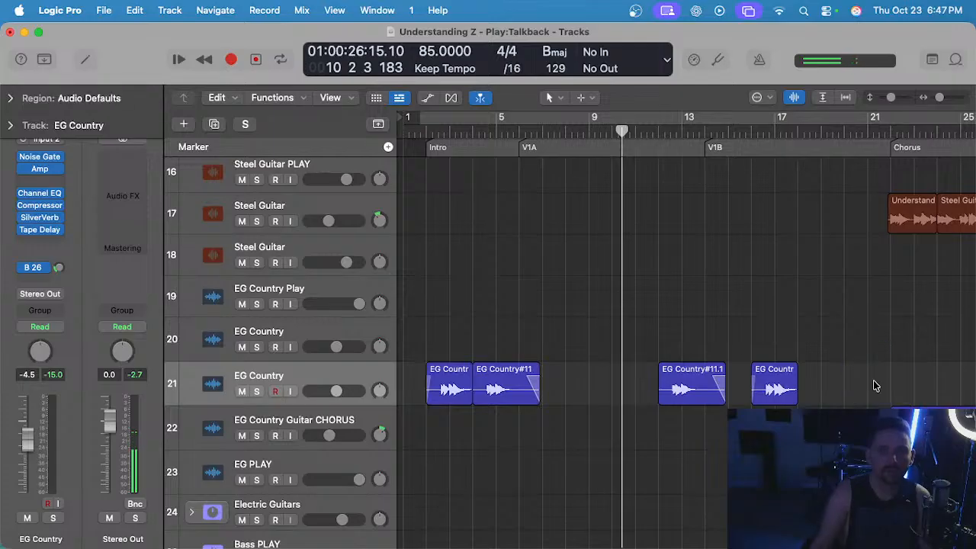
# Paste the cut guitar region at bar 20 on the EG Country track and play it from there.
pyautogui.click(843, 134)
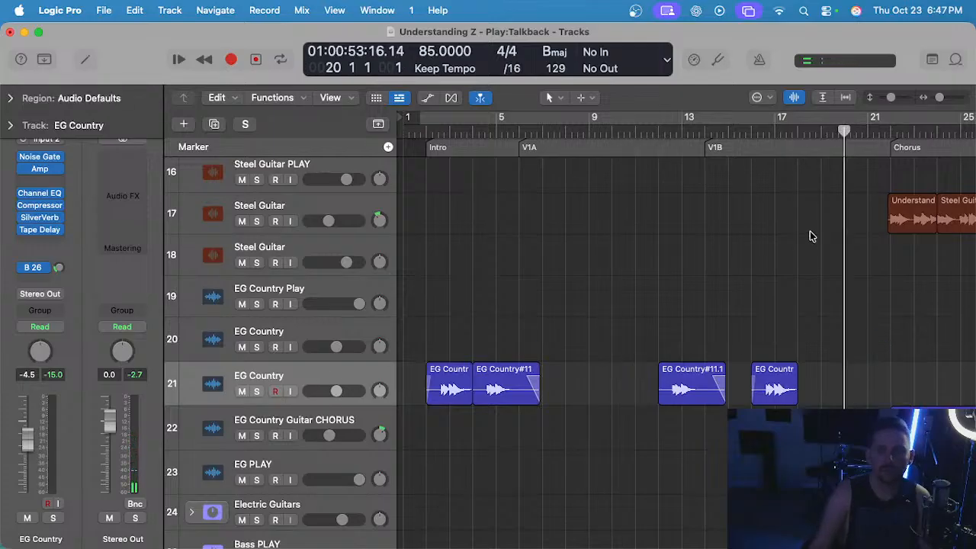
pyautogui.press('super+v')
pyautogui.click(845, 132)
pyautogui.press('space')
pyautogui.scroll(3, 813, 309)
pyautogui.hscroll(5, 814, 311)
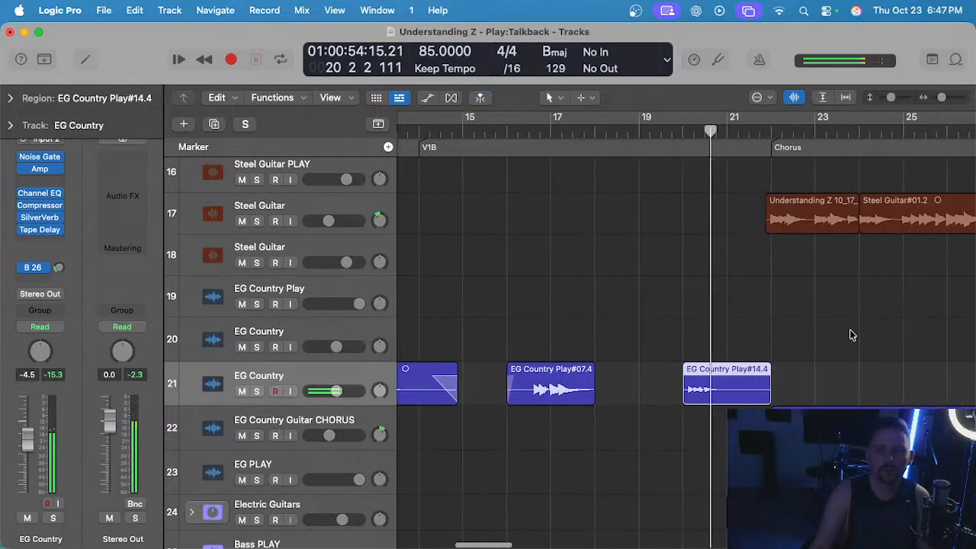
# Move the pasted guitar region on the EG Country track 21 to bar 21 and play the passage from bar 20.
pyautogui.click(716, 333)
pyautogui.scroll(1, 714, 337)
pyautogui.moveTo(713, 389); pyautogui.dragTo(757, 392)
pyautogui.press('space')
pyautogui.click(674, 131)
pyautogui.press('space')
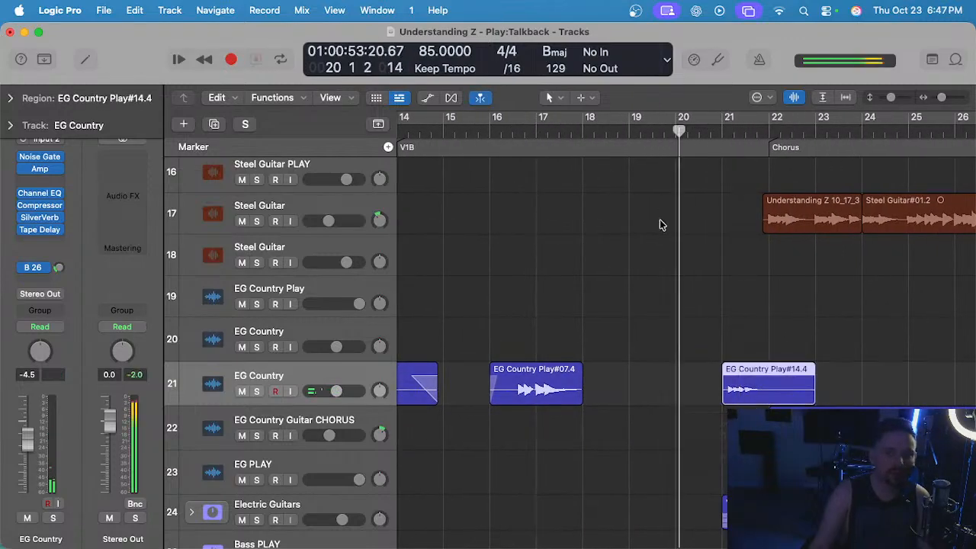
pyautogui.scroll(2, 684, 287)
pyautogui.click(712, 342)
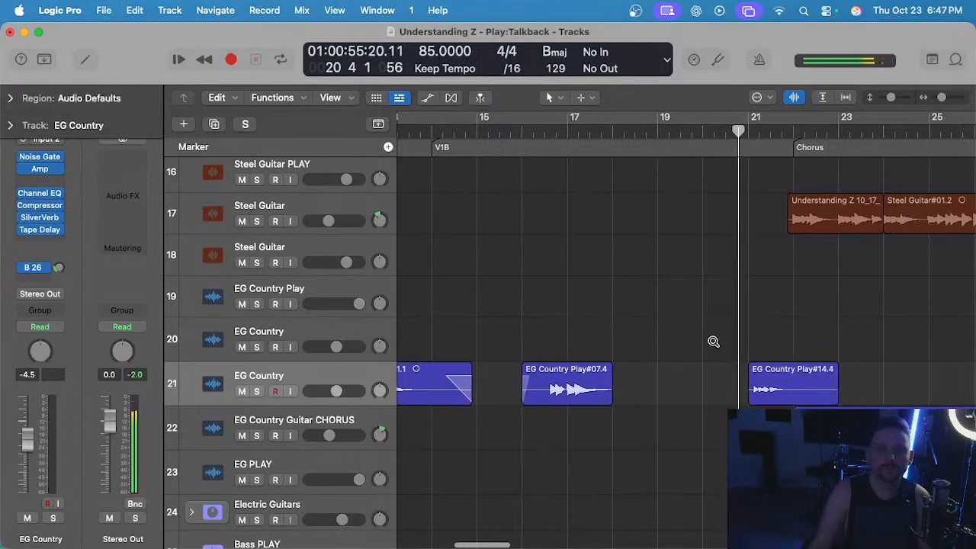
pyautogui.scroll(3, 713, 342)
pyautogui.scroll(-2, 740, 356)
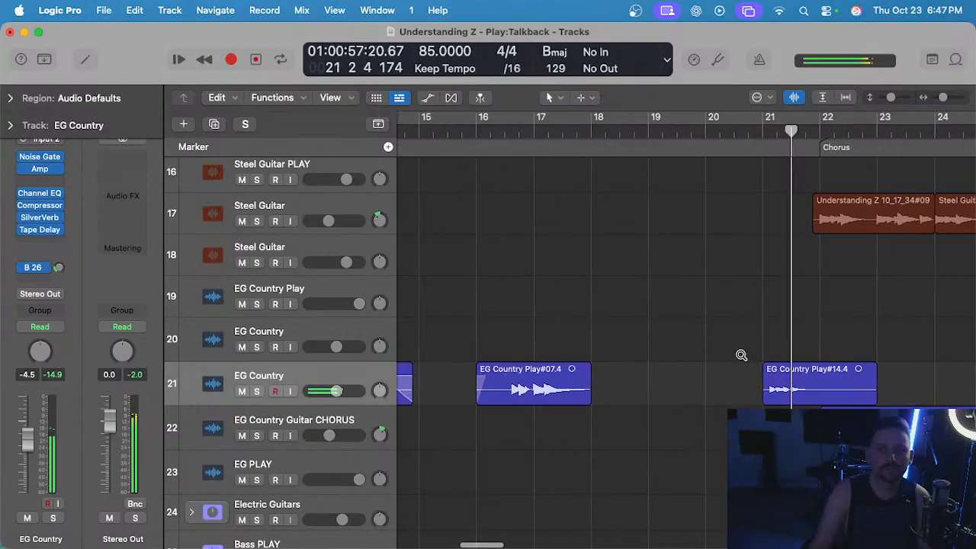
# Shift the guitar region back to about the middle of bar 20 and audition it leading into the chorus.
pyautogui.scroll(2, 741, 355)
pyautogui.moveTo(814, 394); pyautogui.dragTo(777, 396)
pyautogui.scroll(-3, 720, 305)
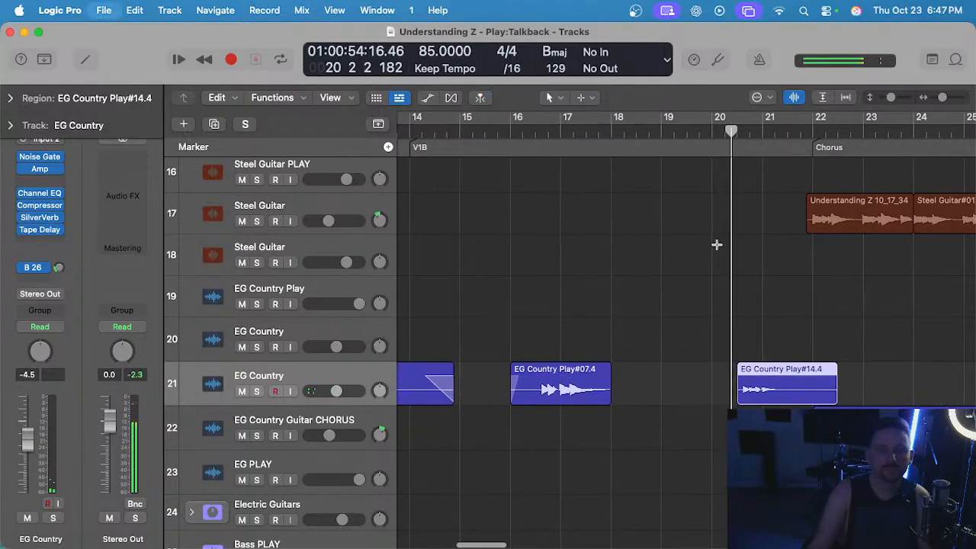
pyautogui.scroll(2, 716, 244)
pyautogui.scroll(-2, 717, 243)
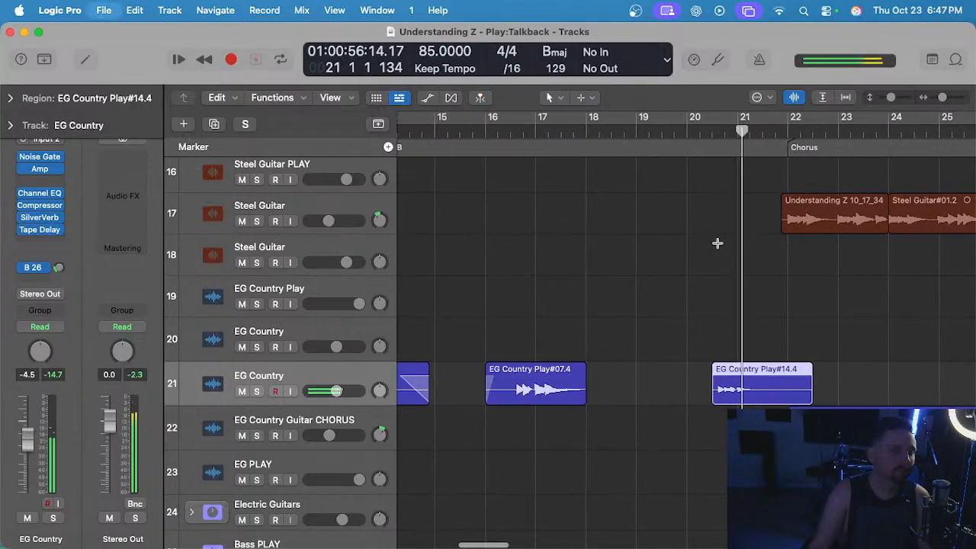
pyautogui.scroll(-2, 718, 244)
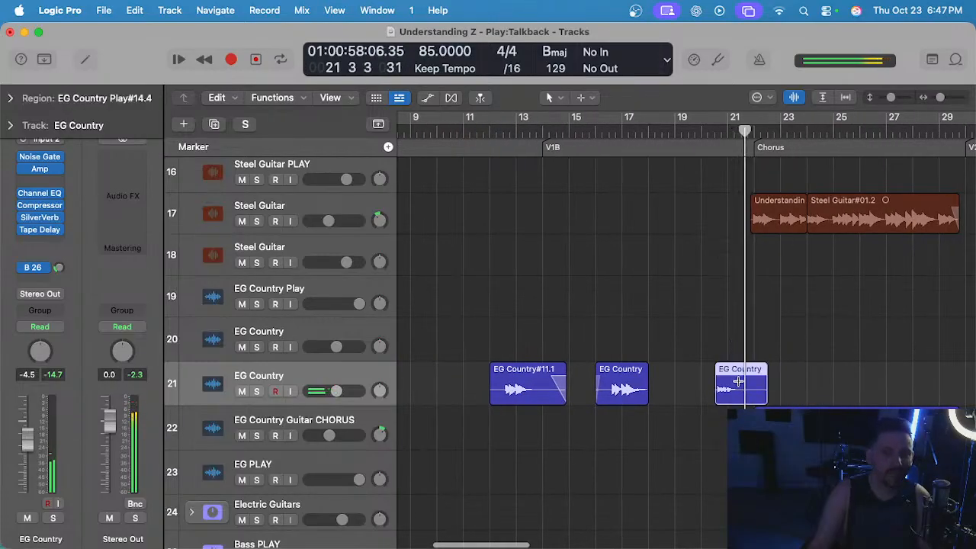
# Delete the pasted guitar region and undo the edits back to the original EG Country regions at bars 9 and 20.
pyautogui.press('Delete')
pyautogui.scroll(-3, 693, 267)
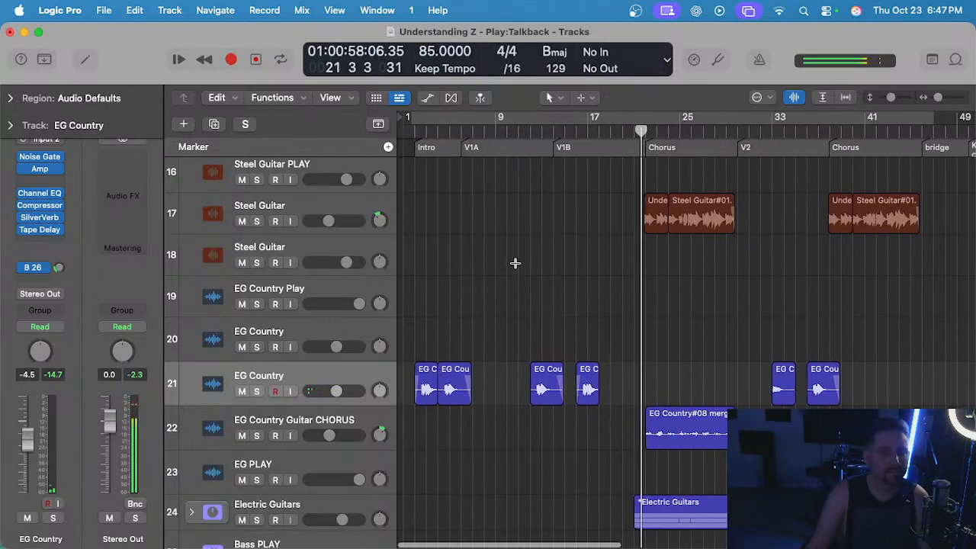
pyautogui.press('super+z')
pyautogui.press('super+z')
pyautogui.press('super+z')
pyautogui.press('super+z')
pyautogui.press('super+z')
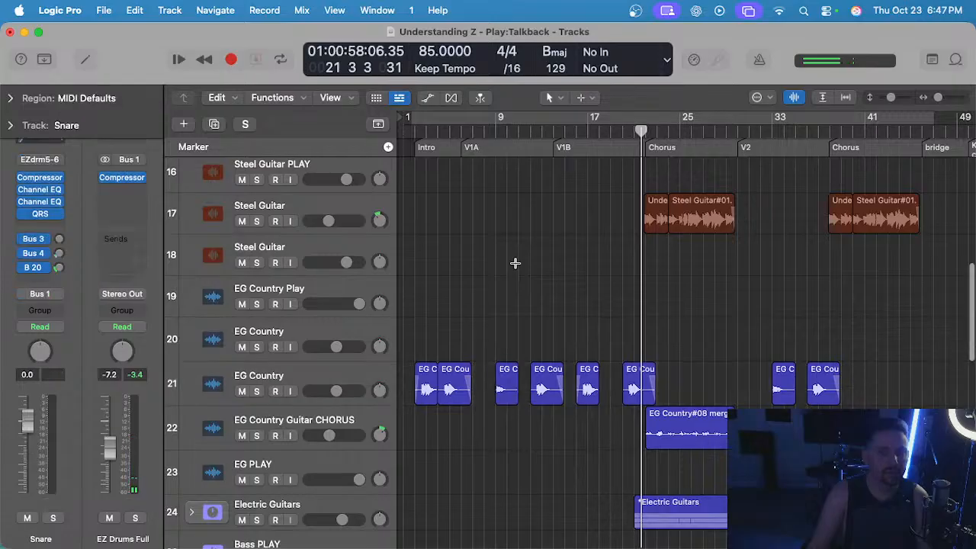
pyautogui.press('super+z')
# Delete the EG Country#11.2 region before the first chorus on track 21 and place the playhead at bar 19.
pyautogui.click(639, 381)
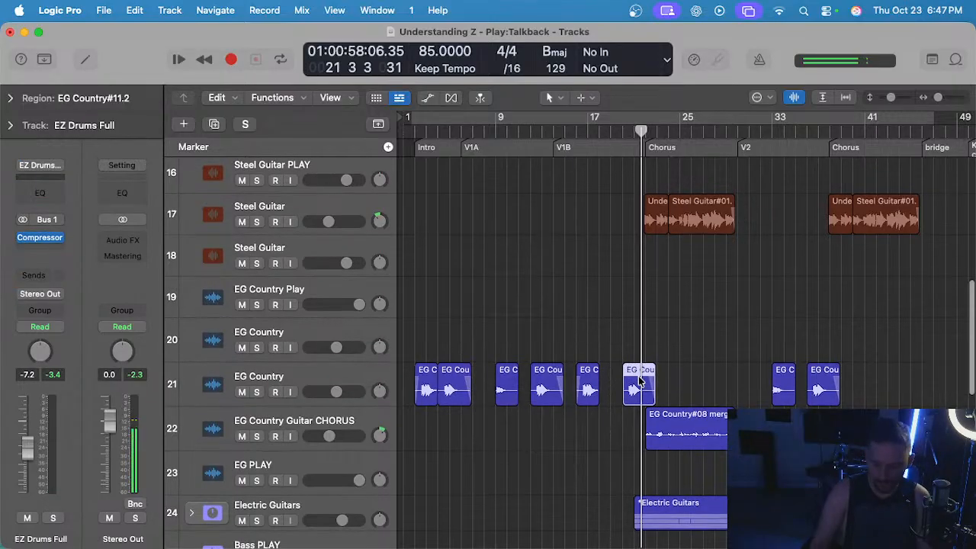
pyautogui.press('Delete')
pyautogui.scroll(3, 645, 380)
pyautogui.click(589, 131)
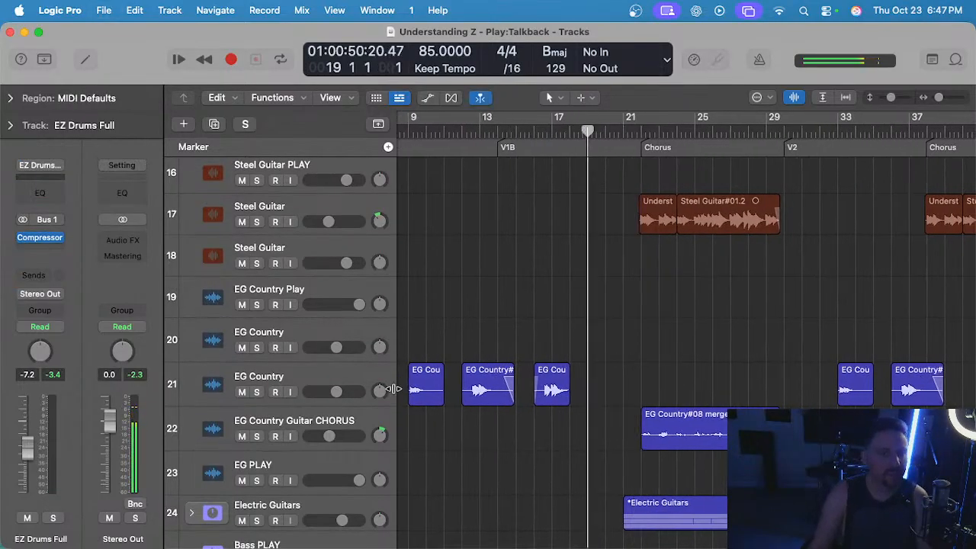
# Select the EG Country Play track 19 and check the guitar's tuning with the Tuner.
pyautogui.click(331, 285)
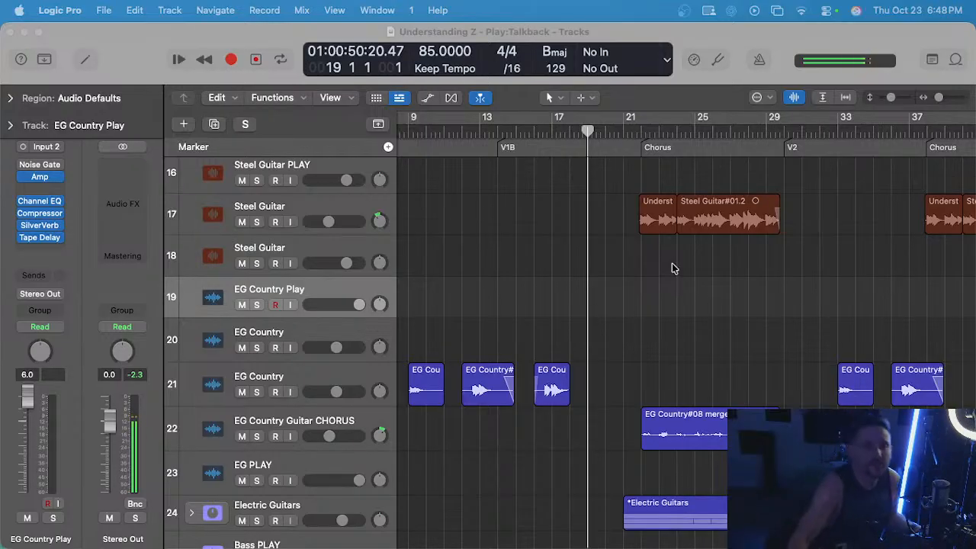
pyautogui.click(715, 60)
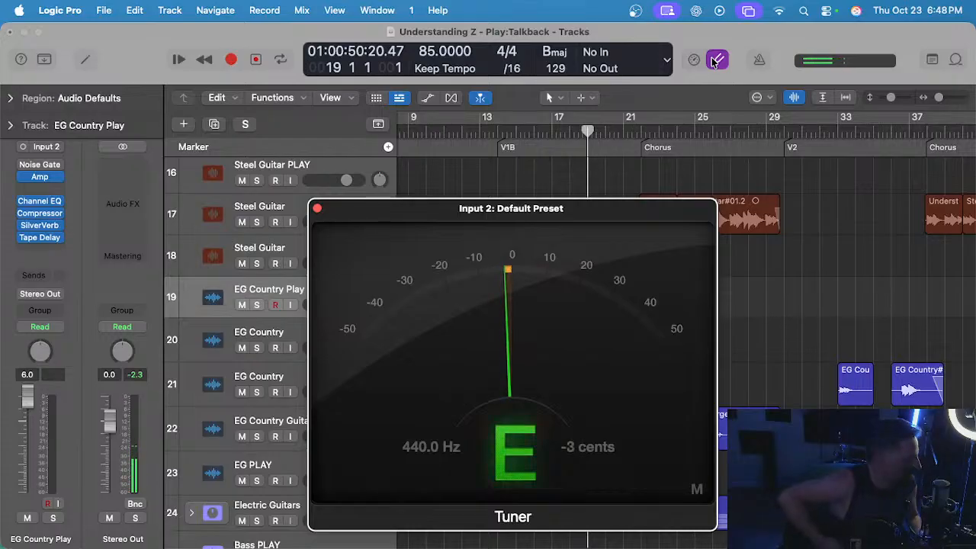
pyautogui.click(317, 208)
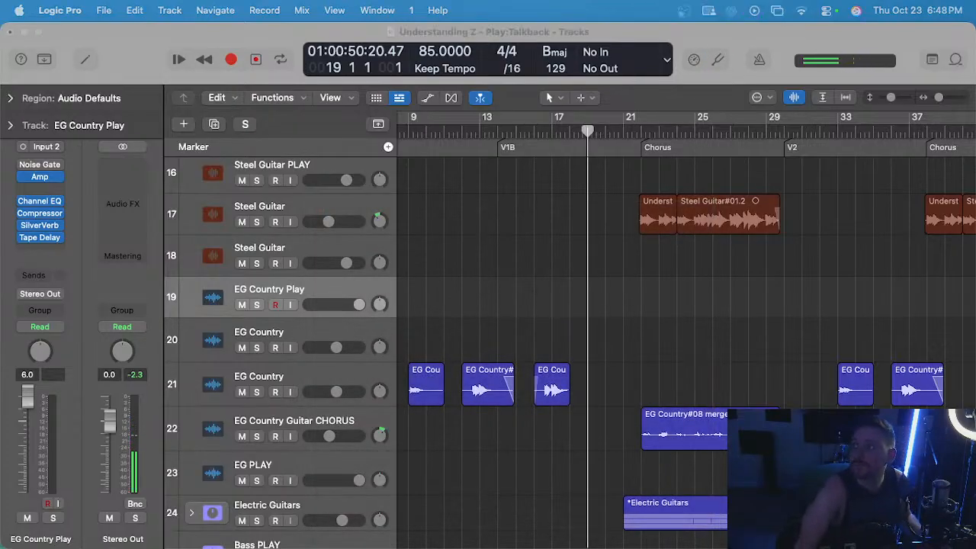
# Turn on input monitoring for the EG Country Play track and rehearse the guitar fill from bars 20 and 19.
pyautogui.click(455, 302)
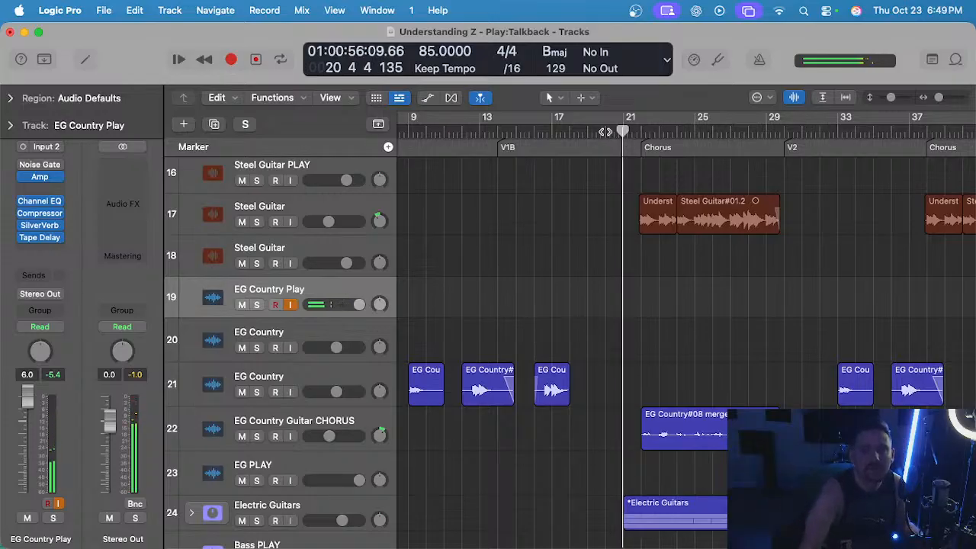
pyautogui.click(604, 132)
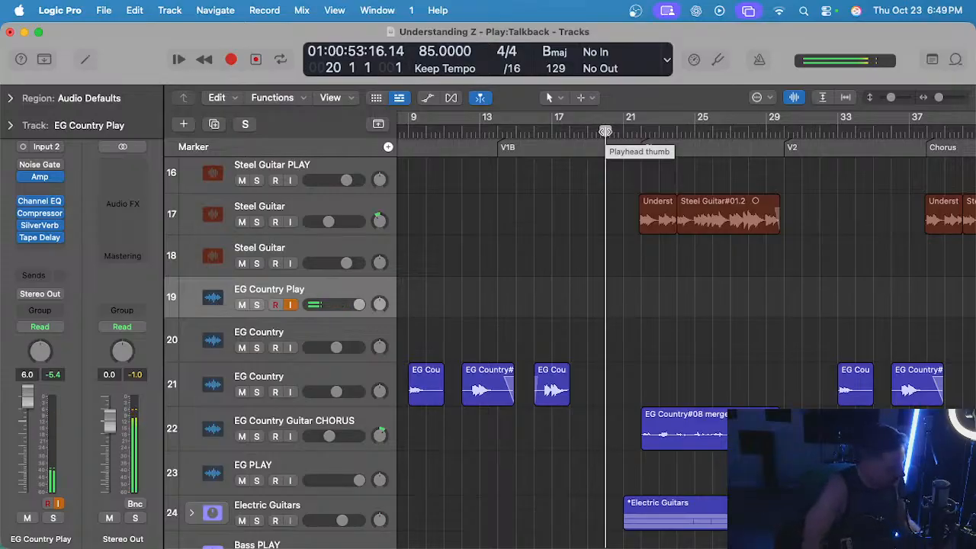
pyautogui.press('space')
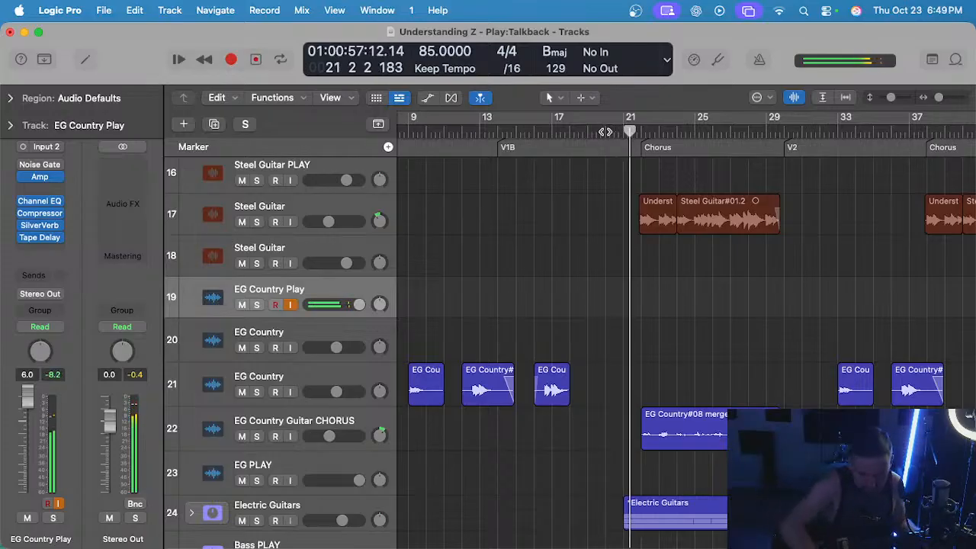
pyautogui.click(585, 132)
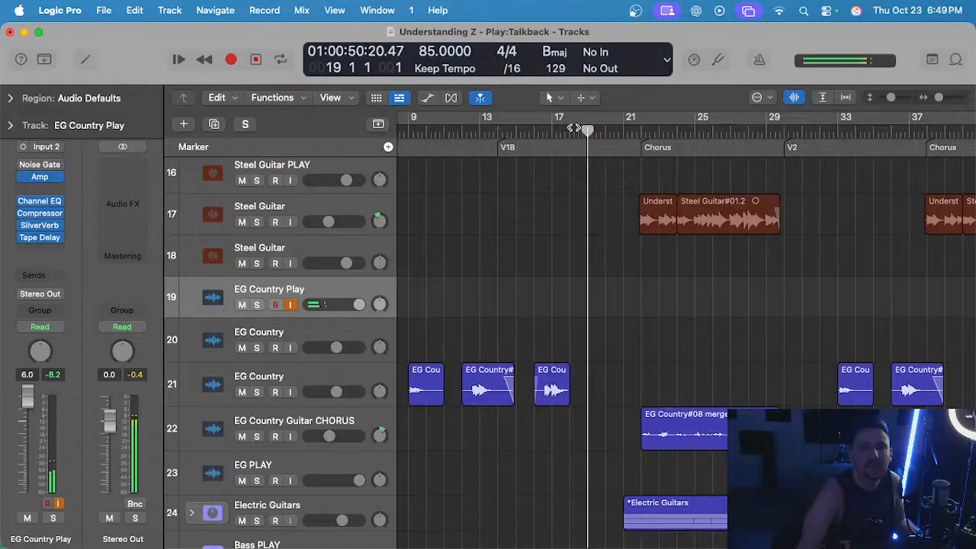
# Play repeatedly from bar 18 into the first chorus to rehearse the new guitar fill with the live input.
pyautogui.click(575, 128)
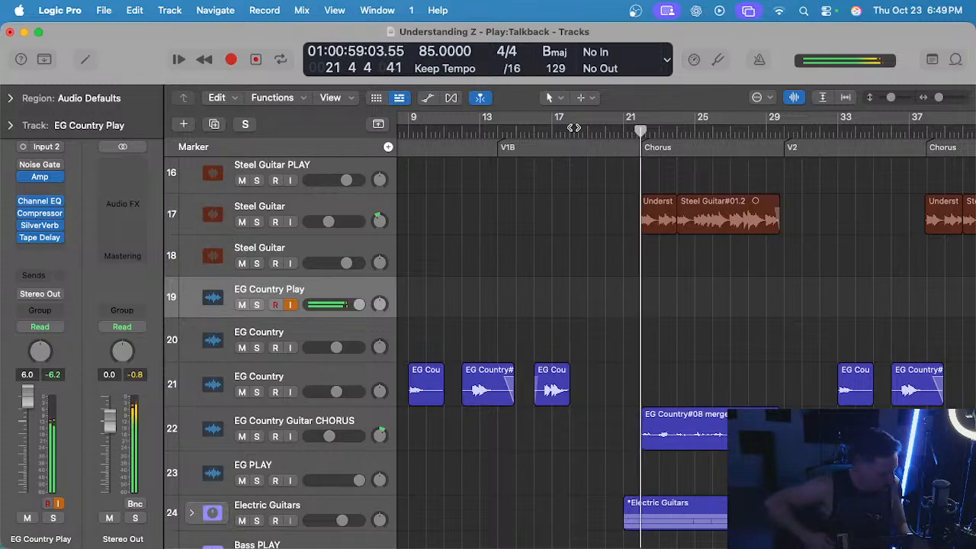
pyautogui.click(573, 128)
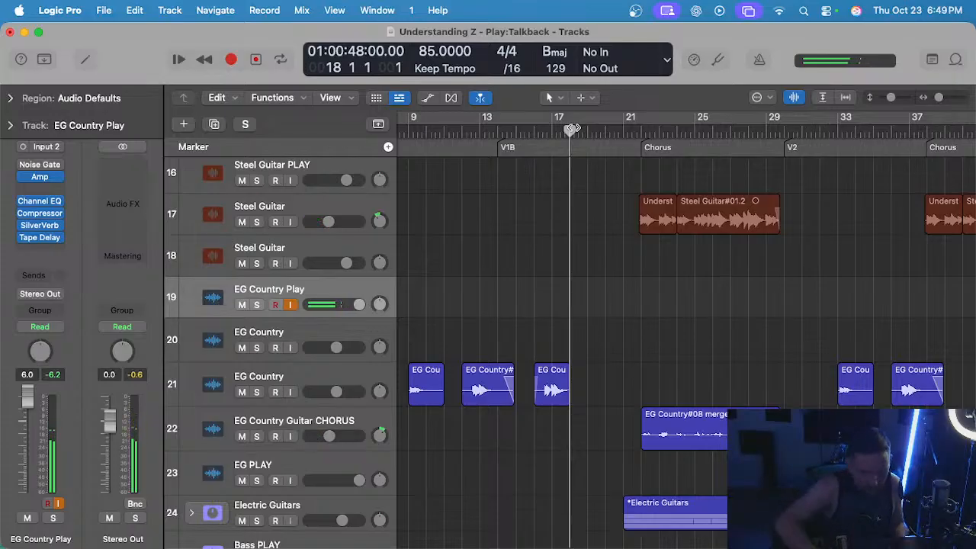
pyautogui.press('space')
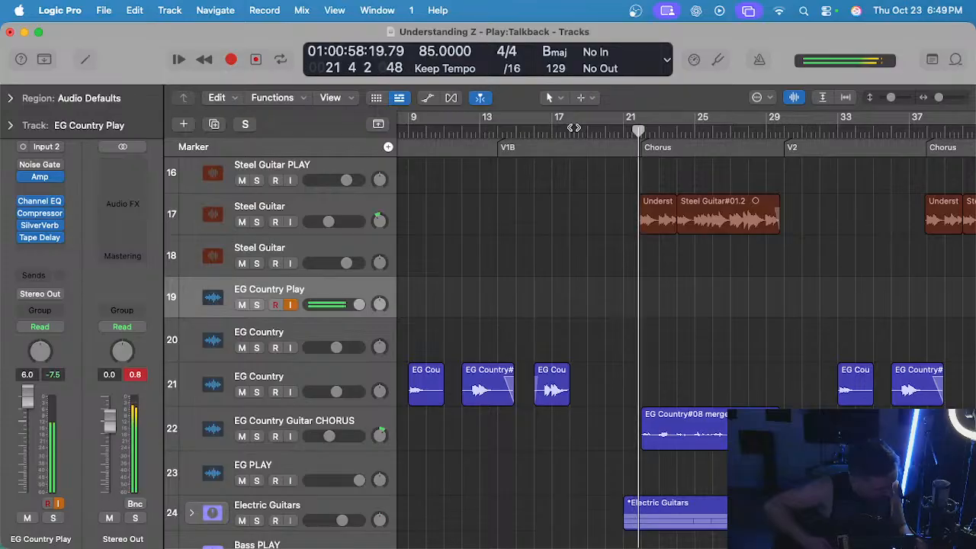
pyautogui.click(571, 128)
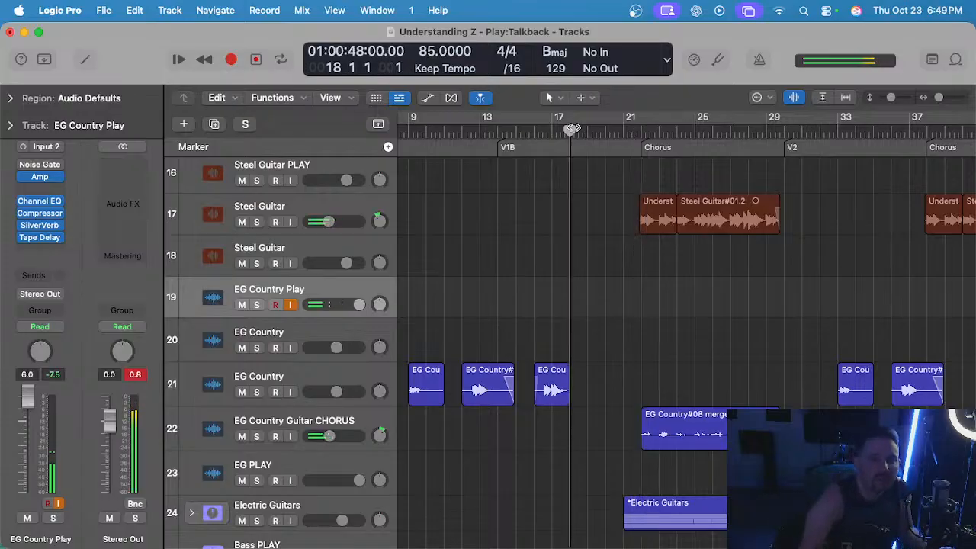
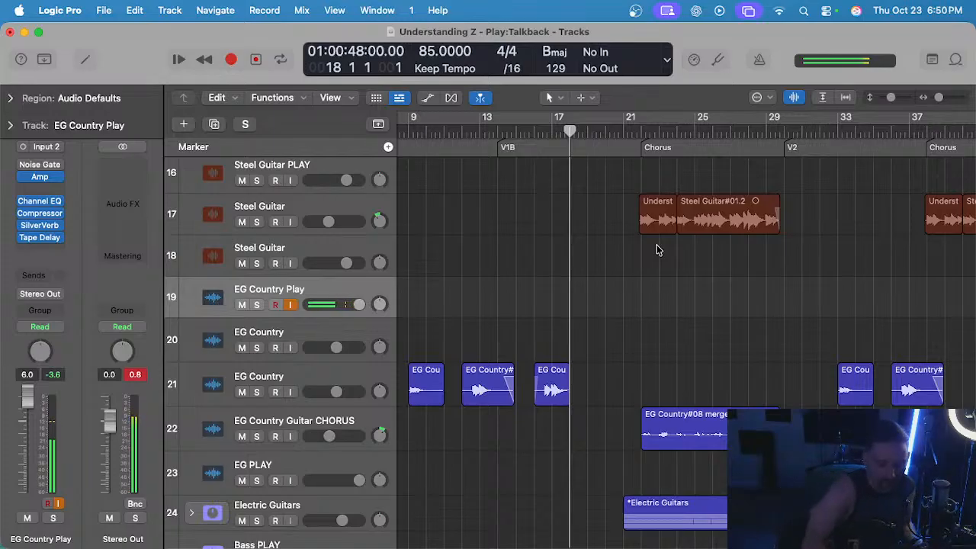
# Record a guitar fill take on the EG Country Play track from bar 18 into the first chorus and play it back.
pyautogui.press('r')
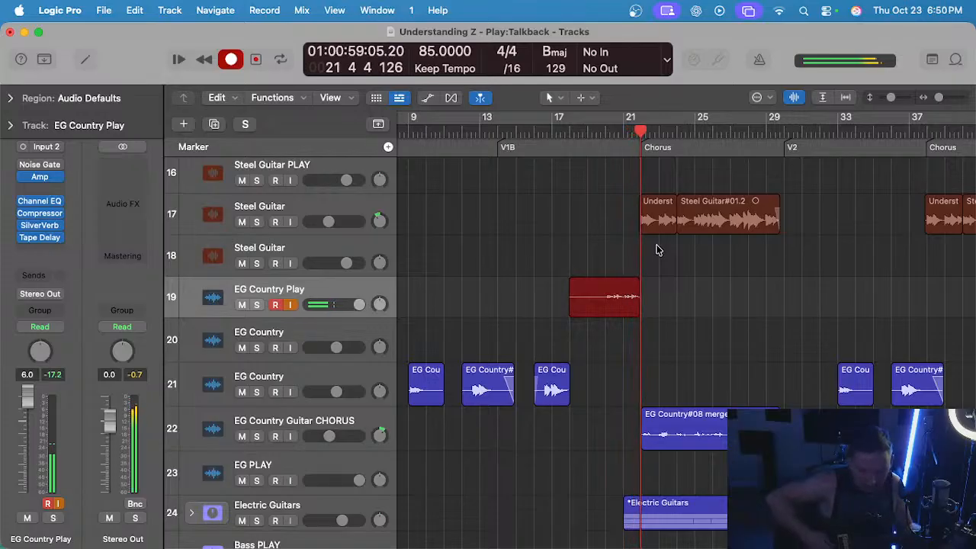
pyautogui.press('space')
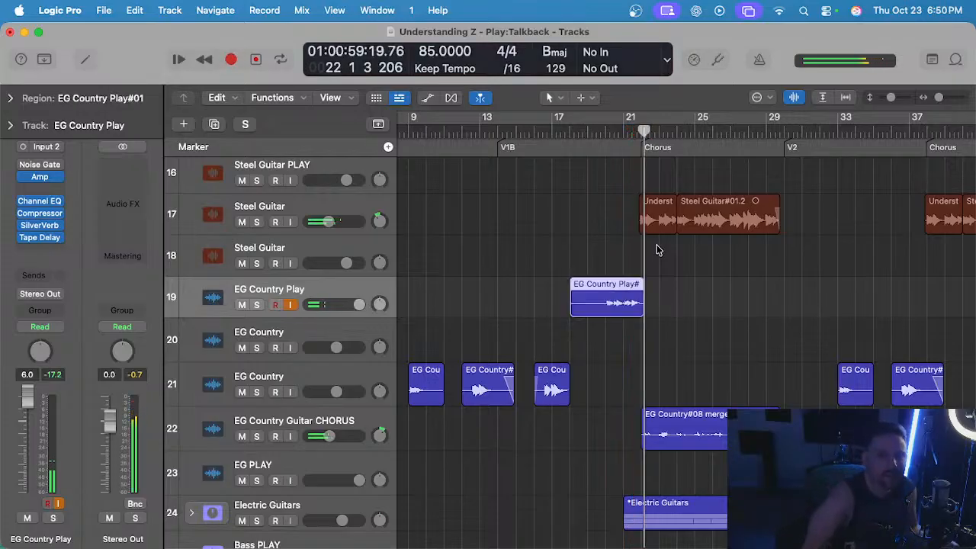
pyautogui.click(603, 135)
pyautogui.press('space')
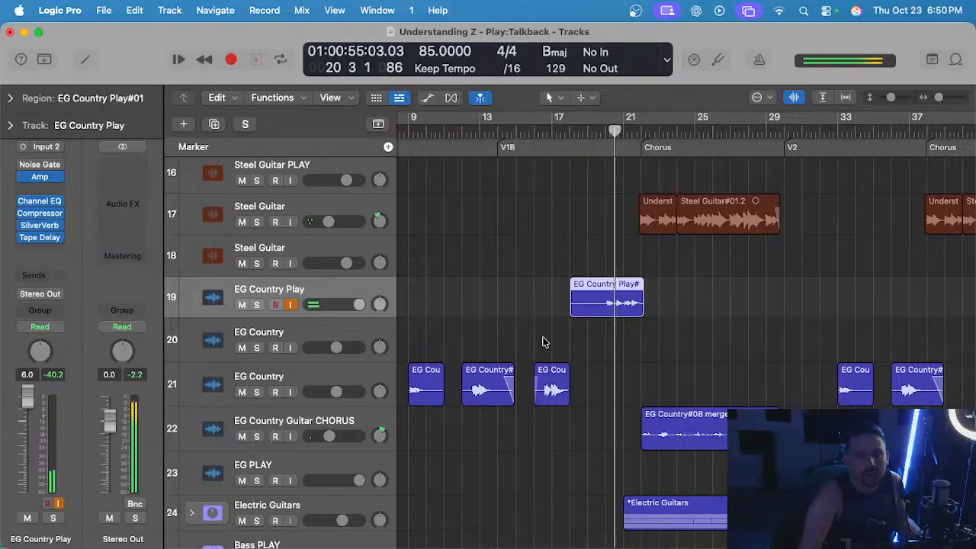
# Audition the new take on EG Country track 20 up to the first chorus and delete it.
pyautogui.moveTo(598, 303); pyautogui.dragTo(598, 347)
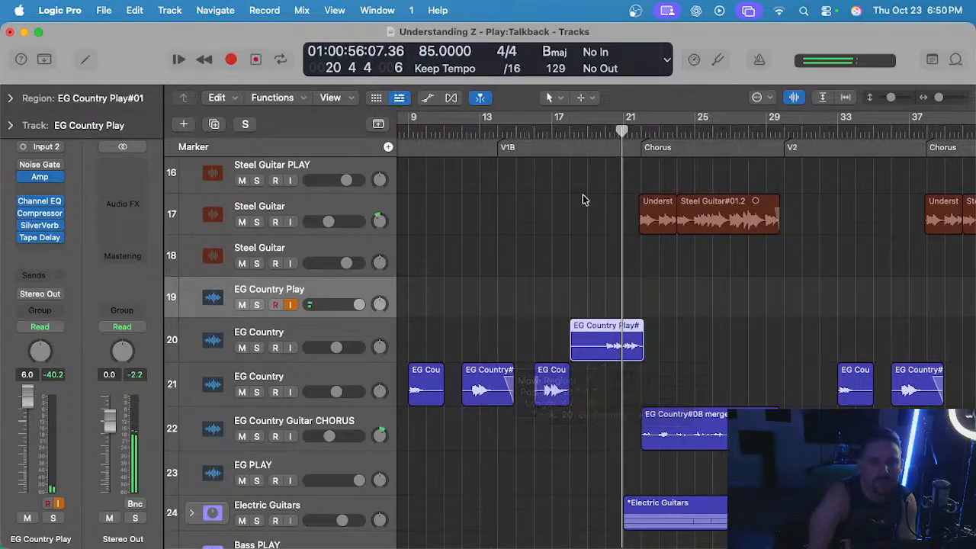
pyautogui.click(605, 133)
pyautogui.scroll(3, 558, 258)
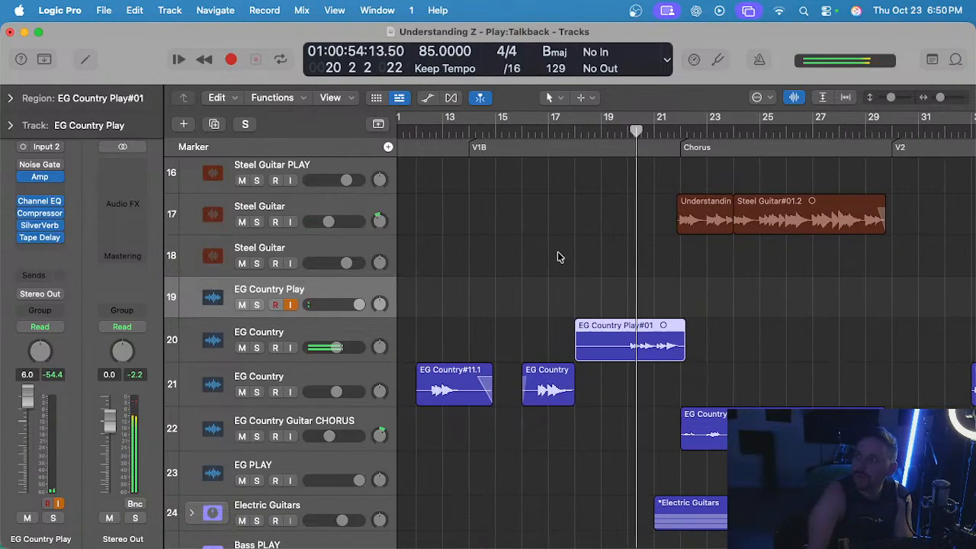
pyautogui.scroll(-2, 558, 258)
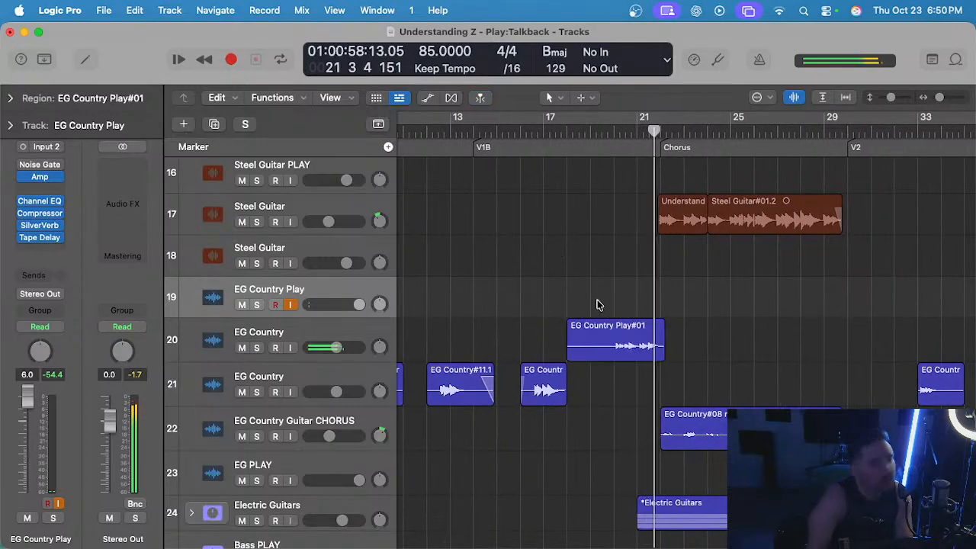
pyautogui.press('Delete')
pyautogui.press('space')
# Rehearse the guitar fill with the live input from bars 18 and 19 into the first chorus.
pyautogui.scroll(2, 591, 229)
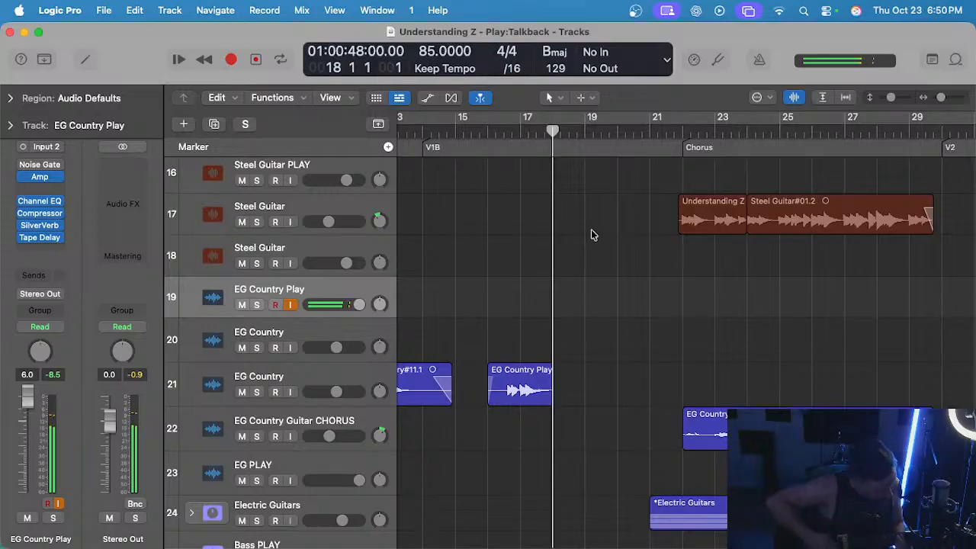
pyautogui.press('space')
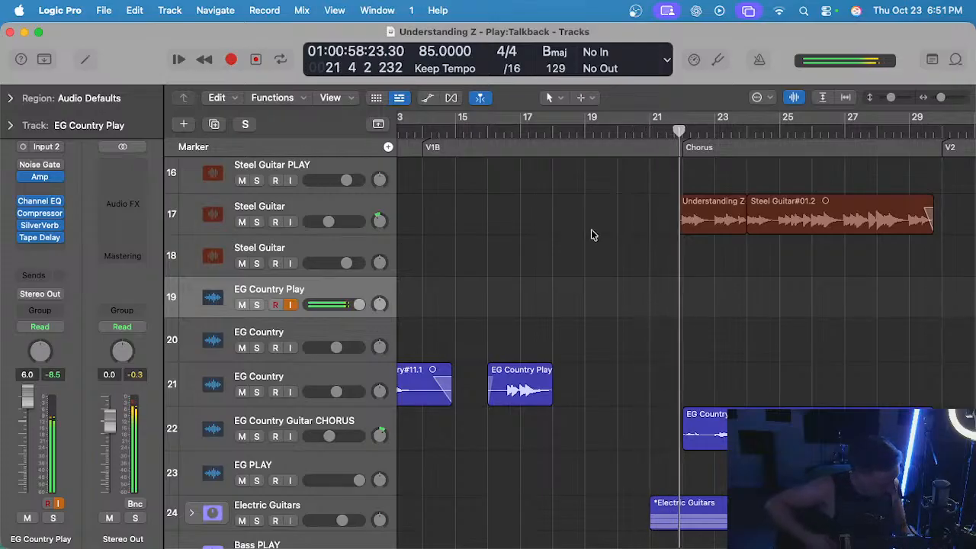
pyautogui.click(580, 143)
pyautogui.click(584, 131)
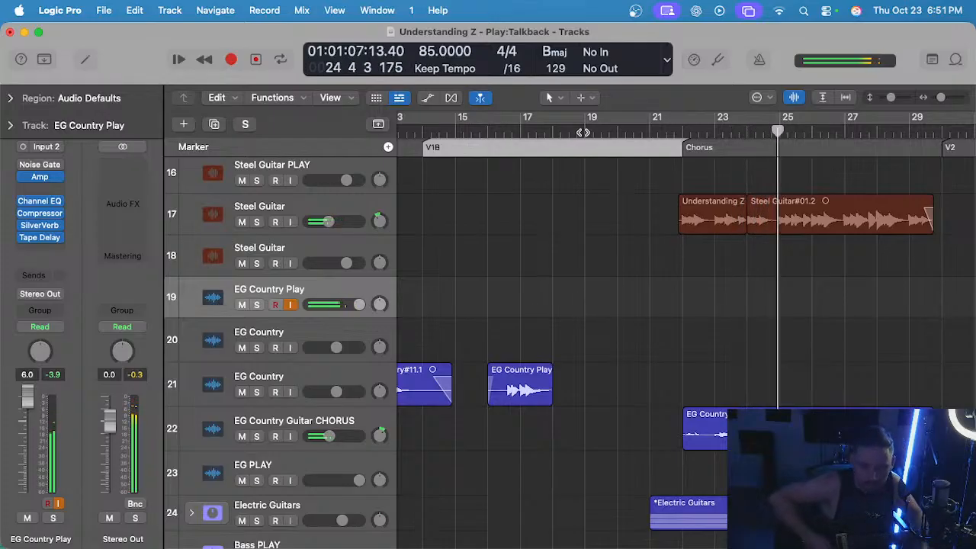
# Check the guitar's tuning with the Tuner and close it.
pyautogui.click(720, 59)
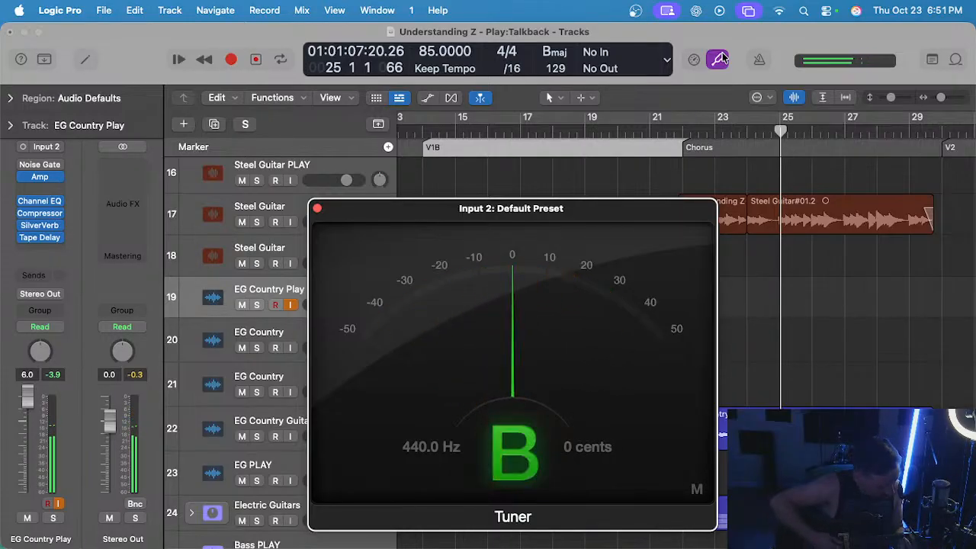
pyautogui.scroll(1, 238, 186)
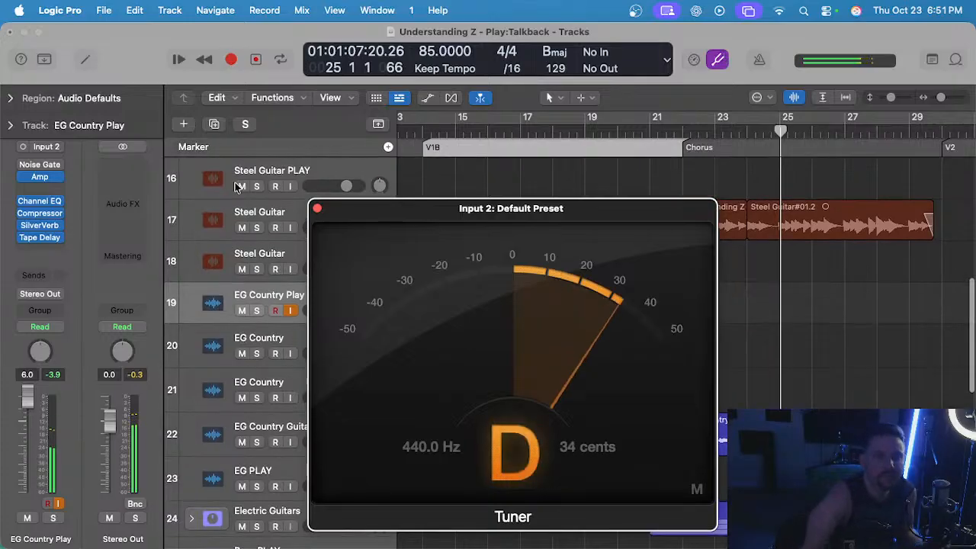
pyautogui.click(316, 208)
# Turn on the metronome, select EG Country track 20 and place the playhead at bar 20.
pyautogui.click(649, 132)
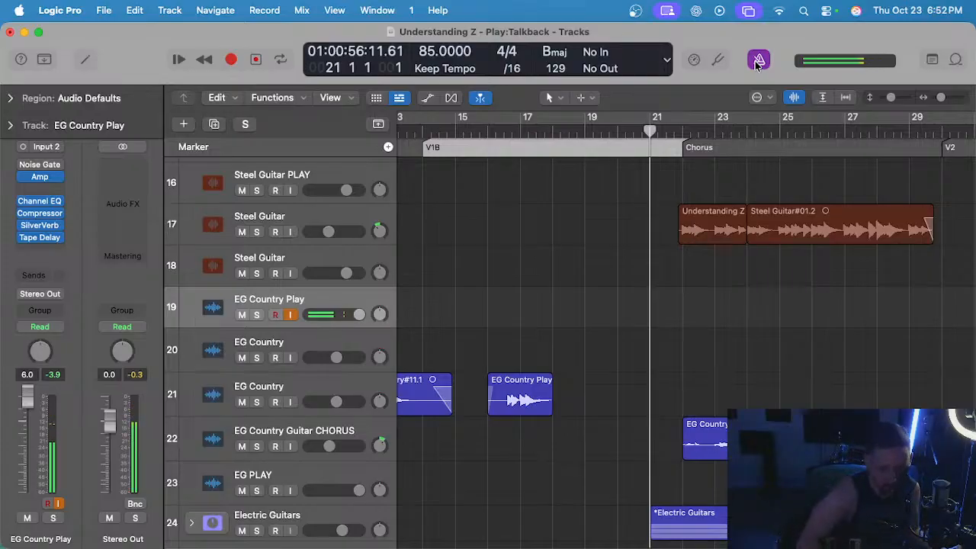
pyautogui.click(350, 329)
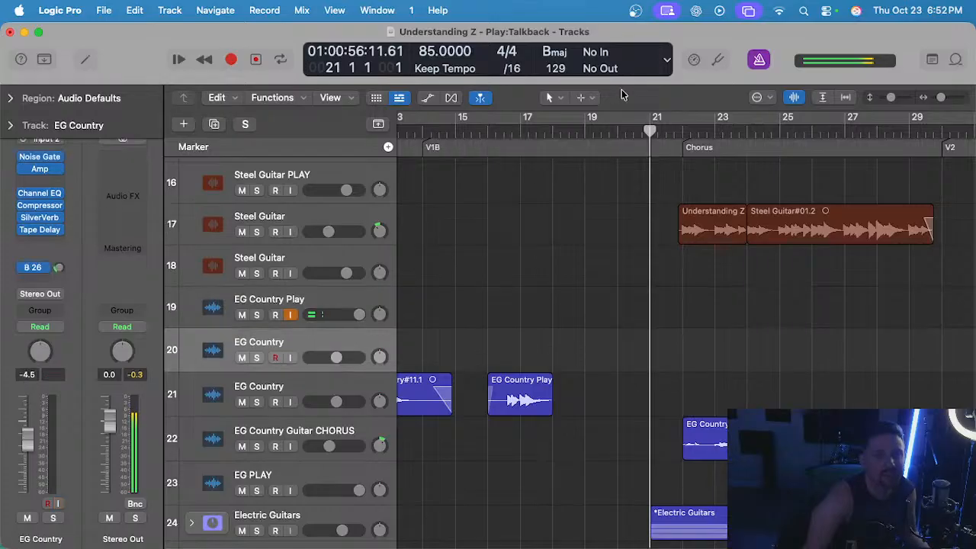
pyautogui.click(618, 131)
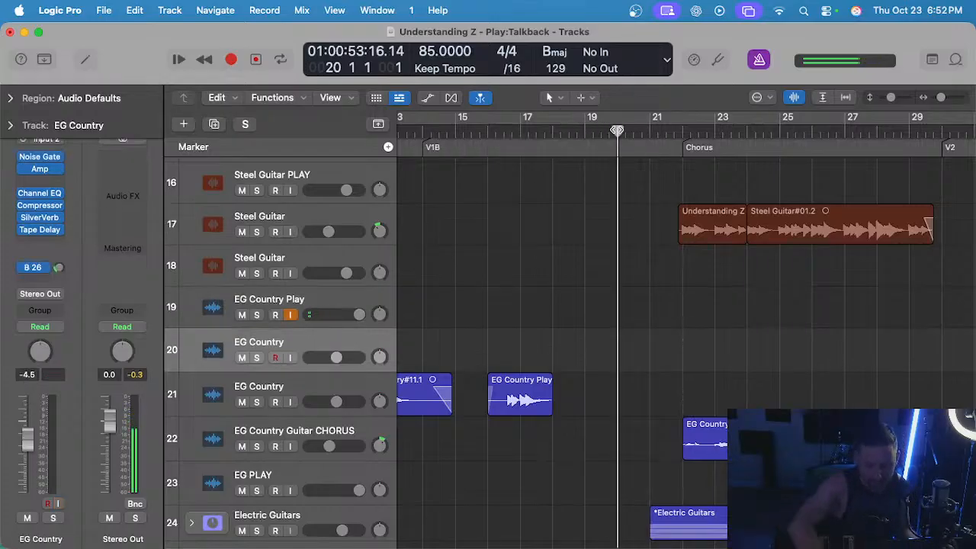
# Try a fill take on EG Country track 20 from bar 20, discard it and return to bar 20.
pyautogui.press('r')
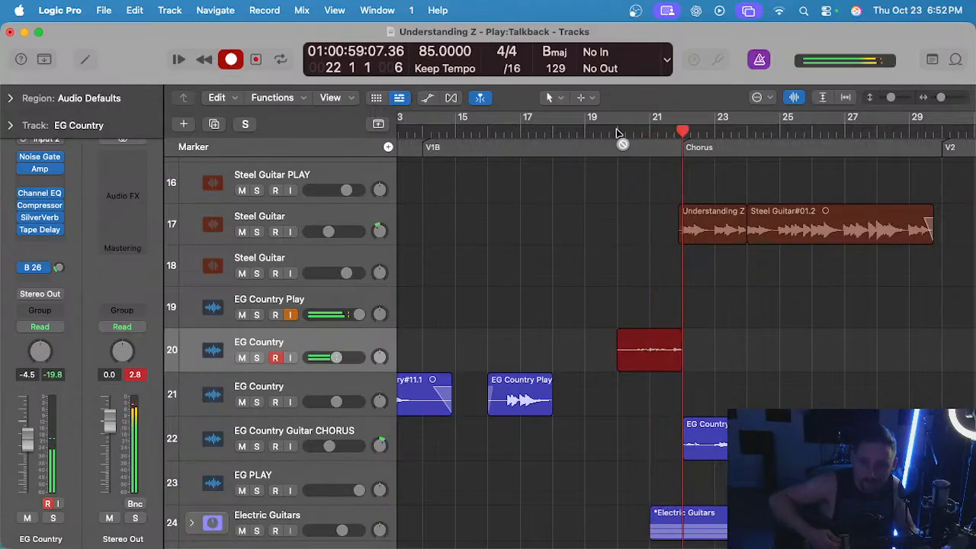
pyautogui.press('space')
pyautogui.press('Delete')
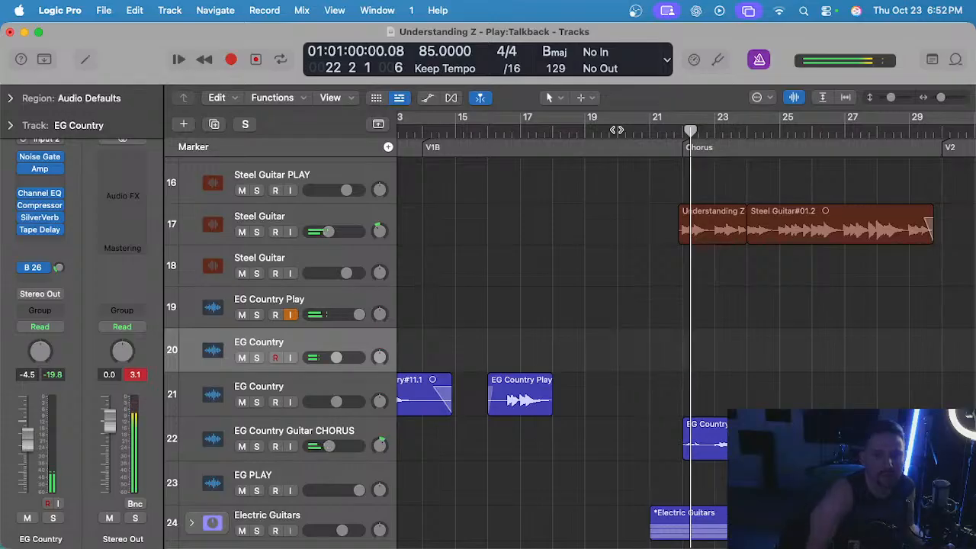
pyautogui.click(616, 130)
pyautogui.press('space')
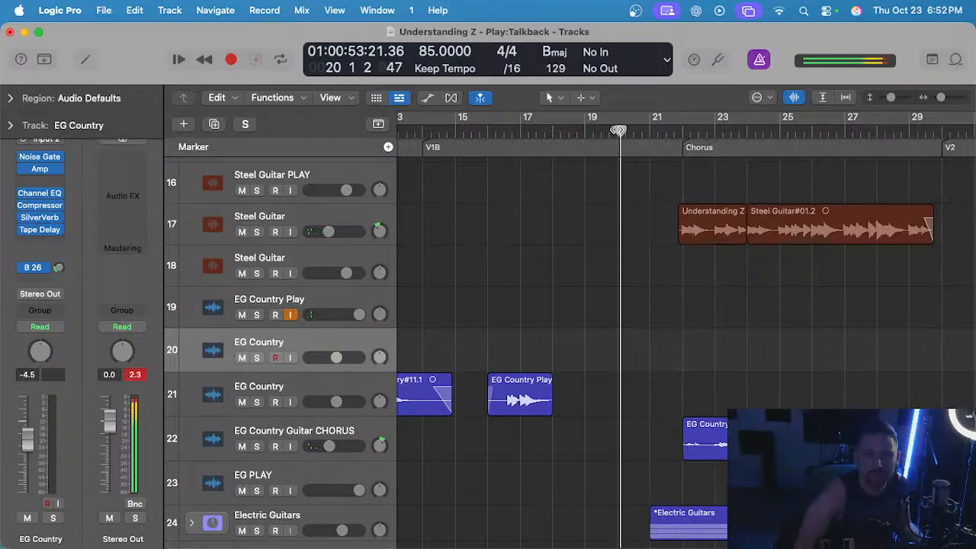
pyautogui.press('space')
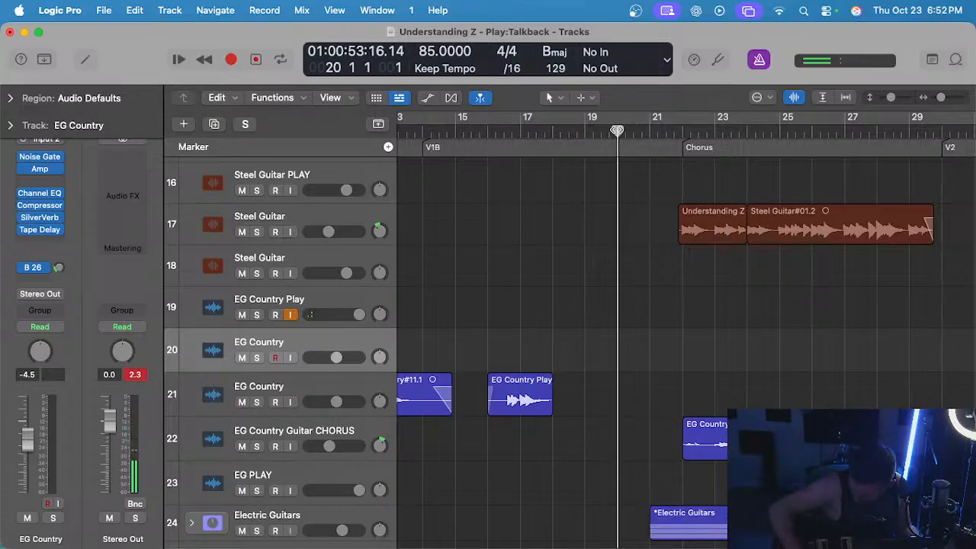
# Record another fill take on EG Country track 20 from bar 20, play it back and delete it.
pyautogui.press('r')
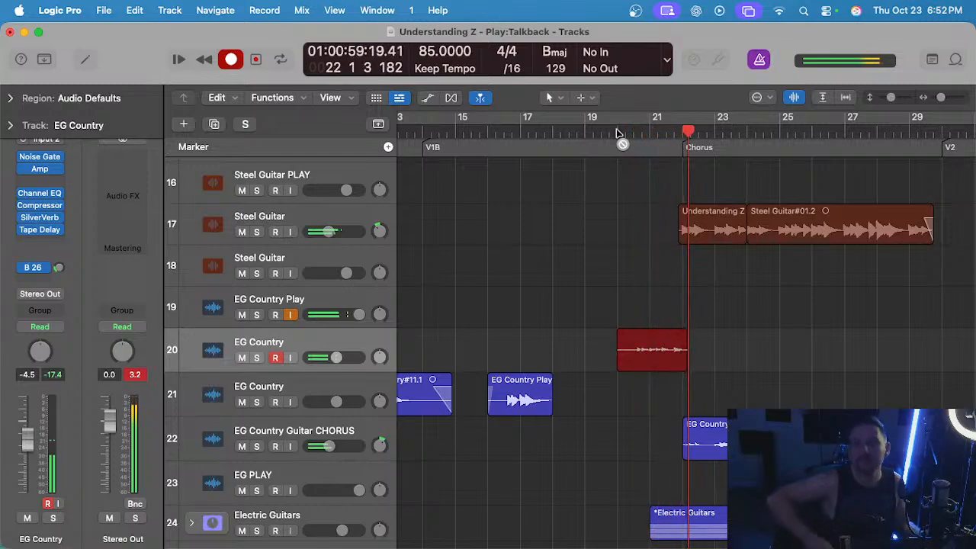
pyautogui.press('space')
pyautogui.click(635, 127)
pyautogui.press('space')
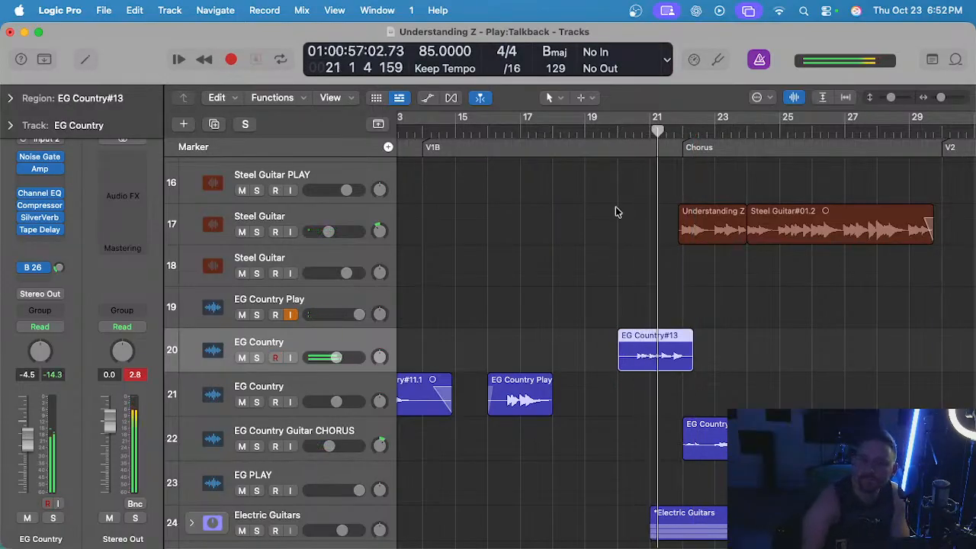
pyautogui.click(616, 131)
pyautogui.press('Delete')
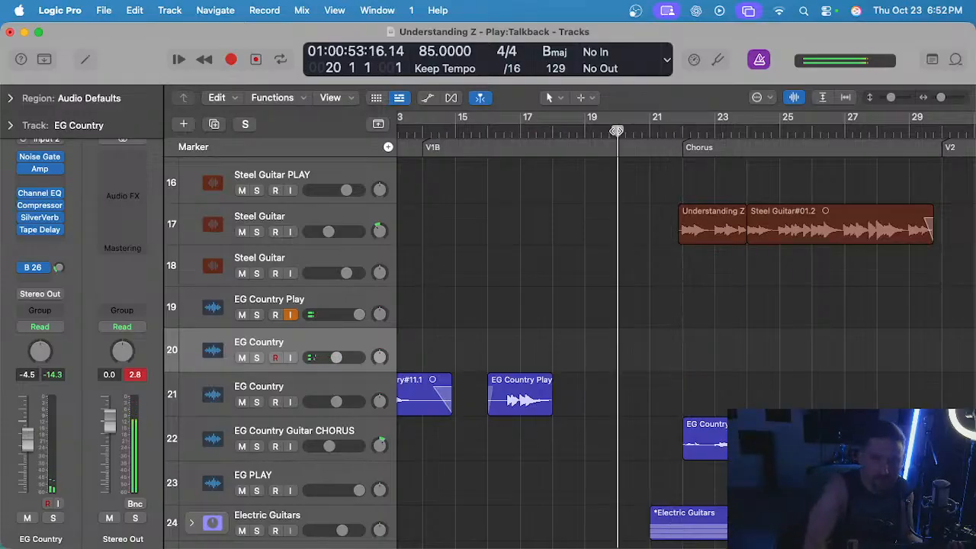
# Record a new fill take from bar 20 into the first chorus and move its region down to EG Country track 21.
pyautogui.press('r')
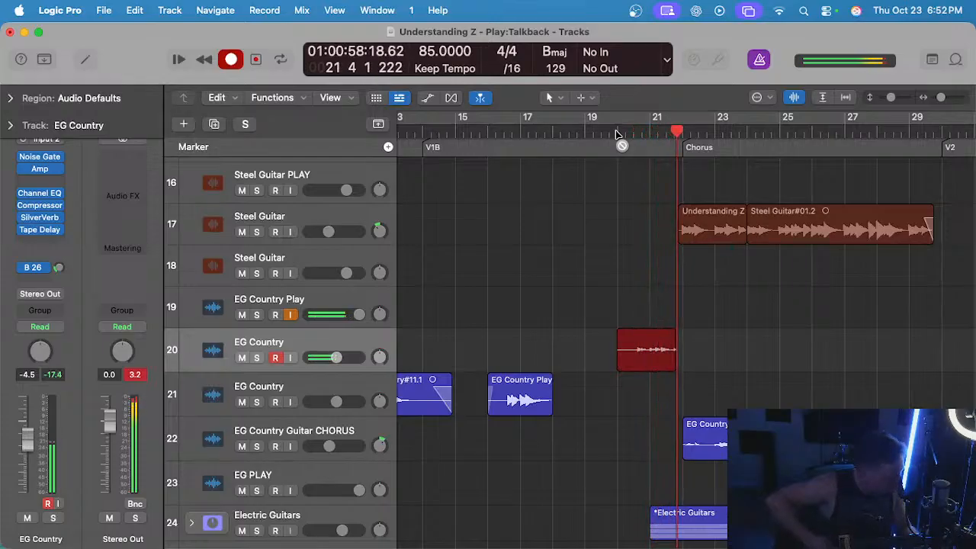
pyautogui.press('space')
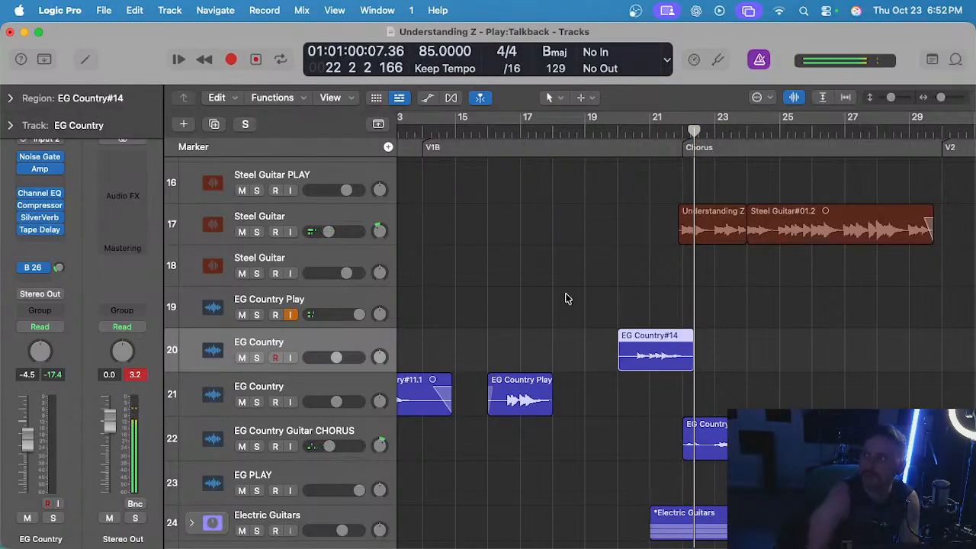
pyautogui.click(649, 299)
pyautogui.moveTo(648, 365); pyautogui.dragTo(649, 388)
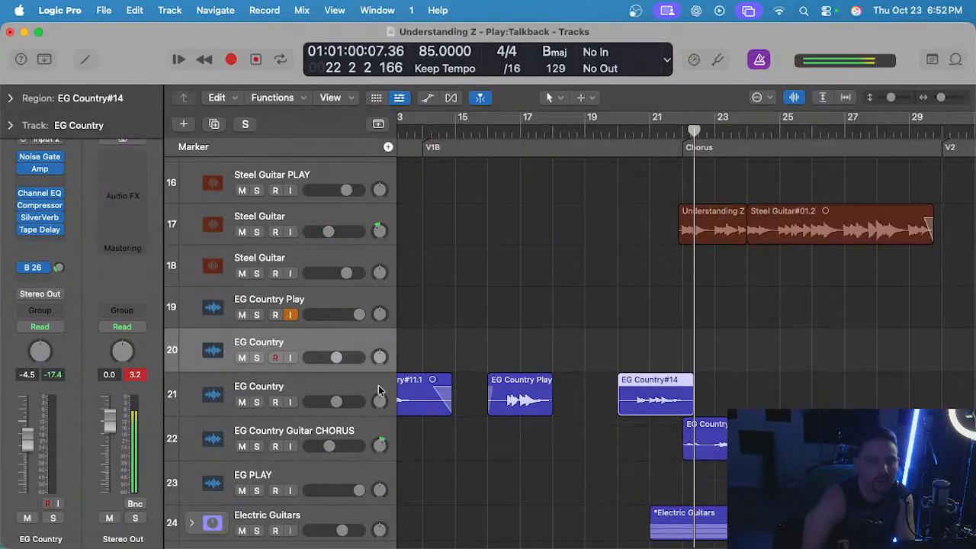
# Solo EG Country track 21 and EG Country Guitar CHORUS track 22 and listen to the new fill leading into the chorus.
pyautogui.scroll(-3, 359, 381)
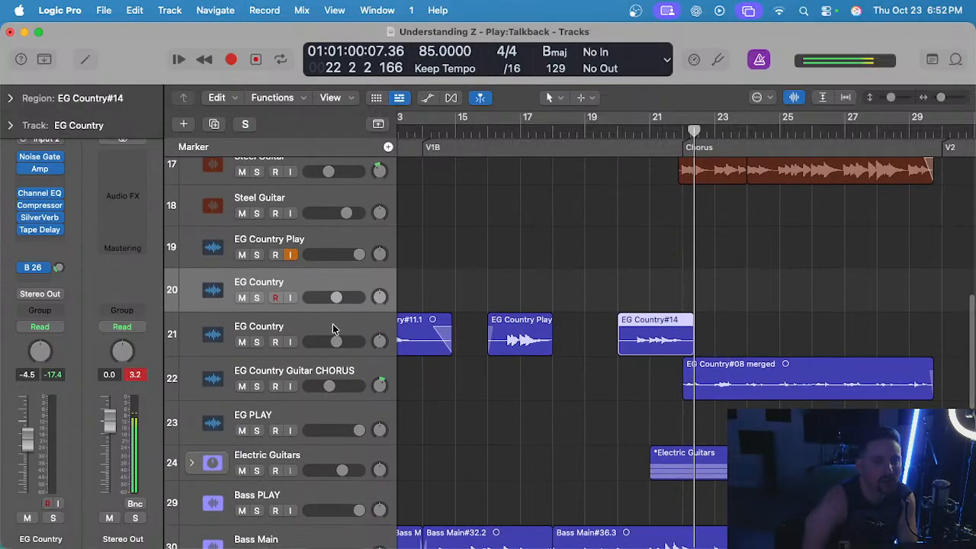
pyautogui.click(333, 327)
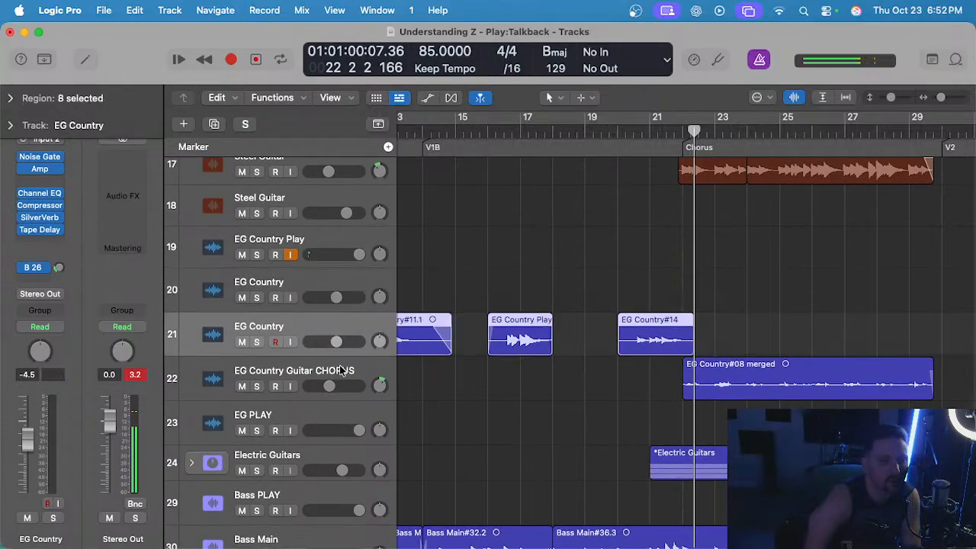
pyautogui.press('s')
pyautogui.click(342, 370)
pyautogui.press('s')
pyautogui.click(631, 133)
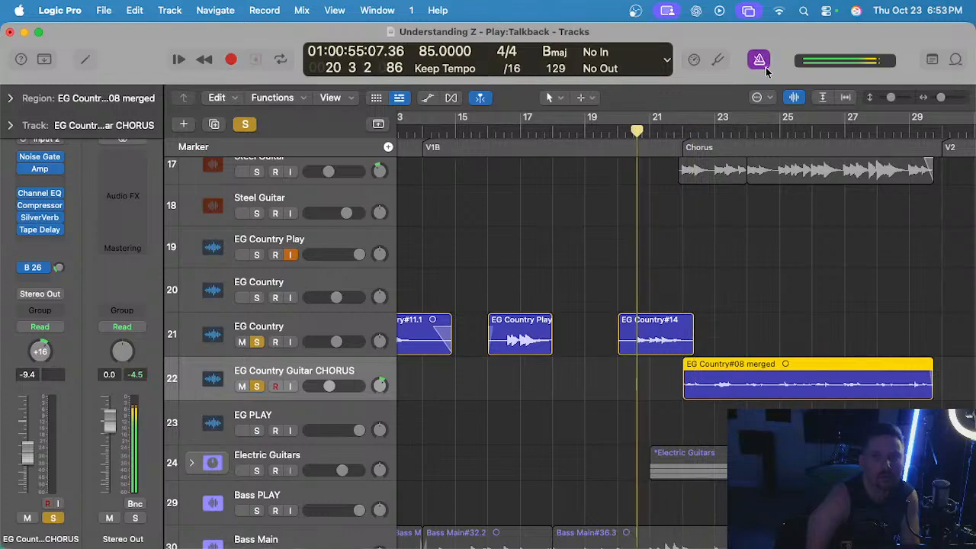
pyautogui.scroll(3, 682, 188)
pyautogui.scroll(1, 681, 190)
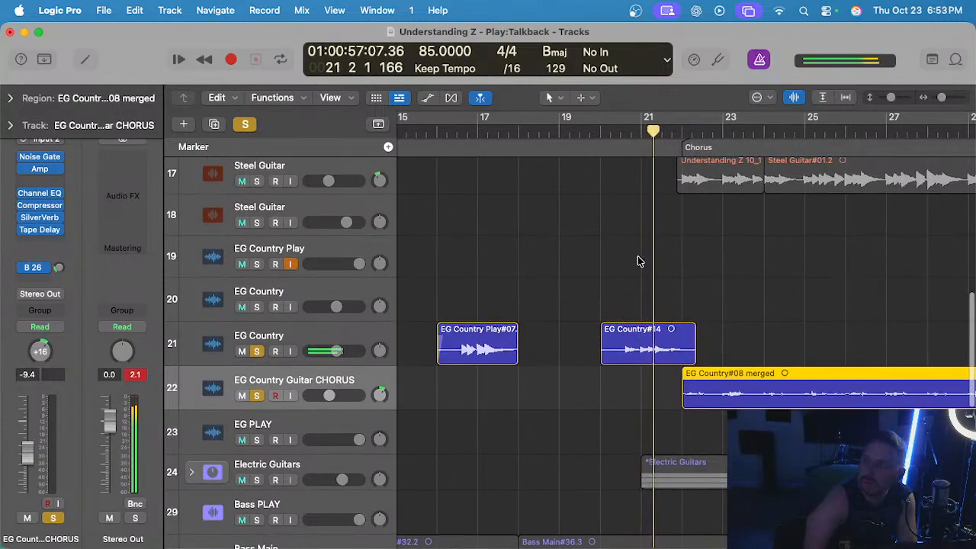
pyautogui.scroll(1, 639, 256)
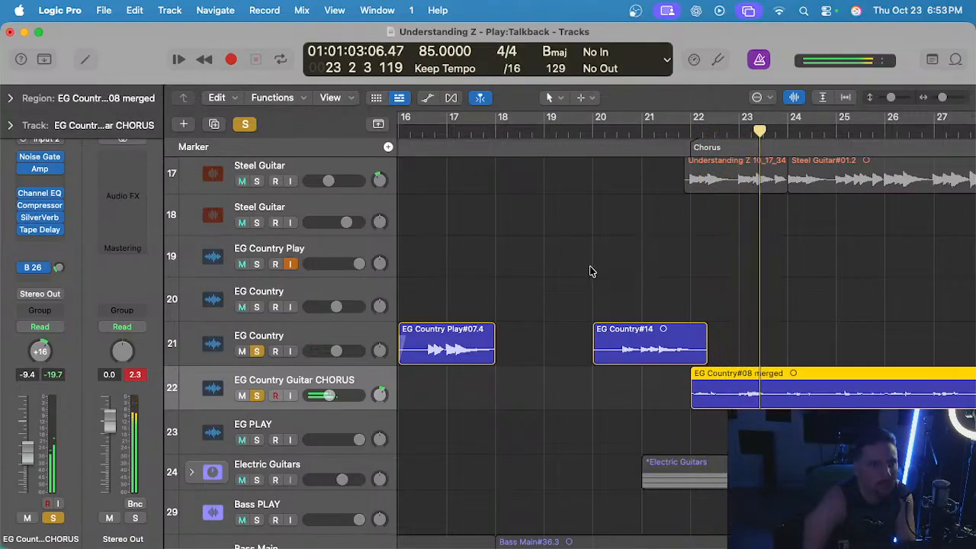
# Clear the solos, listen to the new fill in the full mix up to the chorus and return the playhead to bar 20.
pyautogui.click(245, 124)
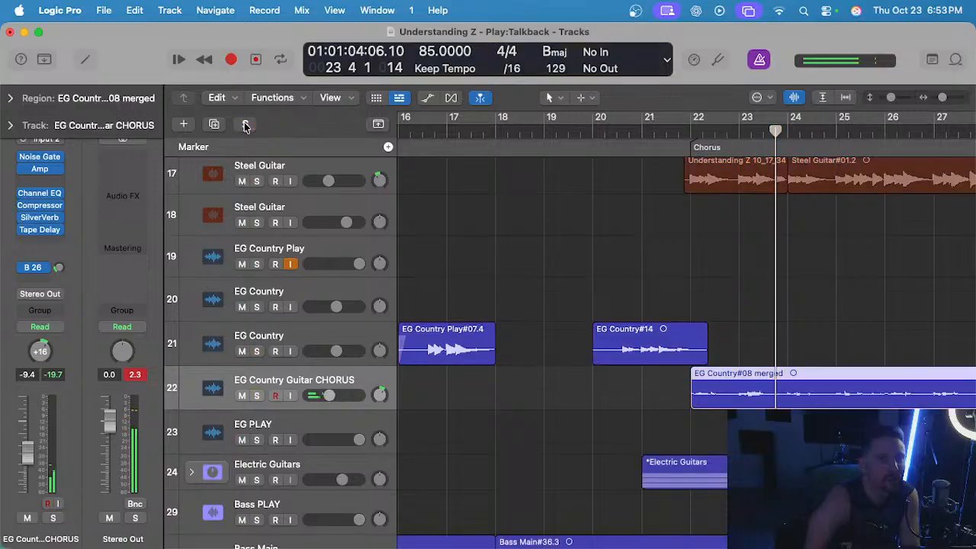
pyautogui.click(572, 231)
pyautogui.scroll(1, 573, 235)
pyautogui.scroll(1, 577, 246)
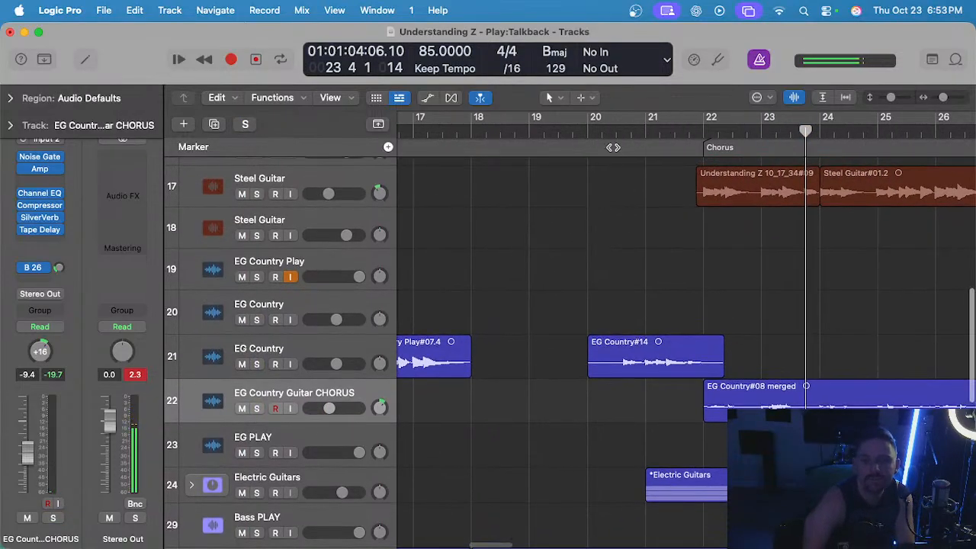
pyautogui.click(614, 133)
pyautogui.press('space')
pyautogui.scroll(3, 619, 269)
pyautogui.scroll(-1, 596, 270)
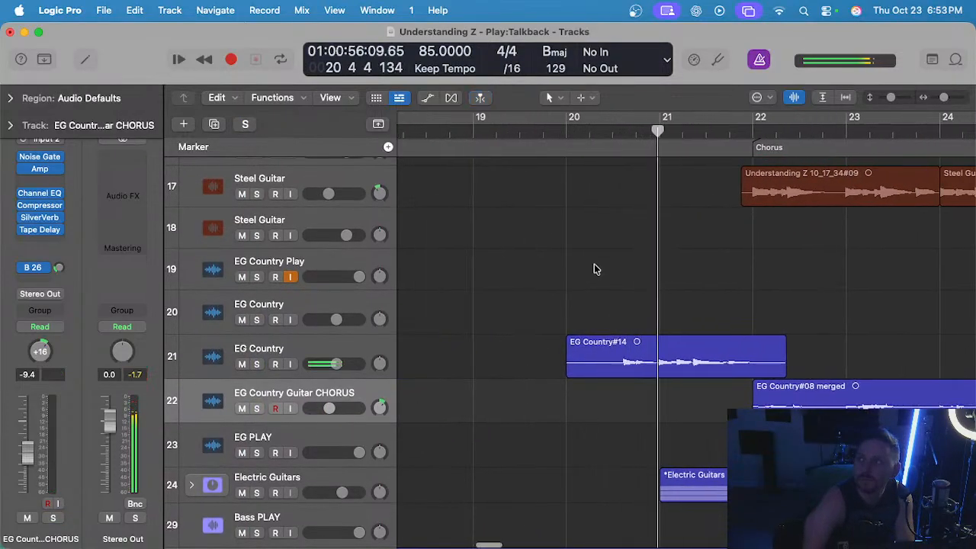
pyautogui.scroll(1, 590, 372)
pyautogui.scroll(-2, 588, 404)
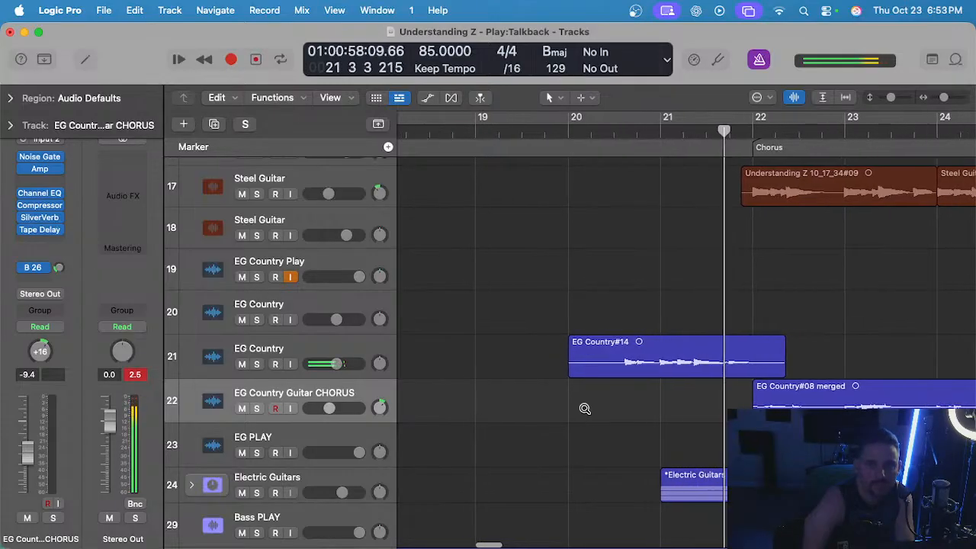
pyautogui.scroll(-1, 584, 408)
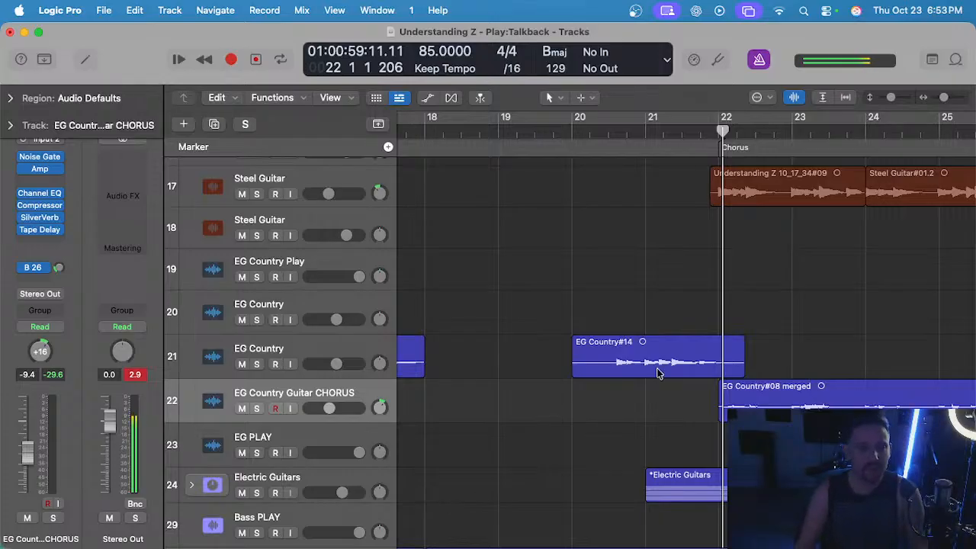
pyautogui.click(571, 133)
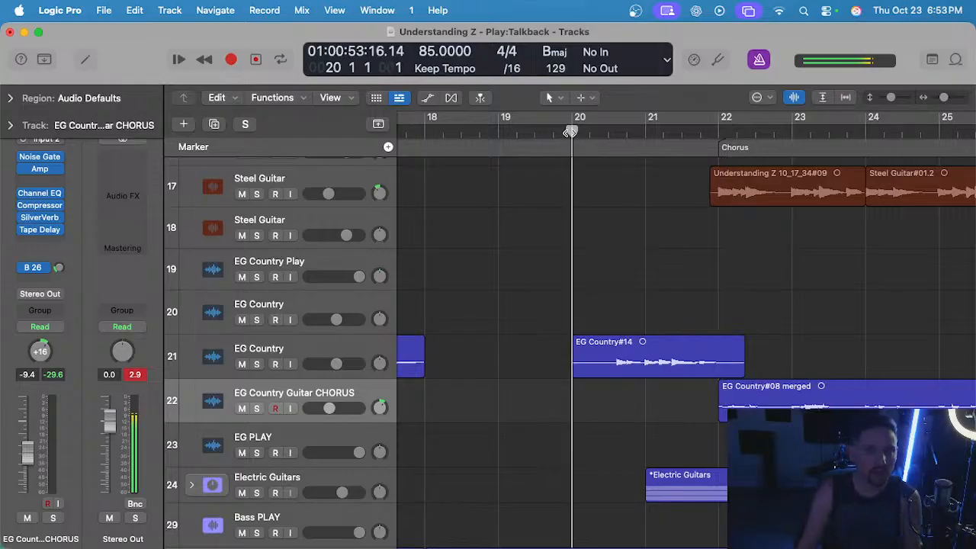
# Solo the Talkback MIC track and EG Country track 21 and listen to the new fill before the first chorus.
pyautogui.click(306, 355)
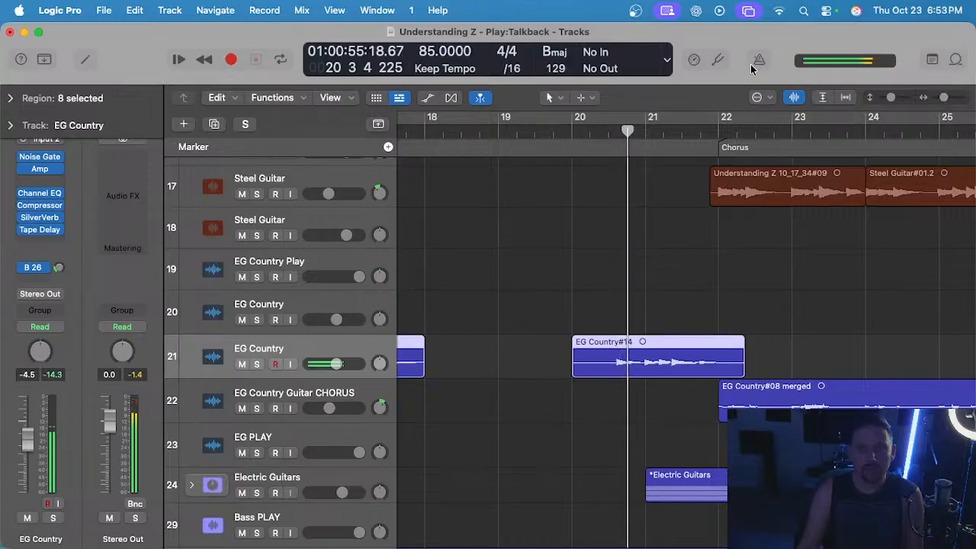
pyautogui.scroll(15, 455, 294)
pyautogui.scroll(2, 308, 166)
pyautogui.click(286, 178)
pyautogui.press('s')
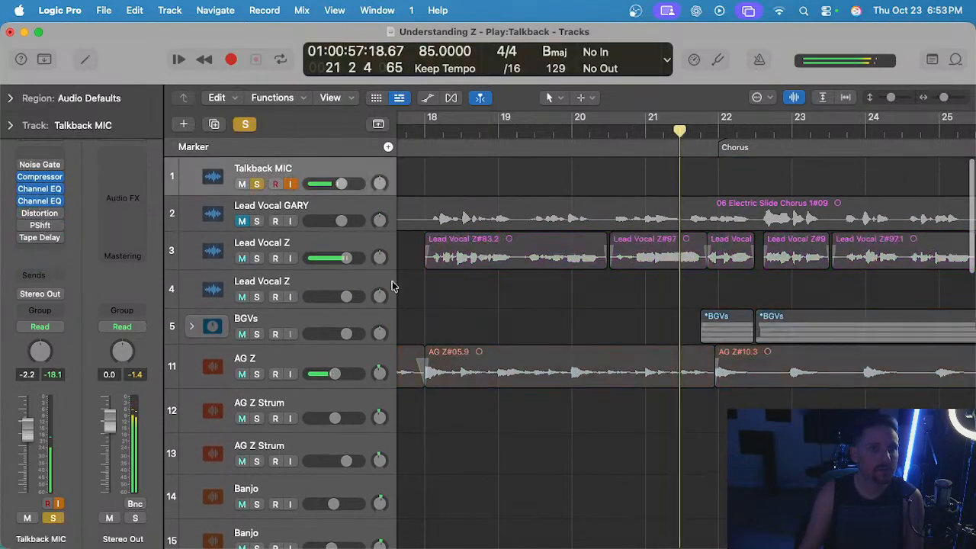
pyautogui.scroll(-15, 514, 367)
pyautogui.click(330, 279)
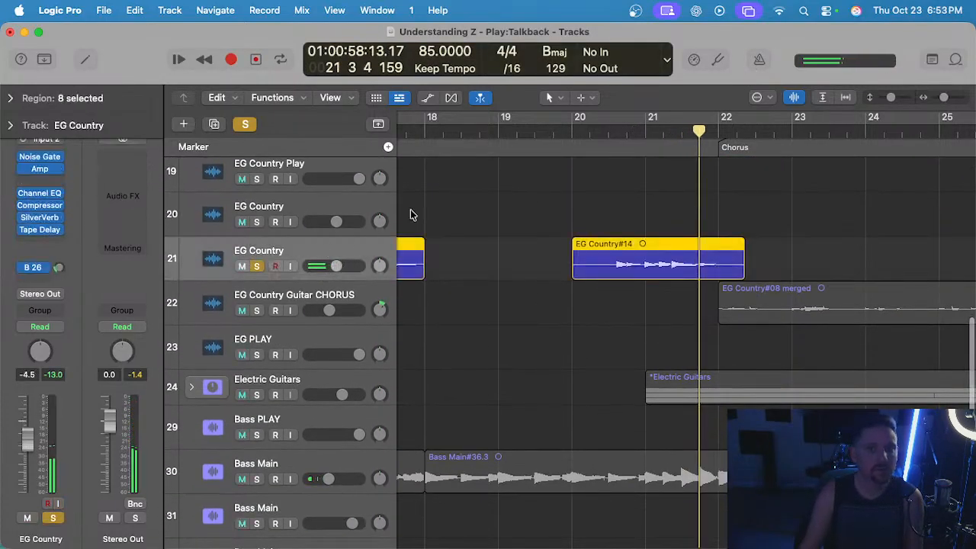
pyautogui.click(604, 126)
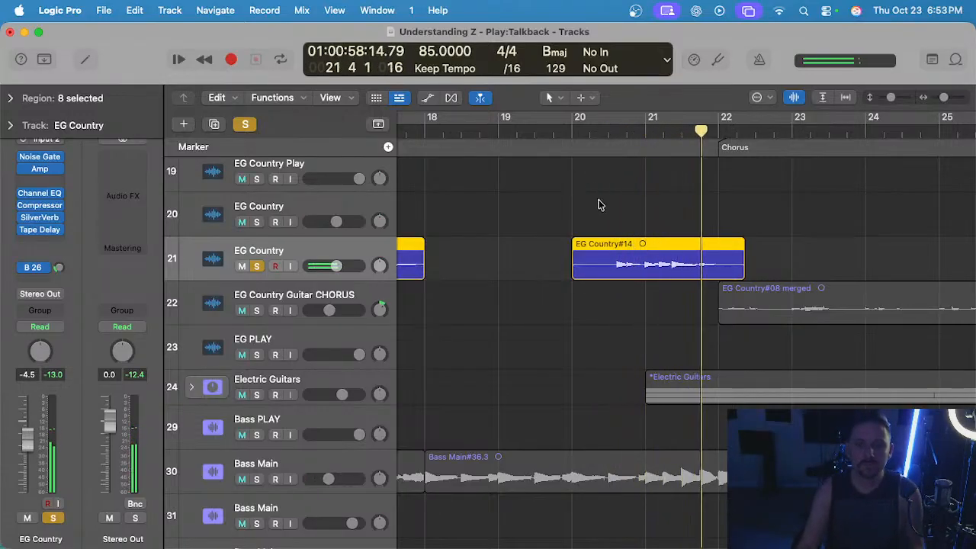
# Split the new fill region on EG Country track 21 at bar 22 and delete the part extending into the chorus.
pyautogui.click(715, 130)
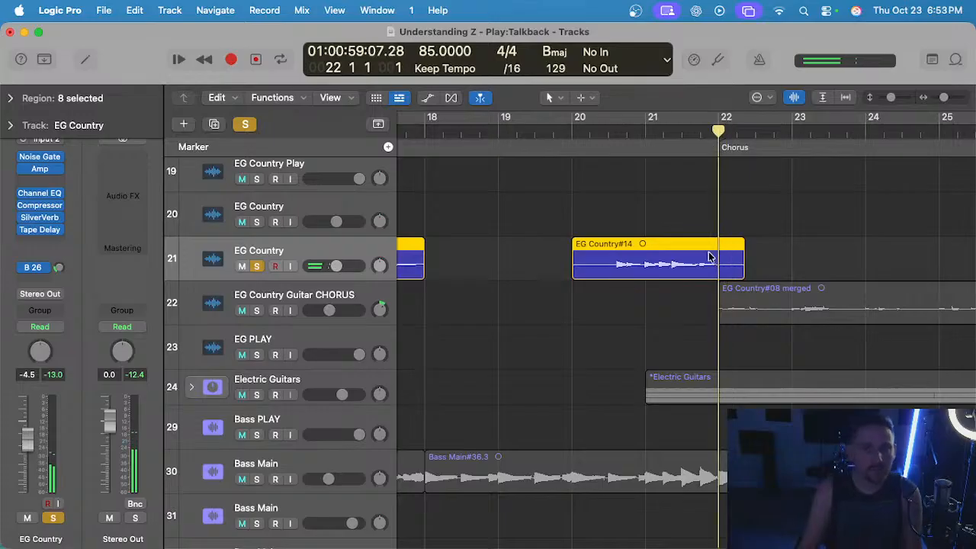
pyautogui.press('super+t')
pyautogui.press('Delete')
pyautogui.scroll(3, 639, 188)
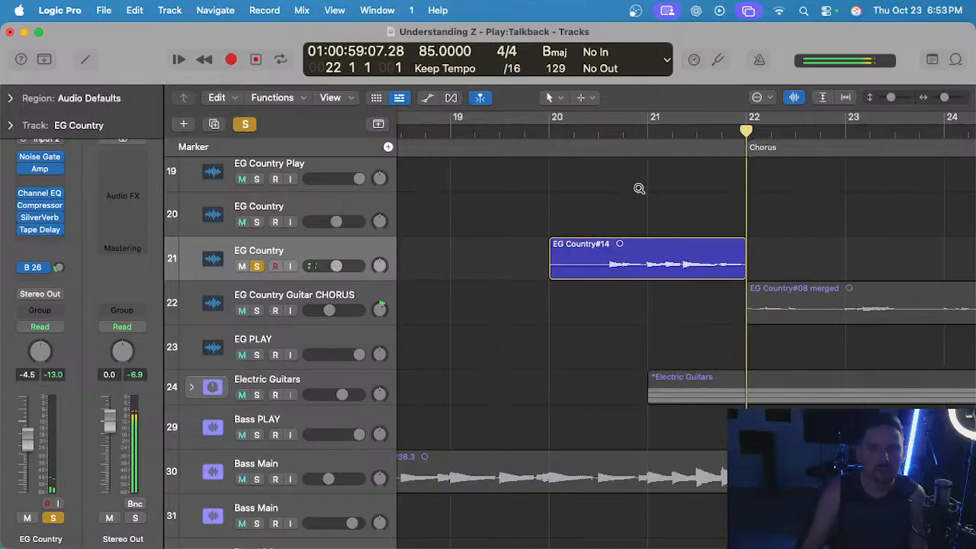
# Play the fill from bar 20 and trim the silence at its start so the region begins at bar 20 beat 3.
pyautogui.click(545, 131)
pyautogui.press('space')
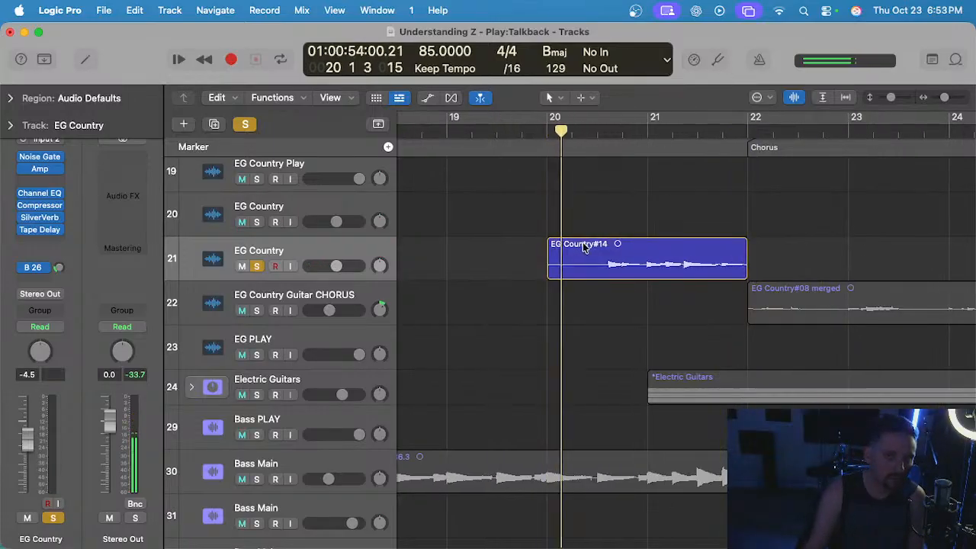
pyautogui.scroll(1, 584, 247)
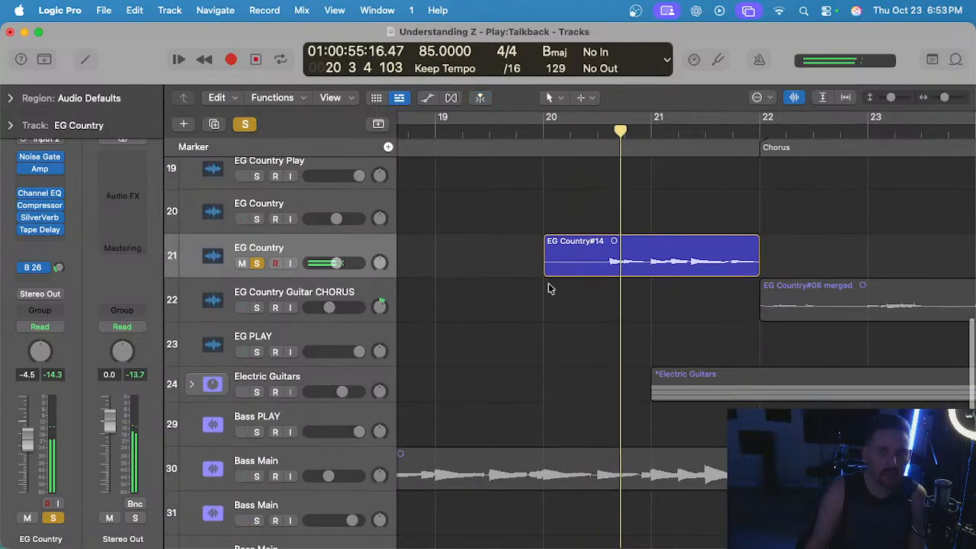
pyautogui.moveTo(545, 273); pyautogui.dragTo(598, 272)
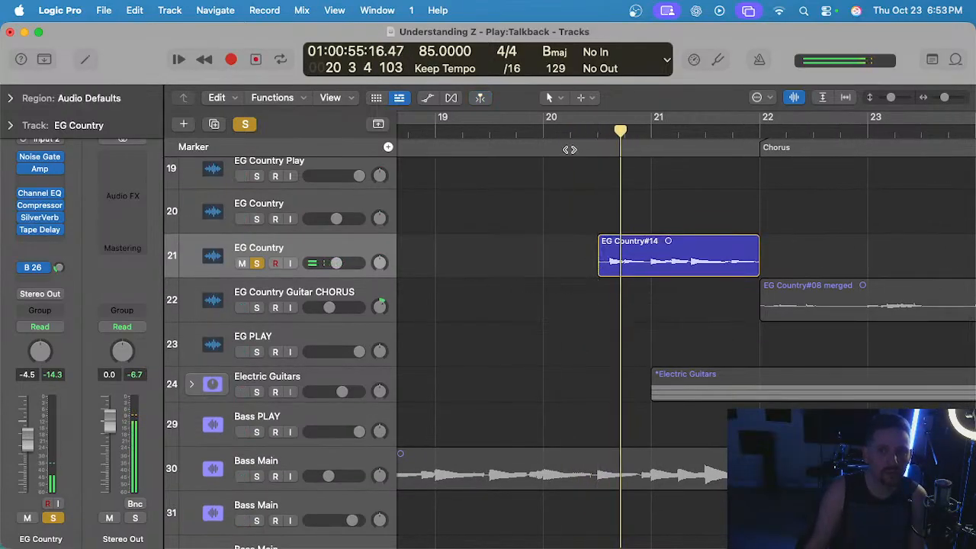
# Keep Flex Time - Polyphonic as the fill's flex mode and quantize the region to 1/16 Note.
pyautogui.click(596, 134)
pyautogui.doubleClick(674, 263)
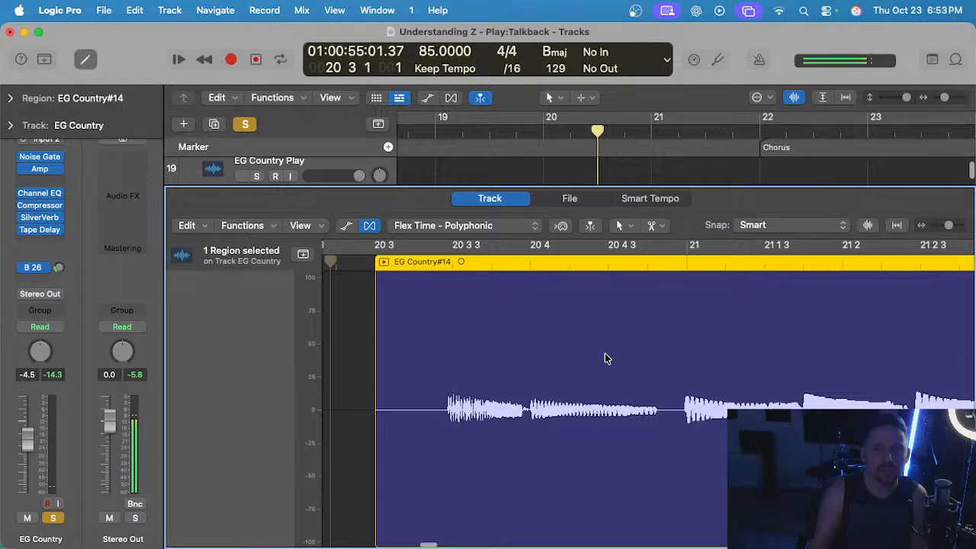
pyautogui.click(480, 226)
pyautogui.click(479, 228)
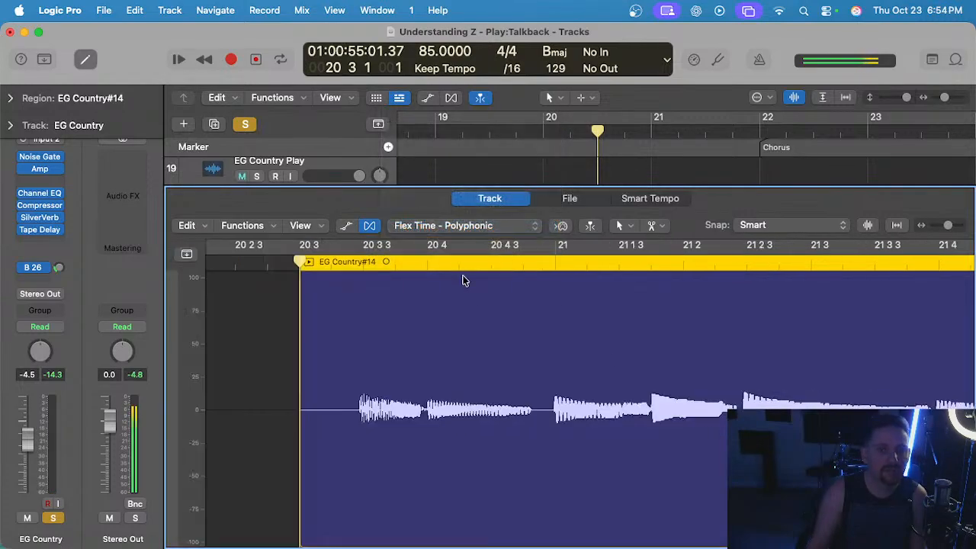
pyautogui.click(291, 264)
pyautogui.press('e')
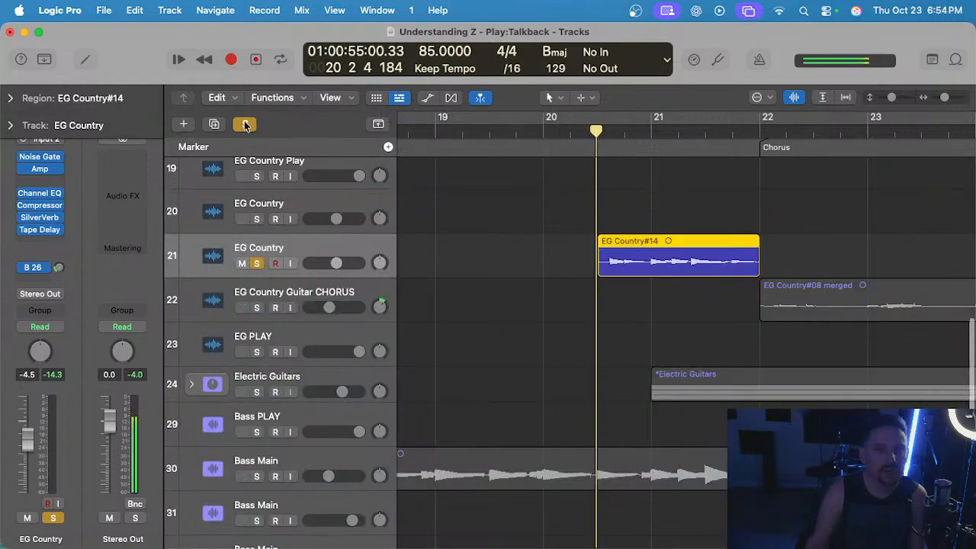
pyautogui.click(10, 97)
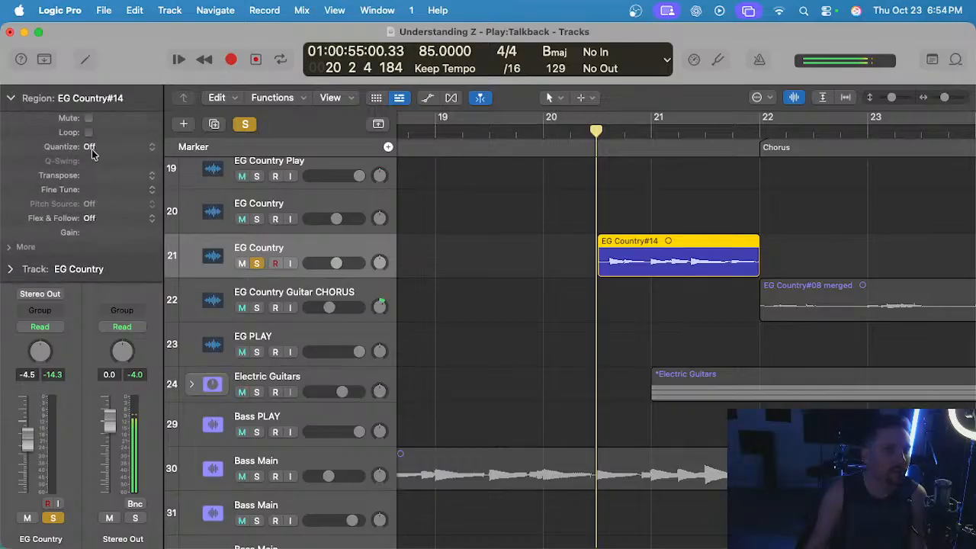
pyautogui.click(91, 151)
pyautogui.click(137, 236)
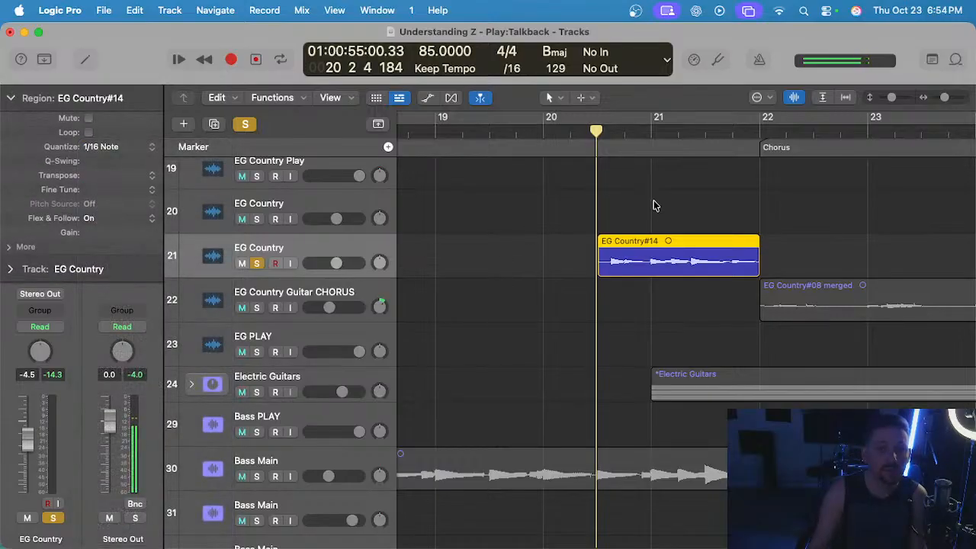
# Open the quantized fill in the audio editor, delete the flex marker between 20 3 3 and 20 4, and replay the fill.
pyautogui.doubleClick(650, 266)
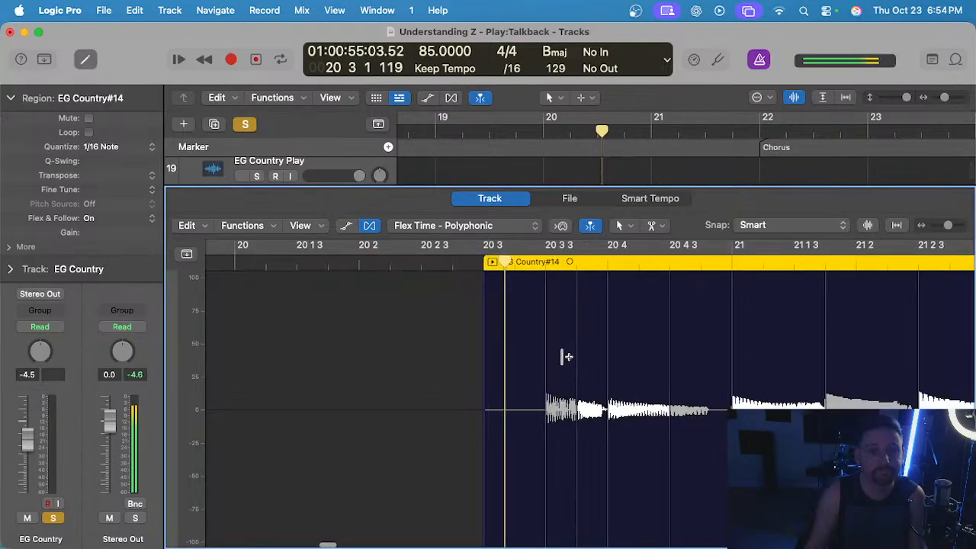
pyautogui.scroll(3, 514, 328)
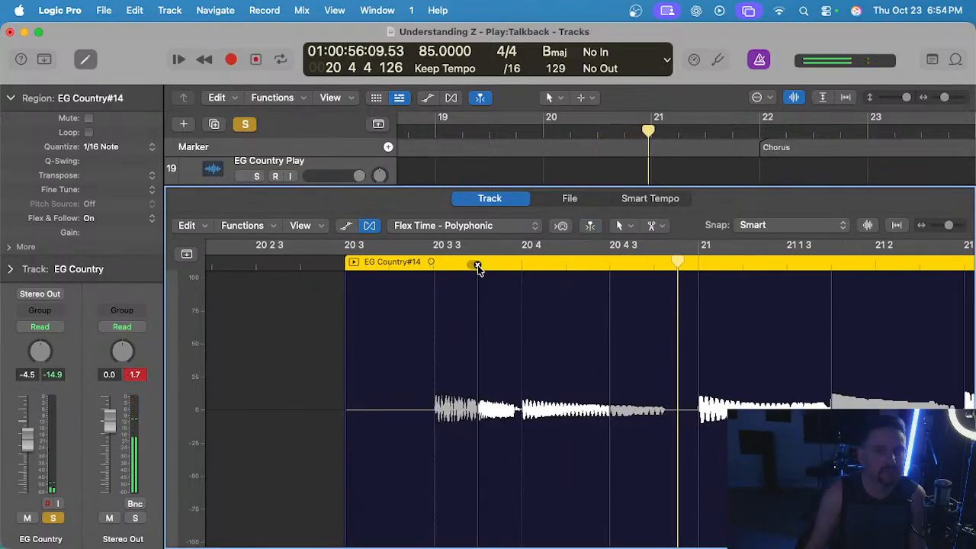
pyautogui.moveTo(478, 266); pyautogui.dragTo(522, 265)
pyautogui.click(353, 263)
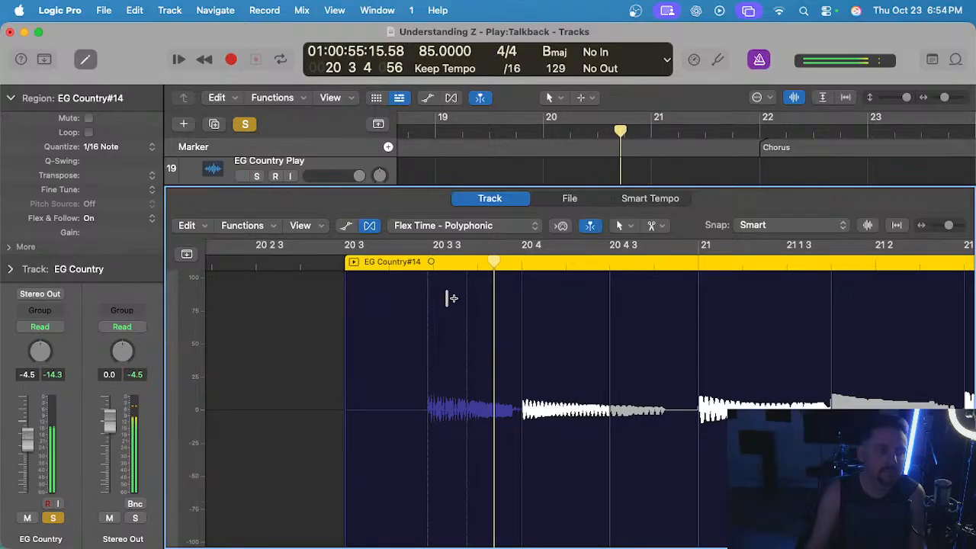
pyautogui.hscroll(-1, 520, 338)
pyautogui.press('space')
pyautogui.scroll(1, 485, 338)
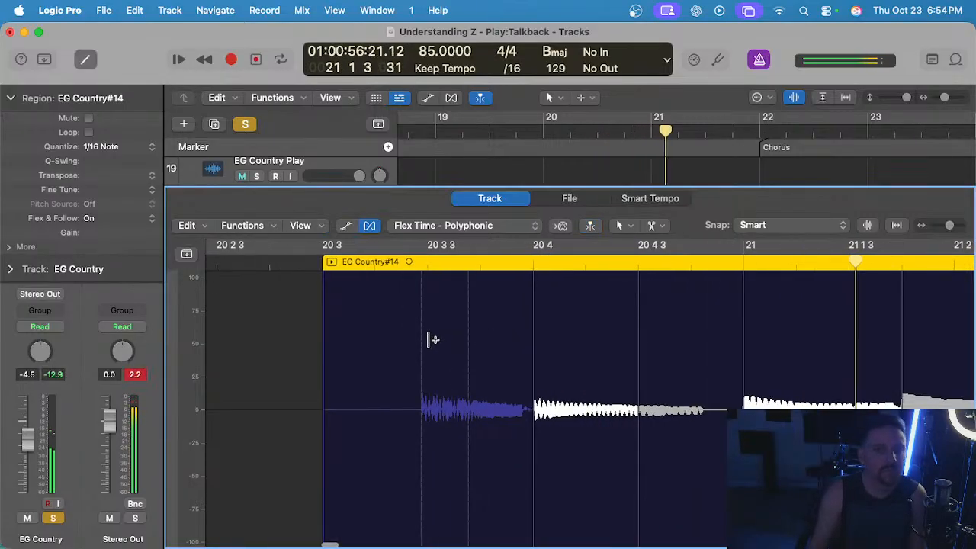
# Add flex markers to the fill just before 20 3 3 and 20 3 4 and listen to the corrected timing.
pyautogui.moveTo(420, 334); pyautogui.dragTo(420, 331)
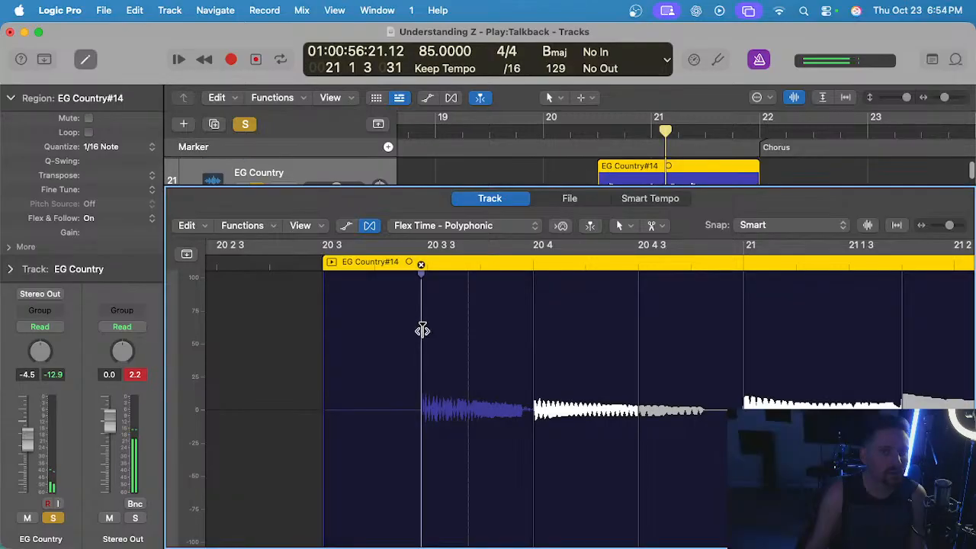
pyautogui.scroll(1, 427, 322)
pyautogui.click(531, 316)
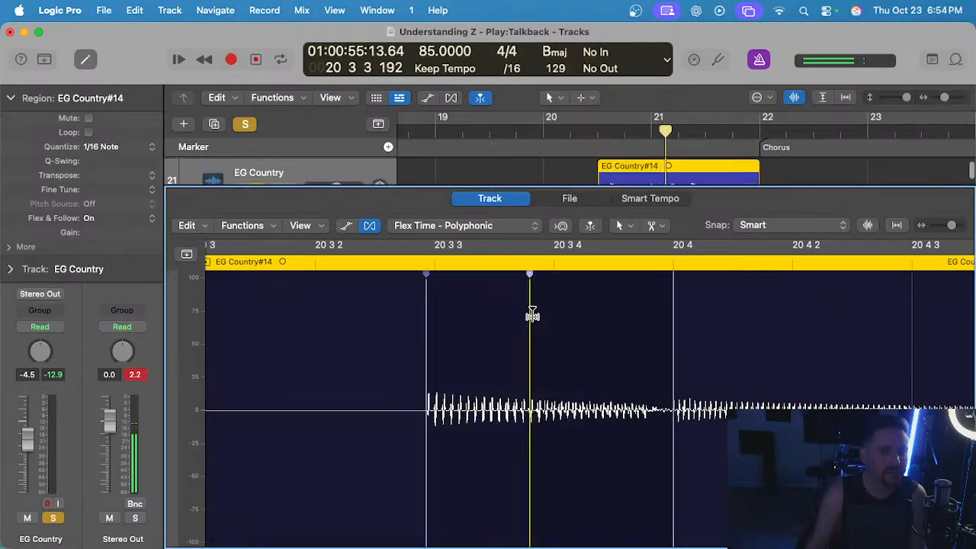
pyautogui.scroll(-2, 531, 316)
pyautogui.click(404, 263)
pyautogui.scroll(-1, 517, 301)
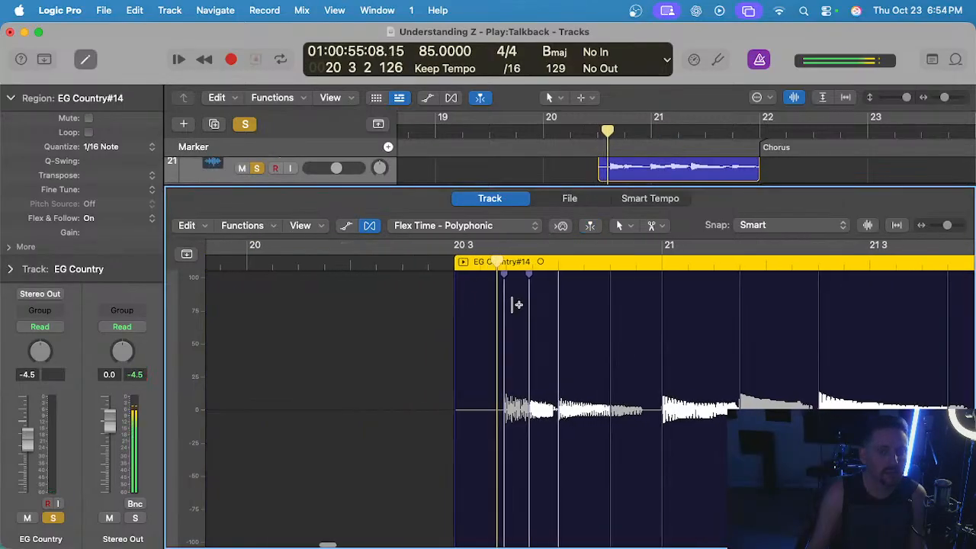
pyautogui.scroll(-2, 516, 304)
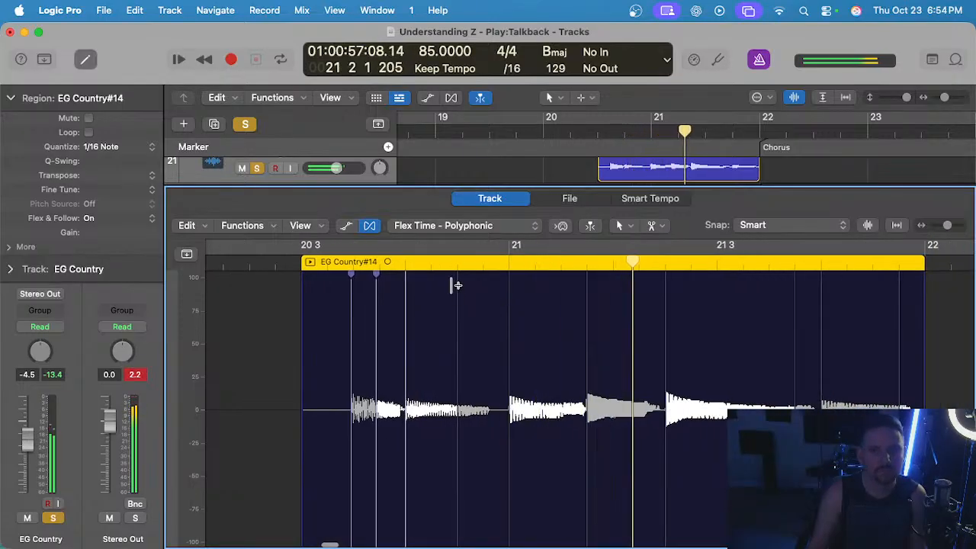
pyautogui.press('space')
# Add a flex marker to the fill just before 20 4 3 and listen through to the end of the region.
pyautogui.scroll(2, 455, 302)
pyautogui.click(462, 311)
pyautogui.click(318, 257)
pyautogui.press('space')
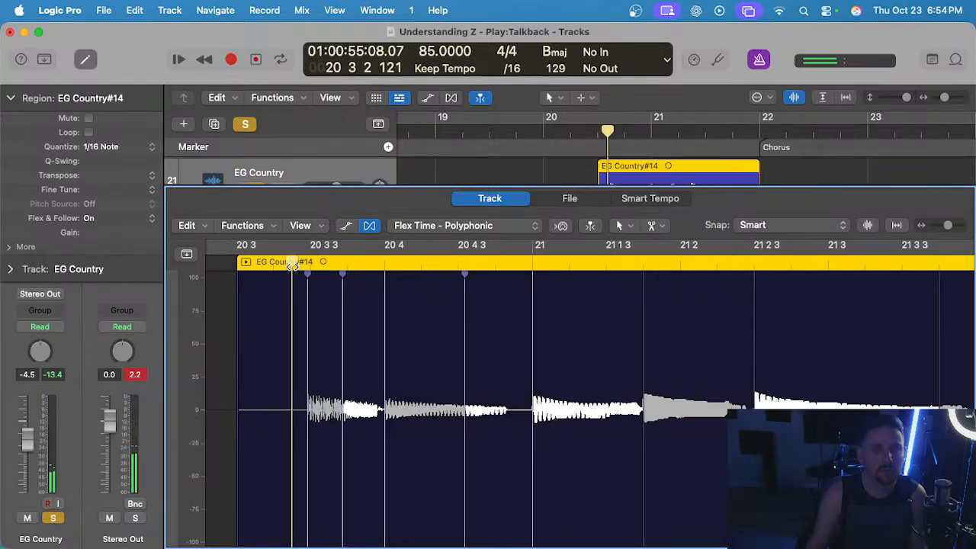
pyautogui.scroll(-2, 433, 303)
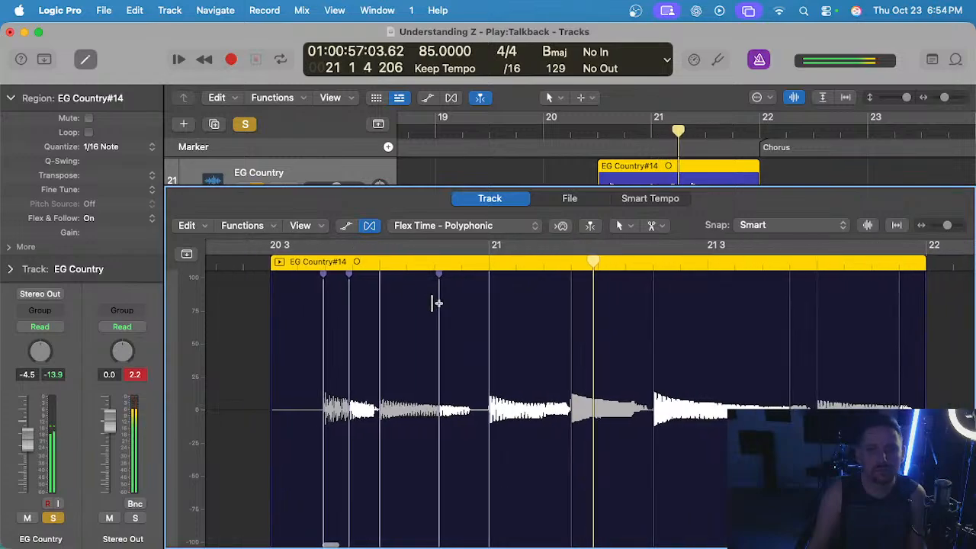
pyautogui.hscroll(2, 566, 322)
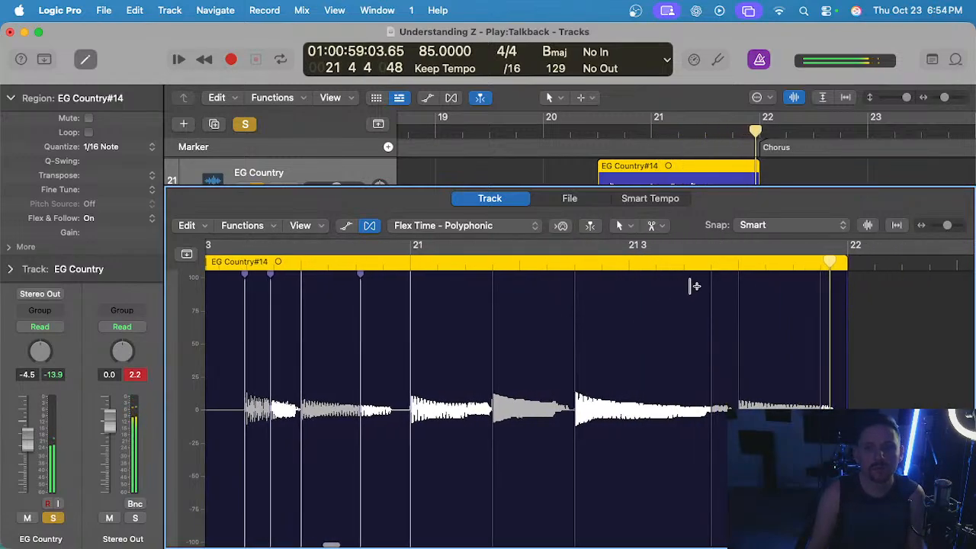
pyautogui.press('space')
# Delete the flex marker in the tail of the long note near 21 3 4 and replay the fill's ending.
pyautogui.click(711, 265)
pyautogui.click(517, 262)
pyautogui.press('space')
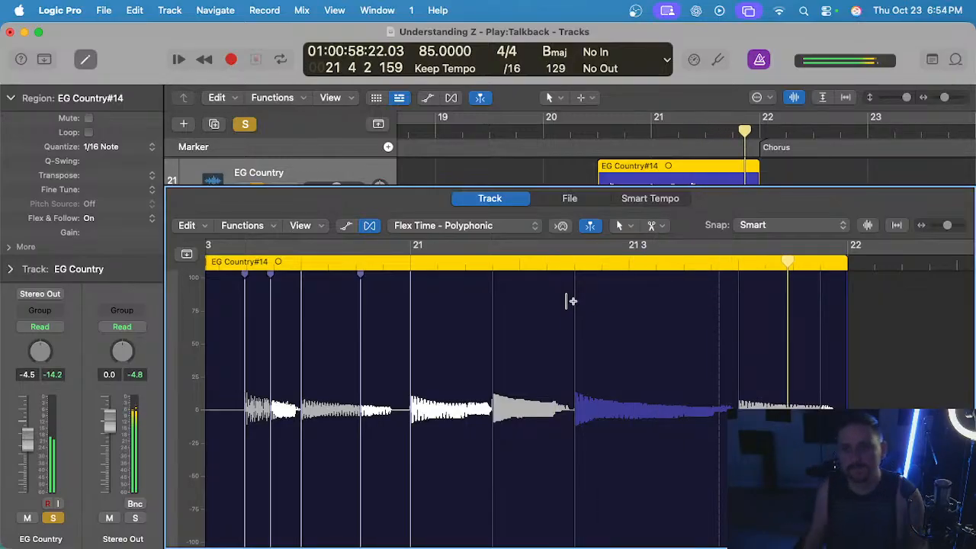
pyautogui.press('space')
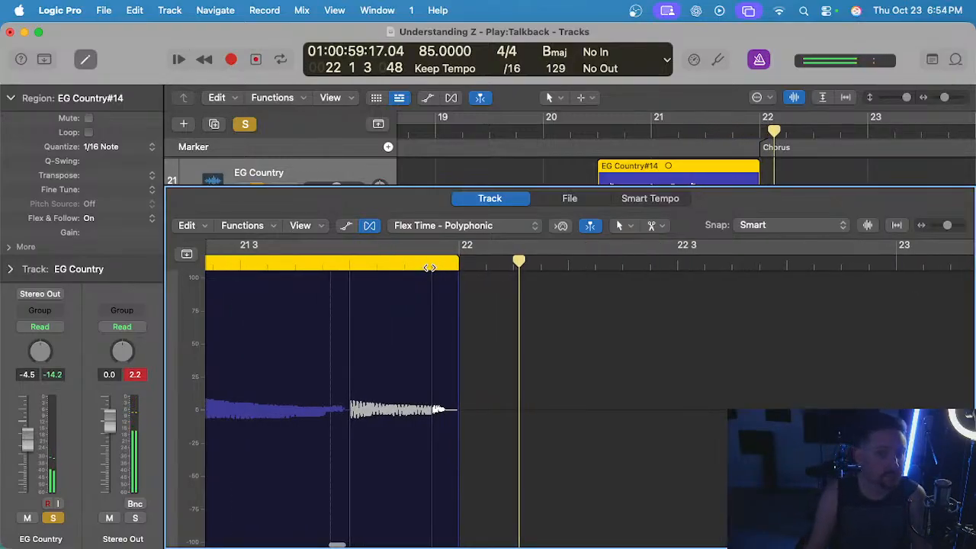
# Delete the fill's last flex marker near 21 4 4, replay the ending and close the audio editor.
pyautogui.click(432, 266)
pyautogui.hscroll(-3, 429, 271)
pyautogui.click(285, 264)
pyautogui.press('space')
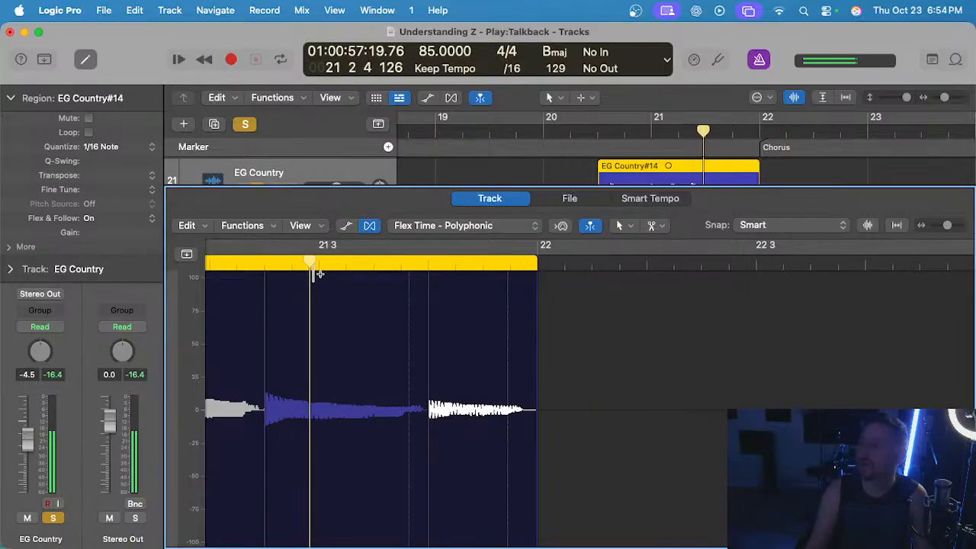
pyautogui.scroll(-1, 317, 275)
pyautogui.press('e')
pyautogui.press('space')
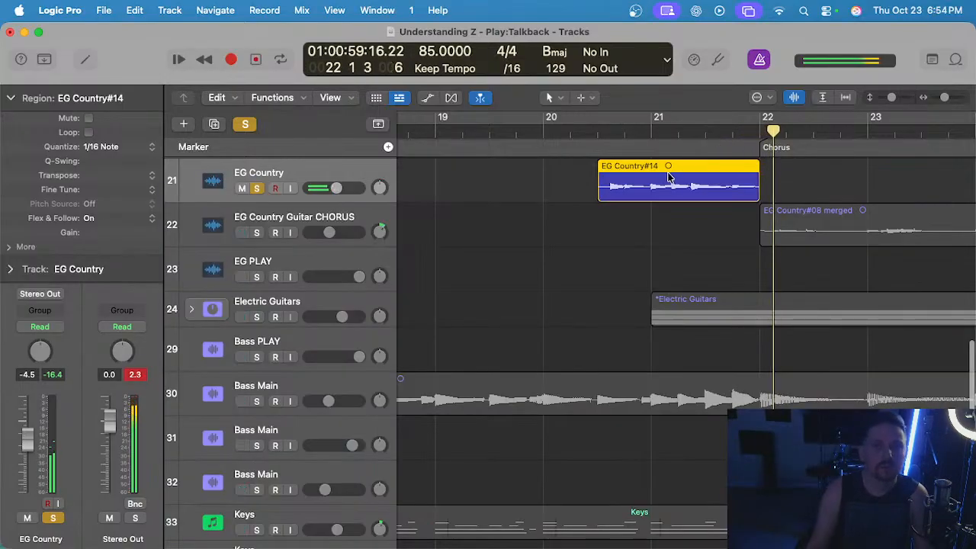
# Clear the solos, play the fill from bar 20 beat 3 in the full mix and turn off the metronome.
pyautogui.click(239, 125)
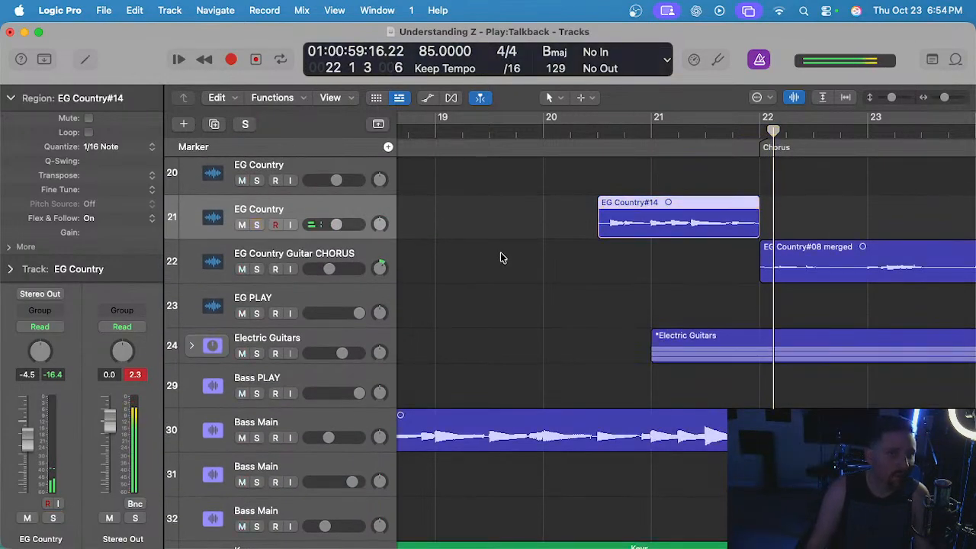
pyautogui.click(596, 134)
pyautogui.scroll(-3, 553, 204)
pyautogui.press('space')
pyautogui.click(758, 61)
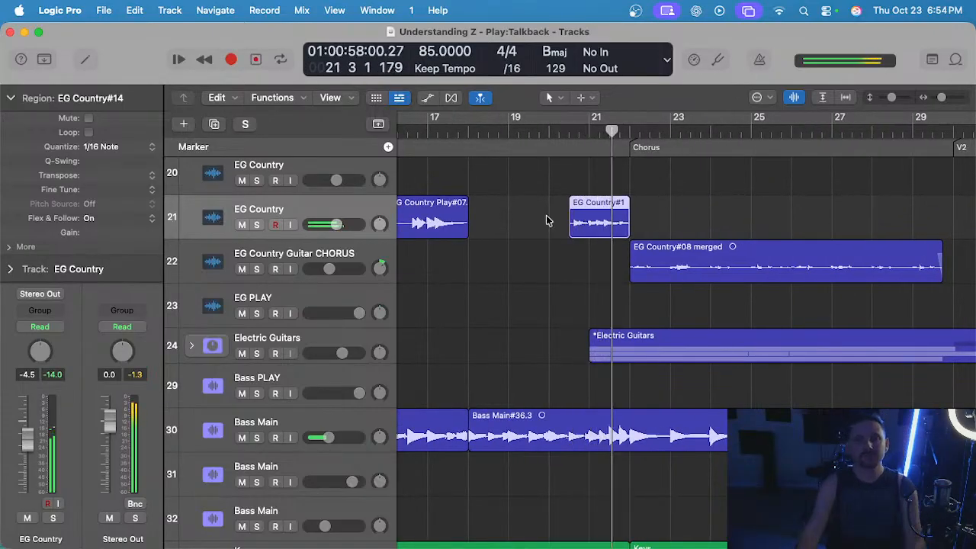
# Play the existing guitar part from bar 37 before the second chorus and look over the EG Country regions across the song.
pyautogui.scroll(-4, 528, 200)
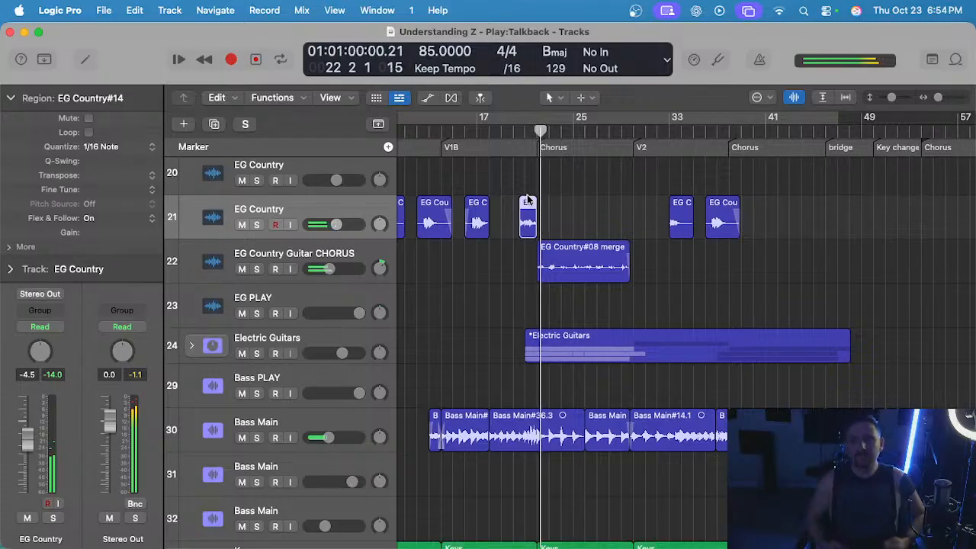
pyautogui.click(715, 134)
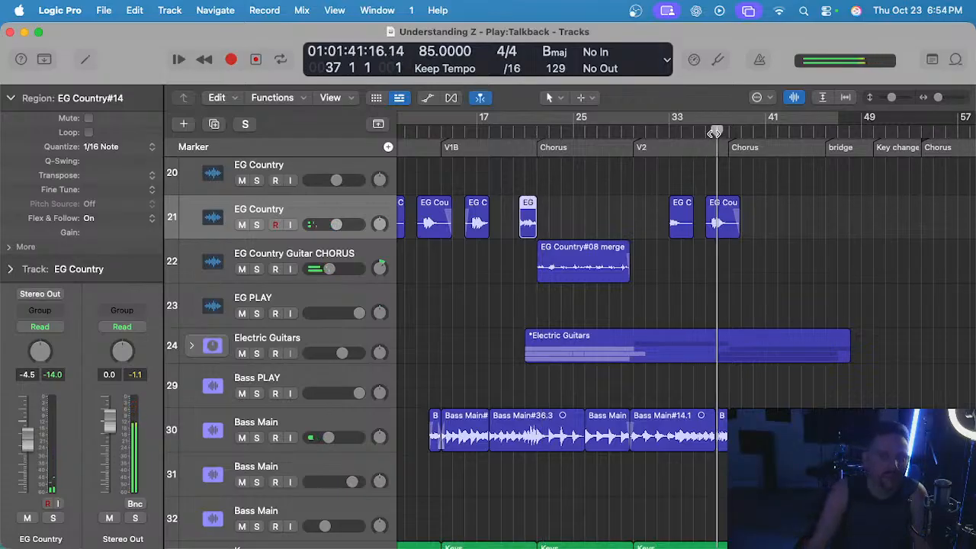
pyautogui.scroll(5, 625, 275)
pyautogui.scroll(-4, 626, 275)
pyautogui.hscroll(-4, 619, 283)
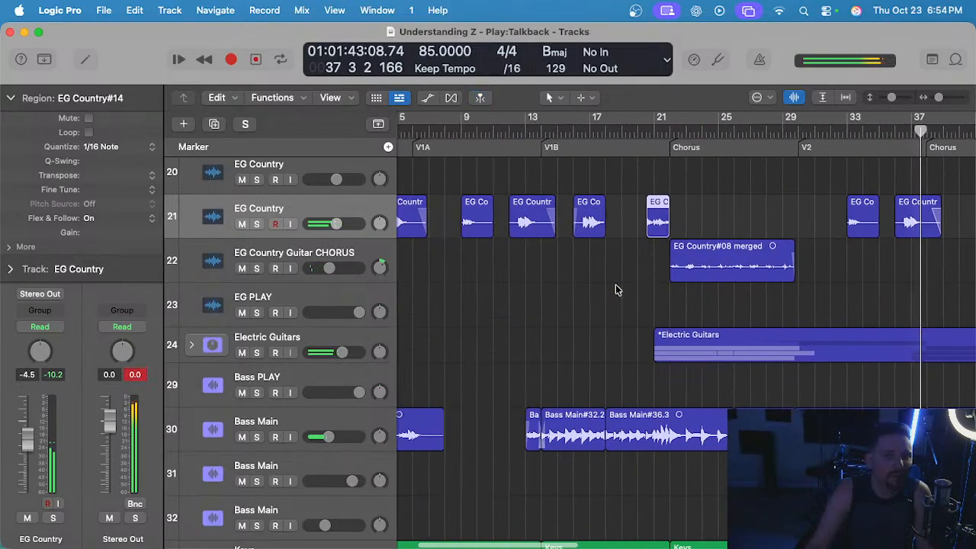
pyautogui.hscroll(-3, 617, 289)
pyautogui.hscroll(4, 613, 278)
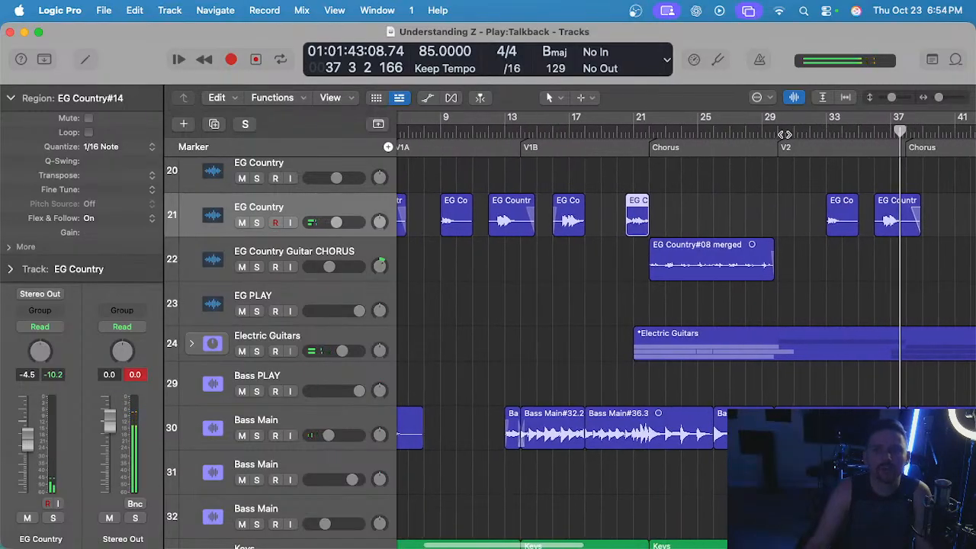
# Play the second verse from bar 30 and compare its EG Country regions with those in the first verse.
pyautogui.click(784, 134)
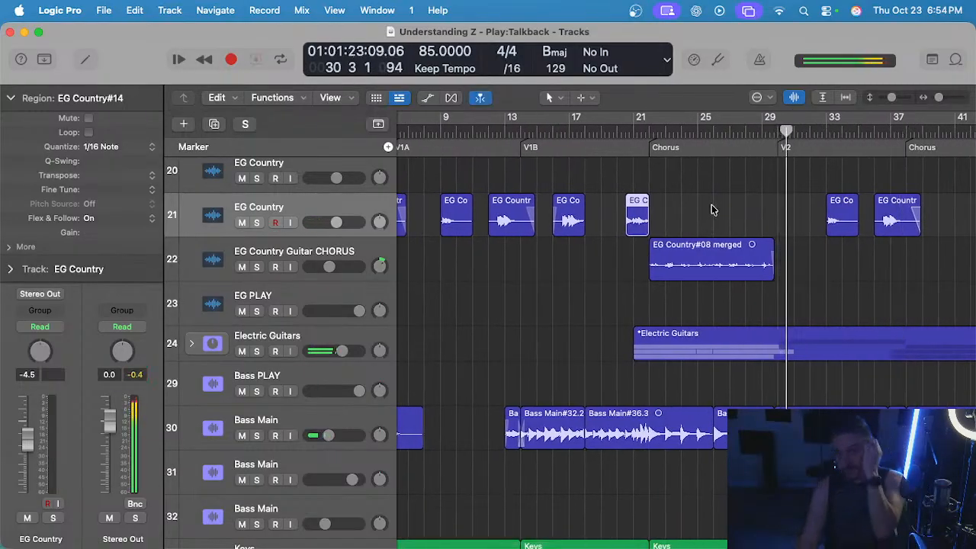
pyautogui.hscroll(-4, 701, 206)
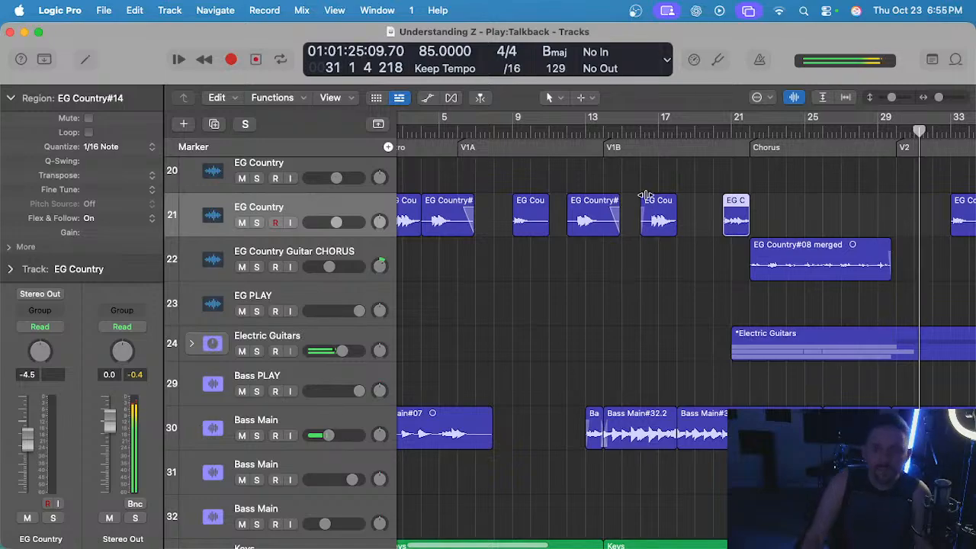
pyautogui.hscroll(3, 661, 185)
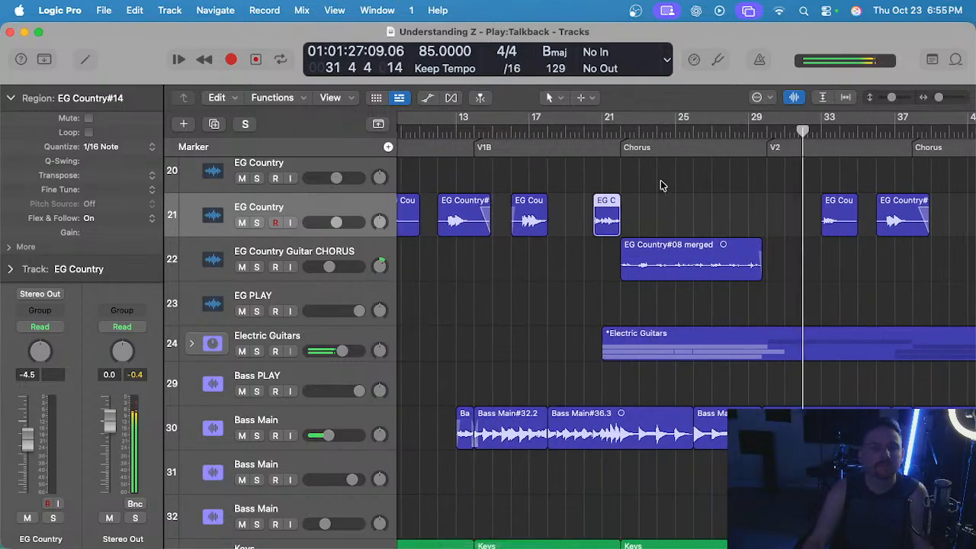
pyautogui.scroll(1, 640, 205)
pyautogui.hscroll(-3, 640, 204)
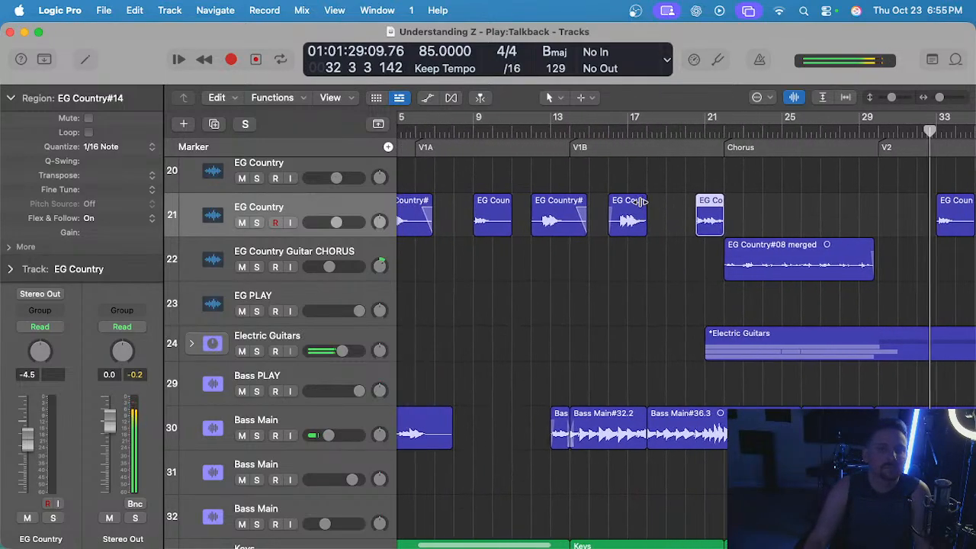
pyautogui.hscroll(7, 640, 202)
pyautogui.scroll(3, 640, 201)
pyautogui.click(585, 204)
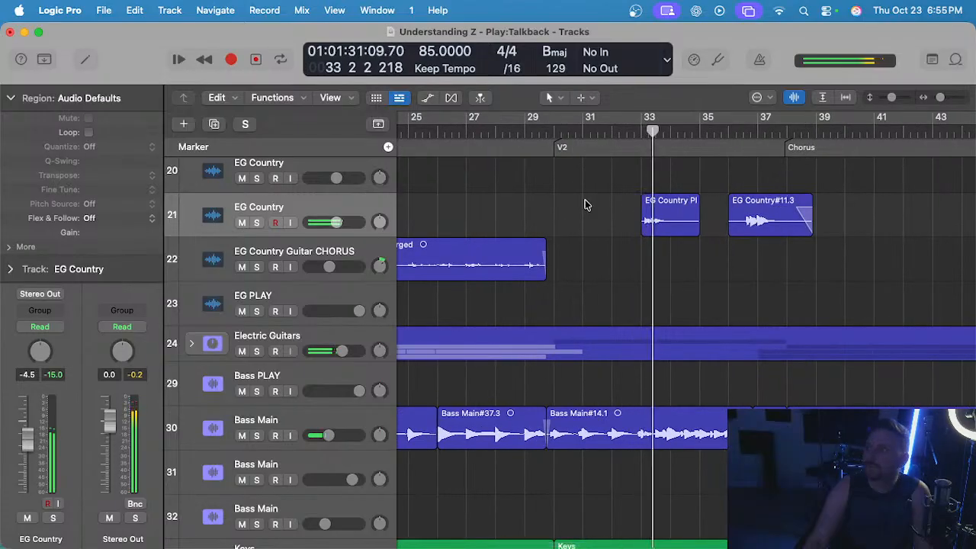
pyautogui.scroll(-2, 585, 205)
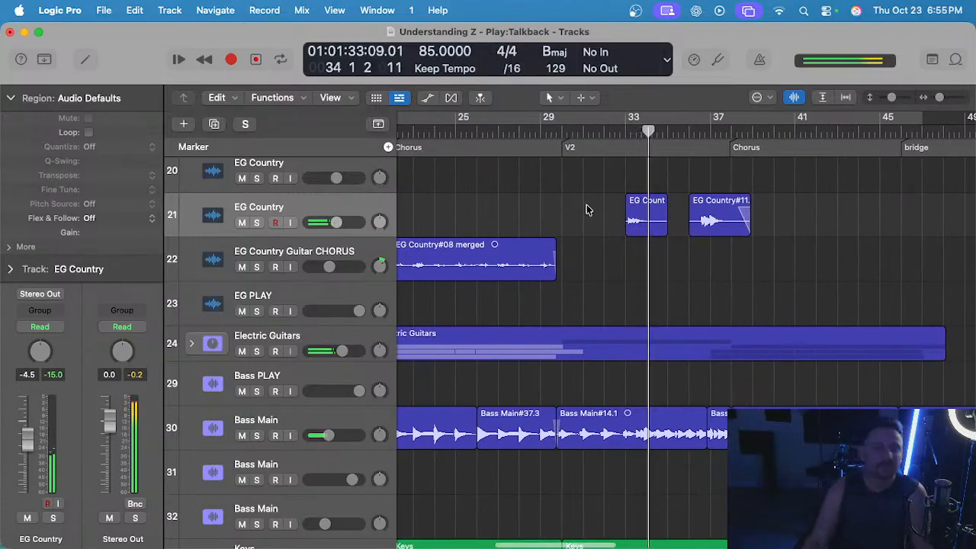
# Play the first-verse EG Country parts from bar 9 and from bar 17.
pyautogui.scroll(-2, 587, 209)
pyautogui.hscroll(-5, 587, 209)
pyautogui.click(480, 128)
pyautogui.scroll(5, 500, 177)
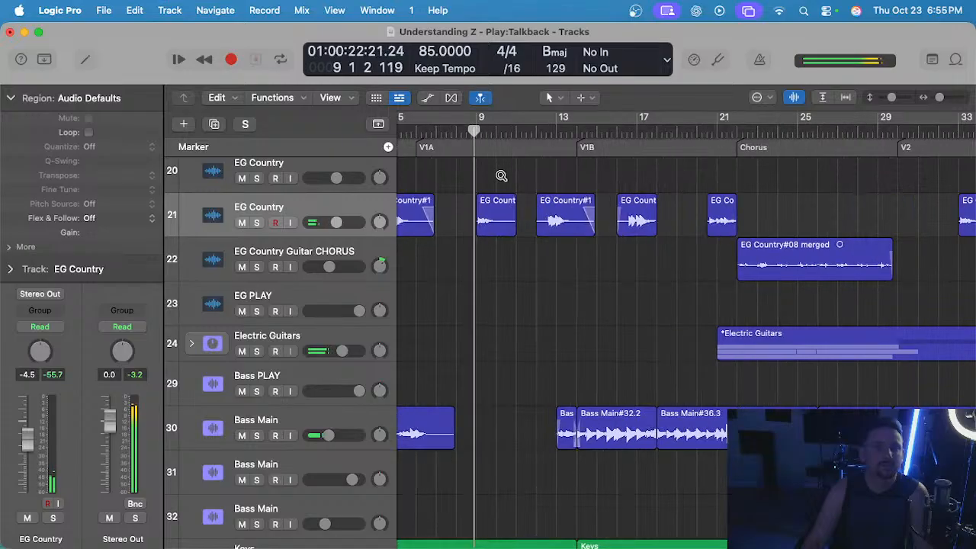
pyautogui.scroll(-5, 501, 178)
pyautogui.scroll(2, 503, 178)
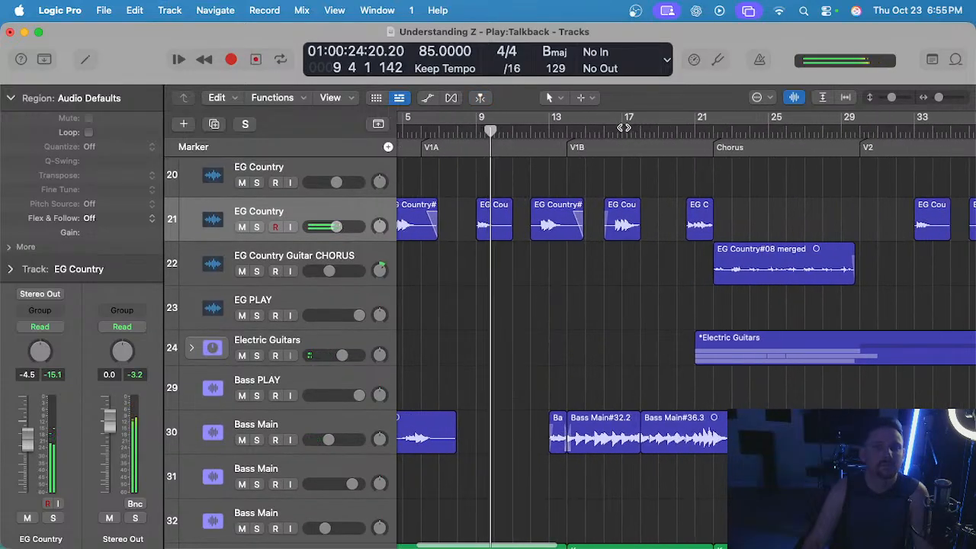
pyautogui.click(623, 127)
pyautogui.scroll(2, 619, 141)
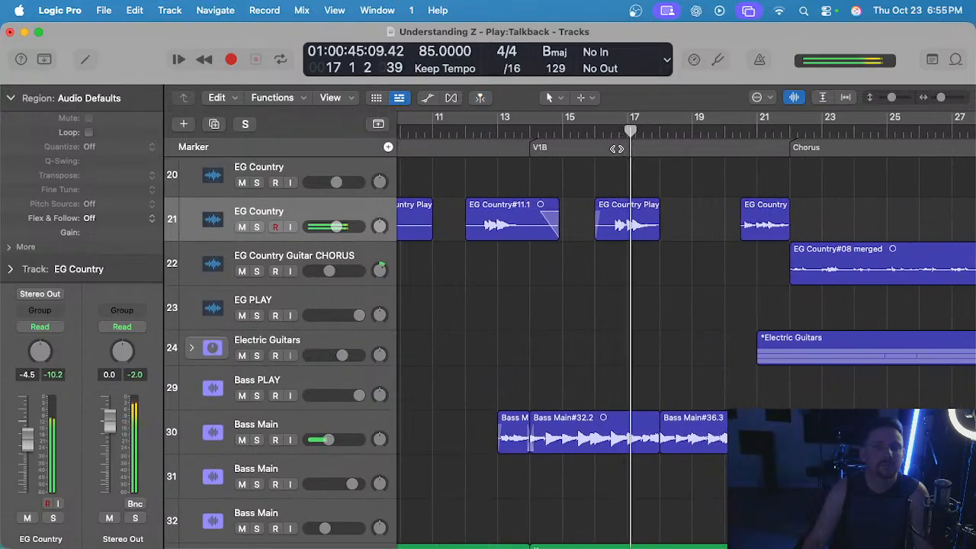
pyautogui.scroll(-4, 617, 151)
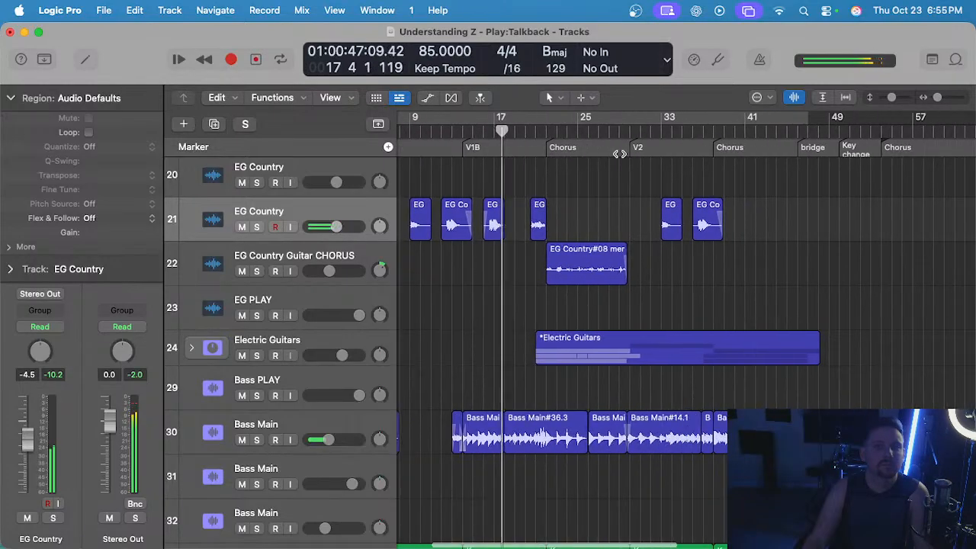
pyautogui.scroll(1, 662, 141)
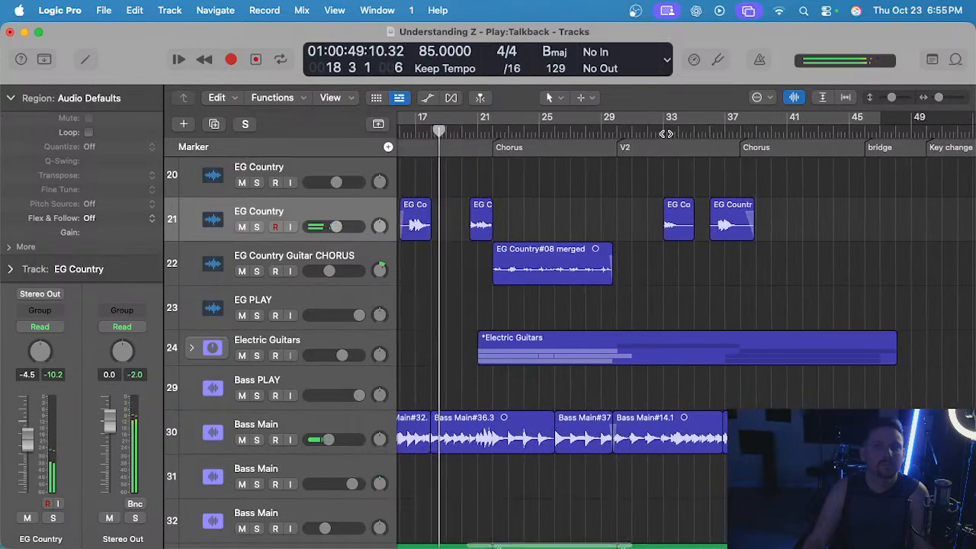
# Play the EG Country region at bar 33 in the second verse.
pyautogui.click(665, 134)
pyautogui.scroll(2, 663, 165)
pyautogui.scroll(-1, 627, 185)
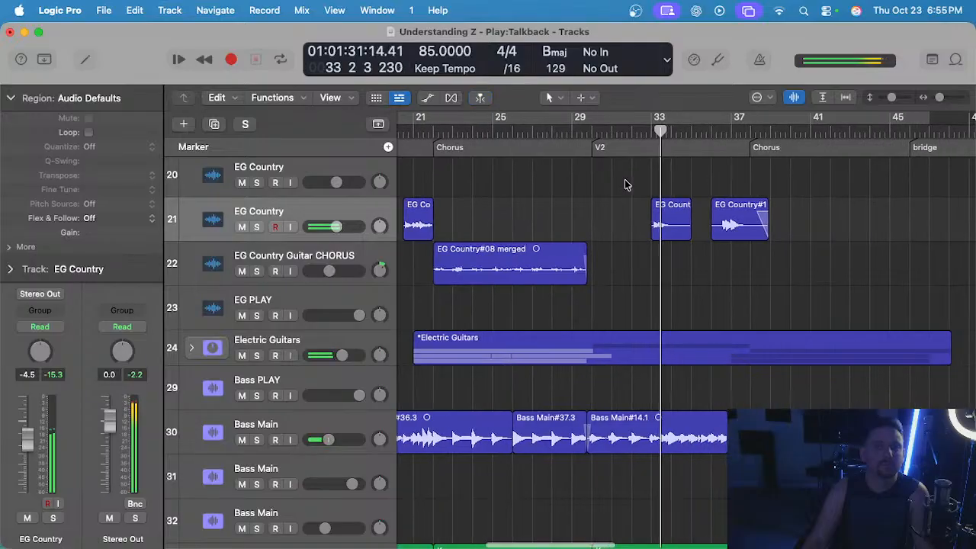
pyautogui.hscroll(-2, 625, 185)
pyautogui.press('space')
pyautogui.hscroll(-4, 643, 184)
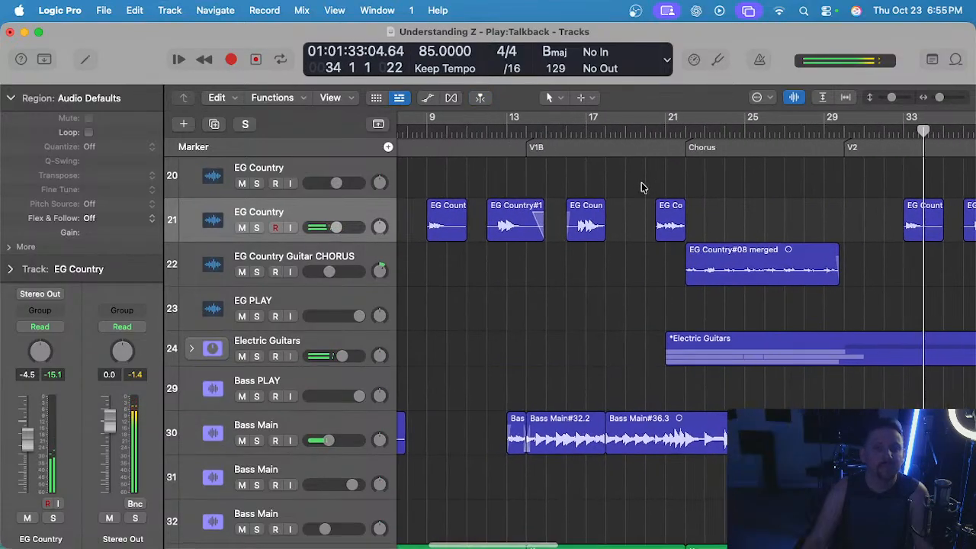
# Replace the EG Country region at bar 33 with a copy of the bar 16 fill and play it.
pyautogui.hscroll(1, 610, 185)
pyautogui.click(583, 215)
pyautogui.hscroll(2, 606, 216)
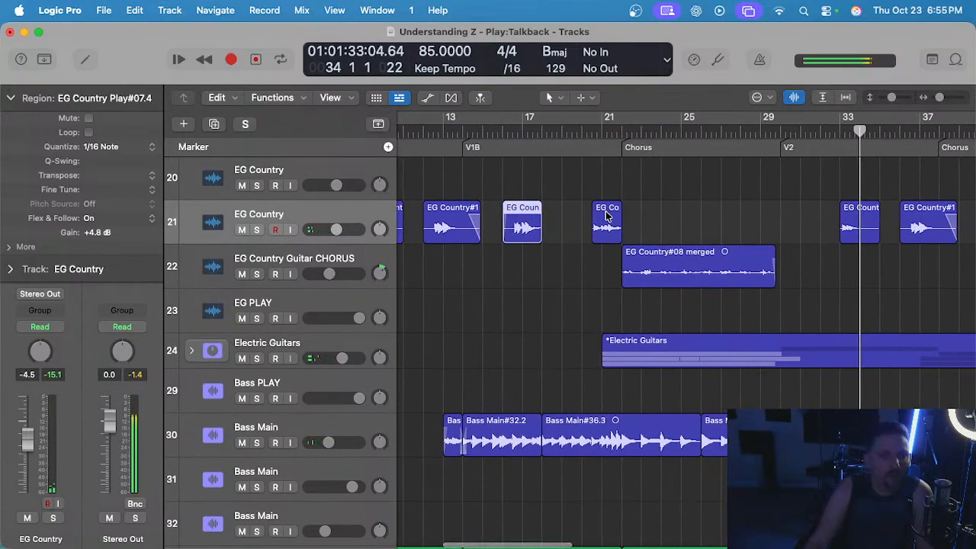
pyautogui.click(856, 224)
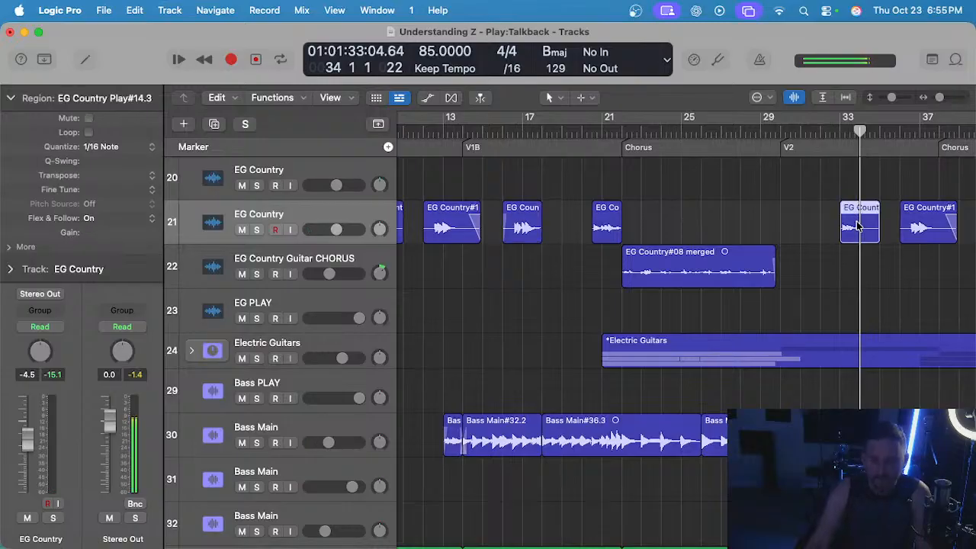
pyautogui.press('Delete')
pyautogui.press('super+z')
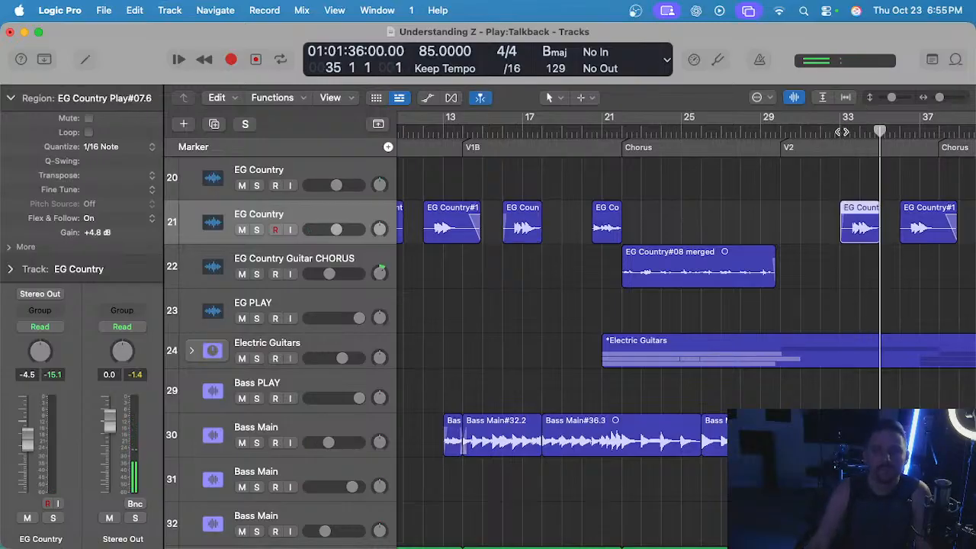
pyautogui.scroll(5, 838, 185)
pyautogui.press('space')
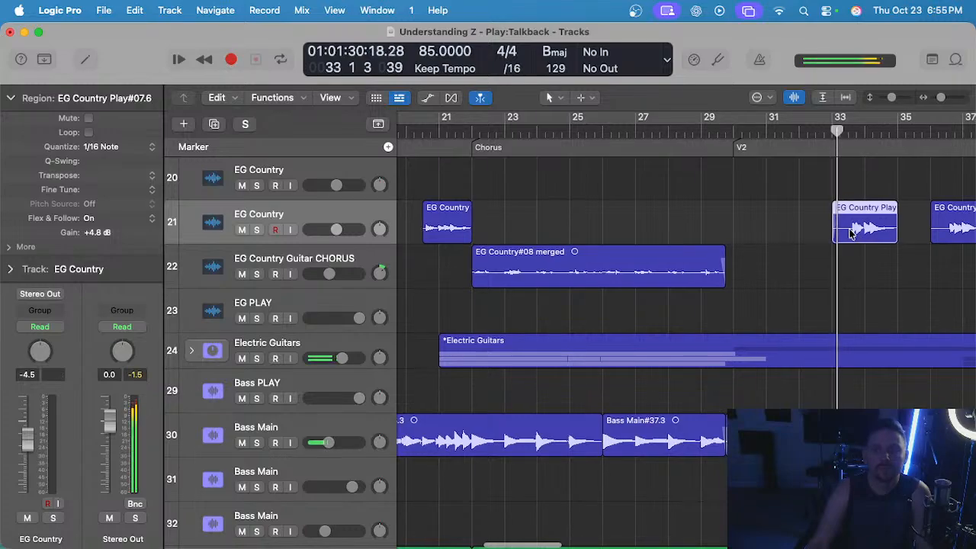
# Move the copied fill two beats earlier to bar 32 beat 3 and play it in the full mix.
pyautogui.click(847, 271)
pyautogui.scroll(1, 844, 269)
pyautogui.moveTo(847, 240); pyautogui.dragTo(829, 240)
pyautogui.click(816, 134)
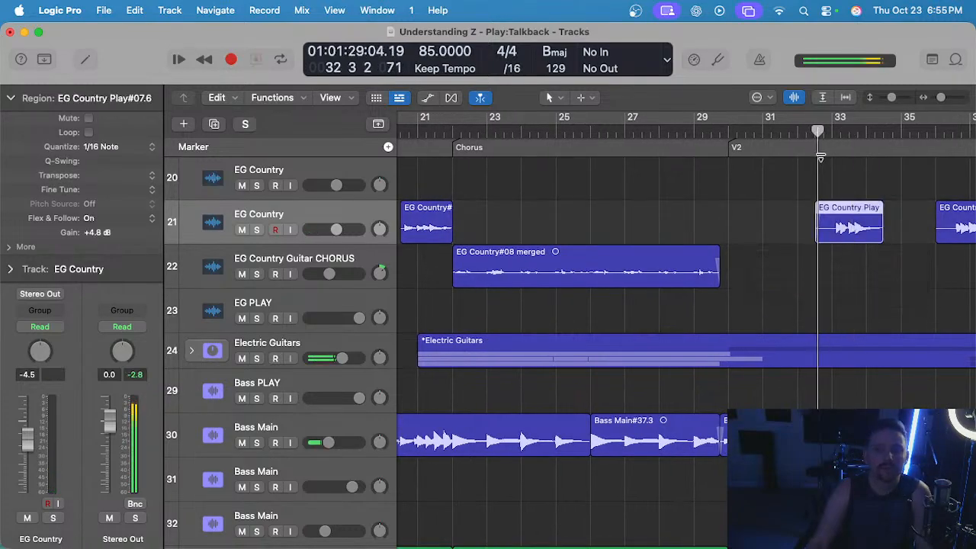
pyautogui.scroll(2, 834, 185)
pyautogui.click(836, 185)
pyautogui.scroll(-1, 838, 185)
pyautogui.scroll(-2, 838, 186)
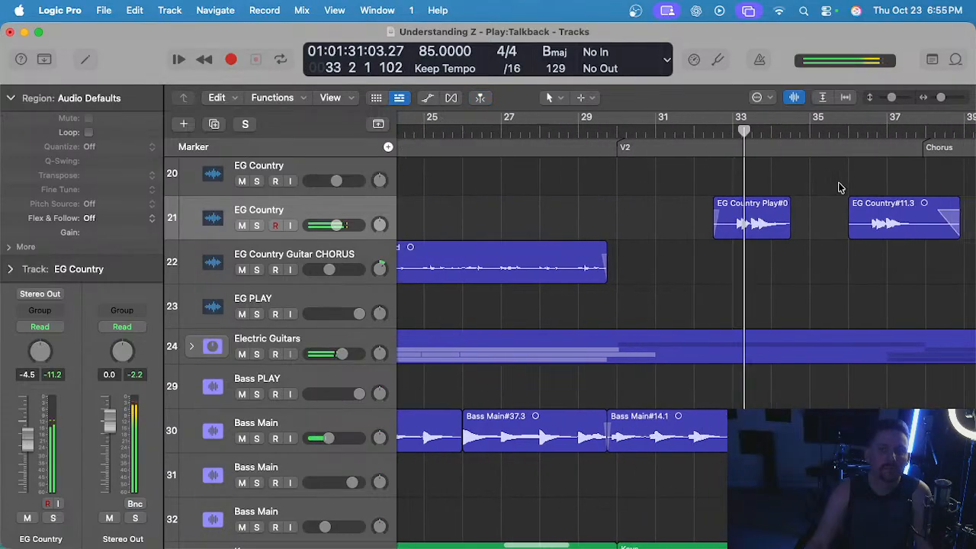
pyautogui.scroll(-3, 736, 178)
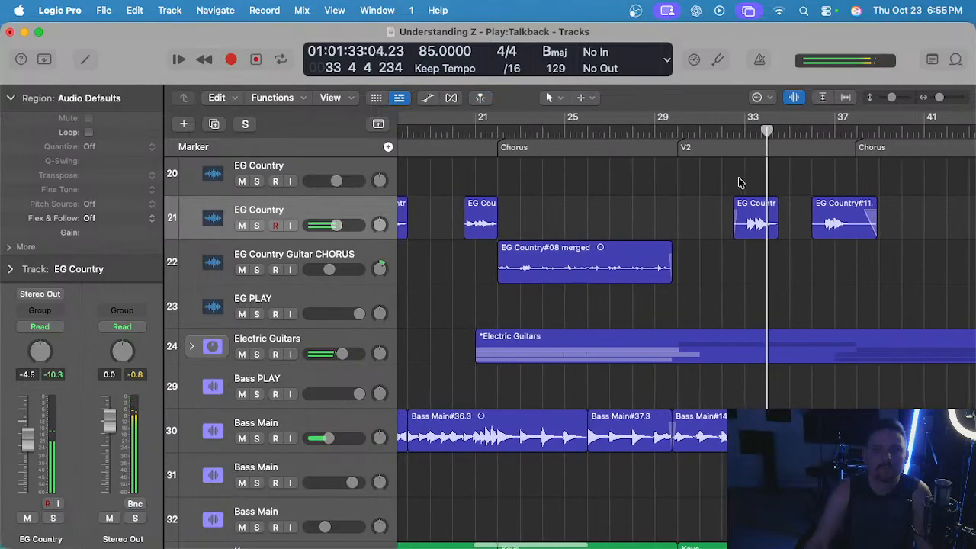
pyautogui.hscroll(2, 711, 178)
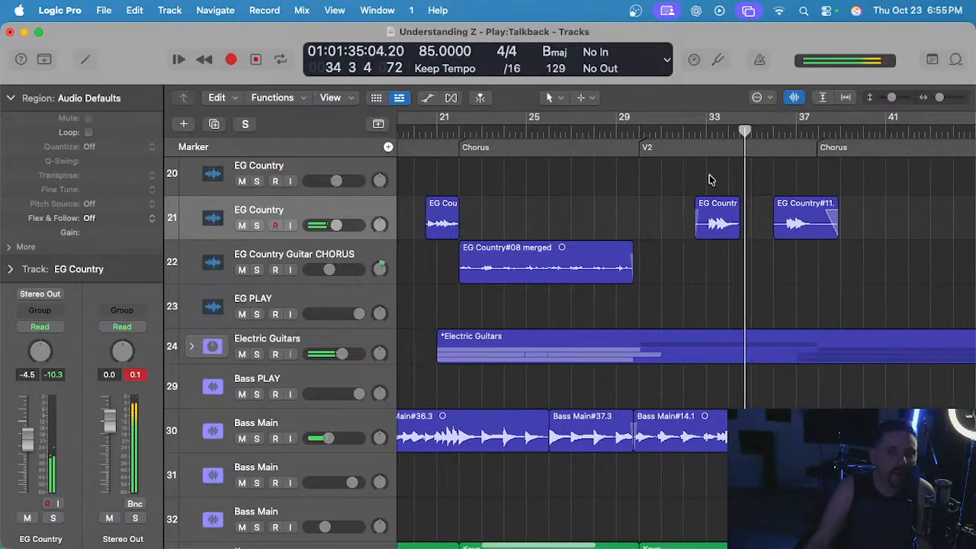
# Replace the EG Country region at bar 36 with a copy of the bar 20 fill, starting at bar 36 beat 3.
pyautogui.hscroll(-4, 700, 180)
pyautogui.click(589, 203)
pyautogui.scroll(4, 587, 194)
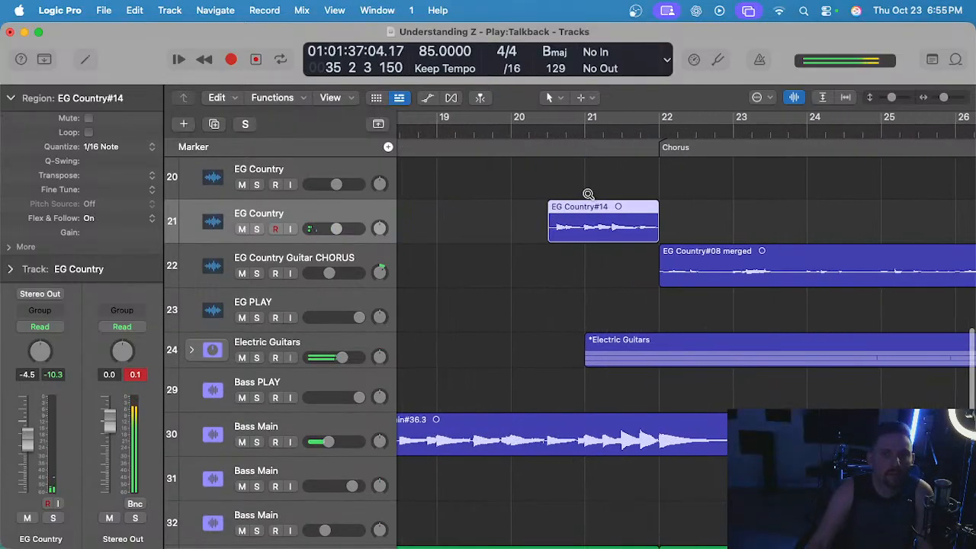
pyautogui.hscroll(10, 636, 184)
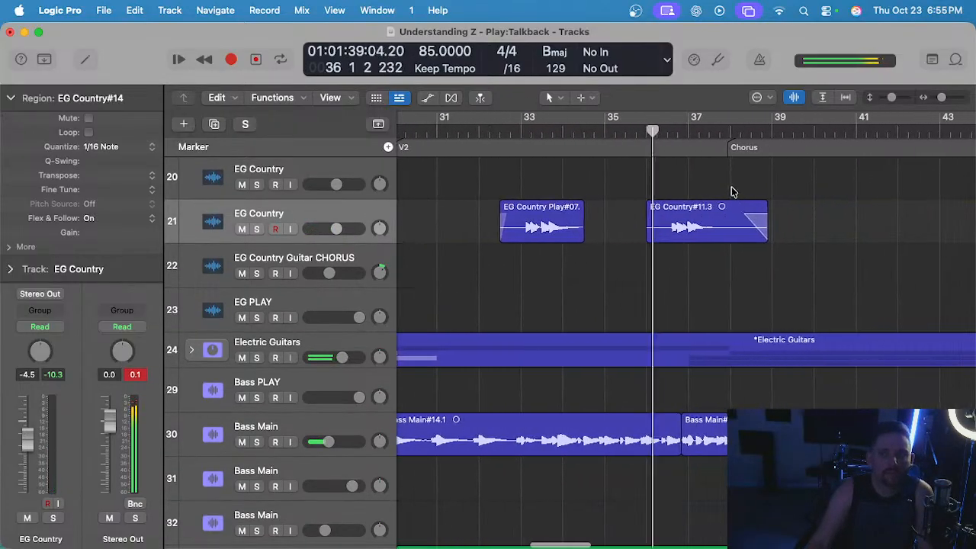
pyautogui.click(697, 229)
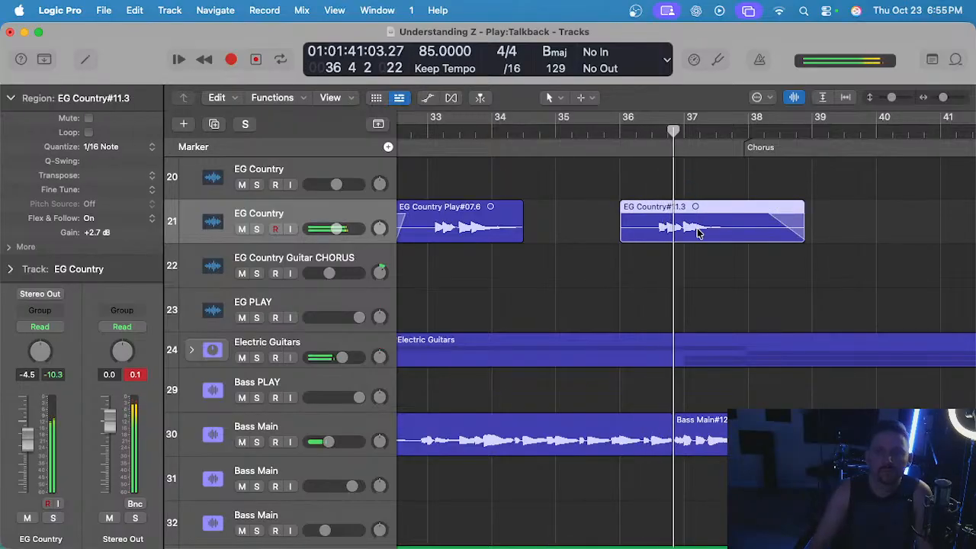
pyautogui.press('Delete')
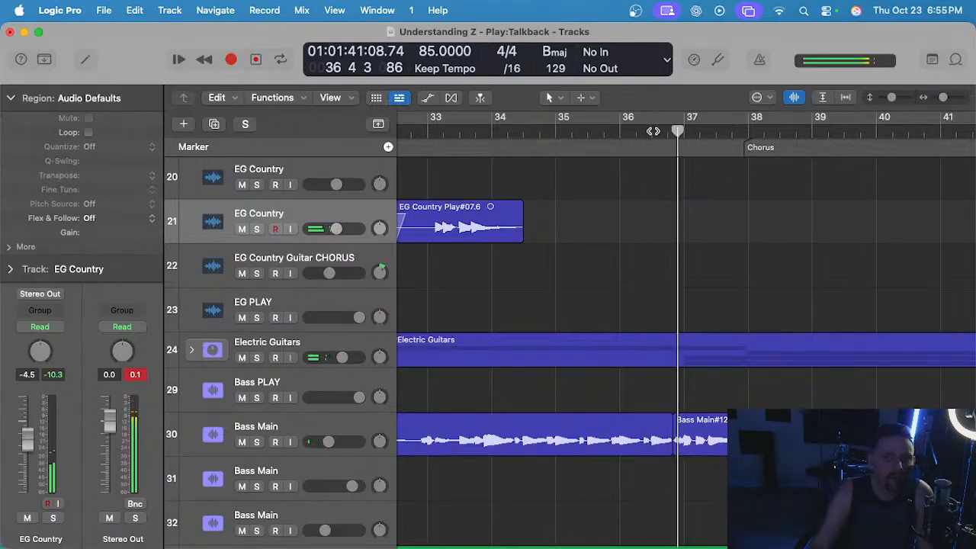
pyautogui.click(654, 132)
pyautogui.press('super+v')
# Play the pasted fill into the second chorus and collapse the region inspector.
pyautogui.click(637, 135)
pyautogui.scroll(-1, 650, 202)
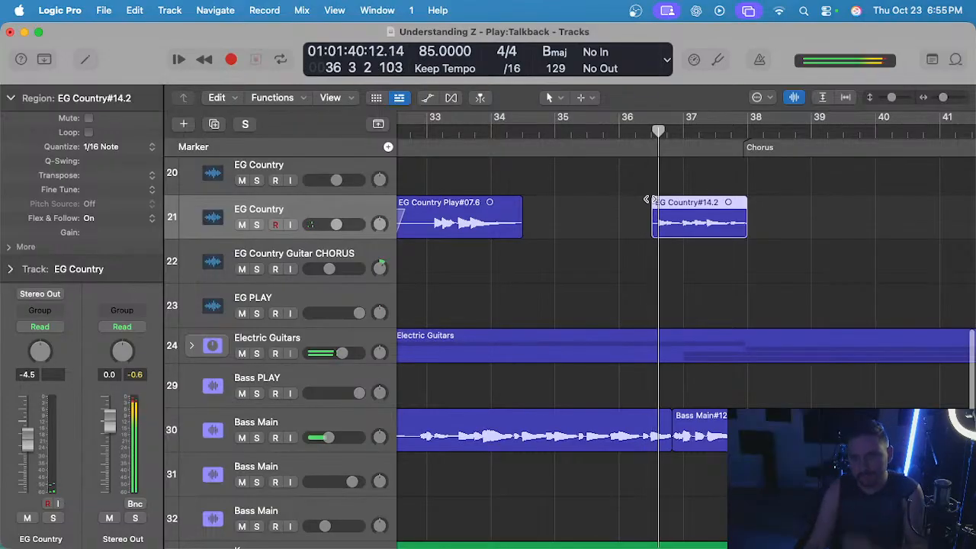
pyautogui.click(11, 99)
pyautogui.scroll(-2, 637, 292)
pyautogui.click(641, 295)
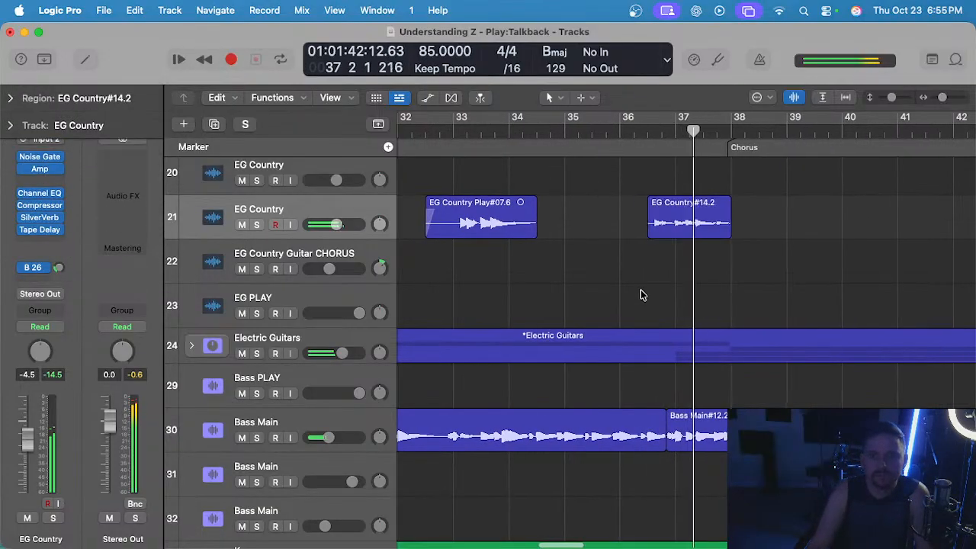
# Raise the gain of the pasted fill before the second chorus using the Gain tool.
pyautogui.click(674, 222)
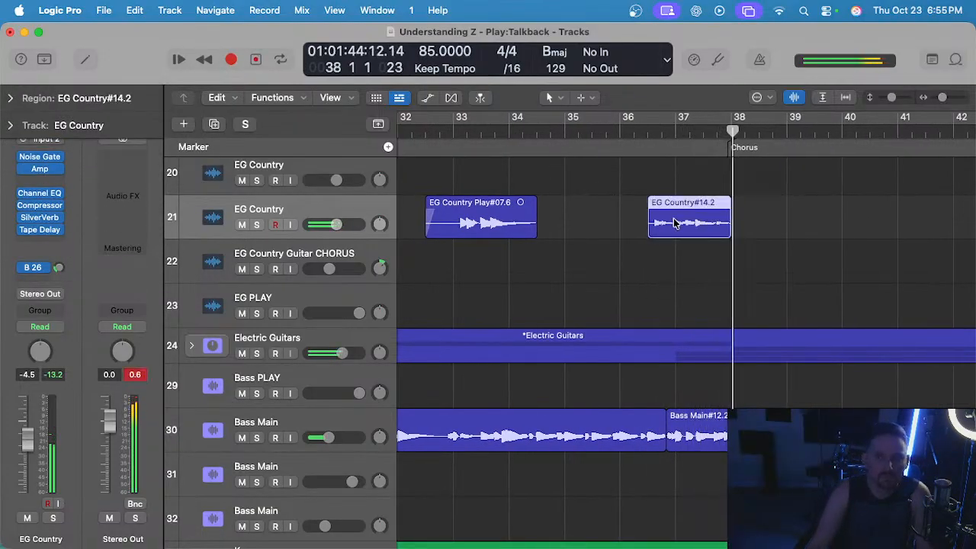
pyautogui.press('t')
pyautogui.press('g')
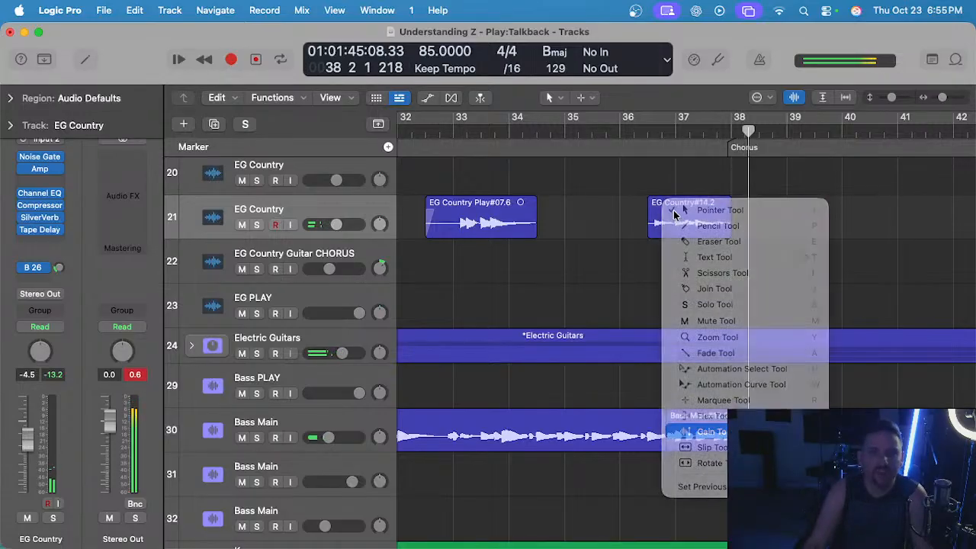
pyautogui.click(682, 214)
pyautogui.press('t')
# Raise the gain of the original fill before the first chorus, play it and return to the Pointer tool.
pyautogui.press('t')
pyautogui.hscroll(-10, 616, 222)
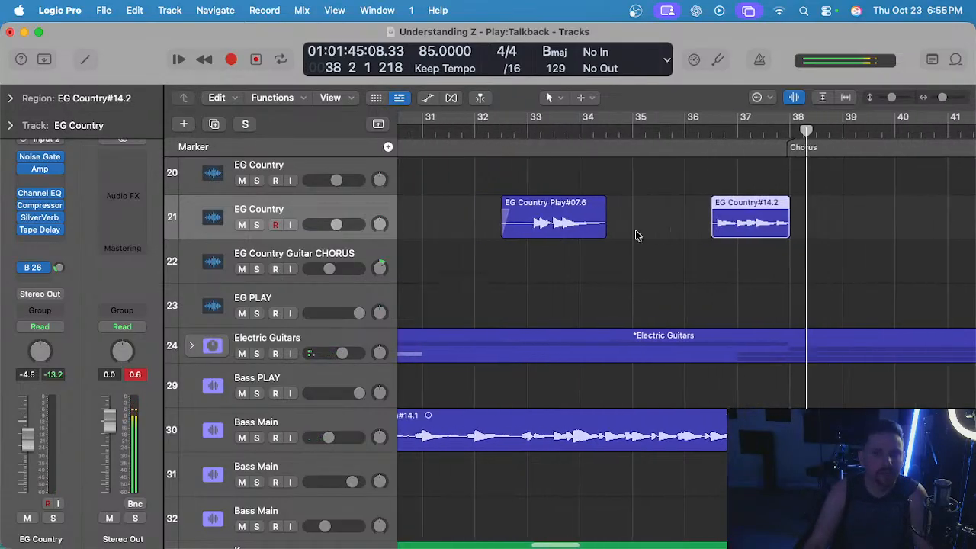
pyautogui.hscroll(2, 616, 222)
pyautogui.press('t')
pyautogui.press('g')
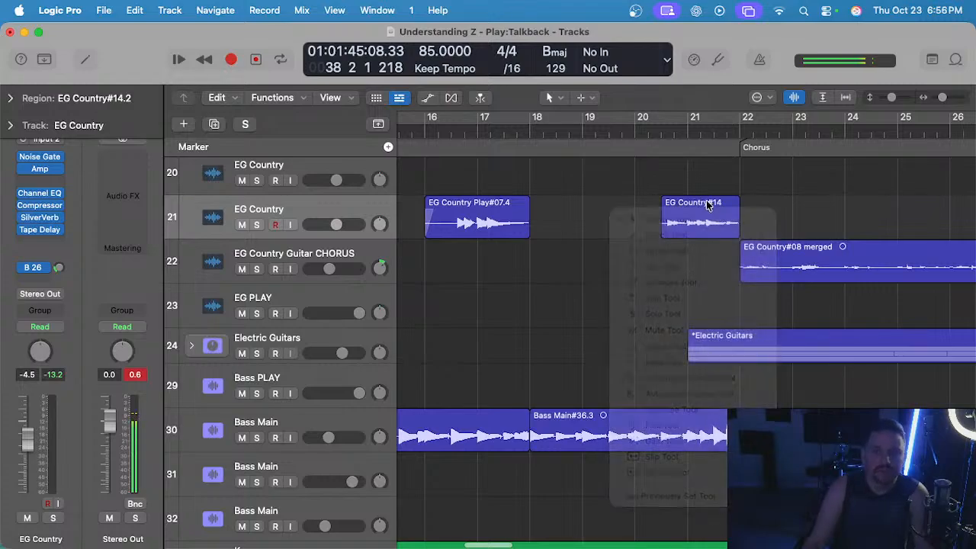
pyautogui.click(706, 203)
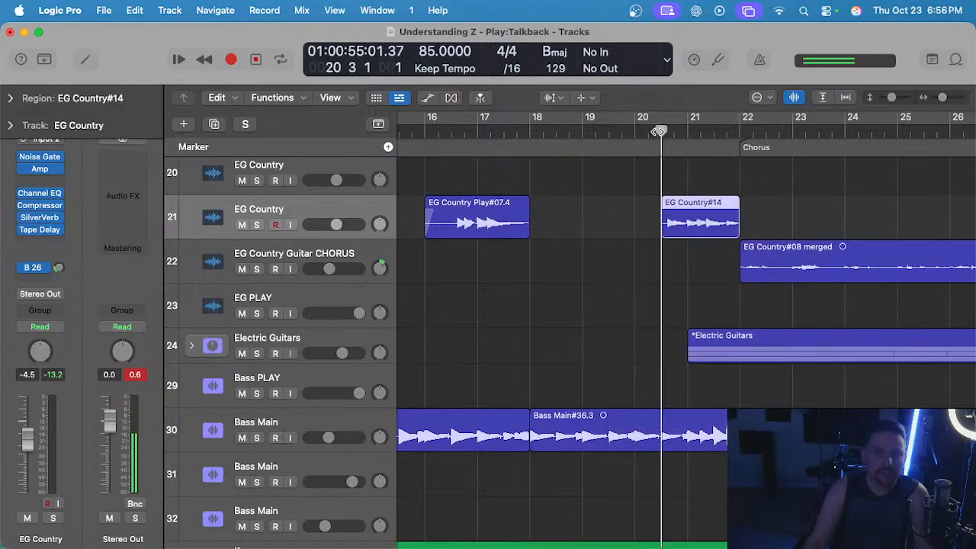
pyautogui.press('space')
pyautogui.press('t')
pyautogui.press('t')
# Play through into the first chorus and select the EG Country Guitar CHORUS track with its chorus region.
pyautogui.press('super+Left')
pyautogui.hscroll(8, 636, 191)
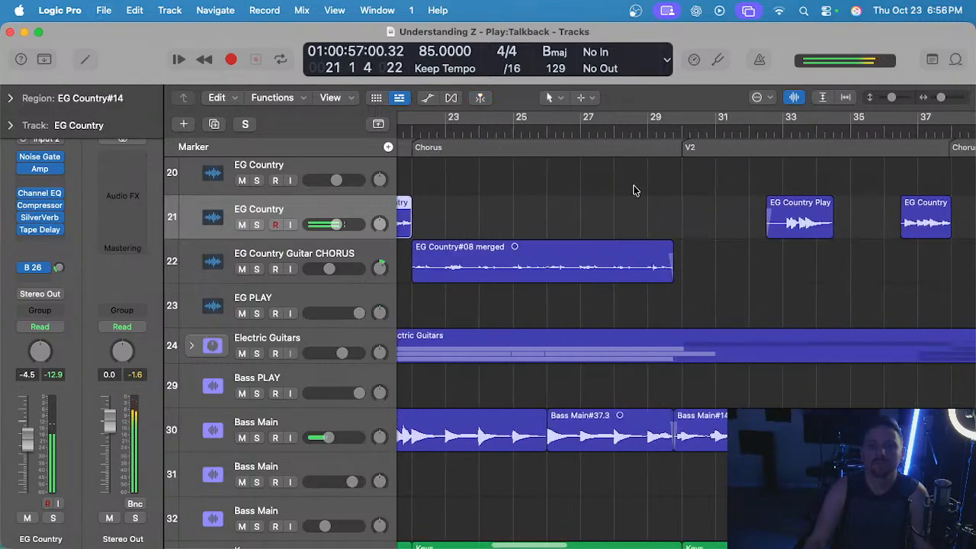
pyautogui.press('super+Left')
pyautogui.hscroll(3, 634, 190)
pyautogui.click(288, 264)
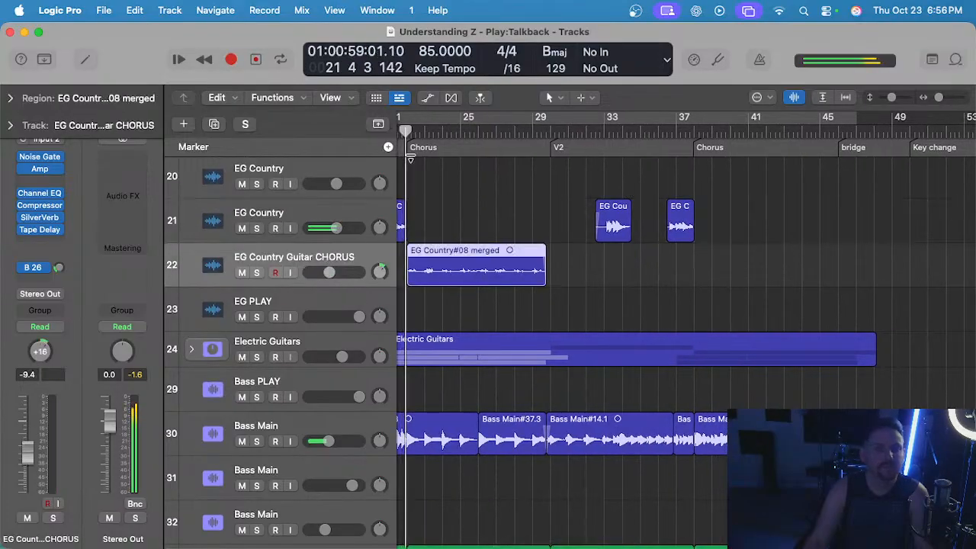
pyautogui.hscroll(-3, 449, 185)
pyautogui.press('space')
pyautogui.scroll(4, 534, 214)
pyautogui.hscroll(-3, 536, 216)
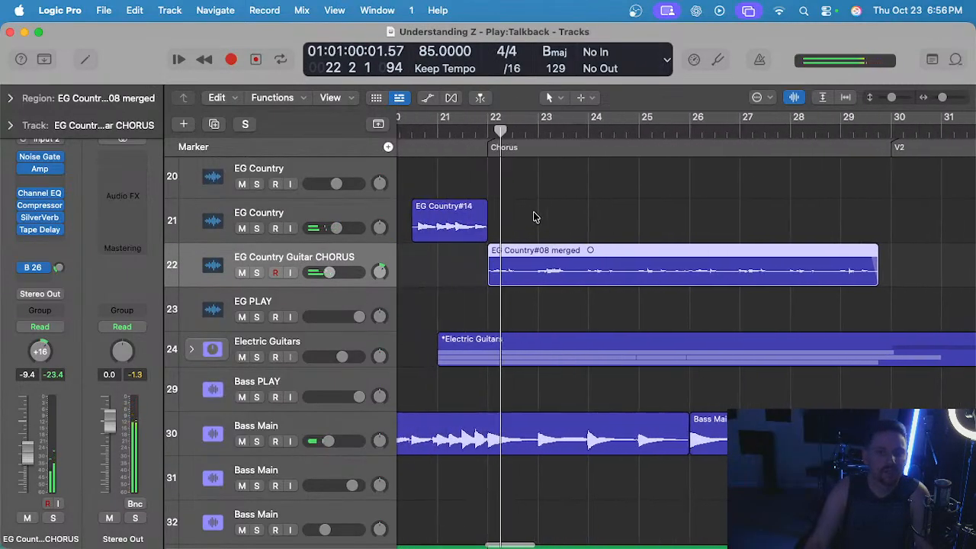
# Play the second chorus from its start with the EG Country Guitar CHORUS region there selected.
pyautogui.press('super+Left')
pyautogui.hscroll(5, 644, 272)
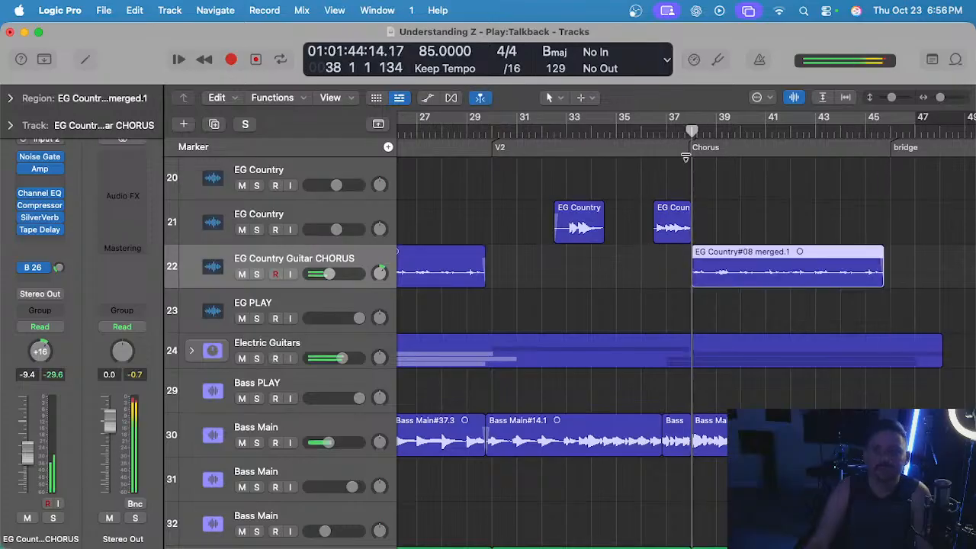
pyautogui.scroll(-2, 686, 160)
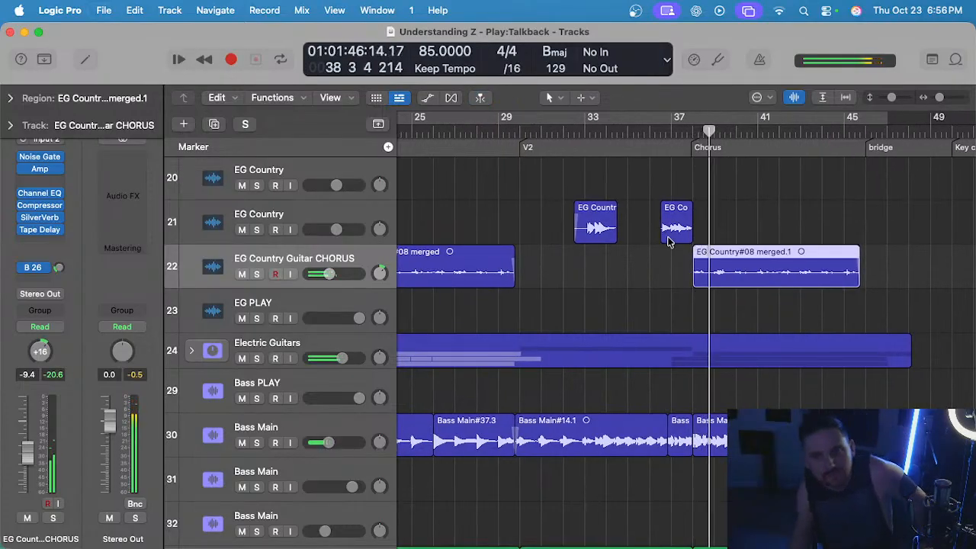
# Expand the Electric Guitars stack to examine its lead guitar regions around the second chorus, and collapse it again.
pyautogui.click(194, 351)
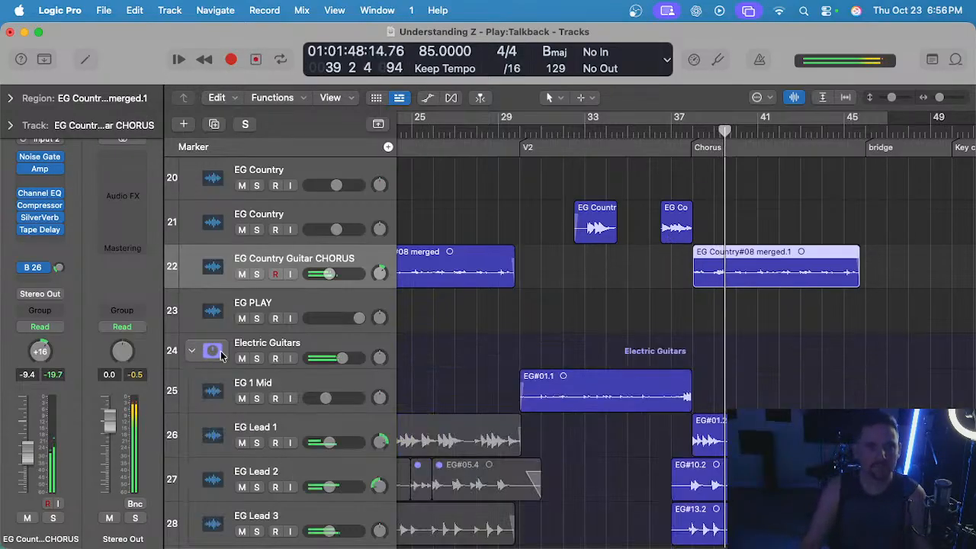
pyautogui.scroll(-3, 582, 362)
pyautogui.hscroll(2, 587, 366)
pyautogui.scroll(-4, 586, 366)
pyautogui.scroll(5, 586, 365)
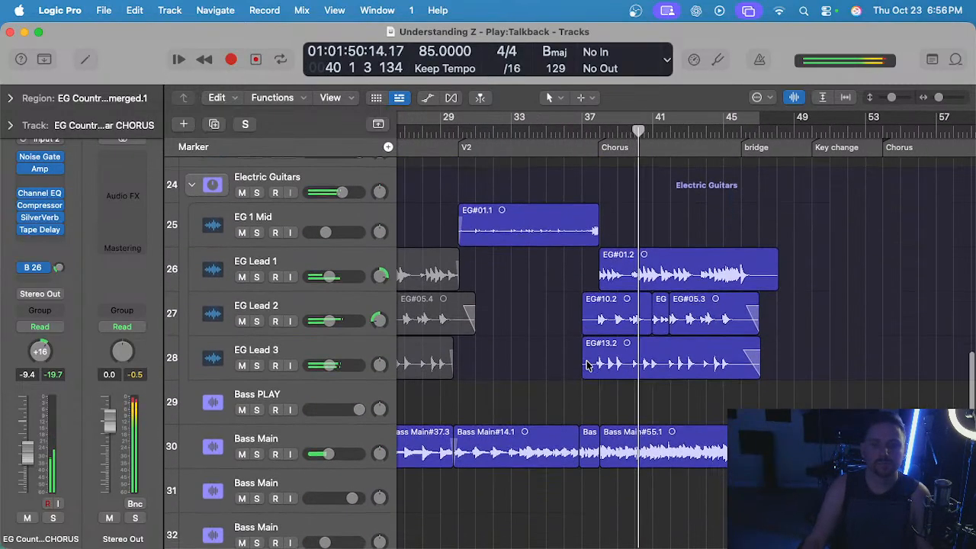
pyautogui.click(192, 345)
pyautogui.scroll(-2, 579, 279)
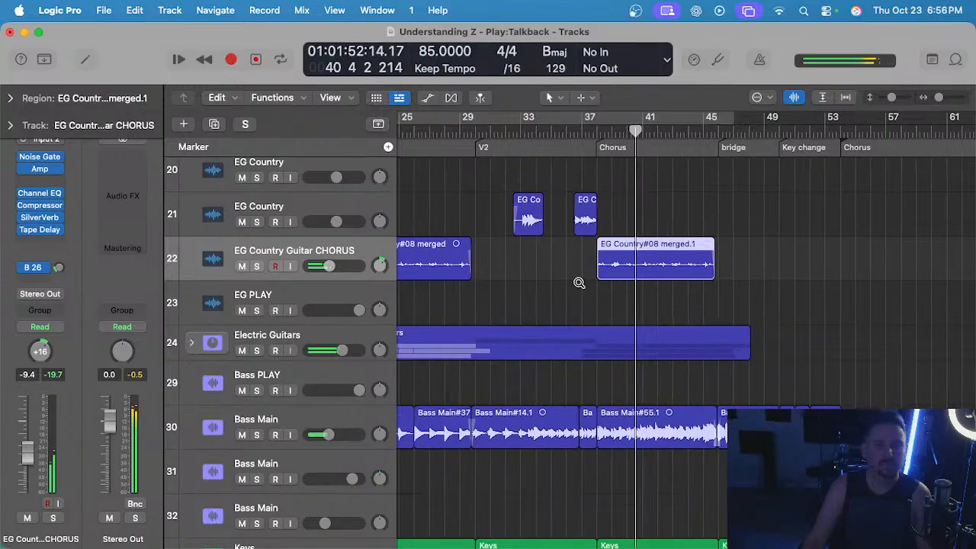
# Examine the tracks from steel guitar down to percussion during the second chorus and clear the region selection.
pyautogui.scroll(-2, 545, 365)
pyautogui.scroll(5, 545, 365)
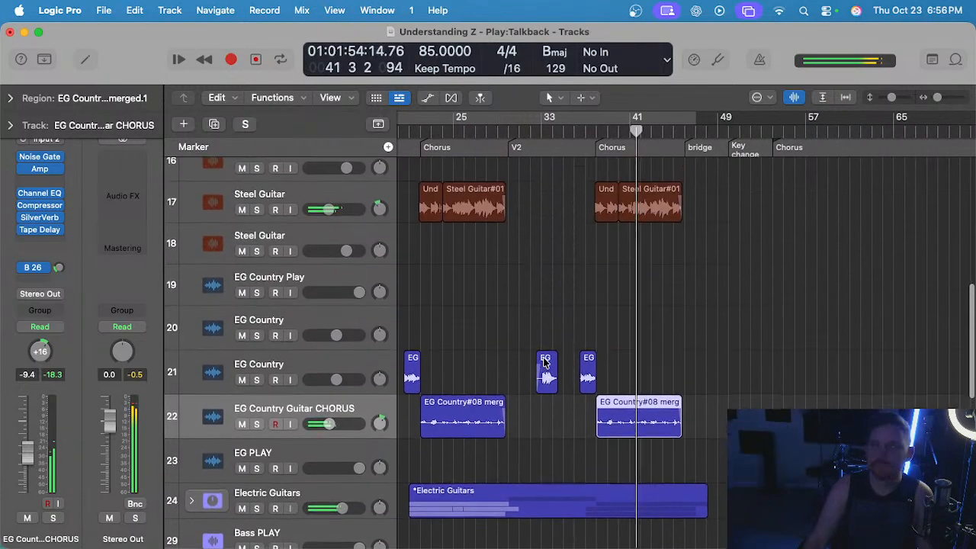
pyautogui.scroll(-8, 545, 364)
pyautogui.scroll(-3, 312, 445)
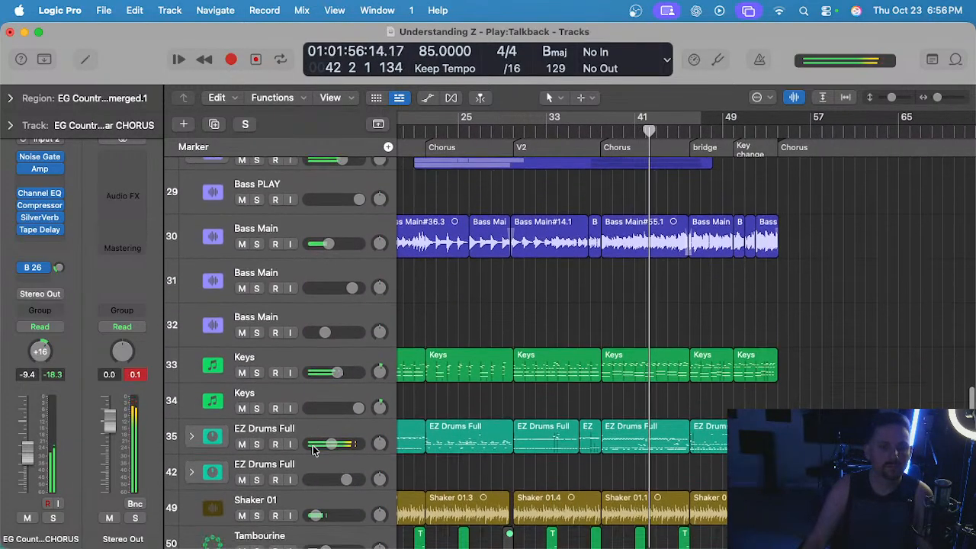
pyautogui.scroll(8, 489, 369)
pyautogui.click(616, 282)
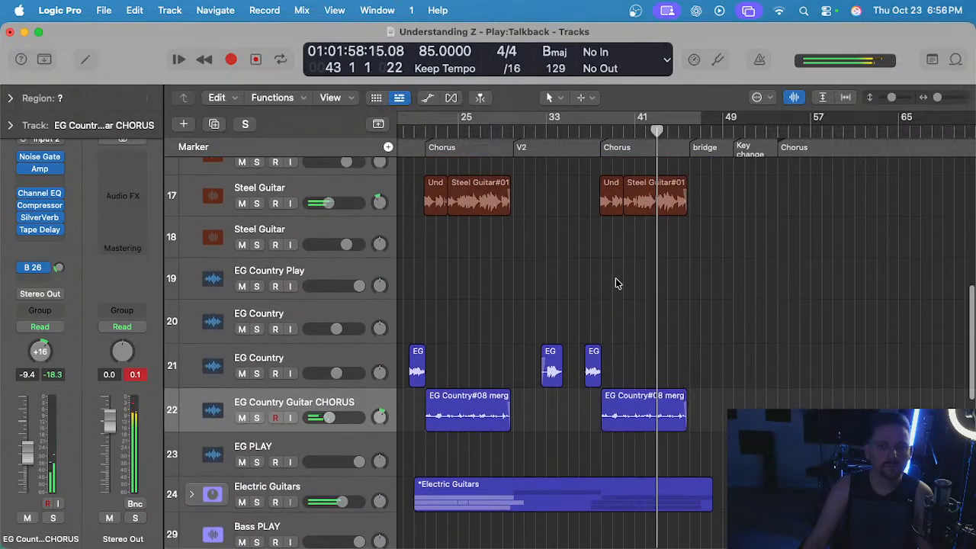
# Play through the end of the second chorus into the bridge, following the steel and country guitar regions.
pyautogui.scroll(1, 616, 280)
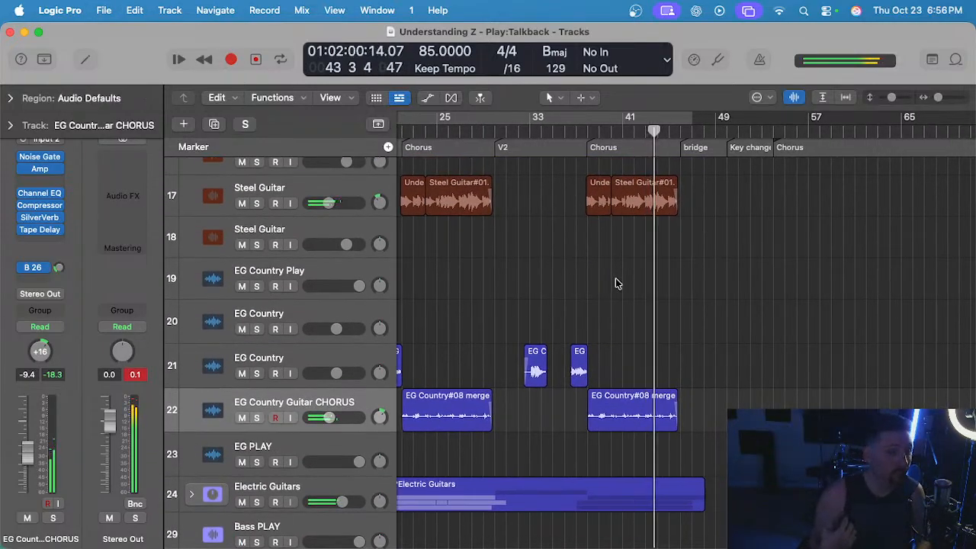
pyautogui.scroll(-1, 616, 283)
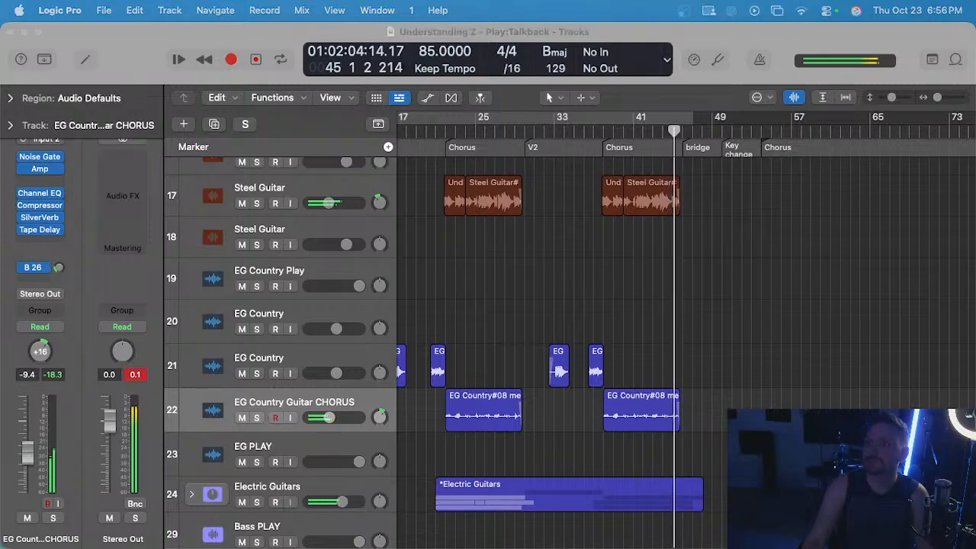
pyautogui.scroll(3, 649, 315)
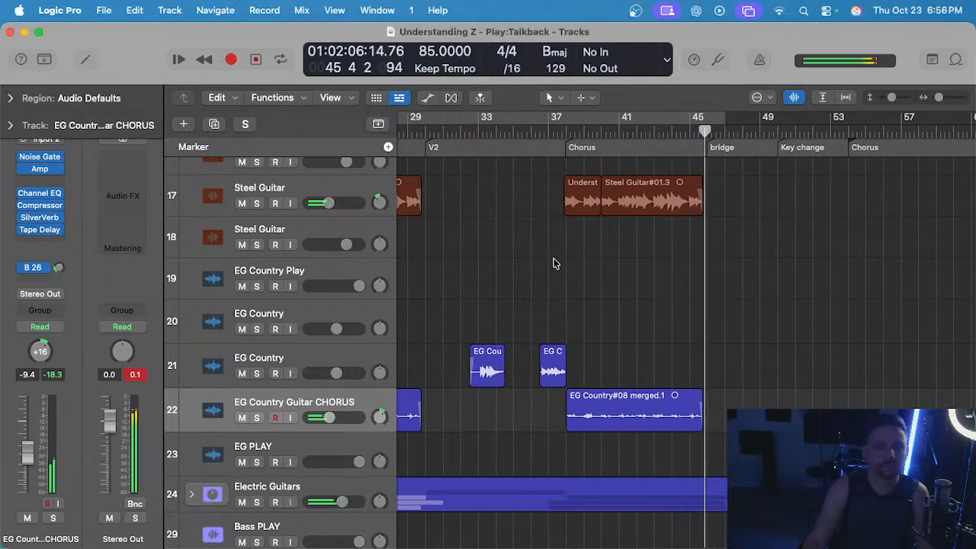
pyautogui.hscroll(3, 796, 256)
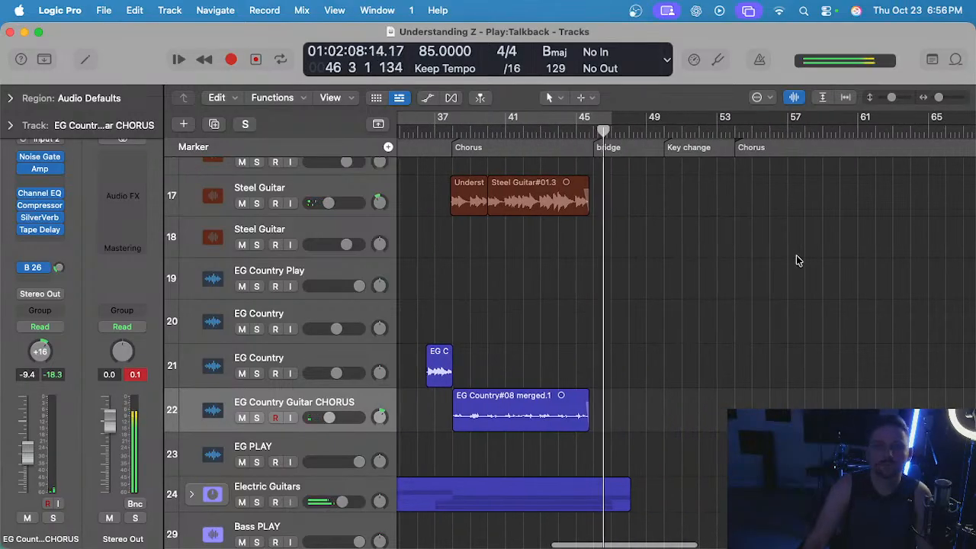
pyautogui.hscroll(-3, 796, 256)
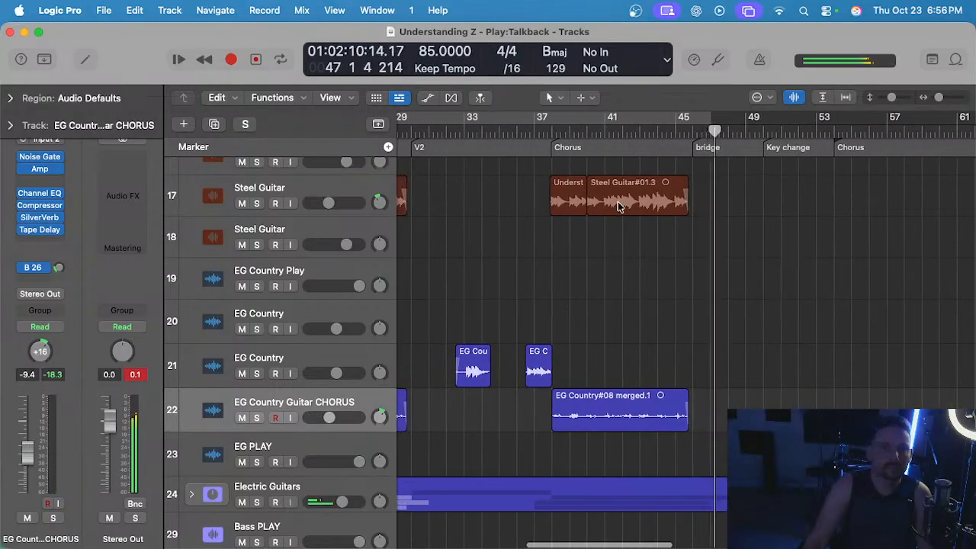
# Unmute the lead vocal on track 2, mute the one on track 3, and play from the start of the bridge.
pyautogui.scroll(15, 621, 206)
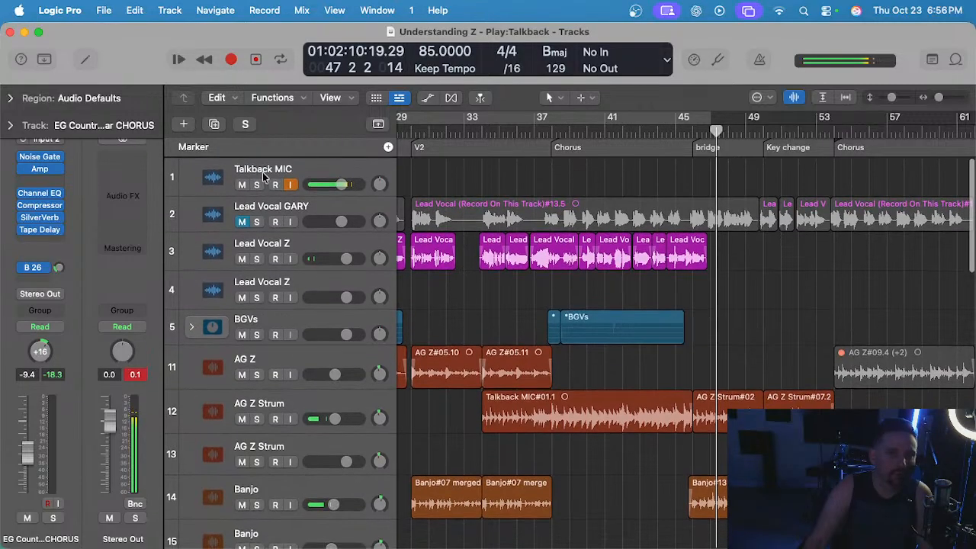
pyautogui.hscroll(5, 673, 227)
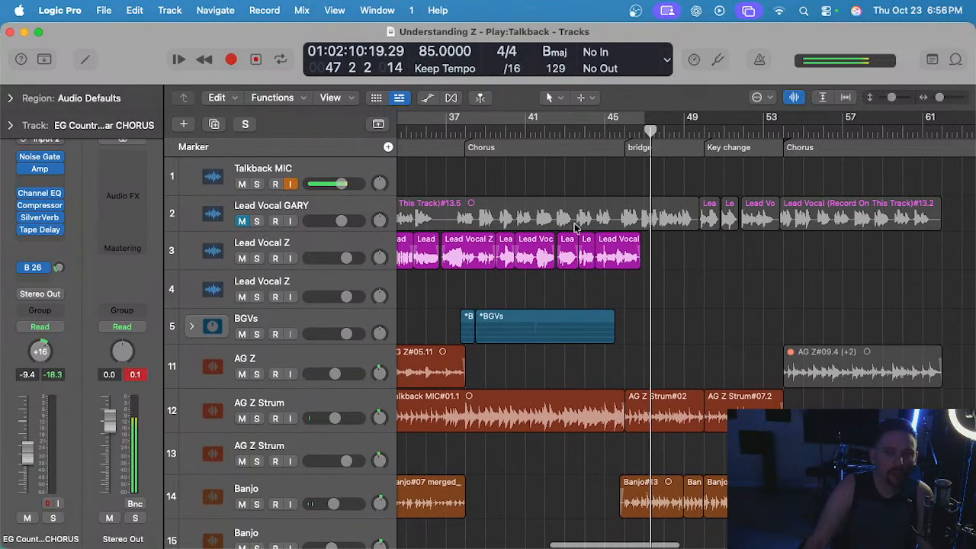
pyautogui.click(243, 221)
pyautogui.scroll(3, 602, 186)
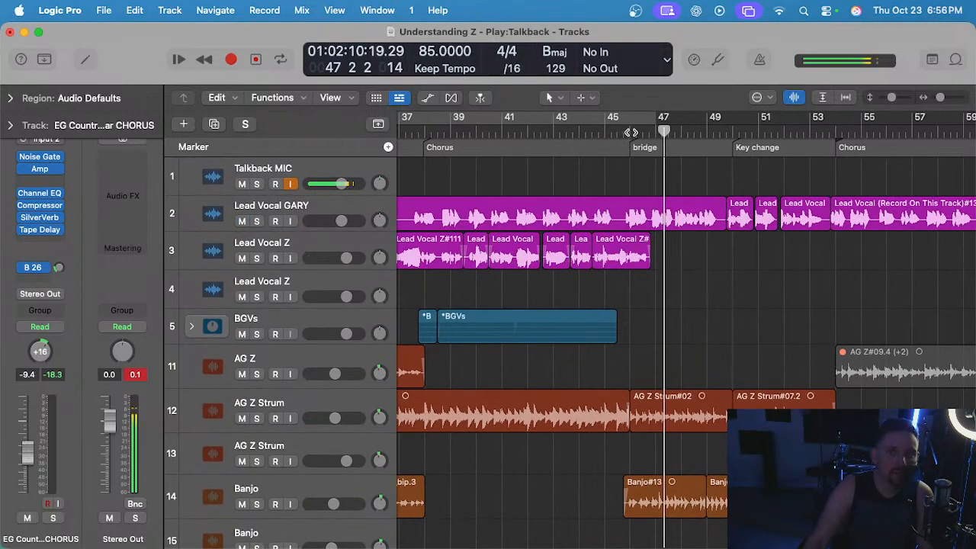
pyautogui.click(630, 132)
pyautogui.click(242, 258)
pyautogui.scroll(3, 735, 282)
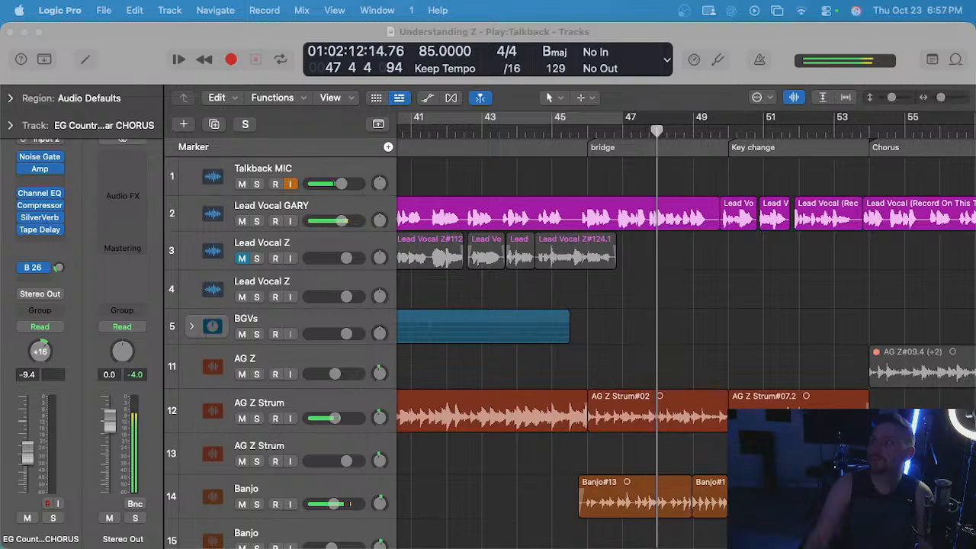
# Listen through the bridge and key change into the final chorus, and stop playback there.
pyautogui.click(706, 305)
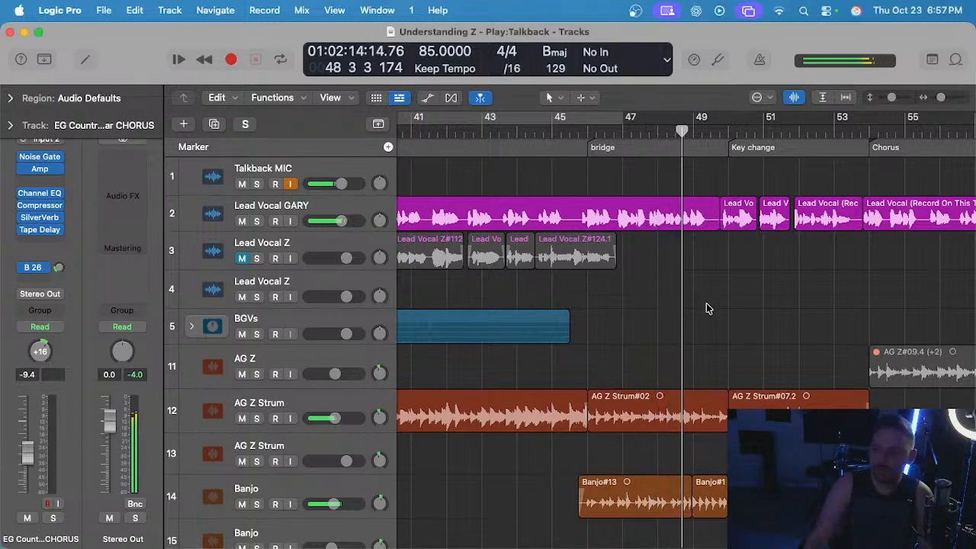
pyautogui.scroll(-2, 706, 302)
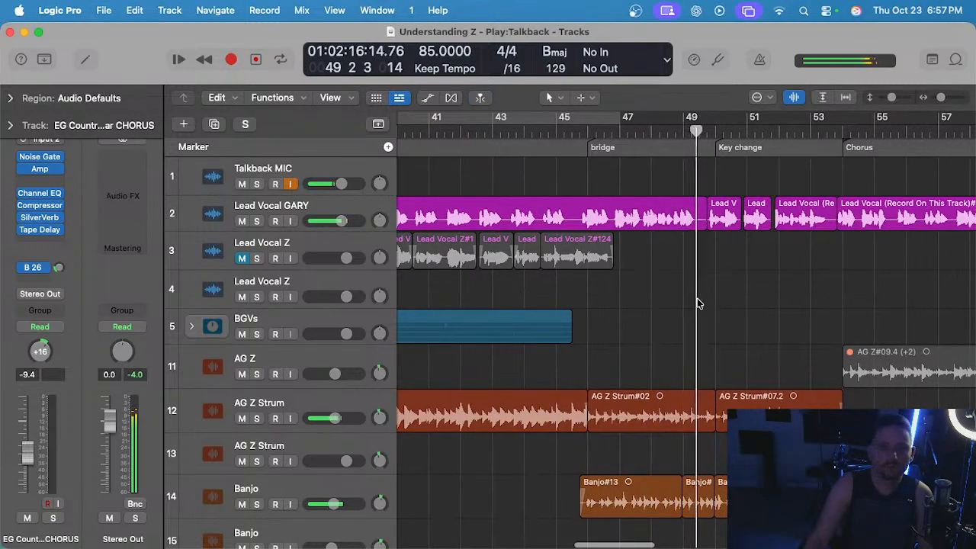
pyautogui.scroll(2, 696, 302)
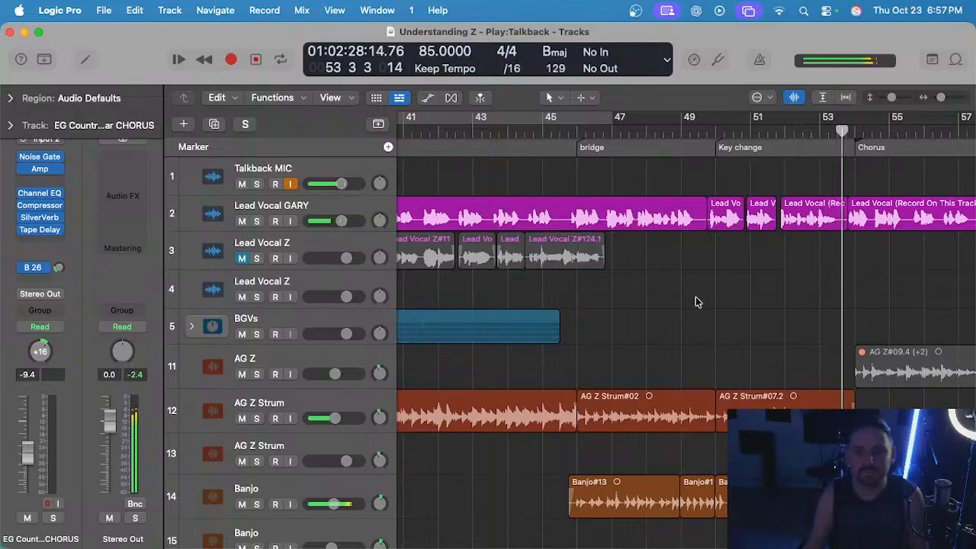
pyautogui.scroll(-3, 695, 298)
pyautogui.hscroll(2, 695, 297)
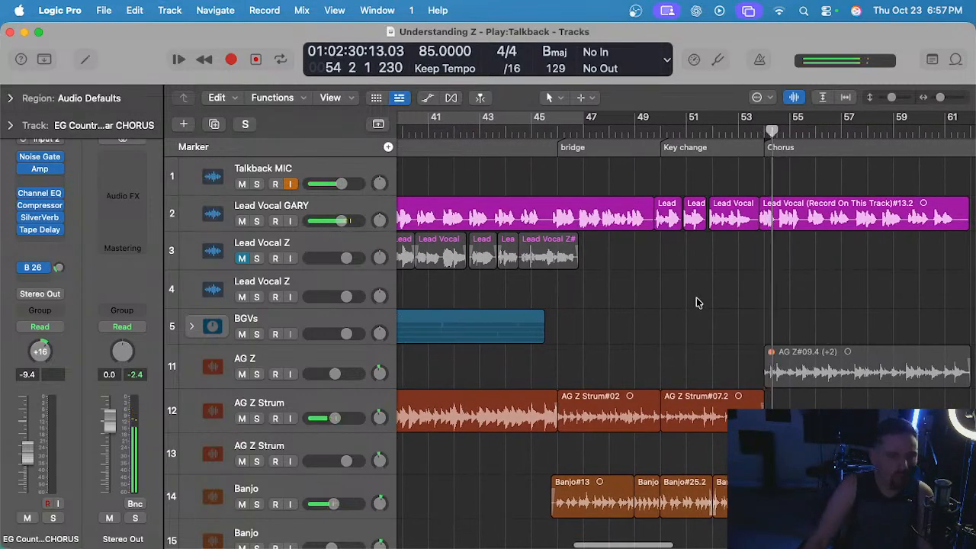
pyautogui.hscroll(-3, 705, 239)
pyautogui.hscroll(4, 701, 227)
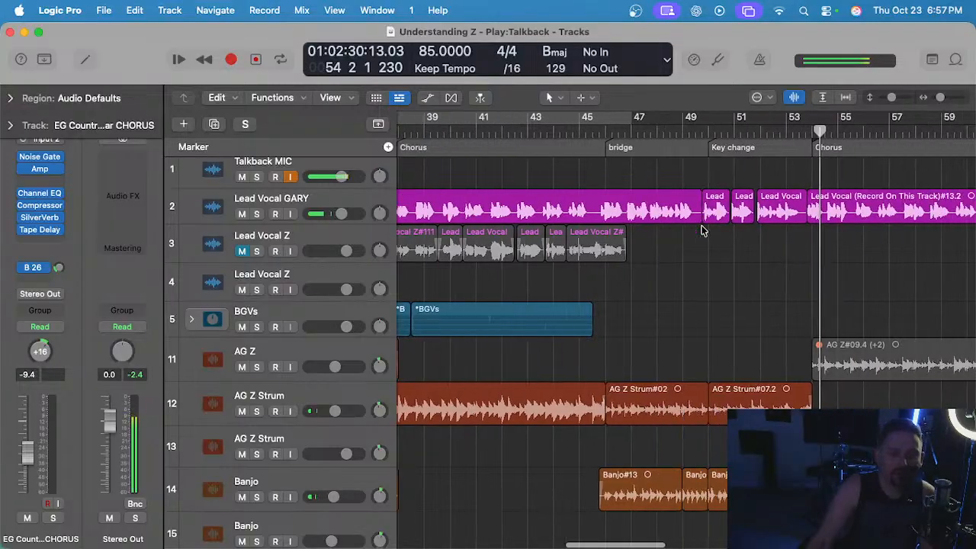
pyautogui.hscroll(-3, 733, 263)
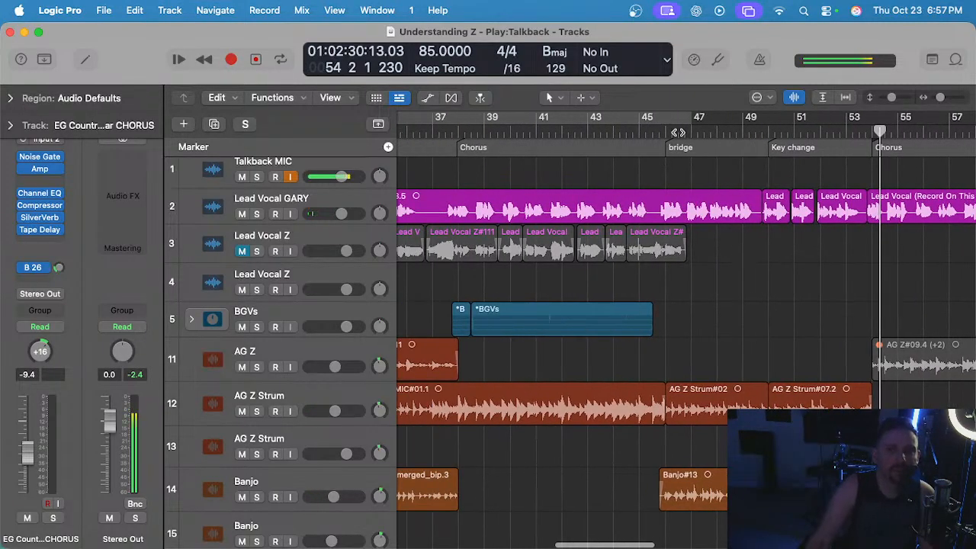
# Replay the opening of the bridge while examining the banjo, steel guitar and EG Country tracks.
pyautogui.click(677, 132)
pyautogui.press('space')
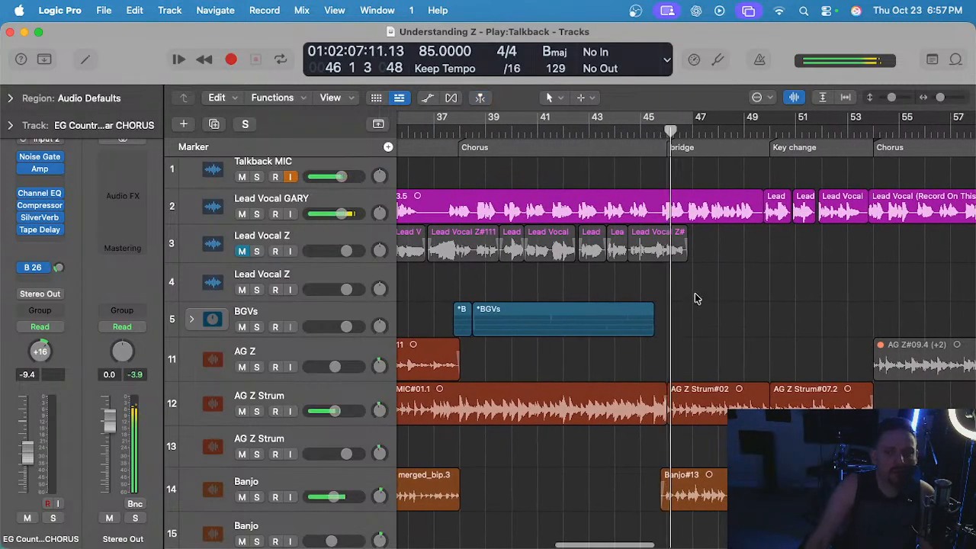
pyautogui.scroll(-10, 583, 255)
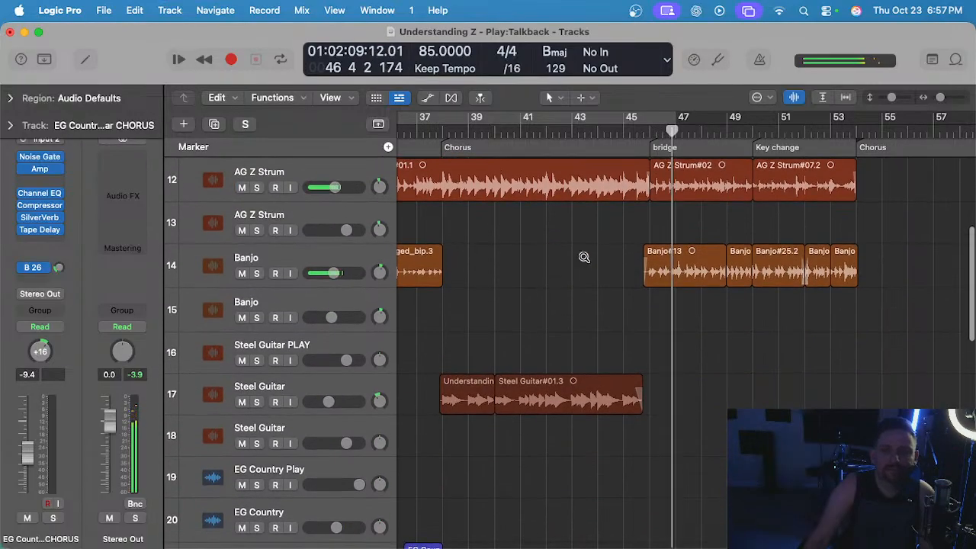
pyautogui.hscroll(-4, 582, 255)
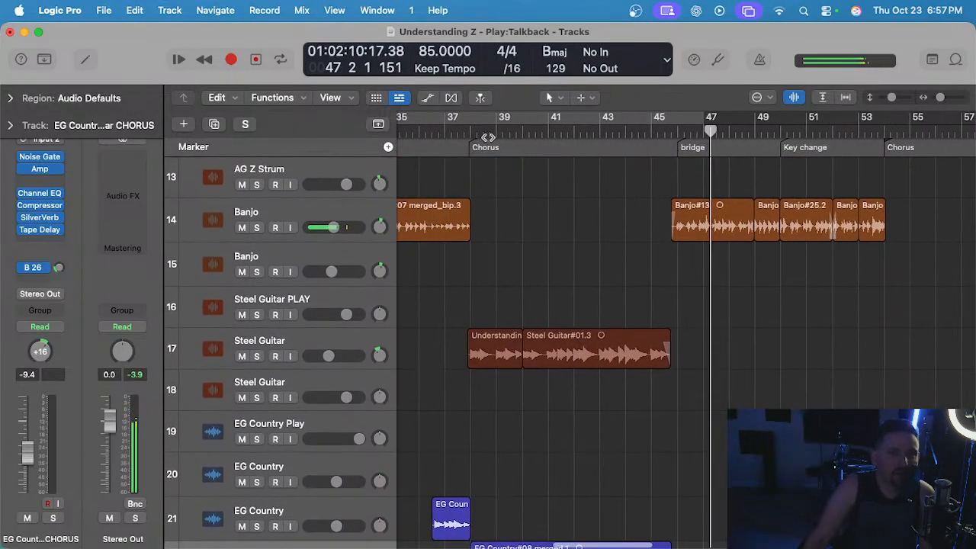
# Play from the start of the second chorus and mute the BGVs stack.
pyautogui.click(474, 134)
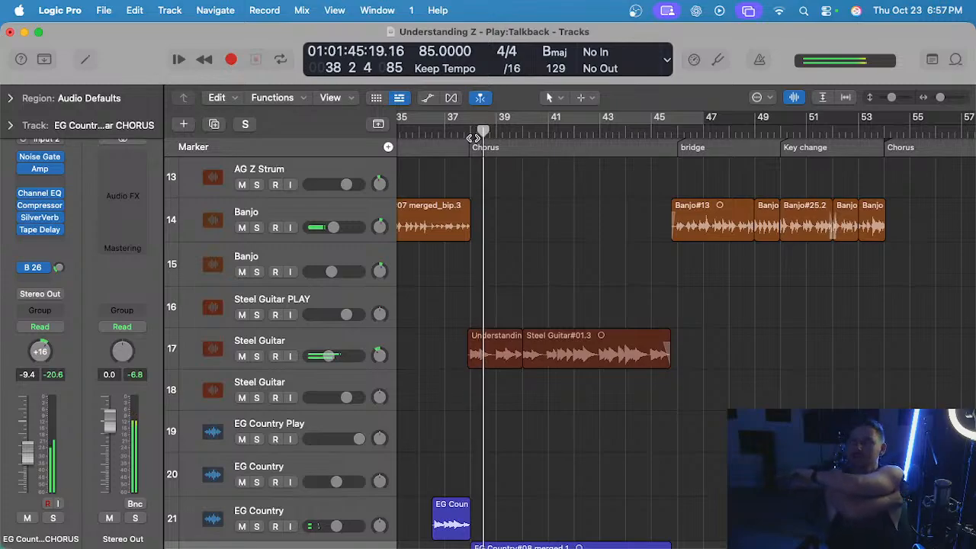
pyautogui.scroll(10, 427, 229)
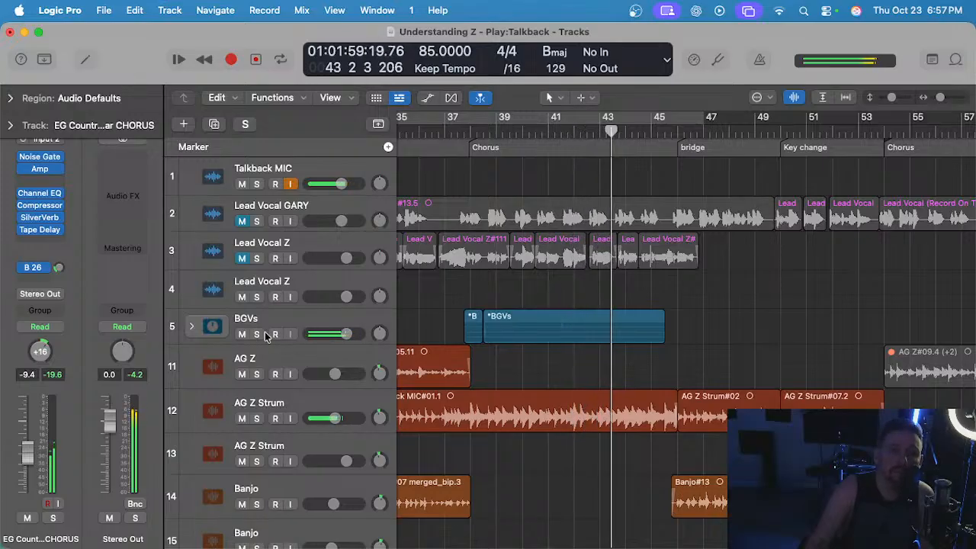
pyautogui.click(242, 334)
pyautogui.scroll(-3, 677, 297)
pyautogui.scroll(-7, 672, 297)
pyautogui.hscroll(2, 670, 301)
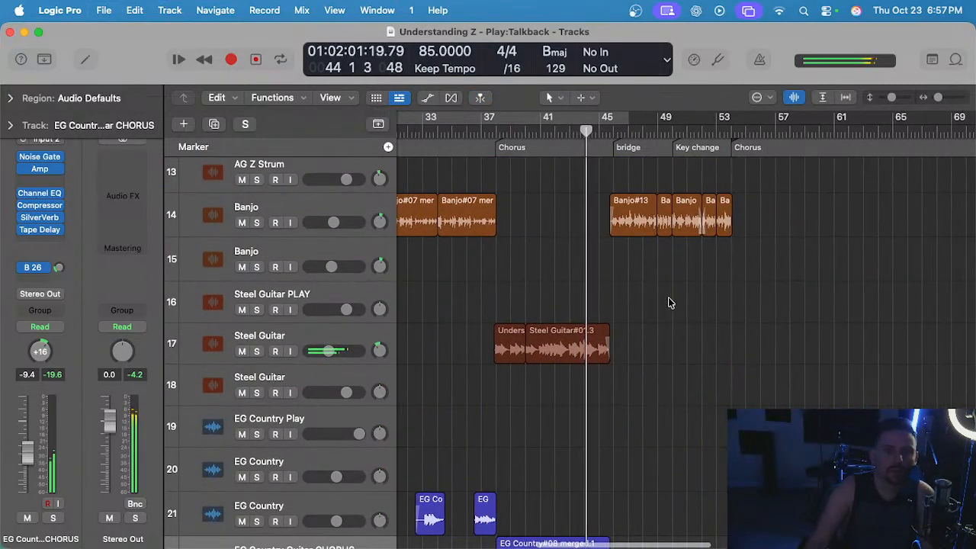
# Listen to the rest of the second chorus and on through the bridge, following the steel and electric guitar tracks.
pyautogui.scroll(-3, 669, 301)
pyautogui.scroll(2, 566, 297)
pyautogui.scroll(1, 570, 294)
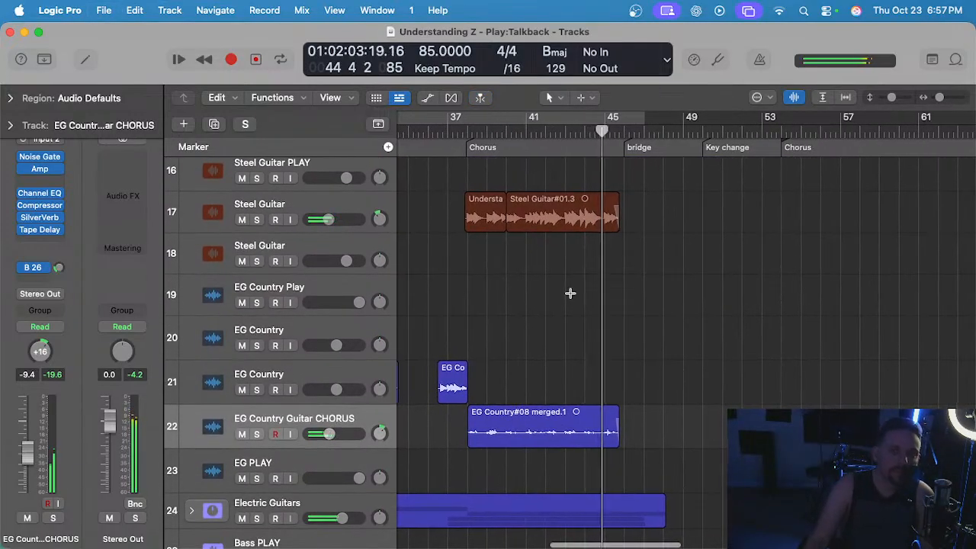
pyautogui.hscroll(1, 571, 295)
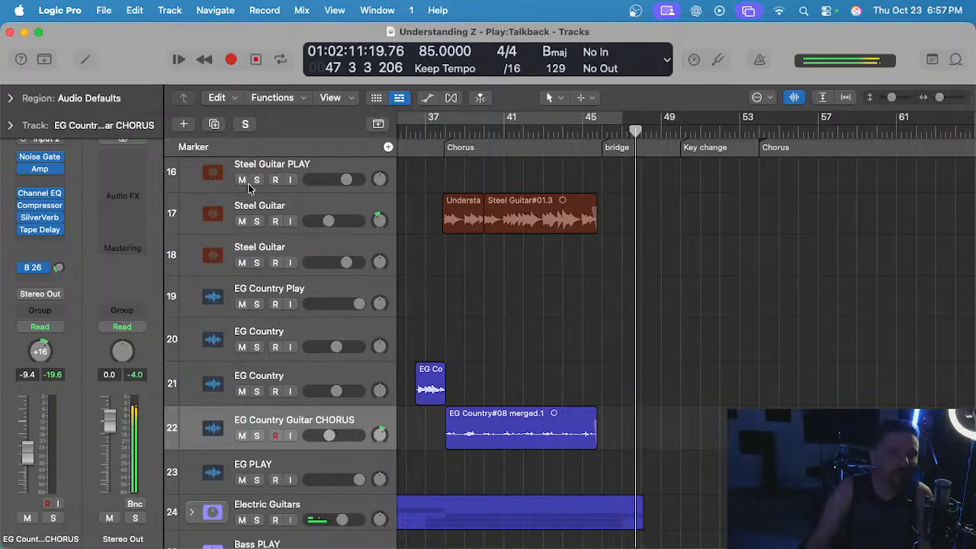
# Select the Steel Guitar PLAY track and place the playhead at bar 45, shortly before the bridge.
pyautogui.click(316, 207)
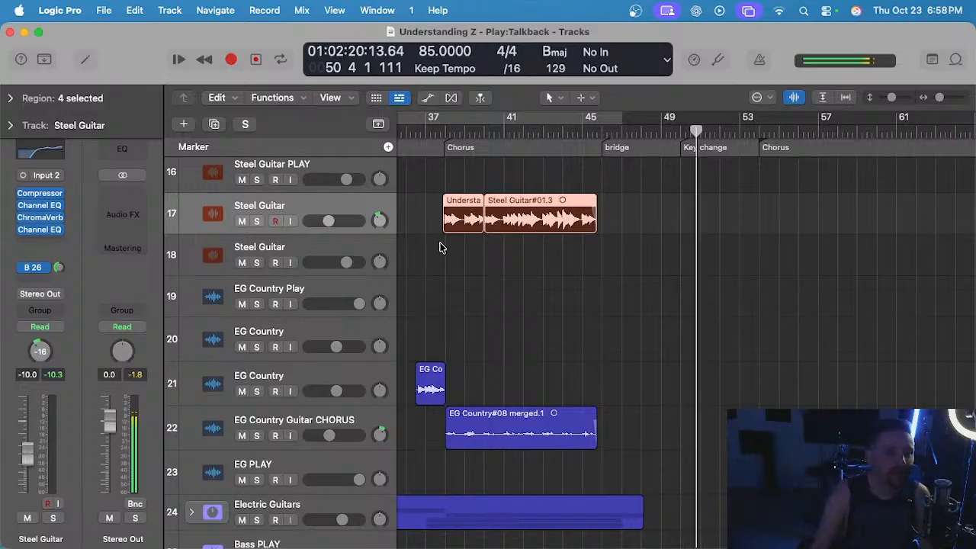
pyautogui.scroll(3, 439, 247)
pyautogui.click(327, 252)
pyautogui.click(581, 136)
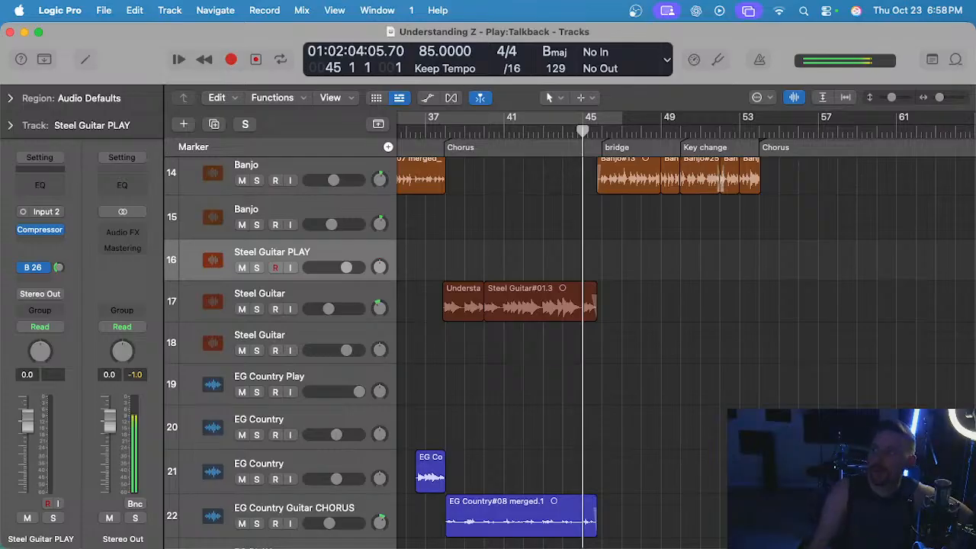
# Open the Tuner on the Steel Guitar PLAY track's Input 2 and tune the instrument.
pyautogui.click(794, 283)
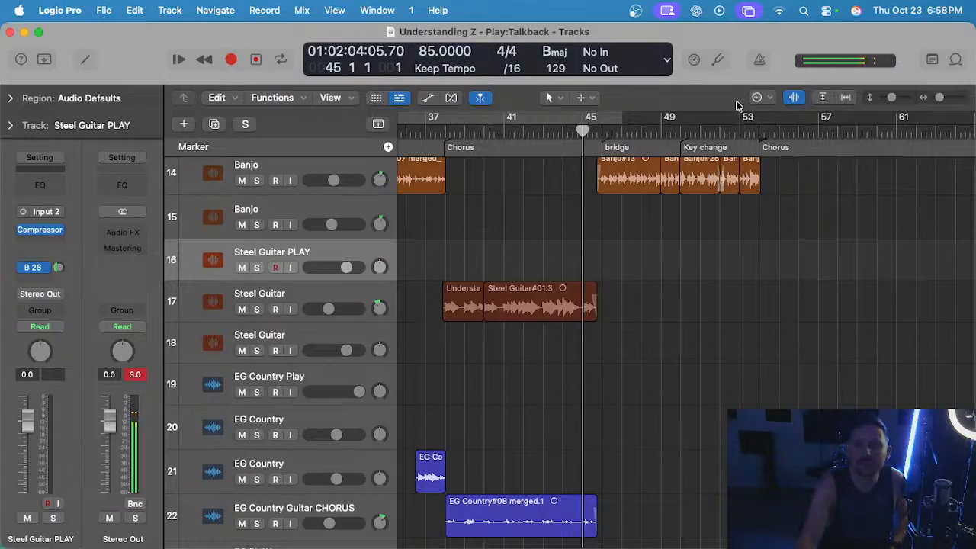
pyautogui.click(718, 60)
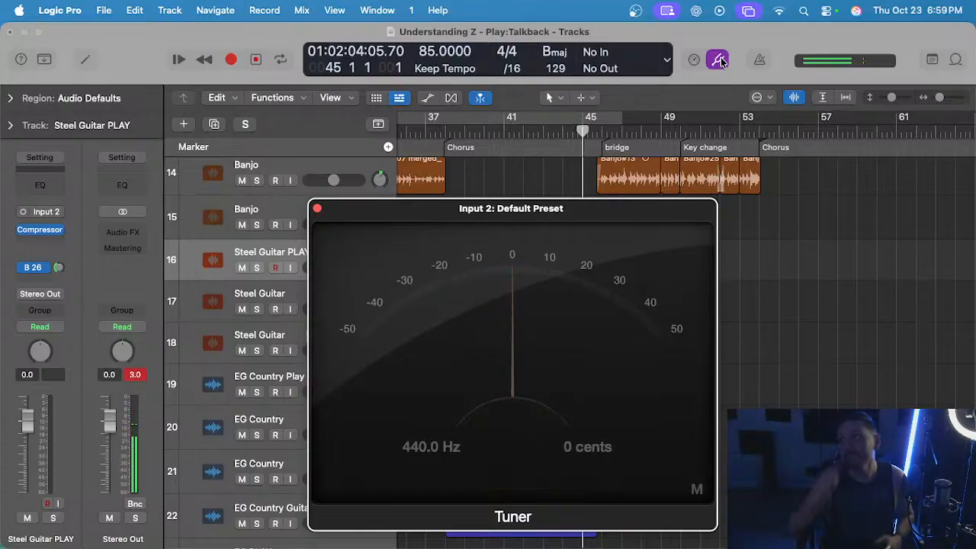
# Close the Tuner, enable input monitoring on only the Steel Guitar PLAY track, and select the empty Steel Guitar track 18.
pyautogui.click(317, 208)
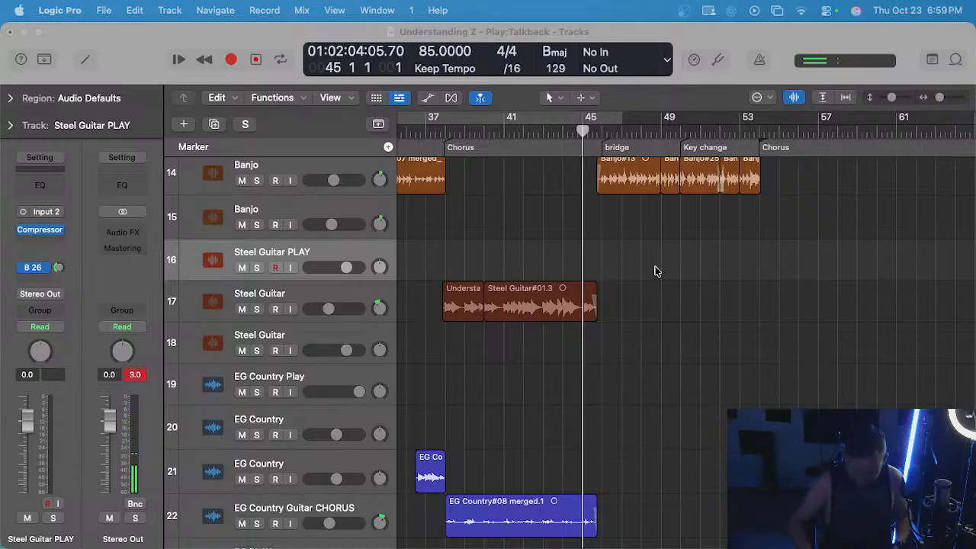
pyautogui.scroll(1, 222, 303)
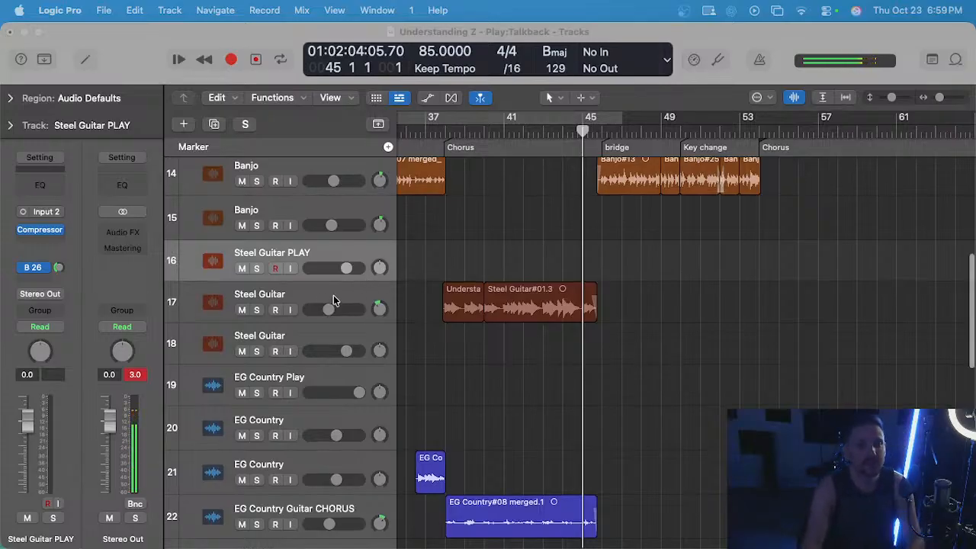
pyautogui.click(323, 336)
pyautogui.click(290, 351)
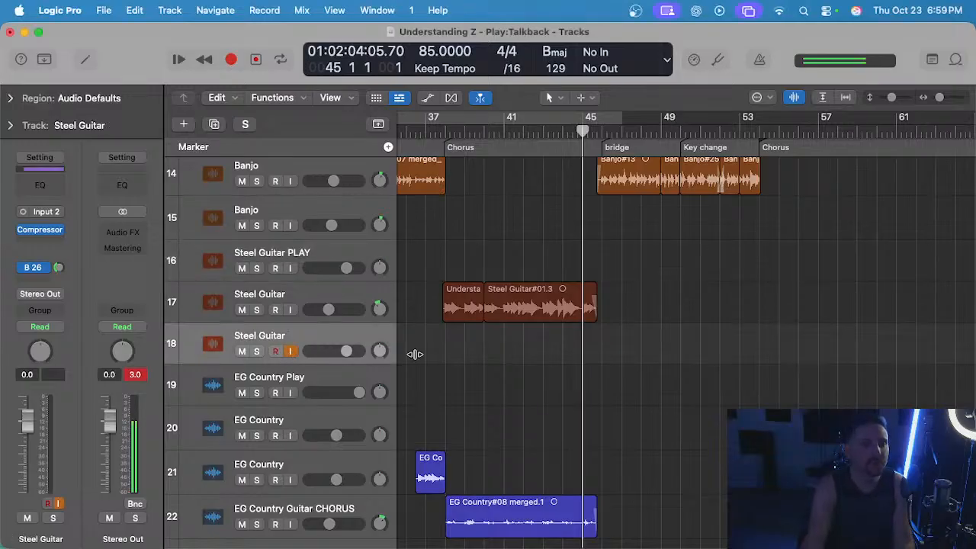
pyautogui.click(289, 269)
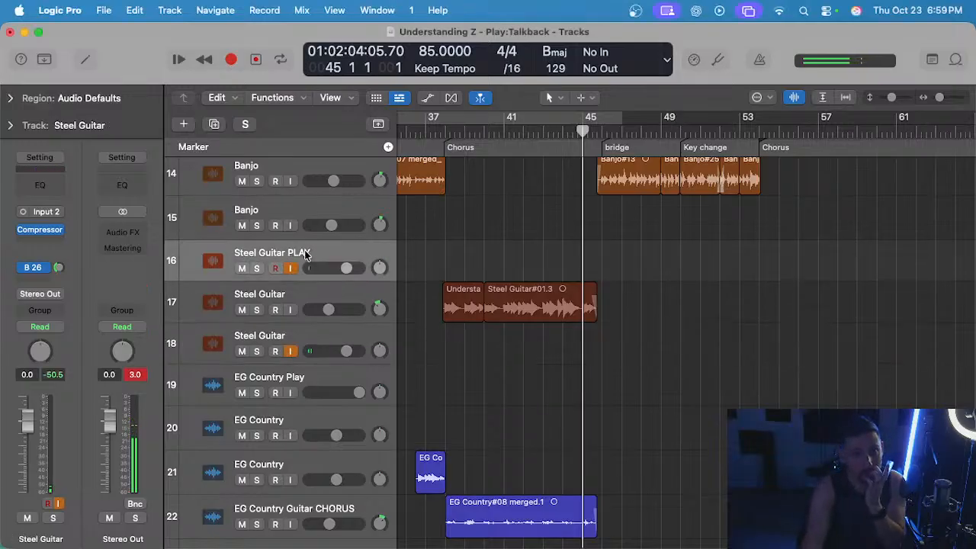
pyautogui.click(290, 351)
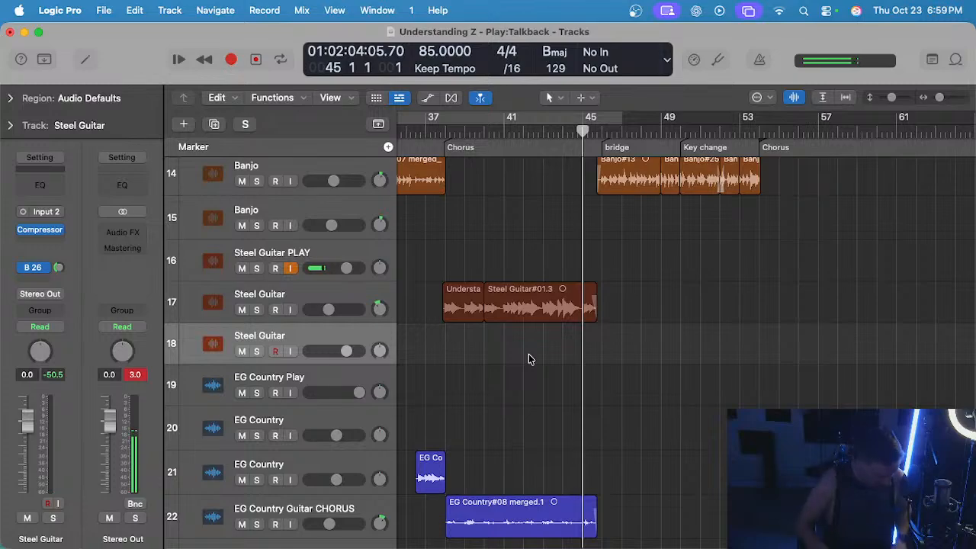
# Rehearse the steel part from bar 45 through the bridge, returning the playhead to bar 45 and turning on the metronome.
pyautogui.press('space')
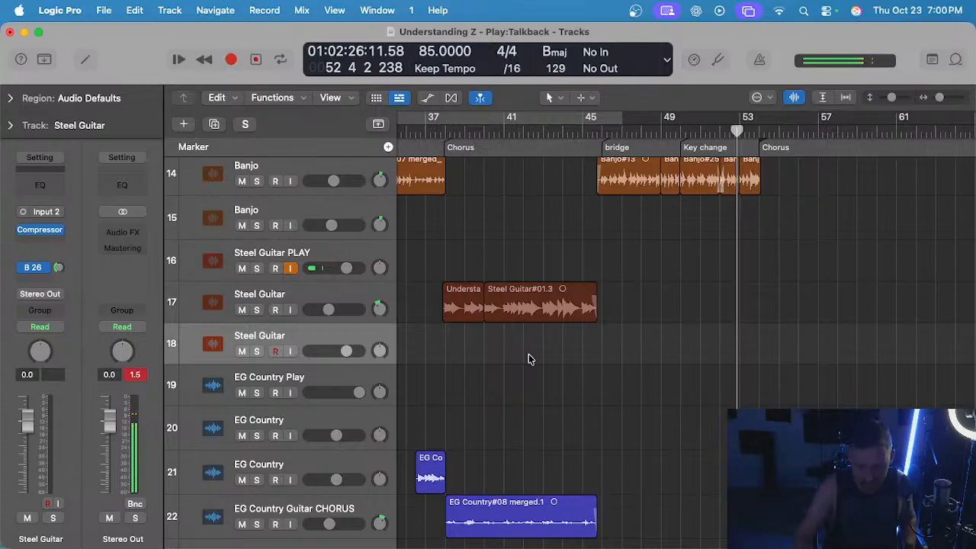
pyautogui.press(',')
pyautogui.press(',')
pyautogui.press(',')
pyautogui.press(',')
pyautogui.press(',')
pyautogui.press(',')
pyautogui.press(',')
pyautogui.press(',')
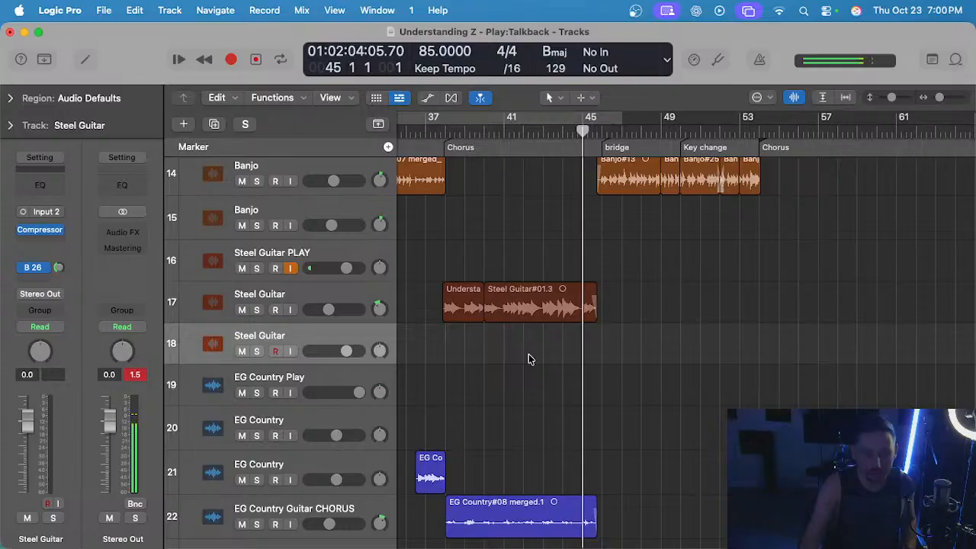
pyautogui.press('k')
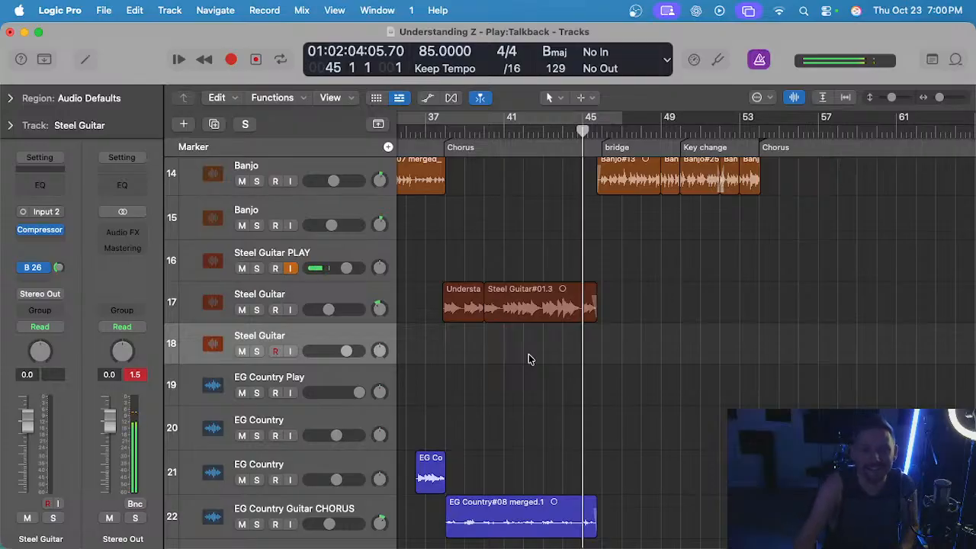
pyautogui.scroll(-10, 538, 364)
pyautogui.scroll(12, 549, 366)
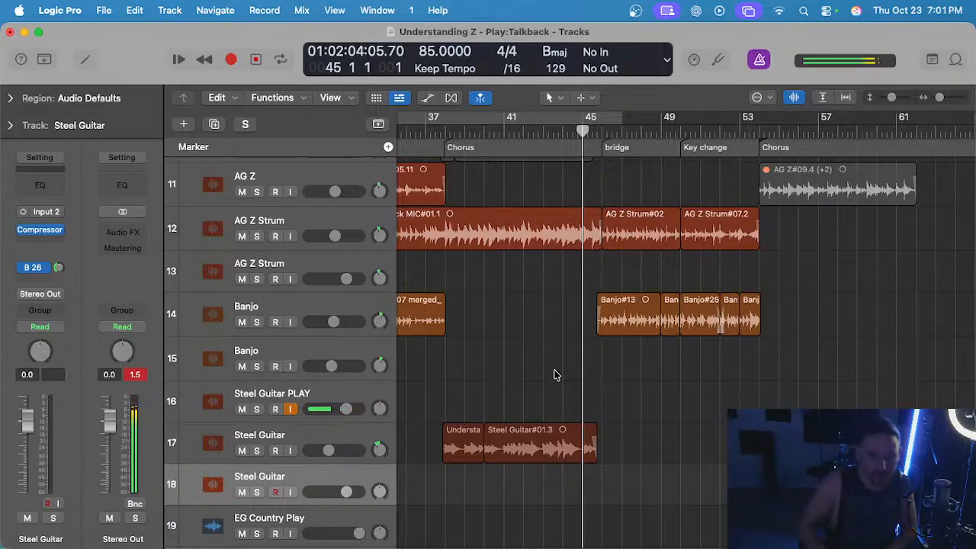
pyautogui.press('r')
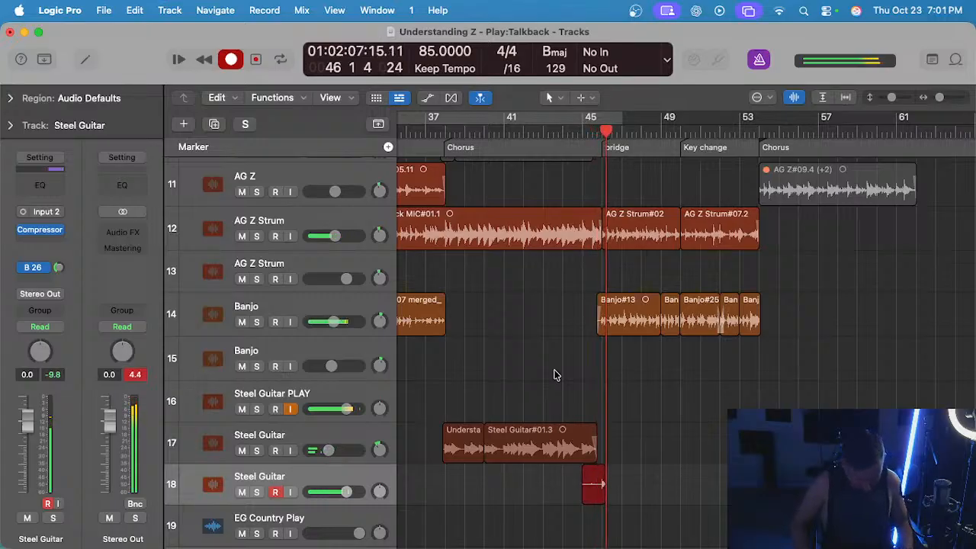
pyautogui.press('b')
pyautogui.press('b')
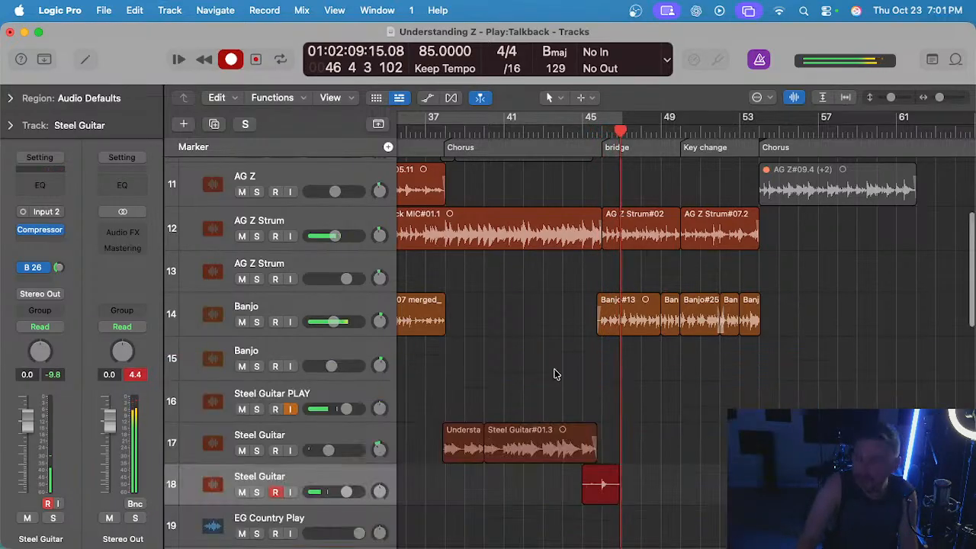
pyautogui.press('space')
pyautogui.press('BackSpace')
pyautogui.scroll(4, 592, 144)
pyautogui.click(573, 141)
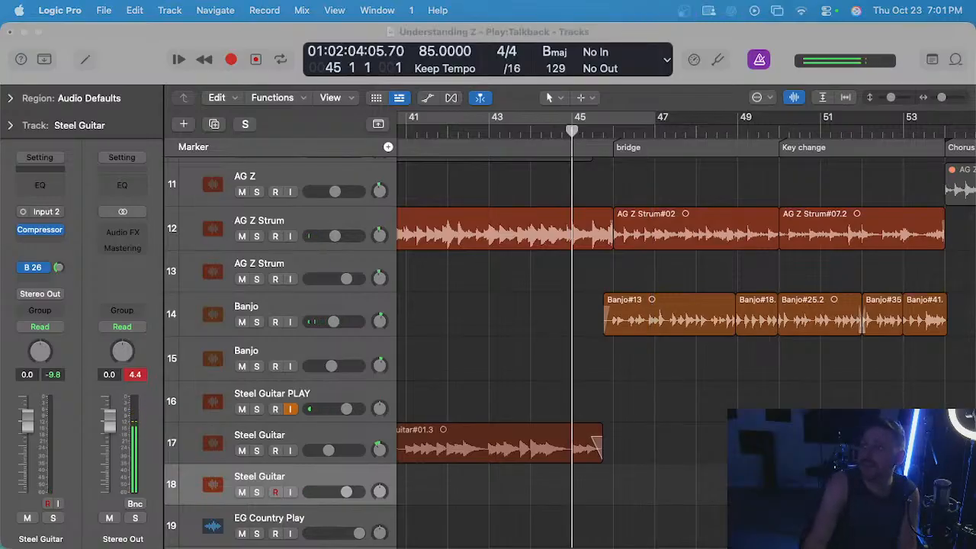
pyautogui.scroll(-4, 601, 400)
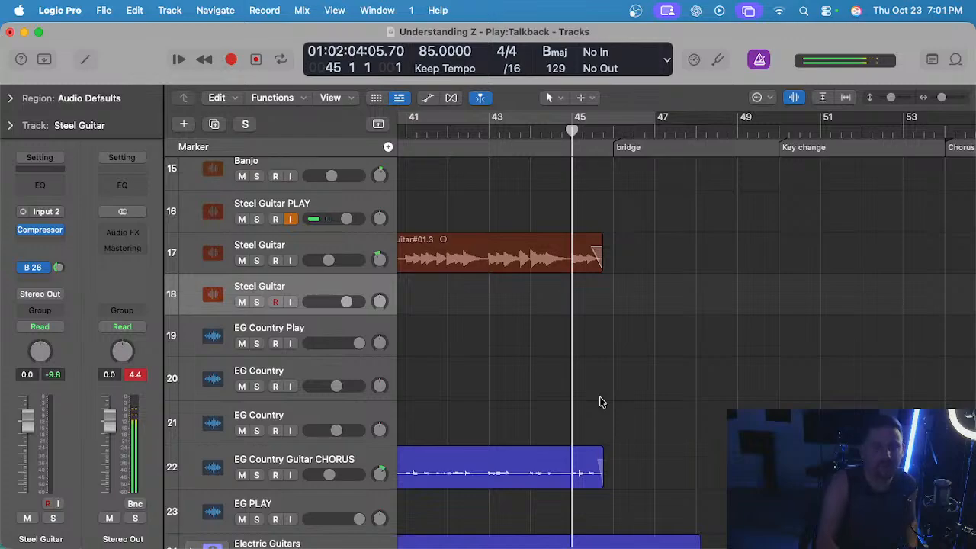
pyautogui.press('r')
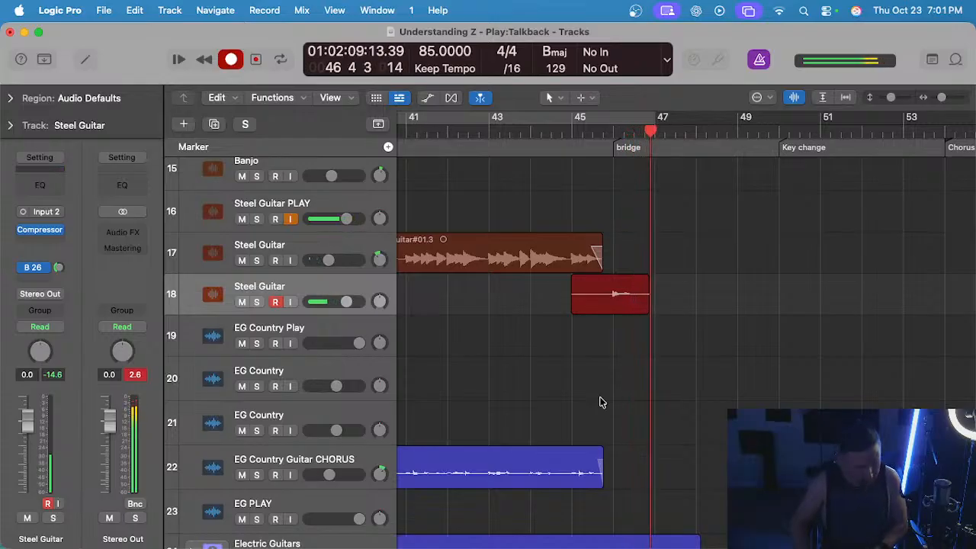
pyautogui.press('space')
pyautogui.press('Delete')
# Record a steel guitar take on track 18 from bar 45 past the key change marker and delete its last note.
pyautogui.click(574, 122)
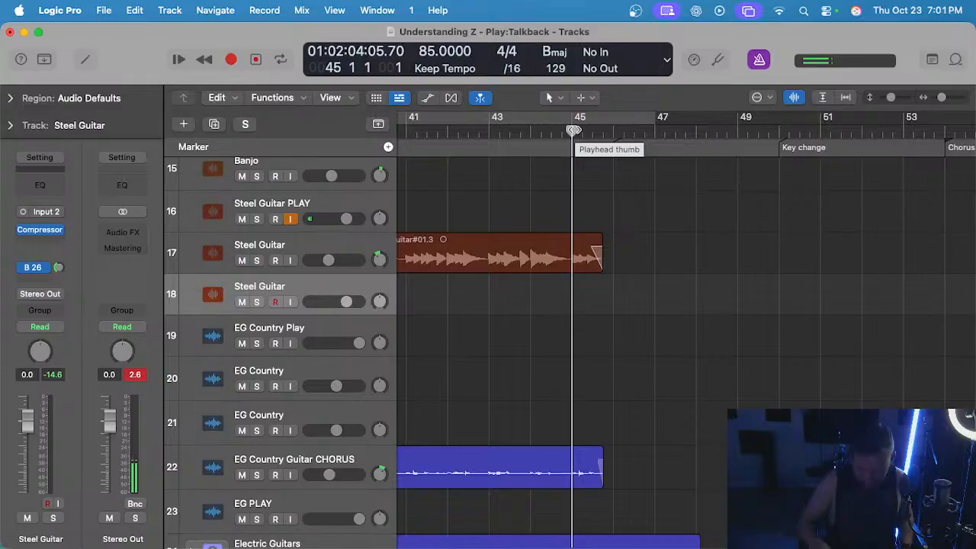
pyautogui.press('r')
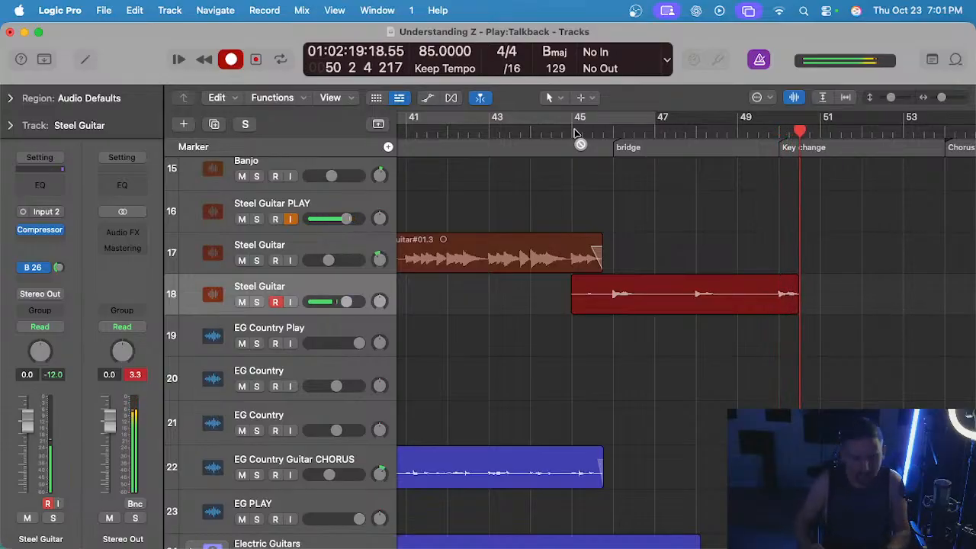
pyautogui.press('space')
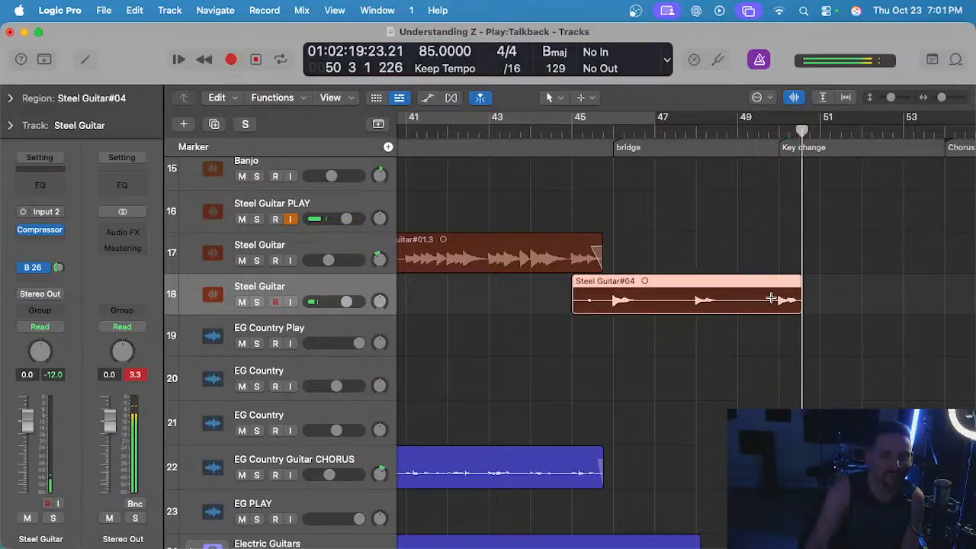
pyautogui.moveTo(768, 298); pyautogui.dragTo(847, 303)
pyautogui.press('Delete')
# Solo track 18 to audition the end of the take, cut it off from 49 3 1 1, and unsolo the track.
pyautogui.click(736, 299)
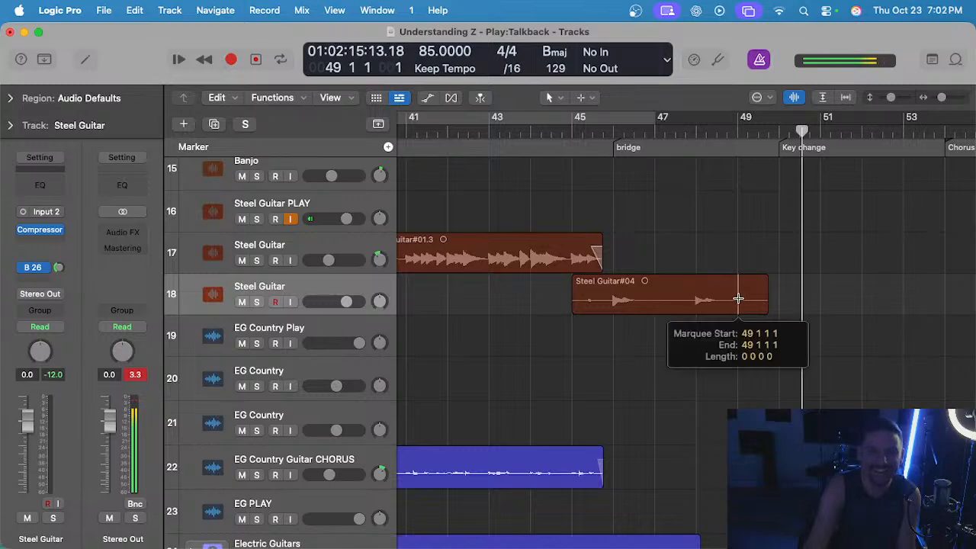
pyautogui.click(739, 127)
pyautogui.press('s')
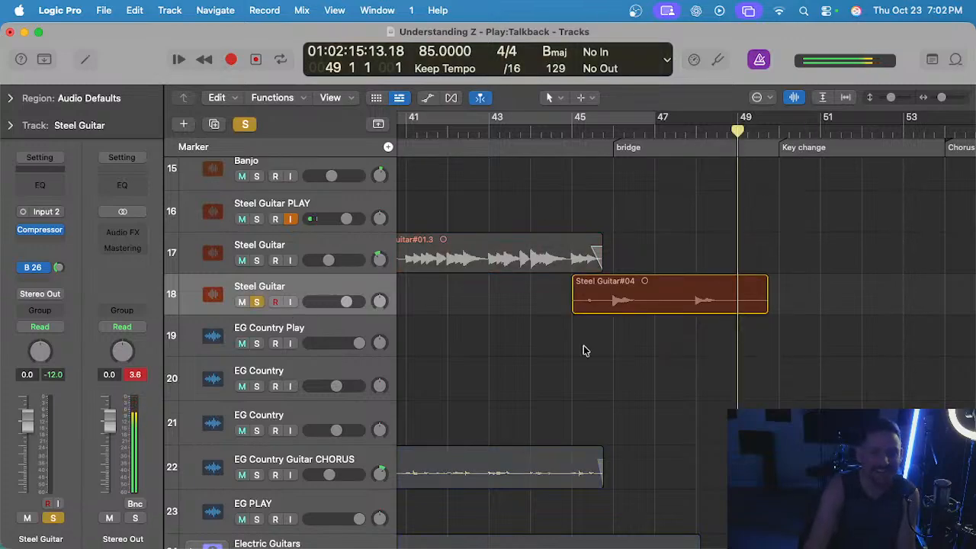
pyautogui.press('space')
pyautogui.scroll(4, 723, 385)
pyautogui.click(676, 133)
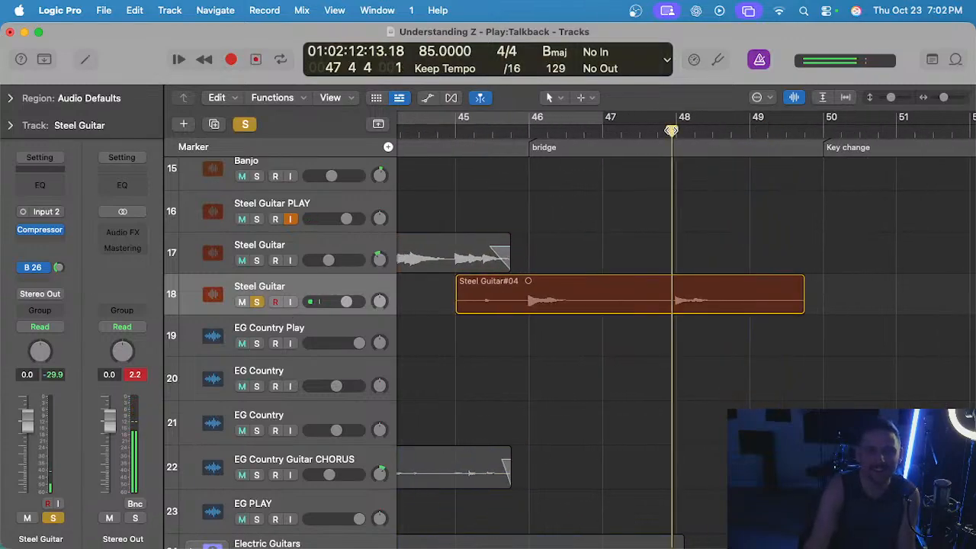
pyautogui.scroll(3, 703, 214)
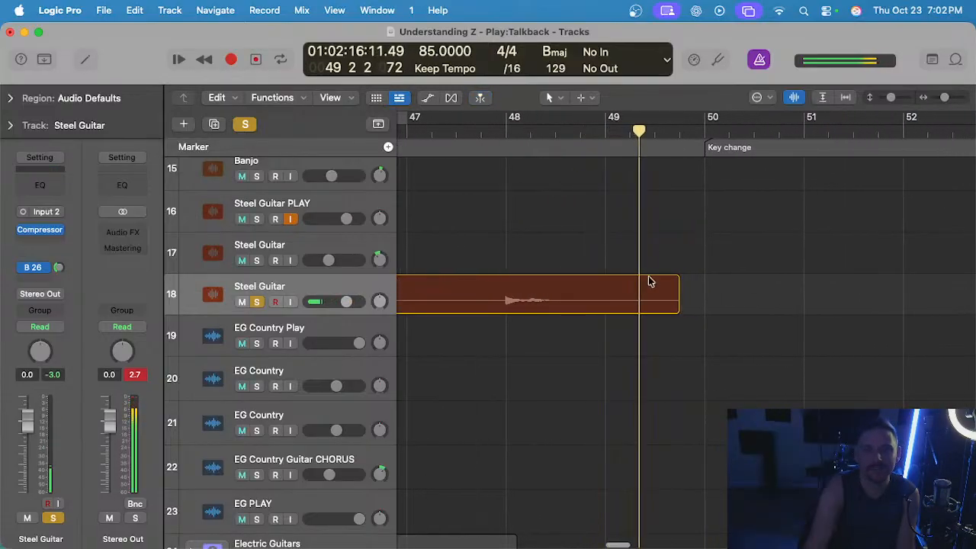
pyautogui.moveTo(647, 293); pyautogui.dragTo(721, 295)
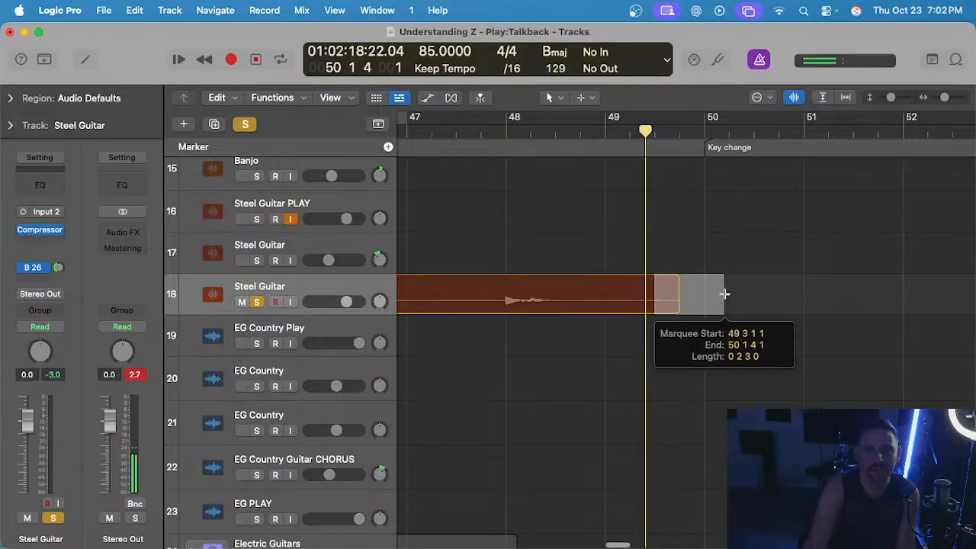
pyautogui.press('Delete')
pyautogui.press('s')
# Trim the take's start to 45 4 4 1 and move the region up to Steel Guitar track 17 at the same position.
pyautogui.scroll(-3, 675, 176)
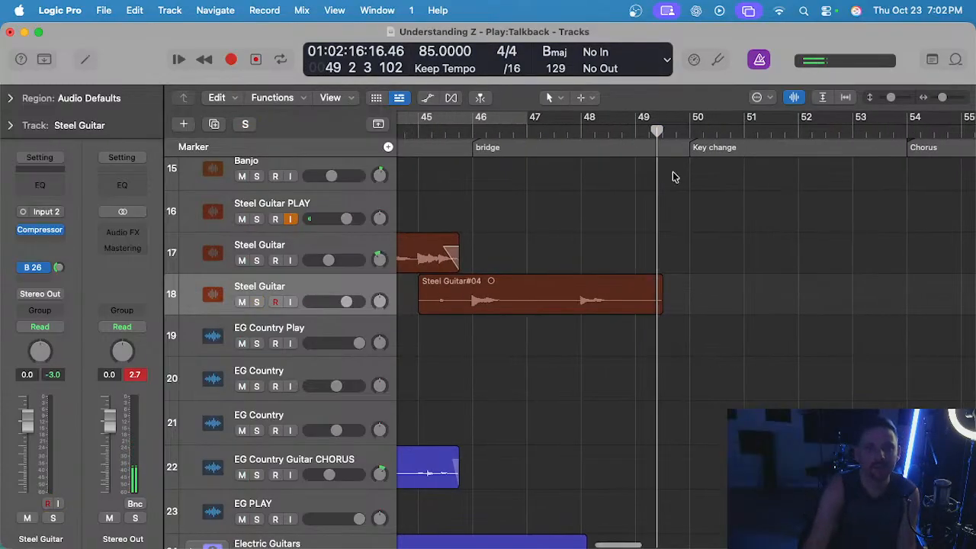
pyautogui.scroll(3, 503, 269)
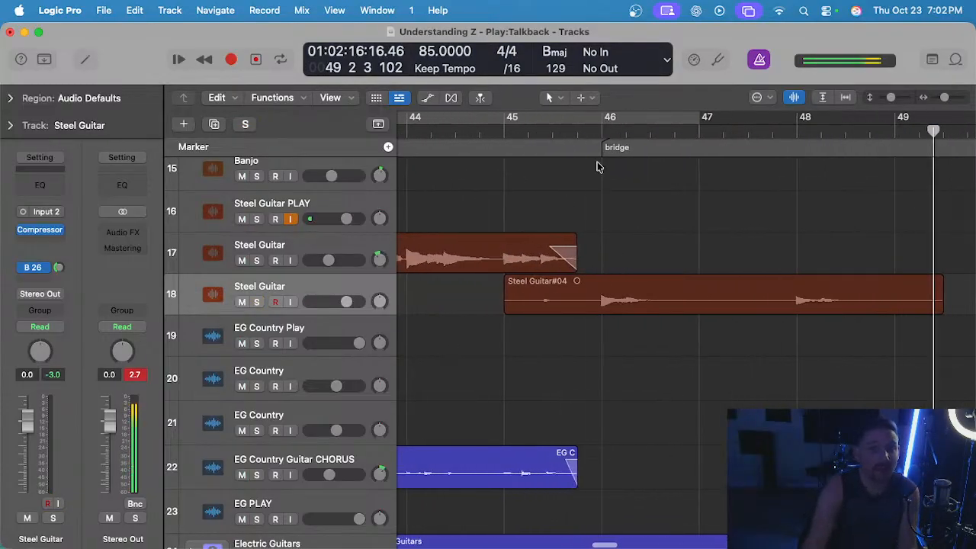
pyautogui.scroll(3, 550, 299)
pyautogui.moveTo(475, 302); pyautogui.dragTo(642, 294)
pyautogui.click(673, 255)
pyautogui.scroll(-3, 686, 264)
pyautogui.moveTo(728, 299); pyautogui.dragTo(730, 272)
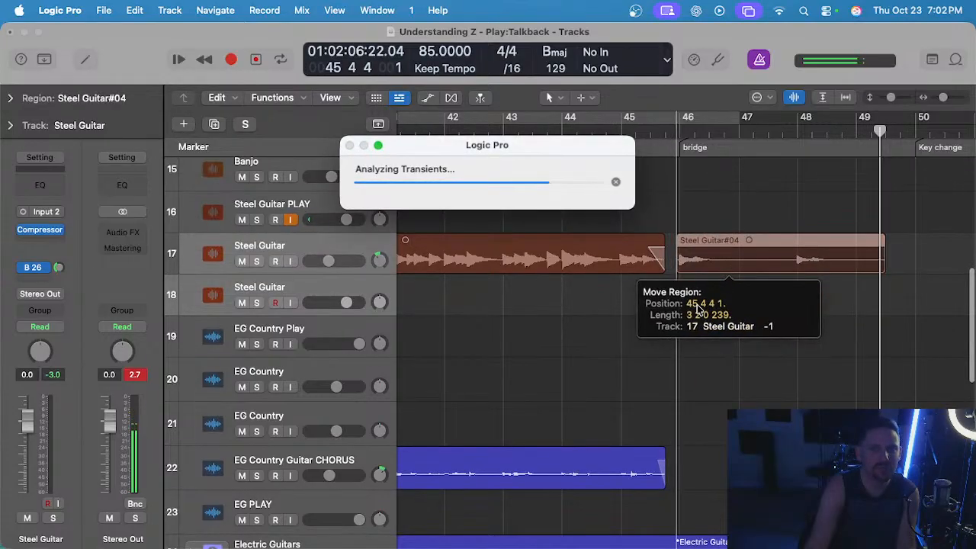
# Play back the steel region on track 17 from just before the bridge.
pyautogui.scroll(3, 632, 305)
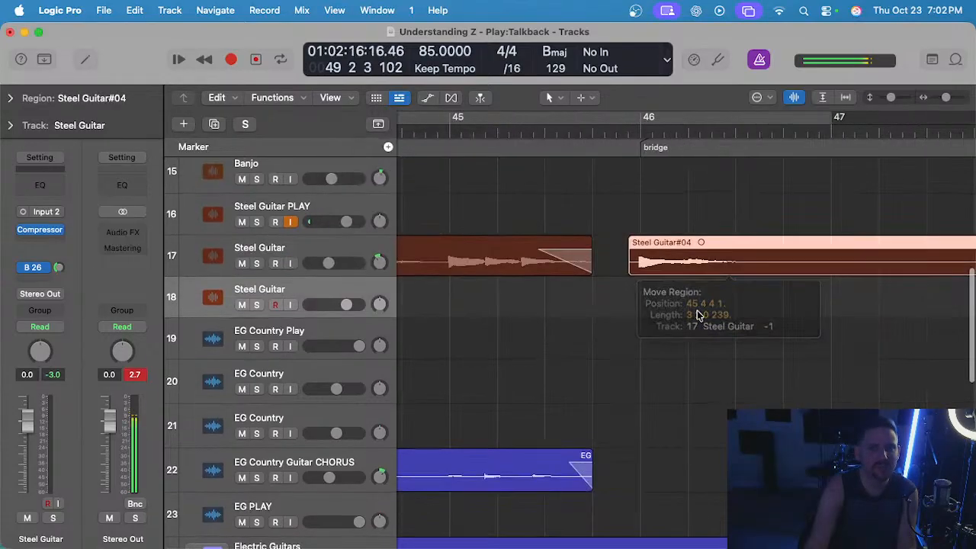
pyautogui.click(628, 134)
pyautogui.scroll(-3, 617, 213)
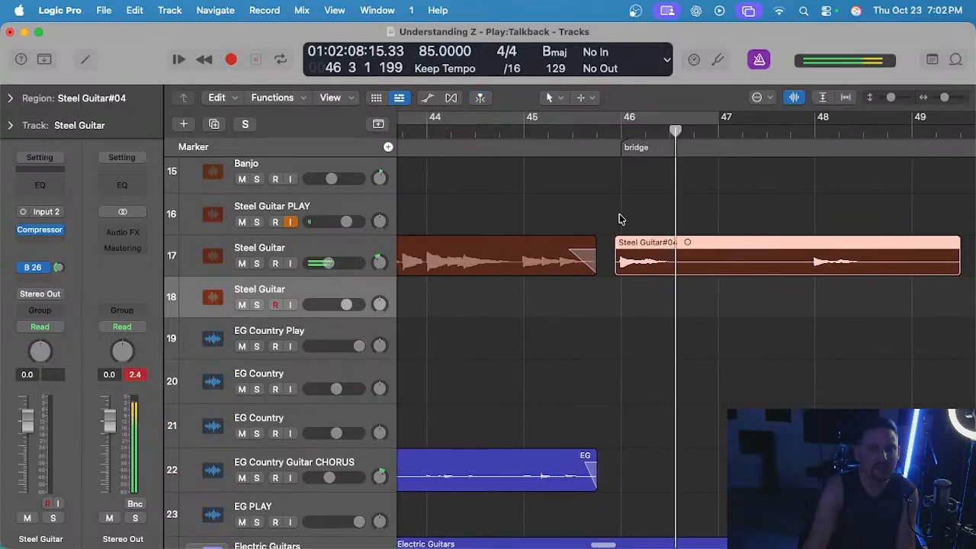
pyautogui.hscroll(2, 619, 218)
pyautogui.click(734, 131)
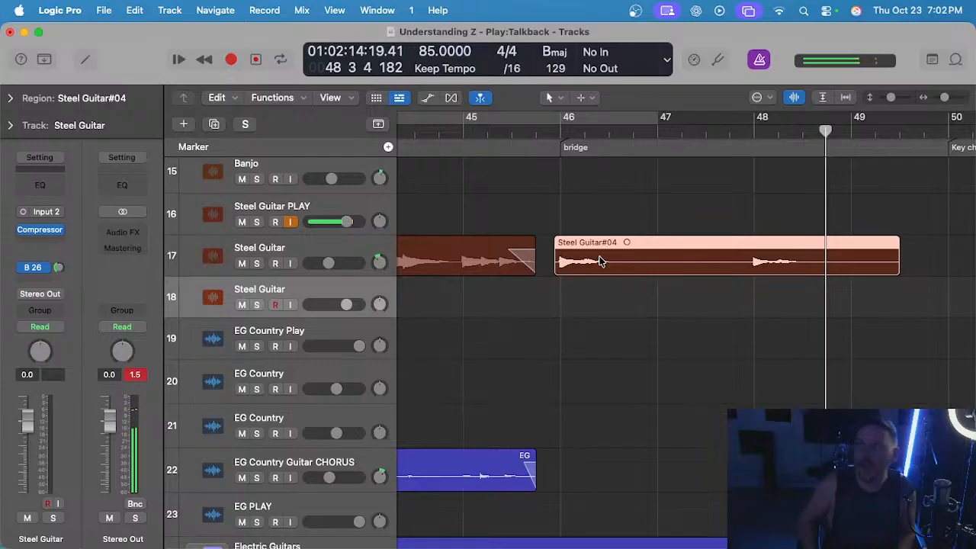
# Turn off the metronome and play the bridge again from 45 4 4 1 to check the steel region in context.
pyautogui.click(562, 130)
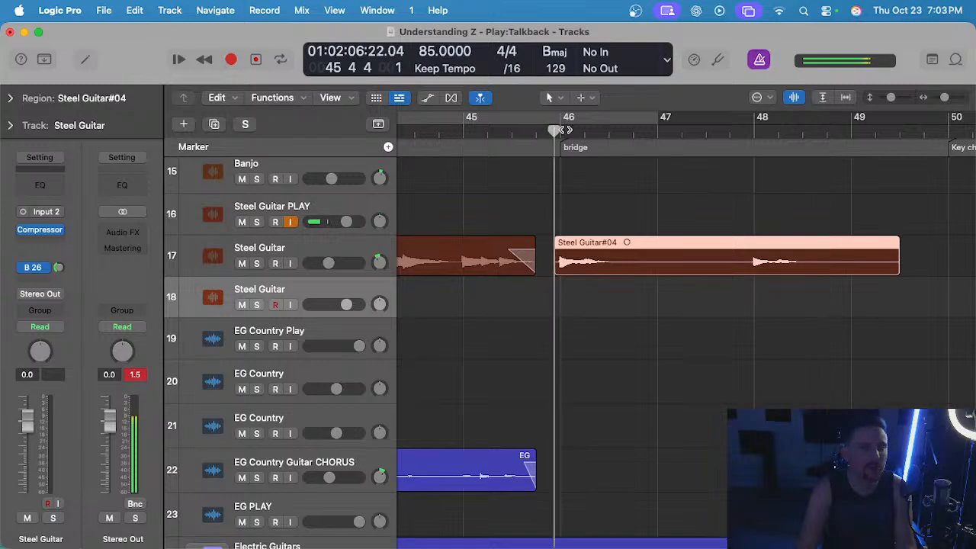
pyautogui.click(749, 63)
pyautogui.click(584, 223)
pyautogui.press('space')
pyautogui.scroll(-2, 584, 224)
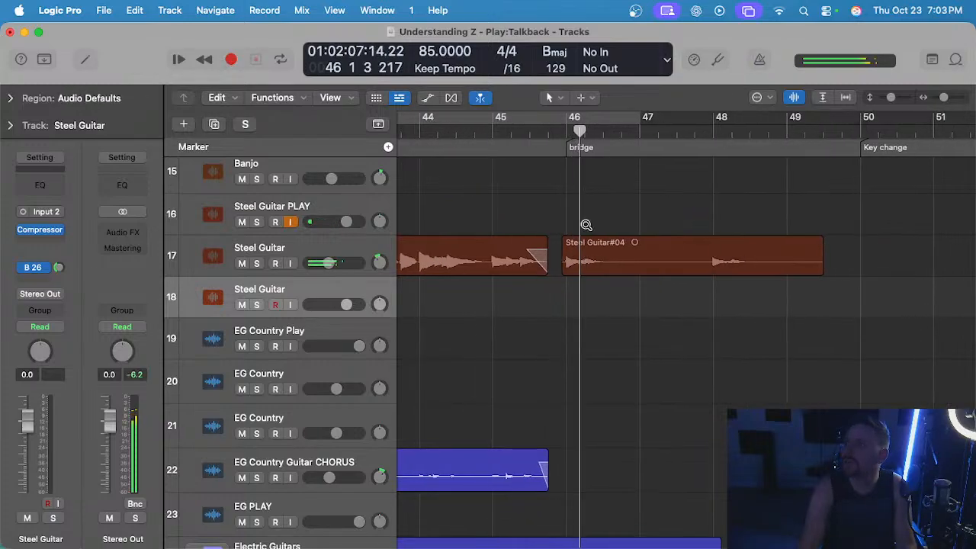
pyautogui.hscroll(1, 585, 224)
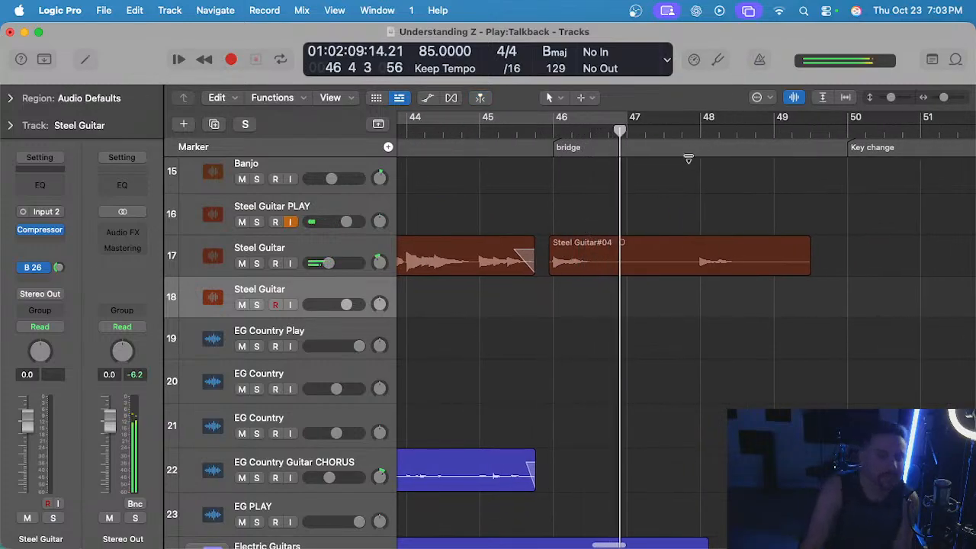
pyautogui.scroll(-1, 667, 182)
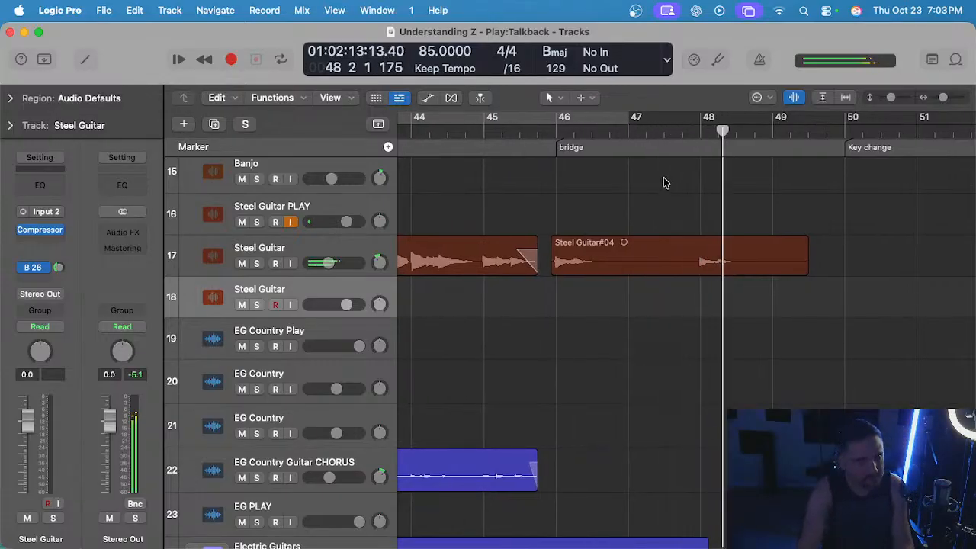
pyautogui.press('space')
pyautogui.click(606, 259)
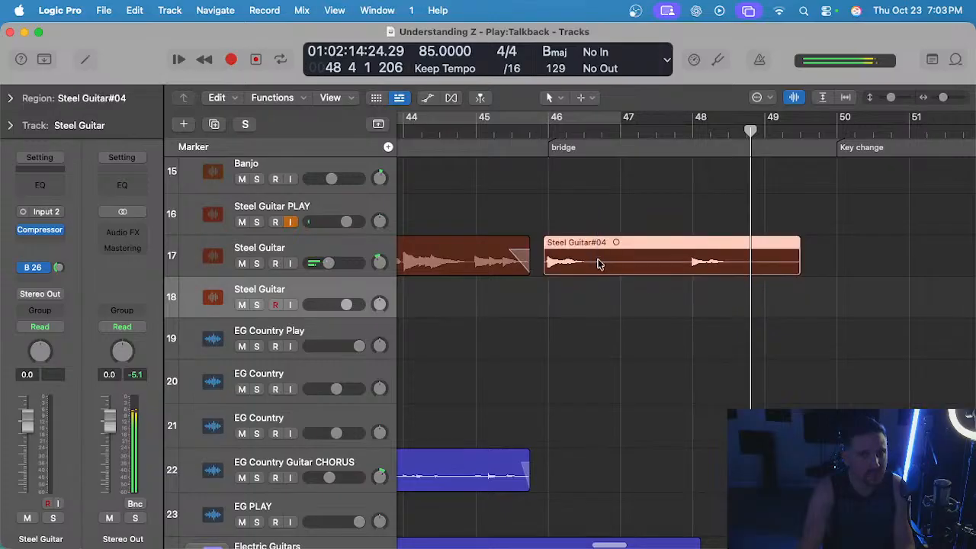
pyautogui.press('Delete')
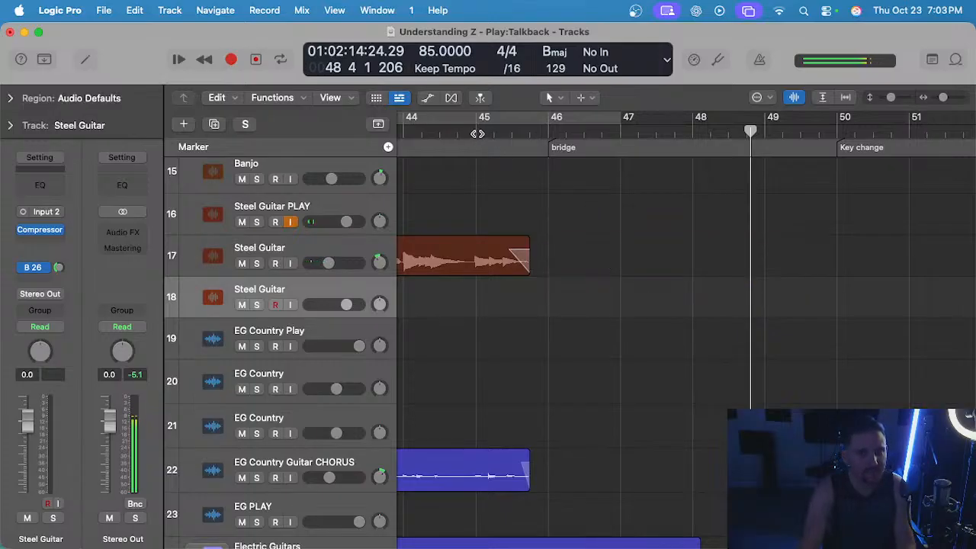
pyautogui.press('super+z')
# Solo Steel Guitar track 17, play its bridge region from 45 4 3 1, and unsolo the track.
pyautogui.click(538, 130)
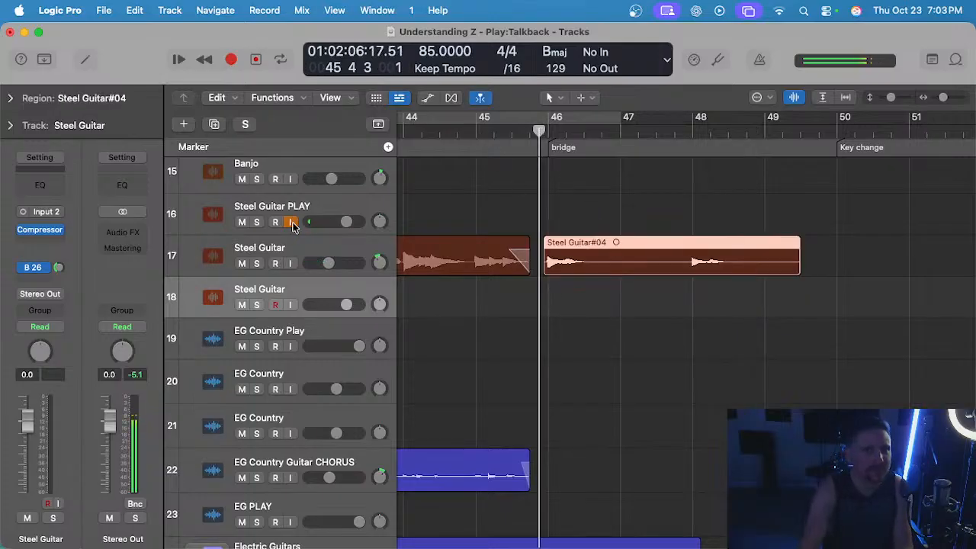
pyautogui.click(323, 241)
pyautogui.press('s')
pyautogui.press('space')
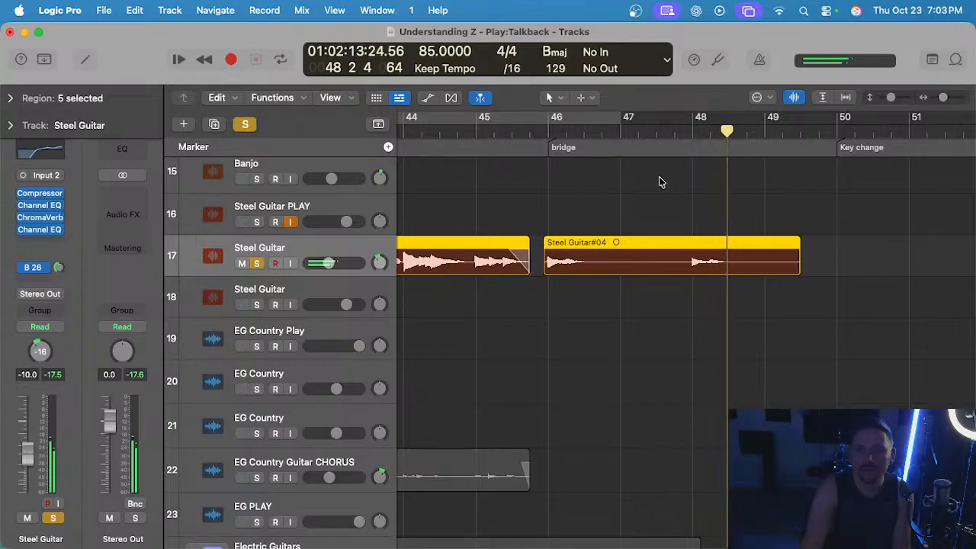
pyautogui.press('z')
pyautogui.press('space')
pyautogui.press('s')
# Select Steel Guitar track 18 and try recording a take from 49 1 1 1 into the key change twice, undoing each attempt.
pyautogui.click(613, 131)
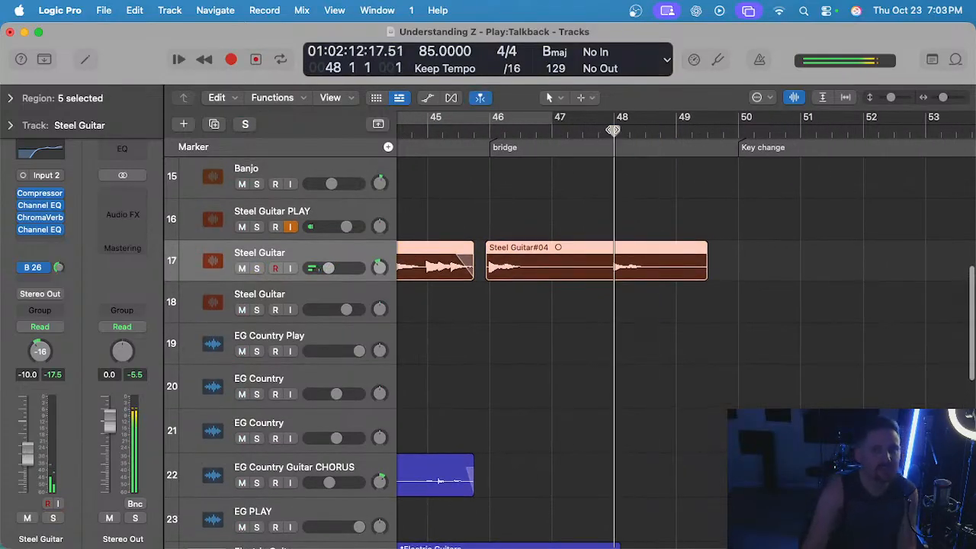
pyautogui.click(531, 317)
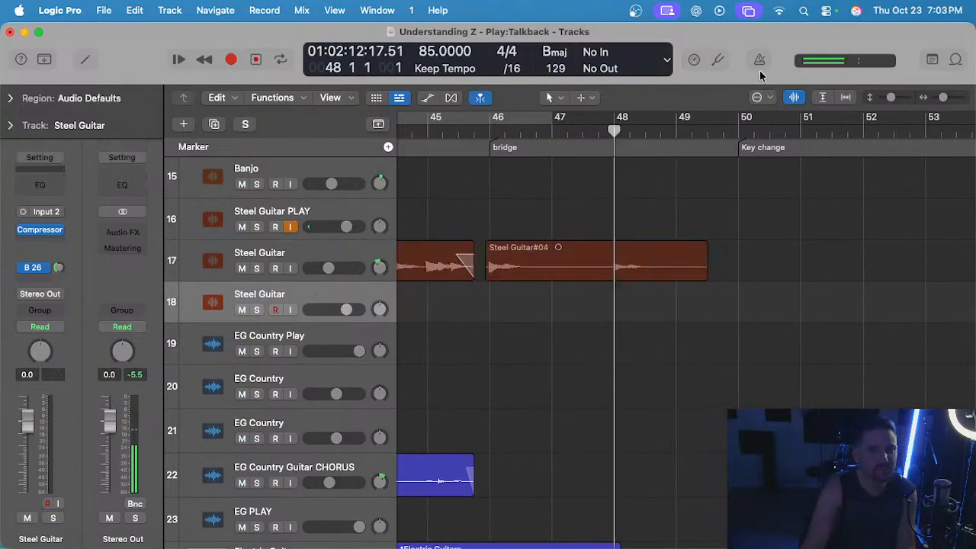
pyautogui.click(673, 133)
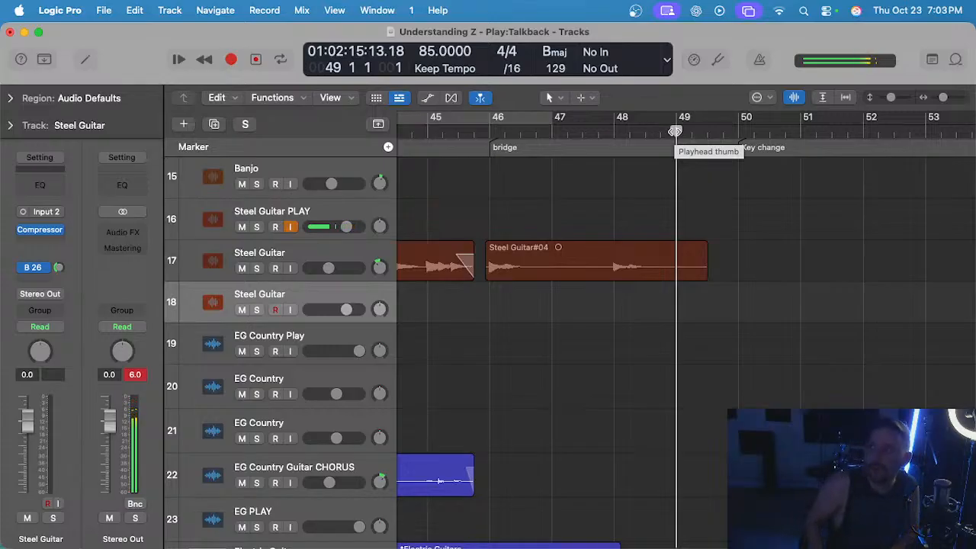
pyautogui.press('r')
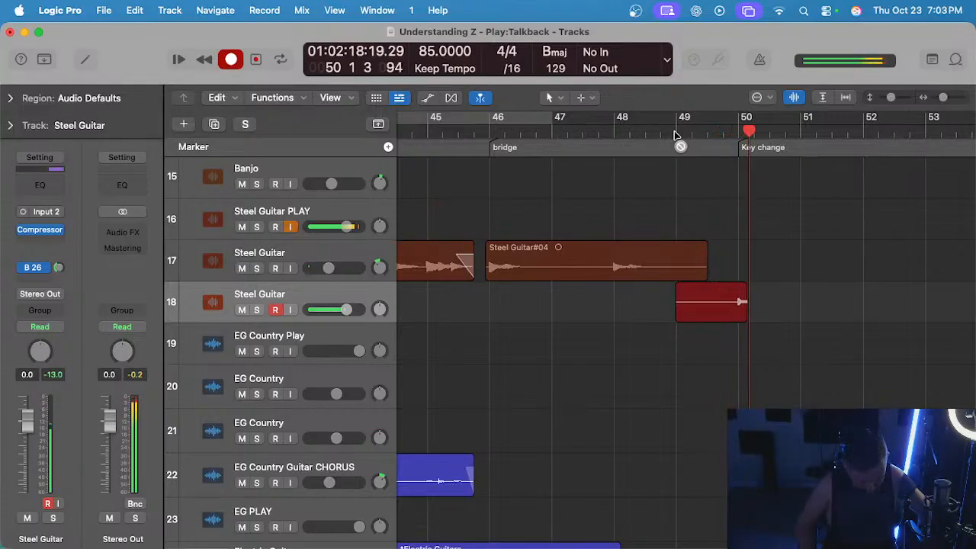
pyautogui.press('space')
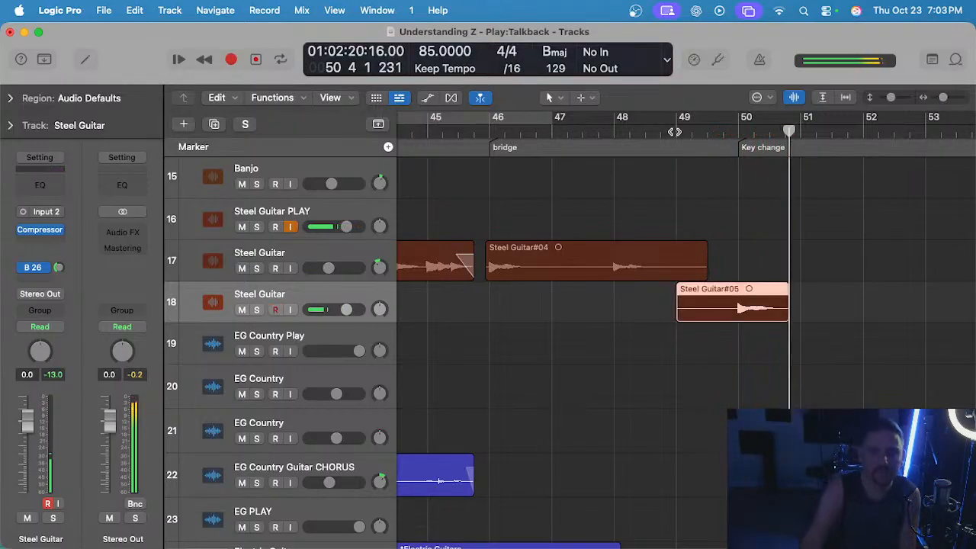
pyautogui.press('super+z')
pyautogui.click(674, 132)
pyautogui.press('r')
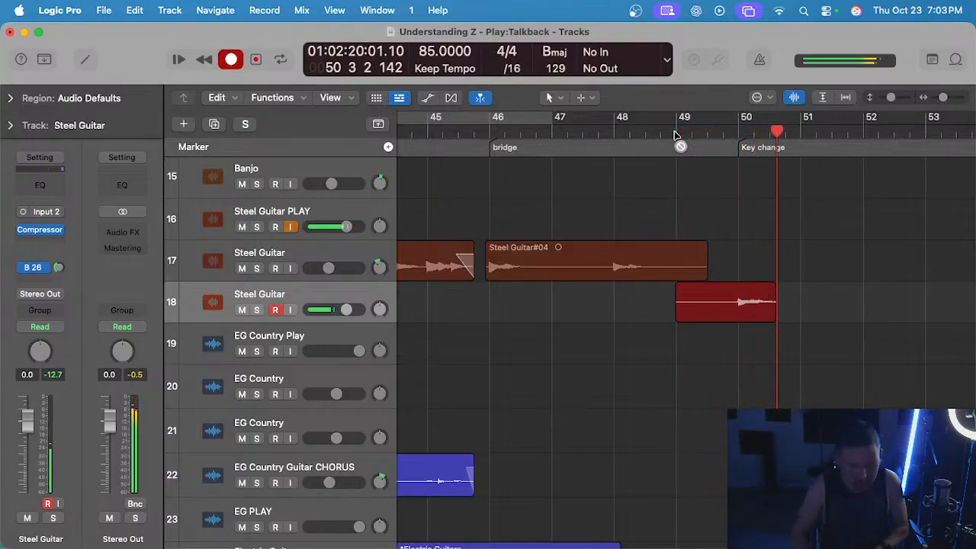
pyautogui.press('space')
pyautogui.press('super+z')
# Try two more steel guitar takes on track 18 from 49 1 1 1 and discard both.
pyautogui.click(674, 131)
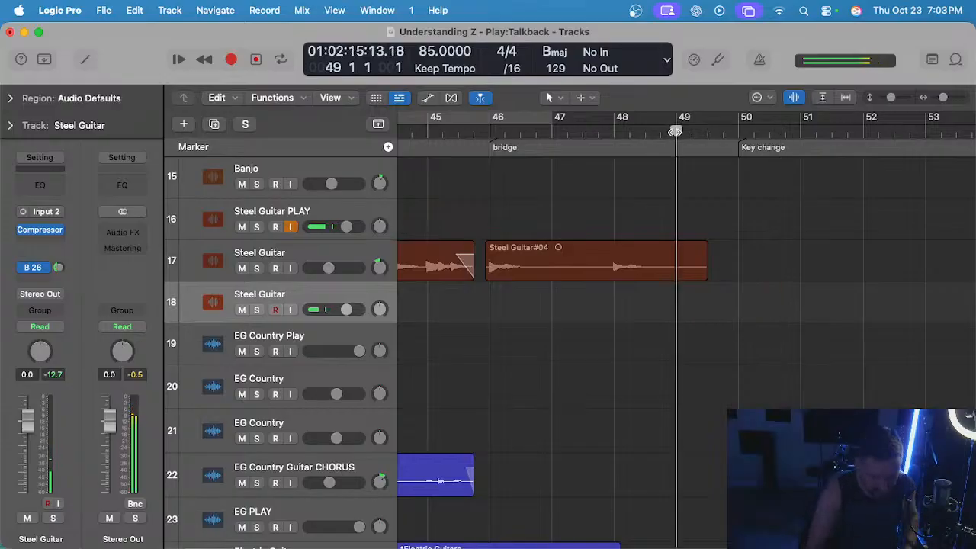
pyautogui.press('r')
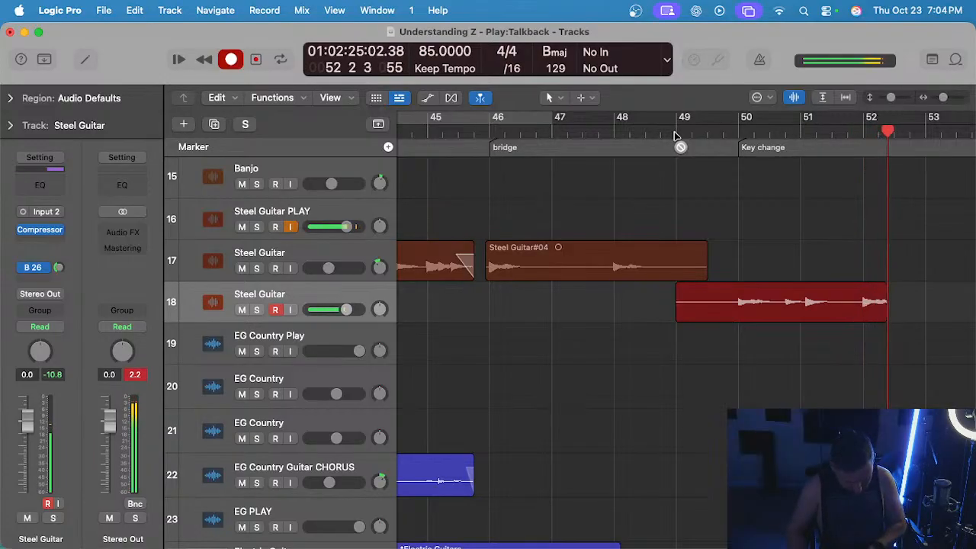
pyautogui.press('super+period')
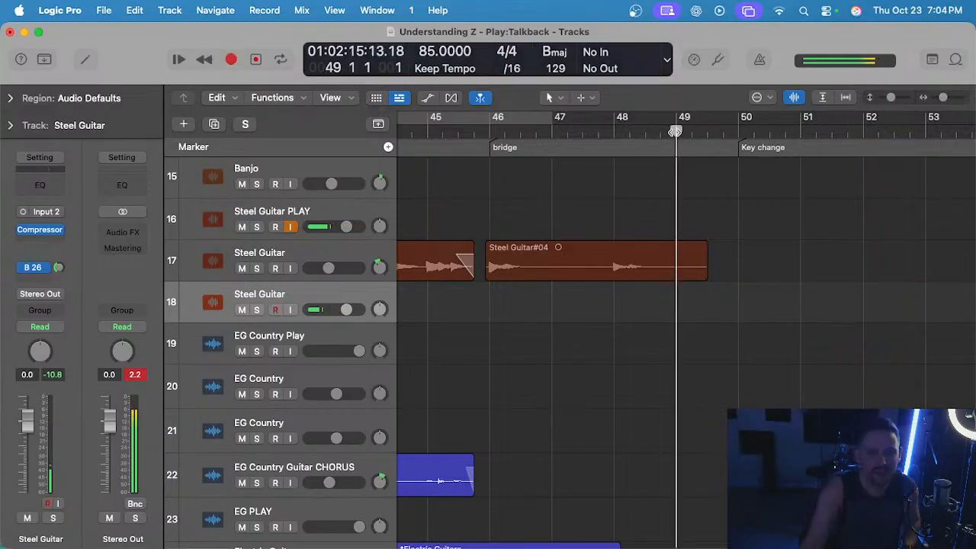
pyautogui.press('r')
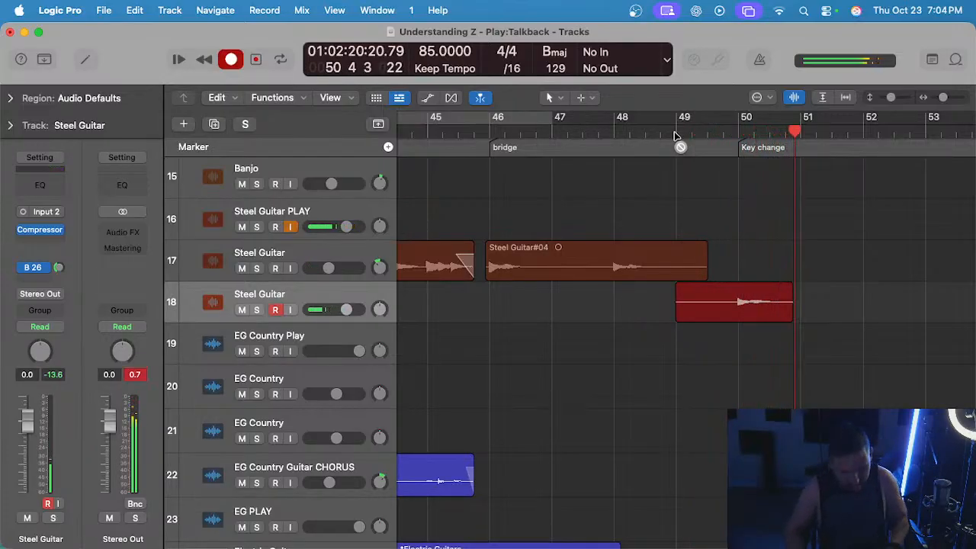
pyautogui.press('space')
pyautogui.press('super+z')
# Record a steel guitar take on track 18 from 49 1 1 1 through the key change to about 53 3 1.
pyautogui.click(674, 132)
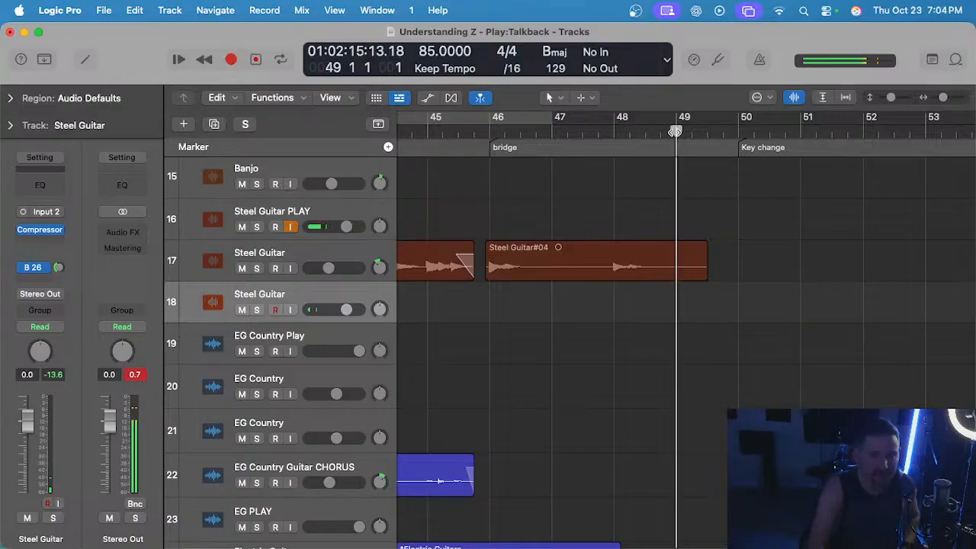
pyautogui.press('r')
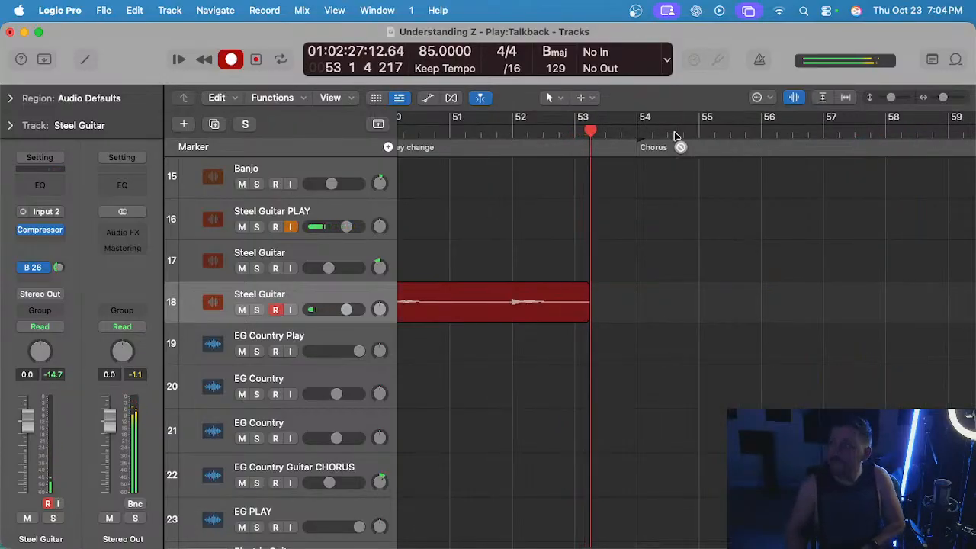
pyautogui.press('space')
pyautogui.hscroll(-5, 542, 304)
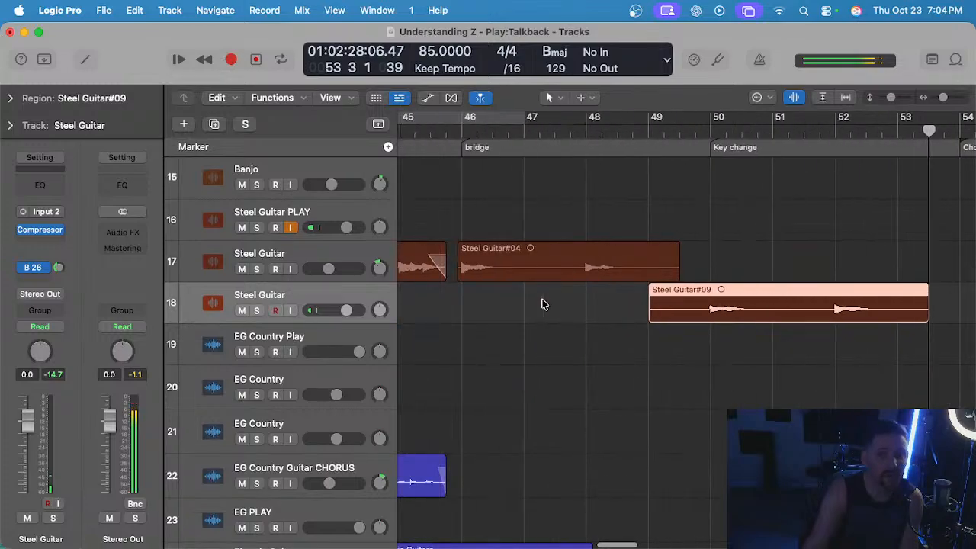
pyautogui.press('super+Right')
pyautogui.moveTo(702, 295); pyautogui.dragTo(602, 294)
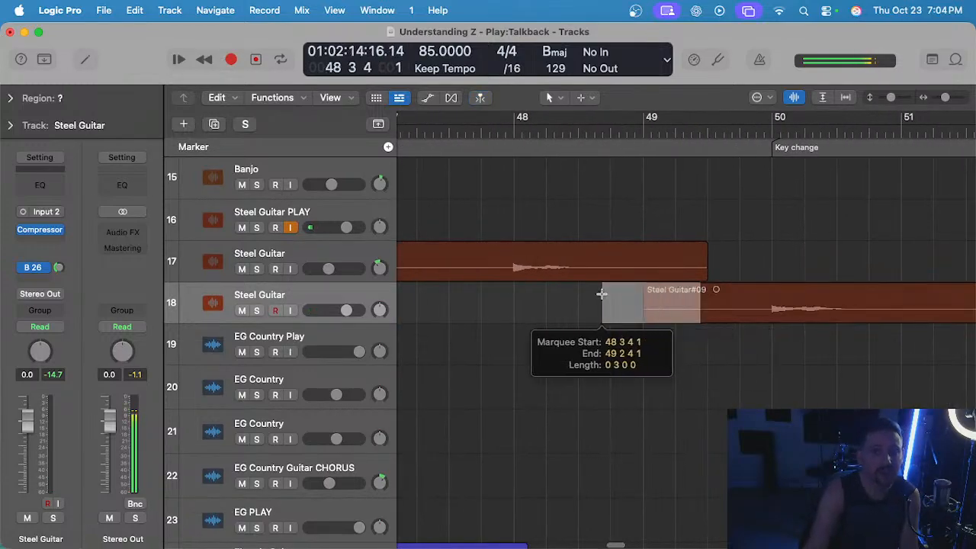
pyautogui.hscroll(1, 610, 293)
pyautogui.click(673, 288)
pyautogui.press('super+z')
pyautogui.click(694, 380)
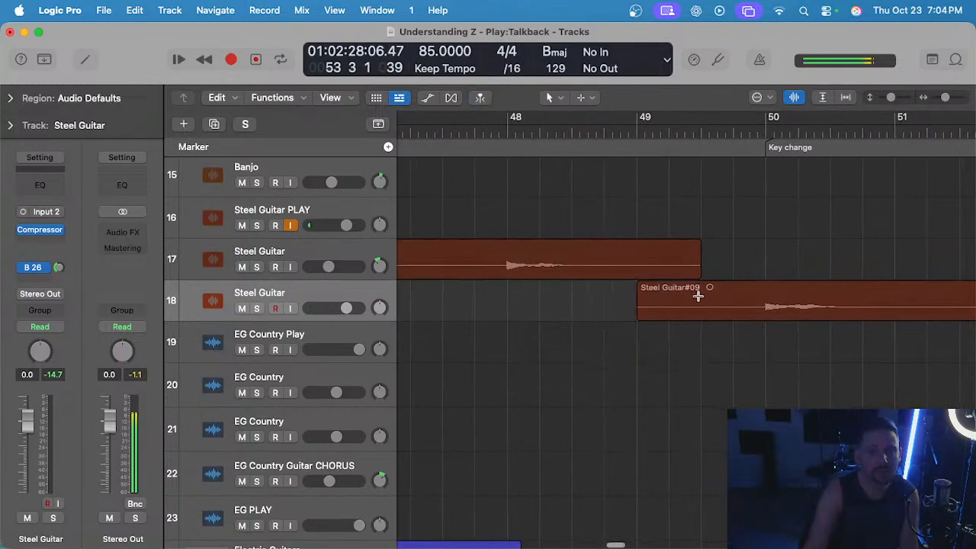
# Remove the new take's start up to the end of the existing bridge region and move the remainder up to Steel Guitar track 17.
pyautogui.moveTo(698, 296); pyautogui.dragTo(659, 292)
pyautogui.press('Delete')
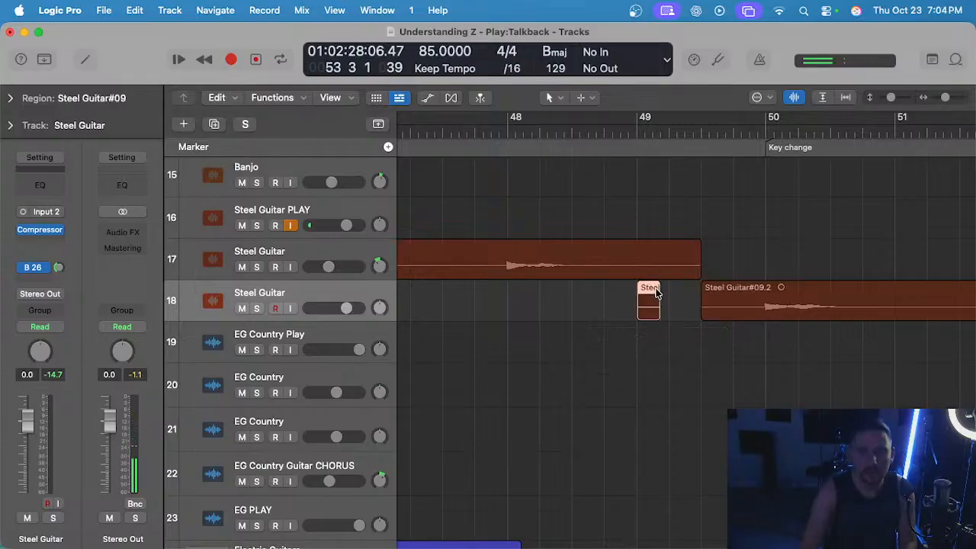
pyautogui.press('Delete')
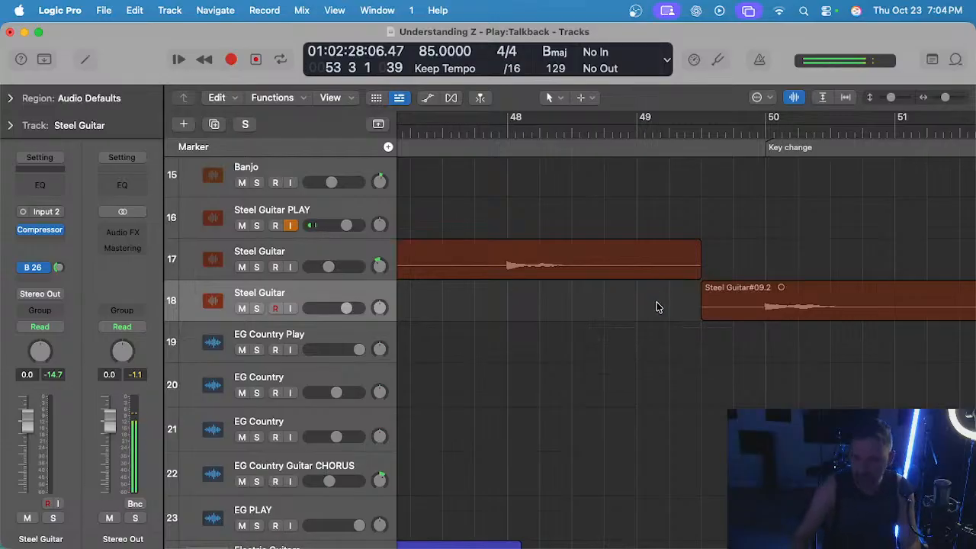
pyautogui.scroll(-5, 659, 307)
pyautogui.moveTo(712, 299); pyautogui.dragTo(684, 300)
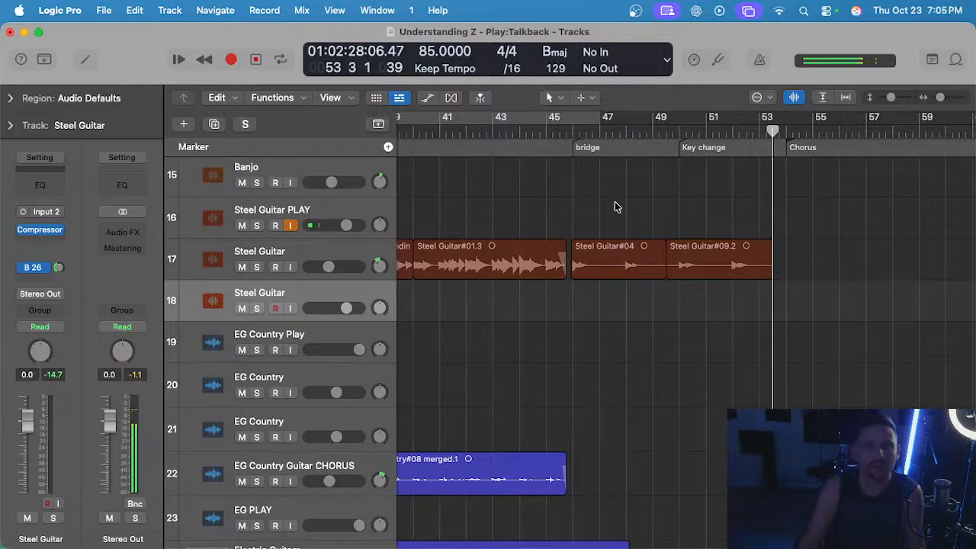
# Play into the bridge, select the two steel regions over the bridge and key change, and open them in the audio editor with Flex Pitch.
pyautogui.click(565, 136)
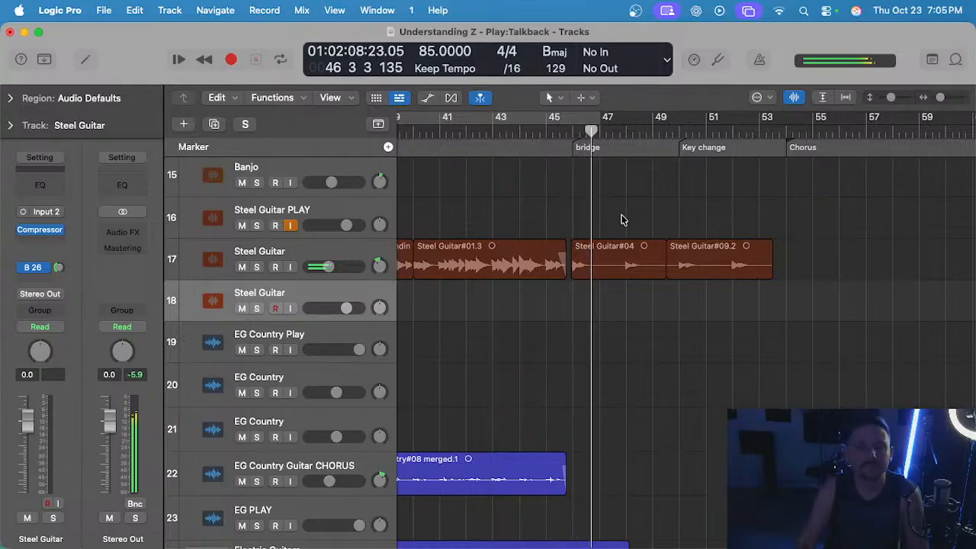
pyautogui.press('space')
pyautogui.click(592, 257)
pyautogui.moveTo(658, 213); pyautogui.dragTo(703, 267)
pyautogui.press('e')
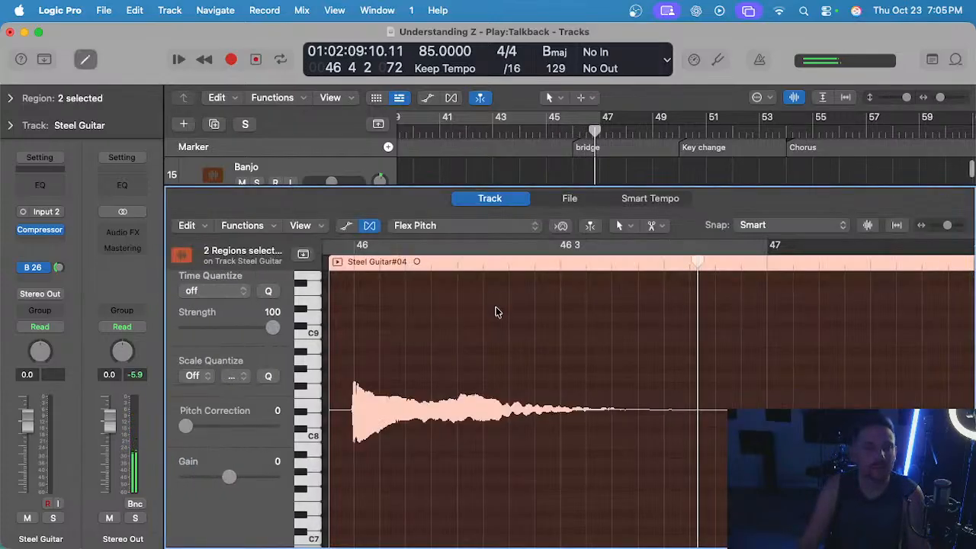
pyautogui.click(442, 219)
pyautogui.click(442, 225)
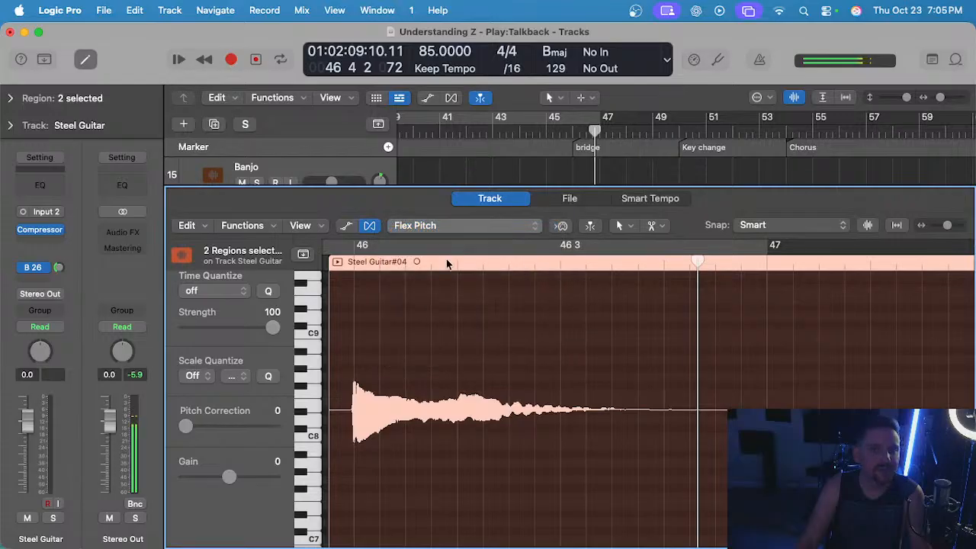
pyautogui.hscroll(-3, 356, 264)
pyautogui.click(386, 261)
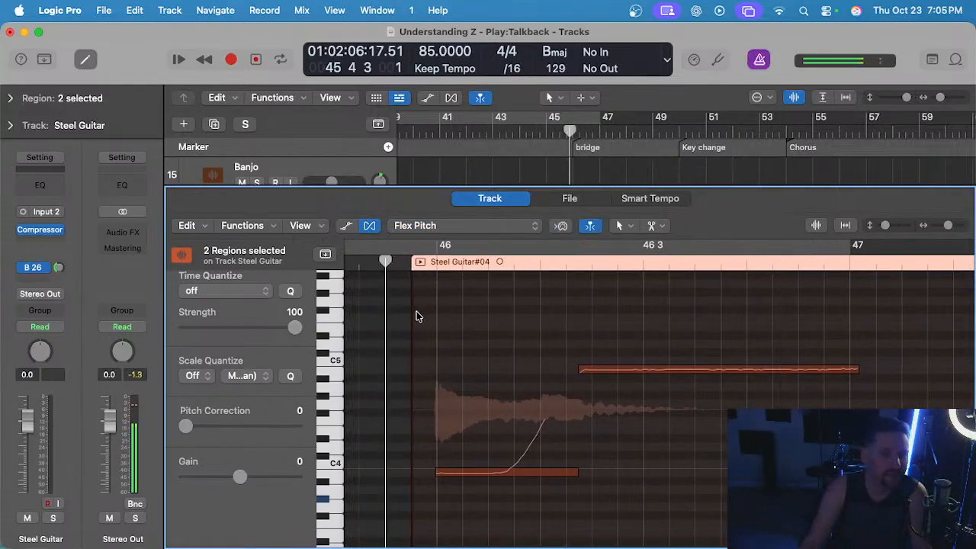
# Close the audio editor and solo the Talkback MIC track.
pyautogui.press('e')
pyautogui.scroll(10, 418, 311)
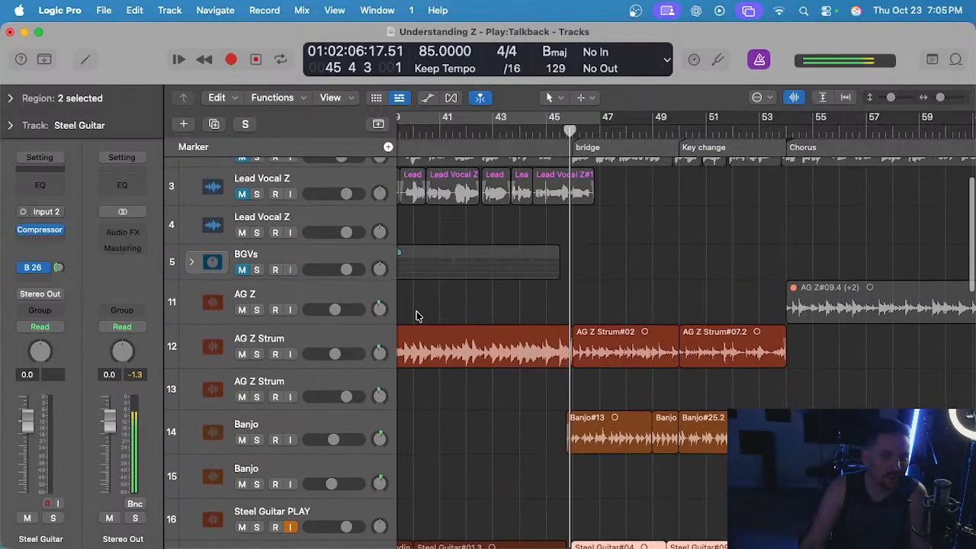
pyautogui.scroll(-5, 421, 305)
pyautogui.scroll(8, 424, 305)
pyautogui.click(316, 176)
pyautogui.press('s')
# Solo Steel Guitar track 17 as well and play its region at the start of the bridge.
pyautogui.scroll(-10, 490, 279)
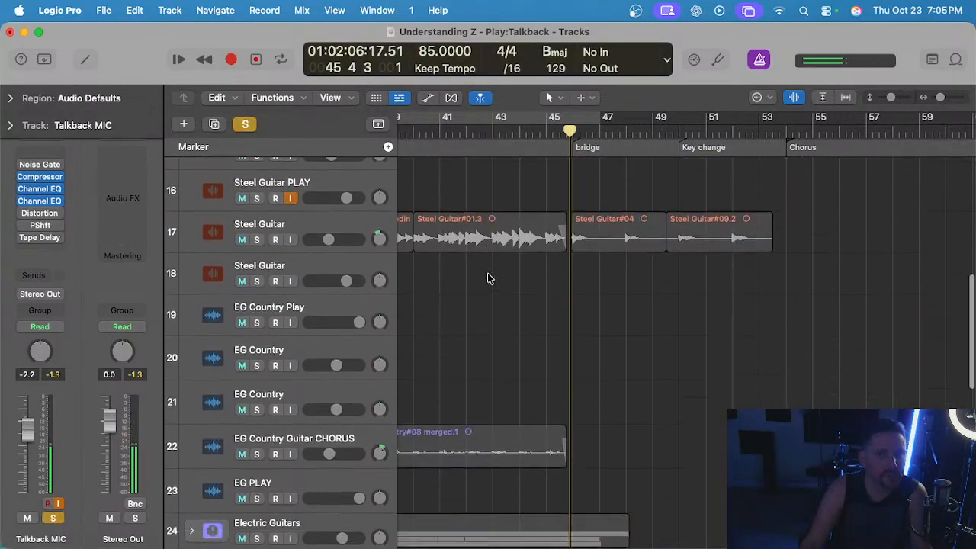
pyautogui.scroll(3, 491, 279)
pyautogui.click(342, 262)
pyautogui.click(524, 355)
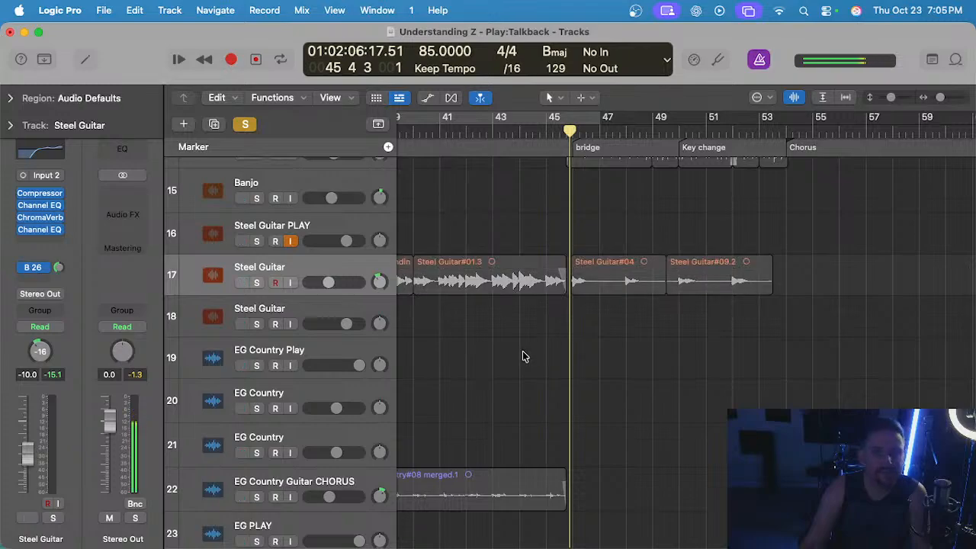
pyautogui.press('s')
pyautogui.scroll(2, 577, 340)
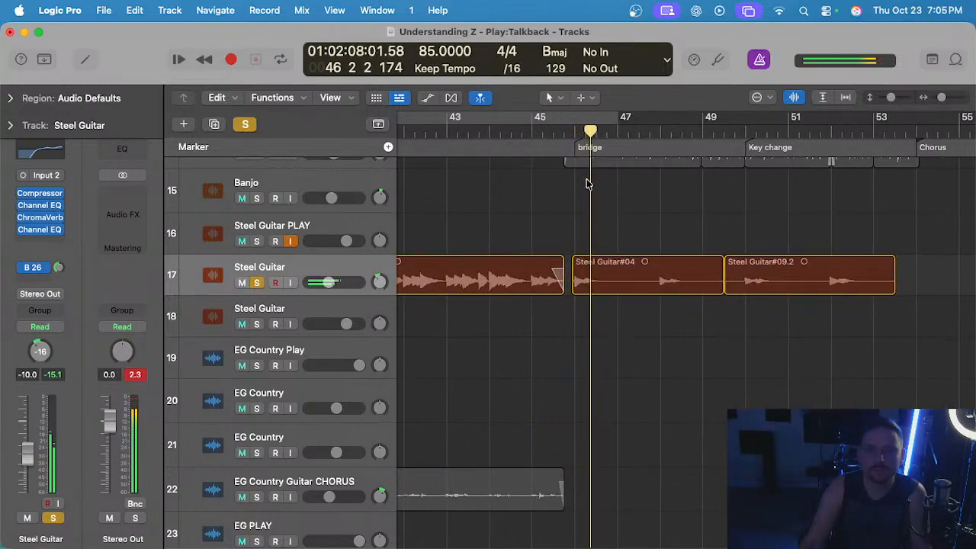
pyautogui.click(571, 132)
pyautogui.press('space')
# Open the first bridge steel region in the Flex Pitch editor and play through its notes to bar 48.
pyautogui.doubleClick(639, 279)
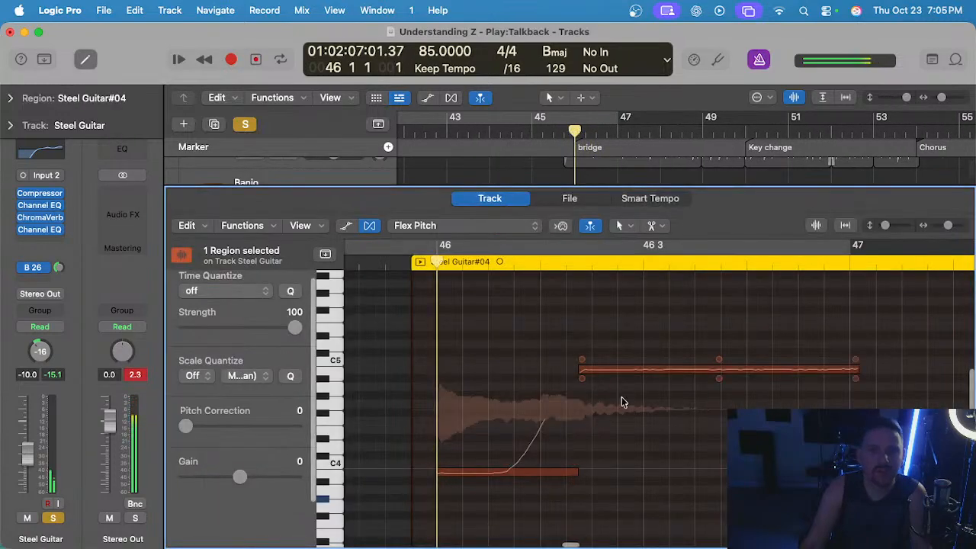
pyautogui.click(681, 366)
pyautogui.scroll(-2, 599, 381)
pyautogui.press('space')
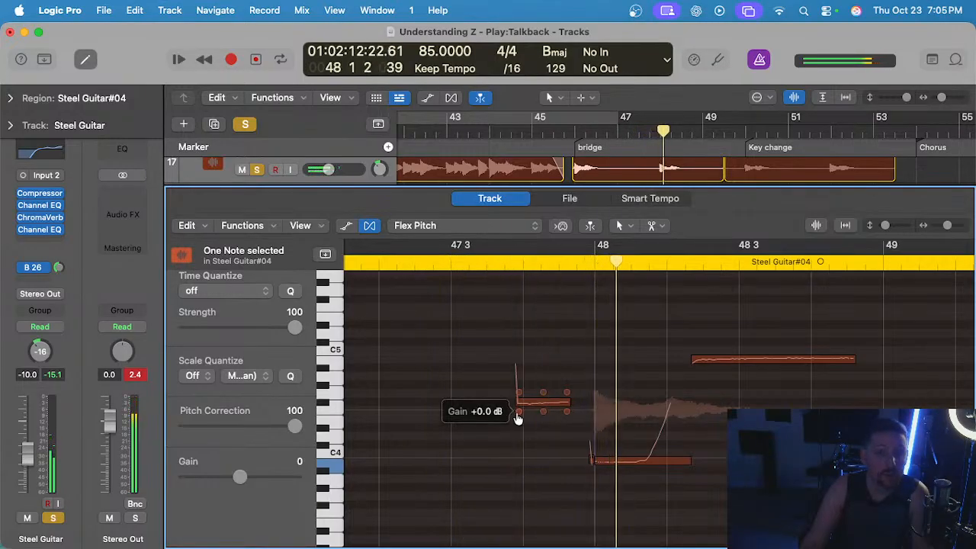
# Lower the gain of the stray note just before bar 48 to -18 and play that passage back.
pyautogui.moveTo(518, 418); pyautogui.dragTo(526, 472)
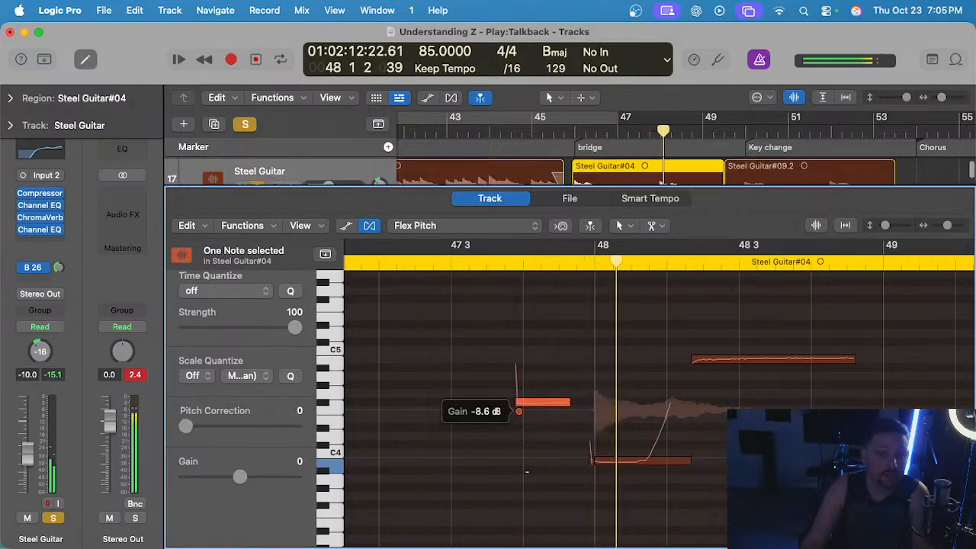
pyautogui.click(474, 261)
pyautogui.scroll(4, 604, 436)
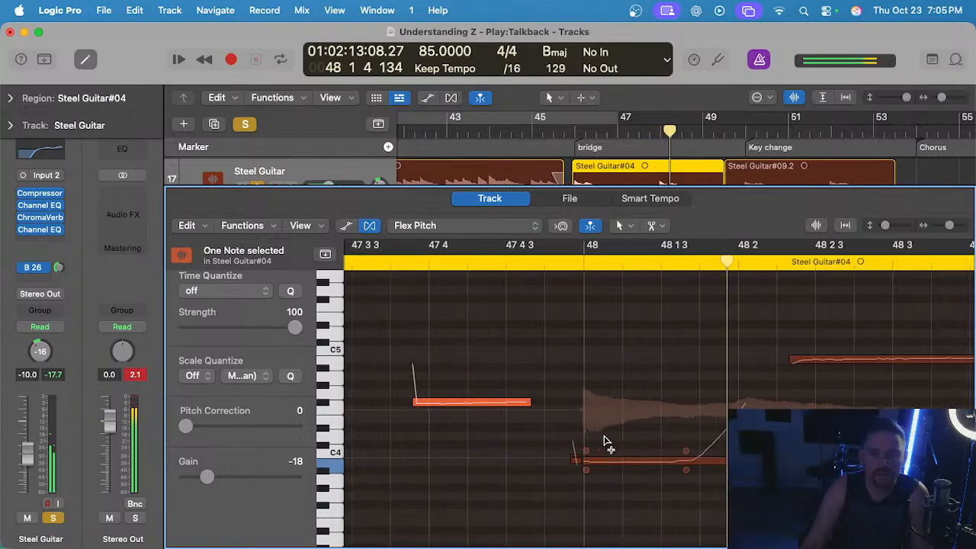
pyautogui.scroll(3, 604, 440)
pyautogui.press('space')
# Apply full pitch correction to the long note starting at bar 48 and split it where its slide begins.
pyautogui.hscroll(-5, 604, 462)
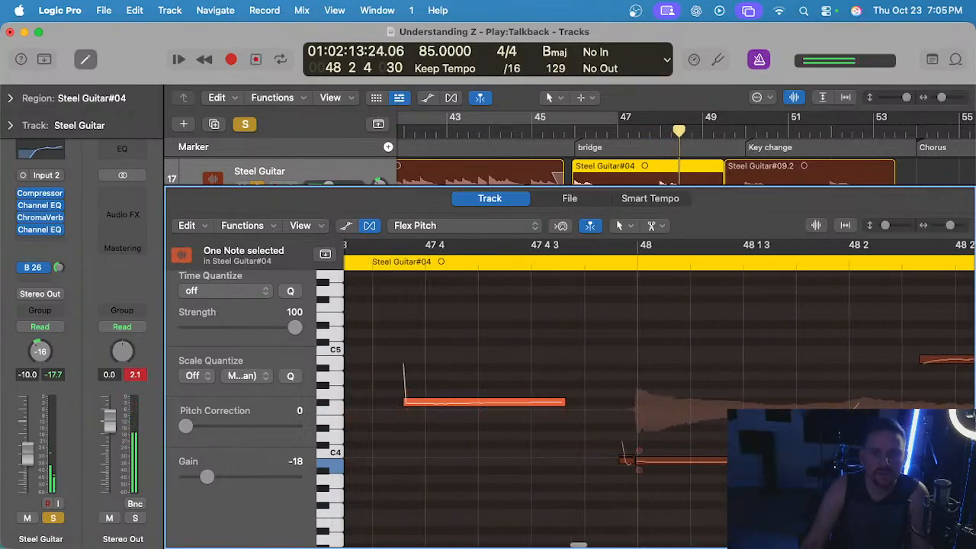
pyautogui.click(604, 462)
pyautogui.click(701, 461)
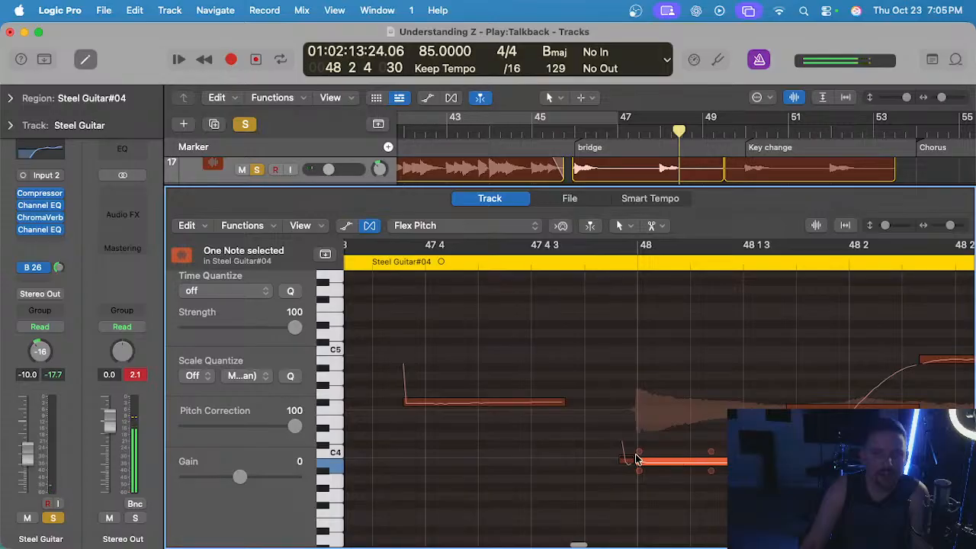
pyautogui.keyDown('super'); pyautogui.click(711, 462); pyautogui.keyUp('super')
pyautogui.click(710, 455)
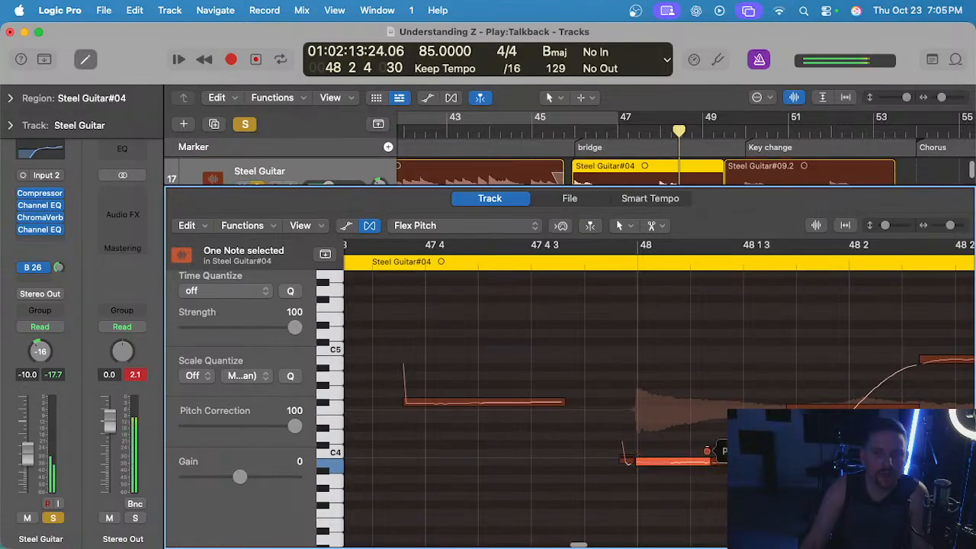
# Split the very short note just before bar 48 and play the passage from before bar 48.
pyautogui.keyDown('alt'); pyautogui.scroll(5, 632, 461); pyautogui.keyUp('alt')
pyautogui.keyDown('super'); pyautogui.click(596, 465); pyautogui.keyUp('super')
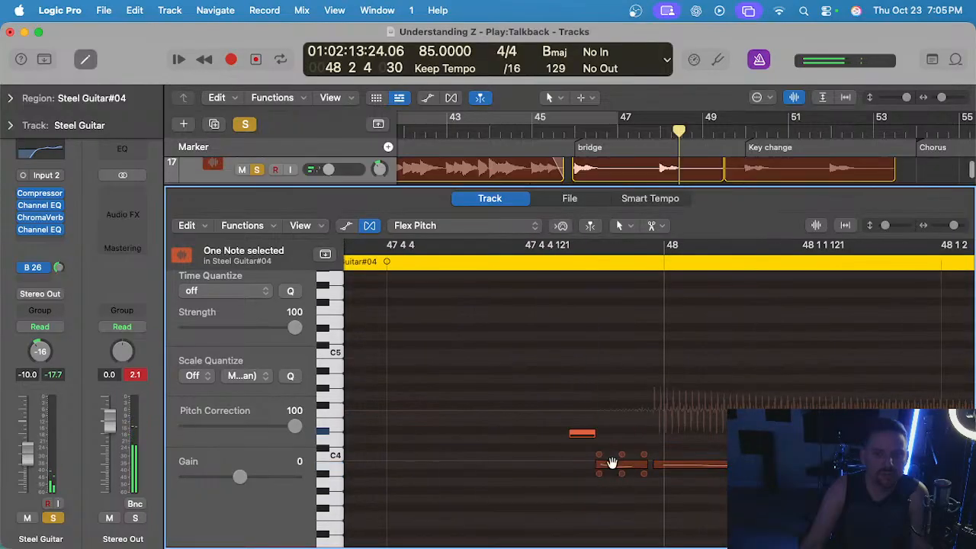
pyautogui.keyDown('alt'); pyautogui.scroll(-5, 528, 323); pyautogui.keyUp('alt')
pyautogui.doubleClick(502, 264)
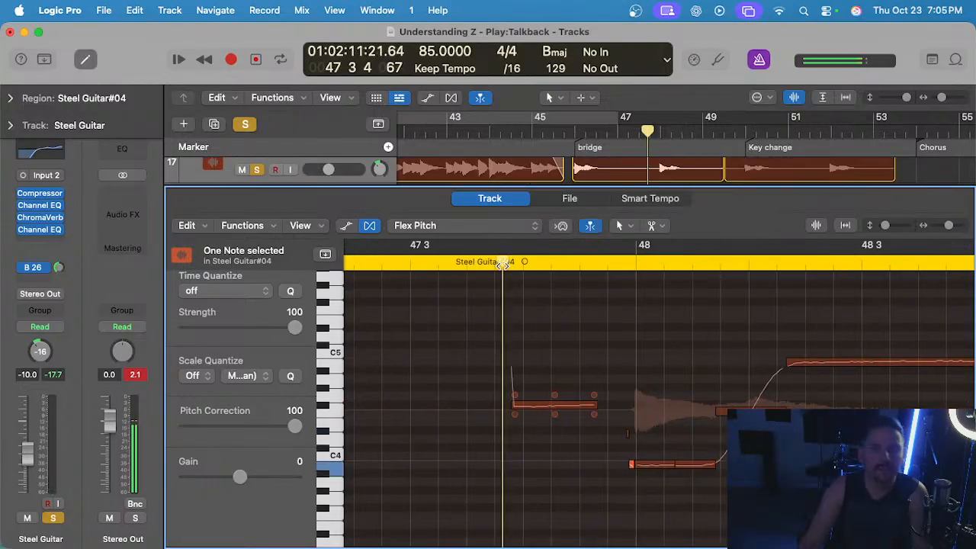
pyautogui.hscroll(6, 553, 351)
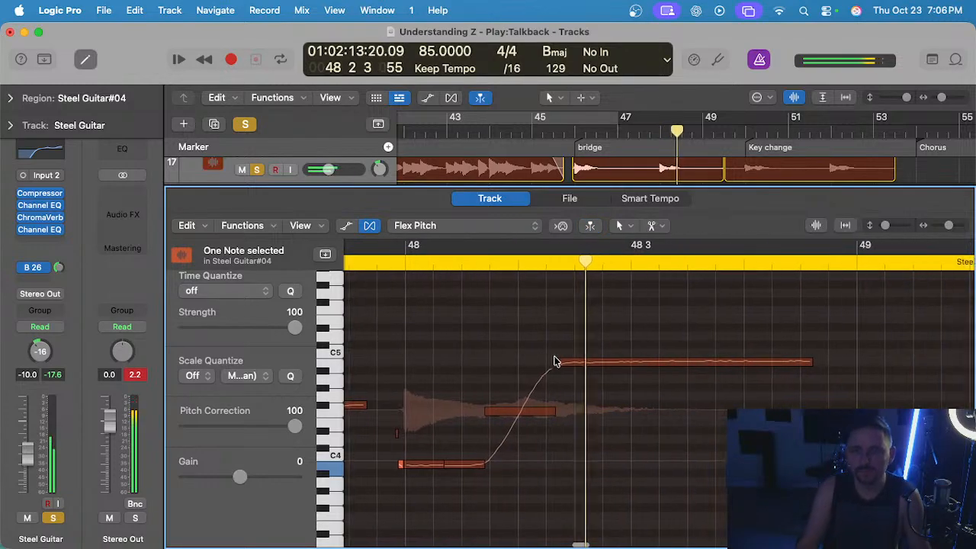
# Set full pitch correction on the sustained note after the bar 48 slide, adjust its vibrato, and play the phrase back.
pyautogui.click(587, 371)
pyautogui.click(629, 363)
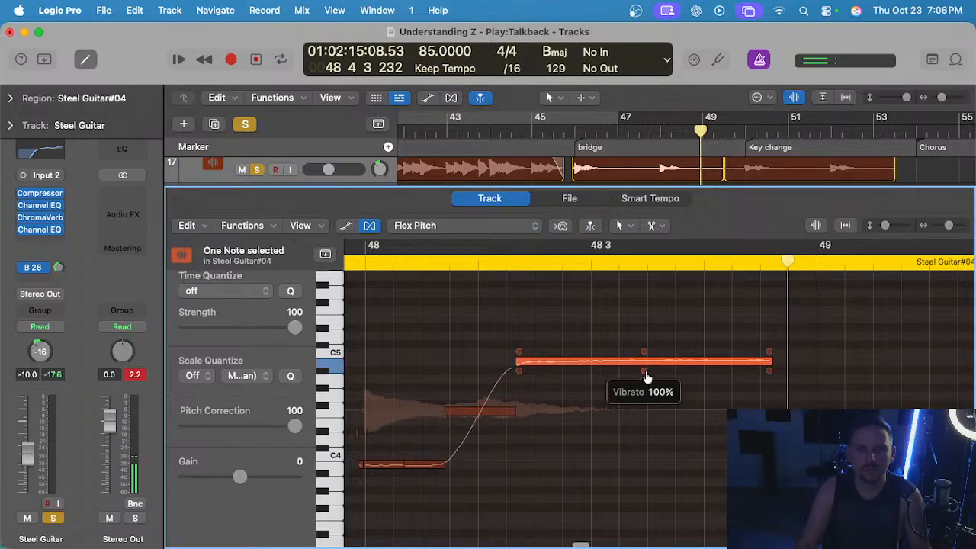
pyautogui.scroll(-4, 628, 376)
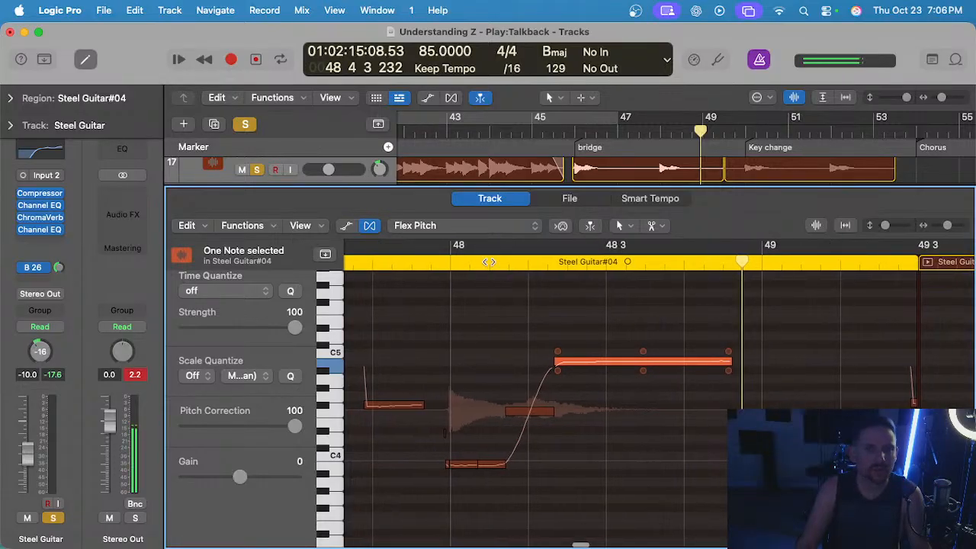
pyautogui.doubleClick(436, 263)
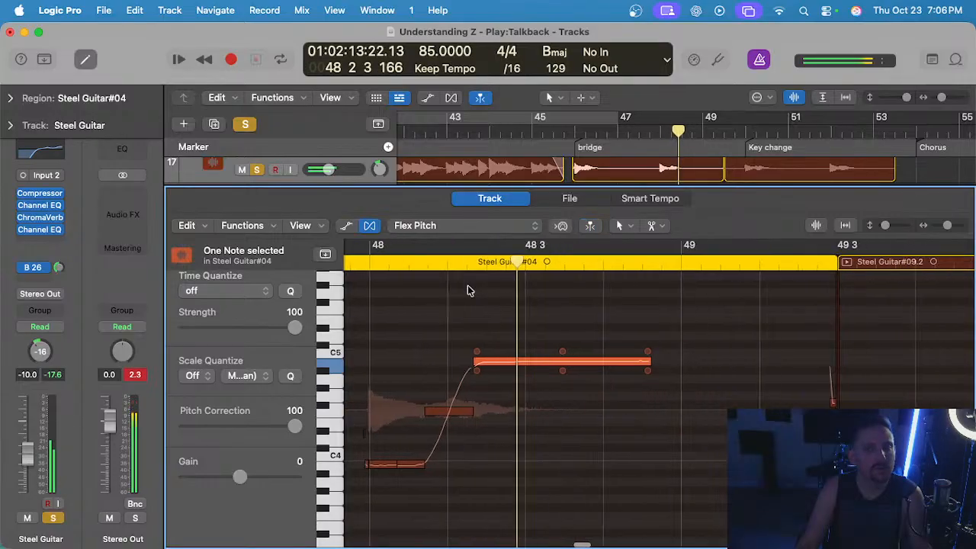
# Lower the gain of the stray note at the end of the first bridge steel region to -18.
pyautogui.hscroll(5, 469, 290)
pyautogui.hscroll(10, 469, 290)
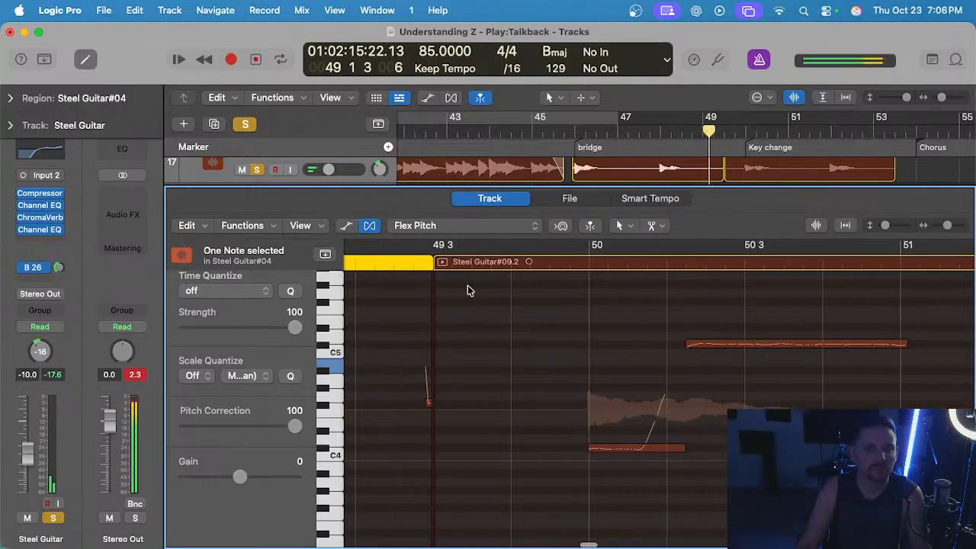
pyautogui.scroll(3, 435, 356)
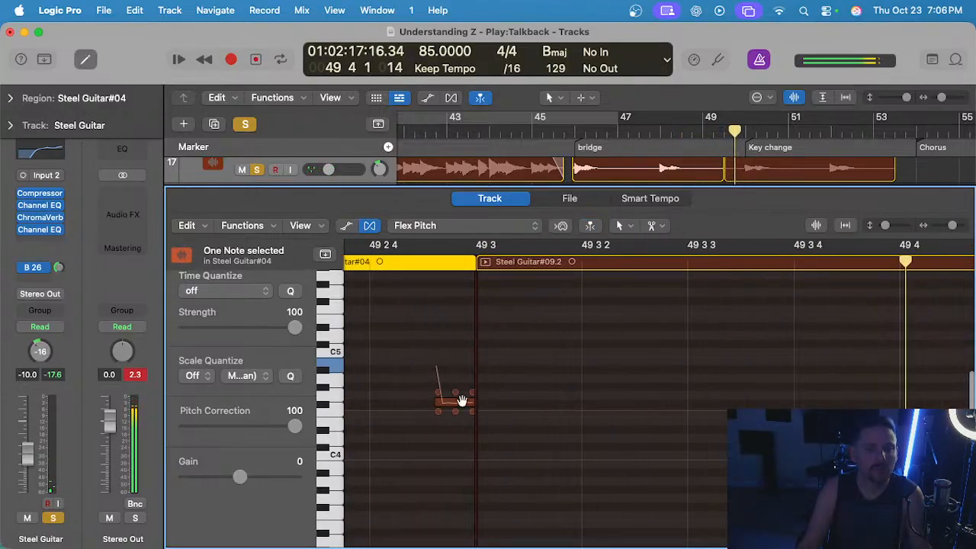
pyautogui.moveTo(437, 410); pyautogui.dragTo(449, 511)
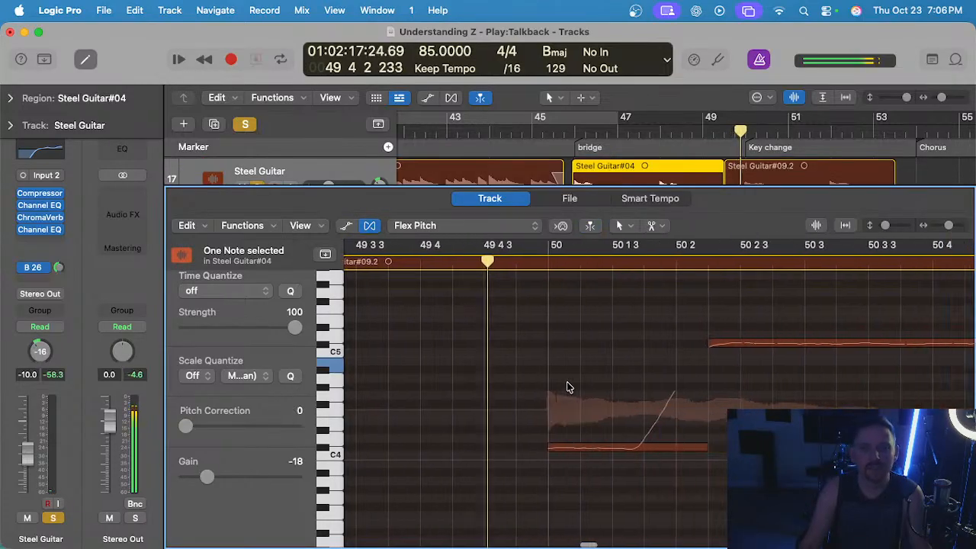
# Set full pitch correction on the steel guitar note starting at bar 50.
pyautogui.click(523, 449)
pyautogui.doubleClick(523, 449)
pyautogui.scroll(-2, 535, 436)
pyautogui.hscroll(3, 536, 436)
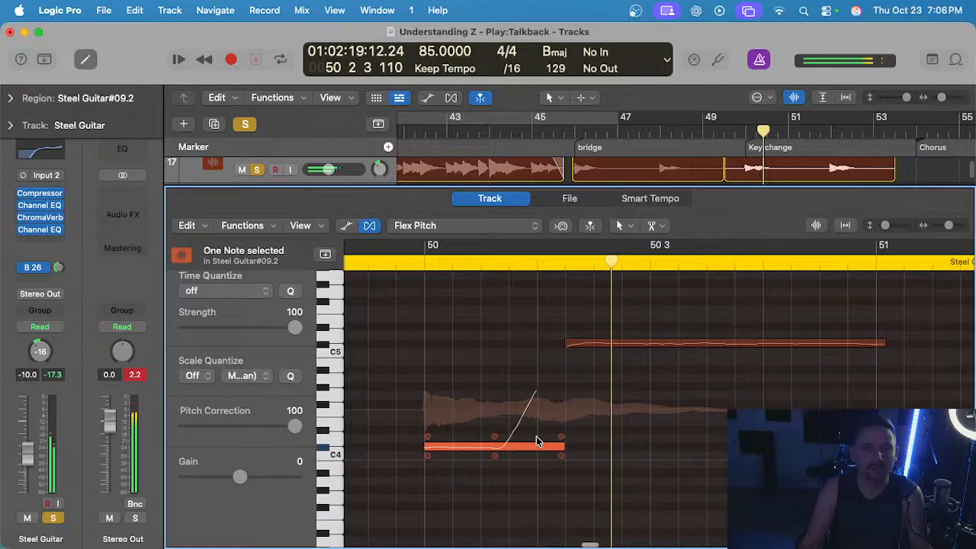
# Fully pitch-correct the sustained high note in bar 50, split it mid-length, and reduce the second half's vibrato to about 74%.
pyautogui.doubleClick(588, 344)
pyautogui.scroll(-1, 584, 359)
pyautogui.click(583, 360)
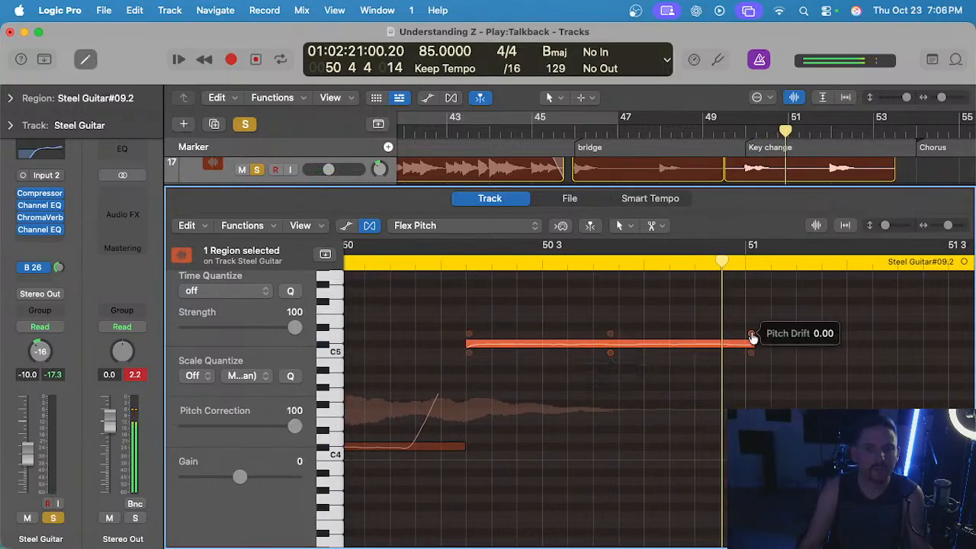
pyautogui.click(615, 347)
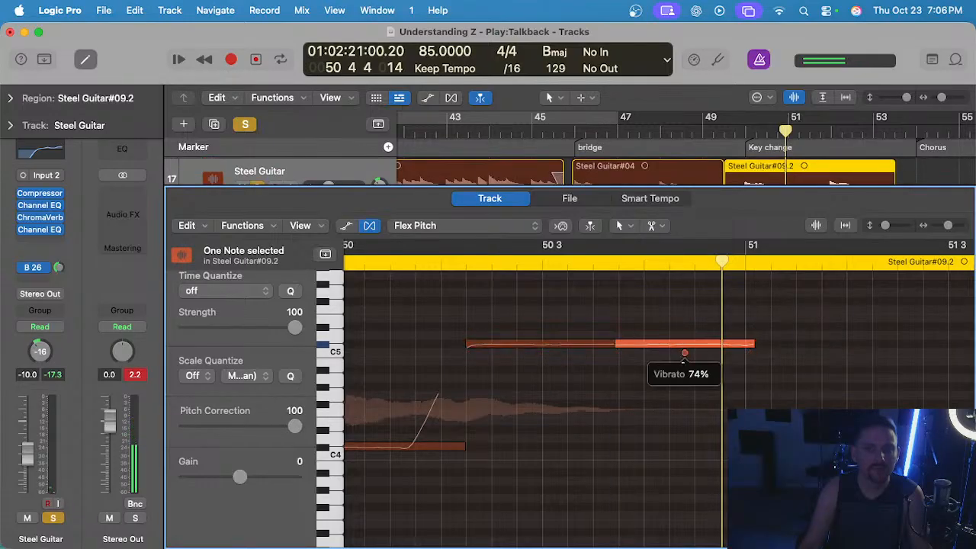
pyautogui.hscroll(-5, 545, 351)
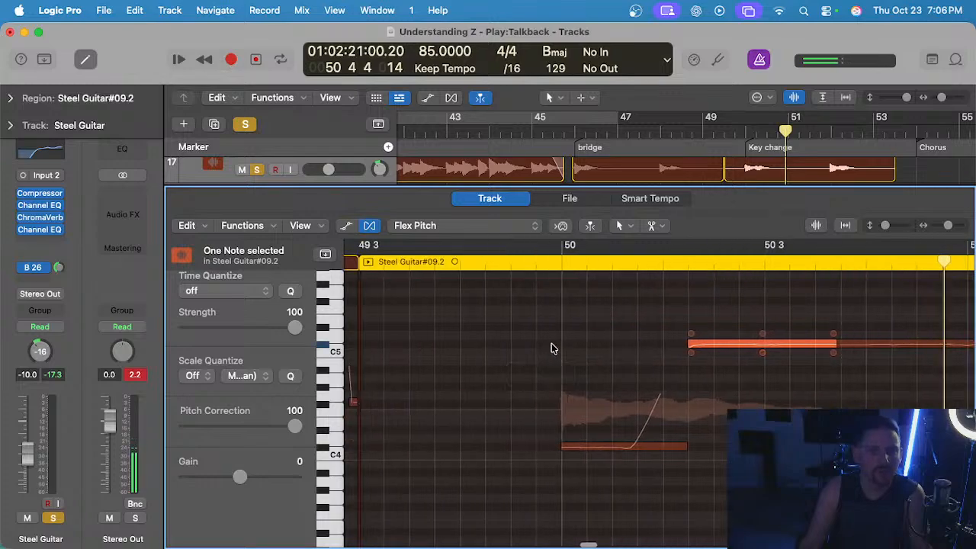
# Split the low note at bar 50 where its slide begins and play the phrase from before bar 50.
pyautogui.click(631, 446)
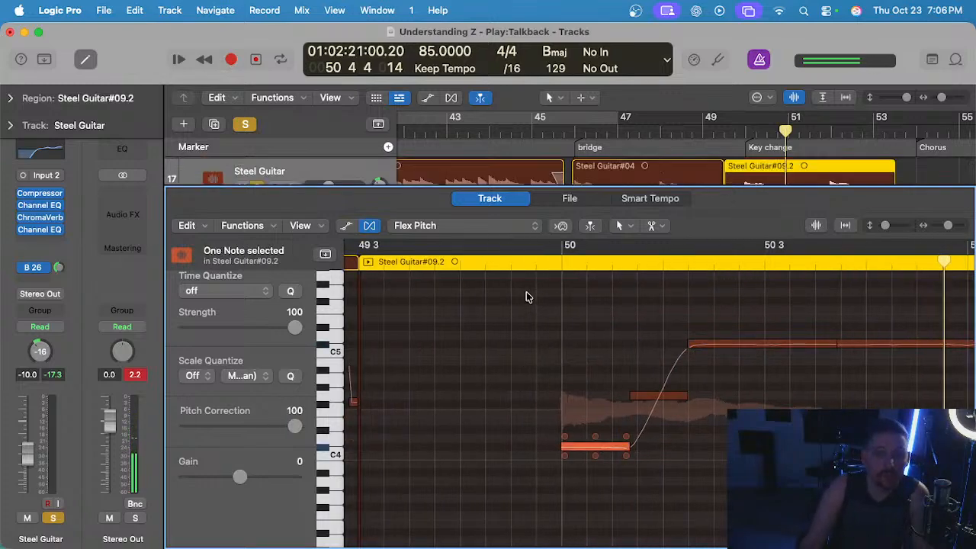
pyautogui.click(502, 263)
pyautogui.press('space')
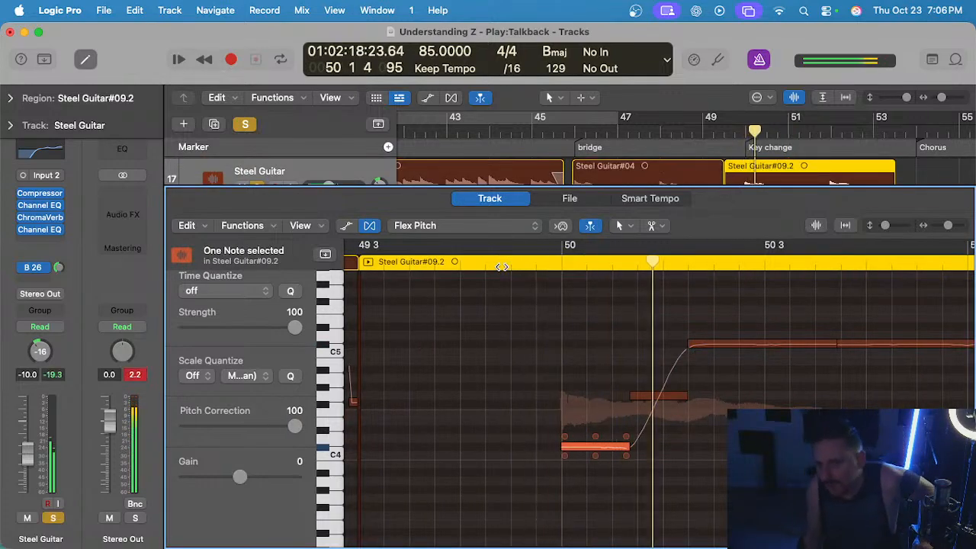
pyautogui.hscroll(2, 660, 385)
pyautogui.scroll(1, 676, 366)
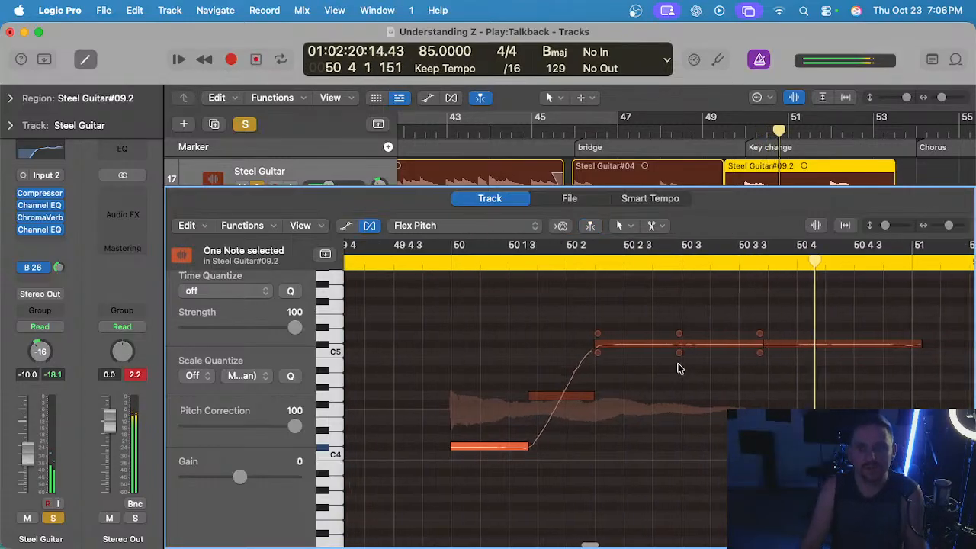
# Adjust the vibrato of the first half of bar 50's sustained high note and replay the phrase.
pyautogui.scroll(2, 680, 369)
pyautogui.click(678, 353)
pyautogui.scroll(-3, 522, 285)
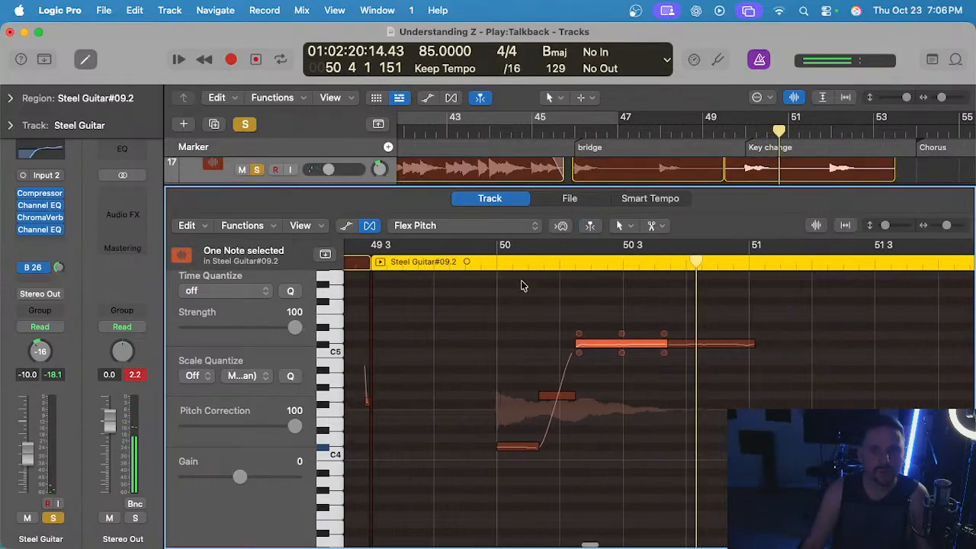
pyautogui.click(452, 263)
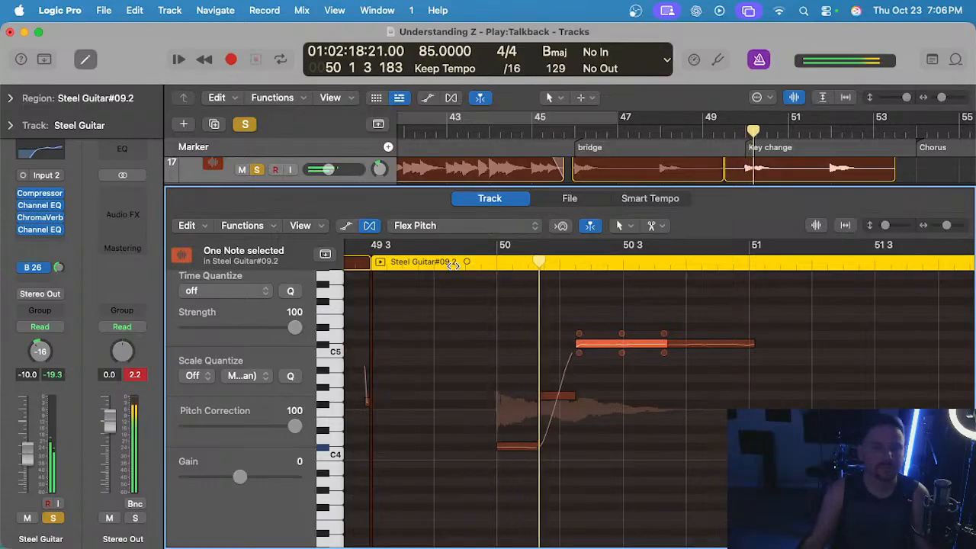
# Set full pitch correction on the low steel guitar note starting at bar 52.
pyautogui.scroll(5, 501, 340)
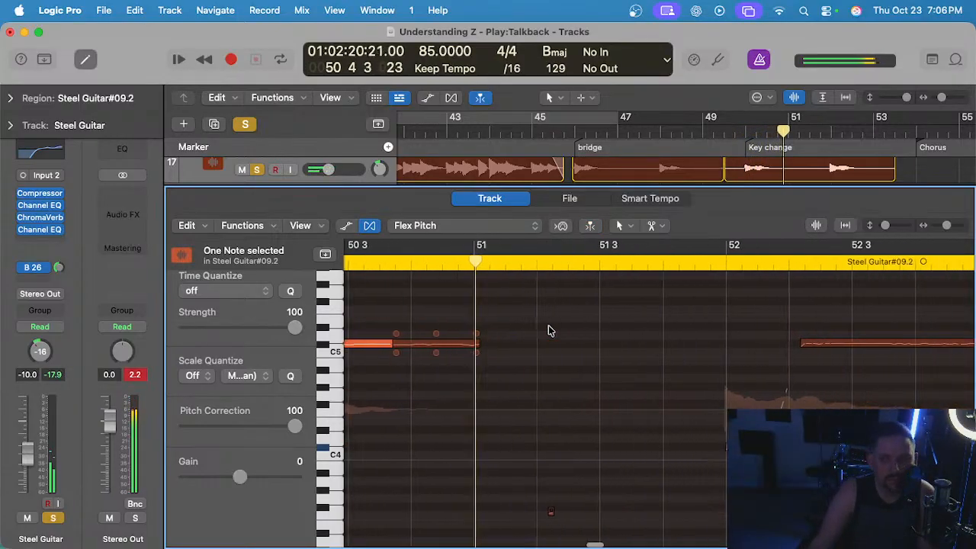
pyautogui.scroll(2, 497, 378)
pyautogui.scroll(-3, 499, 378)
pyautogui.hscroll(8, 545, 388)
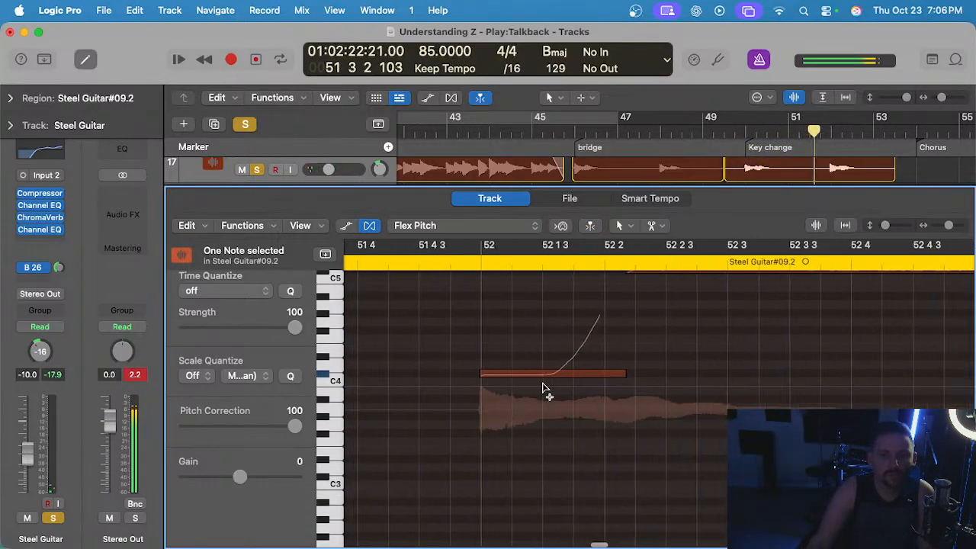
pyautogui.scroll(-2, 541, 387)
pyautogui.scroll(1, 540, 388)
pyautogui.click(533, 392)
pyautogui.hscroll(6, 588, 401)
pyautogui.scroll(3, 588, 401)
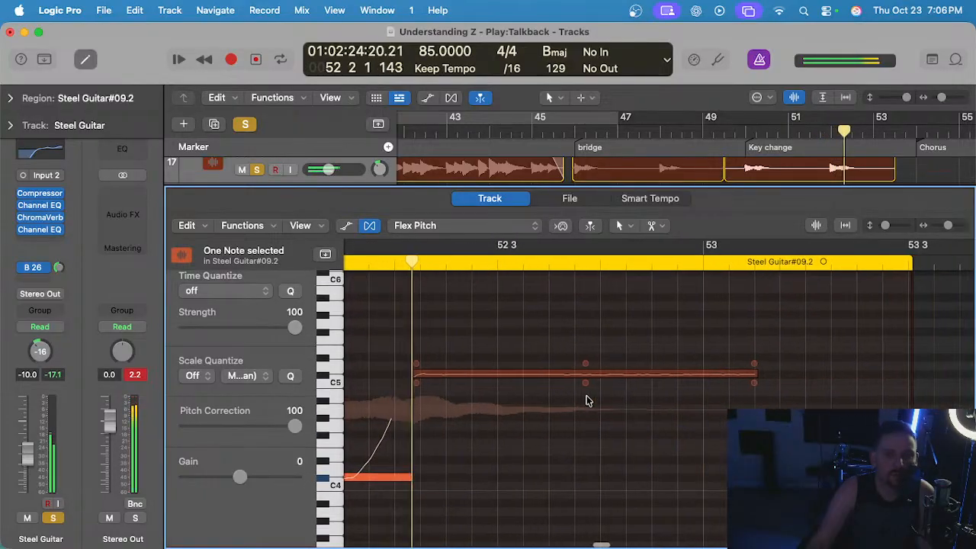
pyautogui.scroll(-2, 588, 400)
pyautogui.click(677, 356)
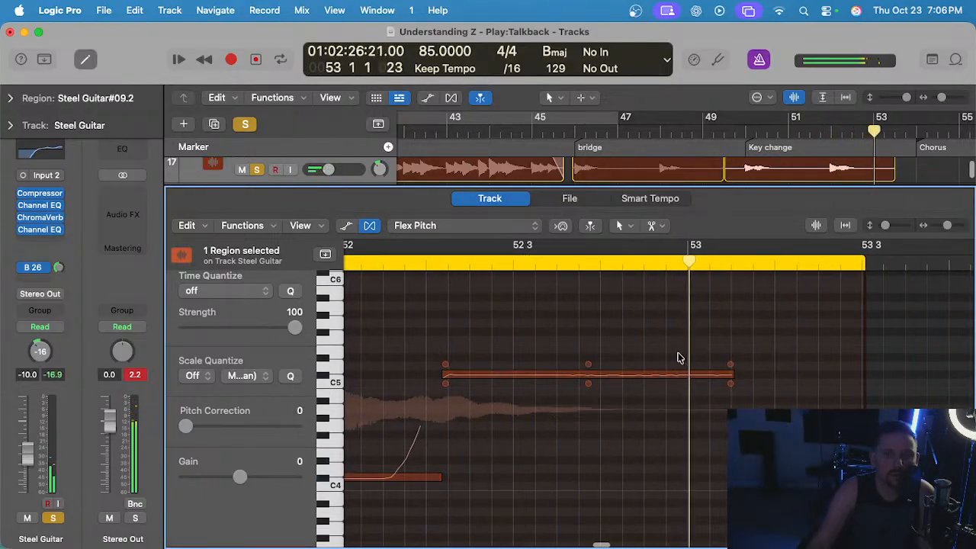
pyautogui.moveTo(587, 387); pyautogui.dragTo(587, 401)
pyautogui.press('super+z')
# Split the sustained high note in bar 52 mid-length and set the first half's pitch correction to 100.
pyautogui.keyDown('super'); pyautogui.click(598, 374); pyautogui.keyUp('super')
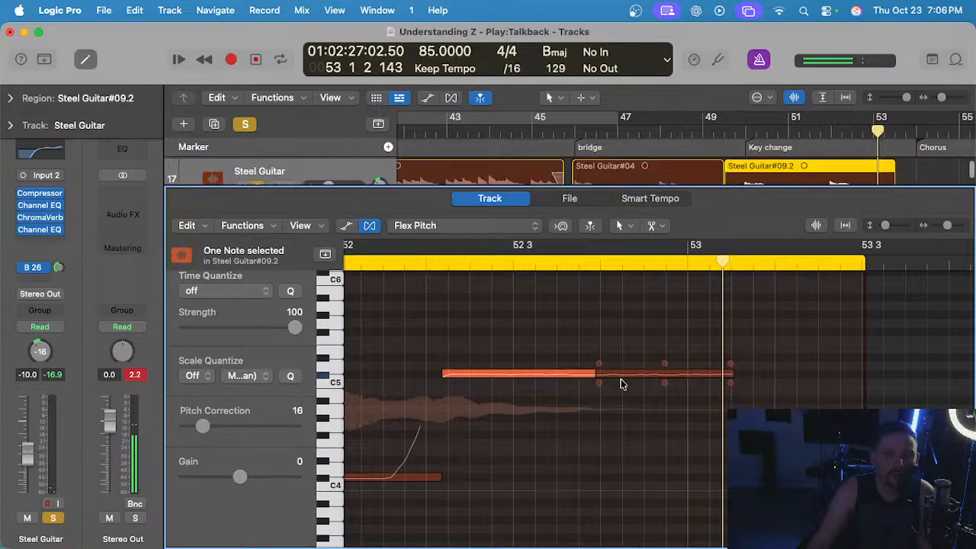
pyautogui.click(625, 375)
pyautogui.click(533, 386)
pyautogui.click(547, 375)
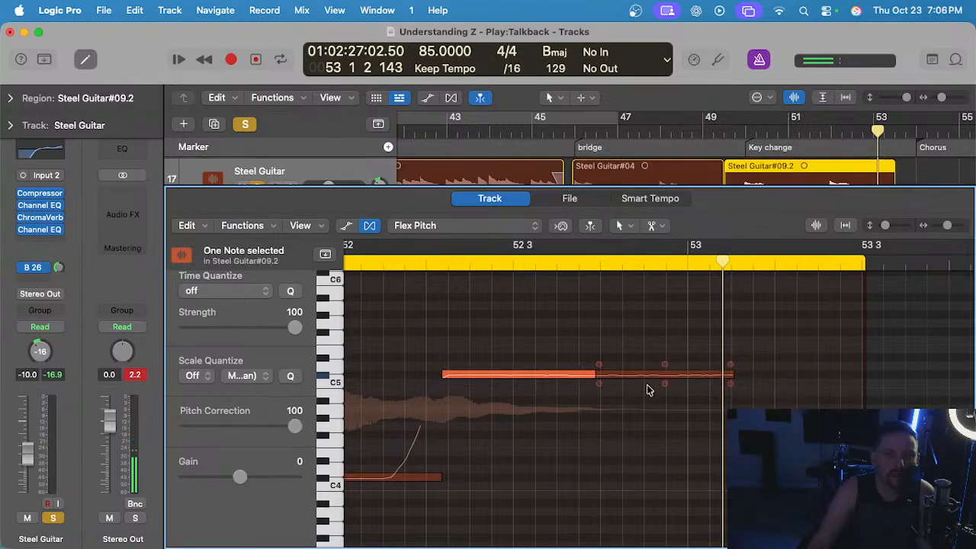
# Adjust vibrato on both halves of bar 52's sustained note, with the first at about 64%, and play the phrase back.
pyautogui.click(664, 384)
pyautogui.moveTo(518, 387); pyautogui.dragTo(518, 380)
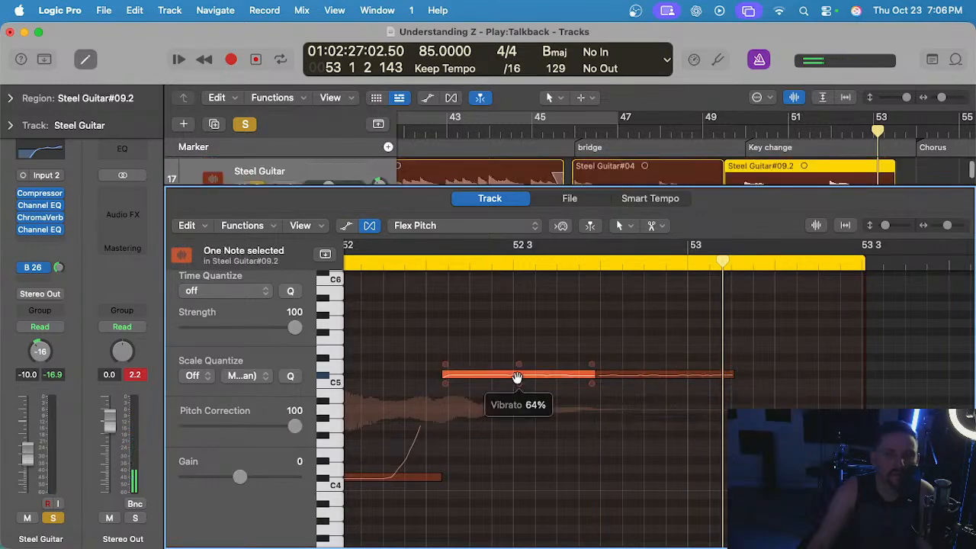
pyautogui.hscroll(-5, 517, 366)
pyautogui.doubleClick(486, 264)
pyautogui.scroll(-3, 524, 310)
pyautogui.hscroll(1, 525, 305)
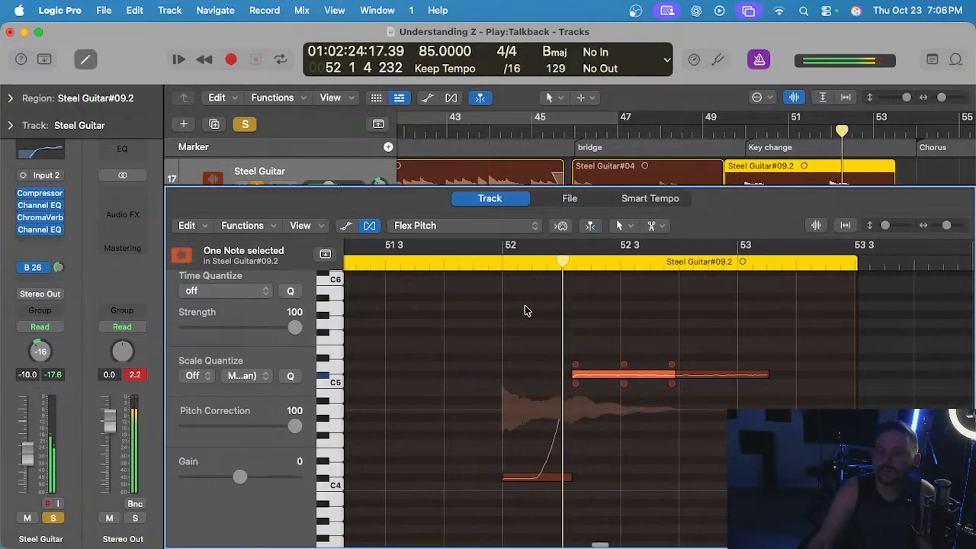
# Close the Flex Pitch editor and turn off all track solos.
pyautogui.hscroll(-6, 519, 405)
pyautogui.hscroll(-8, 519, 406)
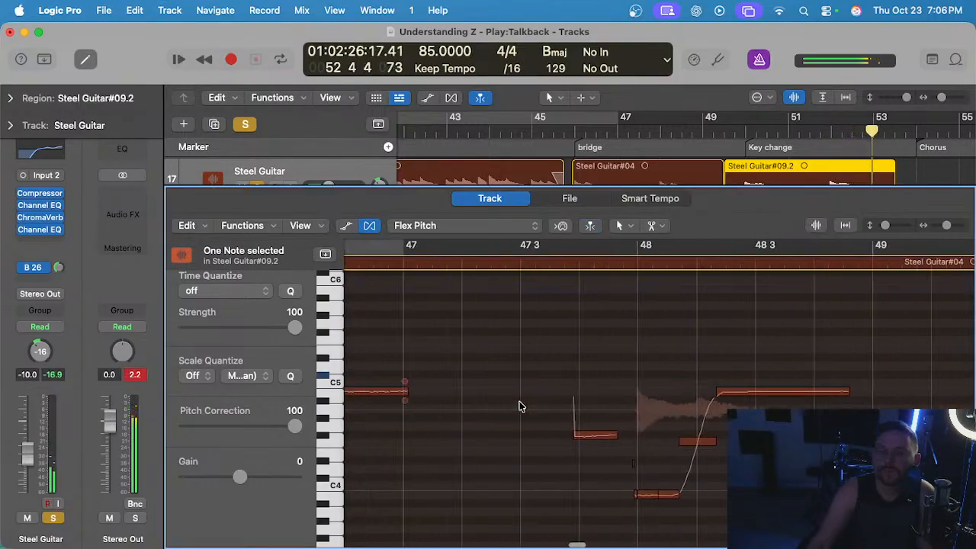
pyautogui.hscroll(-10, 609, 419)
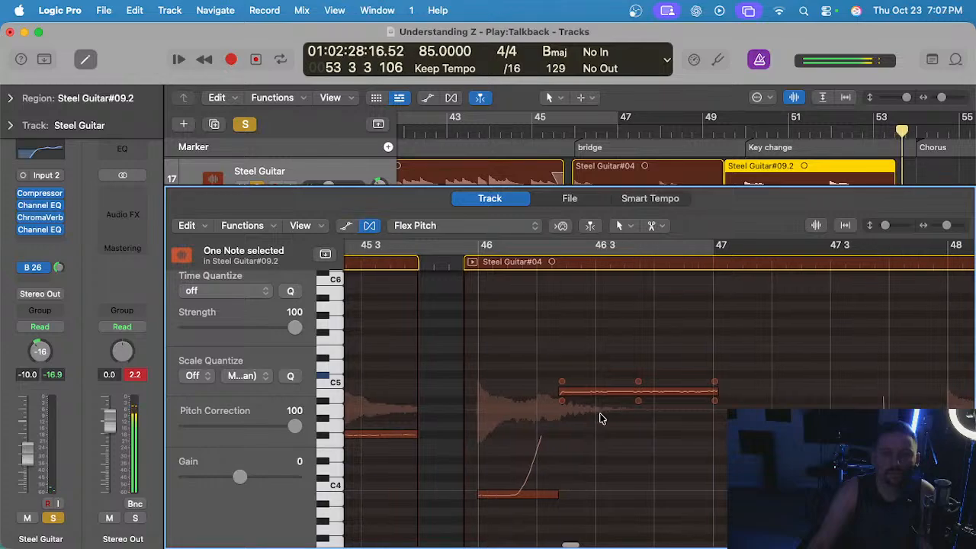
pyautogui.press('e')
pyautogui.scroll(1, 616, 233)
pyautogui.click(258, 230)
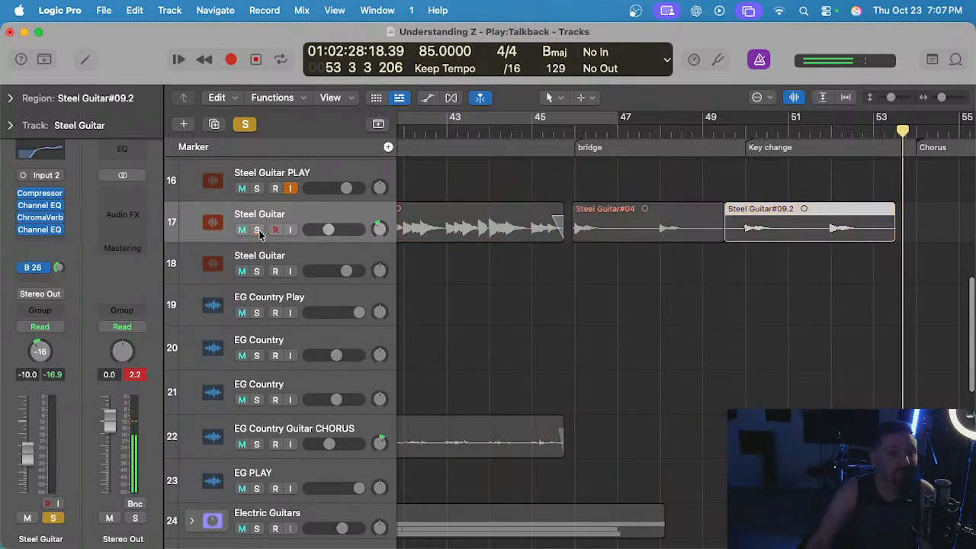
pyautogui.click(245, 124)
# Play the full mix from just before bar 45 into the bridge with no regions selected.
pyautogui.scroll(-4, 563, 129)
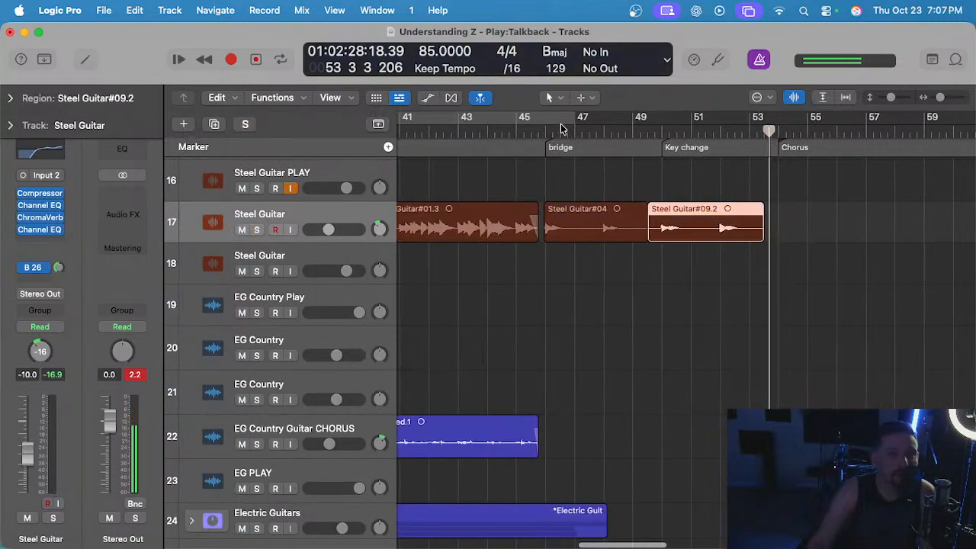
pyautogui.click(510, 129)
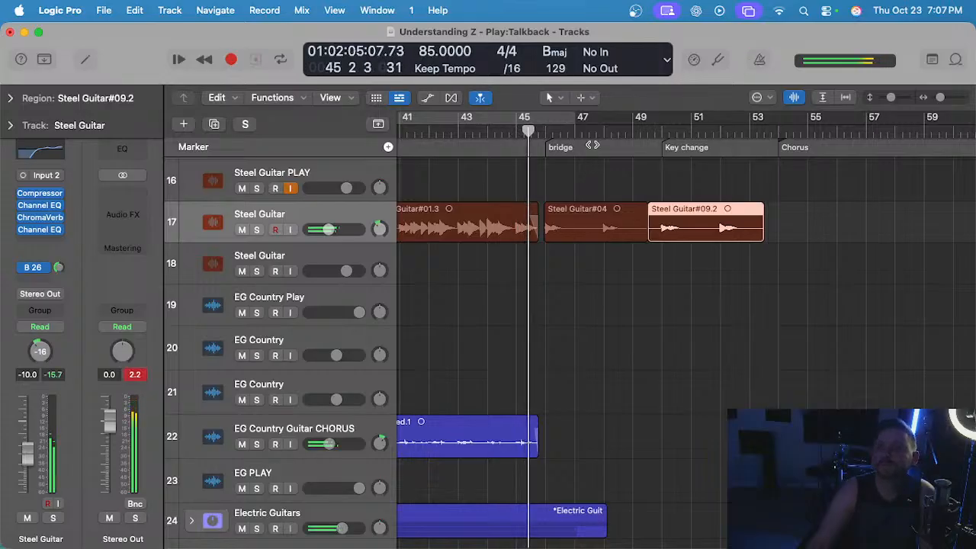
pyautogui.click(589, 168)
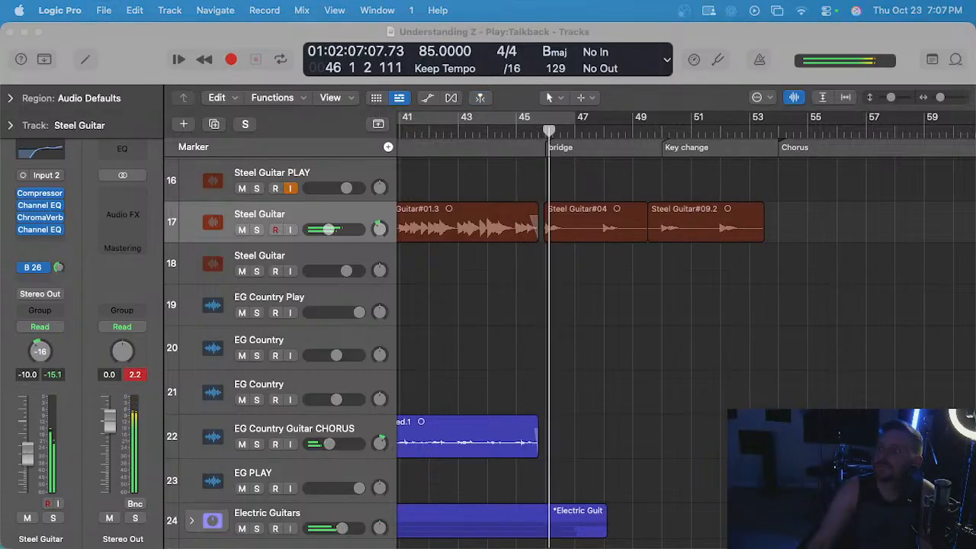
# Play the full mix from about bar 49 into the key change section.
pyautogui.click(561, 293)
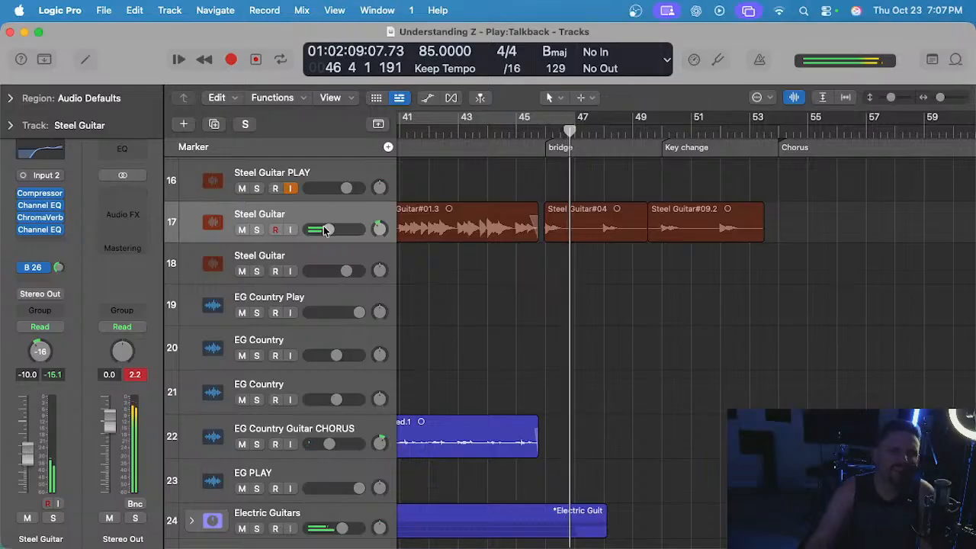
pyautogui.click(647, 134)
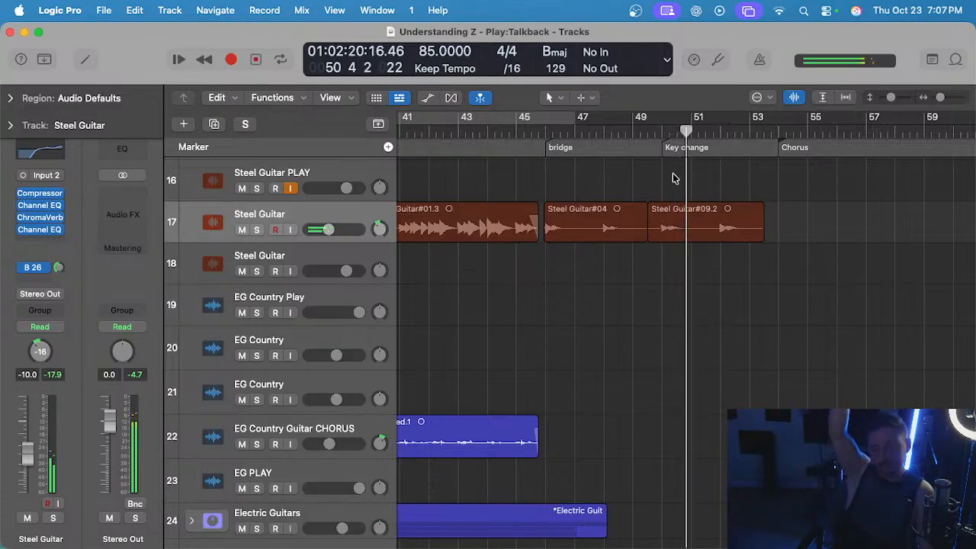
pyautogui.scroll(-3, 622, 235)
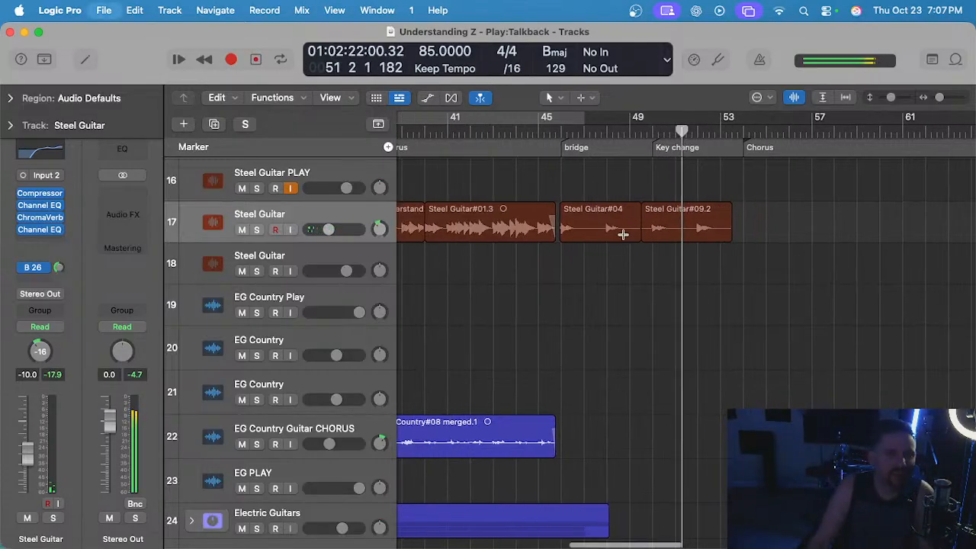
# Play the mix from the Chorus marker at bar 38 and expand the Electric Guitars track stack.
pyautogui.hscroll(-2, 622, 233)
pyautogui.scroll(-3, 621, 233)
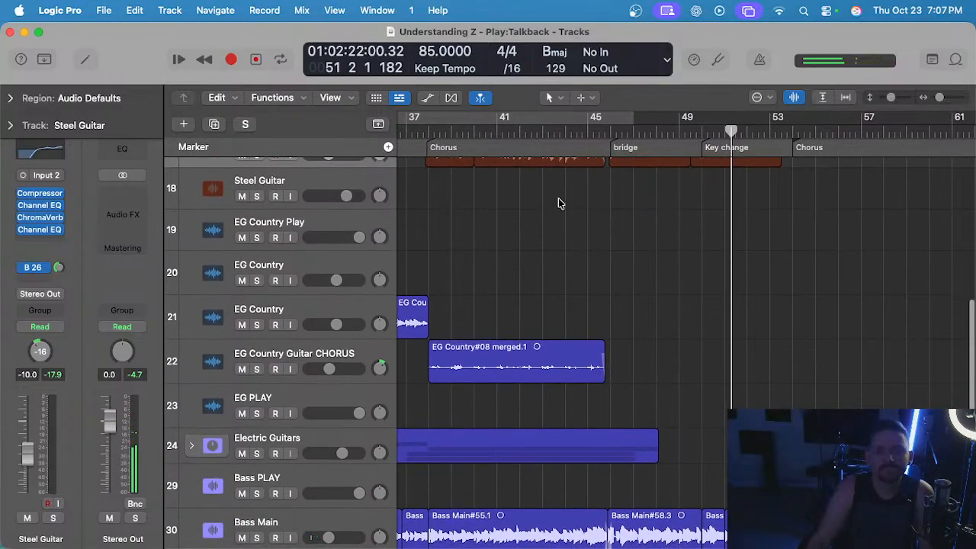
pyautogui.hscroll(-3, 559, 199)
pyautogui.hscroll(3, 559, 200)
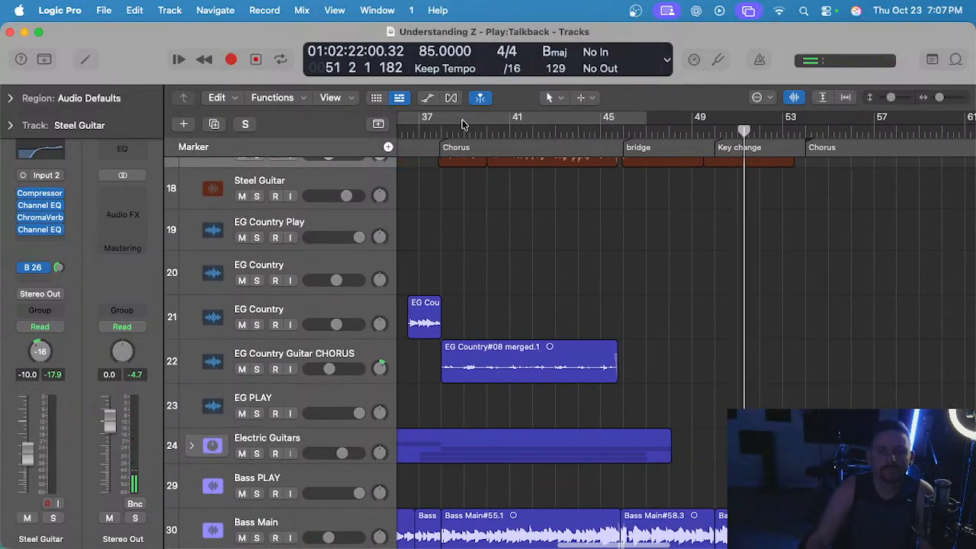
pyautogui.click(439, 129)
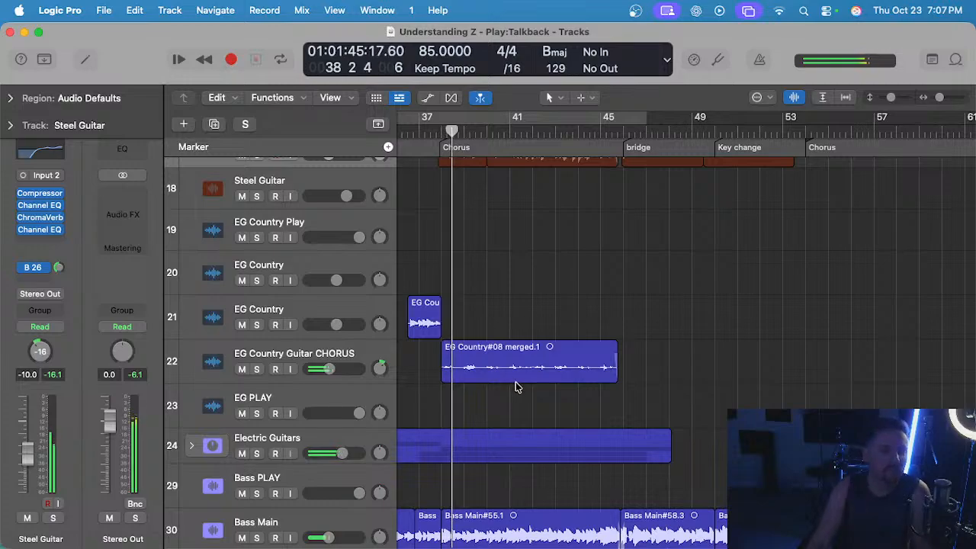
pyautogui.click(192, 446)
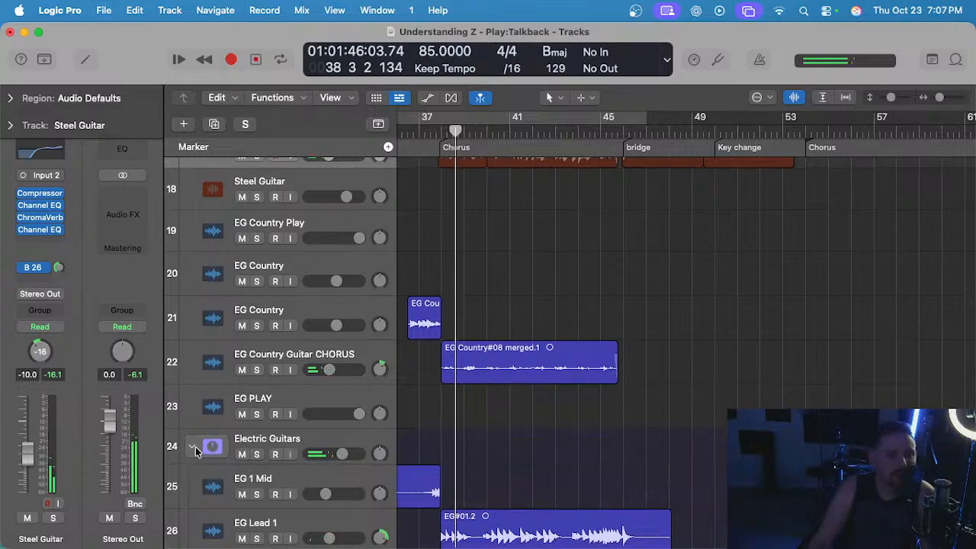
# Play the mix from bar 46 with EG Lead 1 selected, checking the electric guitar leads at the start of the bridge.
pyautogui.hscroll(3, 577, 312)
pyautogui.scroll(-5, 577, 312)
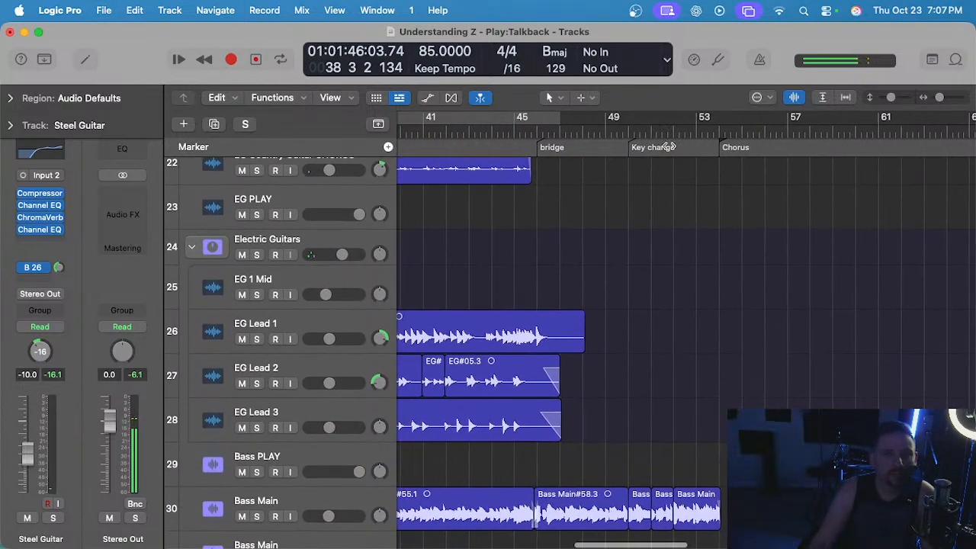
pyautogui.click(534, 130)
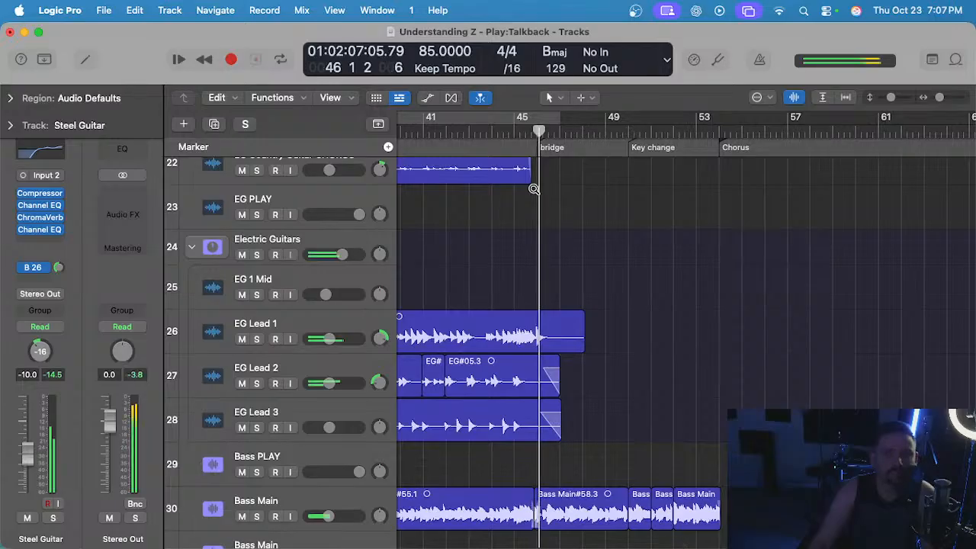
pyautogui.scroll(3, 536, 189)
pyautogui.scroll(3, 581, 231)
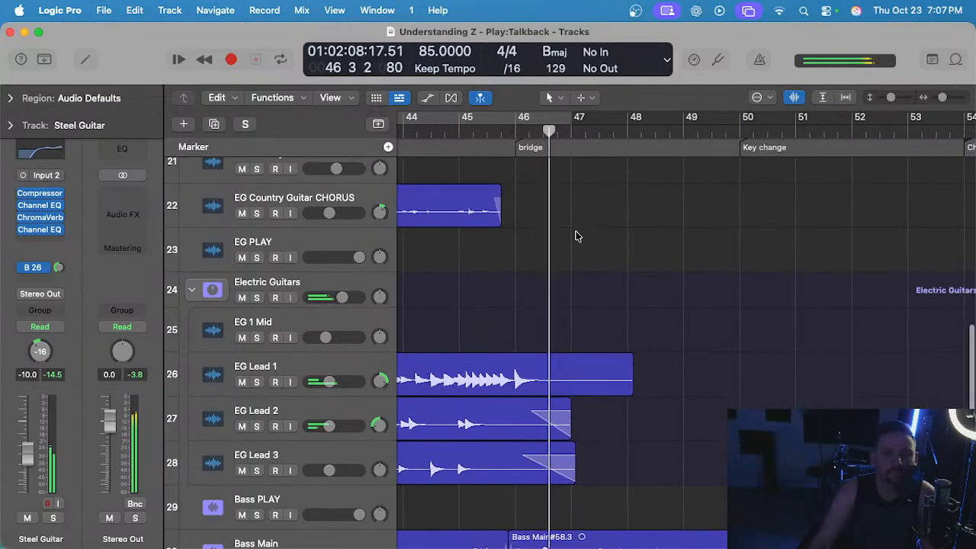
pyautogui.click(299, 375)
pyautogui.scroll(-2, 644, 305)
pyautogui.click(616, 288)
pyautogui.scroll(-1, 617, 287)
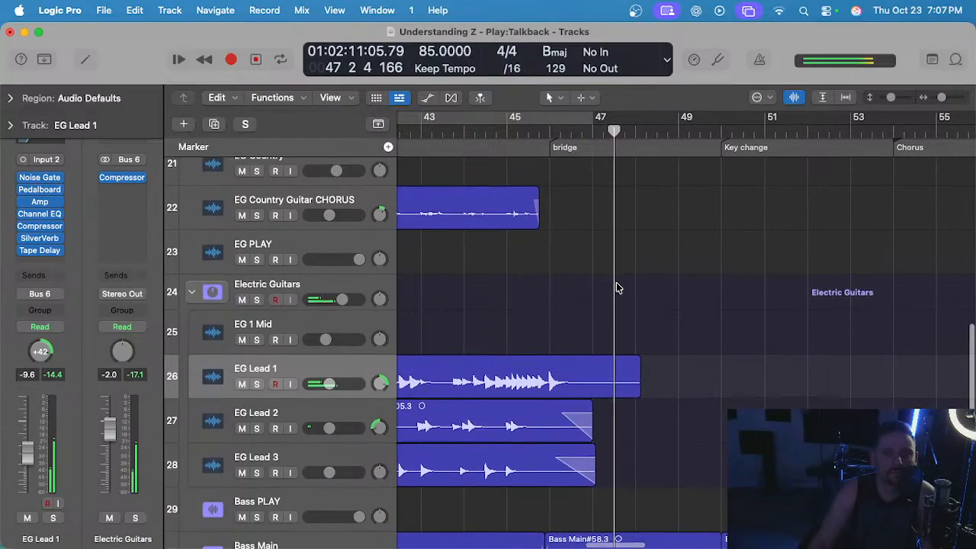
pyautogui.scroll(-1, 617, 289)
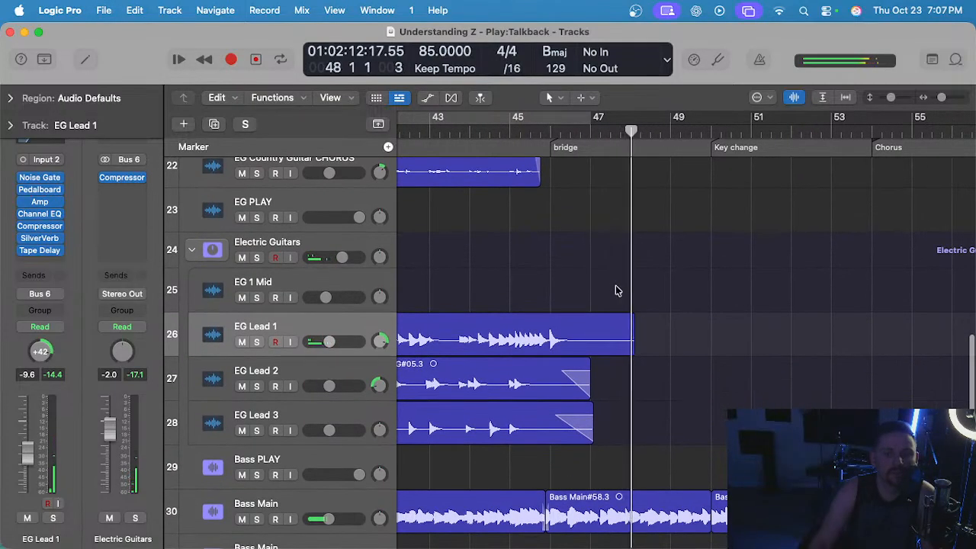
# Solo the EG Lead 2 and EG Lead 3 tracks and play them from bar 45 toward the bridge.
pyautogui.click(311, 375)
pyautogui.click(509, 133)
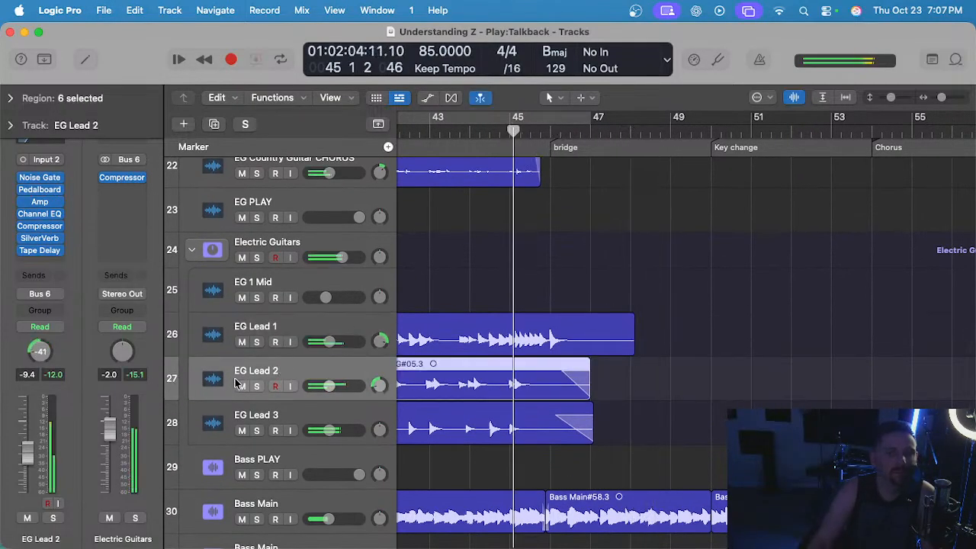
pyautogui.click(257, 386)
pyautogui.scroll(5, 566, 390)
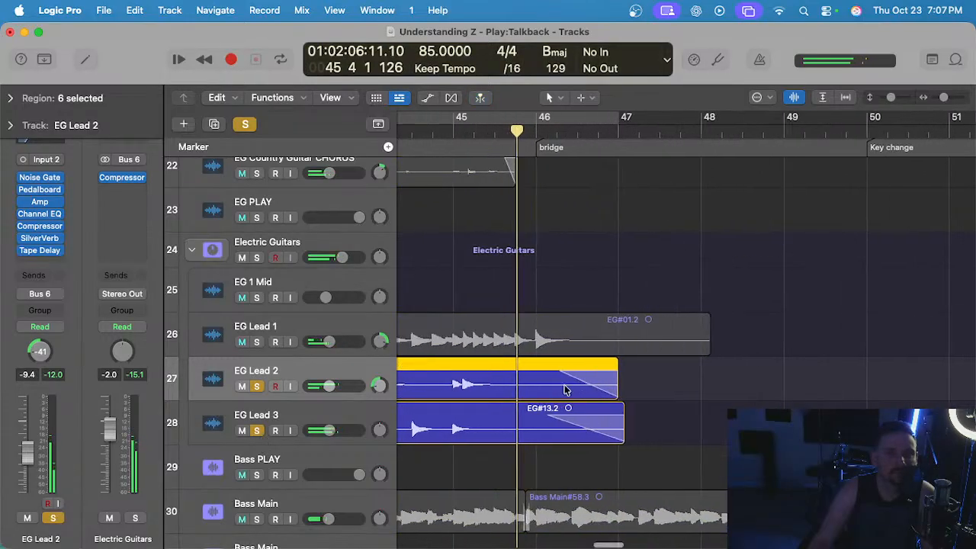
pyautogui.press('space')
# Split the EG Lead 2 and EG Lead 3 regions at bar 46, delete their tails, and turn off all track solos.
pyautogui.click(543, 133)
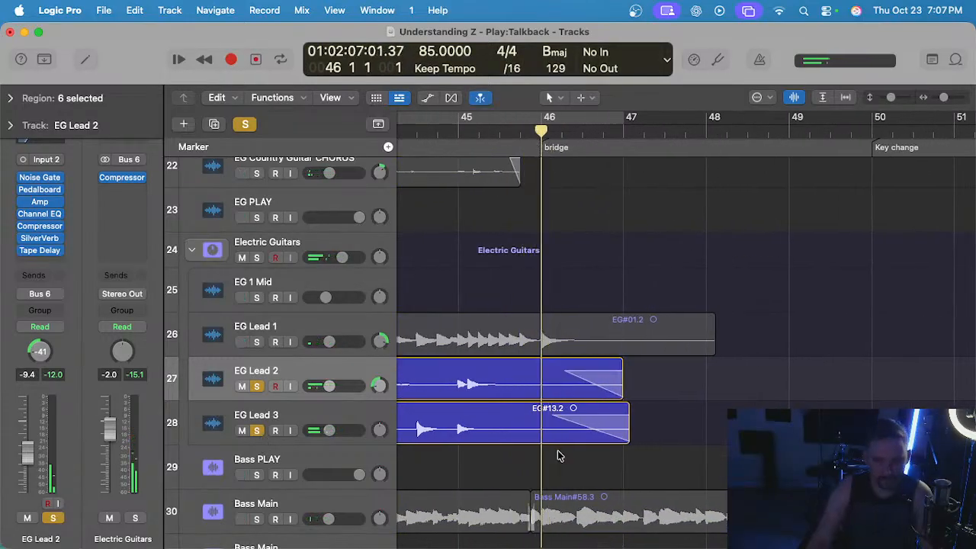
pyautogui.press('super+t')
pyautogui.press('BackSpace')
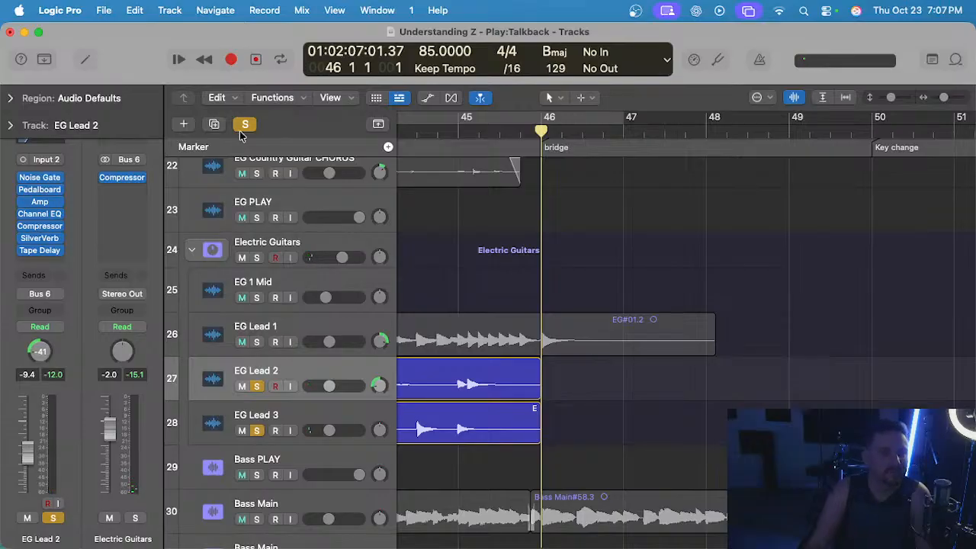
pyautogui.click(243, 127)
pyautogui.scroll(-4, 526, 193)
# Select the EG PLAY track with input monitoring on and play the mix from bar 45 to rehearse the bridge guitar part.
pyautogui.click(489, 132)
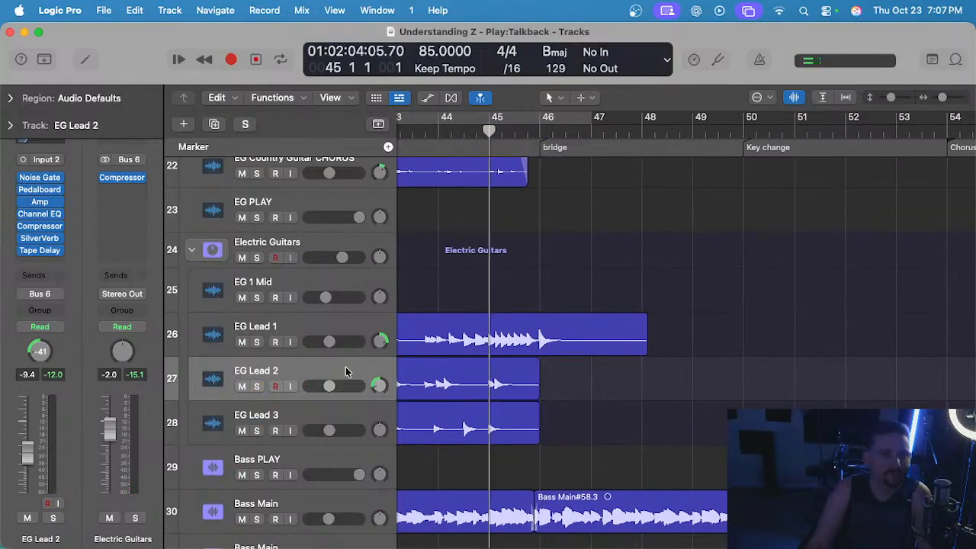
pyautogui.click(328, 203)
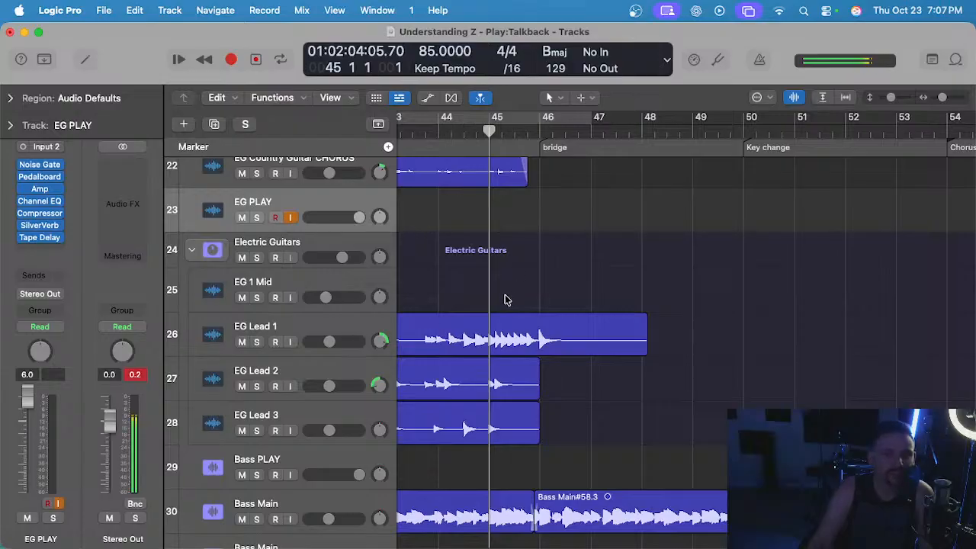
pyautogui.press('space')
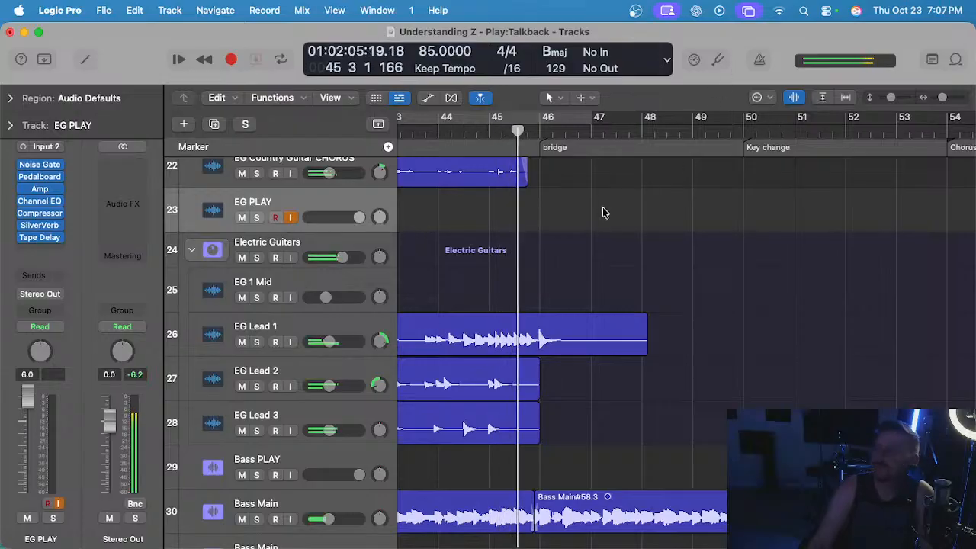
pyautogui.hscroll(1, 582, 239)
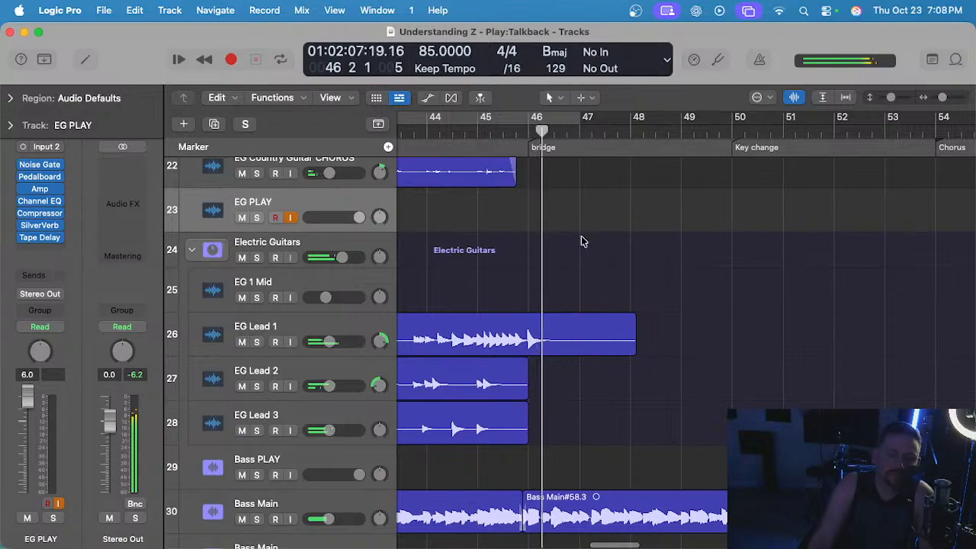
pyautogui.press('space')
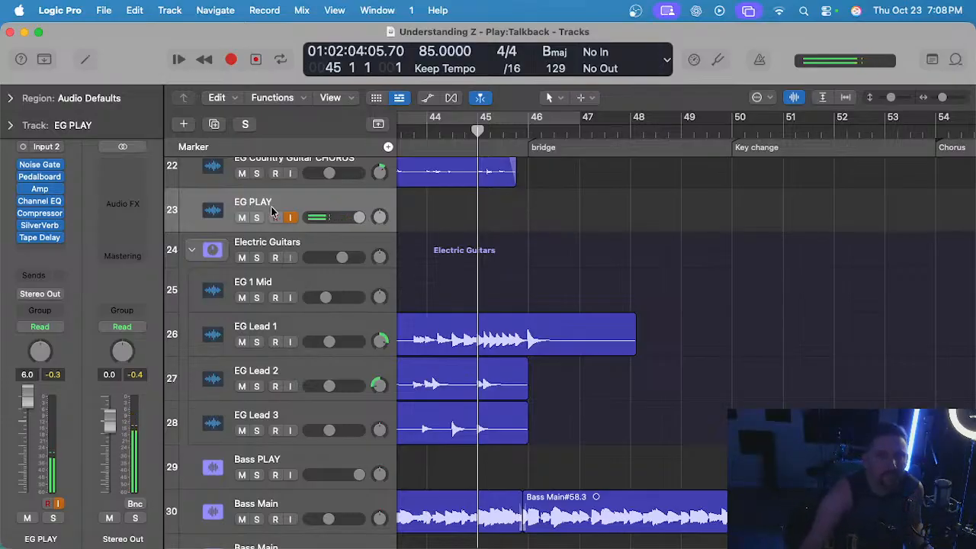
# Briefly open and close the Tuner, and turn off input monitoring on the Steel Guitar PLAY track.
pyautogui.click(717, 60)
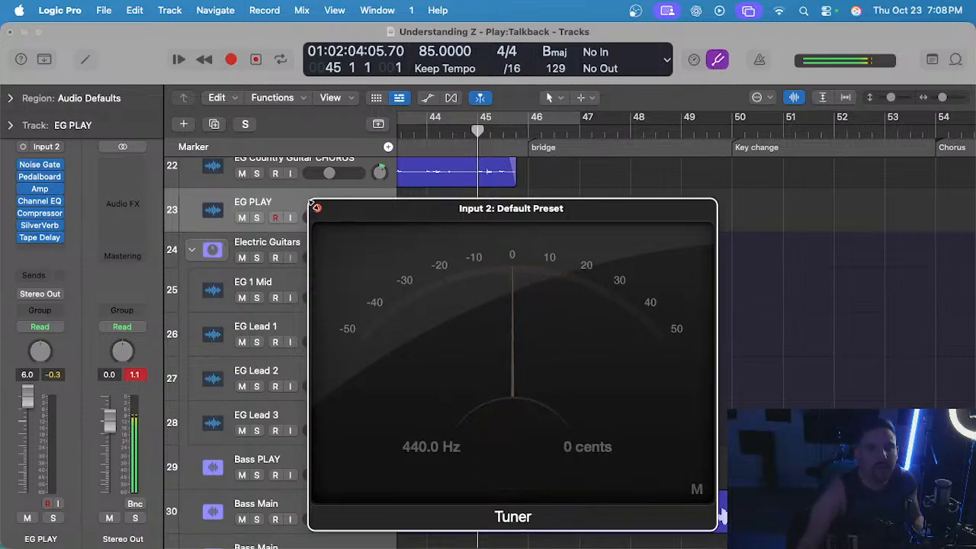
pyautogui.click(315, 206)
pyautogui.scroll(8, 506, 238)
pyautogui.click(290, 272)
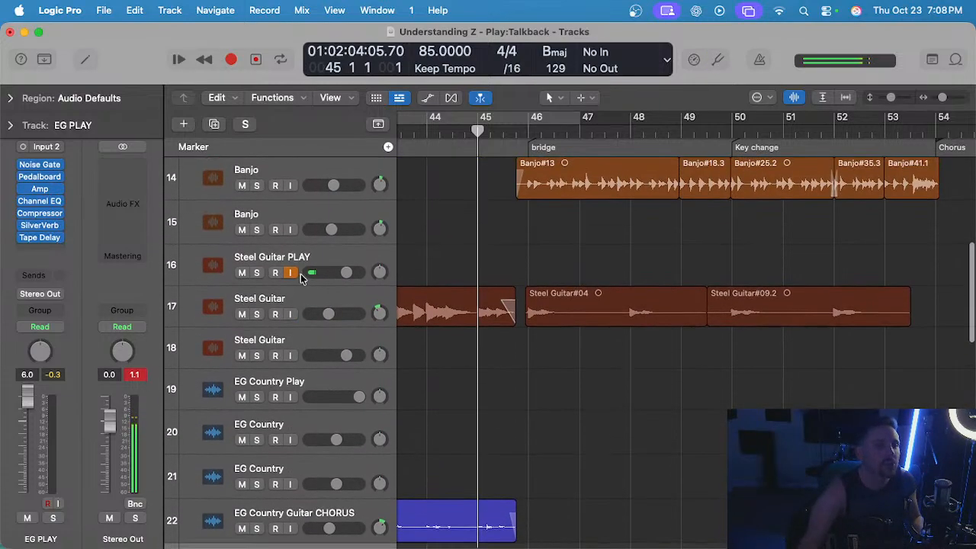
# Check the guitar's tuning on Input 2 with the Tuner, and close it.
pyautogui.scroll(-5, 290, 272)
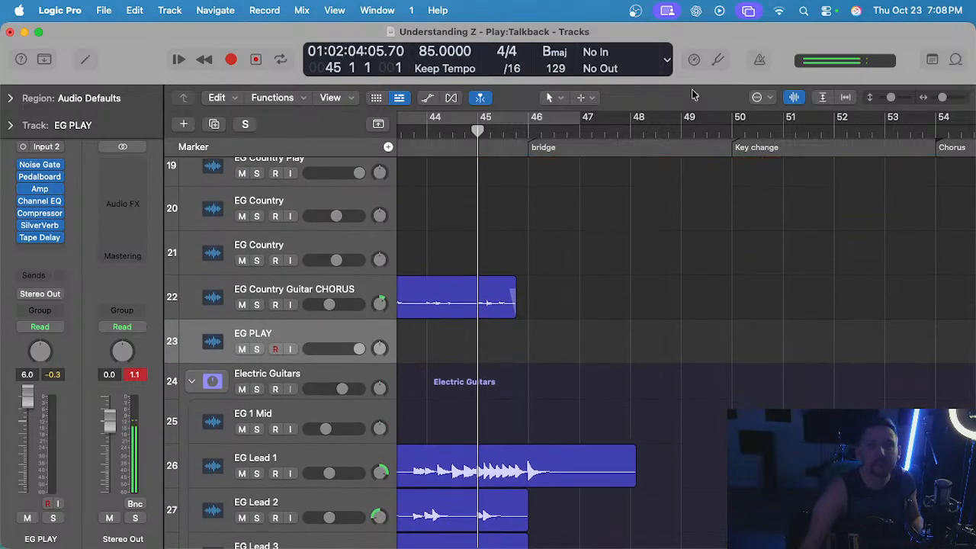
pyautogui.click(717, 61)
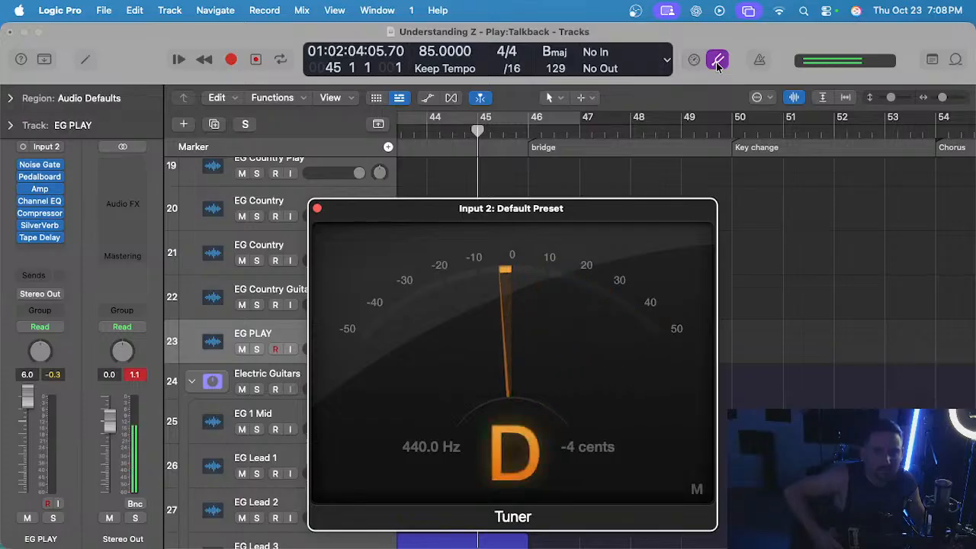
pyautogui.click(318, 209)
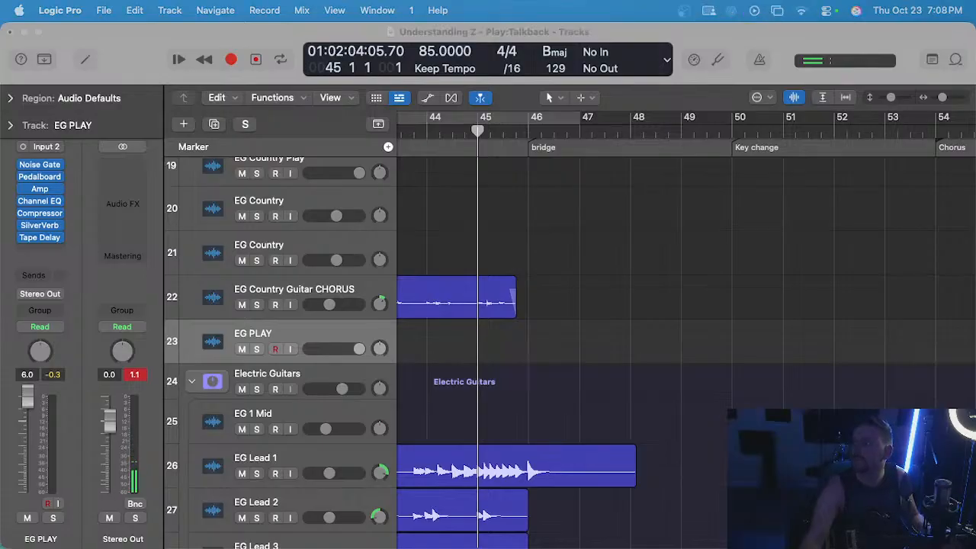
pyautogui.click(660, 229)
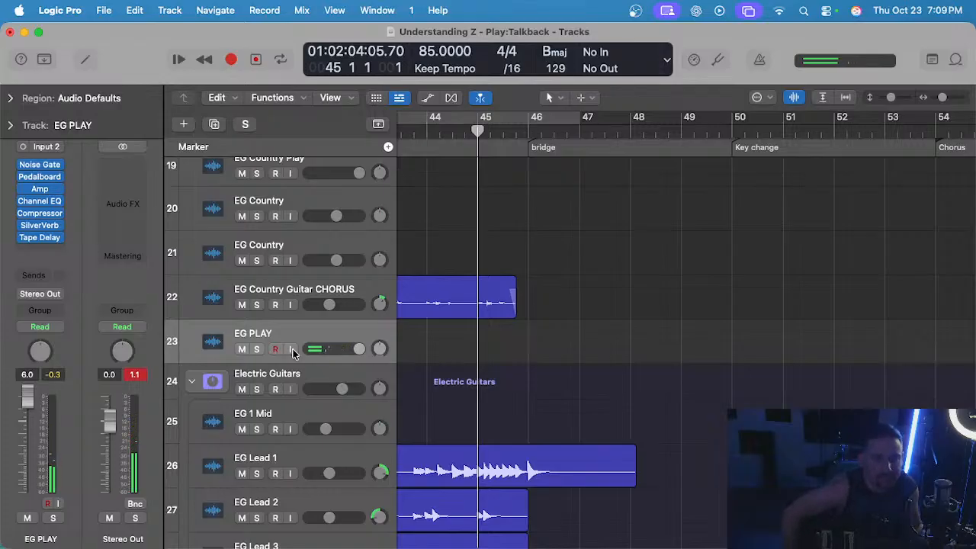
# Turn on input monitoring for EG PLAY and play the mix from bar 45 through the key change into bar 54's chorus.
pyautogui.click(291, 349)
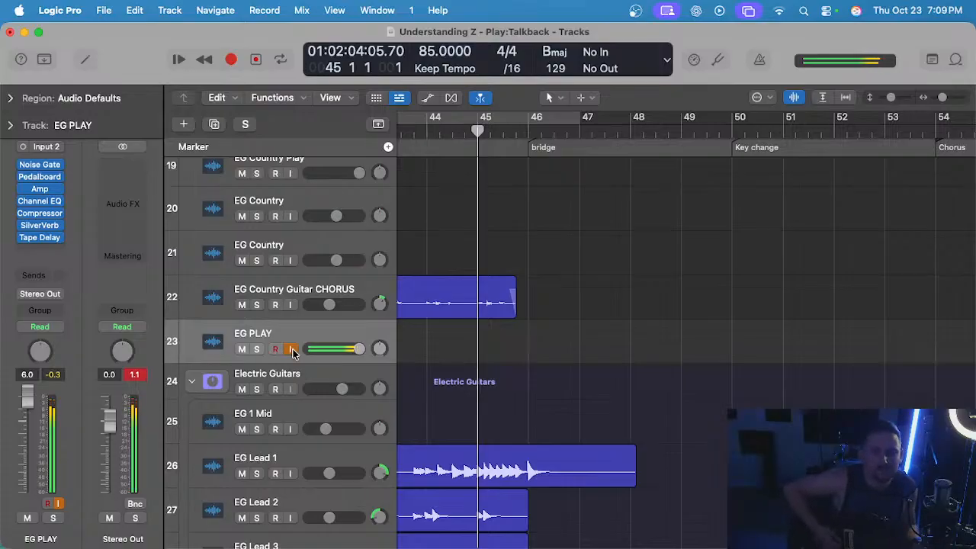
pyautogui.scroll(10, 603, 289)
pyautogui.scroll(-8, 580, 282)
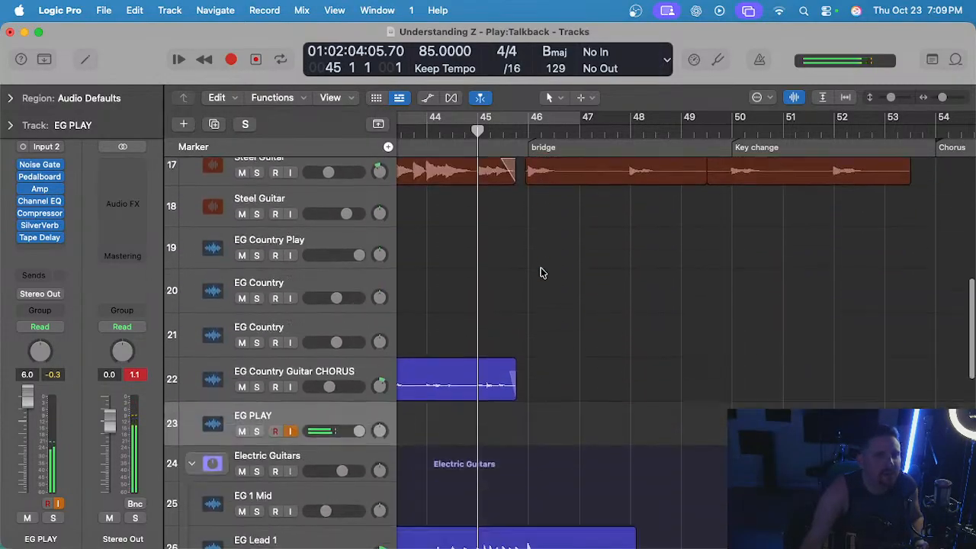
pyautogui.scroll(-10, 541, 273)
pyautogui.scroll(5, 540, 273)
pyautogui.scroll(3, 540, 273)
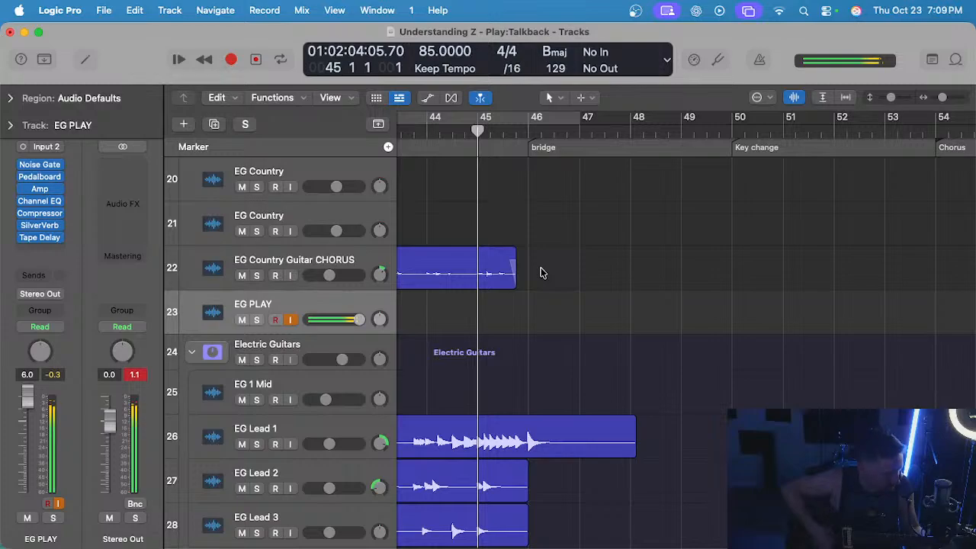
pyautogui.press('space')
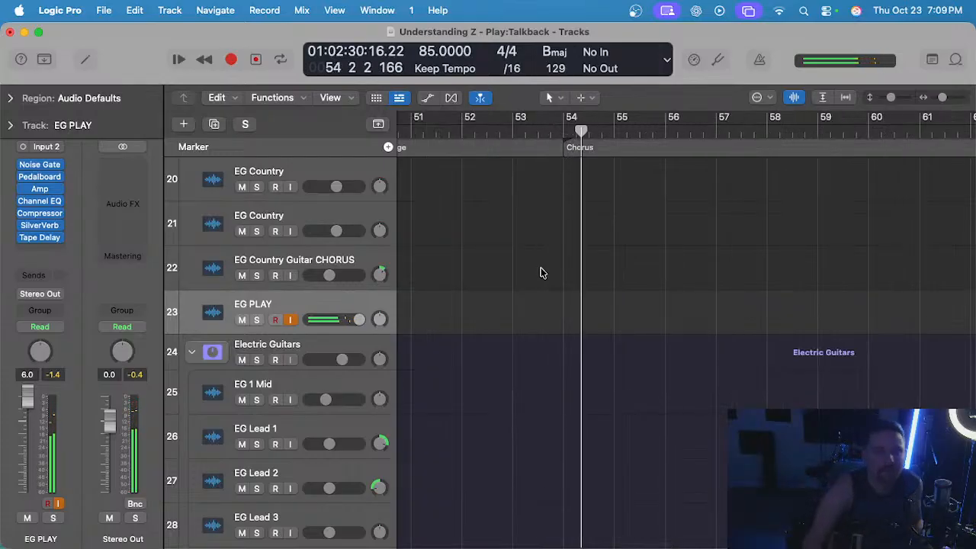
# Return the playhead from the chorus to bar 45, just before the bridge.
pyautogui.hscroll(-10, 544, 274)
pyautogui.hscroll(2, 627, 188)
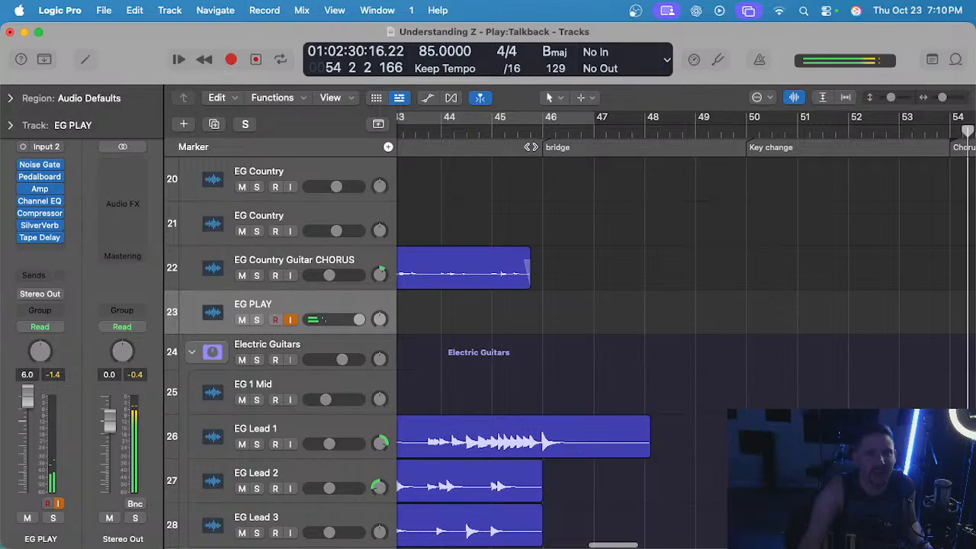
pyautogui.click(500, 133)
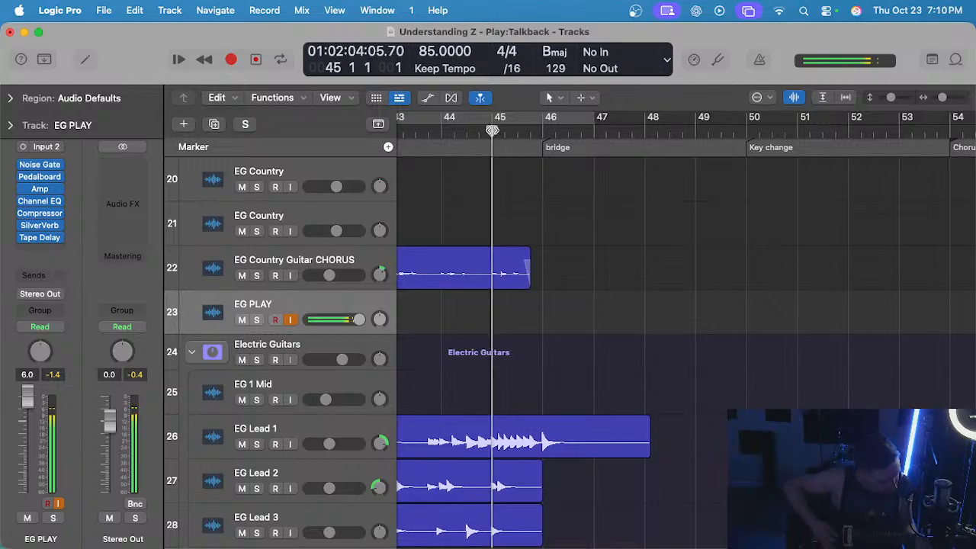
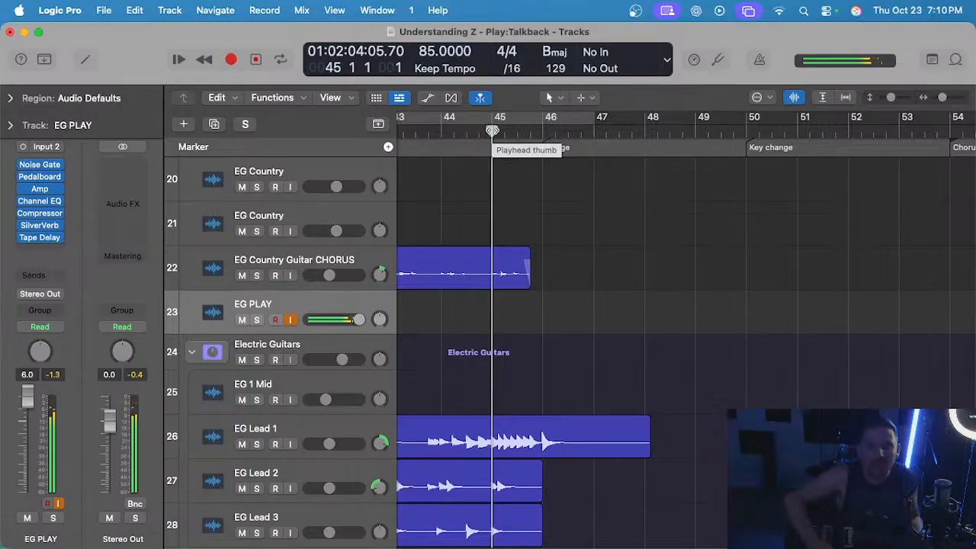
# Play the song from bar 45 through the bridge and key change to the chorus at bar 54.
pyautogui.press('space')
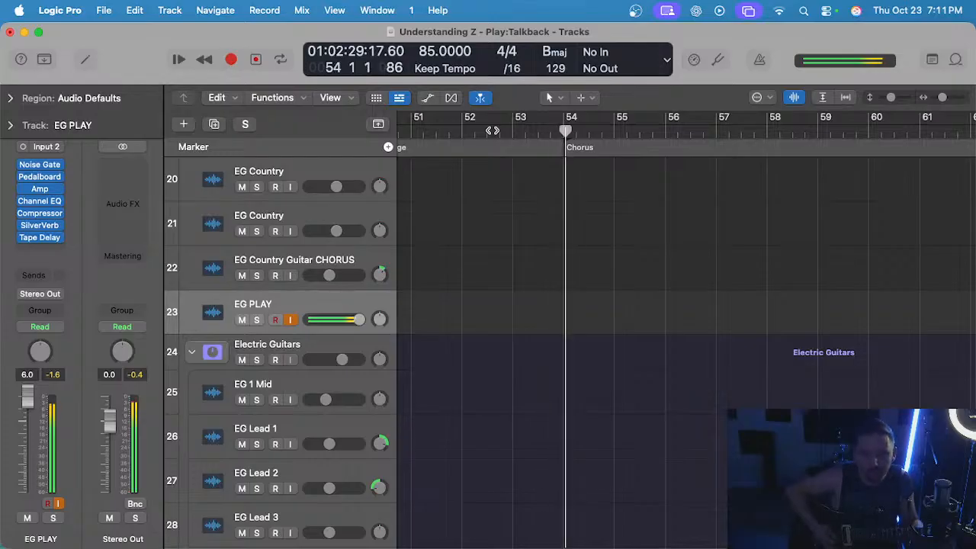
pyautogui.hscroll(-10, 499, 221)
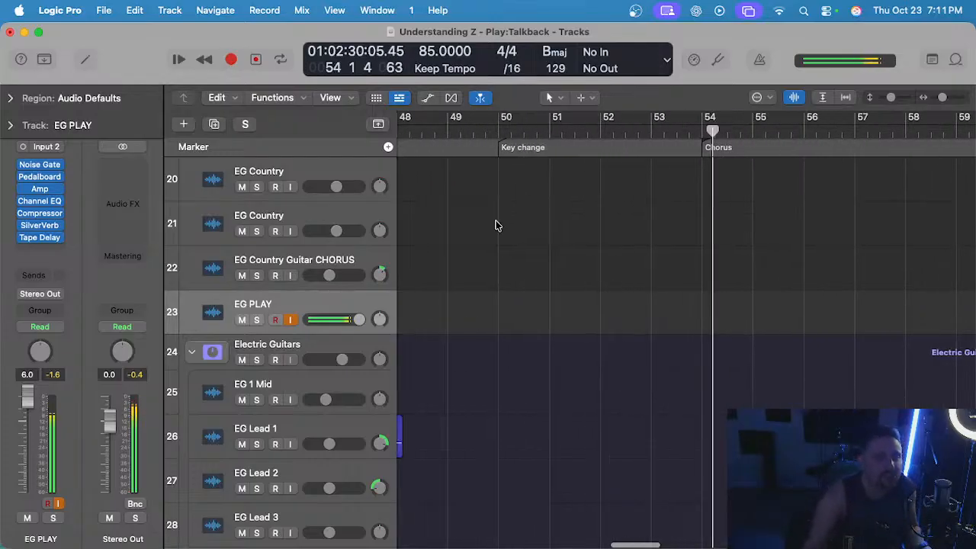
pyautogui.hscroll(-8, 450, 289)
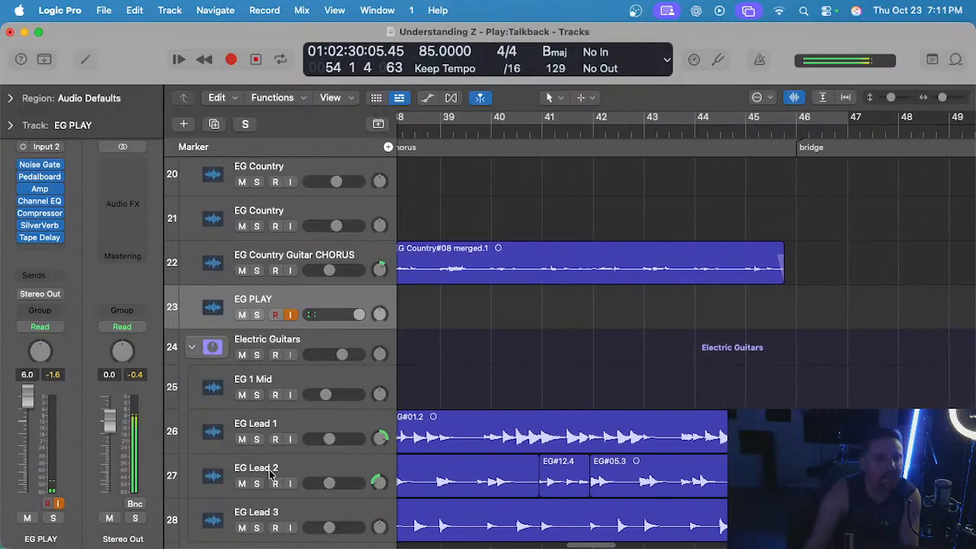
# Solo the EG Lead 2 track and audition it from the chorus start at bar 38.
pyautogui.hscroll(-2, 282, 468)
pyautogui.click(312, 465)
pyautogui.doubleClick(482, 125)
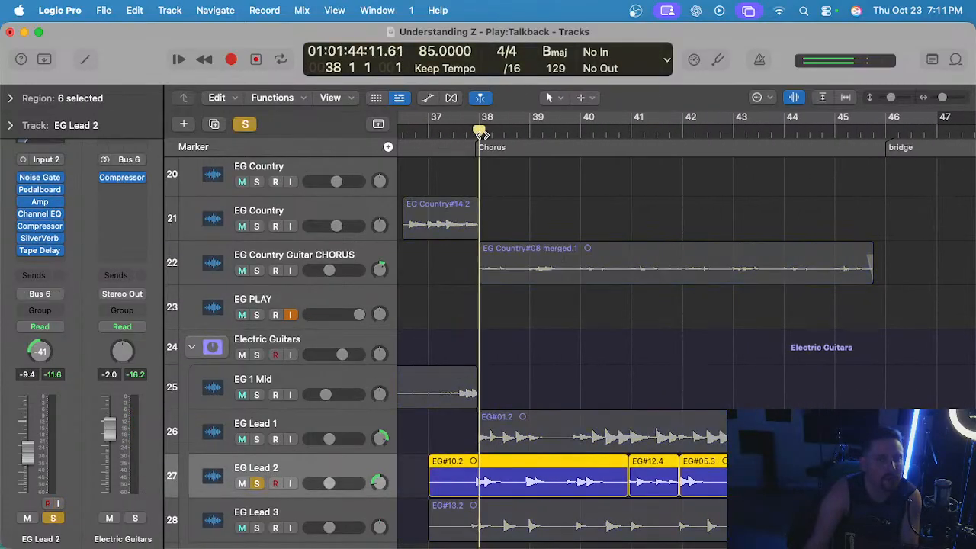
# Solo the EG Lead 3 track, audition it from the chorus start, and turn its solo off.
pyautogui.scroll(-2, 414, 327)
pyautogui.click(307, 425)
pyautogui.press('s')
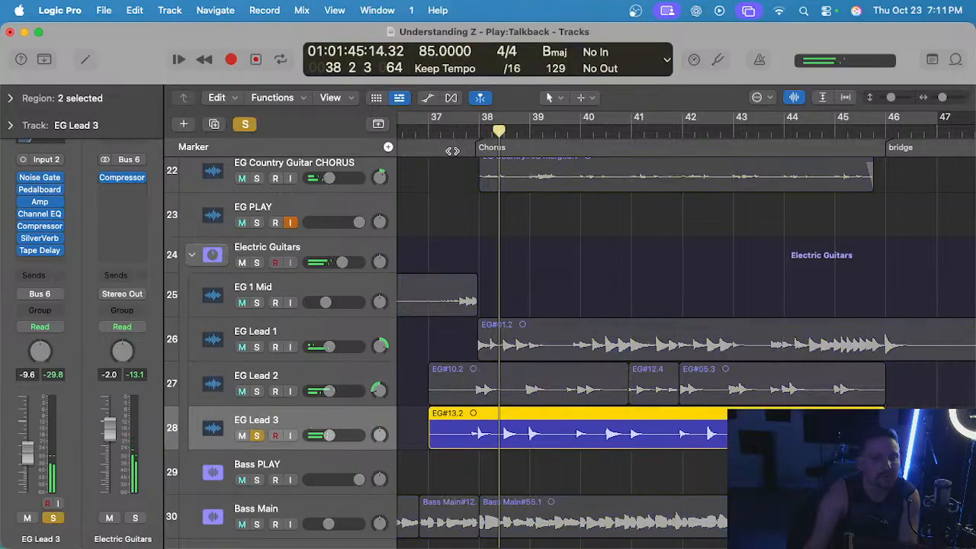
pyautogui.click(472, 130)
pyautogui.hscroll(1, 456, 221)
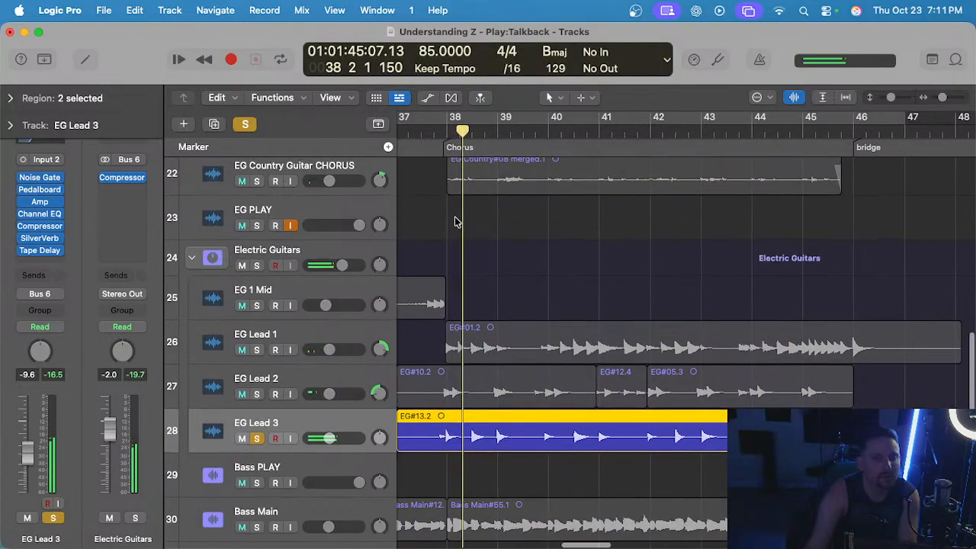
pyautogui.press('s')
# Solo the EG Lead 1 track, audition it from bar 38, and turn its solo off.
pyautogui.click(282, 341)
pyautogui.press('s')
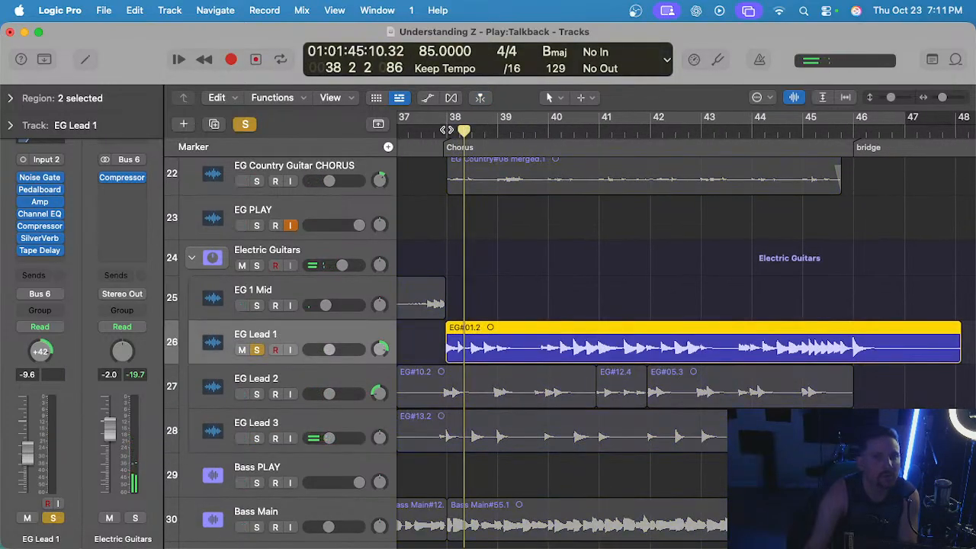
pyautogui.click(450, 129)
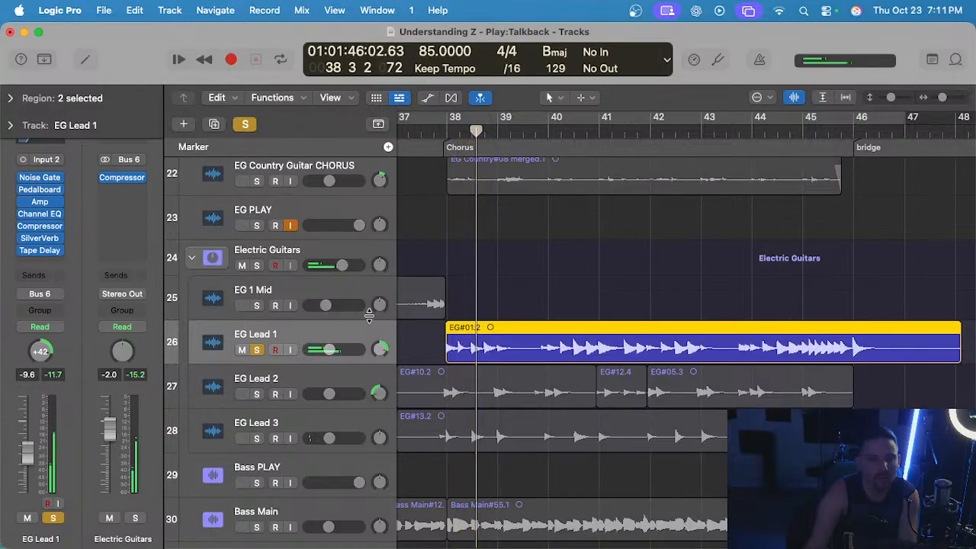
pyautogui.press('s')
# Prepare the EG Lead 2 track for recording at the bridge start, bar 46, with the metronome on.
pyautogui.click(366, 378)
pyautogui.hscroll(6, 542, 318)
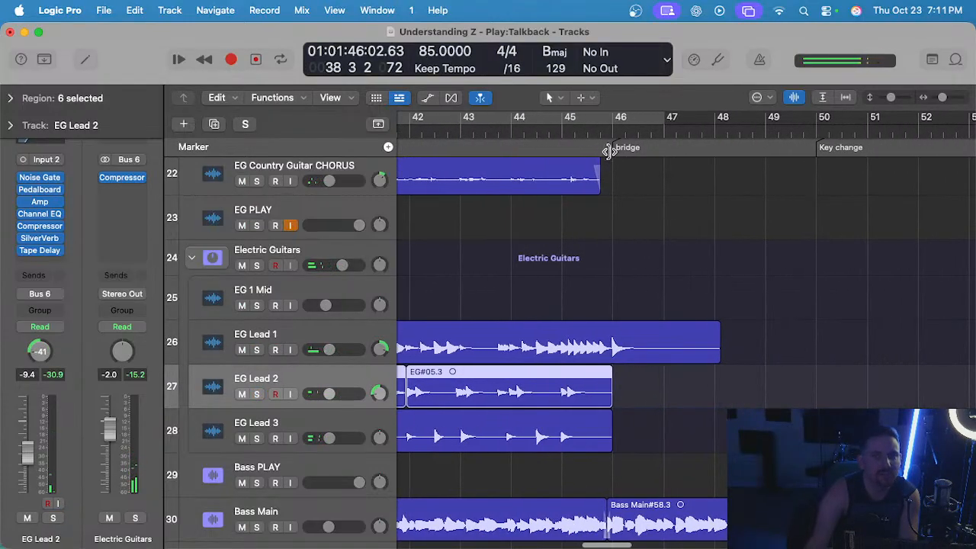
pyautogui.click(613, 131)
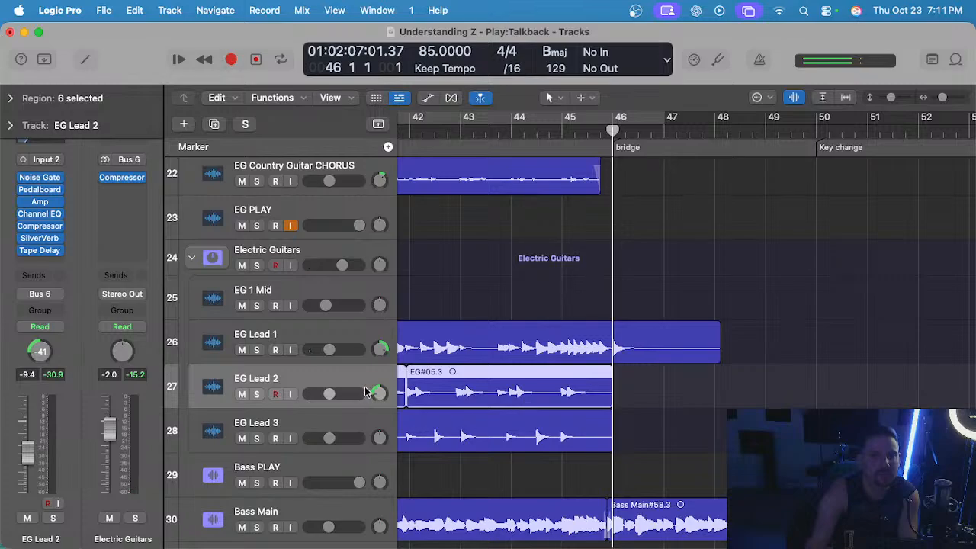
pyautogui.click(668, 228)
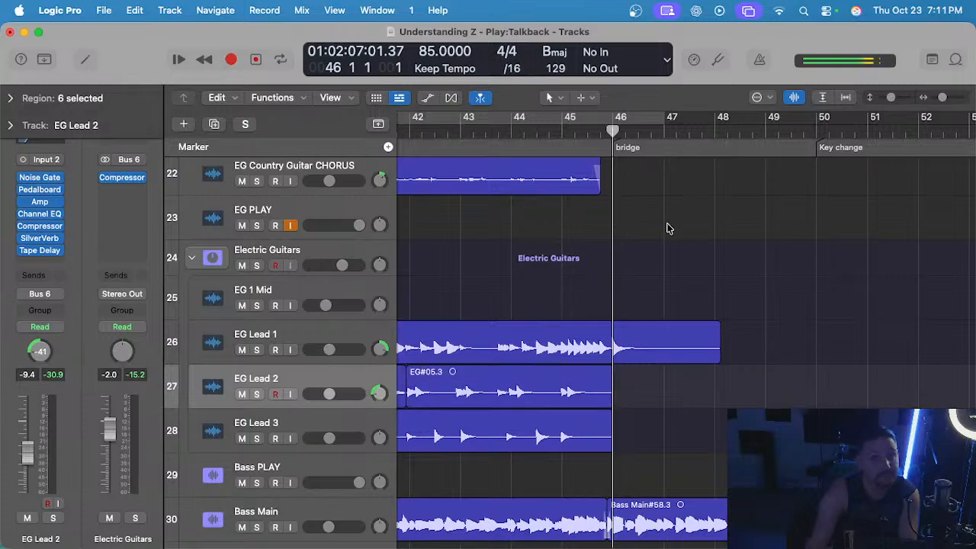
pyautogui.click(754, 60)
# Try a one-bar take on EG Lead 2 from bar 46, undo it, and return the playhead to bar 46.
pyautogui.press('r')
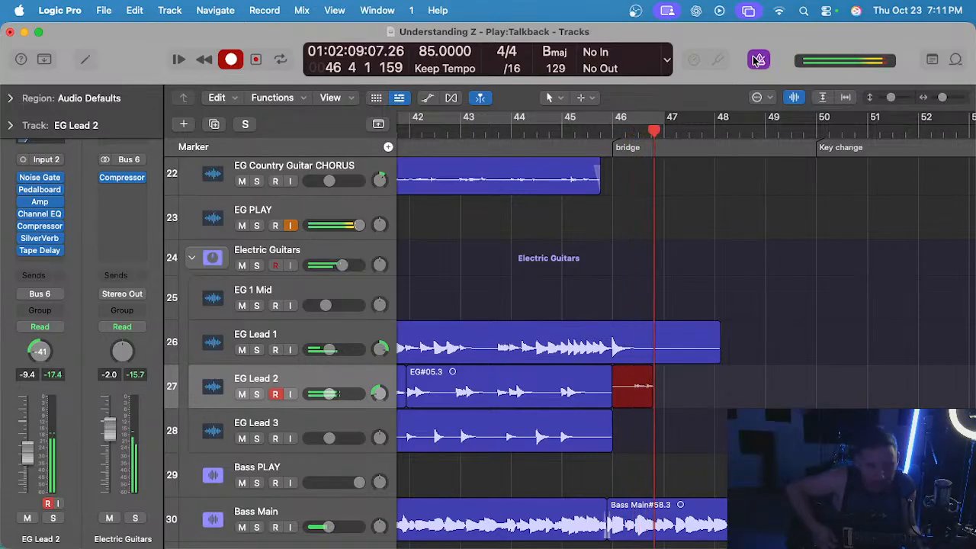
pyautogui.press('space')
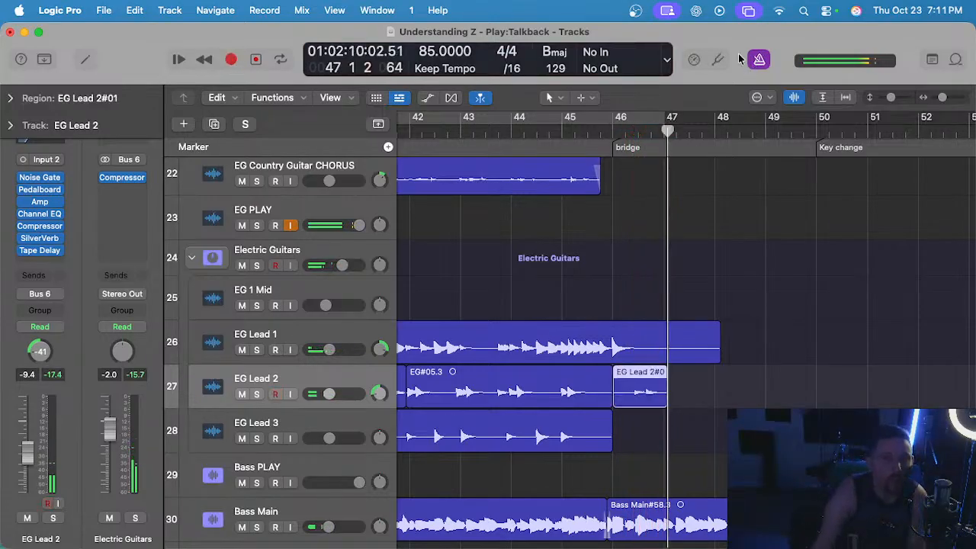
pyautogui.press('super+z')
pyautogui.click(615, 130)
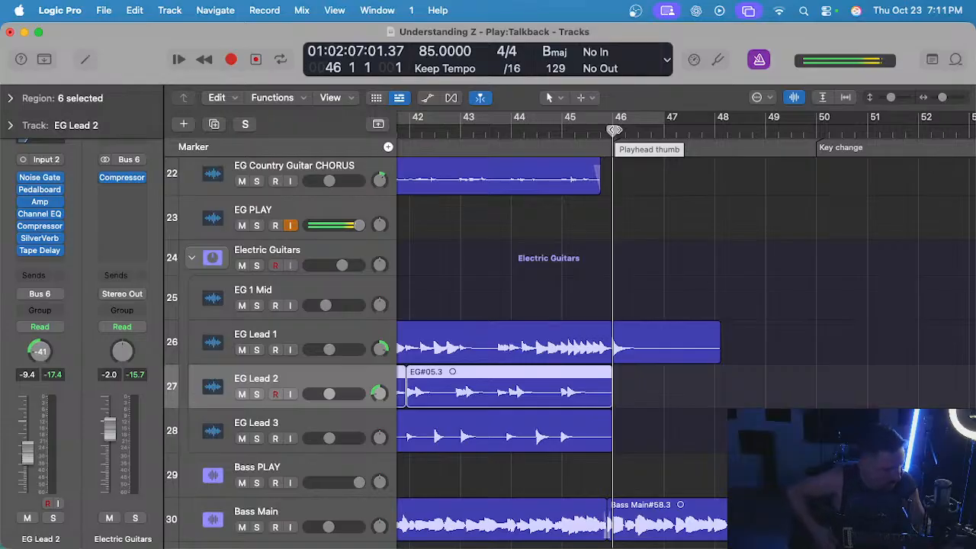
# Record EG Lead 2 through the whole bridge from bar 46 to bar 54, then return to bar 46 and undo the take.
pyautogui.press('r')
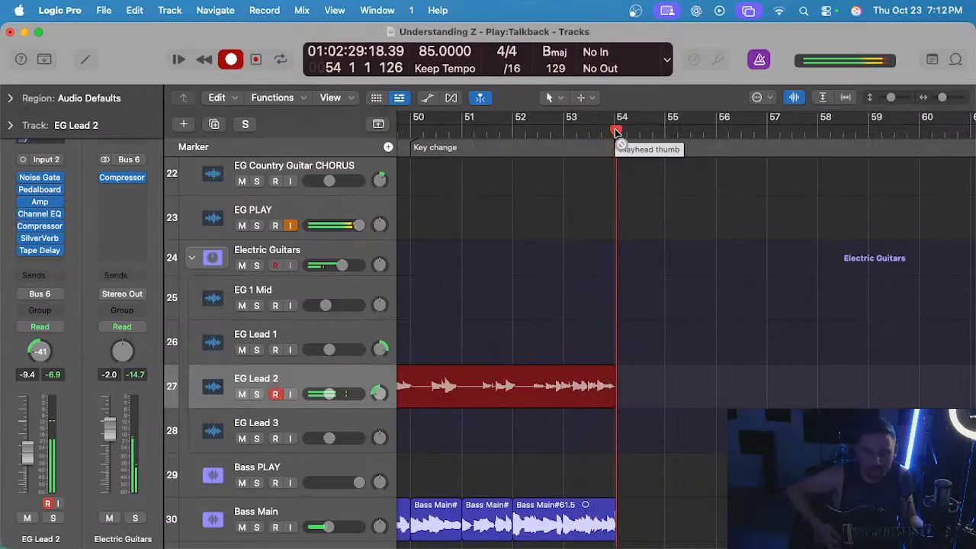
pyautogui.press('space')
pyautogui.hscroll(-5, 558, 234)
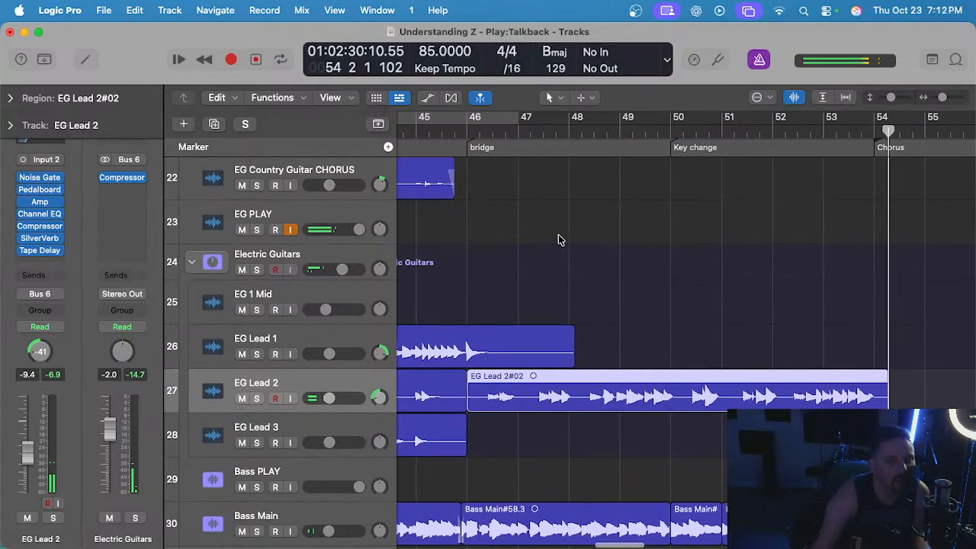
pyautogui.click(465, 128)
pyautogui.press('super+z')
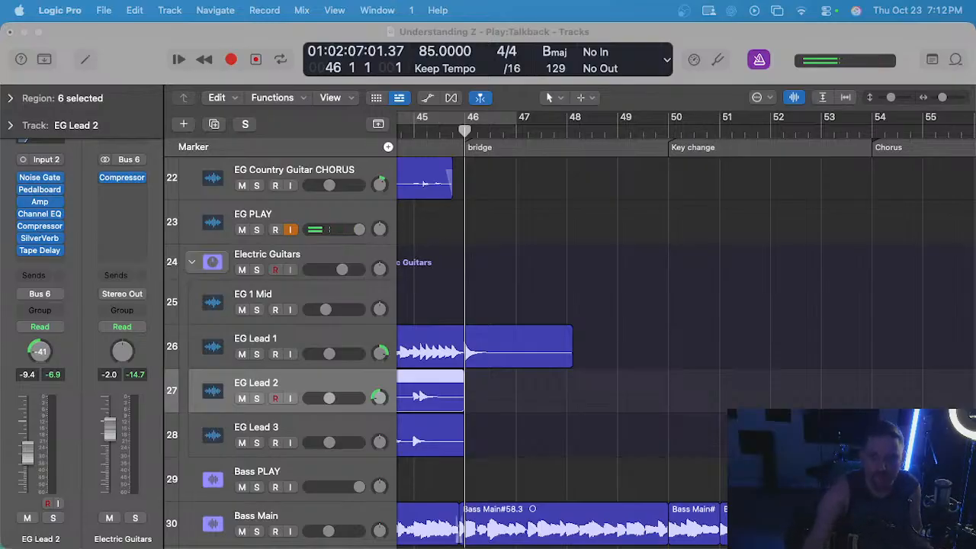
# Try another short EG Lead 2 take at the bridge start, undo it, and reset the playhead to bar 46.
pyautogui.click(704, 393)
pyautogui.press('r')
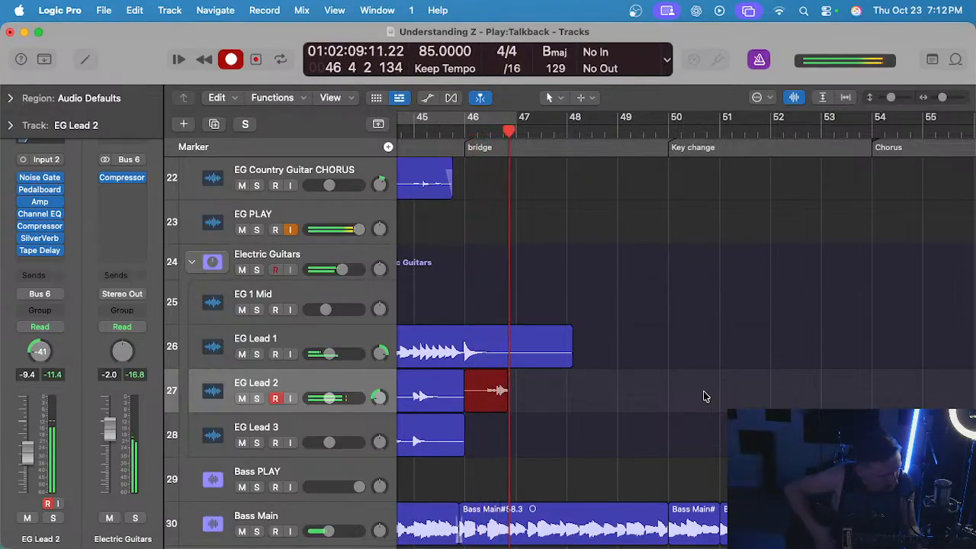
pyautogui.press('space')
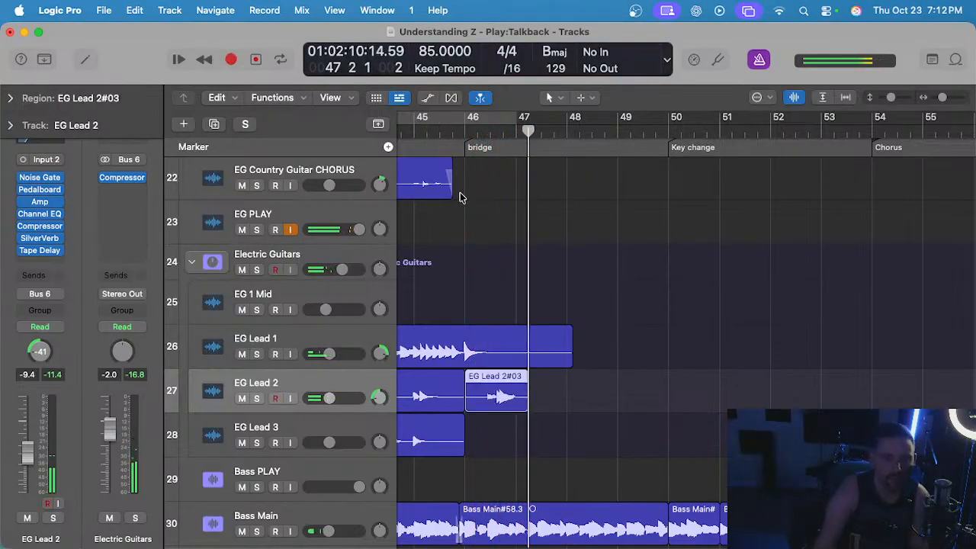
pyautogui.press('super+z')
pyautogui.click(467, 130)
# Try two more short EG Lead 2 takes from bar 46, undoing each one.
pyautogui.press('r')
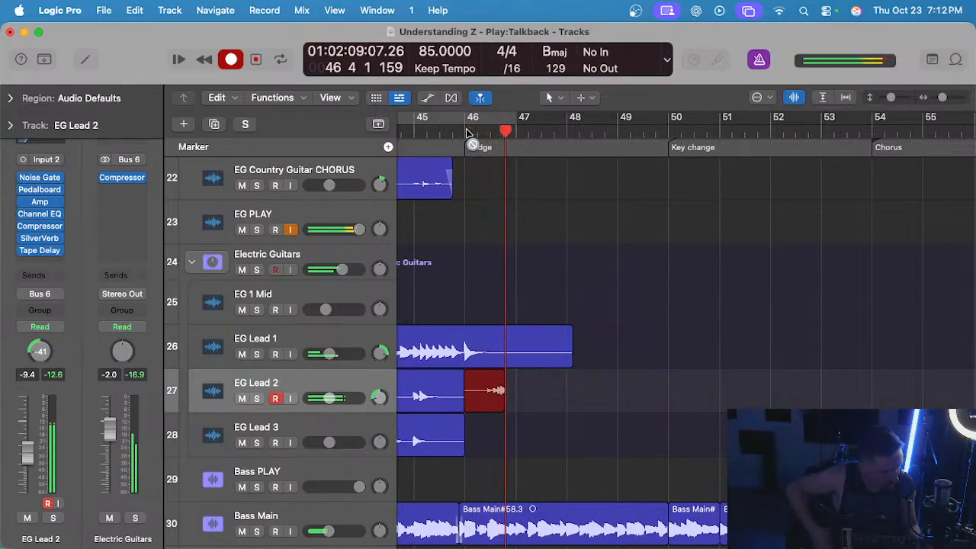
pyautogui.press('space')
pyautogui.press('super+z')
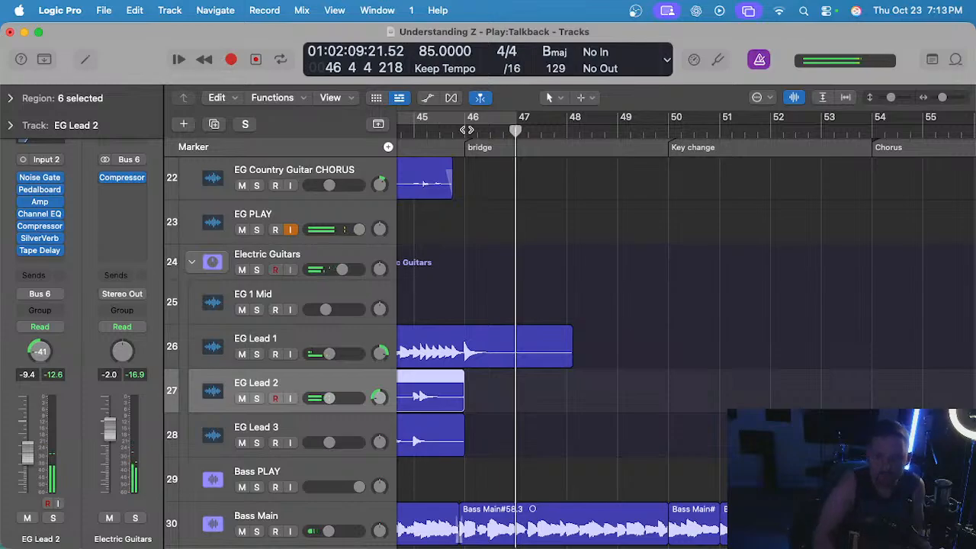
pyautogui.click(467, 131)
pyautogui.press('r')
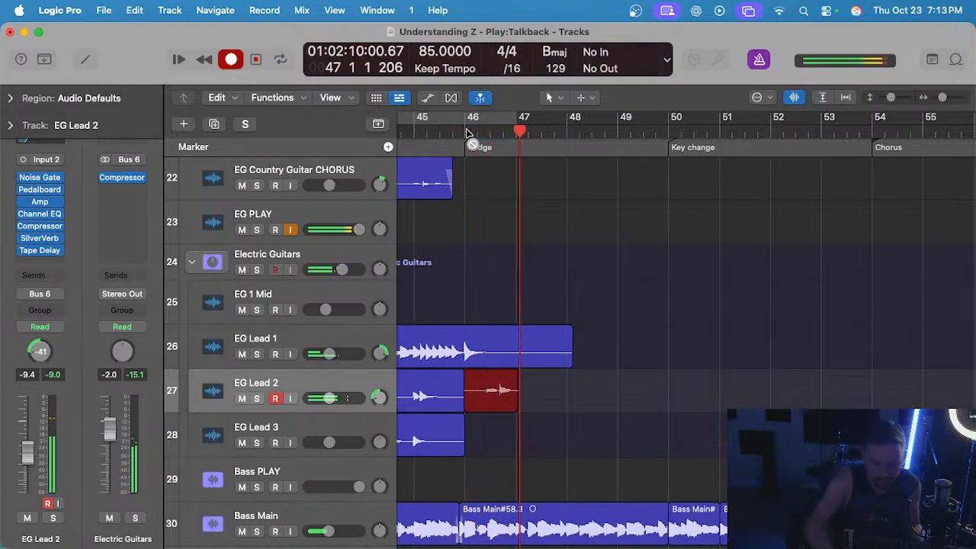
pyautogui.press('space')
pyautogui.press('super+z')
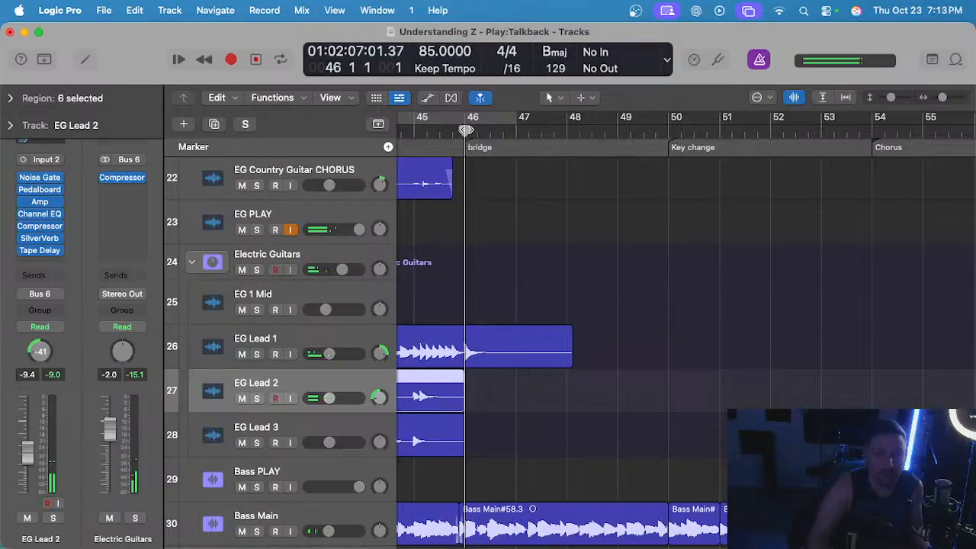
# Record EG Lead 2 from bar 46 to about bar 49, undo the take, and return to bar 46.
pyautogui.press('r')
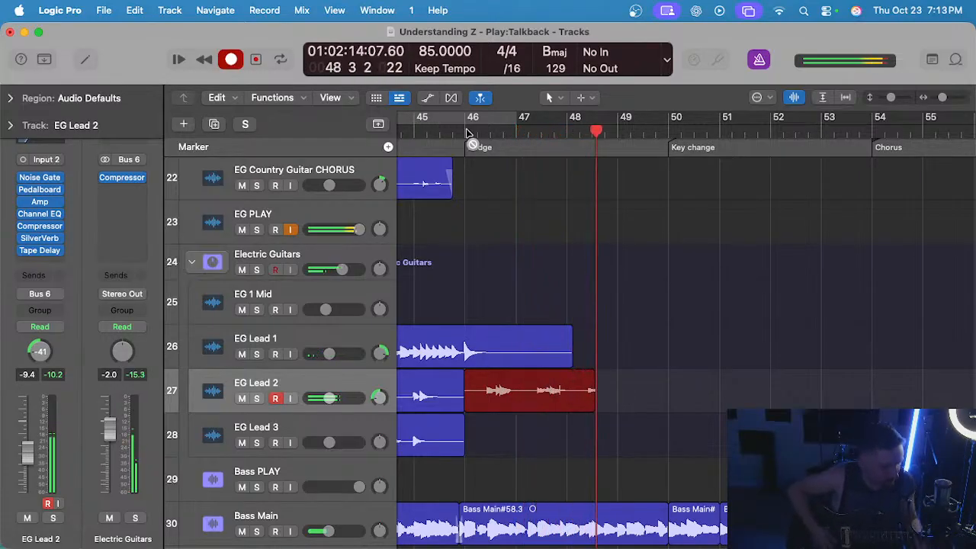
pyautogui.press('space')
pyautogui.press('super+z')
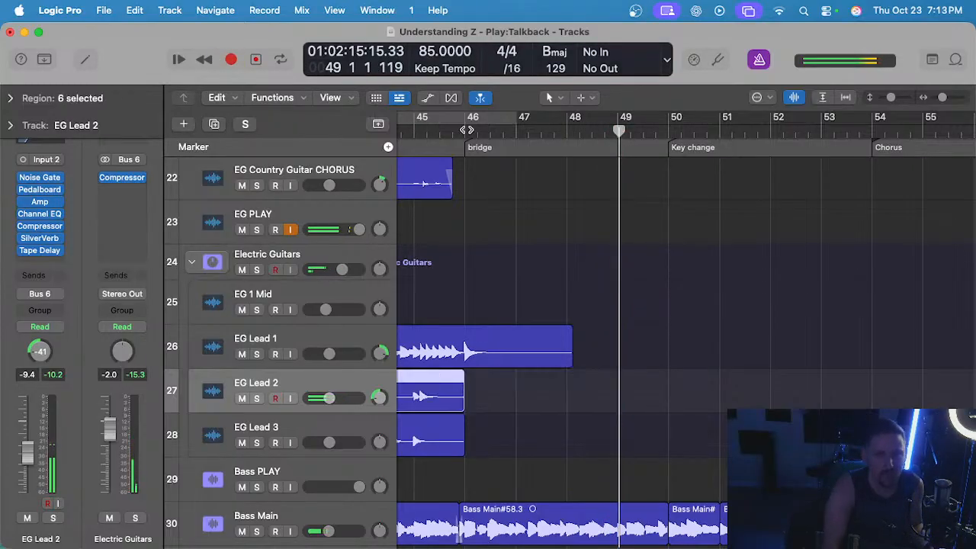
pyautogui.click(467, 130)
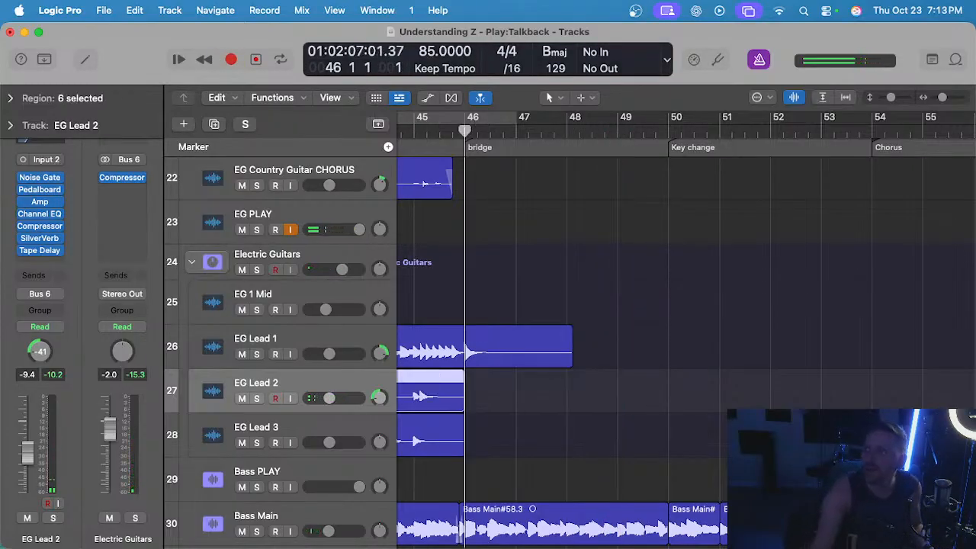
# Record a guitar take on EG Lead 2 from bar 46 to just past bar 49.
pyautogui.click(544, 228)
pyautogui.press('r')
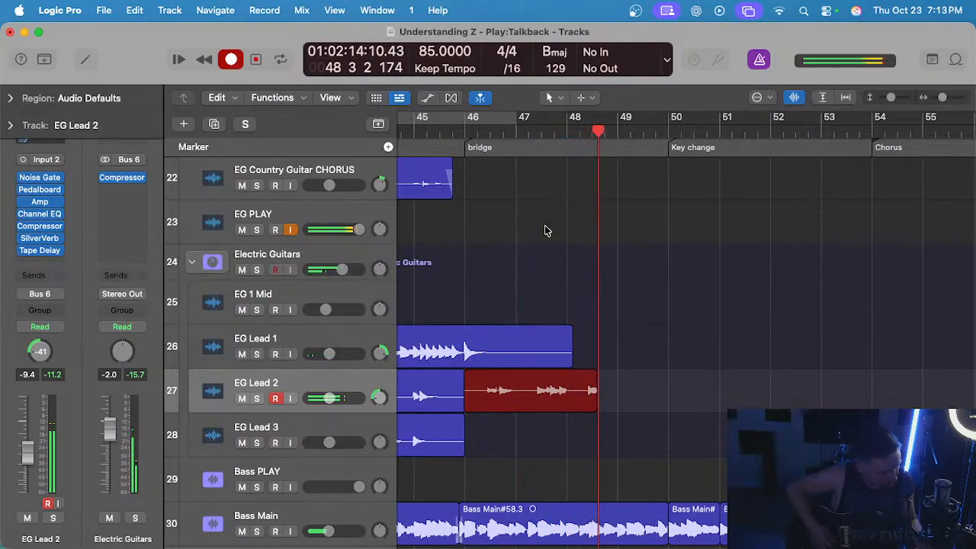
pyautogui.press('space')
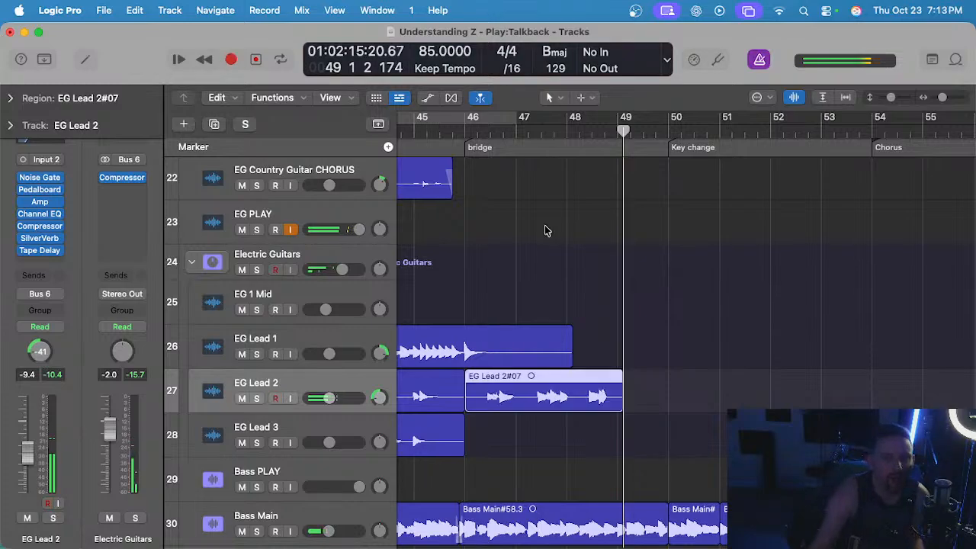
# Split the new EG Lead 2 region at bar 48, beat 2, and delete the part after the split.
pyautogui.moveTo(565, 137); pyautogui.dragTo(572, 178)
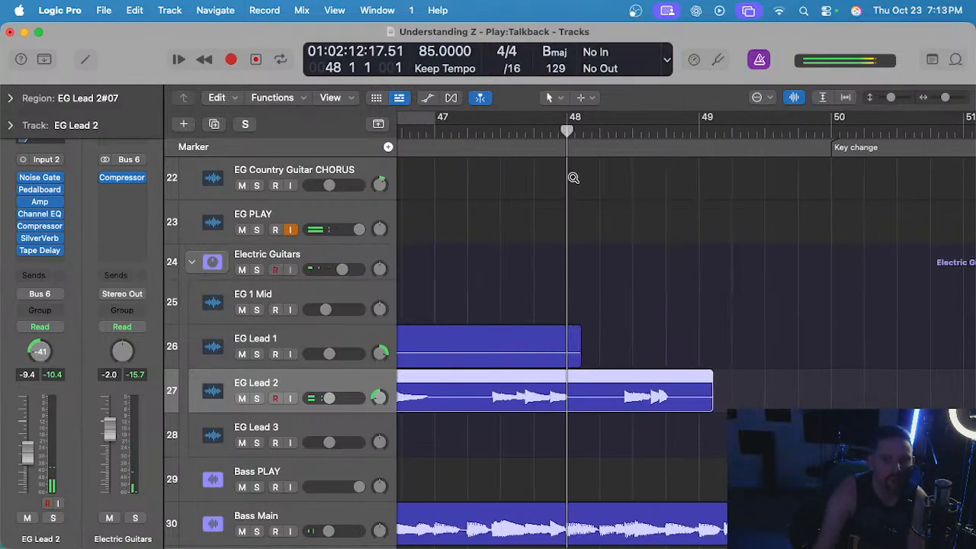
pyautogui.click(599, 131)
pyautogui.press('super+t')
pyautogui.click(665, 400)
pyautogui.press('Delete')
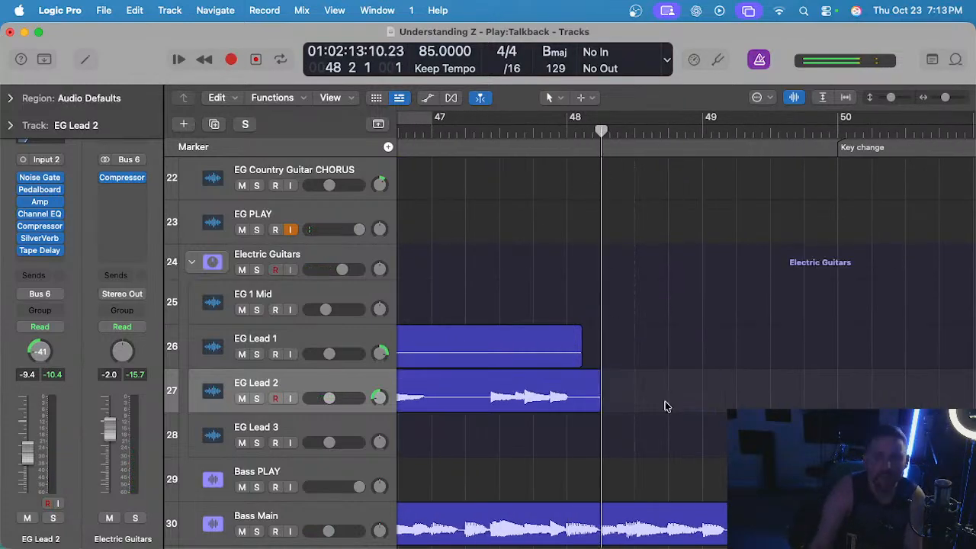
# Play back the bridge from bar 46 to review the trimmed EG Lead 2 take.
pyautogui.scroll(-5, 665, 406)
pyautogui.click(549, 132)
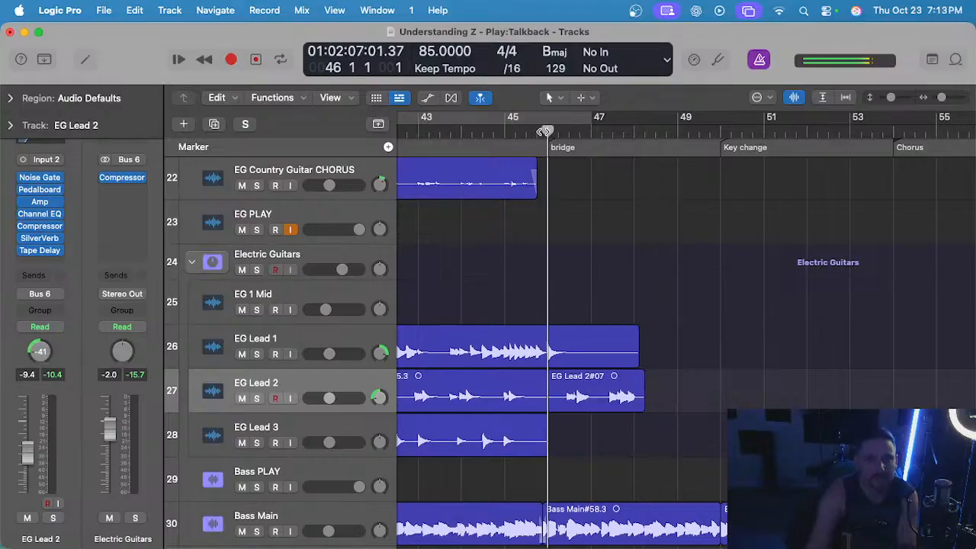
pyautogui.press('space')
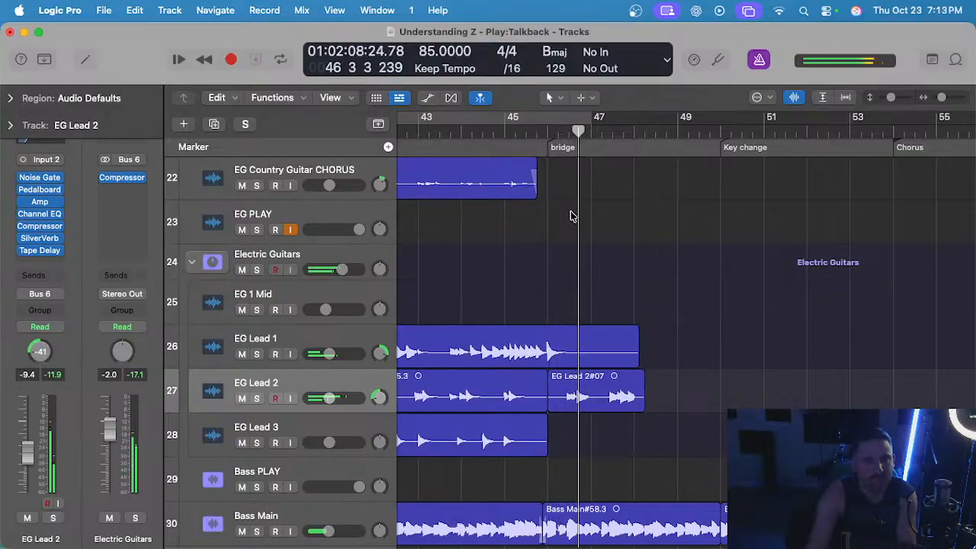
pyautogui.scroll(2, 571, 224)
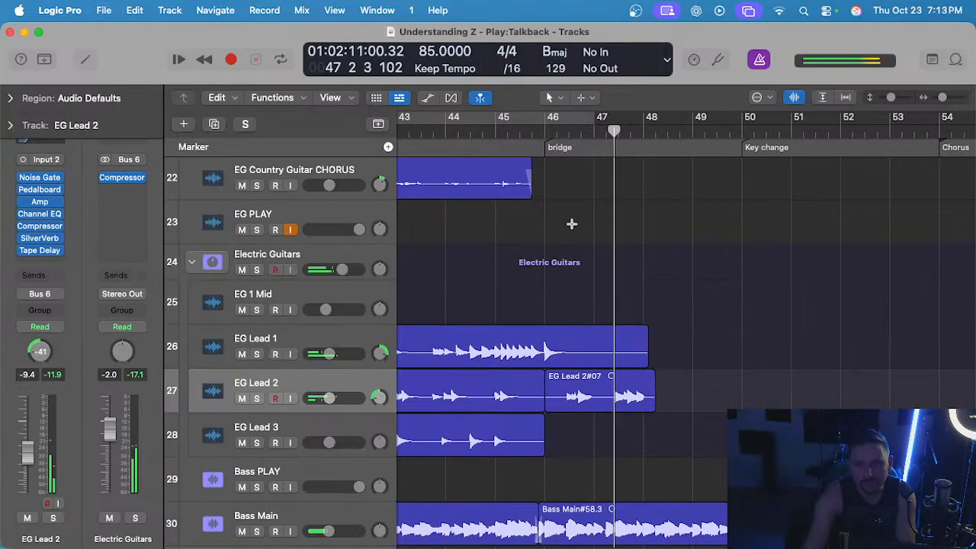
pyautogui.scroll(2, 575, 225)
pyautogui.scroll(2, 577, 231)
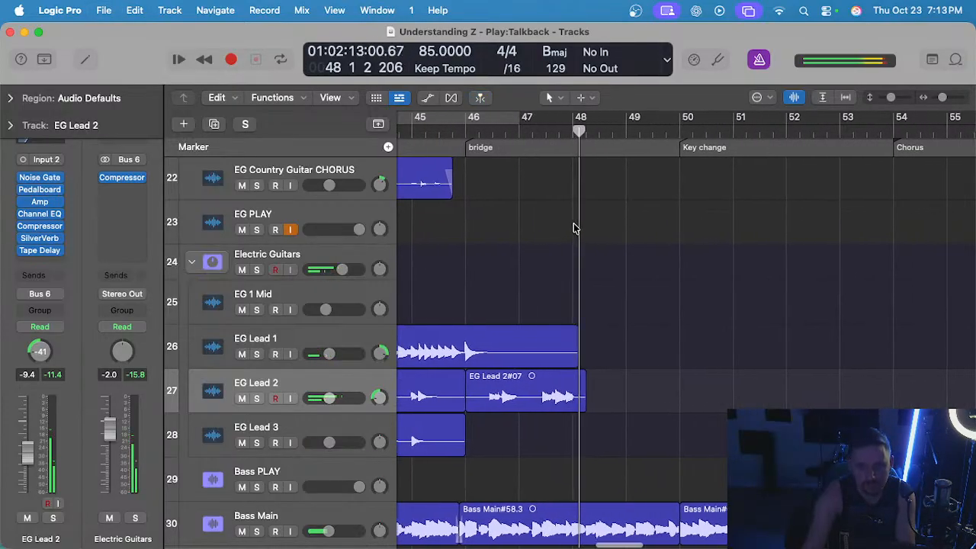
pyautogui.scroll(1, 570, 243)
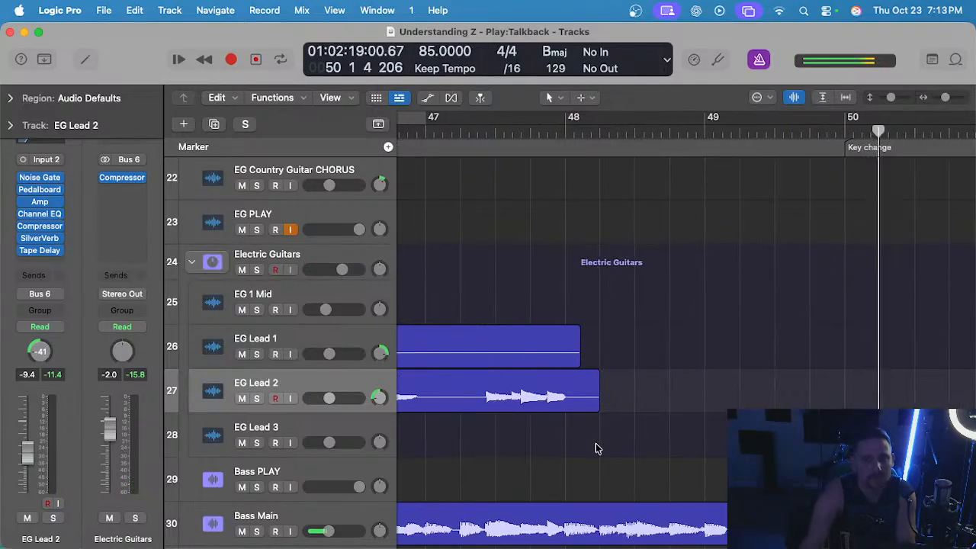
# Shorten the end of the new bridge region on EG Lead 2 to just past bar 48.
pyautogui.moveTo(592, 404); pyautogui.dragTo(570, 413)
pyautogui.press('space')
pyautogui.keyDown('ctrl'); pyautogui.keyDown('alt'); pyautogui.click(599, 406); pyautogui.keyUp('alt'); pyautogui.keyUp('ctrl')
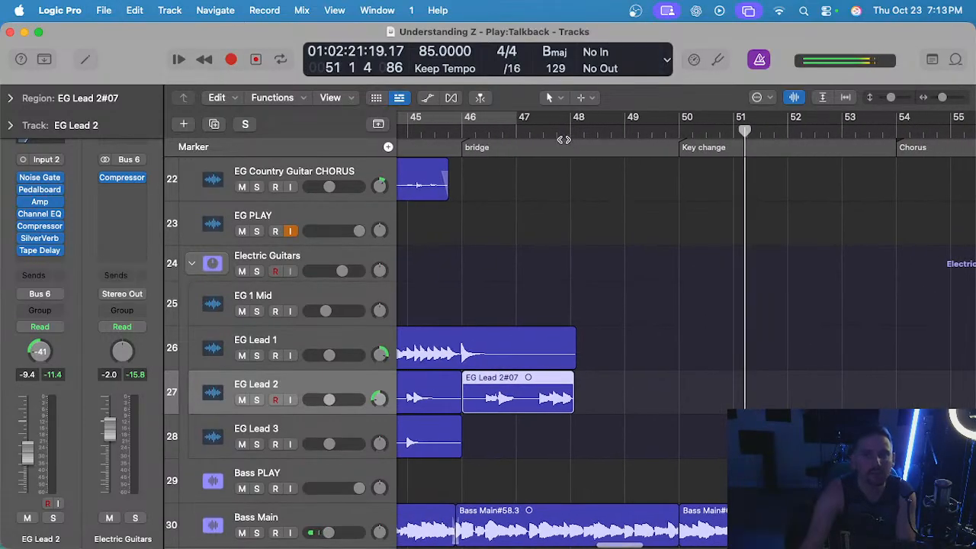
# Place the playhead near the start of bar 48 and select the EG 1 Mid track.
pyautogui.click(570, 128)
pyautogui.keyDown('ctrl'); pyautogui.keyDown('alt'); pyautogui.click(600, 210); pyautogui.keyUp('alt'); pyautogui.keyUp('ctrl')
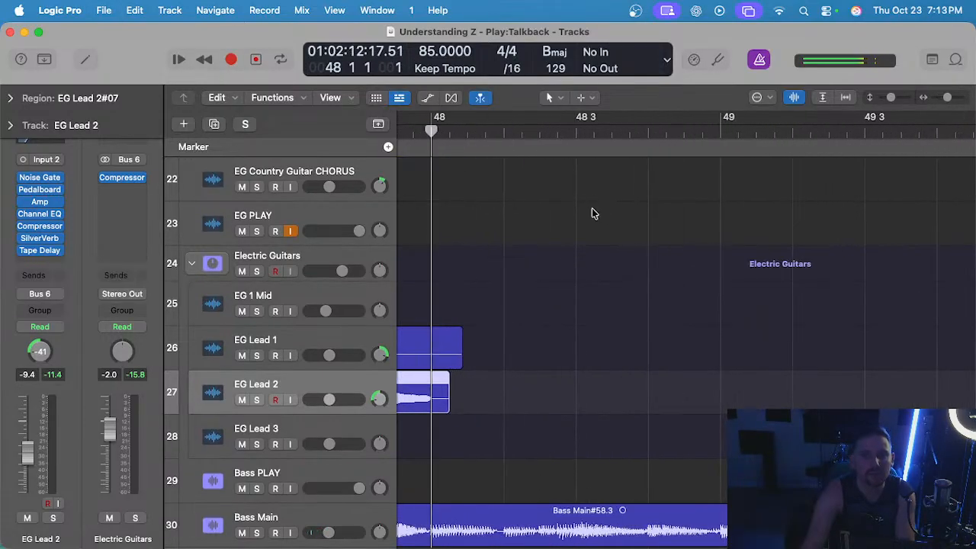
pyautogui.click(494, 132)
pyautogui.scroll(-1, 490, 140)
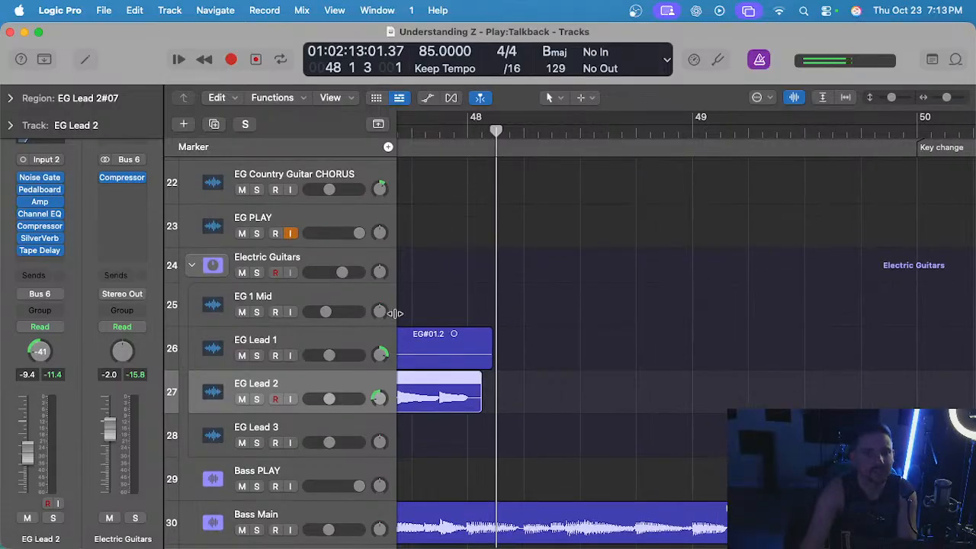
pyautogui.click(319, 305)
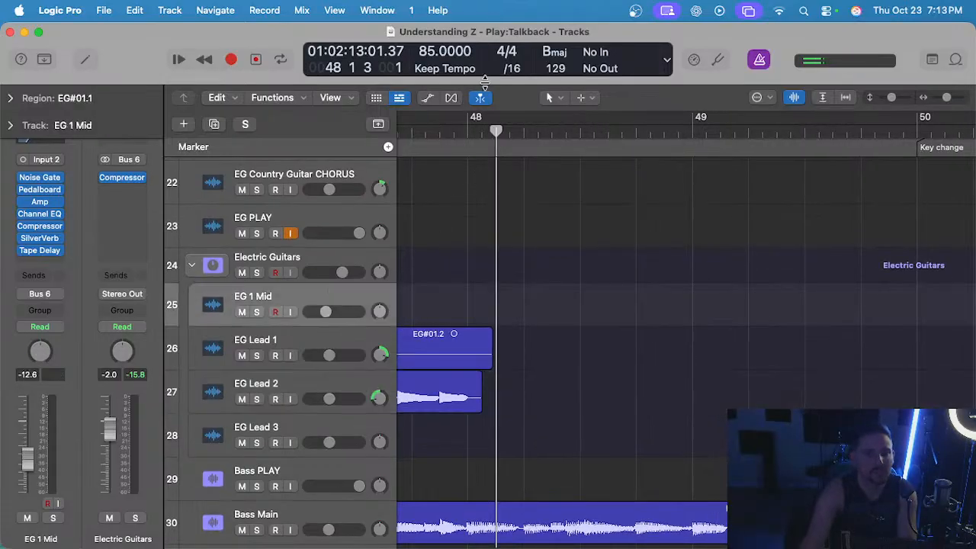
# Start recording EG 1 Mid at bar 48, undo the partial take, and return to bar 48.
pyautogui.click(472, 130)
pyautogui.press('r')
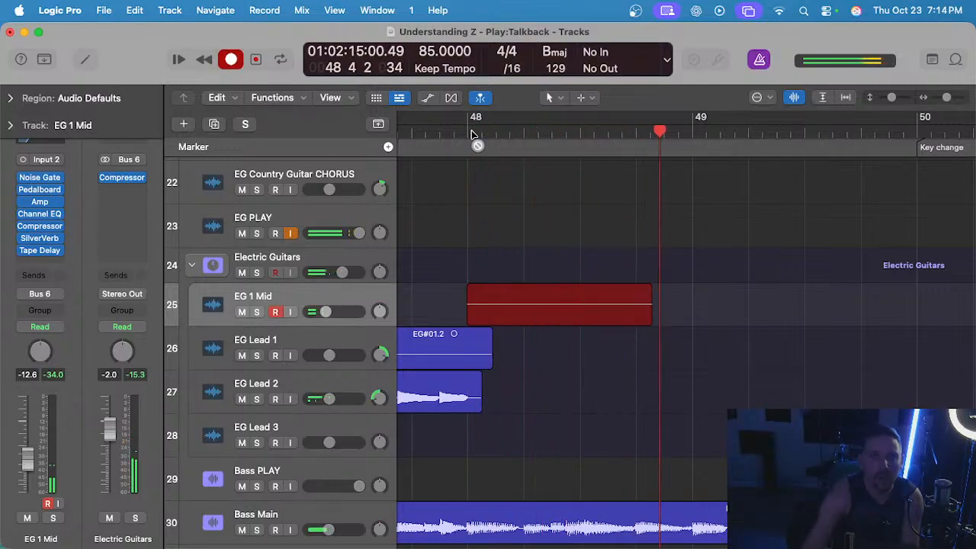
pyautogui.press('space')
pyautogui.press('super+z')
pyautogui.click(471, 131)
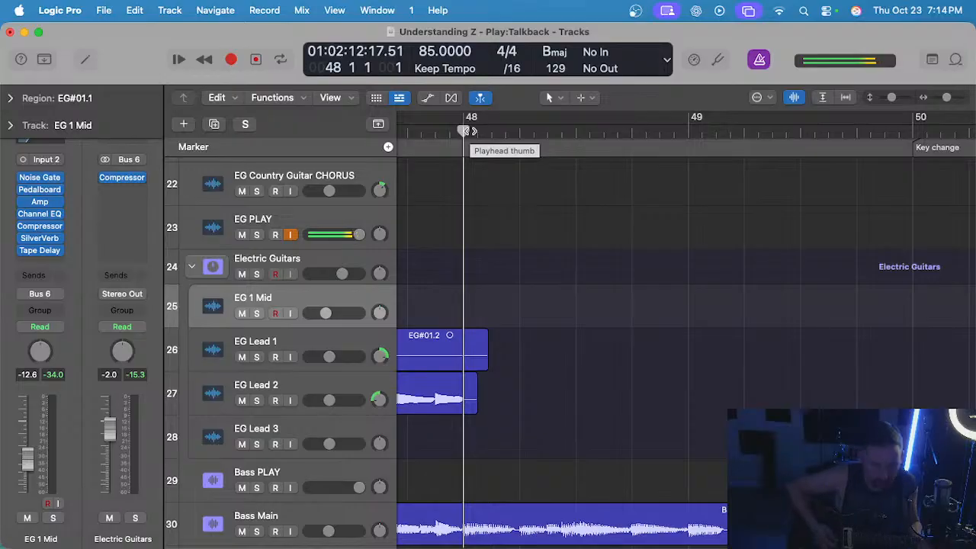
# Record EG 1 Mid from bar 48 to about bar 51, beat 2, then undo the take and return to bar 48.
pyautogui.press('r')
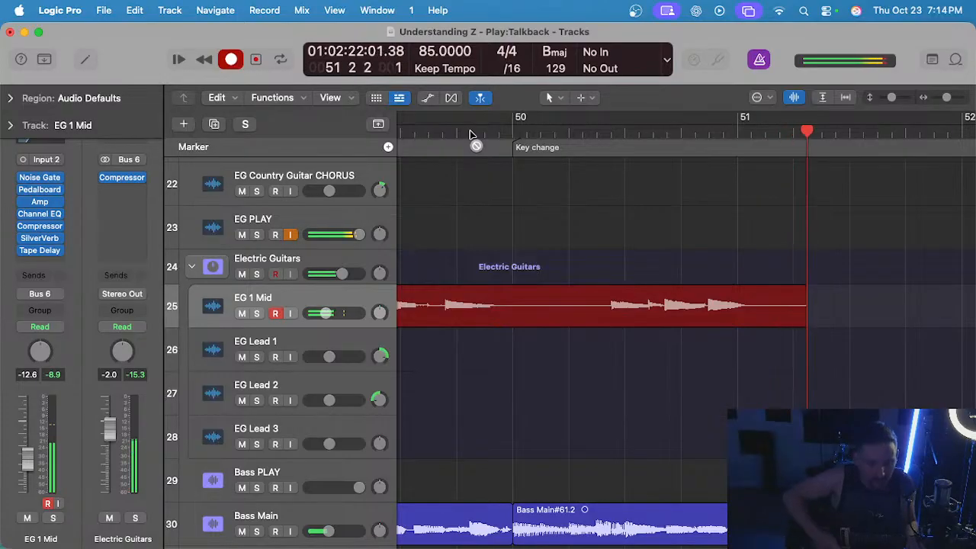
pyautogui.press('space')
pyautogui.hscroll(-5, 517, 179)
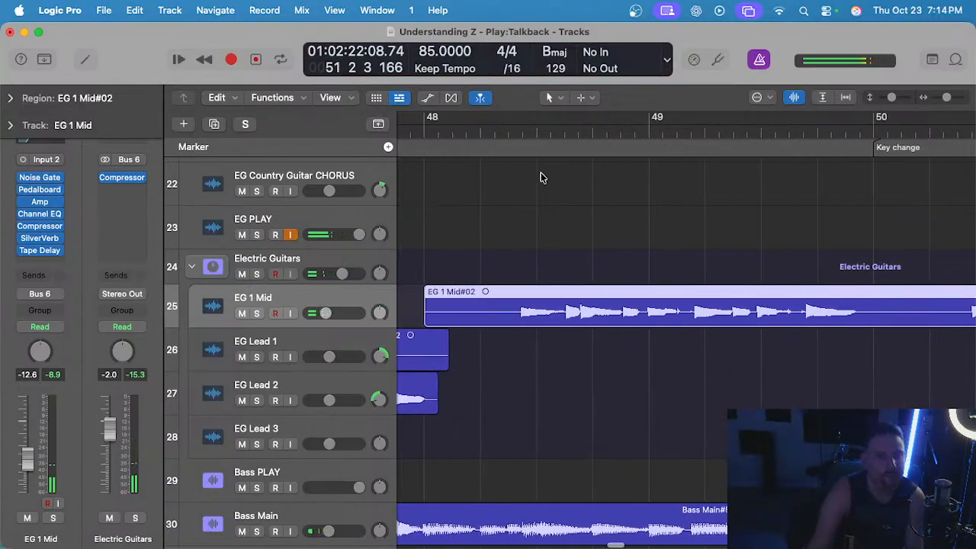
pyautogui.scroll(-2, 542, 177)
pyautogui.hscroll(-2, 542, 176)
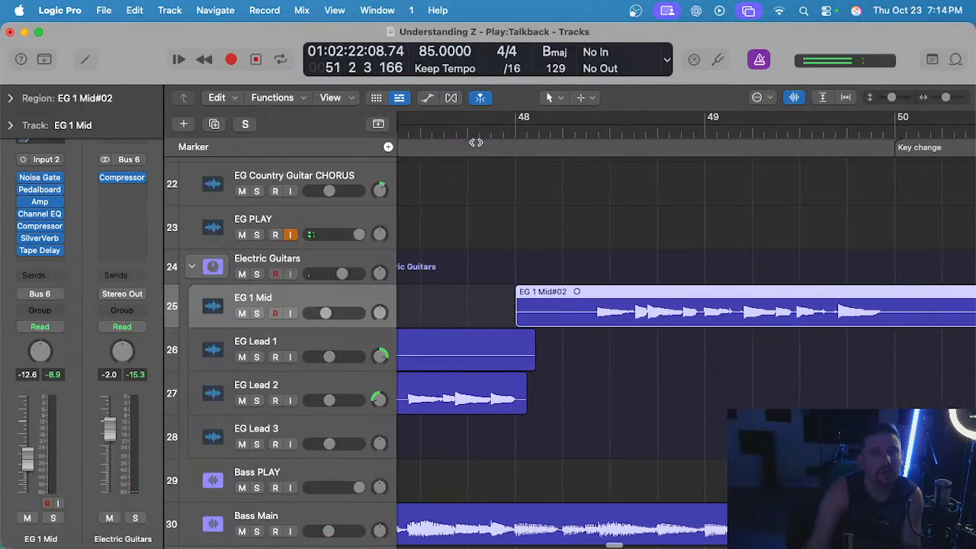
pyautogui.press('super+z')
pyautogui.click(515, 131)
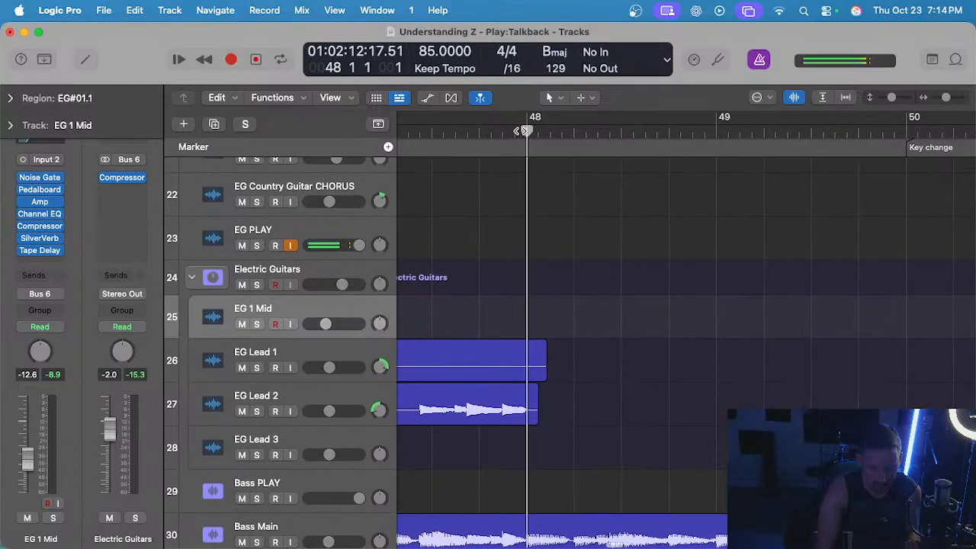
# Record EG 1 Mid from bar 48 to just past bar 49, then undo the take and return to bar 48.
pyautogui.press('r')
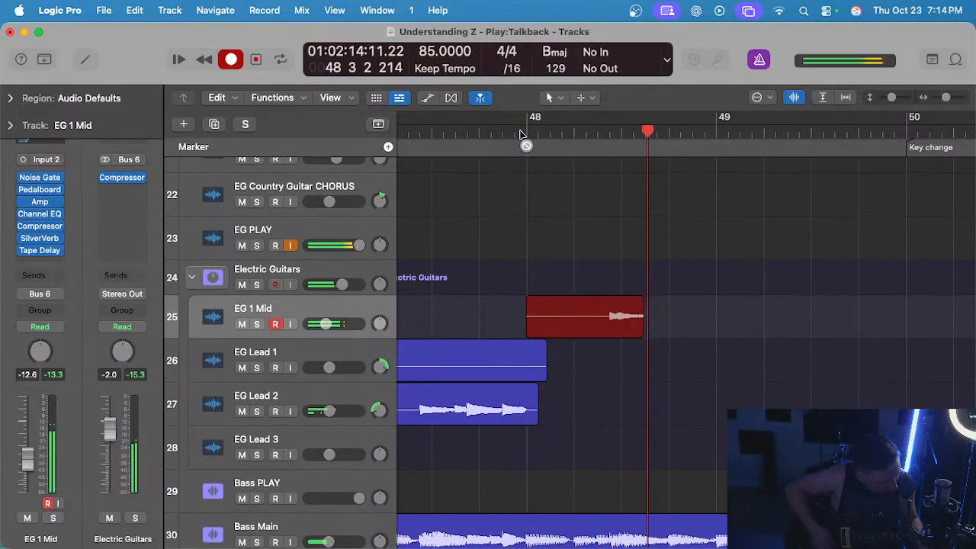
pyautogui.press('space')
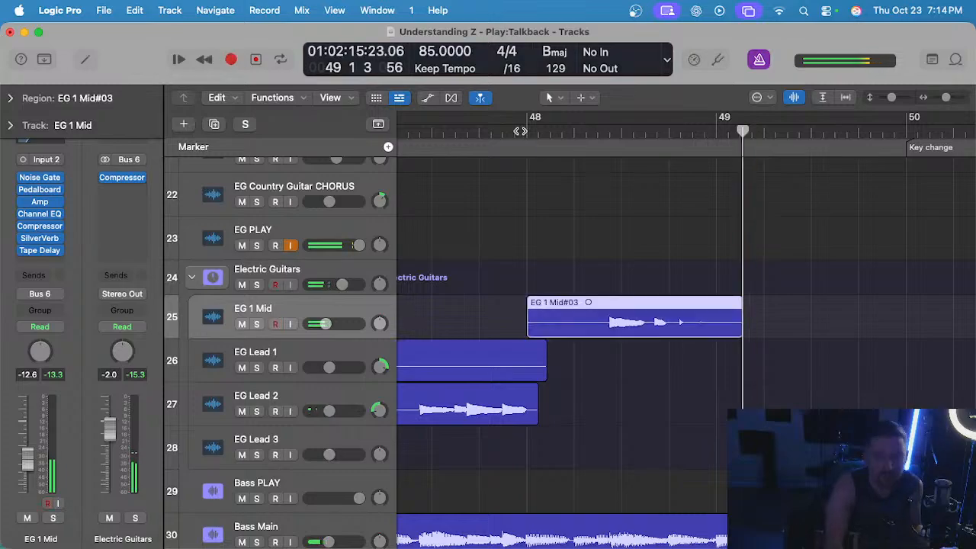
pyautogui.press('super+z')
pyautogui.click(521, 134)
pyautogui.press('.')
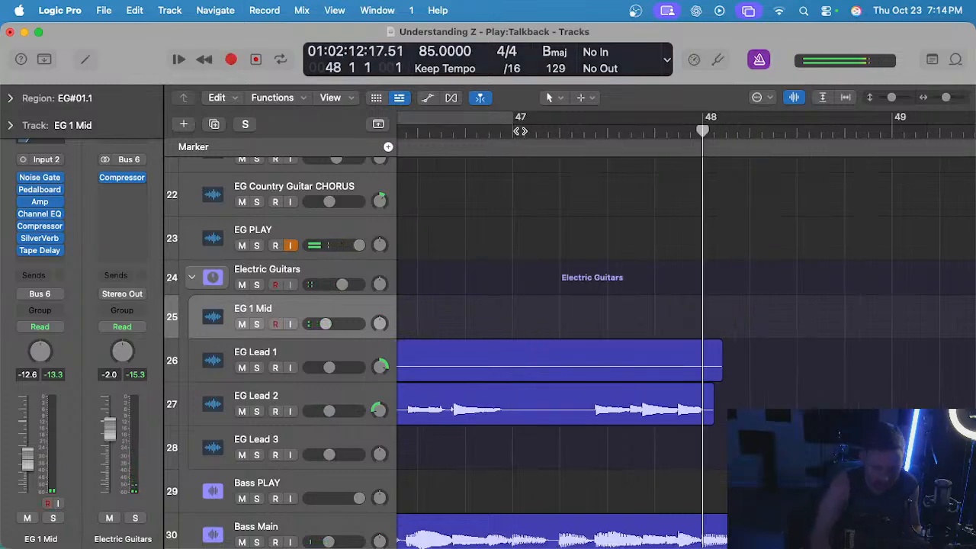
# Record a guitar take on EG 1 Mid from bar 48 to just past bar 50.
pyautogui.press('r')
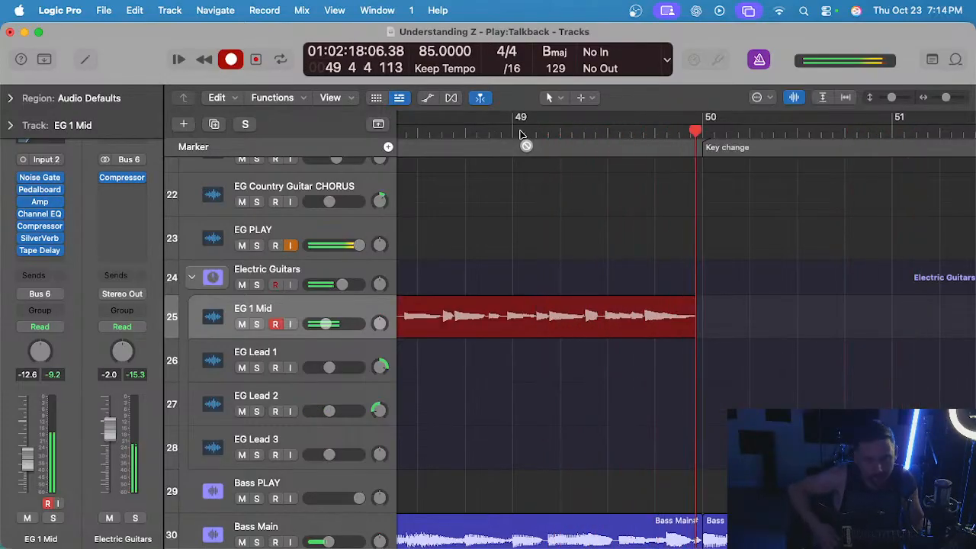
pyautogui.press('space')
pyautogui.hscroll(-5, 557, 171)
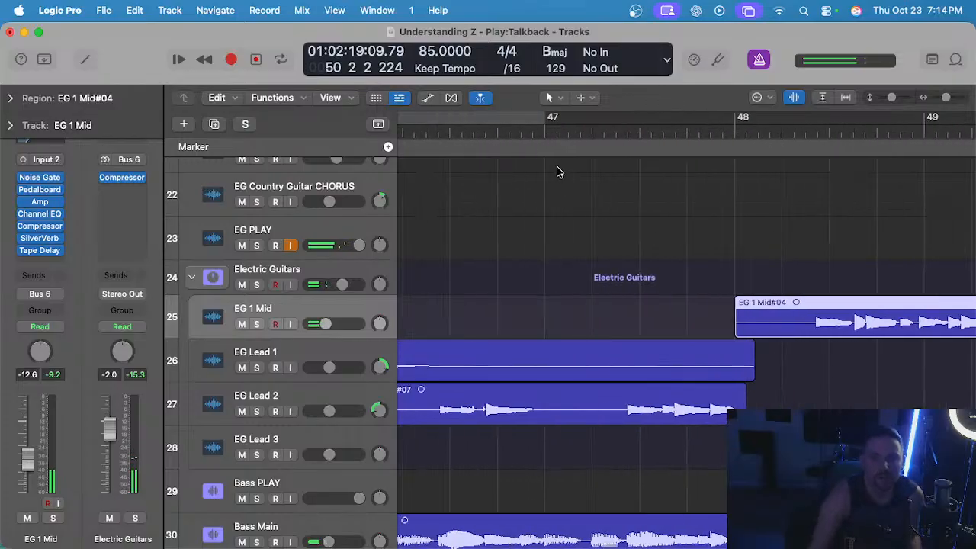
pyautogui.scroll(-5, 558, 172)
# Play back the bridge with the new EG 1 Mid take and delete that take.
pyautogui.doubleClick(505, 133)
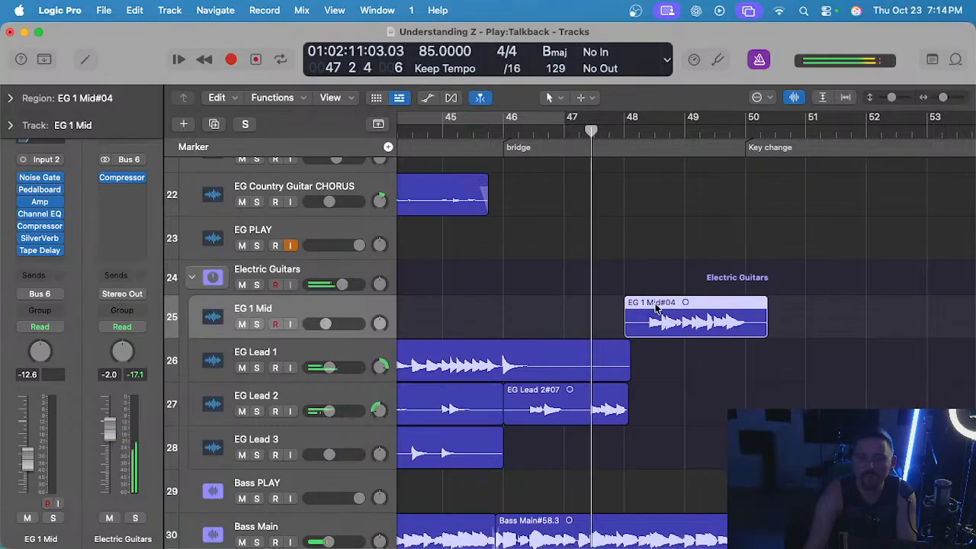
pyautogui.scroll(3, 647, 305)
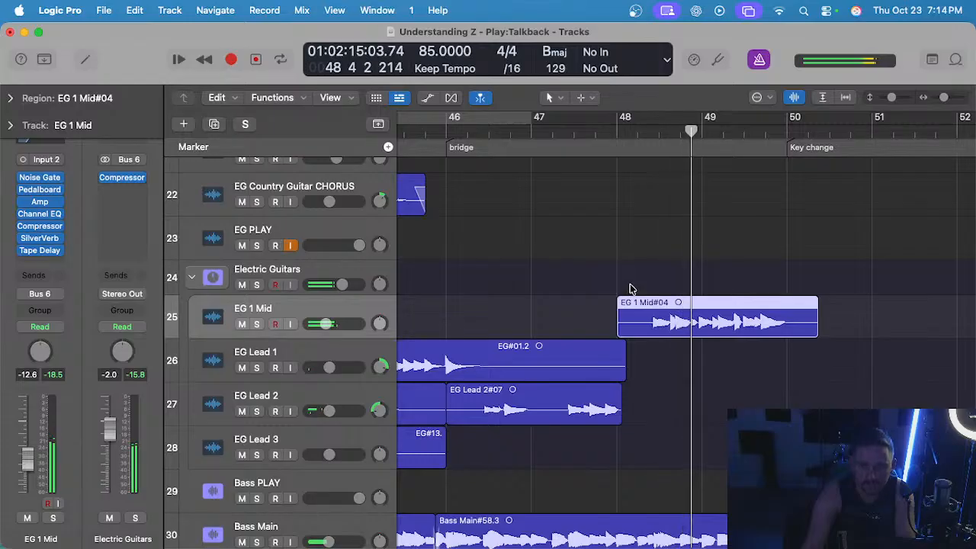
pyautogui.press('Delete')
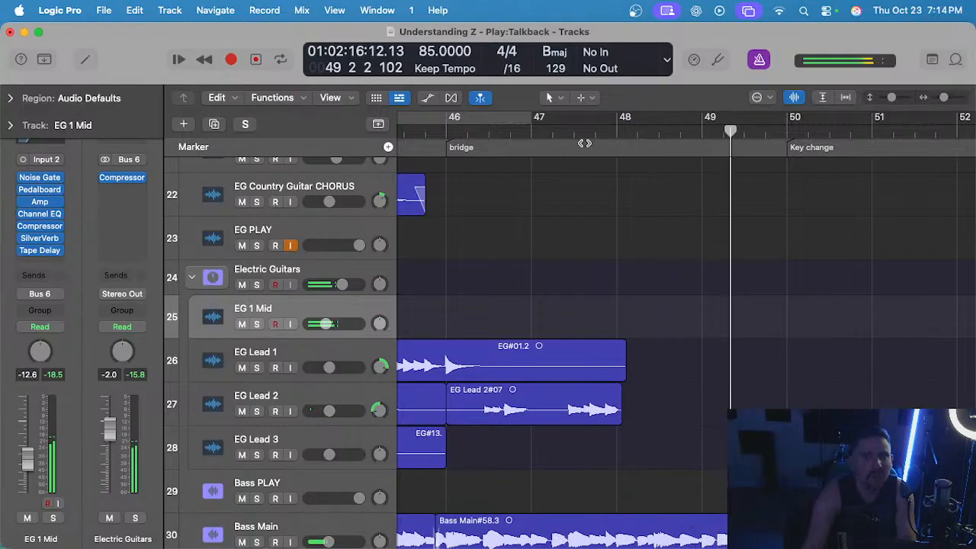
# Record a longer guitar take on EG 1 Mid from bar 47 to just past the Chorus marker at bar 54.
pyautogui.click(530, 130)
pyautogui.press('r')
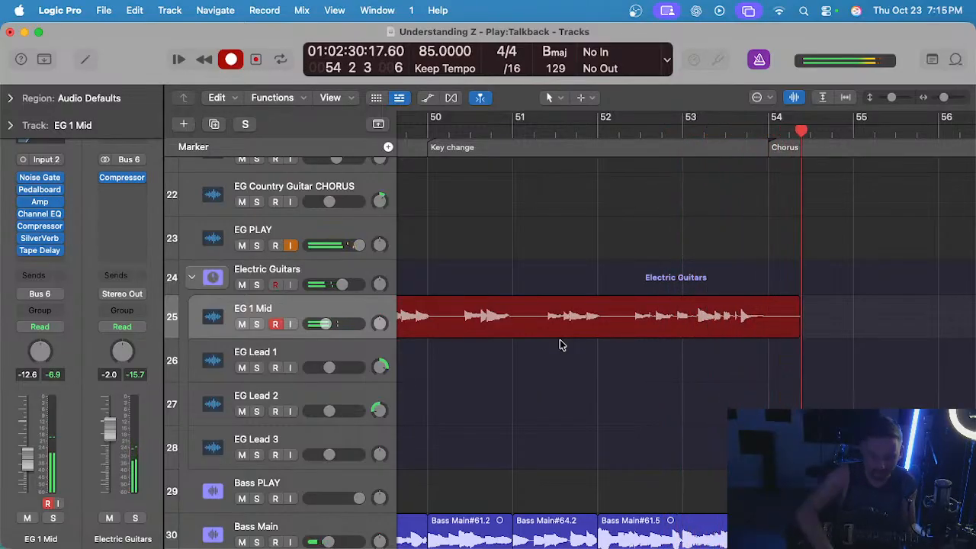
pyautogui.press('space')
pyautogui.hscroll(-5, 640, 316)
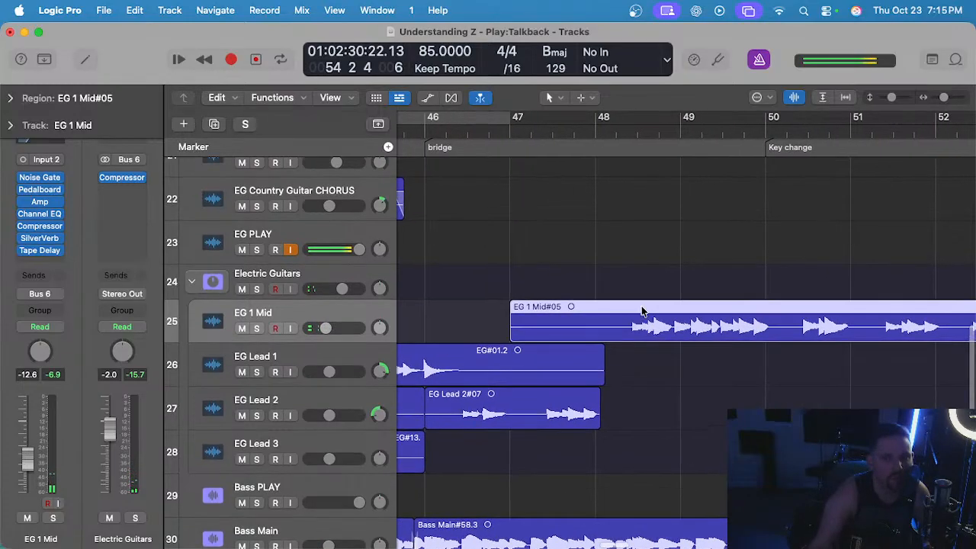
# Marquee-select the silent start of the EG 1 Mid take up to 48 1 4 1 and delete it.
pyautogui.press('space')
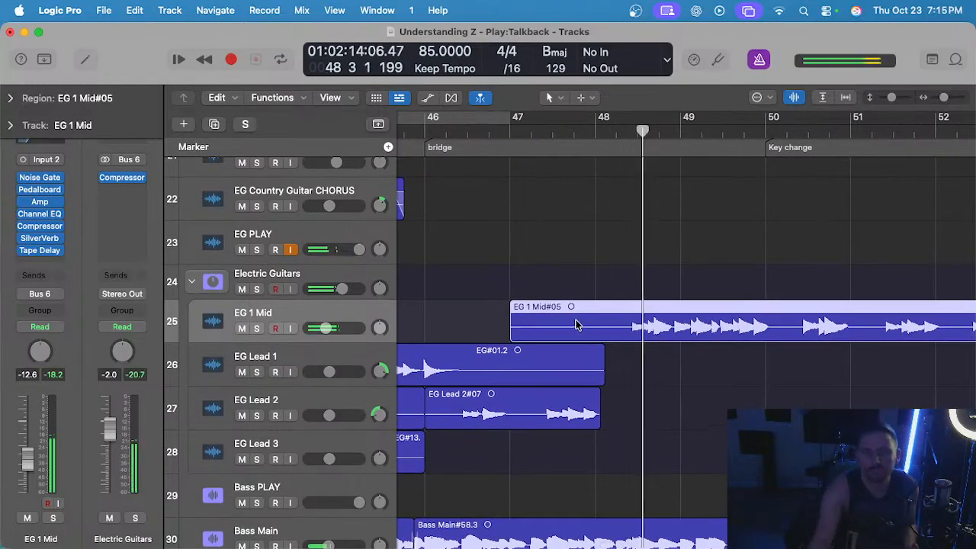
pyautogui.moveTo(612, 321); pyautogui.dragTo(488, 326)
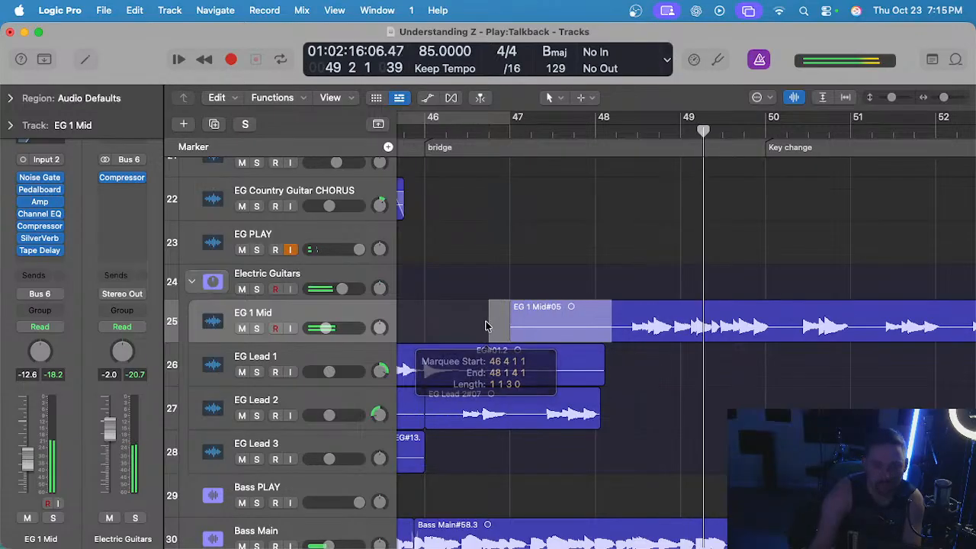
pyautogui.press('BackSpace')
pyautogui.scroll(-5, 488, 327)
pyautogui.scroll(3, 545, 338)
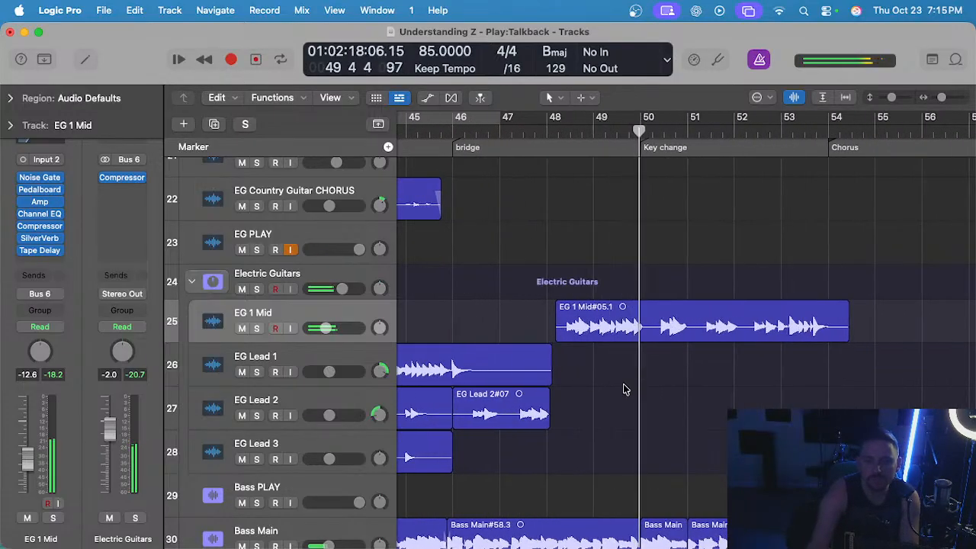
# Move the trimmed take from EG 1 Mid down to the EG Lead 2 track, keeping its time position.
pyautogui.scroll(5, 603, 344)
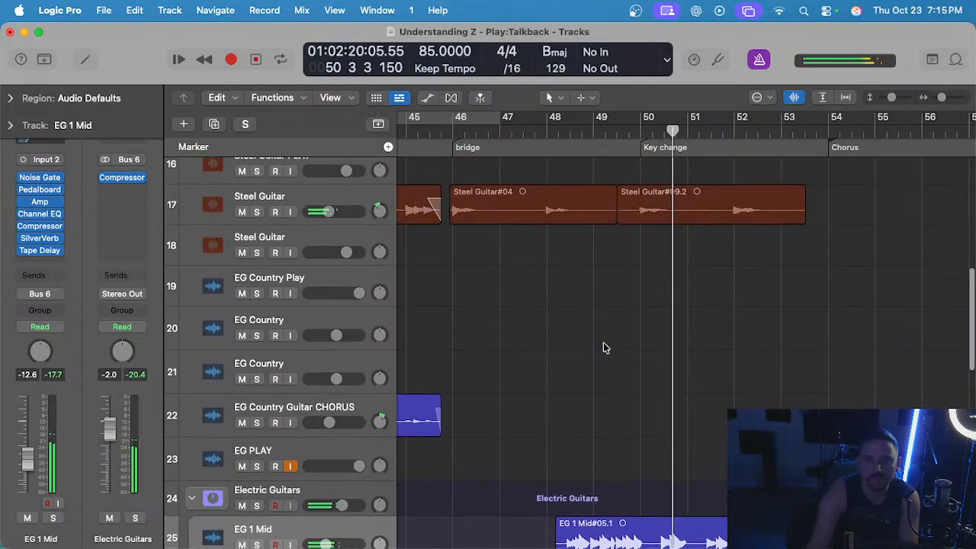
pyautogui.scroll(-4, 603, 349)
pyautogui.moveTo(602, 343); pyautogui.dragTo(602, 433)
pyautogui.click(626, 295)
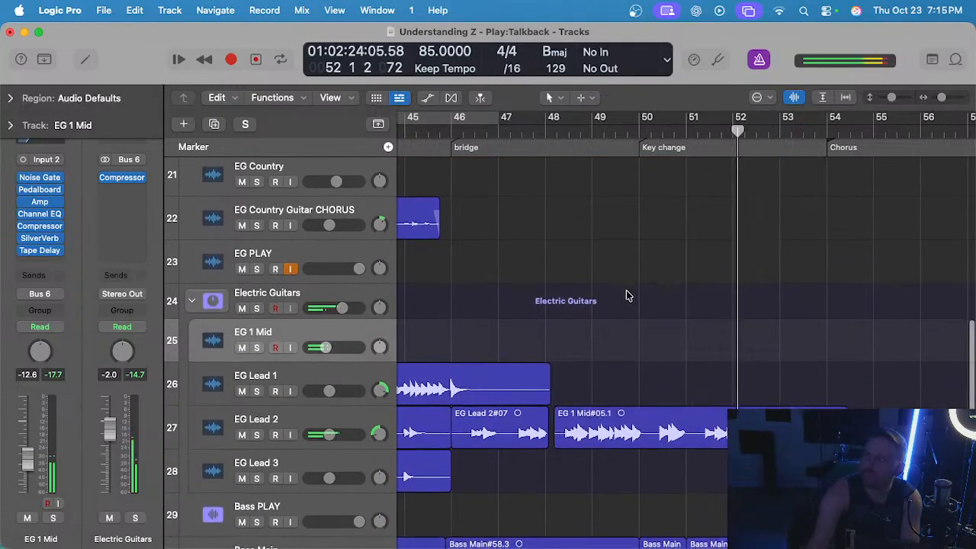
# Select the moved region on EG Lead 2 and listen to it through to the Chorus marker.
pyautogui.press('super+Right')
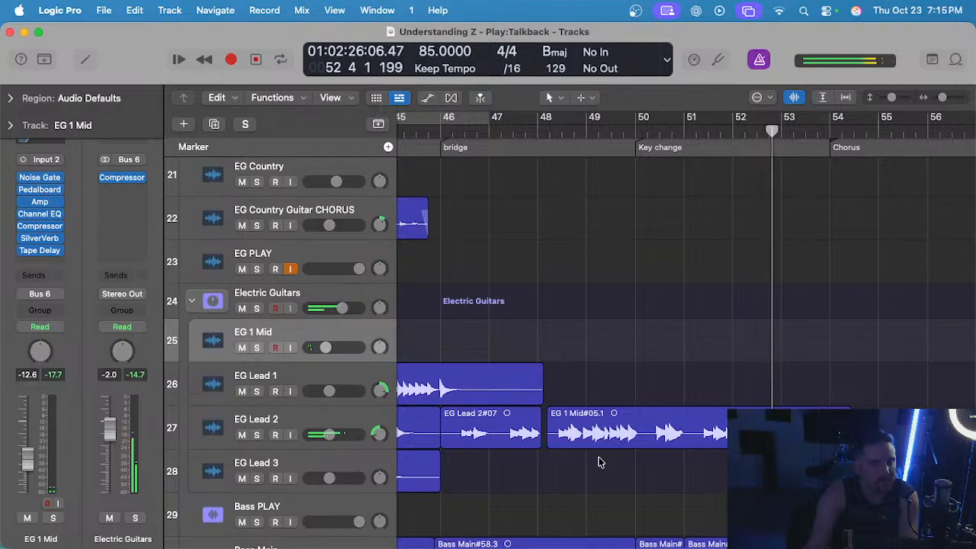
pyautogui.scroll(-2, 608, 437)
pyautogui.moveTo(602, 433); pyautogui.dragTo(601, 433)
pyautogui.hscroll(-6, 594, 422)
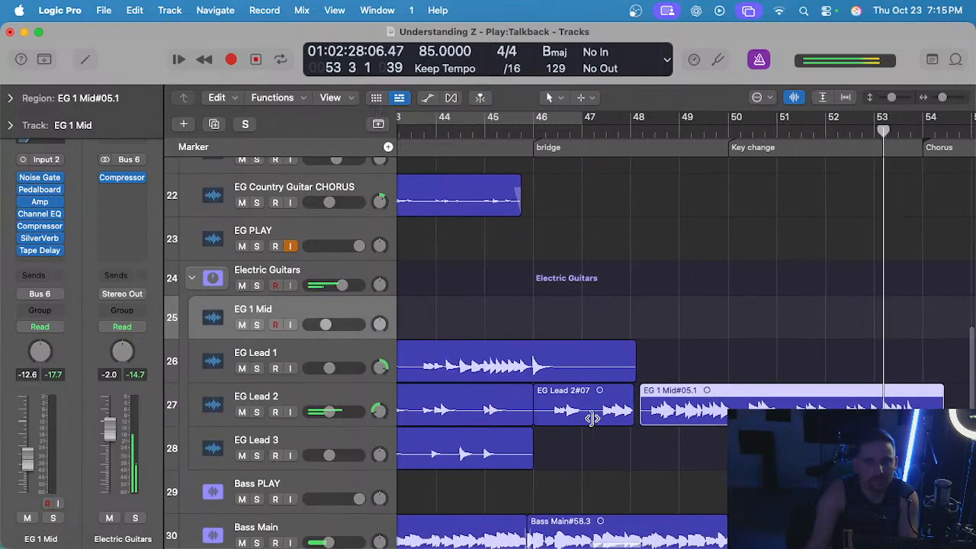
pyautogui.scroll(-1, 593, 420)
pyautogui.hscroll(1, 660, 434)
pyautogui.hscroll(3, 665, 434)
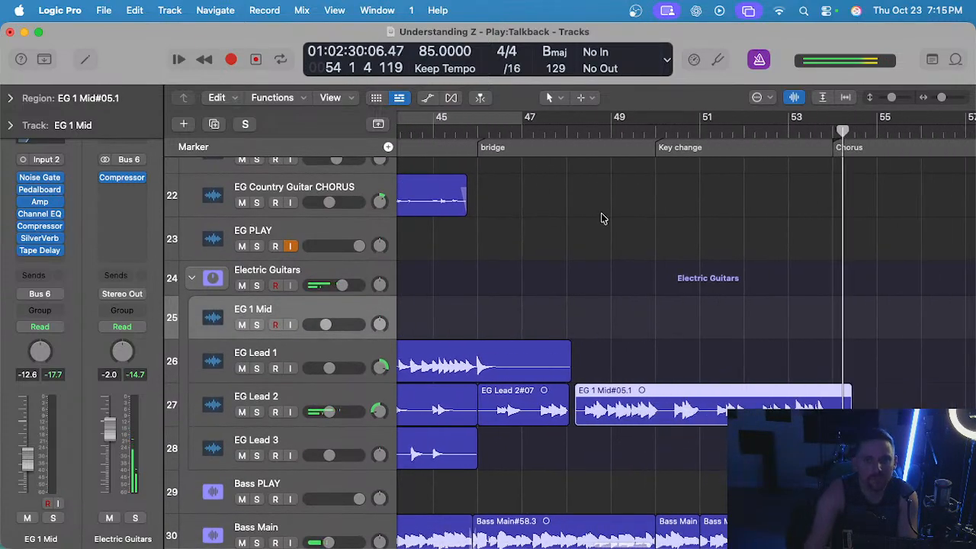
# Replay the moved EG Lead 2 take from about bar 48 through the key change, following it toward the chorus.
pyautogui.click(594, 126)
pyautogui.scroll(4, 607, 257)
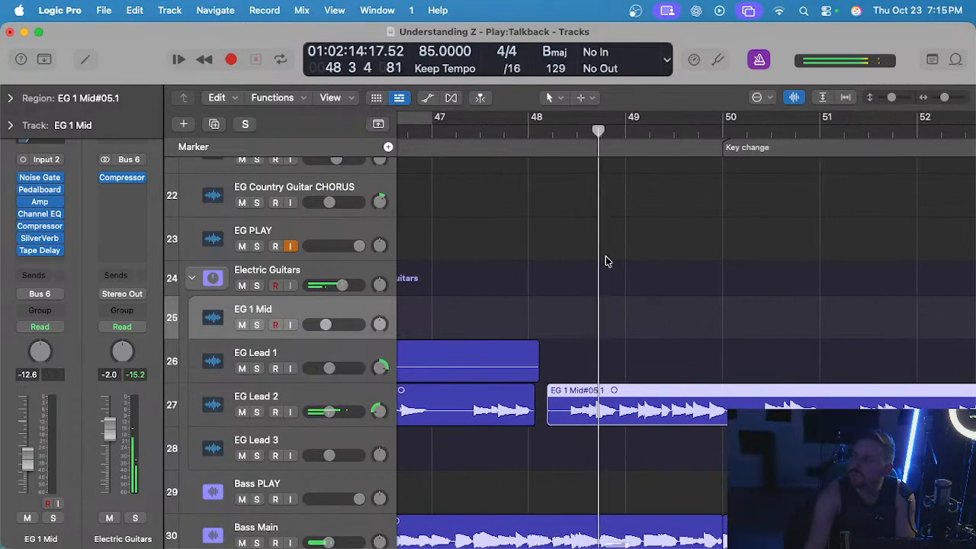
pyautogui.click(612, 277)
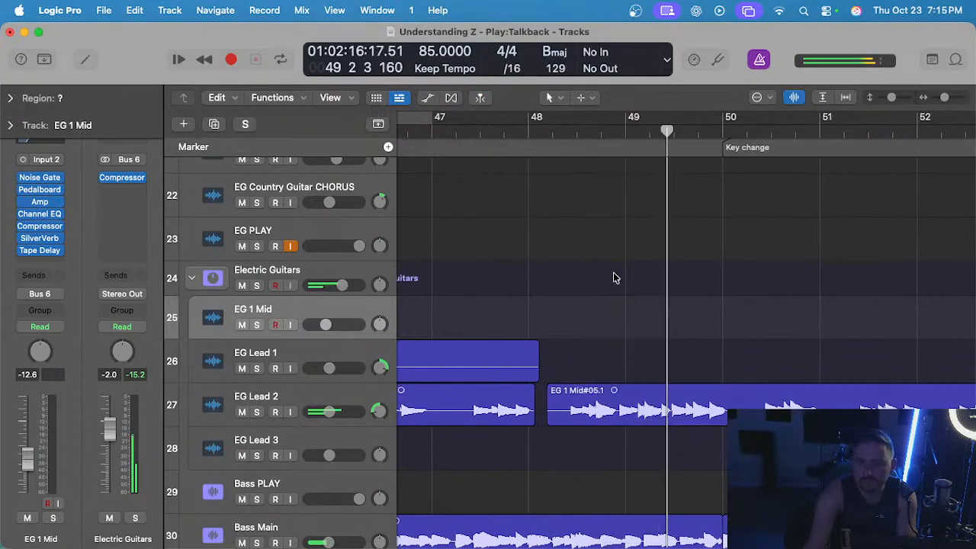
pyautogui.scroll(-1, 613, 273)
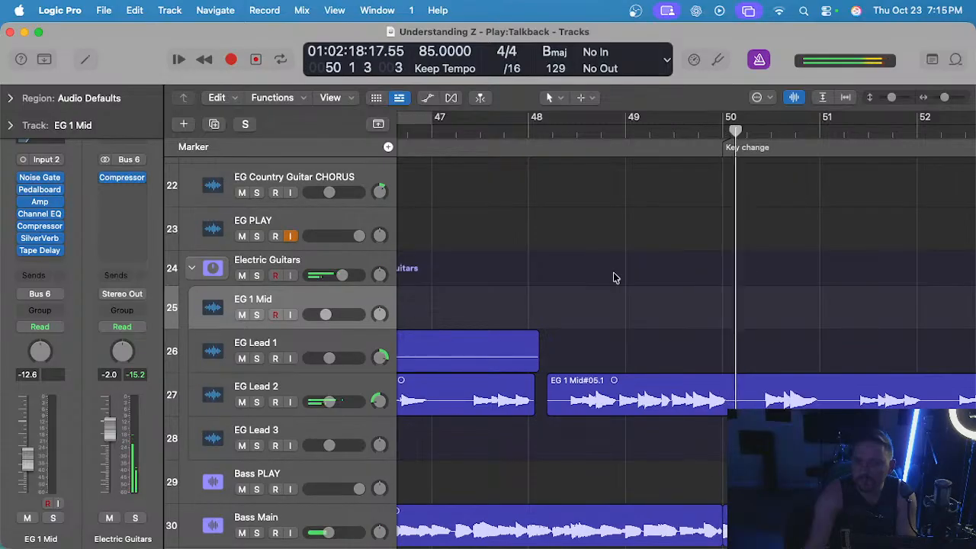
pyautogui.hscroll(5, 616, 277)
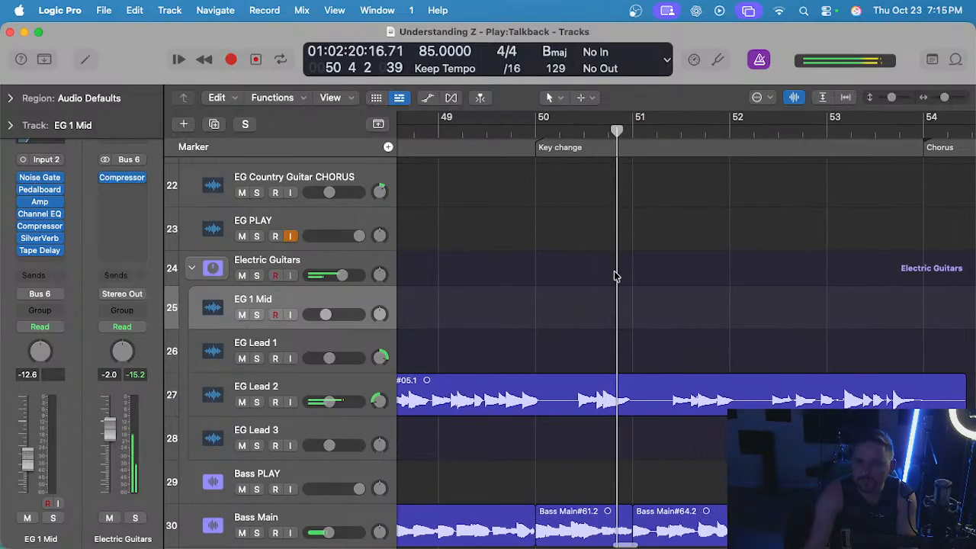
pyautogui.hscroll(2, 616, 277)
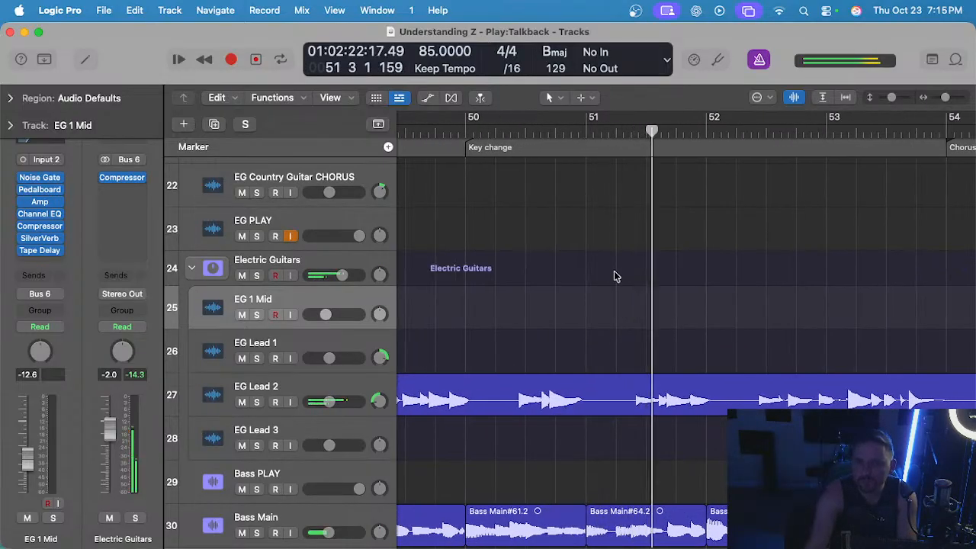
pyautogui.hscroll(3, 616, 277)
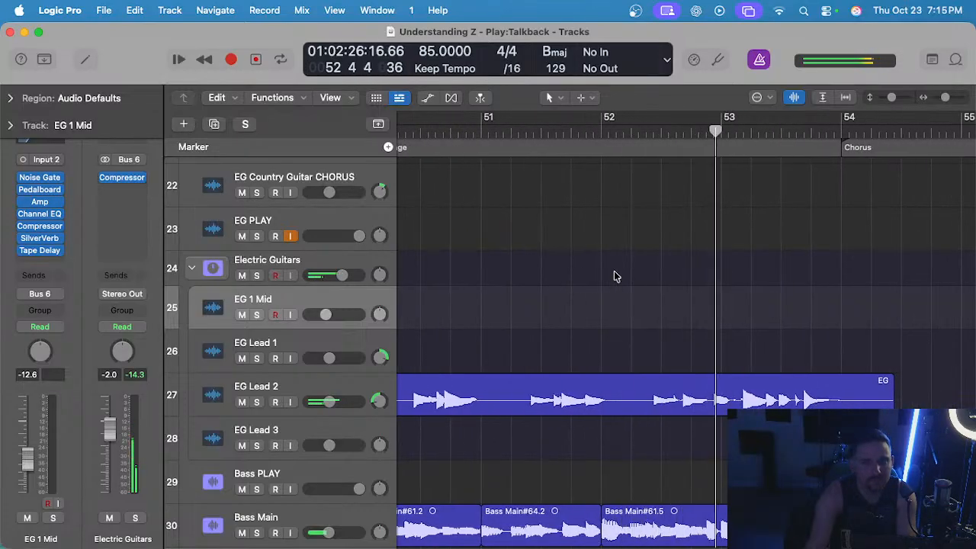
pyautogui.hscroll(1, 616, 277)
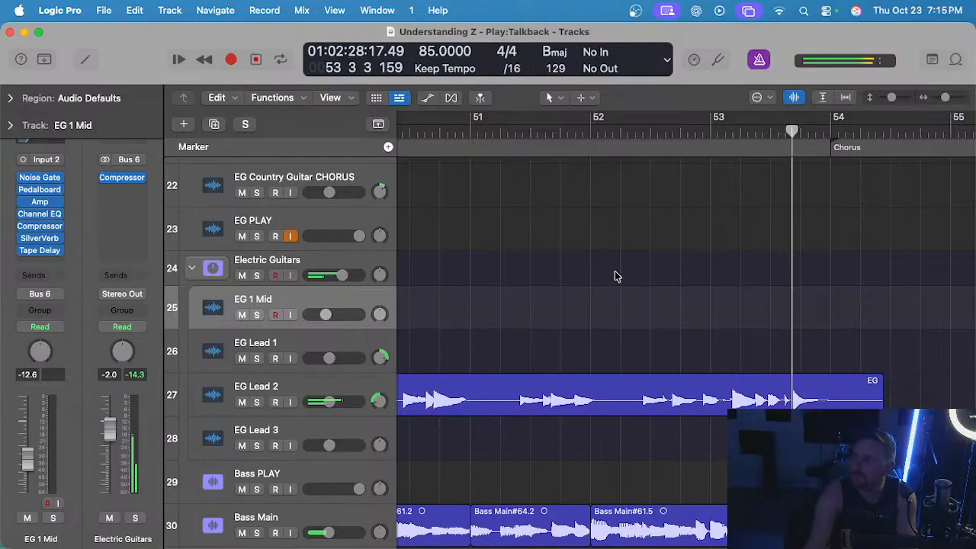
# Split the EG Lead 2 take at bar 54, where the Chorus marker starts, and delete the part after it.
pyautogui.hscroll(6, 616, 277)
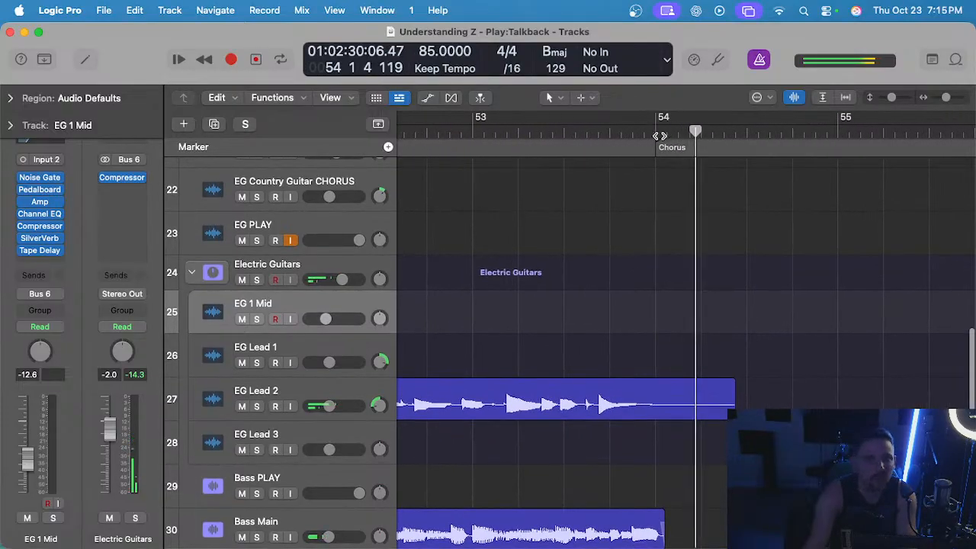
pyautogui.click(660, 136)
pyautogui.click(697, 396)
pyautogui.press('super+t')
pyautogui.press('Delete')
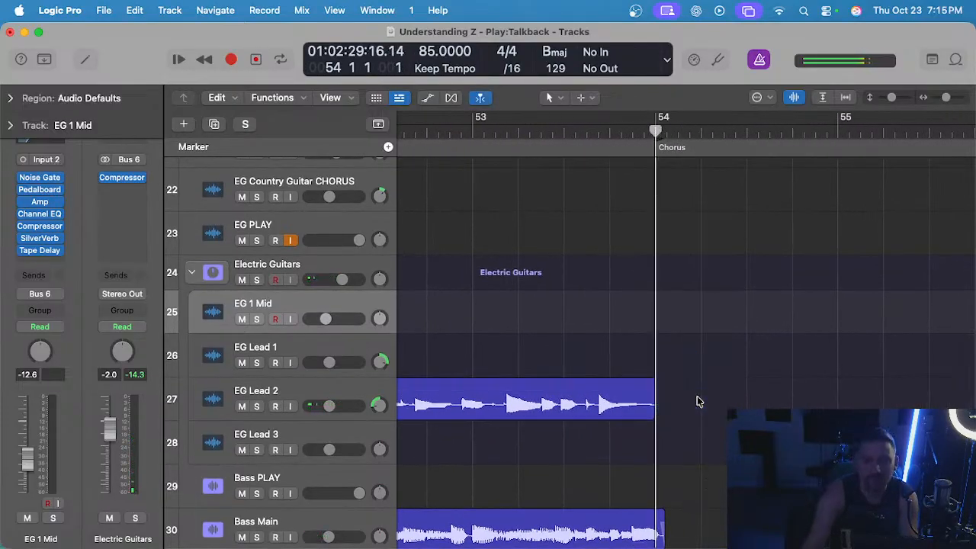
# Listen to EG Lead 2 soloed from bar 48 through the key change to the Chorus marker, then unsolo it.
pyautogui.scroll(-5, 698, 401)
pyautogui.hscroll(-4, 697, 400)
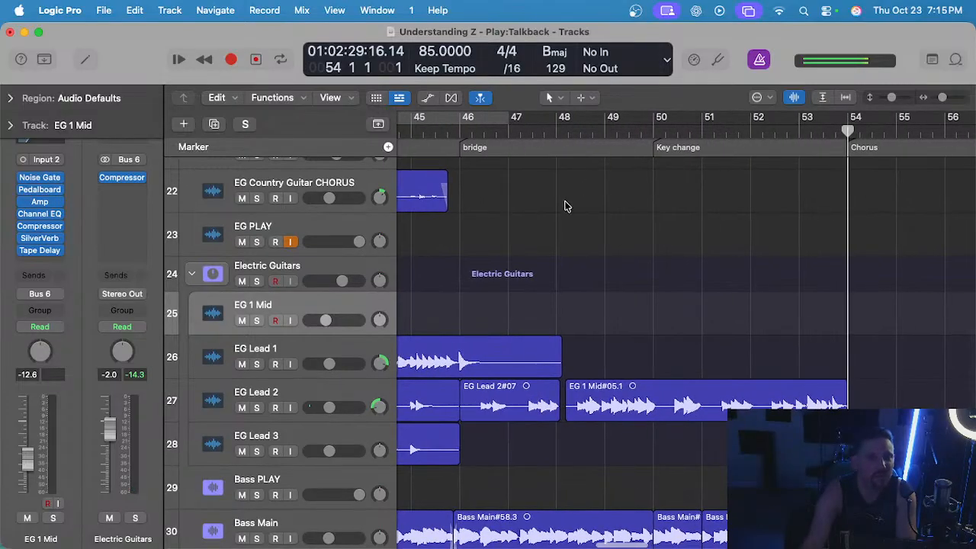
pyautogui.click(317, 390)
pyautogui.press('s')
pyautogui.click(558, 131)
pyautogui.press('space')
pyautogui.scroll(2, 563, 263)
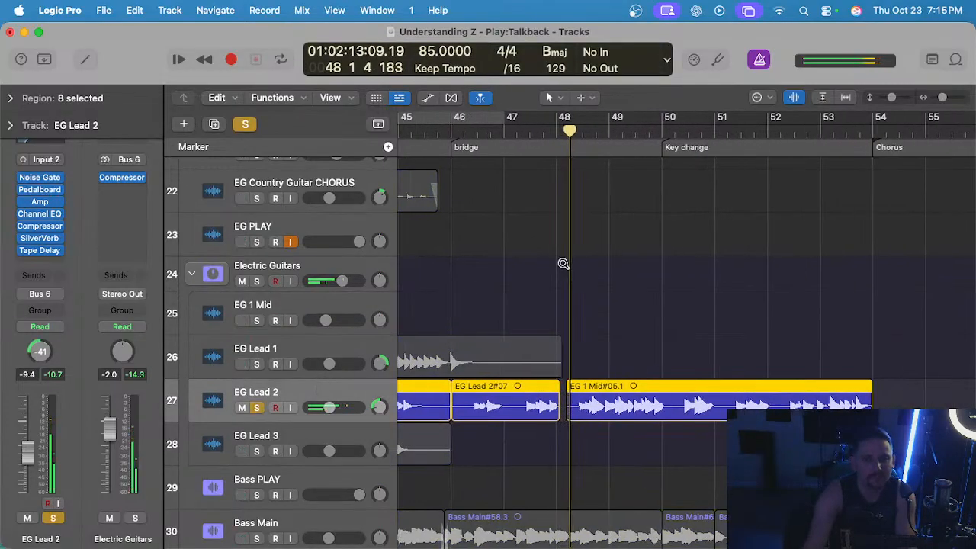
pyautogui.scroll(3, 564, 266)
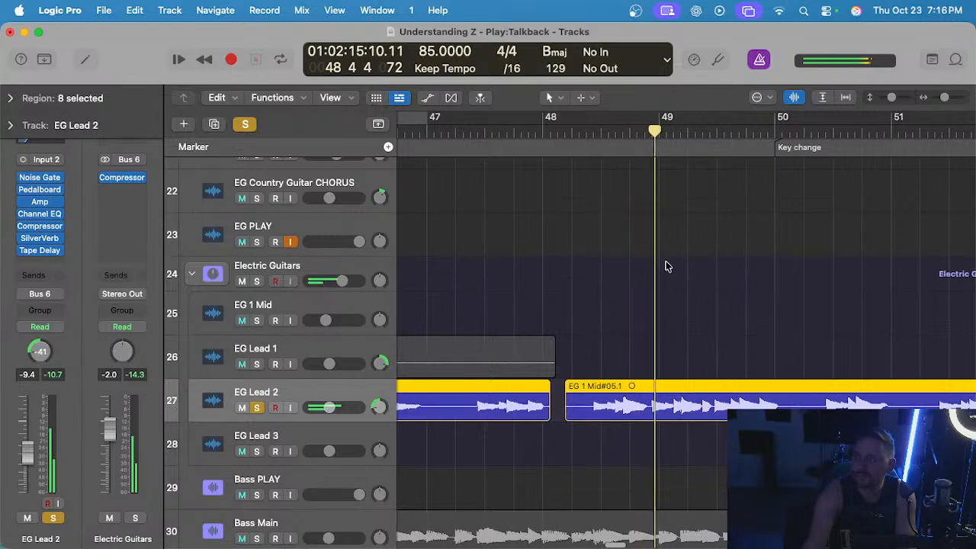
pyautogui.hscroll(3, 624, 264)
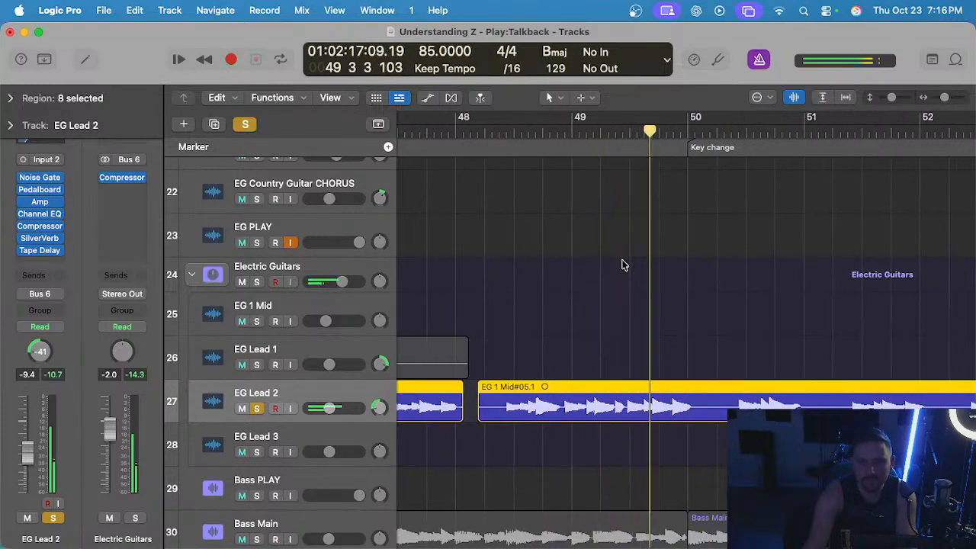
pyautogui.hscroll(3, 619, 271)
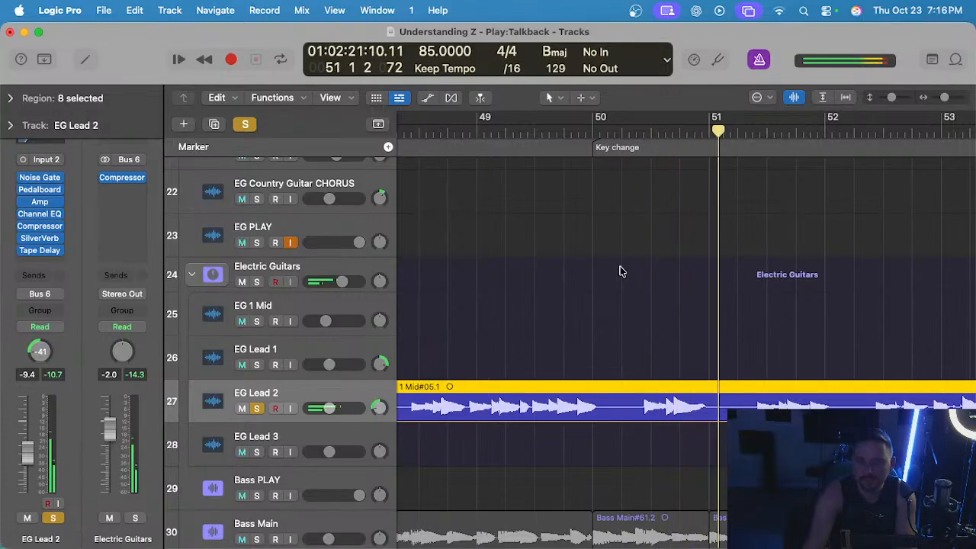
pyautogui.hscroll(2, 621, 270)
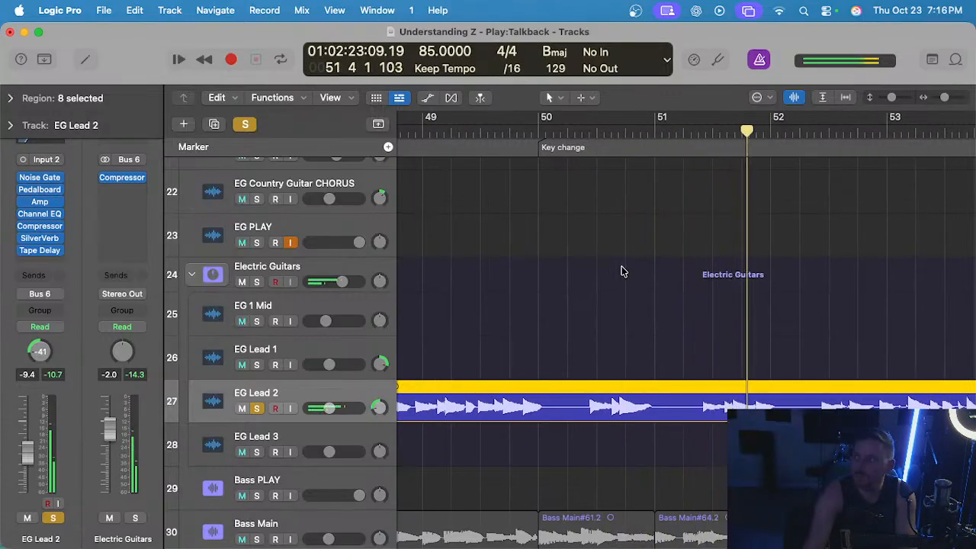
pyautogui.hscroll(2, 621, 271)
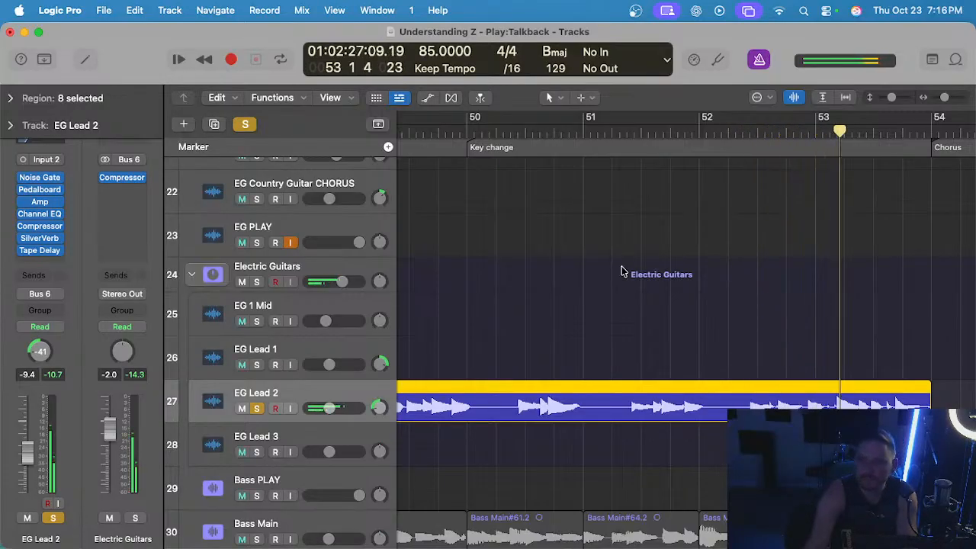
pyautogui.hscroll(3, 627, 272)
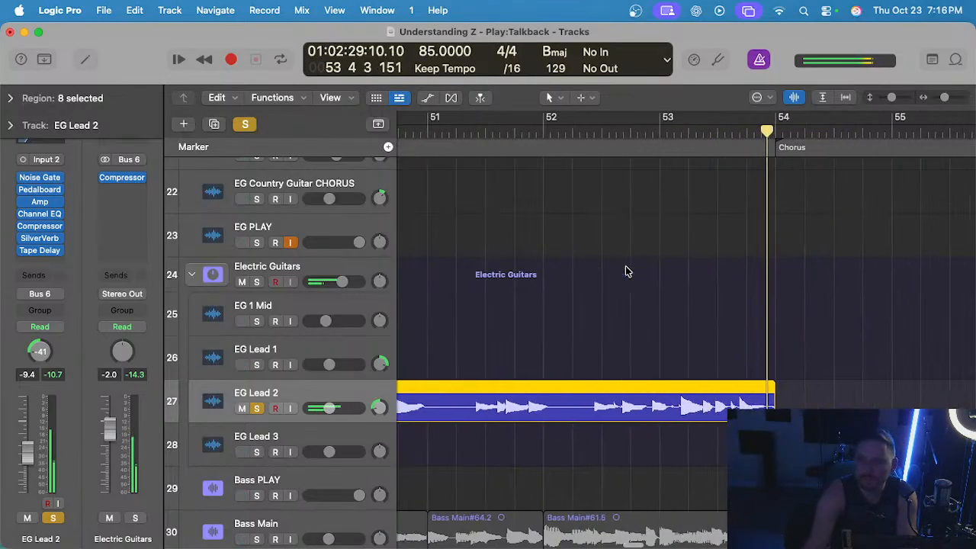
pyautogui.press('space')
pyautogui.press('s')
# Add short fades at the end and the start of the EG 1 Mid#05.1 region on EG Lead 2.
pyautogui.press('super+Right')
pyautogui.press('super+Right')
pyautogui.press('super+Right')
pyautogui.click(826, 350)
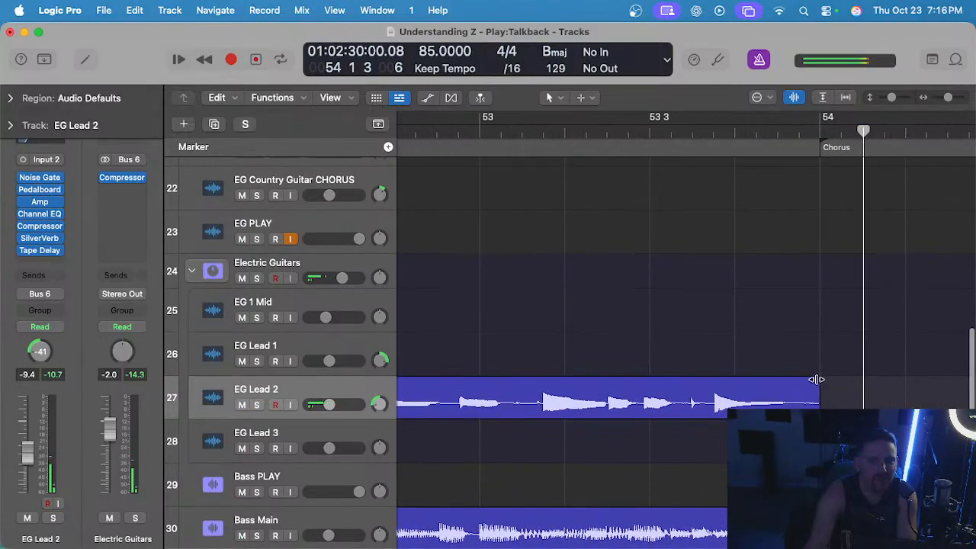
pyautogui.scroll(1, 815, 379)
pyautogui.hscroll(1, 811, 379)
pyautogui.scroll(-1, 814, 385)
pyautogui.click(805, 382)
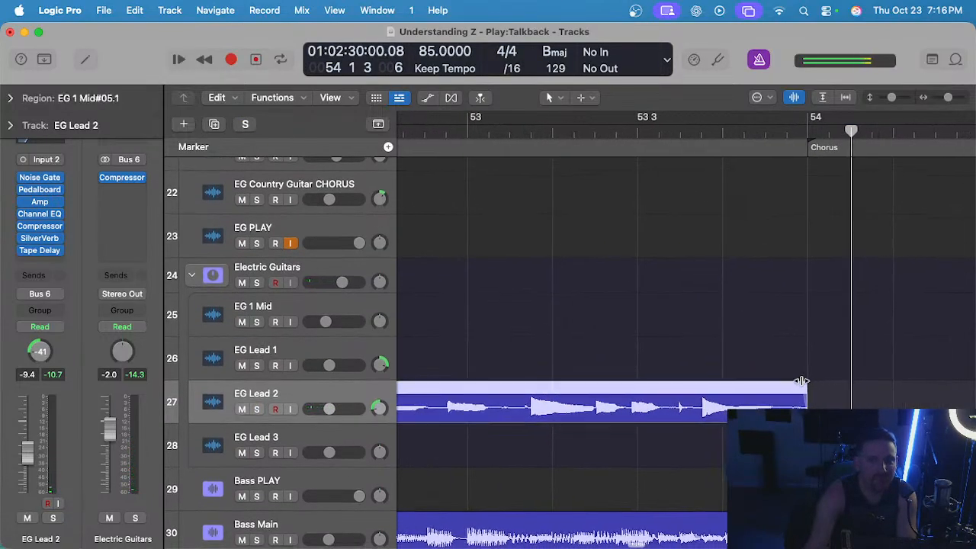
pyautogui.press('super+Left')
pyautogui.press('super+Left')
pyautogui.press('super+Left')
pyautogui.hscroll(-2, 686, 322)
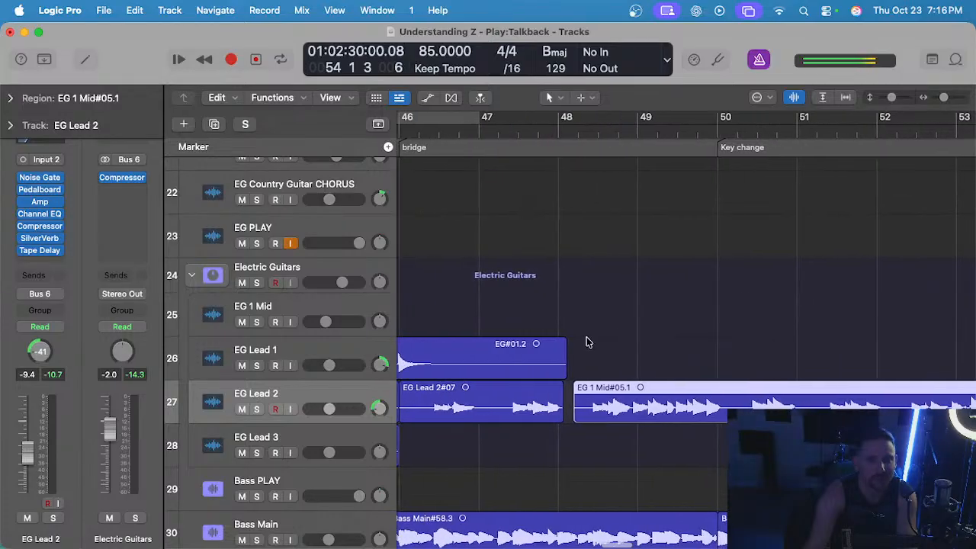
# Open the EG 1 Mid#05.1 region in the audio track editor, choose Flex Time - Polyphonic, and close the editor.
pyautogui.doubleClick(649, 388)
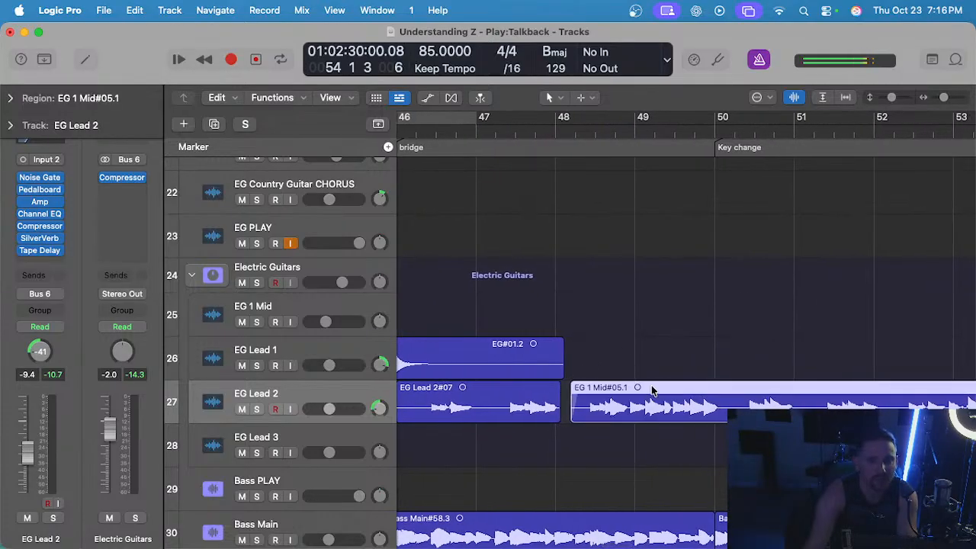
pyautogui.click(478, 228)
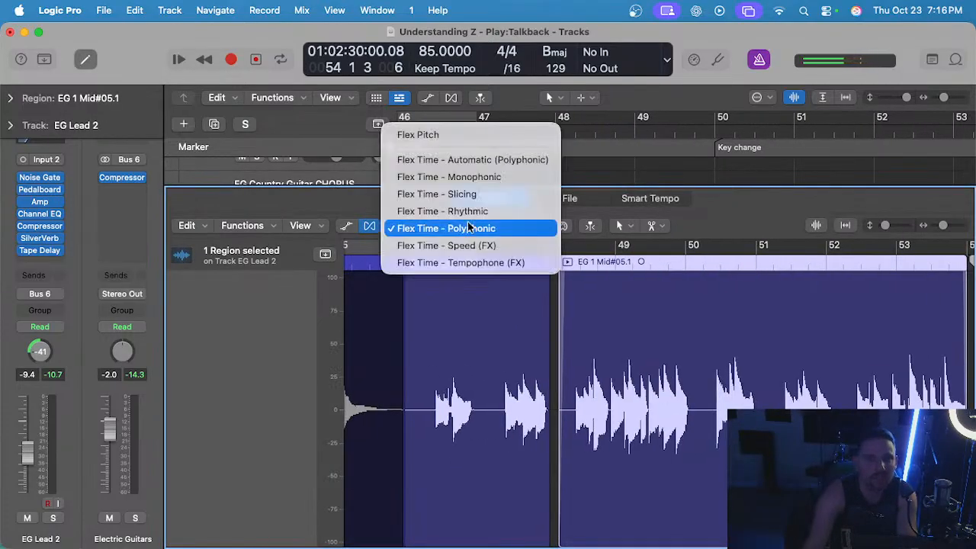
pyautogui.click(471, 228)
pyautogui.press('e')
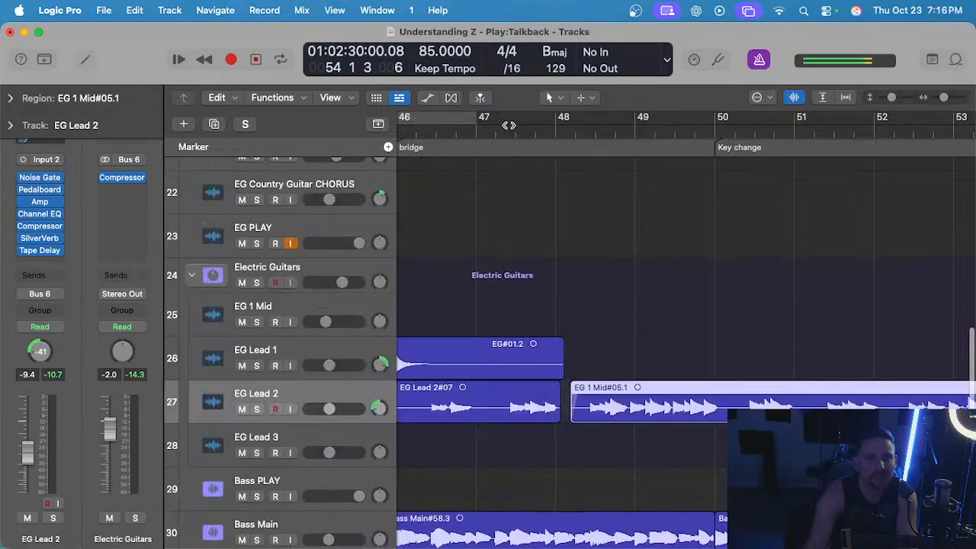
# Play the arrangement briefly from bar 47 to check the EG Lead 2#07 region in the bridge.
pyautogui.click(486, 128)
pyautogui.press('space')
pyautogui.hscroll(-4, 495, 199)
pyautogui.press('super+Left')
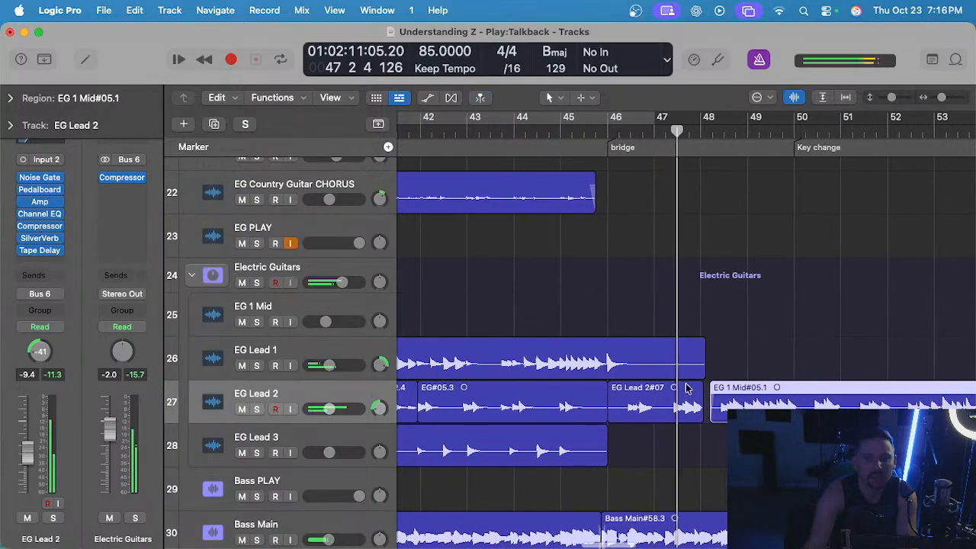
pyautogui.press('space')
# Select the EG Lead 2#07 and EG 1 Mid#05.1 regions and quantize both to 1/16 Note.
pyautogui.moveTo(726, 450); pyautogui.dragTo(666, 419)
pyautogui.press('e')
pyautogui.scroll(-3, 596, 393)
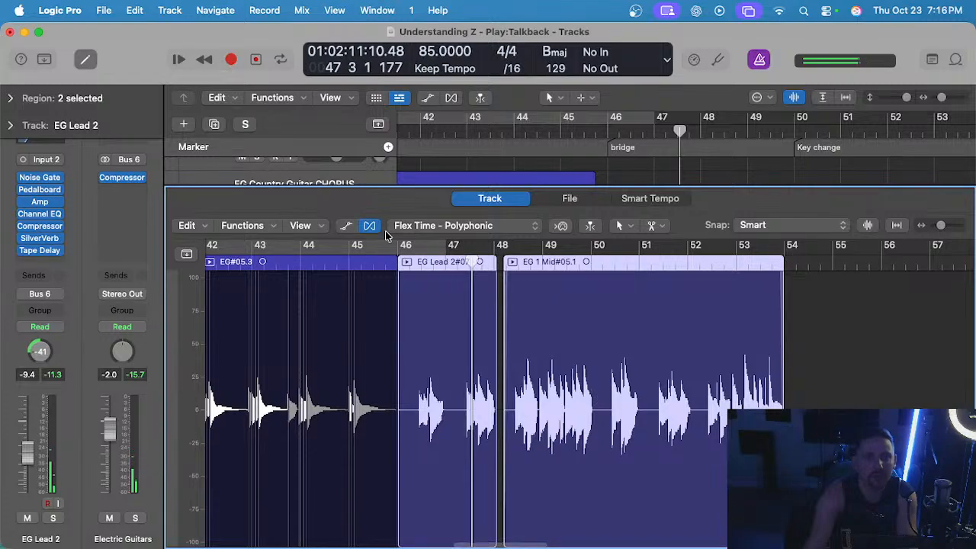
pyautogui.click(11, 100)
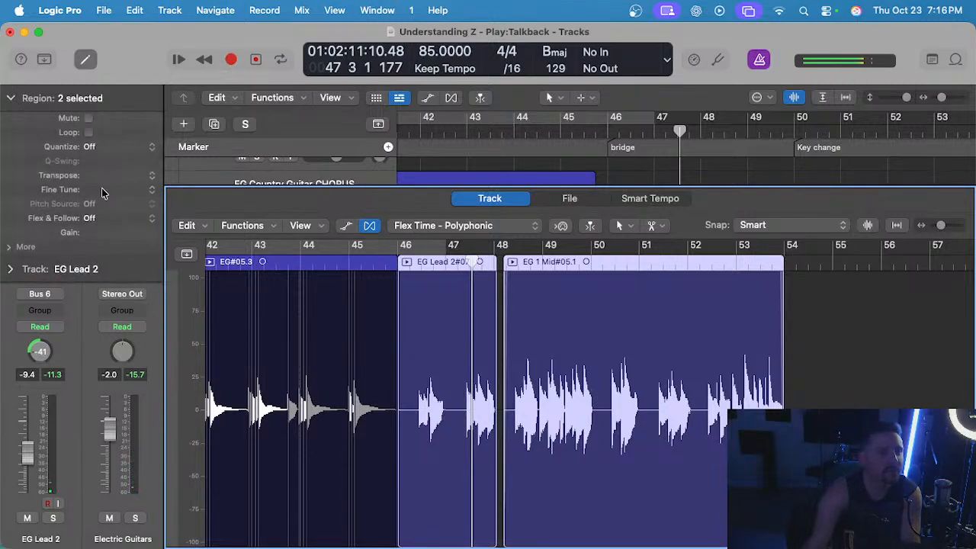
pyautogui.click(89, 150)
pyautogui.click(155, 237)
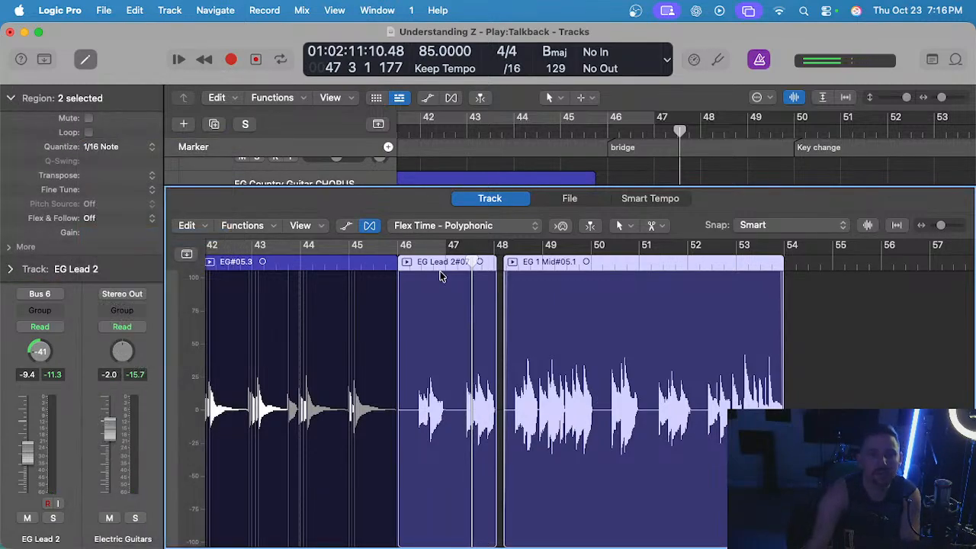
pyautogui.press('space')
pyautogui.press('e')
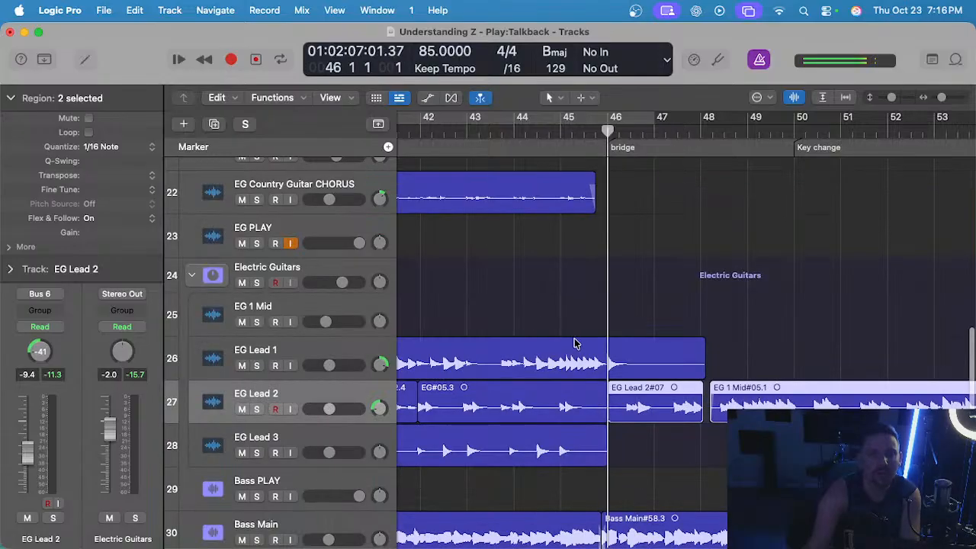
# Solo the Talkback MIC track and the EG Lead 2 track.
pyautogui.scroll(20, 532, 310)
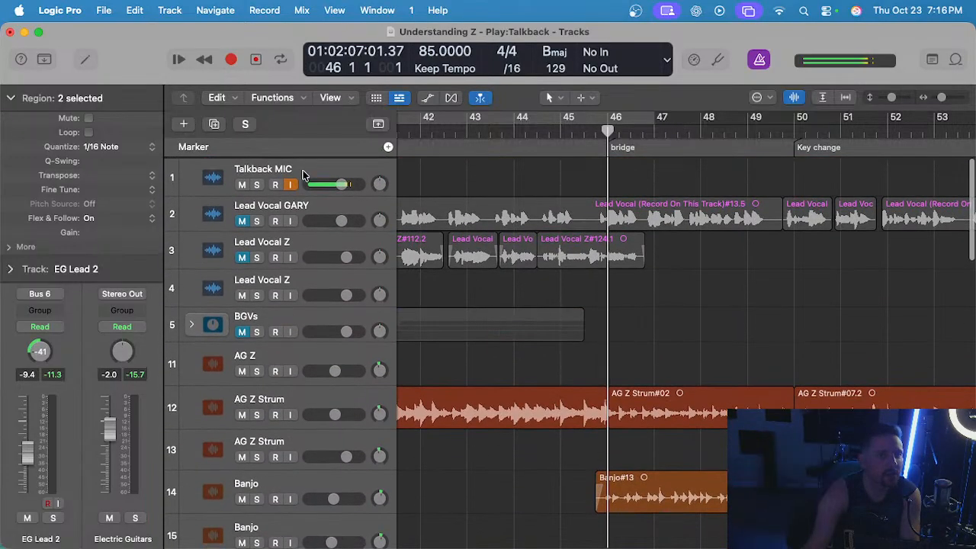
pyautogui.click(305, 174)
pyautogui.press('s')
pyautogui.scroll(-20, 476, 270)
pyautogui.scroll(3, 476, 271)
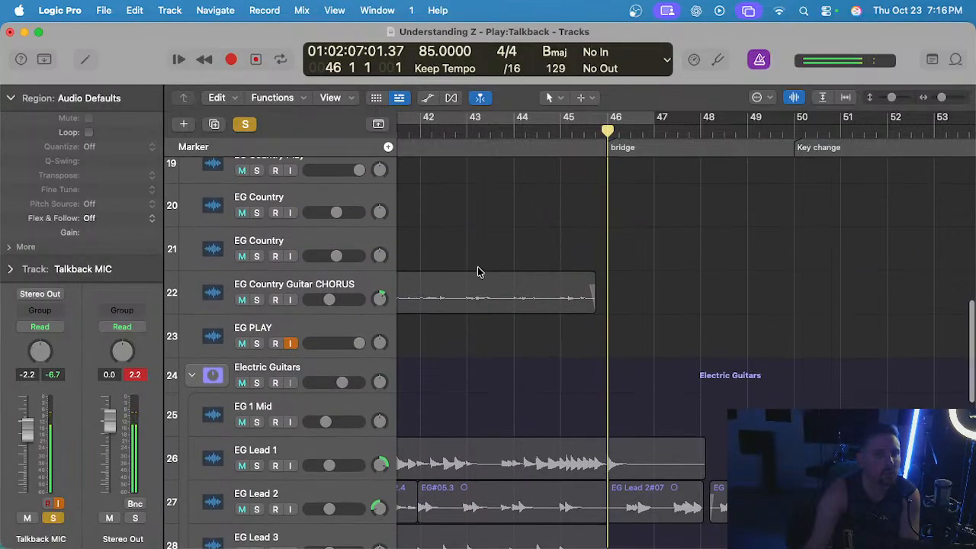
pyautogui.scroll(-3, 362, 313)
pyautogui.click(319, 357)
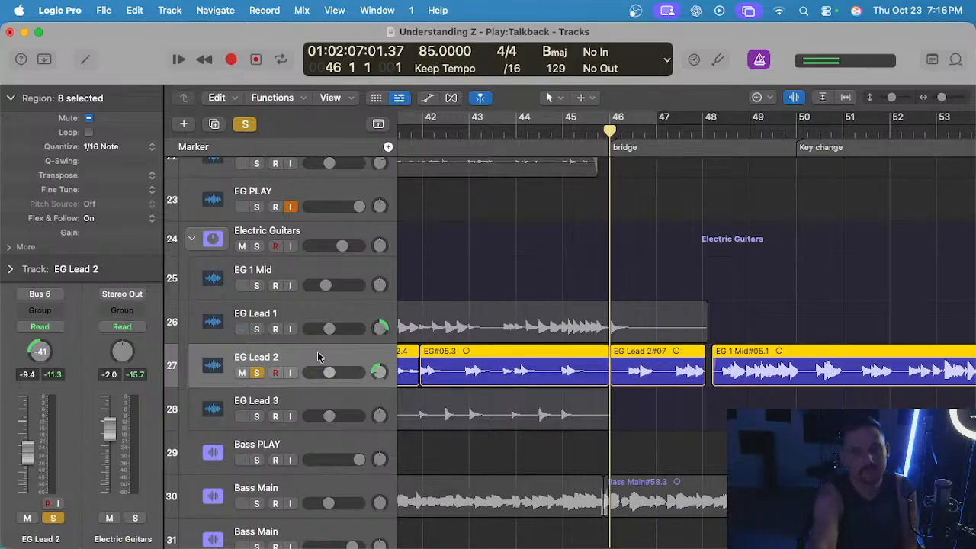
# Deselect the regions and listen to the quantized EG Lead 2 part from the bridge at bar 46 past bar 48.
pyautogui.click(618, 261)
pyautogui.scroll(1, 619, 262)
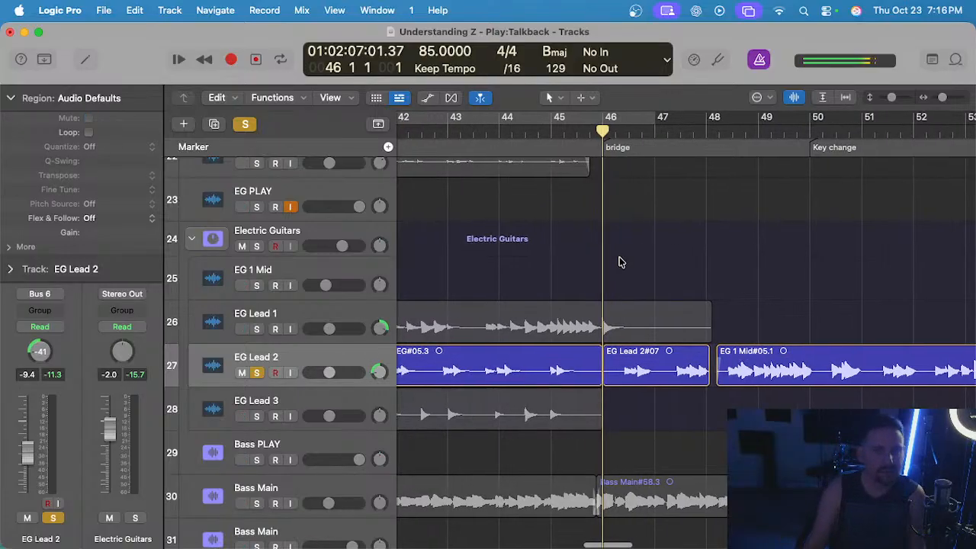
pyautogui.press('space')
pyautogui.scroll(12, 619, 261)
pyautogui.scroll(-10, 620, 261)
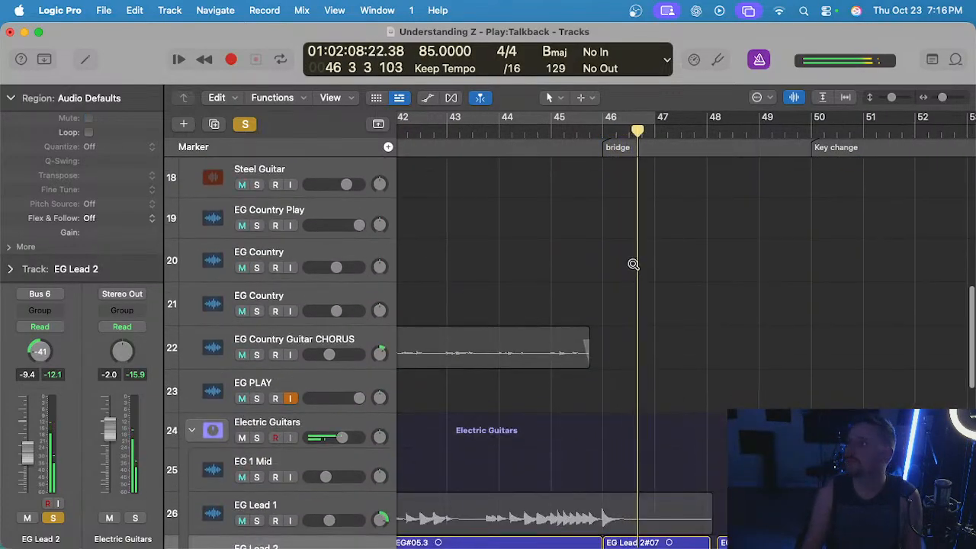
pyautogui.scroll(5, 632, 262)
pyautogui.scroll(5, 625, 276)
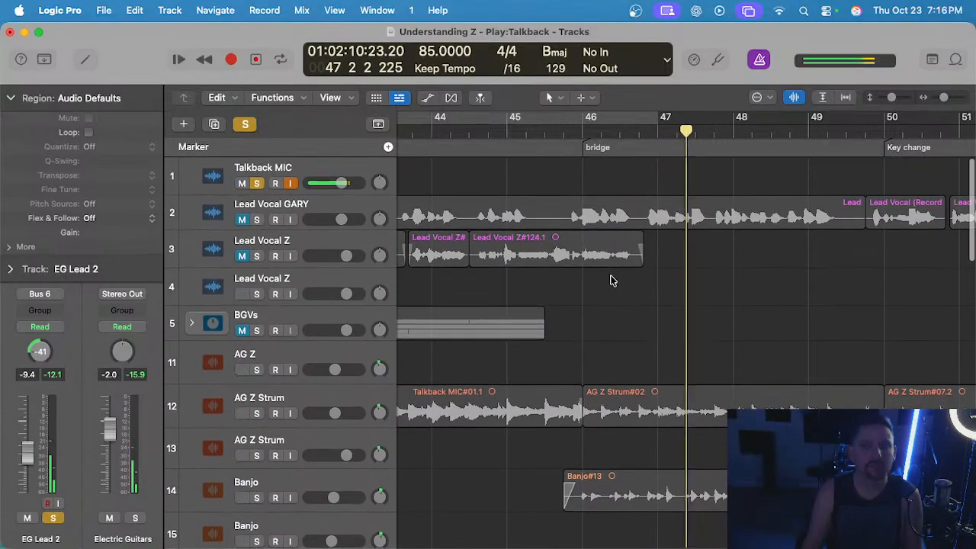
pyautogui.scroll(-15, 613, 279)
pyautogui.scroll(3, 613, 279)
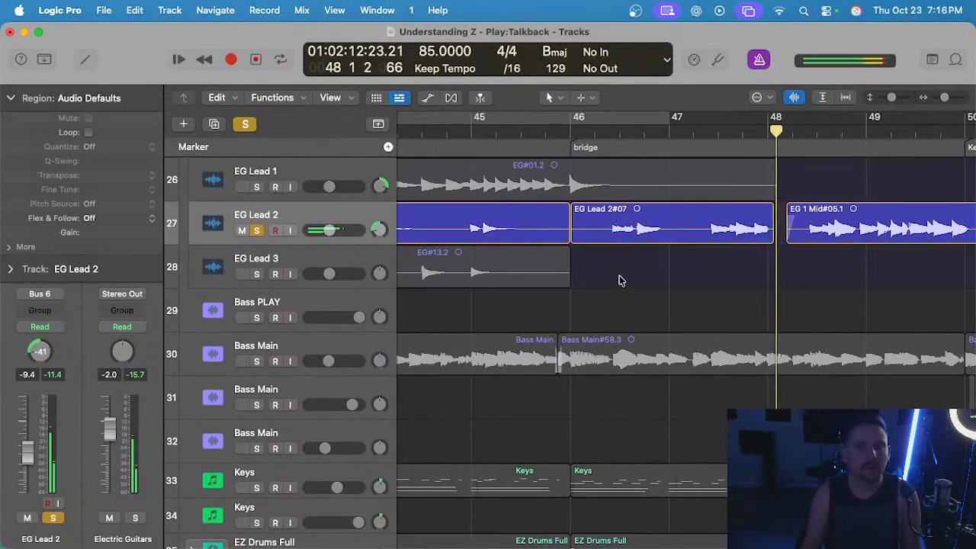
pyautogui.scroll(-3, 619, 276)
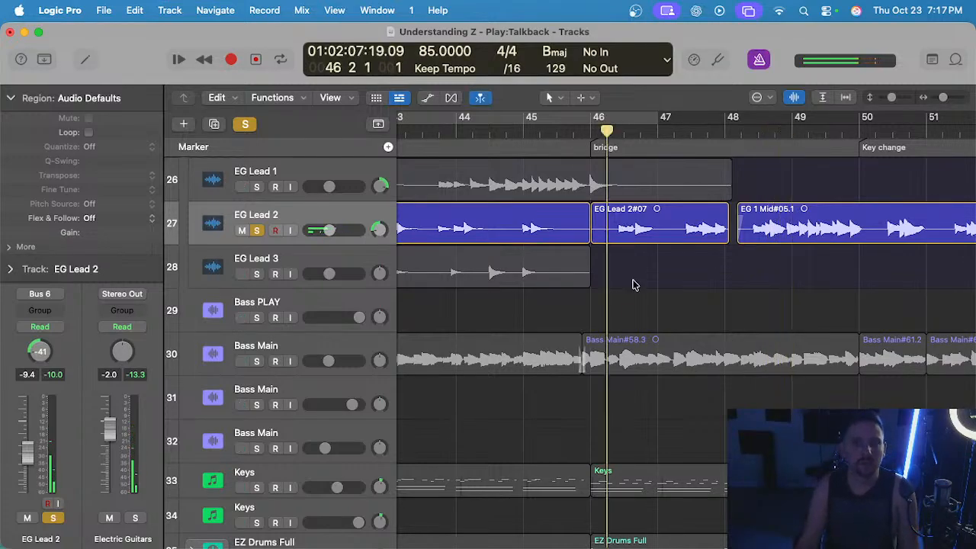
# Open EG Lead 2#07 in the audio track editor and replay the EG 1 Mid#05.1 notes around 48 3 to 48 4.
pyautogui.doubleClick(632, 223)
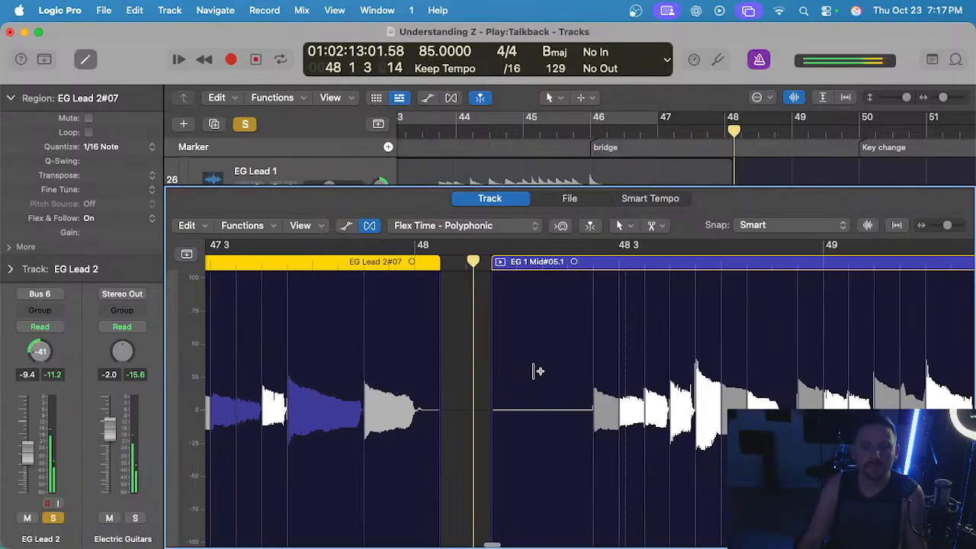
pyautogui.scroll(2, 573, 372)
pyautogui.hscroll(1, 599, 372)
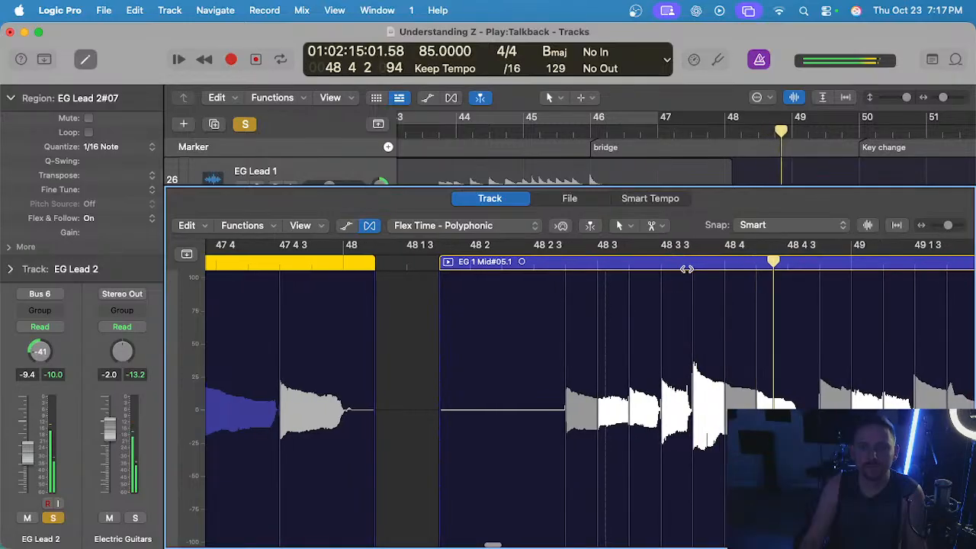
pyautogui.click(725, 265)
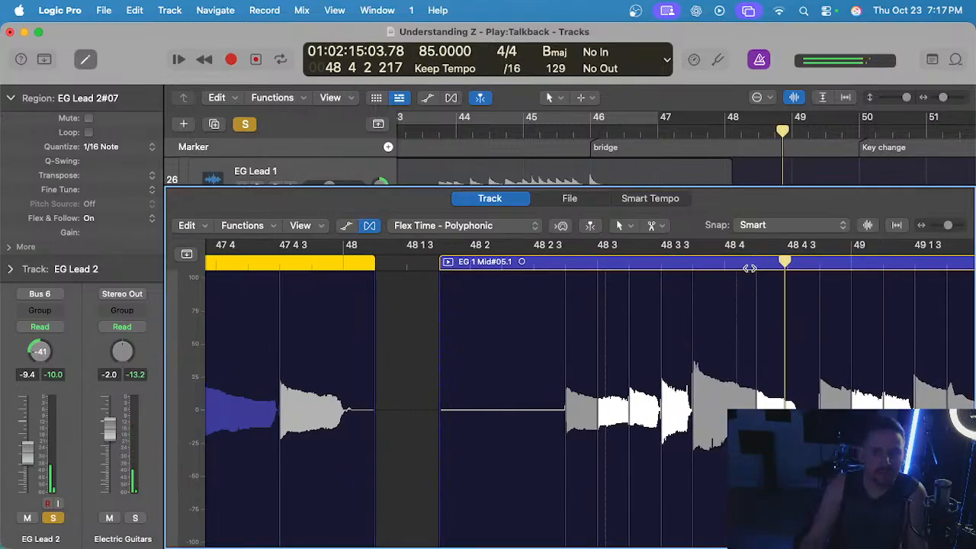
pyautogui.hscroll(3, 656, 297)
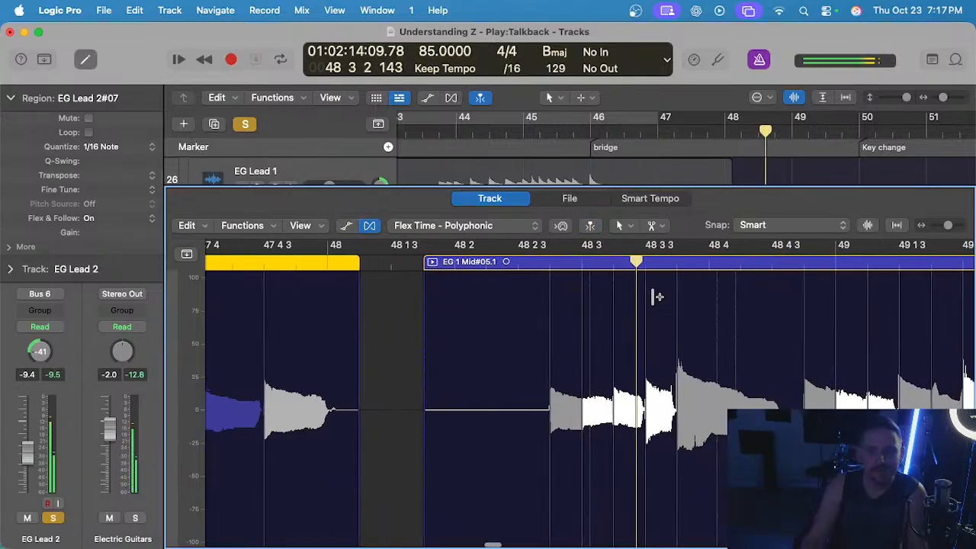
# In EG 1 Mid#05.1, flex the note just after 48 4 onto 48 4 and move the note at 49 2 about a sixteenth earlier.
pyautogui.press('space')
pyautogui.click(663, 301)
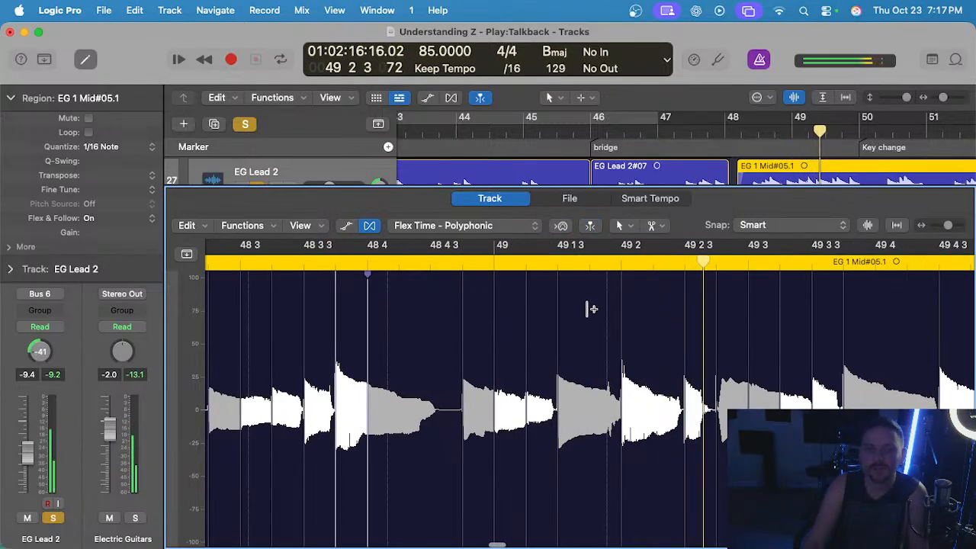
pyautogui.moveTo(623, 308); pyautogui.dragTo(594, 310)
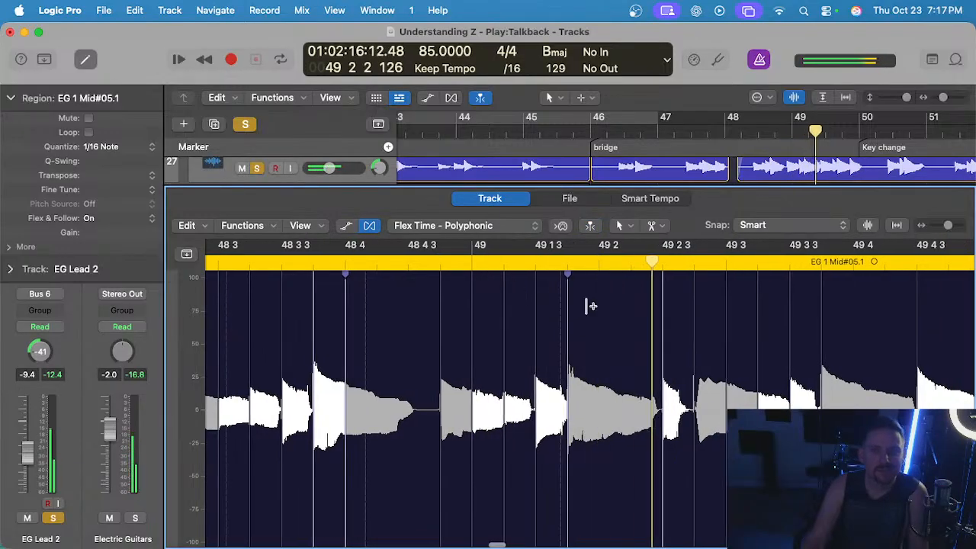
# Listen through the rest of the flexed EG 1 Mid#05.1 part in the audio track editor, from 49 2 to bar 54.
pyautogui.click(599, 265)
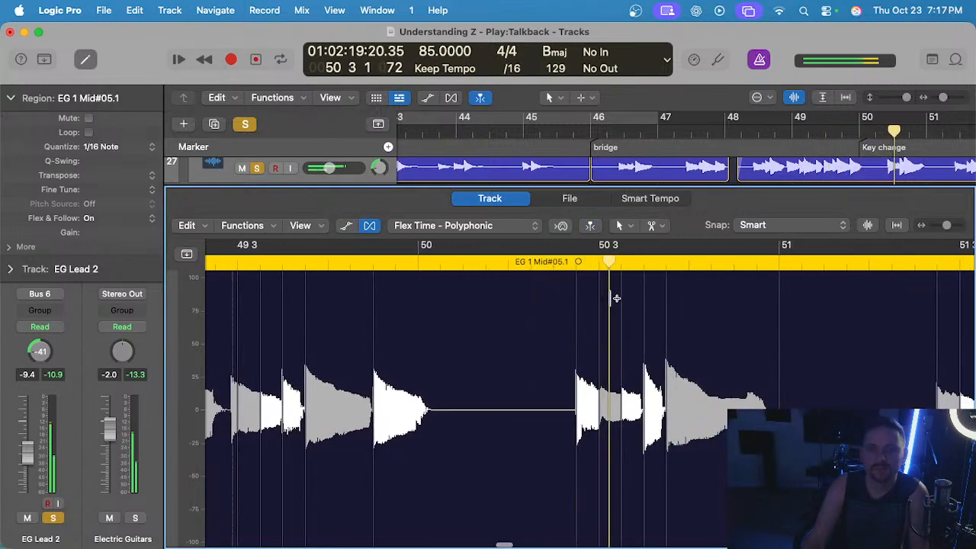
pyautogui.click(555, 264)
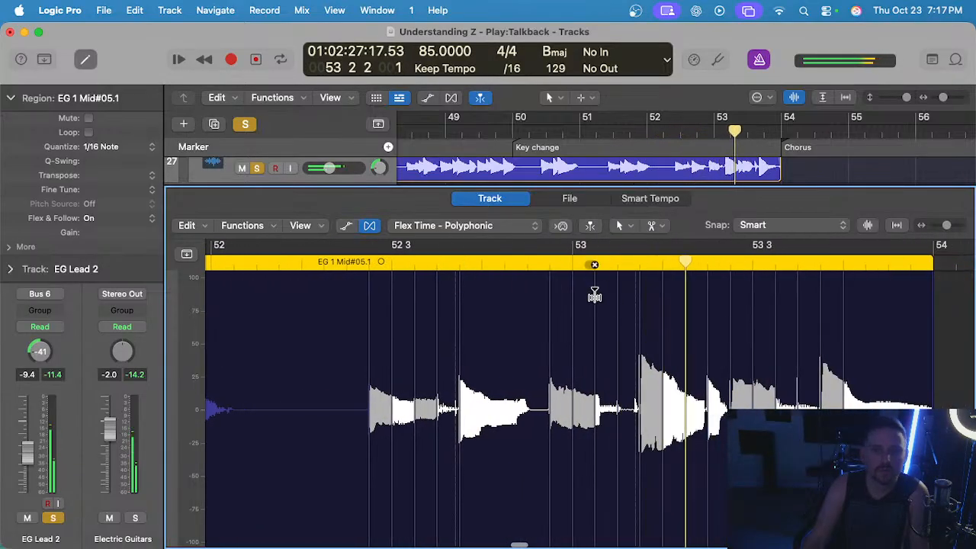
pyautogui.click(574, 264)
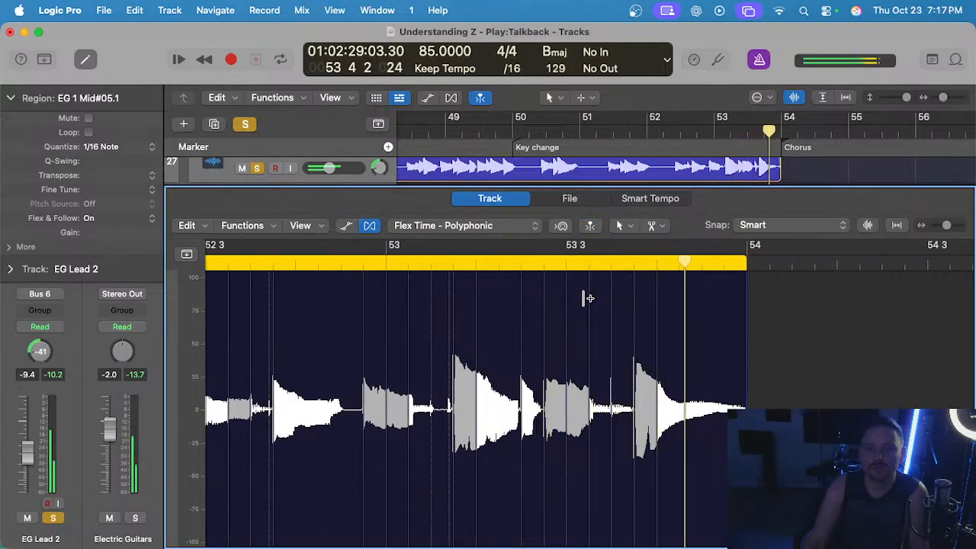
pyautogui.click(655, 266)
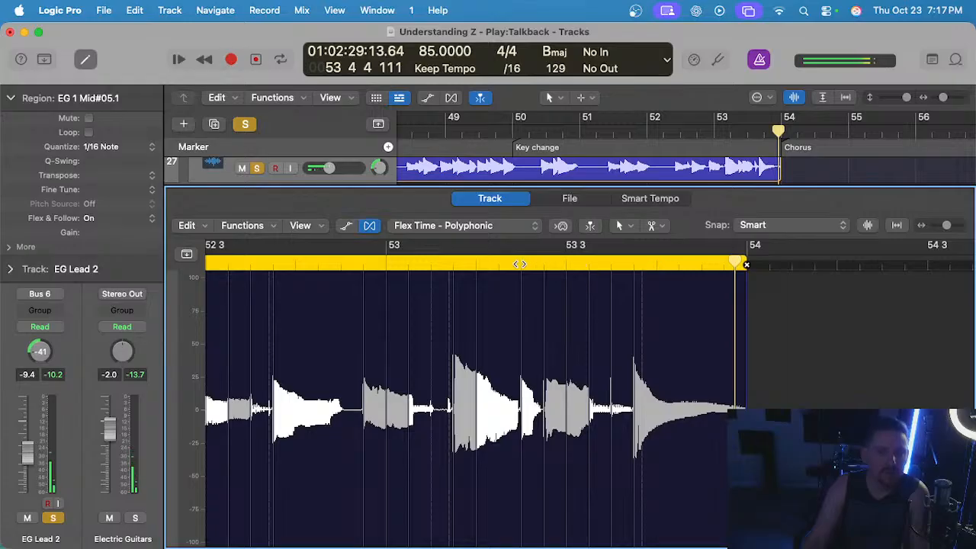
pyautogui.click(486, 265)
pyautogui.scroll(3, 544, 291)
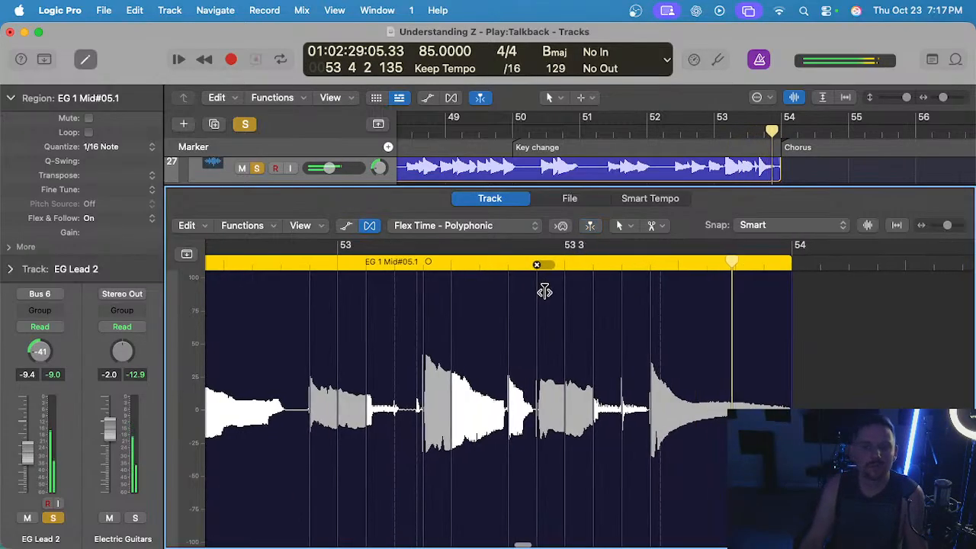
# Close the audio track editor, then clear all solos and play the full mix from bar 48.
pyautogui.press('e')
pyautogui.scroll(3, 257, 282)
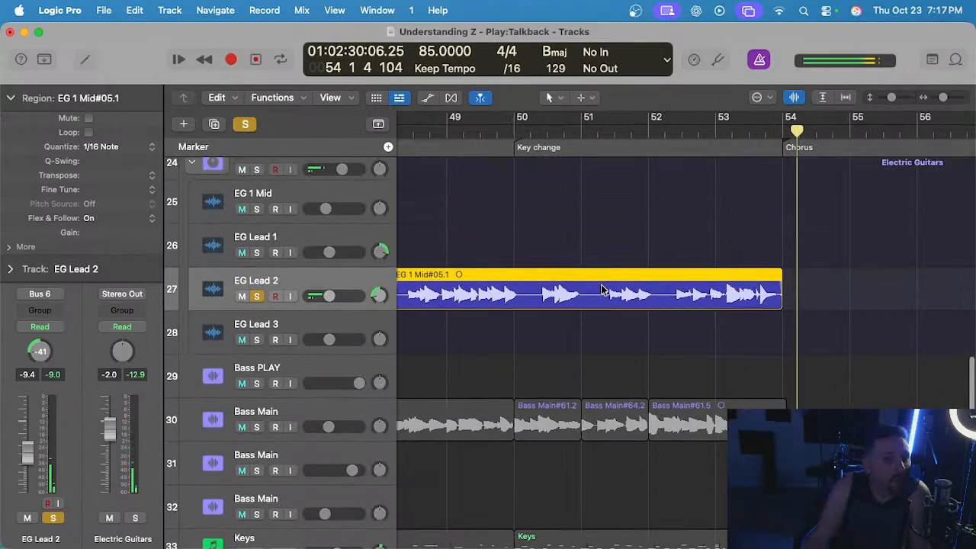
pyautogui.scroll(-3, 451, 280)
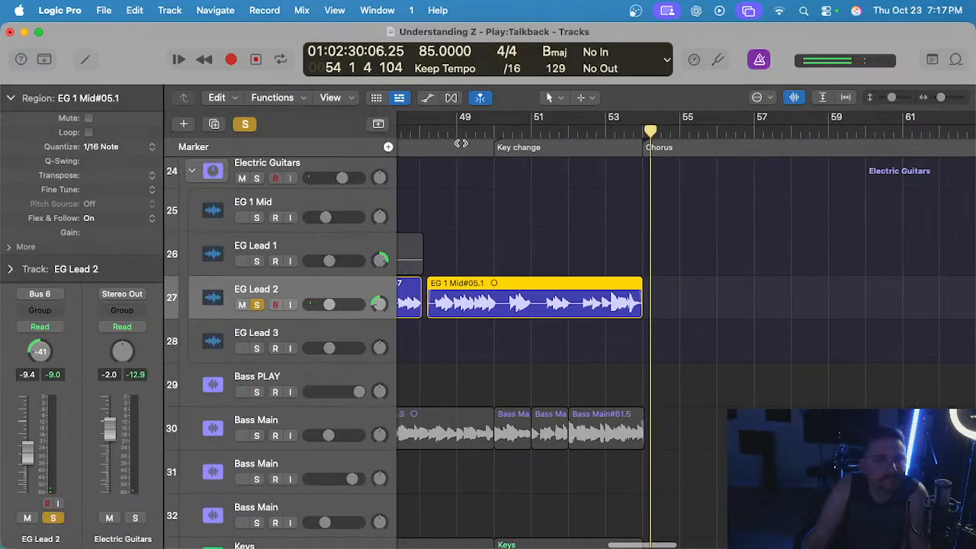
pyautogui.click(418, 131)
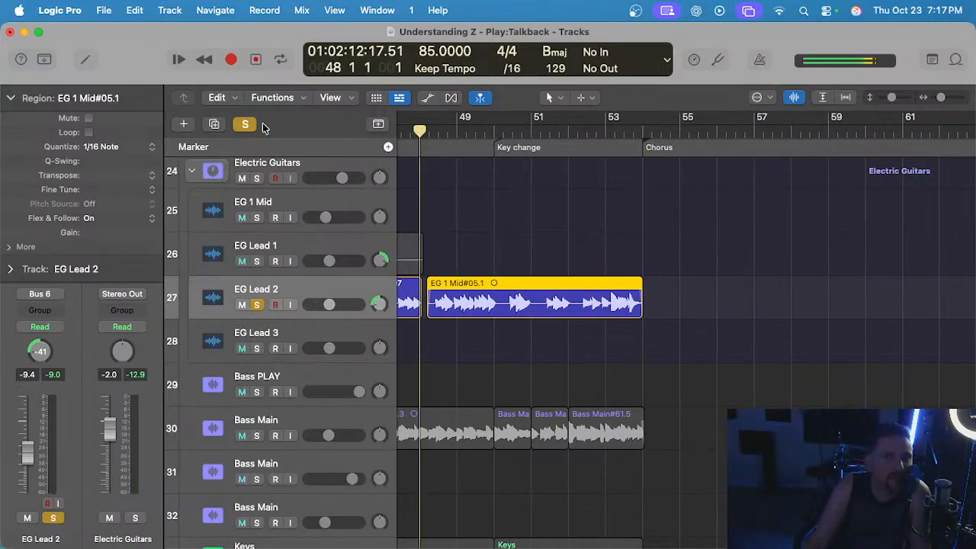
pyautogui.click(245, 123)
pyautogui.press('space')
pyautogui.click(455, 220)
# Replay the lead parts into the bridge, and trim the start of EG Lead 2#07 to about 46 2.
pyautogui.scroll(2, 458, 231)
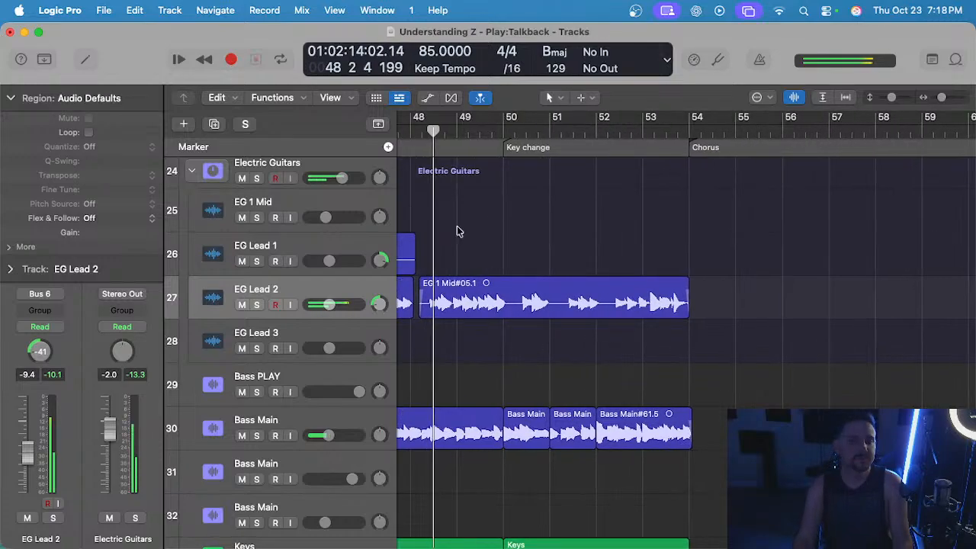
pyautogui.scroll(-2, 458, 231)
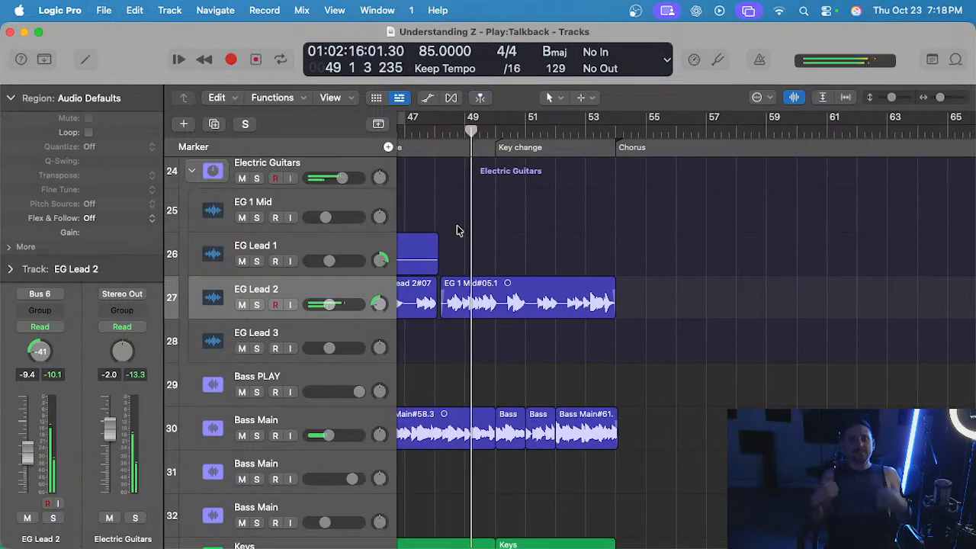
pyautogui.hscroll(-5, 457, 226)
pyautogui.click(651, 131)
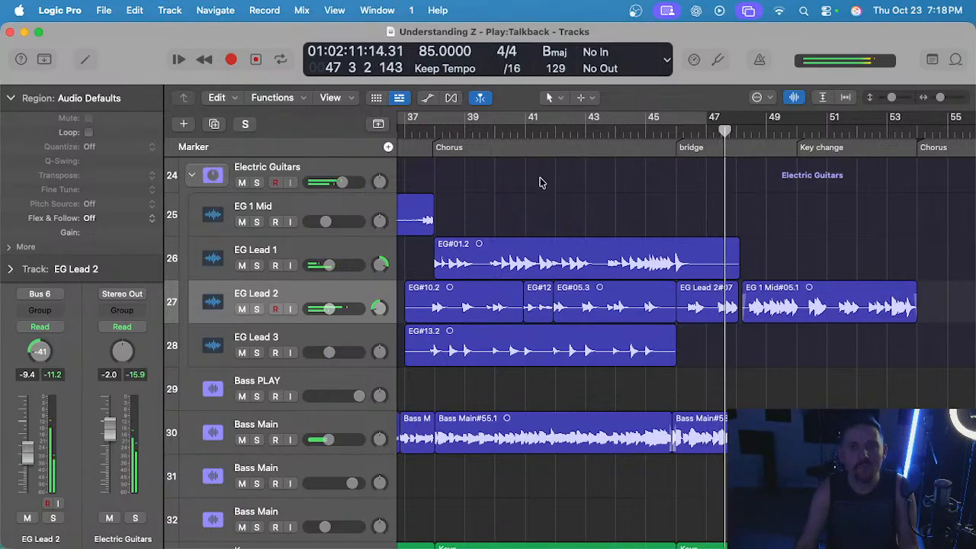
pyautogui.scroll(5, 697, 268)
pyautogui.hscroll(-2, 722, 274)
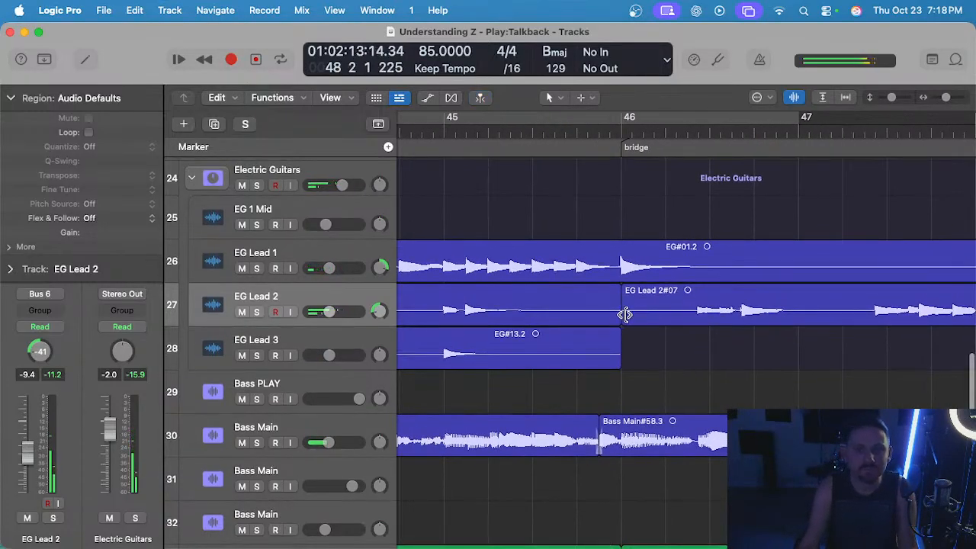
pyautogui.moveTo(625, 314); pyautogui.dragTo(679, 284)
pyautogui.scroll(-5, 679, 286)
pyautogui.hscroll(4, 679, 288)
pyautogui.click(675, 240)
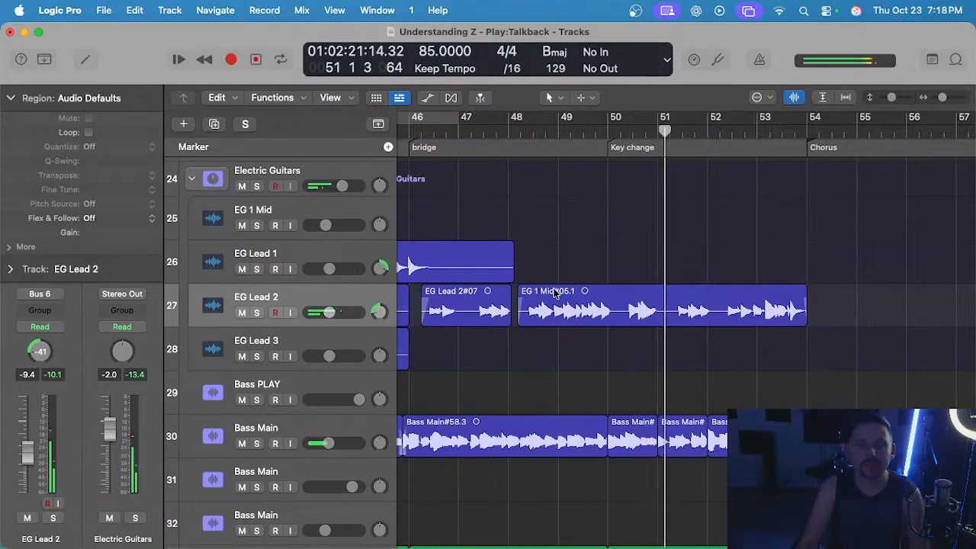
# Collapse the Region inspector while listening to EG 1 Mid#05.1 through the key change, and save the project.
pyautogui.click(622, 304)
pyautogui.press('super+Left')
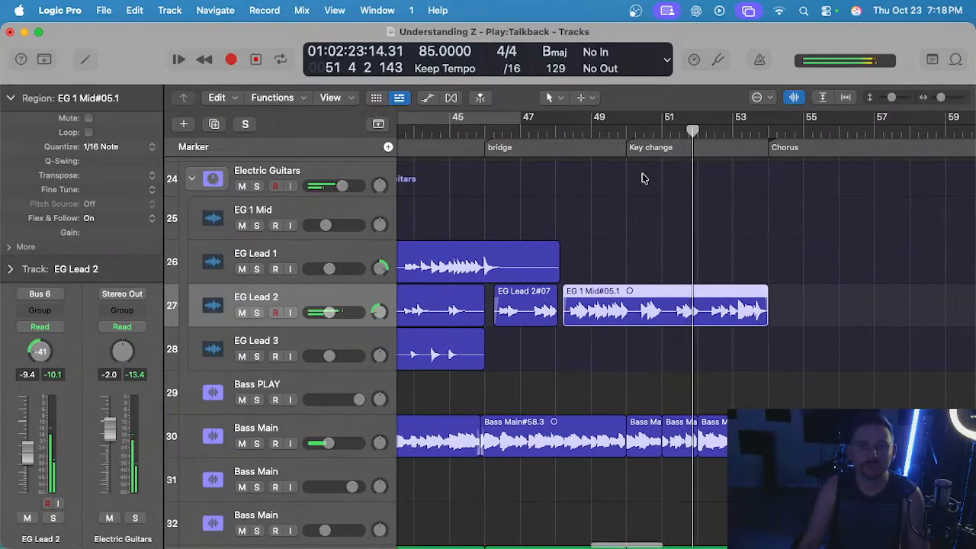
pyautogui.hscroll(1, 609, 188)
pyautogui.click(11, 98)
pyautogui.click(603, 200)
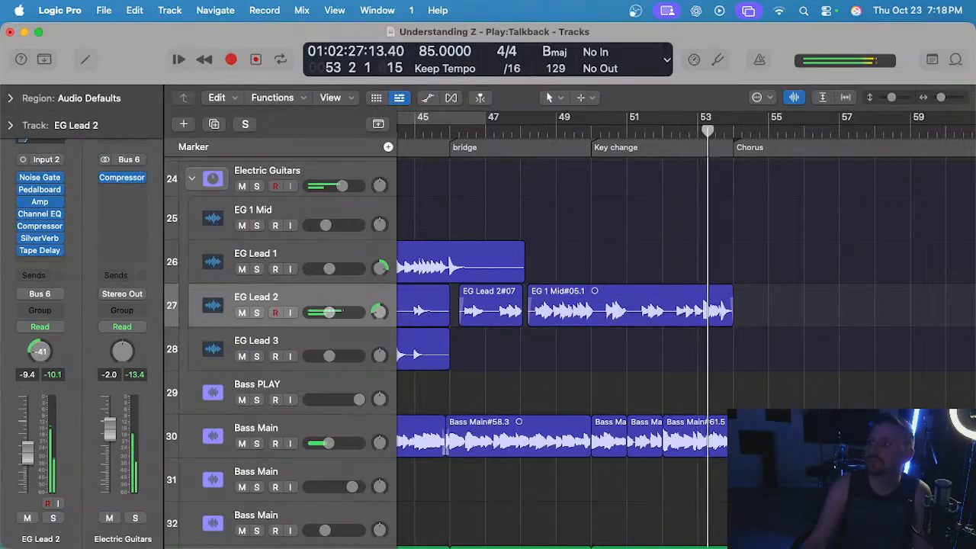
pyautogui.click(681, 238)
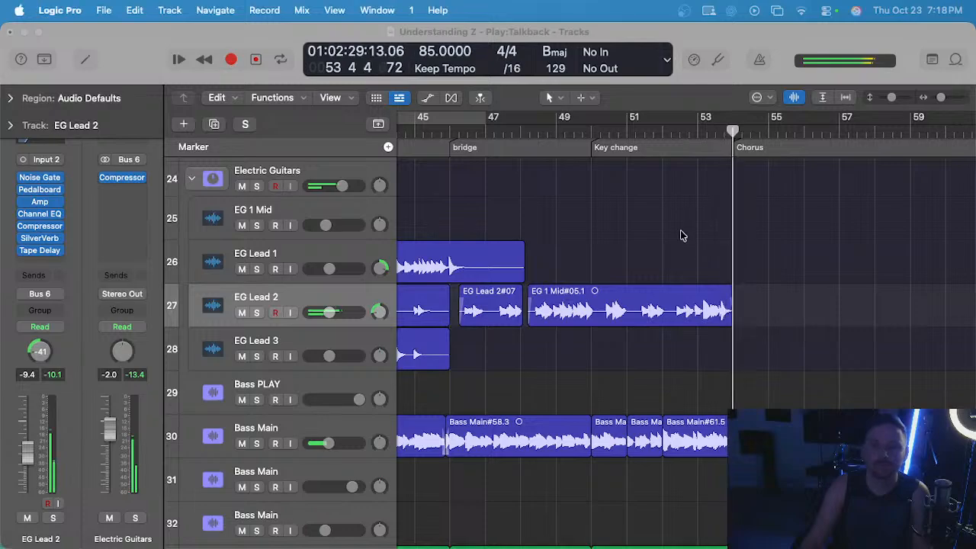
pyautogui.press('super+s')
pyautogui.hscroll(-1, 536, 264)
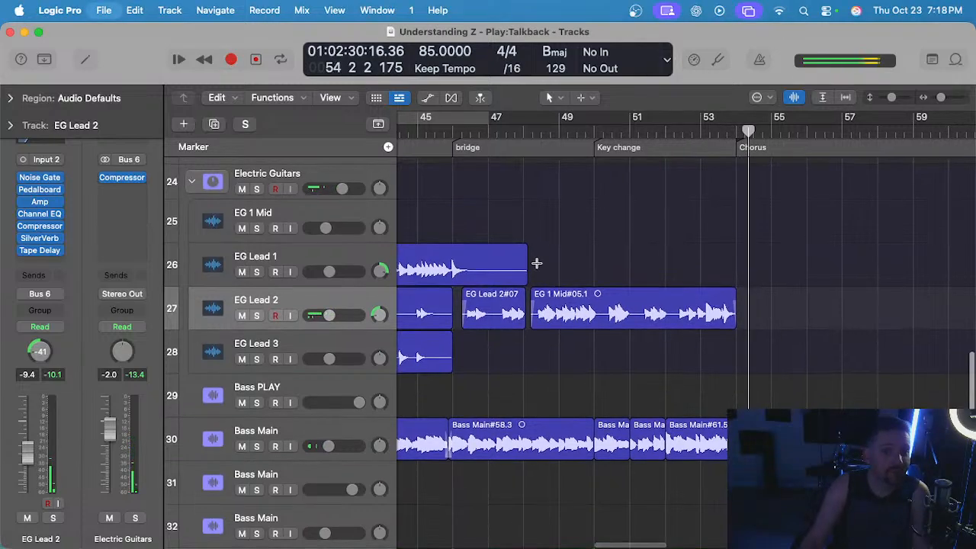
# Make EG Lead 1 the selected track with no region selected, and save the project again.
pyautogui.click(459, 267)
pyautogui.click(578, 211)
pyautogui.scroll(1, 532, 164)
pyautogui.press('super+s')
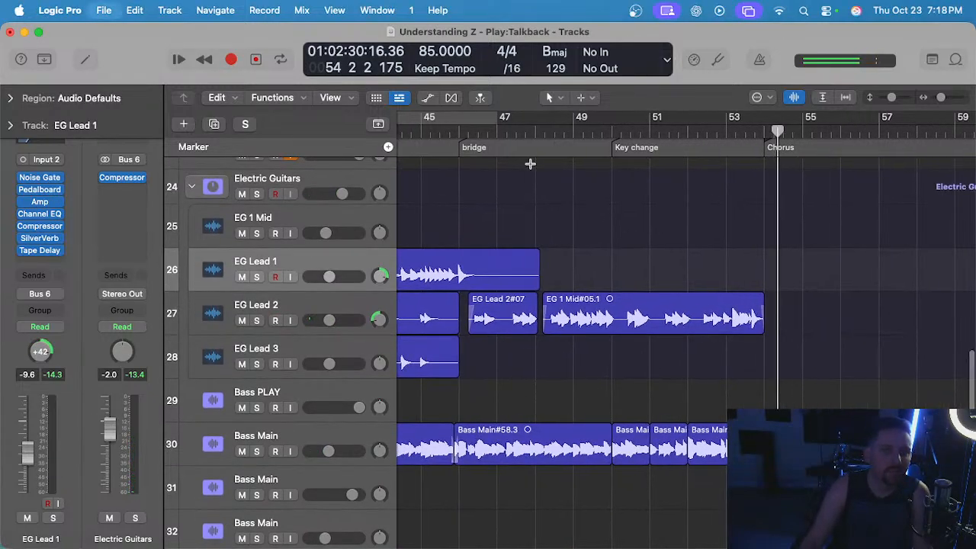
# Listen to EG Lead 1 across the start of the bridge from bar 45, briefly soloed and back in the full mix.
pyautogui.hscroll(-1, 482, 148)
pyautogui.scroll(-2, 494, 193)
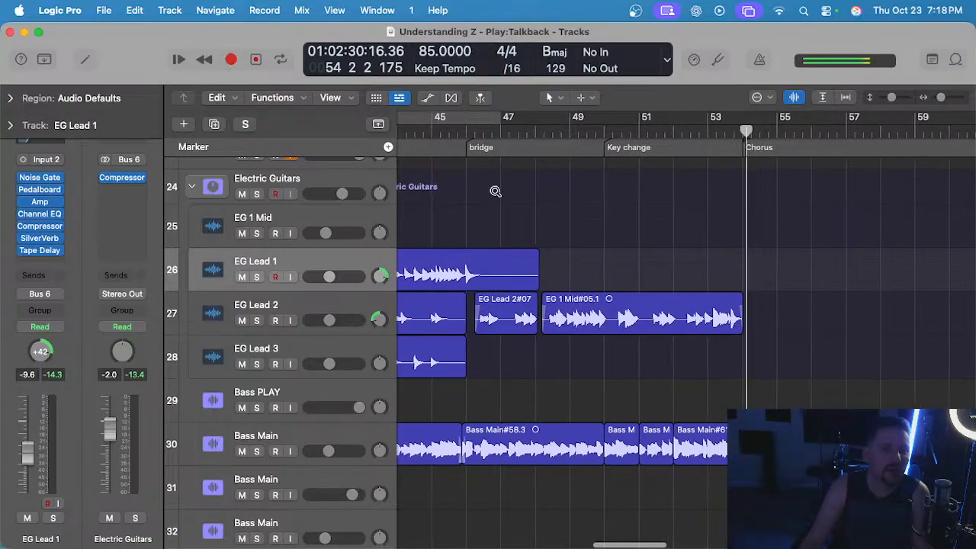
pyautogui.click(471, 137)
pyautogui.press('space')
pyautogui.hscroll(-4, 468, 198)
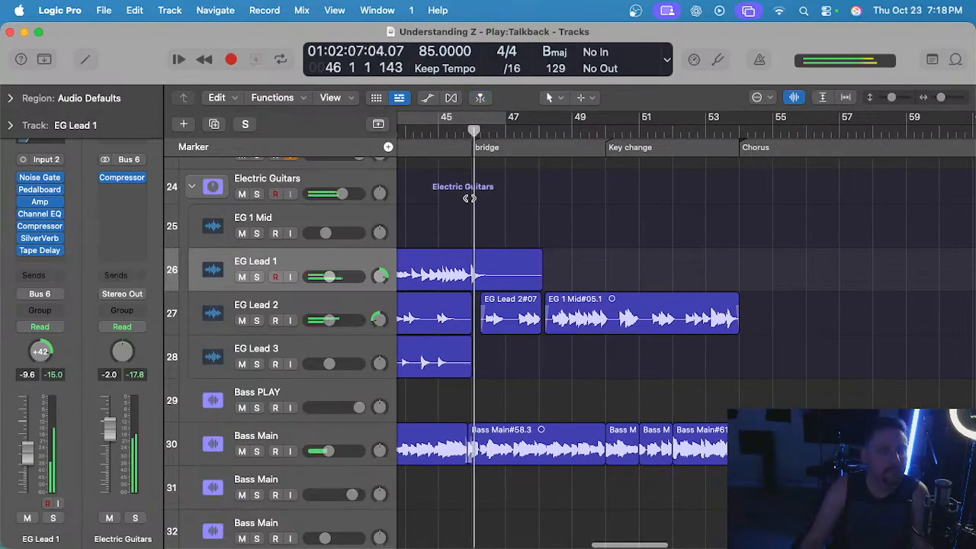
pyautogui.press(',')
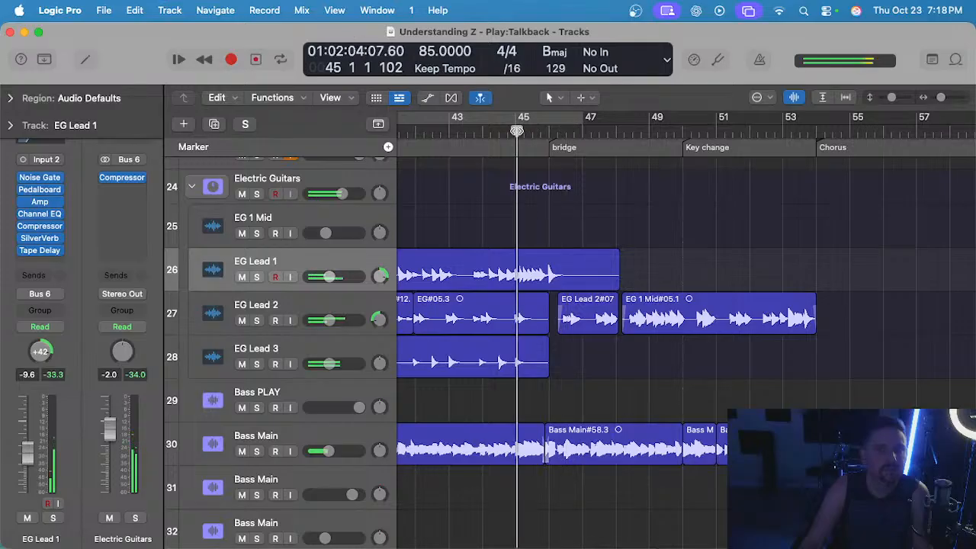
pyautogui.press('s')
pyautogui.scroll(3, 464, 226)
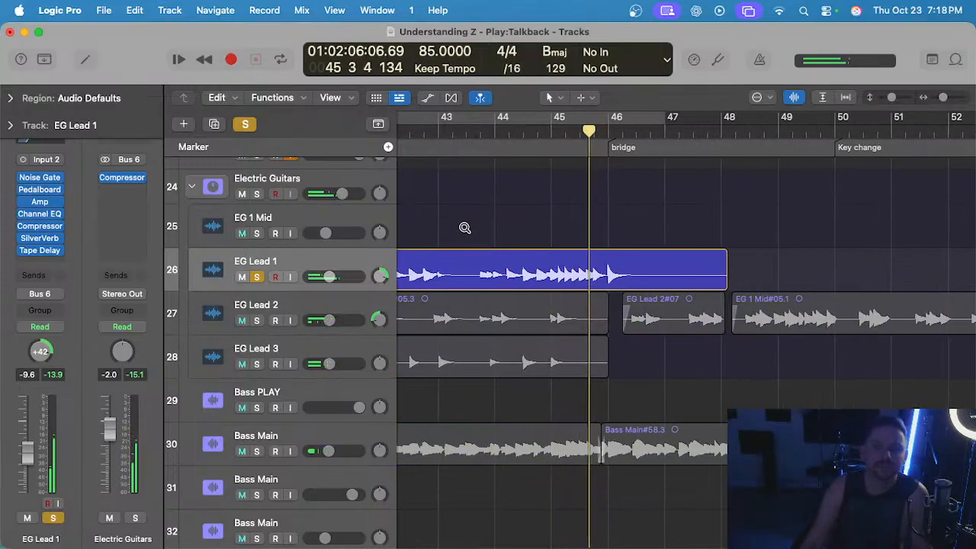
pyautogui.press('s')
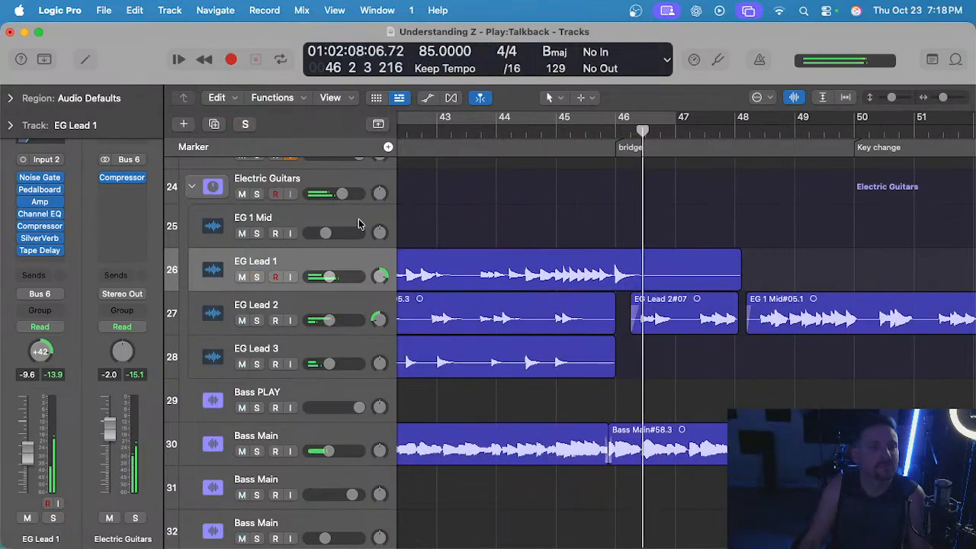
# Split EG#01.2 on EG Lead 1 at bar 46 and move the part after the split up to the EG 1 Mid track.
pyautogui.scroll(3, 664, 224)
pyautogui.click(591, 132)
pyautogui.click(589, 269)
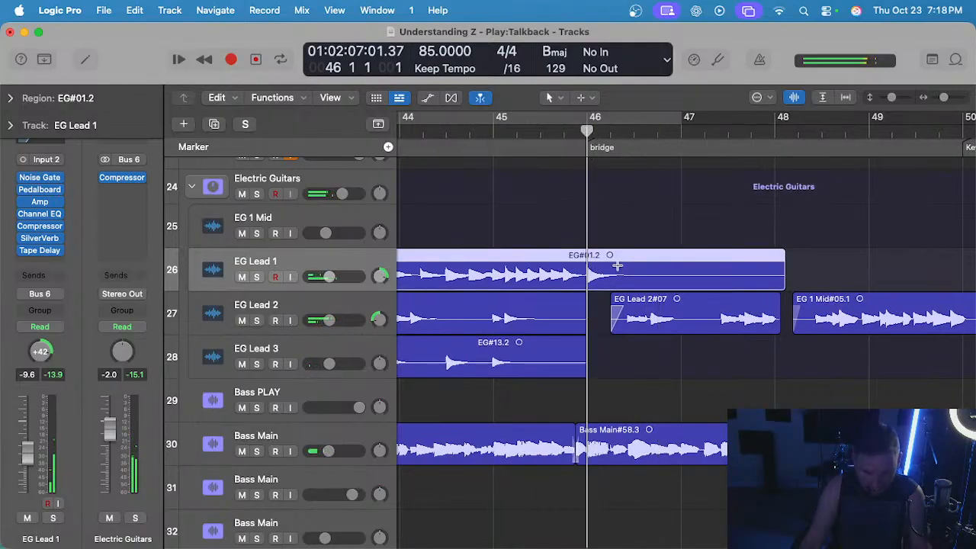
pyautogui.press('super+t')
pyautogui.moveTo(617, 265); pyautogui.dragTo(617, 223)
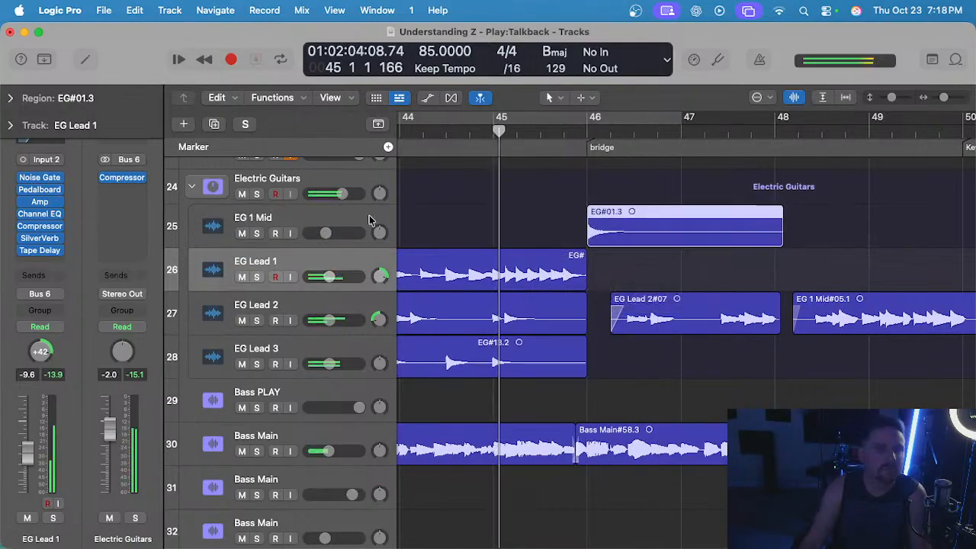
# Audition the transition into bar 46 with the Electric Guitars stack briefly soloed.
pyautogui.click(259, 195)
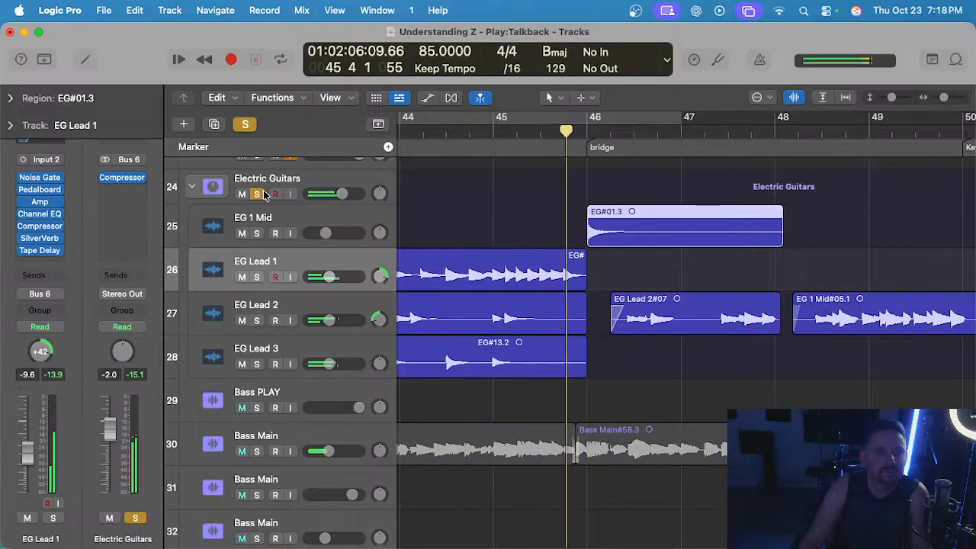
pyautogui.click(257, 194)
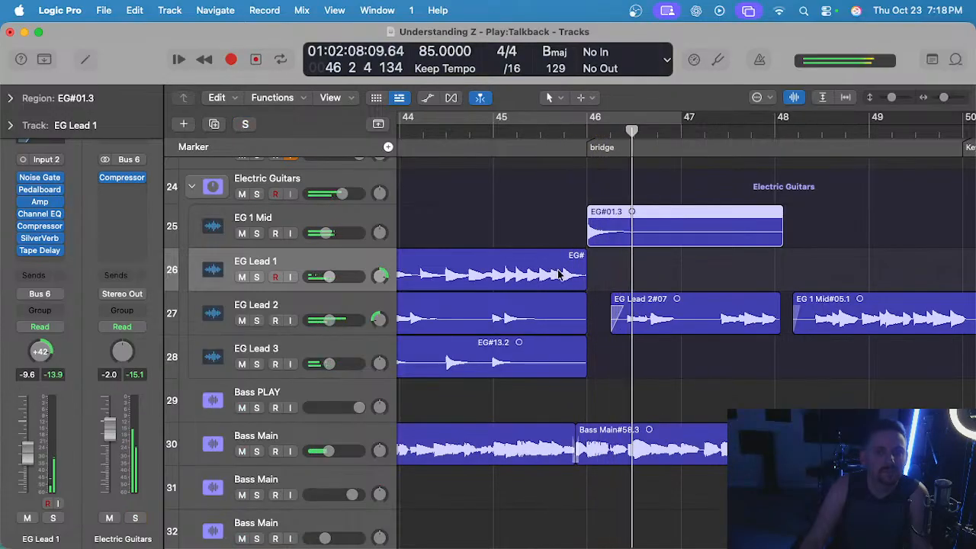
# Add a short fade-out to the end of EG#01.2 at bar 46 and select EG#01.3 on EG 1 Mid.
pyautogui.scroll(3, 567, 268)
pyautogui.scroll(2, 620, 255)
pyautogui.click(632, 255)
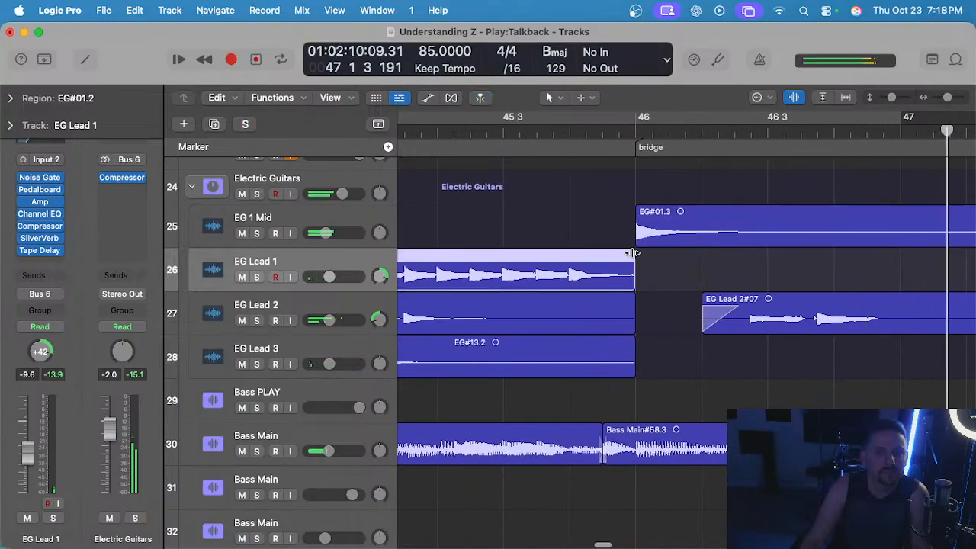
pyautogui.scroll(4, 633, 254)
pyautogui.click(646, 208)
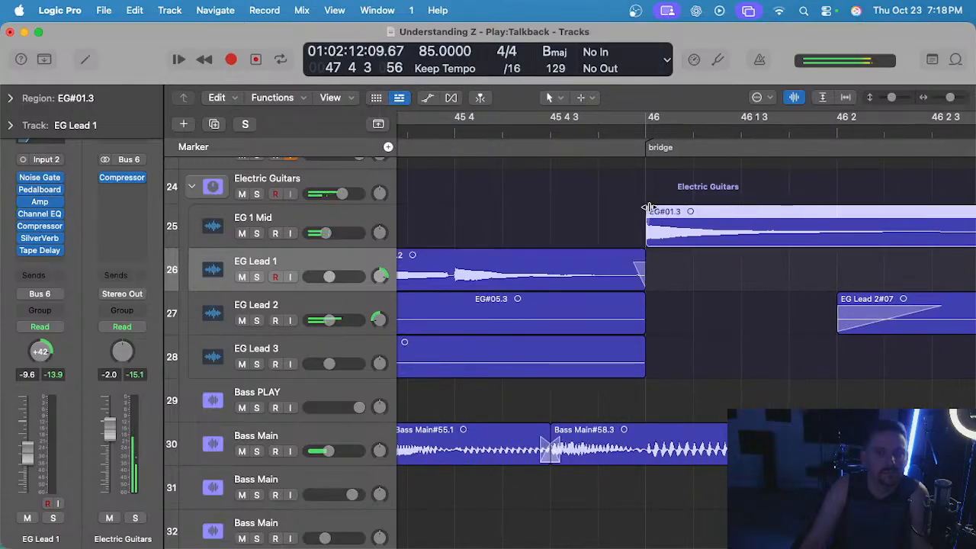
# Replay the split guitar regions across the start of the bridge at bar 46 and save the project.
pyautogui.scroll(-2, 547, 216)
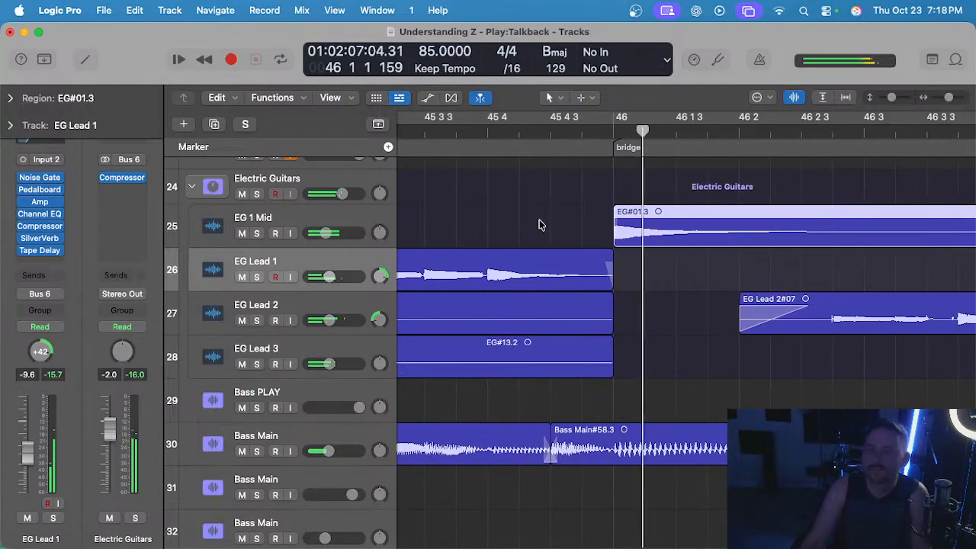
pyautogui.scroll(-7, 559, 231)
pyautogui.scroll(-3, 582, 243)
pyautogui.click(632, 277)
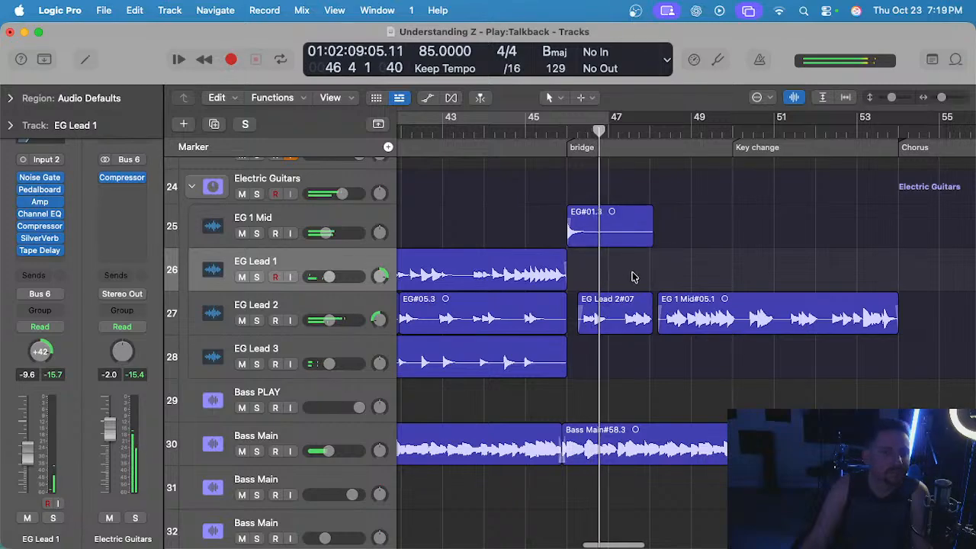
pyautogui.click(568, 131)
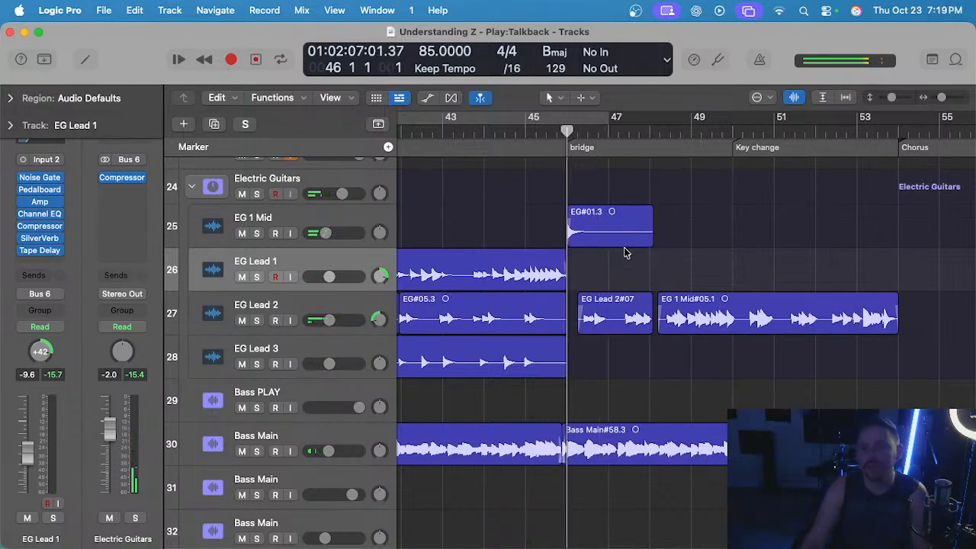
pyautogui.scroll(3, 608, 261)
pyautogui.press('space')
pyautogui.scroll(-2, 603, 263)
pyautogui.press('super+s')
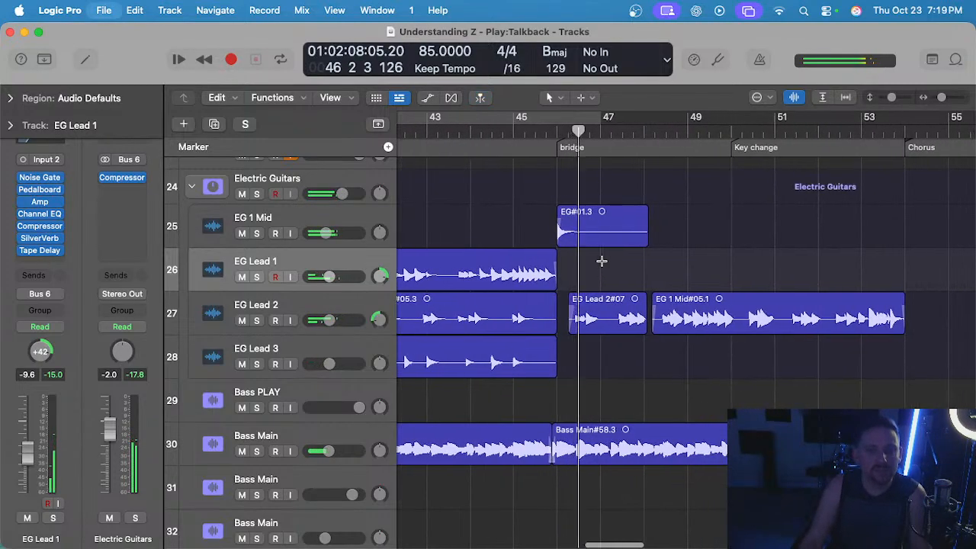
pyautogui.scroll(4, 600, 267)
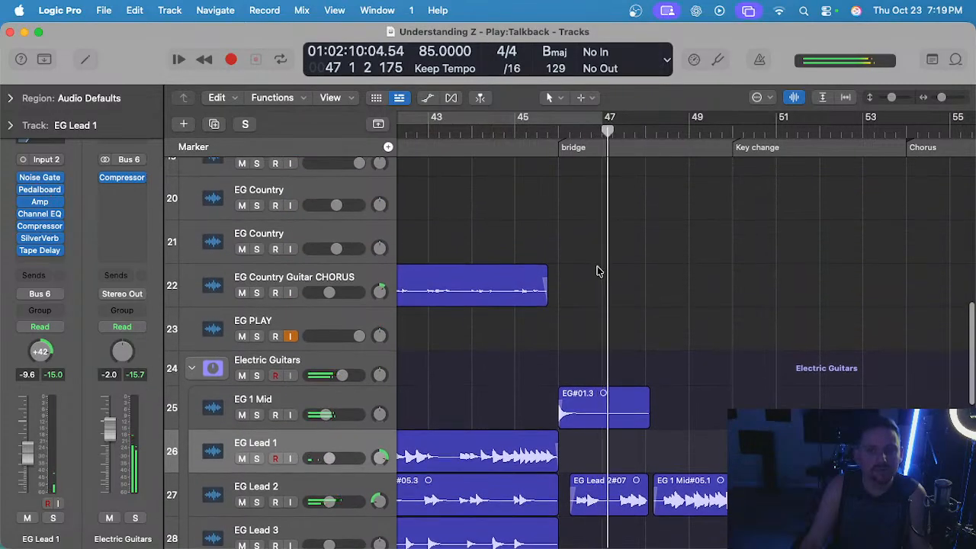
pyautogui.scroll(-1, 598, 273)
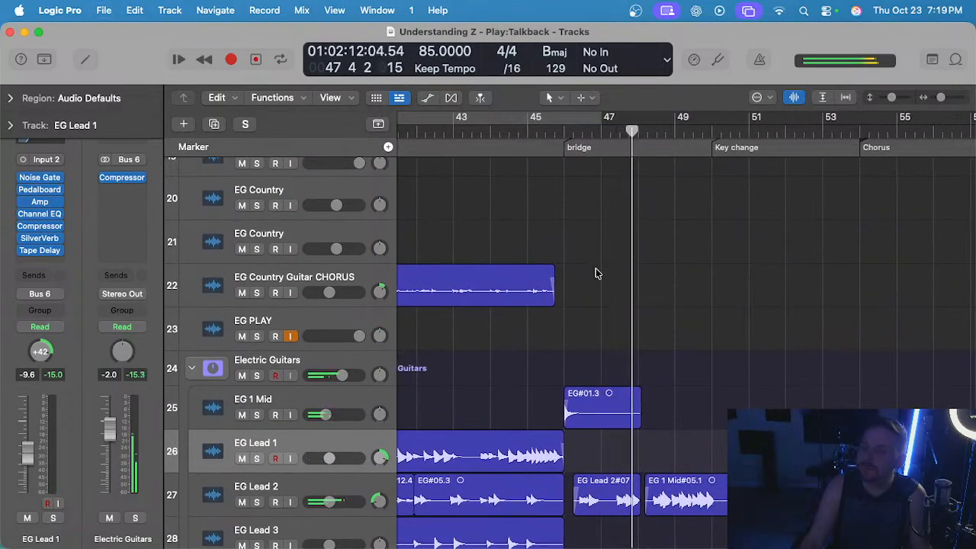
# Replay the guitar transition into the bridge from bars 45 and 46 and listen to how the regions connect.
pyautogui.scroll(-1, 599, 273)
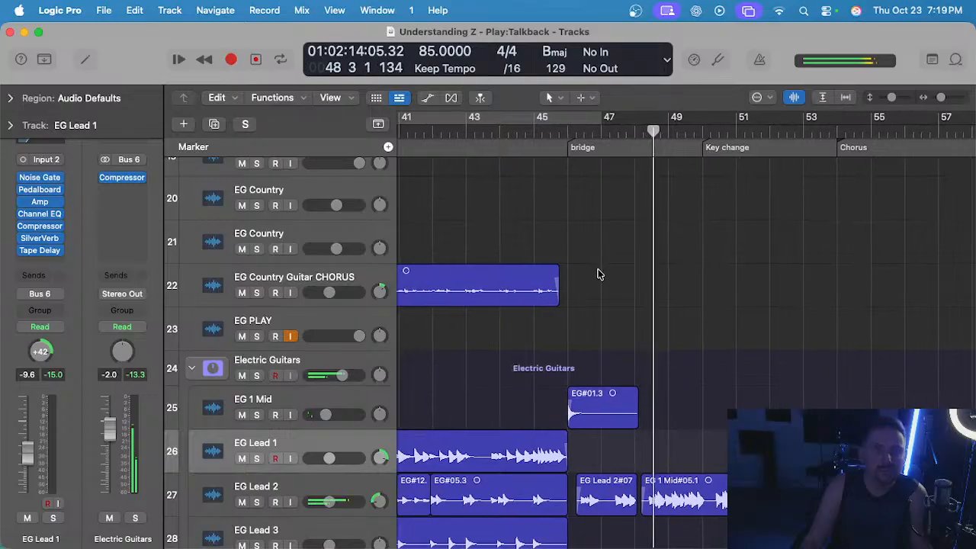
pyautogui.scroll(1, 599, 272)
pyautogui.click(574, 135)
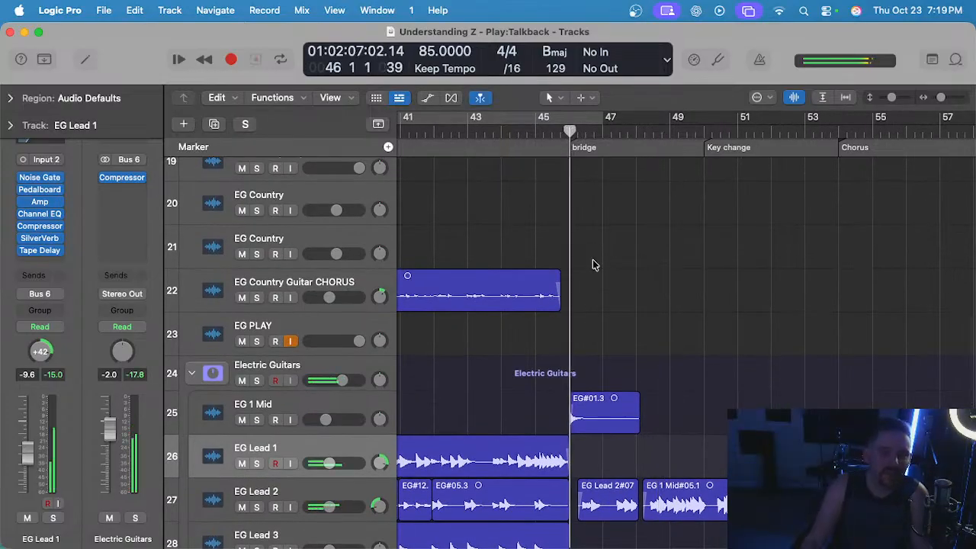
pyautogui.scroll(1, 594, 265)
pyautogui.click(511, 130)
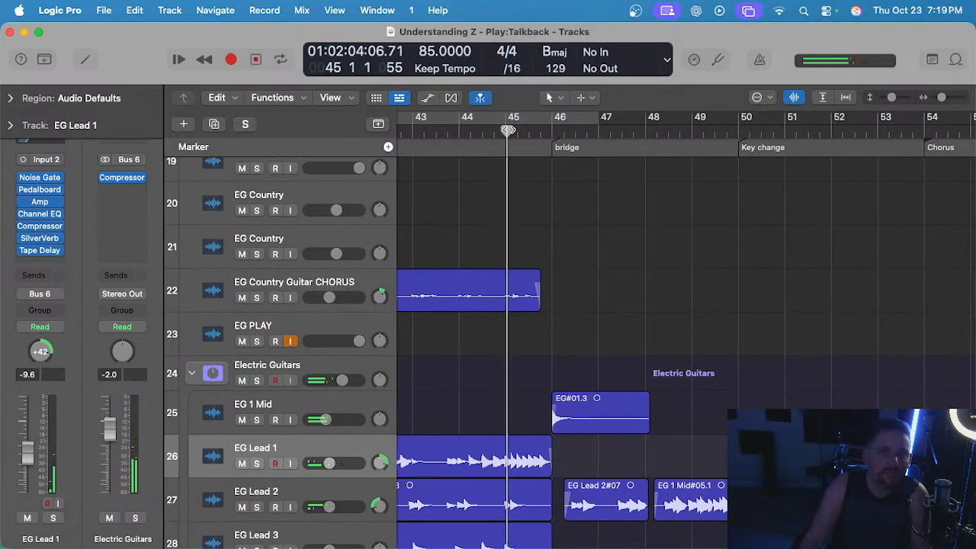
pyautogui.scroll(1, 573, 249)
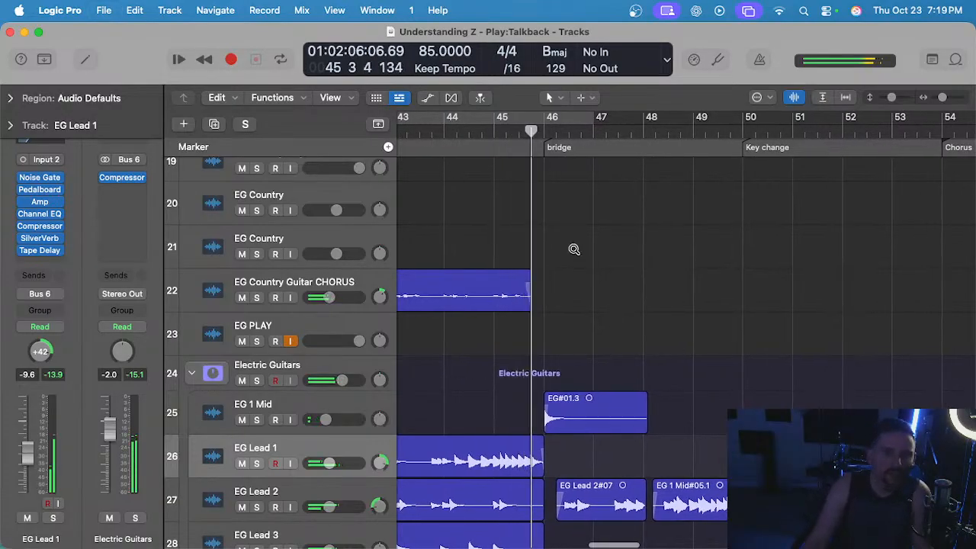
pyautogui.scroll(1, 574, 251)
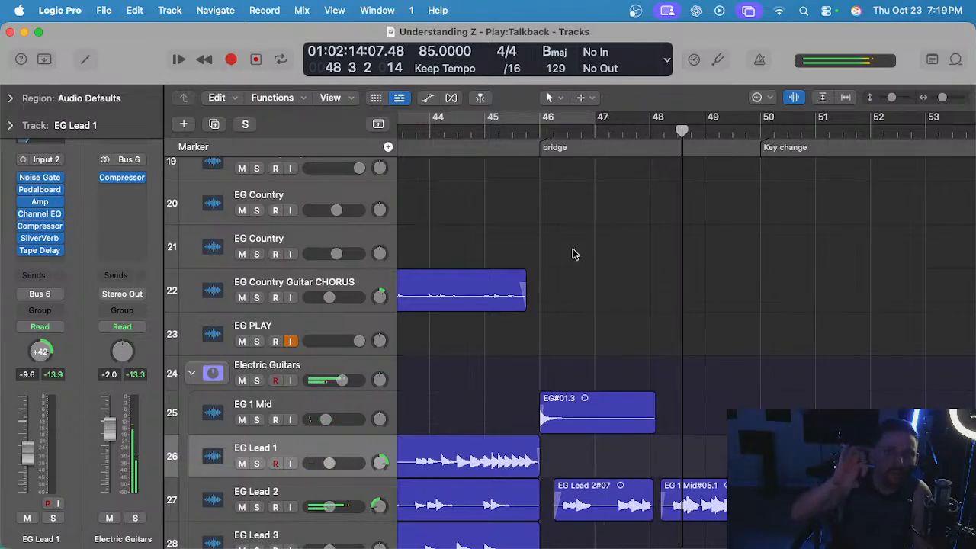
pyautogui.scroll(-1, 565, 272)
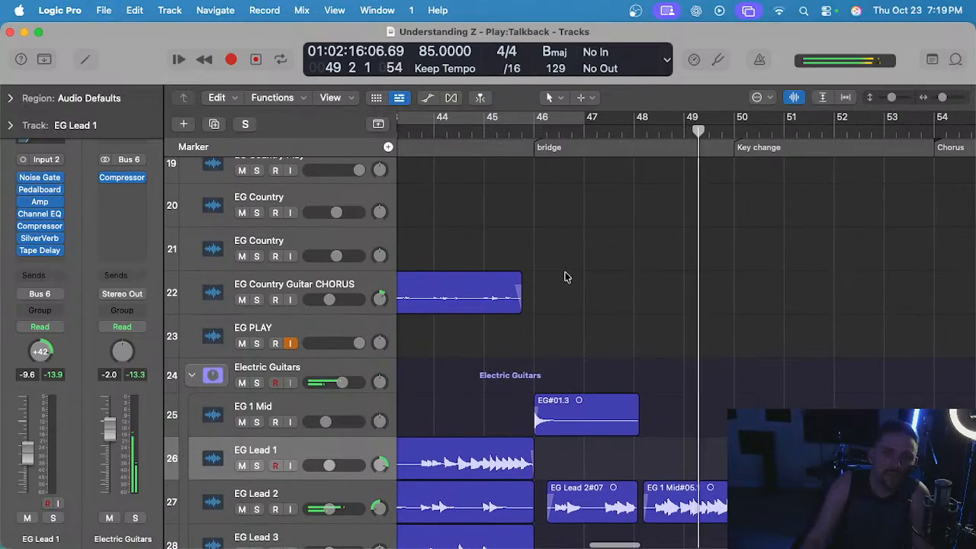
pyautogui.click(529, 133)
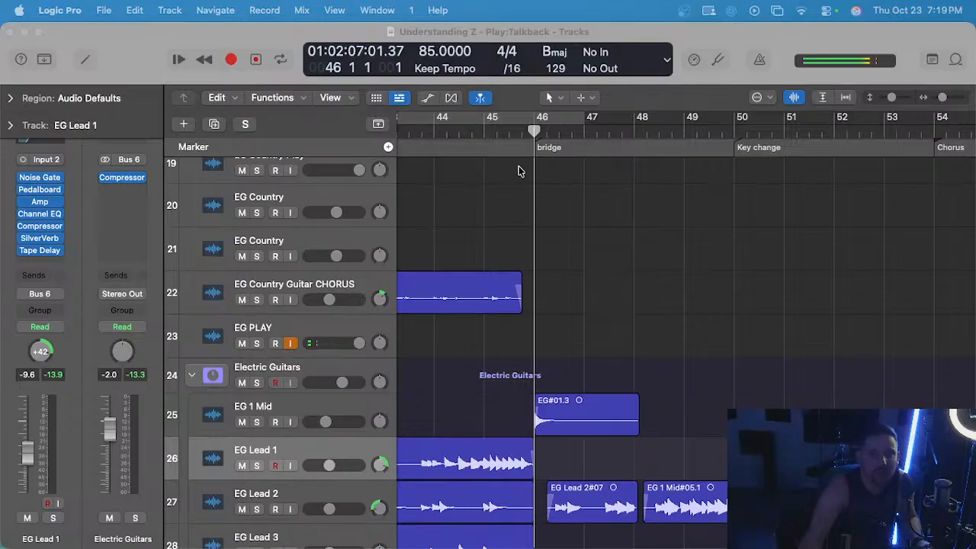
# Raise the Electric Guitars stack volume to 6.0 dB and play from bar 45 through the key change to the Chorus.
pyautogui.click(487, 133)
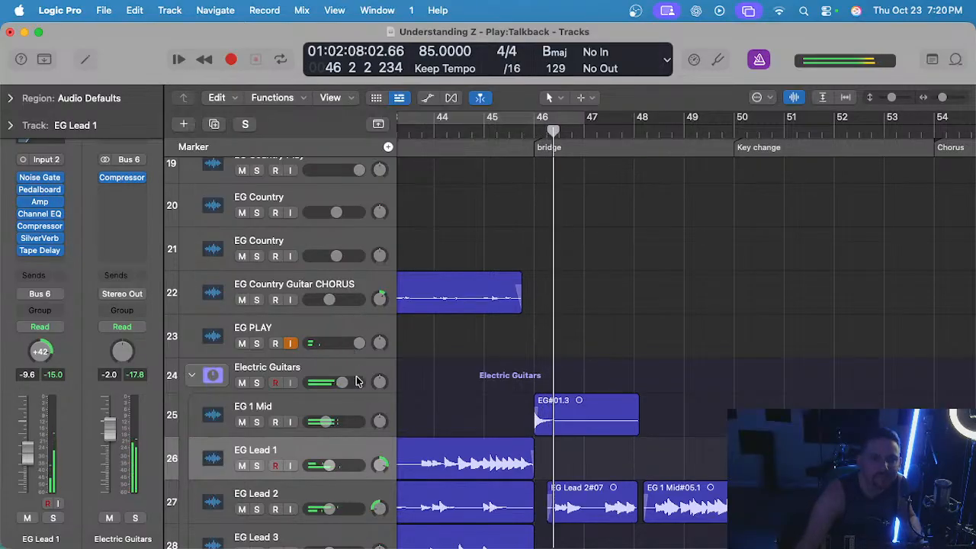
pyautogui.moveTo(339, 385); pyautogui.dragTo(433, 385)
pyautogui.scroll(-2, 510, 338)
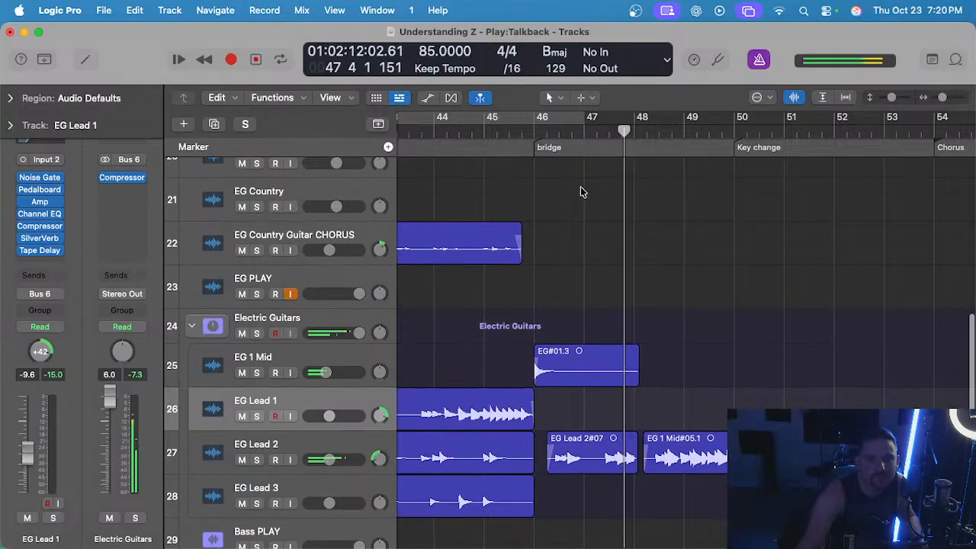
pyautogui.click(492, 134)
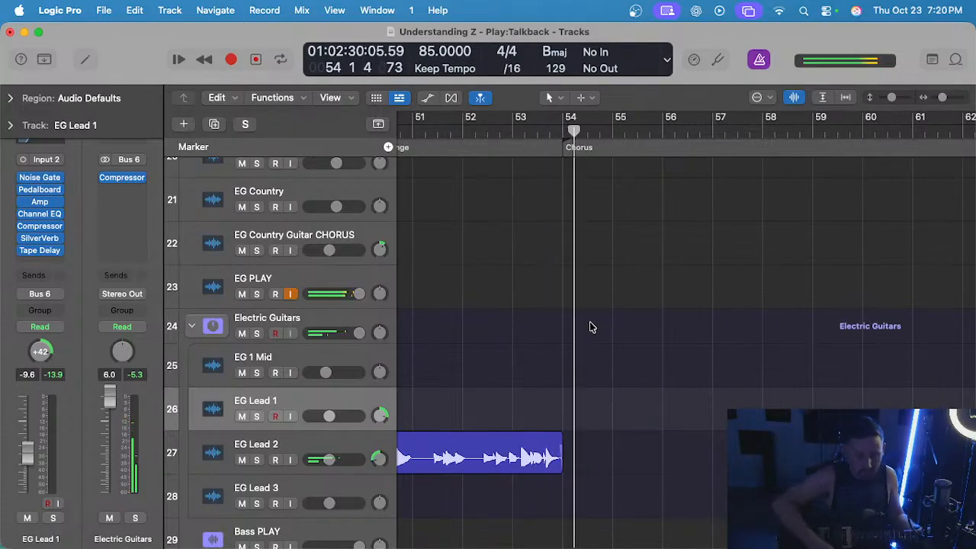
pyautogui.press('space')
# Add an empty duplicate of the EG Lead 1 track, keeping its settings, directly below the original for a new bridge part.
pyautogui.hscroll(-5, 592, 327)
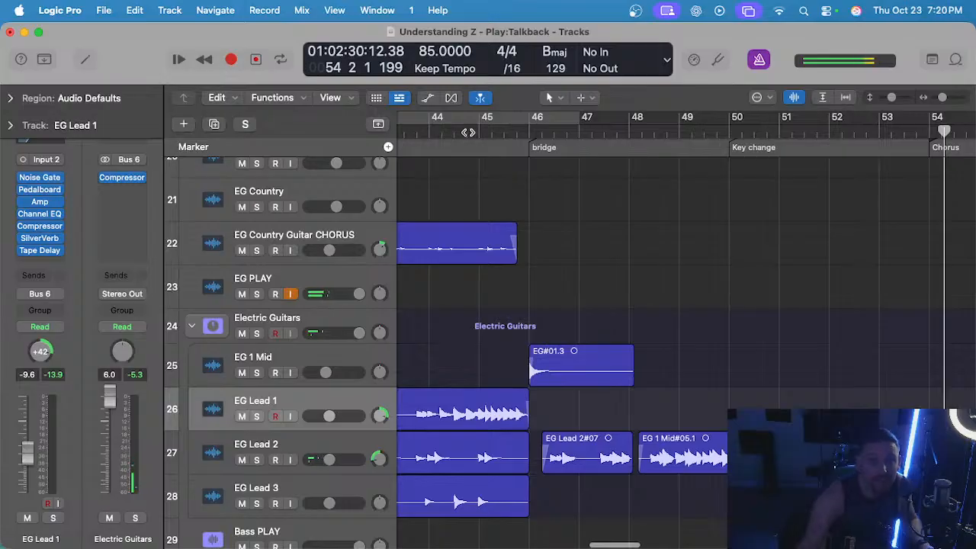
pyautogui.click(480, 132)
pyautogui.click(529, 131)
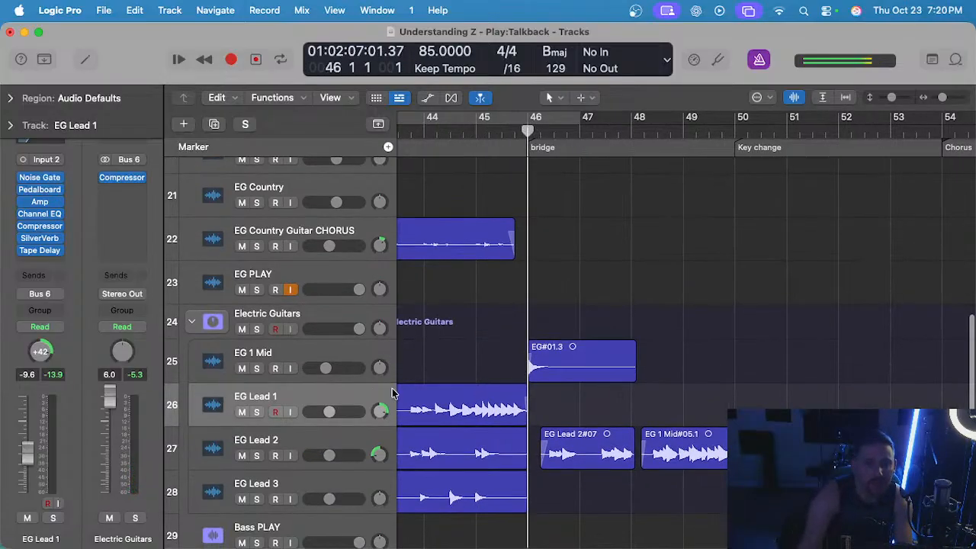
pyautogui.press('super+d')
# Rehearse the new lead part against repeated playback from bar 45 through the bridge, returning the playhead to bar 45.
pyautogui.click(476, 131)
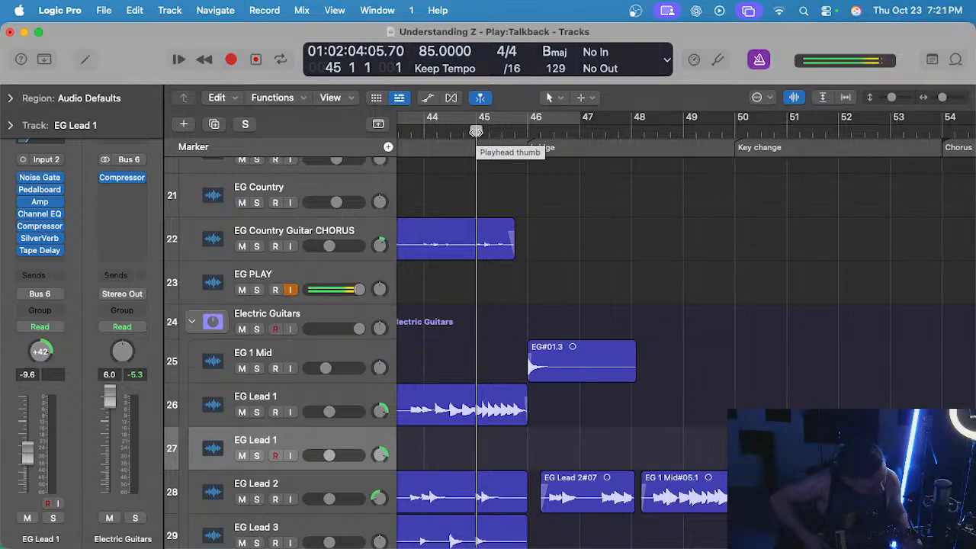
pyautogui.press('space')
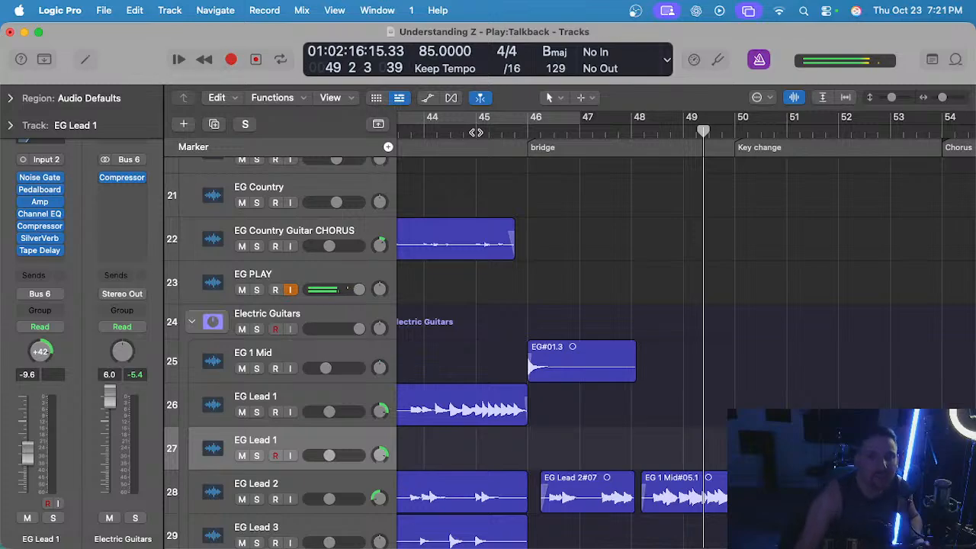
pyautogui.click(475, 132)
pyautogui.press('space')
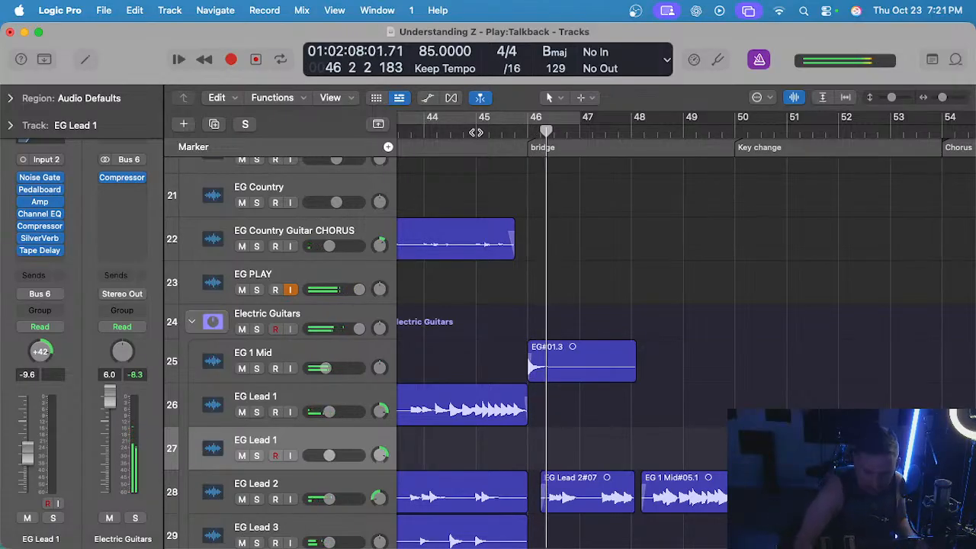
pyautogui.click(475, 132)
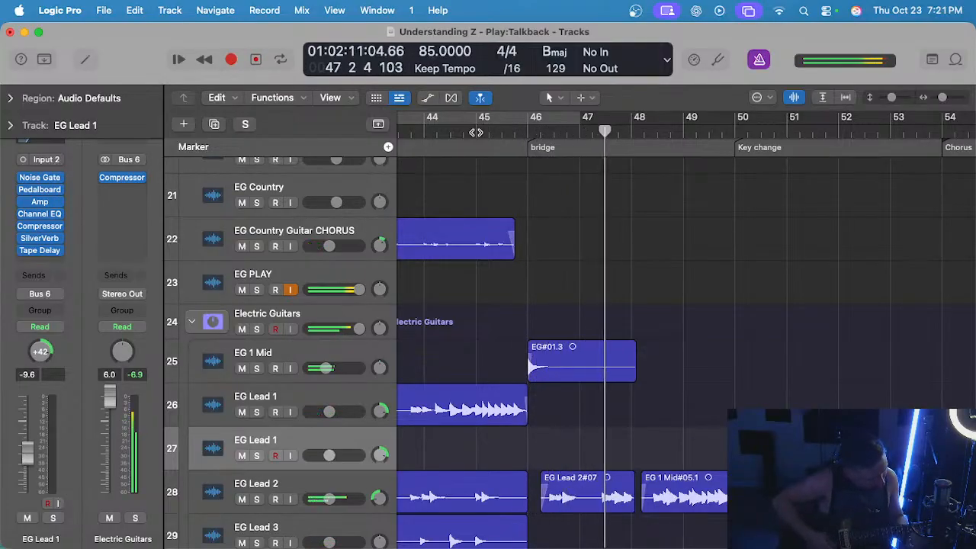
pyautogui.press('b')
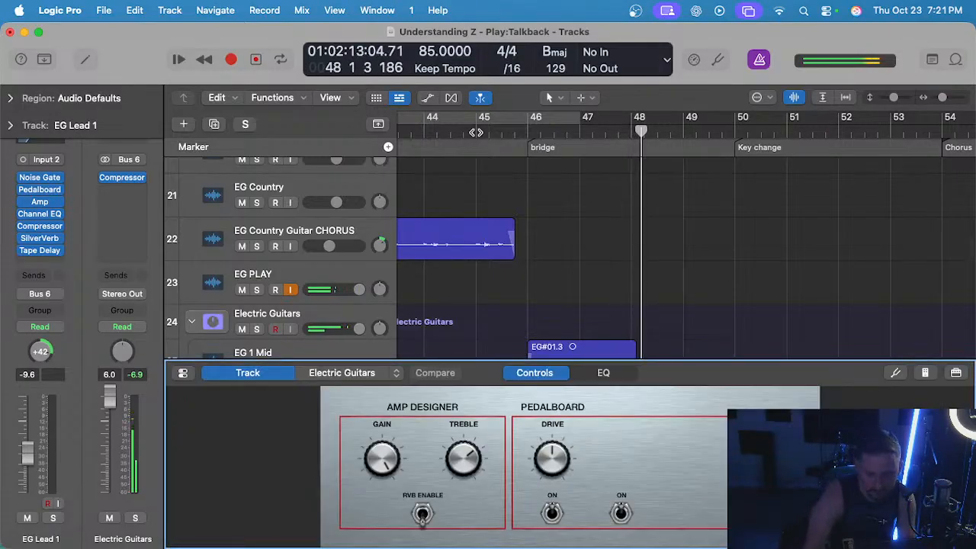
pyautogui.press('b')
pyautogui.click(474, 127)
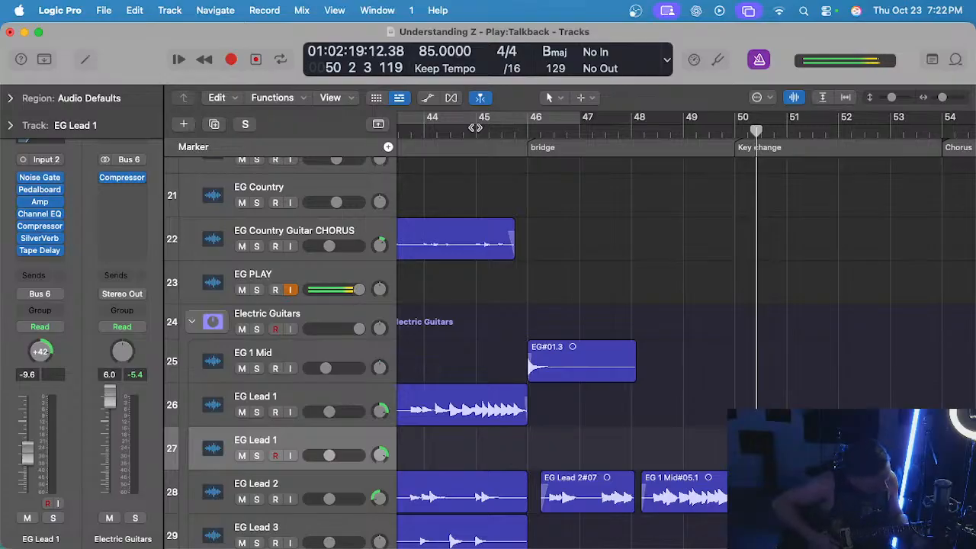
pyautogui.click(475, 127)
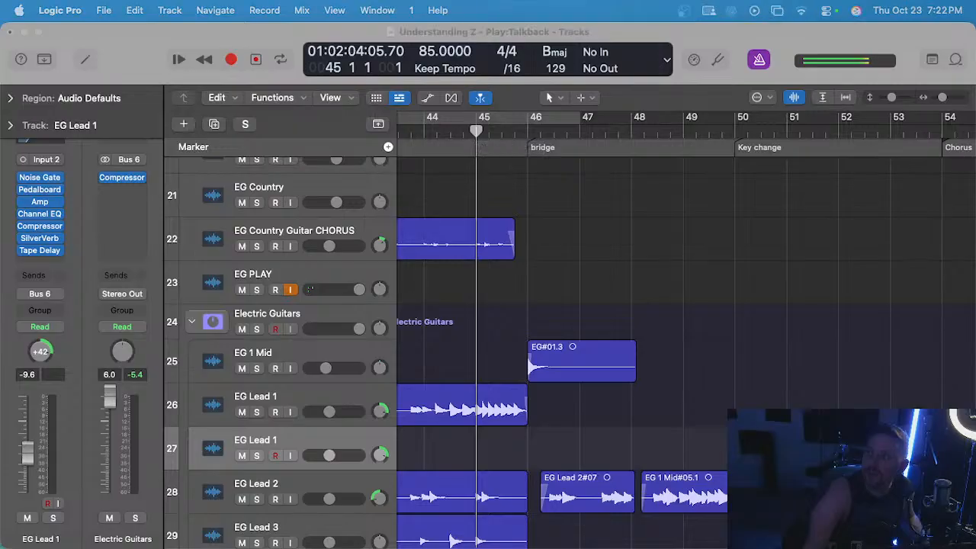
# Try recording a bridge lead take on the duplicated EG Lead 1 track from bar 45, and discard it.
pyautogui.click(620, 327)
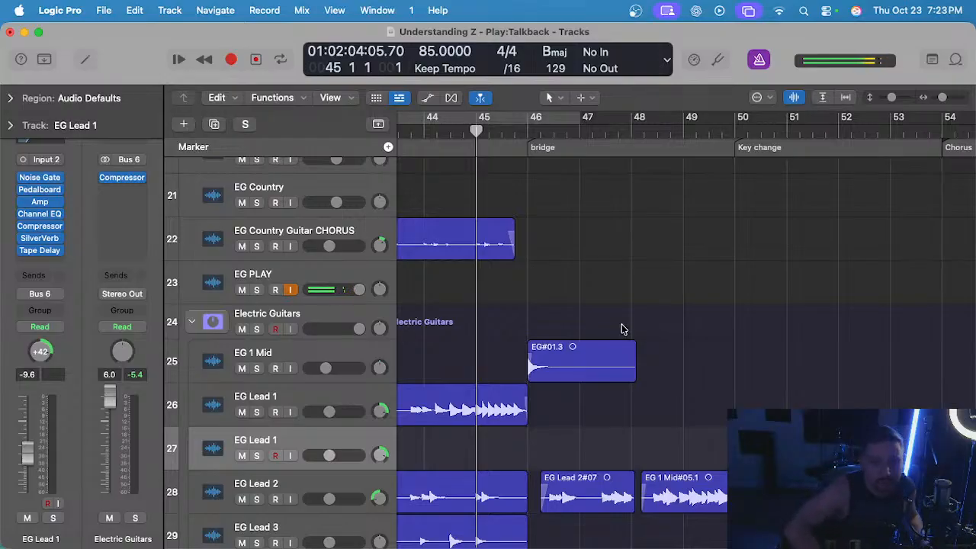
pyautogui.press('r')
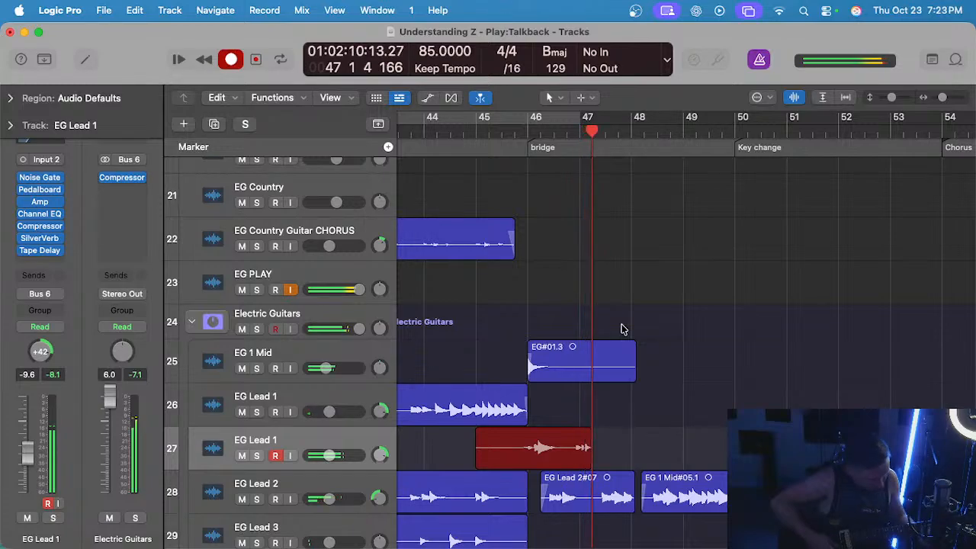
pyautogui.press('space')
pyautogui.press('Delete')
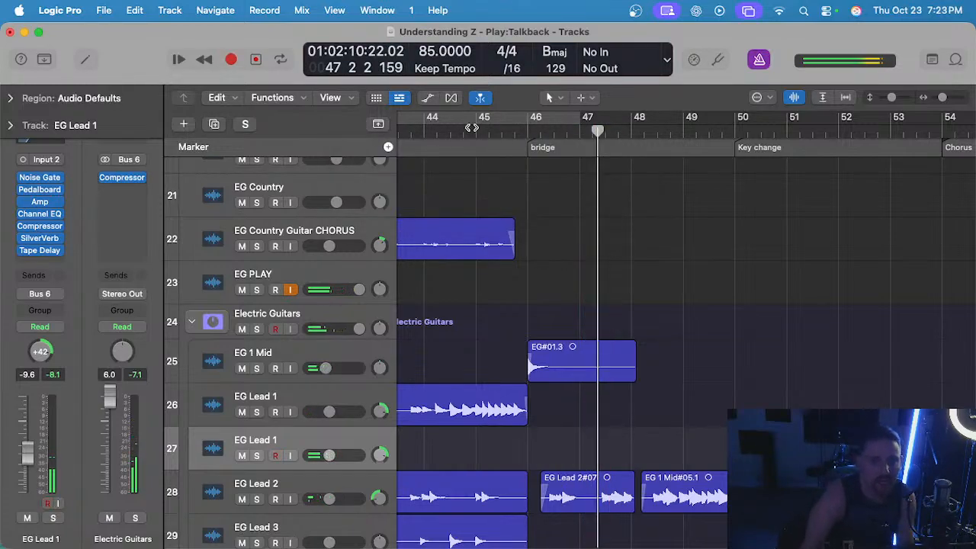
# Return the playhead to bar 45 and turn off waveform zoom for the regions.
pyautogui.click(478, 134)
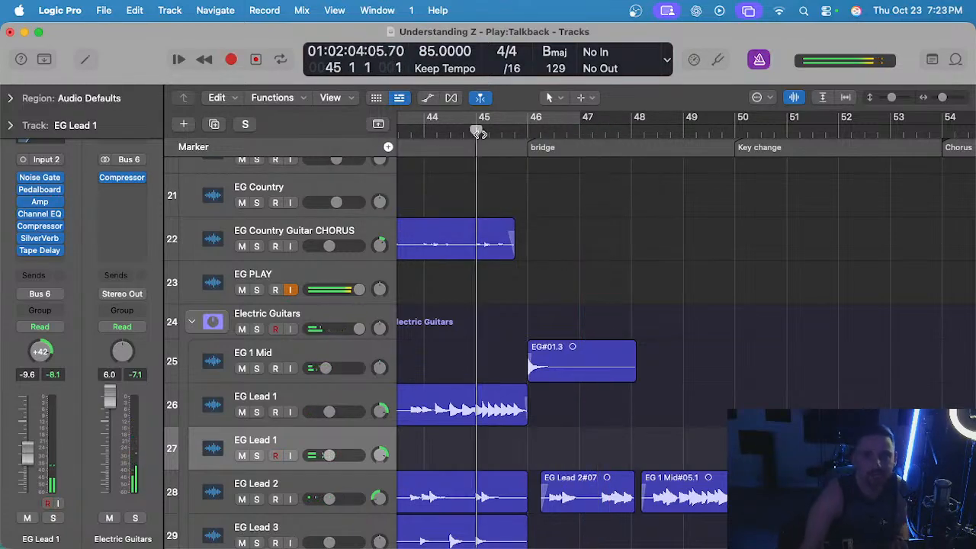
pyautogui.click(794, 97)
# Try two more lead takes from bar 45 on the duplicated EG Lead 1 track, discarding each one.
pyautogui.press('r')
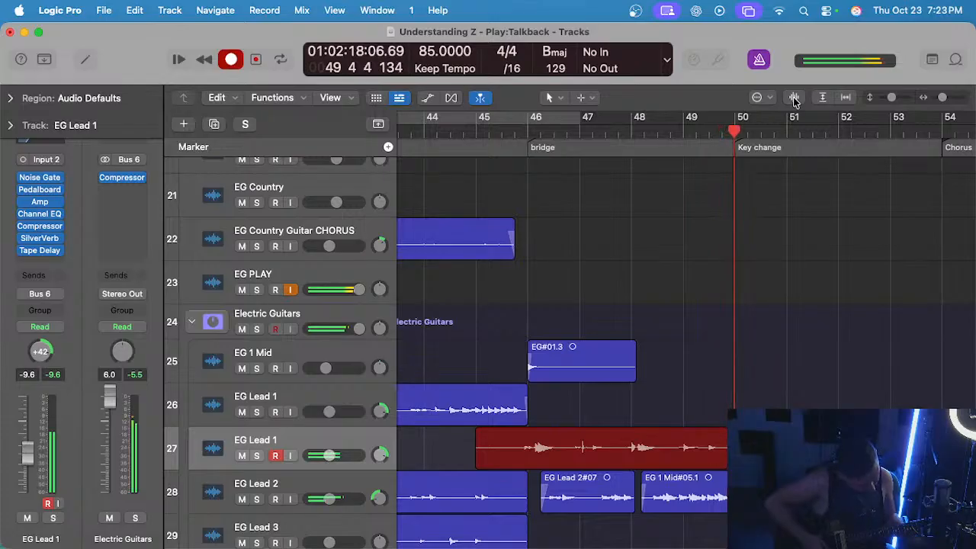
pyautogui.press('space')
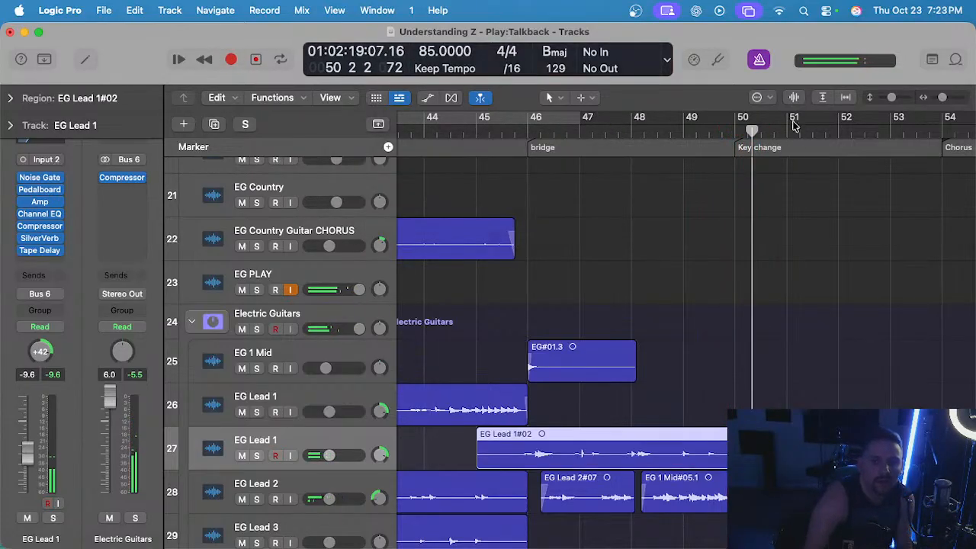
pyautogui.press('Delete')
pyautogui.click(476, 132)
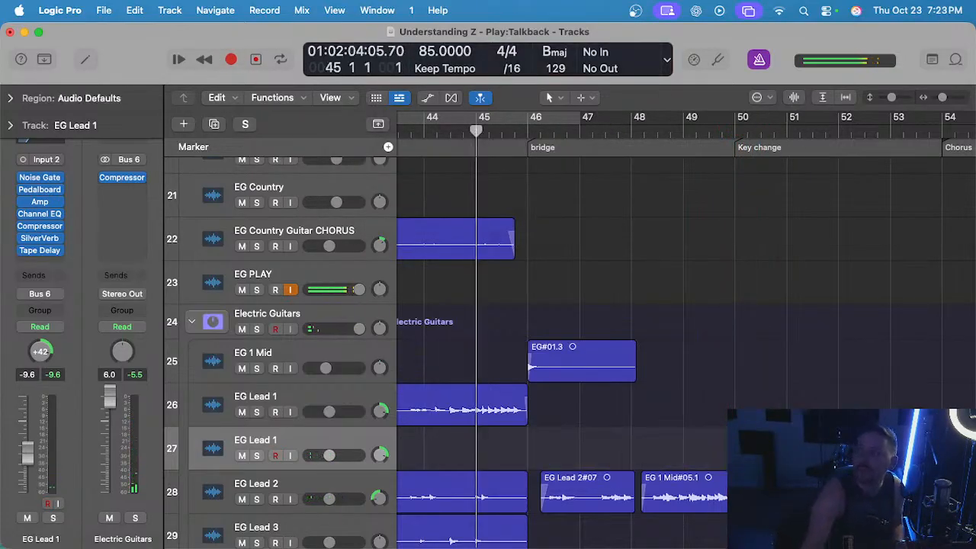
pyautogui.click(640, 248)
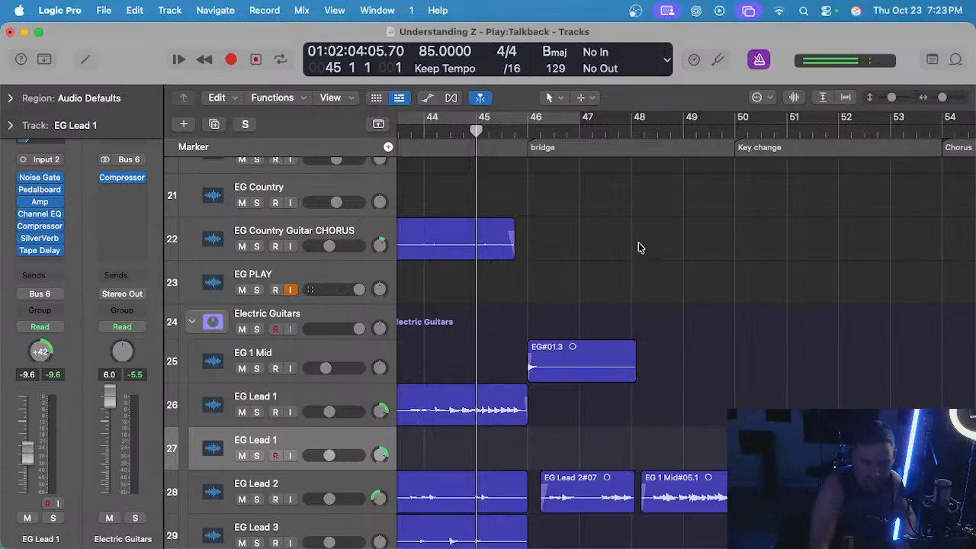
pyautogui.press('r')
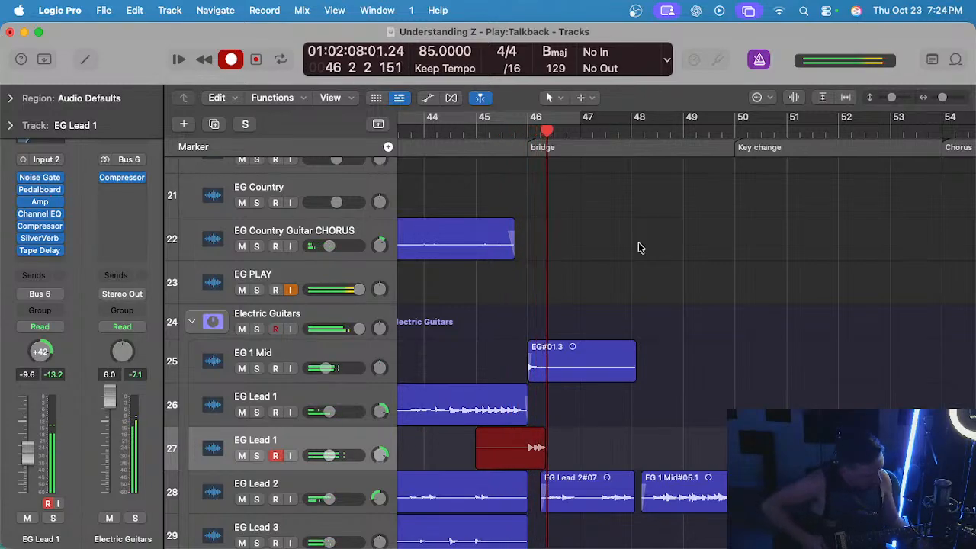
pyautogui.press('space')
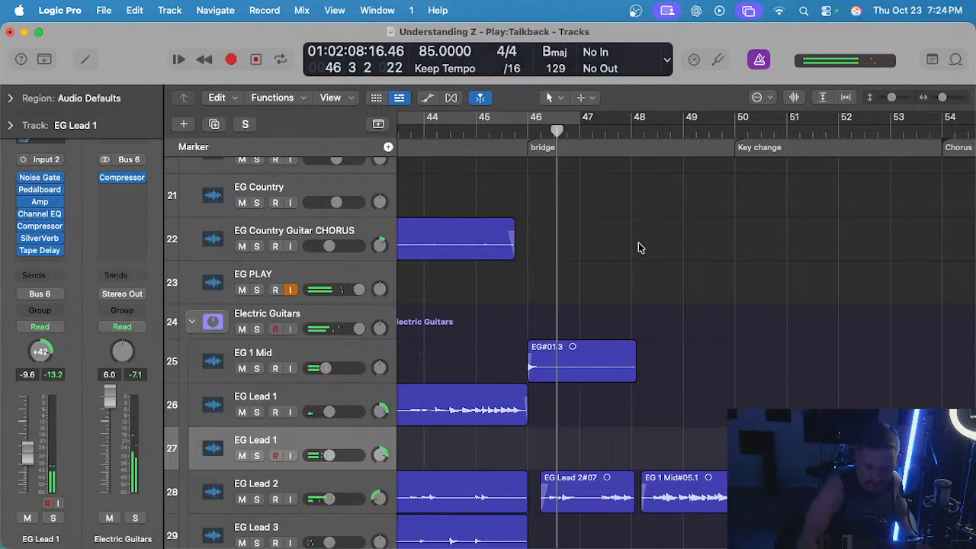
# Record a new lead take on the duplicated EG Lead 1 track from bar 45 through the bridge into the key change.
pyautogui.press(',')
pyautogui.press(',')
pyautogui.press('r')
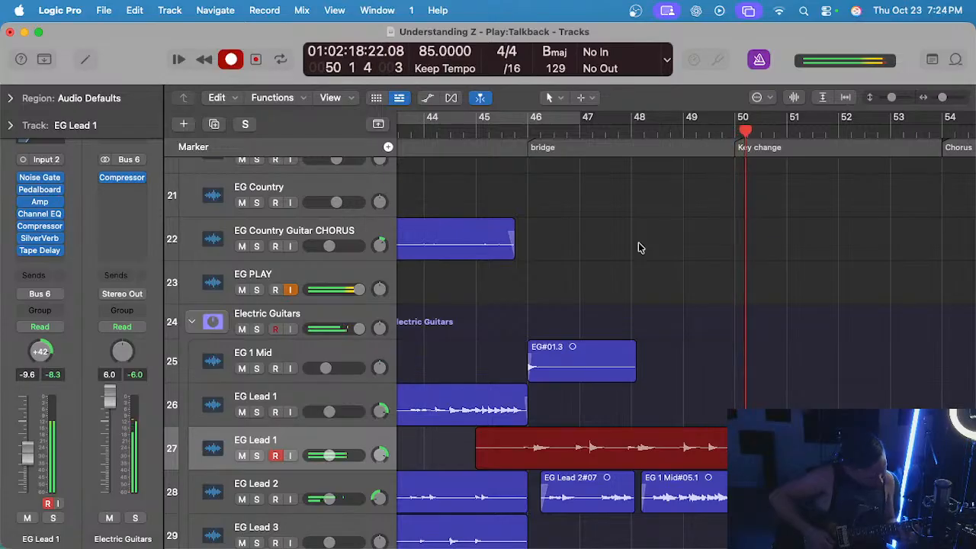
pyautogui.press('space')
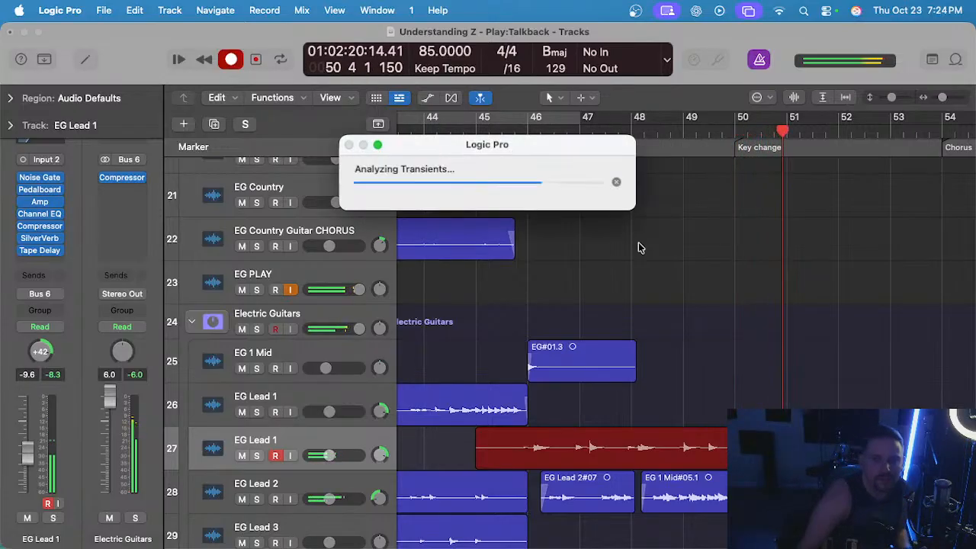
# Play back the new EG Lead 1#04 take across the bridge together with the other guitar tracks.
pyautogui.click(518, 128)
pyautogui.press('space')
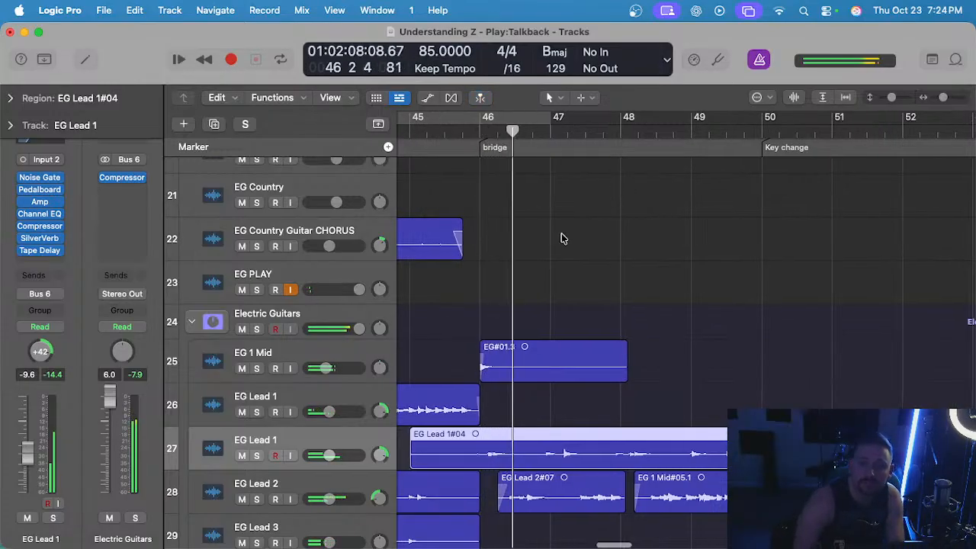
pyautogui.hscroll(-1, 559, 235)
pyautogui.scroll(-2, 465, 364)
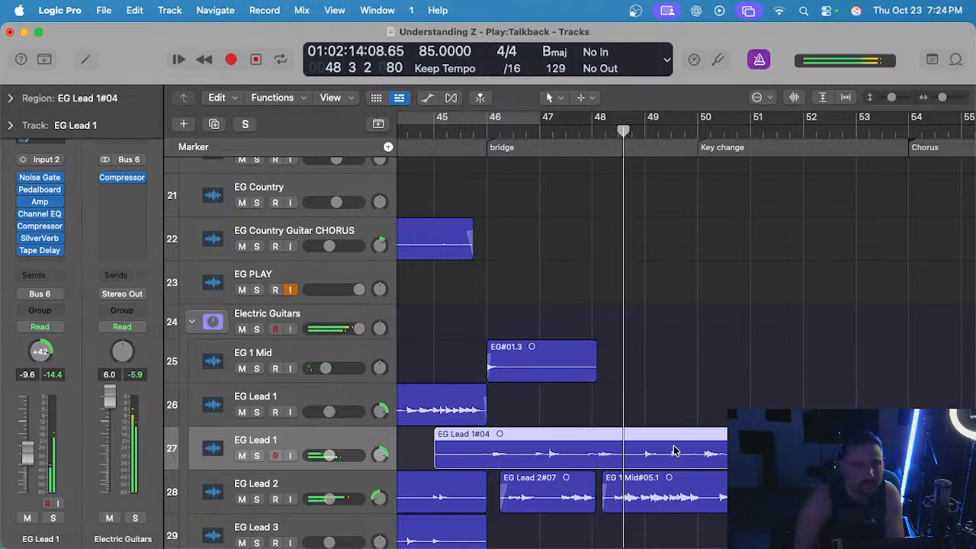
pyautogui.click(635, 418)
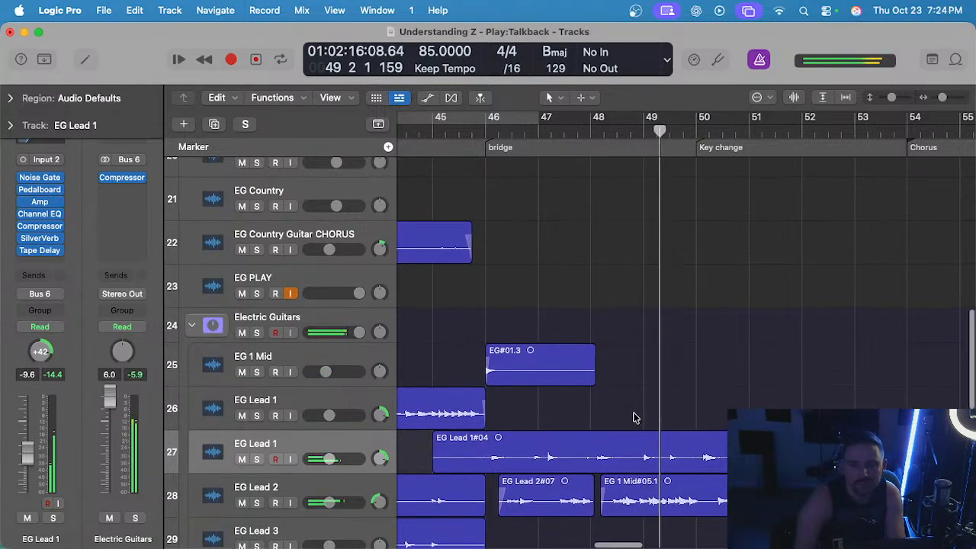
pyautogui.scroll(-1, 632, 415)
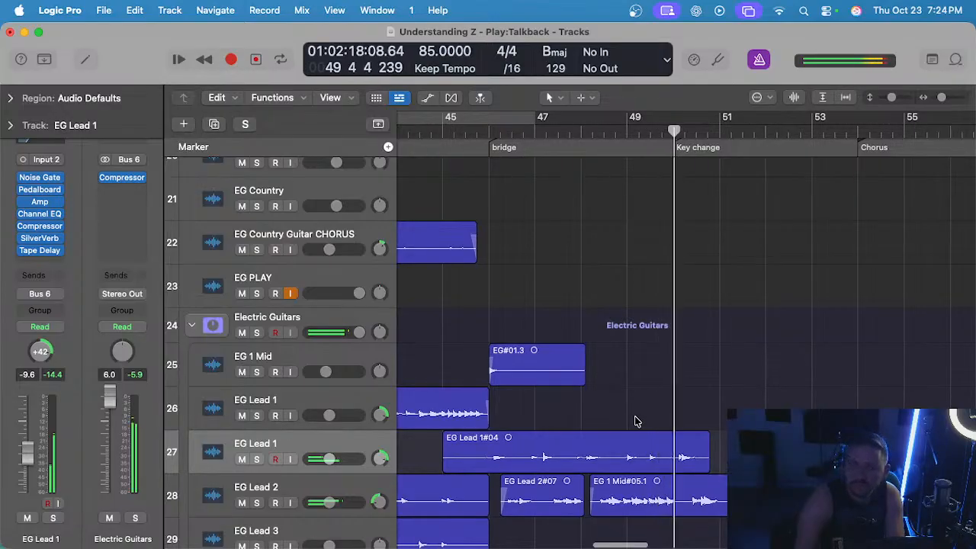
# Split the EG Lead 1#04 take at bar 50 and remove the part that runs past the key change.
pyautogui.scroll(1, 637, 417)
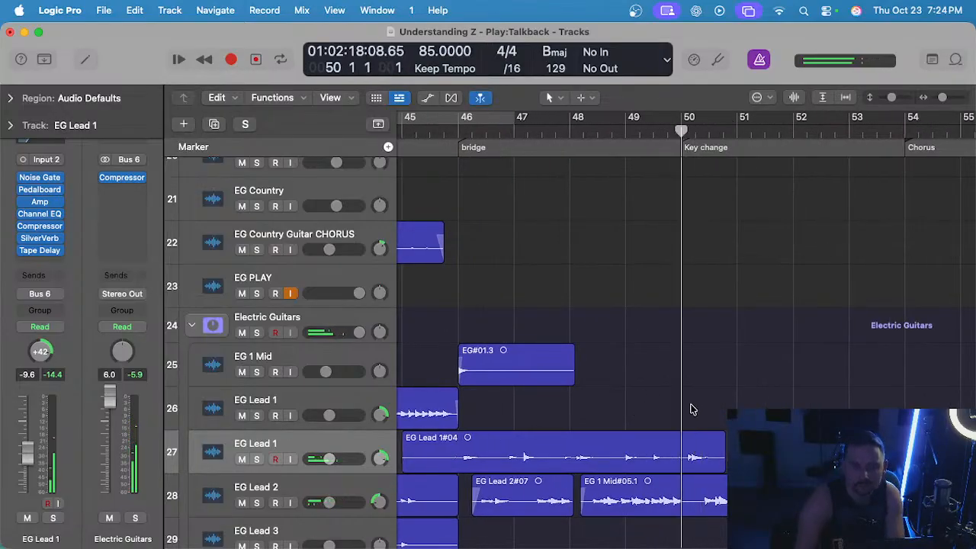
pyautogui.click(706, 438)
pyautogui.press('super+t')
pyautogui.scroll(-2, 708, 438)
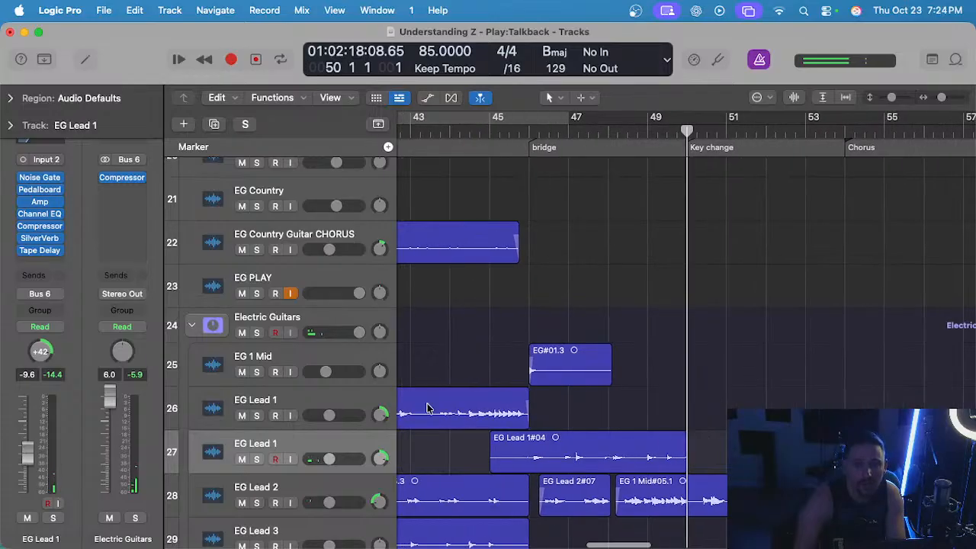
# Set the volume of the duplicated EG Lead 1 track to -8.4 dB.
pyautogui.scroll(3, 450, 405)
pyautogui.hscroll(-2, 460, 401)
pyautogui.moveTo(322, 465); pyautogui.dragTo(325, 464)
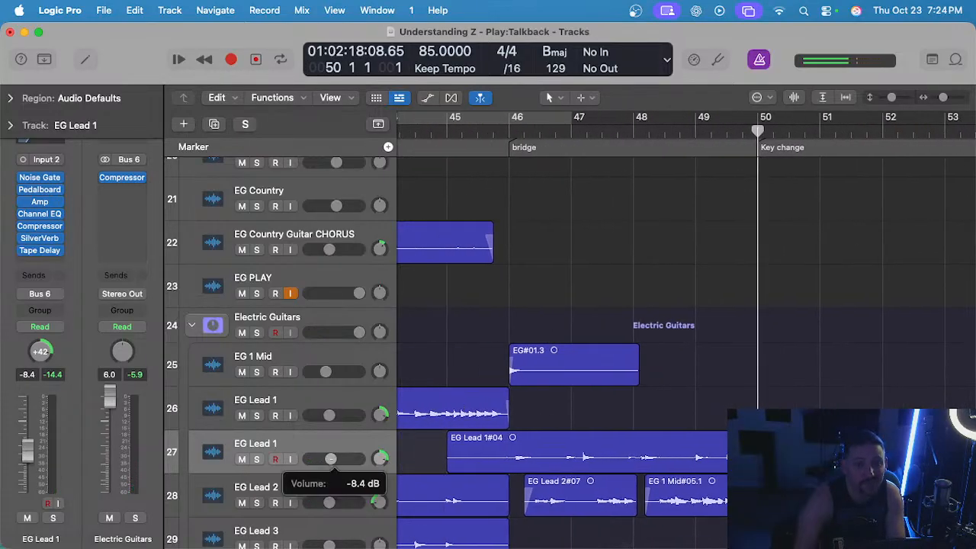
pyautogui.scroll(2, 509, 452)
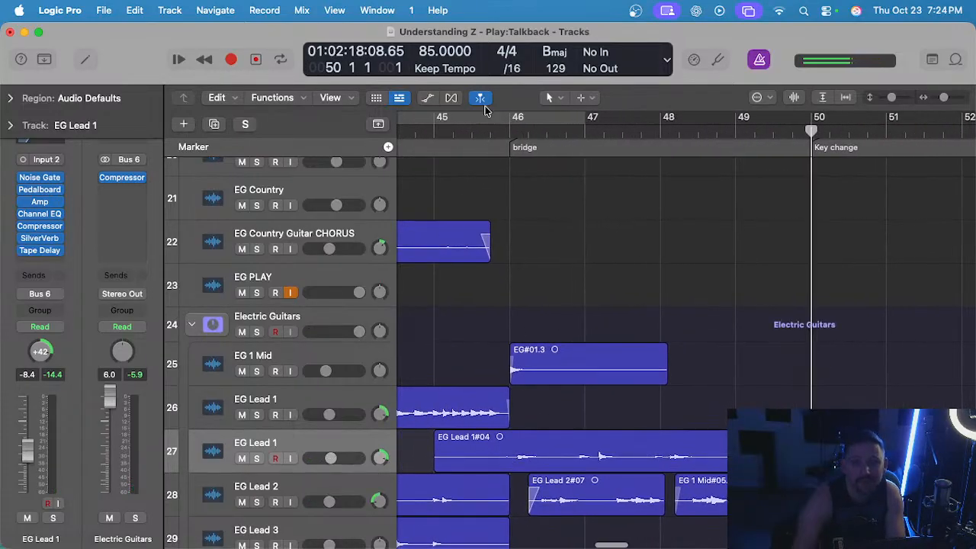
# Play from bar 45 and solo the duplicated EG Lead 1 track to check the start of the take.
pyautogui.click(432, 133)
pyautogui.press('space')
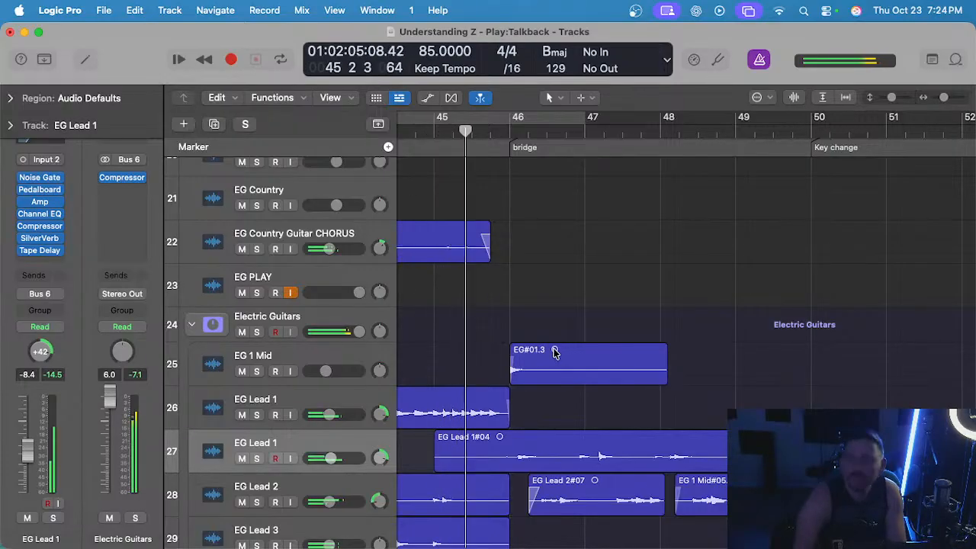
pyautogui.press('s')
pyautogui.scroll(3, 543, 353)
pyautogui.hscroll(-2, 501, 389)
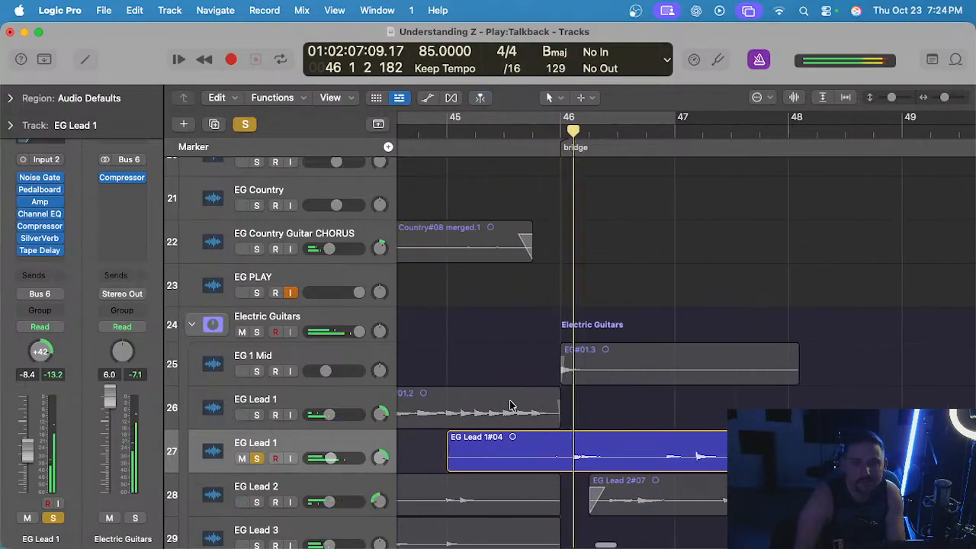
# Cut off the opening of the EG Lead 1#04 take so that the region starts just before bar 46.
pyautogui.scroll(-1, 514, 404)
pyautogui.scroll(-1, 545, 214)
pyautogui.scroll(3, 527, 283)
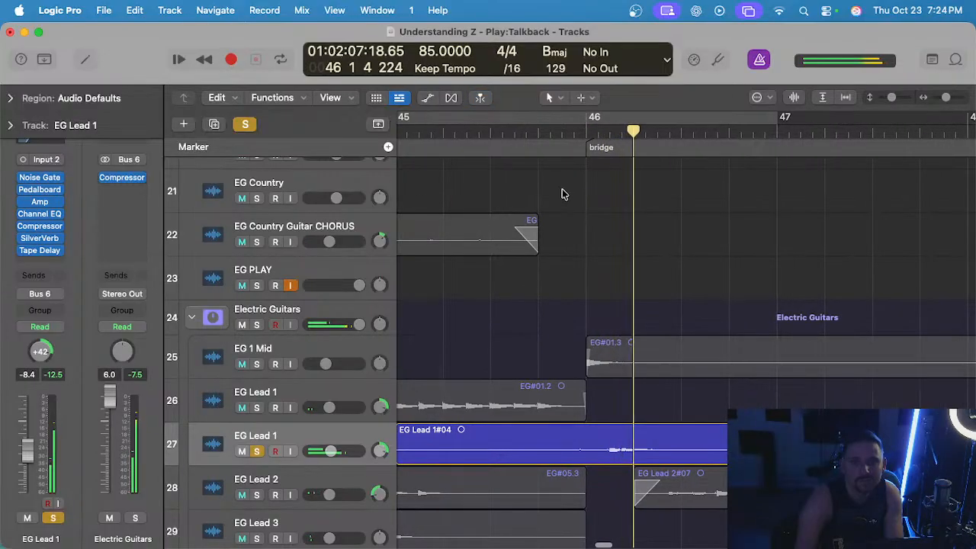
pyautogui.scroll(-3, 561, 130)
pyautogui.moveTo(519, 438); pyautogui.dragTo(423, 443)
pyautogui.press('Delete')
pyautogui.scroll(3, 615, 401)
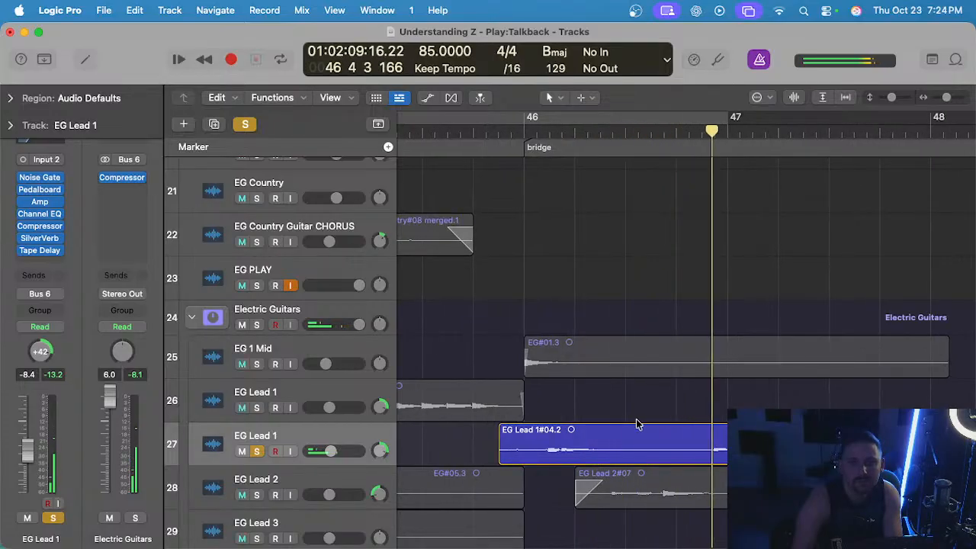
# Unsolo the duplicated EG Lead 1 track, play the trimmed take through the bridge with the other guitars, and save the project.
pyautogui.scroll(-2, 637, 420)
pyautogui.scroll(-2, 637, 420)
pyautogui.hscroll(3, 634, 420)
pyautogui.press('s')
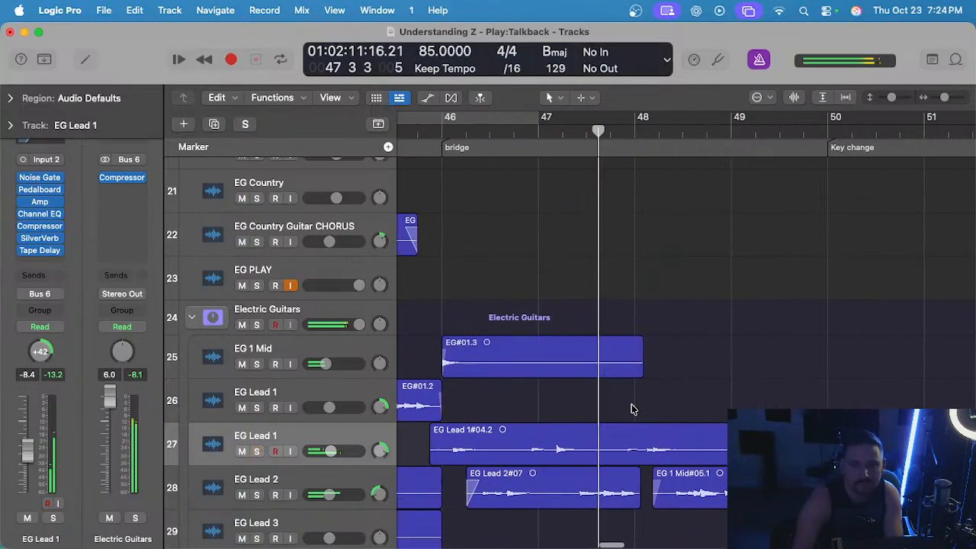
pyautogui.scroll(-2, 640, 407)
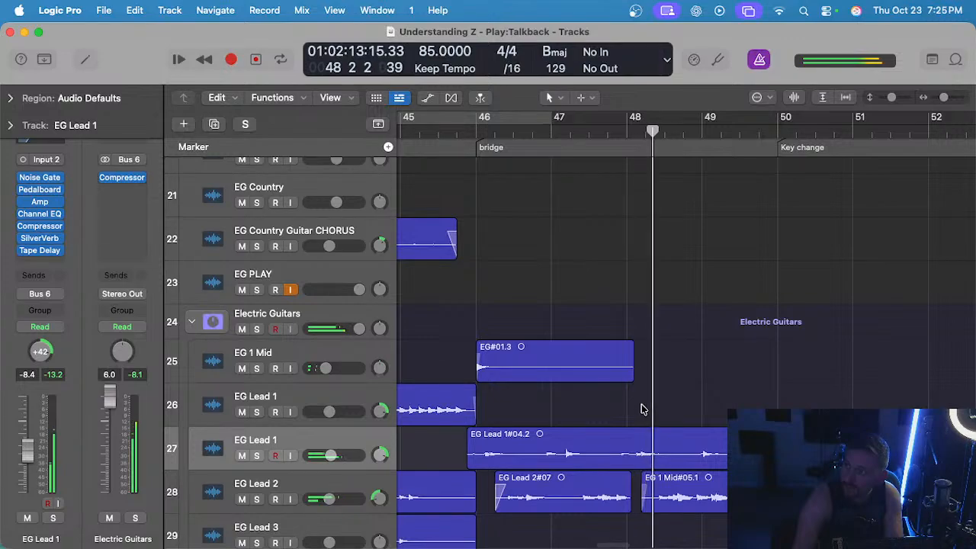
pyautogui.hscroll(1, 635, 404)
pyautogui.scroll(1, 635, 404)
pyautogui.press('super+s')
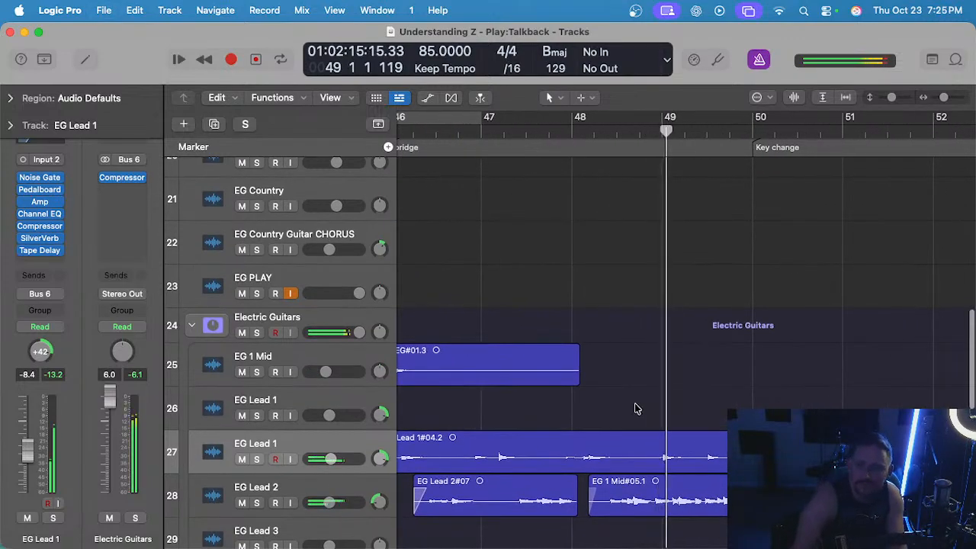
# Split the EG Lead 1#04.2 region at bar 49 and delete everything after the split.
pyautogui.click(661, 130)
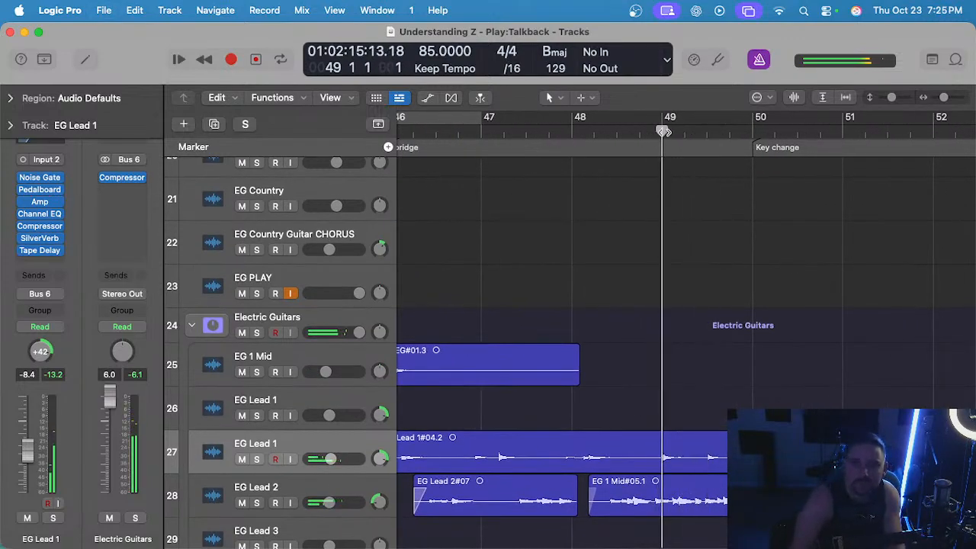
pyautogui.click(719, 451)
pyautogui.scroll(-1, 718, 452)
pyautogui.press('super+t')
pyautogui.press('Delete')
pyautogui.scroll(-4, 731, 442)
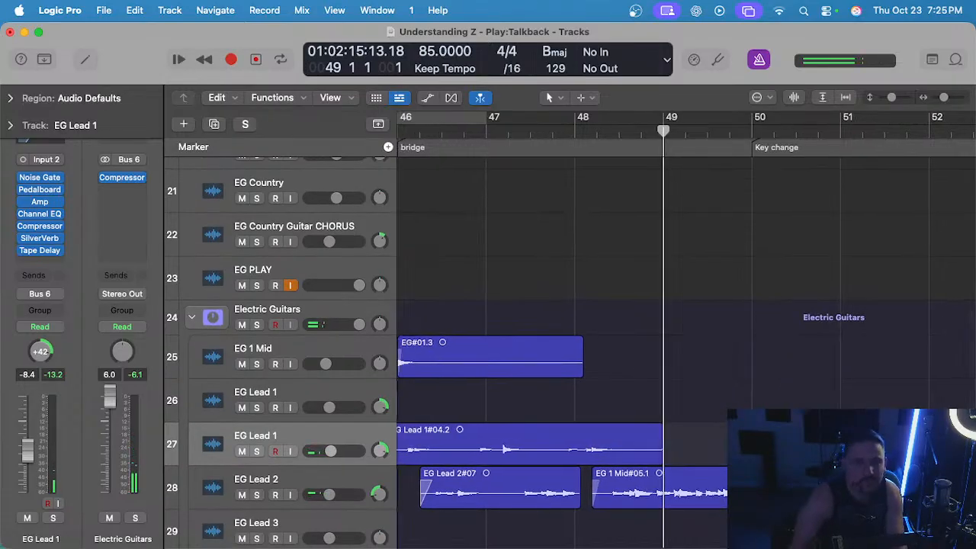
# Solo both EG Lead 1 tracks and play the transition into the bridge from bar 45.
pyautogui.scroll(4, 595, 442)
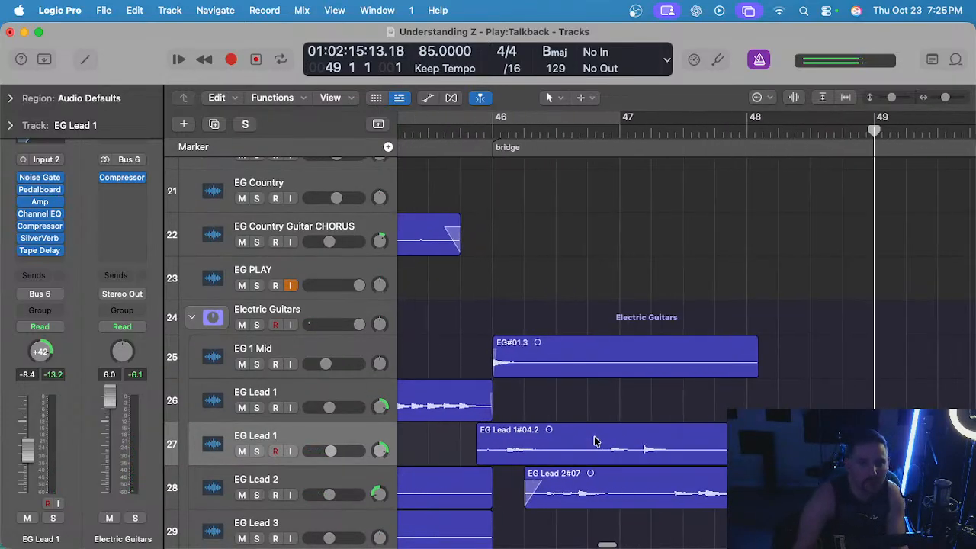
pyautogui.hscroll(-3, 595, 442)
pyautogui.click(488, 134)
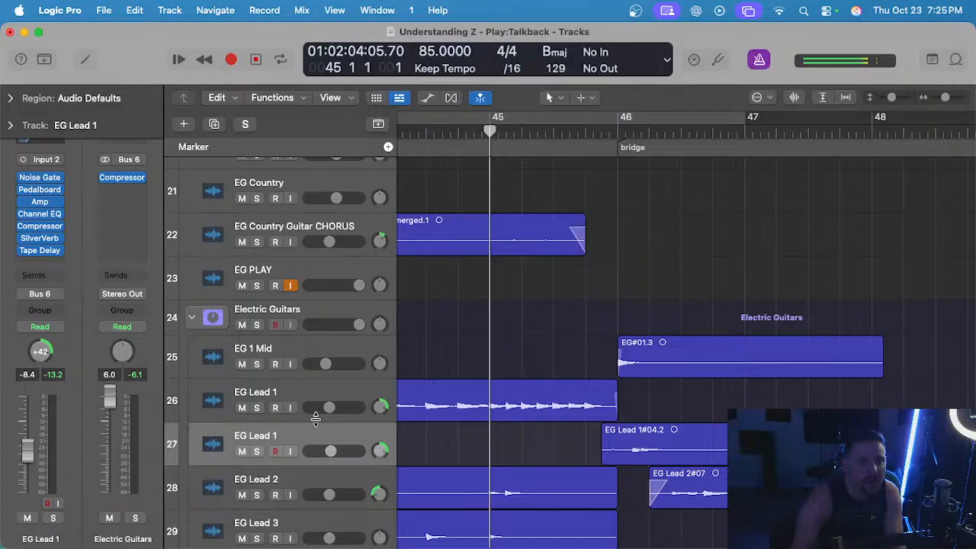
pyautogui.click(257, 408)
pyautogui.press('space')
pyautogui.scroll(3, 573, 450)
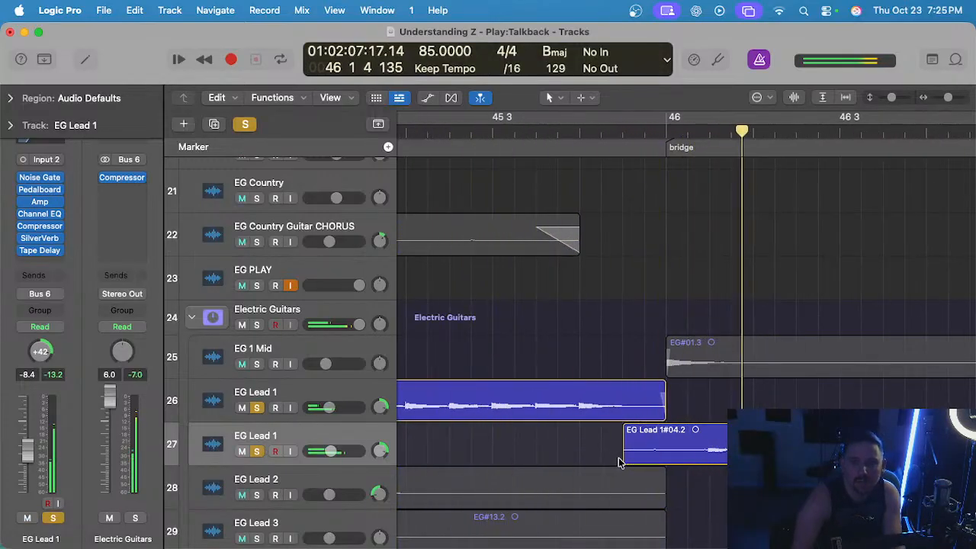
pyautogui.press('space')
# Align the starts of the EG#01.3 and EG Lead 1#04.2 regions at the same point just before bar 46.
pyautogui.moveTo(627, 459)
pyautogui.mouseDown()
pyautogui.moveTo(655, 459)
pyautogui.moveTo(636, 459)
pyautogui.mouseUp()
pyautogui.scroll(-1, 671, 396)
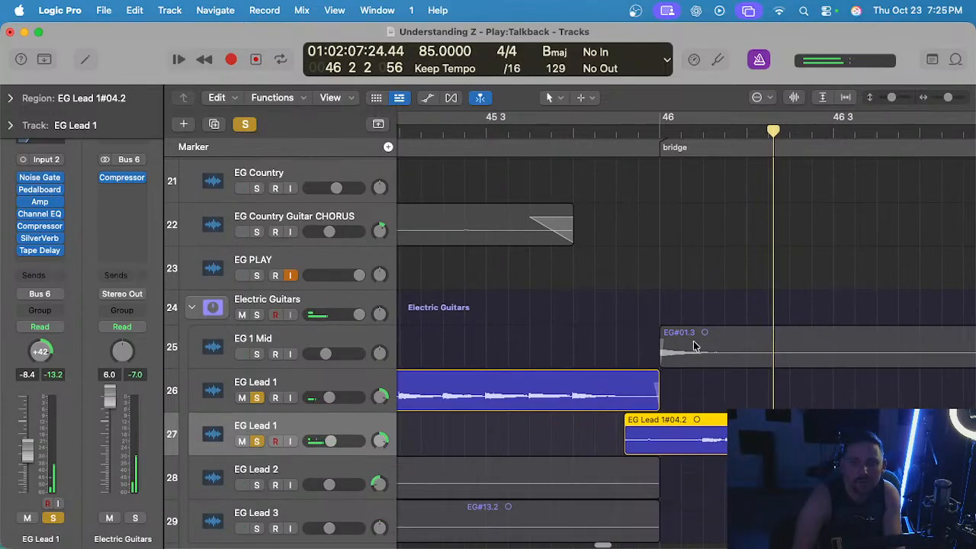
pyautogui.moveTo(661, 359); pyautogui.dragTo(617, 359)
pyautogui.moveTo(623, 446); pyautogui.dragTo(619, 443)
pyautogui.scroll(-1, 619, 442)
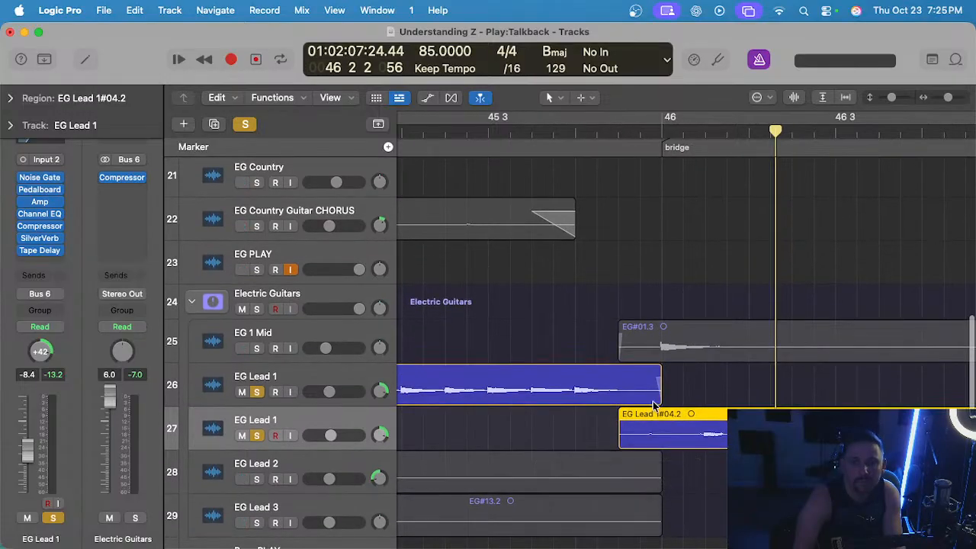
# Shorten the EG#01.2 region to the start of EG Lead 1#04.2 and move EG Lead 1#04.2 beside it on the original EG Lead 1 track.
pyautogui.moveTo(661, 403); pyautogui.dragTo(641, 390)
pyautogui.click(638, 396)
pyautogui.scroll(-3, 536, 359)
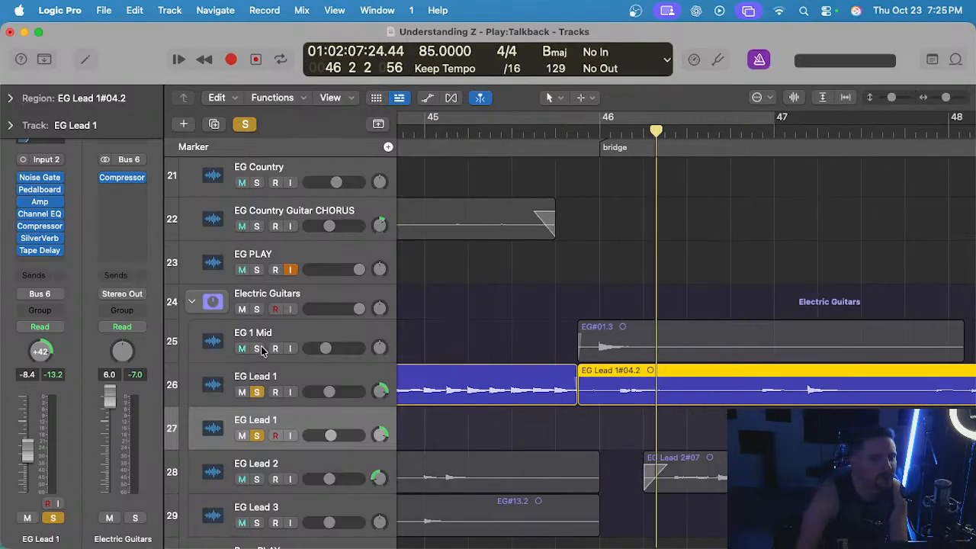
# Clear the track solos, solo the Electric Guitars stack, and play the bridge transition from shortly after bar 45.
pyautogui.click(245, 127)
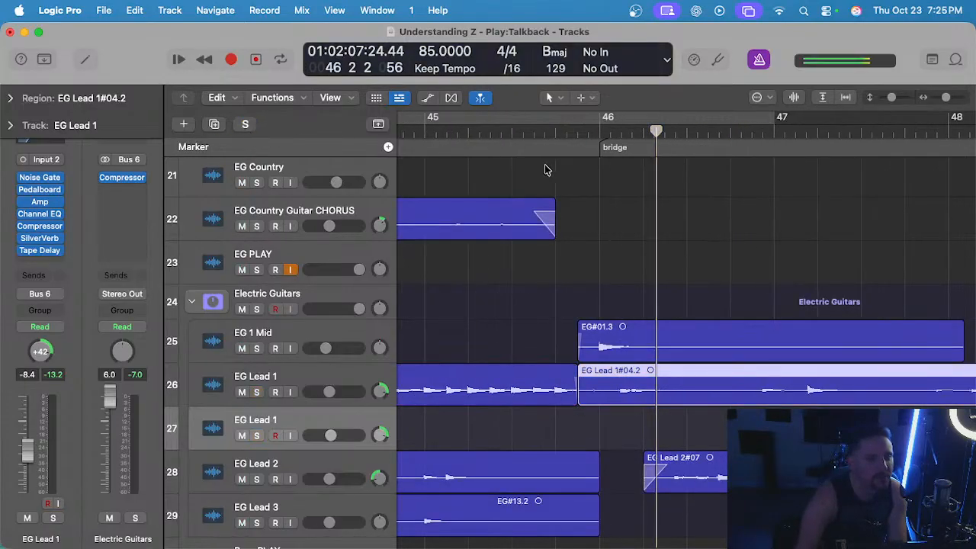
pyautogui.click(462, 131)
pyautogui.click(257, 308)
pyautogui.press('space')
pyautogui.click(512, 320)
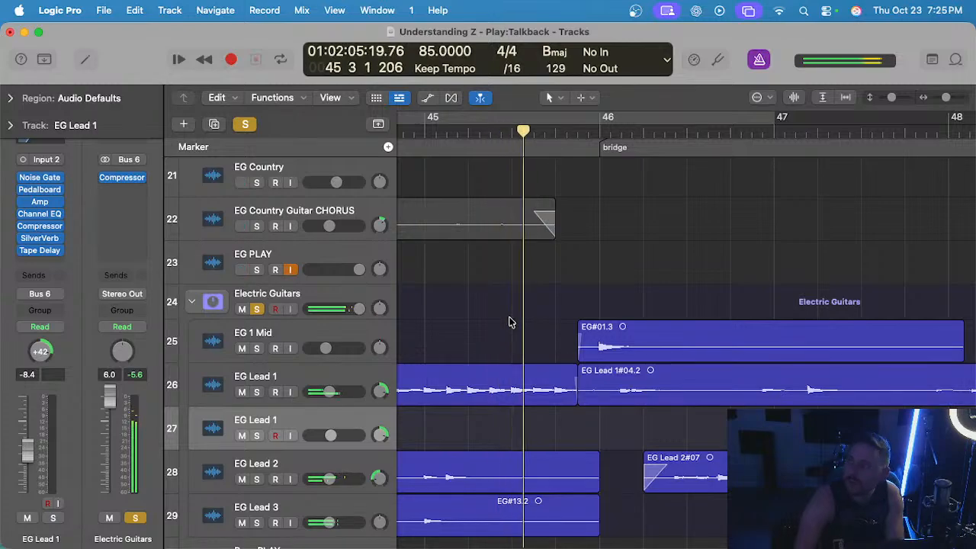
pyautogui.scroll(2, 556, 337)
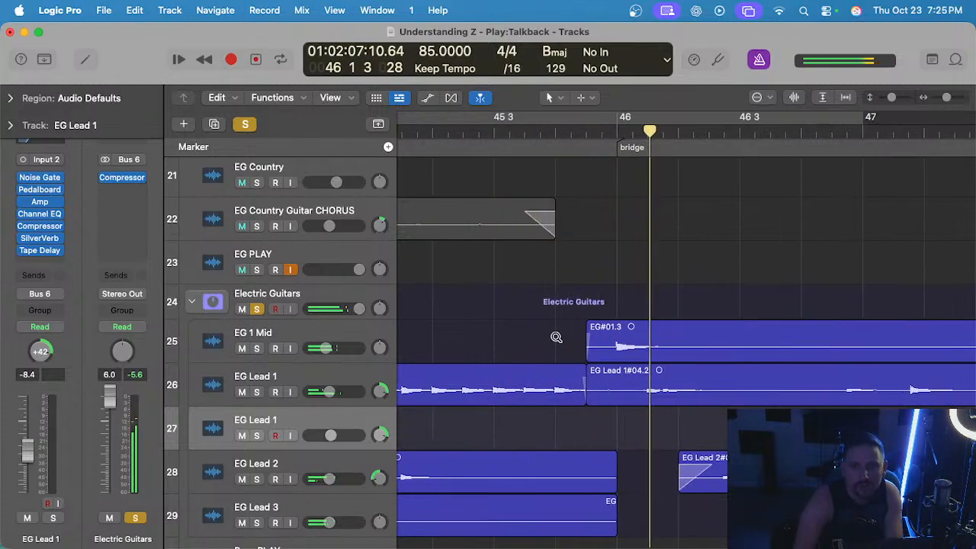
pyautogui.scroll(2, 567, 357)
# Add a fade-in to the EG#01.3 region on EG 1 Mid and trim its start slightly later.
pyautogui.click(602, 331)
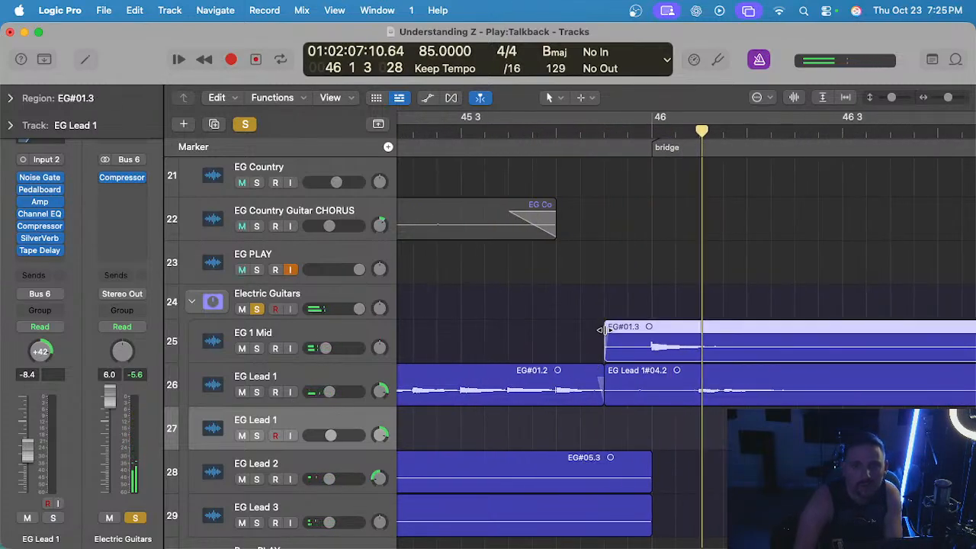
pyautogui.scroll(-1, 599, 239)
pyautogui.click(523, 128)
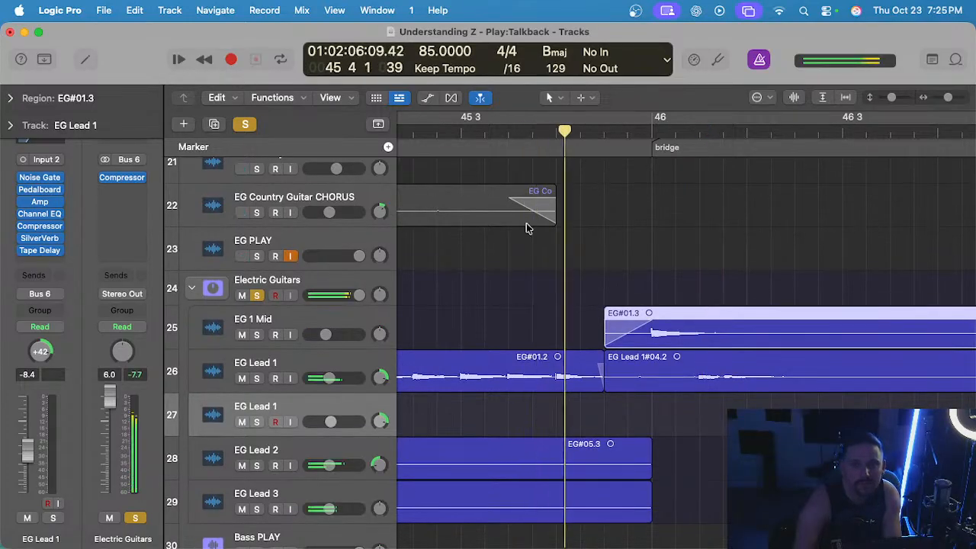
pyautogui.click(603, 333)
pyautogui.moveTo(608, 336); pyautogui.dragTo(622, 336)
# Play the guitar stack across the bridge entrance to check the EG#01.3 fade-in.
pyautogui.click(540, 139)
pyautogui.click(538, 137)
pyautogui.press('space')
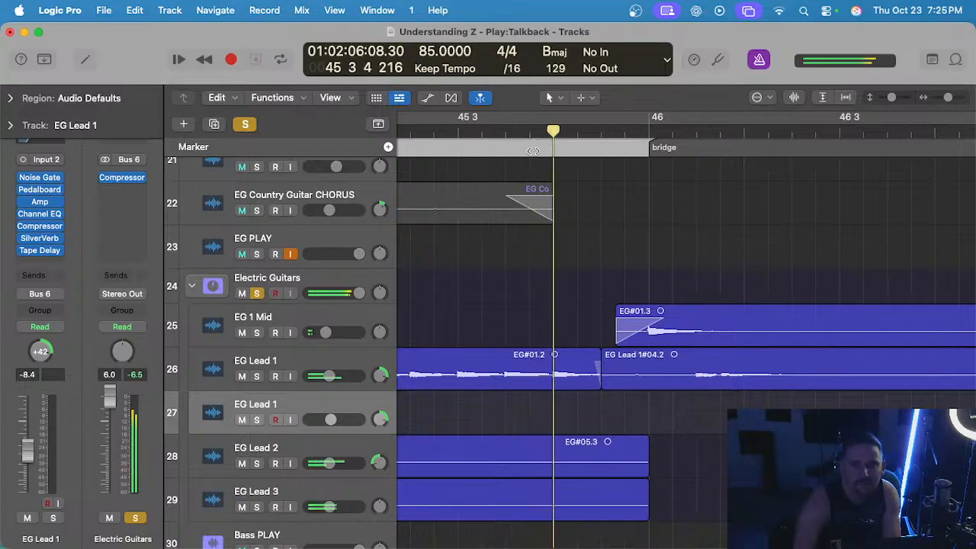
pyautogui.scroll(-1, 549, 164)
pyautogui.press('space')
# Shift the edit point between the EG#01.2 and EG Lead 1#04.2 regions slightly later, closer to bar 46.
pyautogui.click(586, 337)
pyautogui.click(599, 381)
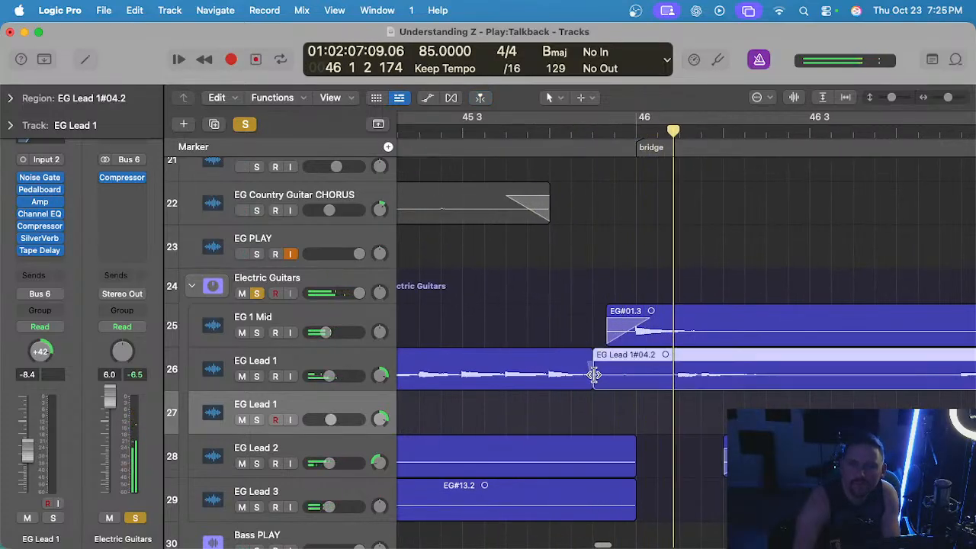
pyautogui.moveTo(593, 375); pyautogui.dragTo(604, 375)
pyautogui.hscroll(1, 559, 167)
pyautogui.press('space')
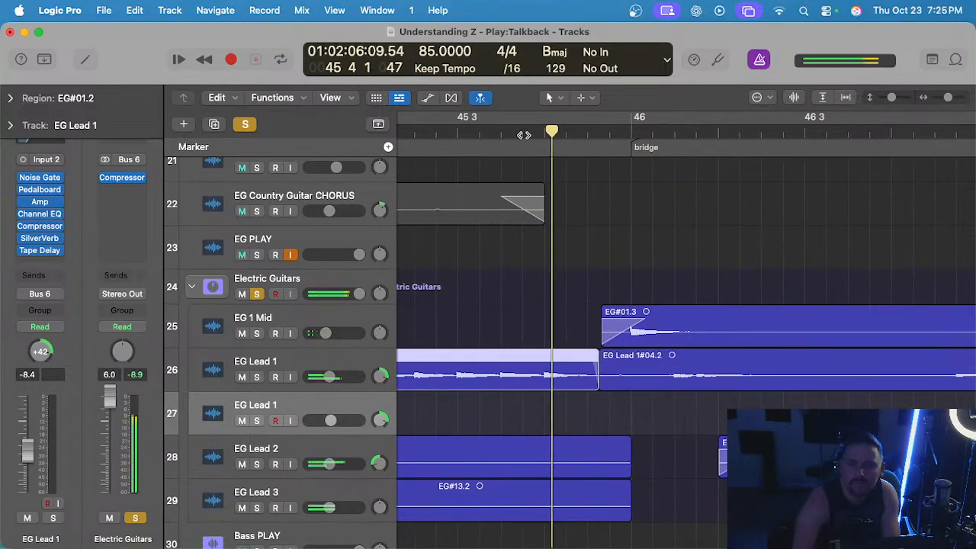
# Extend the start of the EG#01.3 region slightly earlier and bend its fade-in into a curve.
pyautogui.click(647, 329)
pyautogui.click(592, 330)
pyautogui.moveTo(603, 336); pyautogui.dragTo(592, 337)
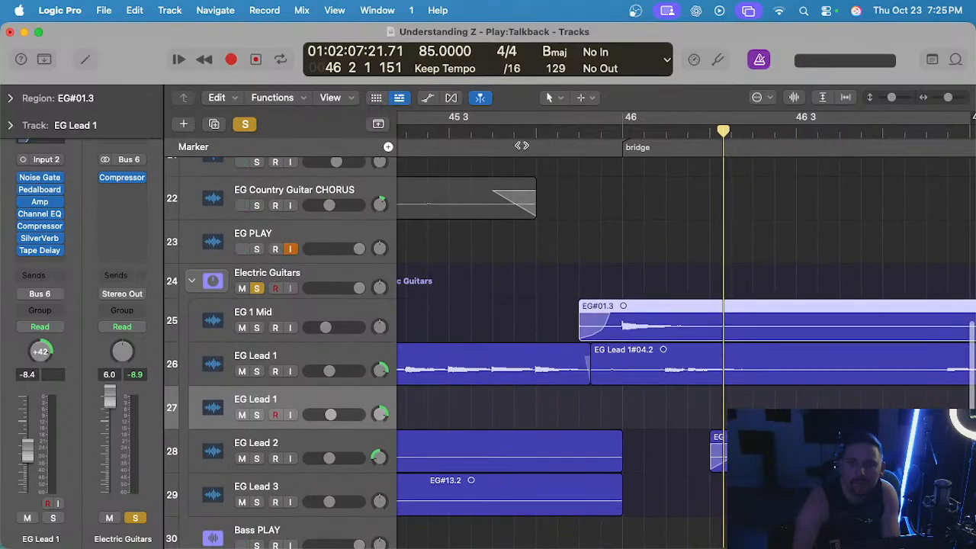
# Replay the transition from bar 45 into the bridge with the Electric Guitars stack soloed, checking the region edges and fades.
pyautogui.click(511, 129)
pyautogui.press('space')
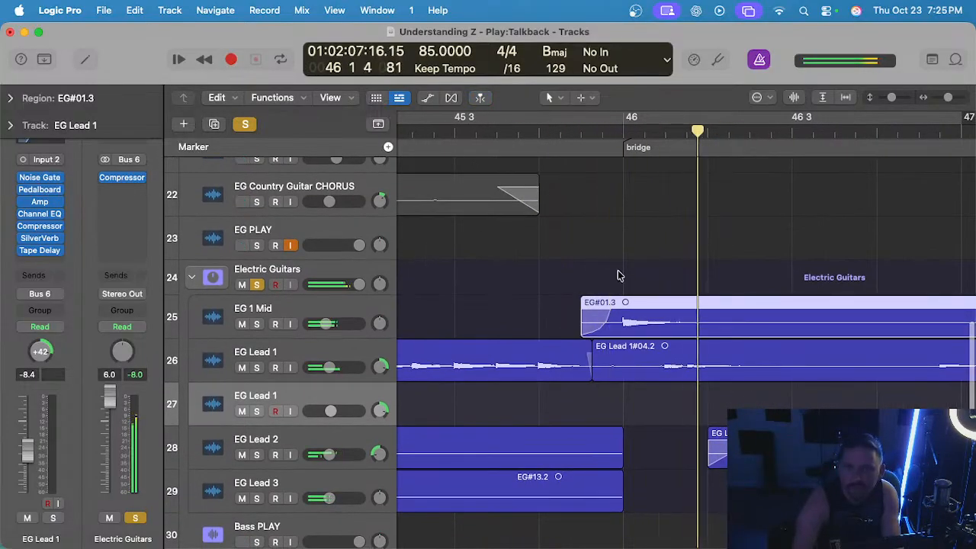
pyautogui.click(427, 131)
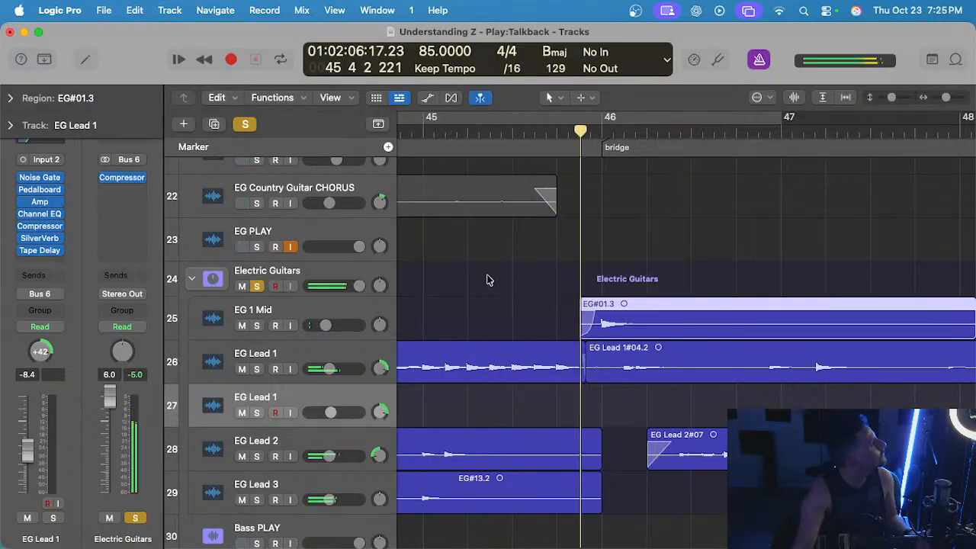
pyautogui.scroll(4, 559, 281)
pyautogui.click(560, 281)
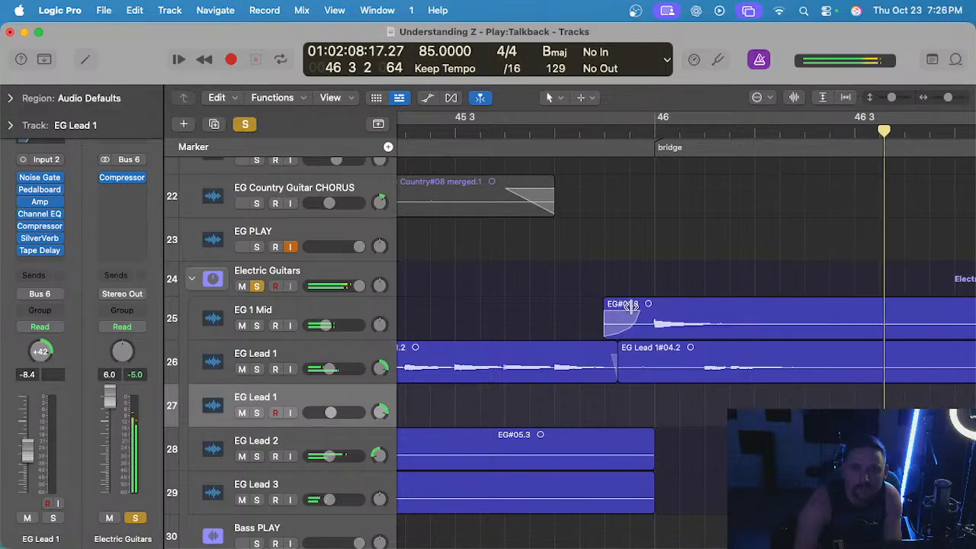
pyautogui.scroll(-4, 637, 311)
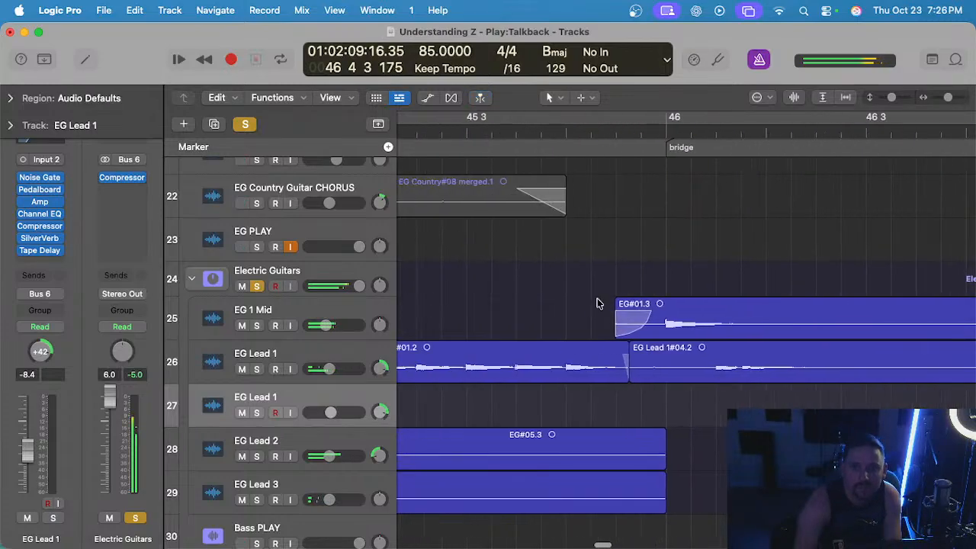
pyautogui.click(636, 303)
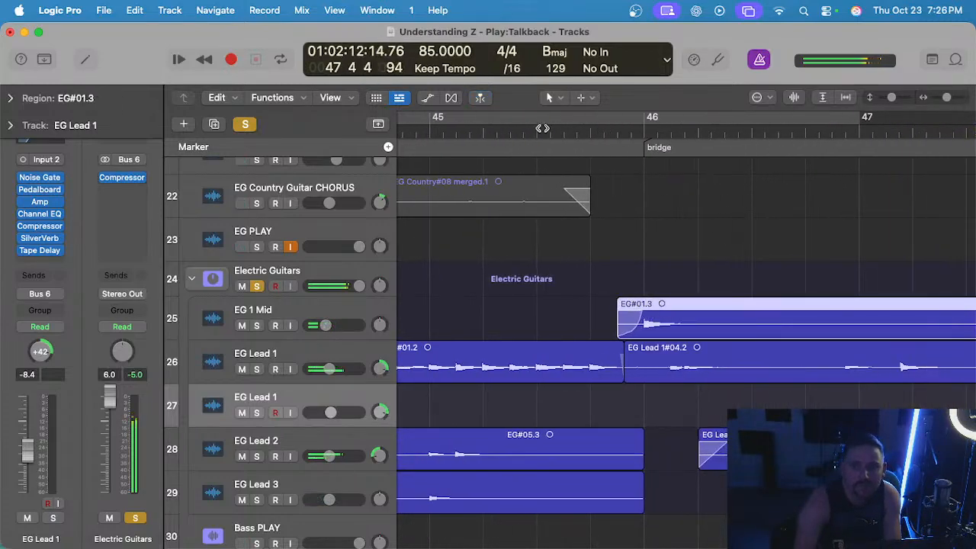
pyautogui.click(542, 128)
pyautogui.scroll(-3, 568, 175)
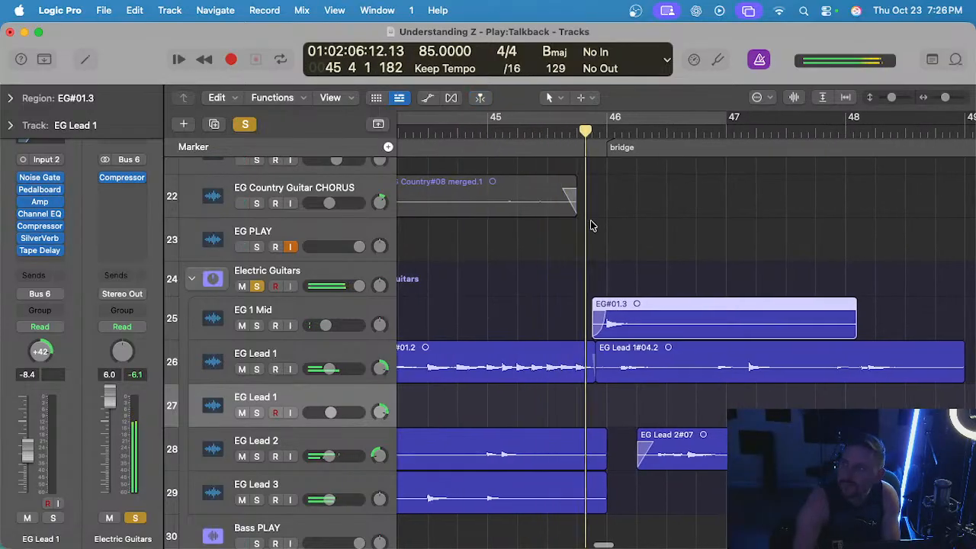
pyautogui.scroll(-3, 592, 223)
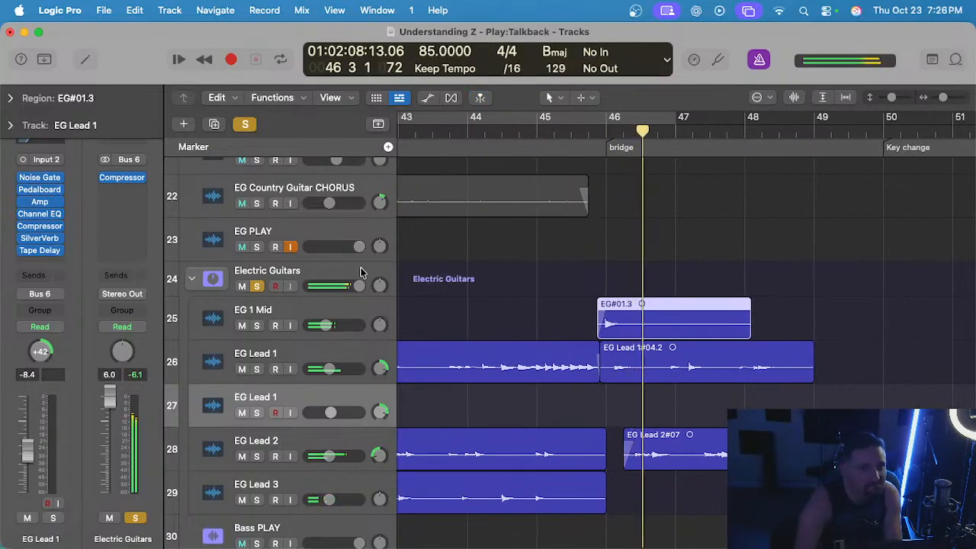
# Turn off the solo and replay the bridge entrance from the second half of bar 45 with the full mix.
pyautogui.scroll(-2, 541, 295)
pyautogui.click(244, 124)
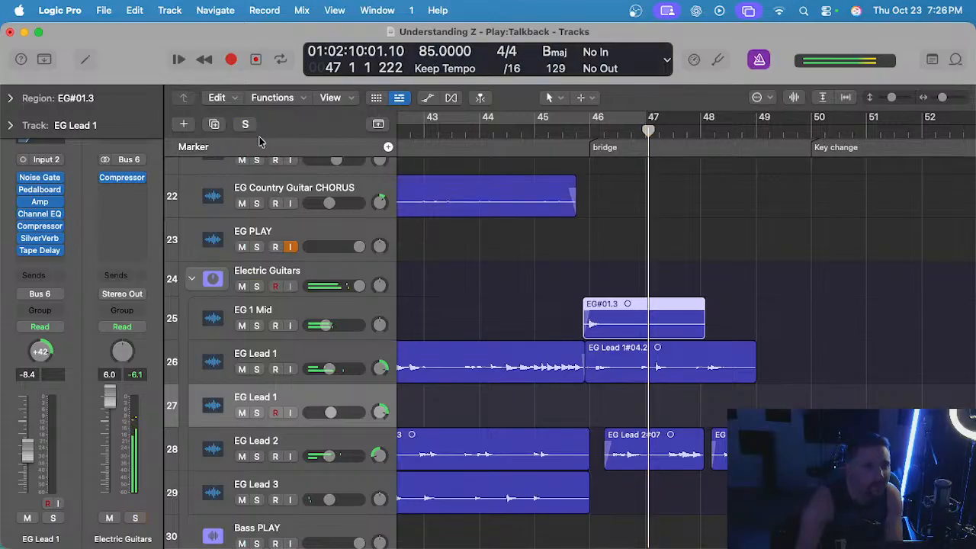
pyautogui.hscroll(-2, 597, 262)
pyautogui.click(609, 264)
pyautogui.scroll(1, 623, 268)
pyautogui.click(617, 131)
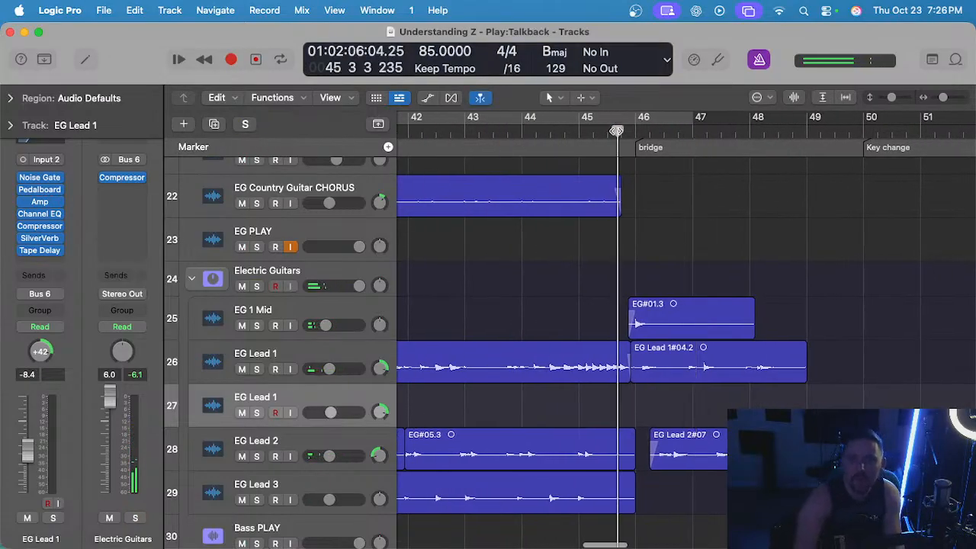
pyautogui.scroll(2, 631, 305)
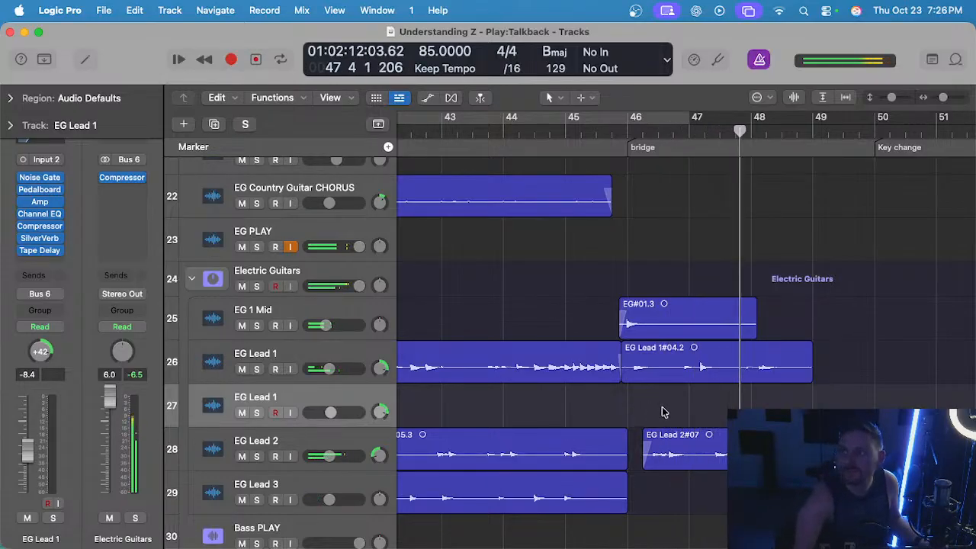
pyautogui.scroll(2, 806, 397)
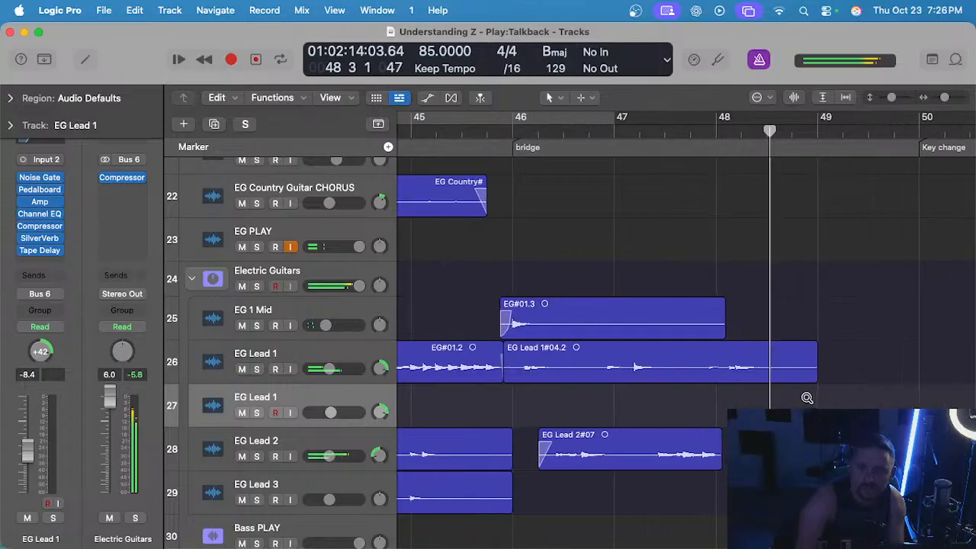
# Trim the end of the EG Lead 1#04.2 region back to about three quarters through bar 48, keeping a fade-out.
pyautogui.scroll(2, 807, 397)
pyautogui.moveTo(819, 377); pyautogui.dragTo(787, 378)
pyautogui.click(793, 334)
pyautogui.click(784, 344)
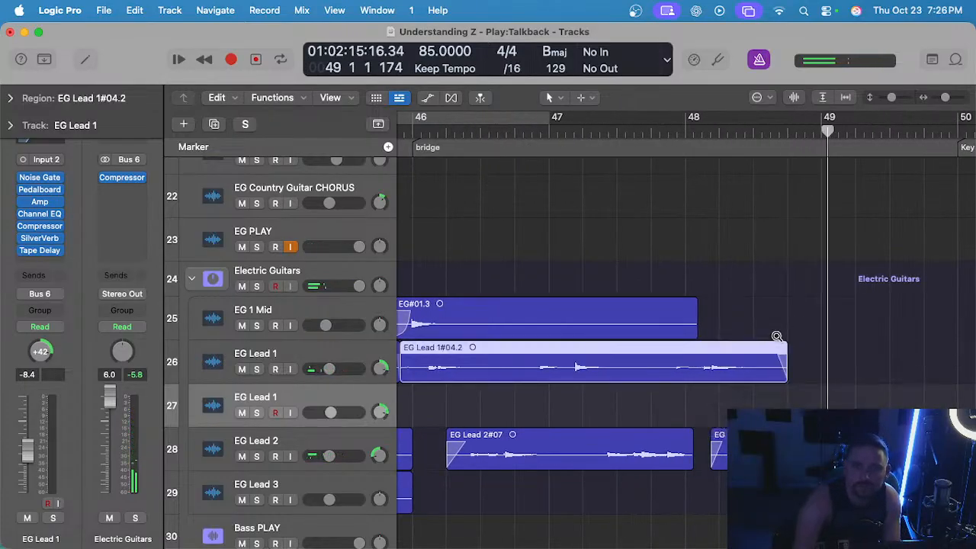
pyautogui.scroll(-3, 774, 339)
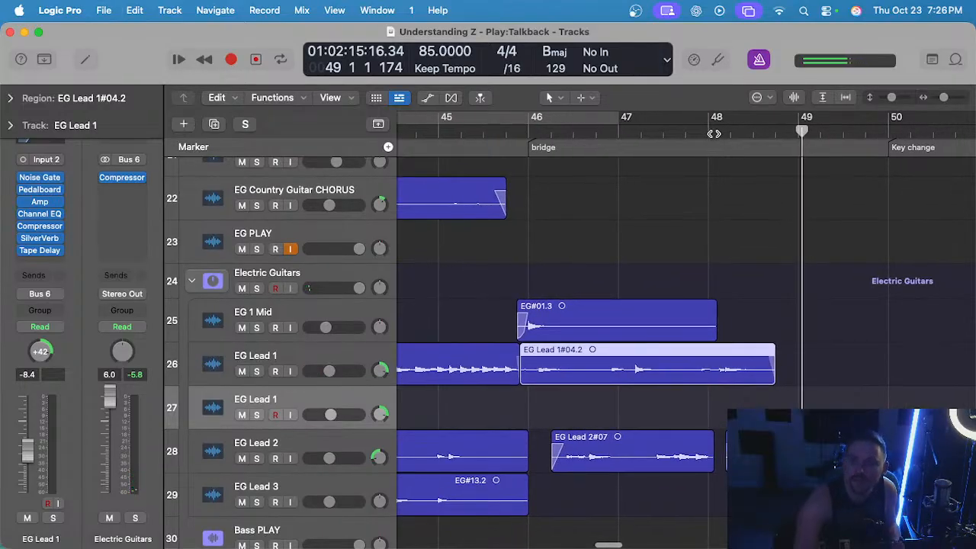
# Record a short lead guitar take from bar 48 on the empty EG Lead 1 track and undo it.
pyautogui.click(711, 131)
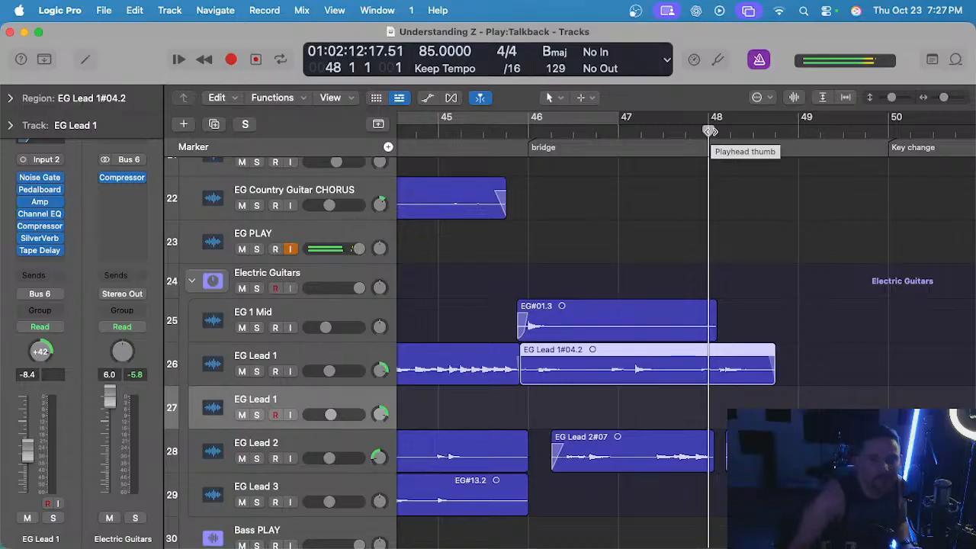
pyautogui.press('r')
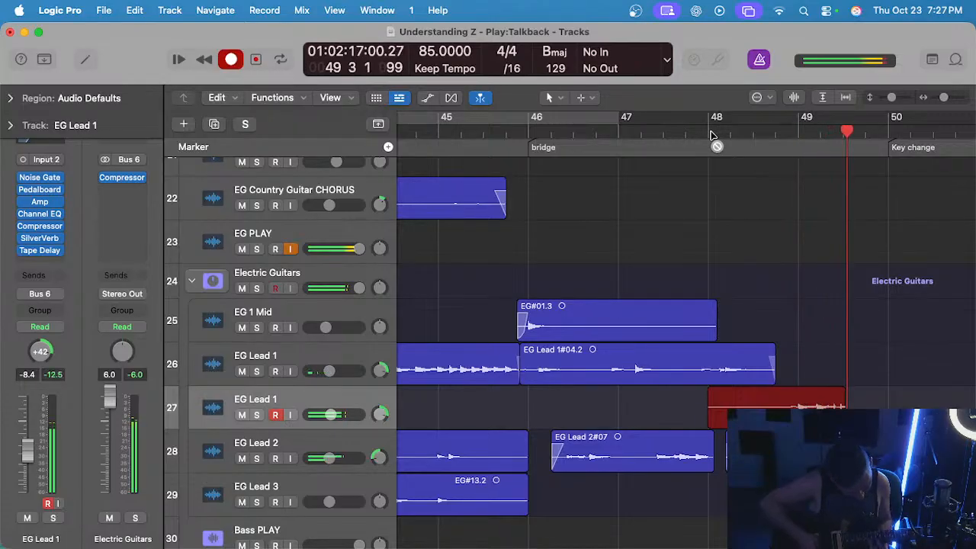
pyautogui.press('space')
pyautogui.scroll(1, 710, 132)
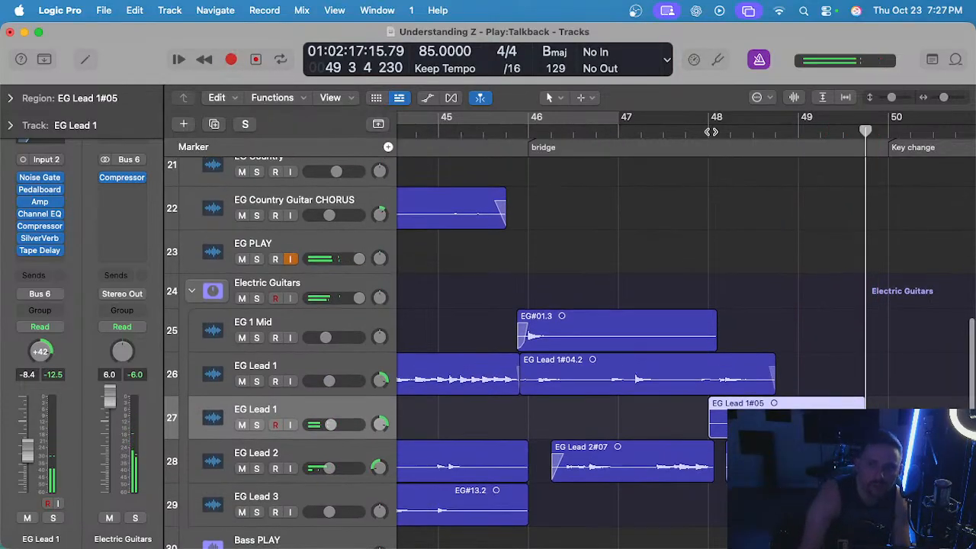
pyautogui.press('super+z')
# Record another lead guitar take on the lower EG Lead 1 track from bar 48 through the key change into the chorus.
pyautogui.click(711, 132)
pyautogui.press('r')
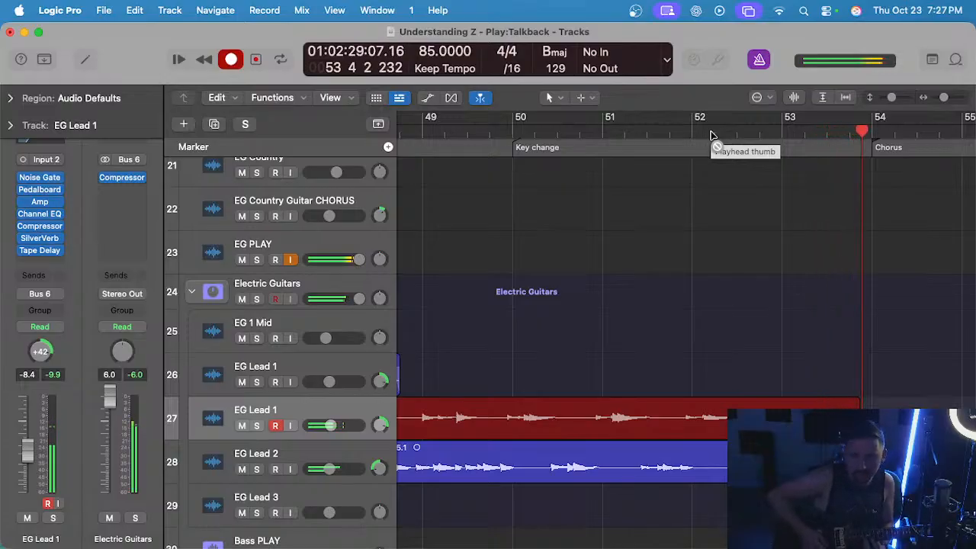
pyautogui.press('space')
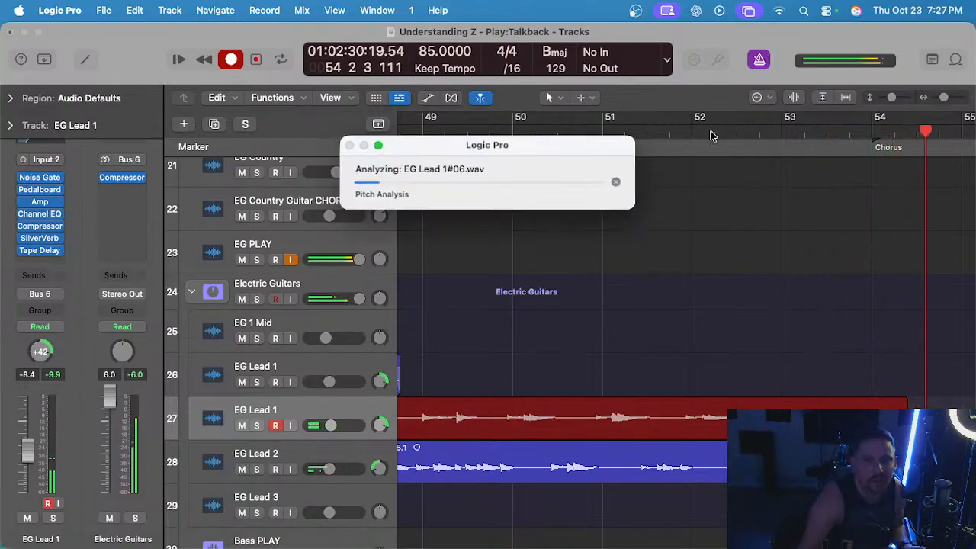
# Play back the EG Lead 1#06 take leading into the key change and delete the region.
pyautogui.hscroll(-1, 705, 213)
pyautogui.hscroll(-4, 467, 124)
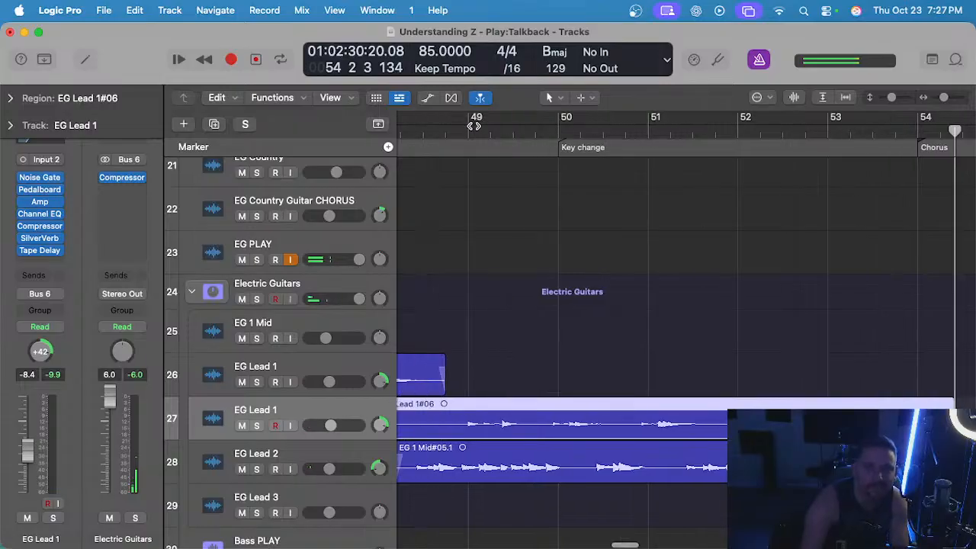
pyautogui.click(532, 131)
pyautogui.press('space')
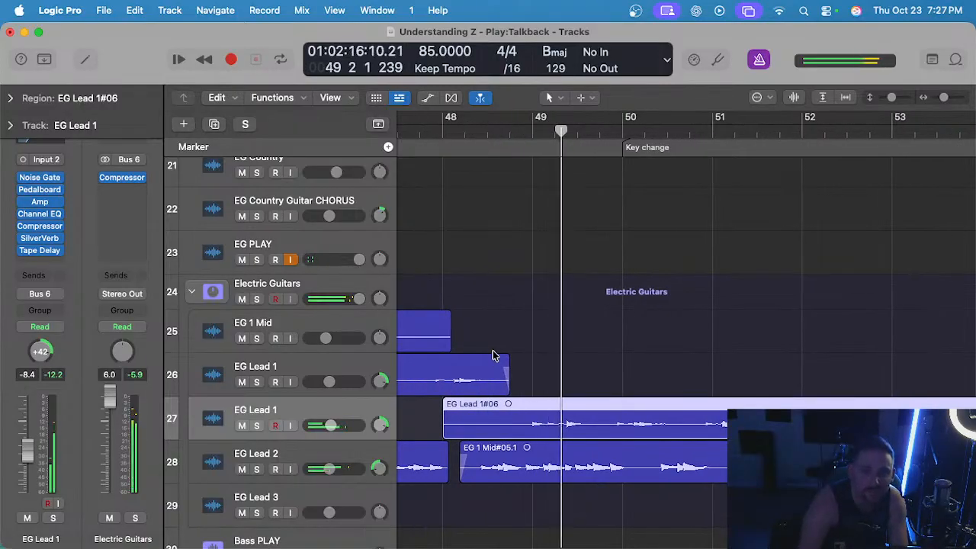
pyautogui.click(558, 361)
pyautogui.click(562, 406)
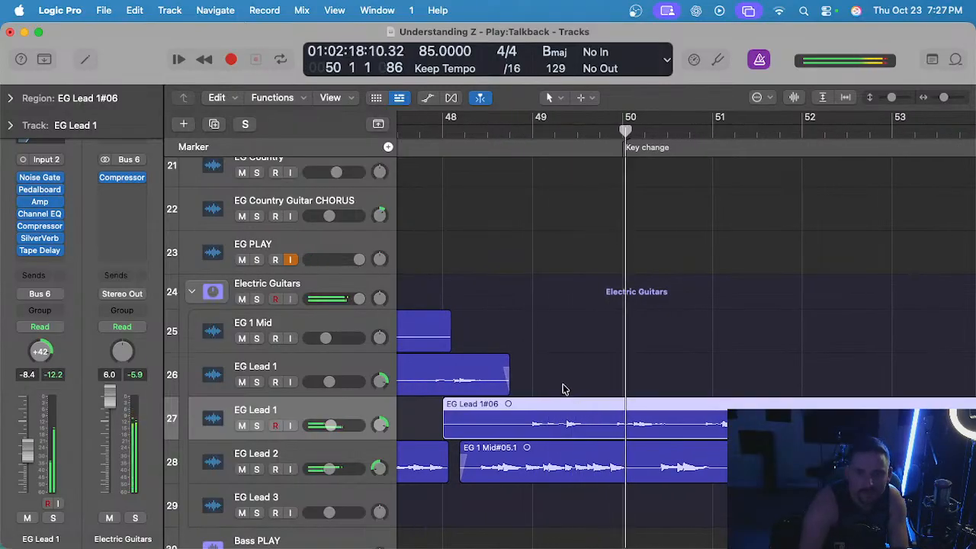
pyautogui.hscroll(-1, 568, 266)
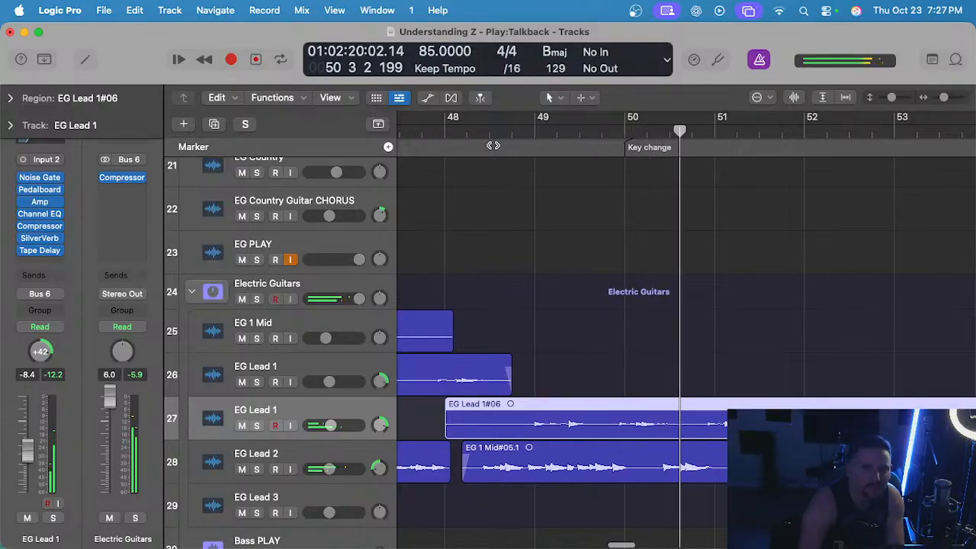
pyautogui.click(489, 130)
pyautogui.scroll(-1, 603, 307)
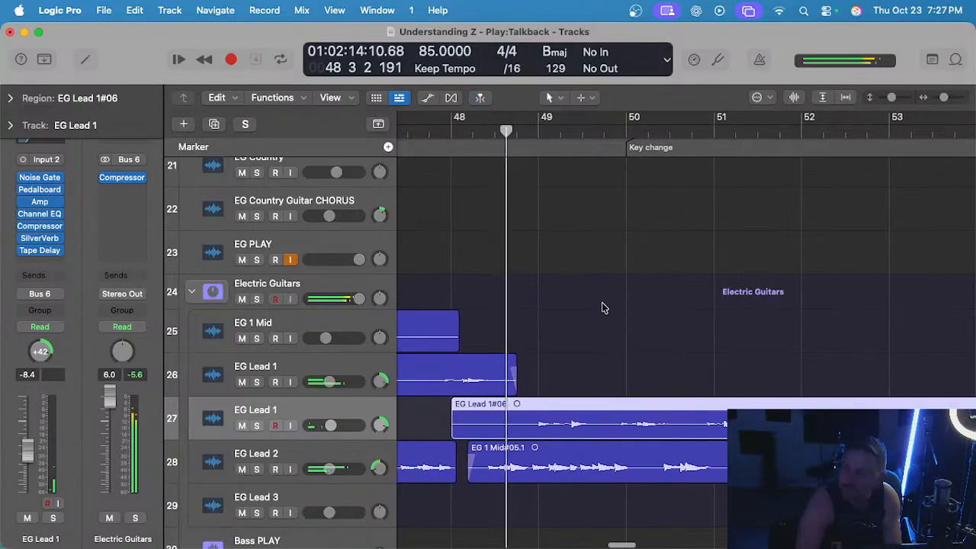
pyautogui.hscroll(1, 597, 302)
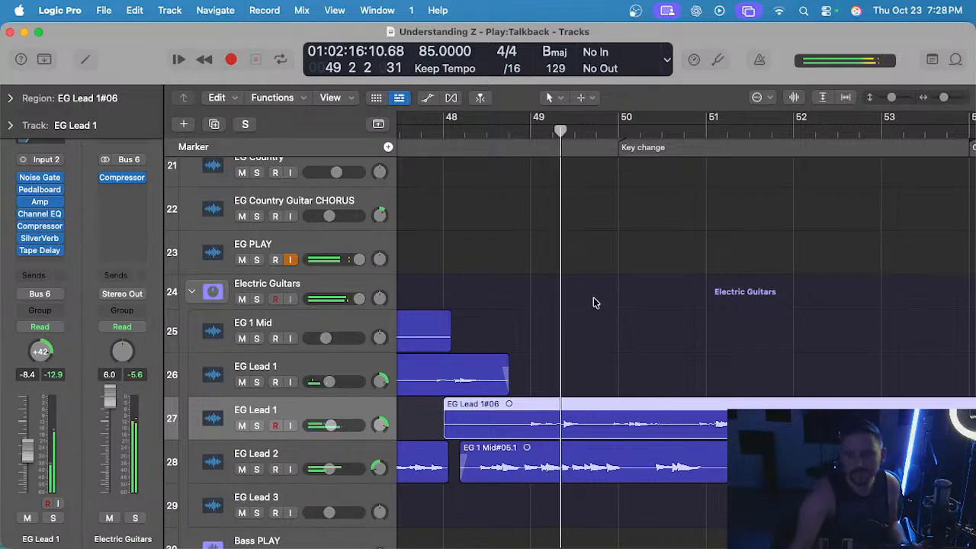
pyautogui.press('Delete')
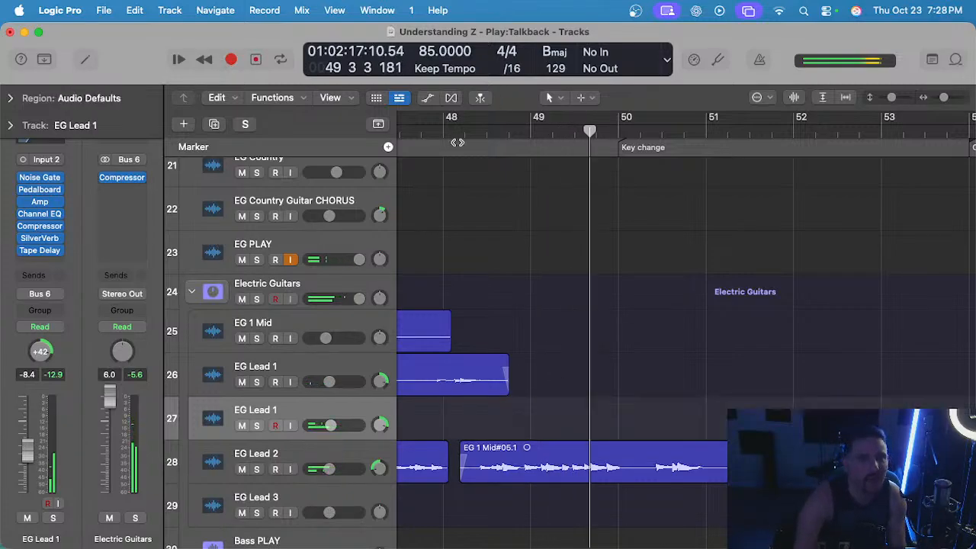
# Record a fresh lead guitar take on the lower EG Lead 1 track from bar 48 to the middle of bar 51.
pyautogui.click(445, 133)
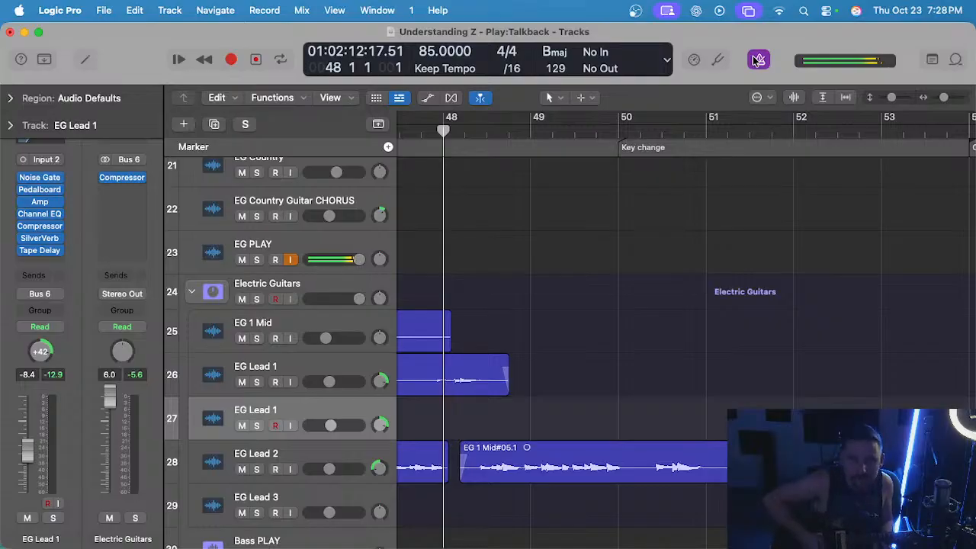
pyautogui.press('r')
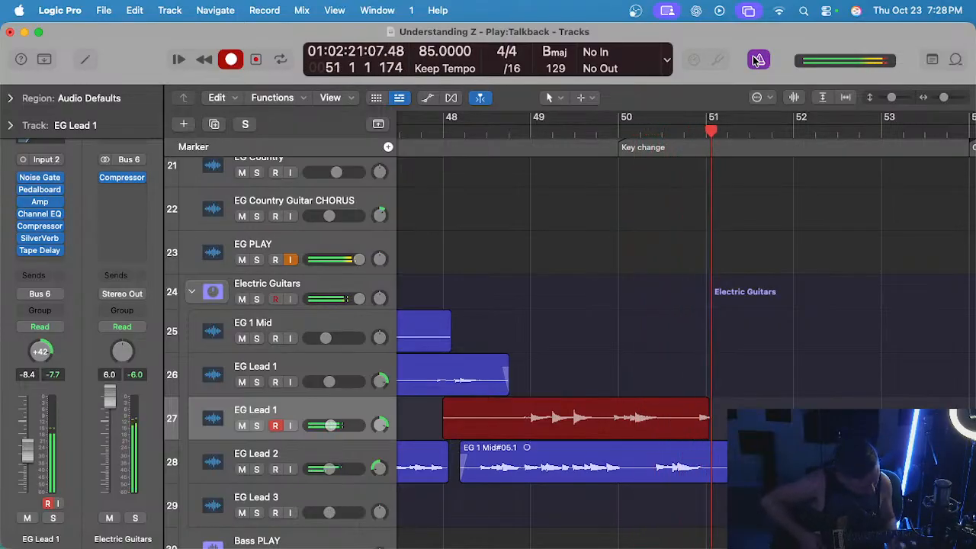
pyautogui.press('space')
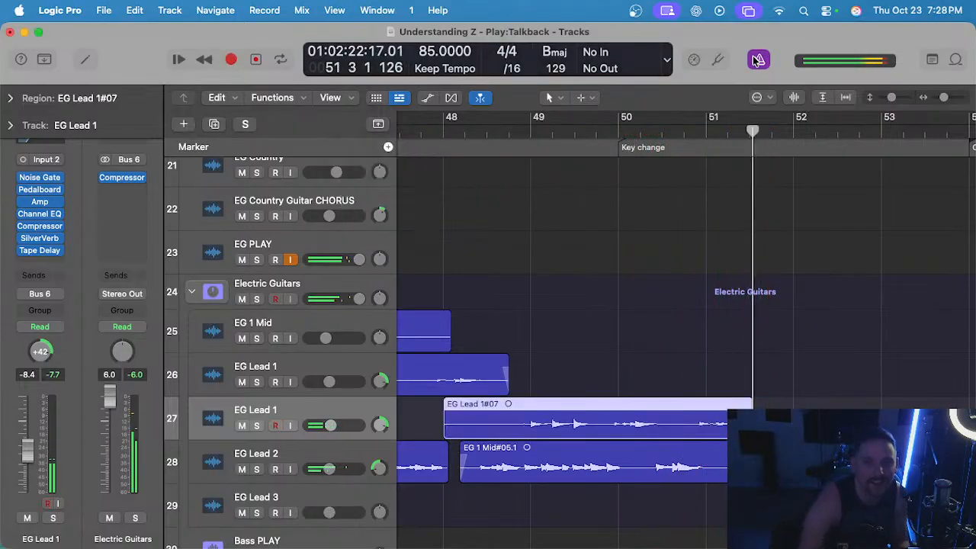
# Play back the EG Lead 1#07 take from just before bar 49 into the key change with the full mix.
pyautogui.click(527, 131)
pyautogui.press('space')
pyautogui.scroll(3, 572, 213)
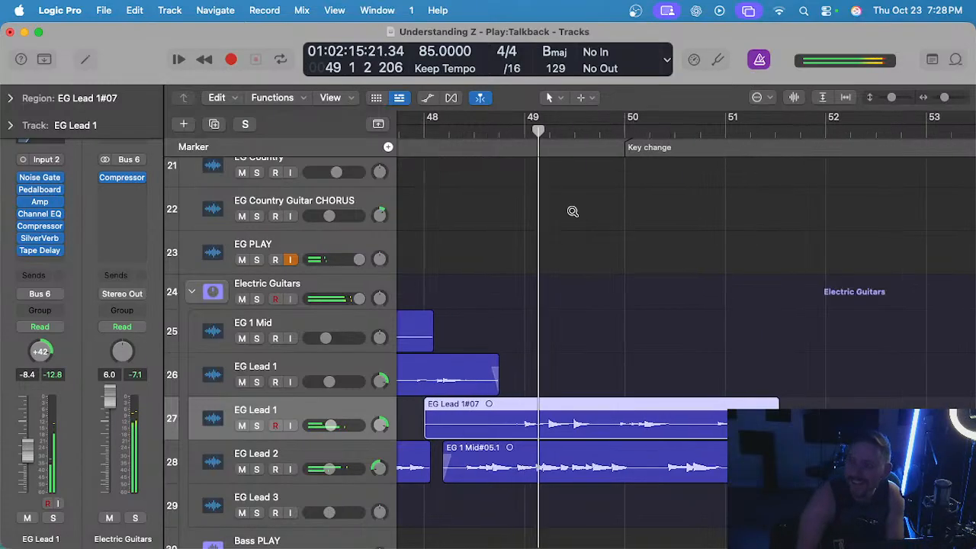
pyautogui.scroll(-2, 574, 218)
pyautogui.scroll(1, 573, 214)
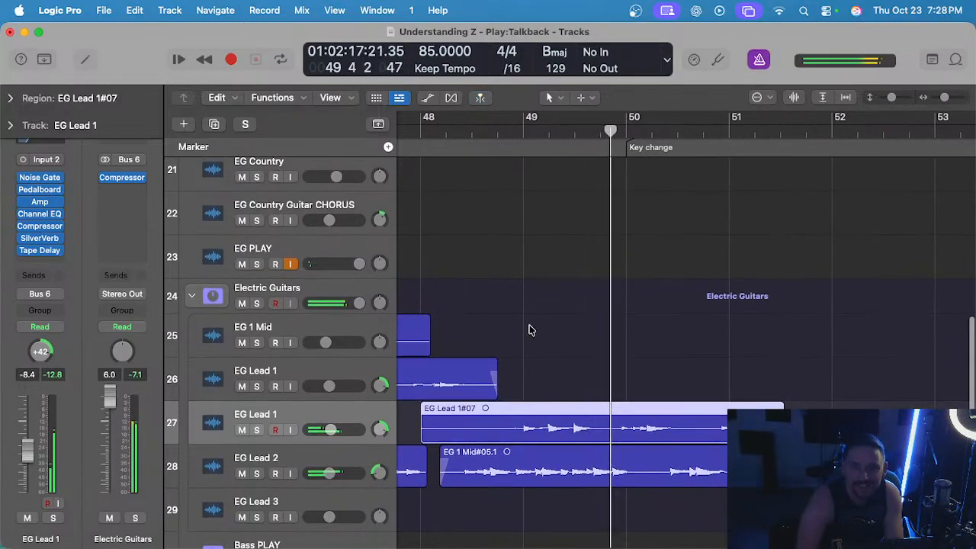
pyautogui.scroll(-1, 529, 326)
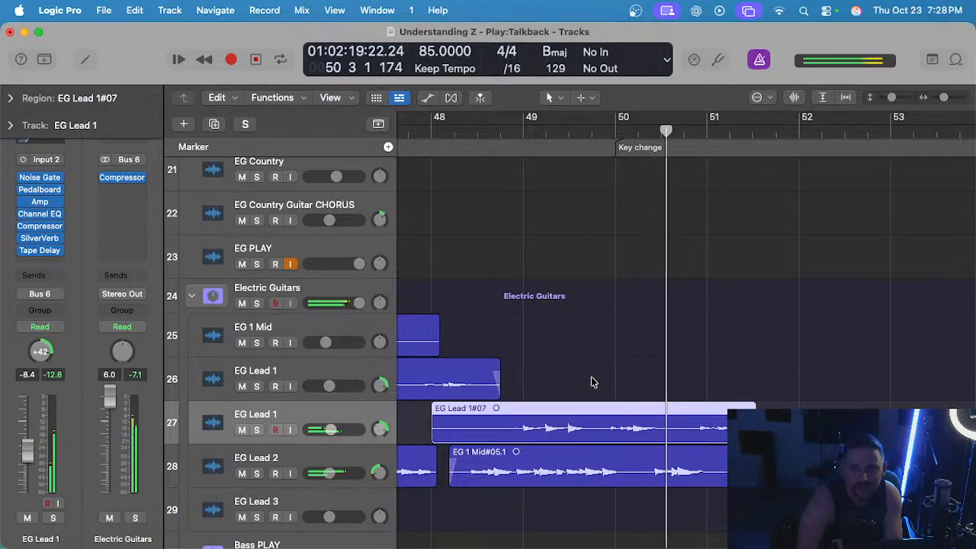
# Replay the EG Lead 1#07 take from mid-bar 48 with its track soloed, clear the solo and delete the region.
pyautogui.click(478, 135)
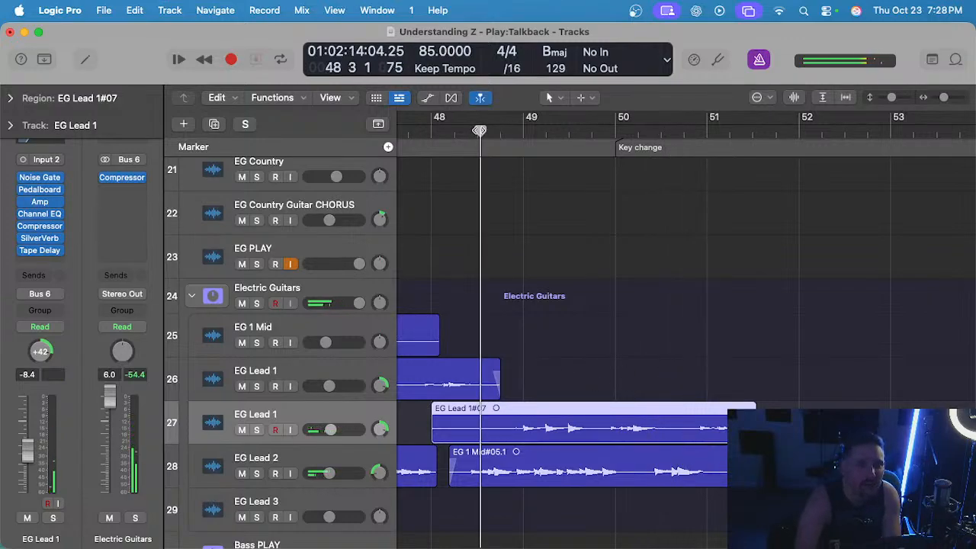
pyautogui.scroll(2, 512, 260)
pyautogui.press('s')
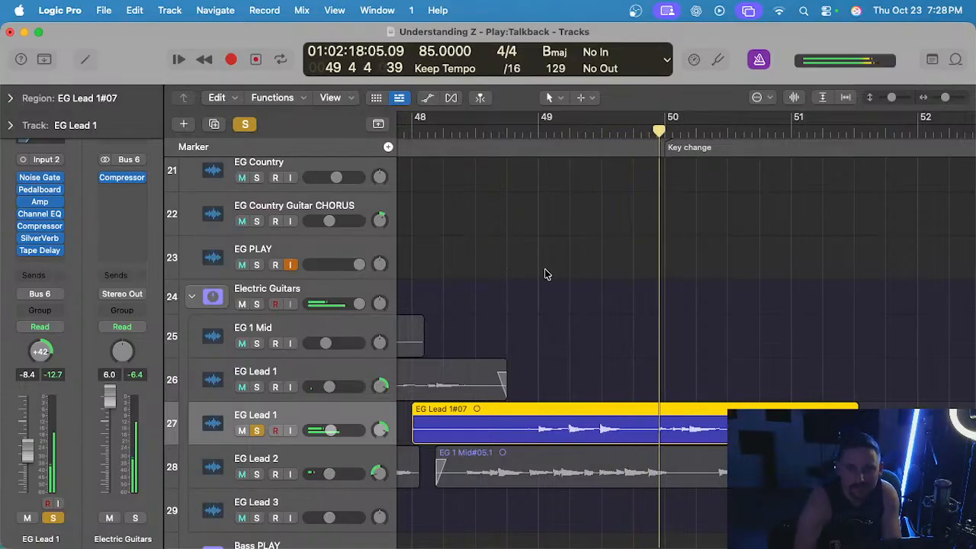
pyautogui.press('s')
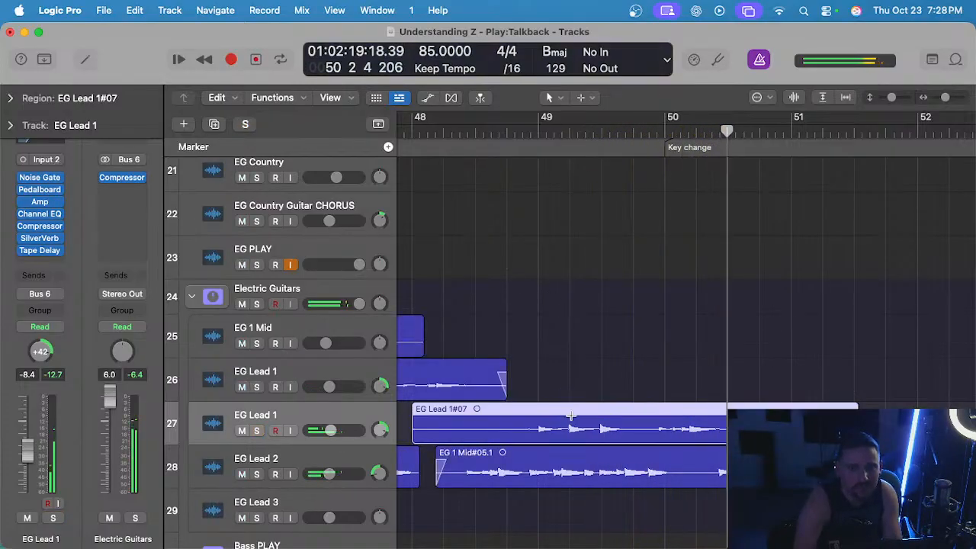
pyautogui.press('Delete')
# Record a replacement lead take from bar 48 to mid-bar 50 and discard the EG Lead 1#08 region.
pyautogui.scroll(-2, 463, 161)
pyautogui.click(418, 122)
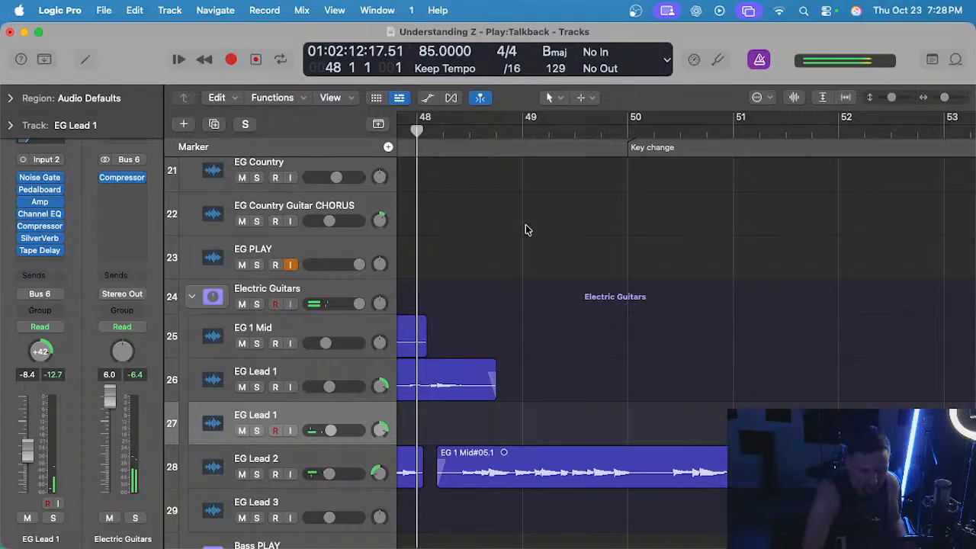
pyautogui.press('r')
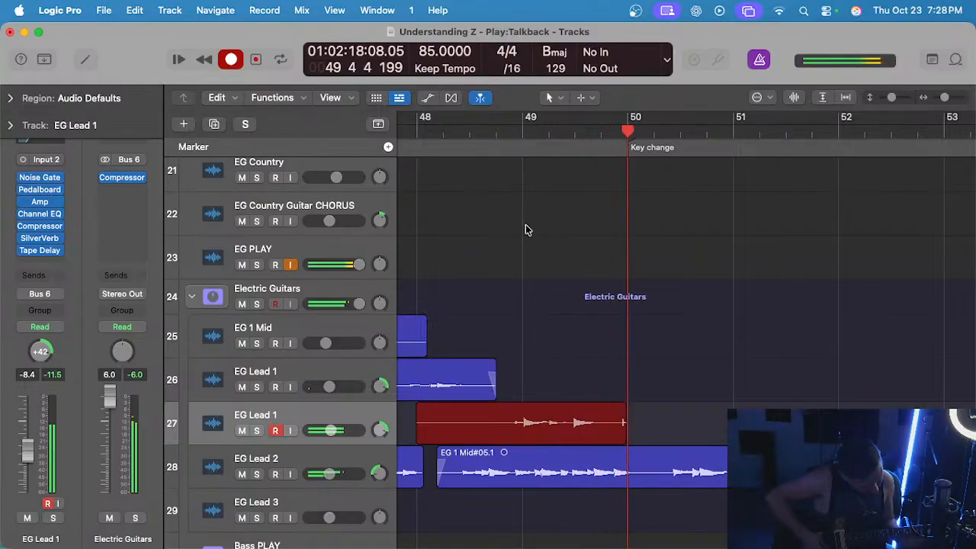
pyautogui.press('space')
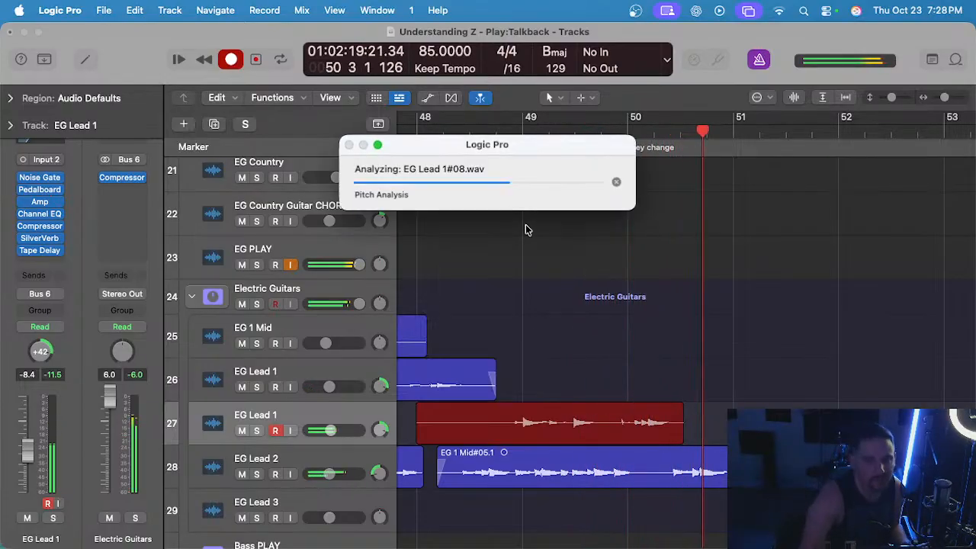
pyautogui.press('Delete')
# Return to bar 48 and record a new lead guitar take on the lower EG Lead 1 track to mid-bar 51.
pyautogui.click(415, 127)
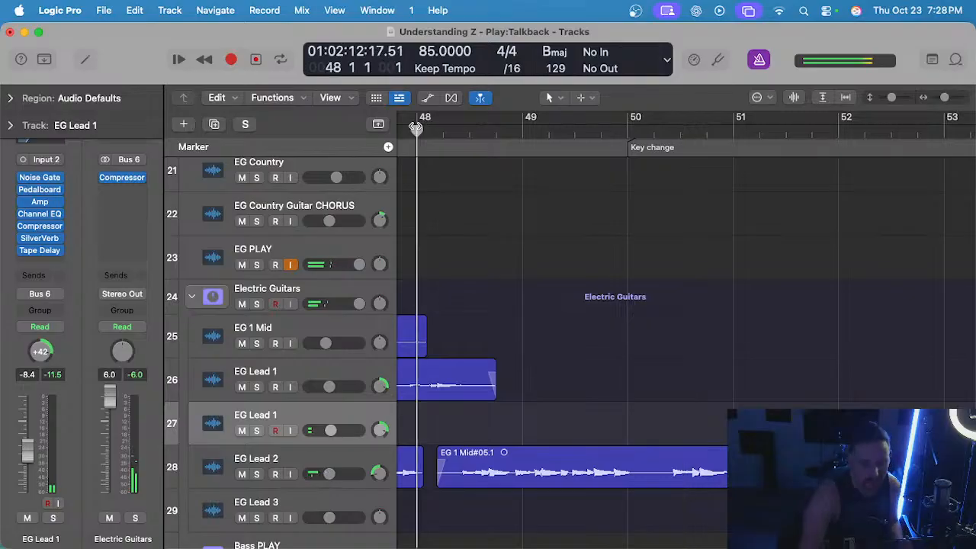
pyautogui.press('r')
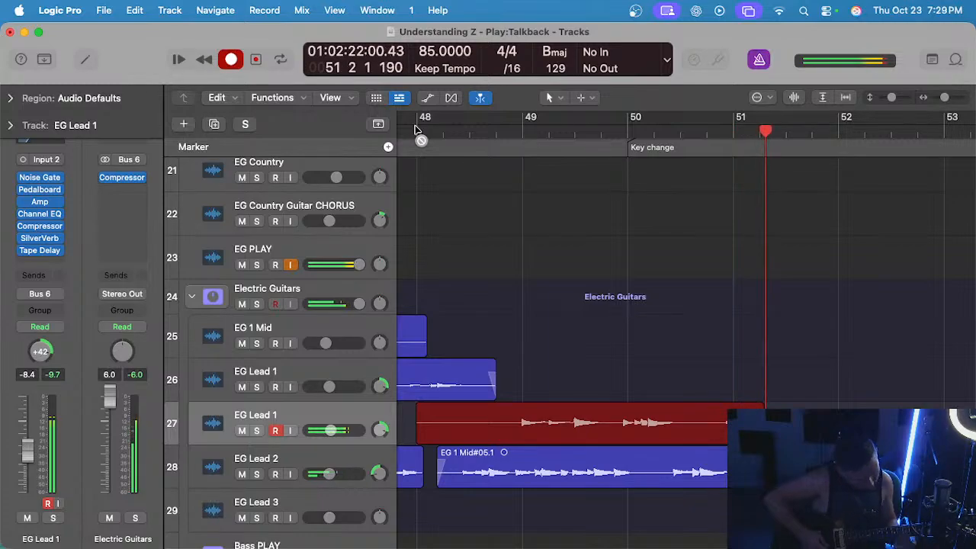
pyautogui.press('space')
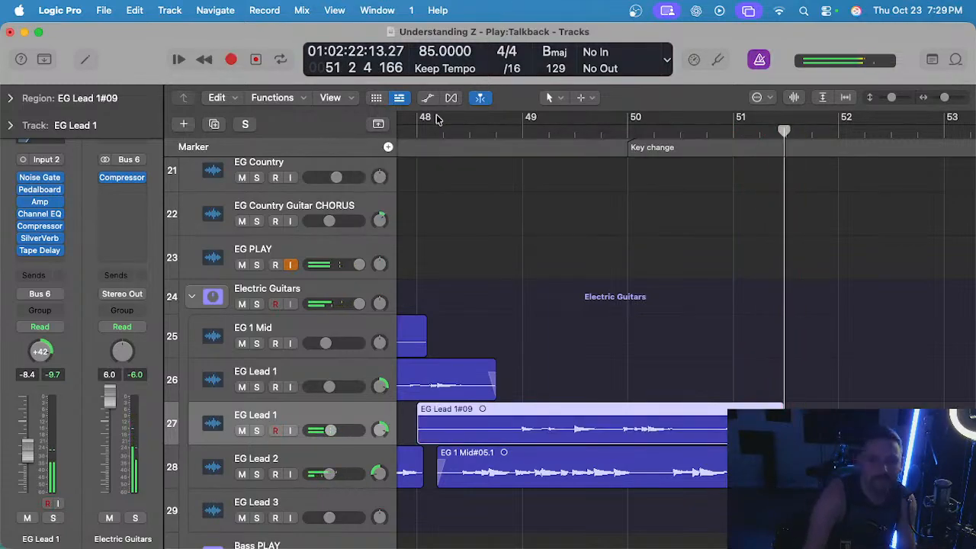
# Audition the EG Lead 1#09 take soloed across the key change, clear the solo and place the playhead at bar 50 beat 4.
pyautogui.click(501, 129)
pyautogui.press('space')
pyautogui.hotkey('ctrl', 's')
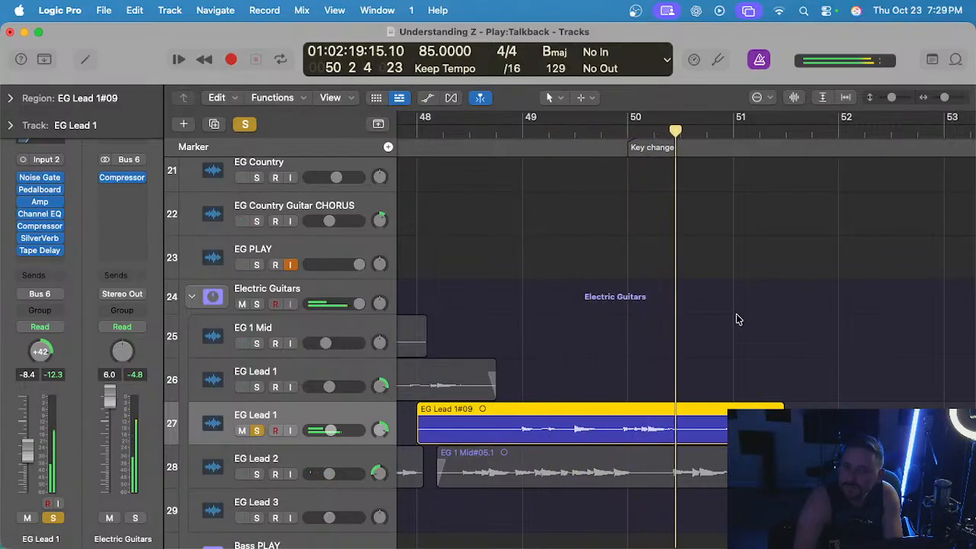
pyautogui.press('space')
pyautogui.hotkey('ctrl', 's')
pyautogui.click(707, 133)
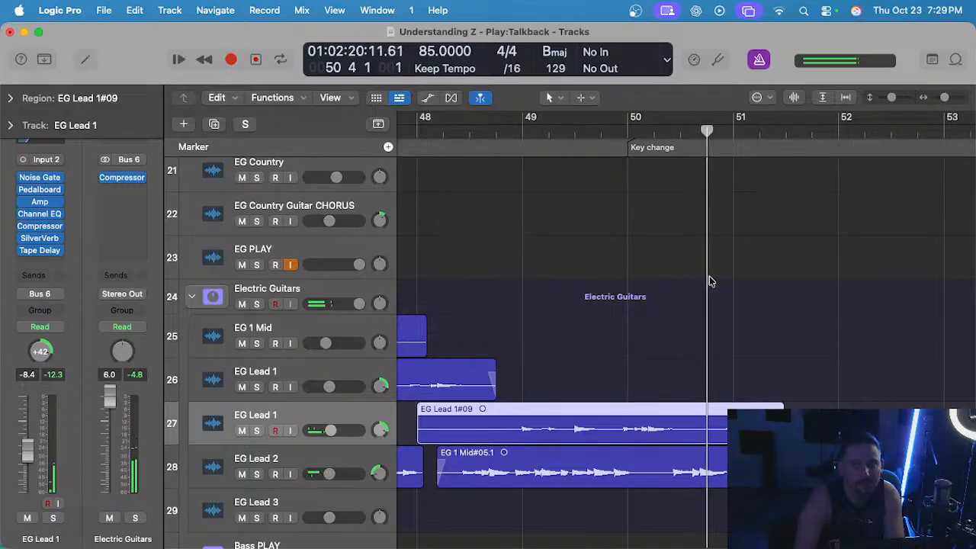
# Trim the EG Lead 1#09 region to run from the end of the upper track's EG Lead 1#04.2 region to bar 50 beat 4.
pyautogui.moveTo(705, 427); pyautogui.dragTo(859, 426)
pyautogui.press('Delete')
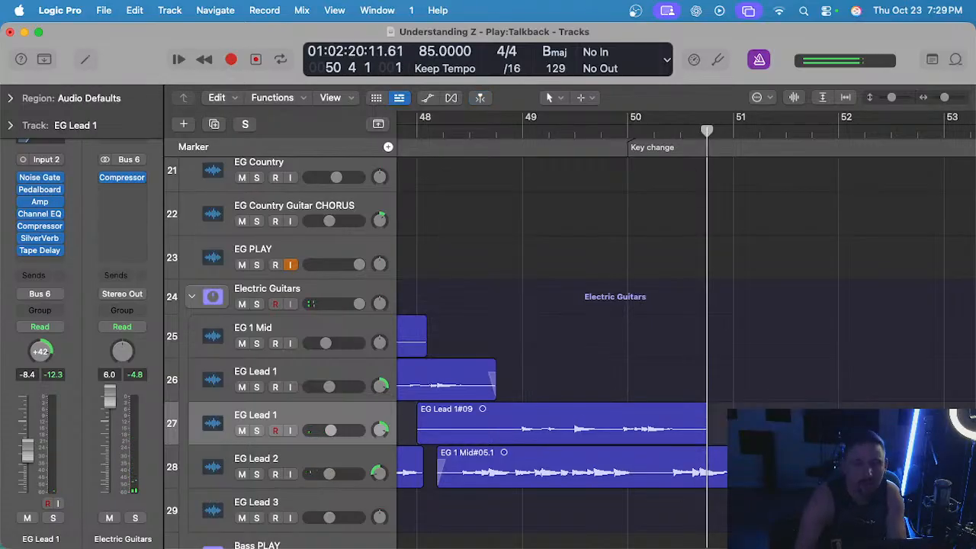
pyautogui.hscroll(-2, 775, 389)
pyautogui.scroll(5, 572, 385)
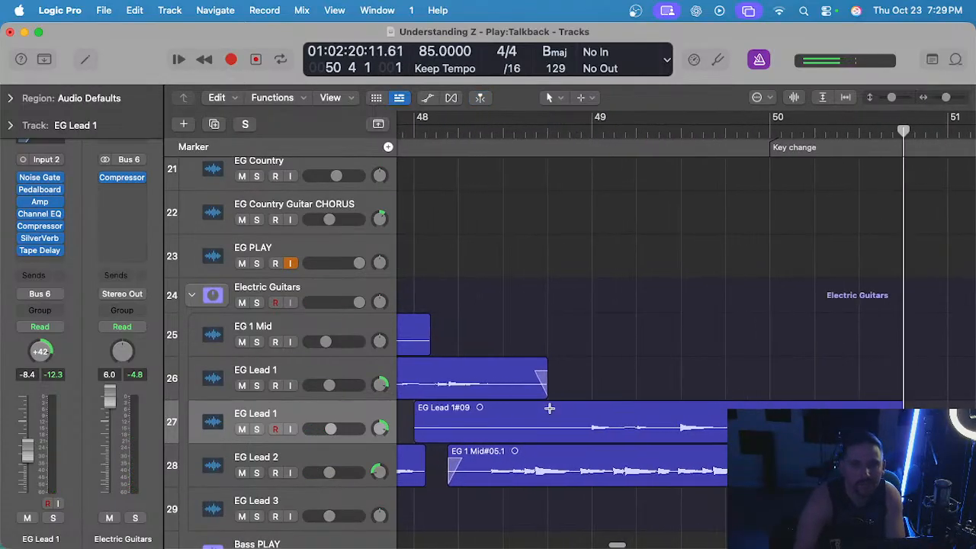
pyautogui.moveTo(548, 408); pyautogui.dragTo(380, 412)
pyautogui.press('Delete')
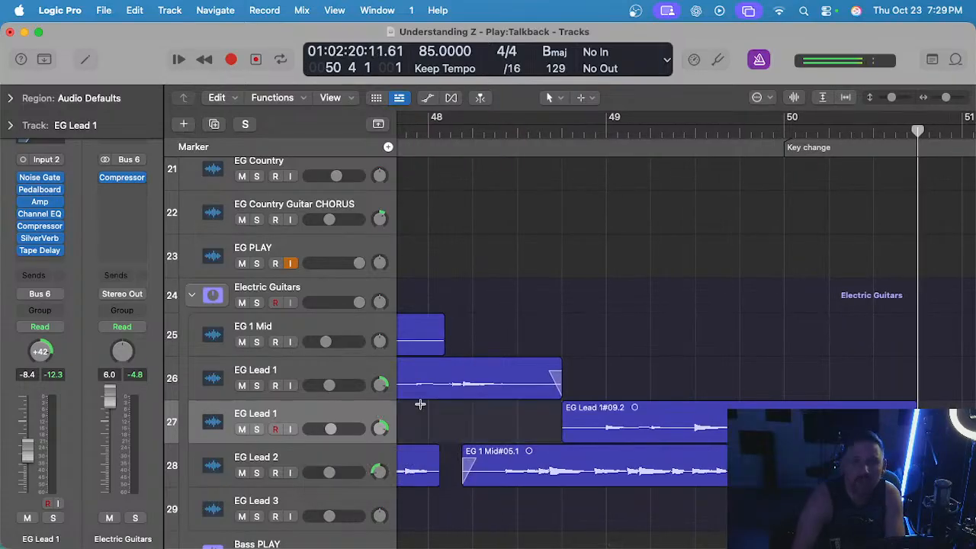
# Move the trimmed EG Lead 1#09.2 region up to the upper EG Lead 1 track, directly after EG Lead 1#04.2.
pyautogui.click(568, 415)
pyautogui.scroll(-3, 671, 382)
pyautogui.moveTo(678, 418); pyautogui.dragTo(675, 381)
# Record two lead guitar takes from bar 50 on the lower EG Lead 1 track, discarding each one.
pyautogui.click(665, 128)
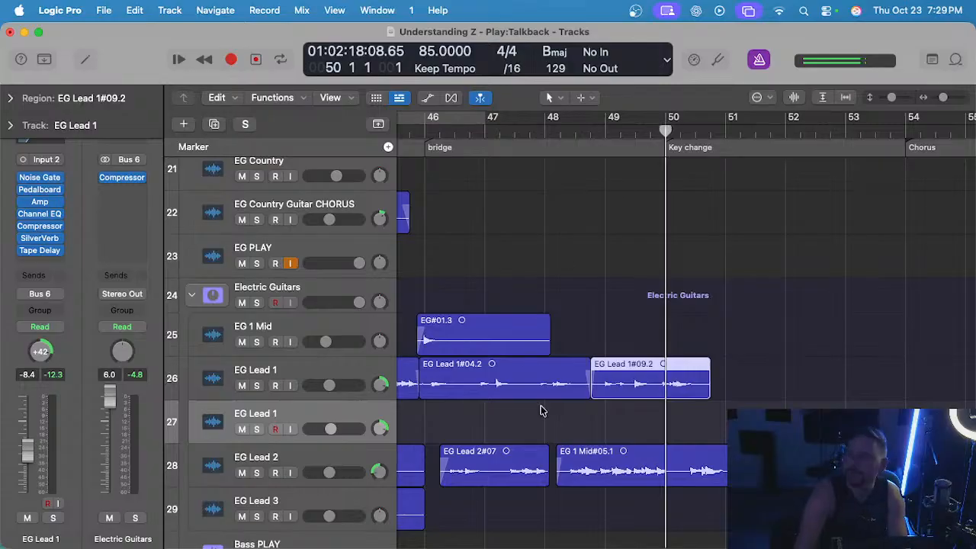
pyautogui.press('r')
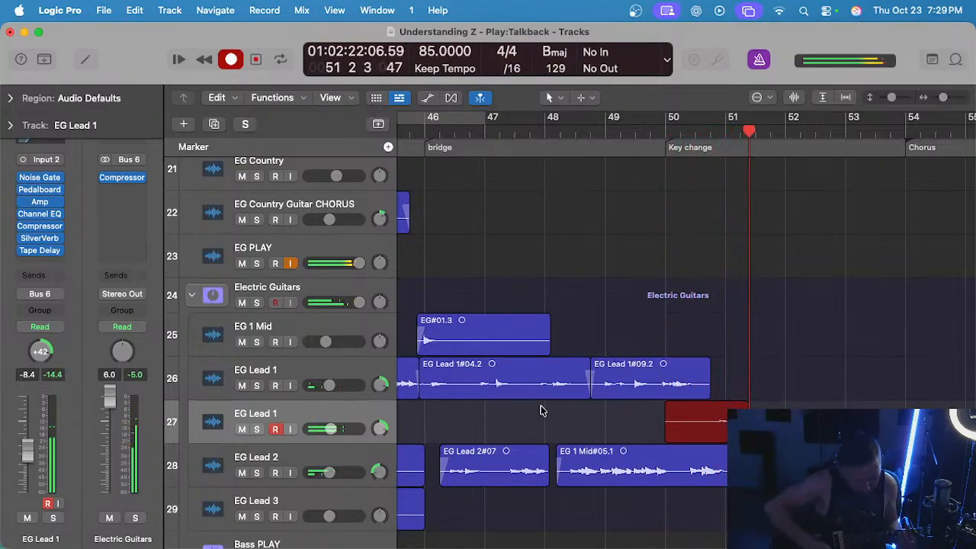
pyautogui.press('super+period')
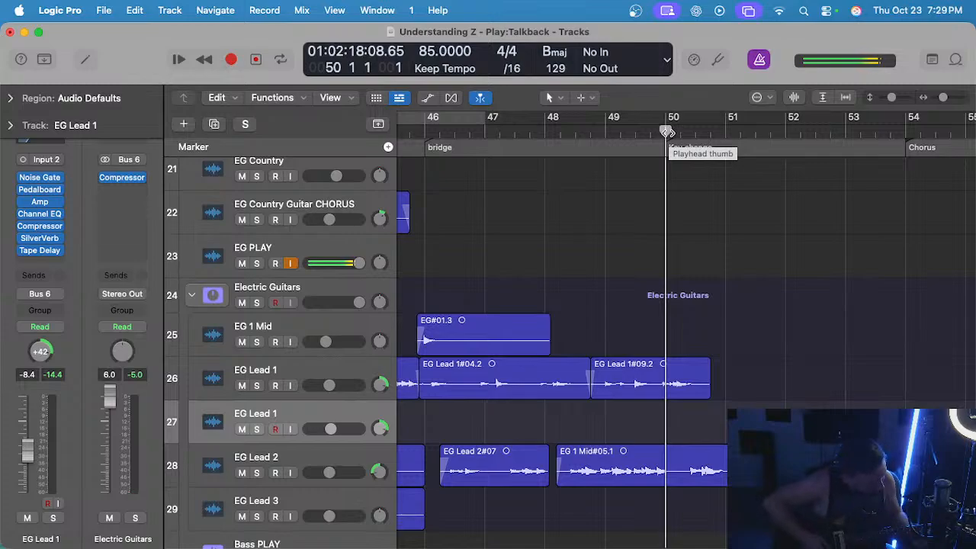
pyautogui.press('r')
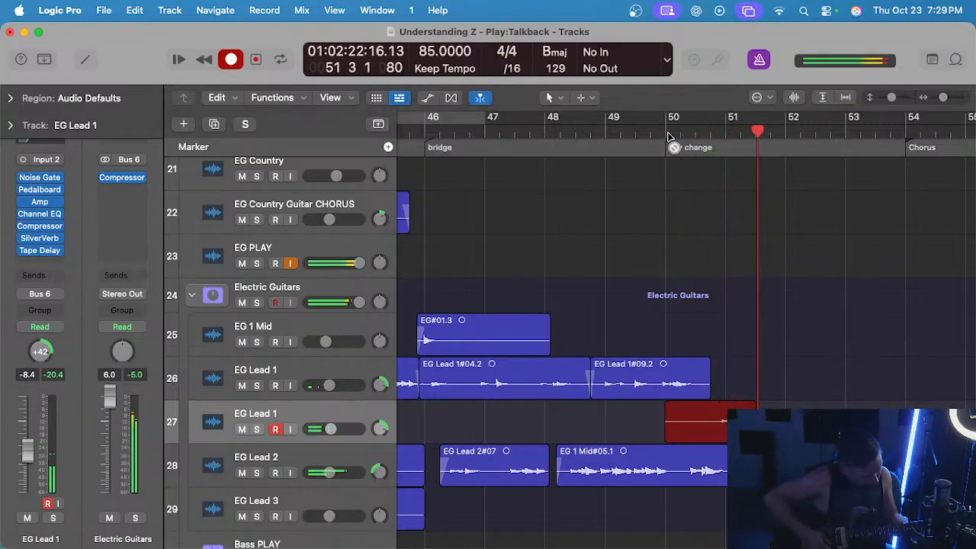
pyautogui.press('space')
pyautogui.press('super+z')
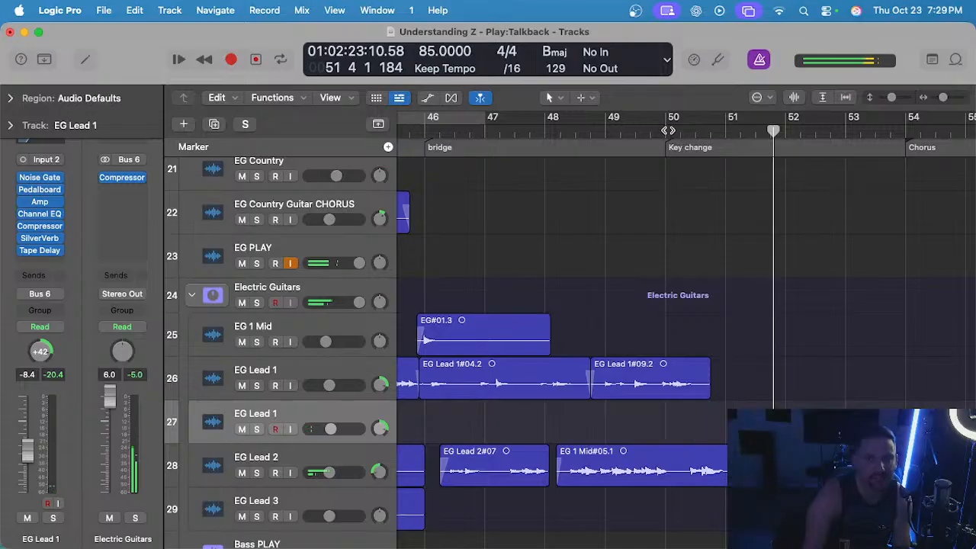
# Return to bar 50, record another lead take into bar 51 and undo the recording.
pyautogui.scroll(1, 668, 132)
pyautogui.click(668, 131)
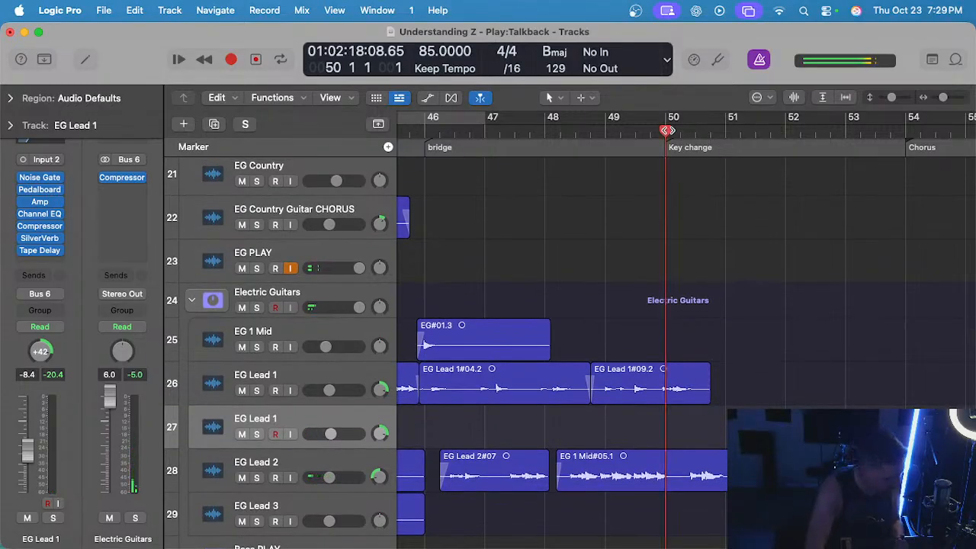
pyautogui.press('r')
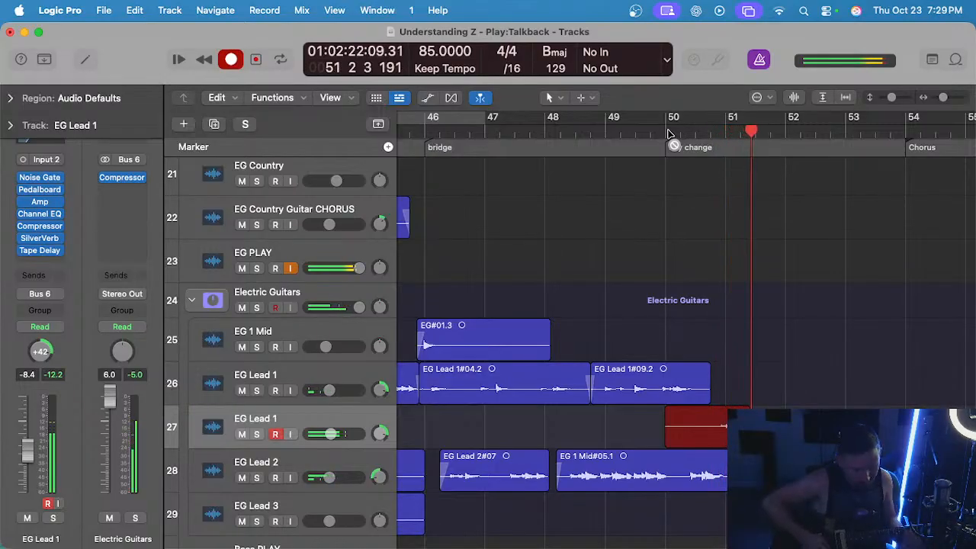
pyautogui.press('space')
pyautogui.press('super+z')
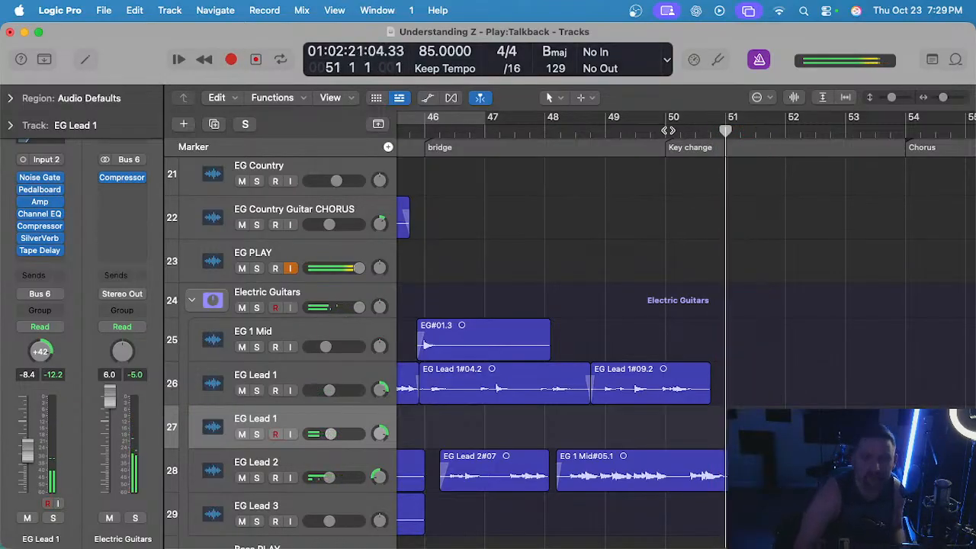
# Record a new lead guitar take on the lower EG Lead 1 track from bar 50 to just past the Chorus start at bar 54.
pyautogui.press(',')
pyautogui.press(',')
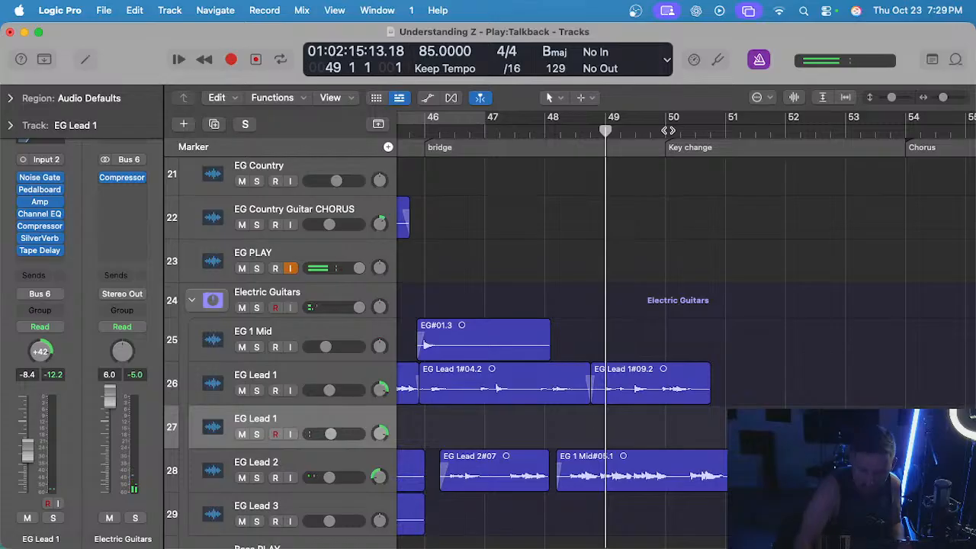
pyautogui.click(668, 131)
pyautogui.press('r')
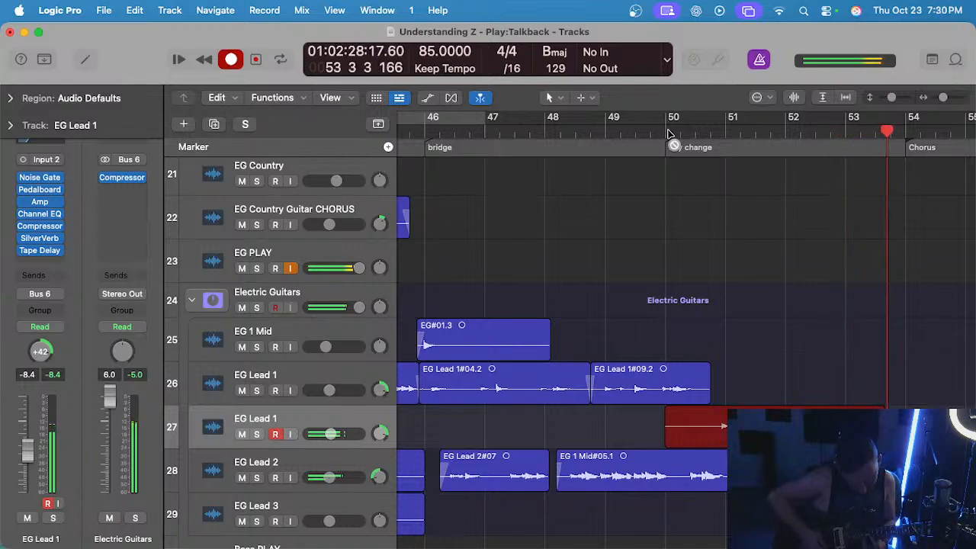
pyautogui.press('space')
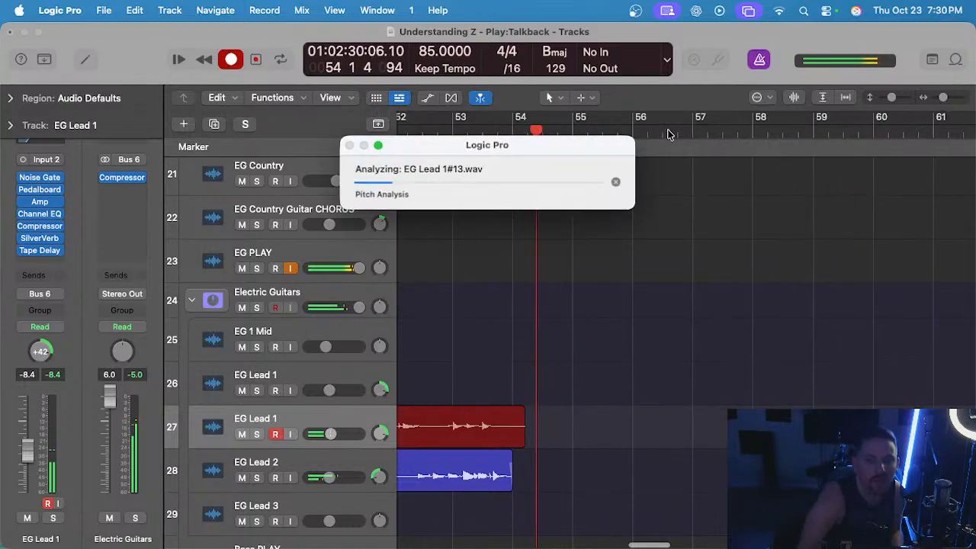
# Audition the EG Lead 1#13 take across the key change, briefly soloing its track.
pyautogui.scroll(-1, 537, 135)
pyautogui.doubleClick(536, 135)
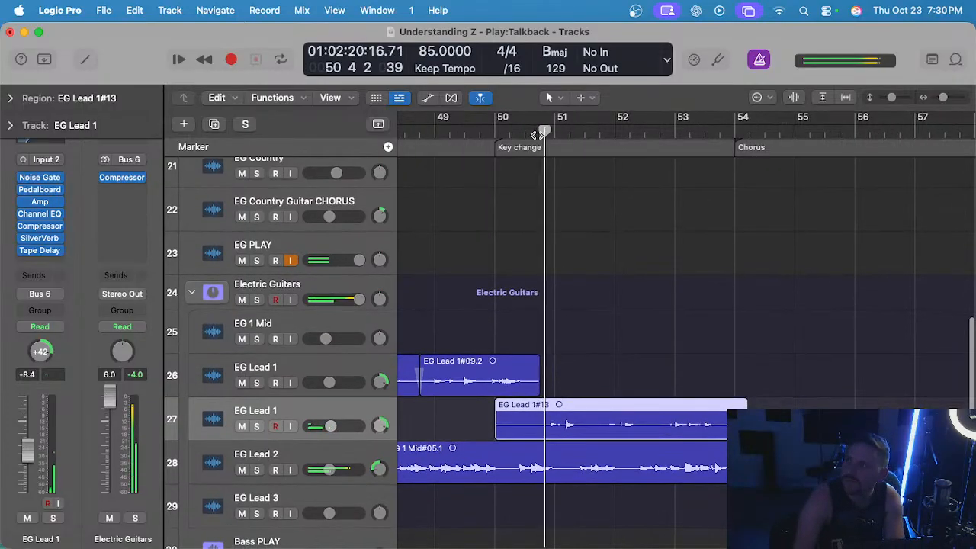
pyautogui.press('s')
pyautogui.press('s')
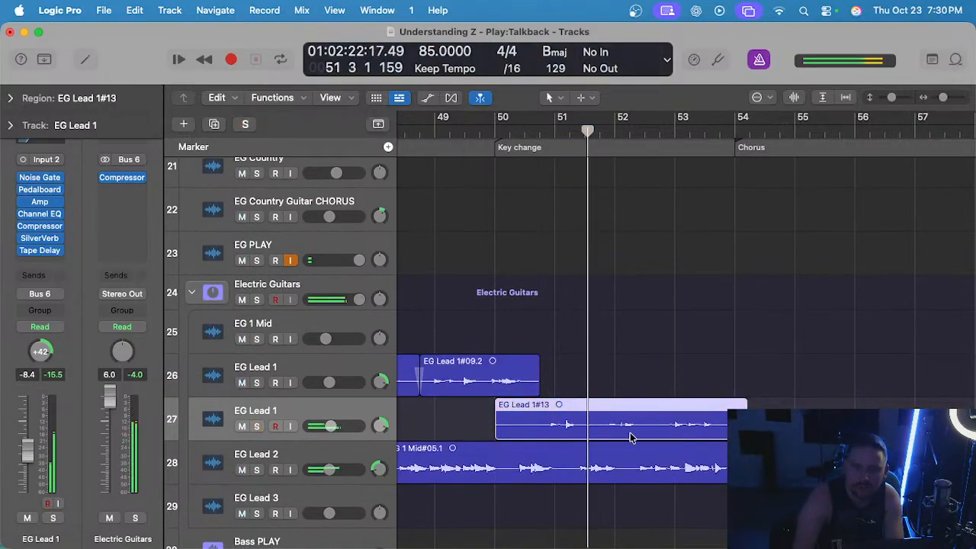
# Cut the start of the EG Lead 1#13 region up to bar 50 beat 4, where EG Lead 1#09.2 ends.
pyautogui.press('super+Right')
pyautogui.press('super+Right')
pyautogui.click(498, 415)
pyautogui.moveTo(510, 412); pyautogui.dragTo(421, 417)
pyautogui.press('Delete')
# Delete the tail of the EG Lead 1#13.1 region from bar 52 beat 4 onward.
pyautogui.scroll(-3, 524, 399)
pyautogui.hscroll(-1, 609, 385)
pyautogui.scroll(3, 655, 366)
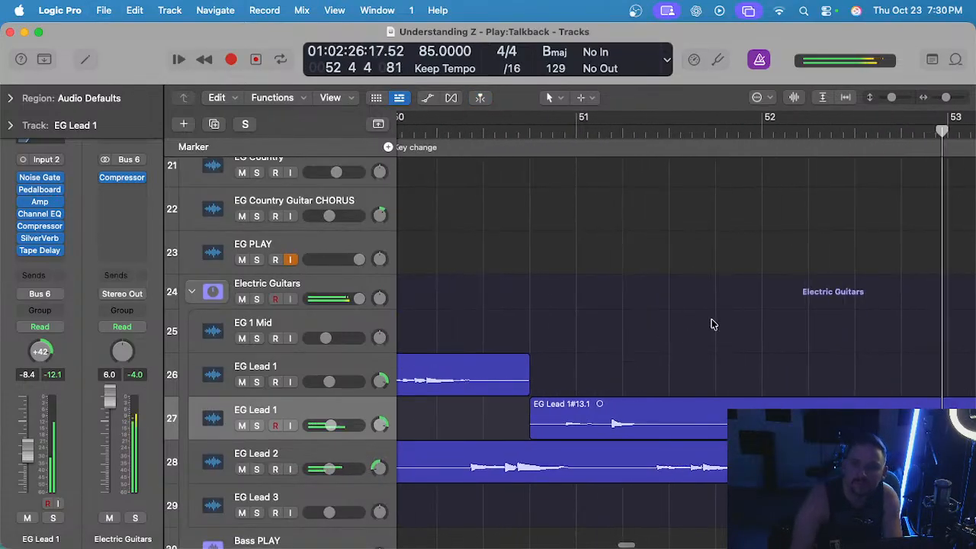
pyautogui.hscroll(2, 762, 312)
pyautogui.hscroll(2, 793, 336)
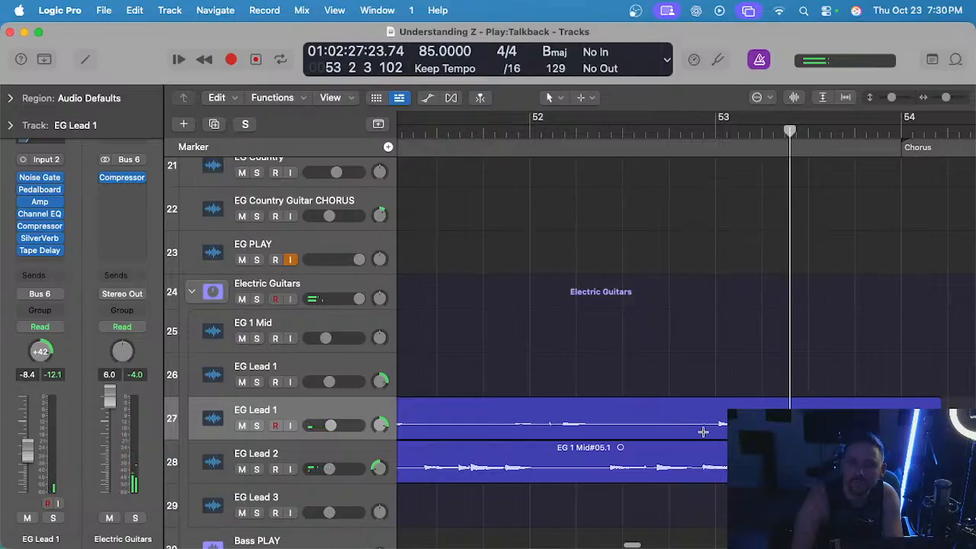
pyautogui.moveTo(668, 413); pyautogui.dragTo(886, 415)
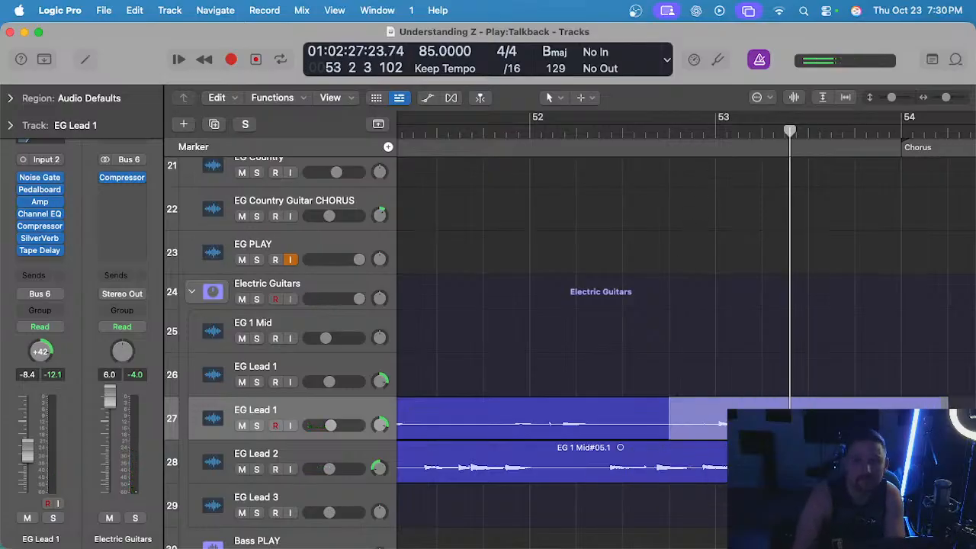
pyautogui.press('Delete')
# Audition the end of the EG Lead 1#13.1 region from bar 52 with its track soloed, and clear the solo.
pyautogui.press('s')
pyautogui.click(571, 131)
pyautogui.press('space')
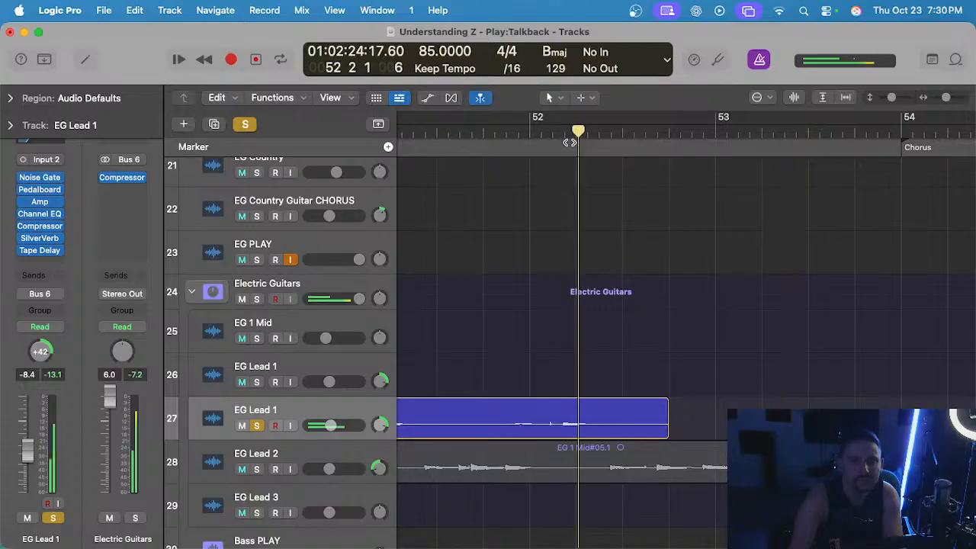
pyautogui.scroll(3, 639, 274)
pyautogui.click(691, 395)
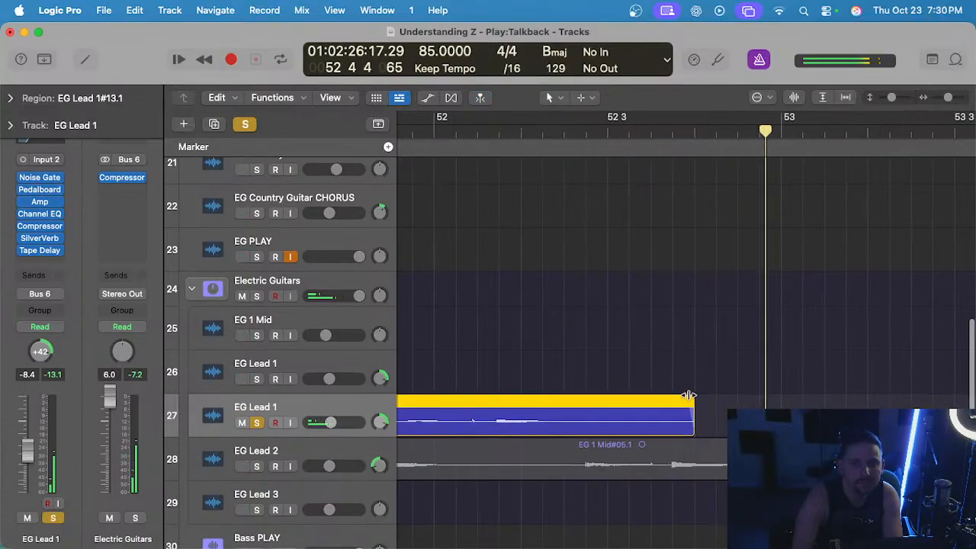
pyautogui.press('s')
# Stop playback, move the EG Lead 1#13.1 region up to the upper EG Lead 1 track and place the playhead at bar 52.
pyautogui.scroll(-3, 641, 336)
pyautogui.press('space')
pyautogui.moveTo(581, 402); pyautogui.dragTo(583, 369)
pyautogui.click(596, 135)
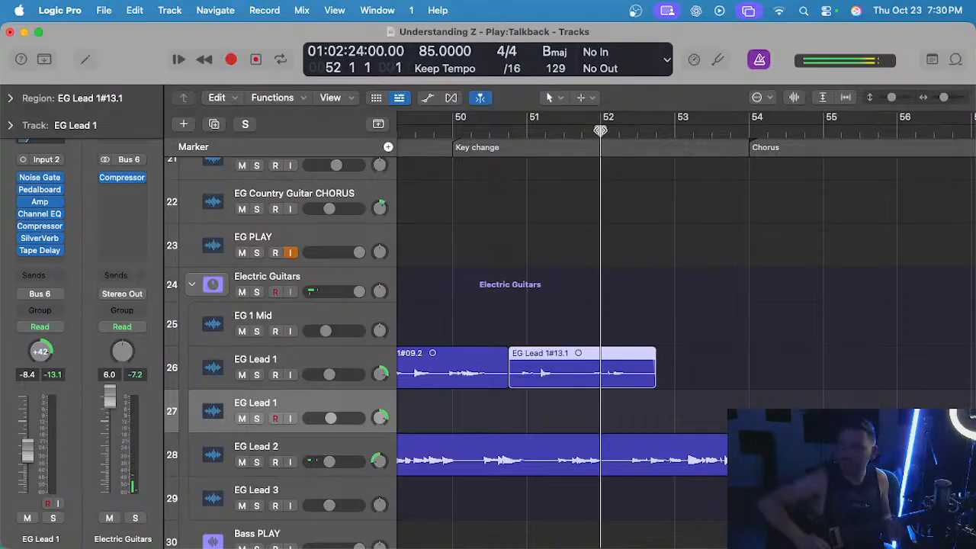
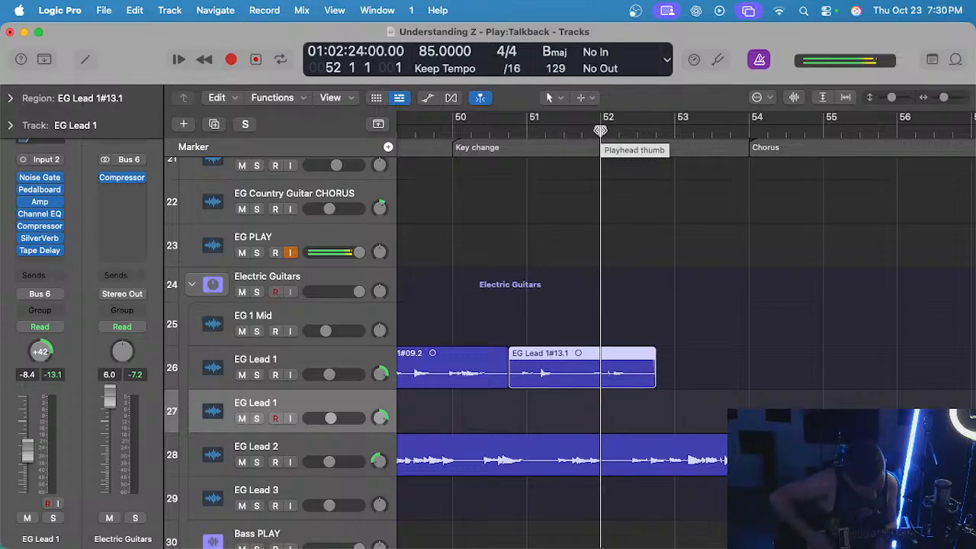
# Try recording a guitar take on the lower EG Lead 1 track from bar 52, and undo it.
pyautogui.press('r')
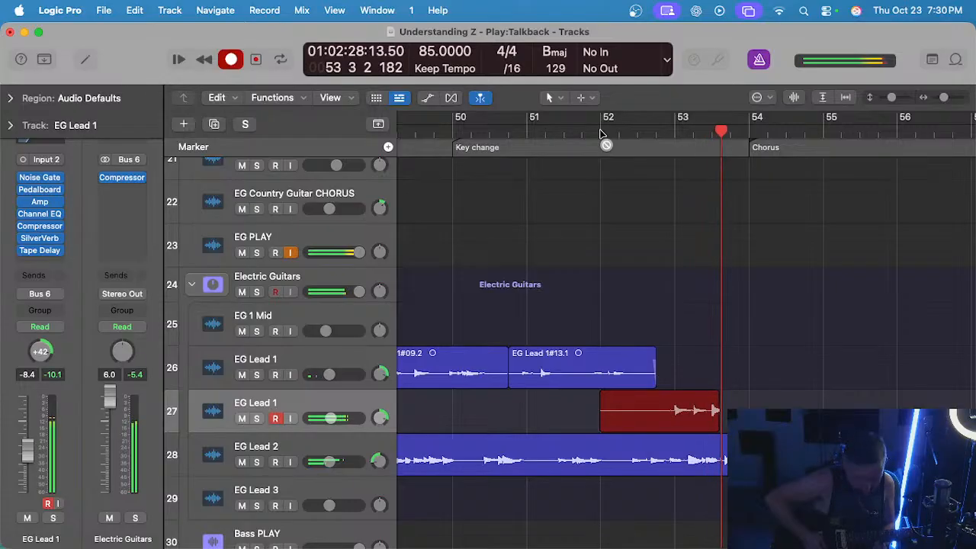
pyautogui.press('space')
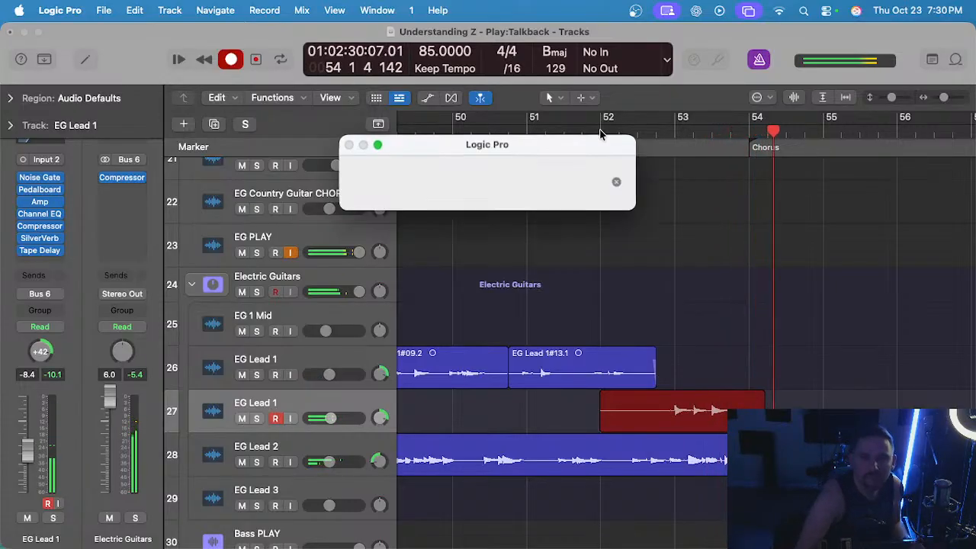
pyautogui.press('super+z')
pyautogui.click(600, 131)
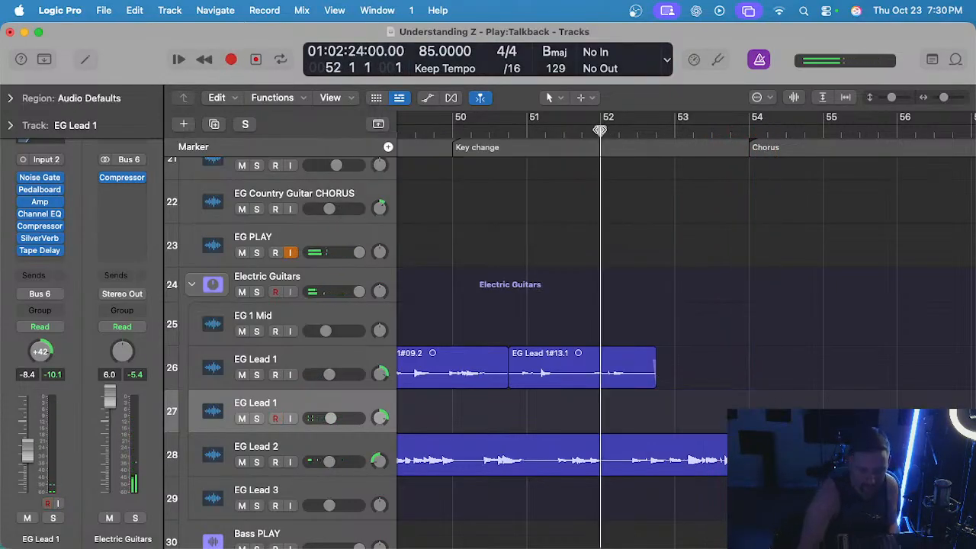
# Rehearse the passage from bar 52, and record a take on the lower EG Lead 1 track up to bar 54 beat 2.
pyautogui.press('space')
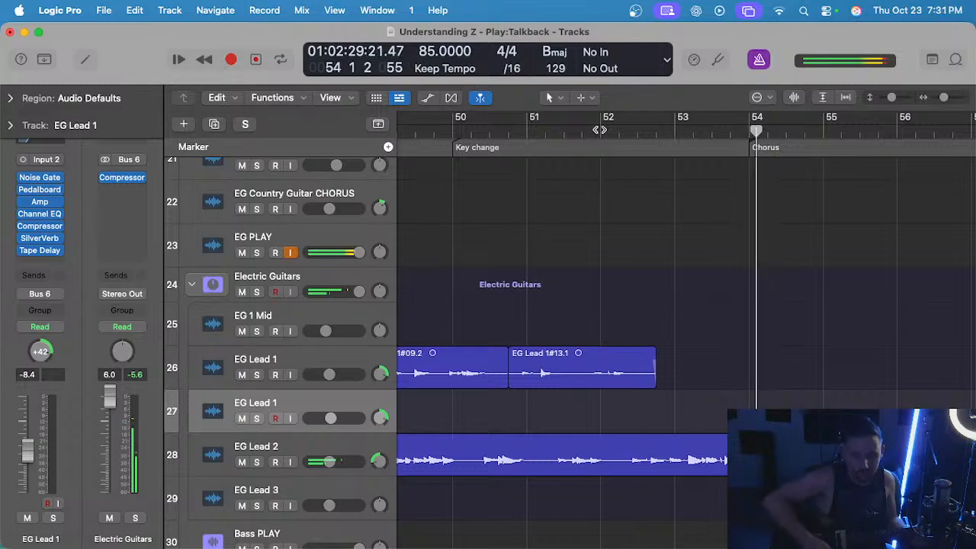
pyautogui.press('space')
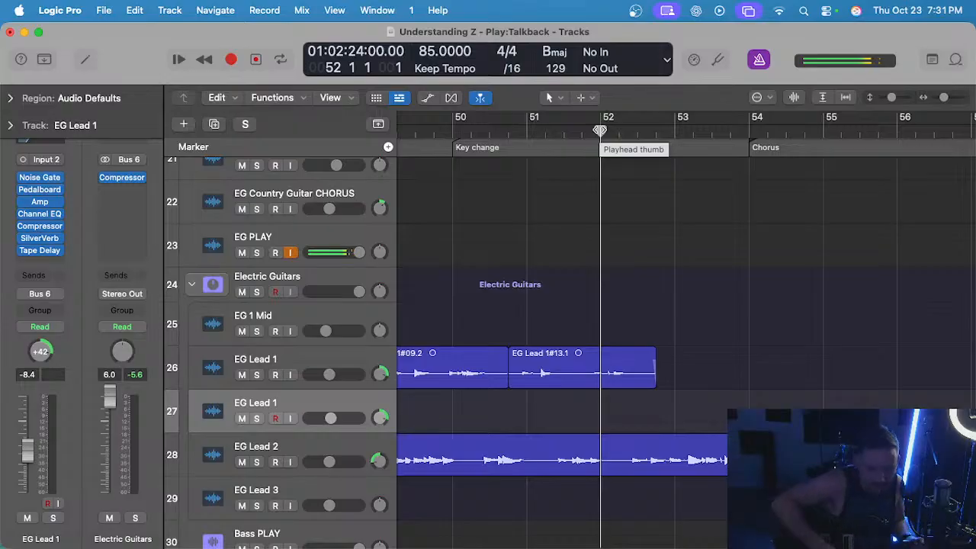
pyautogui.press('r')
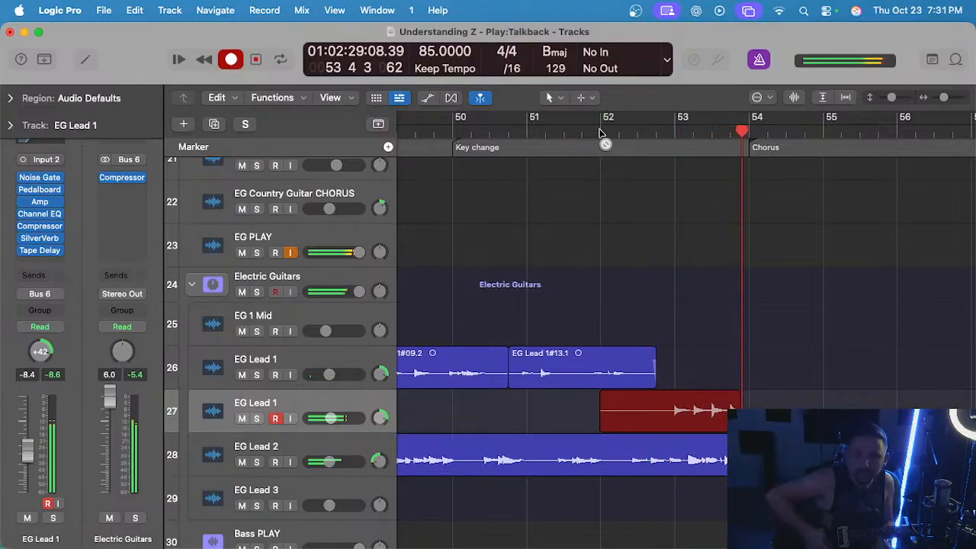
pyautogui.press('space')
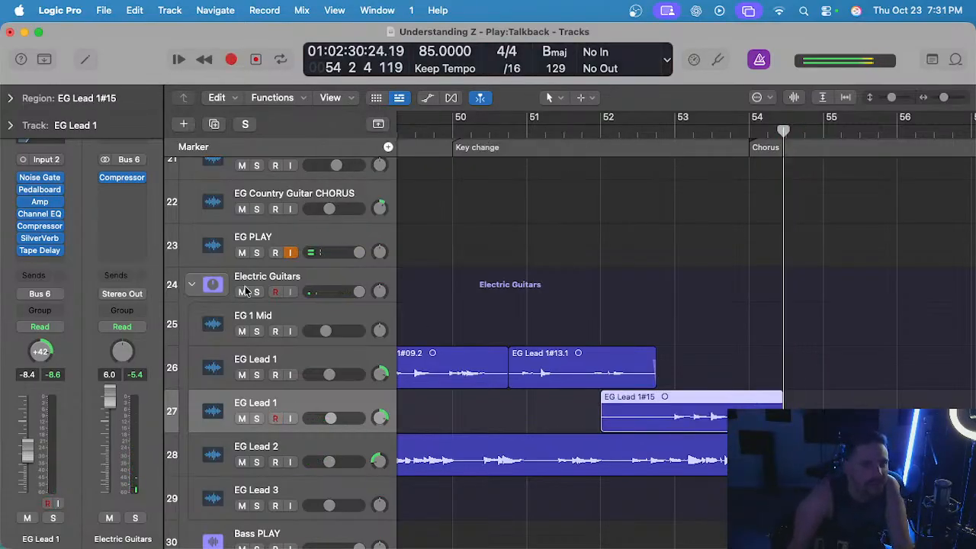
# Audition the EG Lead 1#15 take from bar 52 with the Electric Guitars stack soloed.
pyautogui.click(587, 133)
pyautogui.press('space')
pyautogui.scroll(-3, 582, 182)
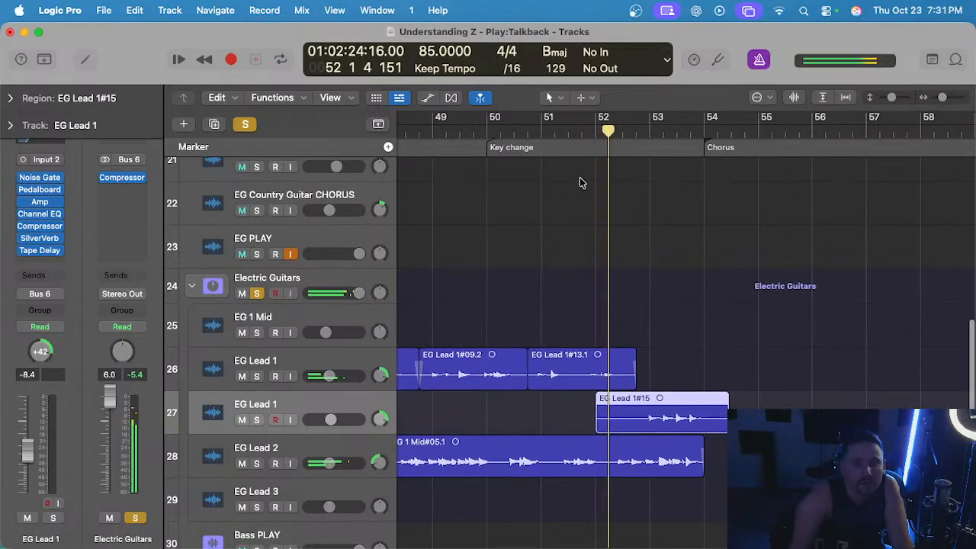
pyautogui.scroll(5, 638, 255)
pyautogui.click(662, 320)
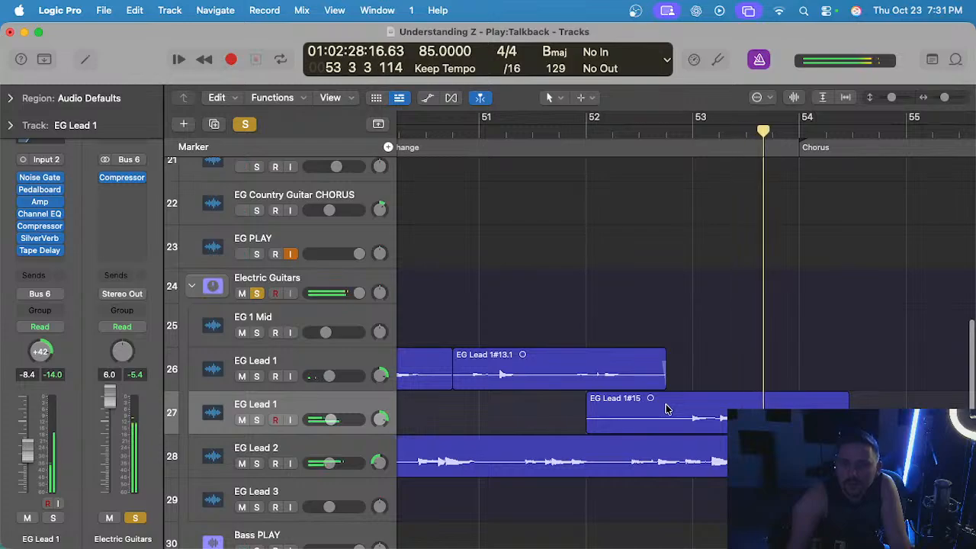
# Delete the start of the EG Lead 1#15 region up to bar 52 beat 4 and add a short fade-in.
pyautogui.moveTo(669, 412); pyautogui.dragTo(556, 412)
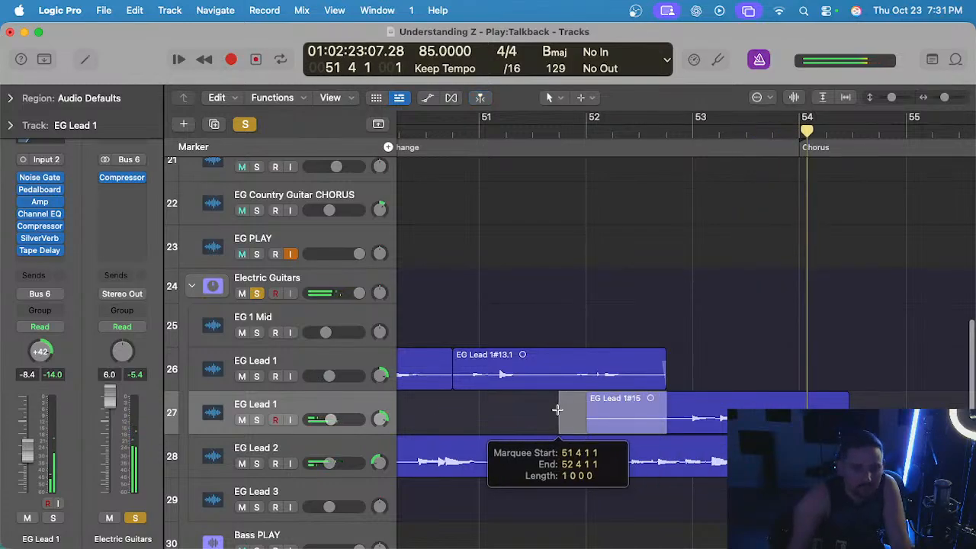
pyautogui.press('Delete')
pyautogui.moveTo(669, 395); pyautogui.dragTo(676, 396)
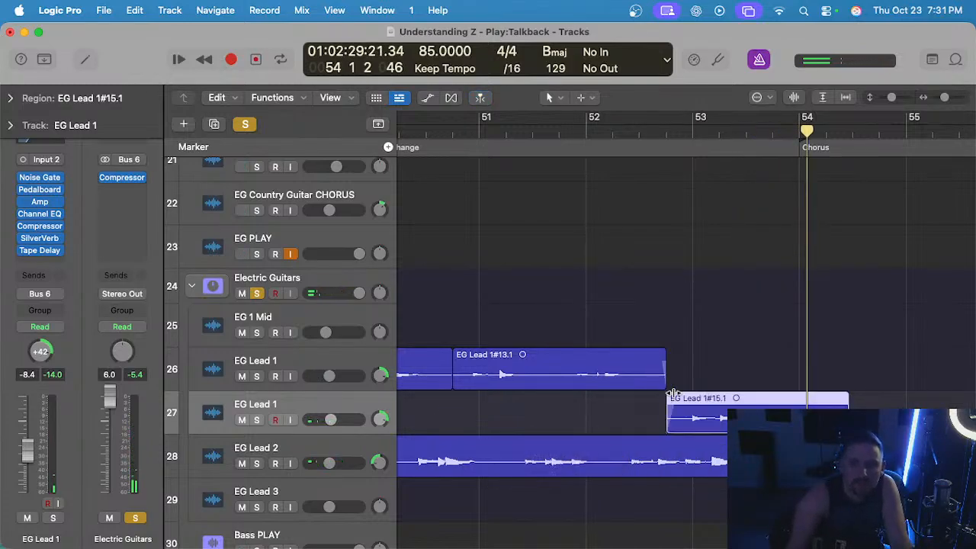
# Delete the EG Lead 1#15.1 region's tail from bar 54 onward and move the region up to the upper EG Lead 1 track.
pyautogui.scroll(2, 818, 398)
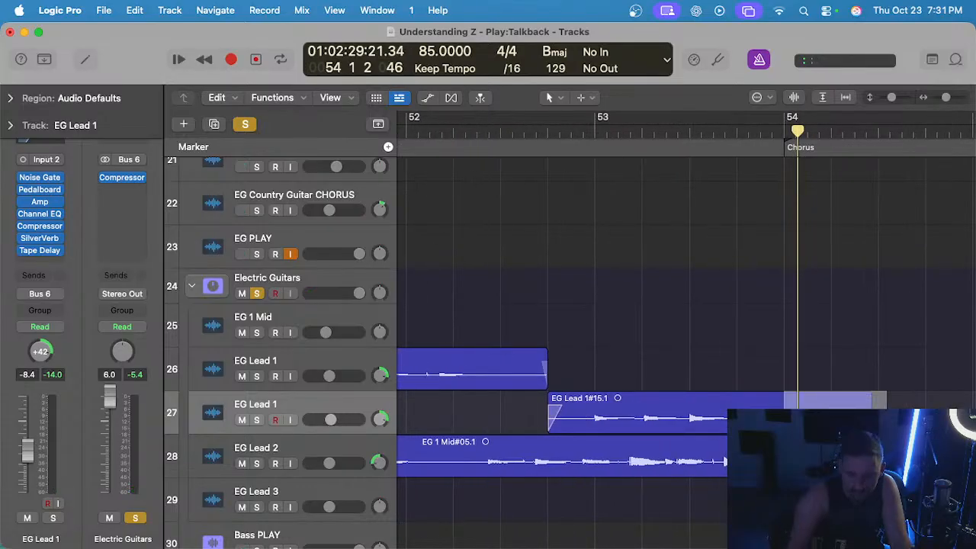
pyautogui.moveTo(781, 394); pyautogui.dragTo(777, 395)
pyautogui.click(678, 381)
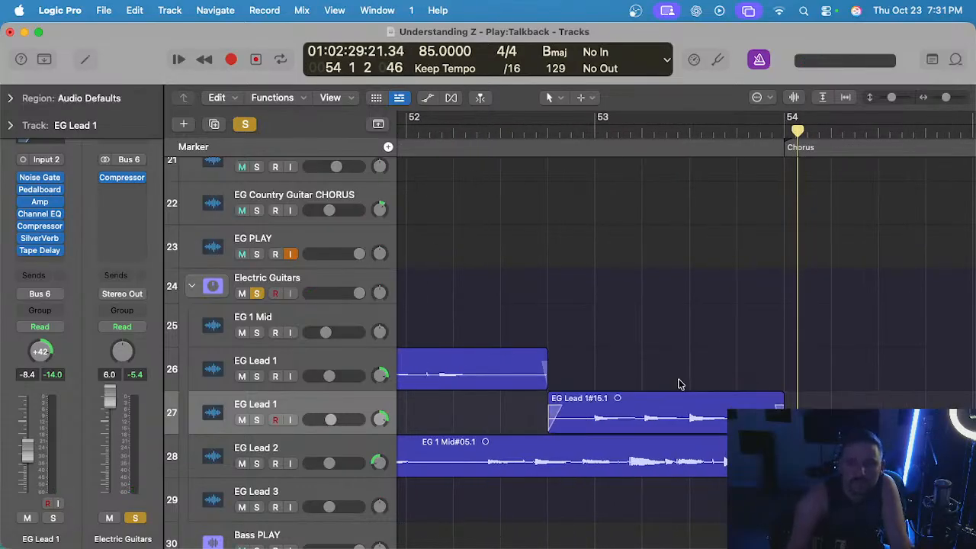
pyautogui.moveTo(654, 394); pyautogui.dragTo(652, 385)
# Delete the emptied lower EG Lead 1 track, clear the solo and deselect the regions.
pyautogui.scroll(-5, 652, 385)
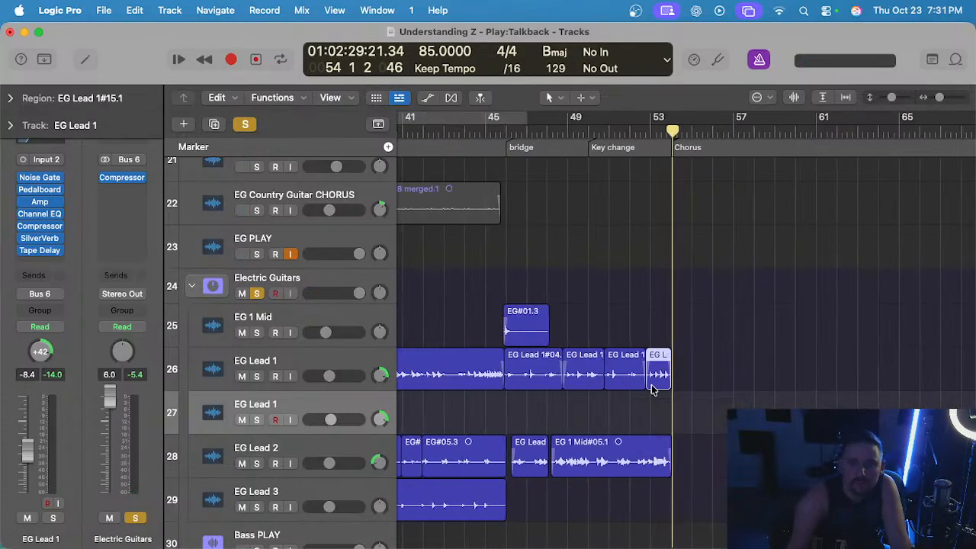
pyautogui.click(294, 406)
pyautogui.press('super+BackSpace')
pyautogui.click(244, 124)
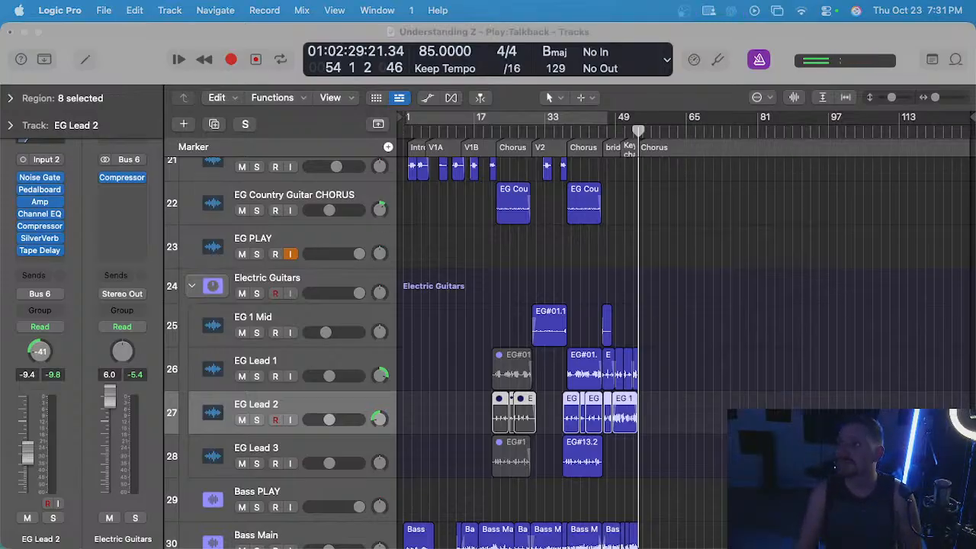
pyautogui.click(663, 266)
# Play the transition into the second chorus from bar 37 beat 4, and solo the EG Lead 2 track.
pyautogui.scroll(5, 569, 173)
pyautogui.click(566, 134)
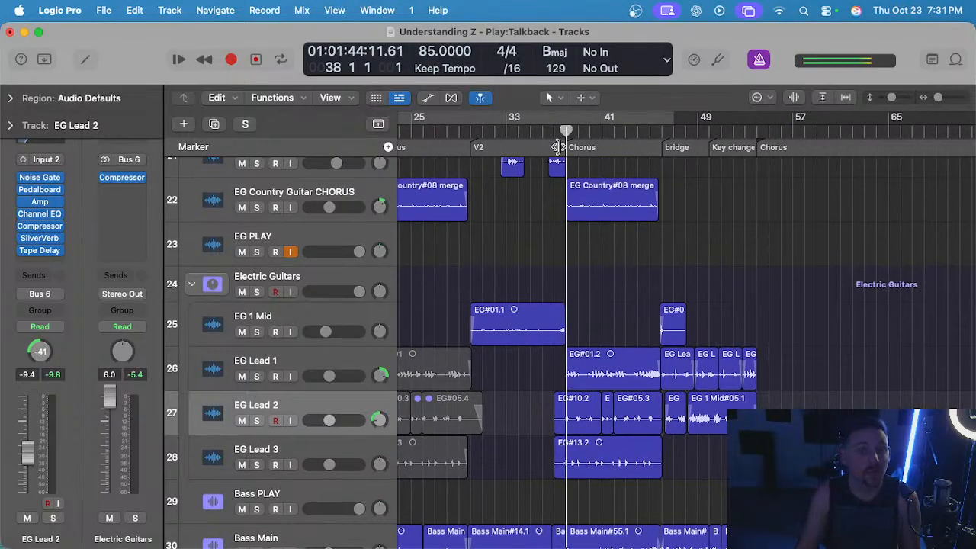
pyautogui.scroll(2, 602, 393)
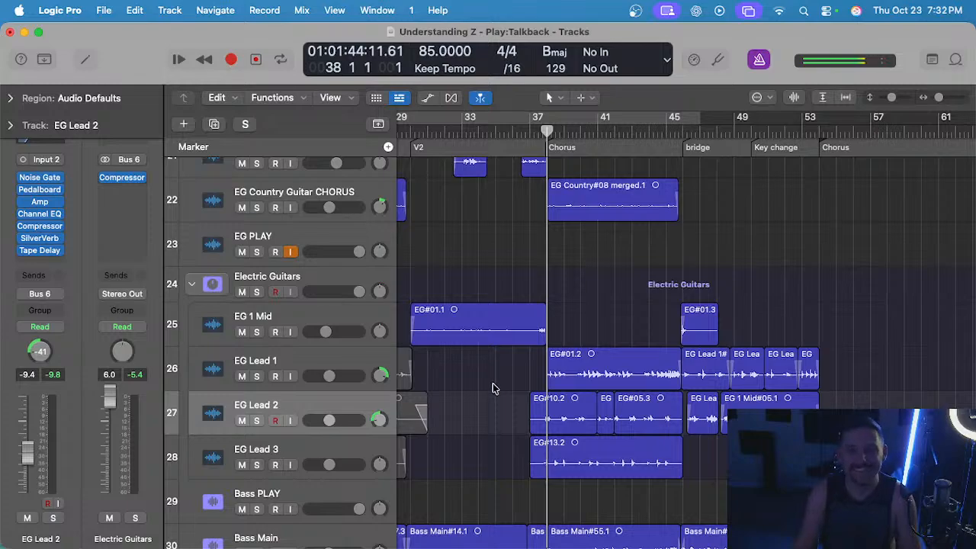
pyautogui.scroll(3, 492, 383)
pyautogui.scroll(2, 561, 326)
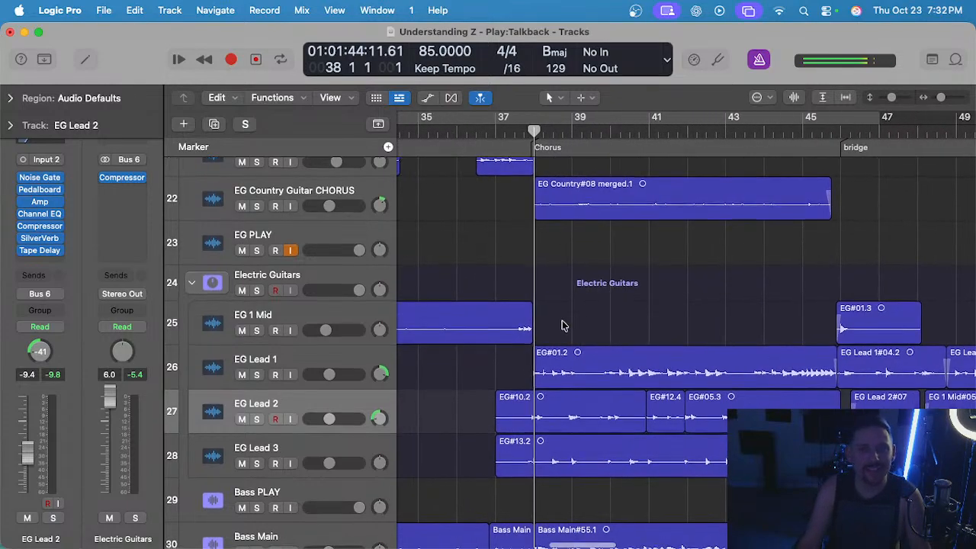
pyautogui.scroll(2, 569, 307)
pyautogui.click(511, 136)
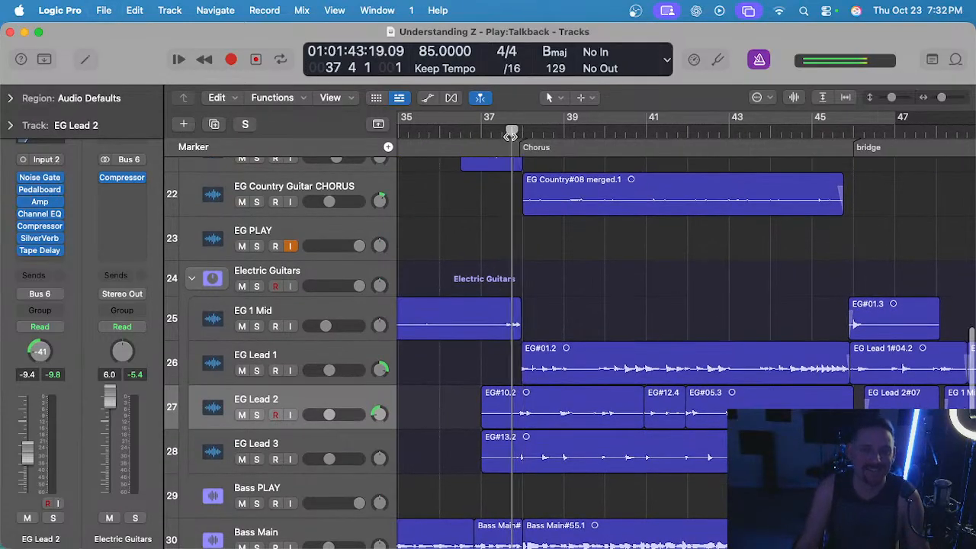
pyautogui.press('space')
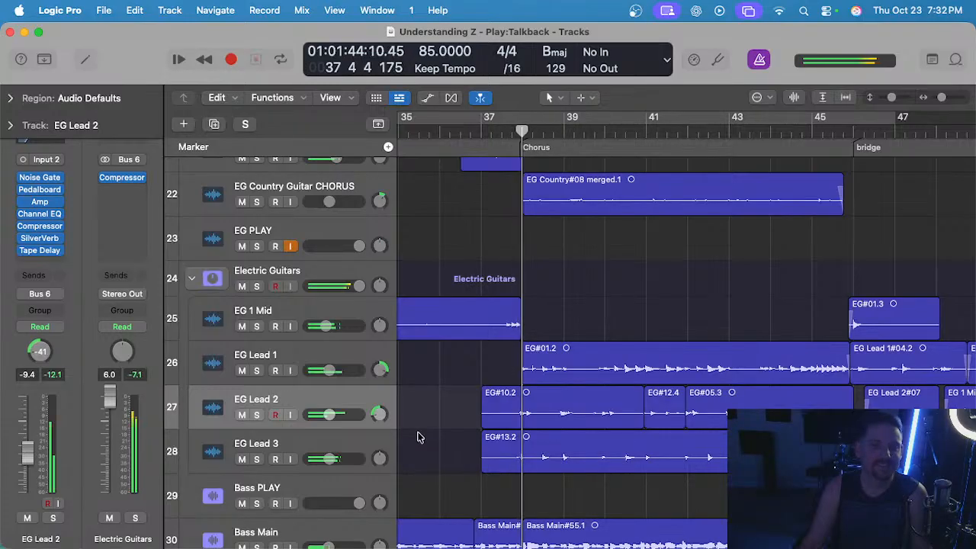
pyautogui.press('s')
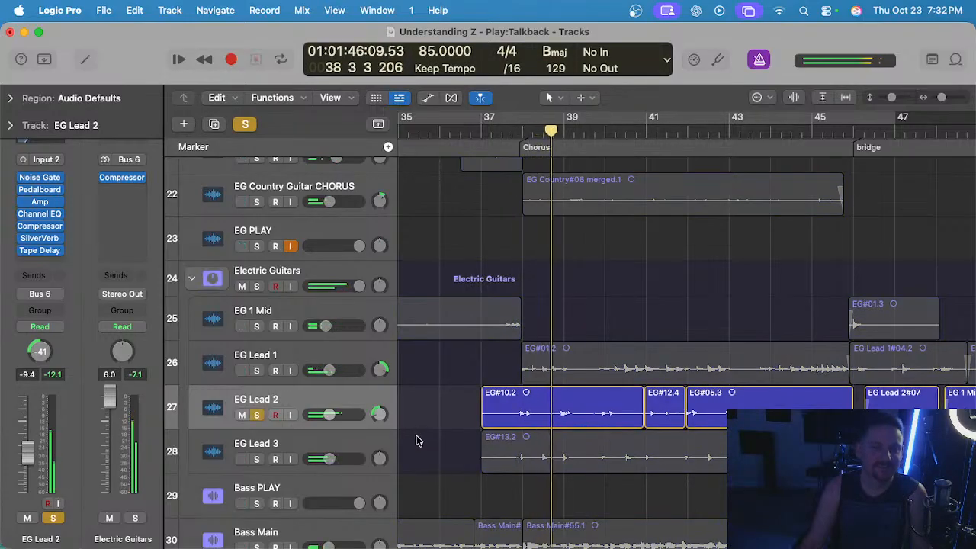
# Replay the chorus lead-in from bar 37 with EG Lead 3 also soloed, and return the playhead to bar 37 beat 4.
pyautogui.click(484, 135)
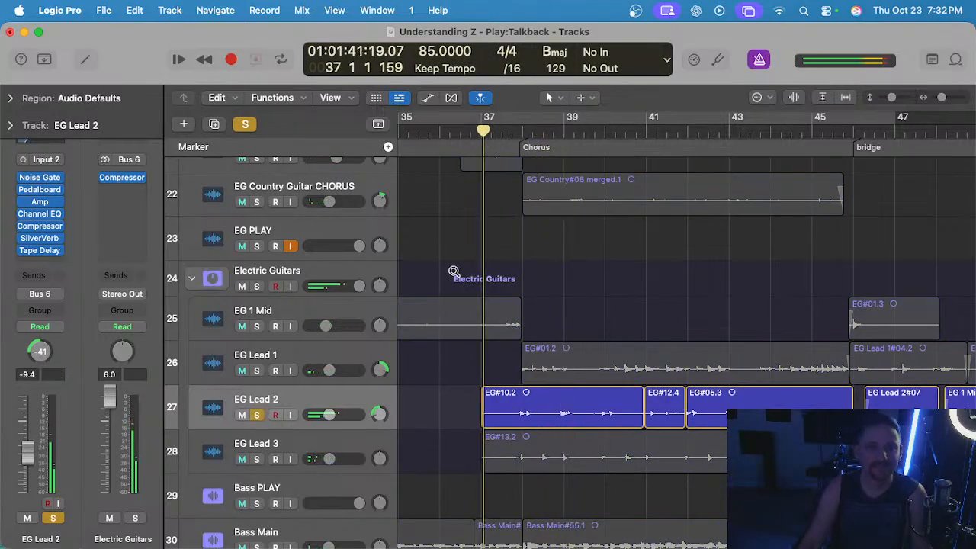
pyautogui.scroll(3, 454, 272)
pyautogui.click(256, 459)
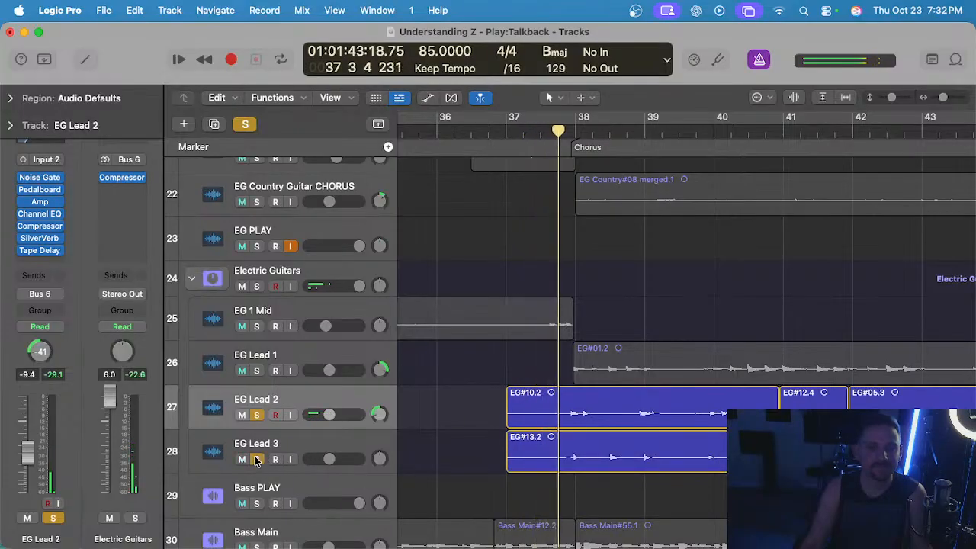
pyautogui.click(558, 133)
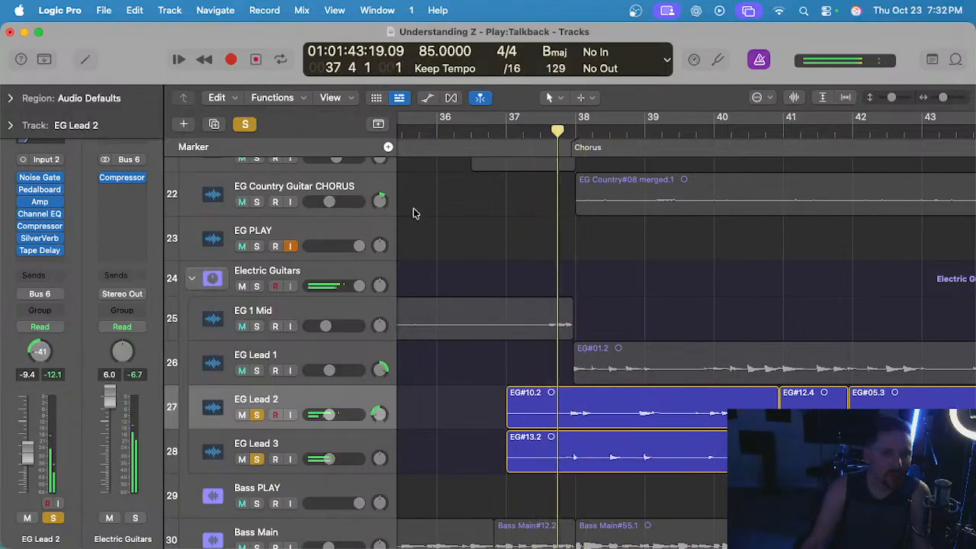
# Solo only the Talkback MIC track and the Electric Guitars stack, and audition the guitars entering the second chorus.
pyautogui.scroll(15, 541, 188)
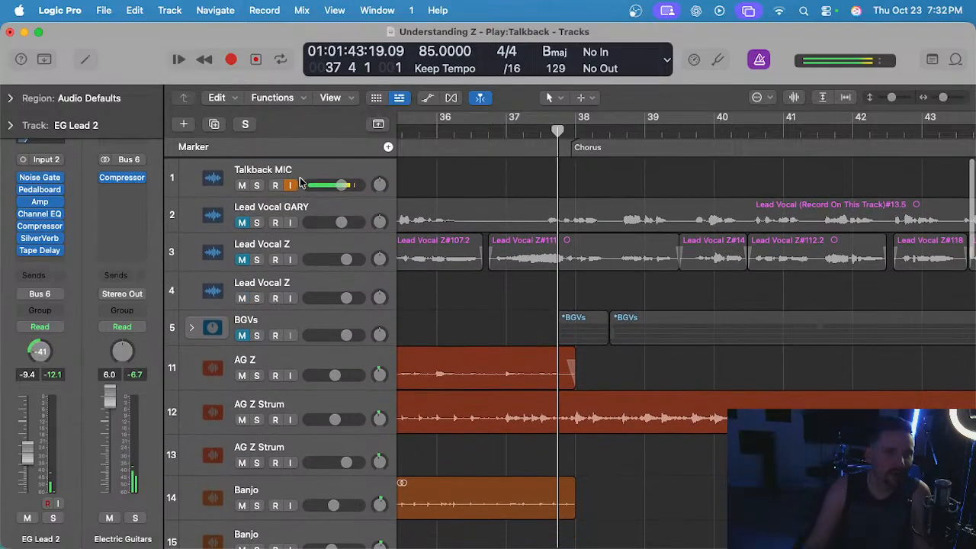
pyautogui.scroll(-15, 427, 254)
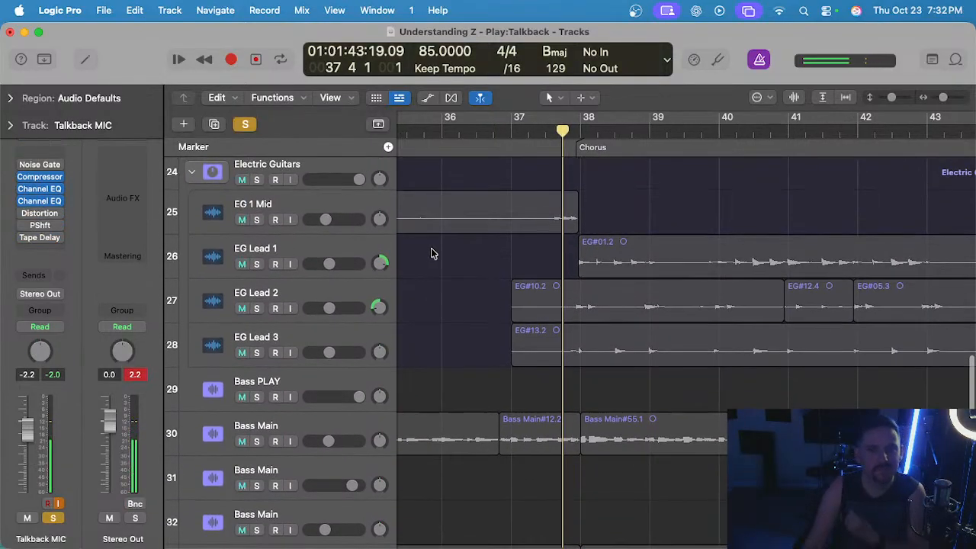
pyautogui.click(257, 267)
pyautogui.scroll(3, 490, 350)
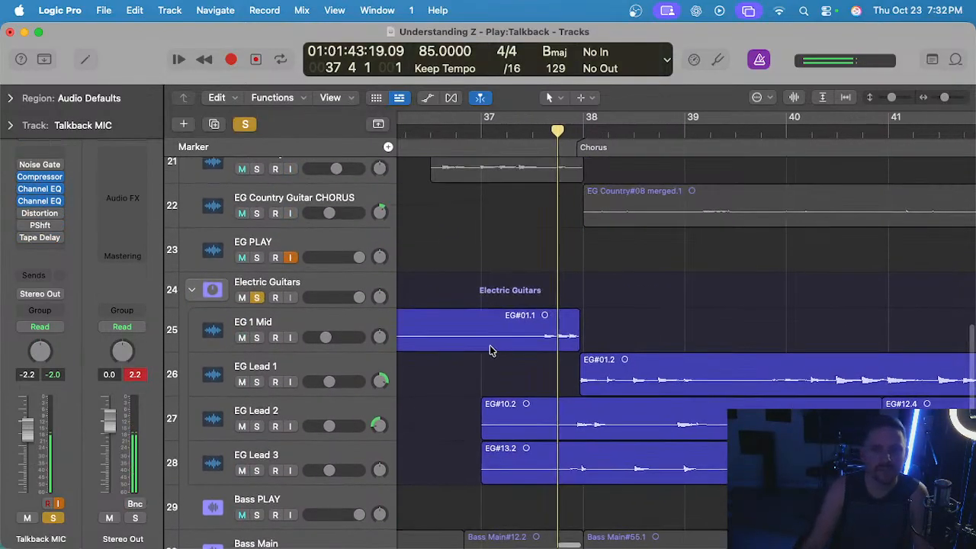
pyautogui.scroll(2, 552, 371)
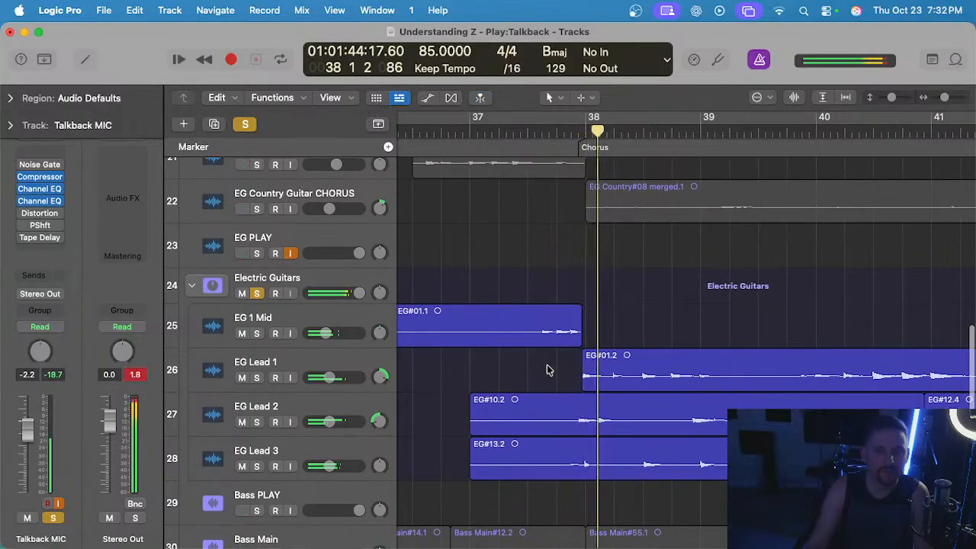
pyautogui.scroll(3, 564, 412)
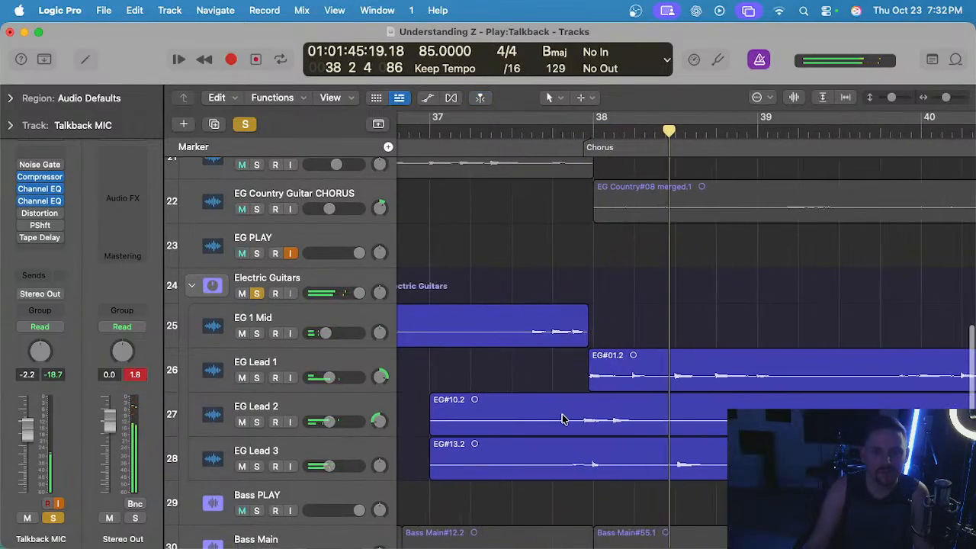
# Delete the start of the EG#10.2 and EG#13.2 regions on EG Lead 2 and EG Lead 3 up to bar 37 beat 4.
pyautogui.moveTo(560, 396); pyautogui.dragTo(407, 455)
pyautogui.press('Delete')
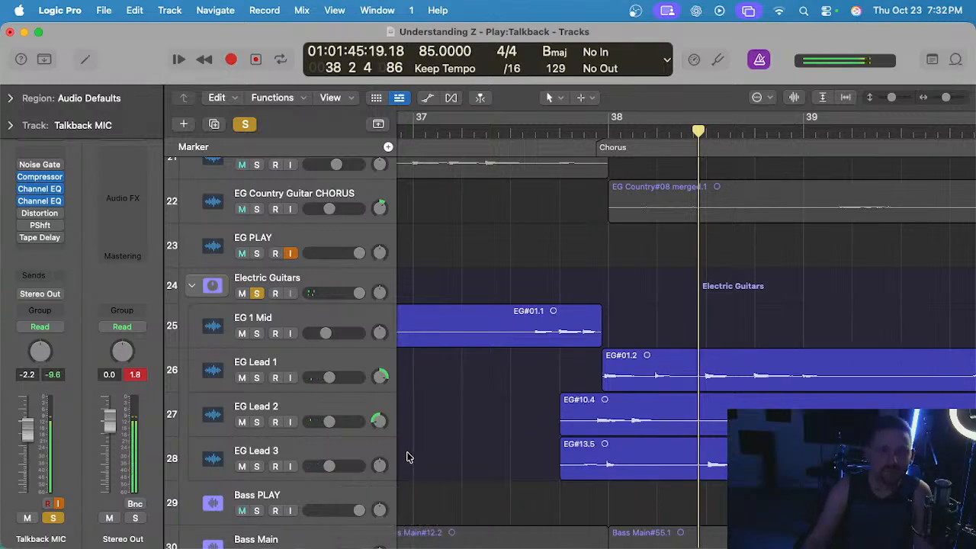
pyautogui.click(560, 395)
# Audition the soloed electric guitars in the second chorus and through the bridge into the key change.
pyautogui.scroll(-5, 573, 392)
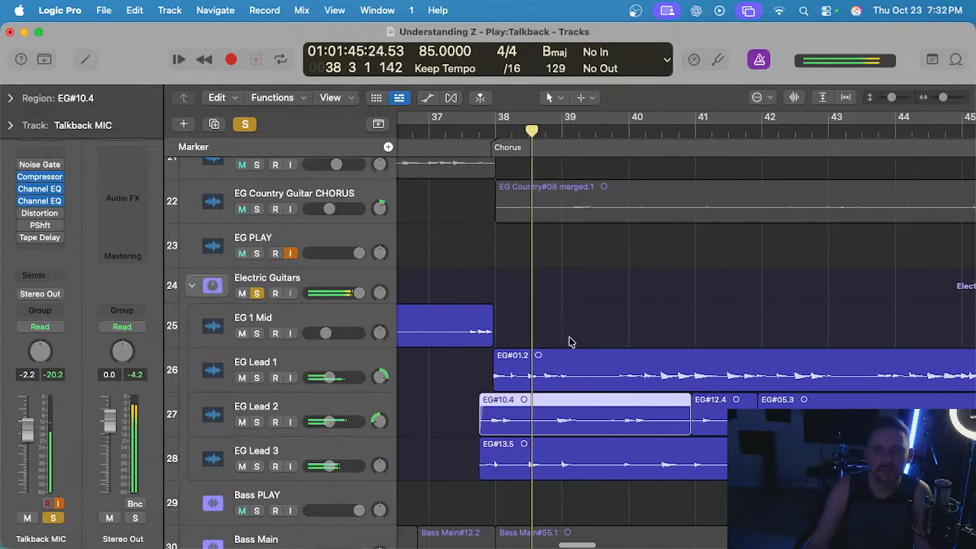
pyautogui.scroll(-3, 573, 335)
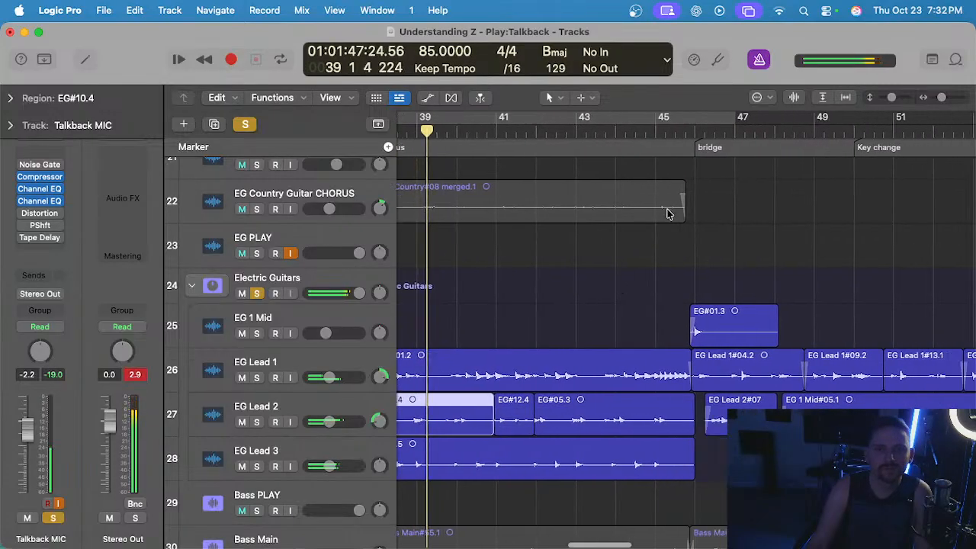
pyautogui.click(654, 147)
pyautogui.scroll(5, 660, 259)
pyautogui.click(660, 259)
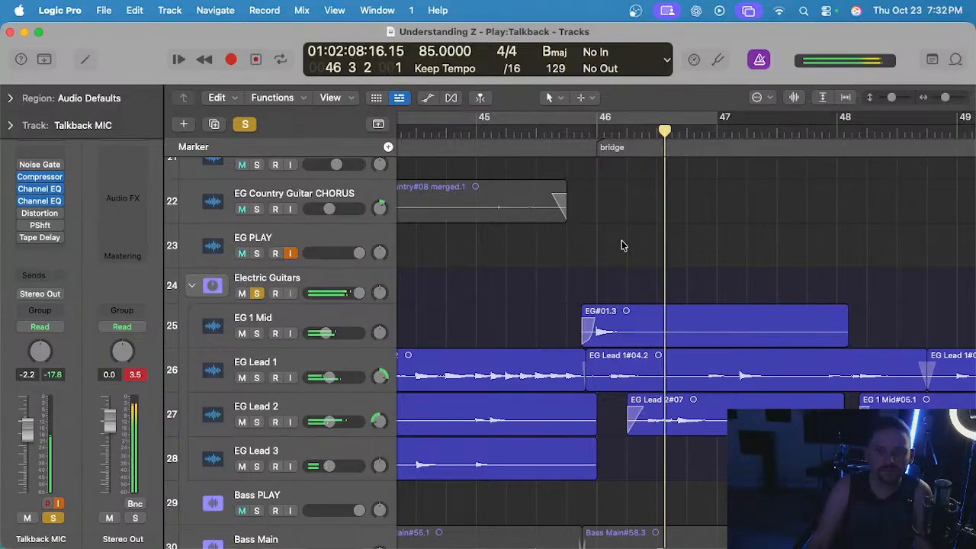
pyautogui.scroll(-2, 620, 245)
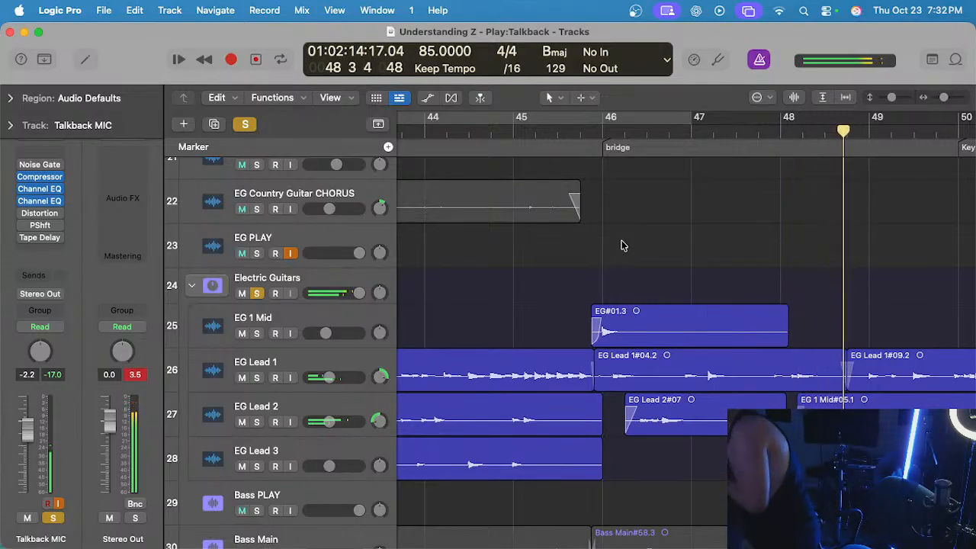
pyautogui.press('super+Left')
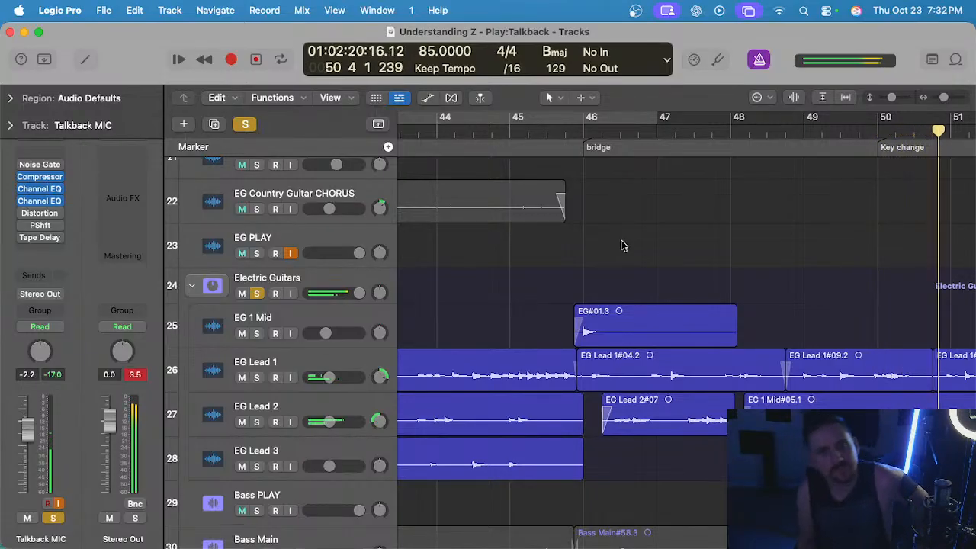
# Lower the gain of the two bridge and key-change regions on EG Lead 2 to -2.2 dB, and return to the Pointer tool.
pyautogui.scroll(-3, 556, 377)
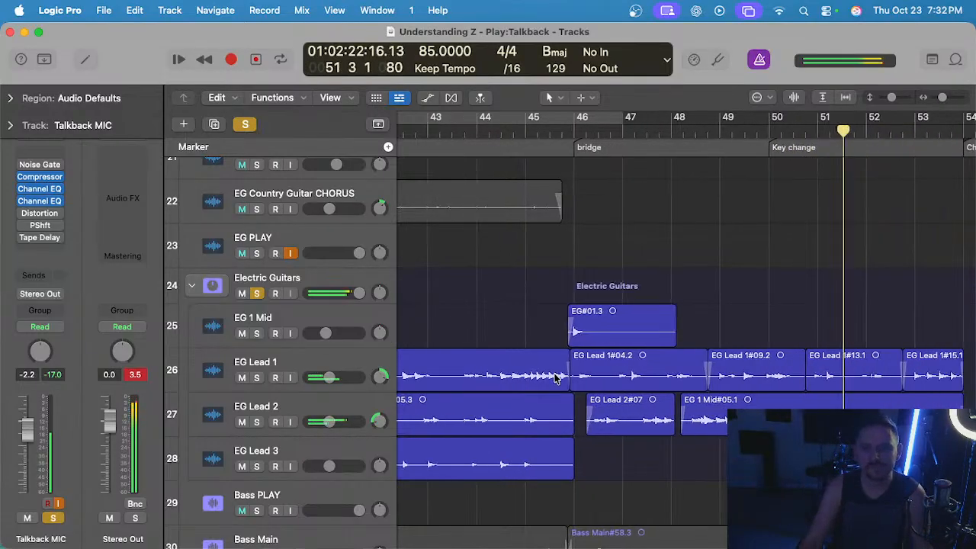
pyautogui.hscroll(3, 556, 377)
pyautogui.scroll(-4, 587, 373)
pyautogui.moveTo(657, 470); pyautogui.dragTo(565, 424)
pyautogui.press('t')
pyautogui.press('g')
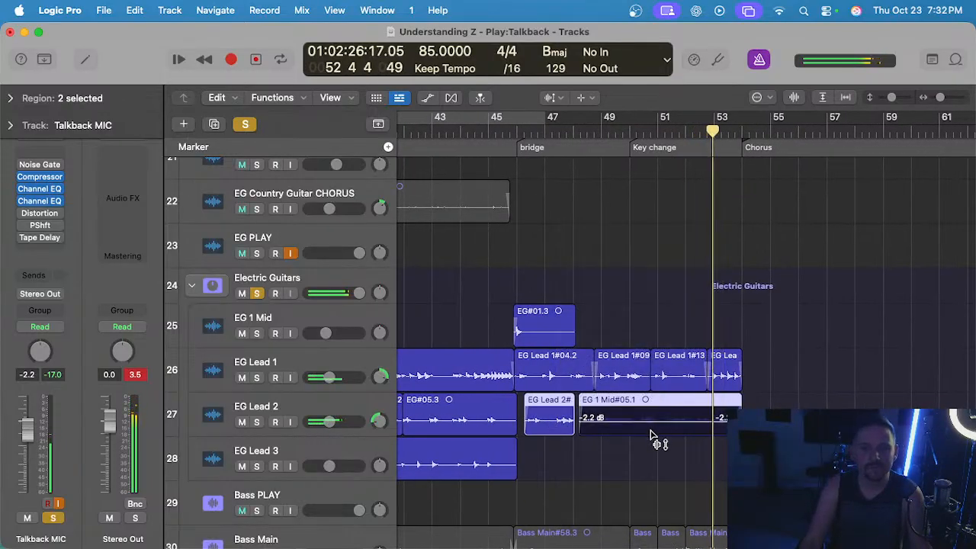
pyautogui.click(623, 455)
pyautogui.click(625, 432)
pyautogui.click(617, 445)
pyautogui.press('t')
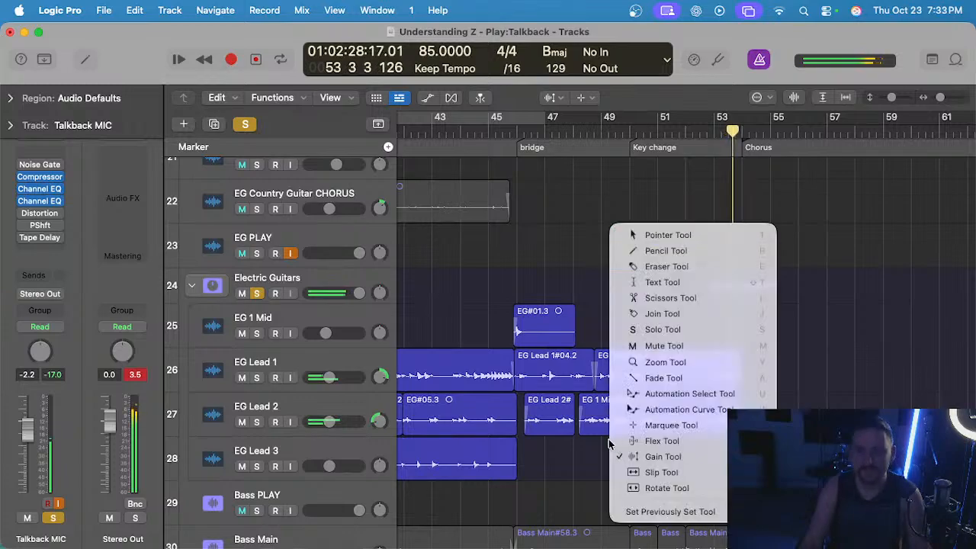
pyautogui.press('t')
# Return the playhead to bar 46 and check the Flex Time mode of the four EG Lead 1 bridge and key-change regions.
pyautogui.scroll(2, 630, 465)
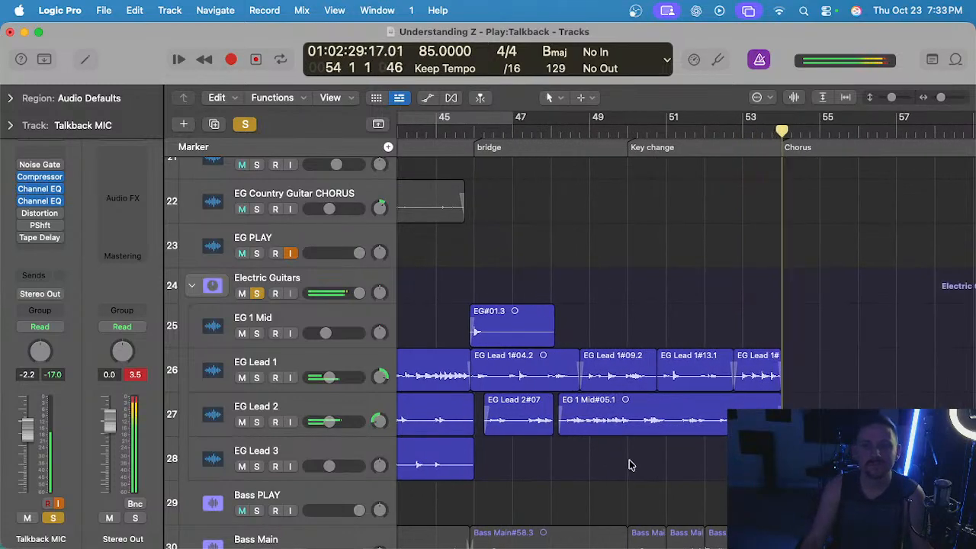
pyautogui.click(471, 133)
pyautogui.scroll(2, 530, 238)
pyautogui.hscroll(-3, 527, 237)
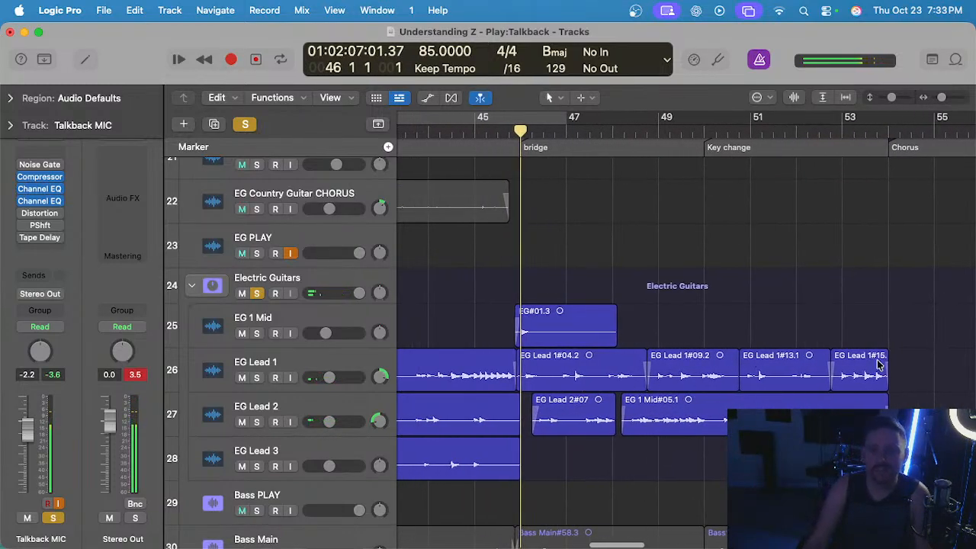
pyautogui.moveTo(940, 364); pyautogui.dragTo(593, 362)
pyautogui.press('e')
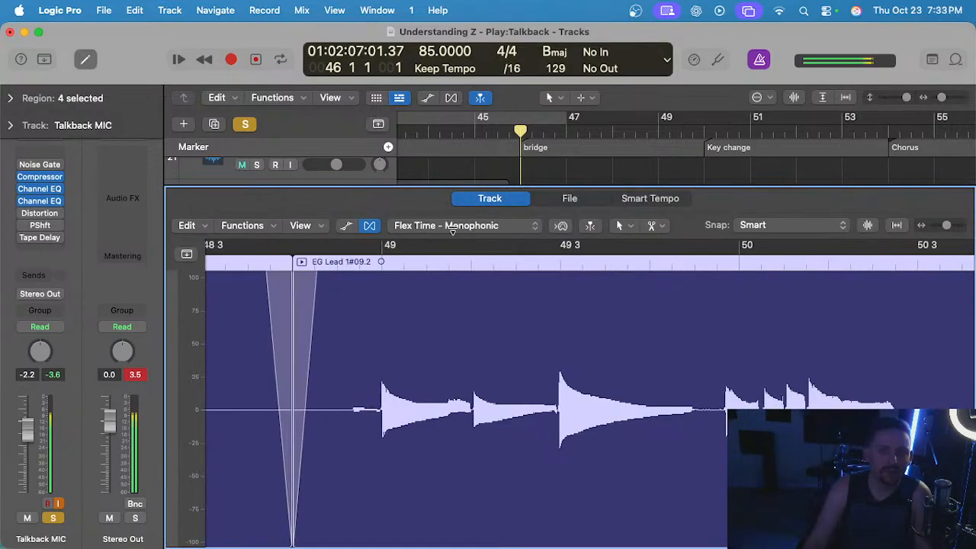
pyautogui.click(452, 226)
pyautogui.click(458, 227)
pyautogui.press('e')
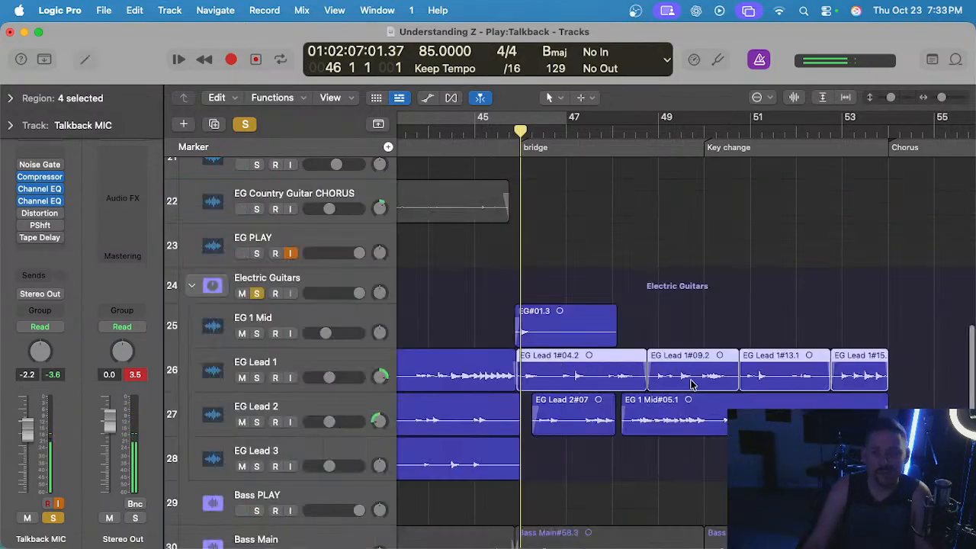
# Mute EG Lead 2 and quantize the four EG Lead 1 regions from the bridge to the chorus to 1/16 Note.
pyautogui.moveTo(888, 364); pyautogui.dragTo(534, 370)
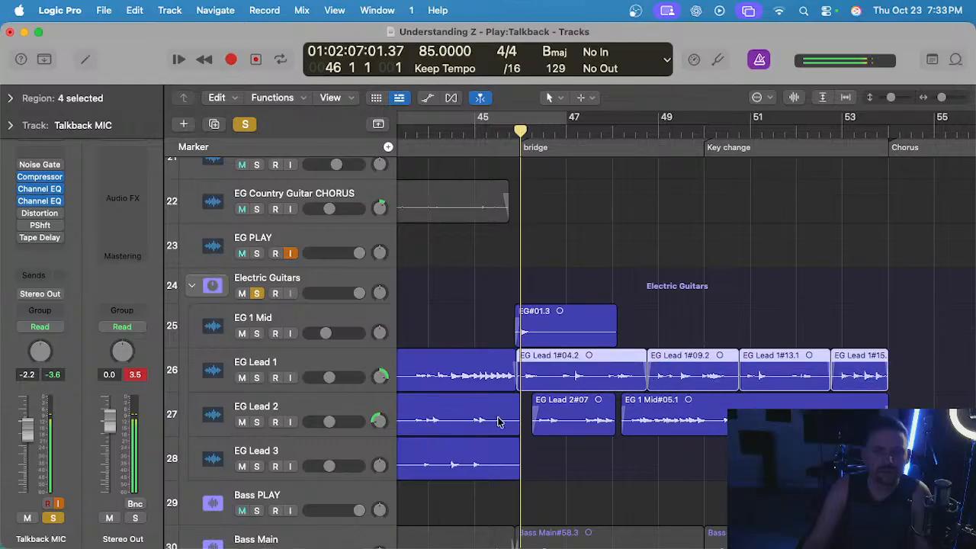
pyautogui.click(307, 358)
pyautogui.click(5, 101)
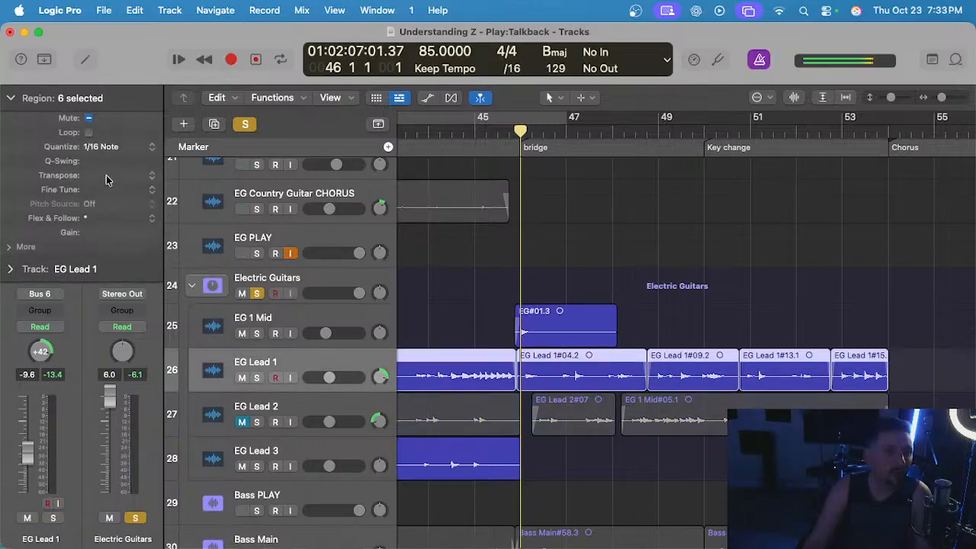
pyautogui.click(720, 314)
pyautogui.moveTo(943, 362); pyautogui.dragTo(597, 366)
pyautogui.click(94, 147)
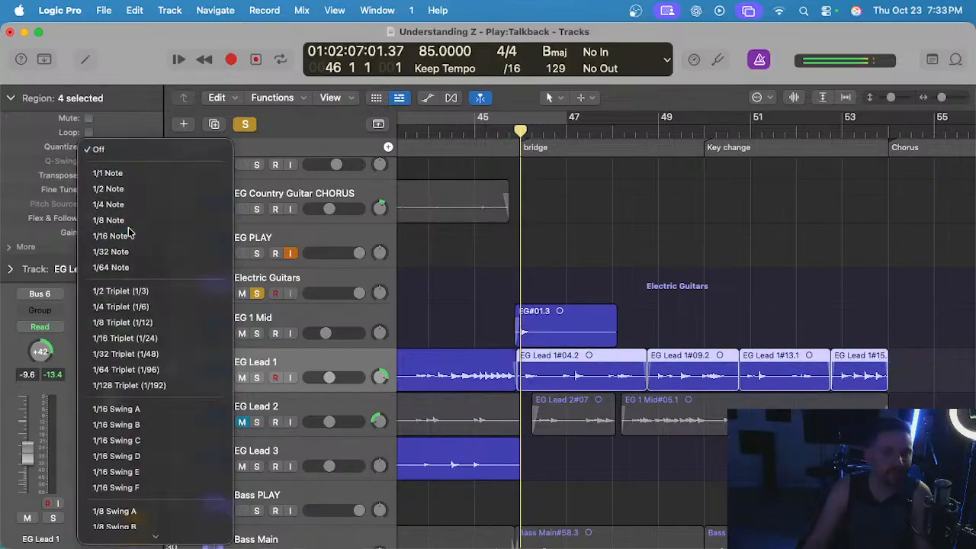
pyautogui.click(119, 235)
# Audition the start of the EG Lead 1#04.2 region from bar 45 beat 4 with its waveform open for editing.
pyautogui.click(510, 131)
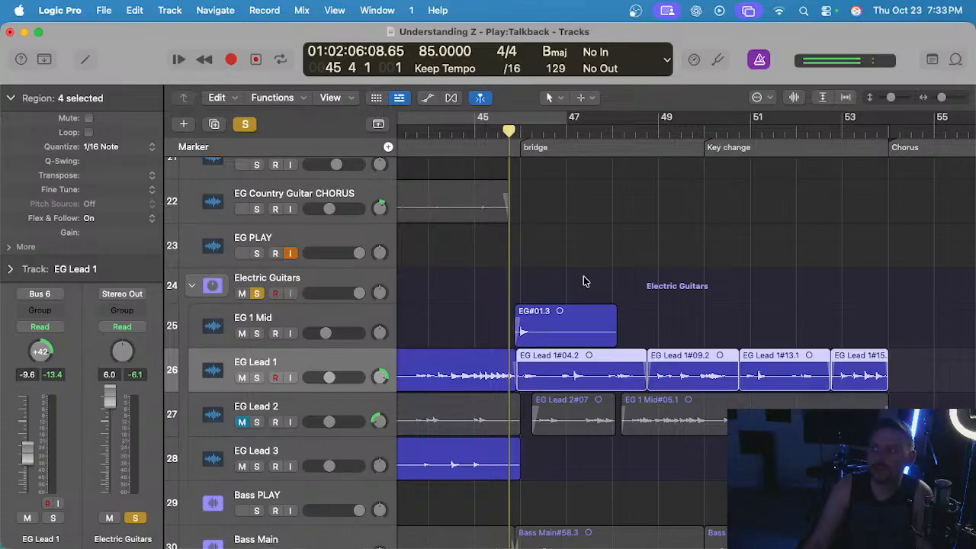
pyautogui.click(671, 299)
pyautogui.click(595, 364)
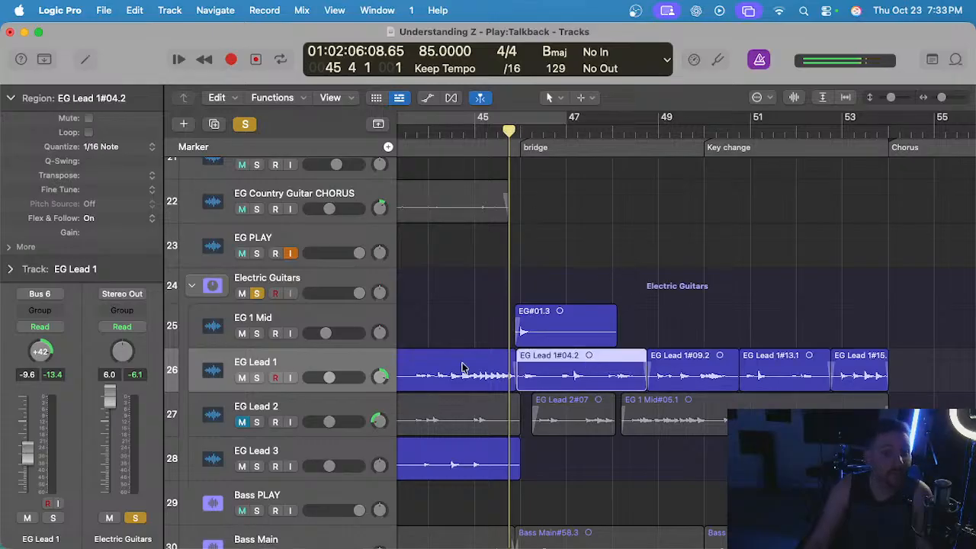
pyautogui.doubleClick(575, 369)
pyautogui.press('space')
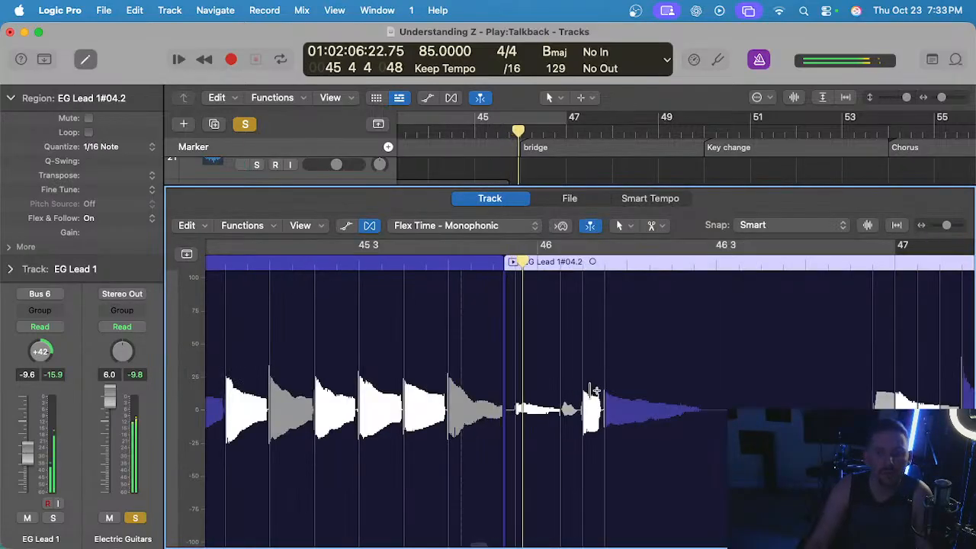
pyautogui.press('e')
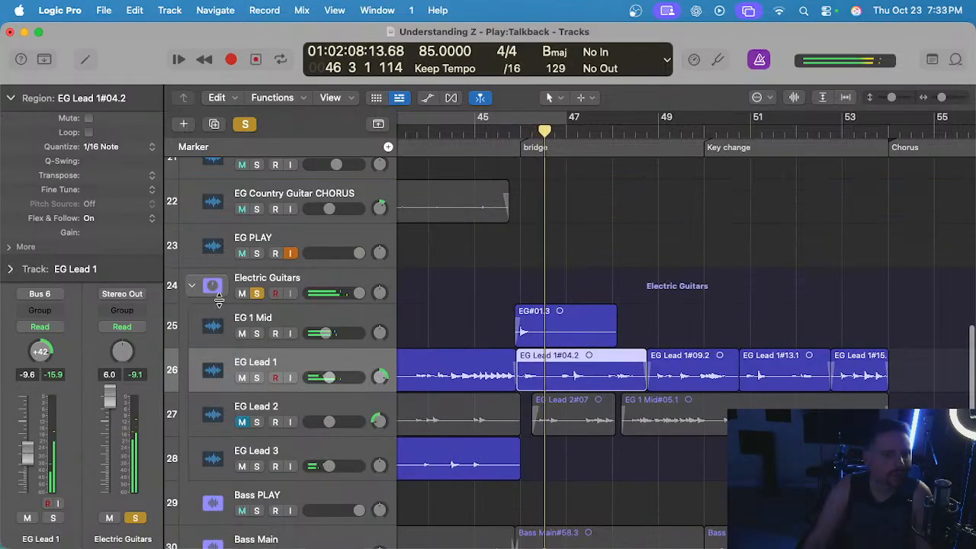
pyautogui.doubleClick(562, 376)
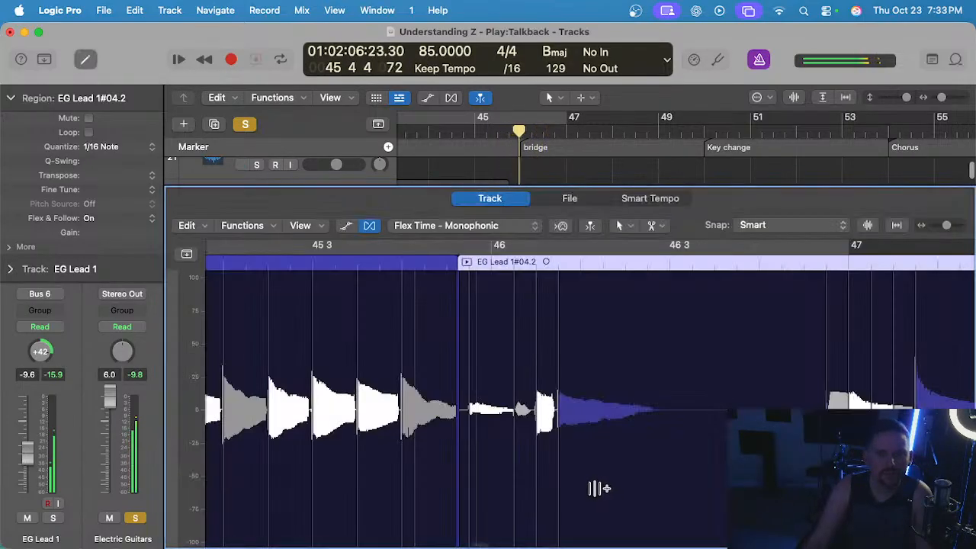
# Delete the flex marker just before 46 1 3 in EG Lead 1#04.2 and replay the bridge entry from bar 45 beat 4.
pyautogui.press('space')
pyautogui.scroll(1, 532, 334)
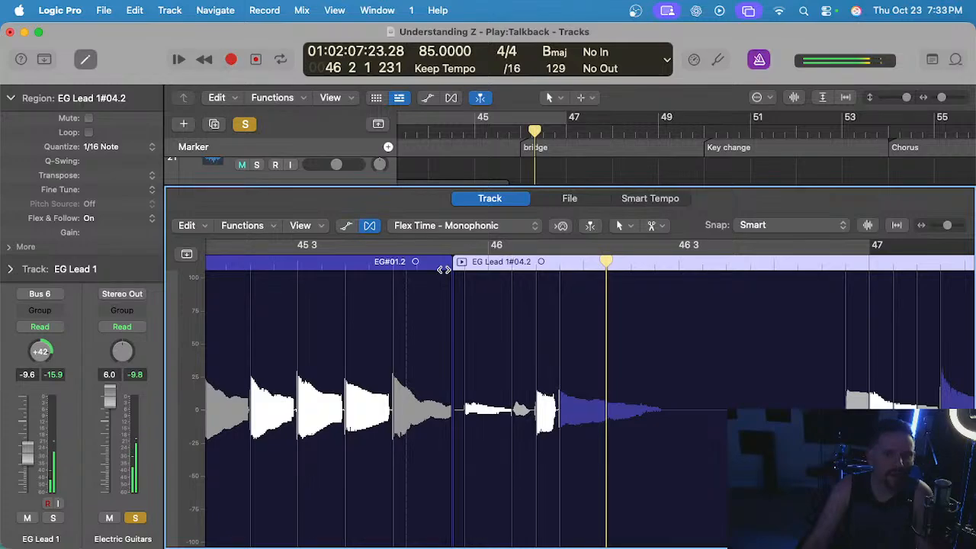
pyautogui.click(430, 251)
pyautogui.press('space')
pyautogui.scroll(3, 513, 330)
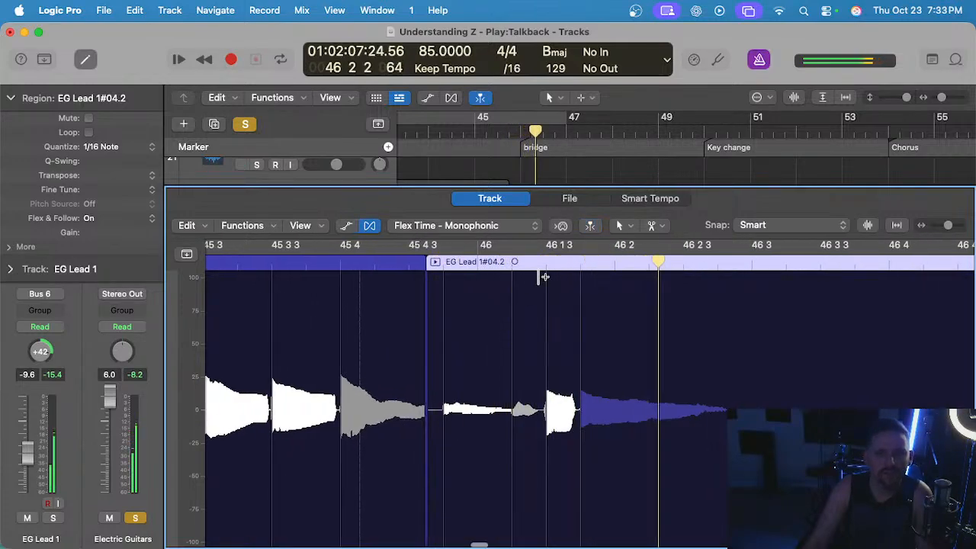
pyautogui.click(546, 265)
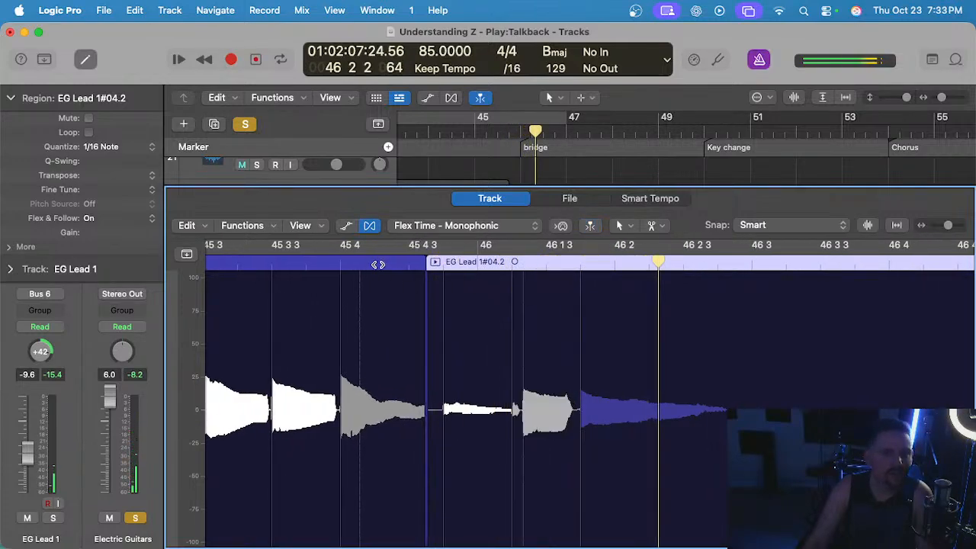
pyautogui.click(378, 264)
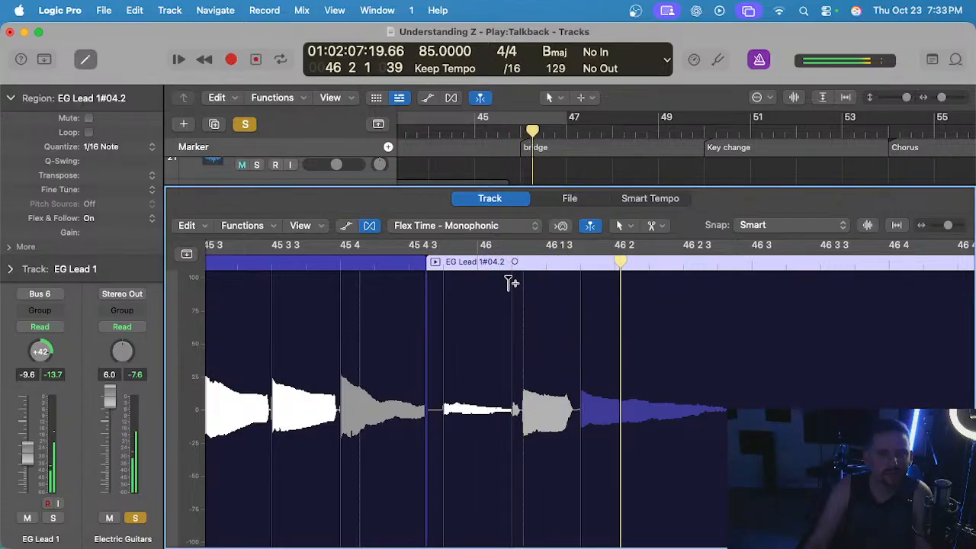
# Try moving the first flex markers of EG Lead 1#04.2 onto bar 46, undoing each move after listening.
pyautogui.moveTo(511, 282); pyautogui.dragTo(474, 295)
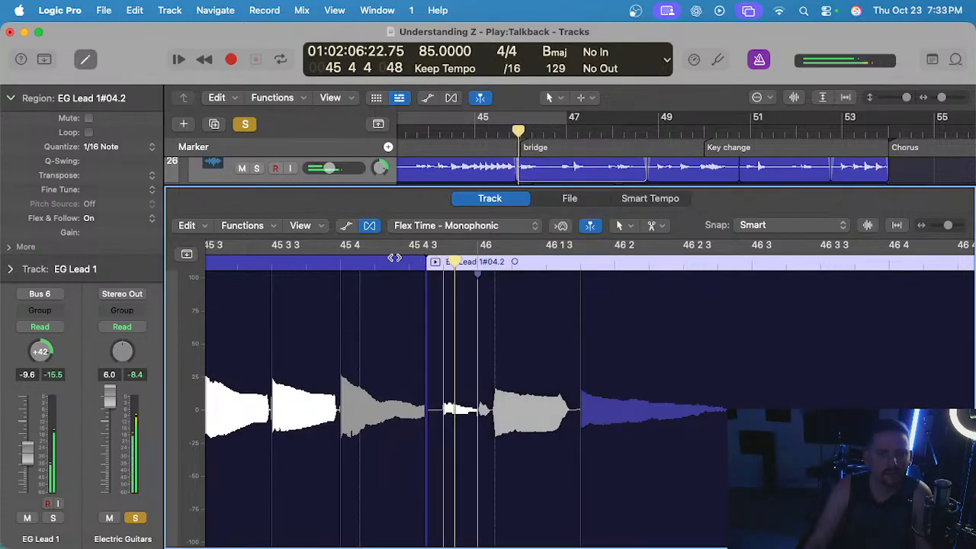
pyautogui.press('super+z')
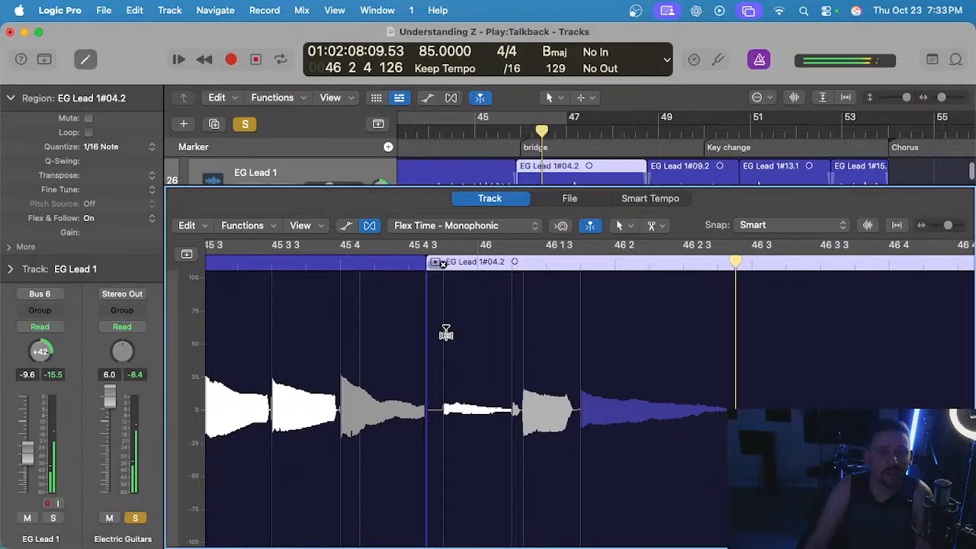
pyautogui.moveTo(446, 331); pyautogui.dragTo(481, 329)
pyautogui.click(382, 268)
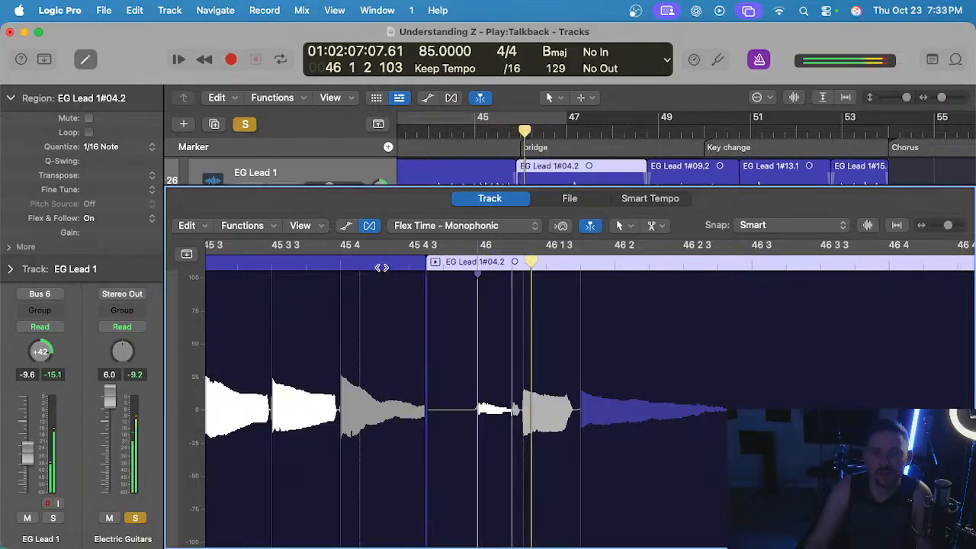
pyautogui.press('super+z')
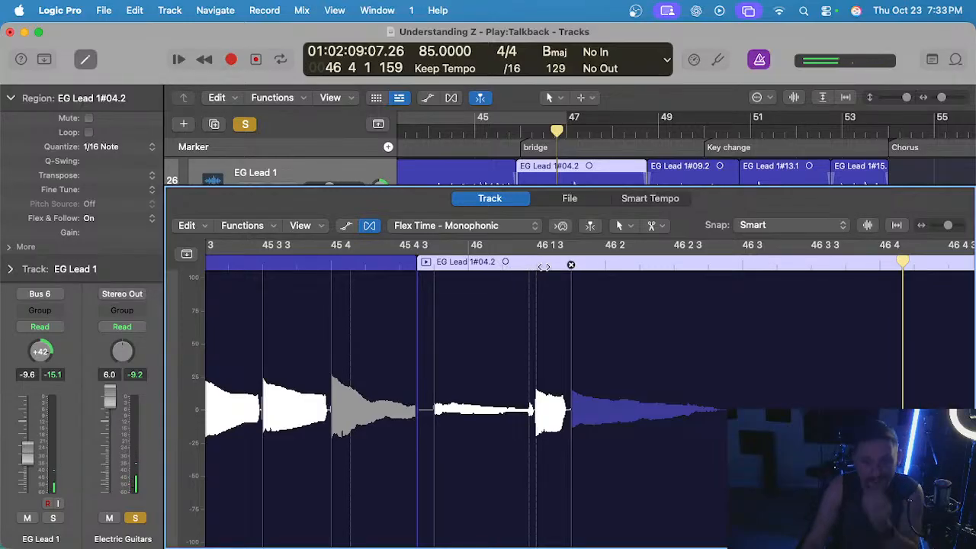
# Delete the flex marker between 46 1 3 and 46 2 in EG Lead 1#04.2 and replay from bar 45 beat 4.
pyautogui.click(573, 269)
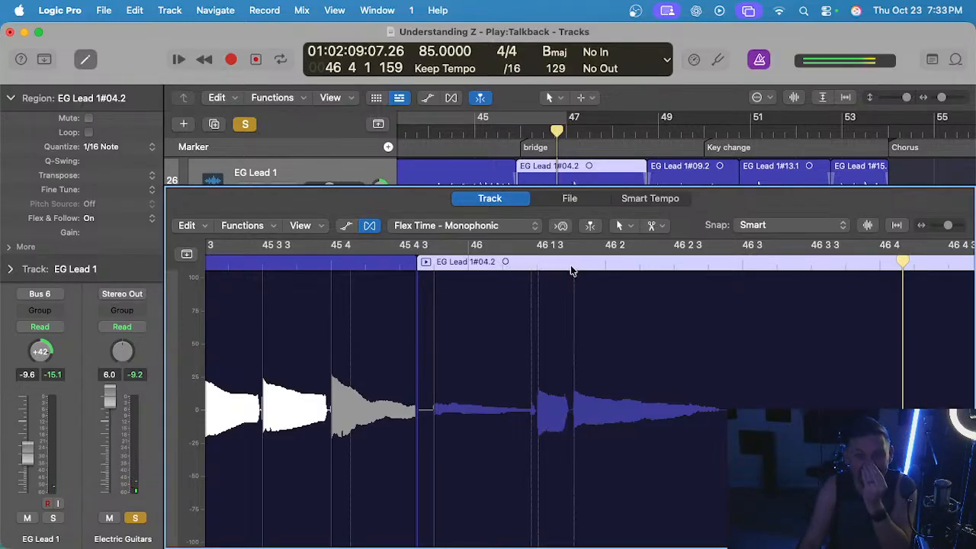
pyautogui.click(366, 267)
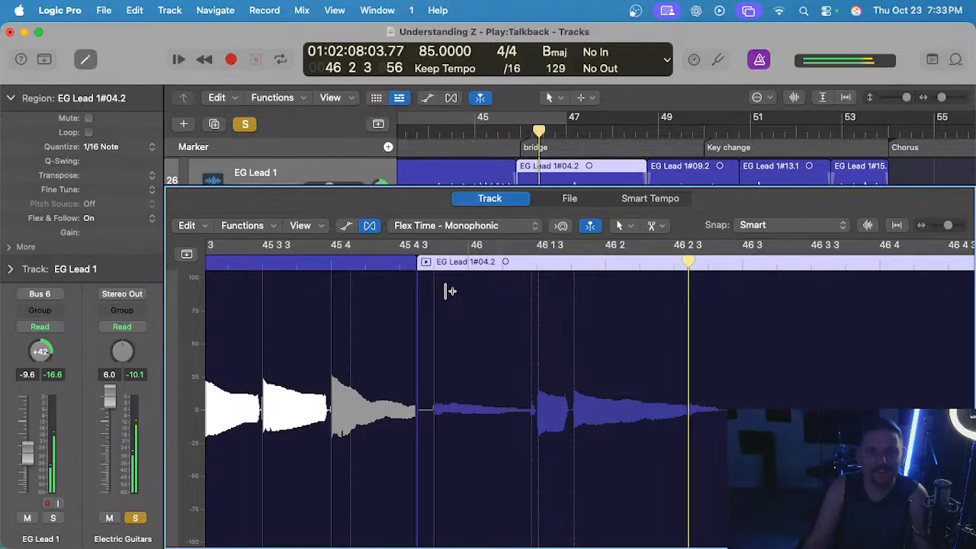
pyautogui.click(371, 267)
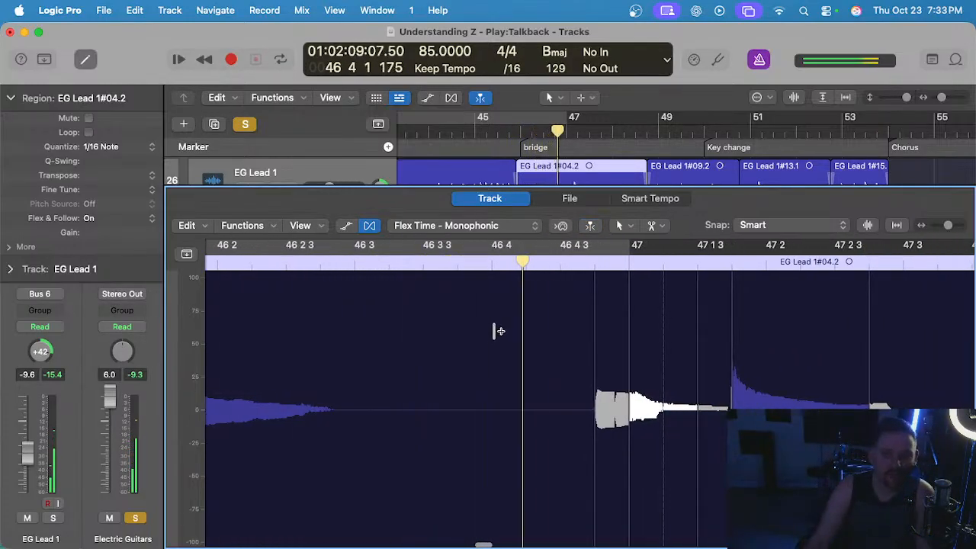
# Delete the flex marker just before bar 47, add one shortly after 46 4, and replay from the end of bar 45.
pyautogui.click(513, 265)
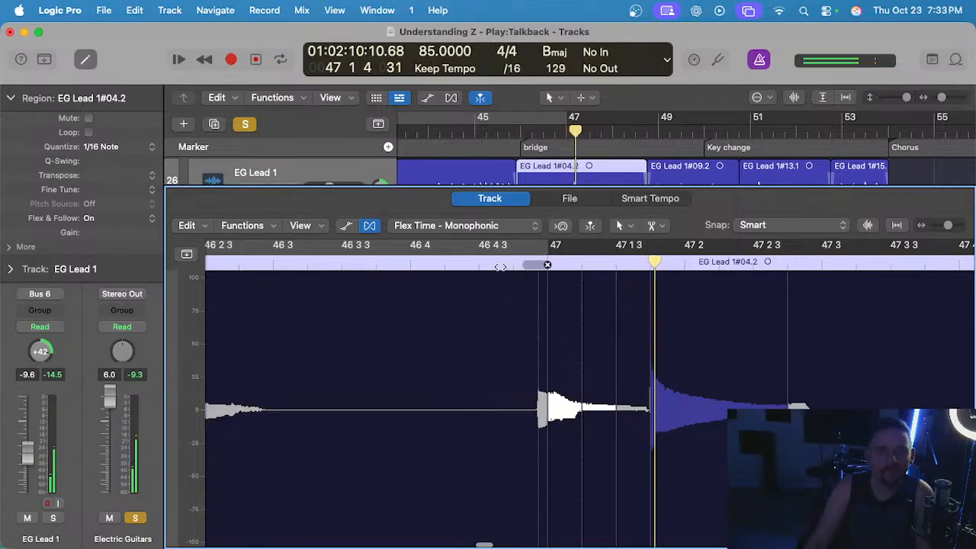
pyautogui.click(444, 274)
pyautogui.hscroll(-6, 438, 278)
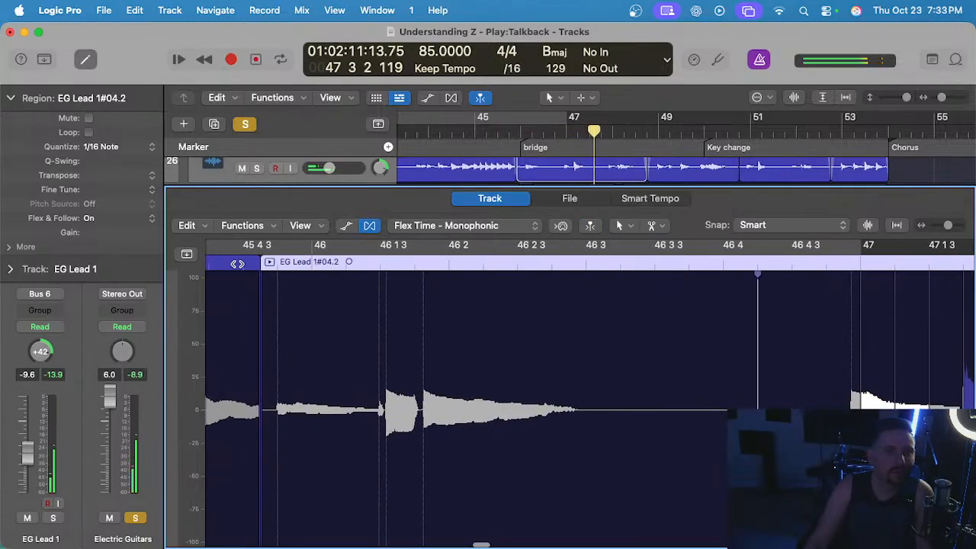
pyautogui.click(237, 263)
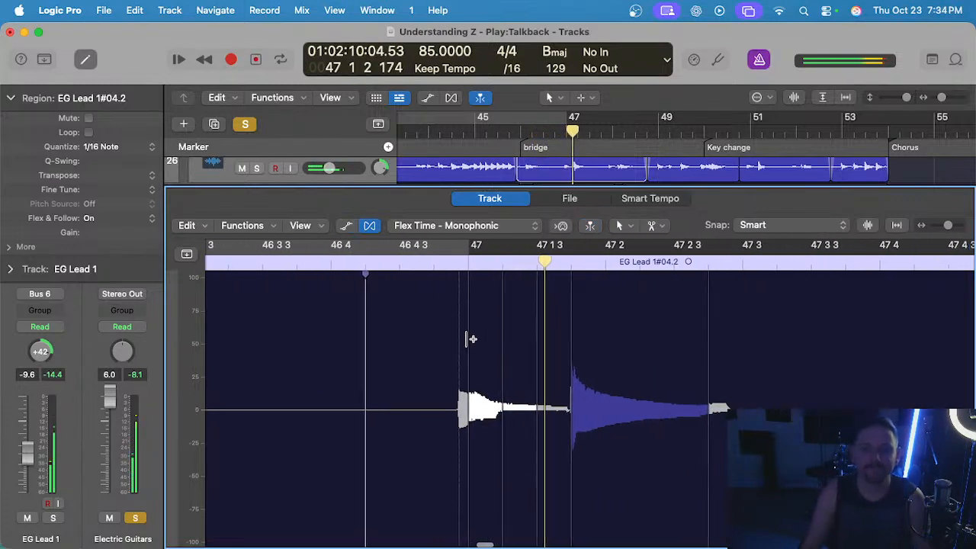
# Delete the flex markers on either side of 47 1 3 in EG Lead 1#04.2 and replay from 46 4 3.
pyautogui.hscroll(2, 464, 339)
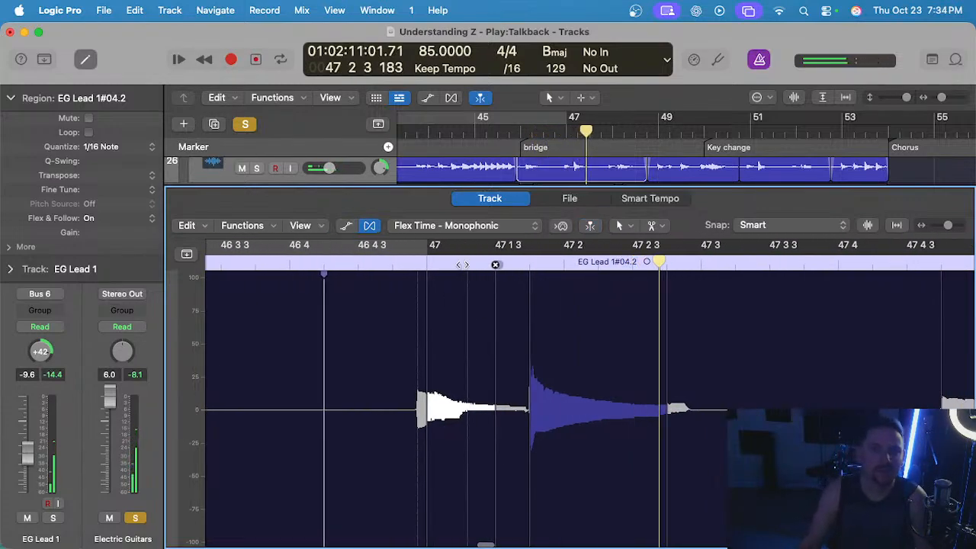
pyautogui.click(495, 265)
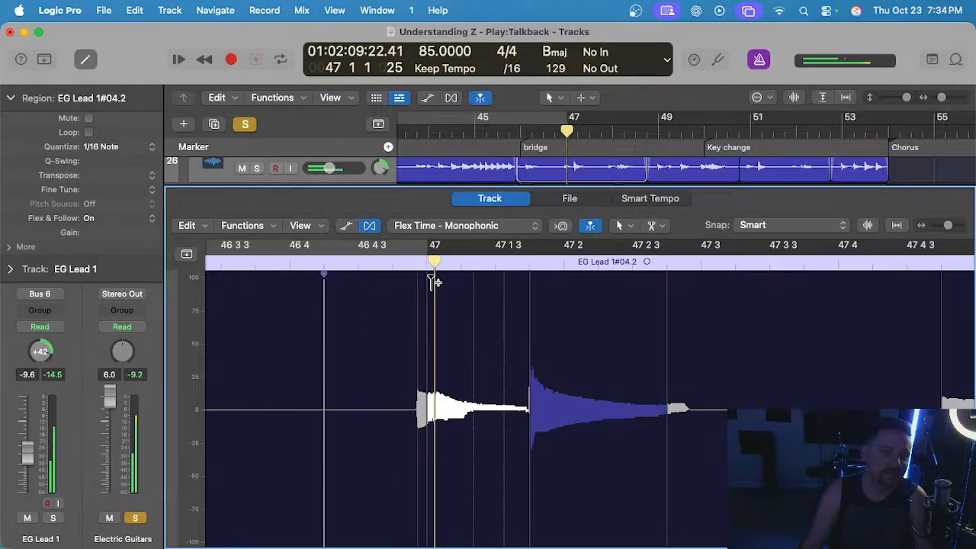
pyautogui.click(529, 266)
pyautogui.doubleClick(371, 264)
pyautogui.scroll(-3, 420, 279)
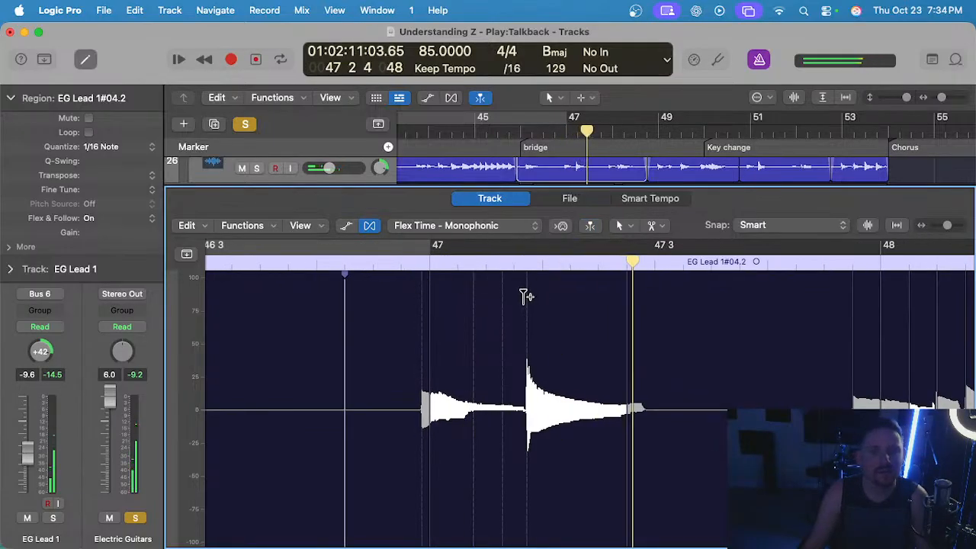
# Move the flex marker at the note attack just before 47 2 slightly earlier and replay the passage from bar 46 beat 4.
pyautogui.scroll(3, 524, 297)
pyautogui.moveTo(529, 298); pyautogui.dragTo(524, 299)
pyautogui.doubleClick(258, 263)
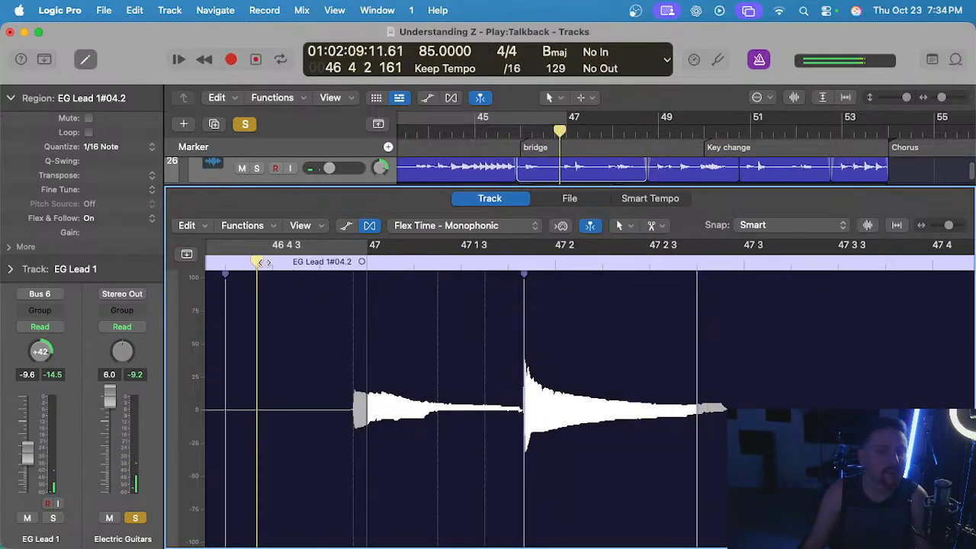
pyautogui.scroll(-1, 395, 284)
pyautogui.scroll(1, 461, 309)
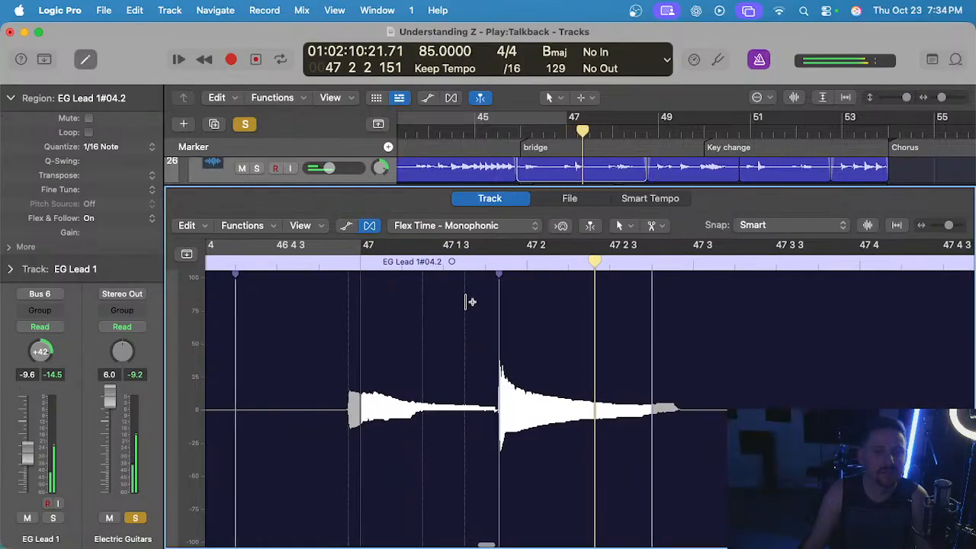
# Add a flex marker shortly after 47 1 3, shift it slightly earlier, and replay from just before bar 47.
pyautogui.click(468, 299)
pyautogui.moveTo(463, 295); pyautogui.dragTo(458, 298)
pyautogui.scroll(-2, 366, 287)
pyautogui.moveTo(298, 264); pyautogui.dragTo(340, 265)
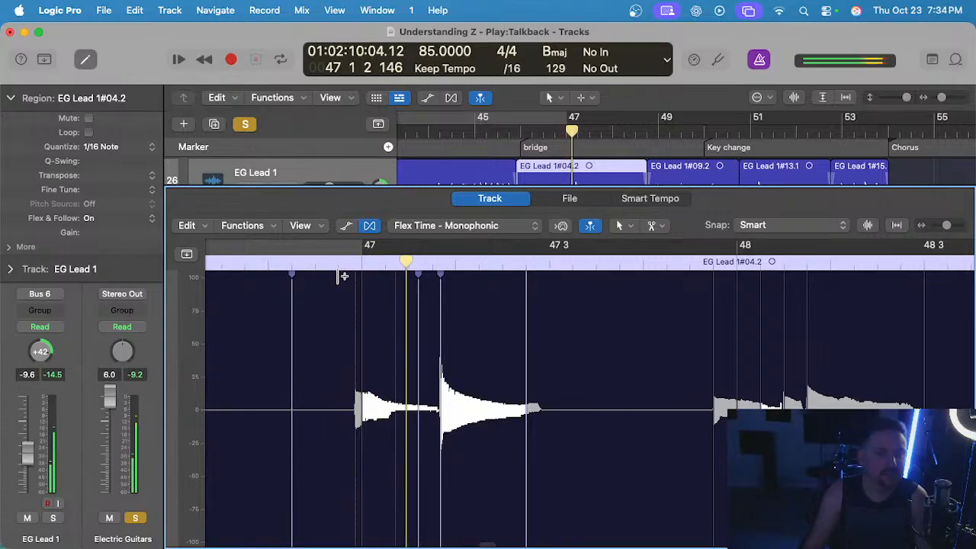
# Delete the flex marker between 47 2 3 and 47 3 in EG Lead 1#04.2 and replay from 46 4 3.
pyautogui.scroll(3, 414, 292)
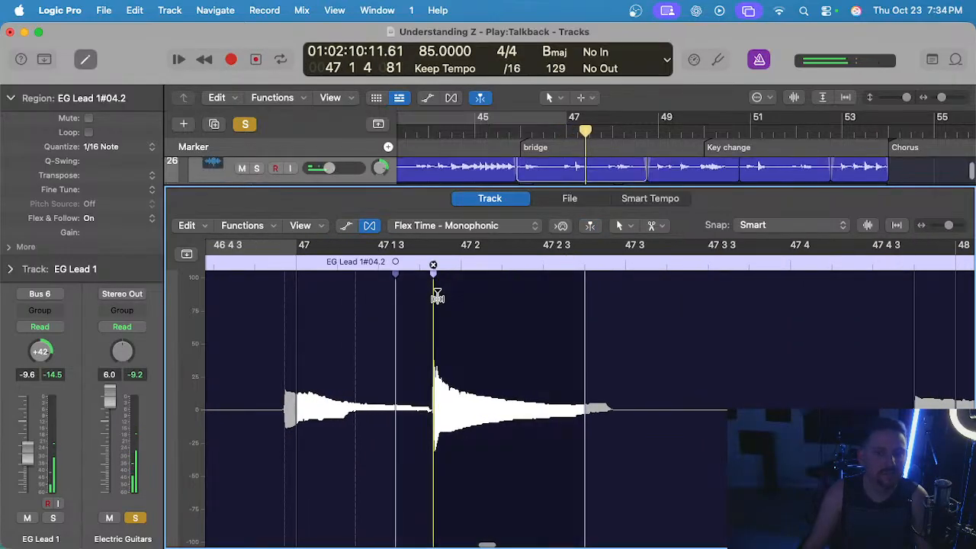
pyautogui.scroll(-3, 439, 296)
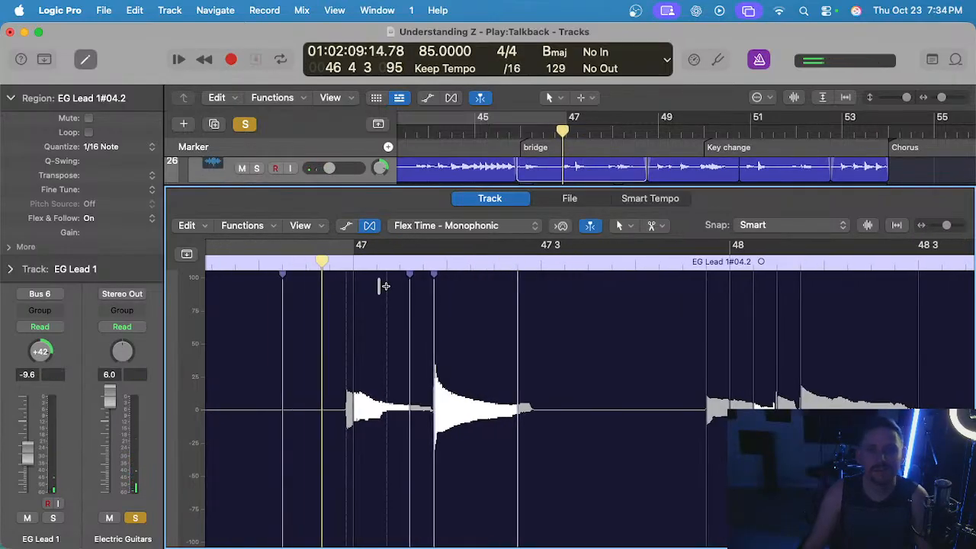
pyautogui.scroll(3, 385, 286)
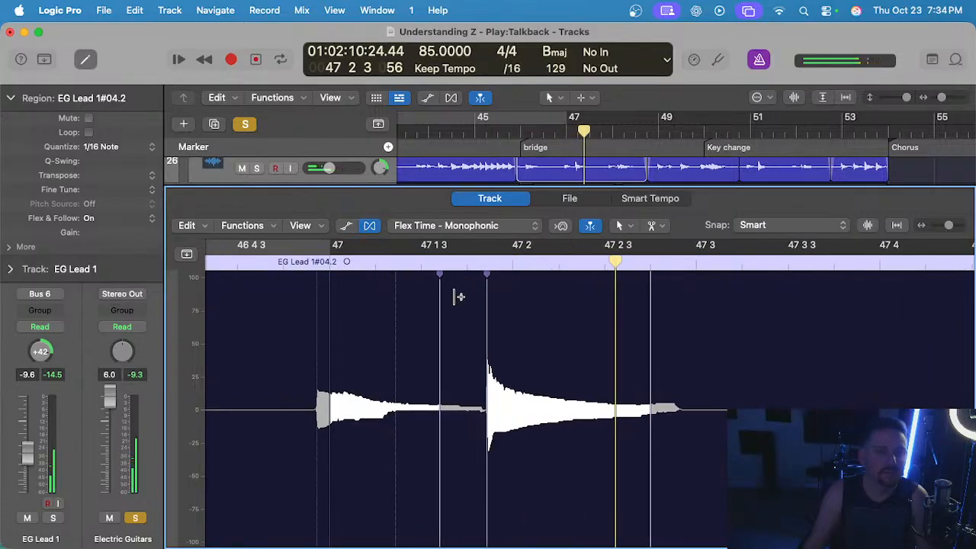
pyautogui.scroll(-3, 456, 287)
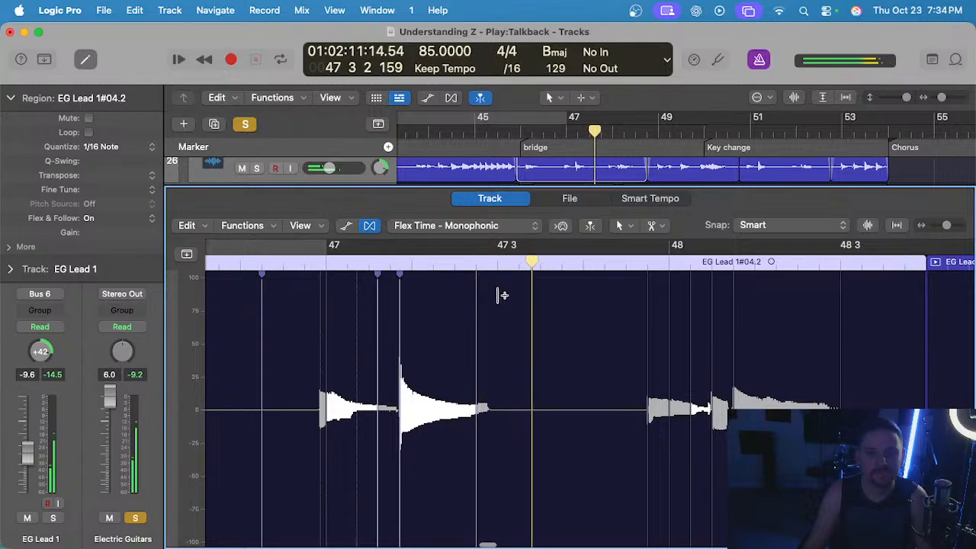
pyautogui.click(476, 267)
pyautogui.click(295, 269)
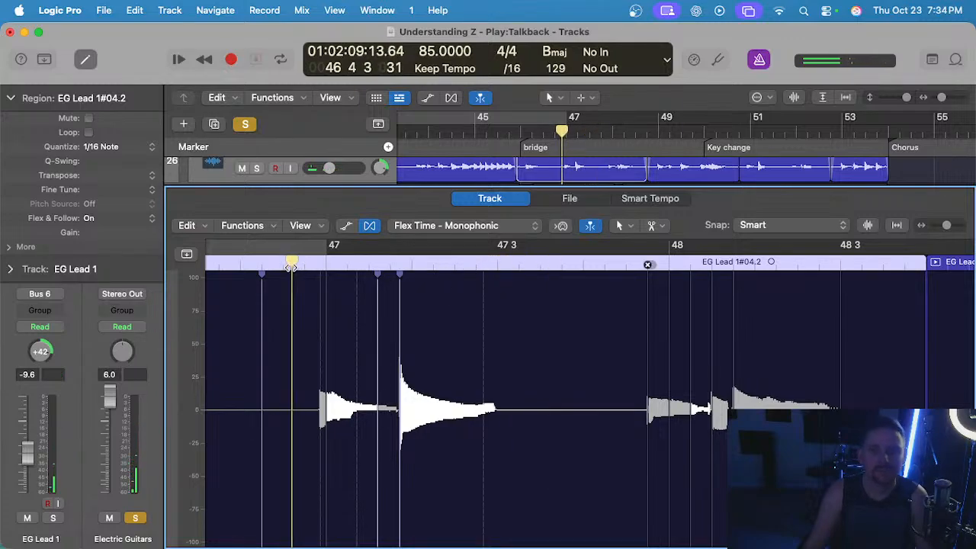
pyautogui.hscroll(-2, 397, 295)
pyautogui.hscroll(-2, 398, 295)
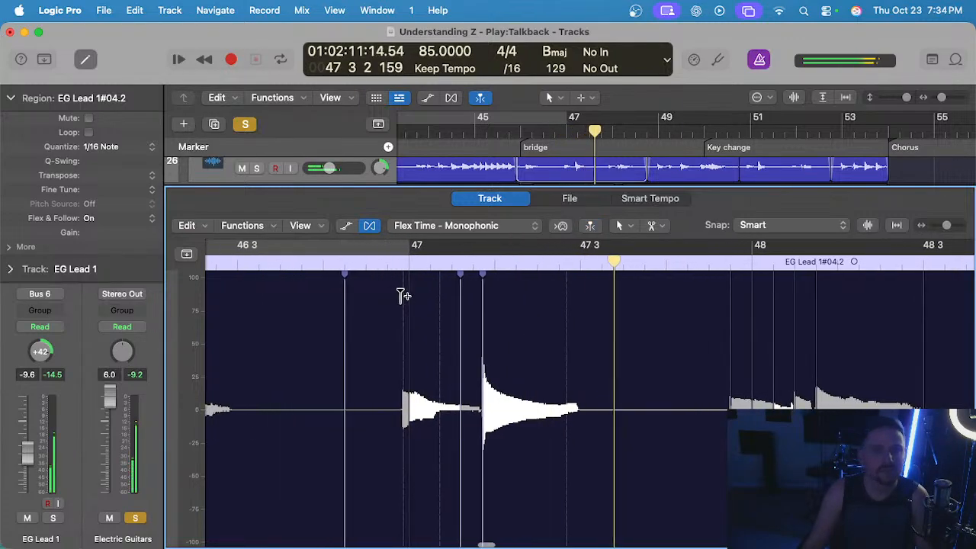
# Delete the flex marker at the note attack just before bar 48 and replay from just before bar 47.
pyautogui.hscroll(8, 427, 303)
pyautogui.scroll(2, 446, 309)
pyautogui.click(436, 265)
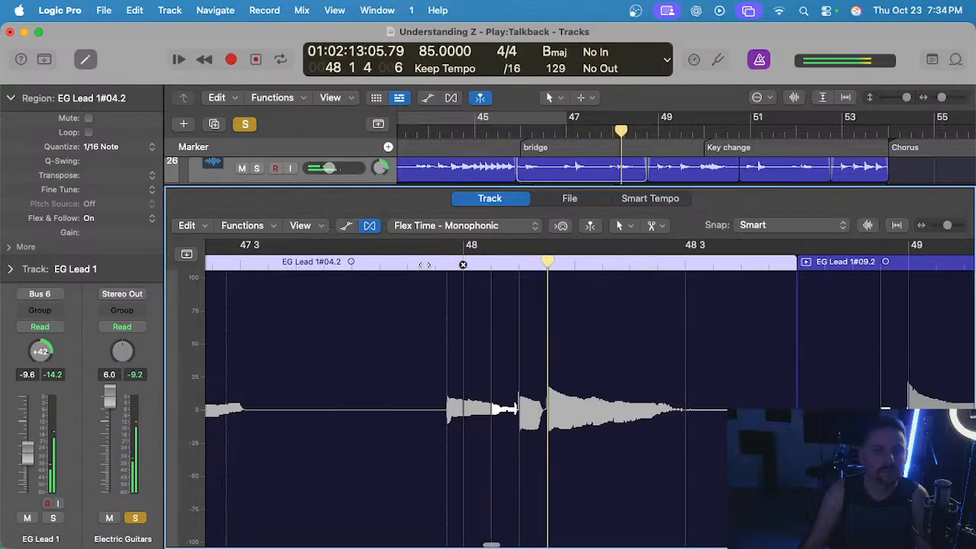
pyautogui.click(381, 266)
pyautogui.scroll(-2, 481, 292)
pyautogui.hscroll(-6, 445, 290)
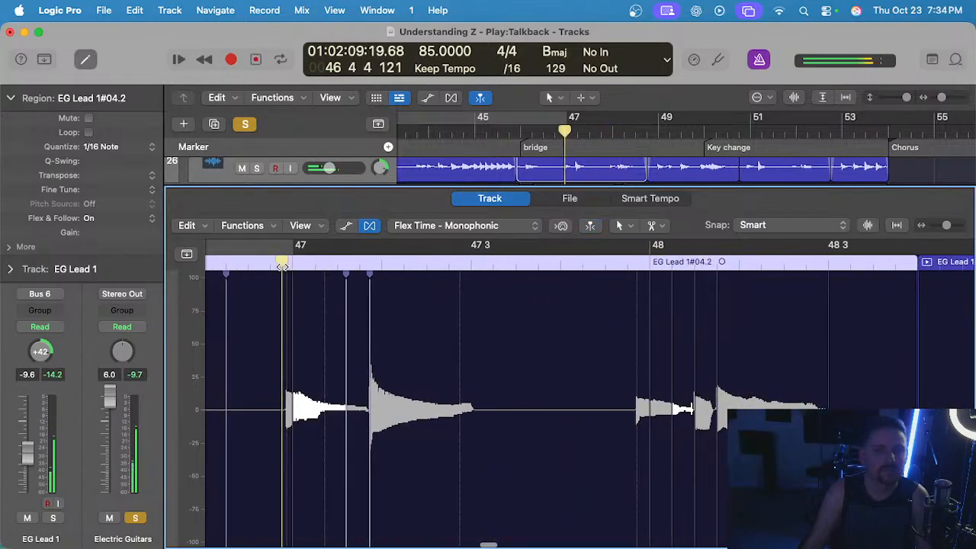
# Delete the flex markers from bar 48 up to the note attack just before 48 2 and replay from 47 4 3.
pyautogui.hscroll(5, 399, 292)
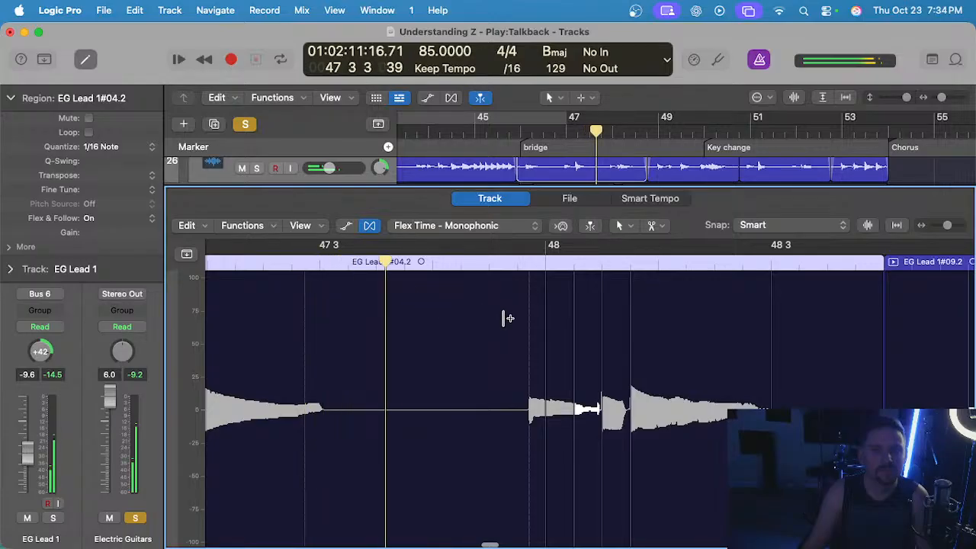
pyautogui.hscroll(5, 507, 317)
pyautogui.scroll(1, 404, 307)
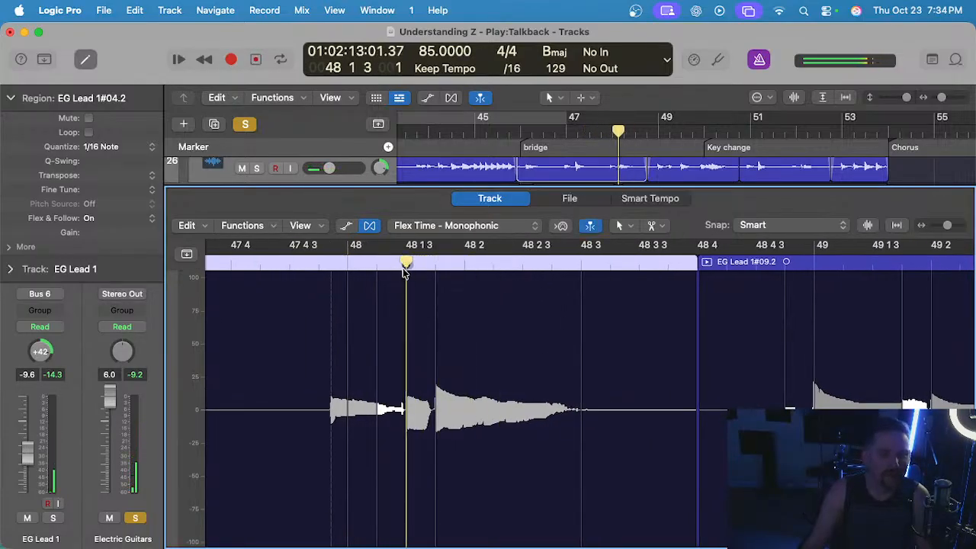
pyautogui.click(435, 265)
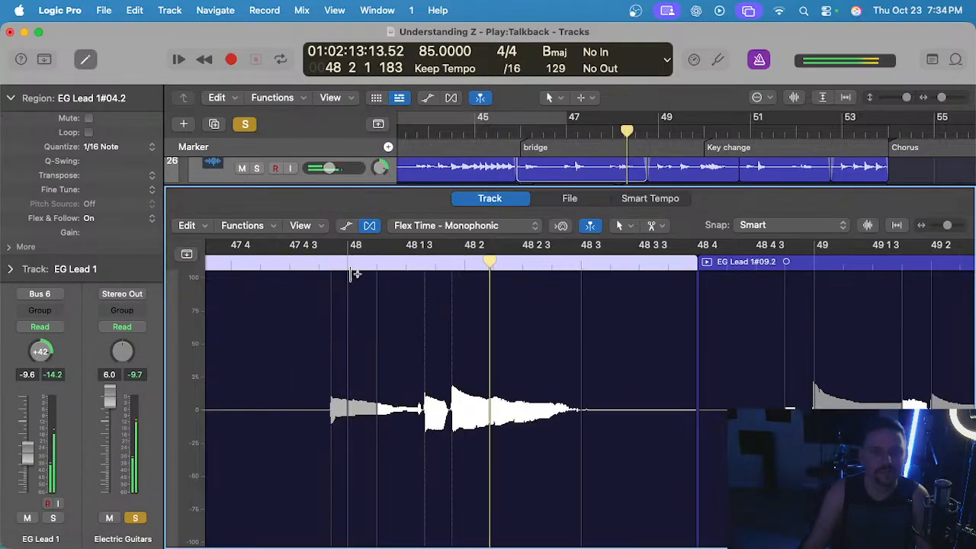
pyautogui.click(376, 265)
pyautogui.click(347, 266)
pyautogui.press('space')
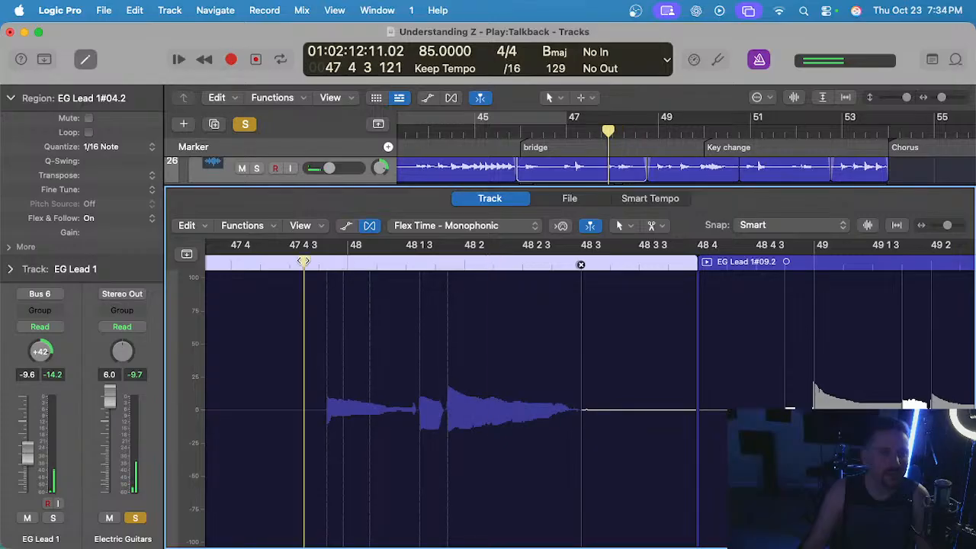
# Replay EG Lead 1#04.2 from 47 4 to check the timing of the notes around bar 48.
pyautogui.hscroll(-5, 330, 266)
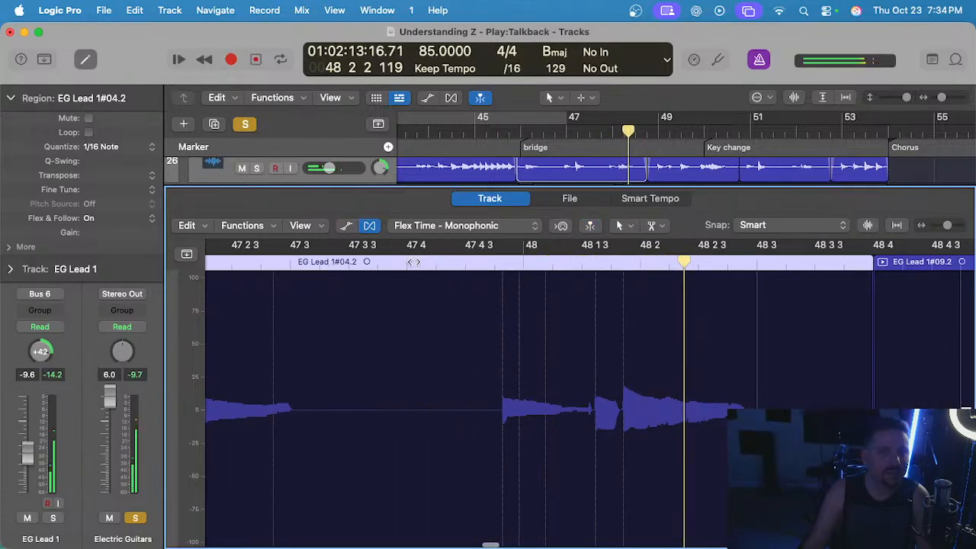
pyautogui.click(414, 261)
pyautogui.hscroll(1, 449, 273)
pyautogui.scroll(1, 455, 276)
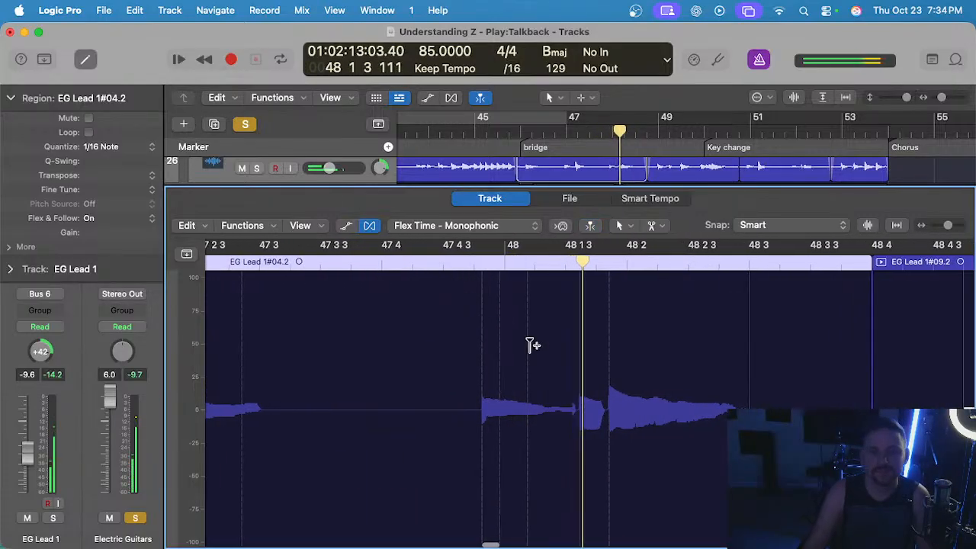
pyautogui.click(580, 337)
pyautogui.moveTo(577, 349); pyautogui.dragTo(574, 351)
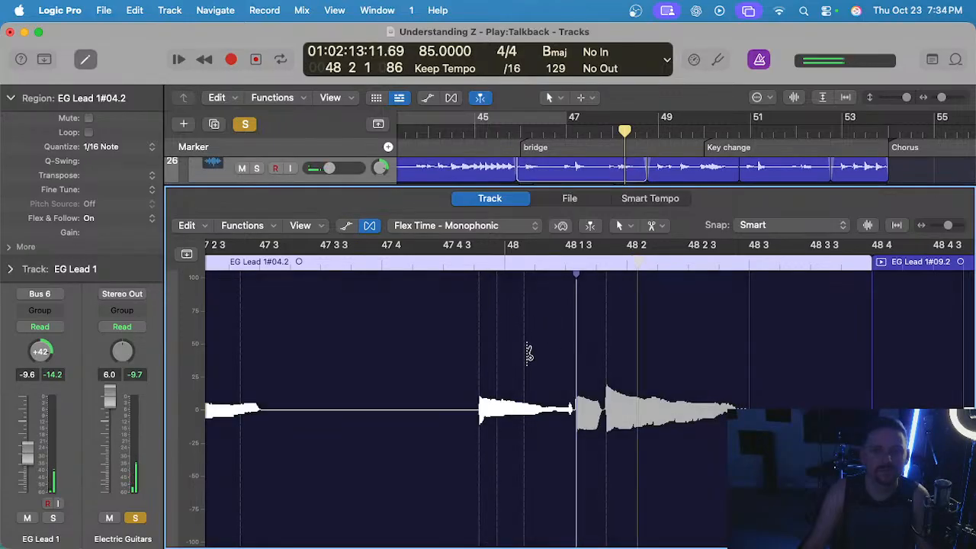
pyautogui.press('super+z')
# Shift the note attack at 48 1 3 slightly earlier with flex markers on it and both neighbouring transients, and replay from 47 4.
pyautogui.moveTo(580, 459); pyautogui.dragTo(575, 460)
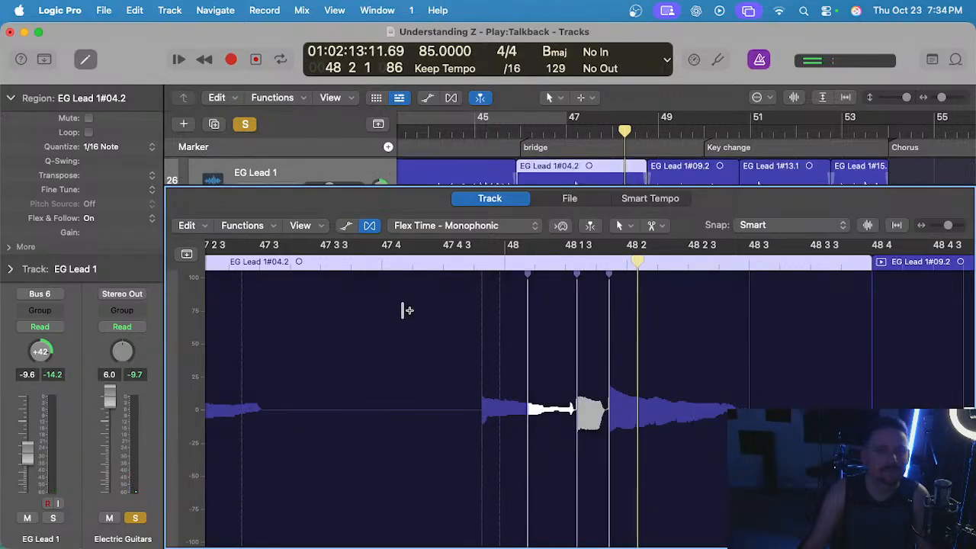
pyautogui.click(411, 261)
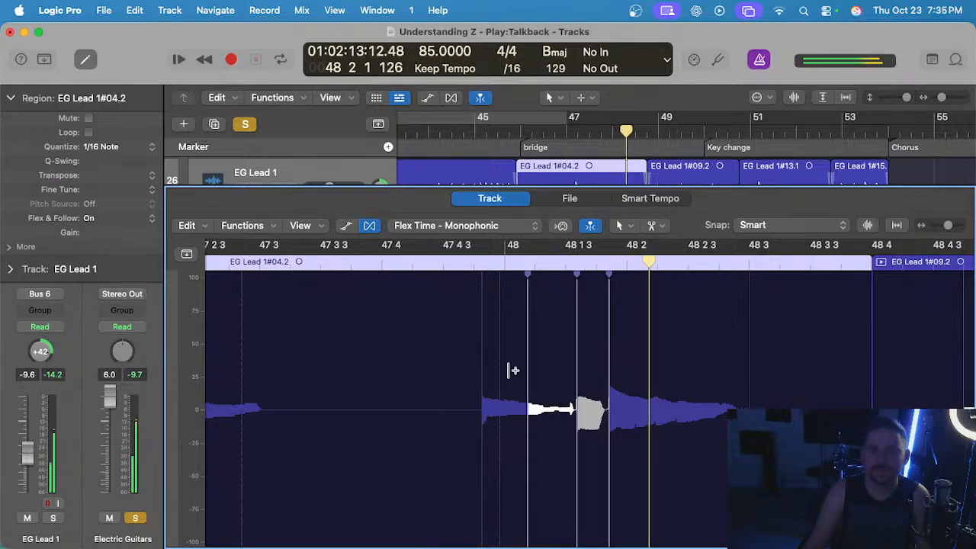
pyautogui.click(442, 264)
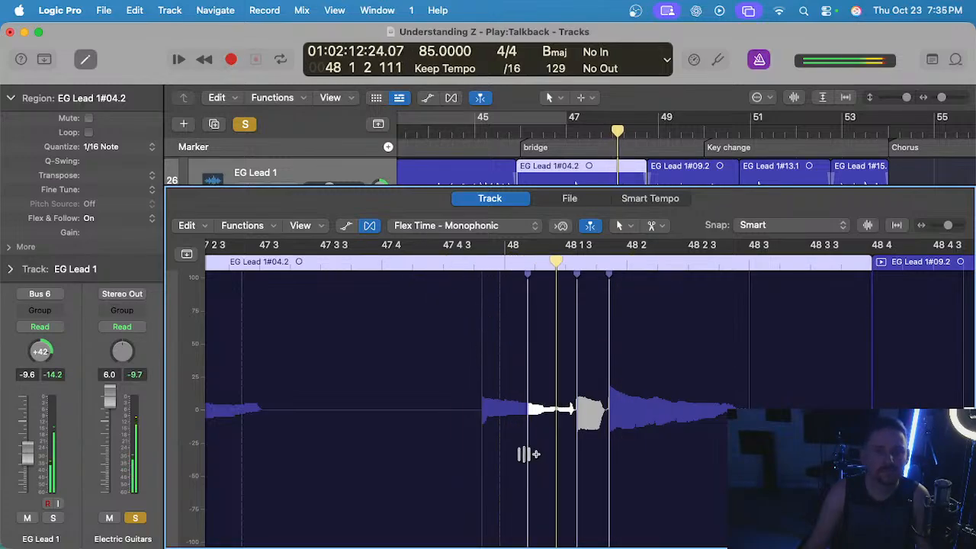
# Nudge the flex marker at 48 1 3 slightly earlier, pin the following note through 48 3, and replay the passage.
pyautogui.scroll(2, 576, 462)
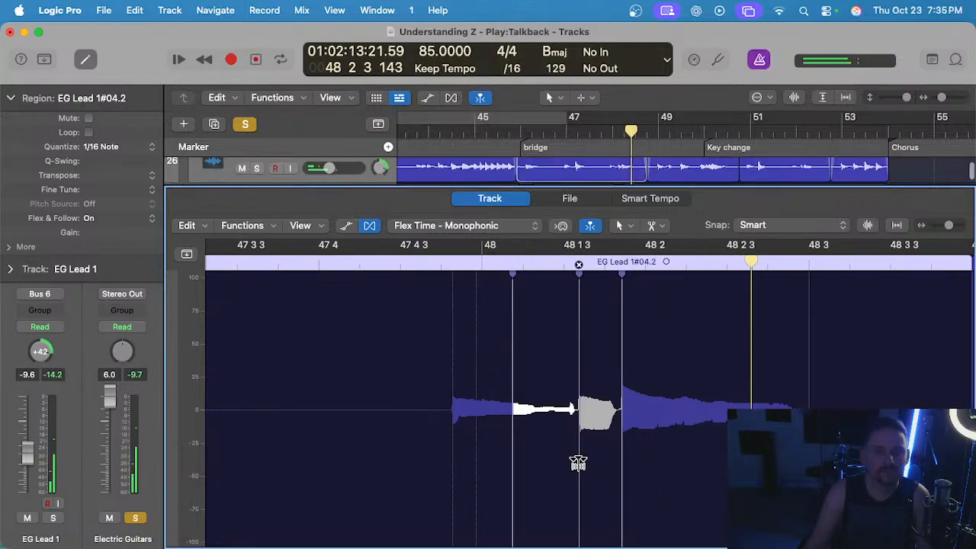
pyautogui.click(622, 467)
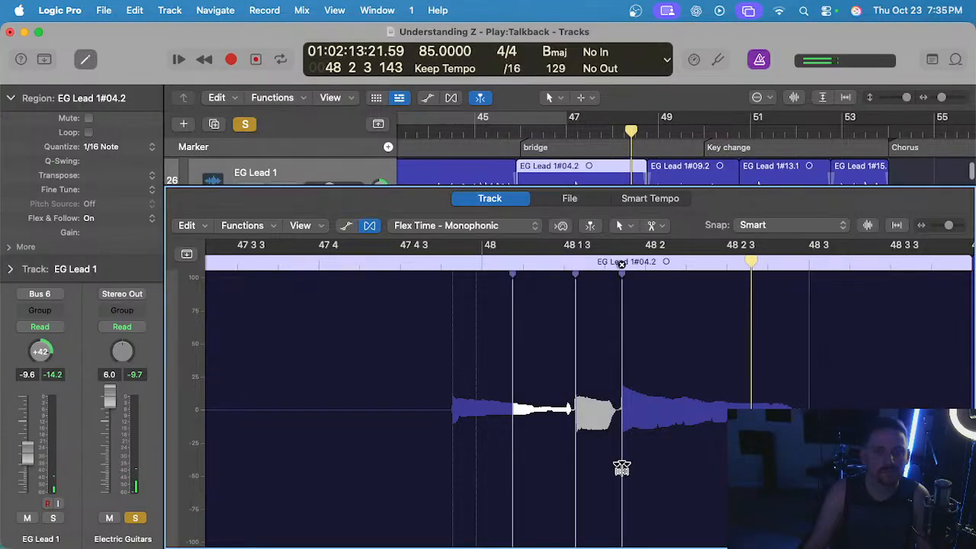
pyautogui.doubleClick(348, 259)
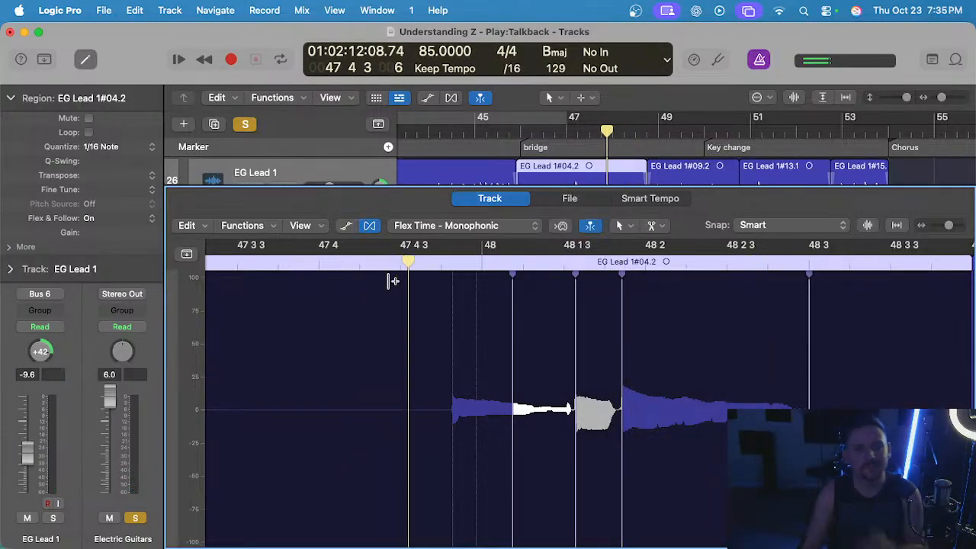
pyautogui.scroll(-2, 472, 370)
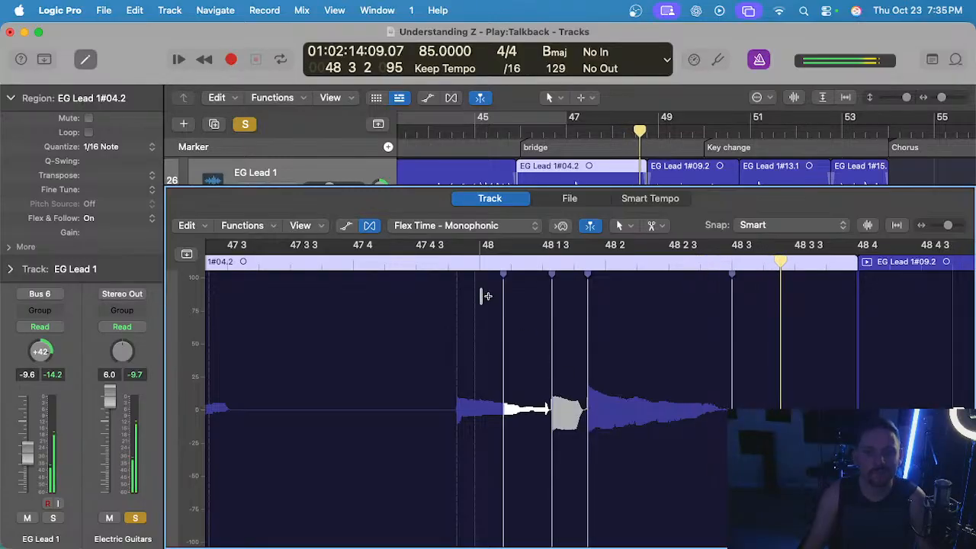
pyautogui.click(365, 259)
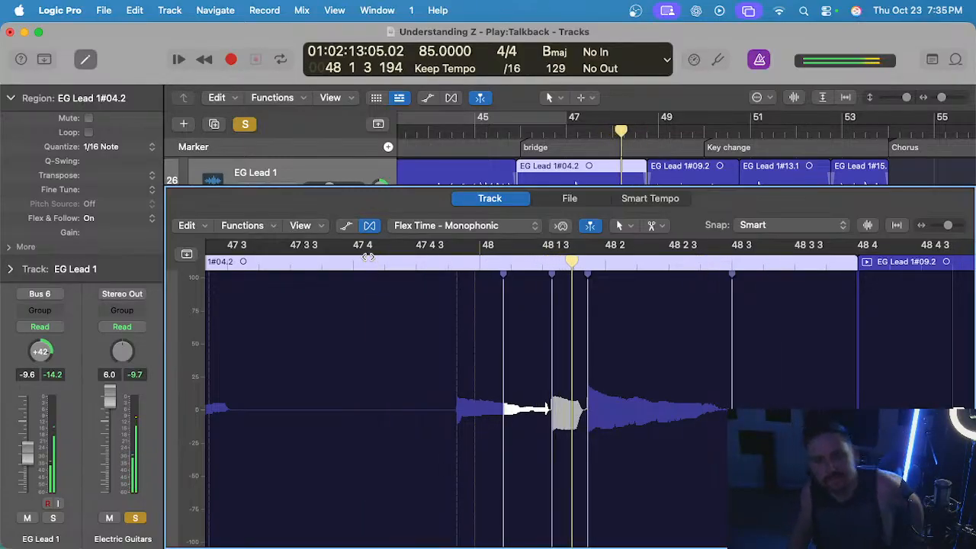
# Delete the flex markers just before bar 49 and between 49 1 3 and 49 2 in EG Lead 1#09.2, and replay from 48 4.
pyautogui.hscroll(8, 651, 396)
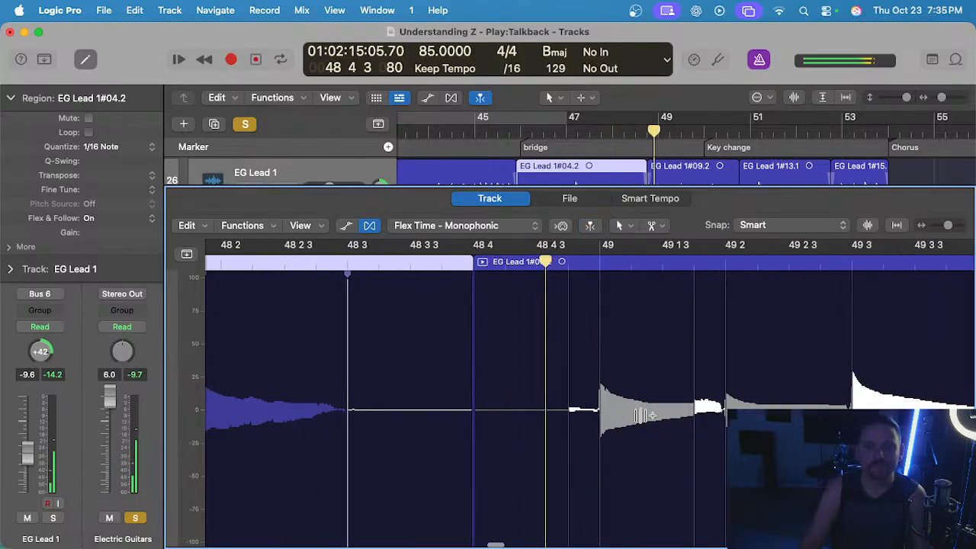
pyautogui.click(694, 266)
pyautogui.click(566, 269)
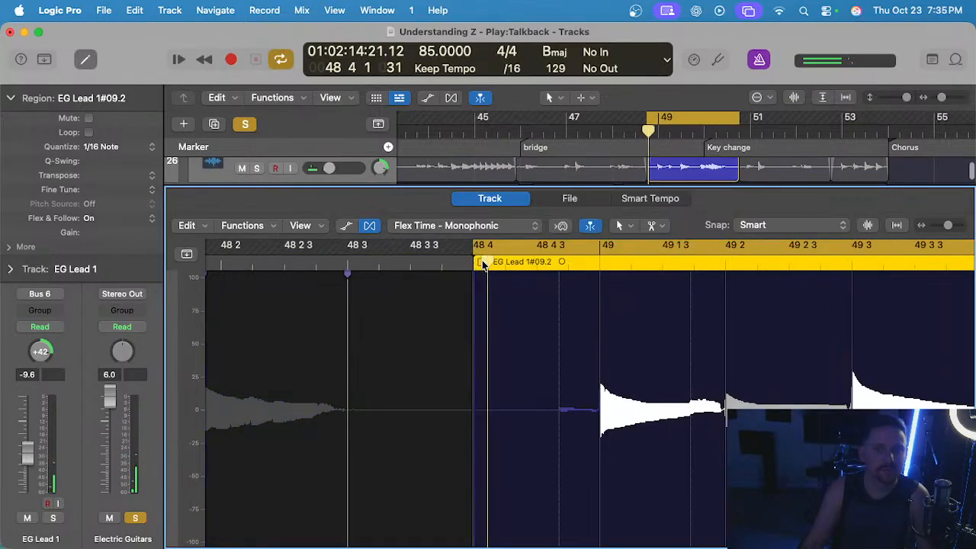
pyautogui.press('space')
pyautogui.scroll(-2, 577, 298)
pyautogui.hscroll(3, 584, 333)
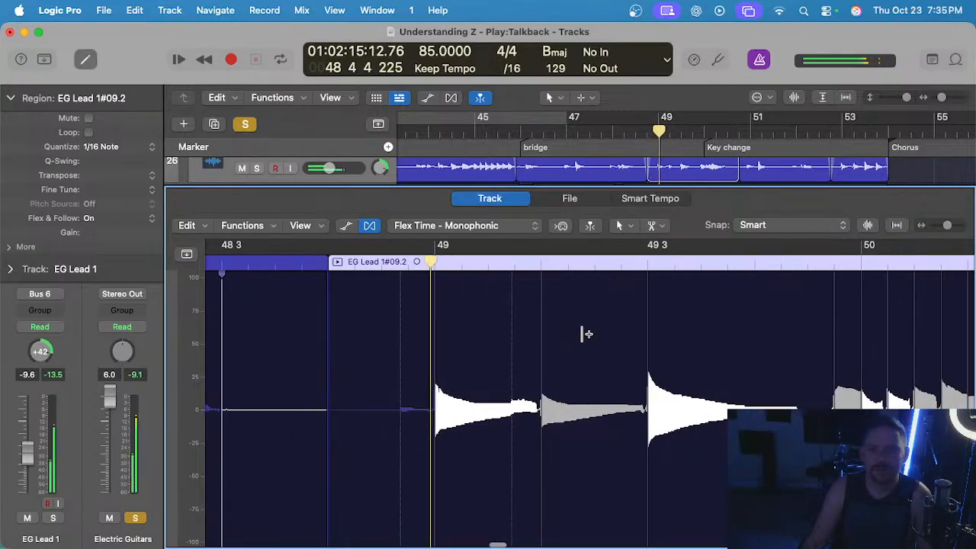
pyautogui.hscroll(5, 590, 333)
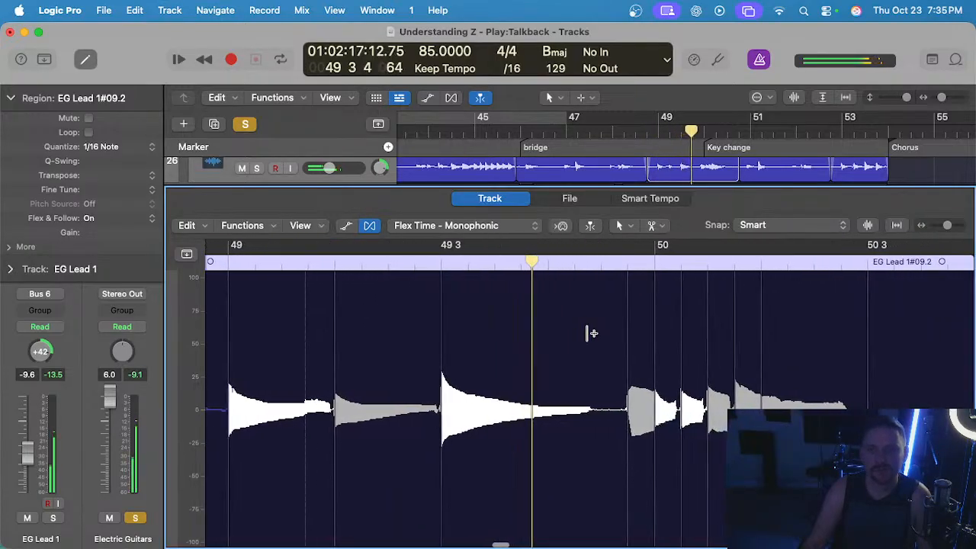
# Delete the flex marker at the note attack just before bar 50 in EG Lead 1#09.2 and replay from just before 49 4.
pyautogui.scroll(1, 588, 334)
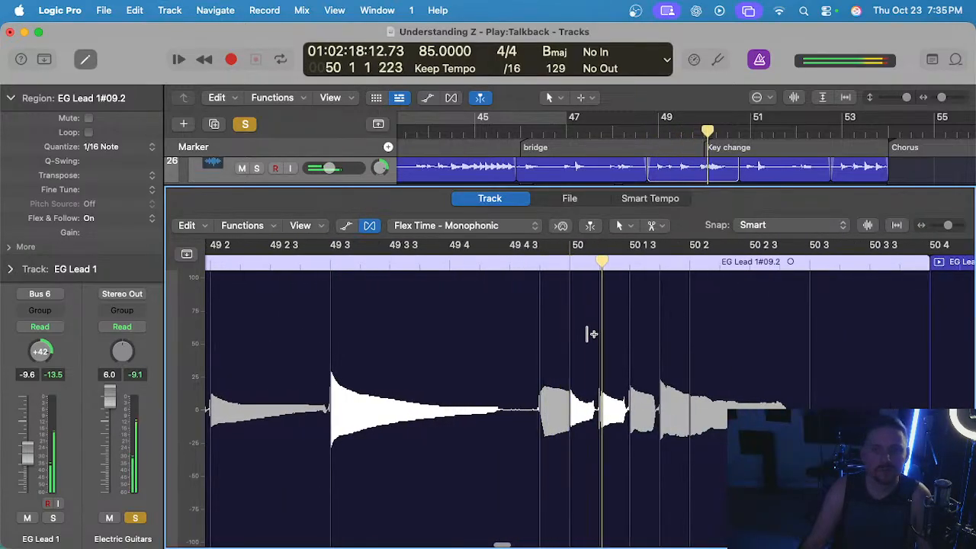
pyautogui.click(539, 265)
pyautogui.click(425, 262)
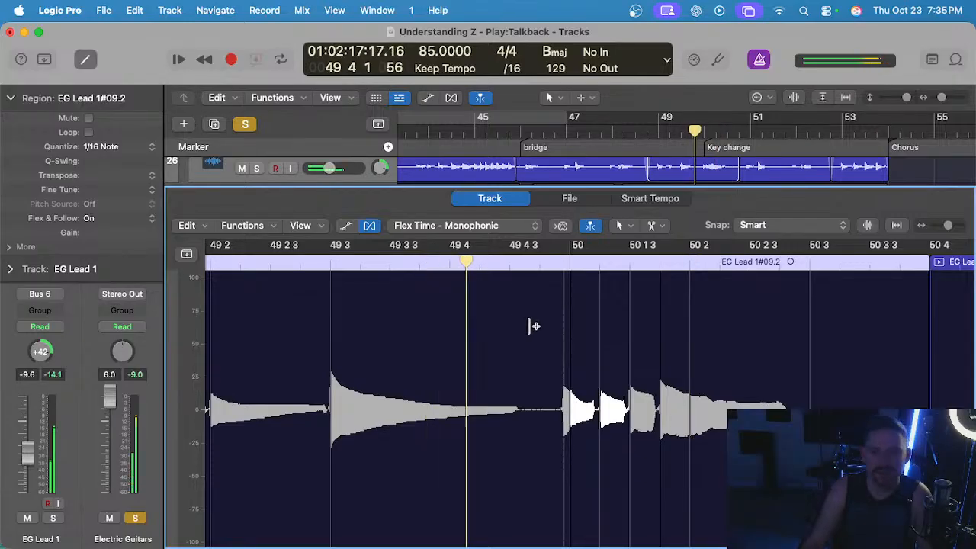
# Replay the run of notes around bar 50 twice, starting from beat 4 of bar 49.
pyautogui.hscroll(3, 533, 327)
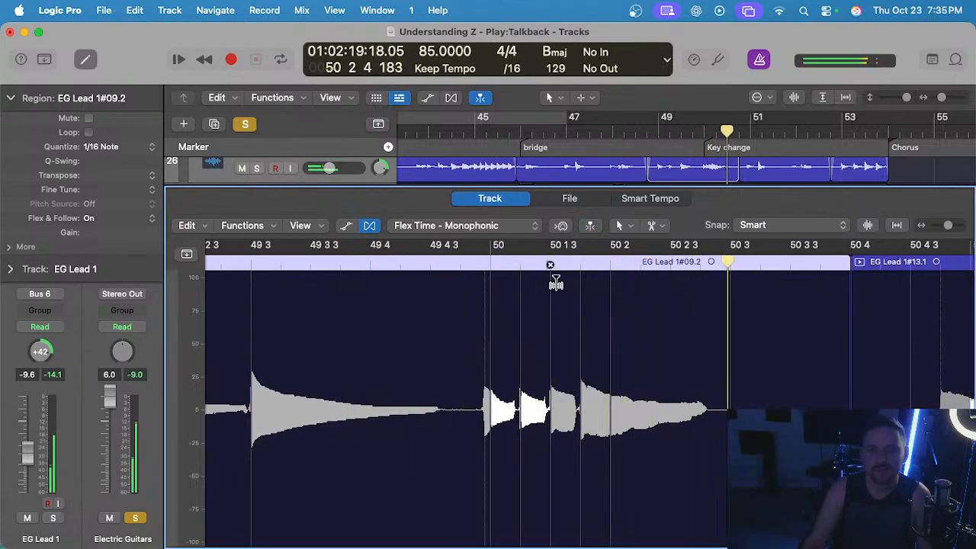
pyautogui.click(390, 263)
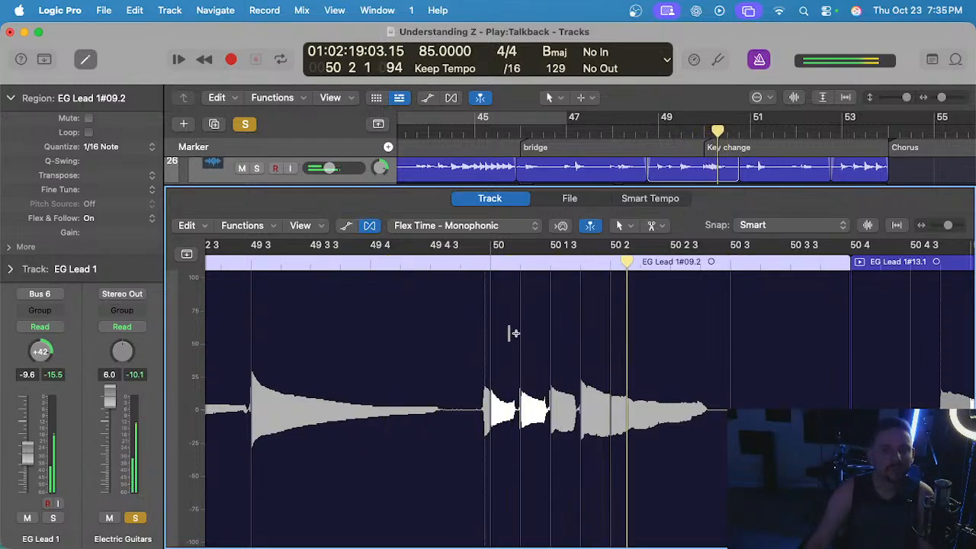
pyautogui.hscroll(3, 512, 328)
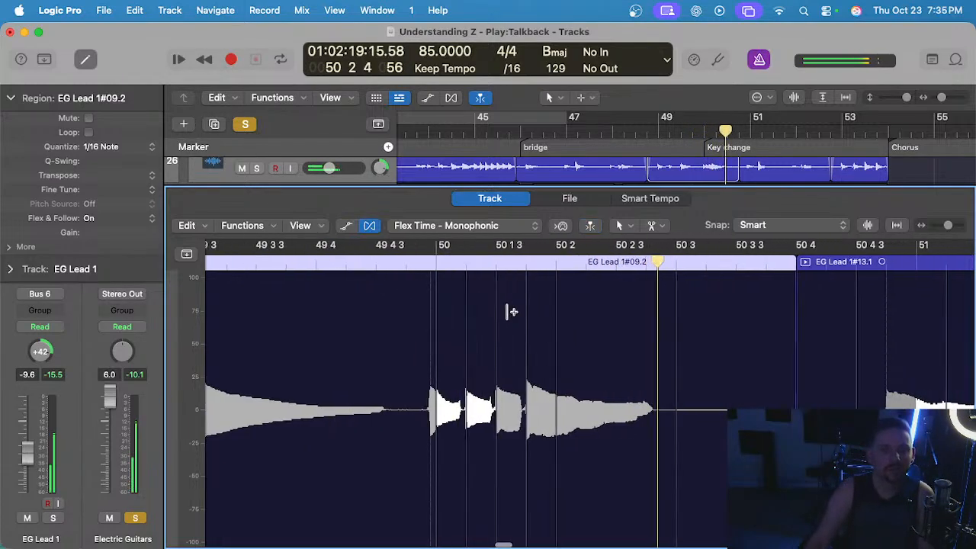
pyautogui.click(375, 263)
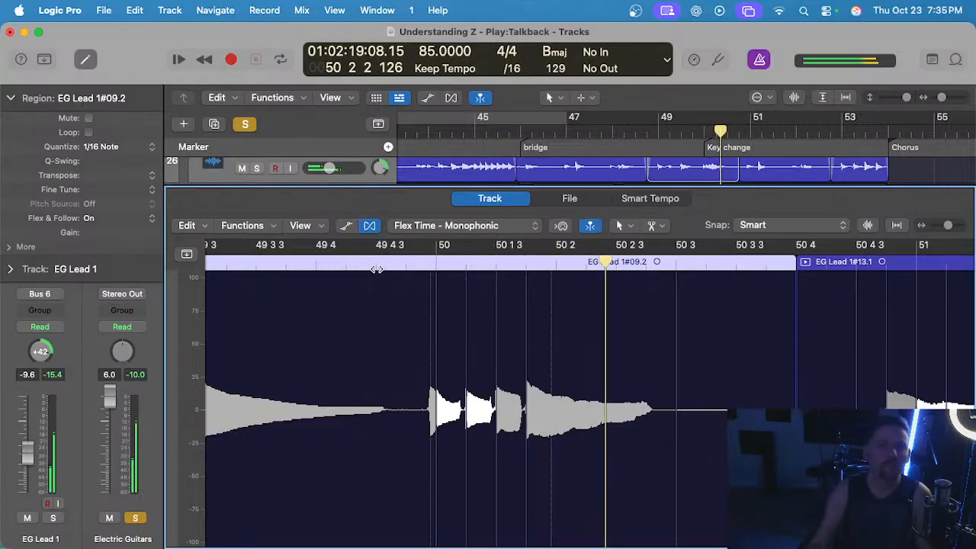
# Delete the flex marker at the note attack just before bar 51 in EG Lead 1#13.1.
pyautogui.hscroll(12, 388, 287)
pyautogui.hscroll(-2, 420, 323)
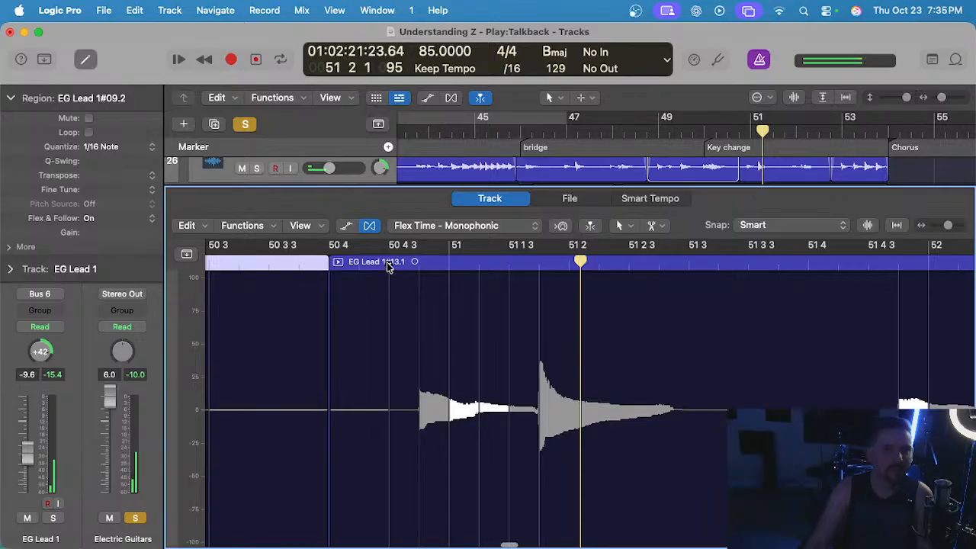
pyautogui.click(417, 267)
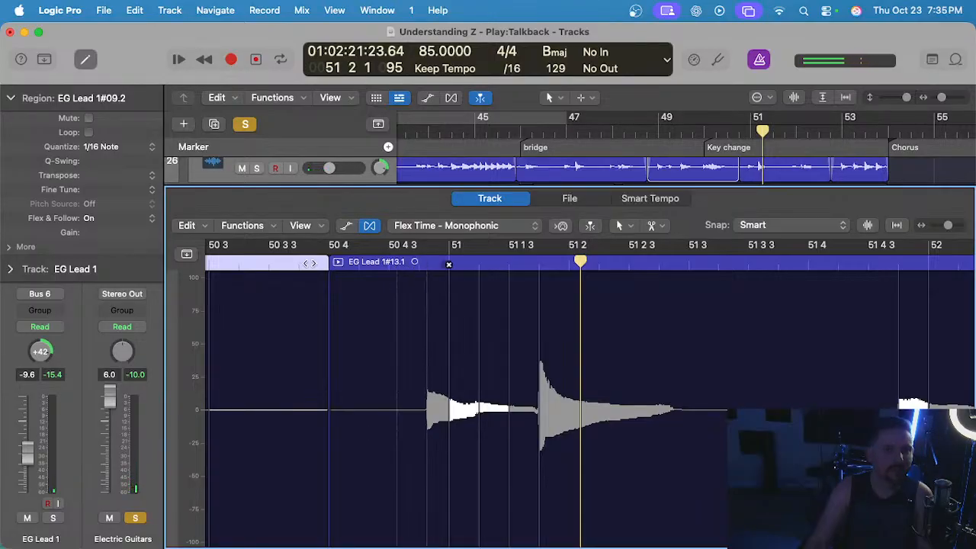
# Delete the flex marker at the note attack just before bar 52 in EG Lead 1#13.1 and replay from just after 51 4.
pyautogui.press('space')
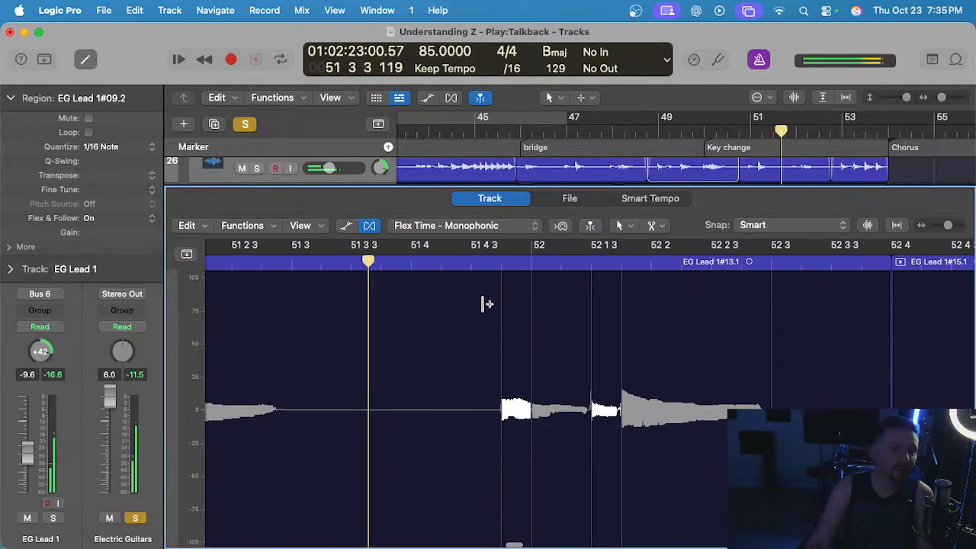
pyautogui.click(501, 267)
pyautogui.press('space')
pyautogui.hscroll(-5, 496, 268)
pyautogui.hscroll(1, 495, 294)
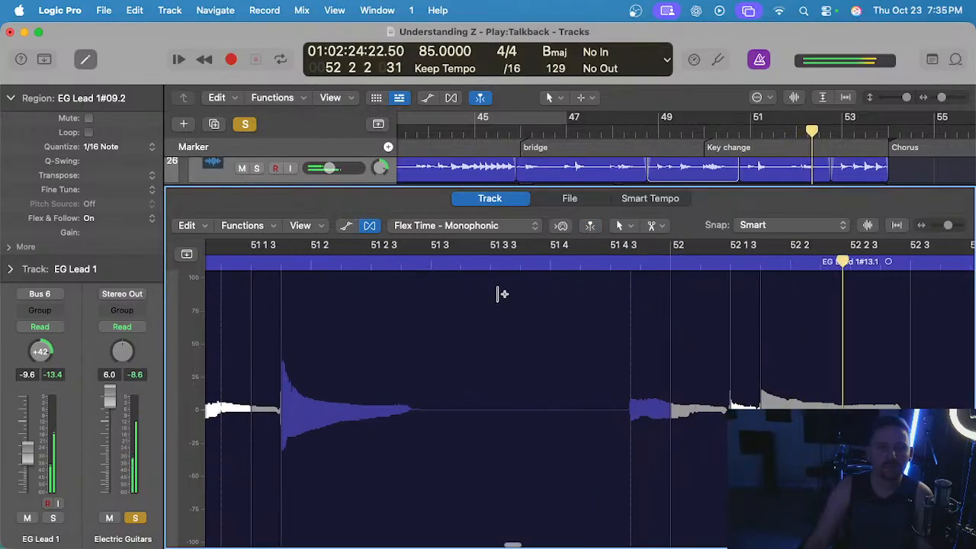
pyautogui.hscroll(5, 500, 294)
pyautogui.click(414, 269)
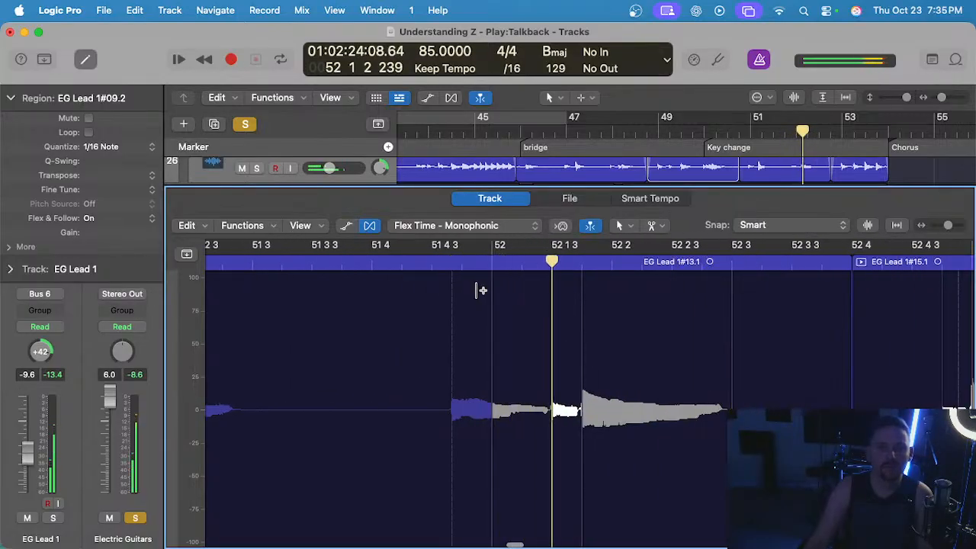
# Try shifting the flex marker at 52 1 3 slightly earlier, undo the move, and replay from just after 51 4.
pyautogui.click(549, 306)
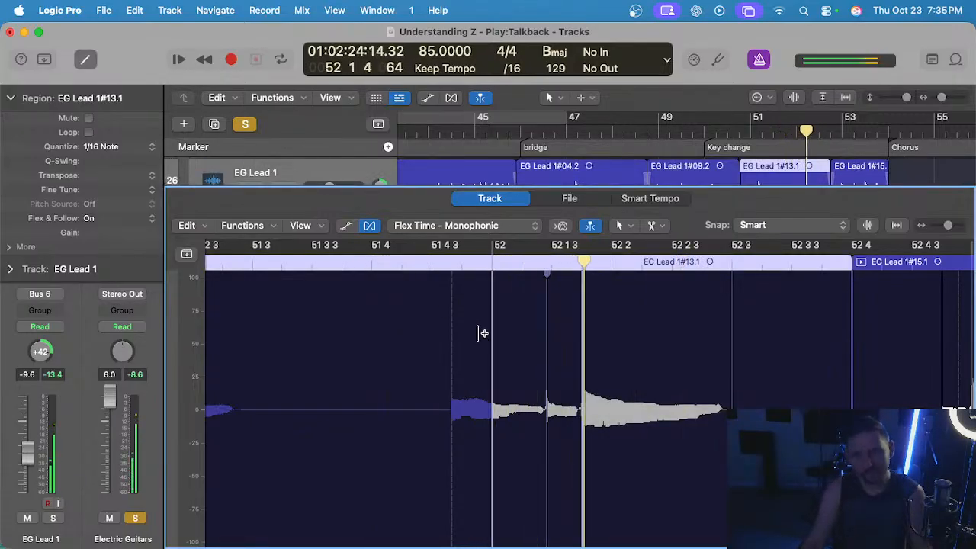
pyautogui.press('super+z')
pyautogui.click(389, 265)
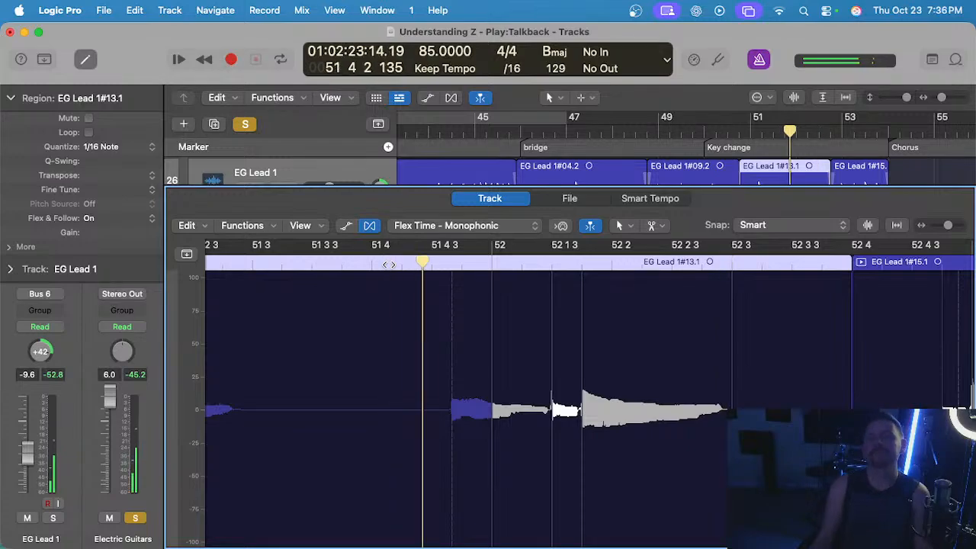
pyautogui.scroll(3, 480, 366)
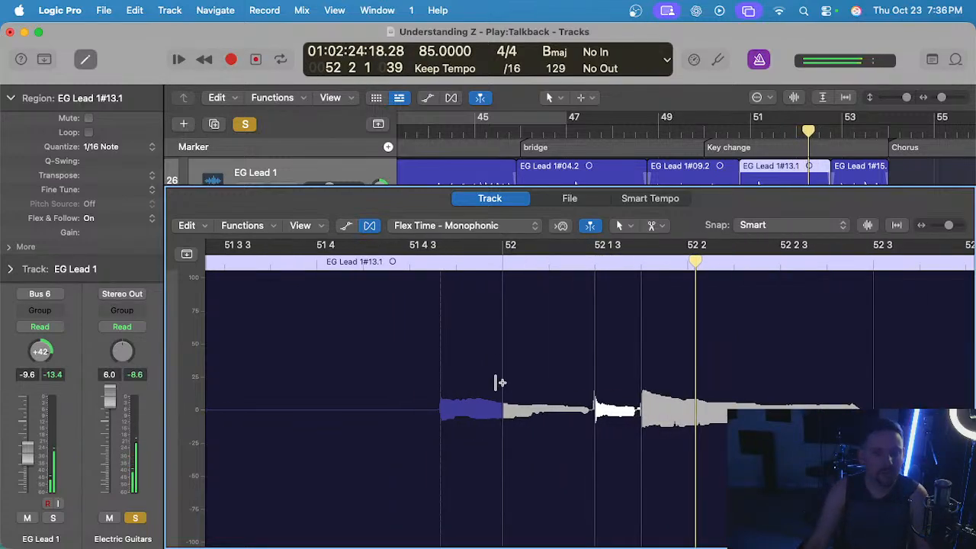
# Shift the flex marker at bar 52 slightly earlier and then slightly past the beat, replaying each version, and close the audio editor.
pyautogui.moveTo(501, 366); pyautogui.dragTo(495, 367)
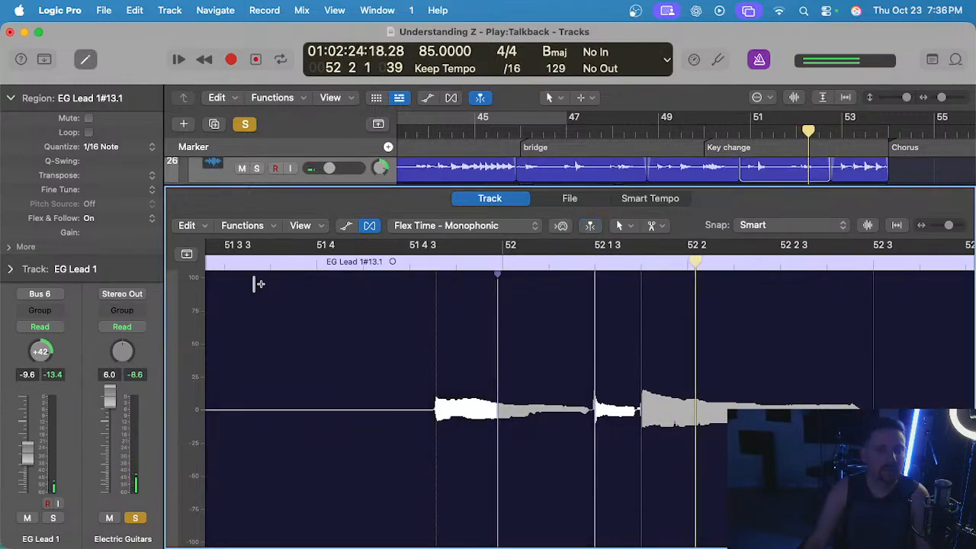
pyautogui.click(238, 267)
pyautogui.scroll(-3, 337, 295)
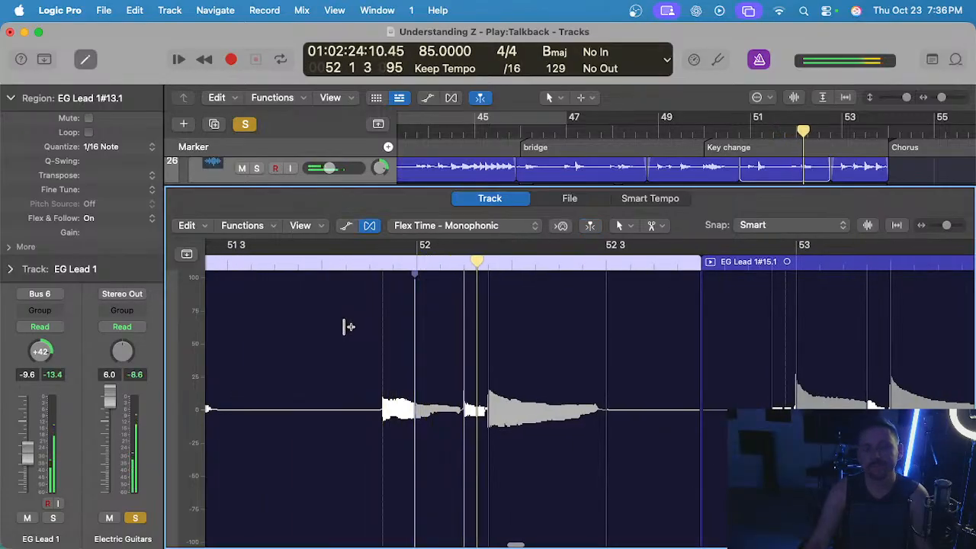
pyautogui.scroll(3, 417, 331)
pyautogui.moveTo(420, 328); pyautogui.dragTo(427, 324)
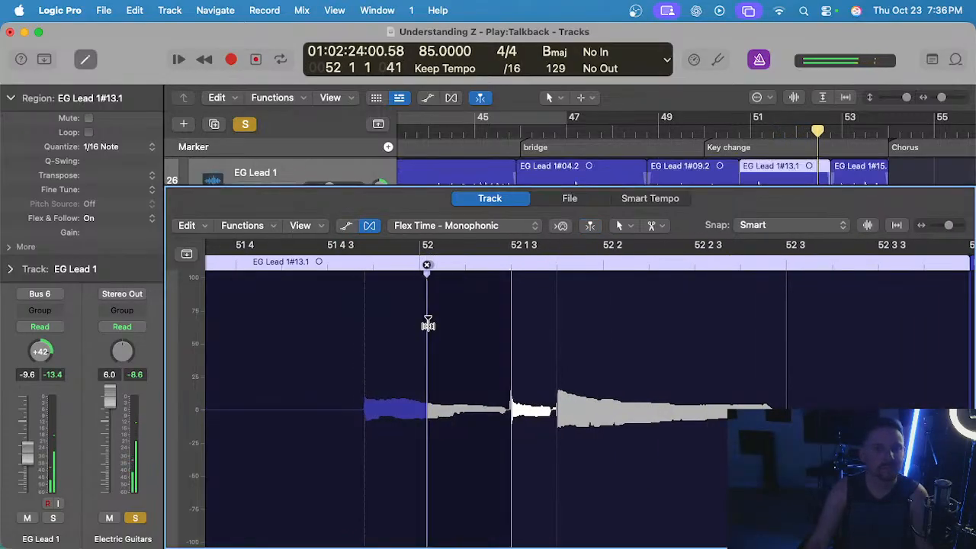
pyautogui.click(271, 266)
pyautogui.scroll(-3, 392, 315)
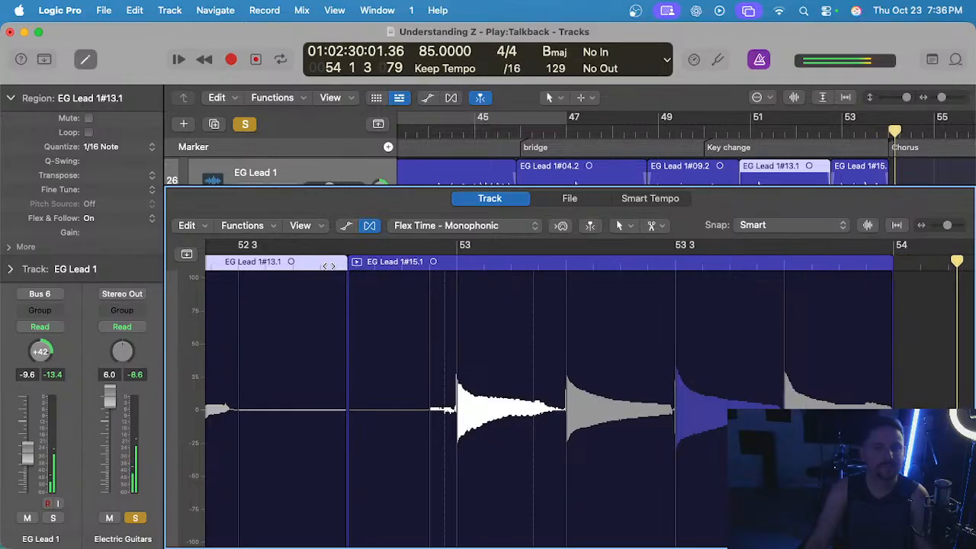
pyautogui.click(367, 279)
pyautogui.press('e')
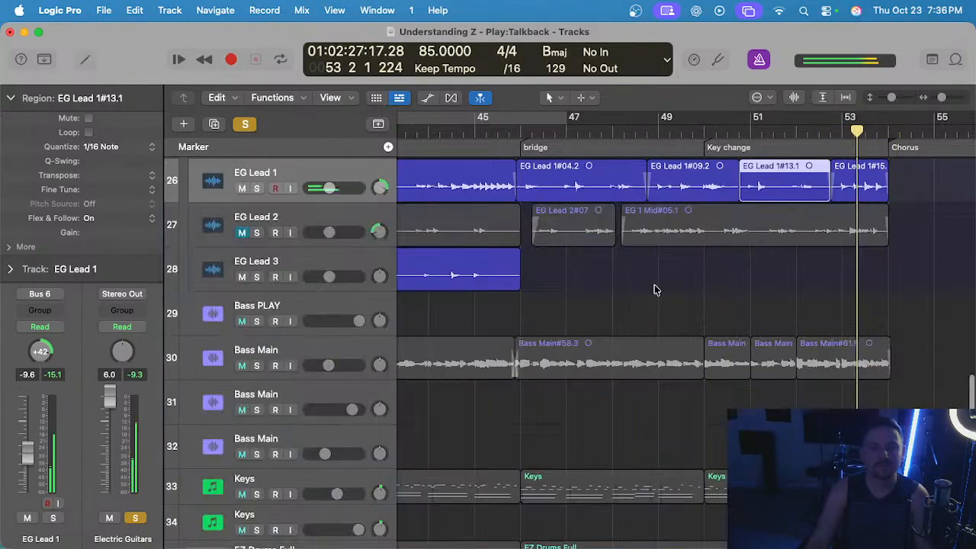
# Play EG Lead 1 in the arrangement from just before bar 49 up to the start of EG Lead 1#13.1.
pyautogui.click(647, 131)
pyautogui.scroll(5, 697, 250)
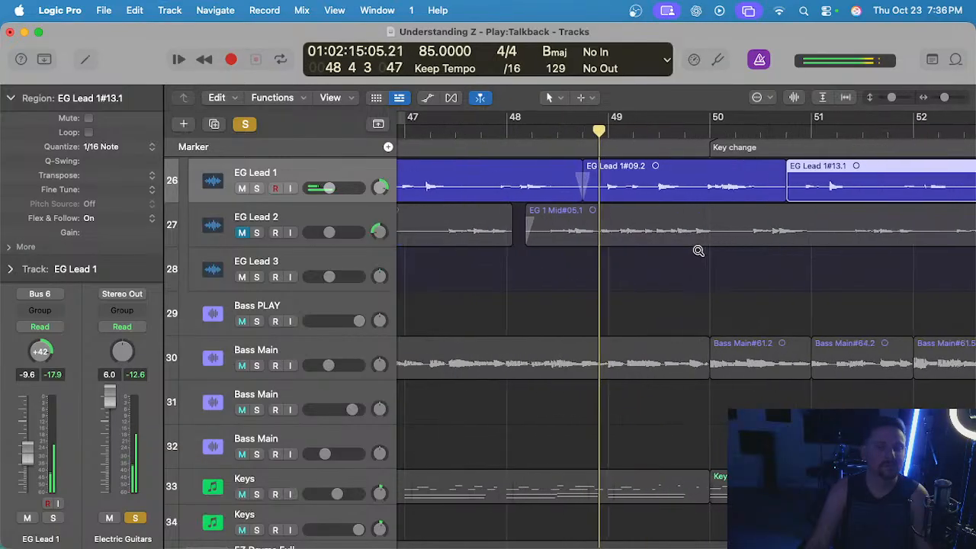
pyautogui.click(697, 305)
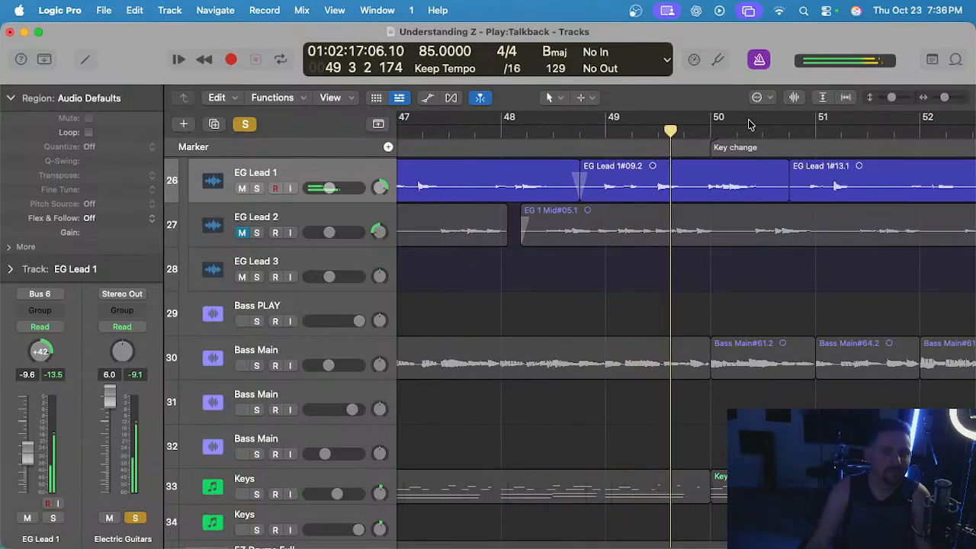
pyautogui.scroll(2, 749, 229)
pyautogui.click(784, 345)
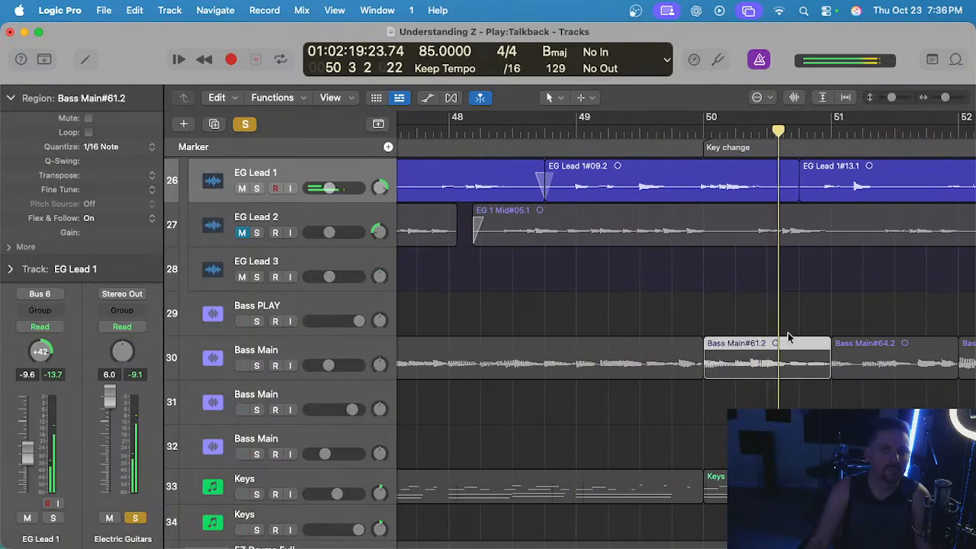
pyautogui.click(792, 285)
pyautogui.hscroll(-1, 812, 214)
pyautogui.press('space')
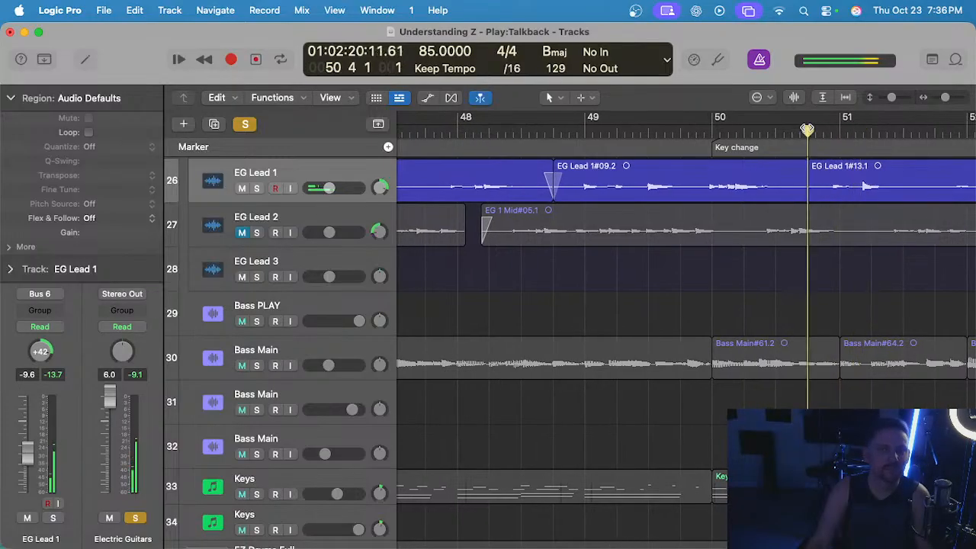
# Enlarge the waveforms and delete the silent stretch on EG Lead 1 from just before 50 4 to just after 50 4 3.
pyautogui.click(794, 100)
pyautogui.scroll(3, 849, 191)
pyautogui.scroll(5, 776, 209)
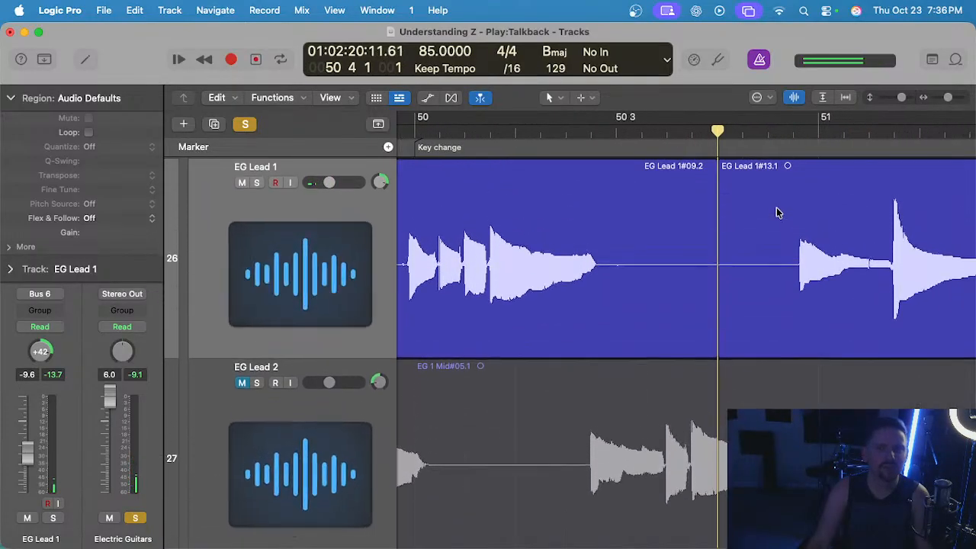
pyautogui.press('space')
pyautogui.press('space')
pyautogui.scroll(2, 779, 296)
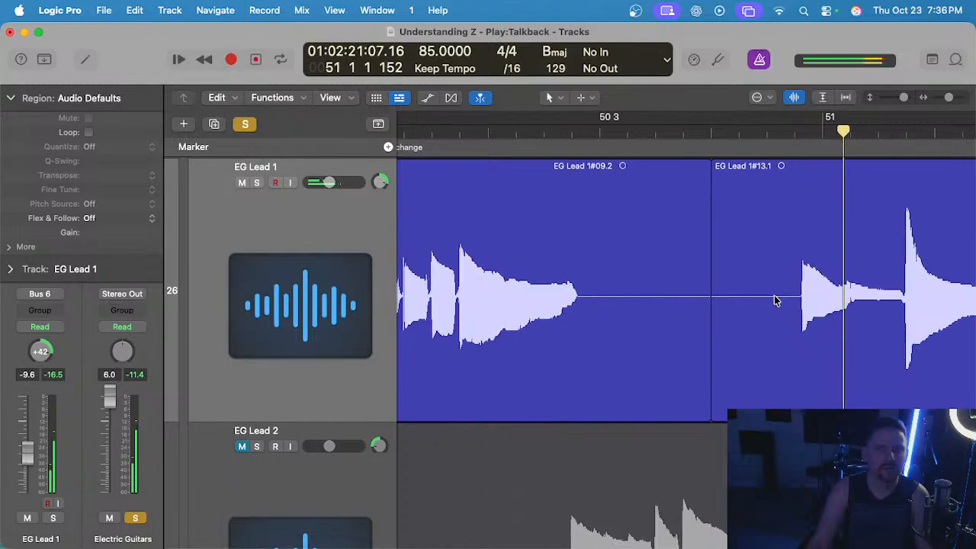
pyautogui.moveTo(785, 290); pyautogui.dragTo(703, 301)
pyautogui.press('Delete')
# Add a short fade-in after the gap before bar 51 and a short fade-out ending EG Lead 1#09.2, and play across the gap.
pyautogui.moveTo(788, 165); pyautogui.dragTo(795, 162)
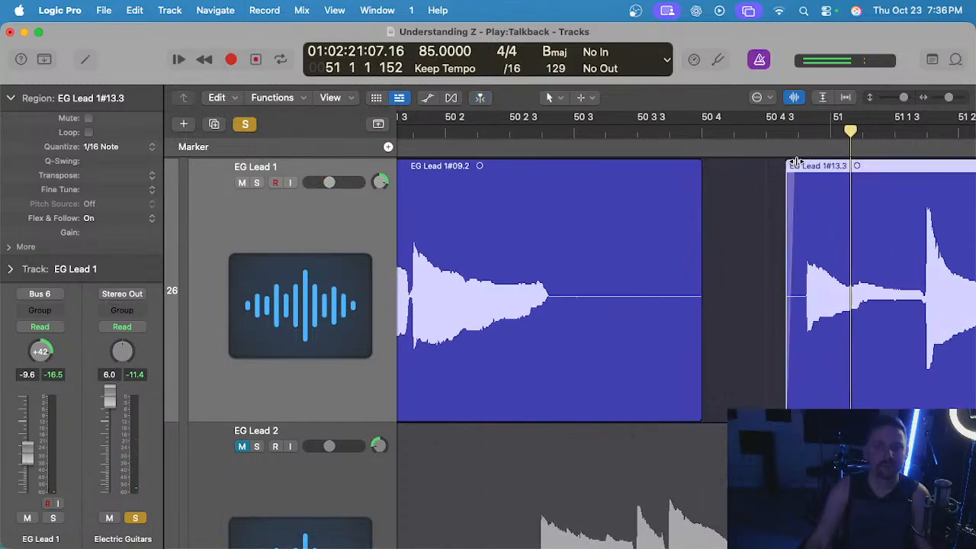
pyautogui.moveTo(700, 166); pyautogui.dragTo(690, 165)
pyautogui.click(523, 134)
pyautogui.press('space')
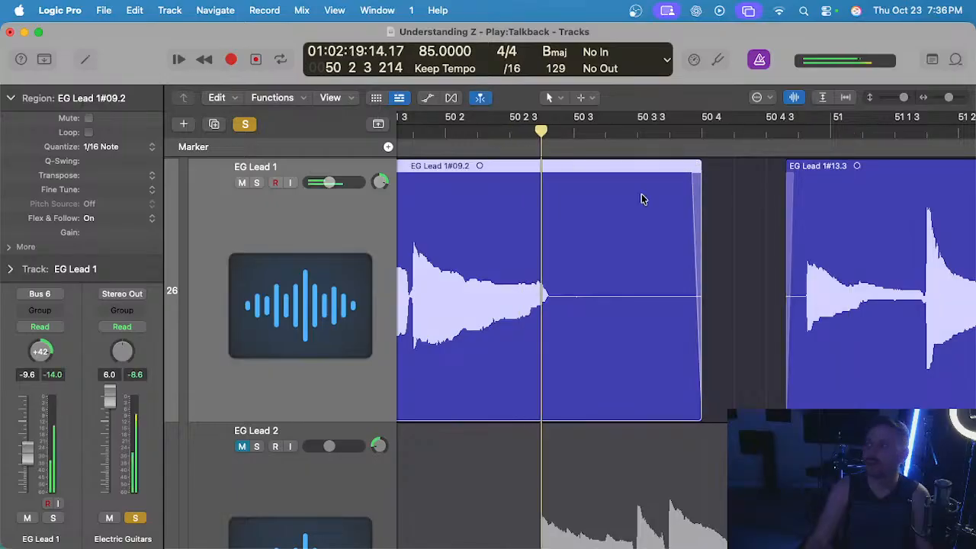
pyautogui.scroll(-2, 678, 216)
pyautogui.scroll(-4, 708, 222)
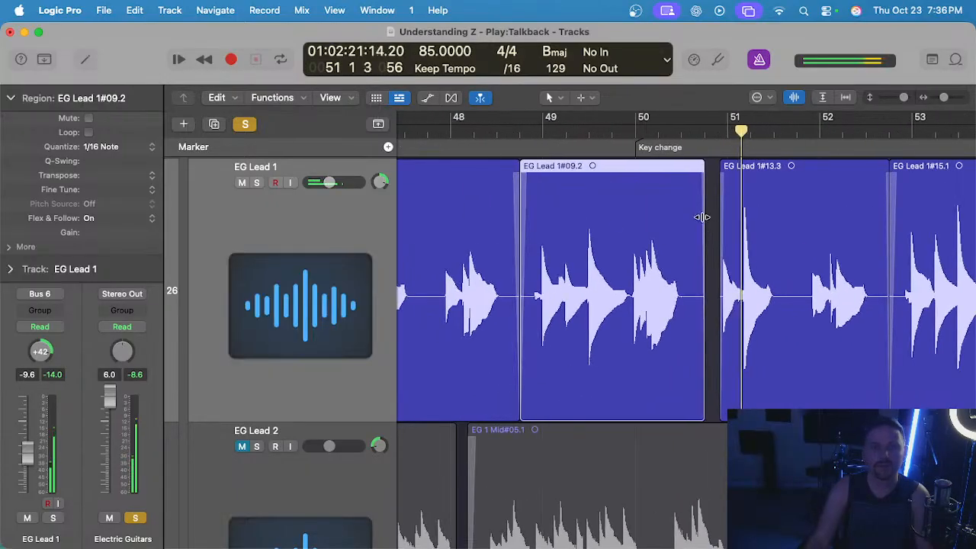
pyautogui.scroll(-4, 630, 227)
pyautogui.hscroll(3, 631, 229)
pyautogui.scroll(-1, 631, 229)
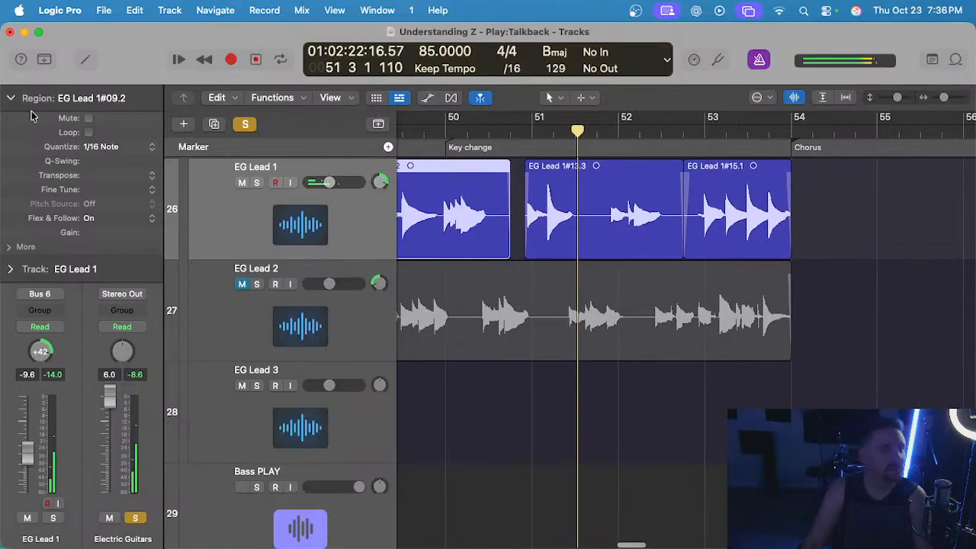
# Collapse the region inspector, play from the chorus at bar 38, and mute EG Lead 3.
pyautogui.click(12, 101)
pyautogui.scroll(-4, 717, 242)
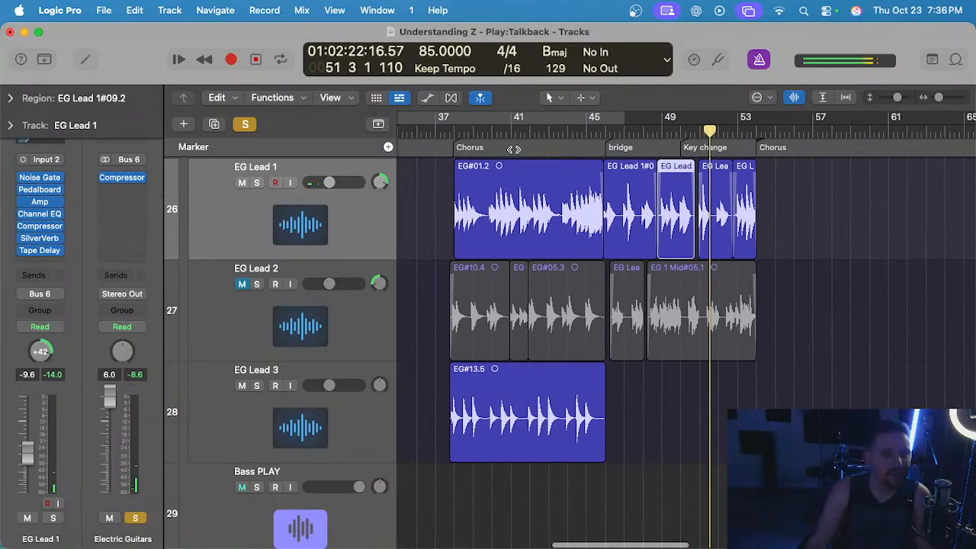
pyautogui.click(456, 127)
pyautogui.scroll(3, 455, 127)
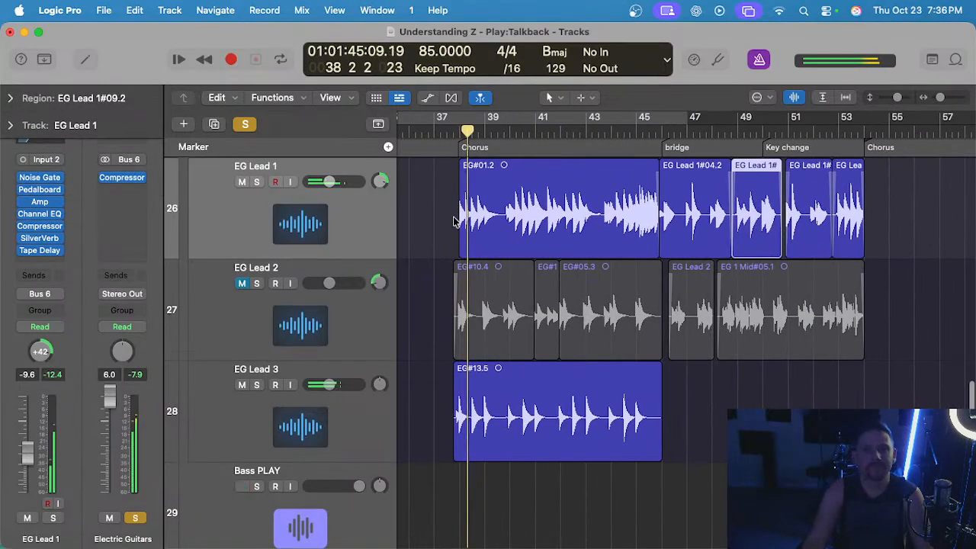
pyautogui.click(242, 385)
pyautogui.scroll(2, 515, 354)
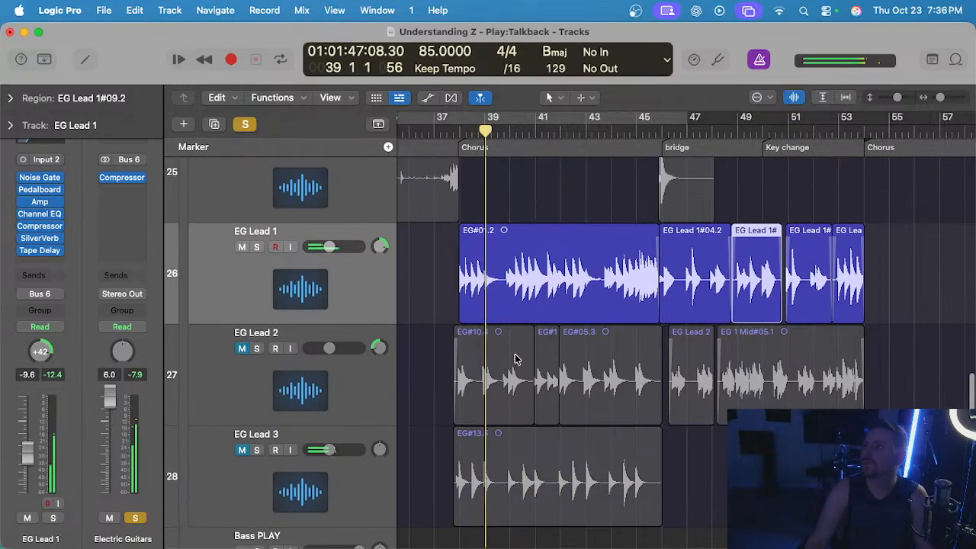
# Examine the flexed notes of EG#01.2 in the audio editor during playback and close the editor.
pyautogui.hscroll(-1, 440, 287)
pyautogui.doubleClick(468, 286)
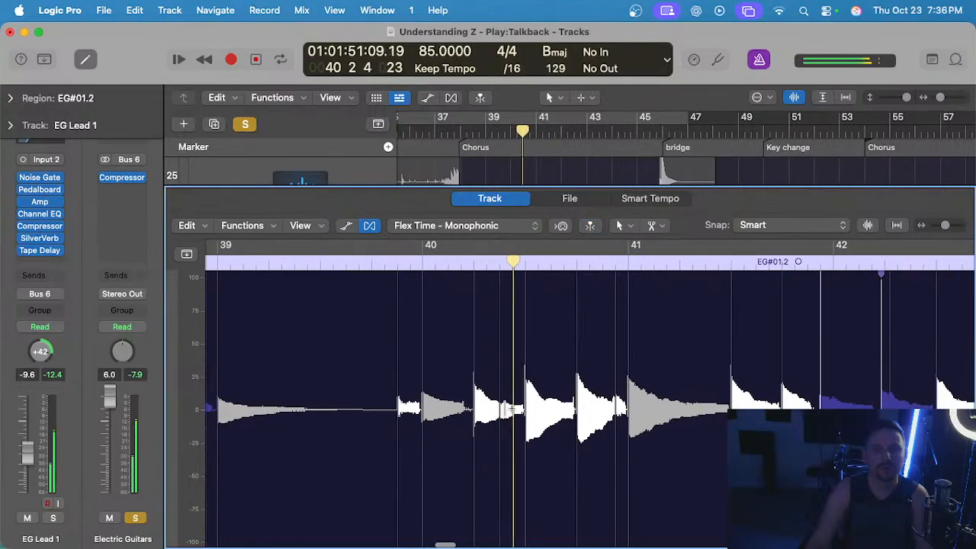
pyautogui.press('e')
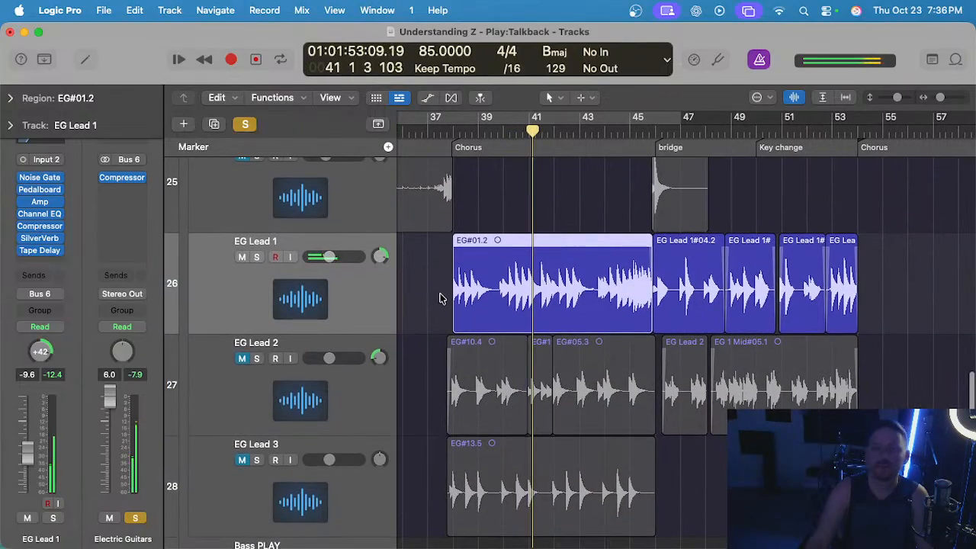
# Unmute EG Lead 2, mute EG Lead 1, and select EG Lead 2's two regions in the bridge and key change.
pyautogui.click(243, 359)
pyautogui.click(241, 257)
pyautogui.hscroll(2, 587, 251)
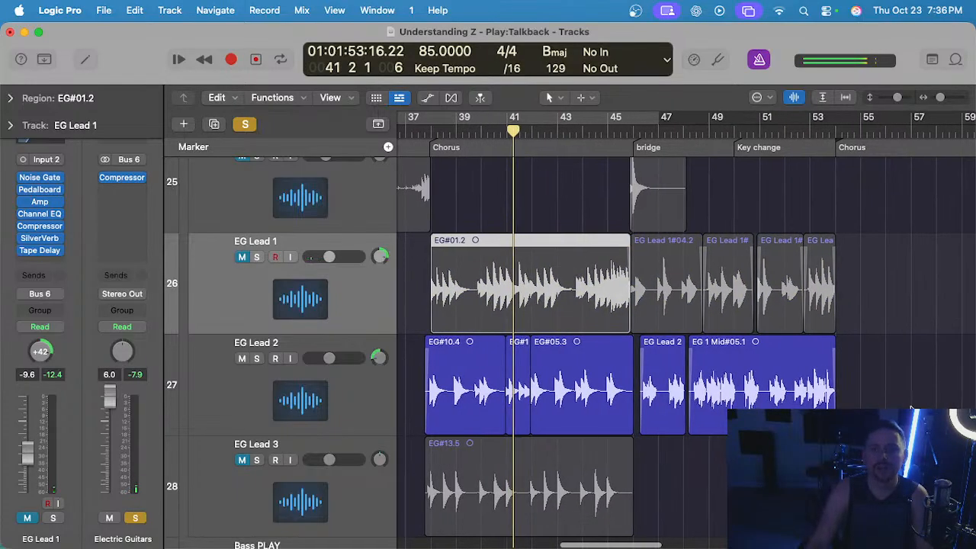
pyautogui.moveTo(910, 405); pyautogui.dragTo(725, 384)
pyautogui.moveTo(867, 359); pyautogui.dragTo(677, 382)
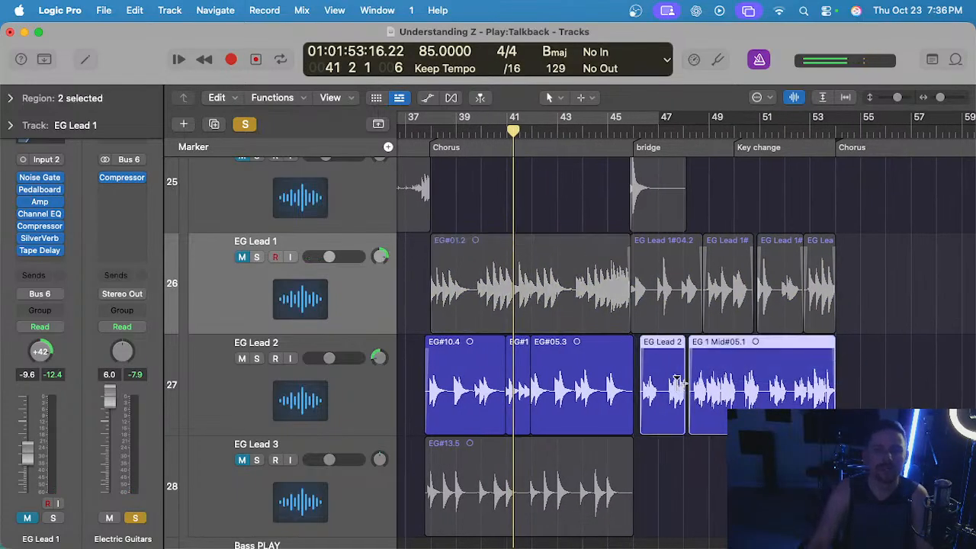
# Examine the flex markers of EG Lead 2 around bars 41 to 43 in the audio editor and close it.
pyautogui.press('e')
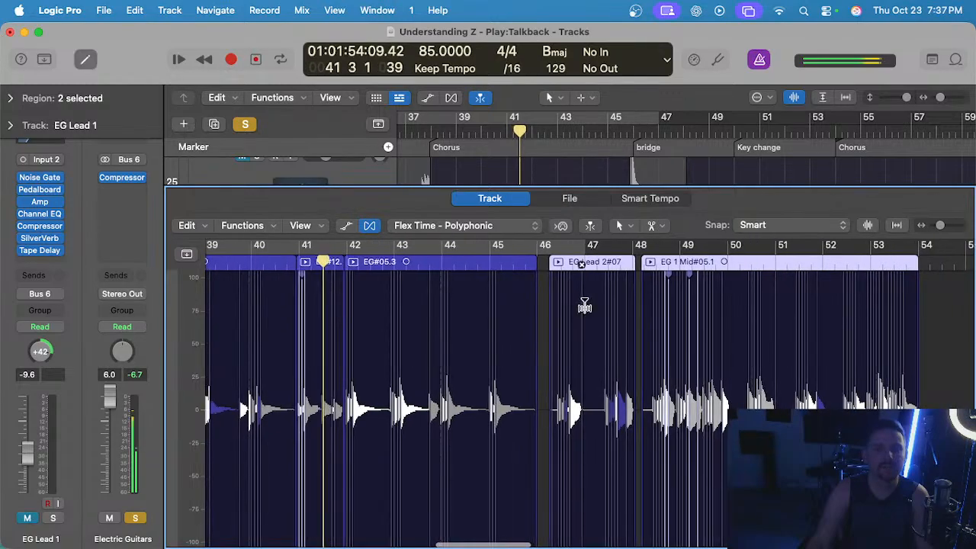
pyautogui.scroll(5, 398, 303)
pyautogui.hscroll(-4, 401, 303)
pyautogui.hscroll(2, 401, 303)
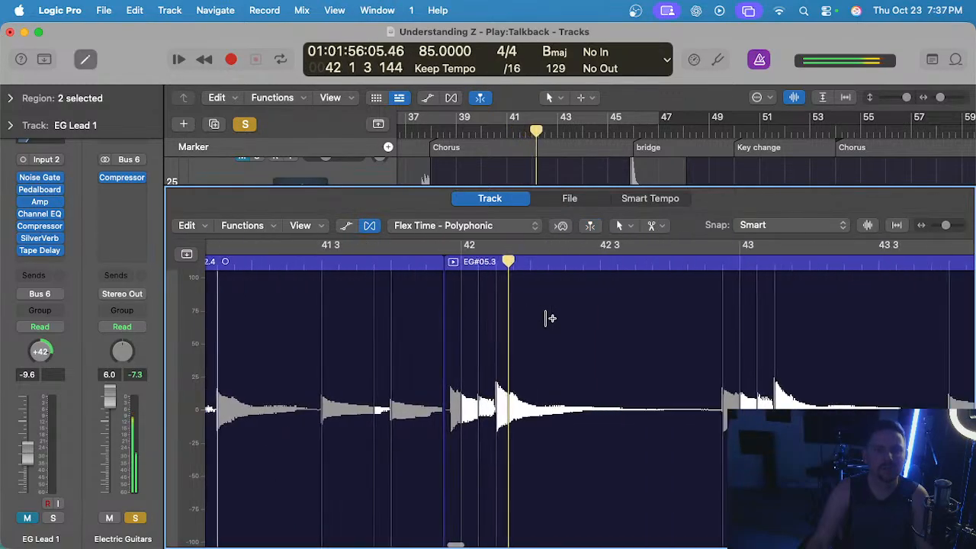
pyautogui.press('e')
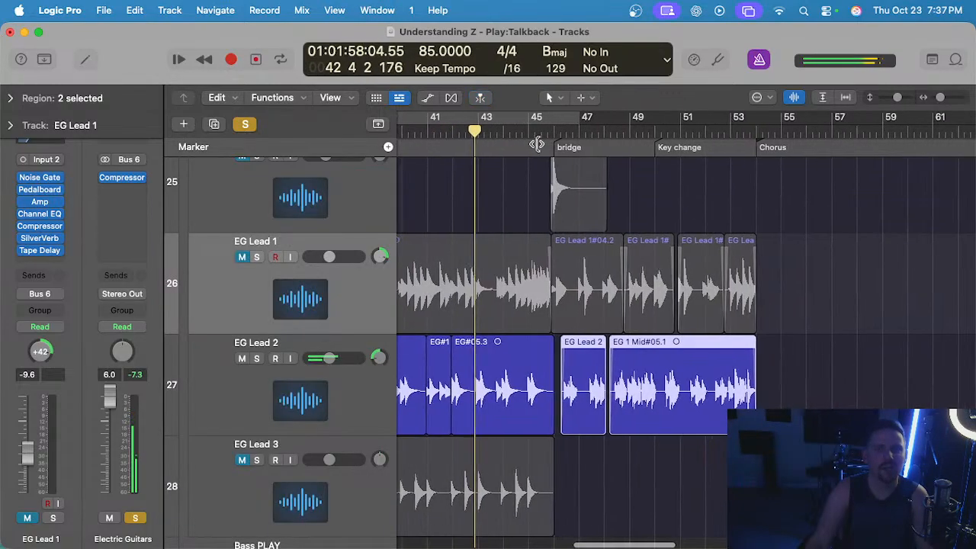
# Select the EG Lead 2 track, open EG Lead 2#07 in the audio editor, and play it from bar 46.
pyautogui.press('space')
pyautogui.click(555, 132)
pyautogui.click(631, 507)
pyautogui.click(352, 387)
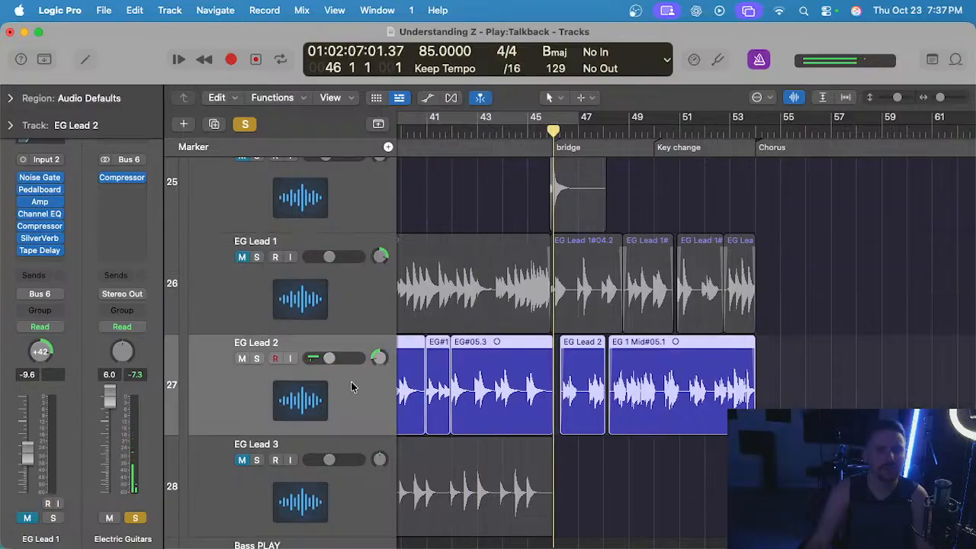
pyautogui.click(602, 456)
pyautogui.doubleClick(588, 400)
pyautogui.press('space')
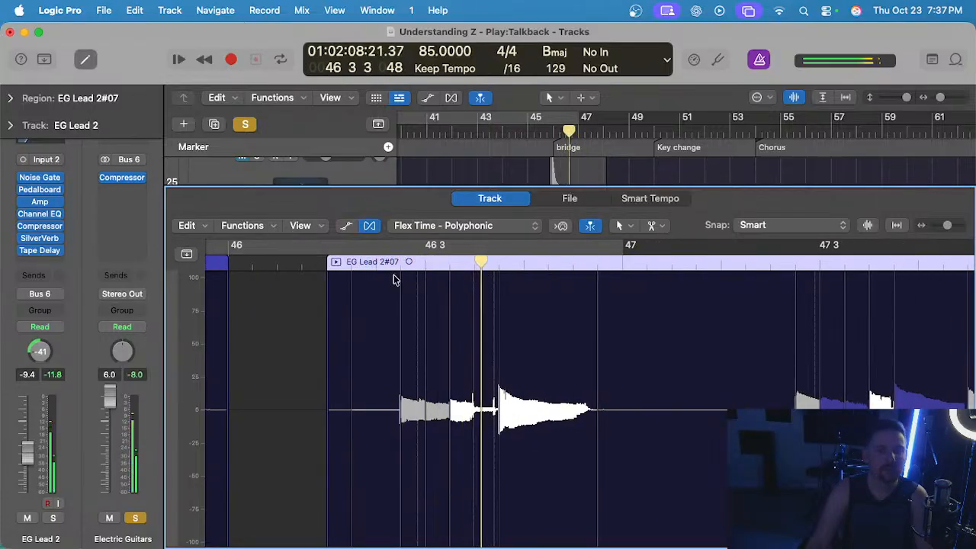
# Play EG Lead 2 in the audio editor from the start of EG Lead 2#07 until late in bar 50.
pyautogui.click(315, 261)
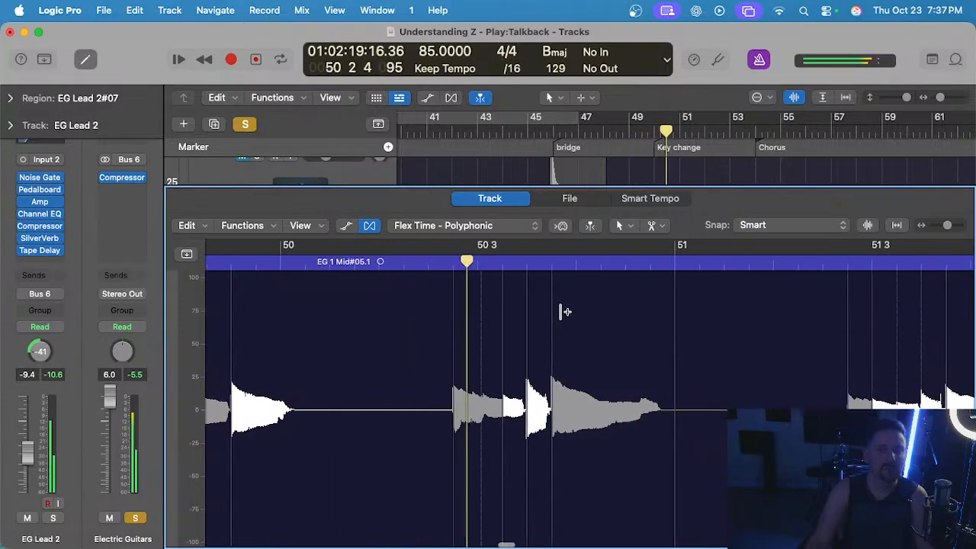
pyautogui.press('space')
pyautogui.scroll(4, 531, 318)
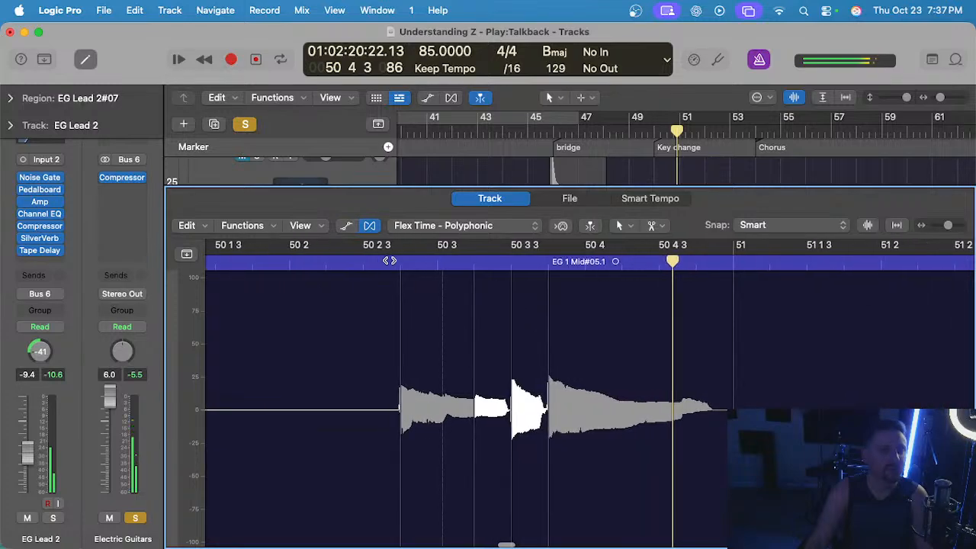
# Replay bar 50 of EG 1 Mid#05.1 and shift the last two notes before bar 51 slightly later with flex markers.
pyautogui.click(358, 264)
pyautogui.press('space')
pyautogui.click(546, 302)
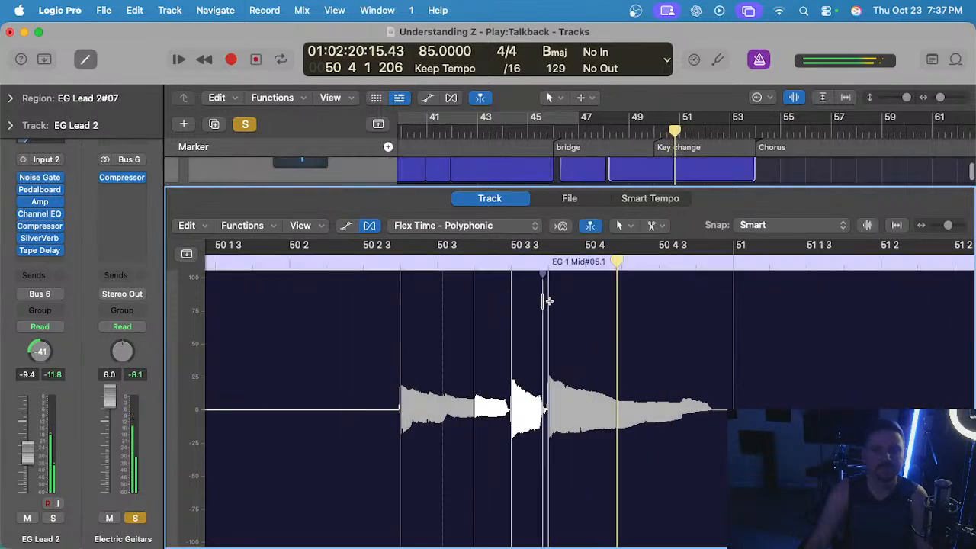
pyautogui.moveTo(546, 302)
pyautogui.mouseDown()
pyautogui.moveTo(553, 308)
pyautogui.moveTo(513, 297)
pyautogui.mouseUp()
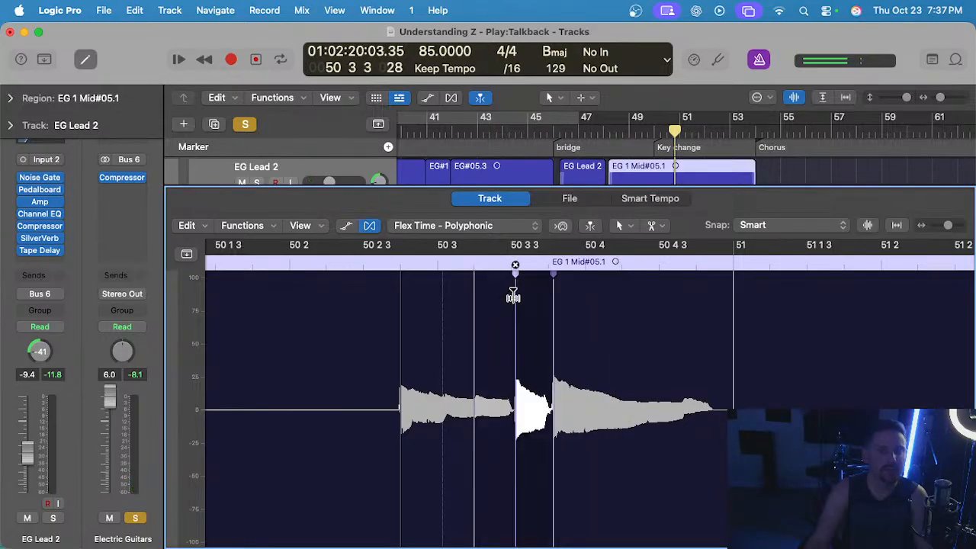
# Play EG 1 Mid#05.1 from just before bar 50 past its end, examining its flexed notes, and close the audio editor.
pyautogui.scroll(-3, 306, 266)
pyautogui.scroll(-3, 287, 263)
pyautogui.hscroll(-3, 288, 262)
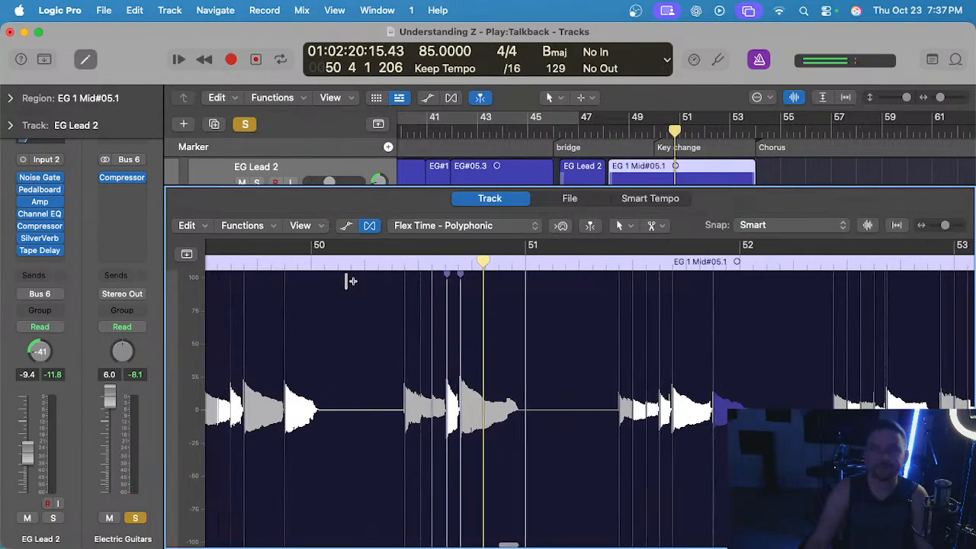
pyautogui.click(303, 261)
pyautogui.press('space')
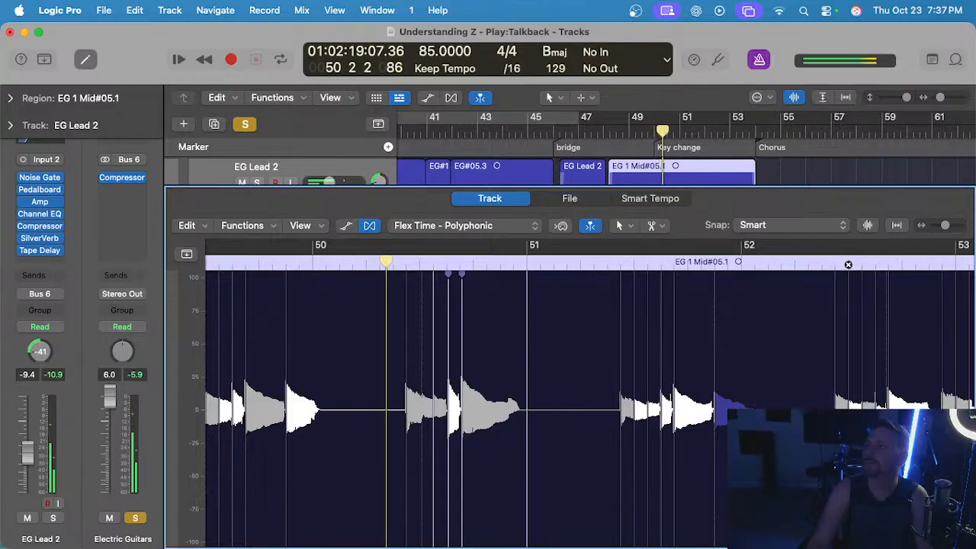
pyautogui.scroll(3, 619, 348)
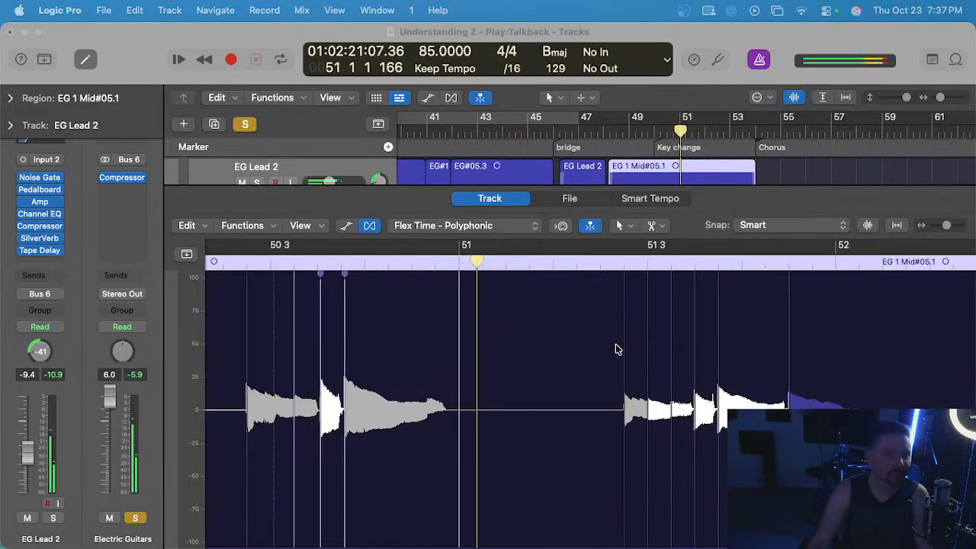
pyautogui.hscroll(3, 589, 344)
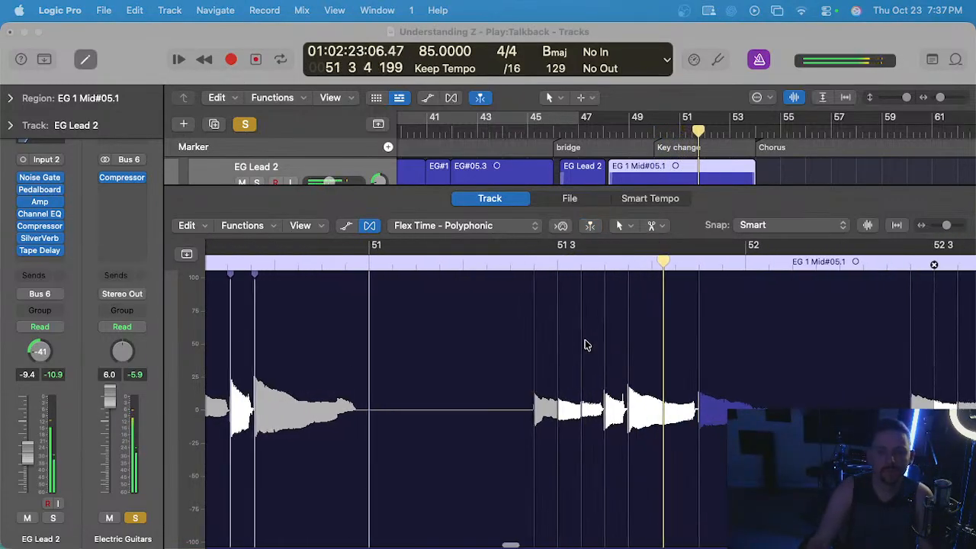
pyautogui.hscroll(5, 583, 343)
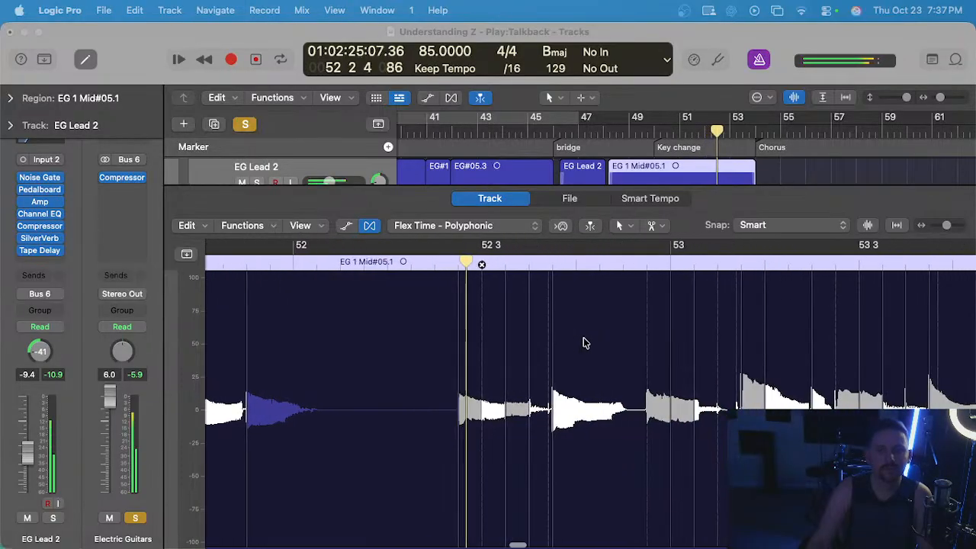
pyautogui.hscroll(3, 524, 311)
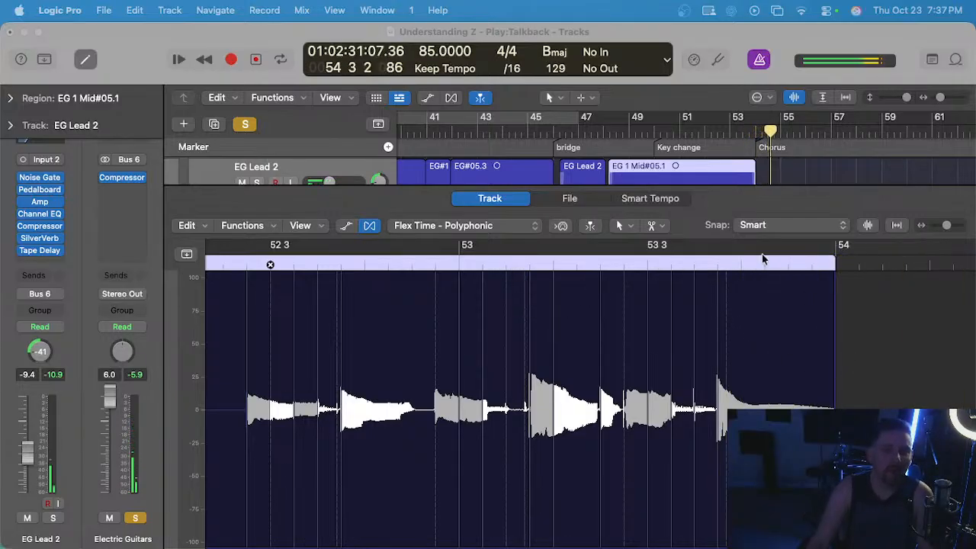
pyautogui.click(799, 165)
pyautogui.press('e')
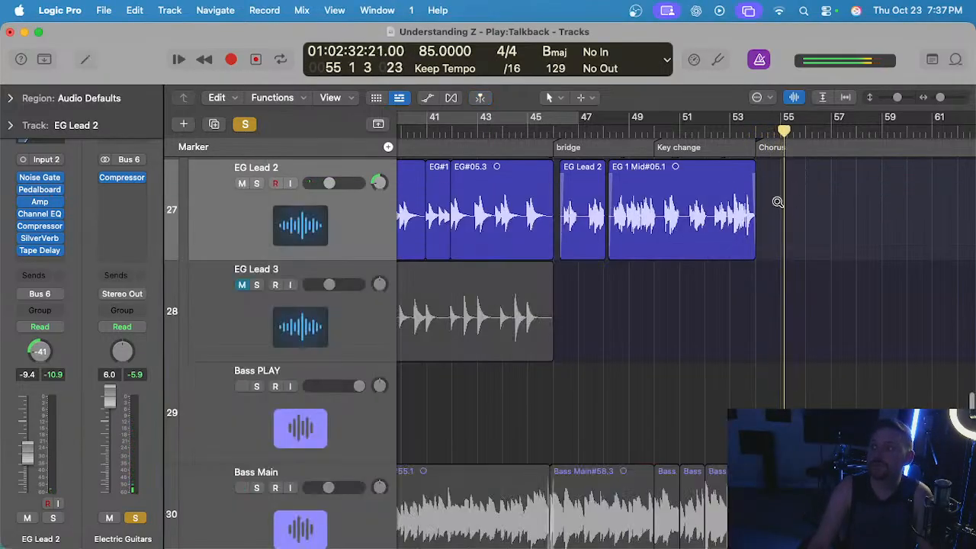
# Unmute EG Lead 1 and play it together with EG Lead 2 from the bridge to the chorus at bar 54.
pyautogui.hscroll(-3, 778, 204)
pyautogui.scroll(4, 672, 201)
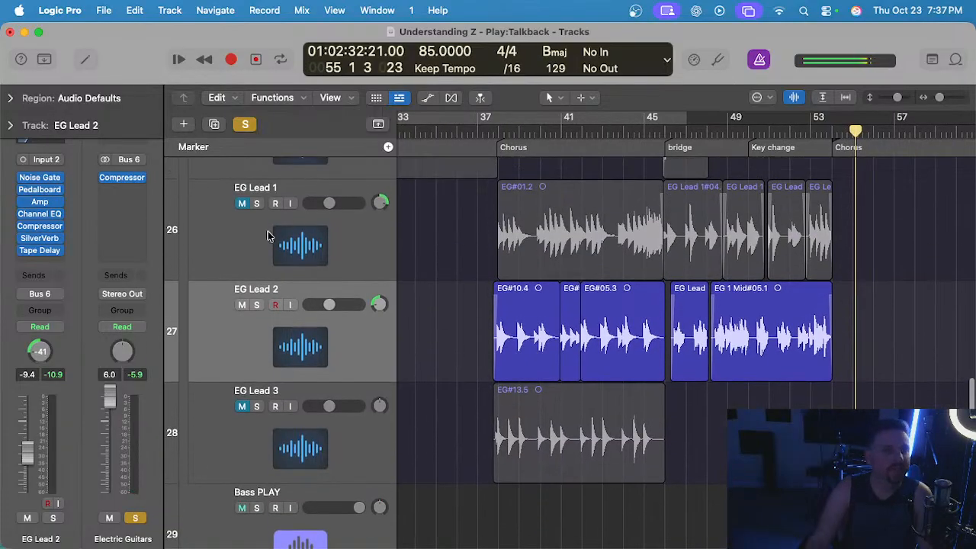
pyautogui.click(242, 203)
pyautogui.scroll(3, 692, 200)
pyautogui.click(666, 132)
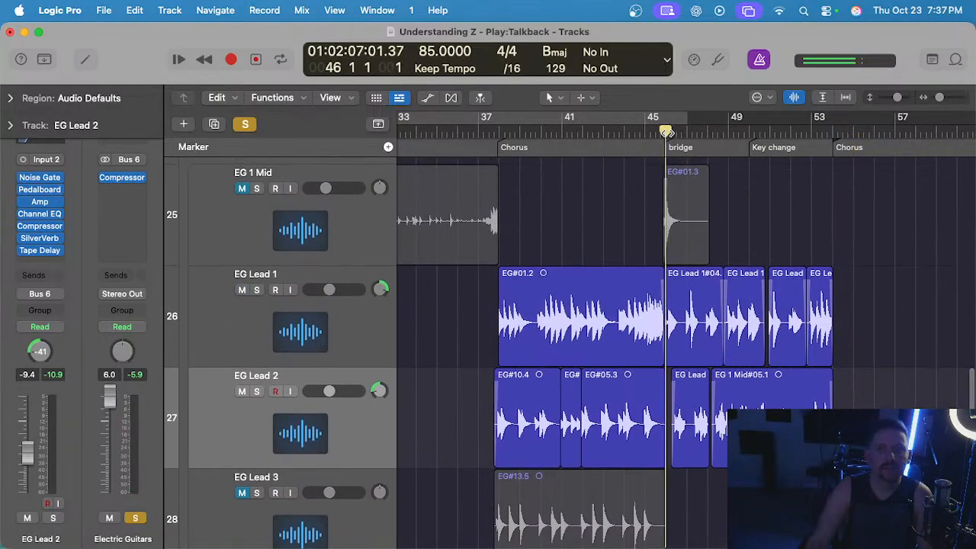
pyautogui.scroll(6, 671, 184)
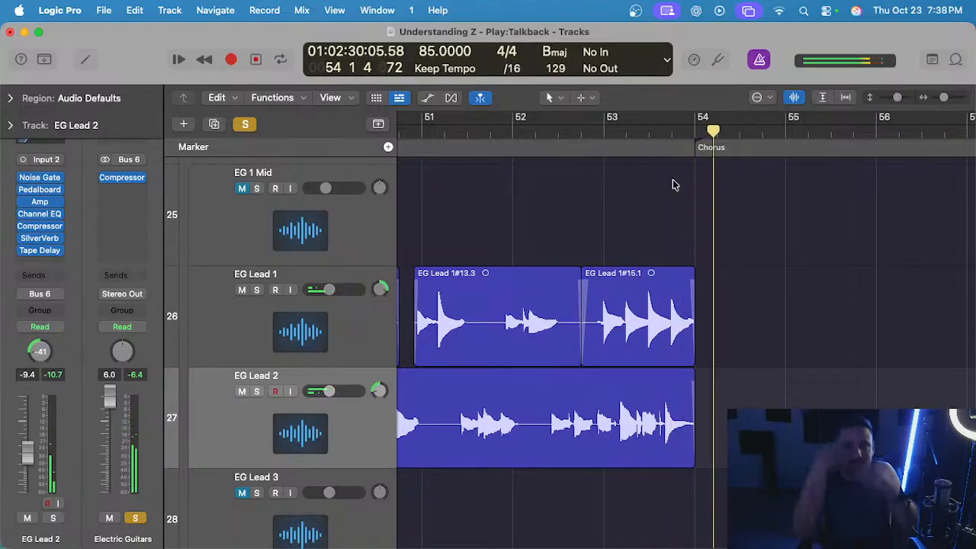
pyautogui.hscroll(-3, 636, 209)
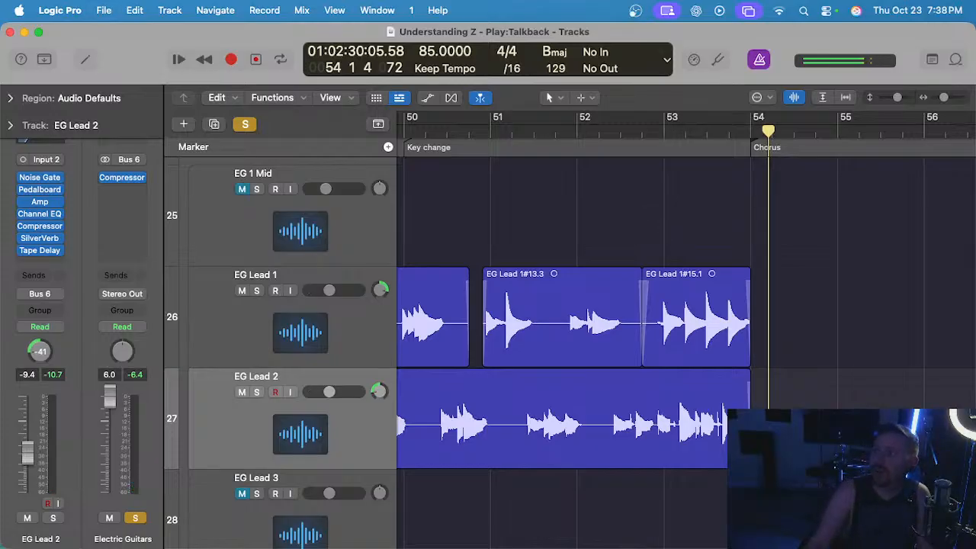
pyautogui.hscroll(-5, 601, 216)
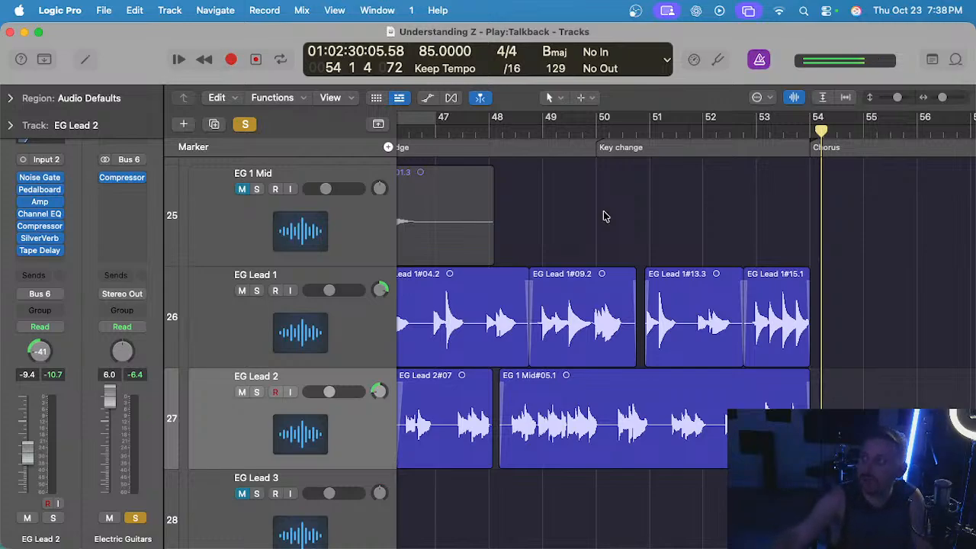
pyautogui.scroll(-3, 603, 216)
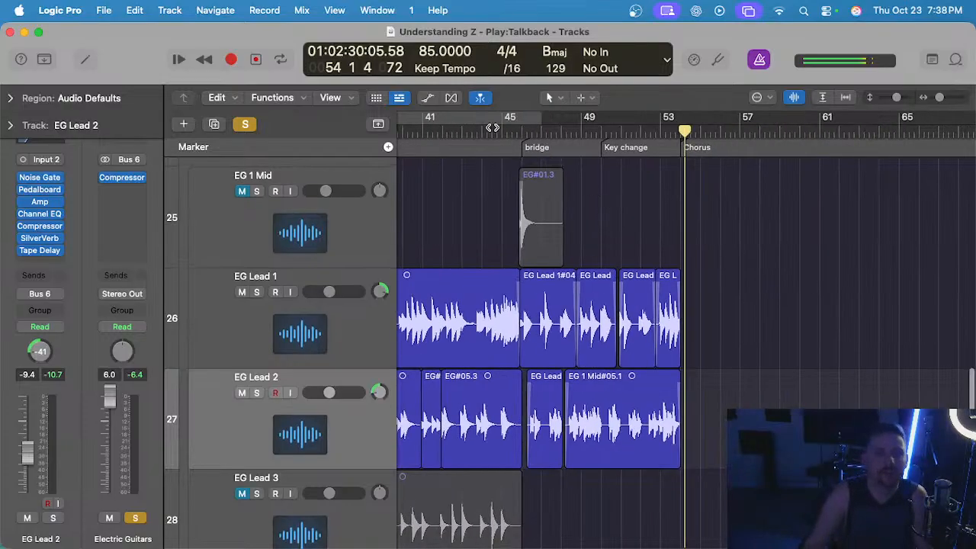
# Play the lead guitars again from the bridge at bar 46 and unmute the EG 1 Mid track.
pyautogui.click(526, 133)
pyautogui.press('space')
pyautogui.scroll(3, 581, 246)
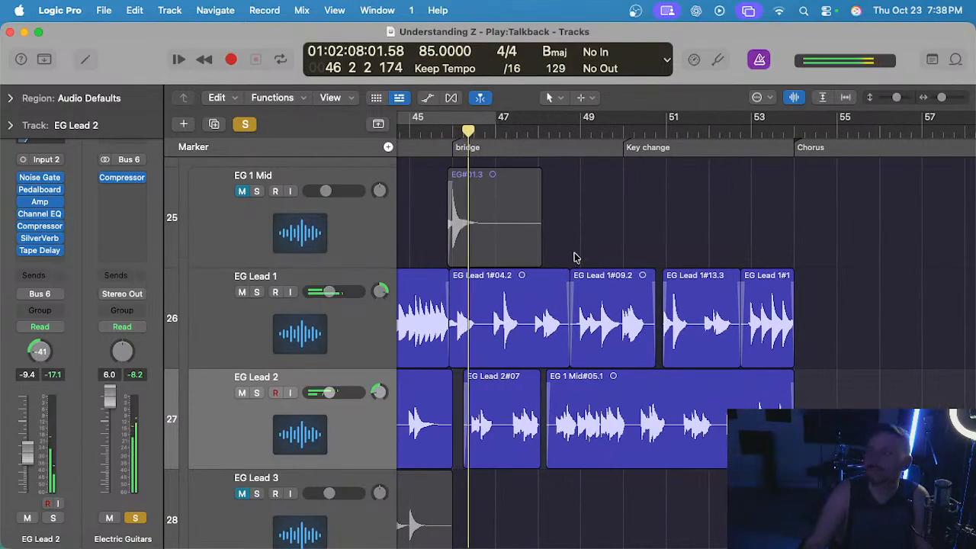
pyautogui.hscroll(-3, 575, 257)
pyautogui.hscroll(-2, 576, 257)
pyautogui.hscroll(-2, 541, 246)
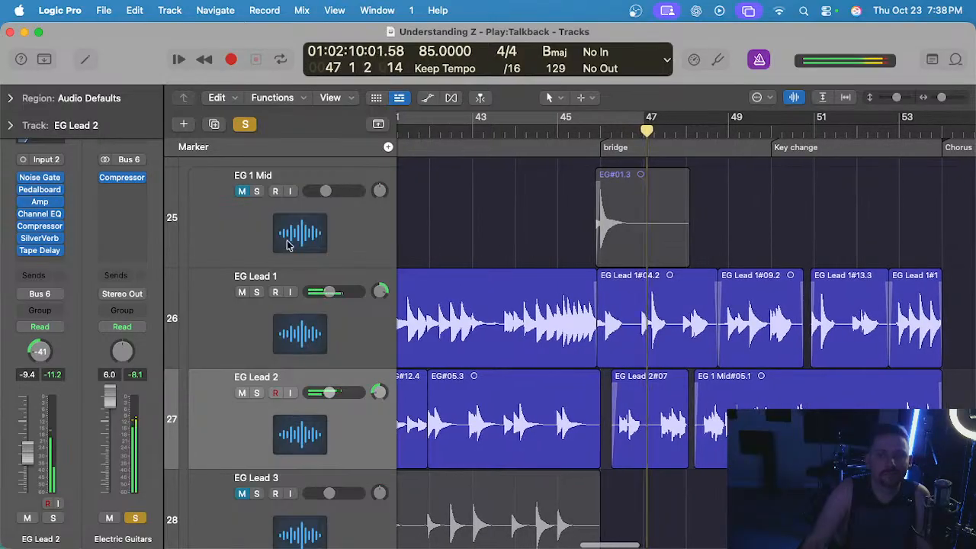
pyautogui.scroll(-2, 499, 205)
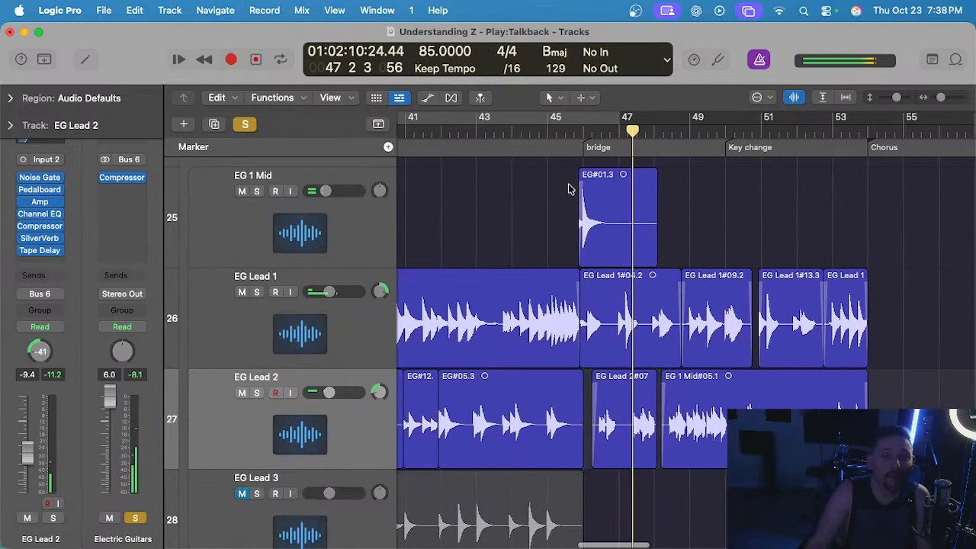
# Unmute the EG Lead 3 track and resume playback from bar 47.
pyautogui.scroll(3, 533, 191)
pyautogui.hscroll(5, 542, 304)
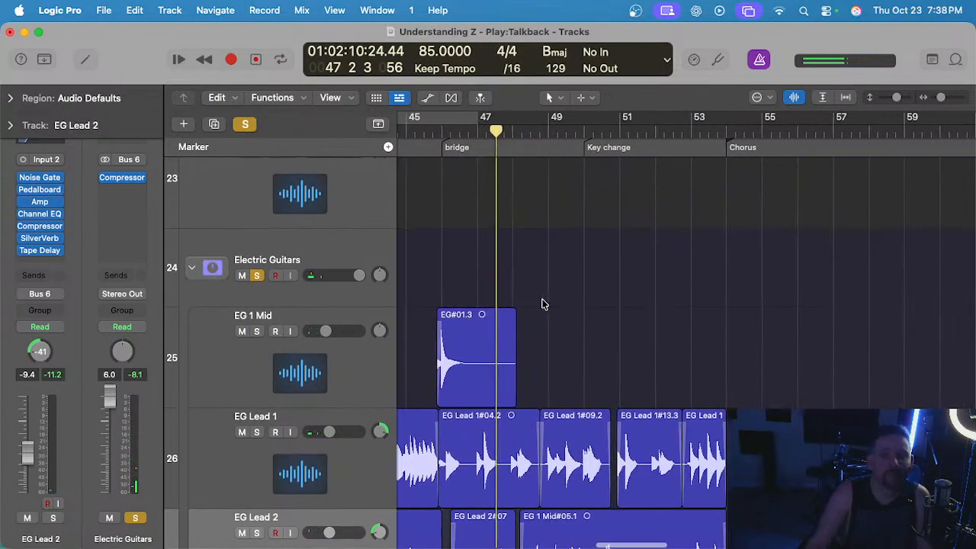
pyautogui.scroll(-5, 571, 277)
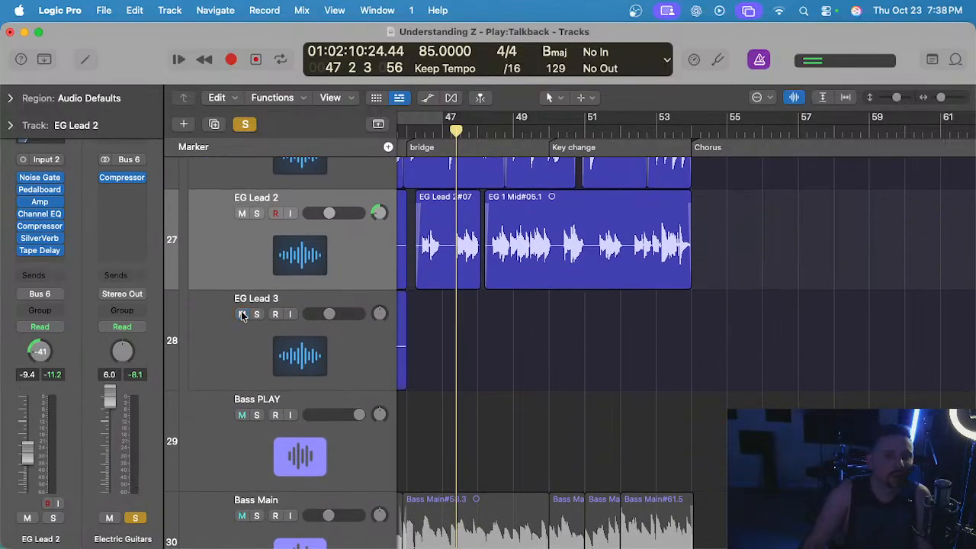
pyautogui.press('space')
pyautogui.scroll(1, 547, 324)
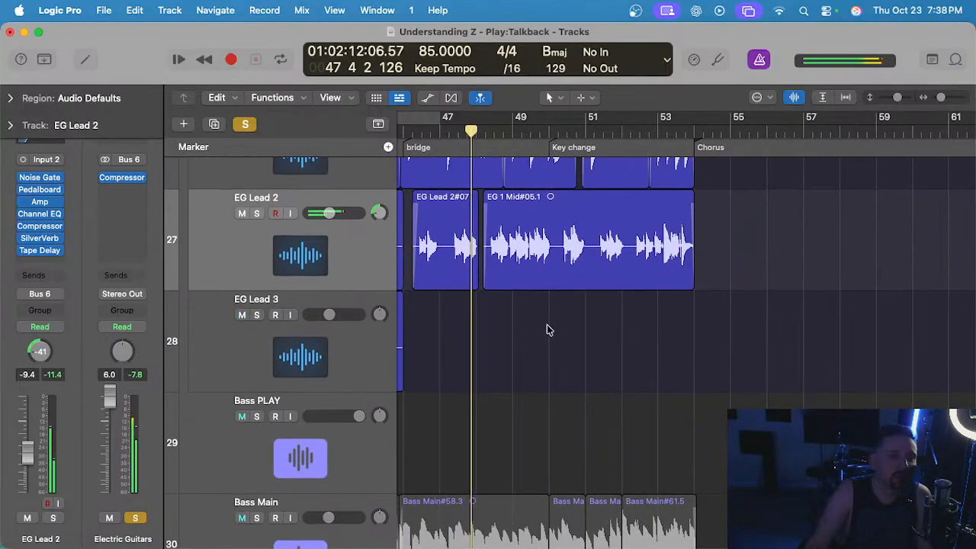
# Solo the Bass Main track holding the bridge regions and listen to it with the electric guitars up to the chorus.
pyautogui.scroll(2, 466, 331)
pyautogui.hscroll(-4, 466, 331)
pyautogui.scroll(-5, 429, 344)
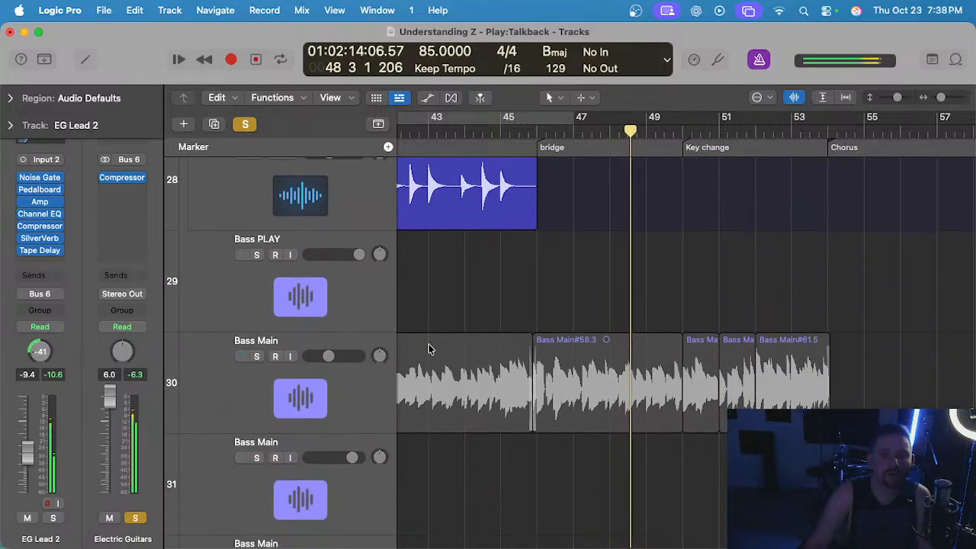
pyautogui.click(256, 356)
pyautogui.scroll(4, 572, 318)
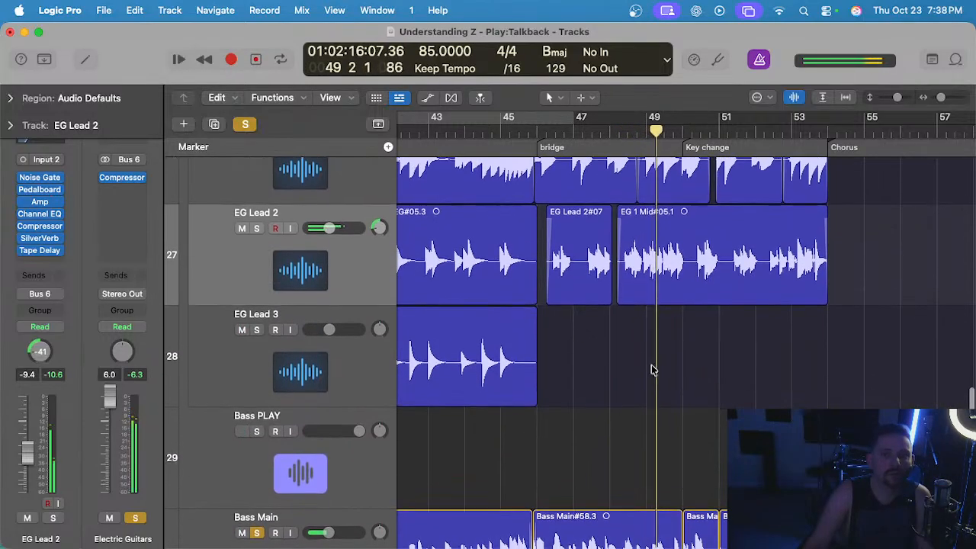
pyautogui.scroll(-2, 651, 366)
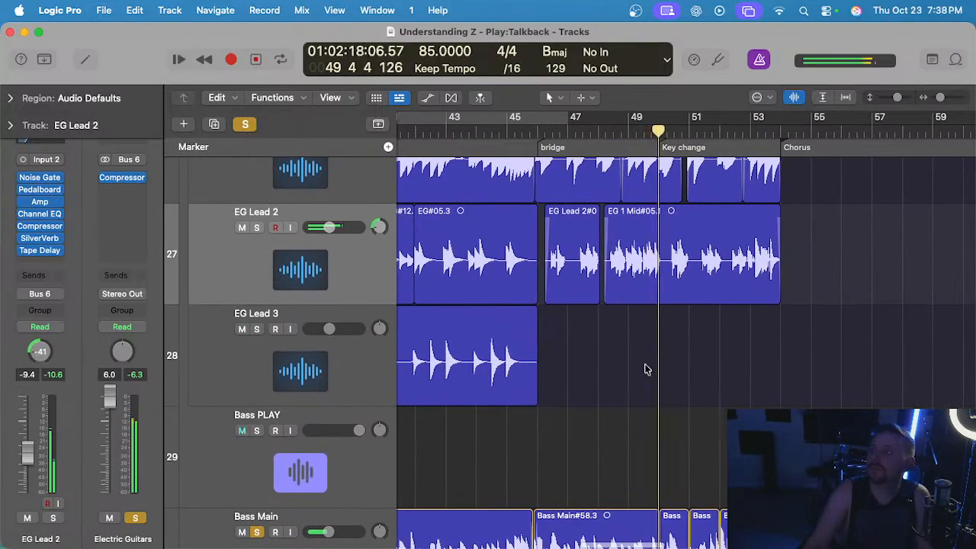
pyautogui.scroll(-1, 649, 365)
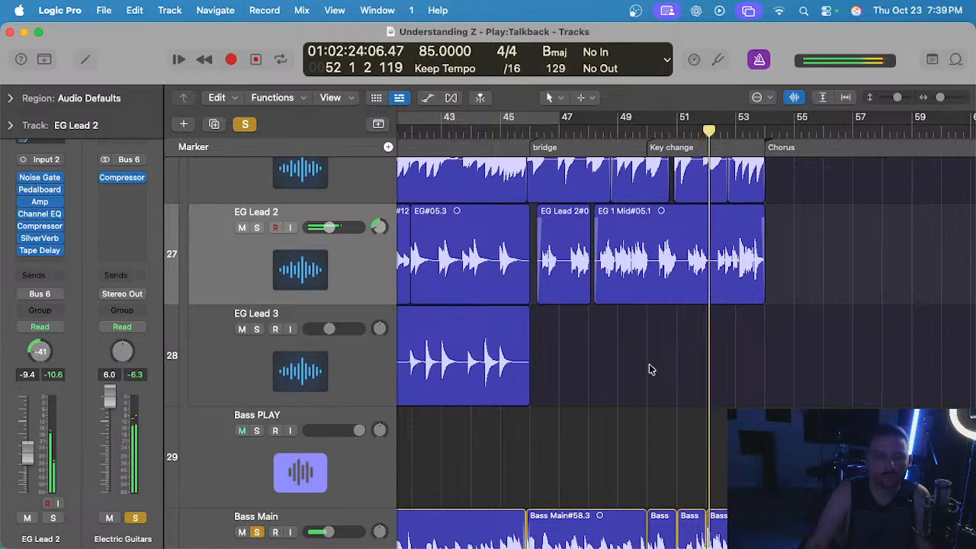
pyautogui.scroll(-2, 648, 369)
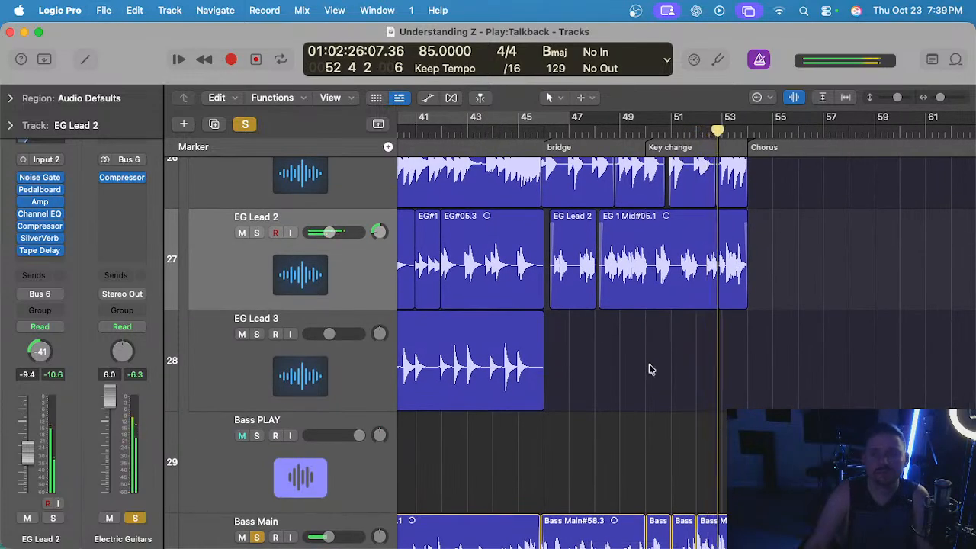
pyautogui.scroll(5, 647, 362)
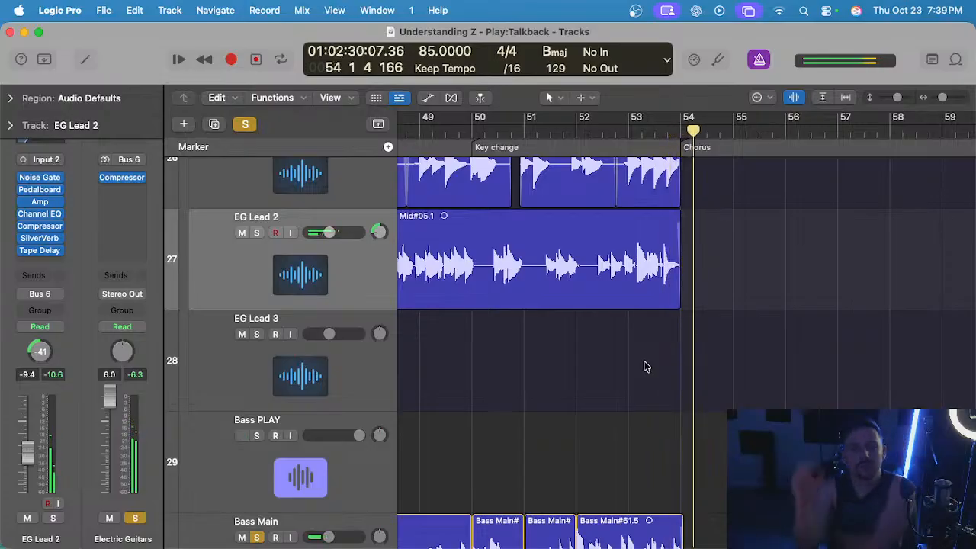
# Turn off the solo on the Electric Guitars stack and replay the soloed Bass Main from bar 53.
pyautogui.click(632, 130)
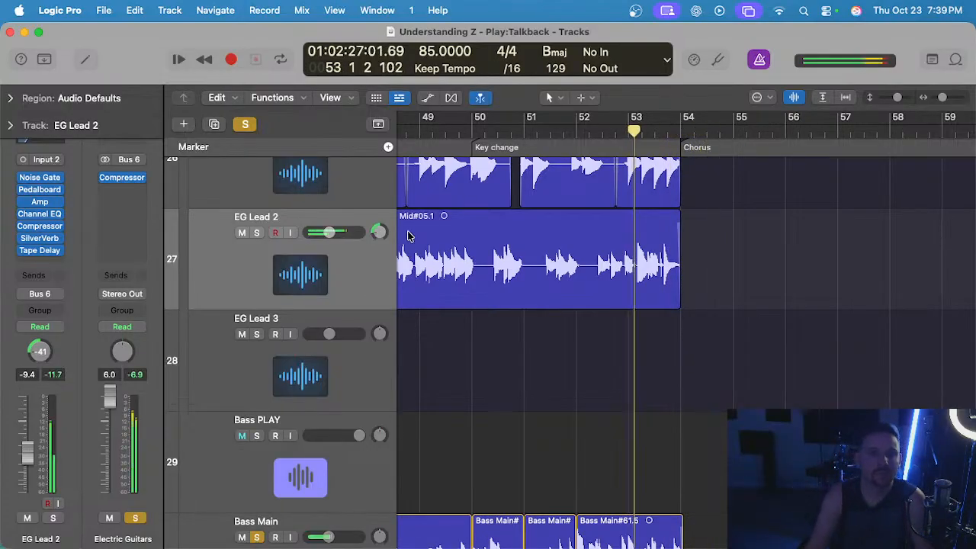
pyautogui.scroll(6, 274, 237)
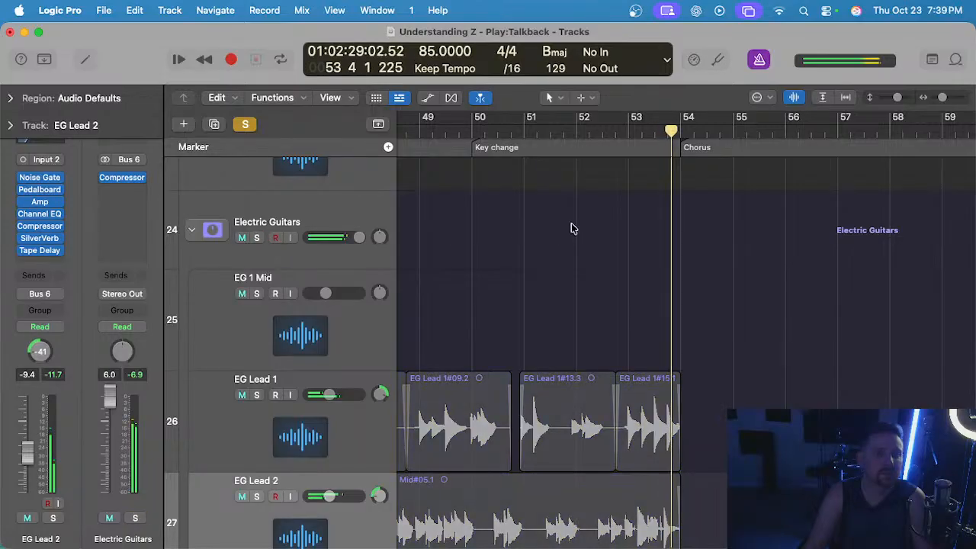
pyautogui.scroll(-6, 572, 224)
pyautogui.press(',')
pyautogui.scroll(-5, 608, 345)
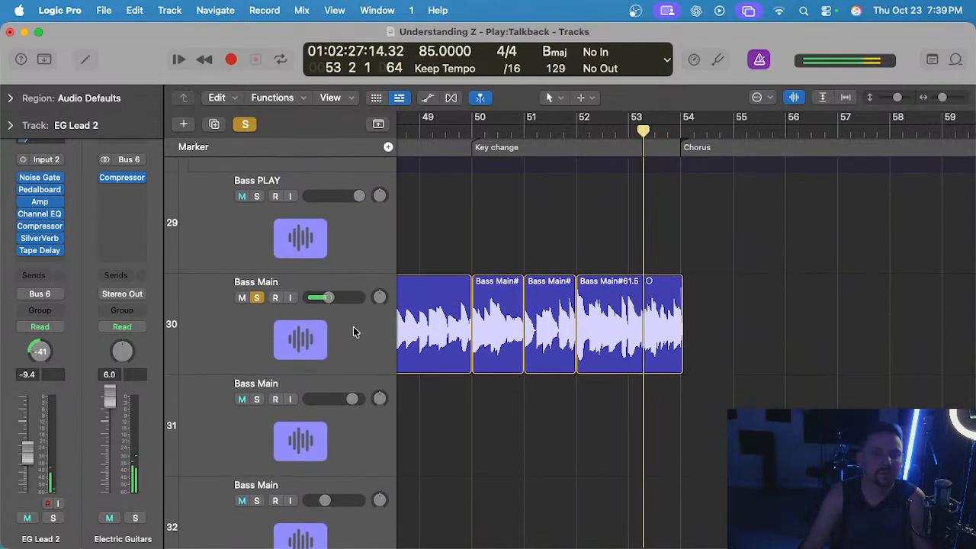
# Open Bass Main#61.5 in the audio editor, pull the flex marker near 53 4 3 slightly earlier, and close the editor.
pyautogui.click(353, 327)
pyautogui.doubleClick(647, 347)
pyautogui.hscroll(1, 671, 407)
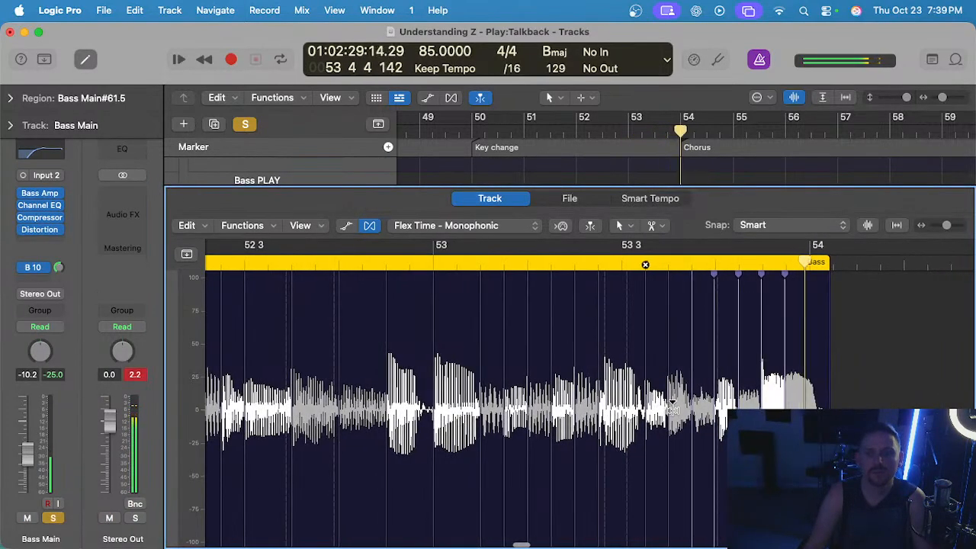
pyautogui.press('space')
pyautogui.scroll(4, 786, 373)
pyautogui.moveTo(710, 359); pyautogui.dragTo(707, 358)
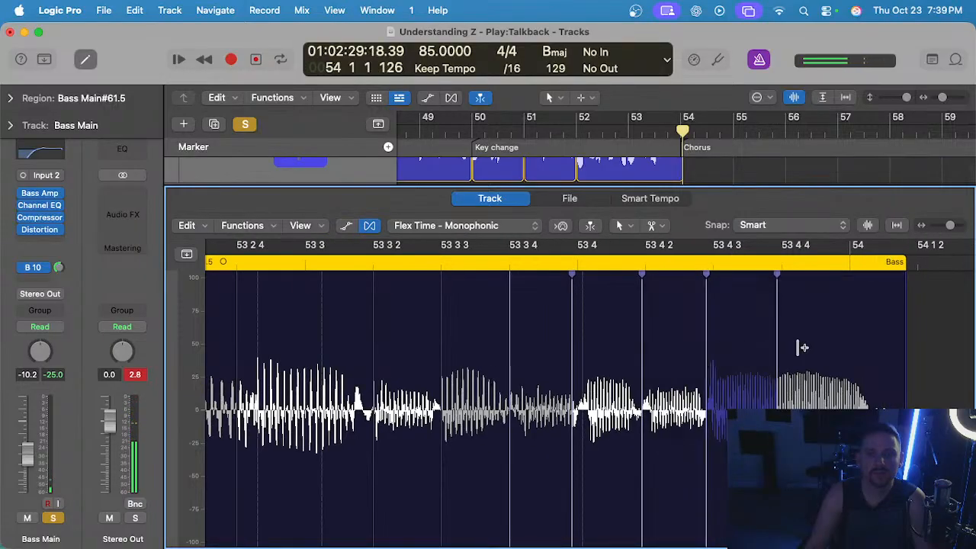
pyautogui.press('e')
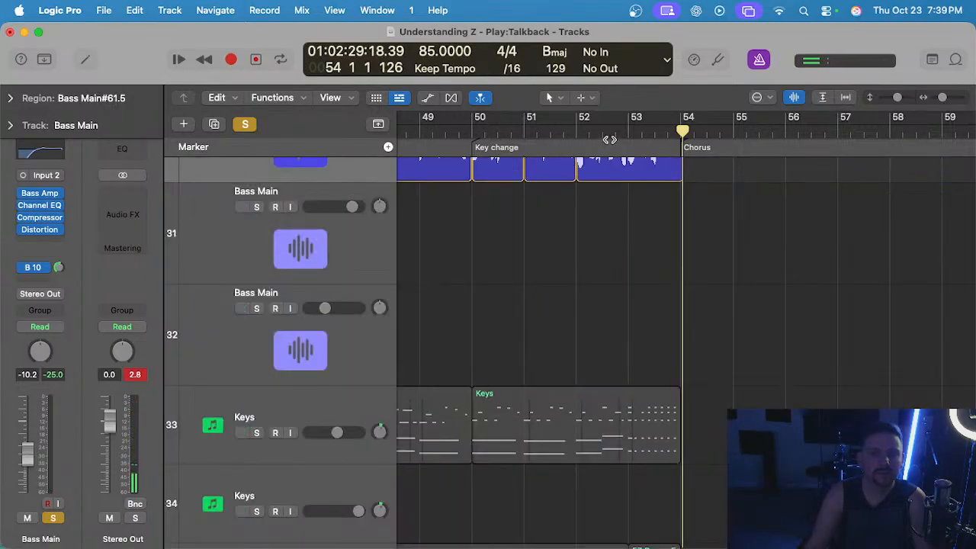
# Replay the soloed Bass Main through bar 53 to check its timing into the chorus.
pyautogui.click(602, 132)
pyautogui.scroll(3, 620, 277)
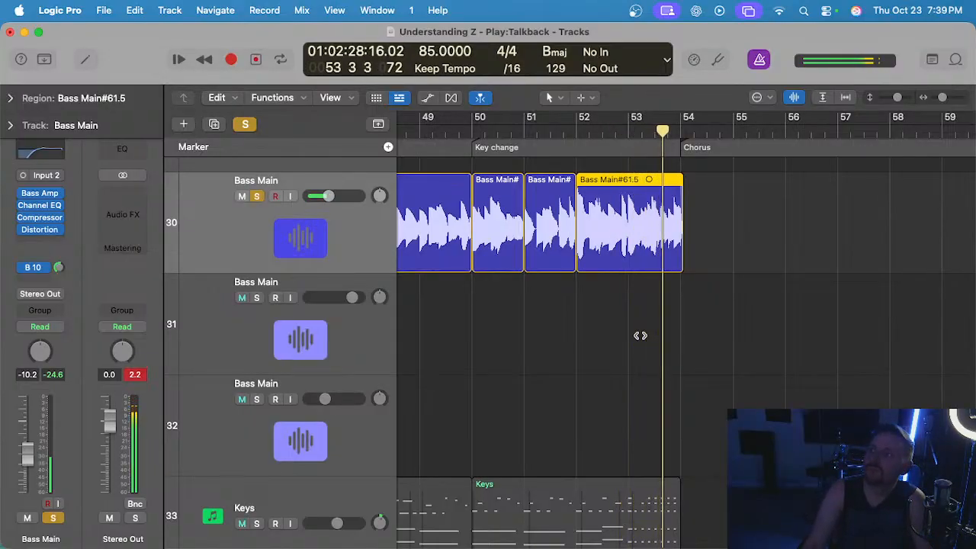
pyautogui.click(626, 135)
pyautogui.scroll(3, 658, 232)
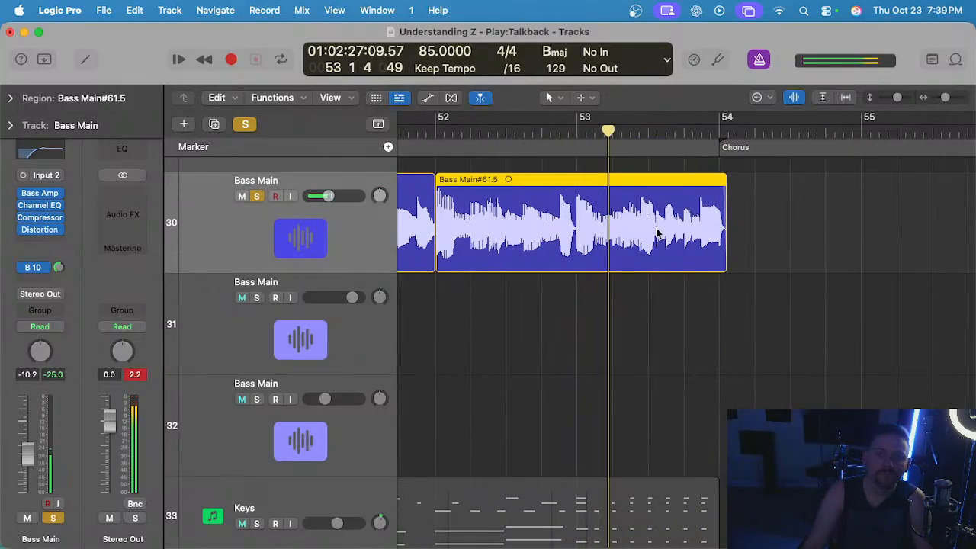
# Open Bass Main#61.5 in the audio editor and replay the notes around 53 1 3 several times.
pyautogui.doubleClick(614, 236)
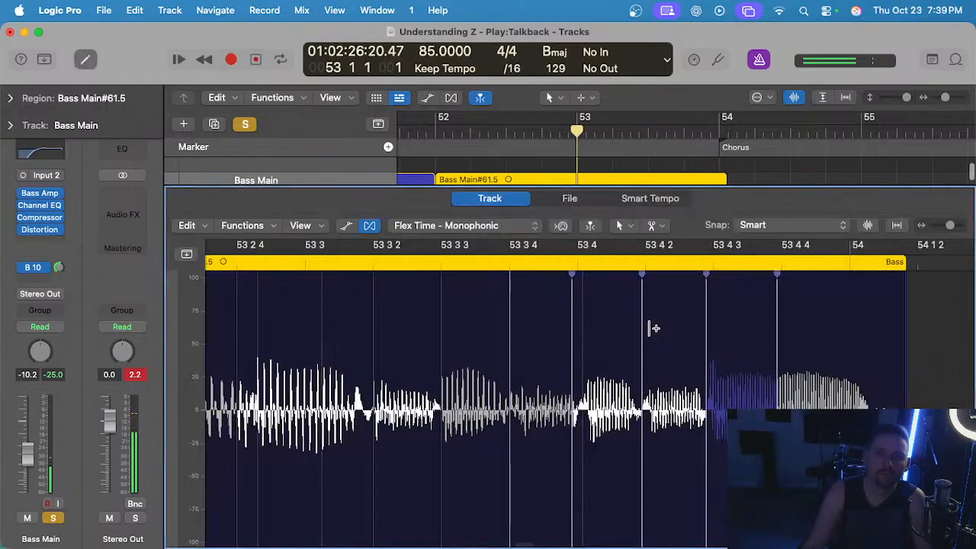
pyautogui.scroll(-3, 555, 306)
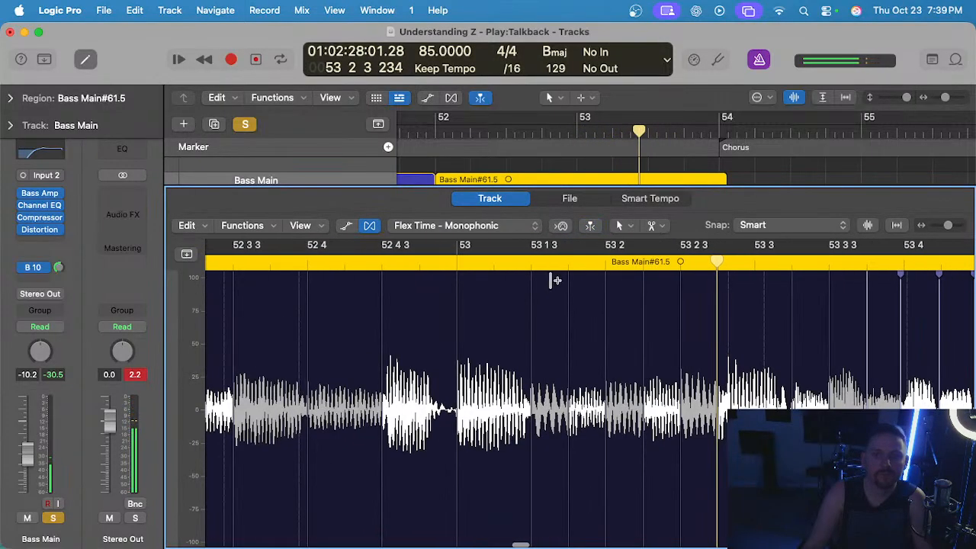
pyautogui.click(494, 259)
pyautogui.press('space')
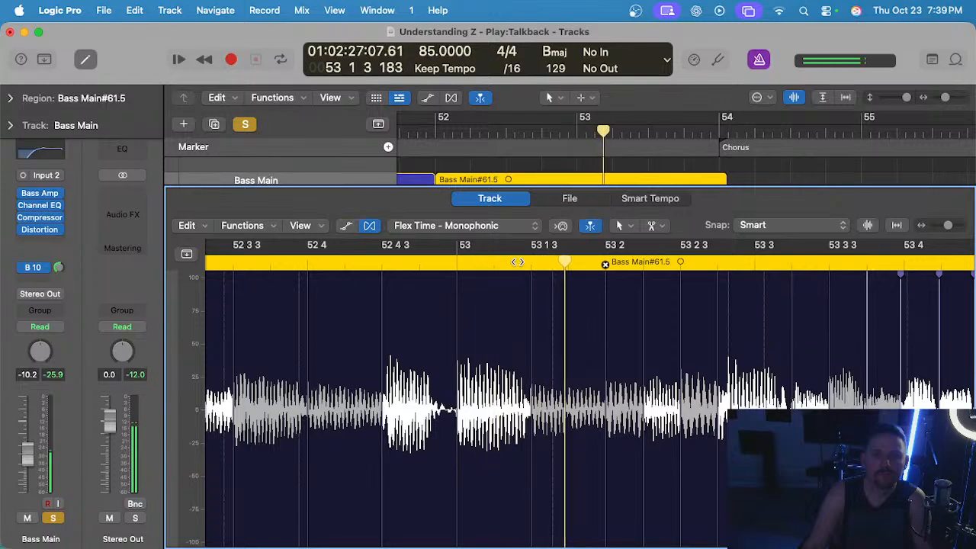
pyautogui.press('space')
pyautogui.click(441, 261)
pyautogui.press('space')
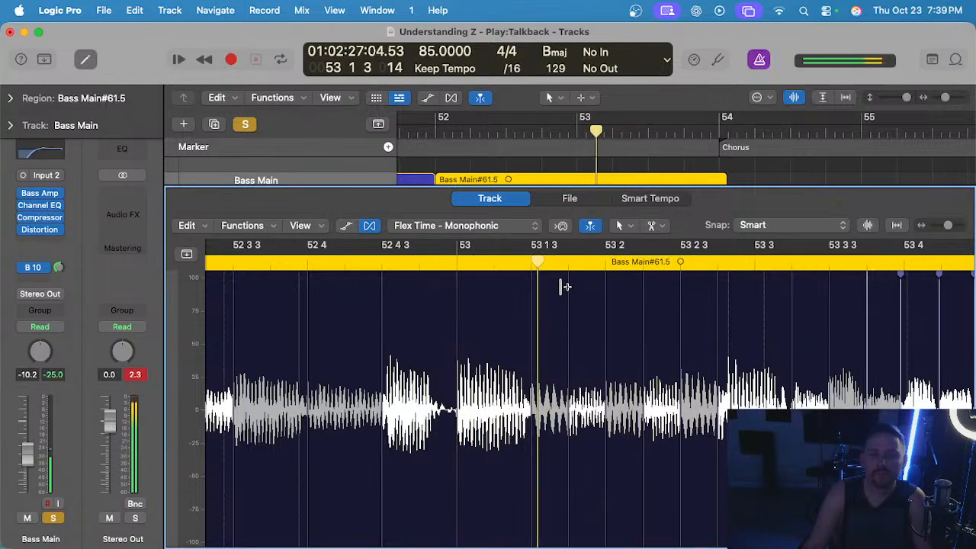
pyautogui.click(532, 267)
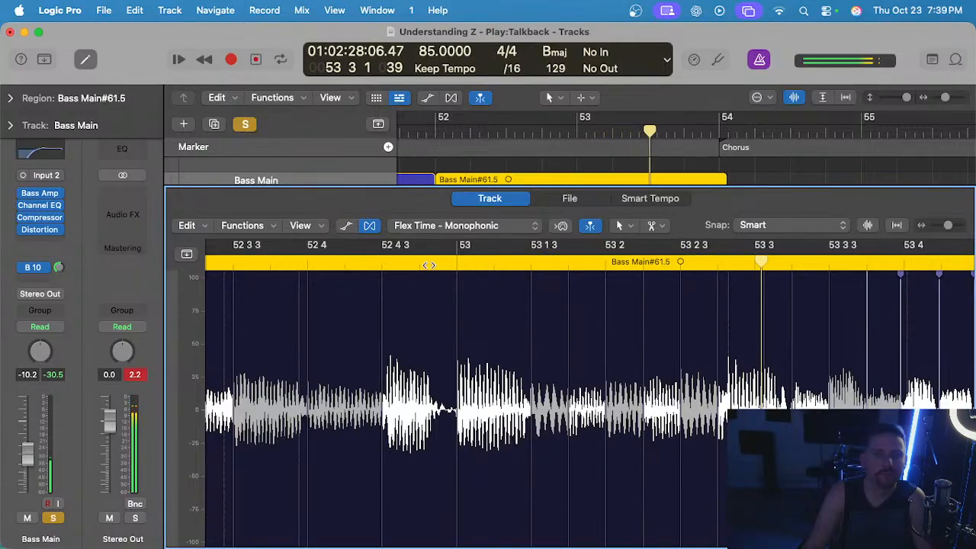
pyautogui.click(423, 265)
pyautogui.scroll(2, 574, 294)
pyautogui.press('space')
# Add a flex marker near 53 1 4 in Bass Main#61.5, pull it slightly earlier, replay the passage, and close the editor.
pyautogui.click(564, 320)
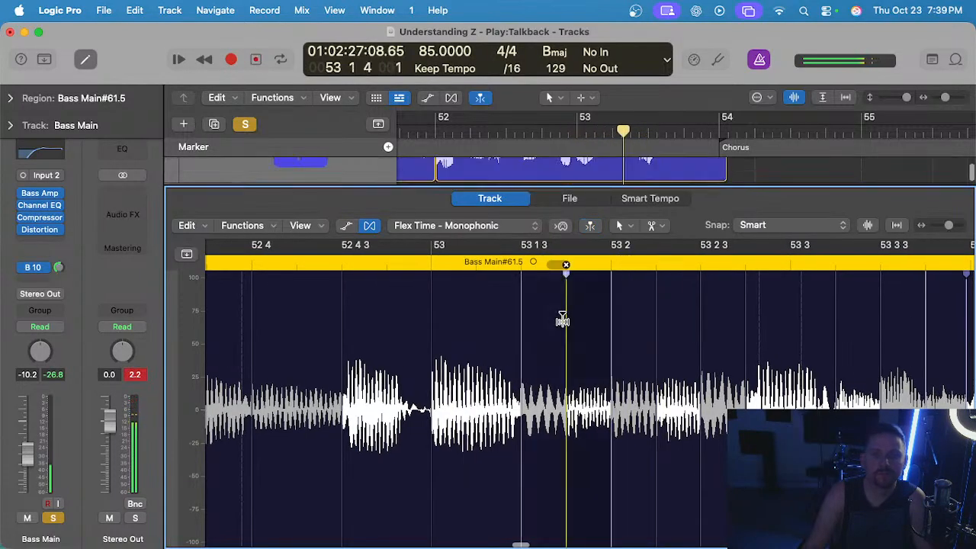
pyautogui.moveTo(562, 320); pyautogui.dragTo(560, 321)
pyautogui.click(407, 262)
pyautogui.press('space')
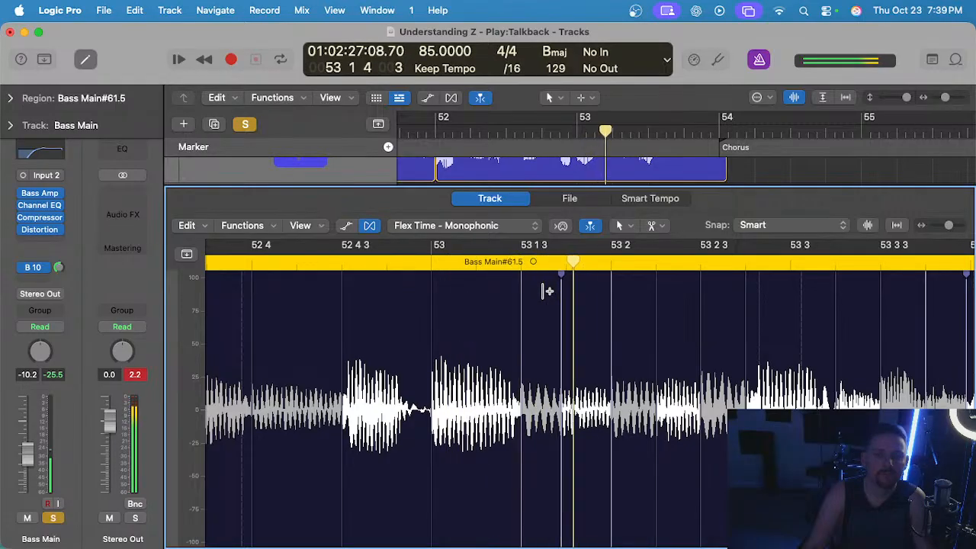
pyautogui.scroll(-3, 547, 290)
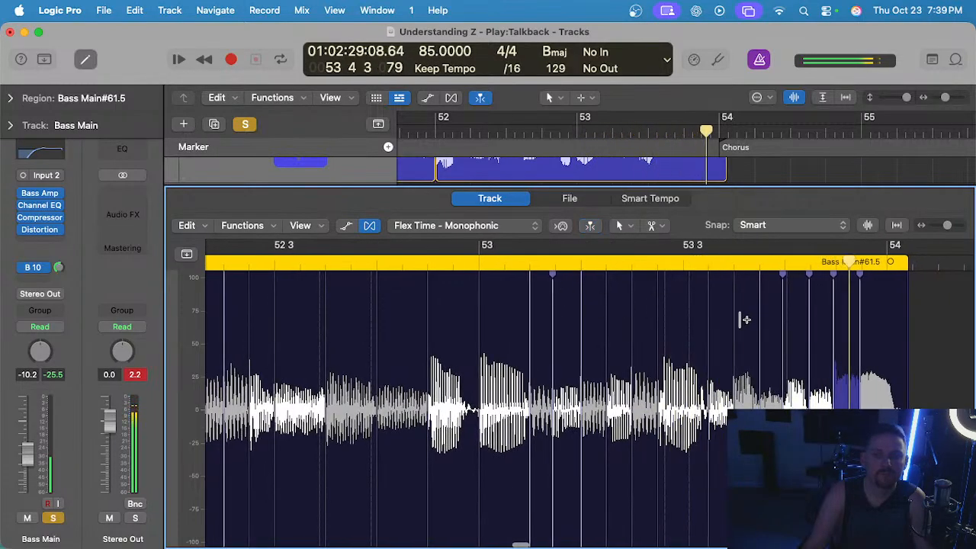
pyautogui.press('e')
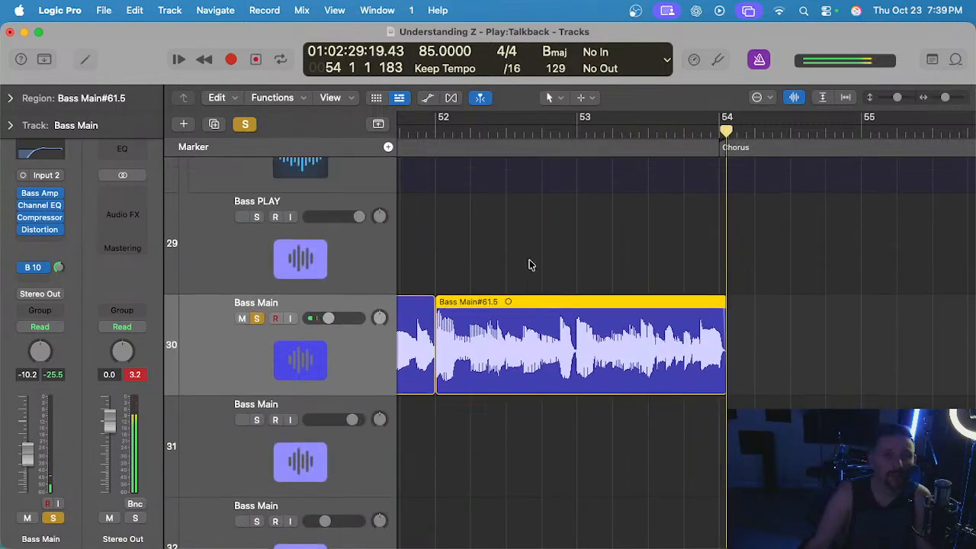
# Clear all active solos and play the full mix from the key change at bar 50 into the chorus.
pyautogui.scroll(10, 594, 274)
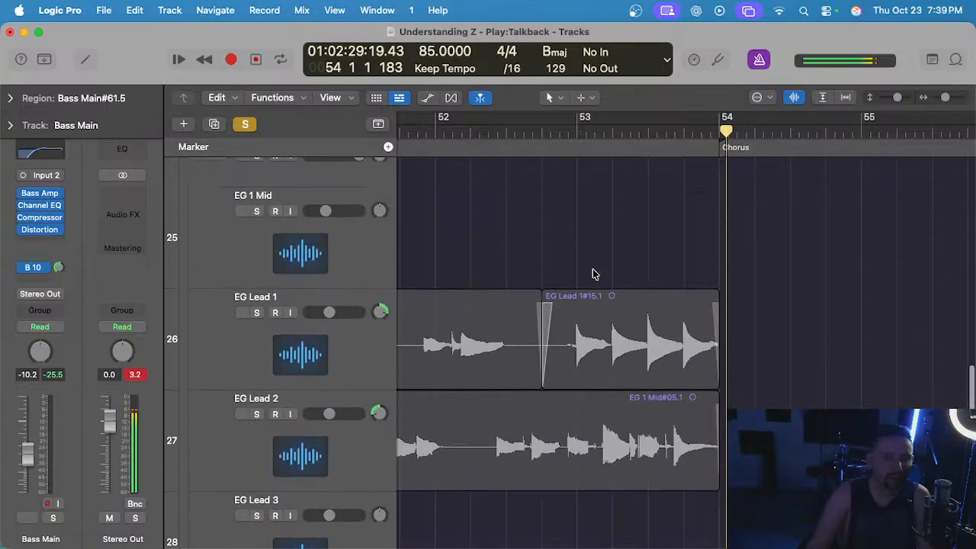
pyautogui.scroll(5, 593, 268)
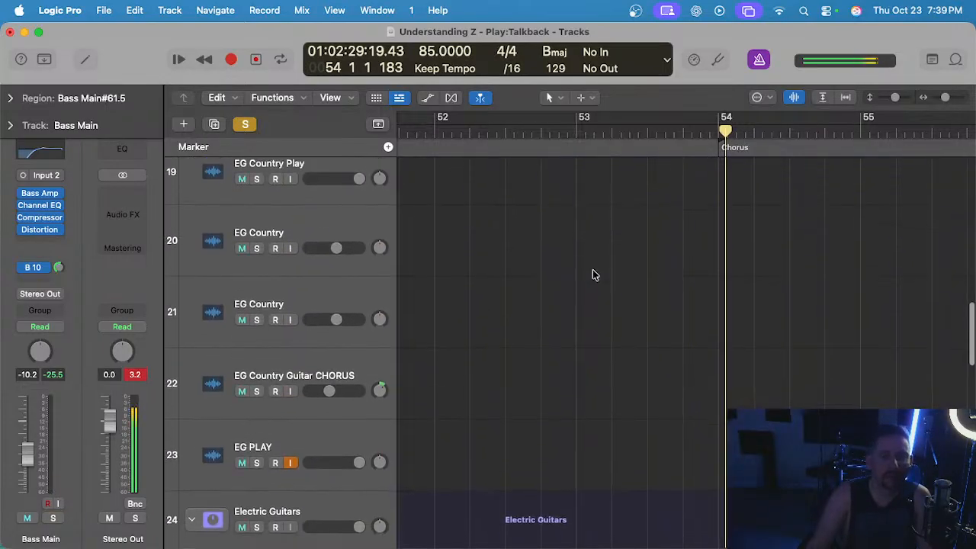
pyautogui.scroll(-5, 593, 269)
pyautogui.click(513, 128)
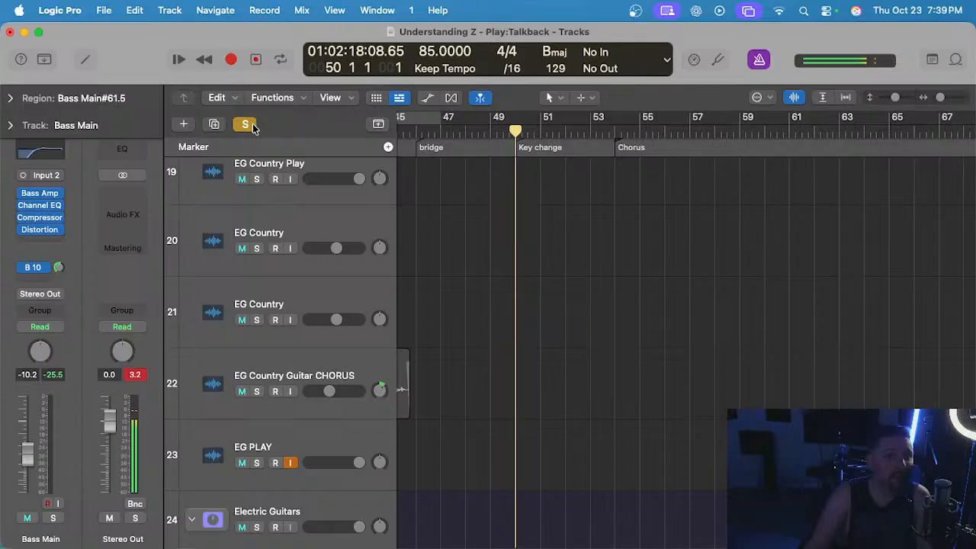
pyautogui.scroll(-5, 507, 208)
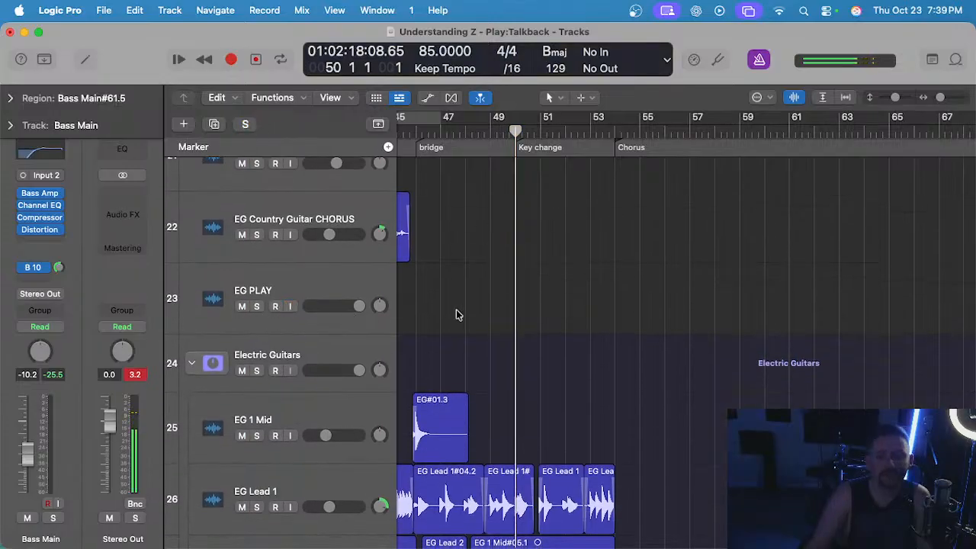
pyautogui.press('space')
pyautogui.scroll(2, 473, 311)
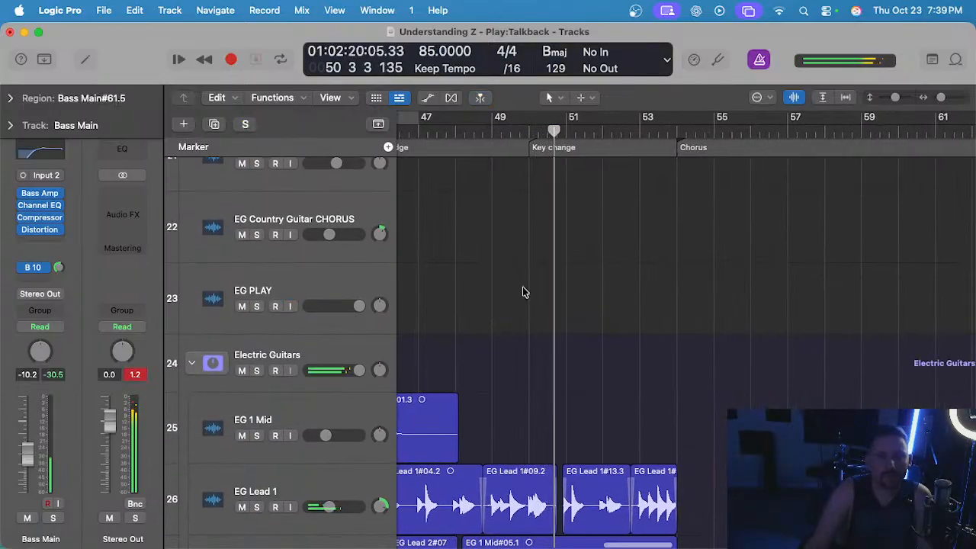
pyautogui.hscroll(-1, 522, 283)
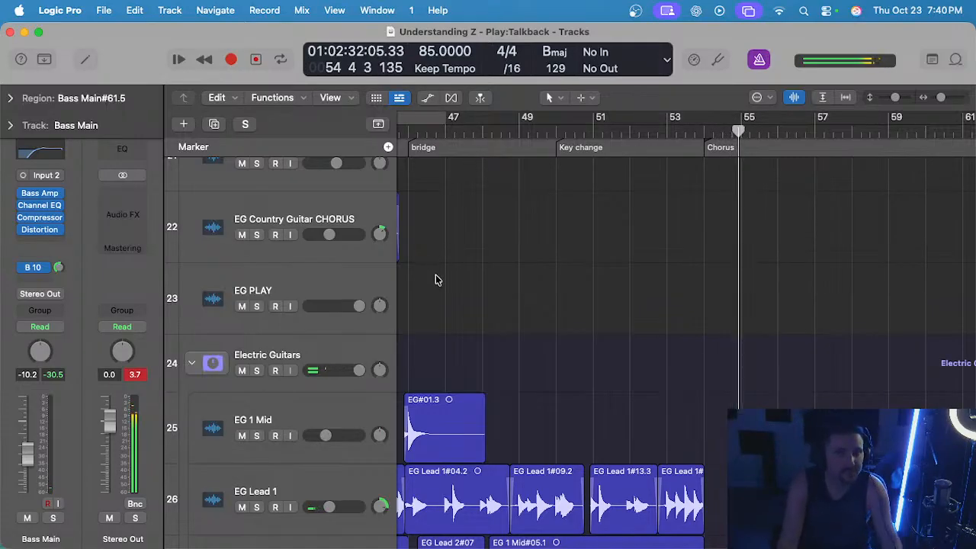
# Lower the Electric Guitars stack's volume to -2.3 dB while playing the mix from the chorus into the key change.
pyautogui.hscroll(-5, 438, 279)
pyautogui.scroll(-5, 515, 163)
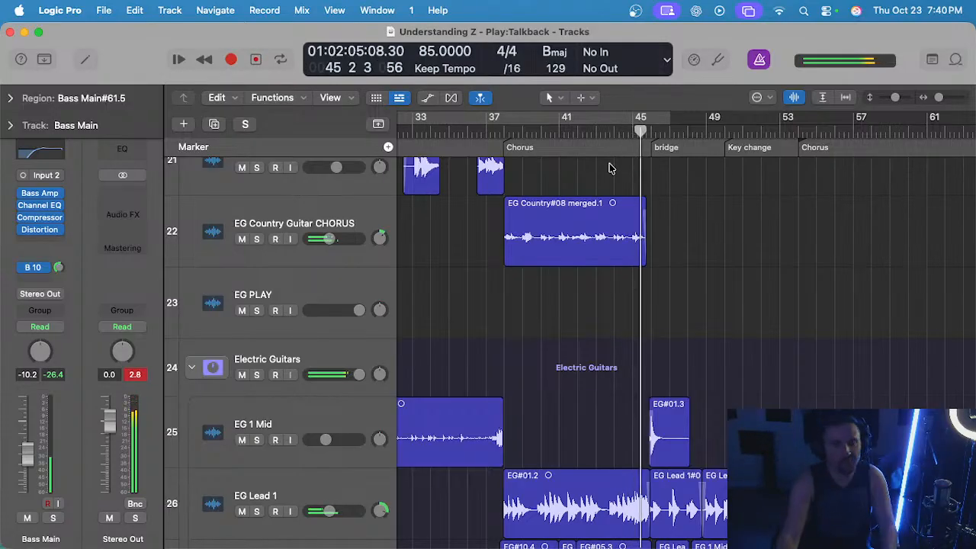
pyautogui.moveTo(357, 379); pyautogui.dragTo(341, 378)
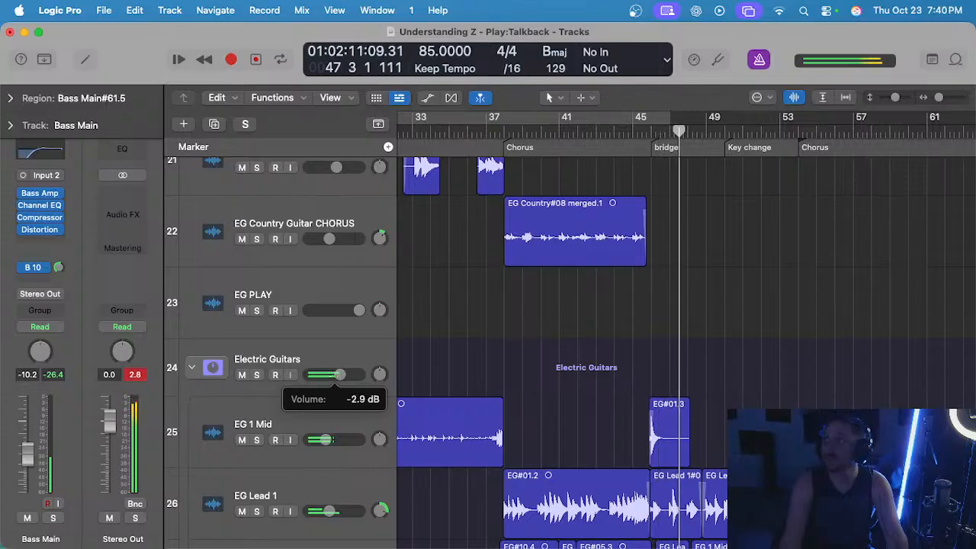
pyautogui.scroll(-3, 580, 370)
pyautogui.hscroll(3, 595, 369)
pyautogui.scroll(-5, 595, 370)
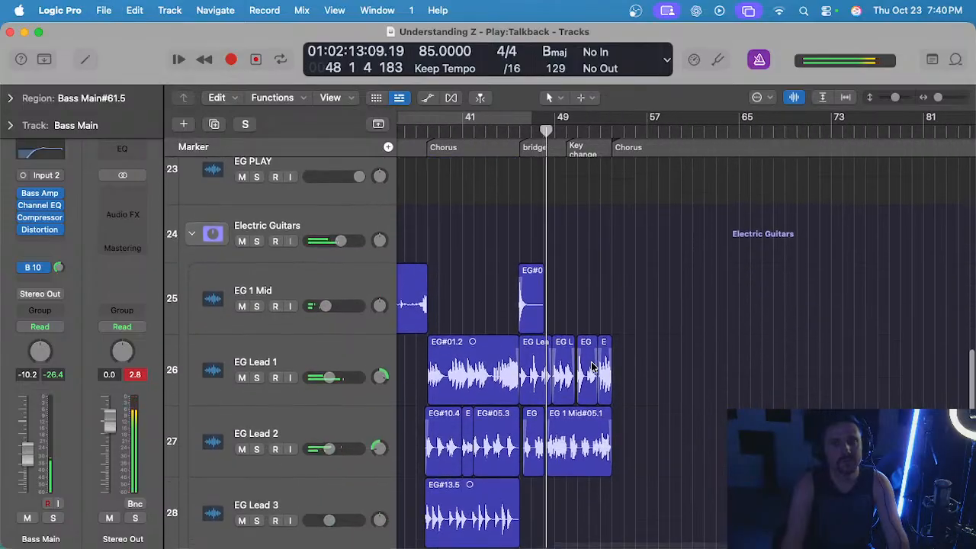
pyautogui.scroll(3, 587, 383)
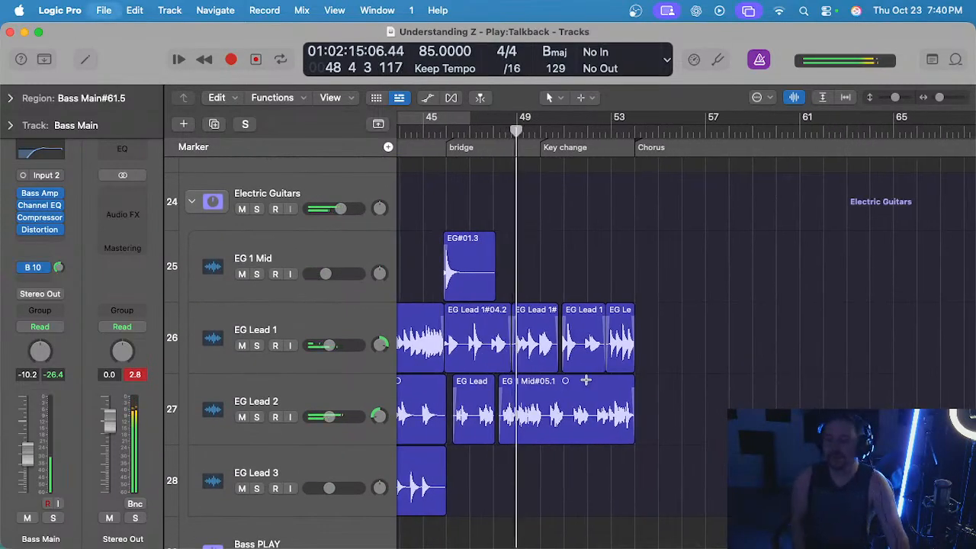
pyautogui.scroll(2, 409, 282)
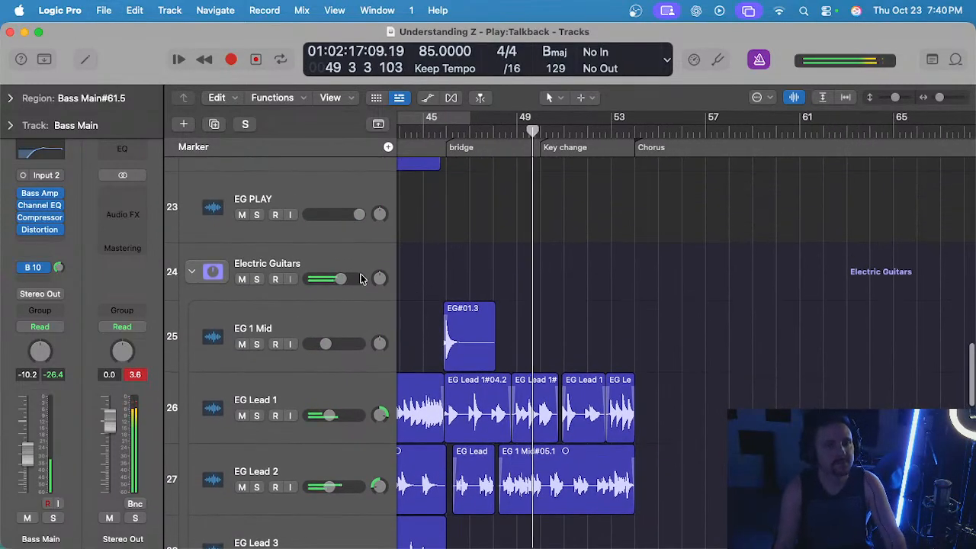
pyautogui.scroll(-5, 494, 281)
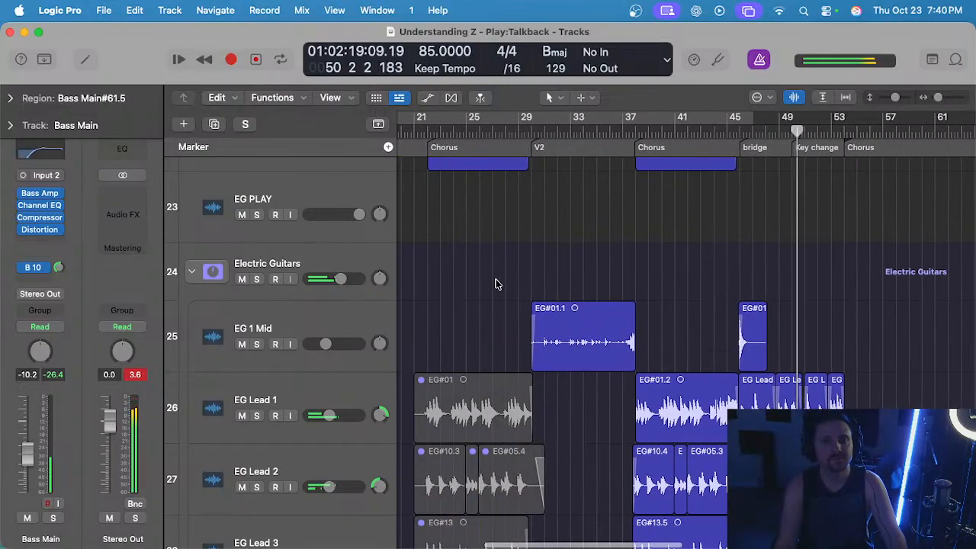
pyautogui.hscroll(-1, 495, 282)
pyautogui.moveTo(343, 282); pyautogui.dragTo(344, 281)
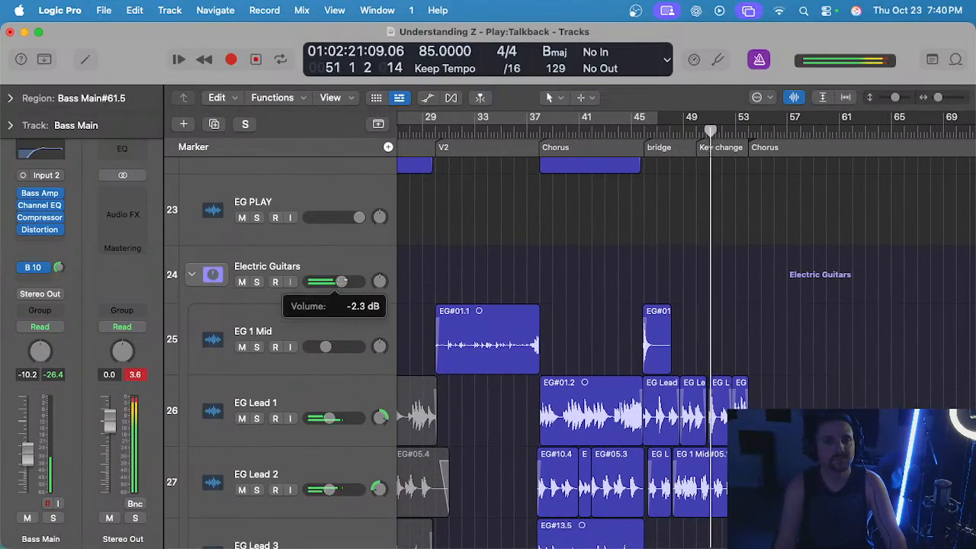
# Listen to the mix through the key change, stop just after bar 54, and collapse the Electric Guitars stack.
pyautogui.hscroll(4, 577, 303)
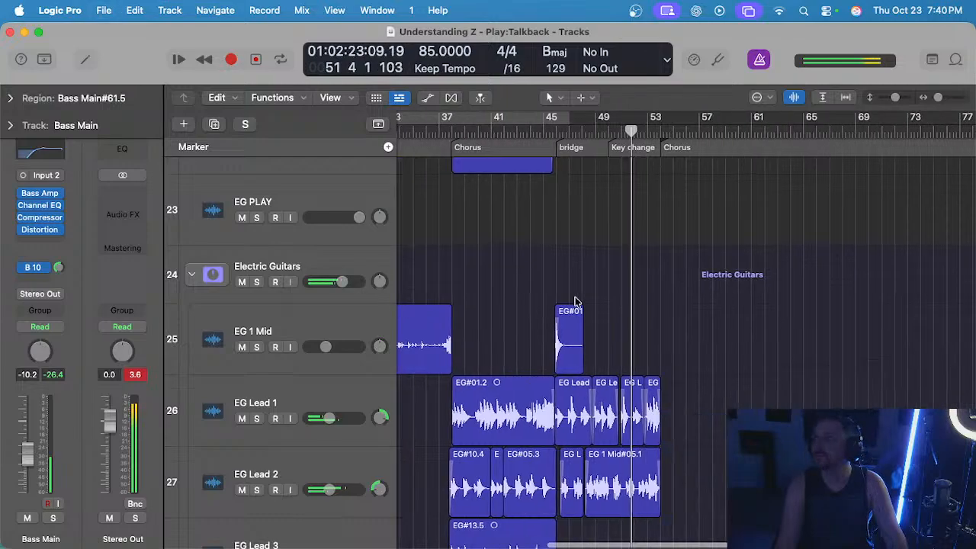
pyautogui.hscroll(-5, 549, 296)
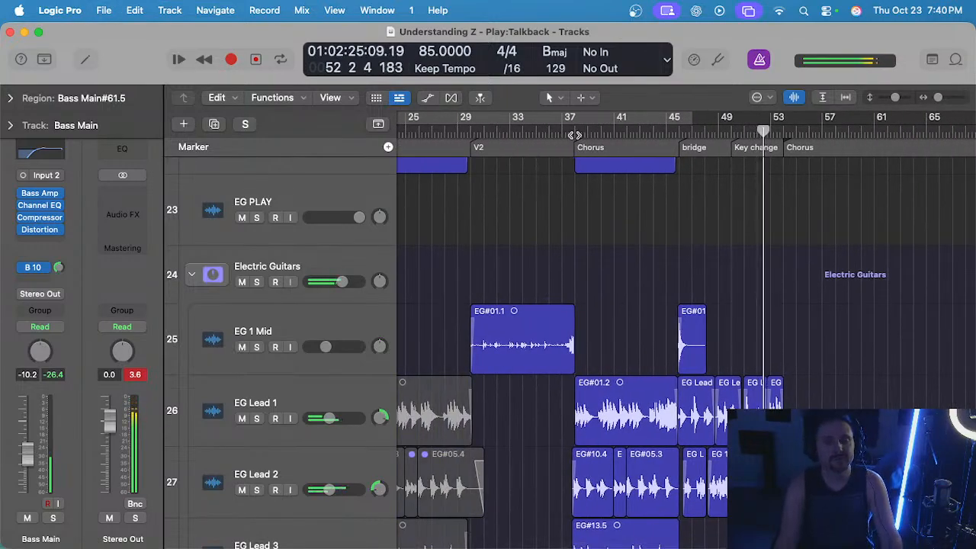
pyautogui.hscroll(3, 610, 215)
pyautogui.scroll(3, 612, 213)
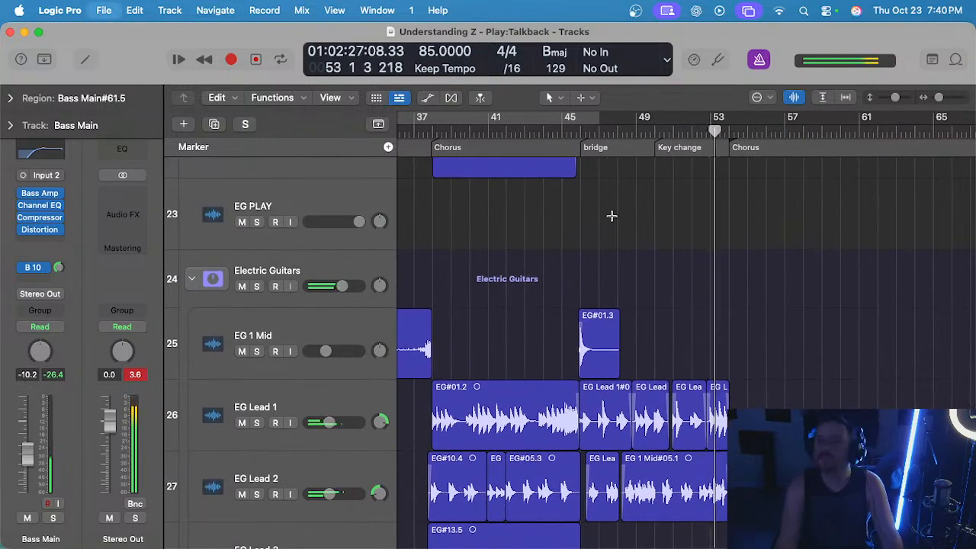
pyautogui.scroll(1, 612, 221)
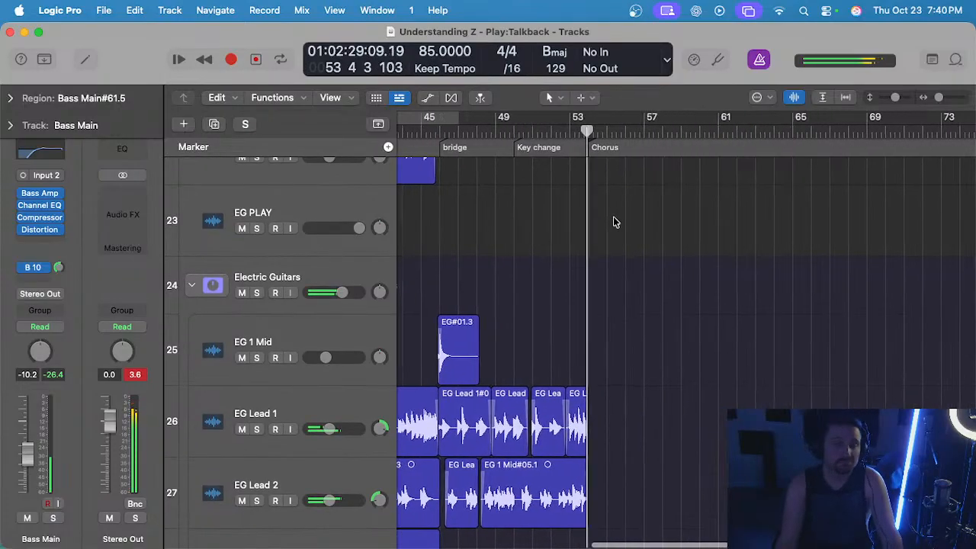
pyautogui.hscroll(3, 614, 221)
pyautogui.scroll(-10, 580, 289)
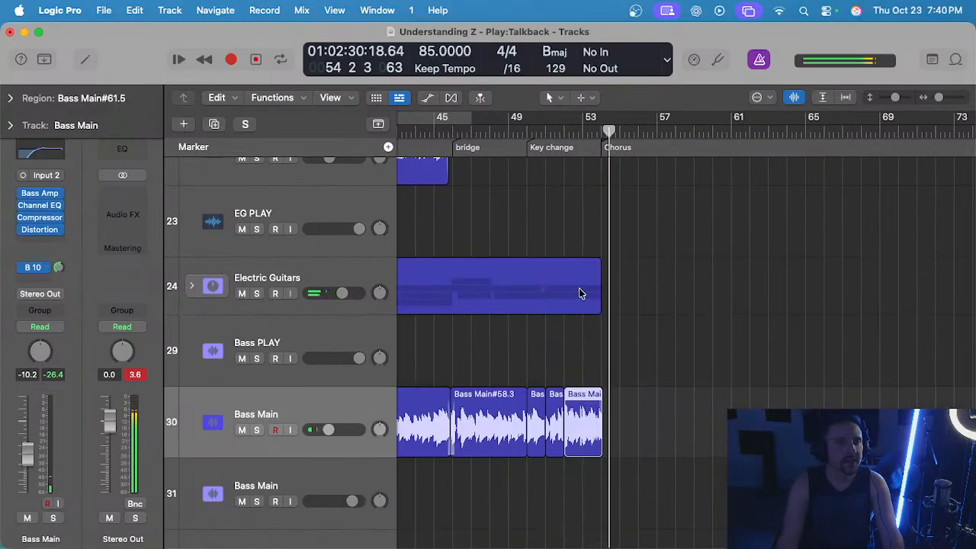
# Expand the Gary's Loops stack, examine its regions across the bridge, key change and chorus, and collapse it again.
pyautogui.scroll(-2, 567, 322)
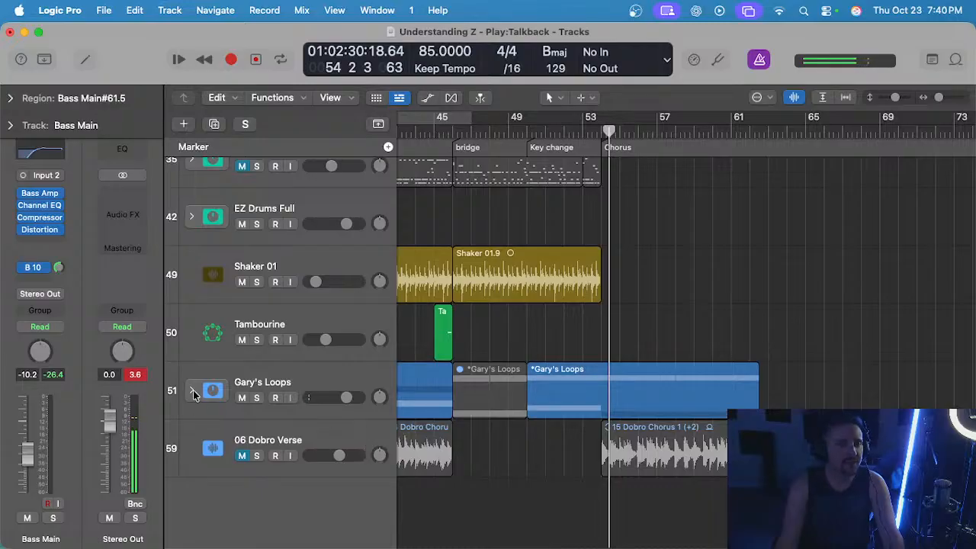
pyautogui.click(192, 390)
pyautogui.scroll(-10, 615, 367)
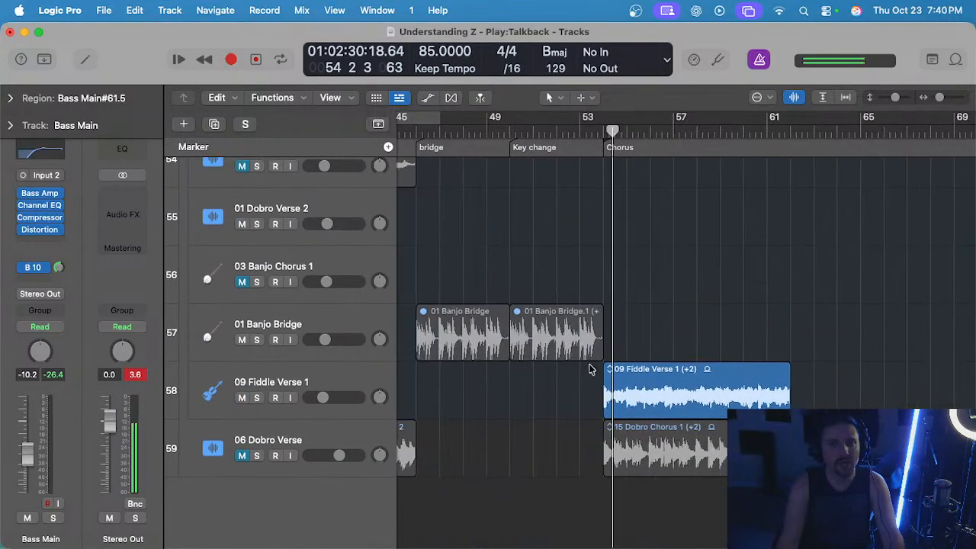
pyautogui.scroll(-10, 579, 372)
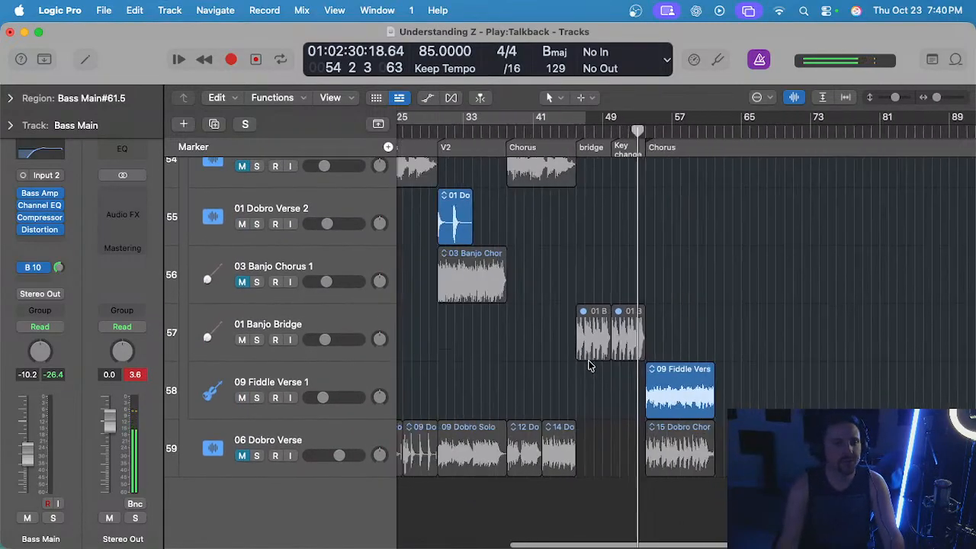
pyautogui.scroll(8, 256, 217)
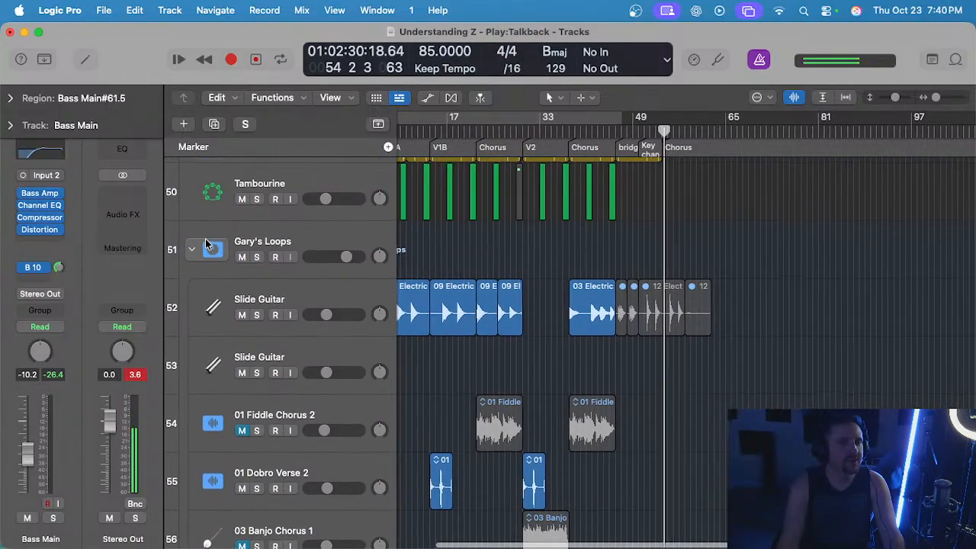
pyautogui.click(193, 246)
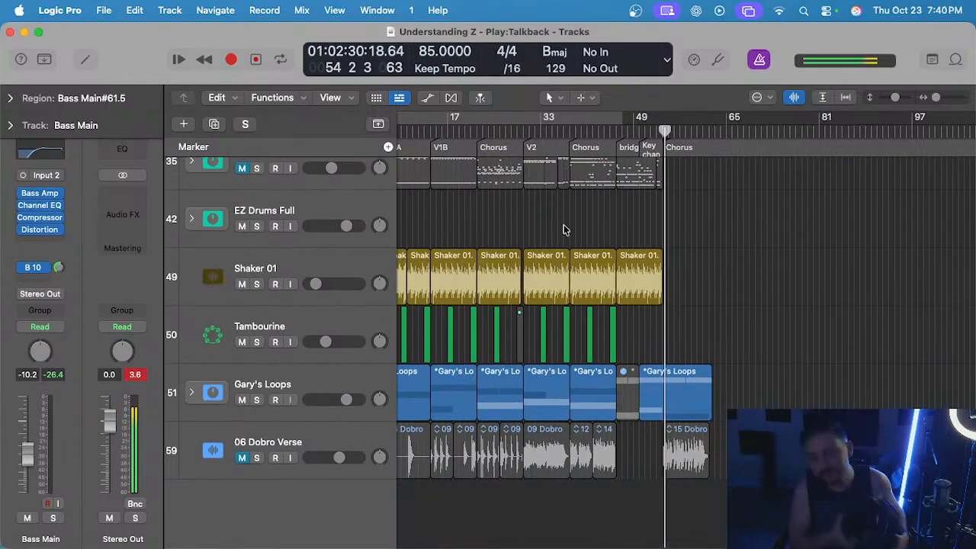
pyautogui.hscroll(-3, 562, 229)
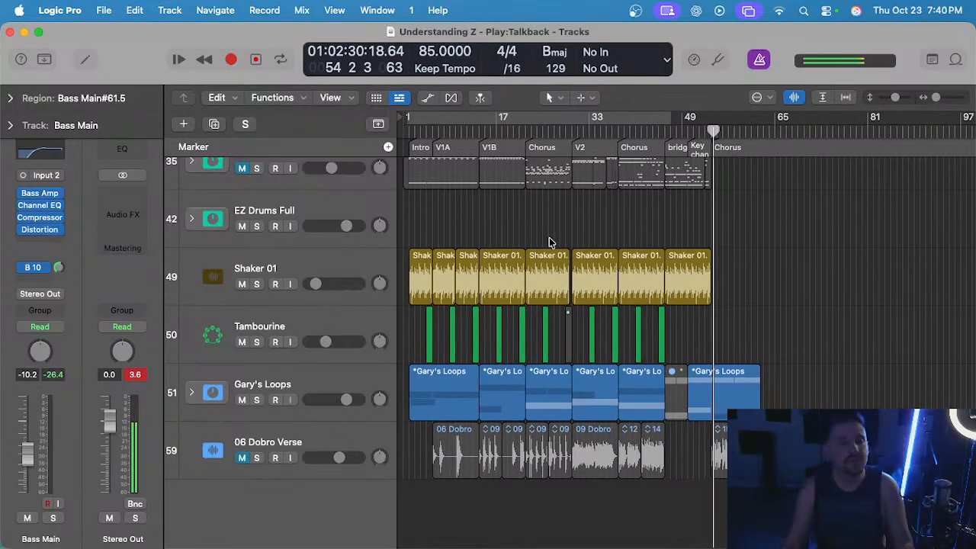
# Return the playhead to the song start, expand the Gary's Loops stack and select the 01 Dobro Verse 2 track.
pyautogui.scroll(5, 492, 233)
pyautogui.hscroll(-5, 495, 232)
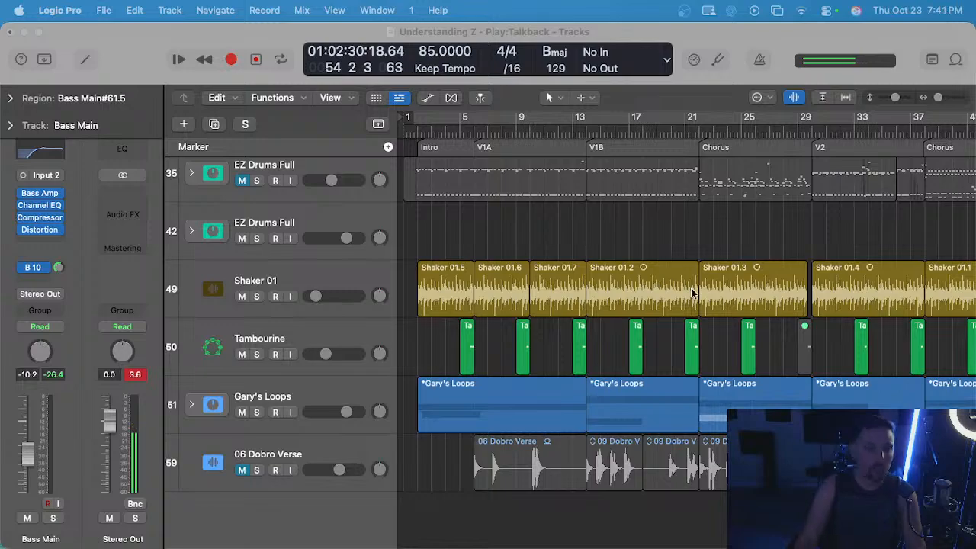
pyautogui.click(412, 130)
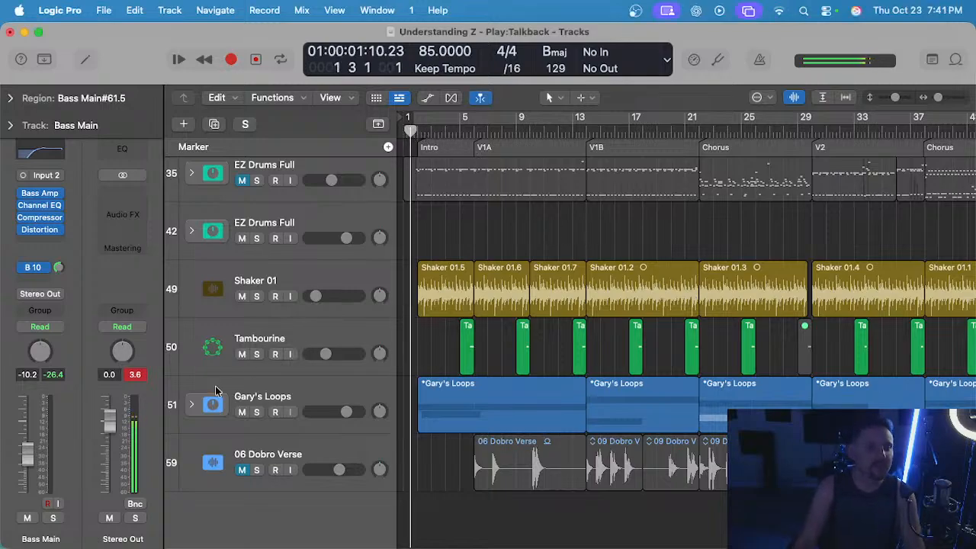
pyautogui.scroll(-10, 216, 390)
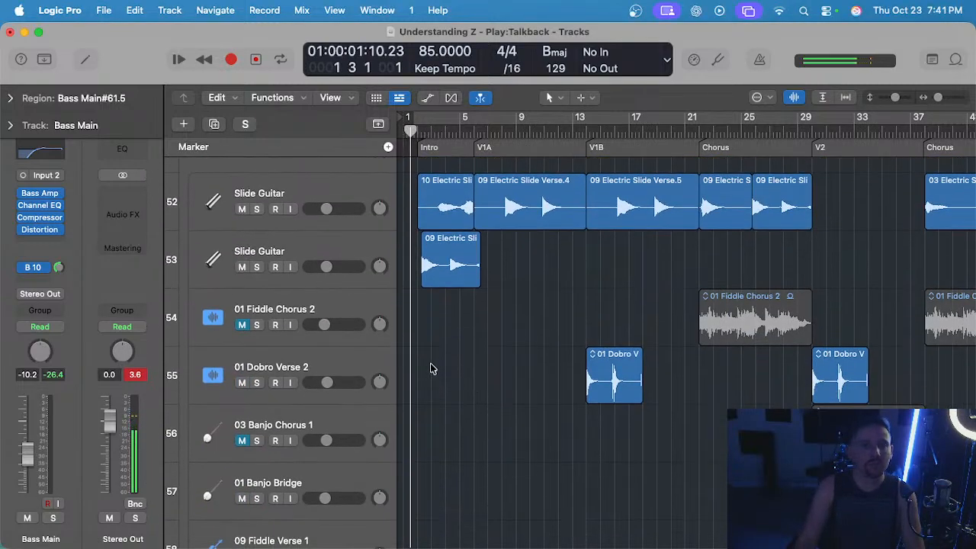
pyautogui.click(350, 362)
pyautogui.hscroll(3, 535, 164)
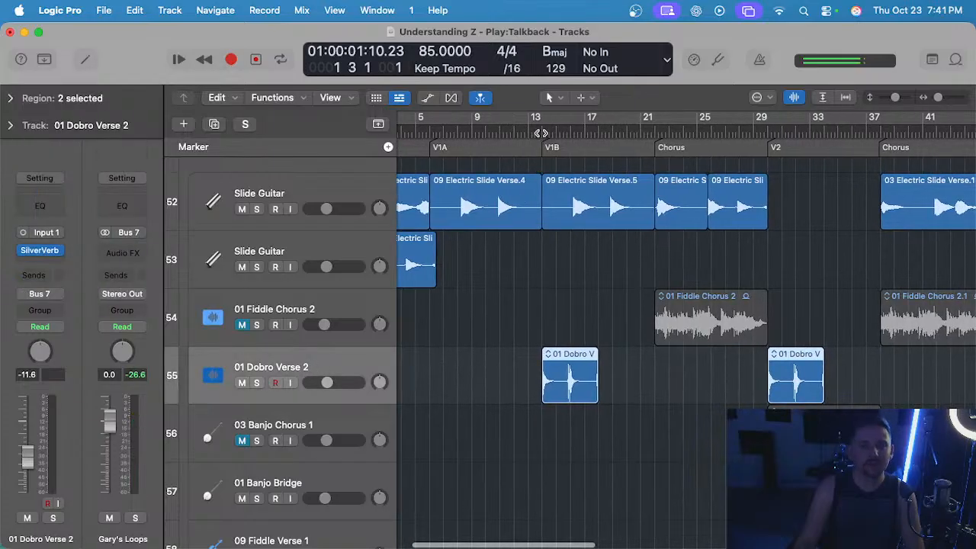
# Play 01 Dobro Verse 2 from the start of V1B at bar 14, soloed and within the mix.
pyautogui.click(541, 134)
pyautogui.press('space')
pyautogui.press('s')
pyautogui.press('s')
pyautogui.scroll(-3, 507, 340)
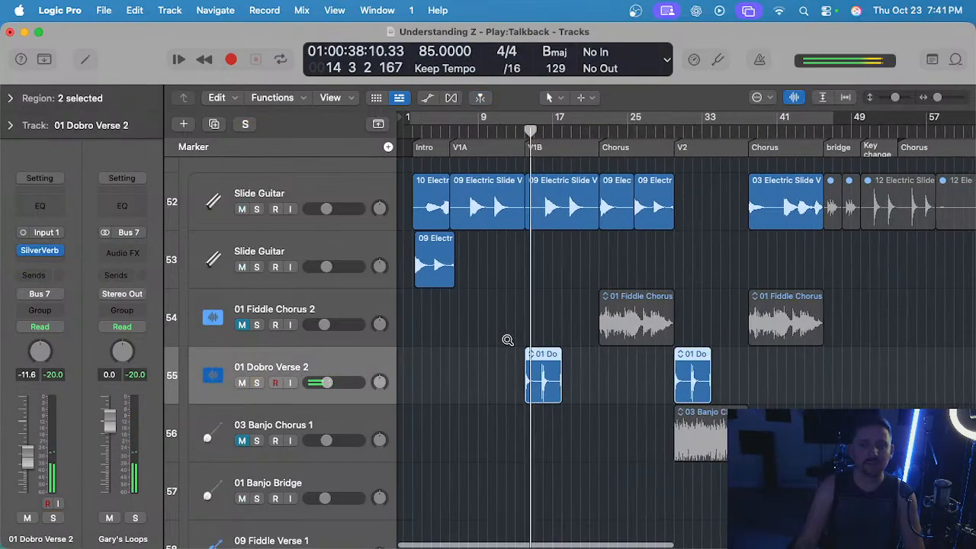
pyautogui.scroll(5, 507, 340)
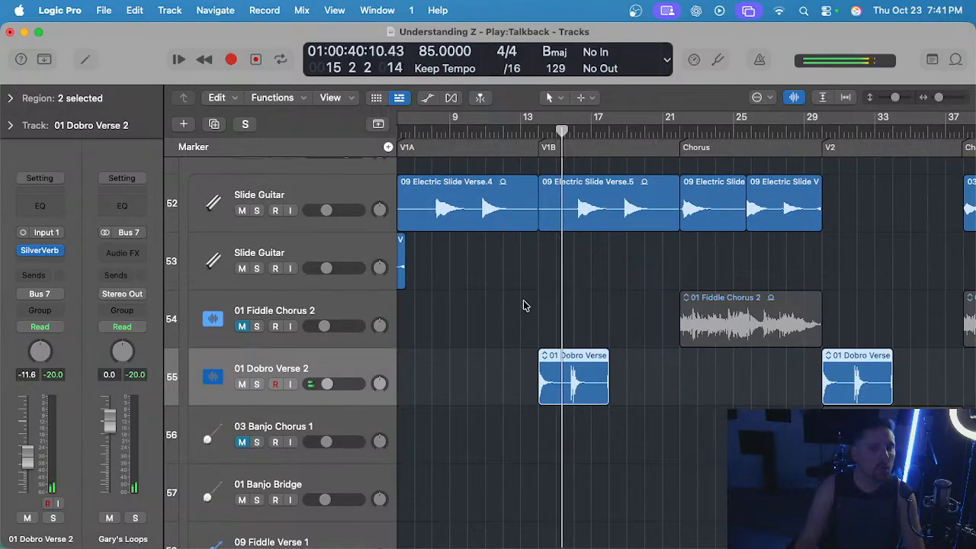
pyautogui.click(521, 303)
pyautogui.scroll(1, 517, 298)
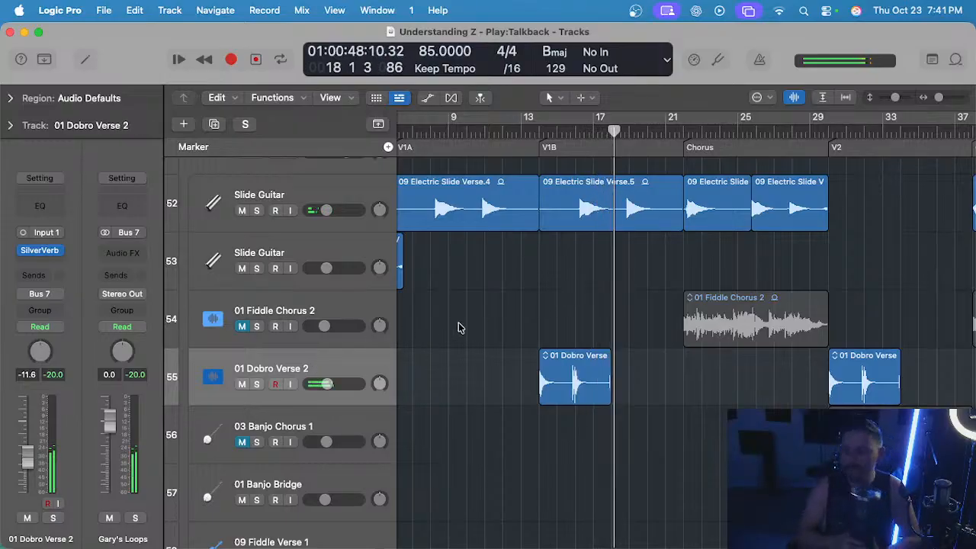
# Check the end of the V1B Dobro region around bars 17 and 18 by toggling the track's solo during playback.
pyautogui.press('s')
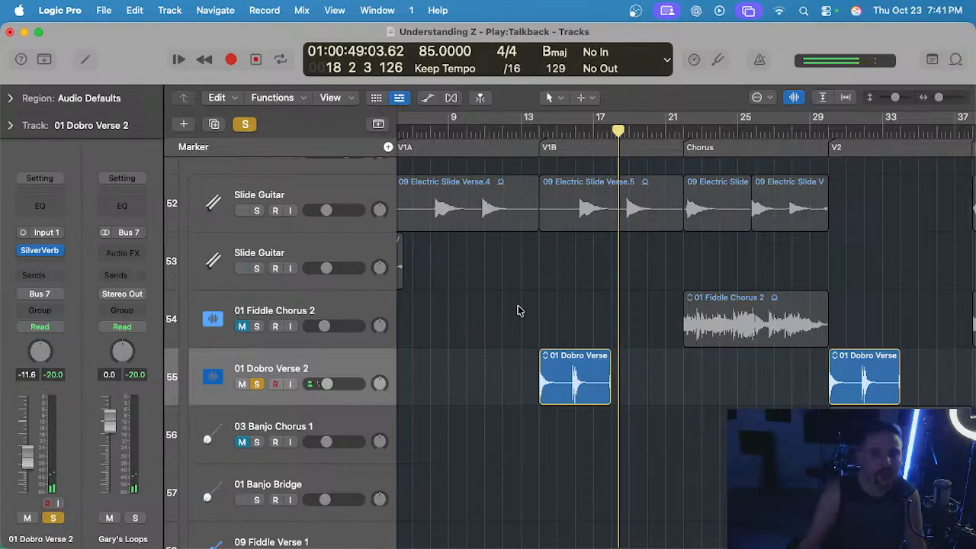
pyautogui.press('s')
pyautogui.scroll(5, 571, 287)
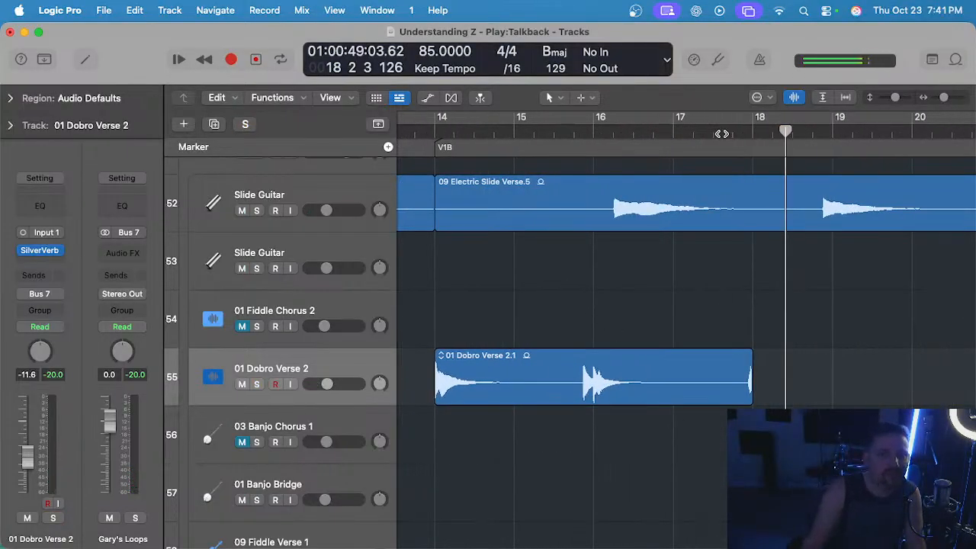
pyautogui.press('s')
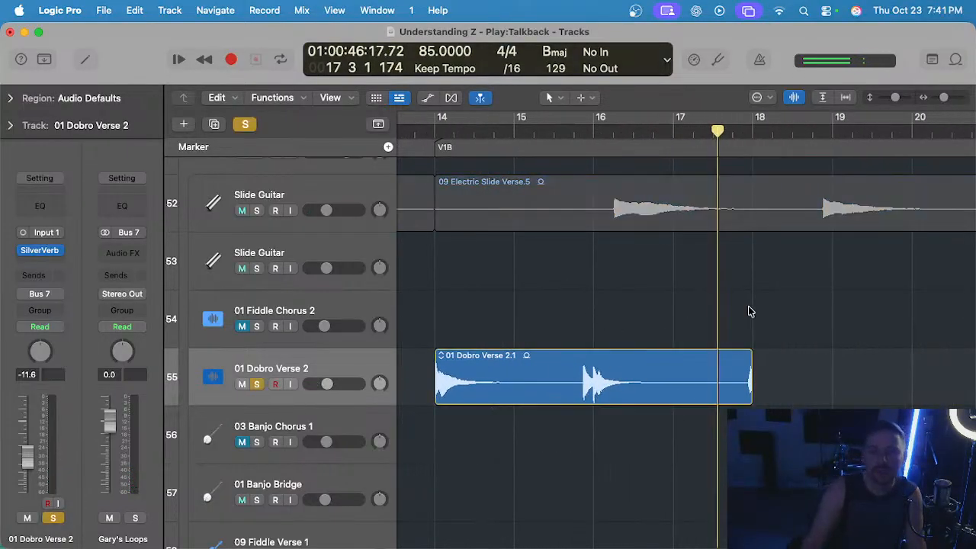
pyautogui.scroll(3, 747, 293)
pyautogui.press('s')
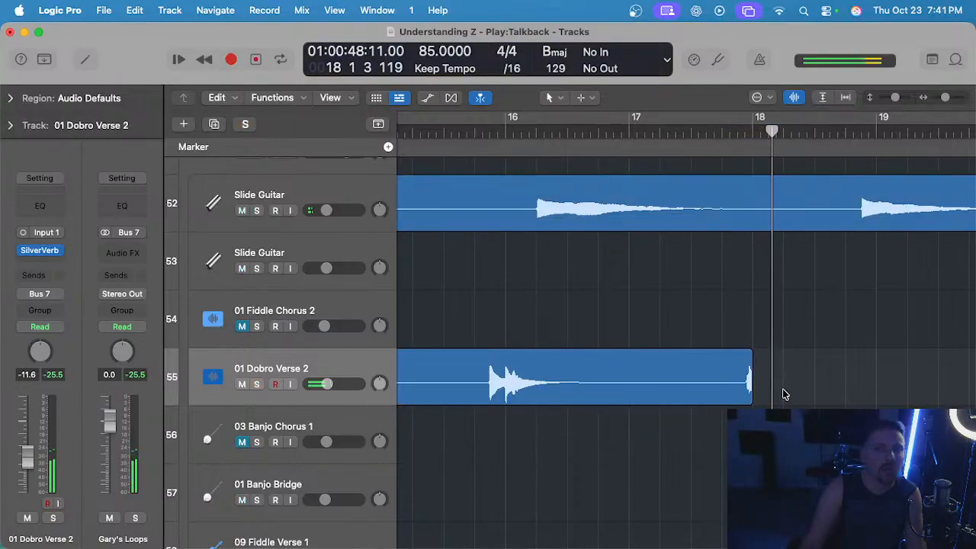
# Shorten the V1B Dobro region to 3 bars 3 beats, cutting off the stray note, and fade out its end.
pyautogui.moveTo(749, 400); pyautogui.dragTo(720, 394)
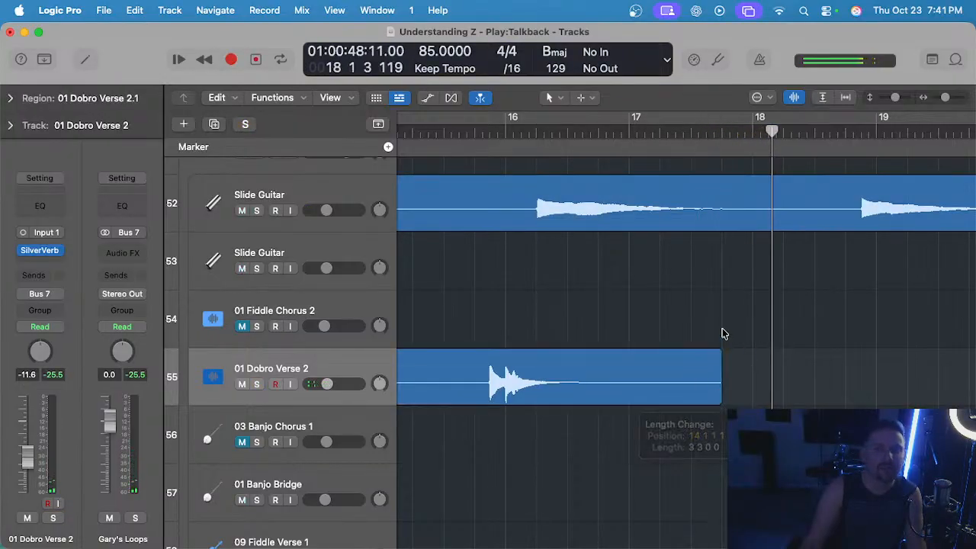
pyautogui.scroll(-4, 720, 346)
pyautogui.click(714, 355)
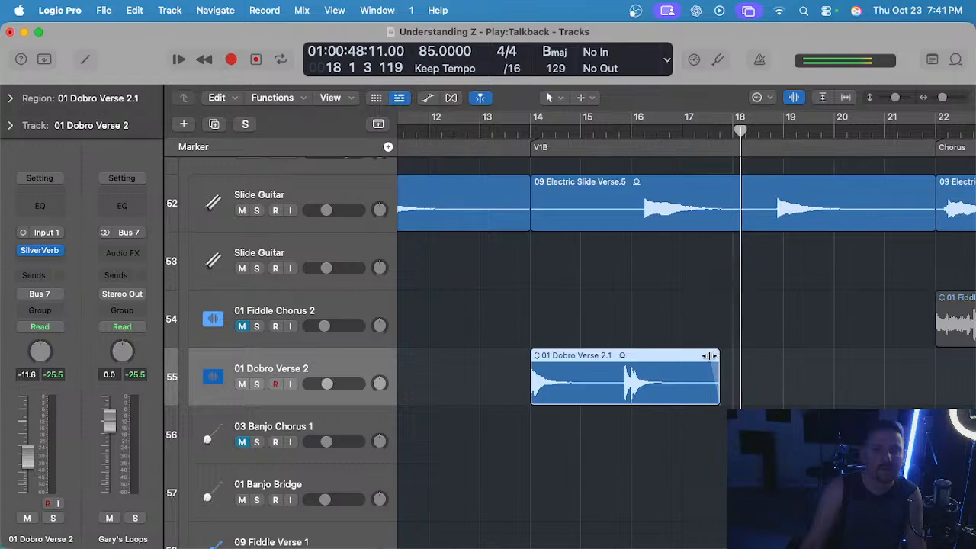
# Trim the end of the V2 Dobro region to a length of 3 3 2 0, removing the stray note.
pyautogui.scroll(-4, 712, 333)
pyautogui.hscroll(10, 727, 327)
pyautogui.scroll(4, 766, 334)
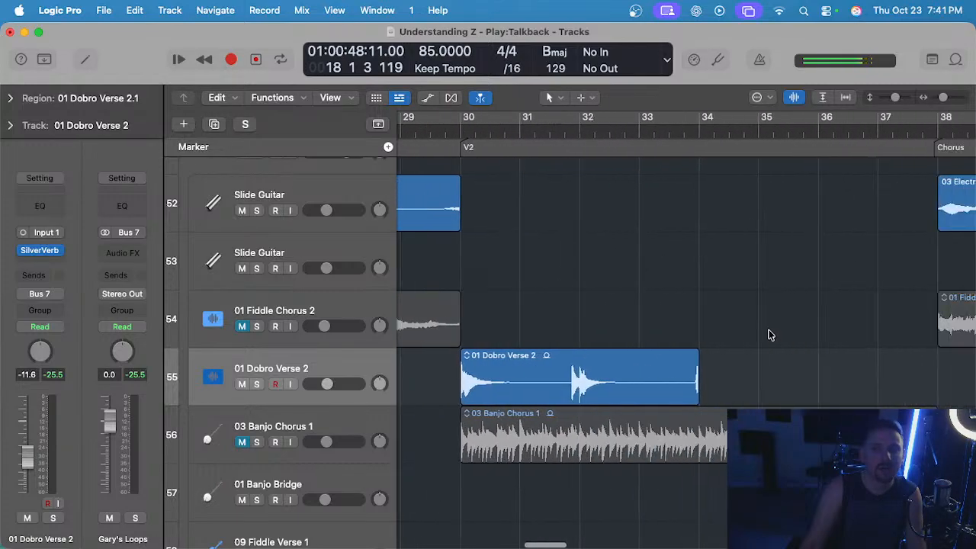
pyautogui.scroll(4, 690, 302)
pyautogui.click(674, 292)
pyautogui.moveTo(706, 394); pyautogui.dragTo(694, 392)
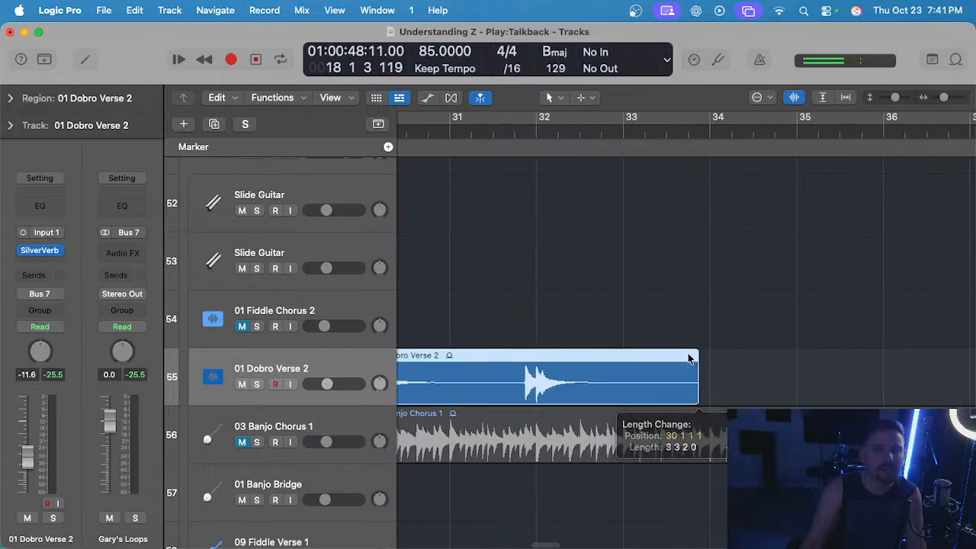
pyautogui.scroll(-5, 674, 321)
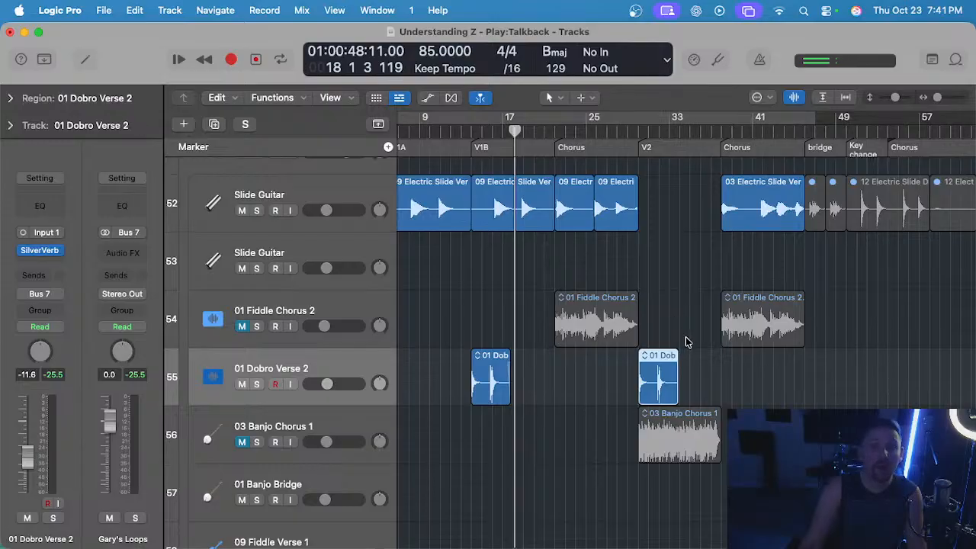
# Play the mix from the intro toward V1A to hear where another Dobro part could fit.
pyautogui.hscroll(-3, 694, 346)
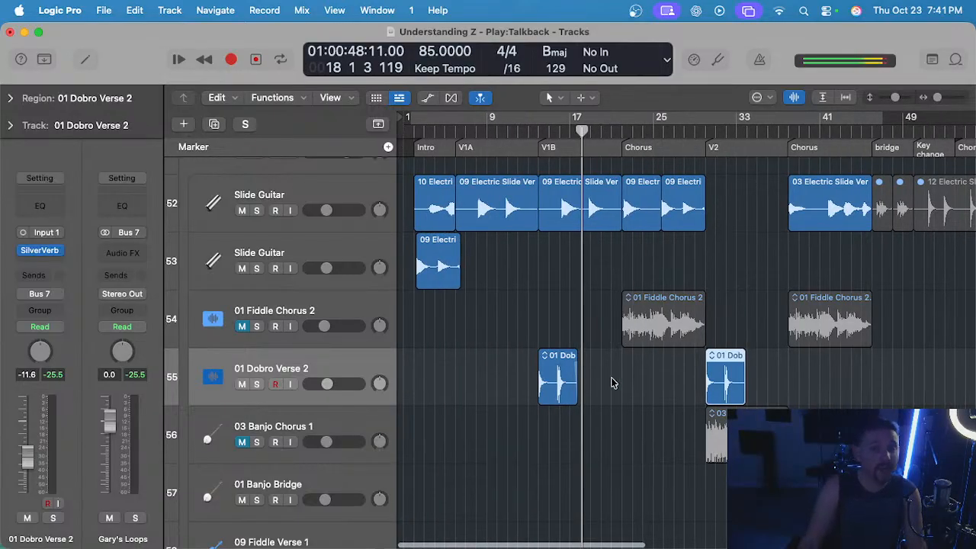
pyautogui.scroll(1, 606, 370)
pyautogui.moveTo(549, 132); pyautogui.dragTo(548, 163)
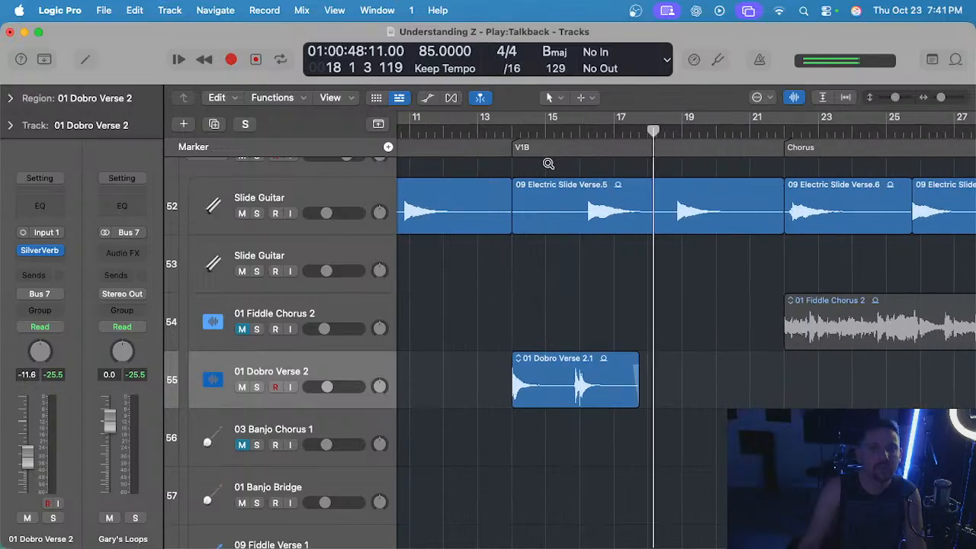
pyautogui.press('super+Left')
pyautogui.hscroll(-5, 546, 383)
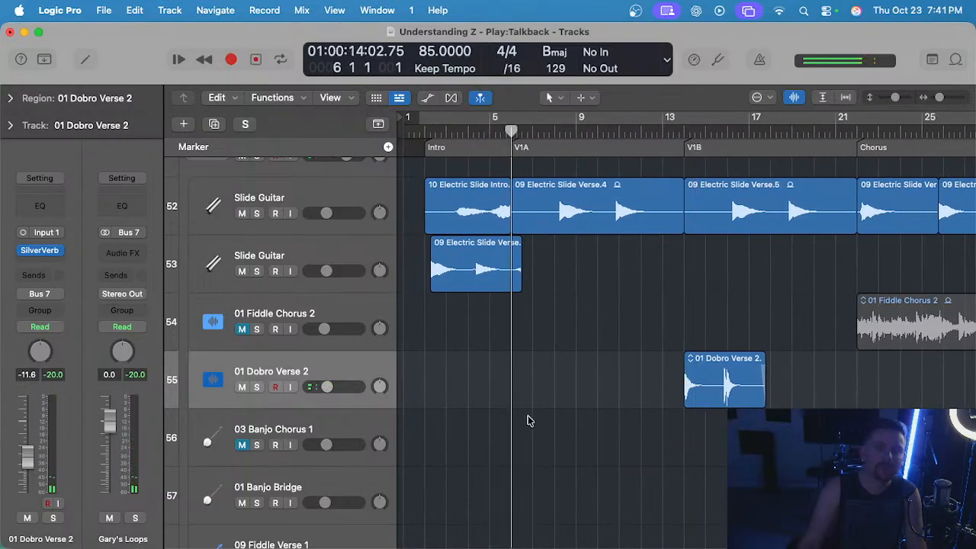
pyautogui.press('space')
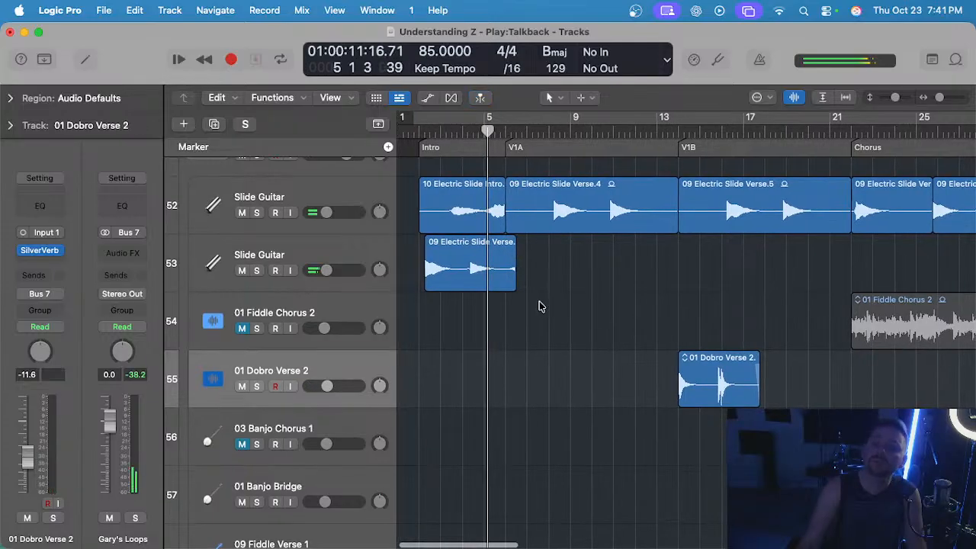
# Copy the trimmed V1B Dobro region to the start of V1A at bar 6 on the same track.
pyautogui.scroll(1, 540, 307)
pyautogui.click(720, 384)
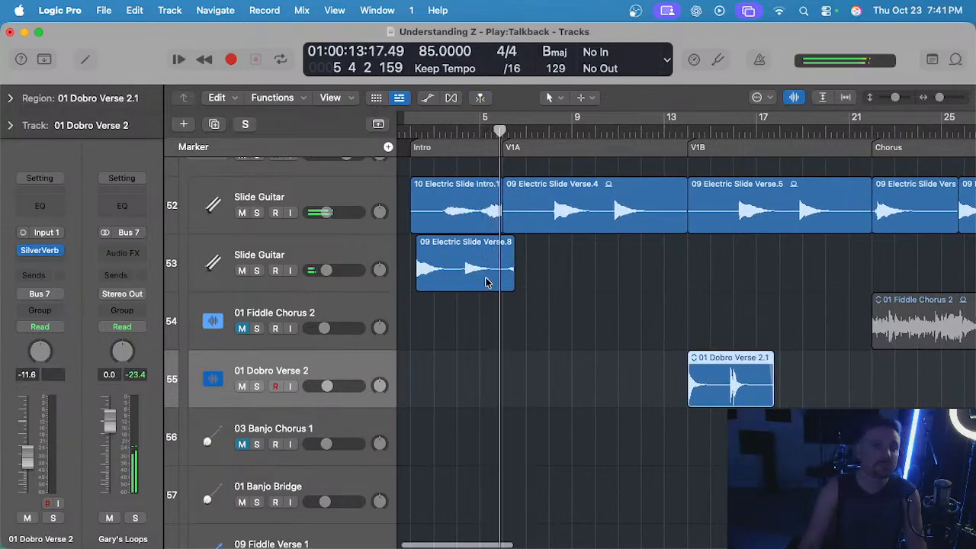
pyautogui.press('super+Right')
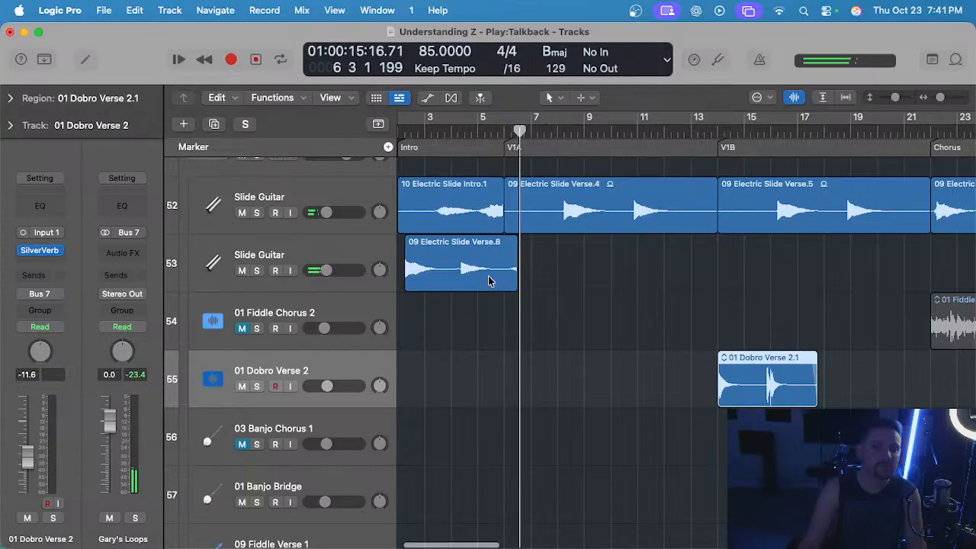
pyautogui.click(504, 130)
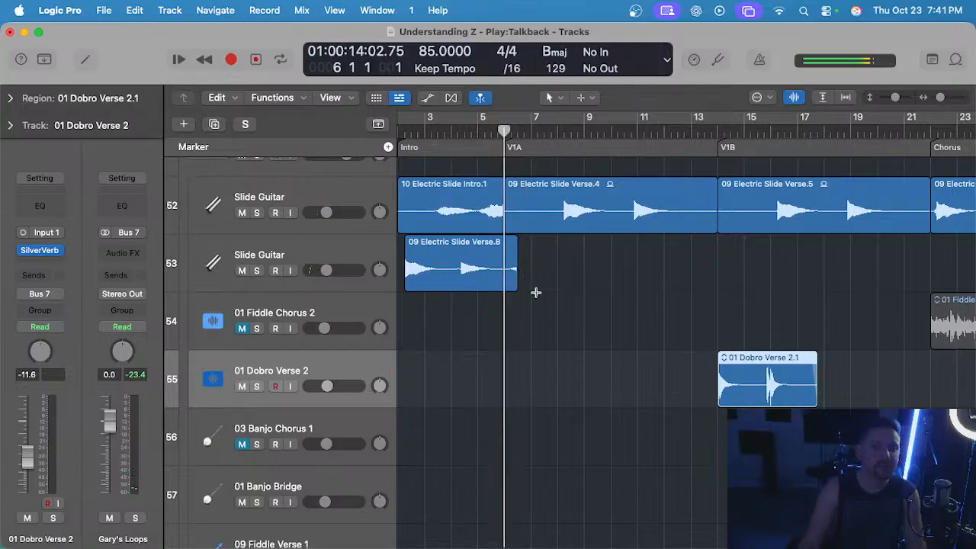
pyautogui.press('super+v')
# Start playback near bar 5, just before the copied Dobro region, and save the project.
pyautogui.click(483, 132)
pyautogui.press('space')
pyautogui.press('super+Right')
pyautogui.hscroll(1, 610, 306)
pyautogui.press('super+s')
pyautogui.click(611, 306)
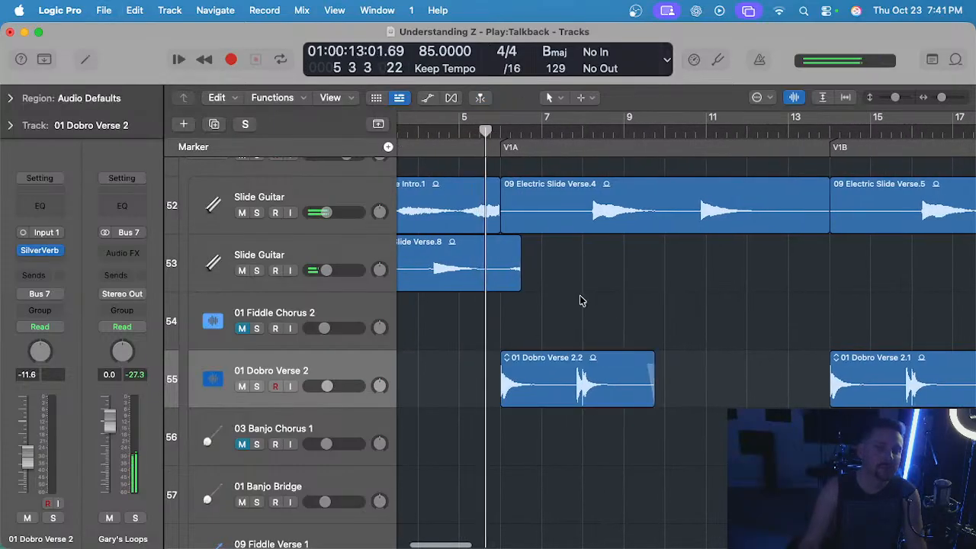
# Listen to the copied Dobro region in the mix from V1A up to bar 10.
pyautogui.press('super+Right')
pyautogui.press('super+Left')
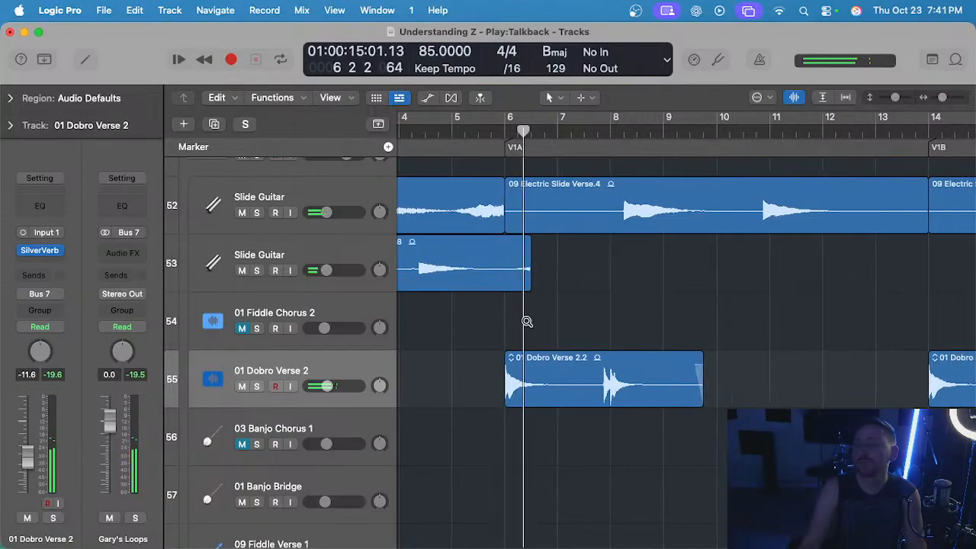
pyautogui.press('super+Right')
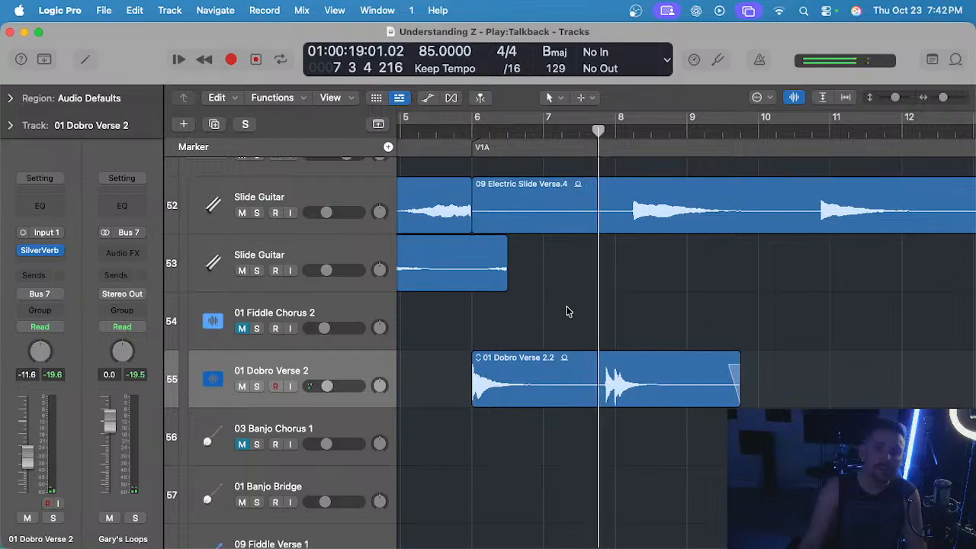
pyautogui.press('super+Left')
pyautogui.press('super+Left')
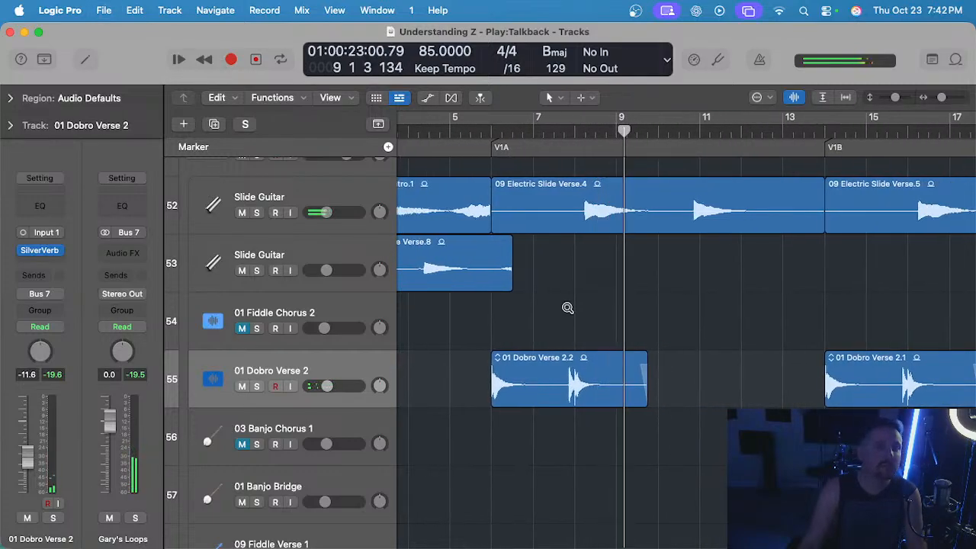
pyautogui.keyDown('ctrl'); pyautogui.keyDown('alt'); pyautogui.click(568, 308); pyautogui.keyUp('alt'); pyautogui.keyUp('ctrl')
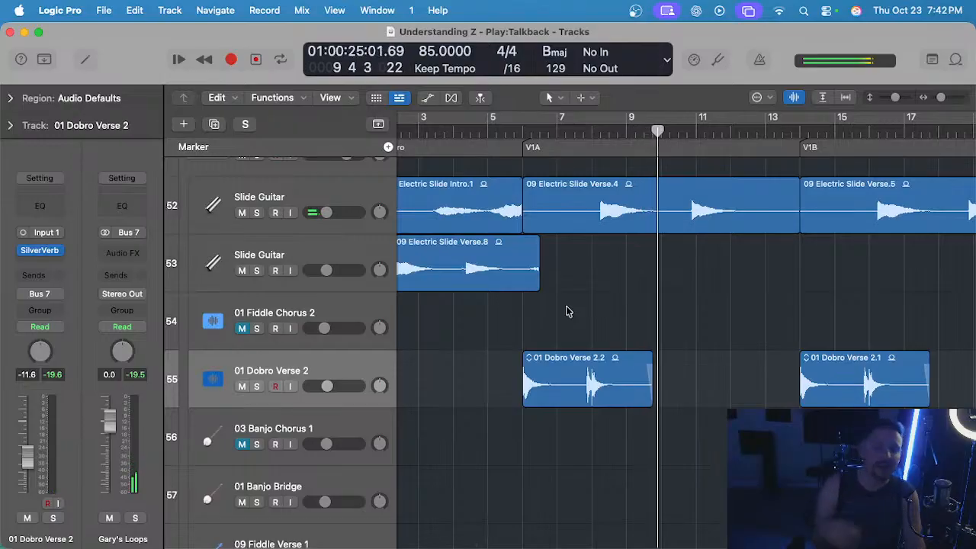
pyautogui.keyDown('ctrl'); pyautogui.keyDown('alt'); pyautogui.click(567, 308); pyautogui.keyUp('alt'); pyautogui.keyUp('ctrl')
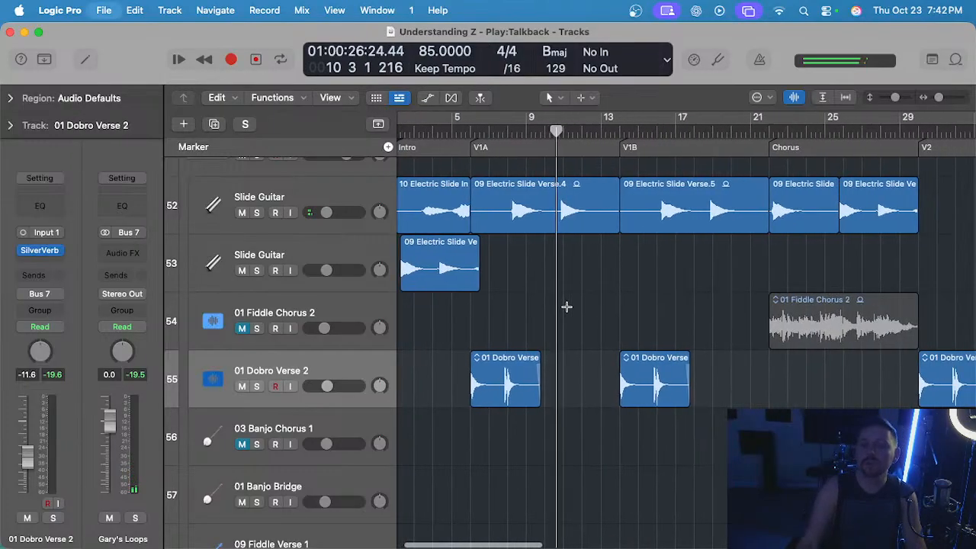
# Delete the V1A Dobro region's second phrase from about bar 7.5 onward and fade out the remaining part.
pyautogui.scroll(2, 558, 323)
pyautogui.hscroll(-2, 557, 326)
pyautogui.scroll(4, 556, 329)
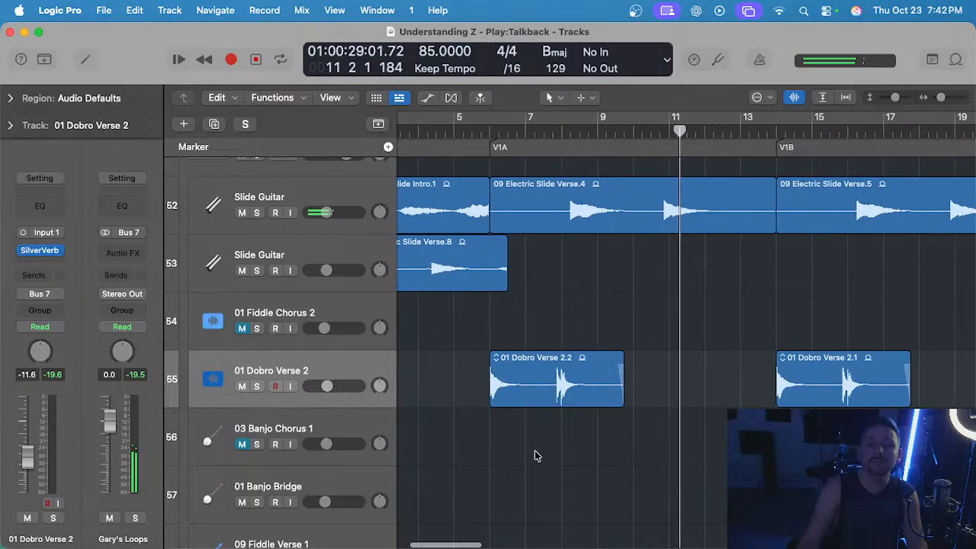
pyautogui.scroll(2, 535, 455)
pyautogui.moveTo(547, 385); pyautogui.dragTo(714, 381)
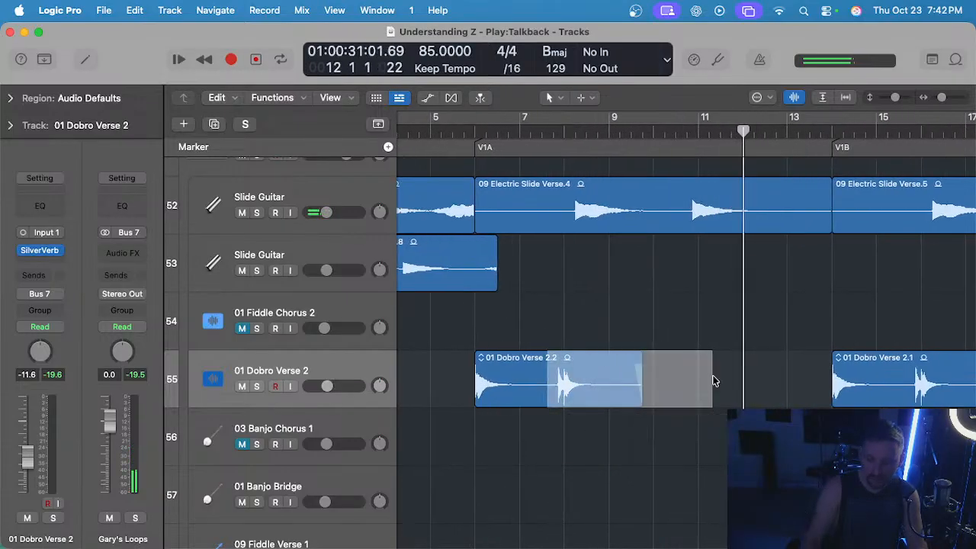
pyautogui.press('Delete')
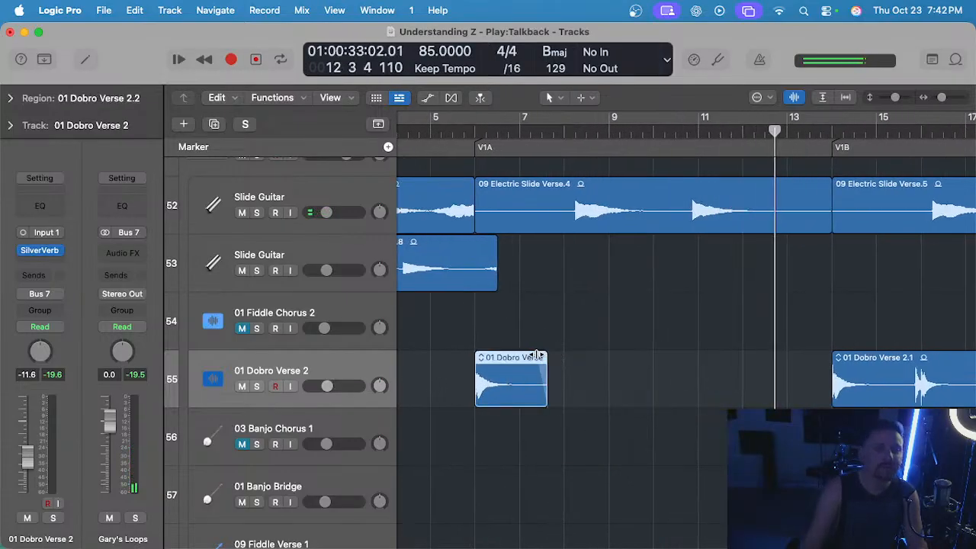
# Listen to the mix from V1A into V1B, checking the Dobro entry at bar 14.
pyautogui.hscroll(5, 539, 338)
pyautogui.scroll(-2, 609, 309)
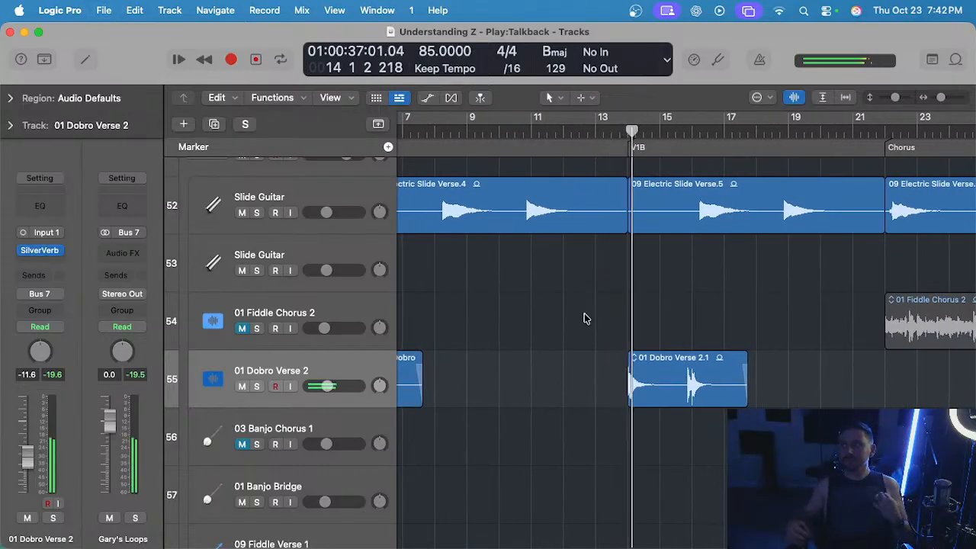
pyautogui.scroll(-3, 585, 318)
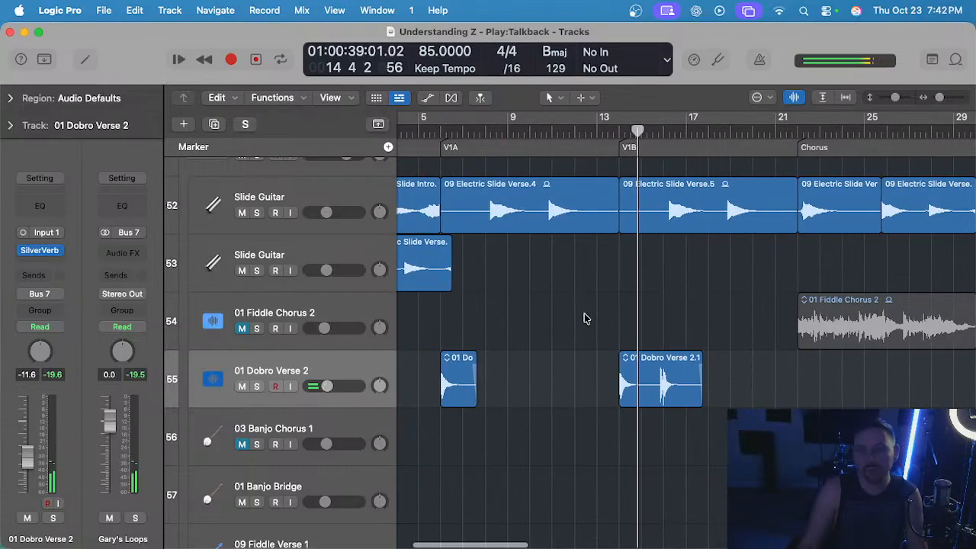
pyautogui.scroll(5, 610, 315)
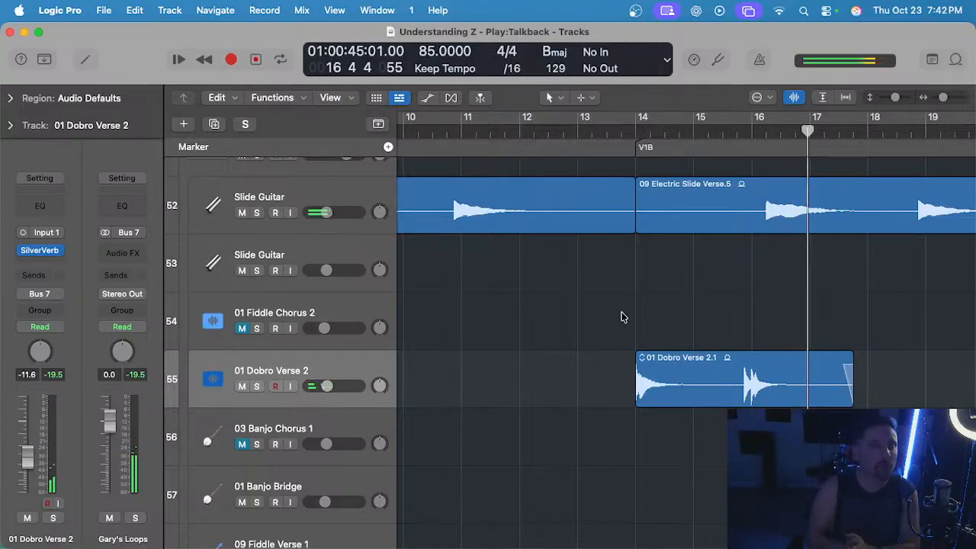
# Listen to the end of V1B's Dobro region, then replay the Keys fill from bar 13 into bar 14.
pyautogui.scroll(-2, 645, 308)
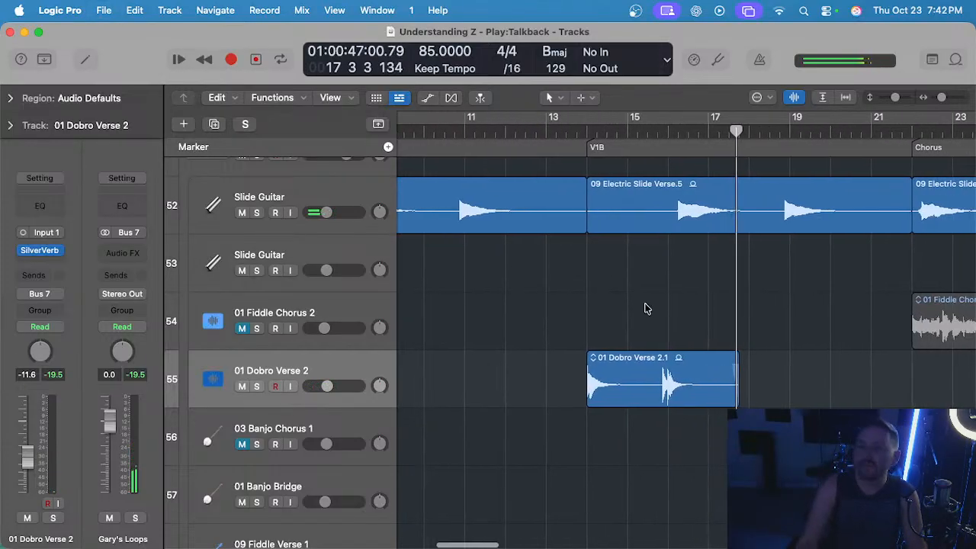
pyautogui.press('space')
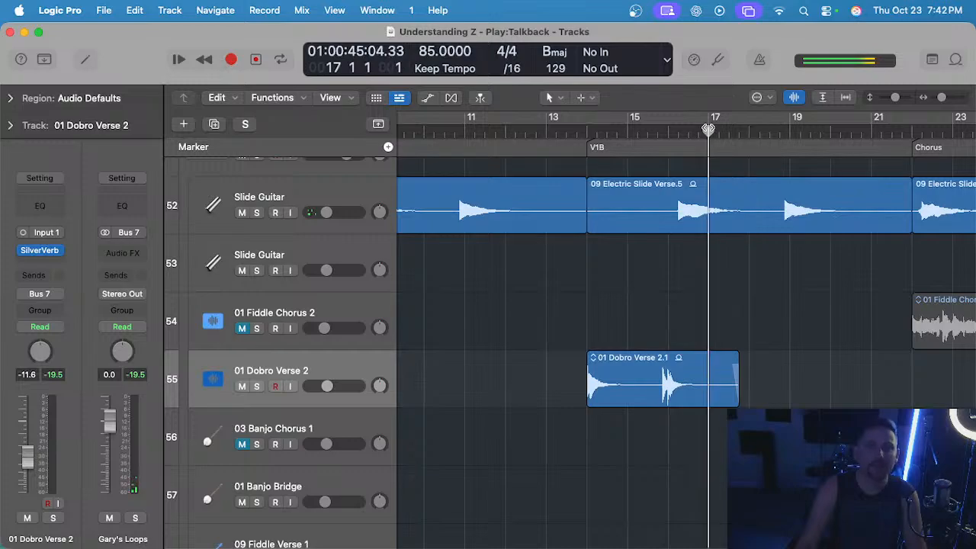
pyautogui.scroll(10, 731, 168)
pyautogui.scroll(3, 731, 164)
pyautogui.hscroll(1, 731, 164)
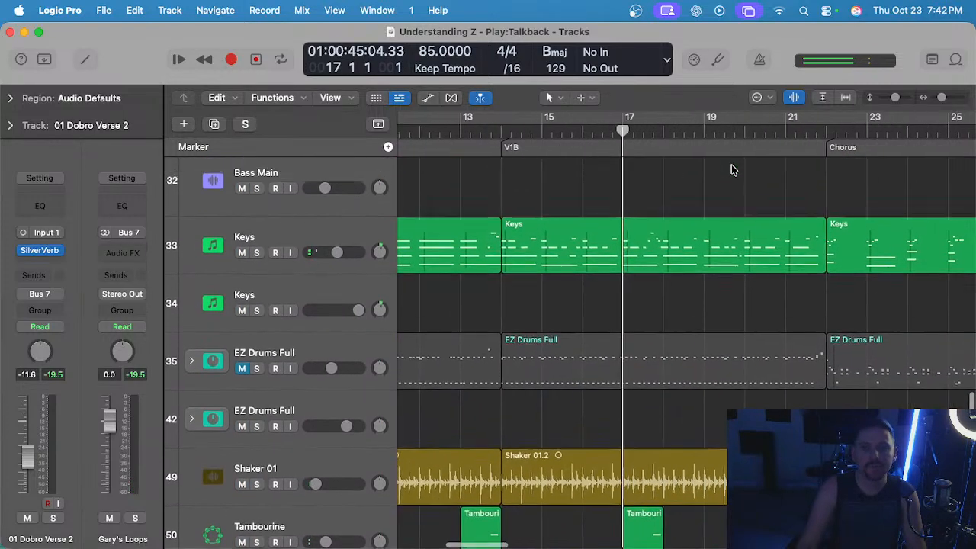
pyautogui.click(533, 131)
pyautogui.hscroll(-1, 570, 143)
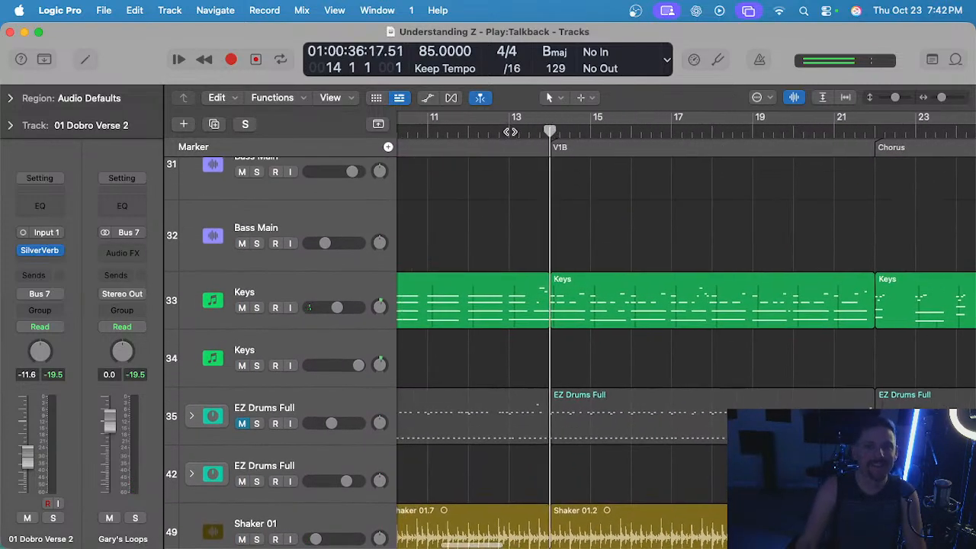
pyautogui.click(511, 131)
pyautogui.press('space')
pyautogui.scroll(3, 580, 175)
pyautogui.scroll(3, 584, 183)
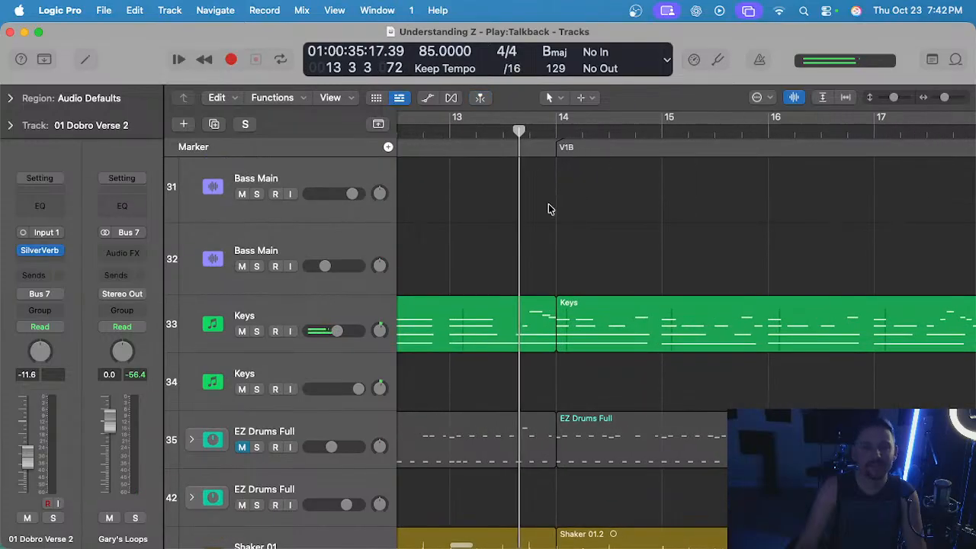
pyautogui.click(531, 131)
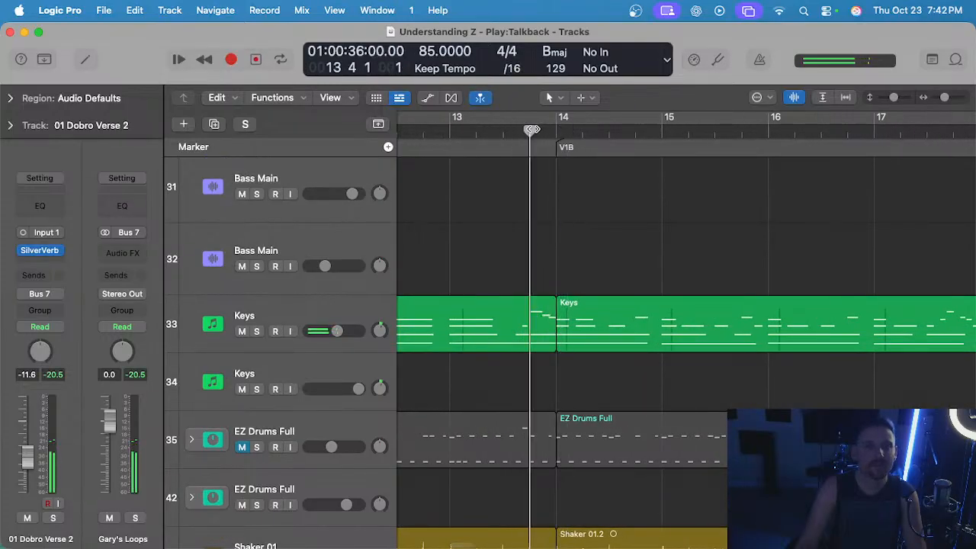
# Raise the last two fill notes before bar 14 in the V1A Keys region to E5 and D#5.
pyautogui.click(524, 337)
pyautogui.click(333, 305)
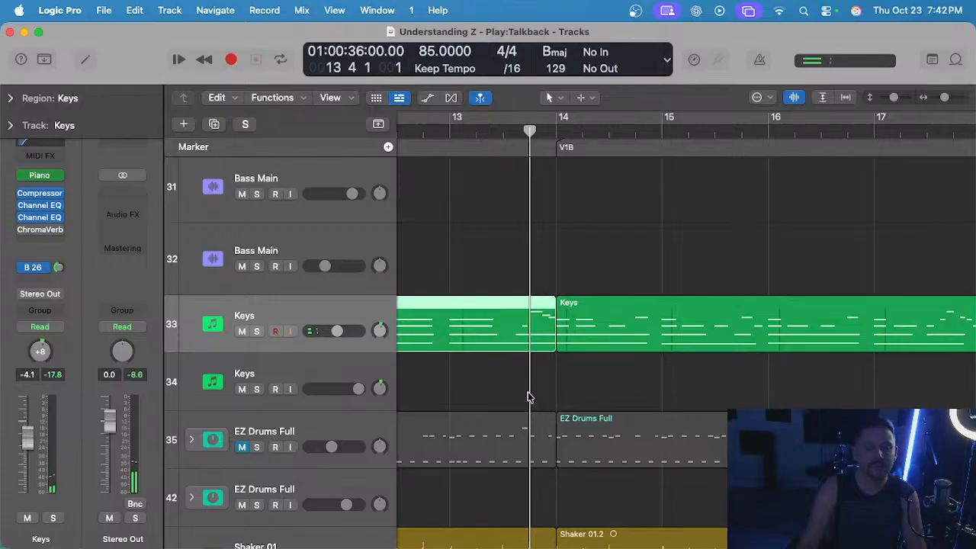
pyautogui.press('e')
pyautogui.press('space')
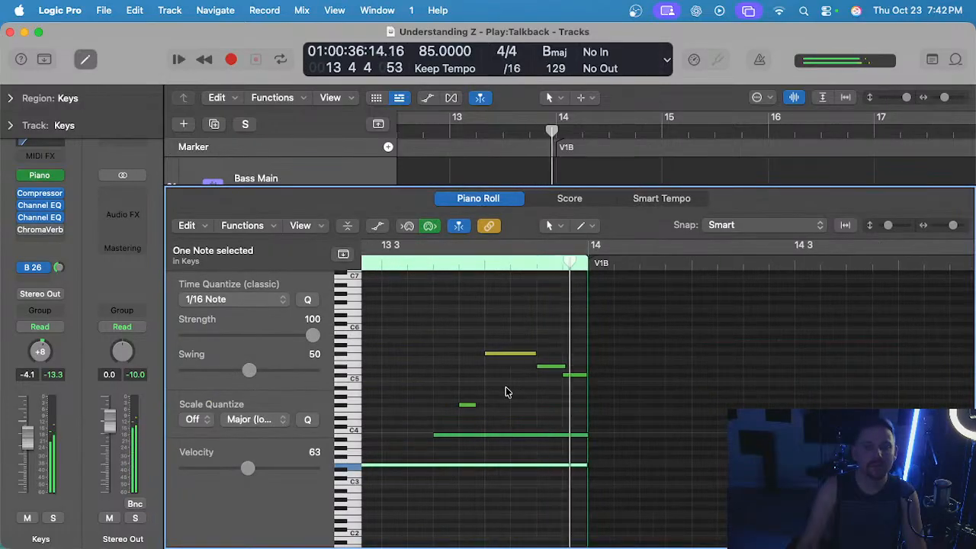
pyautogui.moveTo(545, 371); pyautogui.dragTo(572, 366)
pyautogui.doubleClick(379, 260)
pyautogui.scroll(-3, 474, 302)
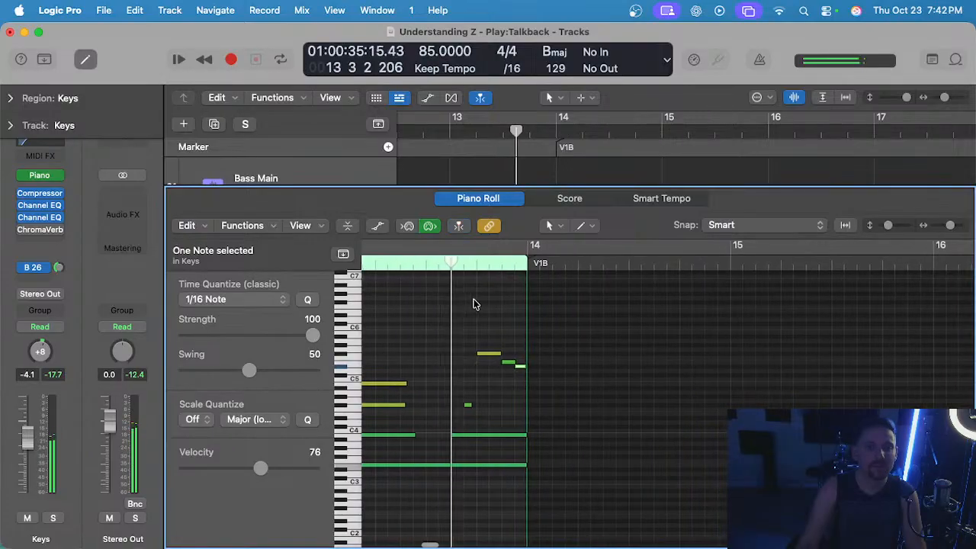
pyautogui.press('e')
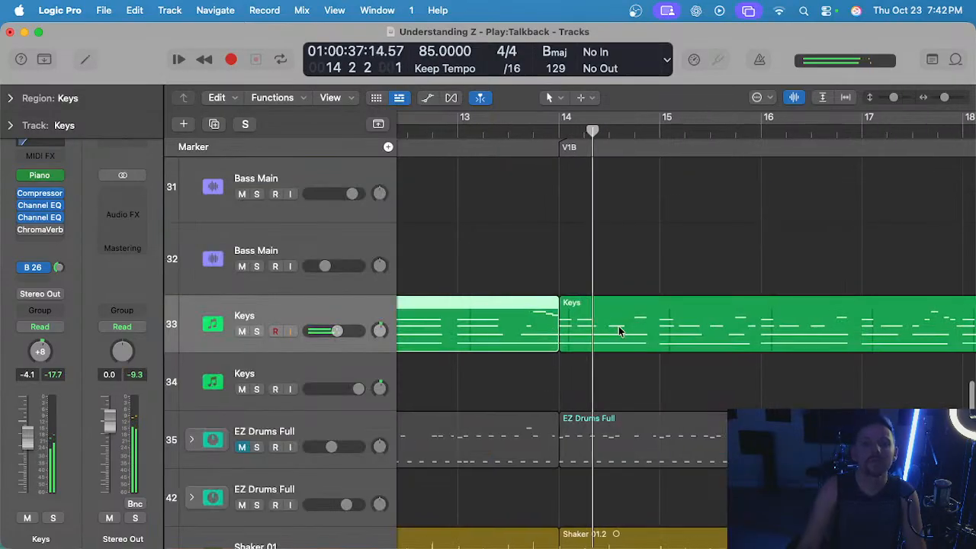
# Swap the pitches of the two short fill notes before bar 18 in the V1B Keys region to B4, then C#5.
pyautogui.hscroll(3, 618, 326)
pyautogui.scroll(-2, 619, 326)
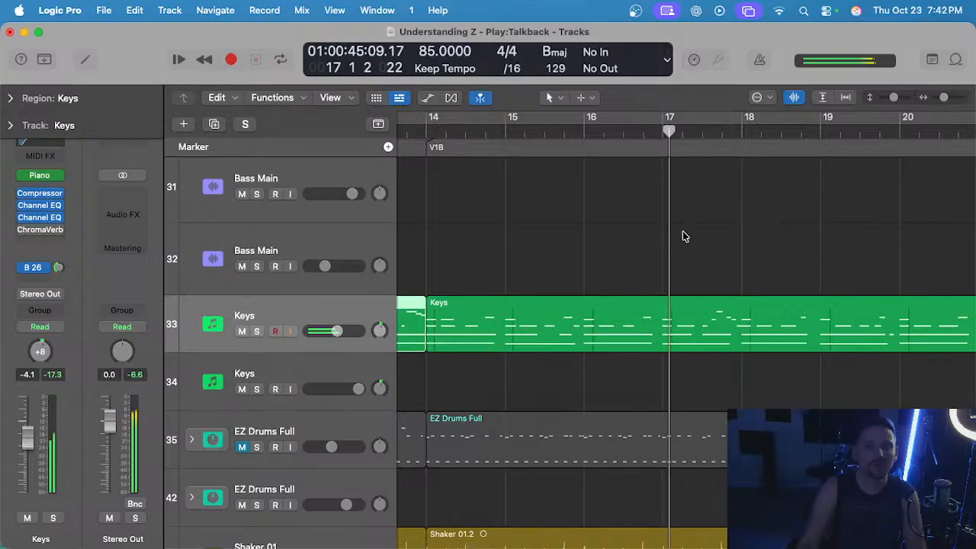
pyautogui.scroll(2, 690, 305)
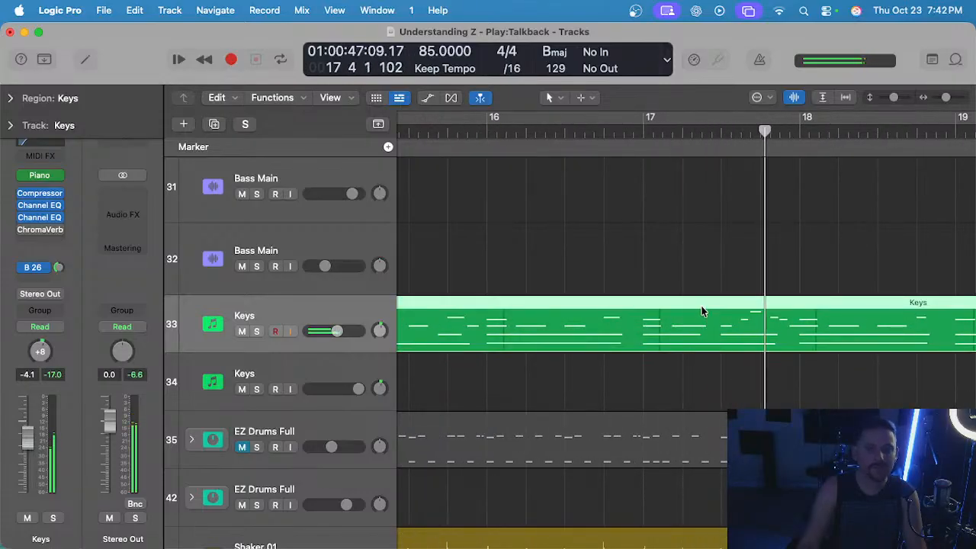
pyautogui.doubleClick(726, 340)
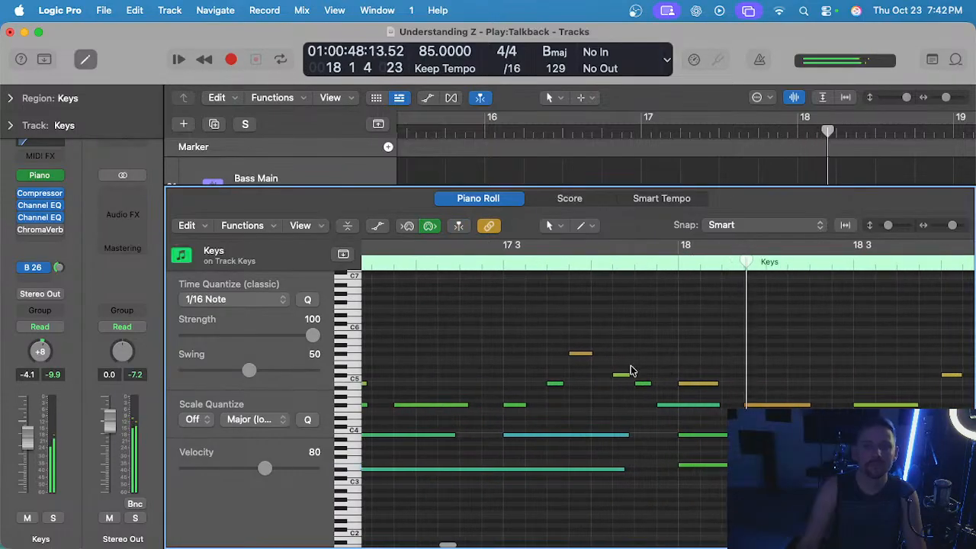
pyautogui.moveTo(621, 379); pyautogui.dragTo(644, 378)
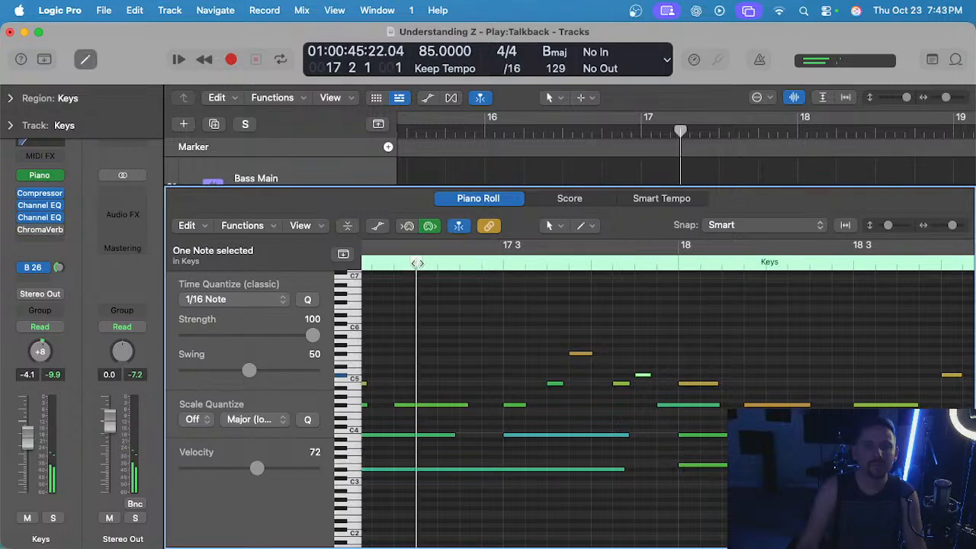
pyautogui.scroll(-3, 539, 292)
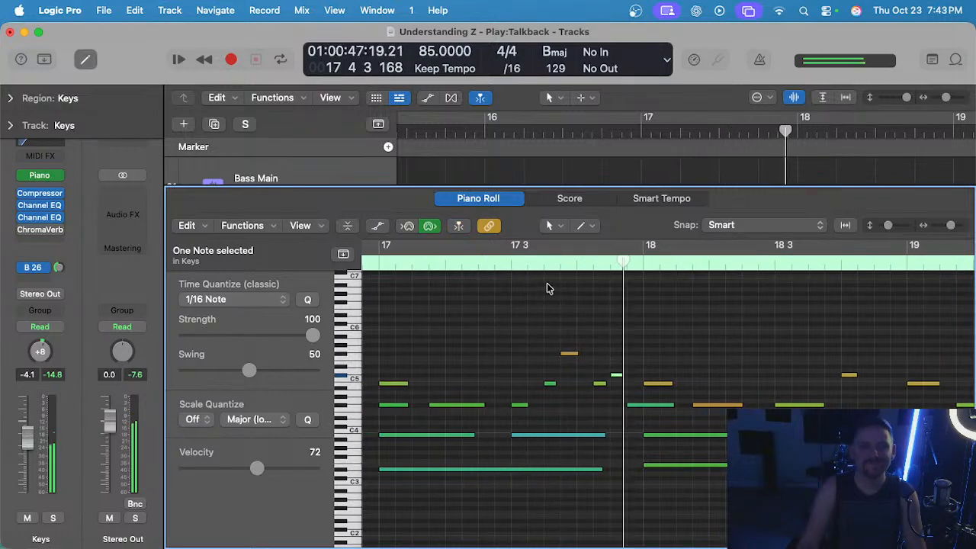
pyautogui.press('e')
# Replay the mix from bar 13 to check the edited Keys fill leading into V1B.
pyautogui.scroll(-3, 648, 301)
pyautogui.hscroll(-1, 643, 308)
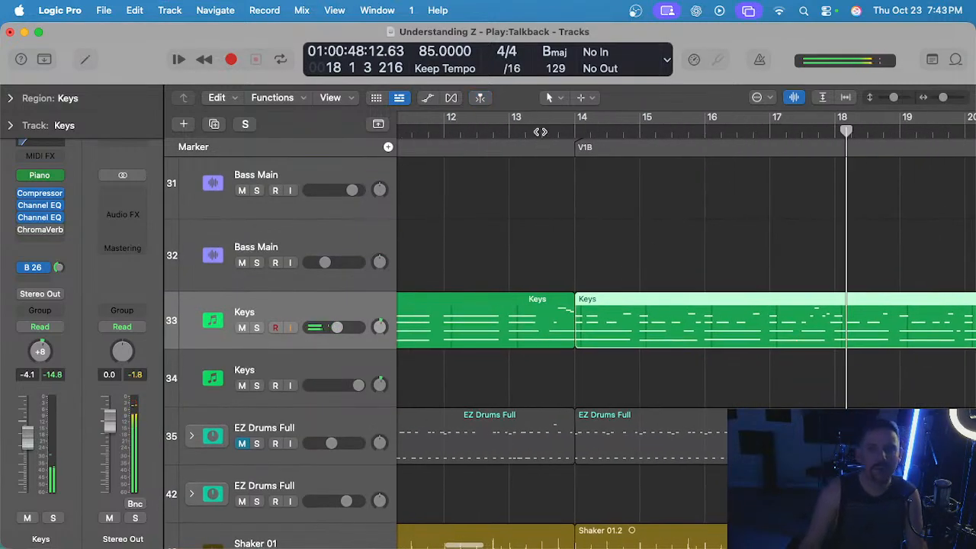
pyautogui.scroll(-5, 532, 214)
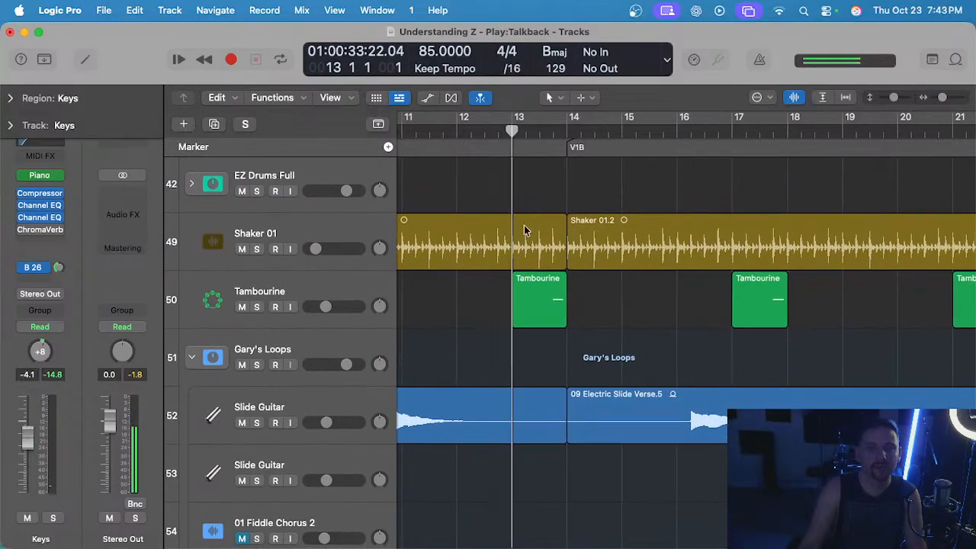
pyautogui.hscroll(-2, 481, 342)
pyautogui.scroll(-1, 483, 340)
pyautogui.hscroll(-1, 485, 337)
pyautogui.scroll(-3, 486, 336)
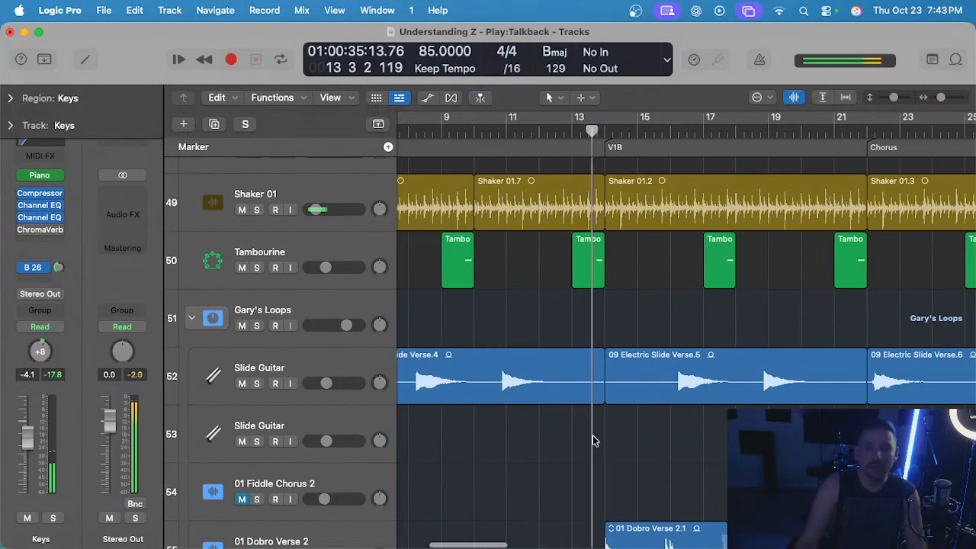
pyautogui.click(556, 427)
pyautogui.scroll(1, 559, 427)
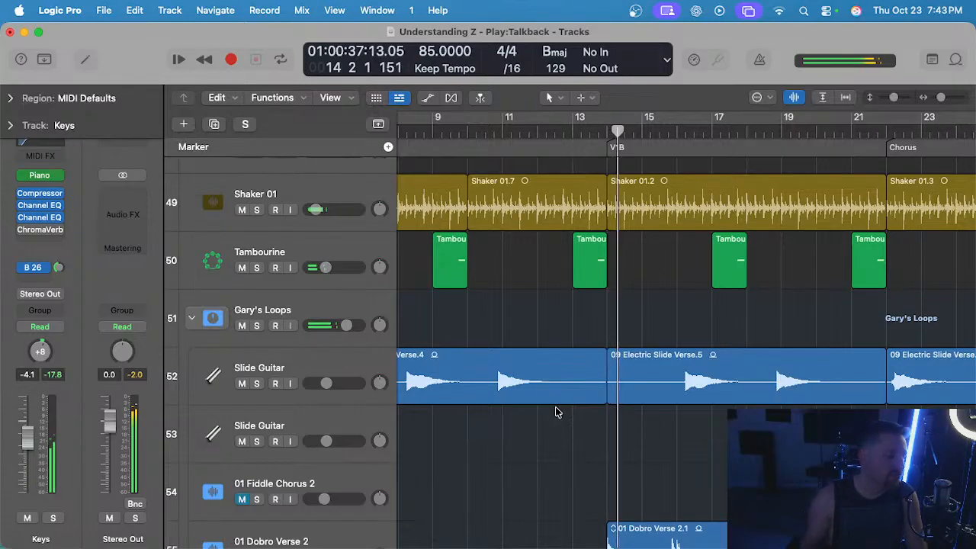
pyautogui.scroll(-1, 558, 406)
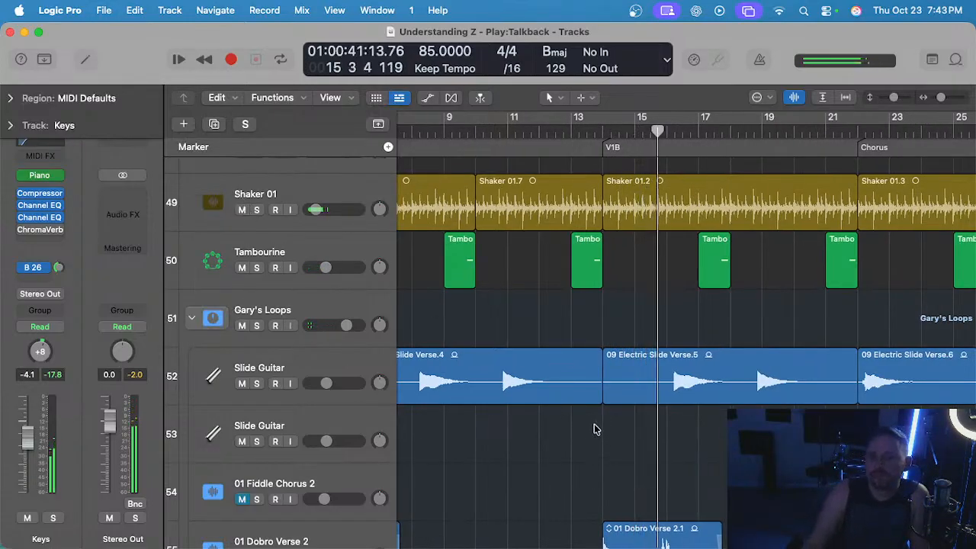
# Examine the V1B Dobro region and the empty space after it while listening through bar 18.
pyautogui.hscroll(2, 598, 434)
pyautogui.scroll(-1, 615, 438)
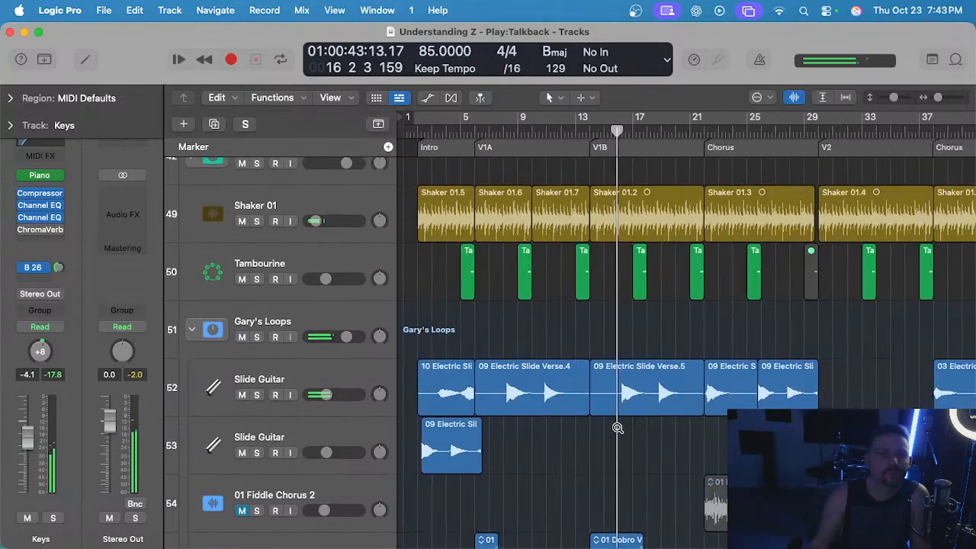
pyautogui.scroll(-5, 595, 442)
pyautogui.click(624, 363)
pyautogui.hscroll(3, 622, 364)
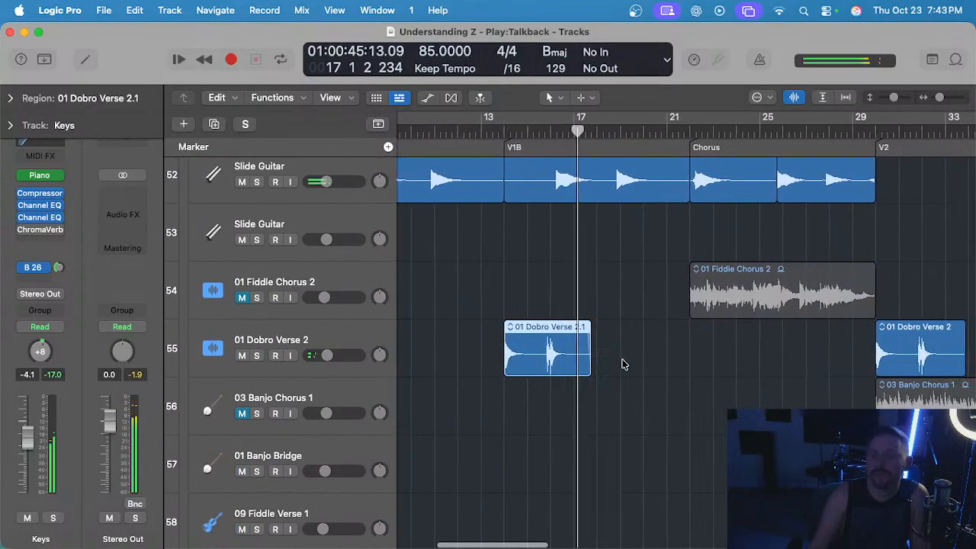
pyautogui.scroll(2, 607, 357)
pyautogui.click(607, 358)
pyautogui.scroll(1, 605, 360)
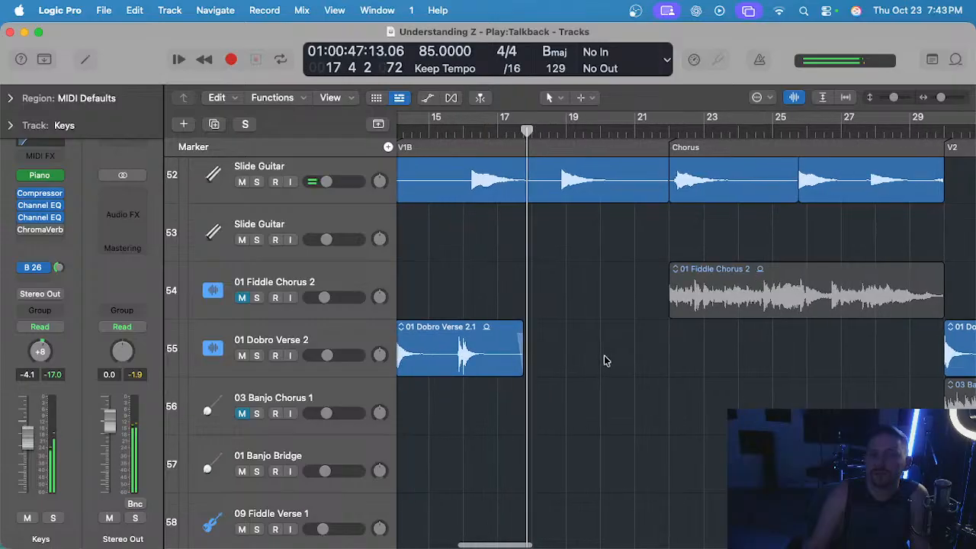
pyautogui.hscroll(-3, 601, 359)
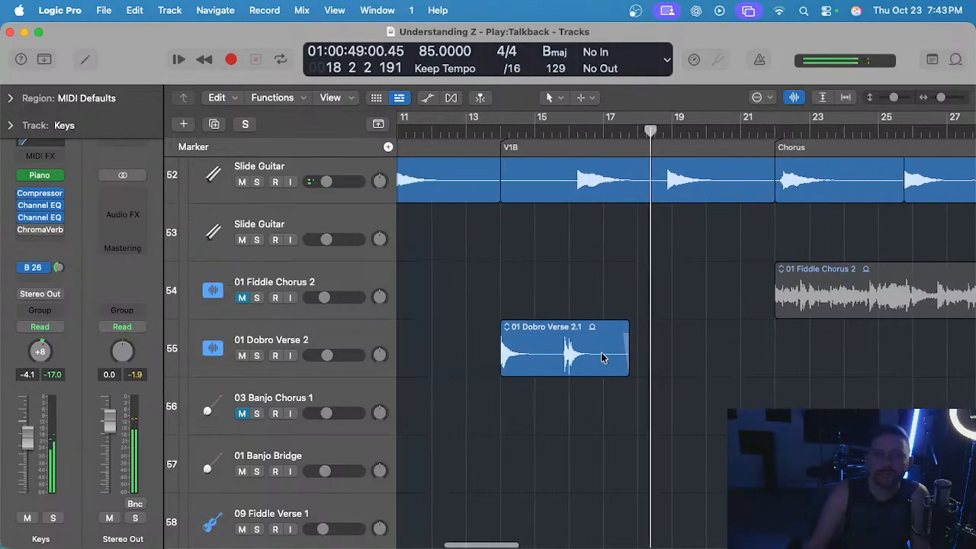
# Copy the V1B Dobro region to bar 18 on its own track and play the mix from just before it.
pyautogui.click(562, 345)
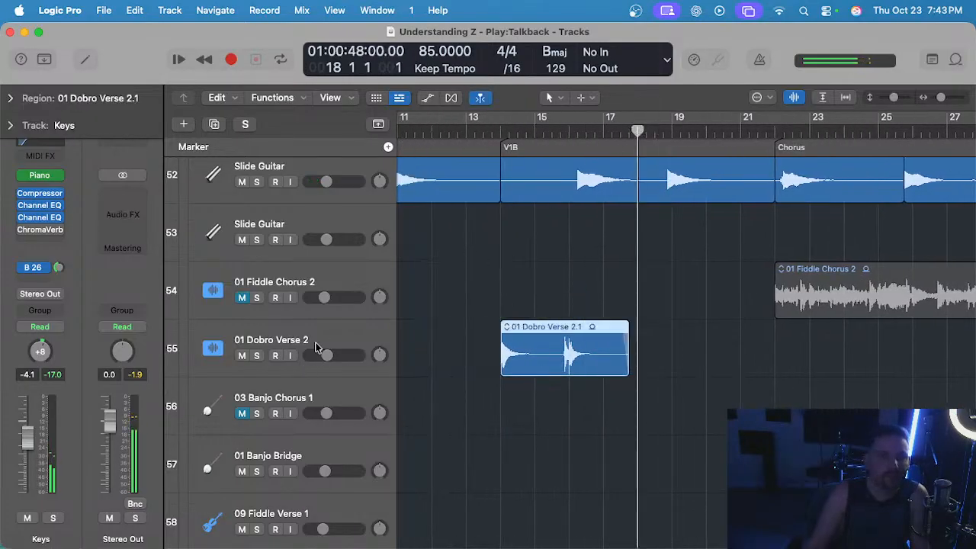
pyautogui.click(315, 346)
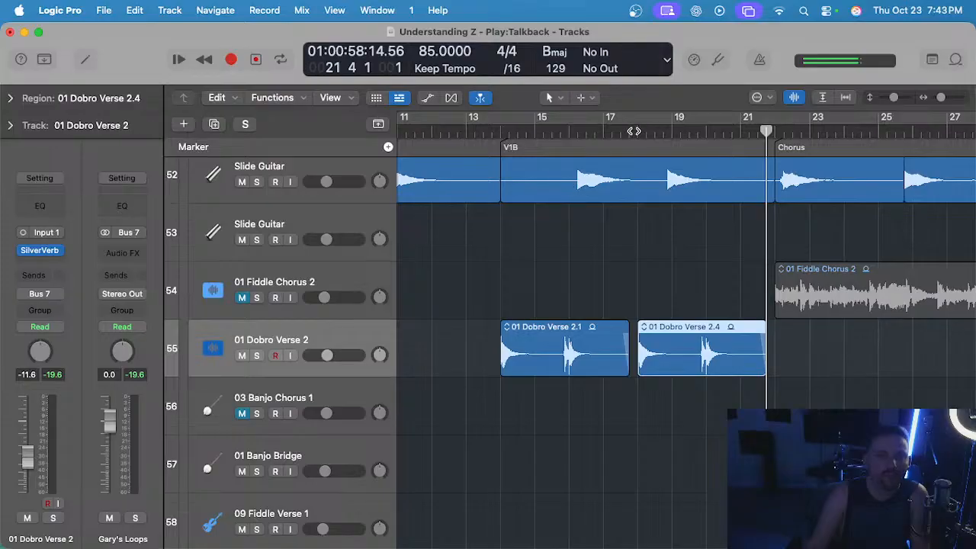
pyautogui.click(632, 132)
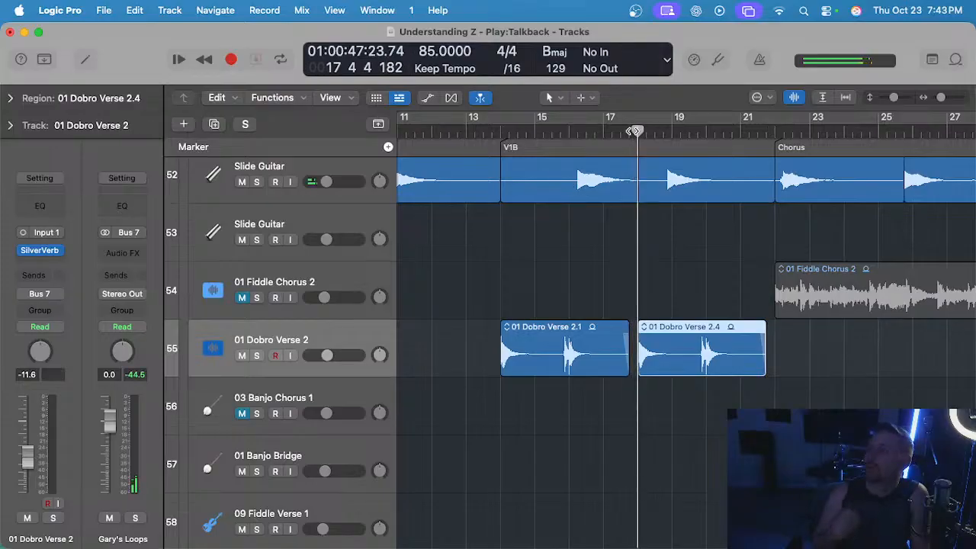
pyautogui.scroll(-2, 620, 219)
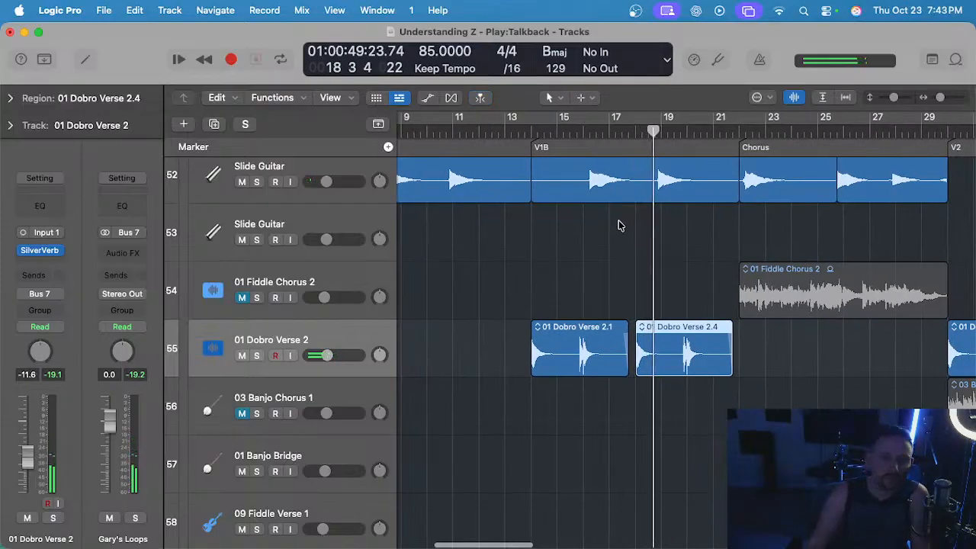
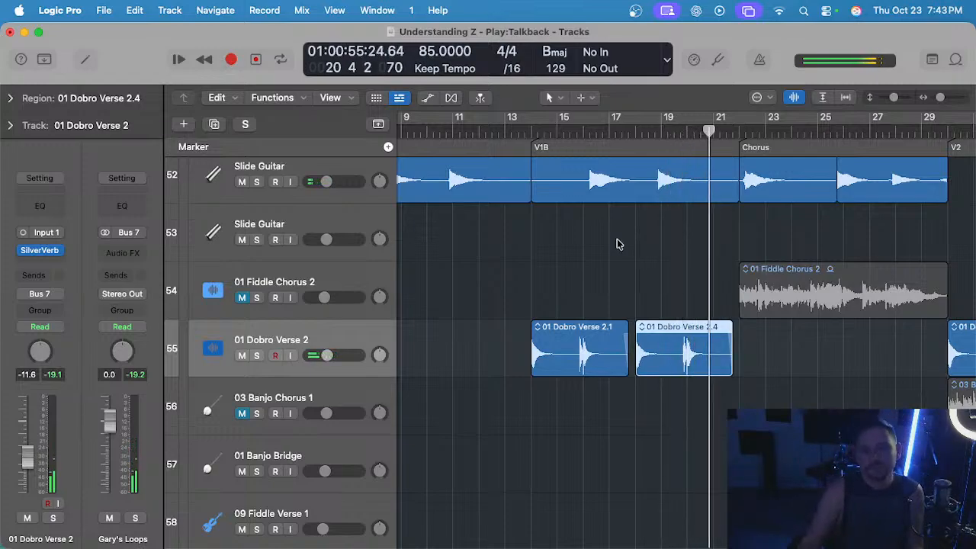
# Audition the 01 Fiddle Chorus 2 track in the first Chorus, comparing it soloed and within the full mix.
pyautogui.hscroll(5, 614, 253)
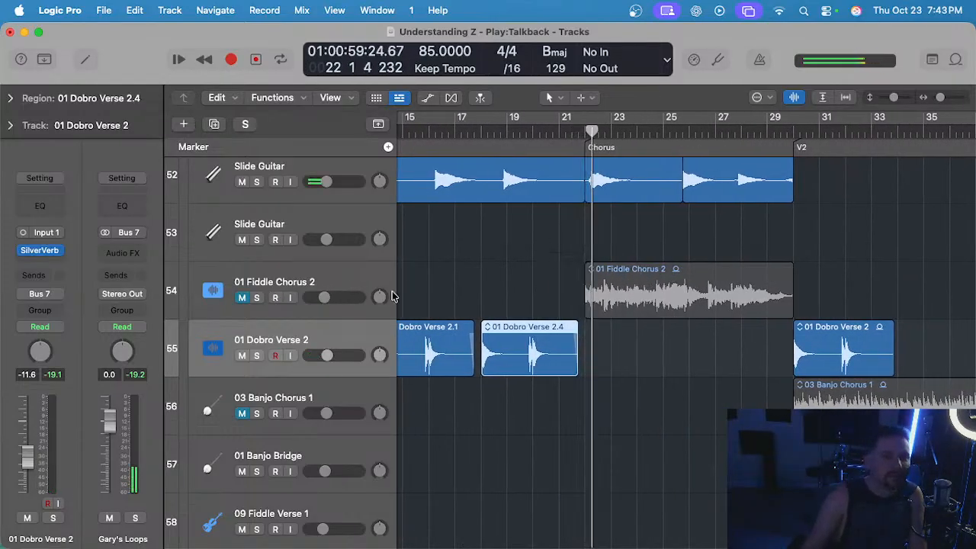
pyautogui.hscroll(2, 490, 287)
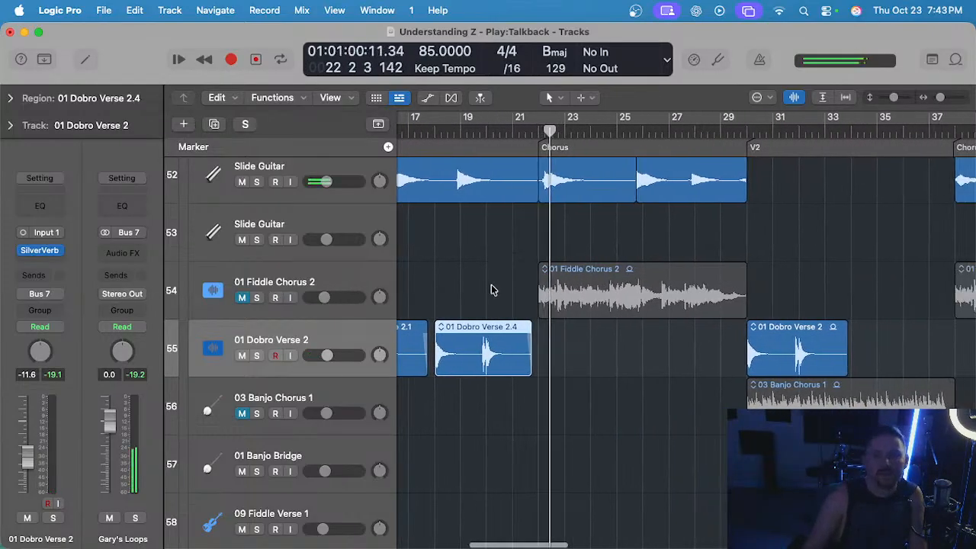
pyautogui.click(246, 298)
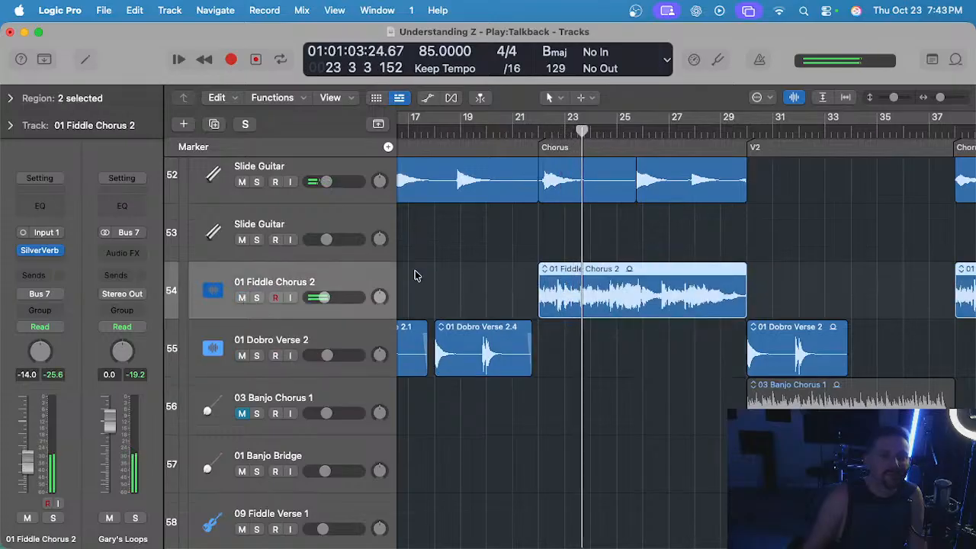
pyautogui.hotkey('ctrl', 's')
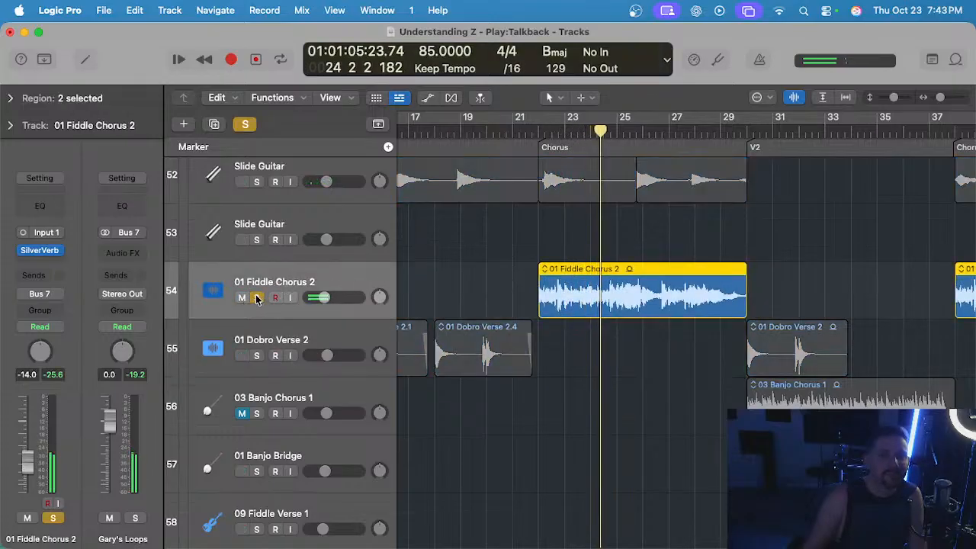
pyautogui.click(257, 298)
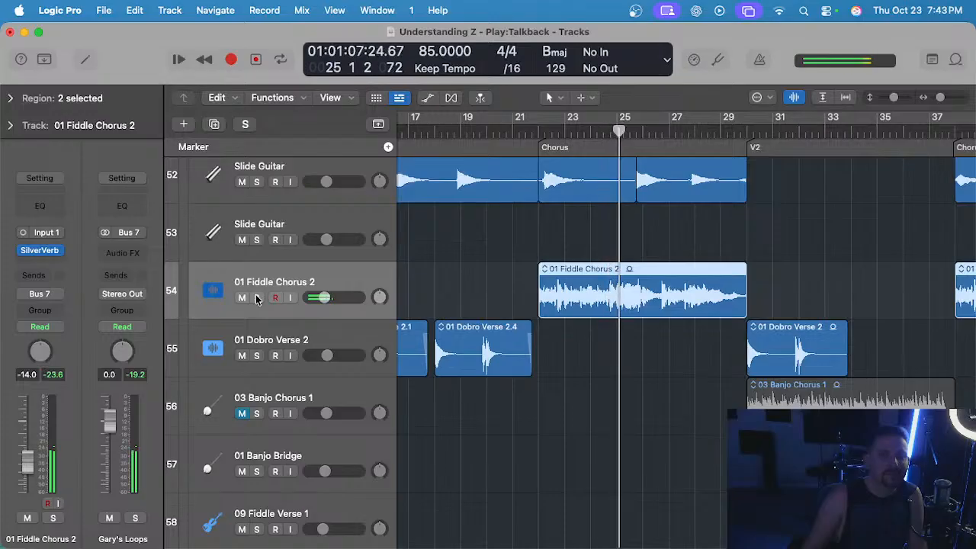
pyautogui.click(257, 298)
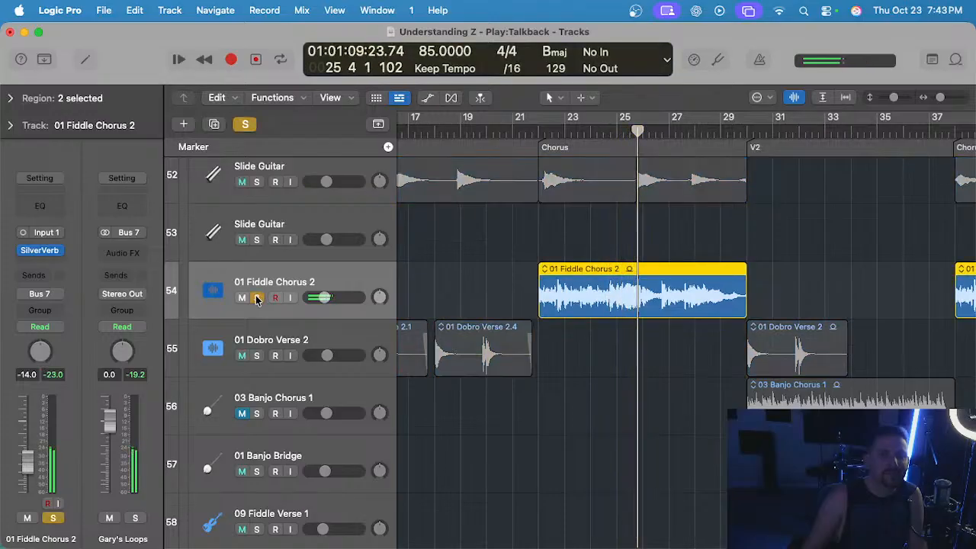
pyautogui.click(257, 298)
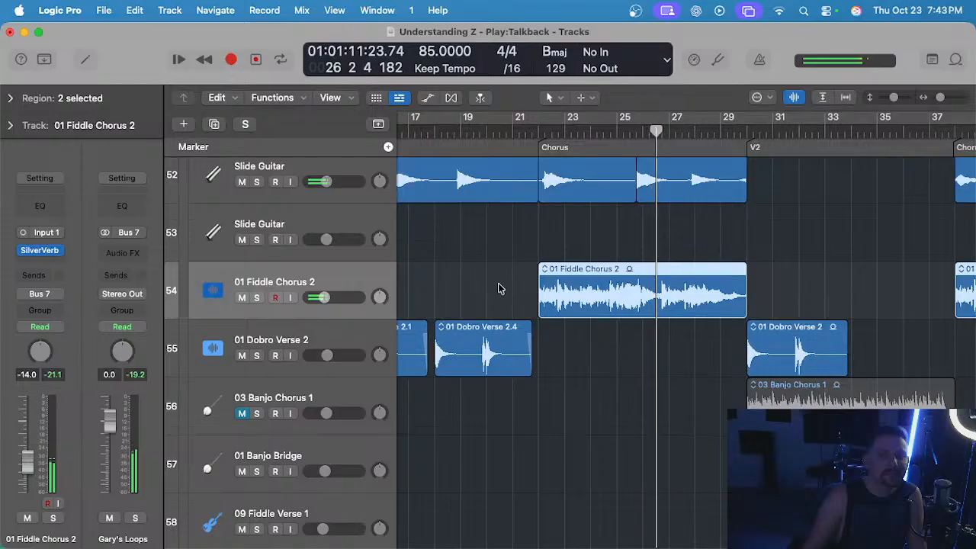
pyautogui.click(241, 298)
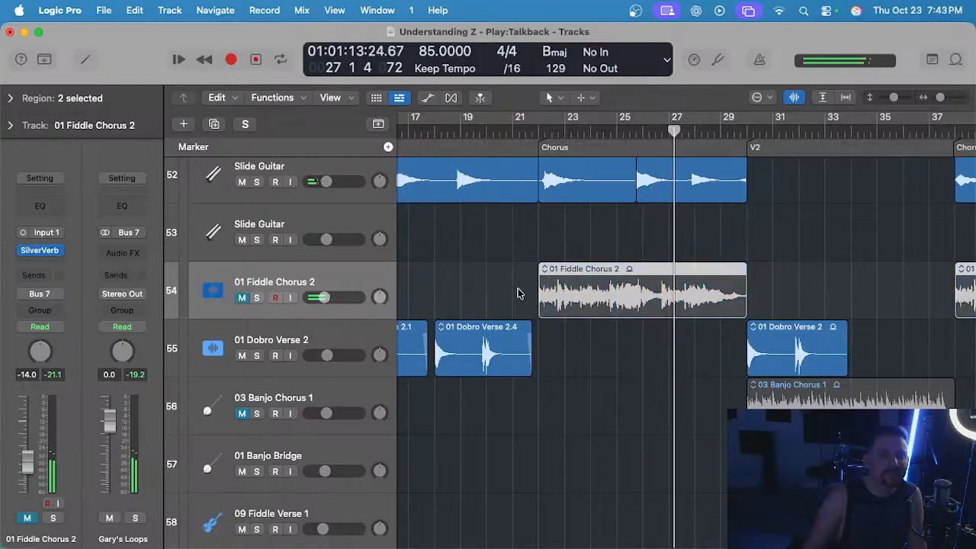
# Unmute the 01 Fiddle Chorus 2 track but mute its region in the first Chorus.
pyautogui.press('super+Left')
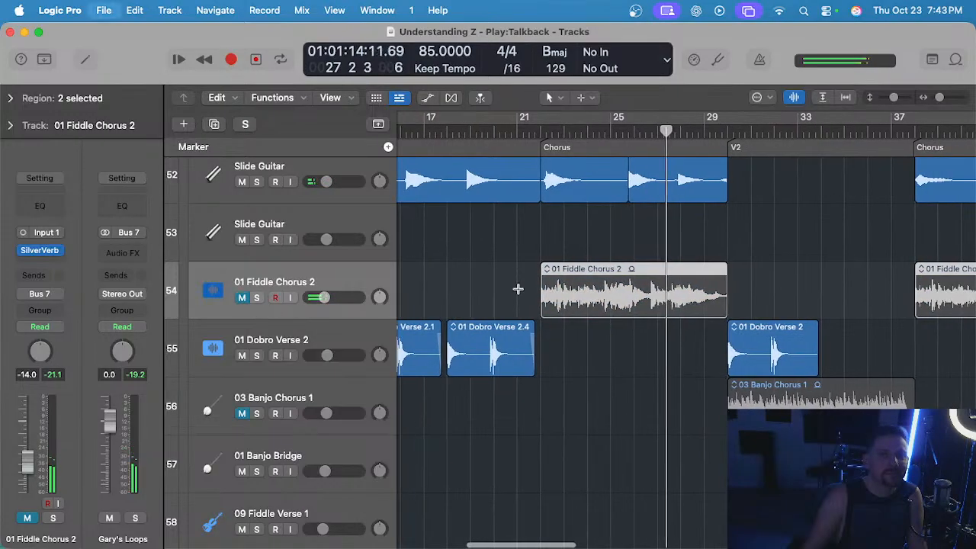
pyautogui.click(241, 297)
pyautogui.click(606, 286)
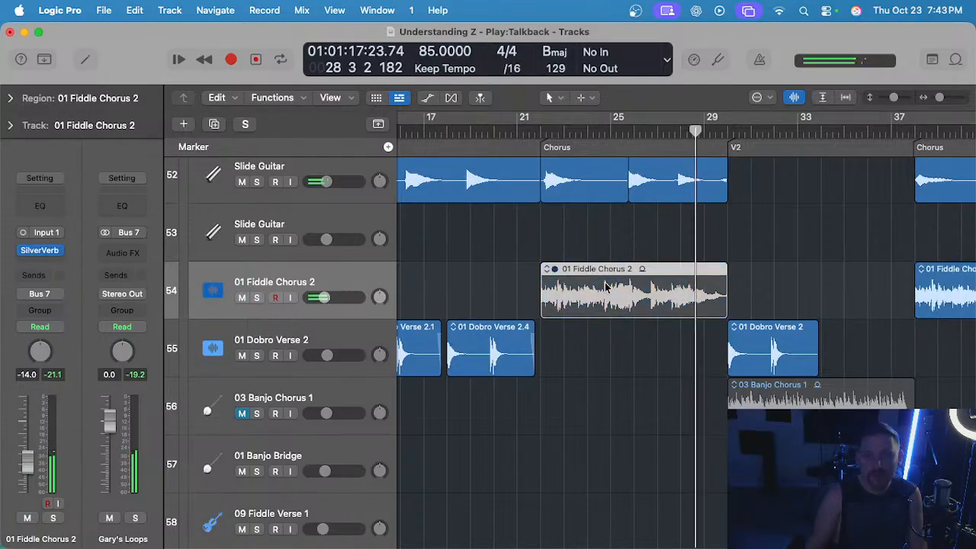
pyautogui.press('z')
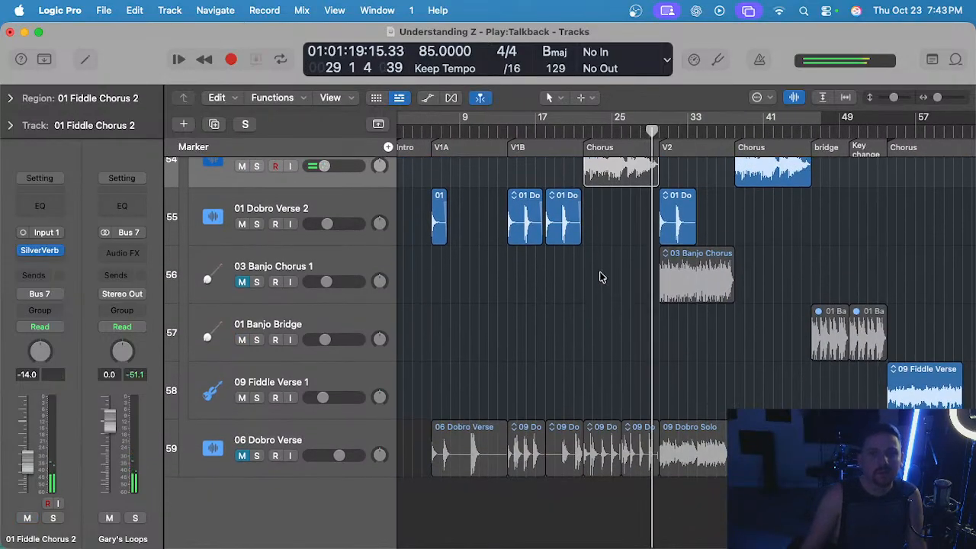
# Select the 06 Dobro Verse track and unmute it.
pyautogui.press('z')
pyautogui.click(233, 455)
pyautogui.hscroll(-5, 488, 323)
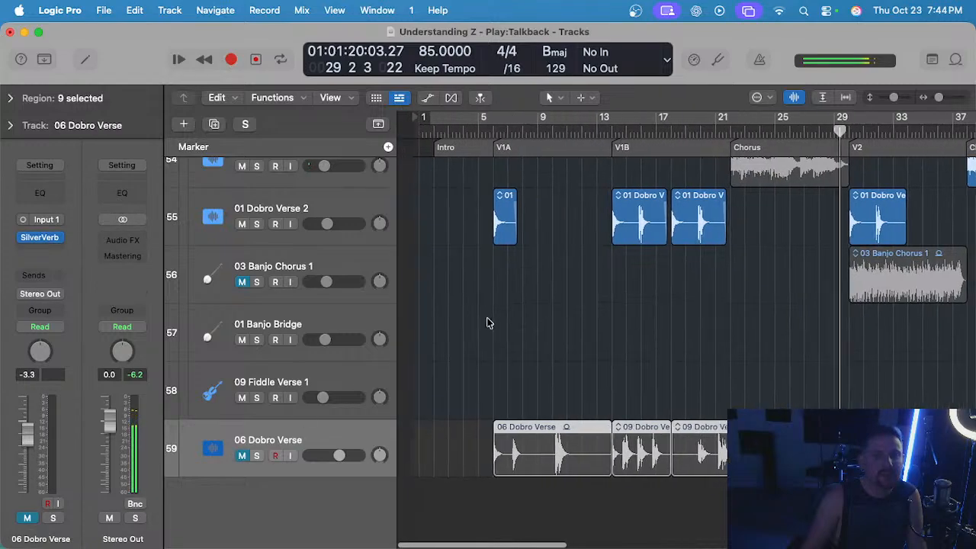
pyautogui.click(242, 456)
# Play the 06 Dobro Verse region from the start of V1A, first soloed and then with the full mix.
pyautogui.scroll(3, 525, 237)
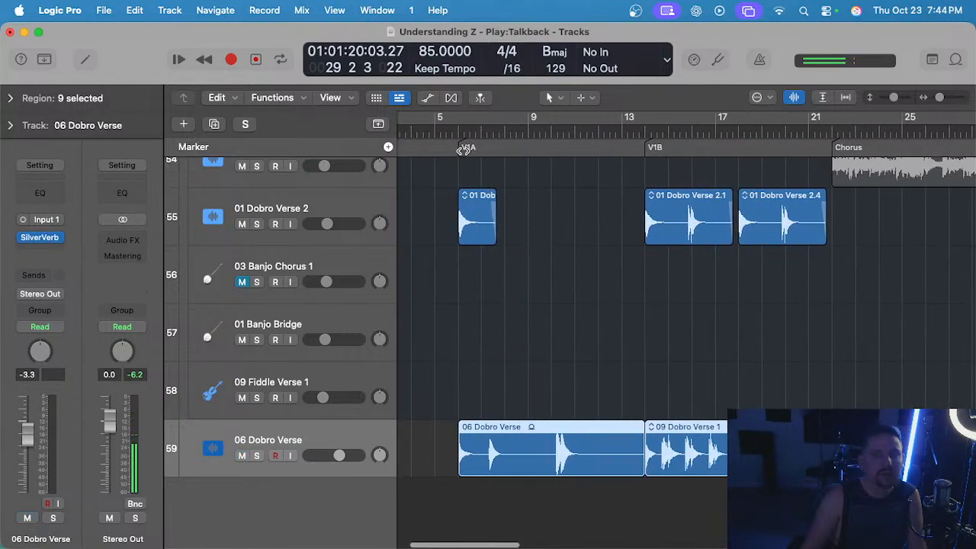
pyautogui.press('s')
pyautogui.press('space')
pyautogui.hscroll(-2, 487, 251)
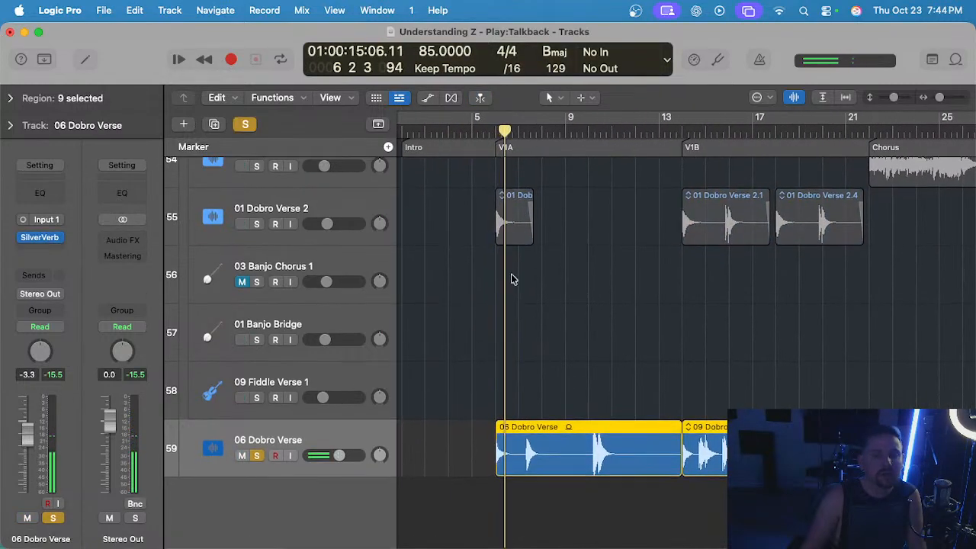
pyautogui.scroll(2, 551, 175)
pyautogui.press('s')
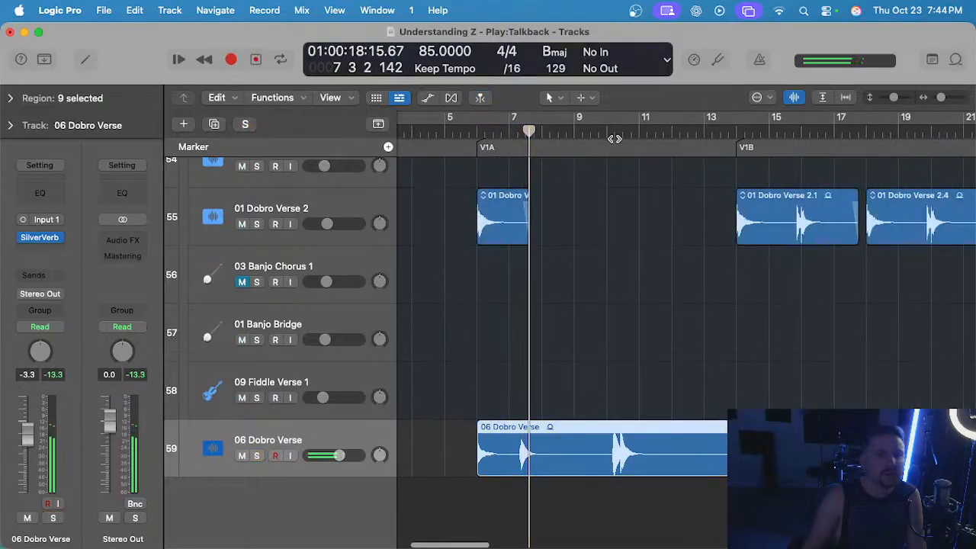
pyautogui.hscroll(2, 577, 287)
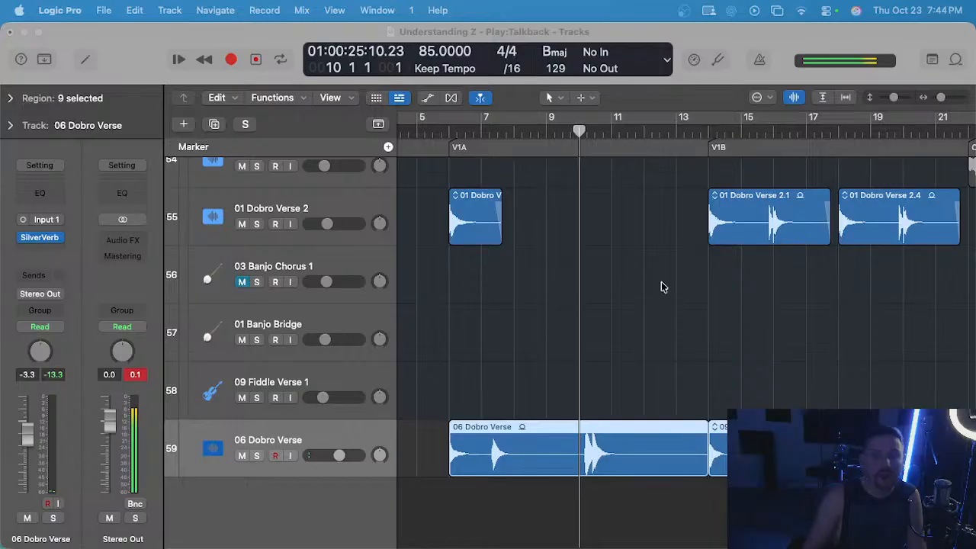
# Audition the dobro phrase just after bar 10 in V1A with the 06 Dobro Verse track soloed.
pyautogui.click(583, 277)
pyautogui.scroll(1, 587, 276)
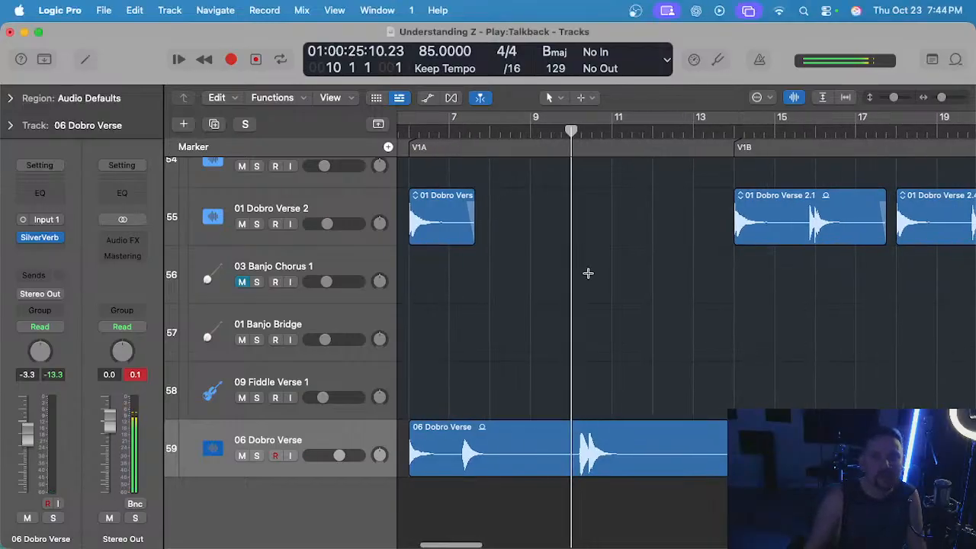
pyautogui.click(573, 436)
pyautogui.click(640, 285)
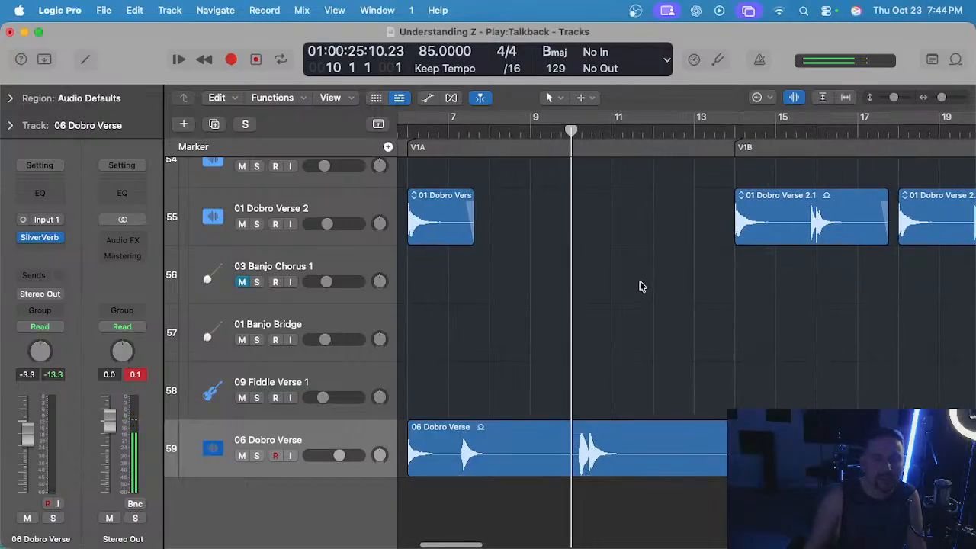
pyautogui.press('s')
pyautogui.press('space')
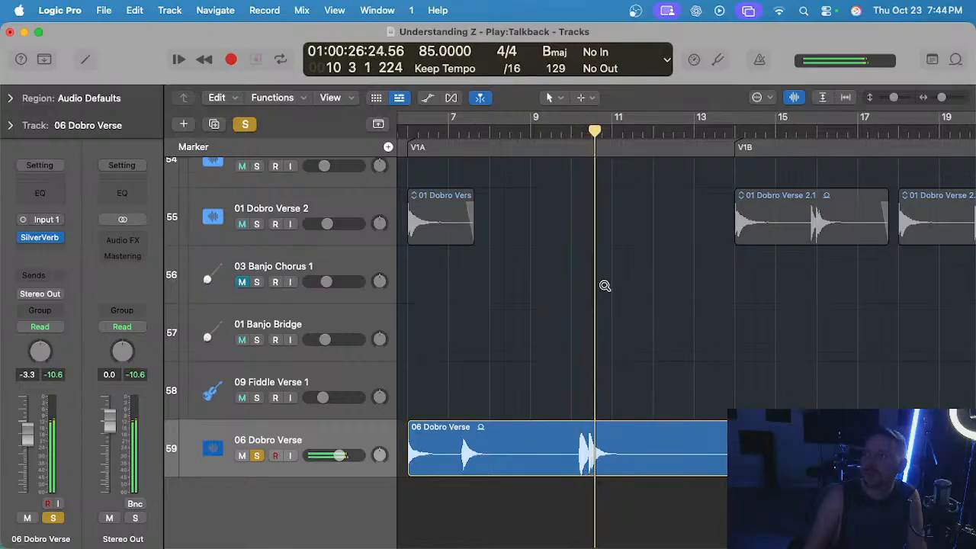
pyautogui.scroll(-1, 610, 283)
pyautogui.press('s')
# Play the 09 Dobro Verse 1 region from the start of V1B, alternating between the soloed track and the full mix.
pyautogui.click(739, 129)
pyautogui.hscroll(3, 660, 304)
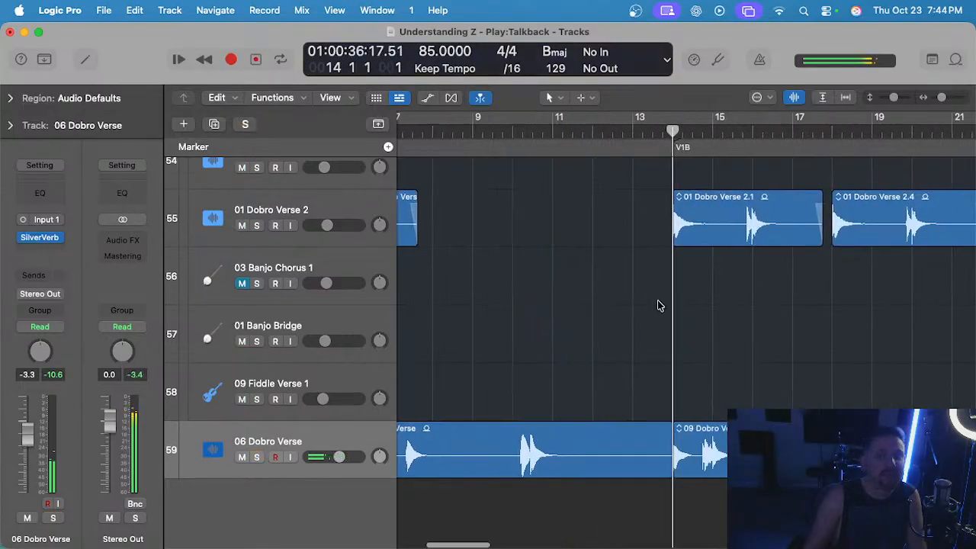
pyautogui.press('s')
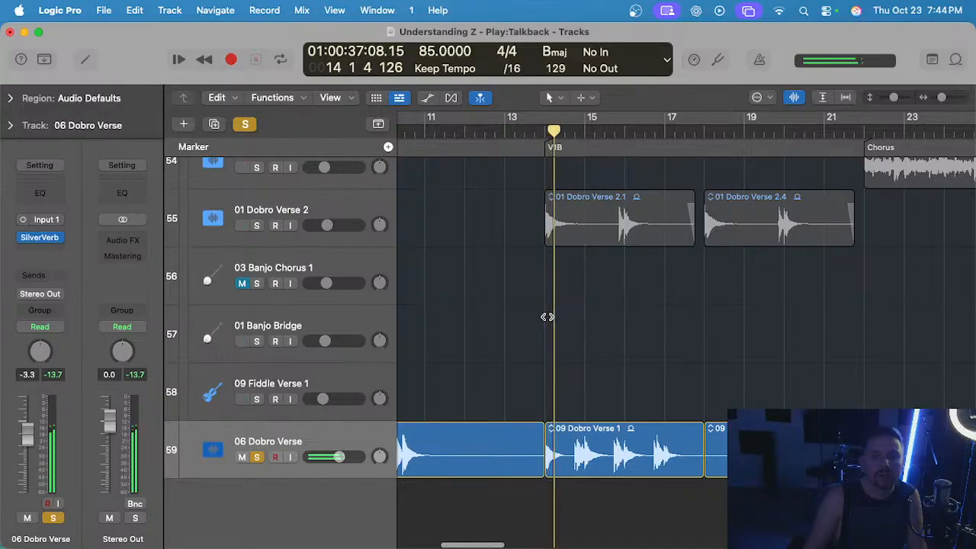
pyautogui.press('s')
pyautogui.press('s')
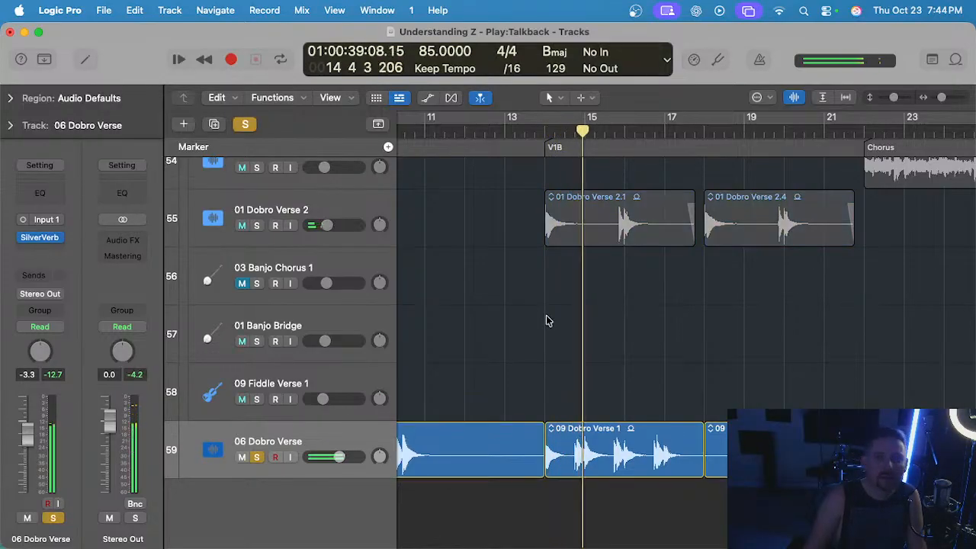
pyautogui.hscroll(-1, 541, 328)
pyautogui.press('s')
pyautogui.press('s')
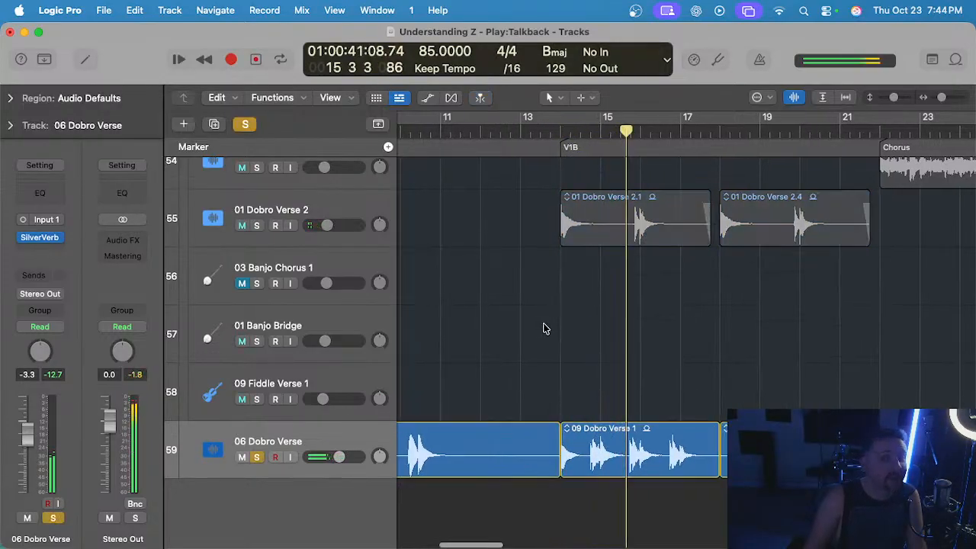
pyautogui.press('s')
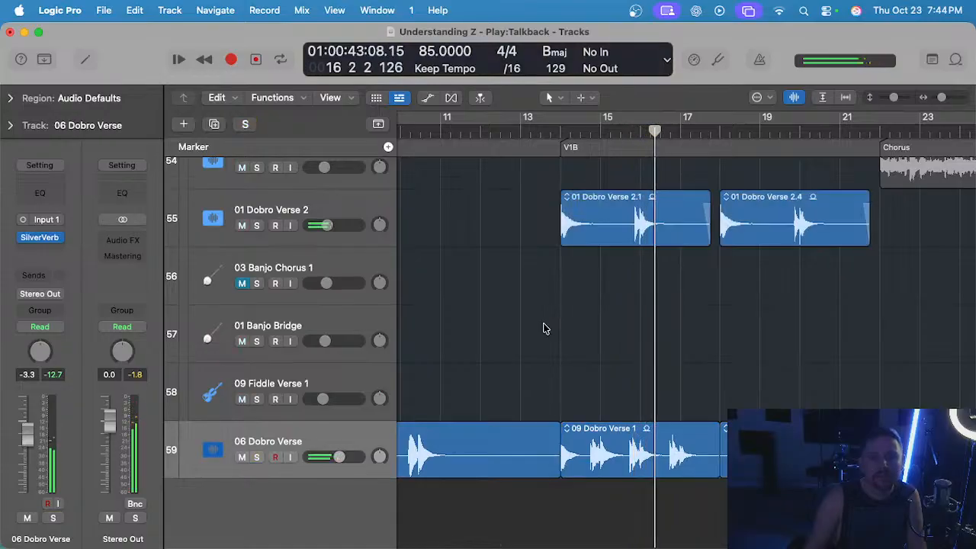
pyautogui.press('s')
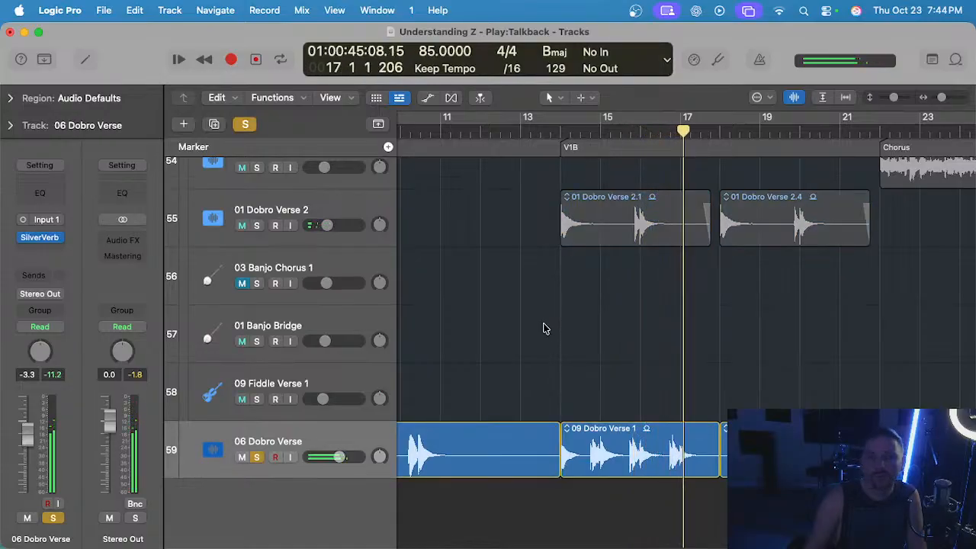
pyautogui.press('s')
pyautogui.scroll(-5, 542, 329)
pyautogui.press('space')
# Delete the V1A region from the 06 Dobro Verse track.
pyautogui.hscroll(-1, 543, 330)
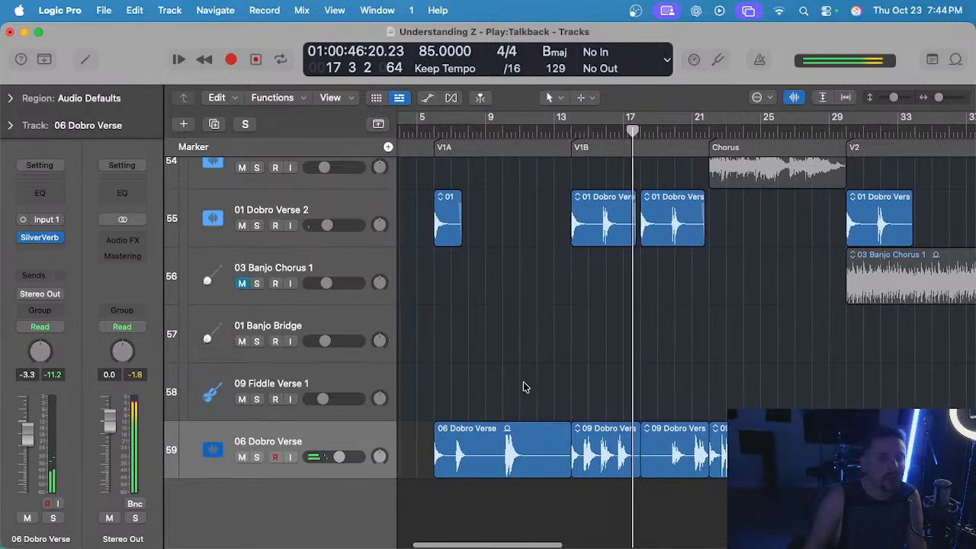
pyautogui.moveTo(491, 383); pyautogui.dragTo(508, 461)
pyautogui.press('BackSpace')
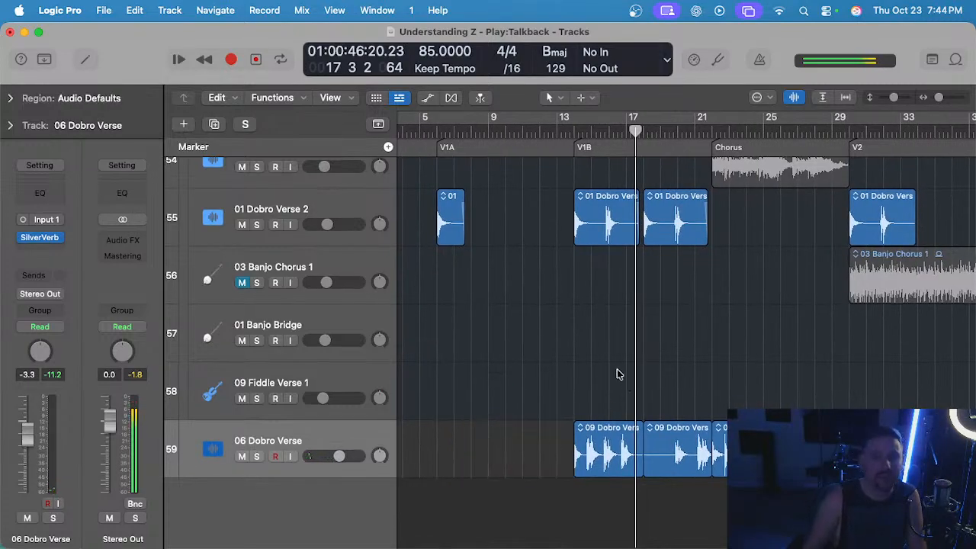
# Play the 09 Dobro Verse 2 region from bar 20 with the 06 Dobro Verse track soloed.
pyautogui.scroll(2, 617, 374)
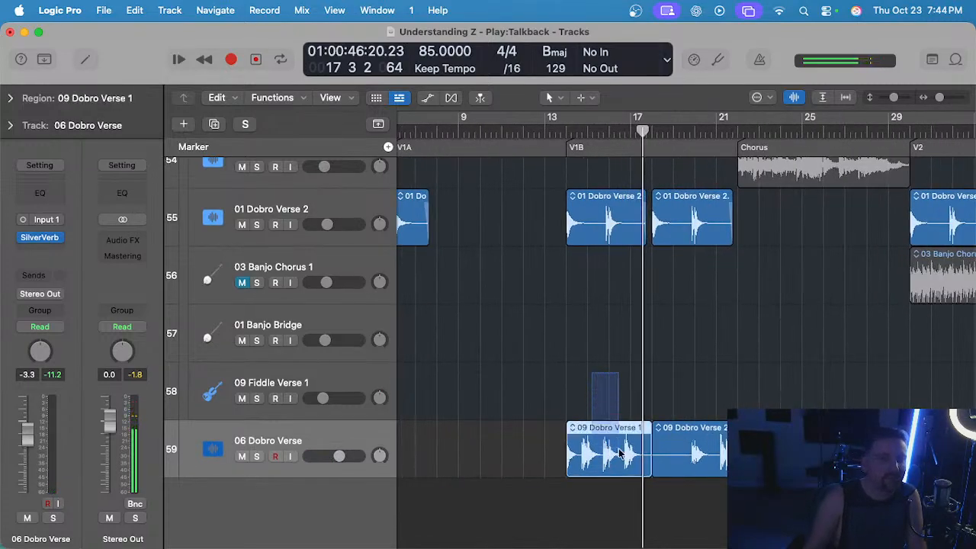
pyautogui.hscroll(2, 615, 280)
pyautogui.click(638, 134)
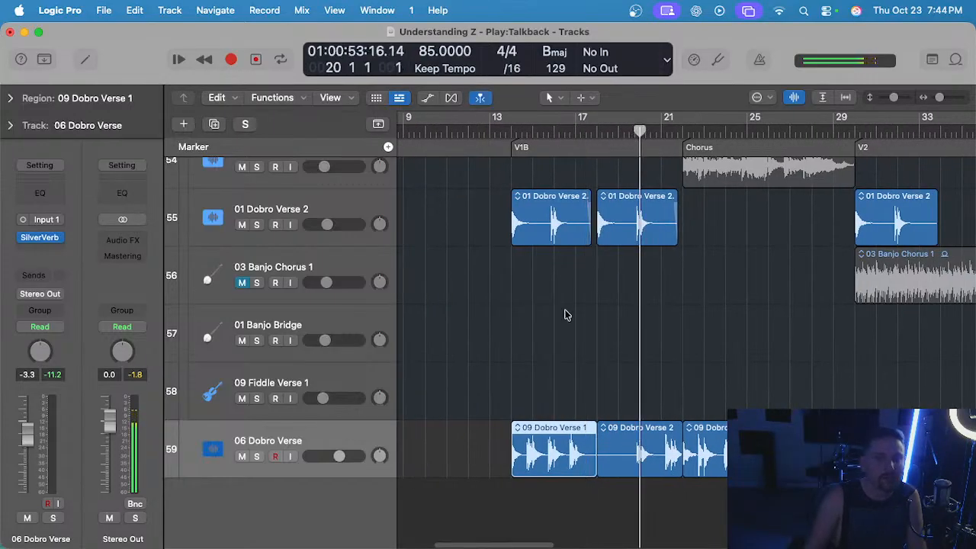
pyautogui.click(353, 429)
pyautogui.press('s')
pyautogui.press('space')
pyautogui.scroll(3, 657, 272)
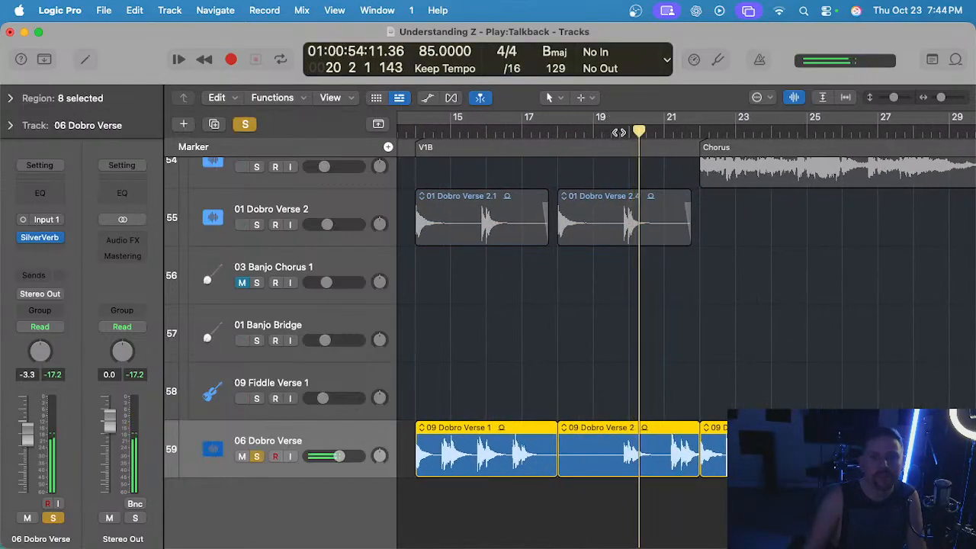
pyautogui.scroll(1, 636, 258)
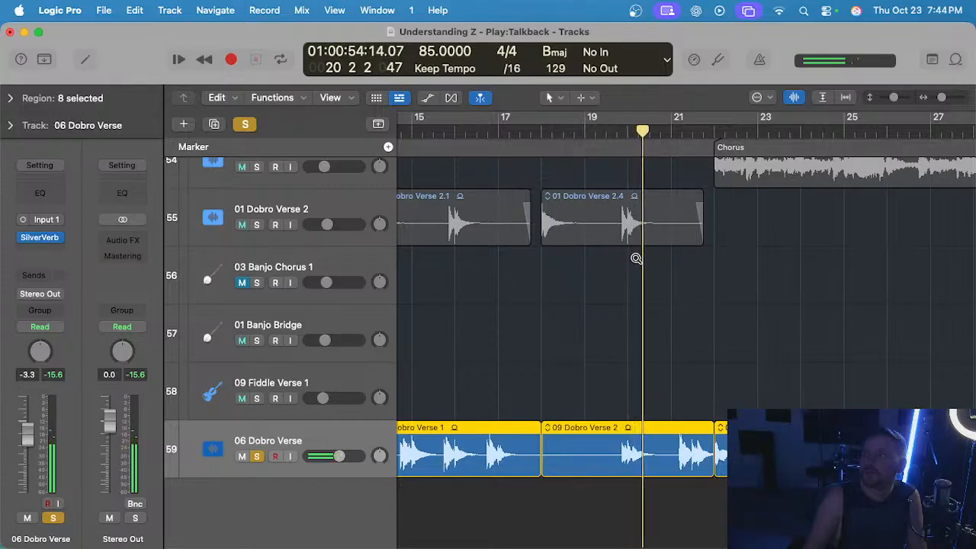
pyautogui.scroll(1, 637, 262)
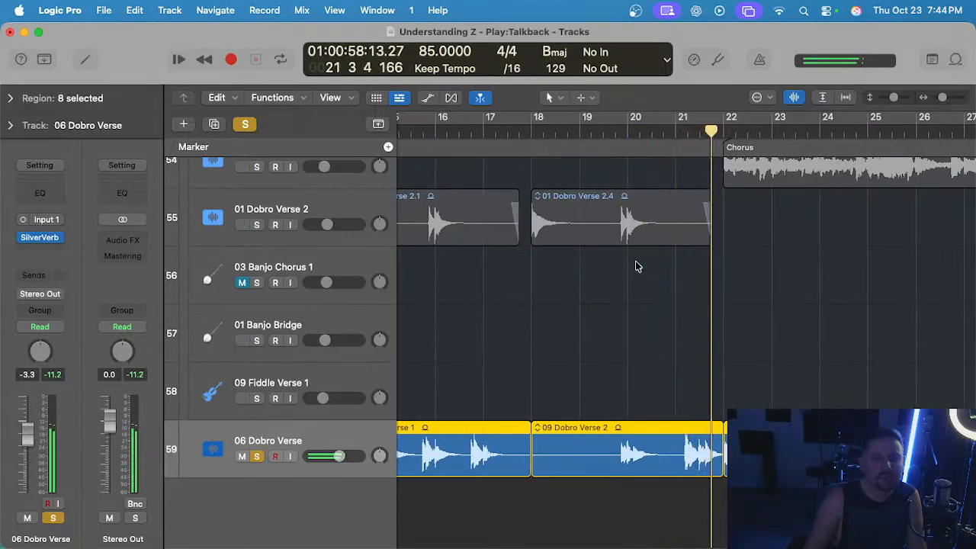
# Replay from bar 21 into the Chorus, comparing the 06 Dobro Verse track soloed and within the full mix.
pyautogui.press('s')
pyautogui.click(676, 135)
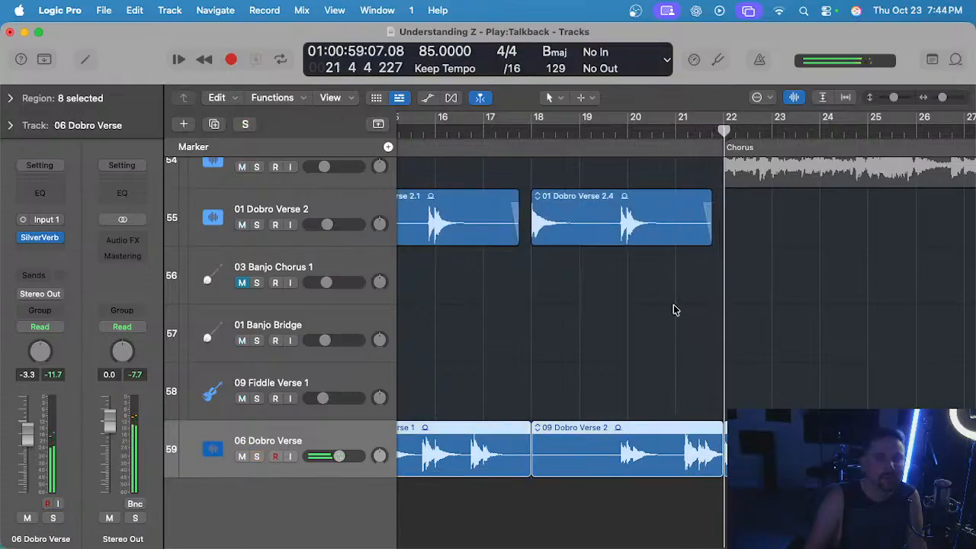
pyautogui.press('s')
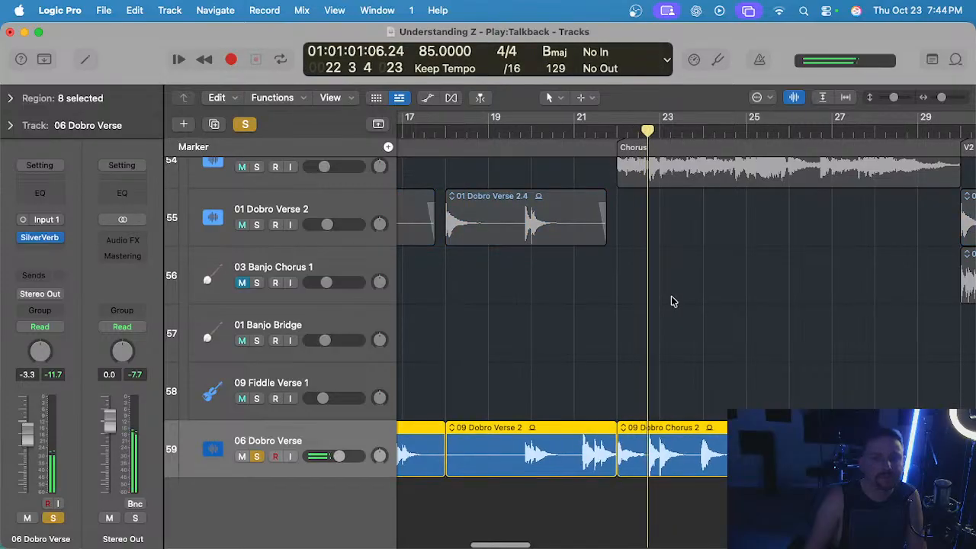
pyautogui.press('s')
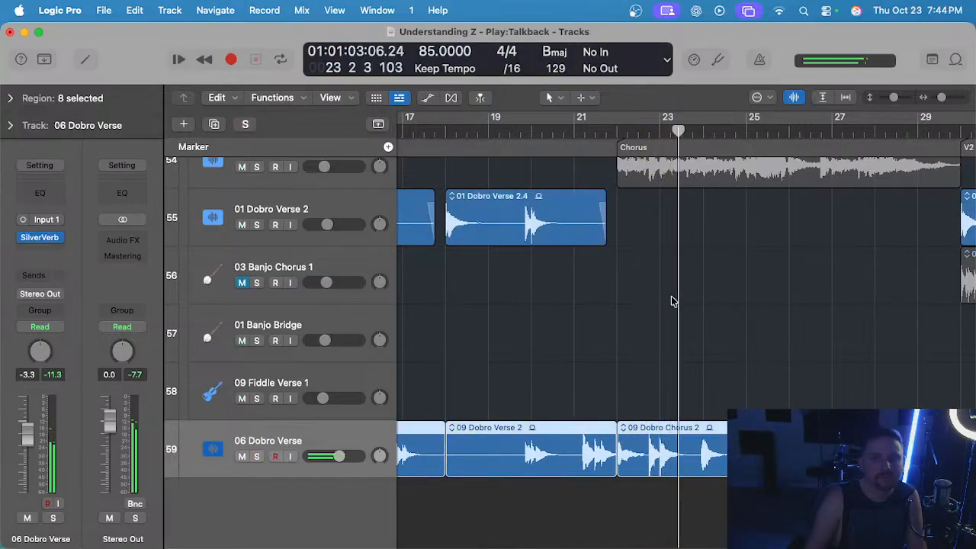
# Play on through the Chorus toward V2, alternating between the soloed 06 Dobro Verse track and the full mix.
pyautogui.press('s')
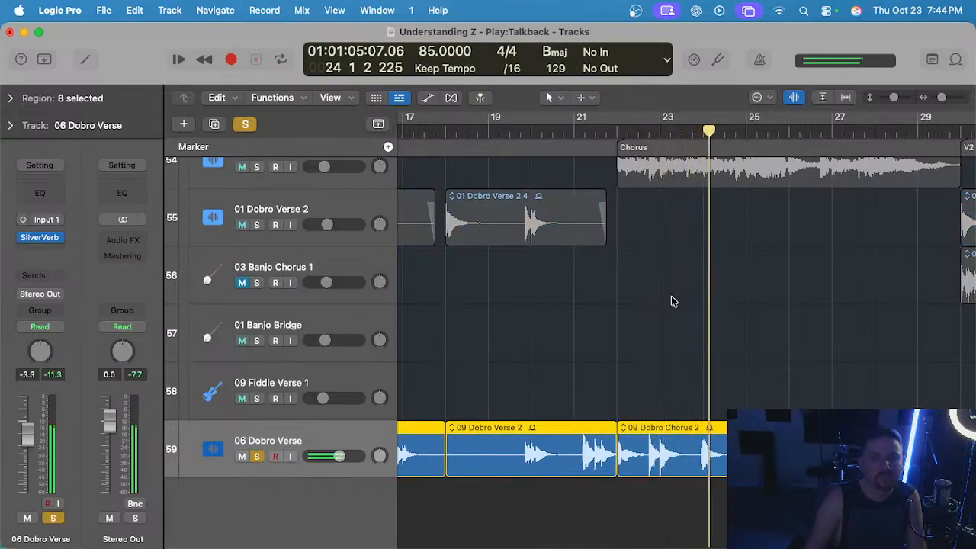
pyautogui.press('s')
pyautogui.press('s')
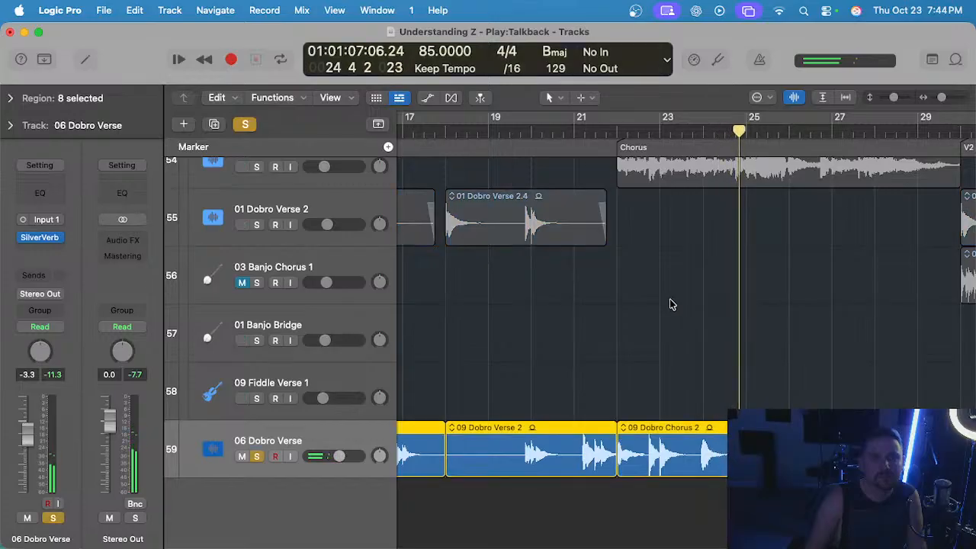
pyautogui.press('s')
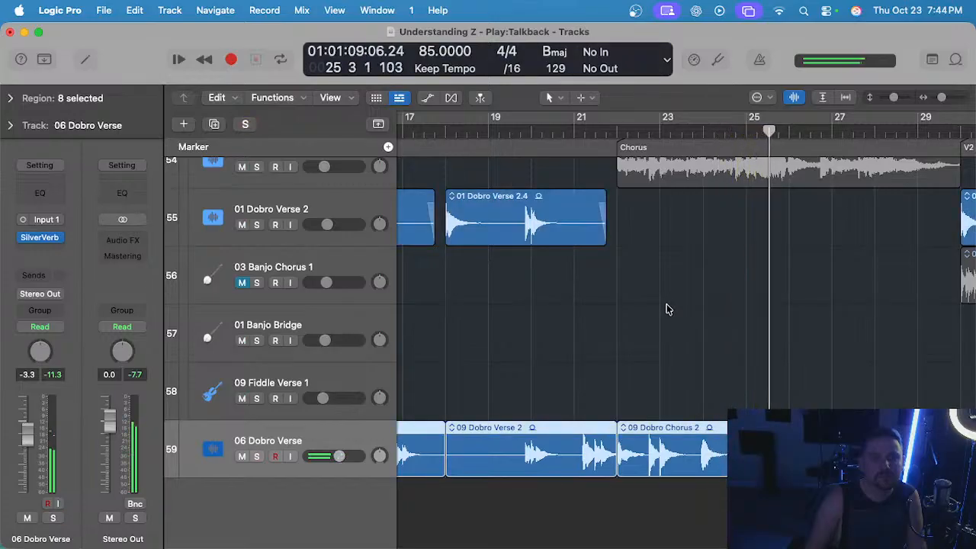
pyautogui.press('s')
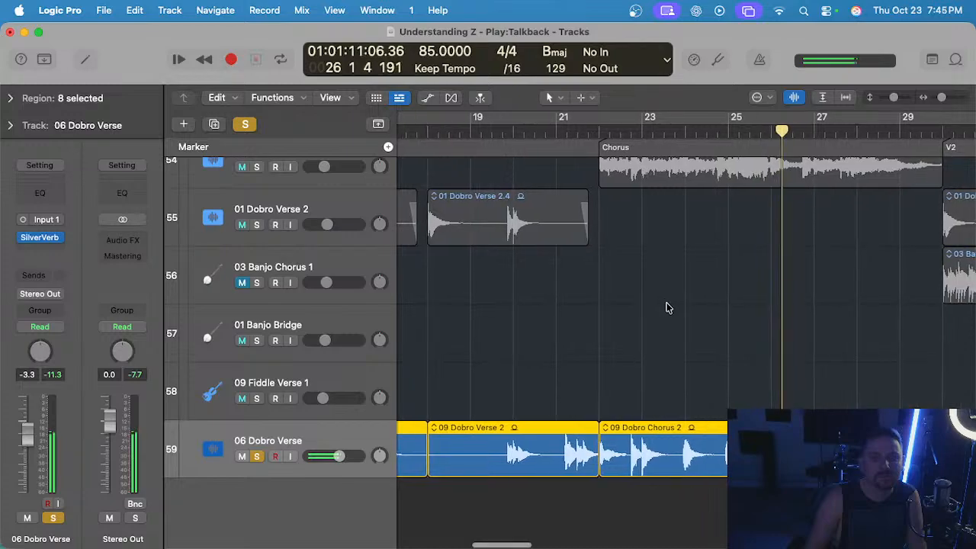
pyautogui.press('s')
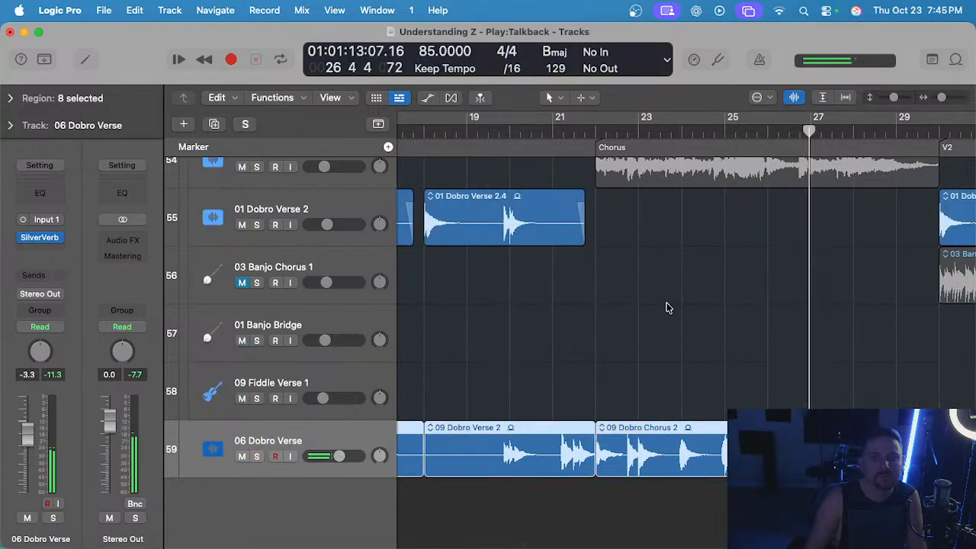
pyautogui.press('s')
pyautogui.press('s')
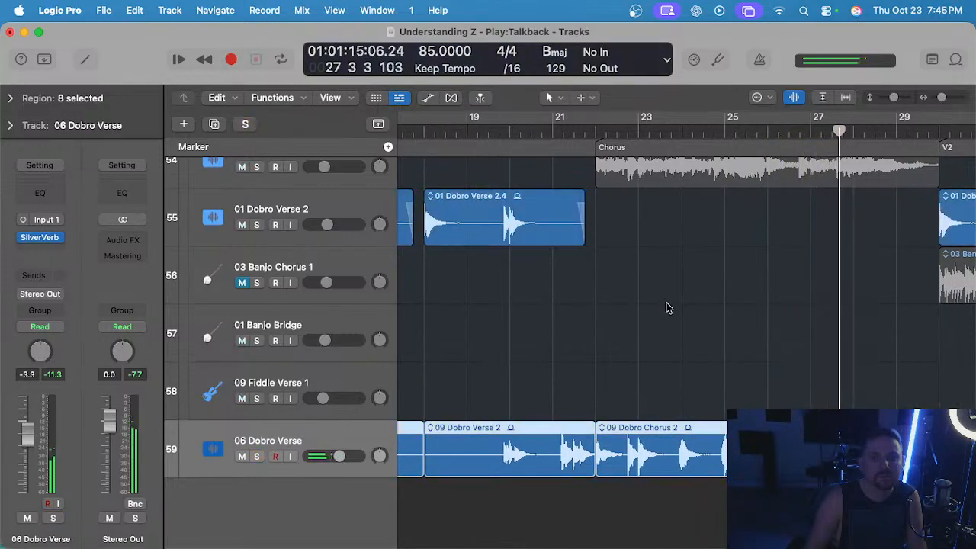
pyautogui.press('s')
pyautogui.press('s')
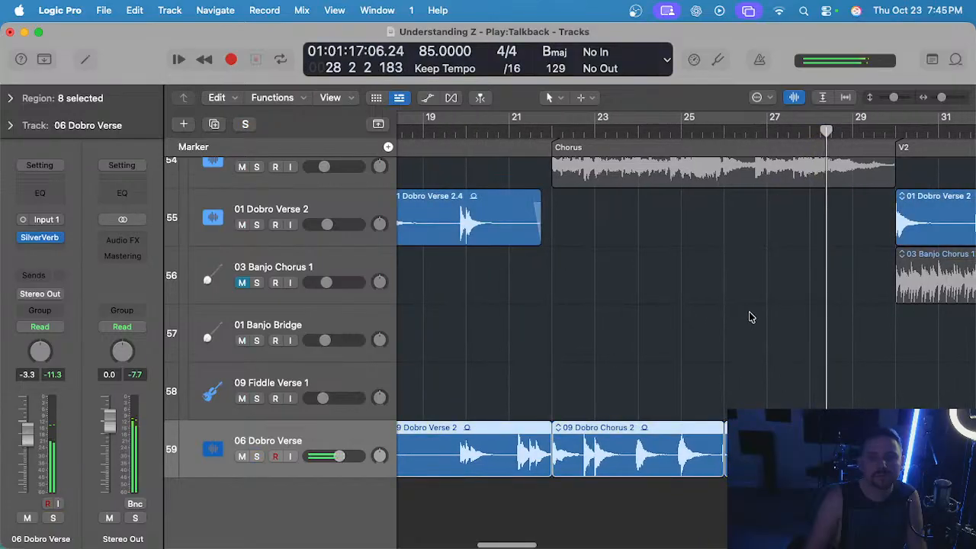
pyautogui.press('s')
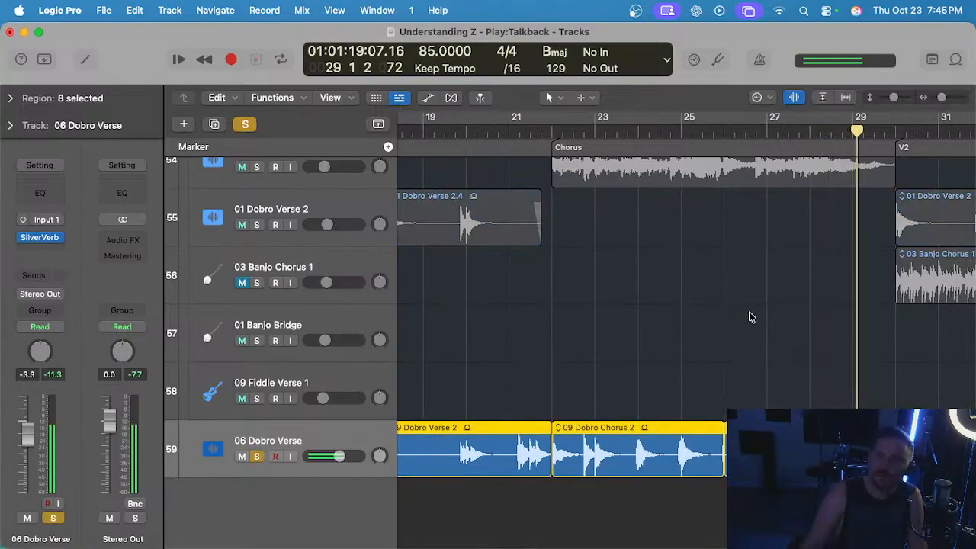
pyautogui.press('s')
# Replay V1B from bar 14 and listen to the 09 Dobro Verse 1 region within the full mix.
pyautogui.keyDown('alt'); pyautogui.scroll(-2, 751, 313); pyautogui.keyUp('alt')
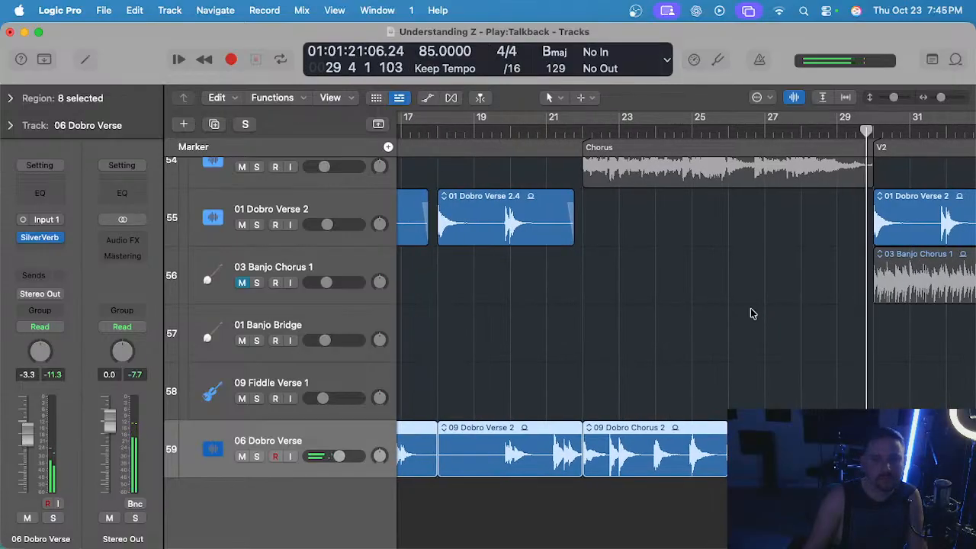
pyautogui.hscroll(-5, 747, 309)
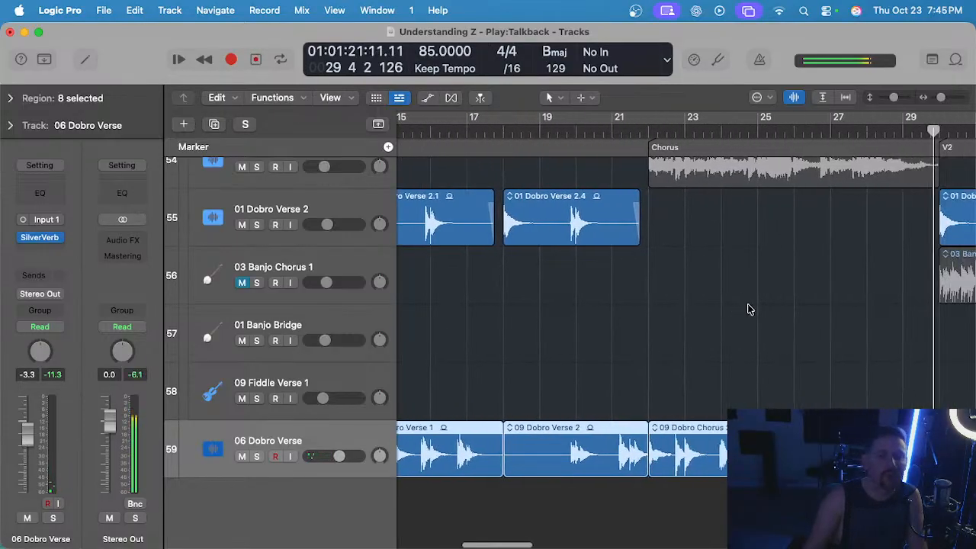
pyautogui.click(458, 133)
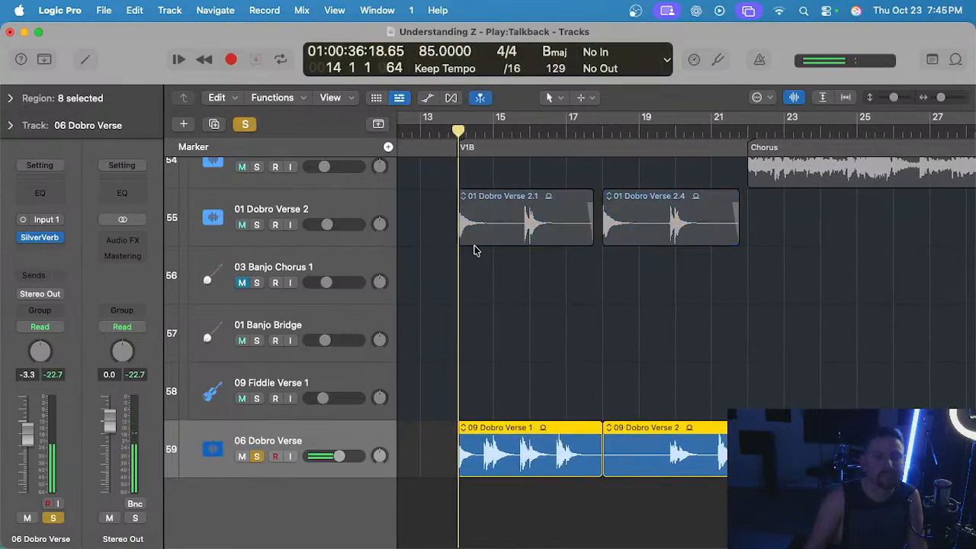
pyautogui.click(517, 331)
pyautogui.keyDown('alt'); pyautogui.scroll(-3, 517, 331); pyautogui.keyUp('alt')
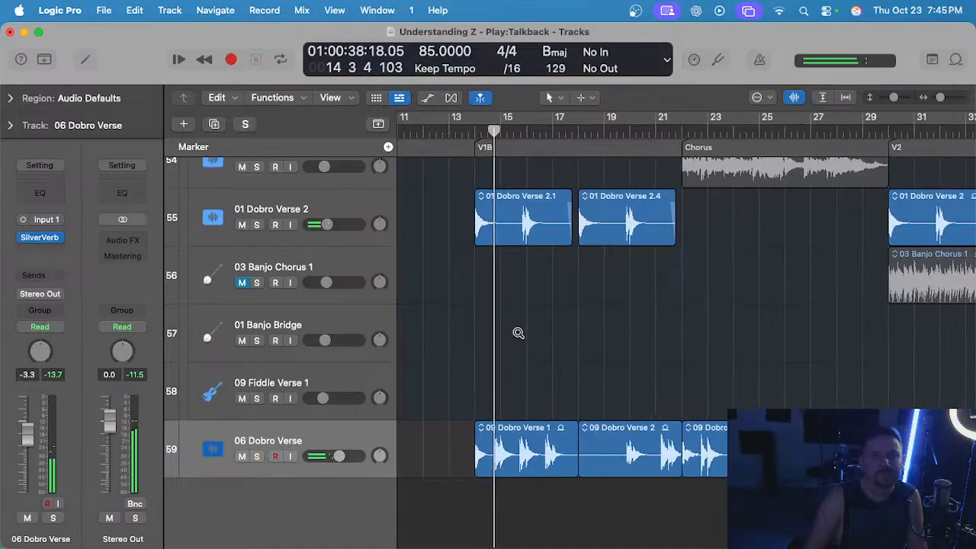
pyautogui.hscroll(-5, 571, 337)
pyautogui.keyDown('alt'); pyautogui.scroll(3, 619, 356); pyautogui.keyUp('alt')
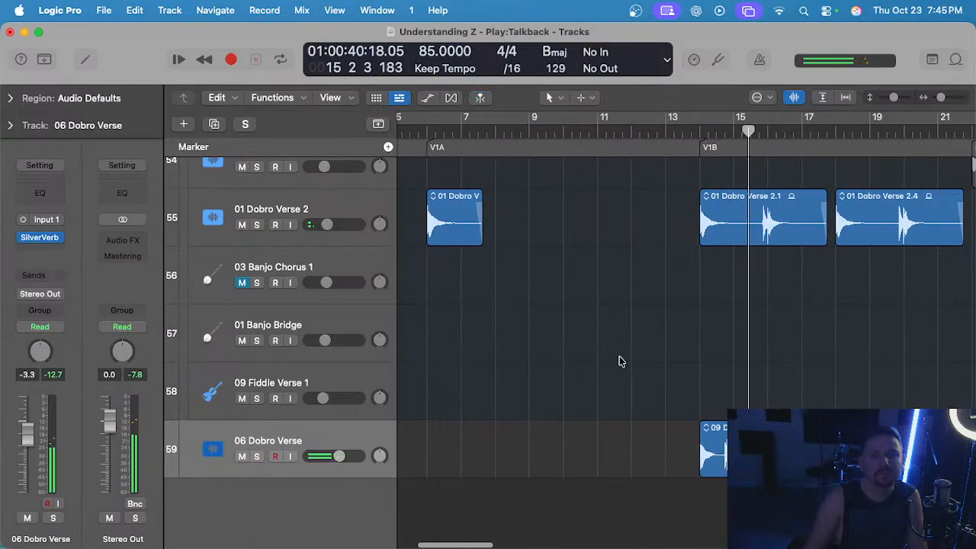
pyautogui.hscroll(3, 622, 366)
pyautogui.keyDown('alt'); pyautogui.scroll(2, 629, 365); pyautogui.keyUp('alt')
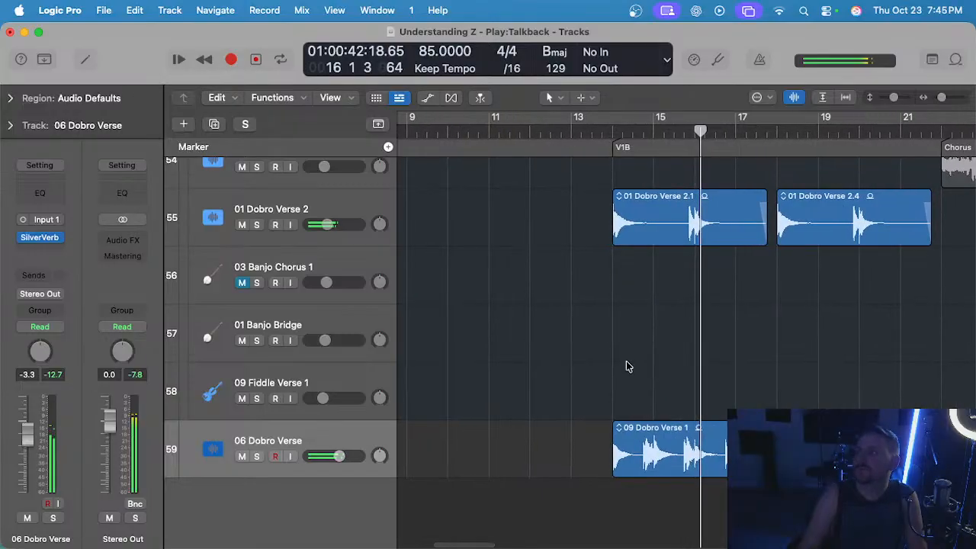
pyautogui.keyDown('alt'); pyautogui.scroll(-1, 639, 364); pyautogui.keyUp('alt')
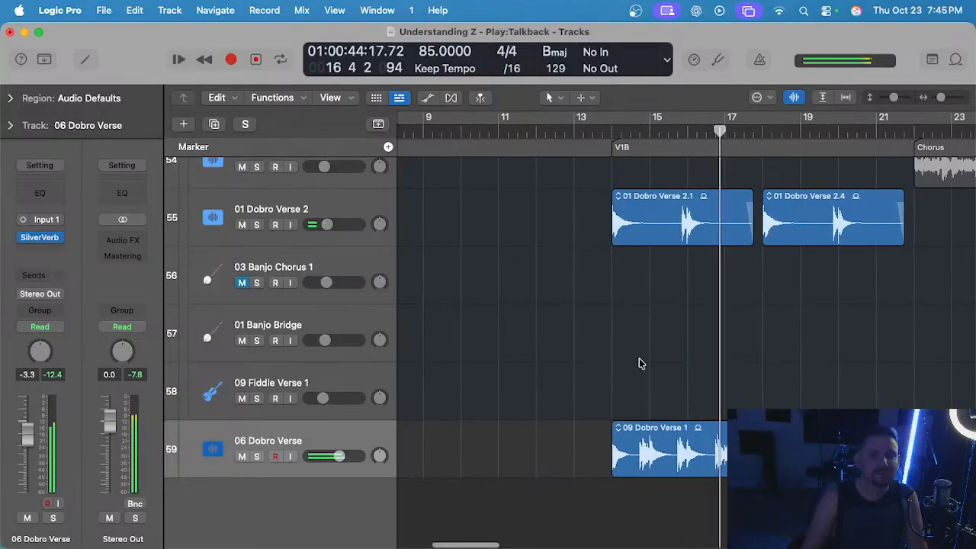
# Delete the end of the 09 Dobro Verse 1 region, from its last phrase before bar 17 up to bar 18.
pyautogui.hscroll(1, 637, 360)
pyautogui.keyDown('alt'); pyautogui.scroll(3, 636, 358); pyautogui.keyUp('alt')
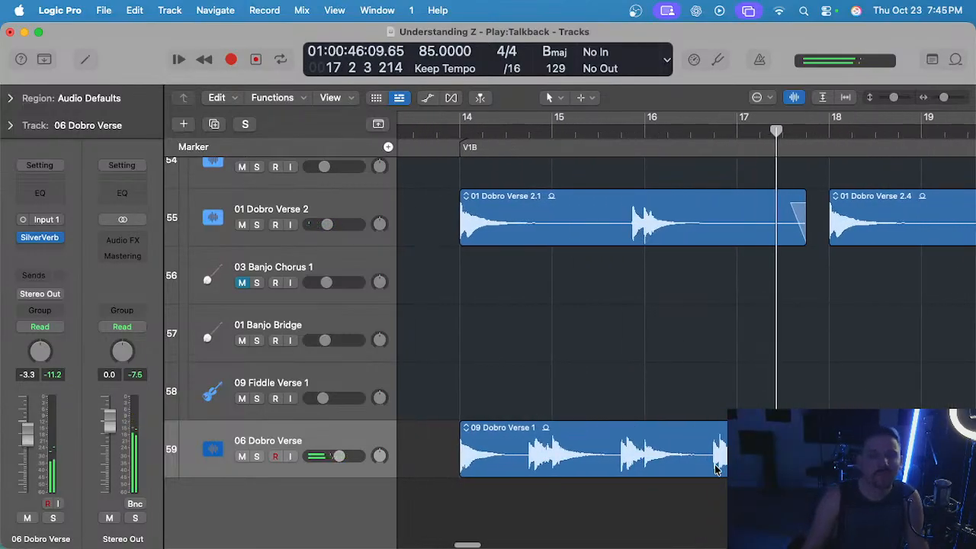
pyautogui.moveTo(708, 461); pyautogui.dragTo(770, 461)
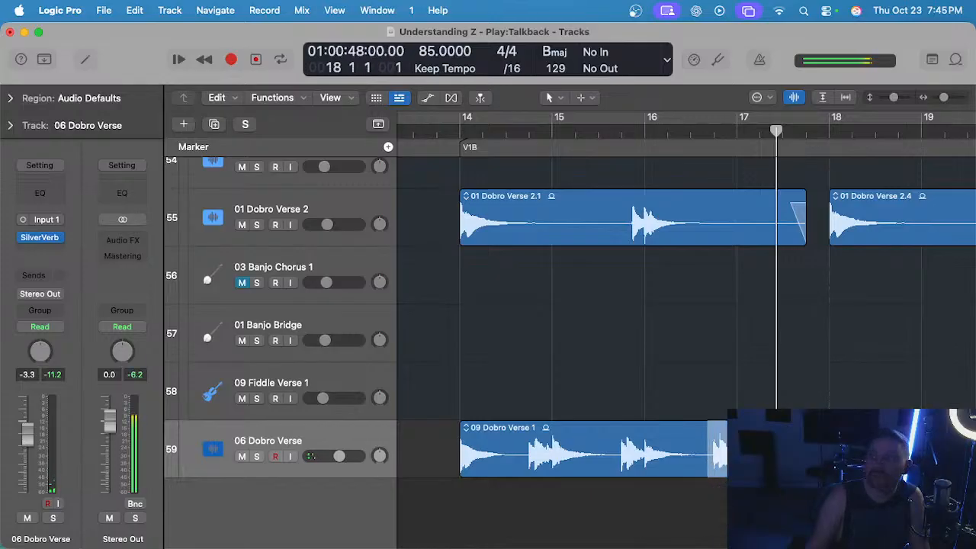
pyautogui.keyDown('alt'); pyautogui.scroll(-2, 556, 169); pyautogui.keyUp('alt')
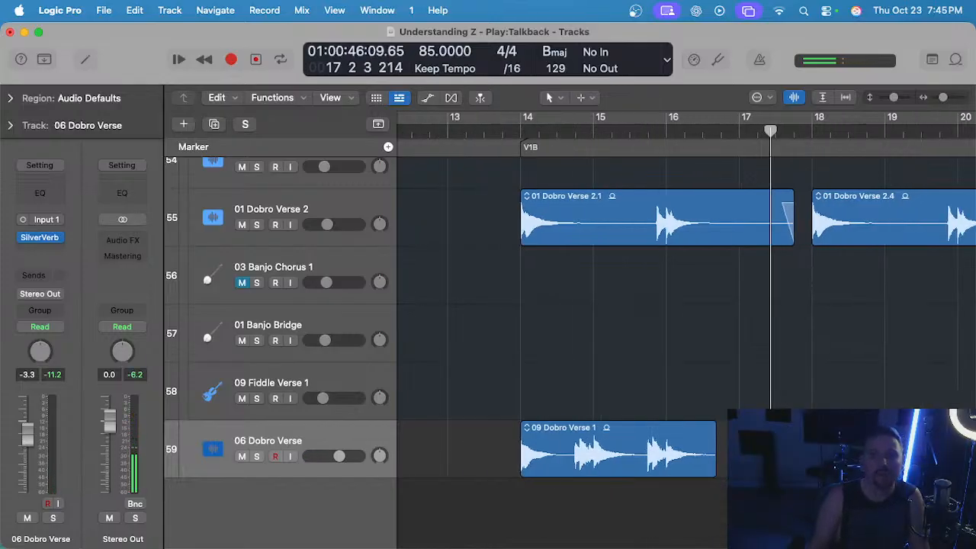
# Play V1B from bar 14 in the full mix to check the shortened 09 Dobro Verse 1 region.
pyautogui.click(554, 138)
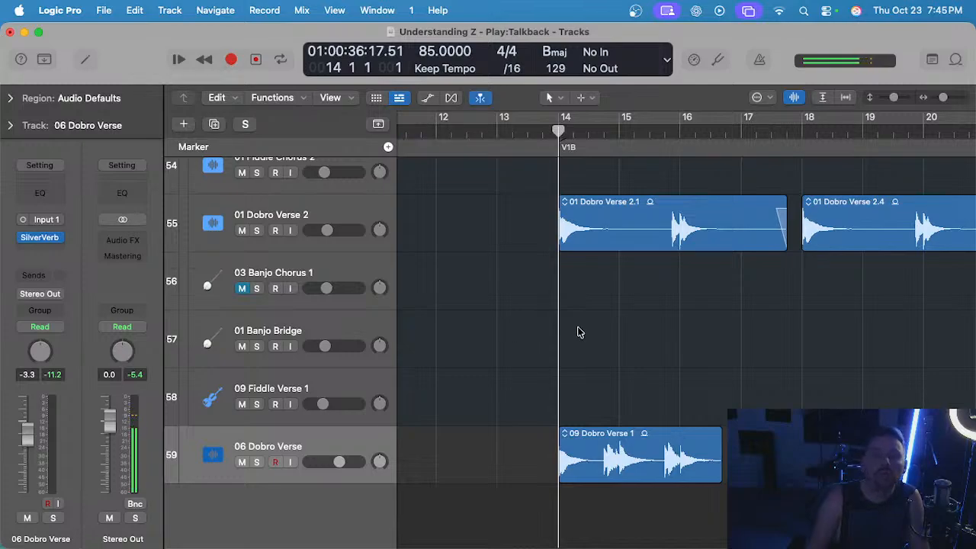
pyautogui.press('space')
pyautogui.keyDown('alt'); pyautogui.scroll(-3, 578, 332); pyautogui.keyUp('alt')
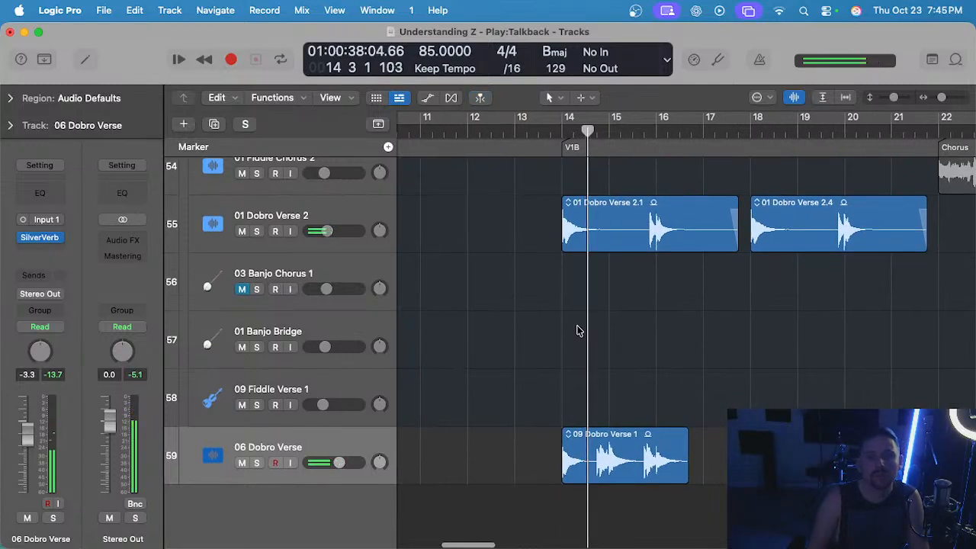
pyautogui.keyDown('alt'); pyautogui.scroll(-2, 577, 330); pyautogui.keyUp('alt')
pyautogui.keyDown('alt'); pyautogui.scroll(2, 579, 325); pyautogui.keyUp('alt')
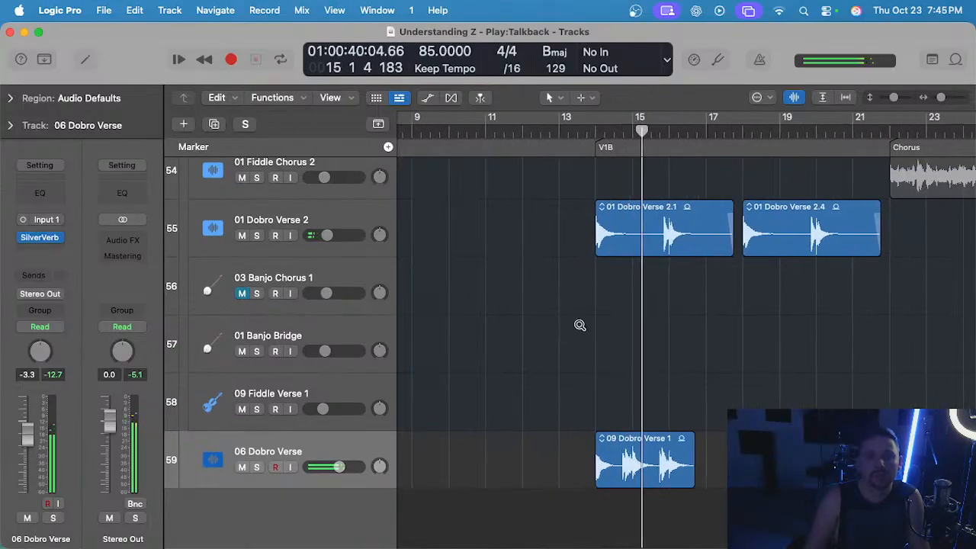
pyautogui.keyDown('alt'); pyautogui.scroll(3, 579, 327); pyautogui.keyUp('alt')
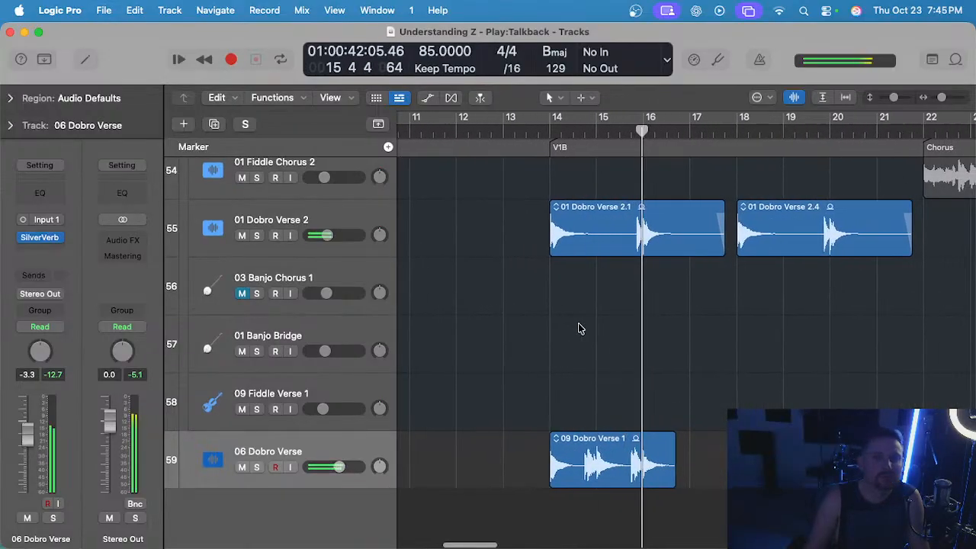
pyautogui.keyDown('alt'); pyautogui.scroll(-3, 579, 326); pyautogui.keyUp('alt')
pyautogui.keyDown('alt'); pyautogui.scroll(2, 581, 405); pyautogui.keyUp('alt')
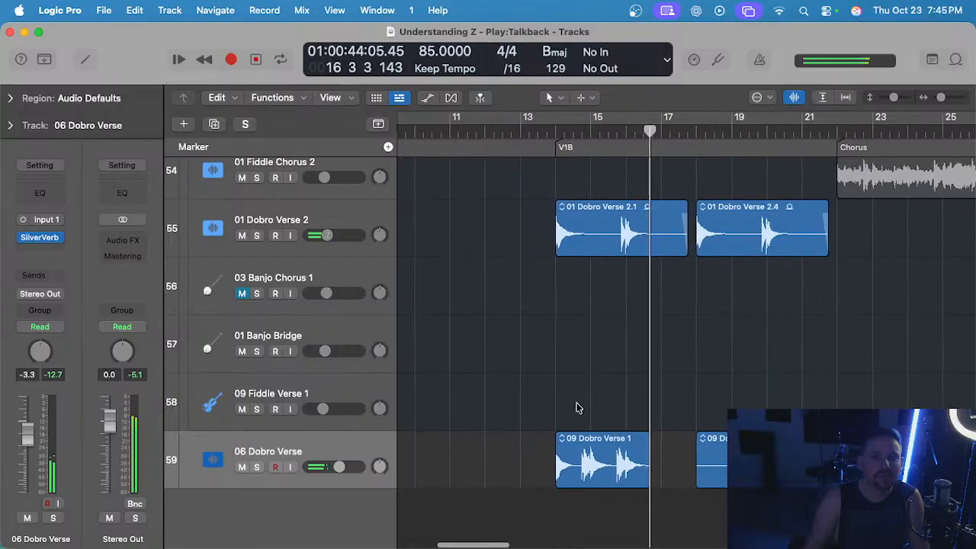
# Examine the slide guitar, keys and bass tracks around V1B against the shortened 09 Dobro Verse 1 region.
pyautogui.click(594, 454)
pyautogui.keyDown('alt'); pyautogui.scroll(-2, 592, 445); pyautogui.keyUp('alt')
pyautogui.scroll(10, 592, 444)
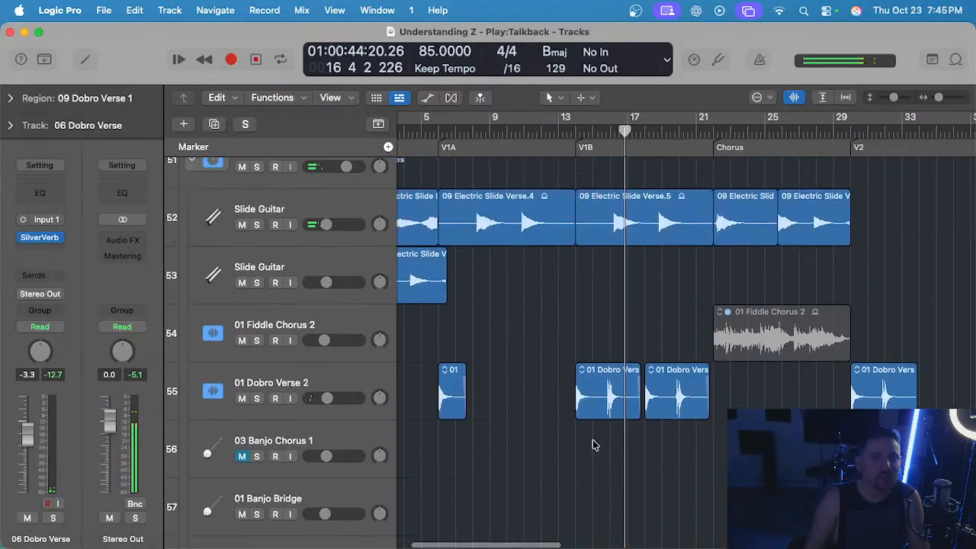
pyautogui.scroll(4, 594, 446)
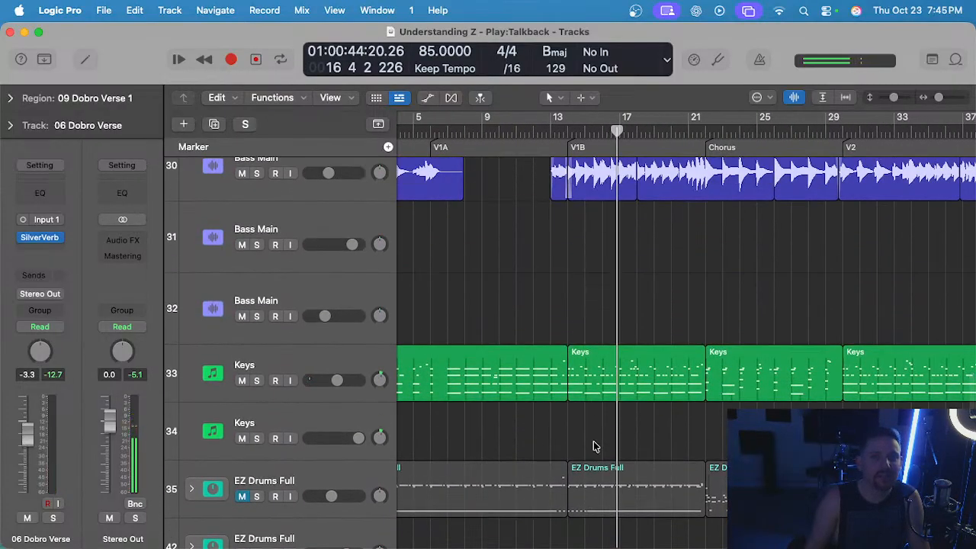
pyautogui.scroll(3, 593, 445)
pyautogui.scroll(-12, 592, 442)
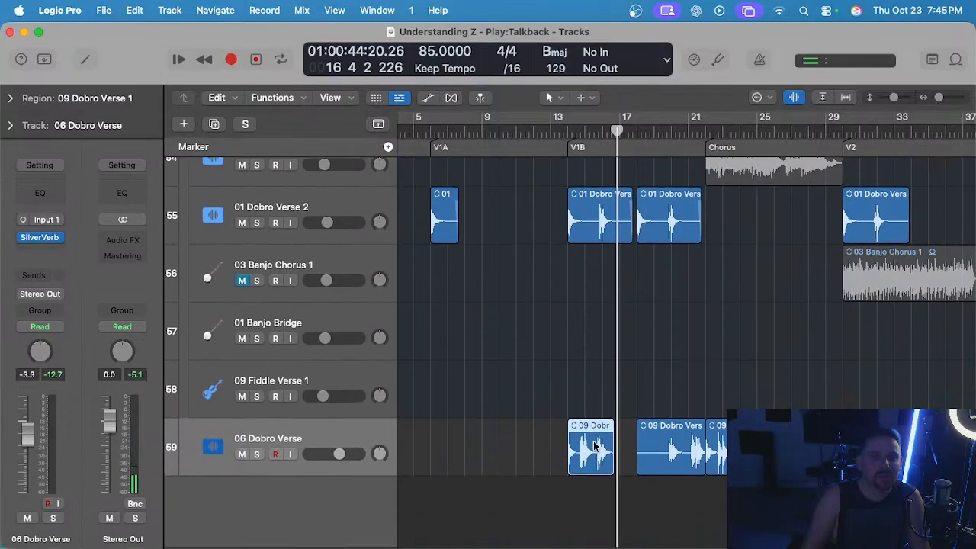
pyautogui.keyDown('alt'); pyautogui.scroll(2, 587, 393); pyautogui.keyUp('alt')
pyautogui.keyDown('alt'); pyautogui.scroll(-3, 580, 394); pyautogui.keyUp('alt')
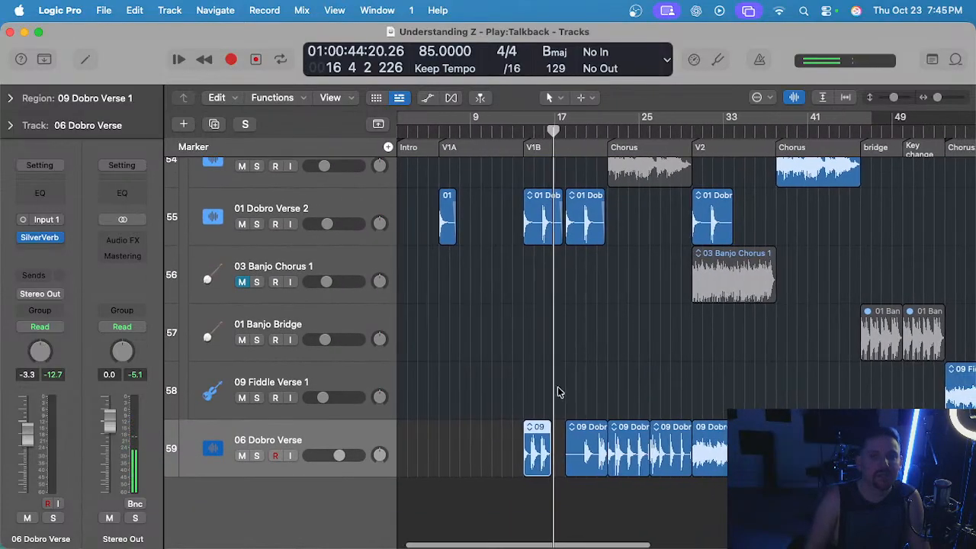
# Play the 09 Dobro Solo region from the start of V2, first soloed and then within the full mix.
pyautogui.keyDown('alt'); pyautogui.scroll(2, 549, 407); pyautogui.keyUp('alt')
pyautogui.hscroll(2, 734, 378)
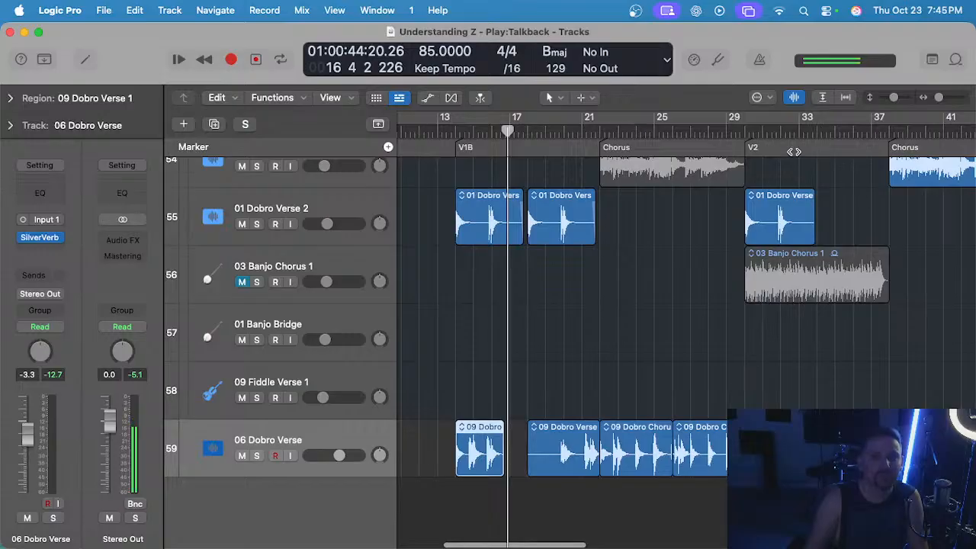
pyautogui.click(741, 131)
pyautogui.press('s')
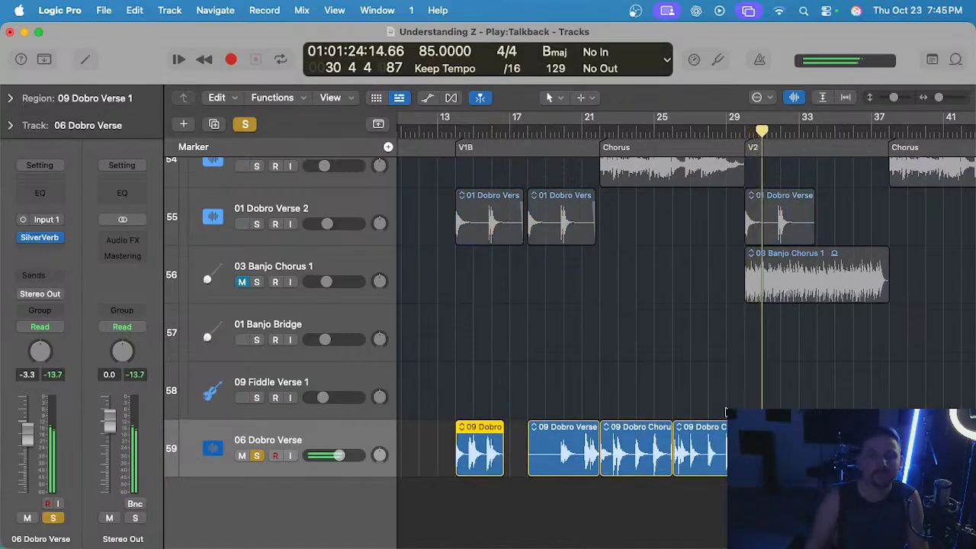
pyautogui.scroll(-4, 784, 404)
pyautogui.scroll(4, 773, 405)
pyautogui.press('s')
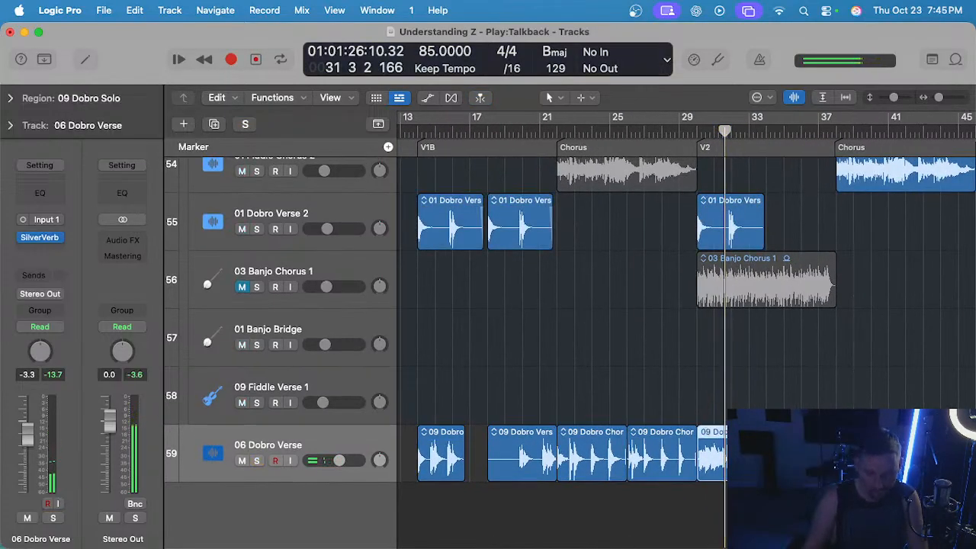
# Duplicate the 06 Dobro Verse track and move the 09 Dobro Solo region at V2 onto the muted new track.
pyautogui.press('super+d')
pyautogui.moveTo(712, 456); pyautogui.dragTo(713, 509)
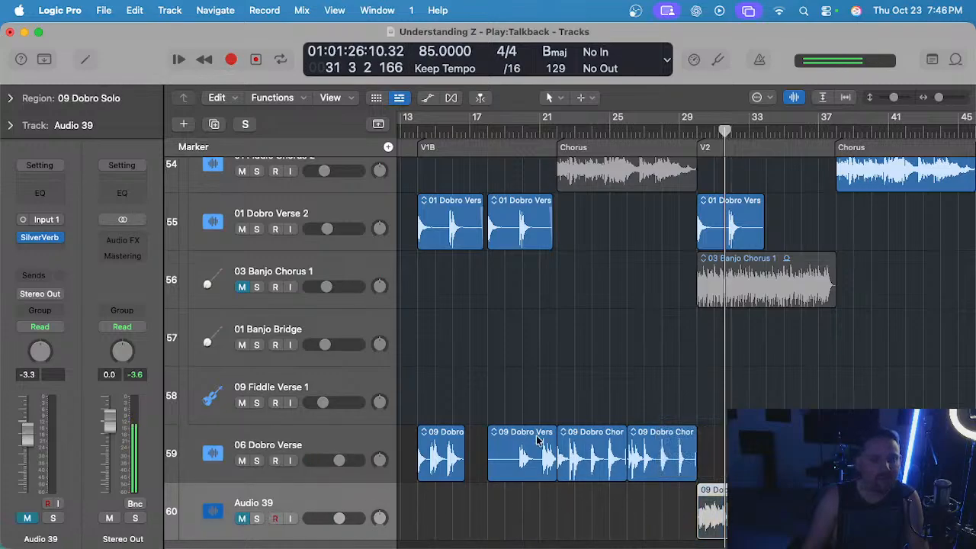
# Play the first Chorus from bar 22, comparing the 06 Dobro Verse track soloed and in the full mix.
pyautogui.click(557, 130)
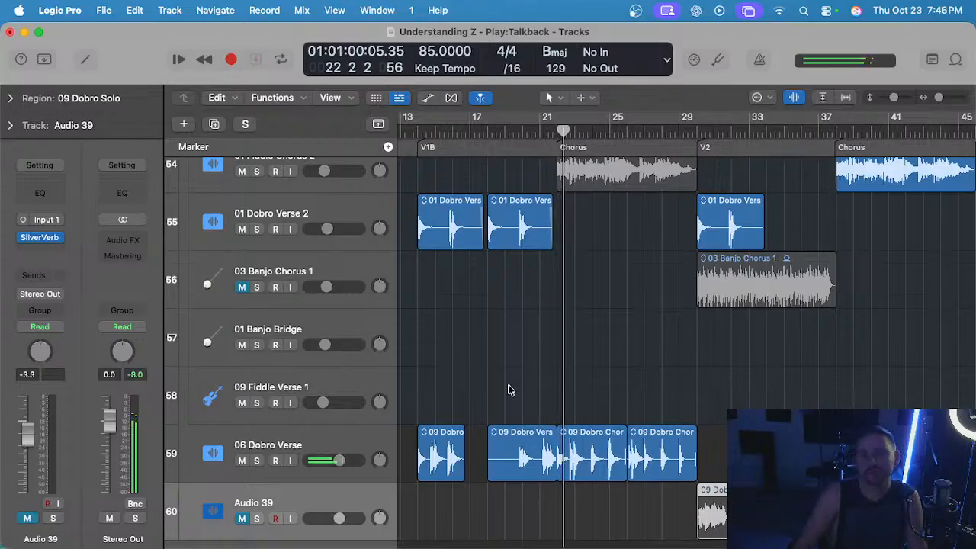
pyautogui.click(370, 434)
pyautogui.press('s')
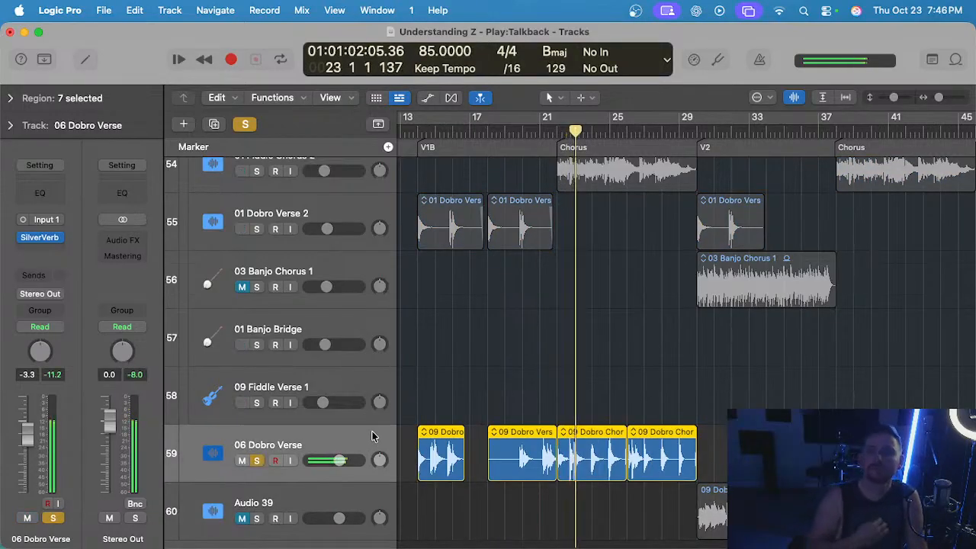
pyautogui.press('s')
pyautogui.click(446, 347)
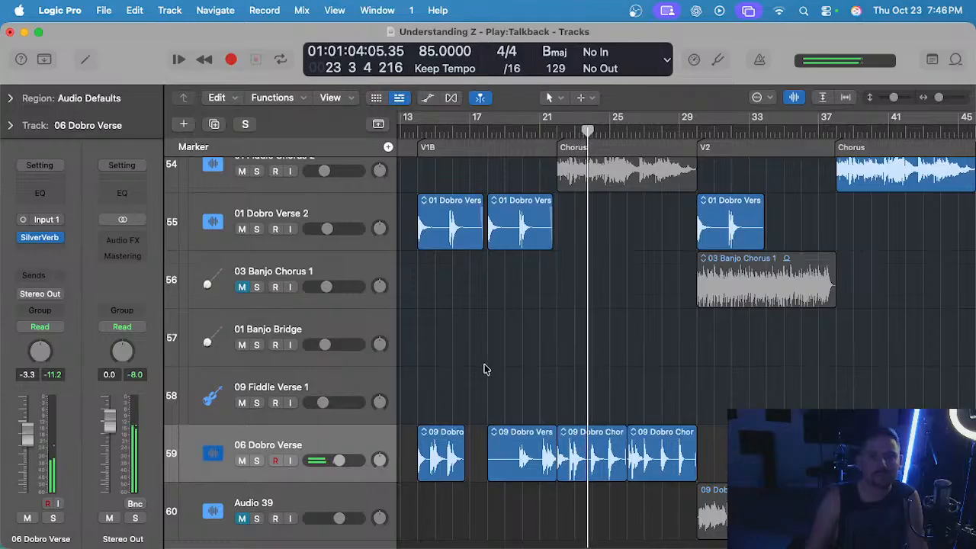
pyautogui.scroll(2, 483, 368)
pyautogui.scroll(-3, 483, 369)
pyautogui.press('s')
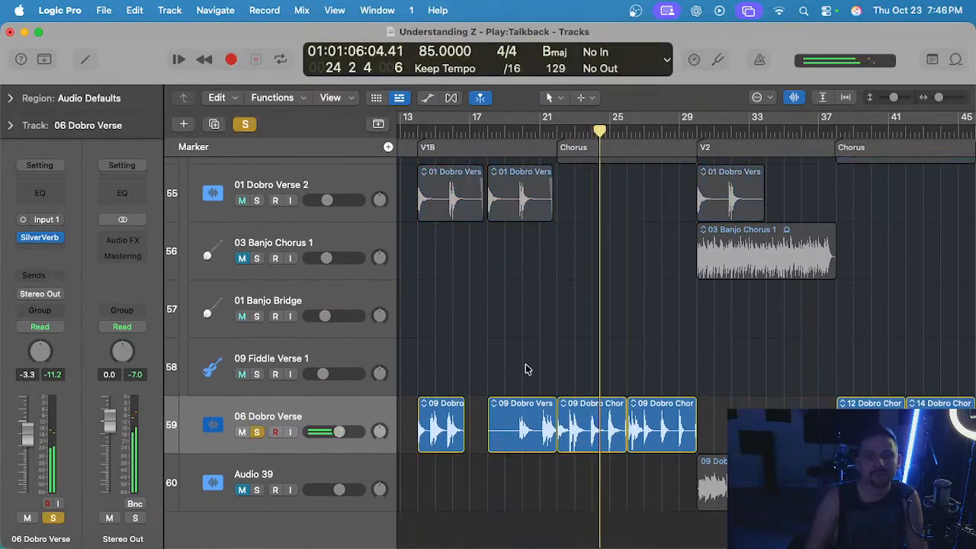
# Replay the first Chorus between bars 22 and 25, switching the 06 Dobro Verse track between solo and the full mix.
pyautogui.press('super+Right')
pyautogui.press('s')
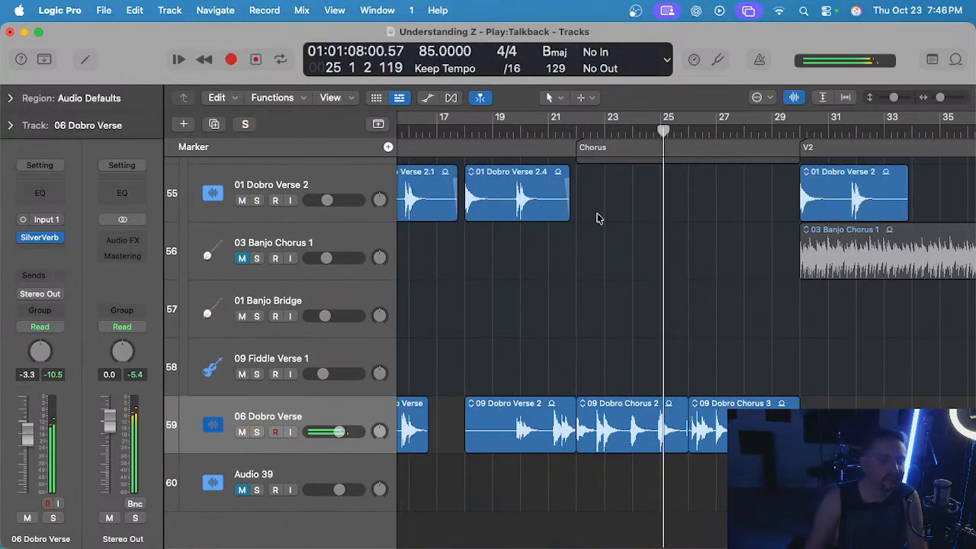
pyautogui.press('s')
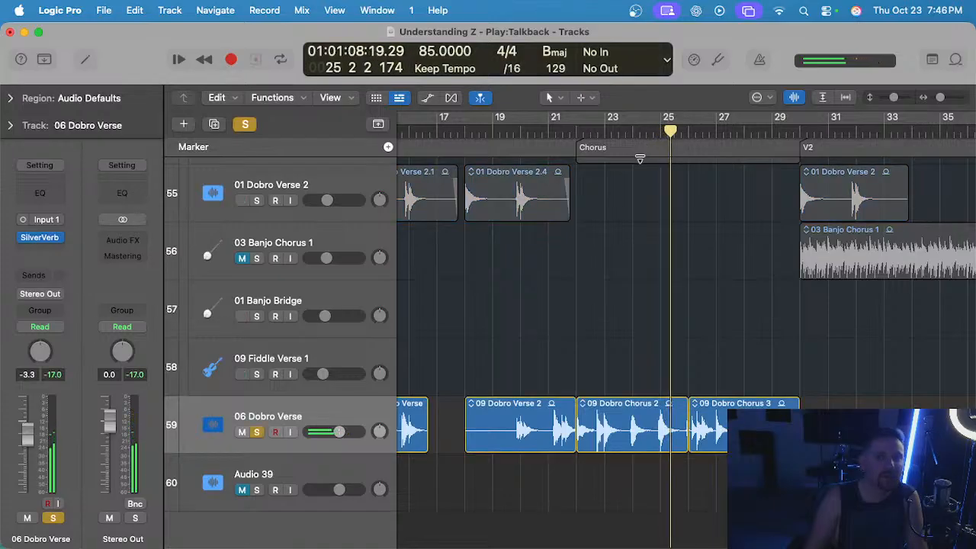
pyautogui.press('s')
pyautogui.press('super+Right')
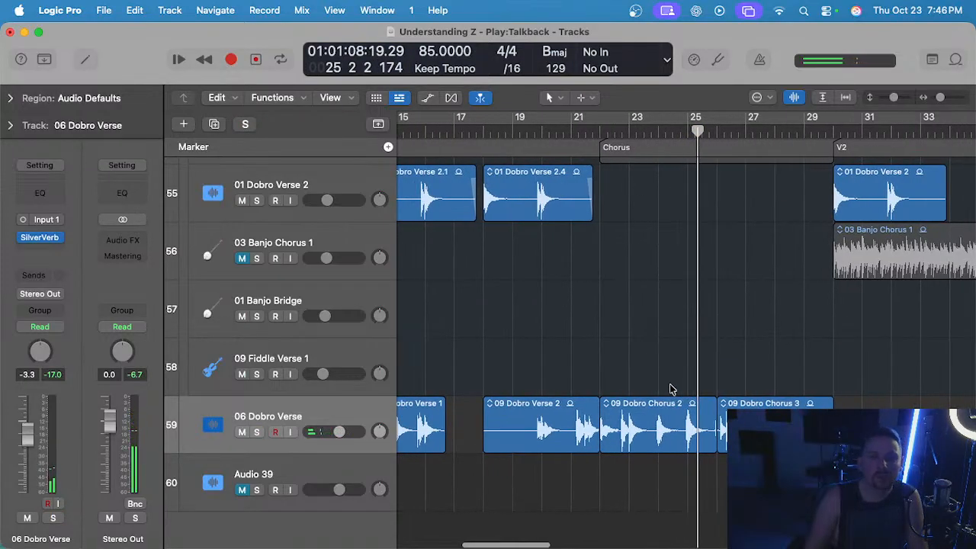
pyautogui.click(602, 138)
pyautogui.press('s')
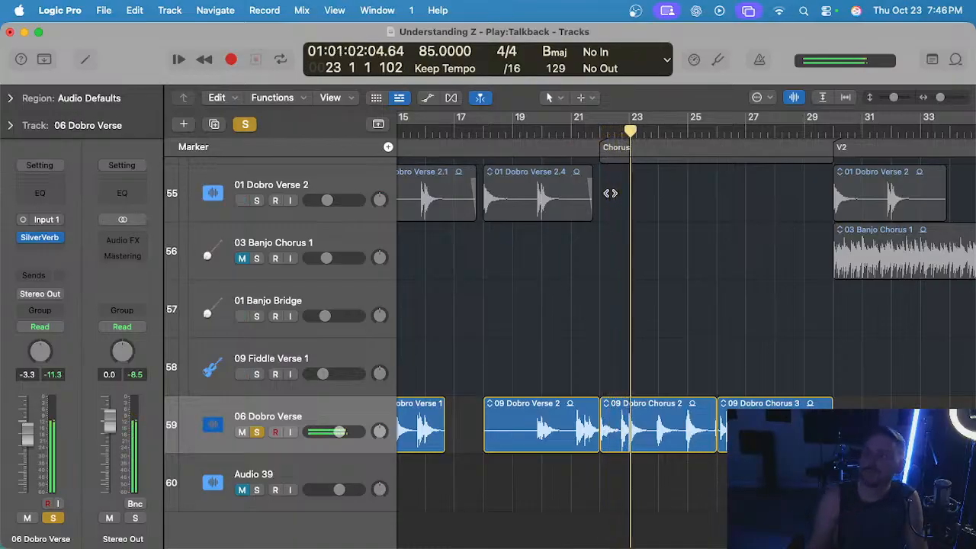
pyautogui.scroll(1, 610, 193)
pyautogui.press('s')
pyautogui.scroll(2, 612, 200)
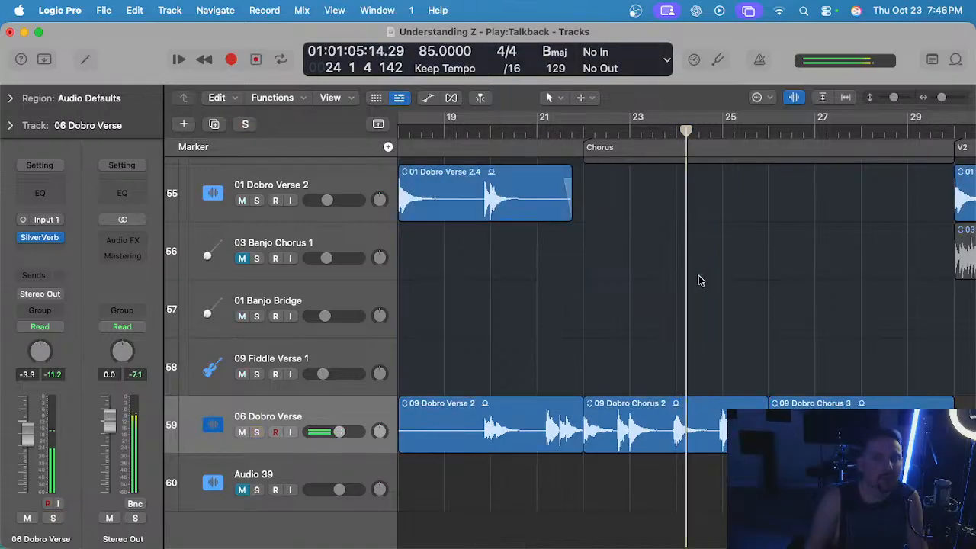
# Split the 09 Dobro Chorus 2 region at bar 24, delete its second half and trim the remaining end to just before bar 24.
pyautogui.click(671, 142)
pyautogui.click(690, 425)
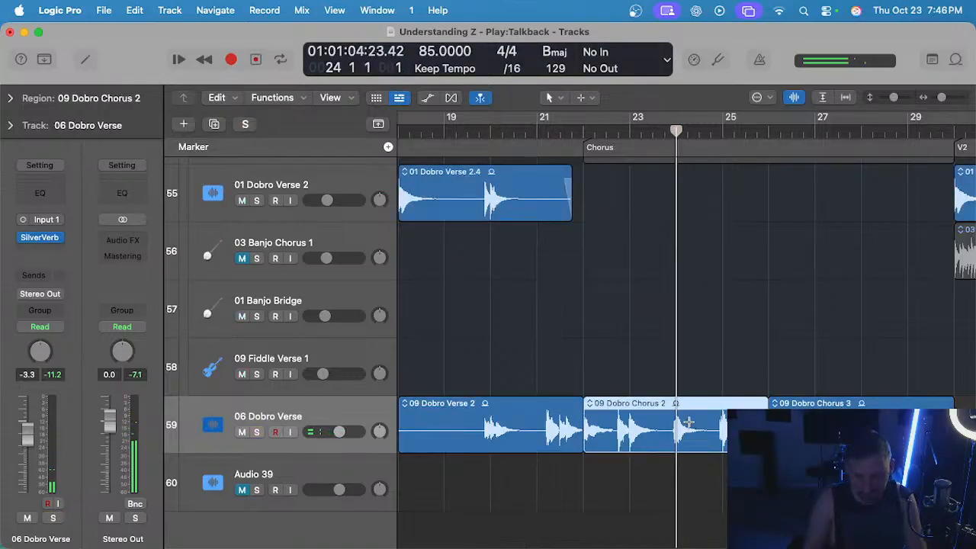
pyautogui.press('super+t')
pyautogui.press('Delete')
pyautogui.scroll(5, 662, 406)
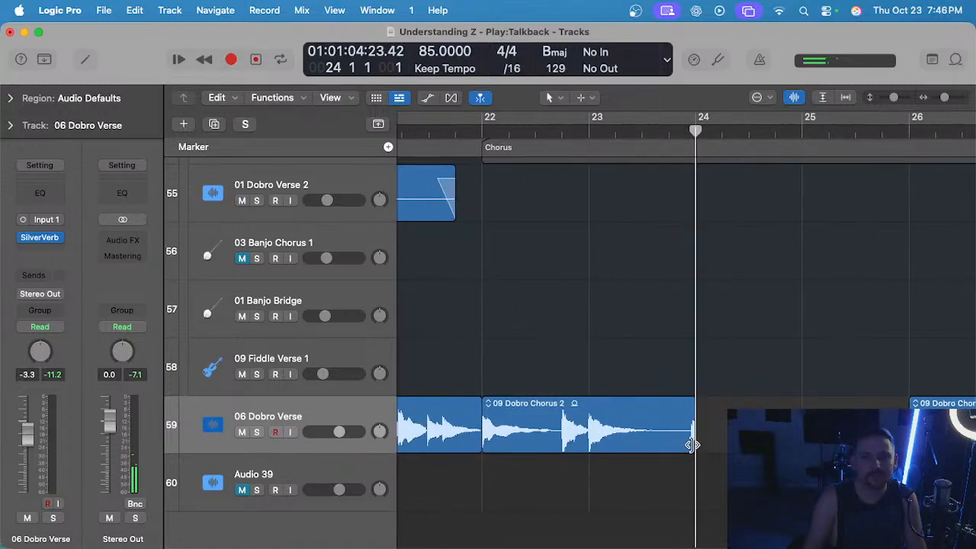
pyautogui.moveTo(692, 444); pyautogui.dragTo(684, 448)
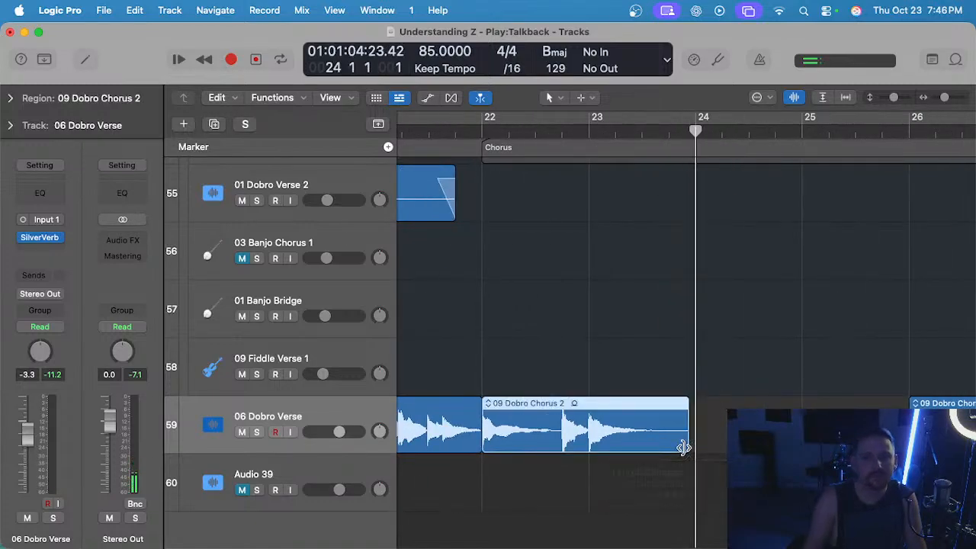
# Repeat the shortened 09 Dobro Chorus 2 region once so the copy starts at bar 24.
pyautogui.click(514, 375)
pyautogui.click(538, 415)
pyautogui.press('super+r')
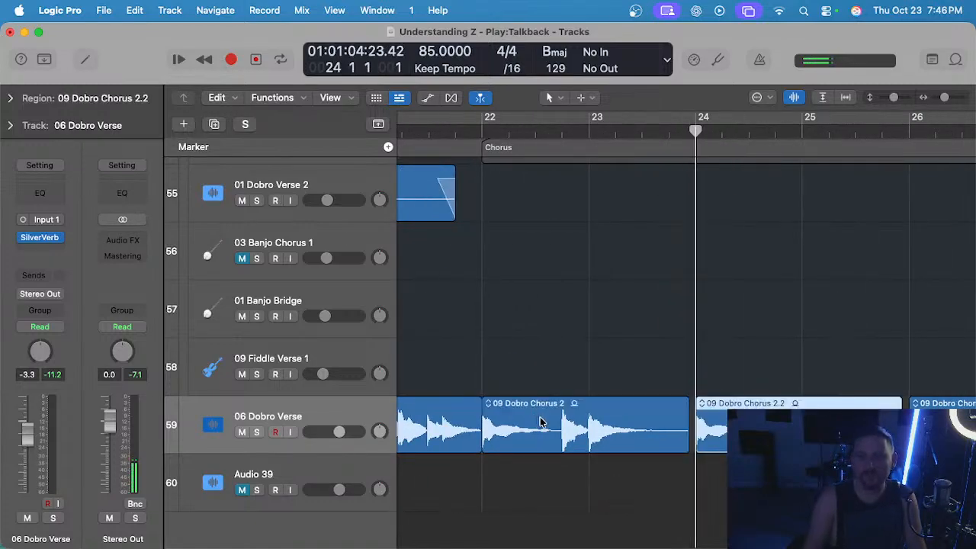
pyautogui.scroll(-5, 593, 180)
pyautogui.scroll(-1, 593, 181)
# Play the lead-in to the first Chorus from bar 20 in the full mix.
pyautogui.click(533, 131)
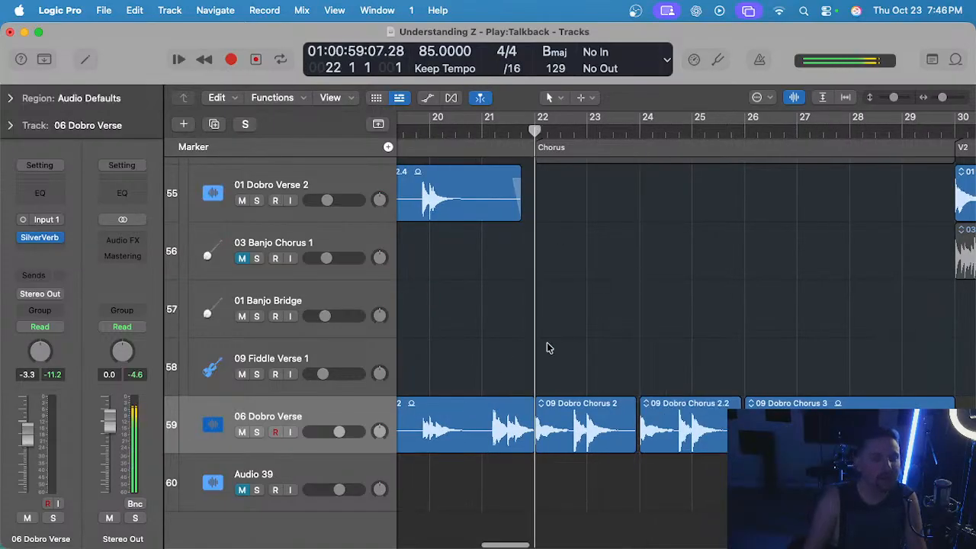
pyautogui.scroll(-3, 547, 348)
pyautogui.click(569, 126)
pyautogui.press('space')
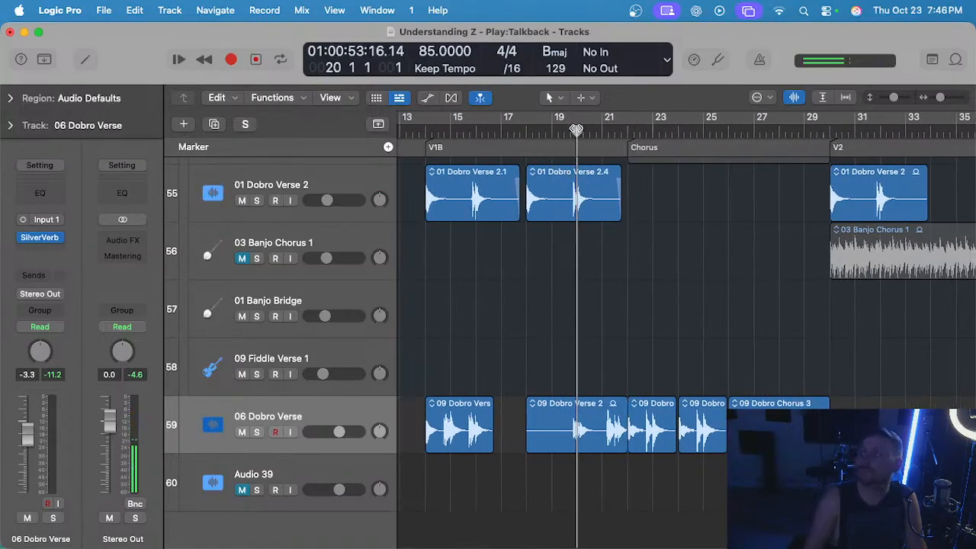
pyautogui.hscroll(-4, 577, 321)
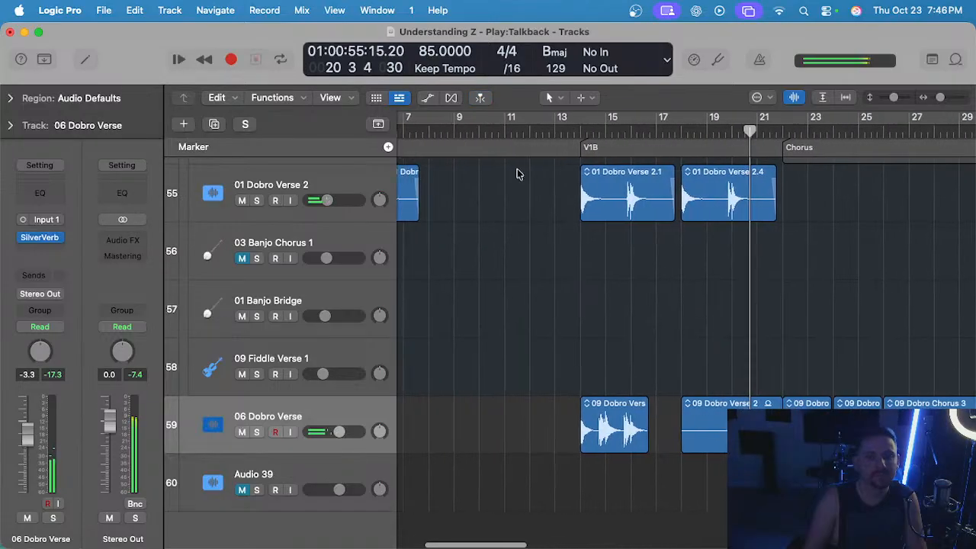
# Play V1B from bar 14, comparing the 09 Dobro Verse 1 region soloed and in the full mix.
pyautogui.click(582, 132)
pyautogui.press('s')
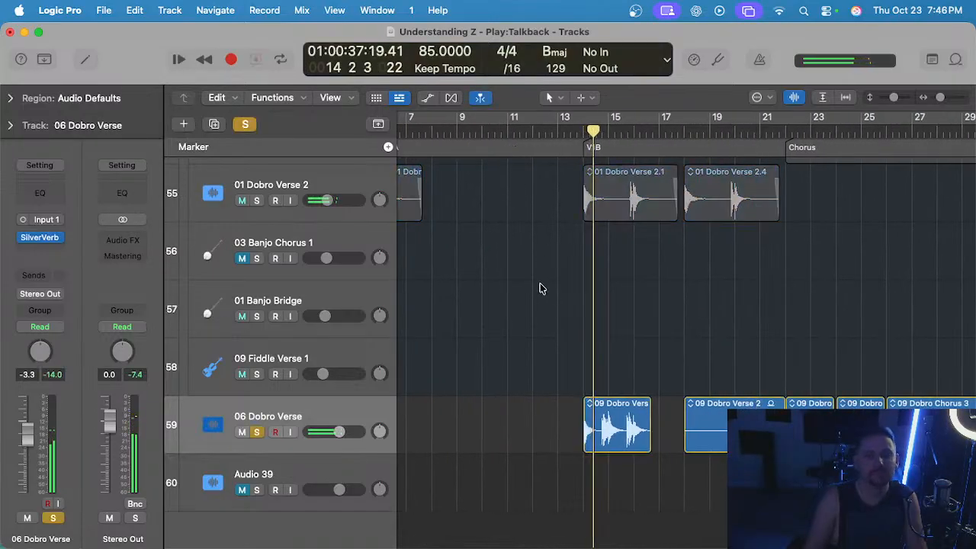
pyautogui.scroll(4, 571, 292)
pyautogui.scroll(-5, 573, 294)
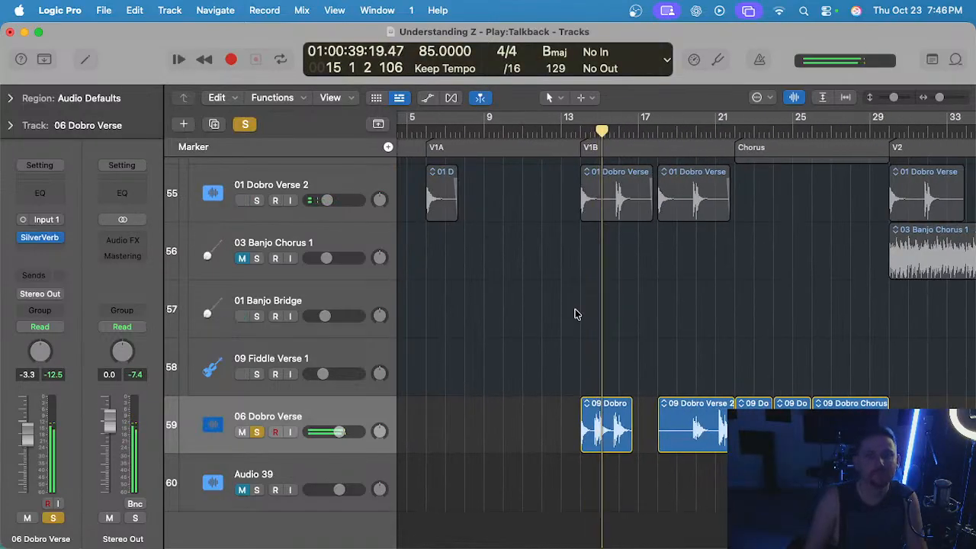
pyautogui.scroll(3, 575, 315)
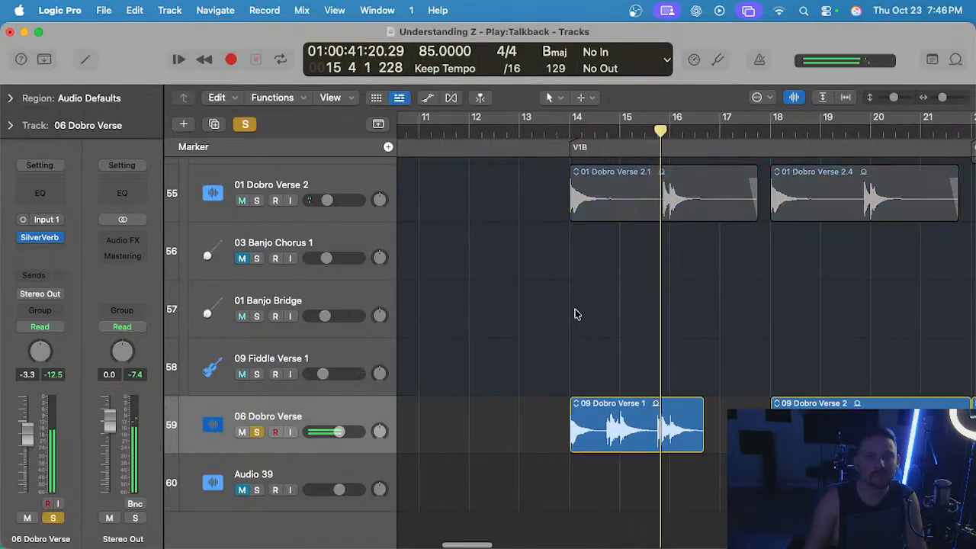
pyautogui.scroll(-2, 577, 314)
pyautogui.press('s')
pyautogui.scroll(-2, 578, 315)
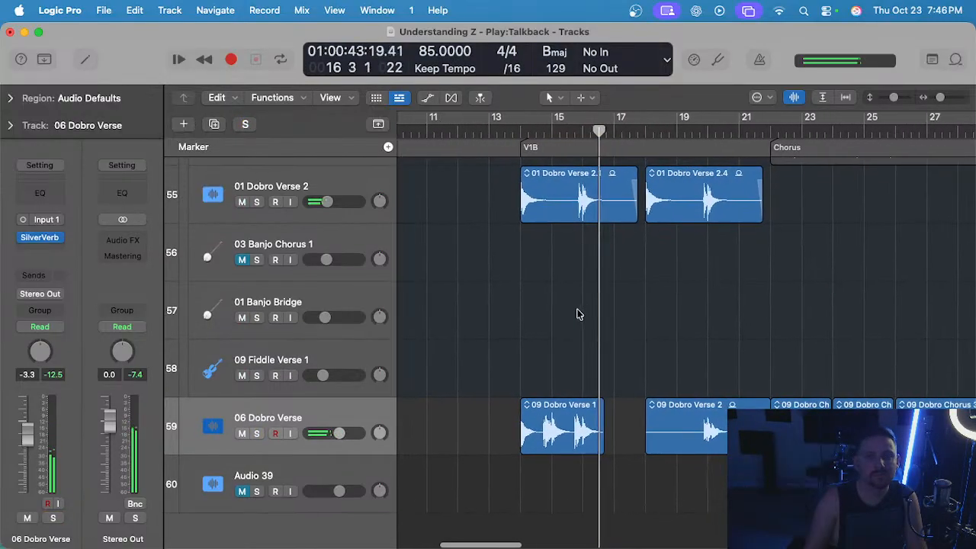
pyautogui.scroll(-2, 577, 313)
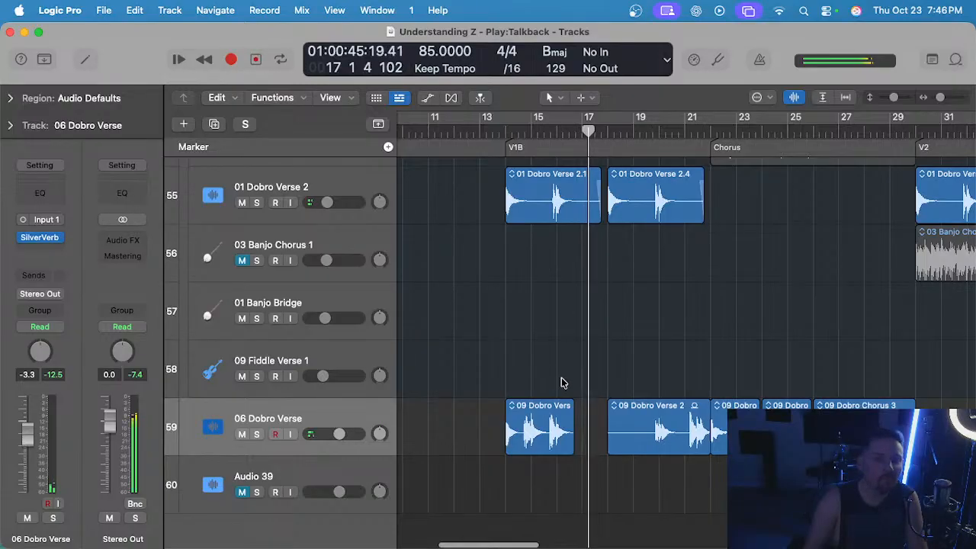
# Move the 09 Dobro Verse 1 region from V1B to the start of V2 at bar 30 on the same track.
pyautogui.scroll(-4, 560, 382)
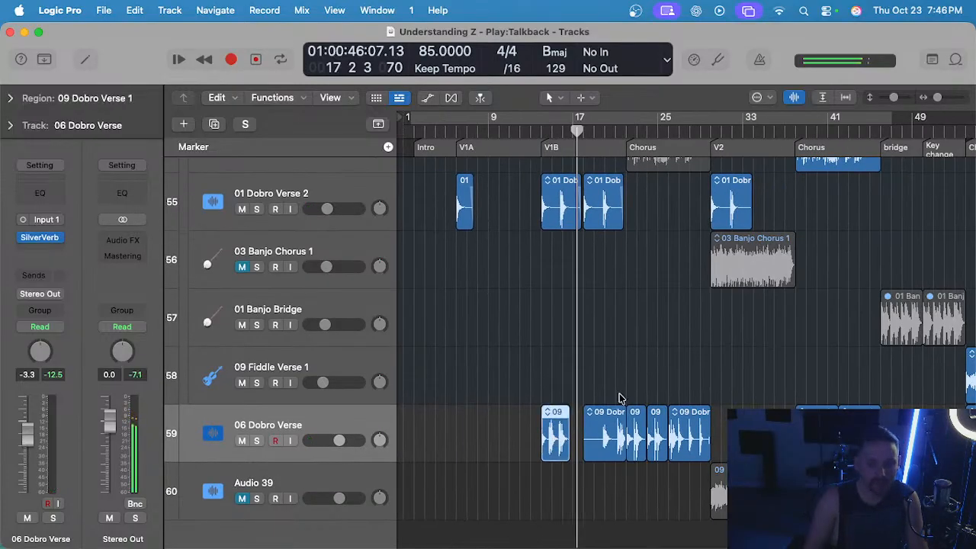
pyautogui.scroll(2, 619, 398)
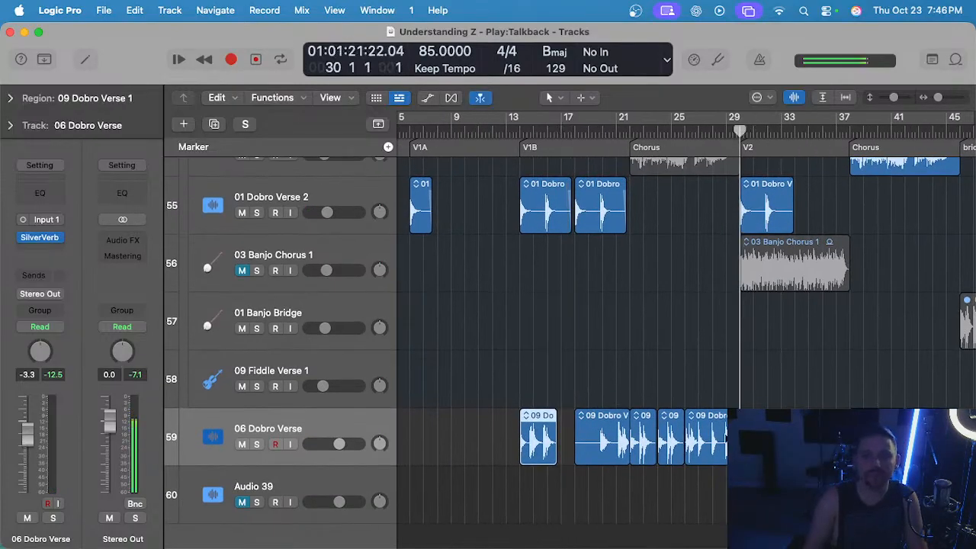
pyautogui.click(488, 429)
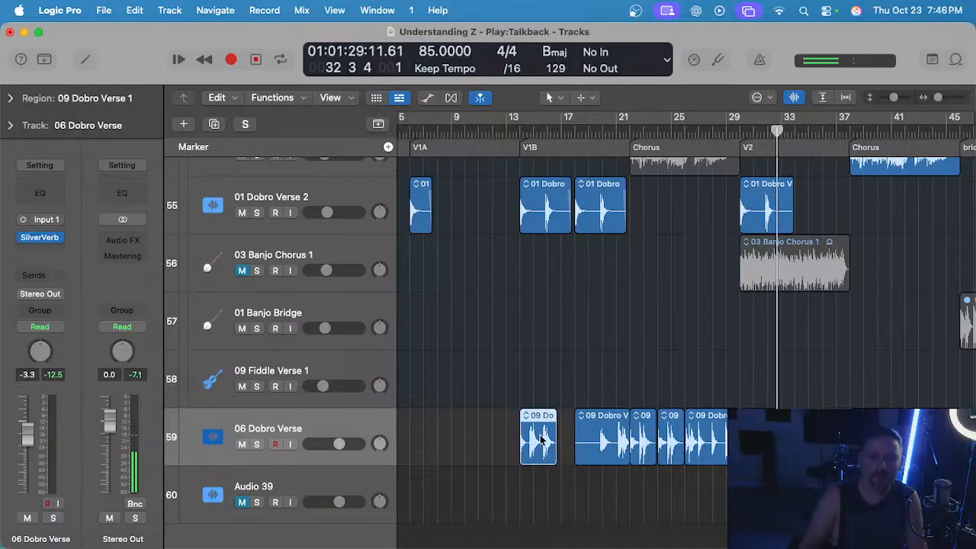
pyautogui.press('Delete')
pyautogui.scroll(3, 538, 305)
# Play V1B from bar 19 and move its 09 Dobro Verse 2 region to bar 34 in V2 on the same track.
pyautogui.click(635, 131)
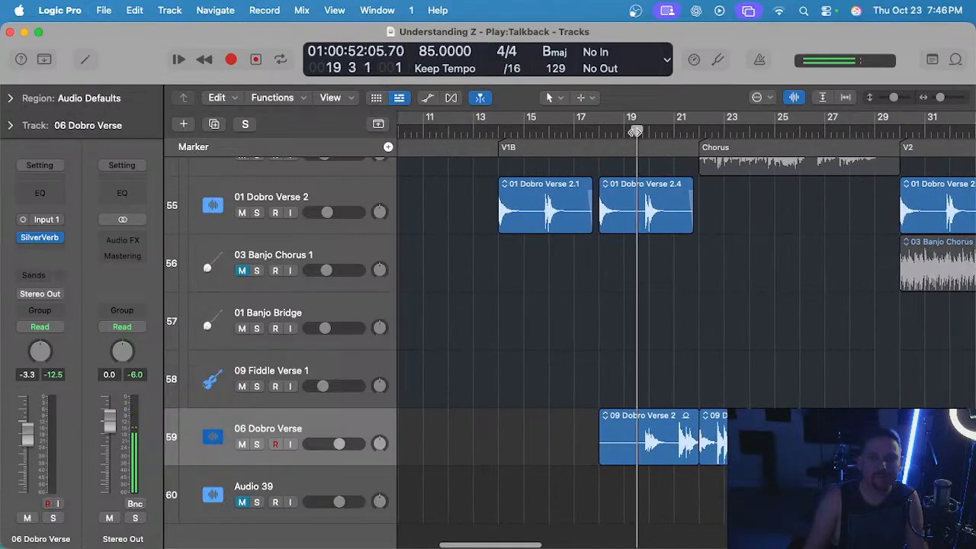
pyautogui.scroll(2, 658, 289)
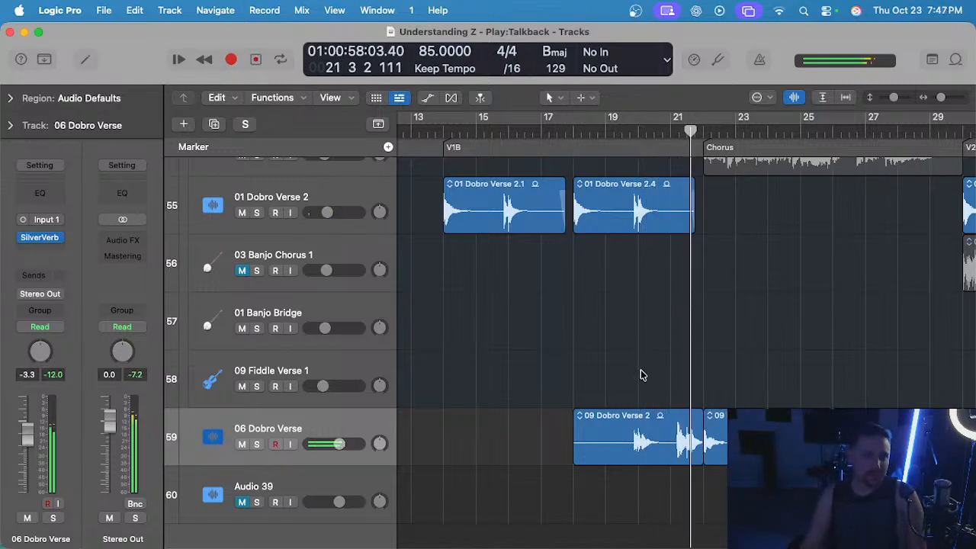
pyautogui.scroll(-4, 640, 374)
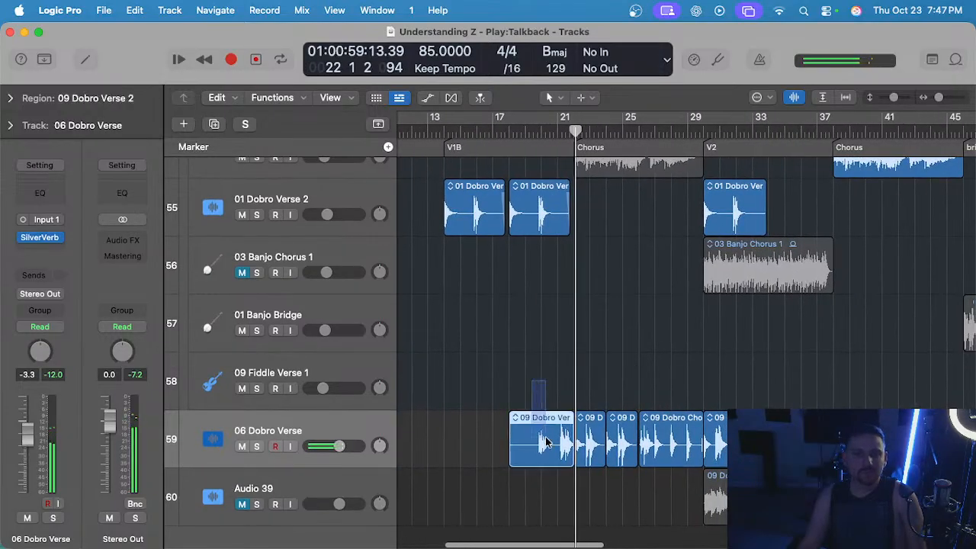
pyautogui.click(767, 131)
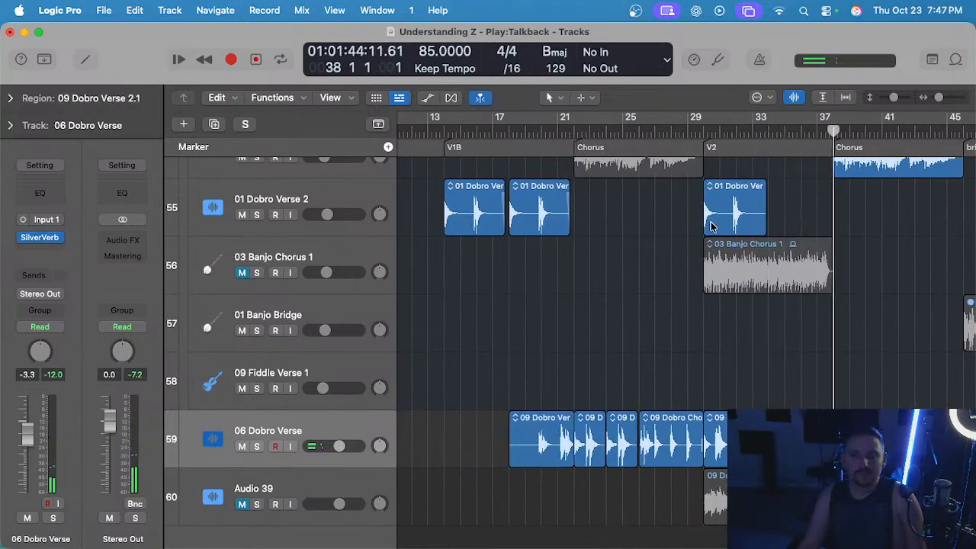
pyautogui.press('Delete')
pyautogui.hscroll(-5, 526, 336)
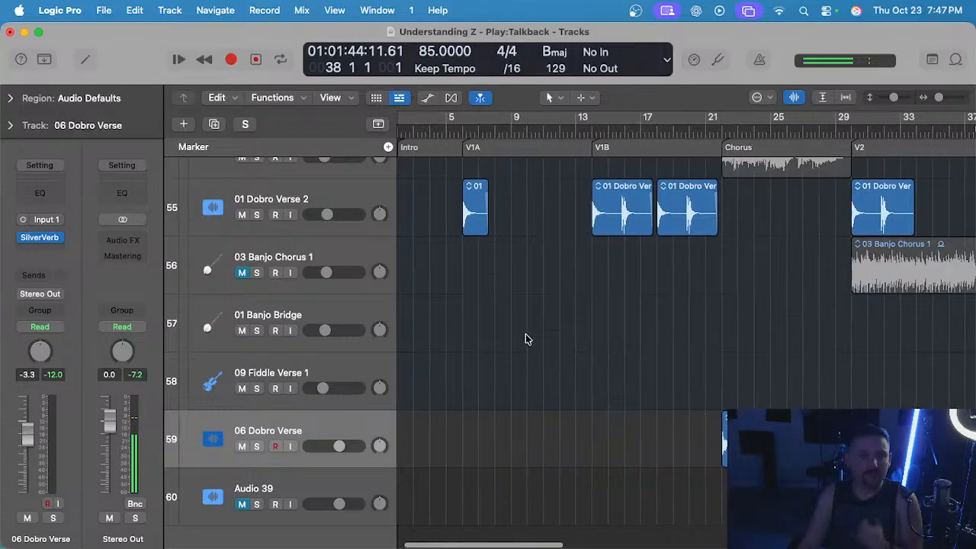
# Play the first Chorus in the full mix to check the two shortened 09 Dobro Chorus 2 regions.
pyautogui.press('space')
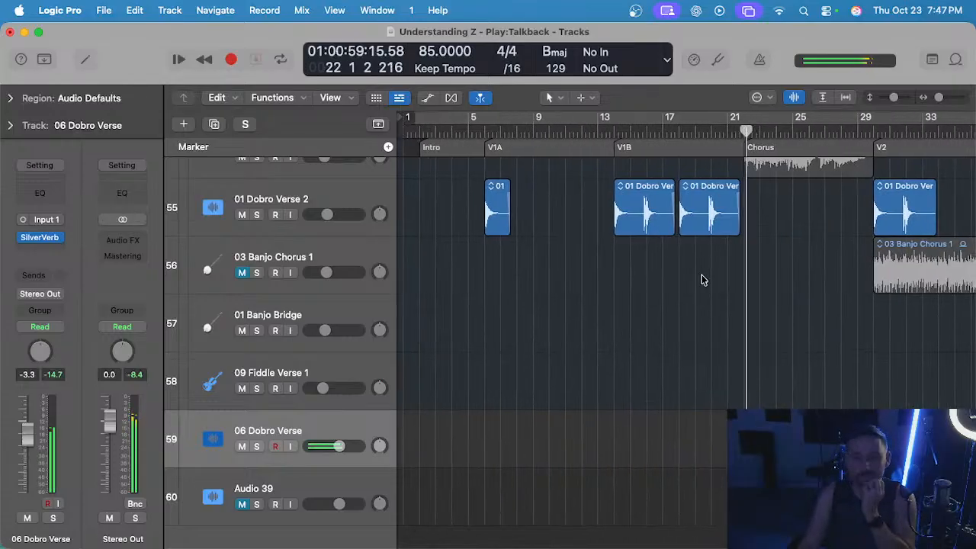
pyautogui.keyDown('ctrl'); pyautogui.keyDown('alt'); pyautogui.click(695, 286); pyautogui.keyUp('alt'); pyautogui.keyUp('ctrl')
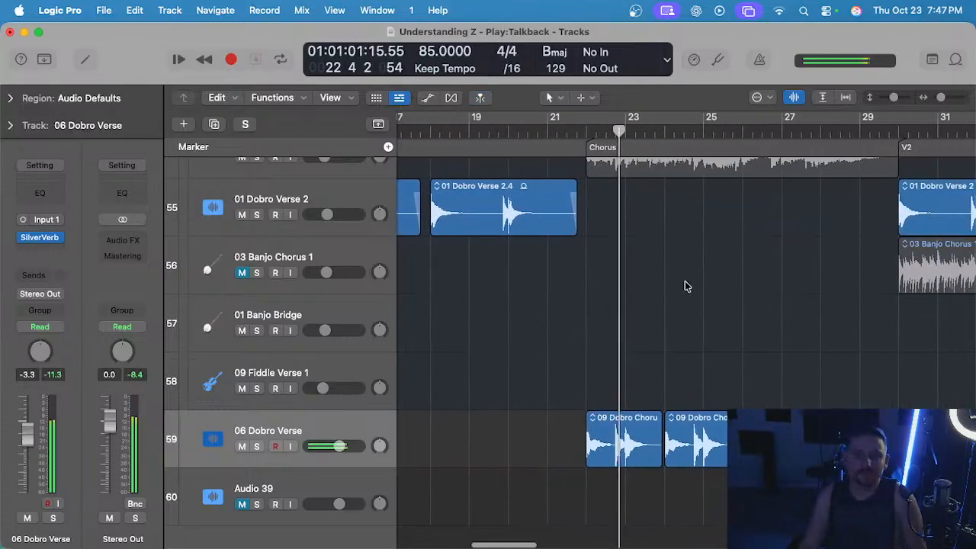
pyautogui.keyDown('ctrl'); pyautogui.keyDown('alt'); pyautogui.click(650, 278); pyautogui.keyUp('alt'); pyautogui.keyUp('ctrl')
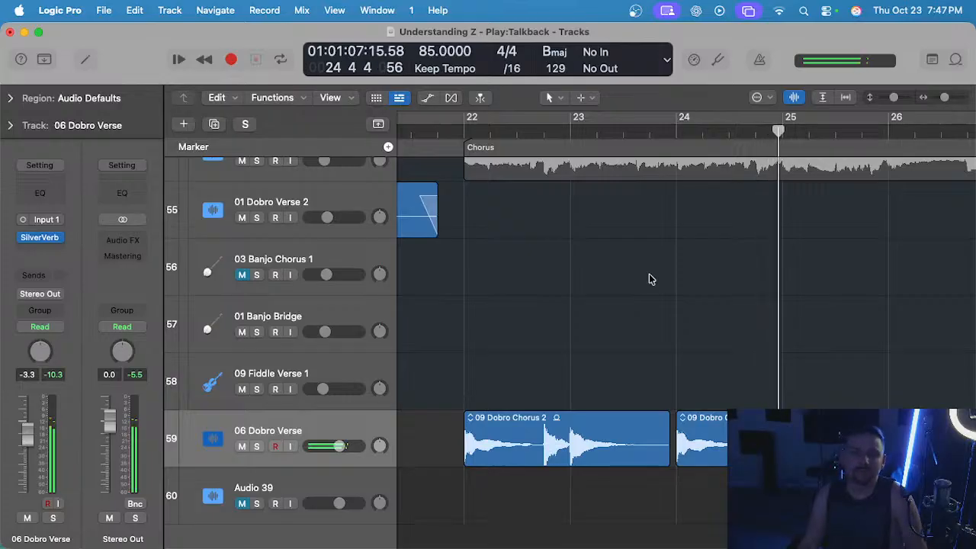
pyautogui.keyDown('ctrl'); pyautogui.keyDown('alt'); pyautogui.click(650, 279); pyautogui.keyUp('alt'); pyautogui.keyUp('ctrl')
pyautogui.keyDown('ctrl'); pyautogui.keyDown('alt'); pyautogui.click(649, 279); pyautogui.keyUp('alt'); pyautogui.keyUp('ctrl')
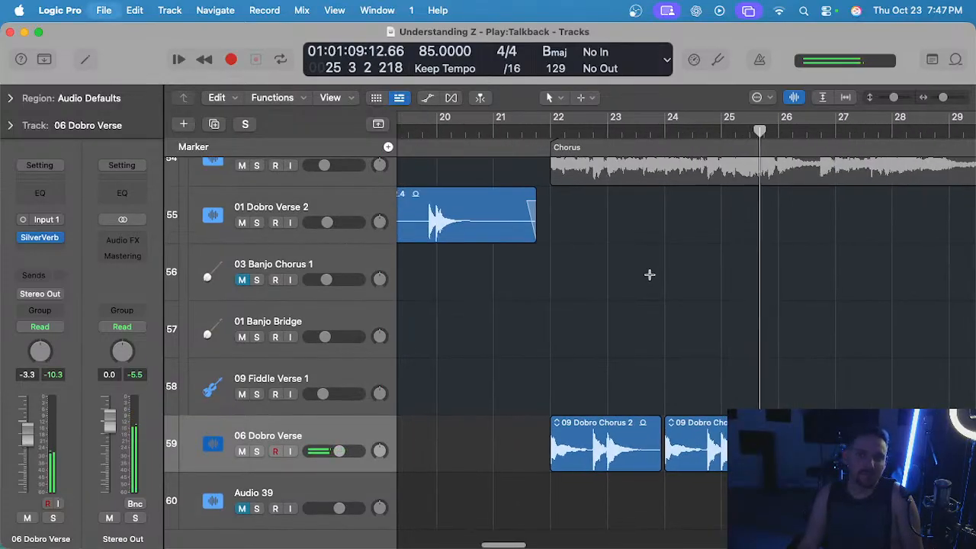
pyautogui.keyDown('ctrl'); pyautogui.keyDown('alt'); pyautogui.click(755, 370); pyautogui.keyUp('alt'); pyautogui.keyUp('ctrl')
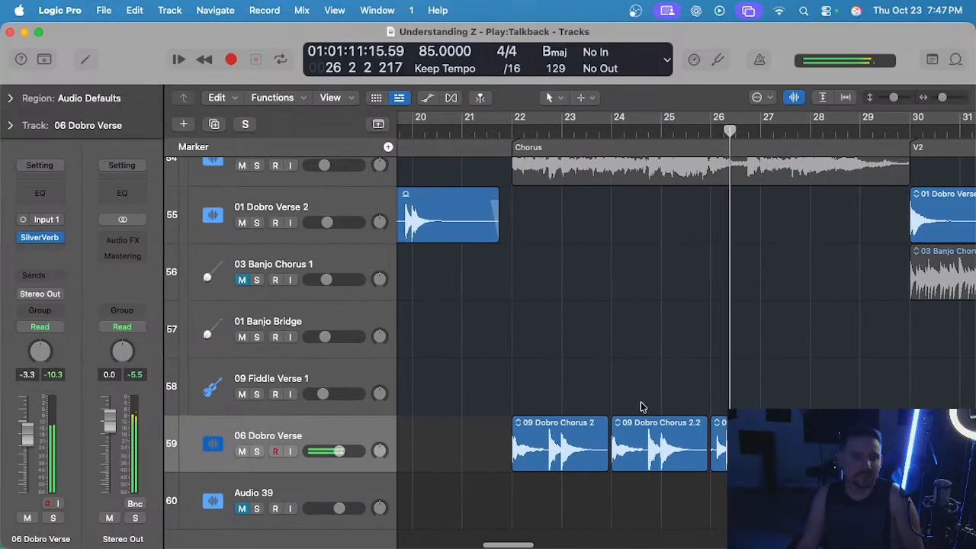
# Compare the 06 Dobro Verse track soloed and in the full mix over bars 26 to 29 of the first Chorus.
pyautogui.press('s')
pyautogui.press('s')
pyautogui.press('s')
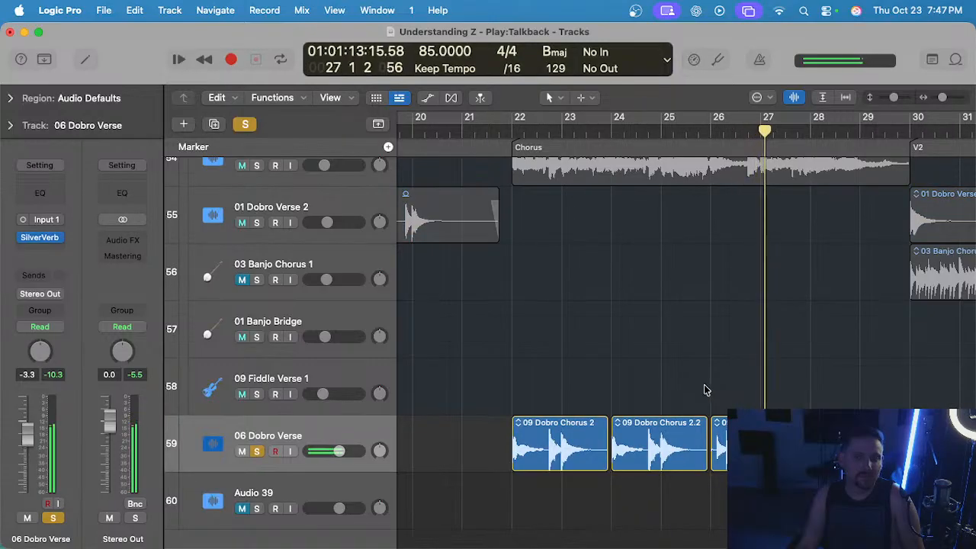
pyautogui.press('s')
pyautogui.keyDown('ctrl'); pyautogui.keyDown('alt'); pyautogui.click(706, 387); pyautogui.keyUp('alt'); pyautogui.keyUp('ctrl')
pyautogui.press('s')
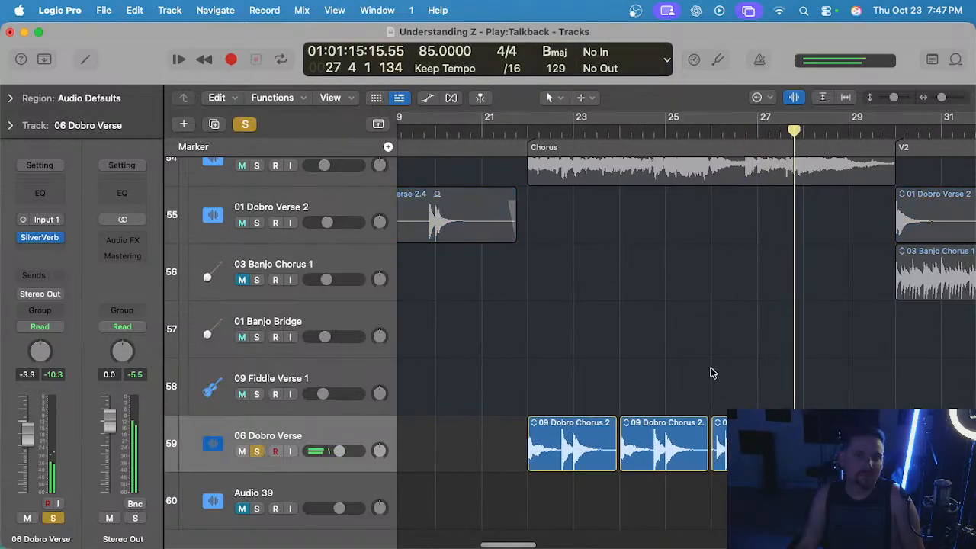
pyautogui.press('s')
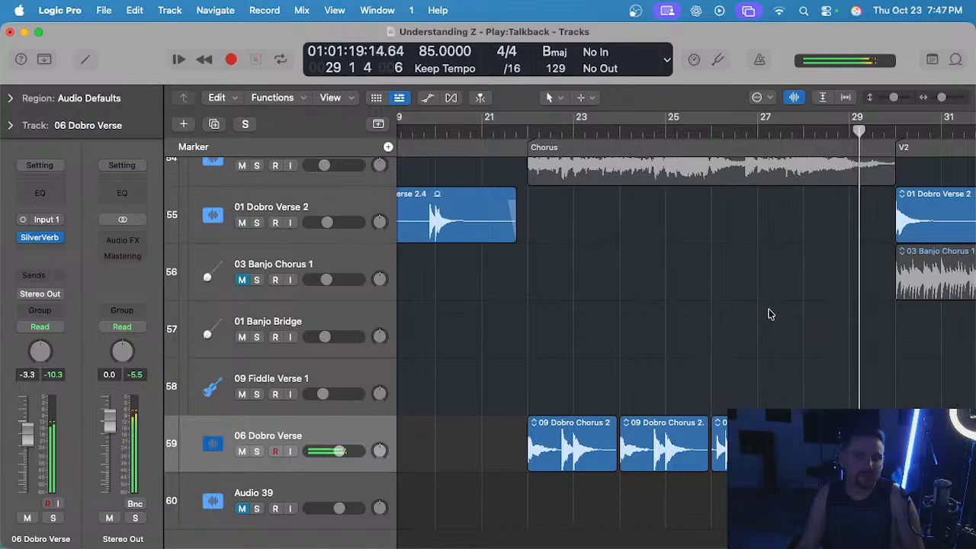
pyautogui.hscroll(3, 789, 358)
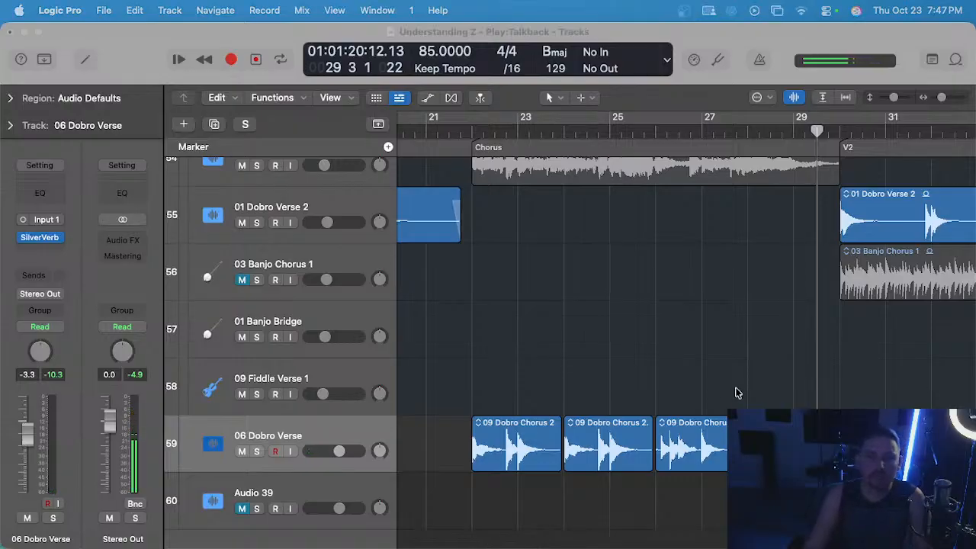
# Play the end of the first Chorus from bar 29 with the 06 Dobro Verse track soloed.
pyautogui.click(795, 255)
pyautogui.press('space')
pyautogui.press('s')
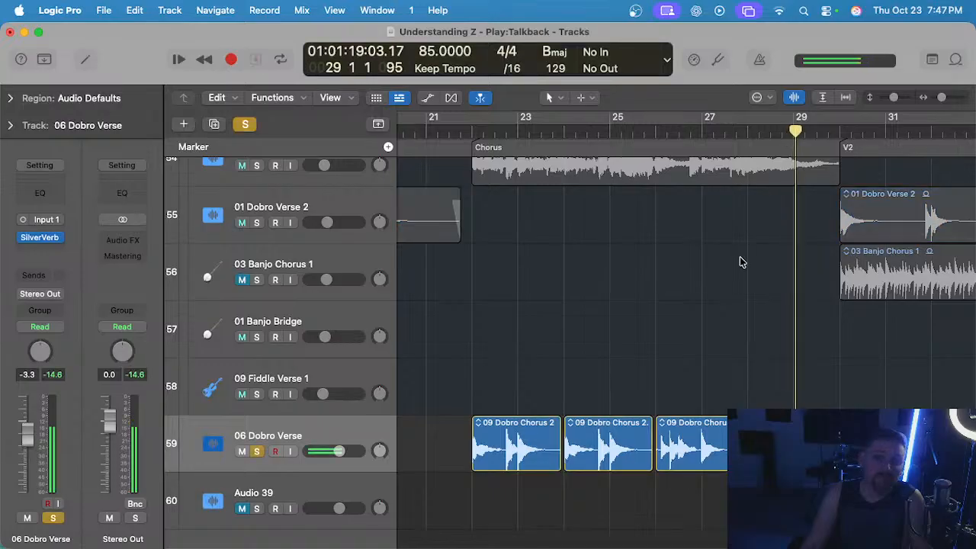
# Play the end of the first Chorus from bar 29 in the full mix.
pyautogui.scroll(1, 757, 263)
pyautogui.click(800, 131)
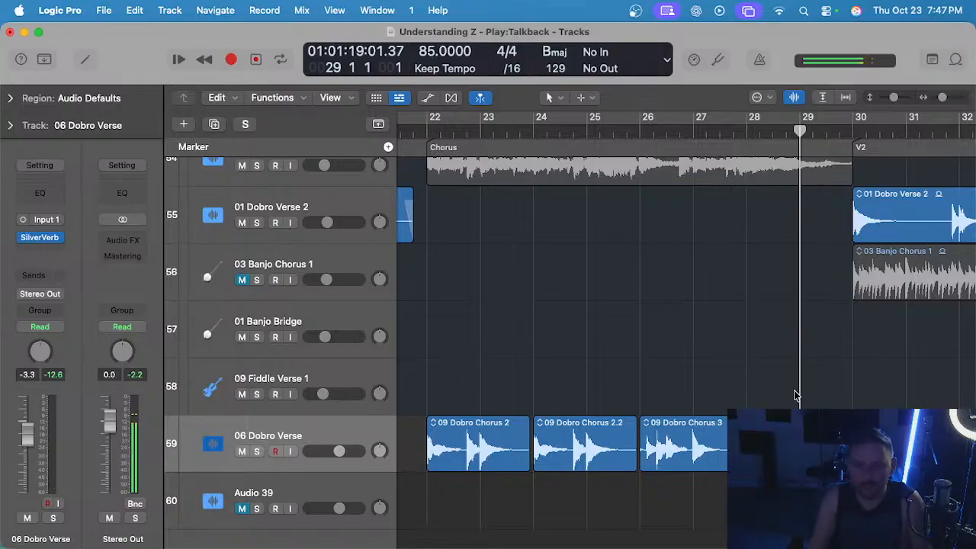
pyautogui.moveTo(818, 372); pyautogui.dragTo(824, 438)
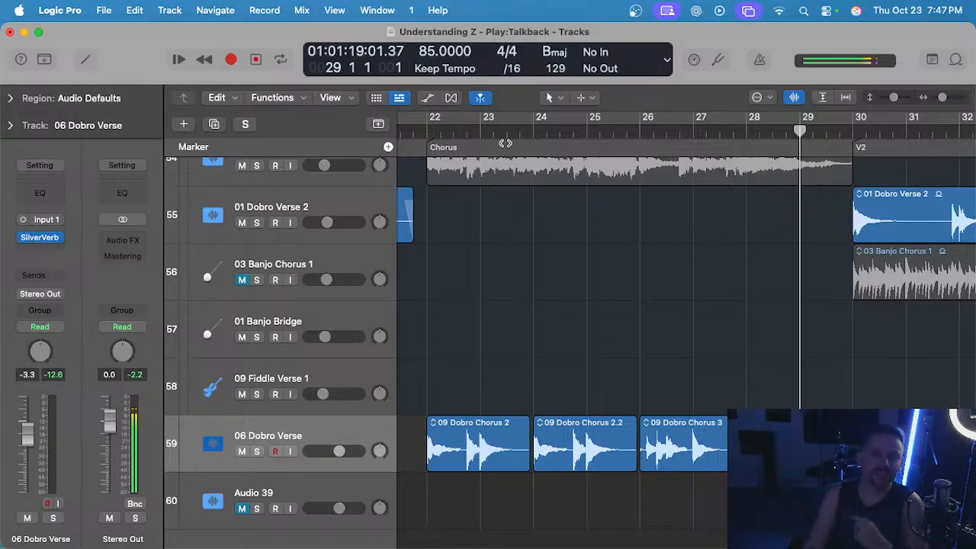
# Play the first Chorus from bar 22, comparing the 06 Dobro Verse track soloed and in the full mix.
pyautogui.click(429, 128)
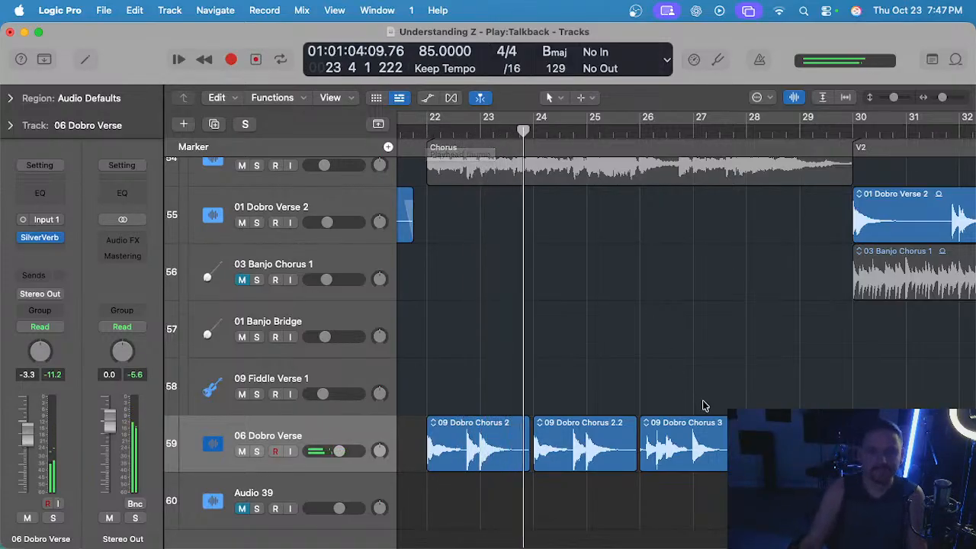
pyautogui.scroll(-2, 705, 407)
pyautogui.scroll(3, 700, 398)
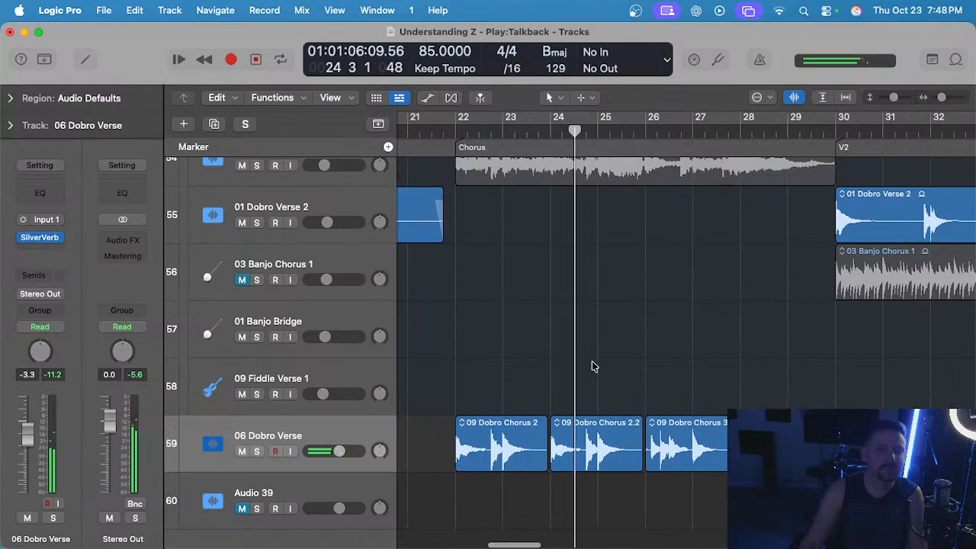
pyautogui.scroll(-2, 594, 365)
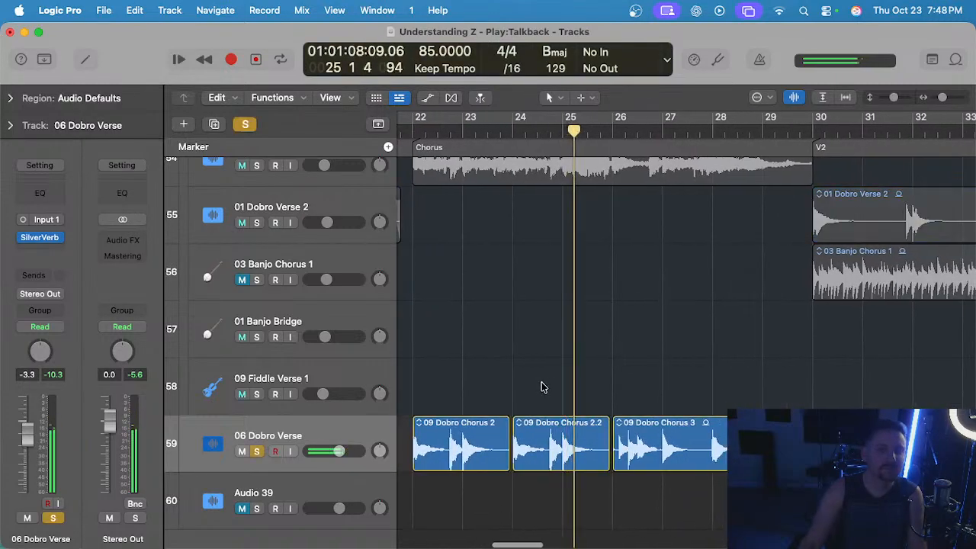
pyautogui.hscroll(-2, 590, 321)
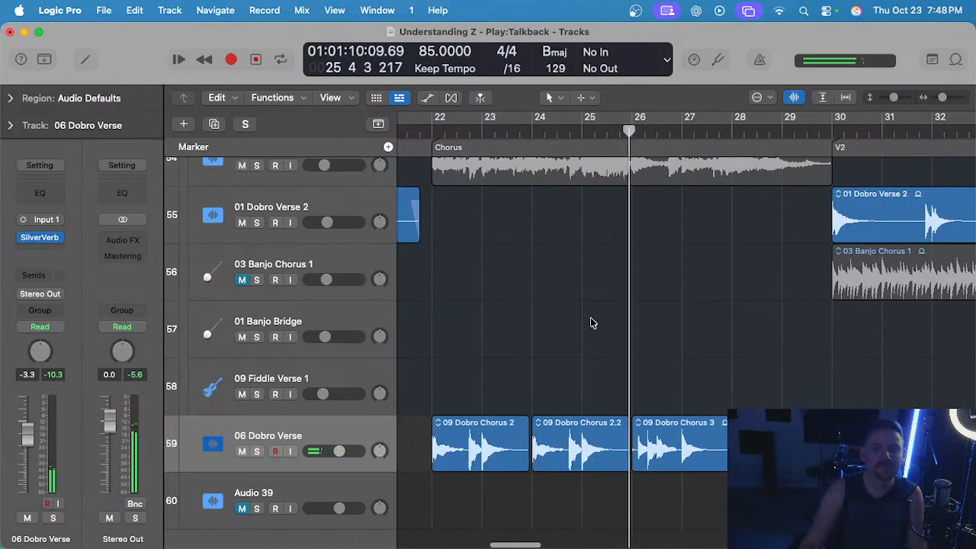
# Replace the 09 Dobro Chorus 3 region at bar 26 by repeating the two 09 Dobro Chorus 2 regions through bar 29.
pyautogui.click(680, 421)
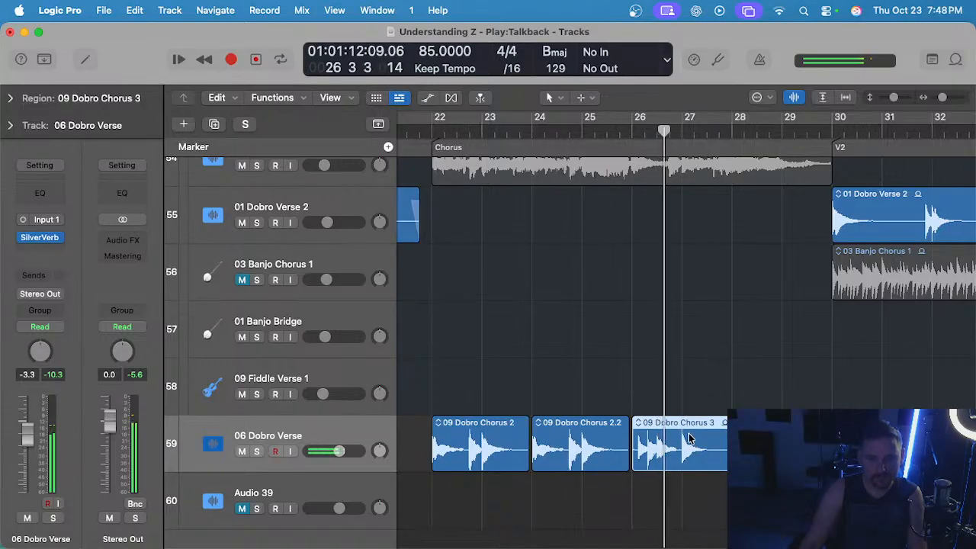
pyautogui.click(693, 359)
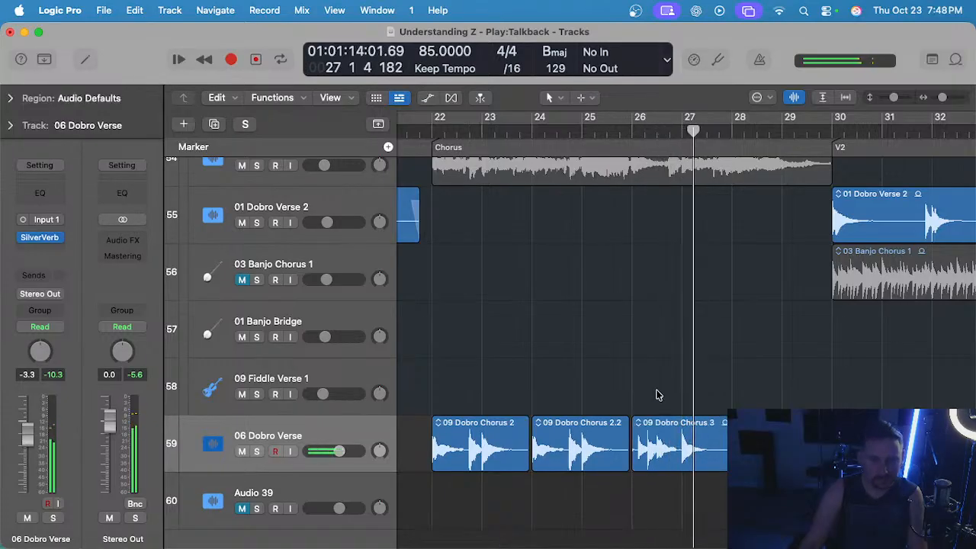
pyautogui.press('Delete')
pyautogui.moveTo(686, 433); pyautogui.dragTo(505, 444)
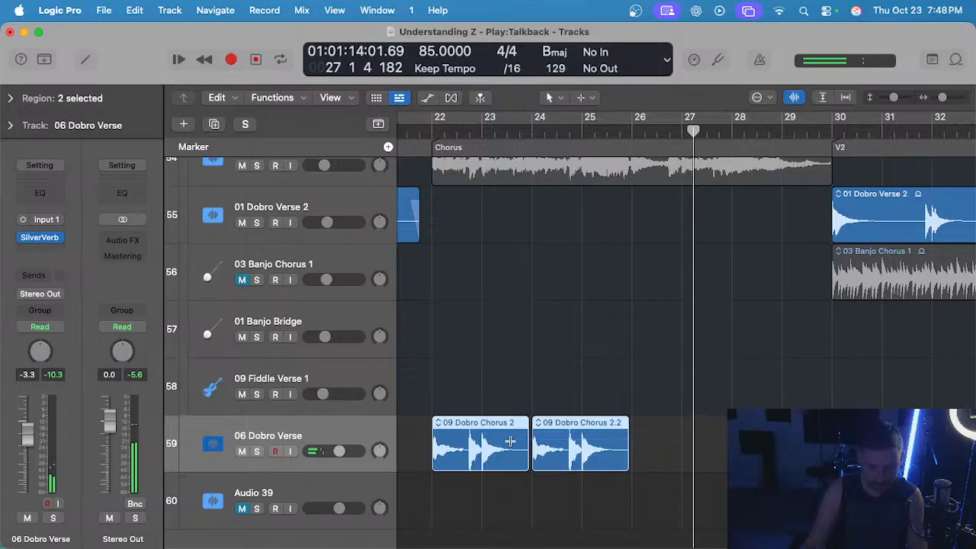
pyautogui.press('super+r')
# Play the repeated 09 Dobro Chorus 2 regions from bar 26 and again from bar 28.
pyautogui.click(625, 130)
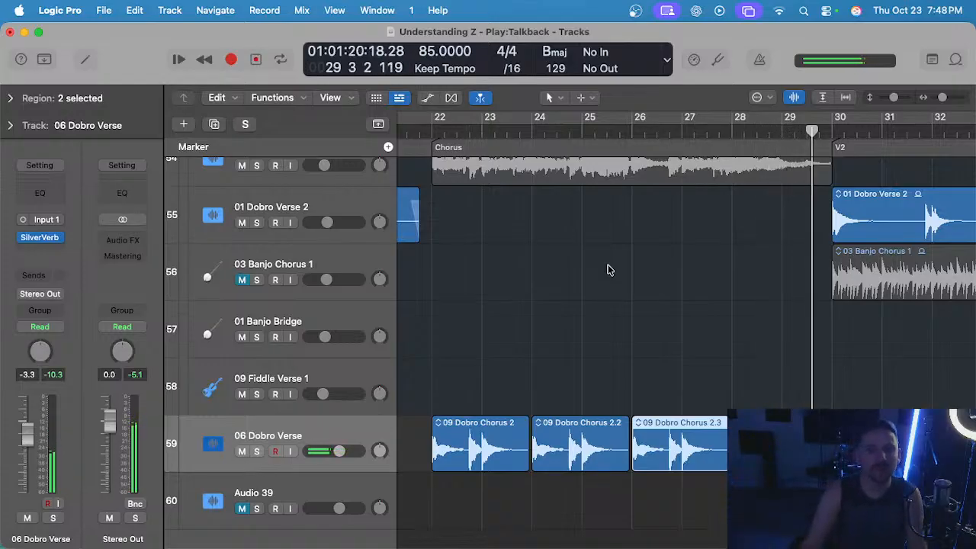
pyautogui.hotkey('ctrl', 's')
pyautogui.moveTo(775, 128); pyautogui.dragTo(770, 174)
pyautogui.hotkey('ctrl', 's')
pyautogui.click(726, 129)
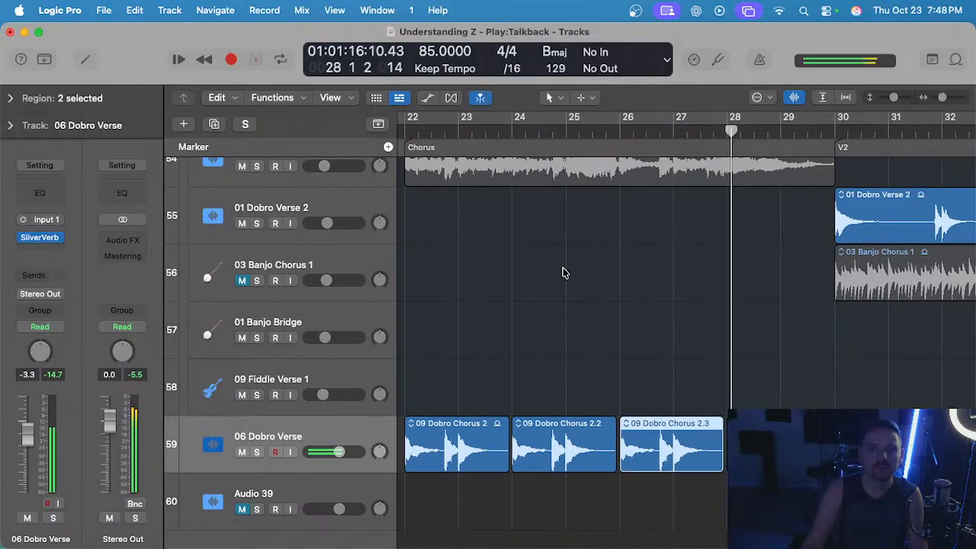
# Compare the 06 Dobro Verse track soloed and in the full mix over bars 28 and 29 of the first Chorus.
pyautogui.scroll(5, 564, 272)
pyautogui.hscroll(-2, 564, 272)
pyautogui.scroll(6, 571, 275)
pyautogui.scroll(5, 585, 277)
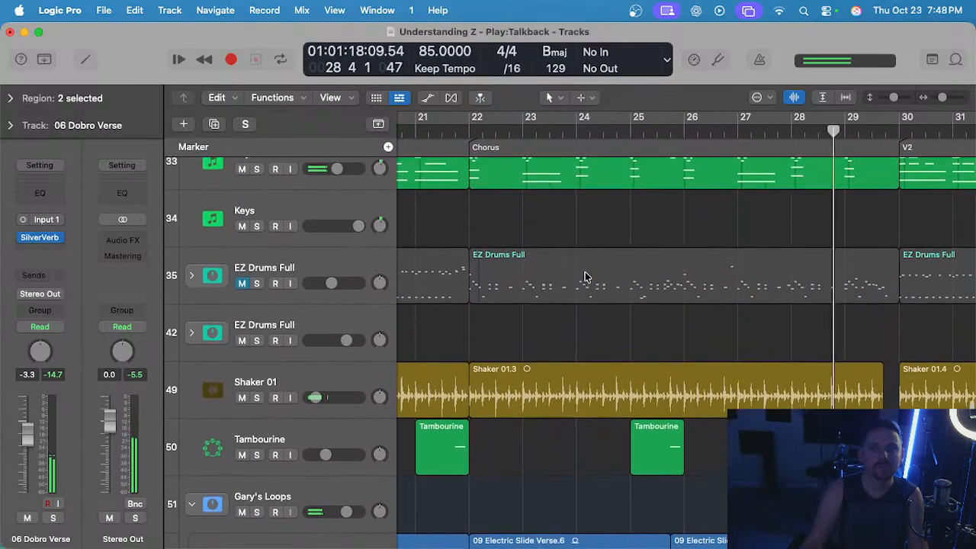
pyautogui.scroll(-15, 586, 277)
pyautogui.press('s')
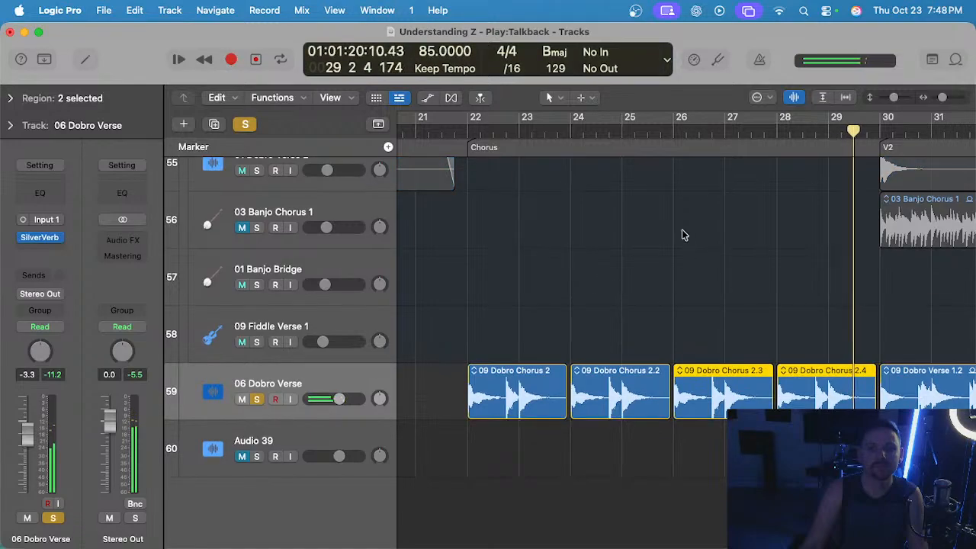
pyautogui.click(815, 132)
pyautogui.scroll(4, 798, 229)
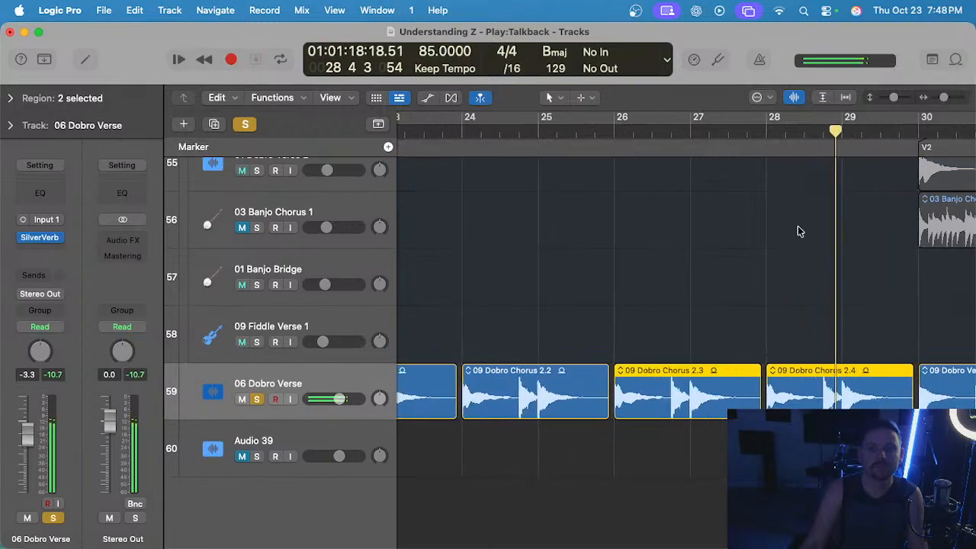
pyautogui.scroll(-5, 793, 226)
pyautogui.hscroll(-3, 783, 232)
pyautogui.press('s')
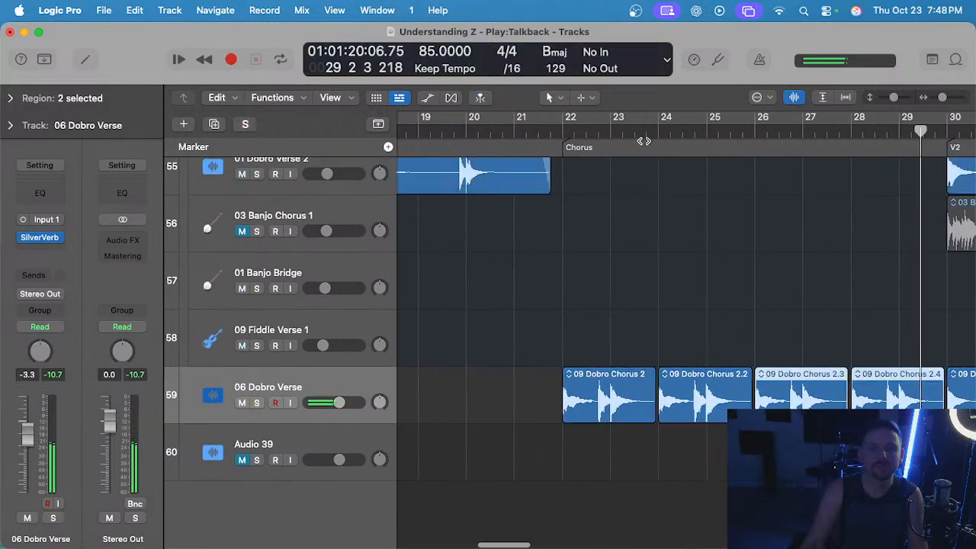
# Play the first Chorus from bar 22 to bar 26 in the full mix to check the repeated dobro regions.
pyautogui.click(566, 133)
pyautogui.scroll(-2, 631, 227)
pyautogui.hscroll(1, 632, 227)
pyautogui.scroll(-2, 630, 229)
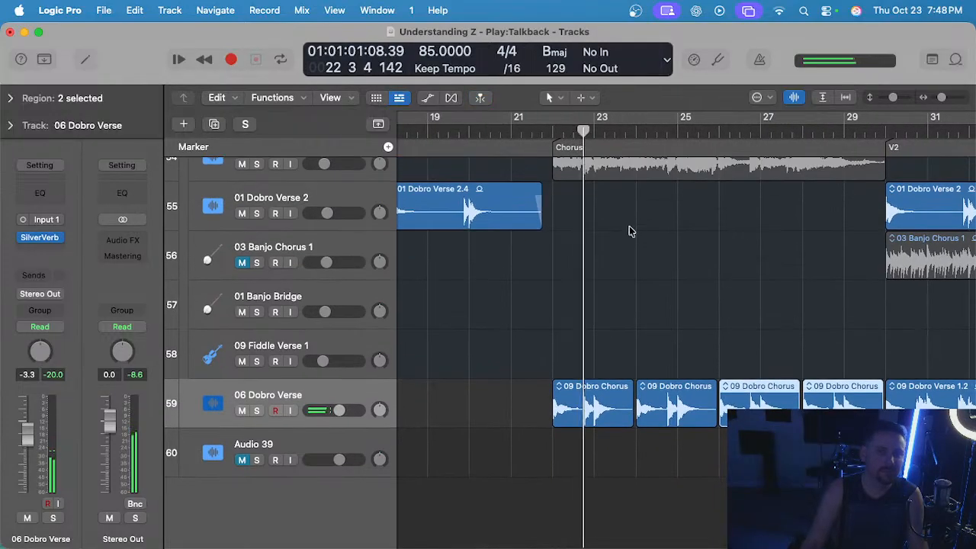
pyautogui.scroll(2, 630, 231)
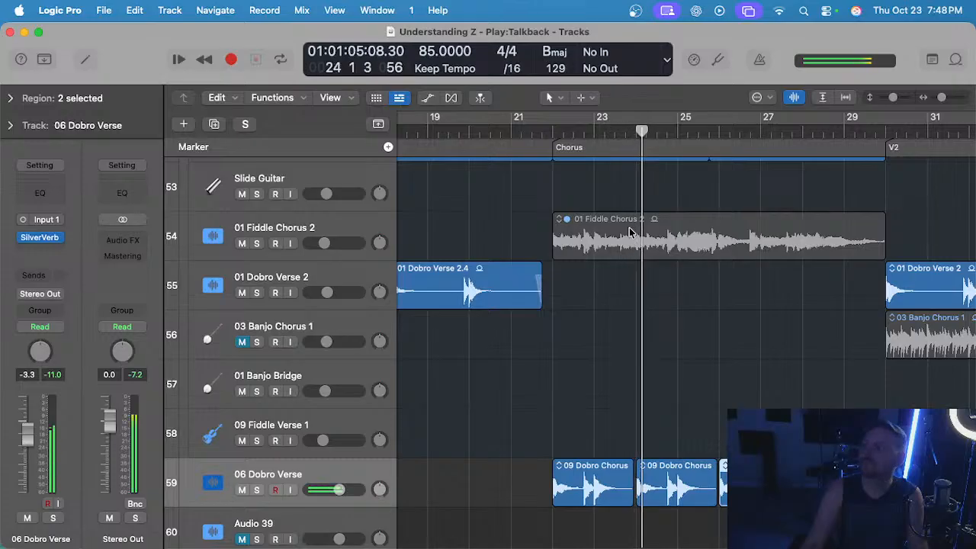
pyautogui.scroll(1, 710, 332)
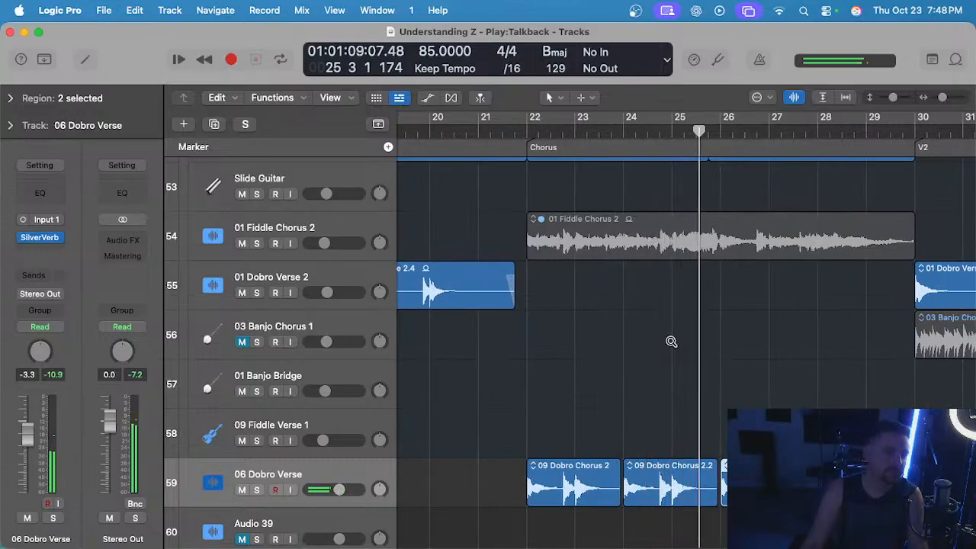
pyautogui.scroll(-2, 671, 342)
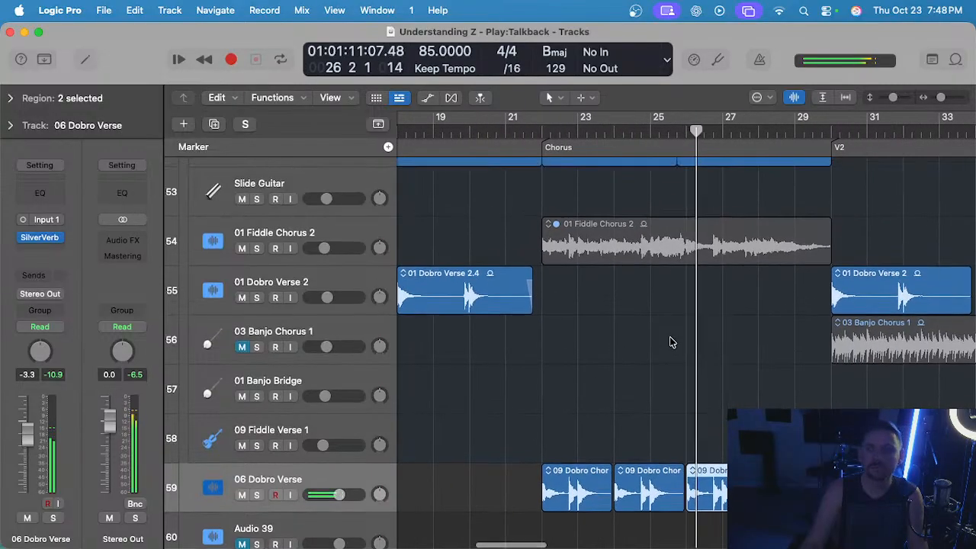
pyautogui.press('space')
pyautogui.hscroll(2, 675, 349)
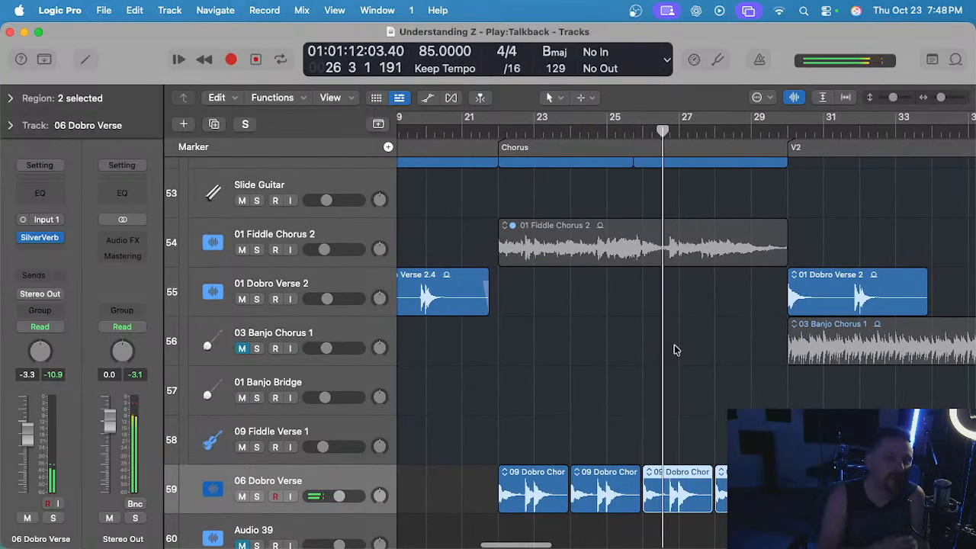
pyautogui.scroll(-1, 674, 347)
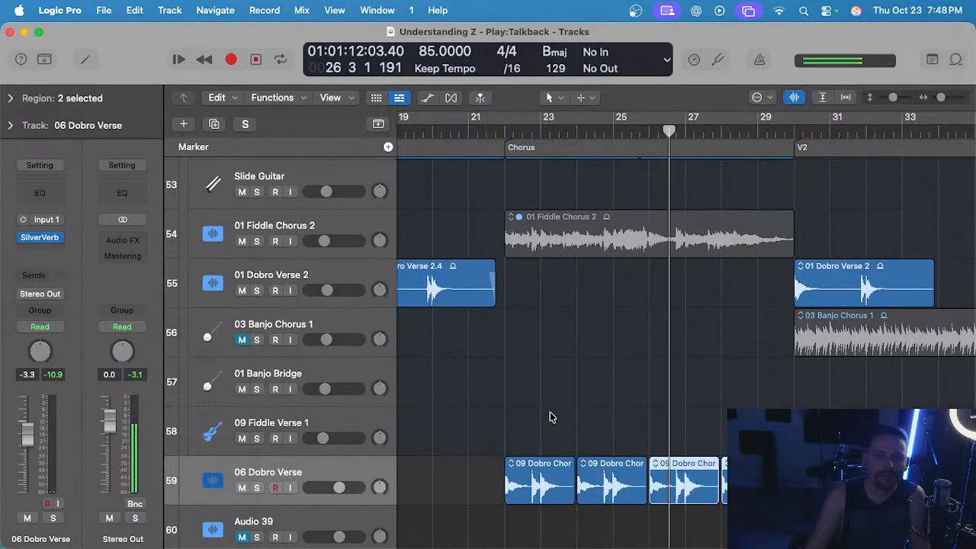
# Play the second Chorus from bar 38 with the 06 Dobro Verse track soloed.
pyautogui.moveTo(536, 412); pyautogui.dragTo(746, 499)
pyautogui.click(735, 433)
pyautogui.scroll(-3, 733, 427)
pyautogui.hscroll(4, 736, 412)
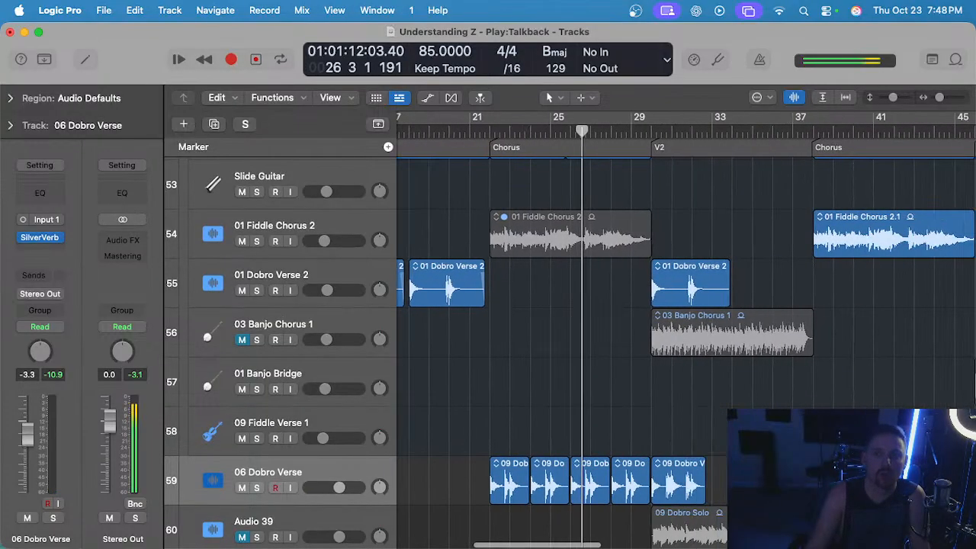
pyautogui.hscroll(5, 751, 274)
pyautogui.click(676, 131)
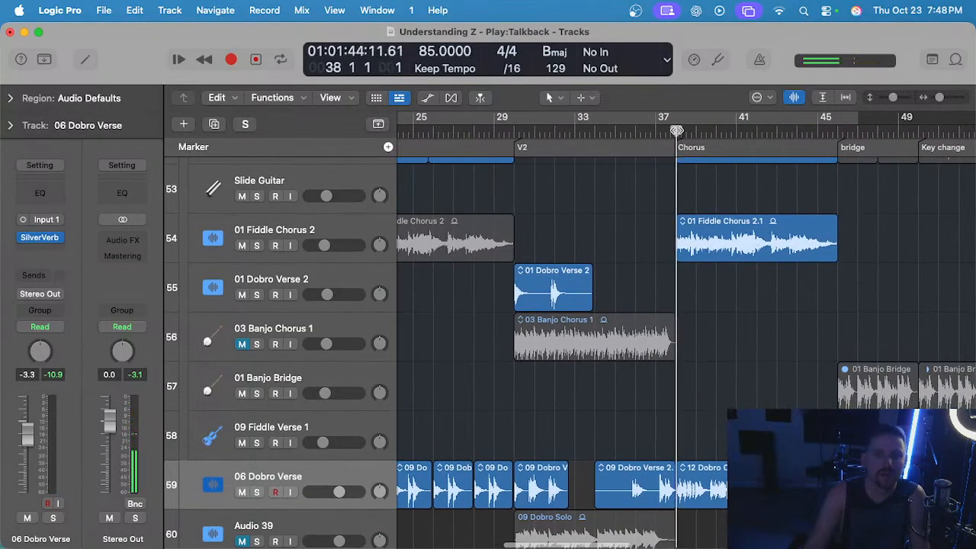
pyautogui.scroll(-1, 712, 384)
pyautogui.press('s')
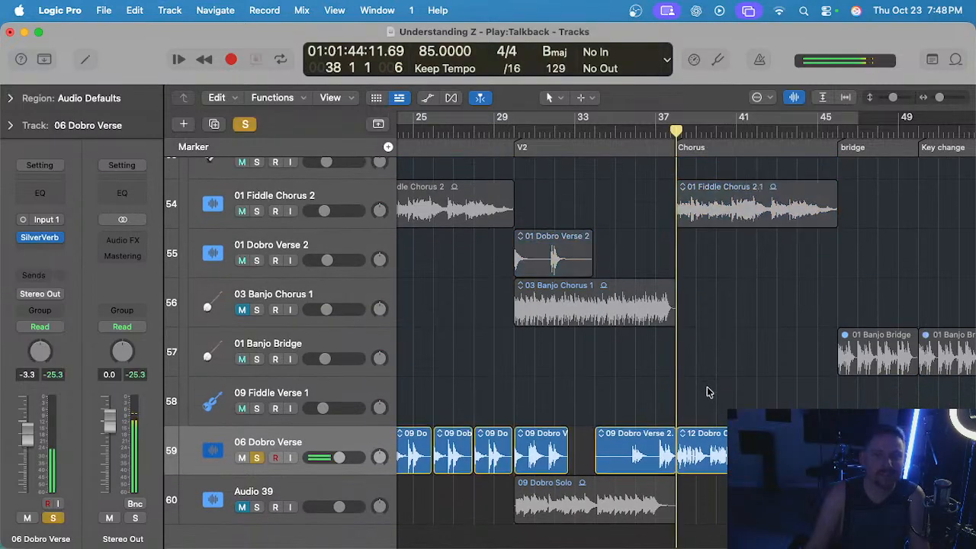
# Compare the 06 Dobro Verse track soloed and in the full mix over bars 38 to 43 of the second Chorus.
pyautogui.hscroll(-2, 707, 386)
pyautogui.press('s')
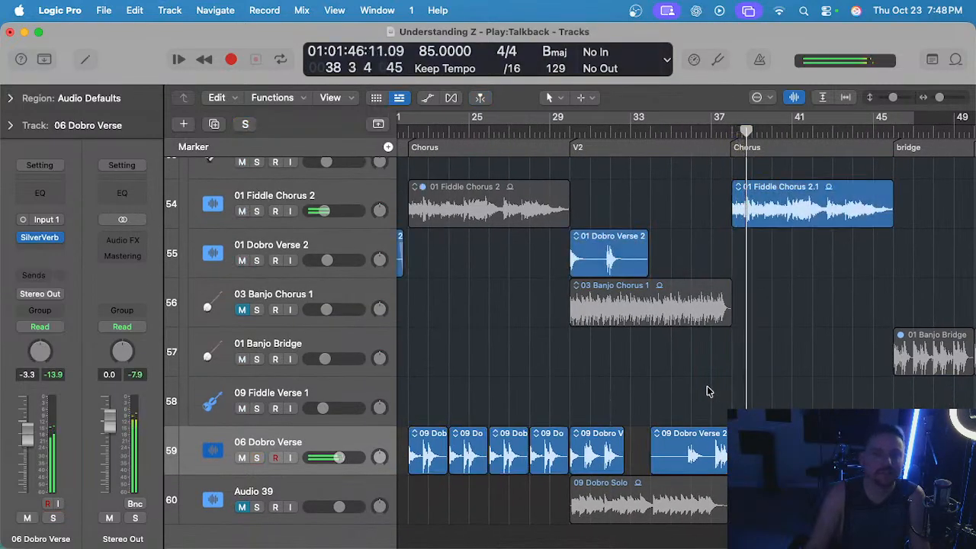
pyautogui.press('s')
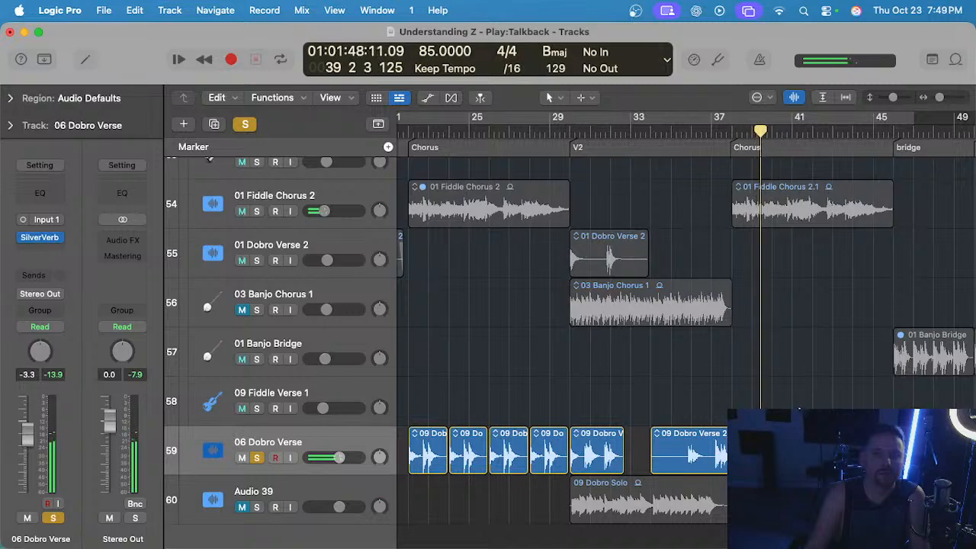
pyautogui.press('s')
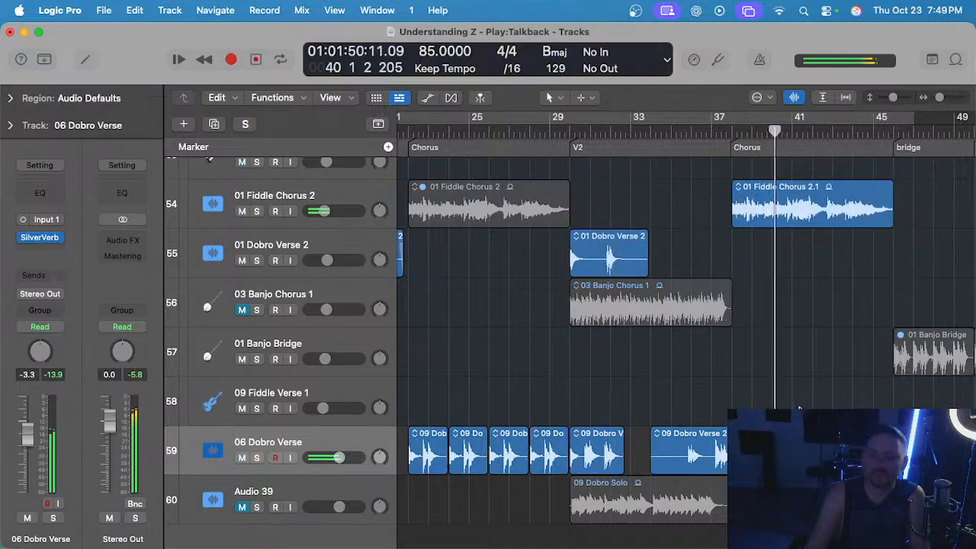
pyautogui.press('s')
pyautogui.hscroll(2, 792, 407)
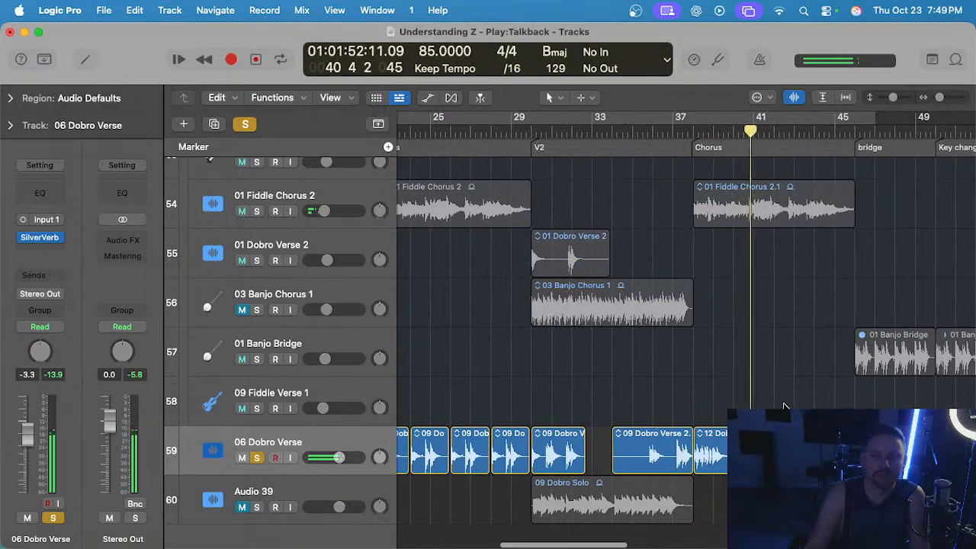
pyautogui.press('s')
pyautogui.press('s')
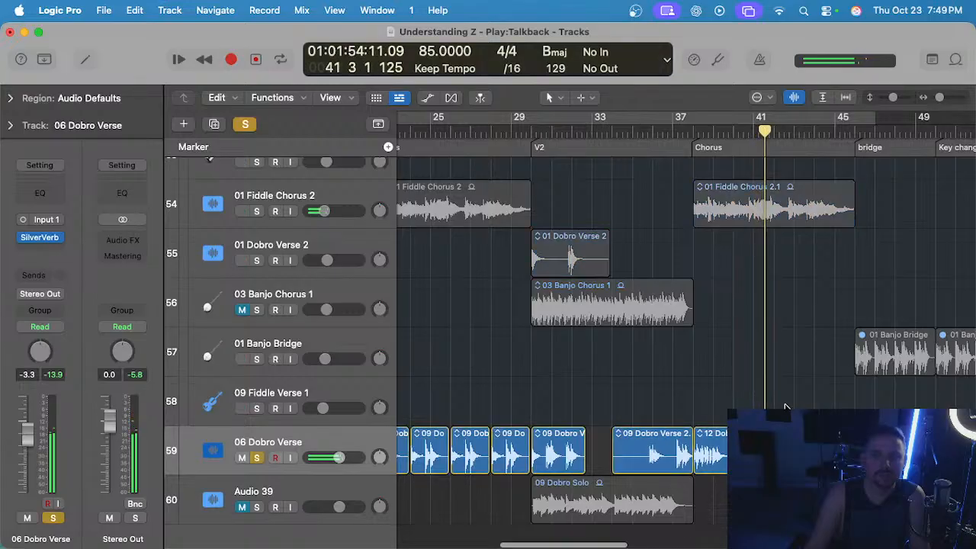
pyautogui.press('s')
pyautogui.press('s')
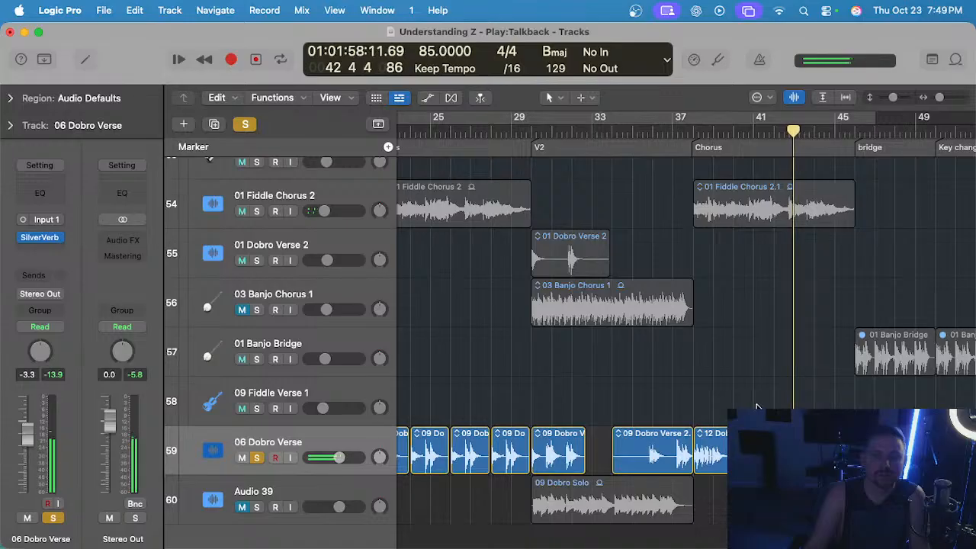
pyautogui.press('s')
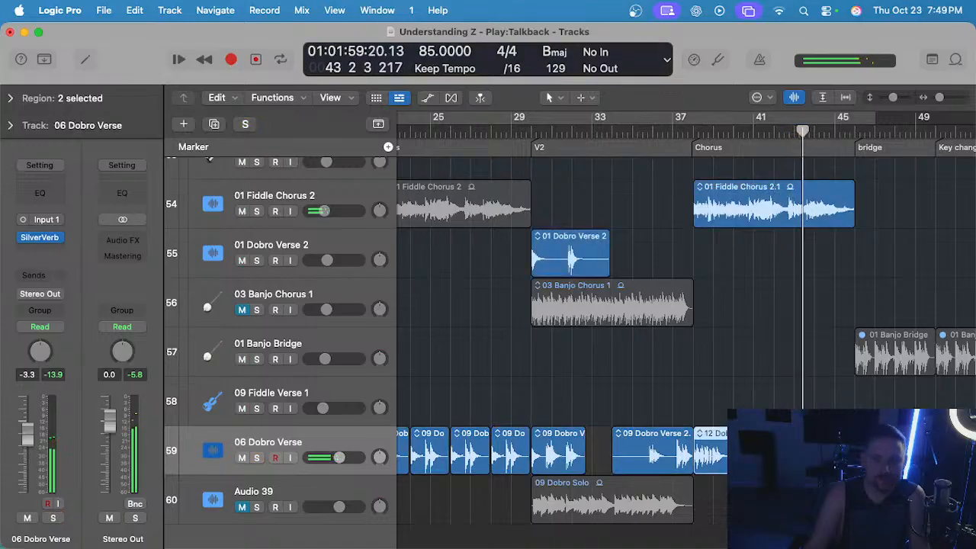
# Replace the 12 Dobro regions in the second Chorus with copies of the first Chorus's four 09 Dobro Chorus 2 regions, starting at bar 38.
pyautogui.hscroll(-5, 538, 385)
pyautogui.moveTo(538, 385); pyautogui.dragTo(709, 431)
pyautogui.hscroll(4, 709, 430)
pyautogui.click(720, 131)
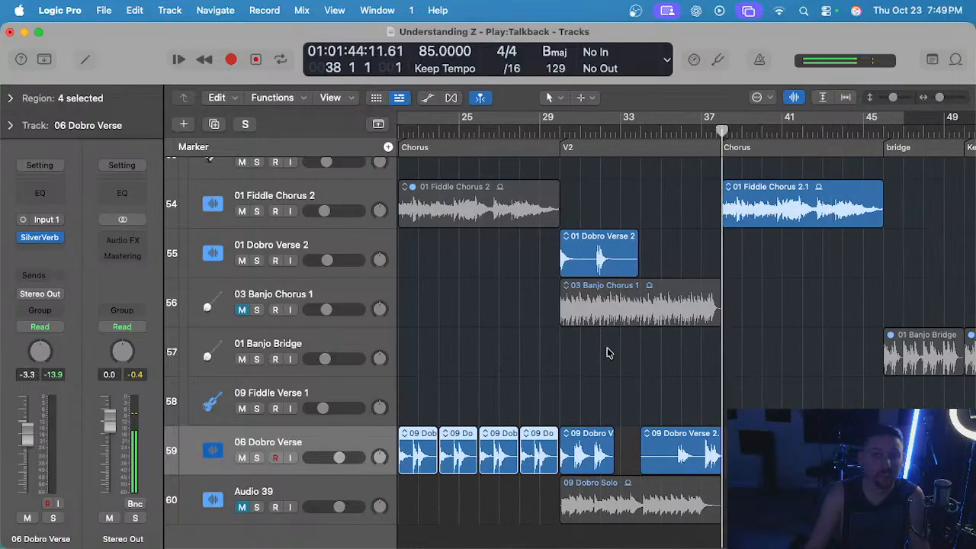
pyautogui.press('cmd+v')
# Replace the dobro part in the last Chorus with copies of the four 09 Dobro Chorus 2 regions, starting at bar 54.
pyautogui.hscroll(2, 719, 306)
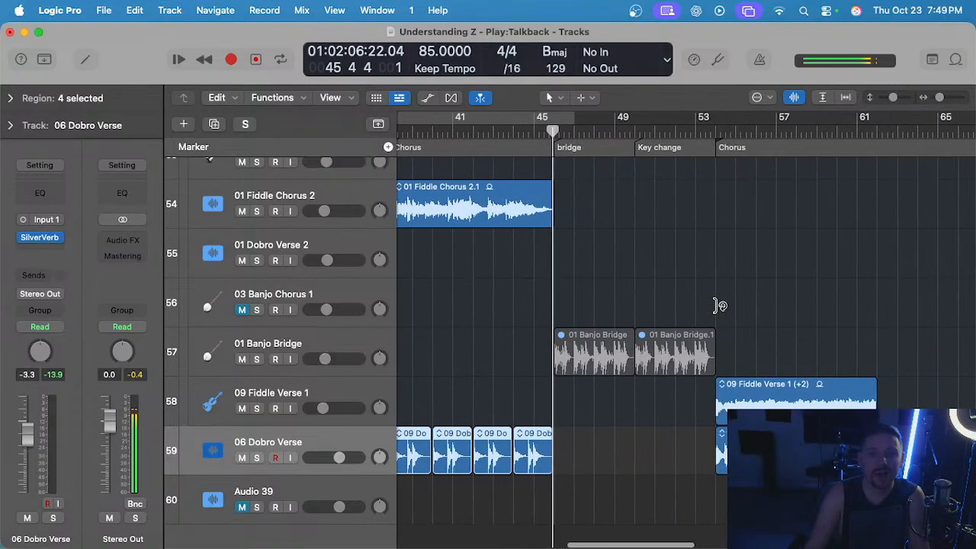
pyautogui.click(691, 442)
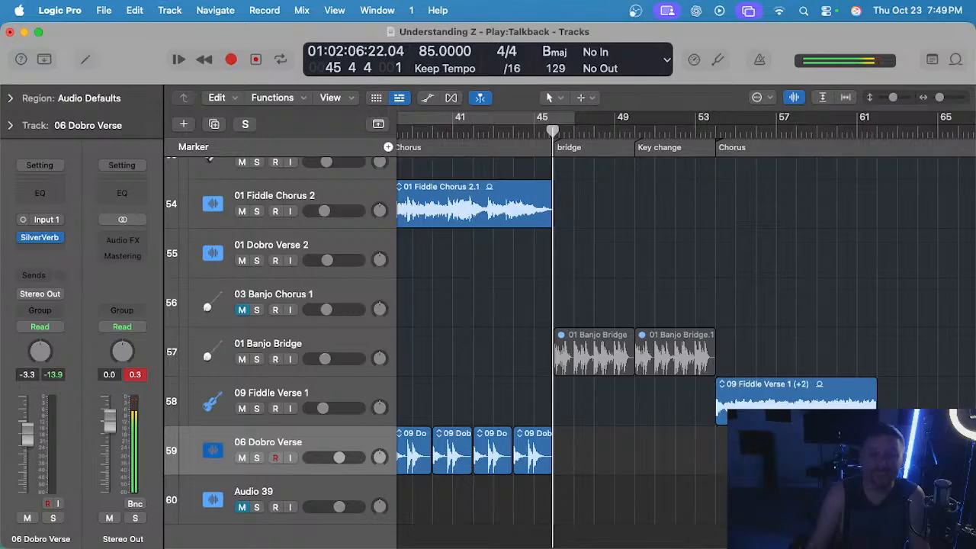
pyautogui.click(715, 131)
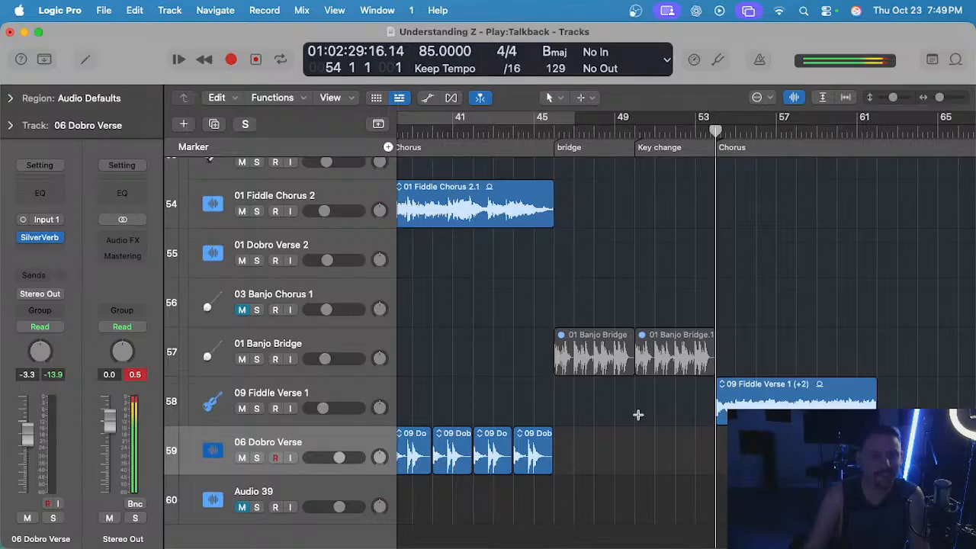
pyautogui.press('super+v')
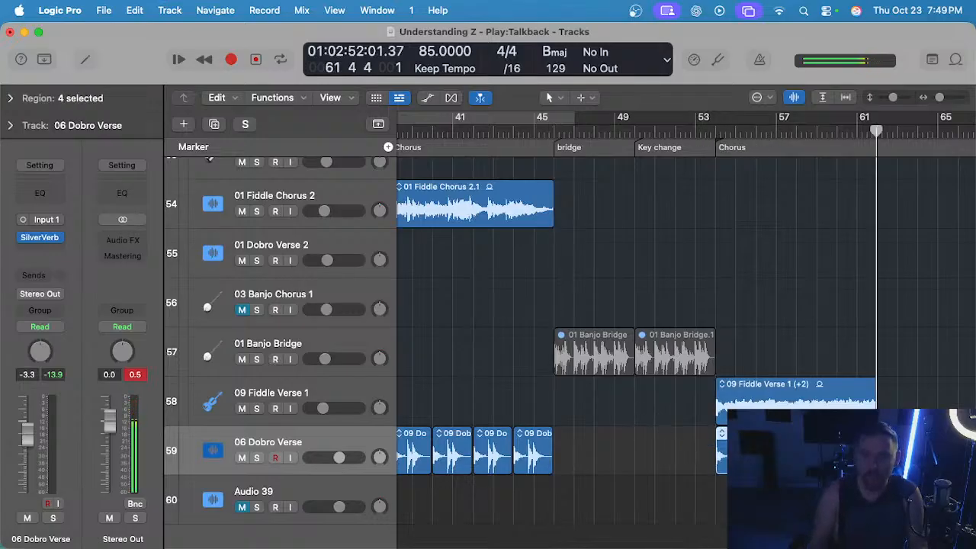
# Play the last Chorus from bar 54 in the full mix to check the copied dobro regions.
pyautogui.scroll(5, 705, 364)
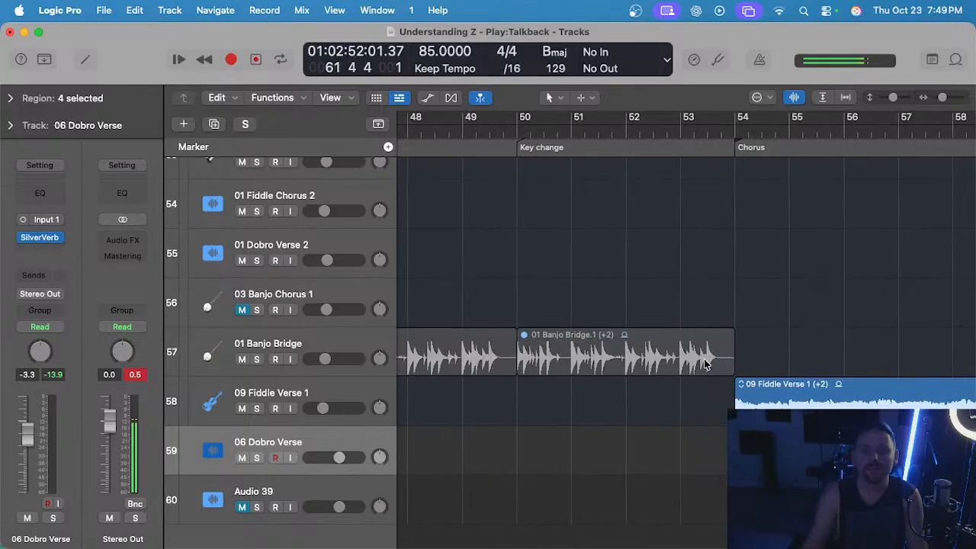
pyautogui.doubleClick(731, 131)
pyautogui.scroll(-8, 757, 270)
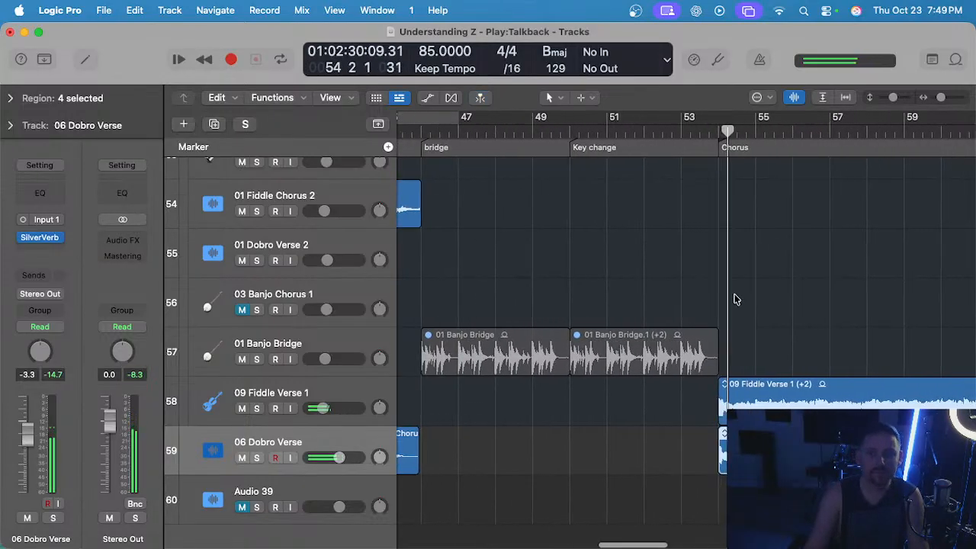
pyautogui.click(802, 393)
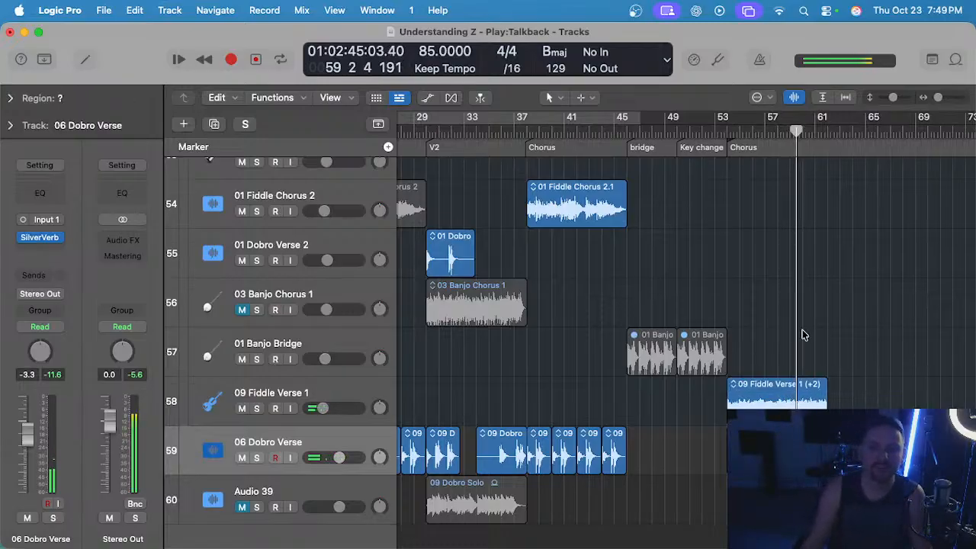
# Delete the two muted 01 Banjo Bridge regions in the bridge and key change, and remove the 01 Banjo Bridge track.
pyautogui.press('super+Left')
pyautogui.moveTo(717, 326); pyautogui.dragTo(721, 333)
pyautogui.press('super+Left')
pyautogui.press('super+Left')
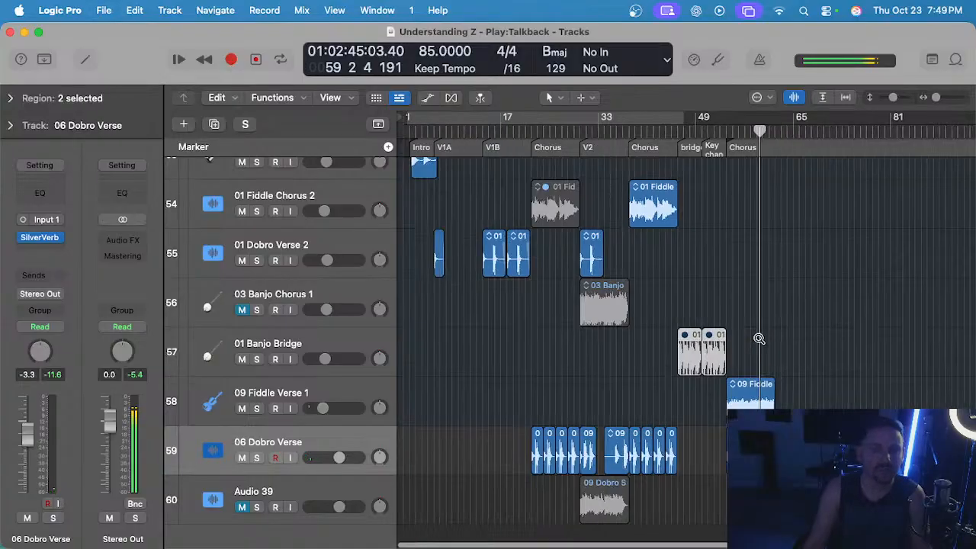
pyautogui.press('super+Right')
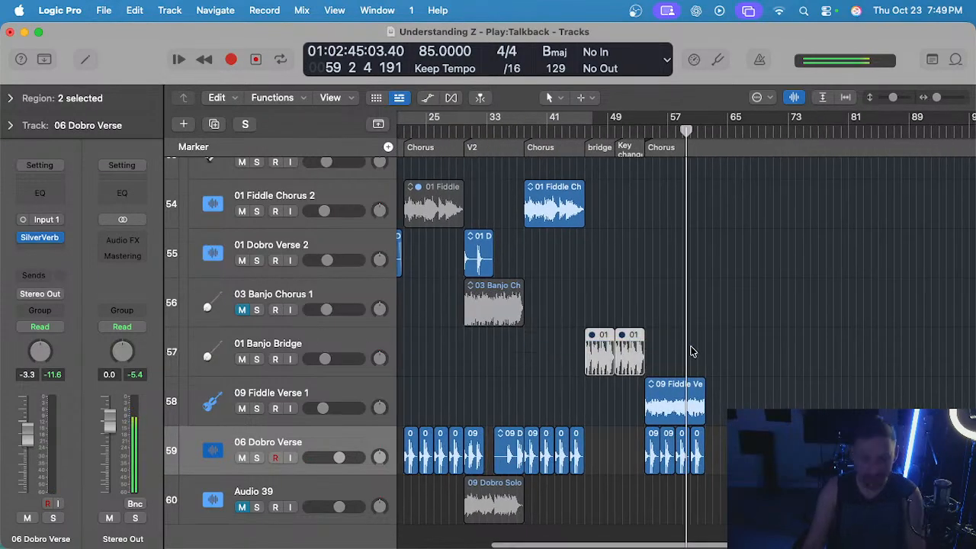
pyautogui.hscroll(-3, 663, 352)
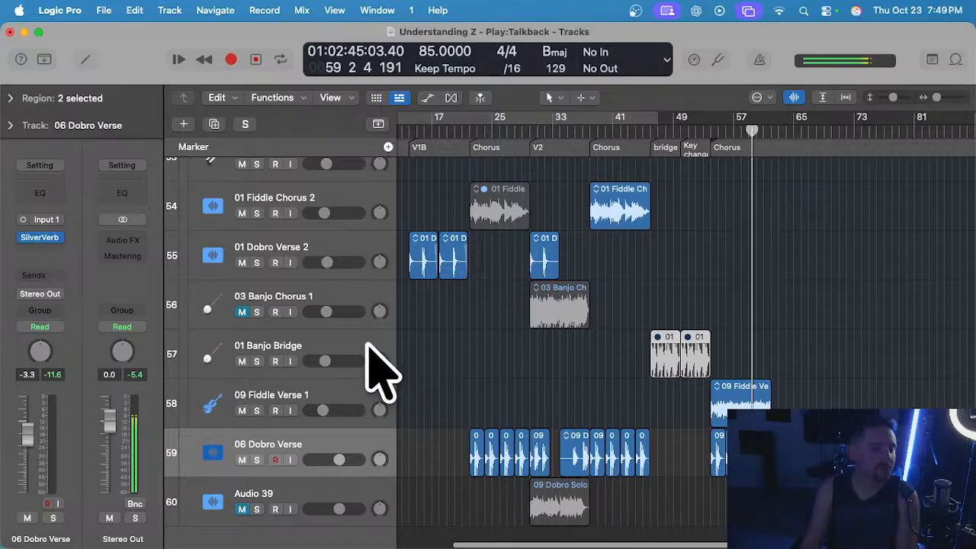
pyautogui.press('Delete')
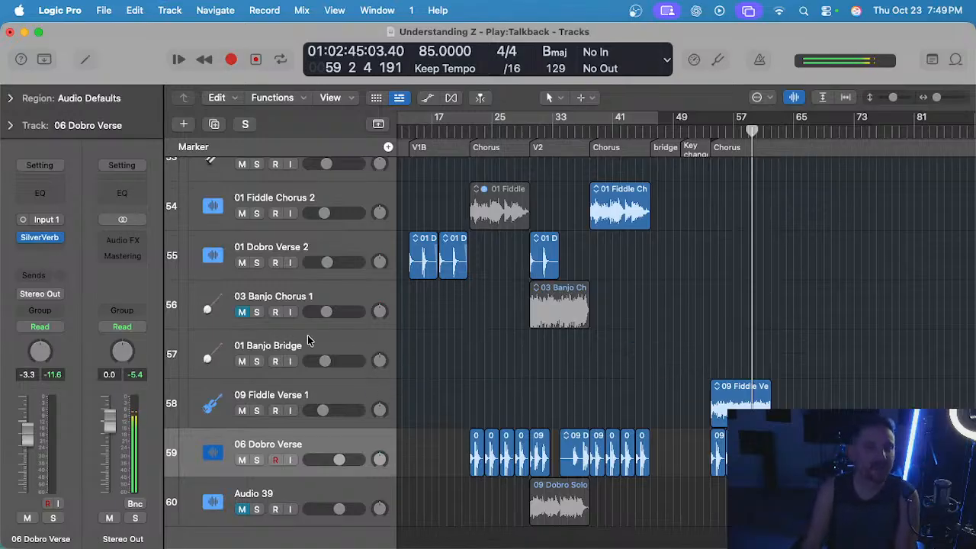
pyautogui.click(307, 343)
pyautogui.press('super+BackSpace')
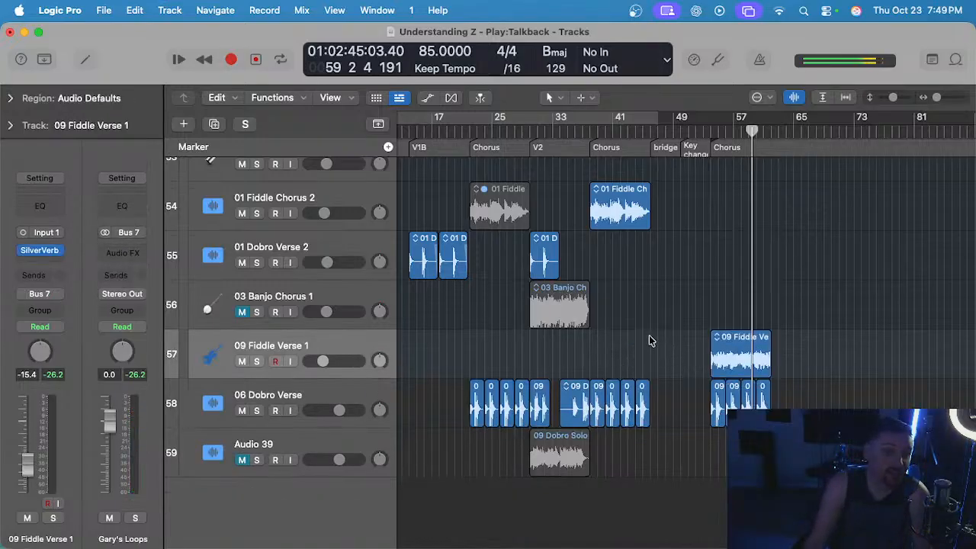
# Unmute the 03 Banjo Chorus 1 track and audition it soloed from bar 30 in V2.
pyautogui.click(240, 312)
pyautogui.scroll(5, 499, 273)
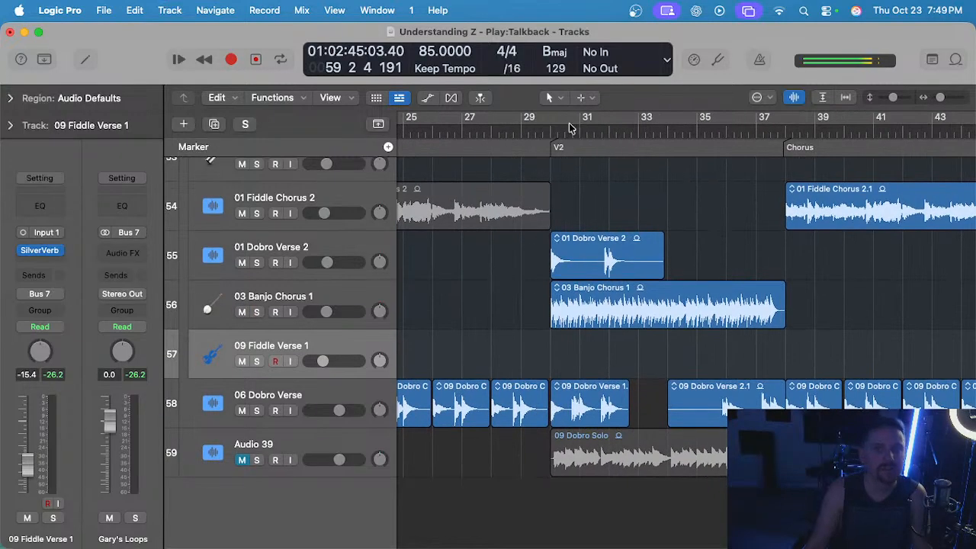
pyautogui.click(336, 295)
pyautogui.press('s')
pyautogui.press('space')
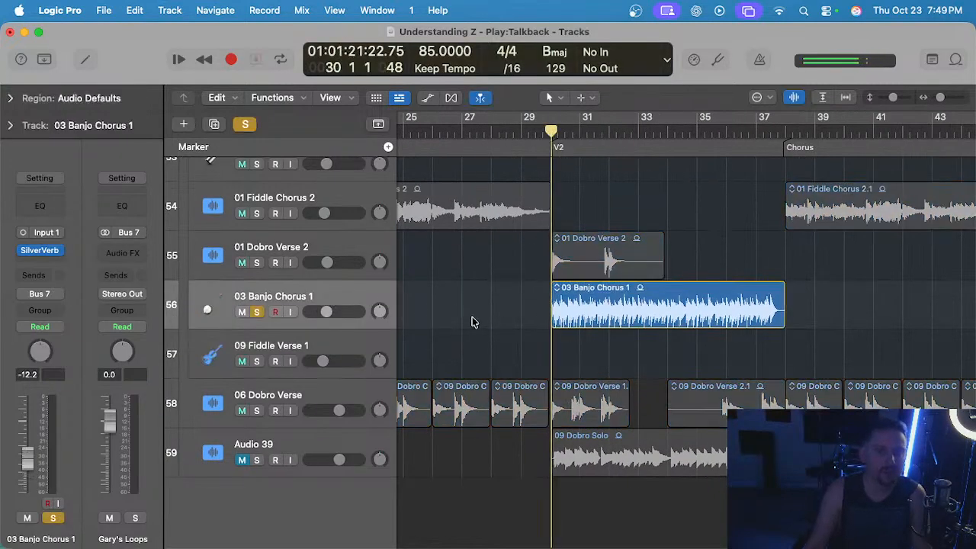
pyautogui.scroll(5, 479, 311)
pyautogui.scroll(10, 483, 308)
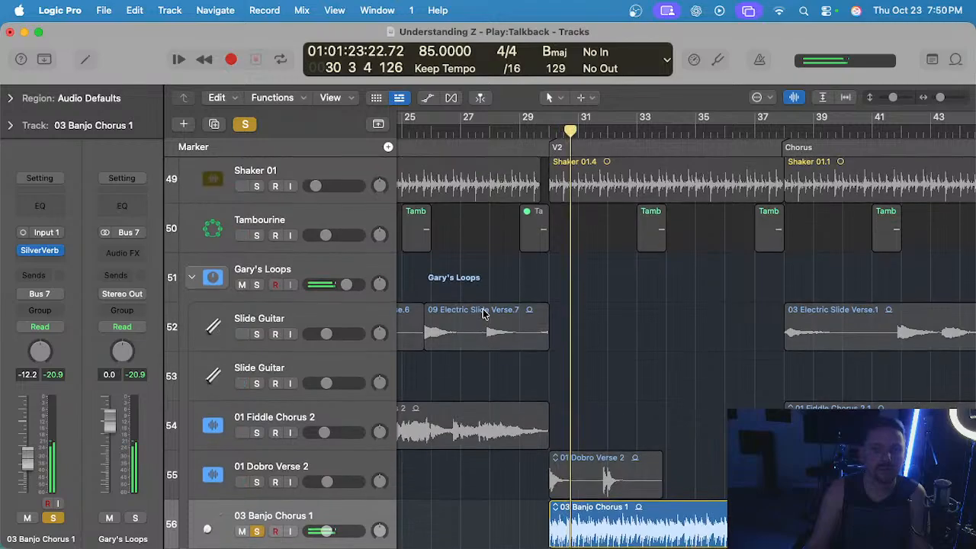
pyautogui.scroll(-10, 483, 309)
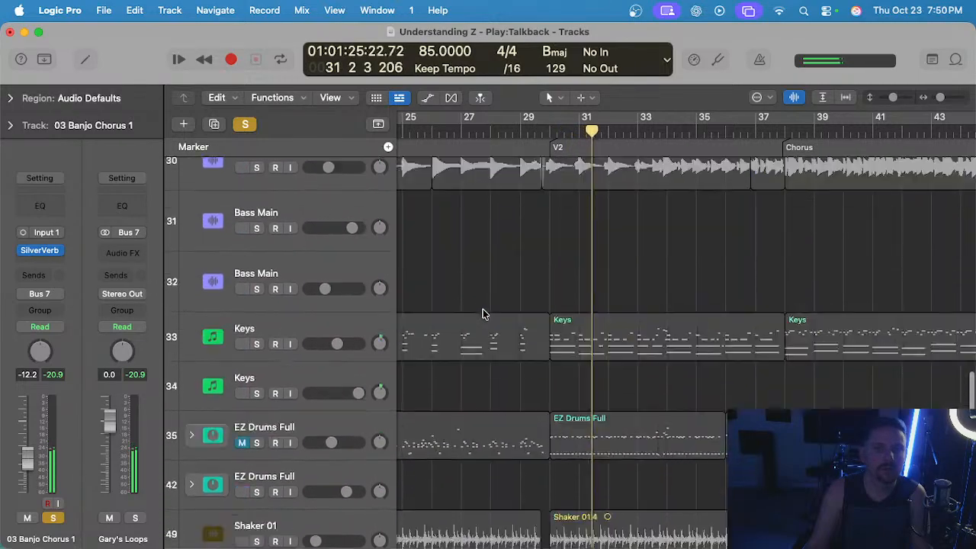
pyautogui.press('space')
pyautogui.press('s')
# Find the Banjo track with the Banjo#07 merged regions and audition it soloed from bar 30 in V2.
pyautogui.scroll(9, 482, 308)
pyautogui.scroll(8, 482, 312)
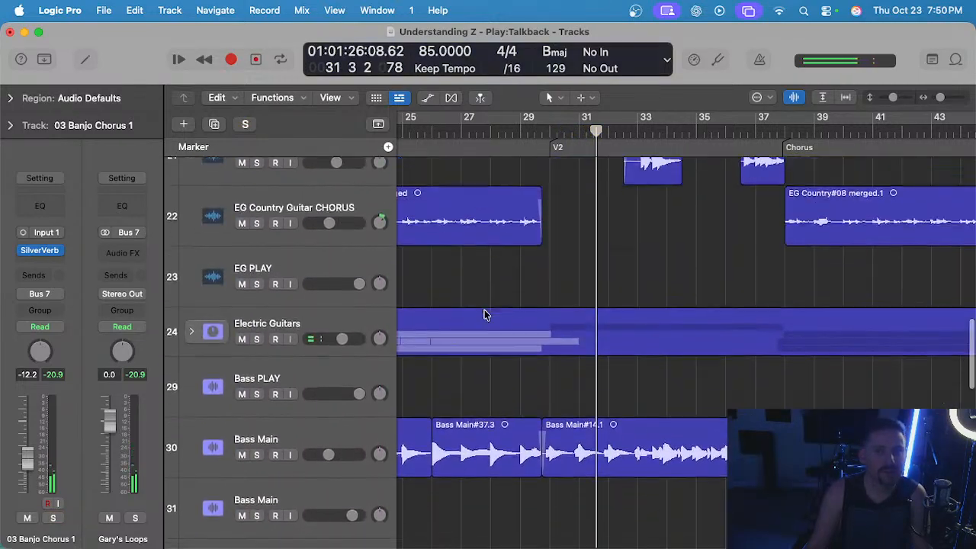
pyautogui.scroll(-6, 482, 318)
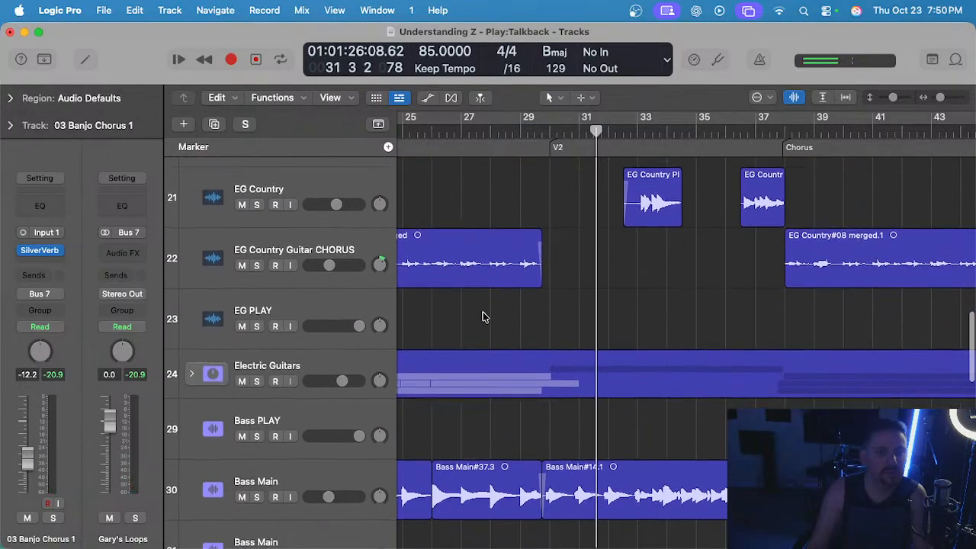
pyautogui.scroll(-4, 483, 317)
pyautogui.scroll(10, 485, 318)
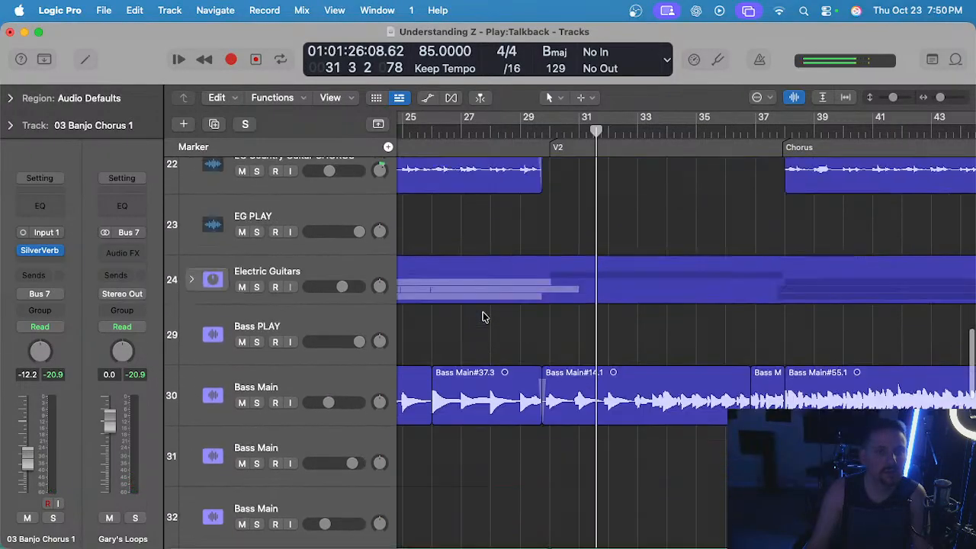
pyautogui.scroll(2, 485, 318)
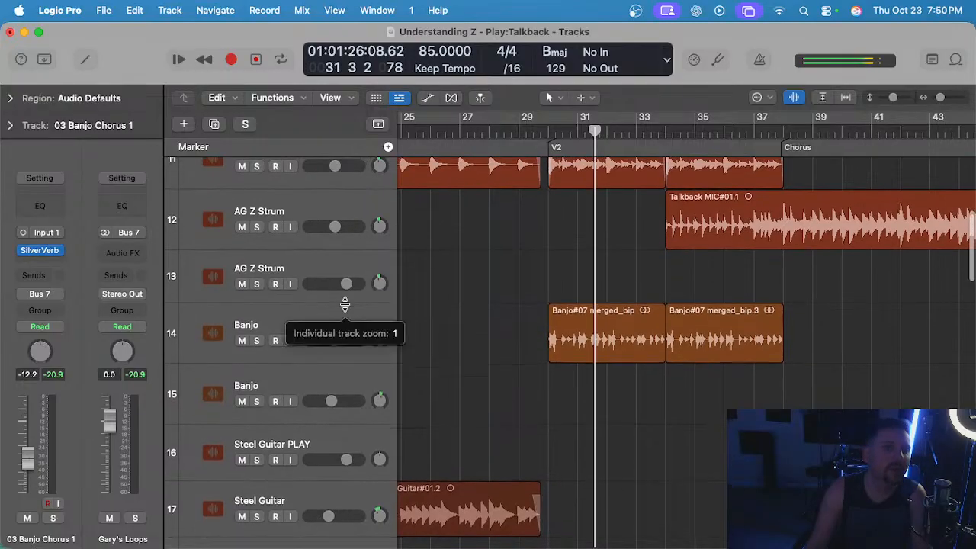
pyautogui.click(339, 311)
pyautogui.click(546, 137)
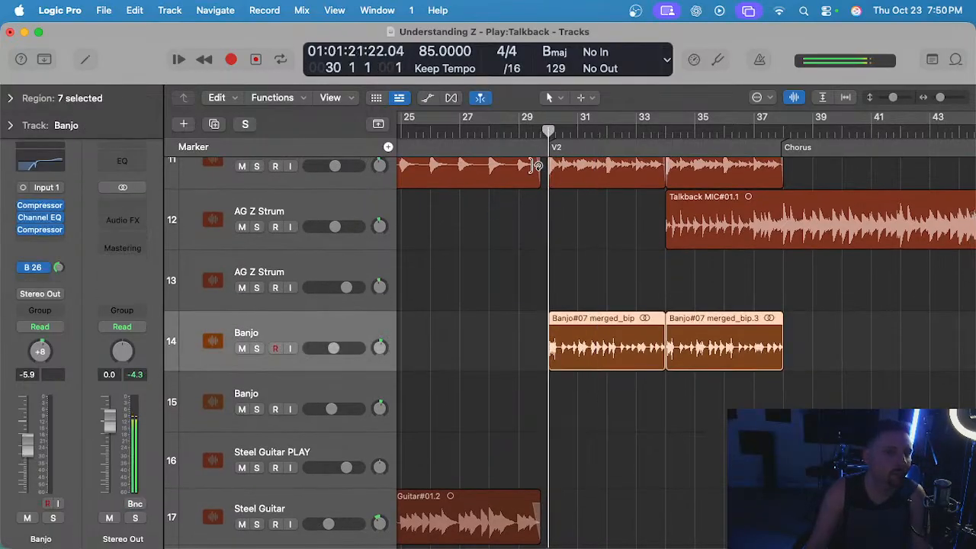
pyautogui.click(495, 290)
pyautogui.press('s')
pyautogui.press('space')
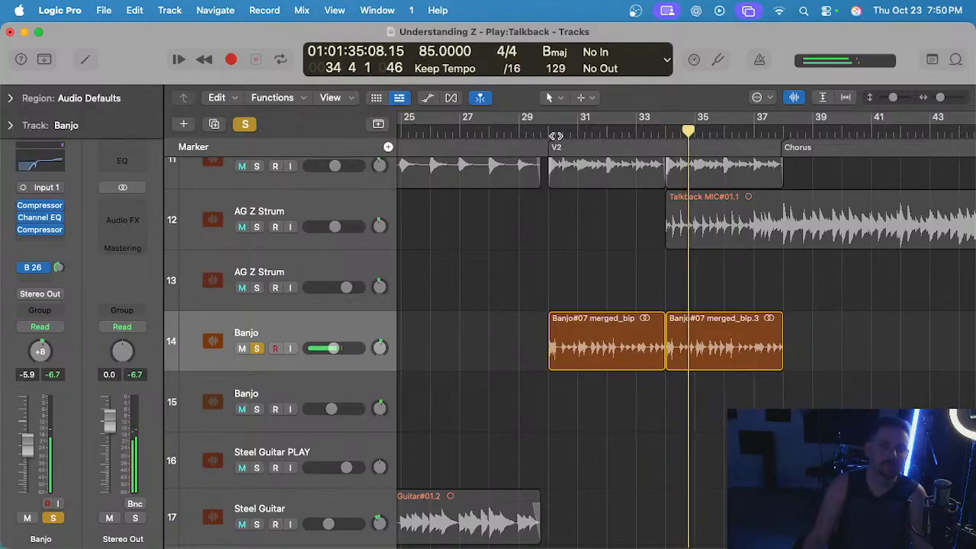
pyautogui.press('space')
# Delete the 03 Banjo Chorus 1 region in V2 and remove the 03 Banjo Chorus 1 track.
pyautogui.scroll(-15, 529, 370)
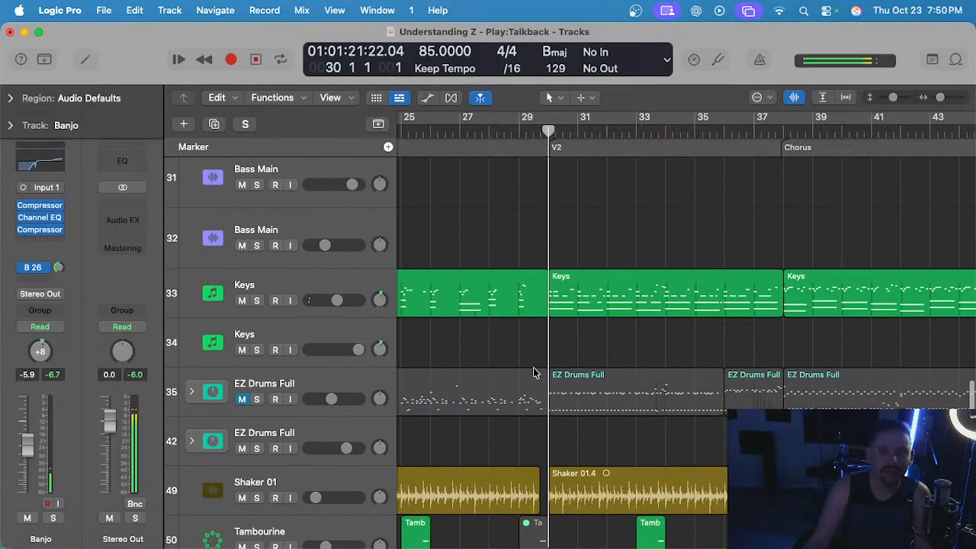
pyautogui.scroll(-6, 534, 372)
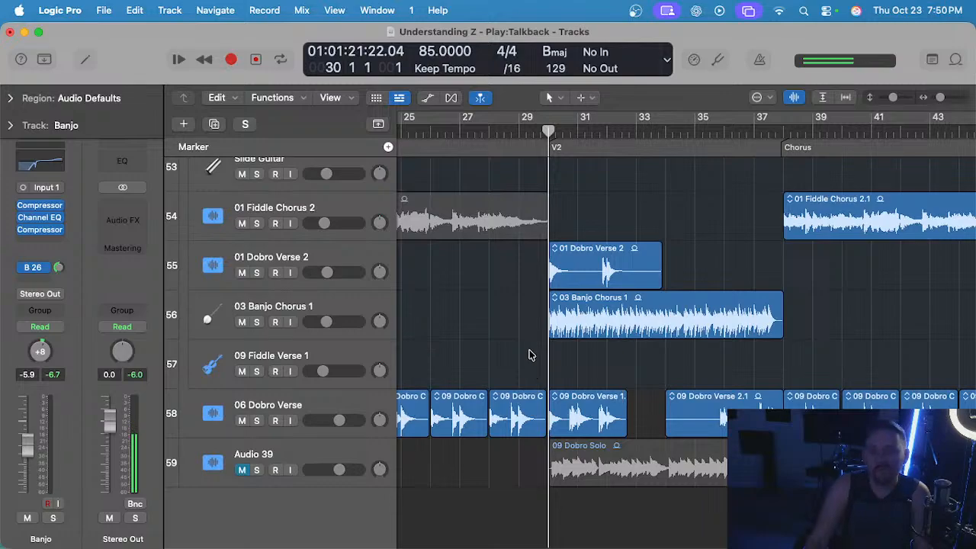
pyautogui.click(652, 315)
pyautogui.press('Delete')
pyautogui.keyDown('ctrl'); pyautogui.keyDown('alt'); pyautogui.click(653, 316); pyautogui.keyUp('alt'); pyautogui.keyUp('ctrl')
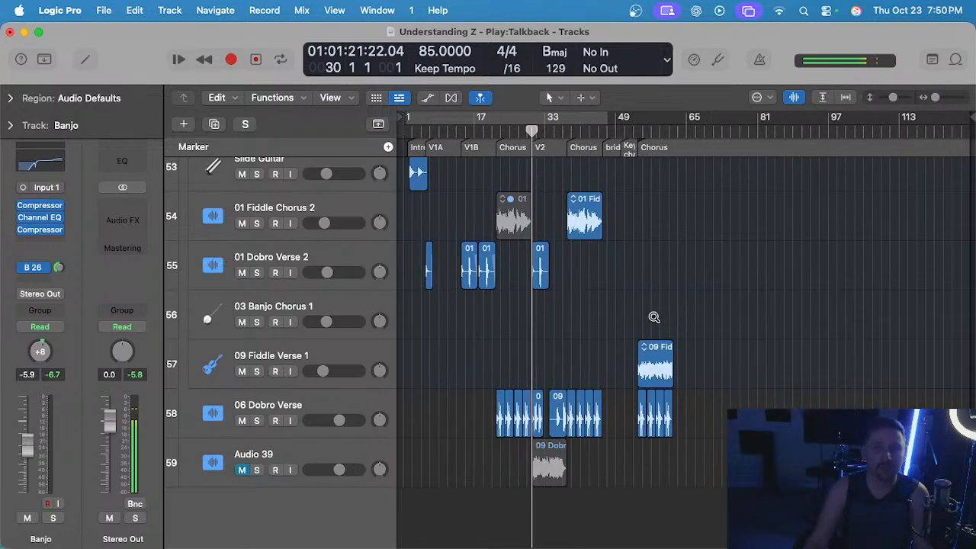
pyautogui.click(273, 306)
pyautogui.press('super+BackSpace')
# Examine the placement of the 01 Dobro Verse 2 and 06 Dobro Verse regions from V1A through V2.
pyautogui.scroll(3, 529, 319)
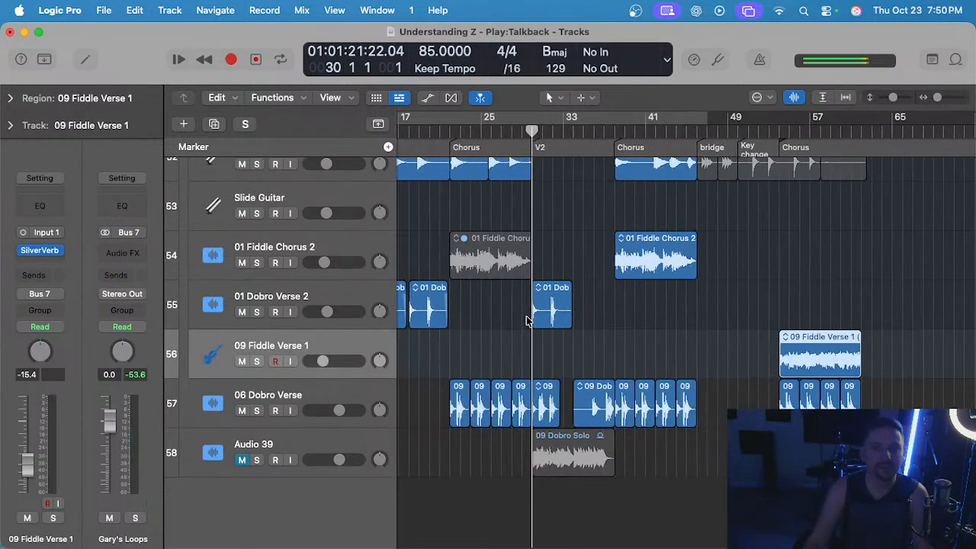
pyautogui.hscroll(-6, 468, 349)
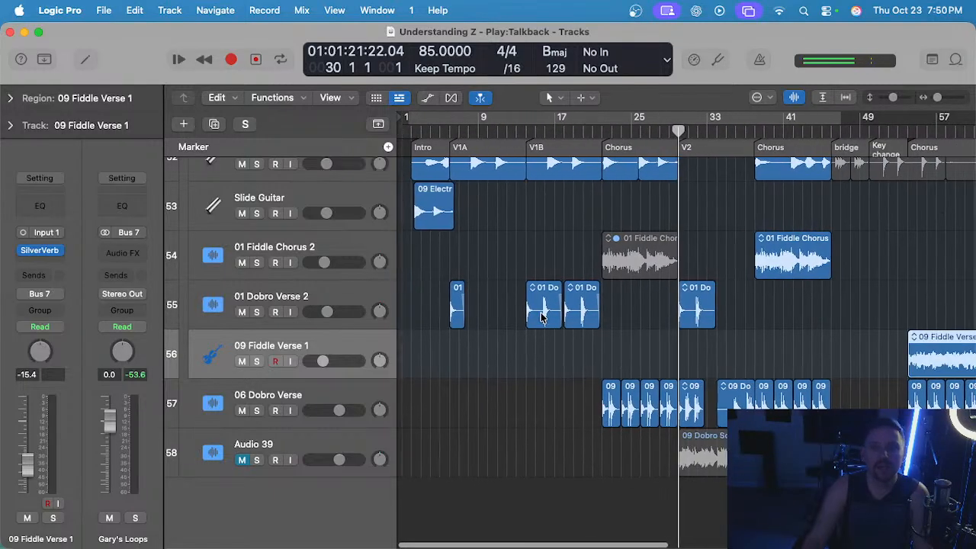
pyautogui.scroll(3, 575, 320)
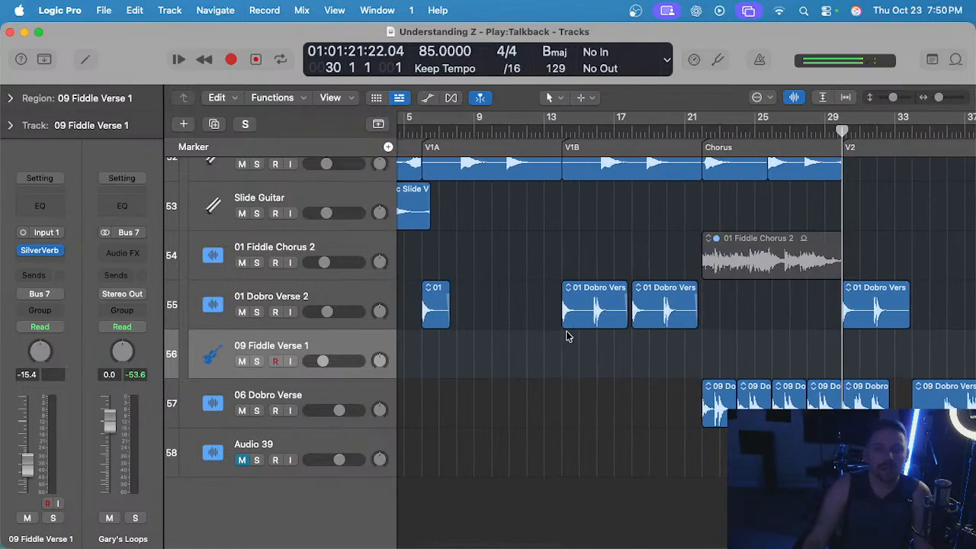
pyautogui.hscroll(5, 579, 320)
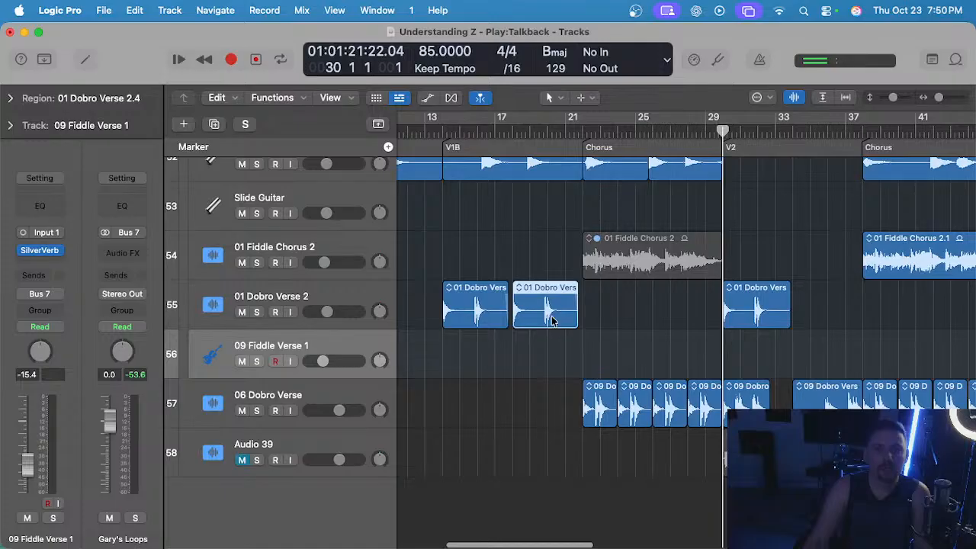
pyautogui.hscroll(8, 550, 316)
pyautogui.scroll(4, 548, 321)
pyautogui.scroll(-2, 549, 322)
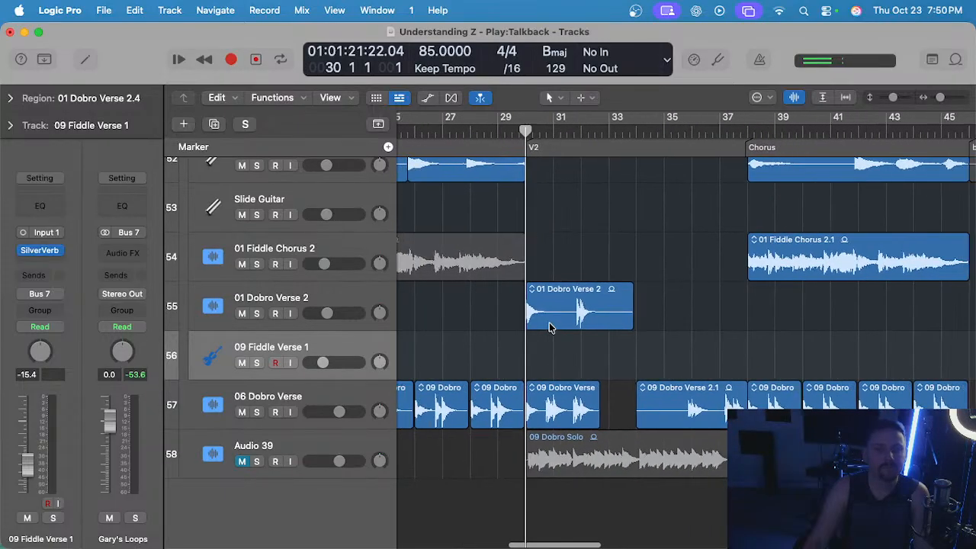
pyautogui.hscroll(1, 549, 322)
# Compare the 06 Dobro Verse track soloed and in the full mix from bar 30, and select its first V2 region.
pyautogui.click(257, 412)
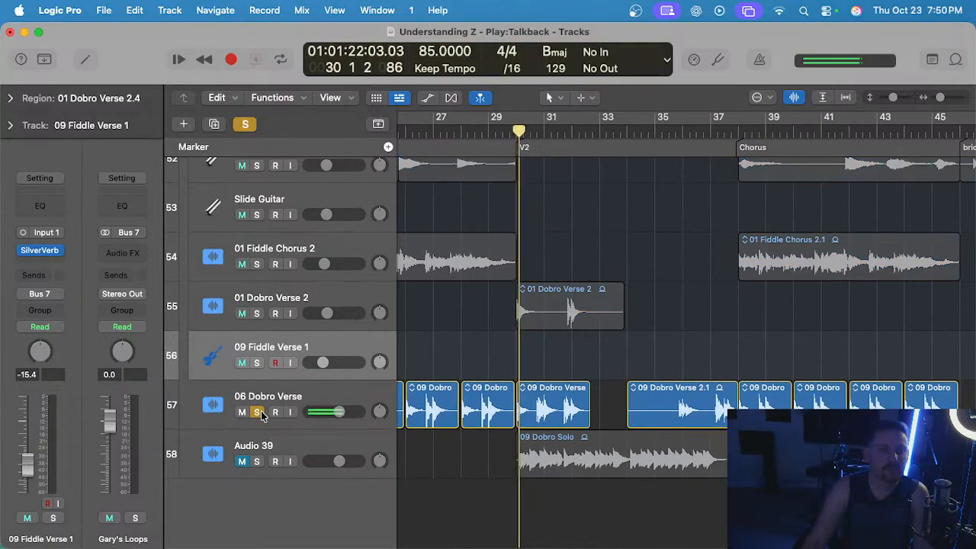
pyautogui.click(257, 412)
pyautogui.hscroll(-1, 394, 399)
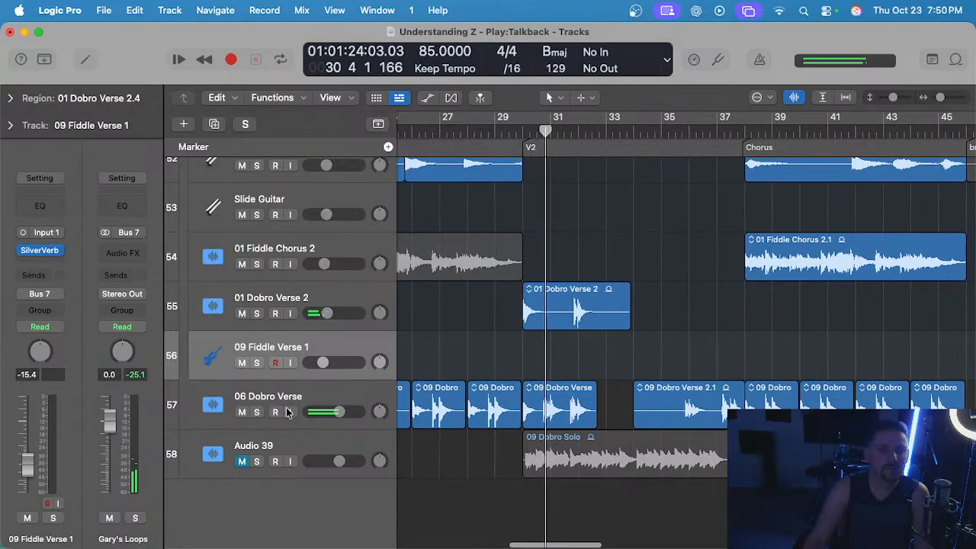
pyautogui.click(259, 413)
pyautogui.click(258, 413)
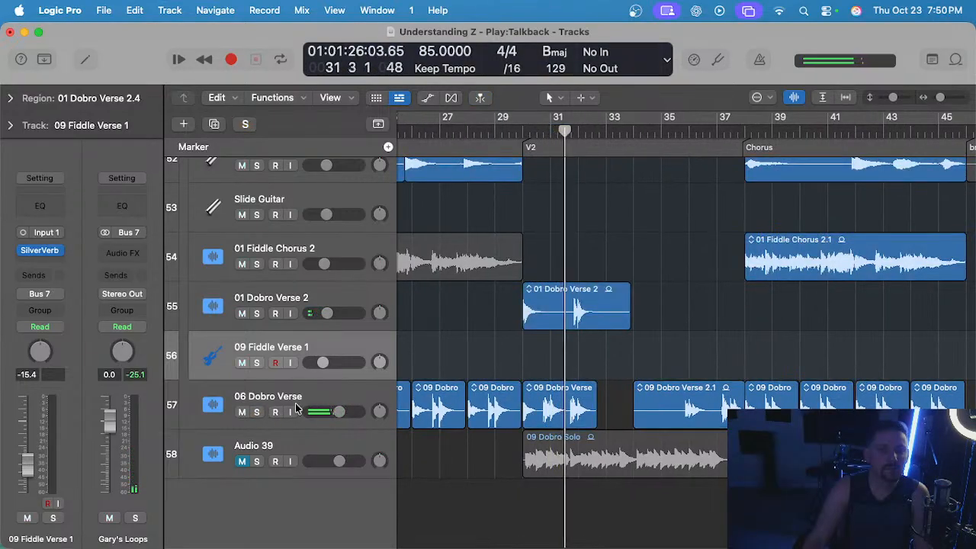
pyautogui.click(256, 413)
pyautogui.click(257, 412)
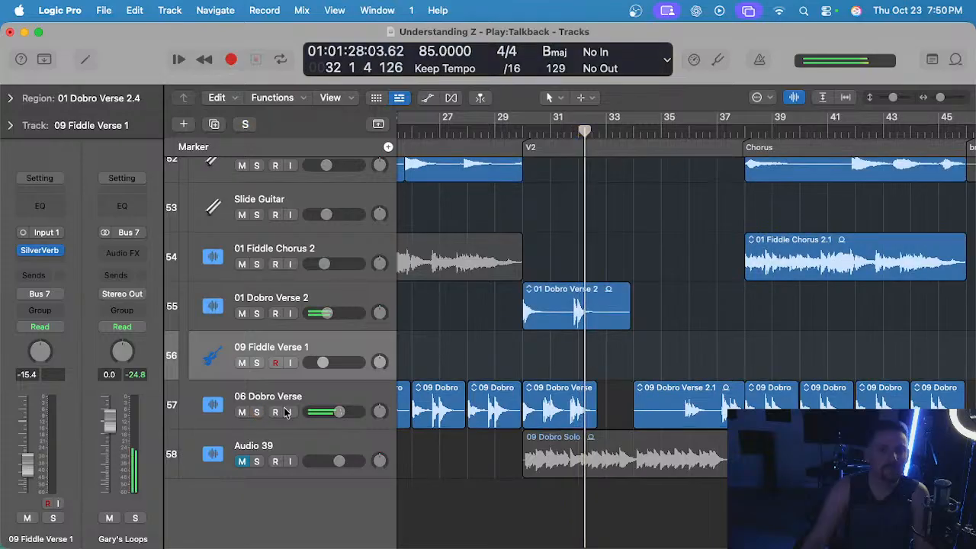
pyautogui.click(583, 388)
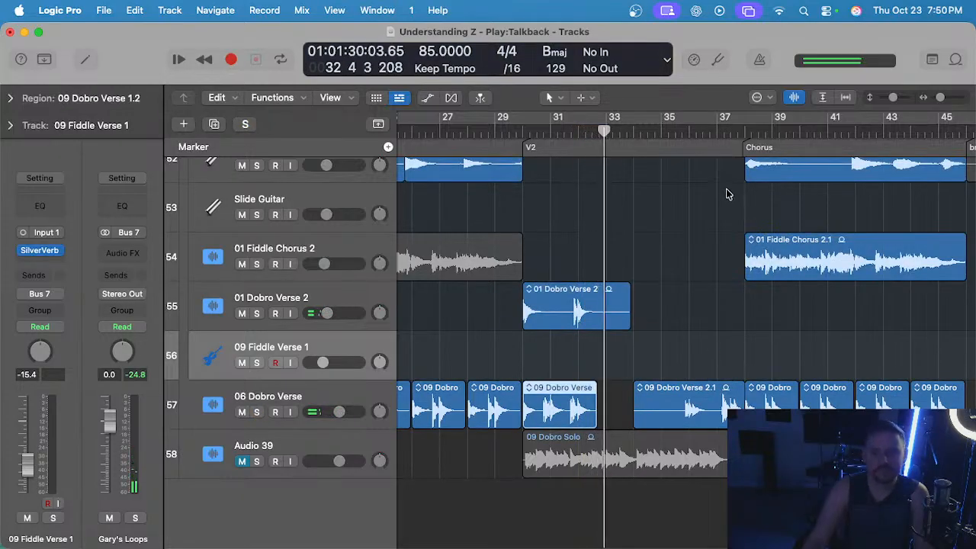
# Play the second half of V2 from bar 36 and examine the 06 Dobro Verse track's regions there.
pyautogui.click(688, 132)
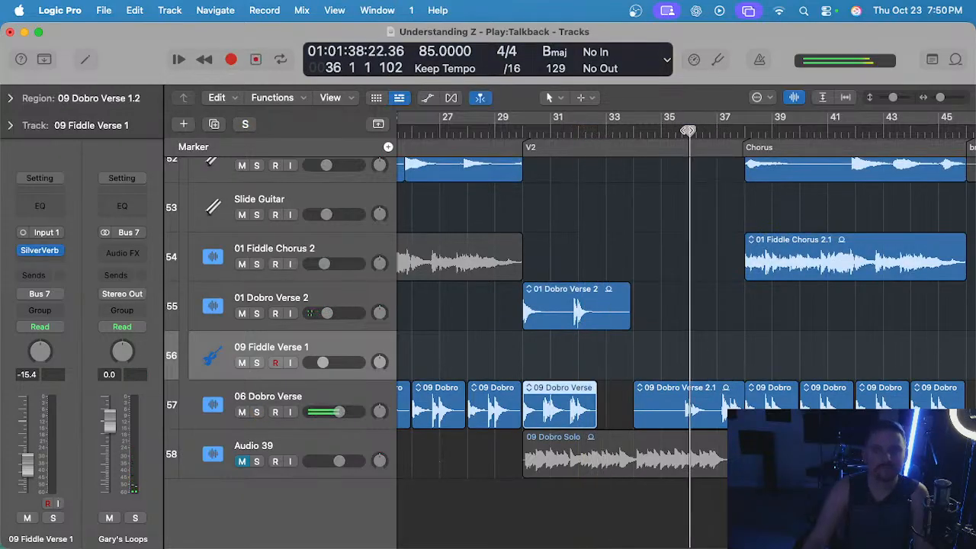
pyautogui.click(342, 391)
pyautogui.press('super+Left')
pyautogui.press('super+Left')
pyautogui.scroll(3, 535, 340)
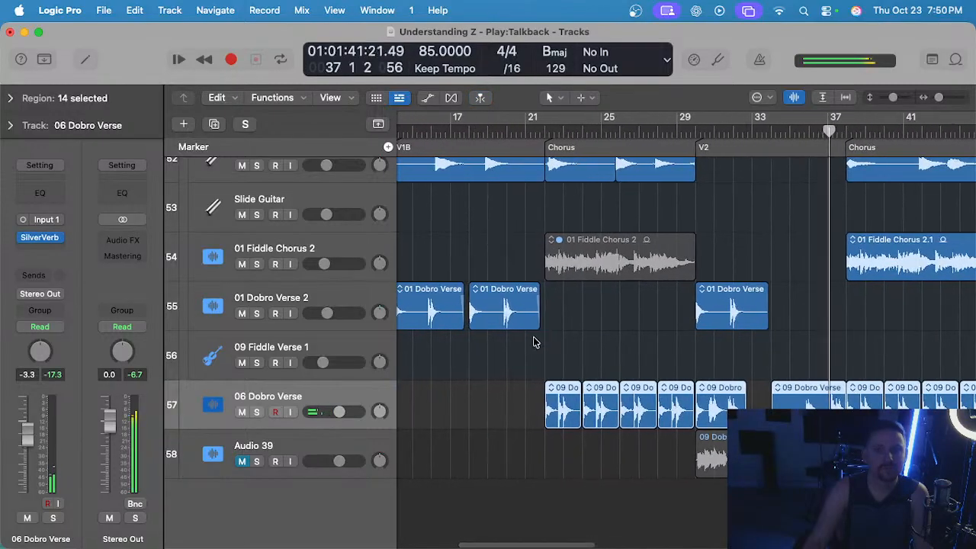
pyautogui.hscroll(4, 540, 338)
pyautogui.scroll(1, 540, 338)
pyautogui.scroll(3, 726, 383)
# Move the 09 Dobro Verse 2.1 region at bar 34 onto the 01 Dobro Verse 2 track and audition it from bar 36.
pyautogui.click(717, 377)
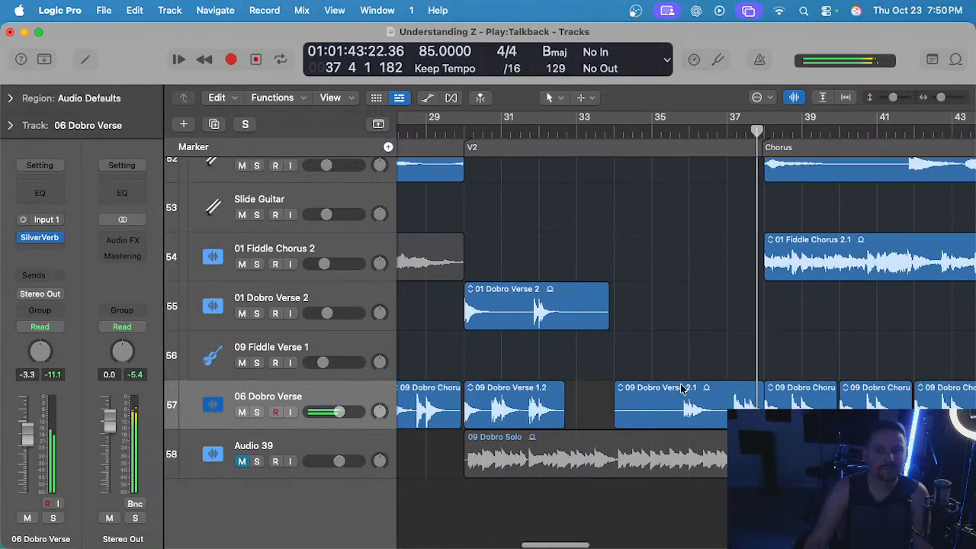
pyautogui.moveTo(659, 390); pyautogui.dragTo(662, 322)
pyautogui.click(661, 229)
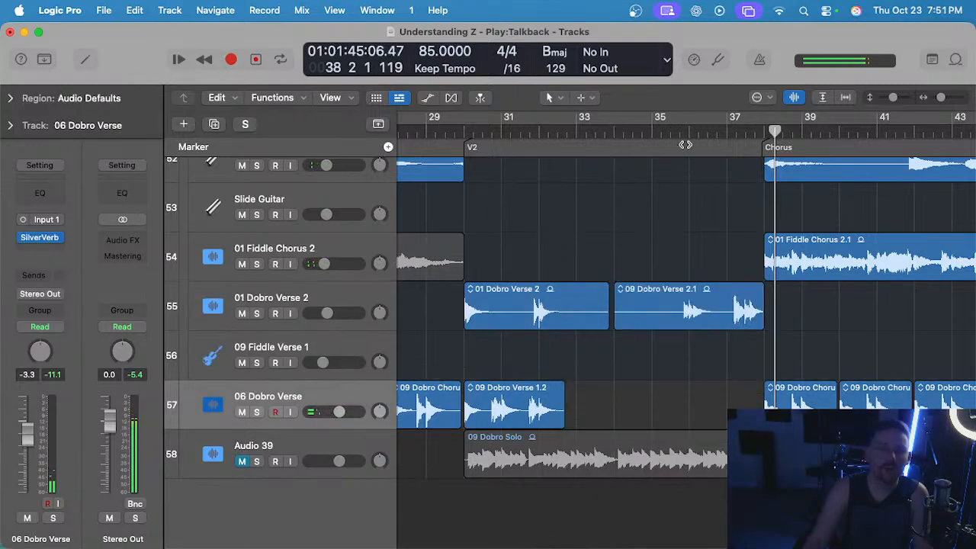
pyautogui.click(689, 130)
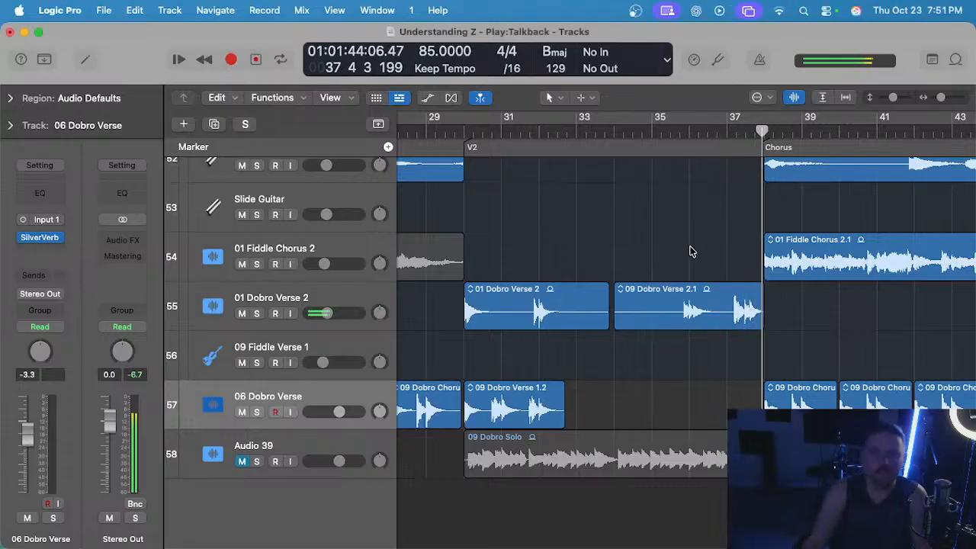
# Delete the 09 Dobro Verse 2.1 region from the second half of V2.
pyautogui.click(660, 291)
pyautogui.hscroll(-5, 671, 292)
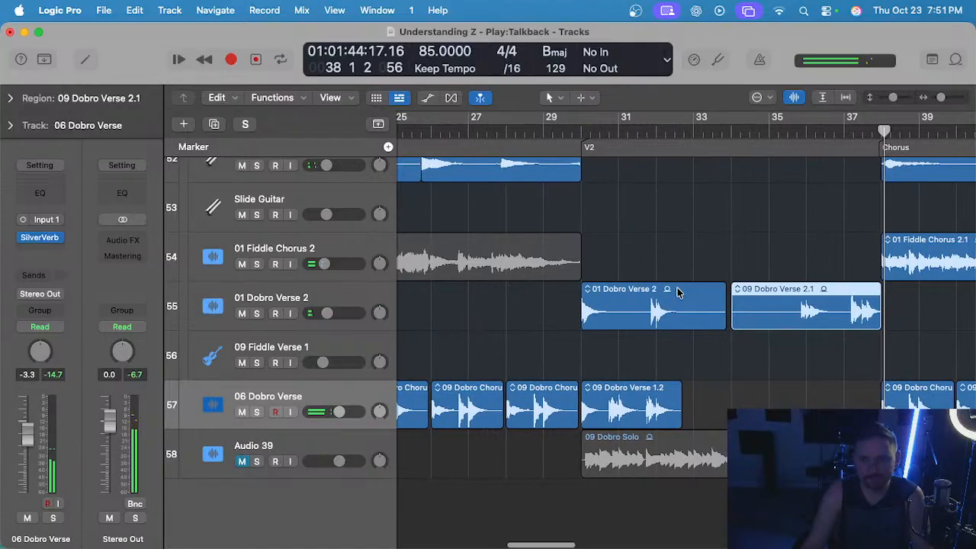
pyautogui.press('Delete')
# Repeat the V2 region on the 01 Dobro Verse 2 track so that a copy starts at bar 34.
pyautogui.scroll(-4, 678, 292)
pyautogui.hscroll(-5, 678, 292)
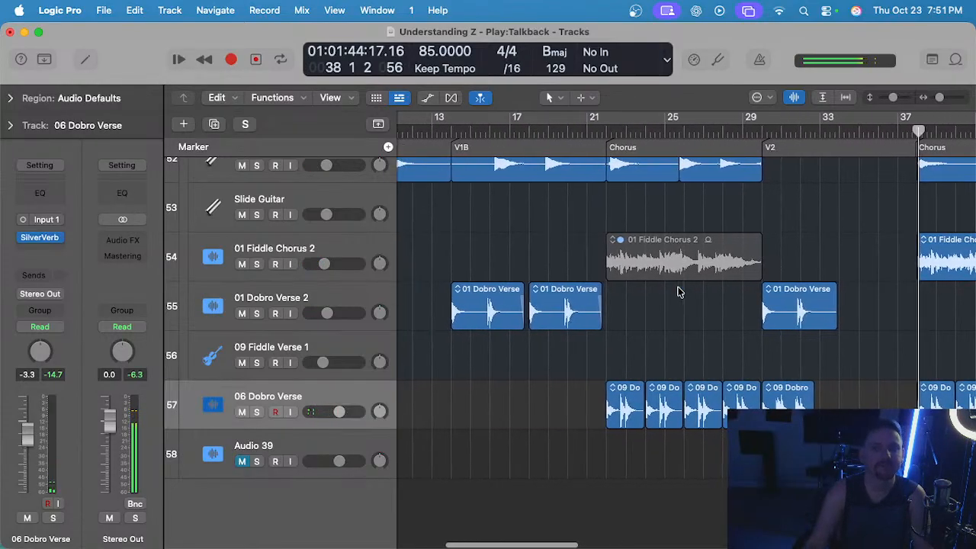
pyautogui.scroll(2, 675, 292)
pyautogui.hscroll(1, 674, 292)
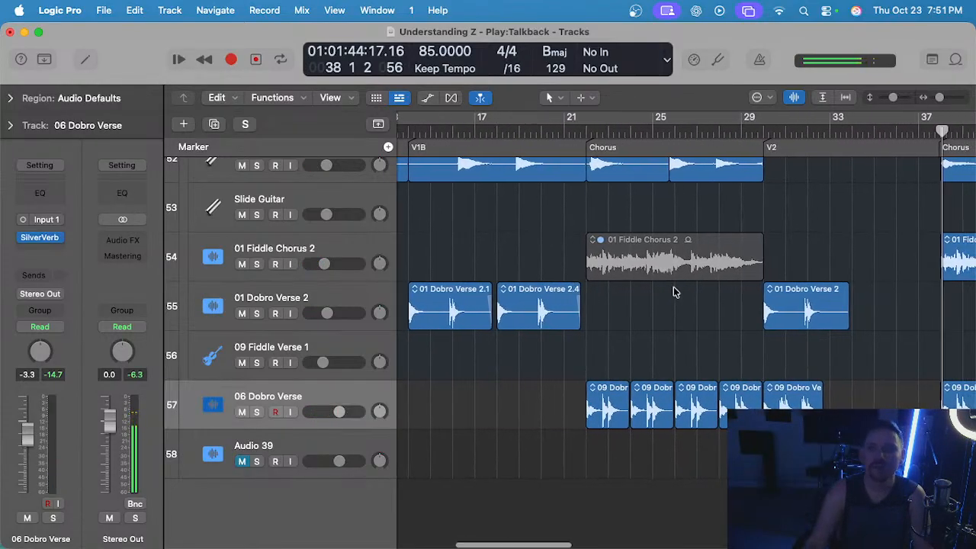
pyautogui.scroll(1, 676, 293)
pyautogui.press('super+r')
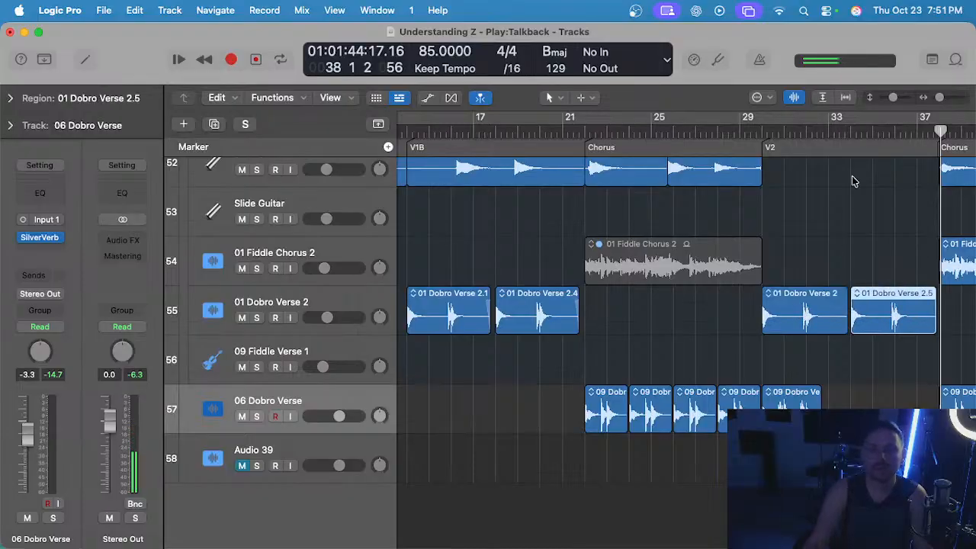
# Audition the two 01 Dobro Verse 2 regions in V2 during playback from bar 34 into the chorus.
pyautogui.hscroll(-4, 840, 221)
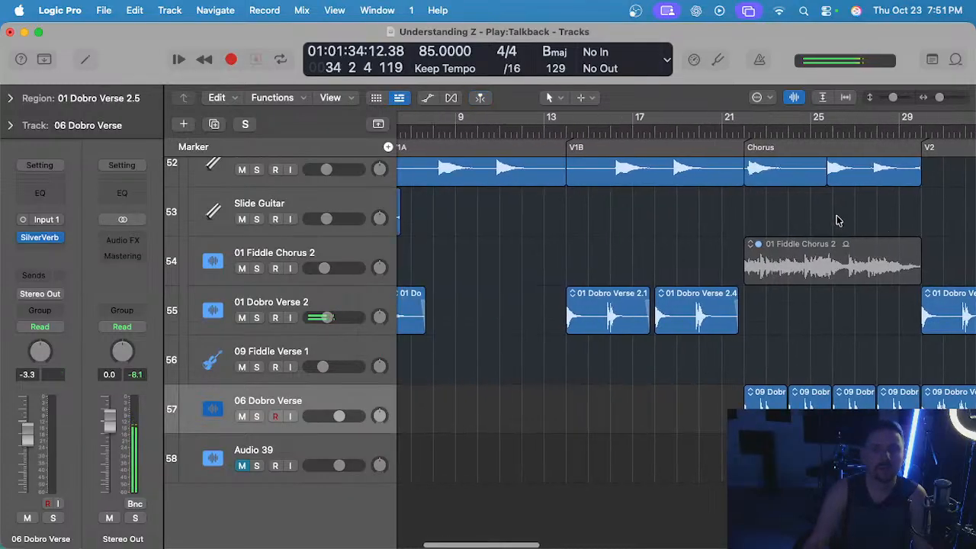
pyautogui.hscroll(5, 839, 220)
pyautogui.scroll(2, 843, 219)
pyautogui.scroll(3, 844, 219)
pyautogui.click(832, 213)
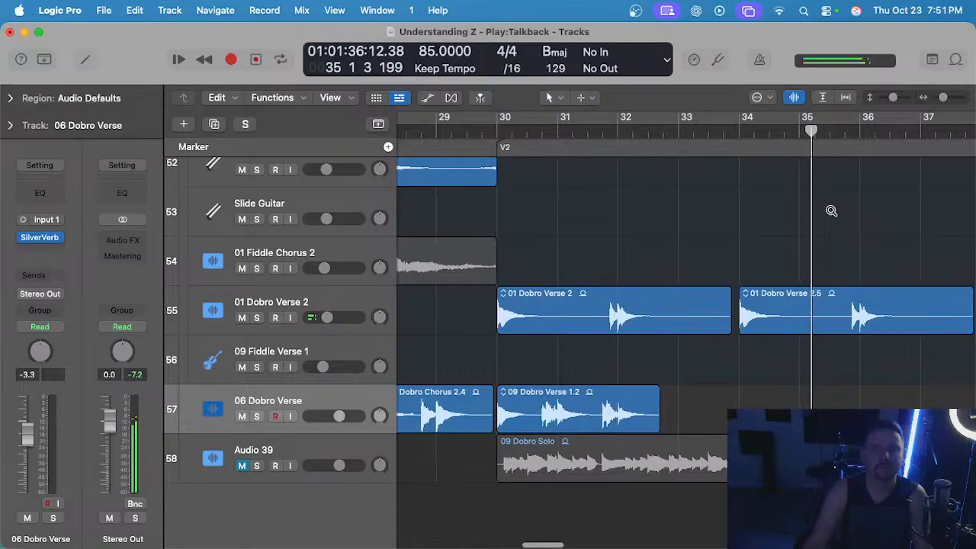
pyautogui.scroll(-2, 830, 211)
pyautogui.hscroll(1, 831, 214)
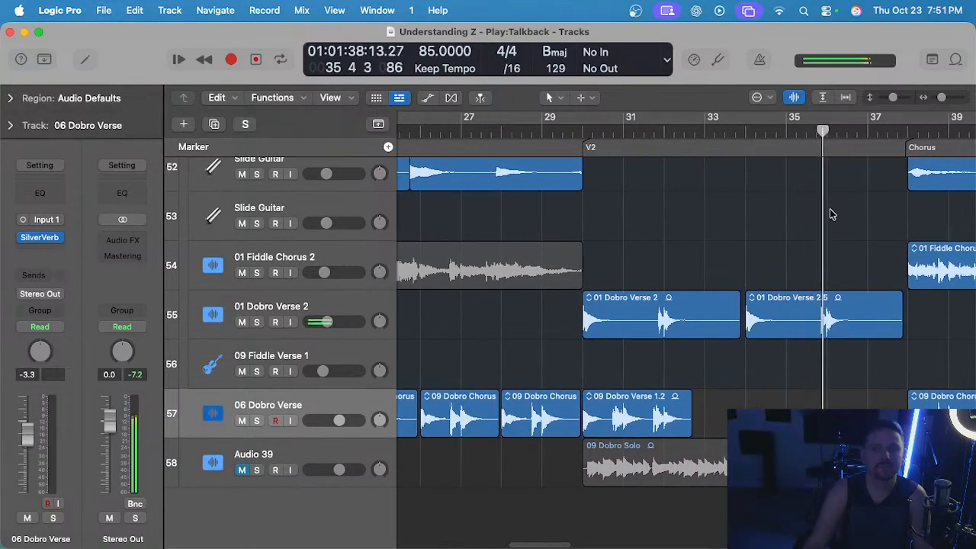
pyautogui.scroll(-3, 799, 216)
pyautogui.hscroll(2, 801, 214)
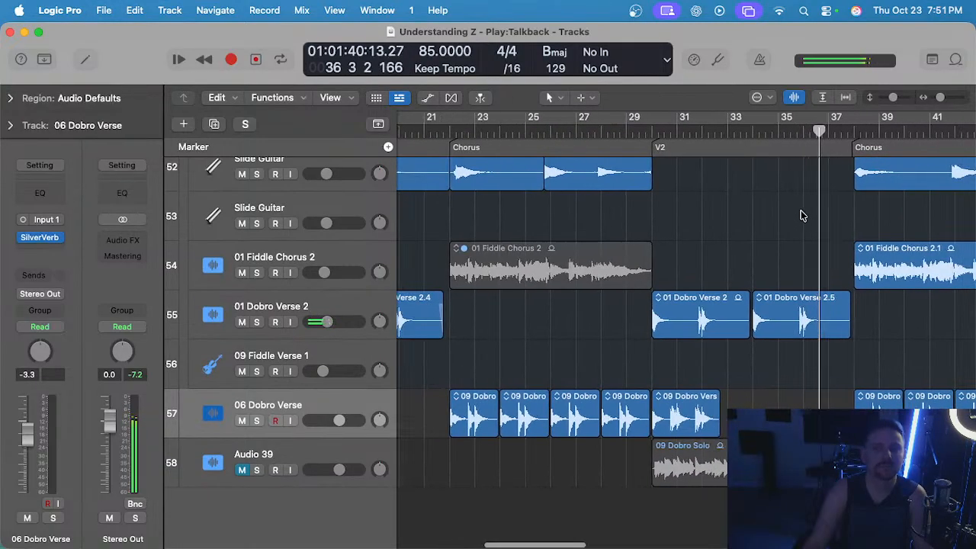
pyautogui.scroll(2, 723, 223)
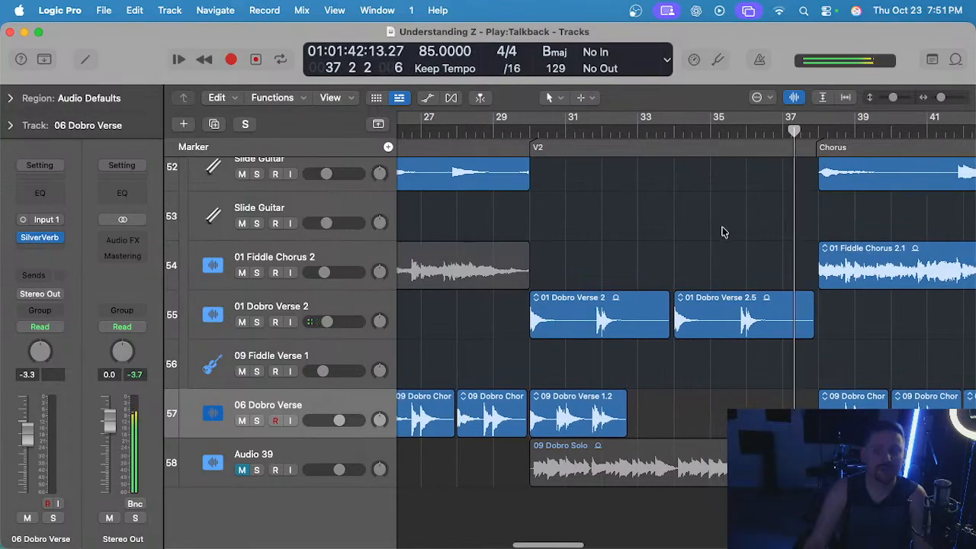
# Find the EG Country track holding the EG Country#14.2 region, audition it from bar 36 and mute it.
pyautogui.scroll(6, 721, 231)
pyautogui.scroll(6, 720, 228)
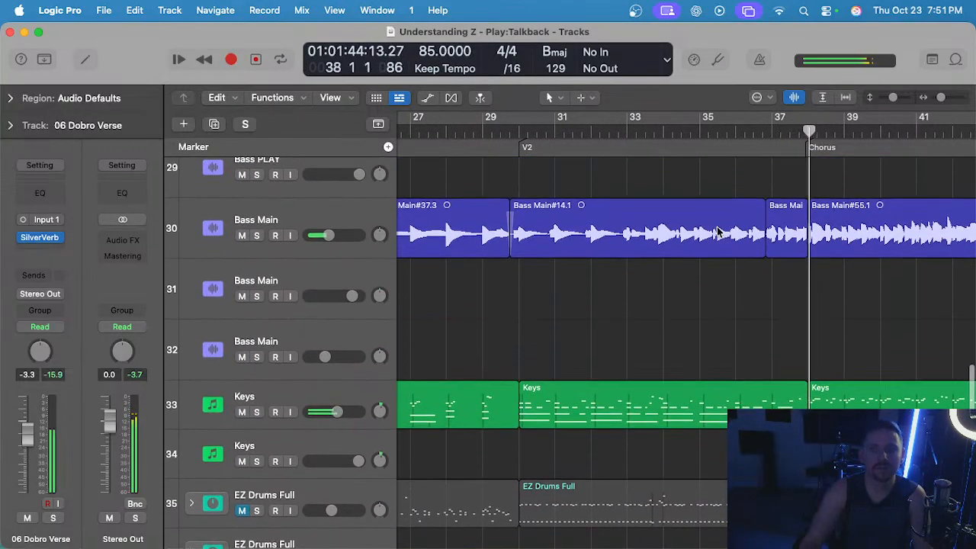
pyautogui.scroll(-2, 720, 221)
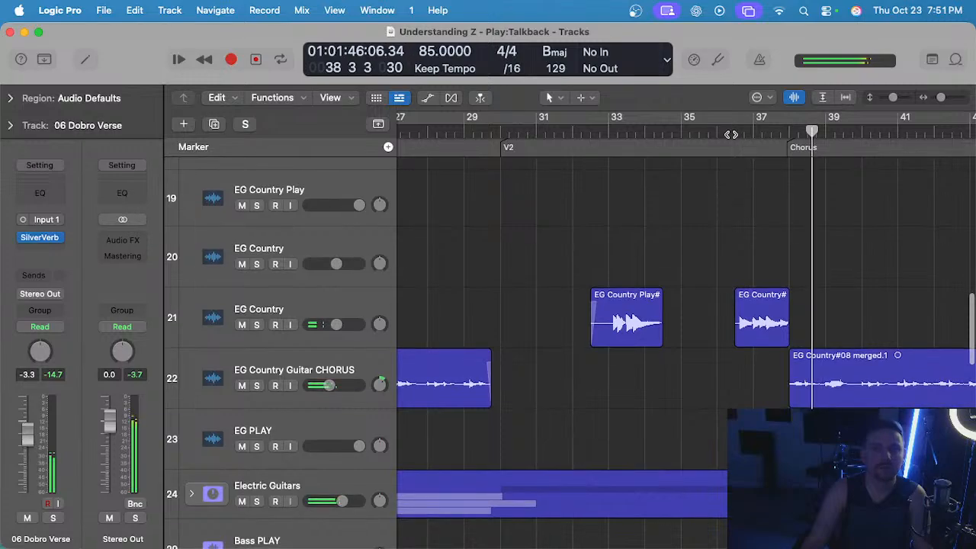
pyautogui.click(350, 303)
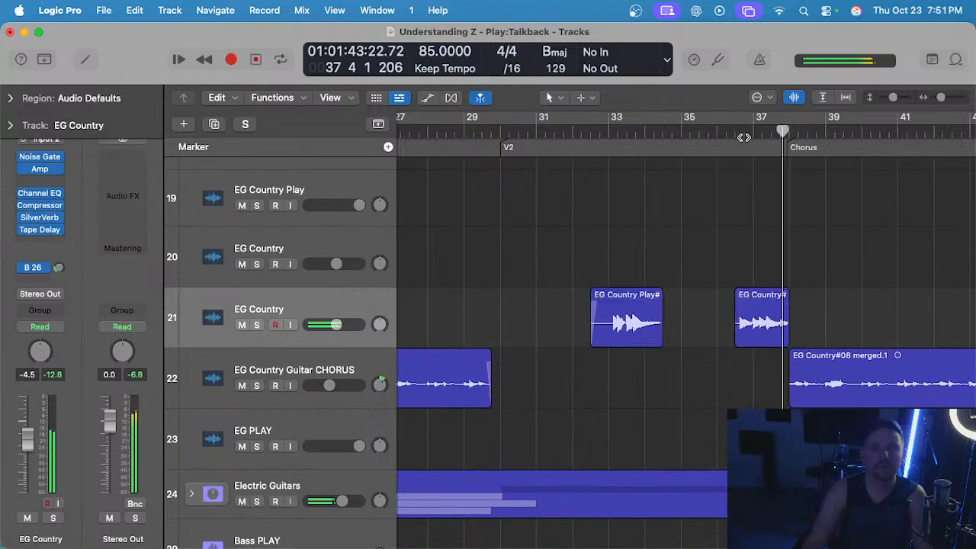
pyautogui.click(717, 131)
pyautogui.scroll(4, 724, 228)
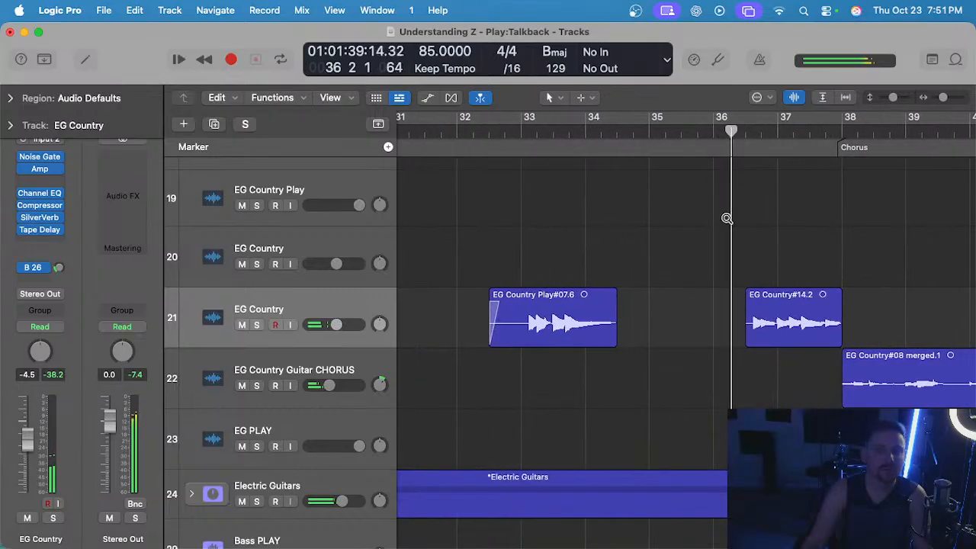
pyautogui.scroll(-2, 726, 218)
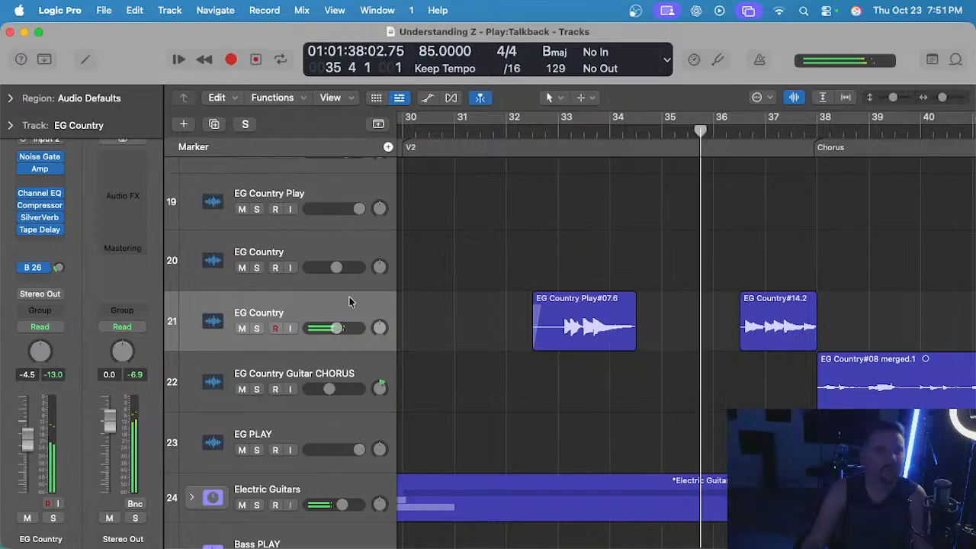
# Examine the acoustic guitar, banjo, bass, keys and drum tracks at the end of V2 during playback.
pyautogui.scroll(6, 706, 292)
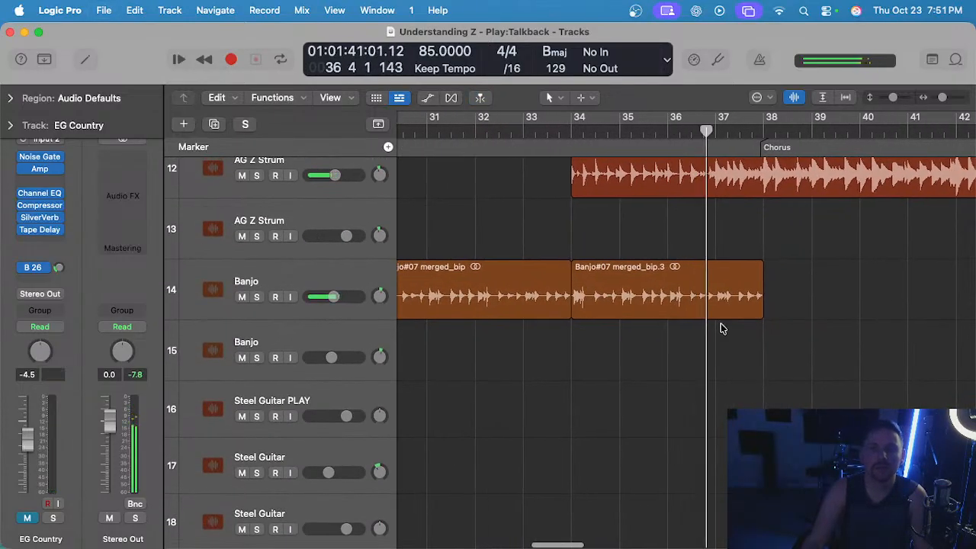
pyautogui.scroll(3, 723, 328)
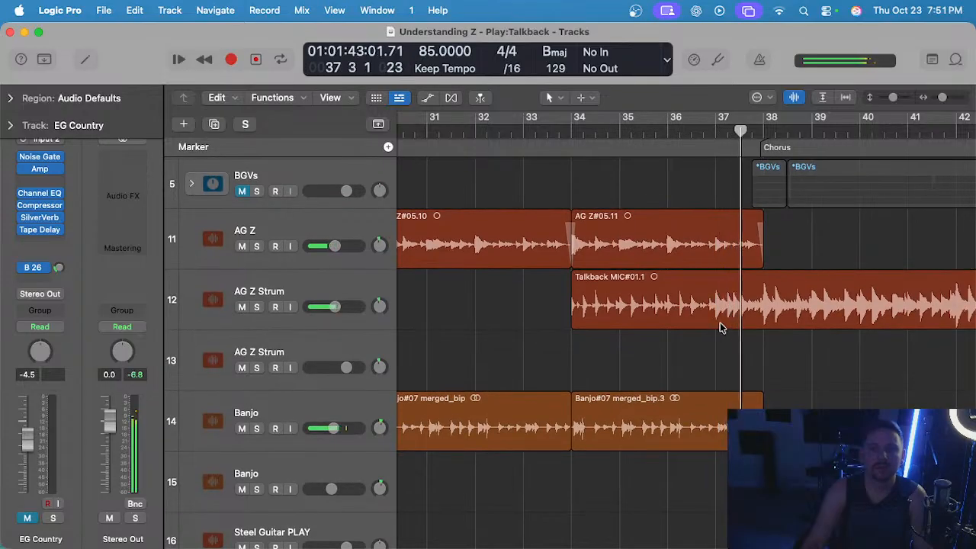
pyautogui.scroll(-2, 723, 326)
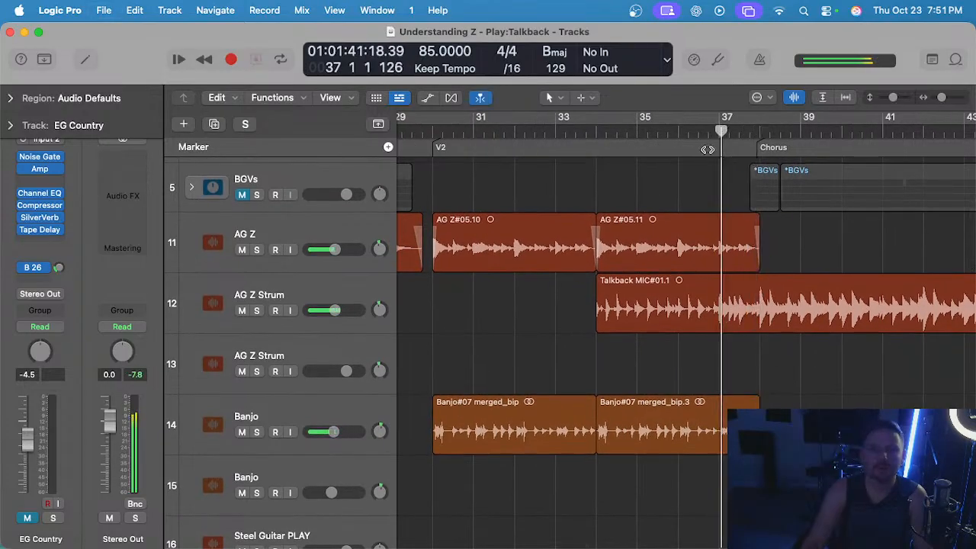
pyautogui.scroll(5, 708, 203)
pyautogui.scroll(-15, 709, 204)
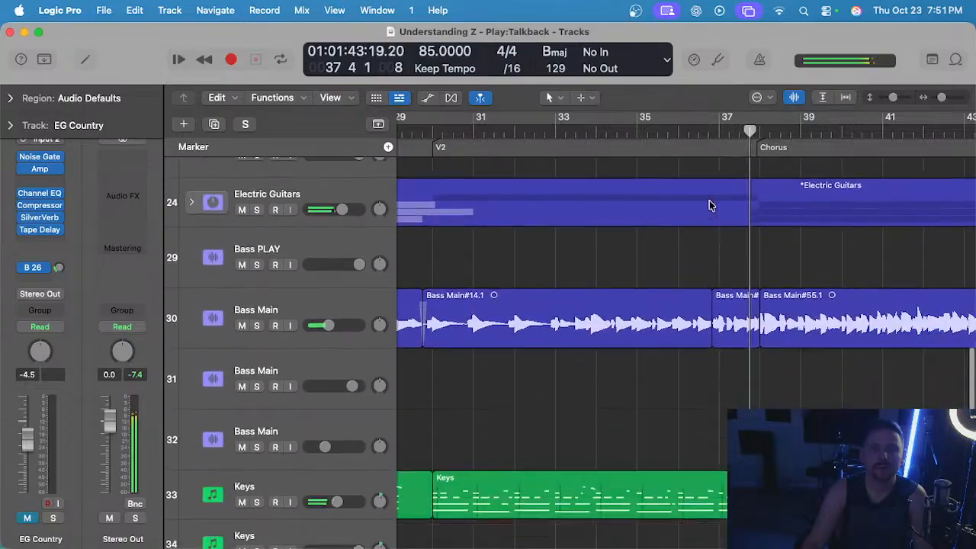
pyautogui.scroll(-8, 709, 204)
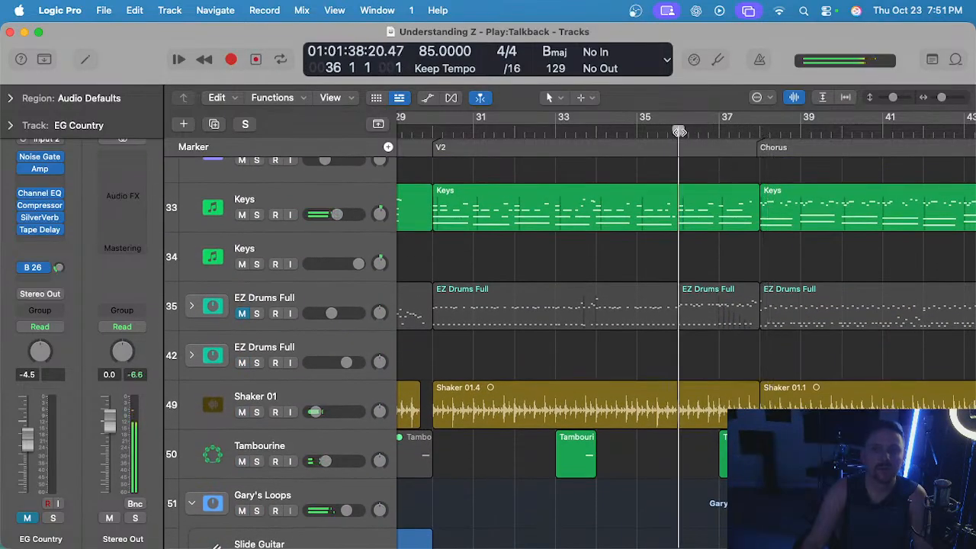
pyautogui.scroll(-10, 699, 257)
pyautogui.scroll(10, 706, 254)
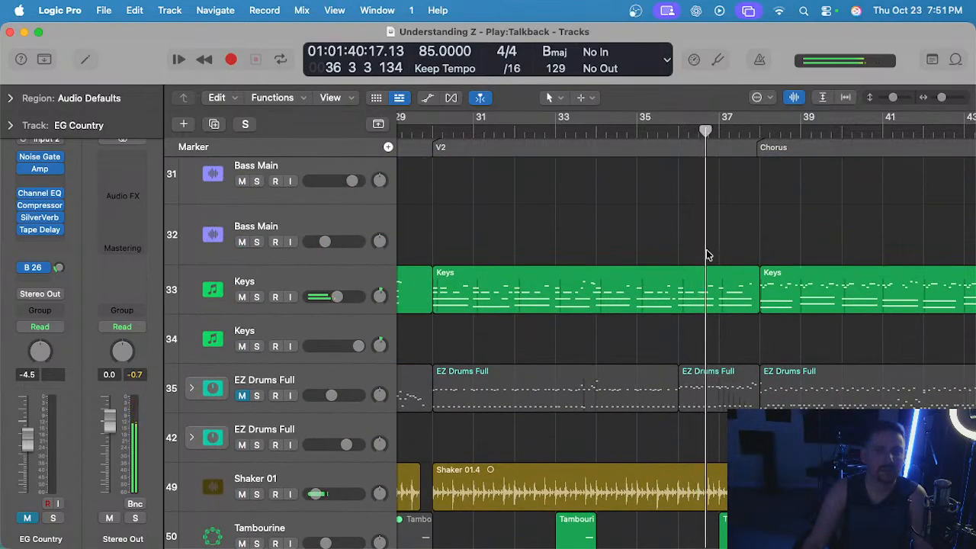
# Inspect the notes of the V2 Keys region in the Piano Roll and close the editor.
pyautogui.doubleClick(697, 285)
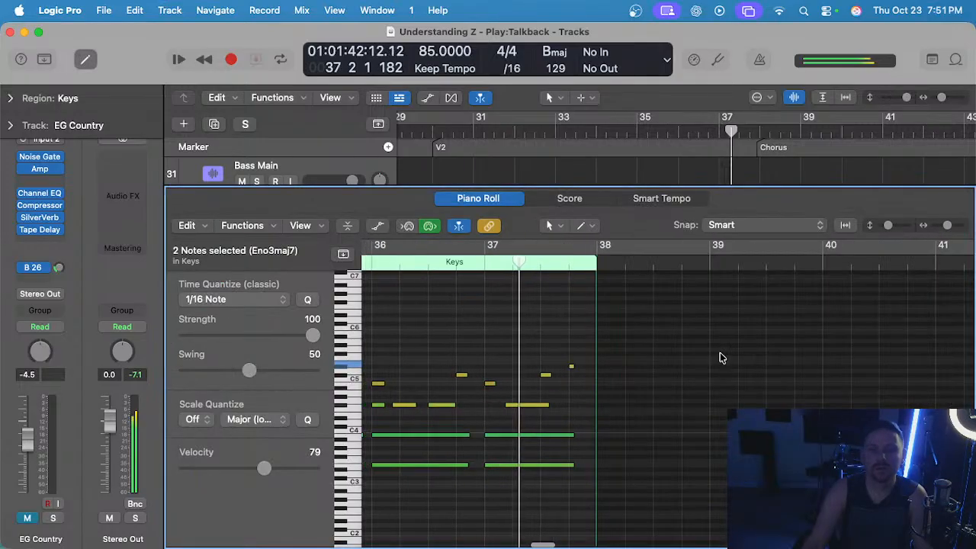
pyautogui.press('e')
pyautogui.click(691, 343)
pyautogui.scroll(-10, 692, 343)
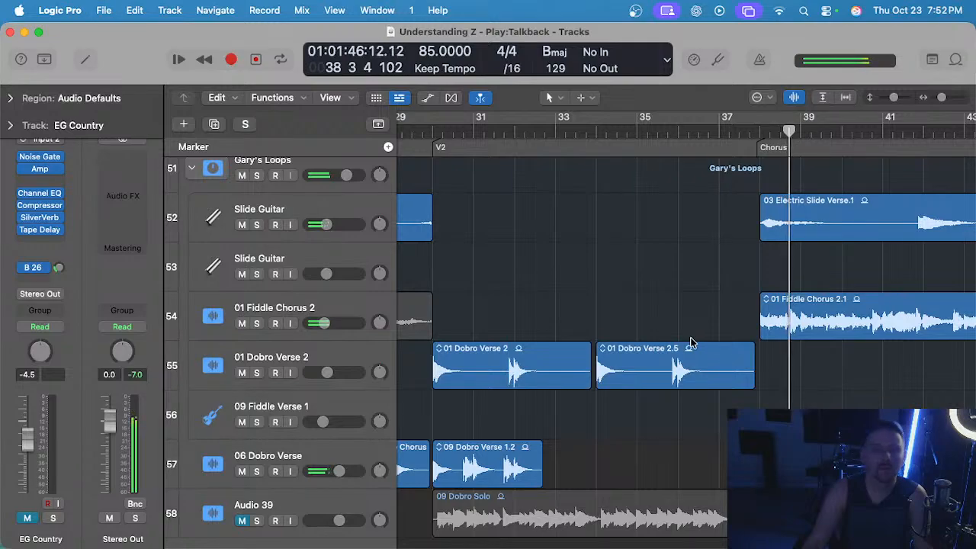
# Replay the lead-in to the chorus from bar 36 while checking the Keys, percussion and dobro tracks.
pyautogui.scroll(6, 692, 343)
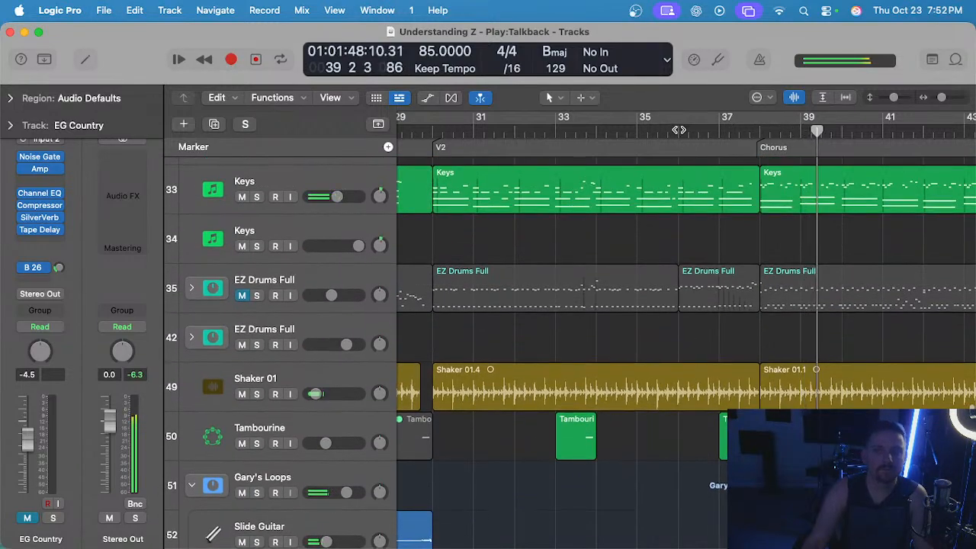
pyautogui.click(677, 131)
pyautogui.scroll(-2, 577, 346)
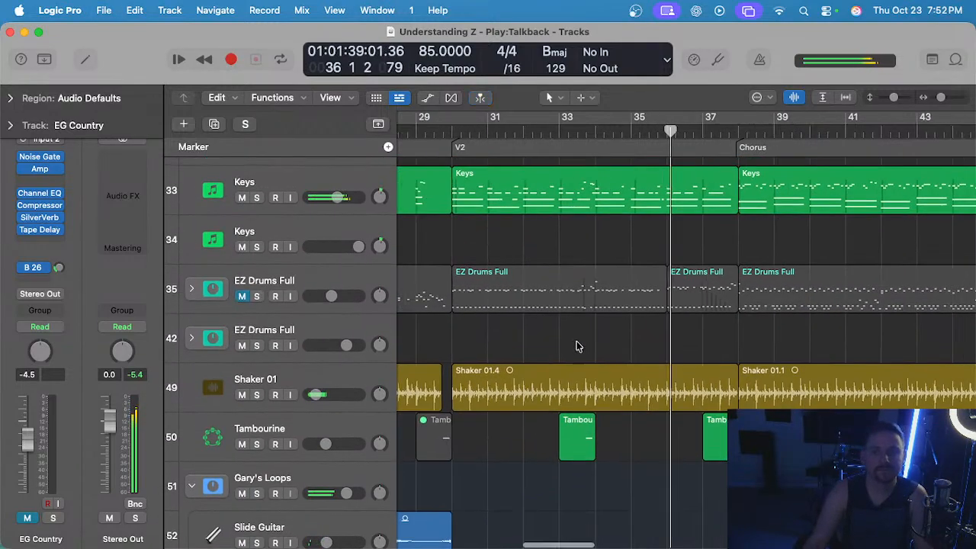
pyautogui.hscroll(2, 579, 345)
pyautogui.scroll(-1, 570, 340)
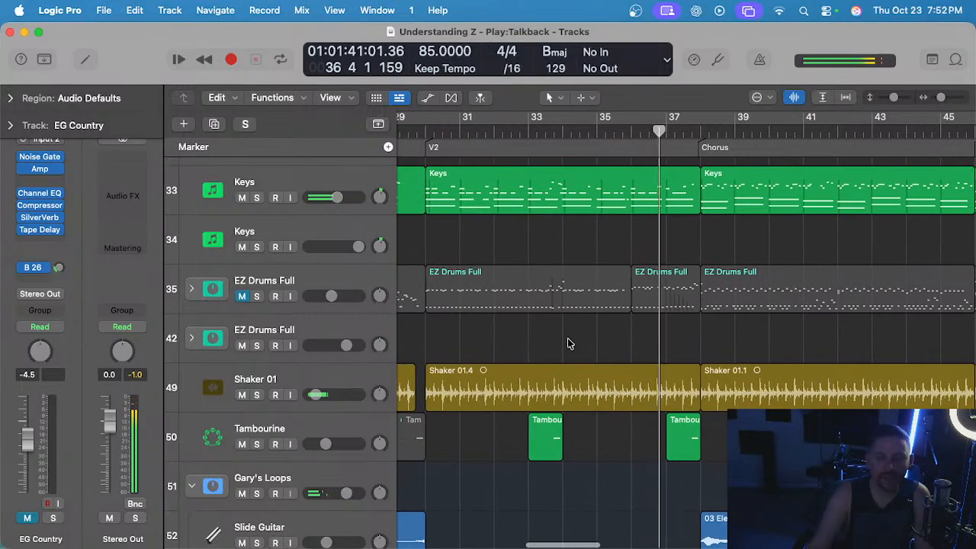
pyautogui.scroll(-6, 564, 343)
pyautogui.hscroll(-4, 634, 366)
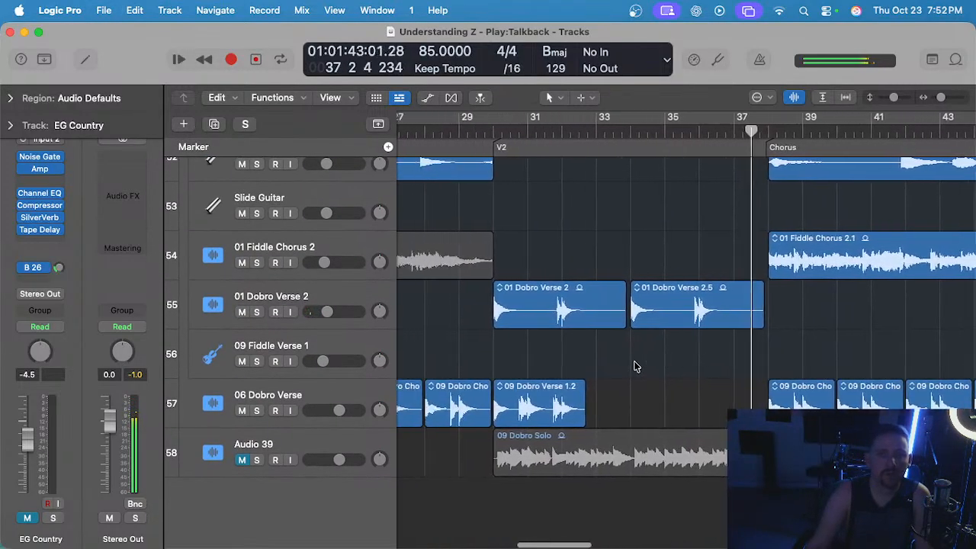
pyautogui.hscroll(-10, 686, 183)
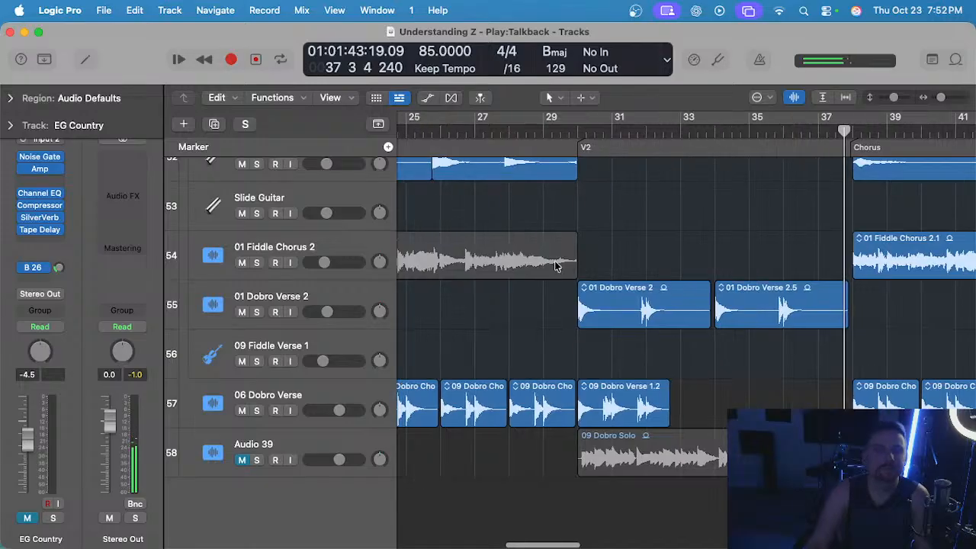
# Select the 06 Dobro Verse track and audition its regions from the chorus at bar 22 and from V2 at bar 30.
pyautogui.click(576, 130)
pyautogui.click(526, 410)
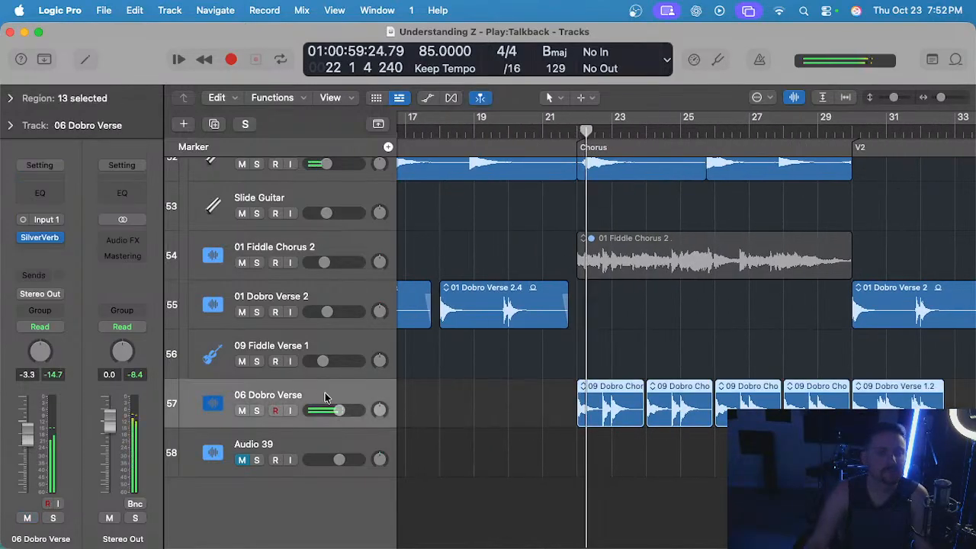
pyautogui.hscroll(2, 526, 412)
pyautogui.scroll(-4, 529, 411)
pyautogui.scroll(4, 531, 411)
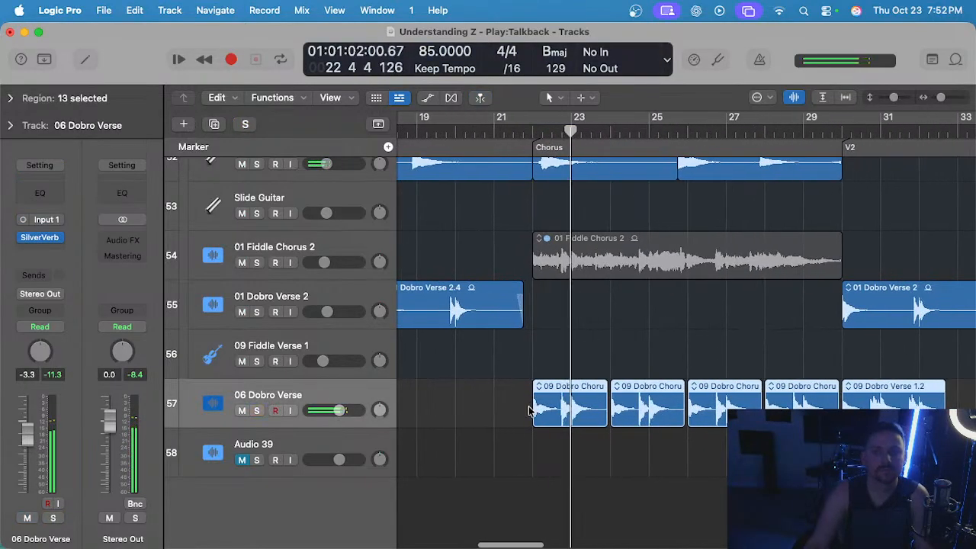
pyautogui.hscroll(8, 532, 412)
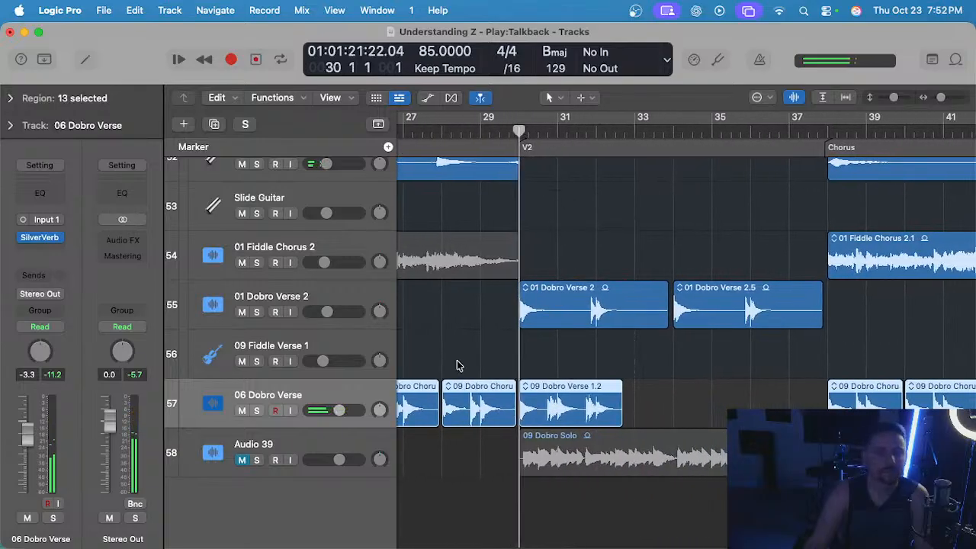
# Audition the 06 Dobro Verse track soloed and in the full mix from the start of V2.
pyautogui.press('s')
pyautogui.hscroll(-2, 535, 368)
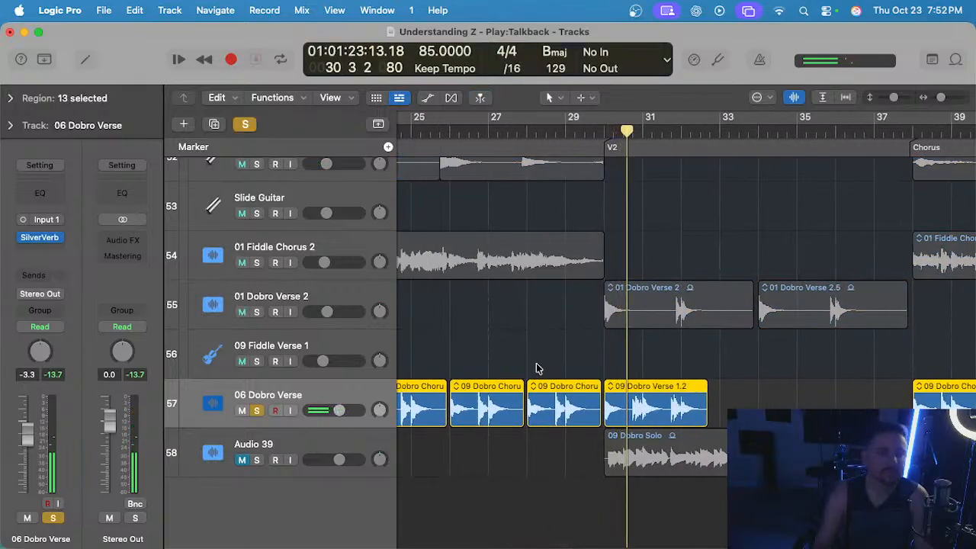
pyautogui.press('s')
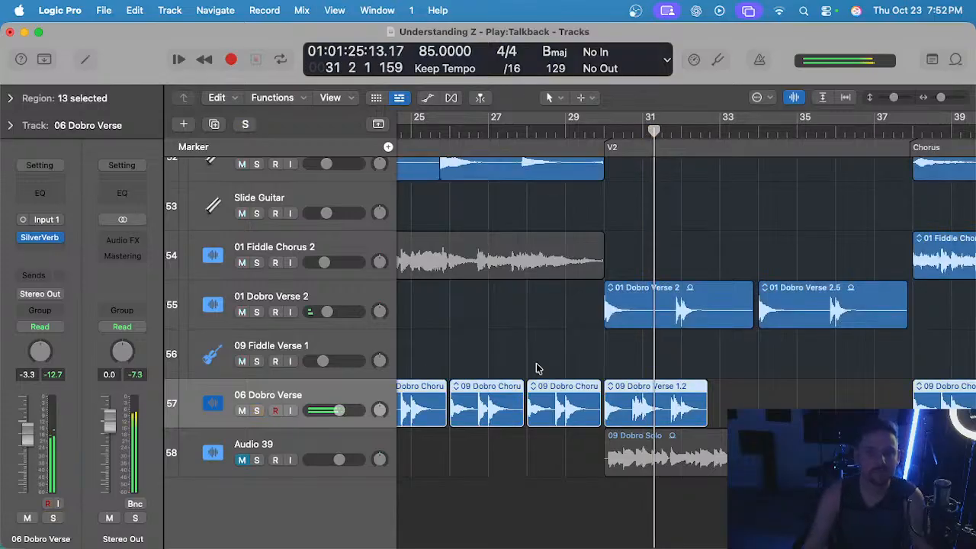
pyautogui.hscroll(-1, 625, 379)
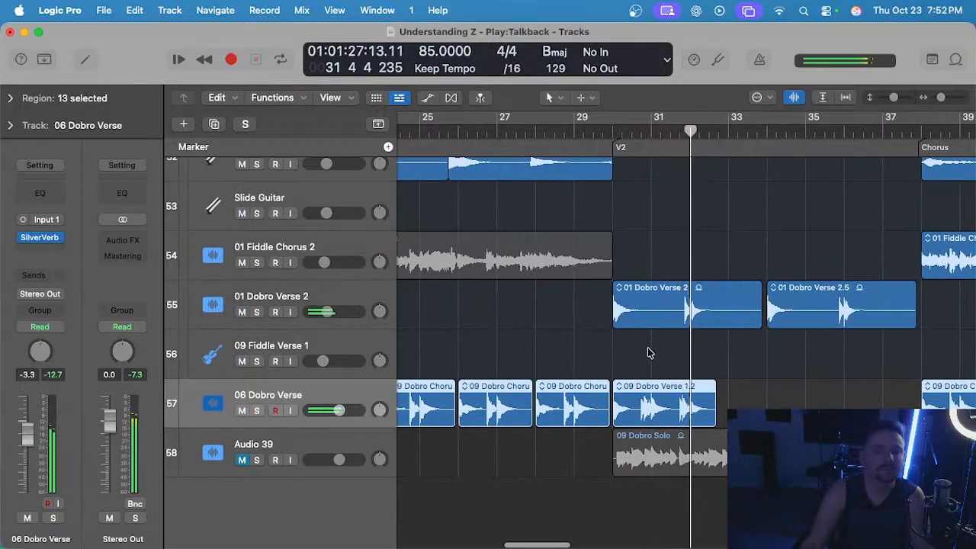
pyautogui.hscroll(-2, 652, 350)
pyautogui.scroll(-2, 653, 347)
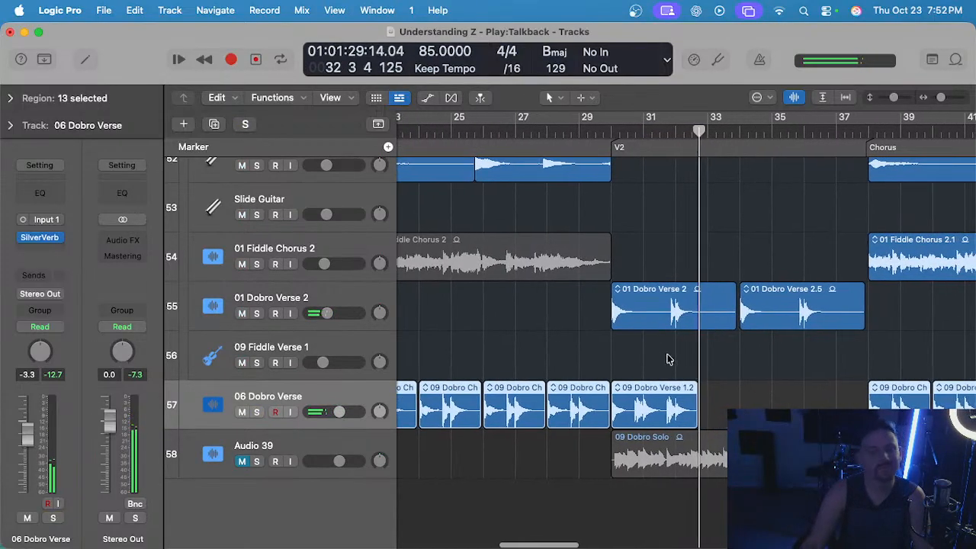
# Delete the 09 Dobro Verse 1.2 region at the start of V2 on the 06 Dobro Verse track.
pyautogui.moveTo(664, 356); pyautogui.dragTo(669, 390)
pyautogui.scroll(1, 668, 390)
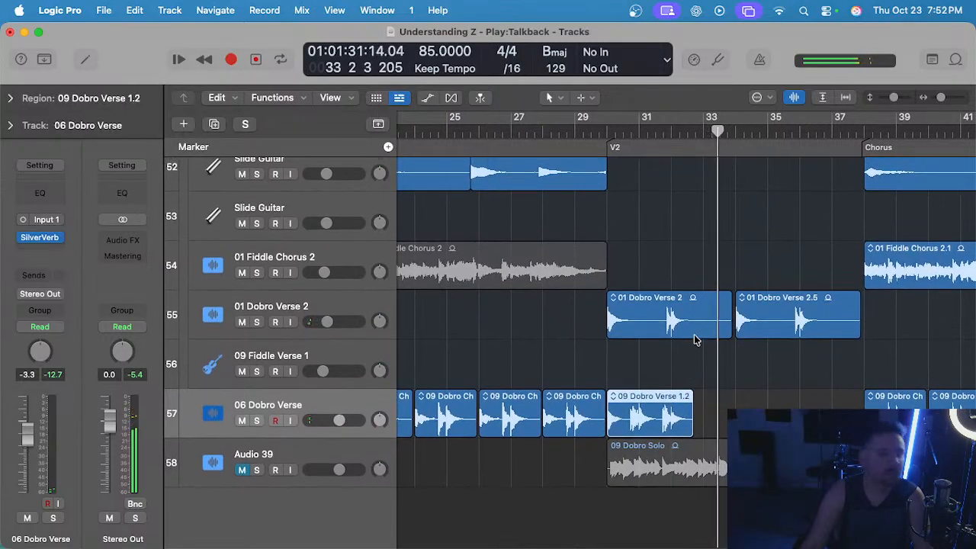
pyautogui.scroll(2, 693, 342)
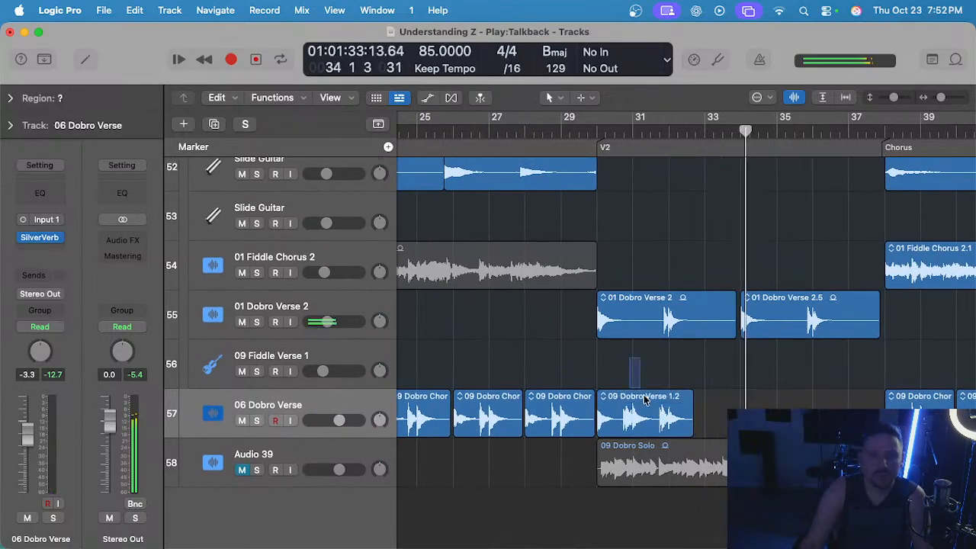
pyautogui.press('Delete')
# Select the two V2 regions on the 01 Dobro Verse 2 track and listen through V2 into the chorus at bar 38.
pyautogui.moveTo(763, 368); pyautogui.dragTo(682, 310)
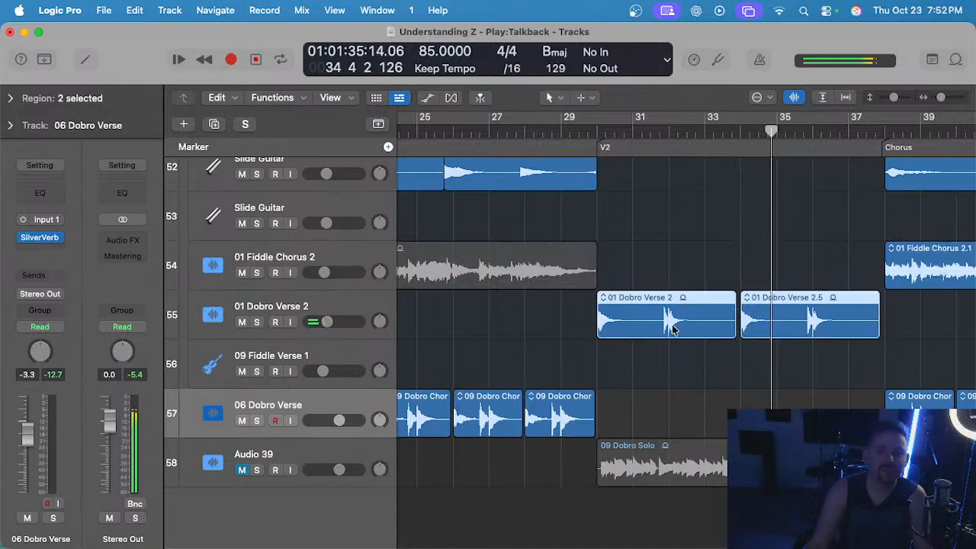
pyautogui.scroll(-3, 673, 329)
pyautogui.hscroll(-2, 668, 339)
pyautogui.scroll(1, 660, 341)
pyautogui.hscroll(1, 660, 341)
pyautogui.hscroll(3, 661, 342)
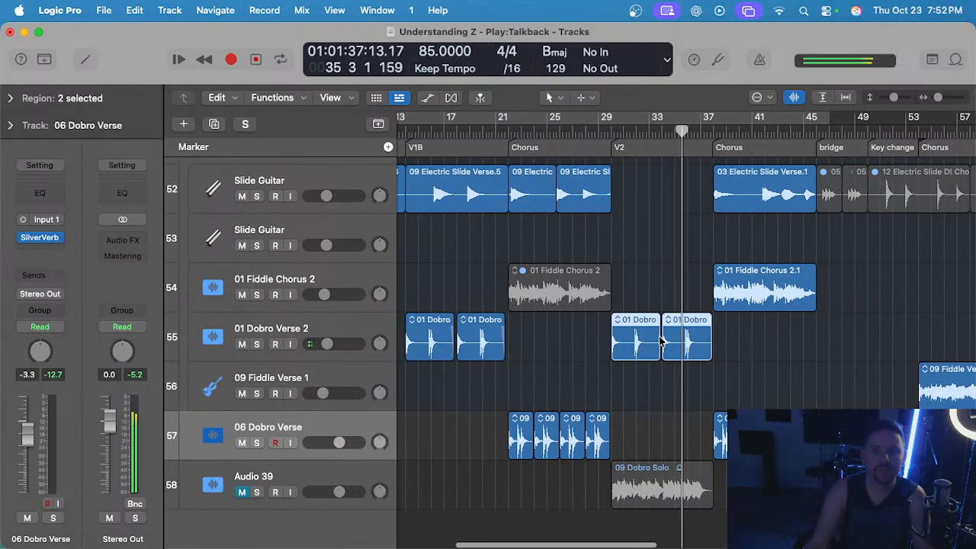
pyautogui.hscroll(-1, 661, 341)
pyautogui.scroll(2, 651, 353)
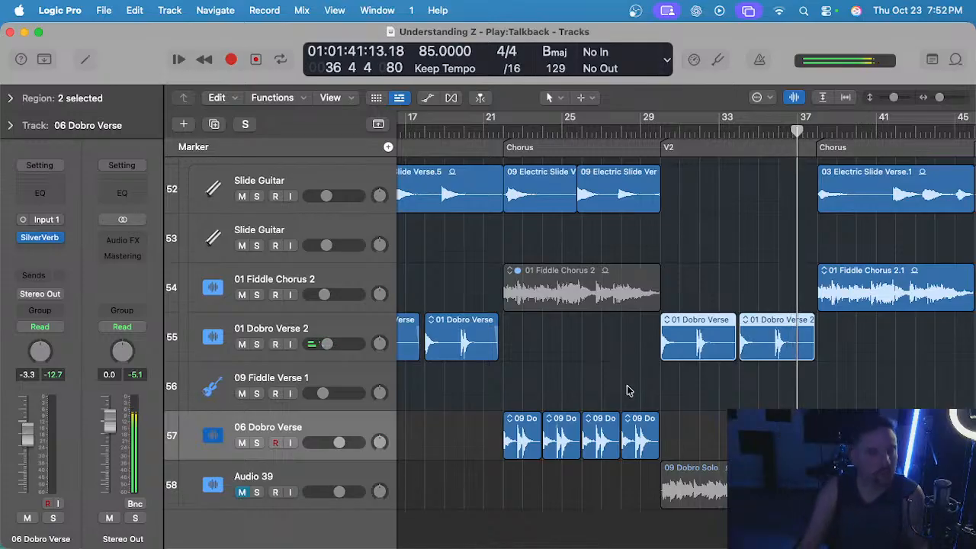
pyautogui.scroll(-1, 568, 452)
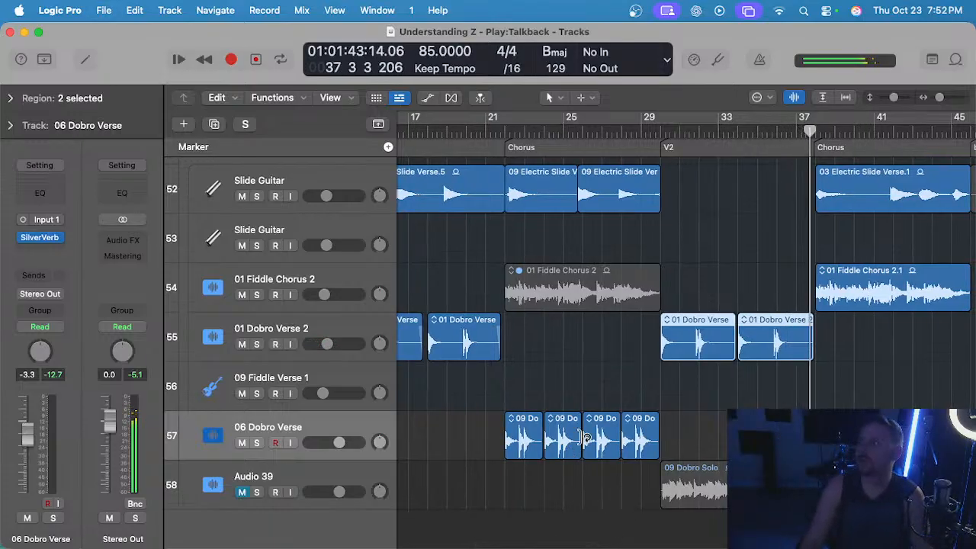
pyautogui.hscroll(1, 568, 335)
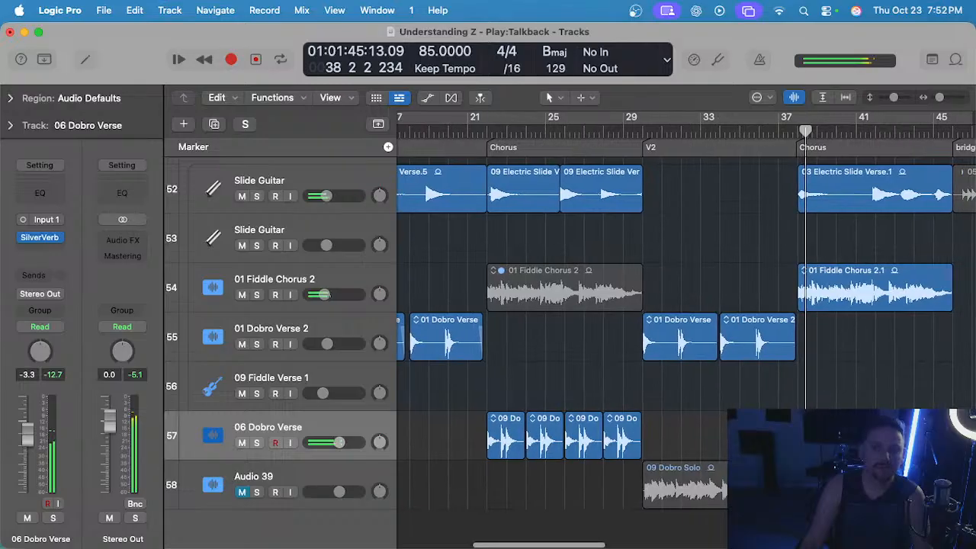
pyautogui.scroll(1, 568, 335)
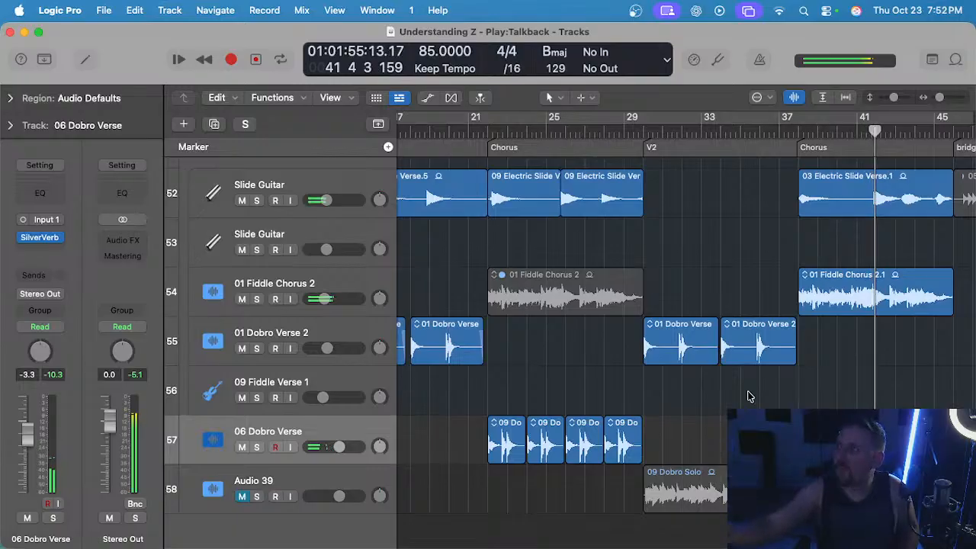
# Mute the Steel Guitar track that plays in the chorus and replay the section from bar 38.
pyautogui.scroll(15, 750, 397)
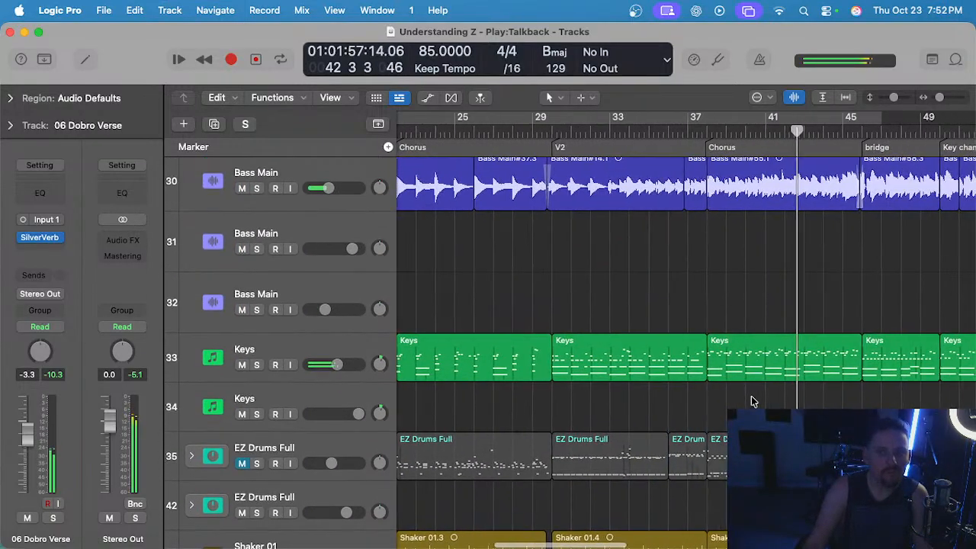
pyautogui.scroll(-6, 751, 398)
pyautogui.scroll(6, 660, 353)
pyautogui.scroll(10, 659, 353)
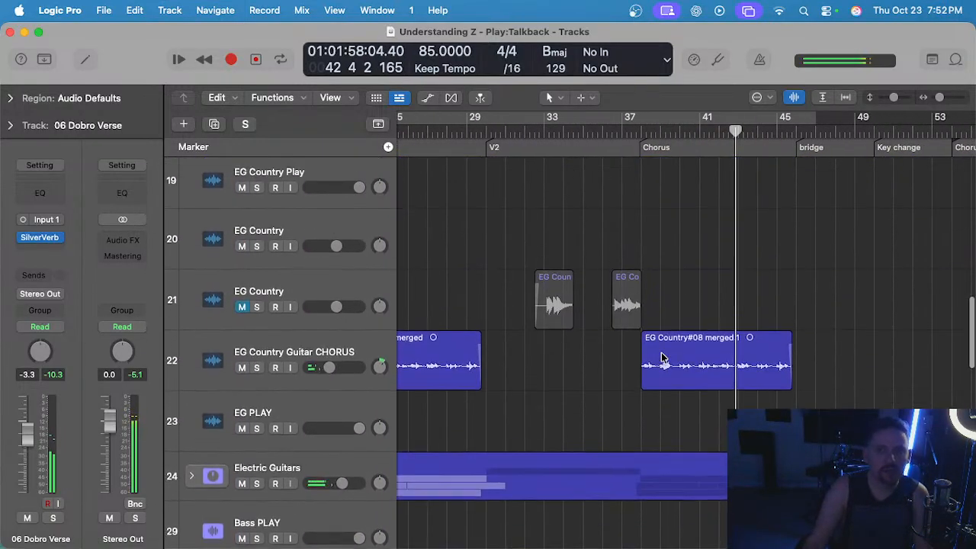
pyautogui.scroll(1, 525, 339)
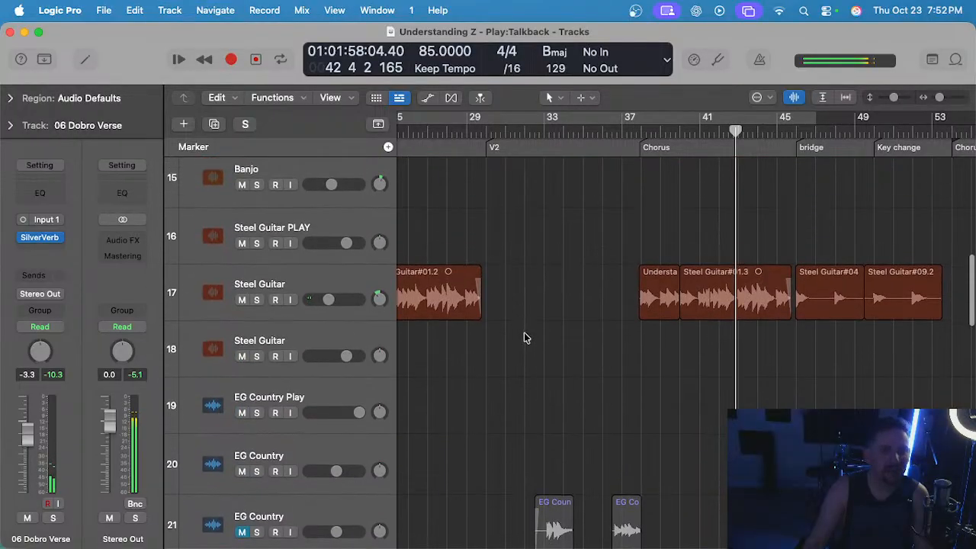
pyautogui.click(243, 299)
pyautogui.scroll(-20, 614, 252)
pyautogui.click(639, 132)
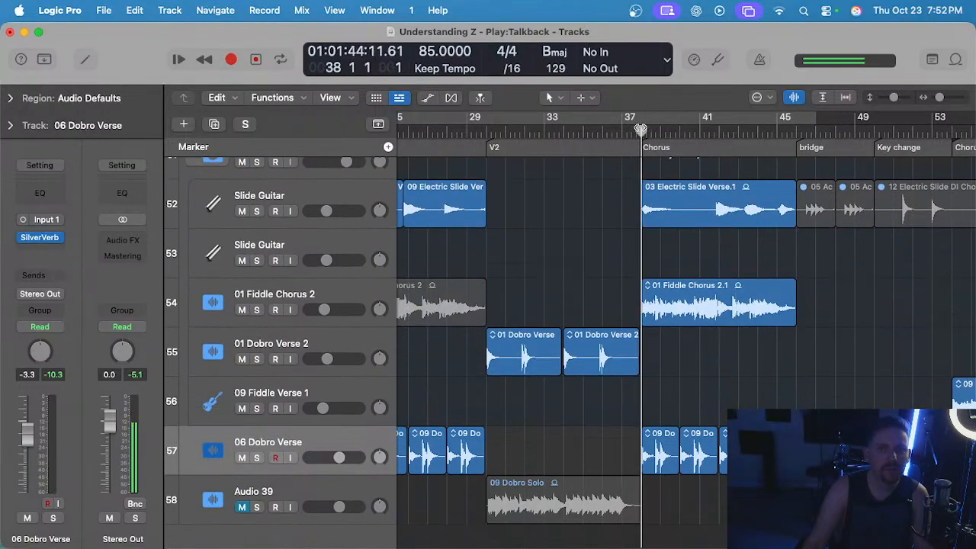
pyautogui.press('space')
# Unmute the chorus Steel Guitar track and resume listening from bar 40.
pyautogui.scroll(4, 632, 305)
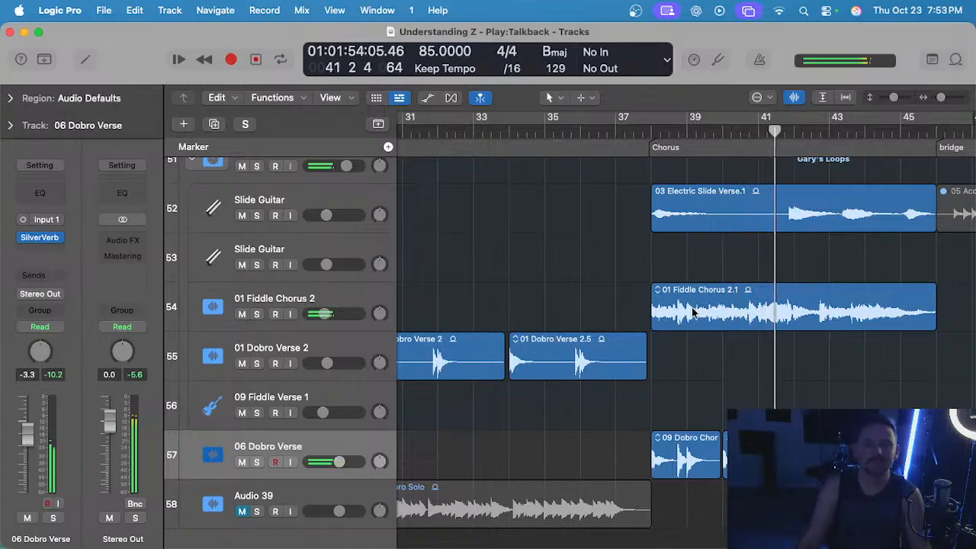
pyautogui.scroll(10, 692, 313)
pyautogui.scroll(15, 583, 316)
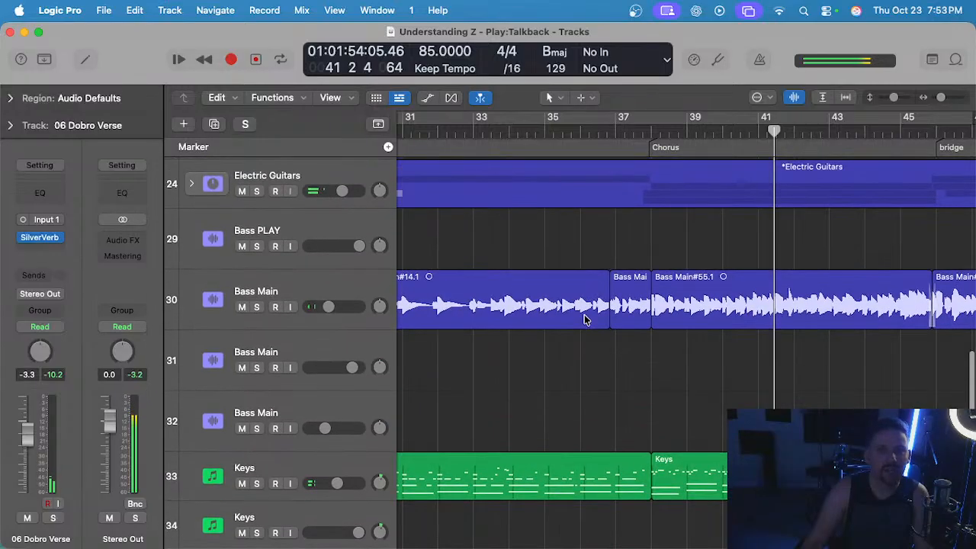
pyautogui.click(240, 334)
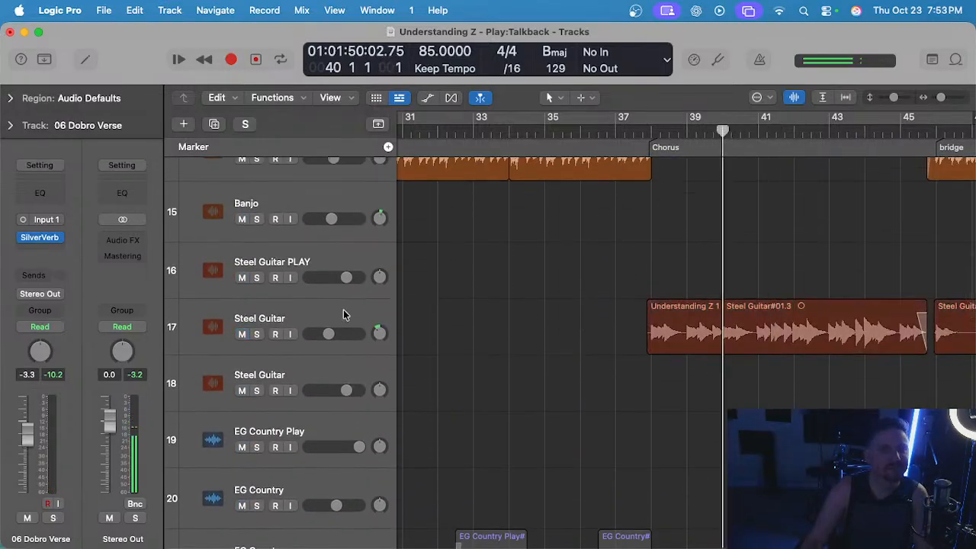
# Audition the chorus Steel Guitar track soloed with its regions open in the Flex Pitch editor.
pyautogui.click(343, 314)
pyautogui.press('s')
pyautogui.press('e')
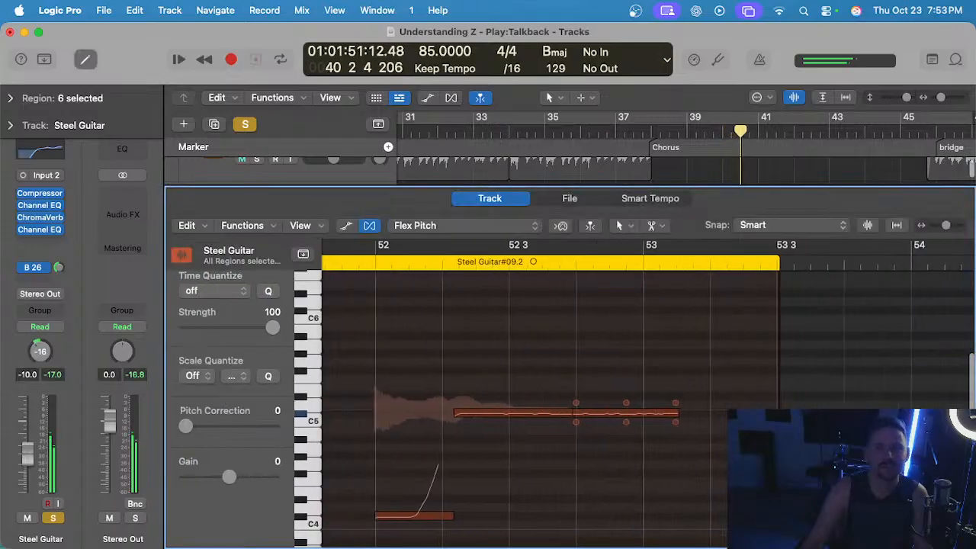
pyautogui.scroll(2, 619, 398)
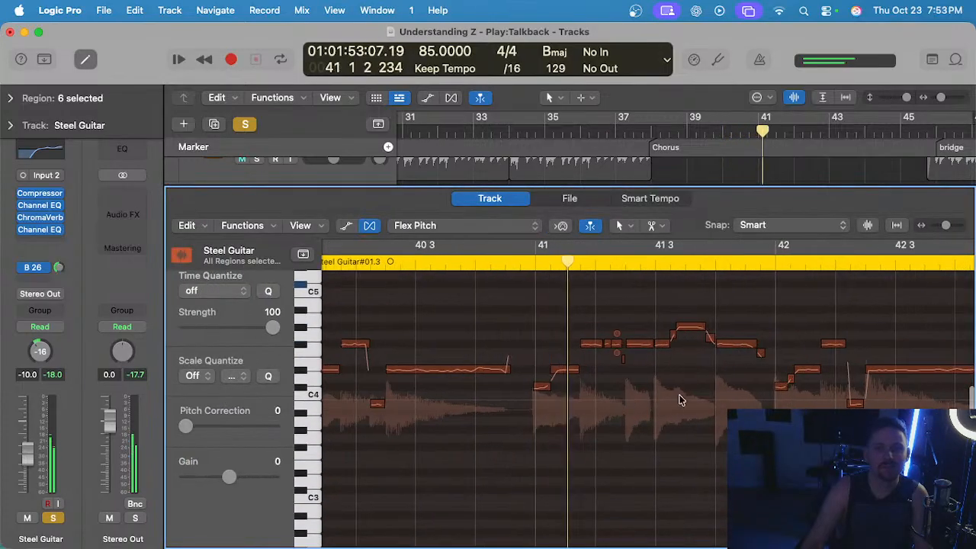
pyautogui.press('s')
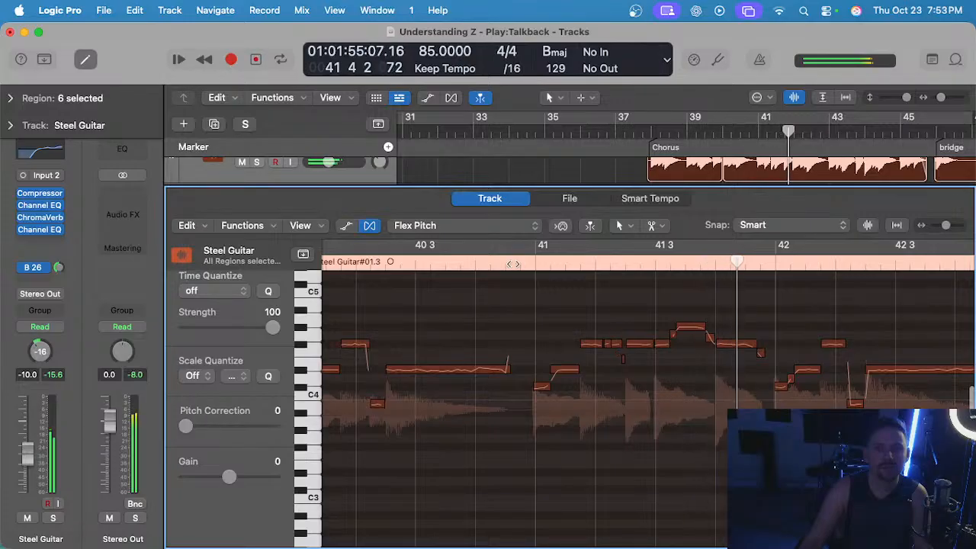
# Replay the full mix from bar 39 while examining the Steel Guitar notes around bars 40 to 42 in Flex Pitch.
pyautogui.scroll(-1, 632, 331)
pyautogui.hscroll(2, 628, 330)
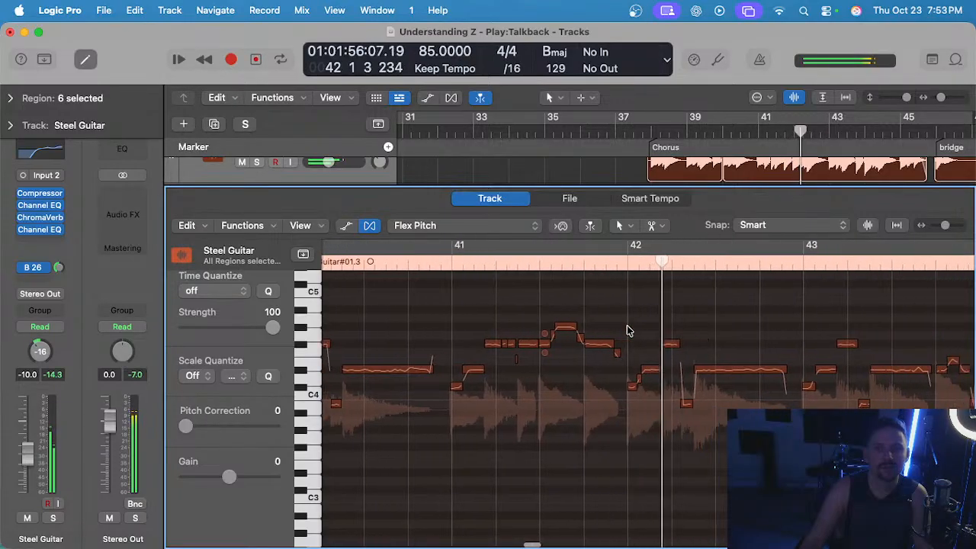
pyautogui.click(697, 128)
pyautogui.scroll(2, 626, 419)
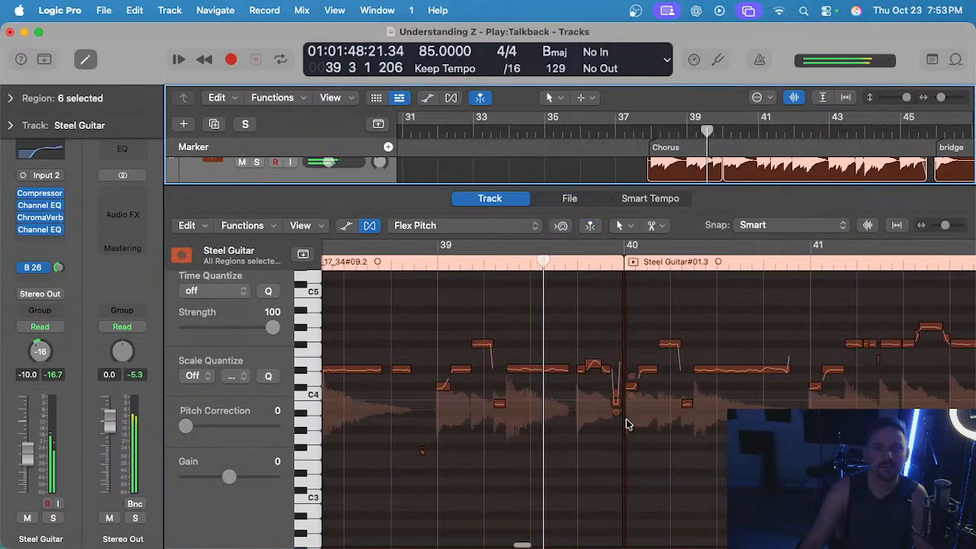
pyautogui.hscroll(3, 657, 432)
pyautogui.hscroll(2, 659, 432)
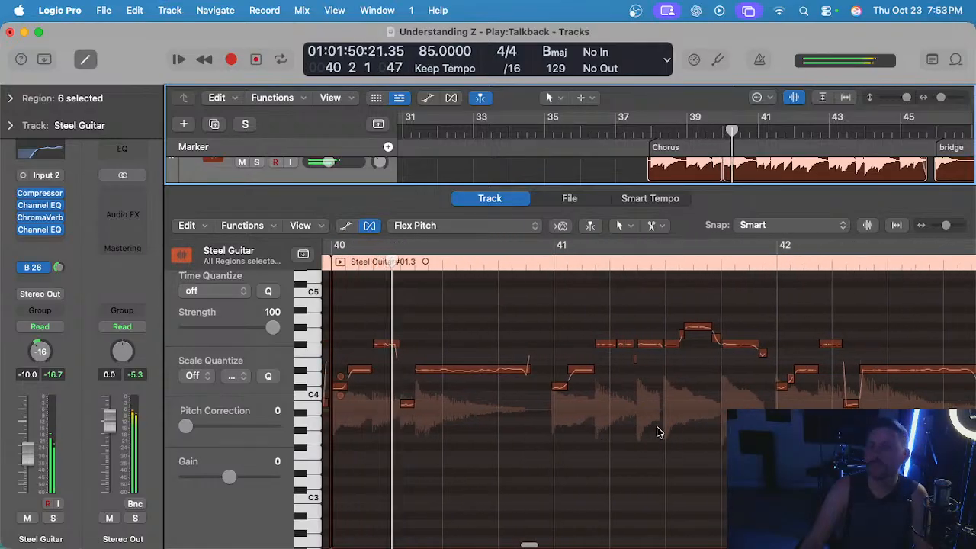
pyautogui.scroll(1, 611, 421)
pyautogui.hscroll(1, 618, 423)
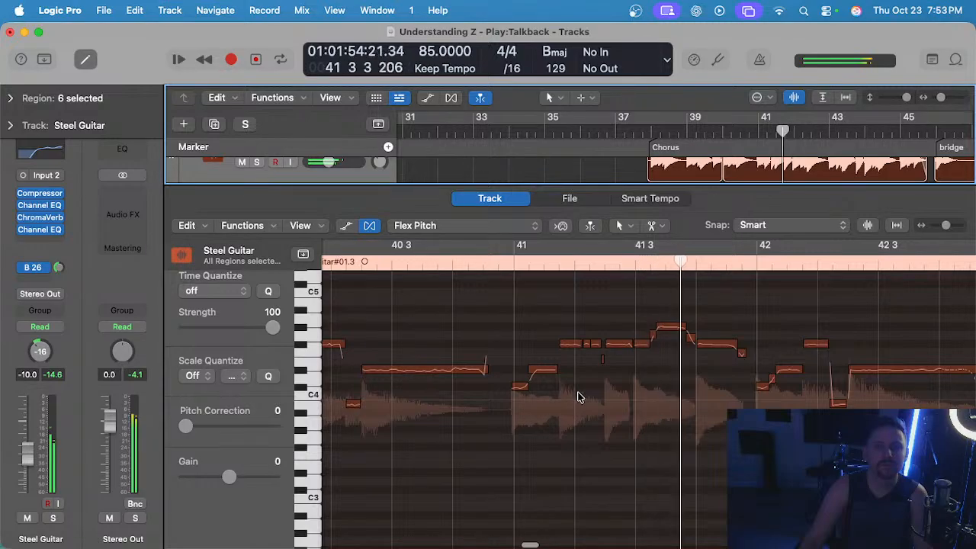
# Compare the chorus Steel Guitar with the fiddle and dobro regions around bars 40 and 41, and reopen its Flex Pitch editor.
pyautogui.press('e')
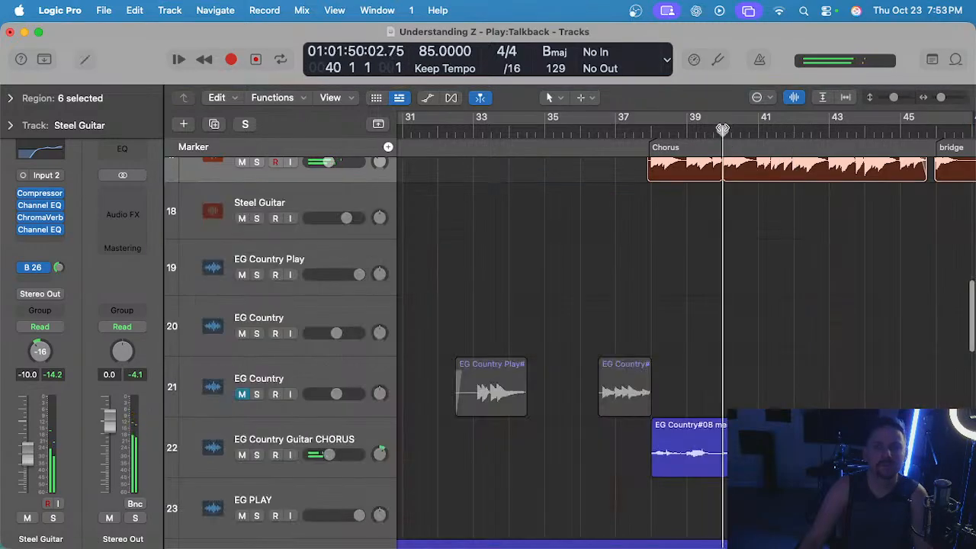
pyautogui.scroll(-15, 724, 321)
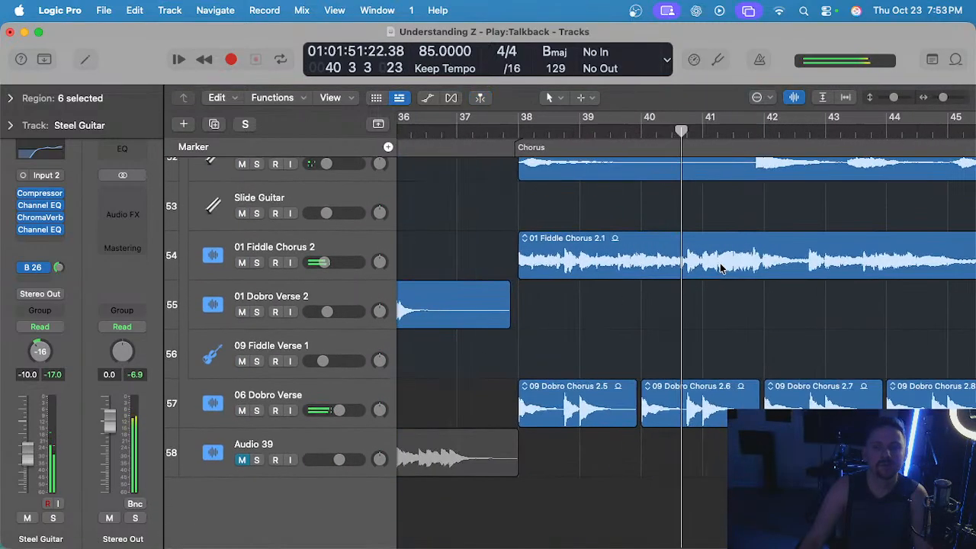
pyautogui.scroll(20, 722, 259)
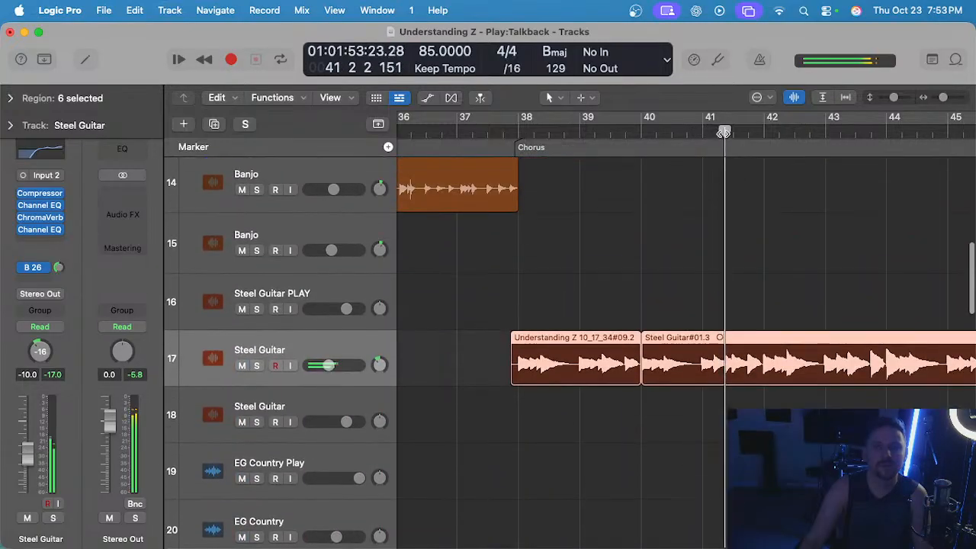
pyautogui.press('e')
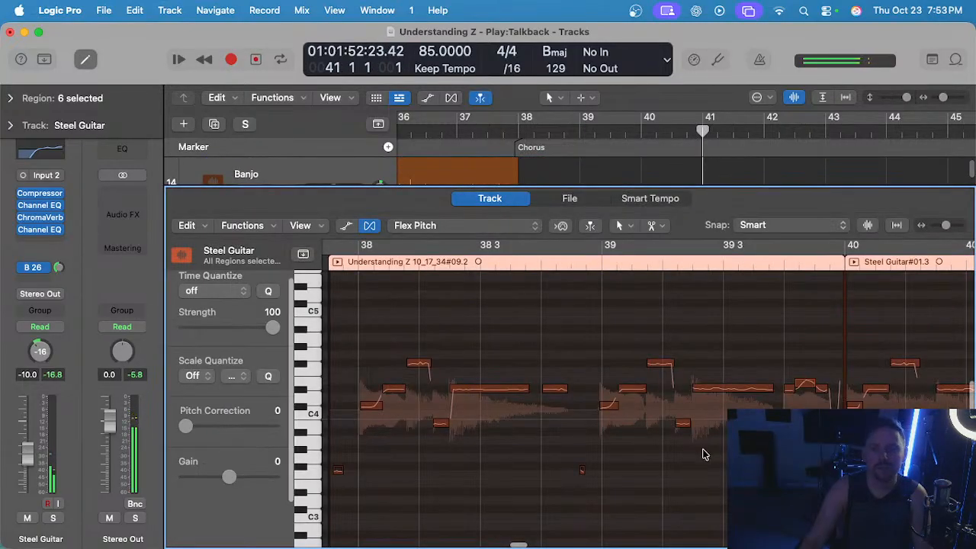
# Try lowering the second Steel Guitar note of bar 41 to the pitch of the note before it and replay it.
pyautogui.scroll(1, 552, 426)
pyautogui.press('space')
pyautogui.moveTo(546, 390); pyautogui.dragTo(543, 409)
pyautogui.click(473, 267)
pyautogui.press('space')
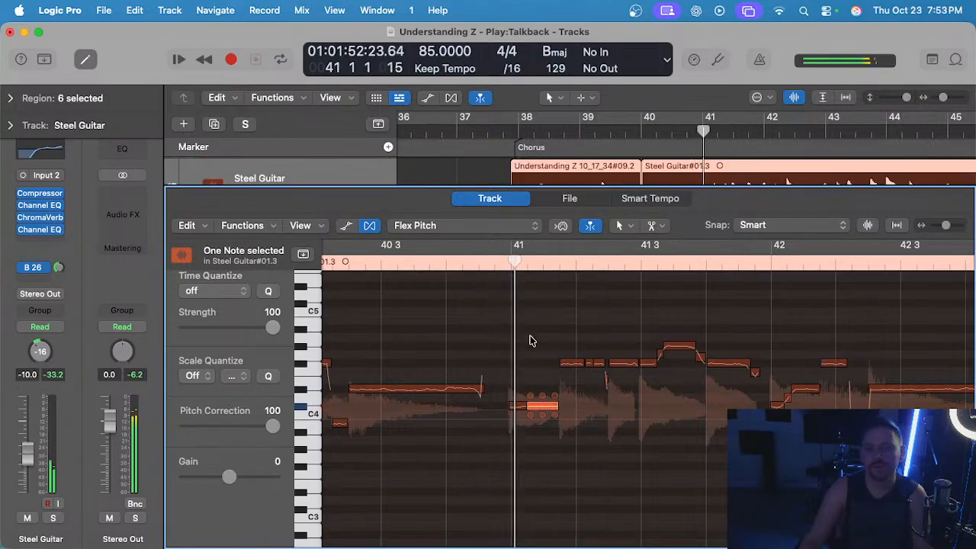
pyautogui.scroll(-2, 560, 350)
pyautogui.scroll(4, 560, 351)
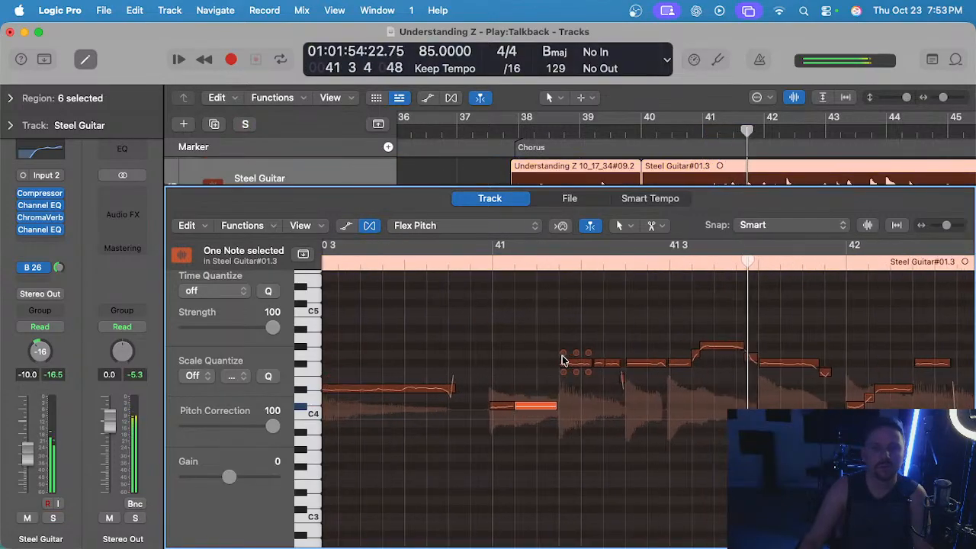
# Raise the second Steel Guitar note of bar 41 to the pitch of the notes that follow it and replay the phrase.
pyautogui.press('space')
pyautogui.moveTo(530, 396); pyautogui.dragTo(529, 359)
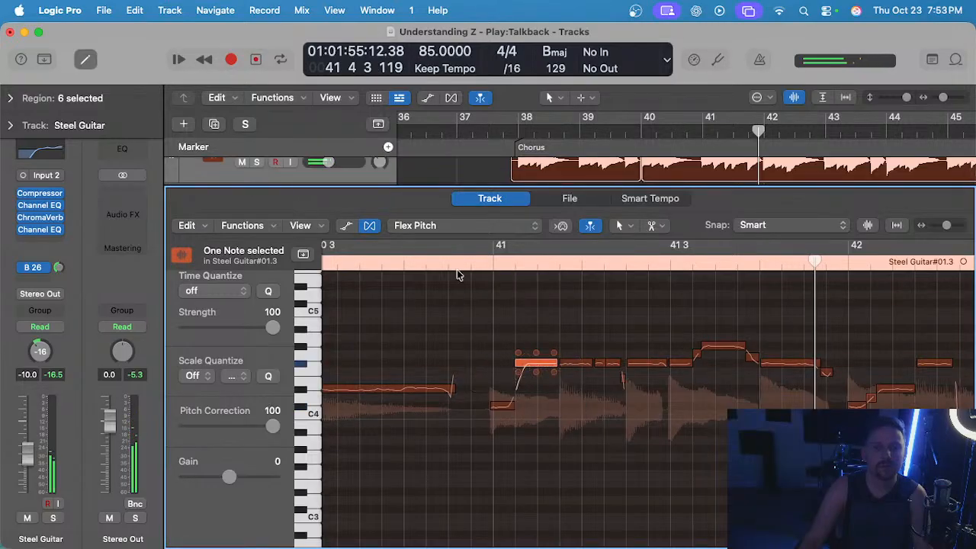
pyautogui.click(458, 267)
pyautogui.press('space')
pyautogui.press('s')
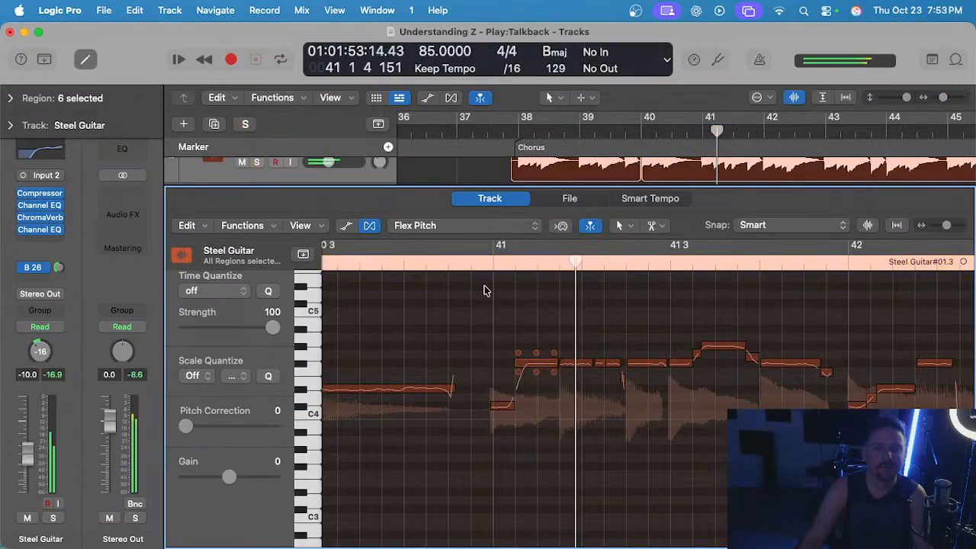
pyautogui.scroll(-3, 484, 288)
pyautogui.press('space')
pyautogui.press('space')
pyautogui.scroll(-1, 478, 292)
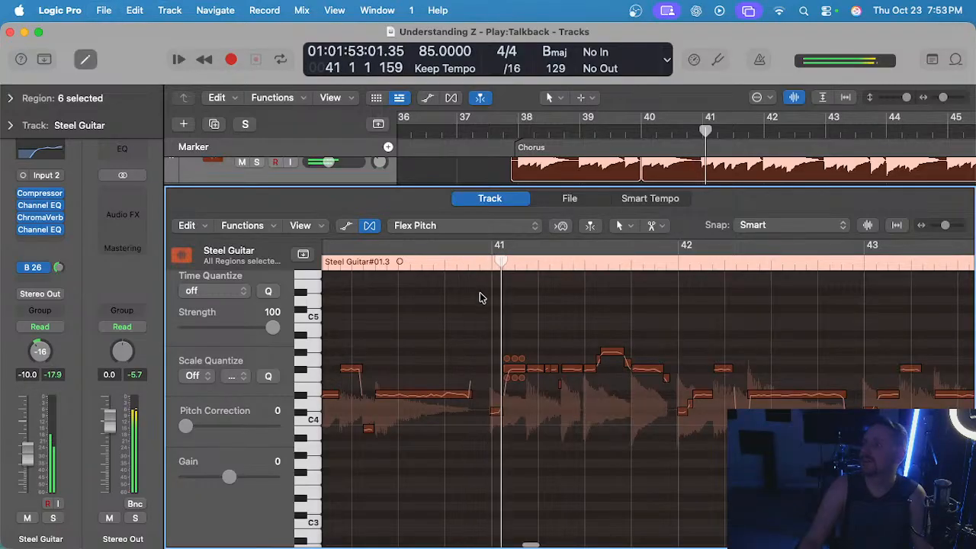
# Play on through bars 41 to 45 while examining the rest of the chorus Steel Guitar notes and regions.
pyautogui.scroll(-2, 505, 320)
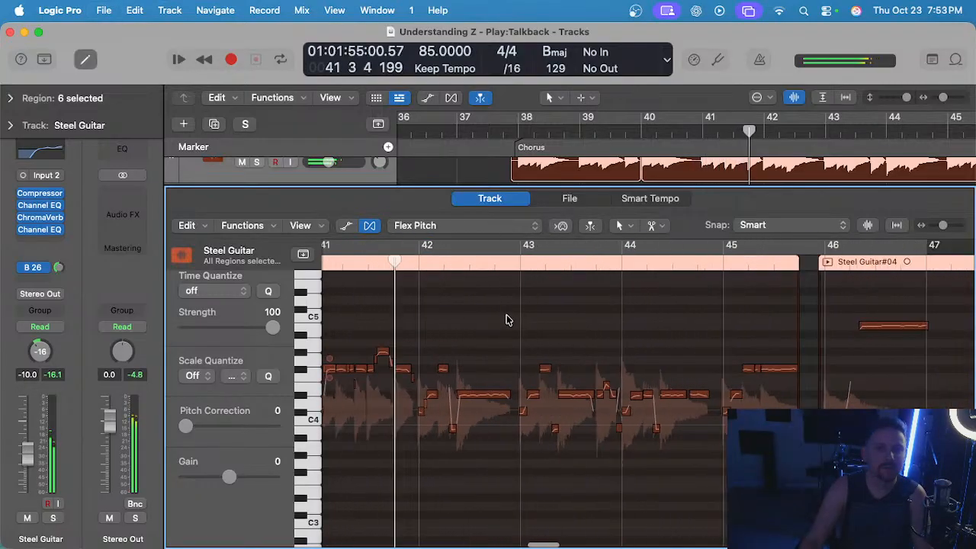
pyautogui.scroll(-2, 508, 319)
pyautogui.press('e')
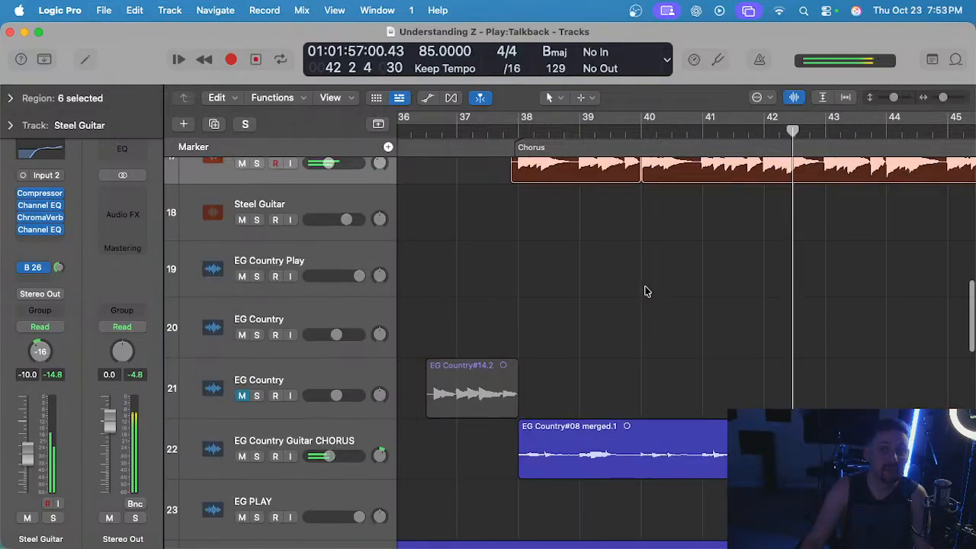
pyautogui.scroll(3, 648, 291)
pyautogui.hscroll(2, 649, 291)
pyautogui.hscroll(2, 648, 291)
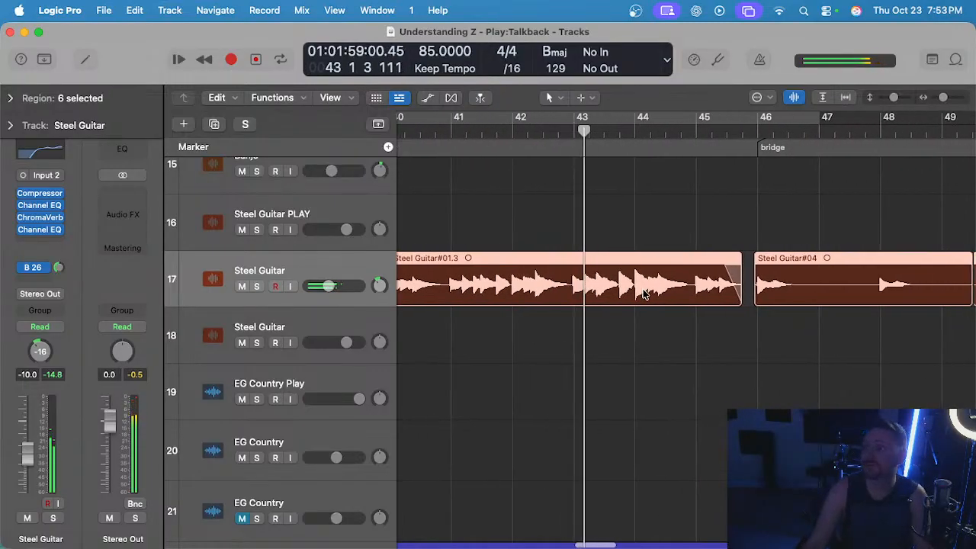
pyautogui.click(628, 331)
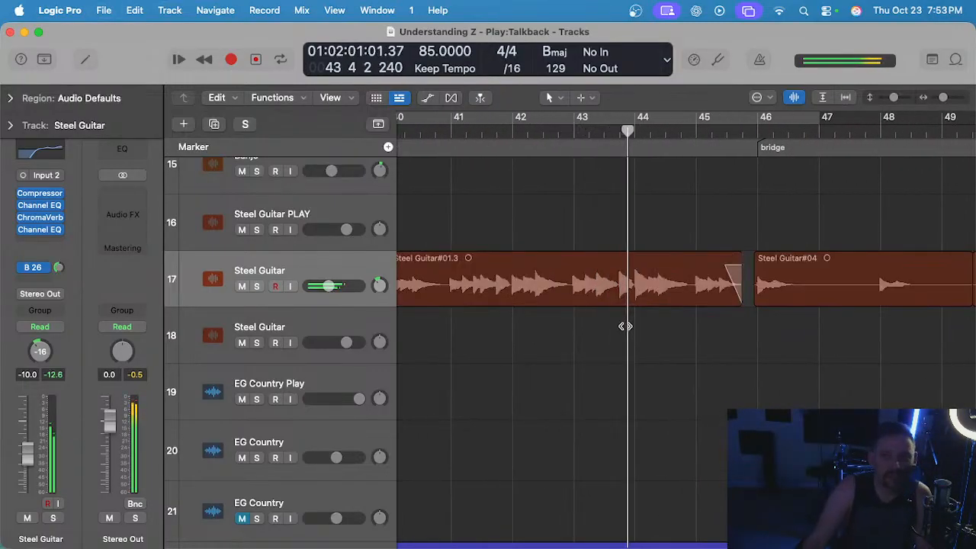
# Raise the second Steel Guitar note of bar 45 to F#4 in Flex Pitch and replay the phrase.
pyautogui.doubleClick(671, 288)
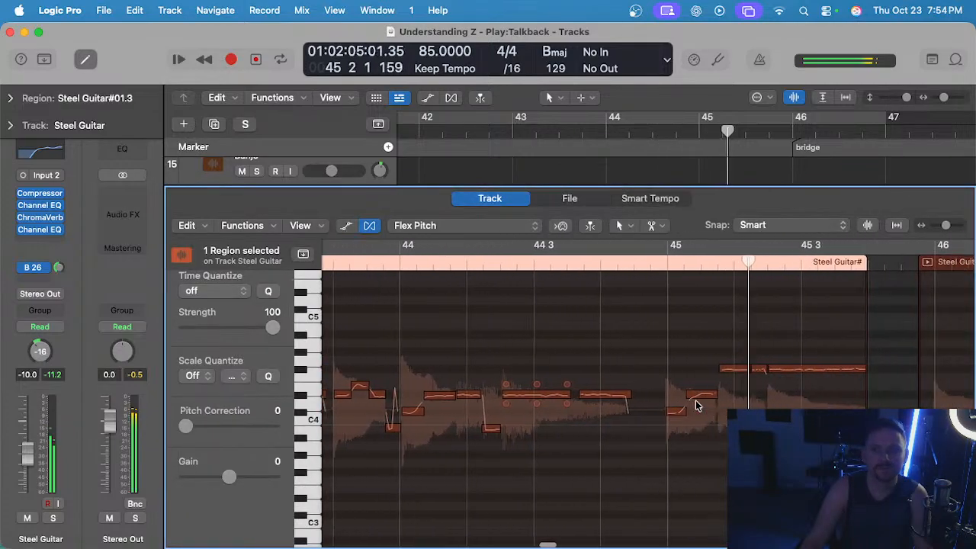
pyautogui.moveTo(692, 393); pyautogui.dragTo(690, 369)
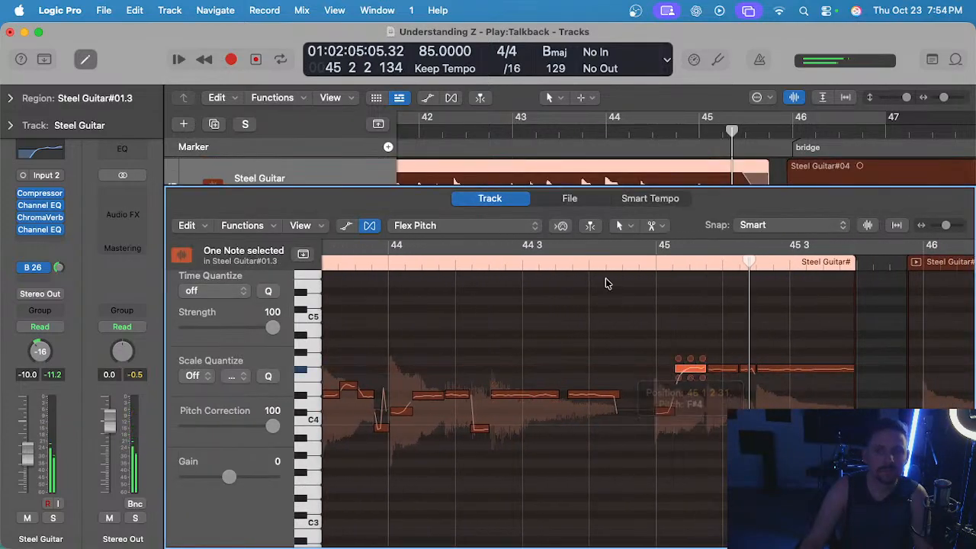
pyautogui.hotkey('ctrl', 's')
pyautogui.hotkey('ctrl', 's')
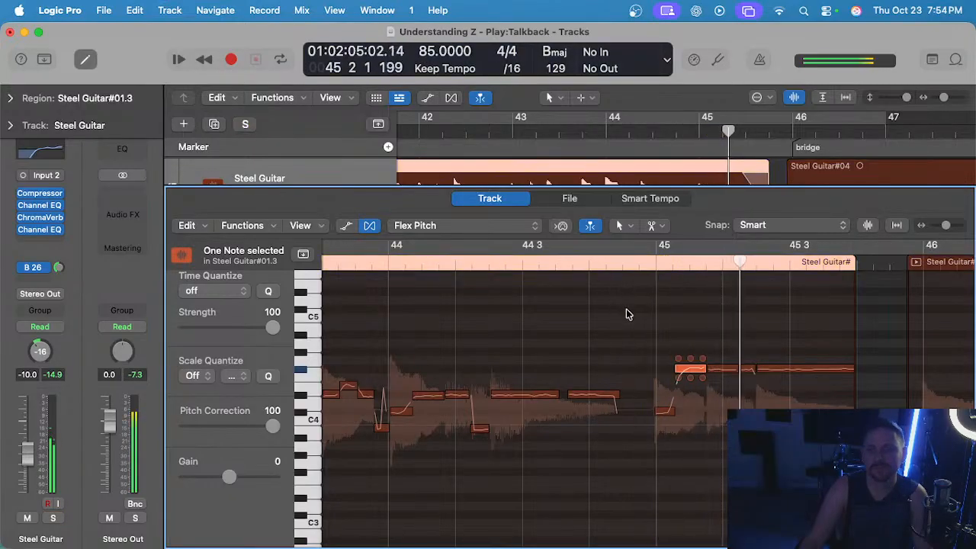
pyautogui.press('space')
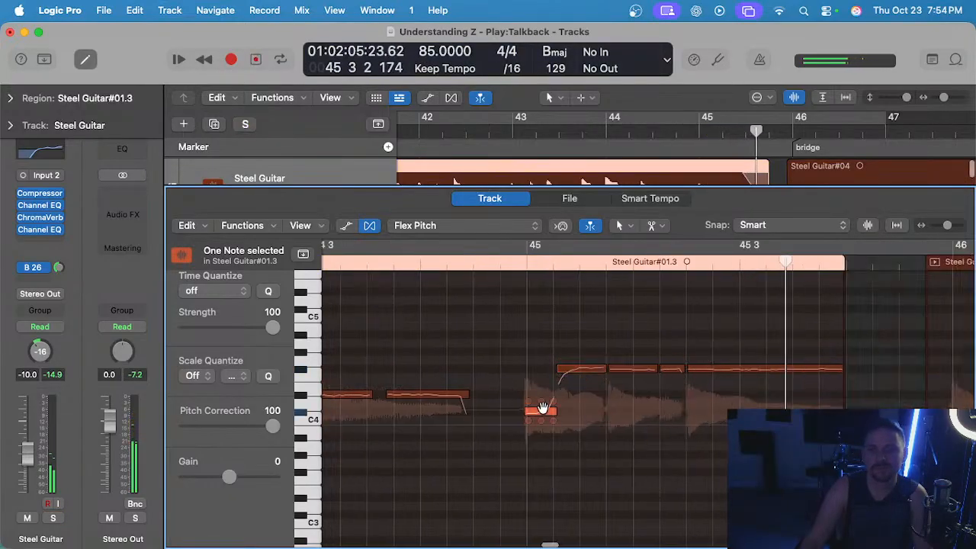
# Replay the second chorus from bar 38 and copy its two corrected Steel Guitar regions.
pyautogui.press('e')
pyautogui.press('z')
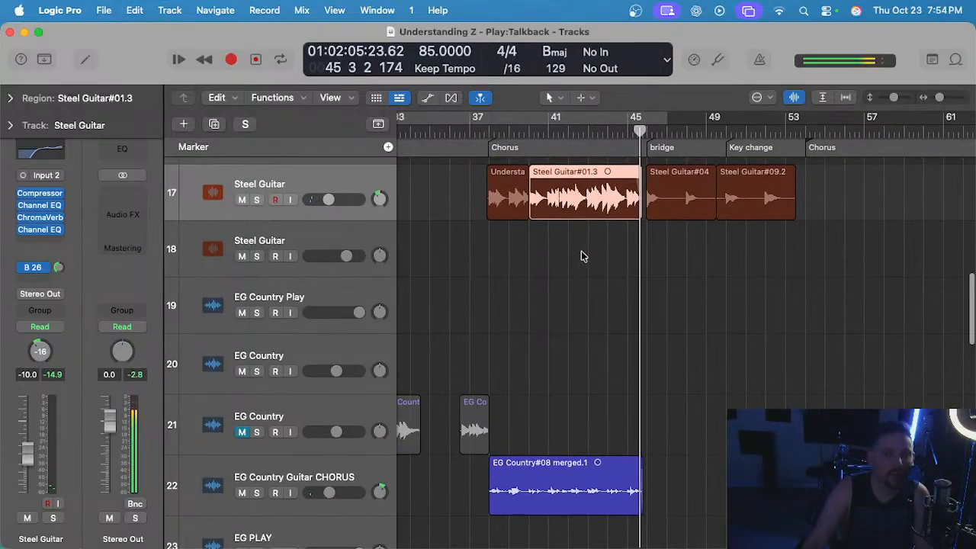
pyautogui.click(488, 134)
pyautogui.scroll(-5, 550, 220)
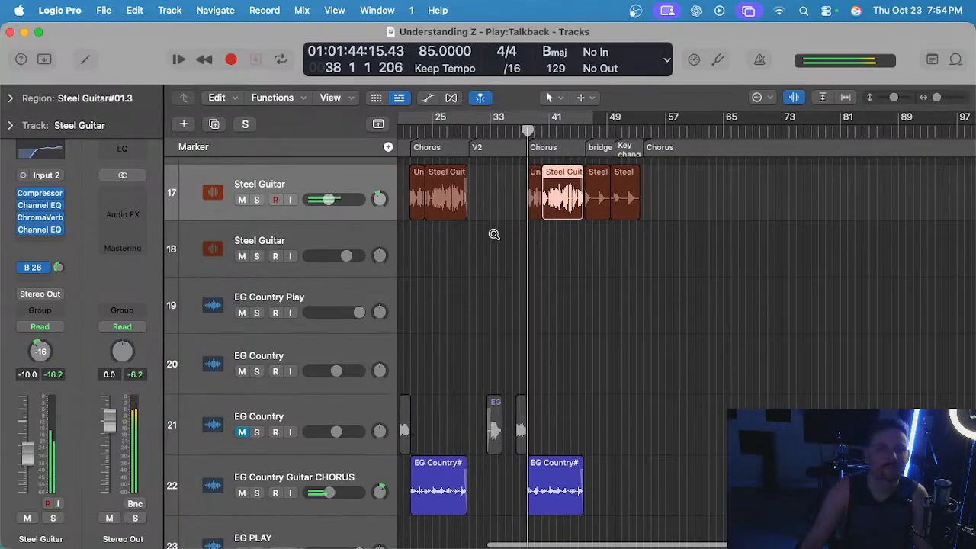
pyautogui.scroll(5, 613, 246)
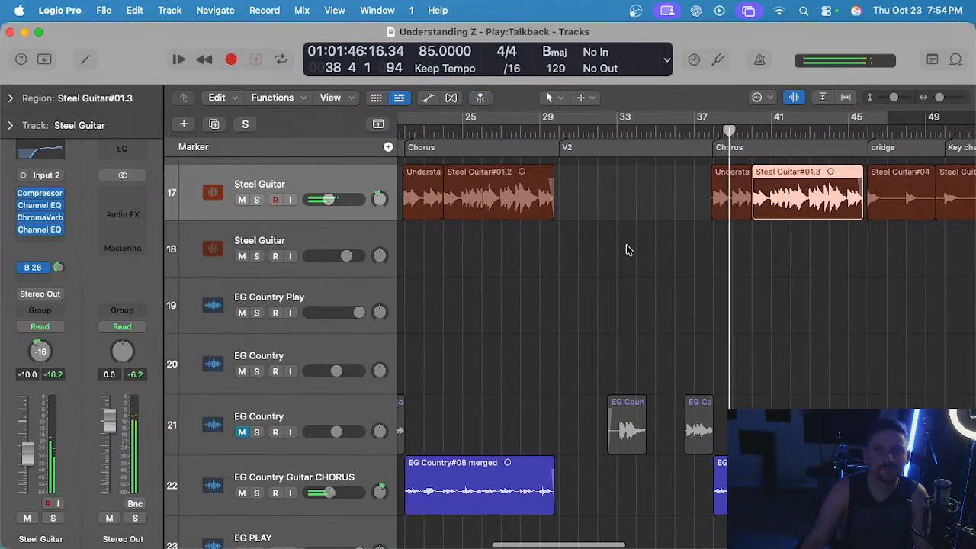
pyautogui.keyDown('shift'); pyautogui.click(718, 199); pyautogui.keyUp('shift')
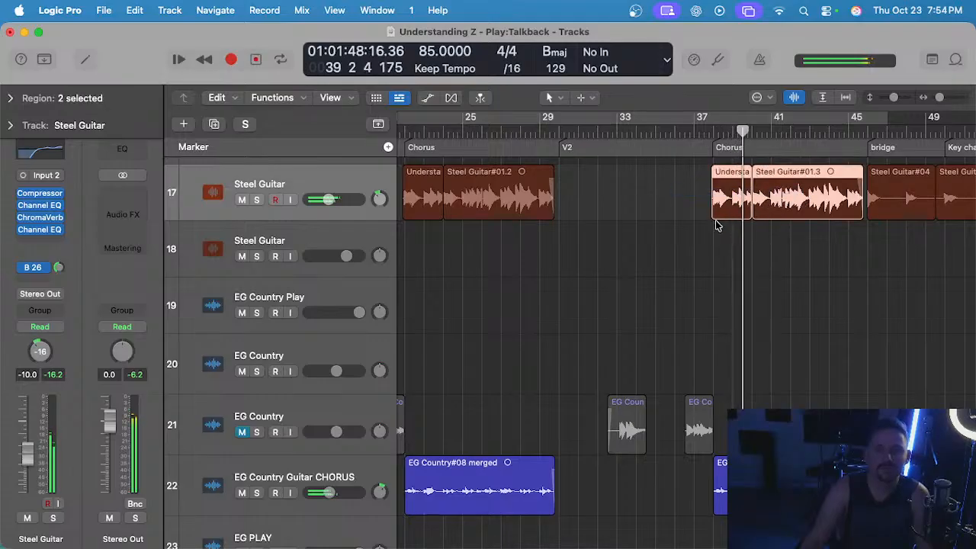
pyautogui.scroll(3, 717, 221)
pyautogui.scroll(-2, 717, 224)
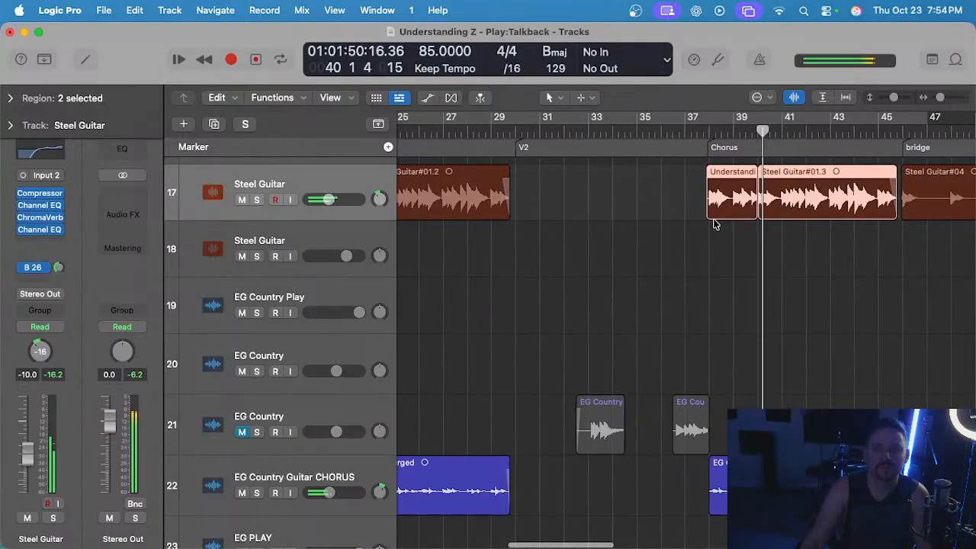
pyautogui.hscroll(-6, 701, 221)
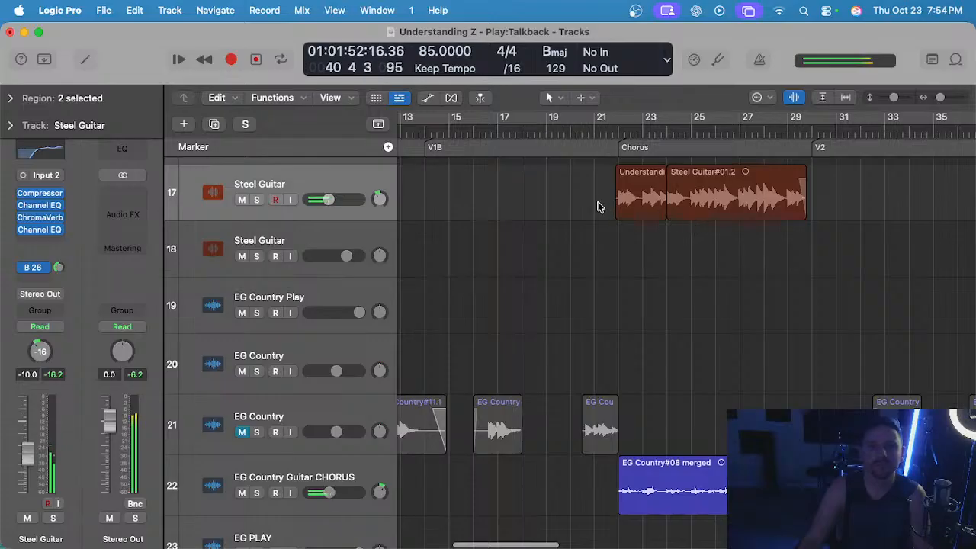
# Delete the two Steel Guitar regions in the first chorus, bars 22 to 29.
pyautogui.hscroll(1, 598, 203)
pyautogui.moveTo(531, 189); pyautogui.dragTo(689, 208)
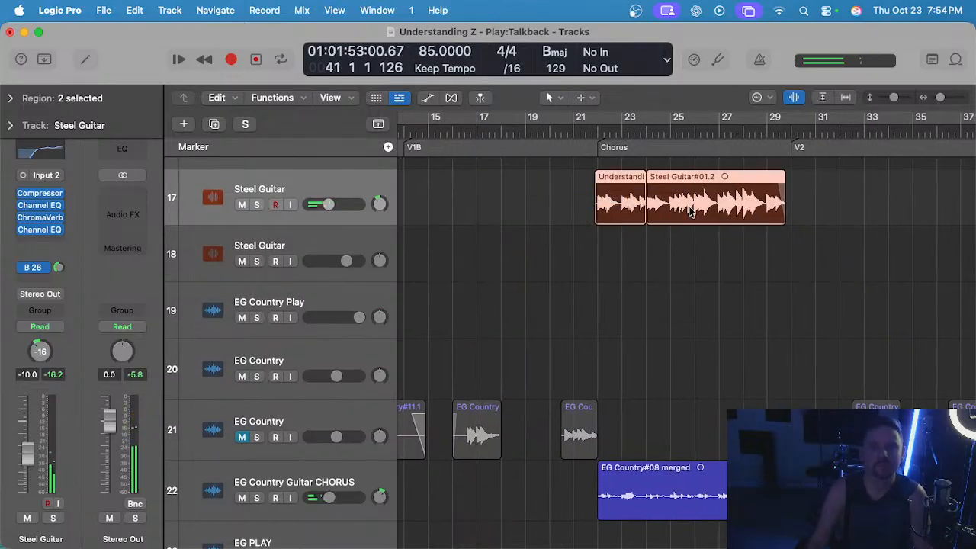
pyautogui.press('z')
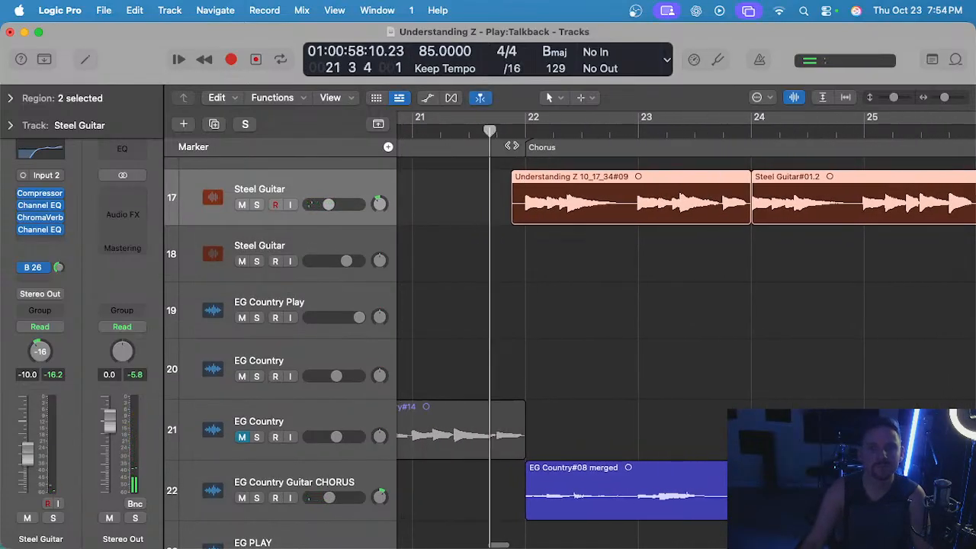
pyautogui.press('z')
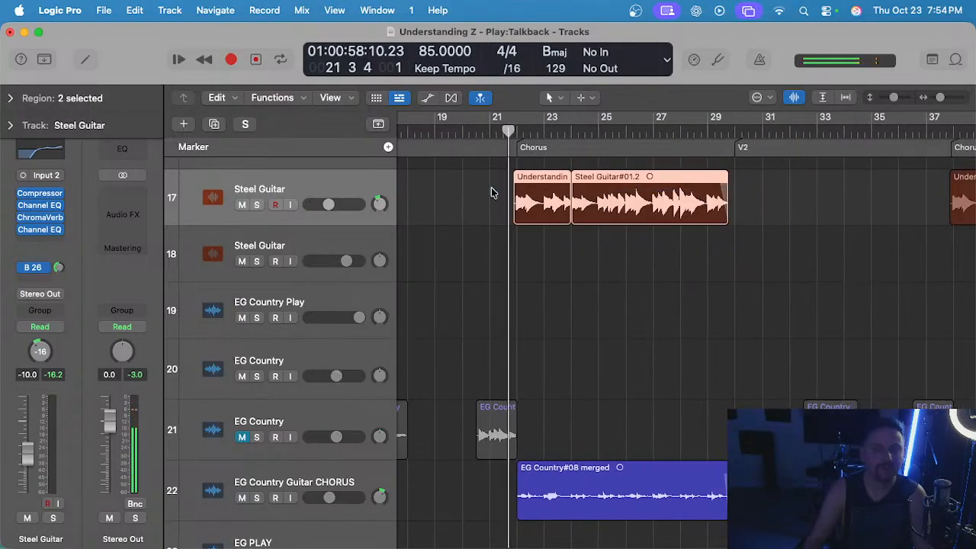
pyautogui.press('Delete')
# Paste the copied chorus regions onto Steel Guitar track 17 with the playhead at 21 4 3.
pyautogui.scroll(5, 512, 183)
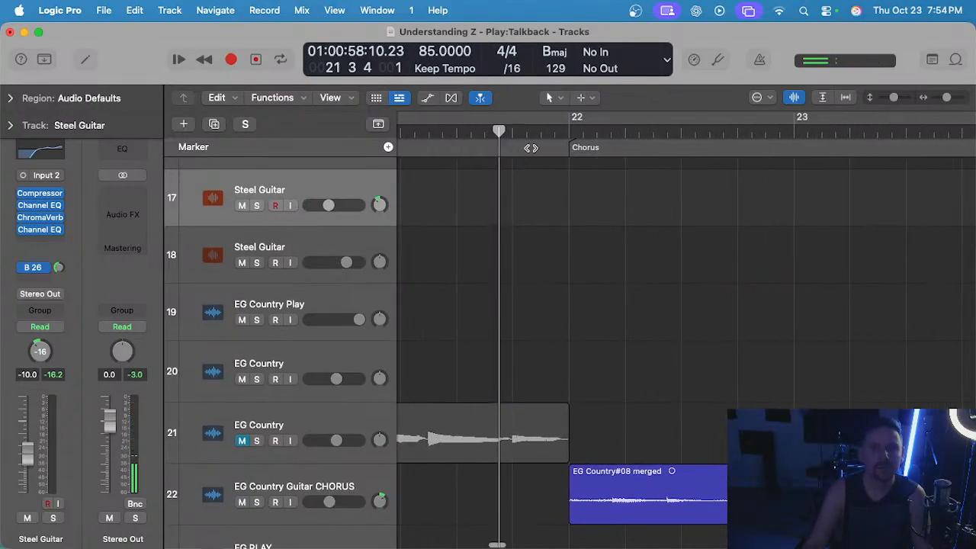
pyautogui.scroll(-5, 448, 191)
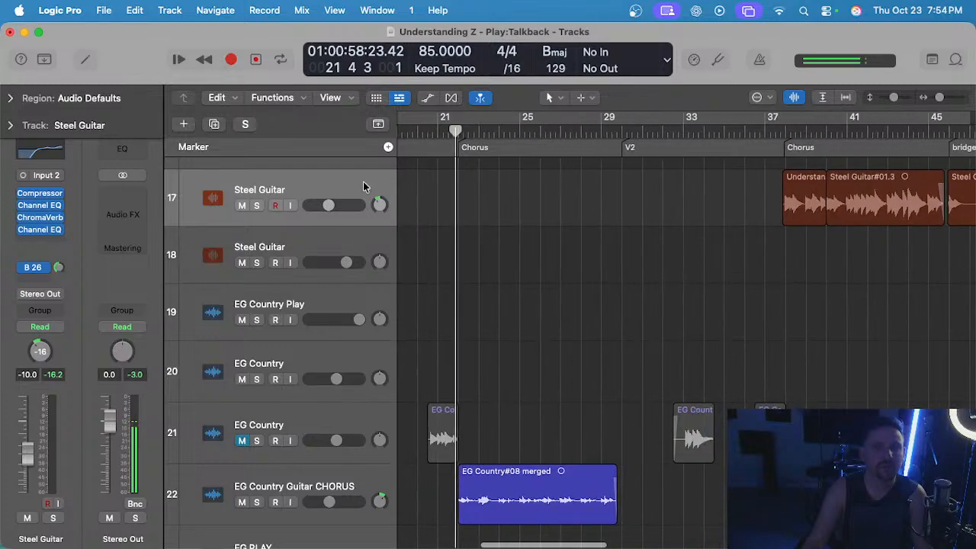
pyautogui.click(363, 182)
pyautogui.press('super+v')
# Play the first chorus with the pasted Steel Guitar part and examine the fiddle and dobro regions against it.
pyautogui.click(454, 135)
pyautogui.press('space')
pyautogui.scroll(2, 489, 195)
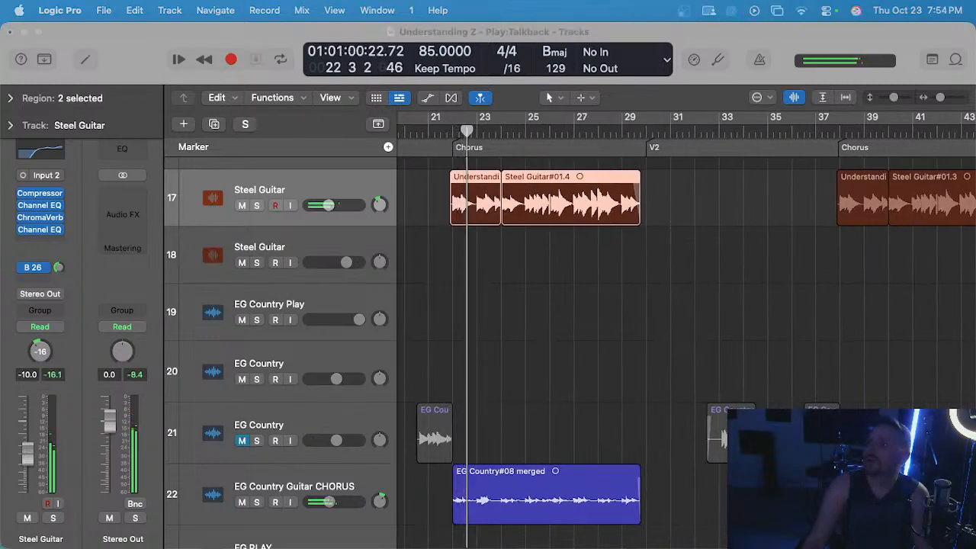
pyautogui.click(591, 295)
pyautogui.scroll(3, 591, 296)
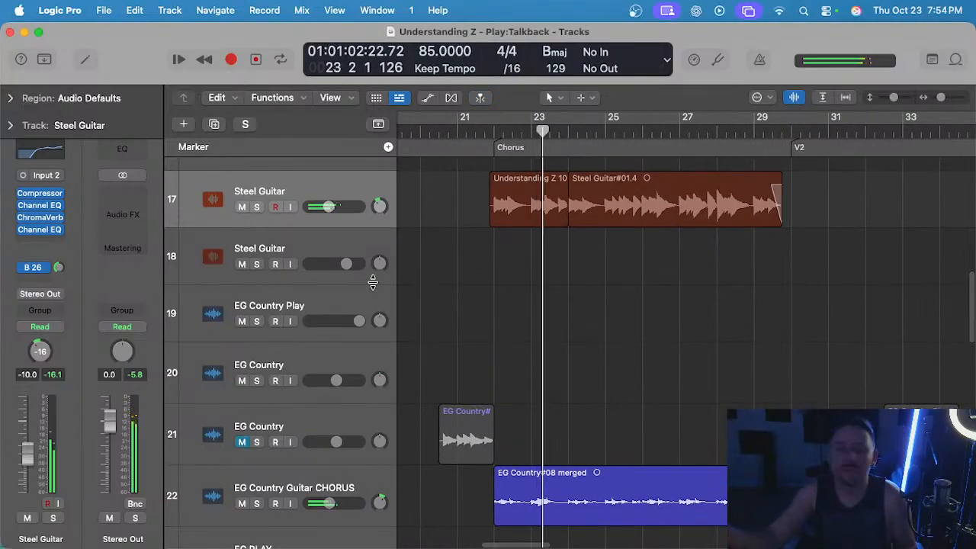
pyautogui.scroll(-15, 410, 346)
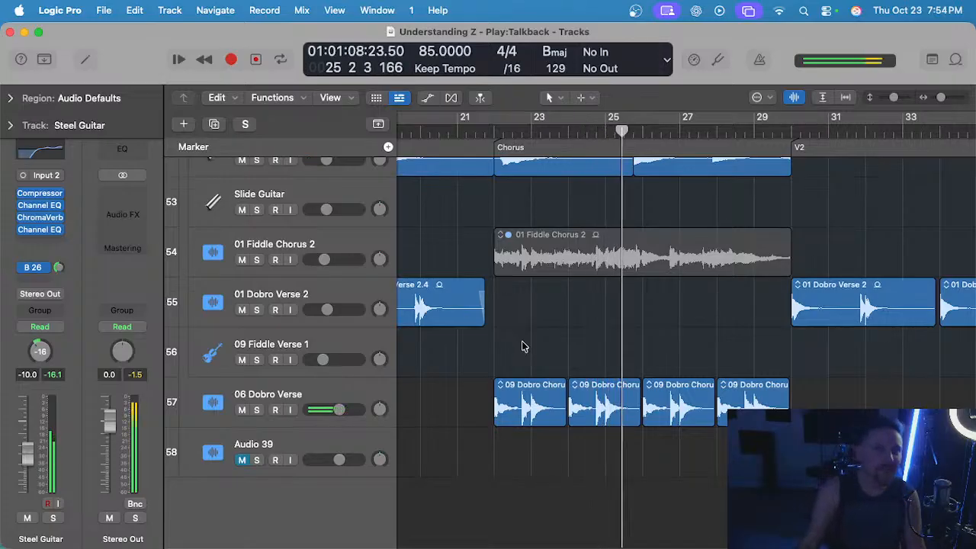
# Delete the last three 09 Dobro Chorus regions of the first chorus, keeping only the one starting at bar 22.
pyautogui.click(495, 127)
pyautogui.scroll(5, 542, 303)
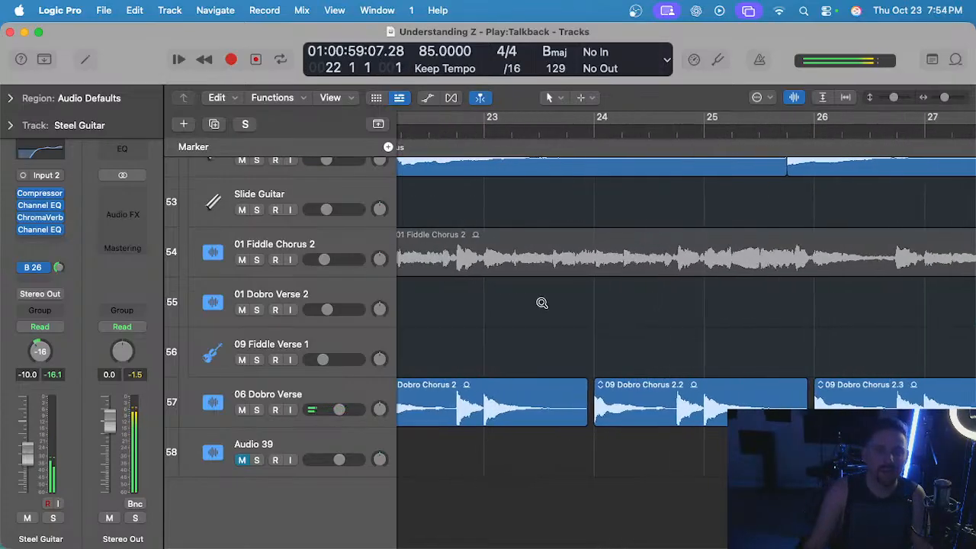
pyautogui.hscroll(-5, 546, 307)
pyautogui.scroll(5, 600, 336)
pyautogui.hscroll(-6, 619, 343)
pyautogui.hscroll(4, 634, 342)
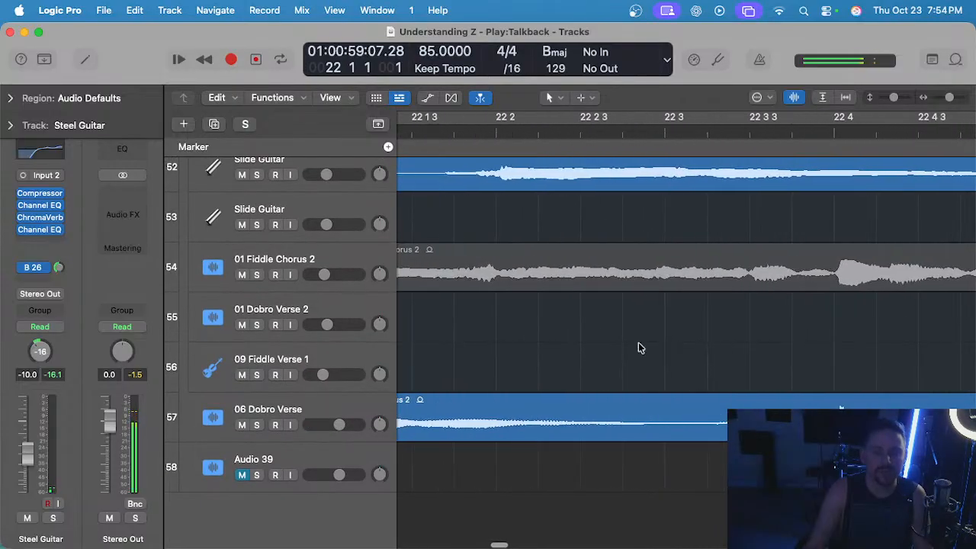
pyautogui.scroll(-6, 638, 342)
pyautogui.scroll(-5, 713, 356)
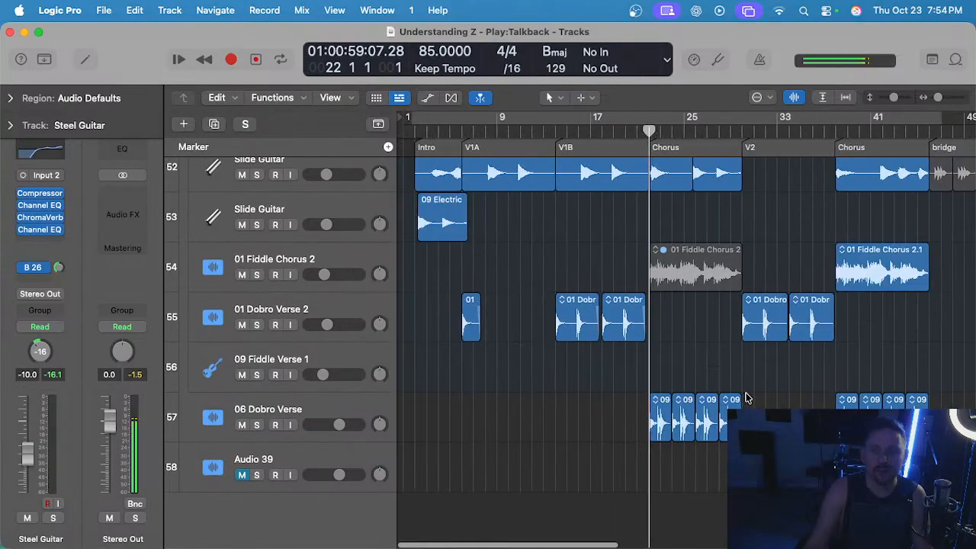
pyautogui.scroll(8, 744, 395)
pyautogui.moveTo(677, 367); pyautogui.dragTo(865, 419)
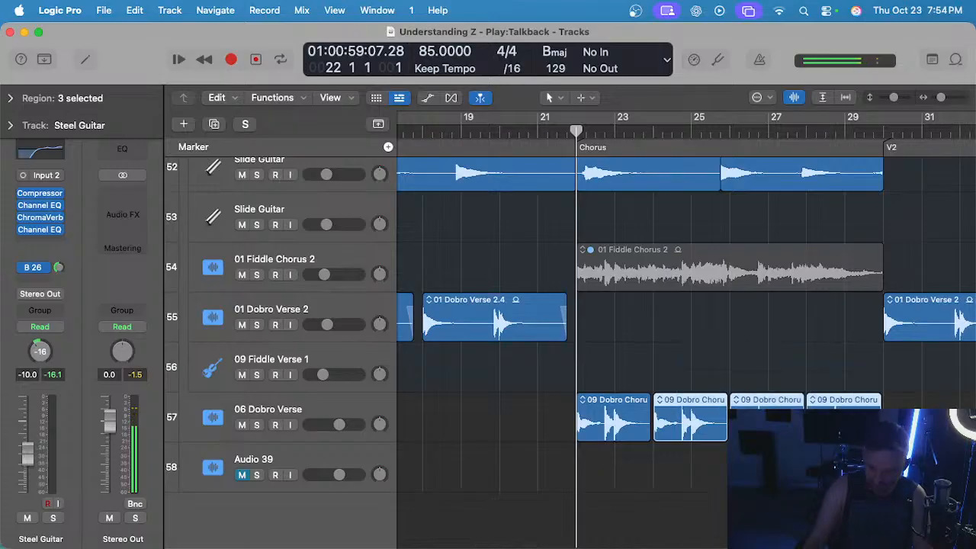
pyautogui.press('Delete')
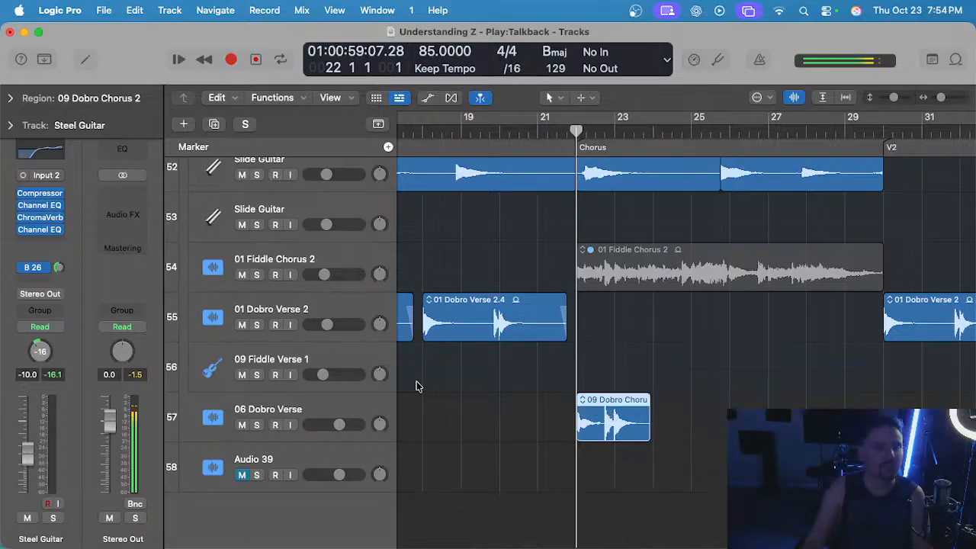
# Enable Flex Time - Polyphonic on the 06 Dobro Verse track.
pyautogui.click(303, 409)
pyautogui.press('e')
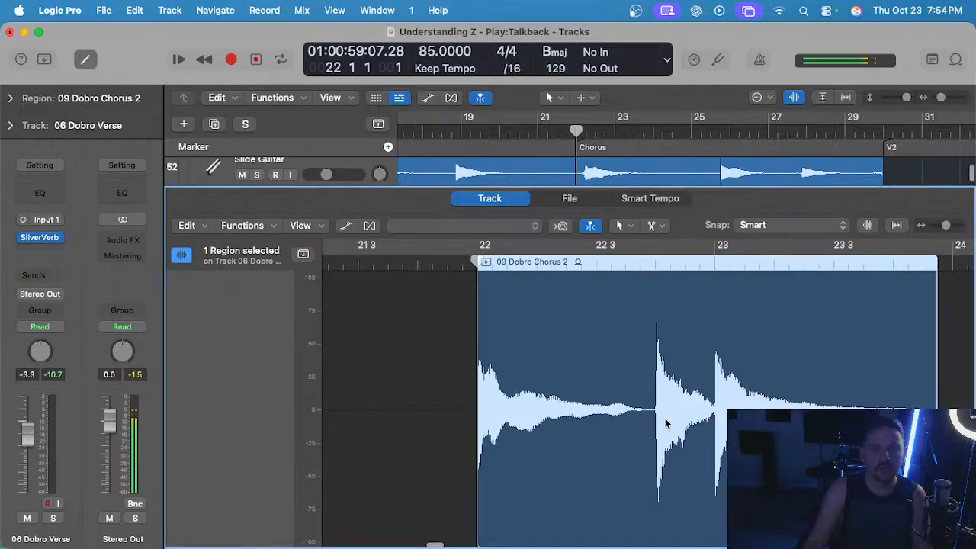
pyautogui.click(460, 221)
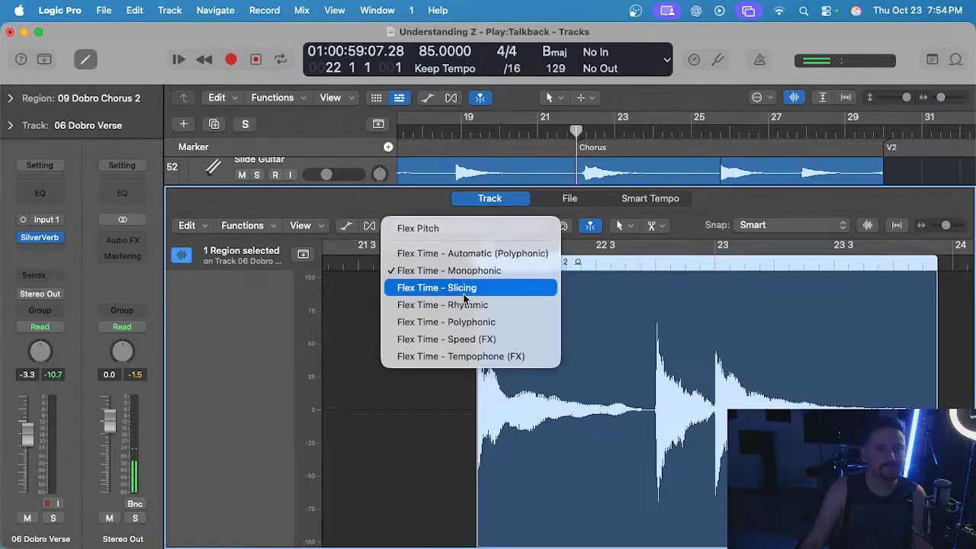
pyautogui.click(467, 321)
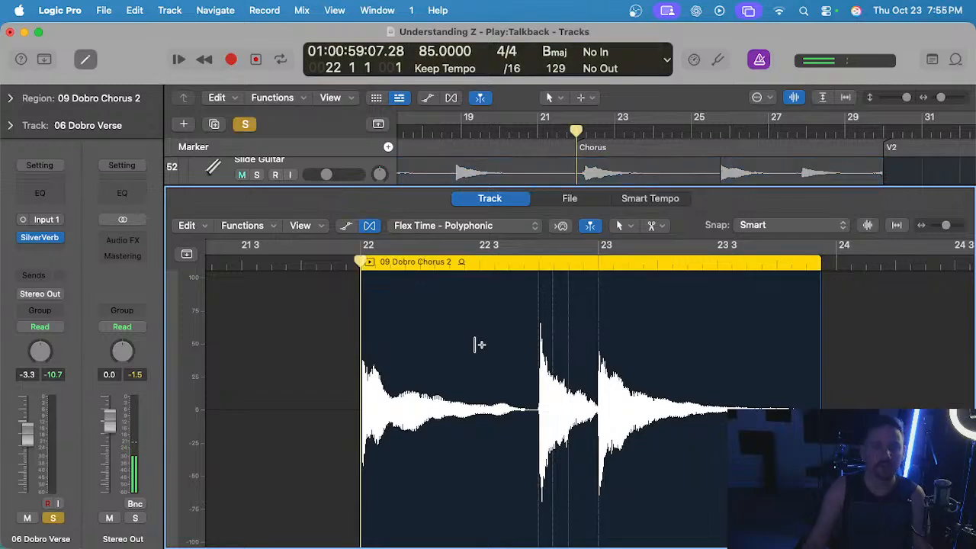
pyautogui.press('e')
# Solo the Talkback MIC and 06 Dobro Verse tracks and play the dobro region from bar 22.
pyautogui.scroll(15, 501, 308)
pyautogui.scroll(3, 501, 308)
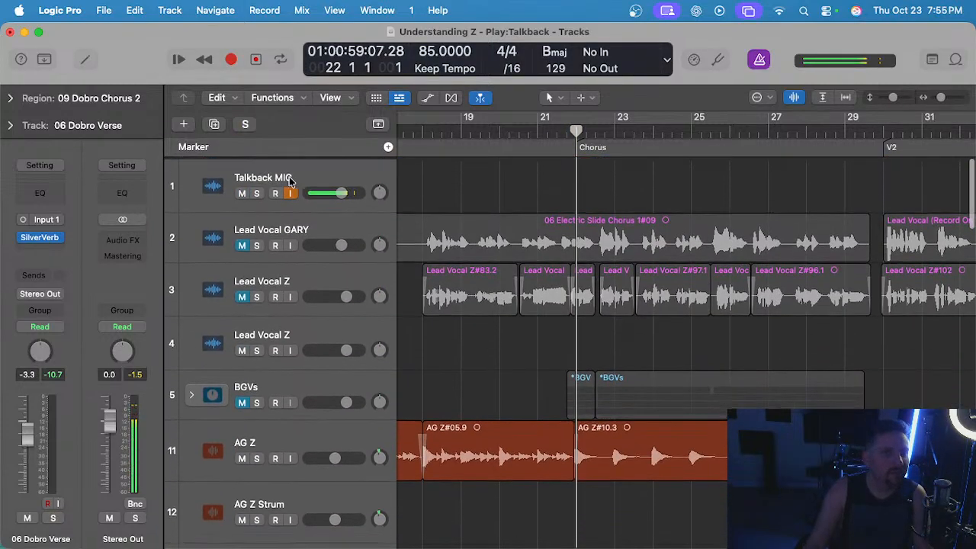
pyautogui.click(290, 180)
pyautogui.scroll(-20, 514, 263)
pyautogui.press('s')
pyautogui.click(305, 386)
pyautogui.press('s')
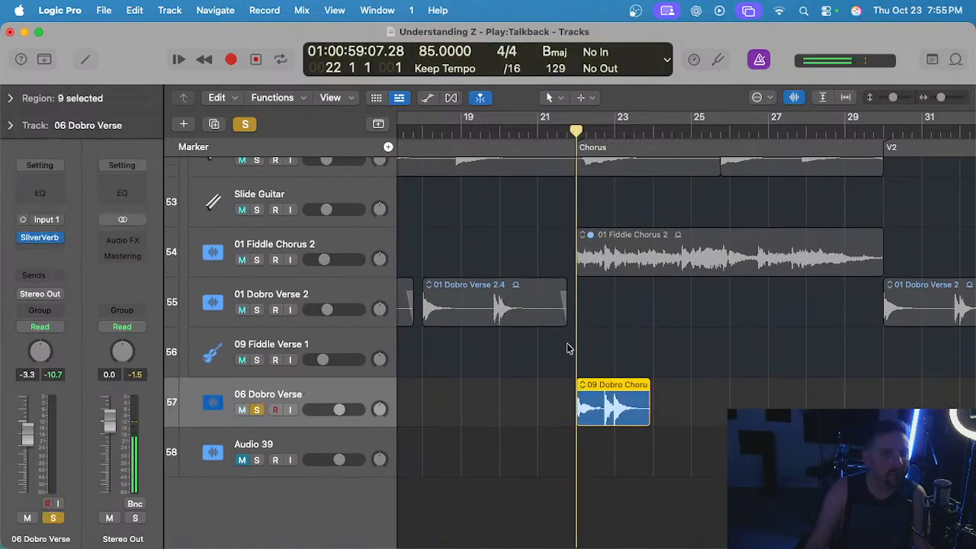
pyautogui.press('space')
pyautogui.scroll(5, 584, 337)
pyautogui.scroll(4, 645, 343)
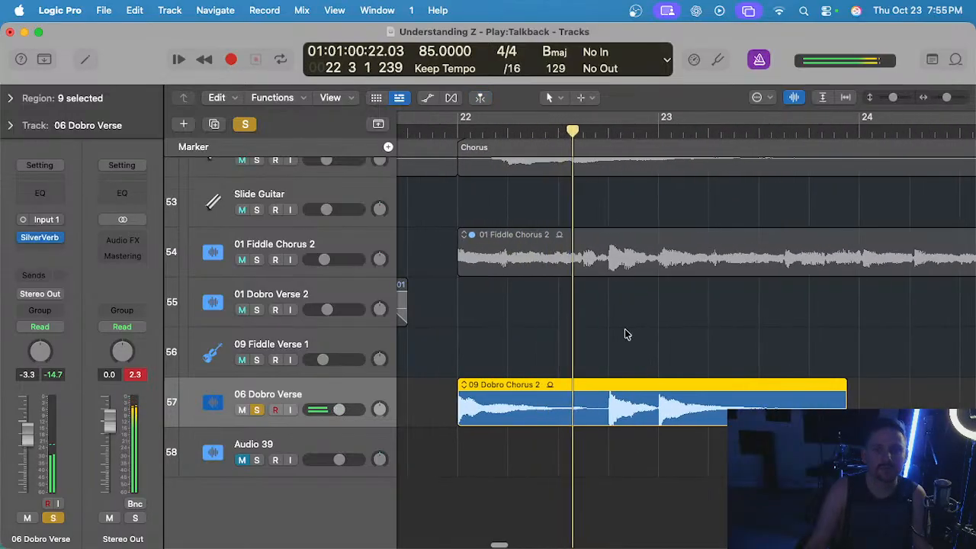
# Place the playhead at 22 4 and open the dobro chorus region in the audio track editor, focused on its second note.
pyautogui.click(607, 133)
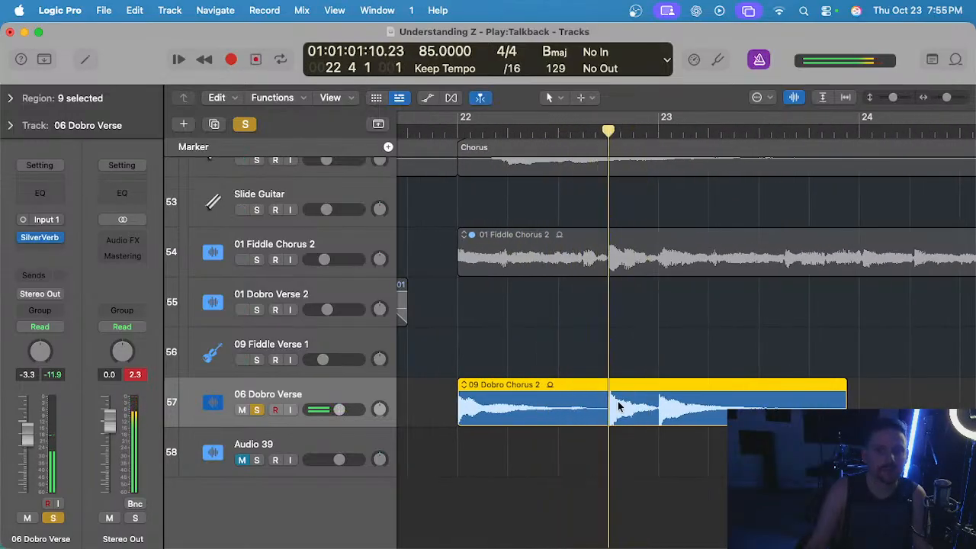
pyautogui.press('e')
pyautogui.scroll(4, 551, 381)
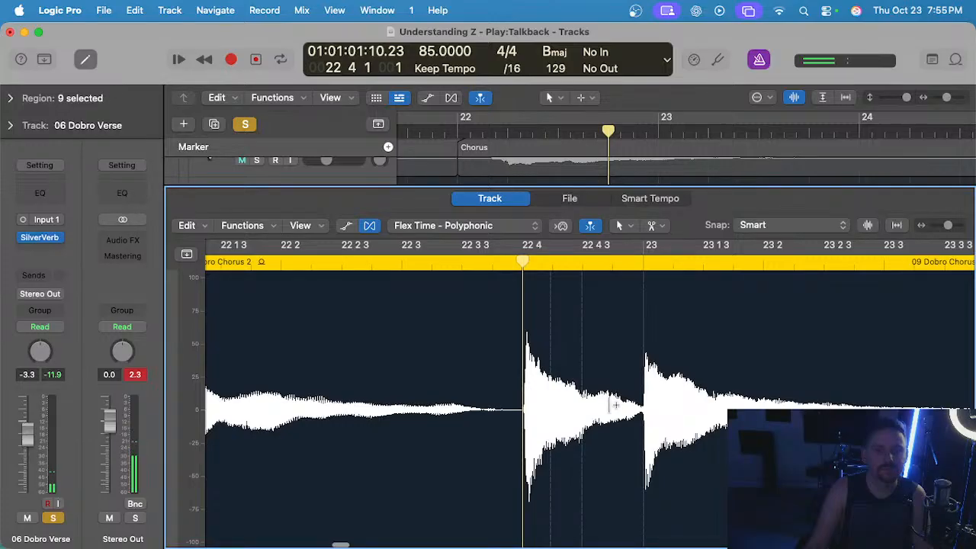
pyautogui.scroll(2, 524, 357)
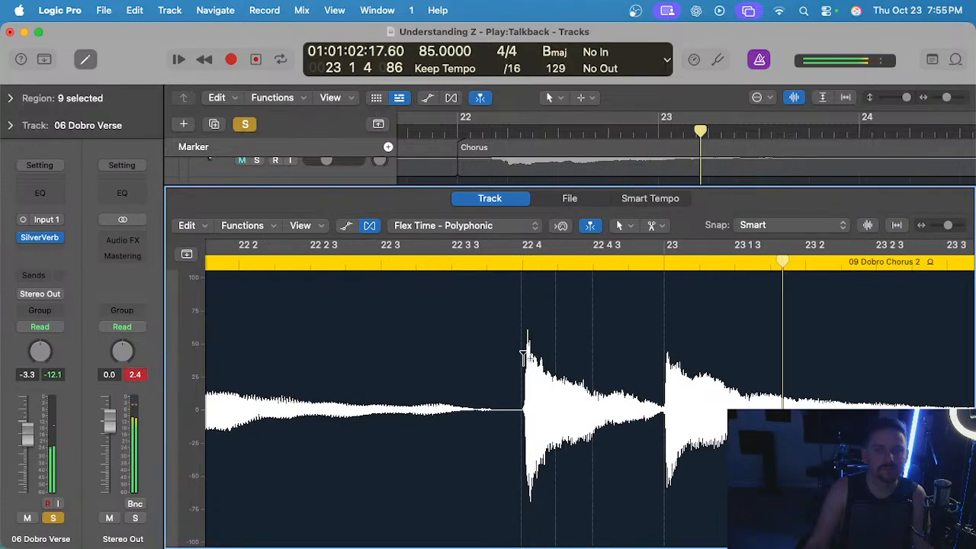
pyautogui.scroll(2, 524, 357)
# Add flex markers at the second dobro note near 22 4, undoing the first placements and setting them again.
pyautogui.click(517, 355)
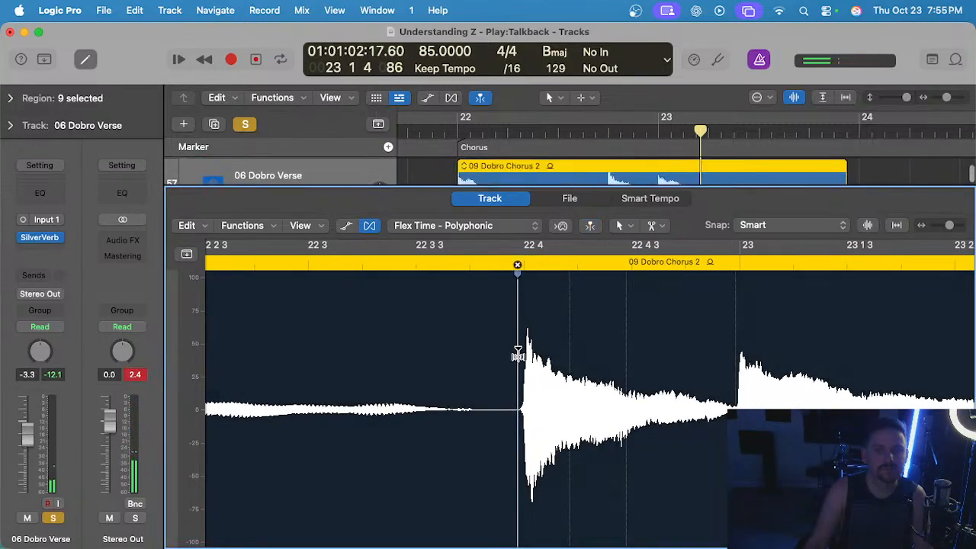
pyautogui.press('super+z')
pyautogui.click(532, 483)
pyautogui.press('super+z')
pyautogui.click(525, 498)
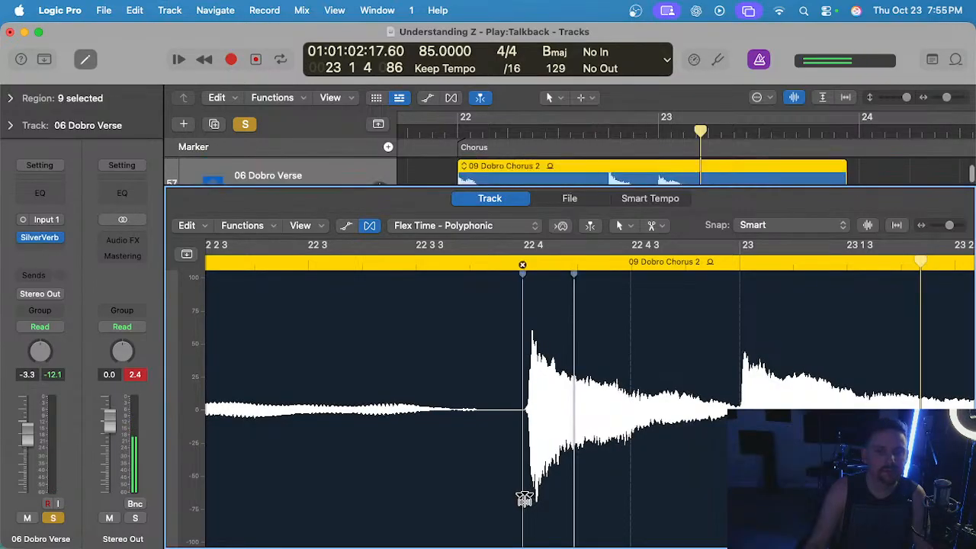
# Pull the second dobro note's flex marker slightly earlier, just ahead of 22 4, and play the region from bar 22.
pyautogui.scroll(-3, 664, 503)
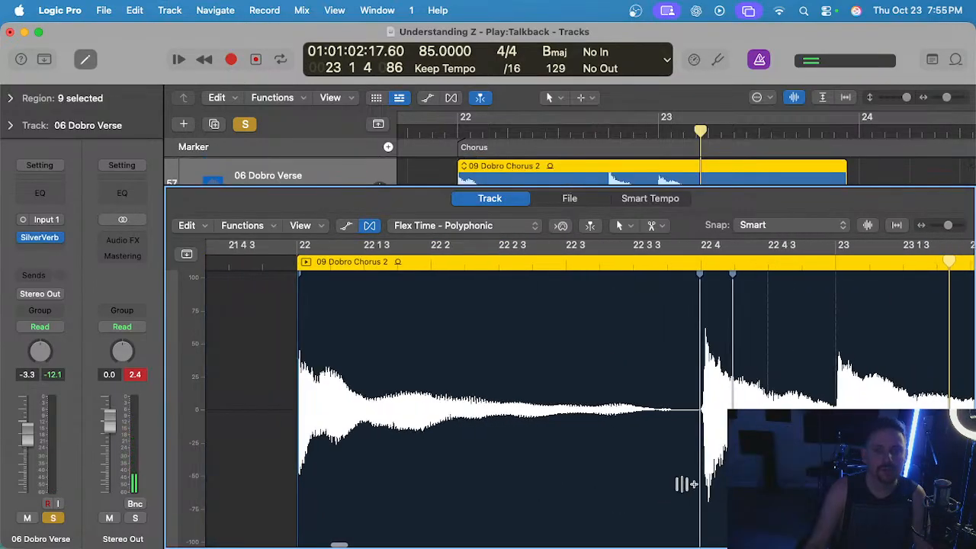
pyautogui.moveTo(705, 487); pyautogui.dragTo(702, 487)
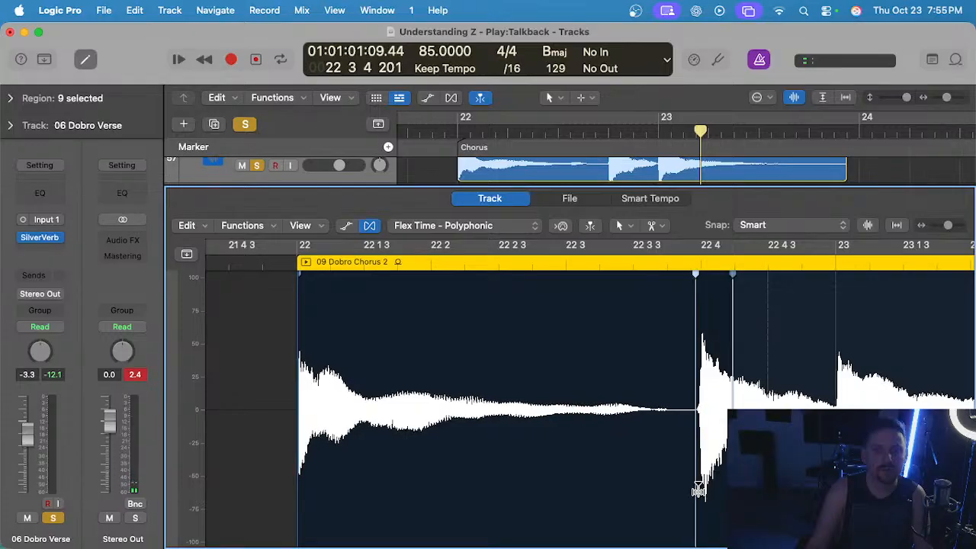
pyautogui.scroll(3, 698, 456)
pyautogui.moveTo(675, 494); pyautogui.dragTo(670, 495)
pyautogui.scroll(-5, 683, 435)
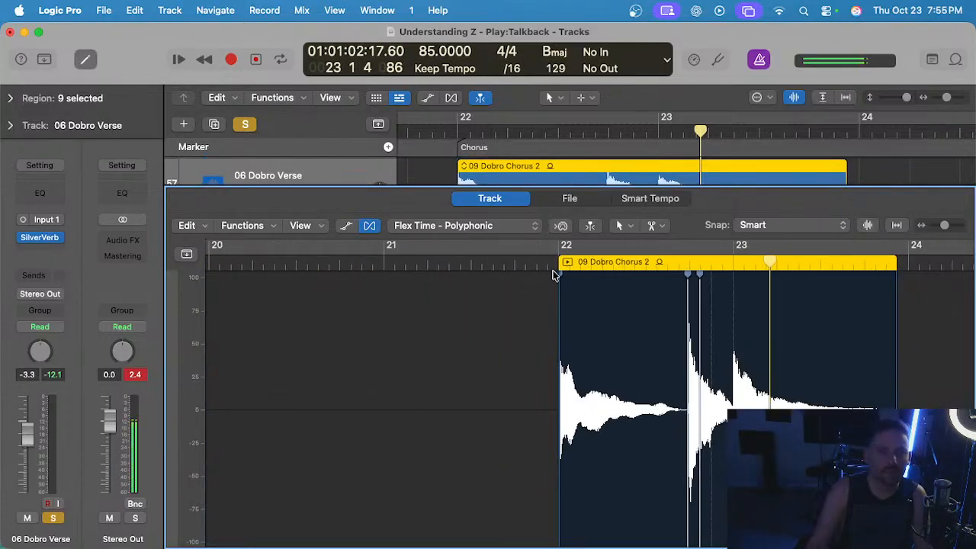
pyautogui.click(553, 265)
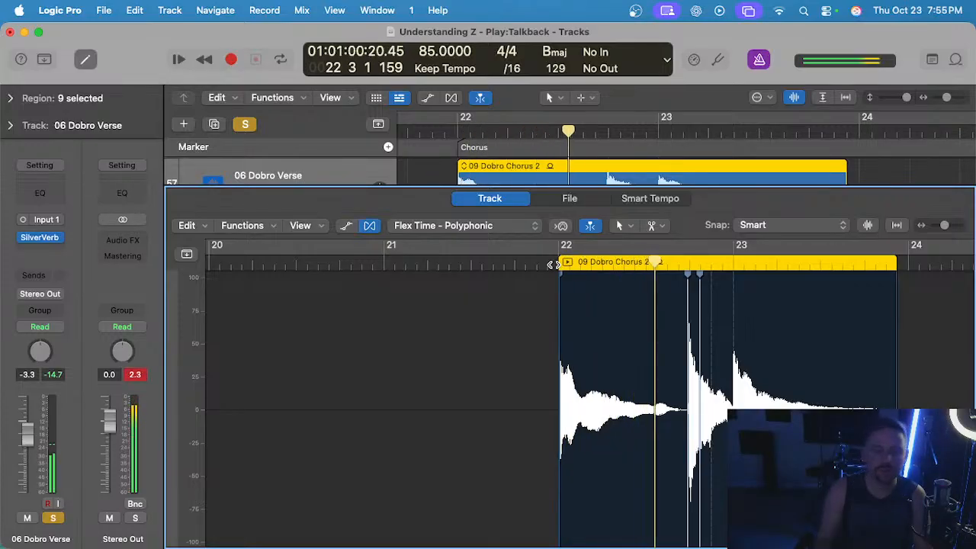
pyautogui.hscroll(2, 679, 310)
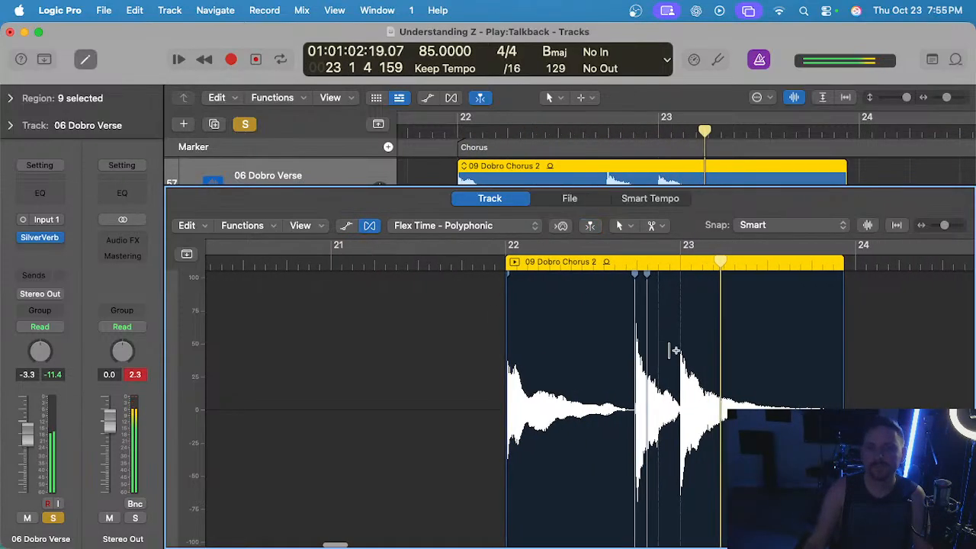
# Add a flex marker at the dobro note on bar 23, shift it slightly earlier, and play the region from its start.
pyautogui.scroll(6, 676, 351)
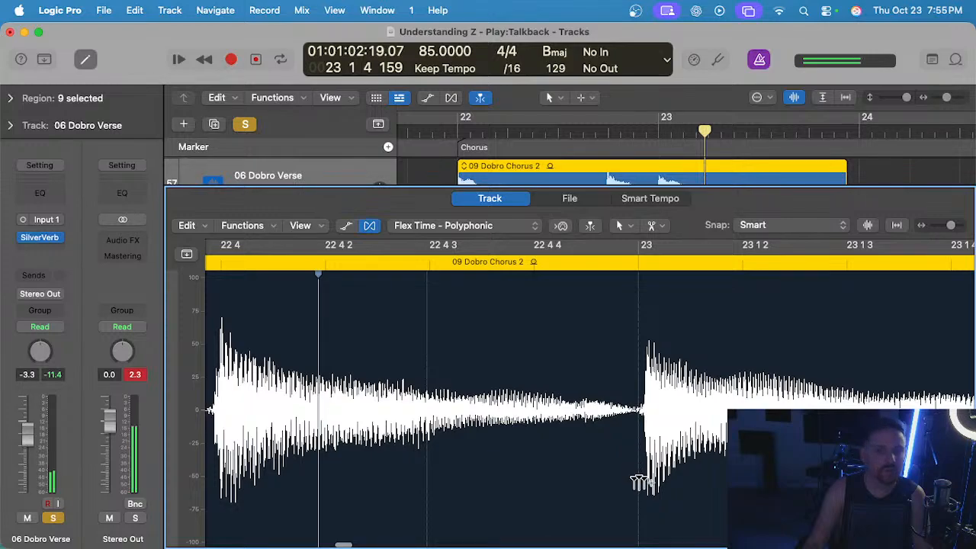
pyautogui.click(639, 482)
pyautogui.moveTo(638, 493); pyautogui.dragTo(629, 490)
pyautogui.scroll(-6, 633, 480)
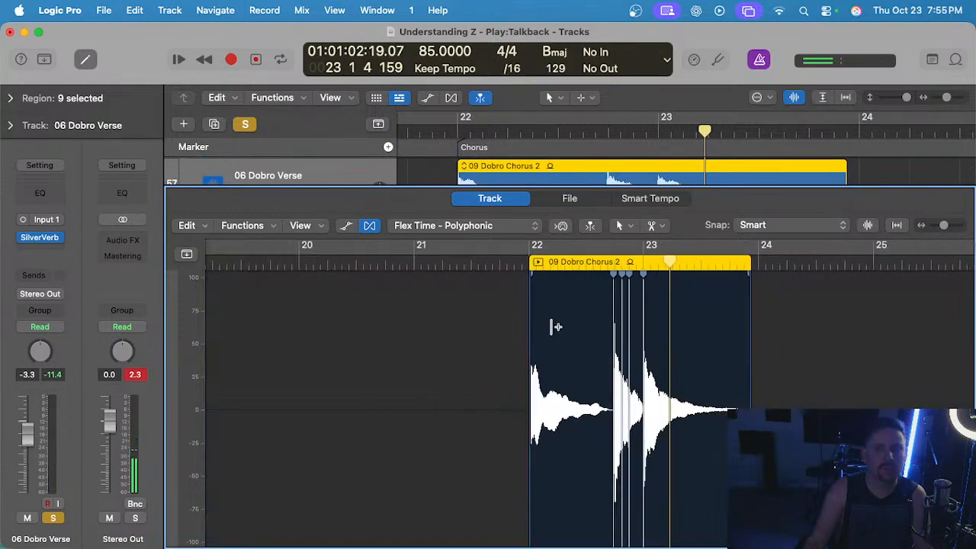
pyautogui.click(520, 266)
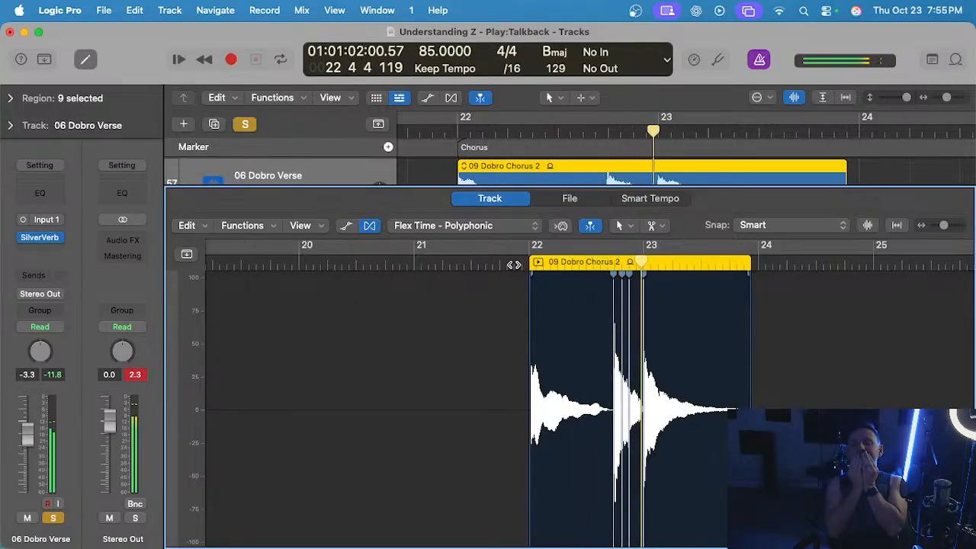
pyautogui.press('space')
# Nudge the flex marker near 22 4 3 slightly earlier and play the dobro region again from bar 22.
pyautogui.scroll(5, 671, 327)
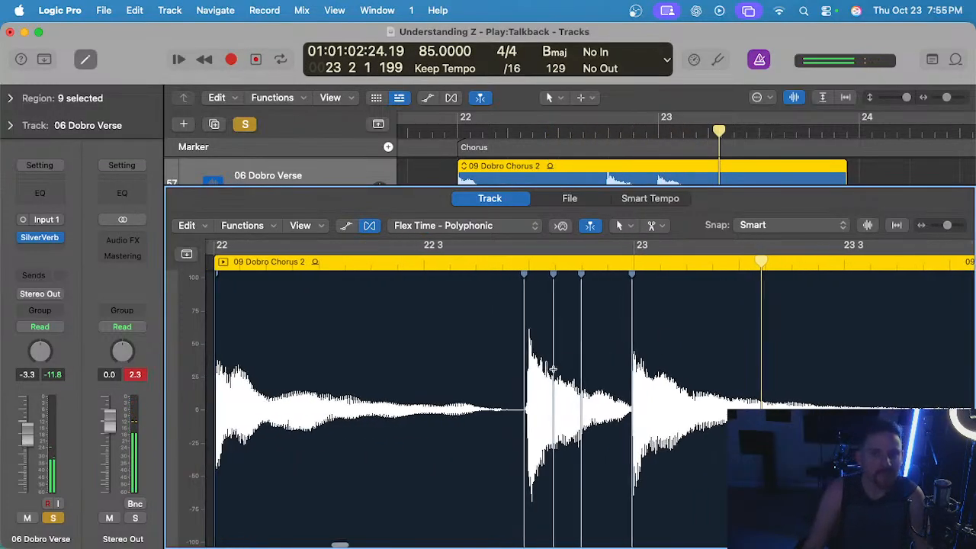
pyautogui.scroll(3, 551, 369)
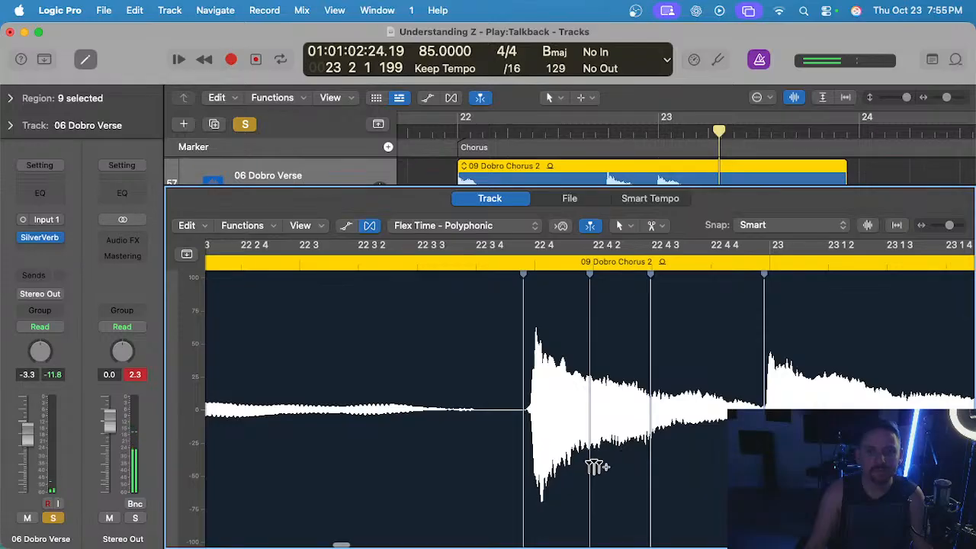
pyautogui.scroll(3, 588, 464)
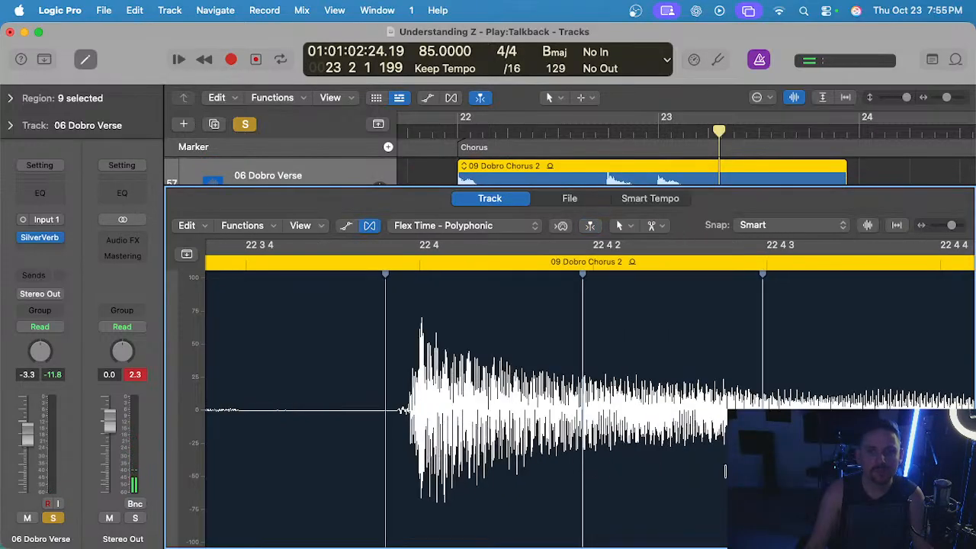
pyautogui.moveTo(762, 328); pyautogui.dragTo(750, 328)
pyautogui.scroll(-8, 726, 327)
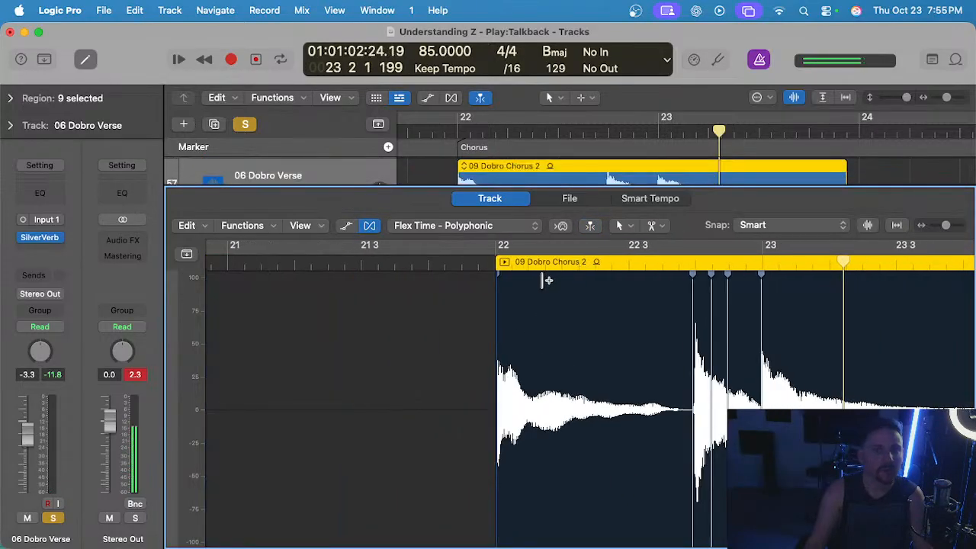
pyautogui.press('space')
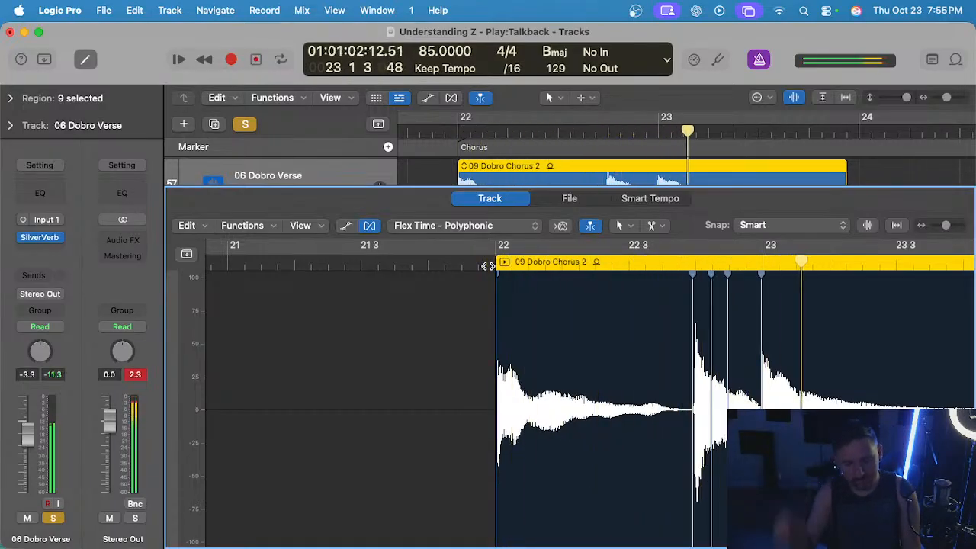
# Close the audio editor and clear the solo from all tracks to bring back the full mix.
pyautogui.scroll(-3, 605, 325)
pyautogui.press('e')
pyautogui.press('s')
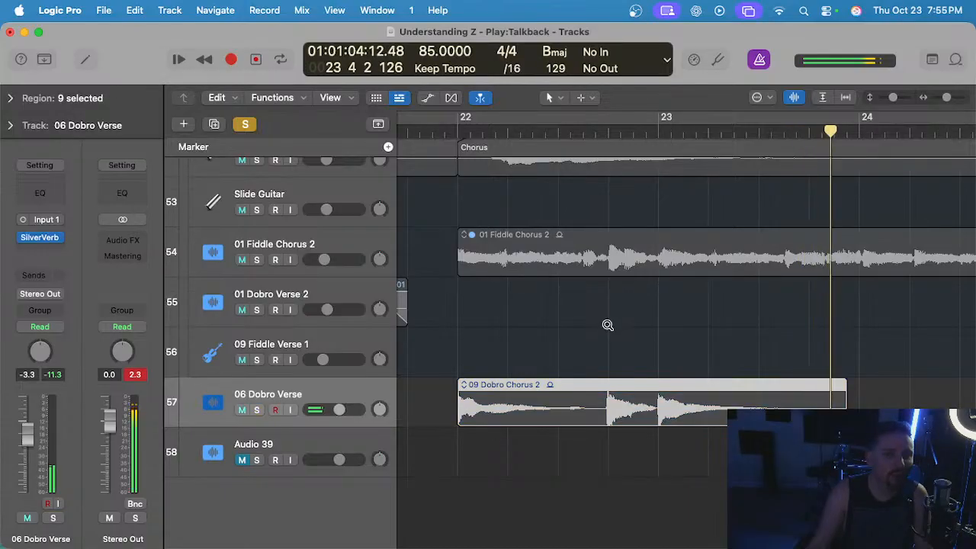
pyautogui.scroll(-6, 607, 325)
pyautogui.click(245, 124)
pyautogui.scroll(-3, 681, 368)
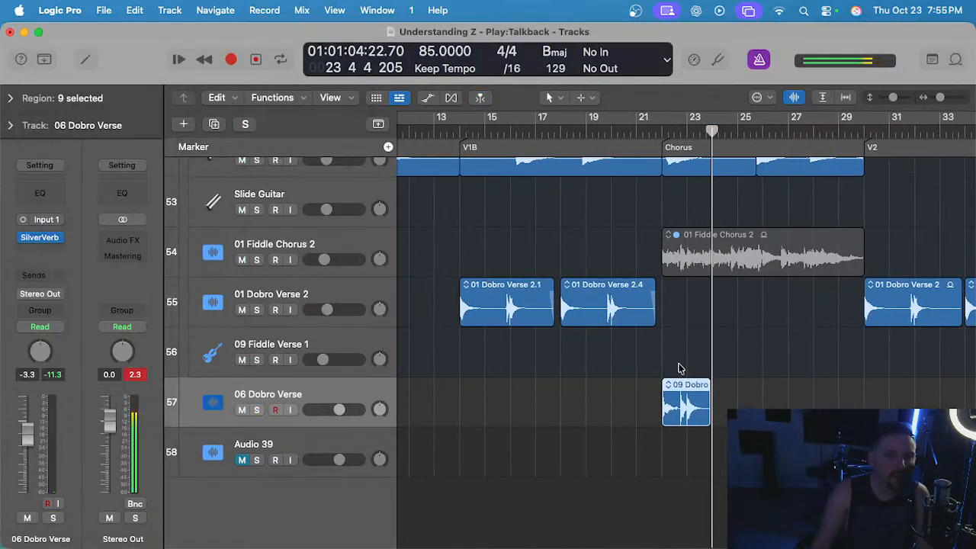
# Repeat the flexed dobro region at bar 22 three times to fill the first chorus, and start playback at the chorus start.
pyautogui.moveTo(708, 416); pyautogui.dragTo(709, 415)
pyautogui.scroll(5, 721, 410)
pyautogui.press('super+r')
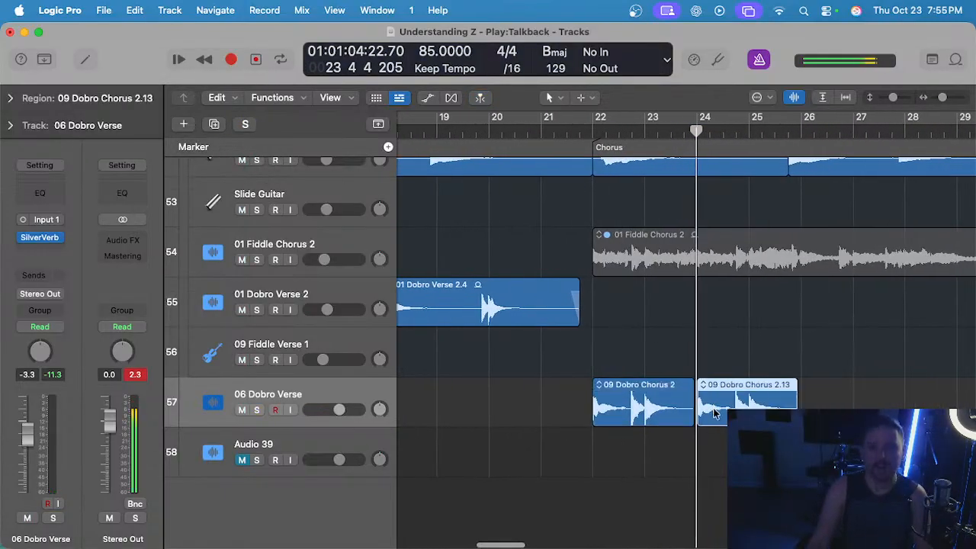
pyautogui.scroll(-4, 718, 409)
pyautogui.hscroll(2, 723, 410)
pyautogui.hscroll(2, 723, 409)
pyautogui.press('super+r')
pyautogui.press('super+r')
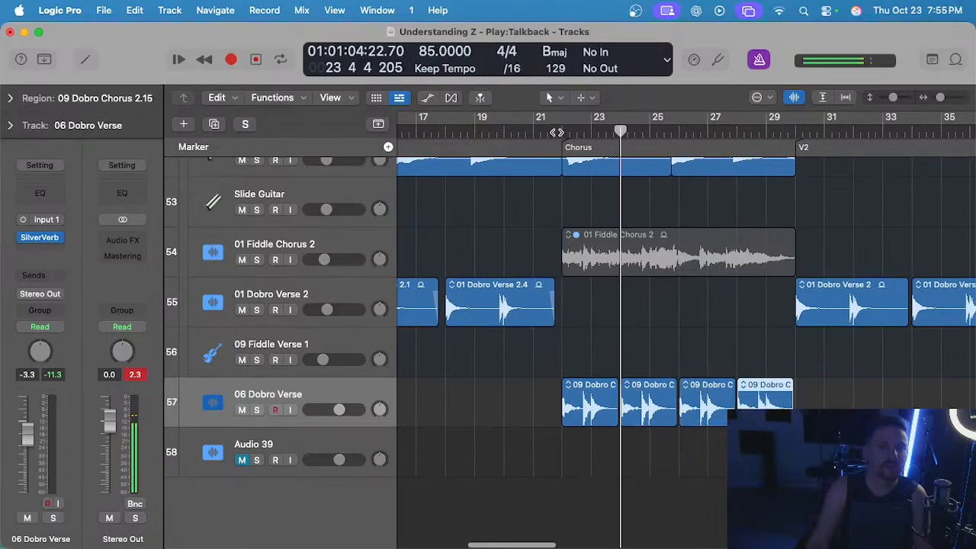
pyautogui.click(555, 132)
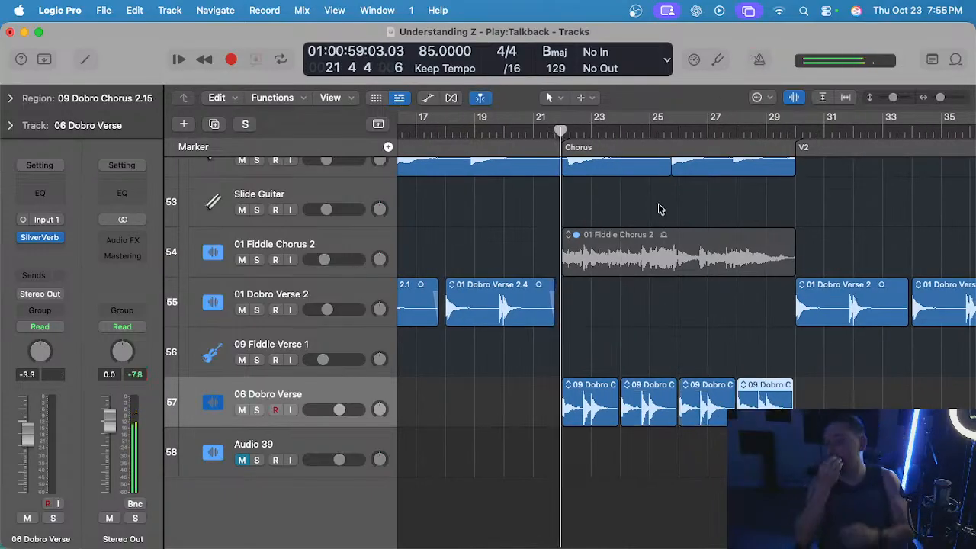
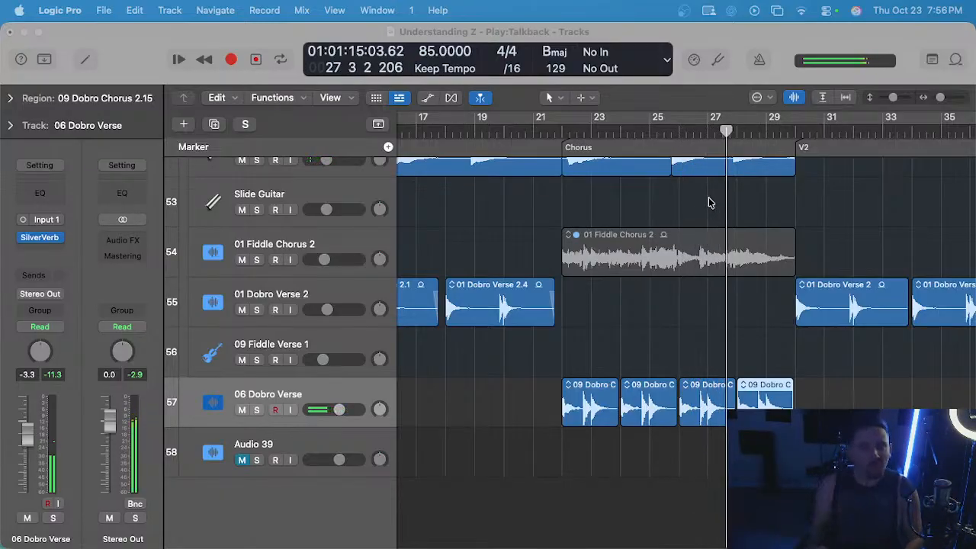
# Replace the Dobro regions in the second chorus with copies of the first chorus's four regions on the 06 Dobro Verse track.
pyautogui.hscroll(-2, 695, 263)
pyautogui.scroll(-2, 690, 290)
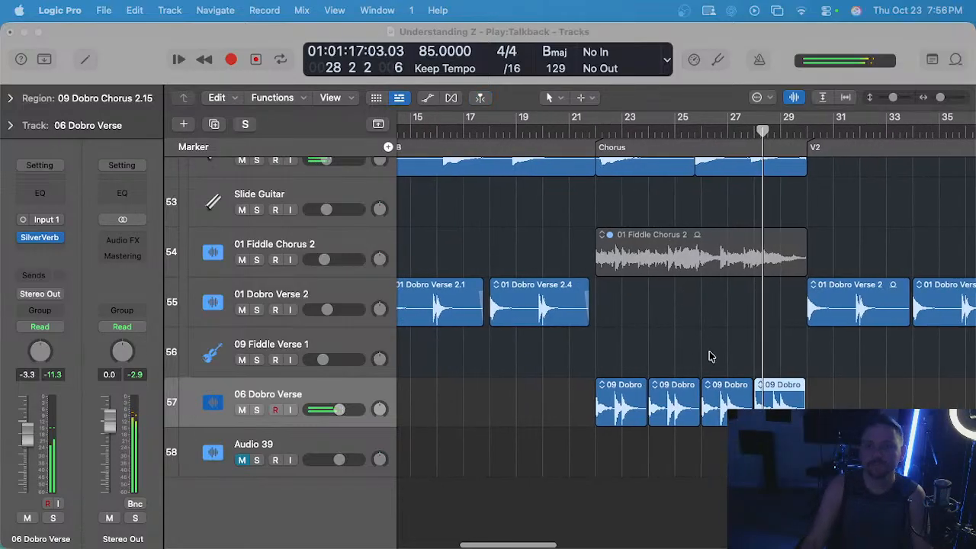
pyautogui.click(707, 352)
pyautogui.scroll(-5, 696, 332)
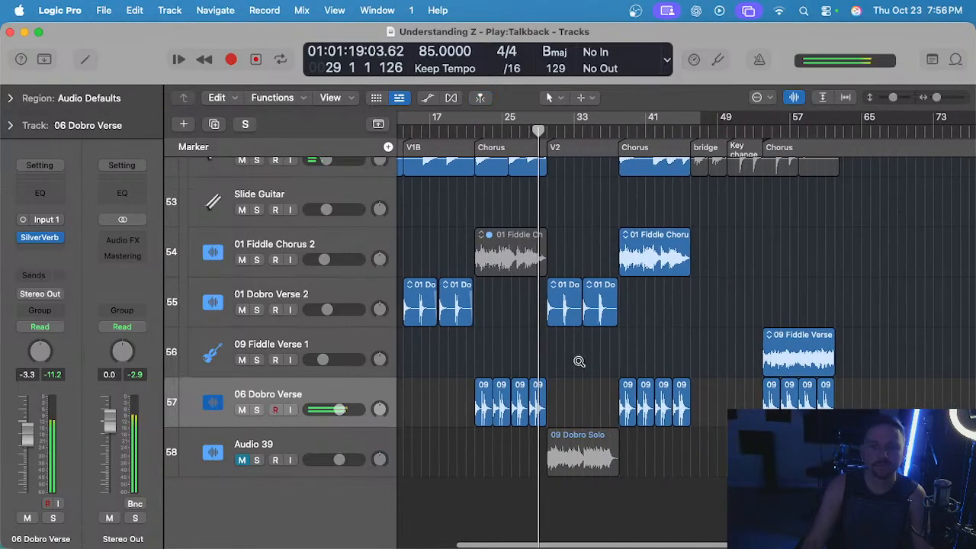
pyautogui.scroll(3, 581, 360)
pyautogui.hscroll(-2, 594, 356)
pyautogui.moveTo(735, 389); pyautogui.dragTo(682, 394)
pyautogui.hscroll(4, 598, 379)
pyautogui.press('Delete')
pyautogui.scroll(2, 577, 254)
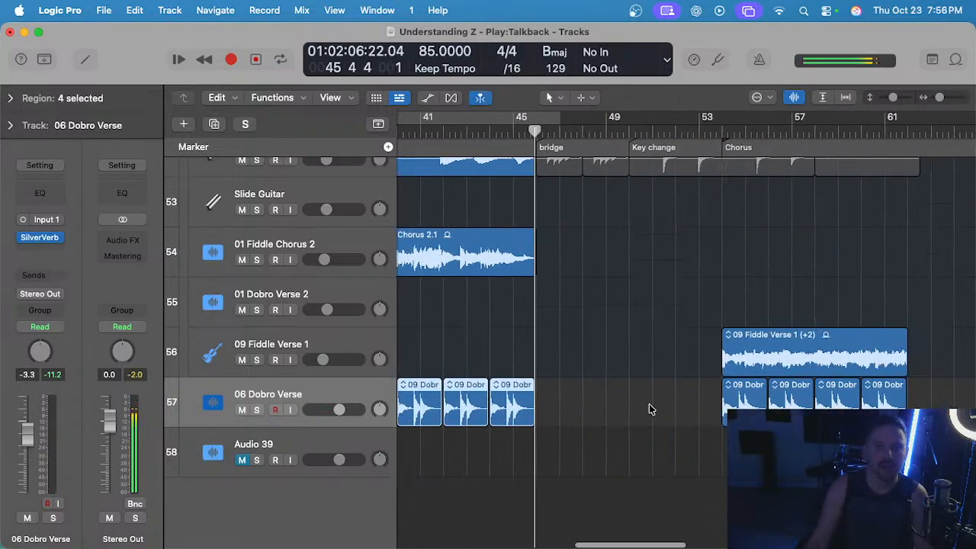
pyautogui.hscroll(3, 649, 407)
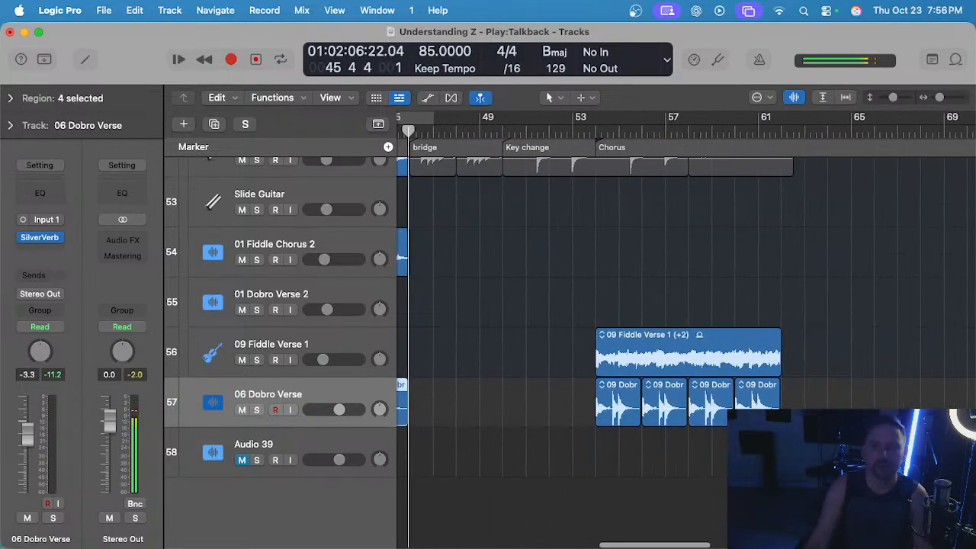
# Replace the last chorus's Dobro regions with the copied set, pasted at bar 54, and save the project.
pyautogui.press('Delete')
pyautogui.click(592, 131)
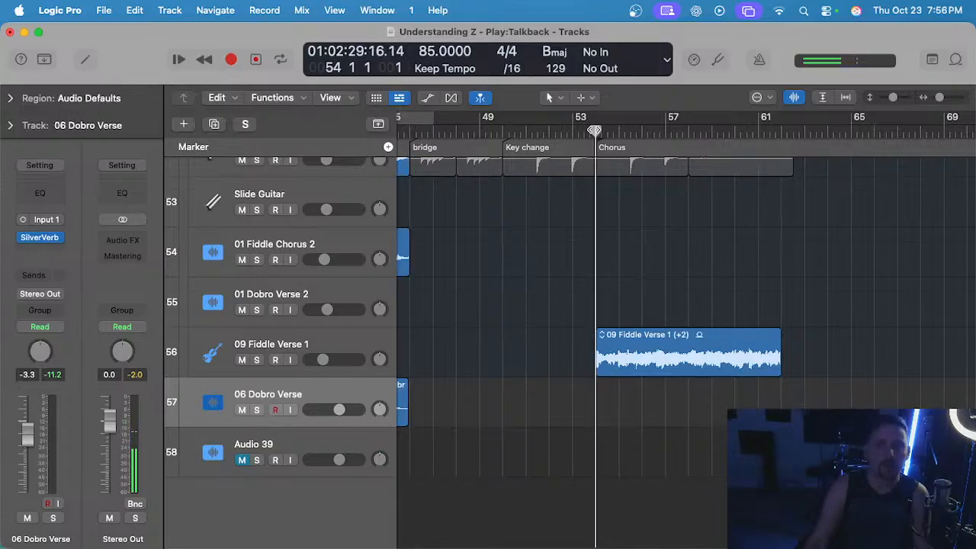
pyautogui.press('super+v')
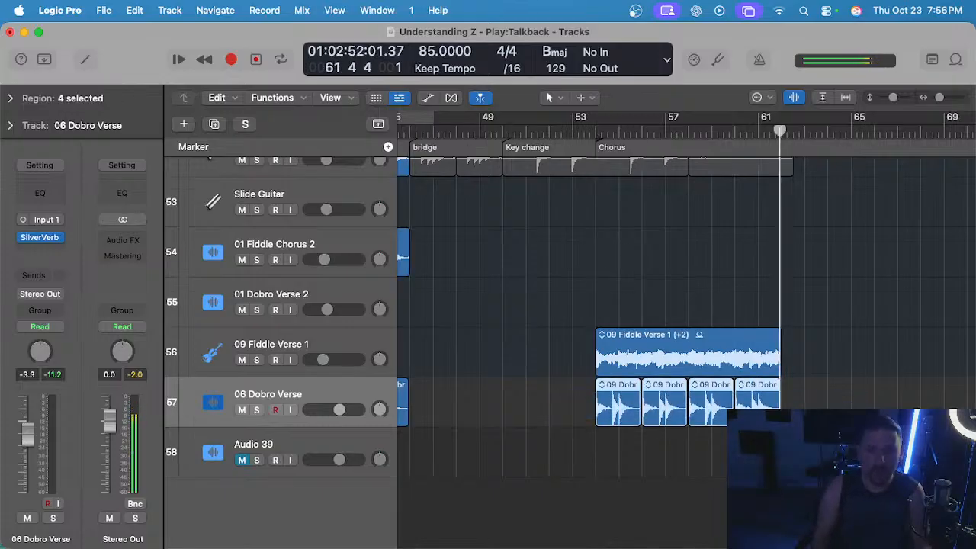
pyautogui.hscroll(-10, 648, 305)
pyautogui.press('super+s')
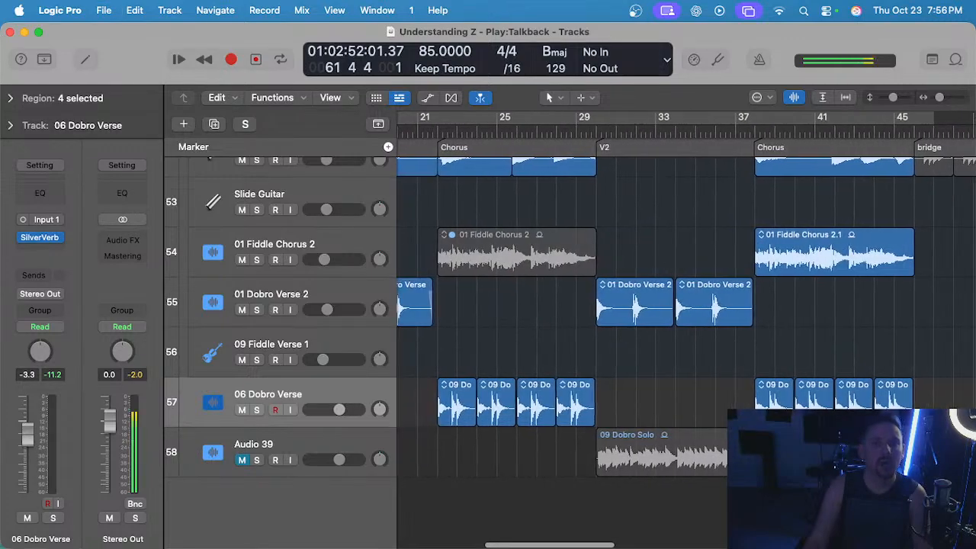
pyautogui.scroll(-5, 648, 305)
pyautogui.press('super+s')
# Play back the start of the first chorus and the start of V2 to check the Dobro parts.
pyautogui.click(600, 130)
pyautogui.scroll(5, 626, 308)
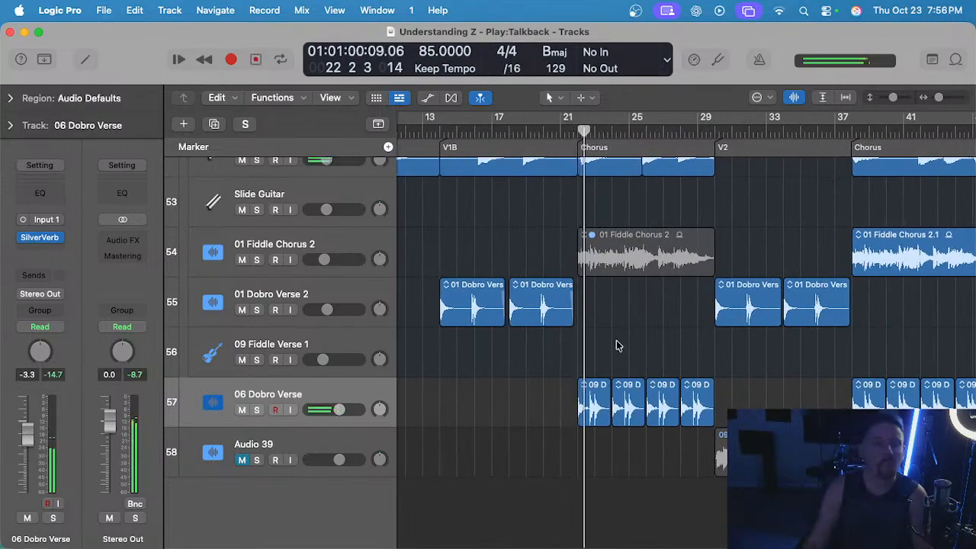
pyautogui.scroll(2, 614, 340)
pyautogui.hscroll(3, 614, 339)
pyautogui.scroll(3, 614, 336)
pyautogui.click(622, 132)
pyautogui.scroll(3, 631, 425)
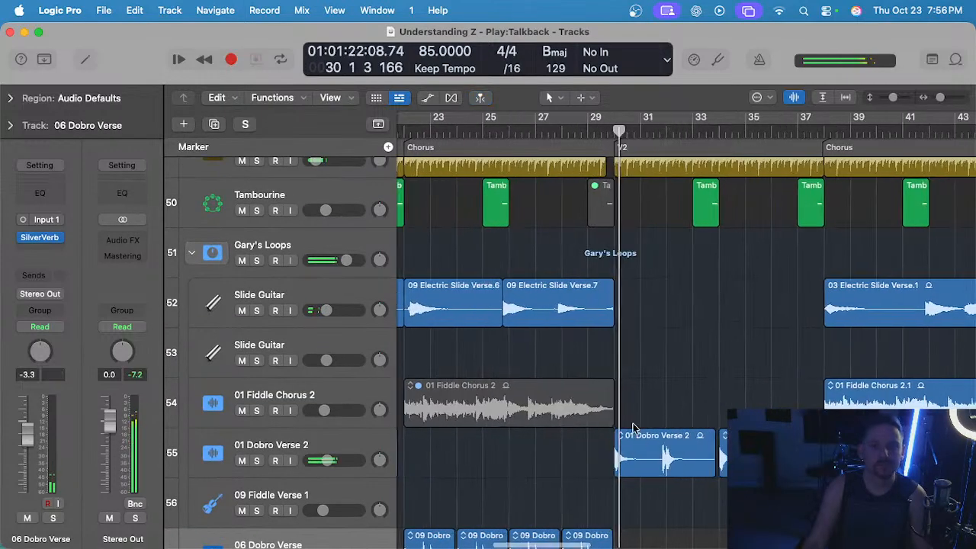
pyautogui.scroll(-3, 635, 422)
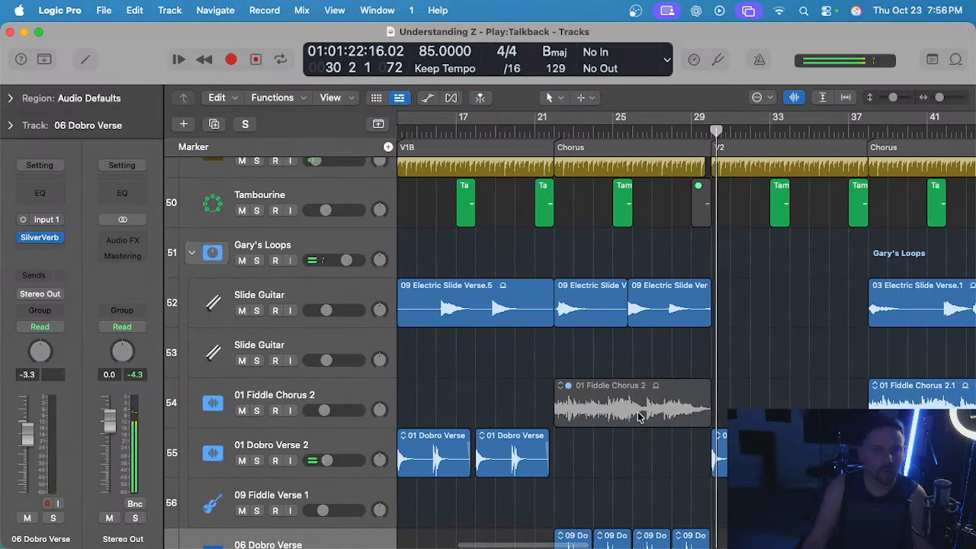
# Play the first chorus from bar 22 while reviewing the bass, keys, percussion and loop tracks.
pyautogui.click(552, 134)
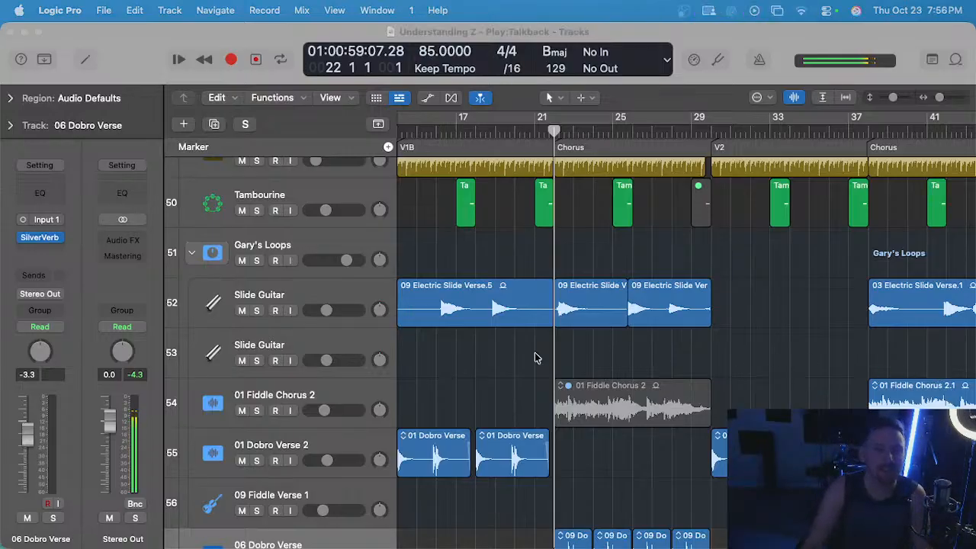
pyautogui.click(500, 349)
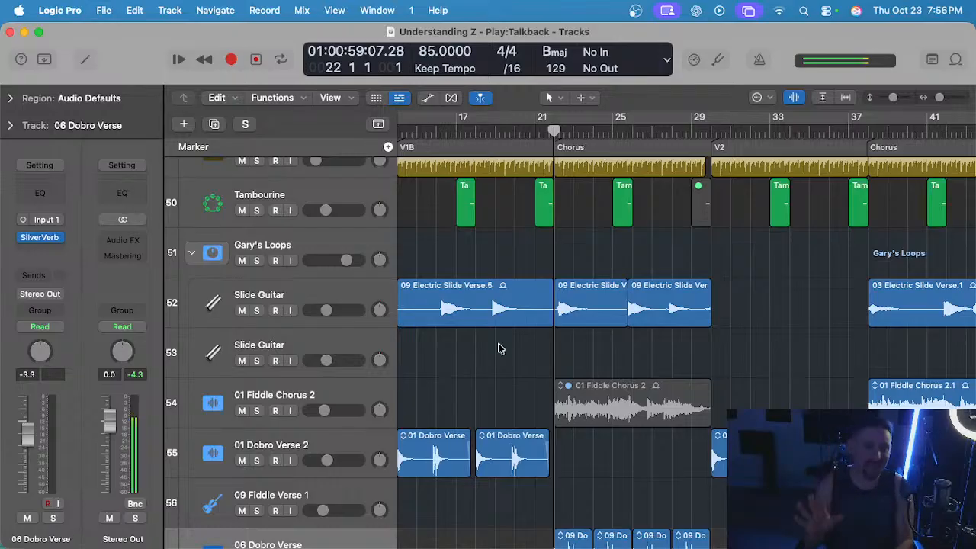
pyautogui.scroll(3, 500, 348)
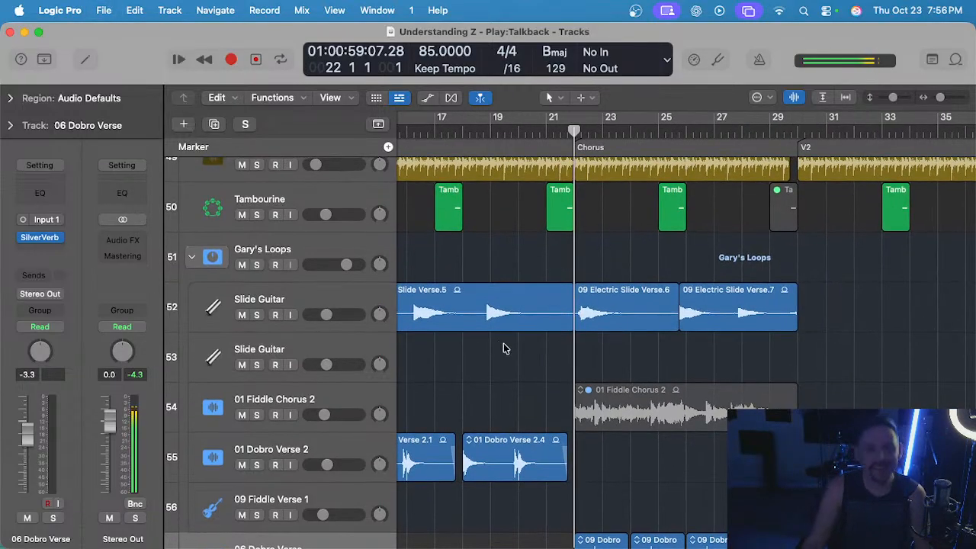
pyautogui.scroll(-5, 513, 351)
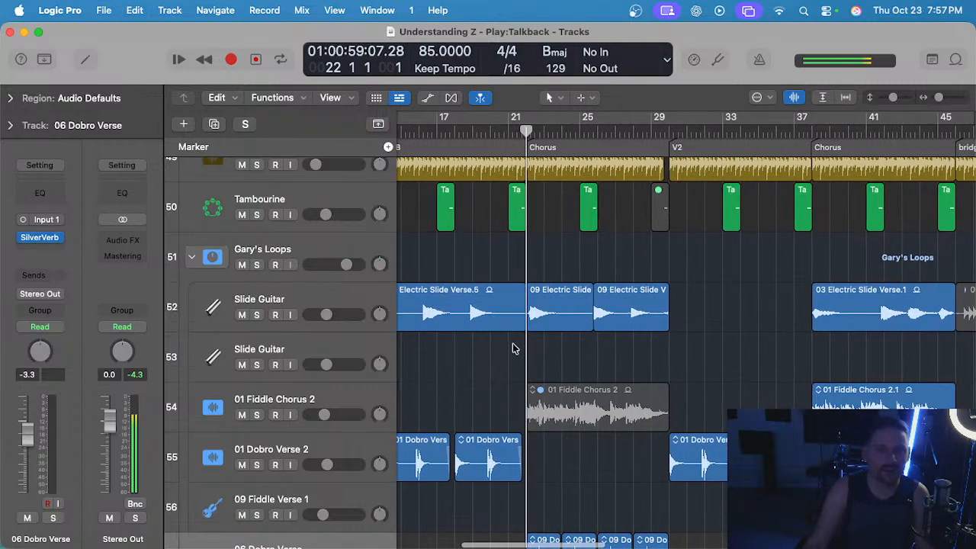
pyautogui.scroll(-5, 512, 351)
pyautogui.scroll(1, 514, 347)
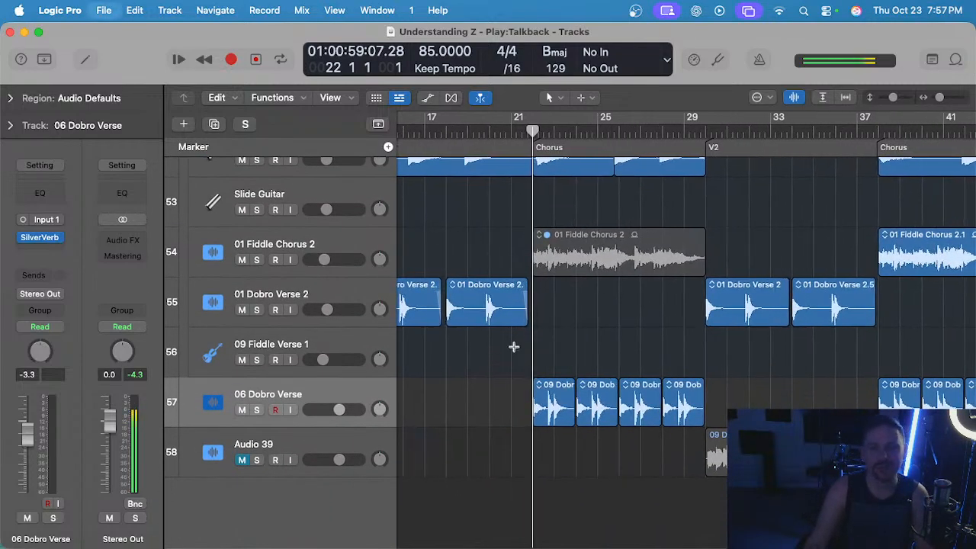
pyautogui.scroll(5, 560, 314)
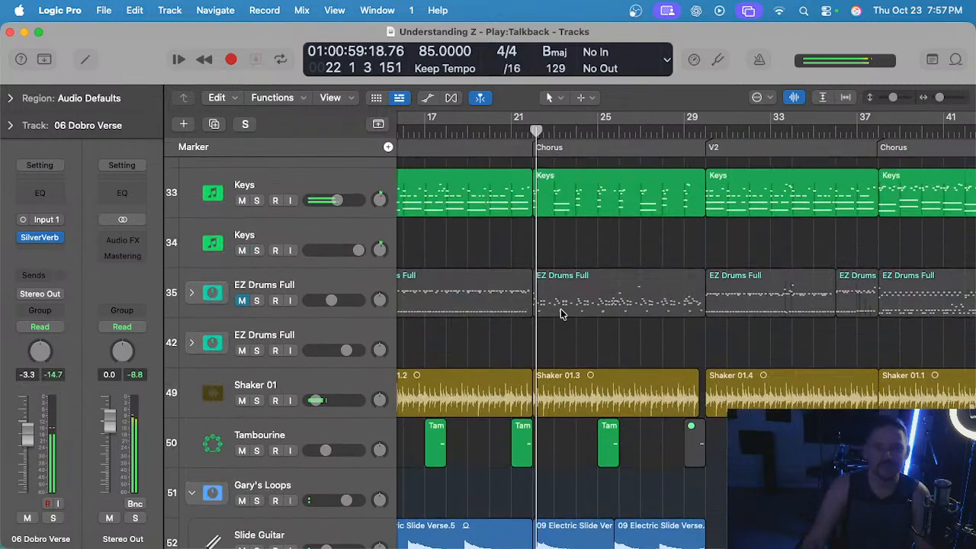
pyautogui.scroll(3, 565, 317)
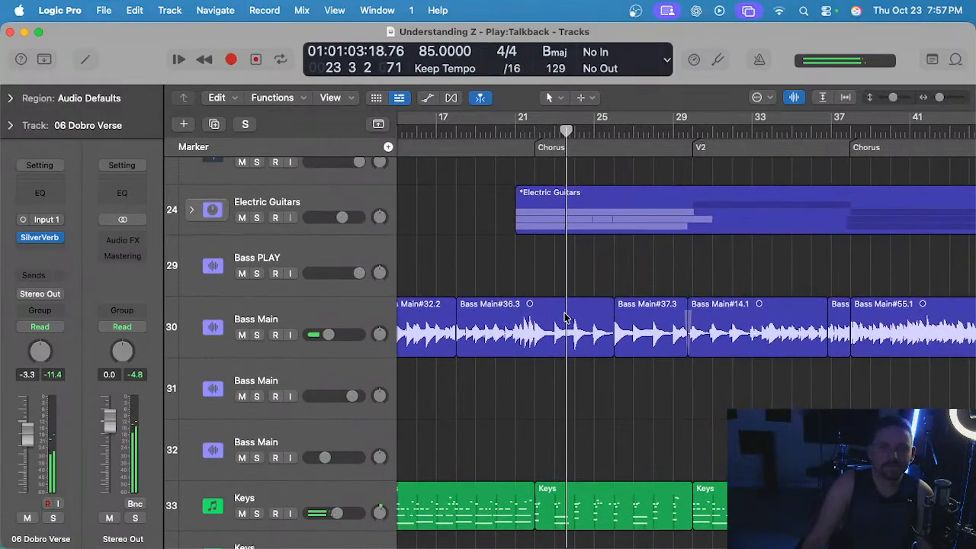
pyautogui.scroll(-8, 565, 318)
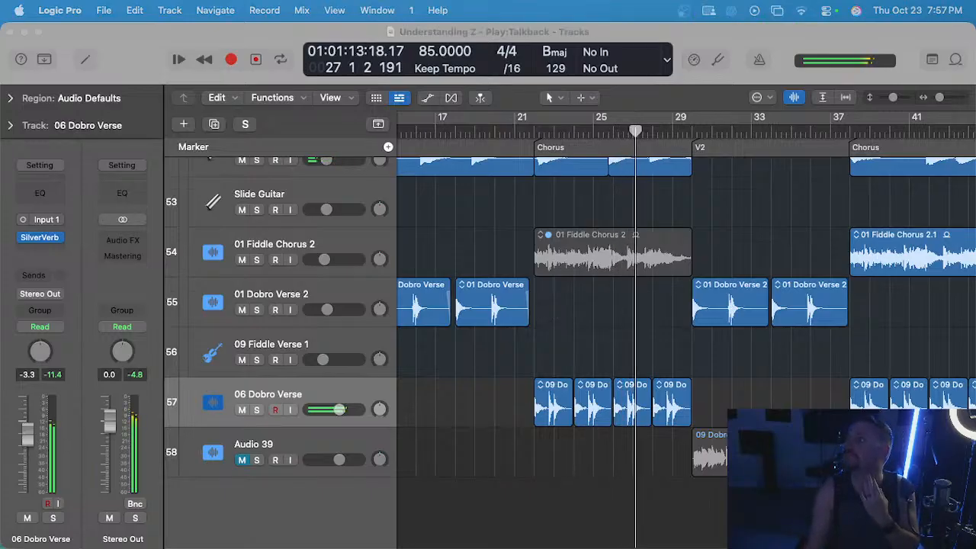
# Raise the volume of the Bass Main track that holds the bass regions slightly during playback.
pyautogui.click(612, 343)
pyautogui.scroll(5, 612, 342)
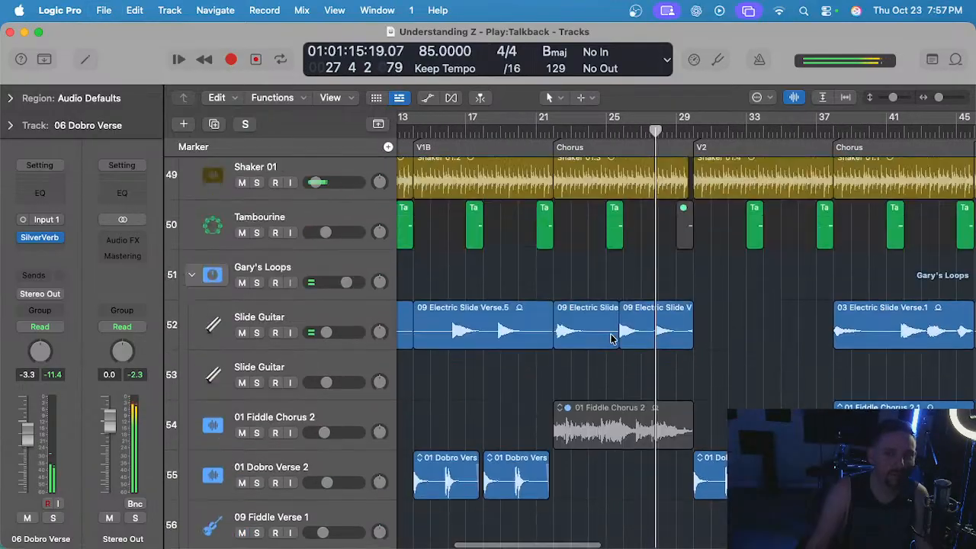
pyautogui.scroll(10, 612, 339)
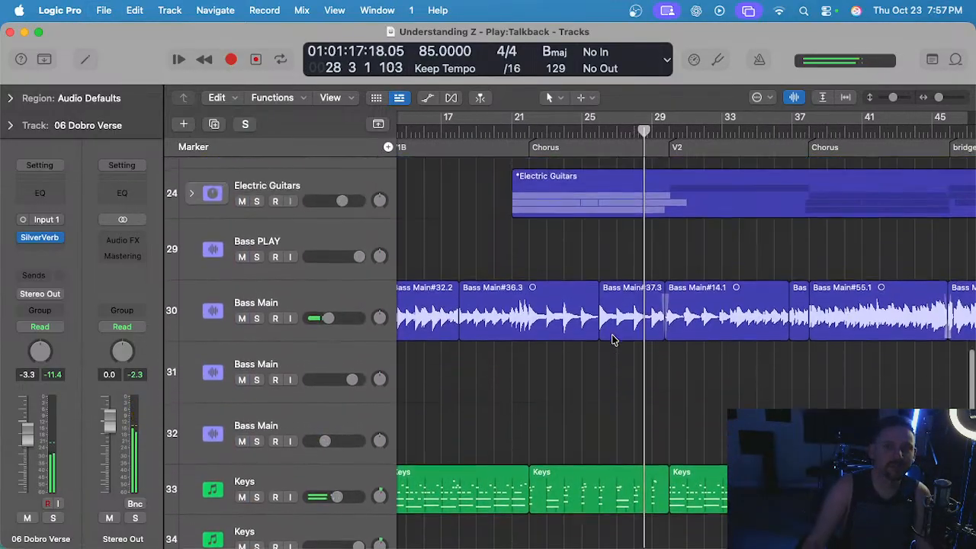
pyautogui.moveTo(328, 325); pyautogui.dragTo(329, 325)
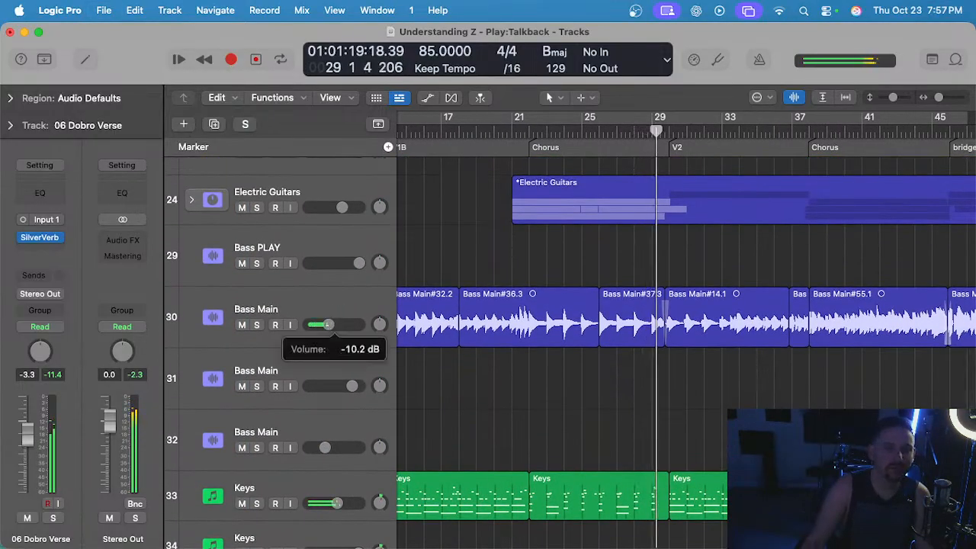
pyautogui.press('super+Left')
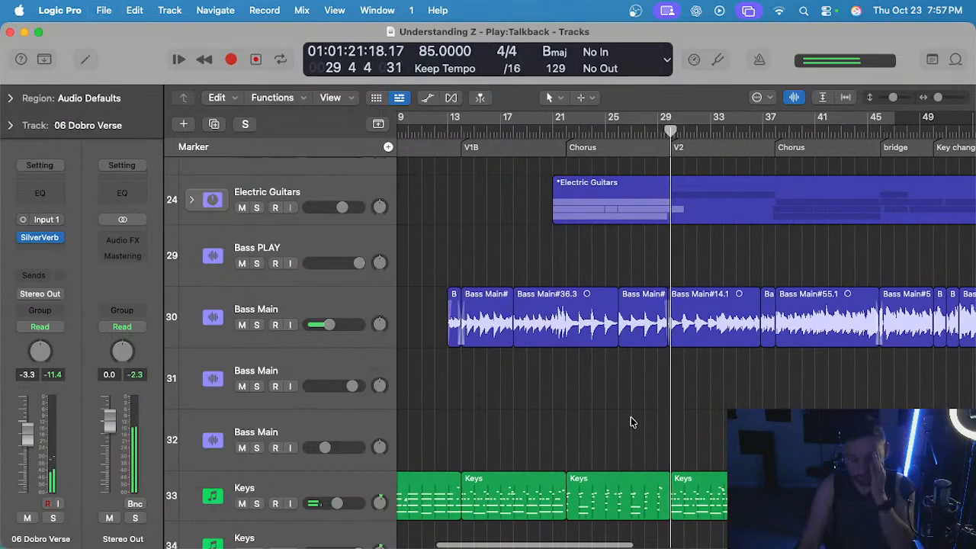
# Locate the Banjo track's regions in V2 and open the first one for Flex Pitch editing.
pyautogui.hscroll(2, 634, 419)
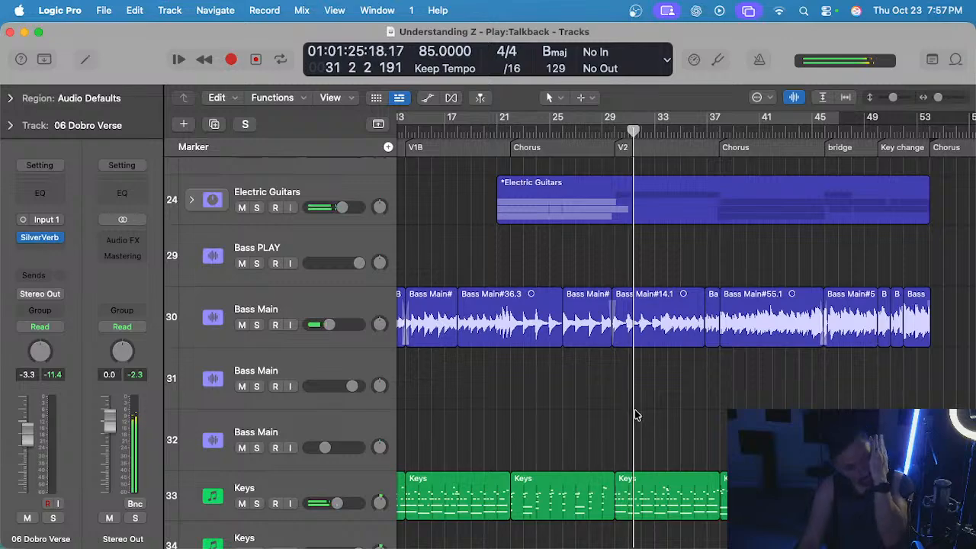
pyautogui.scroll(6, 634, 415)
pyautogui.scroll(5, 644, 389)
pyautogui.press('super+Right')
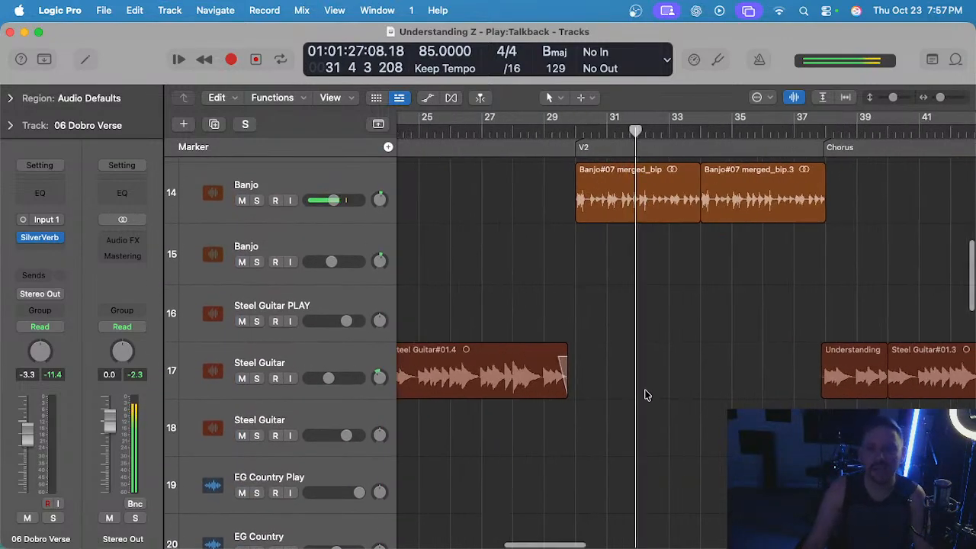
pyautogui.scroll(6, 645, 395)
pyautogui.click(347, 393)
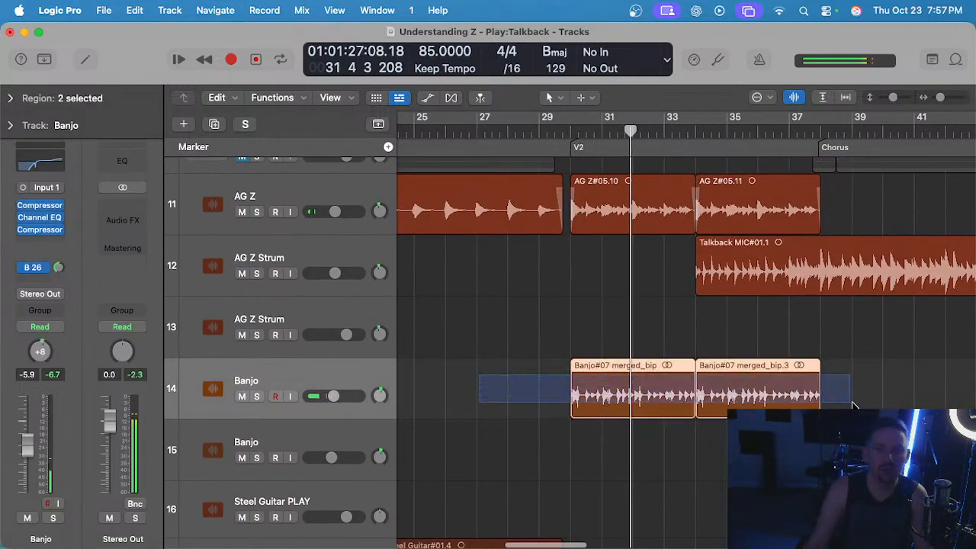
pyautogui.doubleClick(605, 412)
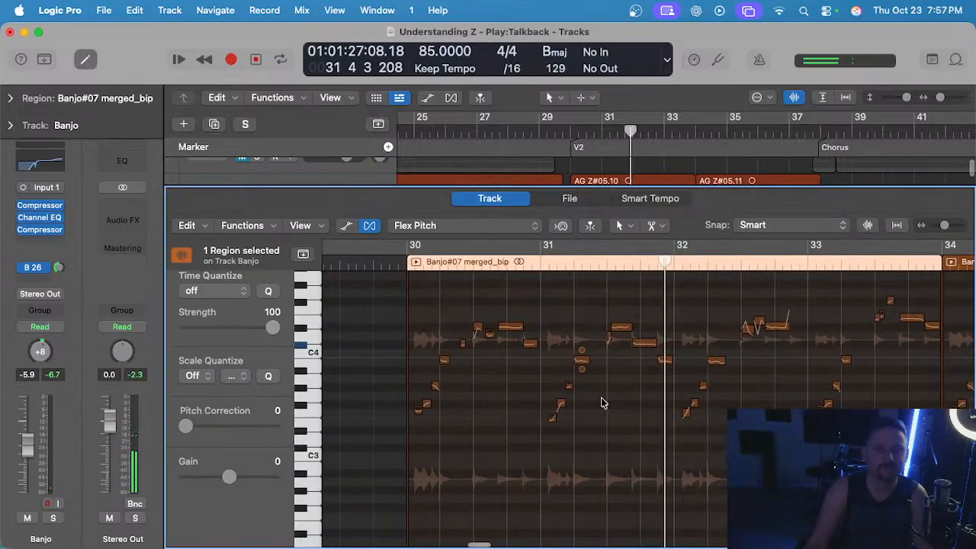
# Listen to the banjo region from bar 30 and adjust the gain of the note at 30 2.
pyautogui.click(392, 253)
pyautogui.scroll(5, 464, 318)
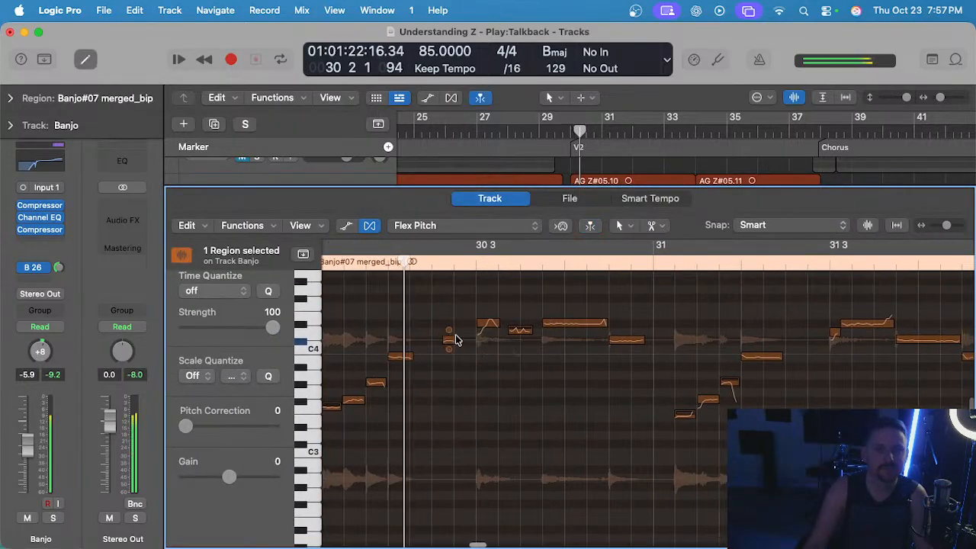
pyautogui.press('space')
pyautogui.scroll(3, 401, 366)
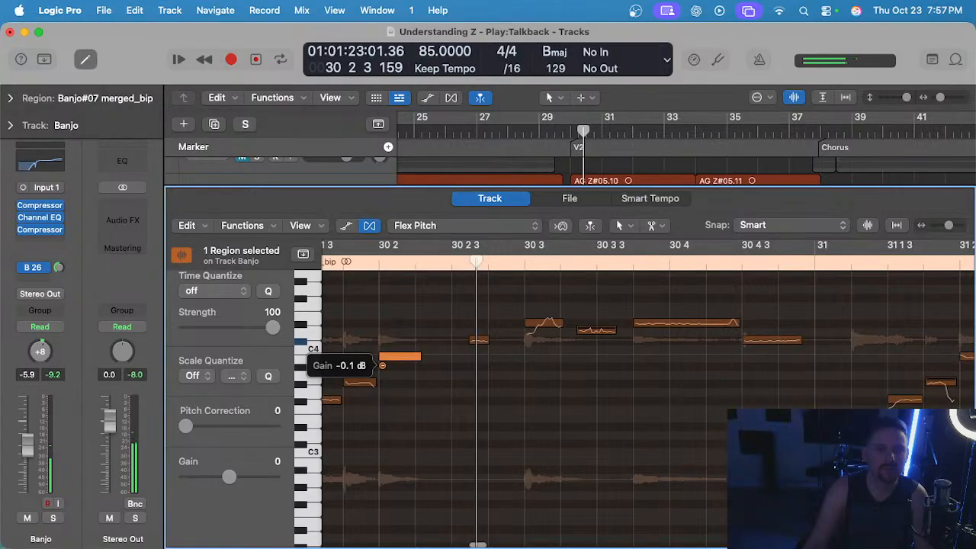
# Replay the banjo phrase from bar 30 into bar 31 to check the balance between its notes.
pyautogui.hscroll(-5, 404, 331)
pyautogui.click(417, 255)
pyautogui.press('space')
pyautogui.hscroll(3, 501, 330)
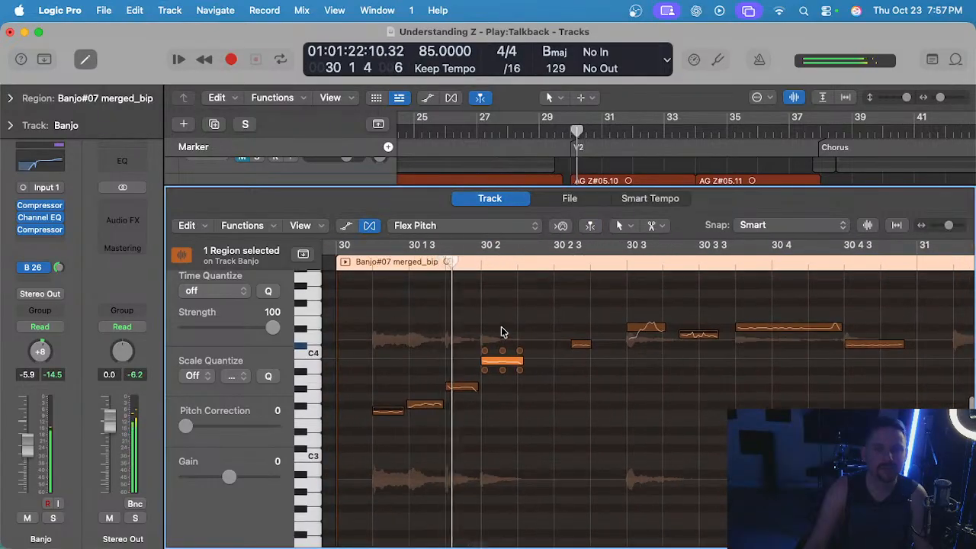
pyautogui.hscroll(3, 534, 340)
pyautogui.hscroll(5, 548, 369)
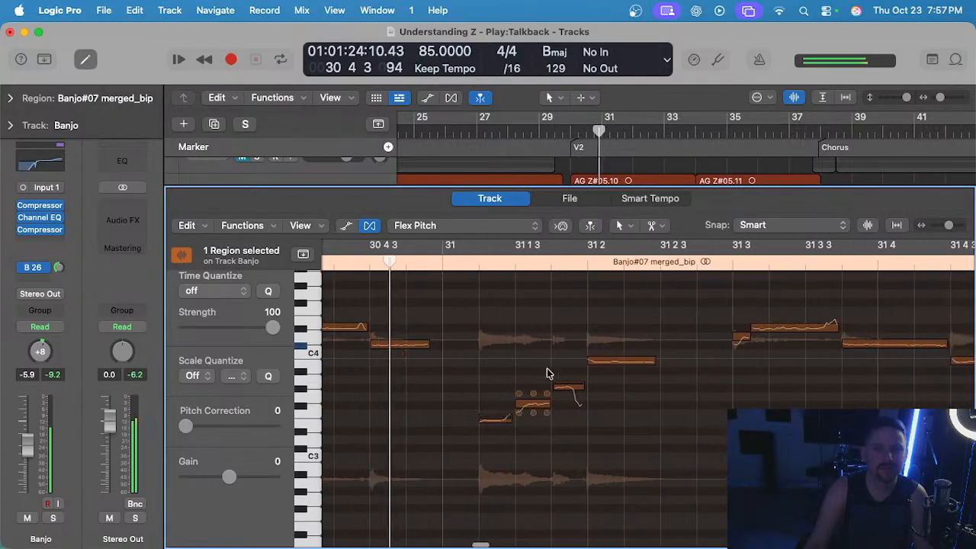
# Raise the gain of the banjo note at 31 1 4 to about 11 dB and lower the 31 2 note's to about -5 dB.
pyautogui.scroll(3, 535, 396)
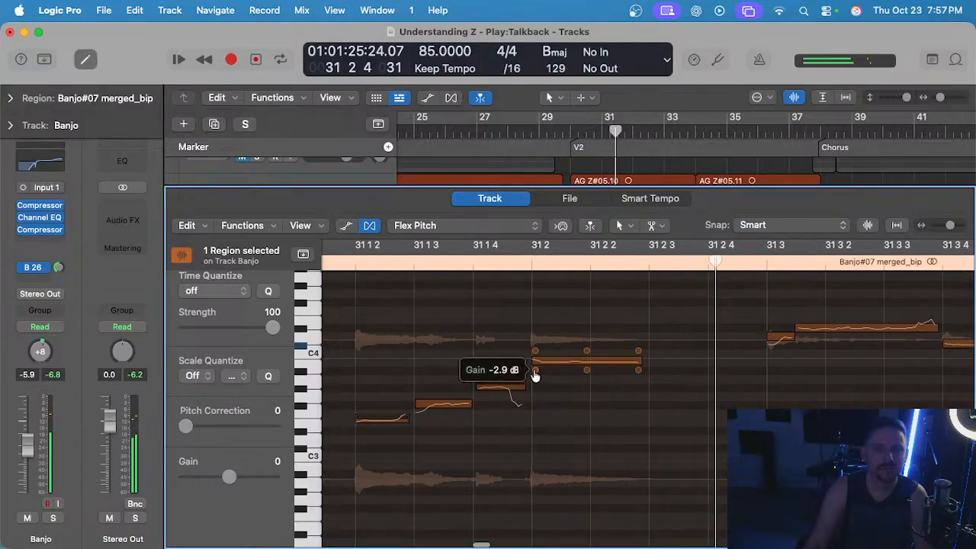
pyautogui.moveTo(481, 403); pyautogui.dragTo(478, 410)
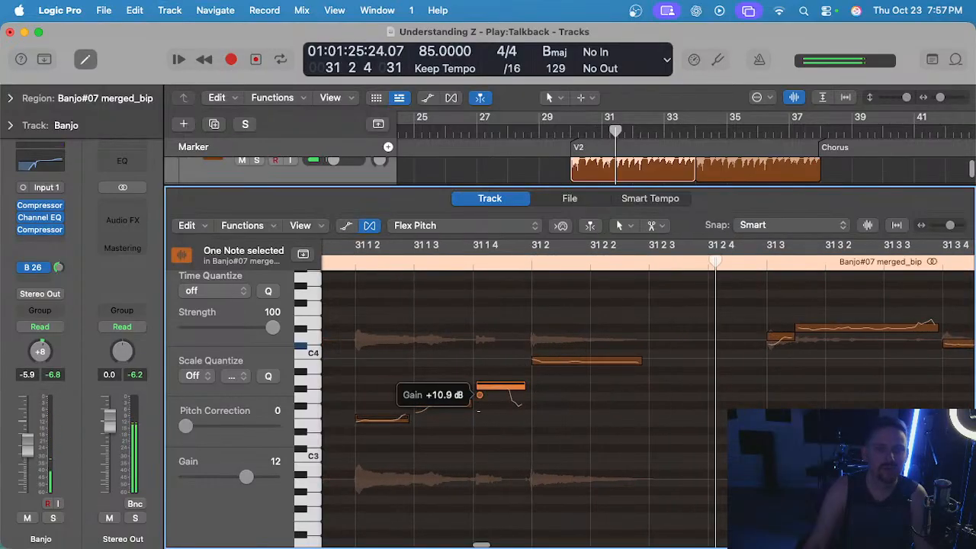
pyautogui.moveTo(533, 361); pyautogui.dragTo(534, 377)
pyautogui.scroll(-2, 535, 373)
# Replay the phrase from bar 31, set the gain of the note at 31 1 4 to about 6 dB, and listen again.
pyautogui.click(406, 250)
pyautogui.press('space')
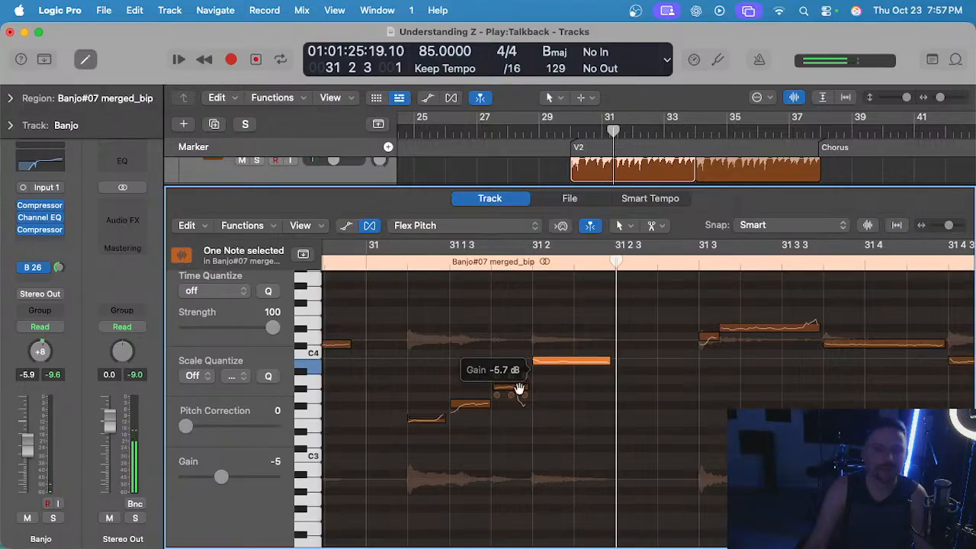
pyautogui.moveTo(496, 402); pyautogui.dragTo(497, 395)
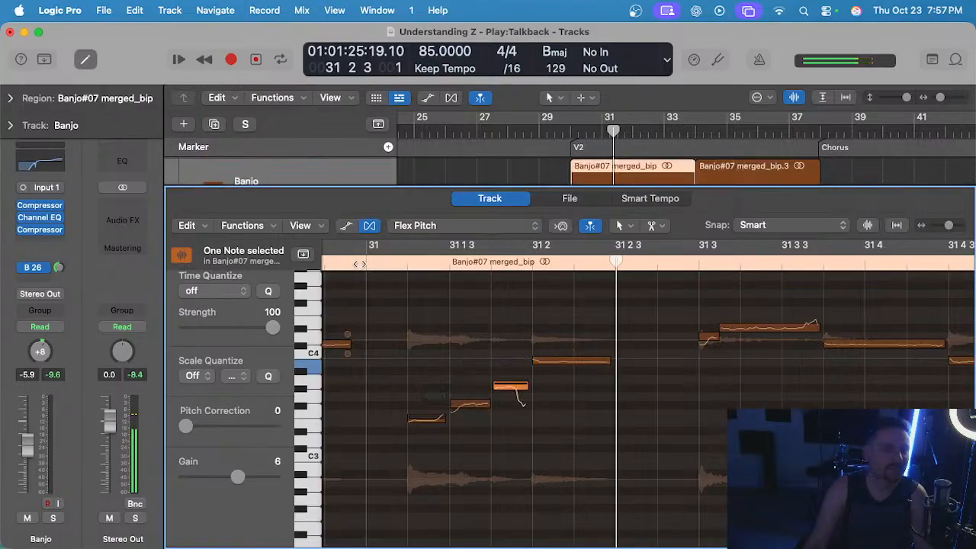
pyautogui.scroll(-2, 492, 305)
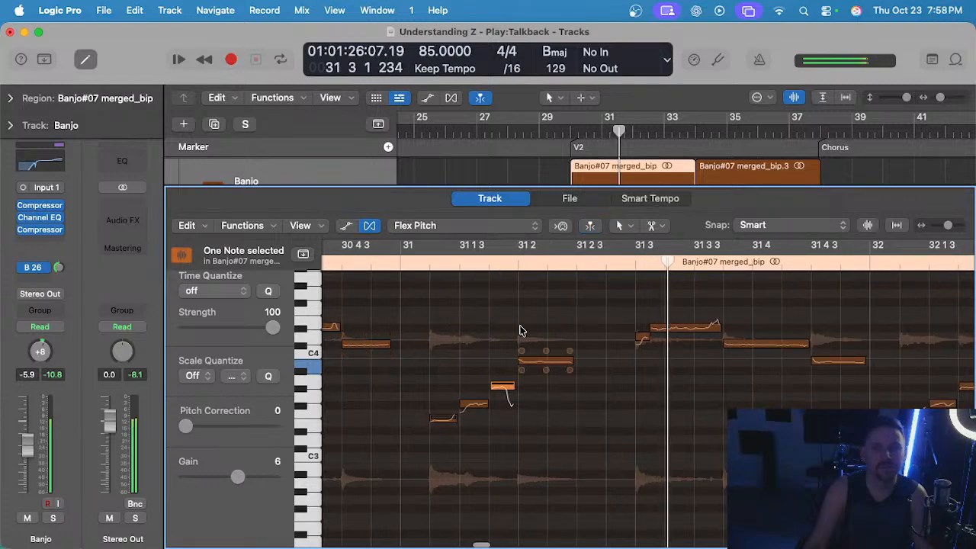
# Lower the gain of the banjo note at 31 2 to about -9 dB and listen to the phrase soloed from bar 31.
pyautogui.scroll(3, 521, 330)
pyautogui.moveTo(696, 372); pyautogui.dragTo(695, 396)
pyautogui.scroll(-3, 643, 323)
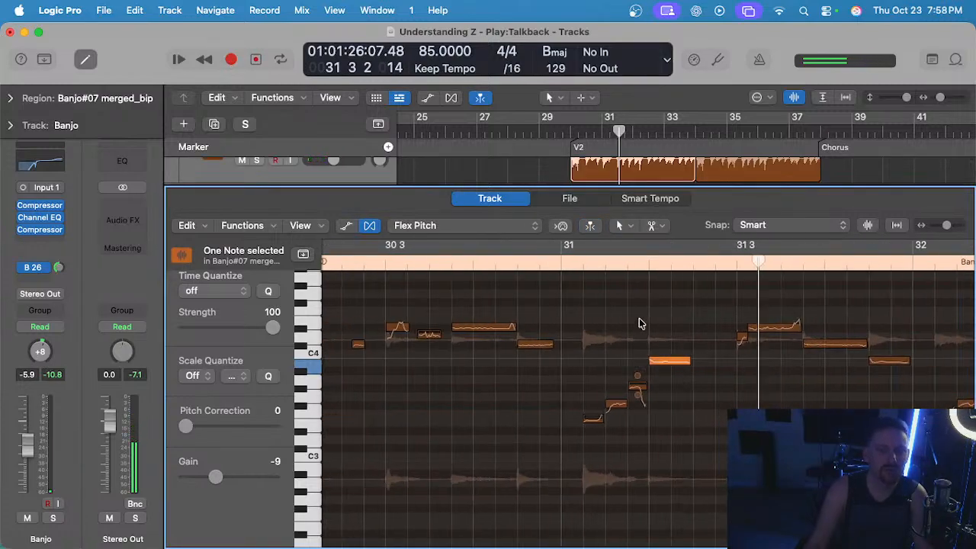
pyautogui.click(554, 262)
pyautogui.press('s')
pyautogui.press('space')
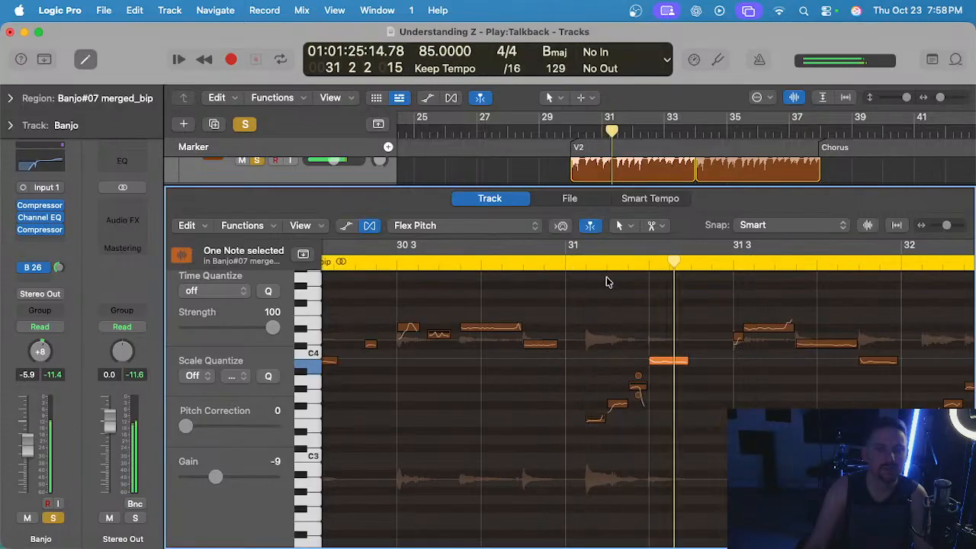
pyautogui.press('space')
pyautogui.scroll(3, 653, 359)
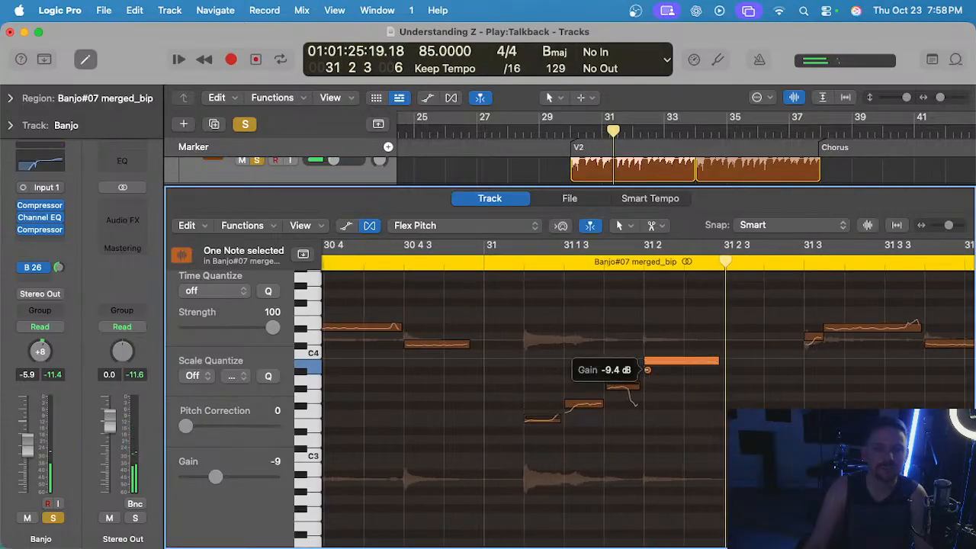
# Lower the gain of the banjo note at 31 1 4 and replay the phrase from bar 31 with the full mix.
pyautogui.press('s')
pyautogui.moveTo(607, 395); pyautogui.dragTo(608, 418)
pyautogui.scroll(-3, 608, 404)
pyautogui.click(538, 263)
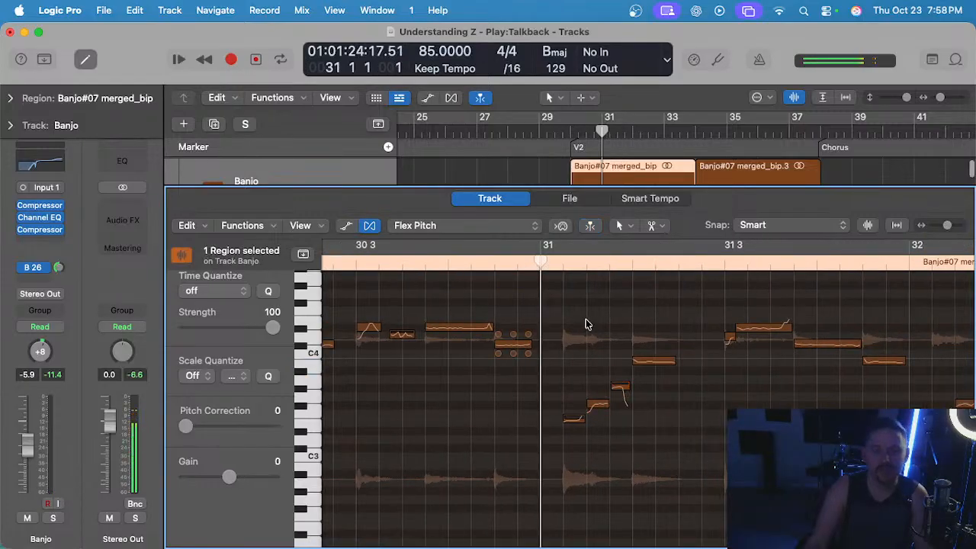
pyautogui.press('space')
pyautogui.click(660, 358)
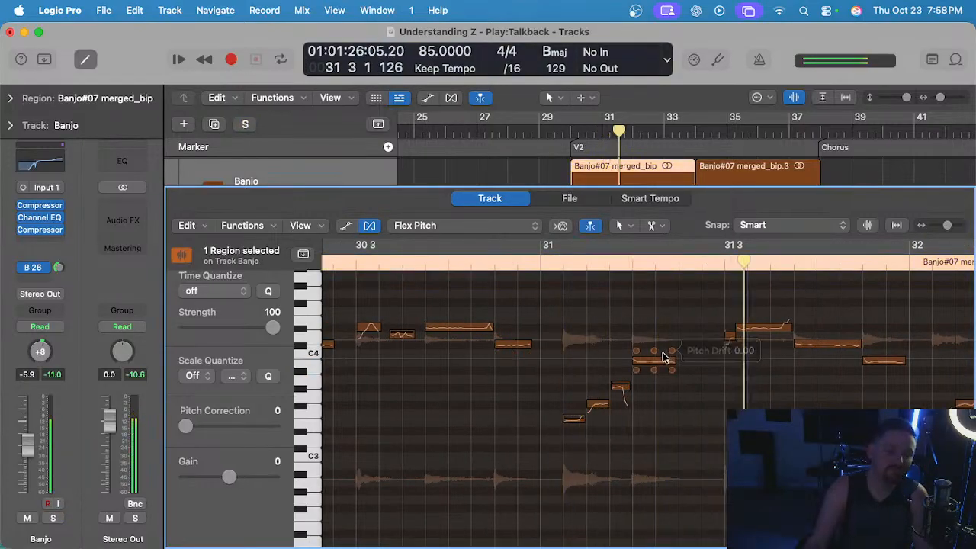
# Solo the banjo and listen through bars 32 and 33 to check the remaining note levels in the region.
pyautogui.press('s')
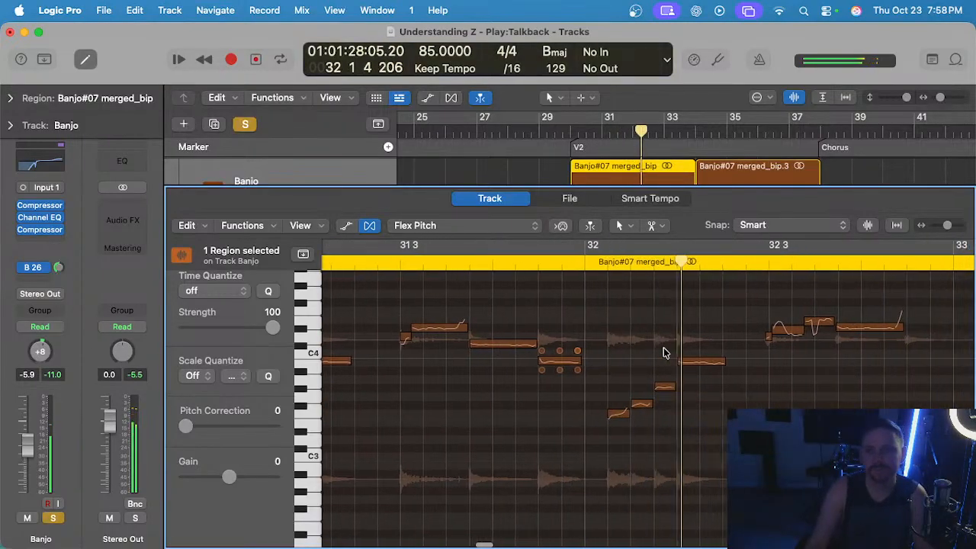
pyautogui.hscroll(2, 663, 348)
pyautogui.scroll(3, 635, 372)
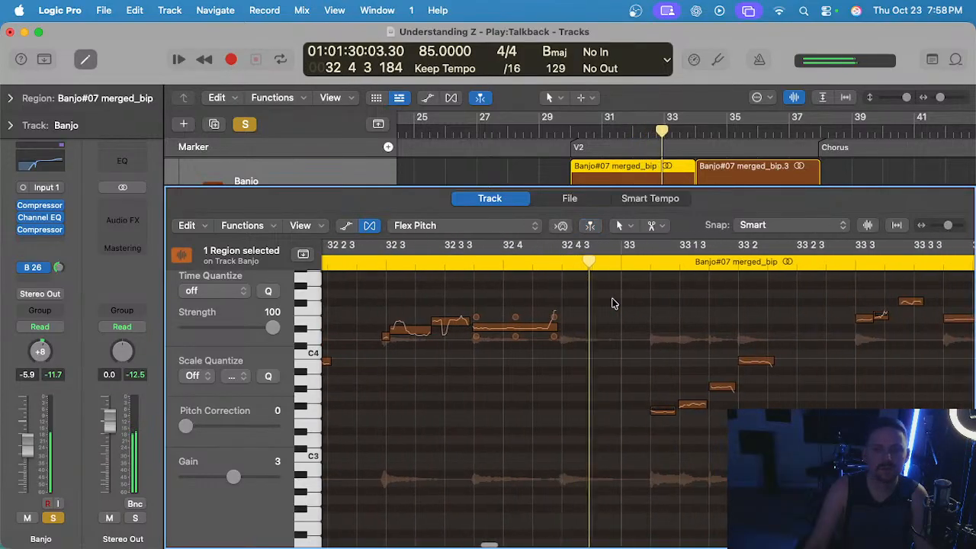
pyautogui.moveTo(564, 358)
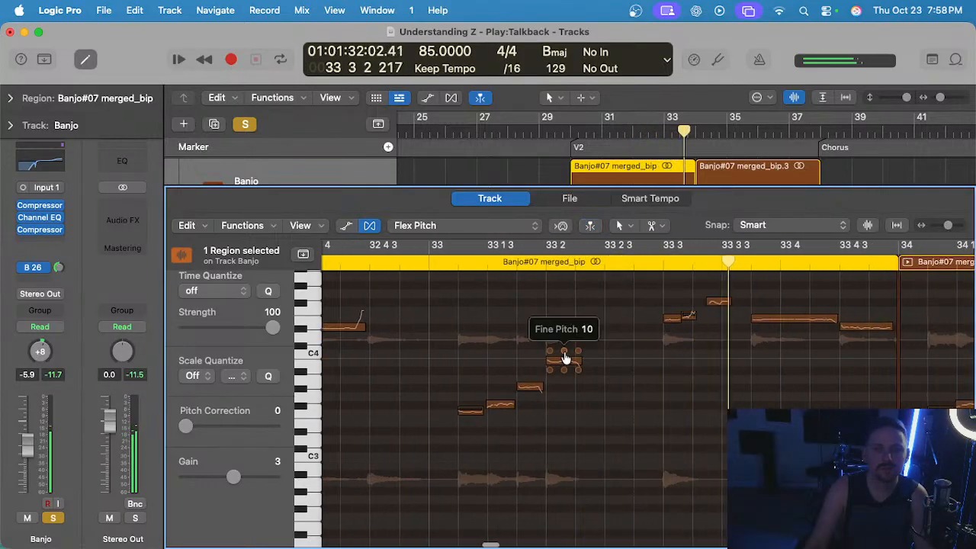
pyautogui.press('space')
# Replace the second verse-two banjo region at bar 34 with a repeat of the first region.
pyautogui.press('e')
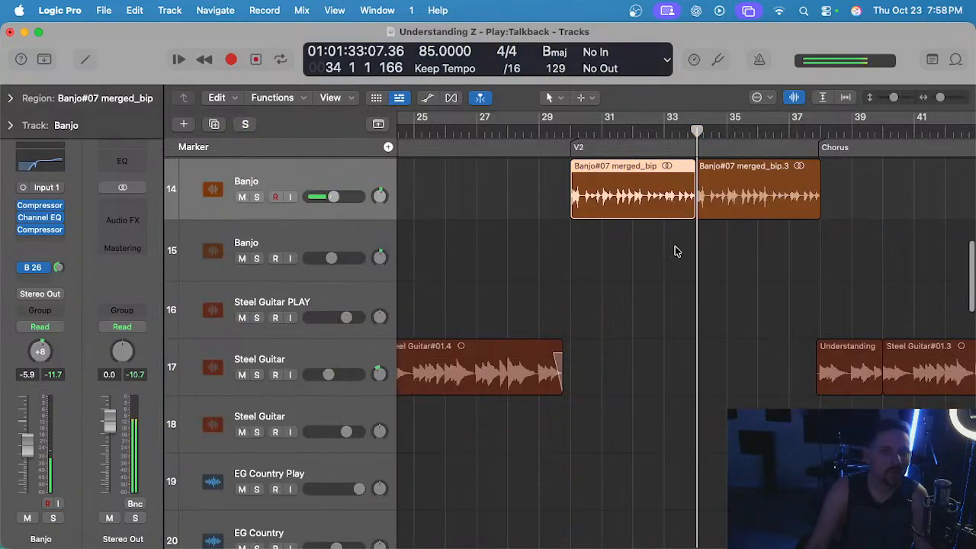
pyautogui.click(743, 198)
pyautogui.press('Delete')
pyautogui.click(647, 200)
pyautogui.press('super+r')
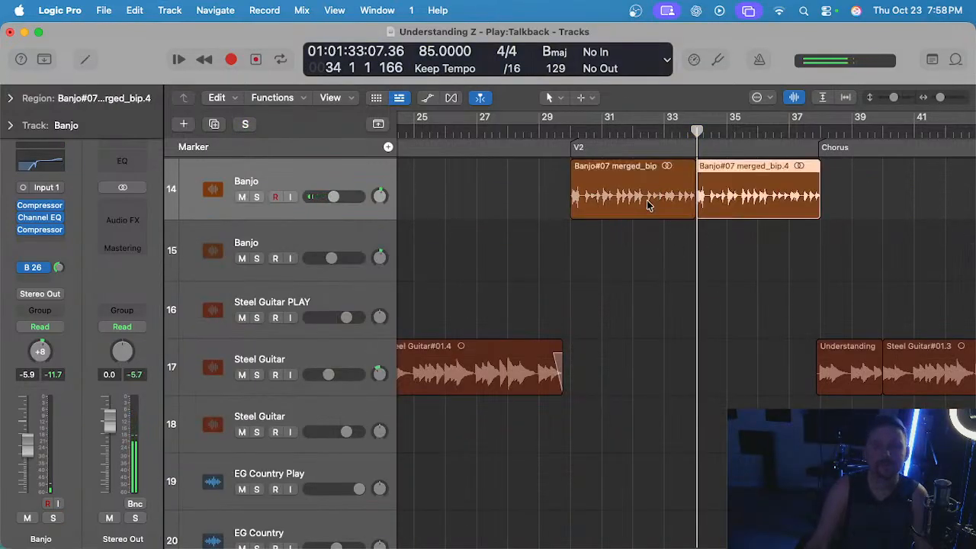
# Solo the banjo and listen across the join between the two verse-two regions at bar 34.
pyautogui.scroll(8, 695, 136)
pyautogui.moveTo(665, 136); pyautogui.dragTo(654, 135)
pyautogui.press('s')
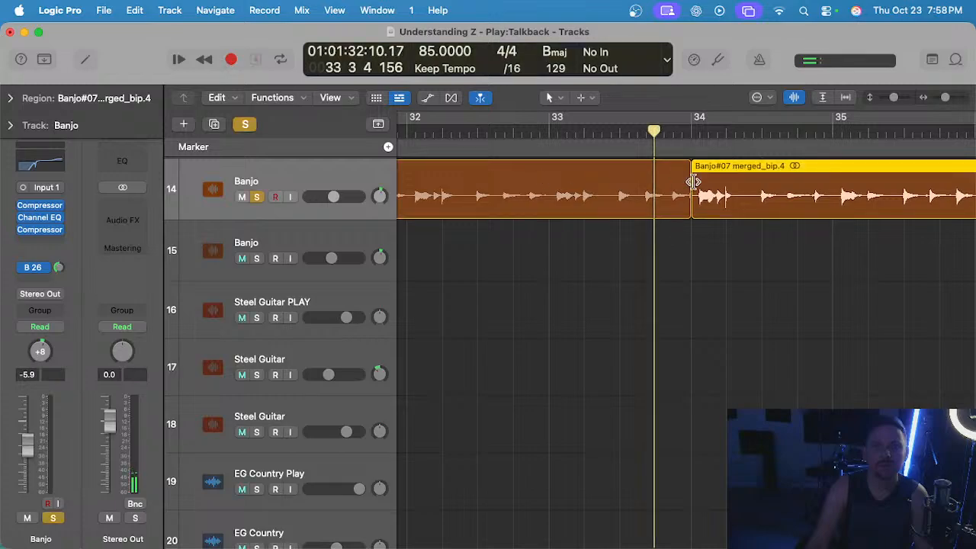
pyautogui.press('space')
pyautogui.scroll(5, 750, 205)
pyautogui.scroll(-10, 738, 206)
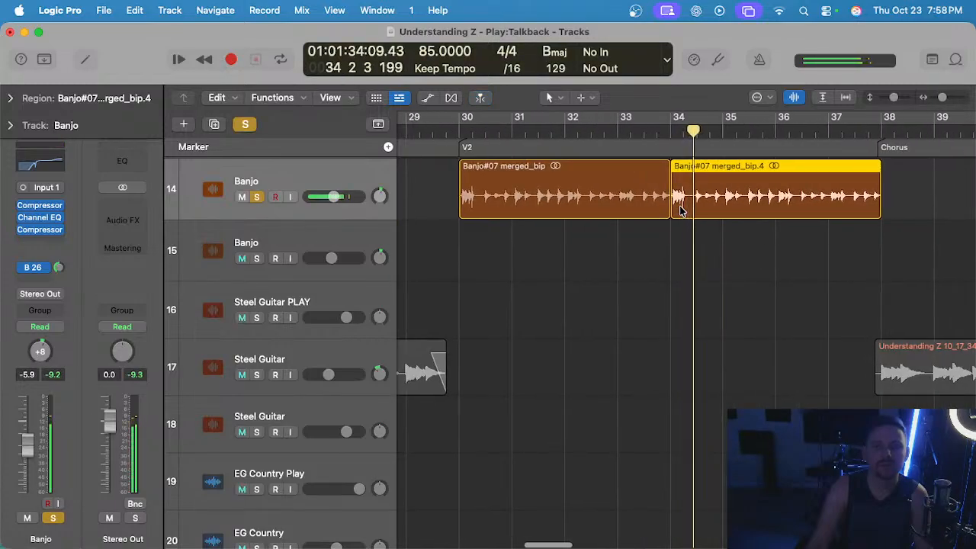
pyautogui.press('space')
# Open the first verse-two banjo region for note editing, listen from bar 30, and set the note at 30 1 4 to about 5 dB gain.
pyautogui.click(459, 132)
pyautogui.click(488, 241)
pyautogui.doubleClick(513, 195)
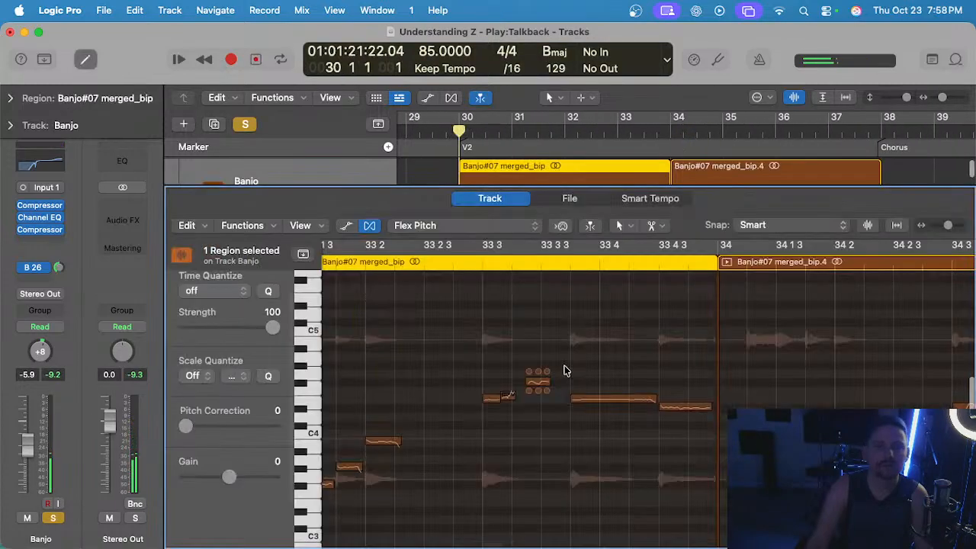
pyautogui.press('space')
pyautogui.hscroll(1, 630, 388)
pyautogui.scroll(-5, 631, 389)
pyautogui.press('space')
pyautogui.scroll(5, 631, 389)
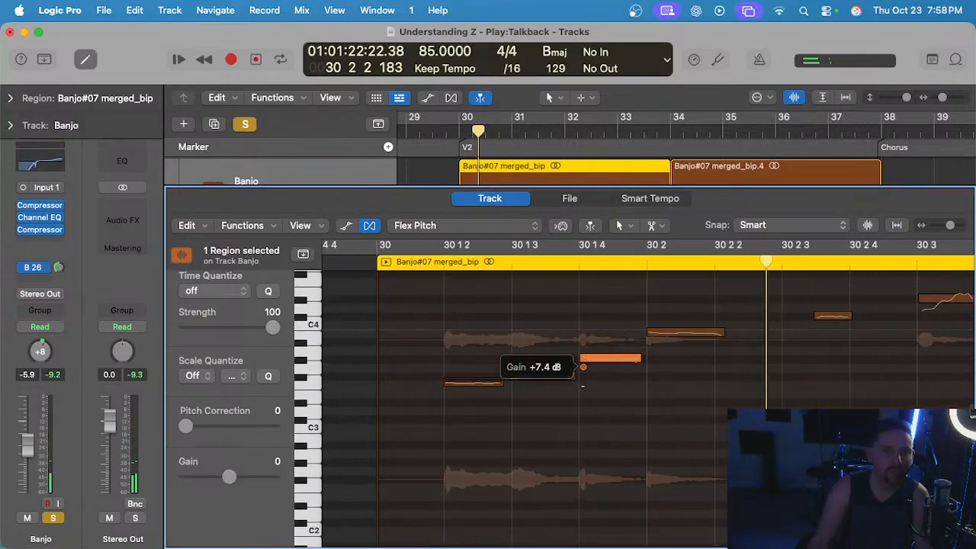
# Replay the soloed banjo from bar 30 into bar 31 and close the note editor.
pyautogui.click(420, 265)
pyautogui.press('space')
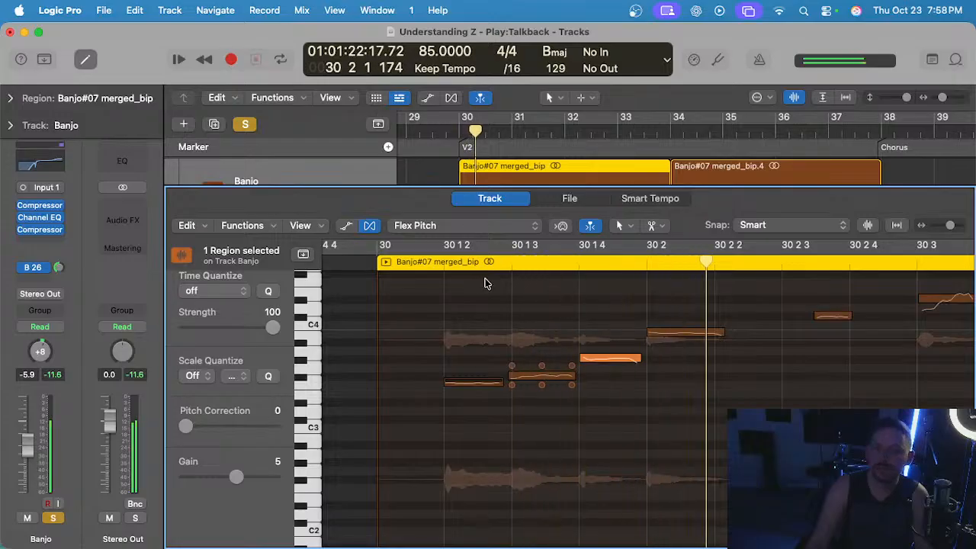
pyautogui.press('e')
pyautogui.click(647, 282)
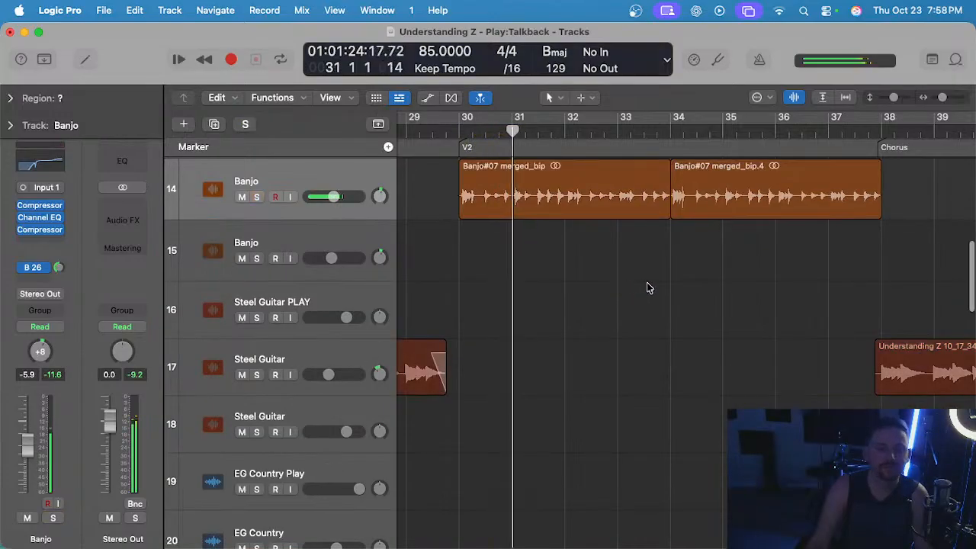
# Replay the soloed banjo from bar 31 and reopen the first verse-two region in the note editor.
pyautogui.click(514, 133)
pyautogui.press('space')
pyautogui.press('space')
pyautogui.click(509, 132)
pyautogui.click(528, 190)
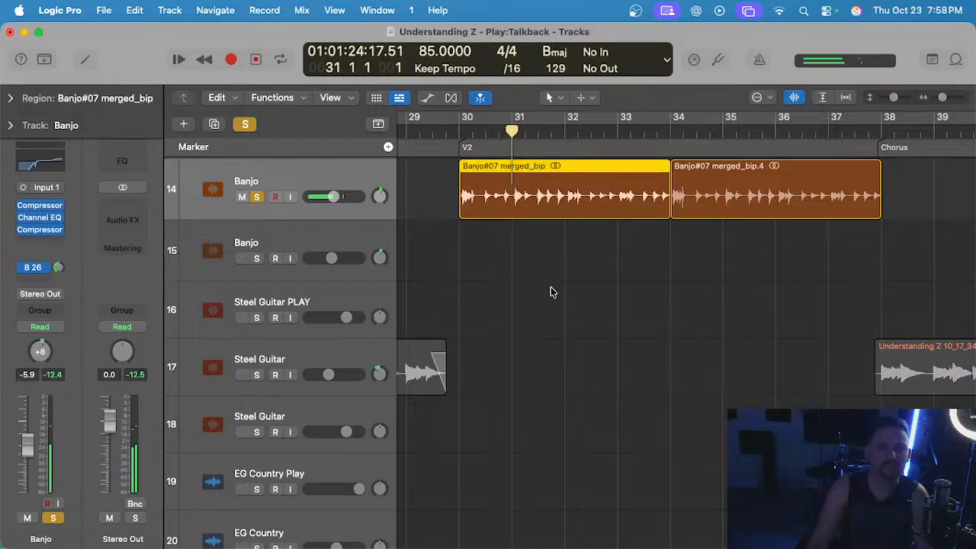
pyautogui.press('e')
pyautogui.press('space')
pyautogui.press('space')
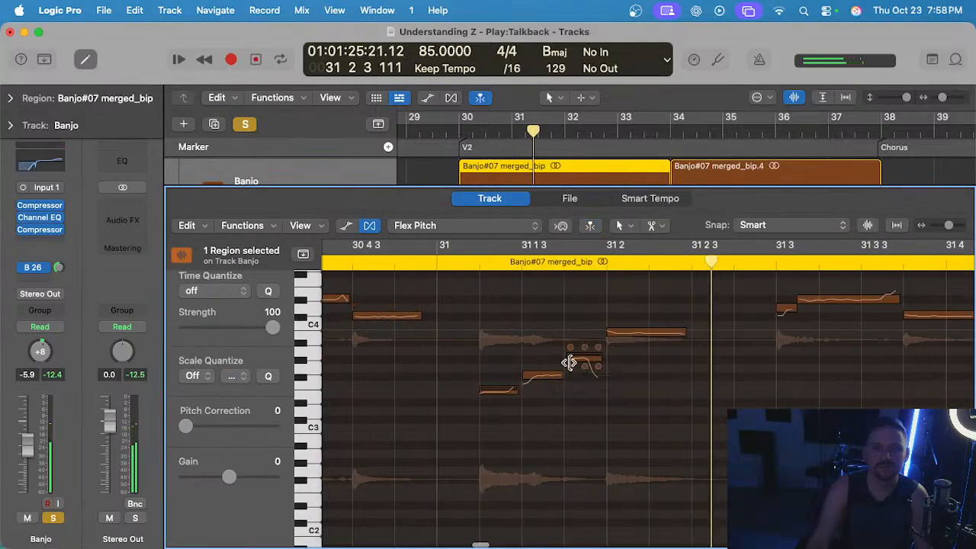
# Adjust the start of the banjo note at 31 1 4 and listen from bar 31 on through bar 32.
pyautogui.click(568, 357)
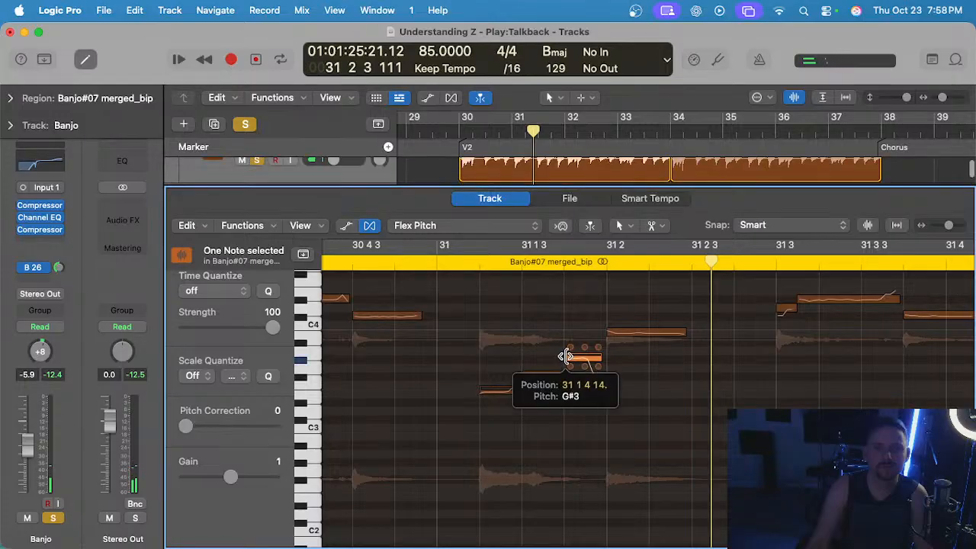
pyautogui.press('space')
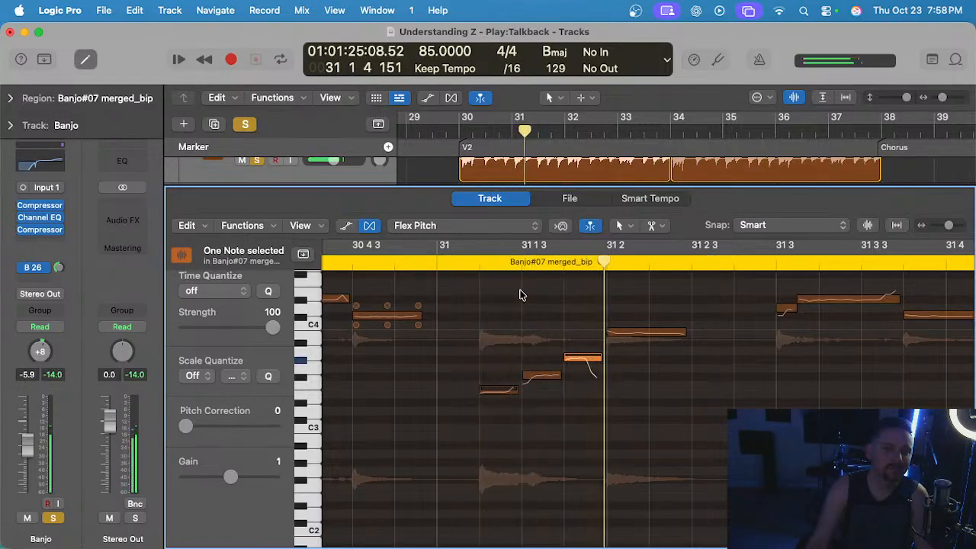
pyautogui.moveTo(565, 356); pyautogui.dragTo(568, 357)
pyautogui.click(448, 248)
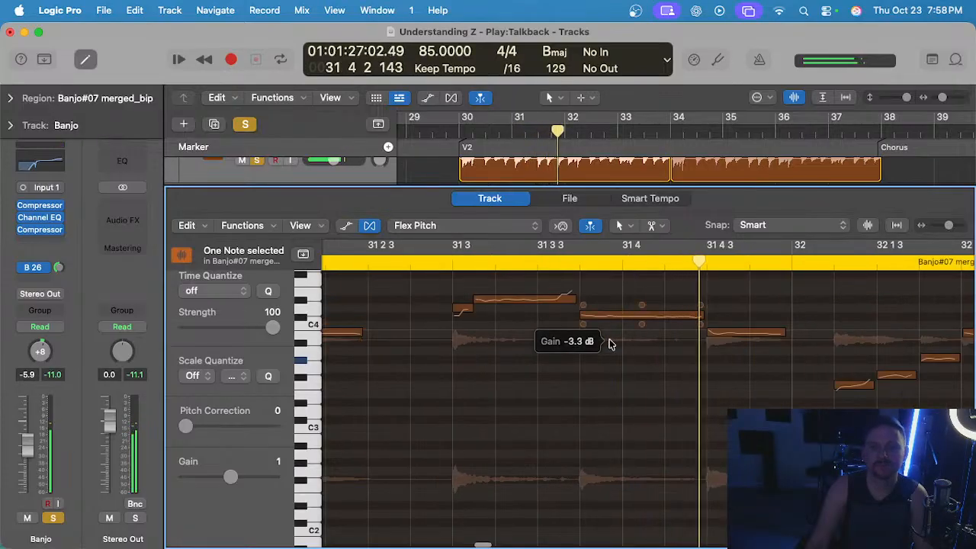
pyautogui.scroll(-5, 609, 344)
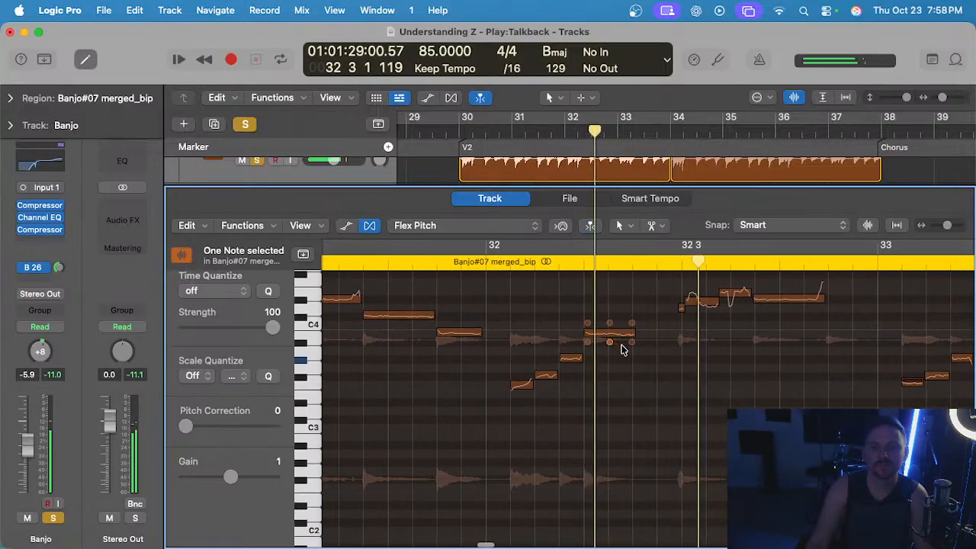
# Delete the banjo region at bar 34 and fill the gap by repeating the edited first verse-two region.
pyautogui.press('e')
pyautogui.scroll(5, 655, 343)
pyautogui.click(729, 363)
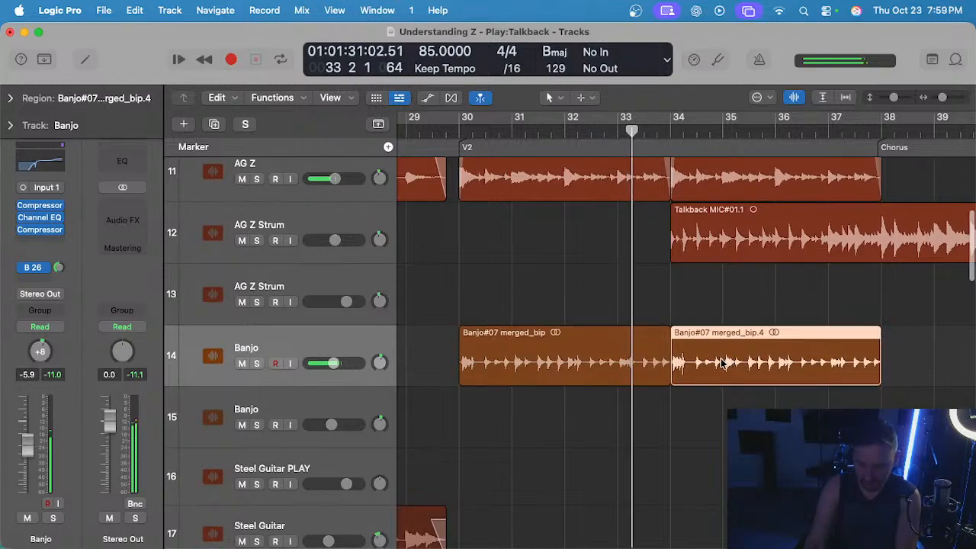
pyautogui.press('Delete')
pyautogui.click(598, 362)
pyautogui.hscroll(1, 597, 357)
pyautogui.press('super+r')
pyautogui.scroll(-3, 621, 366)
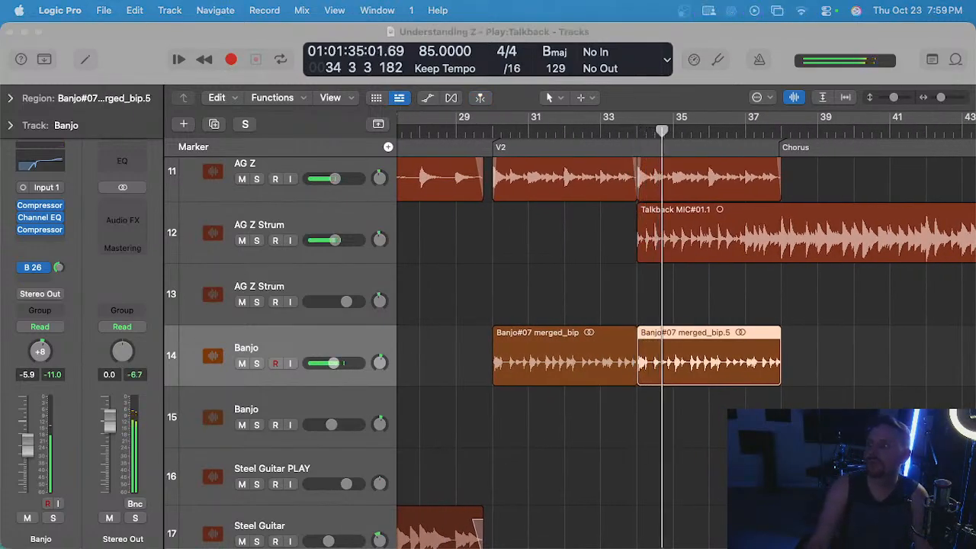
# Listen to the full mix through the second half of verse two and view the arrangement up to the bridge.
pyautogui.click(683, 432)
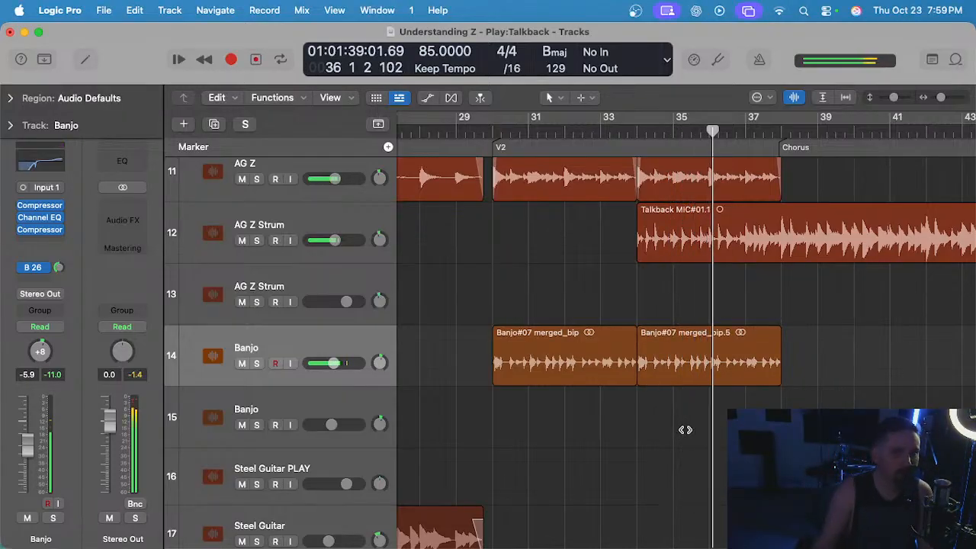
pyautogui.scroll(-3, 686, 431)
pyautogui.hscroll(-1, 686, 433)
pyautogui.hscroll(5, 686, 433)
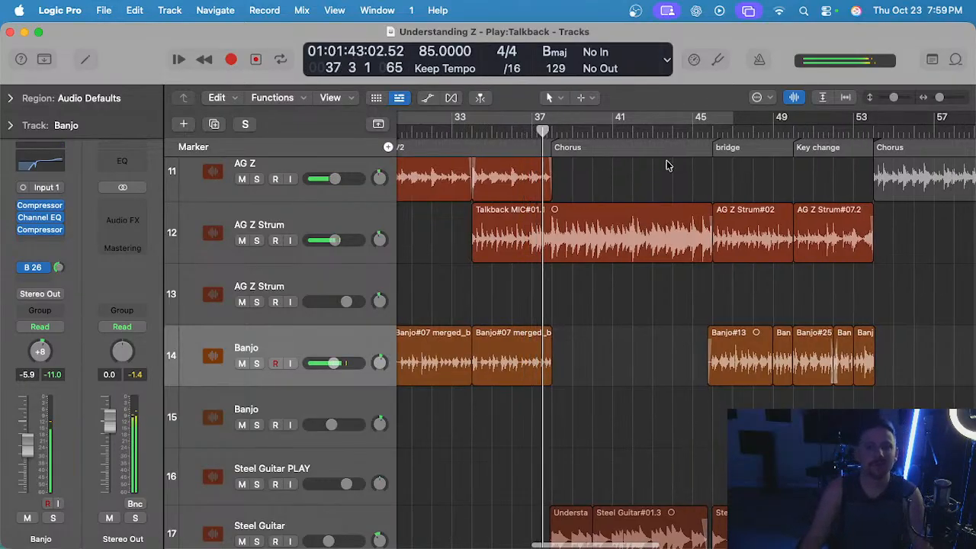
# Play the bridge from bar 46 and solo the banjo to check its note levels around bar 47.
pyautogui.click(713, 131)
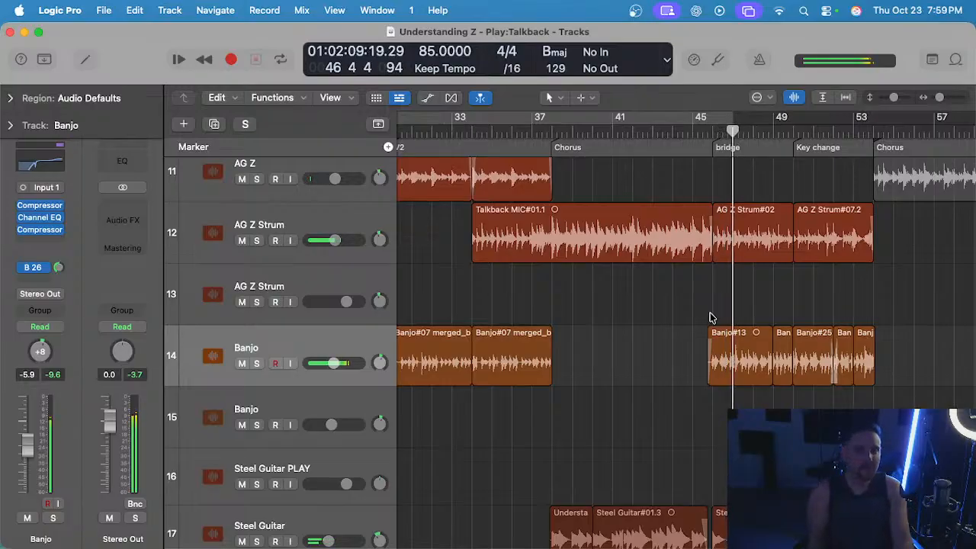
pyautogui.press('s')
pyautogui.scroll(5, 732, 280)
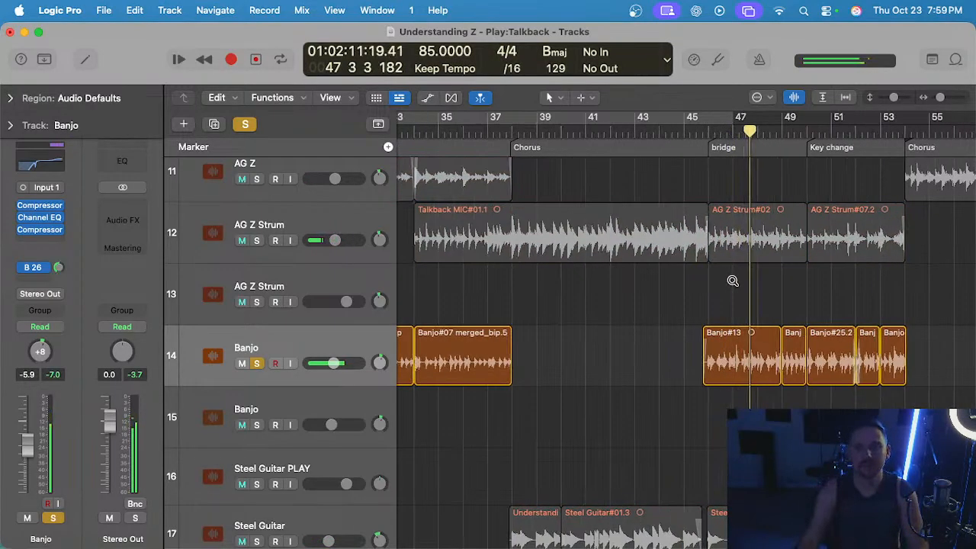
pyautogui.press('space')
pyautogui.press('s')
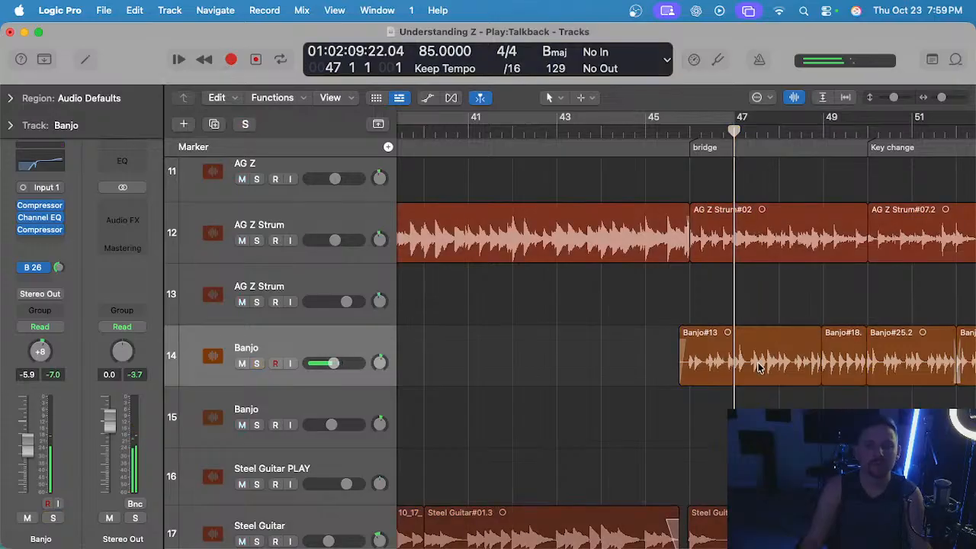
# Open the Banjo#13 region for note editing, listen to it soloed from bar 47, and adjust the note gain around 47 1 3.
pyautogui.doubleClick(761, 368)
pyautogui.press('space')
pyautogui.press('s')
pyautogui.scroll(5, 788, 403)
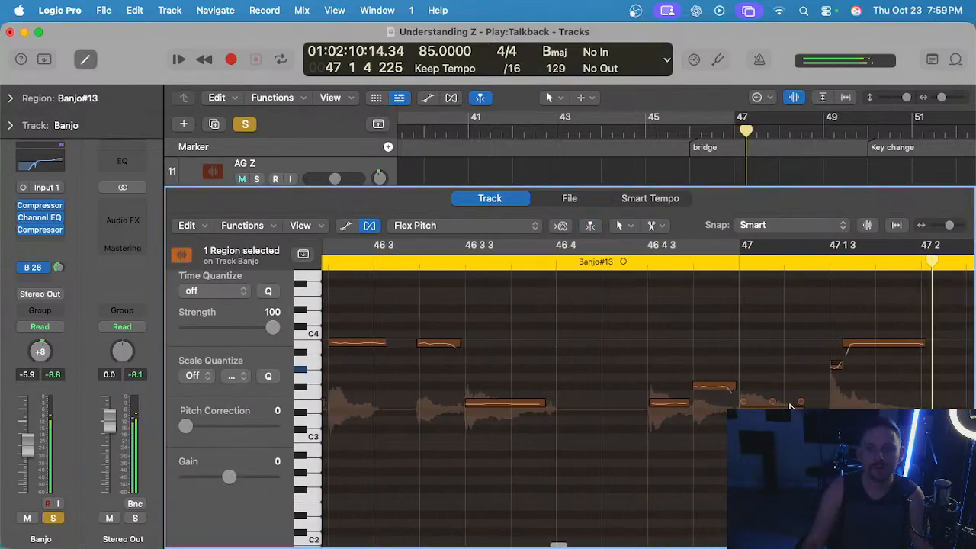
pyautogui.hscroll(2, 823, 385)
pyautogui.press('s')
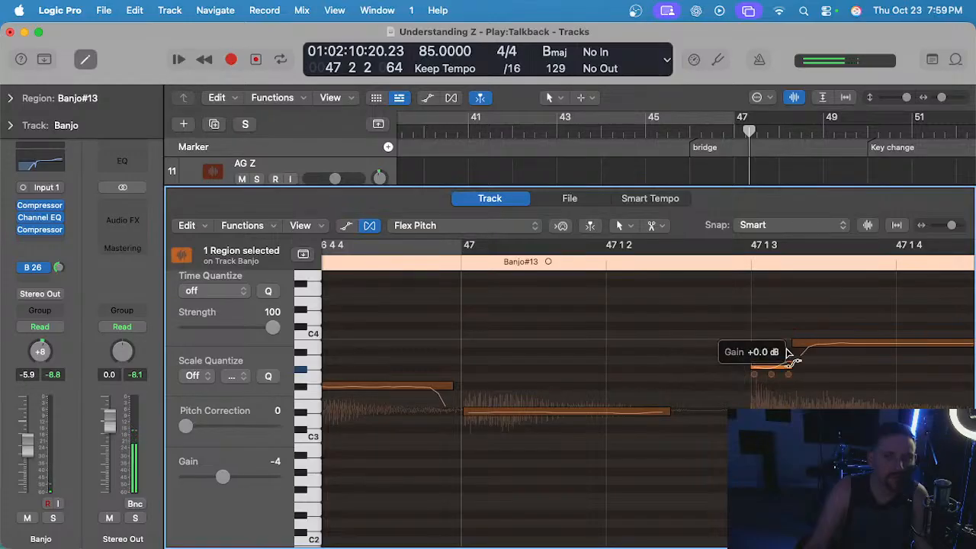
# Listen to the soloed banjo from the bridge into the key change at bar 50.
pyautogui.scroll(-5, 788, 355)
pyautogui.press('s')
pyautogui.press('space')
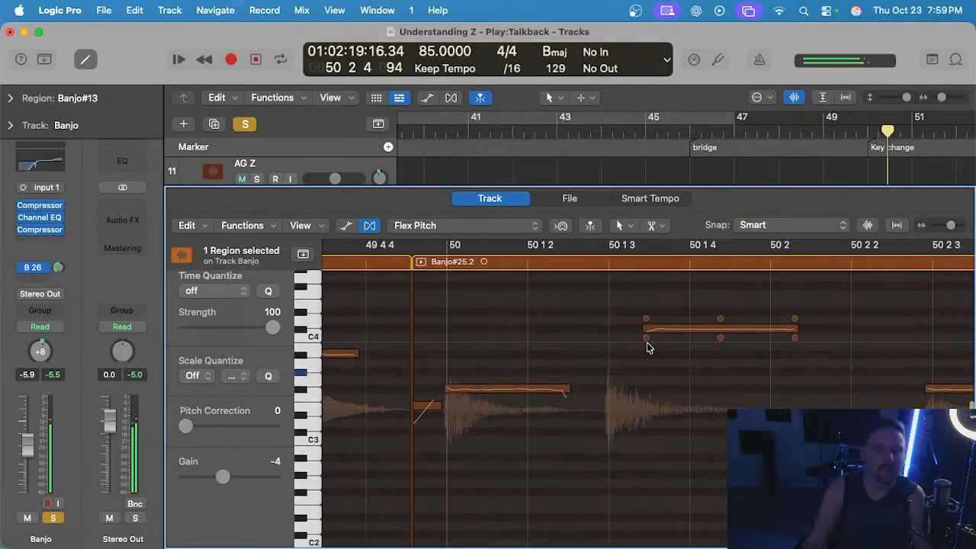
pyautogui.press('space')
# Try to adjust the gain of the banjo note around 50 1 3 in the Banjo#25.2 region.
pyautogui.click(646, 339)
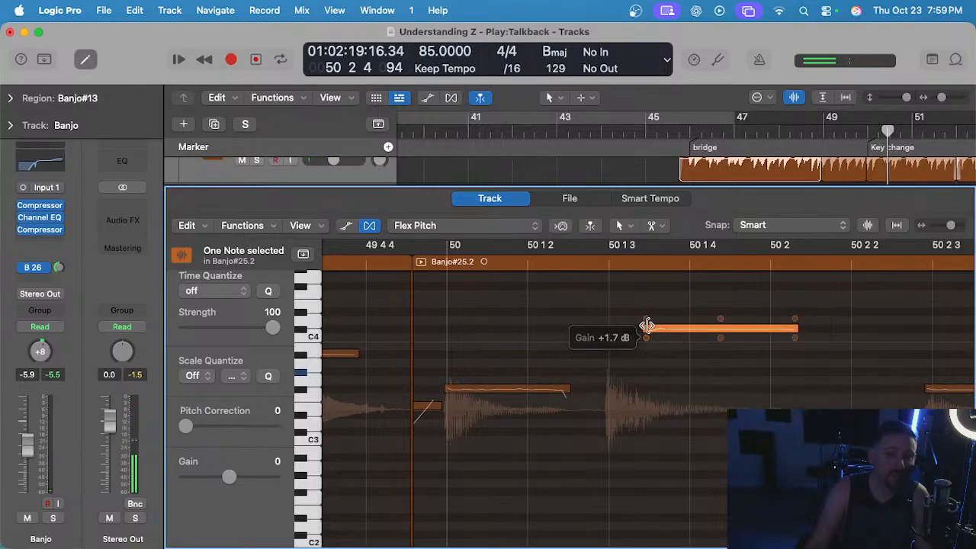
pyautogui.moveTo(646, 326); pyautogui.dragTo(647, 337)
pyautogui.click(649, 344)
pyautogui.scroll(10, 614, 351)
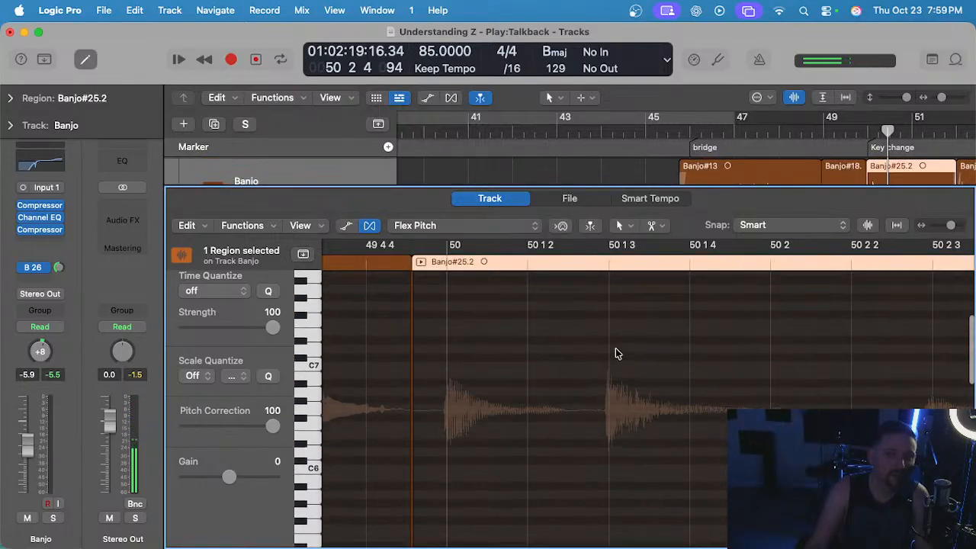
pyautogui.scroll(-6, 616, 353)
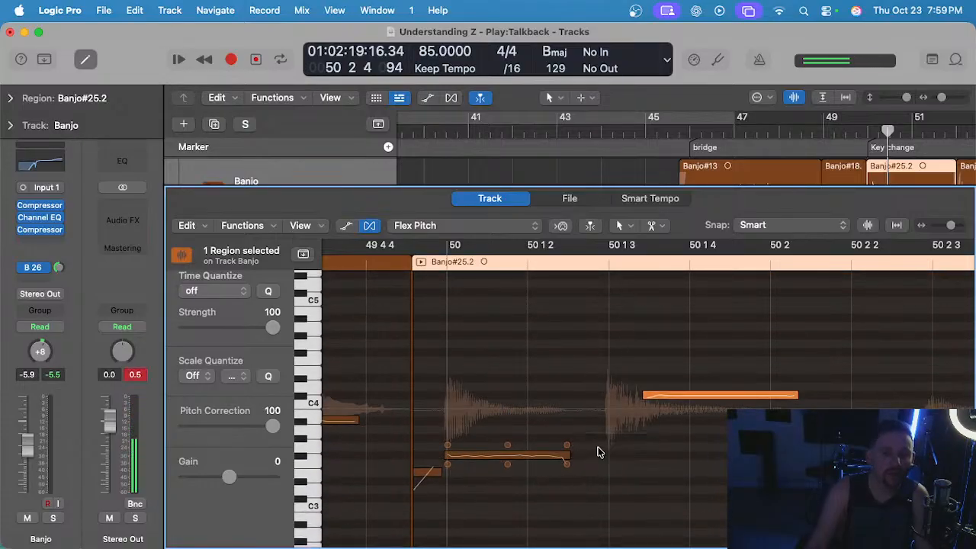
# Undo the recent edits to the Banjo#25.2 note around 50 1 3.
pyautogui.scroll(3, 598, 452)
pyautogui.keyDown('super'); pyautogui.click(700, 398); pyautogui.keyUp('super')
pyautogui.press('super+z')
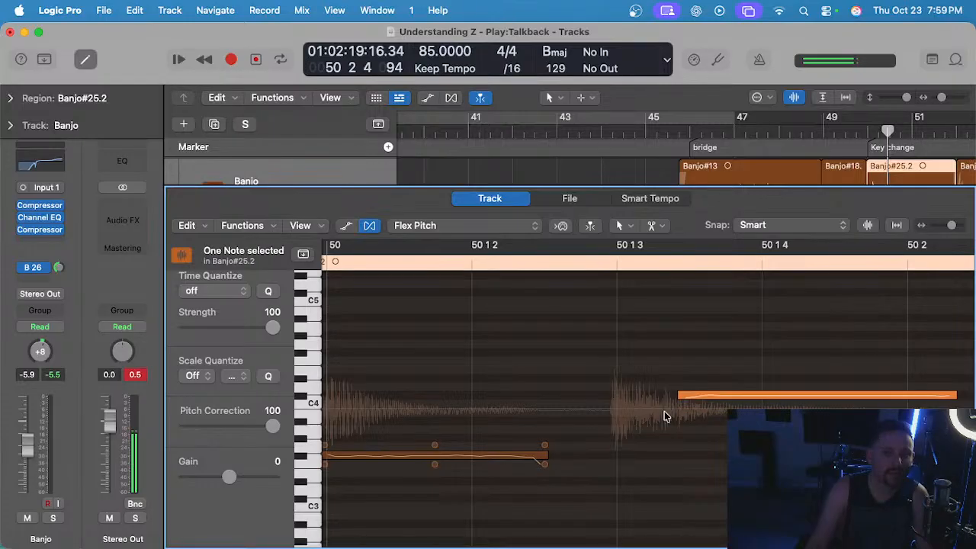
pyautogui.scroll(-3, 655, 411)
pyautogui.press('super+z')
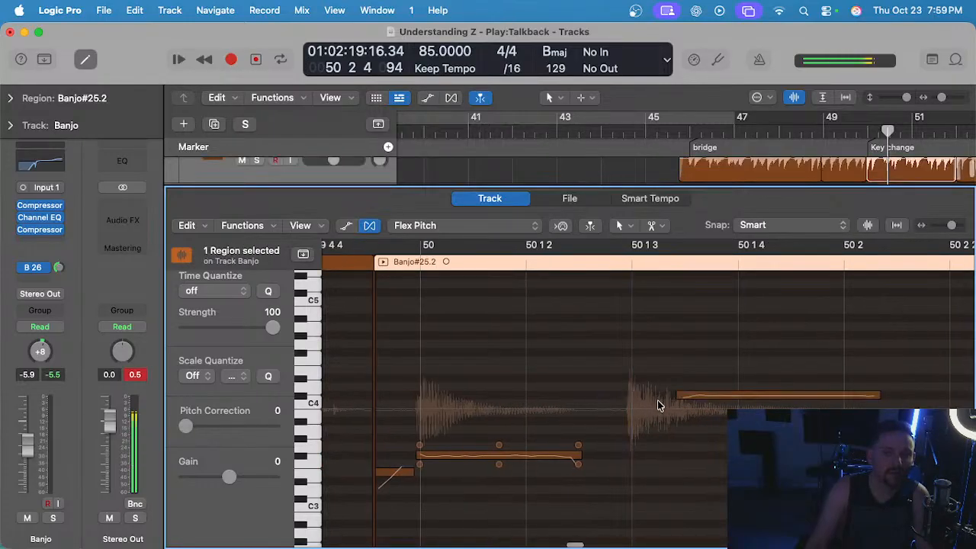
pyautogui.scroll(4, 658, 401)
pyautogui.press('super+z')
pyautogui.scroll(-4, 657, 400)
pyautogui.scroll(-2, 658, 404)
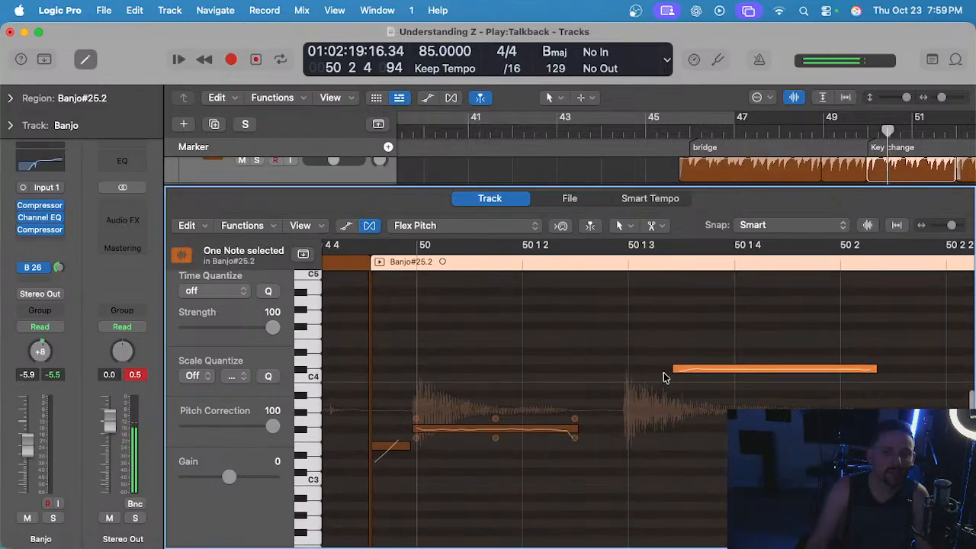
# Close the note editor and listen through the key change up to the last chorus, comparing the banjo soloed and in the mix.
pyautogui.press('e')
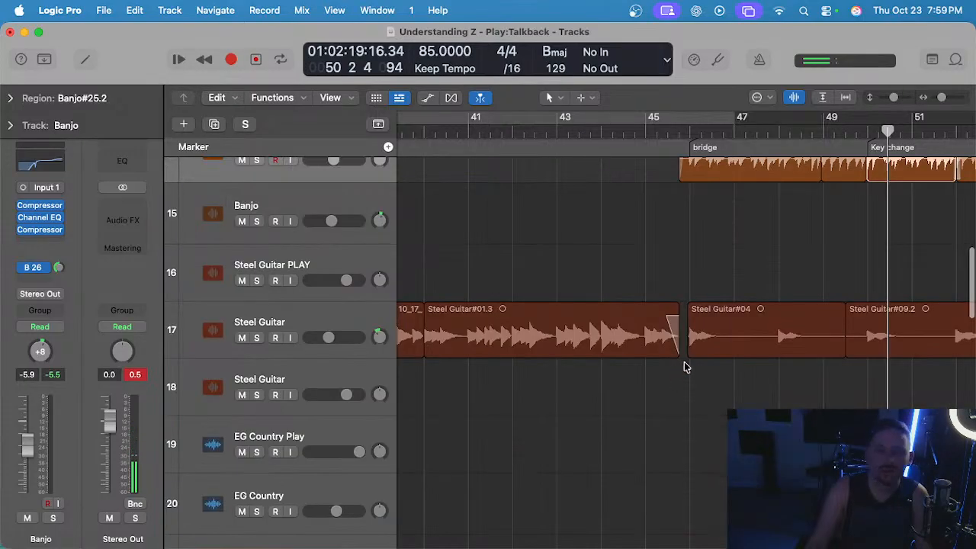
pyautogui.scroll(3, 663, 370)
pyautogui.click(663, 369)
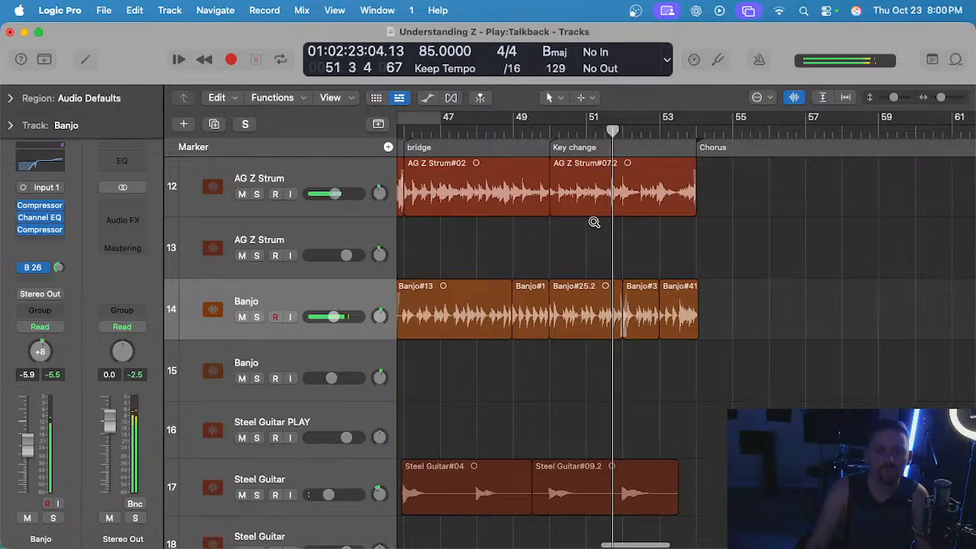
pyautogui.press('s')
pyautogui.press('s')
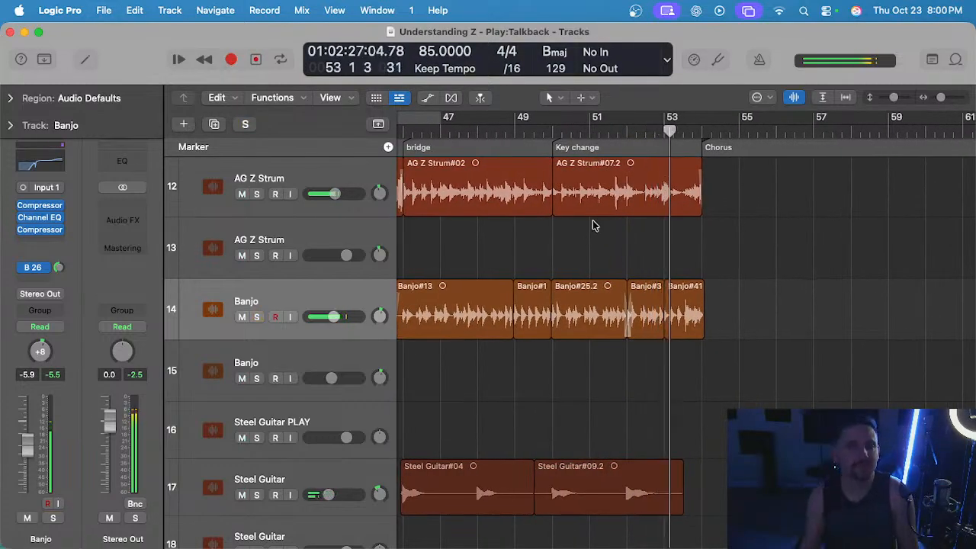
pyautogui.scroll(-3, 593, 234)
pyautogui.scroll(-2, 593, 240)
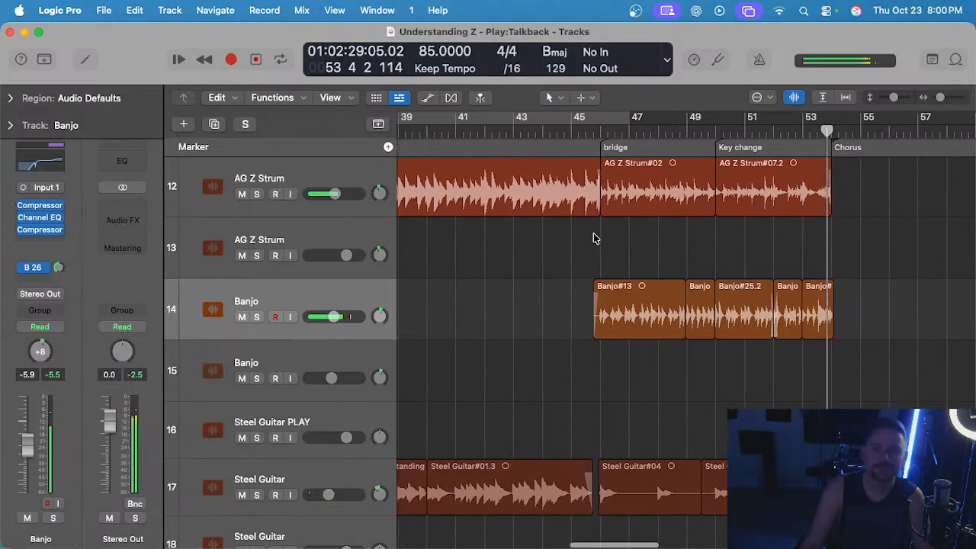
pyautogui.press('space')
# Look through the lower tracks and examine how the fiddle, Dobro and slide guitar regions are spread across the song sections.
pyautogui.scroll(-3, 623, 252)
pyautogui.scroll(-20, 622, 253)
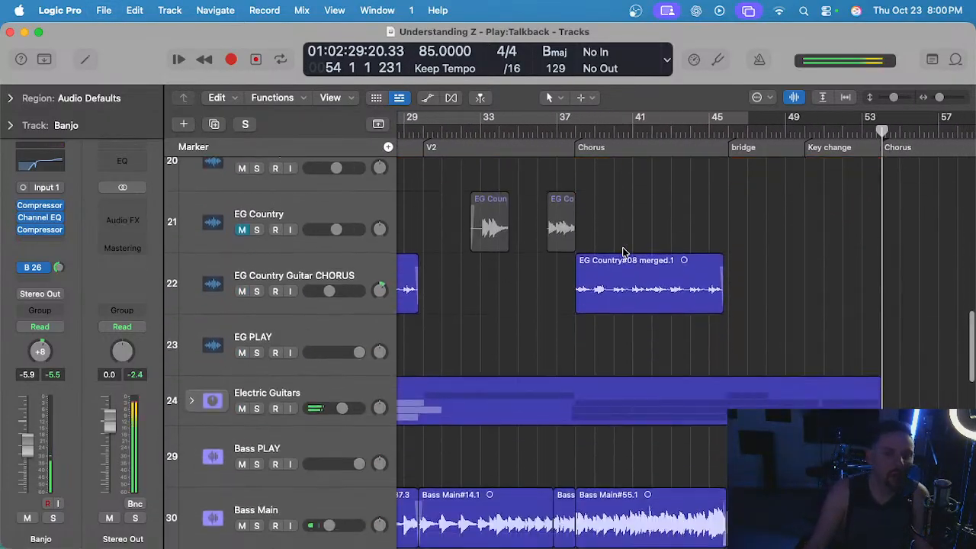
pyautogui.hscroll(-5, 625, 246)
pyautogui.scroll(-3, 625, 246)
pyautogui.hscroll(6, 627, 244)
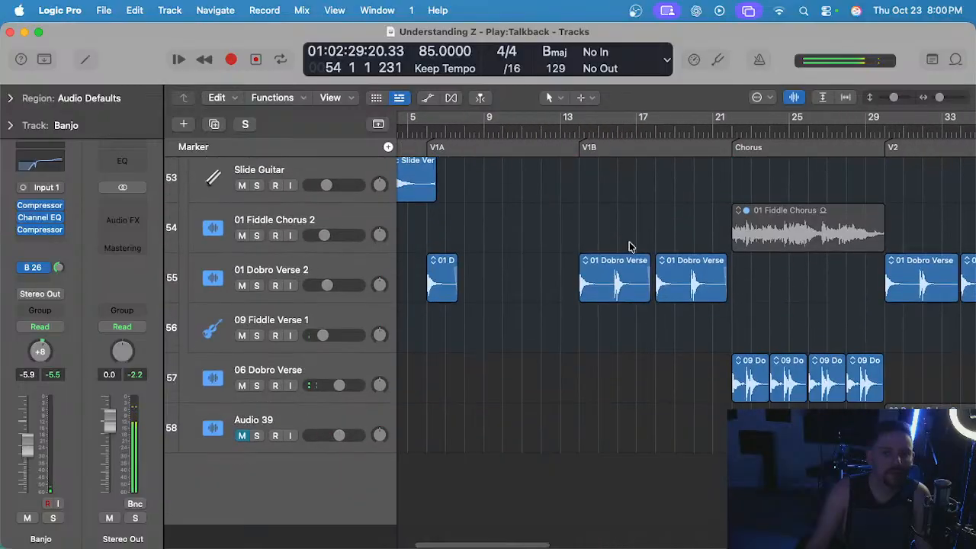
pyautogui.hscroll(4, 600, 181)
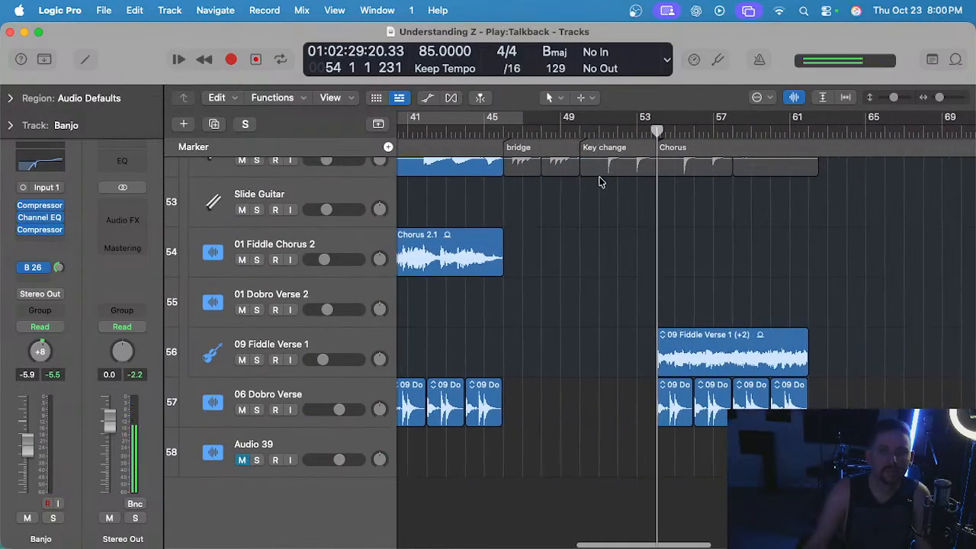
pyautogui.hscroll(-10, 584, 203)
pyautogui.scroll(-5, 587, 202)
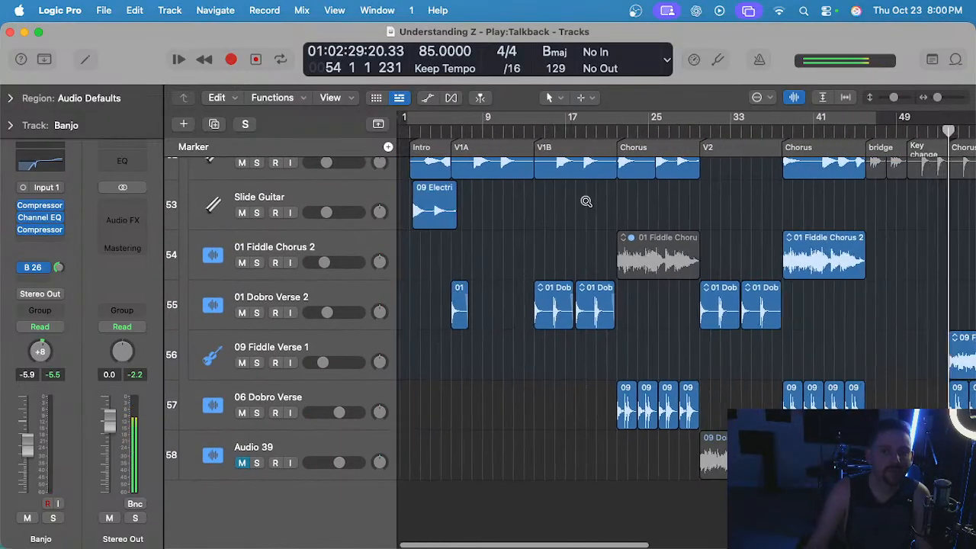
pyautogui.scroll(2, 655, 209)
pyautogui.hscroll(-3, 616, 223)
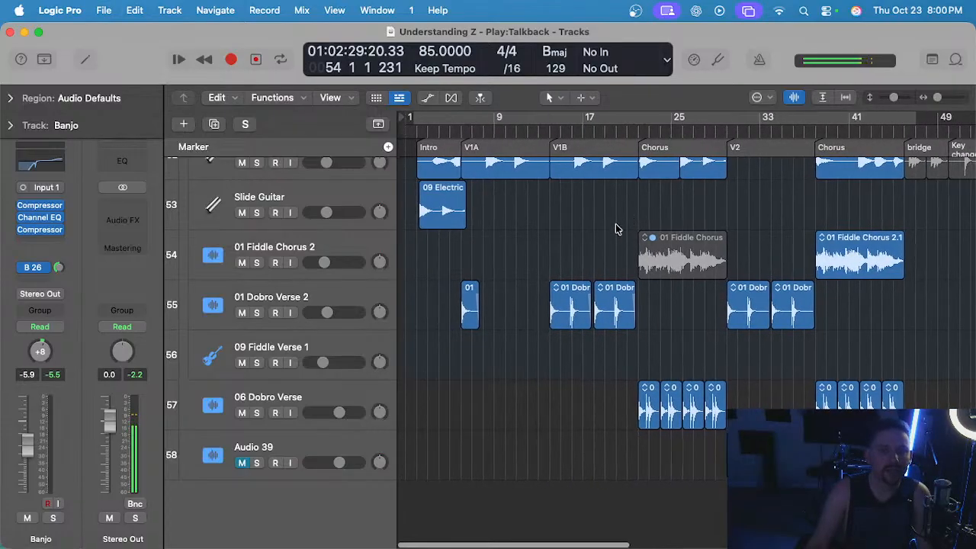
pyautogui.scroll(3, 519, 257)
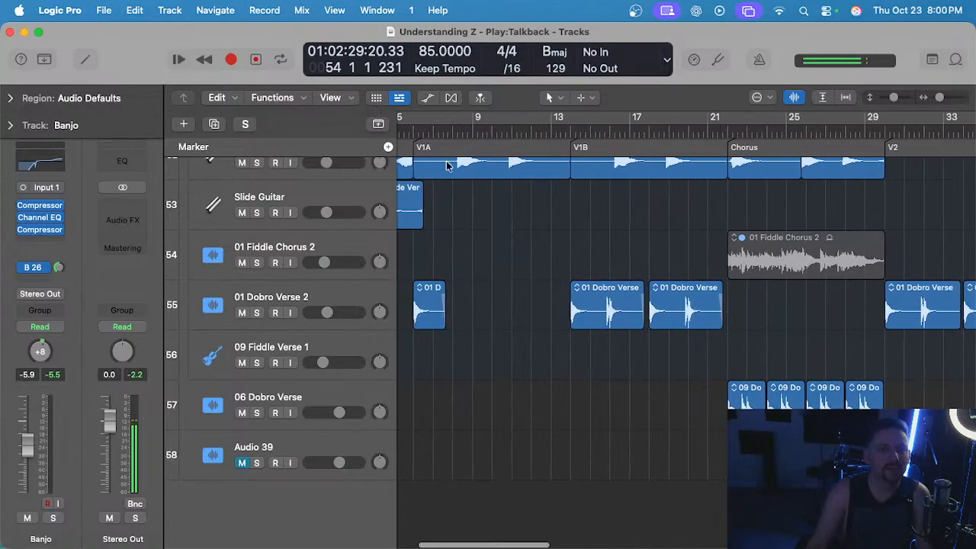
# Listen to the 01 Dobro Verse 2 track soloed from the start of V1A at bar 6.
pyautogui.click(338, 293)
pyautogui.hscroll(-4, 507, 294)
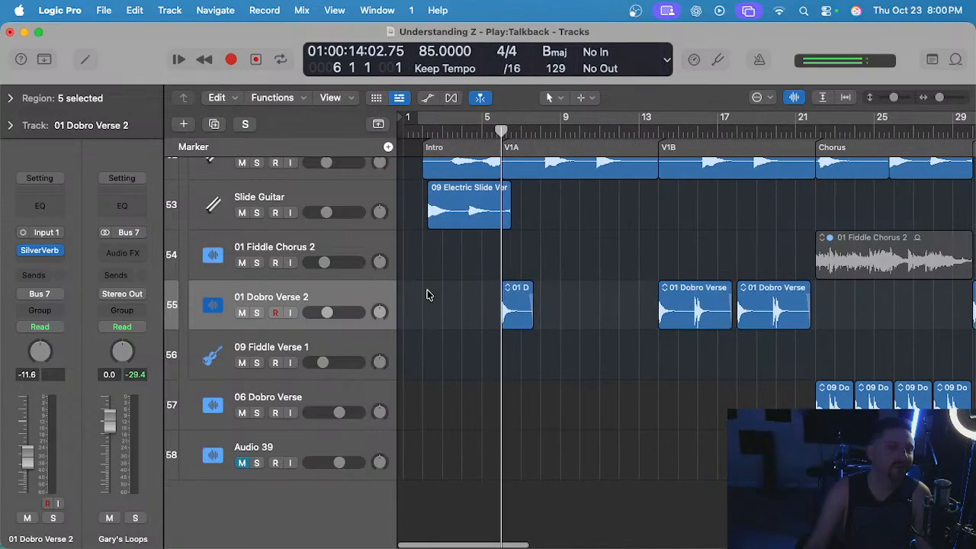
pyautogui.press('space')
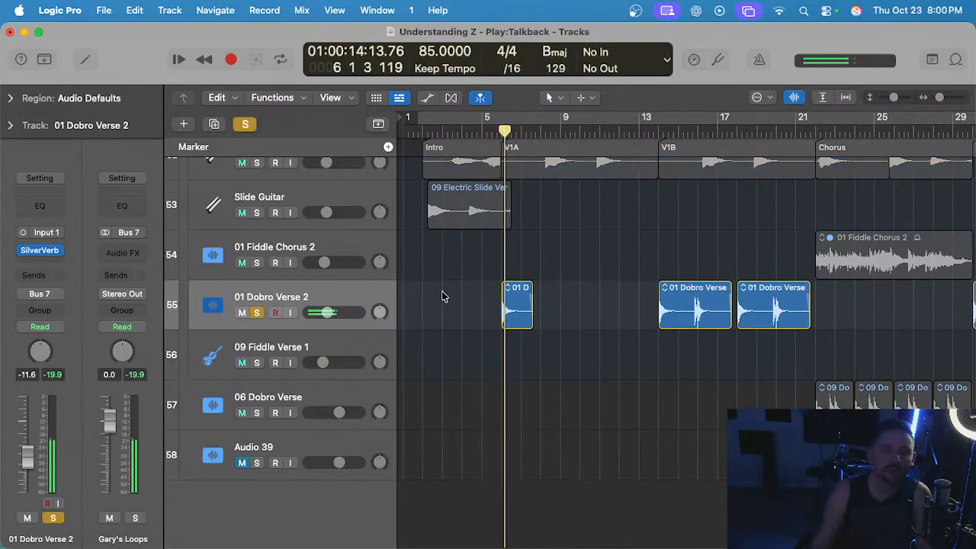
pyautogui.hscroll(10, 448, 296)
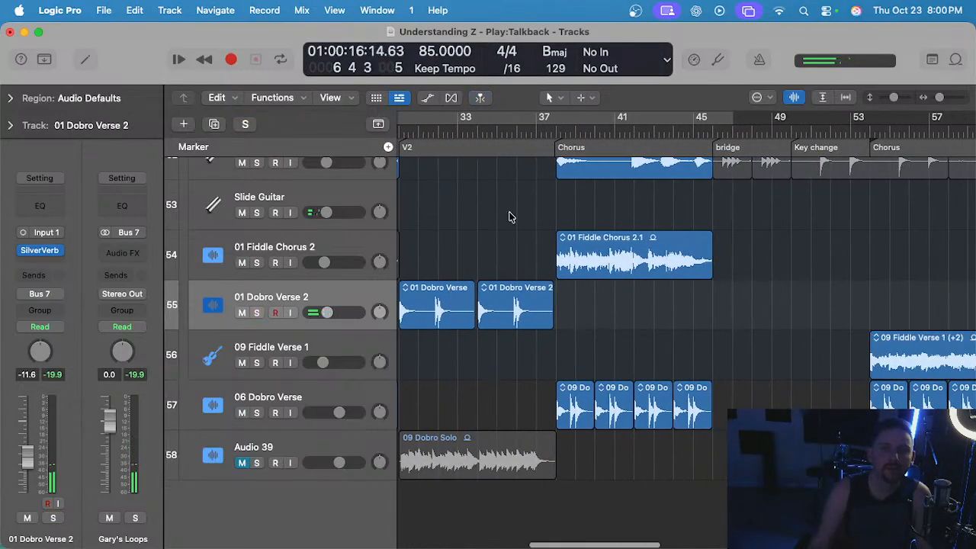
# Play the second chorus from bar 38 and briefly solo the 06 Dobro Verse track.
pyautogui.click(556, 131)
pyautogui.click(350, 399)
pyautogui.press('s')
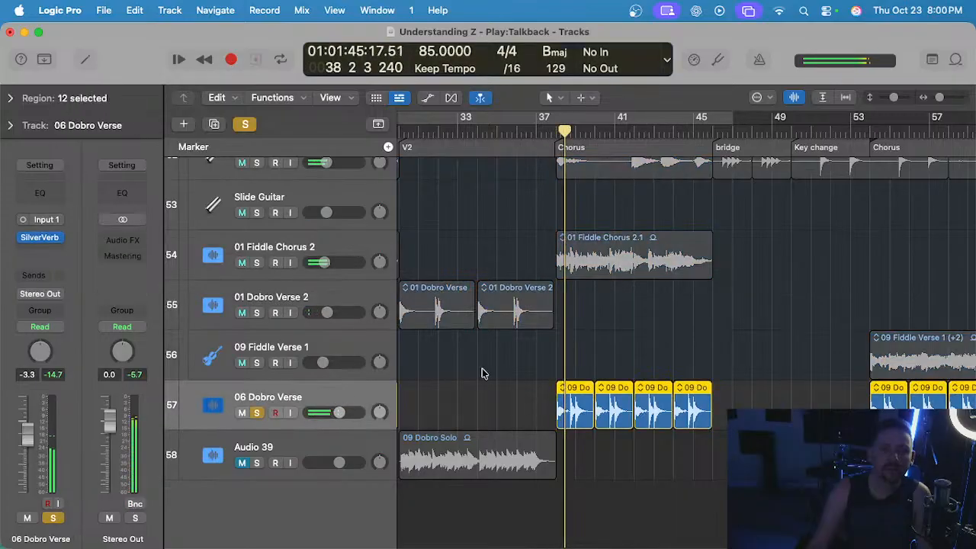
pyautogui.press('s')
# Move the 06 Dobro Verse track into the Gary's Loops stack, directly above 09 Fiddle Verse 1.
pyautogui.press('super+Left')
pyautogui.press('super+Left')
pyautogui.press('super+Left')
pyautogui.press('super+Left')
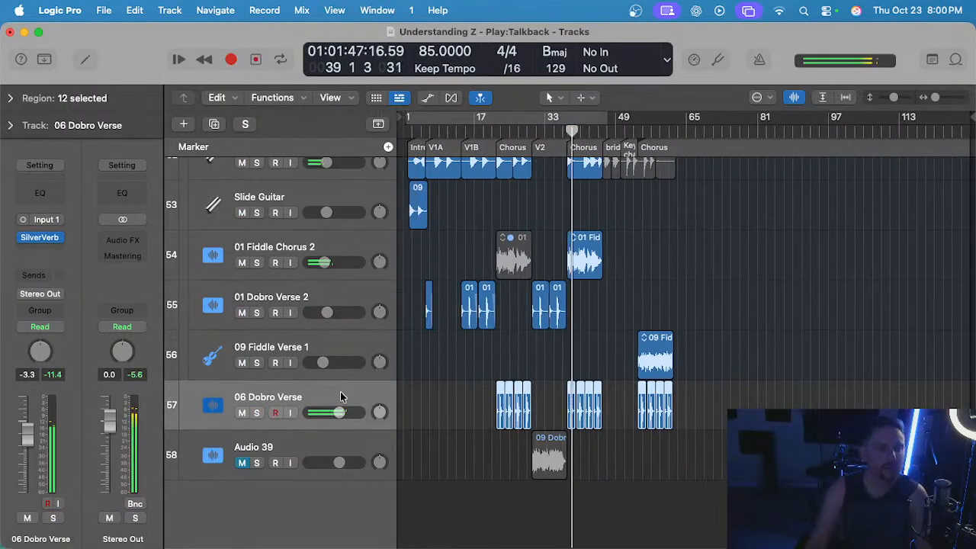
pyautogui.moveTo(341, 397); pyautogui.dragTo(341, 356)
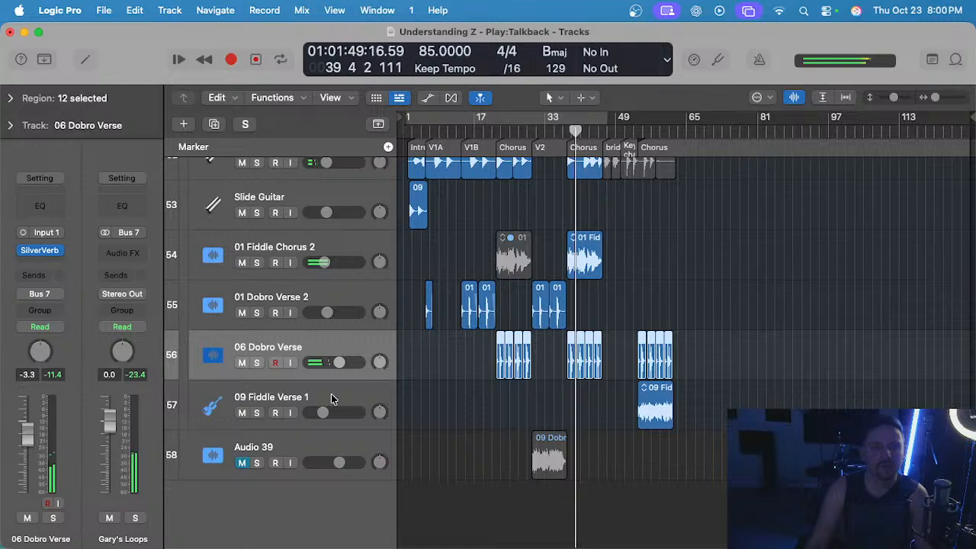
# Rename the 06 Dobro Verse track as Dobro Chorus and the 01 Dobro Verse 2 track as Dobro Verse.
pyautogui.scroll(3, 447, 398)
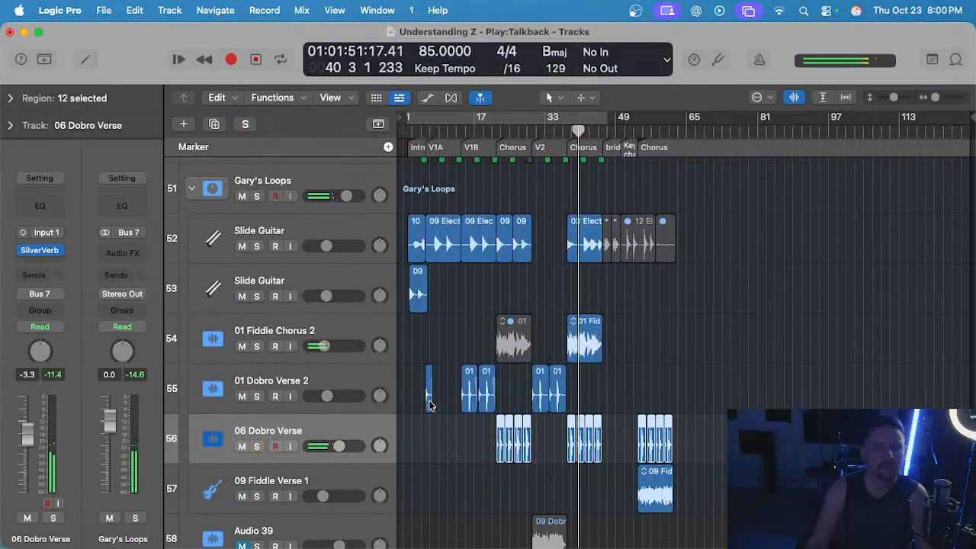
pyautogui.scroll(3, 430, 404)
pyautogui.scroll(-2, 443, 429)
pyautogui.hscroll(3, 431, 434)
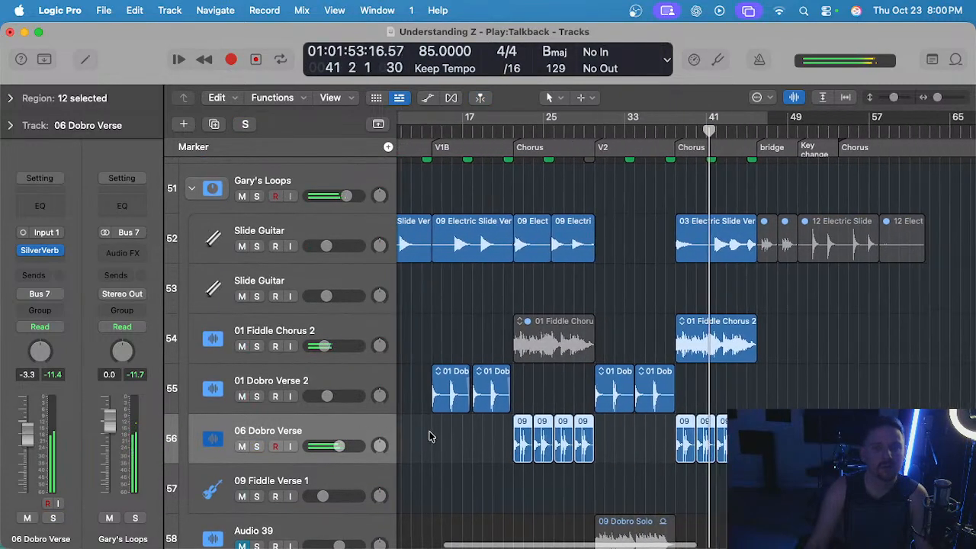
pyautogui.doubleClick(316, 430)
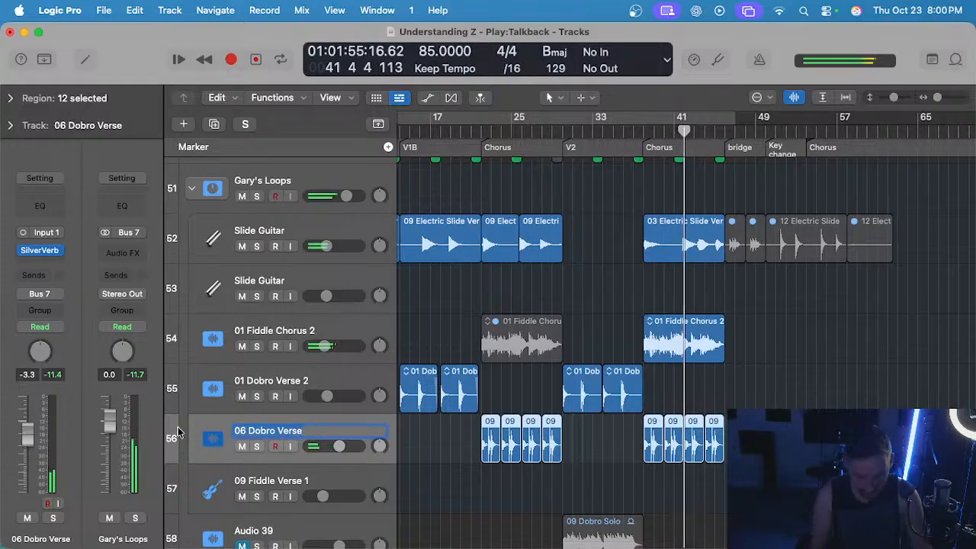
pyautogui.write('Dobro Chorus')
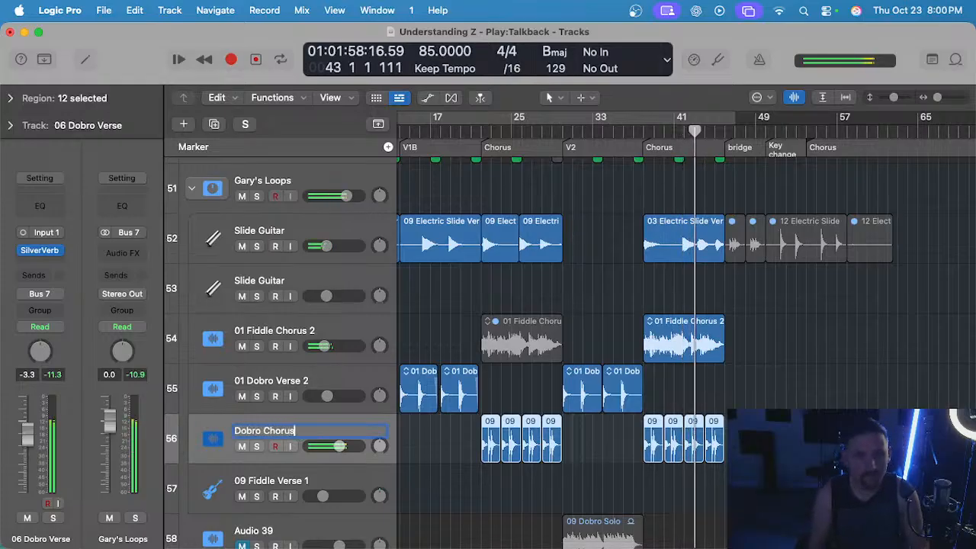
pyautogui.press('Return')
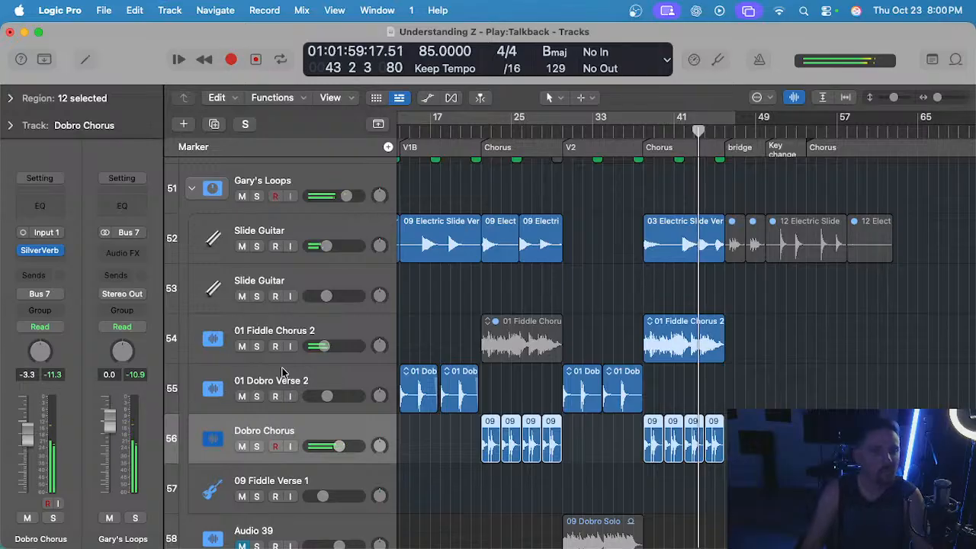
pyautogui.doubleClick(309, 380)
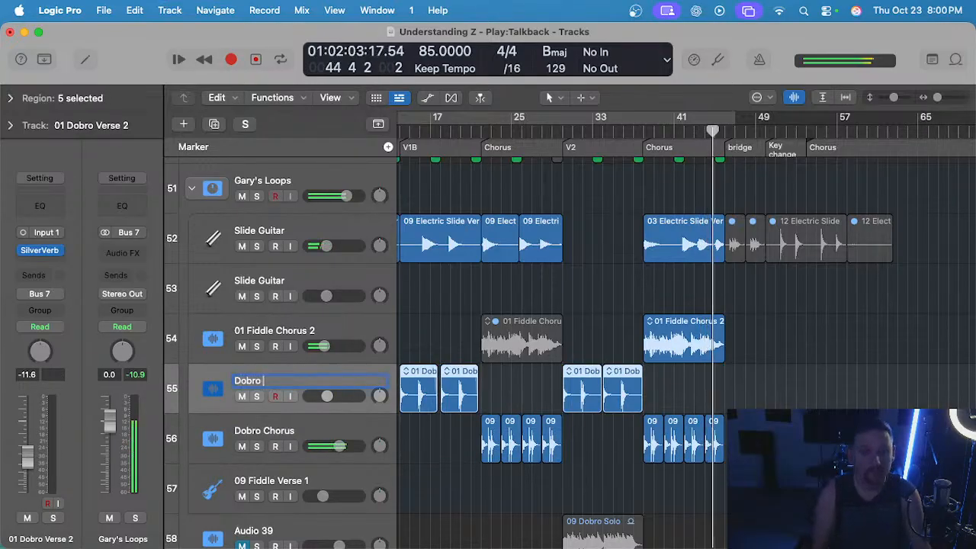
pyautogui.write('Dobro Verse')
pyautogui.press('Return')
# Listen to the 01 Fiddle Chorus 2 track soloed from the second chorus at bar 38, then return to the full mix.
pyautogui.scroll(-2, 427, 381)
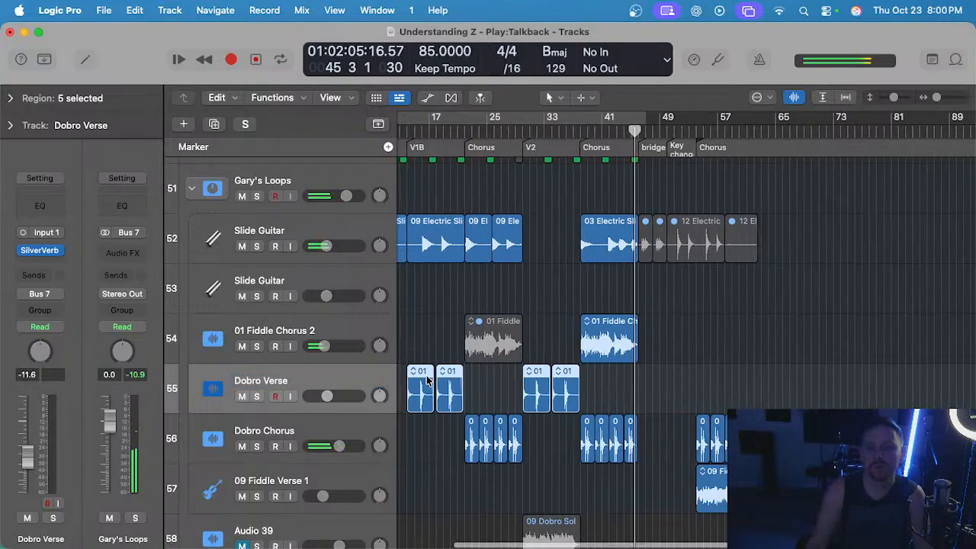
pyautogui.click(315, 324)
pyautogui.press('s')
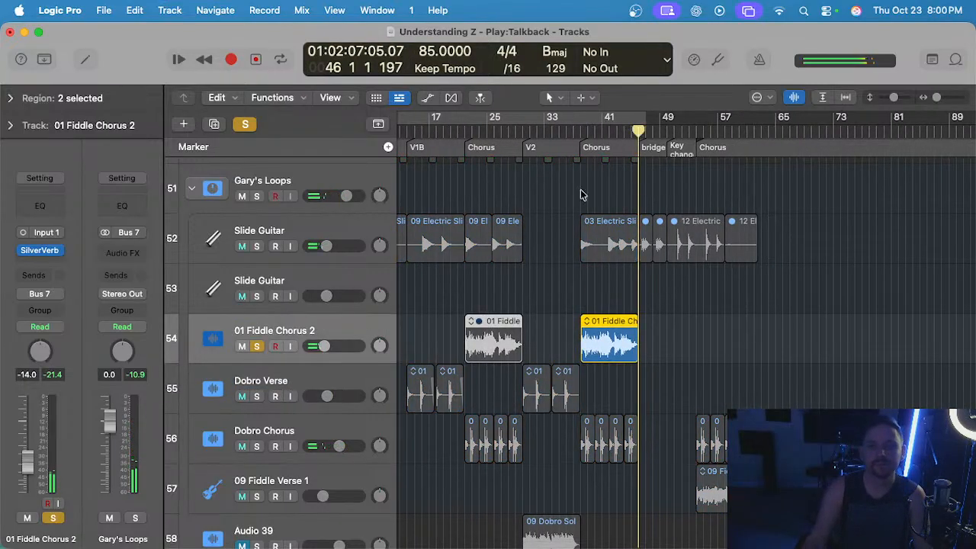
pyautogui.click(576, 131)
pyautogui.scroll(3, 599, 253)
pyautogui.press('s')
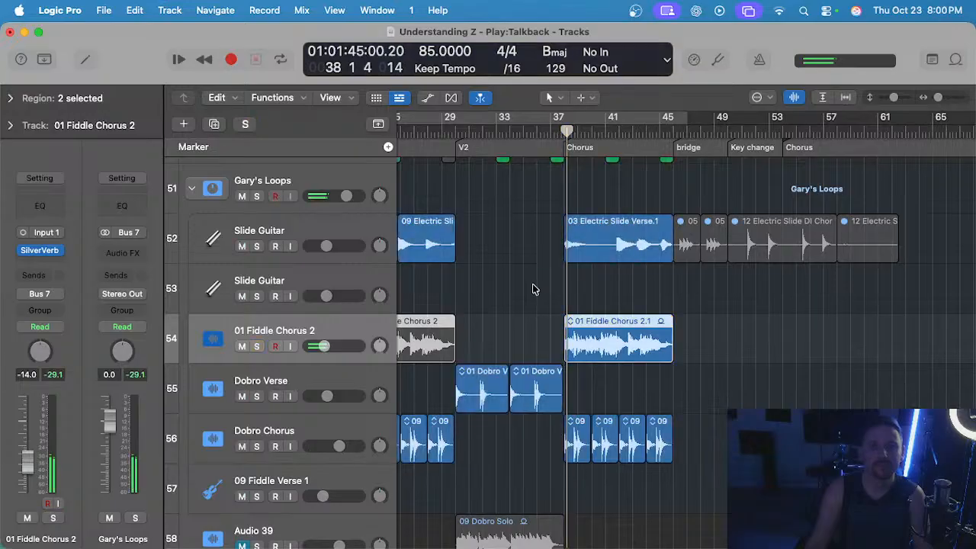
# Compare the second chorus with 01 Fiddle Chorus 2 muted and unmuted, and delete that track.
pyautogui.scroll(-3, 531, 285)
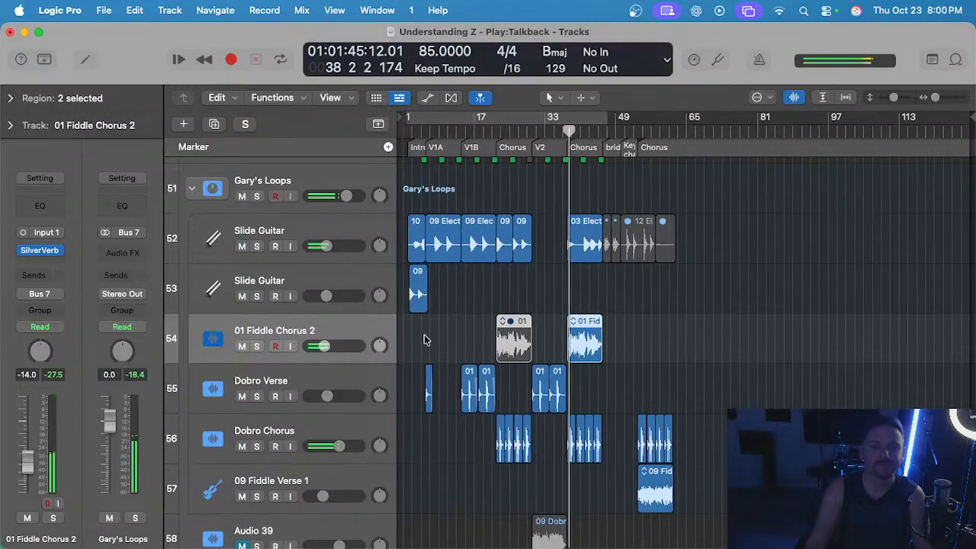
pyautogui.click(242, 347)
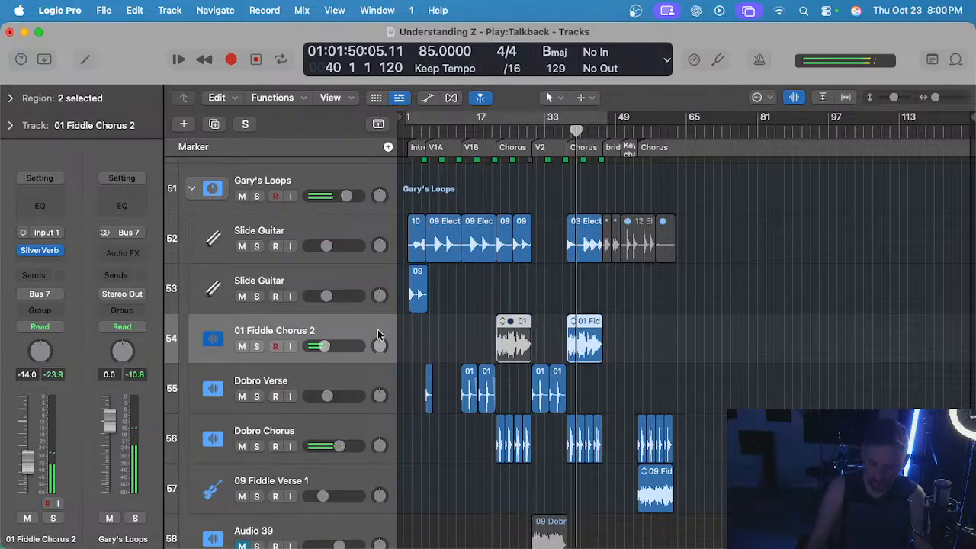
pyautogui.press('super+BackSpace')
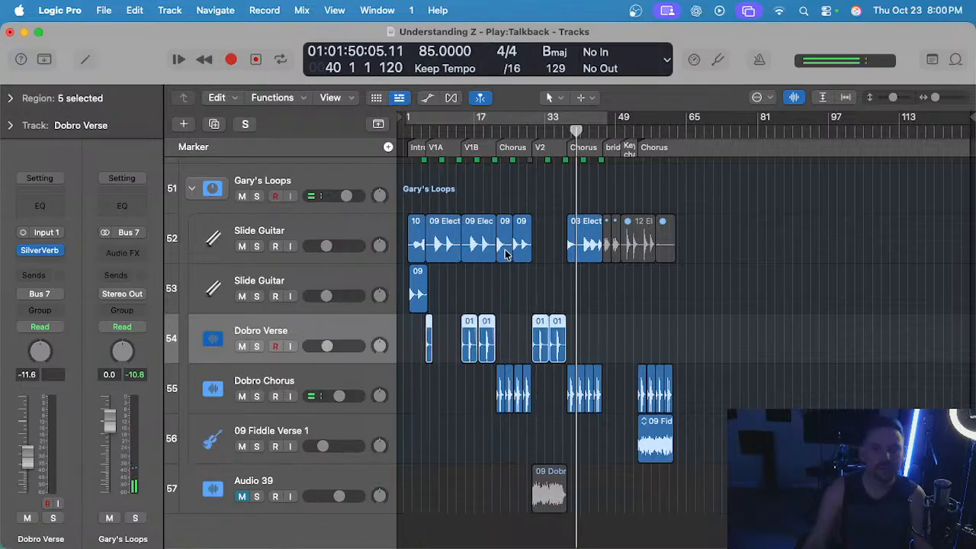
pyautogui.scroll(3, 499, 256)
pyautogui.scroll(3, 478, 236)
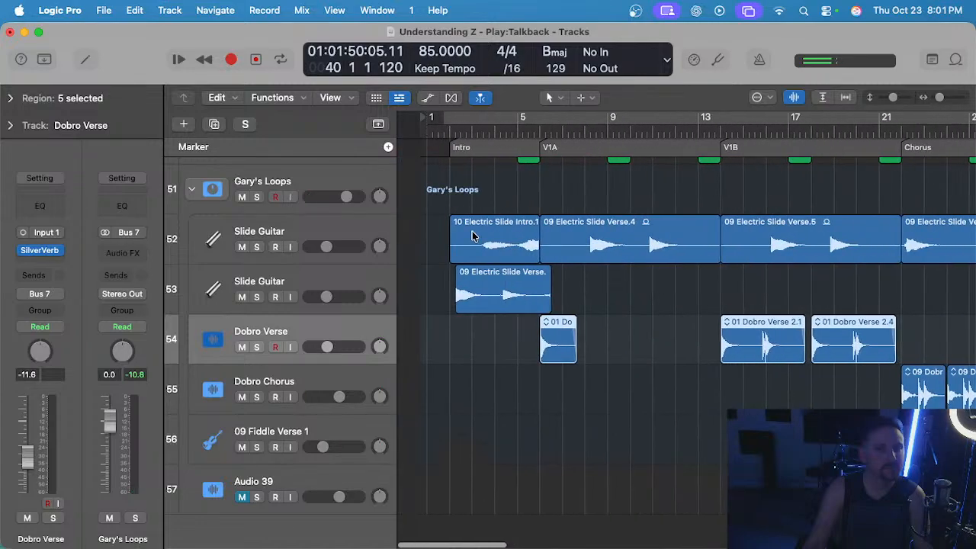
# Listen to the lower Slide Guitar track soloed from the start of the intro, then return to the full mix.
pyautogui.click(297, 280)
pyautogui.press('s')
pyautogui.press('space')
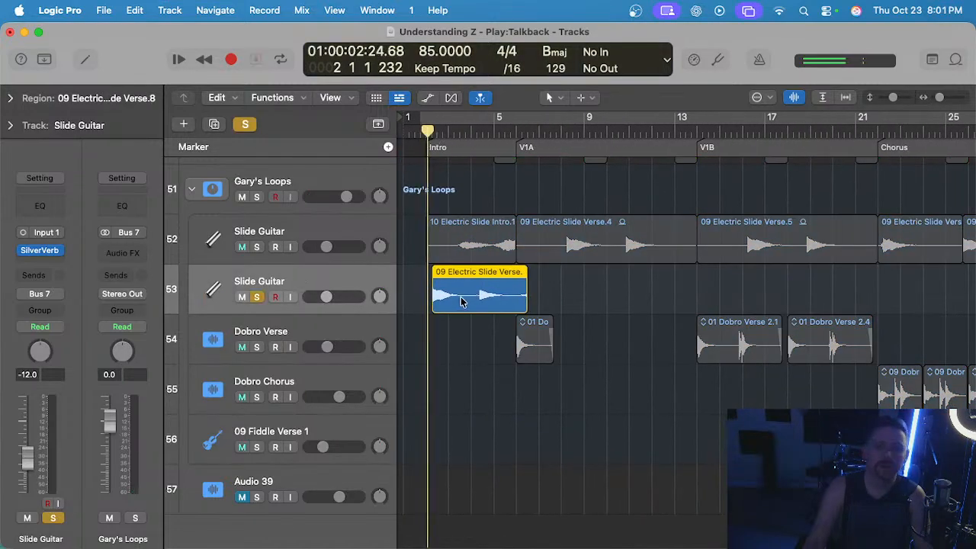
pyautogui.scroll(3, 462, 298)
pyautogui.hscroll(-2, 468, 300)
pyautogui.press('s')
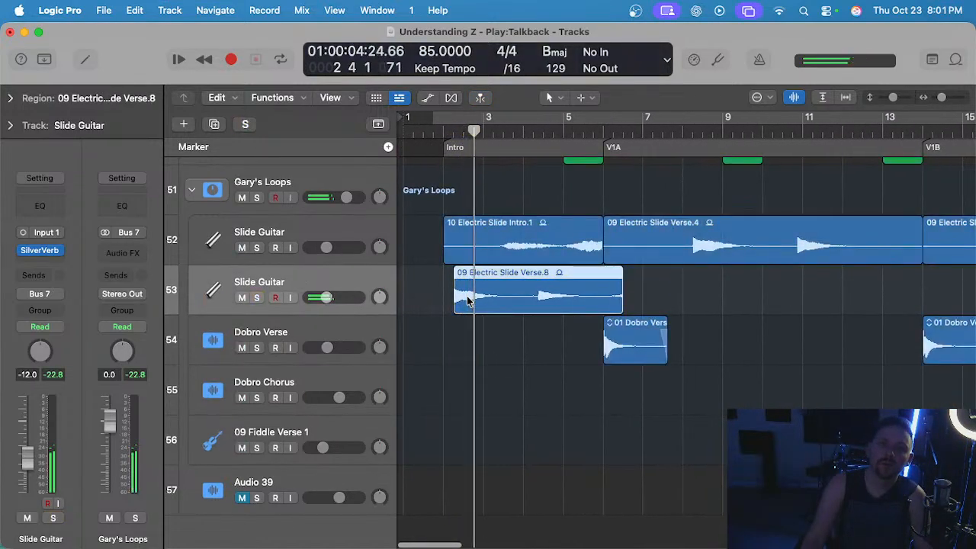
# Listen to the lower Slide Guitar's intro region in the full mix through the intro and into V1A.
pyautogui.scroll(-1, 465, 303)
pyautogui.scroll(-3, 503, 354)
pyautogui.click(503, 354)
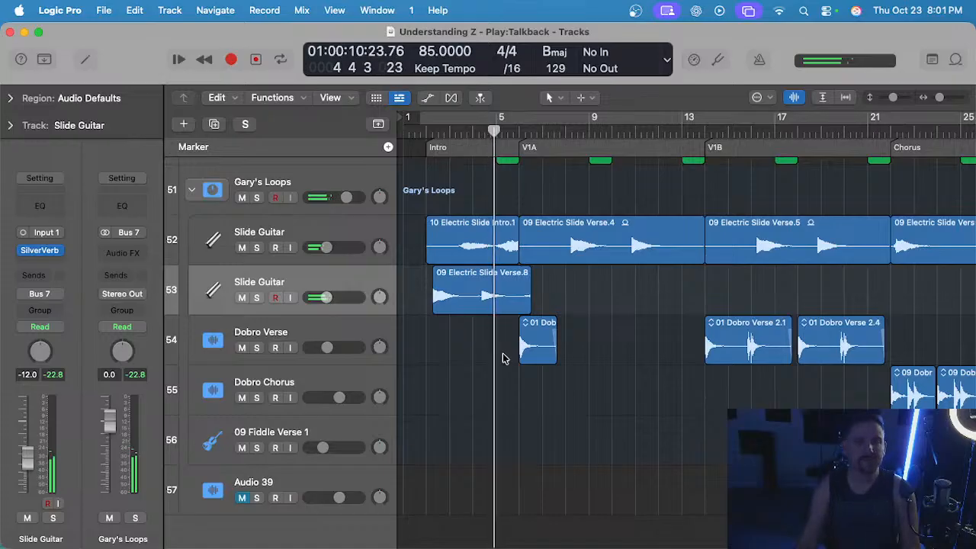
pyautogui.scroll(1, 503, 358)
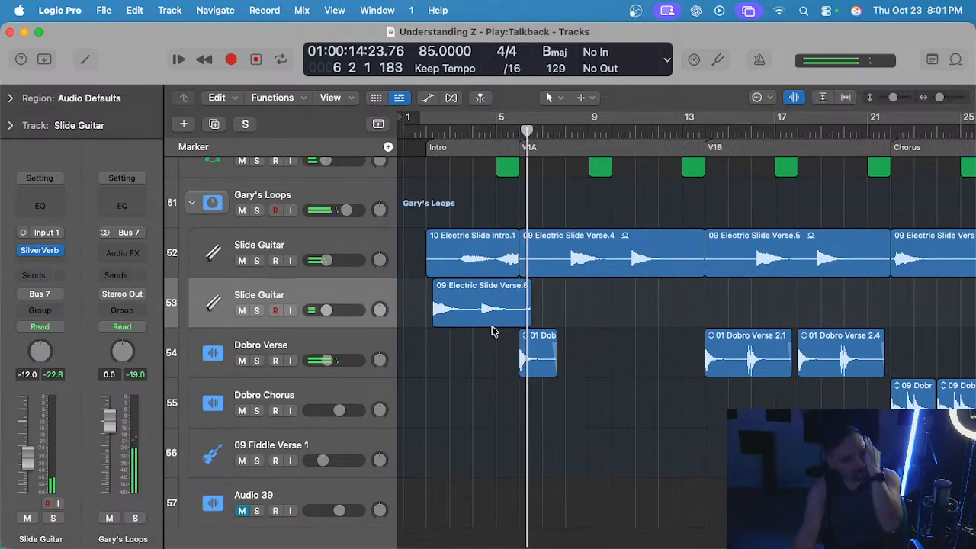
pyautogui.hscroll(1, 493, 331)
pyautogui.scroll(3, 492, 331)
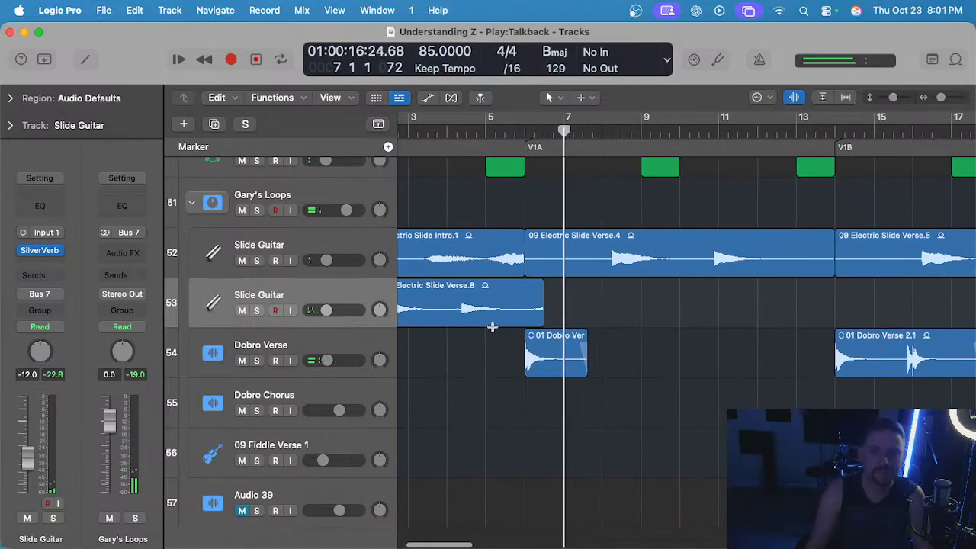
pyautogui.scroll(-2, 493, 331)
pyautogui.hscroll(1, 493, 331)
pyautogui.hscroll(-2, 492, 331)
pyautogui.scroll(-1, 493, 330)
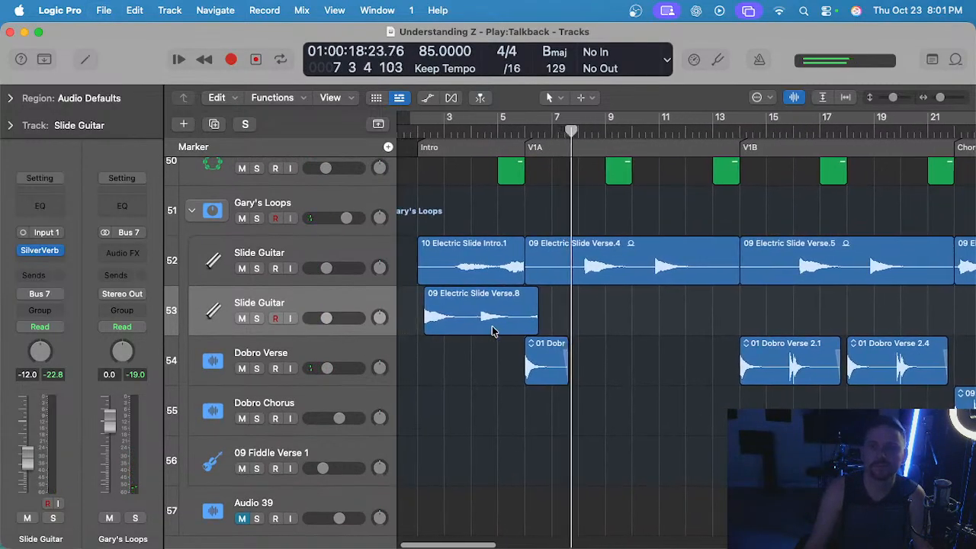
# Copy the 09 Electric Slide Verse.8 region to the start of V1B at bar 14 on the same track, and play from there.
pyautogui.click(488, 322)
pyautogui.hscroll(2, 534, 319)
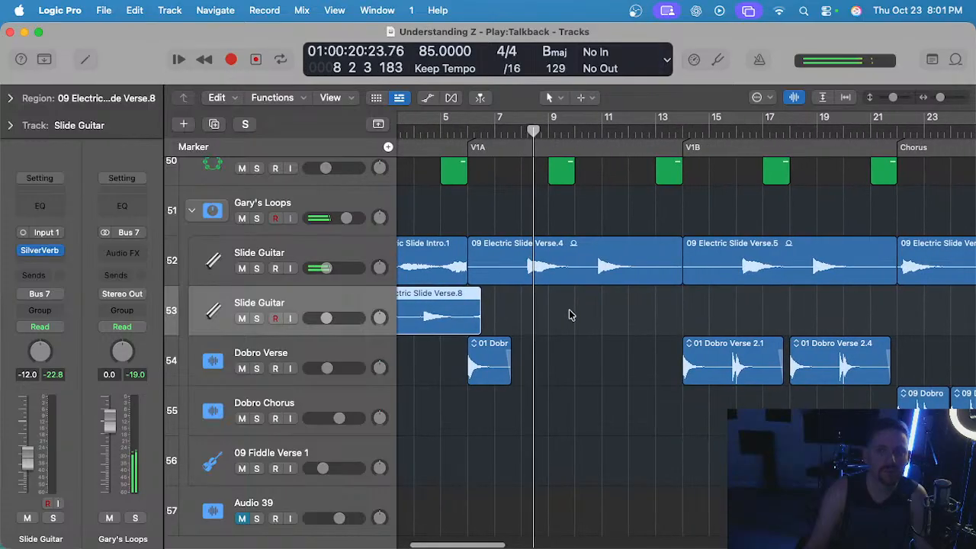
pyautogui.hscroll(-3, 566, 314)
pyautogui.scroll(2, 538, 310)
pyautogui.hscroll(5, 541, 313)
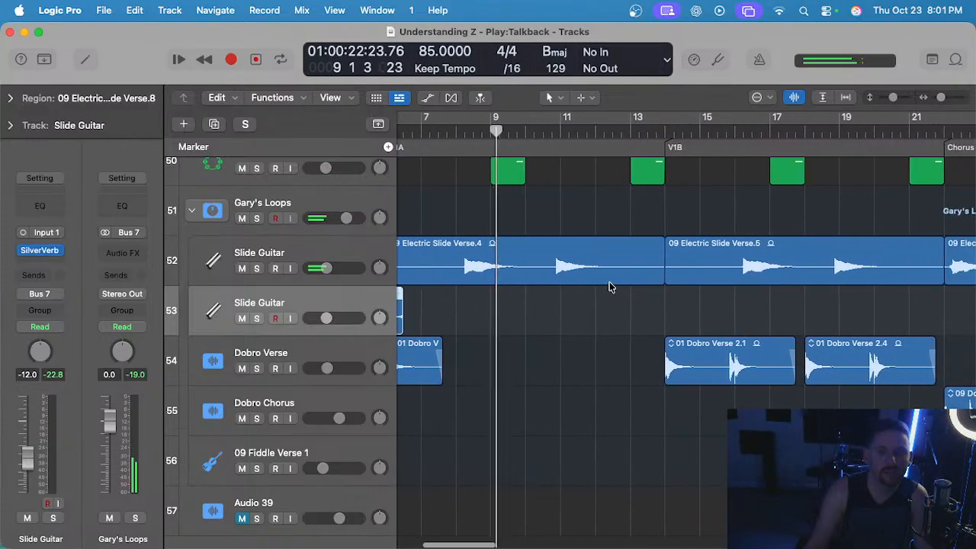
pyautogui.click(665, 147)
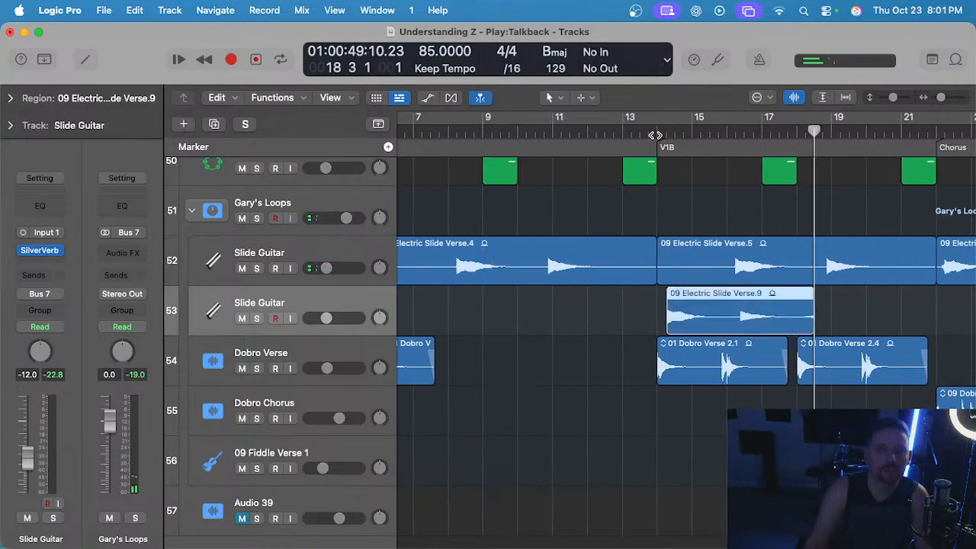
pyautogui.click(655, 135)
pyautogui.scroll(-2, 647, 168)
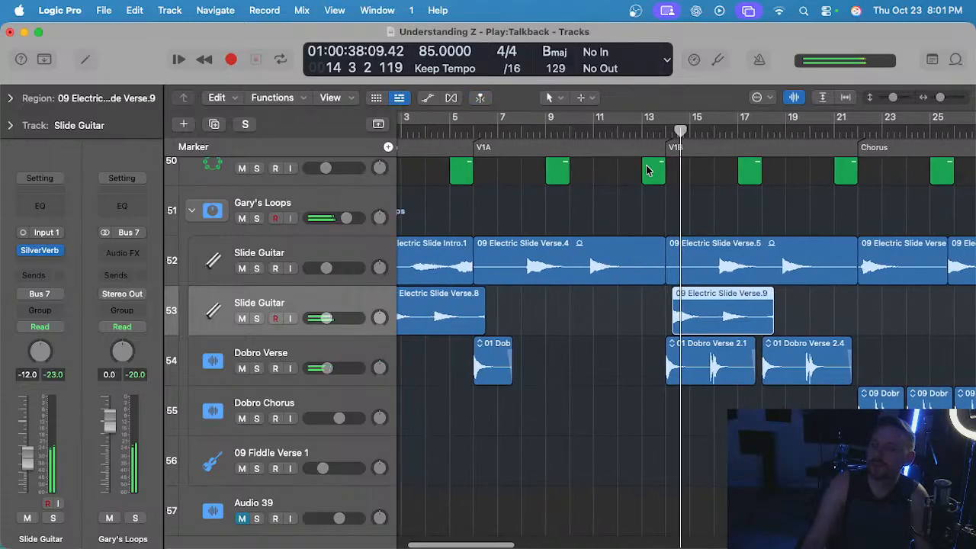
# Cut away the second note of the 09 Electric Slide Verse.9 region in V1B, keeping only its opening note.
pyautogui.click(601, 313)
pyautogui.hscroll(4, 610, 310)
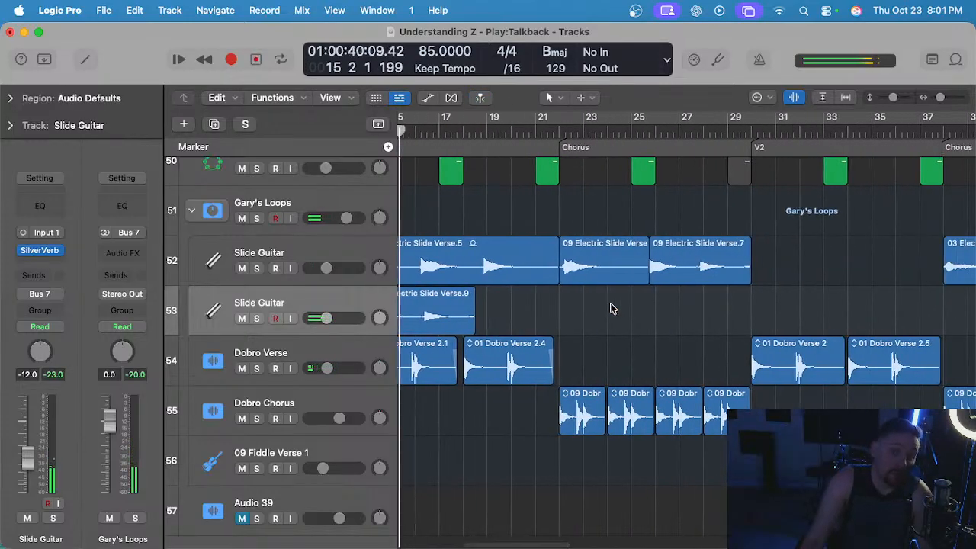
pyautogui.hscroll(-3, 612, 308)
pyautogui.scroll(2, 614, 309)
pyautogui.scroll(2, 614, 307)
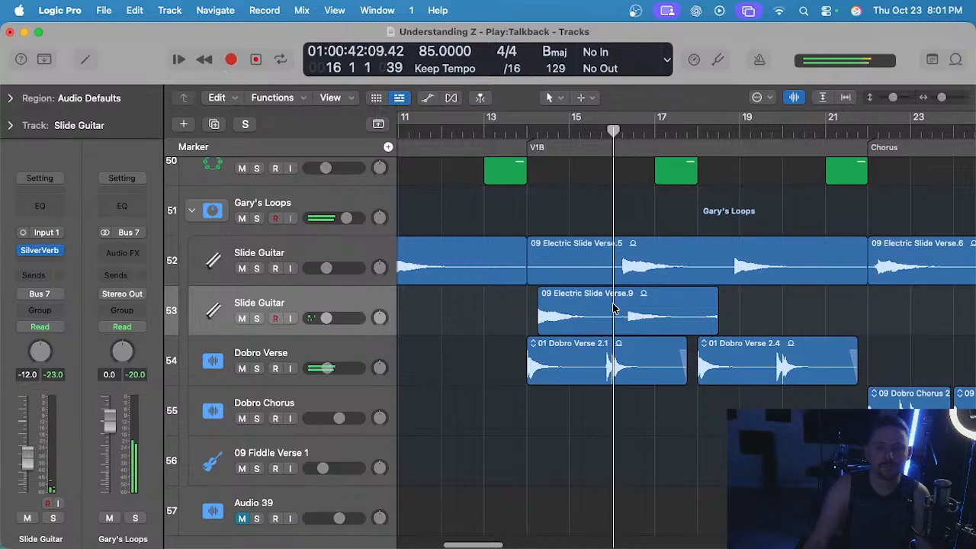
pyautogui.scroll(1, 628, 315)
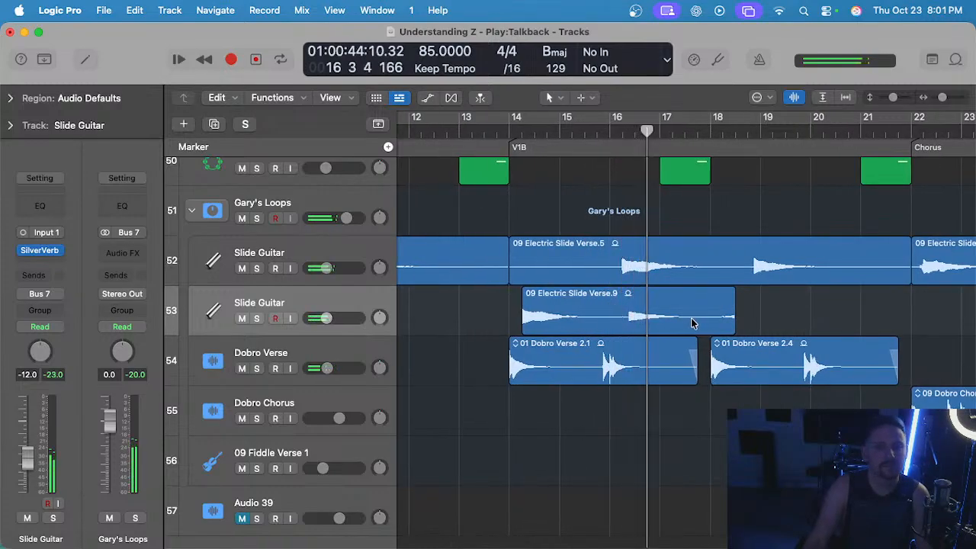
pyautogui.moveTo(618, 320); pyautogui.dragTo(776, 312)
pyautogui.press('Delete')
pyautogui.scroll(-4, 774, 313)
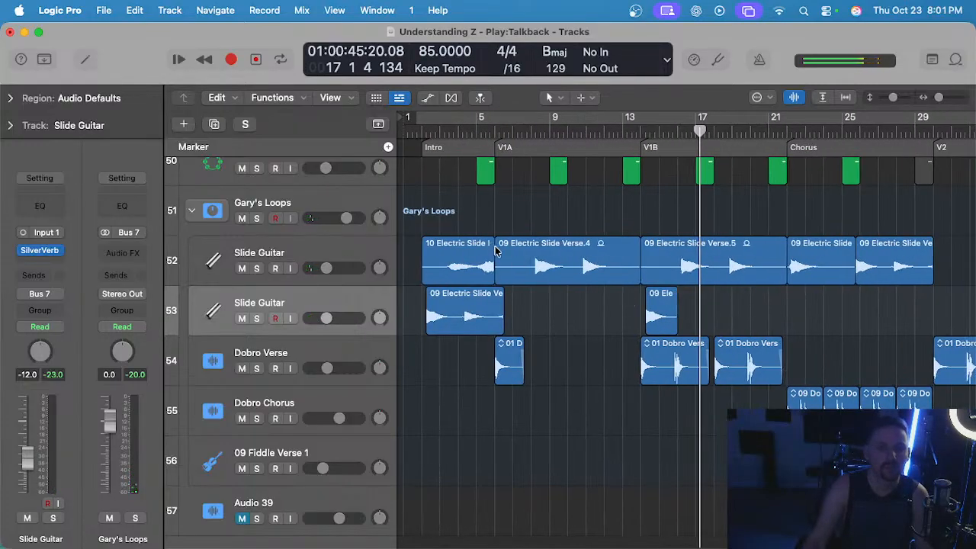
# Check the lower Slide Guitar track soloed from bar 5 into V1A, then return to the full mix and save the project.
pyautogui.click(486, 132)
pyautogui.scroll(4, 516, 257)
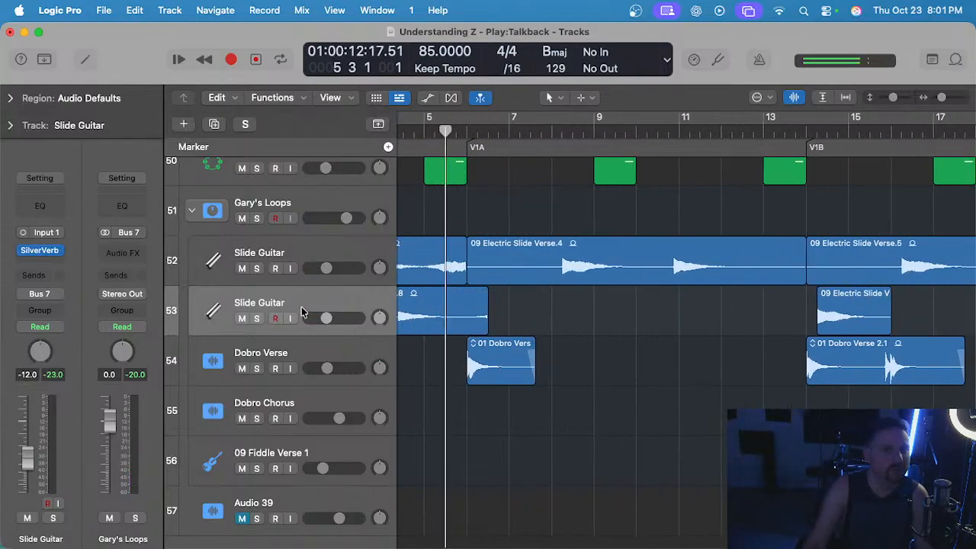
pyautogui.click(311, 298)
pyautogui.press('s')
pyautogui.press('space')
pyautogui.keyDown('ctrl'); pyautogui.keyDown('alt'); pyautogui.click(493, 214); pyautogui.keyUp('alt'); pyautogui.keyUp('ctrl')
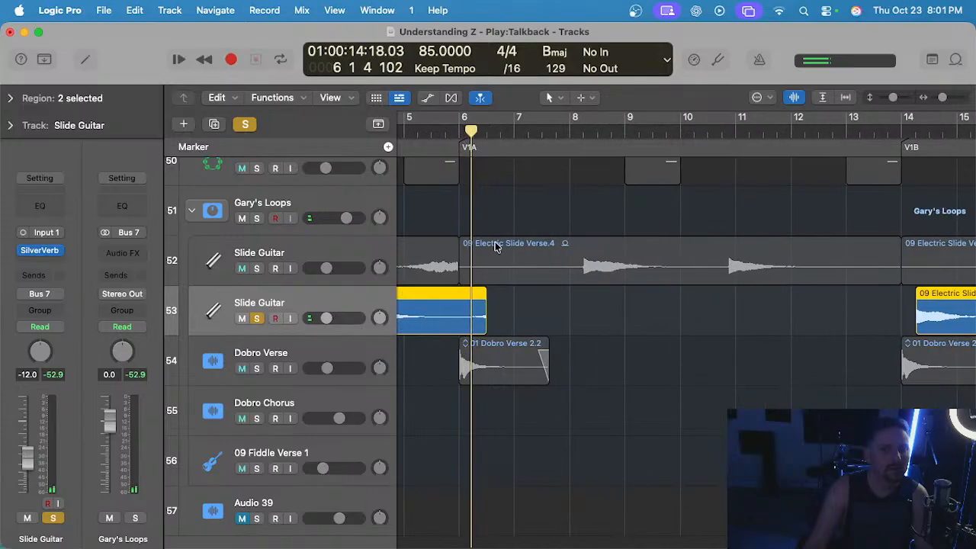
pyautogui.click(522, 309)
pyautogui.press('super+Left')
pyautogui.press('super+Left')
pyautogui.press('super+Left')
pyautogui.press('super+Left')
pyautogui.press('super+Left')
pyautogui.press('super+Left')
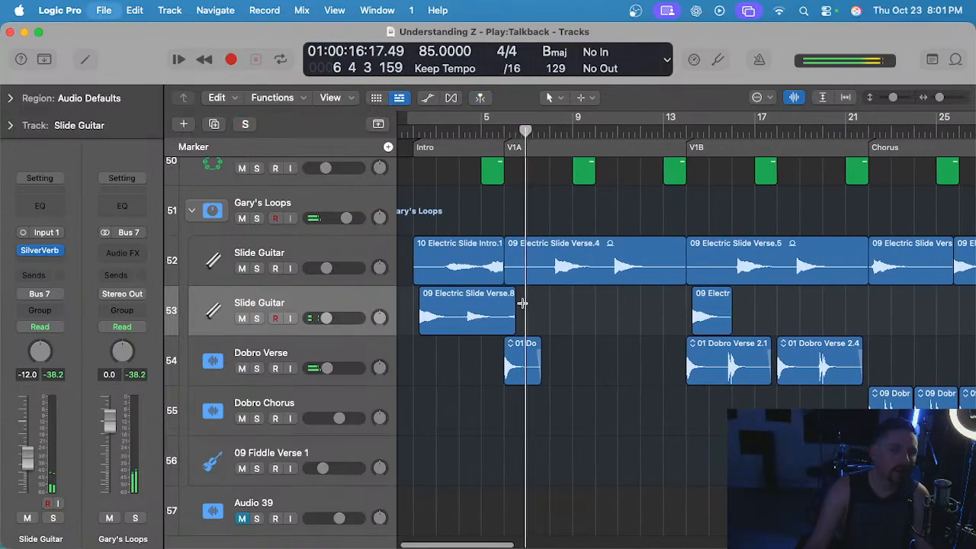
pyautogui.press('super+s')
# Copy the shortened slide region from V1B to the start of V2, at bar 30 beat 2, on the lower Slide Guitar track.
pyautogui.hscroll(2, 522, 298)
pyautogui.hscroll(-2, 525, 303)
pyautogui.hscroll(3, 528, 303)
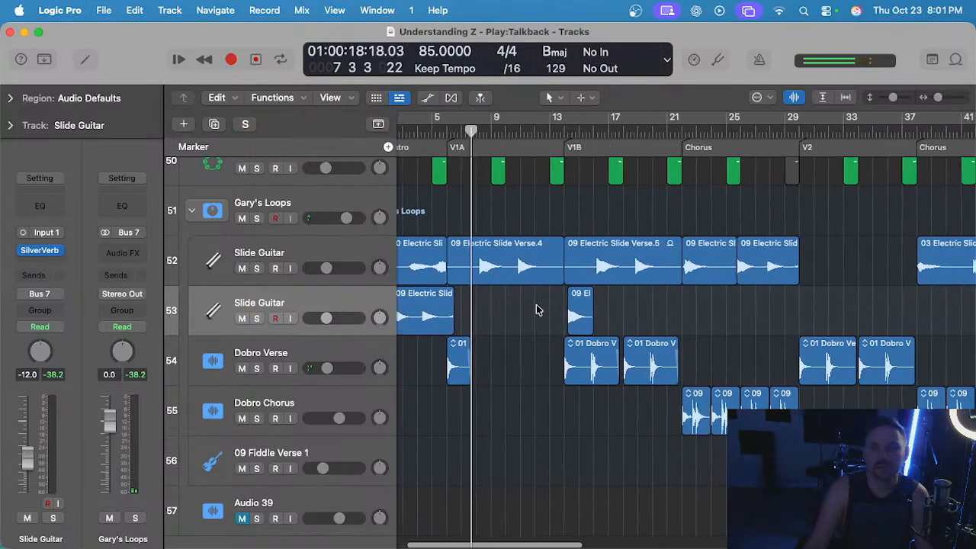
pyautogui.moveTo(558, 306); pyautogui.dragTo(486, 309)
pyautogui.scroll(3, 579, 288)
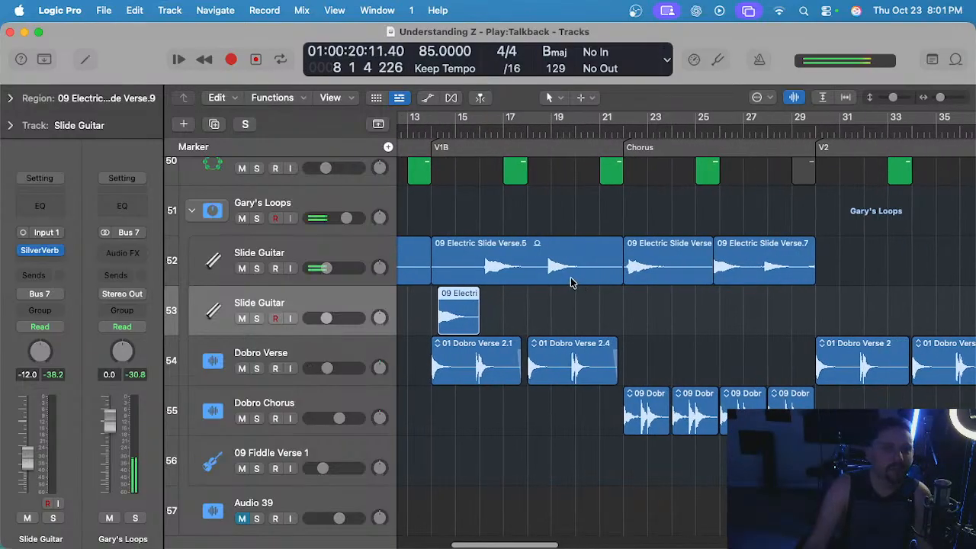
pyautogui.hscroll(3, 719, 127)
pyautogui.click(702, 128)
pyautogui.scroll(3, 712, 141)
pyautogui.press('space')
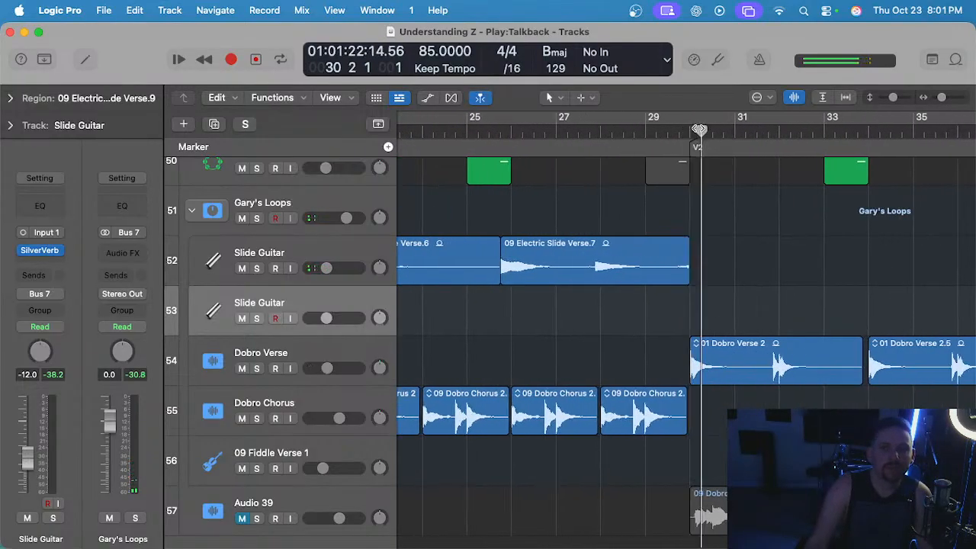
pyautogui.scroll(-3, 536, 292)
pyautogui.press('super+v')
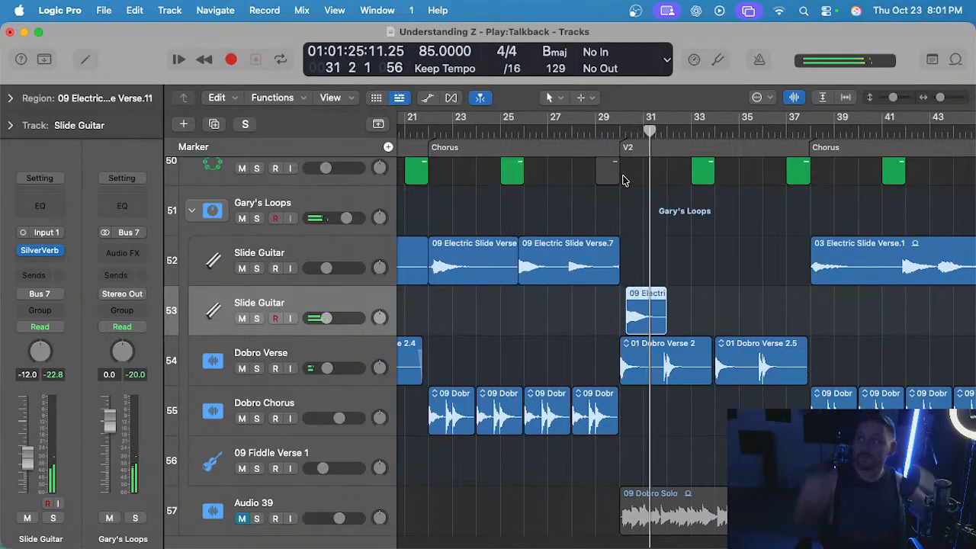
# Listen to the copied slide note in V2 against the shaker, tambourine and Dobro Verse tracks.
pyautogui.scroll(3, 623, 327)
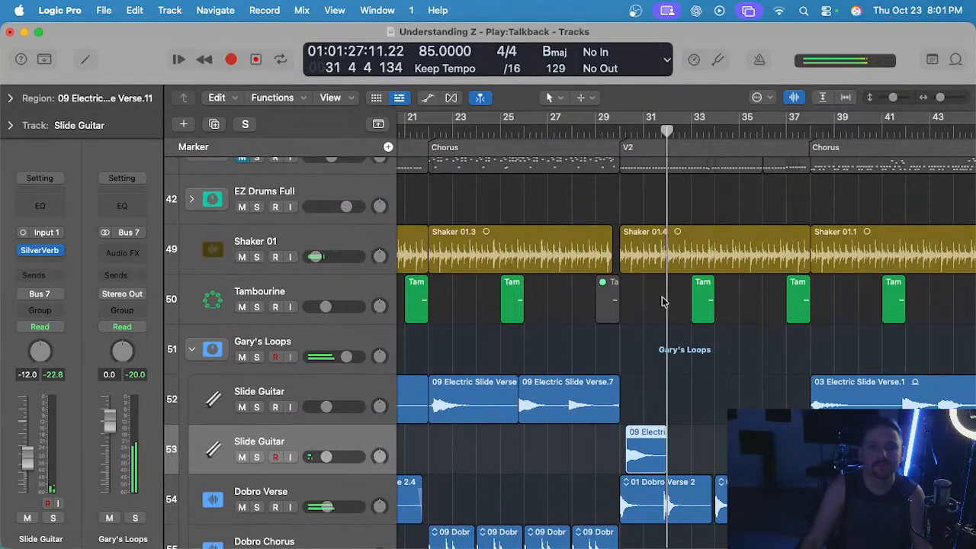
pyautogui.scroll(-5, 652, 299)
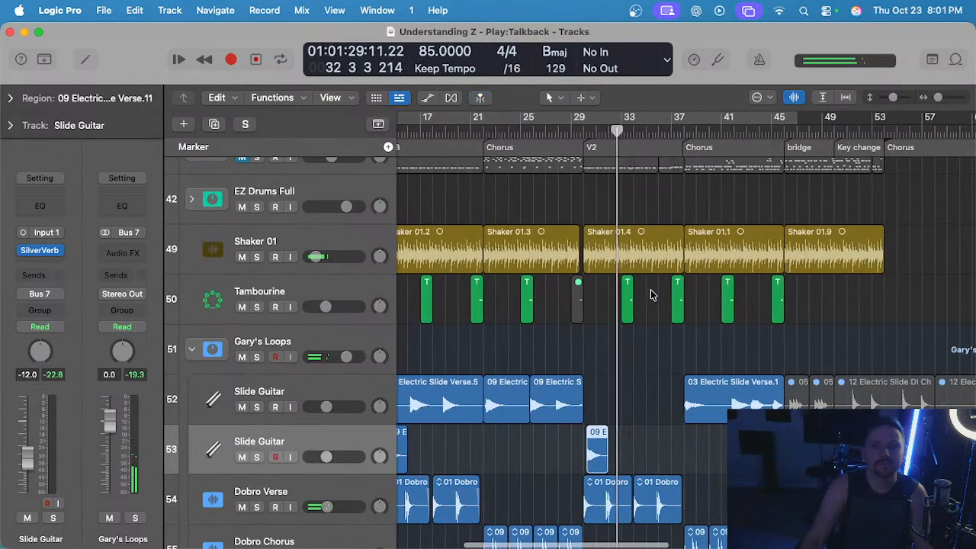
pyautogui.hscroll(-2, 640, 292)
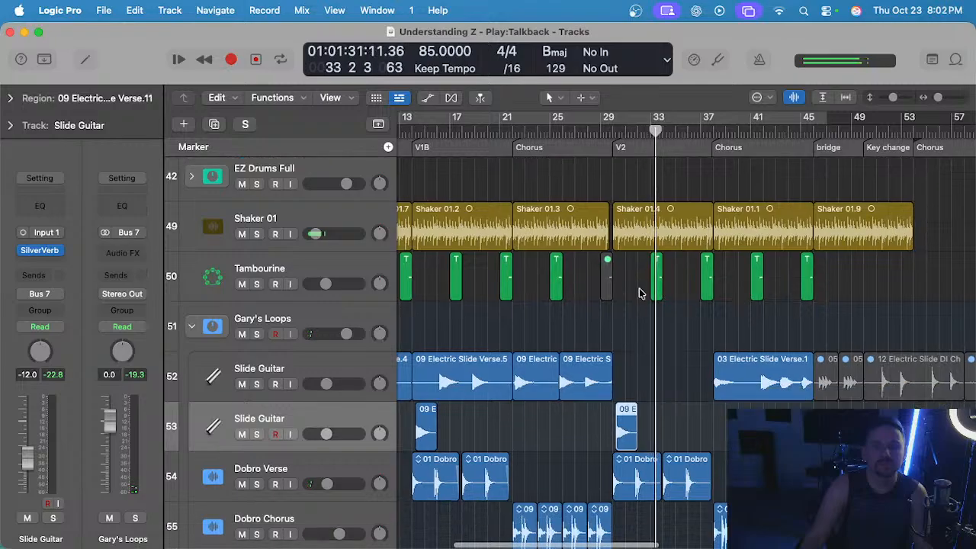
pyautogui.scroll(-5, 640, 294)
pyautogui.hscroll(1, 640, 294)
pyautogui.scroll(10, 624, 407)
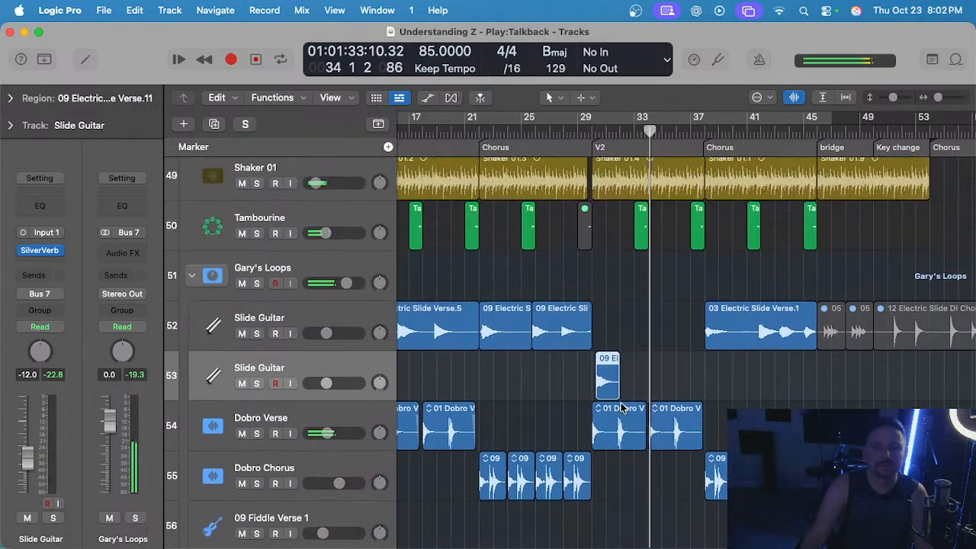
# Unmute the EG Country track that holds the short guitar fills, and listen to it through the end of V2.
pyautogui.scroll(6, 621, 408)
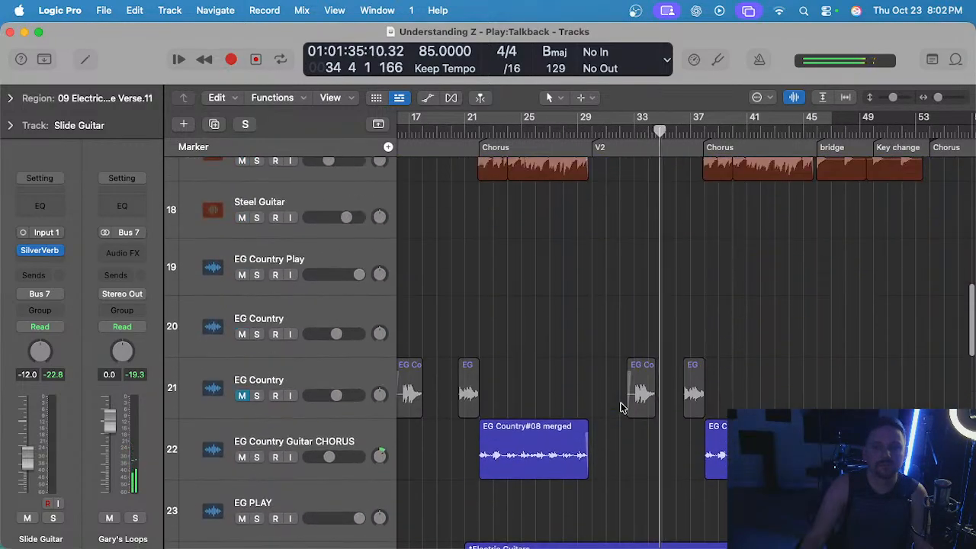
pyautogui.hscroll(-1, 572, 279)
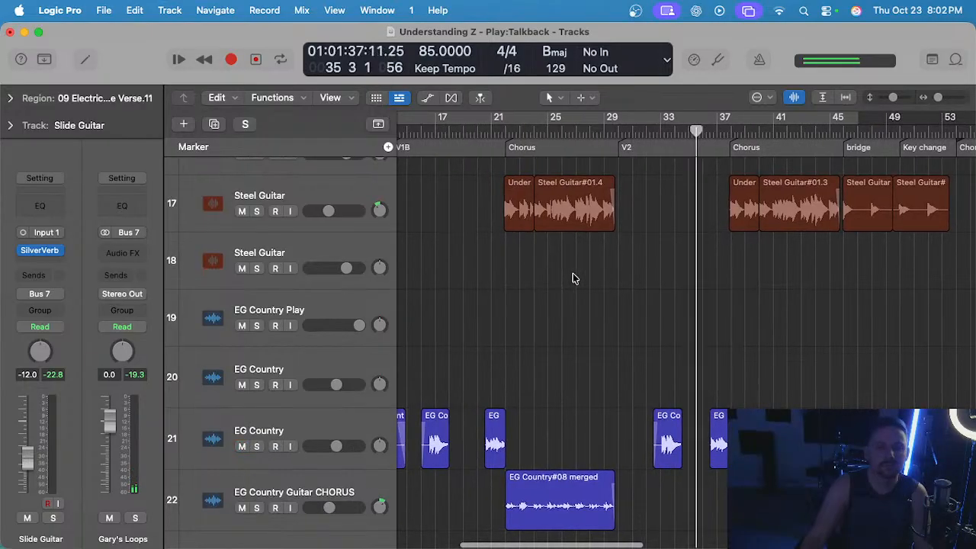
pyautogui.scroll(2, 669, 315)
pyautogui.click(669, 315)
pyautogui.hscroll(1, 668, 315)
pyautogui.scroll(-2, 668, 316)
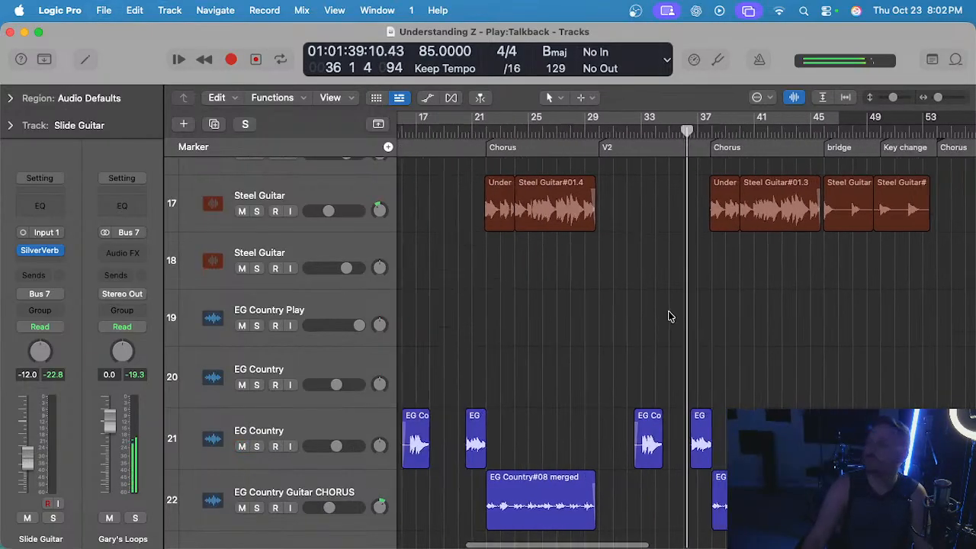
pyautogui.hscroll(-1, 668, 315)
pyautogui.scroll(5, 669, 315)
pyautogui.scroll(5, 666, 313)
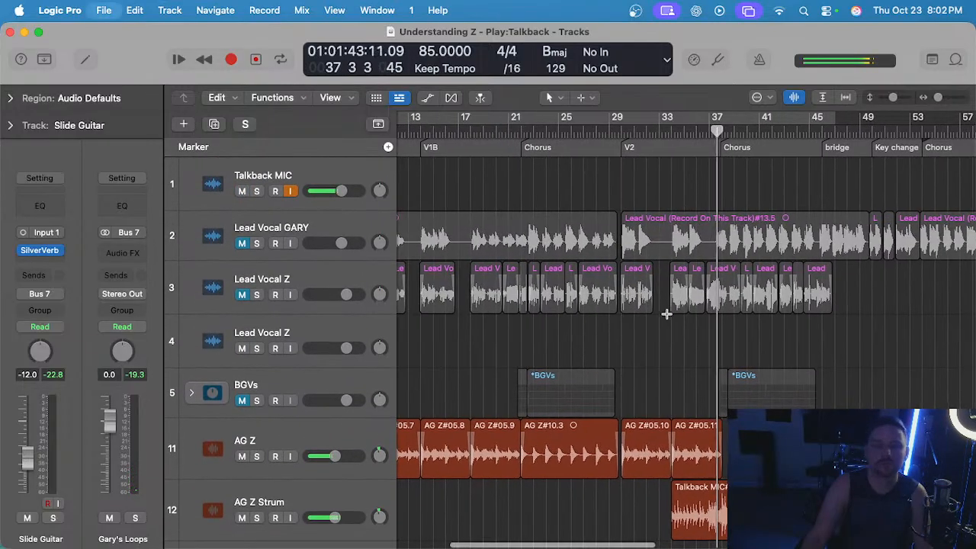
# Solo the EG Country Guitar CHORUS track, raise its volume to -8.8 dB, and return to the full mix.
pyautogui.scroll(-15, 667, 314)
pyautogui.scroll(10, 650, 313)
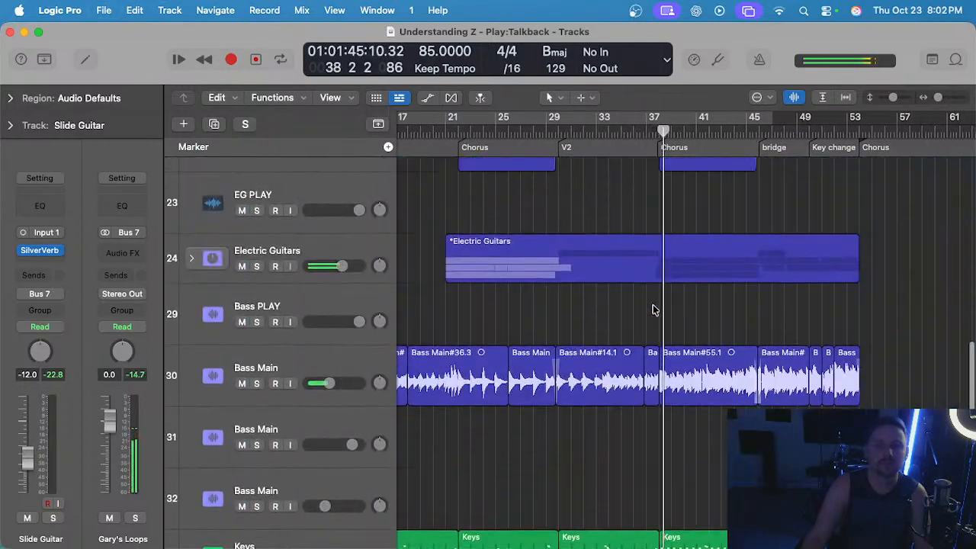
pyautogui.click(355, 319)
pyautogui.press('s')
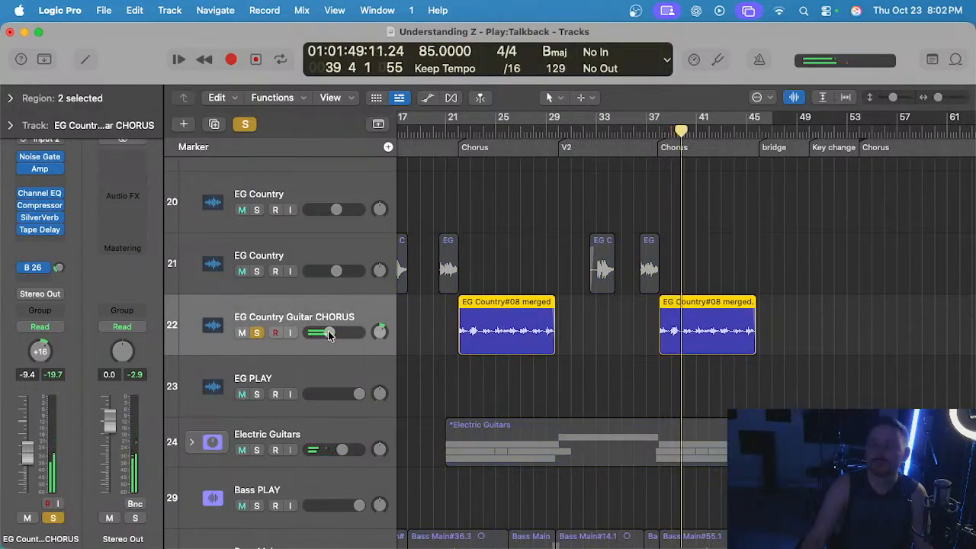
pyautogui.moveTo(329, 336); pyautogui.dragTo(331, 335)
pyautogui.press('s')
# Expand the Electric Guitars track stack to work with its EG 1 Mid and EG Lead 1 to 3 tracks.
pyautogui.scroll(-5, 569, 339)
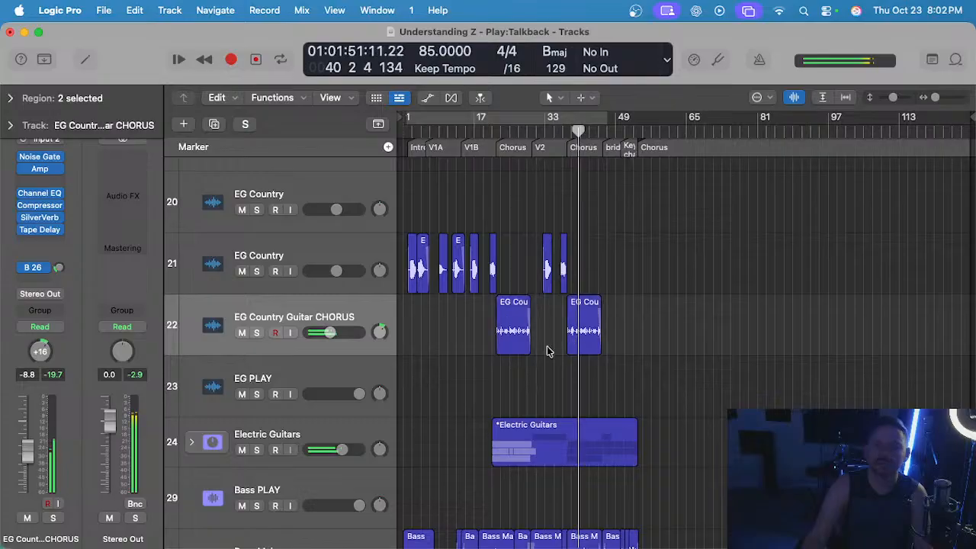
pyautogui.scroll(3, 560, 347)
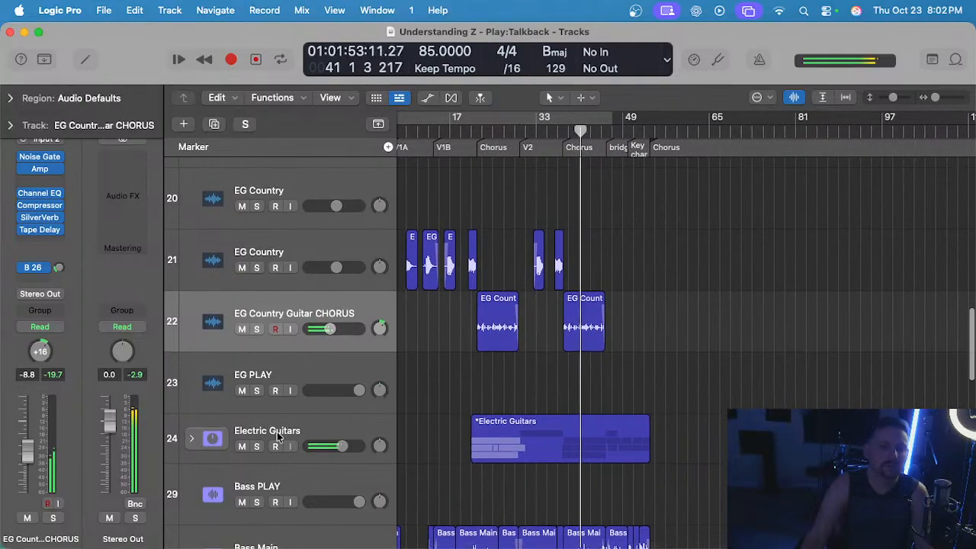
pyautogui.click(193, 441)
pyautogui.scroll(-6, 538, 365)
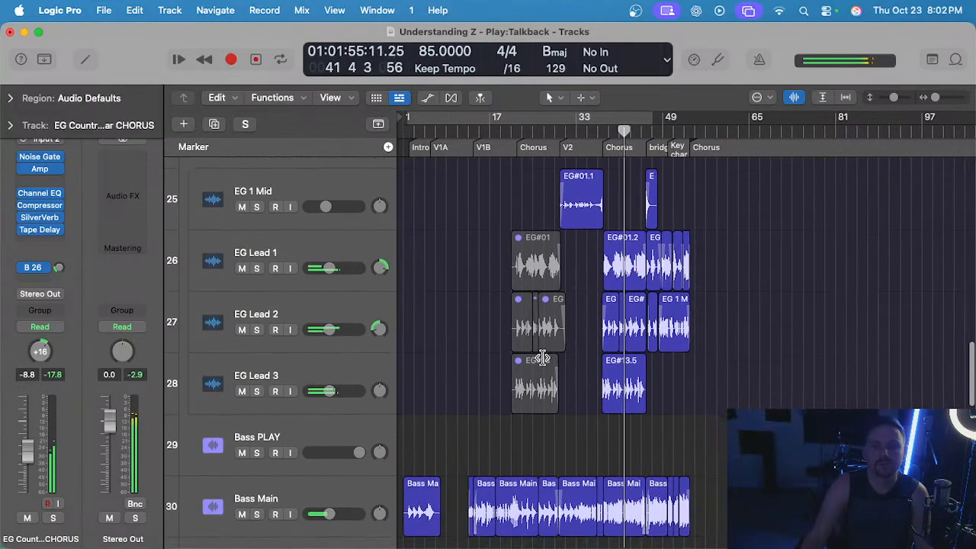
pyautogui.scroll(3, 527, 355)
pyautogui.scroll(1, 467, 330)
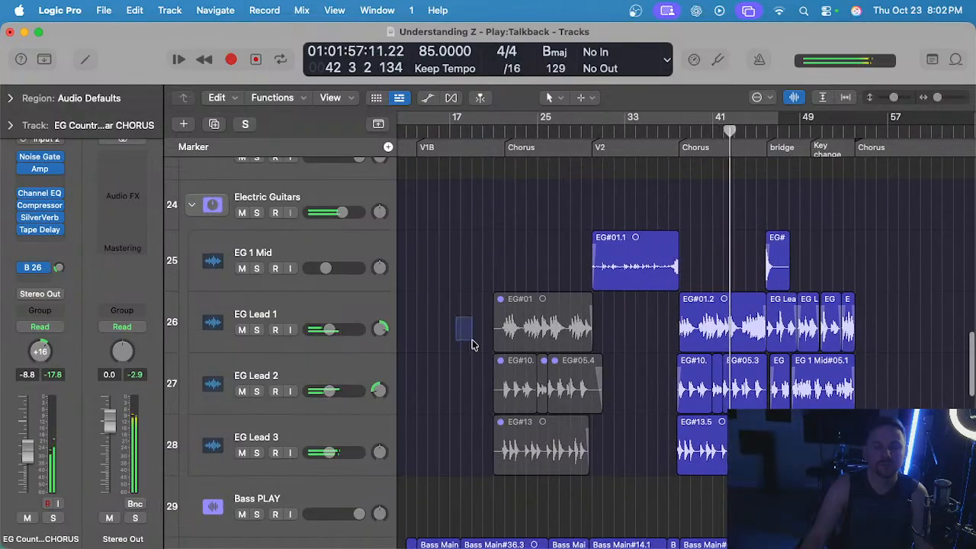
# Unmute the five first-chorus regions on EG Lead 1, 2 and 3 and listen to the chorus from bar 21.
pyautogui.moveTo(472, 343); pyautogui.dragTo(598, 455)
pyautogui.click(491, 338)
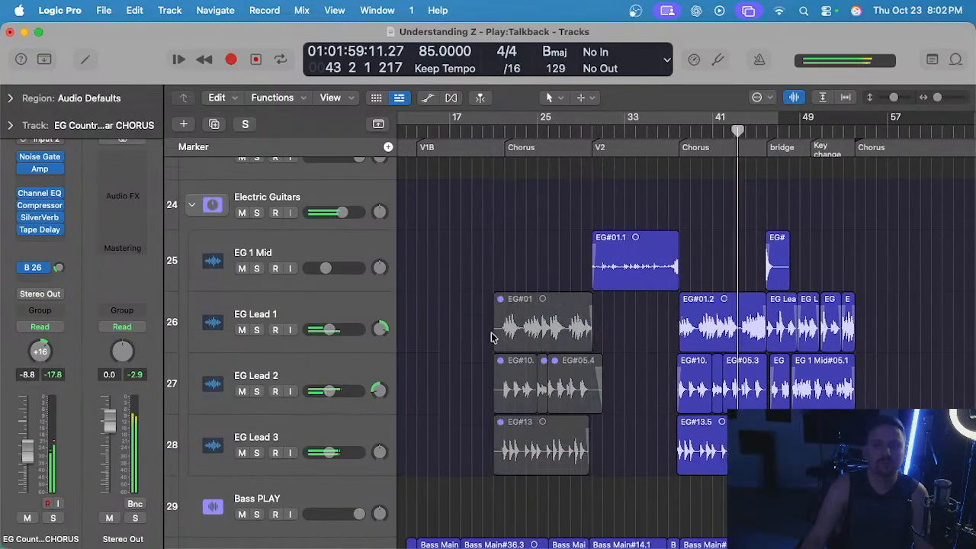
pyautogui.click(497, 133)
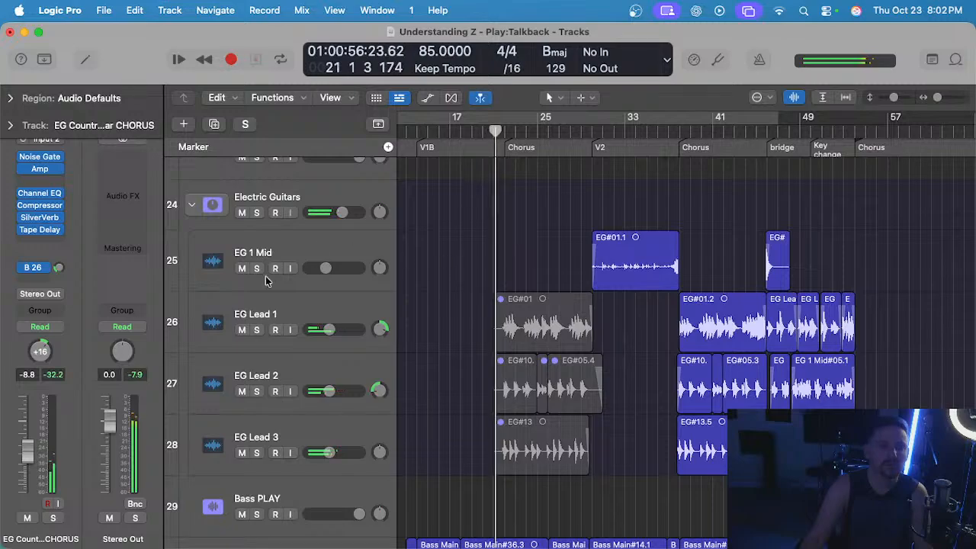
pyautogui.moveTo(474, 313); pyautogui.dragTo(600, 472)
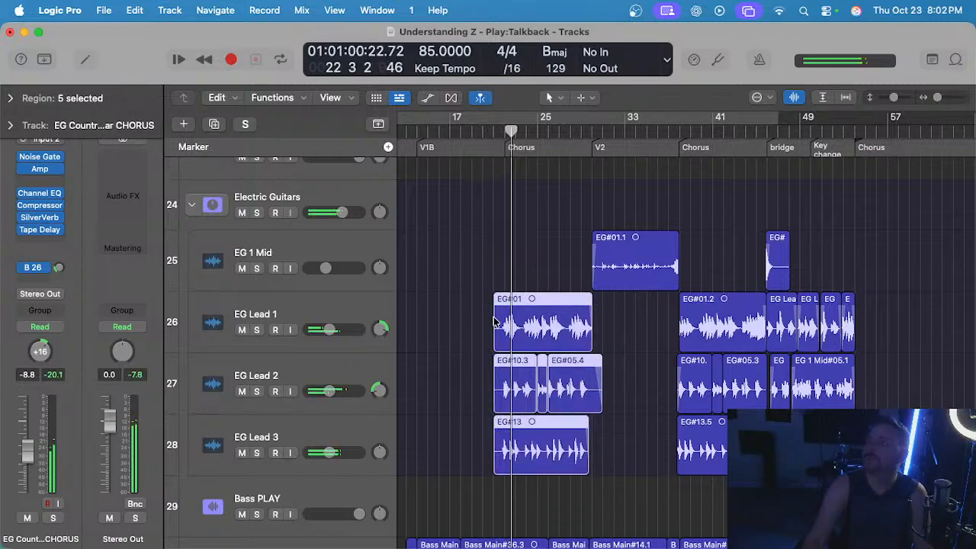
pyautogui.scroll(5, 466, 323)
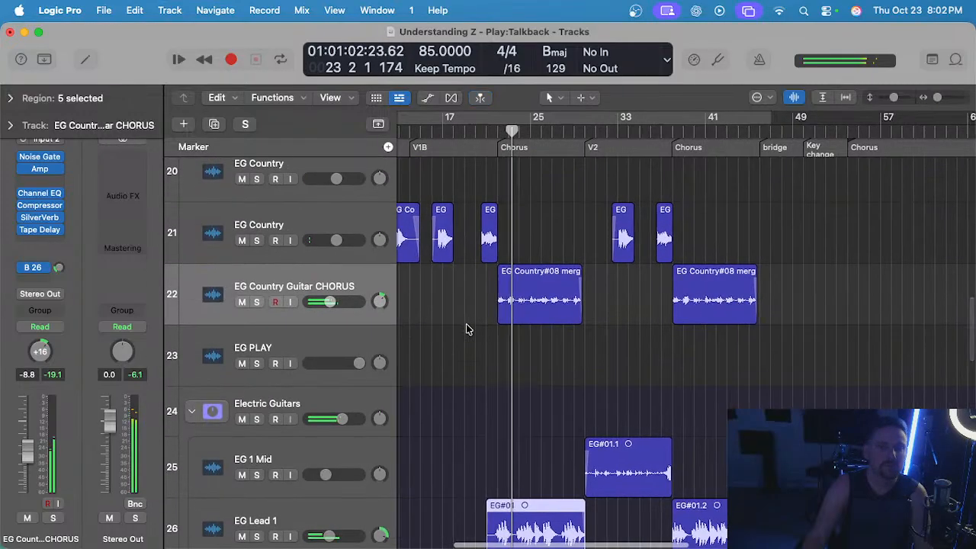
pyautogui.scroll(-7, 466, 323)
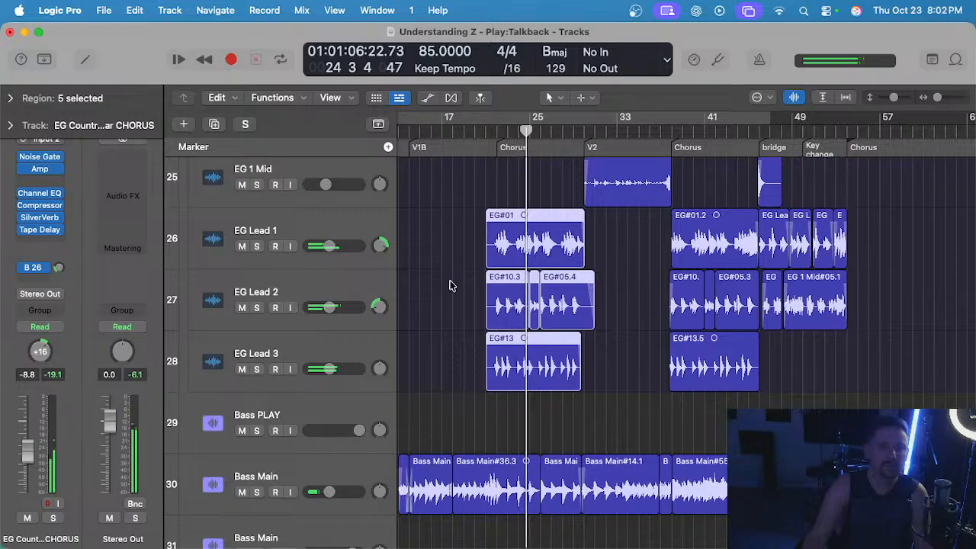
# Mute the five first-chorus regions on EG Lead 1, 2 and 3 again.
pyautogui.click(450, 284)
pyautogui.scroll(1, 455, 245)
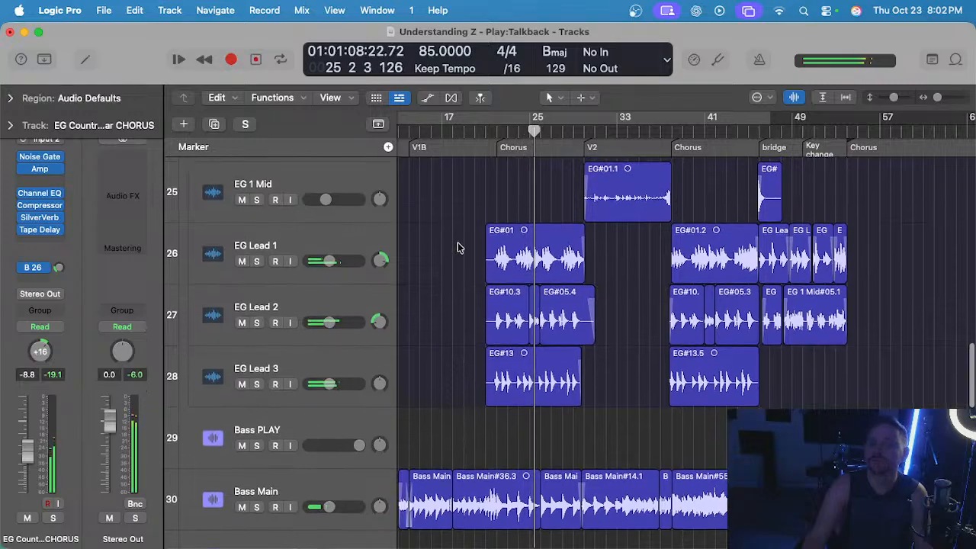
pyautogui.moveTo(435, 259); pyautogui.dragTo(579, 388)
pyautogui.hotkey('ctrl', 'm')
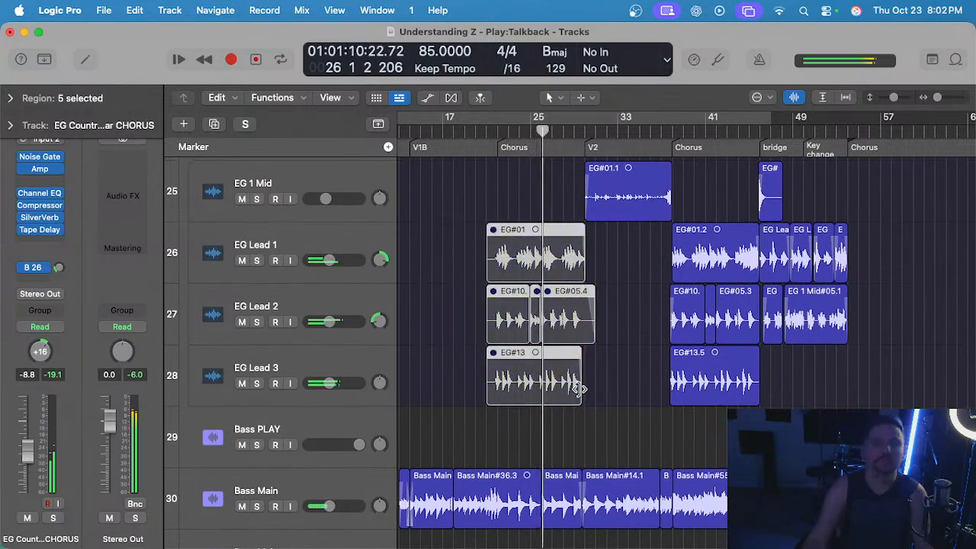
# Place the playhead at the second-chorus guitar pickup, bar 37 beat 4, and copy the five second-chorus regions on EG Lead 1, 2 and 3.
pyautogui.scroll(3, 497, 329)
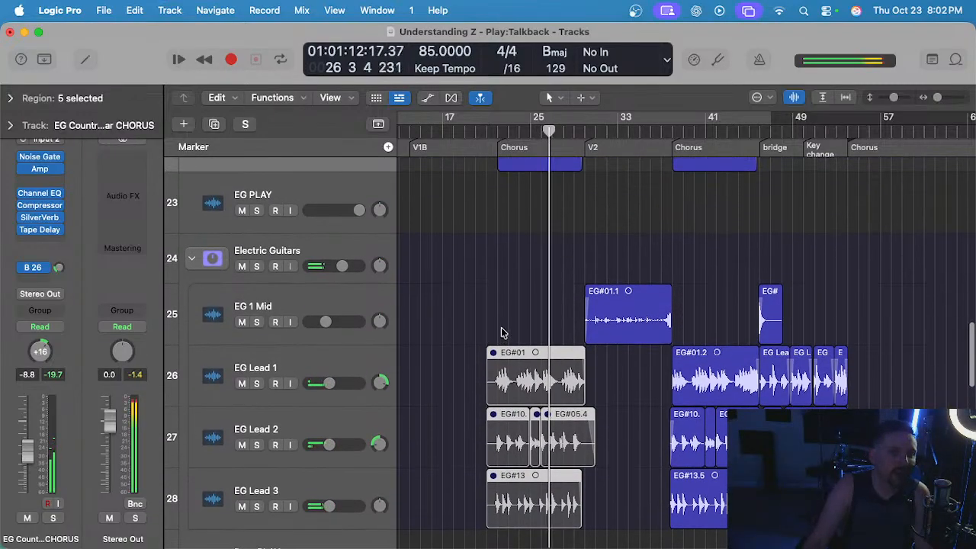
pyautogui.hscroll(2, 523, 325)
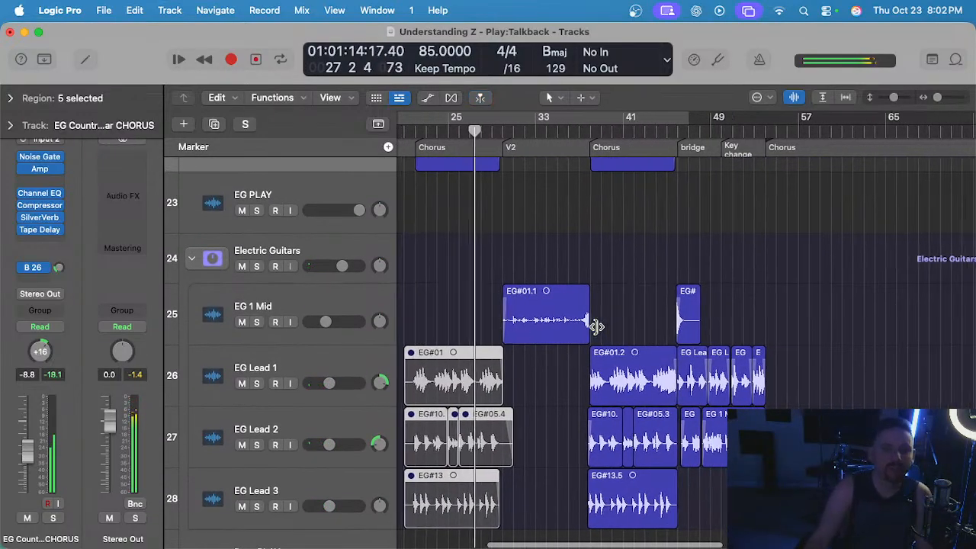
pyautogui.scroll(-3, 648, 347)
pyautogui.scroll(2, 705, 358)
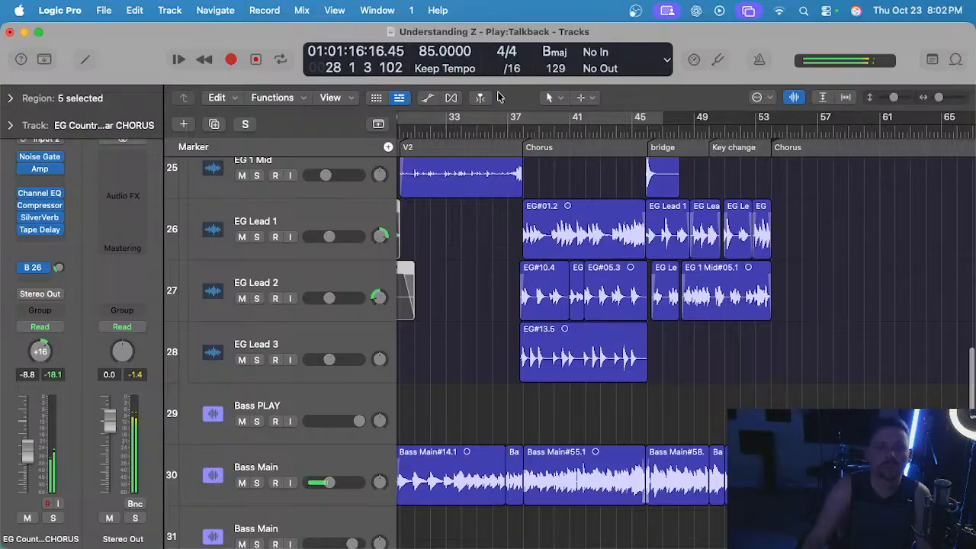
pyautogui.scroll(5, 511, 191)
pyautogui.scroll(-4, 600, 220)
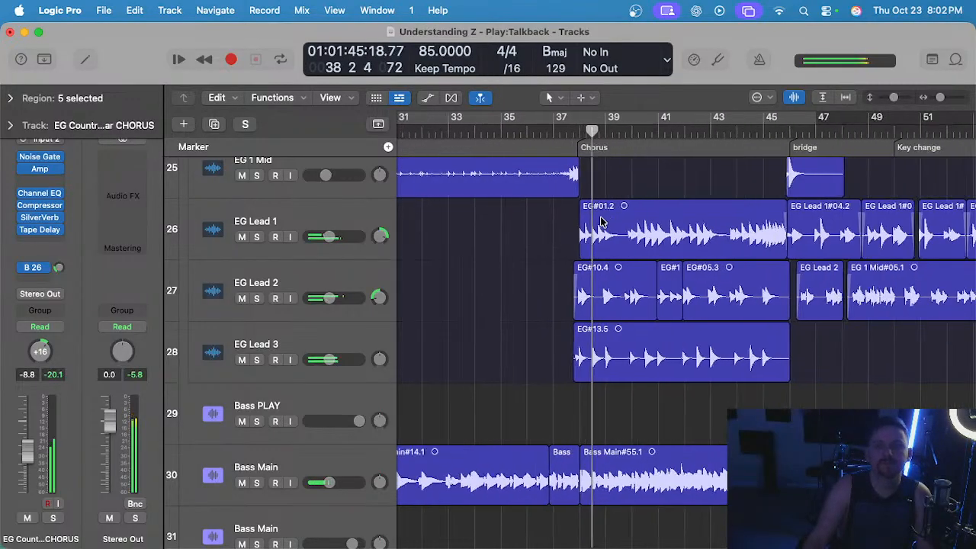
pyautogui.hscroll(2, 599, 221)
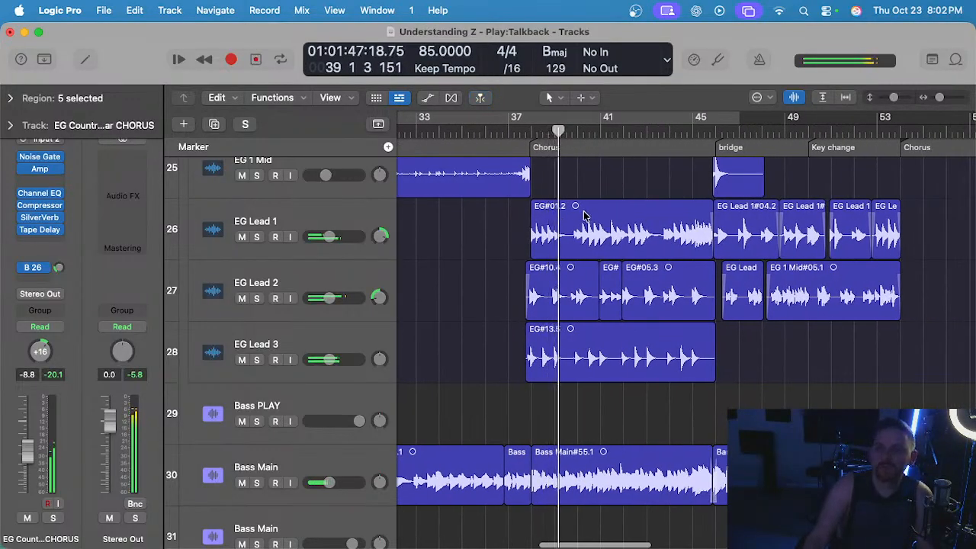
pyautogui.click(521, 131)
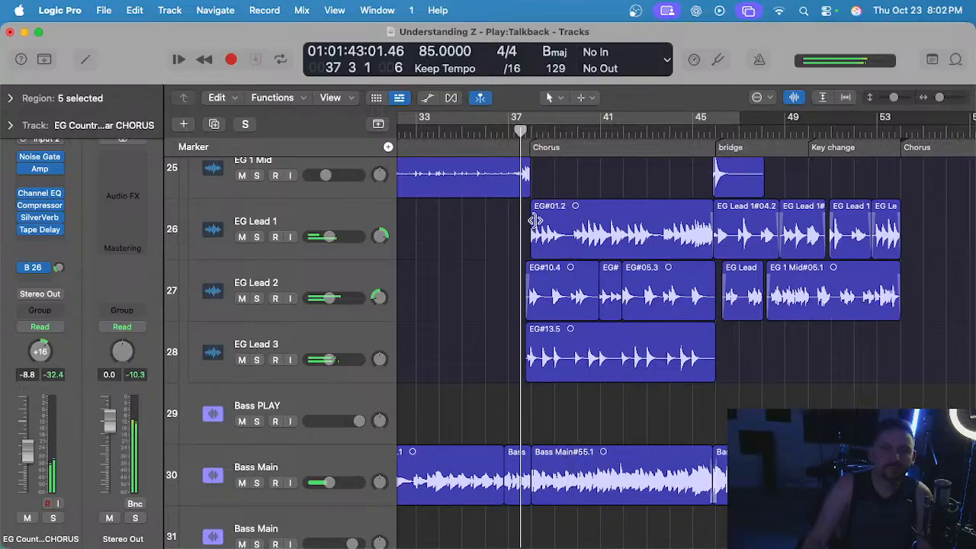
pyautogui.scroll(3, 545, 228)
pyautogui.scroll(3, 532, 238)
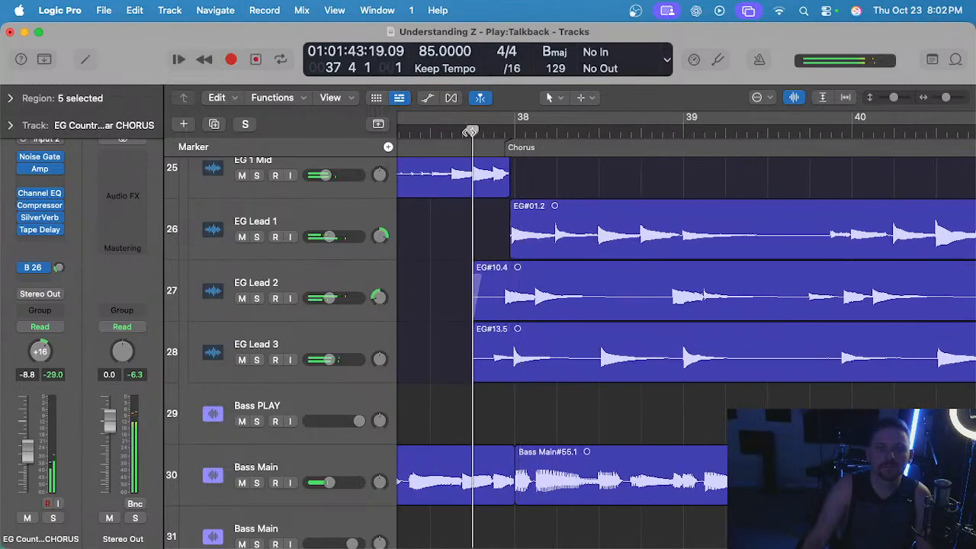
pyautogui.scroll(-5, 512, 211)
pyautogui.moveTo(477, 224); pyautogui.dragTo(687, 387)
# Paste the copied guitar regions into the final chorus at bar 53 beat 4, starting from the EG Lead 1 track.
pyautogui.hscroll(6, 653, 302)
pyautogui.scroll(2, 600, 279)
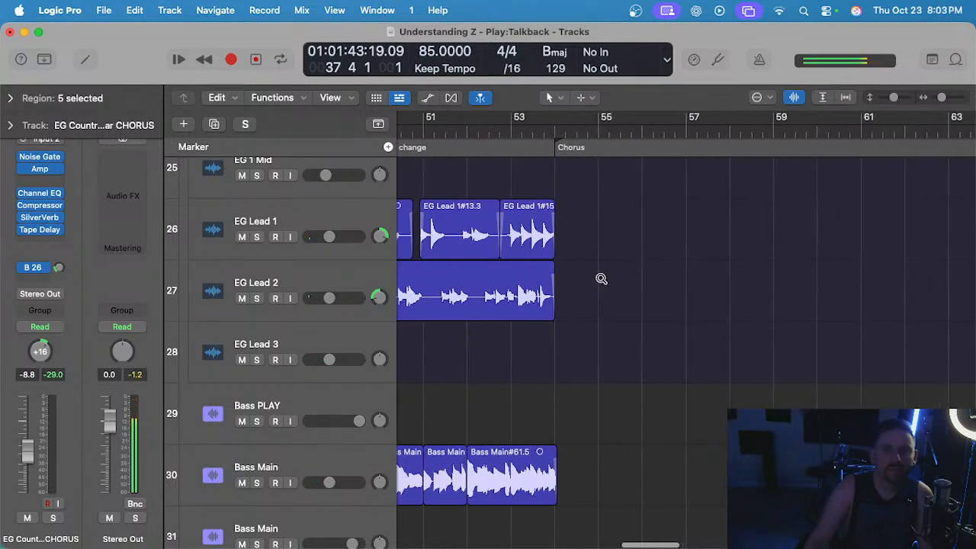
pyautogui.scroll(2, 601, 279)
pyautogui.click(325, 222)
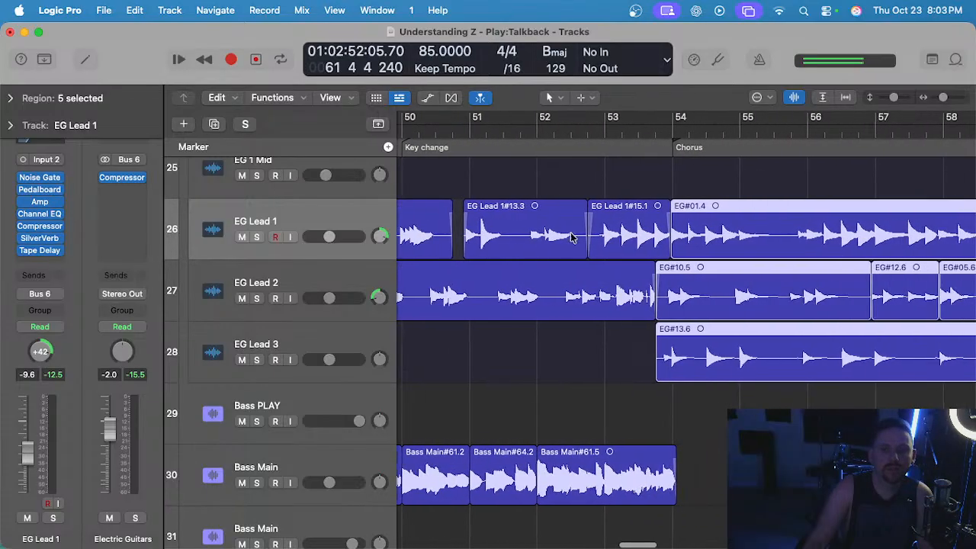
pyautogui.scroll(2, 656, 156)
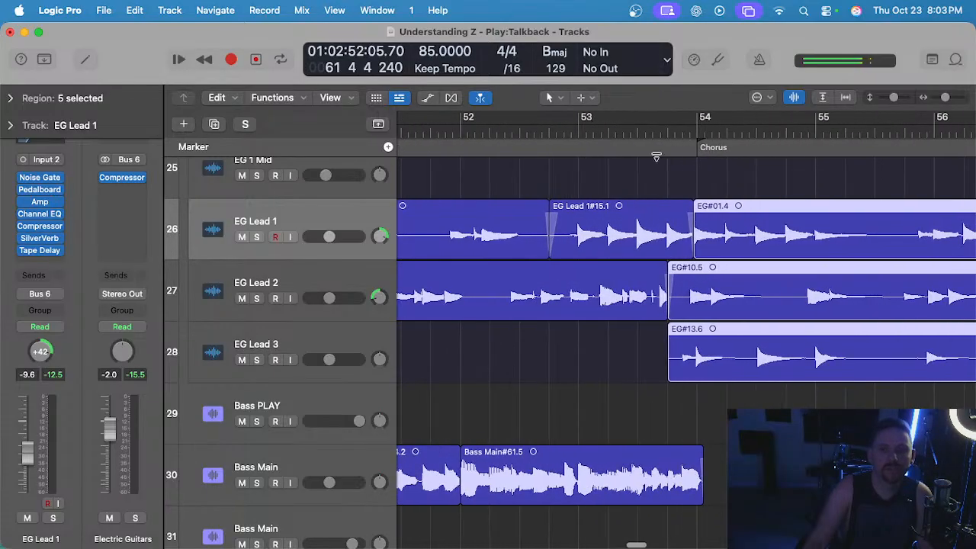
# Play from bar 53 and solo the Electric Guitars stack to check the transition into the final chorus.
pyautogui.click(642, 349)
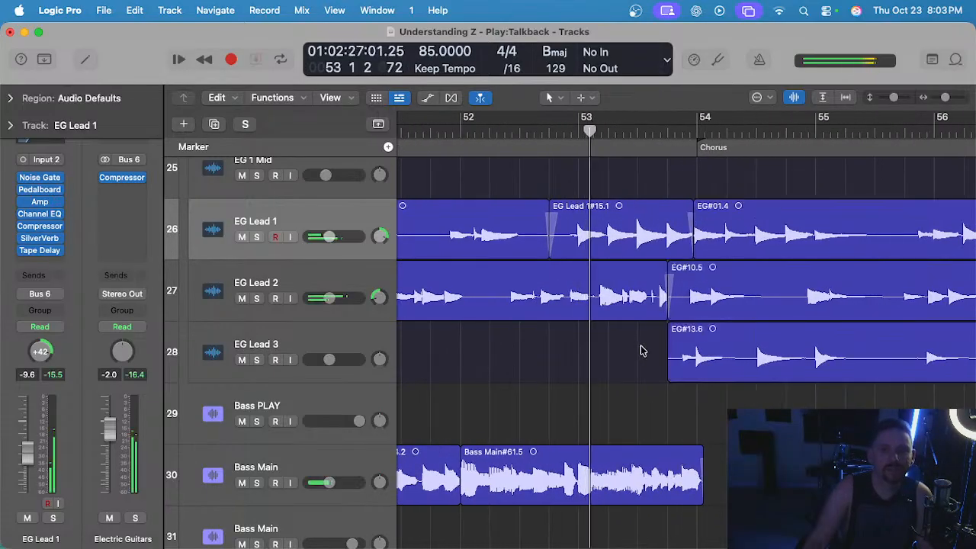
pyautogui.scroll(3, 266, 228)
pyautogui.click(257, 216)
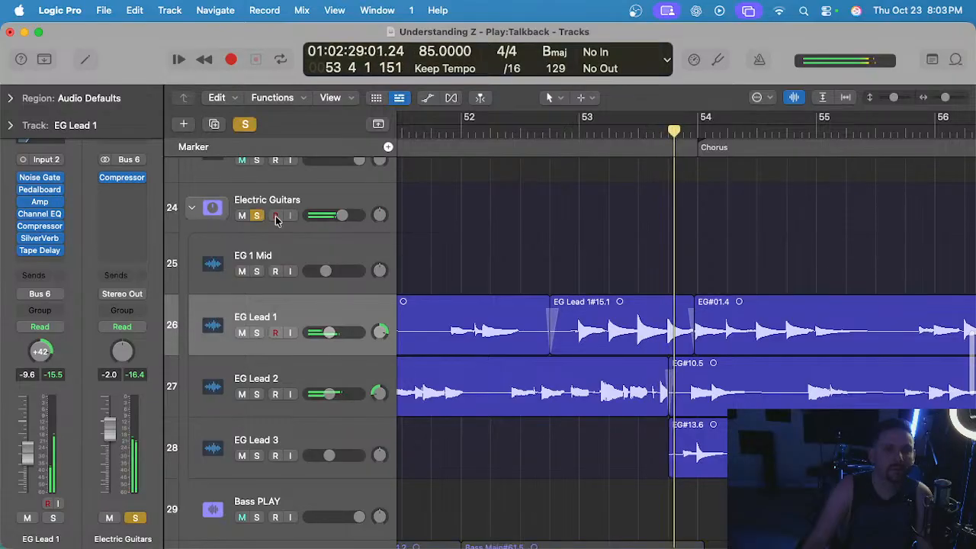
pyautogui.scroll(-2, 572, 266)
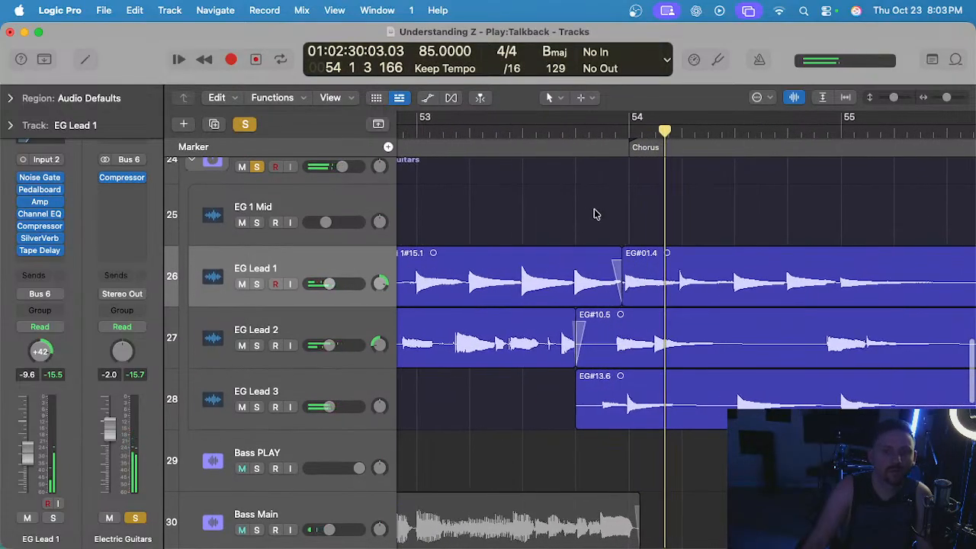
pyautogui.scroll(4, 610, 259)
# Shorten the fade-out of the EG Lead 1#15.1 region before the final chorus, and unsolo the Electric Guitars stack.
pyautogui.click(593, 256)
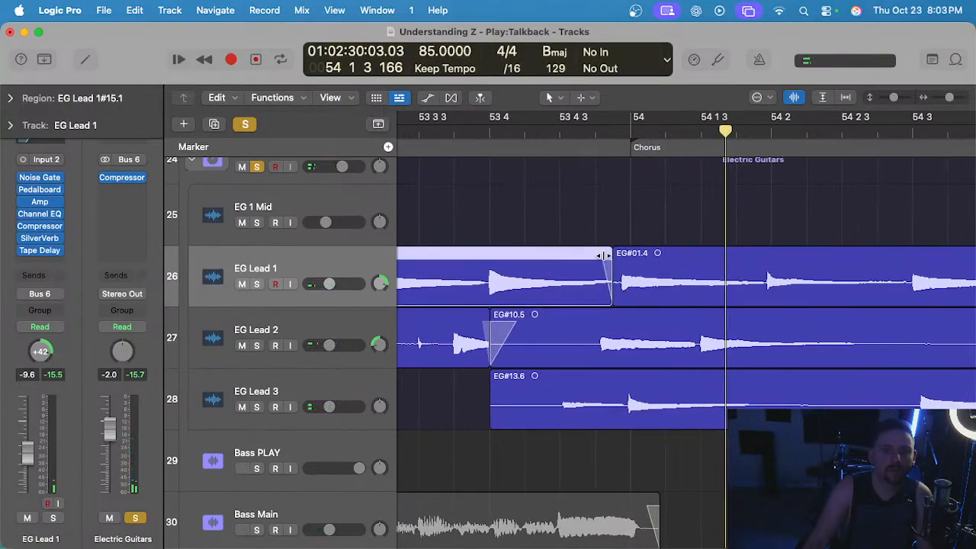
pyautogui.scroll(-4, 602, 255)
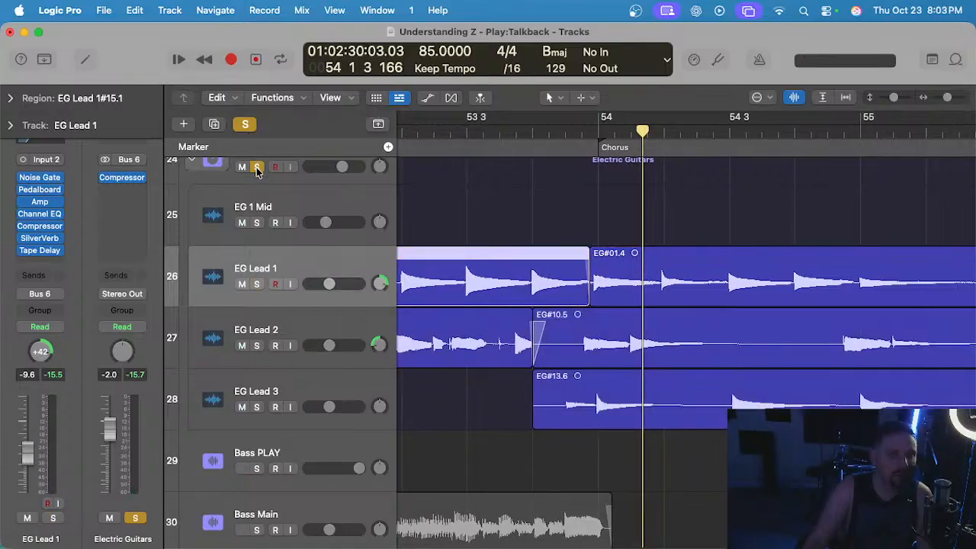
pyautogui.click(257, 169)
pyautogui.scroll(1, 592, 399)
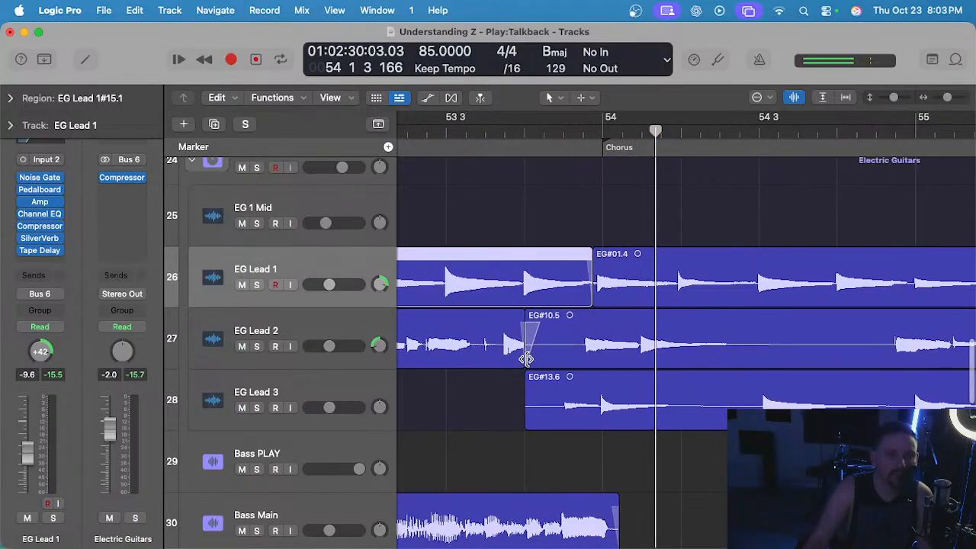
# Move the EG#10.5 region's start on EG Lead 2 to just after 53 4 3, and shorten the fades at that boundary.
pyautogui.moveTo(526, 358); pyautogui.dragTo(577, 359)
pyautogui.scroll(2, 580, 357)
pyautogui.click(604, 323)
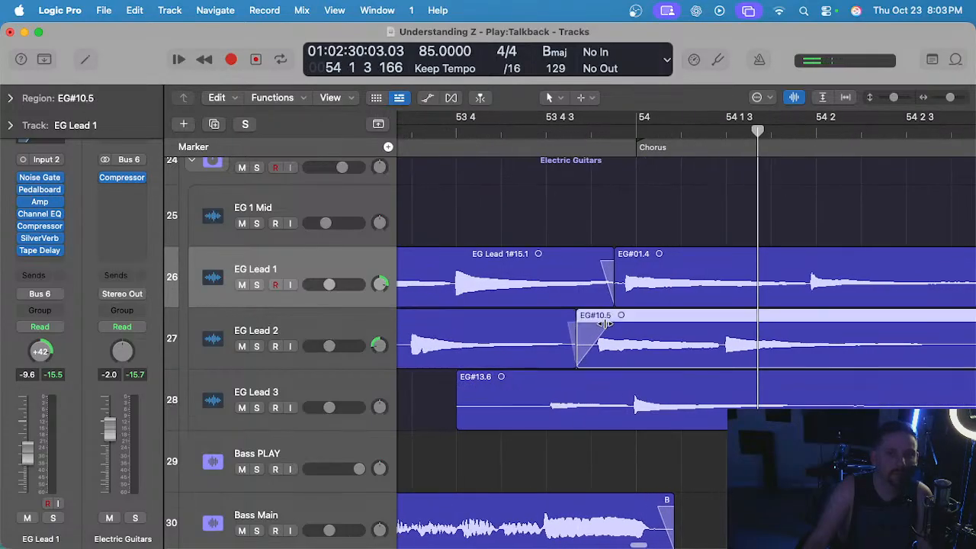
pyautogui.moveTo(574, 354); pyautogui.dragTo(581, 354)
pyautogui.hscroll(-2, 577, 342)
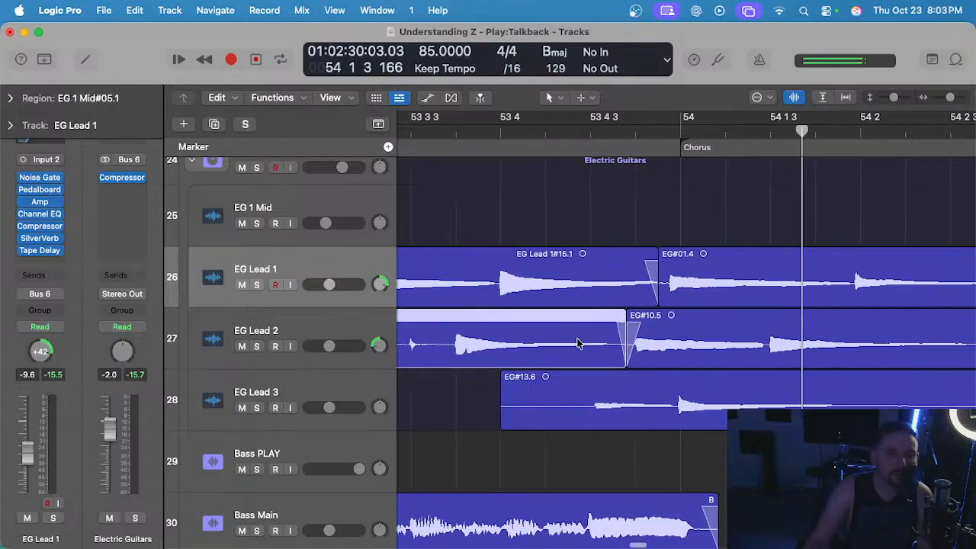
# Place the playhead at bar 53 beat 4 and transpose the five final-chorus regions on EG Lead 1, 2 and 3 by +2.
pyautogui.scroll(-5, 586, 350)
pyautogui.scroll(3, 586, 350)
pyautogui.click(540, 138)
pyautogui.scroll(-5, 720, 260)
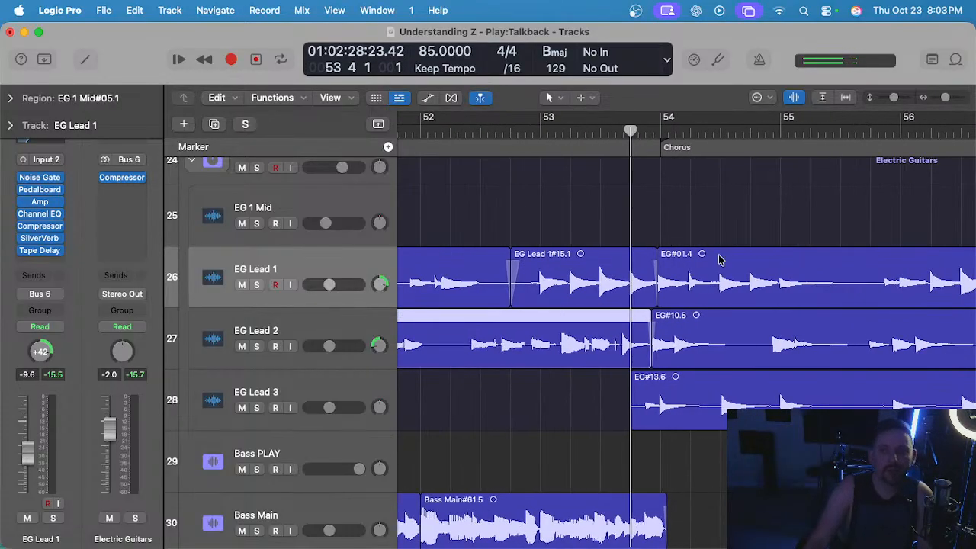
pyautogui.scroll(-3, 766, 237)
pyautogui.moveTo(842, 212); pyautogui.dragTo(685, 458)
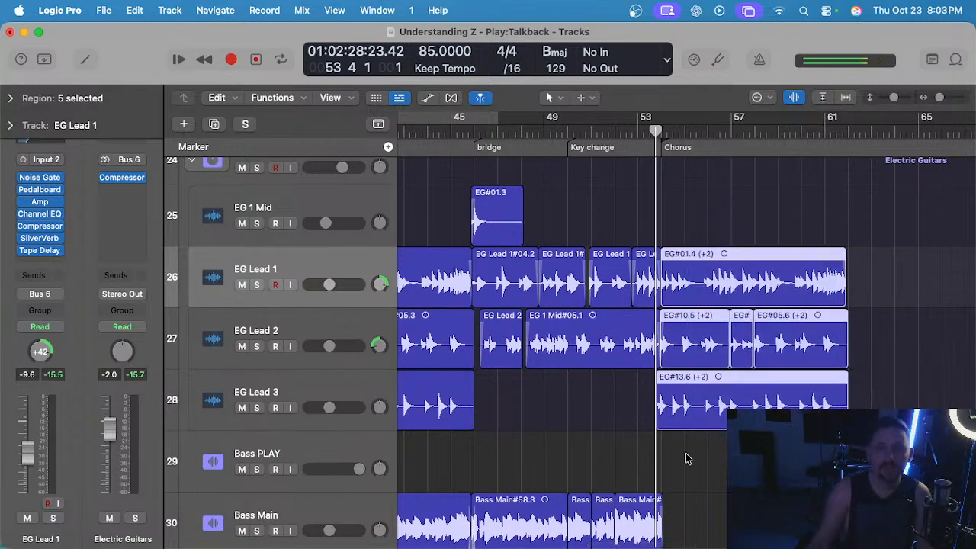
# Solo the Electric Guitars stack and listen from bar 53 to how the transposed regions enter the final chorus.
pyautogui.press('space')
pyautogui.scroll(3, 690, 267)
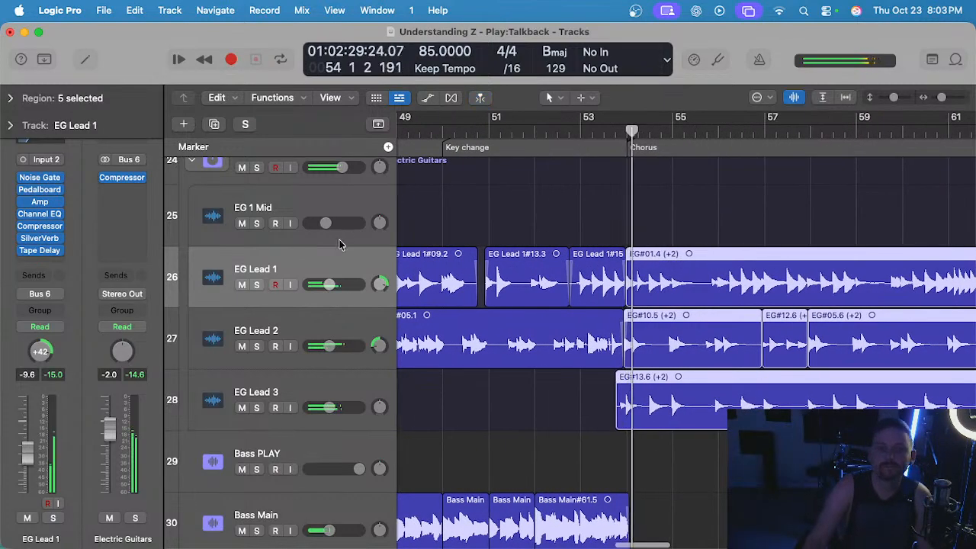
pyautogui.scroll(1, 320, 235)
pyautogui.click(257, 194)
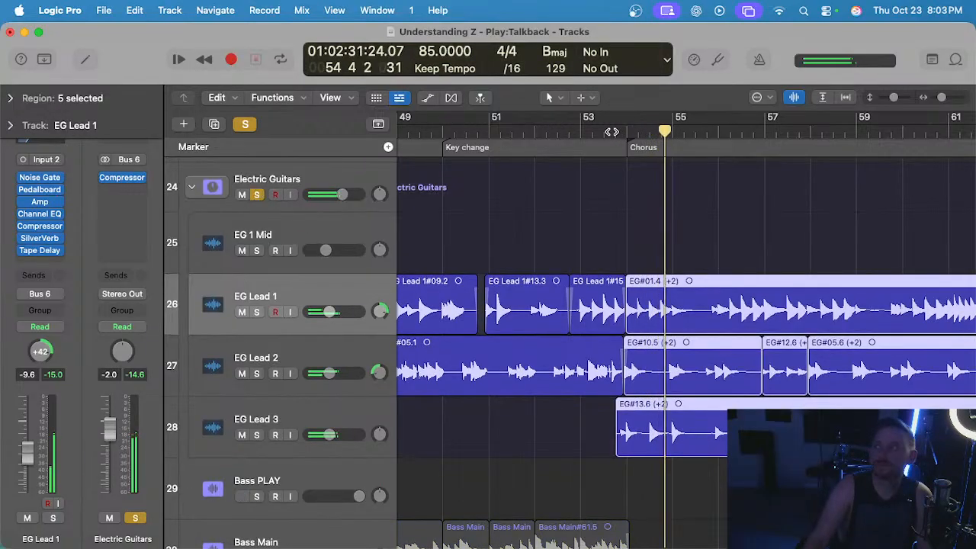
pyautogui.click(612, 137)
pyautogui.click(582, 134)
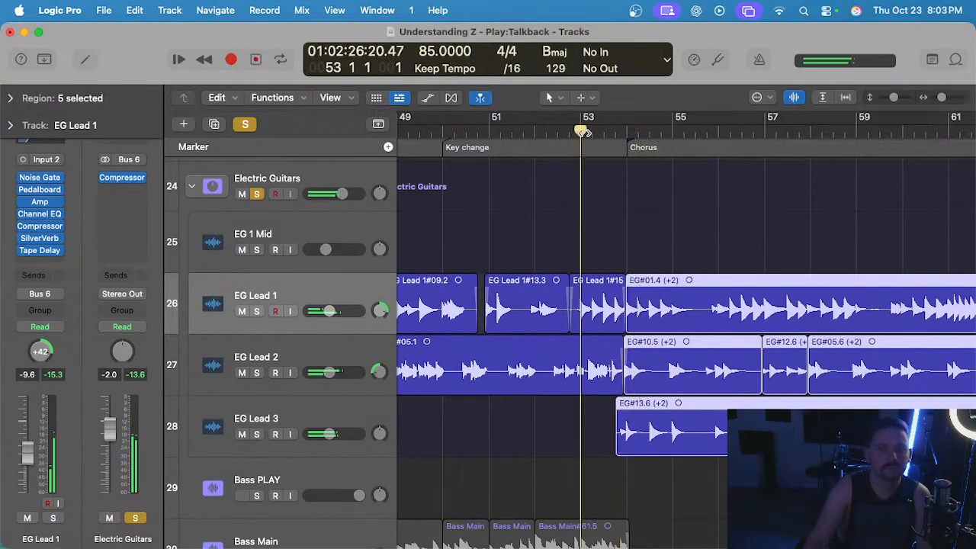
pyautogui.scroll(5, 625, 244)
pyautogui.scroll(2, 641, 247)
pyautogui.hscroll(5, 651, 242)
pyautogui.scroll(2, 626, 226)
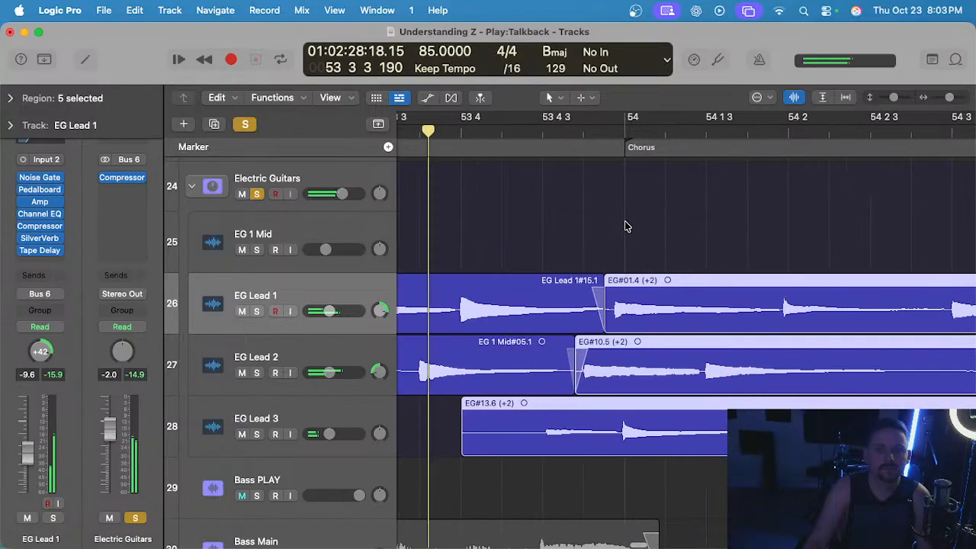
# Shorten the fade-out of EG Lead 1#15.1 and move its boundary with EG#01.4 slightly later, just before bar 54.
pyautogui.hscroll(1, 610, 226)
pyautogui.click(581, 227)
pyautogui.scroll(2, 581, 227)
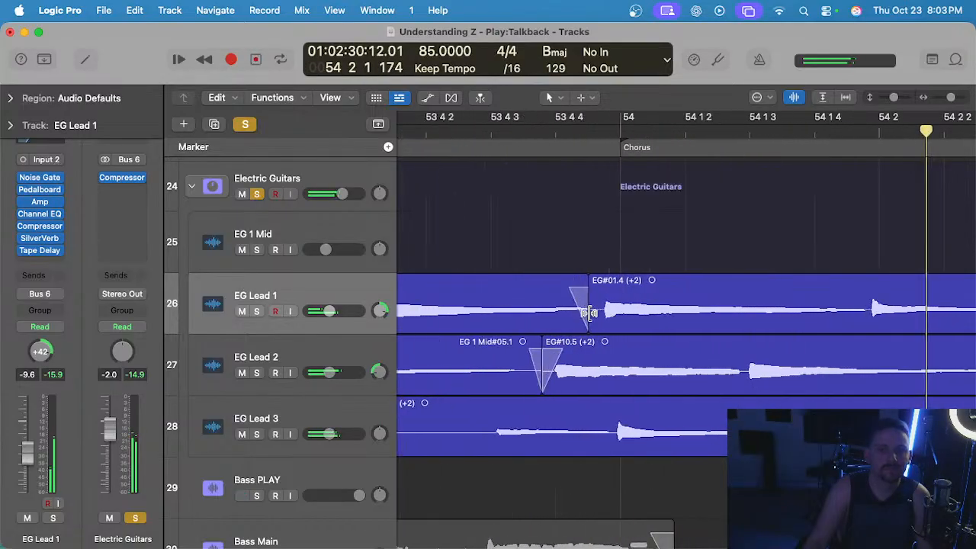
pyautogui.click(577, 283)
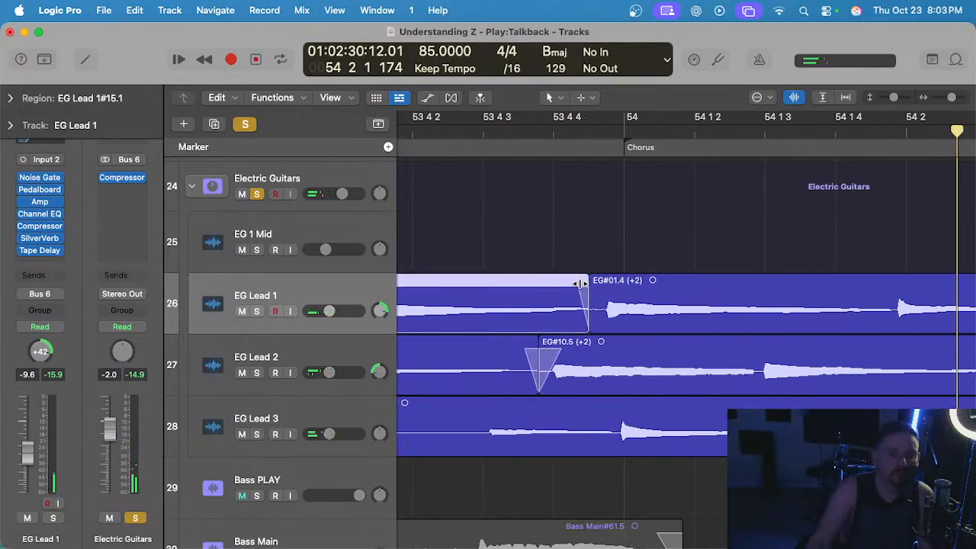
pyautogui.moveTo(588, 307); pyautogui.dragTo(599, 300)
pyautogui.scroll(-5, 597, 299)
pyautogui.scroll(-2, 596, 301)
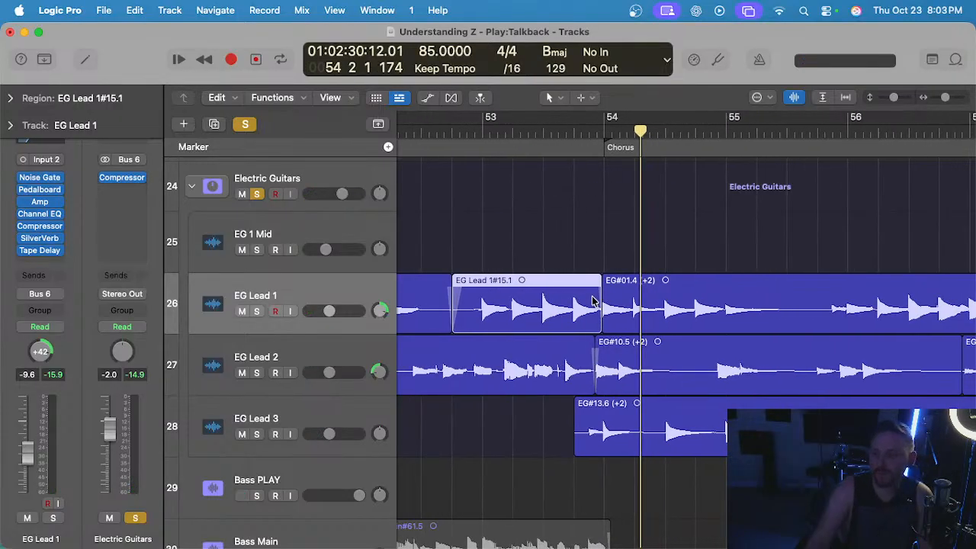
# Unsolo the Electric Guitars stack and listen to the transposed guitars in the full mix through the final chorus.
pyautogui.click(257, 193)
pyautogui.scroll(-2, 583, 185)
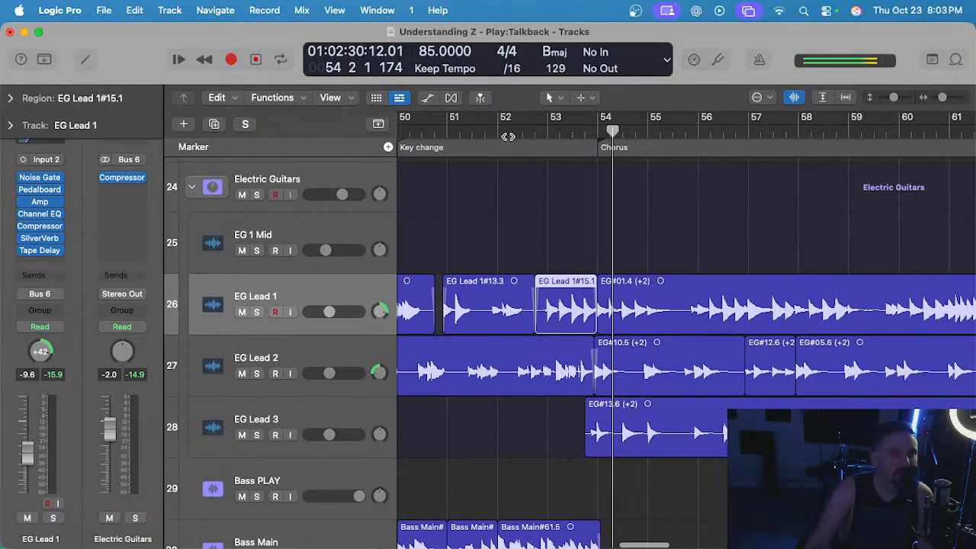
pyautogui.press('space')
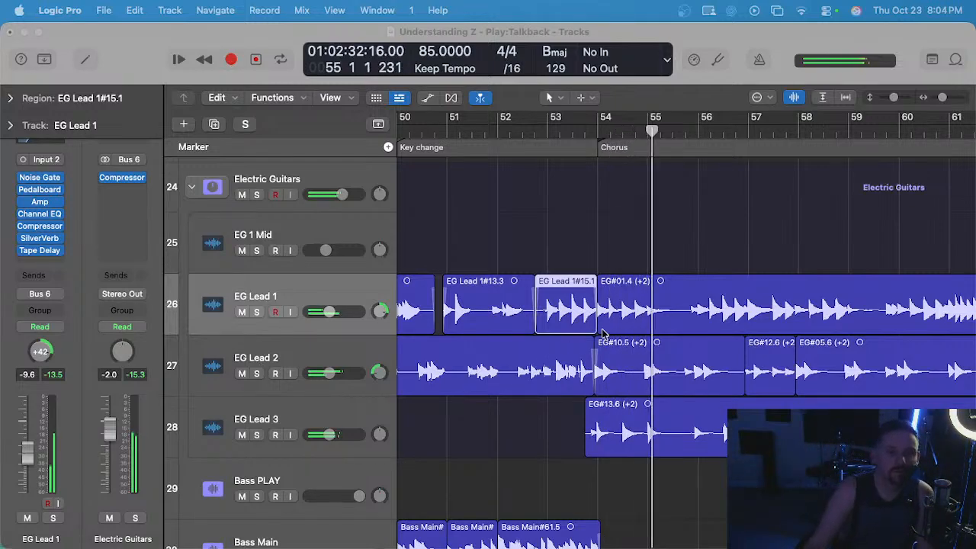
pyautogui.scroll(-2, 575, 343)
pyautogui.scroll(-2, 511, 218)
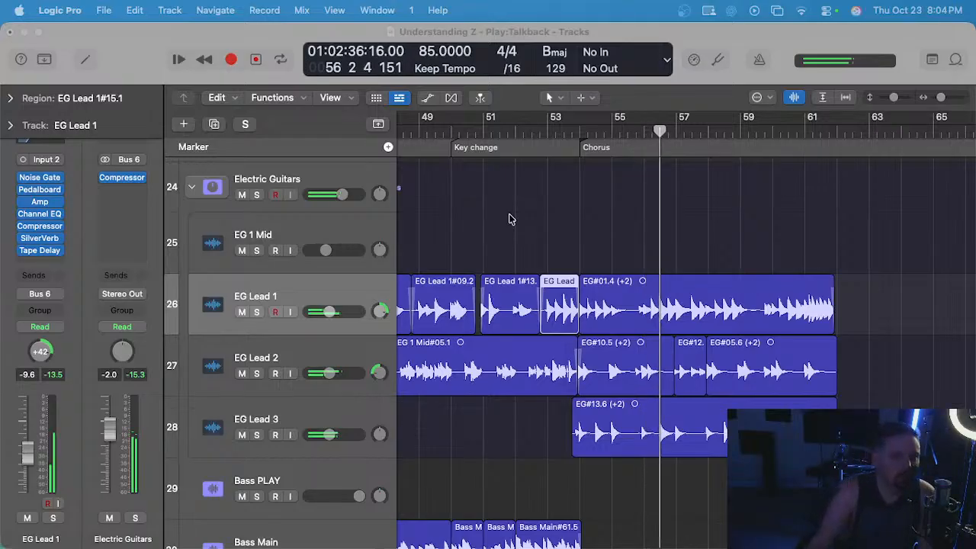
pyautogui.scroll(-2, 511, 219)
pyautogui.scroll(-5, 512, 216)
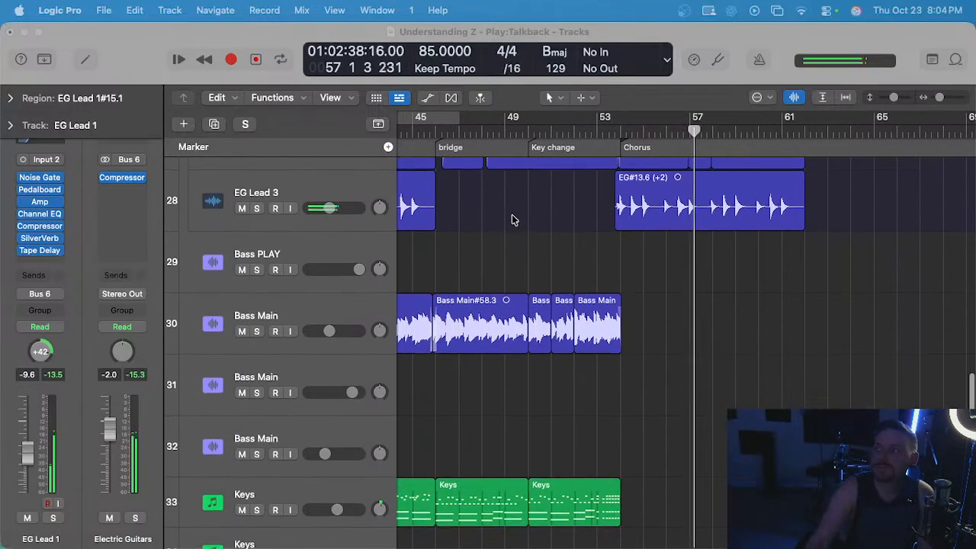
pyautogui.scroll(-3, 594, 293)
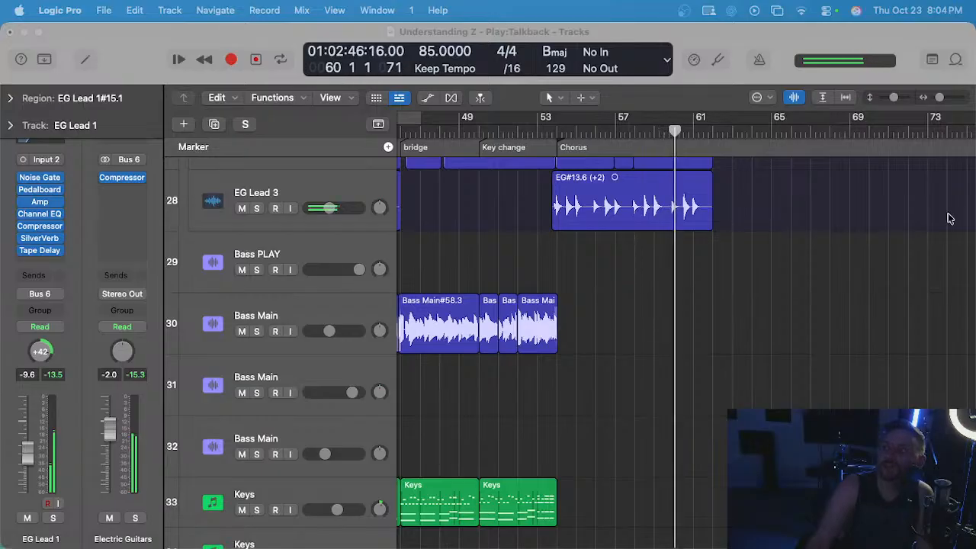
pyautogui.click(711, 305)
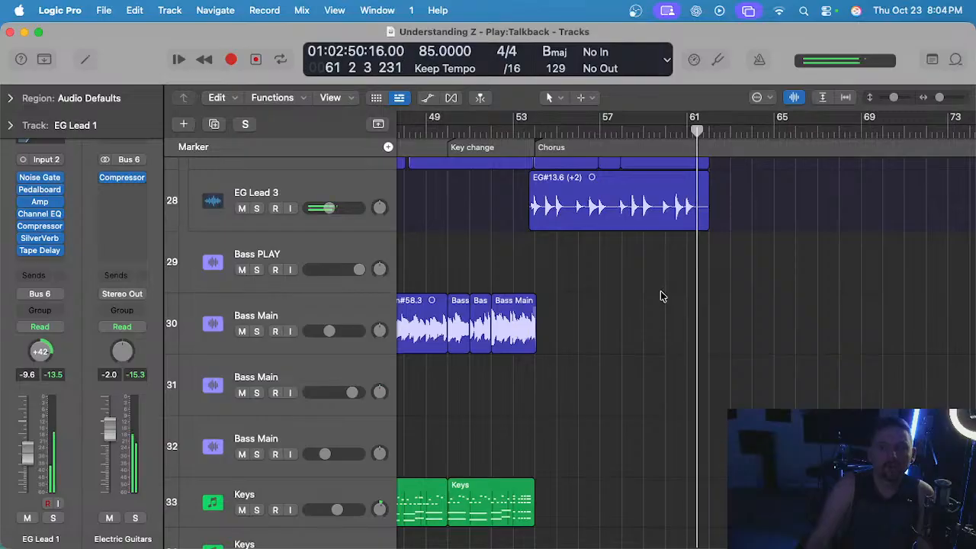
# Extend the end of the EG#01.4 region on EG Lead 1 to about 63 3 and play back its ending from bar 61.
pyautogui.scroll(15, 660, 291)
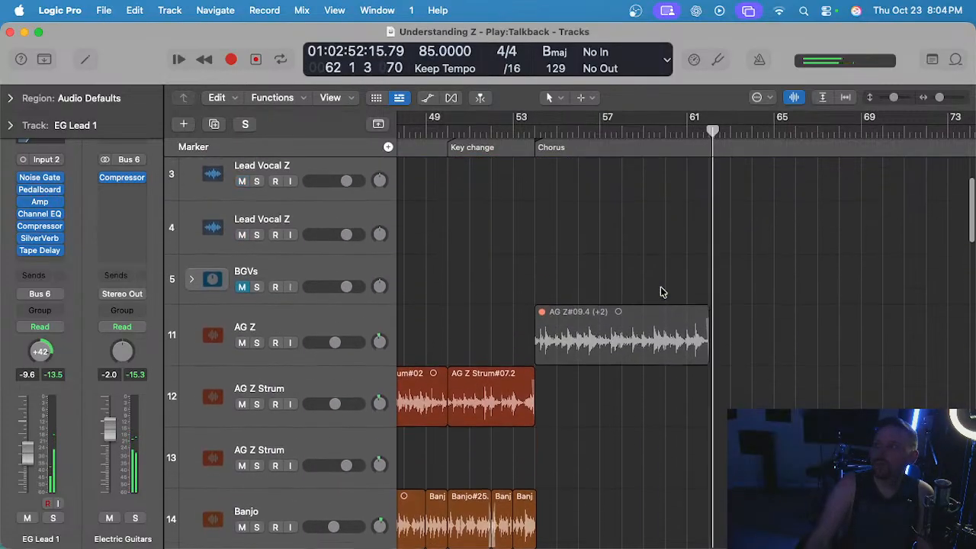
pyautogui.press('z')
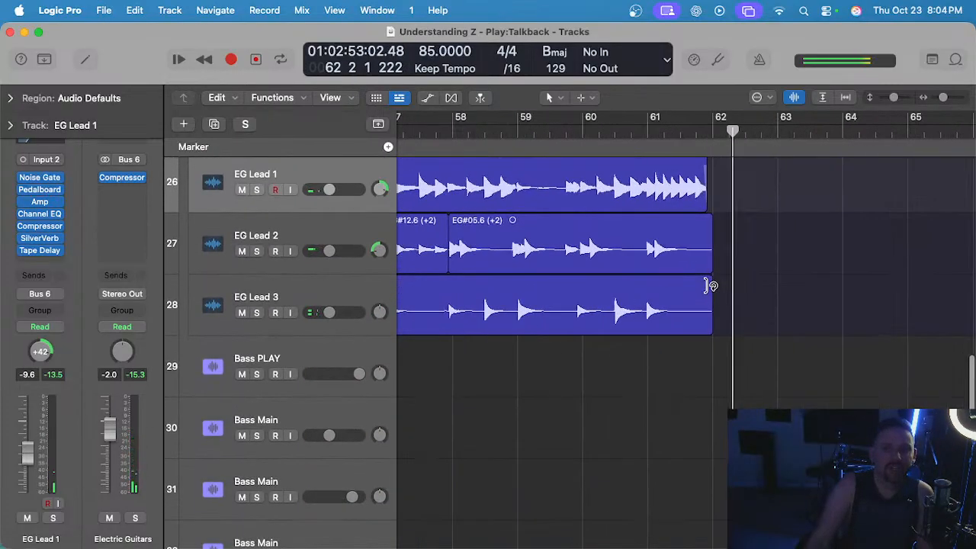
pyautogui.scroll(5, 708, 289)
pyautogui.click(709, 270)
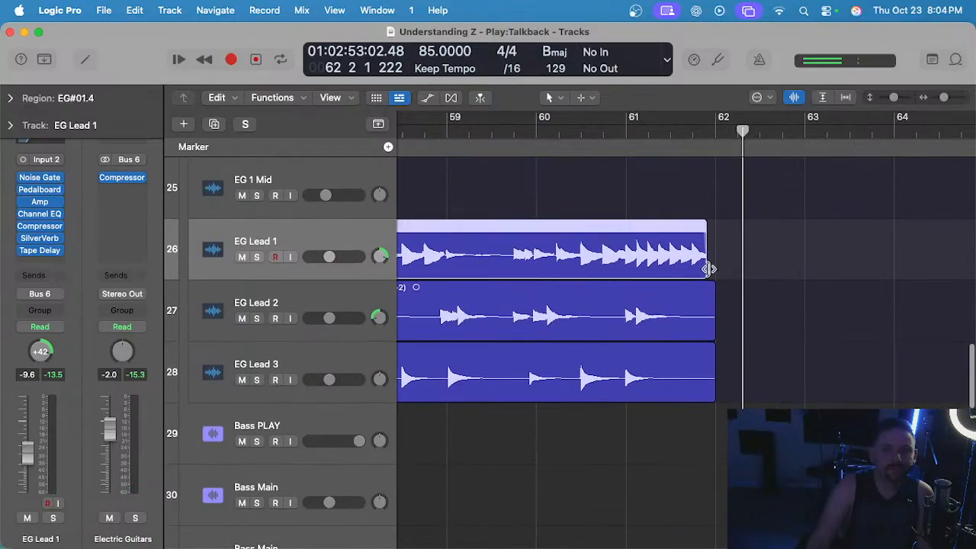
pyautogui.moveTo(709, 268); pyautogui.dragTo(851, 269)
pyautogui.doubleClick(672, 133)
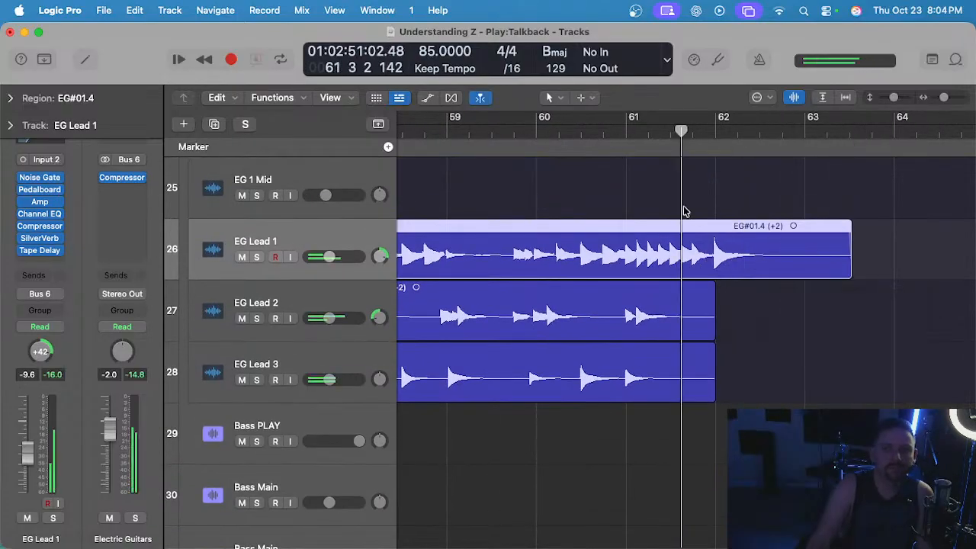
# Try to extend the end of the EG#05.6 region on EG Lead 2 past bar 62, and undo the attempt.
pyautogui.moveTo(714, 334); pyautogui.dragTo(842, 337)
pyautogui.press('super+z')
pyautogui.scroll(-3, 845, 357)
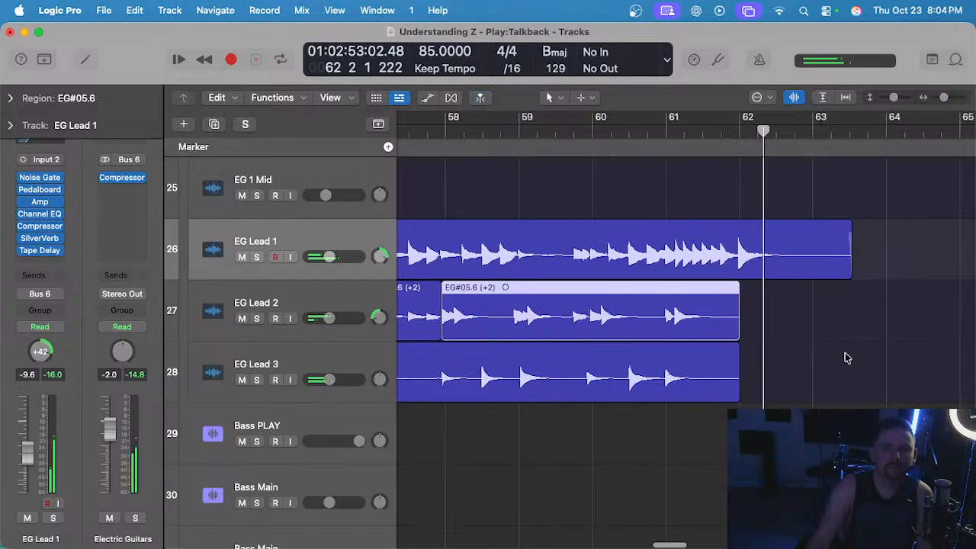
pyautogui.click(820, 337)
# Trim the end of the EG#01.4 region on EG Lead 1 back to about 63 2.
pyautogui.scroll(-2, 819, 335)
pyautogui.scroll(-2, 822, 336)
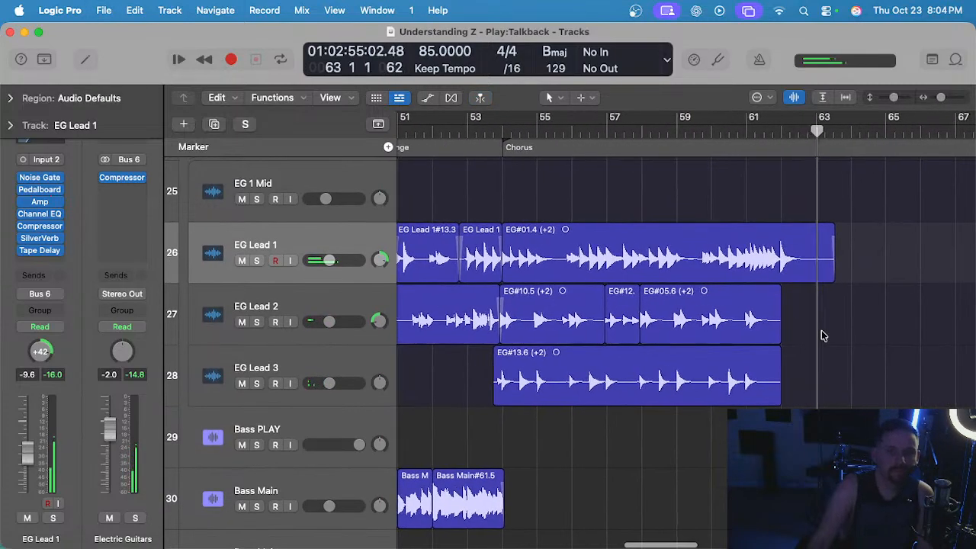
pyautogui.scroll(-2, 643, 278)
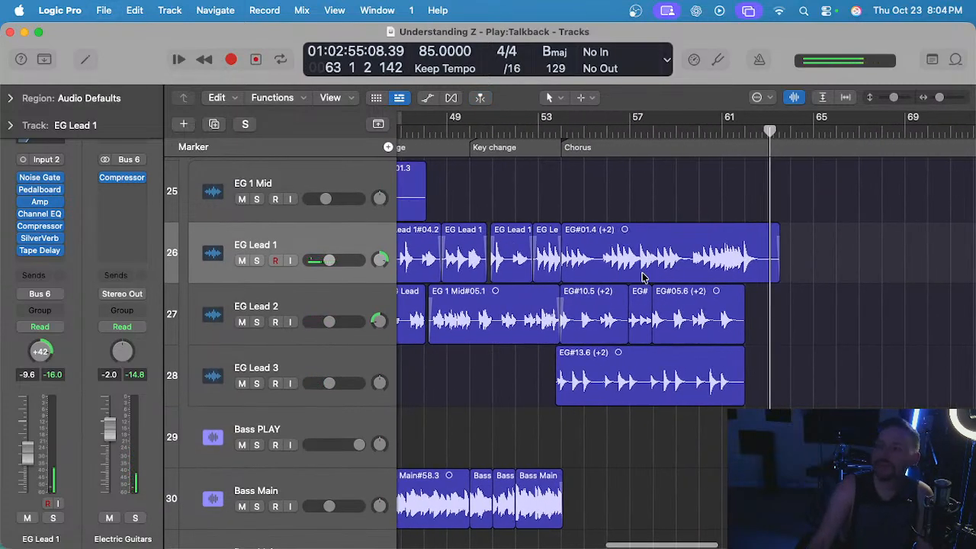
pyautogui.scroll(-2, 642, 278)
pyautogui.scroll(1, 736, 170)
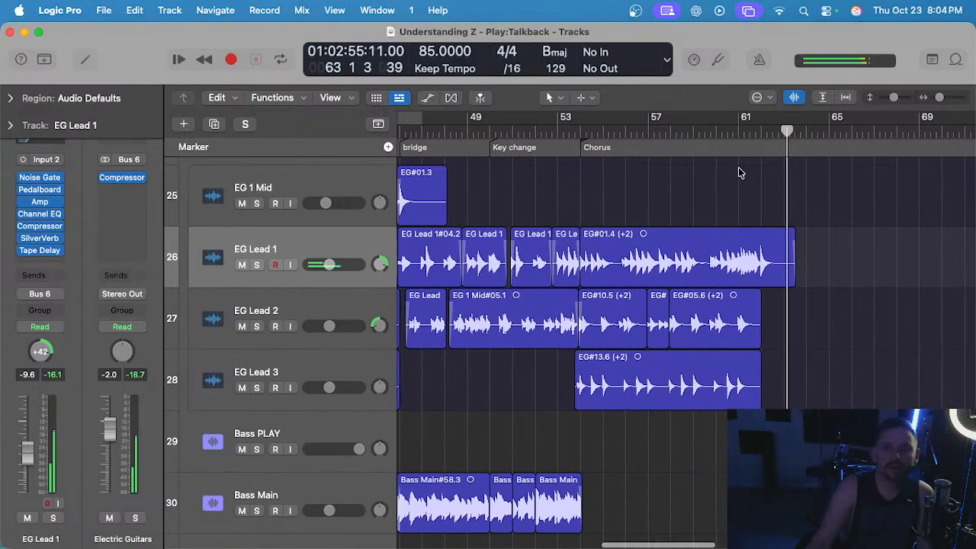
pyautogui.scroll(5, 822, 259)
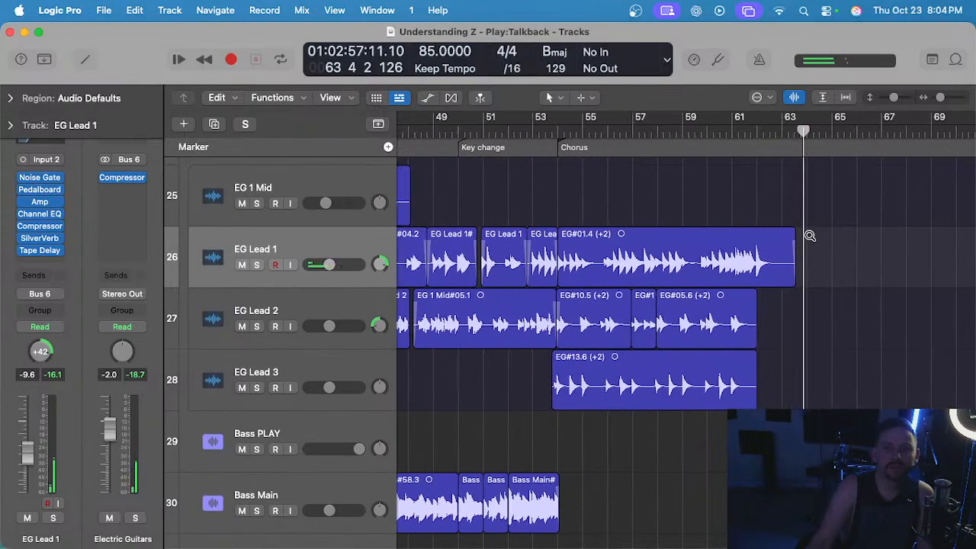
pyautogui.moveTo(784, 277); pyautogui.dragTo(773, 277)
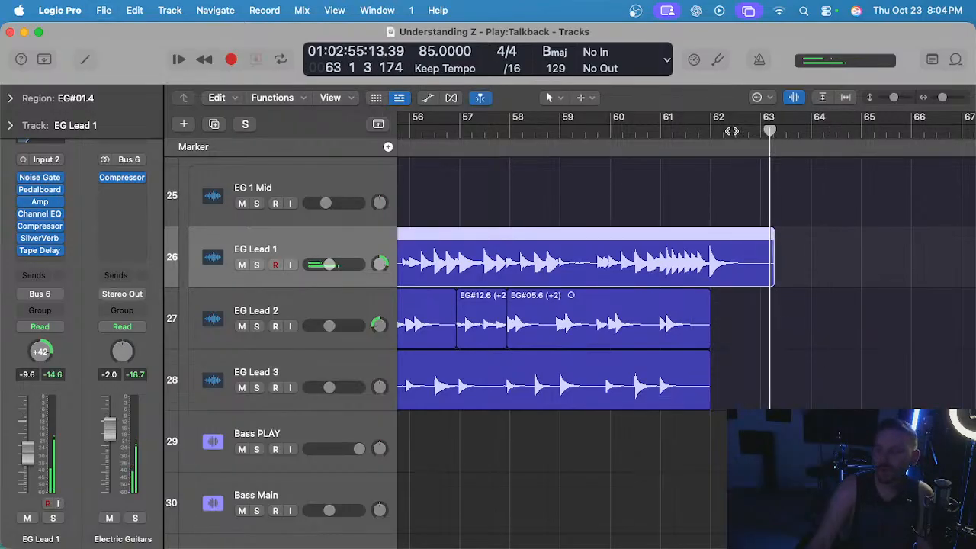
# Deselect the guitar region, return the playhead to bar 54, and collapse the Electric Guitars stack.
pyautogui.scroll(-4, 743, 153)
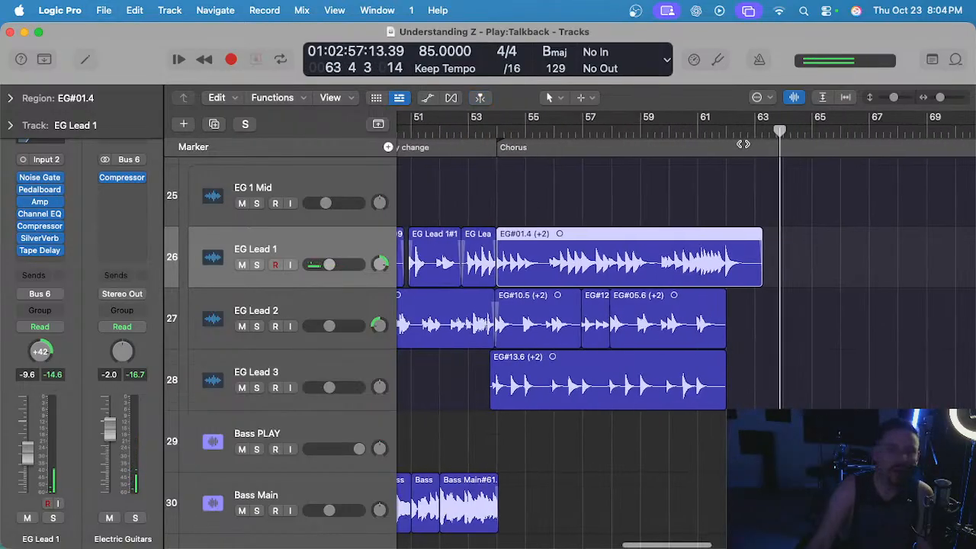
pyautogui.click(579, 173)
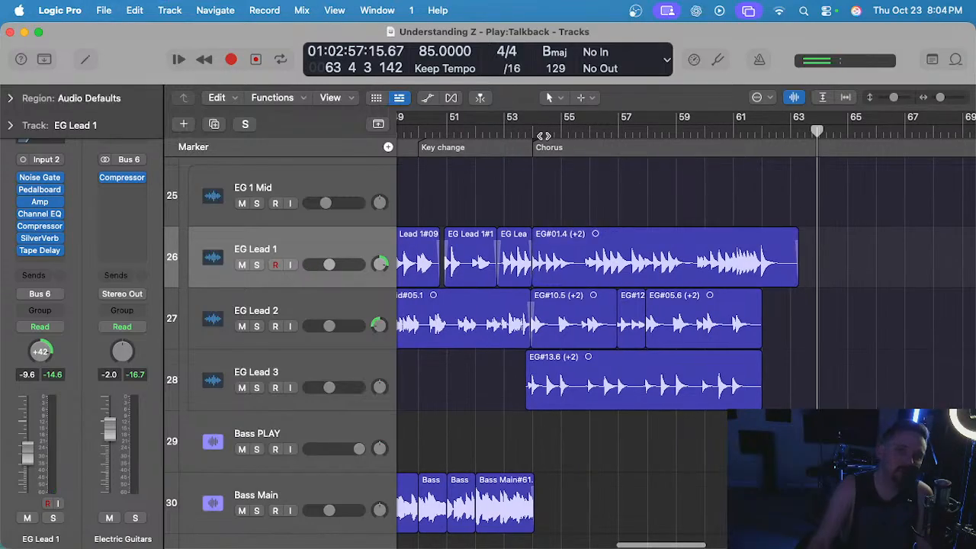
pyautogui.scroll(3, 619, 210)
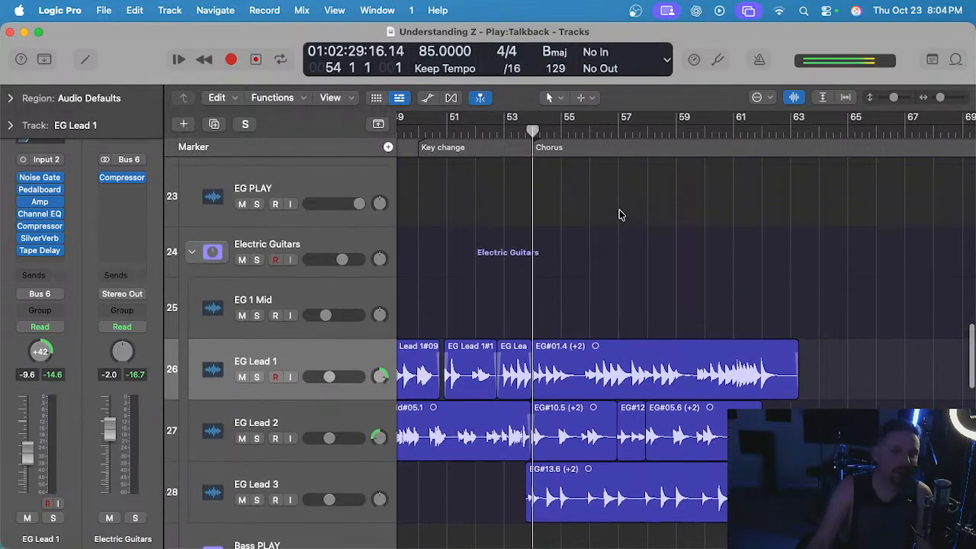
pyautogui.click(188, 262)
pyautogui.scroll(5, 522, 257)
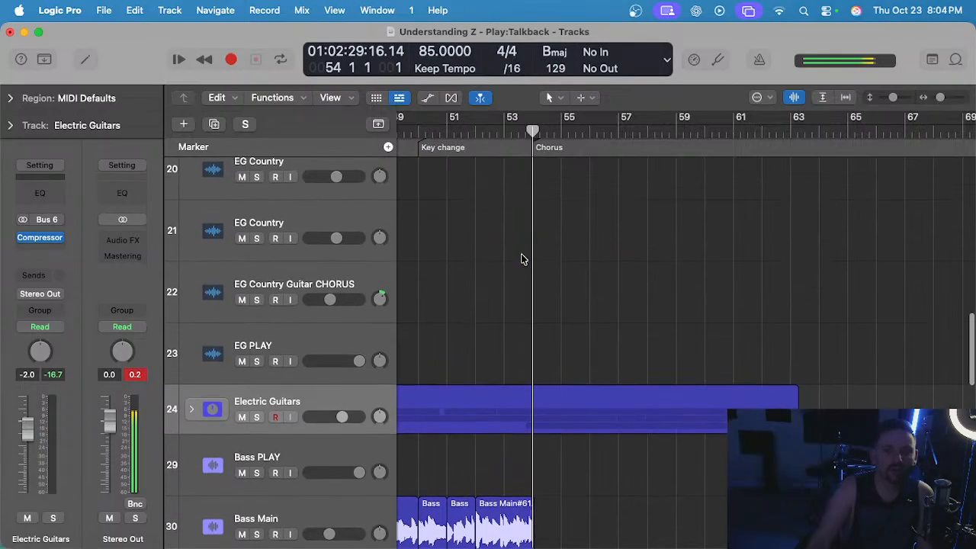
# Move the playhead to the bridge near bar 46 and unmute the EZ Drums Full tracks.
pyautogui.hscroll(-2, 541, 270)
pyautogui.hscroll(-3, 521, 233)
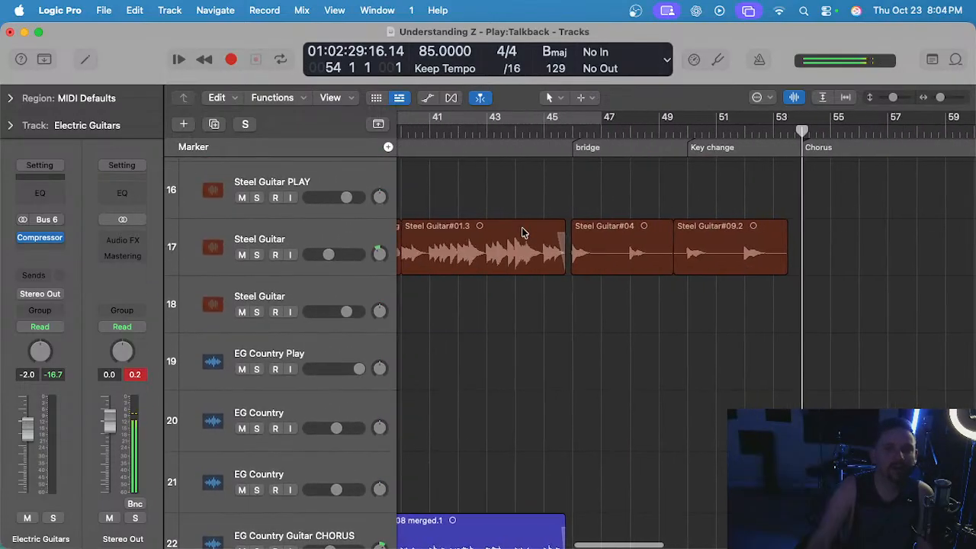
pyautogui.click(570, 134)
pyautogui.scroll(3, 582, 284)
pyautogui.scroll(-10, 582, 284)
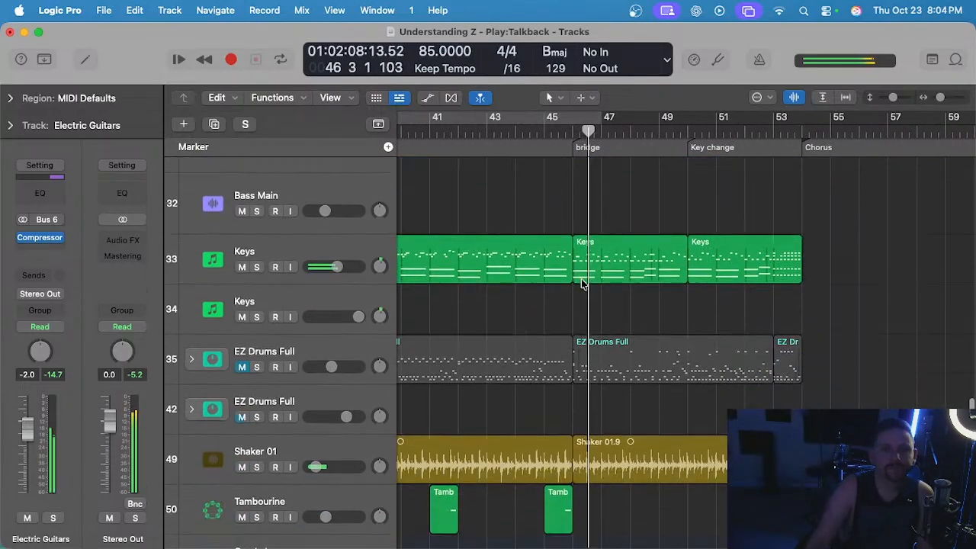
pyautogui.scroll(-3, 580, 278)
pyautogui.click(583, 175)
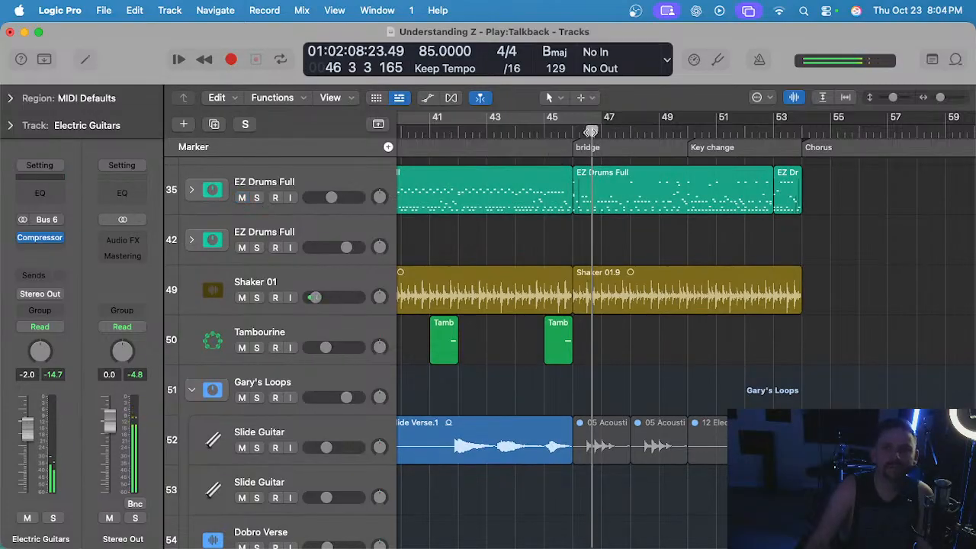
# Return the playhead to the start of the bridge at bar 46 and save the project.
pyautogui.moveTo(591, 132); pyautogui.dragTo(572, 132)
pyautogui.scroll(5, 636, 227)
pyautogui.scroll(2, 635, 230)
pyautogui.press('super+s')
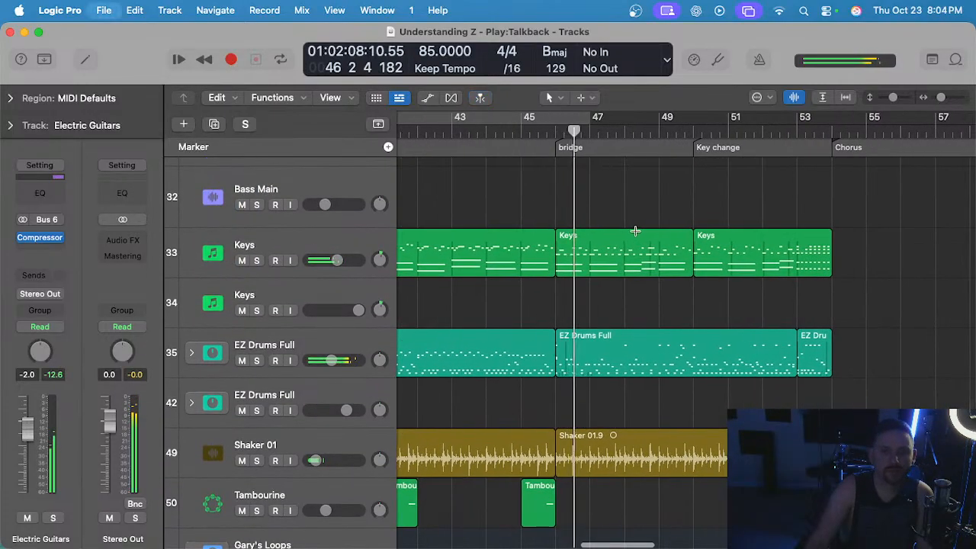
# Listen from the bridge through the key change to how the arrangement enters the final chorus.
pyautogui.scroll(-2, 635, 230)
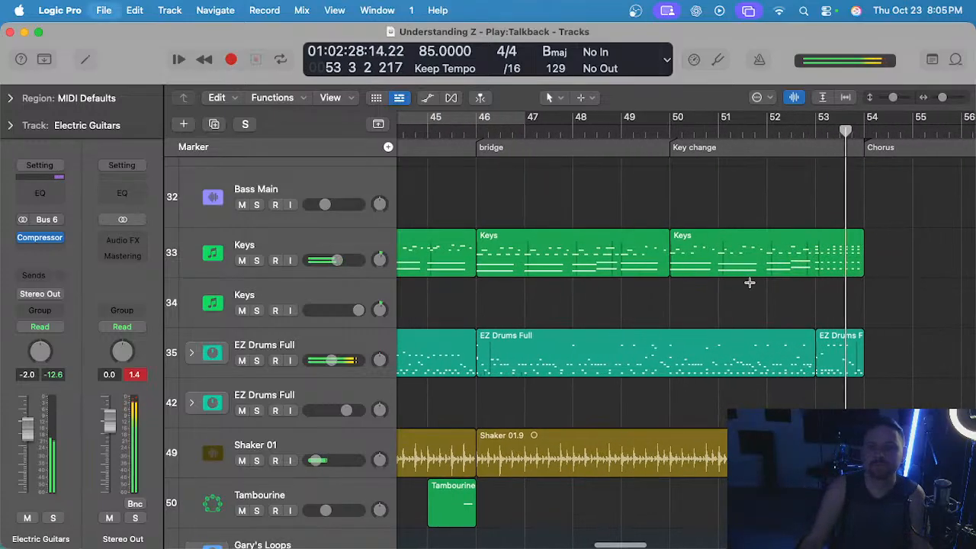
pyautogui.scroll(-3, 749, 282)
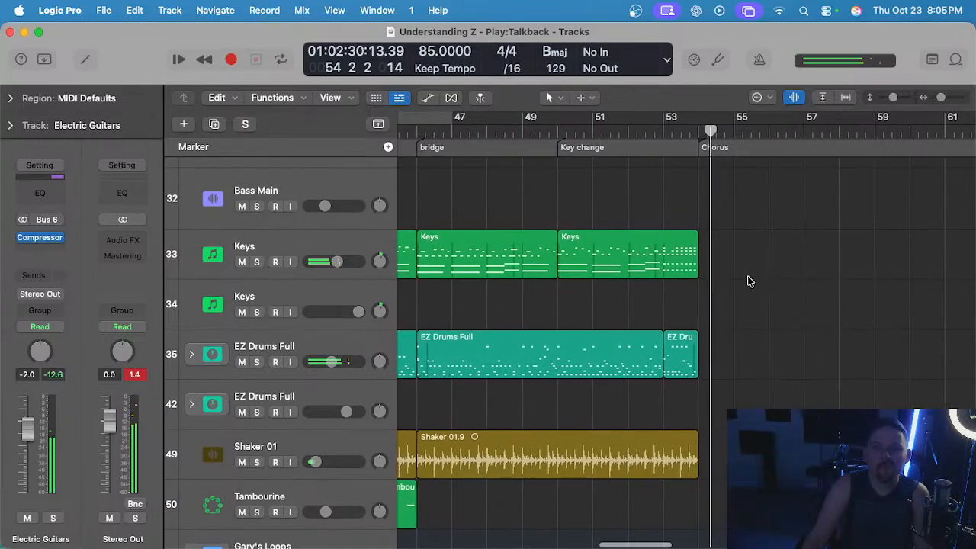
pyautogui.scroll(-1, 700, 256)
pyautogui.press('space')
pyautogui.scroll(-1, 697, 254)
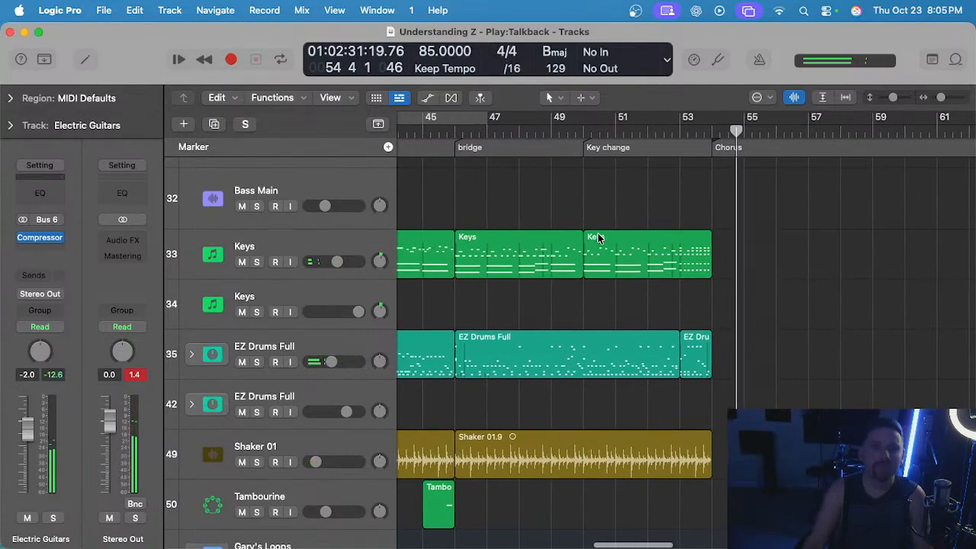
# Replay the opening of the bridge from bar 46 and review the electric guitar, banjo and steel guitar tracks.
pyautogui.click(456, 133)
pyautogui.press('space')
pyautogui.scroll(6, 502, 200)
pyautogui.scroll(10, 503, 202)
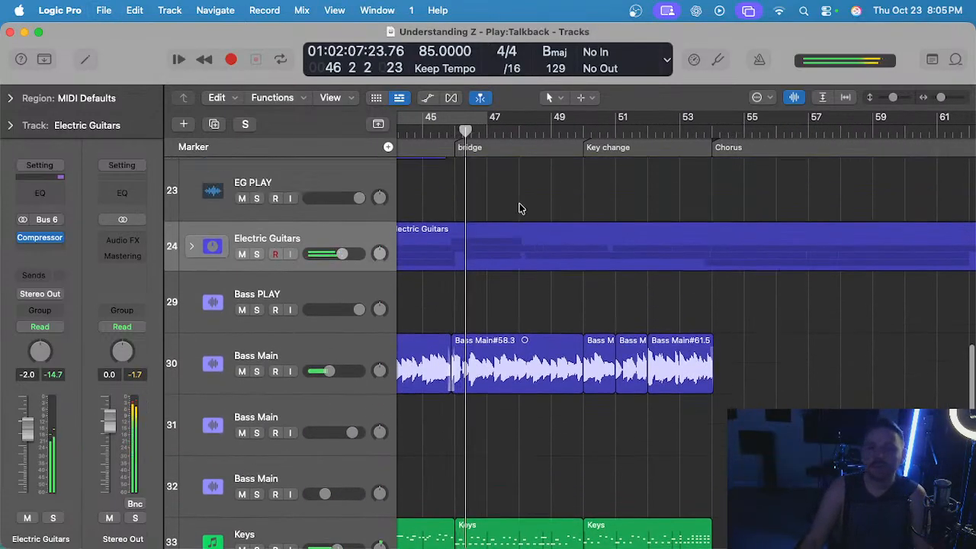
pyautogui.hscroll(-2, 518, 207)
pyautogui.scroll(-1, 535, 216)
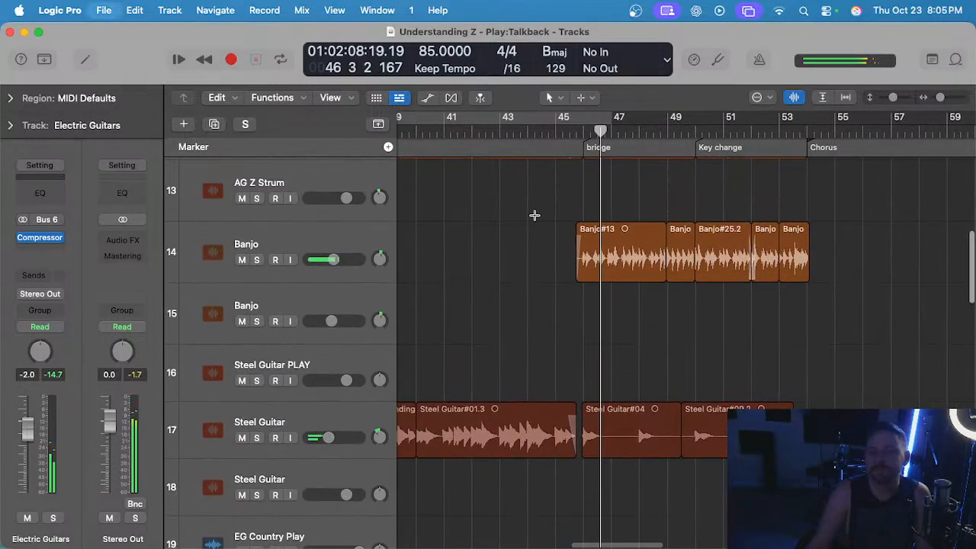
# Copy the EG Country Guitar CHORUS region from the second chorus to the final chorus at bar 54, transposed +2.
pyautogui.scroll(3, 534, 218)
pyautogui.hscroll(2, 535, 219)
pyautogui.scroll(-7, 543, 228)
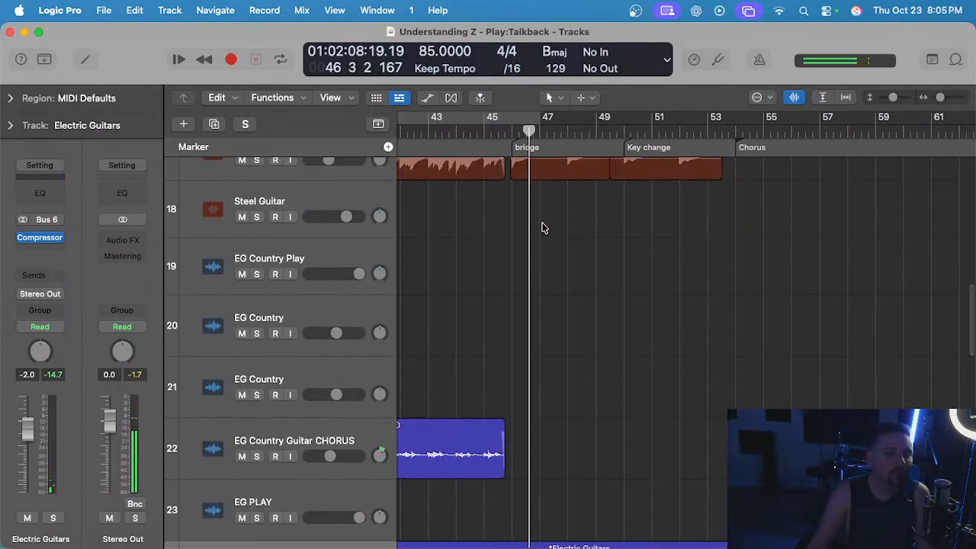
pyautogui.scroll(-2, 543, 227)
pyautogui.hscroll(-3, 546, 228)
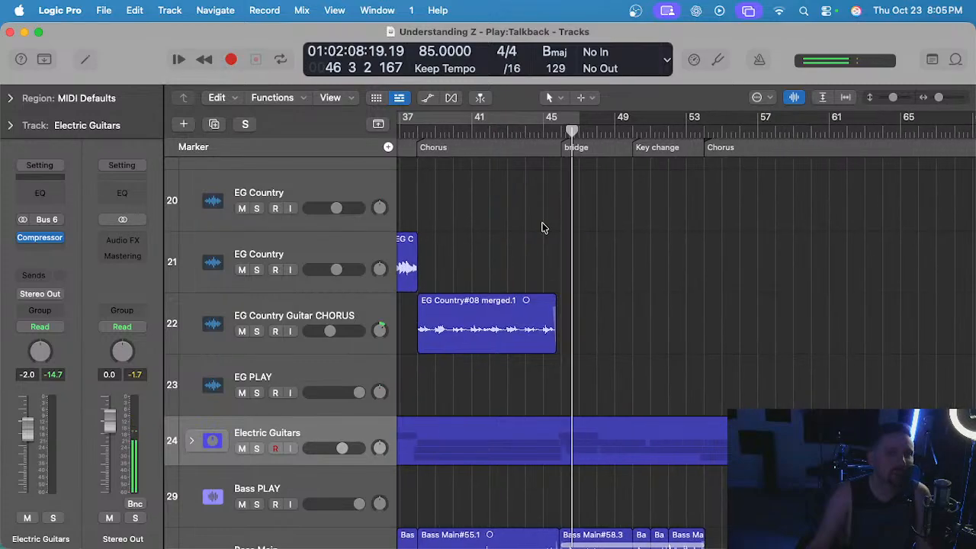
pyautogui.click(591, 303)
pyautogui.hscroll(5, 591, 304)
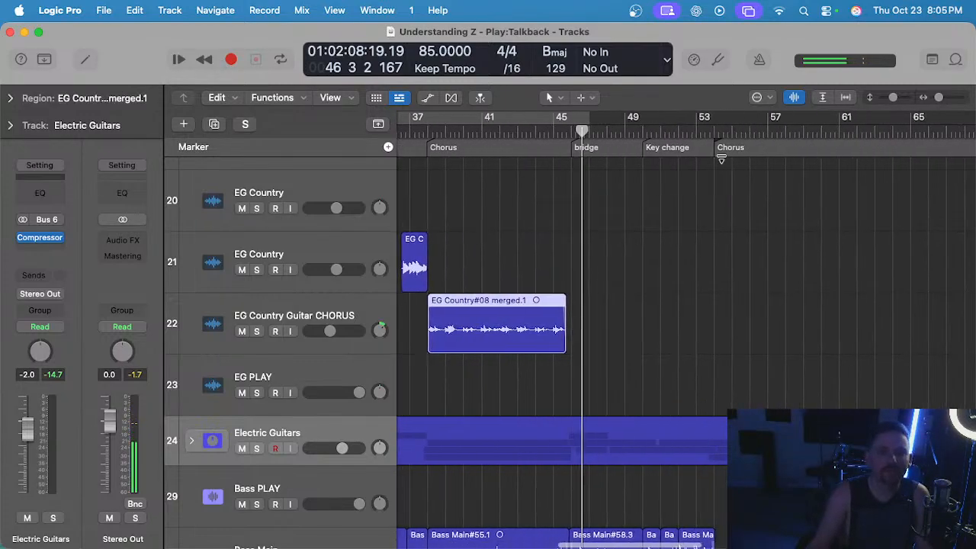
pyautogui.moveTo(524, 131); pyautogui.dragTo(704, 130)
pyautogui.click(317, 307)
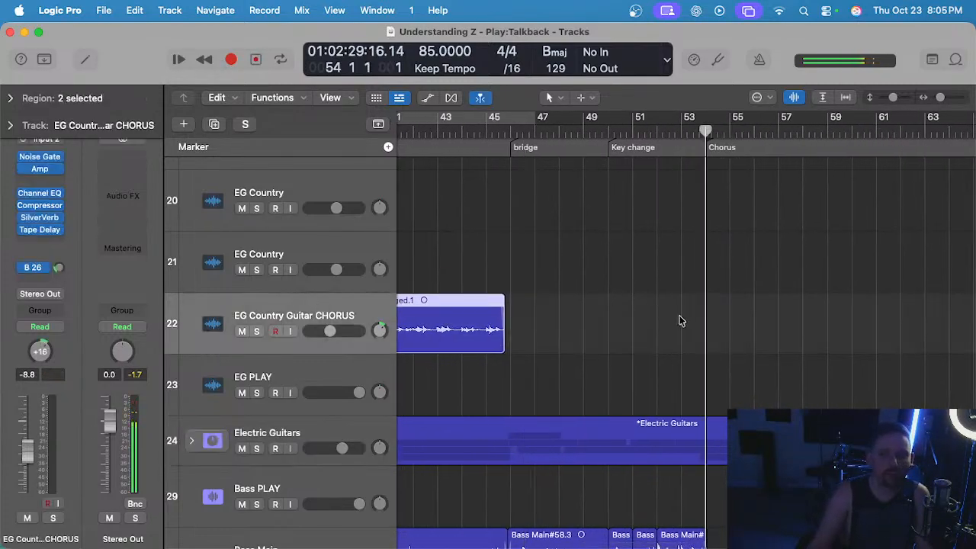
pyautogui.hscroll(1, 710, 325)
pyautogui.press('cmd+v')
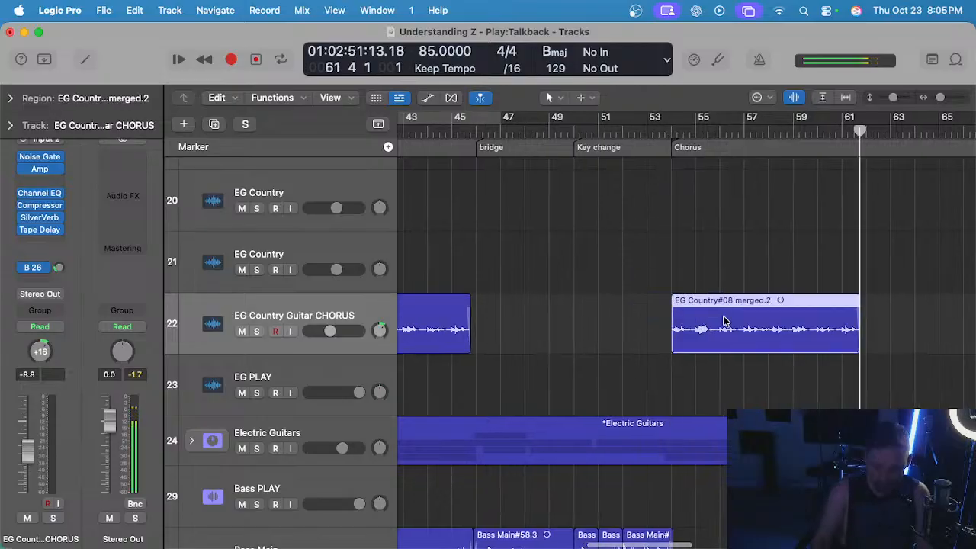
# Listen from bar 53 into the final chorus to check the copied EG Country Guitar CHORUS part.
pyautogui.click(646, 131)
pyautogui.click(649, 262)
pyautogui.hscroll(-8, 646, 263)
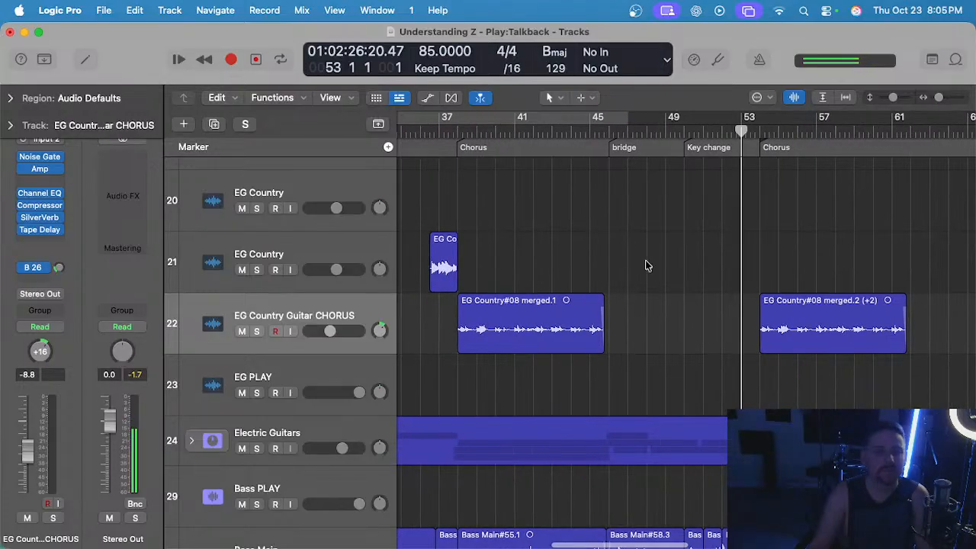
pyautogui.press('space')
pyautogui.hscroll(-8, 592, 258)
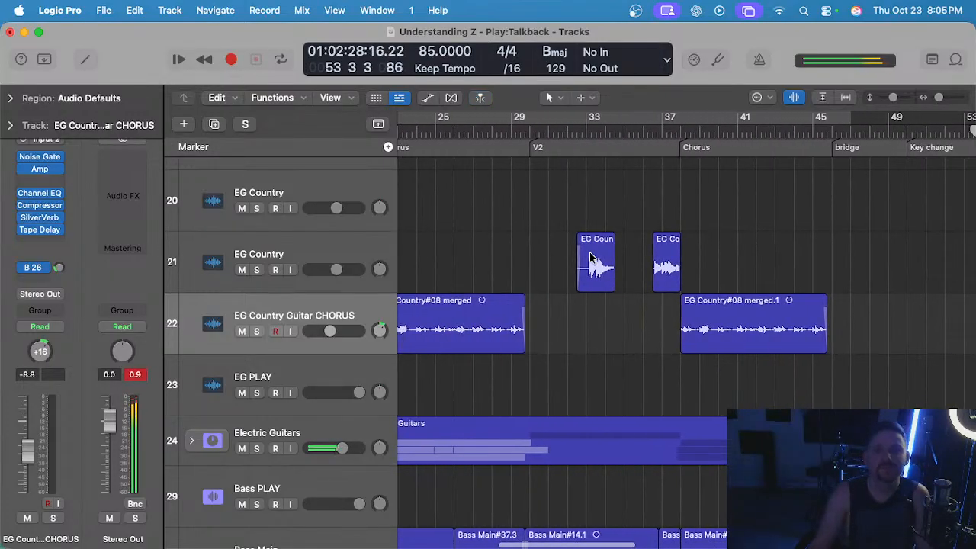
pyautogui.hscroll(20, 592, 258)
pyautogui.hscroll(-8, 593, 257)
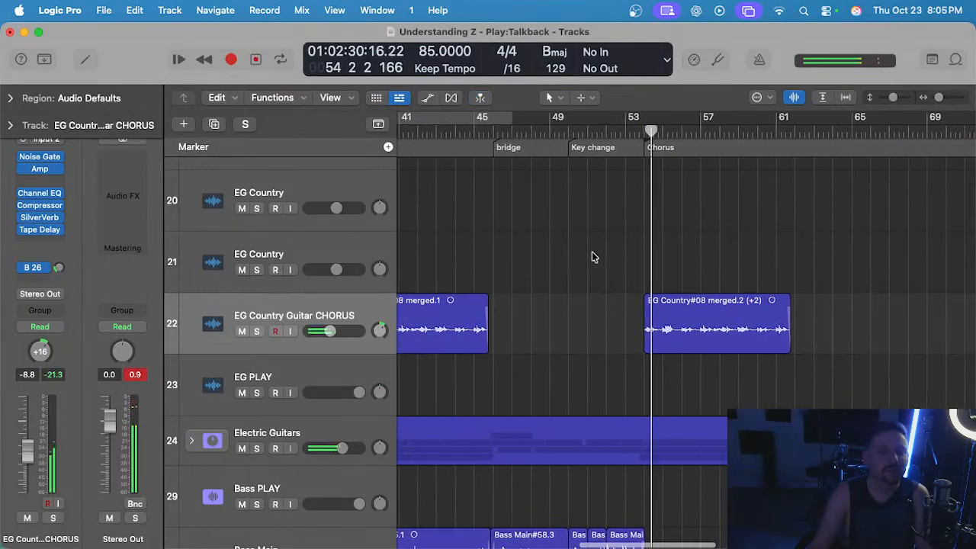
pyautogui.hscroll(3, 593, 257)
# Review the Electric Guitars stack and compare the bass and keys tracks between the second and final choruses.
pyautogui.scroll(-5, 593, 257)
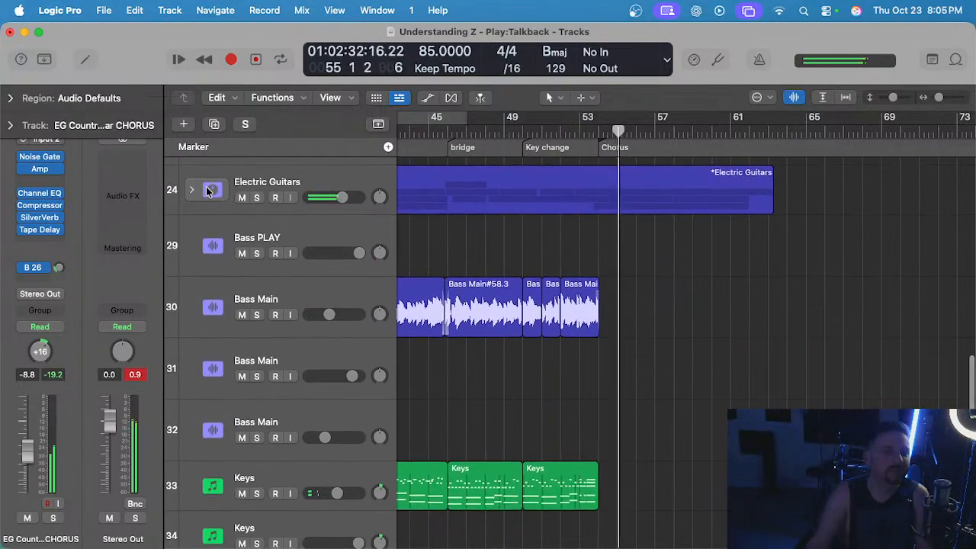
pyautogui.click(191, 191)
pyautogui.click(191, 191)
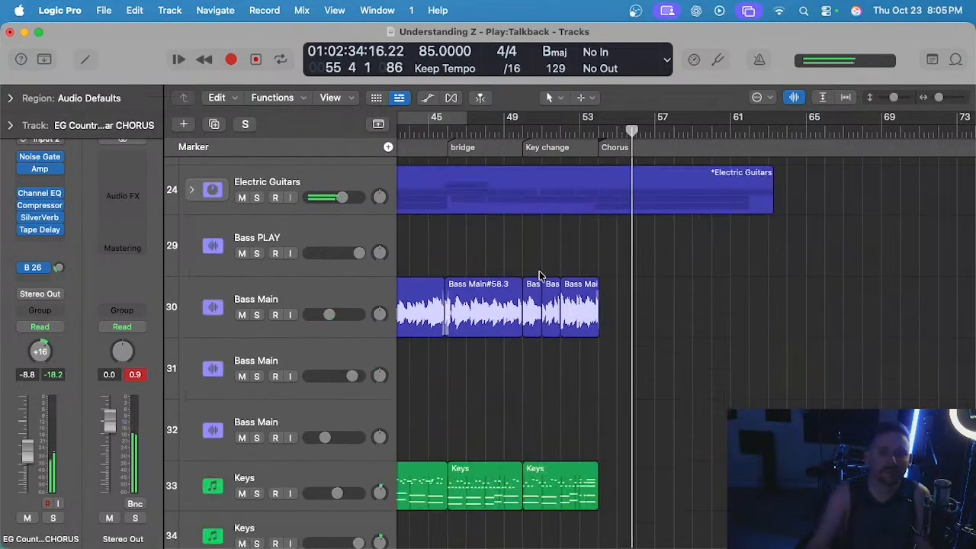
pyautogui.hscroll(-3, 647, 248)
pyautogui.scroll(-1, 647, 248)
pyautogui.hscroll(-5, 646, 247)
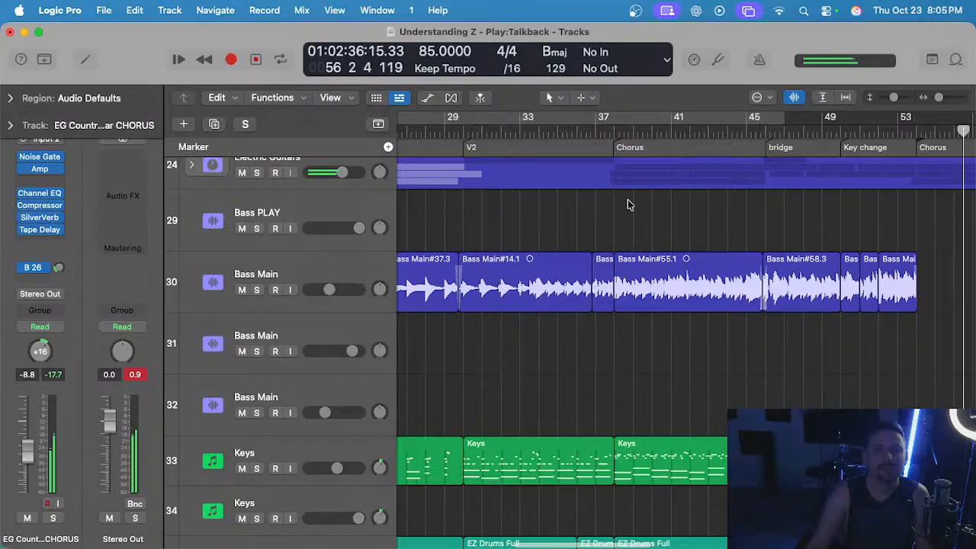
# Solo the Bass Main track, listen from the second chorus at bar 38, and turn its solo off.
pyautogui.click(614, 133)
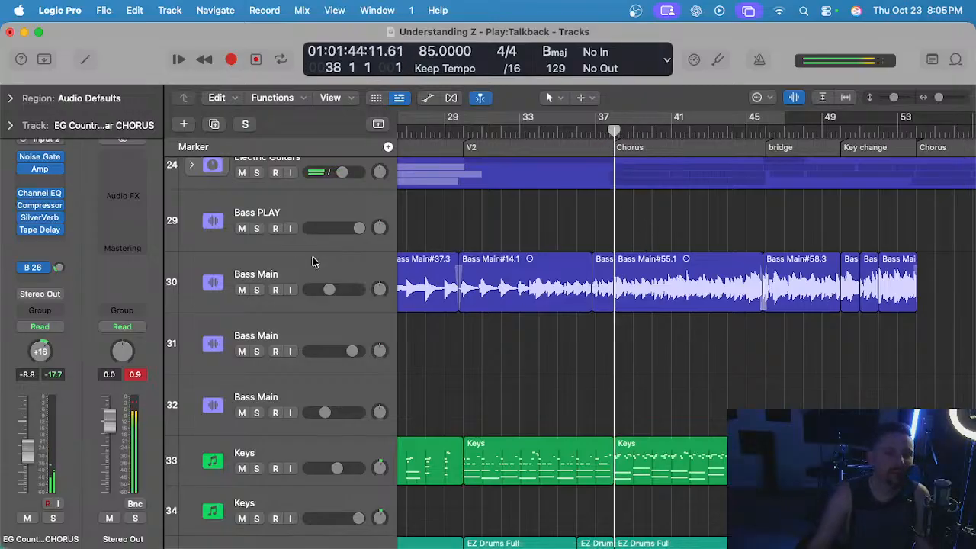
pyautogui.click(312, 261)
pyautogui.click(538, 224)
pyautogui.press('s')
pyautogui.press('space')
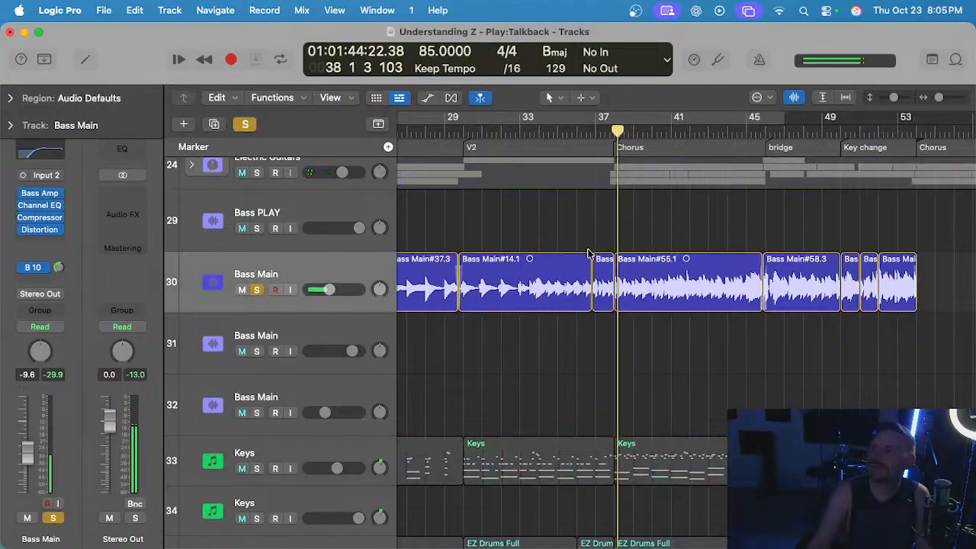
pyautogui.scroll(3, 588, 254)
pyautogui.scroll(-2, 588, 254)
pyautogui.hscroll(4, 588, 254)
pyautogui.hscroll(-2, 588, 254)
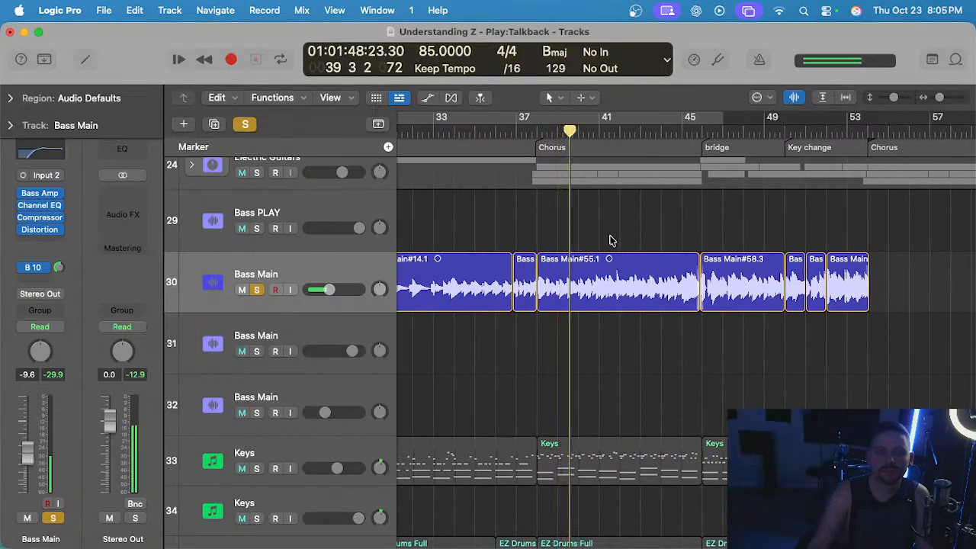
pyautogui.hscroll(5, 610, 240)
pyautogui.hscroll(-4, 610, 238)
pyautogui.press('s')
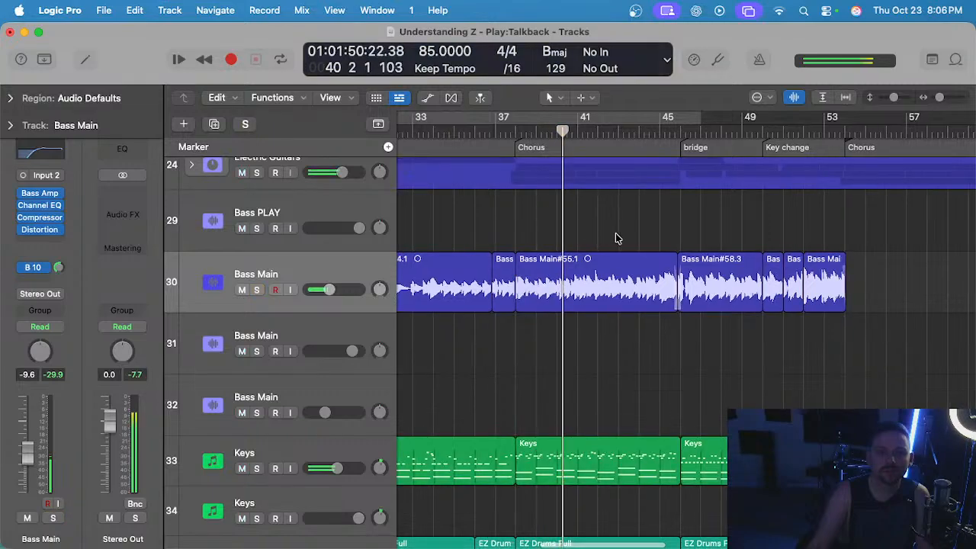
# Listen on through the second chorus and review the tracks up to the lead and background vocals.
pyautogui.scroll(-2, 616, 237)
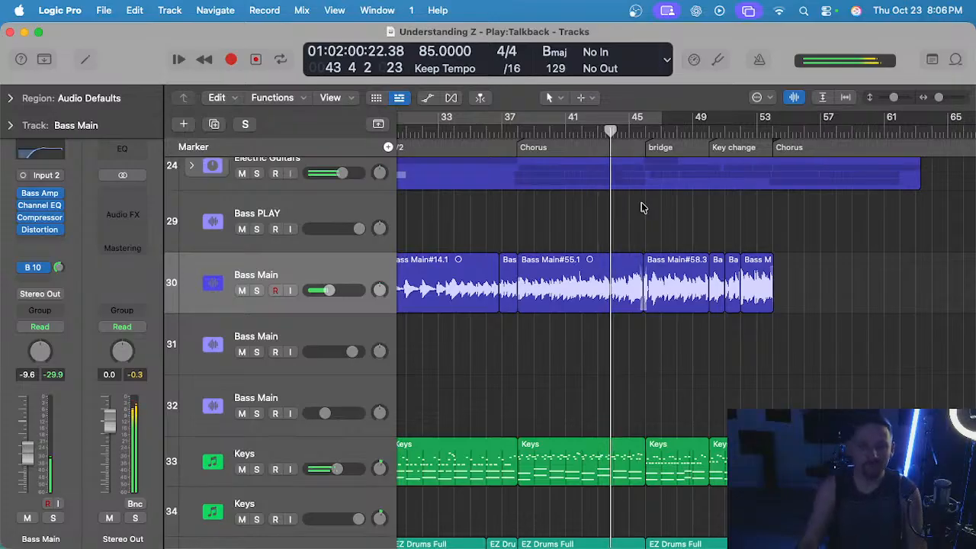
pyautogui.scroll(-2, 643, 206)
pyautogui.scroll(7, 625, 207)
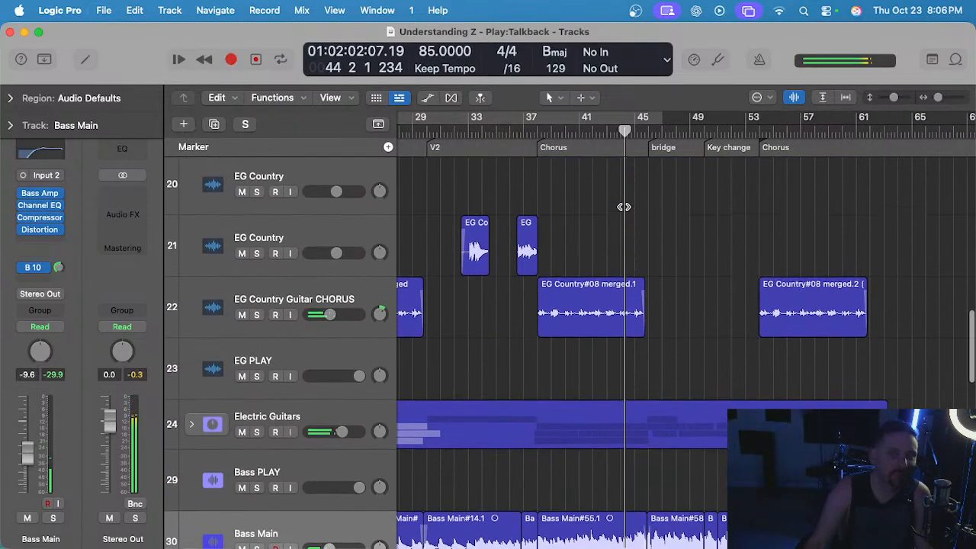
pyautogui.scroll(10, 624, 206)
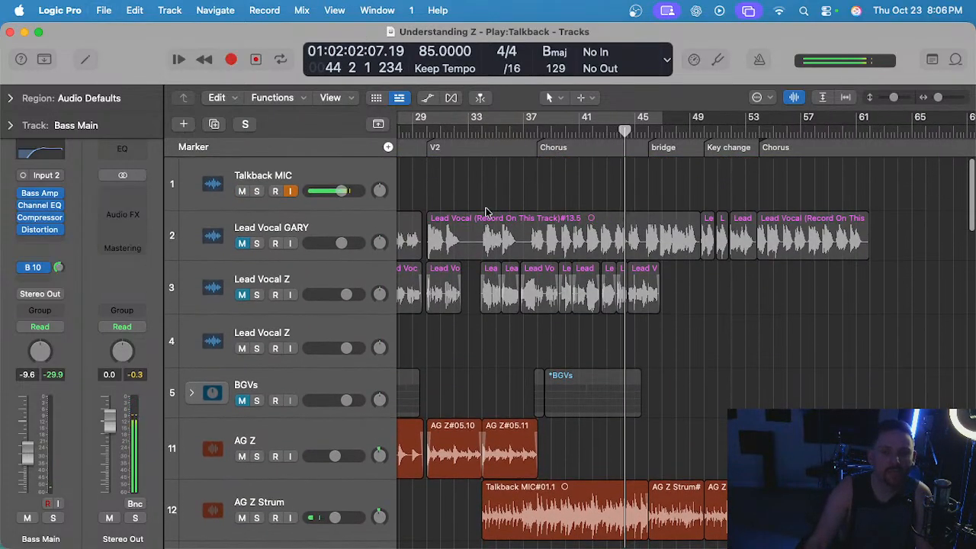
pyautogui.hscroll(-2, 485, 271)
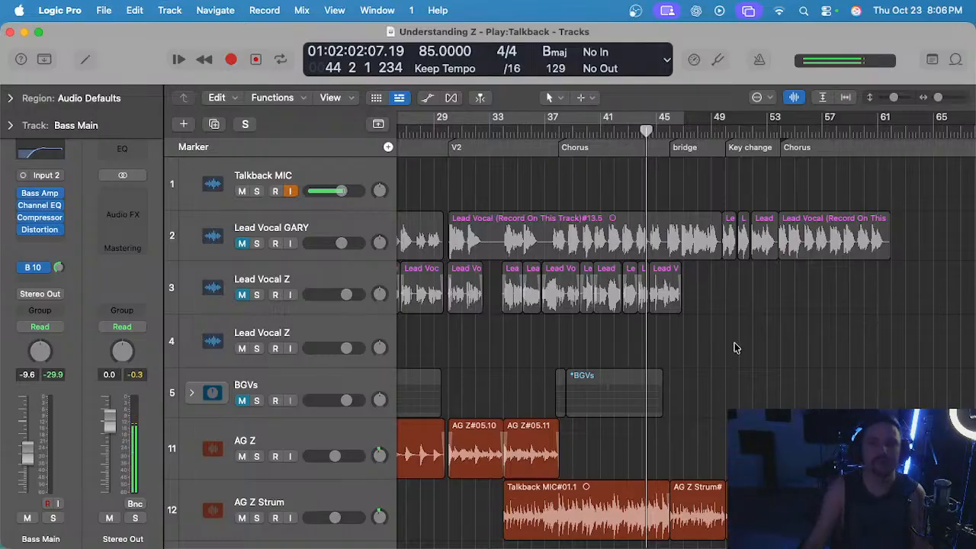
# Select the empty Lead Vocal Z track, turn on the metronome, and start playback from bar 45.
pyautogui.scroll(3, 543, 349)
pyautogui.click(438, 340)
pyautogui.hscroll(2, 521, 337)
pyautogui.scroll(1, 697, 333)
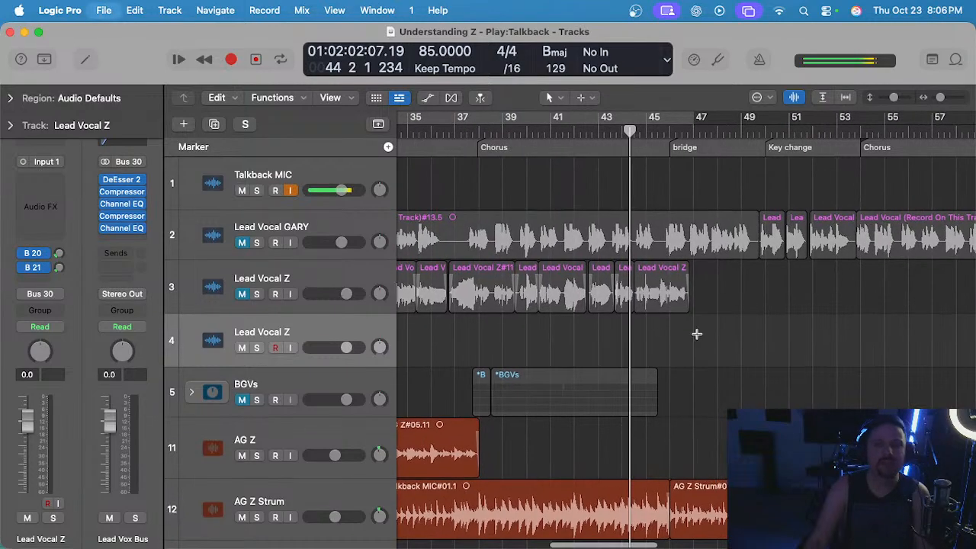
pyautogui.click(645, 133)
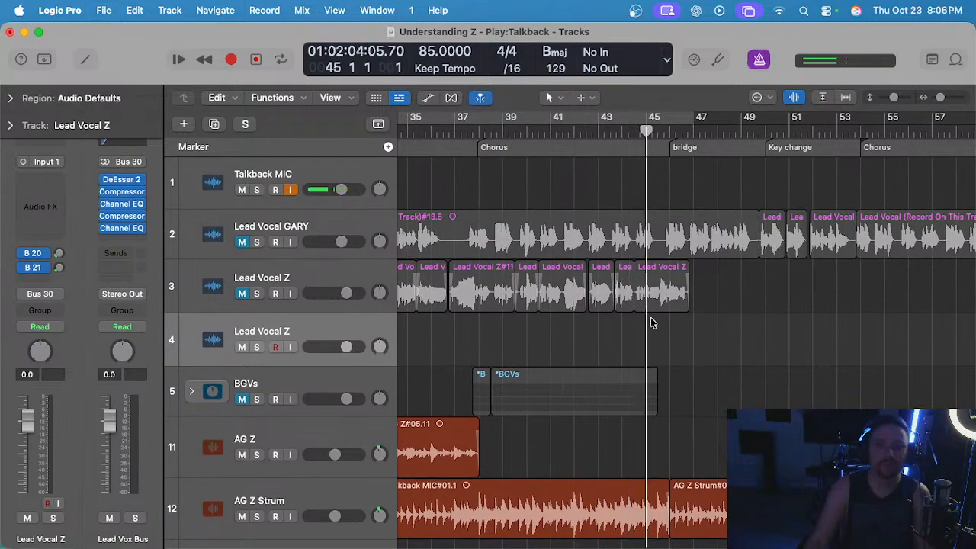
pyautogui.scroll(2, 651, 323)
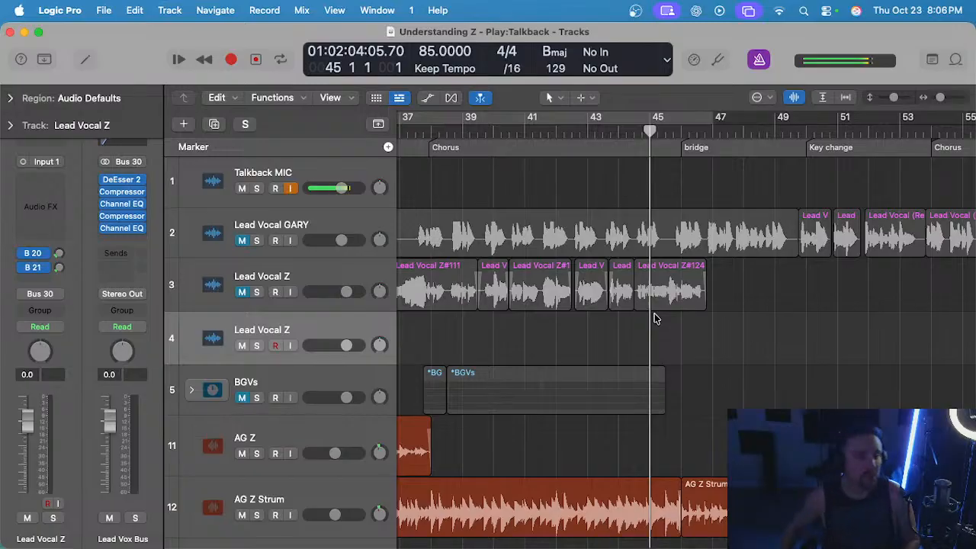
pyautogui.press('space')
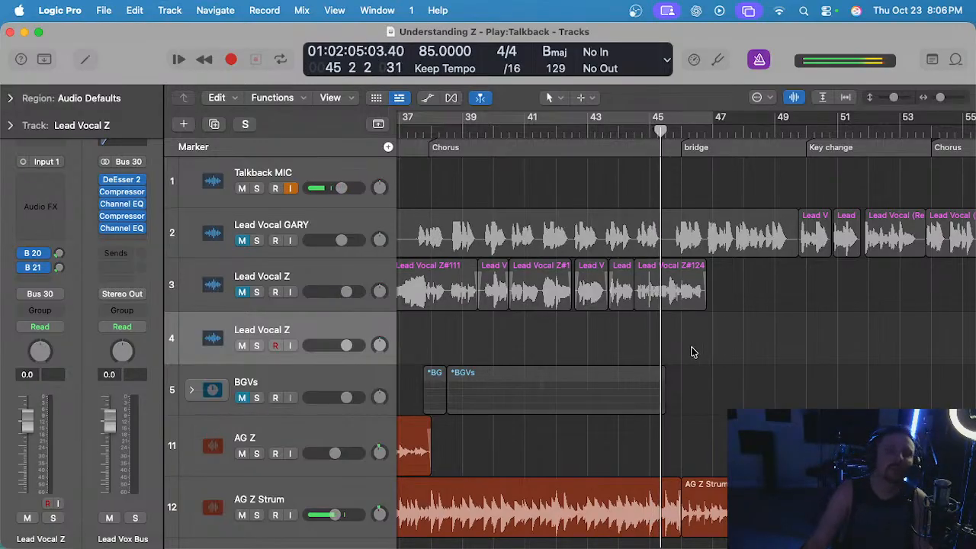
# Unmute the recorded Lead Vocal Z on track 3, briefly audition the track 2 lead vocal, and return to bar 45.
pyautogui.click(241, 293)
pyautogui.scroll(2, 589, 340)
pyautogui.hscroll(1, 588, 342)
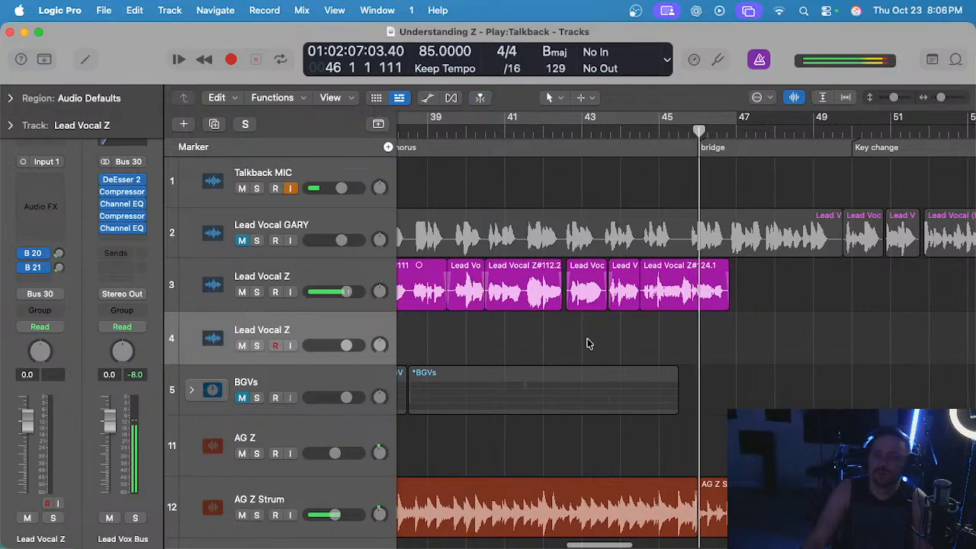
pyautogui.click(240, 241)
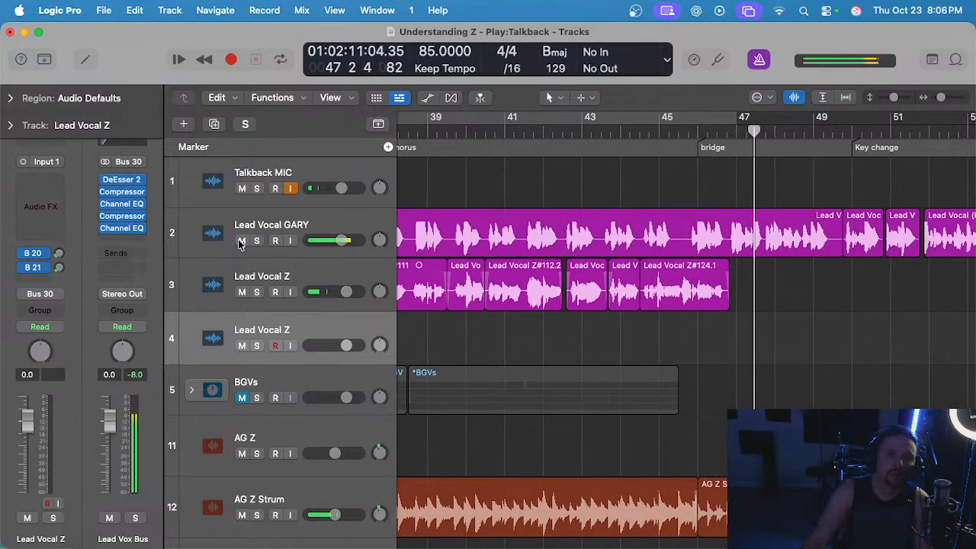
pyautogui.click(240, 241)
pyautogui.click(657, 134)
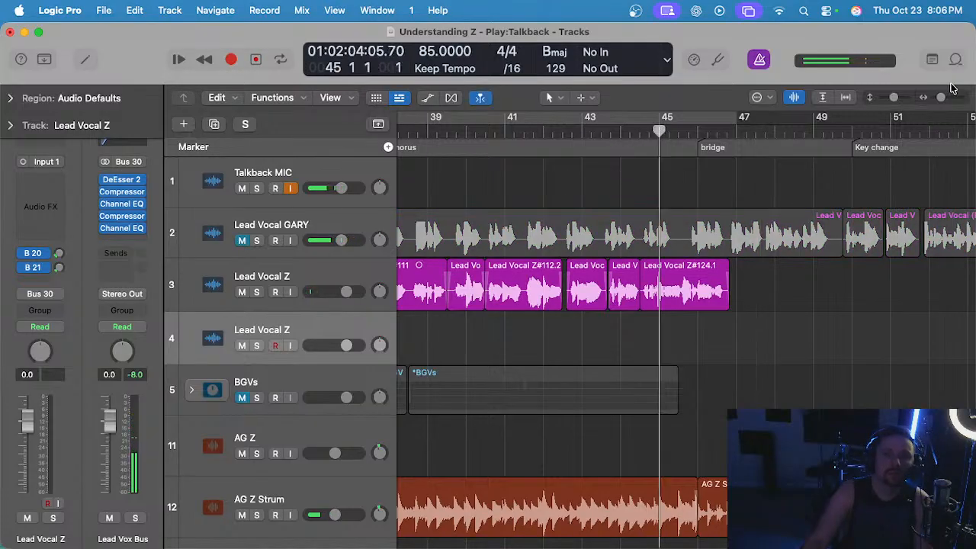
# Show the project notes at the bridge lyrics and bring the bridge section of the arrangement into view.
pyautogui.click(935, 60)
pyautogui.scroll(-6, 735, 378)
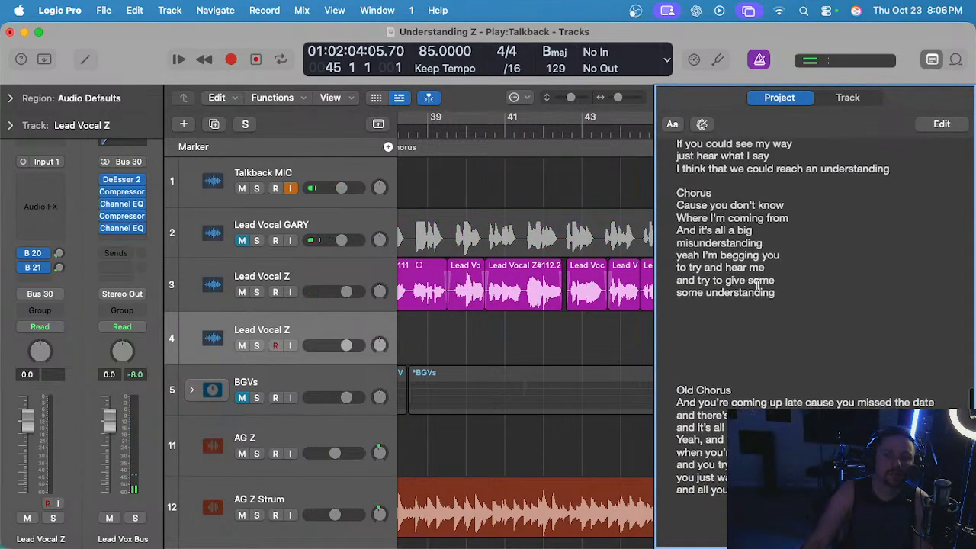
pyautogui.scroll(8, 735, 379)
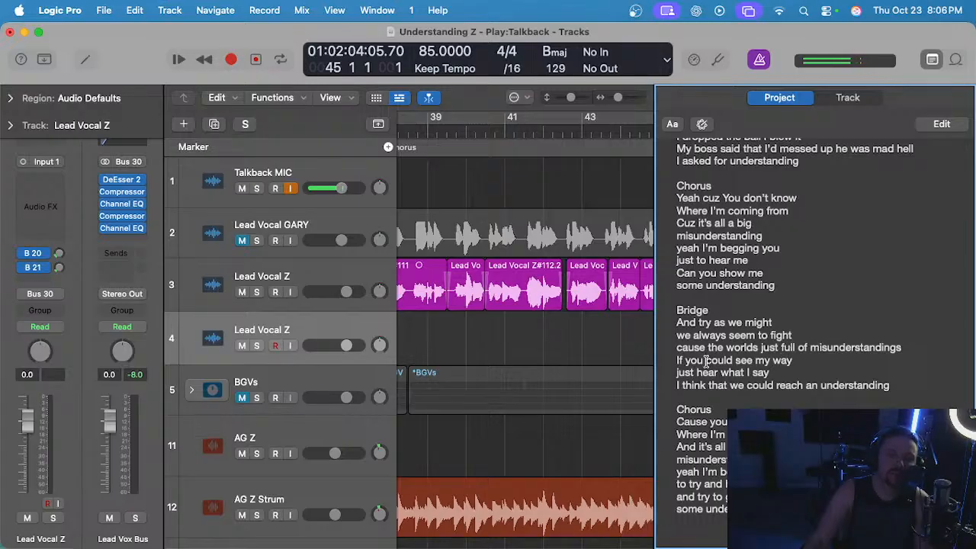
pyautogui.hscroll(5, 625, 355)
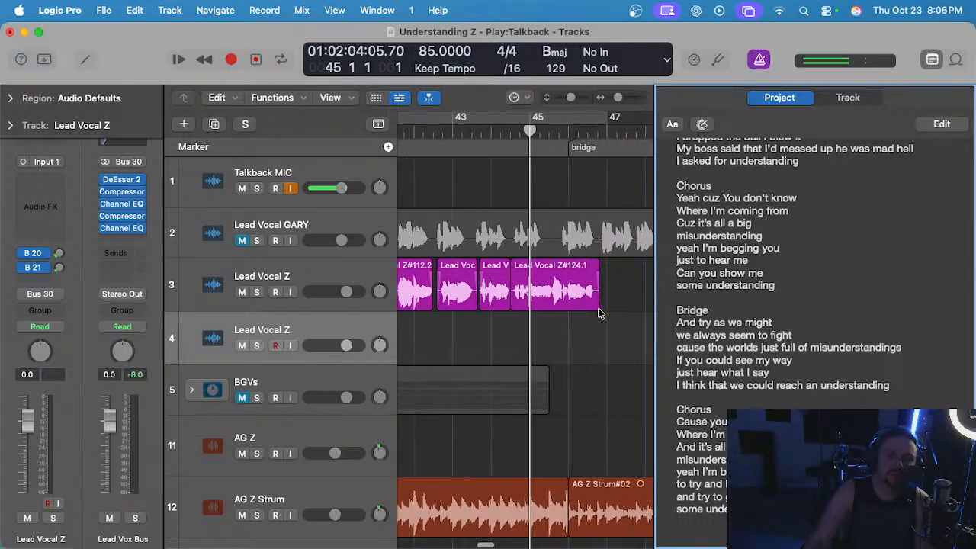
# Unmute the track 2 lead vocal, mute Lead Vocal Z on track 3, and play from bar 45 into the bridge.
pyautogui.click(242, 240)
pyautogui.press('space')
pyautogui.click(242, 292)
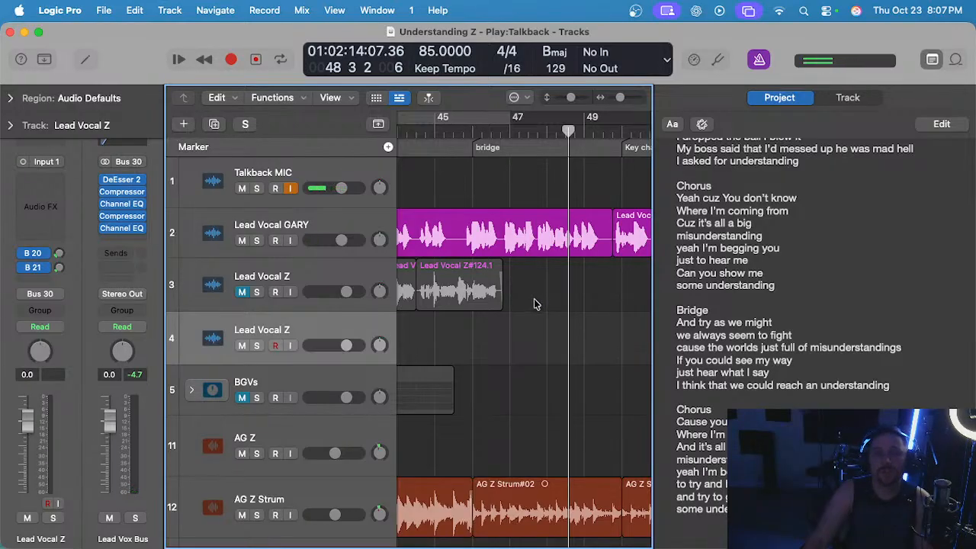
# Replay the bridge's guide vocal from bar 47 and save the project.
pyautogui.click(506, 137)
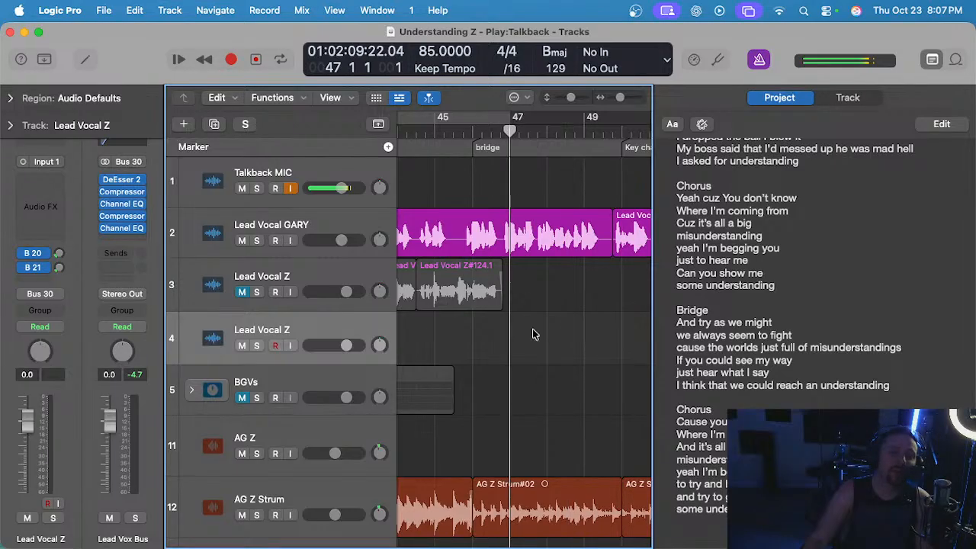
pyautogui.hscroll(1, 537, 336)
pyautogui.press('space')
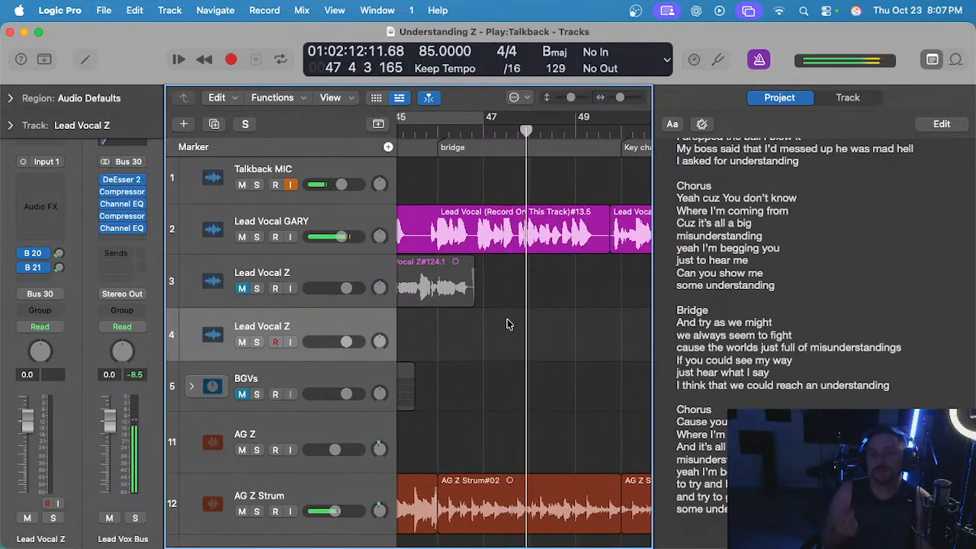
pyautogui.press('space')
pyautogui.press('super+s')
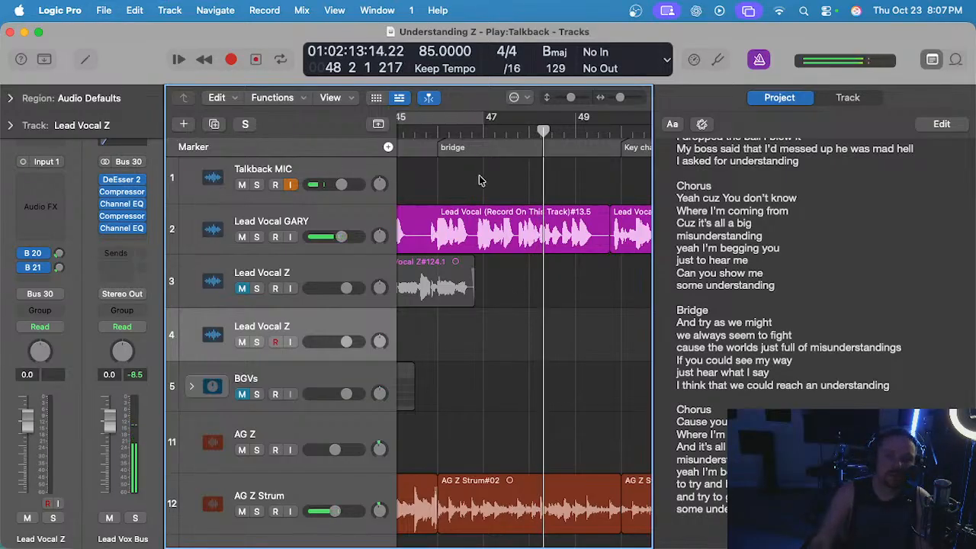
# Listen to the bridge's guide vocal again from bar 47 and place the playhead at bar 48.
pyautogui.press('space')
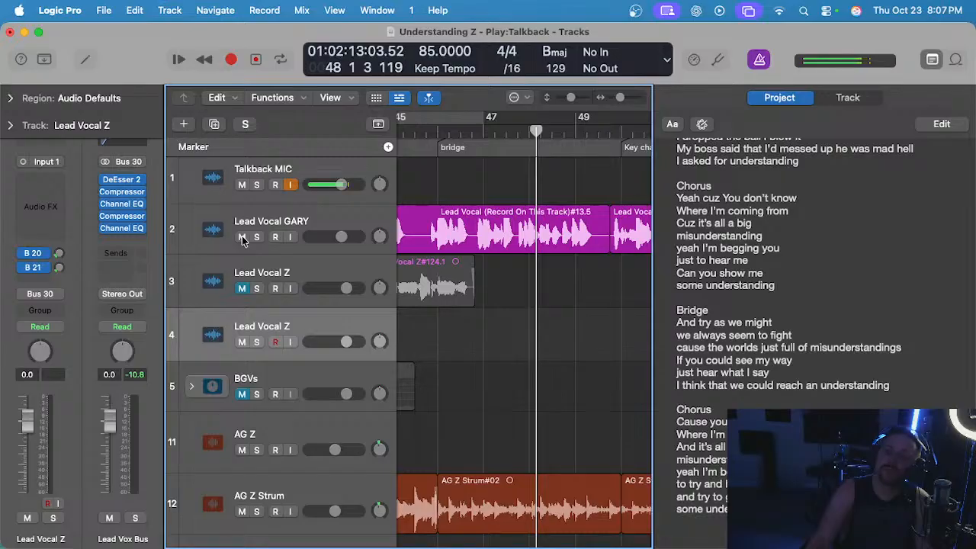
pyautogui.click(482, 131)
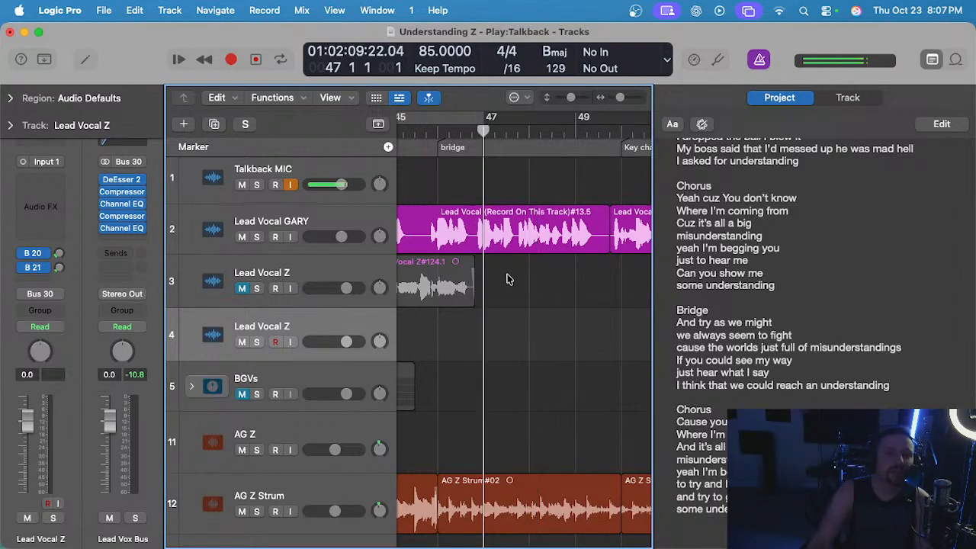
pyautogui.scroll(1, 509, 280)
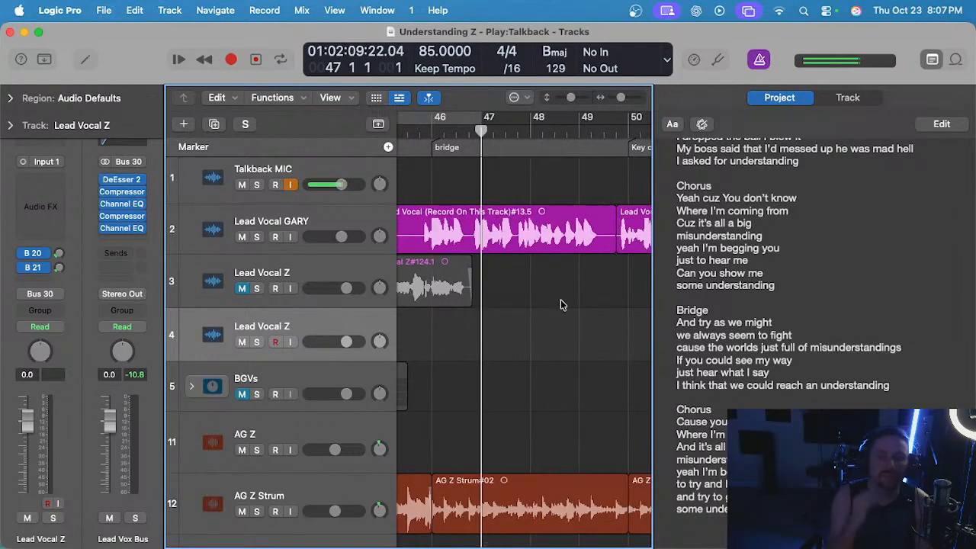
pyautogui.press('space')
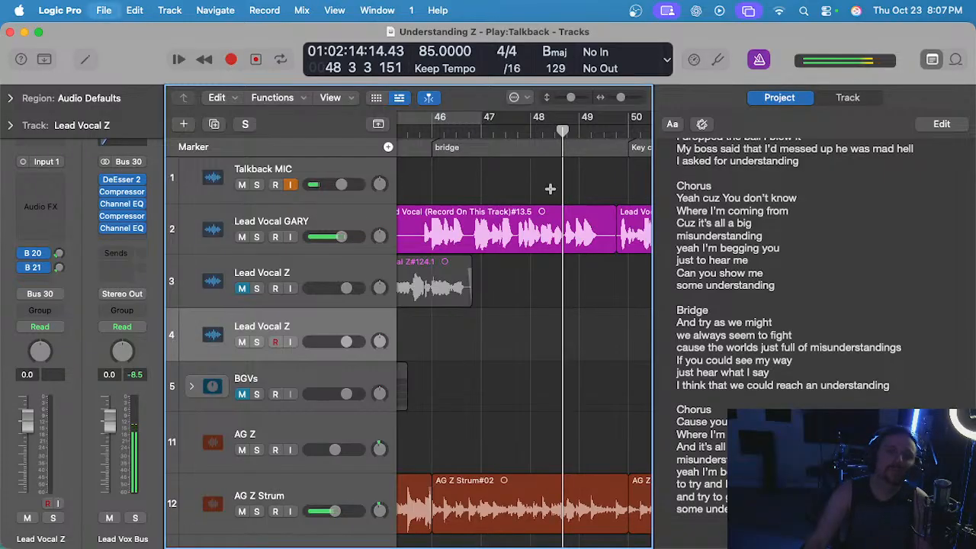
pyautogui.click(529, 132)
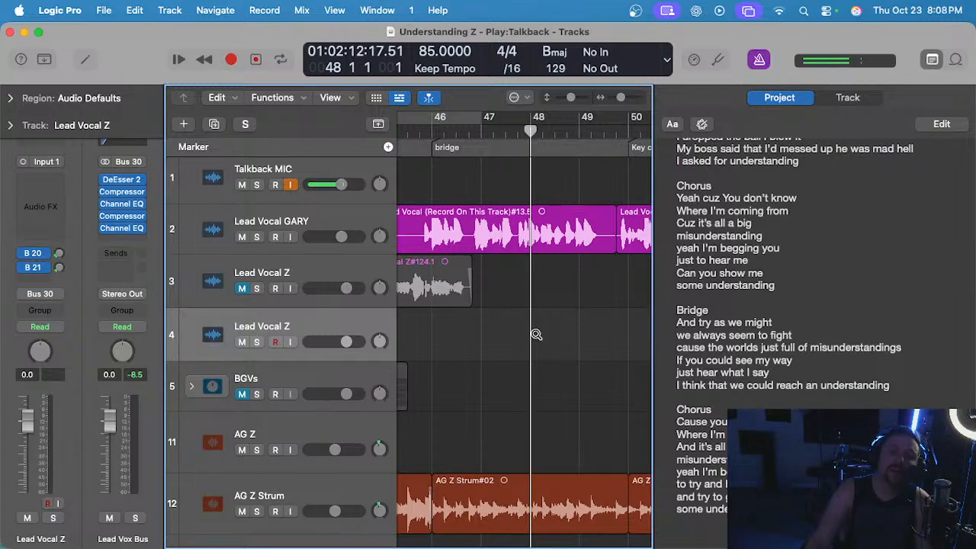
pyautogui.scroll(-2, 536, 334)
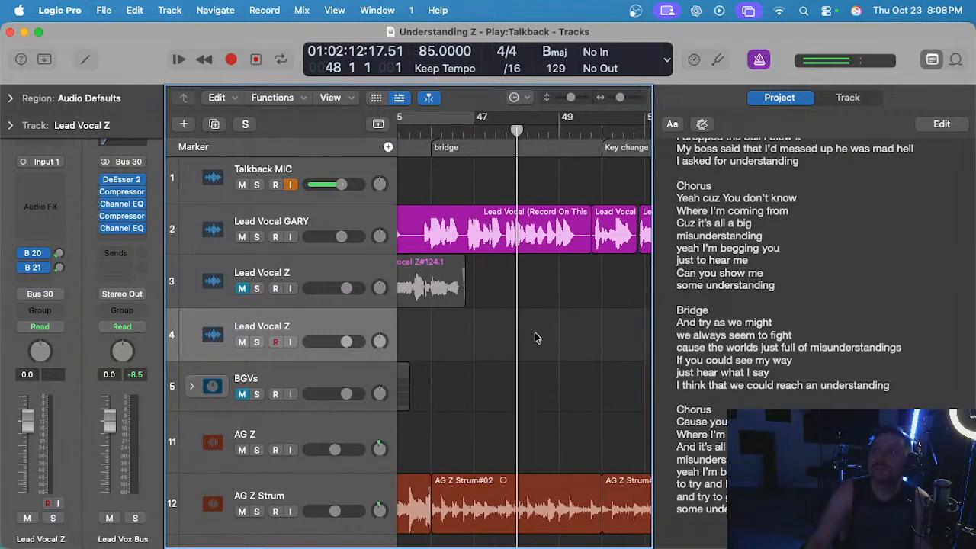
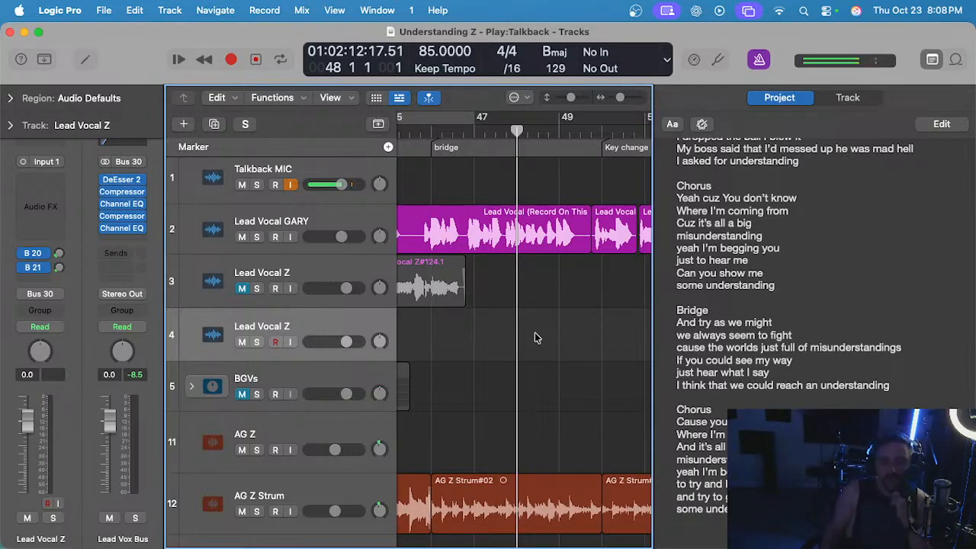
# Listen to the second chorus from bar 40 with the track 2 lead vocal as a guide.
pyautogui.scroll(-5, 558, 311)
pyautogui.hscroll(-3, 566, 307)
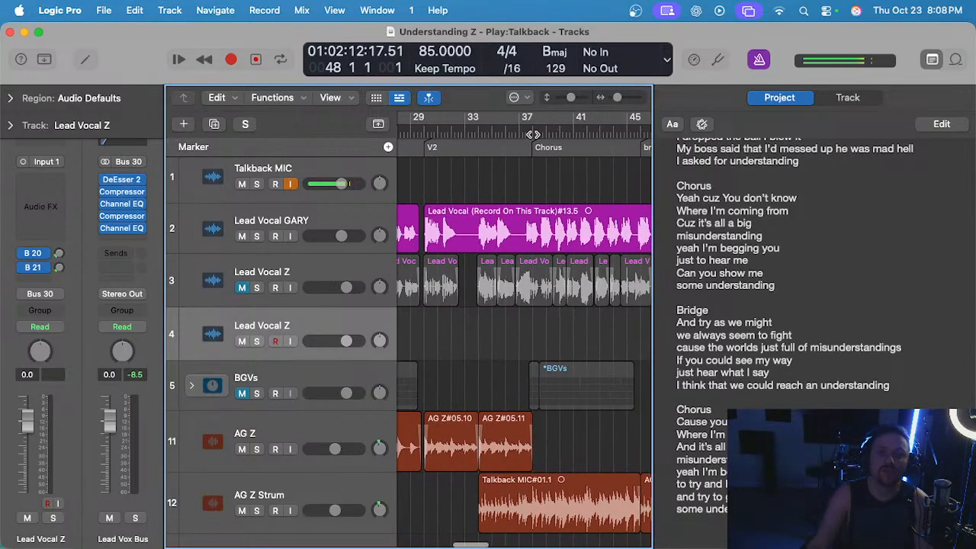
pyautogui.doubleClick(576, 133)
pyautogui.scroll(3, 605, 194)
pyautogui.click(522, 133)
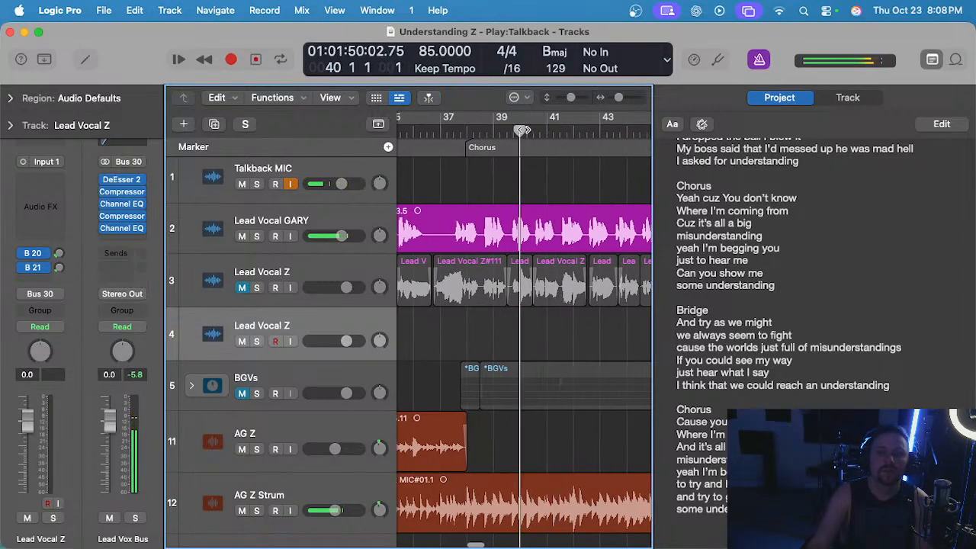
pyautogui.scroll(2, 551, 160)
pyautogui.scroll(2, 551, 160)
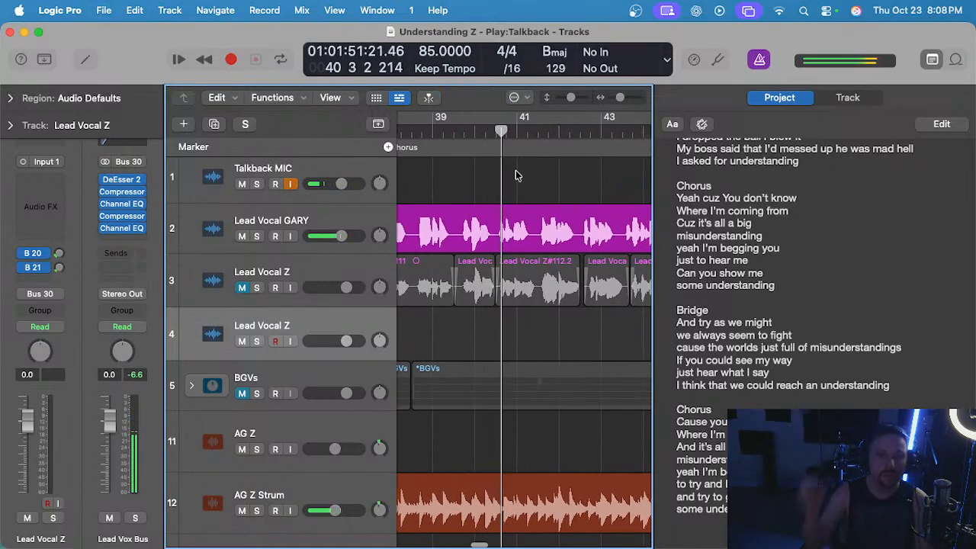
# Bring the bridge into view and listen to the track 2 guide vocal around bar 46.
pyautogui.scroll(-1, 515, 175)
pyautogui.hscroll(5, 514, 174)
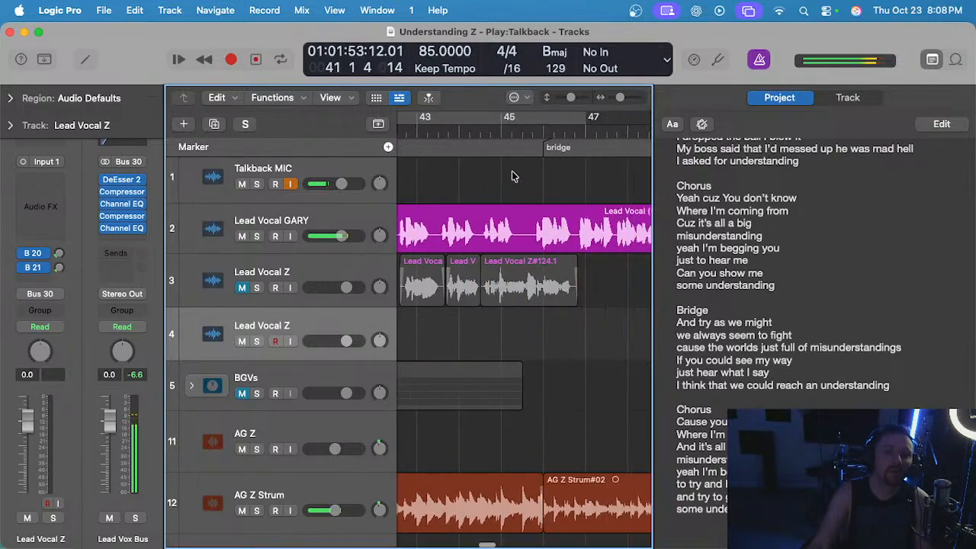
pyautogui.hscroll(-3, 516, 164)
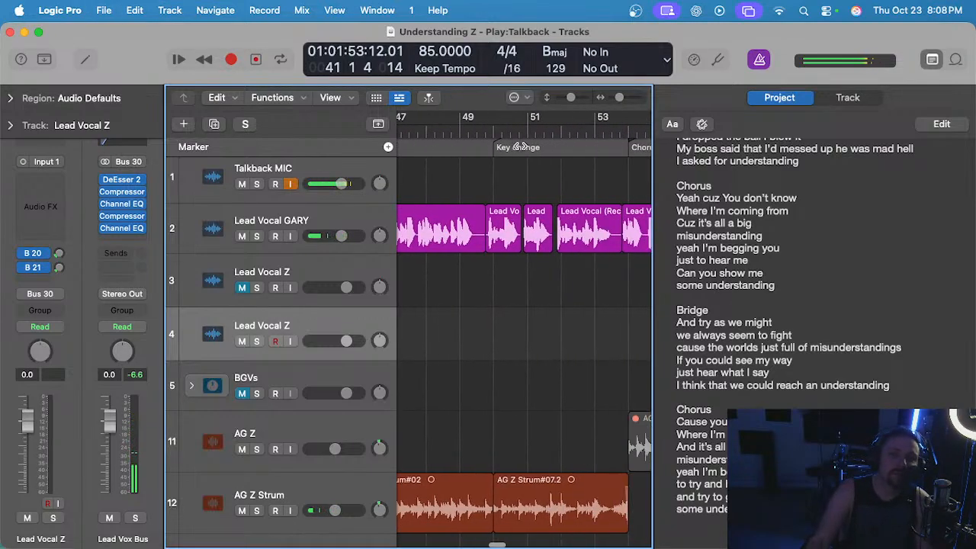
pyautogui.click(503, 131)
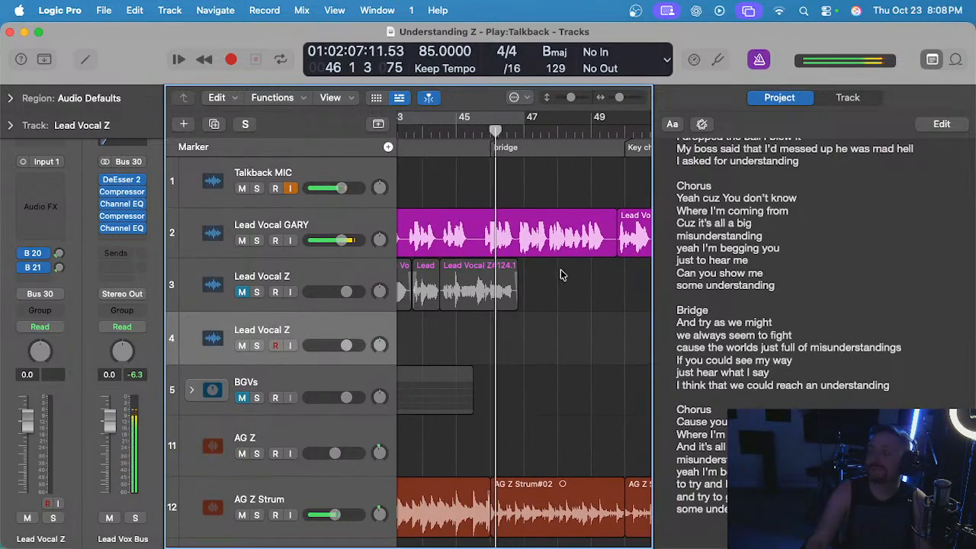
pyautogui.scroll(1, 500, 154)
pyautogui.click(462, 132)
pyautogui.press('space')
pyautogui.hscroll(1, 507, 213)
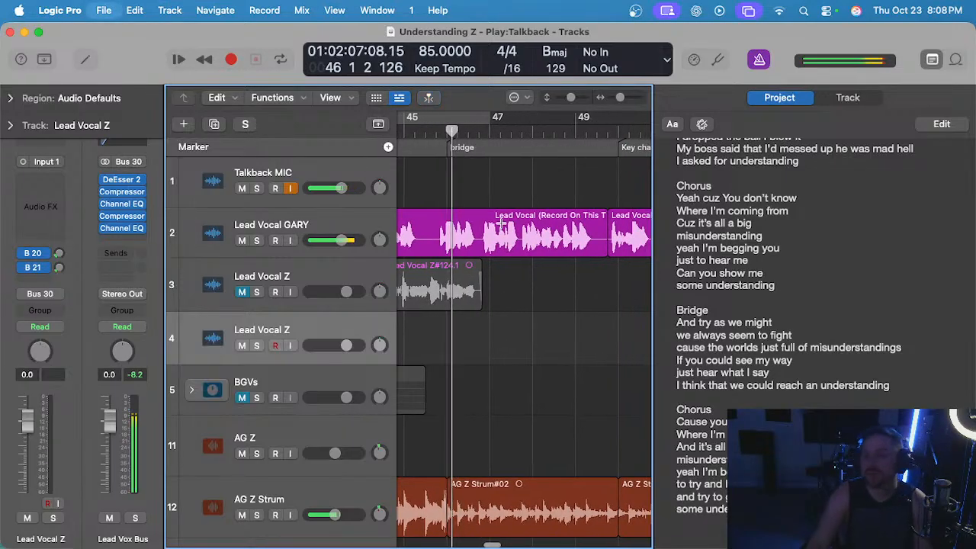
pyautogui.scroll(-1, 511, 244)
pyautogui.scroll(1, 491, 283)
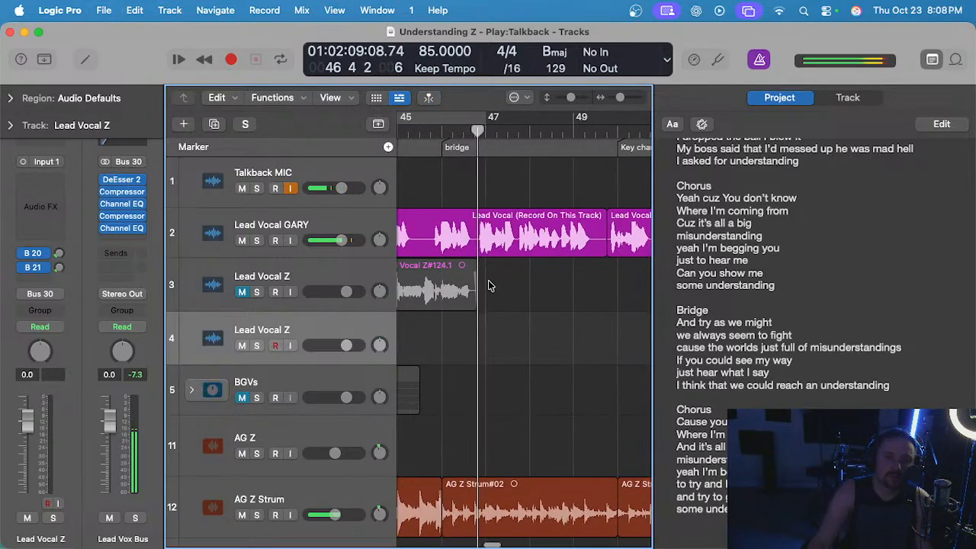
pyautogui.hscroll(-1, 502, 320)
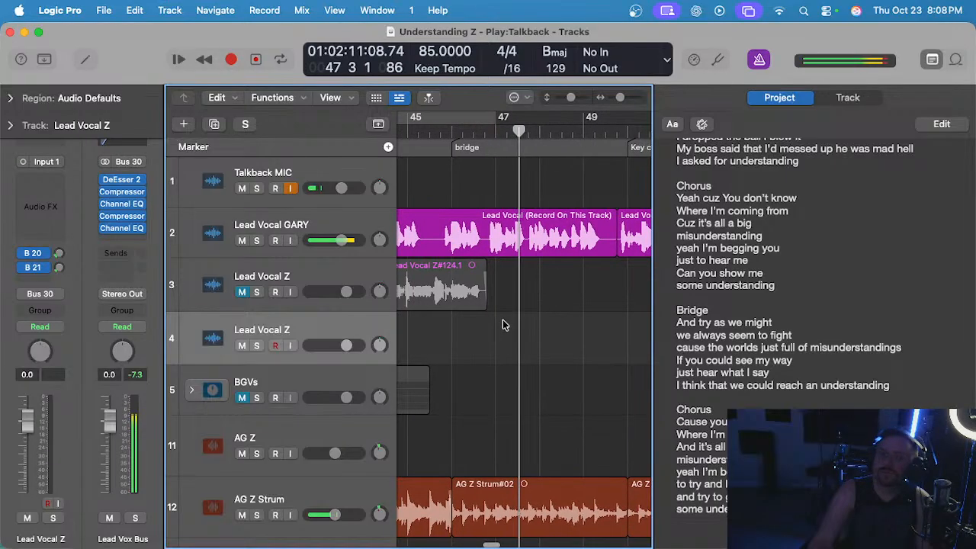
# Unmute Lead Vocal Z on track 3, mute the track 2 lead vocal, and play from bar 45 beat 3 into the bridge.
pyautogui.click(439, 131)
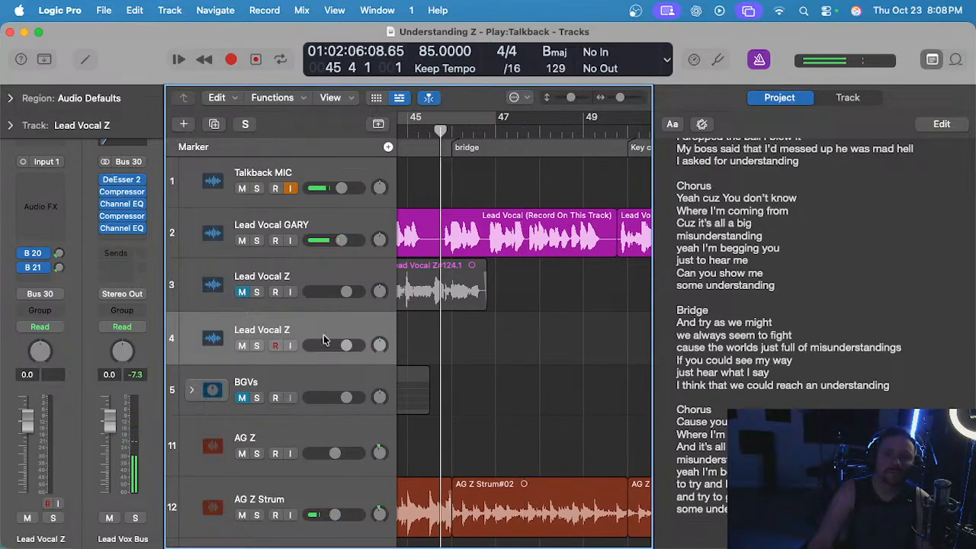
pyautogui.hscroll(-1, 444, 321)
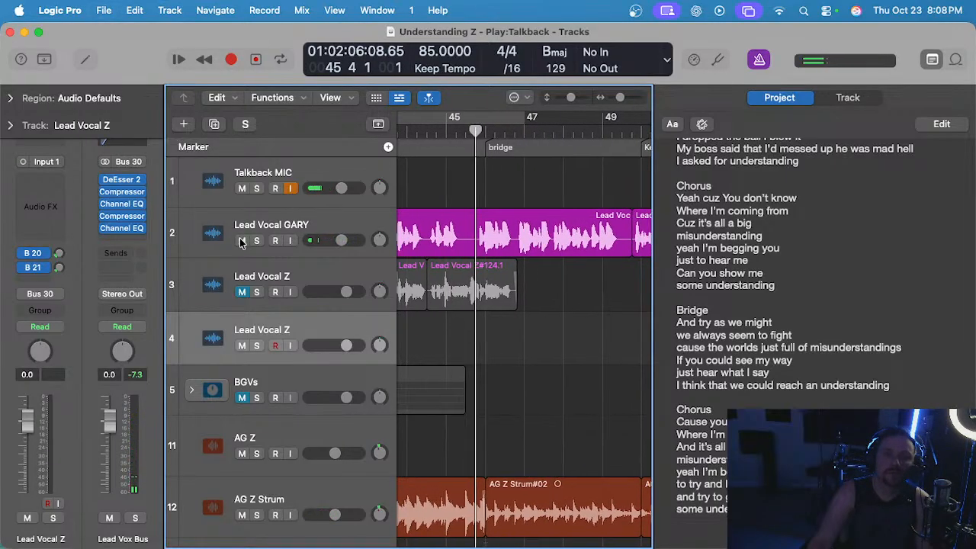
pyautogui.click(466, 132)
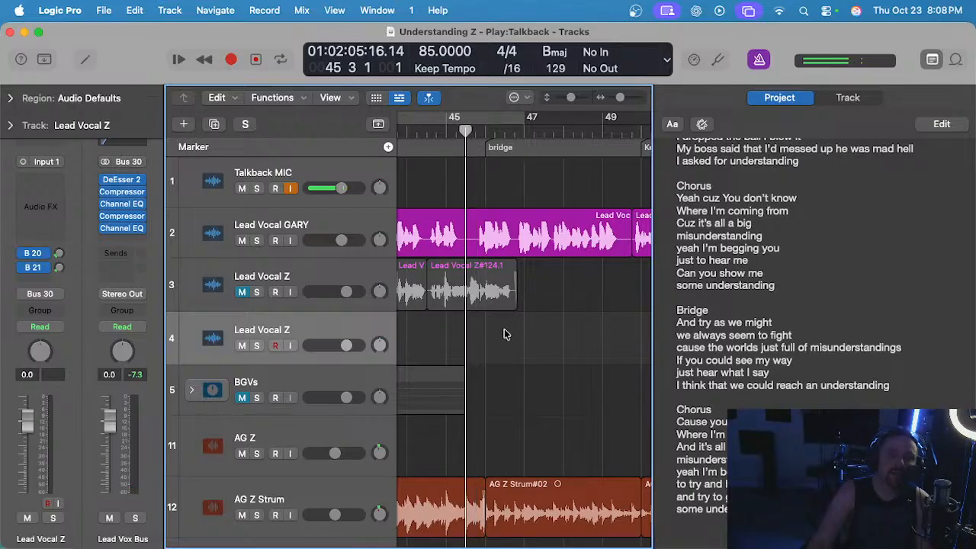
pyautogui.click(240, 292)
pyautogui.press('space')
pyautogui.click(242, 241)
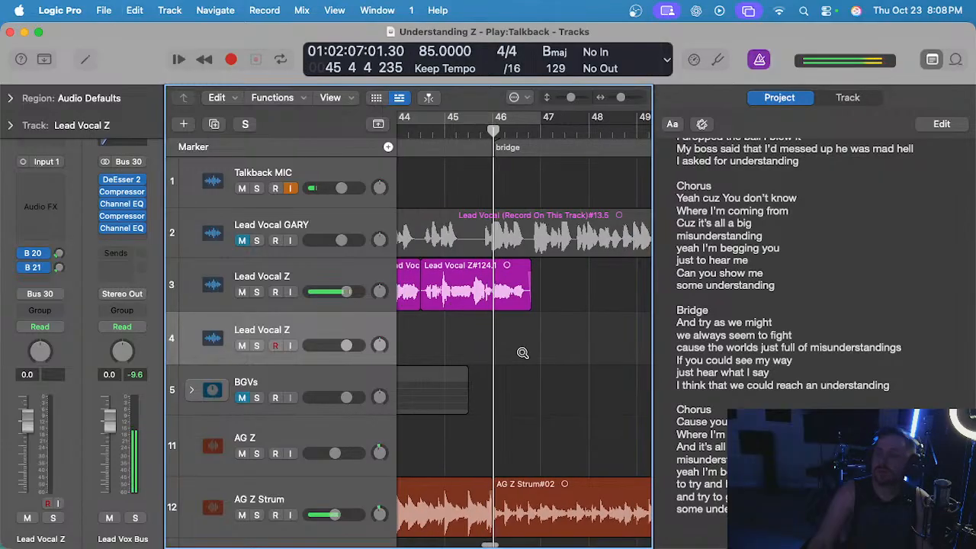
pyautogui.scroll(2, 513, 344)
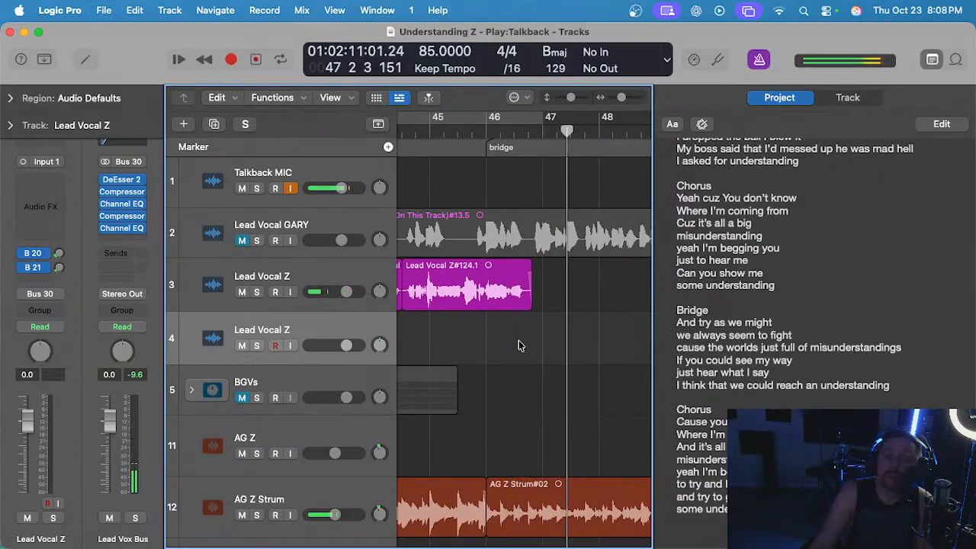
# Raise the Talkback MIC volume to +5.9 dB and place the playhead at bar 45 beat 2.
pyautogui.moveTo(342, 189); pyautogui.dragTo(360, 187)
pyautogui.press('space')
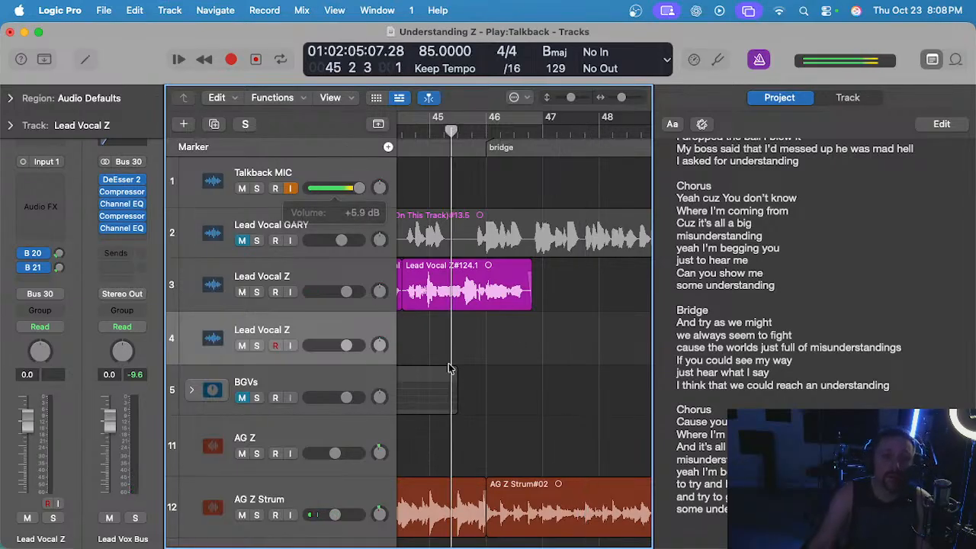
# Record a lead vocal take for the start of the bridge on track 4, from bar 45 beat 2 through bar 47.
pyautogui.scroll(-1, 476, 358)
pyautogui.scroll(1, 476, 357)
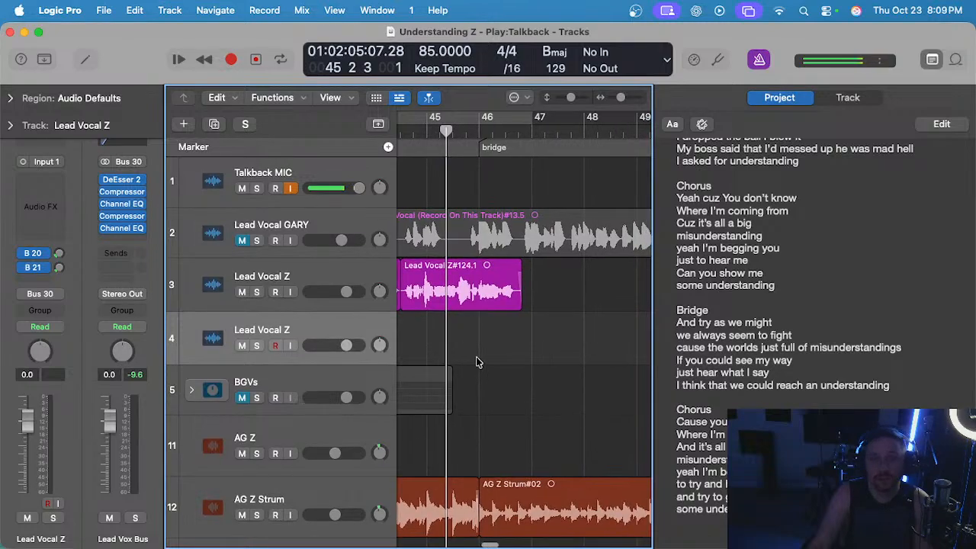
pyautogui.press('r')
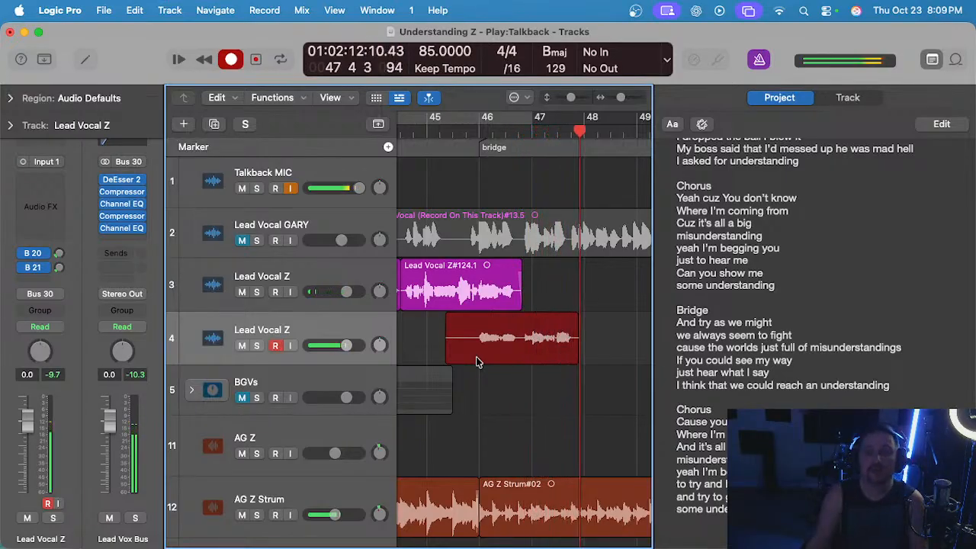
pyautogui.press('space')
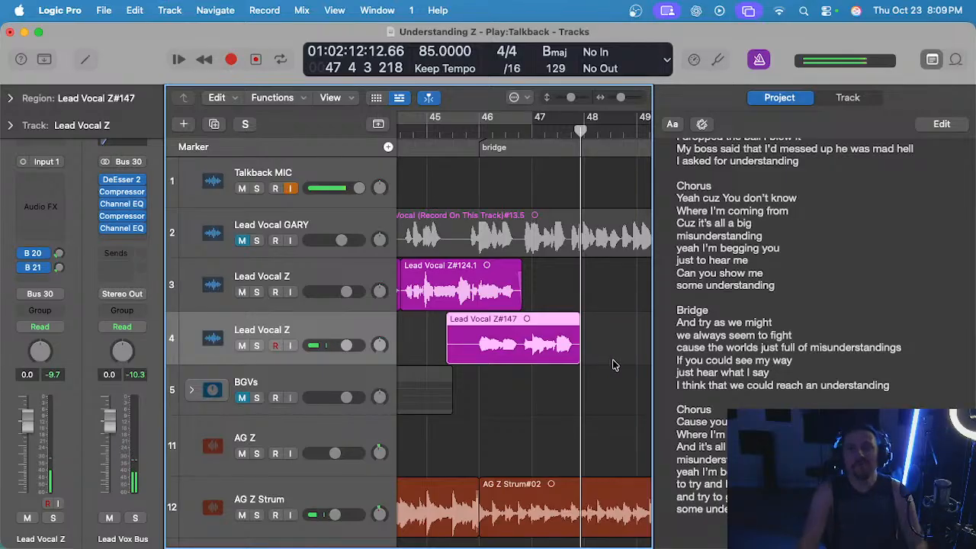
pyautogui.click(594, 259)
pyautogui.hscroll(2, 564, 183)
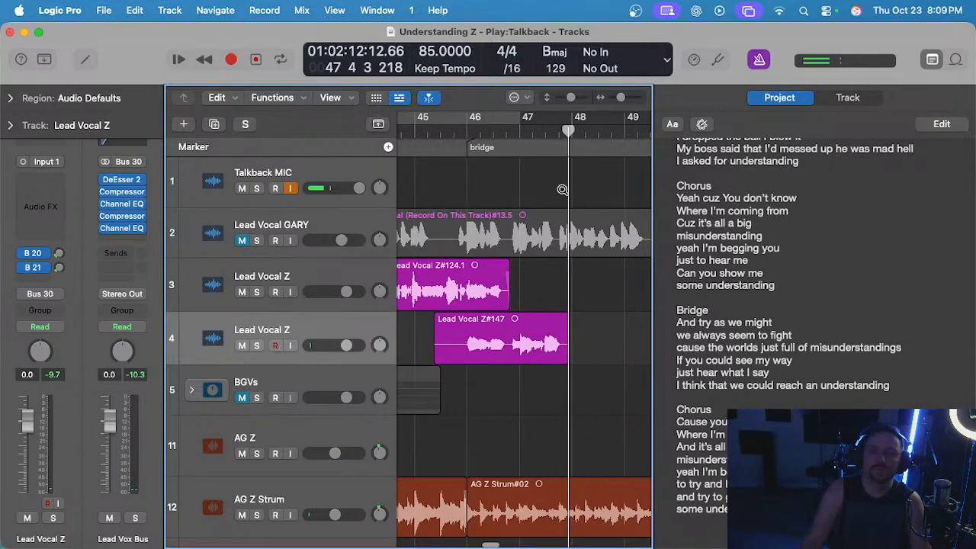
# Play back the new bridge take from around bar 47 and delete it from track 4.
pyautogui.scroll(2, 562, 190)
pyautogui.click(515, 128)
pyautogui.press('space')
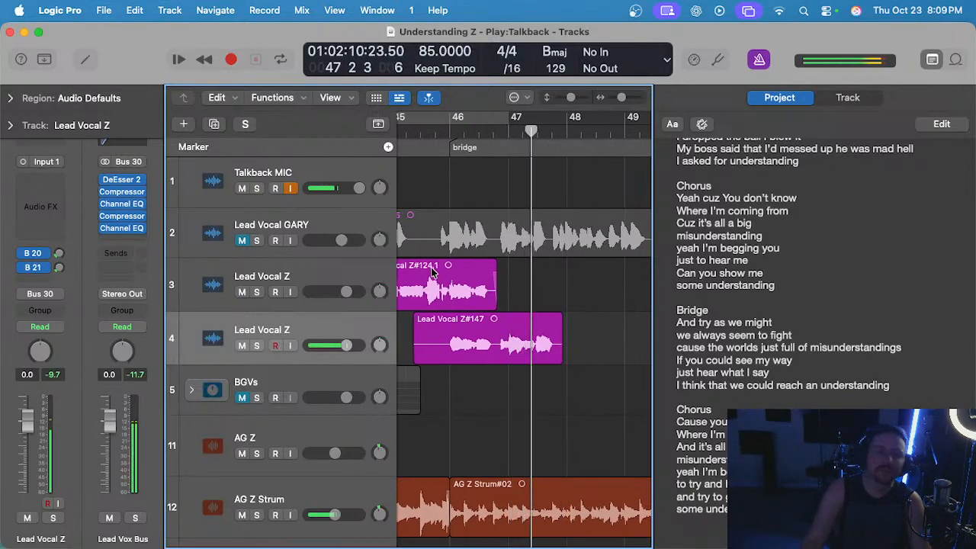
pyautogui.click(488, 322)
pyautogui.press('Delete')
pyautogui.scroll(-1, 492, 322)
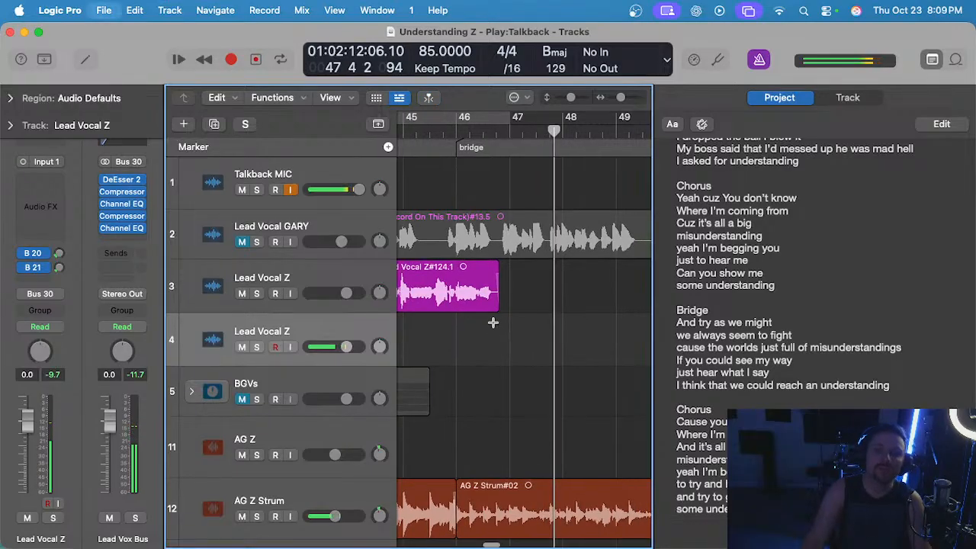
# Unmute the track 2 lead vocal and listen to its bridge line from the middle of bar 47.
pyautogui.scroll(1, 494, 322)
pyautogui.scroll(-2, 551, 204)
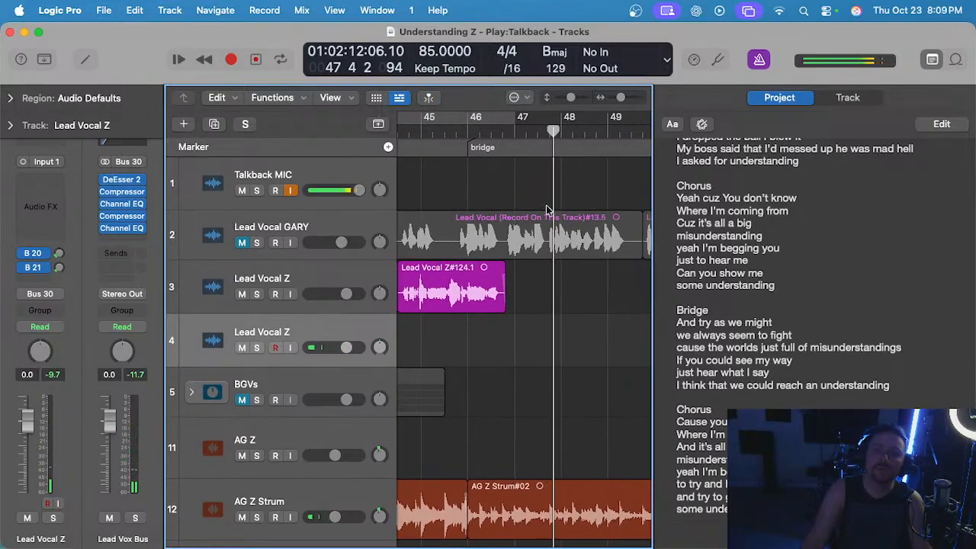
pyautogui.scroll(1, 546, 209)
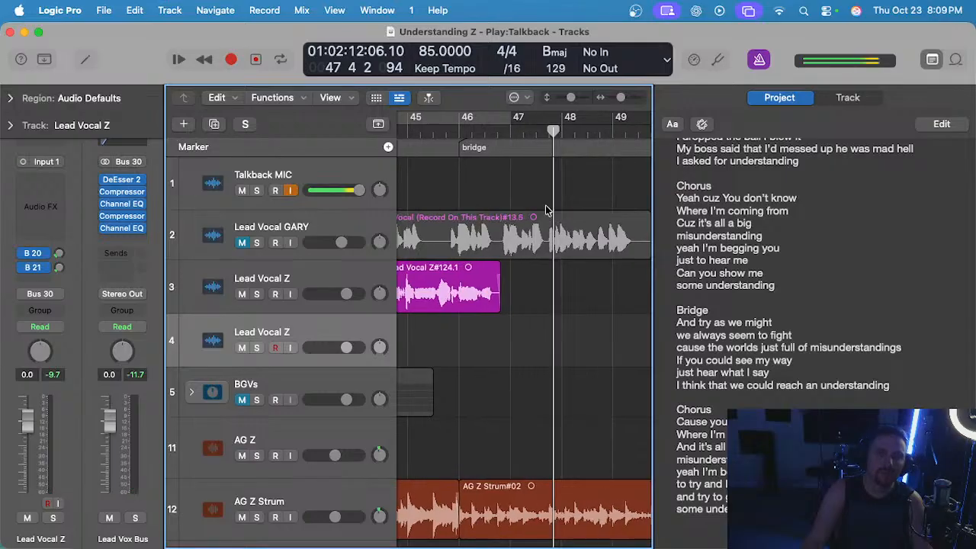
pyautogui.scroll(-1, 546, 210)
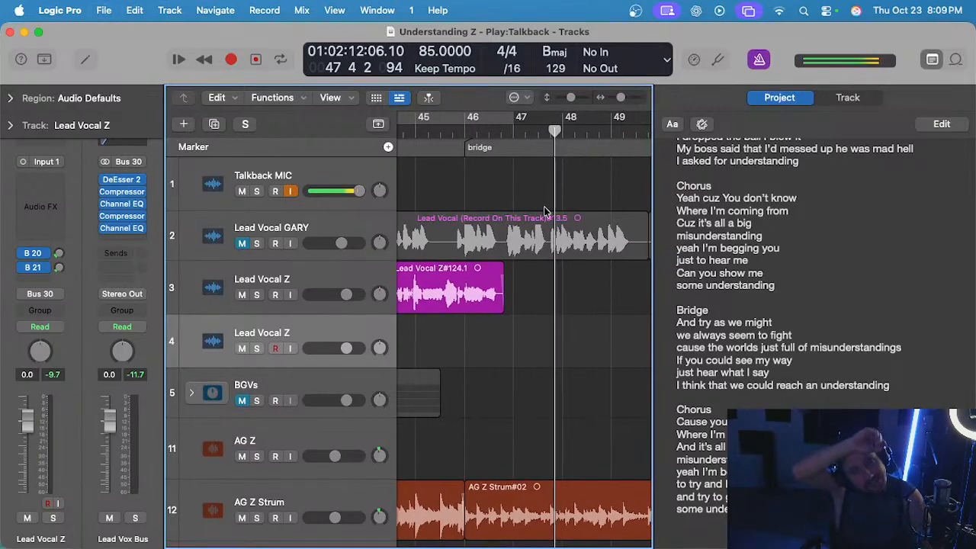
pyautogui.click(241, 243)
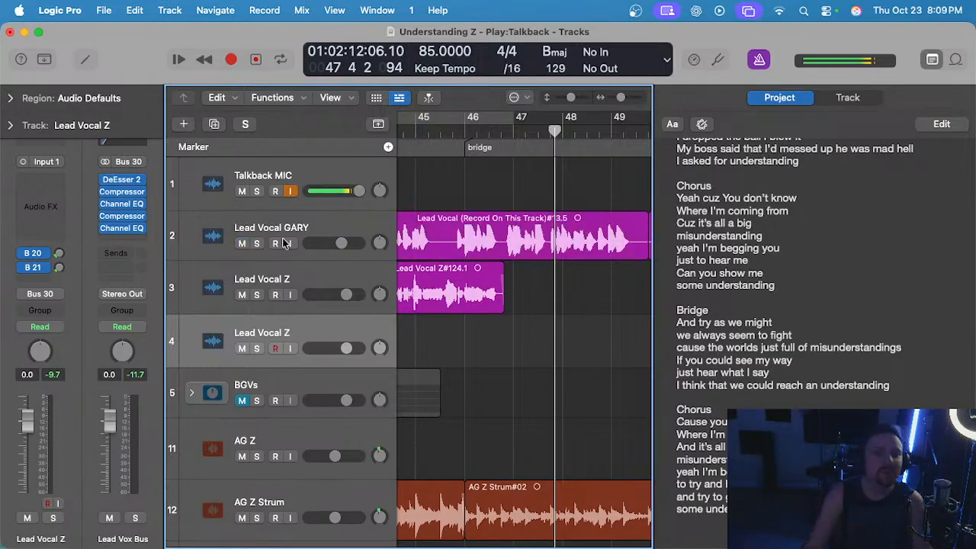
pyautogui.click(540, 133)
pyautogui.press('space')
pyautogui.scroll(3, 577, 211)
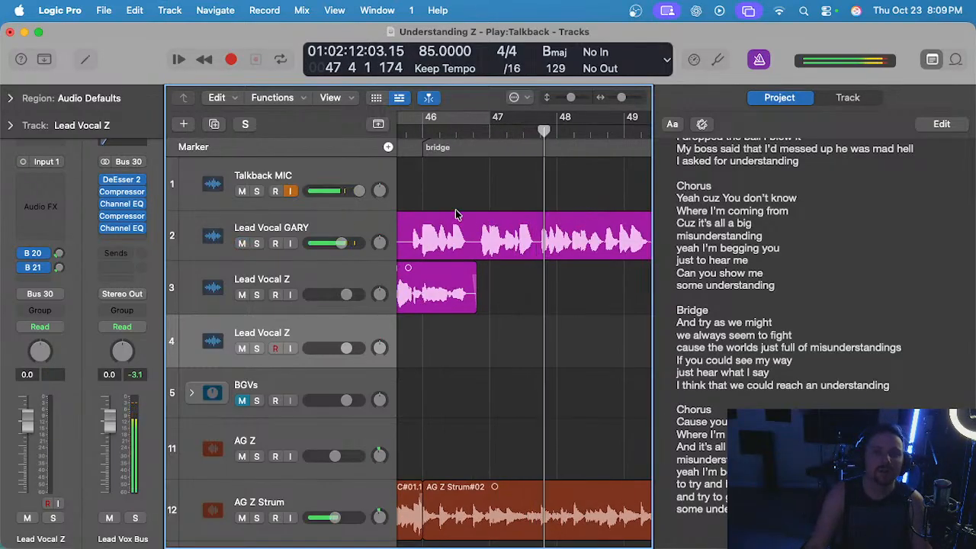
pyautogui.scroll(-1, 457, 213)
# Mute the track 2 lead vocal and play from bar 46 into bar 48.
pyautogui.click(241, 243)
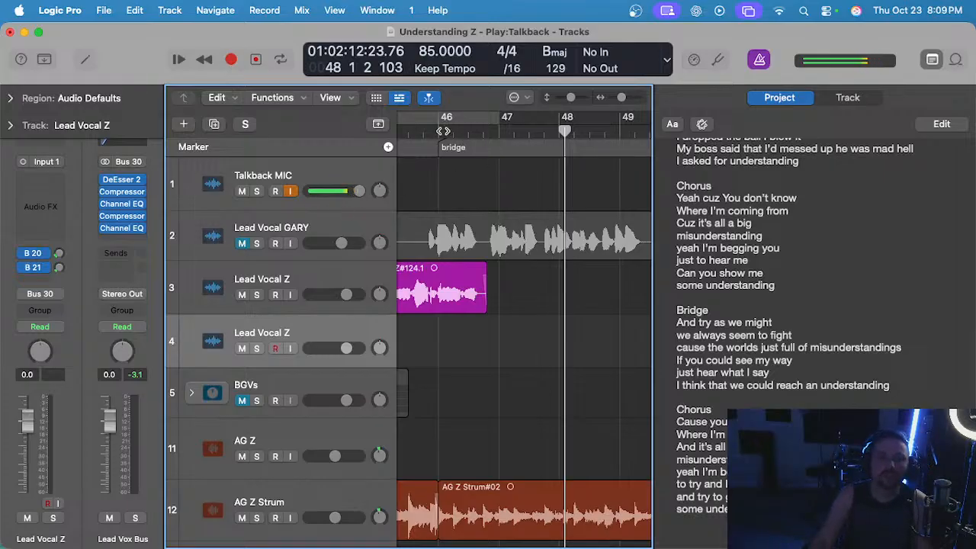
pyautogui.click(441, 131)
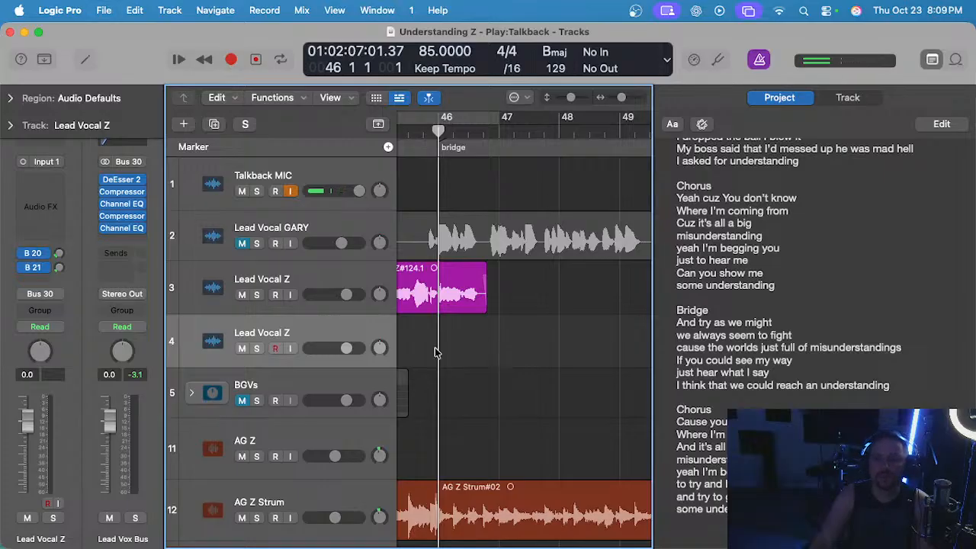
pyautogui.hscroll(-3, 506, 328)
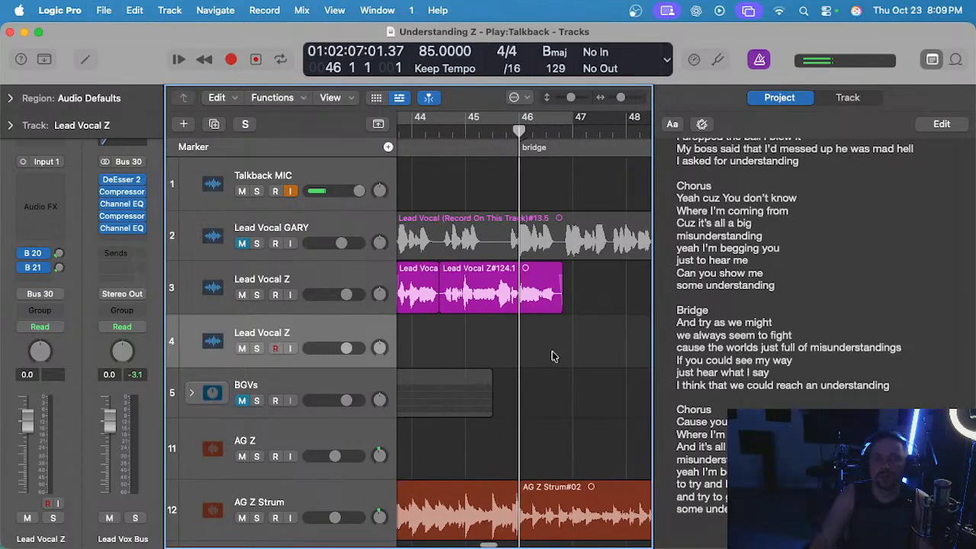
pyautogui.press('space')
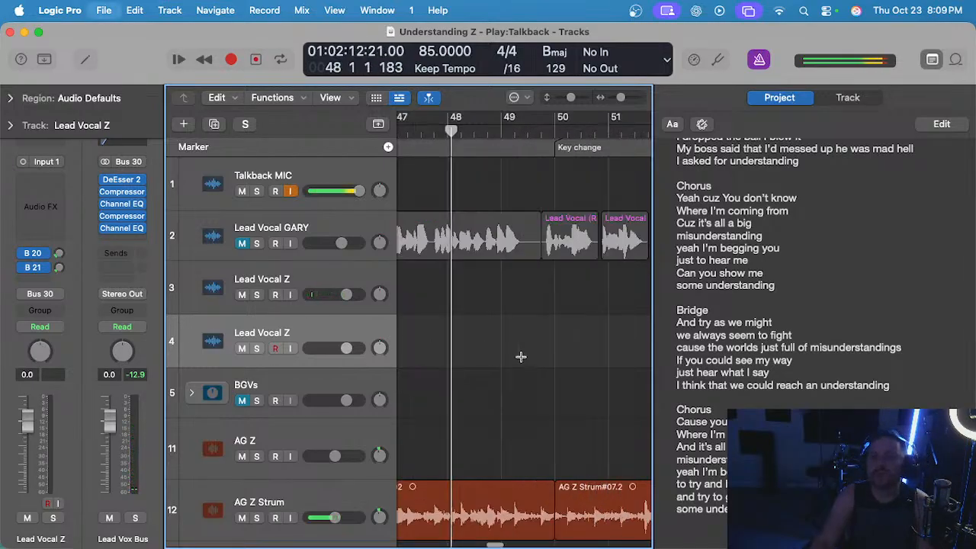
pyautogui.press('space')
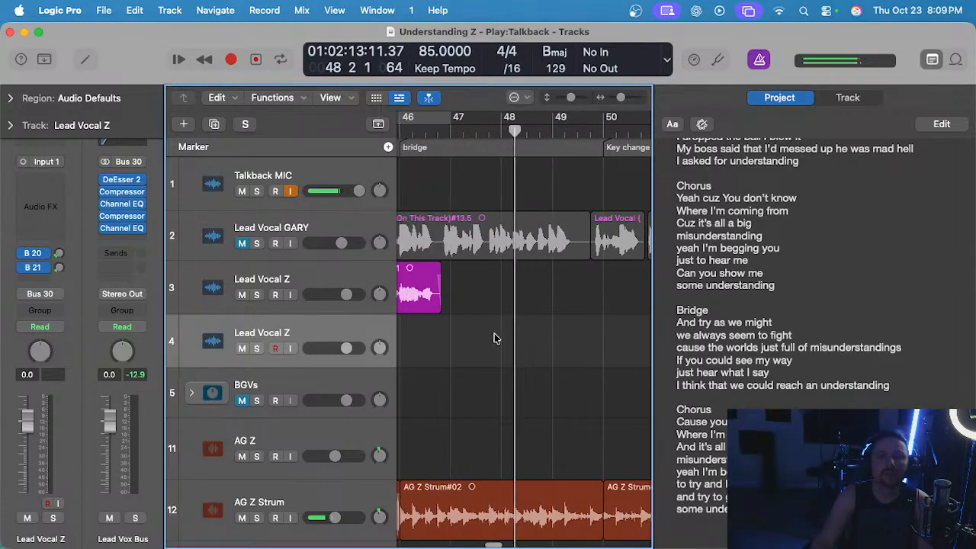
# Replay the bridge from about bar 47 without the guide vocal and place the playhead at bar 48.
pyautogui.hscroll(-2, 494, 334)
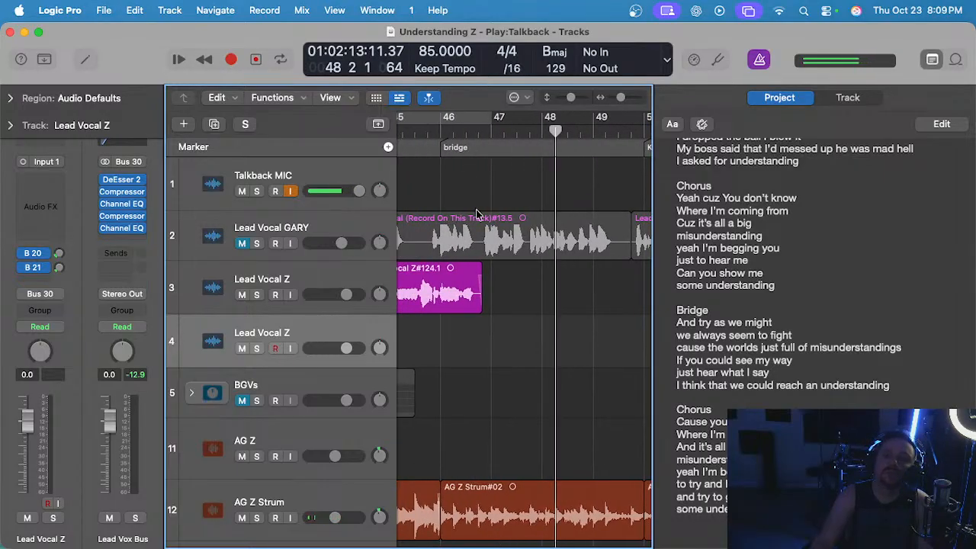
pyautogui.hscroll(1, 511, 270)
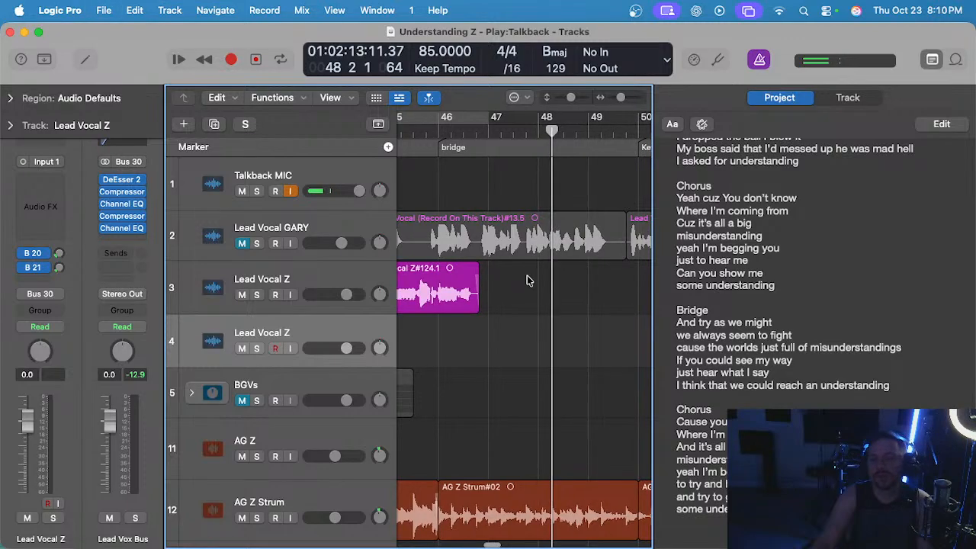
pyautogui.click(486, 134)
pyautogui.press('space')
pyautogui.scroll(1, 531, 266)
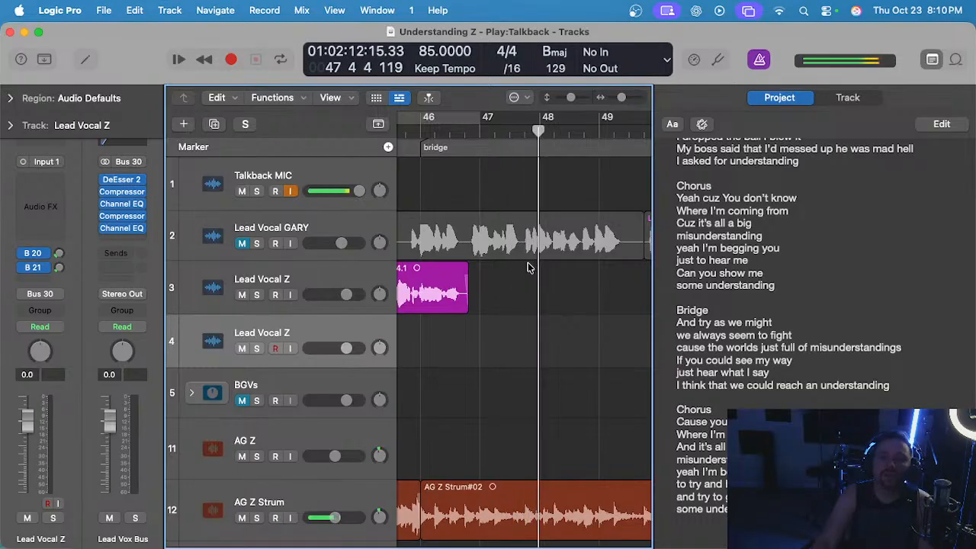
pyautogui.click(538, 134)
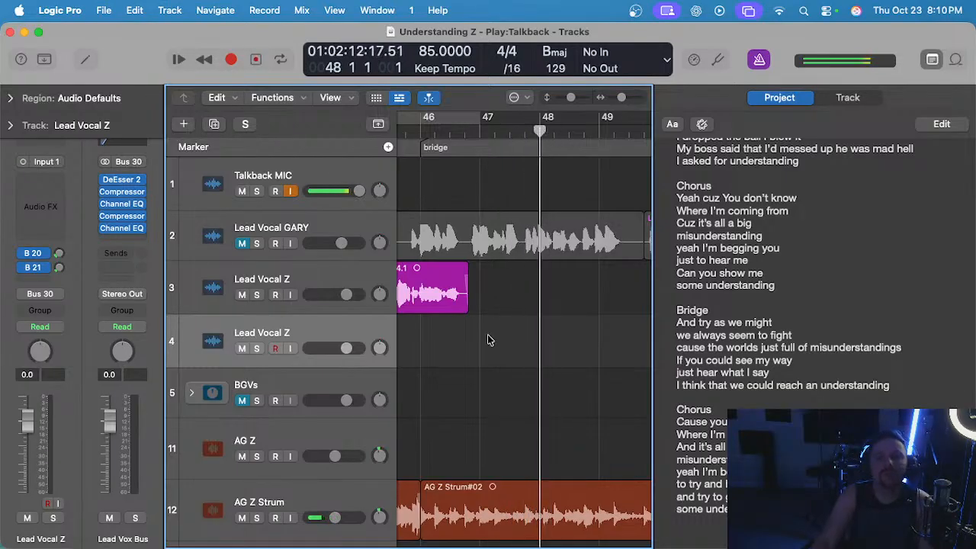
# Play the bridge from bar 46 into the middle of bar 47 without the guide vocal.
pyautogui.scroll(-1, 505, 331)
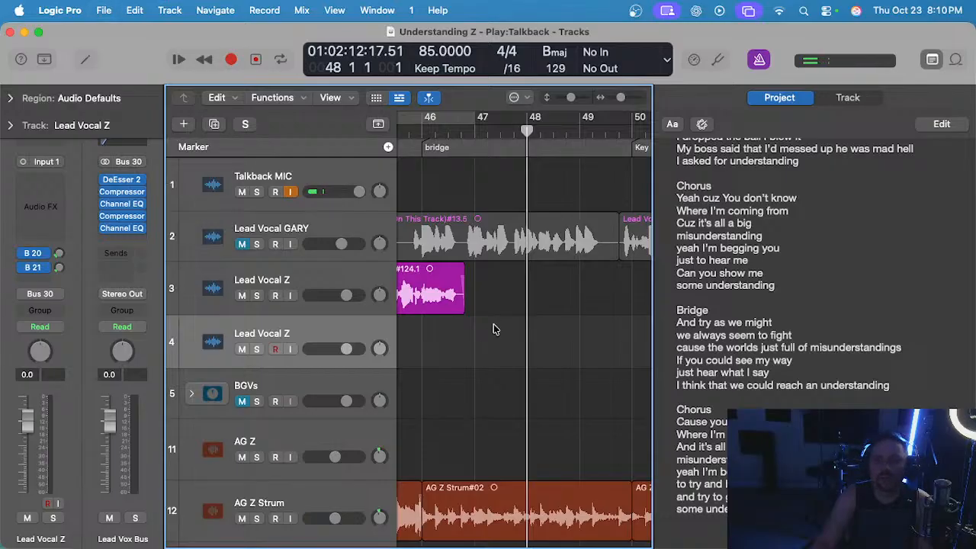
pyautogui.hscroll(-2, 495, 328)
pyautogui.scroll(-1, 496, 307)
pyautogui.click(473, 130)
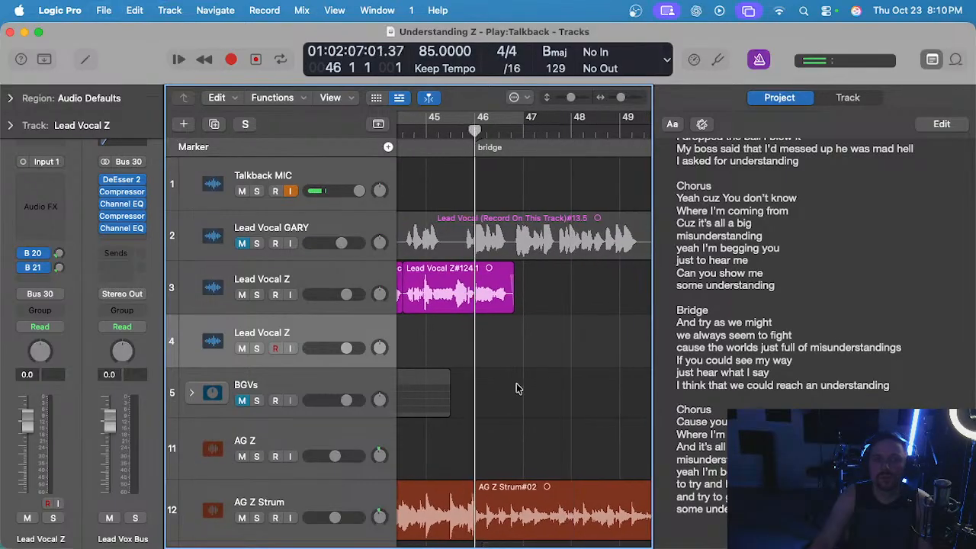
pyautogui.hscroll(1, 513, 347)
pyautogui.hscroll(-2, 512, 351)
pyautogui.hscroll(1, 510, 353)
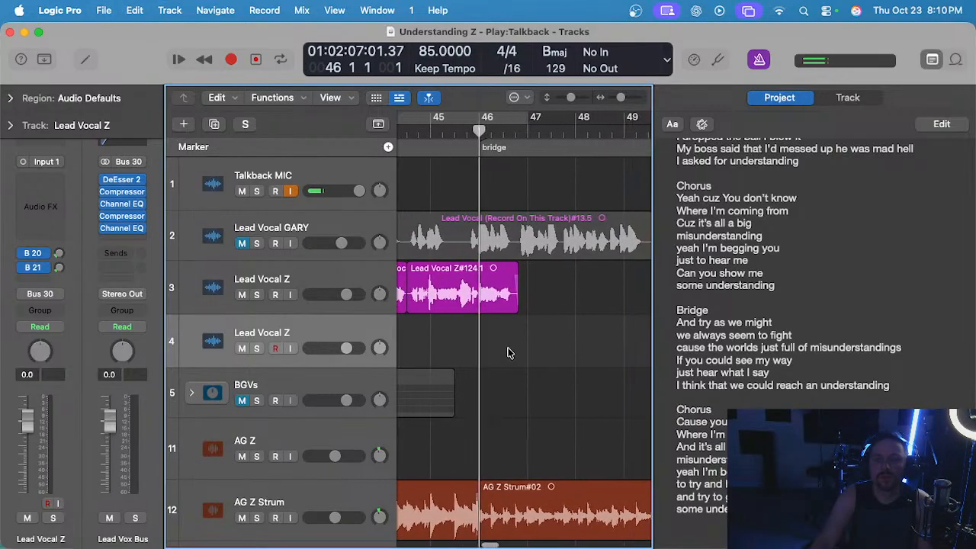
pyautogui.scroll(-1, 509, 352)
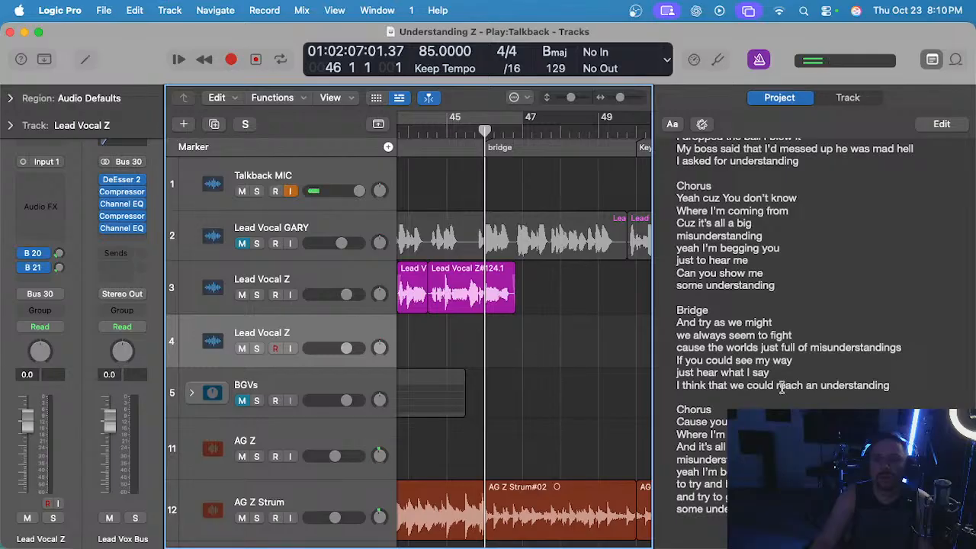
pyautogui.scroll(1, 540, 350)
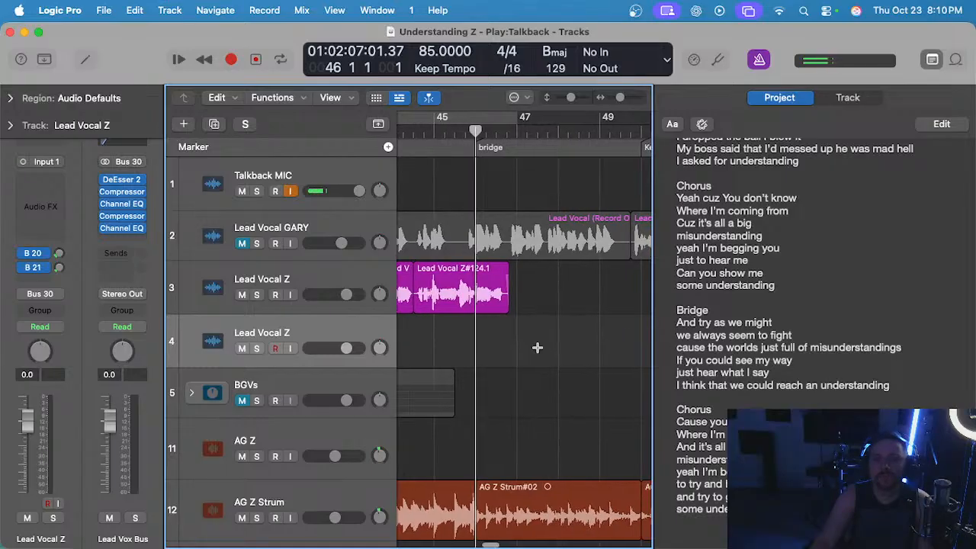
pyautogui.press('space')
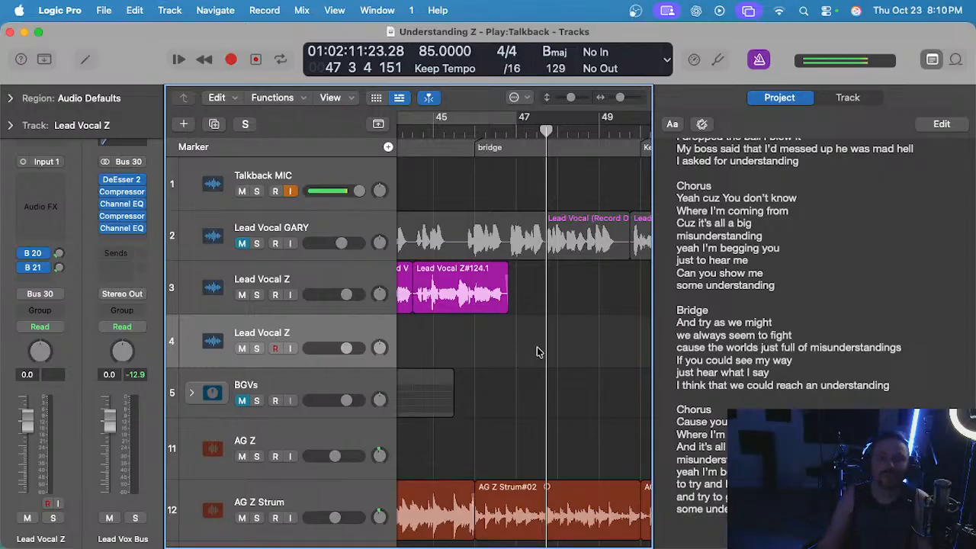
# Replay the bridge from bar 46 and return the playhead to the bridge start at bar 46.
pyautogui.click(473, 128)
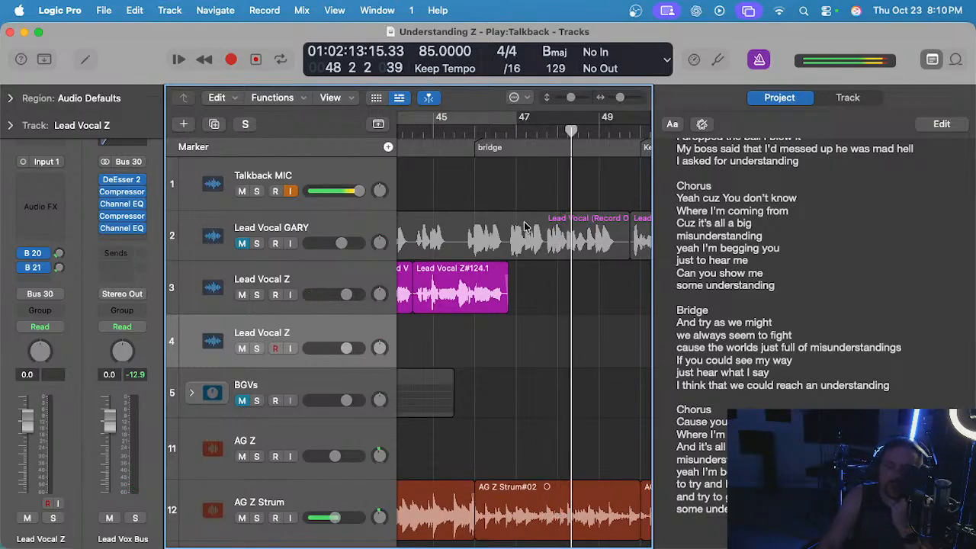
pyautogui.scroll(-2, 529, 226)
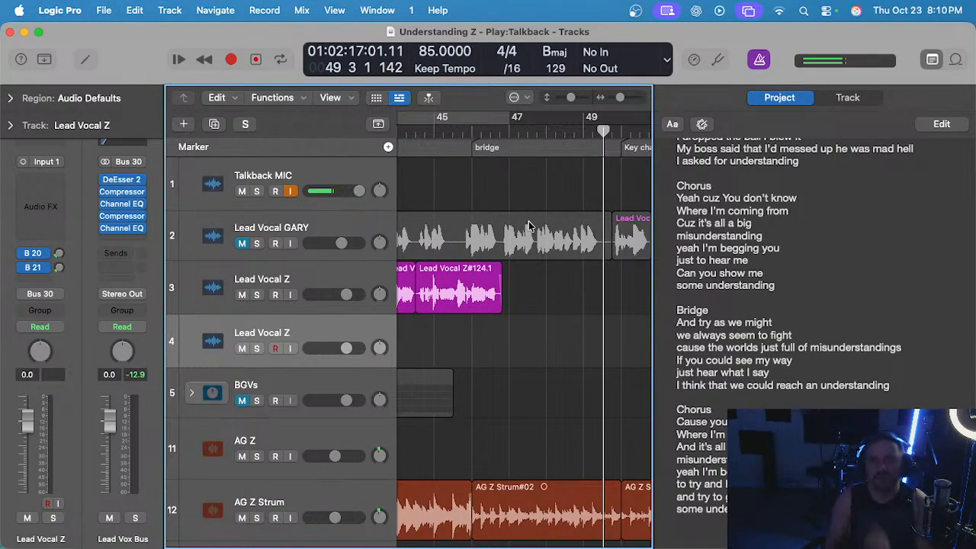
pyautogui.scroll(-2, 537, 226)
pyautogui.click(487, 127)
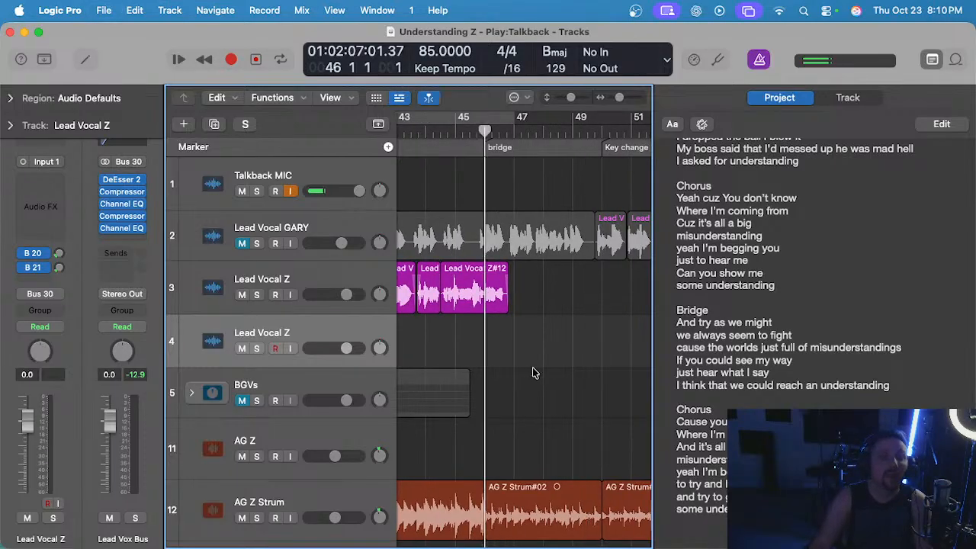
# Delete the word "just" from the bridge lyric line "cause the worlds just full of misunderstandings".
pyautogui.click(779, 344)
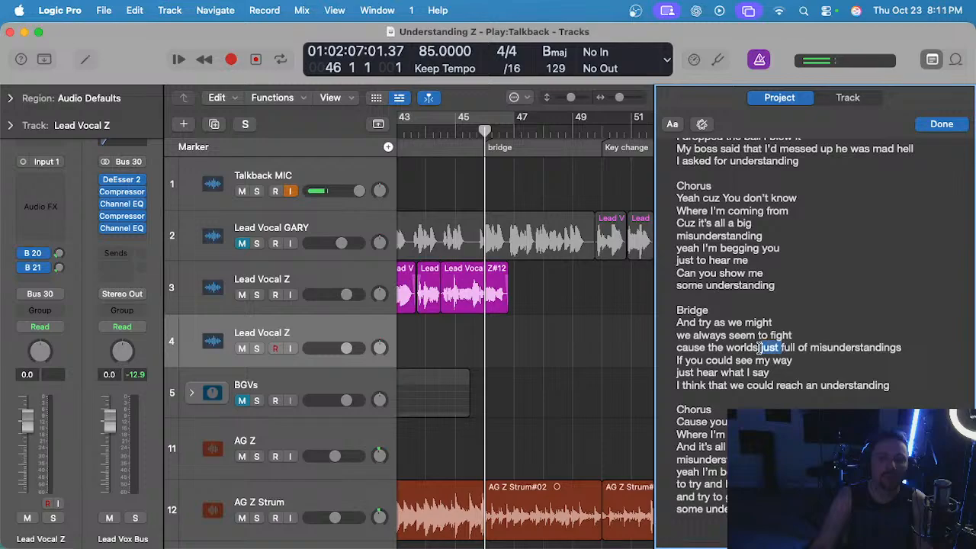
pyautogui.press('BackSpace')
pyautogui.click(525, 320)
# Play the bridge from bar 46 into bar 48 to rehearse the corrected lyric.
pyautogui.scroll(2, 518, 340)
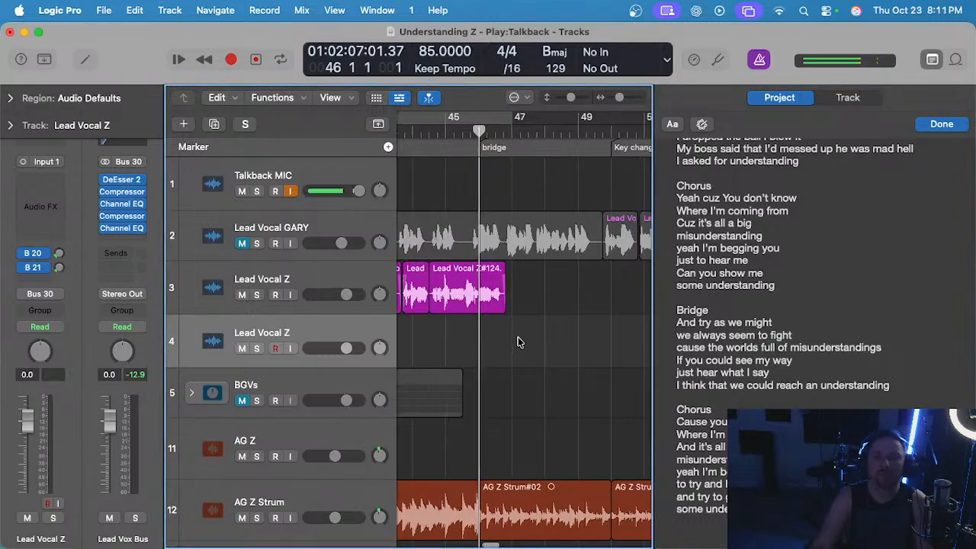
pyautogui.press('space')
pyautogui.scroll(3, 510, 345)
pyautogui.scroll(2, 510, 345)
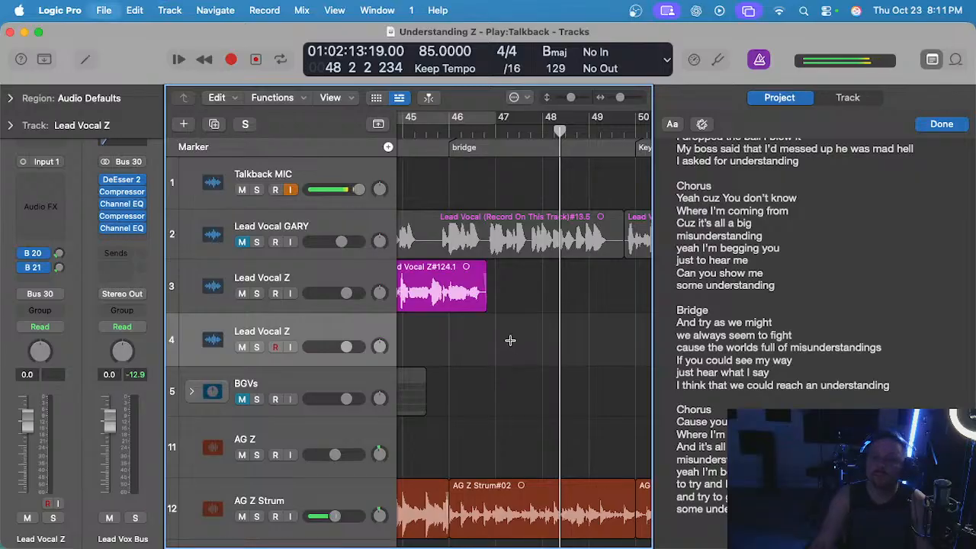
pyautogui.scroll(-1, 510, 340)
pyautogui.scroll(1, 511, 338)
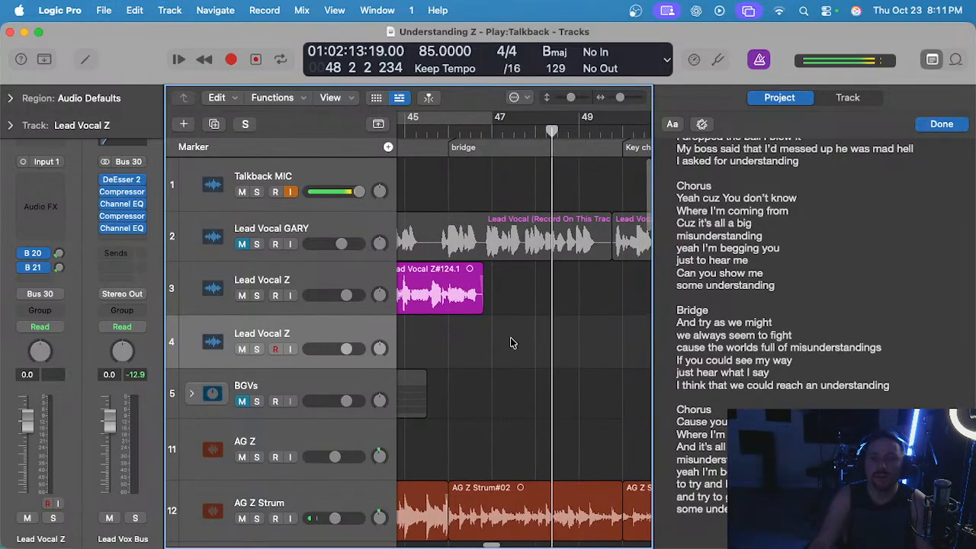
# Play the bridge in bars 47 and 48 with the track 2 guide vocal unmuted, and mute it again.
pyautogui.press('space')
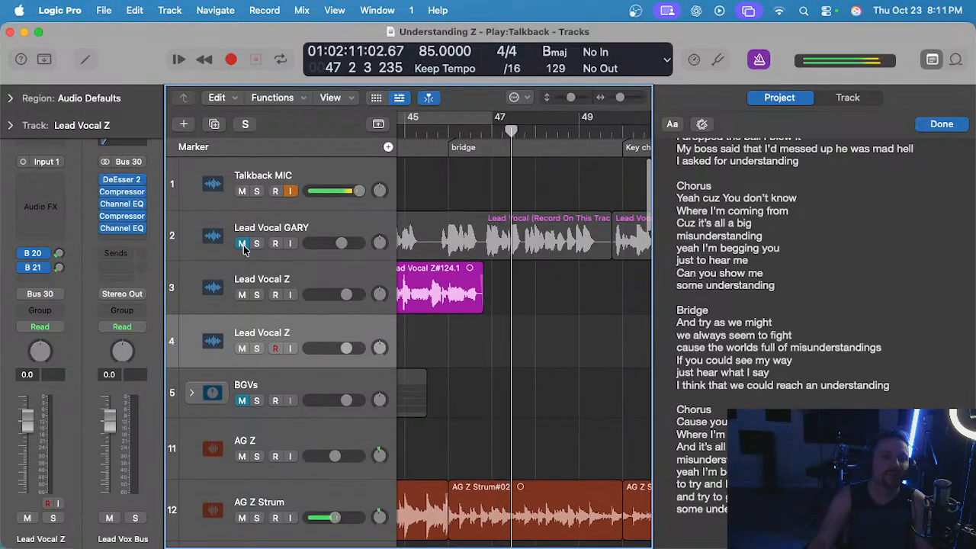
pyautogui.click(242, 244)
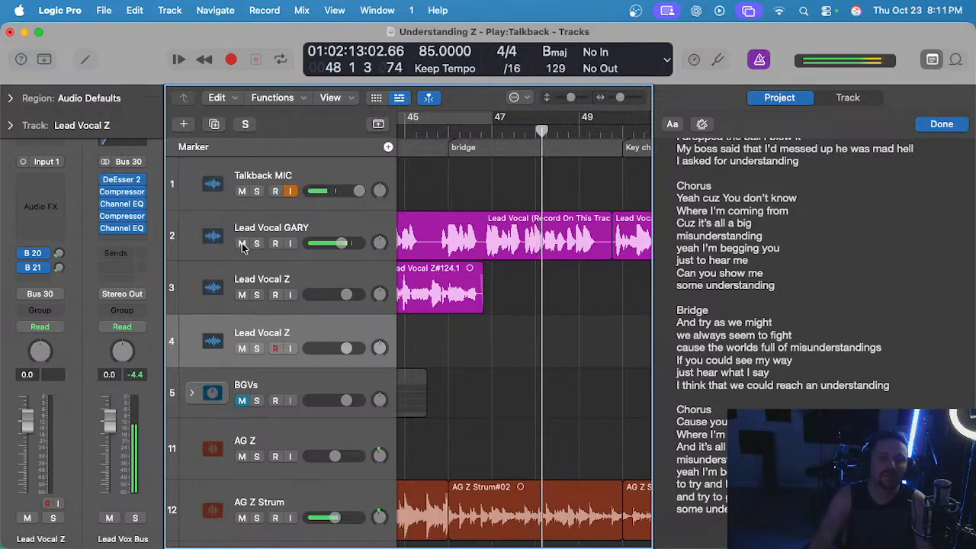
pyautogui.click(241, 243)
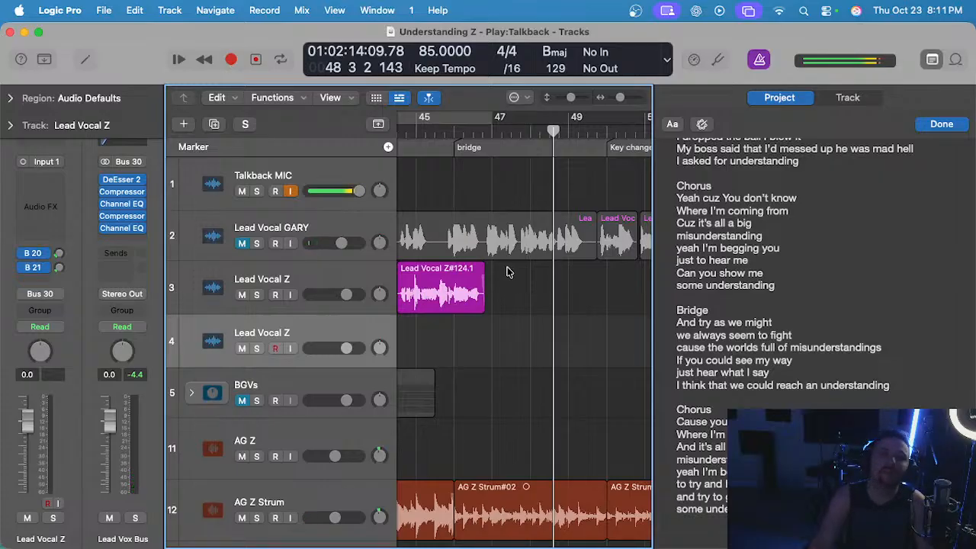
# Save the project and place the playhead at bar 48.
pyautogui.scroll(-1, 539, 270)
pyautogui.press('super+s')
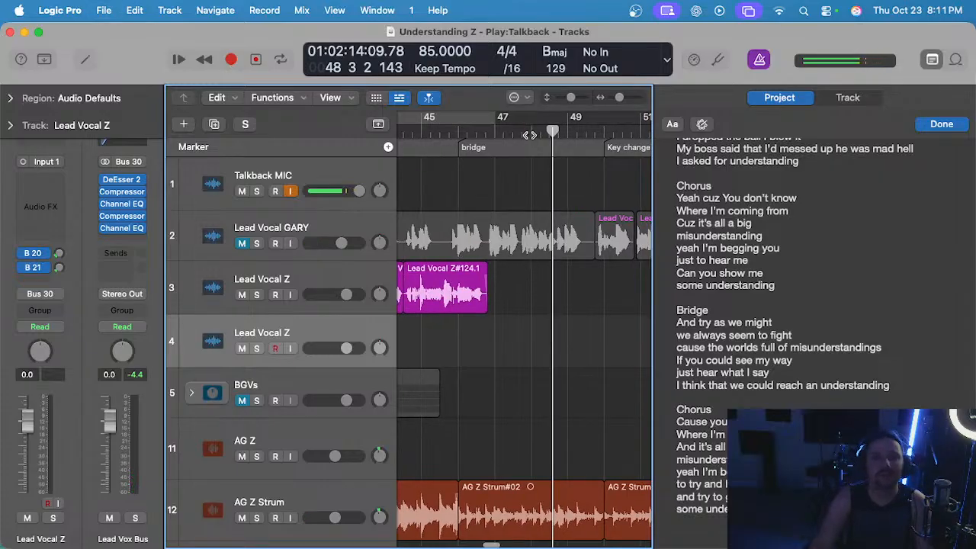
pyautogui.click(530, 135)
# Play the chorus from about bar 39 with the track 2 guide vocal unmuted, and mute it again in bar 40.
pyautogui.hscroll(-5, 515, 154)
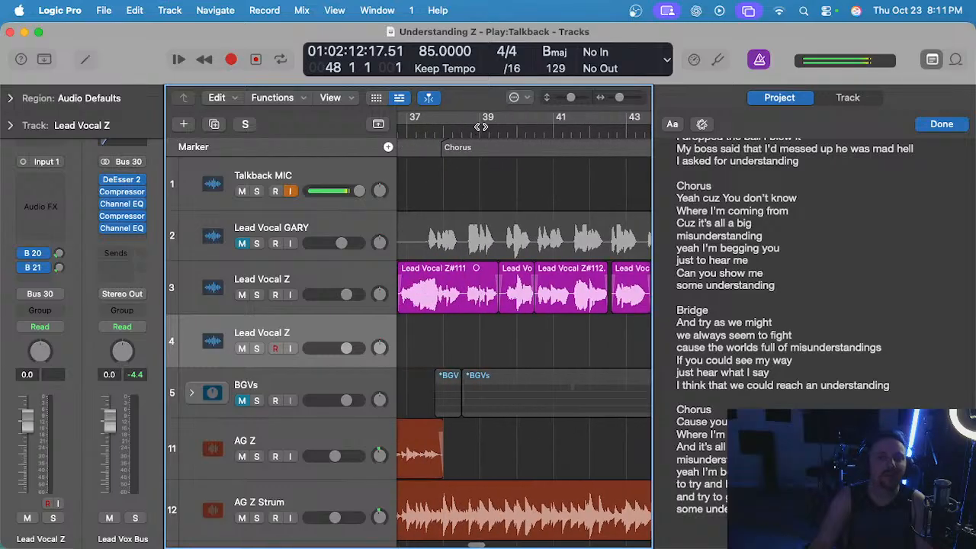
pyautogui.click(480, 127)
pyautogui.click(242, 243)
pyautogui.press('space')
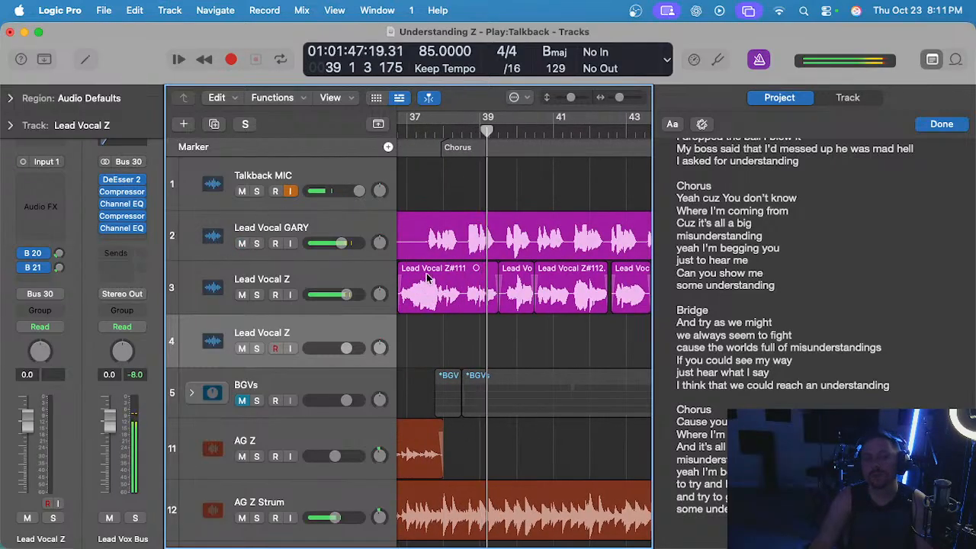
pyautogui.click(242, 243)
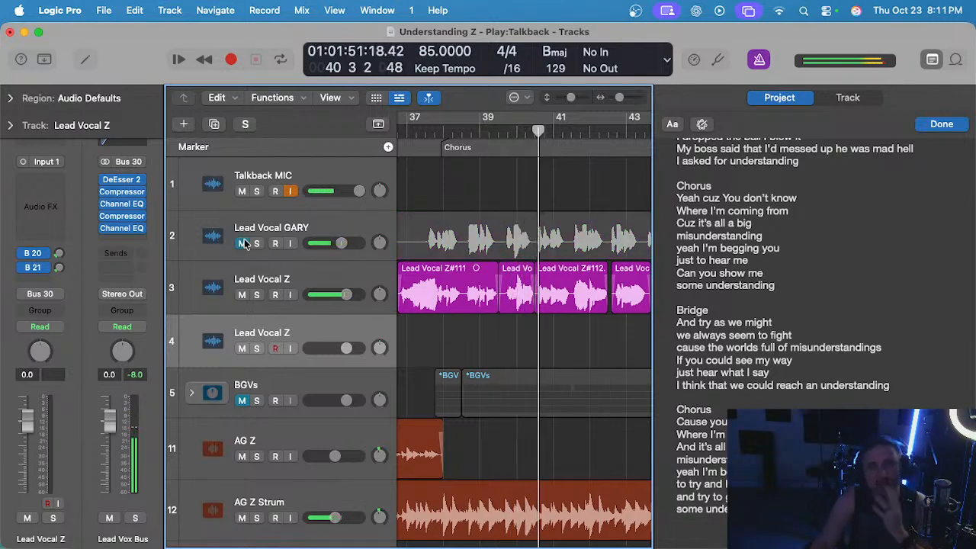
# Replay the chorus lead vocal on track 3 from about bar 40 into bar 41 without the guide vocal.
pyautogui.press('space')
pyautogui.click(531, 138)
pyautogui.press('space')
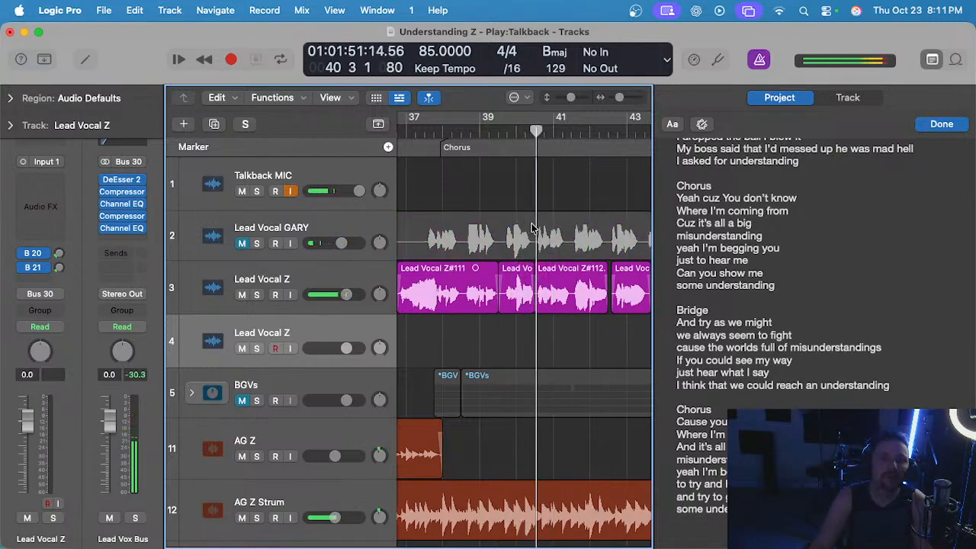
pyautogui.scroll(3, 532, 227)
pyautogui.scroll(-2, 532, 227)
pyautogui.hscroll(10, 449, 261)
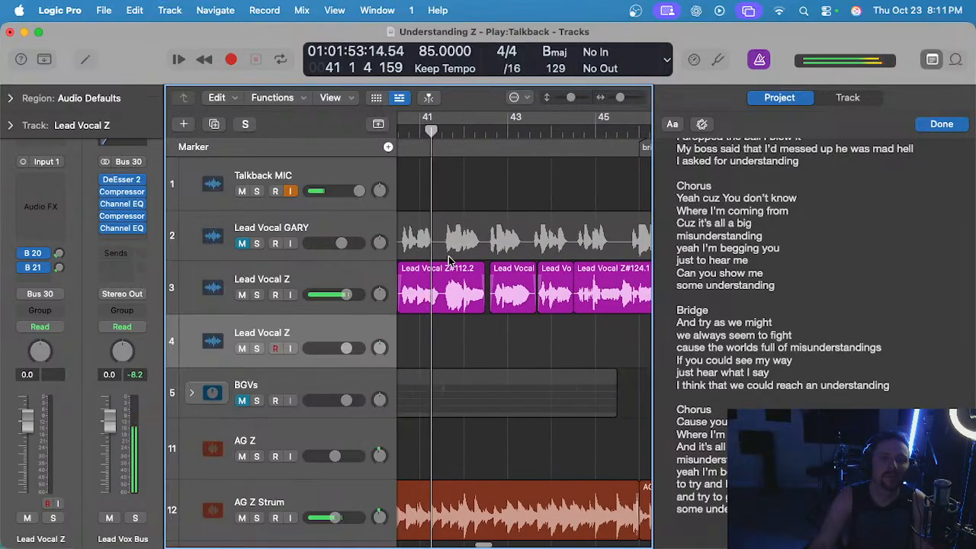
# Play from the bridge start in bar 46 into bar 49 and place the playhead at bar 48.
pyautogui.hscroll(-3, 439, 246)
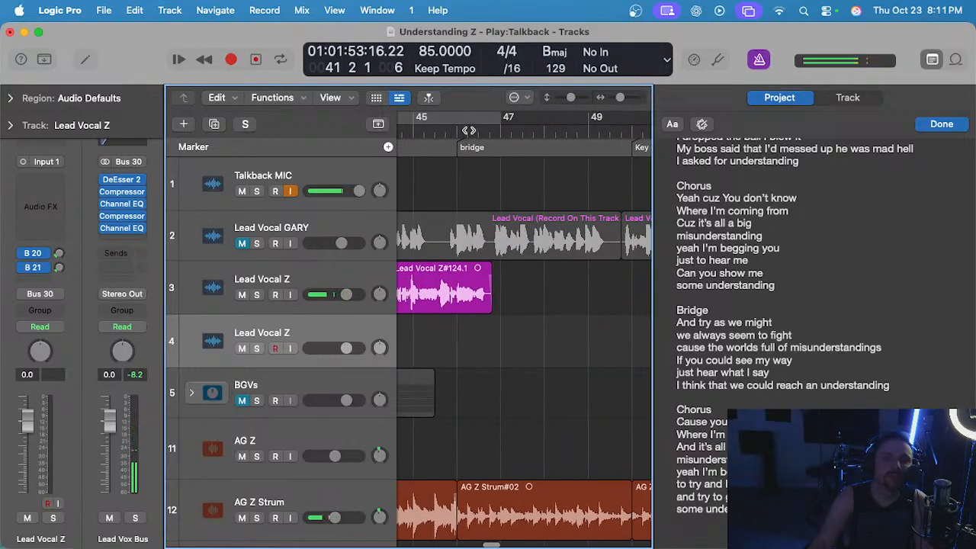
pyautogui.click(468, 130)
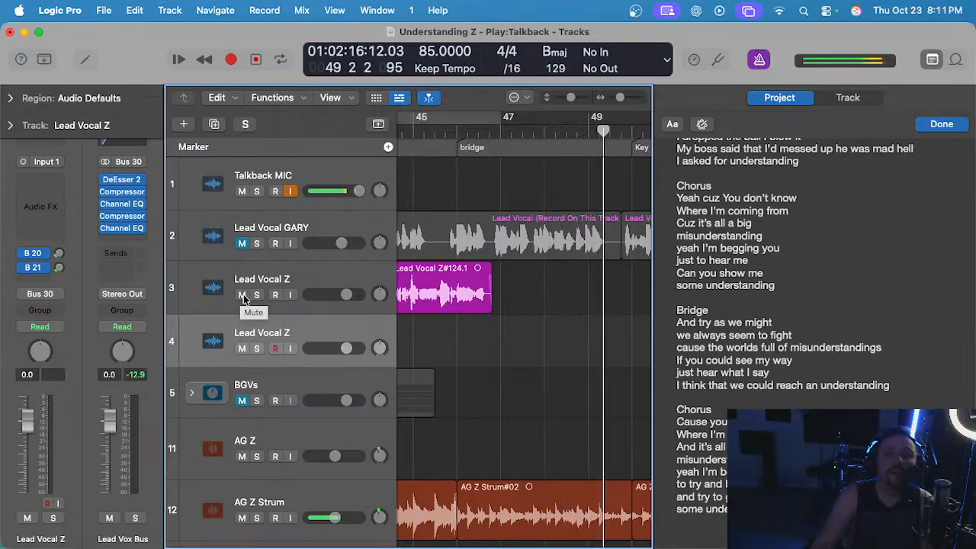
pyautogui.click(545, 129)
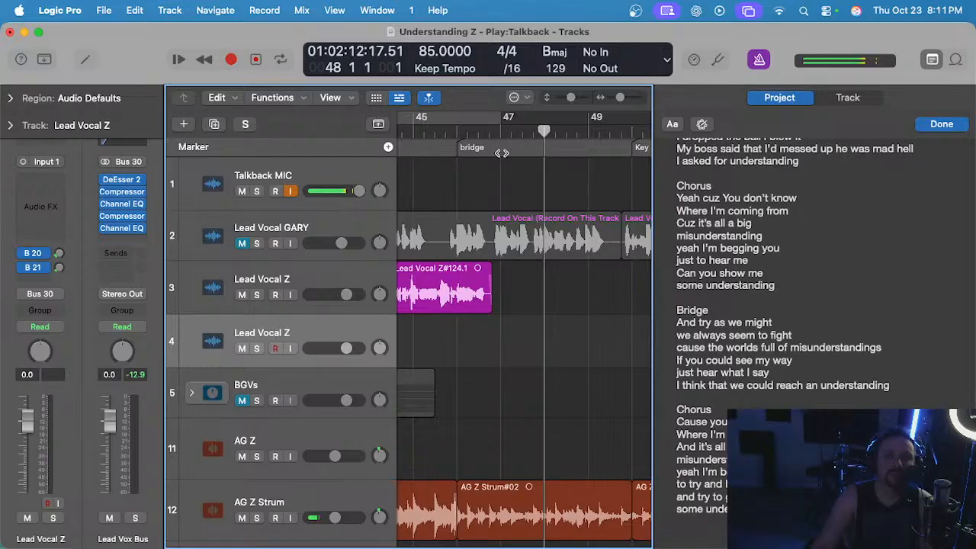
# Play the bridge from bar 47 up to bar 48 with the guide vocal muted.
pyautogui.click(499, 131)
pyautogui.scroll(2, 540, 295)
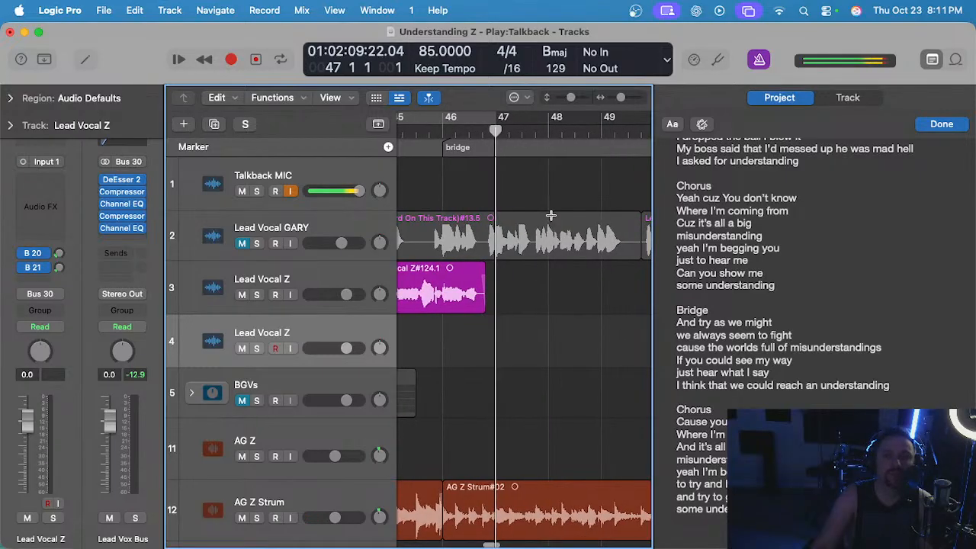
pyautogui.moveTo(551, 227); pyautogui.dragTo(552, 241)
pyautogui.press('space')
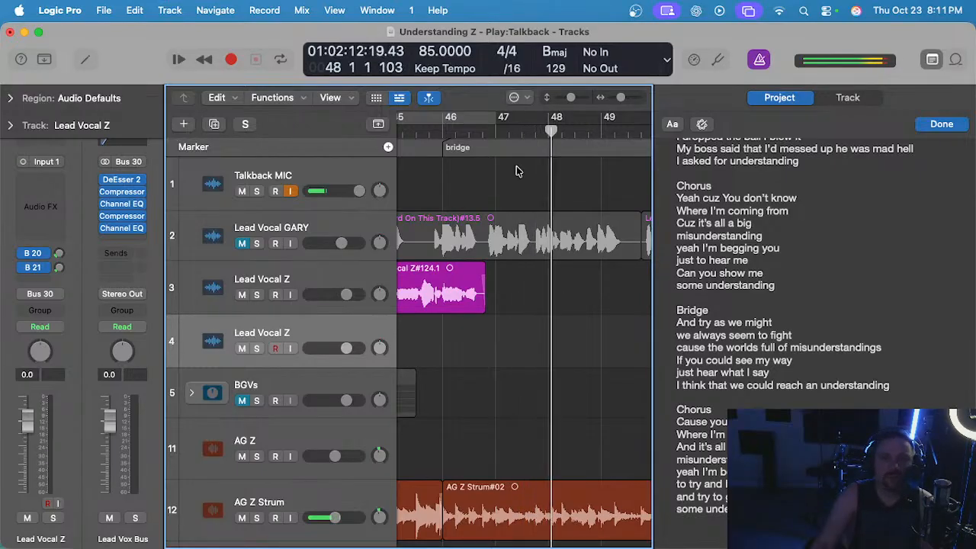
pyautogui.press('space')
# Replay the bridge line from within bar 47 into bar 48 and place the playhead at bar 48.
pyautogui.click(523, 132)
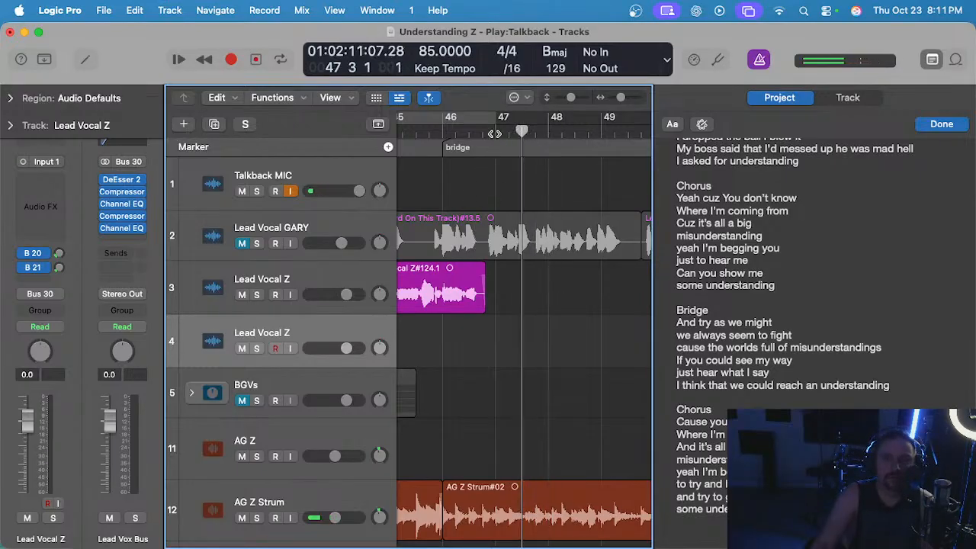
pyautogui.press('space')
pyautogui.scroll(2, 534, 323)
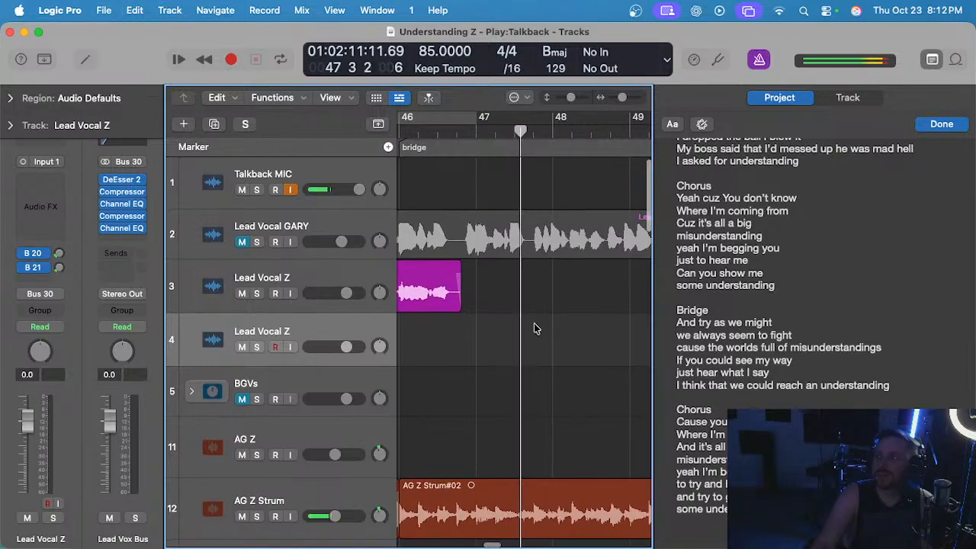
pyautogui.scroll(-2, 533, 328)
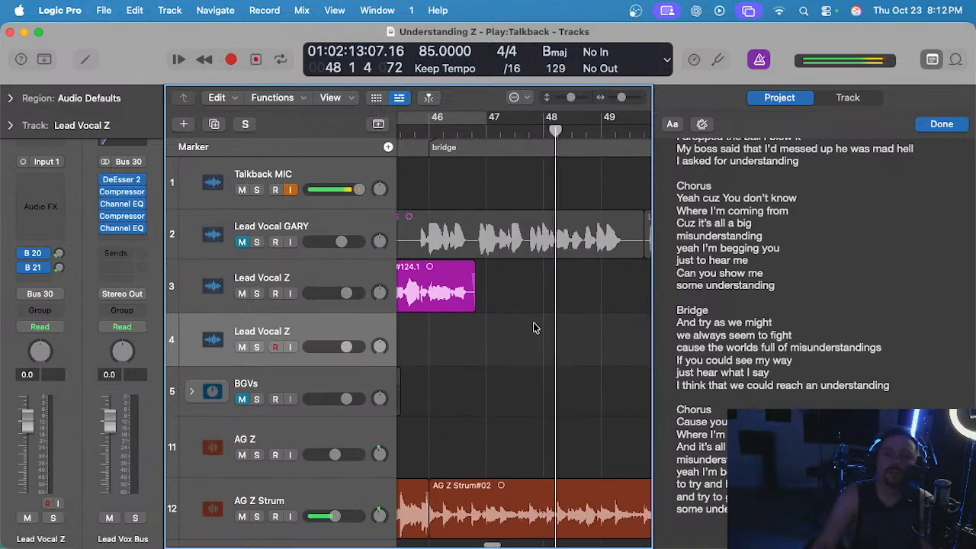
pyautogui.press('space')
pyautogui.click(543, 131)
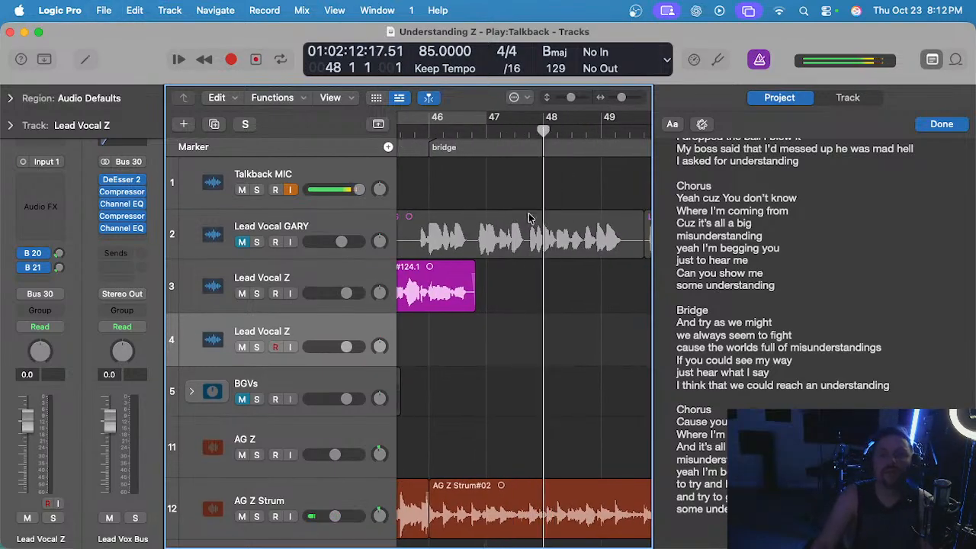
# Play the bridge from bar 47 to the end of bar 48 and return the playhead to bar 48.
pyautogui.scroll(-2, 531, 386)
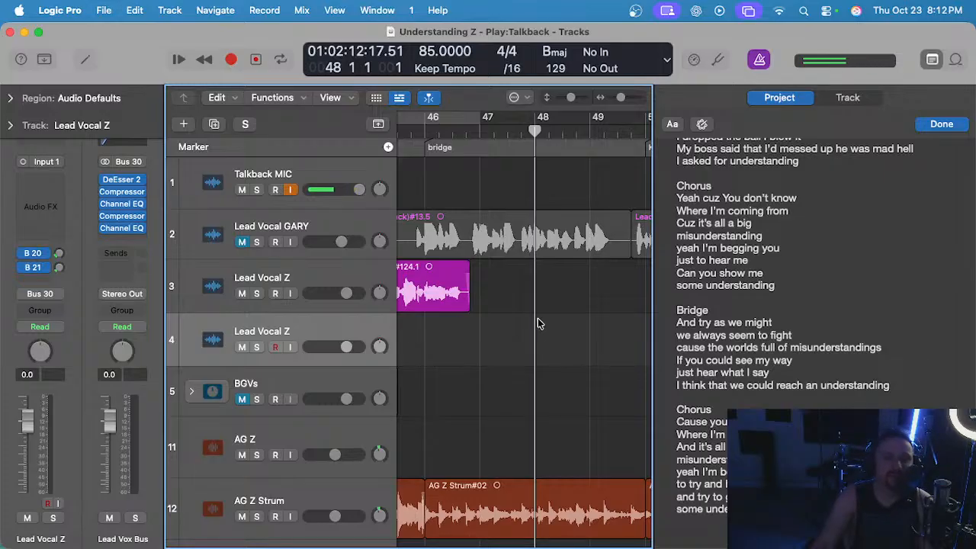
pyautogui.click(478, 130)
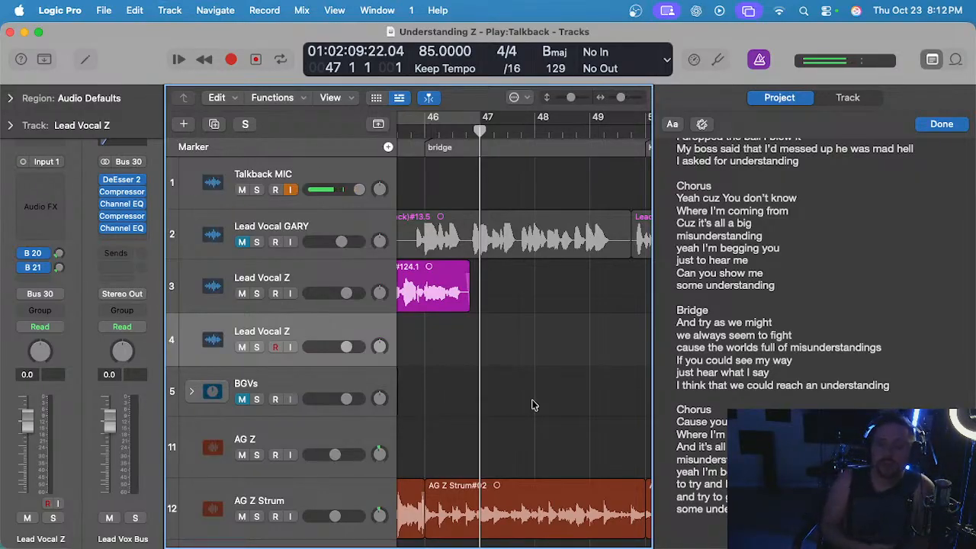
pyautogui.press('space')
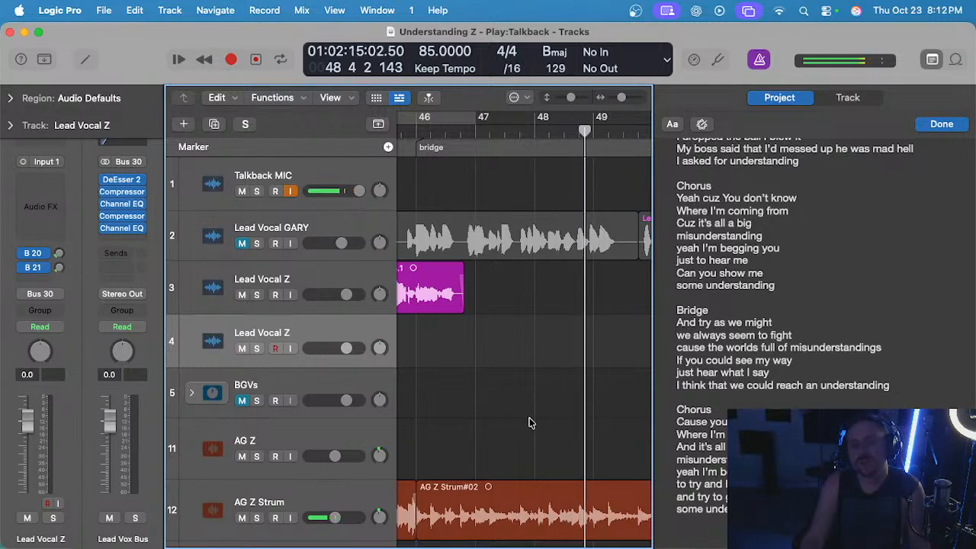
pyautogui.click(534, 130)
pyautogui.hscroll(1, 558, 333)
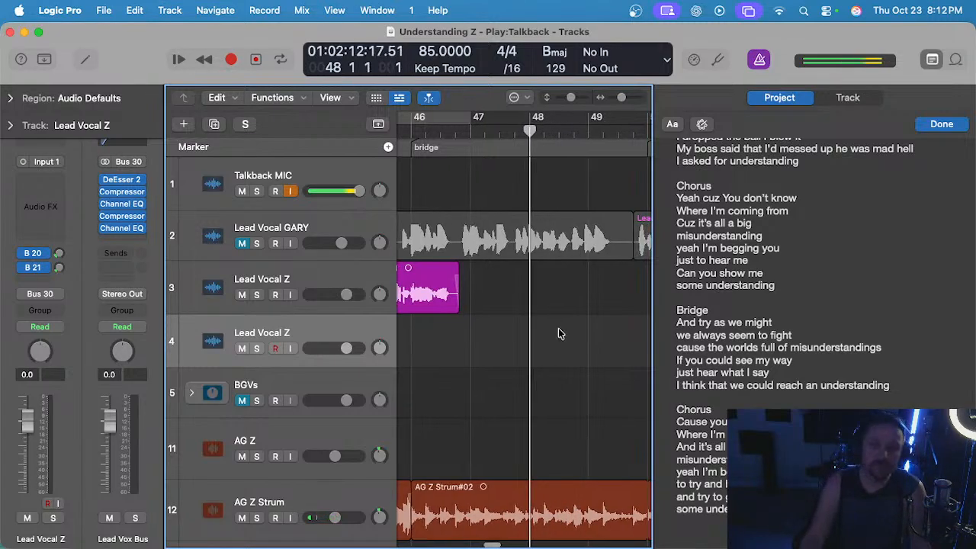
# Play the bridge from bar 47 into the second half of bar 48.
pyautogui.scroll(-2, 559, 326)
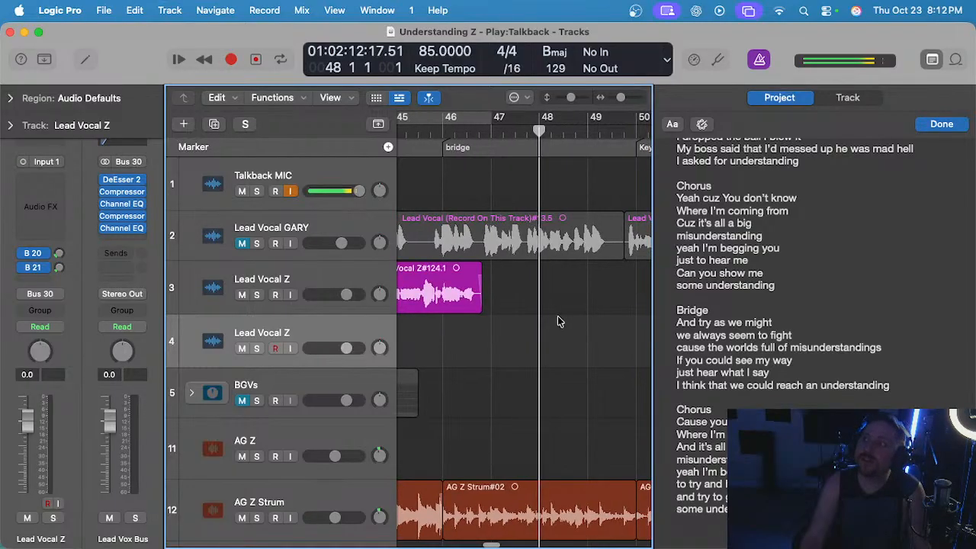
pyautogui.click(493, 132)
pyautogui.press('space')
pyautogui.hscroll(2, 492, 134)
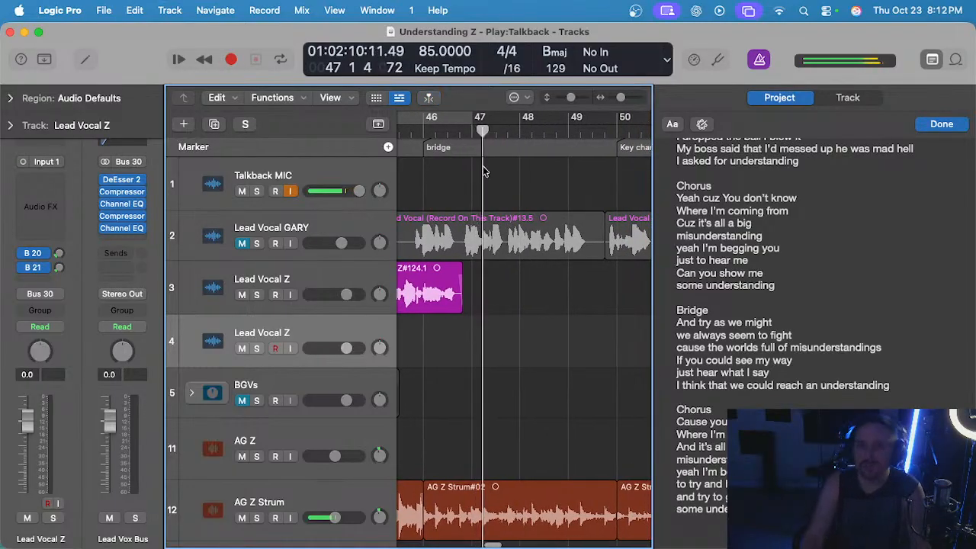
pyautogui.scroll(1, 521, 245)
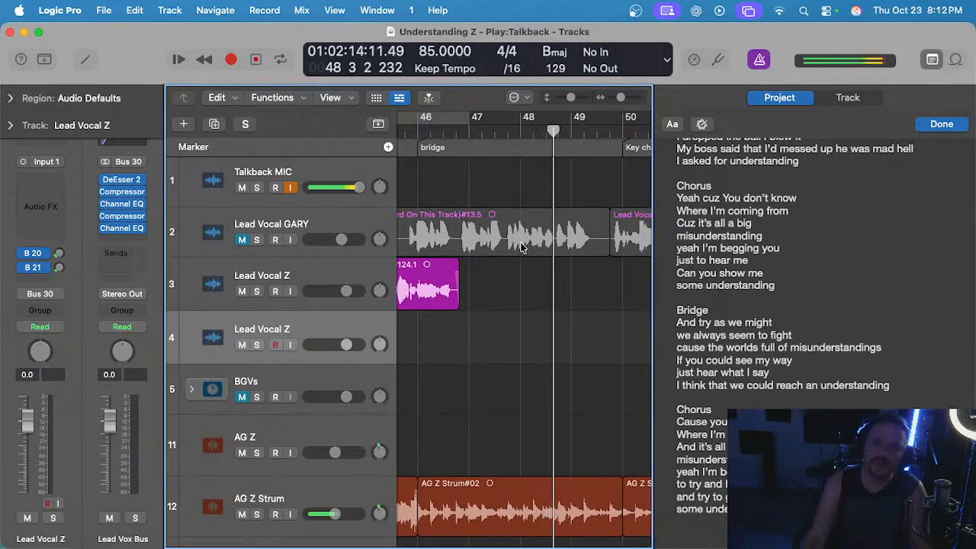
# Rehearse the bridge line with repeated playback from bars 47 and 48, returning the playhead to bar 47.
pyautogui.click(477, 130)
pyautogui.scroll(1, 497, 201)
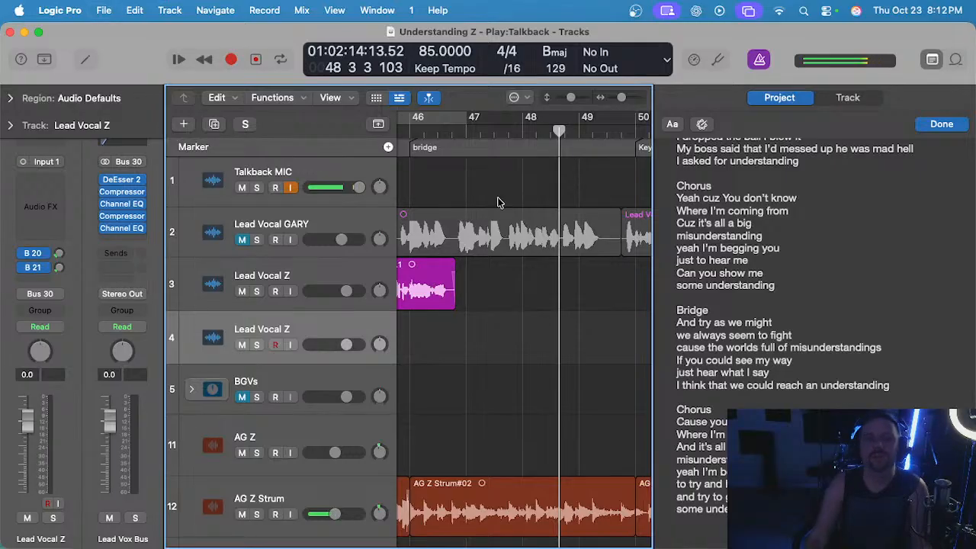
pyautogui.scroll(1, 497, 201)
pyautogui.click(452, 130)
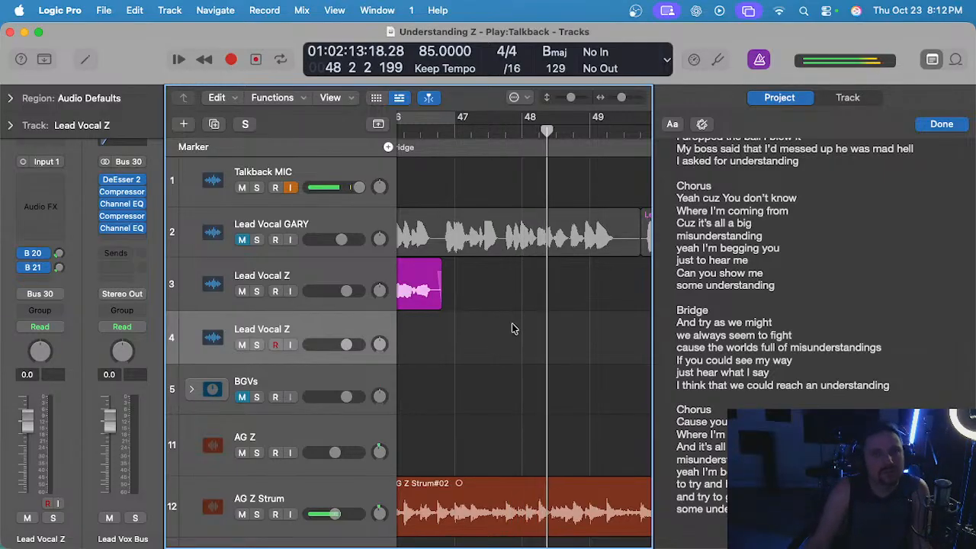
pyautogui.click(521, 132)
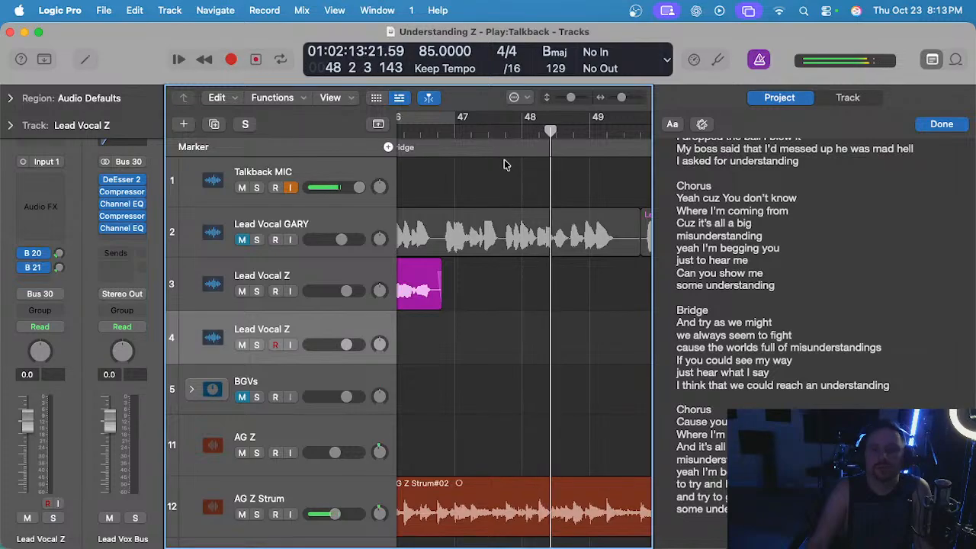
pyautogui.click(451, 133)
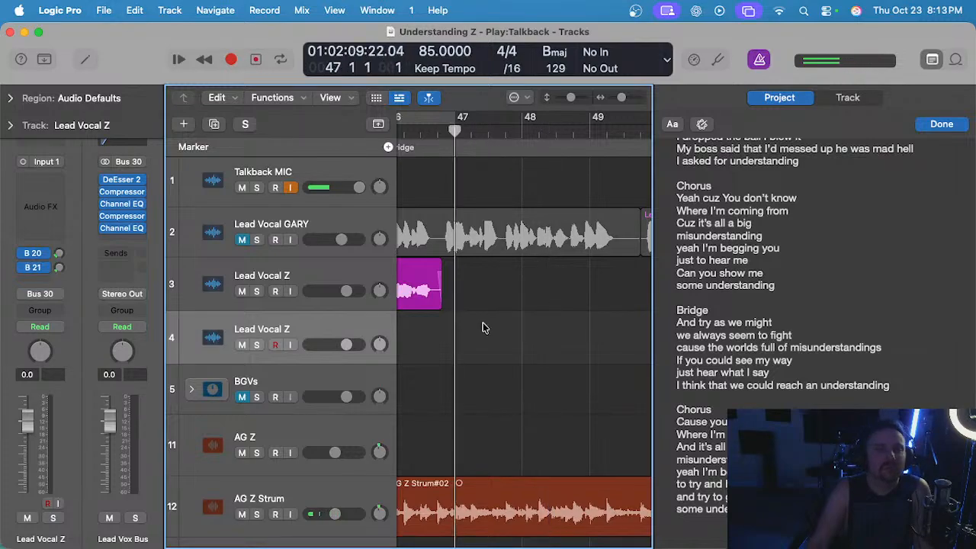
# Play from bar 47 to the end of bar 48 and look over the guide vocal regions in the bridge and key change.
pyautogui.scroll(-2, 484, 325)
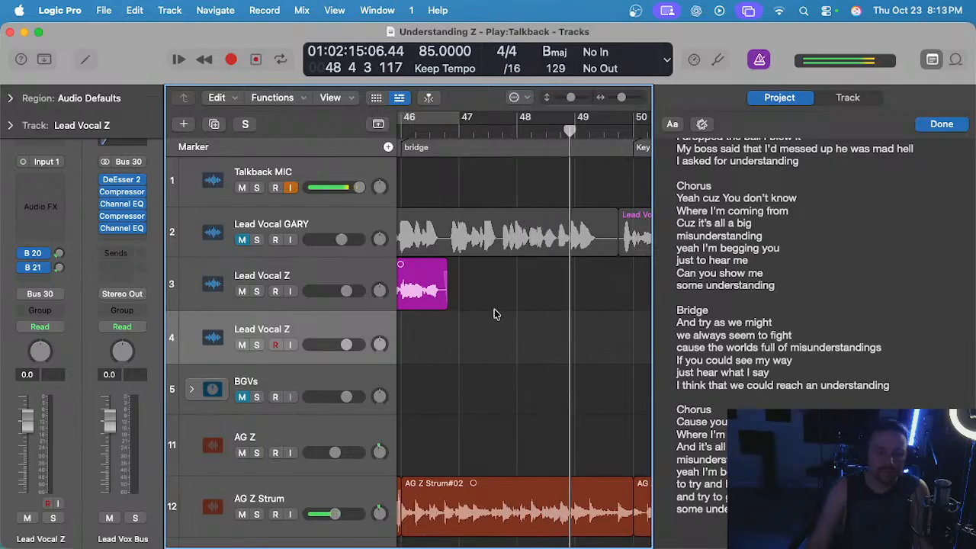
pyautogui.scroll(-1, 494, 309)
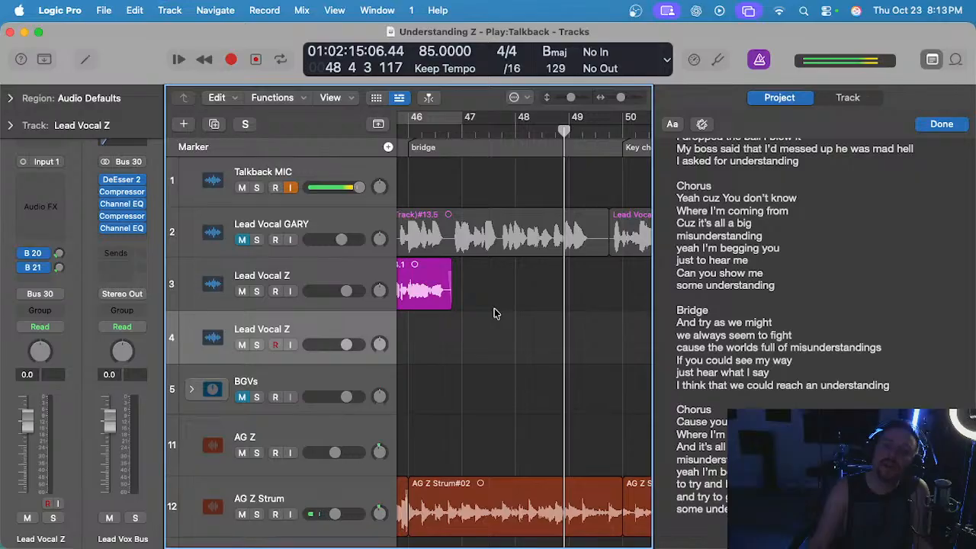
pyautogui.scroll(-1, 494, 308)
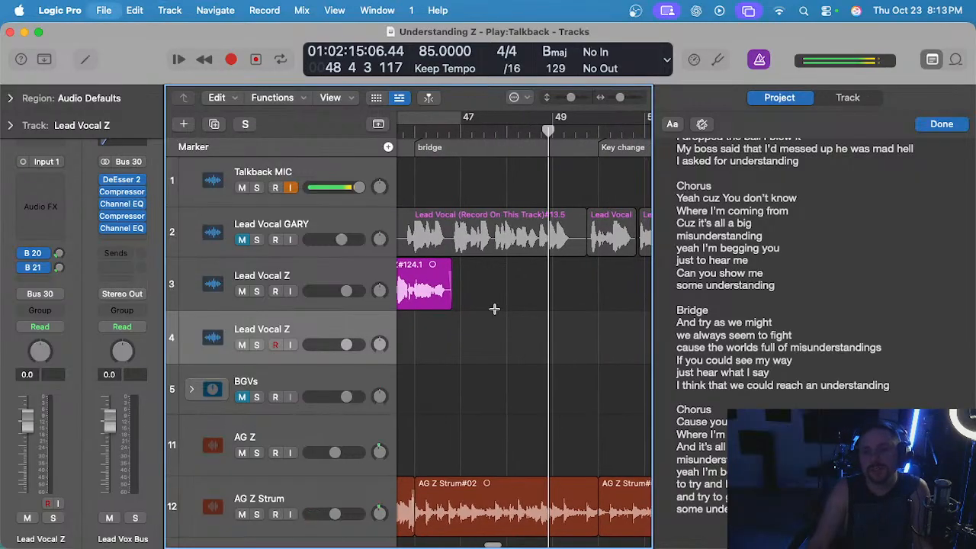
pyautogui.scroll(-1, 494, 308)
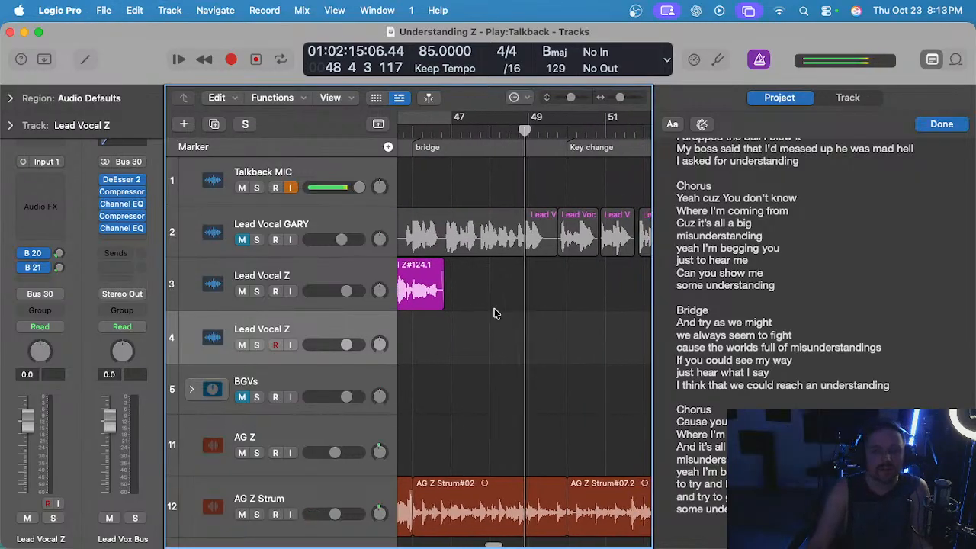
pyautogui.hscroll(3, 497, 288)
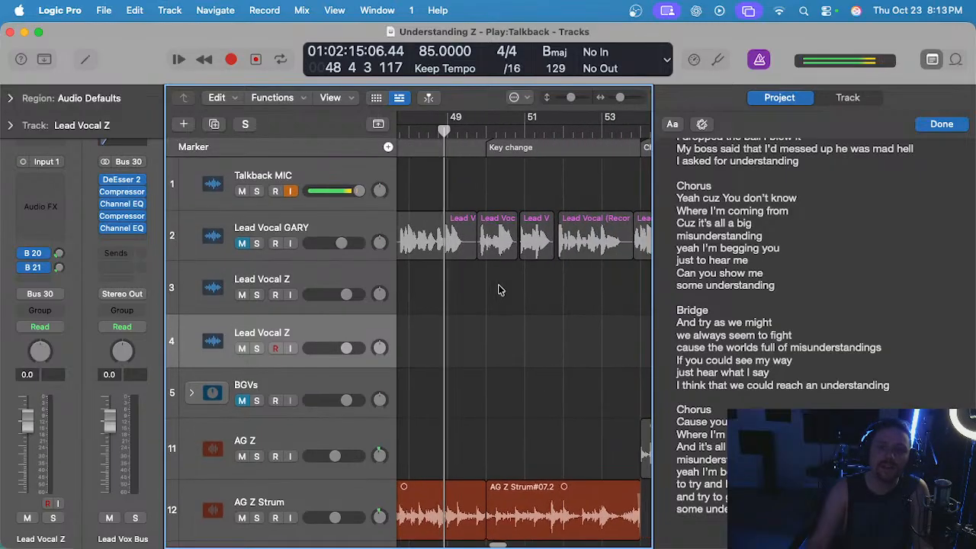
pyautogui.hscroll(-3, 498, 290)
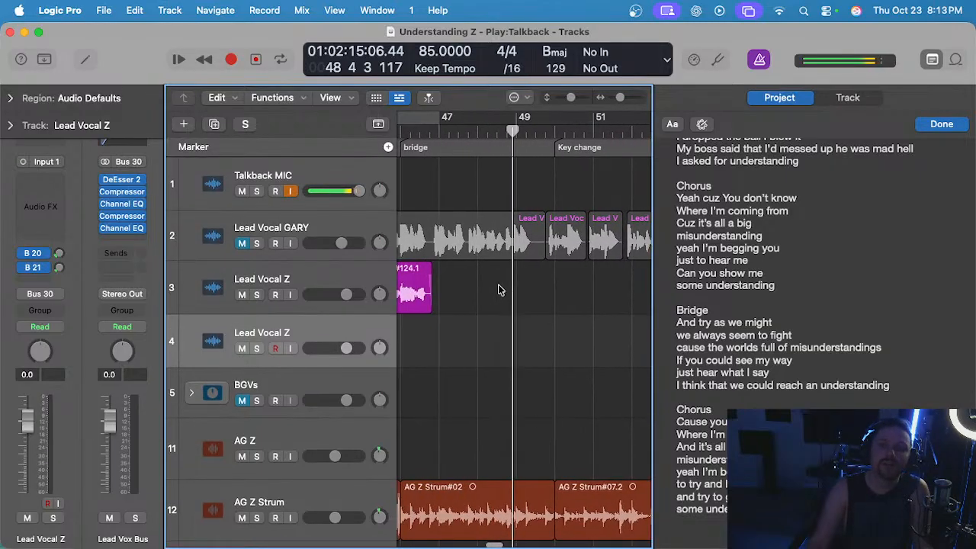
pyautogui.scroll(-1, 498, 290)
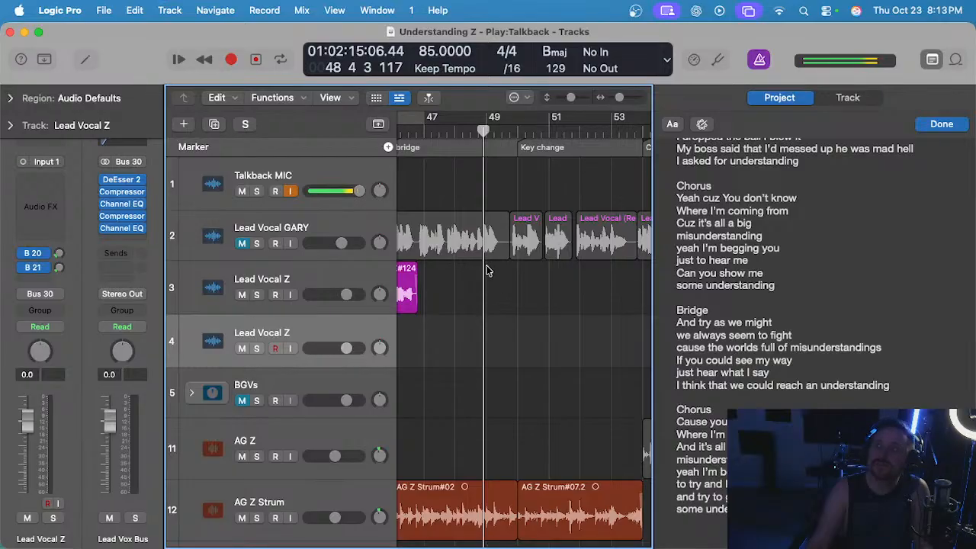
# Play the bridge from bar 47 into bar 49.
pyautogui.hscroll(-2, 488, 269)
pyautogui.click(464, 134)
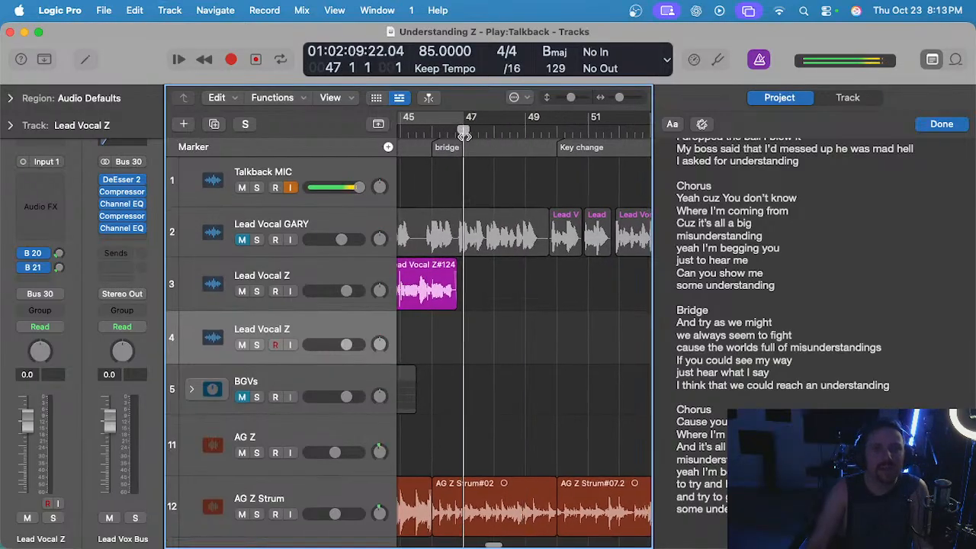
pyautogui.press('space')
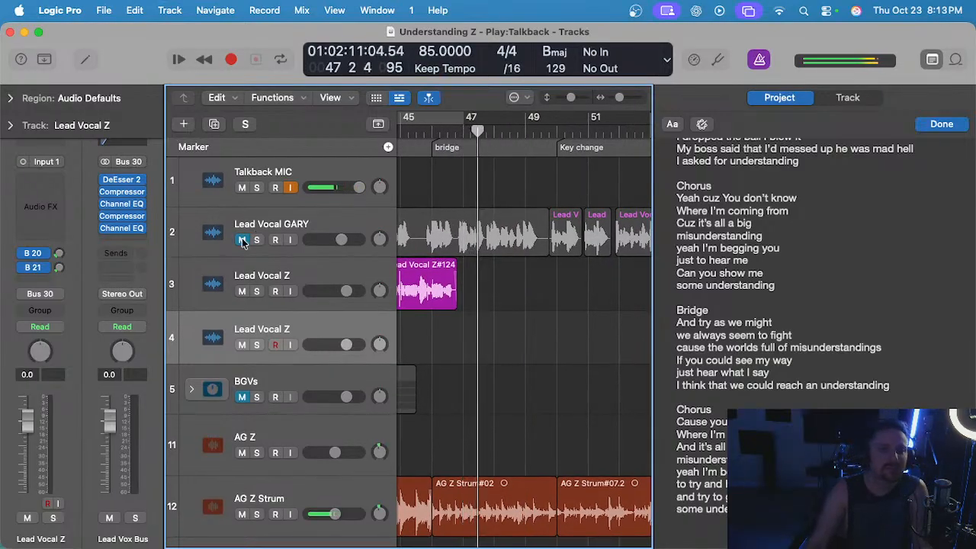
pyautogui.scroll(2, 554, 287)
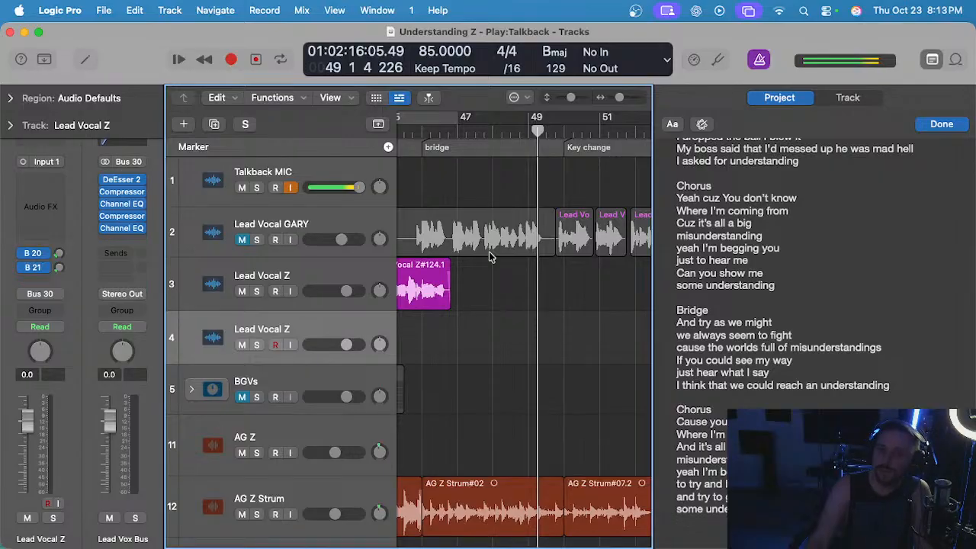
# Change the bridge lyric line to "and just hear what I say" and save the project with the playhead at bar 46.
pyautogui.click(799, 370)
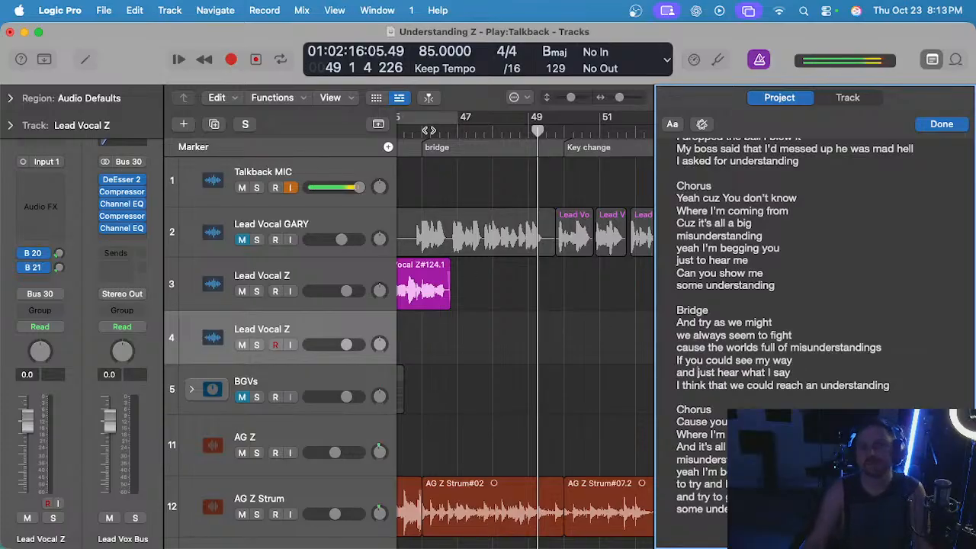
pyautogui.click(527, 338)
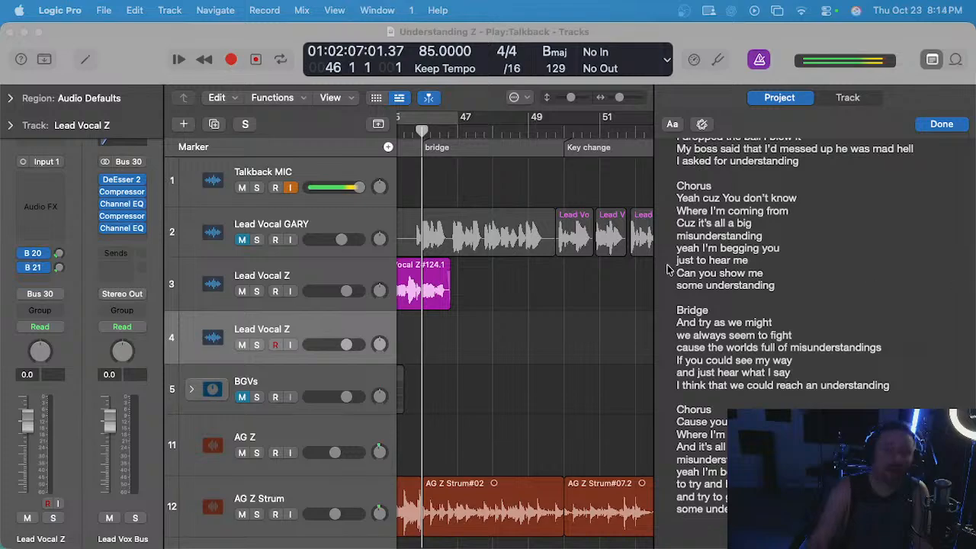
pyautogui.click(534, 310)
pyautogui.hscroll(-3, 534, 311)
pyautogui.press('super+Right')
pyautogui.press('super+s')
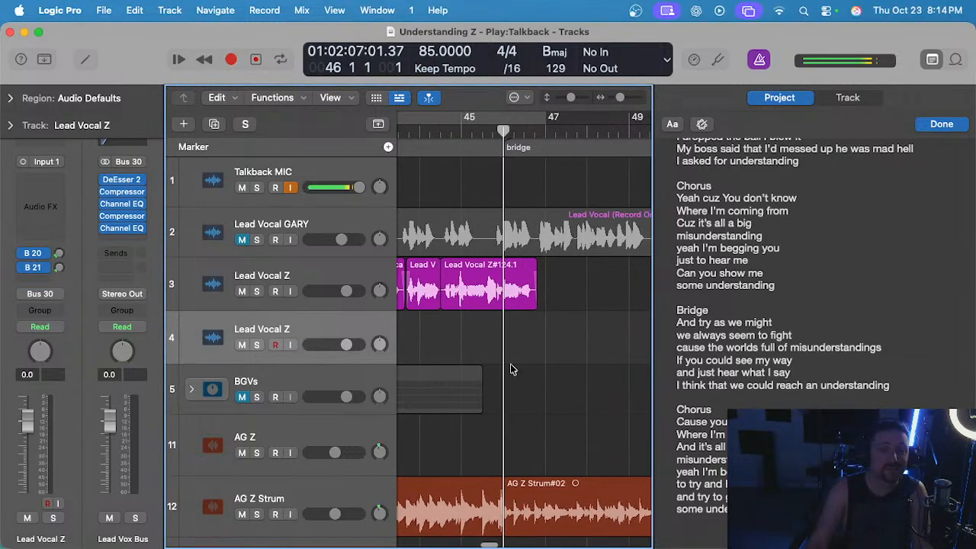
# Try recording the bridge vocal on track 4 from bar 46 into bar 47, and discard the take.
pyautogui.press('r')
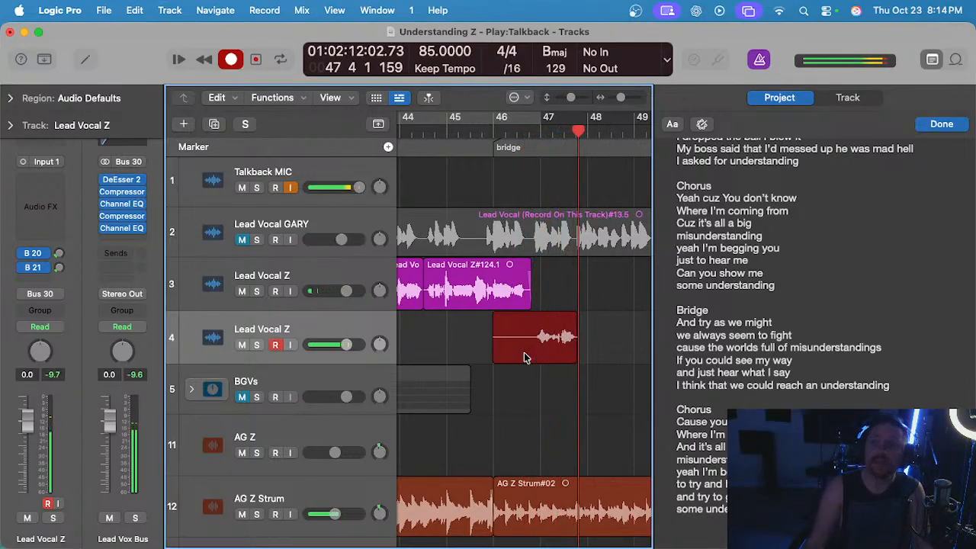
pyautogui.press('r')
pyautogui.press('Delete')
pyautogui.press('space')
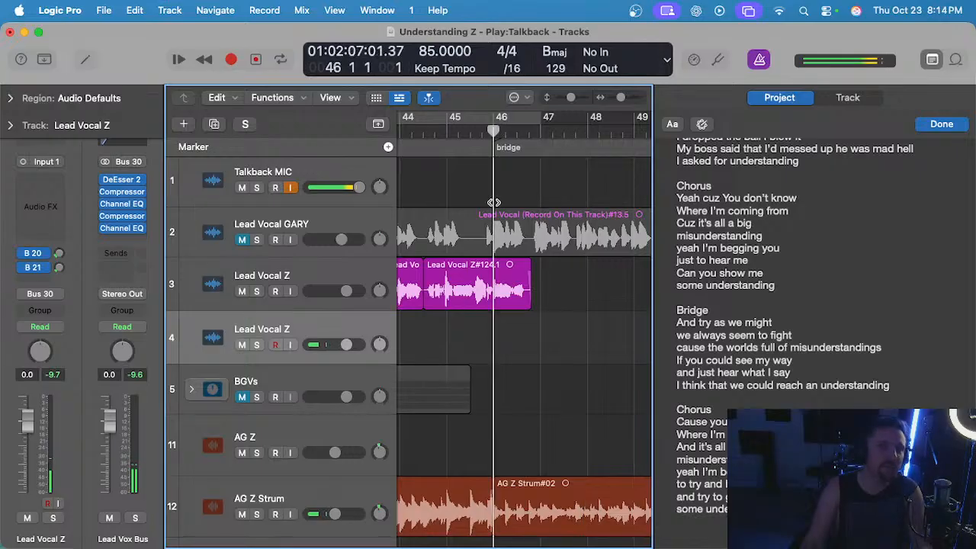
# Record a bridge take on track 4 from bar 46 to late bar 47 and audition it soloed from bar 46 beat 4.
pyautogui.press('r')
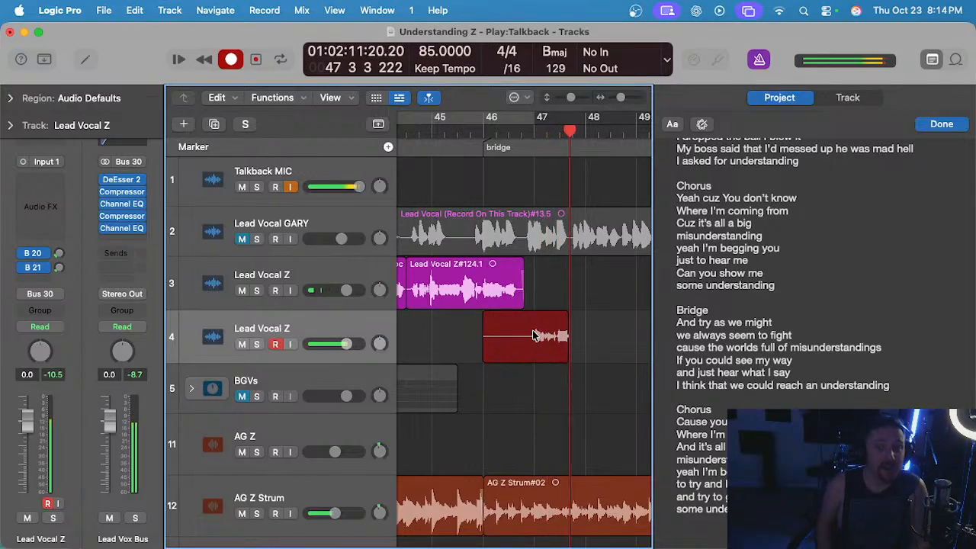
pyautogui.press('space')
pyautogui.click(524, 125)
pyautogui.press('s')
pyautogui.press('space')
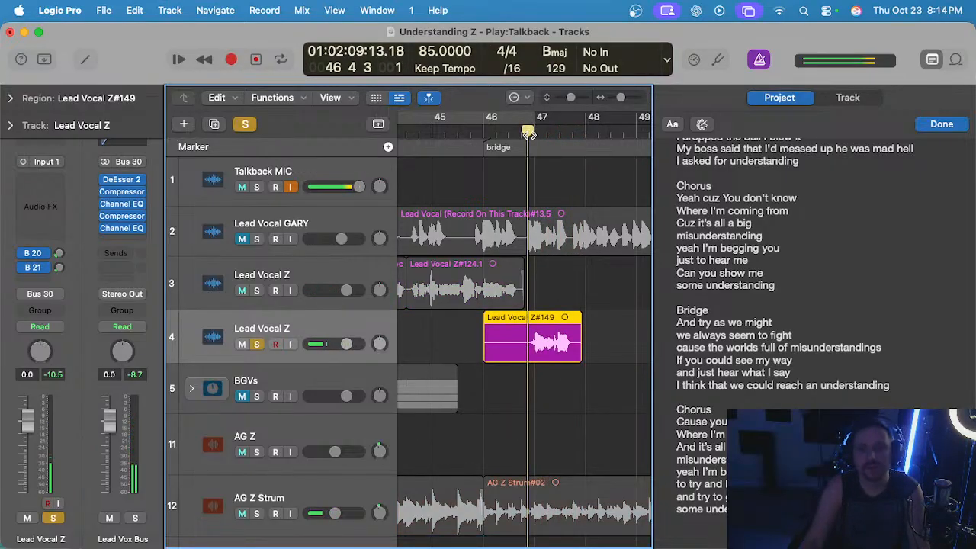
pyautogui.press('space')
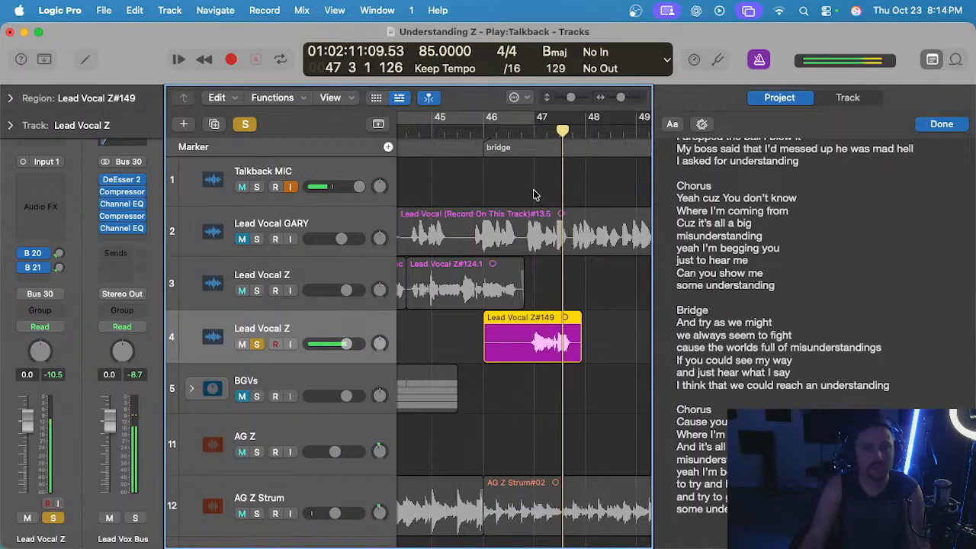
# Unsolo and delete the auditioned take, and record a replacement on track 4 from bar 46 through bar 47.
pyautogui.press('s')
pyautogui.press('Delete')
pyautogui.press(',')
pyautogui.press(',')
pyautogui.press('r')
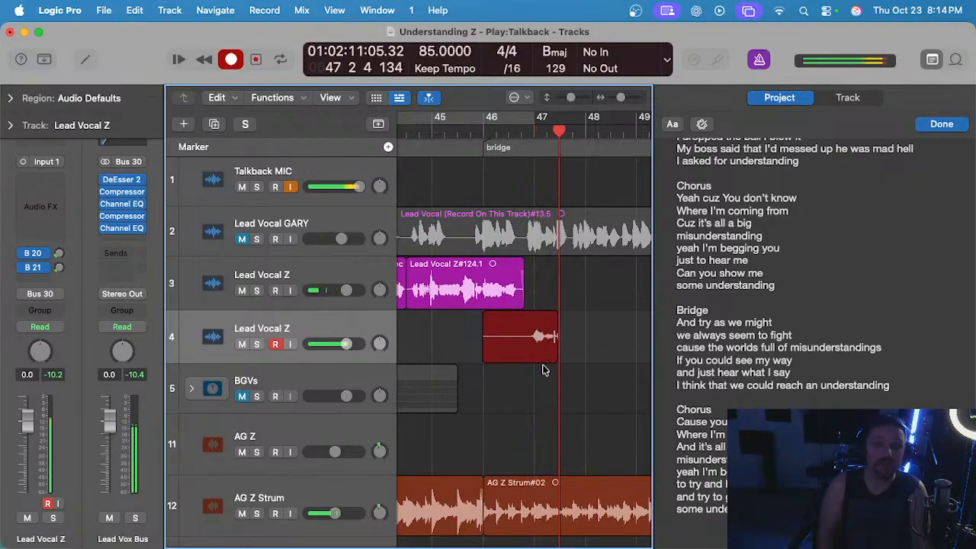
pyautogui.press('space')
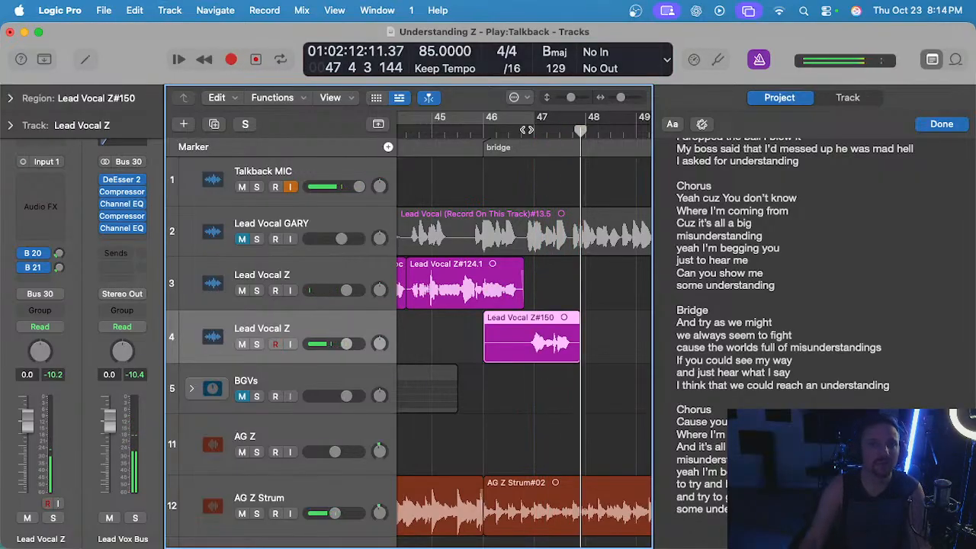
# Play back the replacement take from bar 46 beat 4, and undo its recording with the playhead at bar 46.
pyautogui.click(526, 130)
pyautogui.press('space')
pyautogui.press('space')
pyautogui.click(484, 132)
pyautogui.press('super+z')
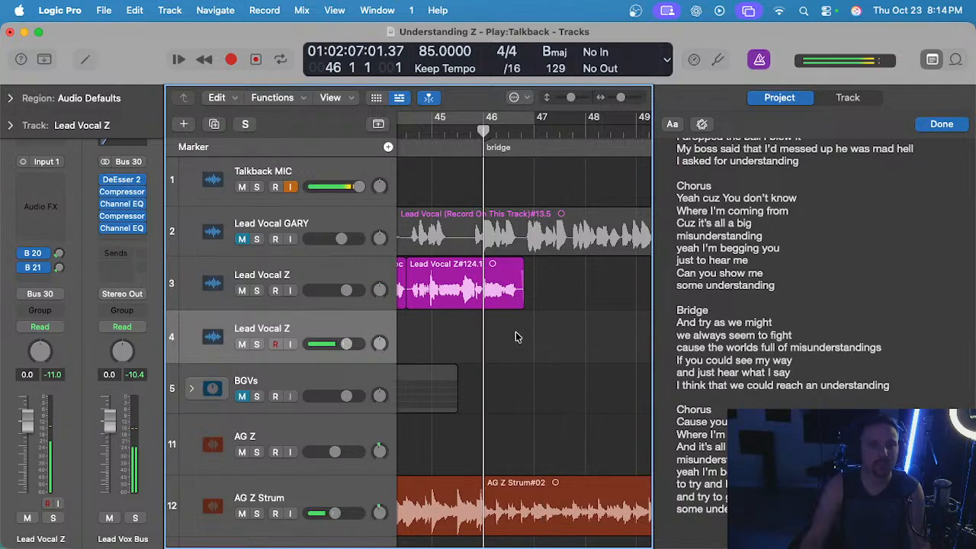
# Record another bridge take on track 4 from bar 46 through bar 47 and review it in context from bar 45 beat 3.
pyautogui.press('r')
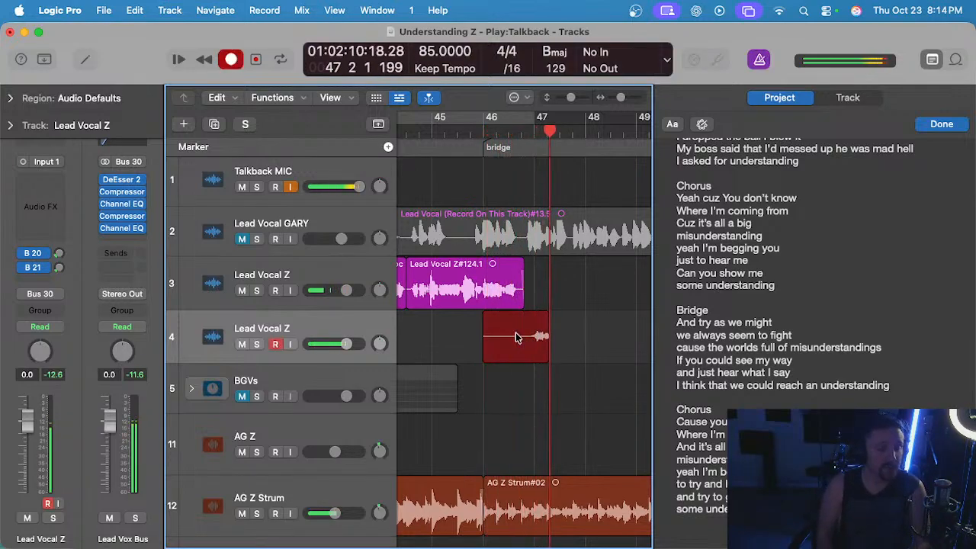
pyautogui.press('space')
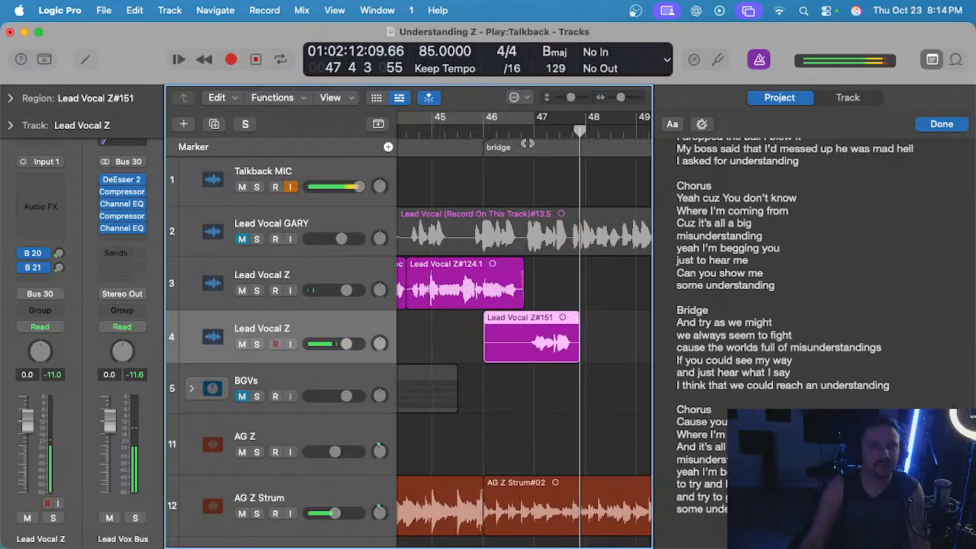
pyautogui.doubleClick(527, 128)
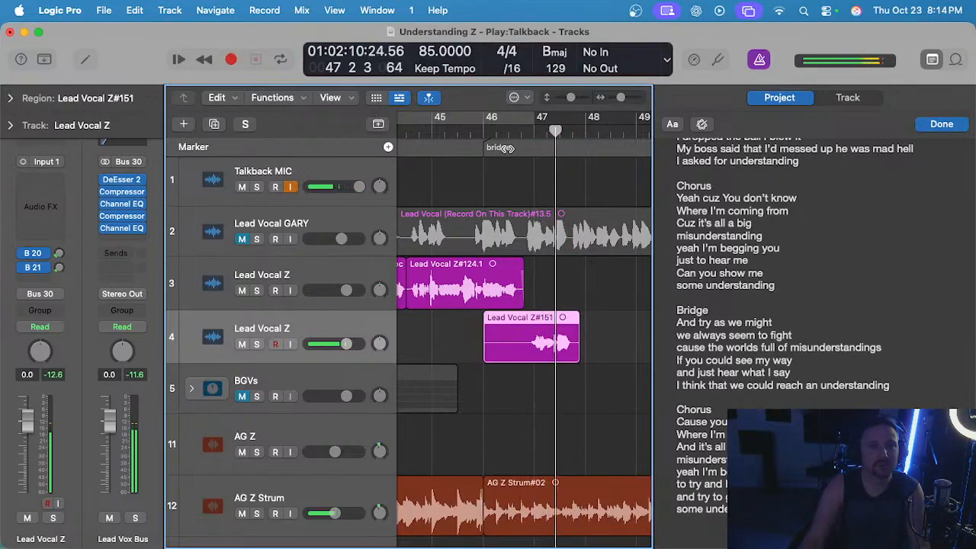
pyautogui.click(456, 130)
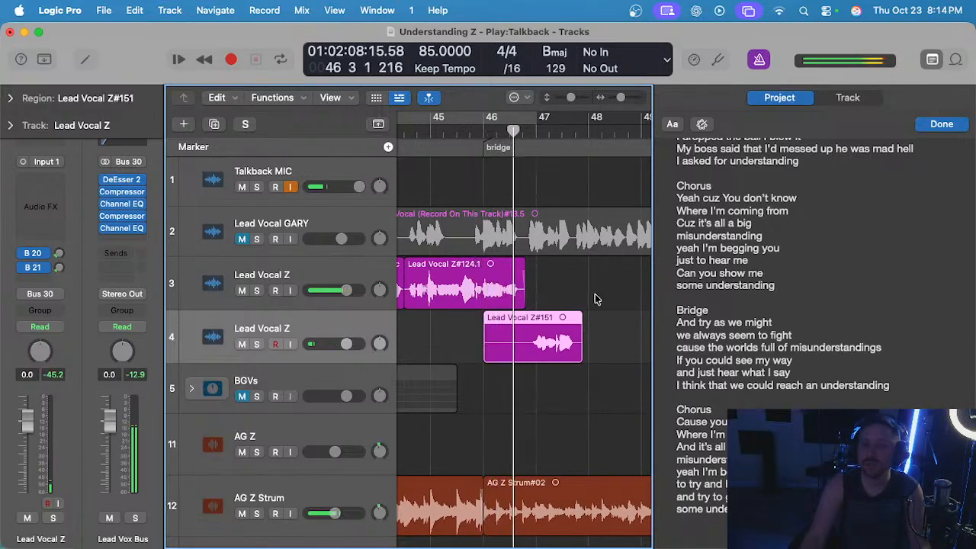
# Delete the selected take on track 4 and record a new bridge take from bar 45 to bar 48 beat 3.
pyautogui.press('Delete')
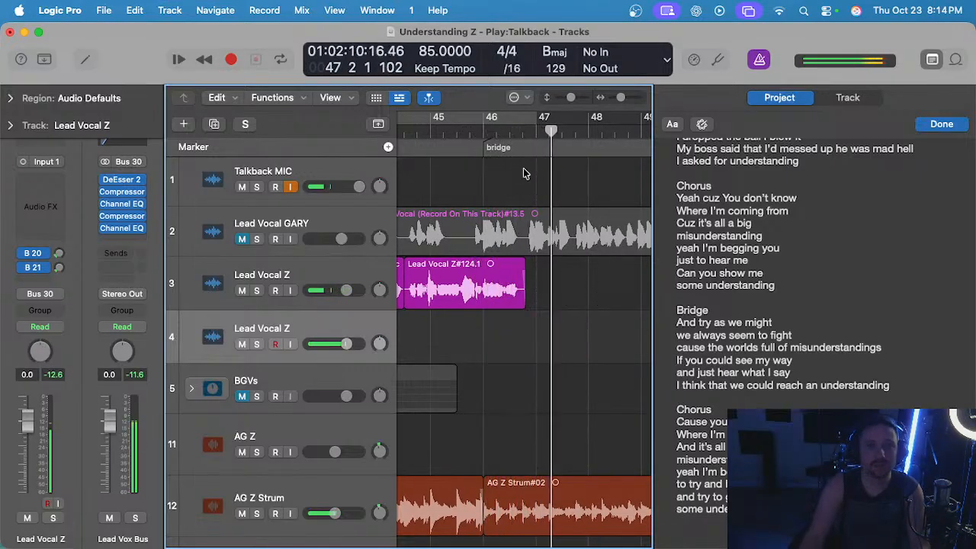
pyautogui.click(448, 130)
pyautogui.click(431, 129)
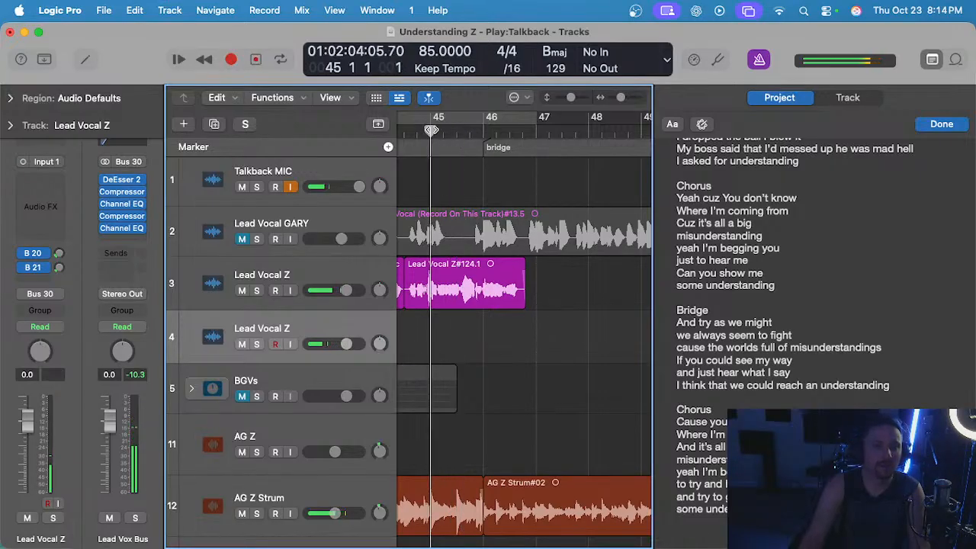
pyautogui.press('r')
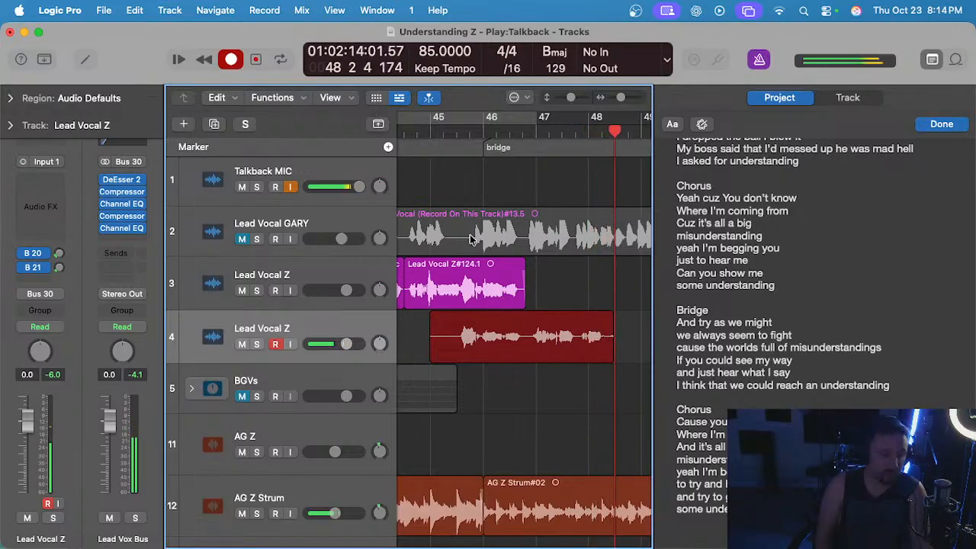
pyautogui.press('space')
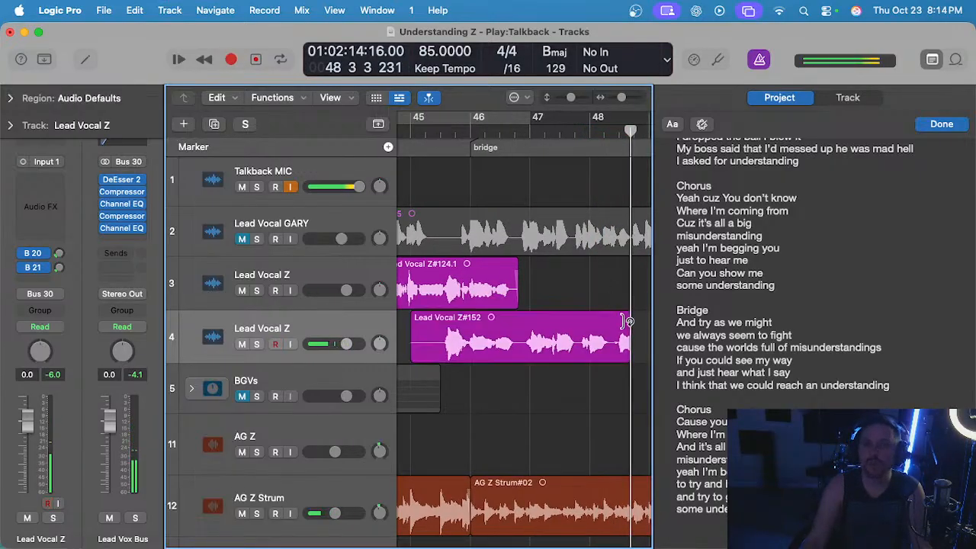
# Cut the take's tail after bar 48 beat 2 and remove everything before bar 46 beat 4.
pyautogui.press('super+Right')
pyautogui.press('Delete')
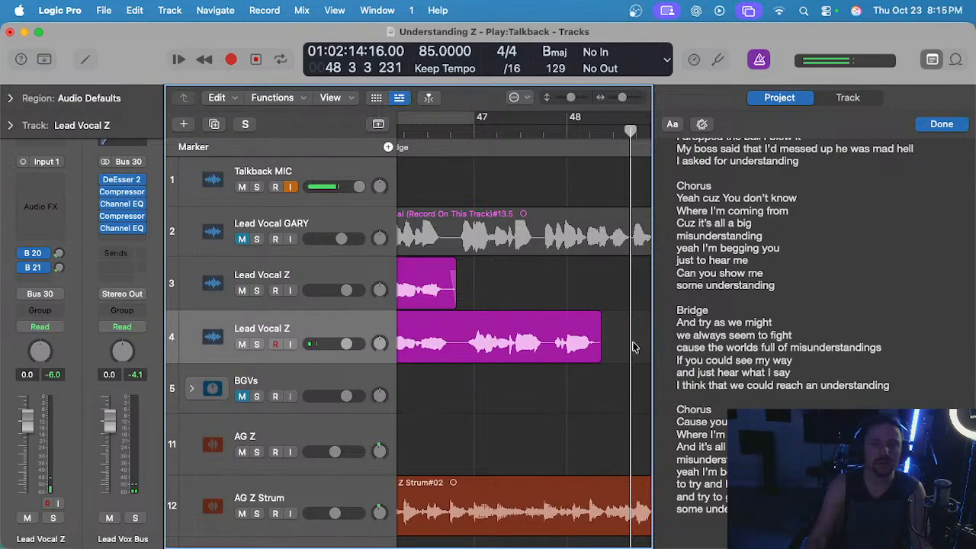
pyautogui.scroll(-2, 635, 348)
pyautogui.scroll(1, 631, 348)
pyautogui.hscroll(-2, 609, 348)
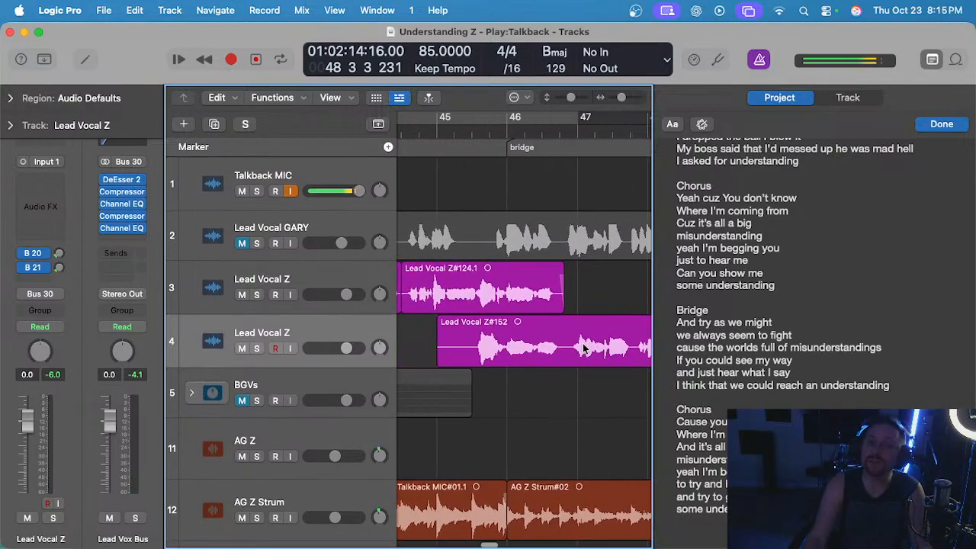
pyautogui.scroll(-2, 581, 345)
pyautogui.moveTo(568, 338); pyautogui.dragTo(456, 348)
pyautogui.press('Delete')
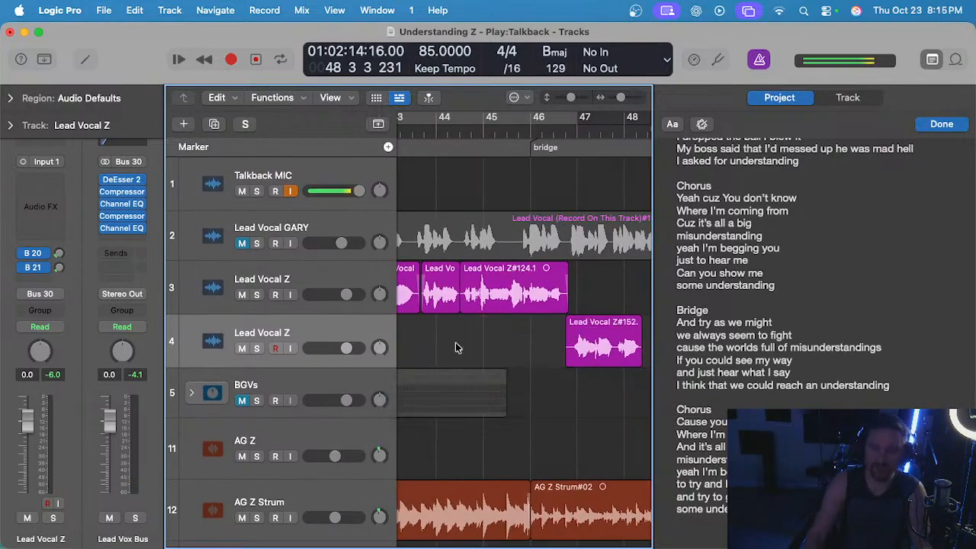
# Trim the start of the remaining take slightly and move it to track 3, directly after the existing lead vocal.
pyautogui.scroll(3, 513, 340)
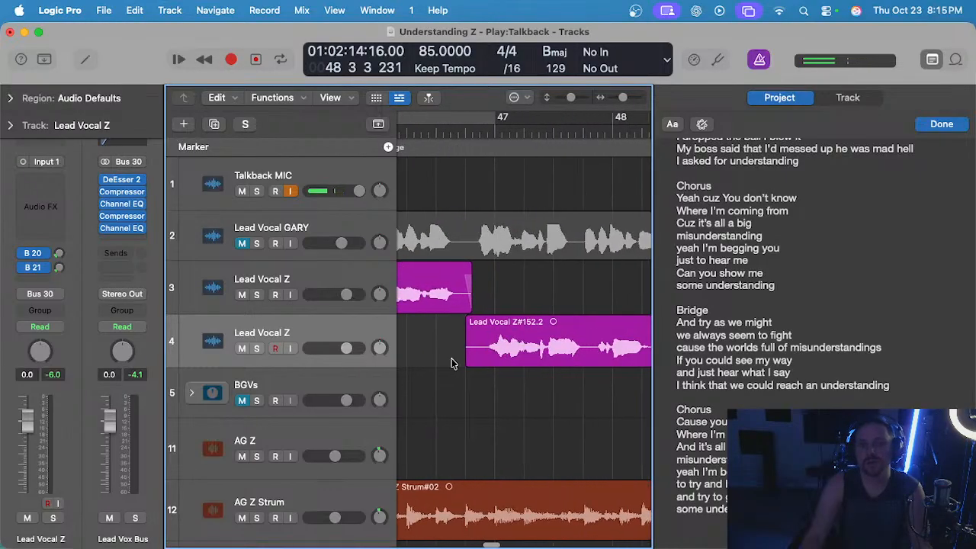
pyautogui.moveTo(466, 361)
pyautogui.mouseDown()
pyautogui.moveTo(479, 356)
pyautogui.moveTo(467, 352)
pyautogui.moveTo(475, 357)
pyautogui.mouseUp()
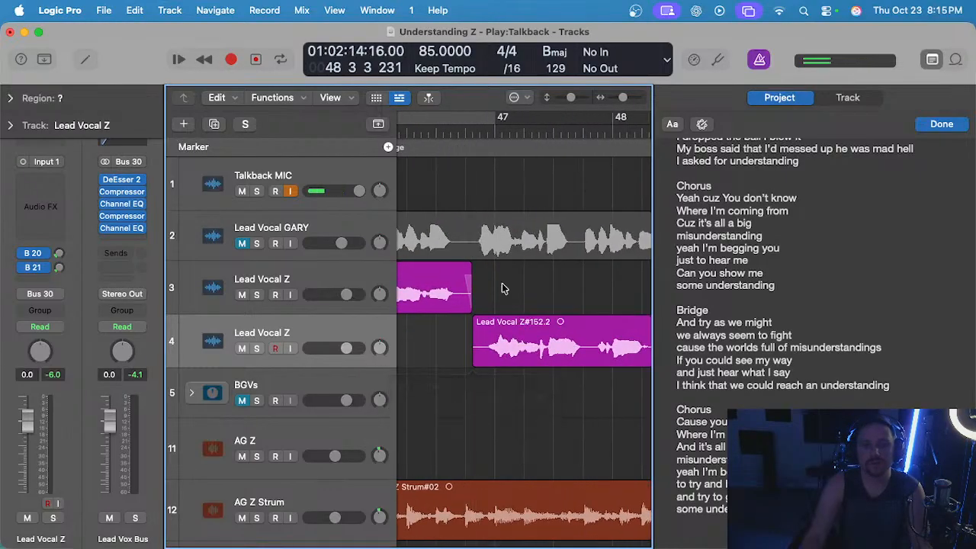
pyautogui.scroll(-2, 501, 283)
pyautogui.moveTo(536, 343)
pyautogui.mouseDown()
pyautogui.moveTo(536, 322)
pyautogui.moveTo(539, 357)
pyautogui.mouseUp()
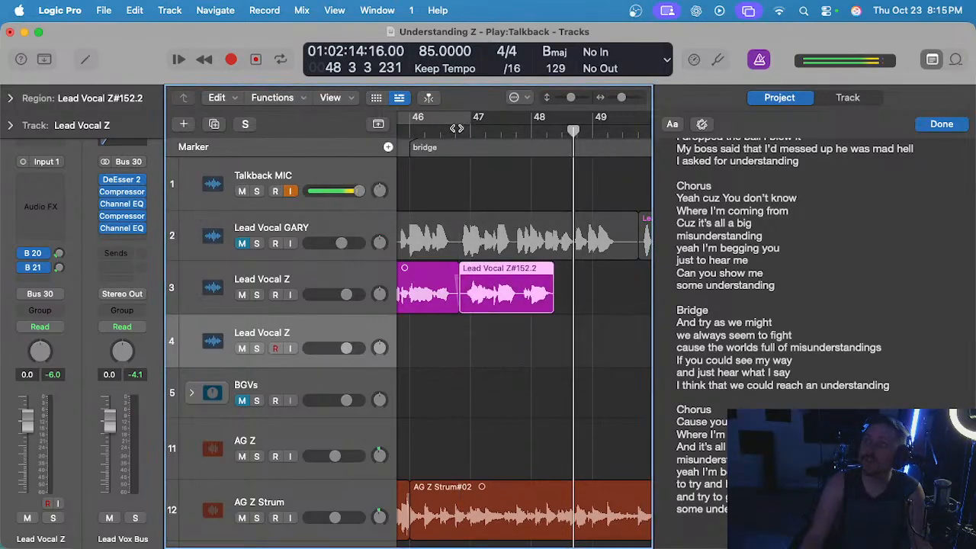
# Play back the moved take on track 3 from bar 46 beat 4 and delete it.
pyautogui.click(457, 129)
pyautogui.press('space')
pyautogui.scroll(1, 519, 308)
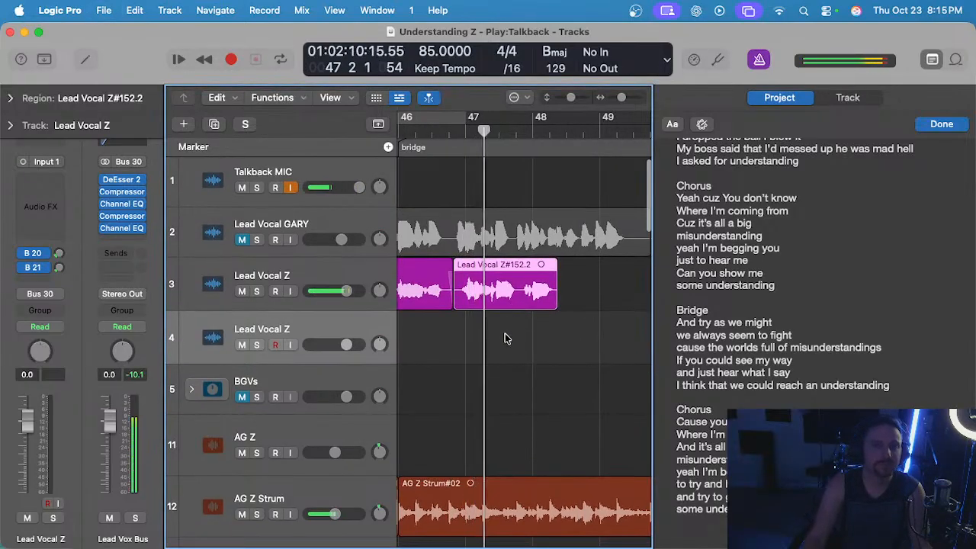
pyautogui.click(505, 336)
pyautogui.scroll(-1, 502, 338)
pyautogui.click(497, 299)
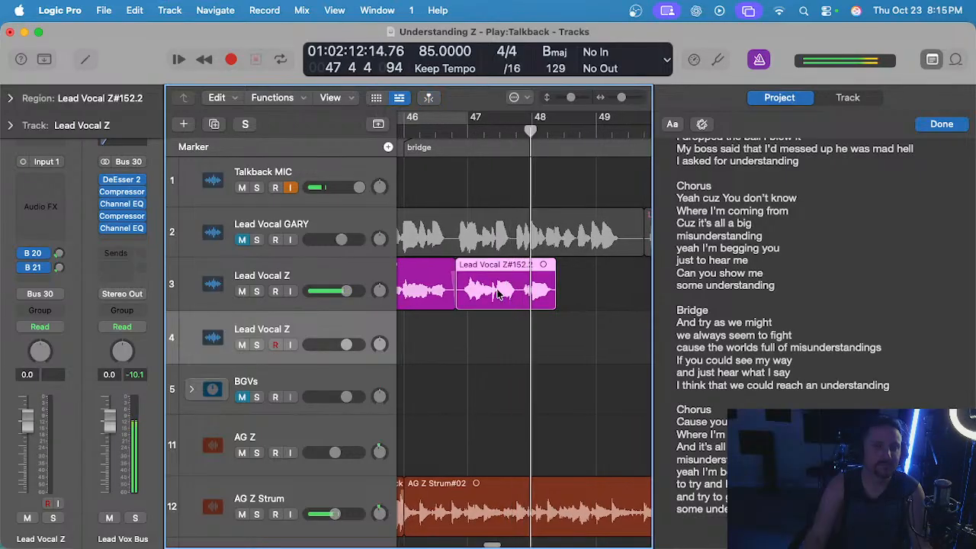
pyautogui.hscroll(-2, 496, 296)
pyautogui.press('Delete')
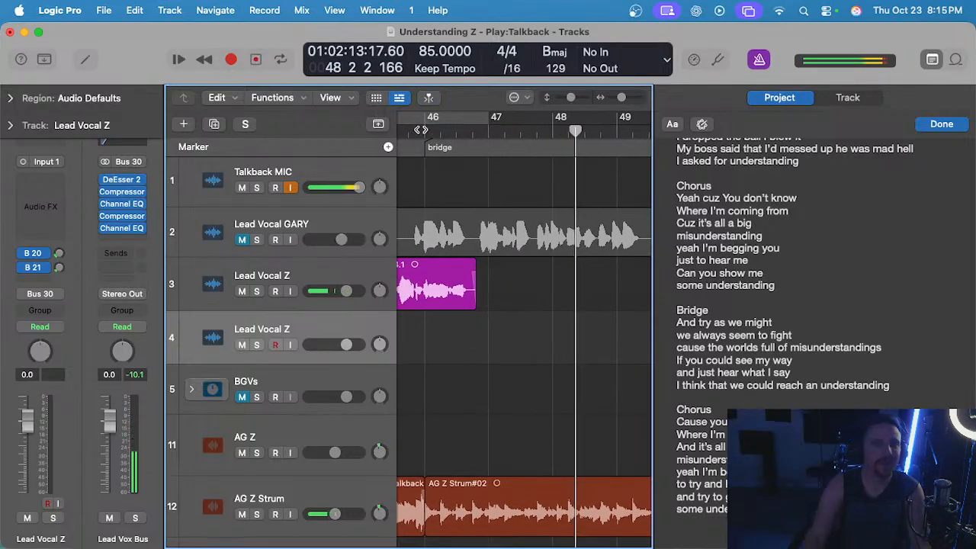
pyautogui.click(420, 130)
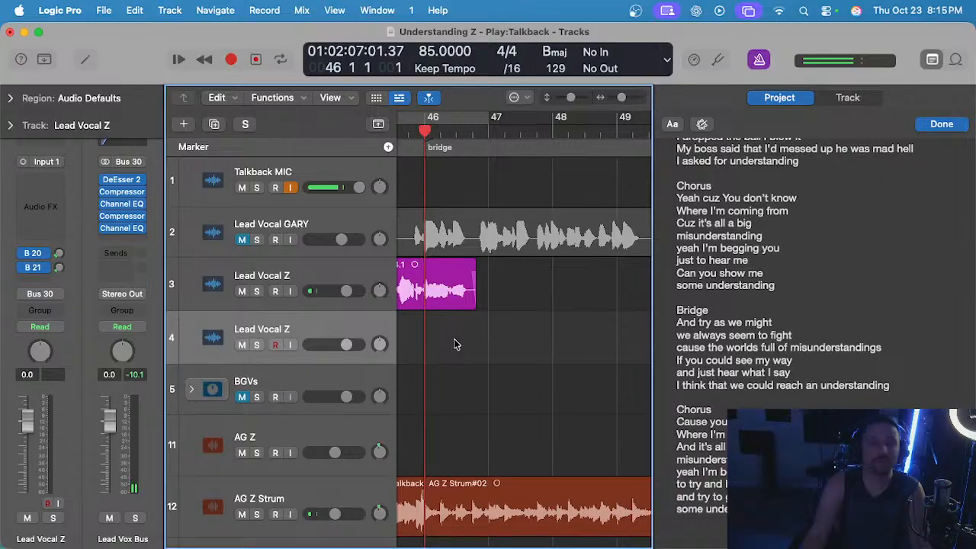
pyautogui.press('r')
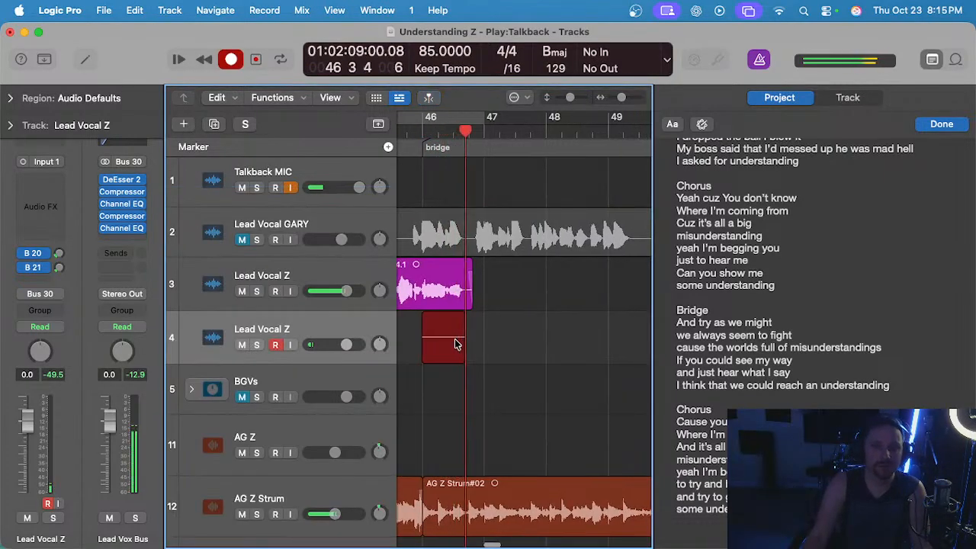
pyautogui.press('space')
pyautogui.press('super+z')
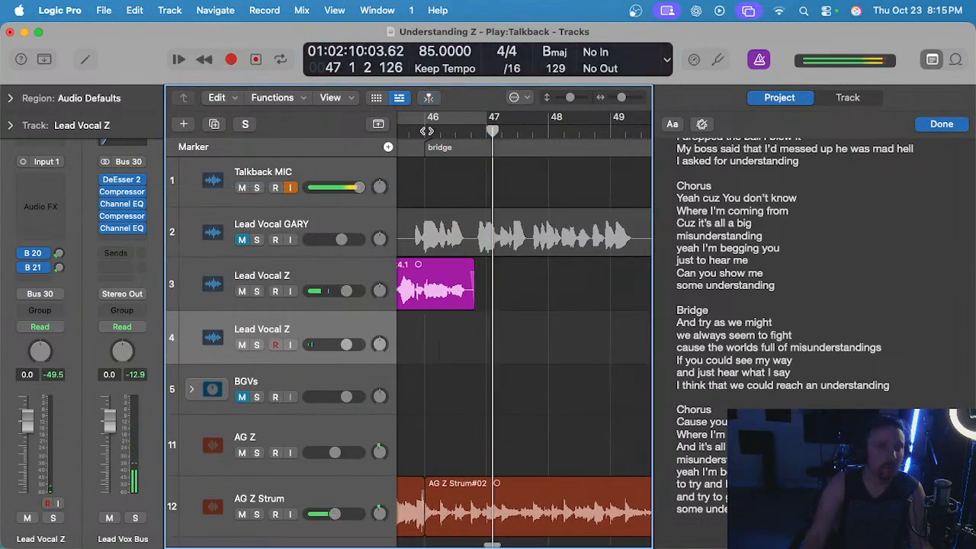
# Record a bridge take on track 4 from bar 46 to bar 48 beat 2 and cut its ending after late bar 47.
pyautogui.click(424, 131)
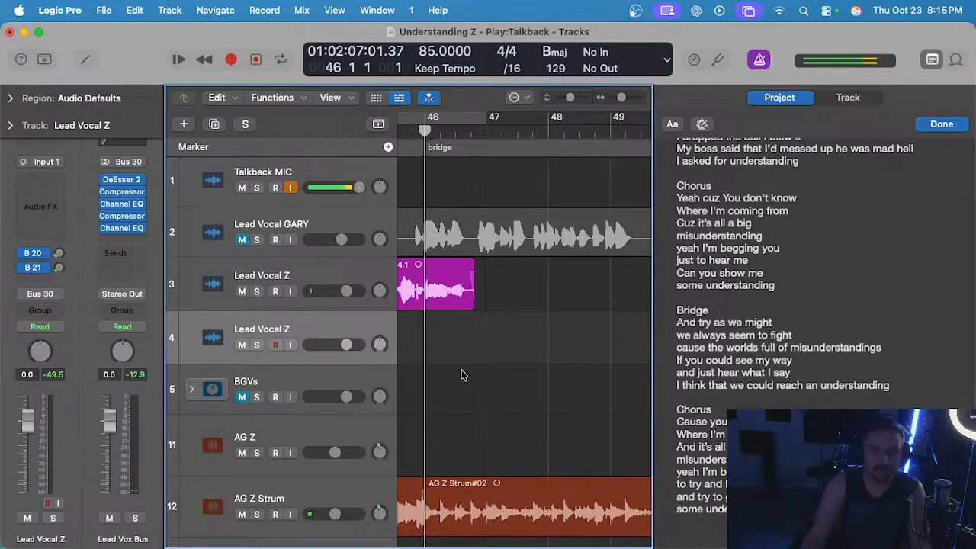
pyautogui.press('r')
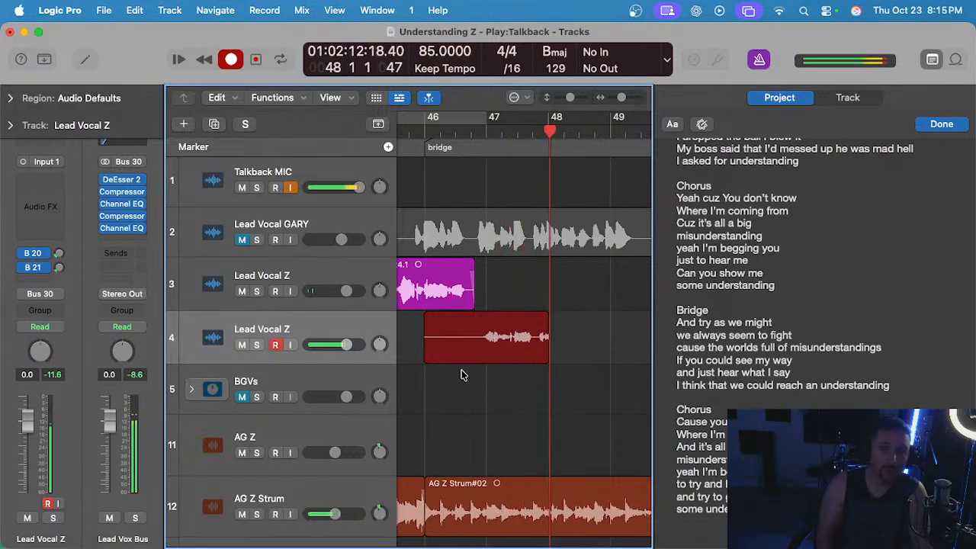
pyautogui.press('space')
pyautogui.scroll(3, 581, 361)
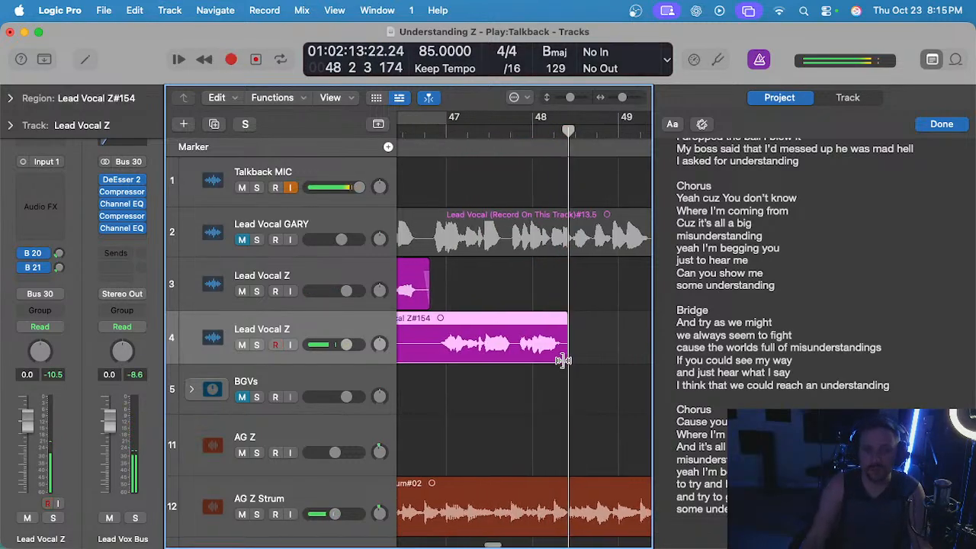
pyautogui.click(515, 371)
pyautogui.moveTo(513, 336); pyautogui.dragTo(569, 341)
pyautogui.press('Delete')
pyautogui.hscroll(-5, 564, 335)
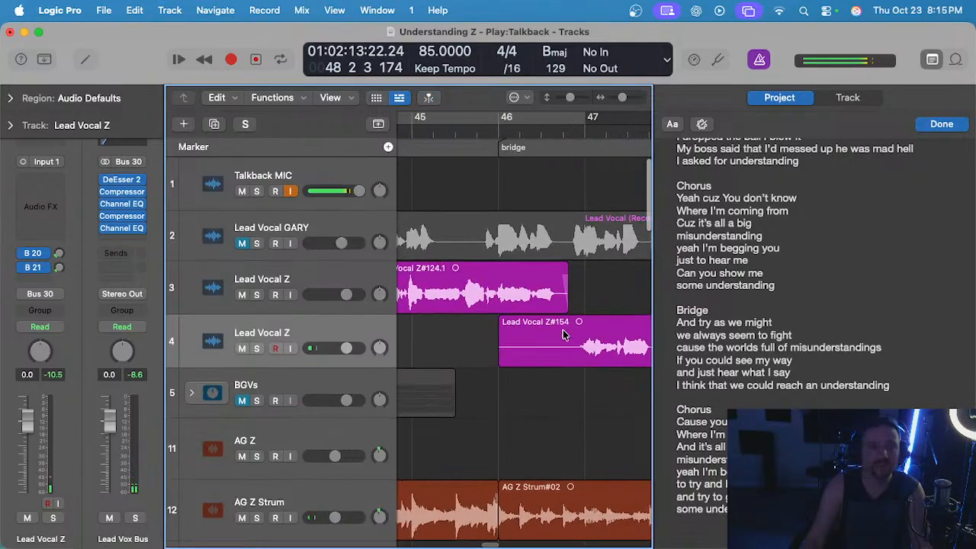
# Play back the shortened take on track 4 from bar 46 beat 4 and delete it.
pyautogui.click(579, 128)
pyautogui.press('space')
pyautogui.press('s')
pyautogui.press('s')
pyautogui.press('space')
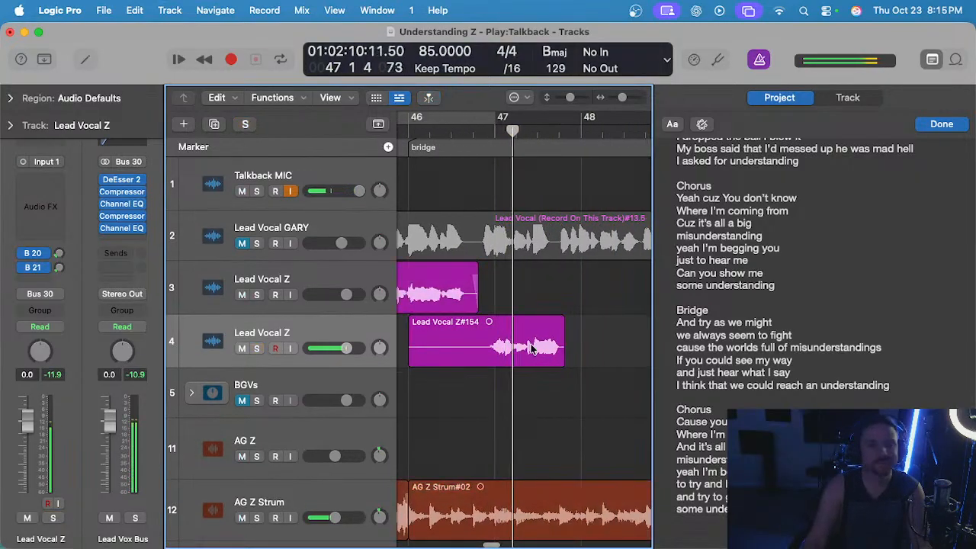
pyautogui.moveTo(527, 306); pyautogui.dragTo(531, 333)
pyautogui.press('Delete')
pyautogui.hscroll(-1, 534, 320)
pyautogui.press('super+s')
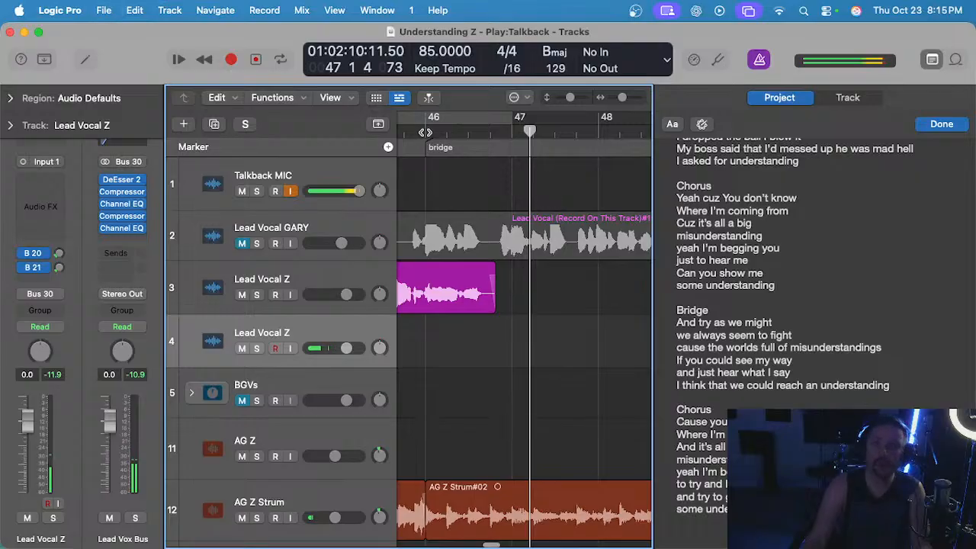
# Record another bridge vocal take on track 4 from bar 46 to the start of bar 48.
pyautogui.click(425, 132)
pyautogui.press('r')
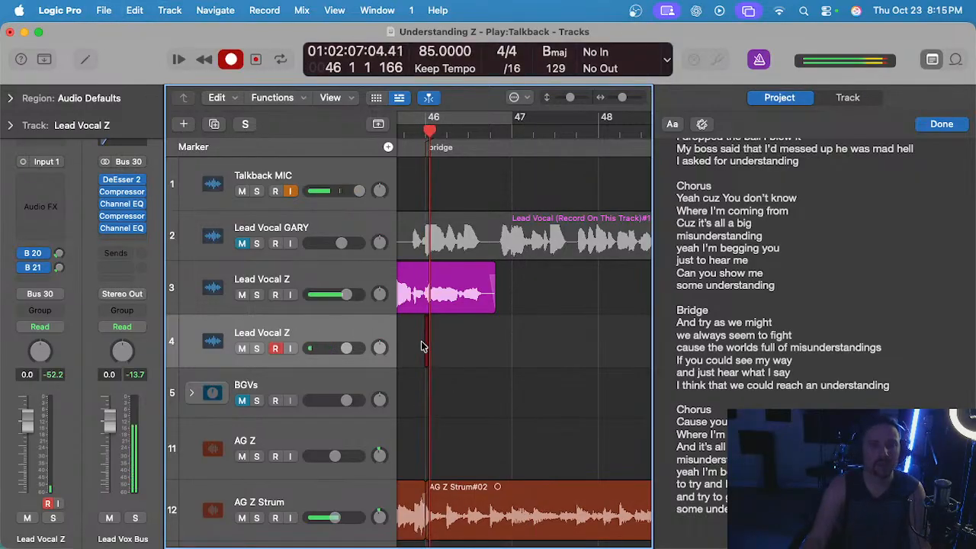
pyautogui.press('super+Left')
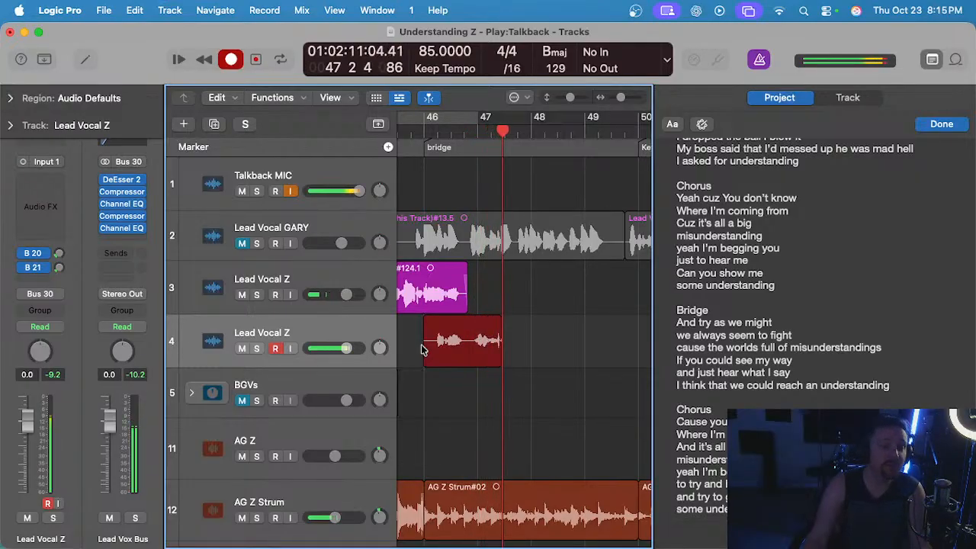
pyautogui.press('space')
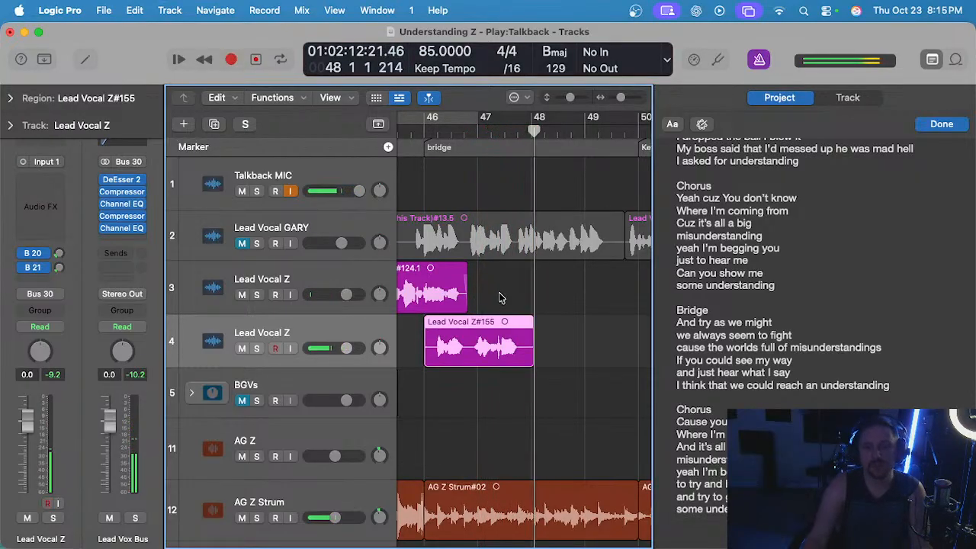
# Play back the new take on track 4 from mid bar 46 and delete it.
pyautogui.doubleClick(450, 131)
pyautogui.scroll(3, 485, 204)
pyautogui.click(488, 286)
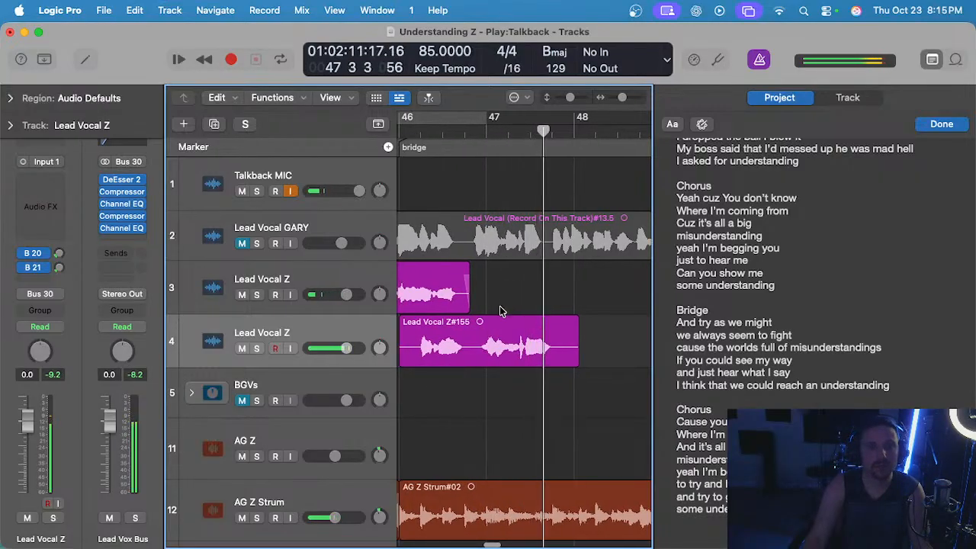
pyautogui.click(515, 342)
pyautogui.press('Delete')
# Record a longer take on track 4 from bar 46 to bar 48 beat 4 and cut off its last phrase after bar 48 beat 2.
pyautogui.scroll(-2, 452, 198)
pyautogui.click(414, 132)
pyautogui.press('r')
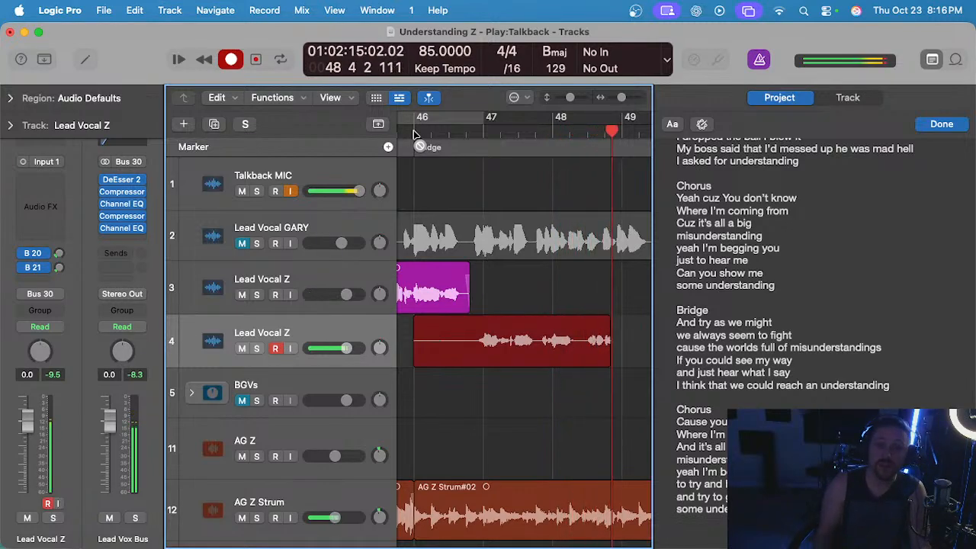
pyautogui.press('space')
pyautogui.press('super+Right')
pyautogui.click(575, 397)
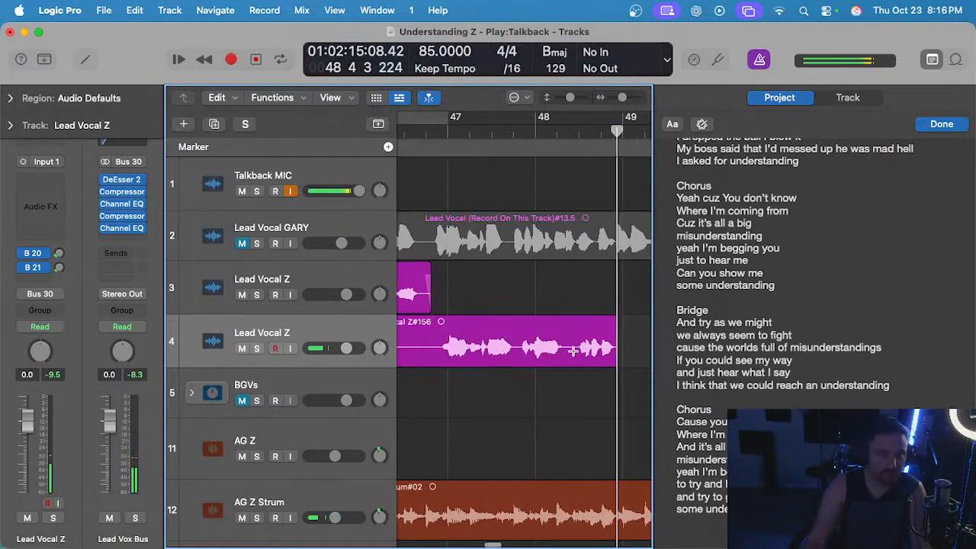
pyautogui.moveTo(573, 351); pyautogui.dragTo(639, 349)
pyautogui.press('Delete')
pyautogui.hscroll(-2, 513, 290)
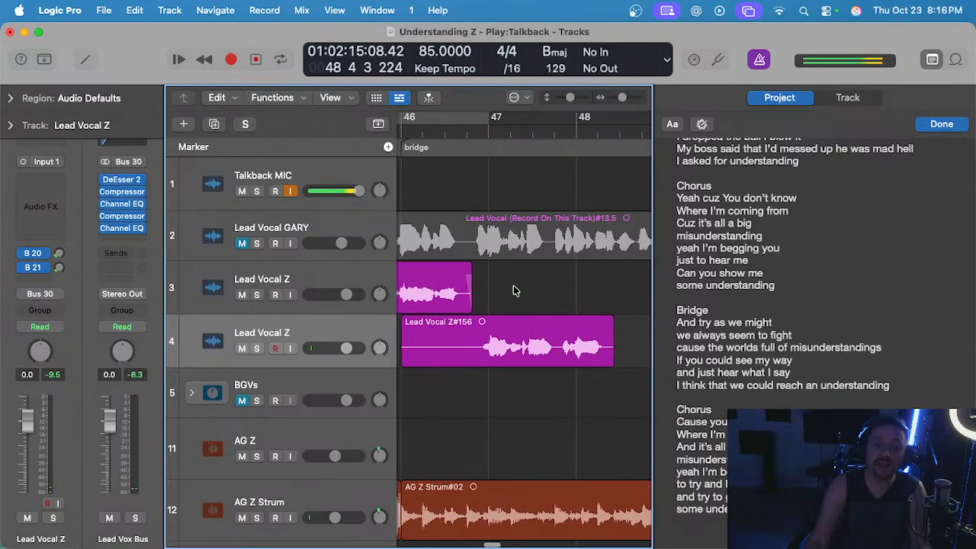
# Play back the trimmed take on track 4 and cut its closing phrase after late bar 47.
pyautogui.press('space')
pyautogui.scroll(1, 493, 240)
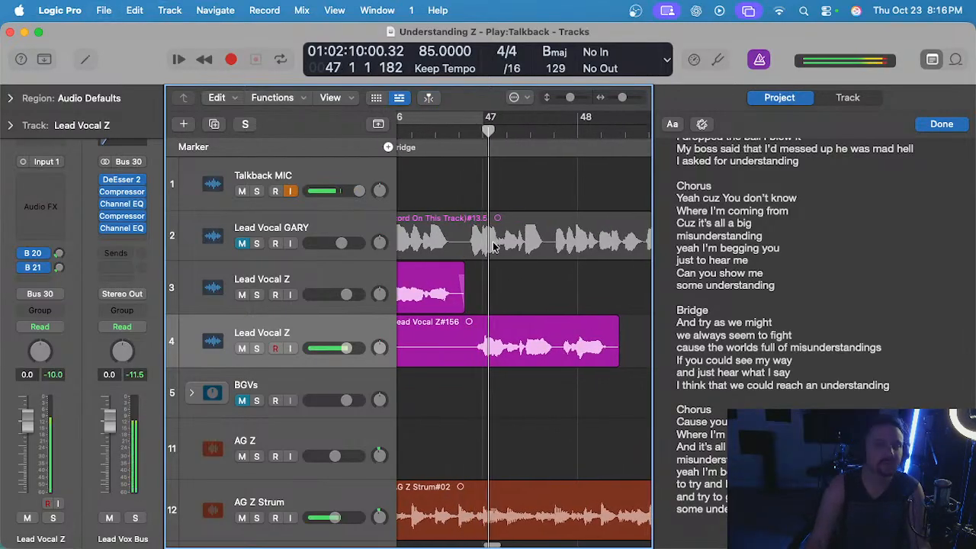
pyautogui.hscroll(-1, 526, 286)
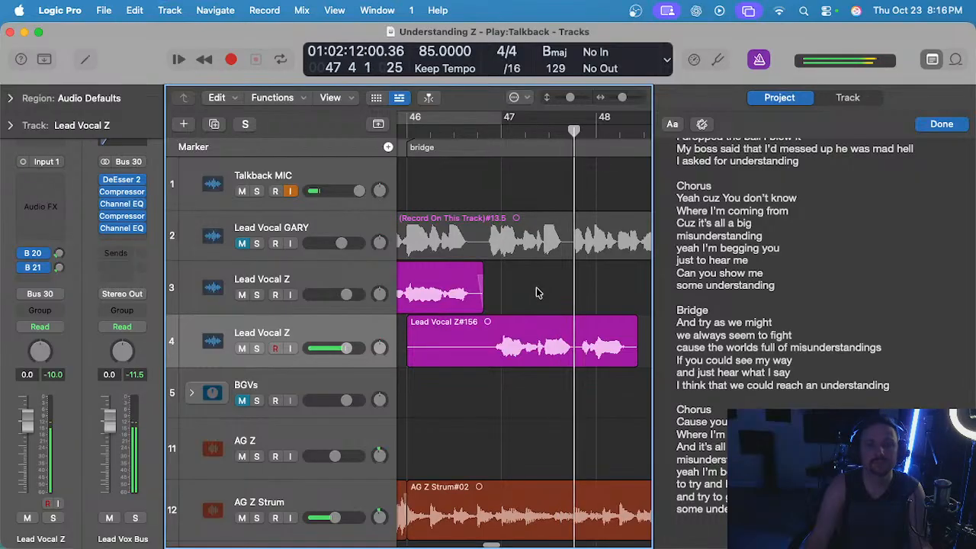
pyautogui.hscroll(2, 538, 288)
pyautogui.press('space')
pyautogui.moveTo(520, 349); pyautogui.dragTo(616, 347)
pyautogui.press('Delete')
pyautogui.hscroll(-4, 587, 366)
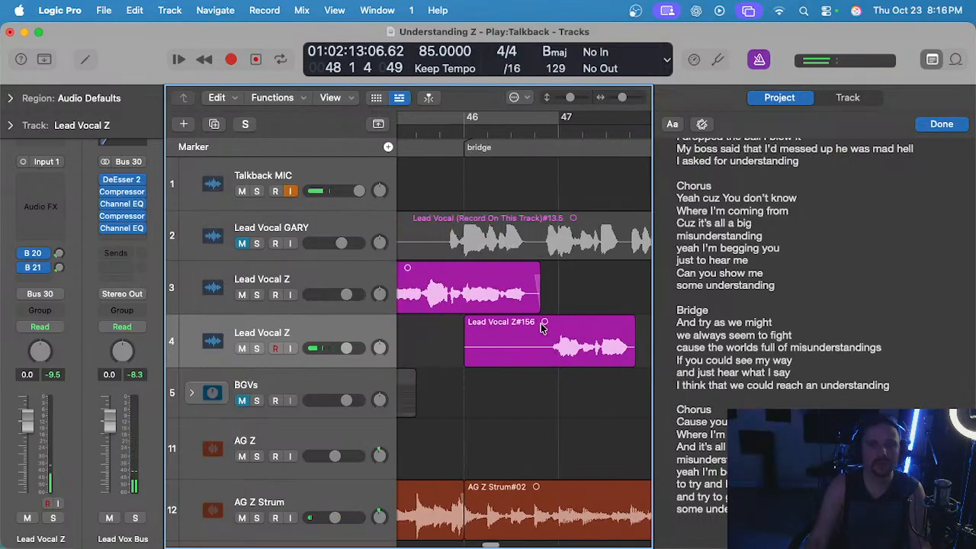
# Mute track 4 and unmute the guide vocal on track 2, play the guide from mid bar 47, and mute it again.
pyautogui.click(242, 347)
pyautogui.click(242, 243)
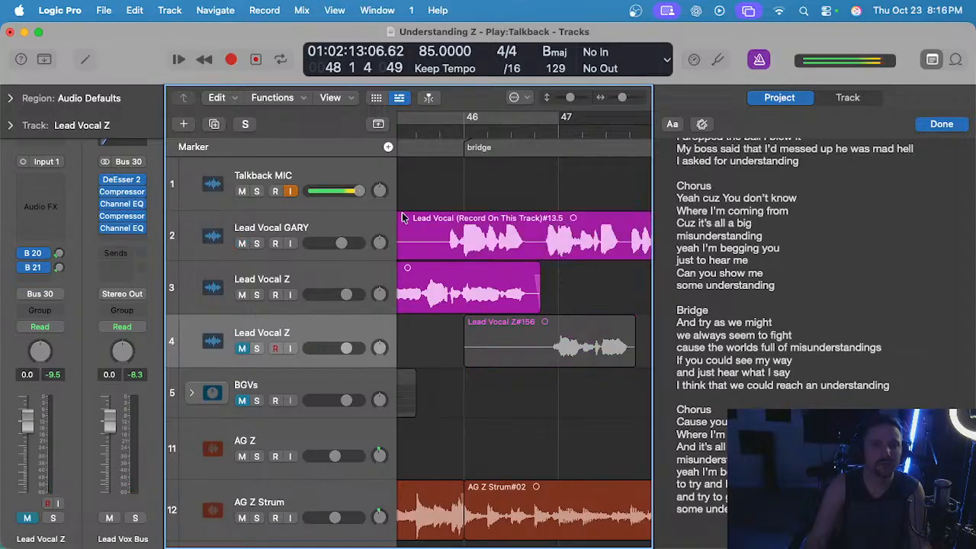
pyautogui.hscroll(3, 518, 305)
pyautogui.click(525, 130)
pyautogui.press('space')
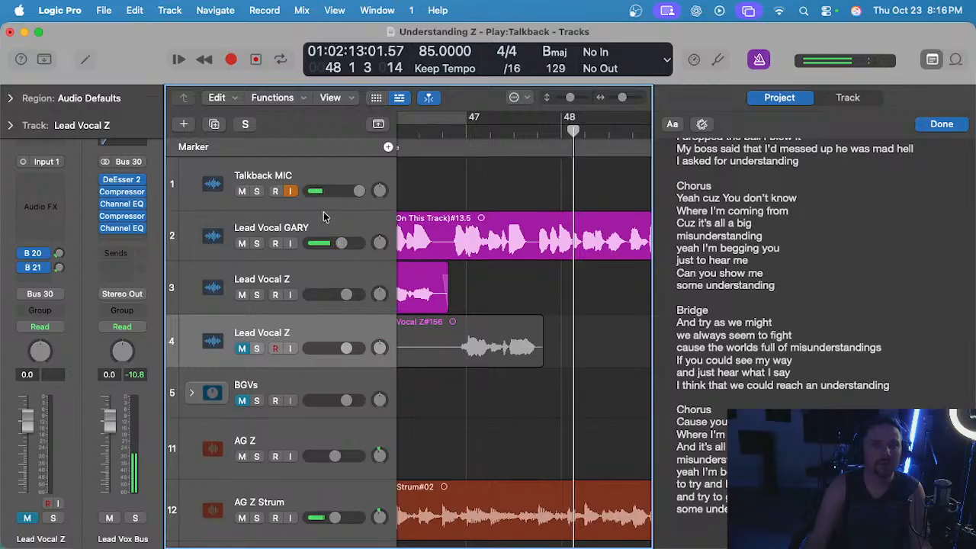
pyautogui.click(238, 244)
pyautogui.moveTo(539, 299); pyautogui.dragTo(507, 333)
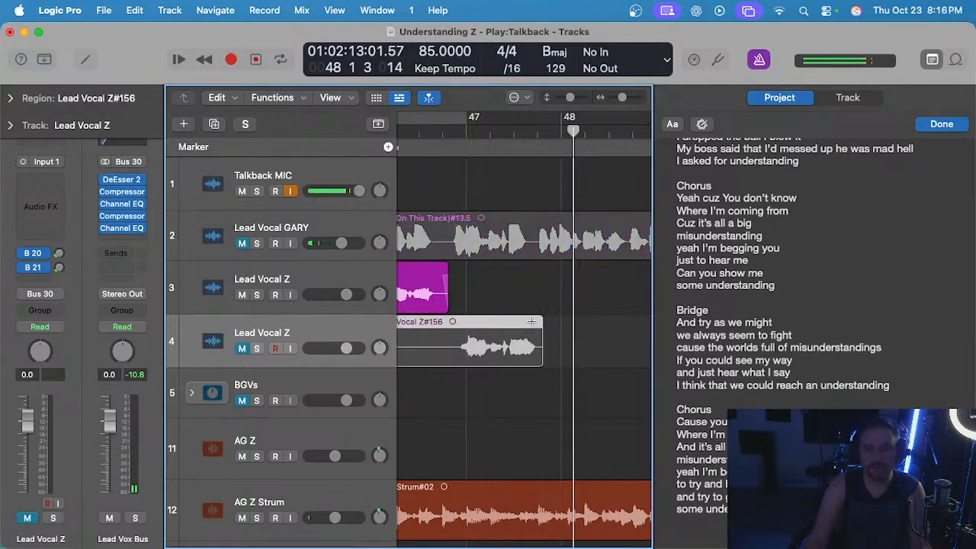
# Delete the take on track 4, return the playhead to bar 46, and unmute track 4 and the BGVs stack.
pyautogui.press('Delete')
pyautogui.press('super+Left')
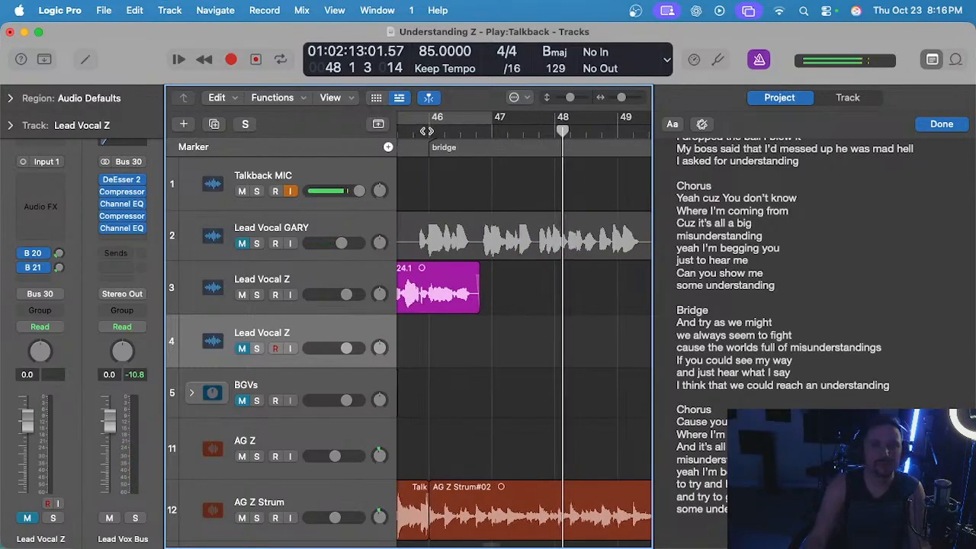
pyautogui.click(427, 132)
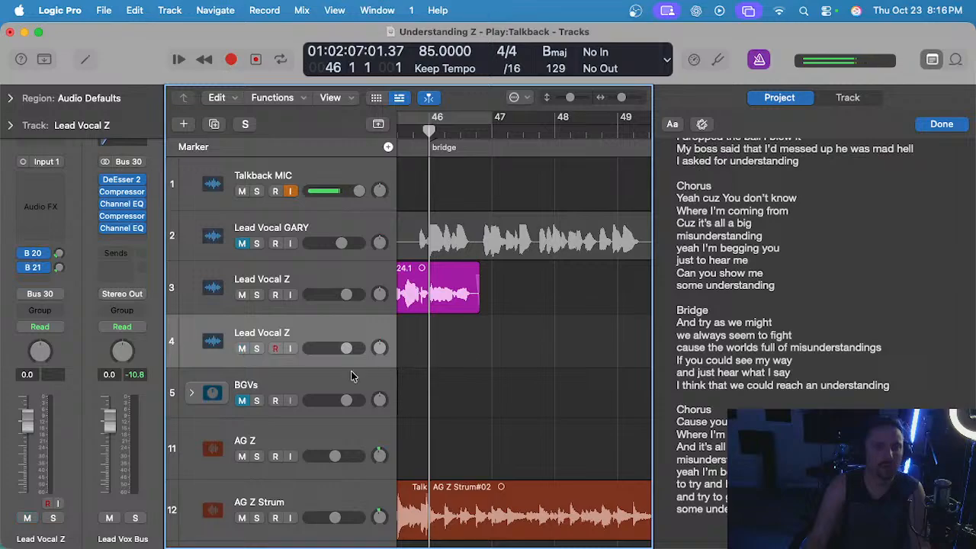
pyautogui.click(242, 400)
# Try two short takes on track 4 from bar 46, undoing each recording.
pyautogui.press('r')
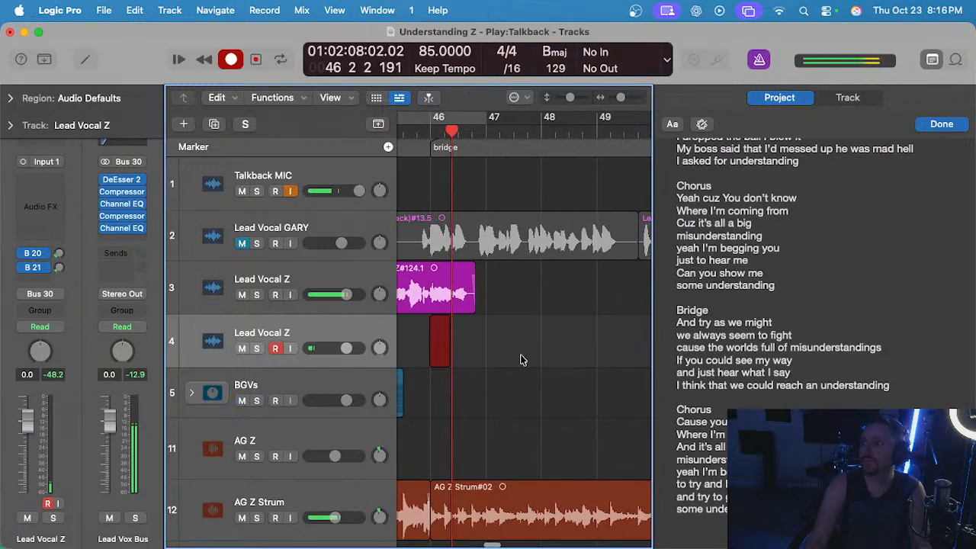
pyautogui.press('space')
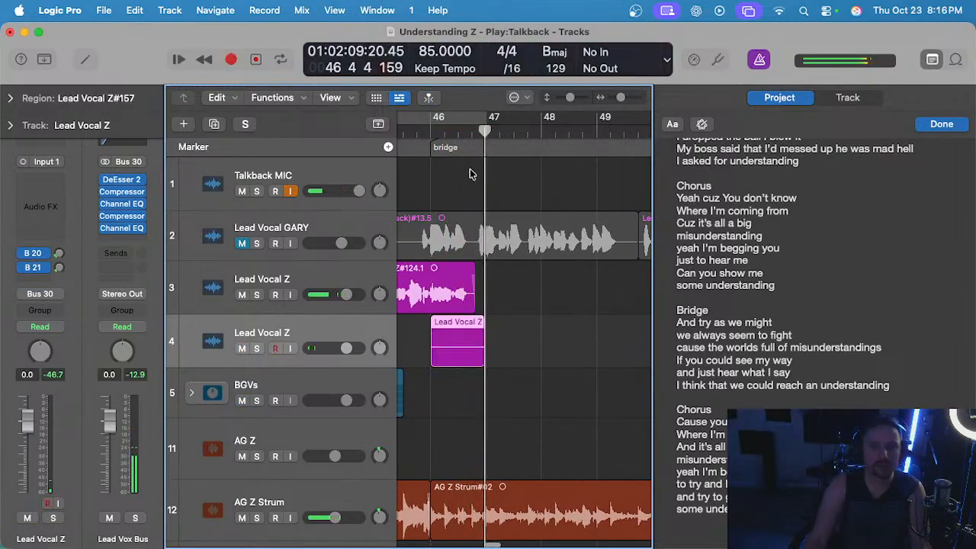
pyautogui.press('super+z')
pyautogui.click(433, 128)
pyautogui.press('r')
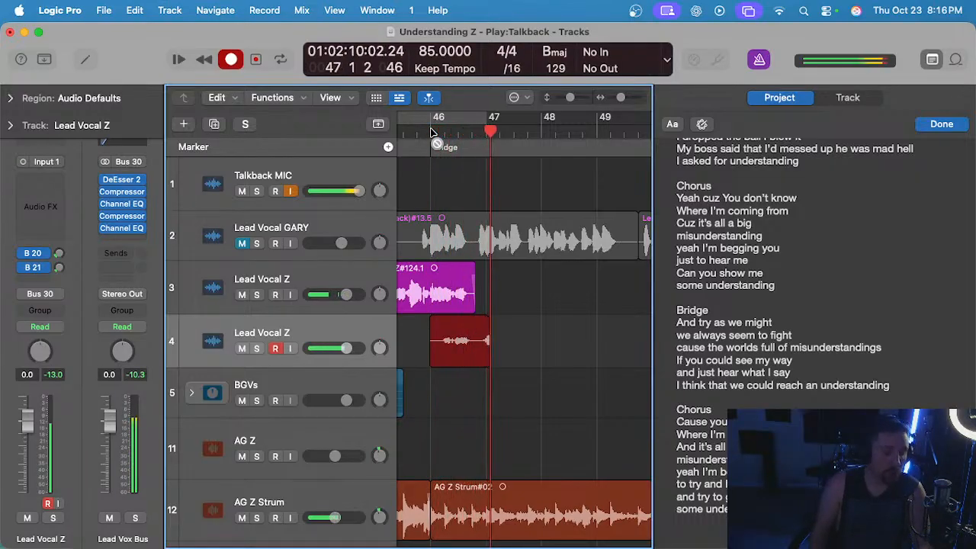
pyautogui.press('space')
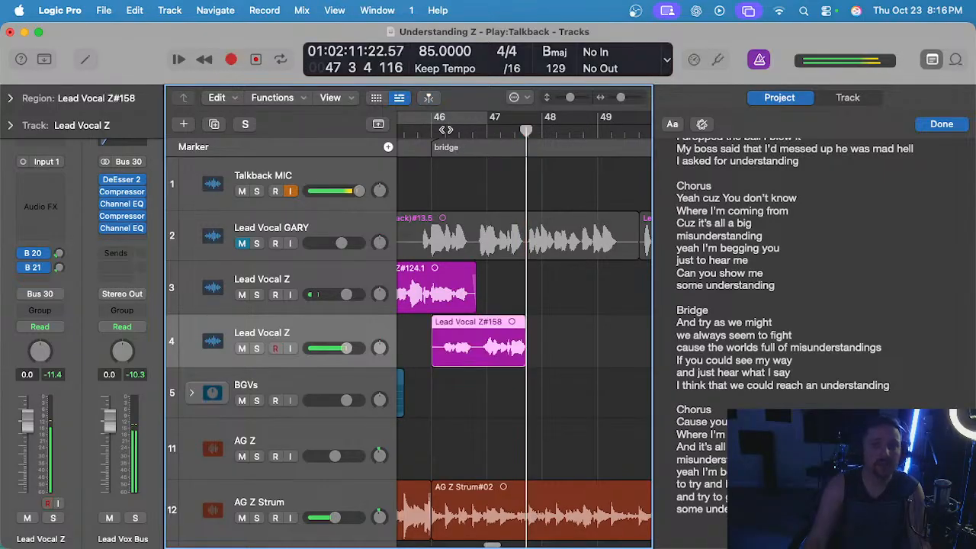
pyautogui.press('super+z')
# Record a lead vocal take on track 4 from just before bar 46 to bar 48 beat 4.
pyautogui.click(425, 132)
pyautogui.press('r')
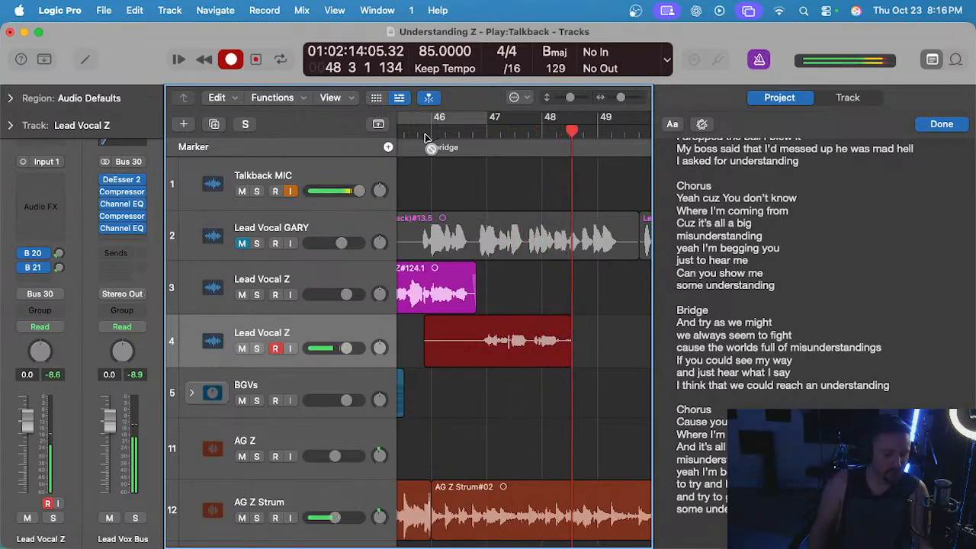
pyautogui.press('space')
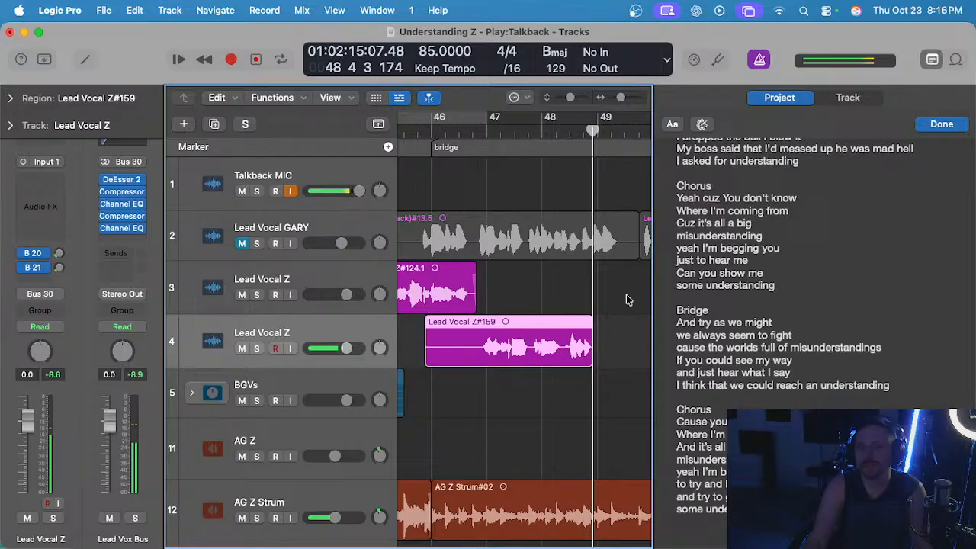
# Delete the newly recorded take on track 4 and undo the deletion.
pyautogui.click(567, 283)
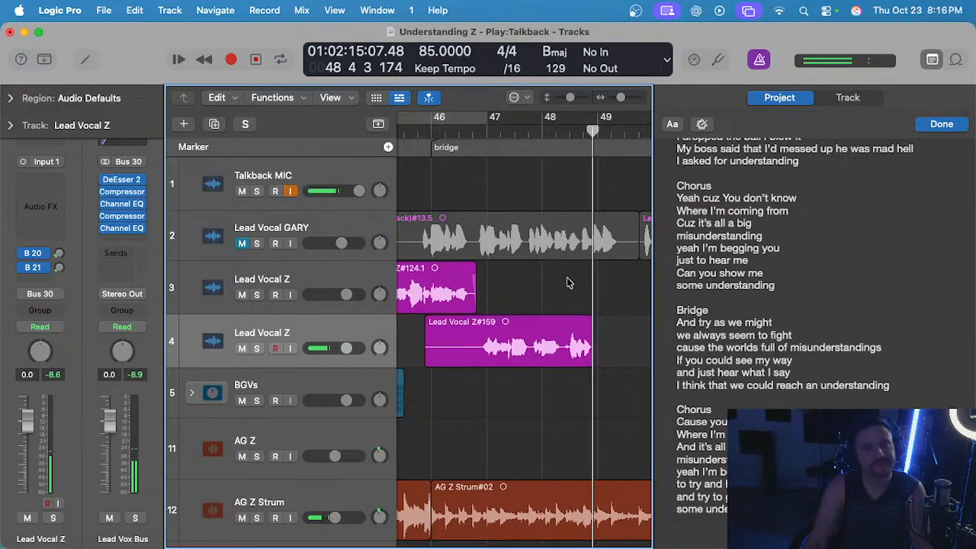
pyautogui.click(526, 321)
pyautogui.press('Delete')
pyautogui.click(431, 130)
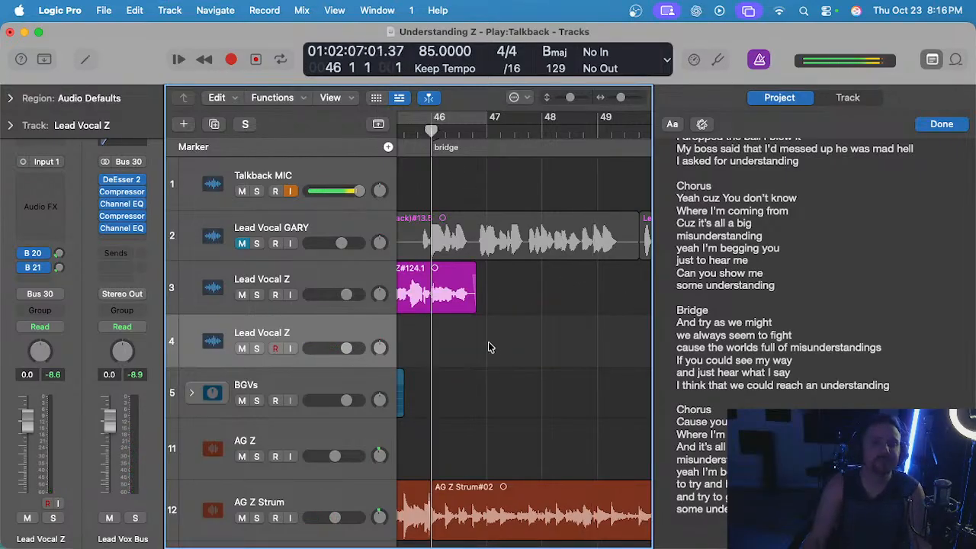
pyautogui.press('super+z')
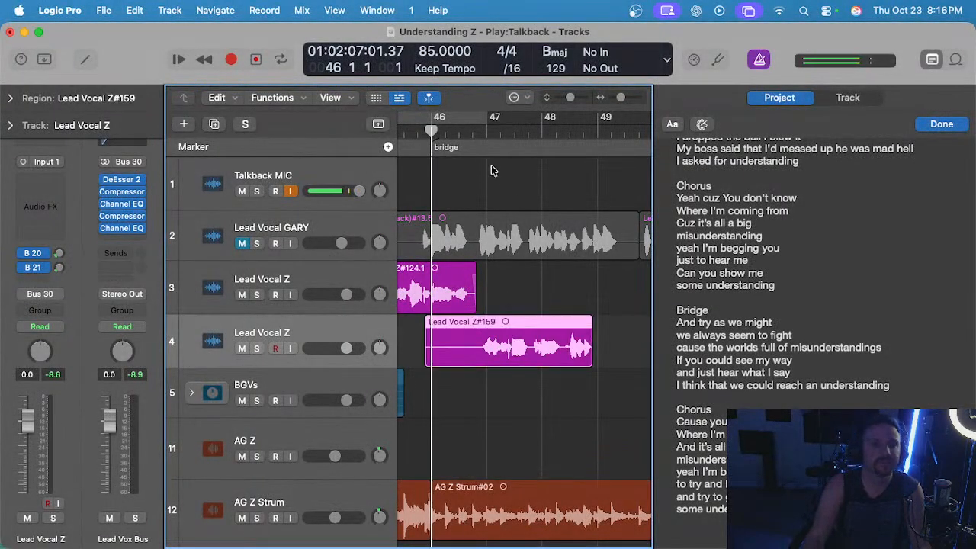
# Play back the take on track 4 from late bar 46 and cut off its silent start and its last phrase after bar 48 beat 2.
pyautogui.click(473, 131)
pyautogui.press('space')
pyautogui.scroll(3, 479, 263)
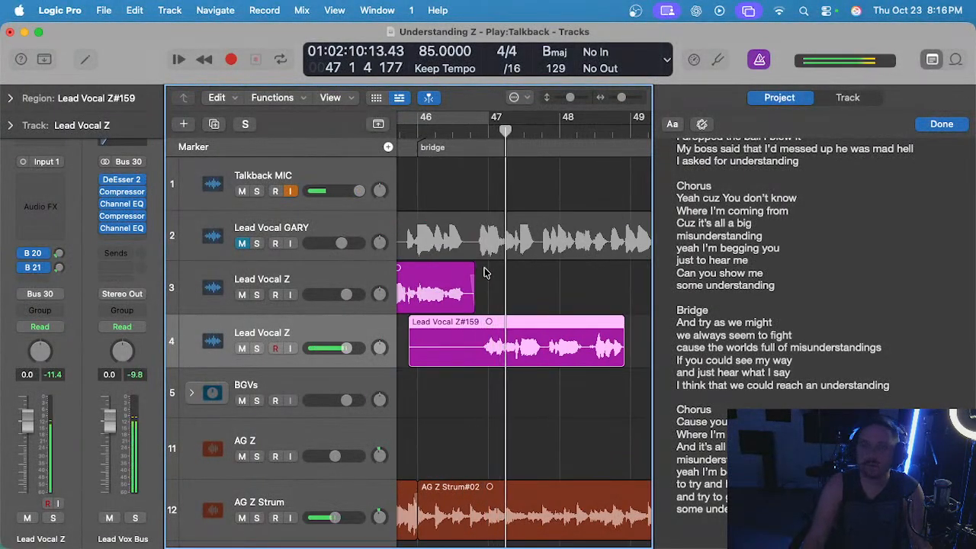
pyautogui.scroll(3, 486, 316)
pyautogui.hscroll(-2, 470, 328)
pyautogui.click(507, 306)
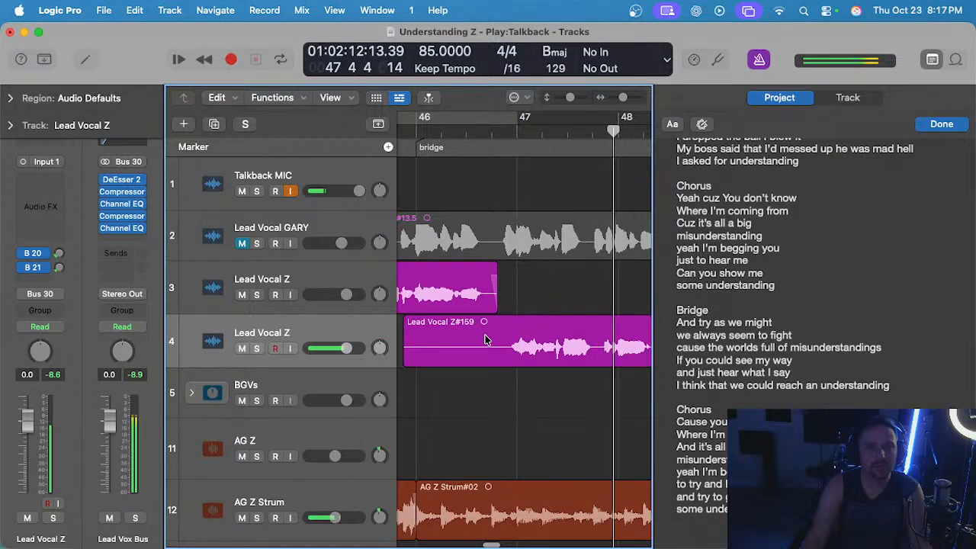
pyautogui.moveTo(504, 340); pyautogui.dragTo(610, 349)
pyautogui.press('Delete')
pyautogui.hscroll(5, 431, 358)
pyautogui.press('Delete')
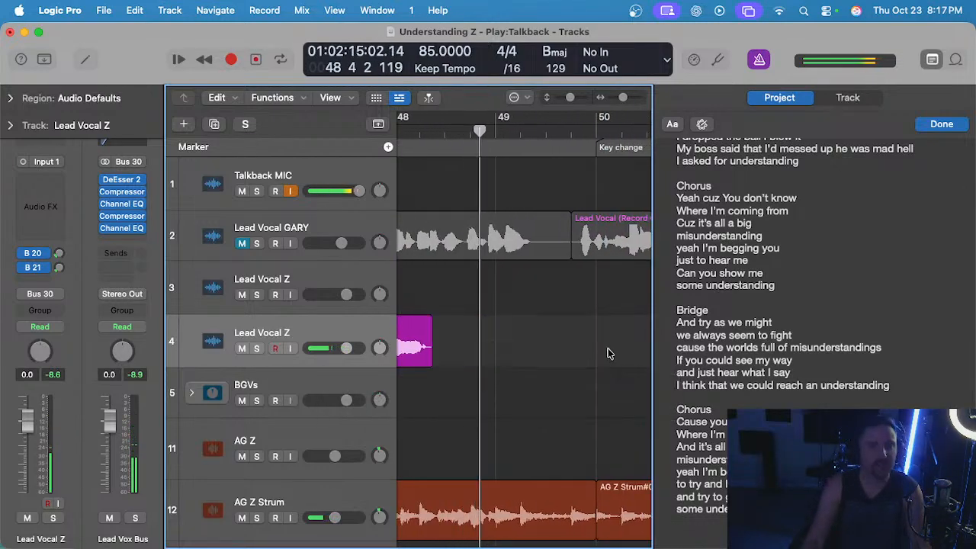
# Move the trimmed take up to track 3 at position 46 4 3 1 and add a short fade-in at its start.
pyautogui.hscroll(-3, 607, 353)
pyautogui.moveTo(509, 339); pyautogui.dragTo(515, 324)
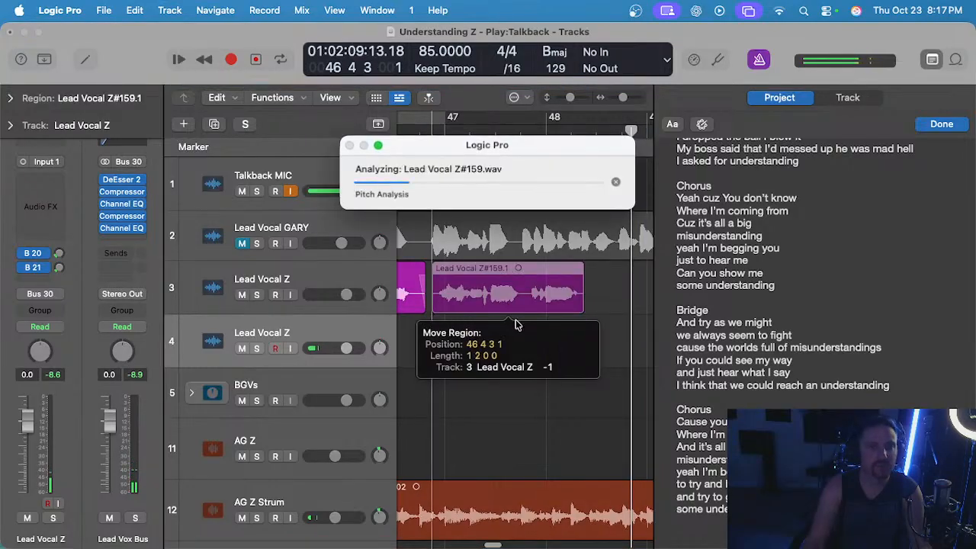
pyautogui.scroll(-3, 516, 325)
pyautogui.click(452, 127)
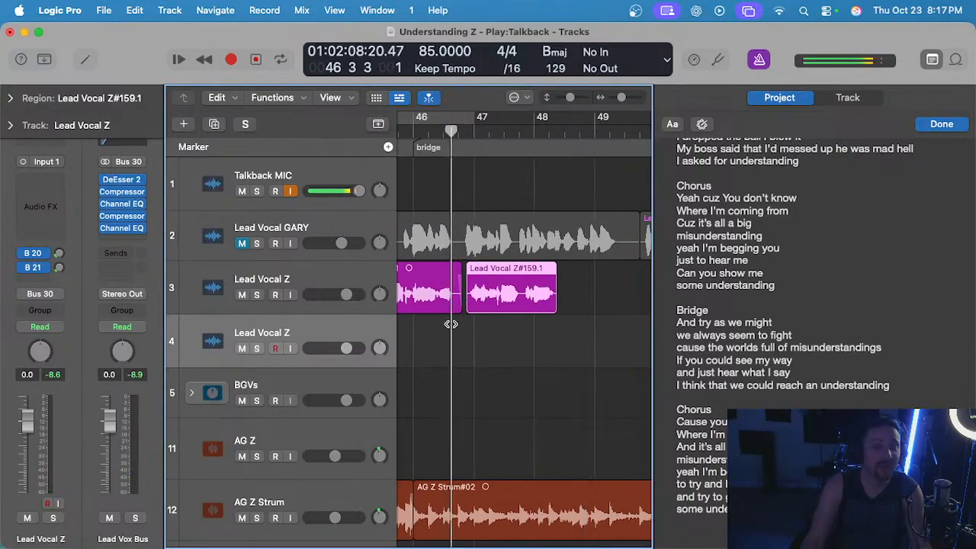
pyautogui.scroll(3, 450, 324)
pyautogui.click(504, 265)
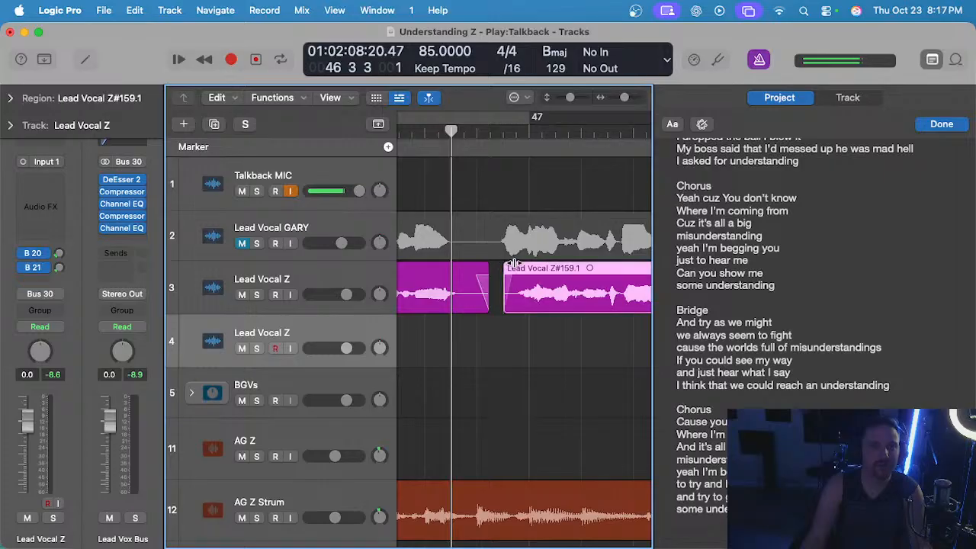
# Play back the moved phrase on track 3 from bar 46 beat 3 and add a short fade-out at its end.
pyautogui.press('space')
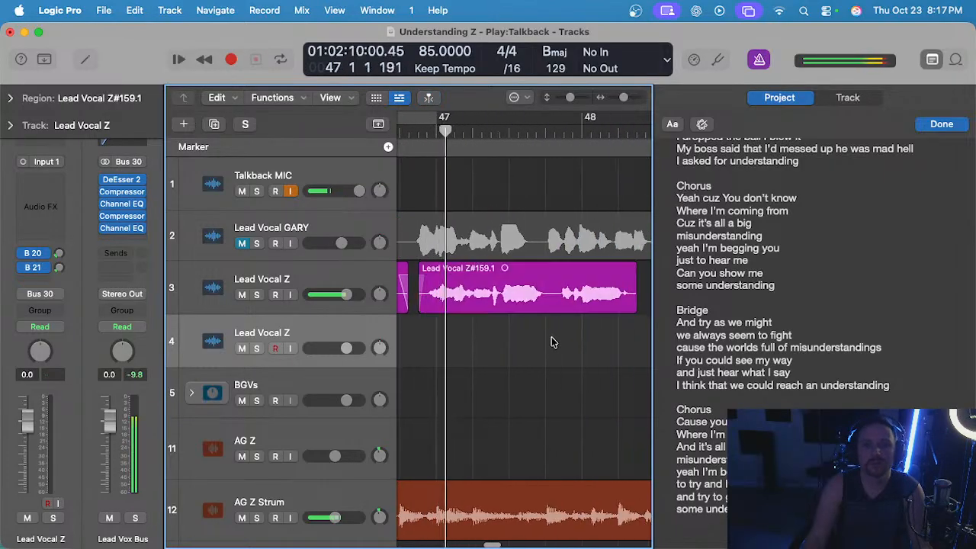
pyautogui.click(549, 336)
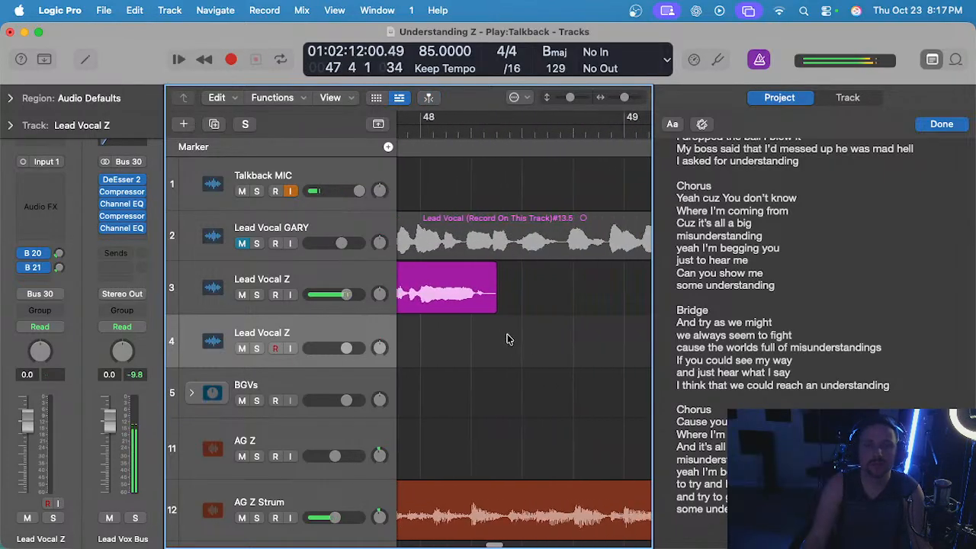
pyautogui.press('space')
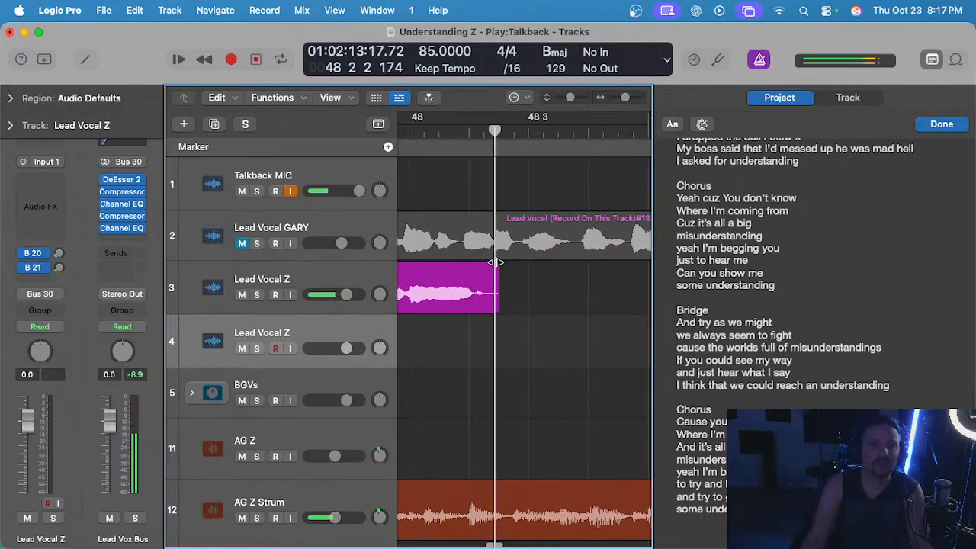
pyautogui.click(494, 263)
pyautogui.scroll(-3, 494, 266)
pyautogui.scroll(3, 509, 269)
pyautogui.click(501, 277)
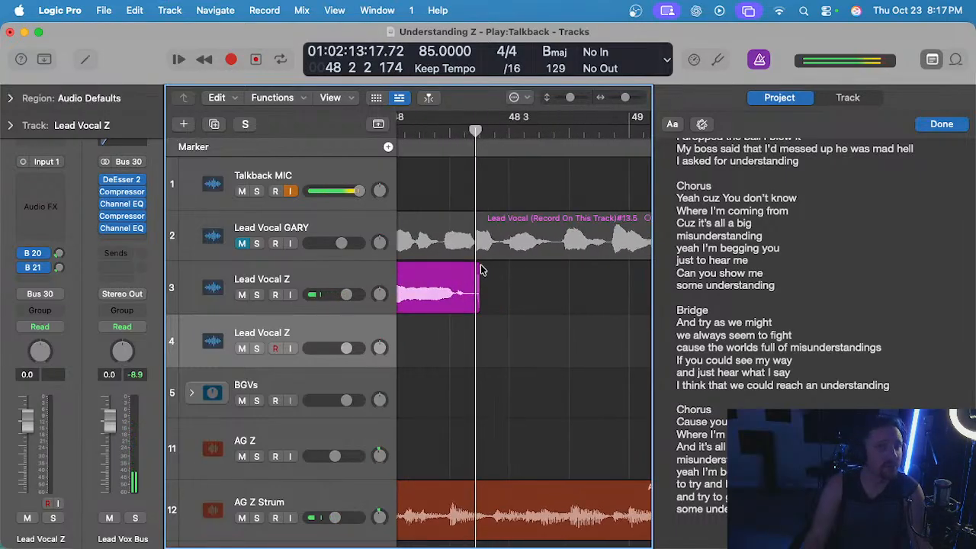
pyautogui.scroll(-5, 477, 214)
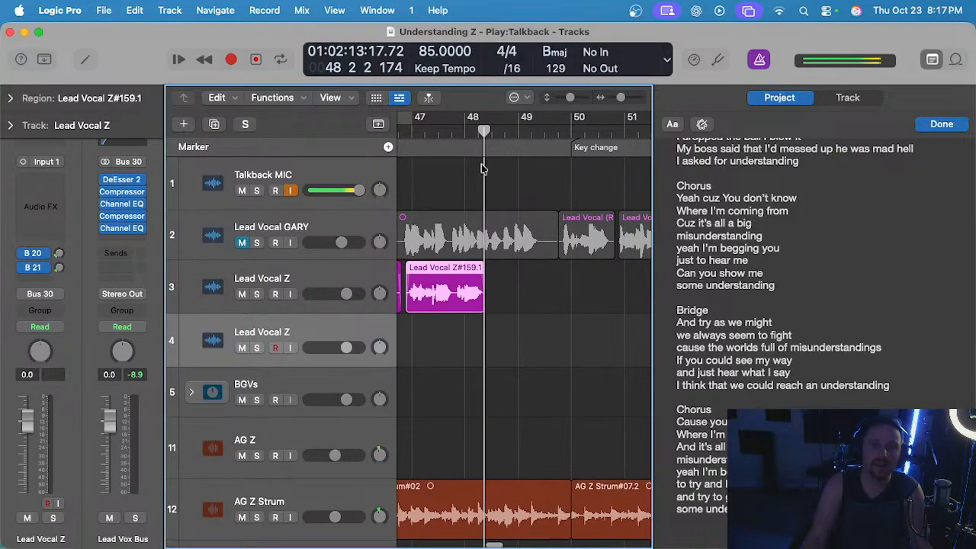
# Record a take of the next phrase on track 4 from bar 48 to bar 49 beat 4.
pyautogui.click(463, 131)
pyautogui.click(472, 381)
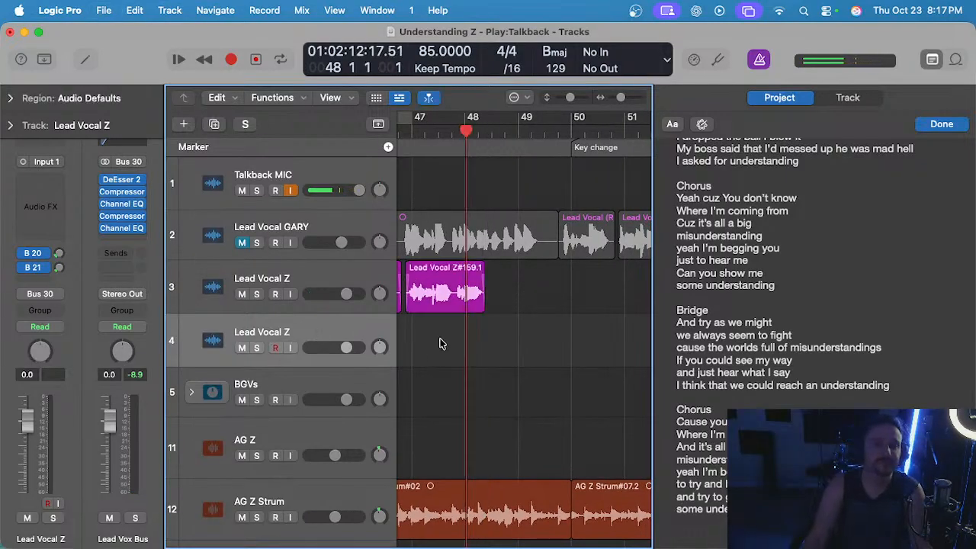
pyautogui.press('r')
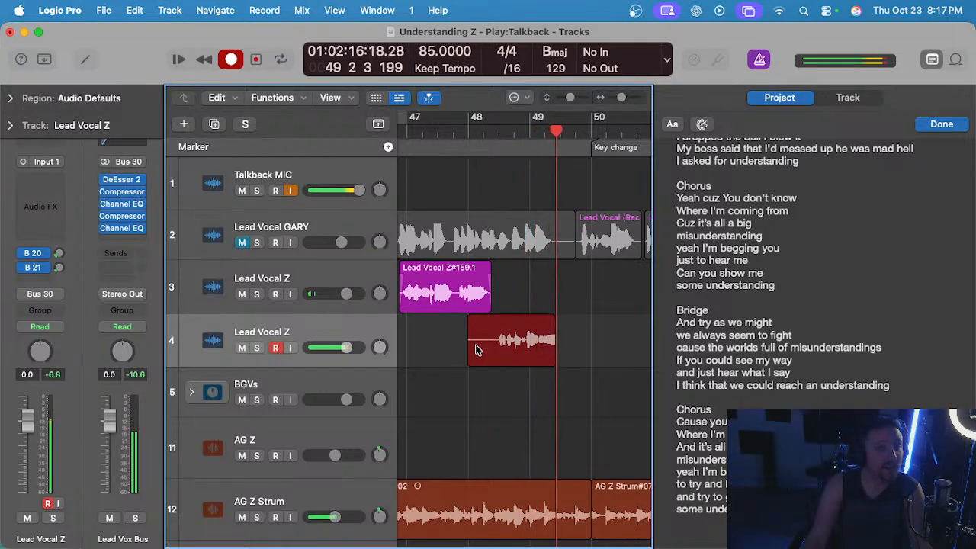
pyautogui.press('space')
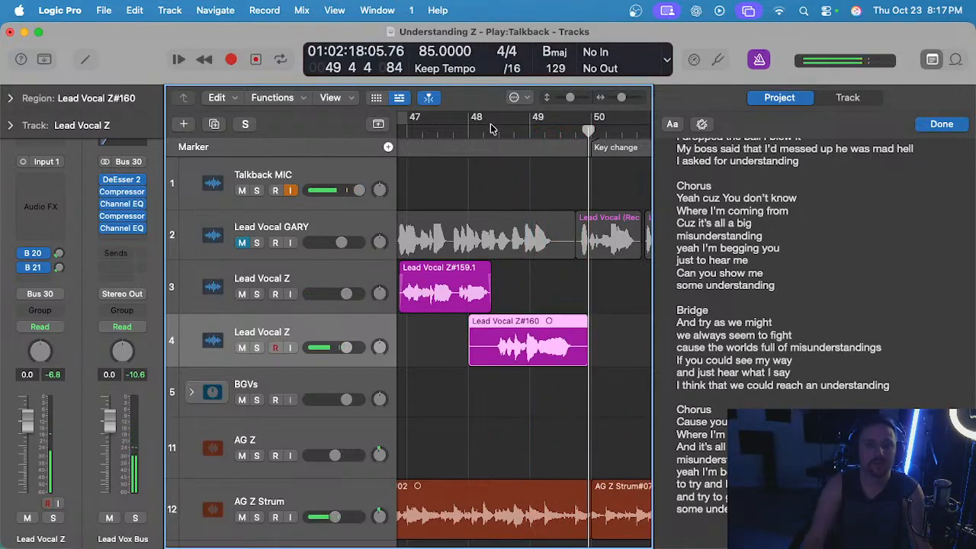
# Play back the new take on track 4 from early bar 48 and delete it.
pyautogui.click(488, 131)
pyautogui.press('space')
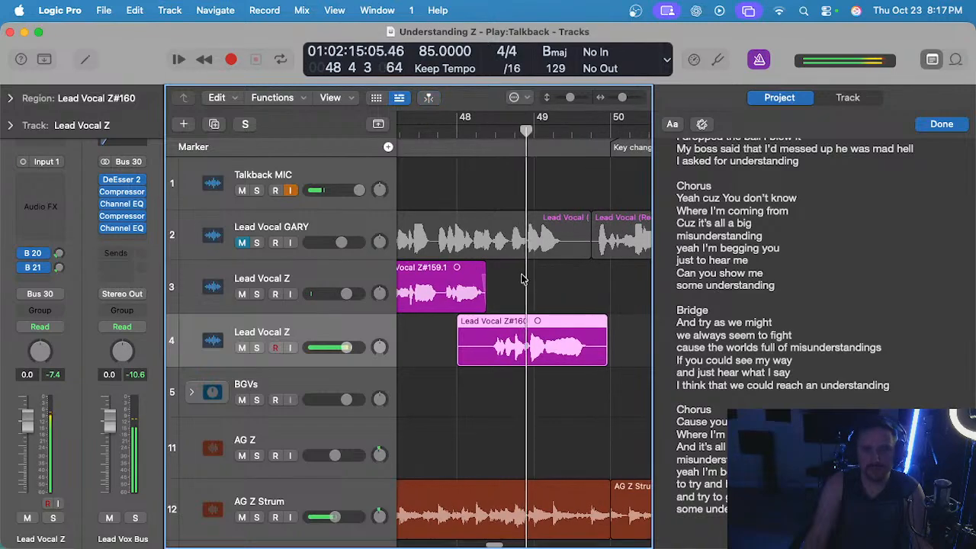
pyautogui.press('Delete')
# Record another take on track 4 from bar 48 to bar 49 beat 3.
pyautogui.click(470, 135)
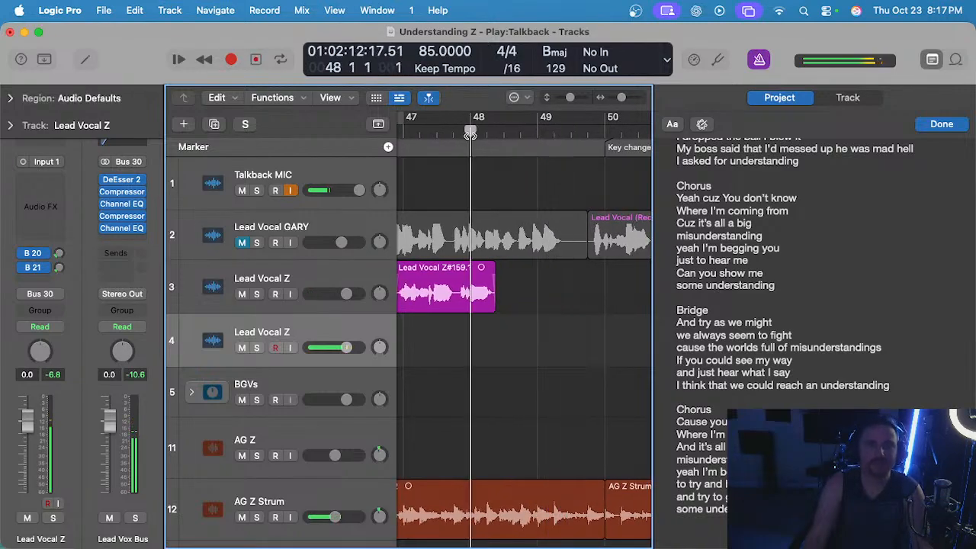
pyautogui.press('r')
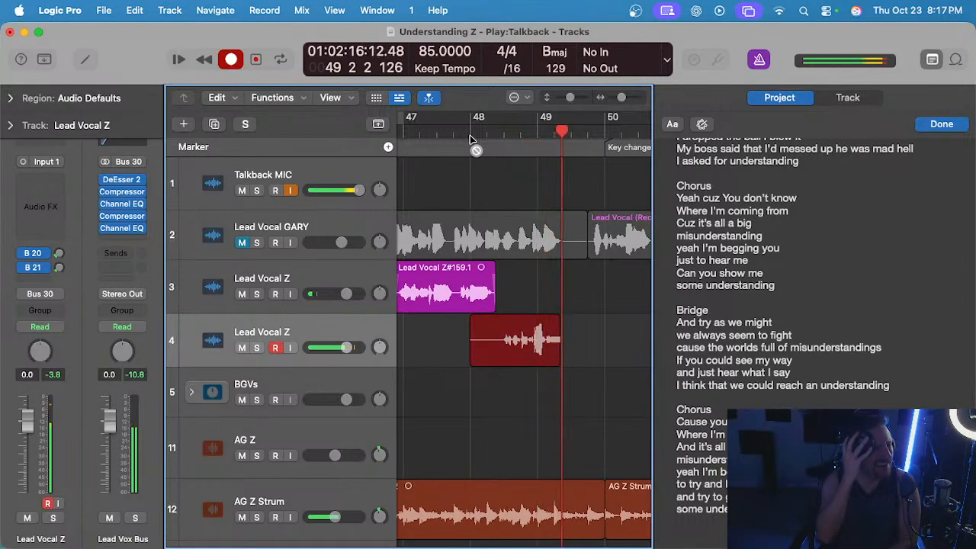
pyautogui.press('space')
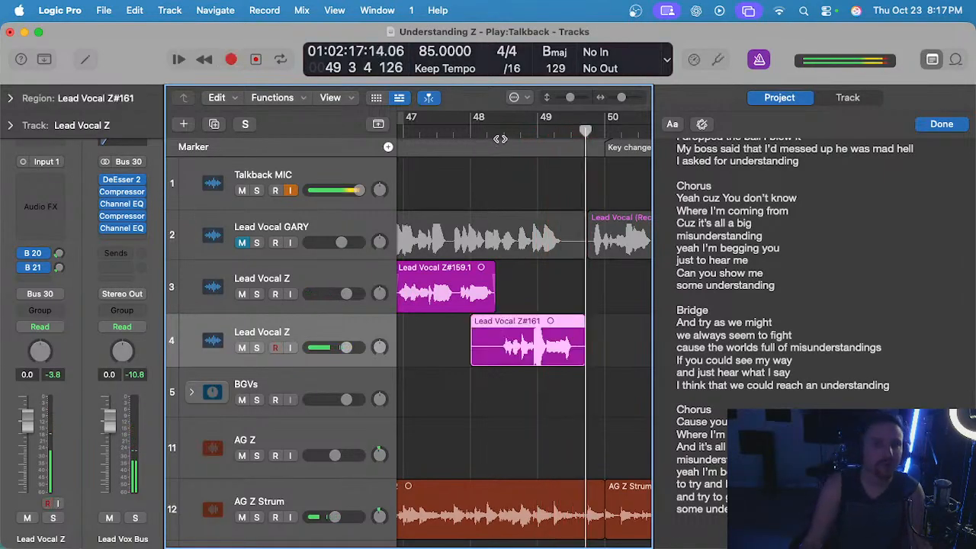
# Place the playhead at bar 48 beat 2, hide the project notes, and turn off waveform zoom.
pyautogui.click(499, 135)
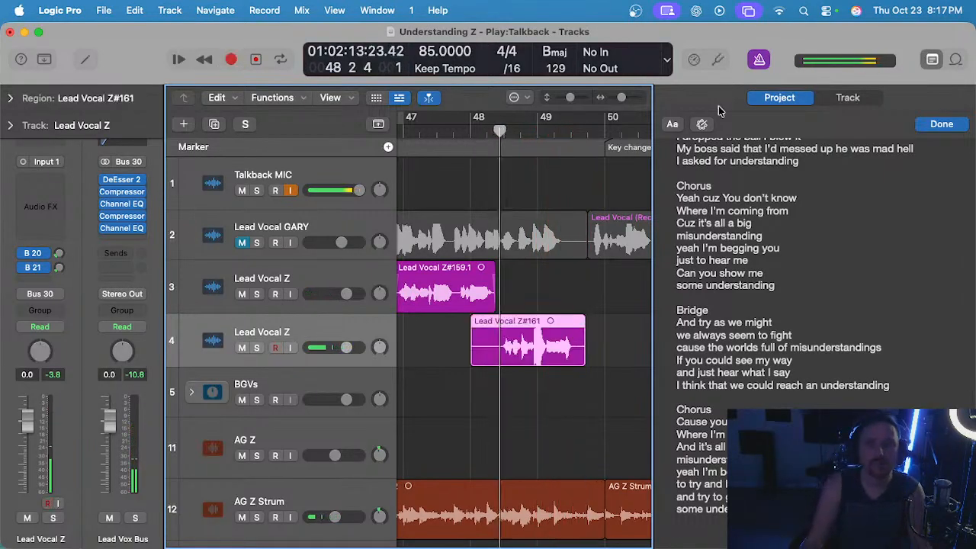
pyautogui.click(930, 61)
pyautogui.click(794, 99)
pyautogui.scroll(3, 548, 242)
# Play back the latest take on track 4 from bar 48 beat 2 and delete it.
pyautogui.click(524, 273)
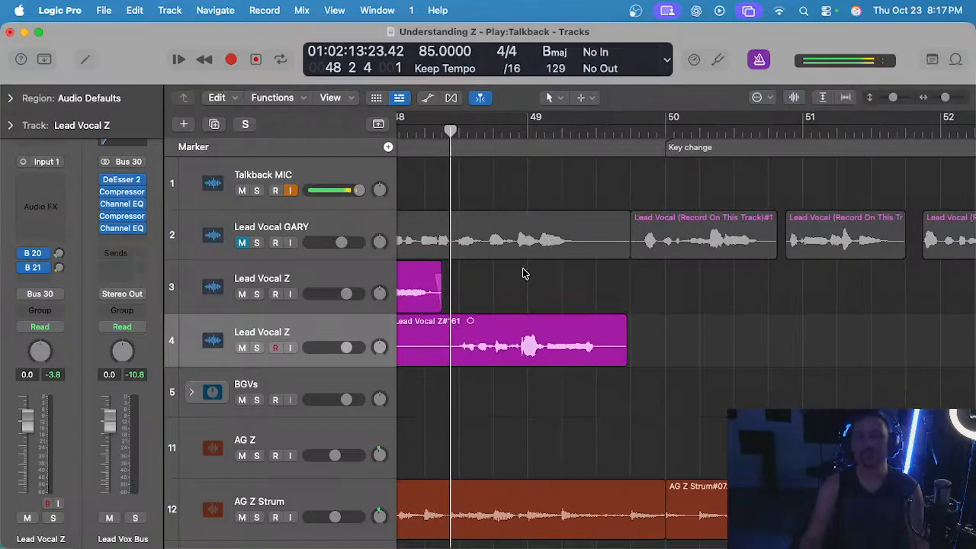
pyautogui.press('space')
pyautogui.scroll(-3, 522, 272)
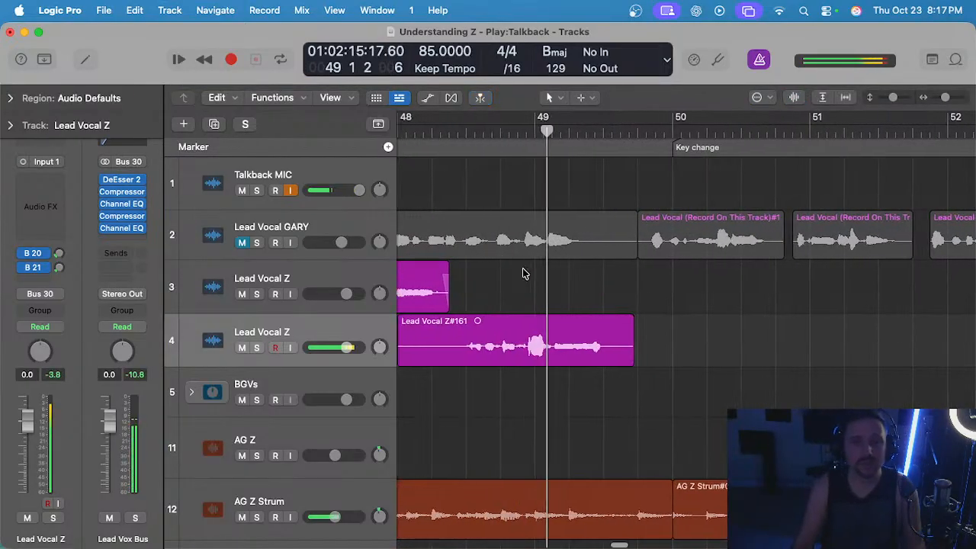
pyautogui.click(538, 335)
pyautogui.scroll(-1, 549, 324)
pyautogui.press('Delete')
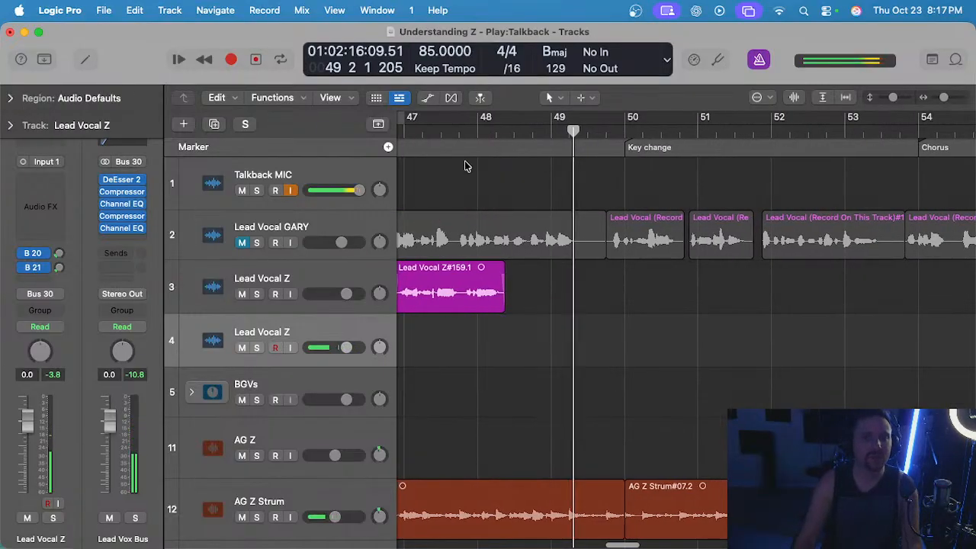
# Record a take on track 4 from bar 48 to about bar 49 beat 3, with waveform zoom turned on.
pyautogui.click(477, 131)
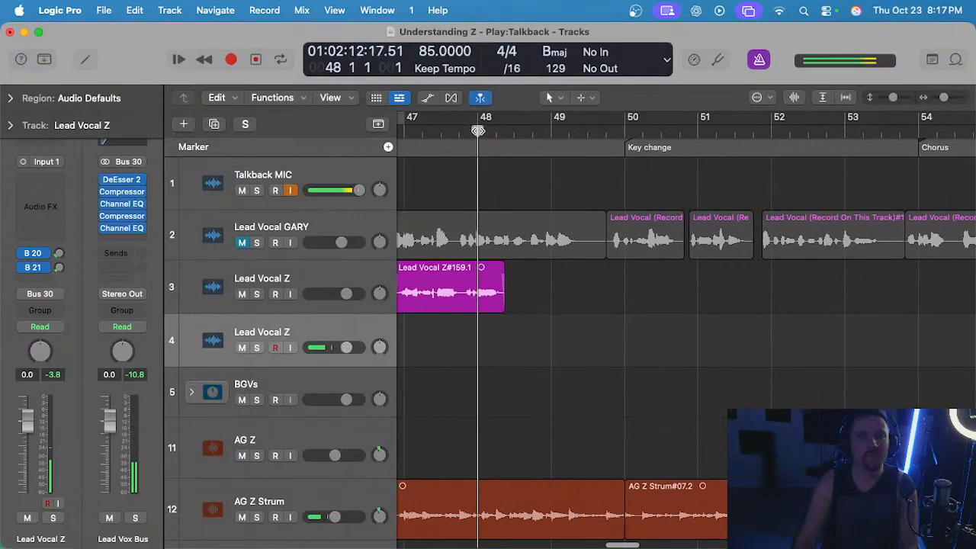
pyautogui.press('r')
pyautogui.click(793, 99)
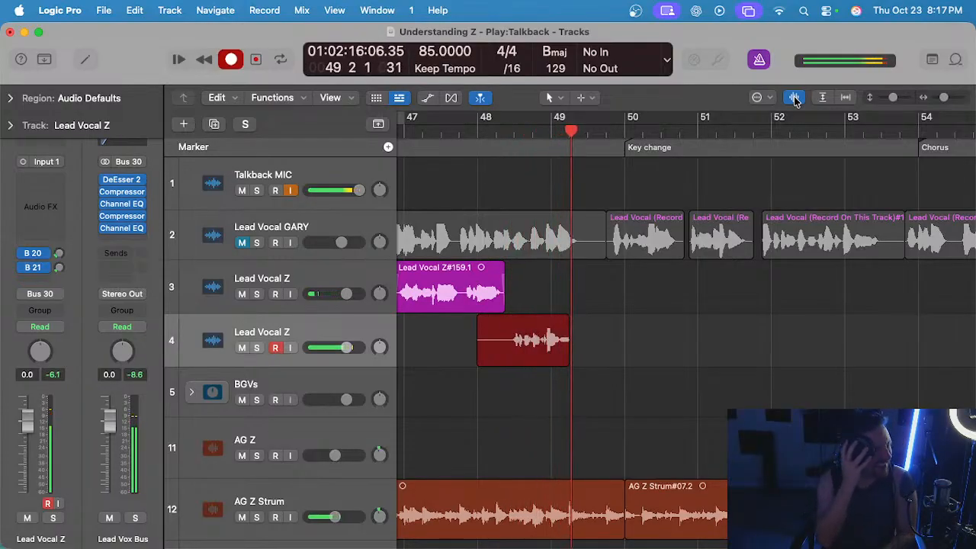
pyautogui.press('space')
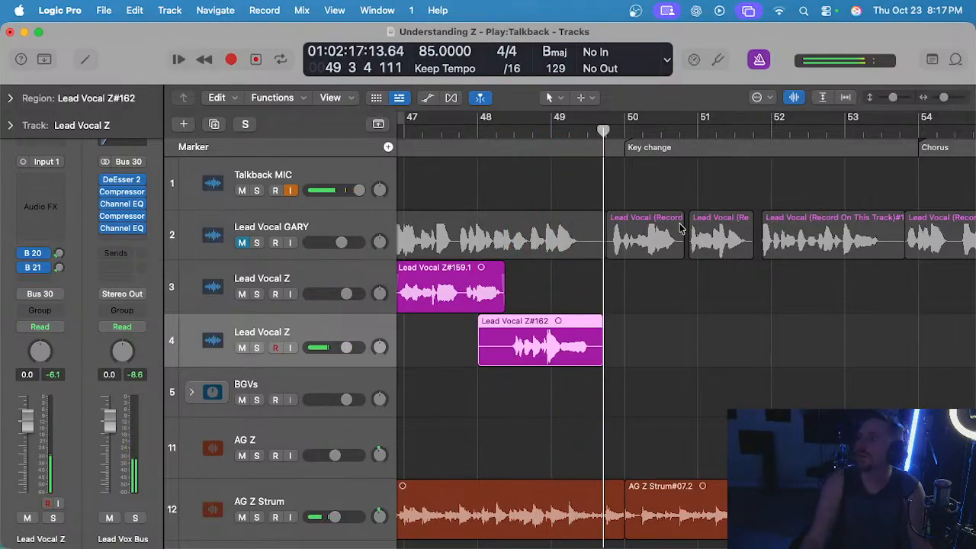
# Check the bridge lyrics in the project notes, play back the new take from bar 48, and delete it.
pyautogui.click(931, 60)
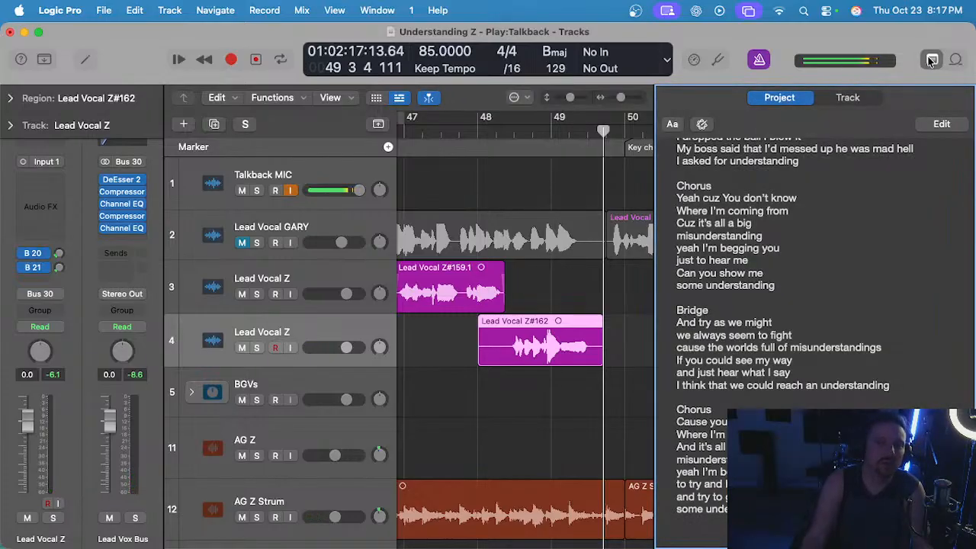
pyautogui.click(931, 60)
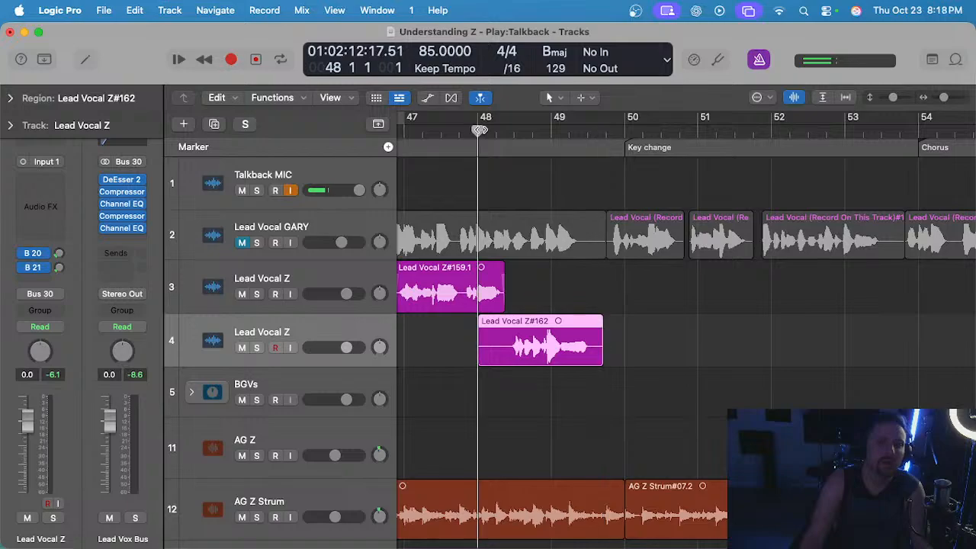
pyautogui.press('space')
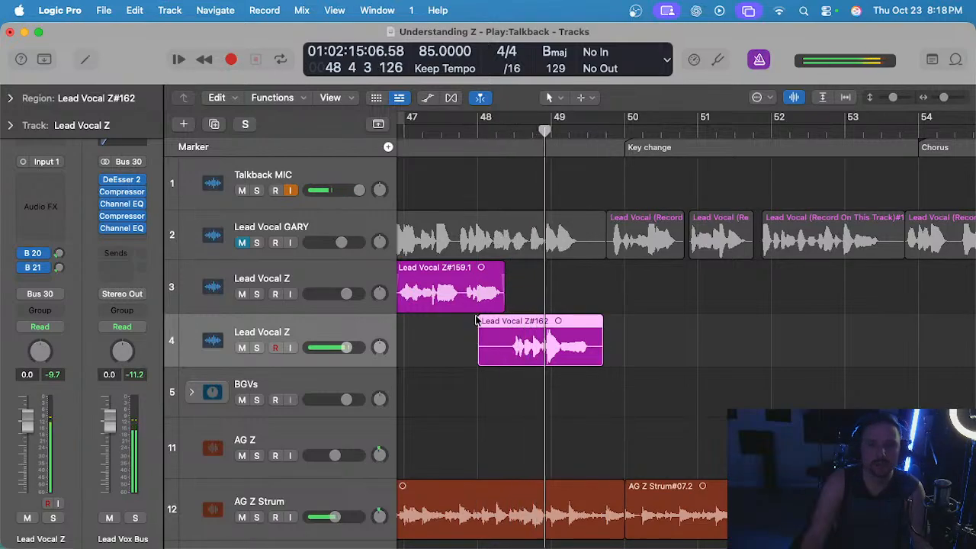
pyautogui.moveTo(462, 318); pyautogui.dragTo(479, 340)
pyautogui.click(490, 339)
pyautogui.press('BackSpace')
pyautogui.scroll(-3, 489, 339)
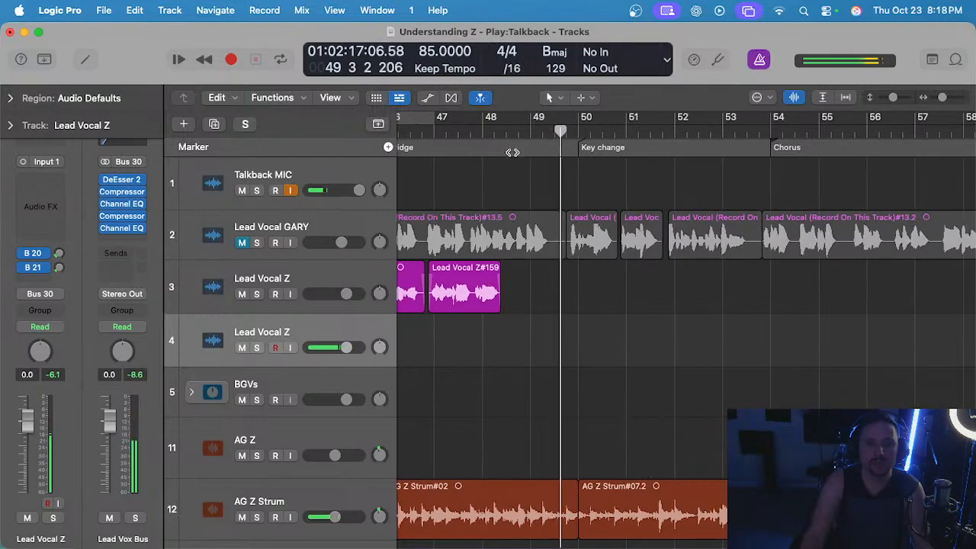
# Record another take on track 4 from bar 48 to late bar 49 and undo the recording.
pyautogui.press('r')
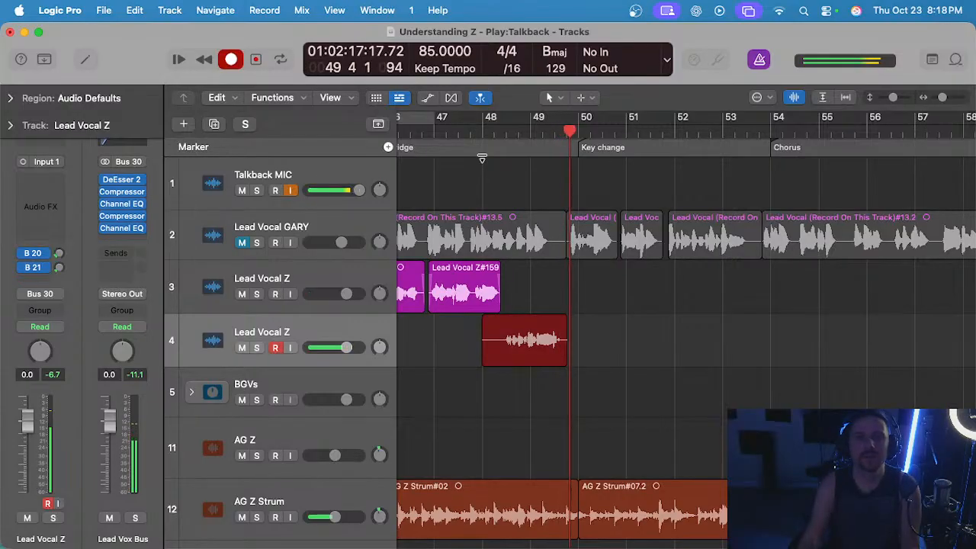
pyautogui.press('space')
pyautogui.press('super+z')
# Record the phrase again on track 4 from bar 48 to late bar 49.
pyautogui.click(478, 130)
pyautogui.press('r')
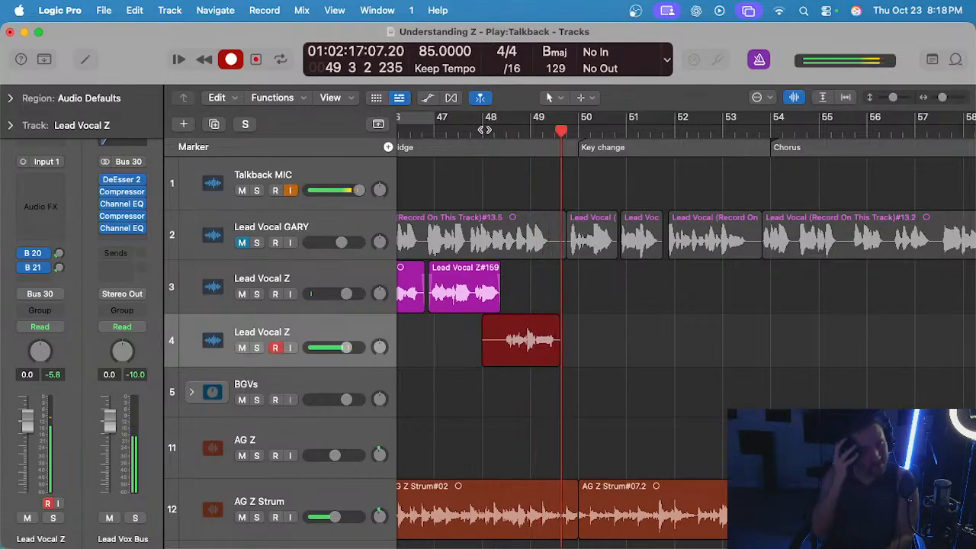
pyautogui.press('space')
# Play back the latest take on track 4, turn off waveform zoom and the metronome, and delete the take.
pyautogui.click(491, 130)
pyautogui.press('space')
pyautogui.scroll(3, 527, 290)
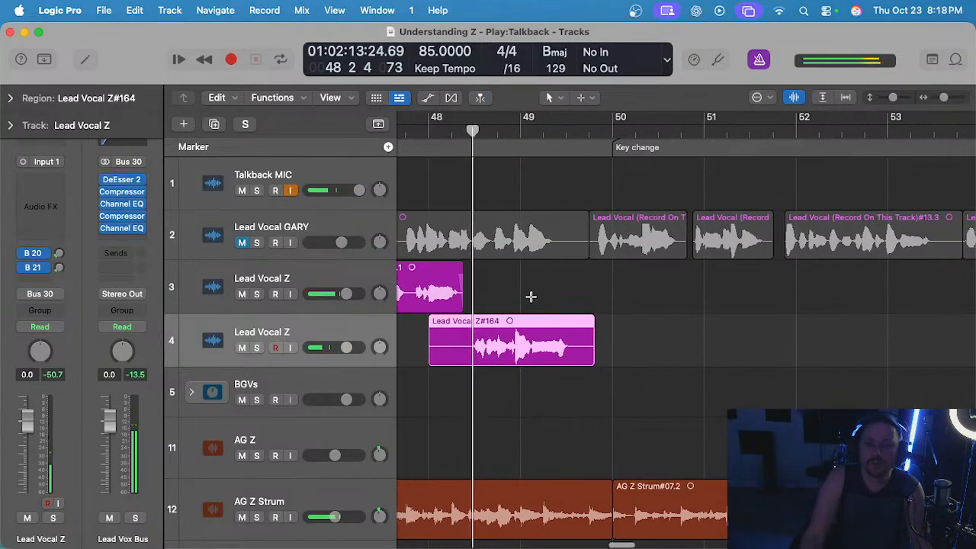
pyautogui.click(794, 98)
pyautogui.hscroll(-1, 532, 297)
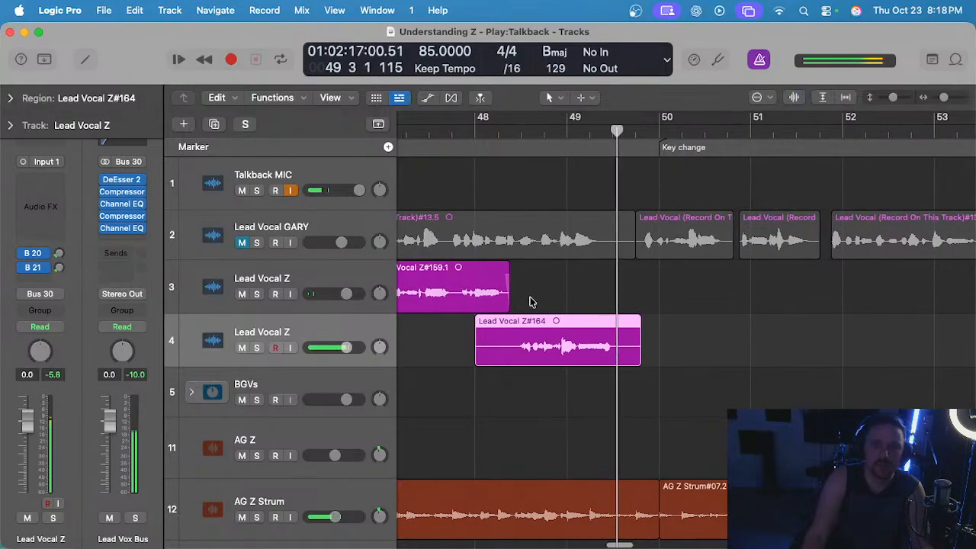
pyautogui.click(513, 131)
pyautogui.click(759, 59)
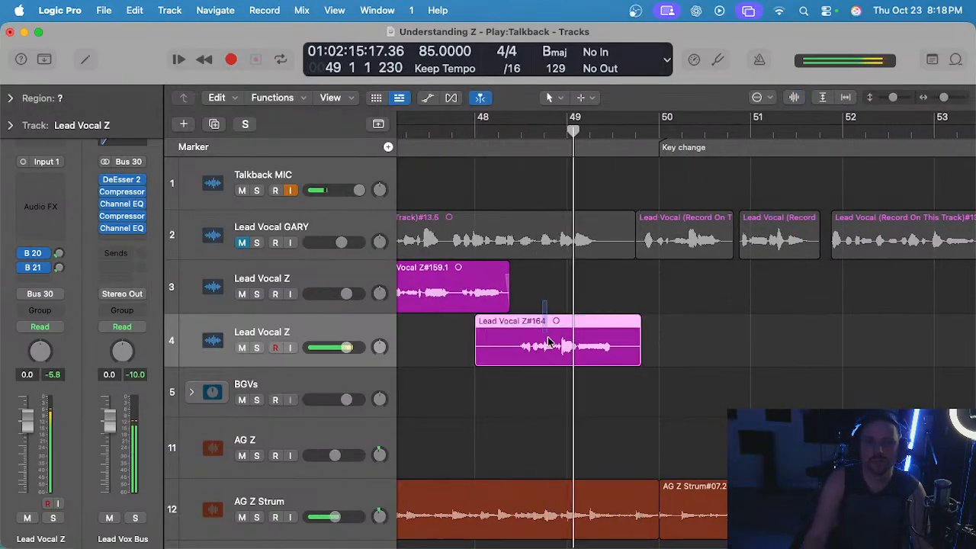
pyautogui.press('Delete')
# Record a new take on track 4 from bar 48 to late bar 49 without the metronome.
pyautogui.click(475, 131)
pyautogui.press('r')
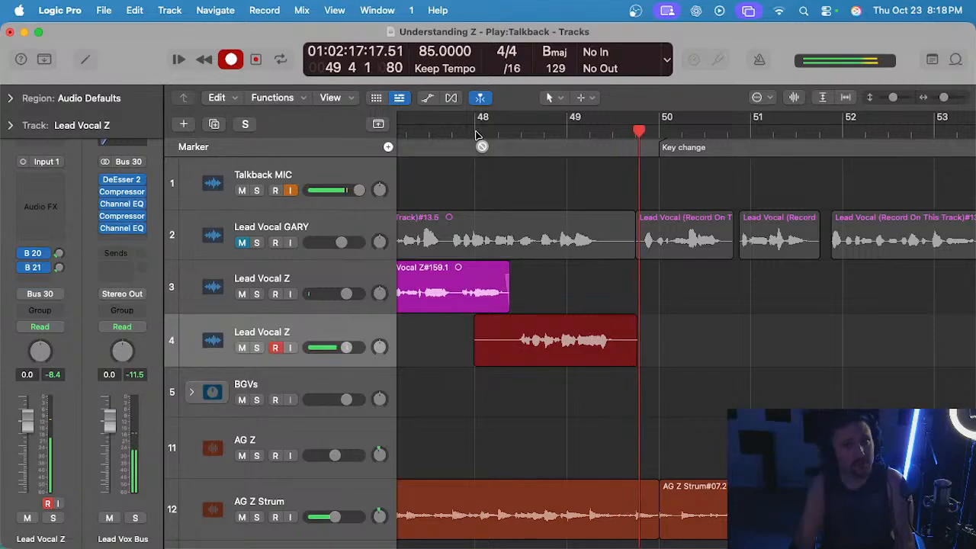
pyautogui.press('space')
# Play back the new take from about bar 48 beat 2, and again from late bar 46 with track 3's preceding phrase.
pyautogui.doubleClick(512, 131)
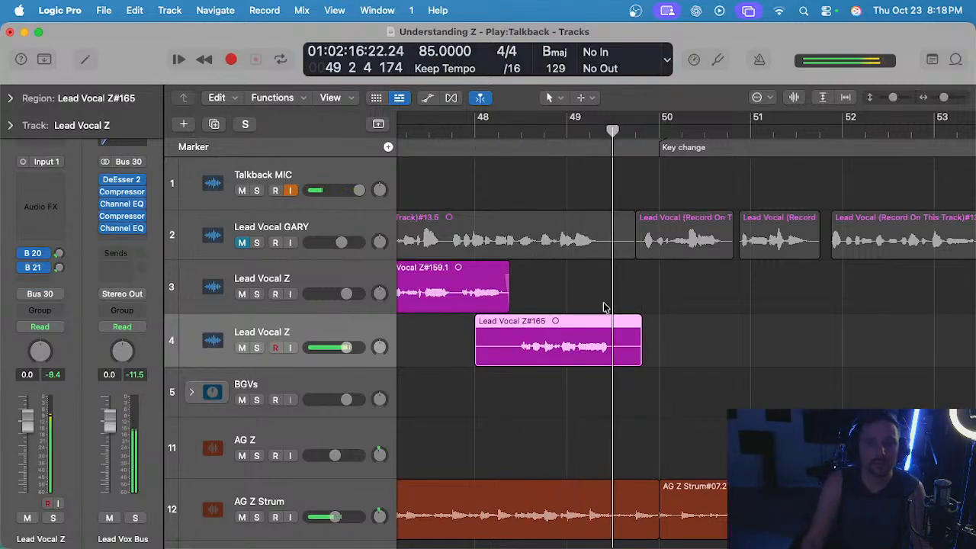
pyautogui.scroll(1, 460, 200)
pyautogui.press('space')
pyautogui.scroll(-4, 462, 147)
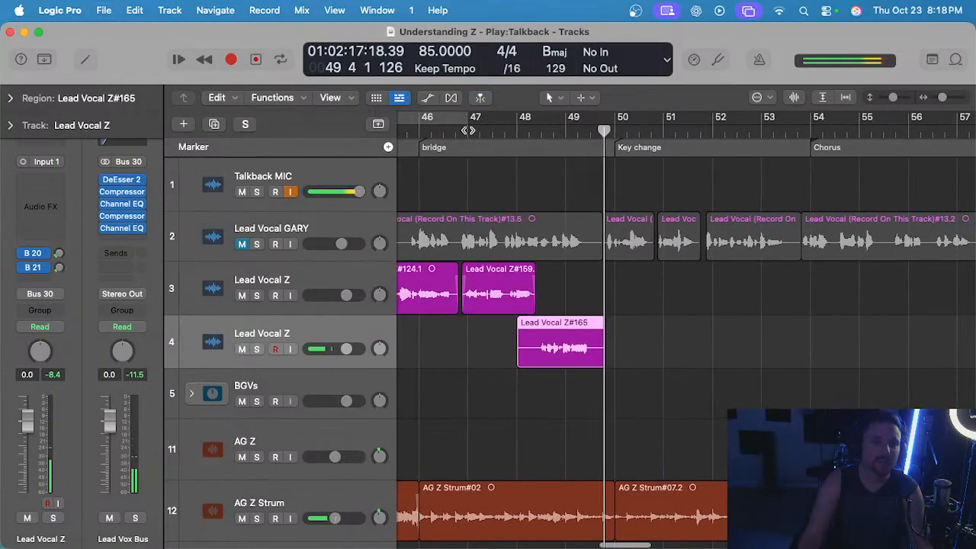
pyautogui.doubleClick(467, 131)
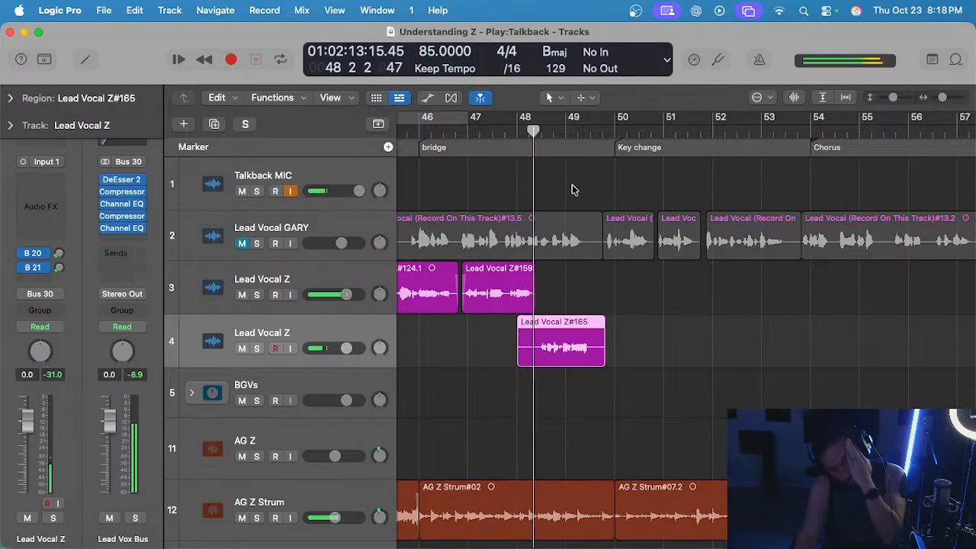
pyautogui.scroll(5, 510, 237)
# Trim the take on track 4 to start where track 3's last region ends and to finish at about bar 49 beat 3.
pyautogui.click(538, 404)
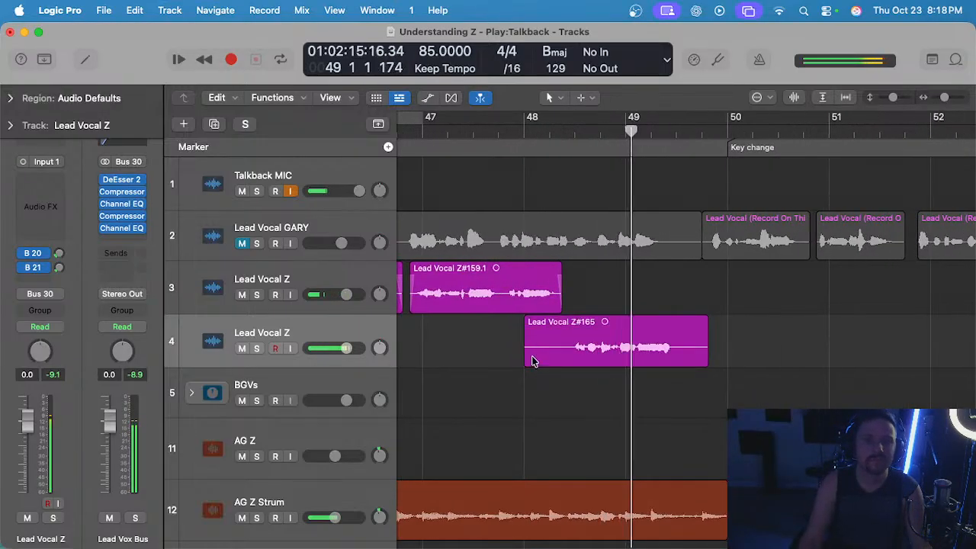
pyautogui.moveTo(532, 361); pyautogui.dragTo(564, 355)
pyautogui.click(640, 298)
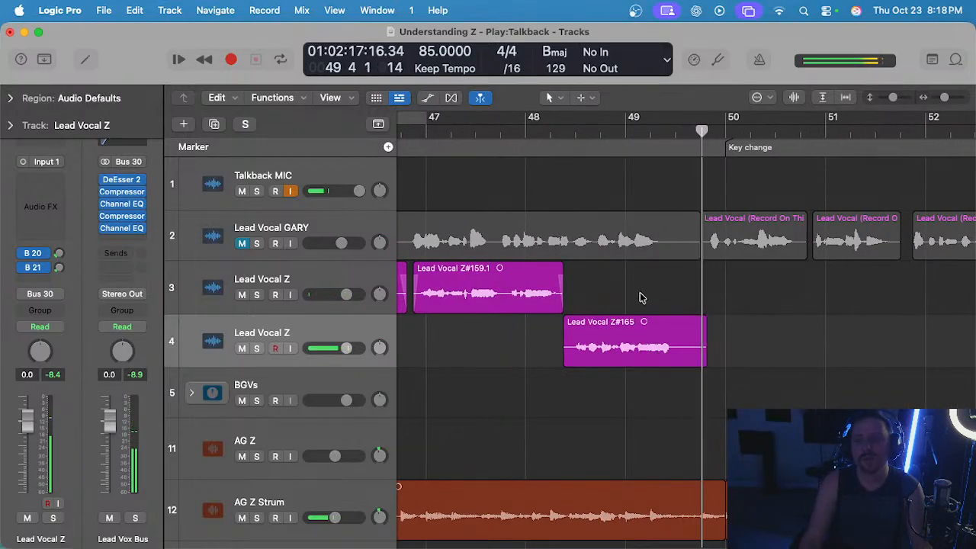
pyautogui.moveTo(631, 353); pyautogui.dragTo(684, 338)
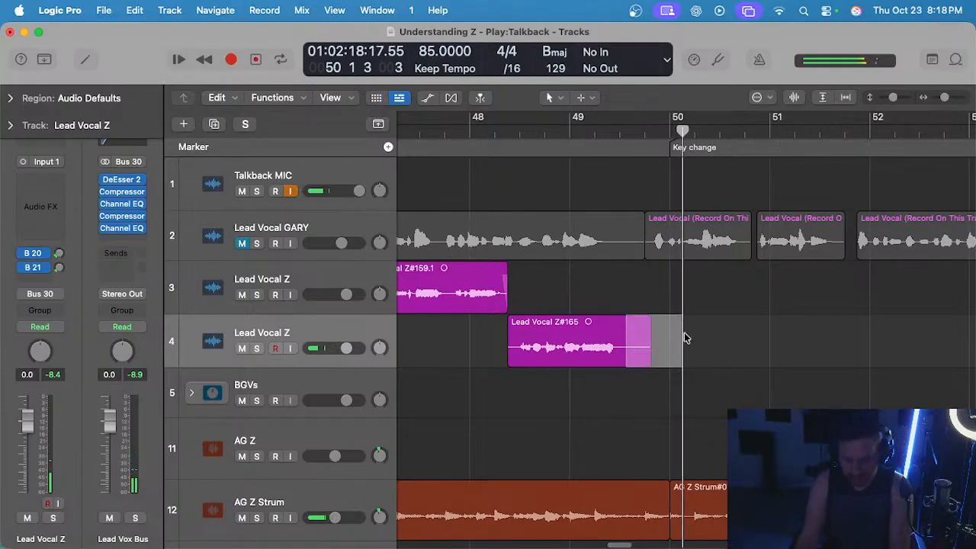
pyautogui.press('Delete')
# Add fades at both ends of the trimmed take, move it up to track 3, and save the project.
pyautogui.click(509, 316)
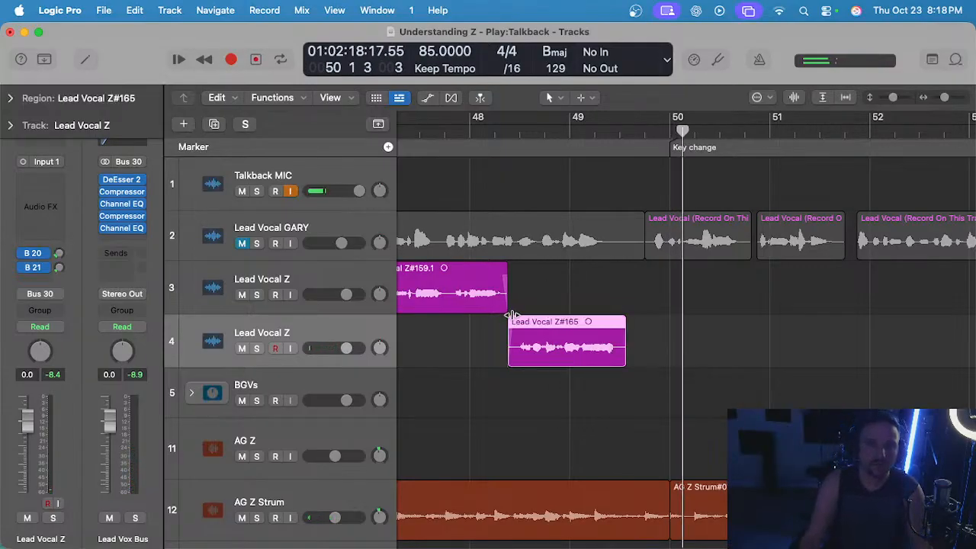
pyautogui.click(621, 317)
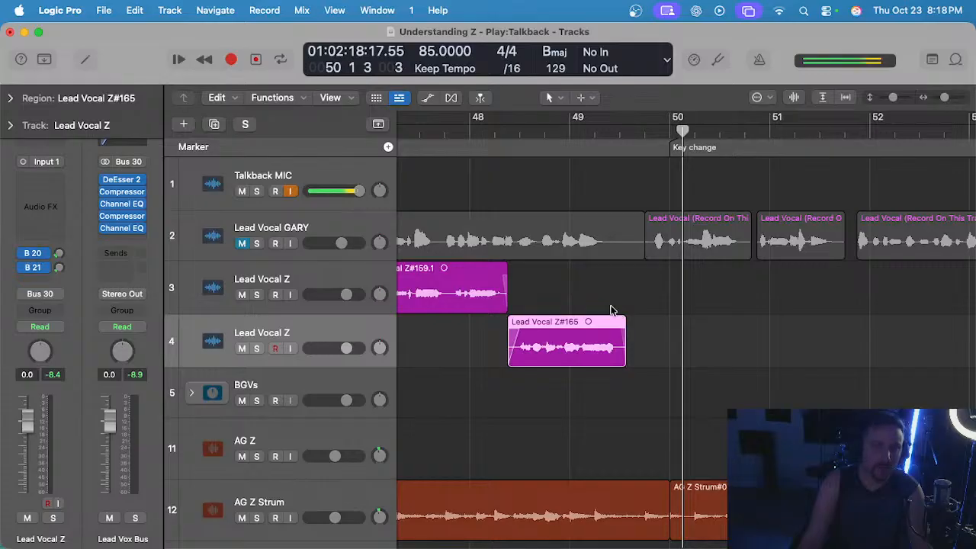
pyautogui.moveTo(595, 364); pyautogui.dragTo(583, 313)
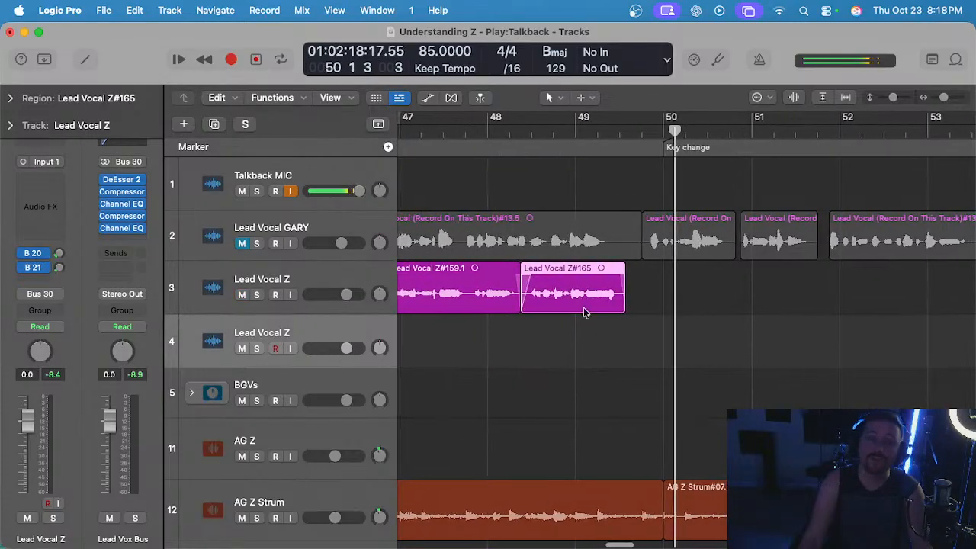
pyautogui.press('super+s')
# Show the project notes, record a take of the next phrase on track 4 from bar 48, and delete it.
pyautogui.click(482, 131)
pyautogui.click(329, 332)
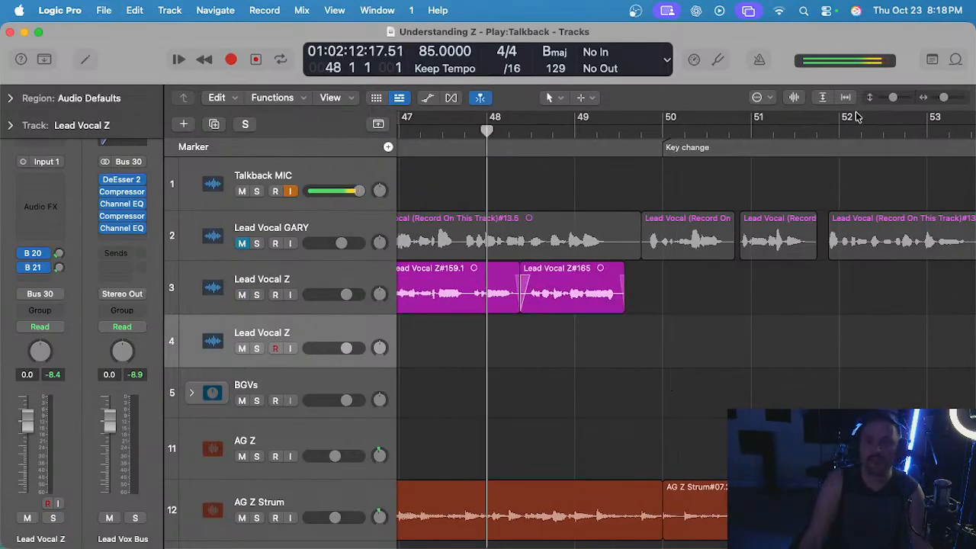
pyautogui.click(925, 60)
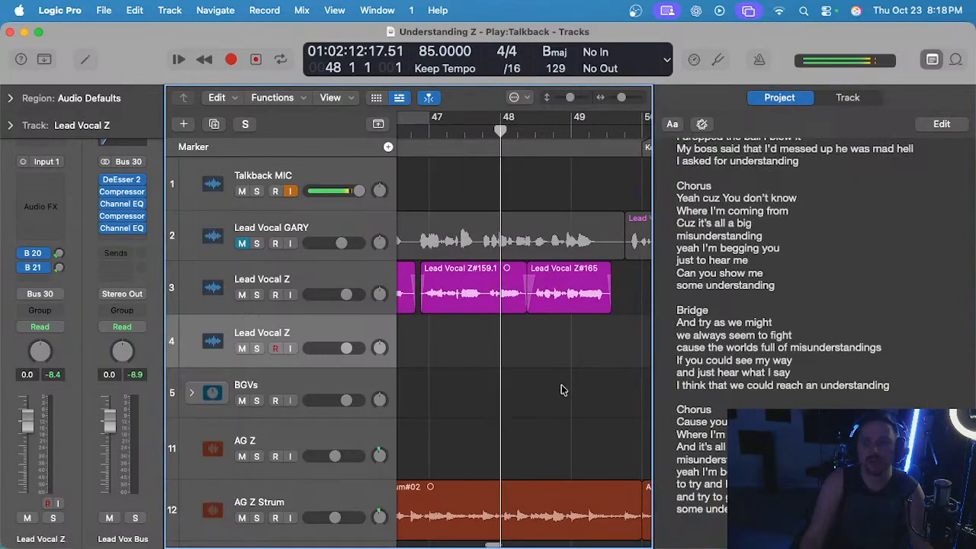
pyautogui.press('r')
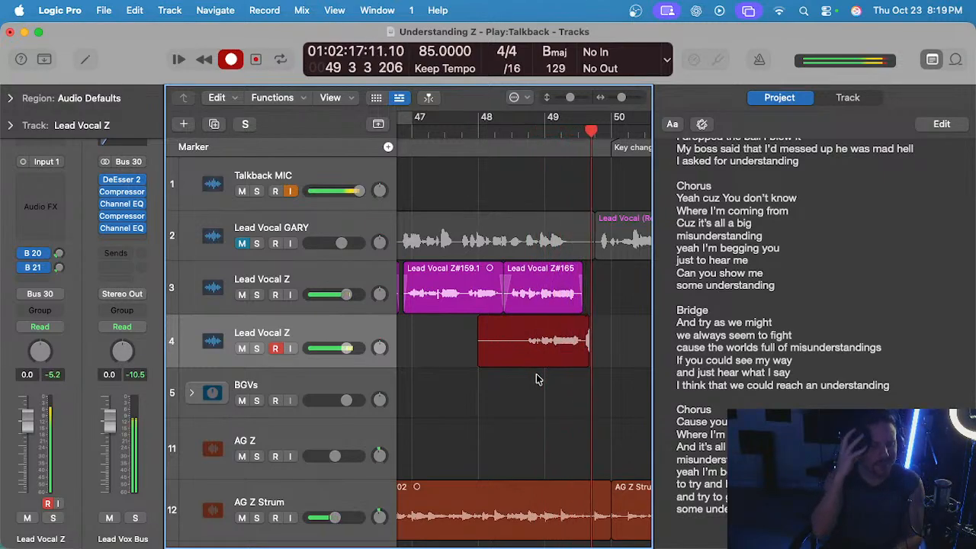
pyautogui.press('space')
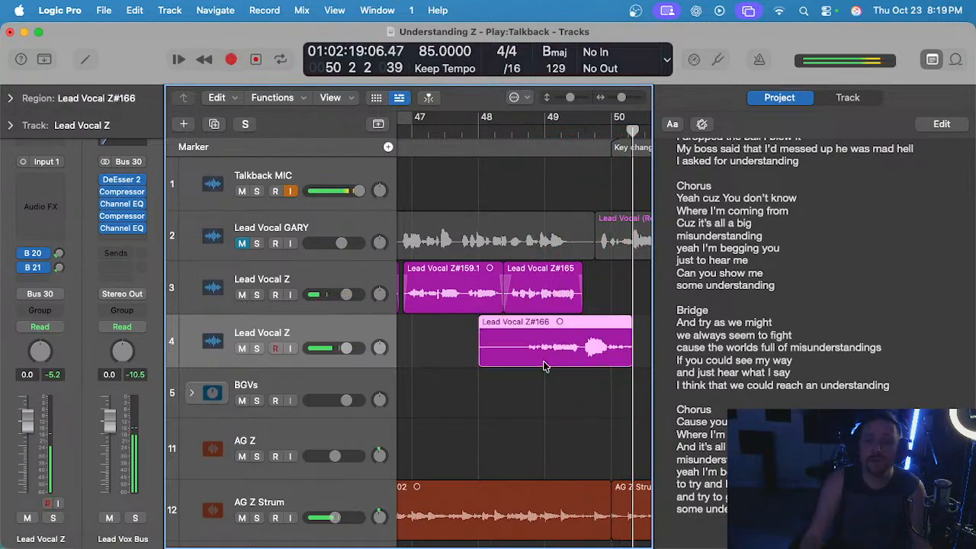
pyautogui.press('Delete')
# Record a take on track 4 from bar 49 to late bar 50, play it back, and delete it.
pyautogui.click(542, 128)
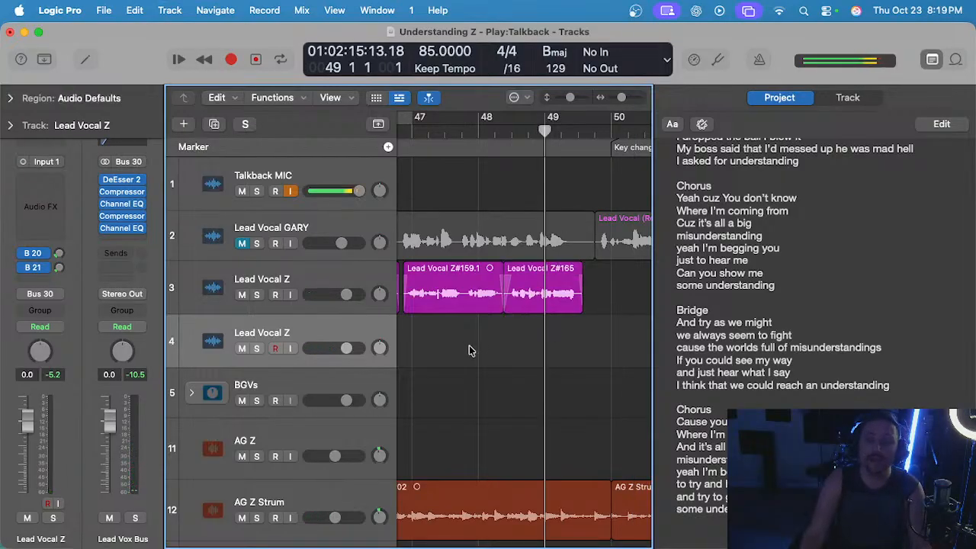
pyautogui.press('r')
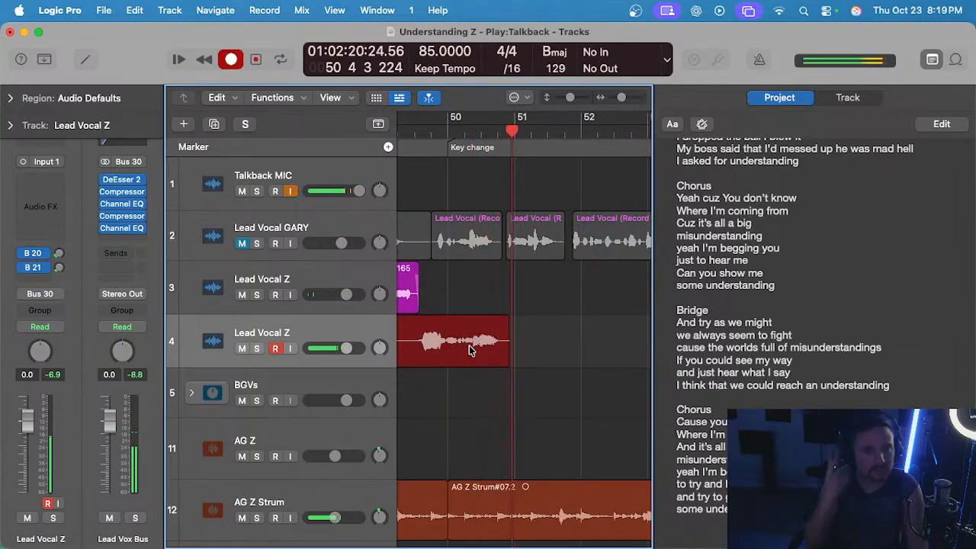
pyautogui.press('space')
pyautogui.press('space')
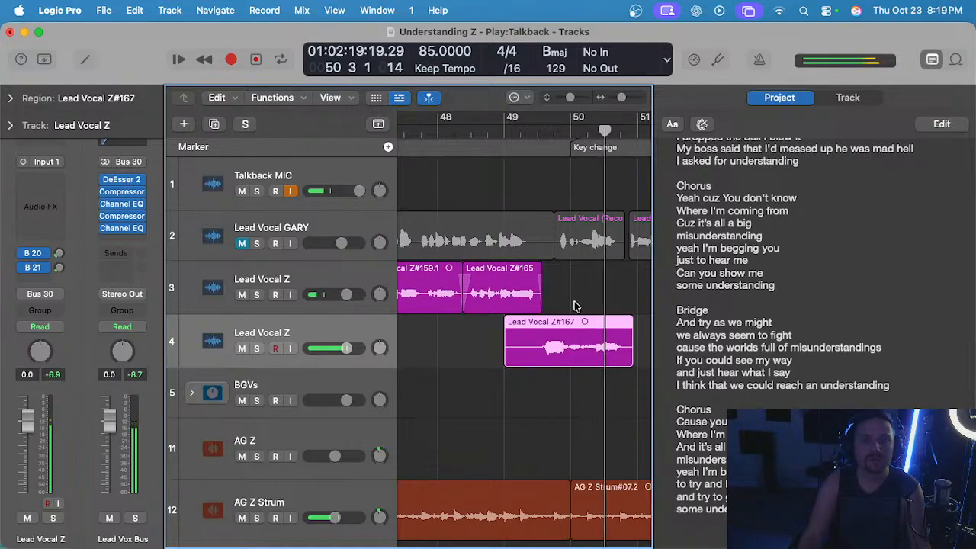
pyautogui.press('Delete')
# Listen to the reference lead vocal on track 2 unmuted from bar 49, then mute that track again.
pyautogui.press('space')
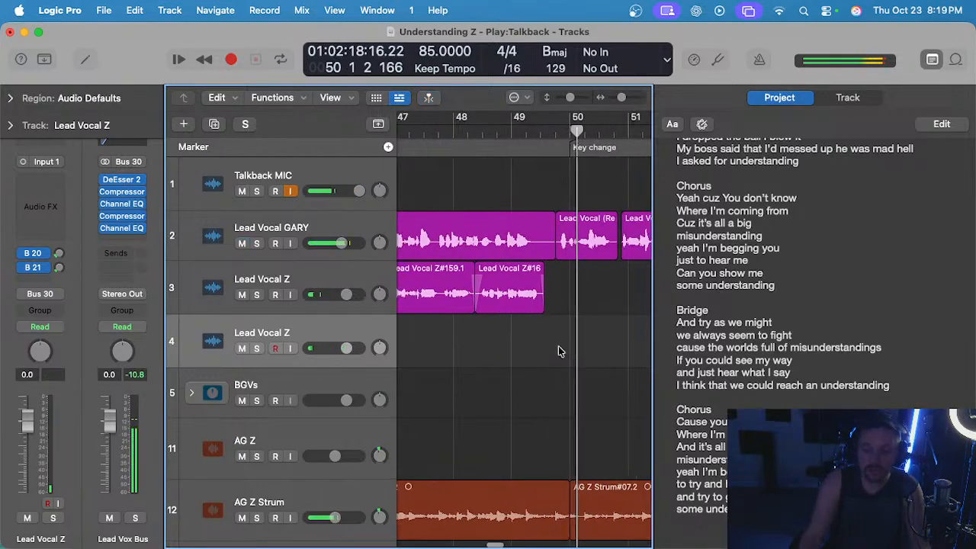
pyautogui.press('space')
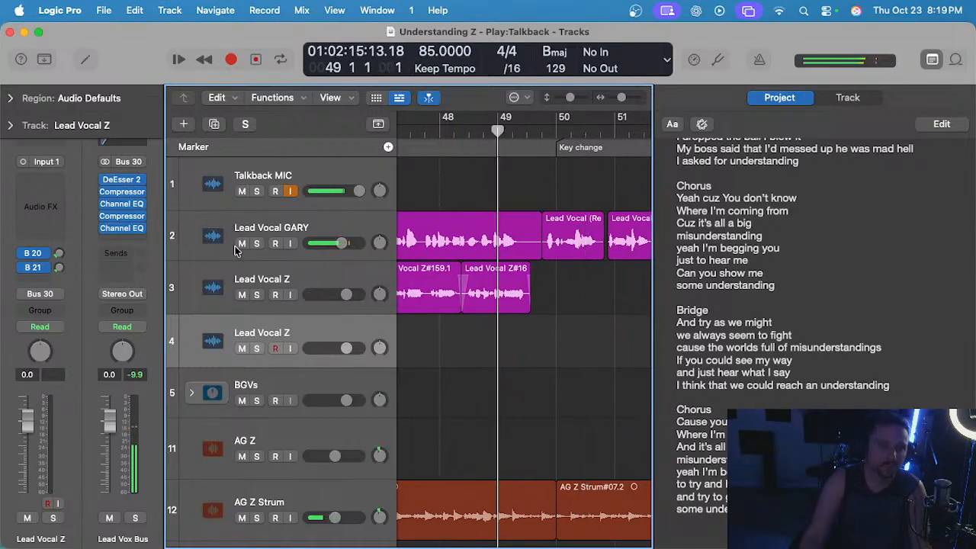
pyautogui.click(241, 244)
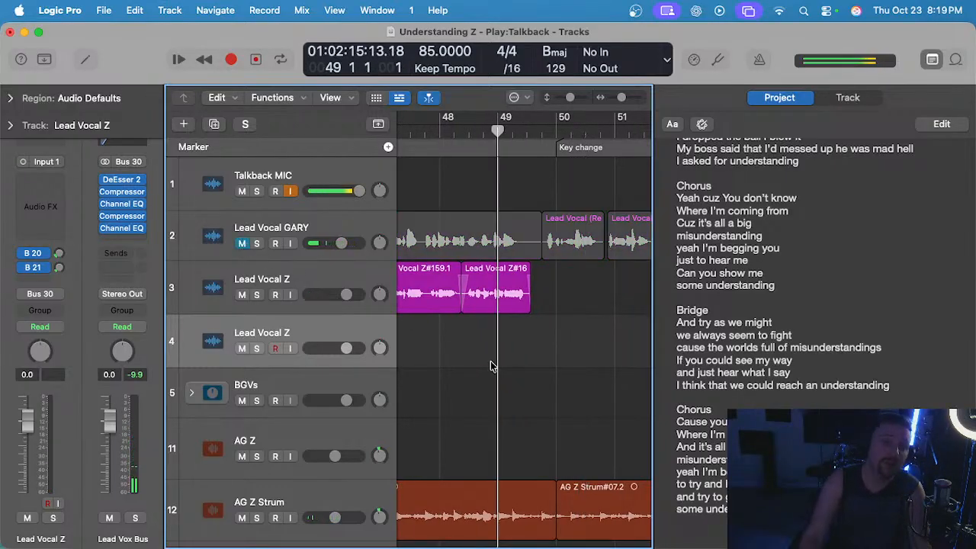
# Play back the assembled lead vocal on track 3 from about bar 45 beat 4 into the bridge.
pyautogui.press('space')
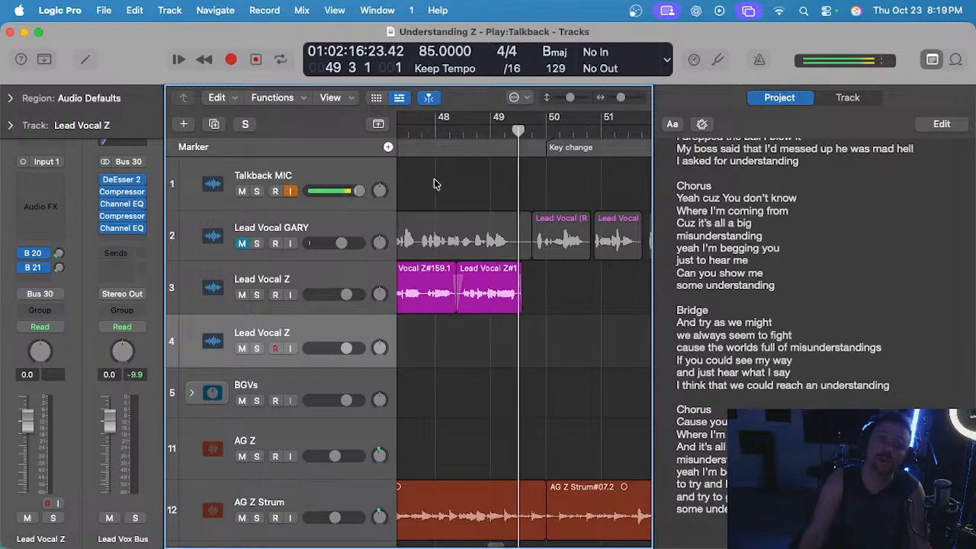
pyautogui.hscroll(-5, 490, 266)
pyautogui.click(511, 127)
pyautogui.press('space')
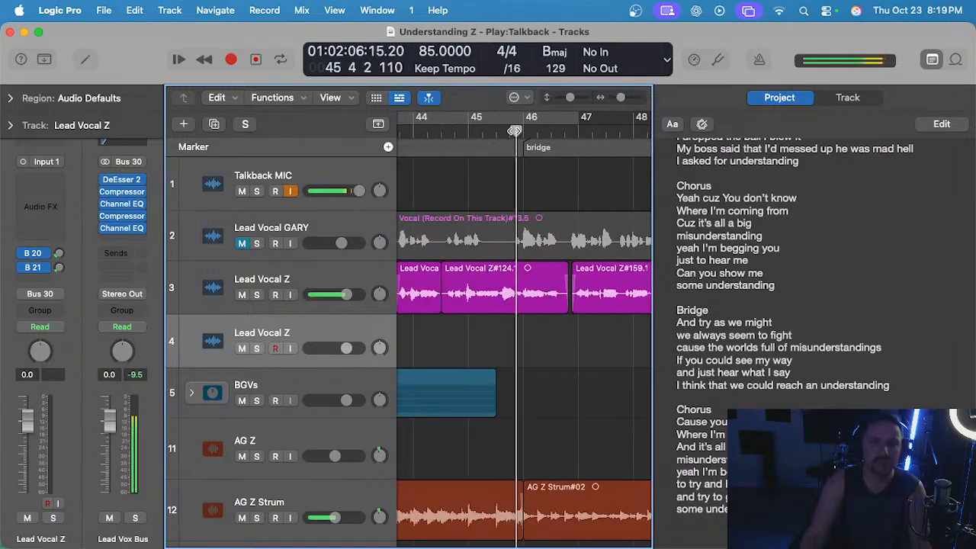
pyautogui.hscroll(2, 535, 223)
pyautogui.scroll(-2, 534, 224)
pyautogui.hscroll(3, 538, 224)
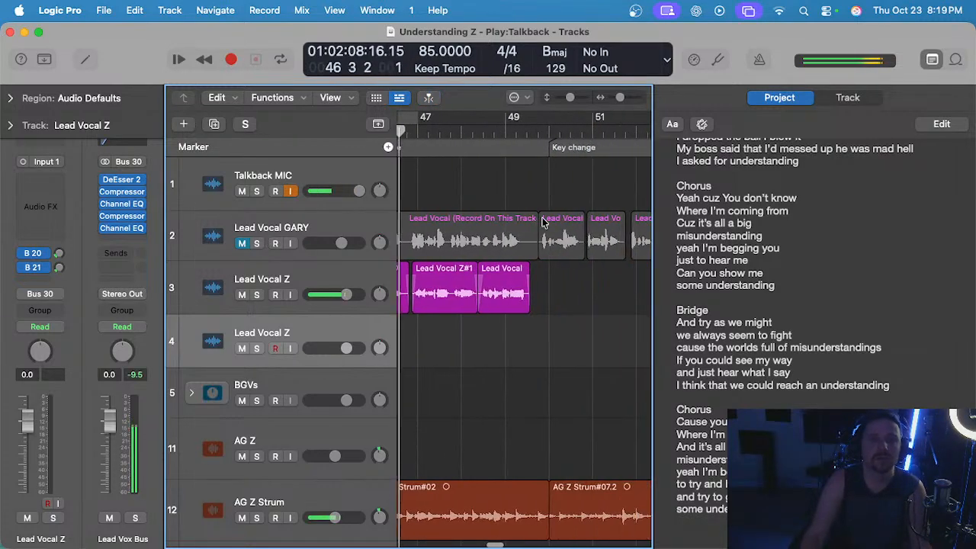
# Record two short takes of the next bridge phrase on track 4 from bar 49 and discard both.
pyautogui.click(505, 132)
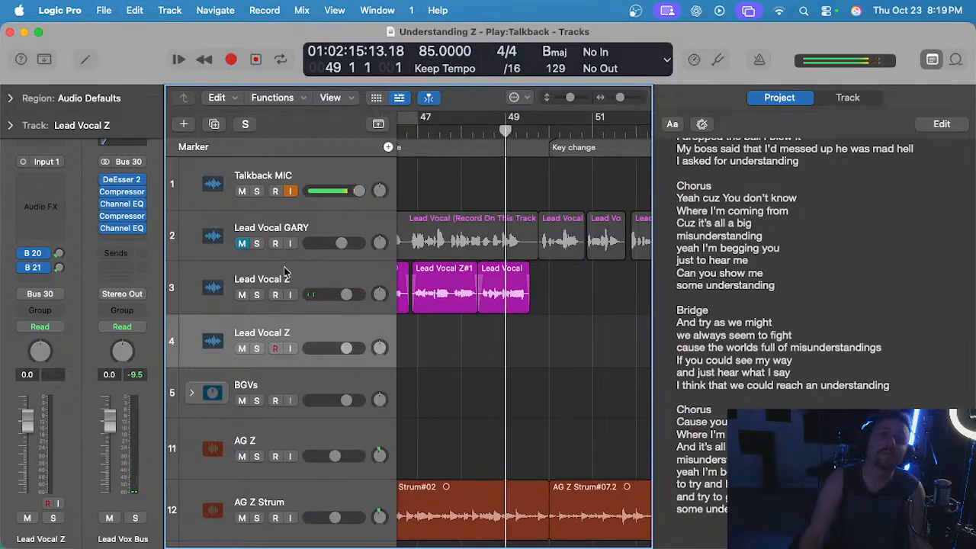
pyautogui.scroll(-1, 546, 355)
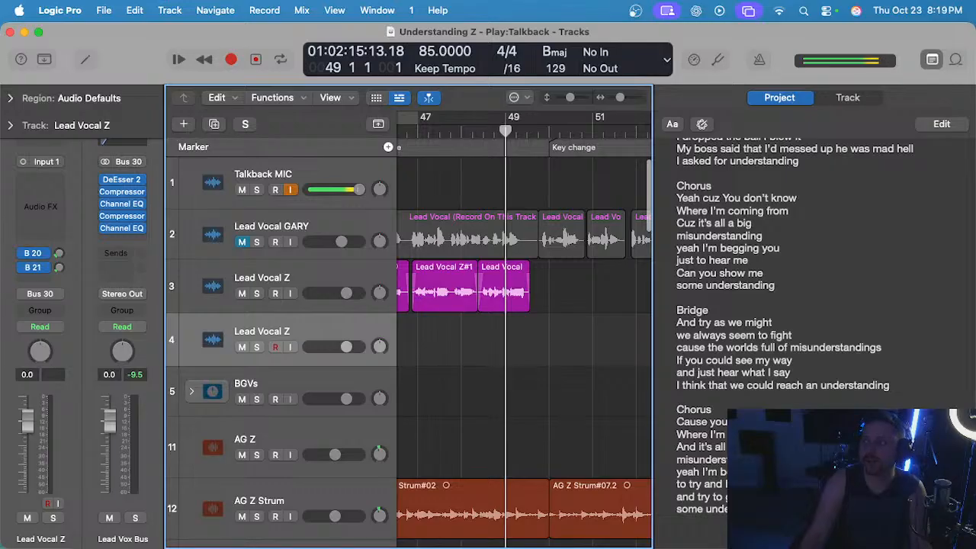
pyautogui.click(549, 361)
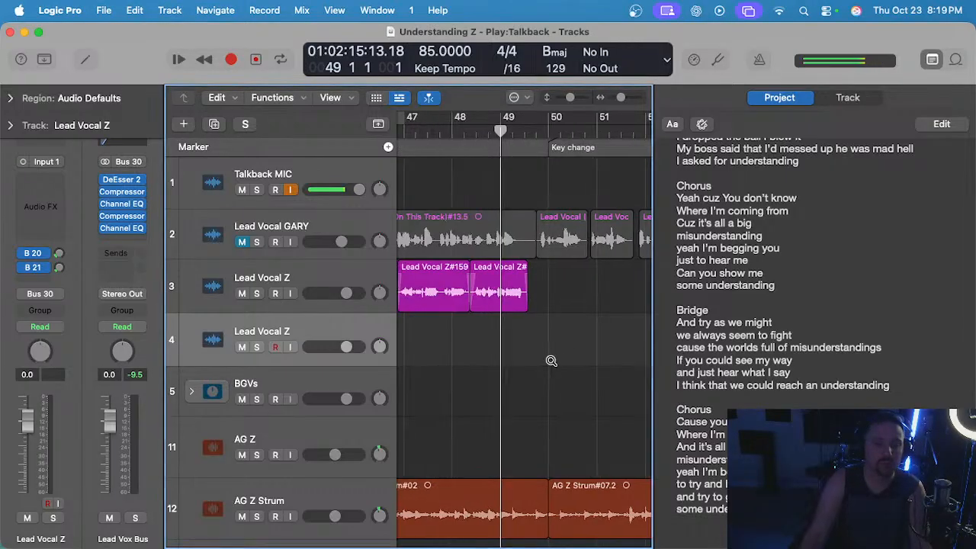
pyautogui.press('r')
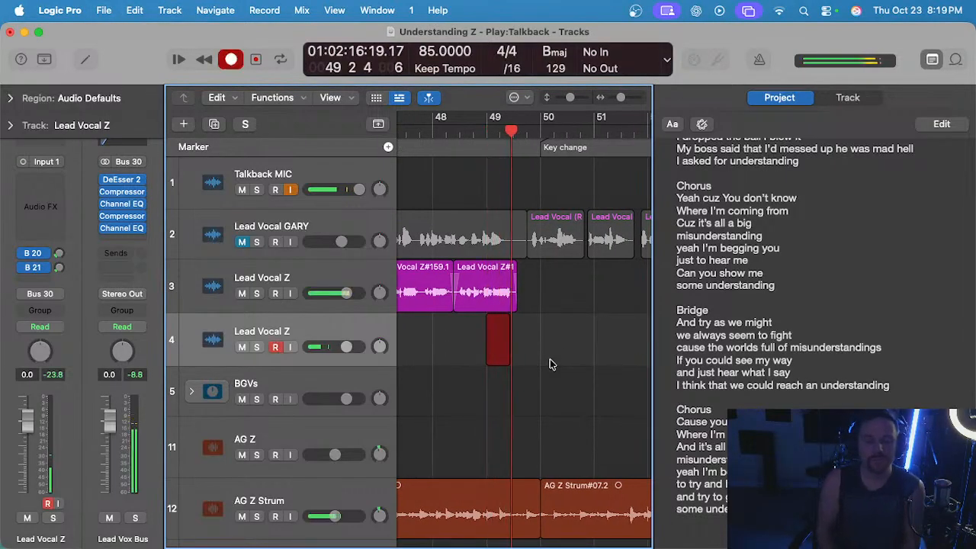
pyautogui.press('super+period')
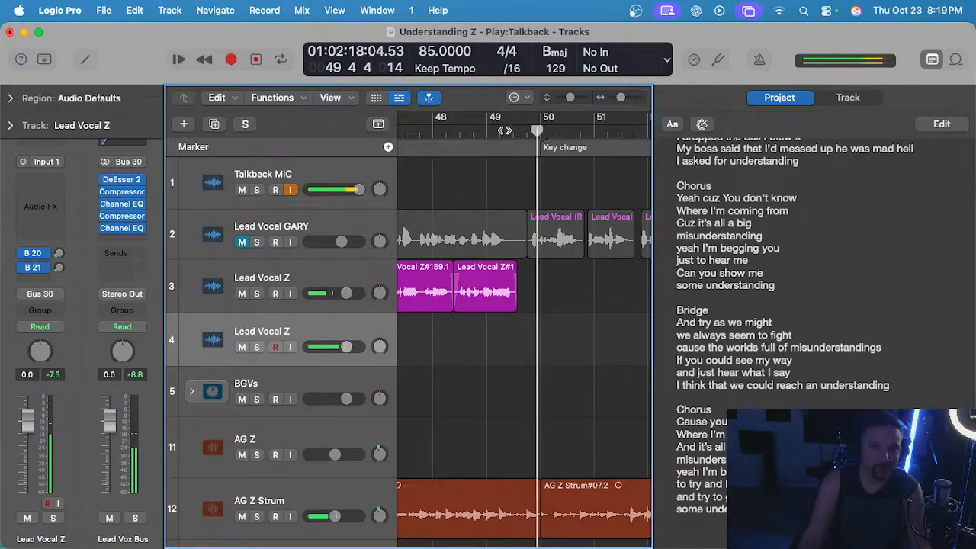
pyautogui.press('r')
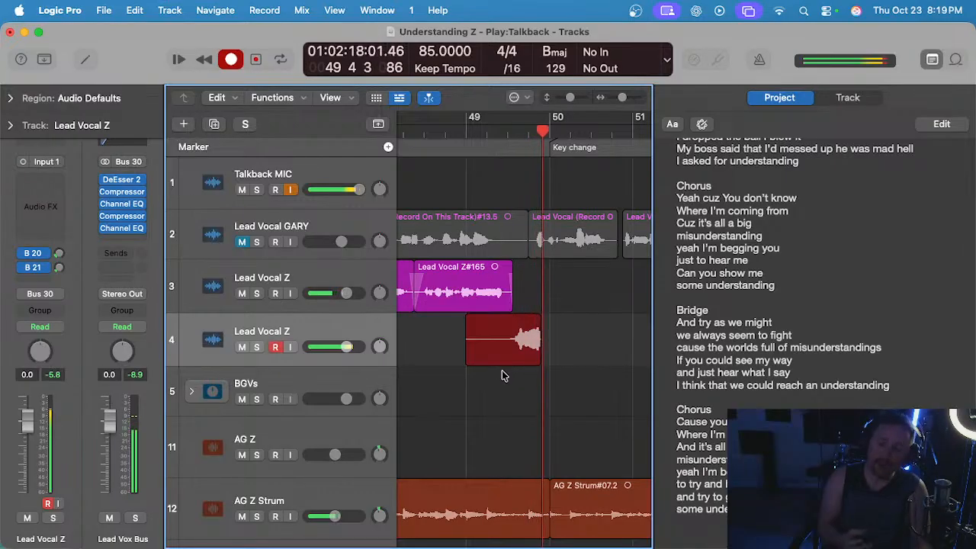
pyautogui.press('super+period')
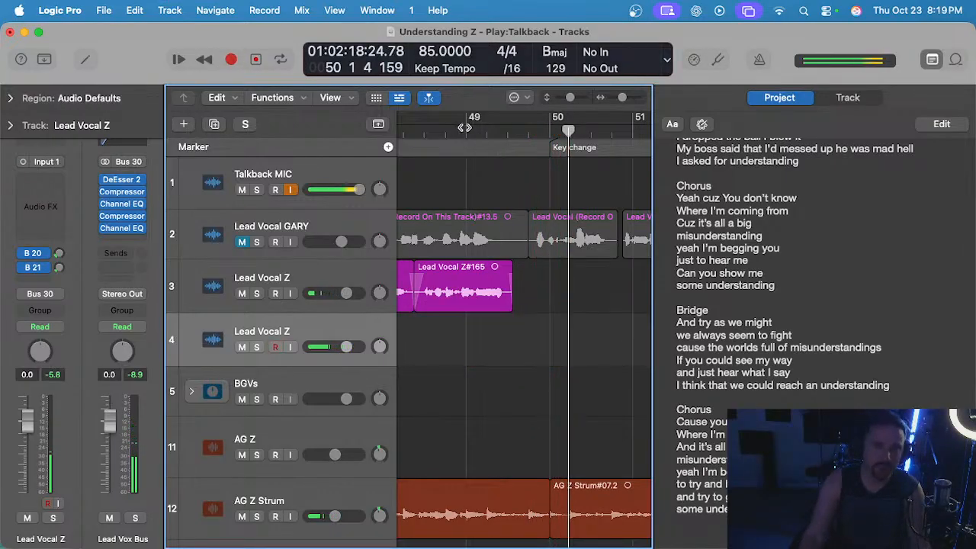
# Listen to the reference lead vocal on track 2 unmuted from about bar 50 beat 4, then mute that track again.
pyautogui.click(464, 128)
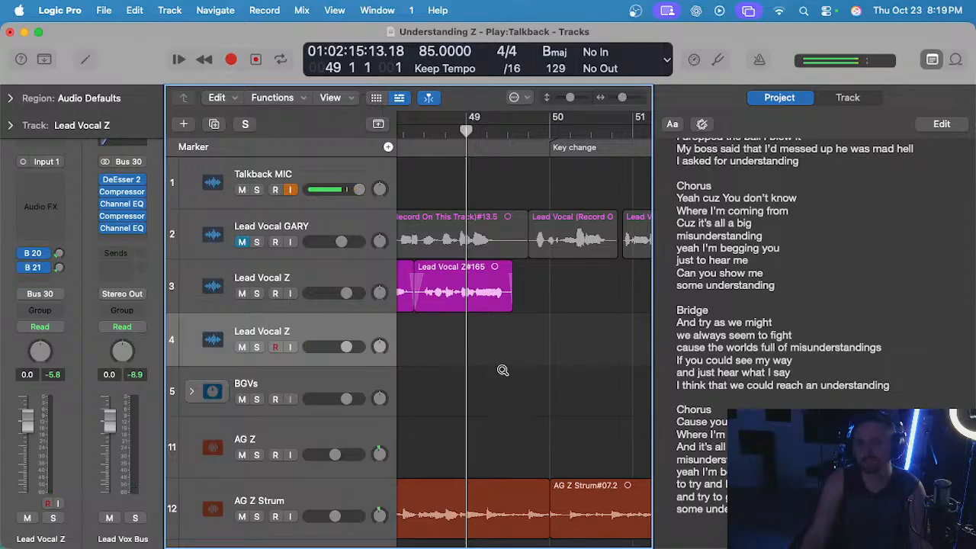
pyautogui.scroll(-1, 501, 370)
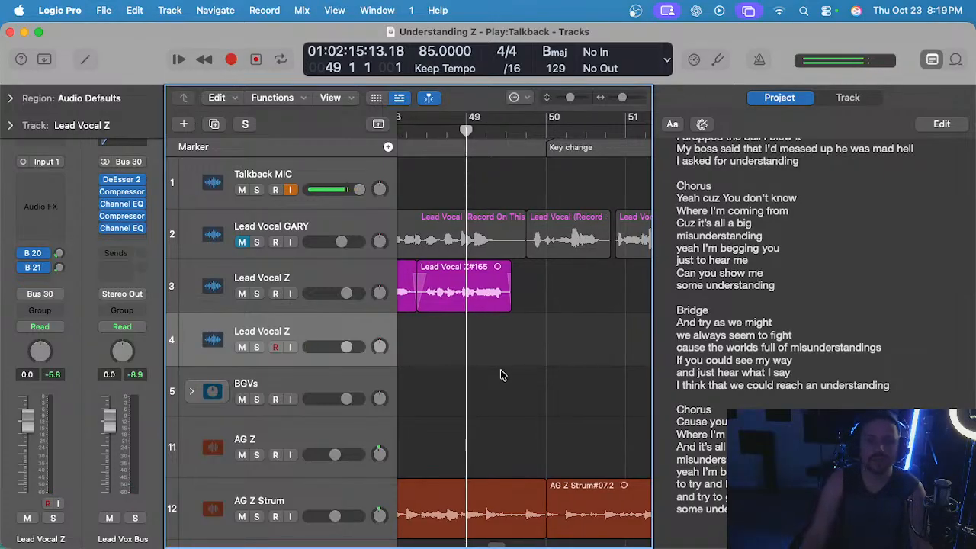
pyautogui.scroll(-2, 501, 370)
pyautogui.scroll(-2, 485, 330)
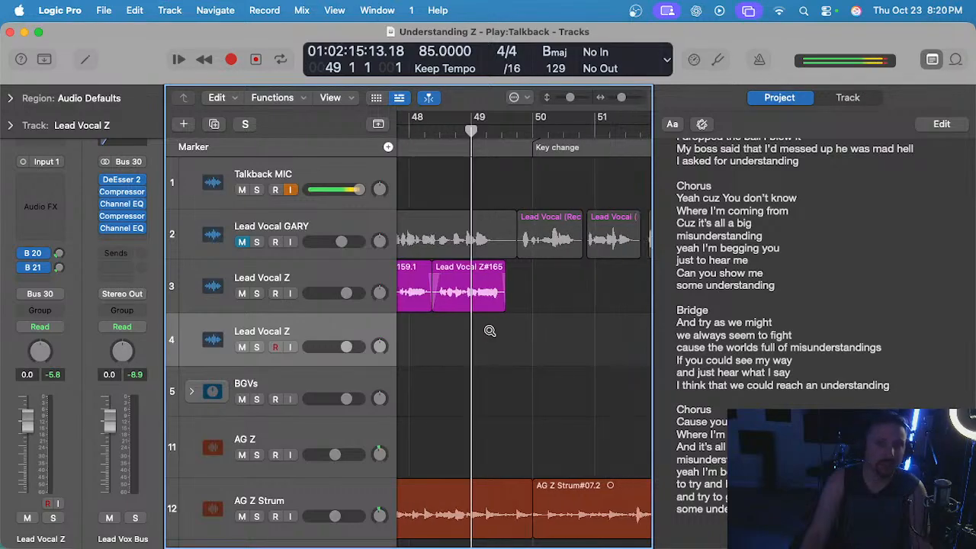
pyautogui.click(241, 243)
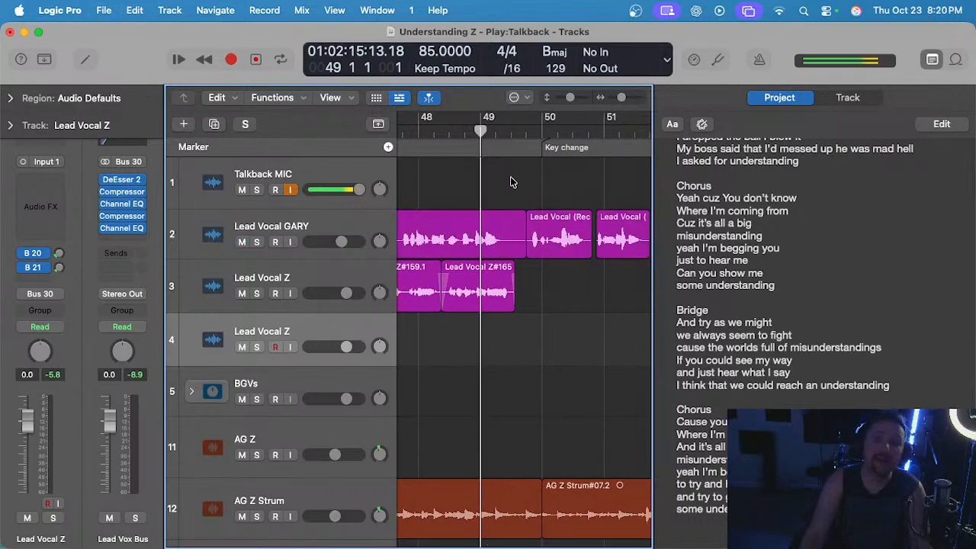
pyautogui.click(593, 131)
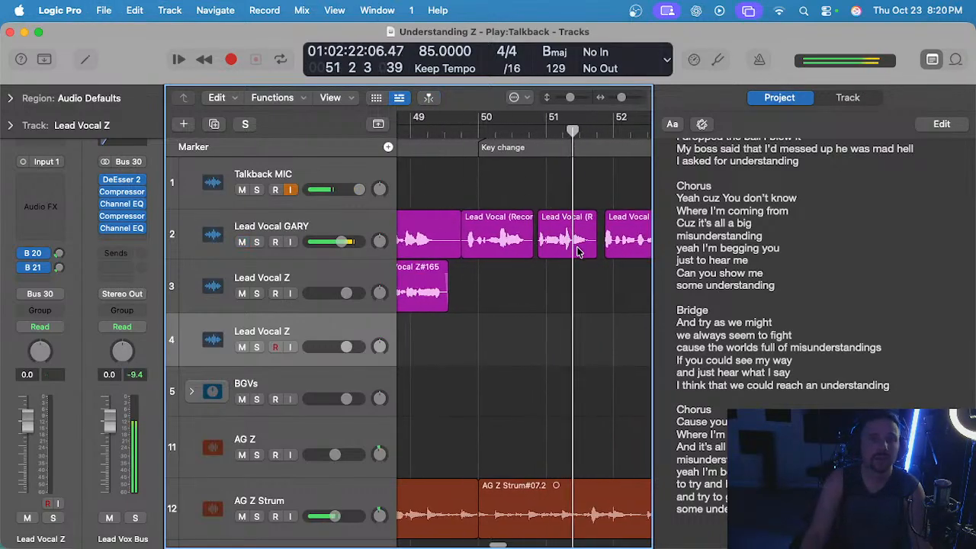
pyautogui.scroll(1, 577, 252)
pyautogui.click(241, 243)
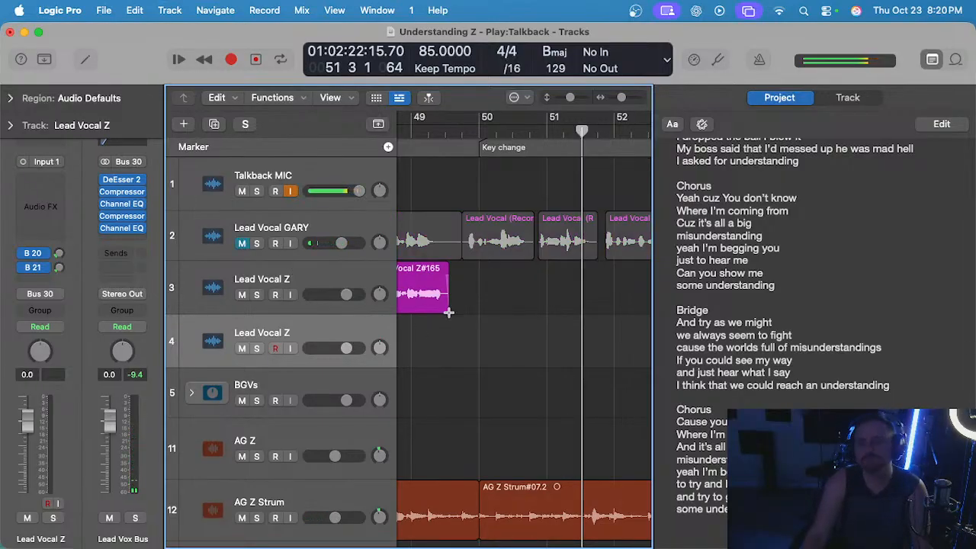
# Record the phrase on track 4 from bar 49 twice more, stopping early and removing each take.
pyautogui.scroll(-2, 448, 313)
pyautogui.click(408, 131)
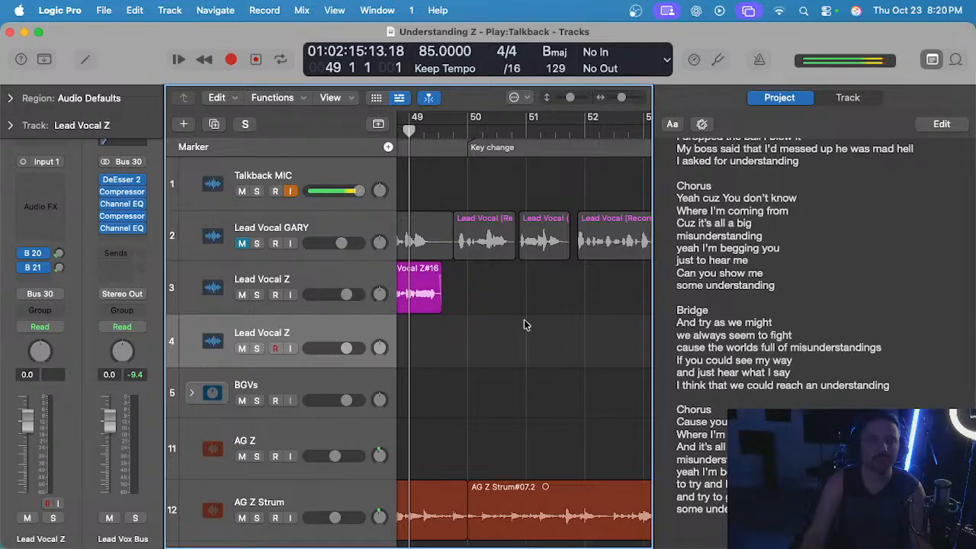
pyautogui.press('r')
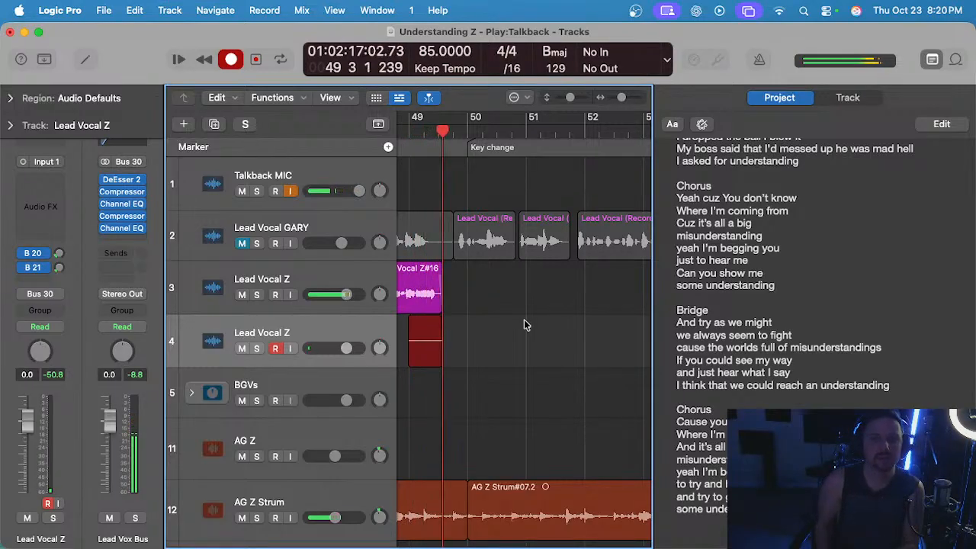
pyautogui.hscroll(-2, 524, 320)
pyautogui.press('space')
pyautogui.press('super+z')
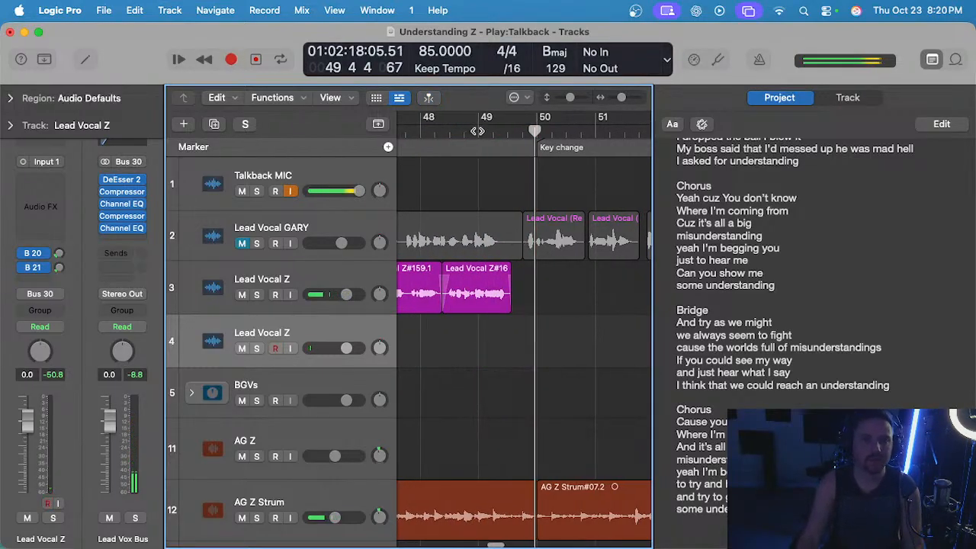
pyautogui.click(477, 131)
pyautogui.press('r')
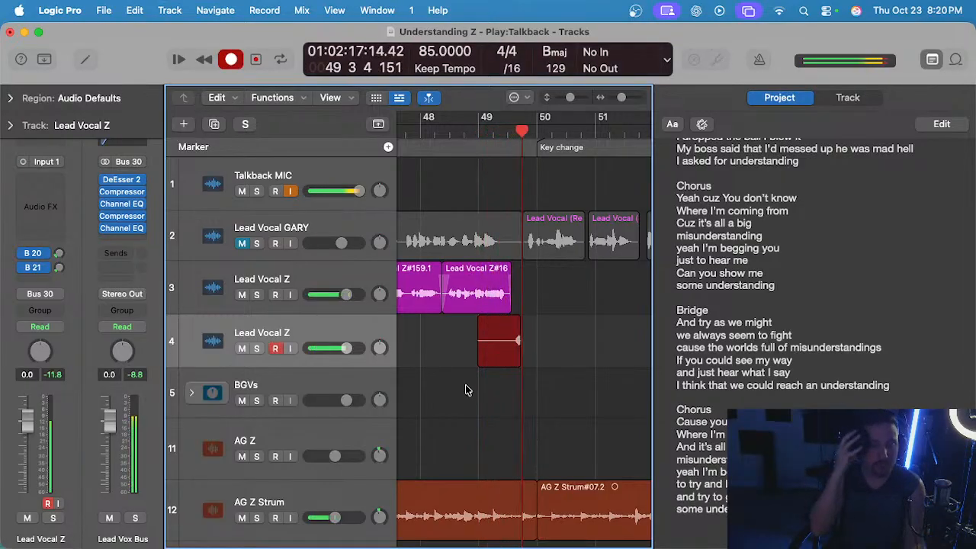
pyautogui.press('r')
pyautogui.press('Delete')
# Record a longer take on track 4 from bar 49 through the end of bar 53.
pyautogui.click(477, 131)
pyautogui.press('r')
pyautogui.scroll(3, 493, 377)
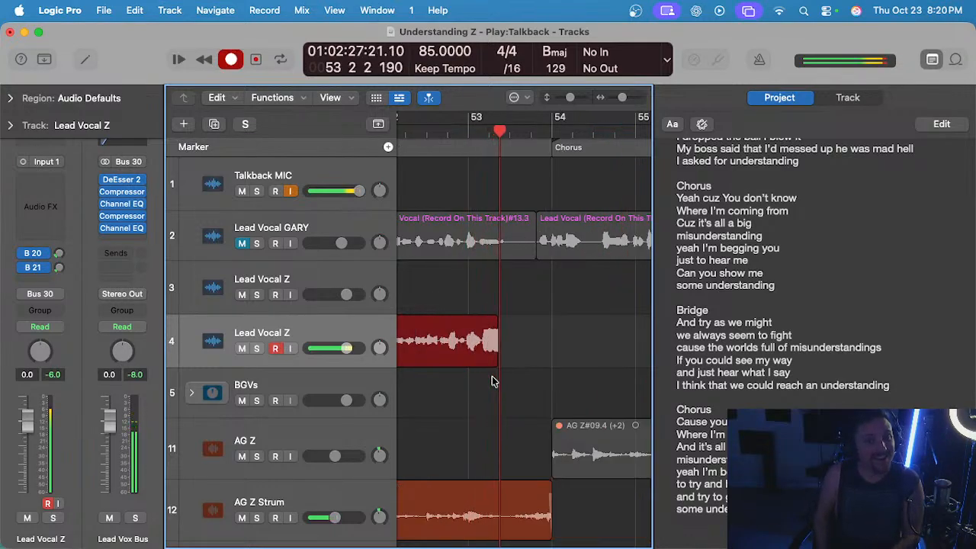
pyautogui.press('space')
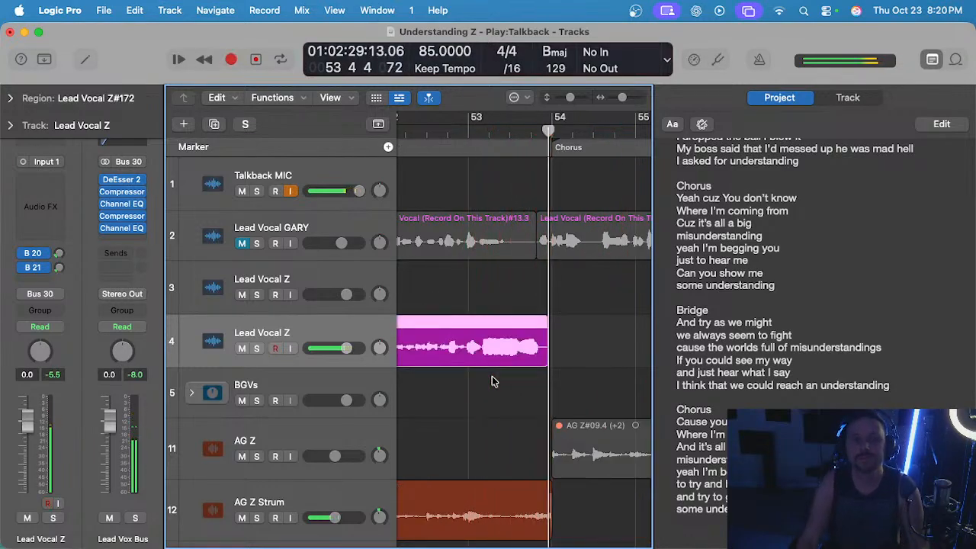
# Play back the long take on track 4 from bar 49 into bar 52 and delete it.
pyautogui.hscroll(-5, 480, 305)
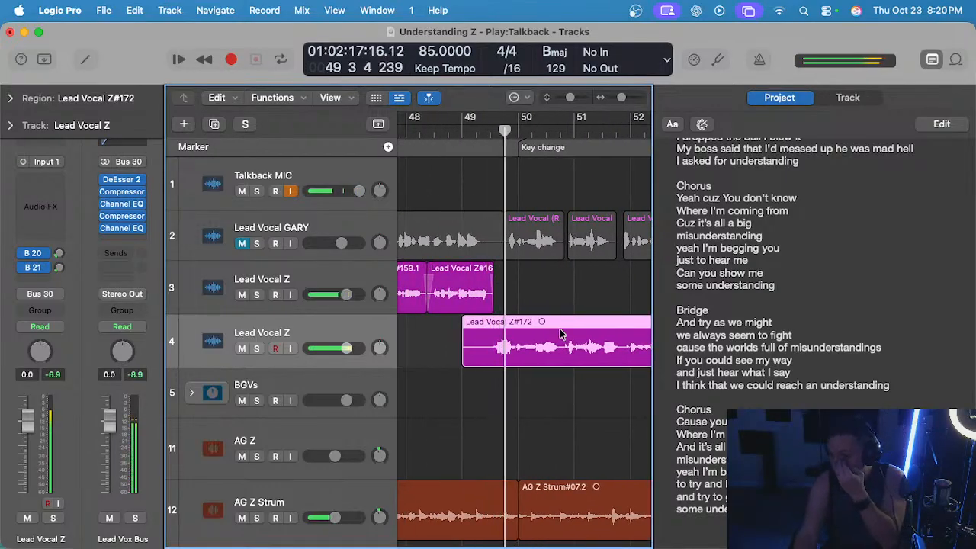
pyautogui.scroll(1, 539, 369)
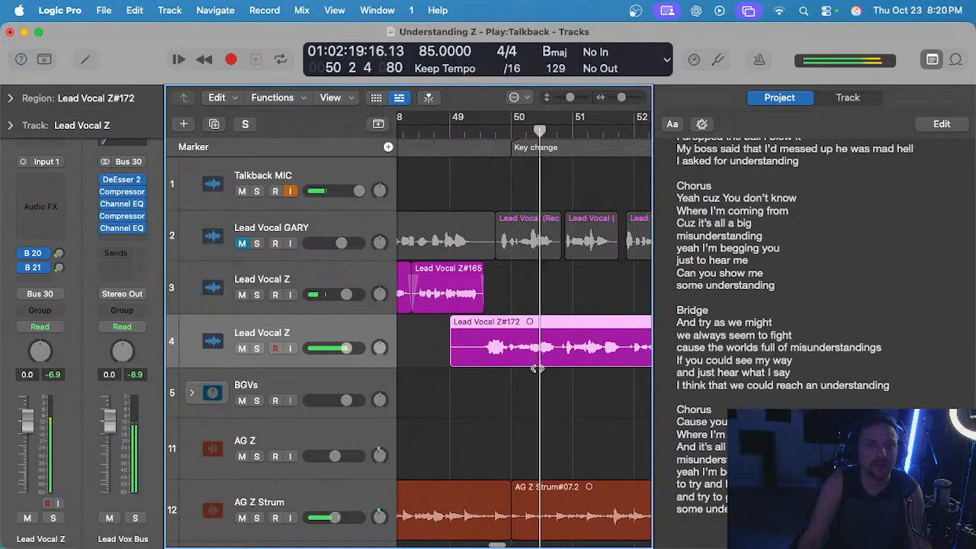
pyautogui.scroll(-1, 538, 370)
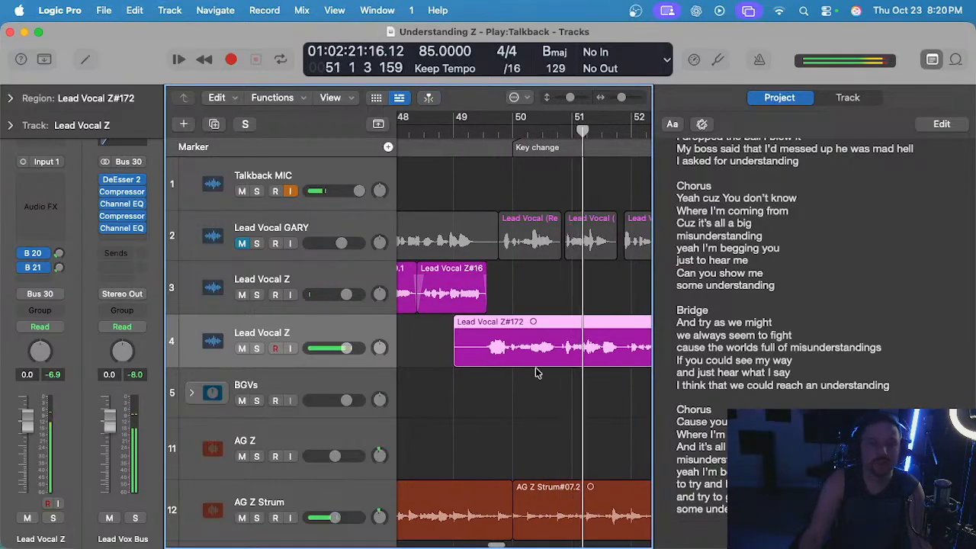
pyautogui.hscroll(1, 538, 373)
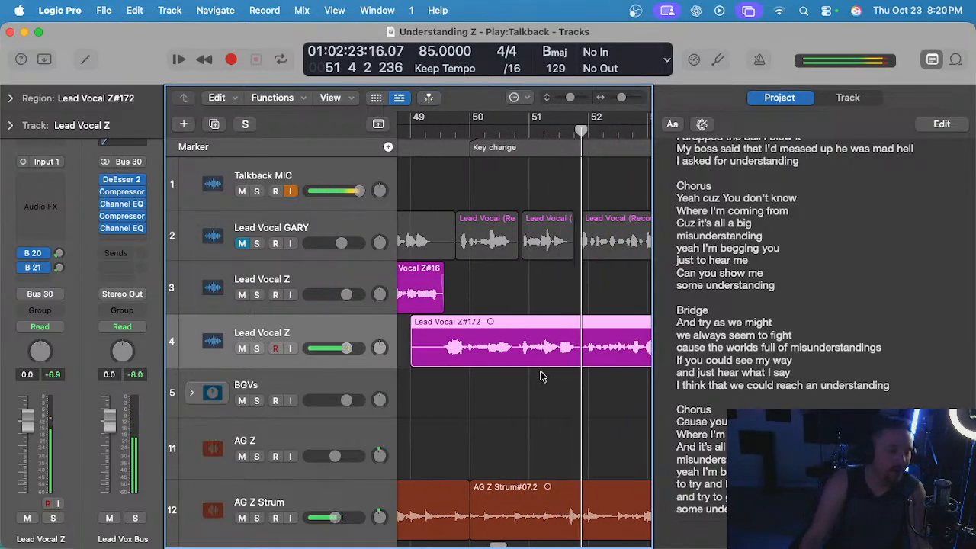
pyautogui.scroll(-1, 542, 373)
pyautogui.click(525, 306)
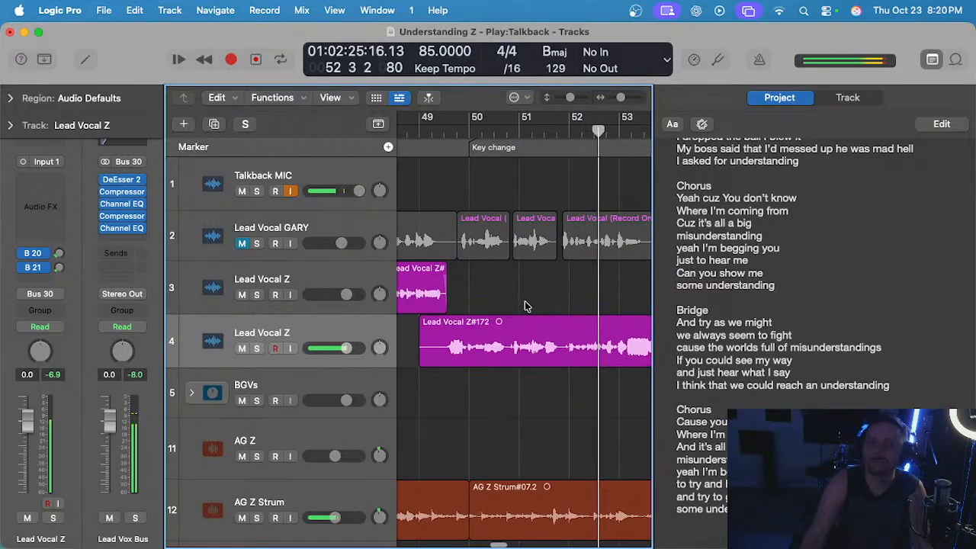
pyautogui.click(531, 324)
pyautogui.press('Delete')
# Unmute track 2 to hear the reference lead vocal through bars 52 and 53, then mute it again.
pyautogui.click(242, 244)
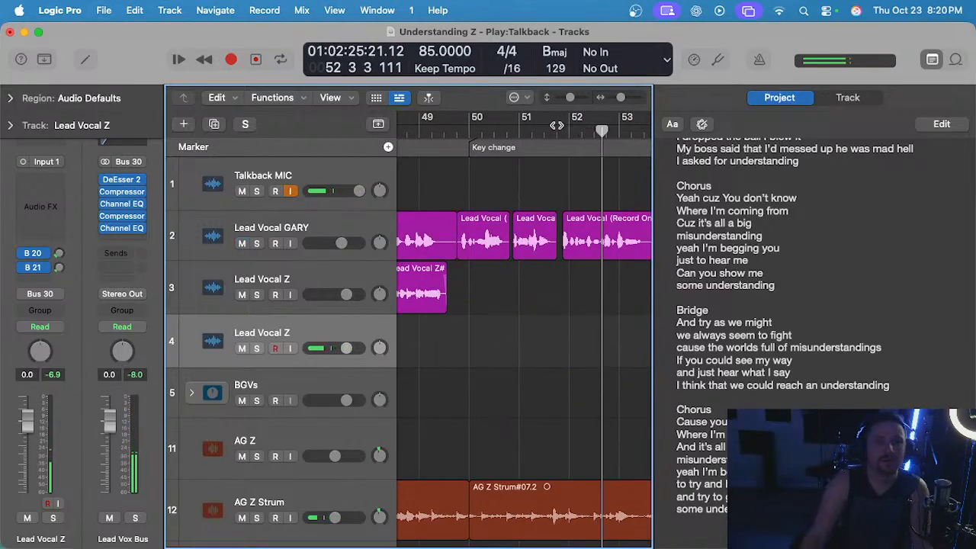
pyautogui.press(',')
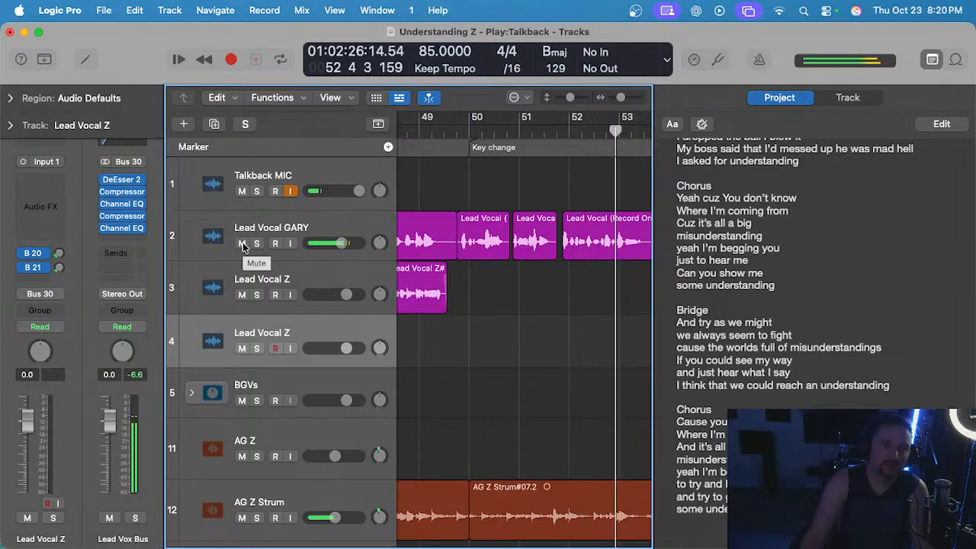
pyautogui.click(242, 242)
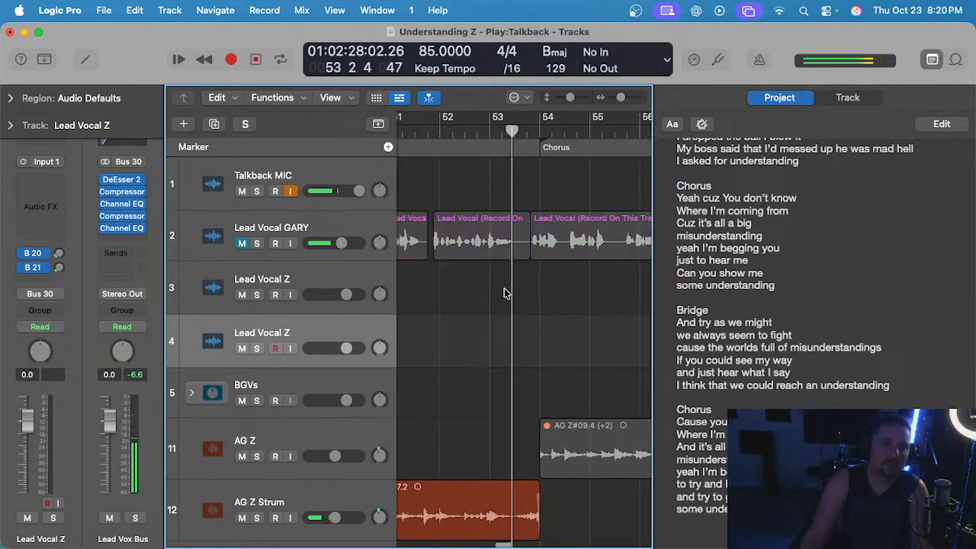
# Highlight the last three bridge lines in the notes, record a take on track 4 from bar 49 to late bar 51, and discard it.
pyautogui.hscroll(-5, 503, 293)
pyautogui.click(469, 140)
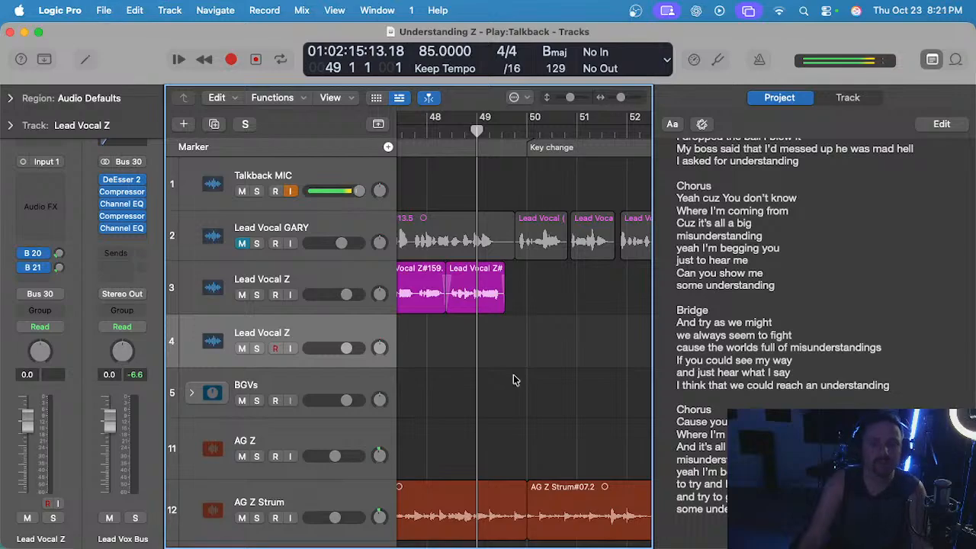
pyautogui.moveTo(891, 385); pyautogui.dragTo(665, 364)
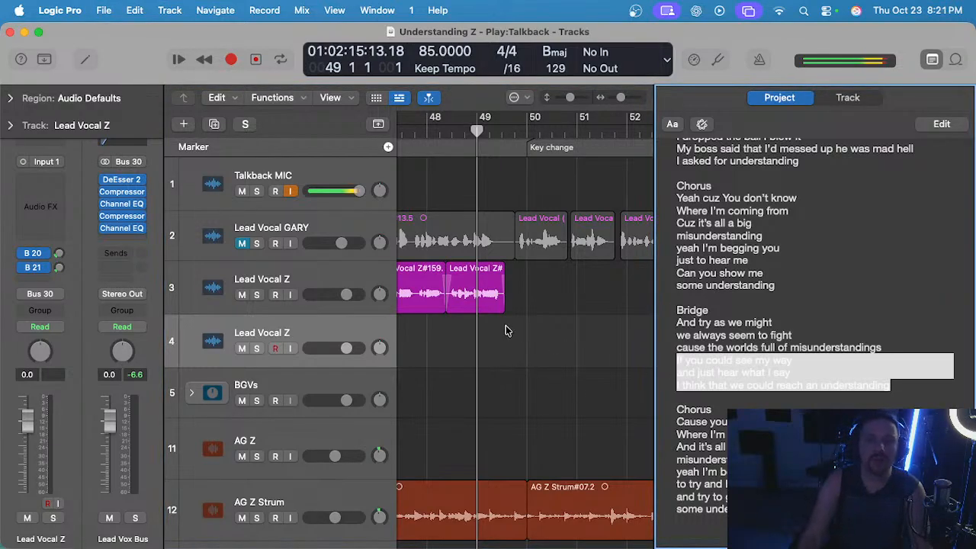
pyautogui.click(461, 335)
pyautogui.press('r')
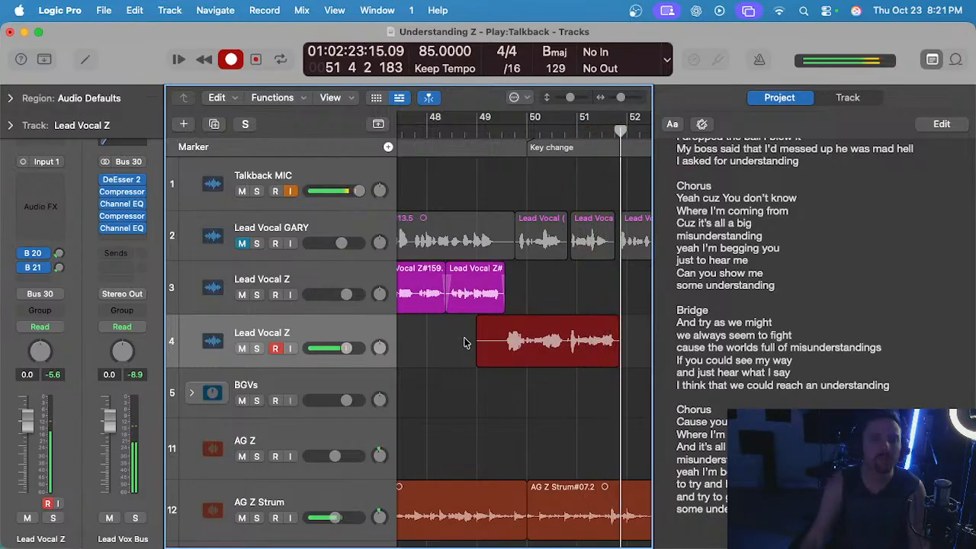
pyautogui.press('super+period')
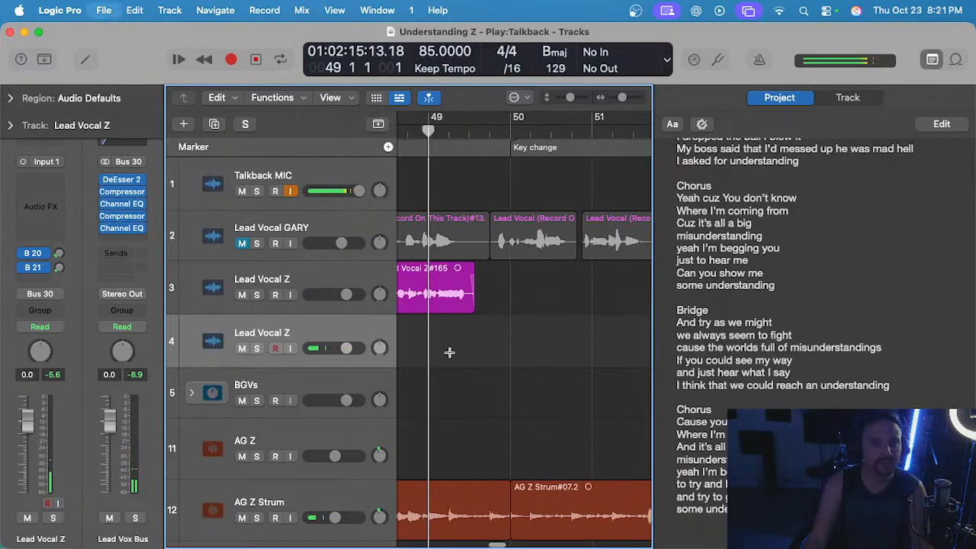
# Record a new take on track 4 from bar 49 into bar 52 and cut off its end from just before bar 52.
pyautogui.press('r')
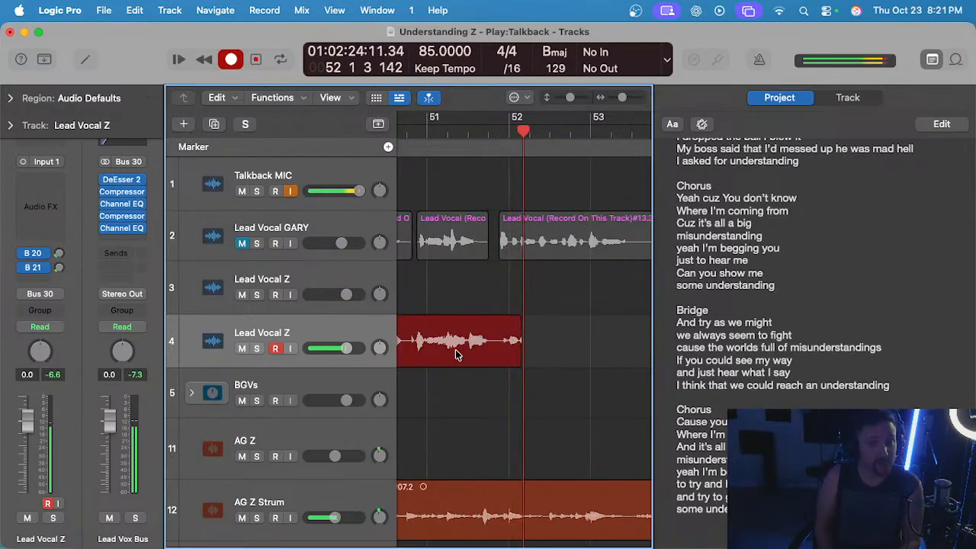
pyautogui.press('space')
pyautogui.click(502, 391)
pyautogui.moveTo(500, 342); pyautogui.dragTo(588, 353)
pyautogui.press('Delete')
# Play back the newest take on track 4 from early bar 49 to late bar 51 and delete it.
pyautogui.hscroll(-3, 587, 352)
pyautogui.hscroll(-3, 587, 349)
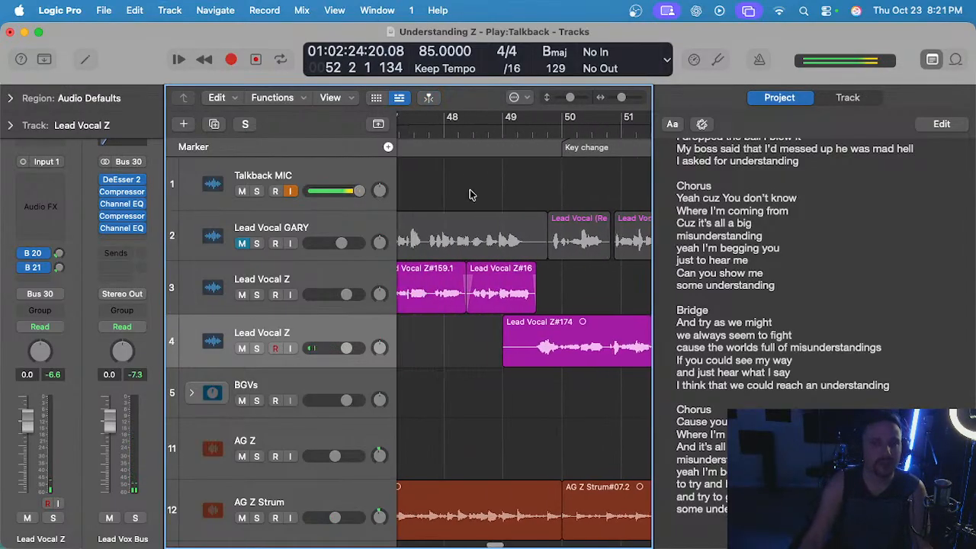
pyautogui.click(520, 134)
pyautogui.press('space')
pyautogui.scroll(3, 473, 265)
pyautogui.scroll(2, 497, 380)
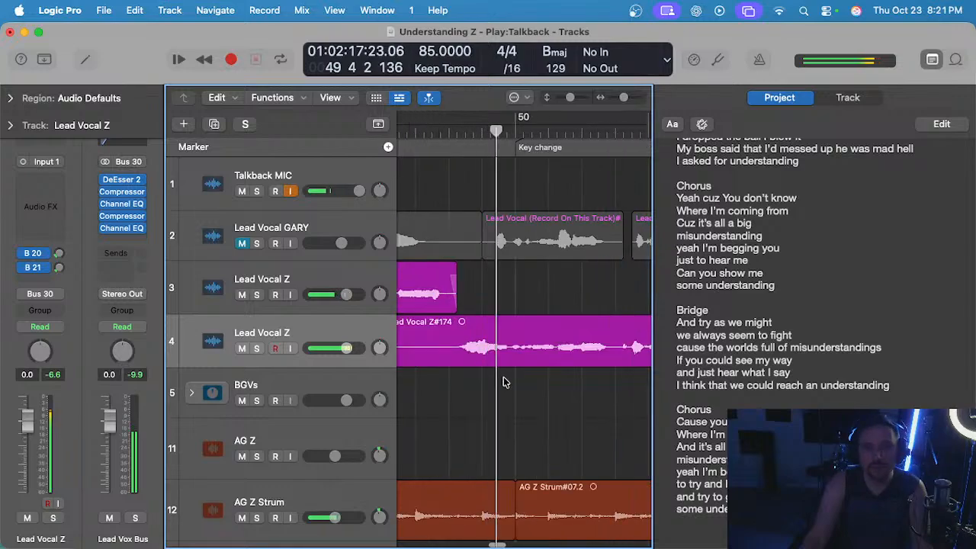
pyautogui.scroll(-3, 498, 385)
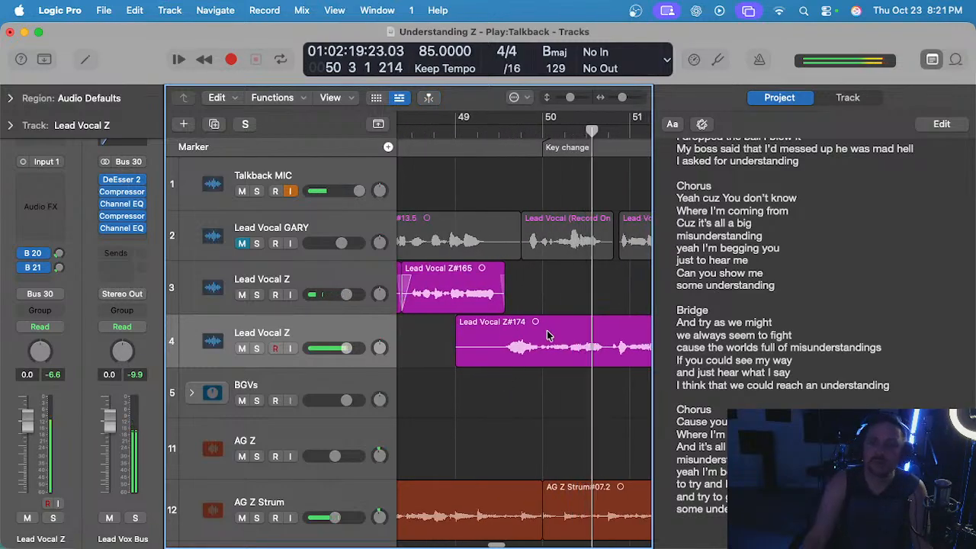
pyautogui.scroll(2, 541, 333)
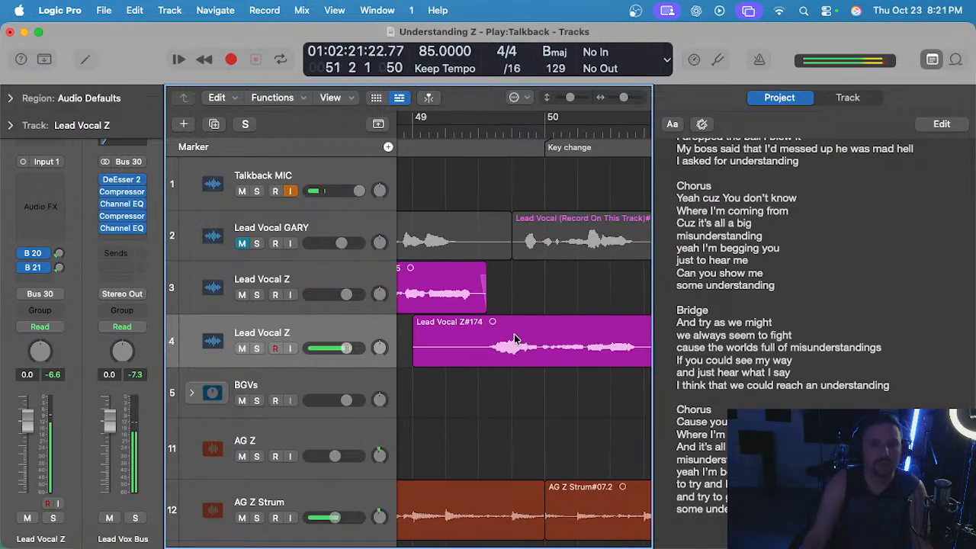
pyautogui.scroll(1, 503, 332)
pyautogui.scroll(-4, 484, 337)
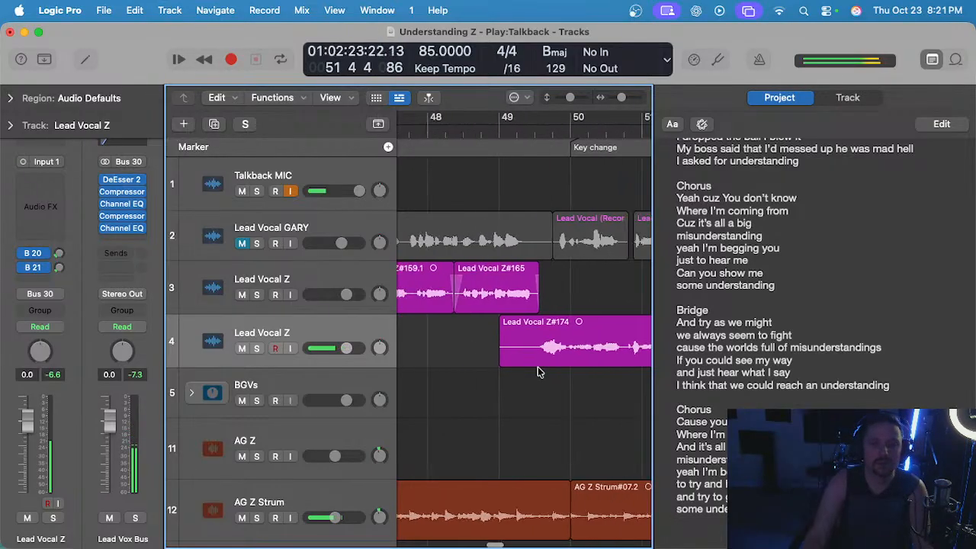
pyautogui.scroll(-1, 606, 327)
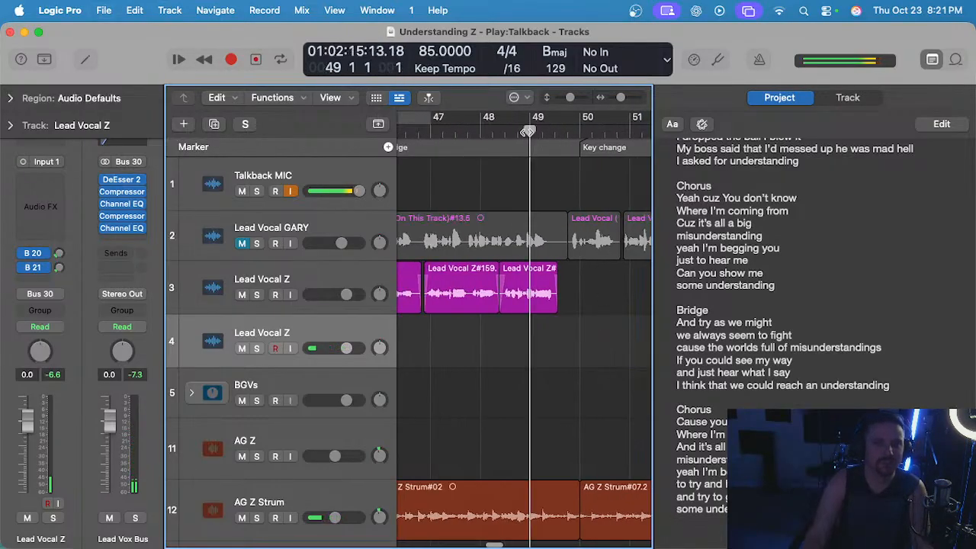
# Record another lead vocal take on track 4 from bar 49 to the end of bar 51.
pyautogui.click(528, 132)
pyautogui.hscroll(2, 523, 355)
pyautogui.hscroll(-1, 506, 361)
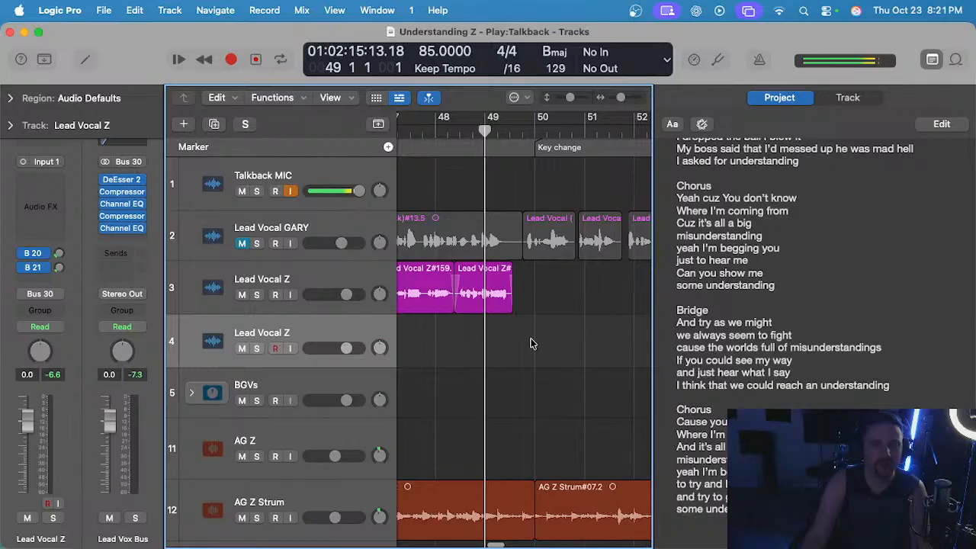
pyautogui.press('r')
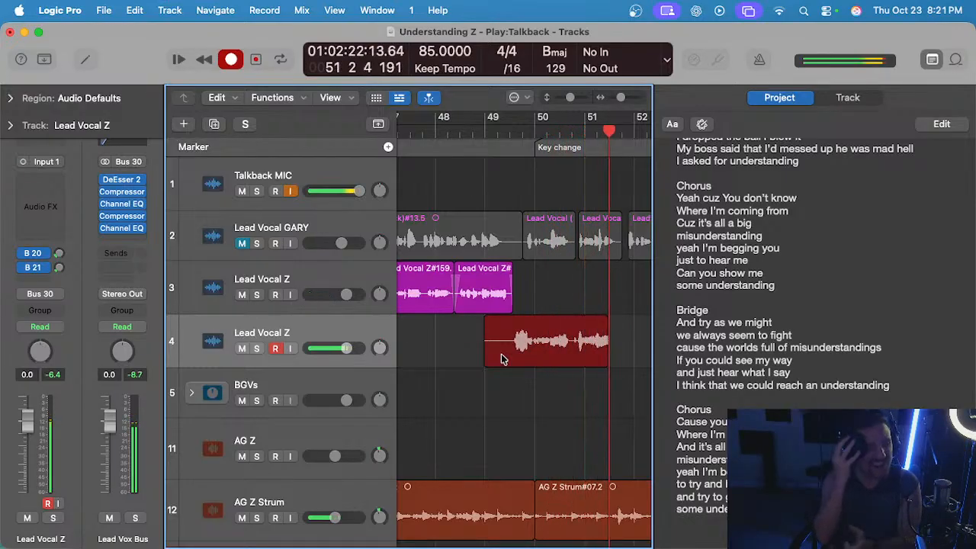
pyautogui.press('space')
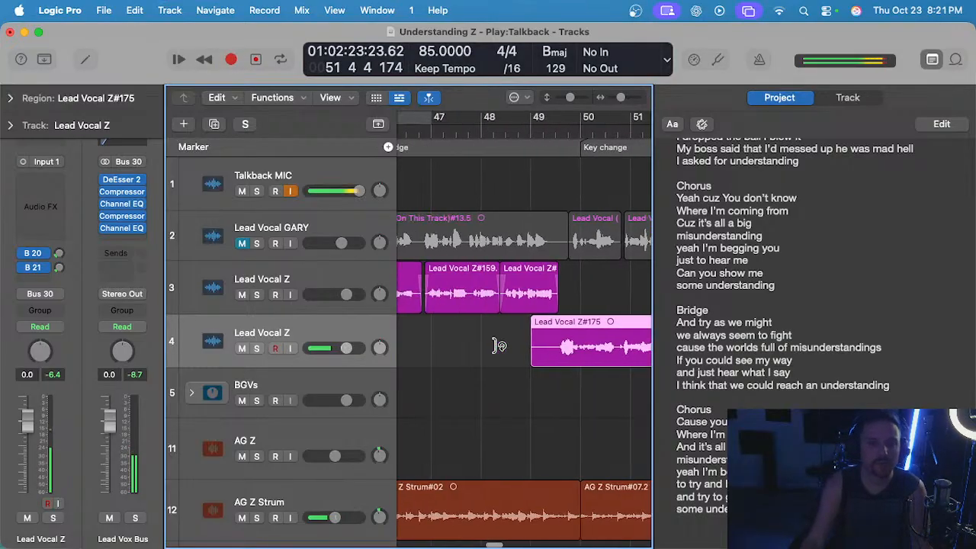
# Cut off the silent start of the new take and move the rest up to track 3, directly after the existing regions.
pyautogui.hscroll(-1, 605, 347)
pyautogui.moveTo(587, 329); pyautogui.dragTo(480, 339)
pyautogui.hscroll(3, 483, 342)
pyautogui.press('Delete')
pyautogui.hscroll(-1, 592, 295)
pyautogui.scroll(-2, 593, 298)
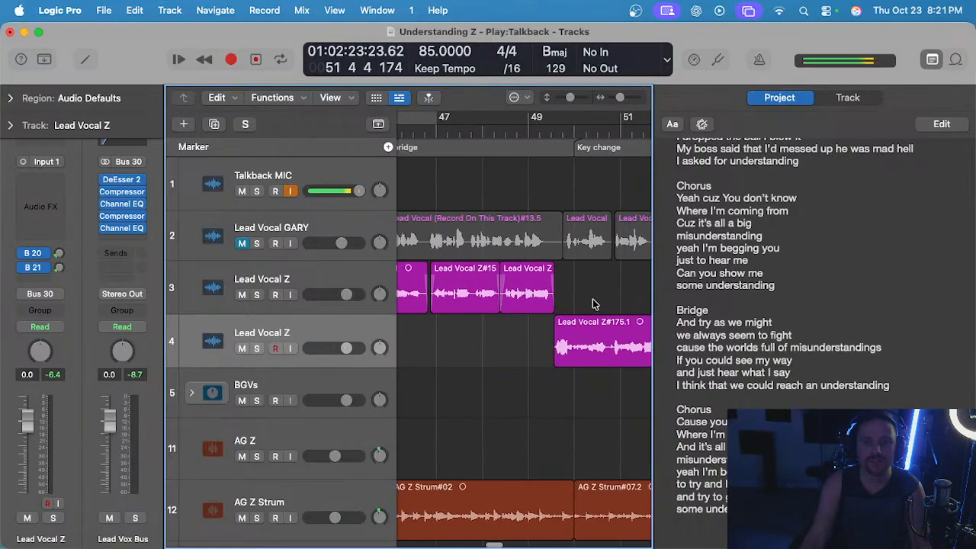
pyautogui.click(602, 327)
pyautogui.moveTo(601, 327); pyautogui.dragTo(602, 282)
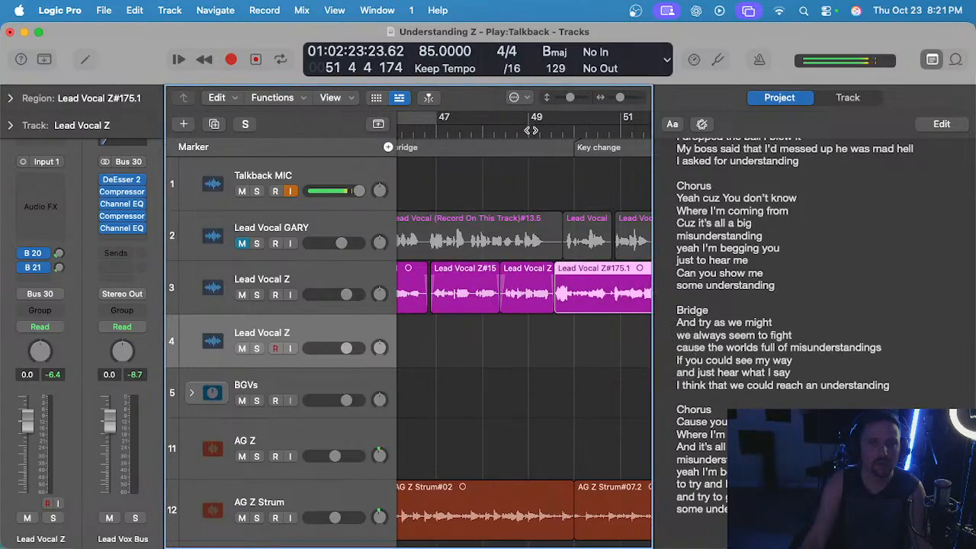
# Play back the assembled lead vocal on track 3 from just before bar 49 to late bar 51.
pyautogui.click(512, 131)
pyautogui.press('space')
pyautogui.scroll(2, 528, 297)
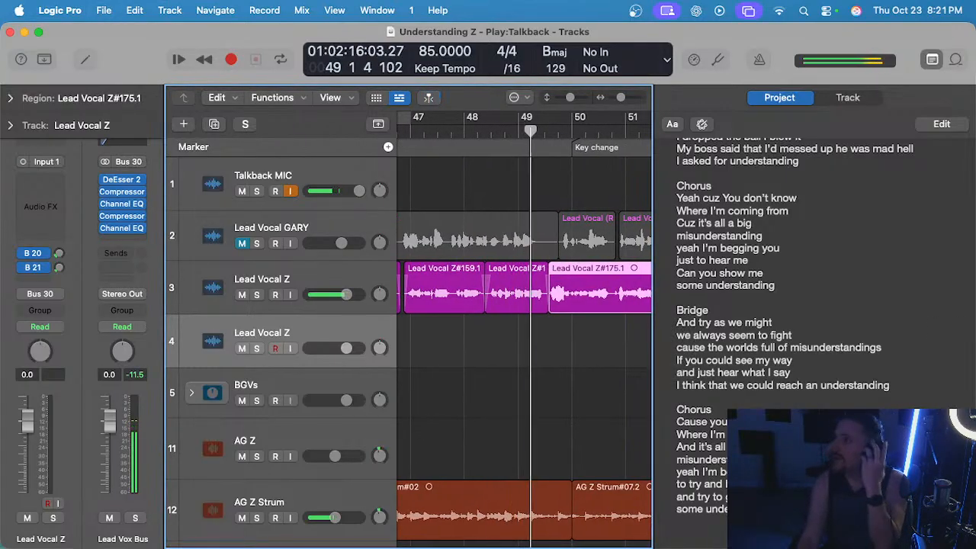
pyautogui.hscroll(1, 527, 342)
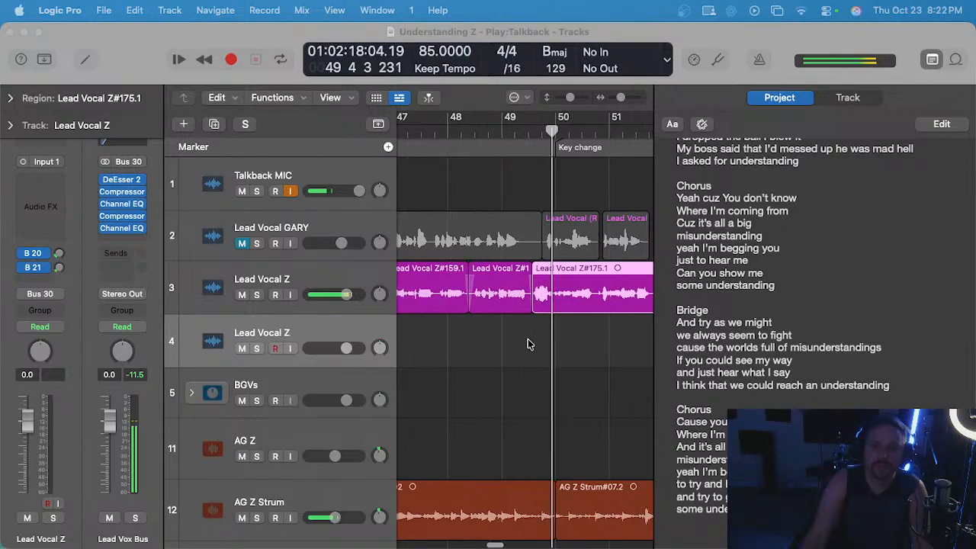
pyautogui.scroll(1, 527, 344)
pyautogui.scroll(-1, 526, 343)
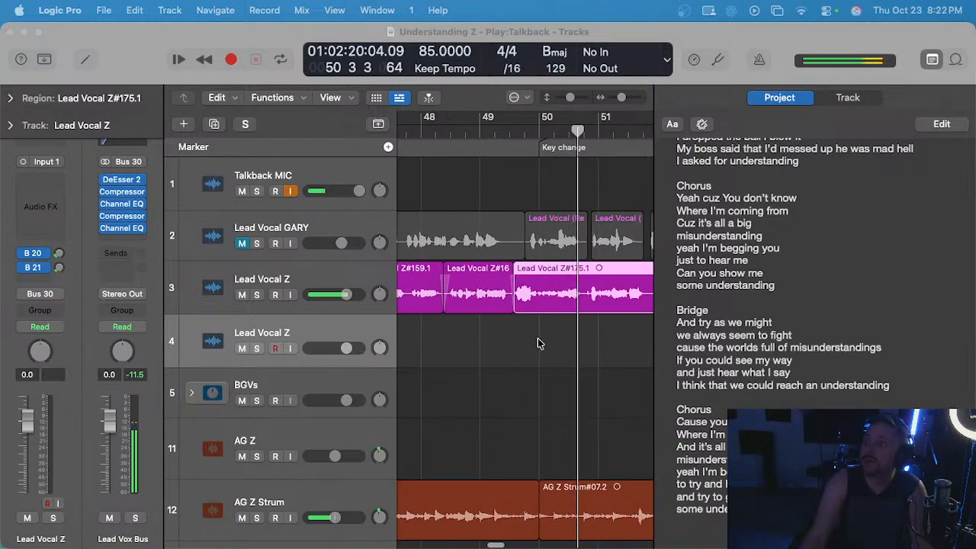
pyautogui.click(541, 344)
pyautogui.hscroll(4, 540, 342)
pyautogui.scroll(2, 539, 343)
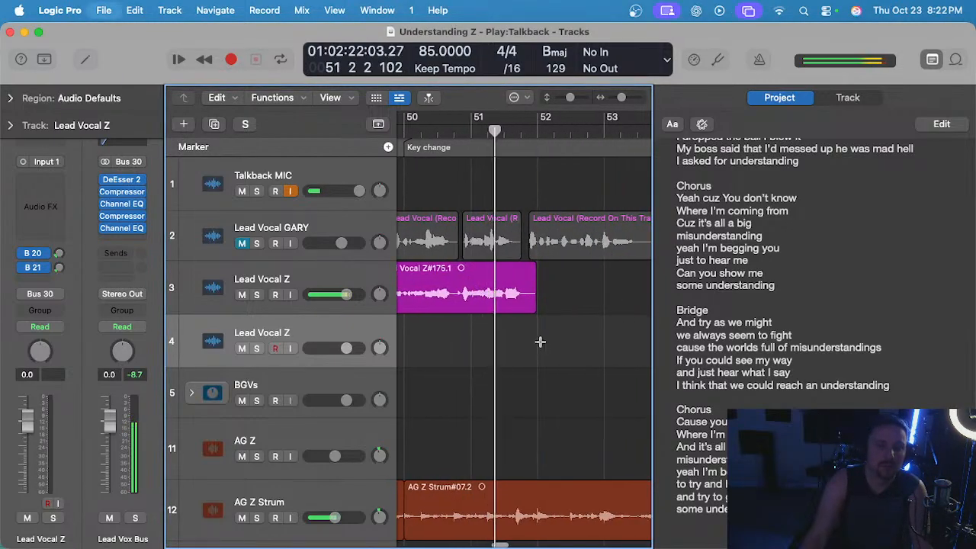
pyautogui.scroll(1, 532, 340)
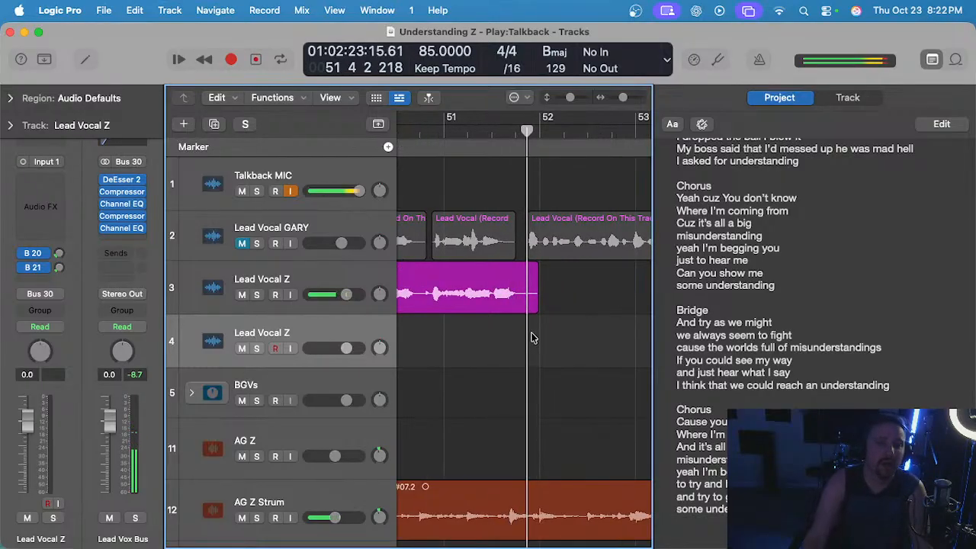
# Cut off the end of the new track 3 vocal region just before bar 52.
pyautogui.moveTo(528, 300); pyautogui.dragTo(589, 295)
pyautogui.press('Delete')
pyautogui.scroll(-3, 550, 325)
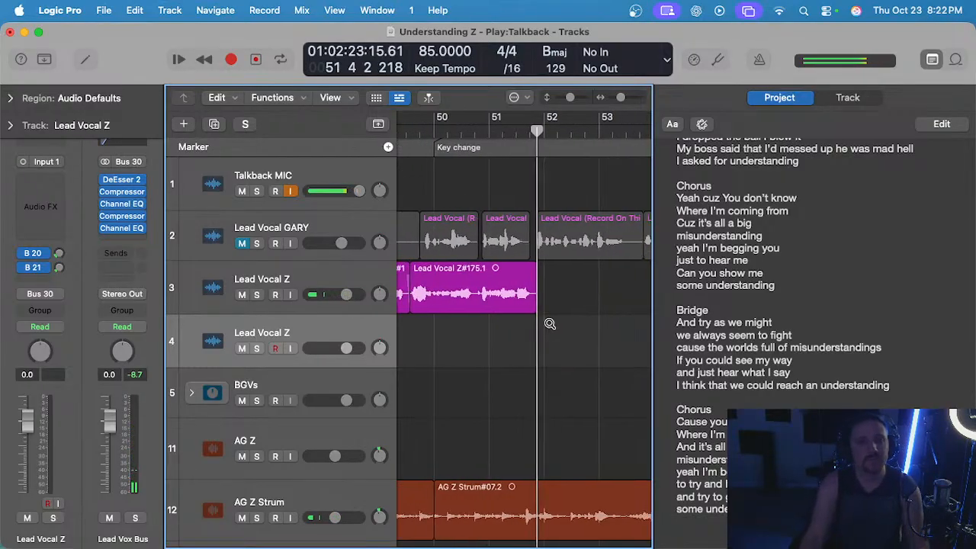
# Set the playhead to bar 51, ahead of the empty stretch before the Chorus marker.
pyautogui.click(493, 131)
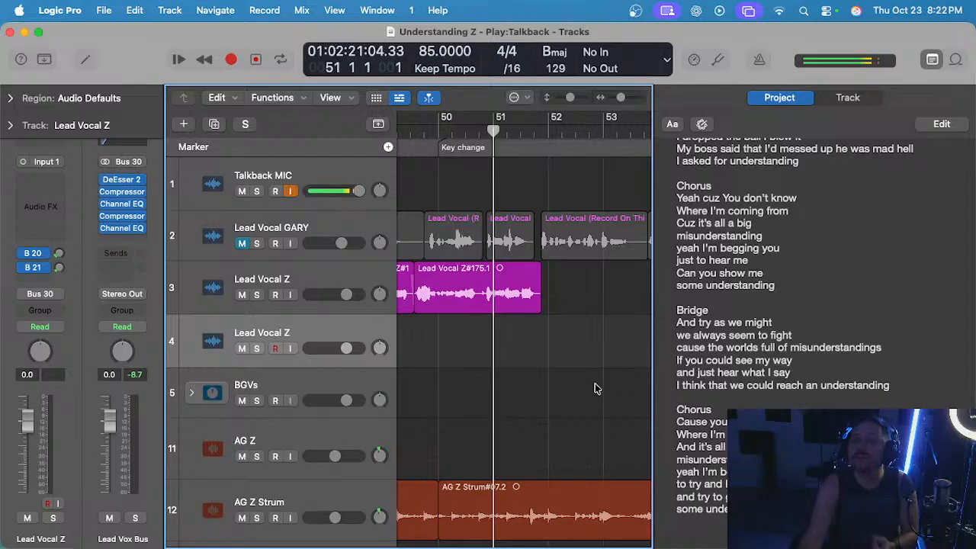
pyautogui.scroll(-3, 577, 365)
pyautogui.hscroll(3, 577, 365)
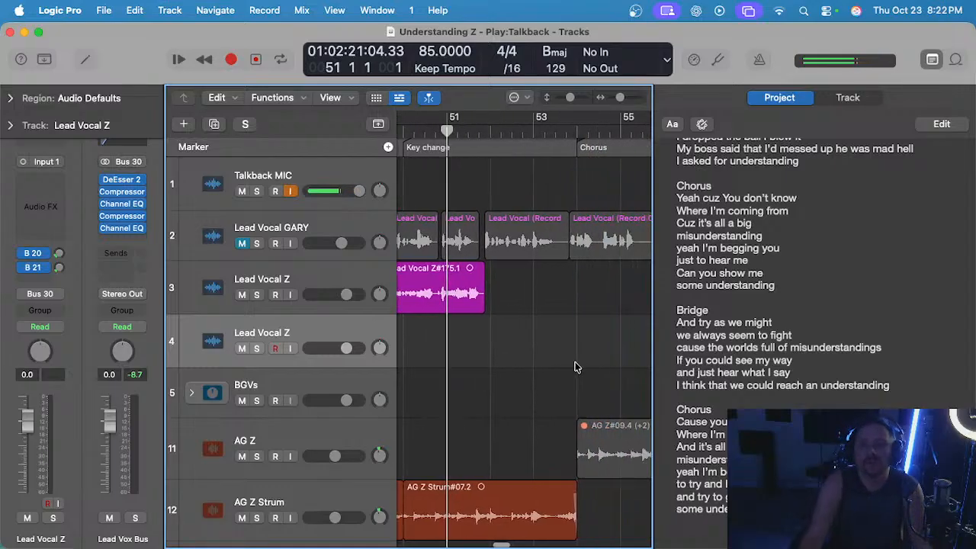
pyautogui.scroll(-1, 574, 368)
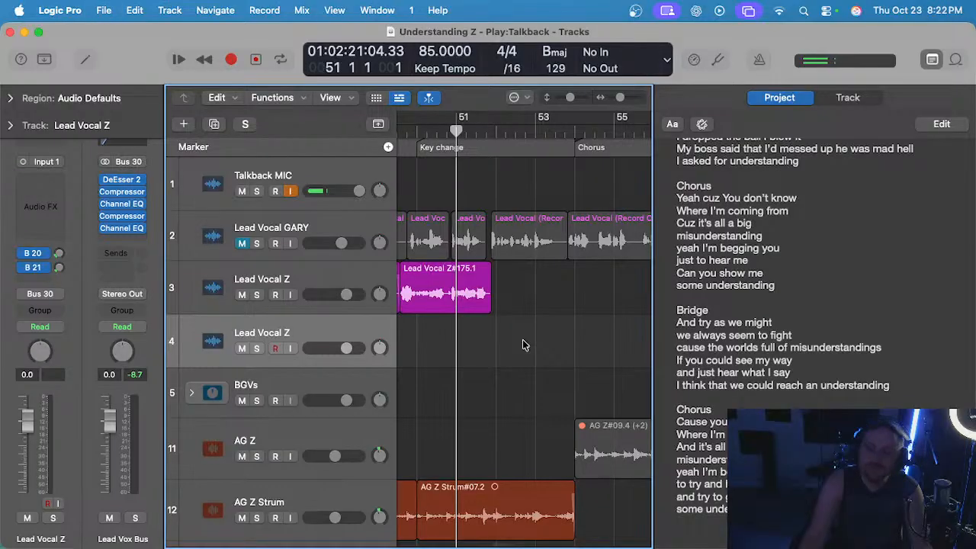
pyautogui.scroll(-2, 525, 343)
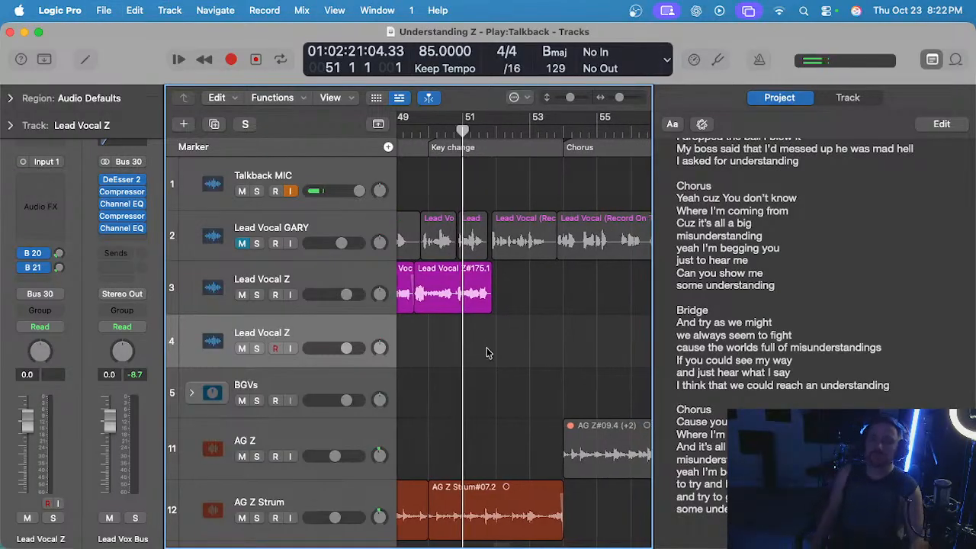
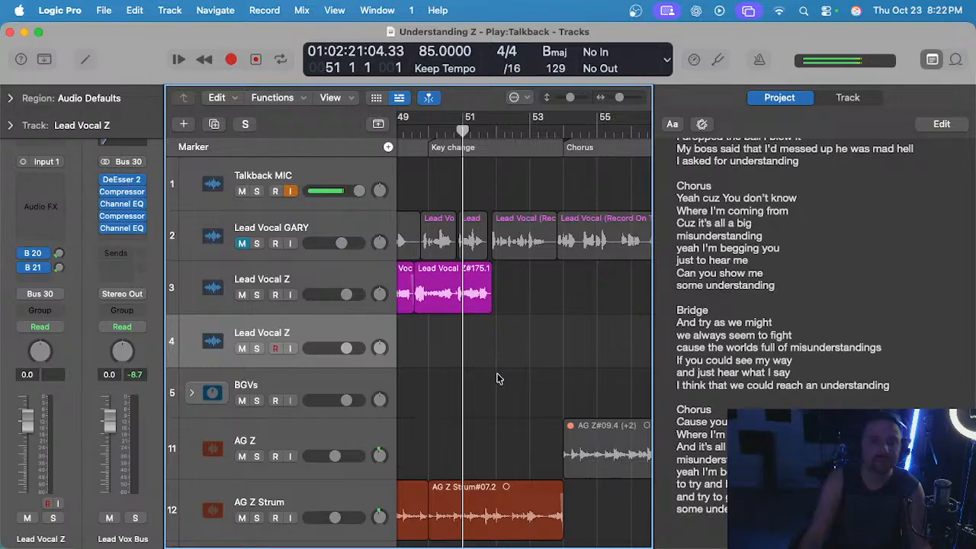
# Record a lead vocal take on track 4 from bar 51 to just past the Chorus marker at bar 54.
pyautogui.hscroll(2, 496, 379)
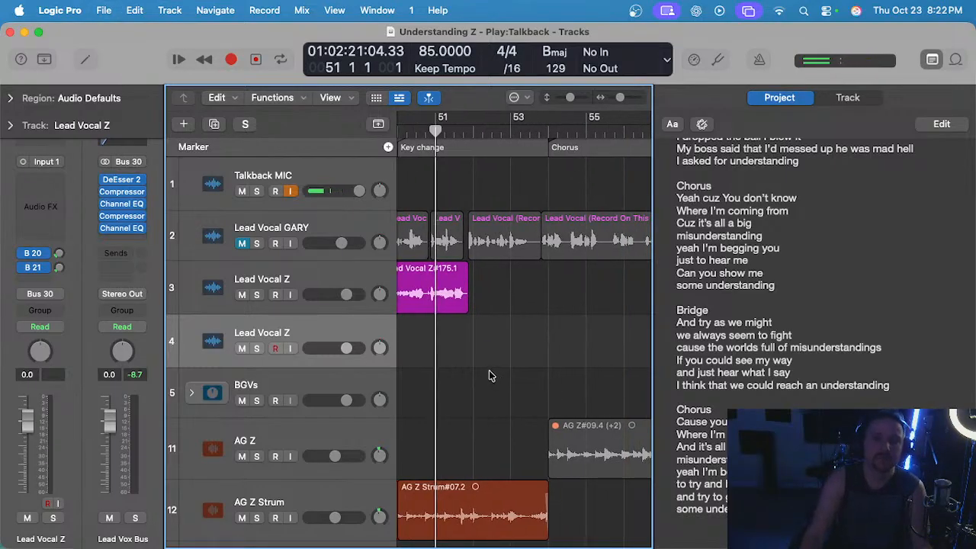
pyautogui.scroll(-1, 467, 361)
pyautogui.scroll(-3, 467, 362)
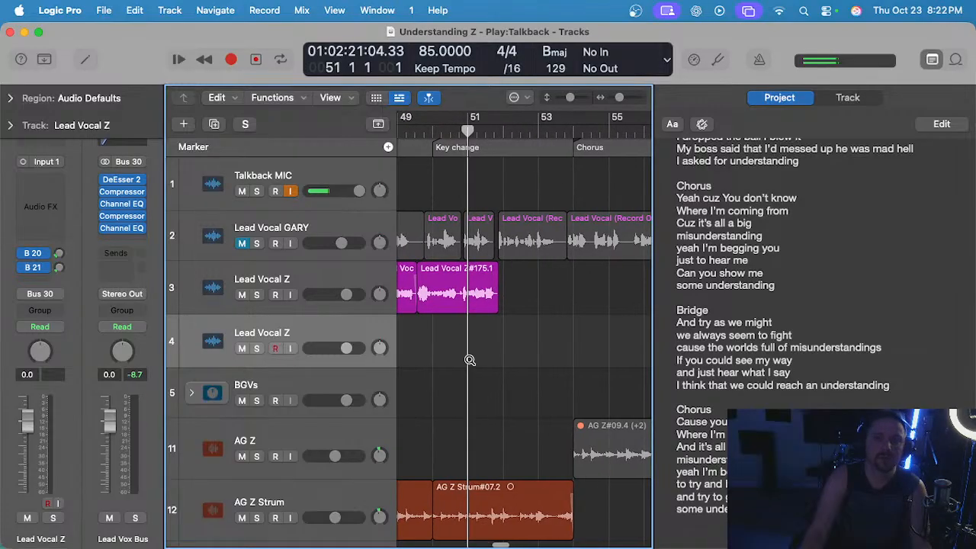
pyautogui.hscroll(-2, 444, 364)
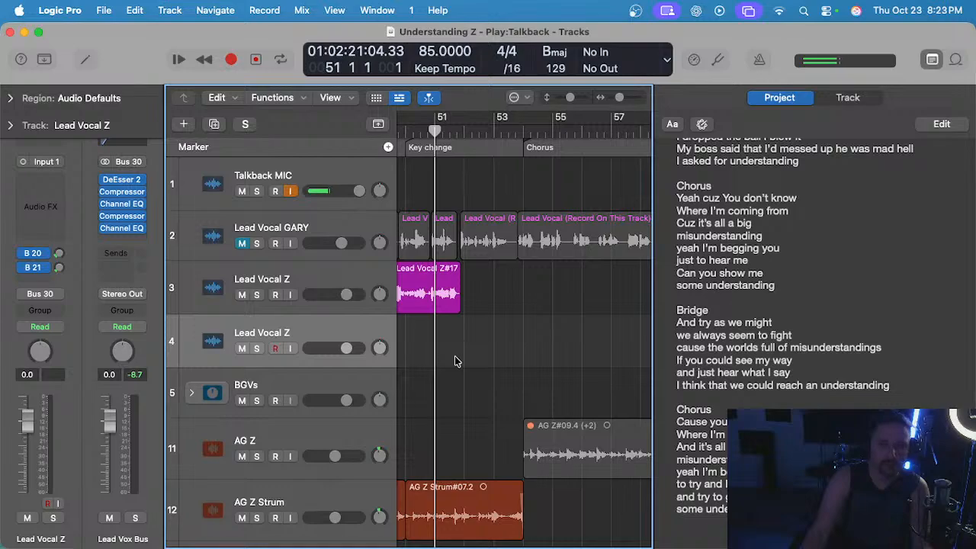
pyautogui.press('r')
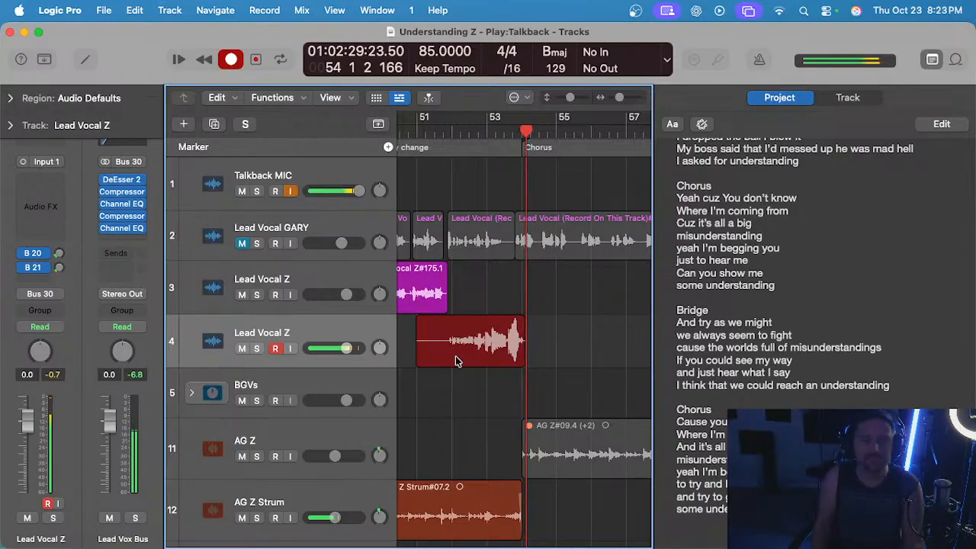
pyautogui.press('space')
# Play back the new track 4 take from late bar 51 to bar 54, and delete it.
pyautogui.doubleClick(444, 129)
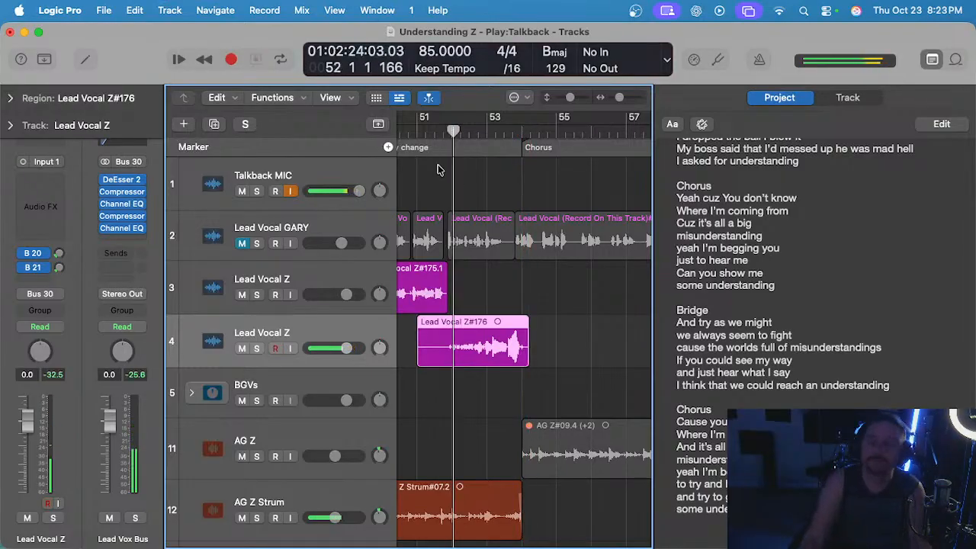
pyautogui.scroll(1, 477, 303)
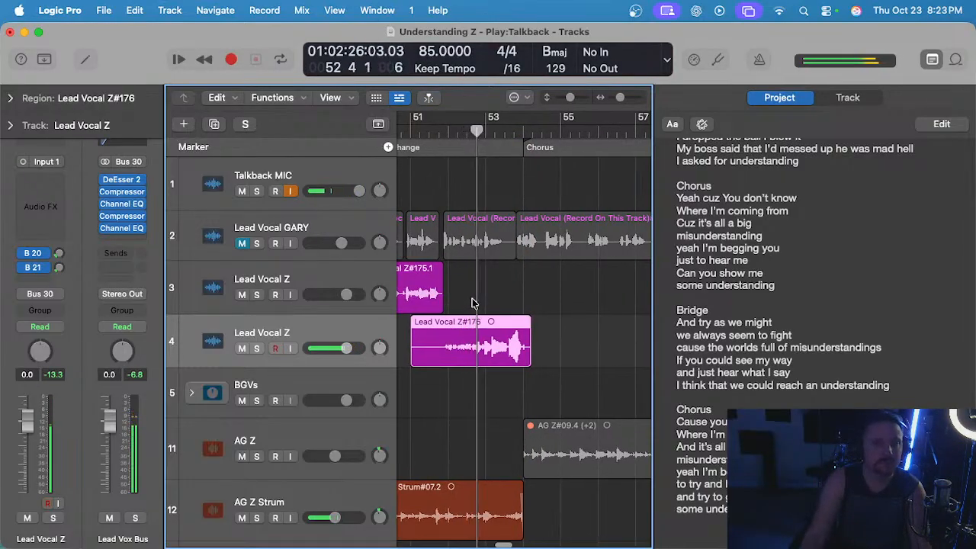
pyautogui.hscroll(-1, 477, 330)
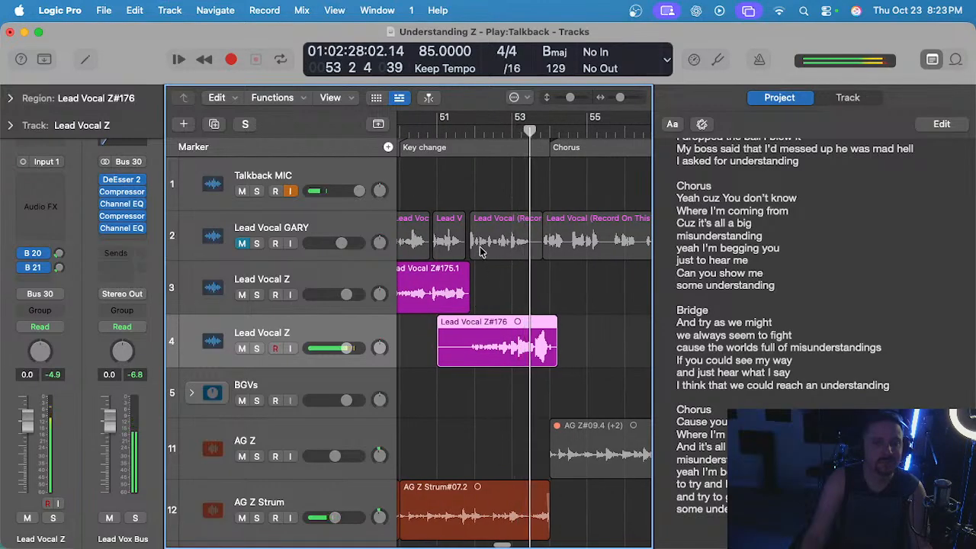
pyautogui.hscroll(-1, 475, 252)
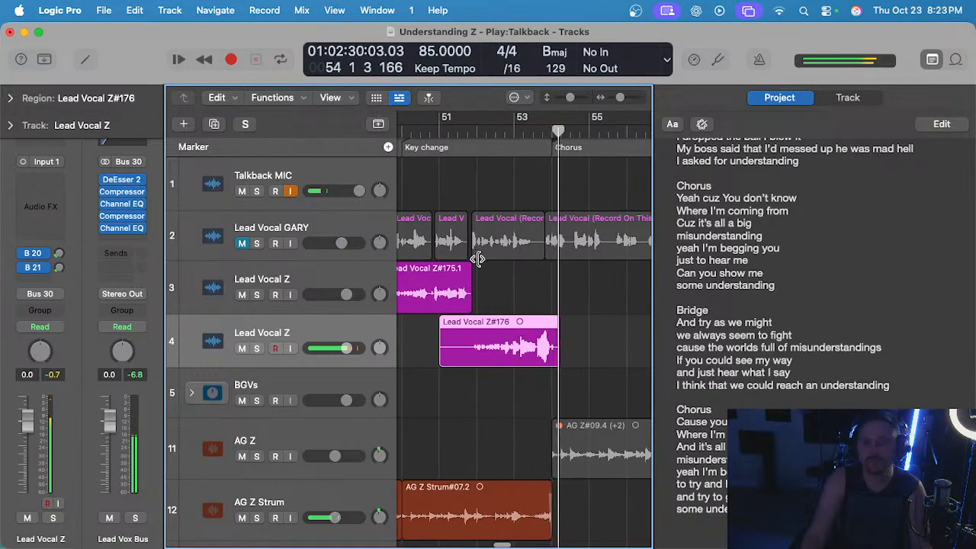
pyautogui.press('Delete')
pyautogui.press('space')
# Save the project.
pyautogui.scroll(2, 469, 340)
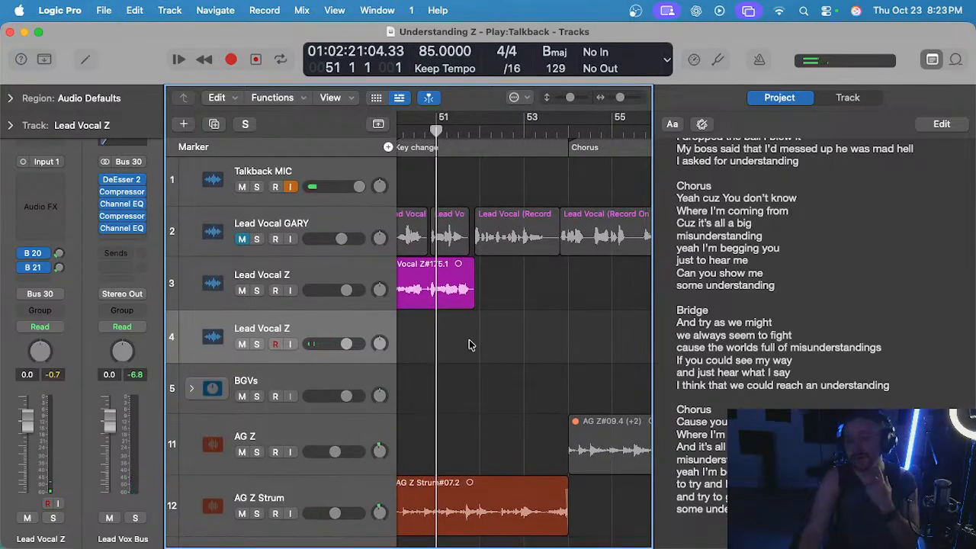
pyautogui.scroll(-2, 466, 342)
pyautogui.press('super+s')
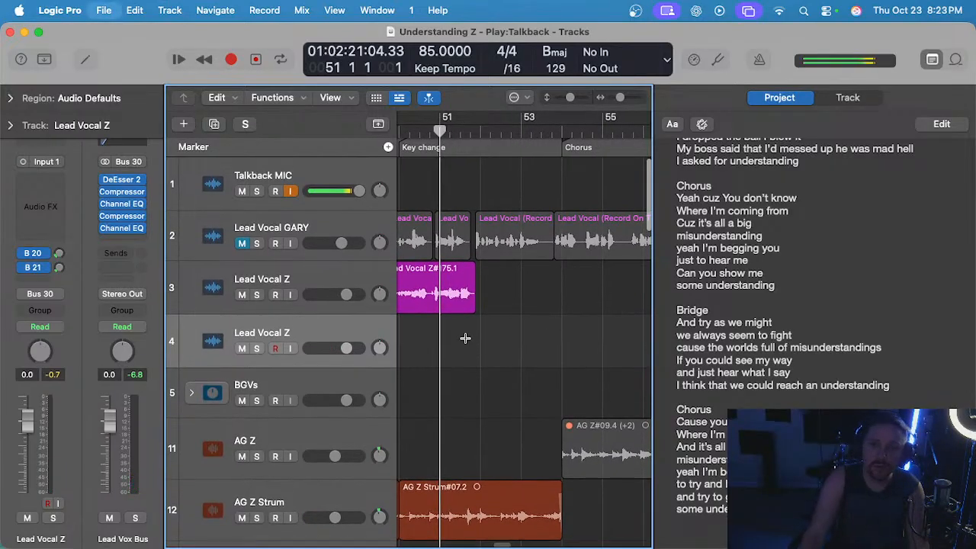
# Record another take of the last bridge phrase on track 4, from bar 51 to just past bar 54.
pyautogui.hscroll(-2, 463, 340)
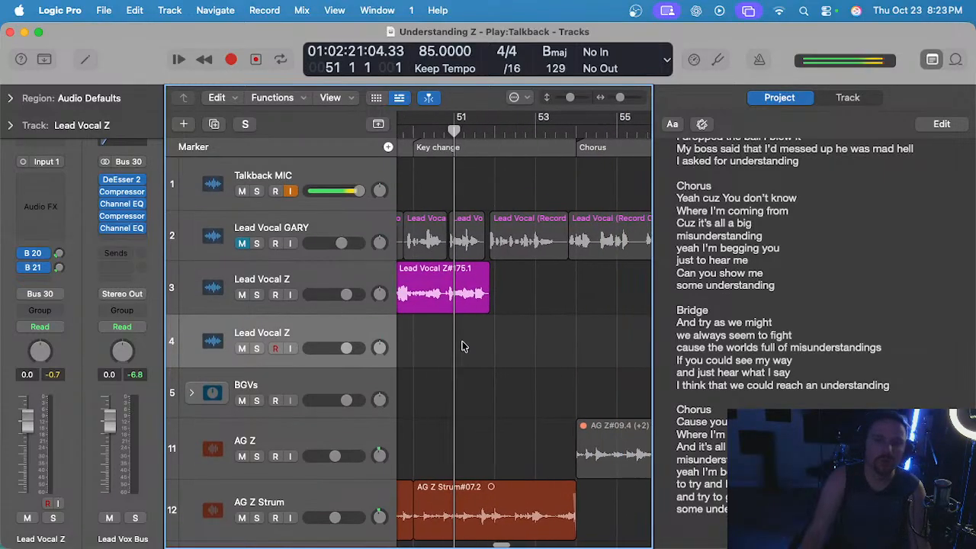
pyautogui.hscroll(-2, 464, 346)
pyautogui.scroll(-1, 466, 341)
pyautogui.hscroll(4, 466, 341)
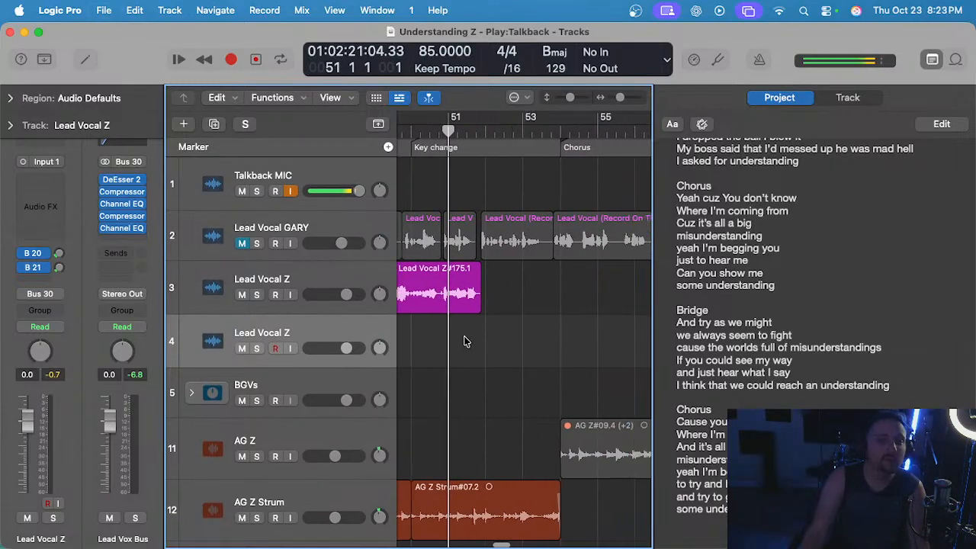
pyautogui.hscroll(-4, 450, 342)
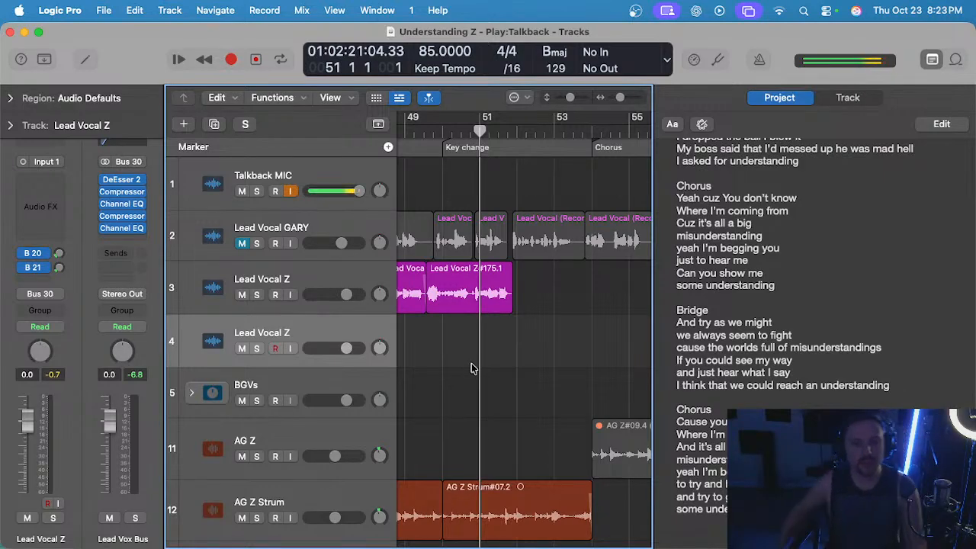
pyautogui.press('r')
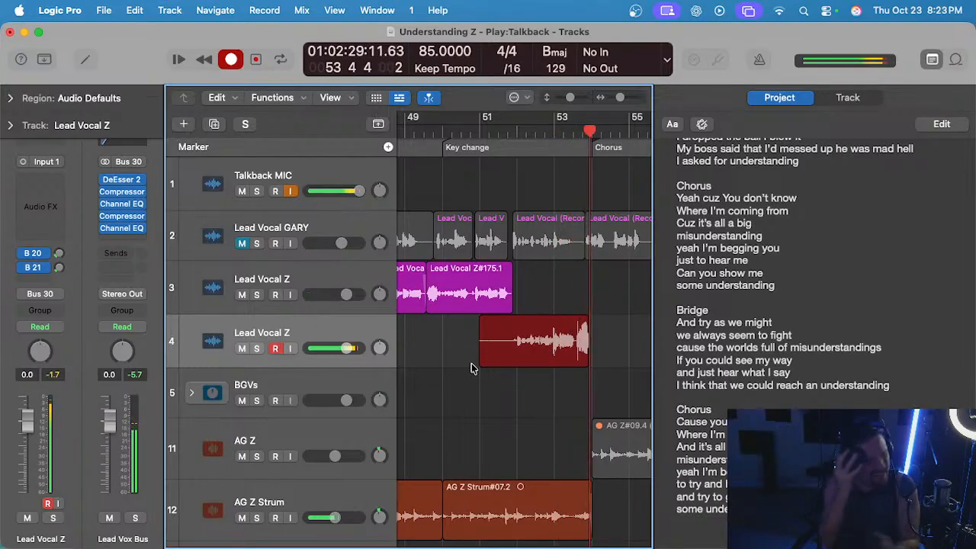
pyautogui.press('space')
# Play back the second track 4 take from late bar 51, discard it and return the playhead to bar 51.
pyautogui.doubleClick(511, 131)
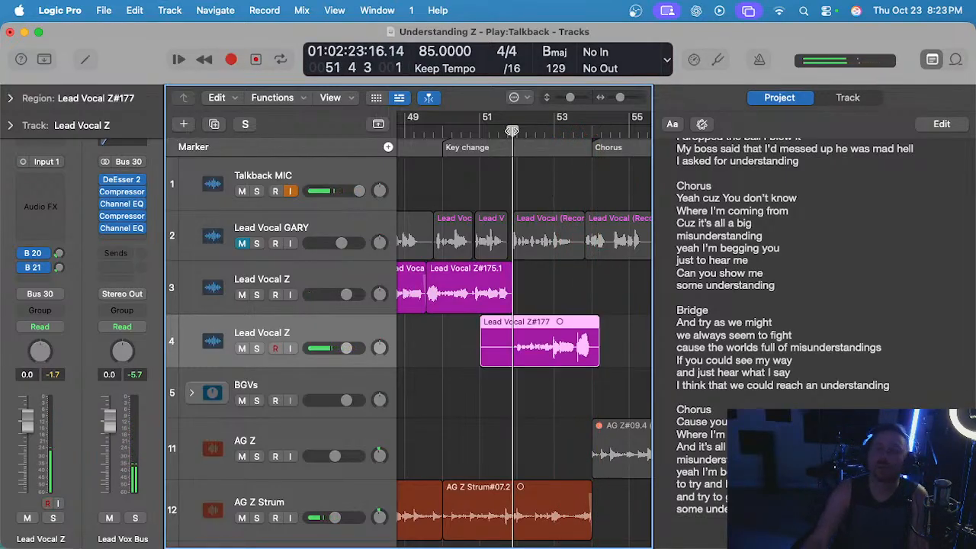
pyautogui.scroll(5, 496, 242)
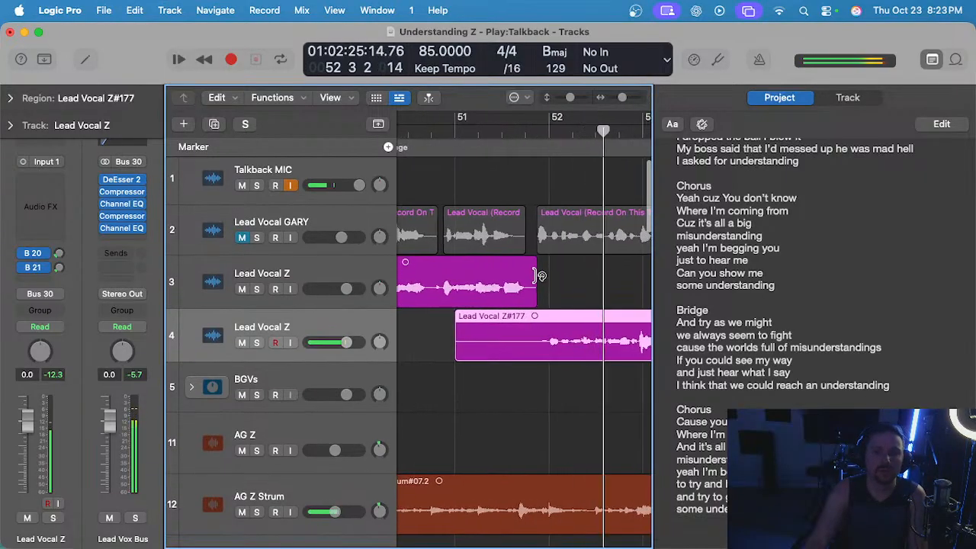
pyautogui.scroll(-4, 556, 278)
pyautogui.hscroll(4, 545, 284)
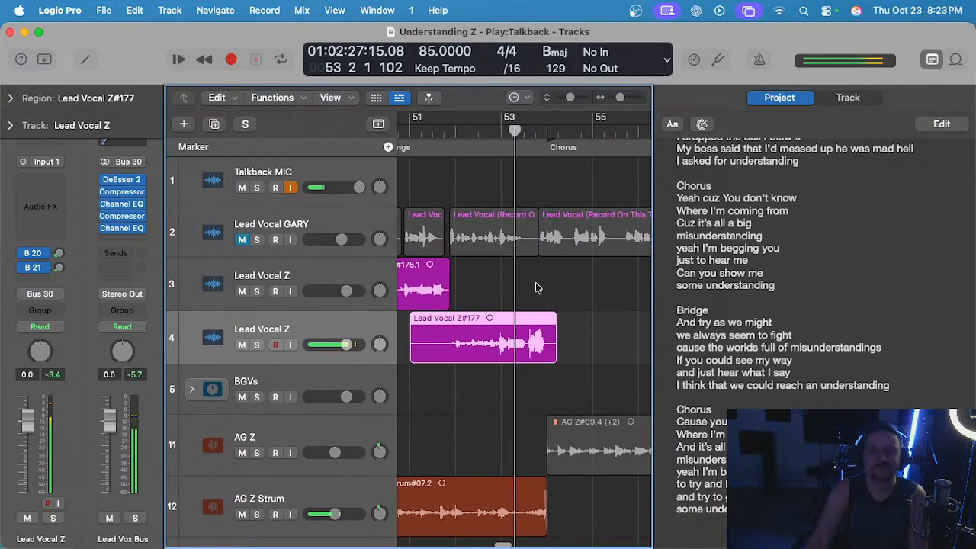
pyautogui.hscroll(-2, 509, 289)
pyautogui.press('space')
pyautogui.press('super+z')
pyautogui.click(447, 130)
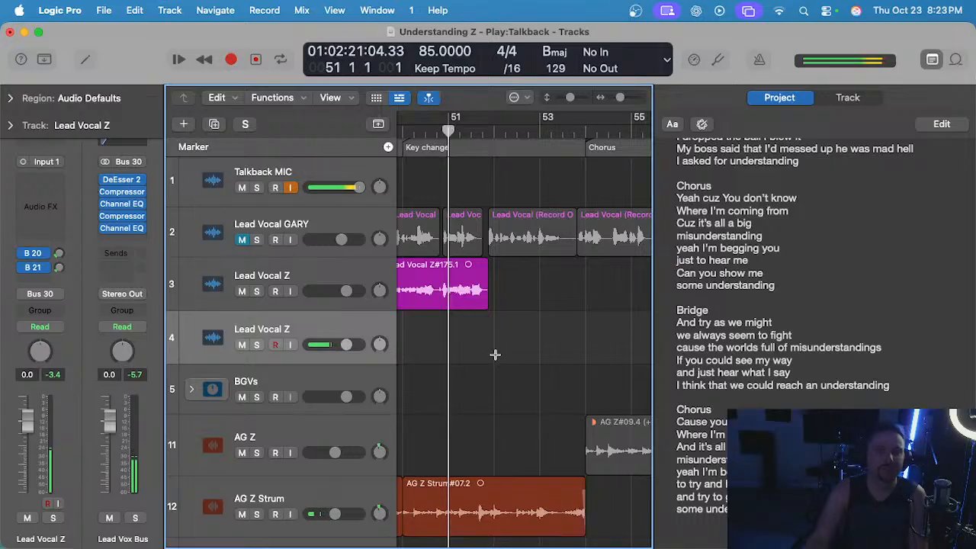
# Record the bridge phrase again on track 4 from bar 51 to the middle of bar 54.
pyautogui.scroll(1, 491, 352)
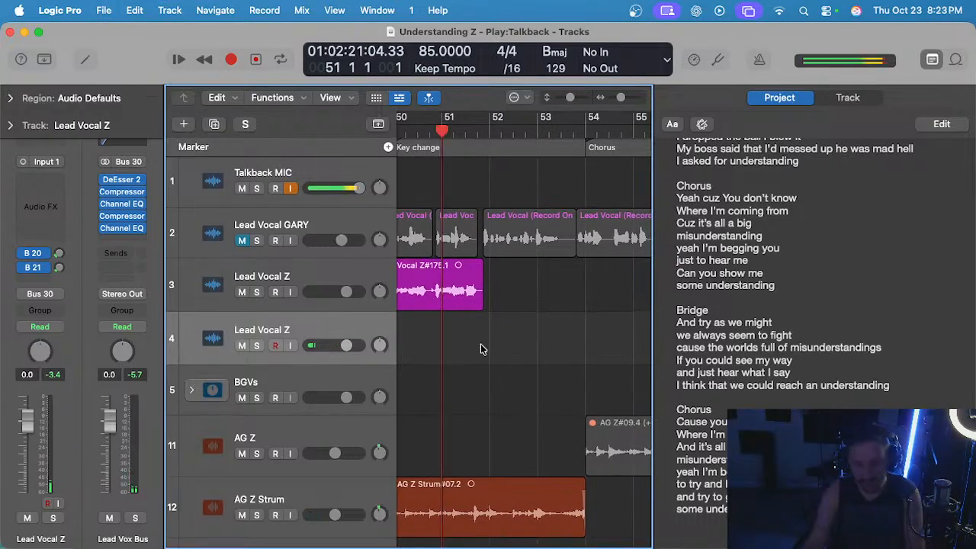
pyautogui.press('r')
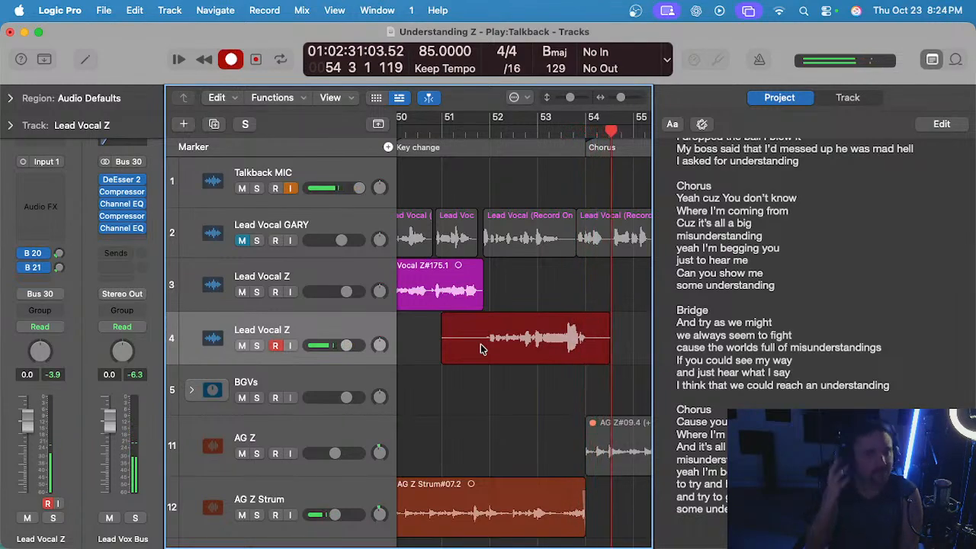
pyautogui.press('space')
# Audition the latest track 4 take from late bar 51 to the start of bar 54, and delete it.
pyautogui.doubleClick(485, 131)
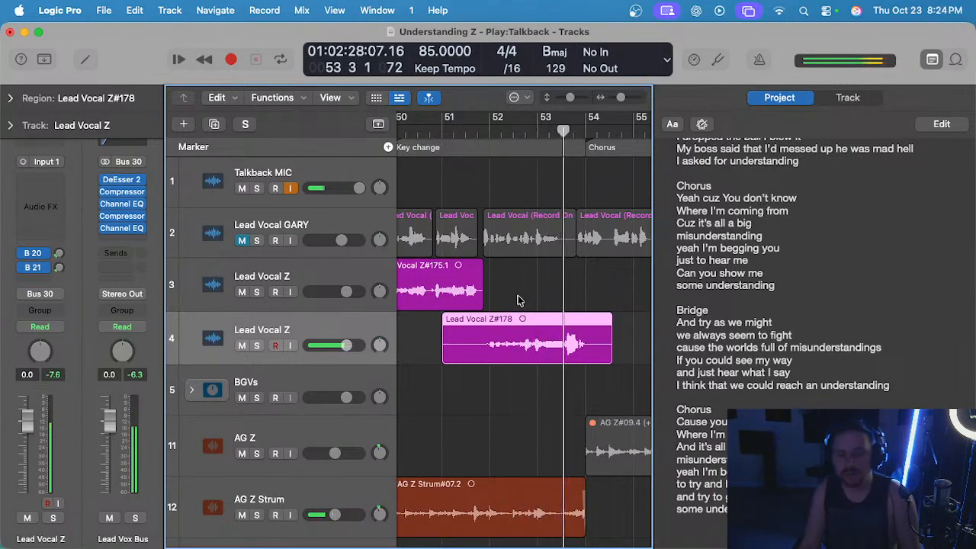
pyautogui.hscroll(-1, 518, 294)
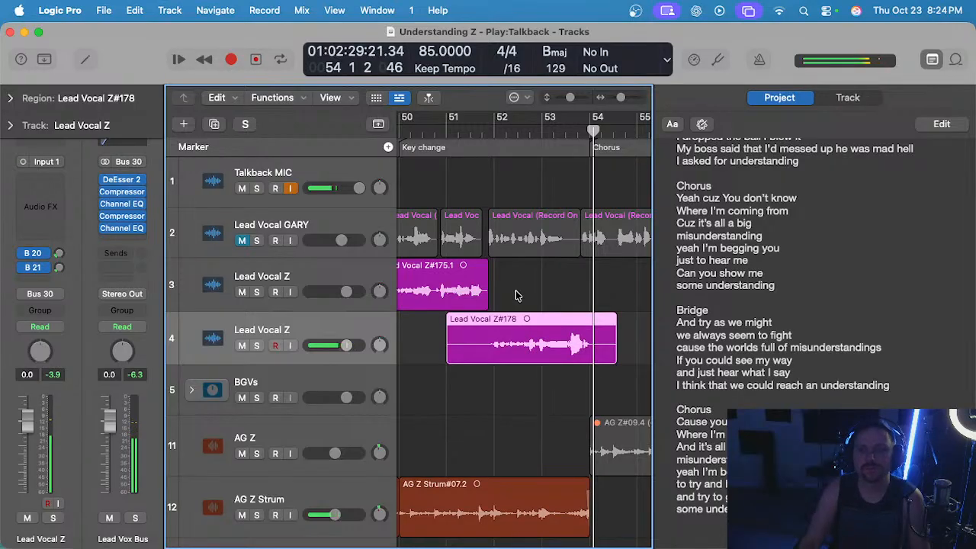
pyautogui.press('Delete')
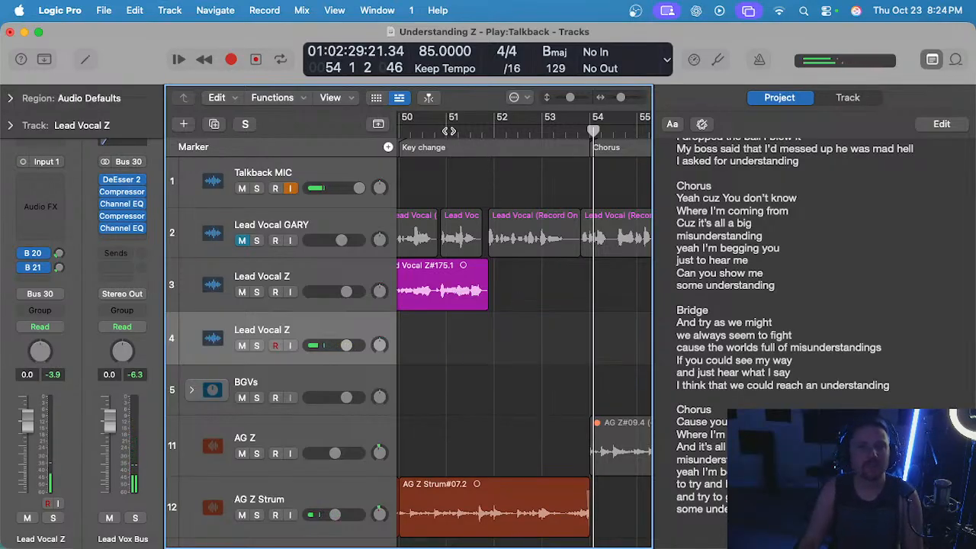
pyautogui.click(454, 131)
pyautogui.press('r')
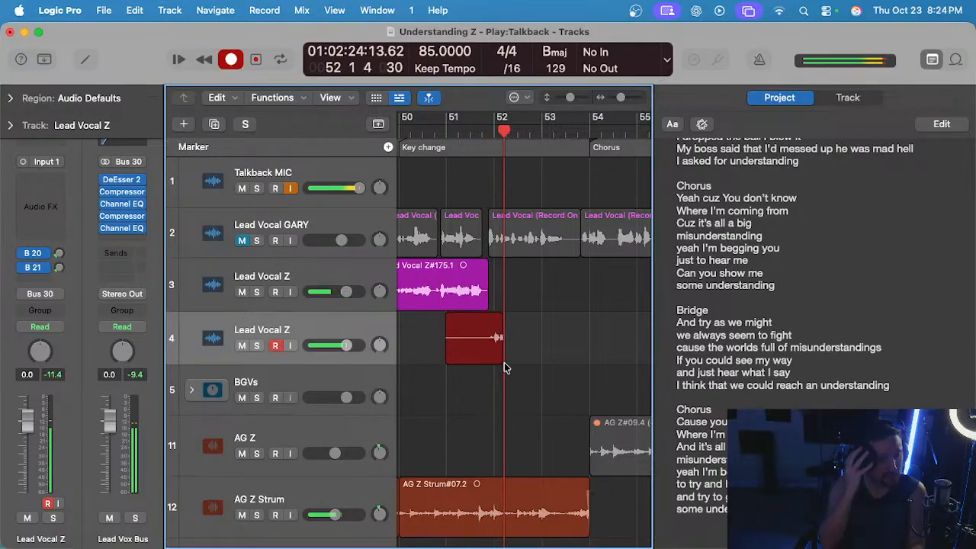
pyautogui.press('space')
pyautogui.press('Delete')
pyautogui.click(466, 130)
pyautogui.press('r')
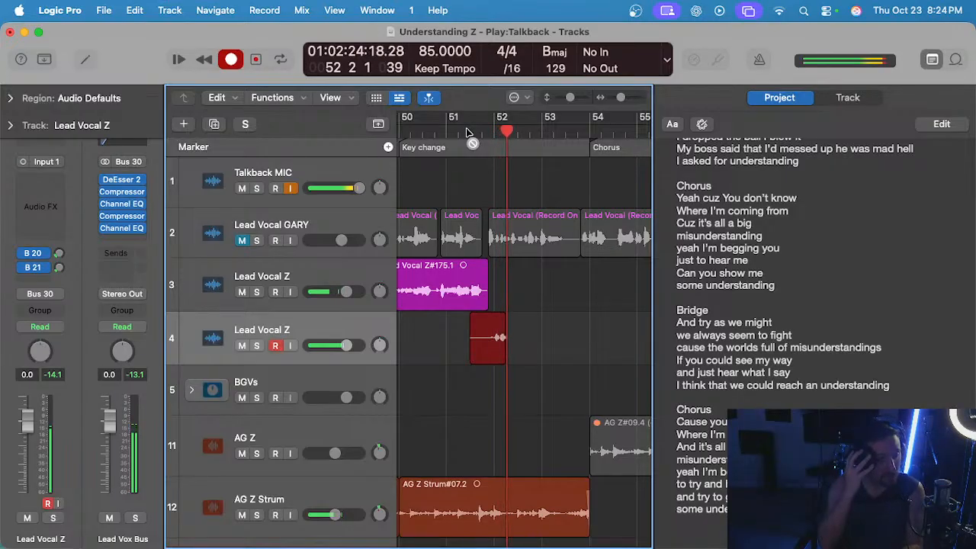
pyautogui.press('space')
pyautogui.press('Delete')
# Record a lead vocal take on track 4 from the middle of bar 51 to late bar 54.
pyautogui.click(468, 130)
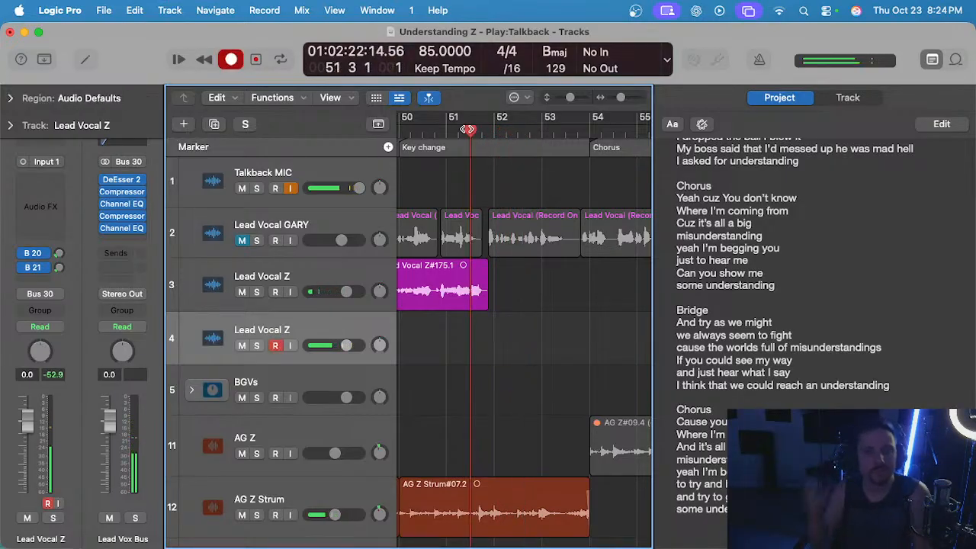
pyautogui.press('r')
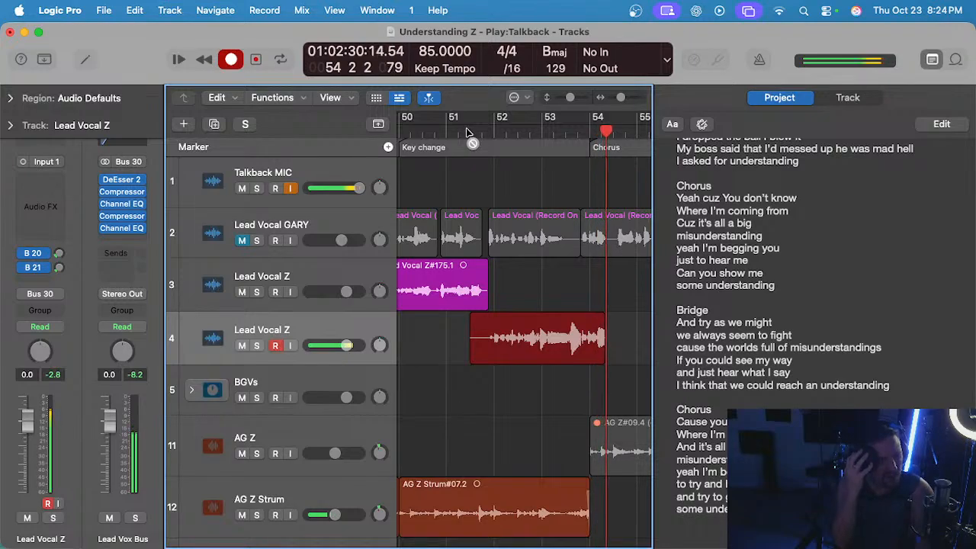
pyautogui.press('space')
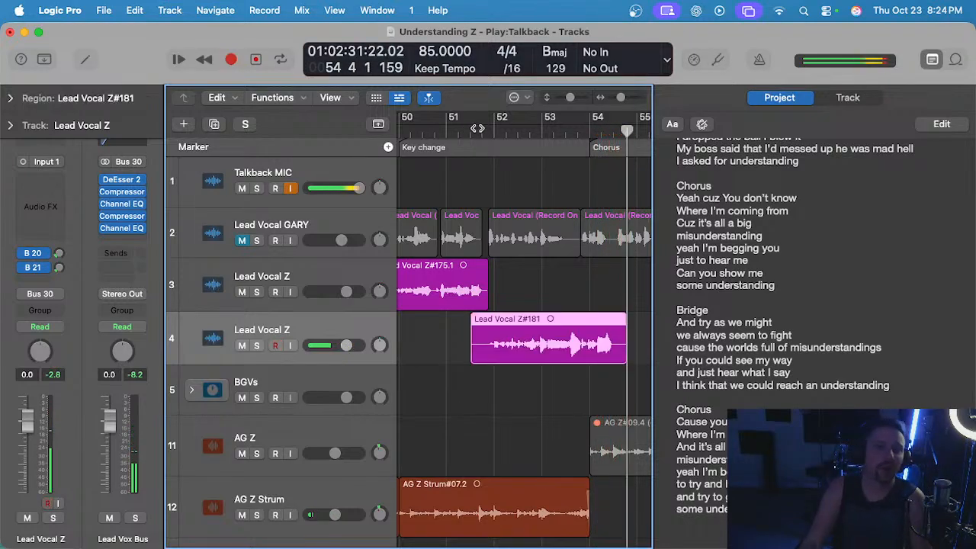
# Play back the new track 4 take from the middle of bar 51 to the middle of bar 54.
pyautogui.click(477, 129)
pyautogui.press('space')
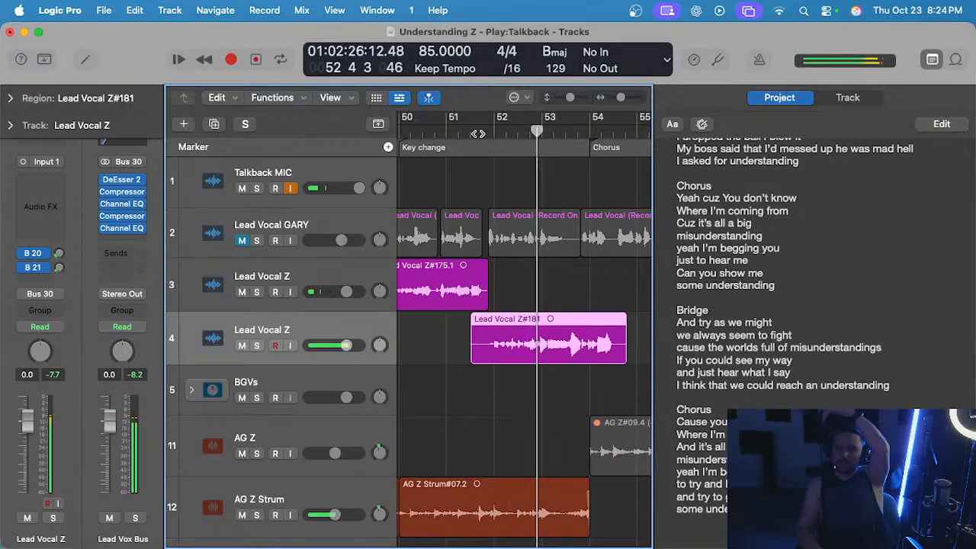
pyautogui.click(555, 301)
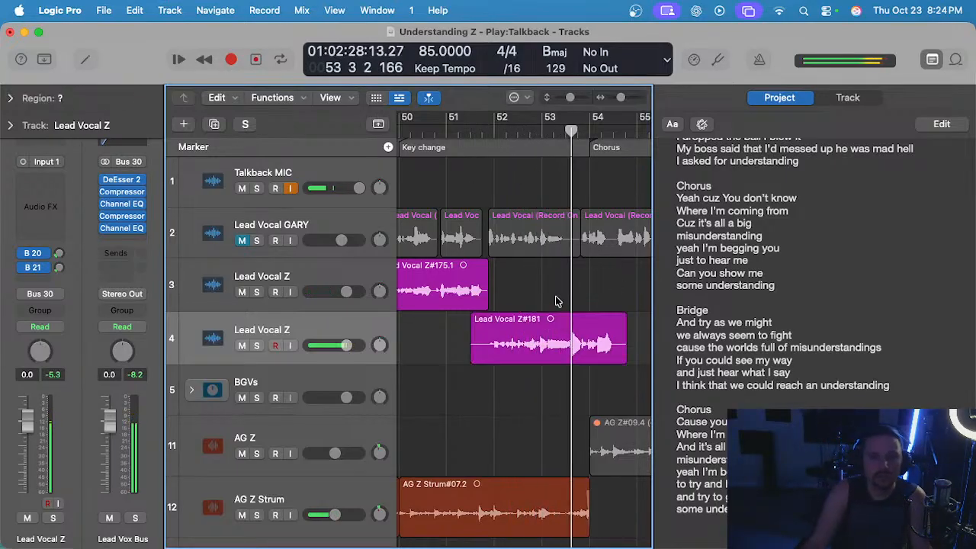
pyautogui.scroll(1, 557, 297)
pyautogui.scroll(-1, 557, 298)
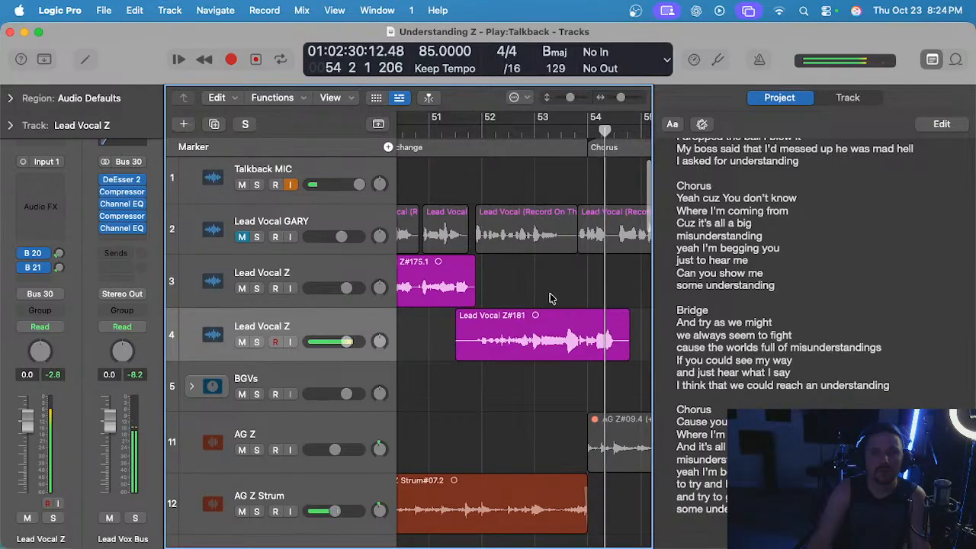
pyautogui.scroll(-1, 569, 287)
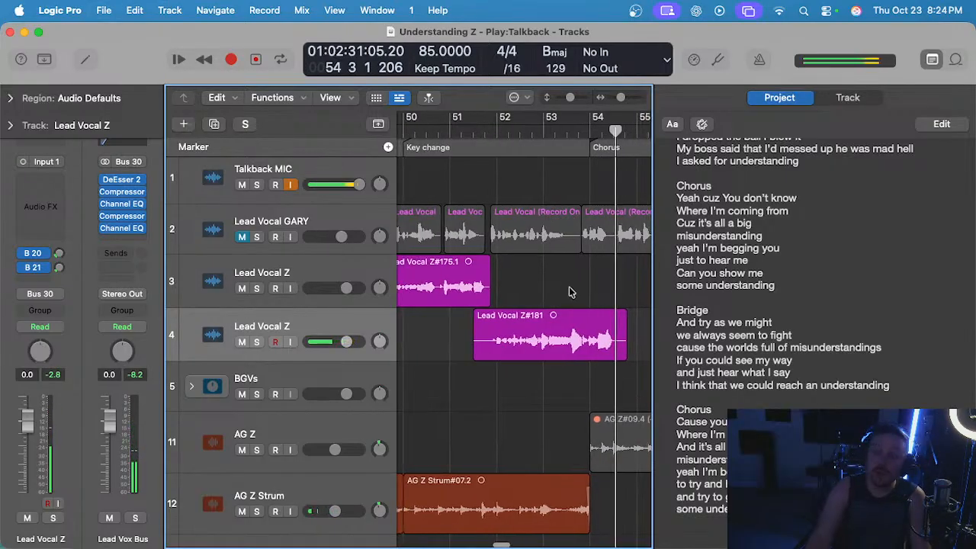
# Play the track 4 take once more from late bar 51, delete it and return the playhead to bar 51.
pyautogui.click(492, 133)
pyautogui.scroll(1, 529, 289)
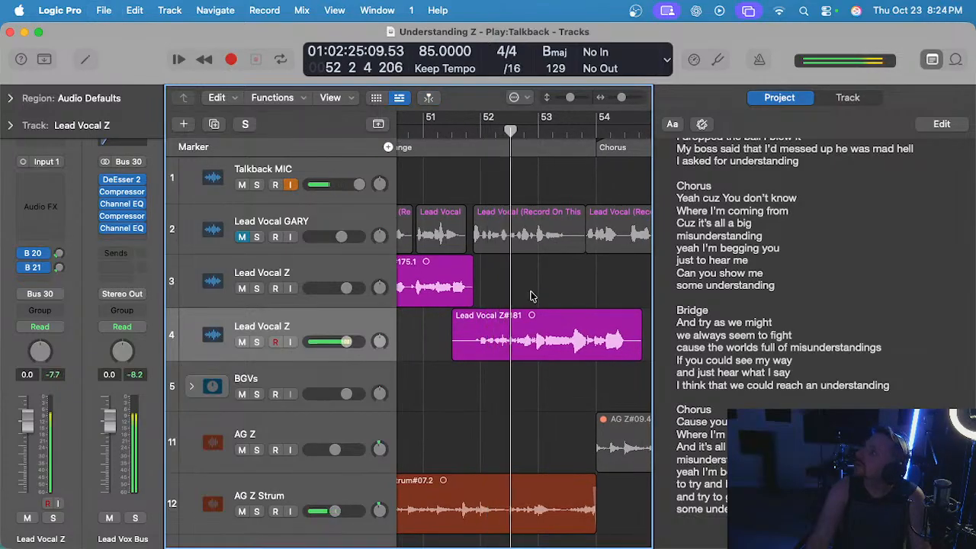
pyautogui.scroll(1, 531, 291)
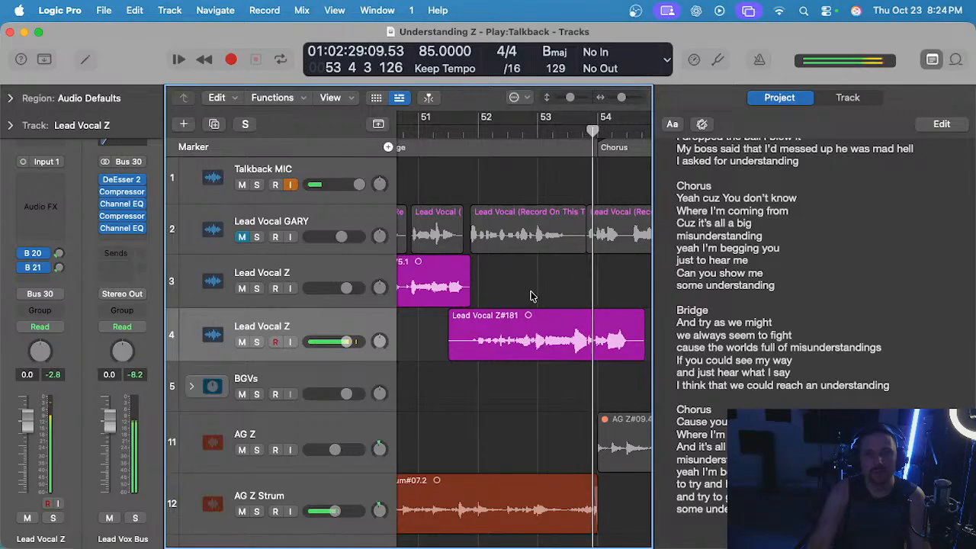
pyautogui.click(531, 336)
pyautogui.press('Delete')
pyautogui.press('space')
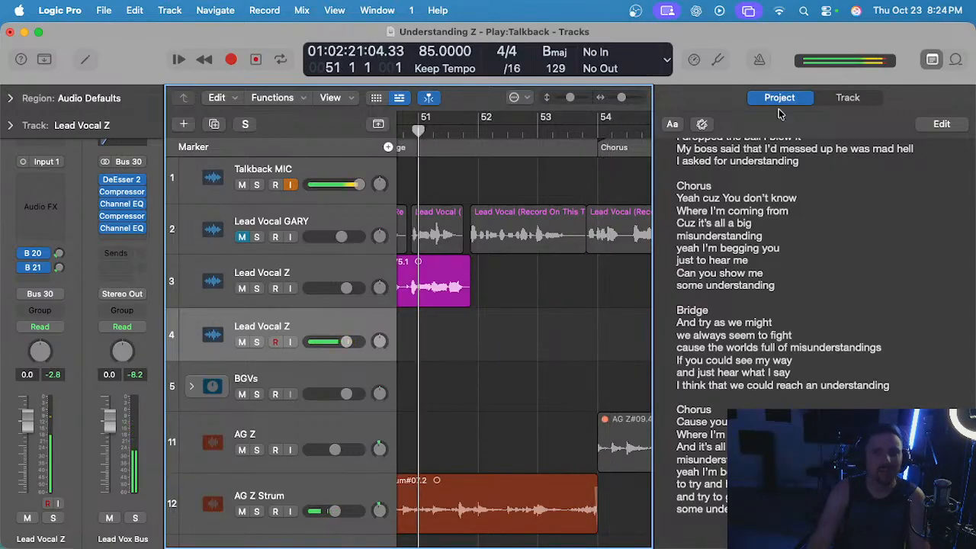
# Record a lead vocal take on track 4 from the start of bar 51 to the middle of bar 54.
pyautogui.press('r')
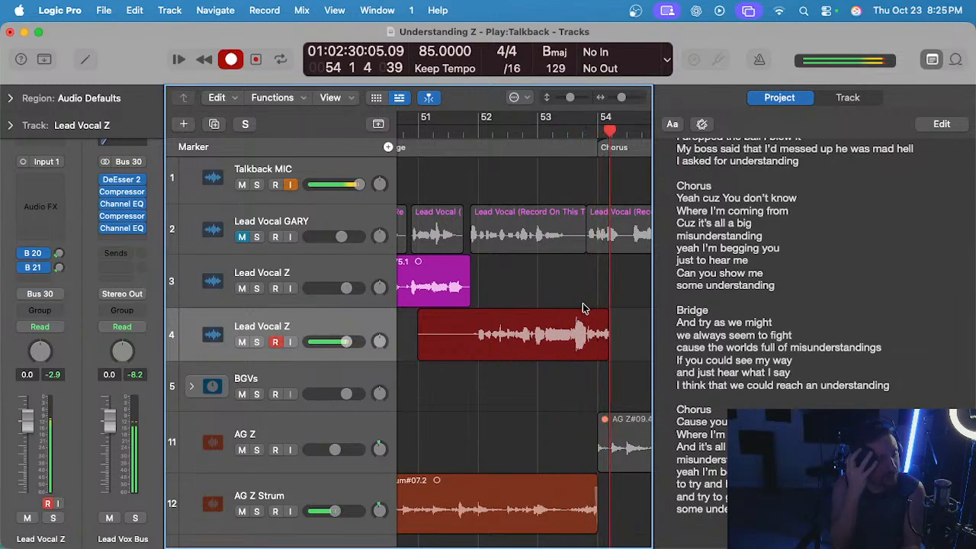
pyautogui.press('space')
pyautogui.hscroll(-5, 583, 303)
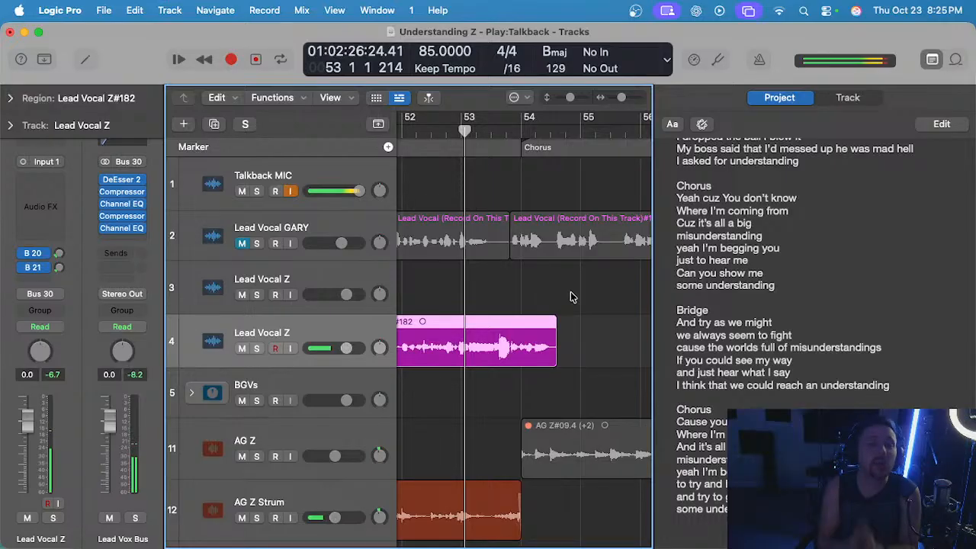
# Play back the new track 4 take from bar 53 into bar 54.
pyautogui.scroll(-1, 570, 295)
pyautogui.click(524, 259)
pyautogui.press('space')
pyautogui.press('space')
pyautogui.hscroll(-1, 524, 263)
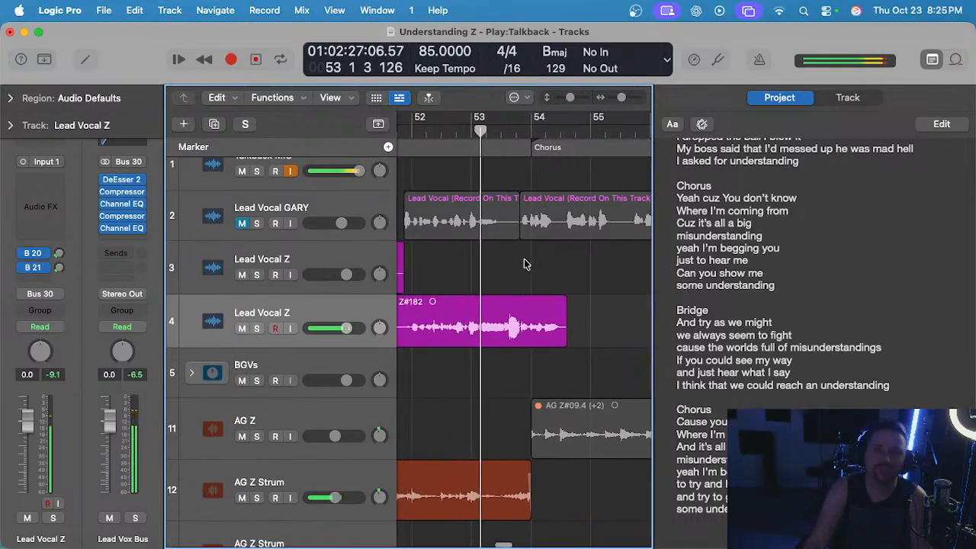
pyautogui.hscroll(-1, 523, 258)
pyautogui.press('space')
pyautogui.scroll(-1, 502, 236)
pyautogui.hscroll(1, 498, 235)
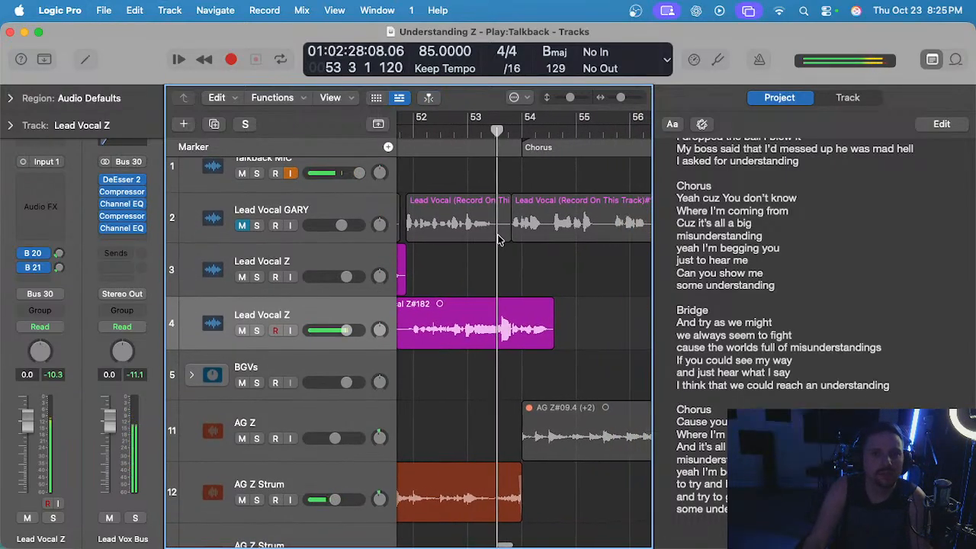
pyautogui.hscroll(-1, 492, 236)
pyautogui.hscroll(-2, 519, 274)
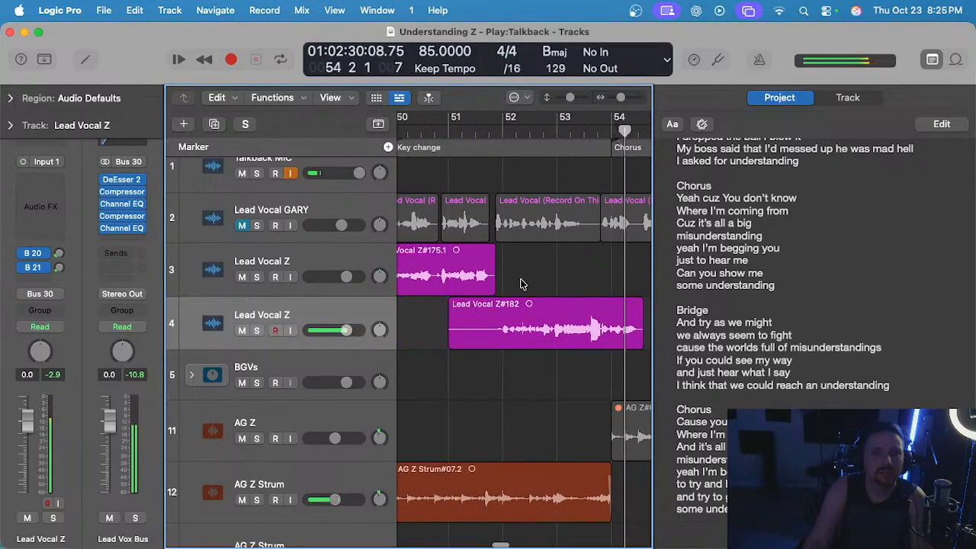
# Stop playback, delete the take on track 4 and return the playhead to bar 51.
pyautogui.press('space')
pyautogui.click(543, 329)
pyautogui.press('Delete')
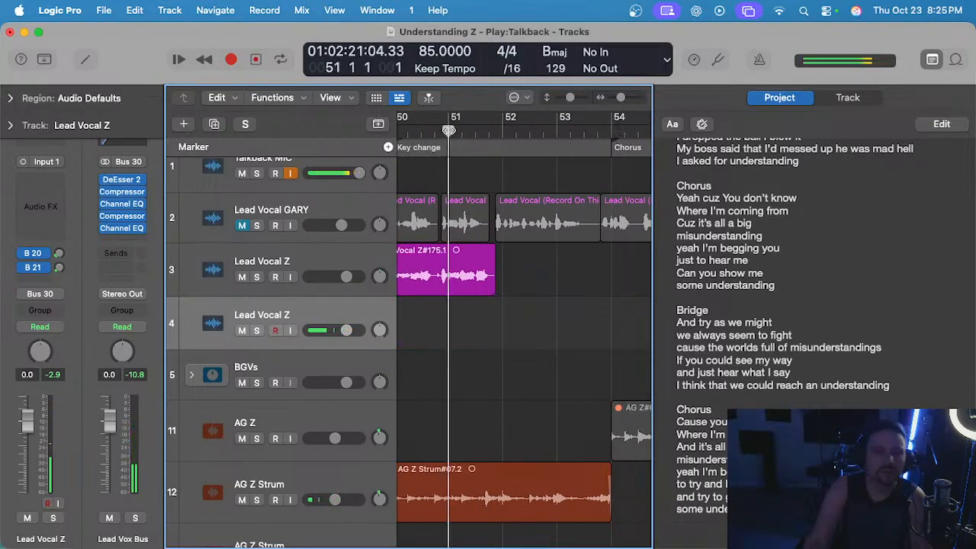
pyautogui.scroll(2, 472, 316)
pyautogui.scroll(-1, 453, 320)
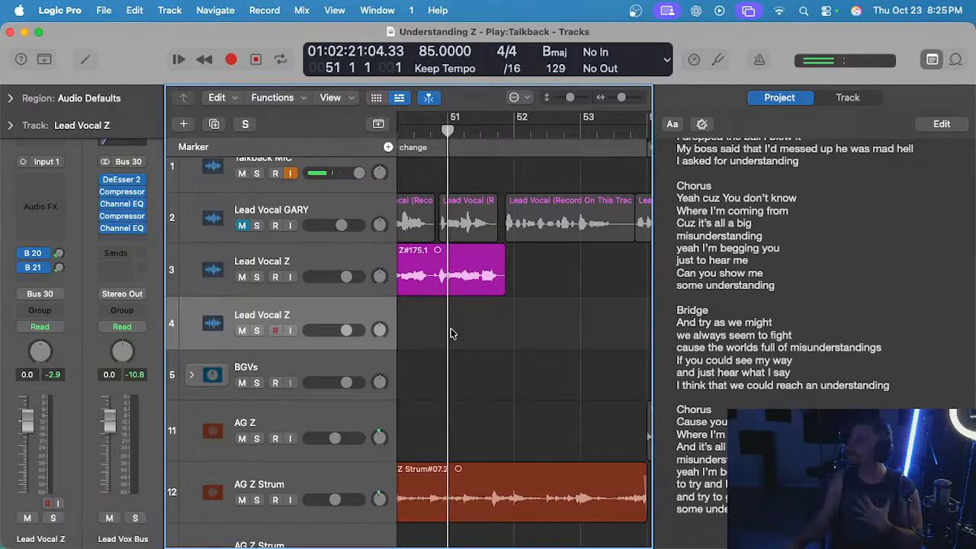
pyautogui.scroll(-3, 451, 333)
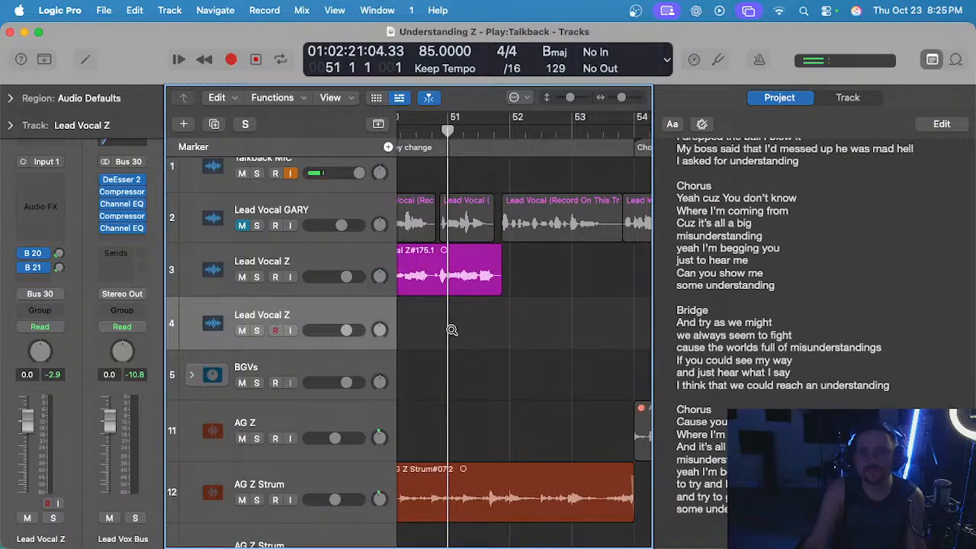
pyautogui.scroll(1, 461, 335)
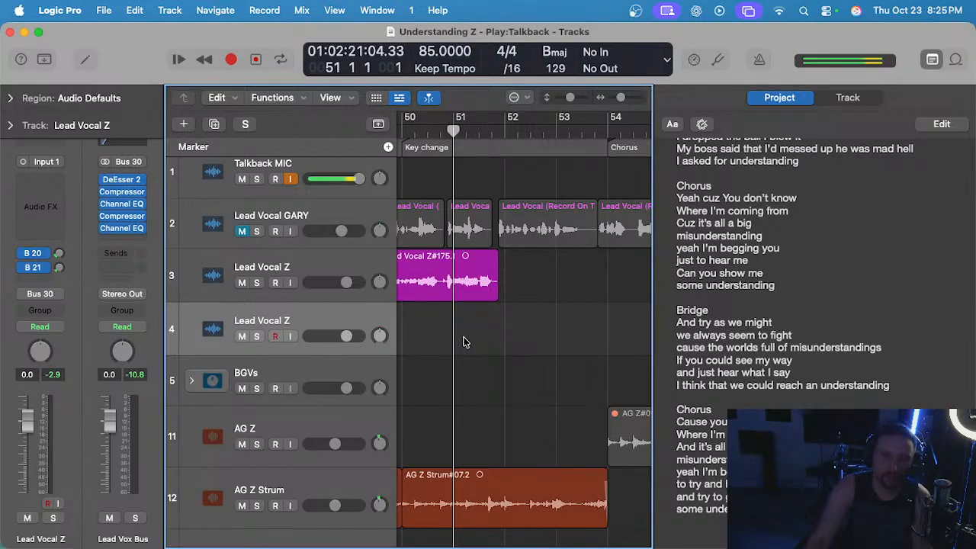
pyautogui.scroll(1, 465, 342)
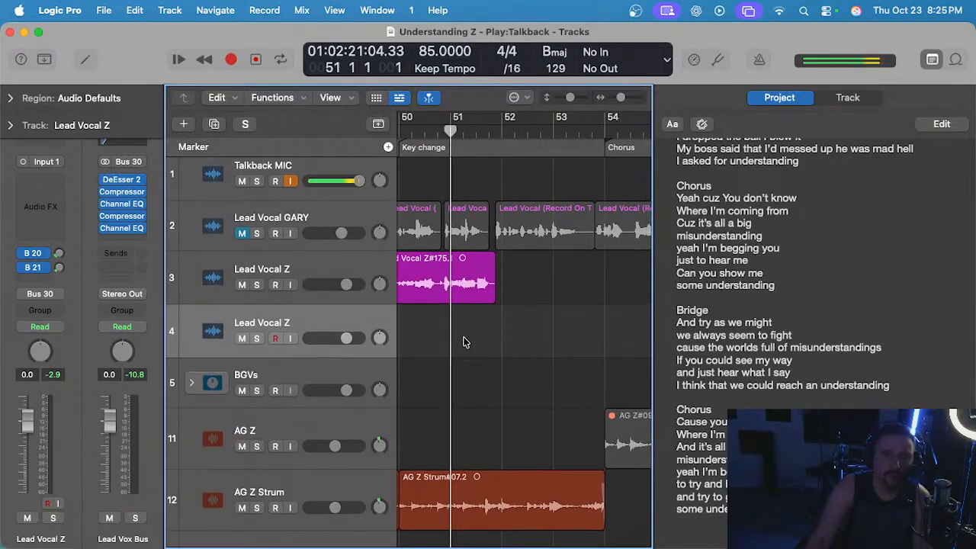
pyautogui.scroll(1, 465, 340)
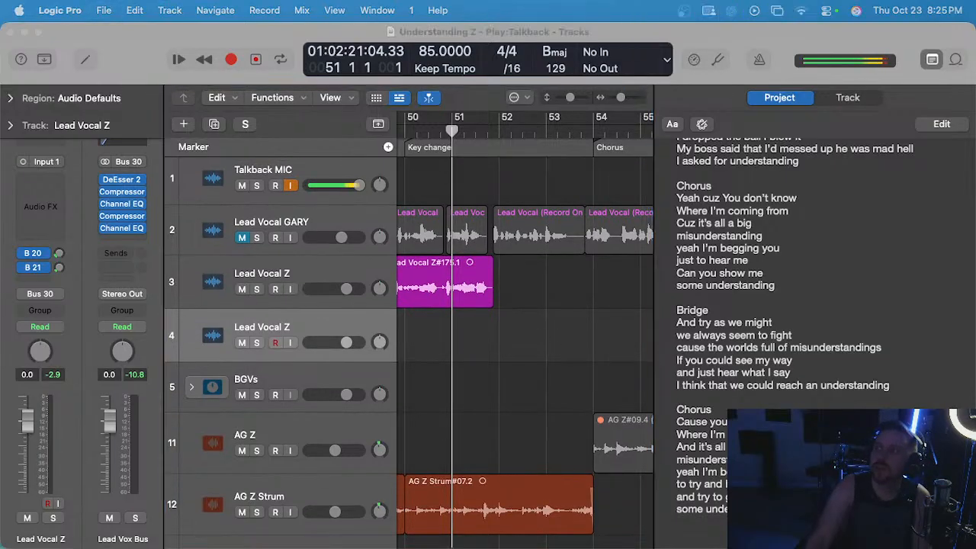
# Record another lead vocal take on track 4 from the start of bar 51 to late bar 54.
pyautogui.click(531, 329)
pyautogui.scroll(1, 535, 328)
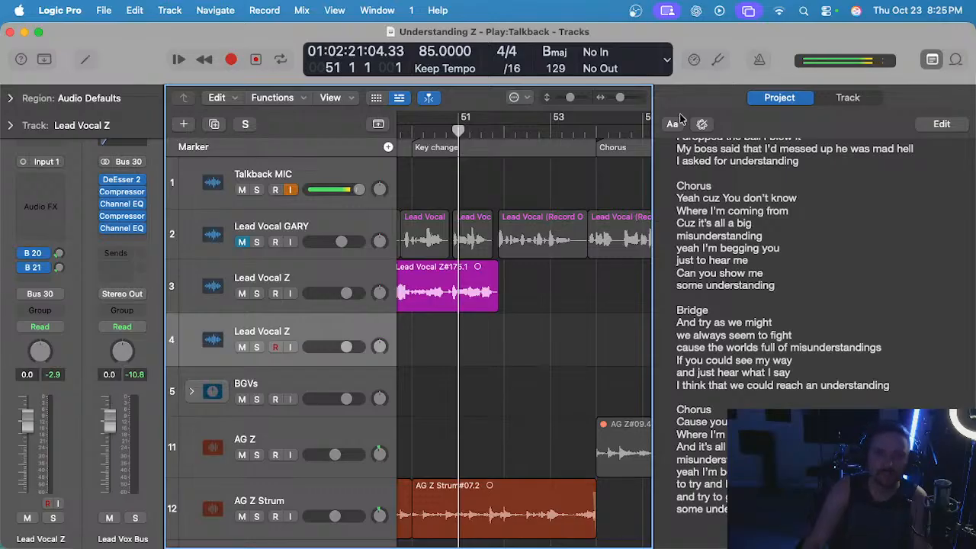
pyautogui.press('r')
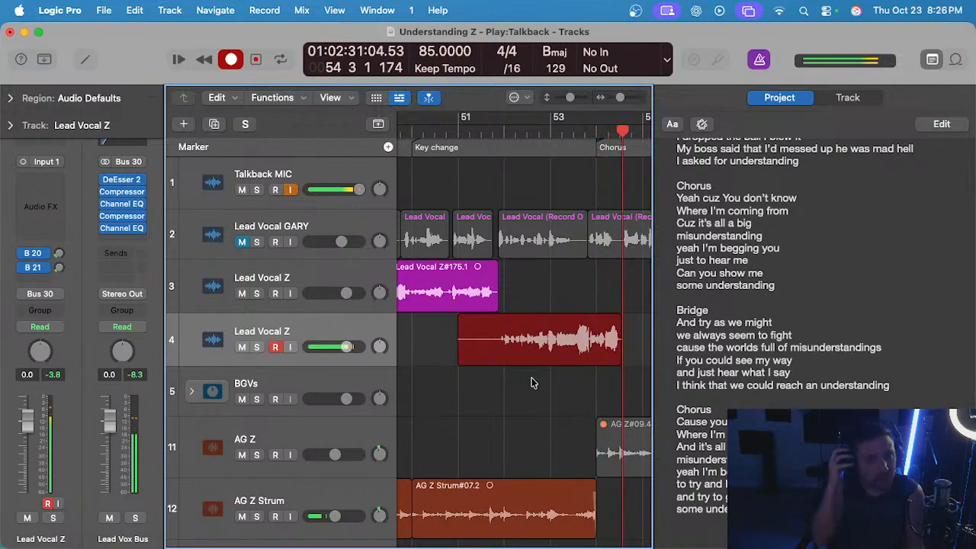
pyautogui.press('space')
# Play back the latest track 4 take from late bar 51 to the middle of bar 54.
pyautogui.doubleClick(451, 136)
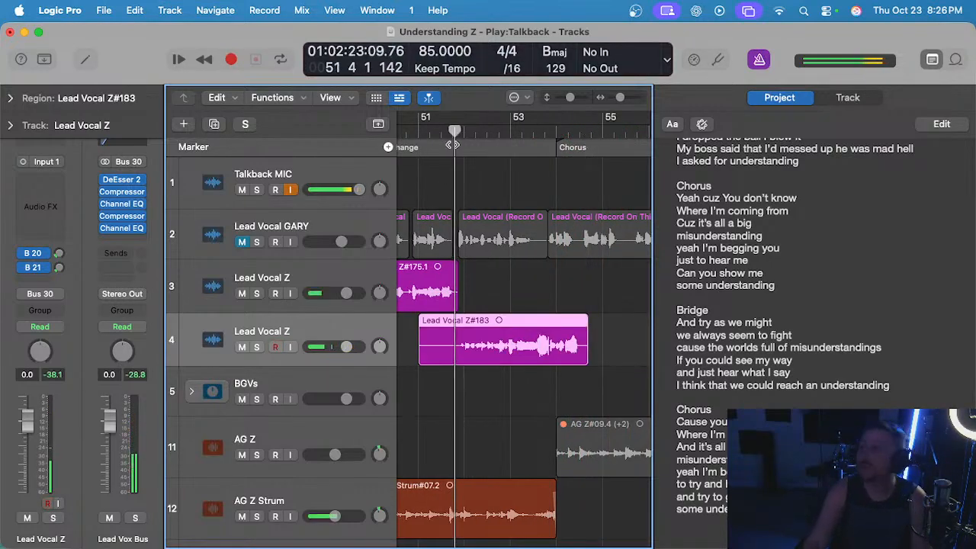
pyautogui.scroll(2, 478, 326)
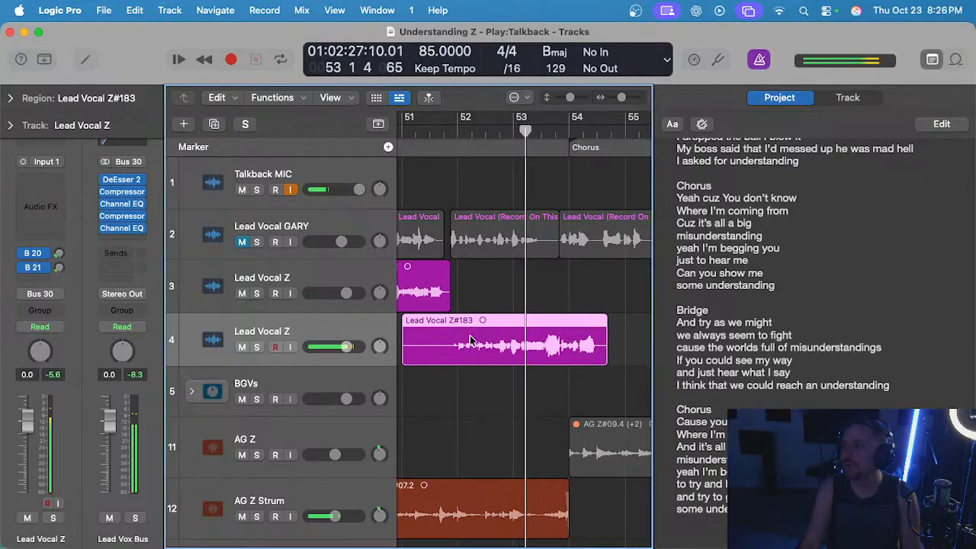
pyautogui.scroll(2, 524, 332)
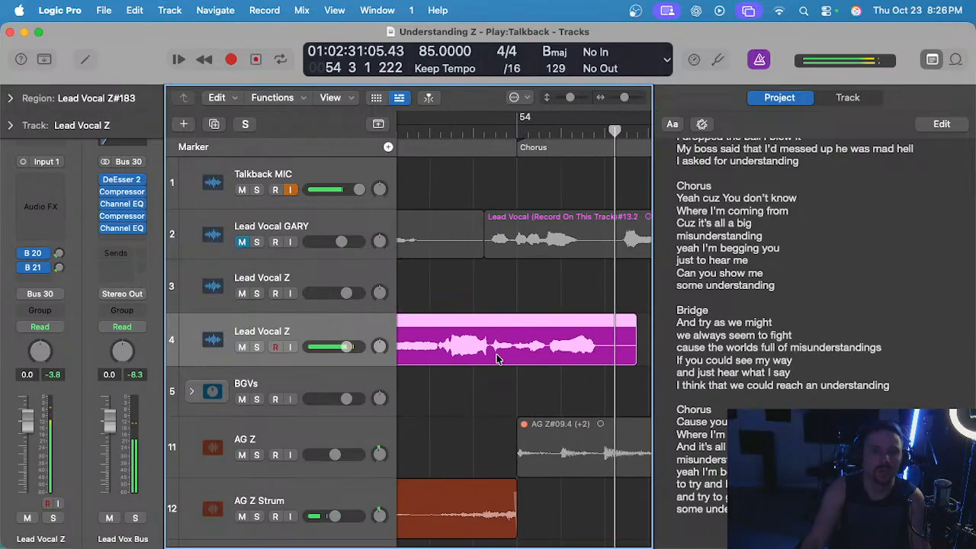
# Trim the track 4 take by deleting everything after late bar 53 and everything before the end of the track 3 region.
pyautogui.moveTo(491, 350); pyautogui.dragTo(650, 342)
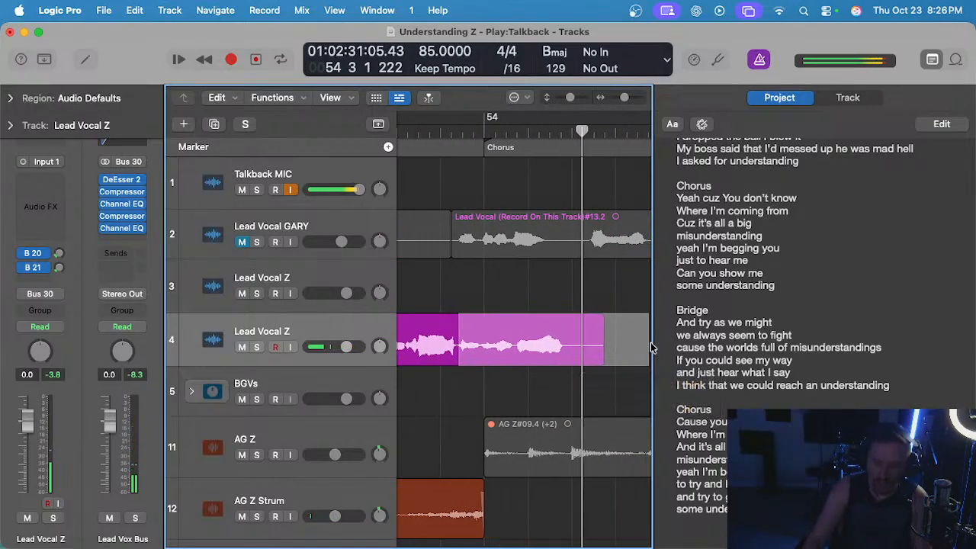
pyautogui.press('Delete')
pyautogui.hscroll(-5, 416, 326)
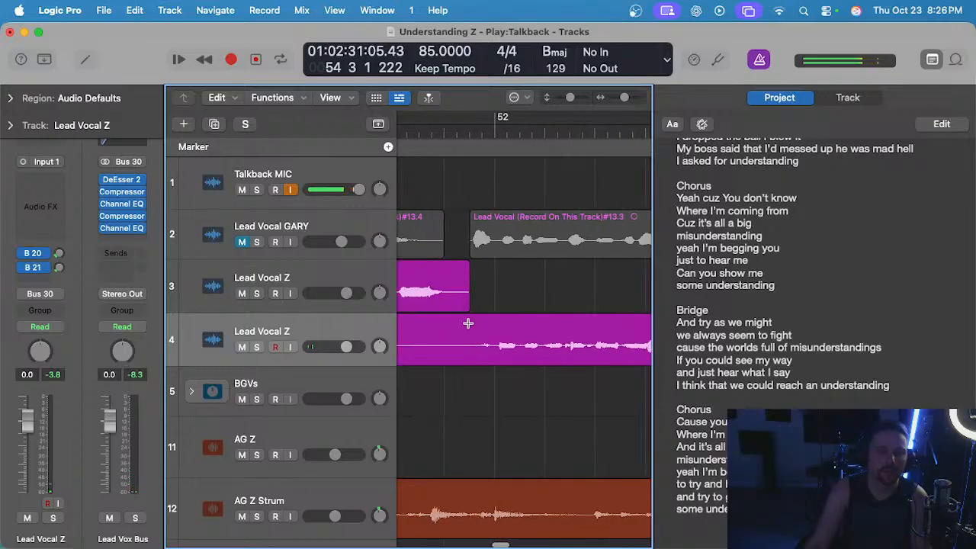
pyautogui.moveTo(469, 323); pyautogui.dragTo(420, 355)
pyautogui.press('Delete')
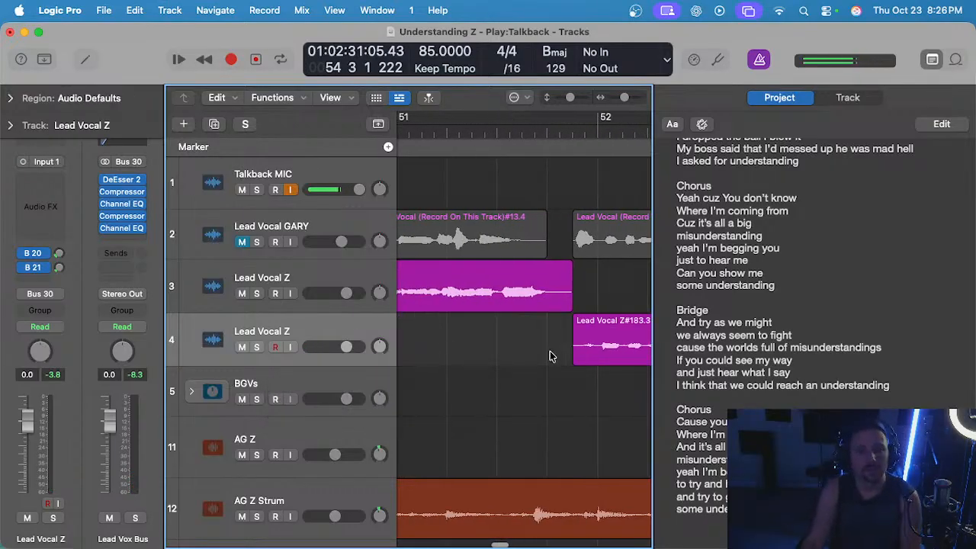
# Move the trimmed take from track 4 up to track 3 at the same time position, directly after the existing region.
pyautogui.scroll(-5, 551, 355)
pyautogui.hscroll(5, 540, 357)
pyautogui.moveTo(517, 326); pyautogui.dragTo(517, 273)
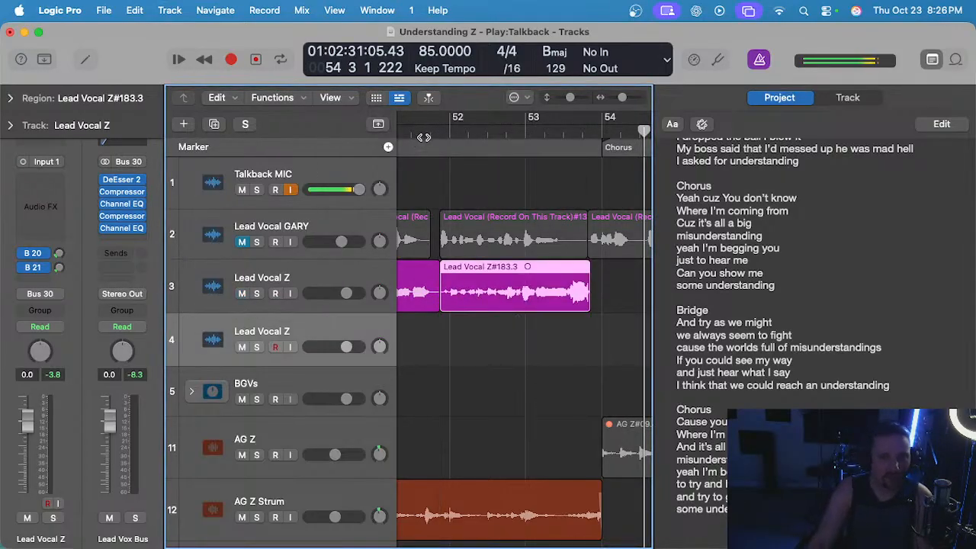
# Select track 3 and play back the assembled vocal from late bar 51 into bar 54.
pyautogui.click(427, 137)
pyautogui.click(304, 274)
pyautogui.click(461, 351)
pyautogui.press('space')
pyautogui.scroll(2, 454, 340)
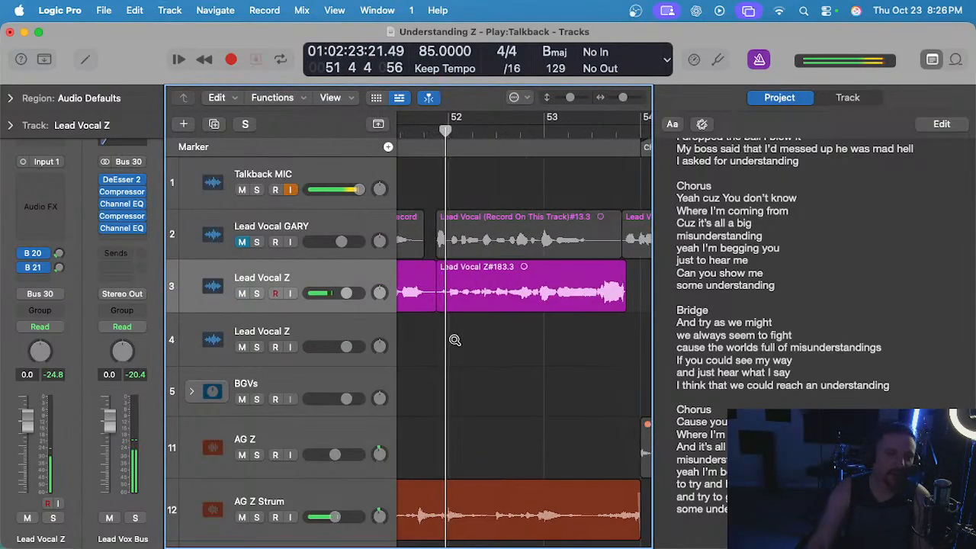
pyautogui.scroll(-1, 454, 340)
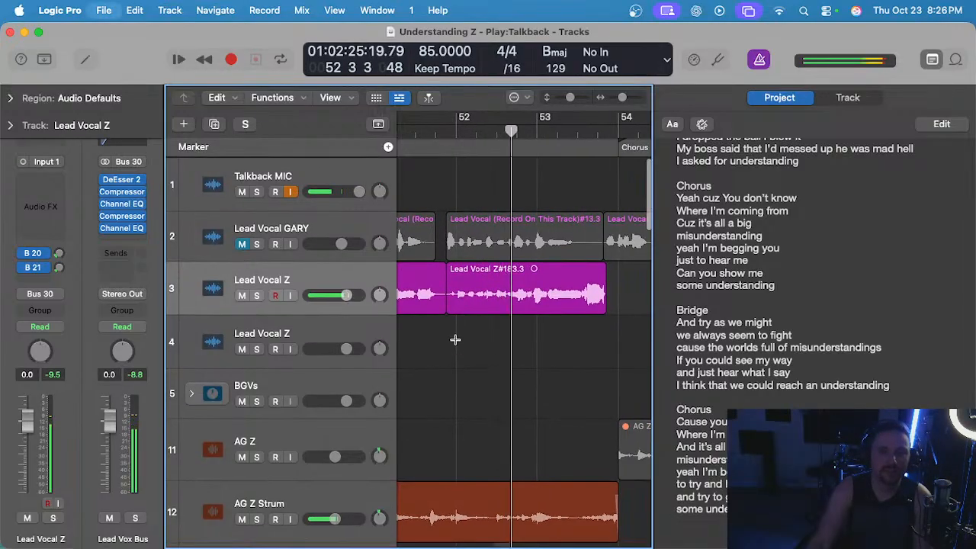
pyautogui.scroll(-2, 455, 342)
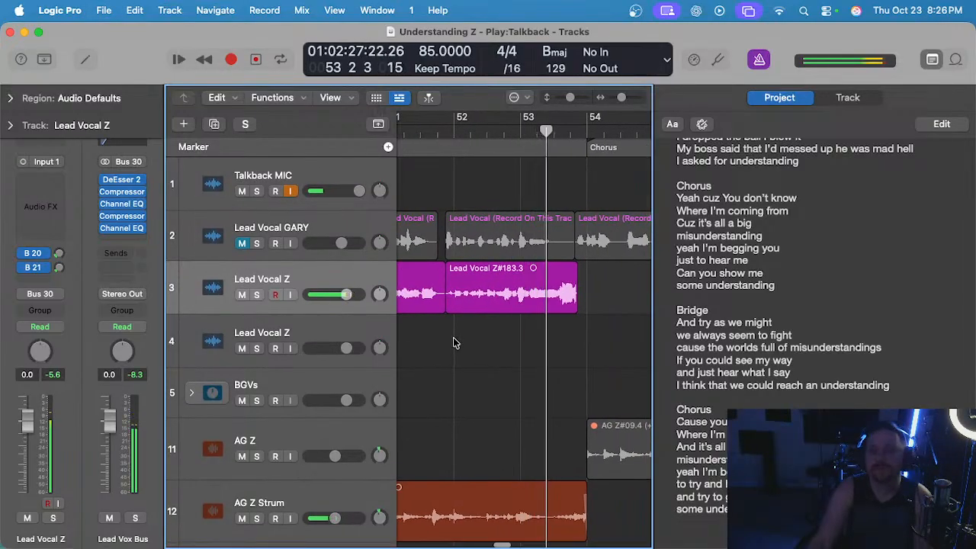
pyautogui.scroll(2, 456, 342)
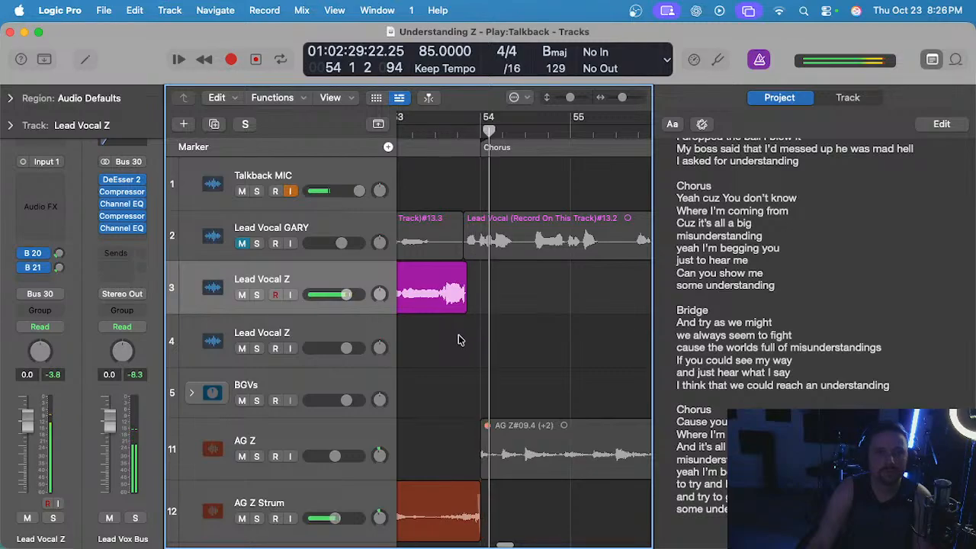
# Place the playhead at the start of bar 53 and select track 4 for recording.
pyautogui.hscroll(-2, 418, 135)
pyautogui.click(453, 130)
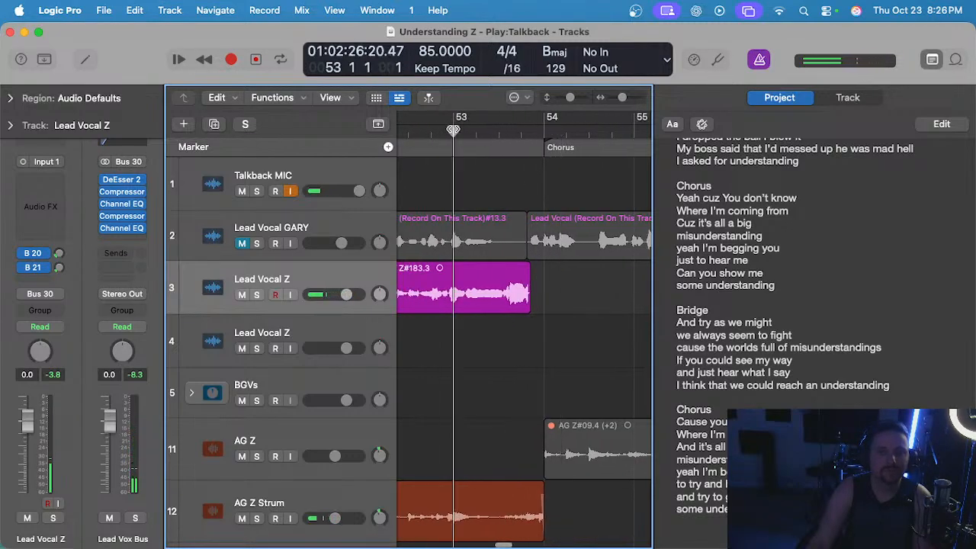
pyautogui.scroll(-1, 469, 375)
pyautogui.press('m')
pyautogui.click(305, 330)
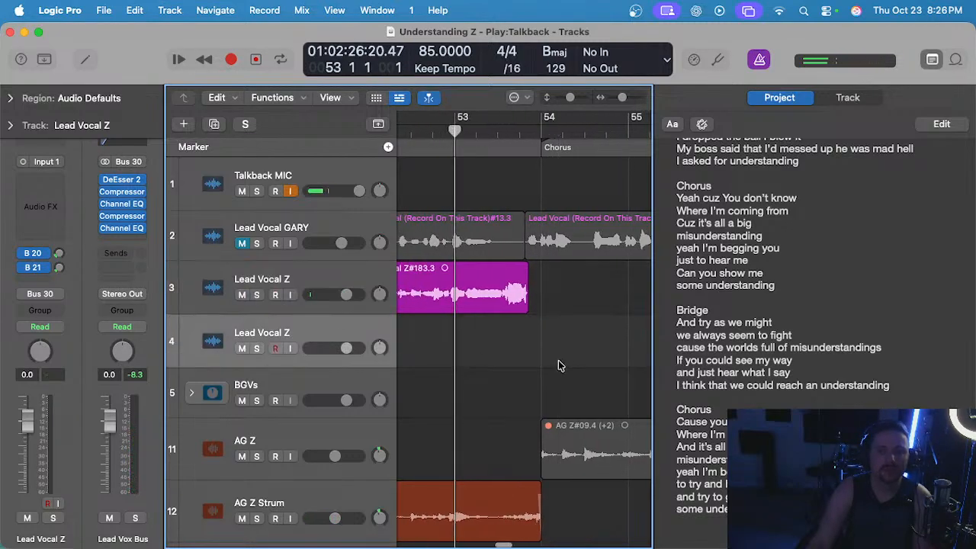
pyautogui.scroll(-1, 542, 357)
pyautogui.hscroll(1, 470, 349)
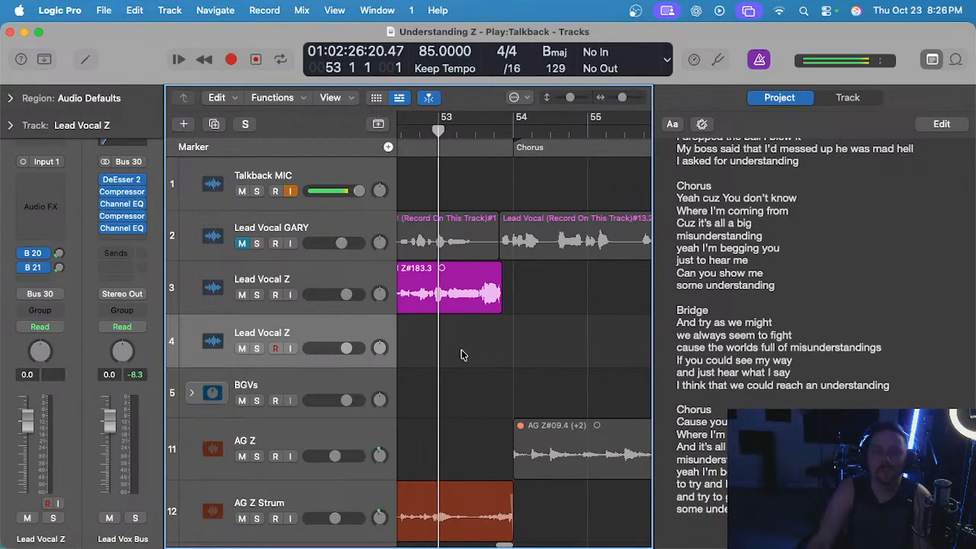
pyautogui.scroll(2, 456, 354)
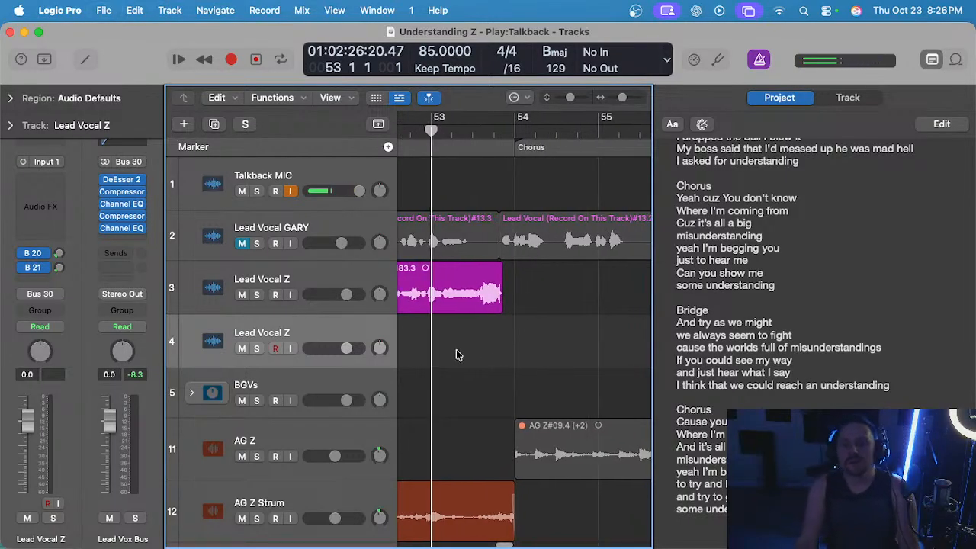
pyautogui.scroll(-1, 458, 352)
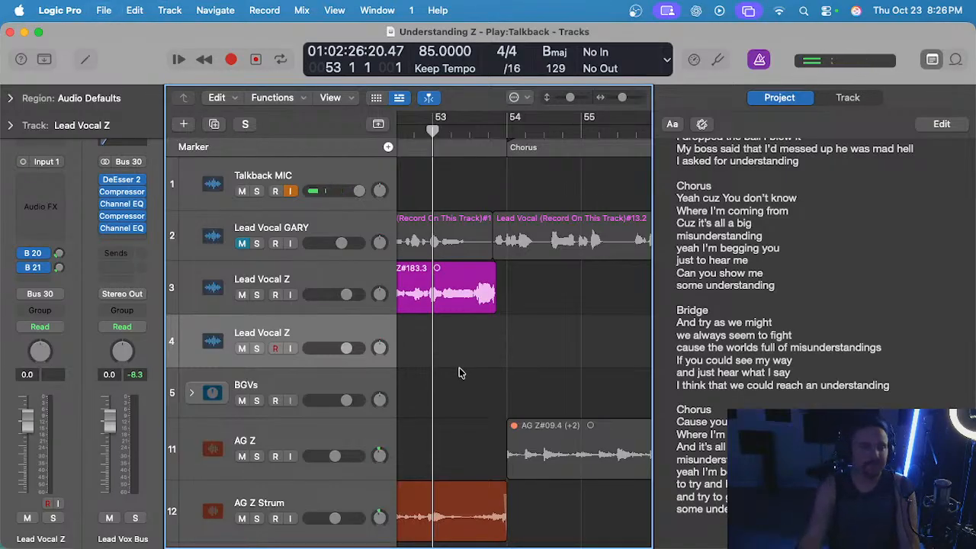
pyautogui.press('r')
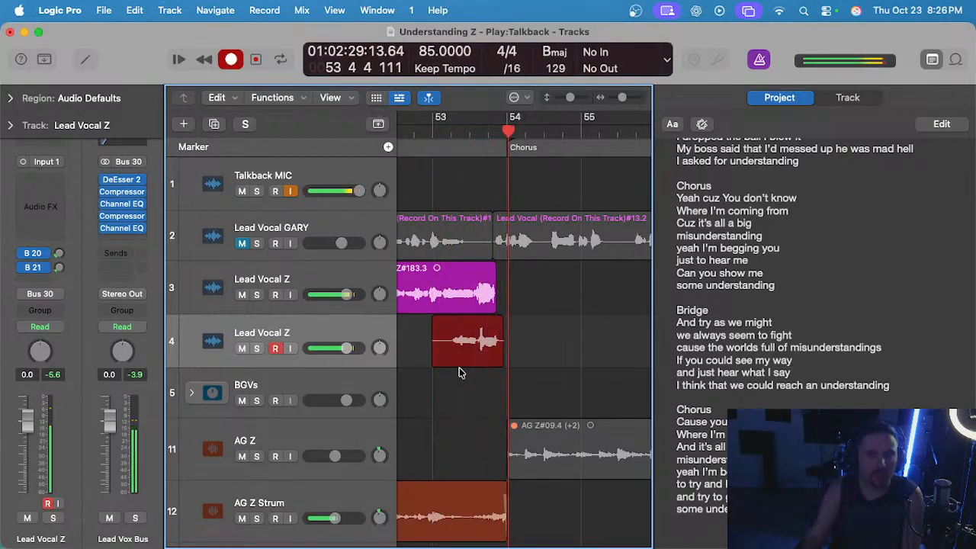
pyautogui.press('space')
pyautogui.press('super+z')
# Record a lead vocal take on track 4 from the start of bar 53 to late bar 54.
pyautogui.press('r')
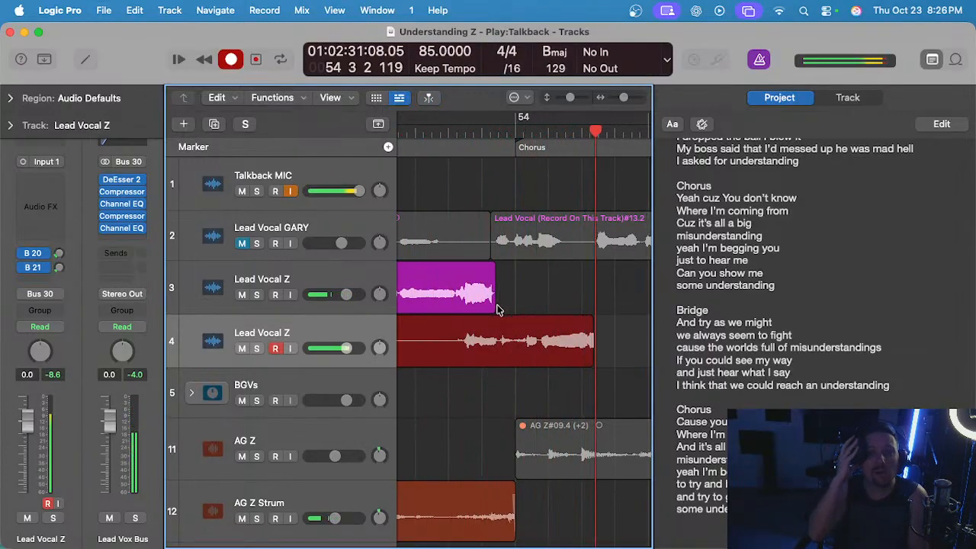
pyautogui.press('space')
pyautogui.scroll(-2, 511, 292)
# Play back the new track 4 take from the middle of bar 53 to late bar 54.
pyautogui.doubleClick(467, 131)
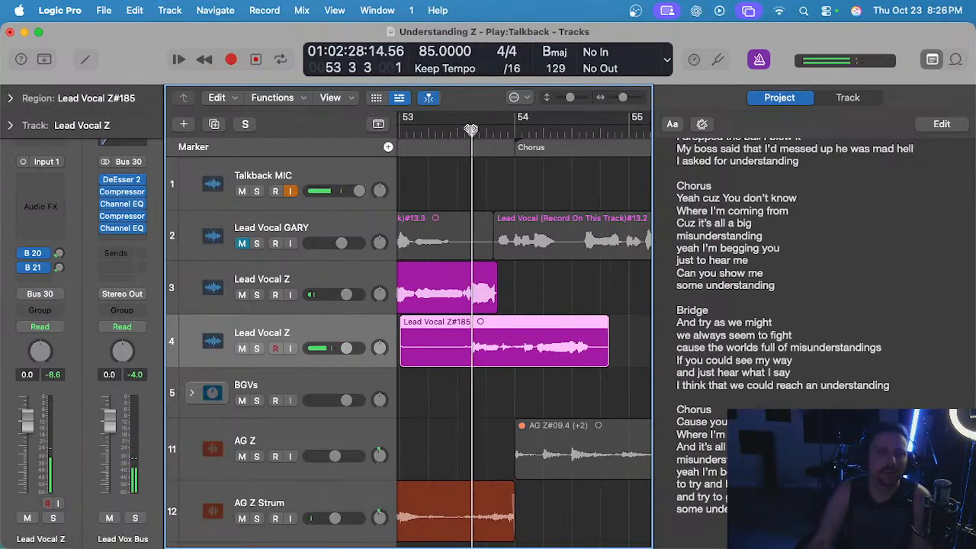
pyautogui.scroll(-1, 488, 263)
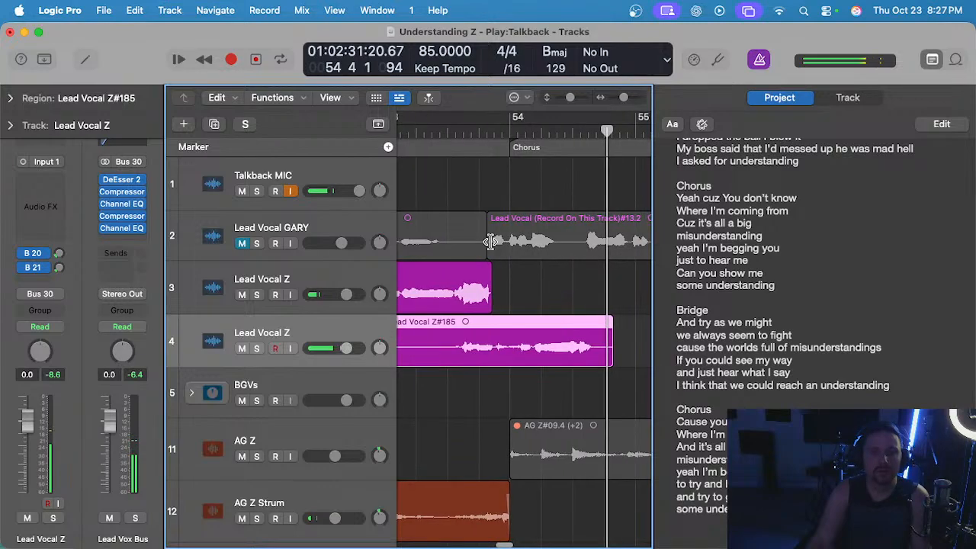
pyautogui.scroll(-1, 556, 300)
# Play back the track 4 take together with the track 3 vocal from the middle of bar 53.
pyautogui.click(559, 301)
pyautogui.scroll(-2, 553, 301)
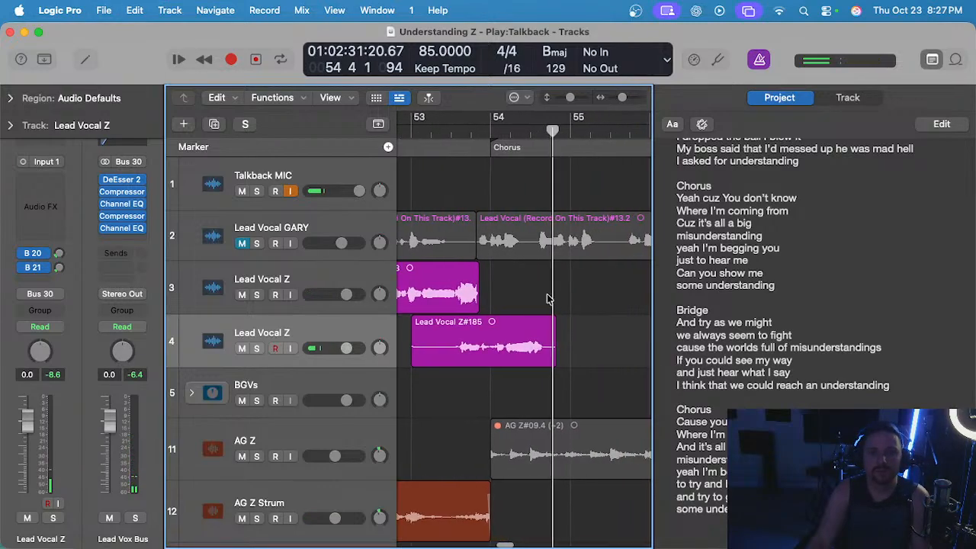
pyautogui.click(454, 133)
pyautogui.scroll(2, 486, 407)
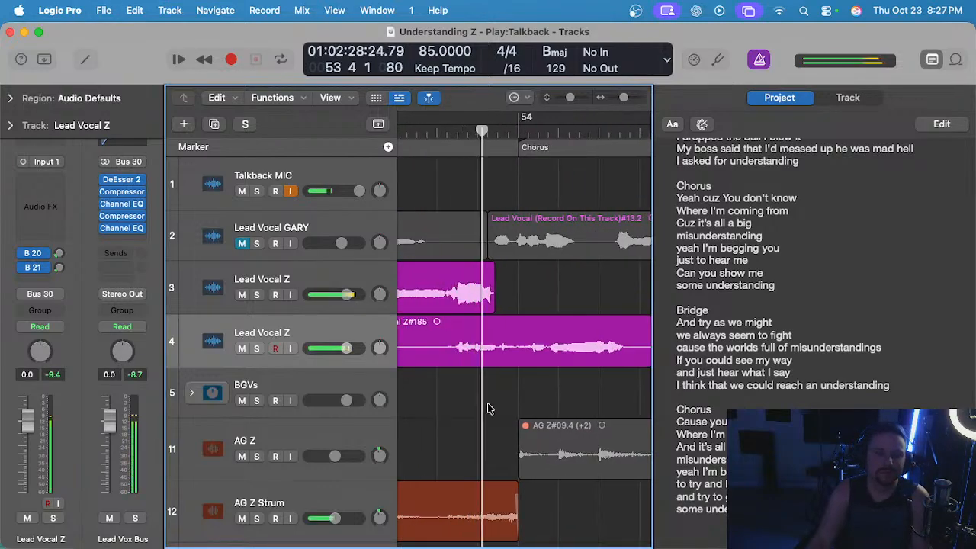
# Cut away the opening of the track 4 take so it starts late in bar 53, just after the track 3 region ends.
pyautogui.moveTo(495, 346); pyautogui.dragTo(468, 347)
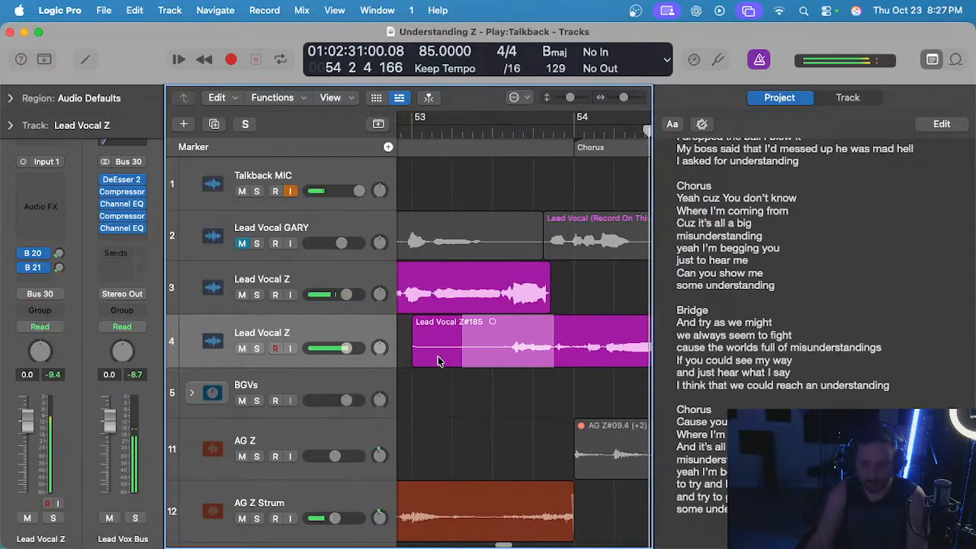
pyautogui.press('Delete')
pyautogui.press('Delete')
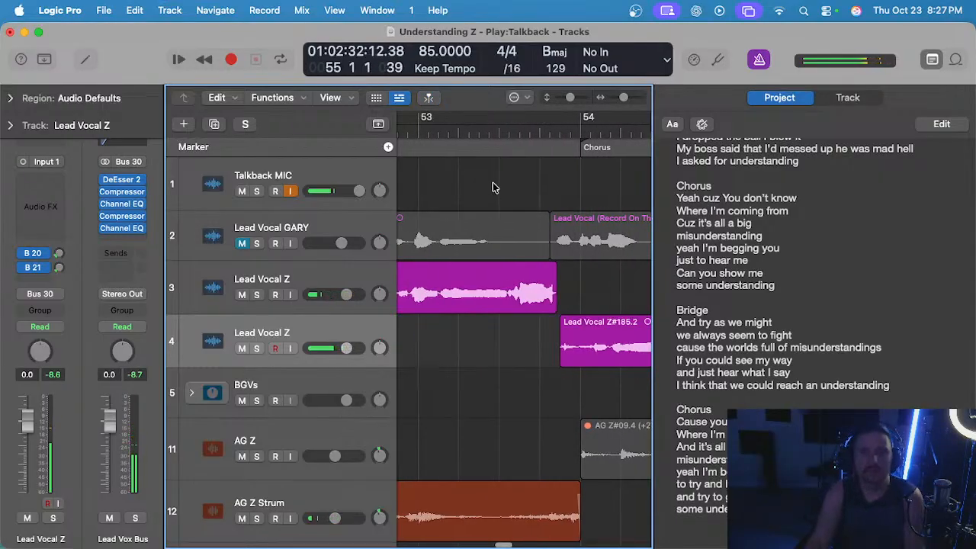
# Play back the trimmed track 4 take from the middle of bar 53 and delete it.
pyautogui.click(506, 131)
pyautogui.scroll(1, 555, 347)
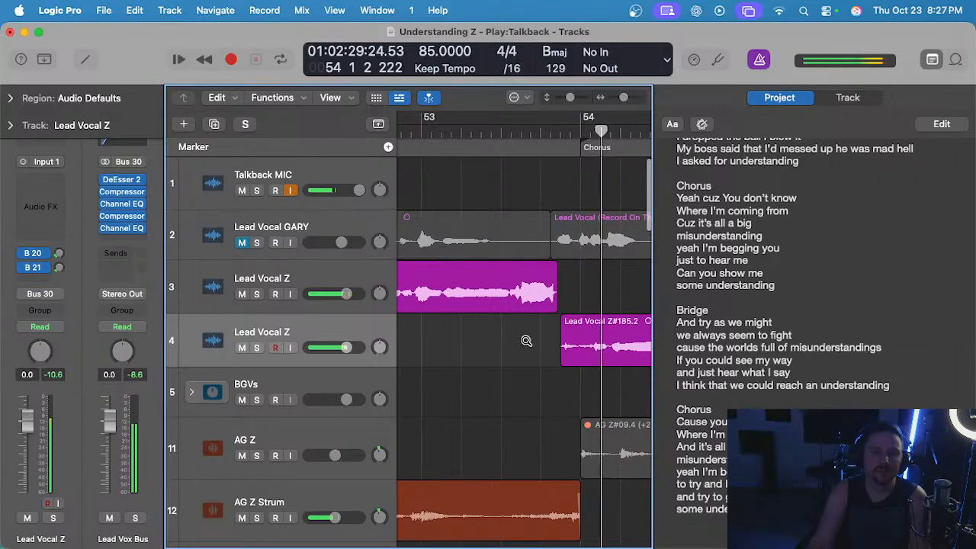
pyautogui.scroll(-2, 524, 341)
pyautogui.click(538, 334)
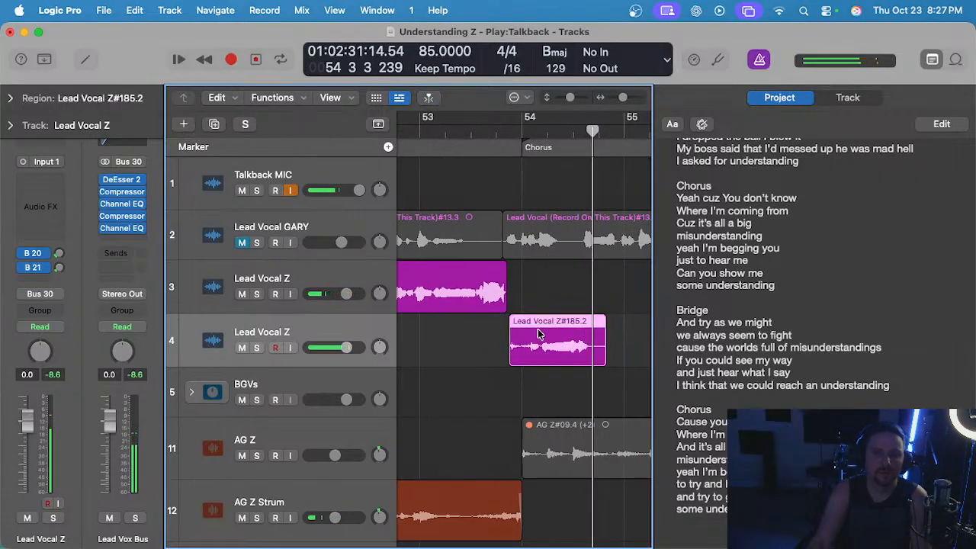
pyautogui.press('Delete')
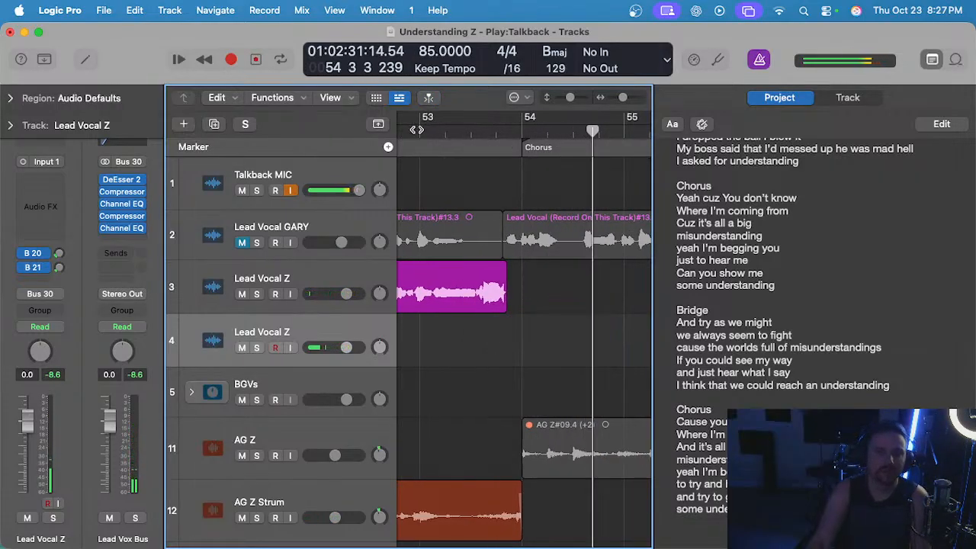
# Record another lead vocal take on track 4 from the start of bar 53 to late bar 54.
pyautogui.press('space')
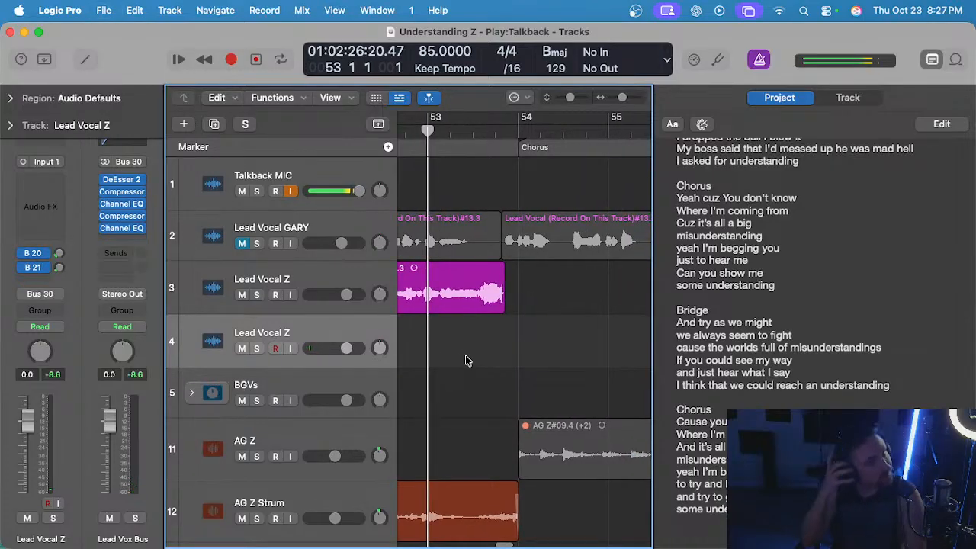
pyautogui.press('r')
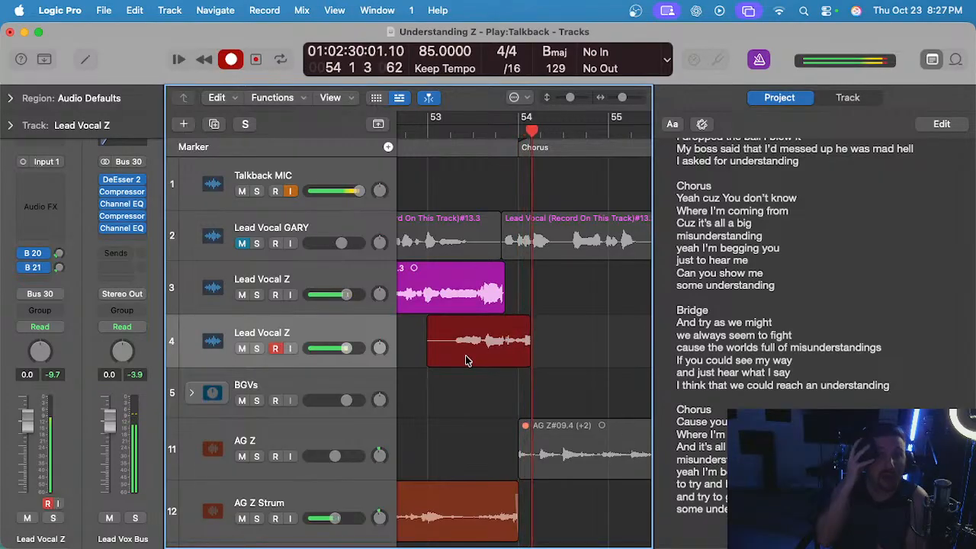
pyautogui.press('r')
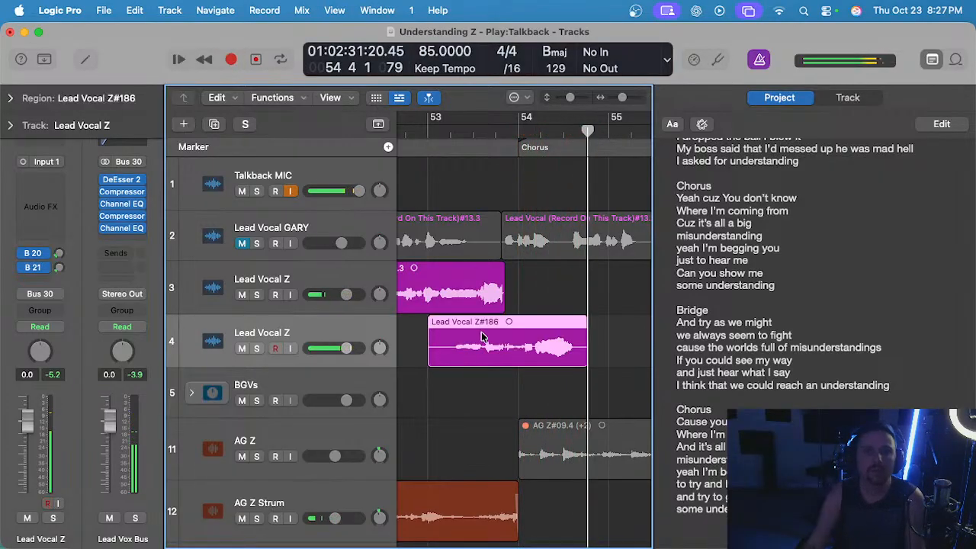
# Play back the rerecorded track 4 take around bar 54 and the vocal leading into it from bar 52.
pyautogui.click(519, 127)
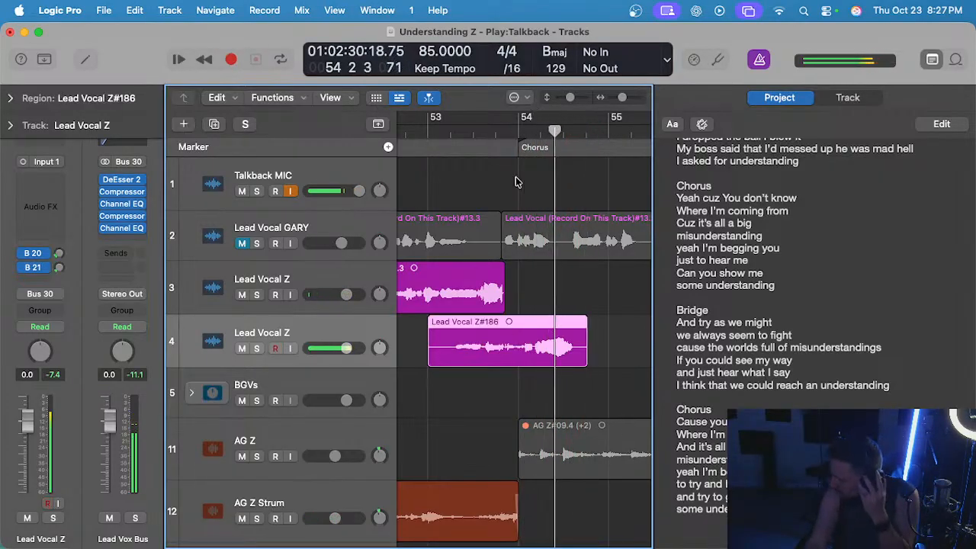
pyautogui.click(496, 131)
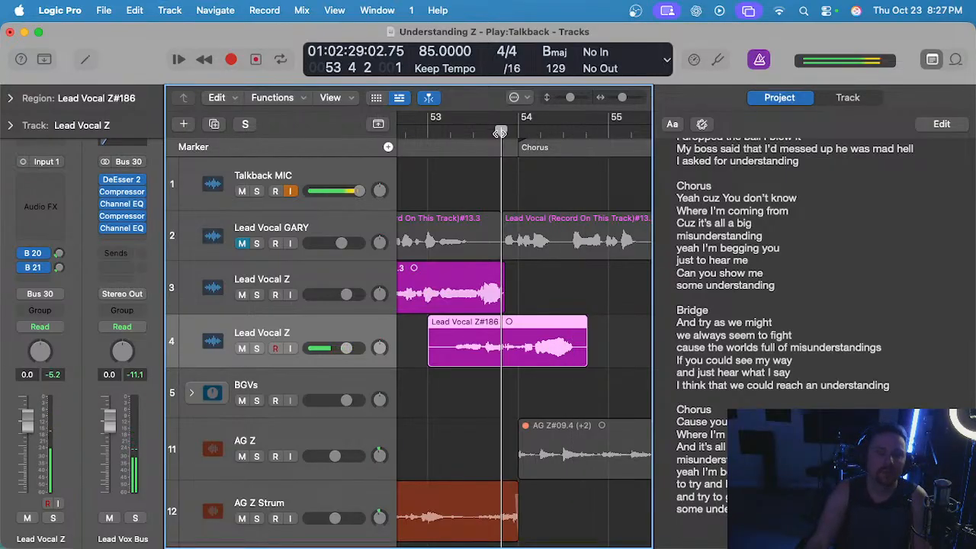
pyautogui.hscroll(-3, 497, 132)
pyautogui.press('super+Left')
pyautogui.click(490, 132)
pyautogui.press('super+Right')
pyautogui.press('super+Right')
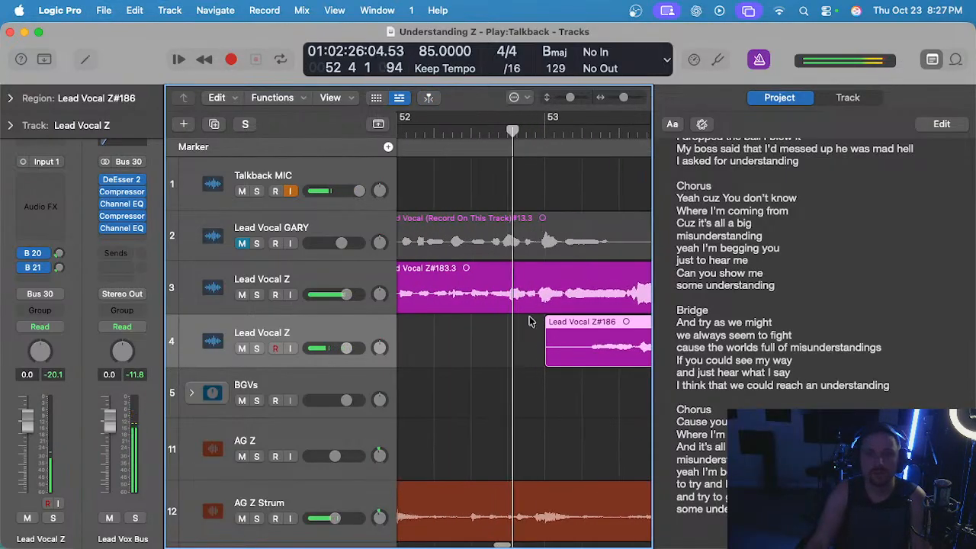
# Cut the track 4 take's opening away up to position 53 4 2 1.
pyautogui.hscroll(3, 530, 321)
pyautogui.click(547, 373)
pyautogui.moveTo(547, 343); pyautogui.dragTo(410, 343)
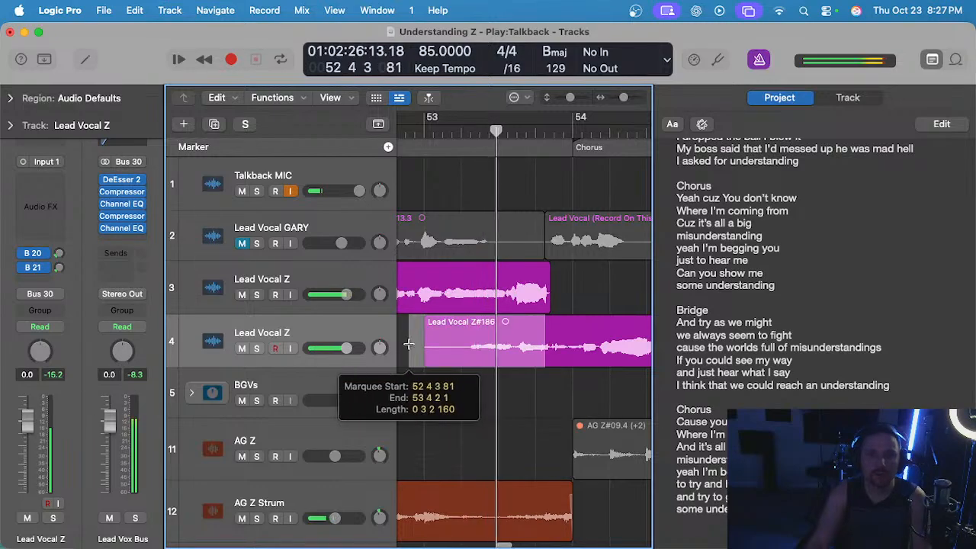
pyautogui.press('Delete')
# Listen to the shortened track 4 take into late bar 54 and delete it.
pyautogui.scroll(2, 503, 379)
pyautogui.scroll(-2, 503, 379)
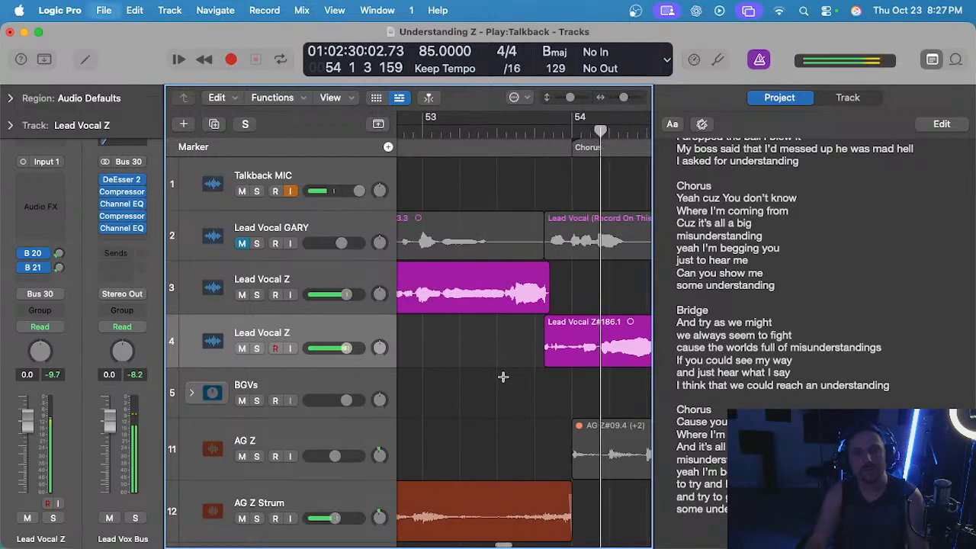
pyautogui.hscroll(3, 504, 382)
pyautogui.click(503, 348)
pyautogui.press('Delete')
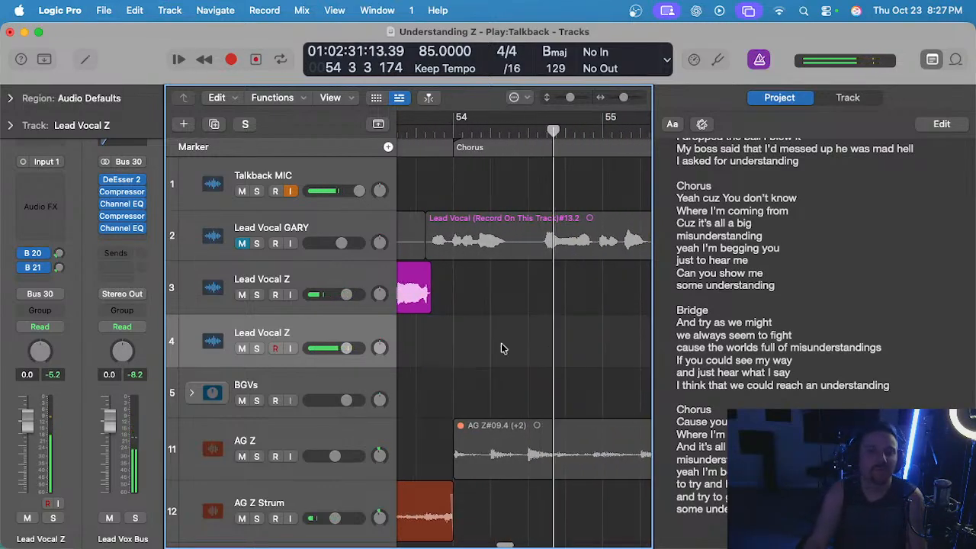
# Record a fresh lead vocal take on track 4 from the start of bar 53 to beat 4 of bar 54.
pyautogui.scroll(-3, 480, 244)
pyautogui.hscroll(-3, 457, 147)
pyautogui.click(501, 129)
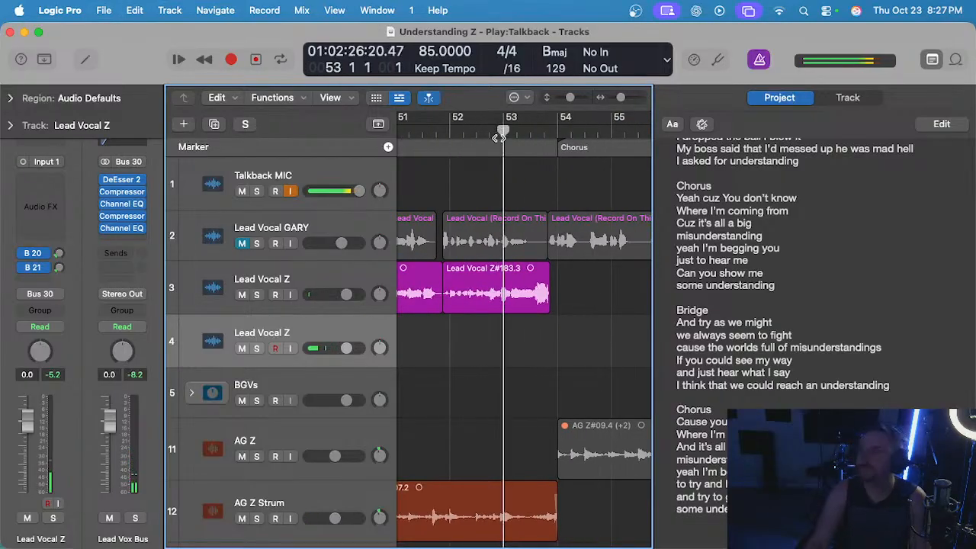
pyautogui.press('r')
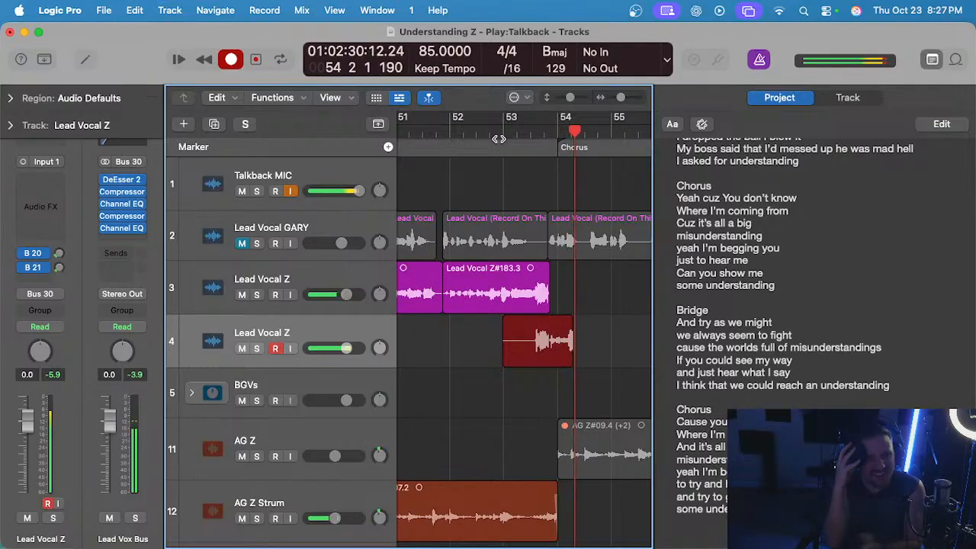
pyautogui.press('space')
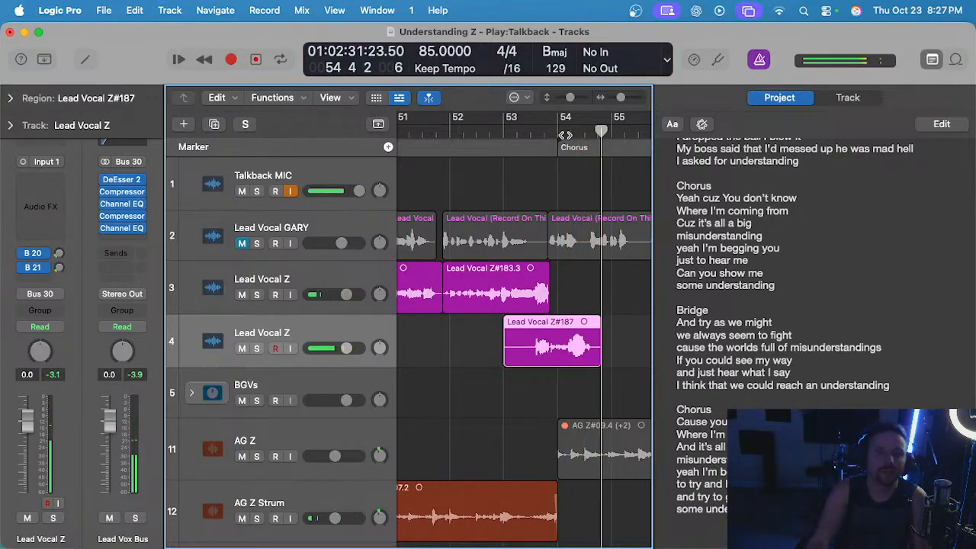
# Play back the fresh track 4 take from late bar 53 through late bar 54 and save the project.
pyautogui.click(548, 132)
pyautogui.press('space')
pyautogui.scroll(5, 583, 322)
pyautogui.press('super+s')
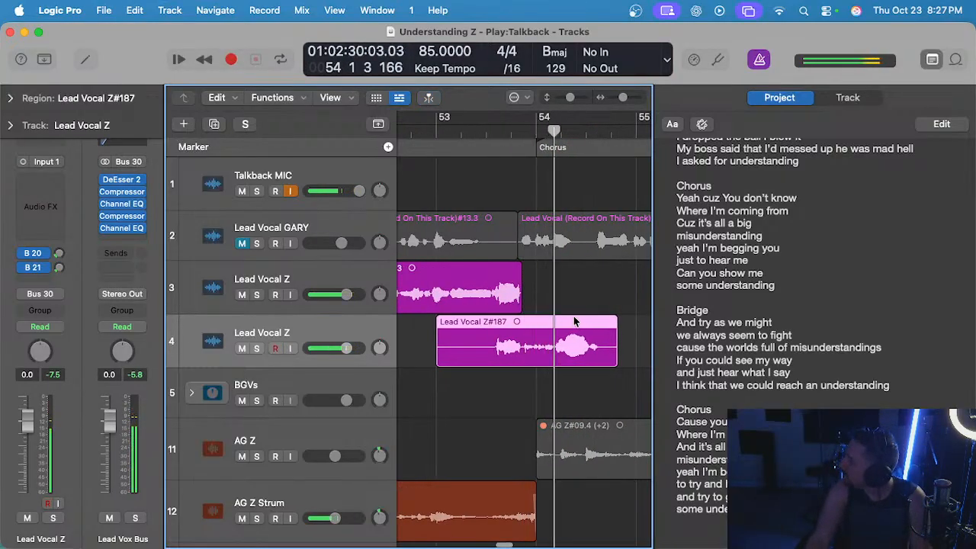
pyautogui.scroll(-2, 575, 319)
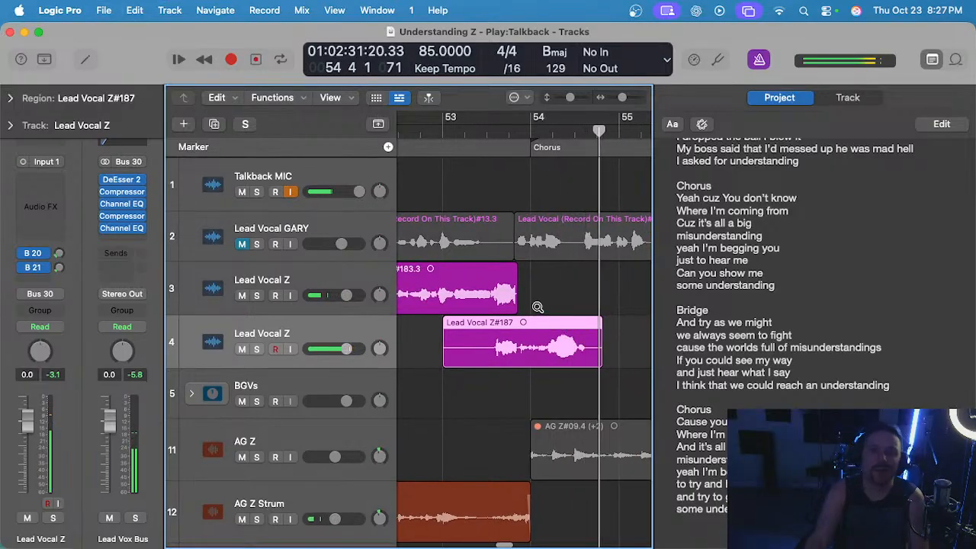
# Cut the section from 53 2 2 1 to 53 4 3 1 out of the track 4 take.
pyautogui.scroll(3, 571, 320)
pyautogui.moveTo(498, 347); pyautogui.dragTo(401, 353)
pyautogui.hscroll(-3, 488, 355)
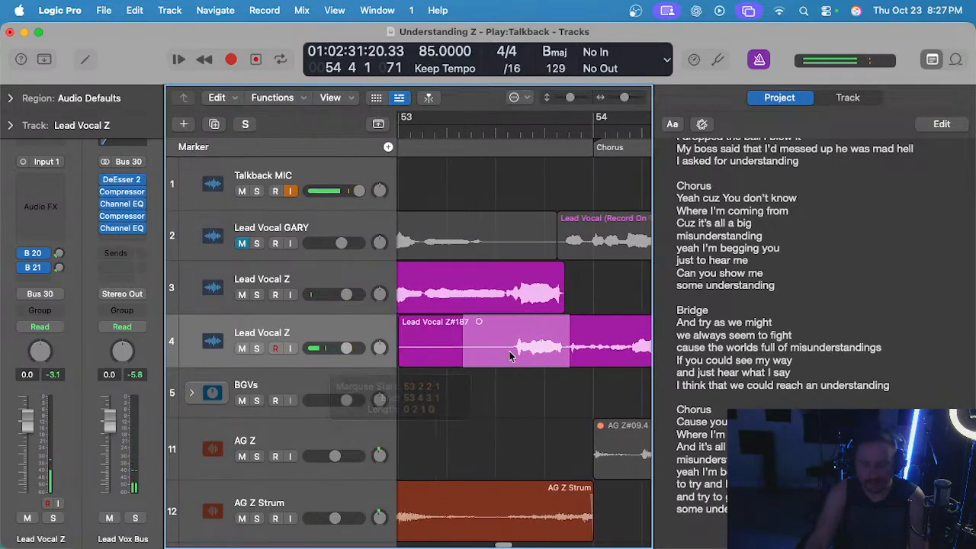
pyautogui.press('Delete')
# Audition the remaining phrase from late bar 53 and cut off the take's tail in the second half of bar 54.
pyautogui.click(579, 138)
pyautogui.hscroll(2, 567, 257)
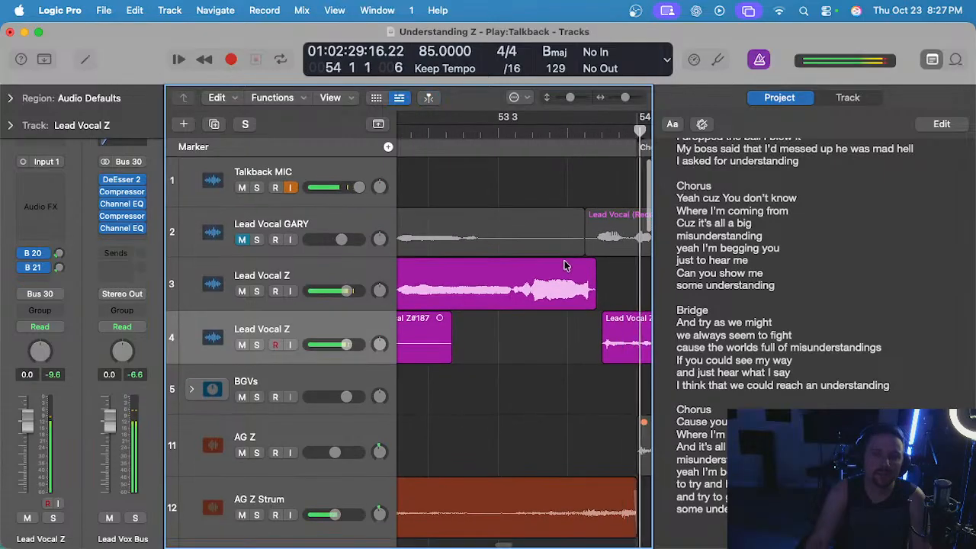
pyautogui.scroll(-2, 572, 294)
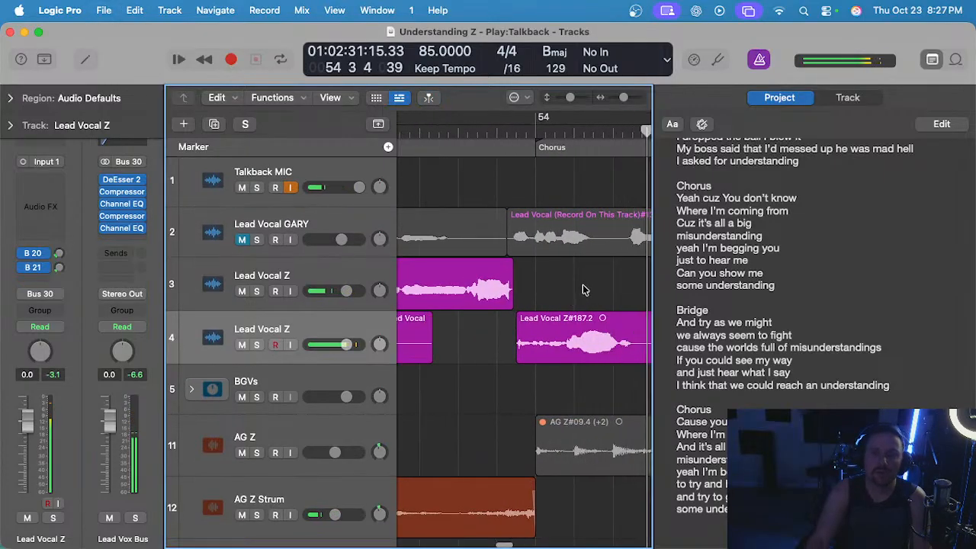
pyautogui.hscroll(2, 580, 299)
pyautogui.moveTo(538, 341); pyautogui.dragTo(663, 345)
pyautogui.press('Delete')
# Delete the leftover silent piece at bar 53 and move the trimmed phrase up to track 3 at the same position.
pyautogui.hscroll(-4, 520, 306)
pyautogui.hscroll(-1, 525, 307)
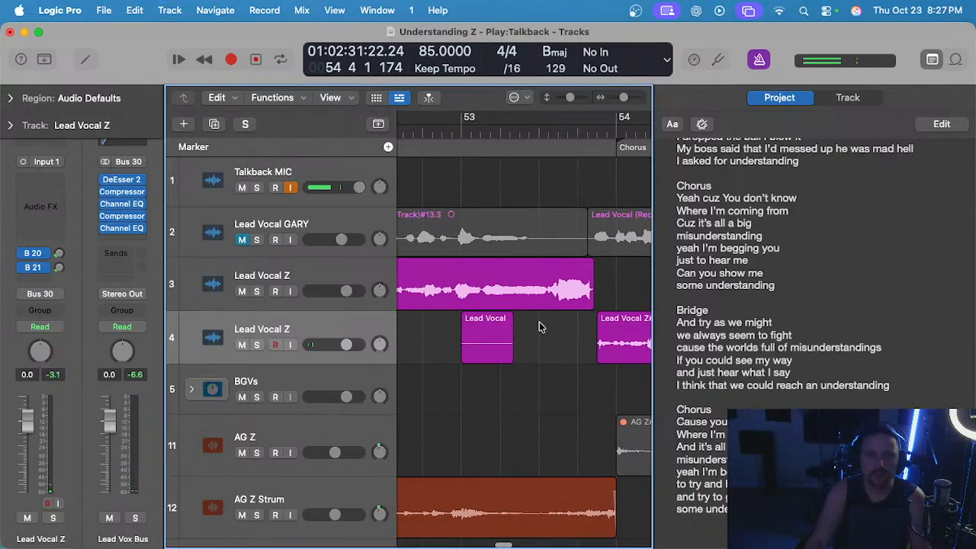
pyautogui.scroll(-3, 553, 324)
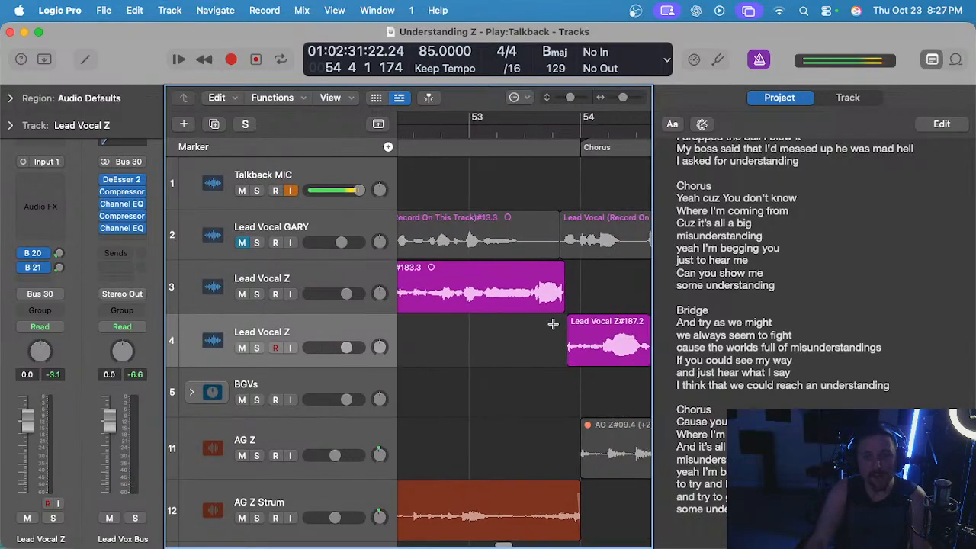
pyautogui.moveTo(606, 321); pyautogui.dragTo(587, 267)
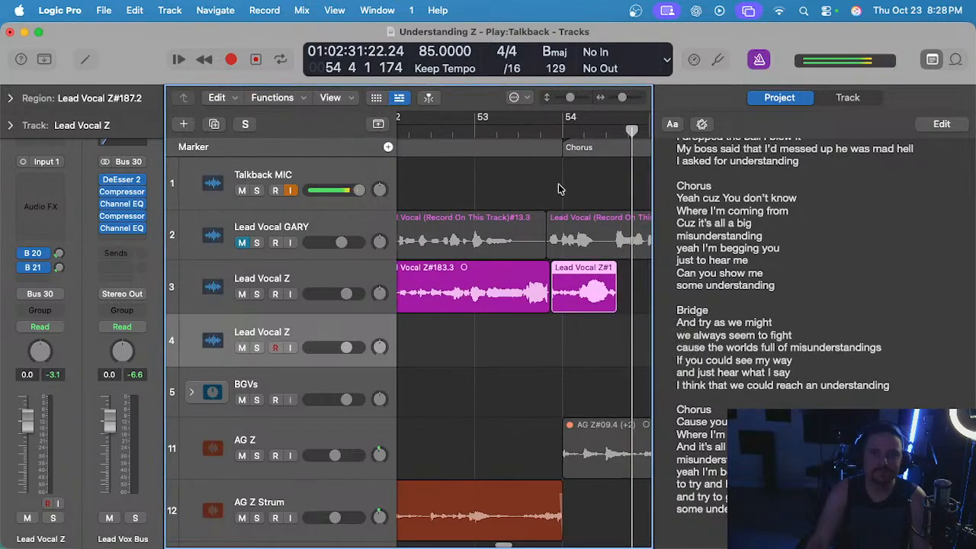
# Play back the assembled track 3 vocal from the start of bar 53 into the second half of bar 54.
pyautogui.click(476, 130)
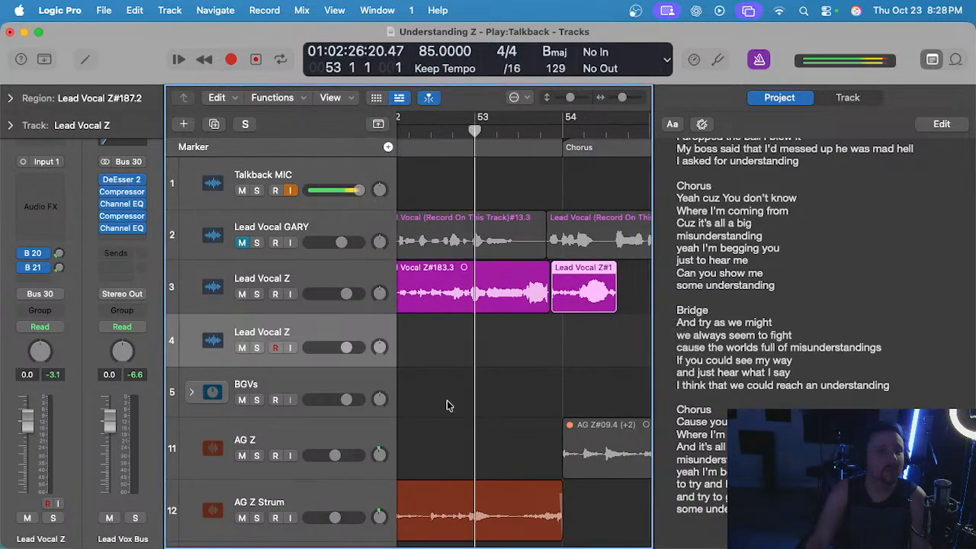
pyautogui.press('space')
pyautogui.scroll(5, 611, 337)
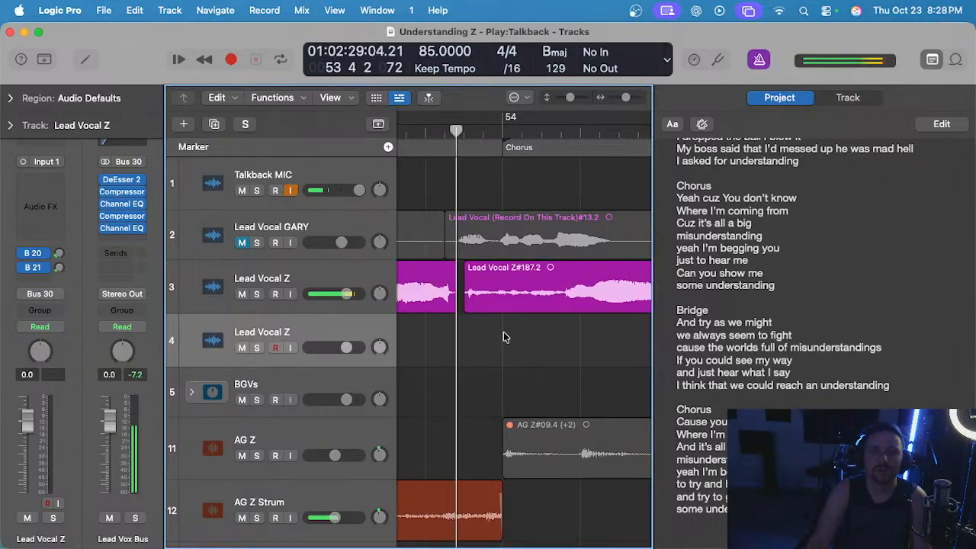
pyautogui.scroll(2, 479, 335)
pyautogui.scroll(-2, 469, 335)
pyautogui.scroll(-2, 468, 336)
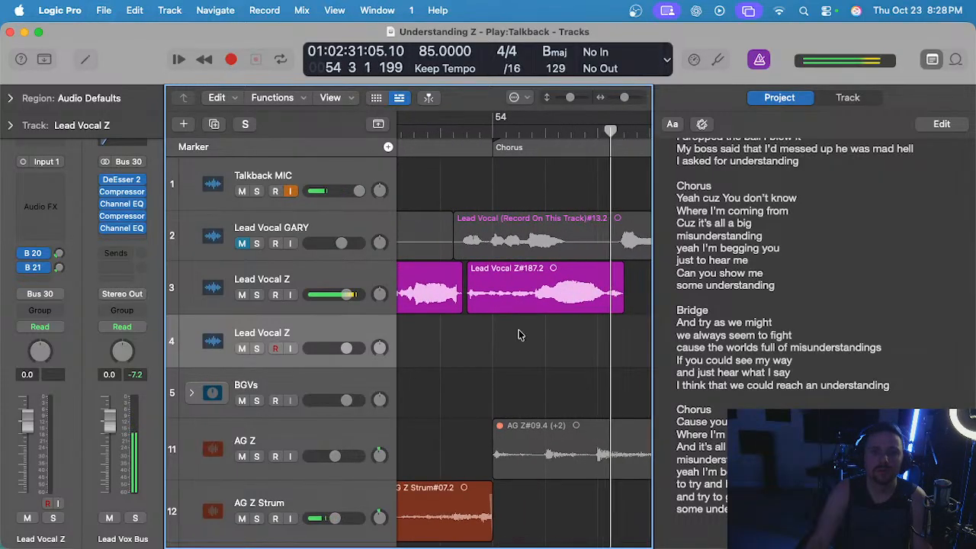
pyautogui.scroll(-1, 526, 336)
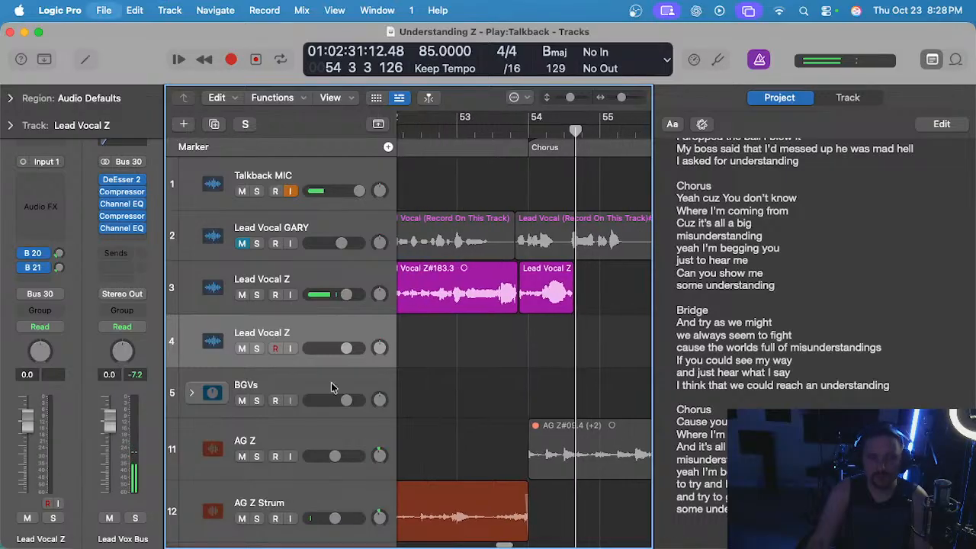
# Record a lead vocal take on track 4 from bar 54 into bar 55 and undo it.
pyautogui.click(530, 130)
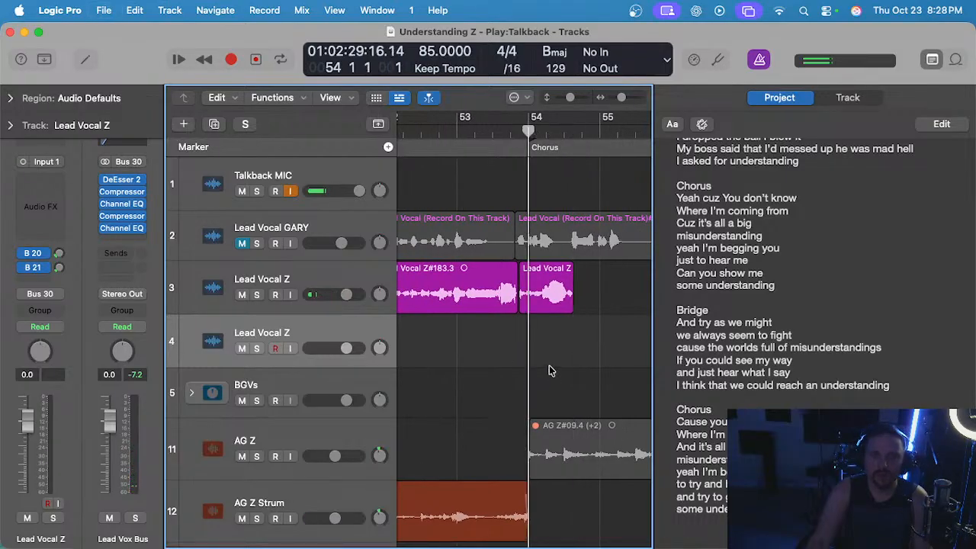
pyautogui.scroll(-1, 549, 368)
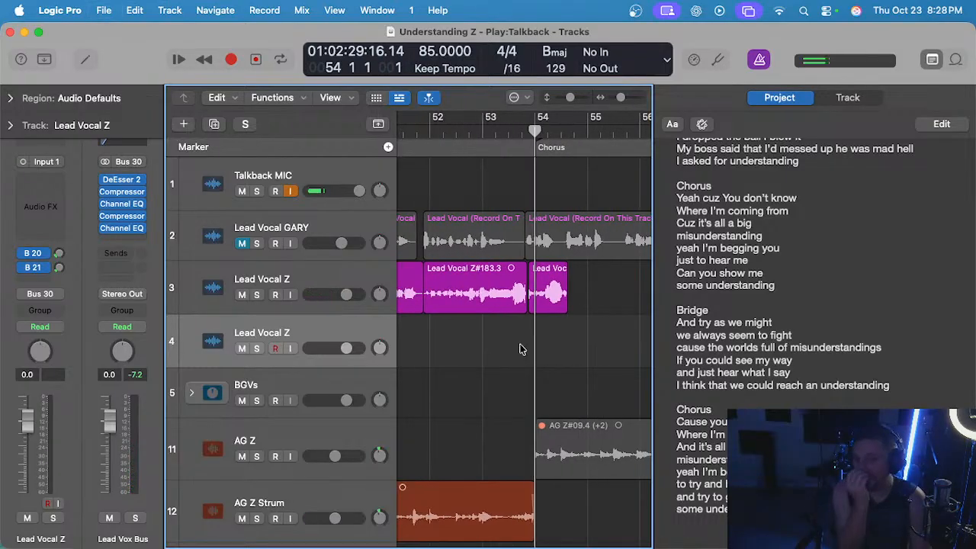
pyautogui.press('r')
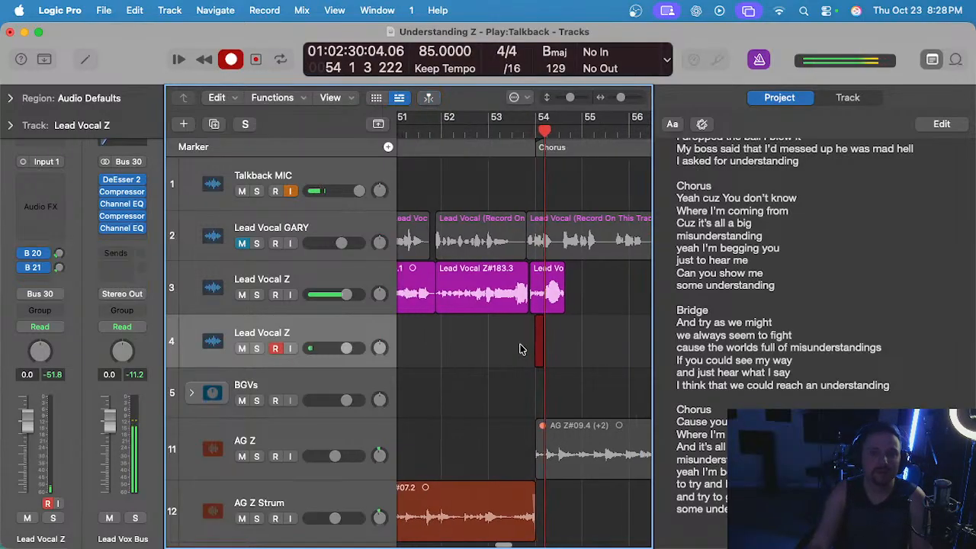
pyautogui.scroll(1, 521, 349)
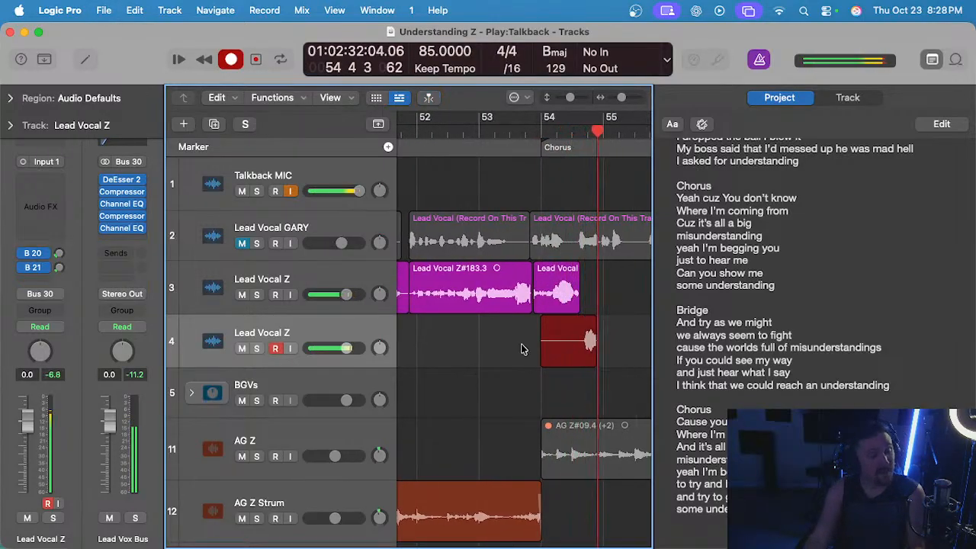
pyautogui.press('space')
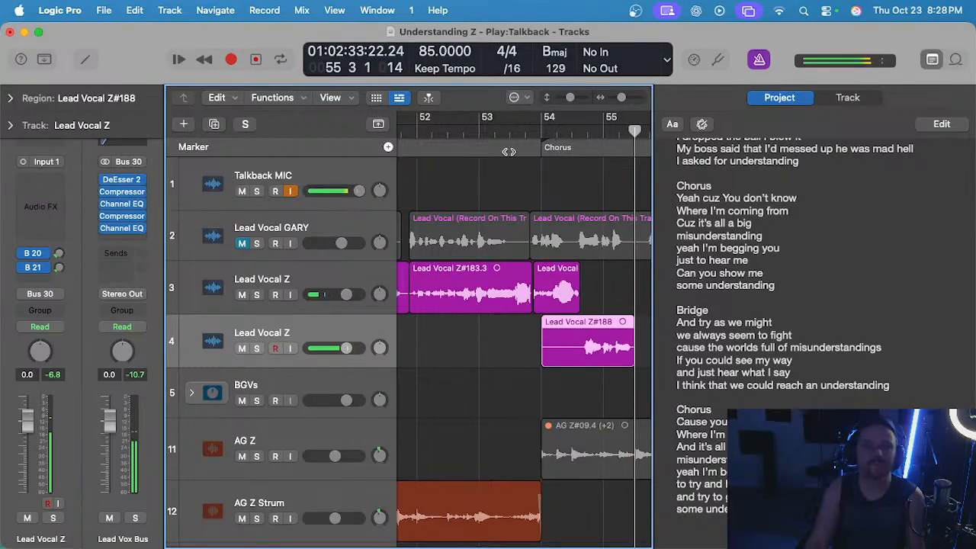
pyautogui.press('super+z')
# Record another track 4 take from bar 54 to the end of bar 55 and cut off its tail after the phrase.
pyautogui.click(540, 131)
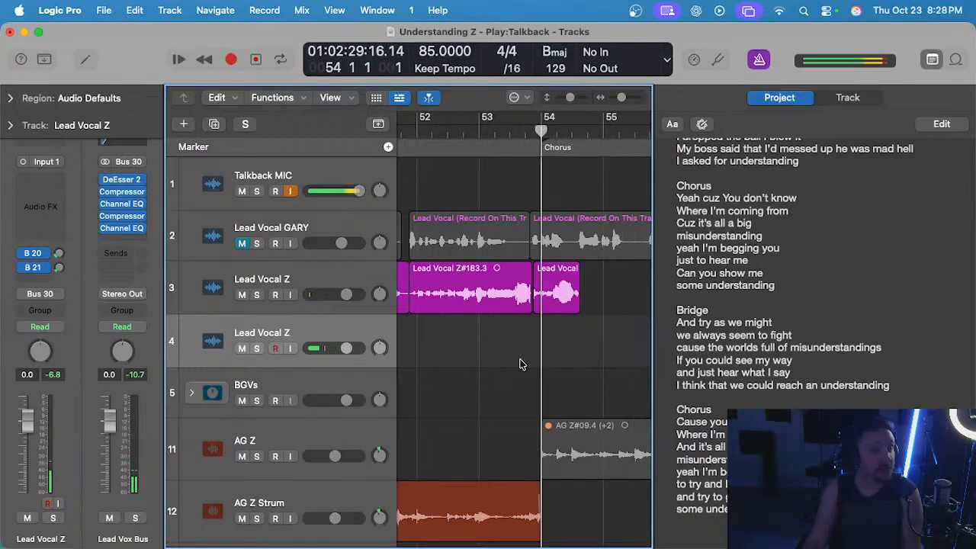
pyautogui.press('r')
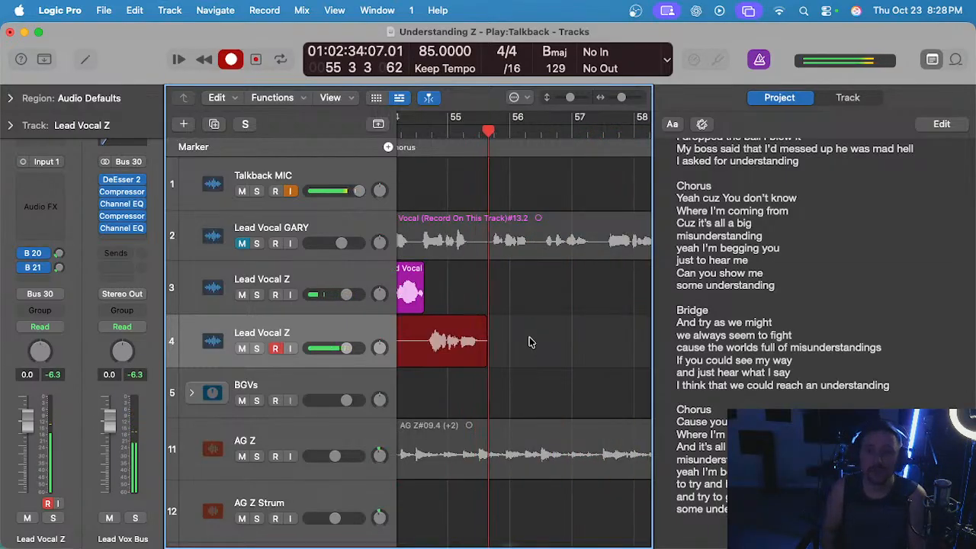
pyautogui.press('space')
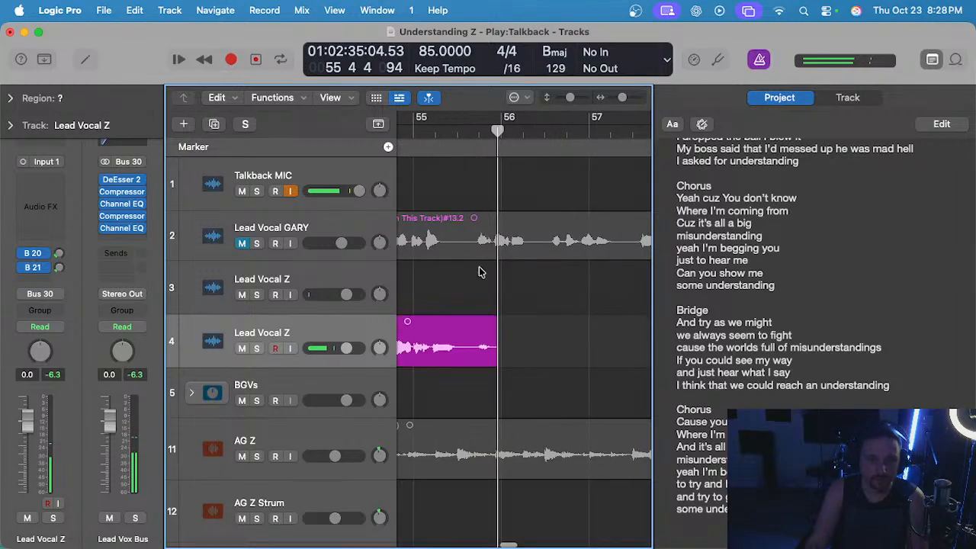
pyautogui.moveTo(466, 345); pyautogui.dragTo(573, 340)
pyautogui.press('Delete')
pyautogui.scroll(-3, 572, 338)
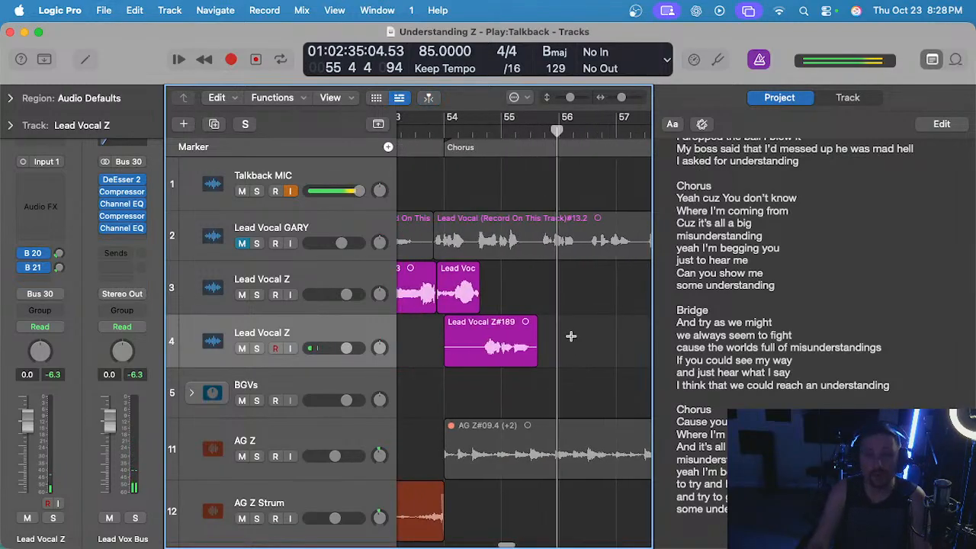
# Remove the silent lead-in before the phrase in bar 54 and move the trimmed take up to track 3 at the same position.
pyautogui.scroll(5, 572, 337)
pyautogui.hscroll(-3, 571, 336)
pyautogui.hscroll(-1, 441, 340)
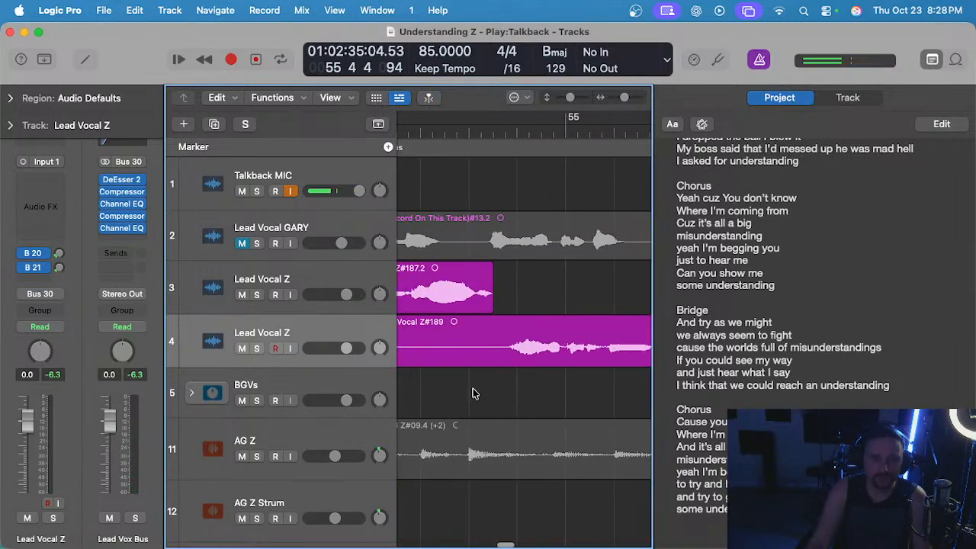
pyautogui.scroll(-2, 479, 385)
pyautogui.hscroll(-3, 486, 384)
pyautogui.moveTo(562, 340); pyautogui.dragTo(424, 336)
pyautogui.press('Delete')
pyautogui.scroll(-3, 424, 333)
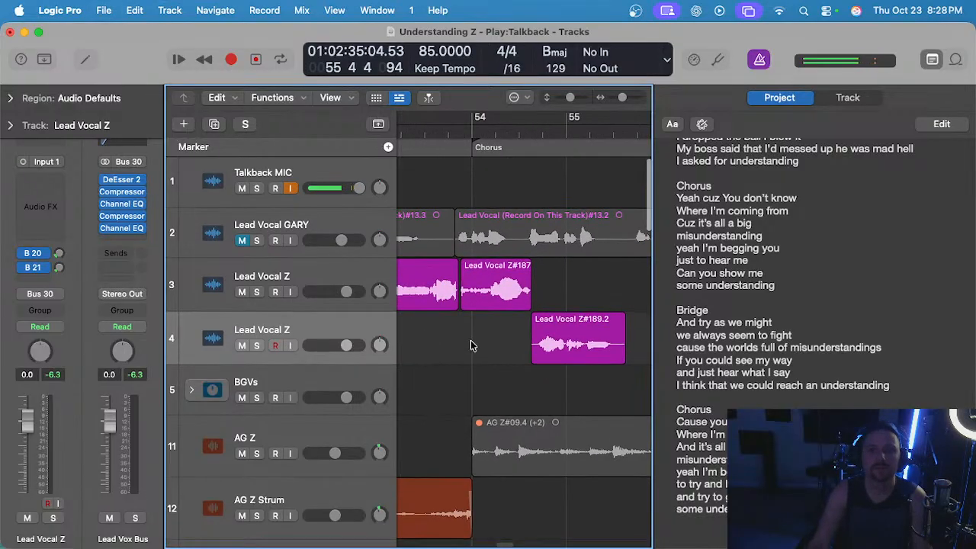
pyautogui.moveTo(564, 323); pyautogui.dragTo(562, 271)
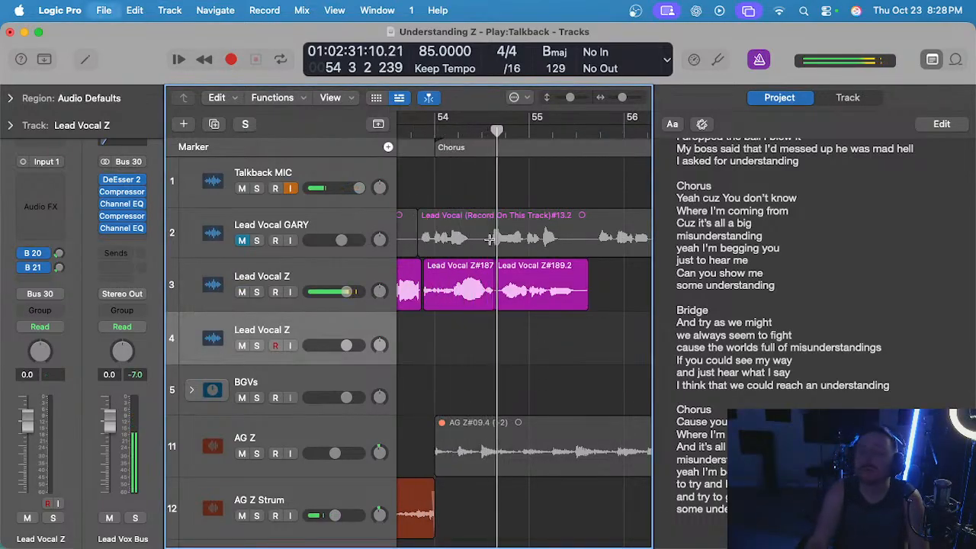
# Audition the assembled vocal through bar 55 and delete the phrase just moved to track 3.
pyautogui.scroll(-1, 517, 273)
pyautogui.hscroll(1, 512, 282)
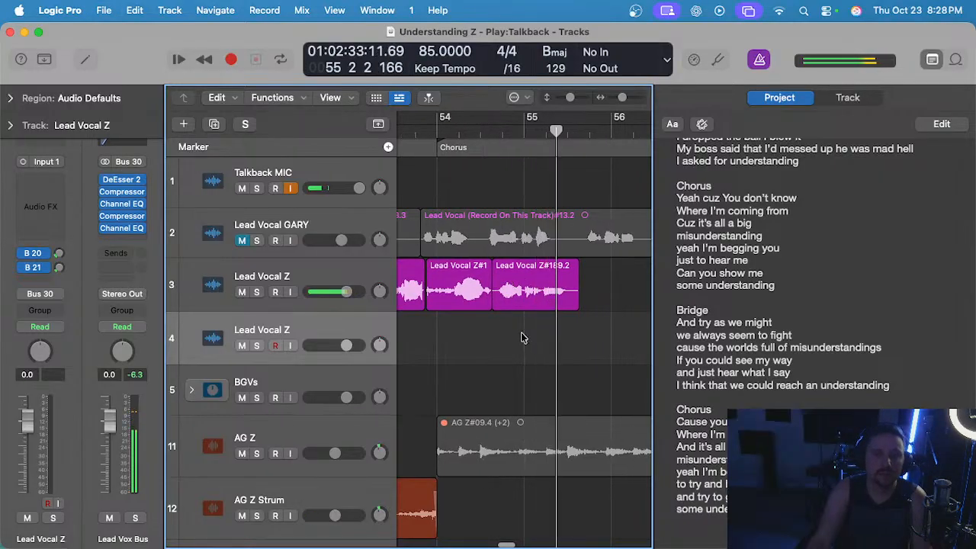
pyautogui.click(534, 294)
pyautogui.press('Delete')
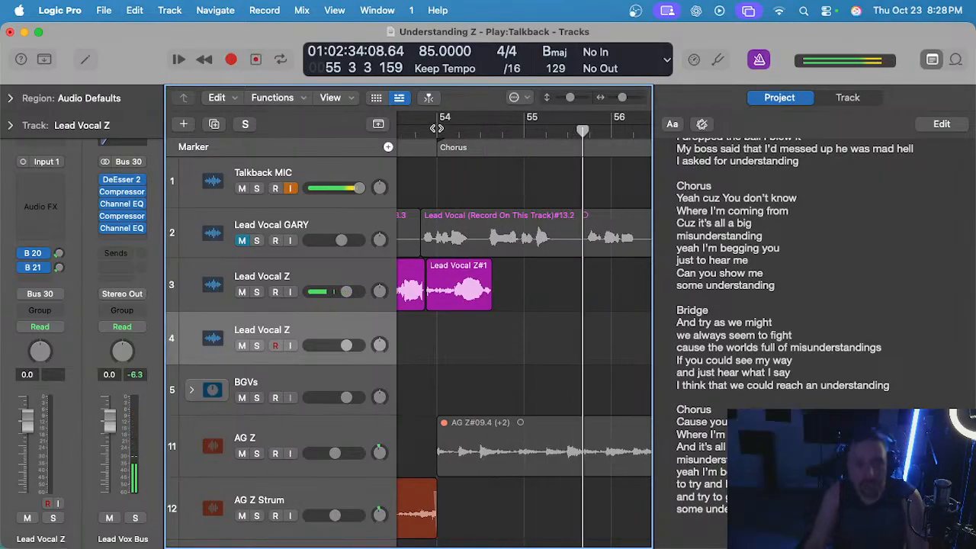
# Record a new phrase take on track 4 from bar 54 into late bar 55, play it back, and delete it.
pyautogui.press('r')
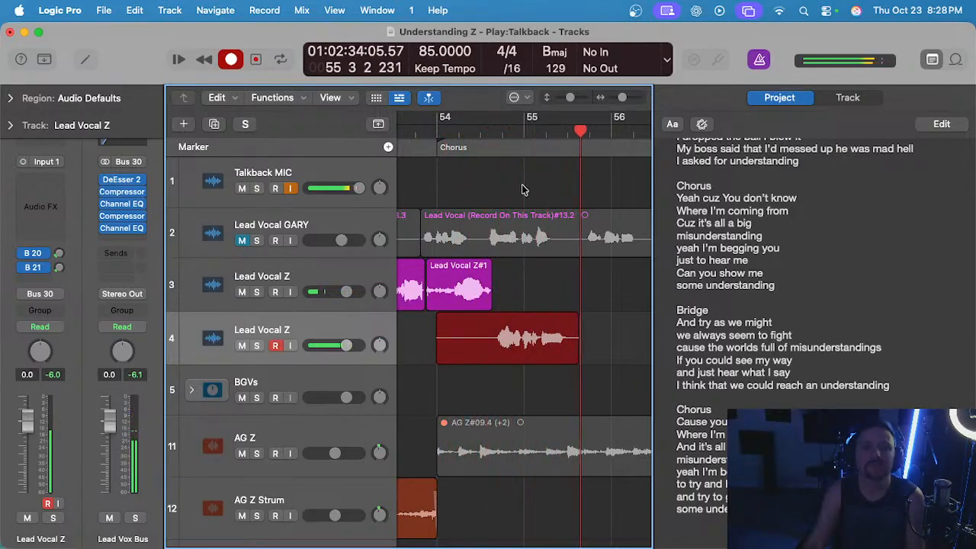
pyautogui.press('space')
pyautogui.press('space')
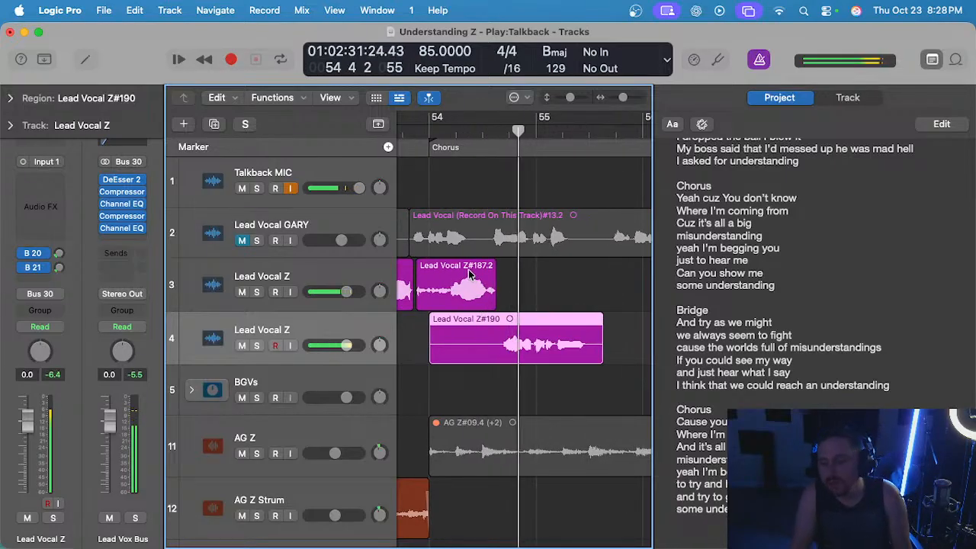
pyautogui.scroll(-2, 470, 274)
pyautogui.press('space')
pyautogui.press('Delete')
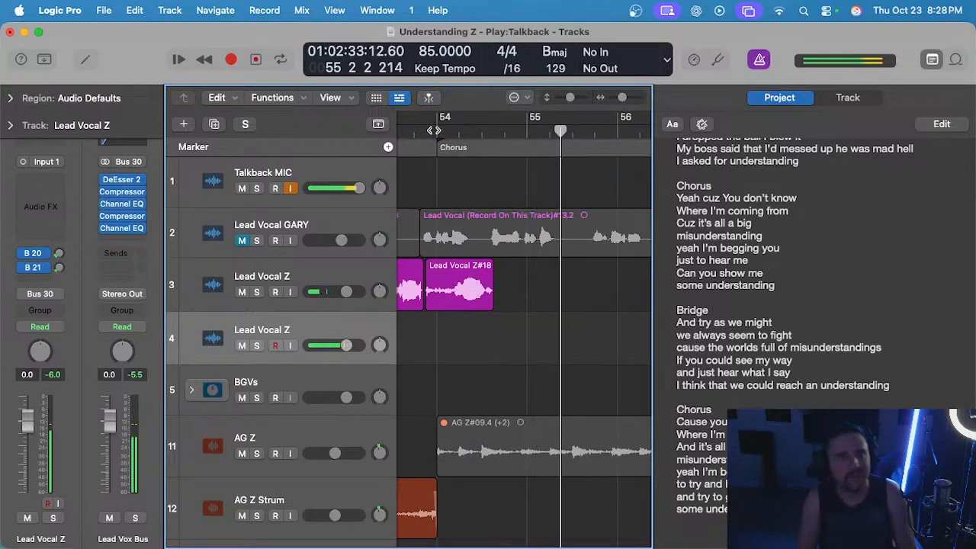
# Record a fresh take on track 4 from bar 54 into late bar 55 and play it back with the track 3 vocal.
pyautogui.press('r')
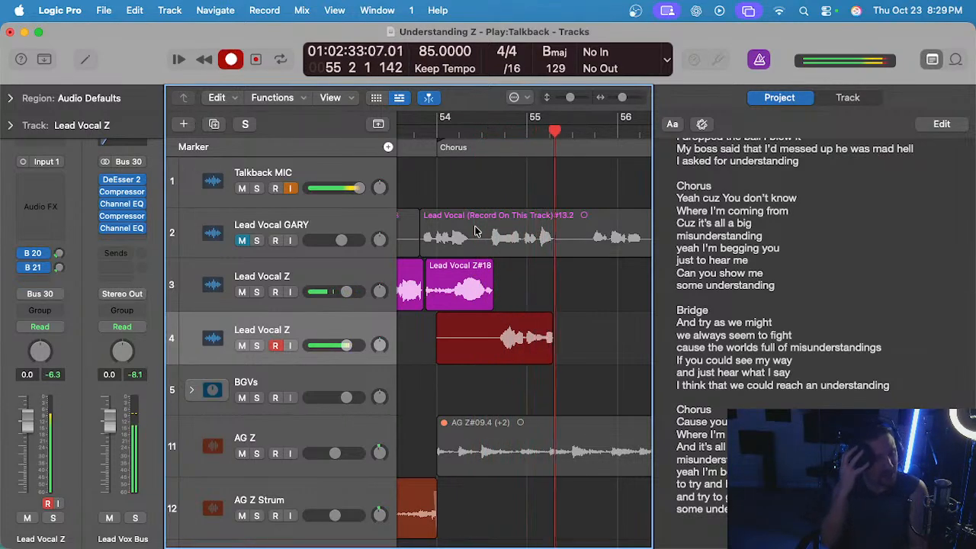
pyautogui.press('space')
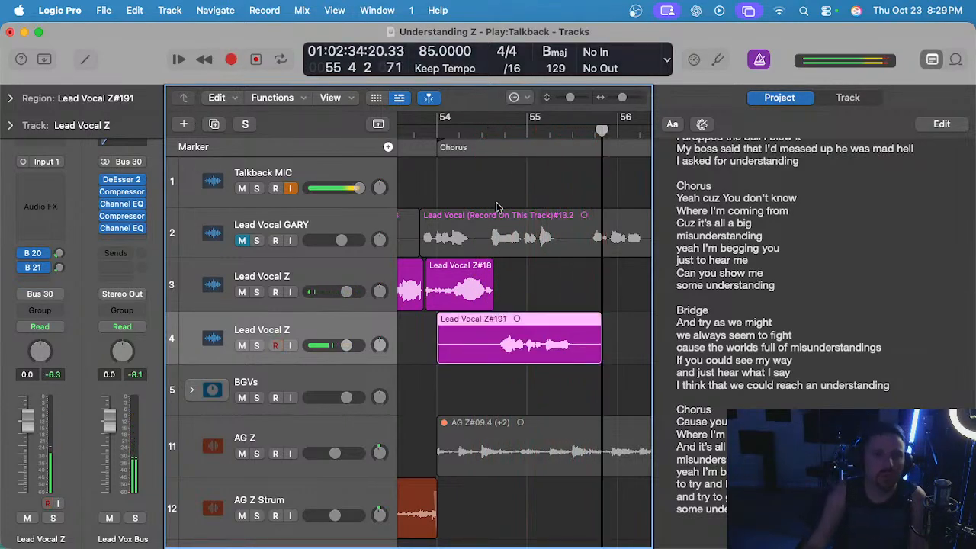
pyautogui.click(436, 129)
pyautogui.press('space')
pyautogui.scroll(5, 506, 239)
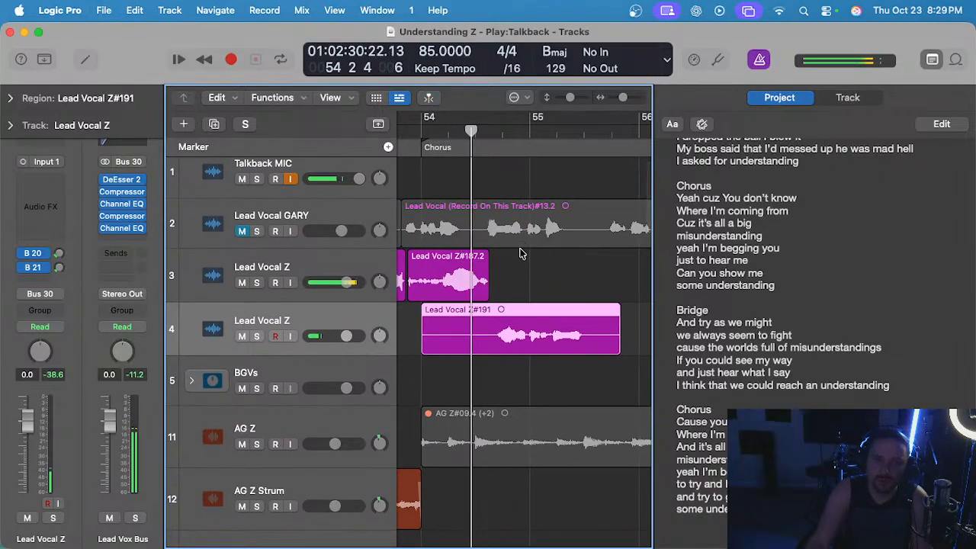
pyautogui.scroll(-1, 526, 269)
pyautogui.hscroll(-1, 523, 273)
pyautogui.click(523, 273)
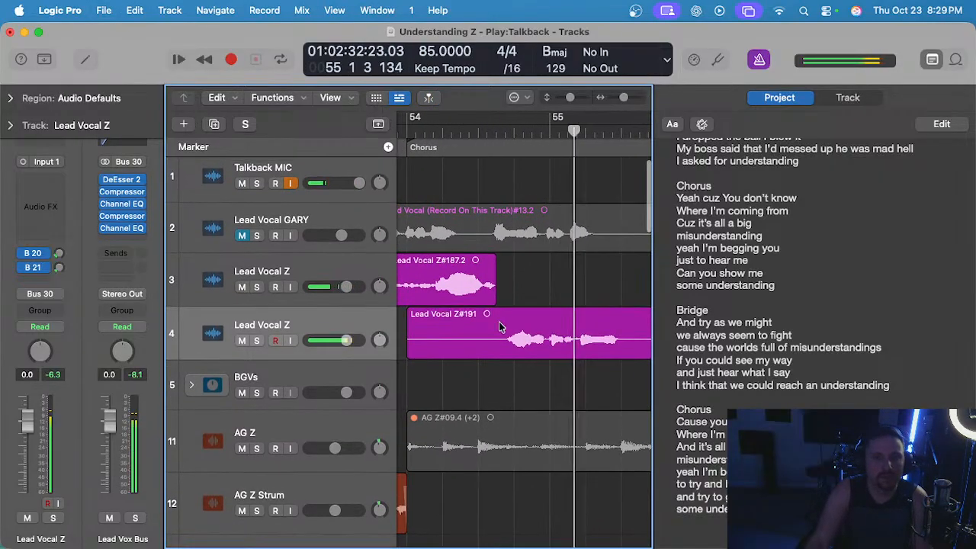
# Cut the silent lead-in off the track 4 take, up to where the preceding track 3 phrase ends.
pyautogui.moveTo(495, 314); pyautogui.dragTo(387, 340)
pyautogui.hscroll(-2, 510, 341)
pyautogui.hscroll(2, 555, 338)
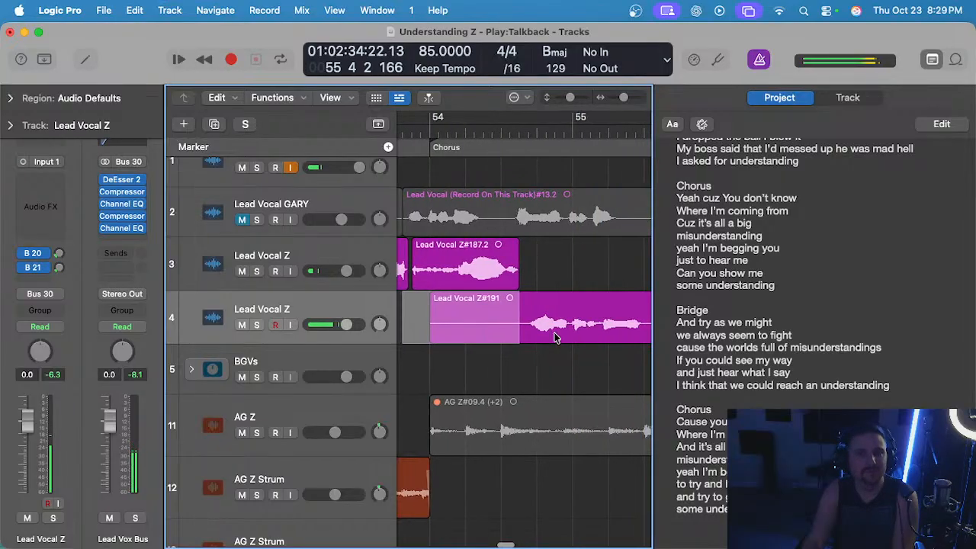
pyautogui.press('Delete')
# Audition the transition from the track 3 phrase into the trimmed track 4 take and delete that take.
pyautogui.click(467, 139)
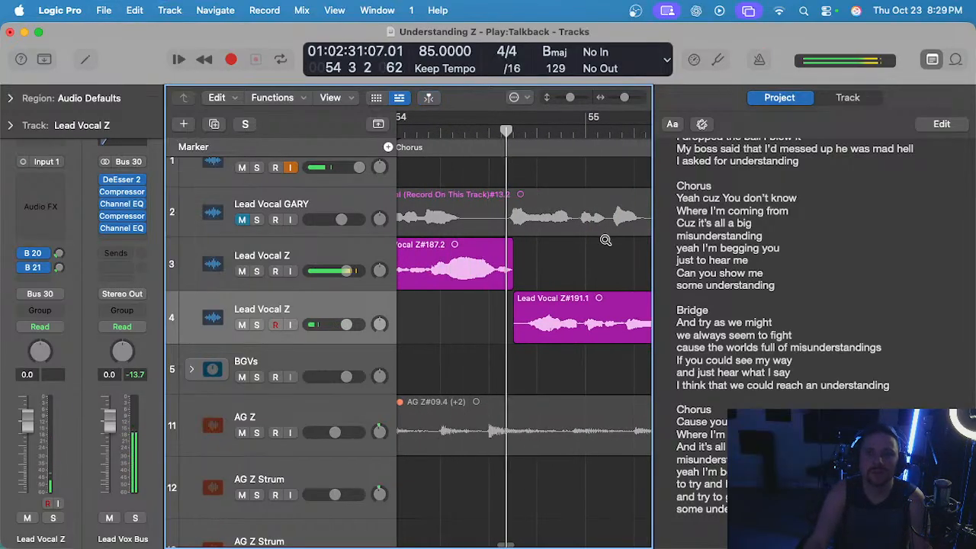
pyautogui.scroll(3, 509, 261)
pyautogui.scroll(-3, 510, 262)
pyautogui.click(581, 303)
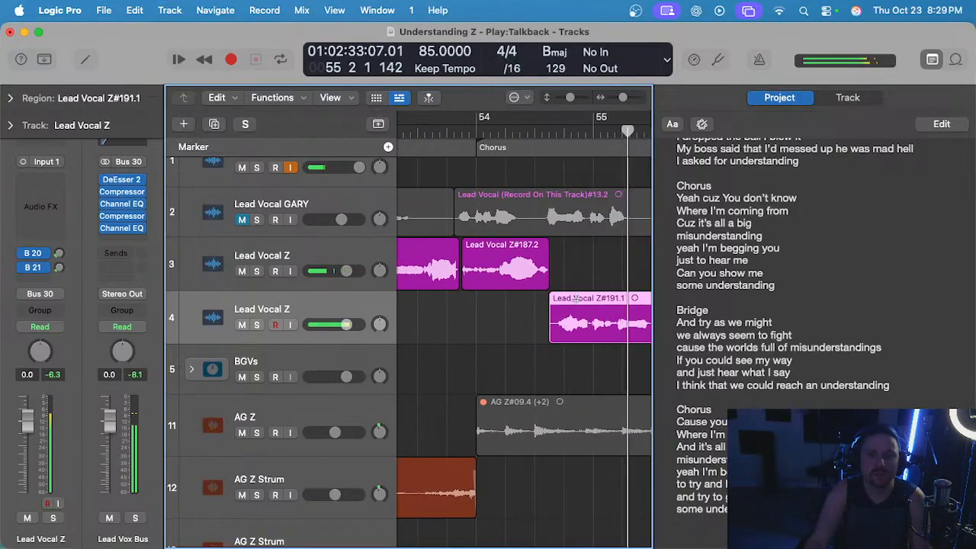
pyautogui.press('Delete')
# Turn the metronome on, record a take on track 4 from bar 54 into bar 55, and delete it after auditioning.
pyautogui.click(476, 131)
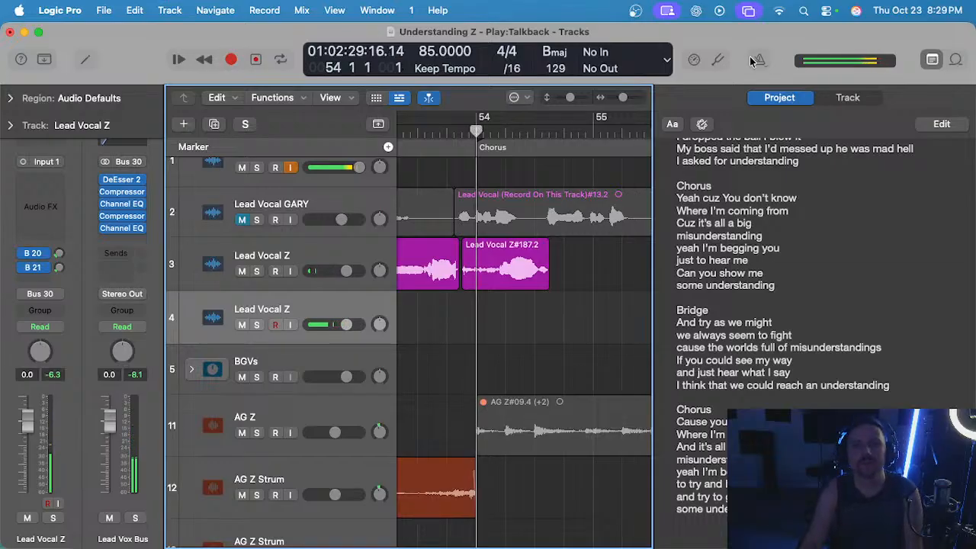
pyautogui.click(757, 61)
pyautogui.press('r')
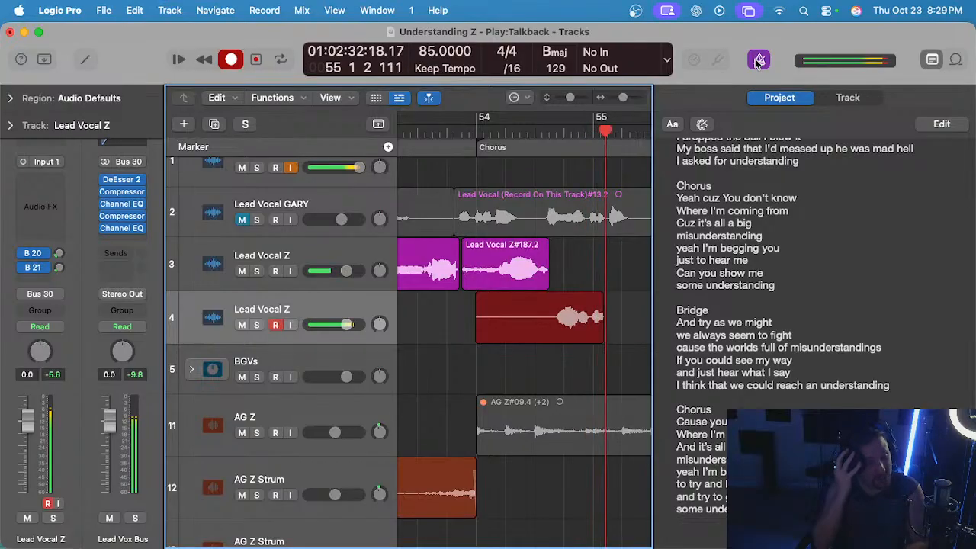
pyautogui.press('space')
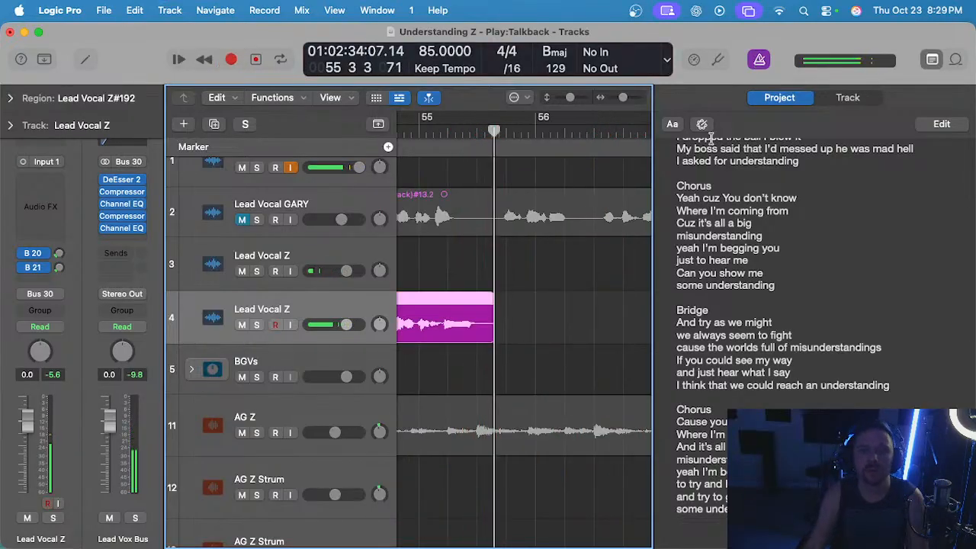
pyautogui.press('space')
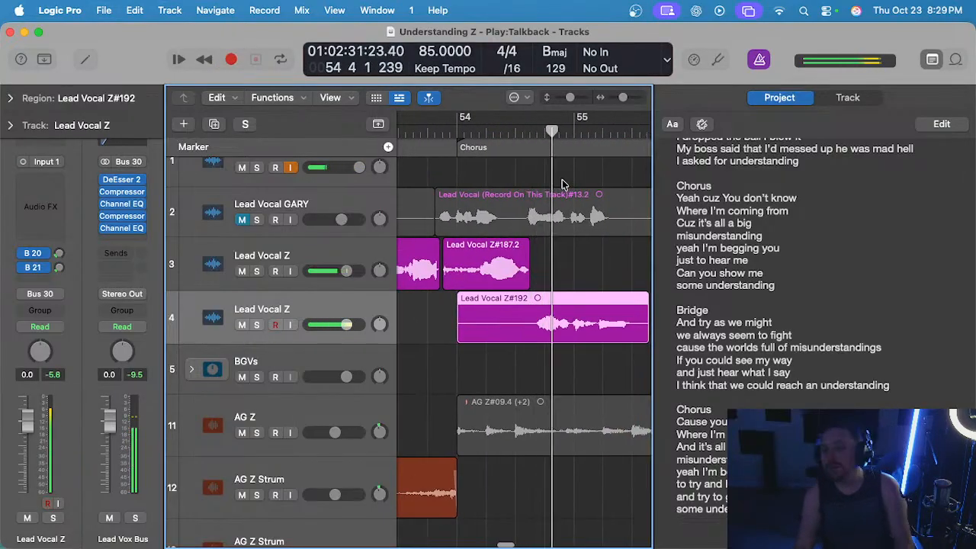
pyautogui.press('space')
pyautogui.press('Delete')
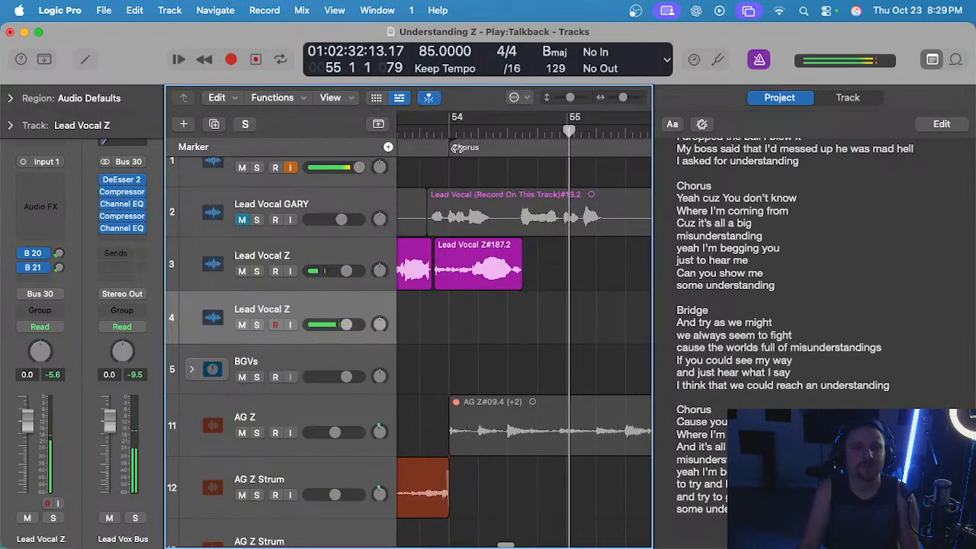
# Play track 3 from bar 54 and extend the end of its last phrase toward the end of that bar.
pyautogui.click(447, 132)
pyautogui.press('space')
pyautogui.scroll(3, 546, 279)
pyautogui.hscroll(-3, 543, 285)
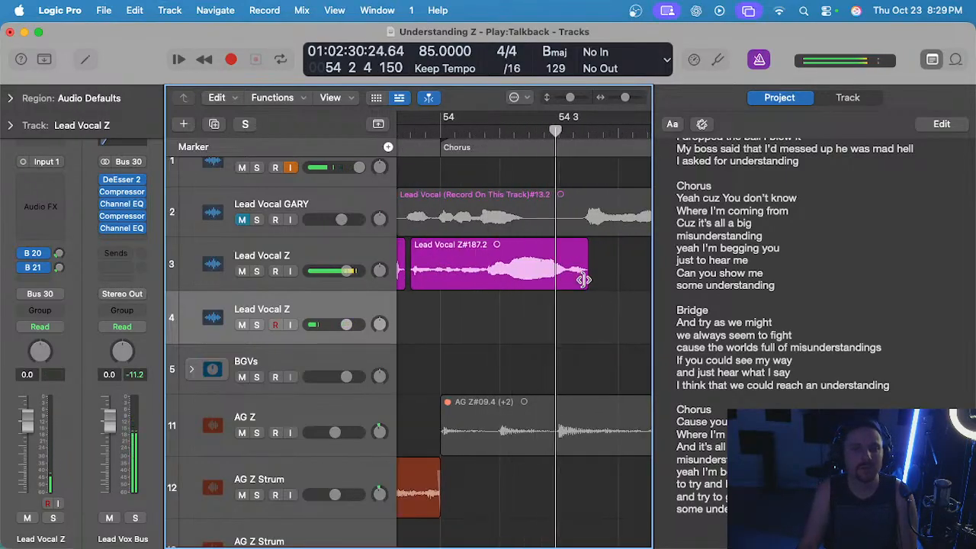
pyautogui.moveTo(584, 281); pyautogui.dragTo(627, 285)
pyautogui.click(555, 302)
pyautogui.press('space')
pyautogui.scroll(-3, 512, 305)
pyautogui.hscroll(-3, 514, 306)
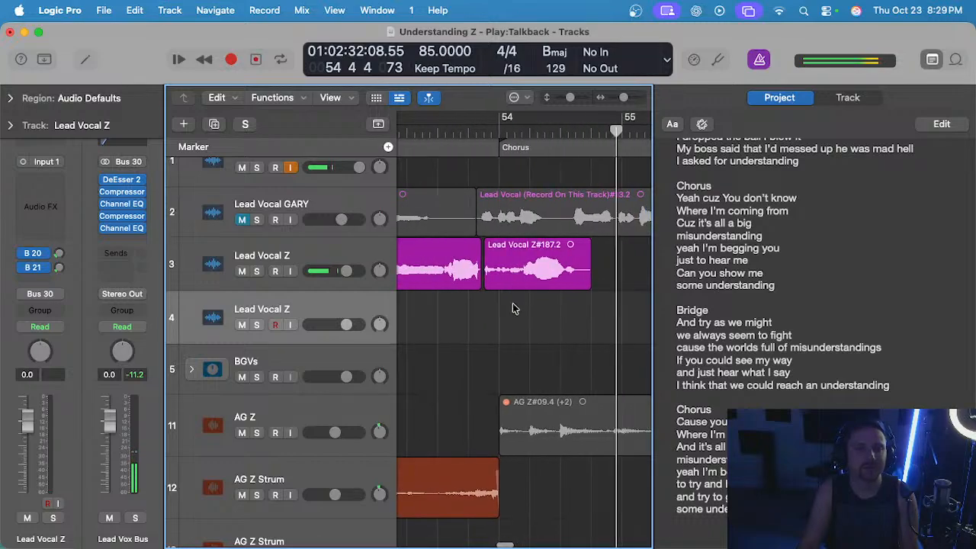
# Delete the track 3 phrase around bar 54 and record a longer take on track 4 from bar 53 into late bar 55.
pyautogui.click(522, 279)
pyautogui.press('Delete')
pyautogui.scroll(-3, 523, 280)
pyautogui.click(447, 133)
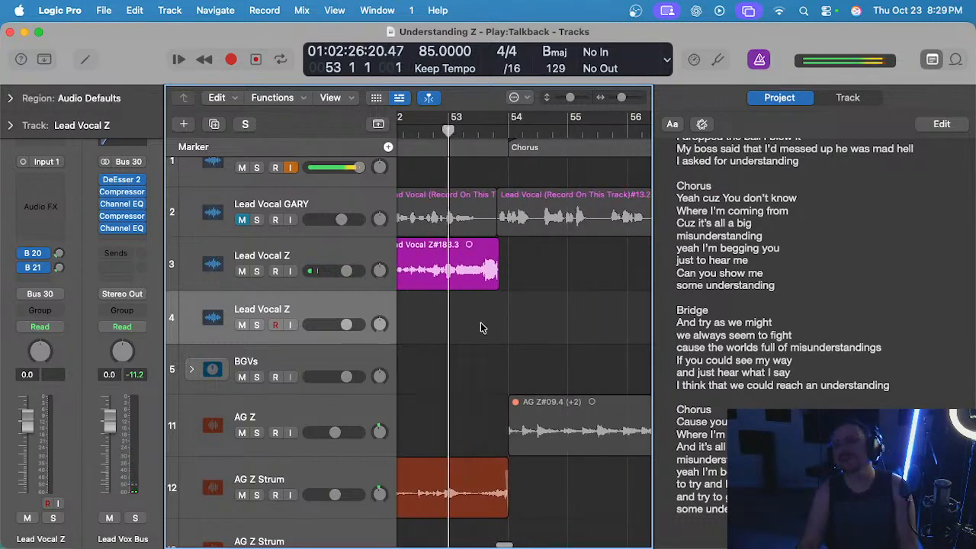
pyautogui.press('r')
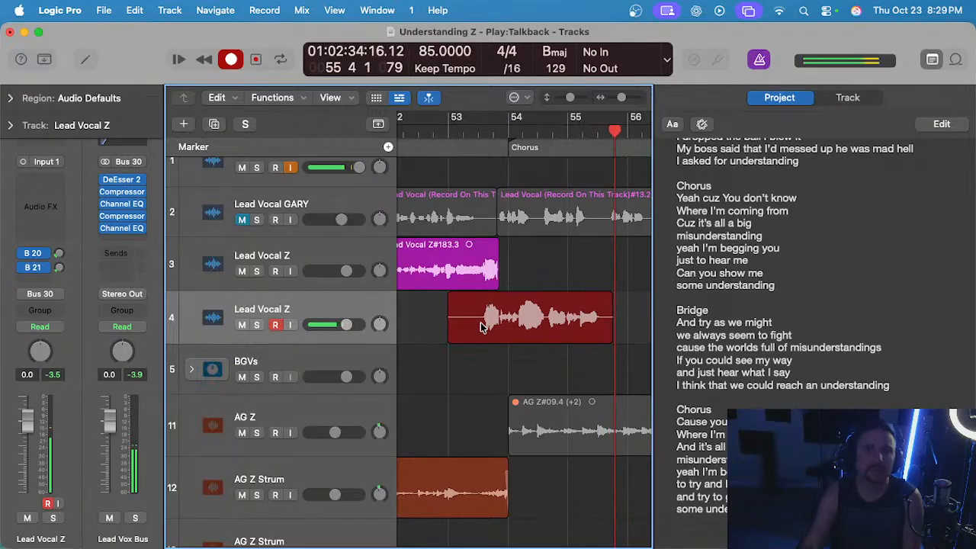
pyautogui.press('space')
# Audition the new track 4 take from late bar 53 into bar 54 against the end of the track 3 phrase.
pyautogui.doubleClick(483, 134)
pyautogui.scroll(5, 501, 357)
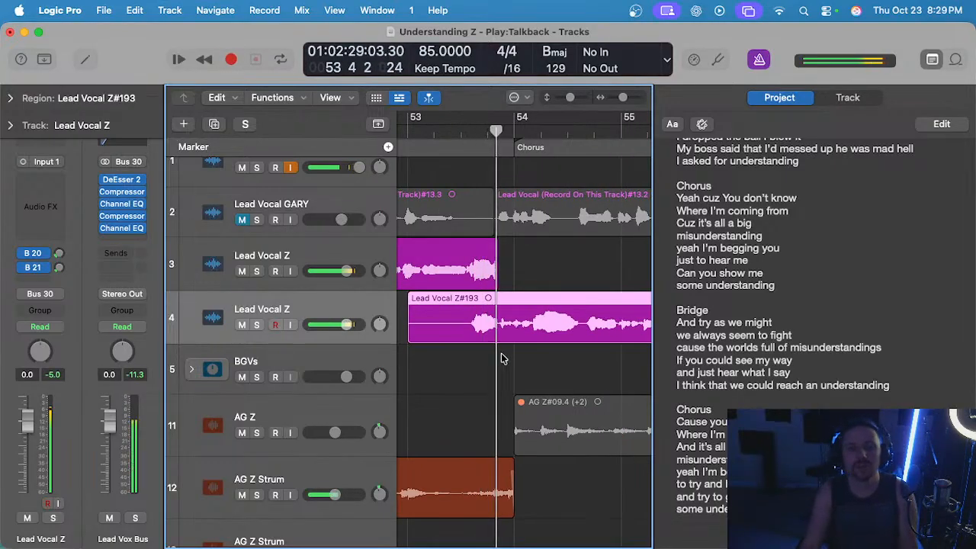
pyautogui.scroll(-2, 503, 360)
pyautogui.hscroll(-1, 502, 366)
pyautogui.click(502, 366)
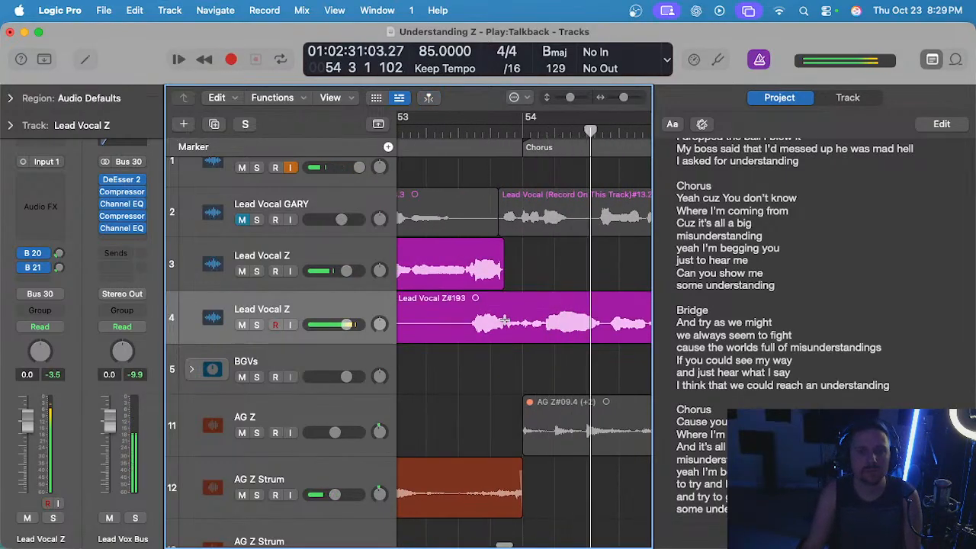
# Cut away the beginning of the track 4 take so it starts where the track 3 phrase ends, just before bar 54.
pyautogui.moveTo(506, 321); pyautogui.dragTo(443, 313)
pyautogui.click(503, 369)
pyautogui.scroll(3, 523, 327)
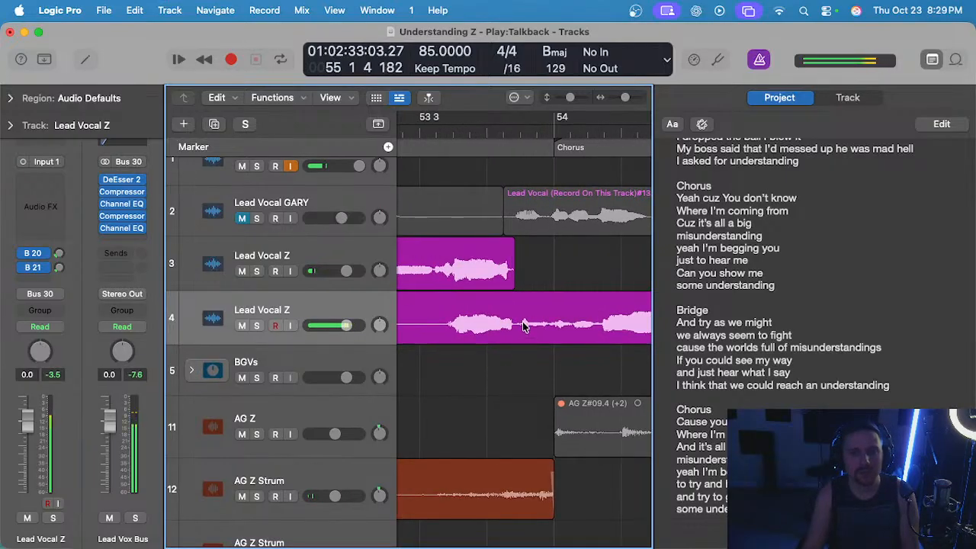
pyautogui.moveTo(514, 314); pyautogui.dragTo(424, 393)
pyautogui.press('Delete')
pyautogui.scroll(-2, 471, 362)
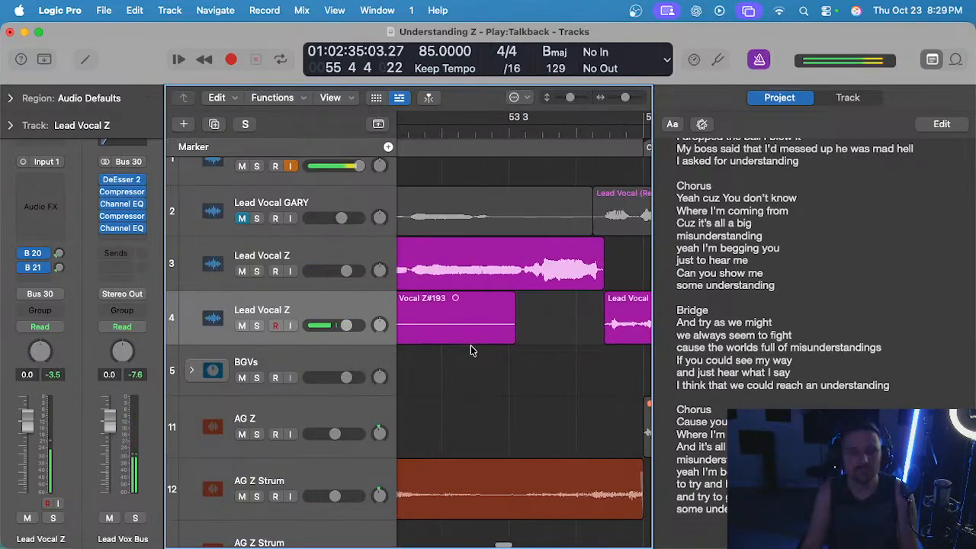
pyautogui.press('Delete')
pyautogui.hscroll(2, 468, 335)
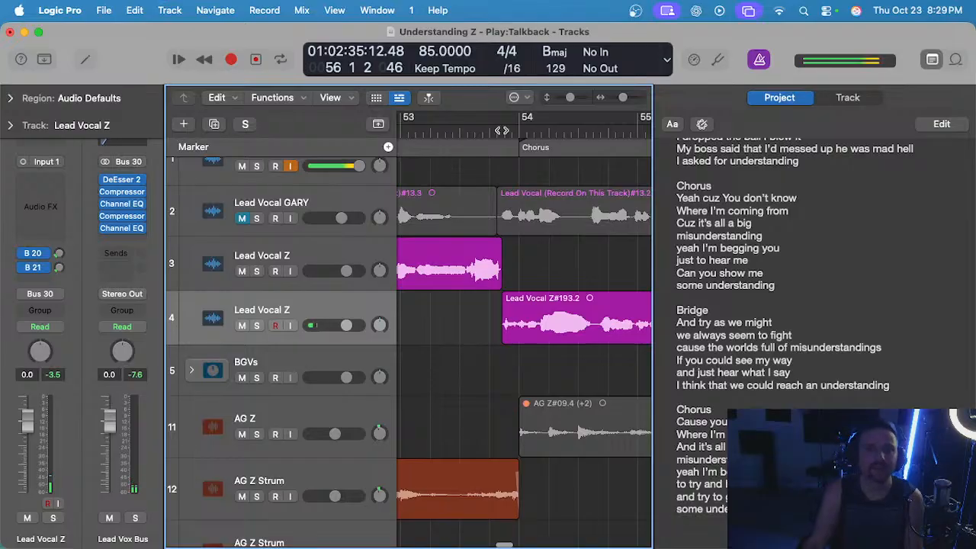
# Play the transition into the trimmed take and slightly shorten the end of the track 3 phrase before bar 54.
pyautogui.scroll(2, 523, 226)
pyautogui.hscroll(-1, 534, 259)
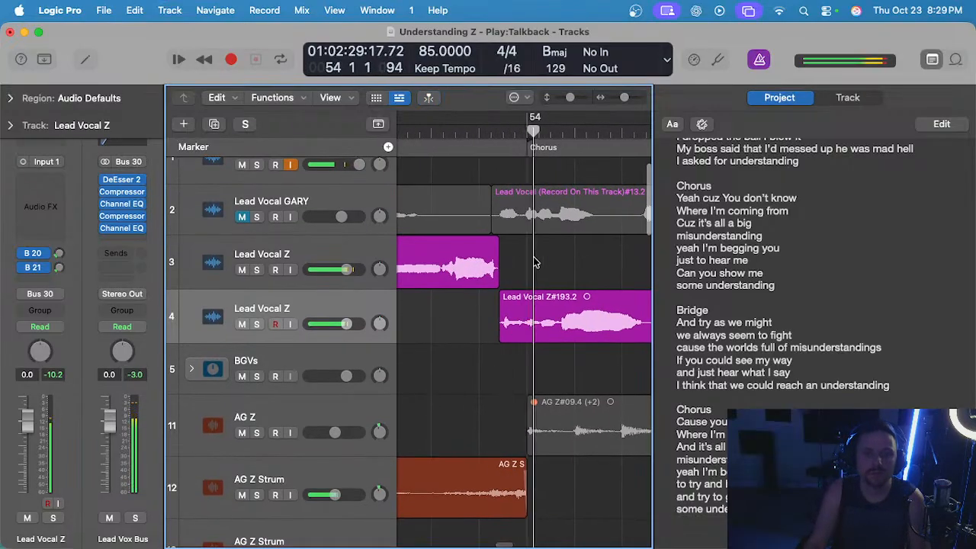
pyautogui.scroll(3, 518, 263)
pyautogui.scroll(2, 517, 264)
pyautogui.hscroll(-2, 524, 291)
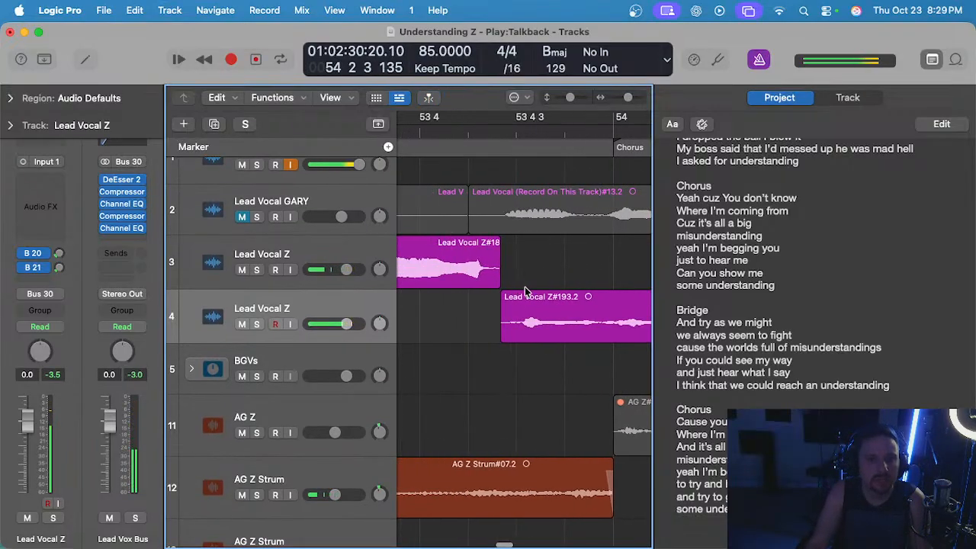
pyautogui.moveTo(496, 278); pyautogui.dragTo(495, 277)
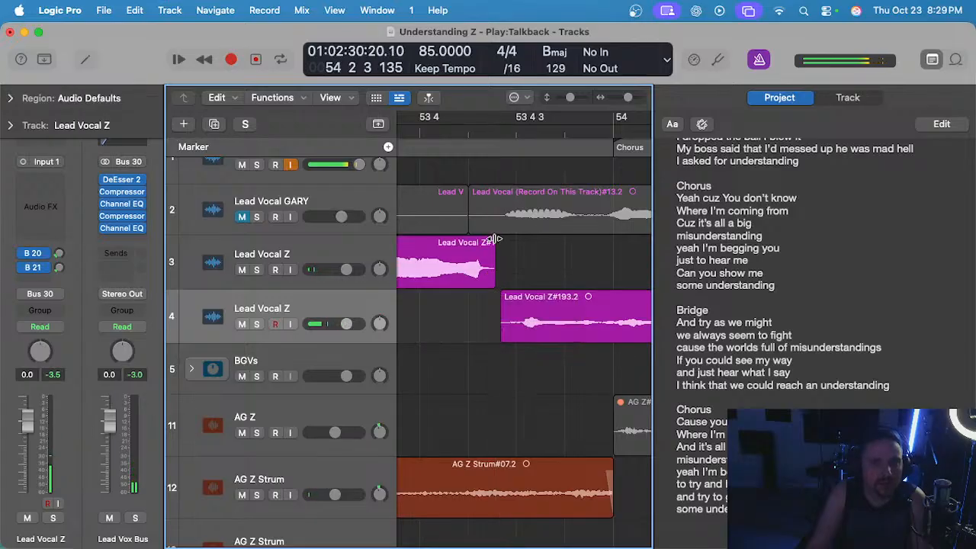
pyautogui.click(521, 264)
pyautogui.scroll(-5, 562, 308)
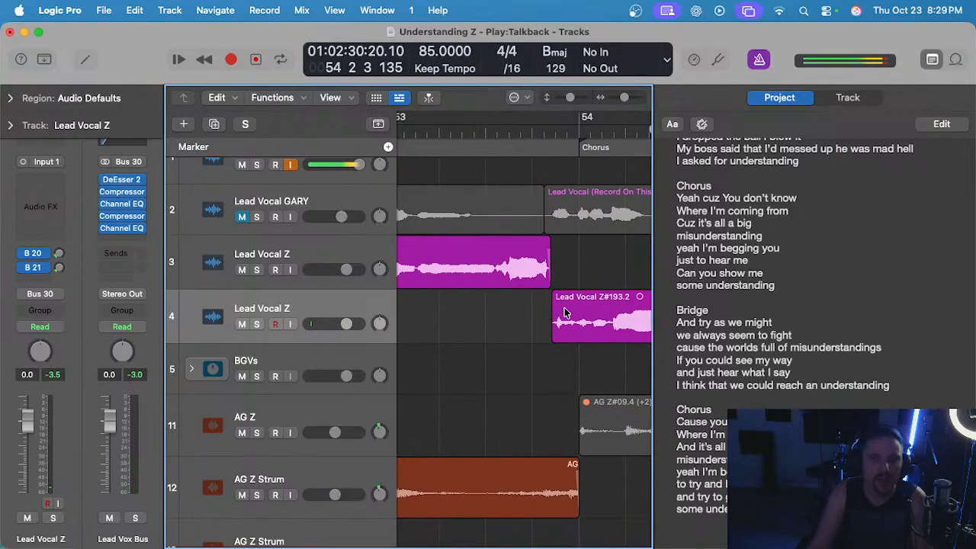
# Move the trimmed take from track 4 up to track 3 and play the joined phrases from bar 53 into bar 55.
pyautogui.moveTo(563, 309); pyautogui.dragTo(564, 259)
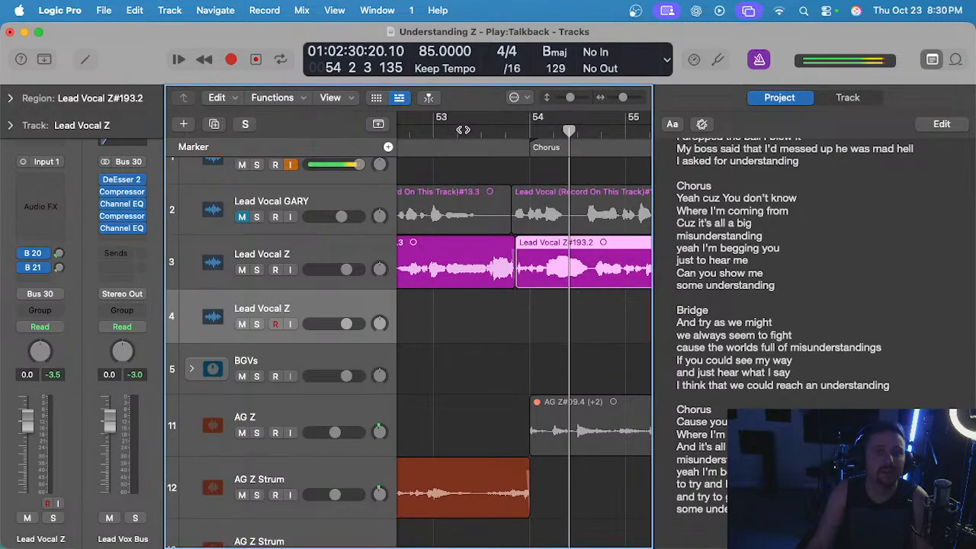
pyautogui.click(466, 130)
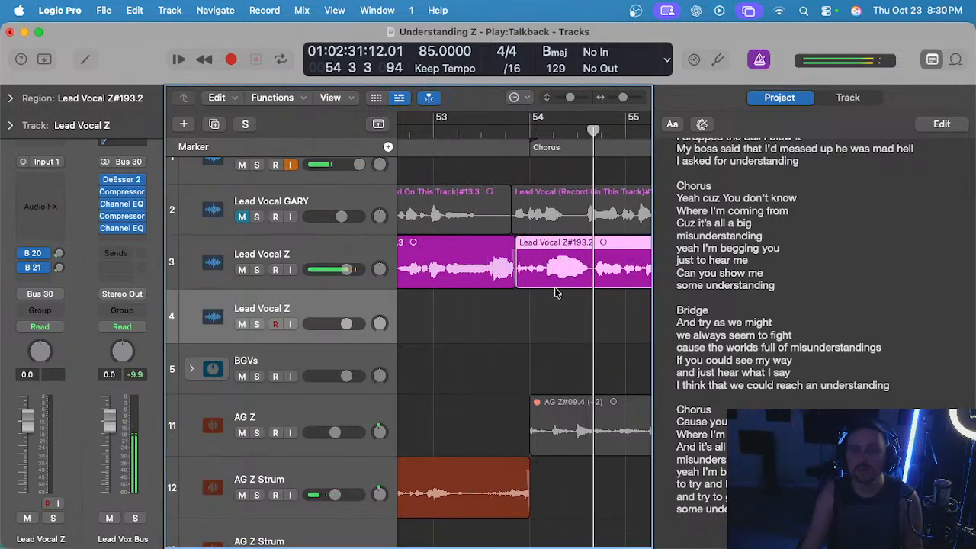
pyautogui.scroll(-3, 556, 292)
pyautogui.hscroll(3, 562, 312)
pyautogui.scroll(2, 545, 308)
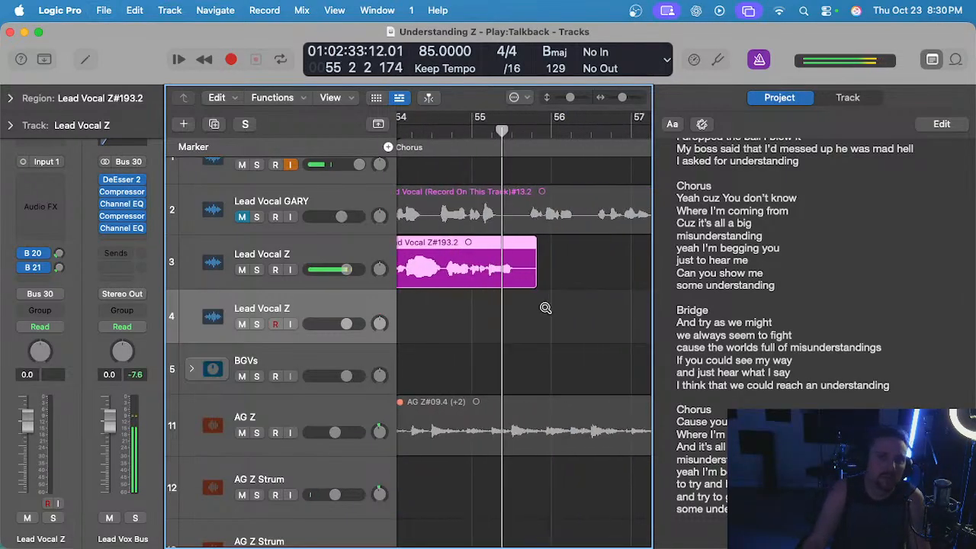
# Shorten the silent end of the moved track 3 take in bar 55, add a short fade-out, and save the project.
pyautogui.click(538, 311)
pyautogui.scroll(2, 533, 303)
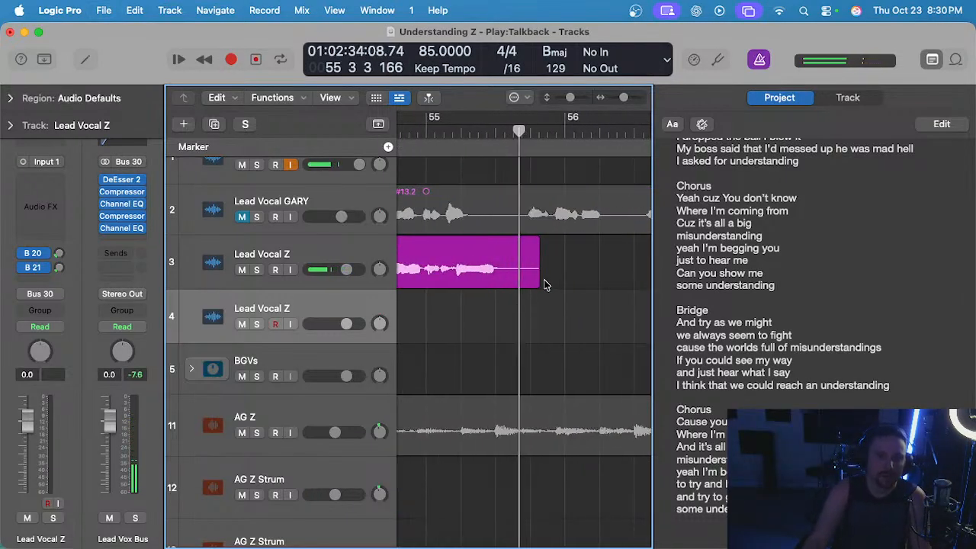
pyautogui.moveTo(543, 283); pyautogui.dragTo(513, 279)
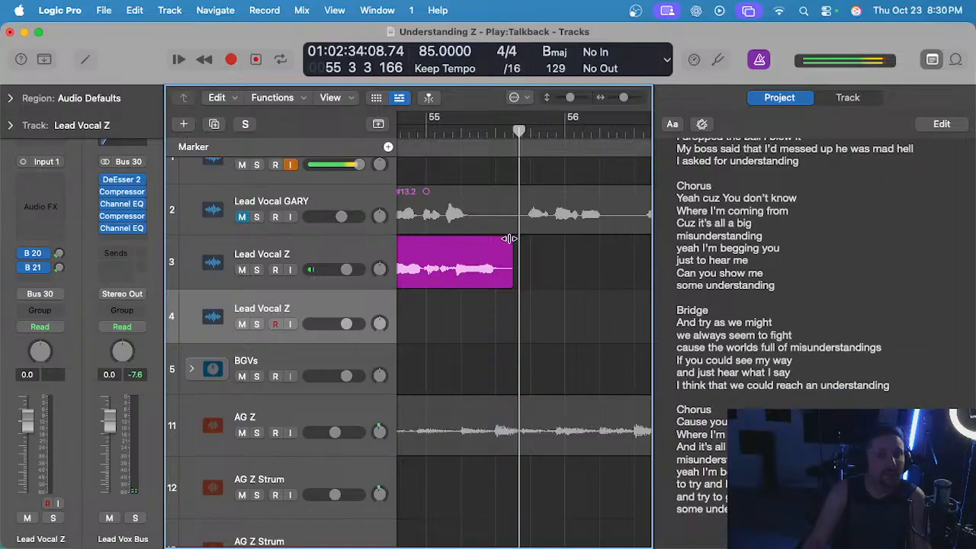
pyautogui.scroll(-2, 554, 259)
pyautogui.press('super+s')
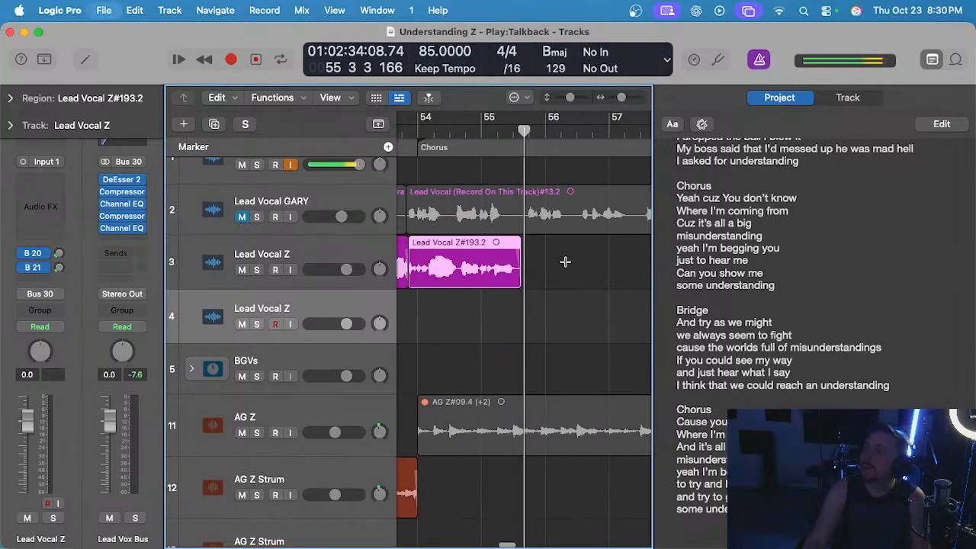
# Play the earlier chorus around bars 39 to 41 to examine how its lead vocal phrases are sung.
pyautogui.scroll(-3, 538, 308)
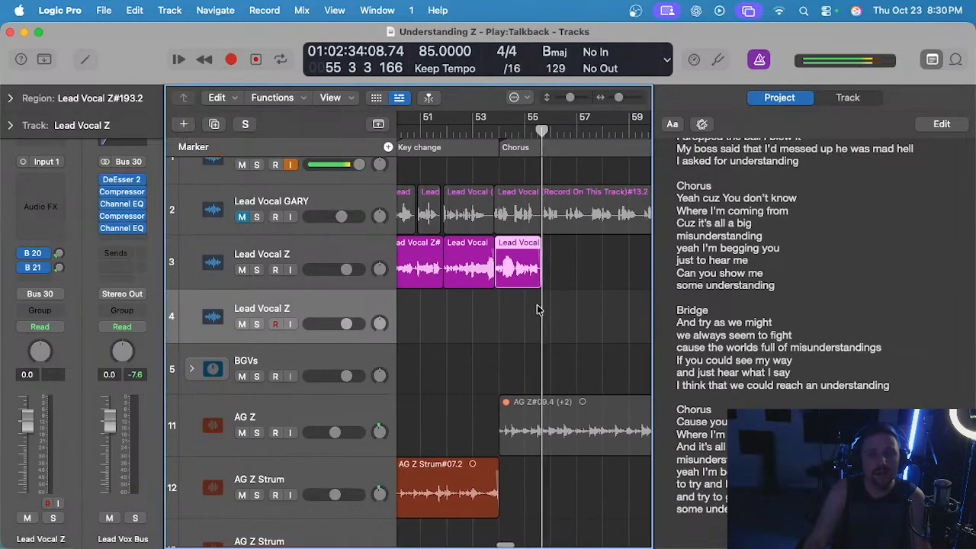
pyautogui.hscroll(-6, 537, 305)
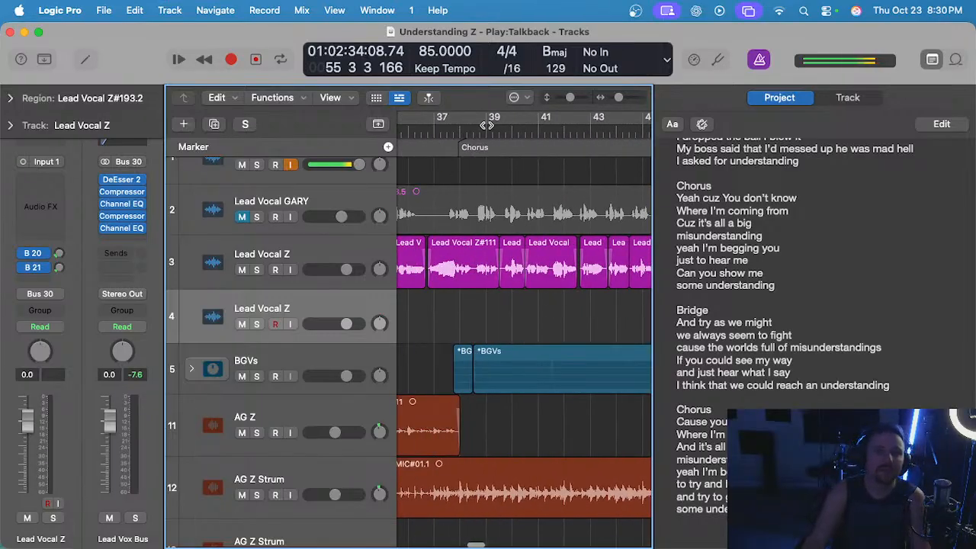
pyautogui.scroll(2, 483, 194)
pyautogui.press('super+s')
pyautogui.scroll(-1, 538, 272)
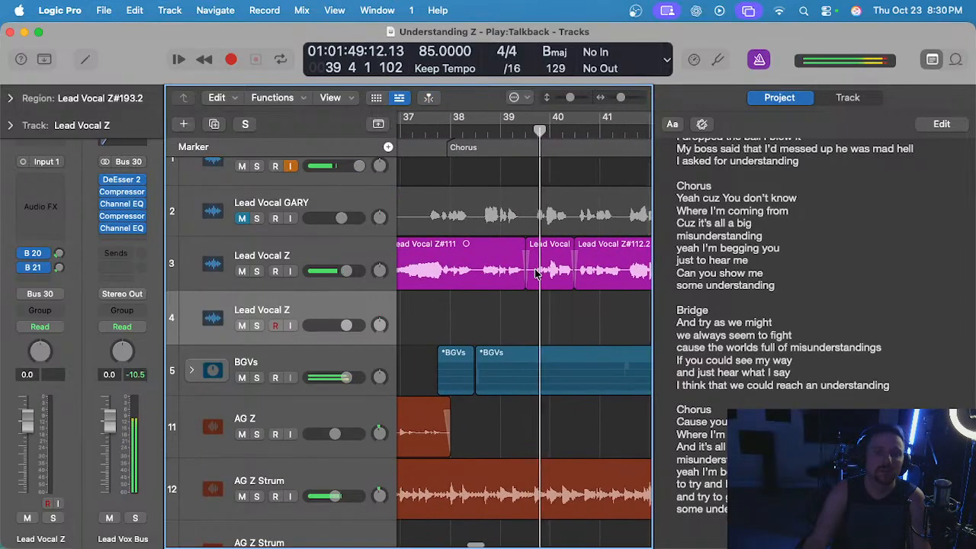
pyautogui.hscroll(3, 536, 273)
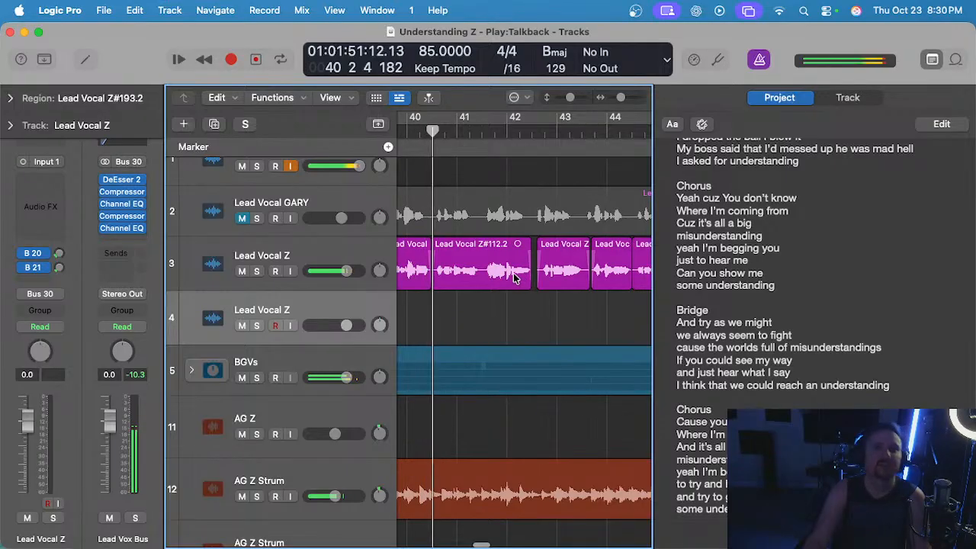
pyautogui.scroll(-1, 506, 275)
pyautogui.press('super+s')
pyautogui.scroll(-2, 506, 275)
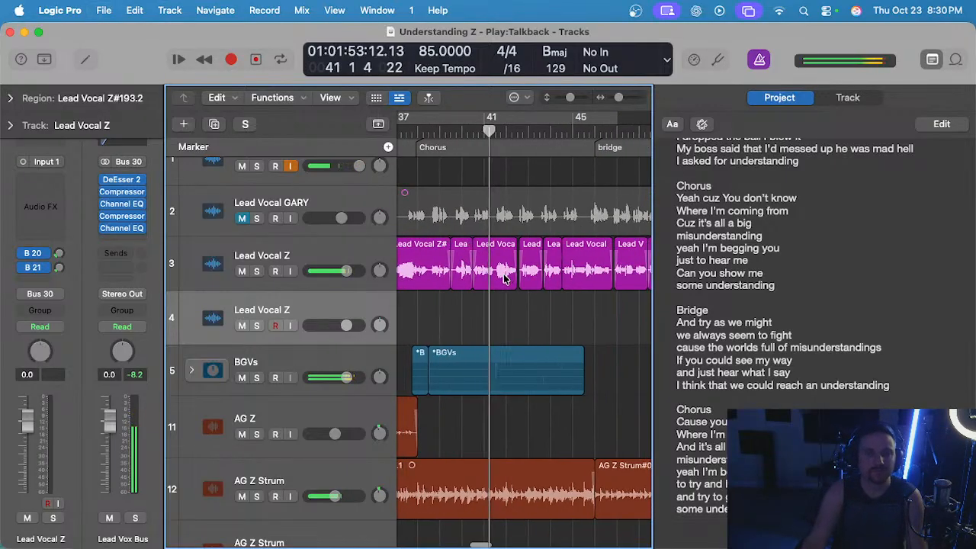
pyautogui.hscroll(6, 506, 276)
pyautogui.hscroll(-2, 506, 276)
# Record a take on track 4 from bar 54 into bar 56 and discard it.
pyautogui.click(545, 130)
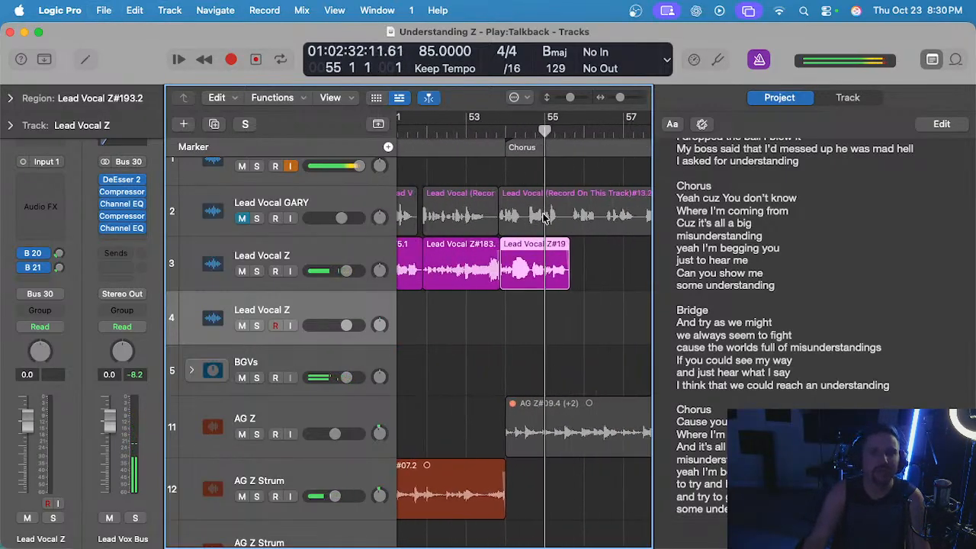
pyautogui.scroll(2, 500, 135)
pyautogui.press('r')
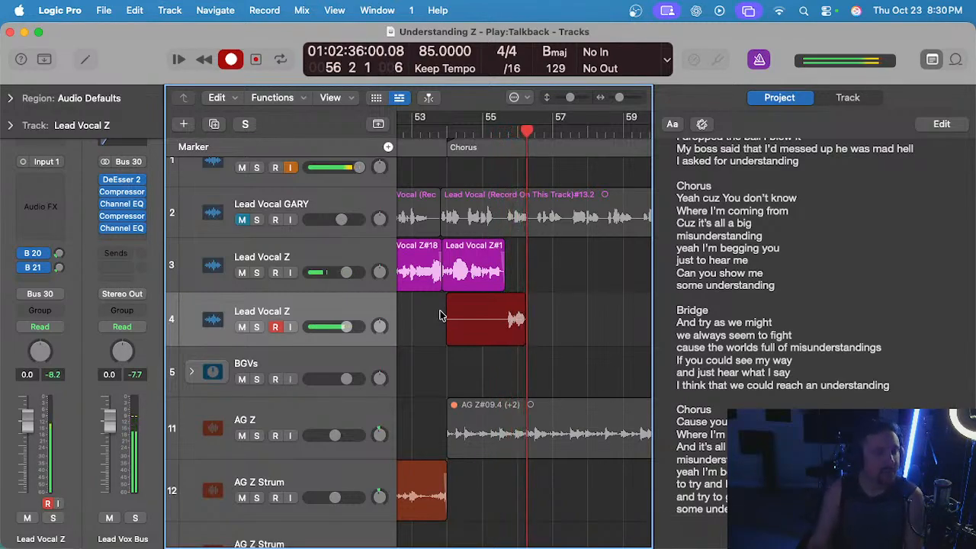
pyautogui.press('space')
pyautogui.press('super+z')
# Record a take on track 4 from bar 55 into bar 57, play it back, and delete it.
pyautogui.click(488, 130)
pyautogui.press('super+s')
pyautogui.hscroll(1, 488, 305)
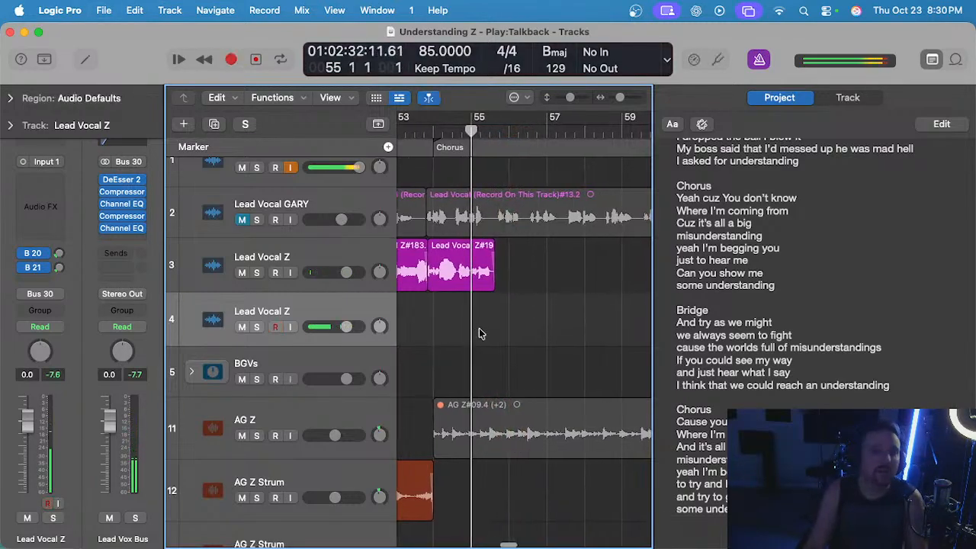
pyautogui.press('r')
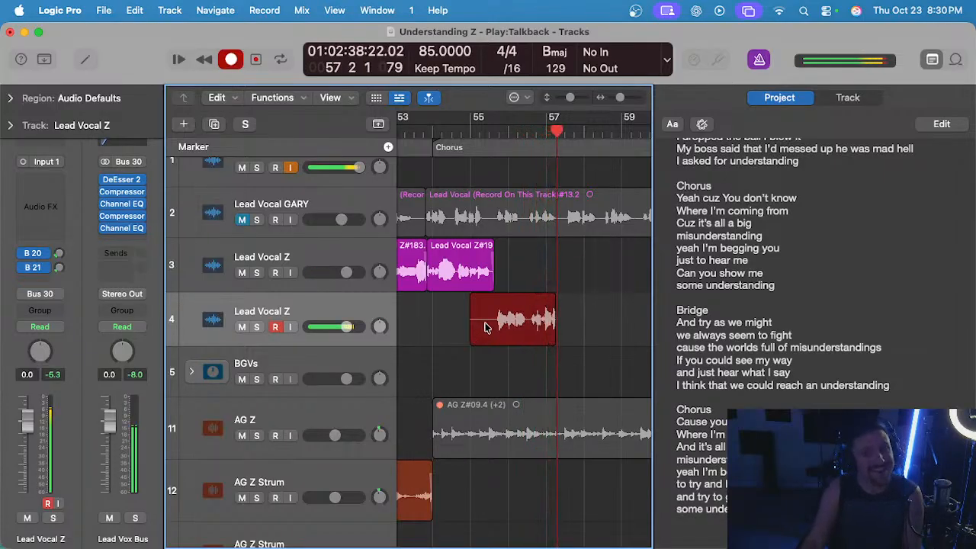
pyautogui.press('r')
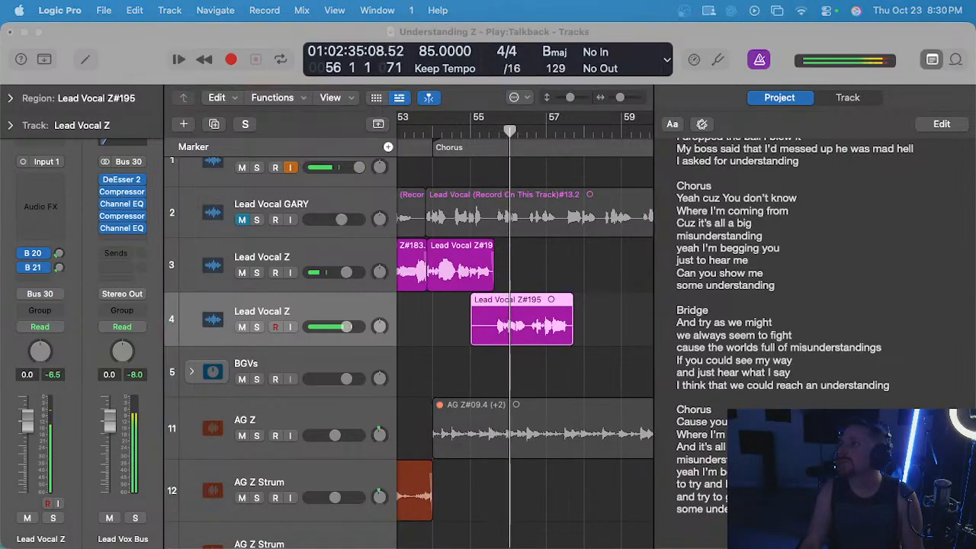
pyautogui.scroll(2, 482, 269)
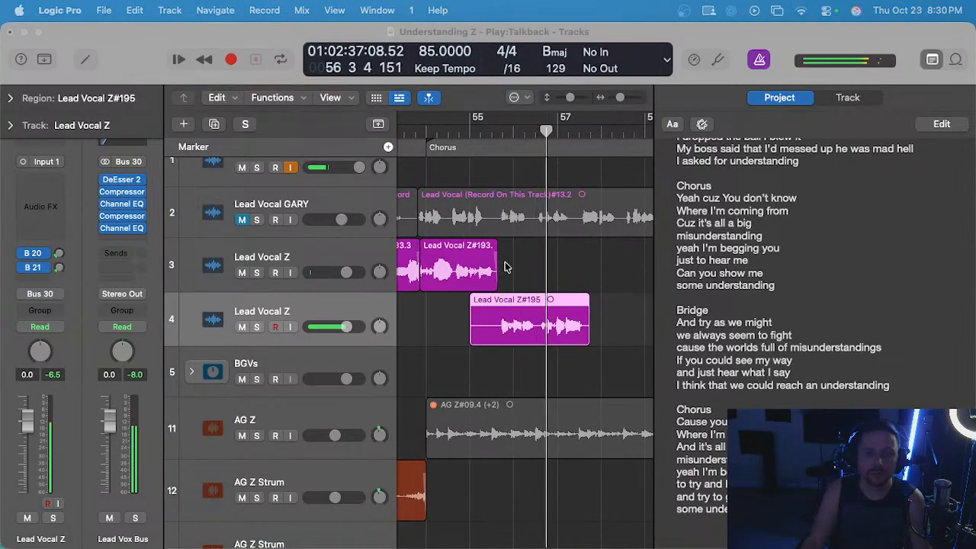
pyautogui.click(540, 311)
pyautogui.press('Delete')
# Record a short take on track 4 from bar 55 into early bar 56 and delete it.
pyautogui.scroll(-1, 538, 305)
pyautogui.click(478, 130)
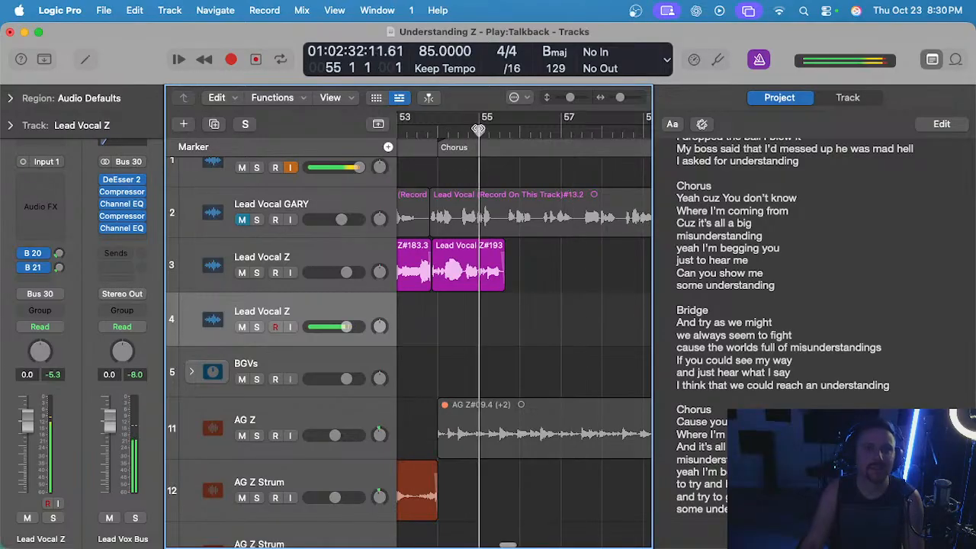
pyautogui.press('r')
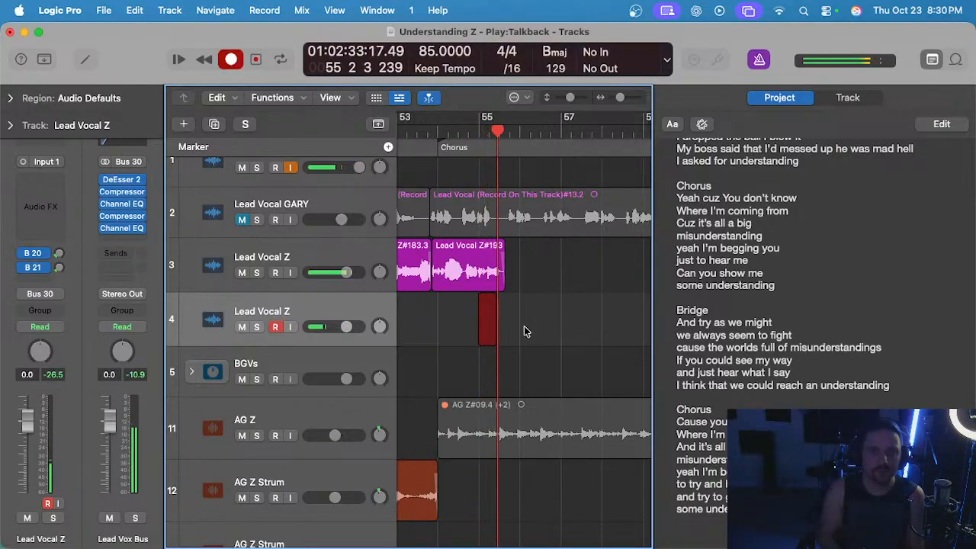
pyautogui.press('space')
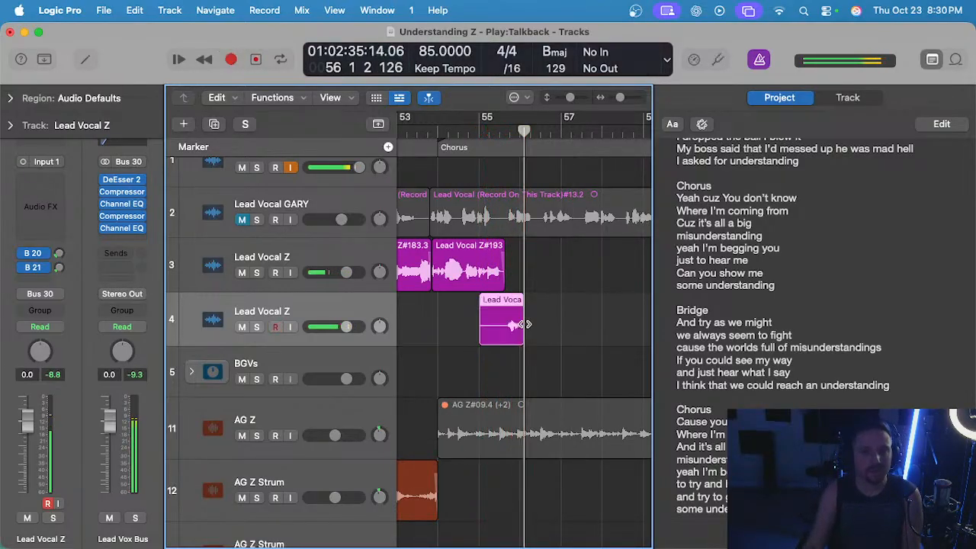
pyautogui.press('Delete')
pyautogui.scroll(1, 479, 221)
pyautogui.press('super+s')
# Record a take on track 4 from bar 55 into late bar 57 and play it back from the end of the track 3 phrase.
pyautogui.click(459, 133)
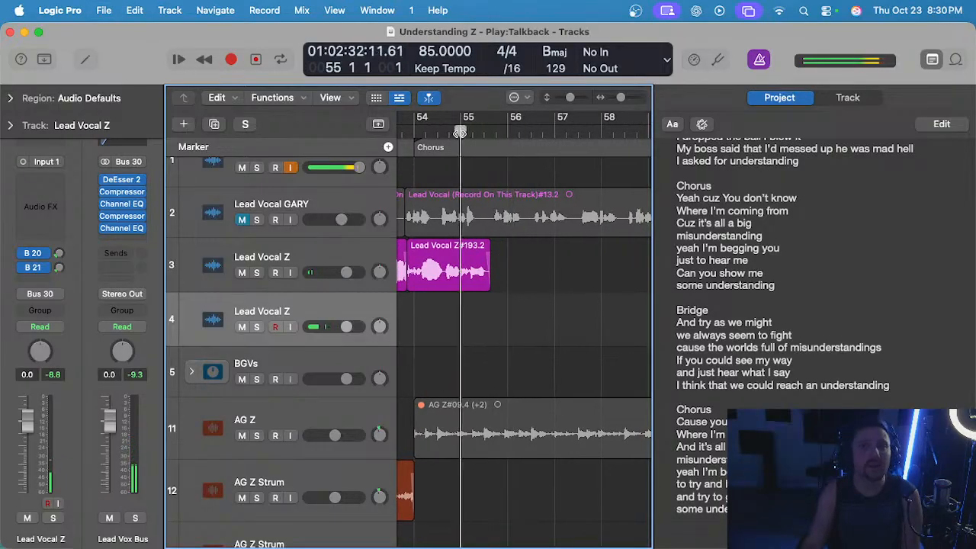
pyautogui.press('r')
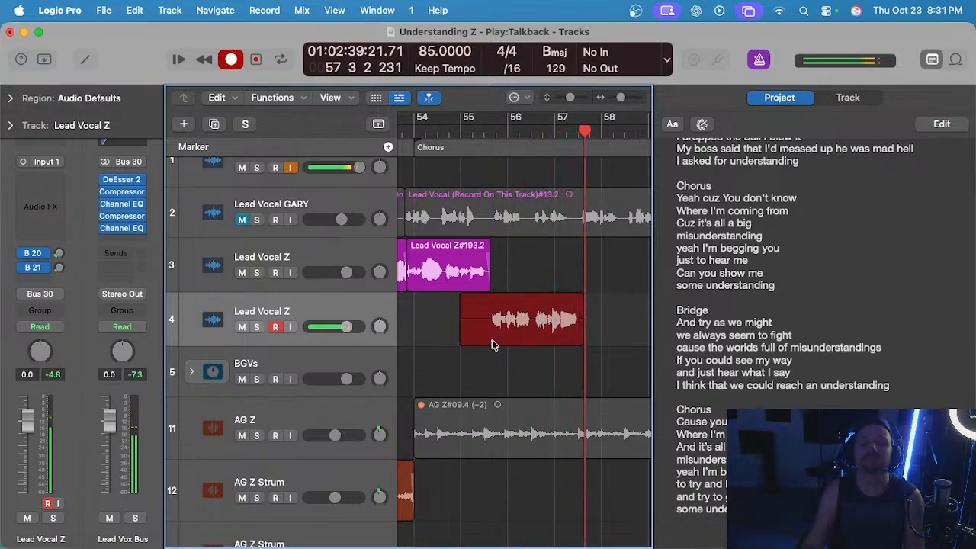
pyautogui.press('space')
pyautogui.scroll(3, 488, 170)
pyautogui.doubleClick(481, 134)
pyautogui.scroll(5, 489, 246)
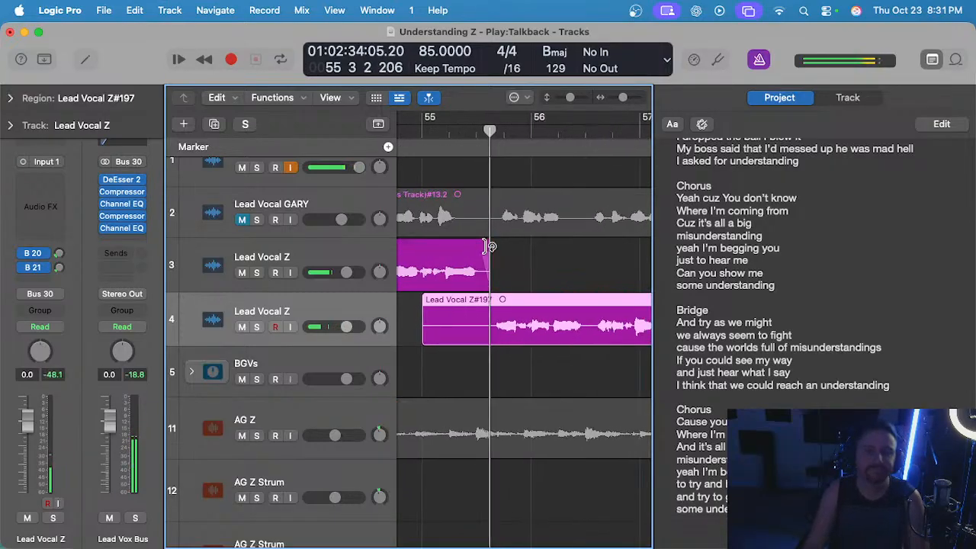
pyautogui.scroll(3, 481, 280)
pyautogui.scroll(-2, 487, 284)
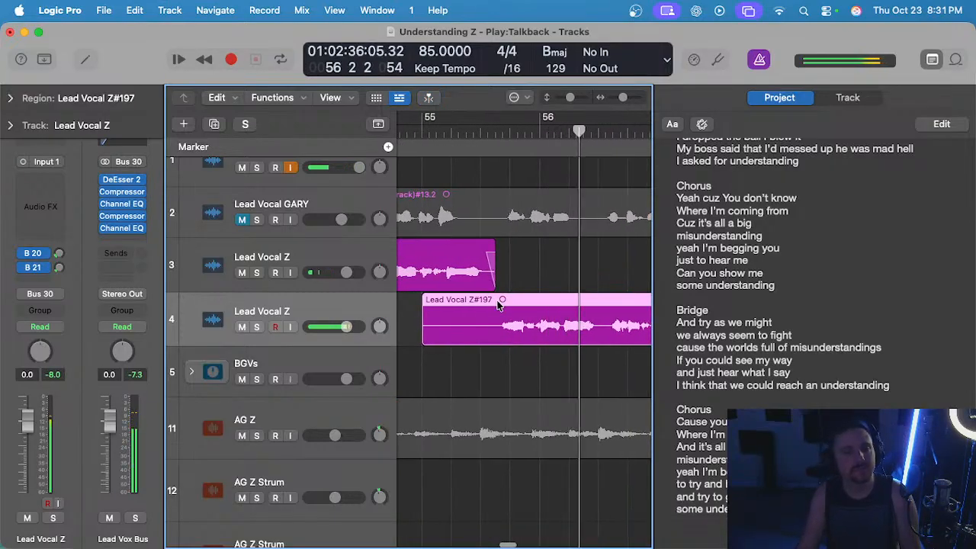
# Cut the new track 4 take's start to meet the end of the track 3 phrase and remove its silent tail in bar 57.
pyautogui.scroll(1, 497, 305)
pyautogui.moveTo(494, 304); pyautogui.dragTo(403, 308)
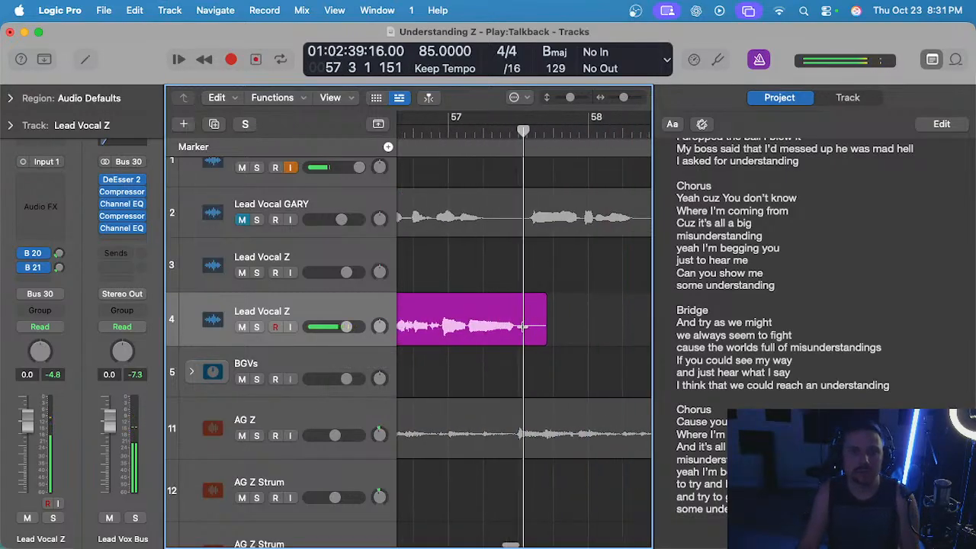
pyautogui.moveTo(523, 326); pyautogui.dragTo(577, 327)
pyautogui.press('Delete')
pyautogui.scroll(-2, 516, 284)
pyautogui.hscroll(-3, 514, 284)
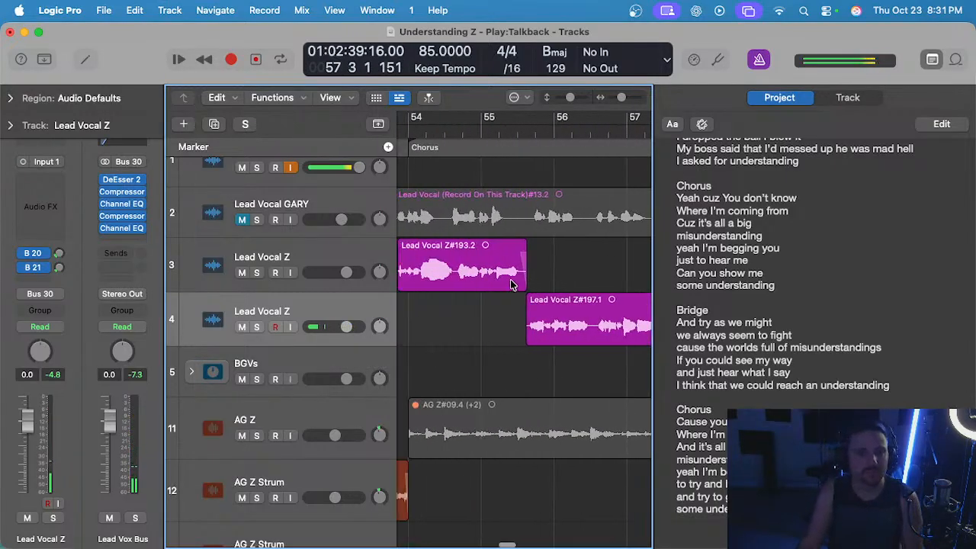
# Add short fades to both ends of the track 4 take and move it onto track 3, right after the existing phrase.
pyautogui.scroll(3, 510, 282)
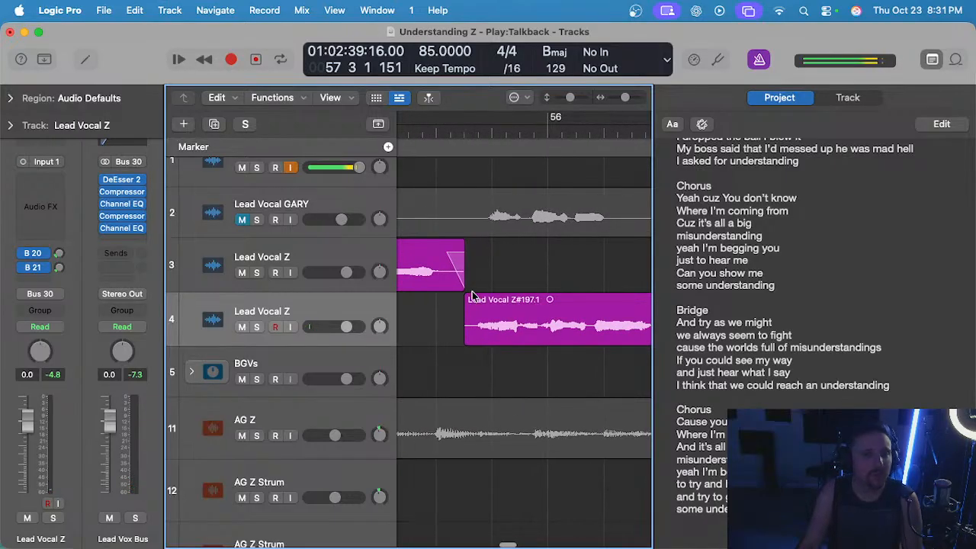
pyautogui.click(462, 297)
pyautogui.hscroll(8, 488, 289)
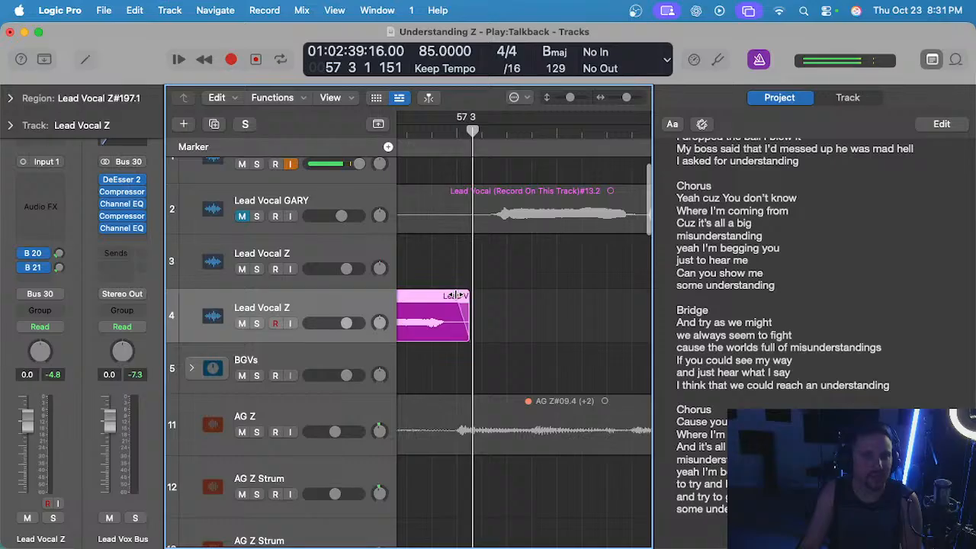
pyautogui.scroll(-4, 459, 294)
pyautogui.click(488, 279)
pyautogui.hscroll(-4, 458, 263)
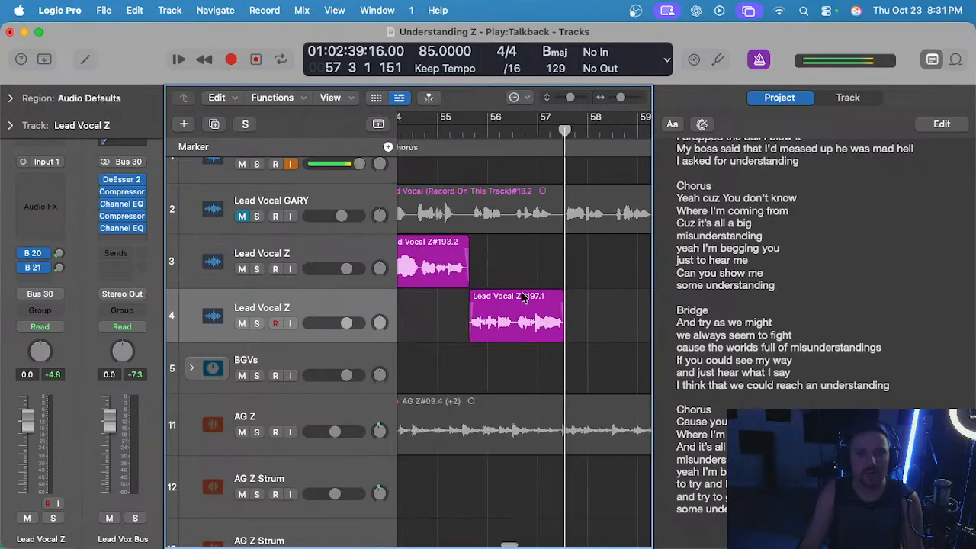
pyautogui.moveTo(523, 297); pyautogui.dragTo(523, 246)
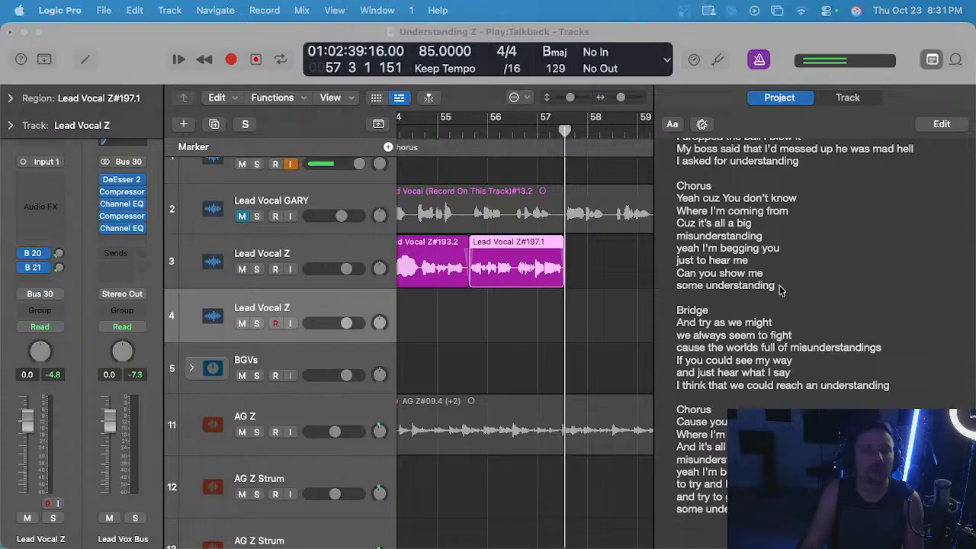
# Play back the newly joined phrase on track 3 from bar 55 into bar 57.
pyautogui.click(473, 133)
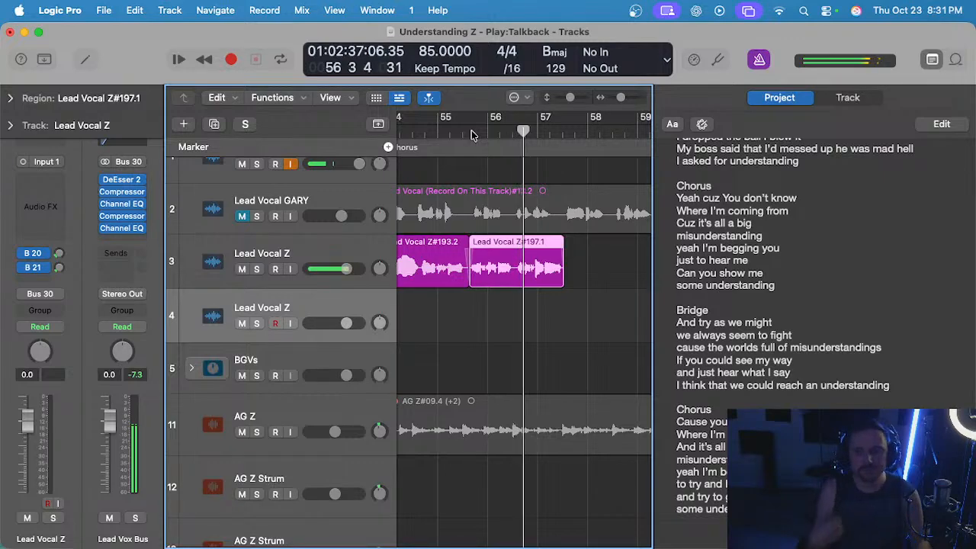
pyautogui.scroll(3, 557, 278)
pyautogui.hscroll(3, 560, 277)
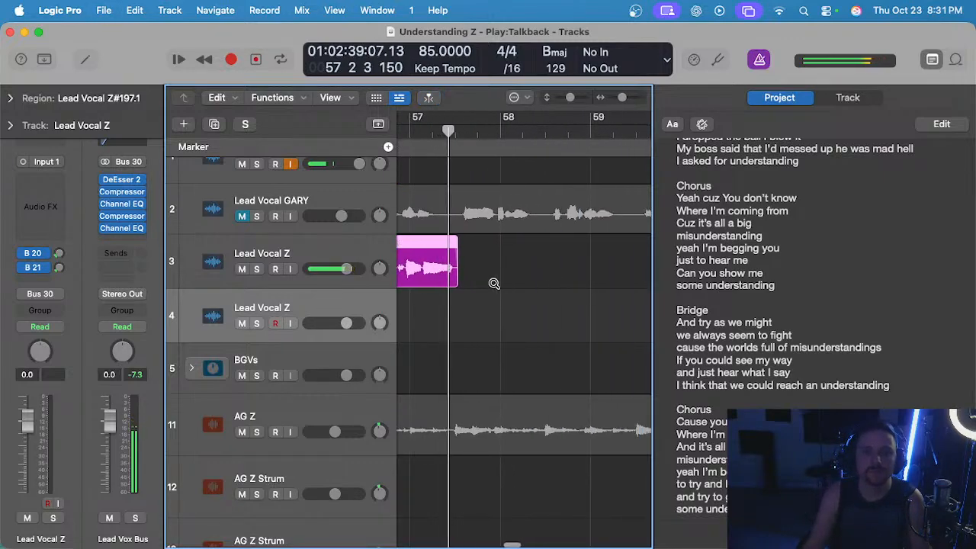
# Listen to the Lead Vocal GARY guide from bar 57 into bar 58 and mute that track again.
pyautogui.click(463, 129)
pyautogui.scroll(-2, 480, 215)
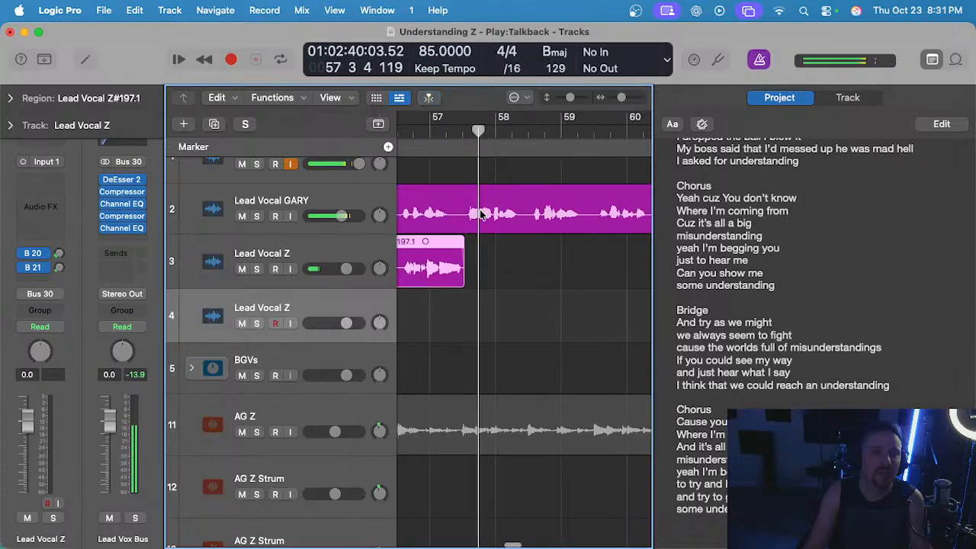
pyautogui.click(241, 216)
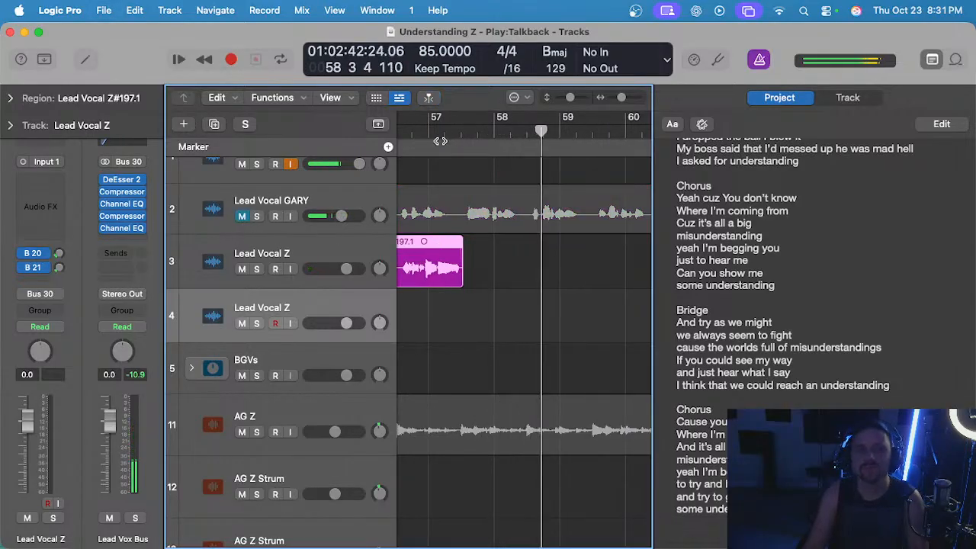
# Play back the track 3 lead vocal around the chorus start at bar 54, then place the playhead at bar 57.
pyautogui.click(429, 131)
pyautogui.scroll(-2, 491, 291)
pyautogui.hscroll(-5, 514, 236)
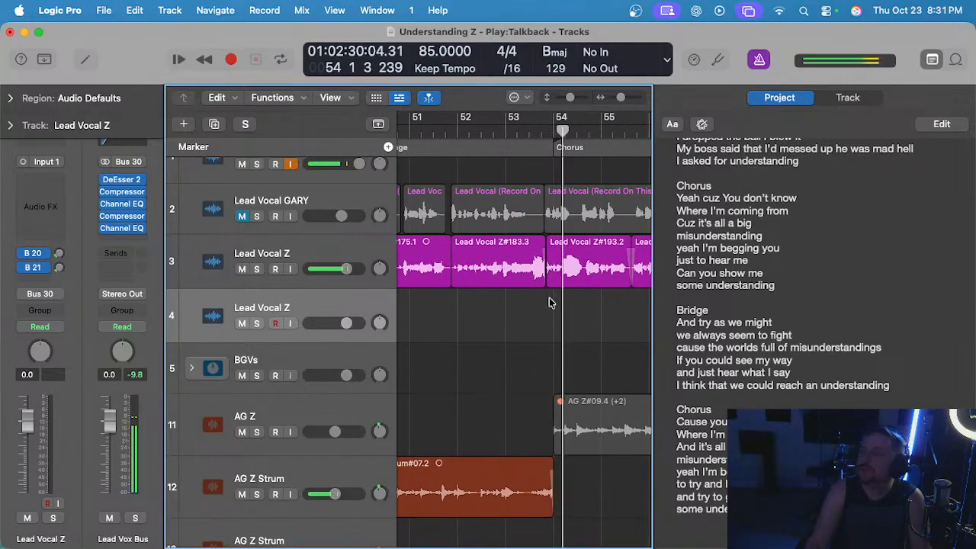
pyautogui.hscroll(2, 554, 300)
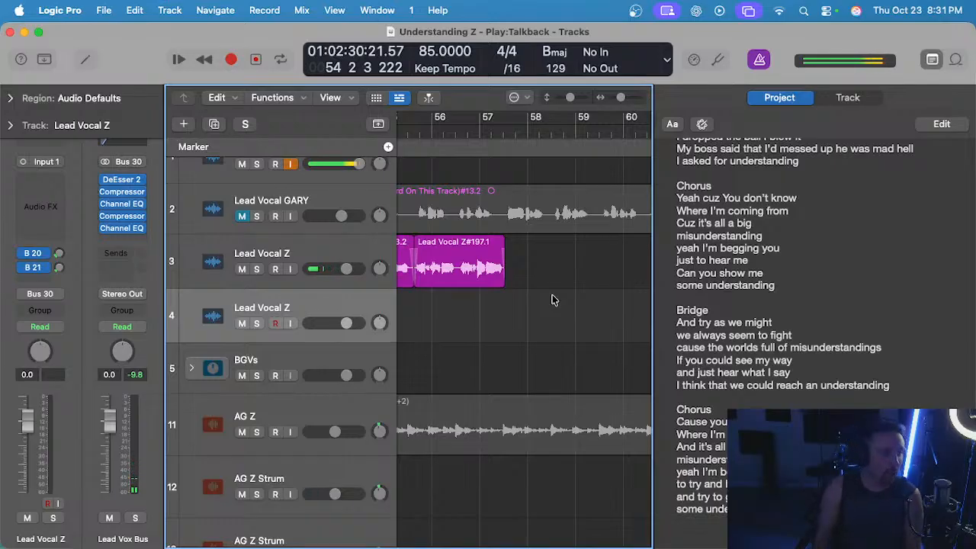
pyautogui.scroll(-2, 553, 297)
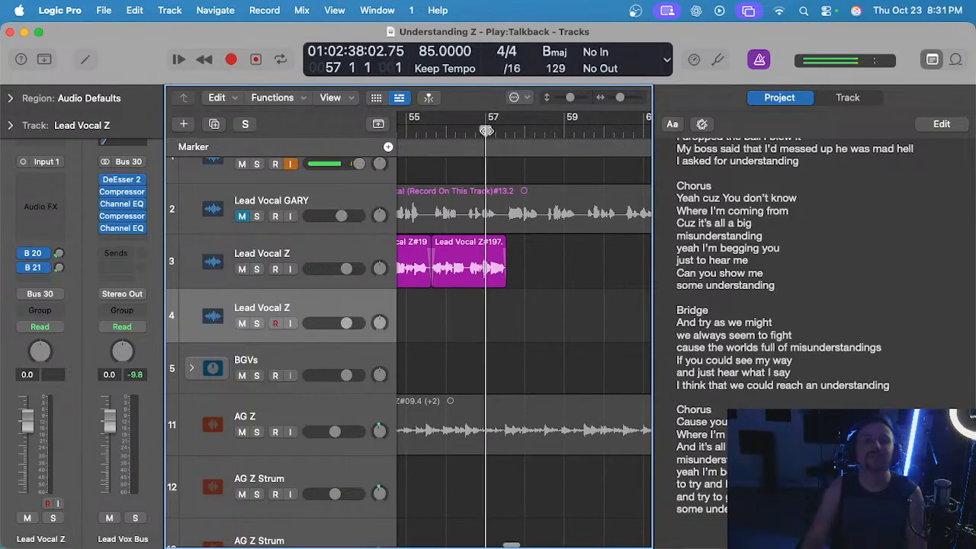
pyautogui.press('super+Right')
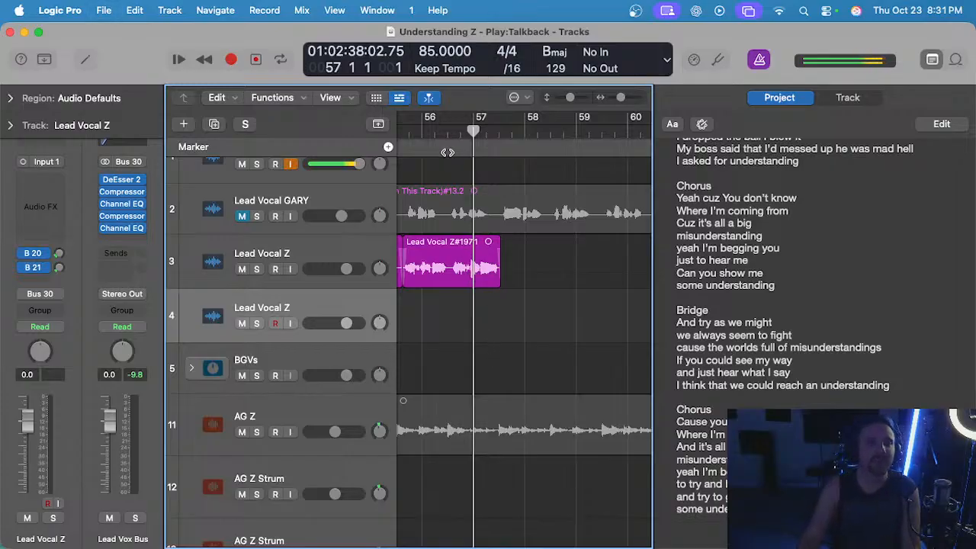
# Record a take on track 4 from the middle of bar 56 to late bar 57 and delete it.
pyautogui.click(447, 132)
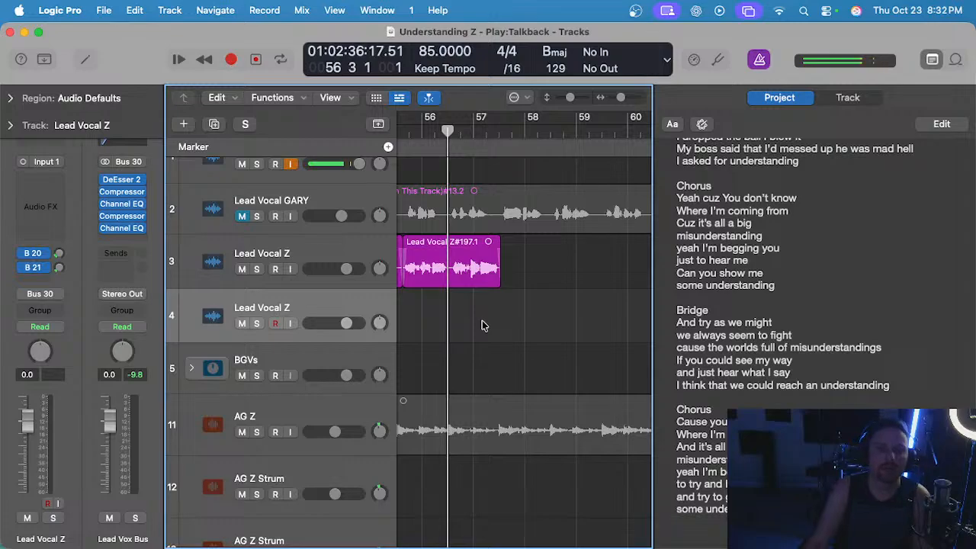
pyautogui.scroll(1, 480, 320)
pyautogui.hscroll(1, 478, 320)
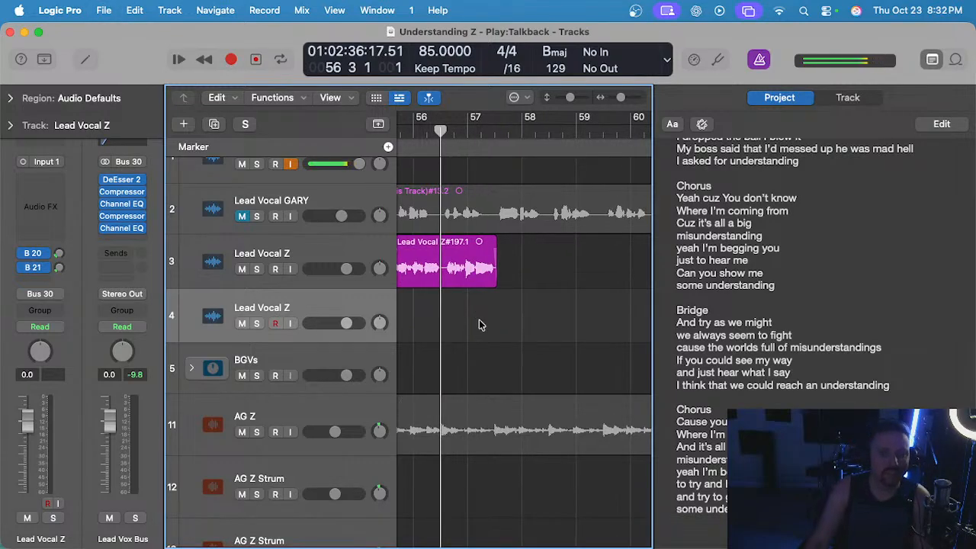
pyautogui.press('r')
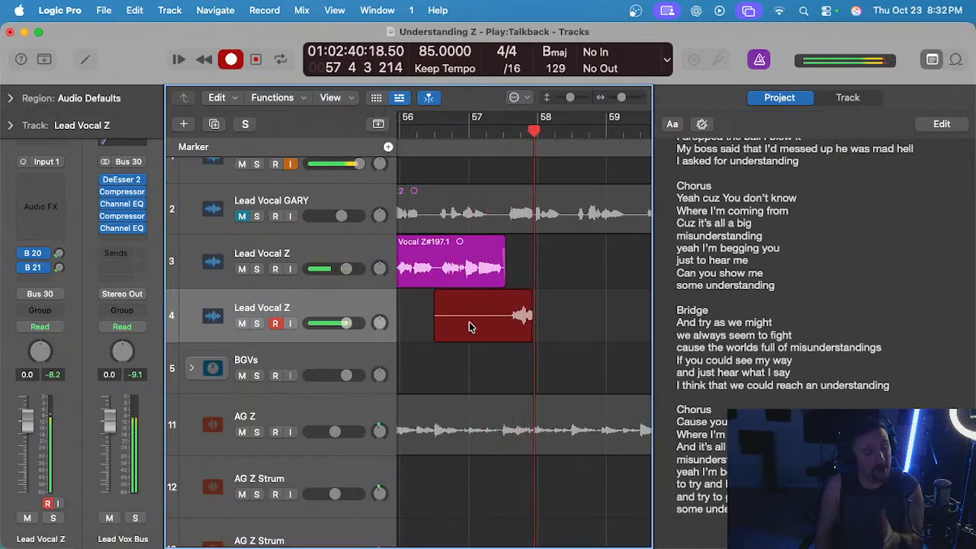
pyautogui.press('space')
pyautogui.press('Delete')
# Record a take on track 4 from bar 57 into the middle of bar 58 and delete it.
pyautogui.click(469, 132)
pyautogui.press('r')
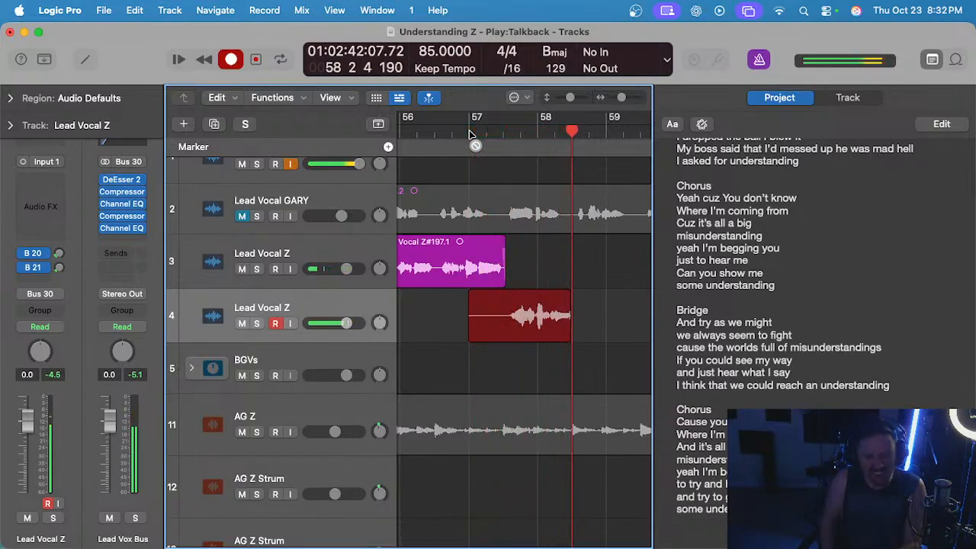
pyautogui.press('space')
pyautogui.press('Delete')
# Record a take on track 4 from bar 57 into late bar 58, play it back from mid-bar 57, and undo it.
pyautogui.click(471, 132)
pyautogui.press('r')
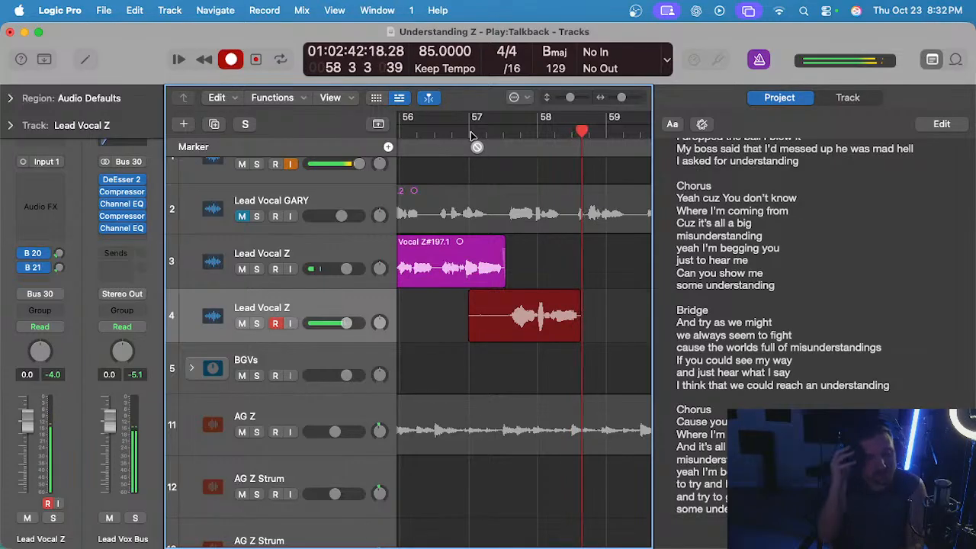
pyautogui.press('space')
pyautogui.click(505, 132)
pyautogui.press('super+Right')
pyautogui.press('super+Right')
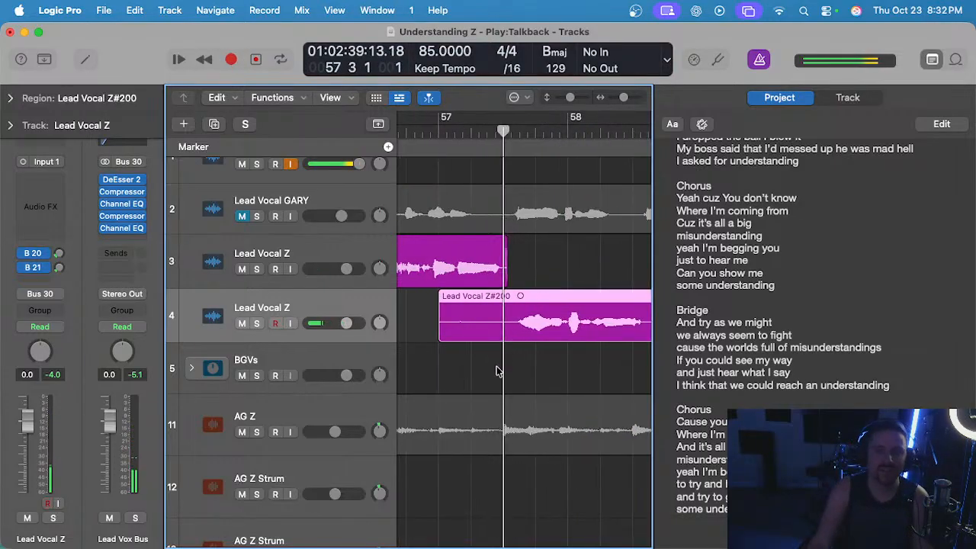
pyautogui.click(496, 372)
pyautogui.press('space')
pyautogui.press('super+Left')
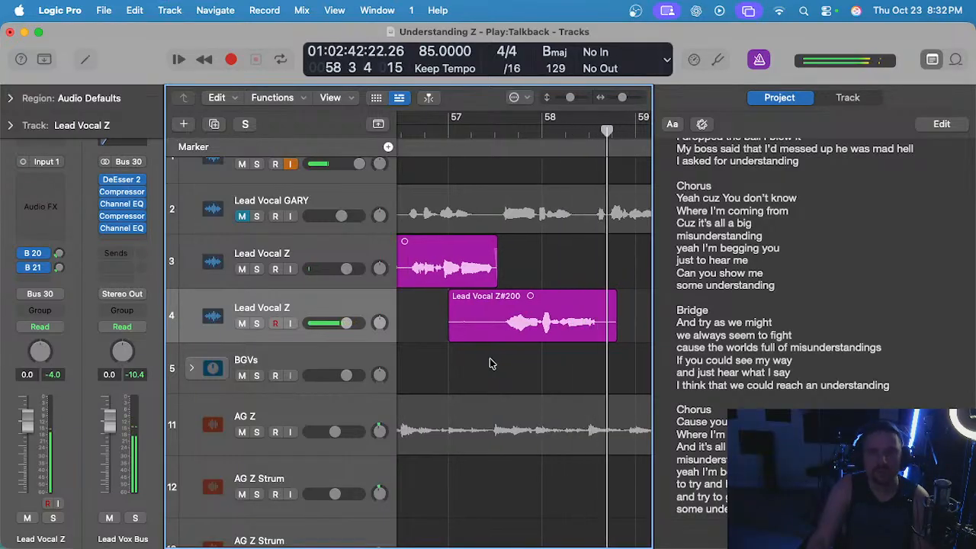
pyautogui.press('super+z')
# Record another take of the same phrase on track 4 from bar 57 into bar 58 and discard it.
pyautogui.click(447, 133)
pyautogui.press('r')
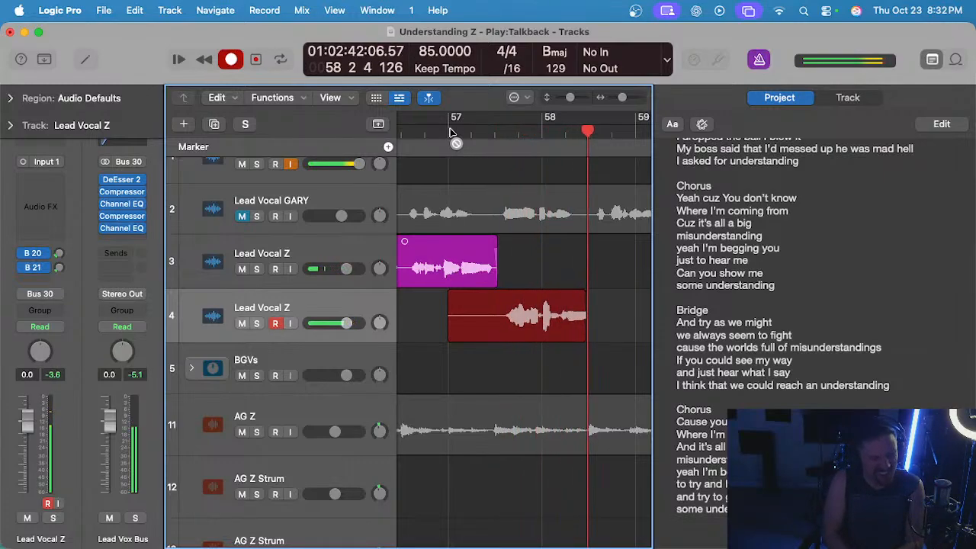
pyautogui.press('space')
pyautogui.press('BackSpace')
# Record a take on track 4 from bar 57 into late bar 58 and play it back from the middle of bar 57.
pyautogui.click(449, 134)
pyautogui.press('r')
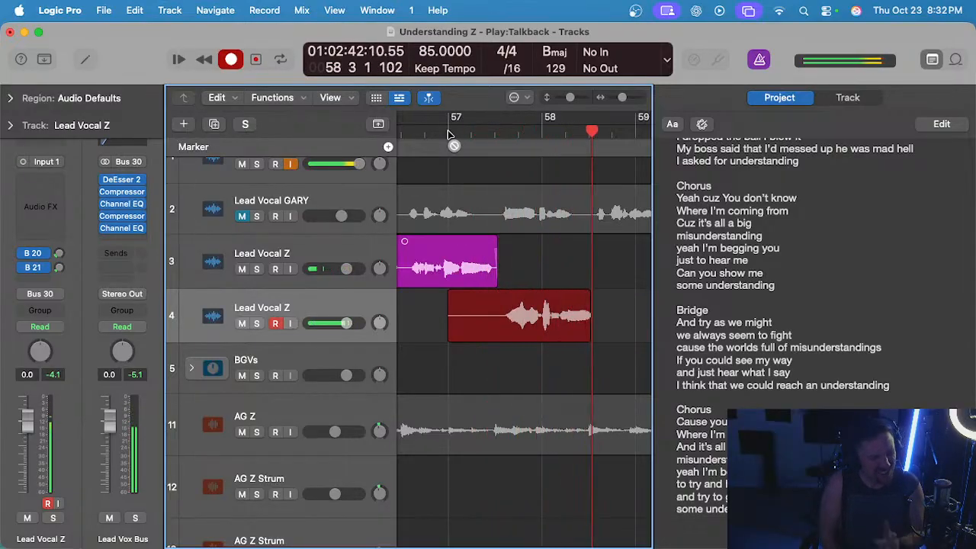
pyautogui.press('space')
pyautogui.click(495, 134)
pyautogui.press('space')
# Solo track 4 to check the new take across bars 57 and 58, then turn the solo off.
pyautogui.scroll(3, 478, 277)
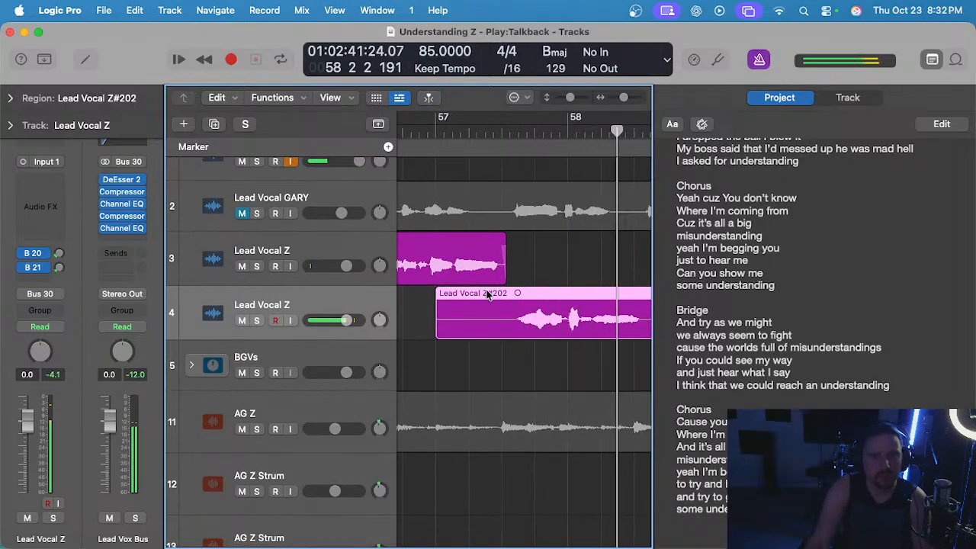
pyautogui.click(511, 130)
pyautogui.press('s')
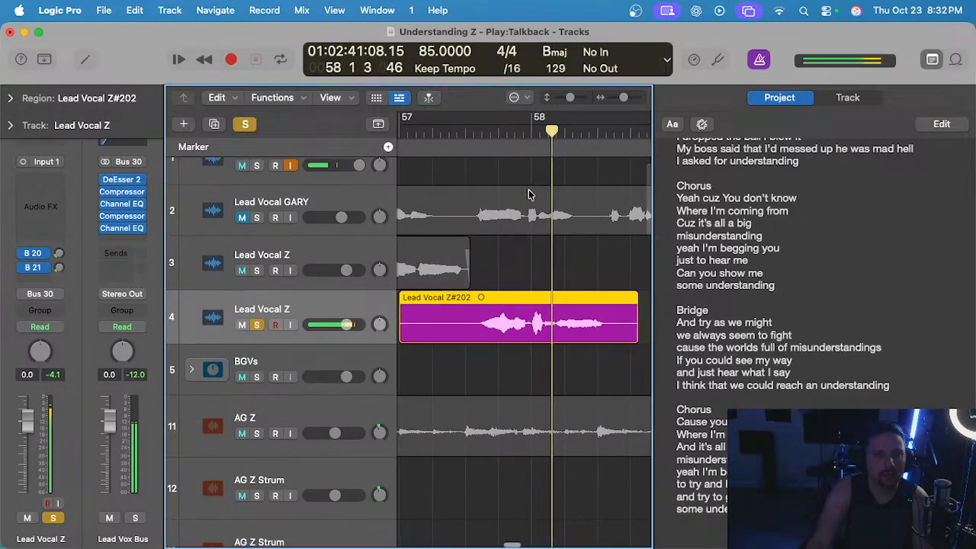
pyautogui.press('s')
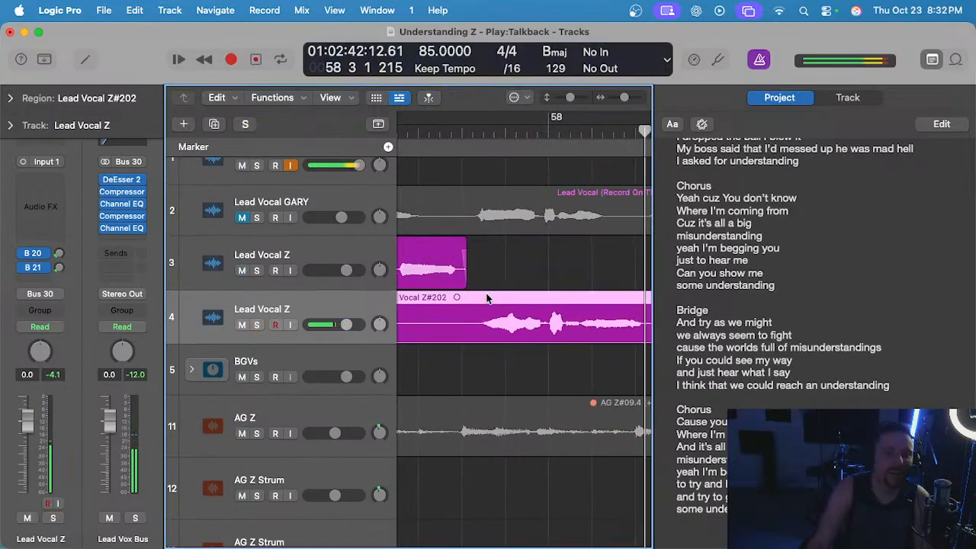
# Cut the silent lead-in and the silent tail off the new track 4 take in bars 57 and 58.
pyautogui.hscroll(-2, 511, 290)
pyautogui.click(539, 281)
pyautogui.moveTo(506, 305); pyautogui.dragTo(394, 315)
pyautogui.hscroll(3, 412, 316)
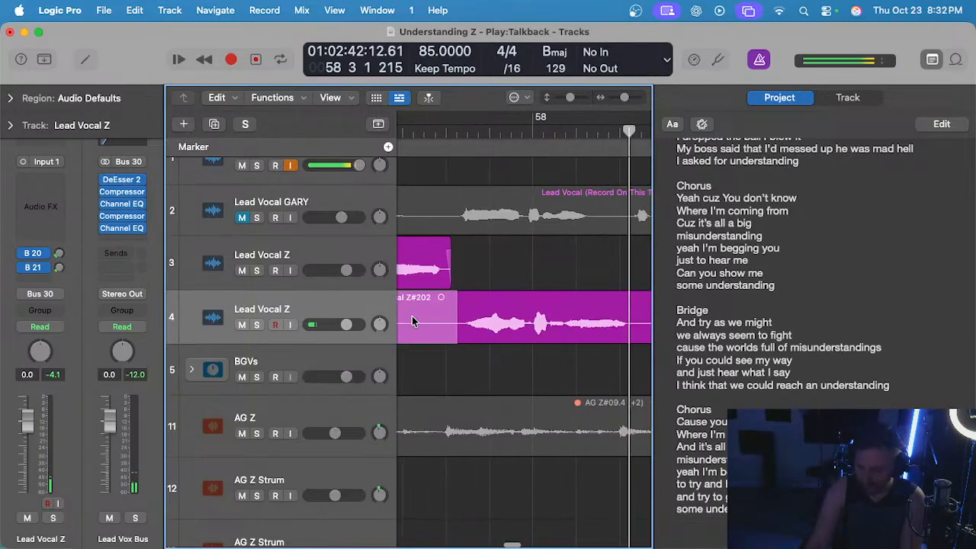
pyautogui.press('Delete')
pyautogui.hscroll(5, 488, 311)
pyautogui.hscroll(2, 508, 330)
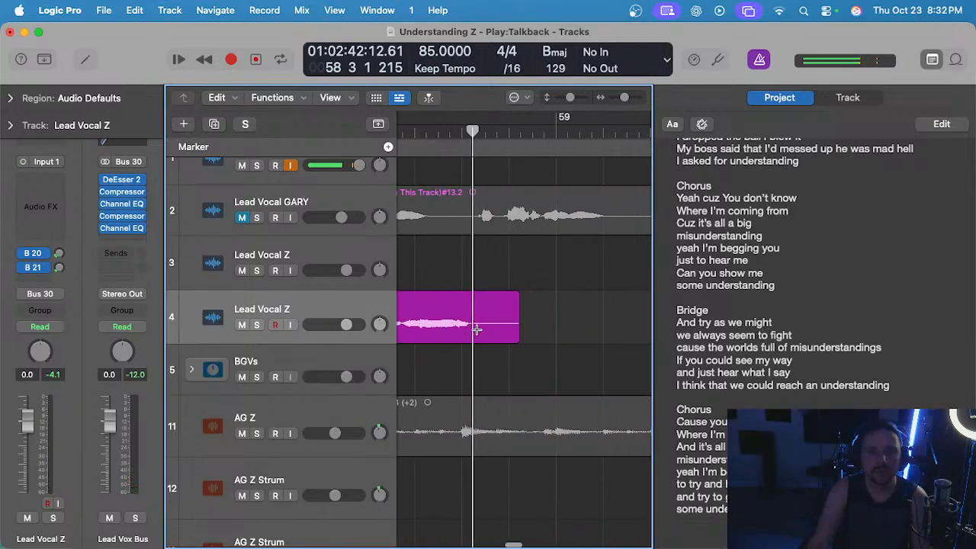
pyautogui.moveTo(473, 329); pyautogui.dragTo(562, 328)
pyautogui.press('Delete')
pyautogui.hscroll(-2, 503, 315)
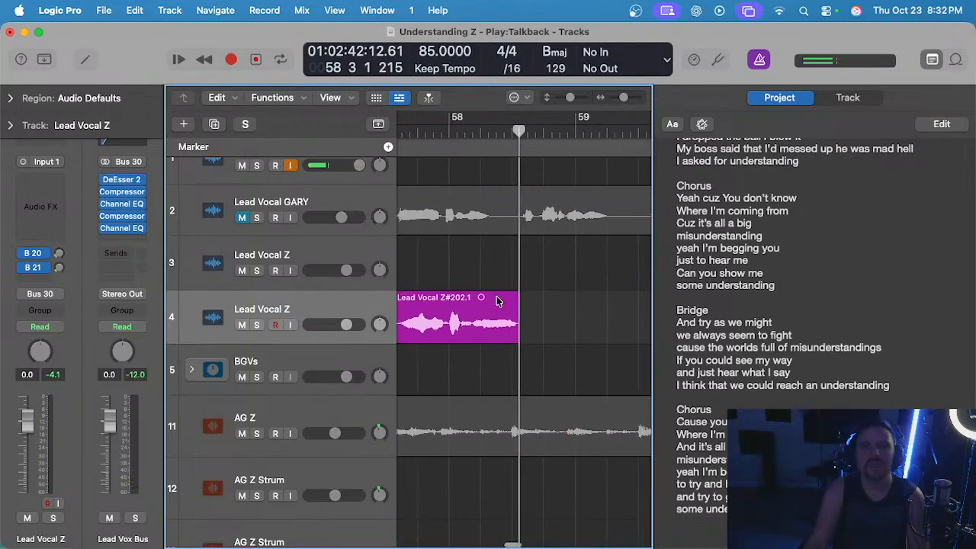
# Unmute the Lead Vocal GARY track, compare it with the trimmed take from mid-bar 57, and mute it again.
pyautogui.hscroll(-3, 472, 169)
pyautogui.click(442, 140)
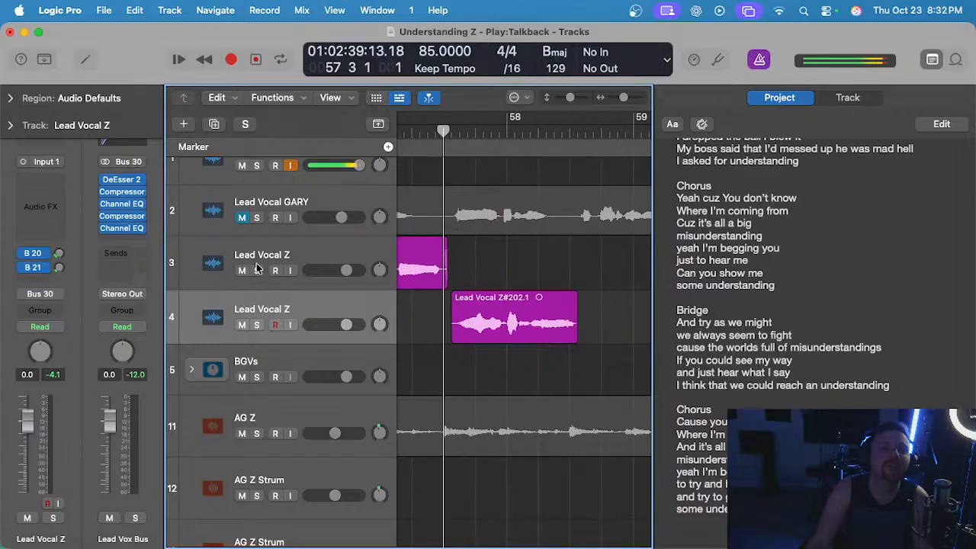
pyautogui.click(243, 219)
pyautogui.press('space')
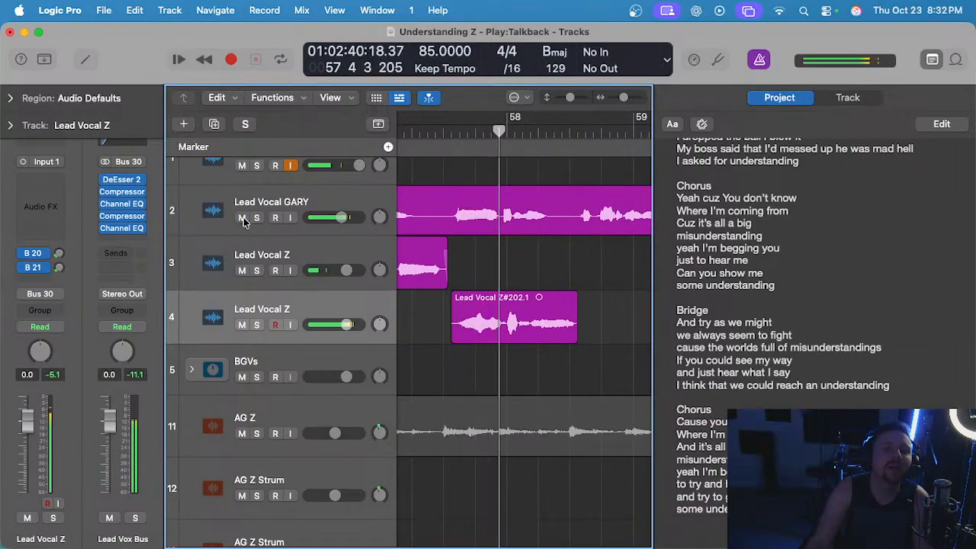
pyautogui.click(243, 218)
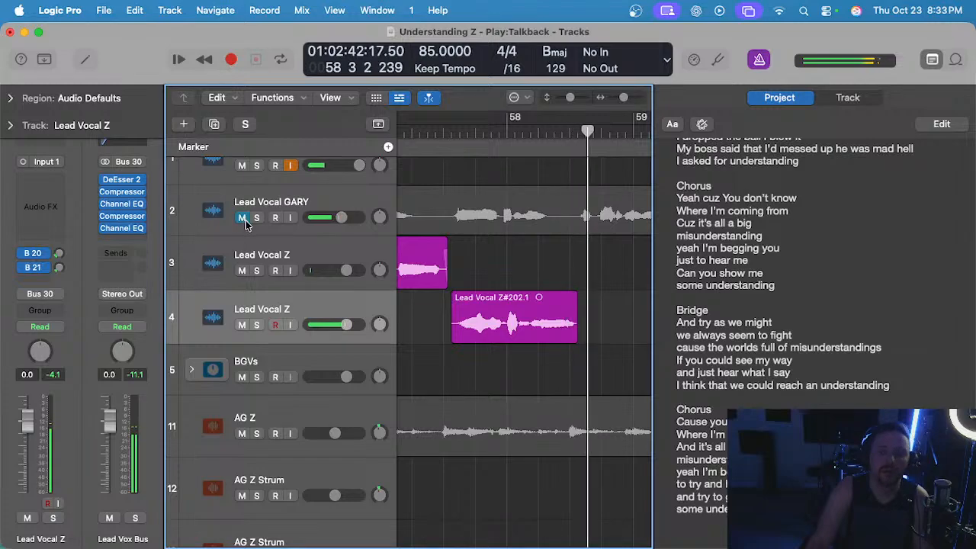
# Move the trimmed track 4 take up onto track 3, keeping its position in bars 57 and 58.
pyautogui.press('super+Left')
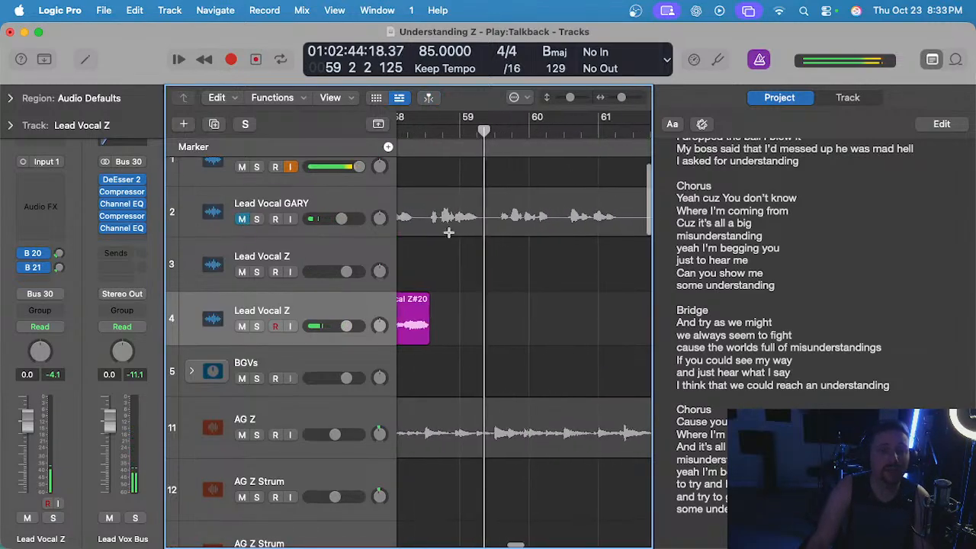
pyautogui.hscroll(-3, 449, 246)
pyautogui.moveTo(532, 303); pyautogui.dragTo(533, 268)
# Play back the assembled track 3 chorus vocal from bar 54 and place the playhead at bar 58.
pyautogui.hscroll(2, 516, 204)
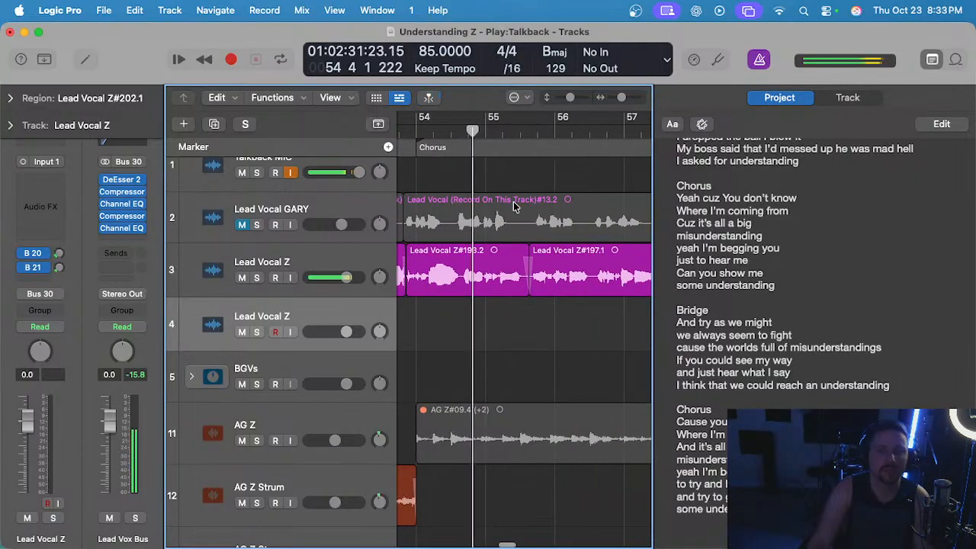
pyautogui.scroll(-2, 513, 204)
pyautogui.press('space')
pyautogui.hscroll(3, 501, 241)
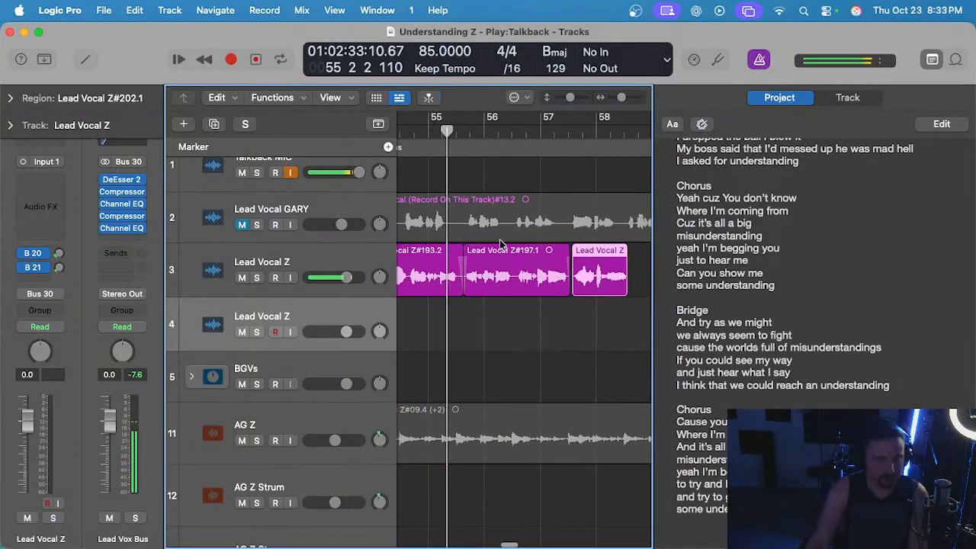
pyautogui.scroll(1, 505, 238)
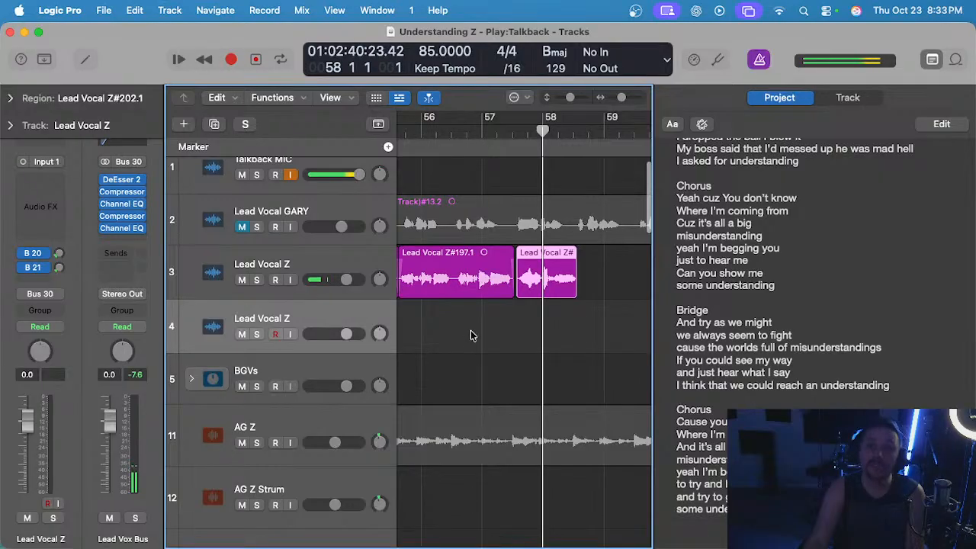
pyautogui.hscroll(-1, 492, 341)
pyautogui.hscroll(3, 514, 331)
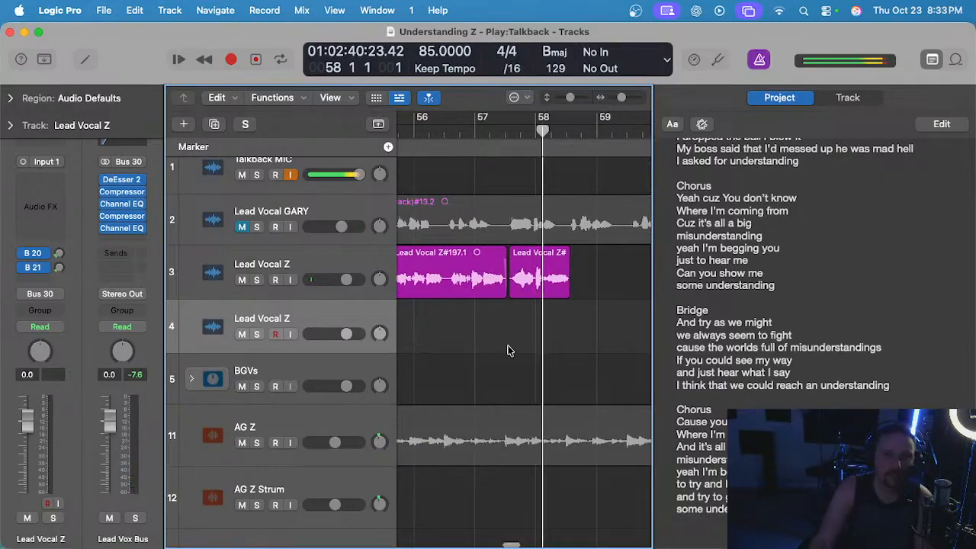
# Record a take of the chorus phrase on track 4 from bar 58 and delete it.
pyautogui.press('r')
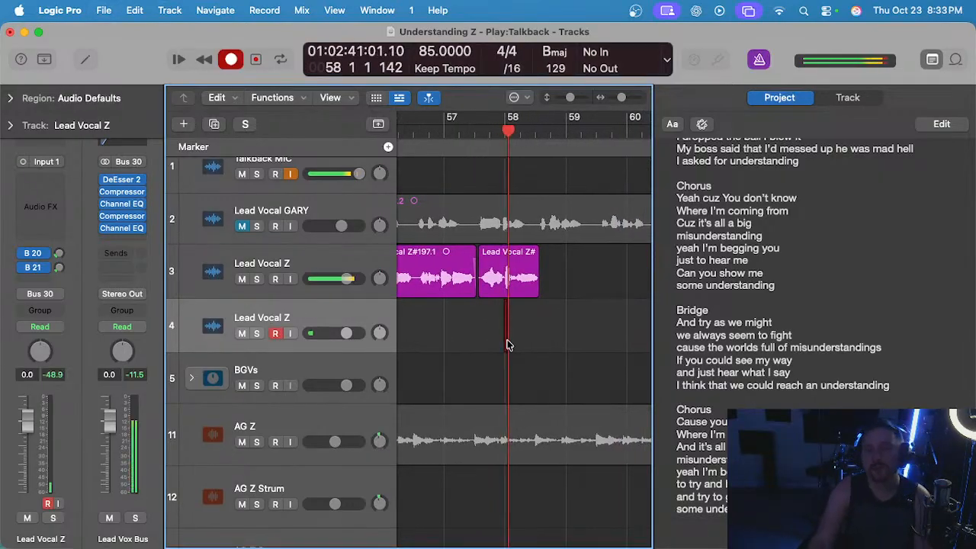
pyautogui.scroll(1, 510, 344)
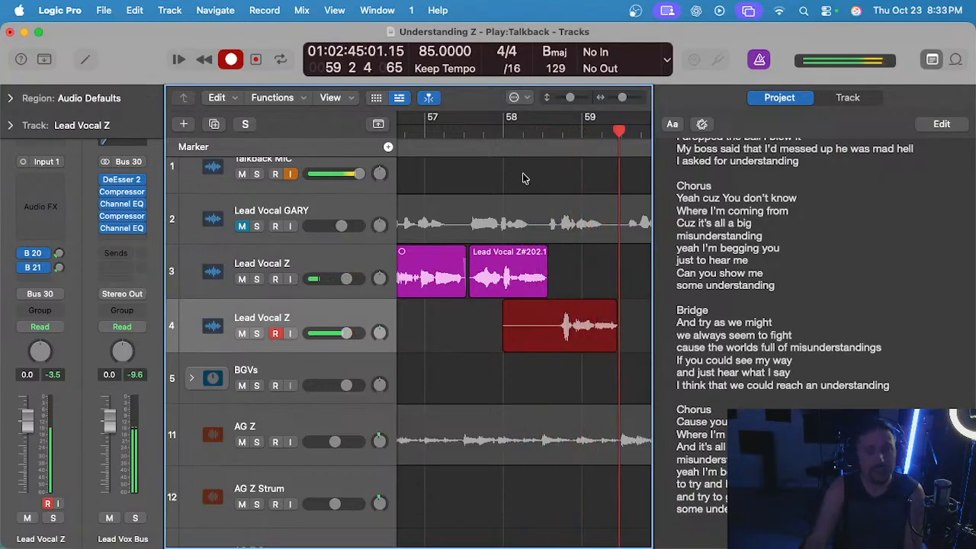
pyautogui.press('space')
pyautogui.press('BackSpace')
# Record another track 4 take from bar 58 to mid-bar 59, play it back, and delete it.
pyautogui.click(508, 139)
pyautogui.press('r')
pyautogui.scroll(3, 762, 295)
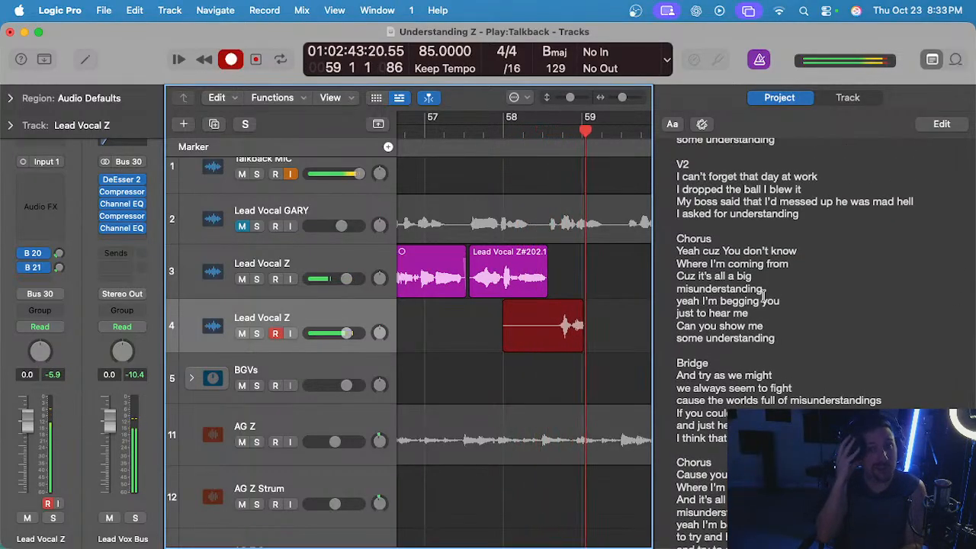
pyautogui.press('space')
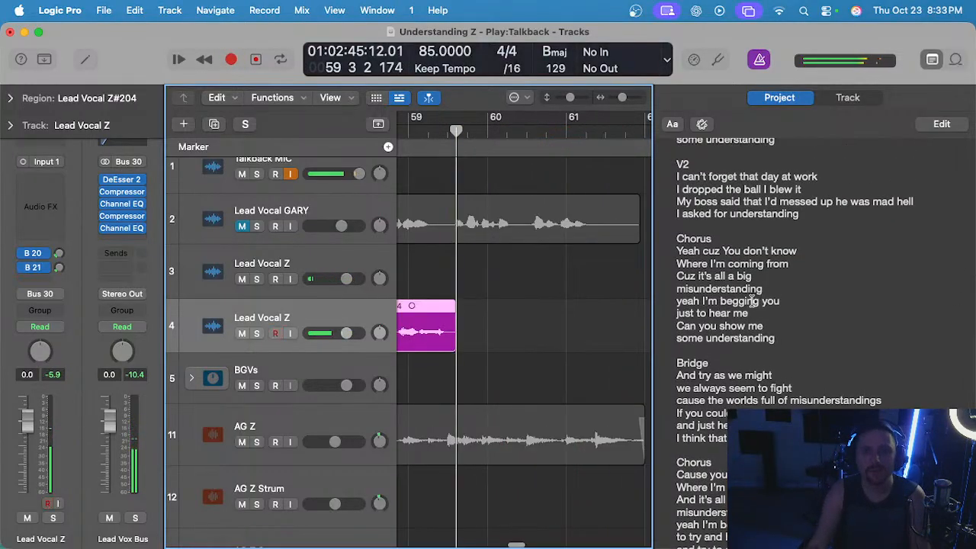
pyautogui.hscroll(-3, 495, 352)
pyautogui.doubleClick(467, 136)
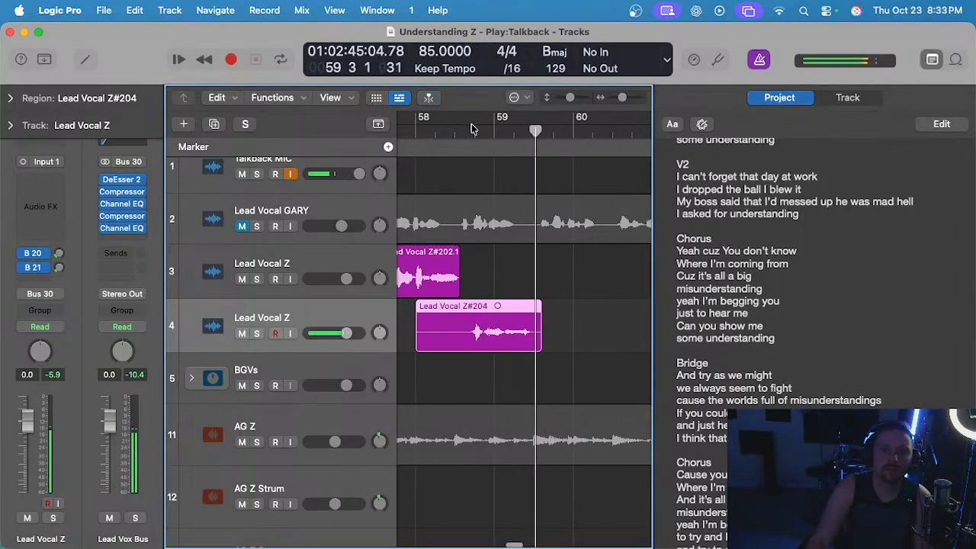
pyautogui.press('space')
pyautogui.press('Delete')
# Record two further takes on track 4 from bar 58, auditioning each from mid-bar 58 before deleting it.
pyautogui.press('r')
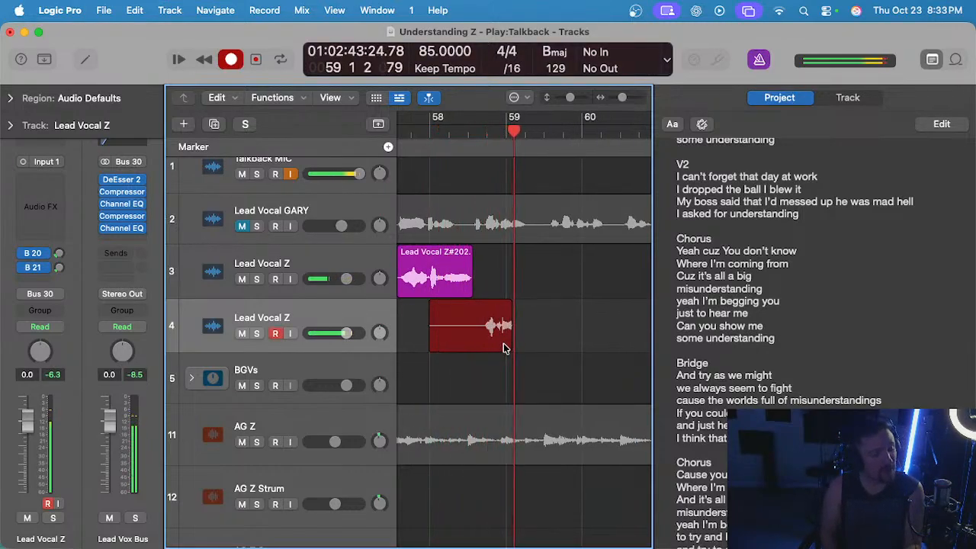
pyautogui.press('space')
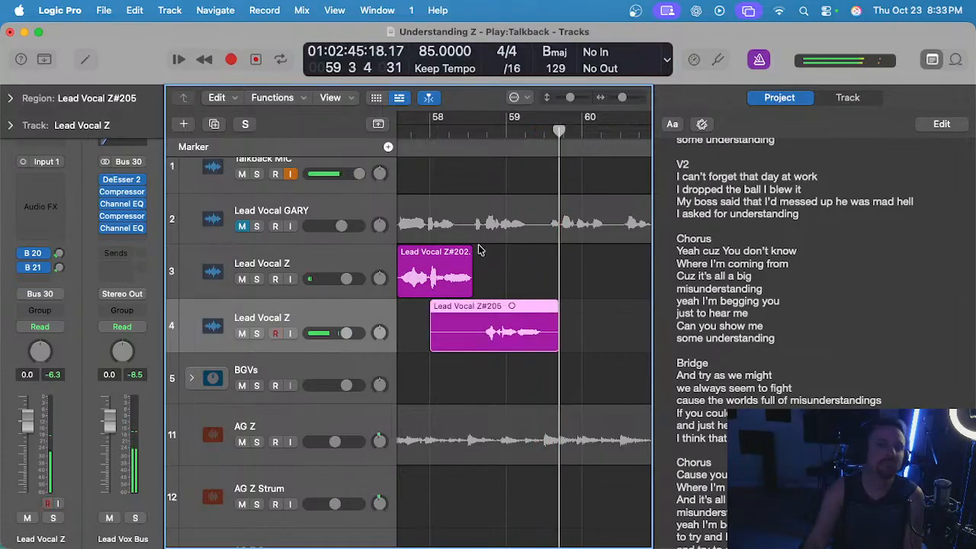
pyautogui.click(472, 129)
pyautogui.press('space')
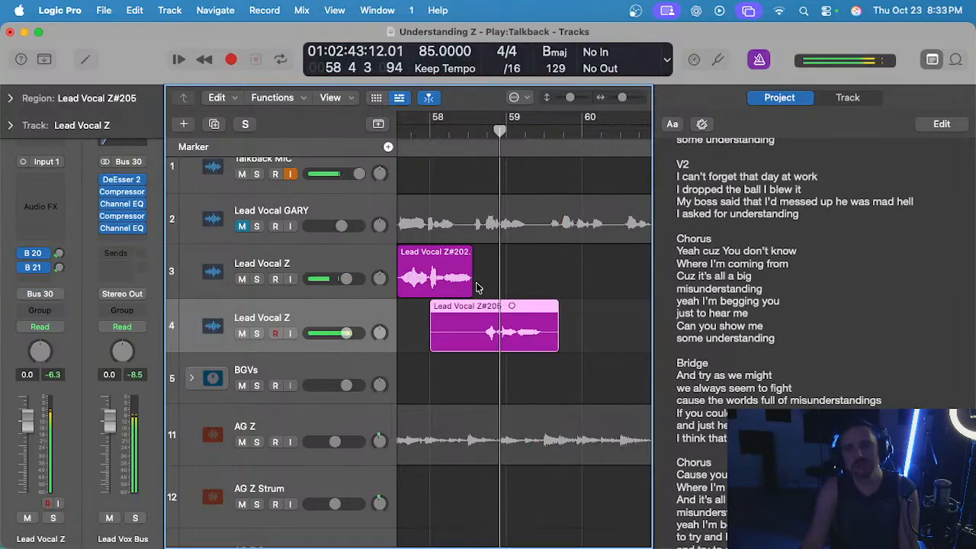
pyautogui.press('Delete')
pyautogui.click(430, 136)
pyautogui.press('r')
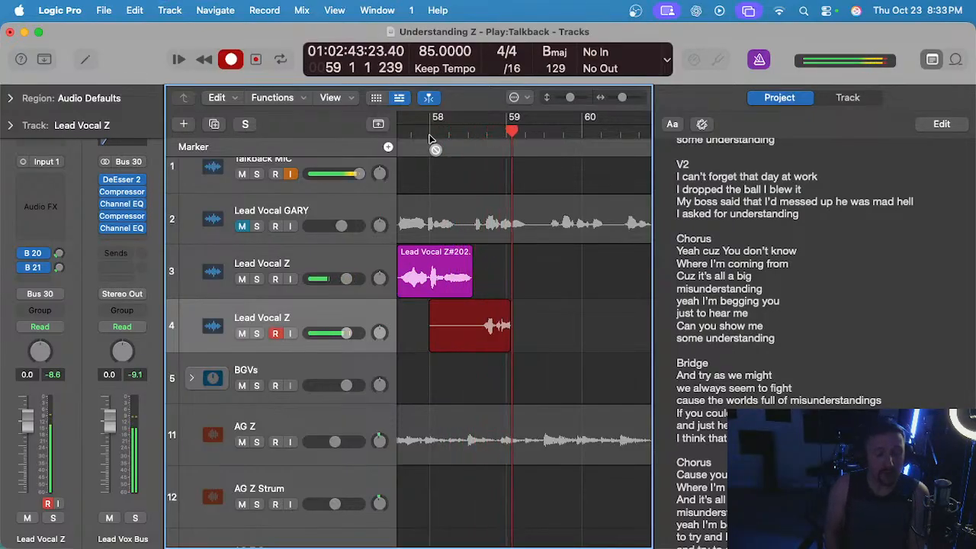
pyautogui.press('space')
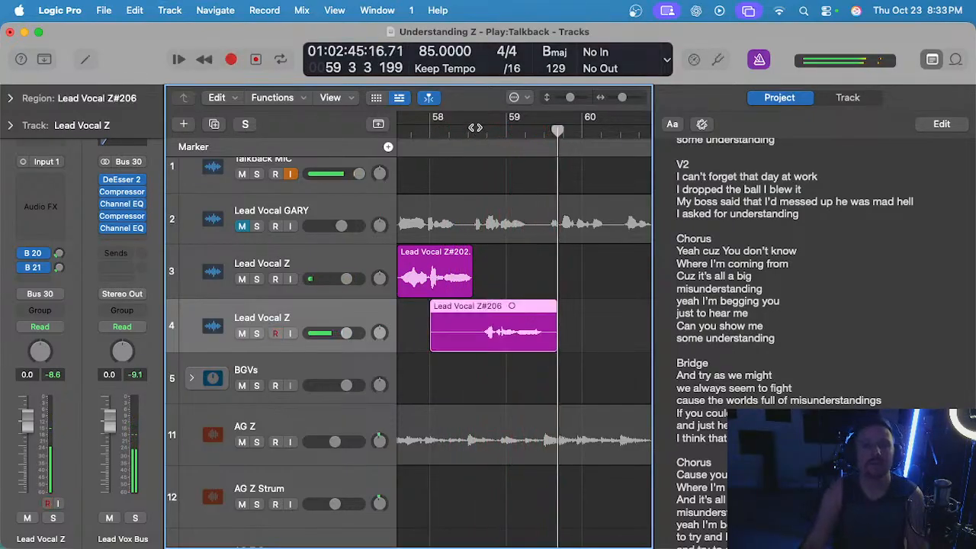
pyautogui.click(473, 130)
pyautogui.press('space')
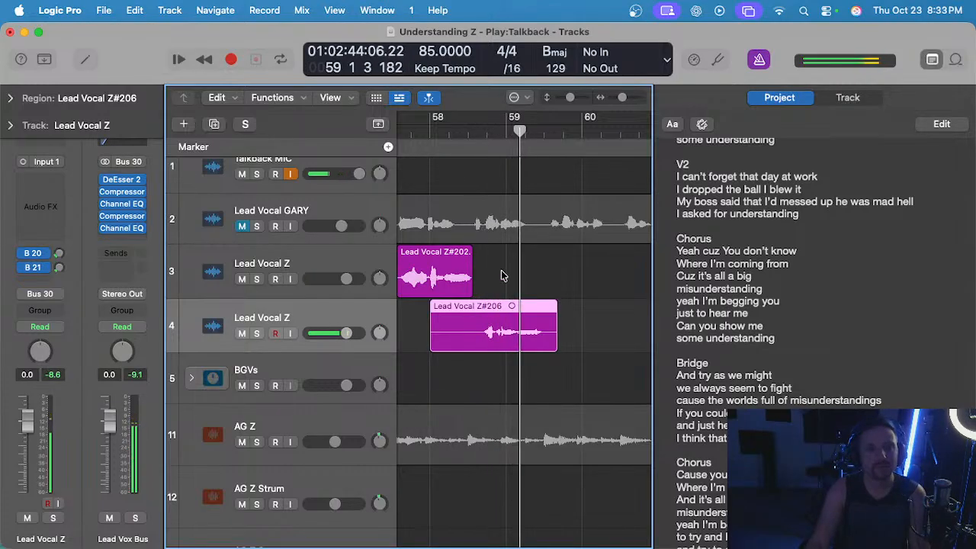
pyautogui.press('Delete')
# Record a keeper take on track 4 from bar 58 to mid-bar 59, save the project, and listen back from mid-bar 58.
pyautogui.click(430, 131)
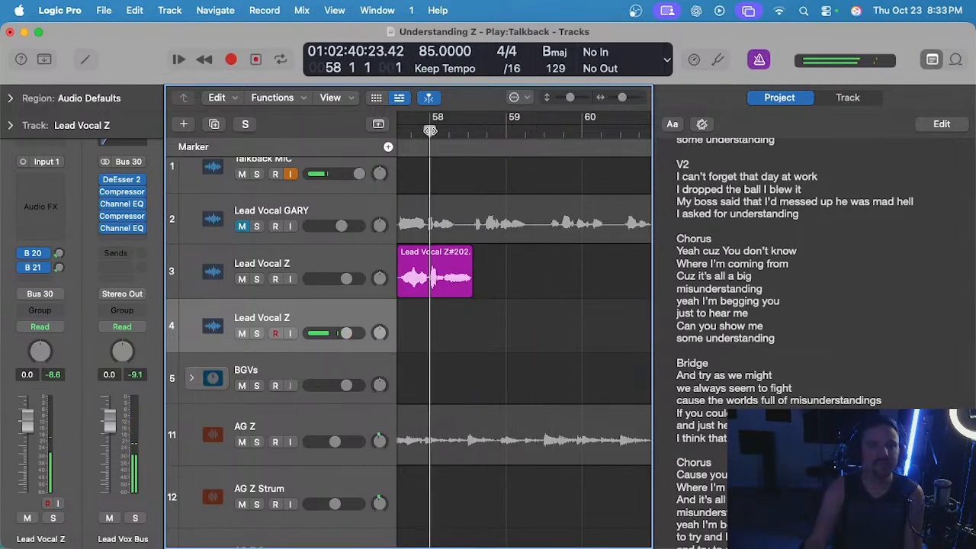
pyautogui.press('r')
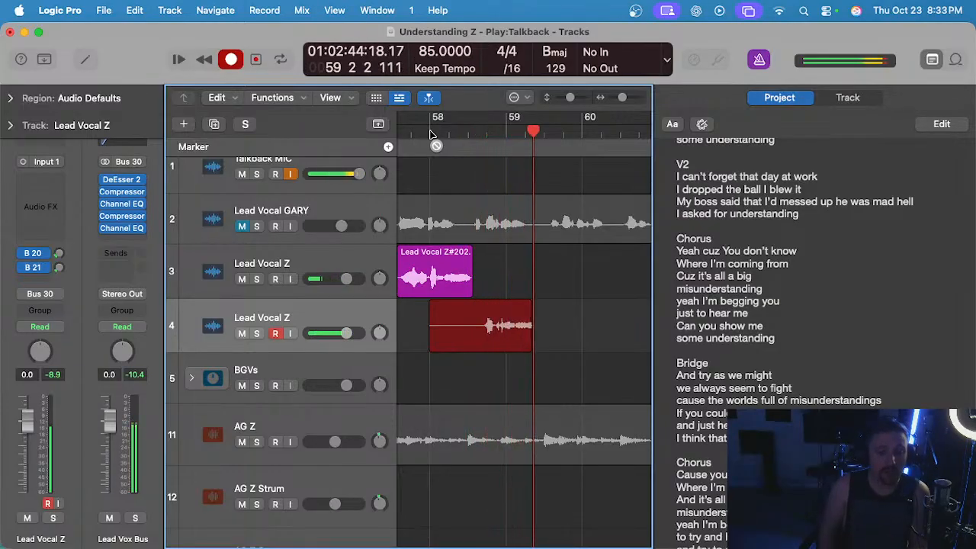
pyautogui.press('space')
pyautogui.click(459, 144)
pyautogui.press('space')
pyautogui.press('super+Right')
pyautogui.press('super+s')
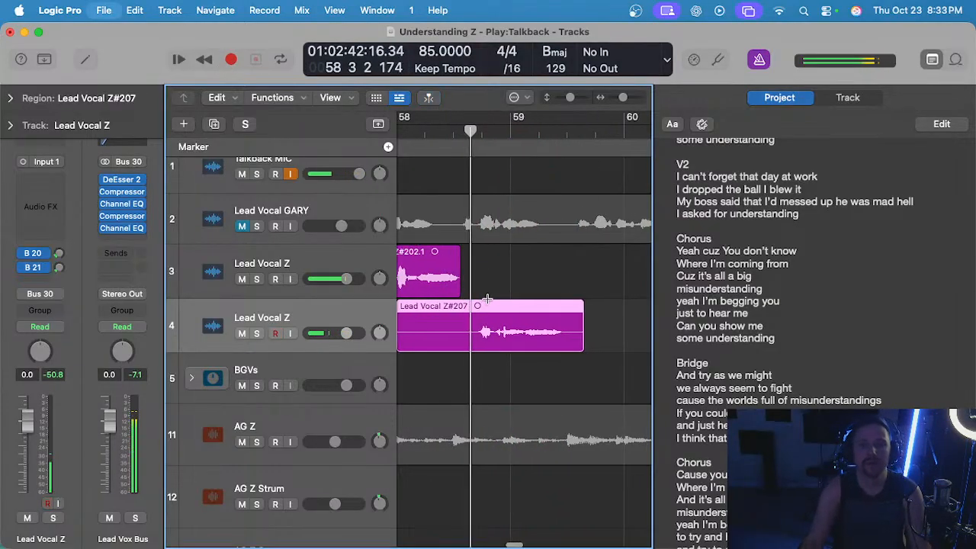
pyautogui.hscroll(-2, 484, 328)
pyautogui.click(484, 356)
pyautogui.click(481, 153)
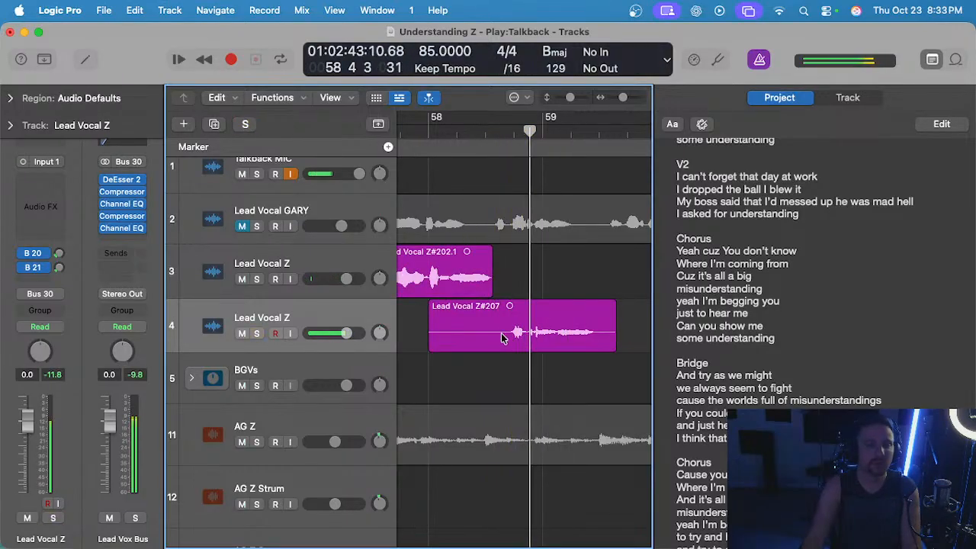
# Cut the silent lead-in before mid-bar 58 off the track 4 take and move the take up onto track 3.
pyautogui.press('super+Left')
pyautogui.moveTo(503, 320); pyautogui.dragTo(420, 315)
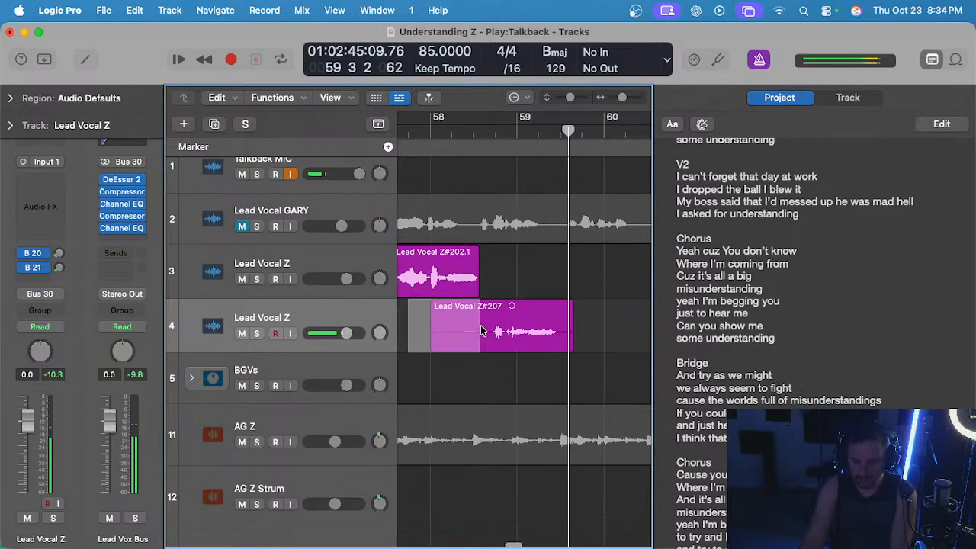
pyautogui.press('Delete')
pyautogui.moveTo(513, 312); pyautogui.dragTo(514, 288)
# Play back the assembled track 3 vocal from bar 55, listen to the following phrase on Lead Vocal GARY, and mute that track again.
pyautogui.press('super+Left')
pyautogui.press('super+Left')
pyautogui.press('super+Left')
pyautogui.press('super+Left')
pyautogui.hscroll(-3, 467, 277)
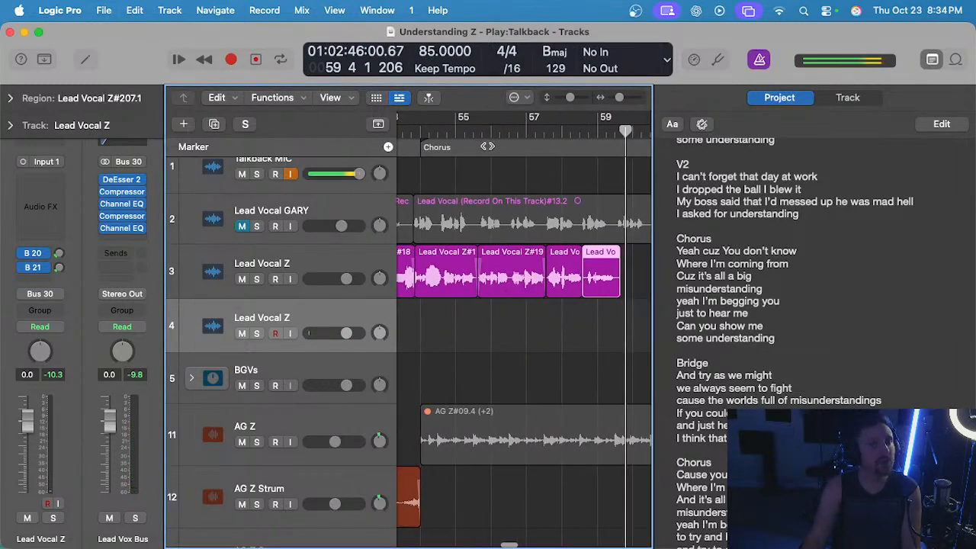
pyautogui.click(482, 131)
pyautogui.hscroll(5, 488, 259)
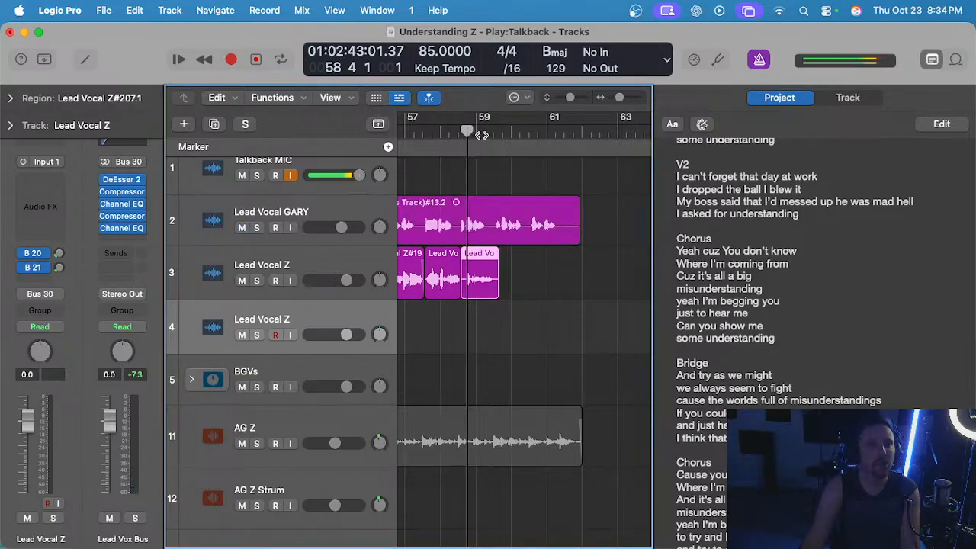
pyautogui.click(243, 227)
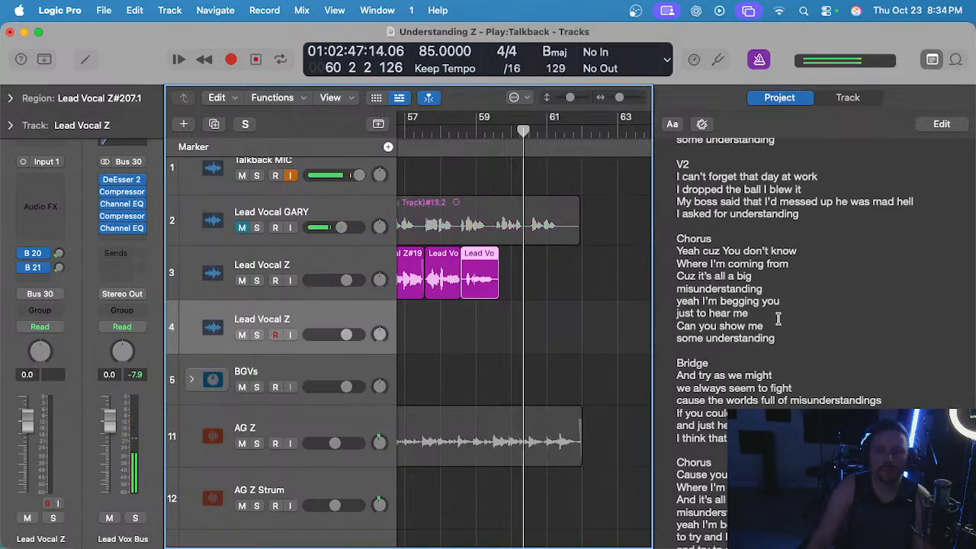
# Record two short takes of the phrase on track 4 from bar 59, saving the project between them, and delete both.
pyautogui.click(436, 320)
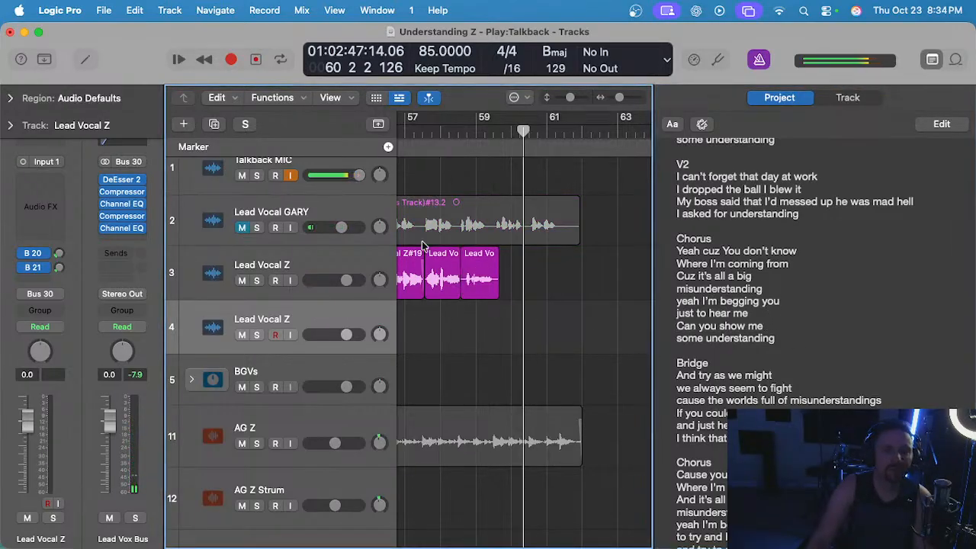
pyautogui.click(477, 132)
pyautogui.press('r')
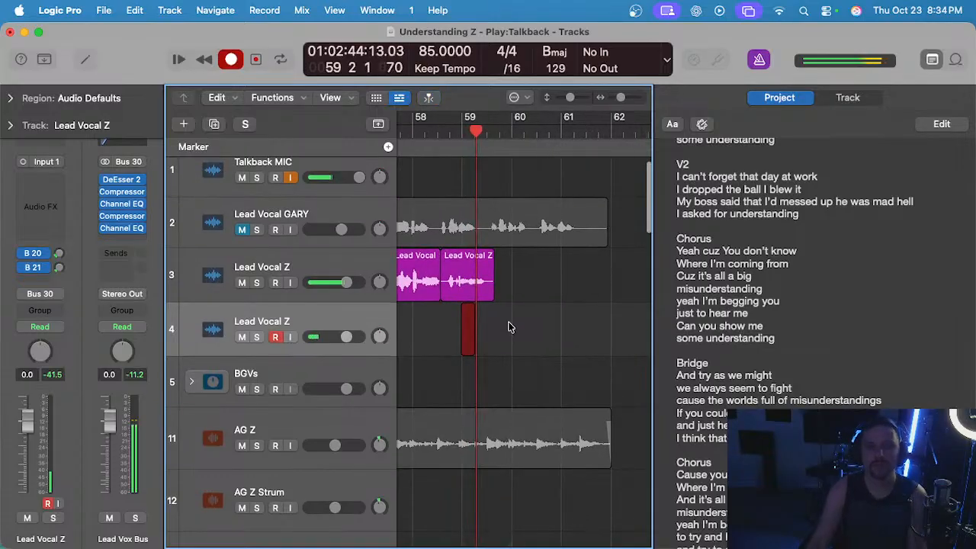
pyautogui.press('space')
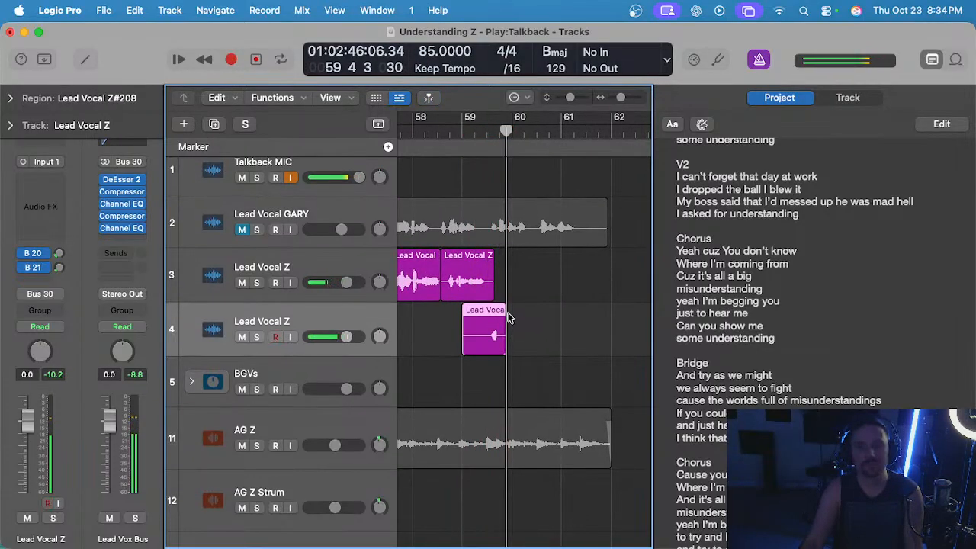
pyautogui.press('Delete')
pyautogui.click(464, 133)
pyautogui.scroll(3, 491, 275)
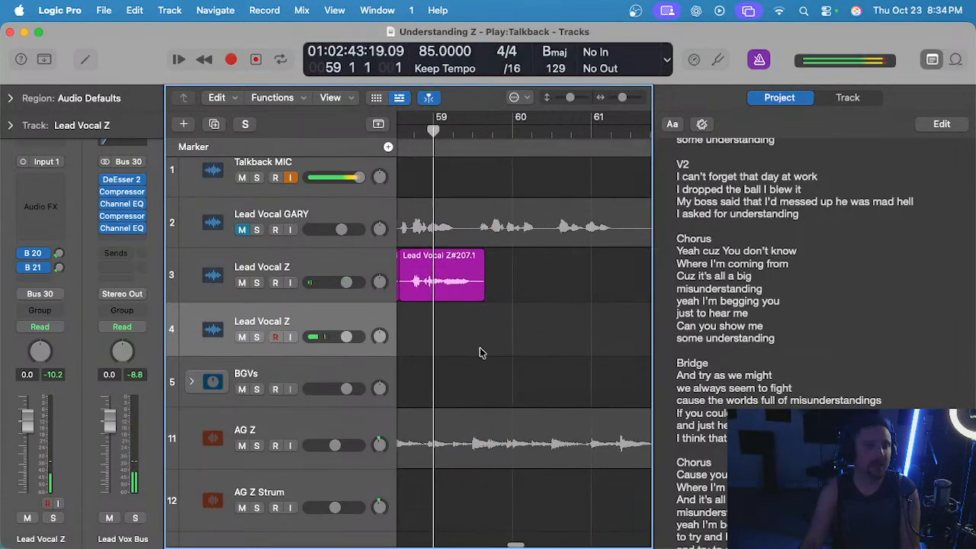
pyautogui.press('super+s')
pyautogui.press('r')
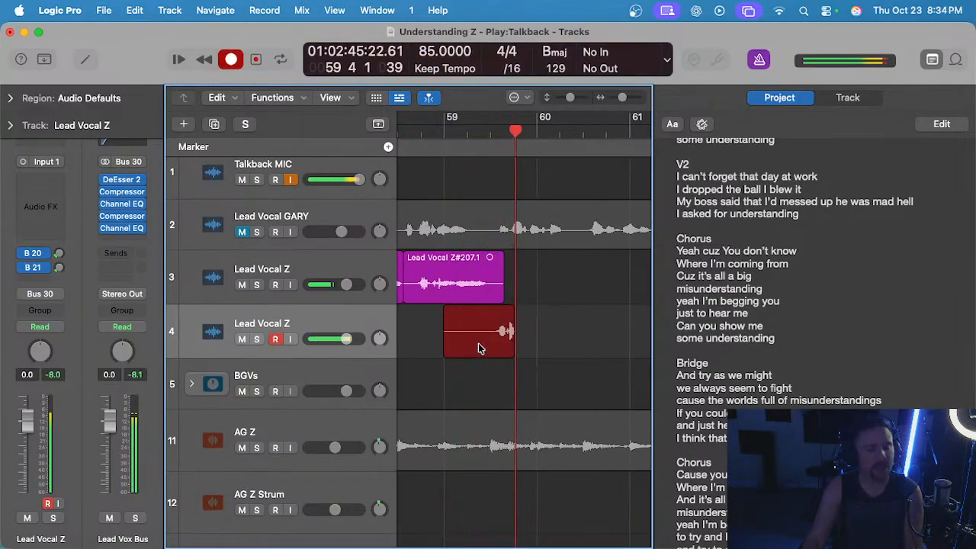
pyautogui.press('space')
pyautogui.press('Delete')
# Listen to the passage from bar 59, save the project, and return the playhead to bar 59.
pyautogui.click(446, 129)
pyautogui.press('space')
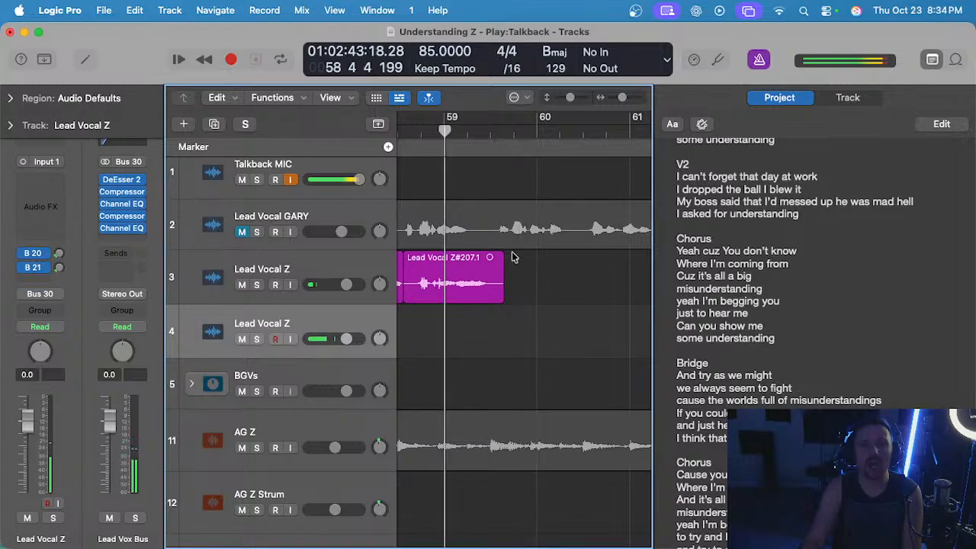
pyautogui.scroll(1, 544, 268)
pyautogui.press('super+s')
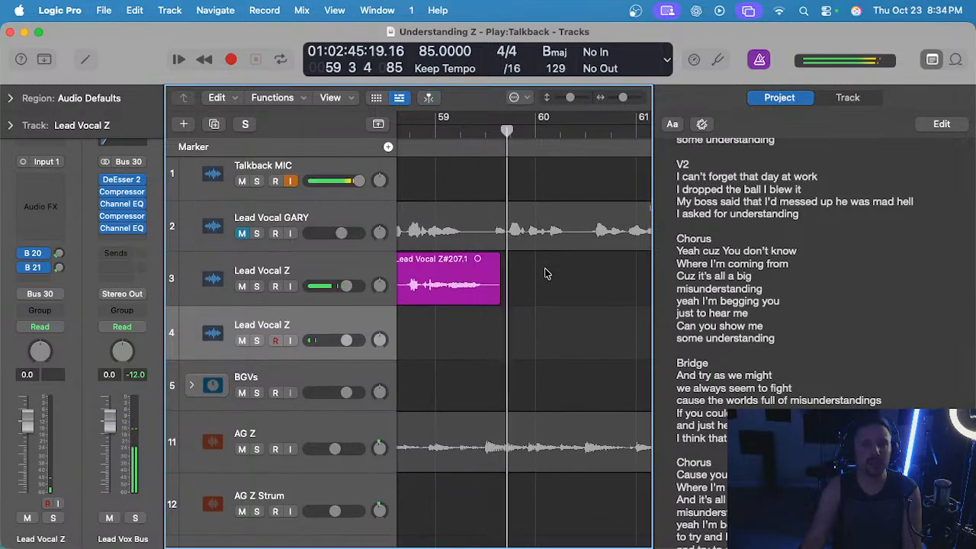
pyautogui.click(432, 132)
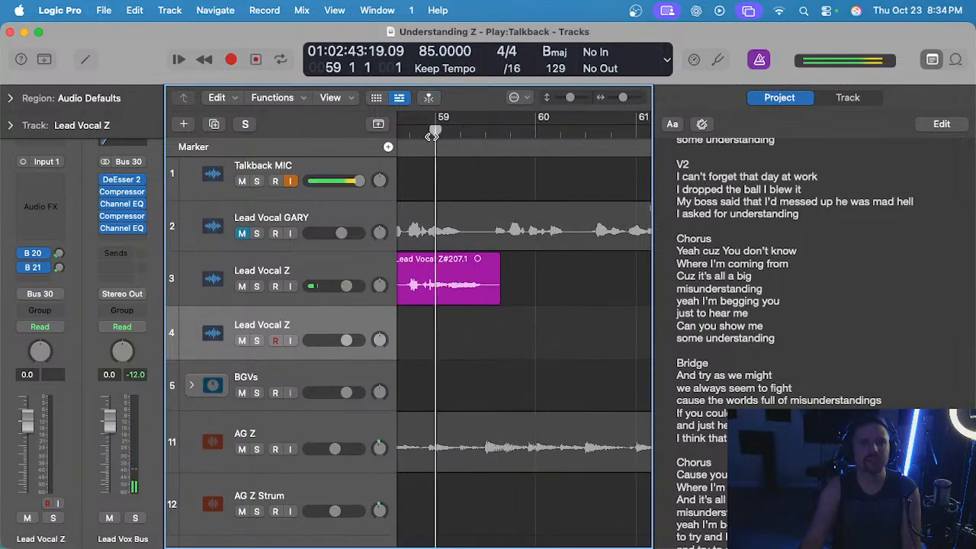
pyautogui.scroll(1, 504, 227)
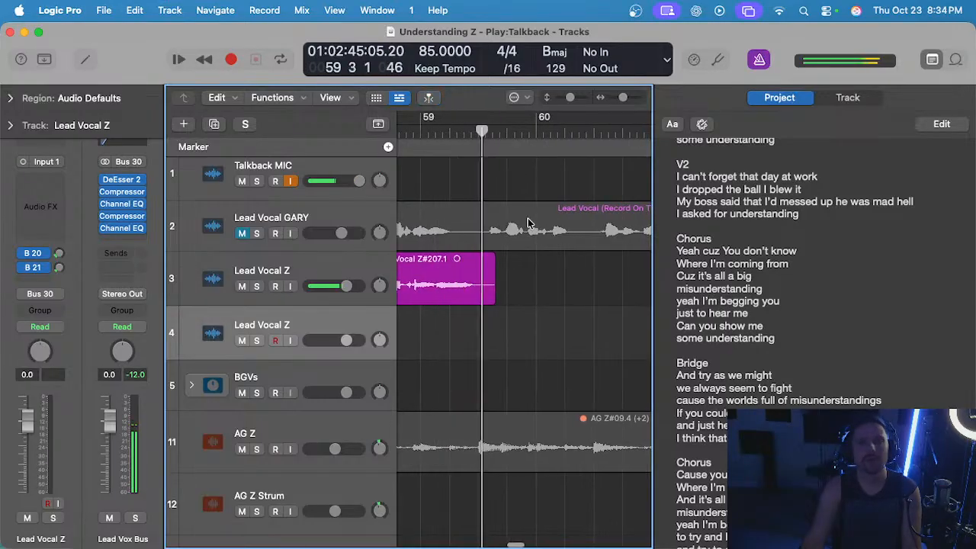
pyautogui.press('space')
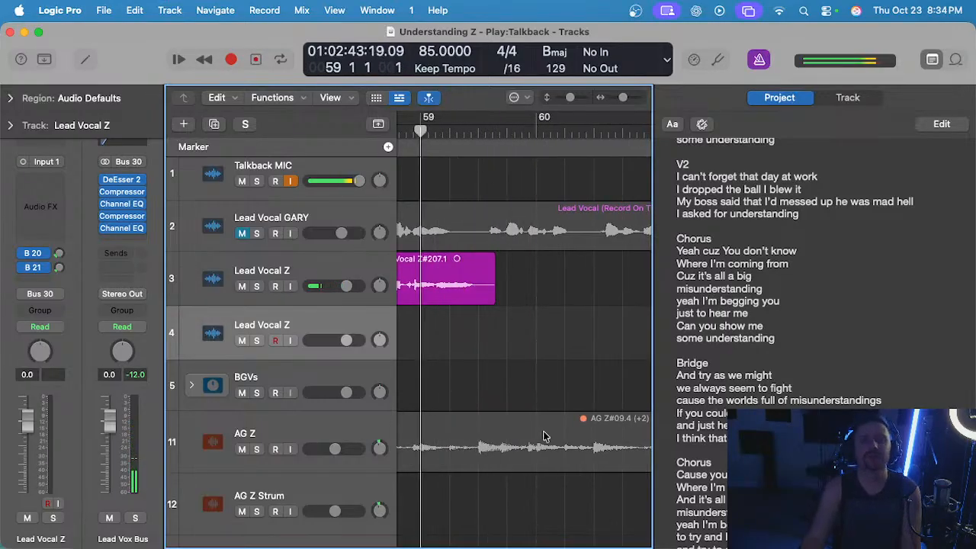
# Record two more takes on track 4 from bar 59, auditioning the first, and delete both.
pyautogui.press('r')
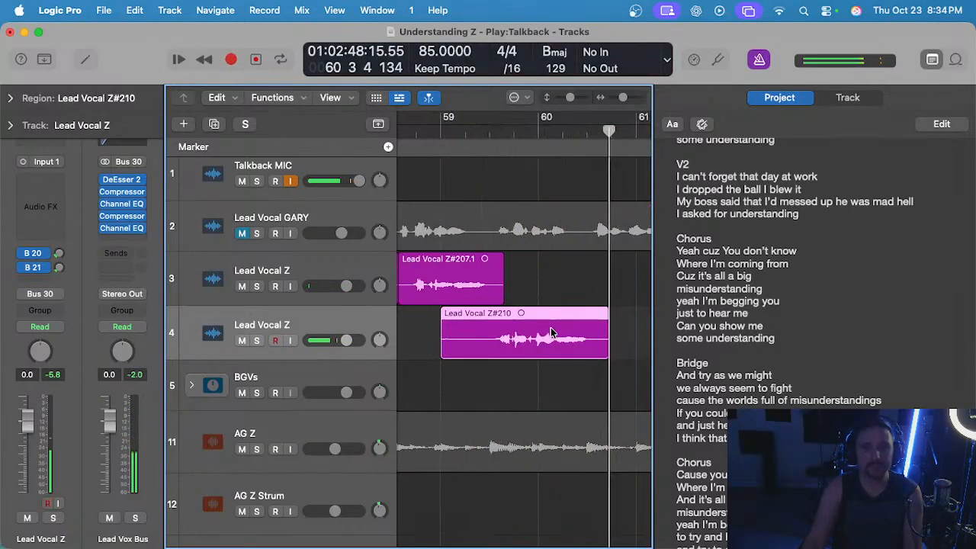
pyautogui.press('space')
pyautogui.press('space')
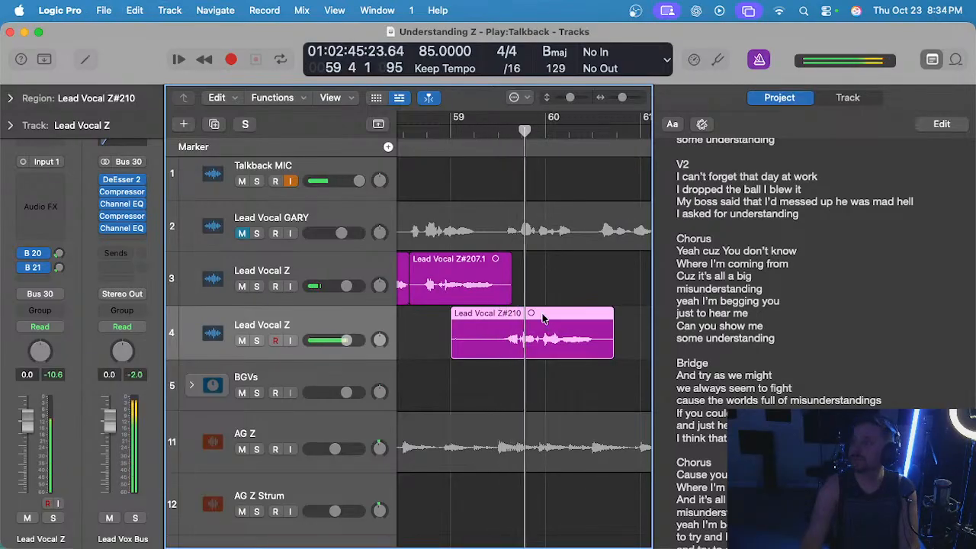
pyautogui.press('Delete')
pyautogui.press('r')
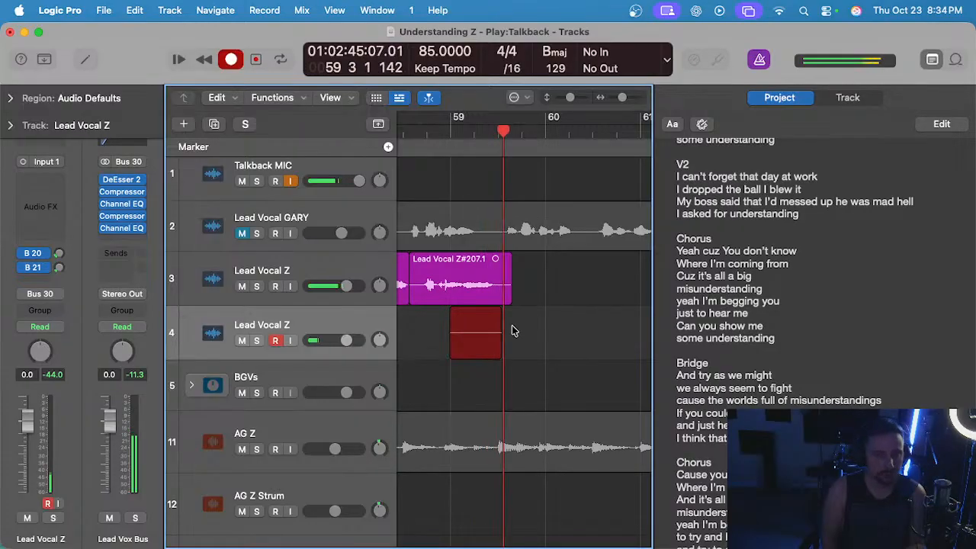
pyautogui.press('space')
pyautogui.press('Delete')
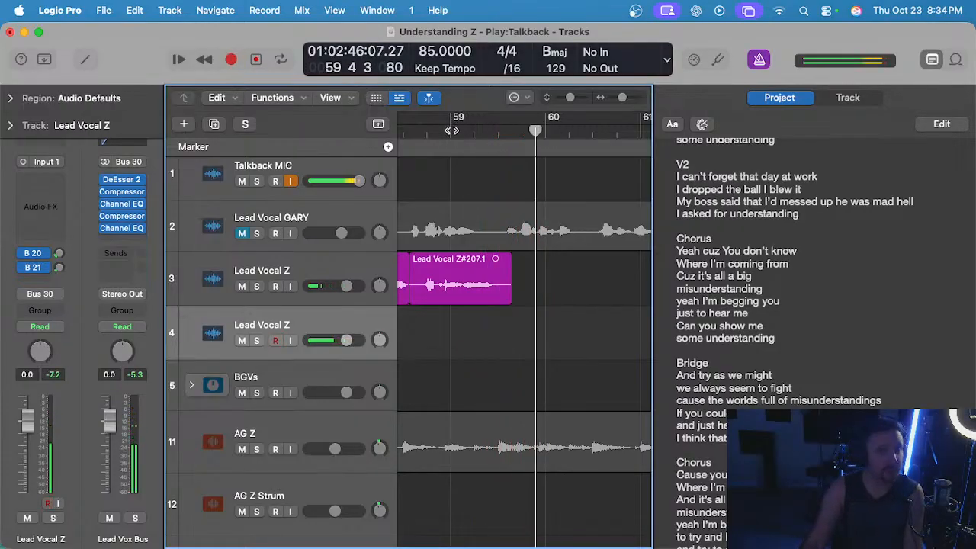
# Record a new take of the phrase on track 4 from bar 59 to mid-bar 60.
pyautogui.click(451, 130)
pyautogui.press('r')
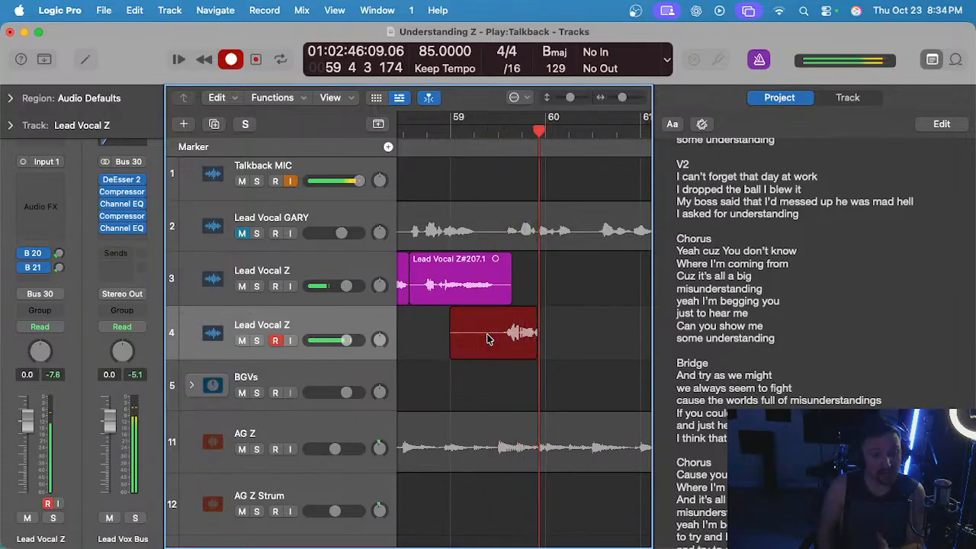
pyautogui.press('space')
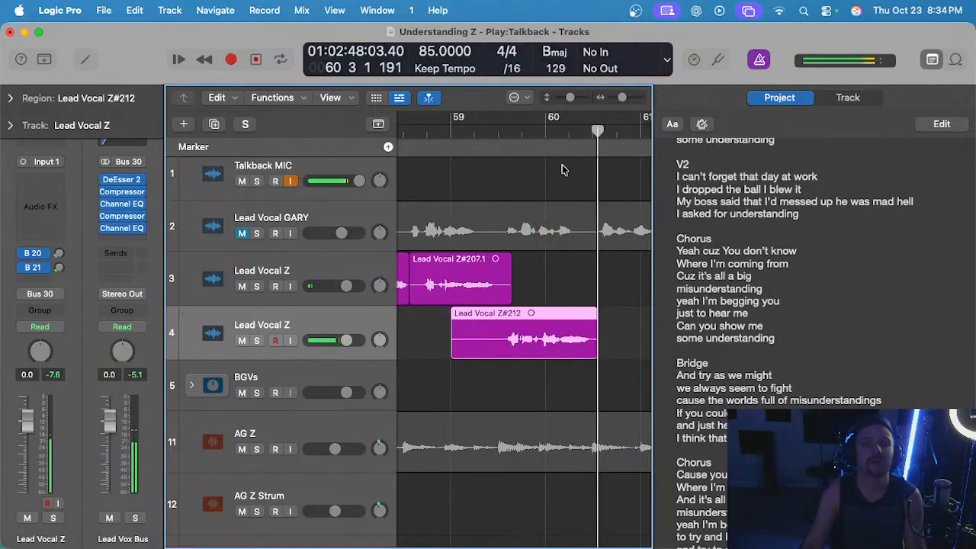
# Delete the take on track 4, record a replacement of the phrase from bar 59, and discard that one too.
pyautogui.press('Delete')
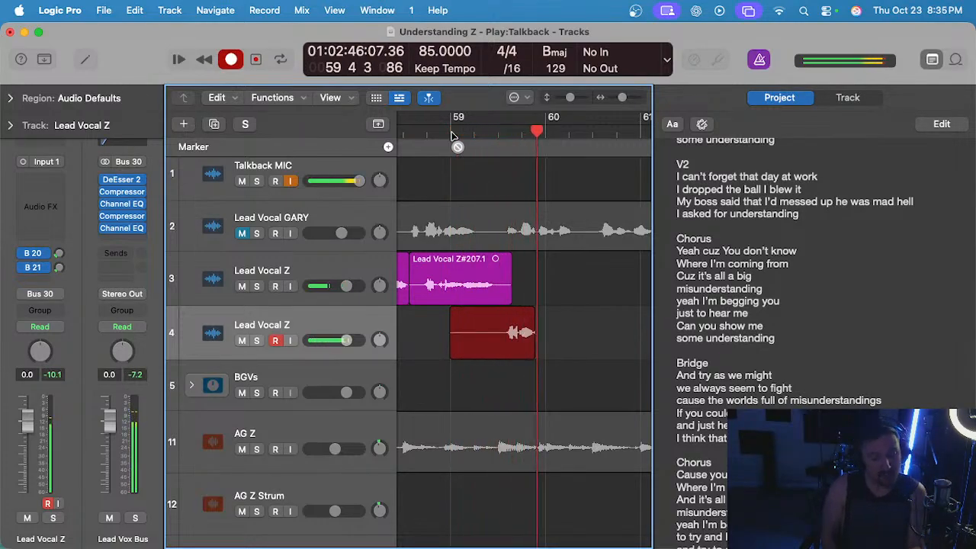
pyautogui.press('space')
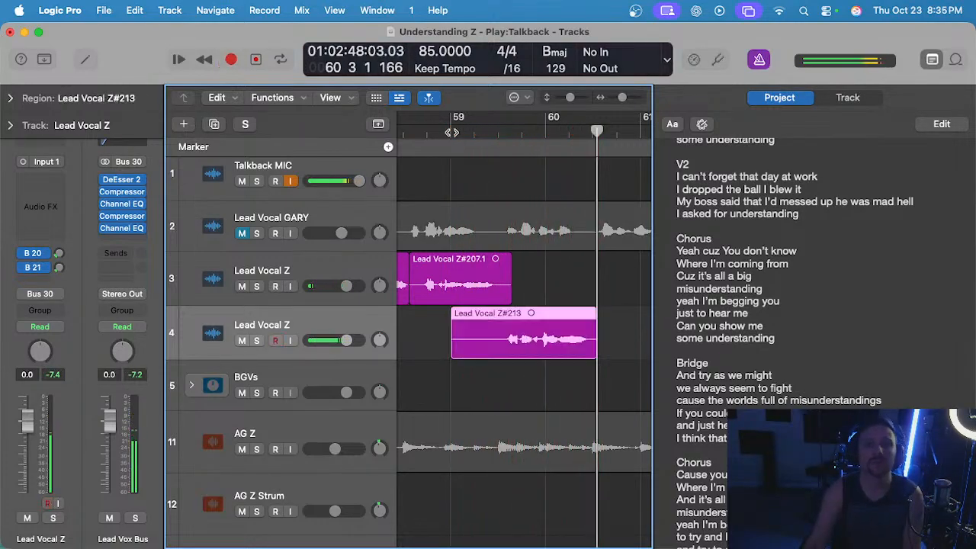
pyautogui.press('super+z')
# Record another take on track 4 from bar 59, audition it from beat 3 of that bar, and delete it.
pyautogui.press('r')
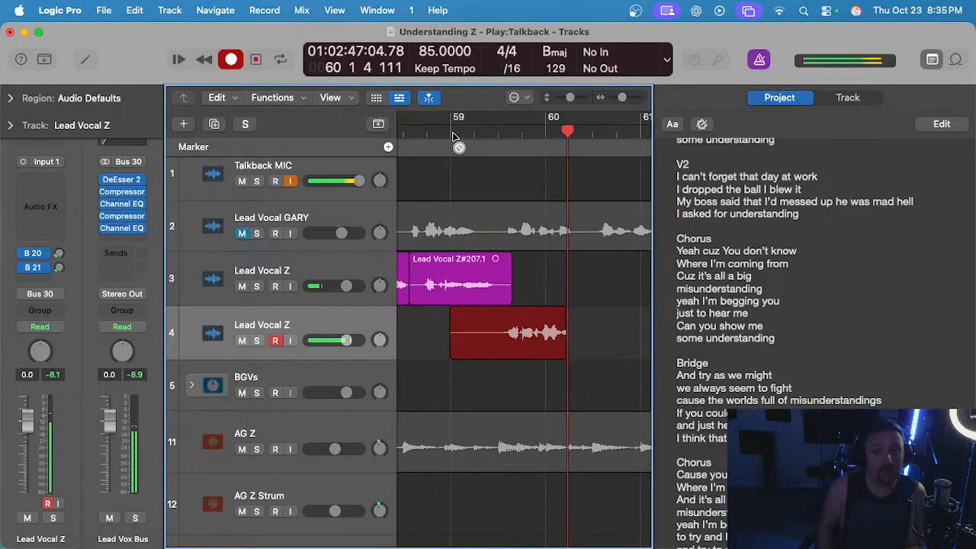
pyautogui.press('space')
pyautogui.doubleClick(499, 131)
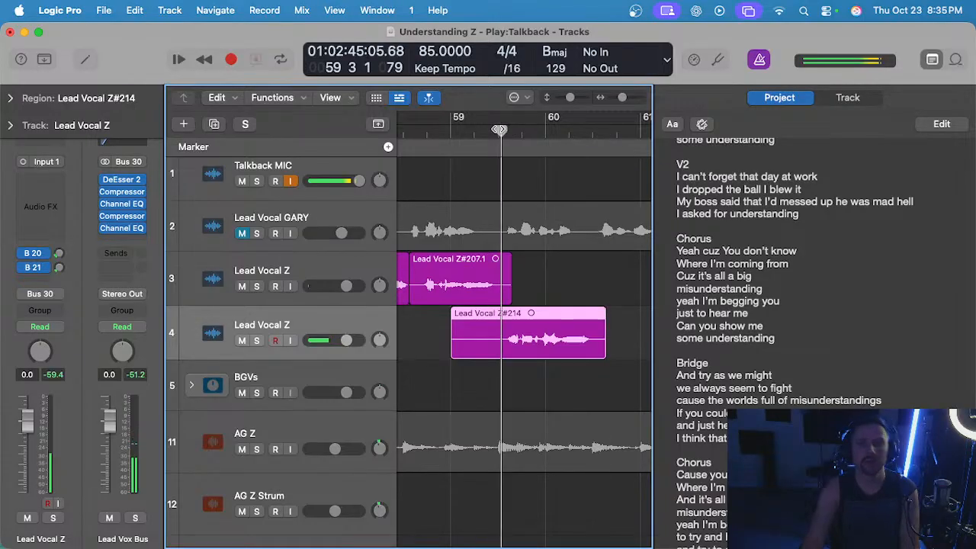
pyautogui.scroll(5, 552, 240)
pyautogui.scroll(3, 483, 300)
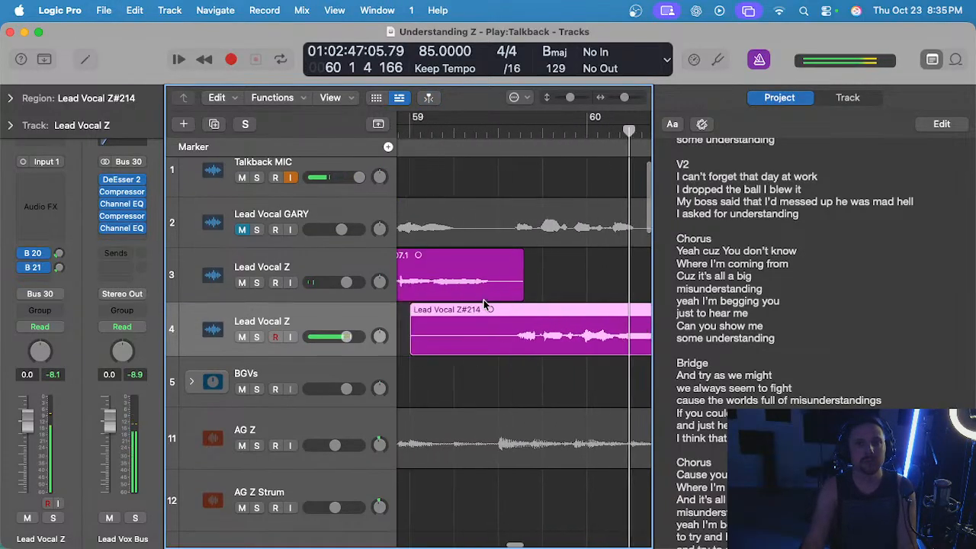
pyautogui.press('space')
pyautogui.scroll(-3, 488, 296)
pyautogui.press('Delete')
# Record a track 4 take from bar 59 to past bar 60 beat 3, listen back to it, and delete it.
pyautogui.click(483, 135)
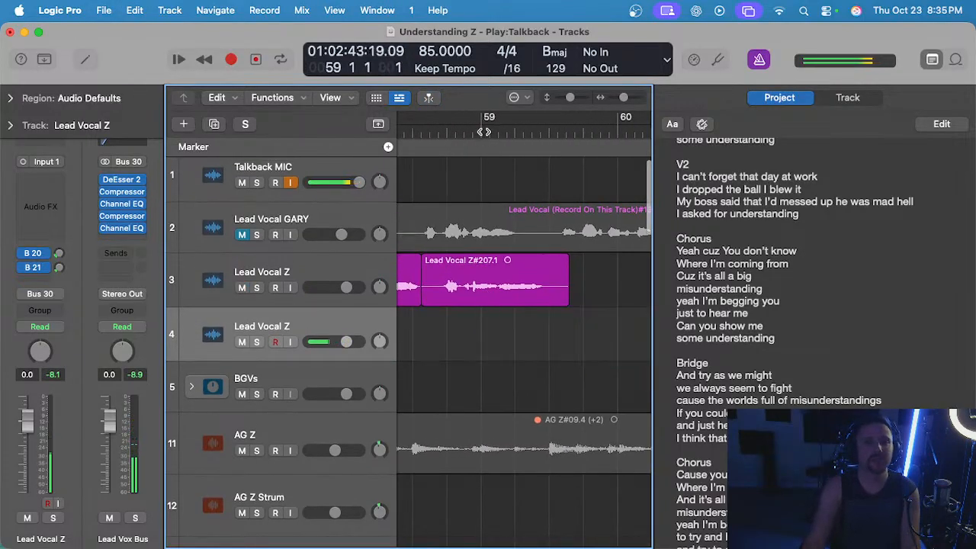
pyautogui.press('r')
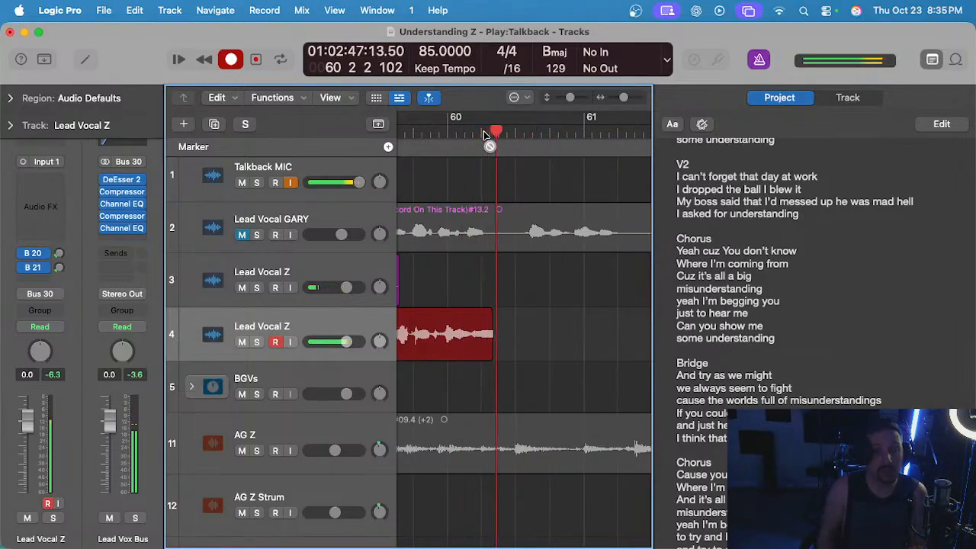
pyautogui.press('space')
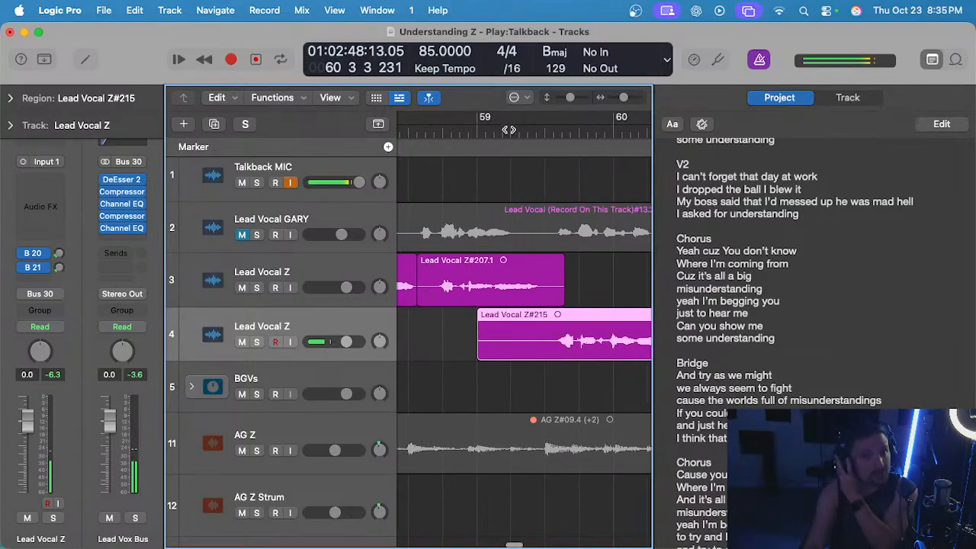
pyautogui.press('space')
pyautogui.press('super+Left')
pyautogui.press('super+Left')
pyautogui.hscroll(3, 562, 278)
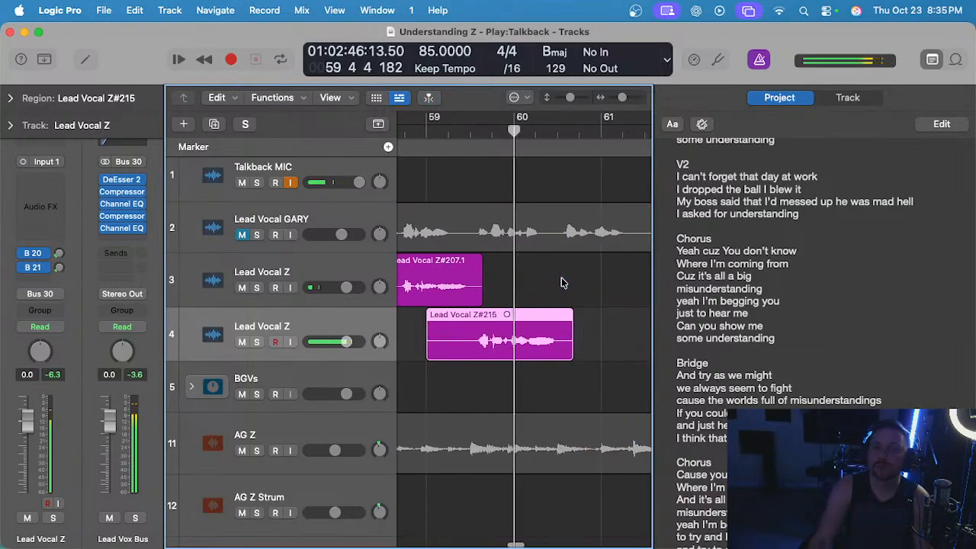
pyautogui.press('space')
pyautogui.press('Delete')
# Return to bar 59, record the phrase again on track 4, play it back against the preceding region, and delete it.
pyautogui.click(426, 132)
pyautogui.press('r')
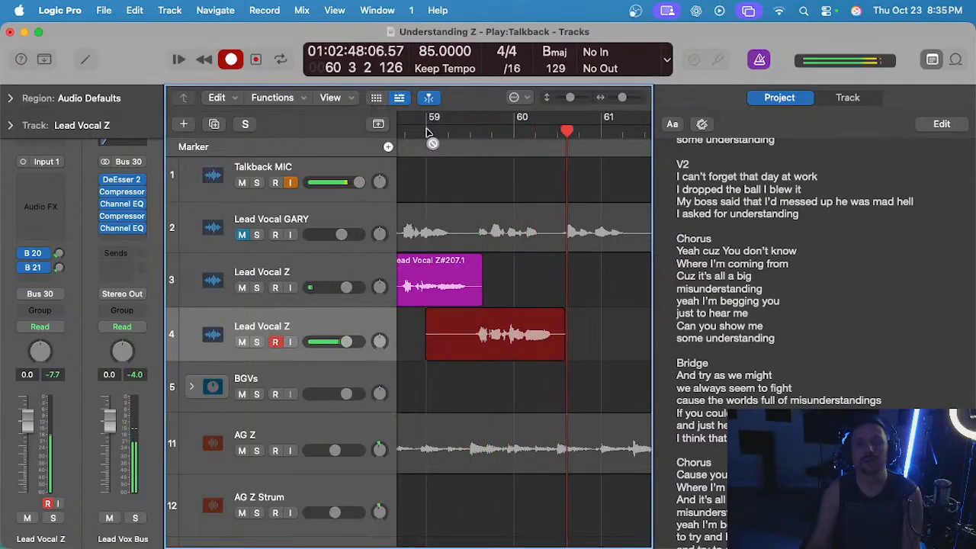
pyautogui.press('space')
pyautogui.click(474, 132)
pyautogui.press('super+Right')
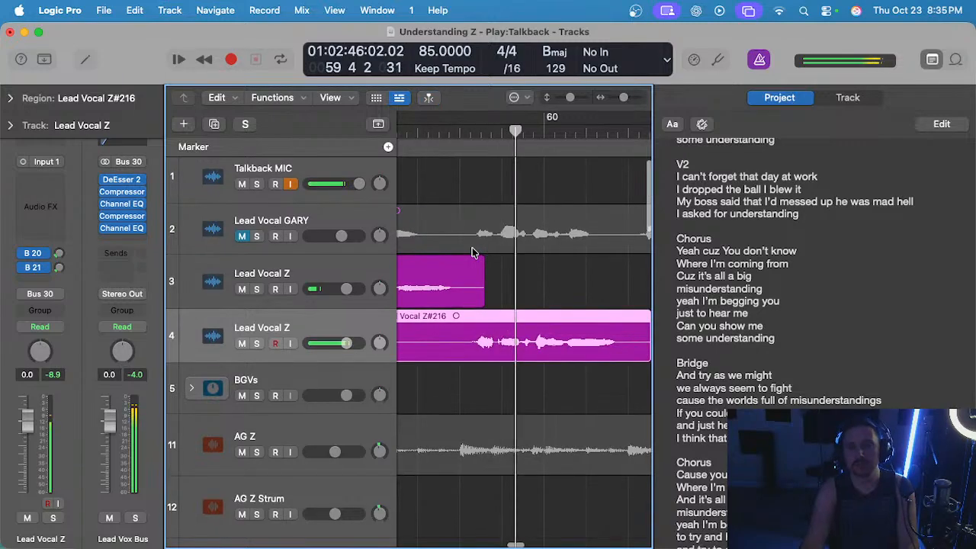
pyautogui.scroll(-2, 479, 276)
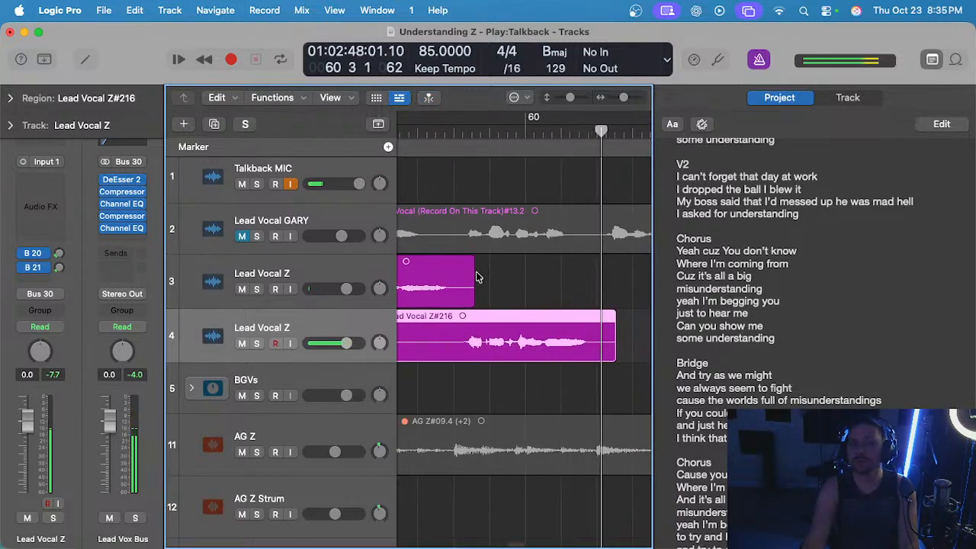
pyautogui.press('space')
pyautogui.hscroll(-2, 482, 271)
pyautogui.press('Delete')
# Record a fresh take of the phrase on track 4 from bar 59 and play it back from bar 59 beat 3.
pyautogui.hscroll(-2, 548, 341)
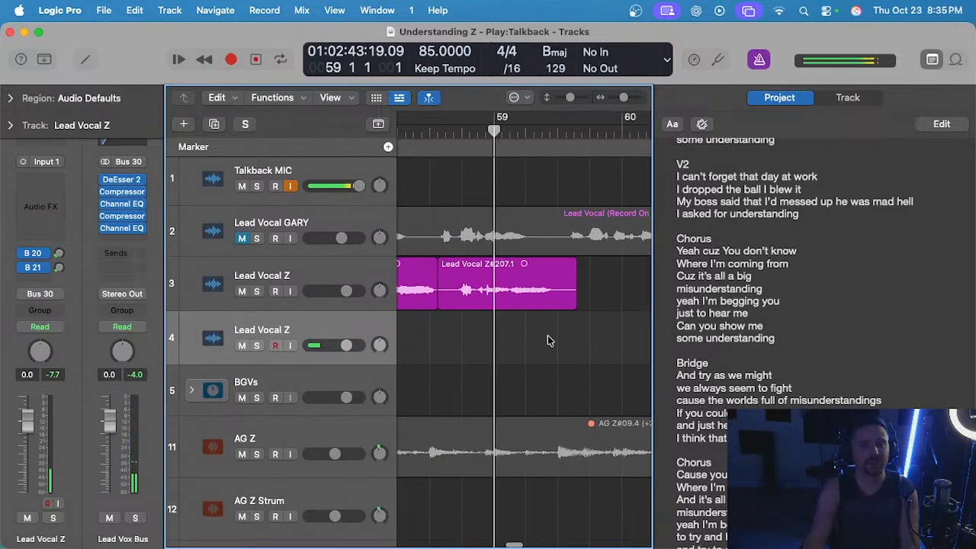
pyautogui.press('r')
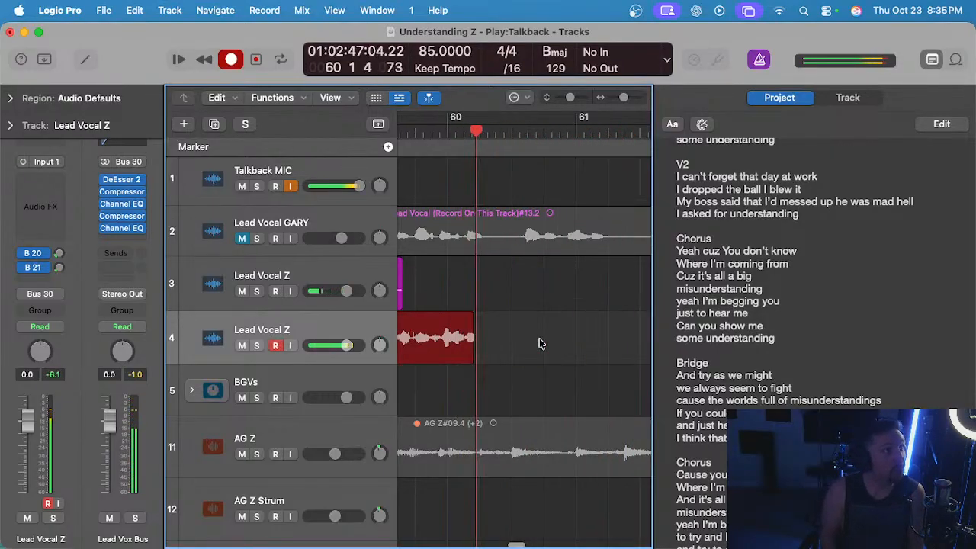
pyautogui.press('space')
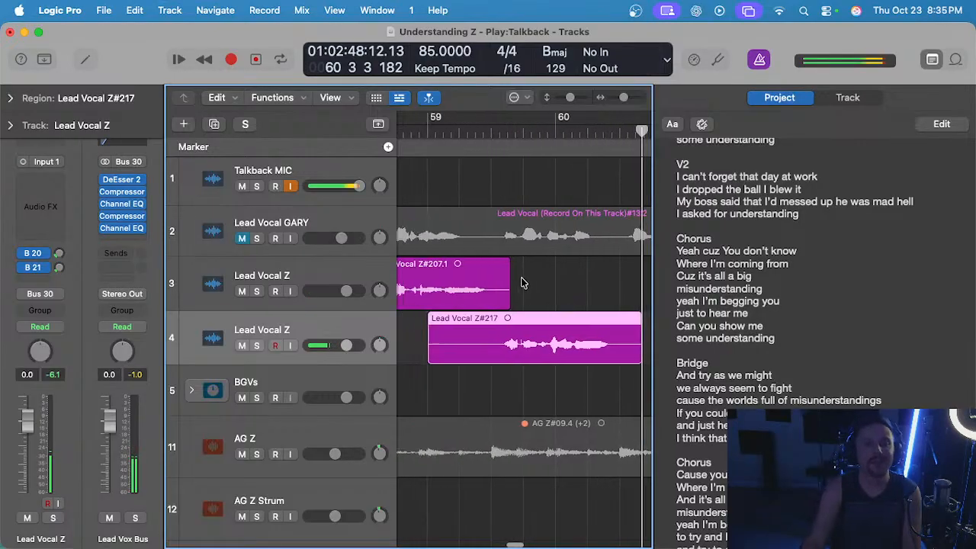
pyautogui.click(503, 131)
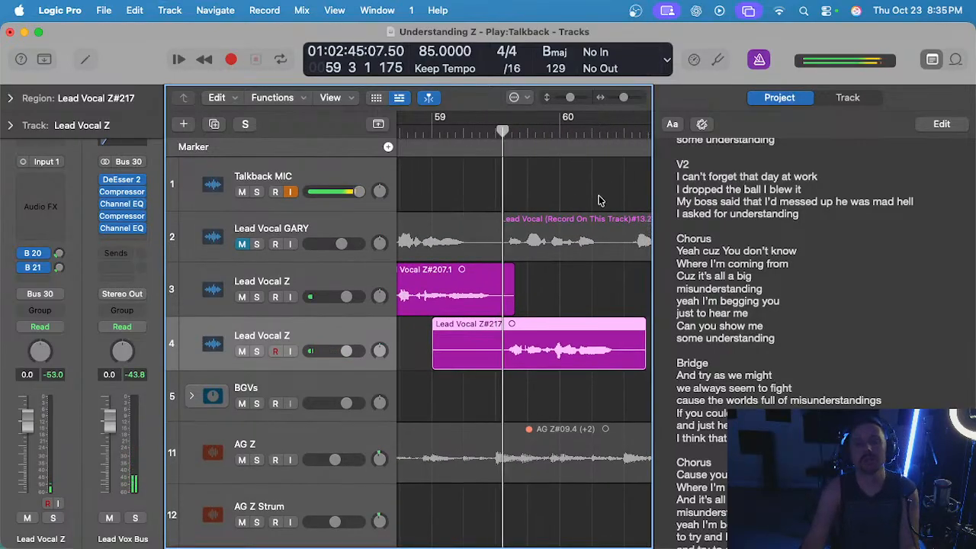
pyautogui.press('space')
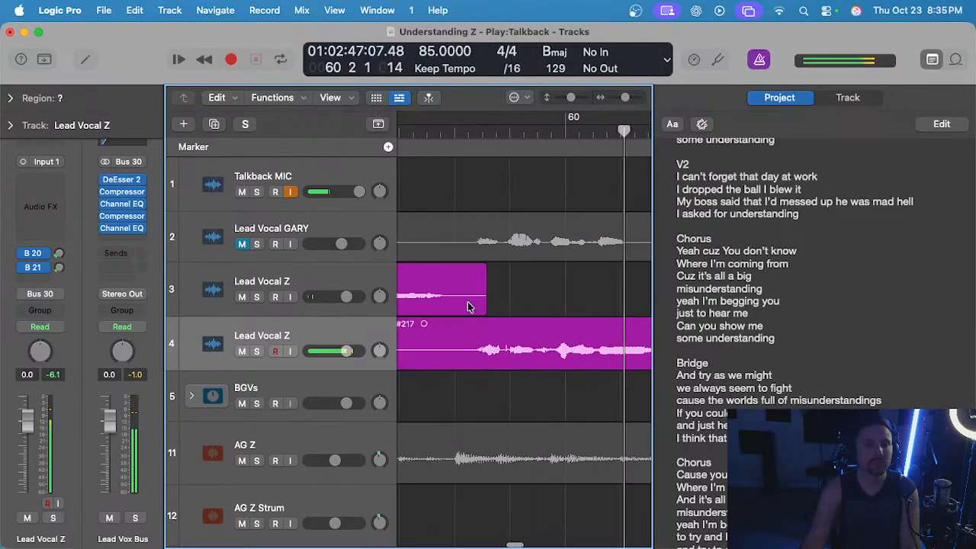
# Shorten the end of the track 3 region in bar 59 slightly, stop playback, and delete the take on track 4.
pyautogui.moveTo(483, 307); pyautogui.dragTo(469, 306)
pyautogui.scroll(-3, 497, 301)
pyautogui.press('space')
pyautogui.click(496, 347)
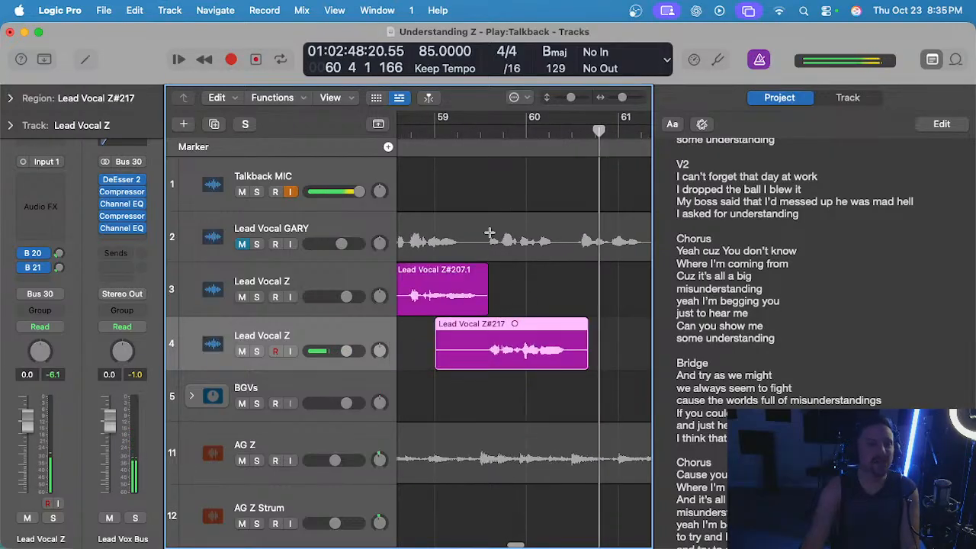
pyautogui.press('Delete')
# Record the phrase on track 4 from bar 59, audition the take, delete it, and stop playback.
pyautogui.click(435, 131)
pyautogui.press('r')
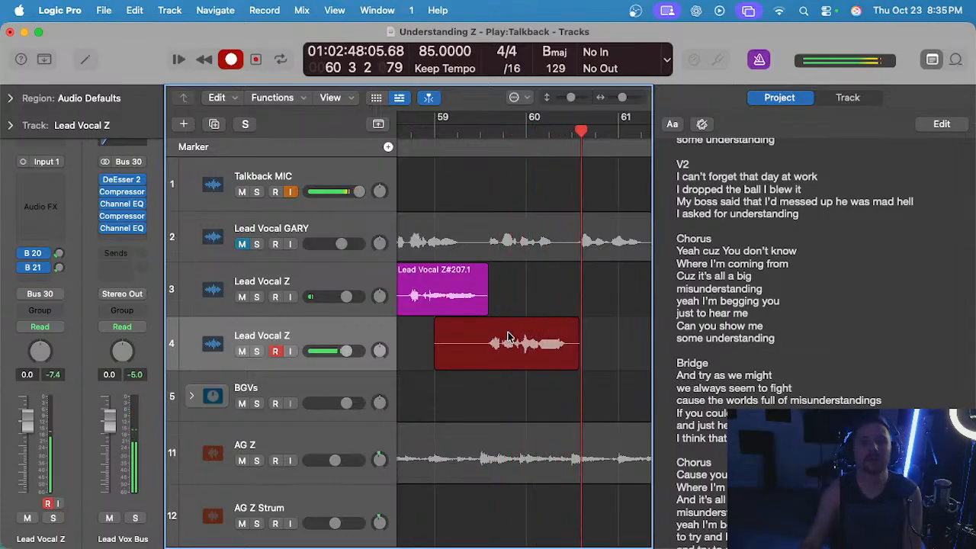
pyautogui.press('space')
pyautogui.press('space')
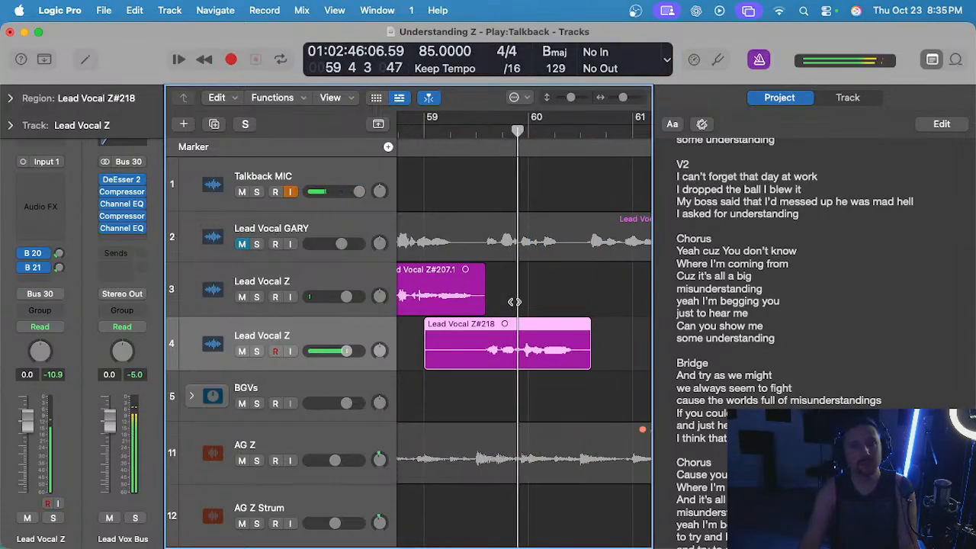
pyautogui.press('Delete')
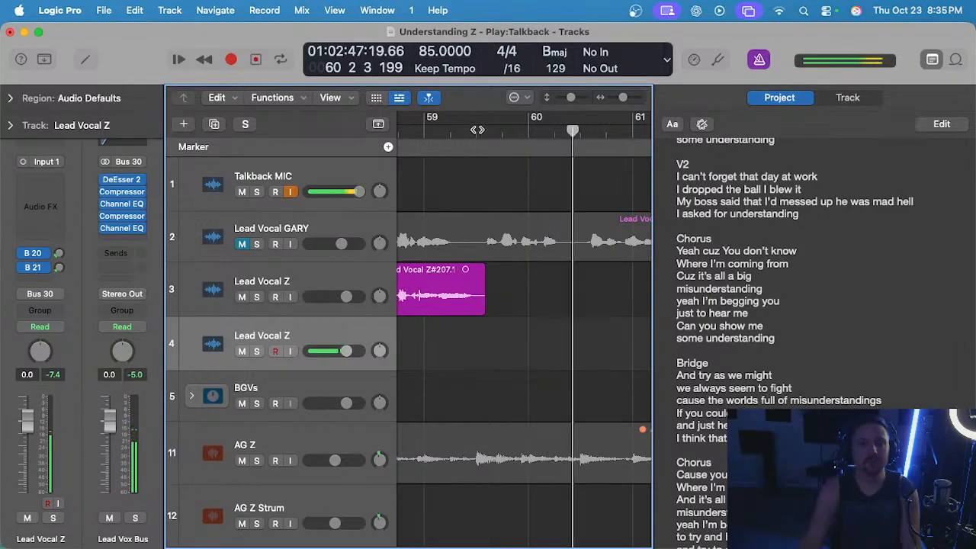
pyautogui.press('space')
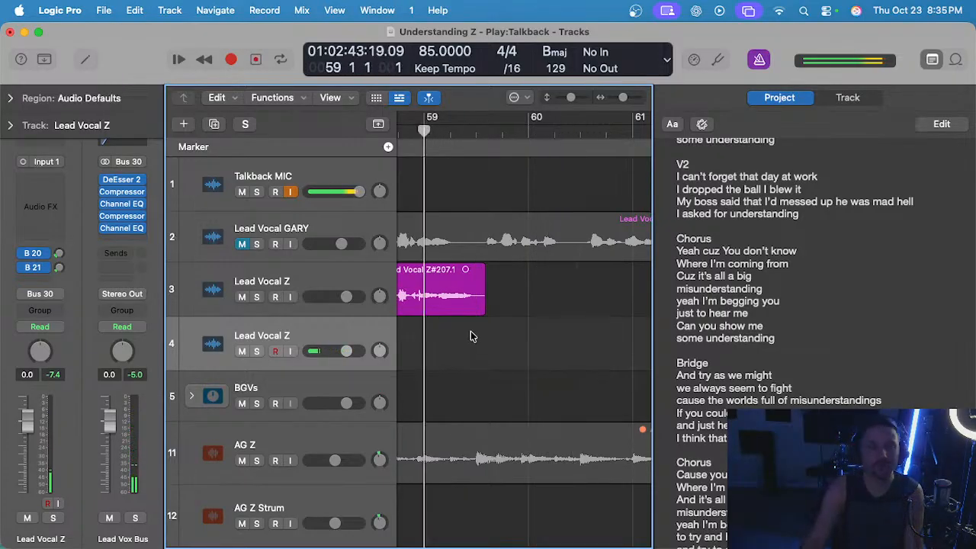
# Record one more track 4 take from bar 59, play it from beat 3 of that bar, and delete it.
pyautogui.press('r')
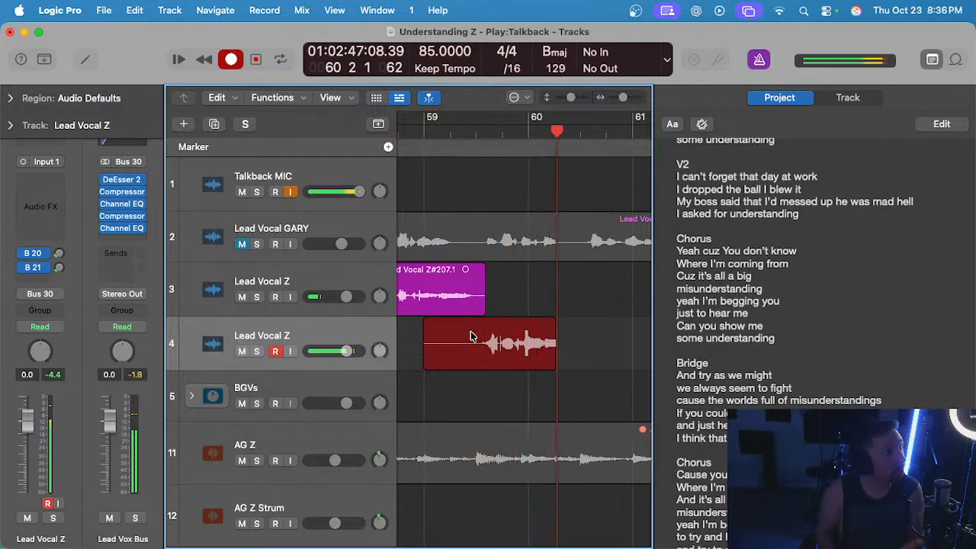
pyautogui.press('space')
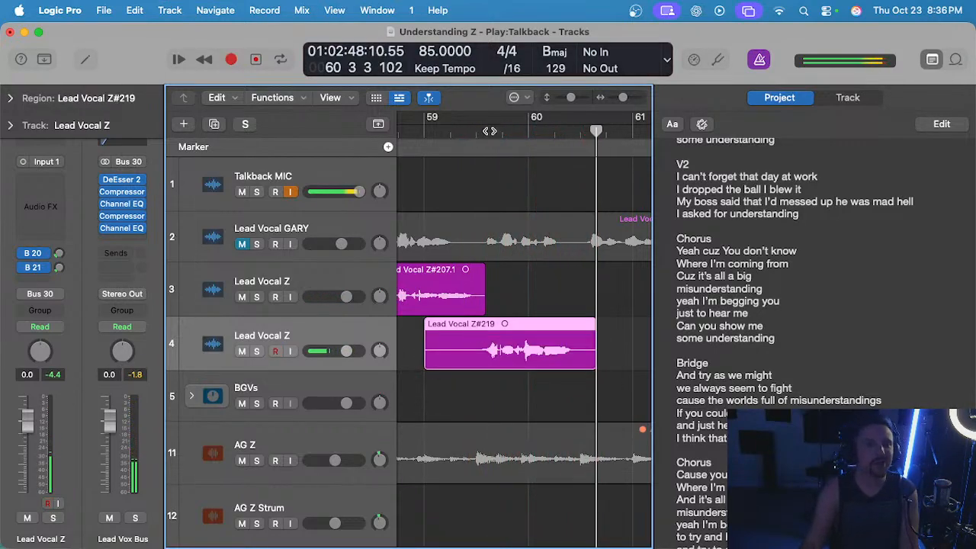
pyautogui.doubleClick(489, 131)
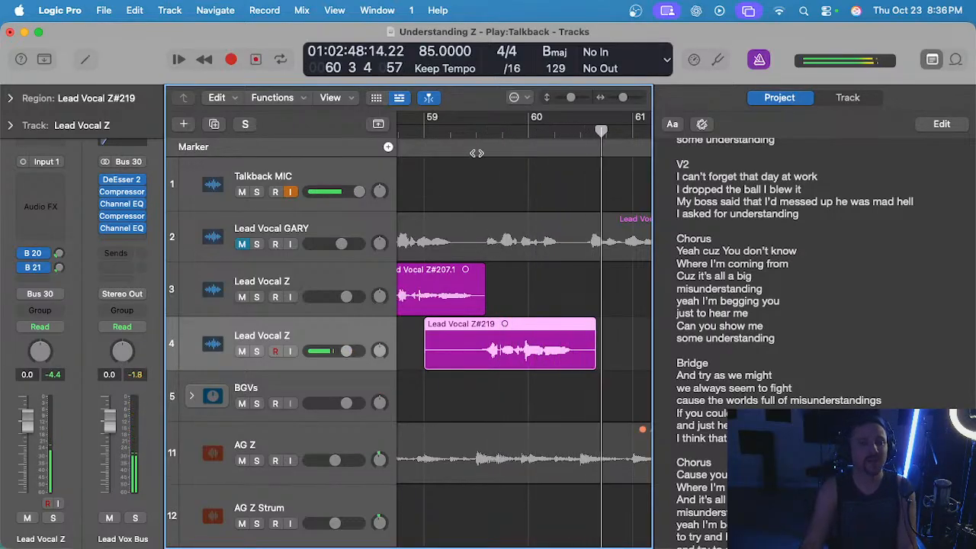
pyautogui.press('Delete')
# Record a new take of the phrase on track 4 from bar 59 to mid-bar 60 and play it back.
pyautogui.click(426, 131)
pyautogui.press('r')
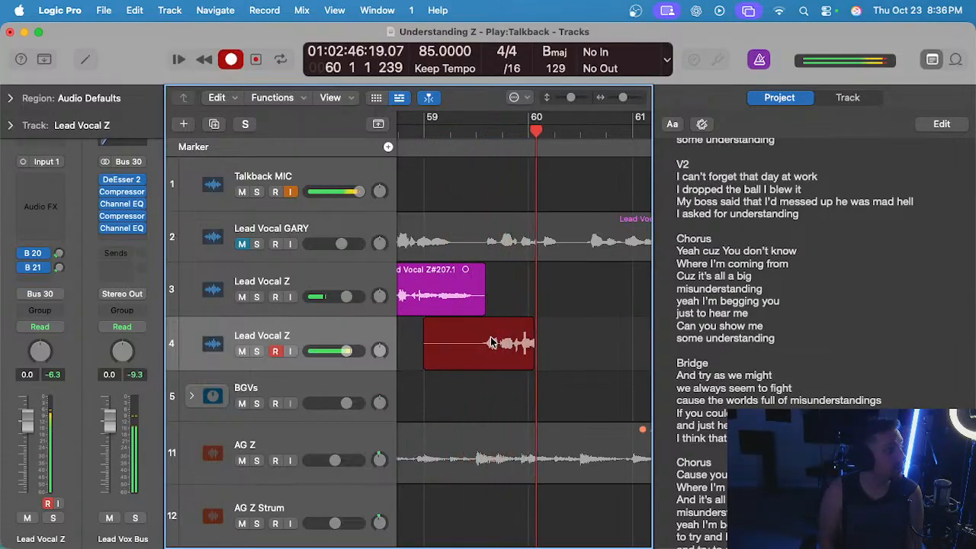
pyautogui.press('space')
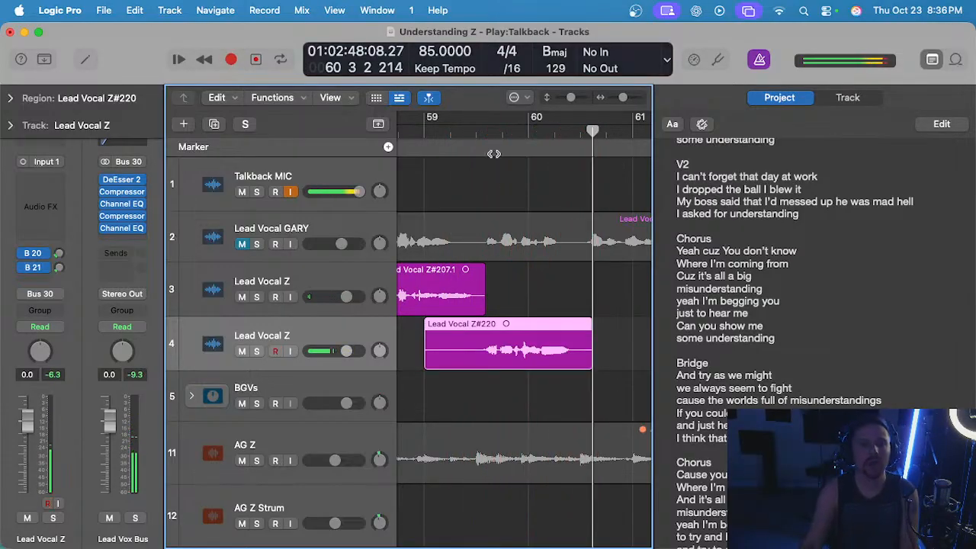
pyautogui.press('space')
pyautogui.press('super+Right')
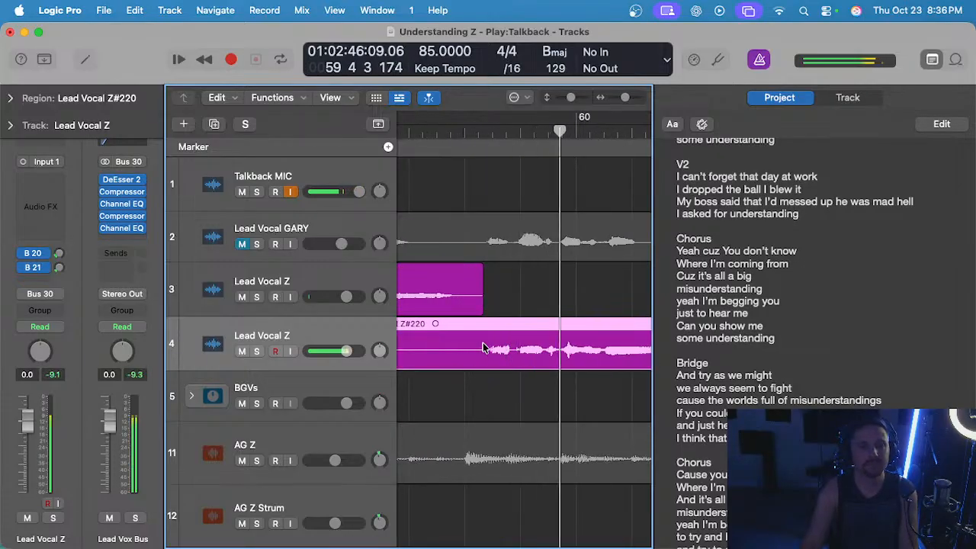
# Trim the end of the last track 3 region and the start of the new track 4 take to meet just after bar 59 beat 3.
pyautogui.click(487, 304)
pyautogui.hscroll(3, 481, 306)
pyautogui.hscroll(-4, 477, 310)
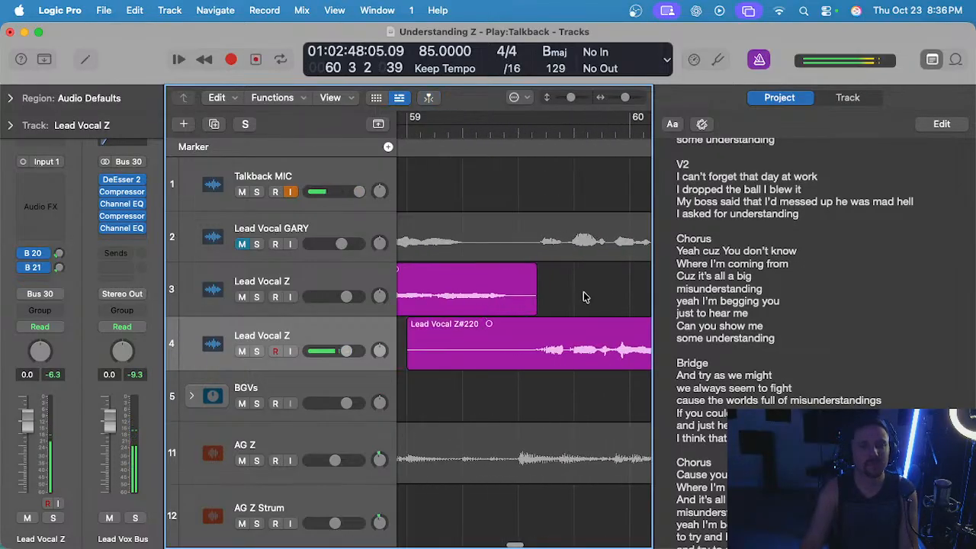
pyautogui.moveTo(530, 312); pyautogui.dragTo(522, 313)
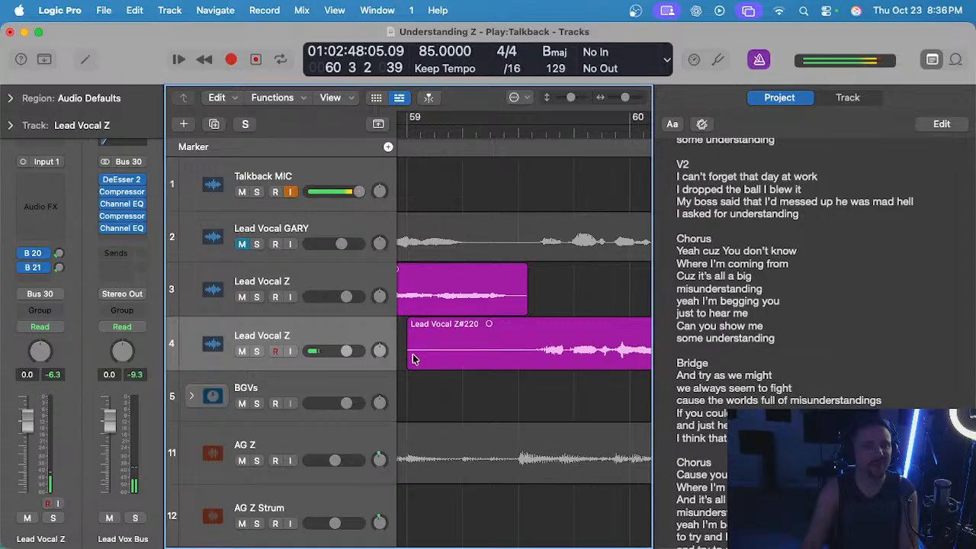
pyautogui.moveTo(412, 359); pyautogui.dragTo(528, 358)
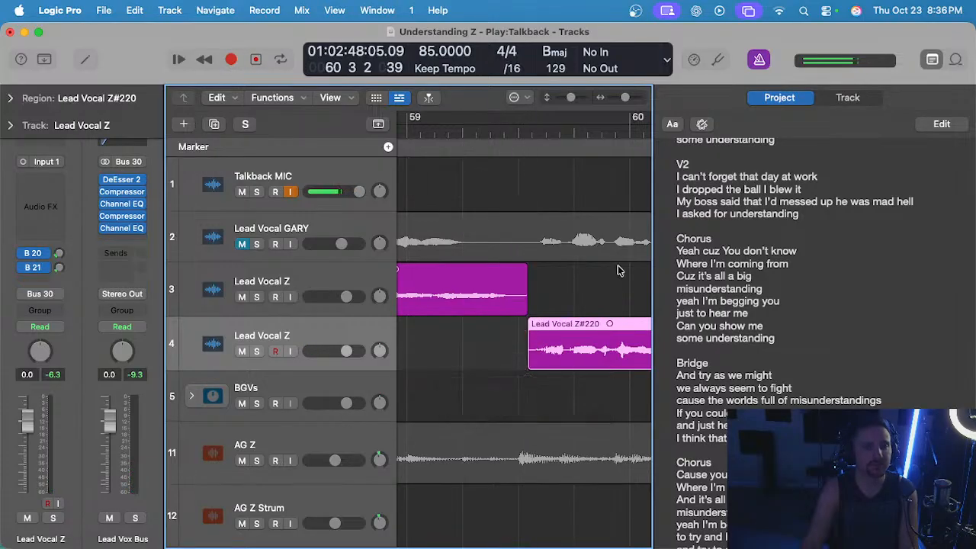
# Cut the silent tail off the new take at about bar 60 beat 3 and move the take up to track 3.
pyautogui.click(618, 270)
pyautogui.hscroll(5, 580, 305)
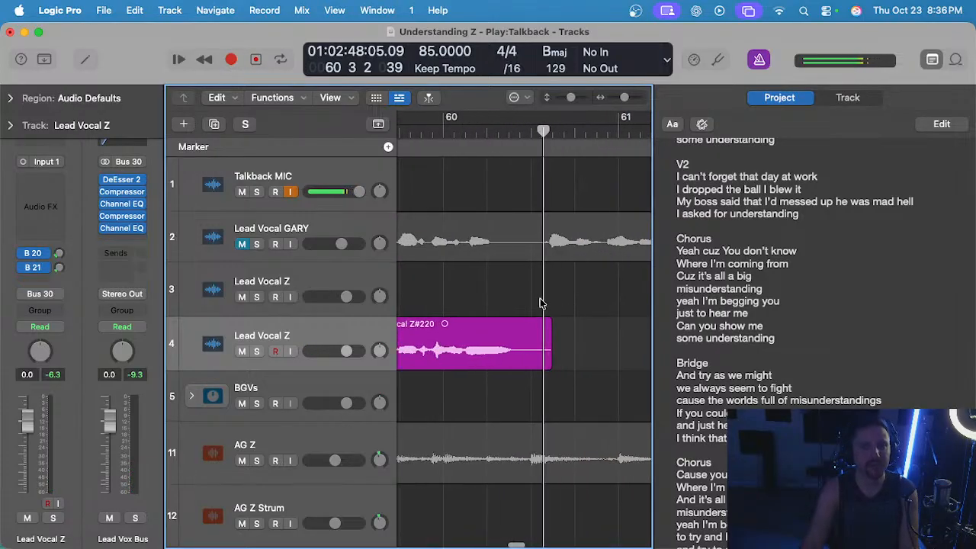
pyautogui.moveTo(529, 347); pyautogui.dragTo(586, 351)
pyautogui.hscroll(-2, 586, 351)
pyautogui.press('Delete')
pyautogui.moveTo(517, 336); pyautogui.dragTo(518, 314)
# Play back the assembled track 3 takes from about bar 58 to check the new join.
pyautogui.scroll(-4, 518, 314)
pyautogui.scroll(-4, 521, 318)
pyautogui.doubleClick(447, 133)
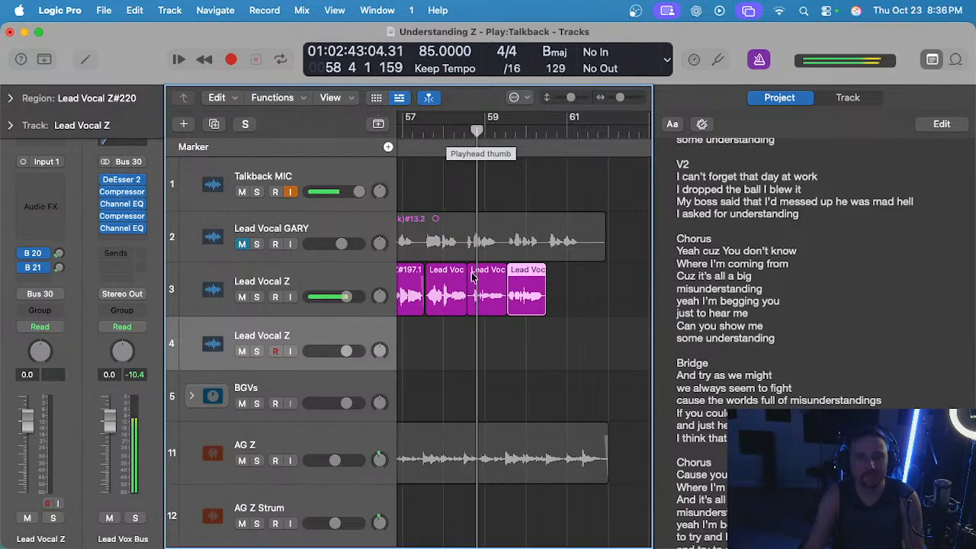
# Trim the silent start of the second-to-last track 3 region to just before bar 58 beat 4.
pyautogui.scroll(3, 471, 307)
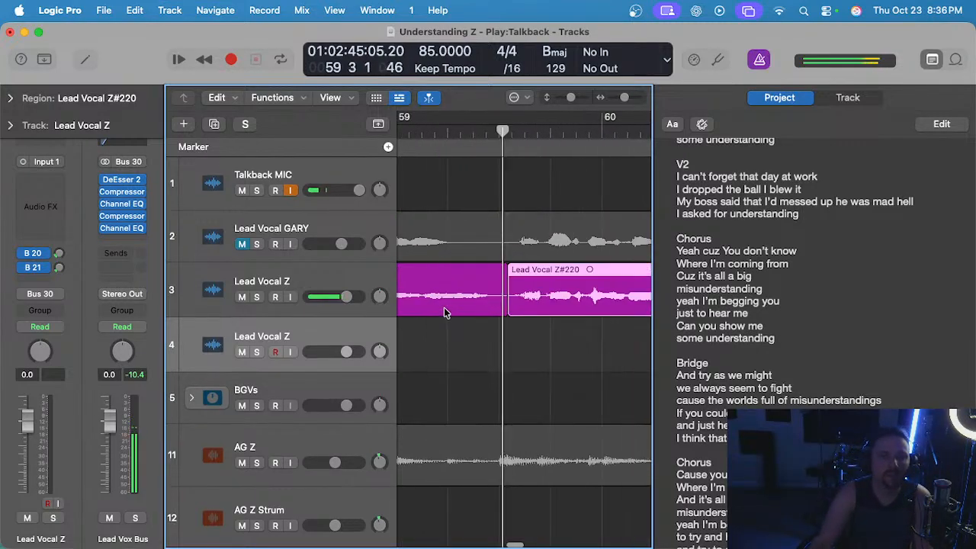
pyautogui.hscroll(-4, 464, 325)
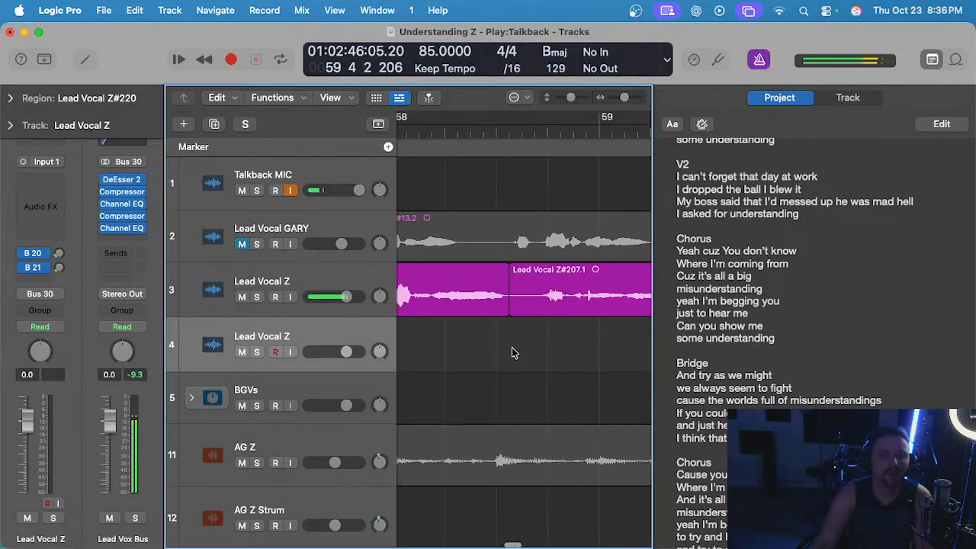
pyautogui.click(508, 307)
pyautogui.moveTo(512, 307); pyautogui.dragTo(538, 310)
# Record a take of the next phrase on track 4 from bar 59 to about bar 60 beat 3, and delete it.
pyautogui.press('super+Left')
pyautogui.press('super+Left')
pyautogui.press('super+Left')
pyautogui.press('super+Left')
pyautogui.press('super+Left')
pyautogui.hscroll(3, 538, 343)
pyautogui.press('super+Left')
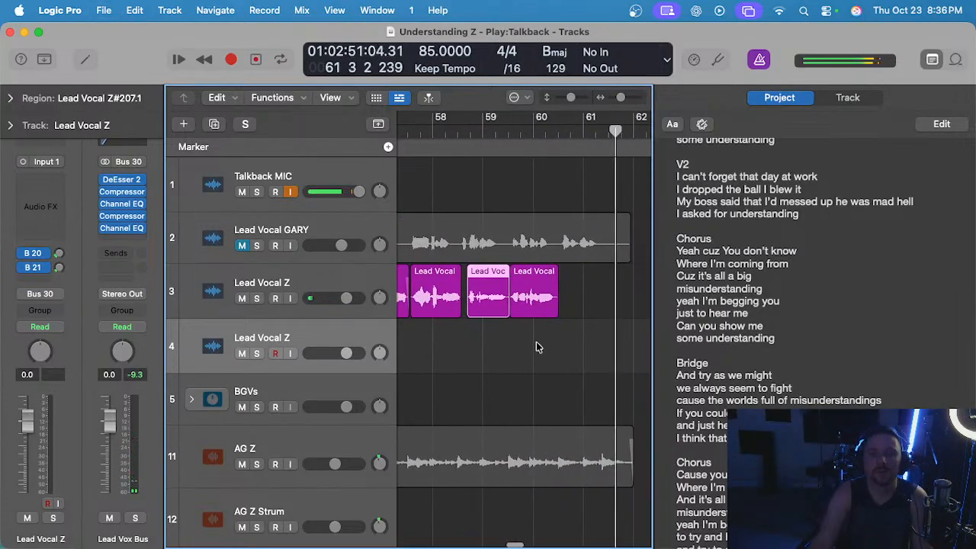
pyautogui.click(532, 351)
pyautogui.press('super+Left')
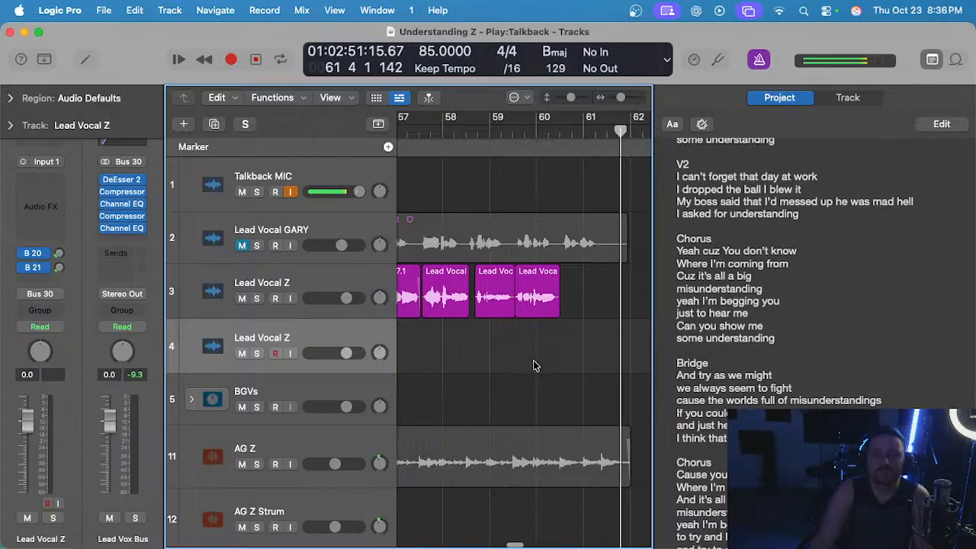
pyautogui.click(494, 126)
pyautogui.press('r')
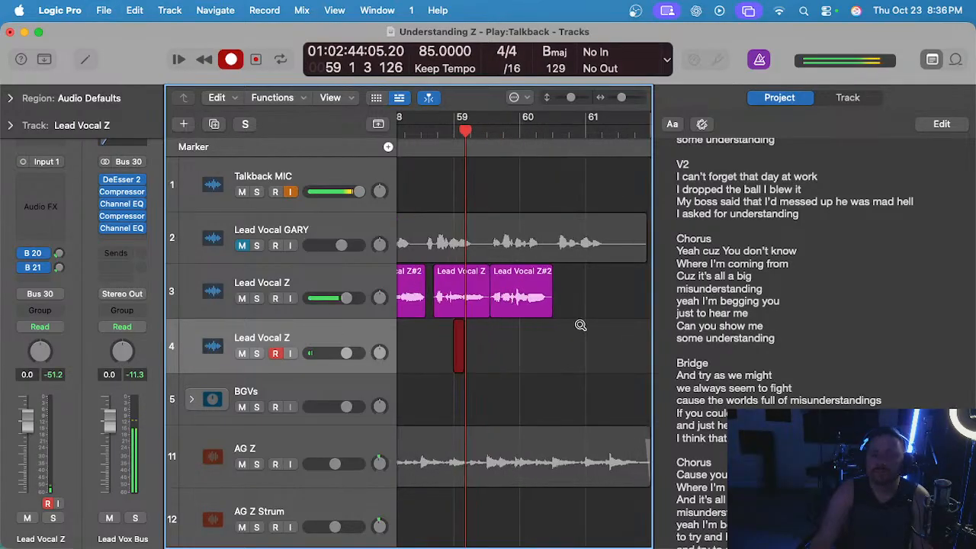
pyautogui.press('super+Right')
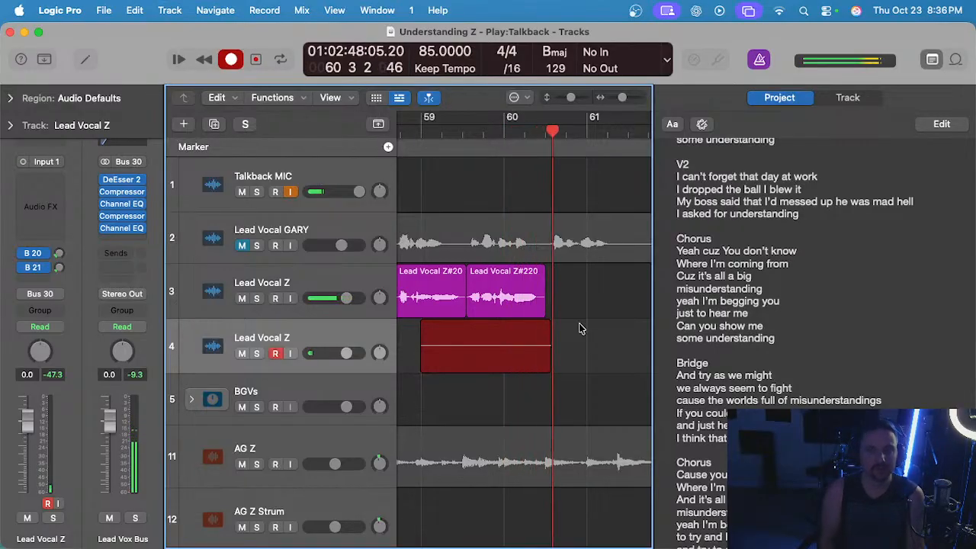
pyautogui.press('space')
pyautogui.press('Delete')
# Record a take on track 4 from bar 60 to just before bar 61, and delete it.
pyautogui.click(504, 132)
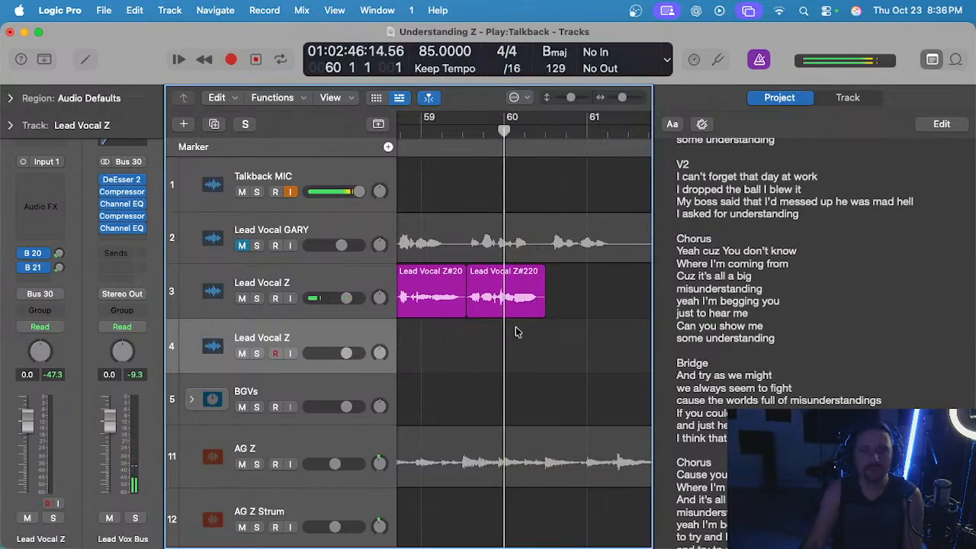
pyautogui.press('r')
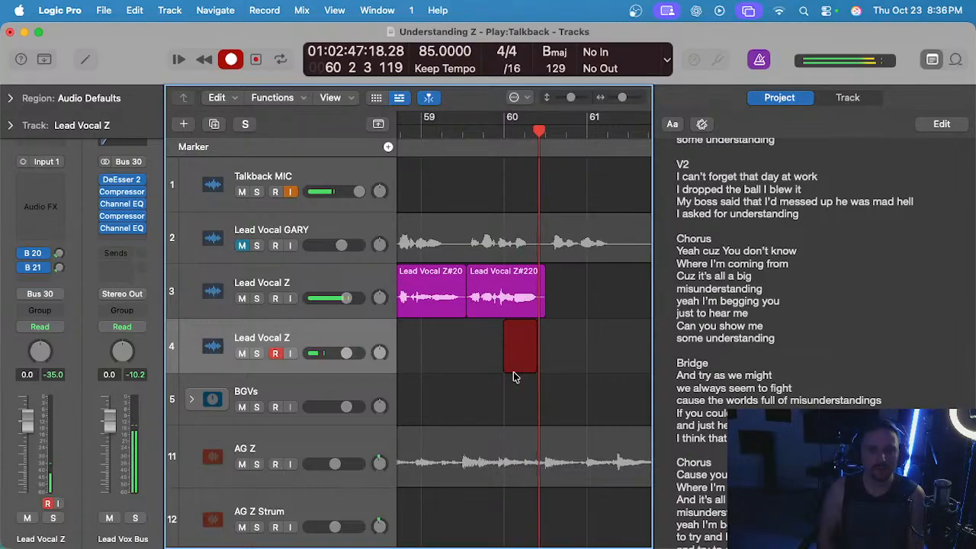
pyautogui.press('space')
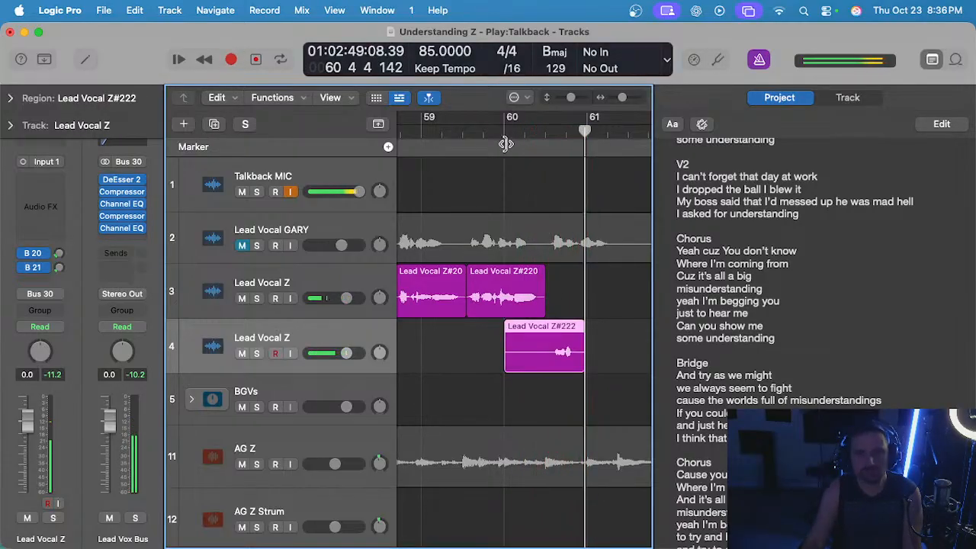
pyautogui.press('Delete')
# Record another take of the closing phrase on track 4 from bar 60.
pyautogui.click(504, 132)
pyautogui.press('r')
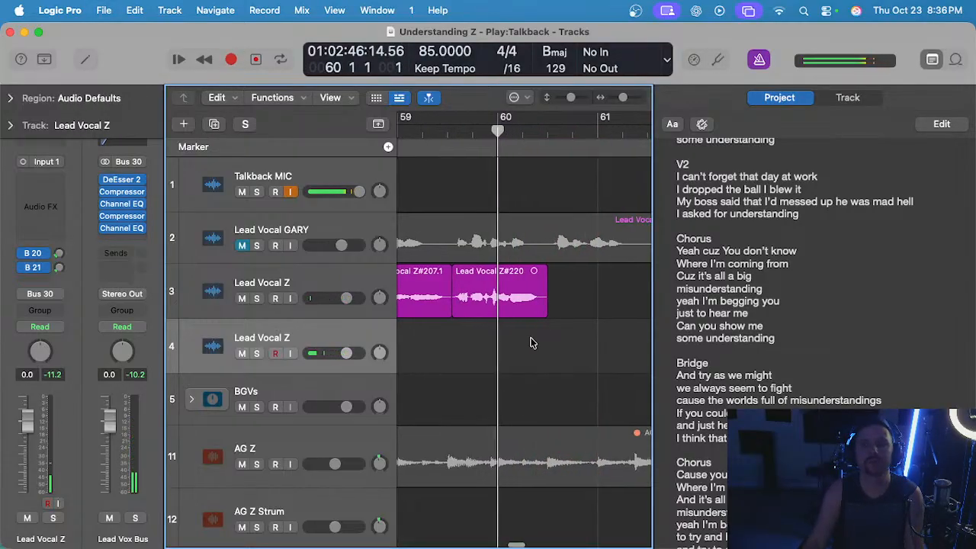
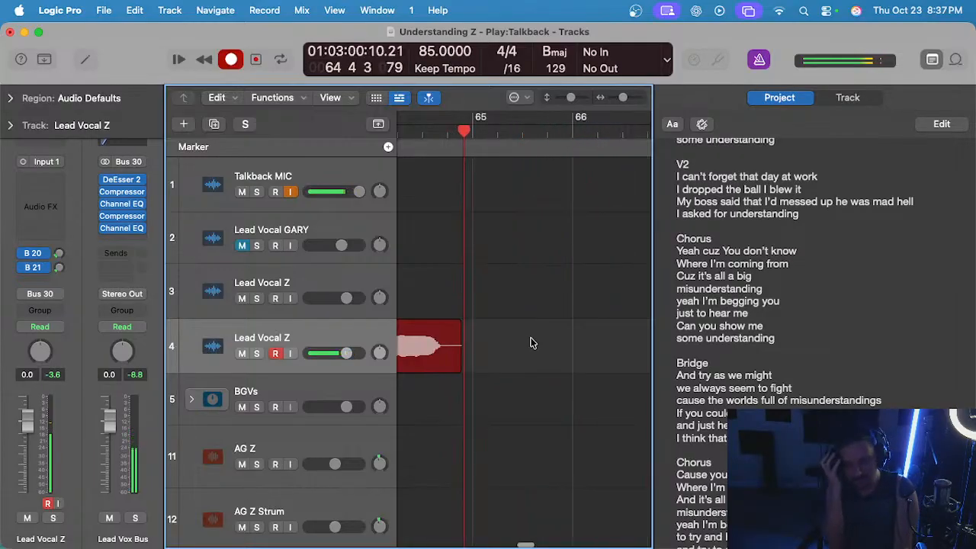
# Finish the closing-phrase take on track 4 just before bar 65 and play it back with the metronome off.
pyautogui.press('space')
pyautogui.hscroll(-6, 532, 343)
pyautogui.scroll(-3, 532, 343)
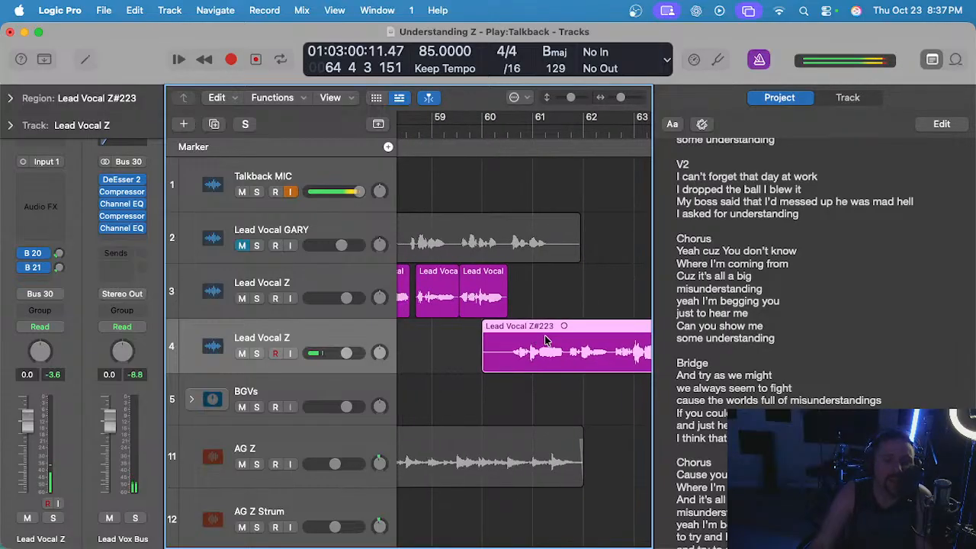
pyautogui.hscroll(2, 532, 343)
pyautogui.click(532, 135)
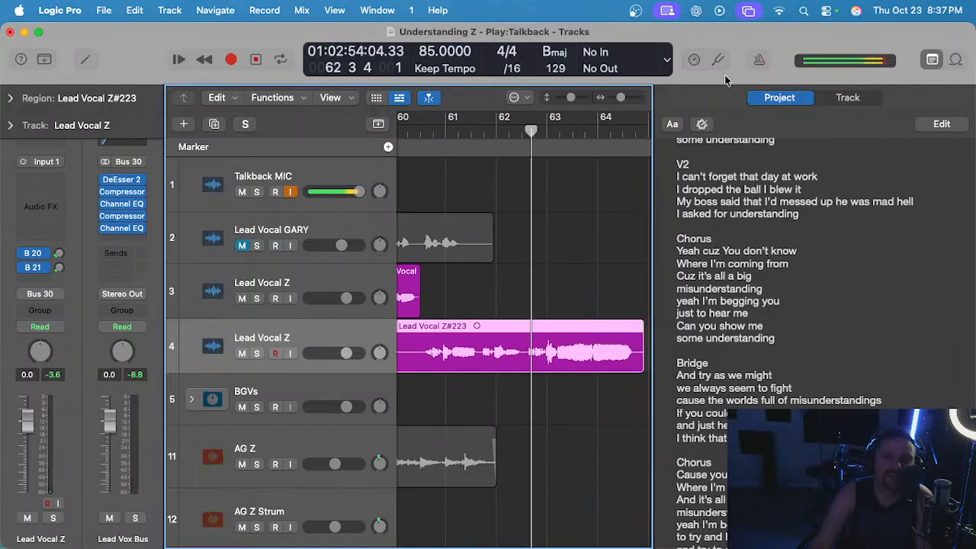
pyautogui.hscroll(-3, 492, 223)
pyautogui.click(514, 131)
pyautogui.press('space')
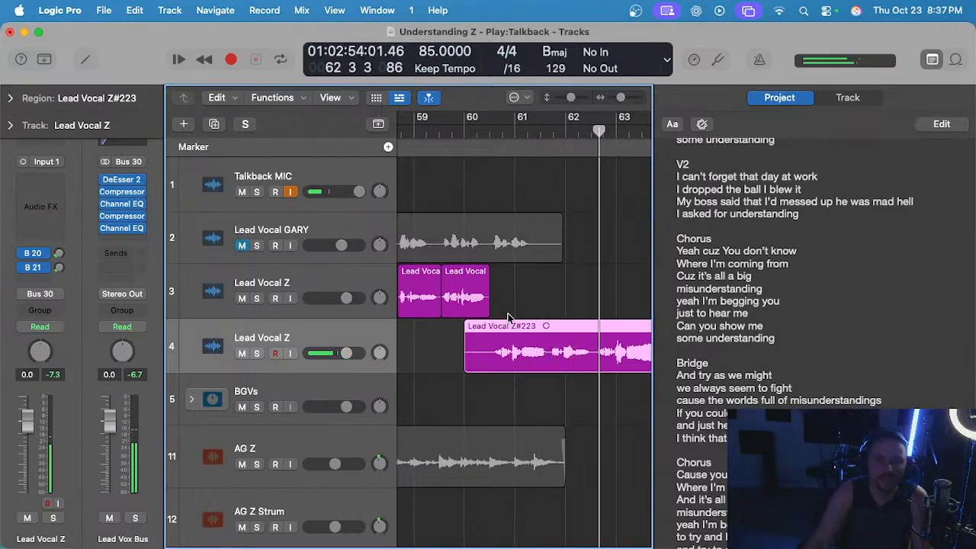
pyautogui.scroll(-1, 525, 319)
pyautogui.hscroll(1, 528, 314)
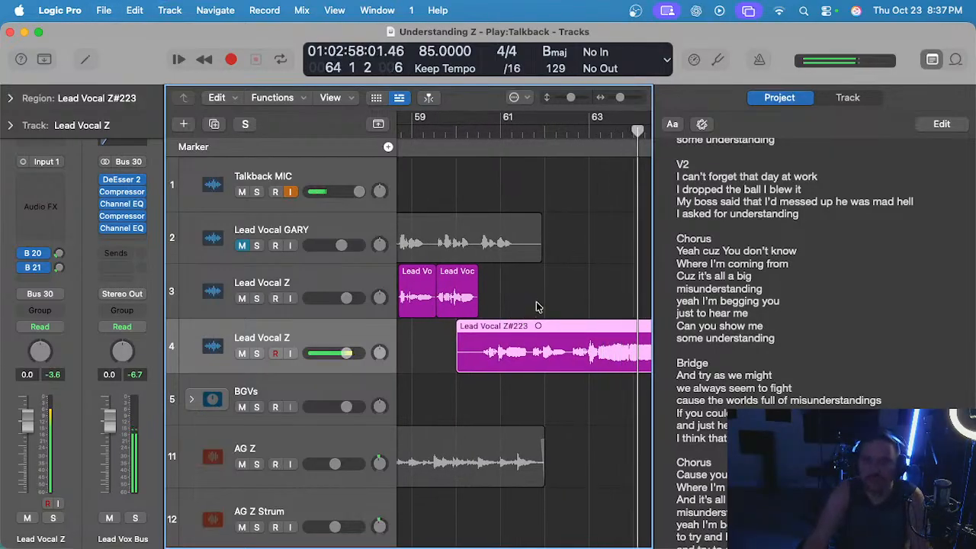
pyautogui.hscroll(-3, 536, 306)
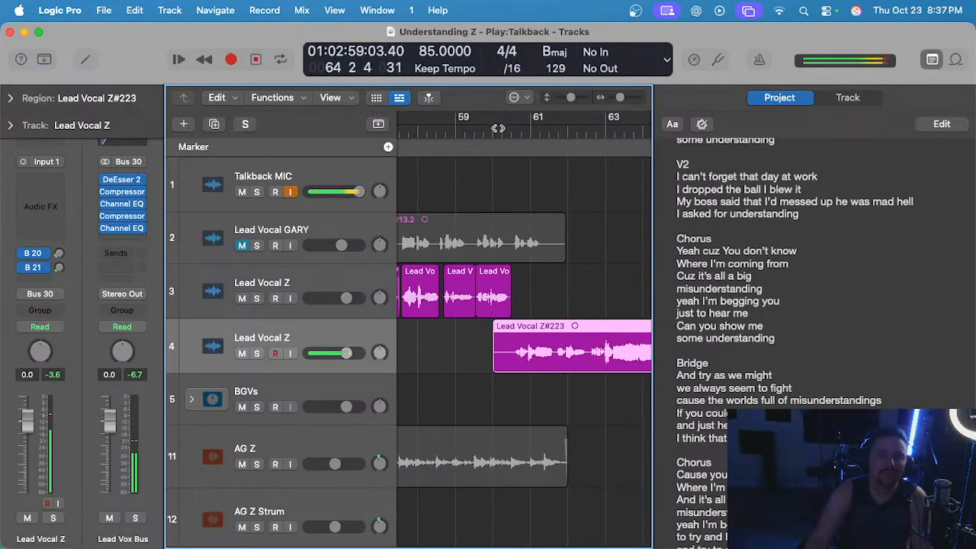
pyautogui.scroll(3, 547, 297)
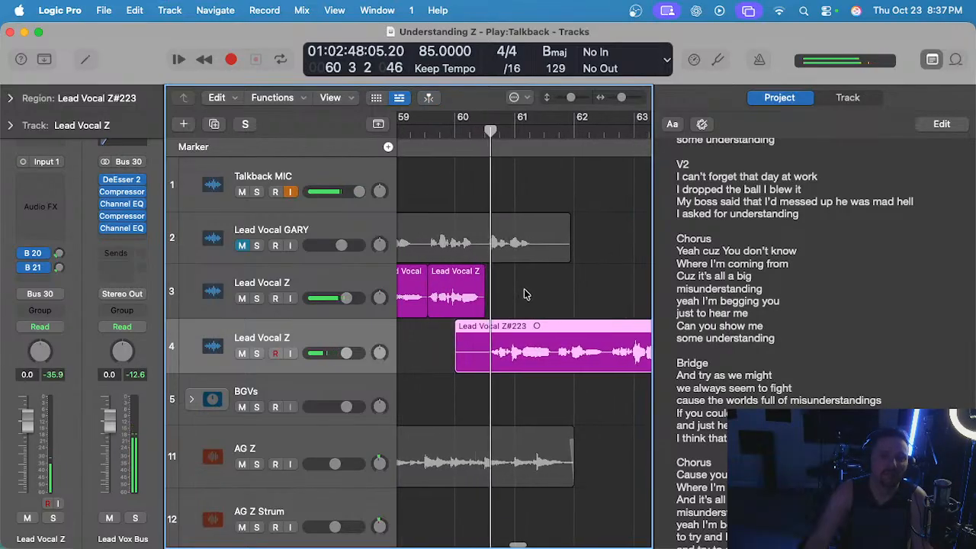
# Delete the just-reviewed closing-phrase take from track 4.
pyautogui.click(524, 291)
pyautogui.click(549, 335)
pyautogui.scroll(-1, 544, 333)
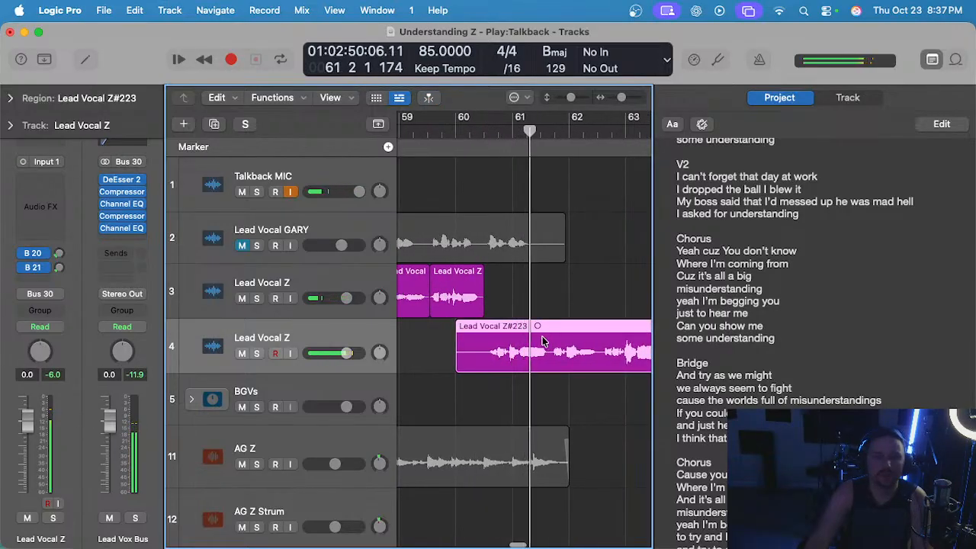
pyautogui.press('Delete')
# Record a new closing-phrase take on track 4 from bar 60 to just before bar 65.
pyautogui.click(456, 131)
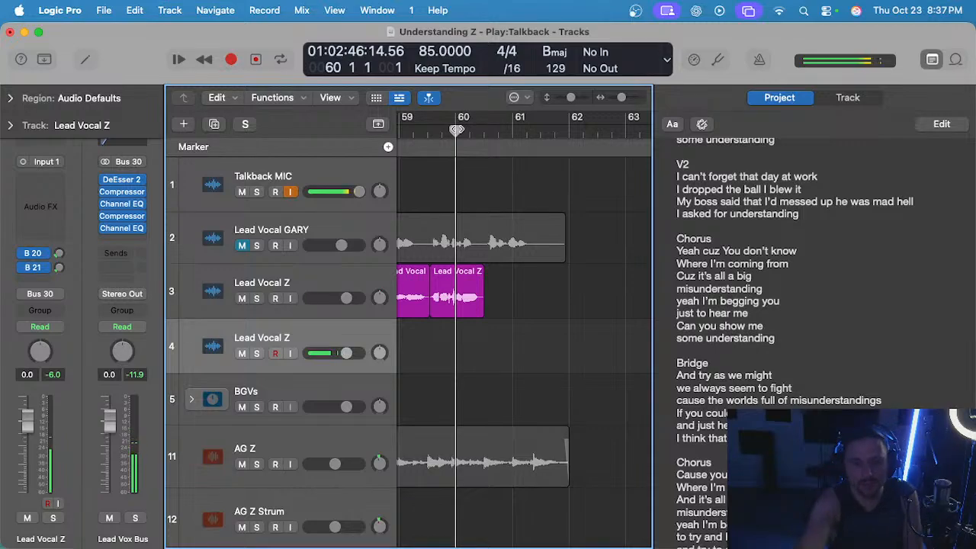
pyautogui.press('r')
pyautogui.scroll(-2, 500, 264)
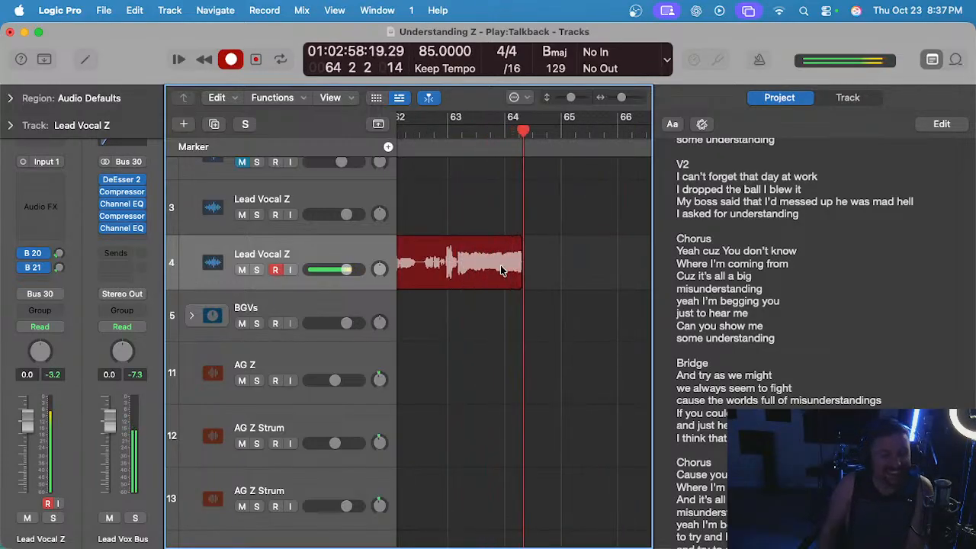
pyautogui.press('space')
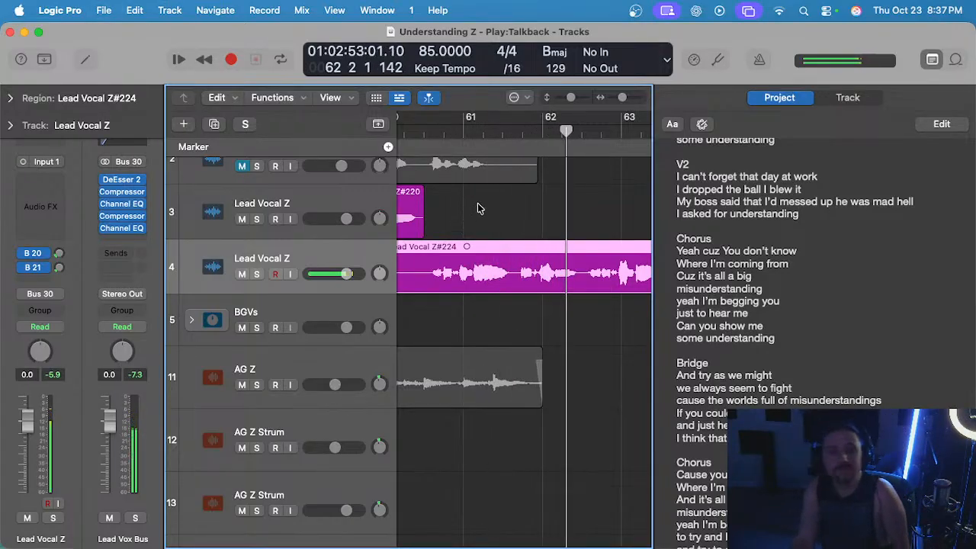
# Listen back to the new closing-phrase take through bar 64 and delete it from track 4.
pyautogui.scroll(-2, 487, 212)
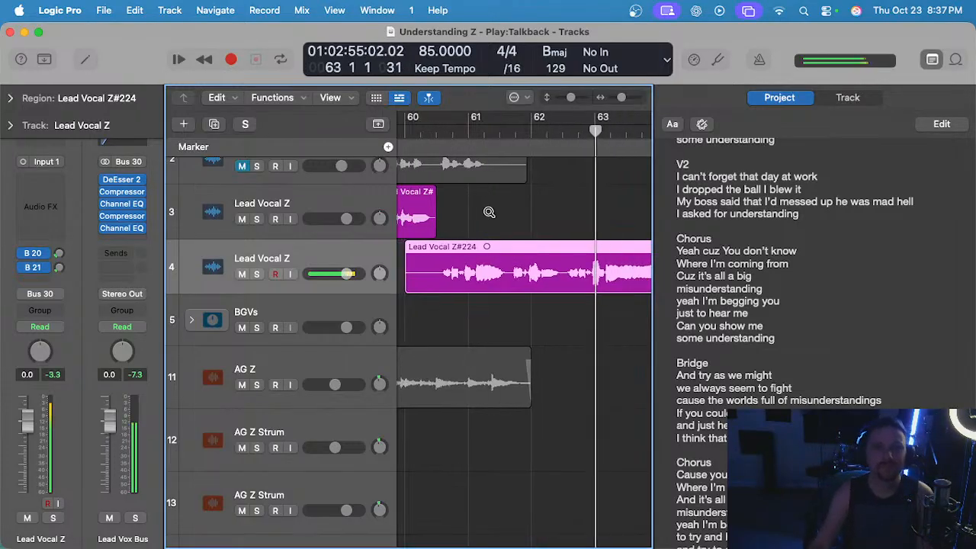
pyautogui.hscroll(-1, 490, 214)
pyautogui.hscroll(3, 490, 214)
pyautogui.hscroll(-2, 490, 214)
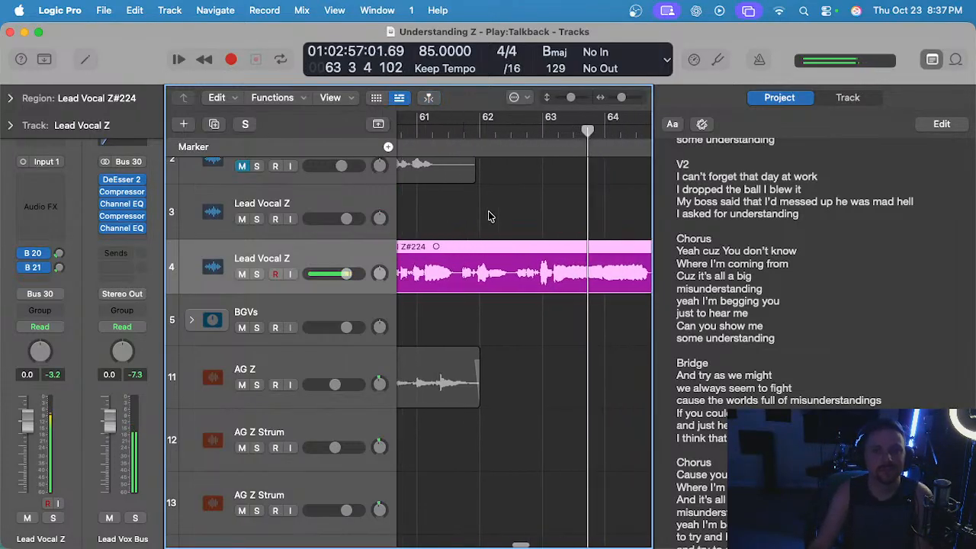
pyautogui.scroll(-1, 489, 214)
pyautogui.hscroll(-2, 489, 212)
pyautogui.hscroll(2, 490, 215)
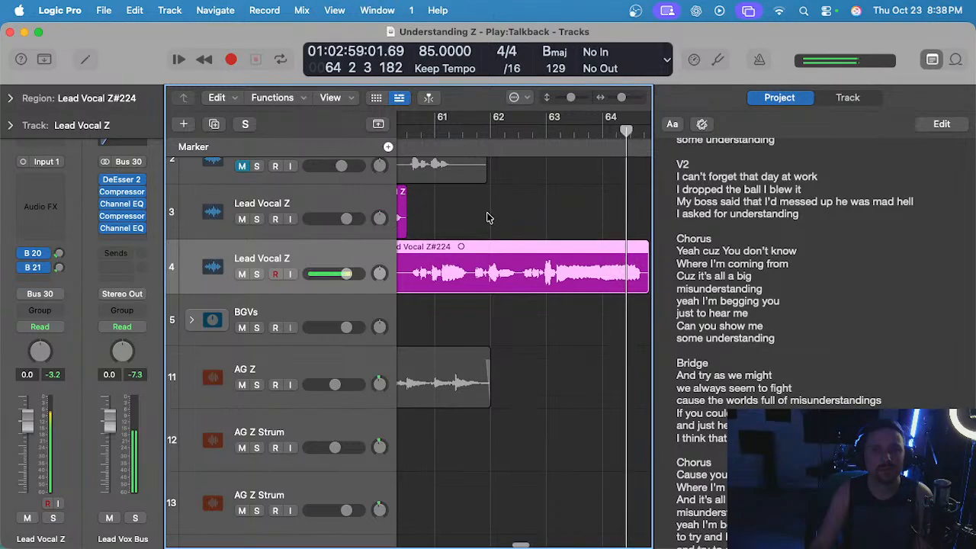
pyautogui.click(494, 227)
pyautogui.click(504, 264)
pyautogui.press('Delete')
# Record a short take on track 4 from bar 60 to just before bar 61 with the metronome on, and delete it.
pyautogui.hscroll(-2, 506, 198)
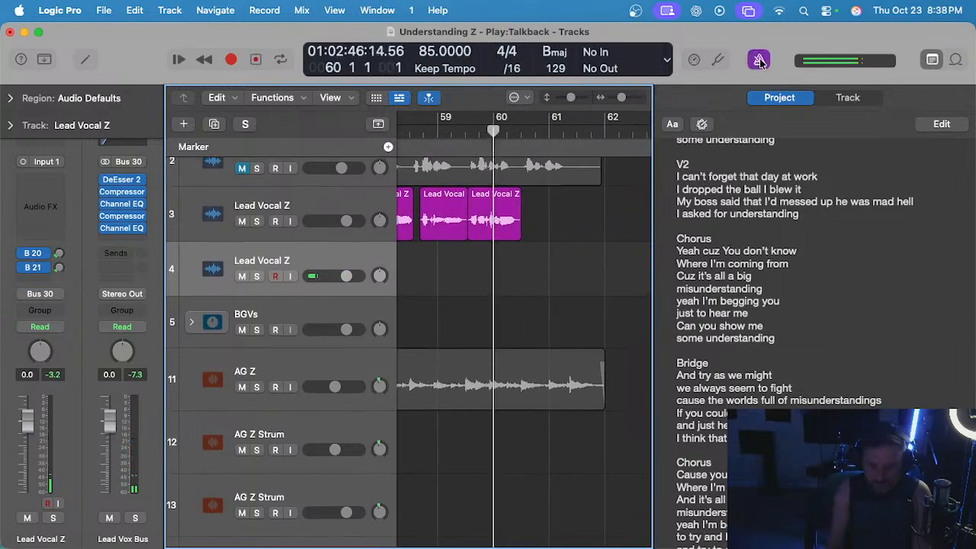
pyautogui.press('r')
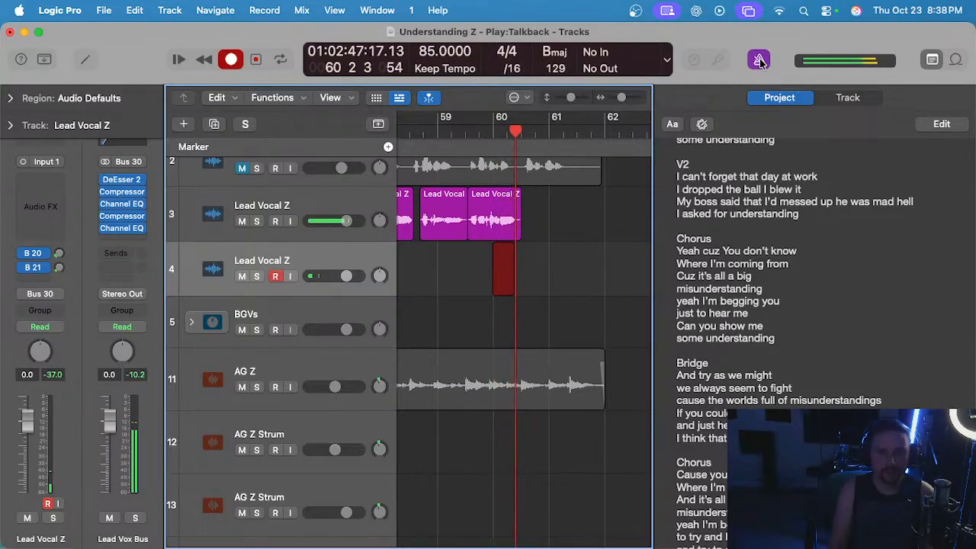
pyautogui.press('space')
pyautogui.press('Delete')
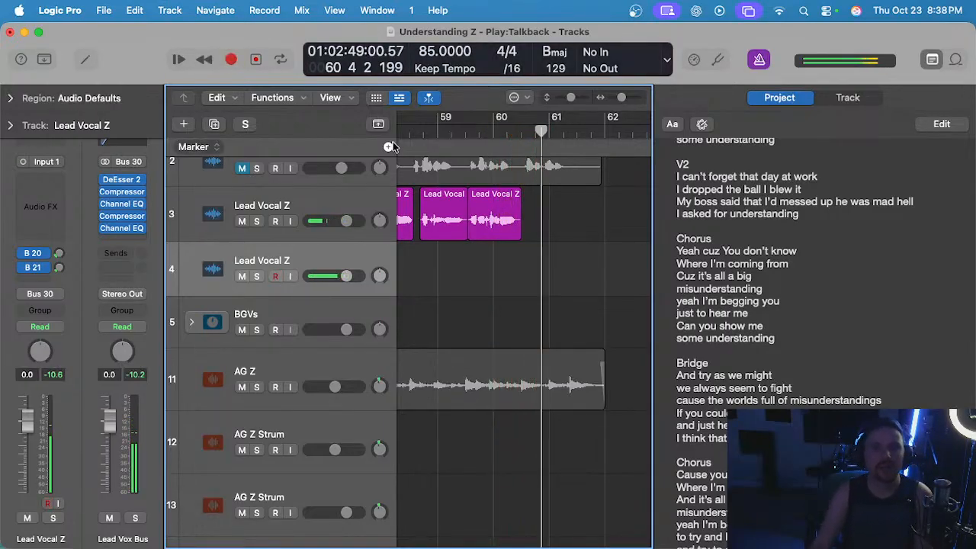
# Record a take on track 4 from bar 59 beat 4 to past bar 60 beat 3, and delete it.
pyautogui.moveTo(491, 131); pyautogui.dragTo(518, 167)
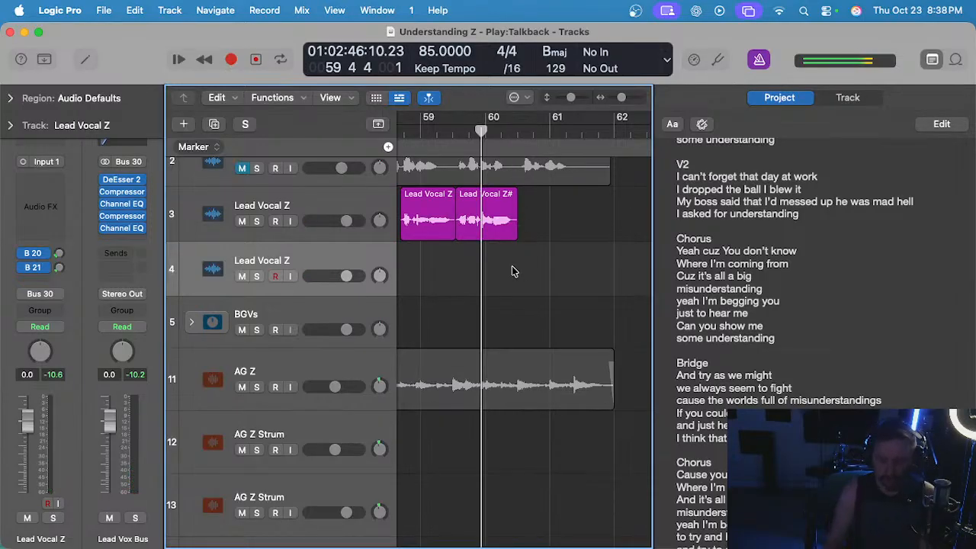
pyautogui.press('r')
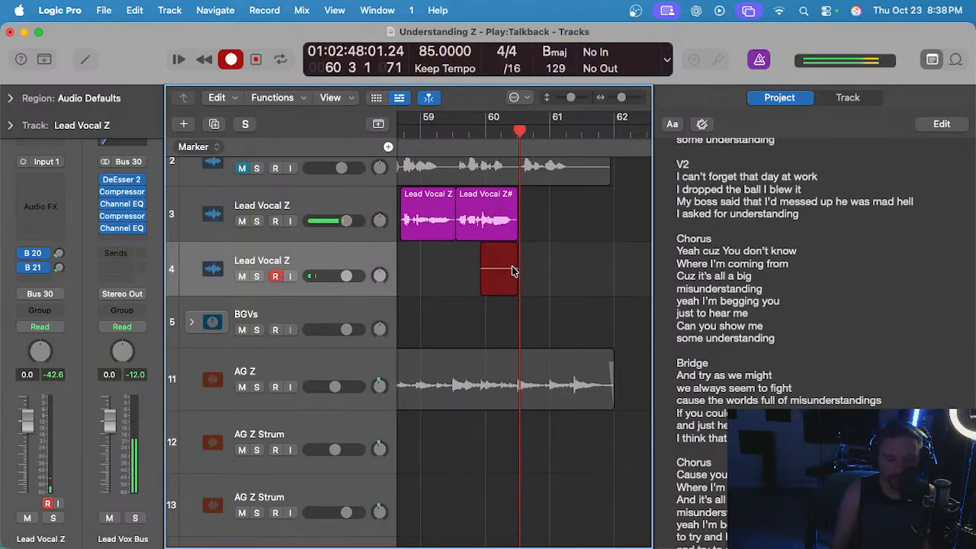
pyautogui.press('space')
pyautogui.press('Delete')
# Record a take on track 4 from bar 60 to bar 63 beat 3, and delete its end from about bar 62 beat 3.
pyautogui.click(485, 131)
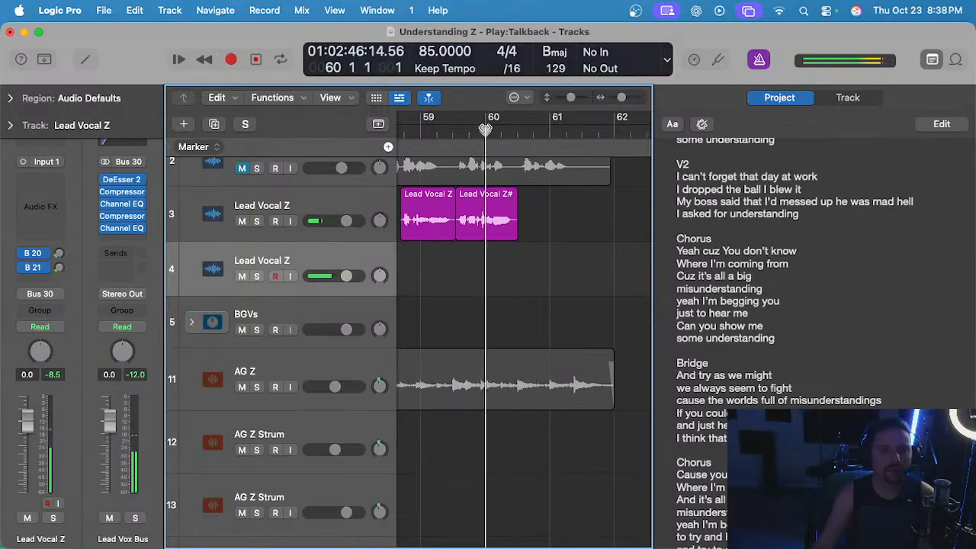
pyautogui.press('r')
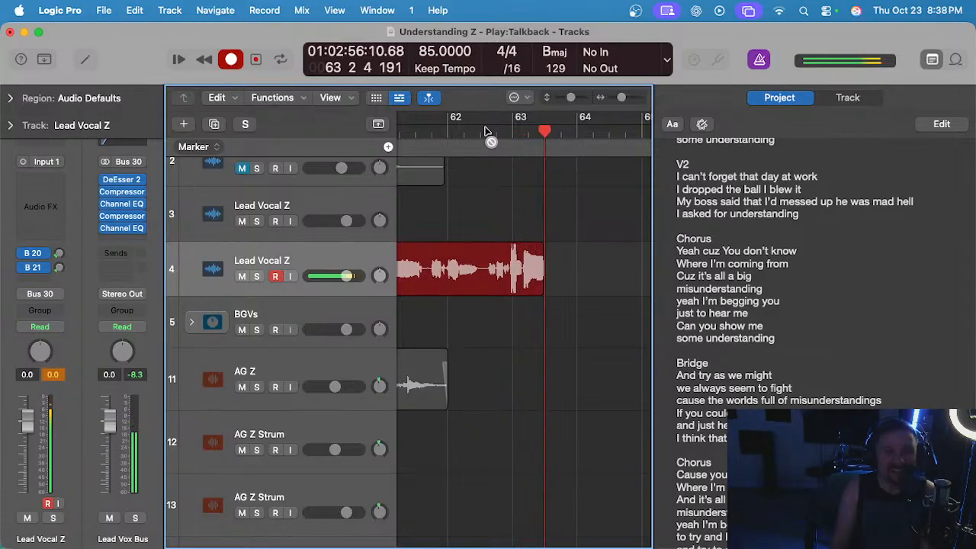
pyautogui.press('space')
pyautogui.moveTo(484, 276); pyautogui.dragTo(622, 281)
pyautogui.press('Delete')
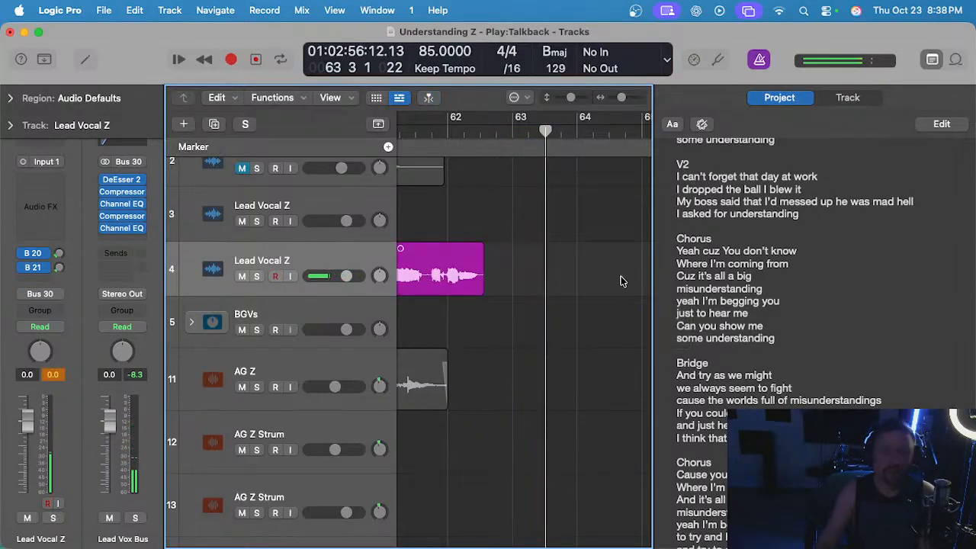
# Play back the shortened track 4 take and delete its silent start up to bar 60 beat 3.
pyautogui.hscroll(-3, 537, 285)
pyautogui.click(449, 132)
pyautogui.press('space')
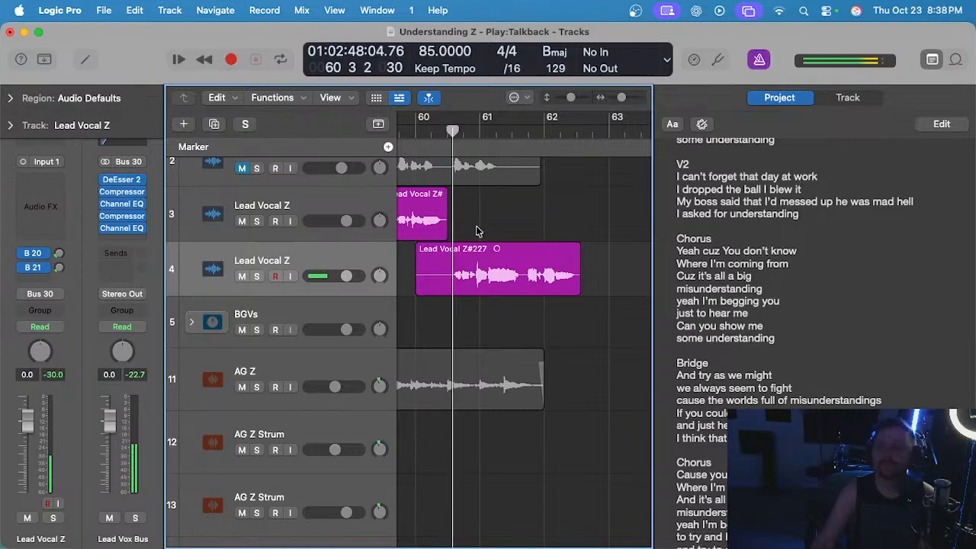
pyautogui.scroll(3, 480, 231)
pyautogui.hscroll(-1, 480, 232)
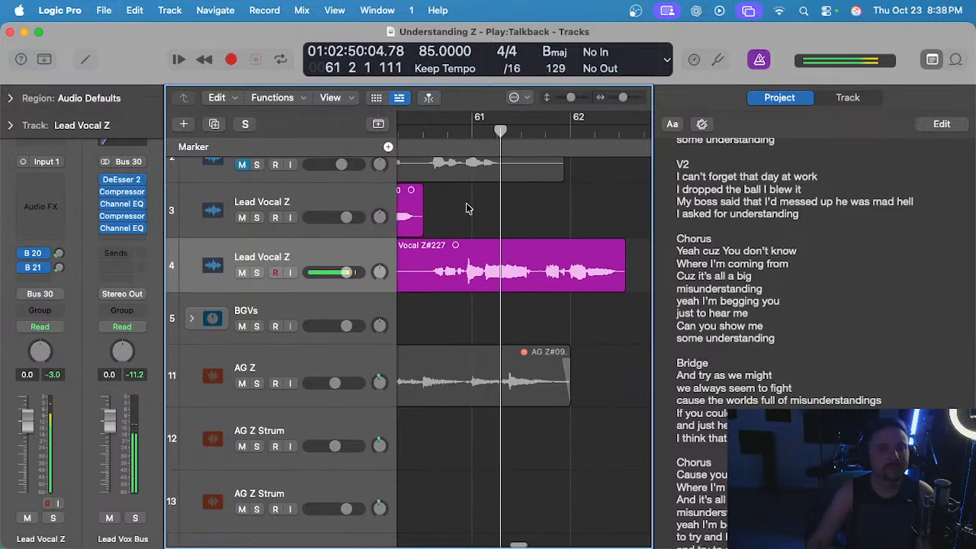
pyautogui.hscroll(-3, 472, 217)
pyautogui.moveTo(485, 251); pyautogui.dragTo(419, 259)
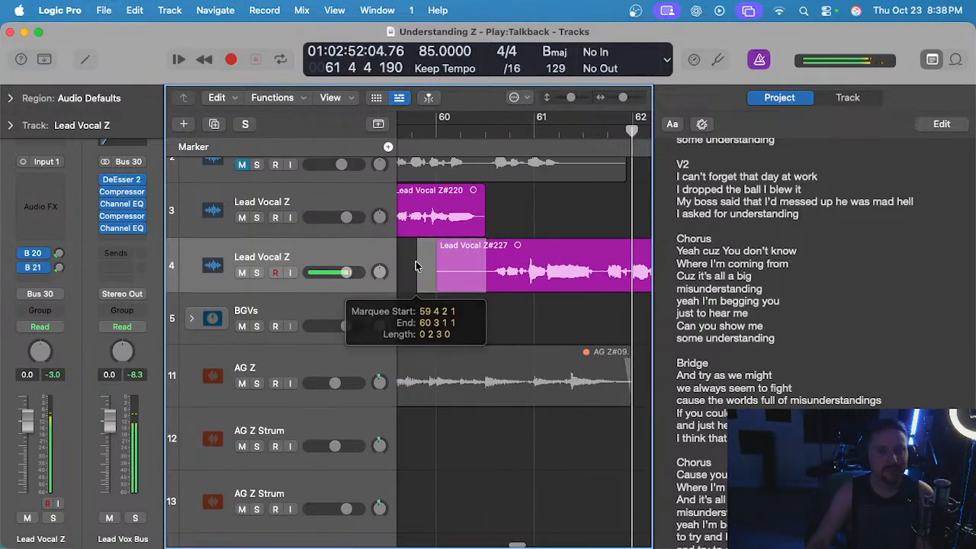
pyautogui.press('Delete')
pyautogui.hscroll(3, 513, 318)
pyautogui.press('space')
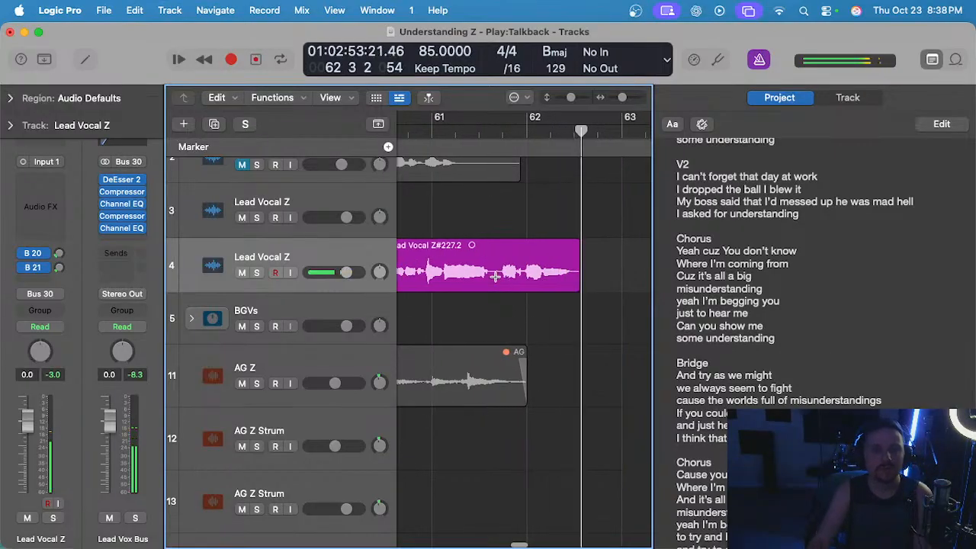
# Trim the take's end to just before bar 61 beat 4 and move it straight up to track 3.
pyautogui.moveTo(496, 275); pyautogui.dragTo(627, 265)
pyautogui.press('Delete')
pyautogui.scroll(-2, 612, 263)
pyautogui.hscroll(-1, 613, 264)
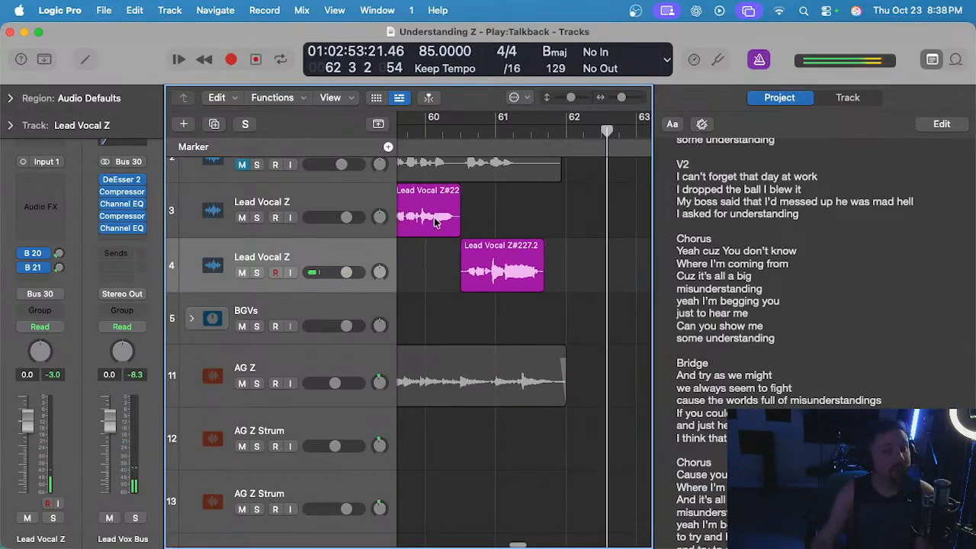
pyautogui.moveTo(494, 263); pyautogui.dragTo(494, 208)
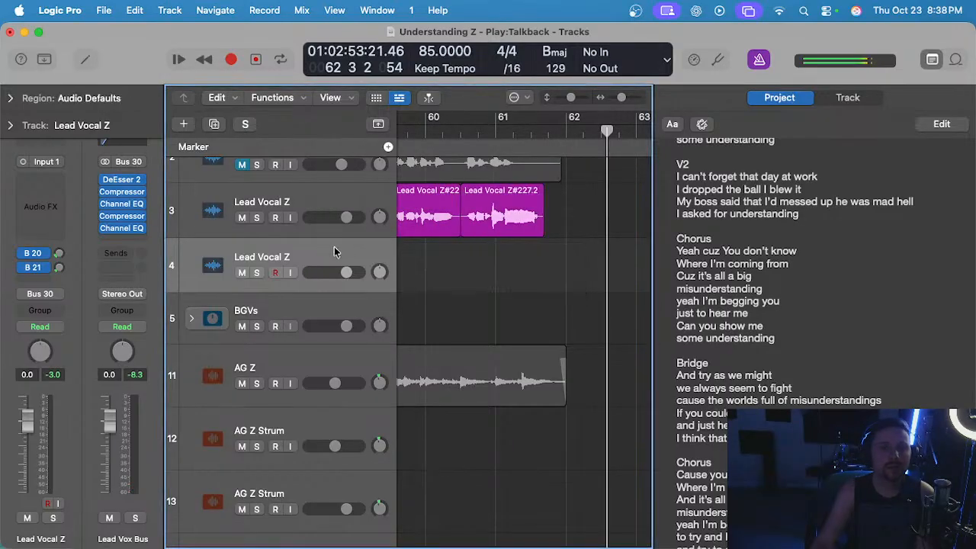
# Record the final phrase on track 4 from bar 60 beat 3 to past bar 65 with the metronome off.
pyautogui.click(463, 138)
pyautogui.press('r')
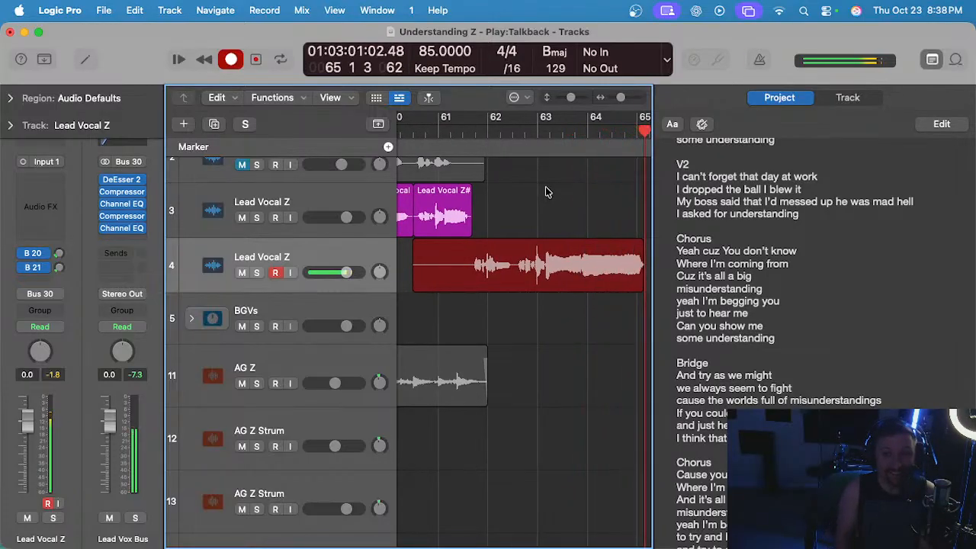
pyautogui.press('space')
# Play back the final-phrase take and trim its silent start to where the last track 3 region ends.
pyautogui.click(470, 131)
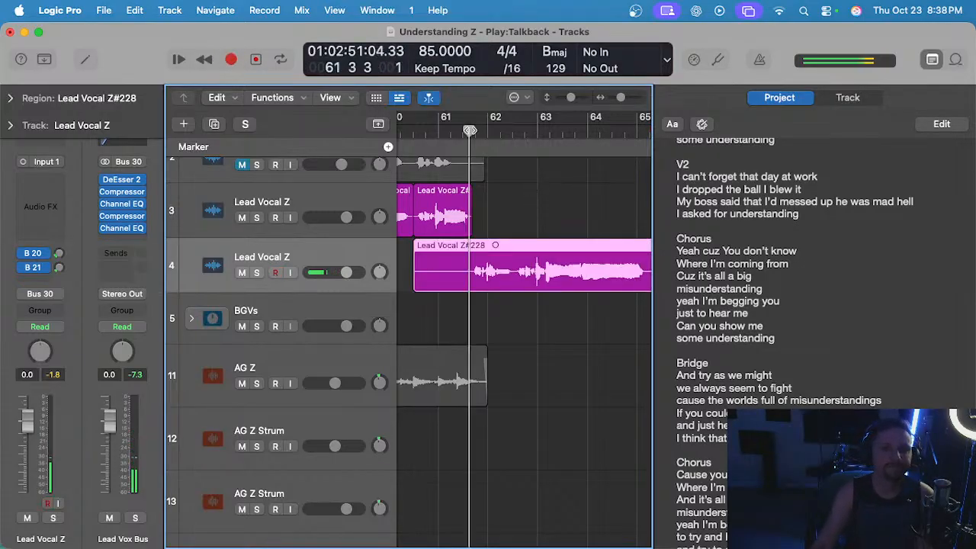
pyautogui.press('space')
pyautogui.scroll(5, 491, 196)
pyautogui.click(500, 207)
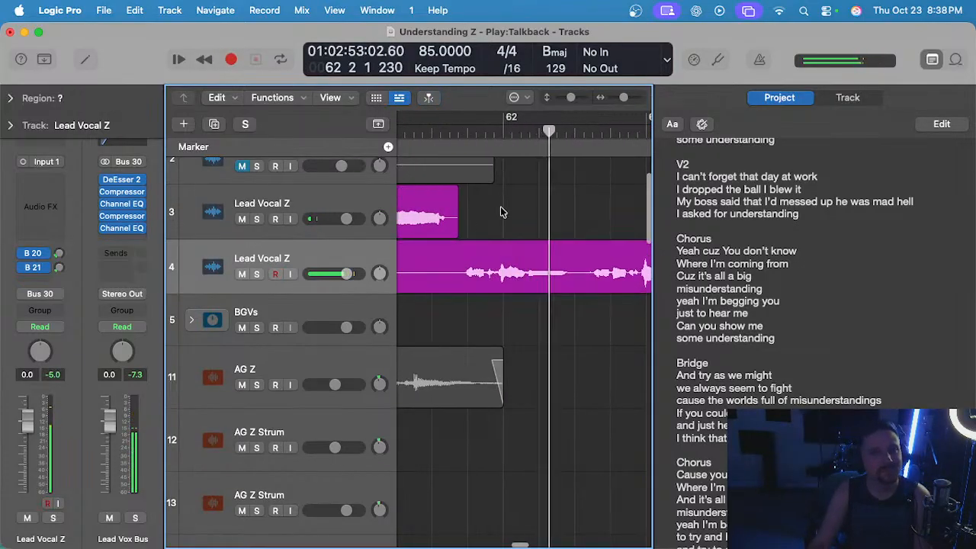
pyautogui.scroll(-3, 519, 221)
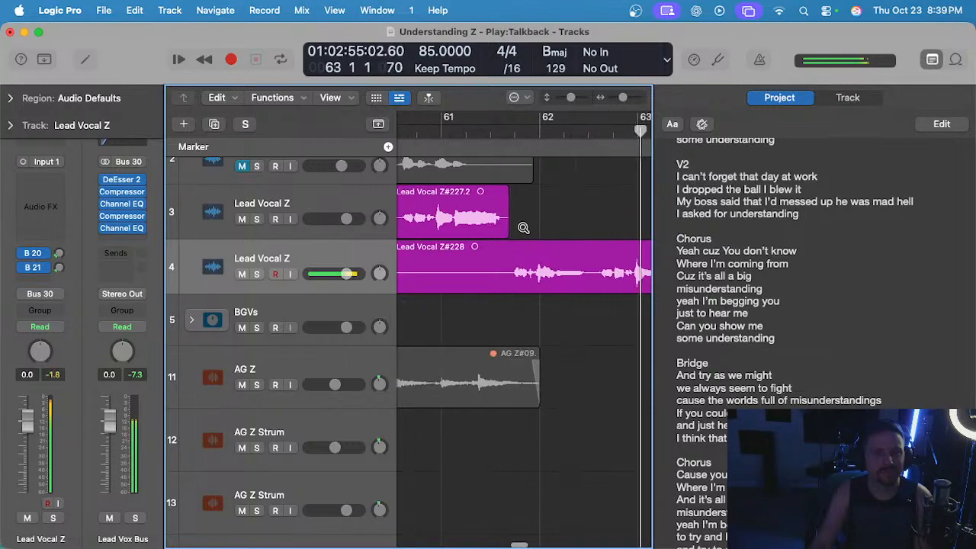
pyautogui.hscroll(2, 500, 226)
pyautogui.hscroll(-4, 493, 229)
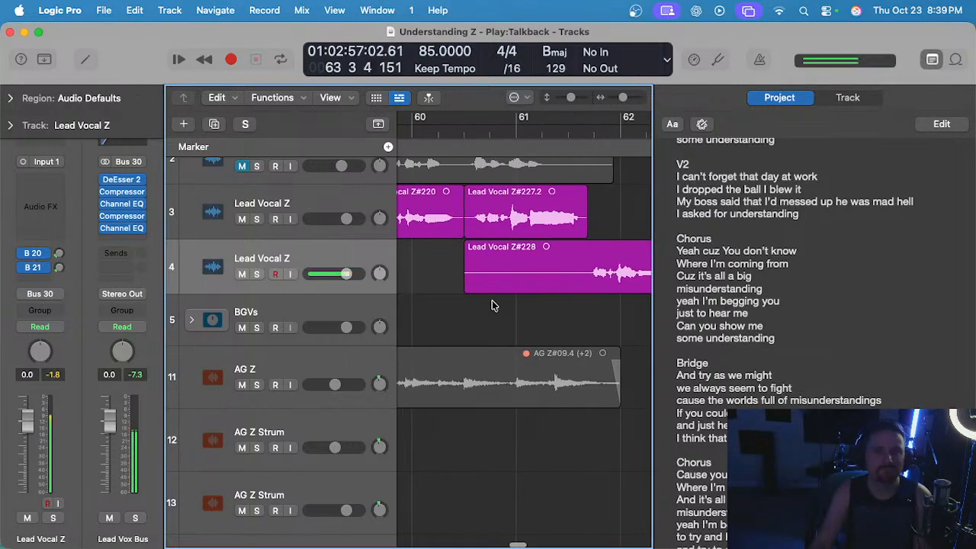
pyautogui.moveTo(470, 285); pyautogui.dragTo(647, 261)
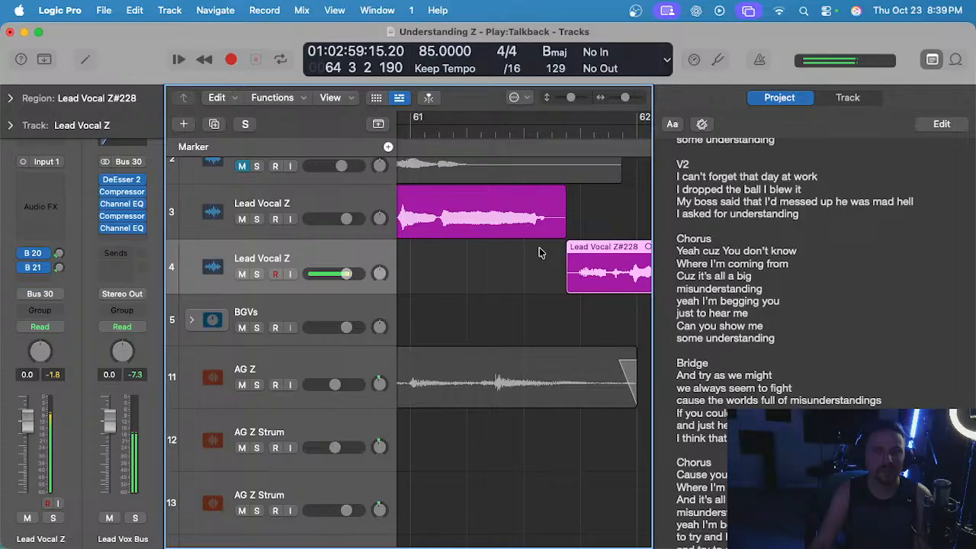
pyautogui.click(561, 195)
# Trim the final-phrase take's silent tail from just before bar 65 beat 2 and move the take straight up to track 3.
pyautogui.hscroll(5, 568, 210)
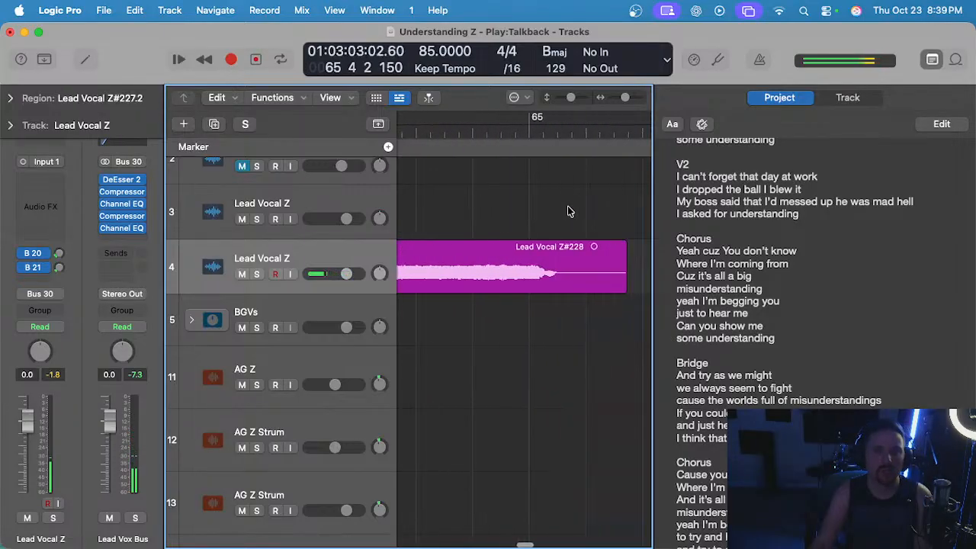
pyautogui.hscroll(3, 567, 211)
pyautogui.moveTo(434, 279); pyautogui.dragTo(531, 281)
pyautogui.hscroll(-2, 533, 283)
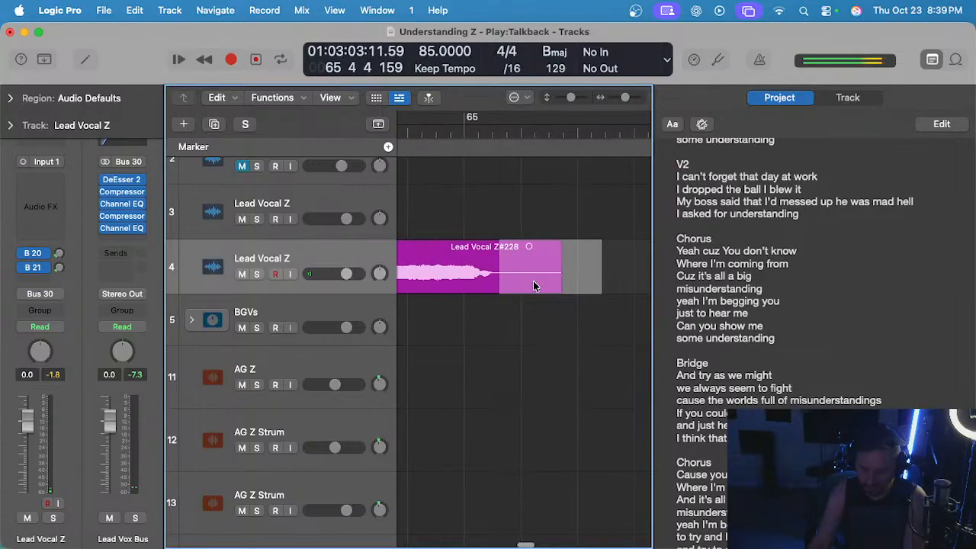
pyautogui.press('Delete')
pyautogui.moveTo(501, 244); pyautogui.dragTo(514, 234)
pyautogui.hscroll(-6, 442, 186)
pyautogui.click(532, 205)
pyautogui.hscroll(-5, 514, 233)
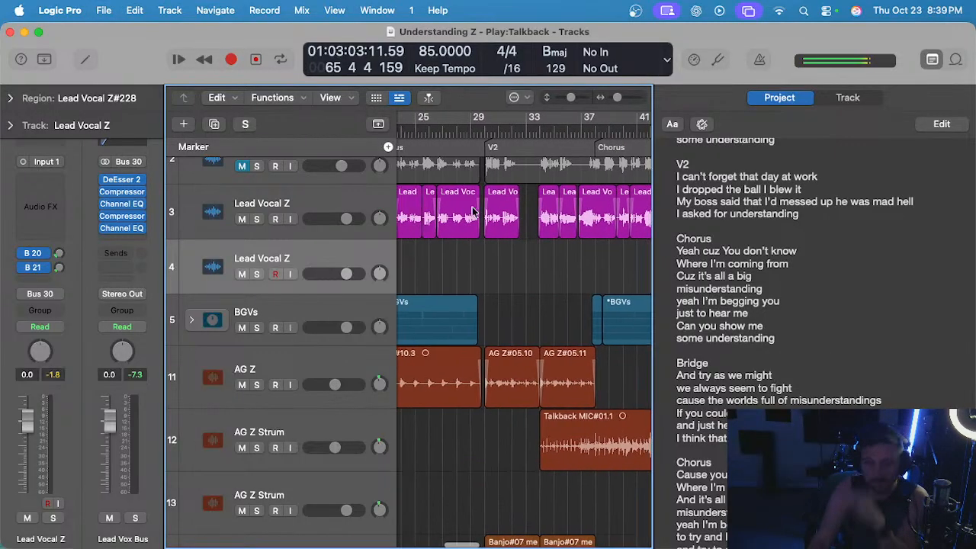
# Review the assembled lead vocal by playing the start of the final chorus from bar 54 and part of the second chorus.
pyautogui.hscroll(10, 472, 212)
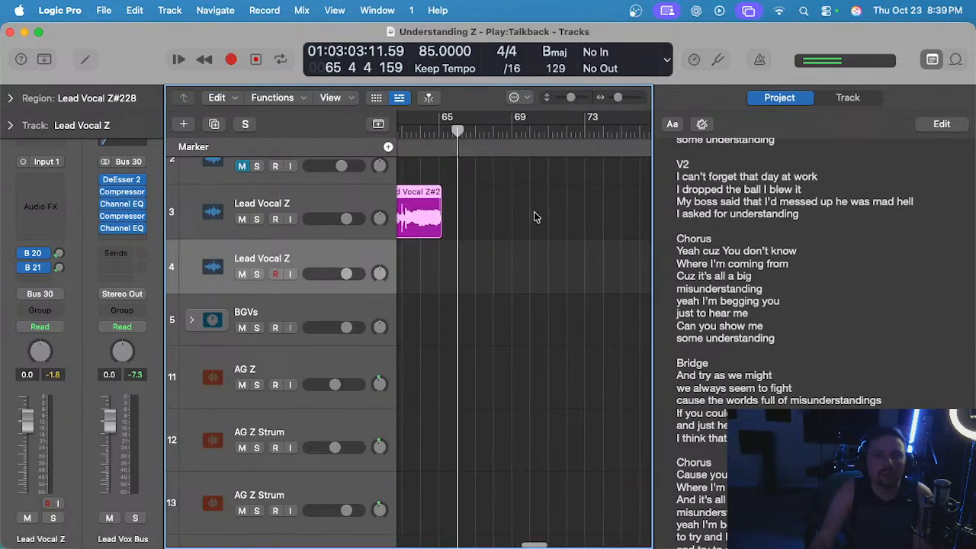
pyautogui.hscroll(-8, 534, 218)
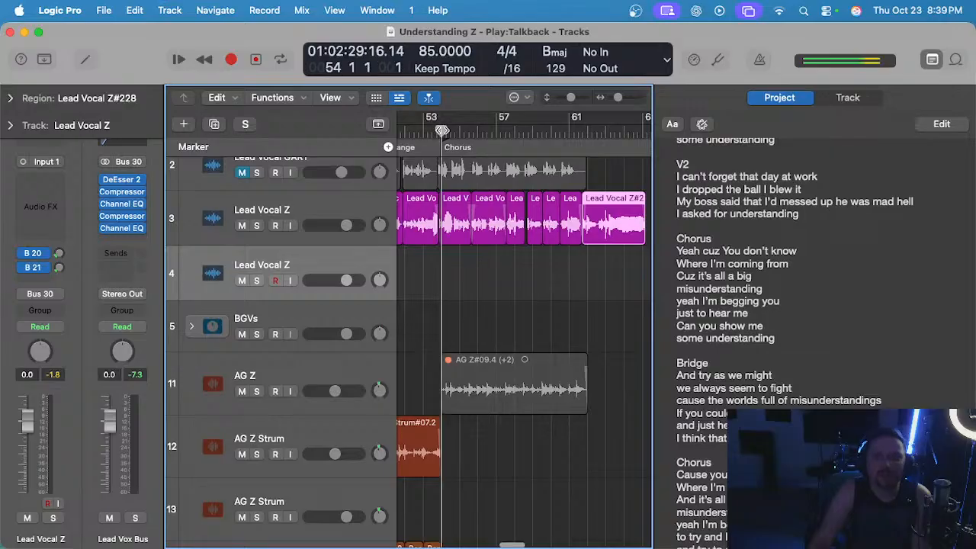
pyautogui.press('space')
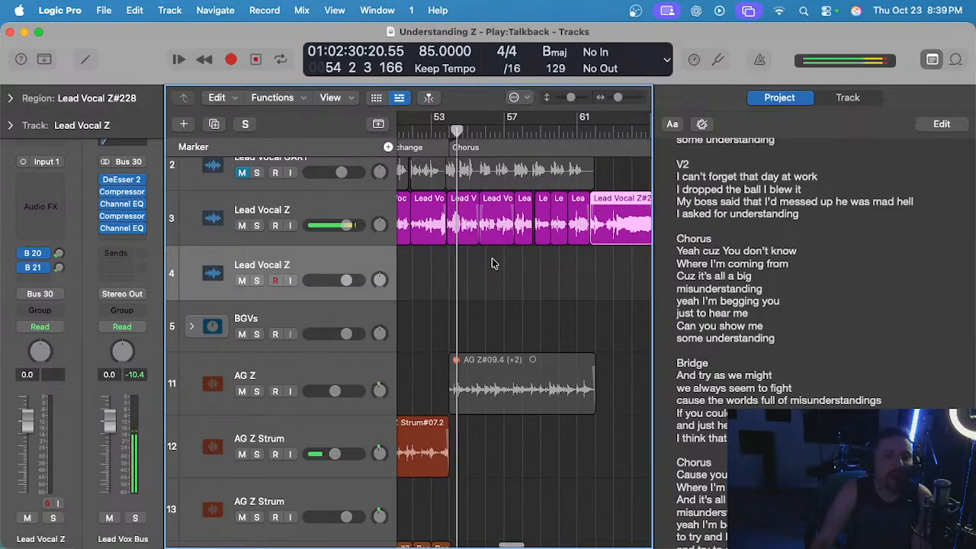
pyautogui.hscroll(-8, 492, 263)
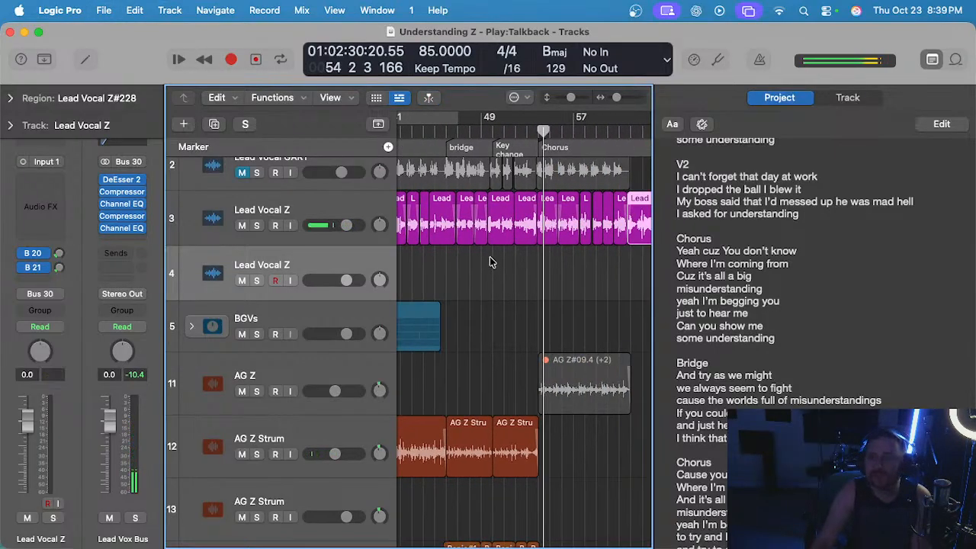
pyautogui.hscroll(-10, 491, 263)
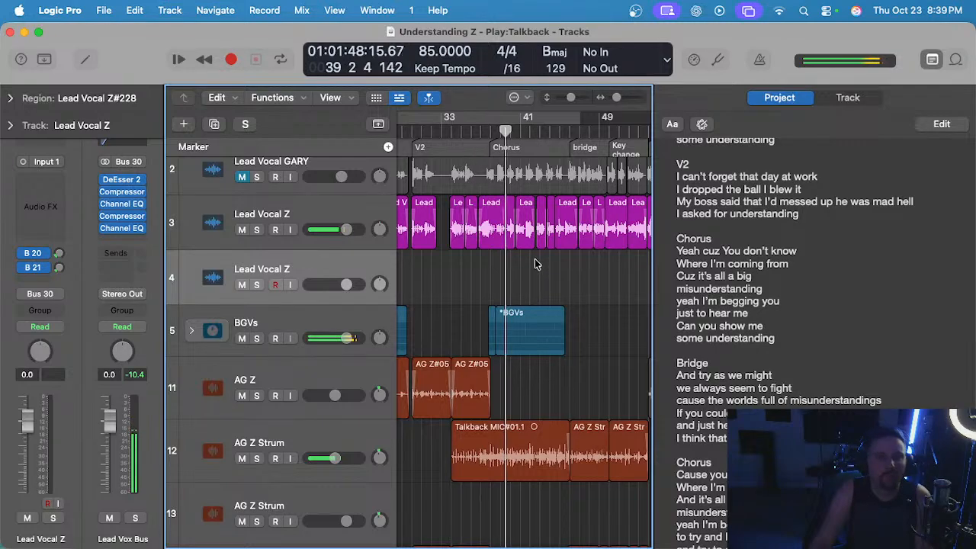
pyautogui.scroll(5, 527, 275)
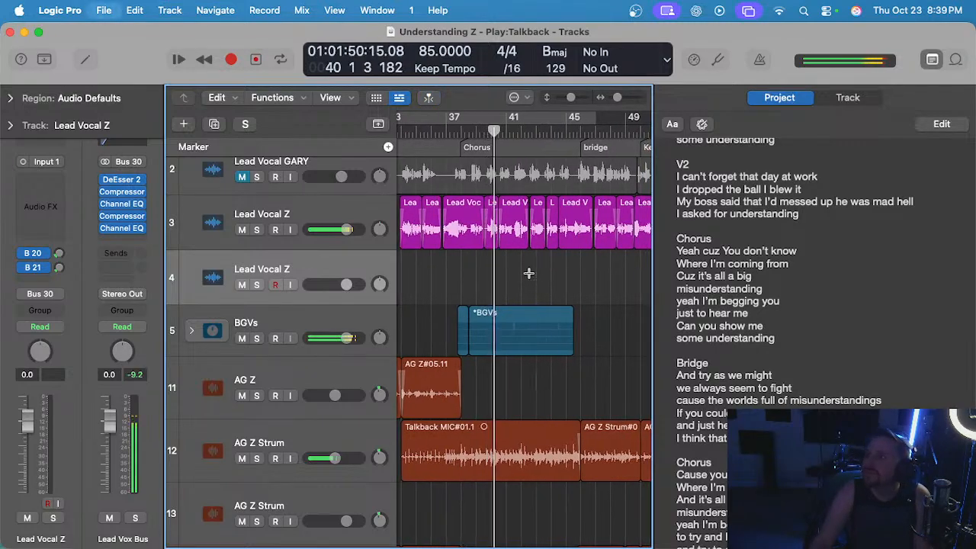
pyautogui.hscroll(2, 527, 275)
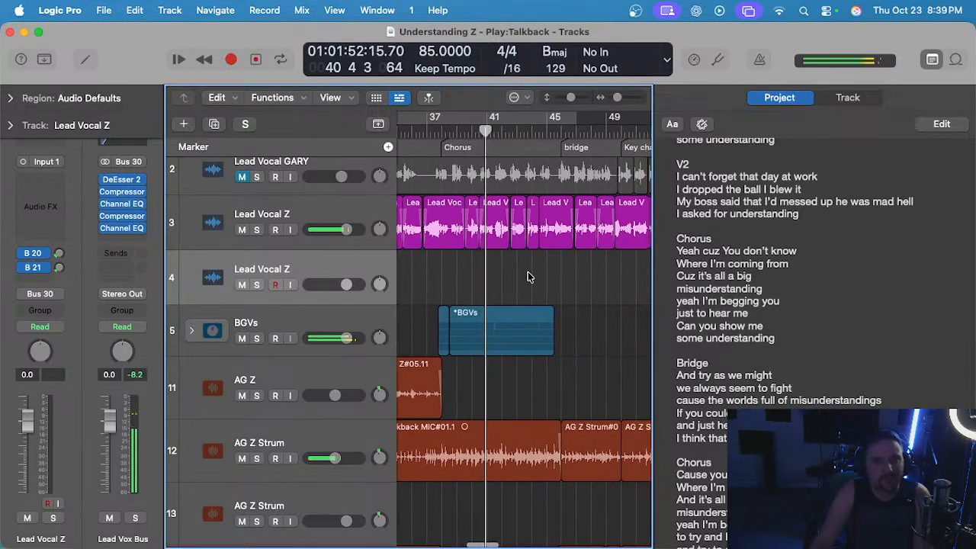
pyautogui.hscroll(5, 531, 277)
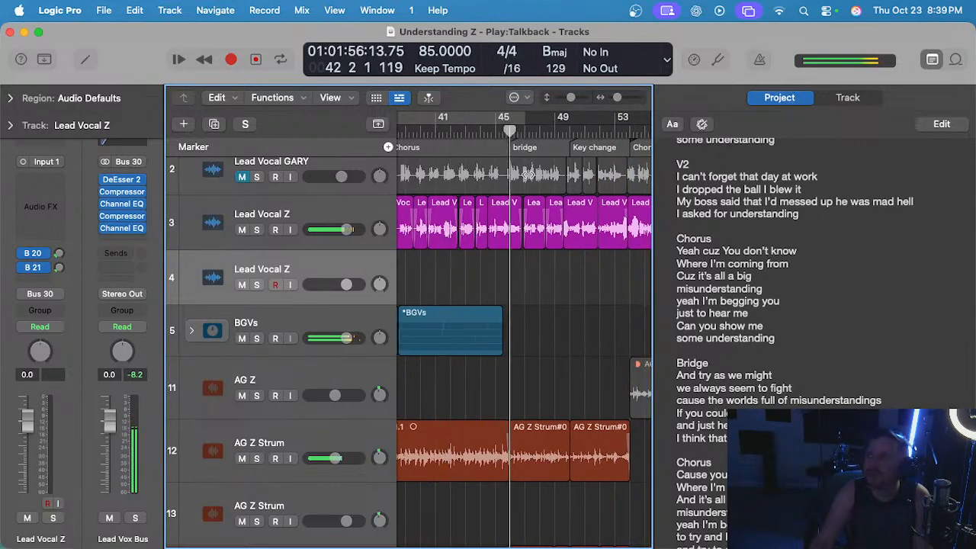
# Play back the assembled lead vocal through the first half of the bridge, from about bar 46 to bar 49.
pyautogui.scroll(2, 582, 232)
pyautogui.hscroll(-1, 571, 234)
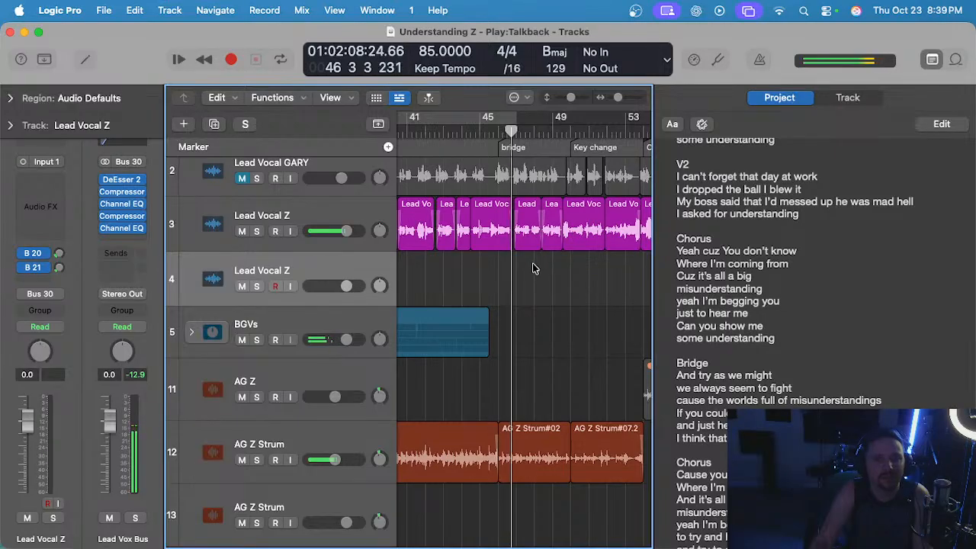
pyautogui.scroll(2, 535, 268)
pyautogui.hscroll(-2, 539, 330)
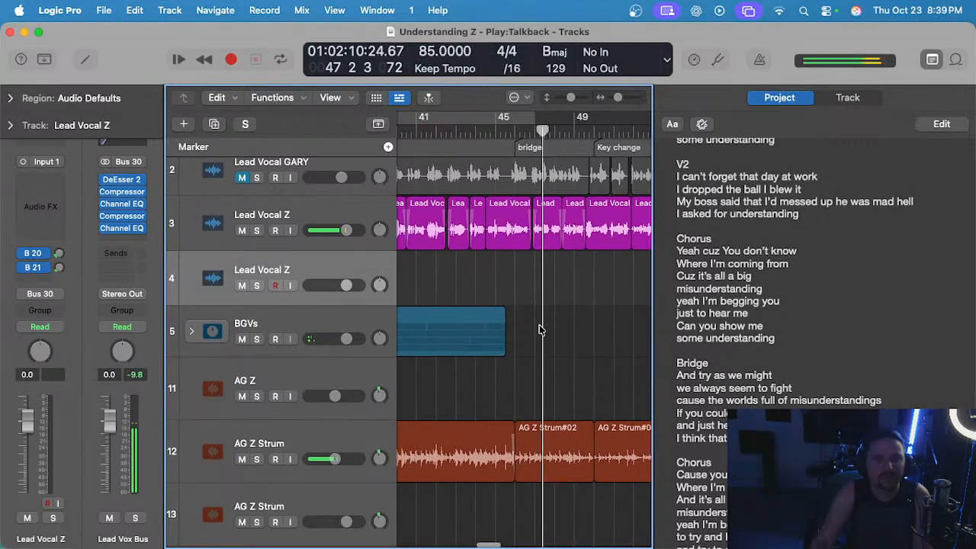
pyautogui.hscroll(1, 539, 327)
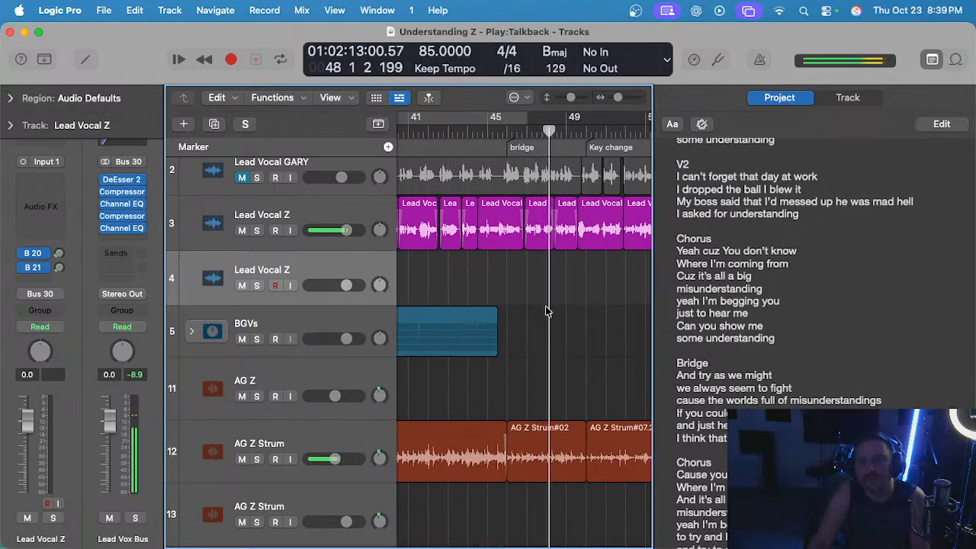
pyautogui.hscroll(2, 546, 311)
pyautogui.scroll(2, 540, 260)
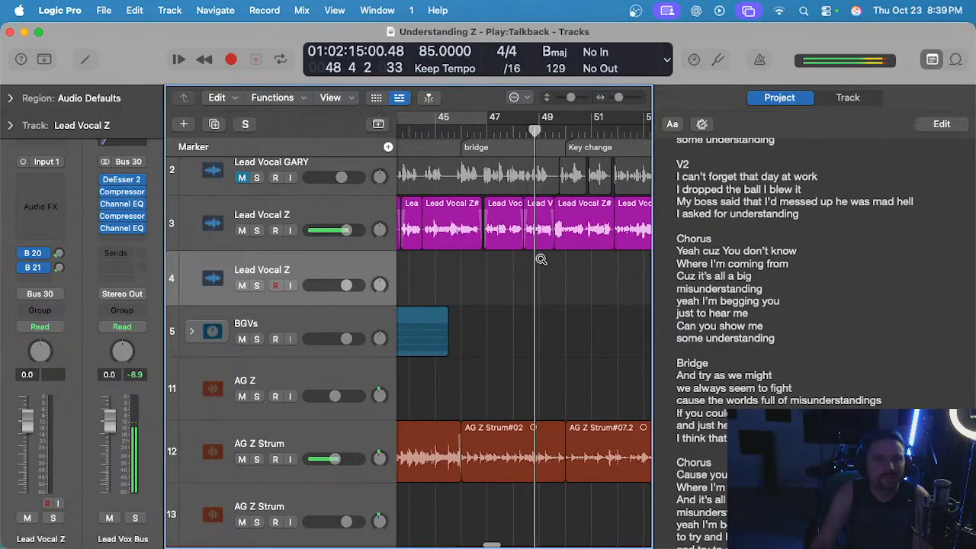
# Replay the bridge join around bar 48 several times, starting from bar 47 beat 4.
pyautogui.click(508, 120)
pyautogui.scroll(2, 539, 271)
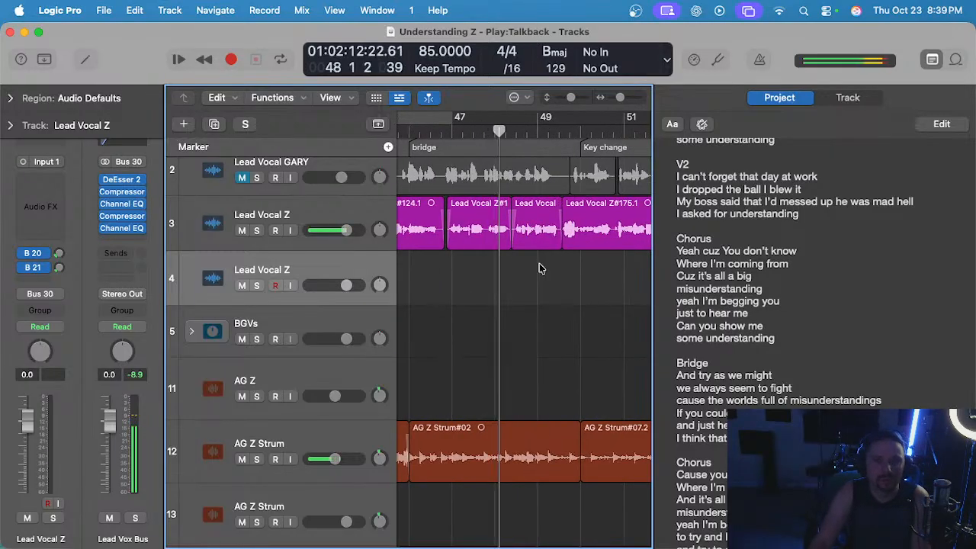
pyautogui.click(490, 127)
pyautogui.scroll(2, 482, 153)
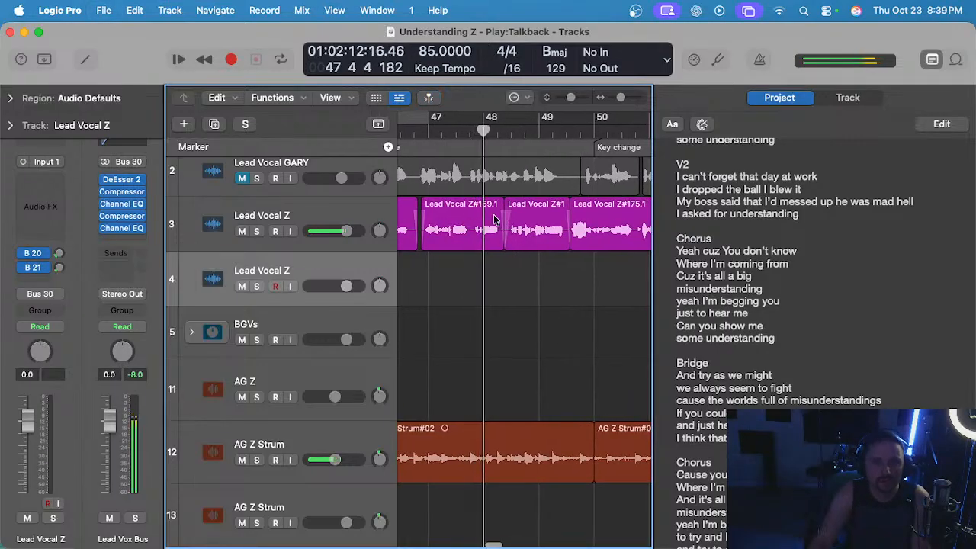
pyautogui.click(468, 131)
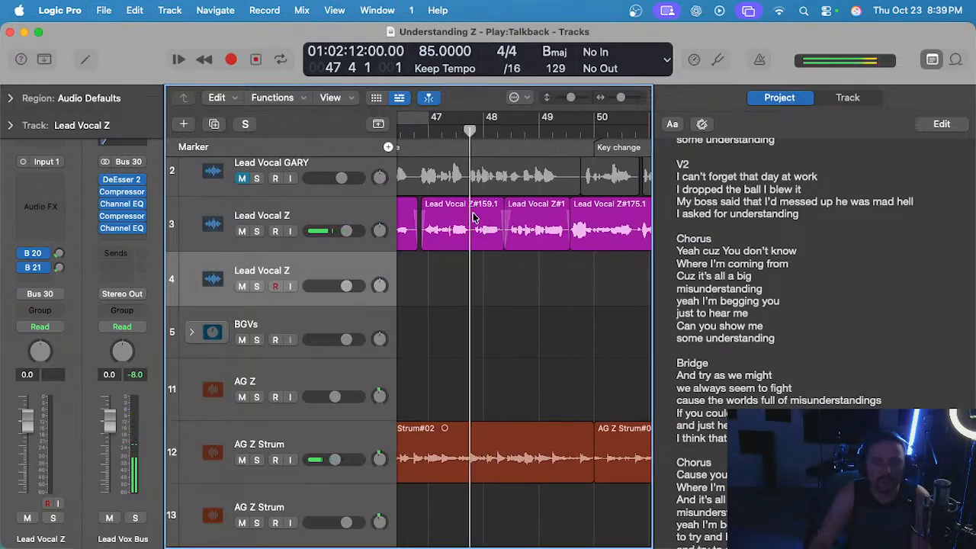
pyautogui.scroll(2, 511, 240)
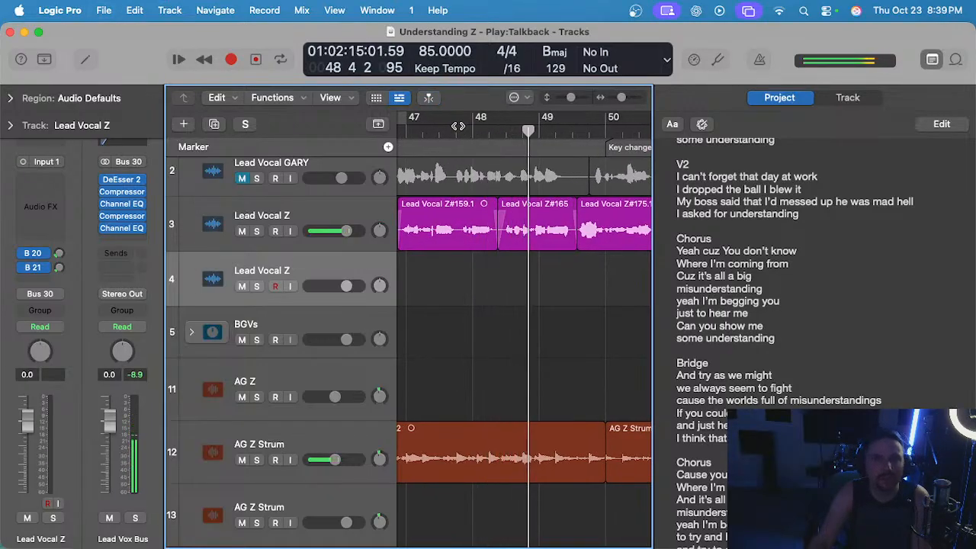
pyautogui.click(458, 129)
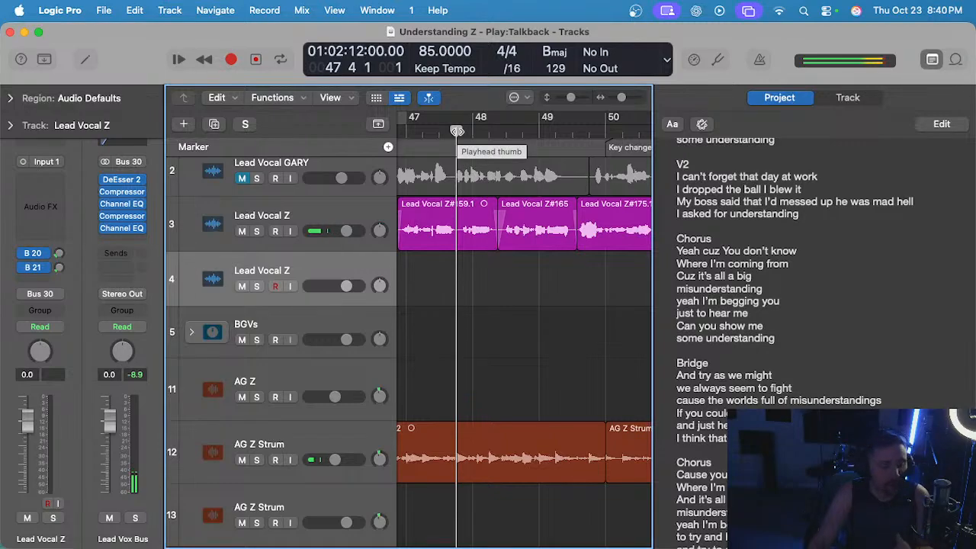
# Delete the track 3 bridge region that starts shortly after bar 48.
pyautogui.click(525, 239)
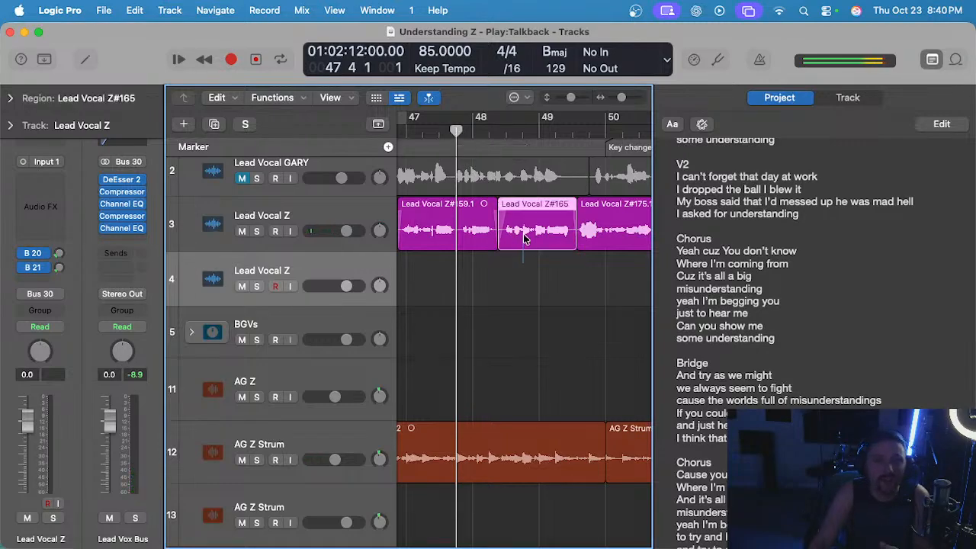
pyautogui.hscroll(-2, 524, 238)
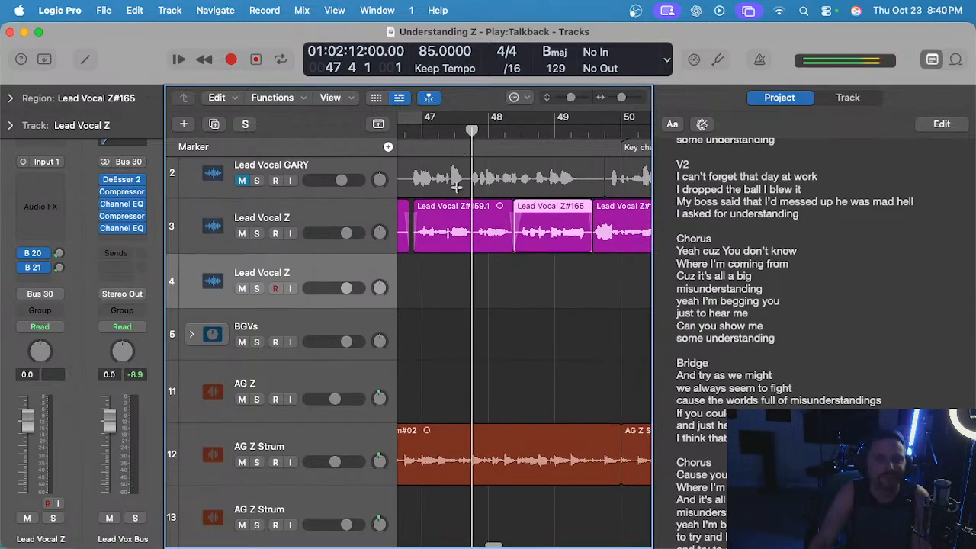
pyautogui.press('Delete')
# Play back the preceding track 3 bridge region and delete its end from bar 47 beat 4 onward.
pyautogui.hscroll(-4, 455, 185)
pyautogui.press('space')
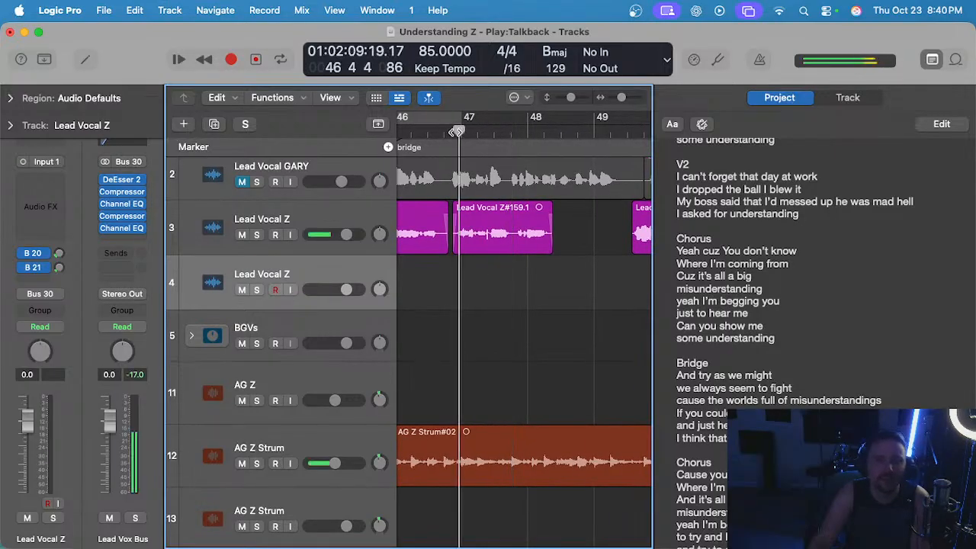
pyautogui.scroll(2, 532, 275)
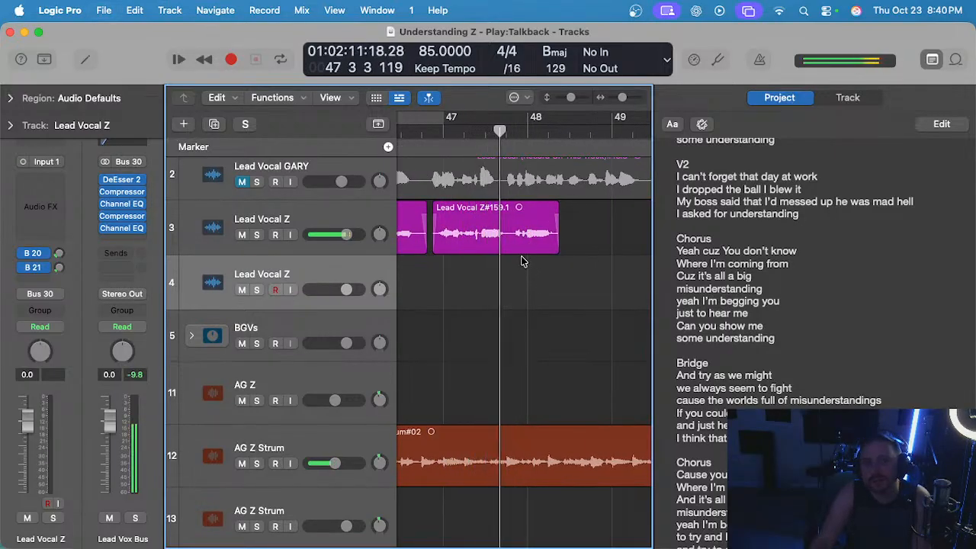
pyautogui.moveTo(510, 237); pyautogui.dragTo(583, 241)
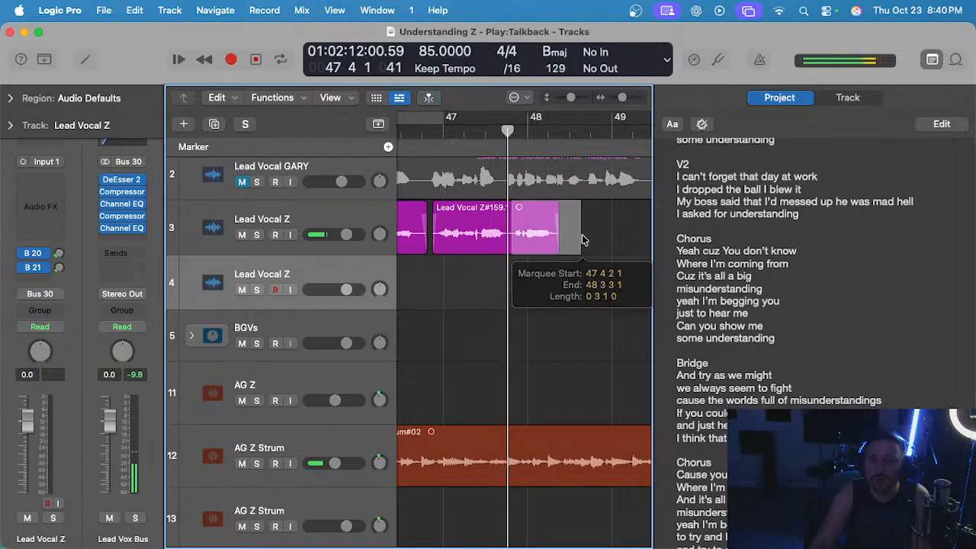
pyautogui.press('Delete')
# Try recording a replacement bridge phrase on track 4 across bar 48 twice, undoing each take.
pyautogui.scroll(1, 522, 282)
pyautogui.scroll(-1, 522, 284)
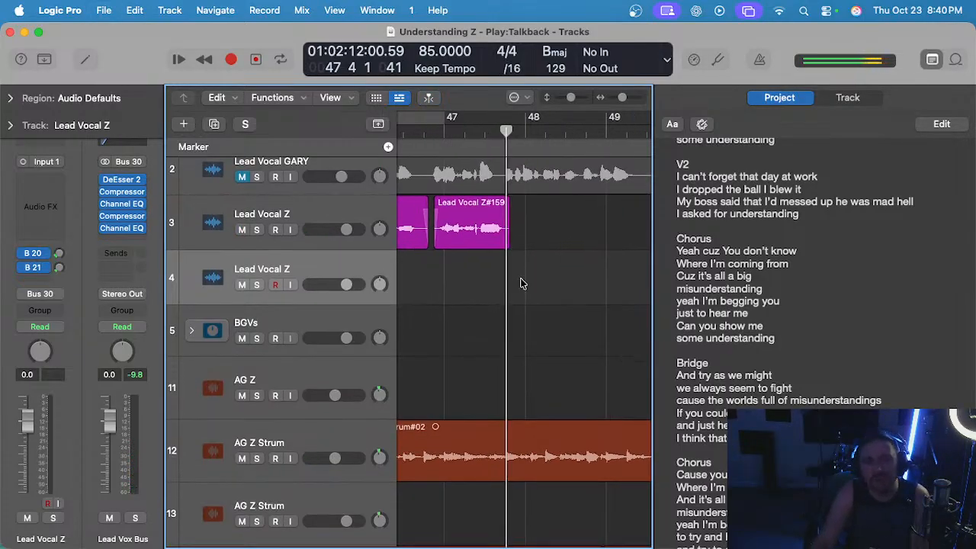
pyautogui.press('r')
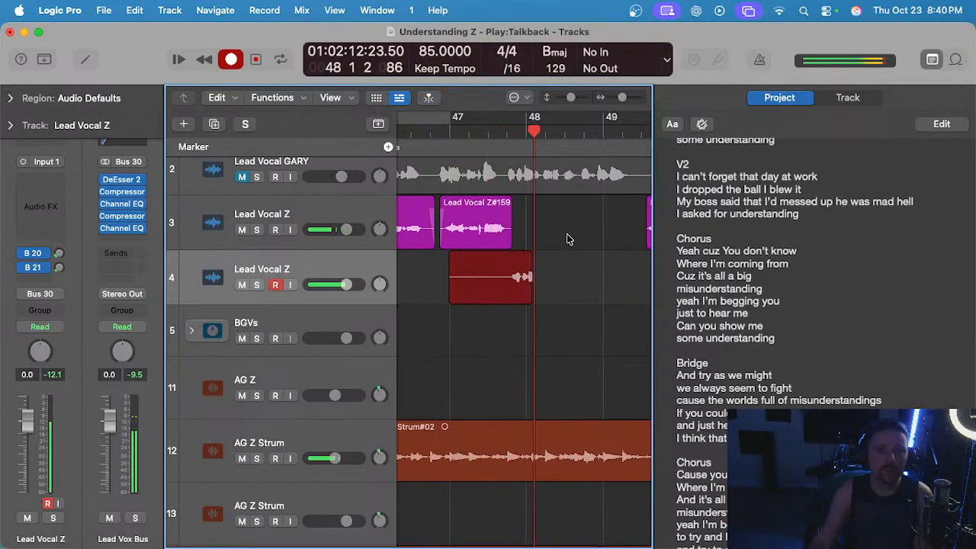
pyautogui.press('space')
pyautogui.press('super+z')
pyautogui.press('r')
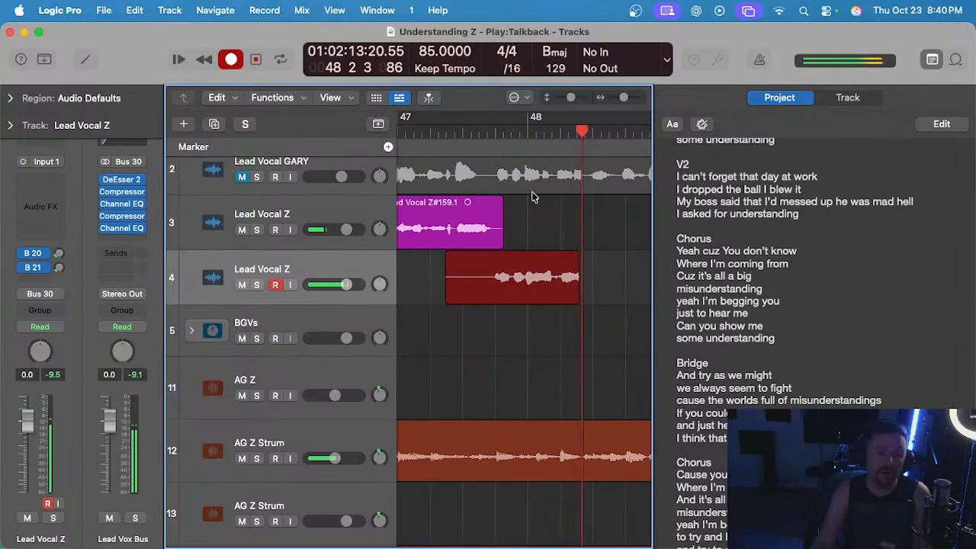
pyautogui.press('space')
pyautogui.press('super+z')
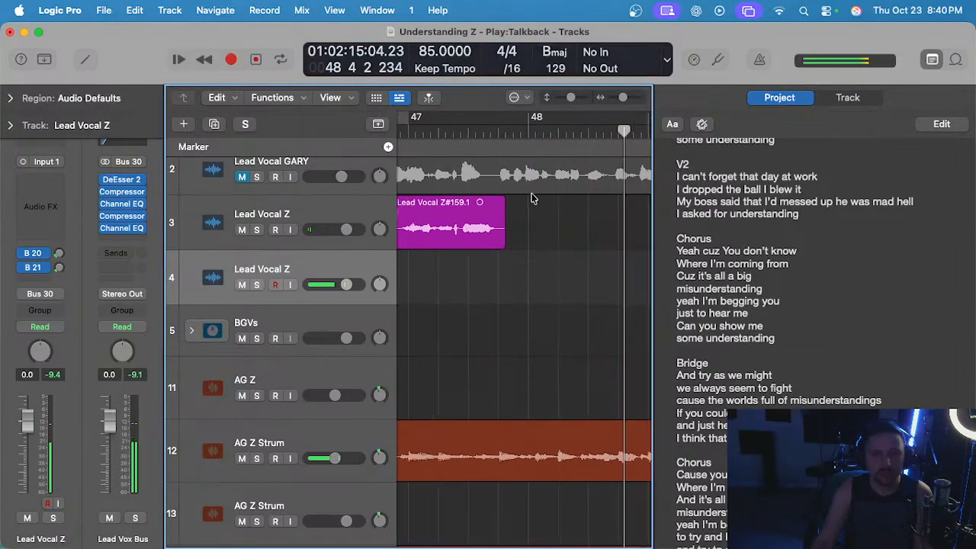
# Try the replacement bridge phrase on track 4 again from bar 47 beat 3, undoing both takes.
pyautogui.click(486, 148)
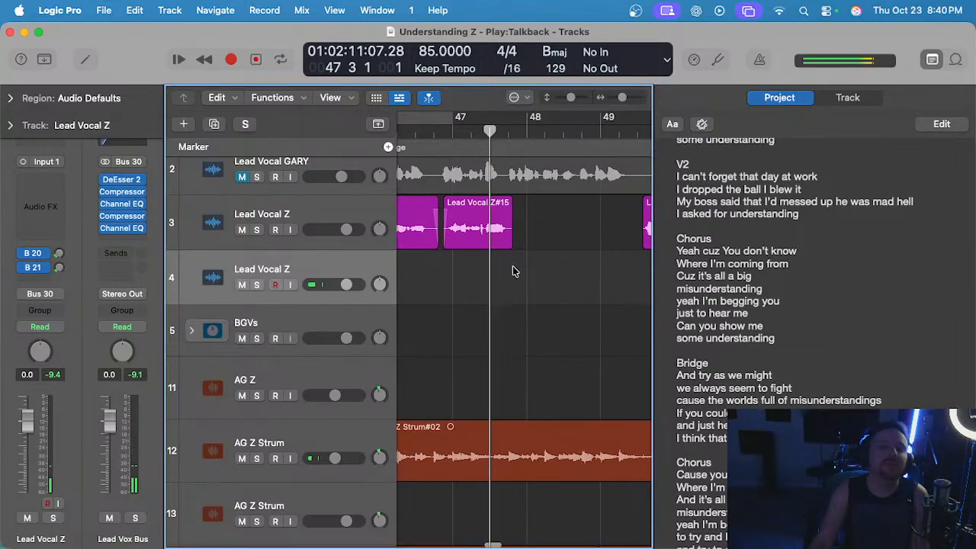
pyautogui.press('r')
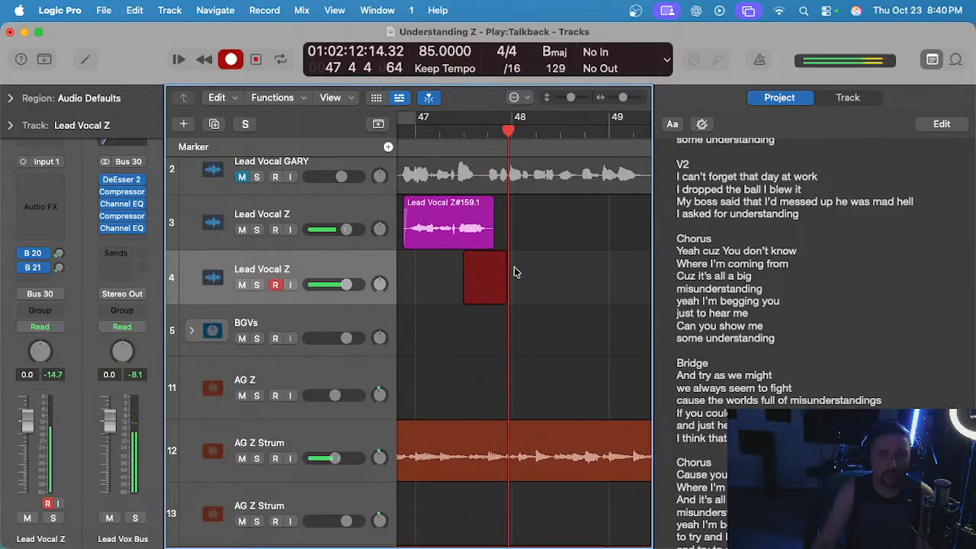
pyautogui.press('space')
pyautogui.press('super+z')
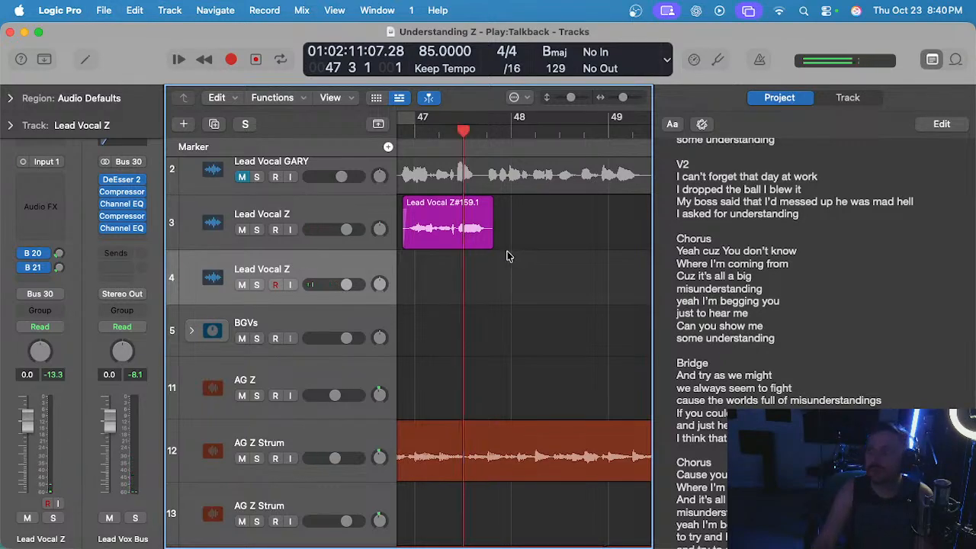
pyautogui.press('r')
pyautogui.press('space')
pyautogui.press('super+z')
# Delete the remaining shortened track 3 region that starts just before bar 47.
pyautogui.hscroll(-1, 471, 268)
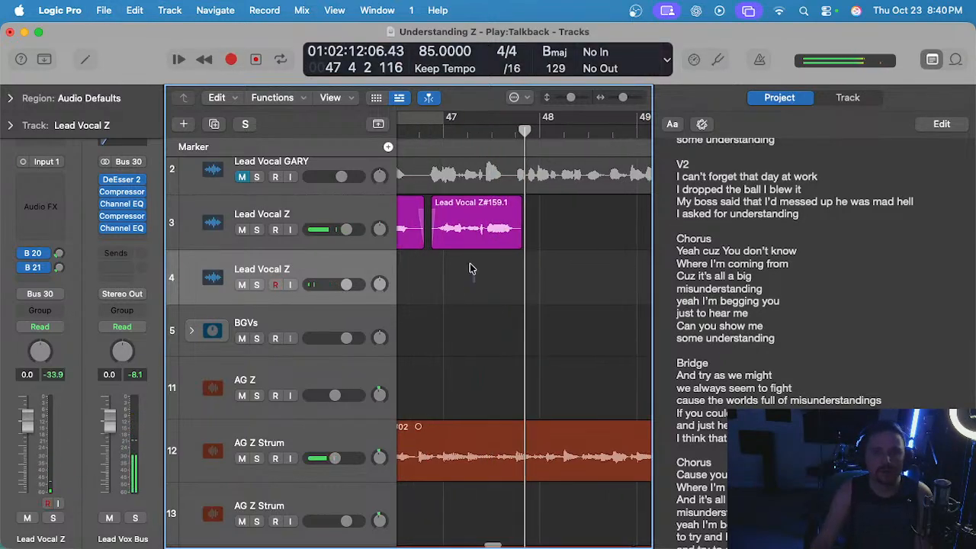
pyautogui.click(470, 238)
pyautogui.press('Delete')
# Try recording the bridge phrase on track 4 from bar 46 beat 3 through bar 48, and delete the take.
pyautogui.click(420, 135)
pyautogui.scroll(-1, 432, 161)
pyautogui.hscroll(-1, 432, 162)
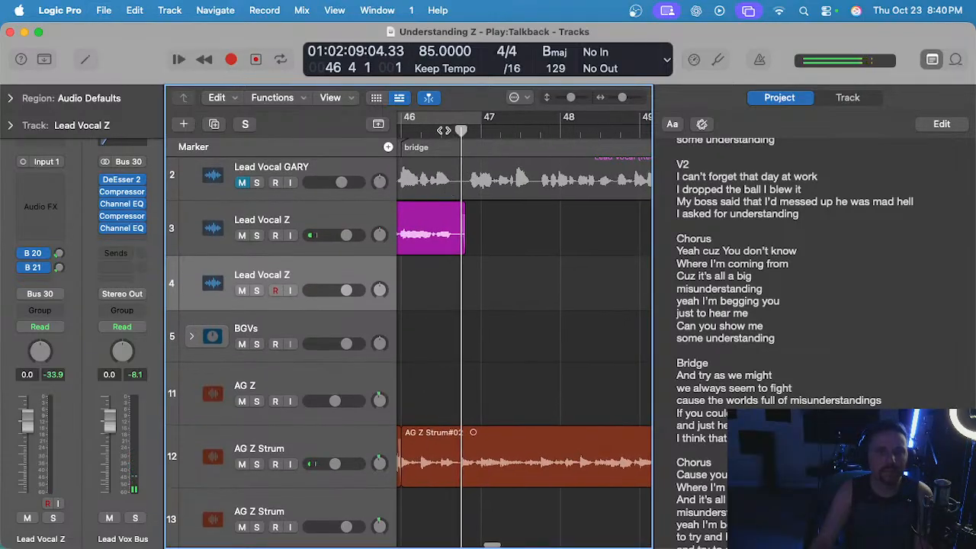
pyautogui.press('r')
pyautogui.scroll(1, 485, 239)
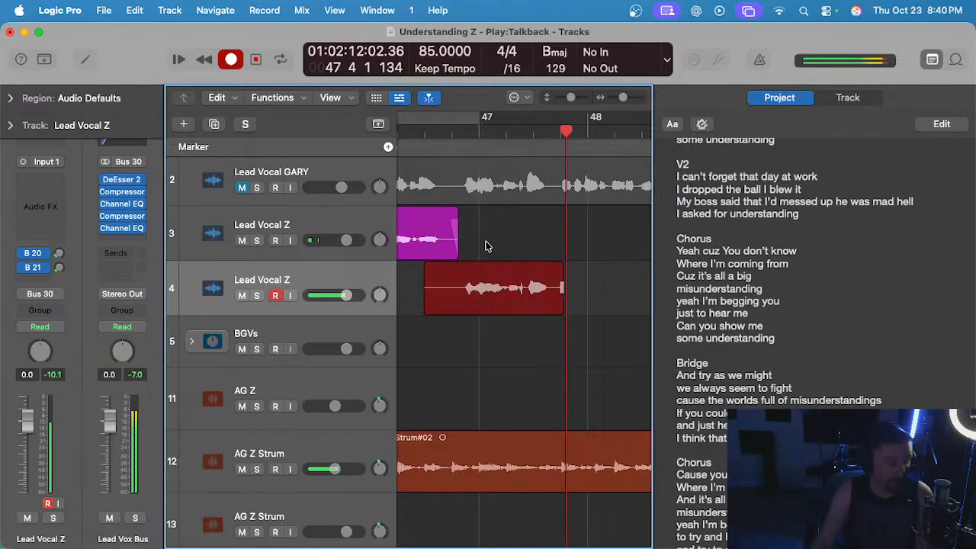
pyautogui.scroll(-1, 485, 245)
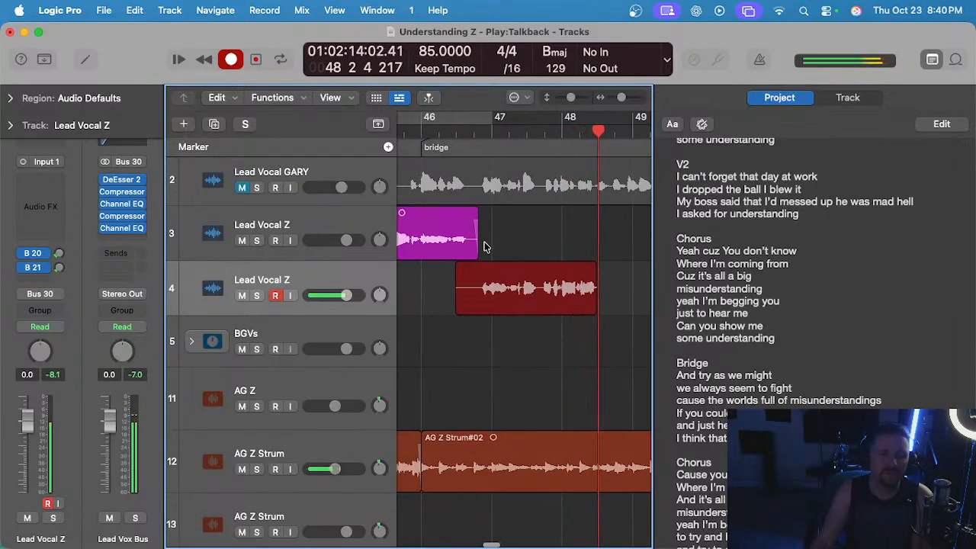
pyautogui.press('space')
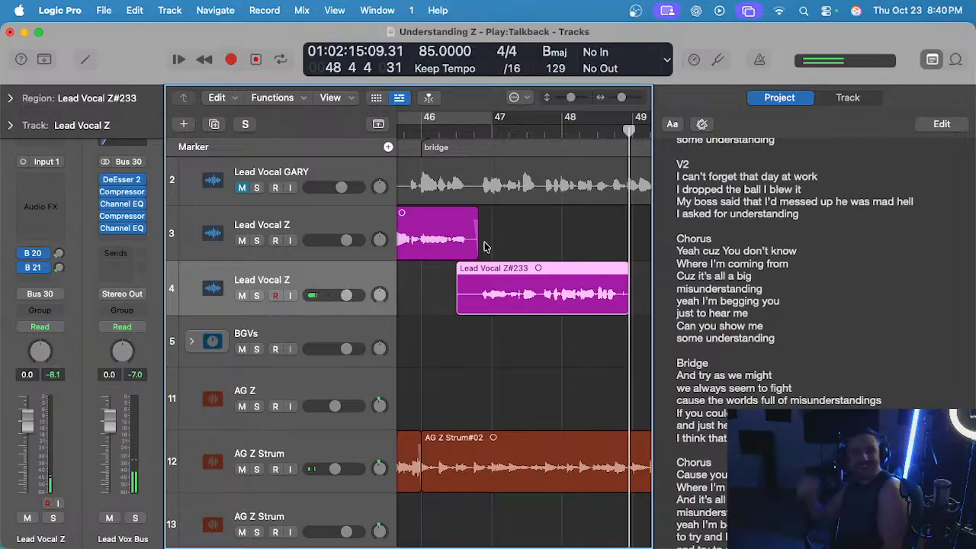
pyautogui.scroll(-2, 485, 245)
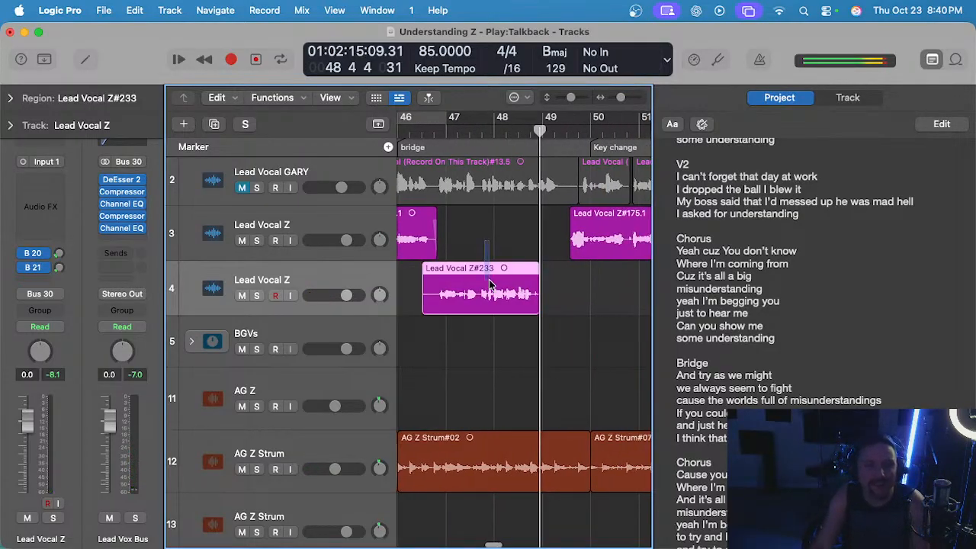
pyautogui.press('Delete')
# Unmute the lead vocal on track 2 and play its bridge part from just before bar 47 as a reference.
pyautogui.click(240, 185)
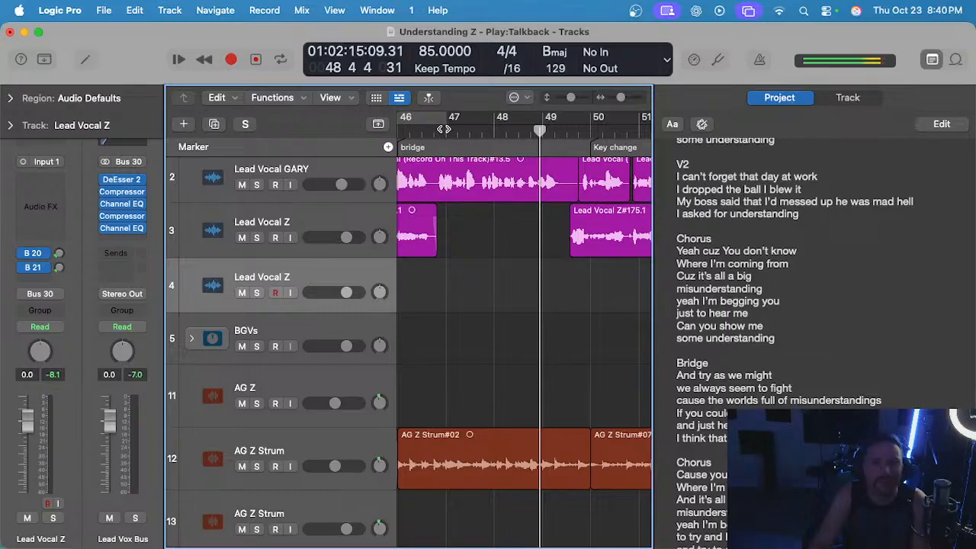
pyautogui.doubleClick(443, 128)
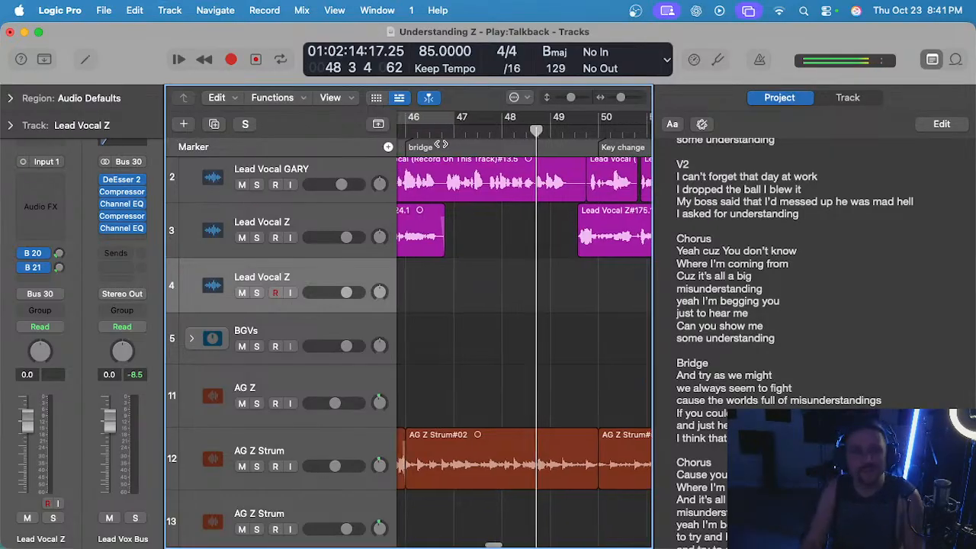
pyautogui.click(443, 129)
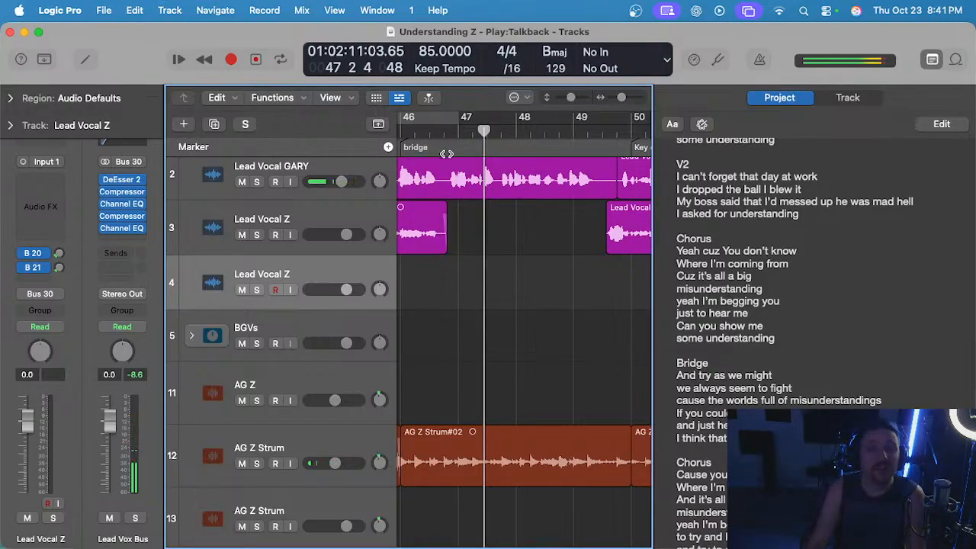
# Try recording the phrase on track 4 from bar 46 with the track 2 vocal audible, and delete the take.
pyautogui.press('r')
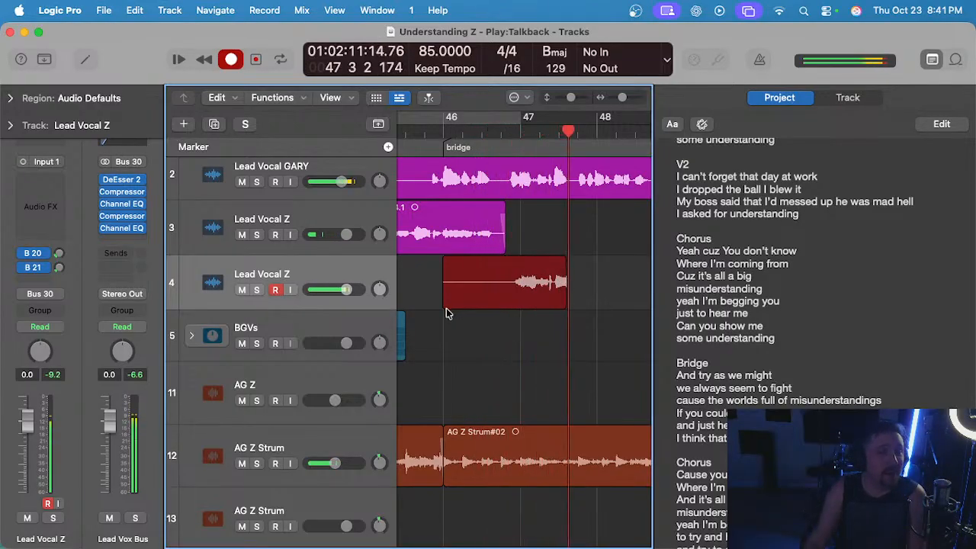
pyautogui.press('space')
pyautogui.click(242, 182)
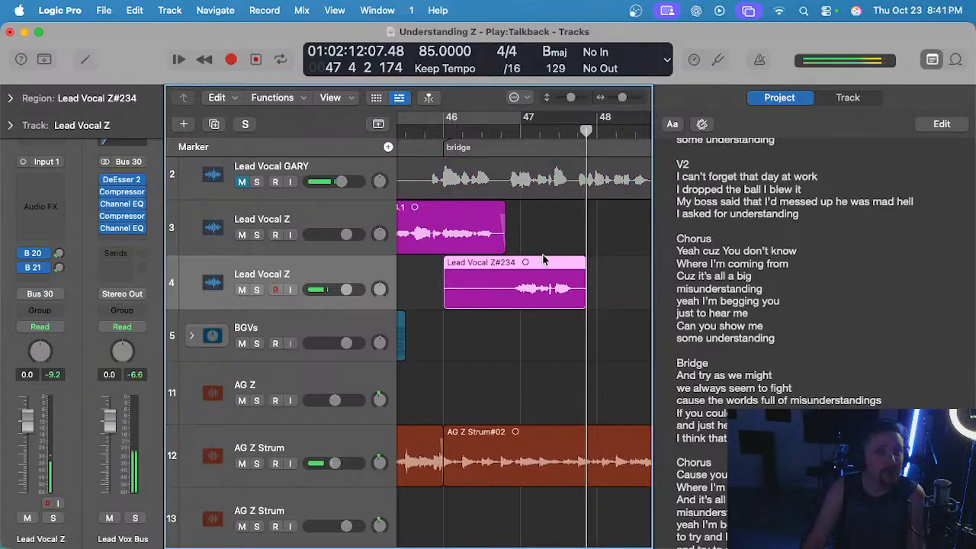
pyautogui.press('Delete')
# Play the track 2 reference vocal repeatedly around bars 47 and 48, and leave that track muted.
pyautogui.click(444, 132)
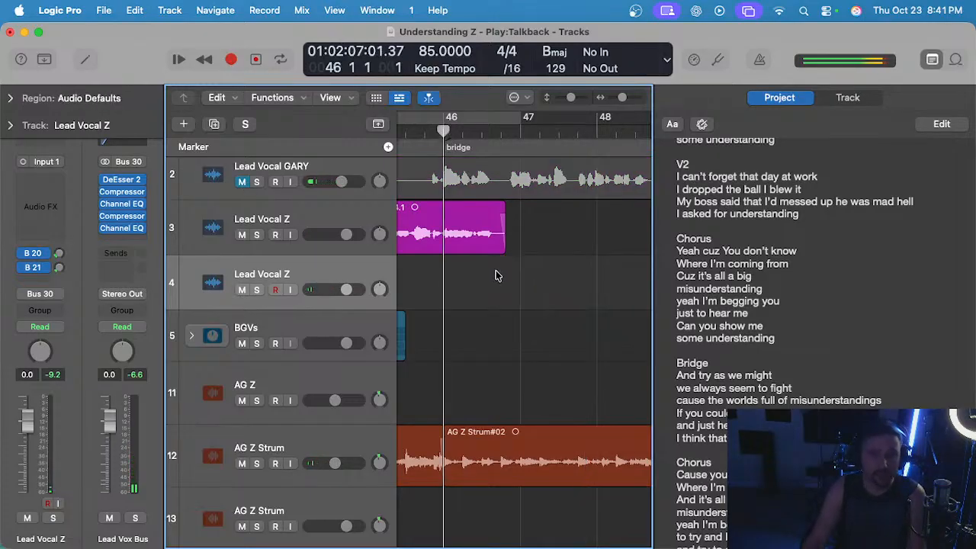
pyautogui.click(573, 132)
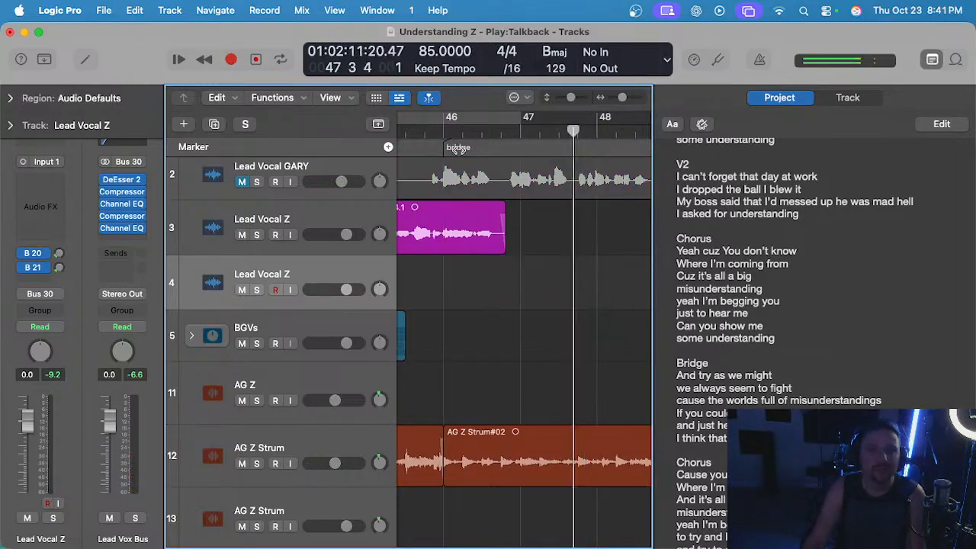
pyautogui.click(242, 182)
pyautogui.press('space')
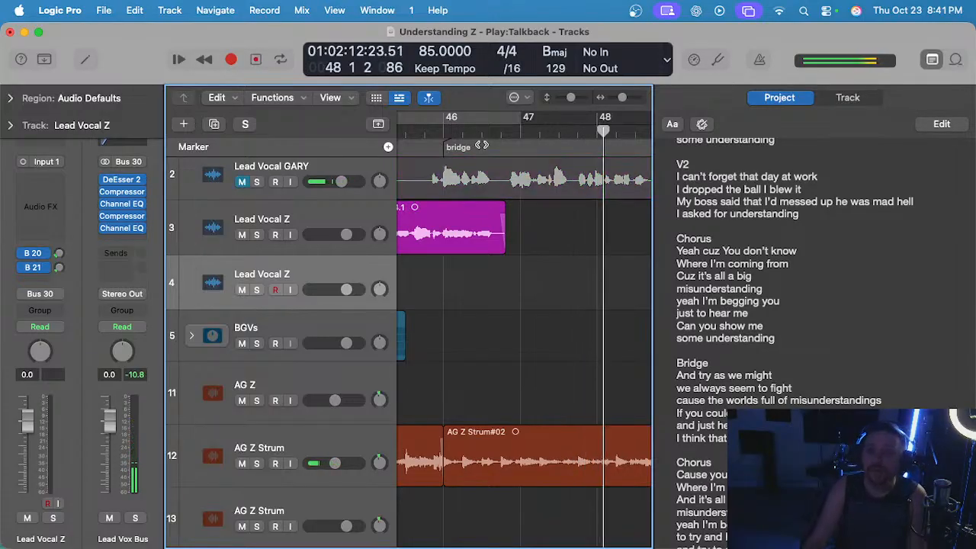
pyautogui.hscroll(3, 546, 163)
pyautogui.click(463, 131)
pyautogui.press('space')
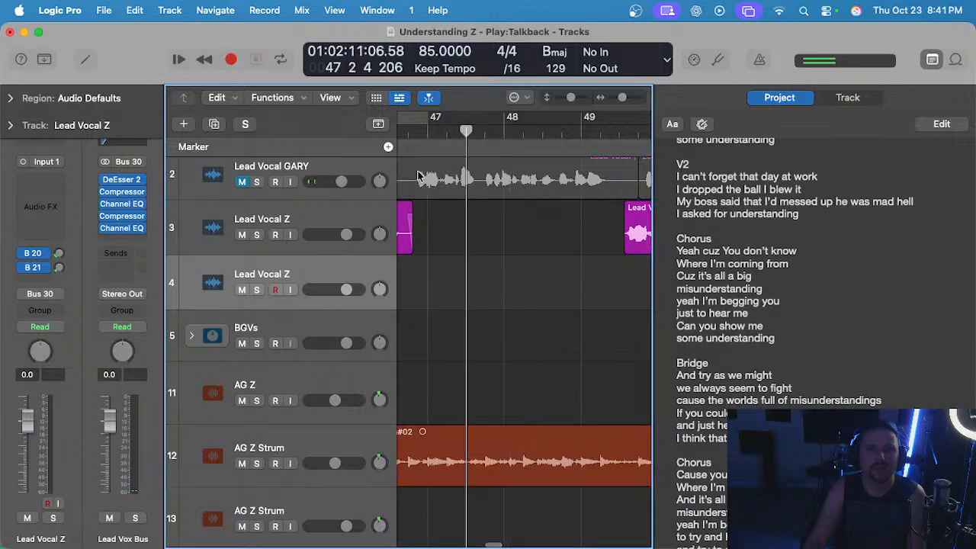
pyautogui.click(241, 183)
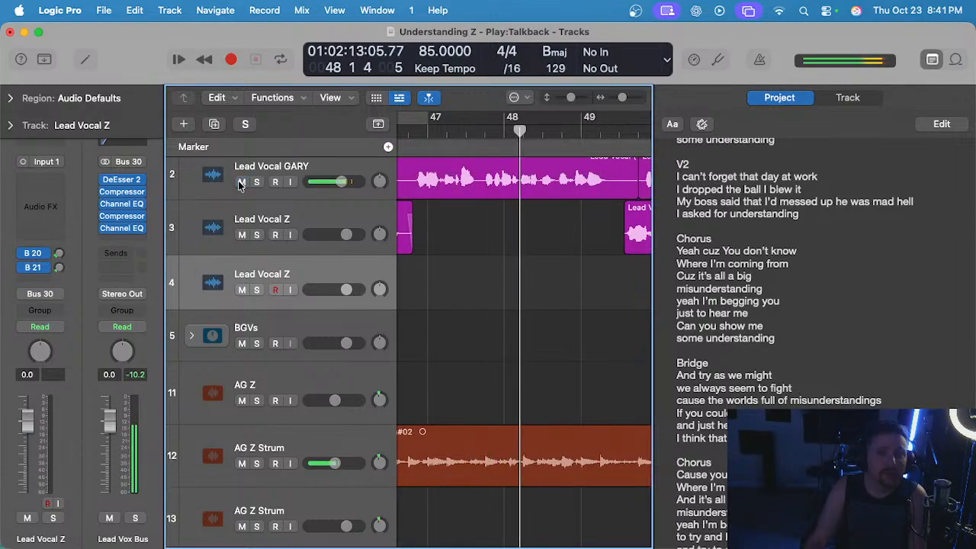
pyautogui.click(487, 131)
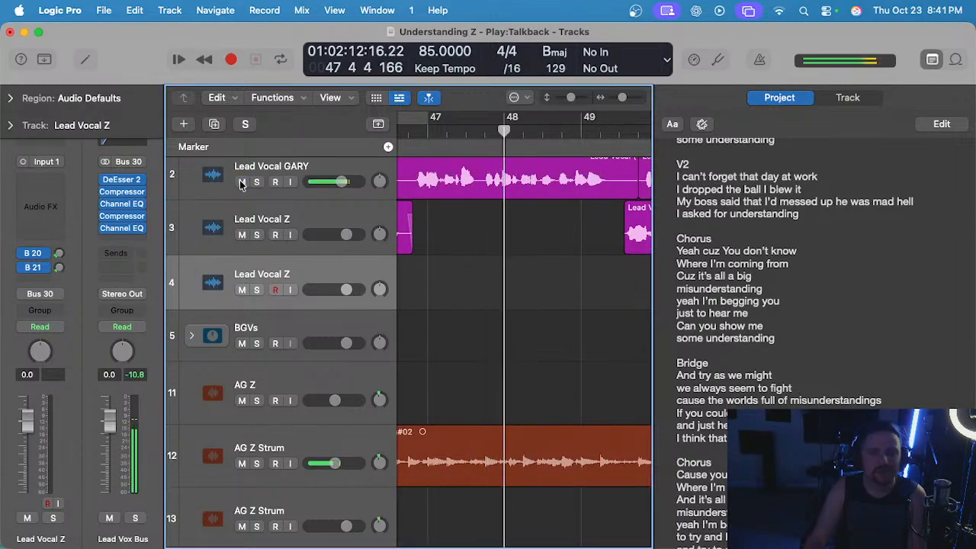
pyautogui.click(242, 182)
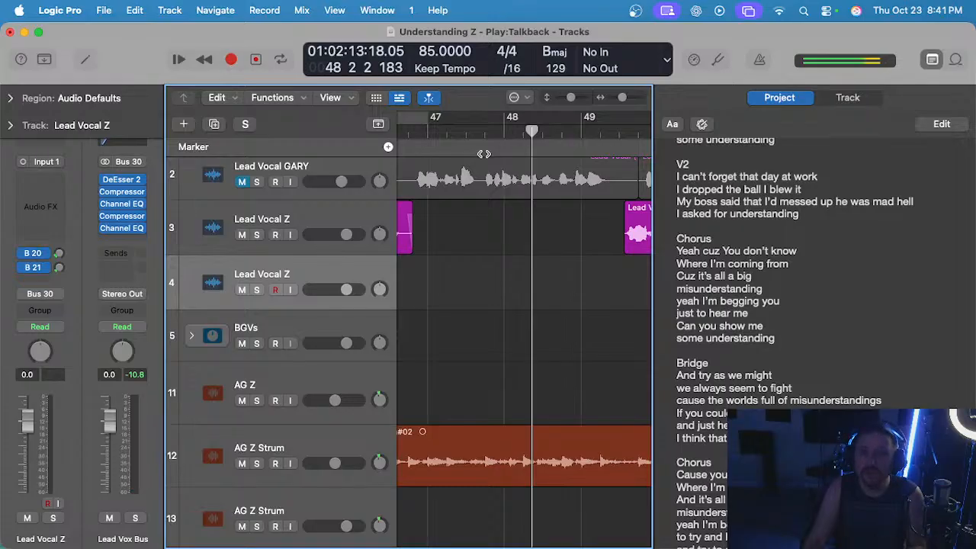
# Place the playhead at the start of bar 46 and turn on the metronome click.
pyautogui.scroll(-2, 509, 183)
pyautogui.hscroll(-3, 508, 183)
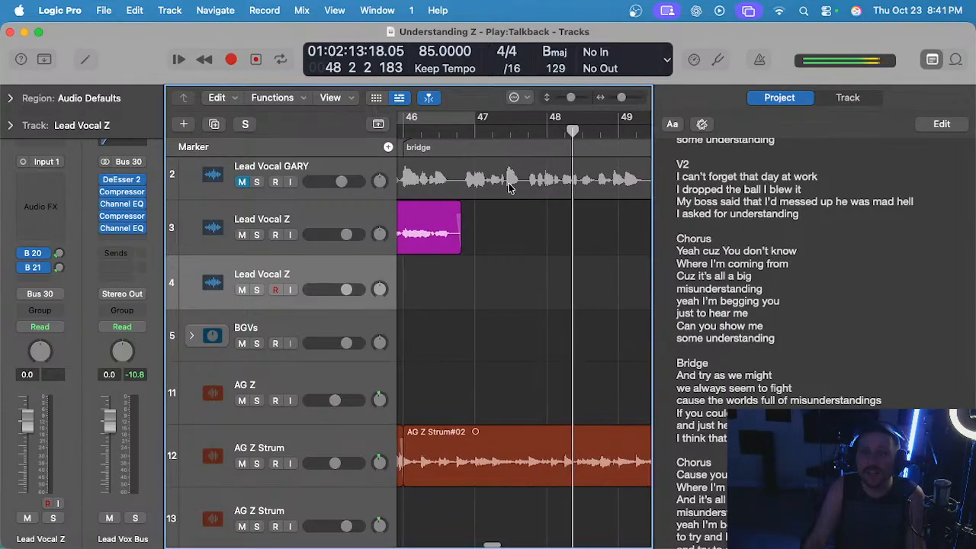
pyautogui.click(417, 130)
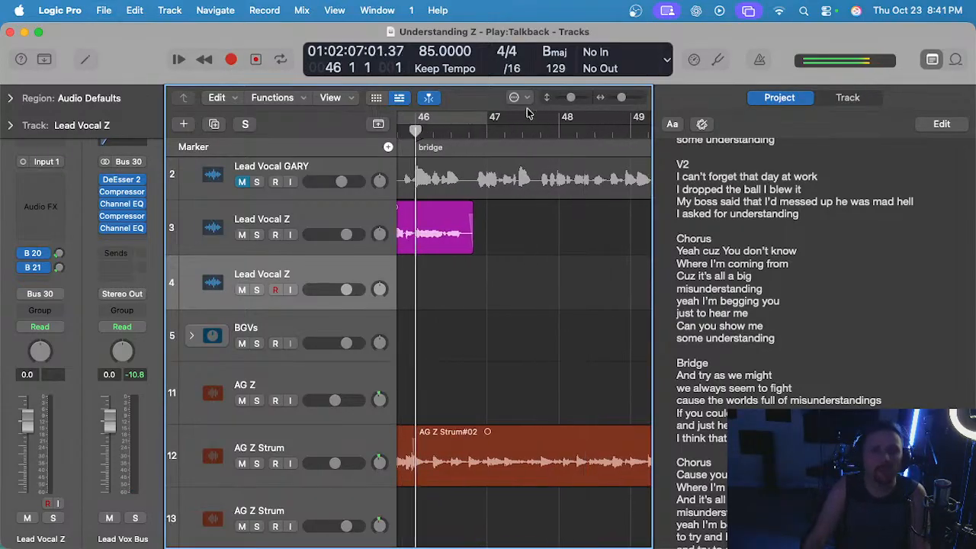
pyautogui.scroll(-2, 473, 285)
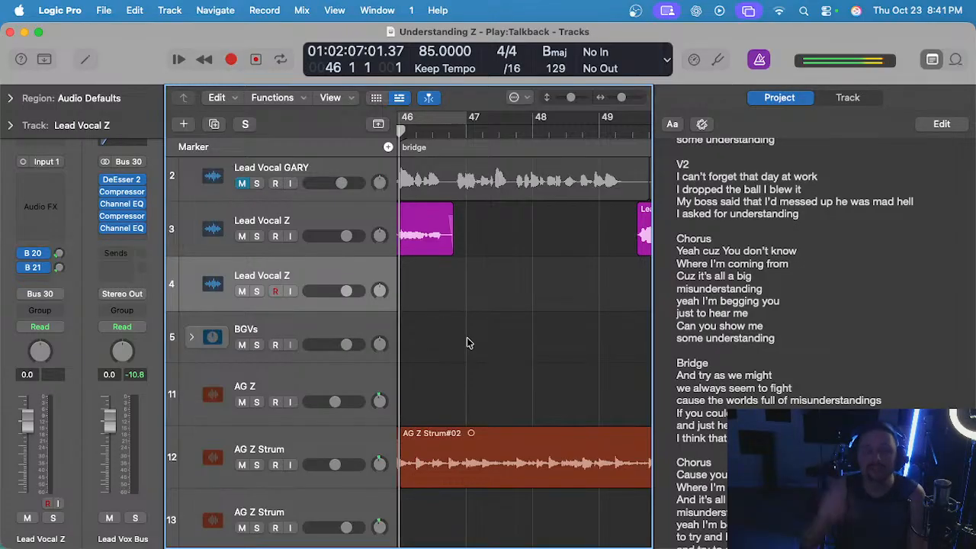
pyautogui.hscroll(-2, 468, 318)
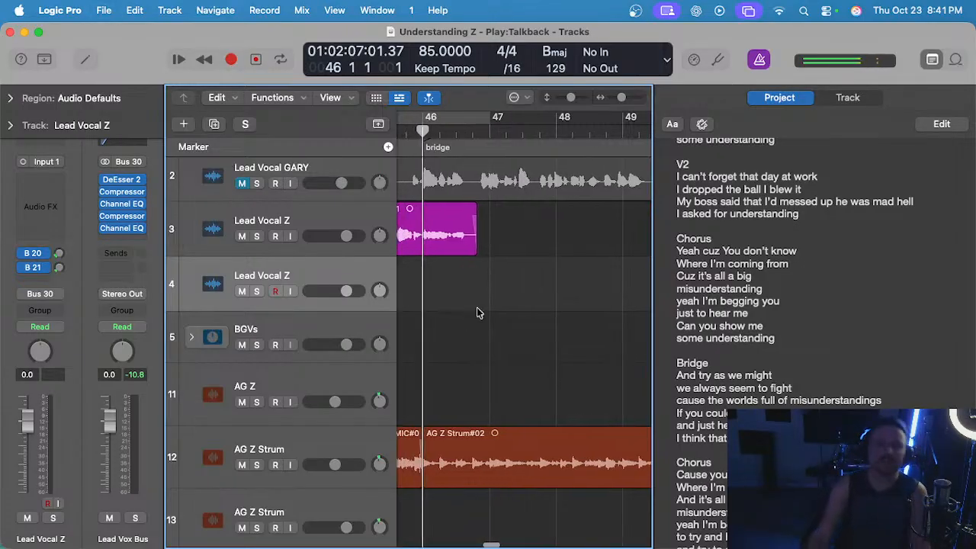
# Try recording the bridge on track 4 from bar 46 into bar 49 with the metronome, play it back and delete it.
pyautogui.press('r')
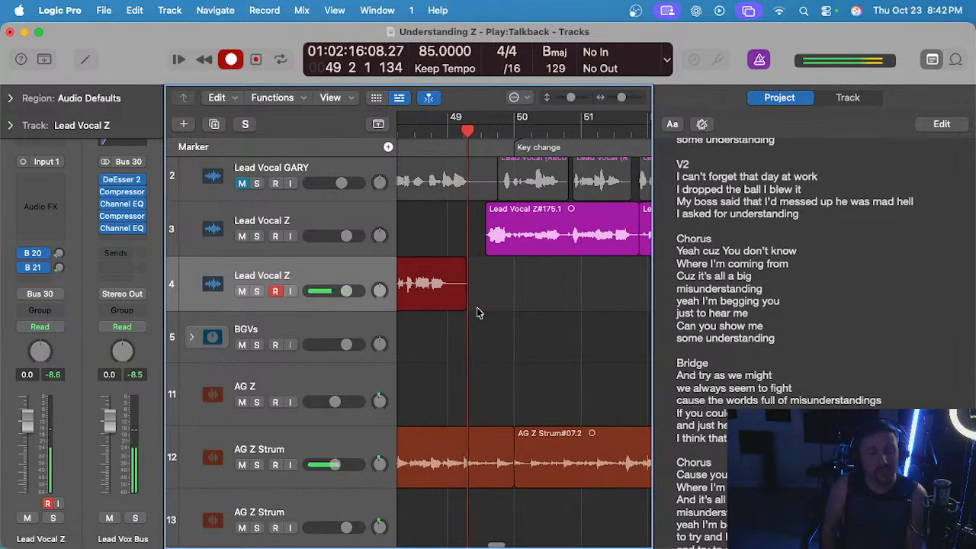
pyautogui.press('space')
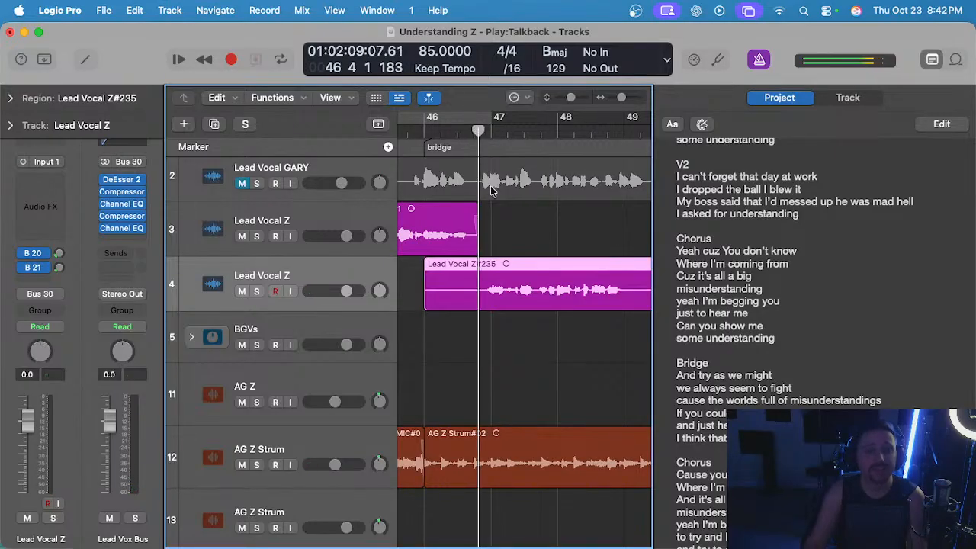
pyautogui.press('space')
pyautogui.scroll(2, 487, 212)
pyautogui.moveTo(510, 238); pyautogui.dragTo(513, 281)
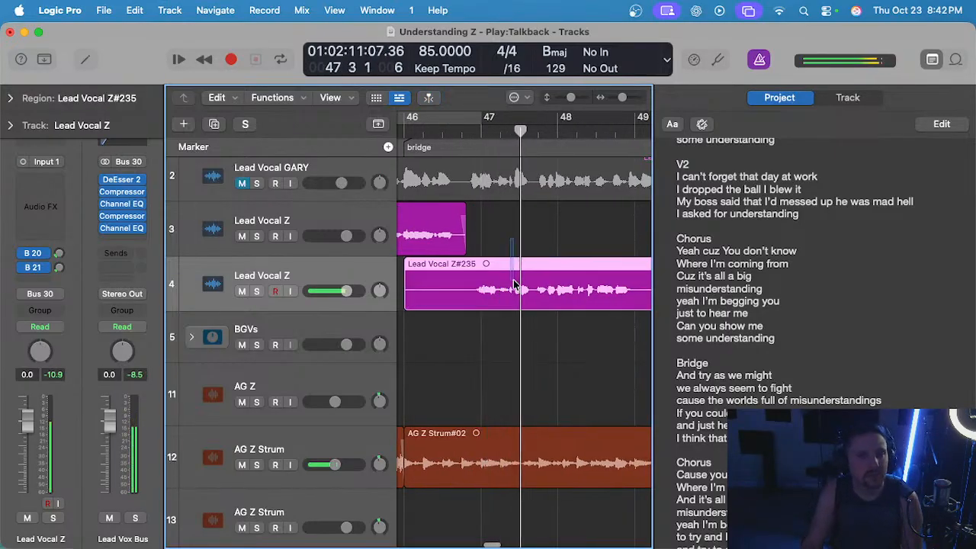
pyautogui.press('Delete')
pyautogui.press('space')
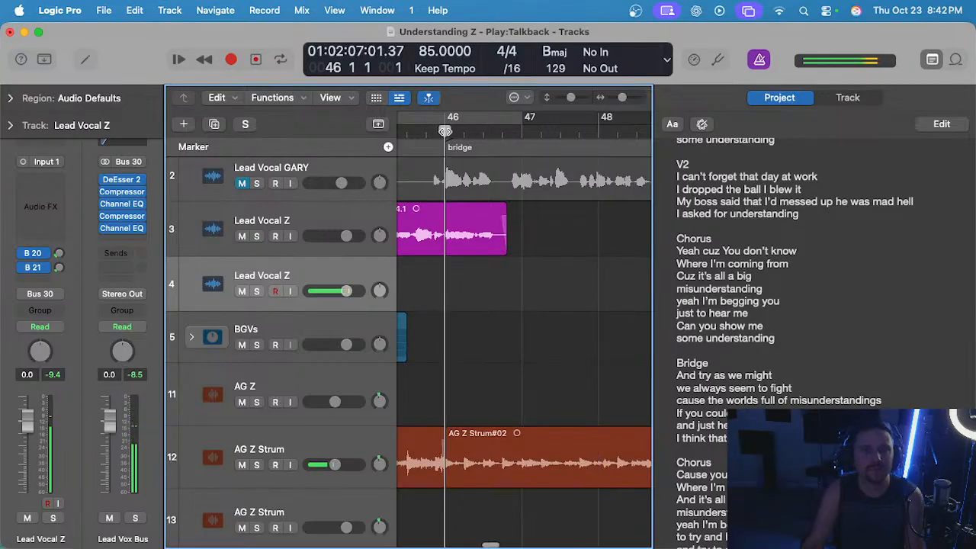
# Record a short bridge take on track 4 from bar 46 to bar 47 beat 4 and delete its silent start.
pyautogui.press('r')
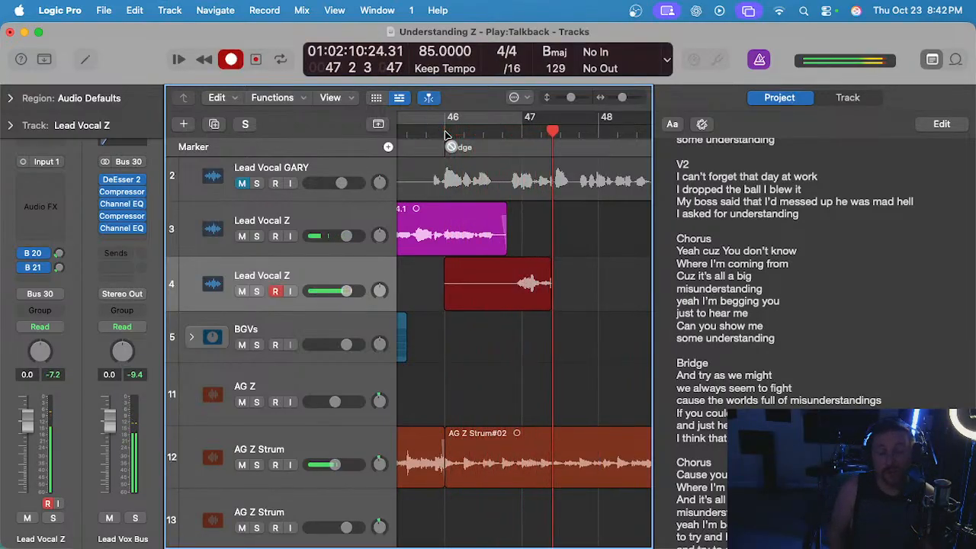
pyautogui.press('space')
pyautogui.scroll(2, 529, 180)
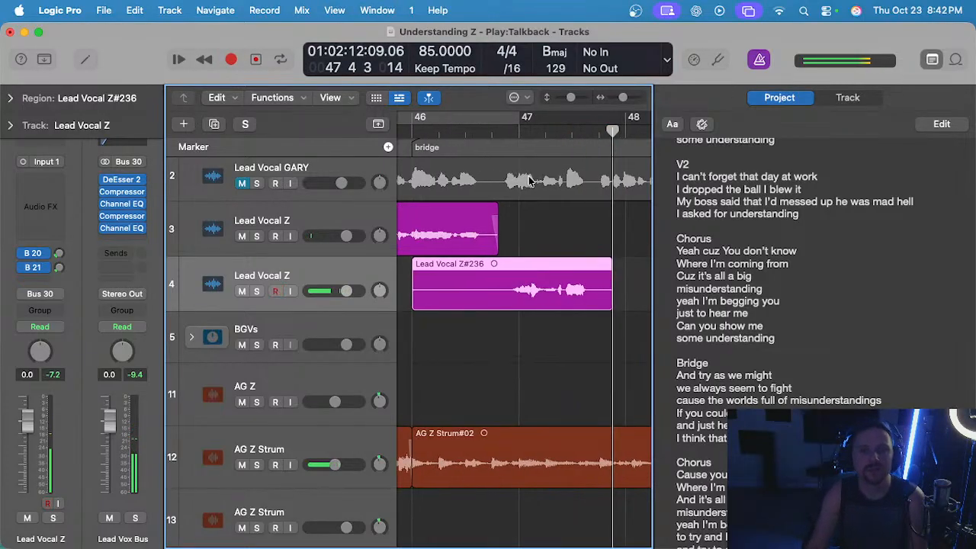
pyautogui.moveTo(500, 284); pyautogui.dragTo(410, 283)
pyautogui.press('Delete')
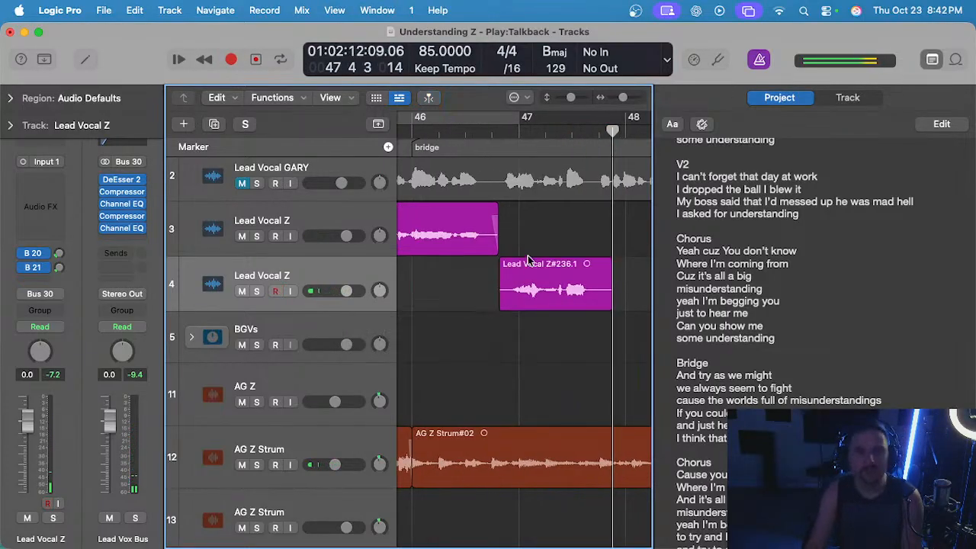
# Move the trimmed take onto track 3 beside the preceding region and add a short fade-in at its start.
pyautogui.moveTo(530, 263); pyautogui.dragTo(542, 237)
pyautogui.click(479, 133)
pyautogui.press('space')
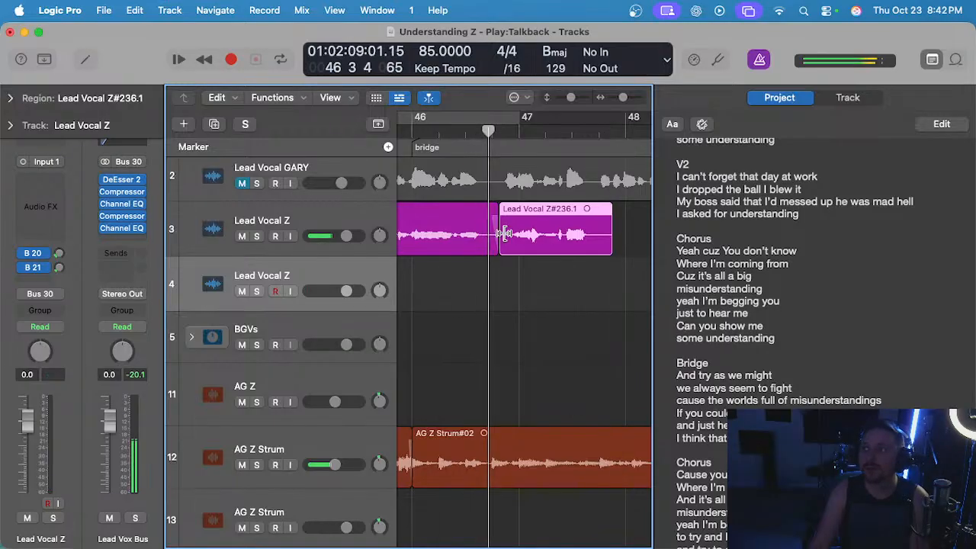
pyautogui.scroll(3, 503, 233)
pyautogui.hscroll(1, 488, 305)
pyautogui.click(478, 299)
pyautogui.click(476, 206)
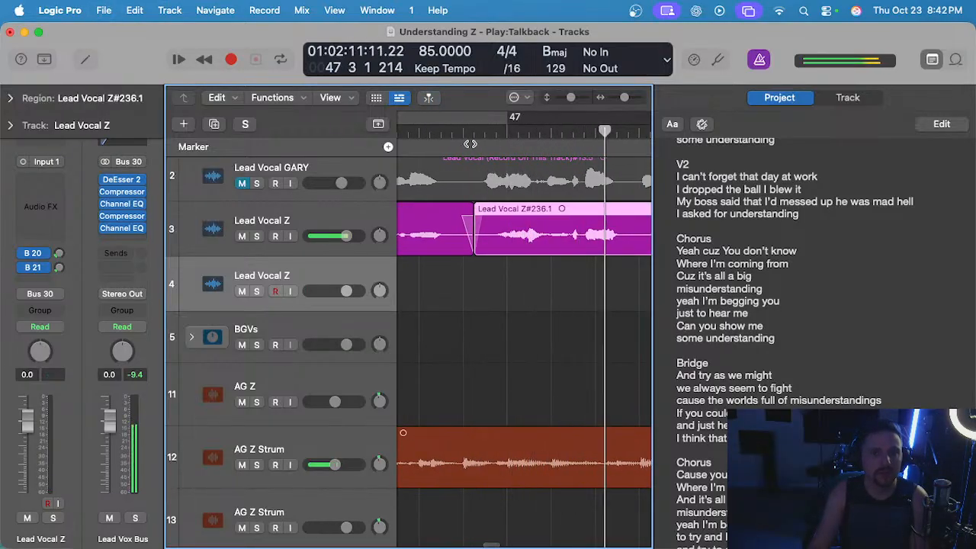
pyautogui.press('space')
# Solo track 3 to check the join before bar 47, unsolo it and delete the moved take.
pyautogui.click(473, 135)
pyautogui.click(310, 215)
pyautogui.press('s')
pyautogui.press('space')
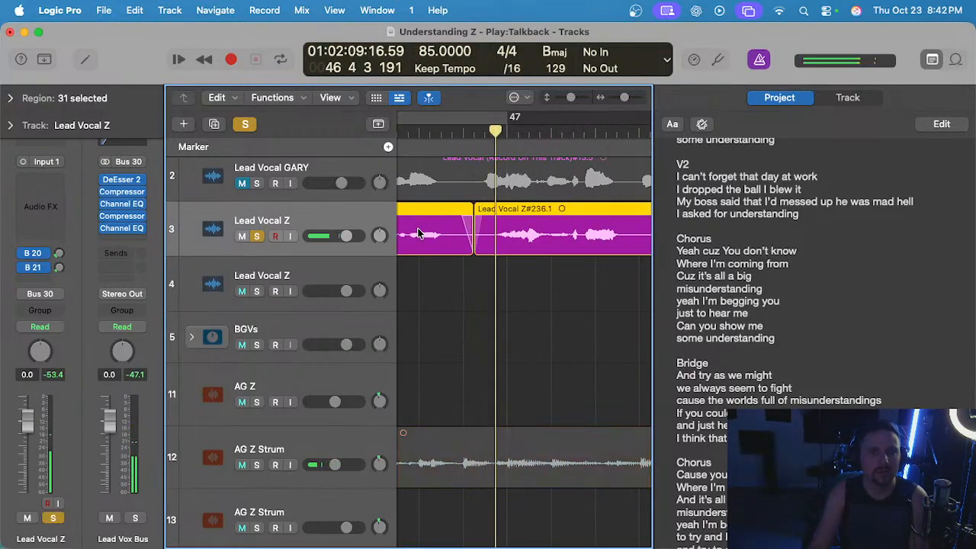
pyautogui.press('s')
pyautogui.press('space')
pyautogui.click(520, 242)
pyautogui.press('BackSpace')
pyautogui.scroll(-3, 521, 242)
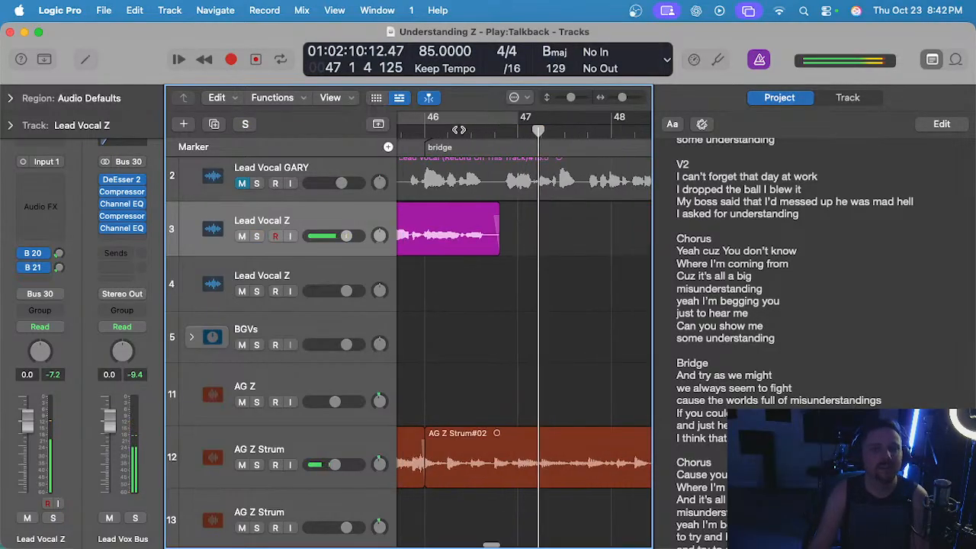
# Try another bridge take on track 4 from the start of bar 46, stopping in bar 47, and delete it.
pyautogui.click(425, 130)
pyautogui.press('space')
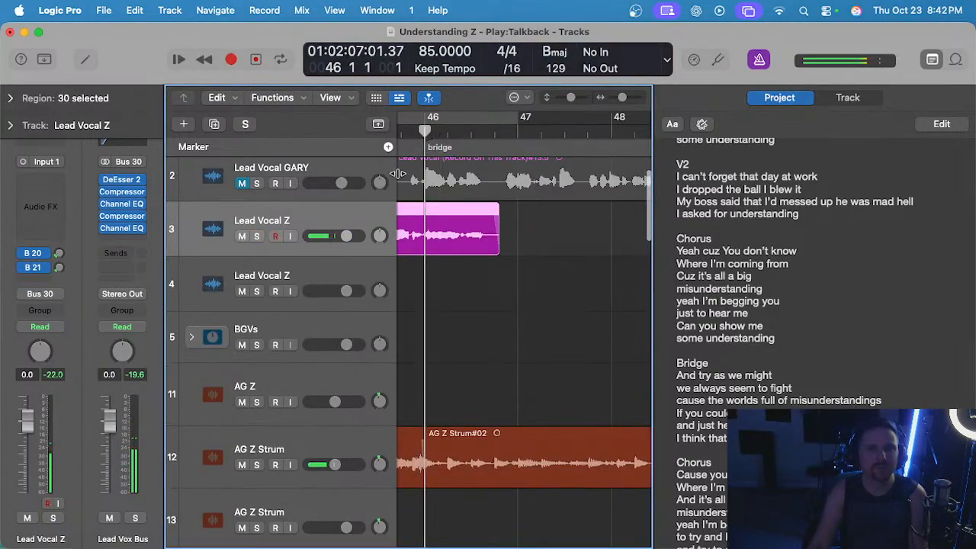
pyautogui.click(292, 284)
pyautogui.press('r')
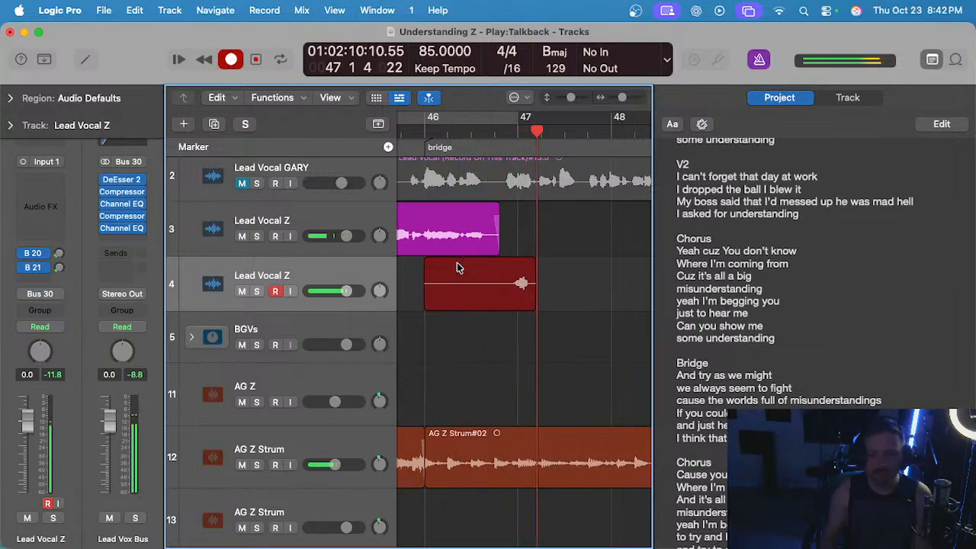
pyautogui.press('space')
pyautogui.press('BackSpace')
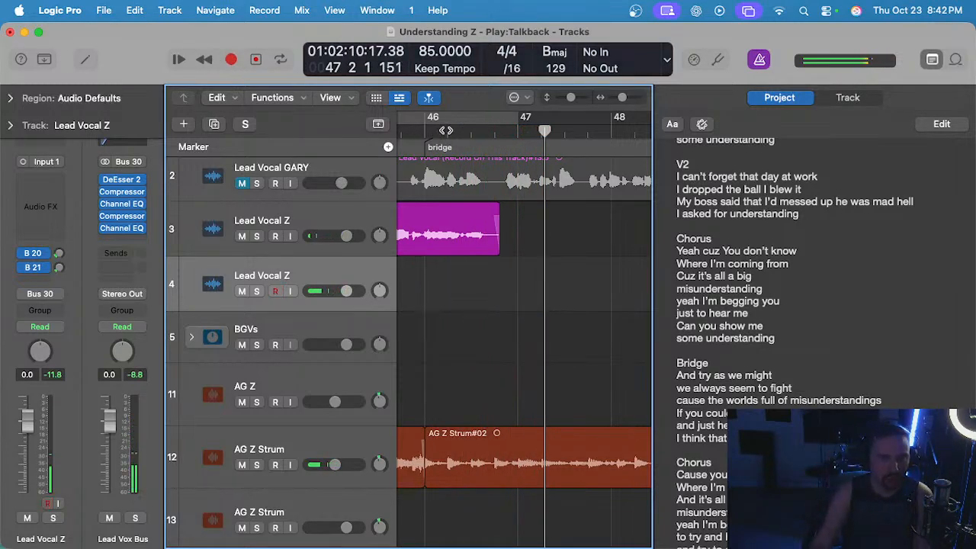
# Try two bridge takes on track 4, one from bar 46 and one from bar 46 beat 3, and undo both recordings.
pyautogui.click(423, 133)
pyautogui.press('r')
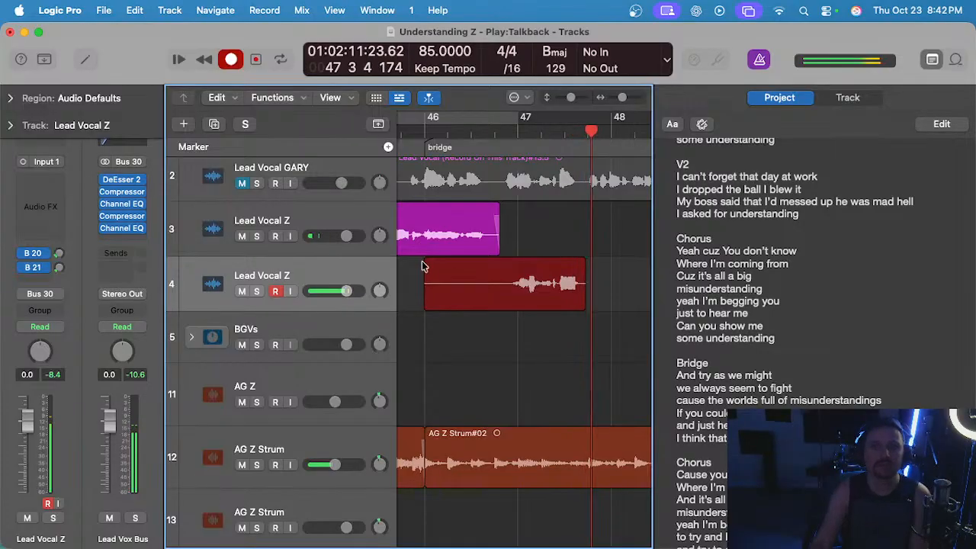
pyautogui.press('space')
pyautogui.press('super+z')
pyautogui.click(430, 133)
pyautogui.click(469, 131)
pyautogui.press('r')
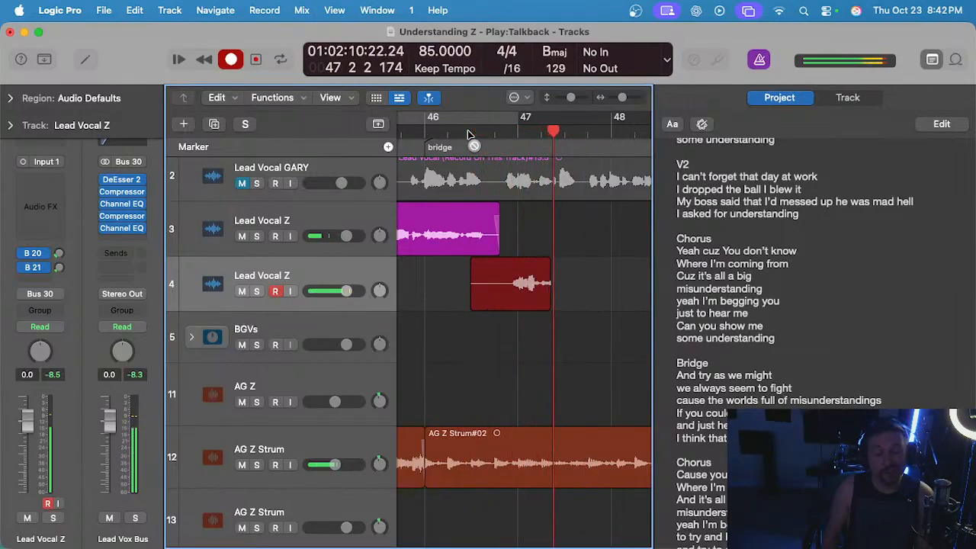
pyautogui.press('space')
pyautogui.press('super+z')
# Try three more short bridge takes on track 4 from around bar 46 beat 3 into bar 47, undoing each one.
pyautogui.click(470, 133)
pyautogui.press('r')
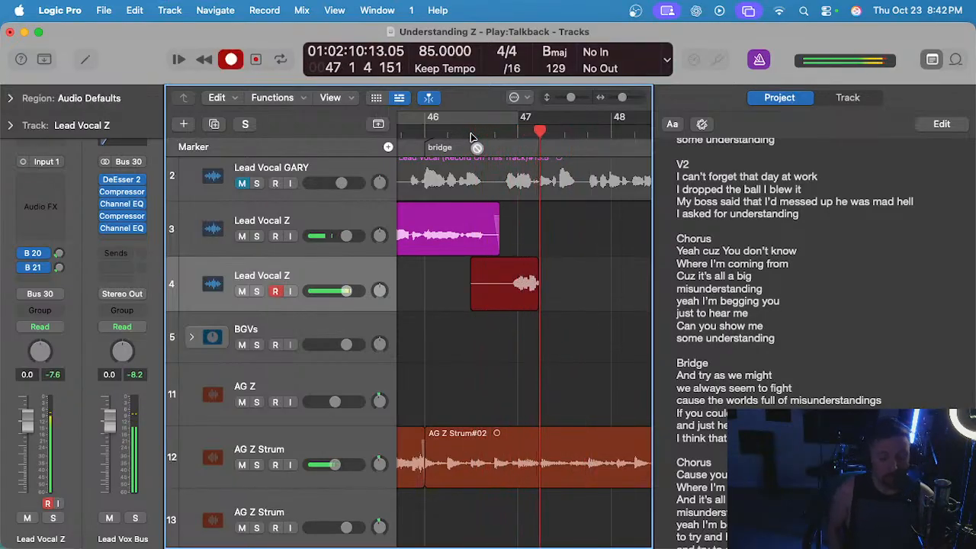
pyautogui.press('space')
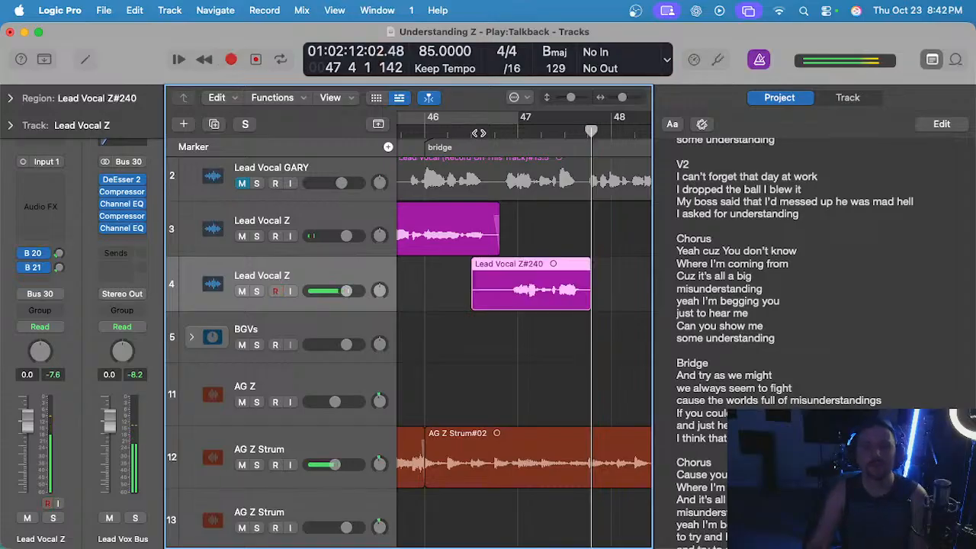
pyautogui.press('super+z')
pyautogui.click(478, 132)
pyautogui.press('r')
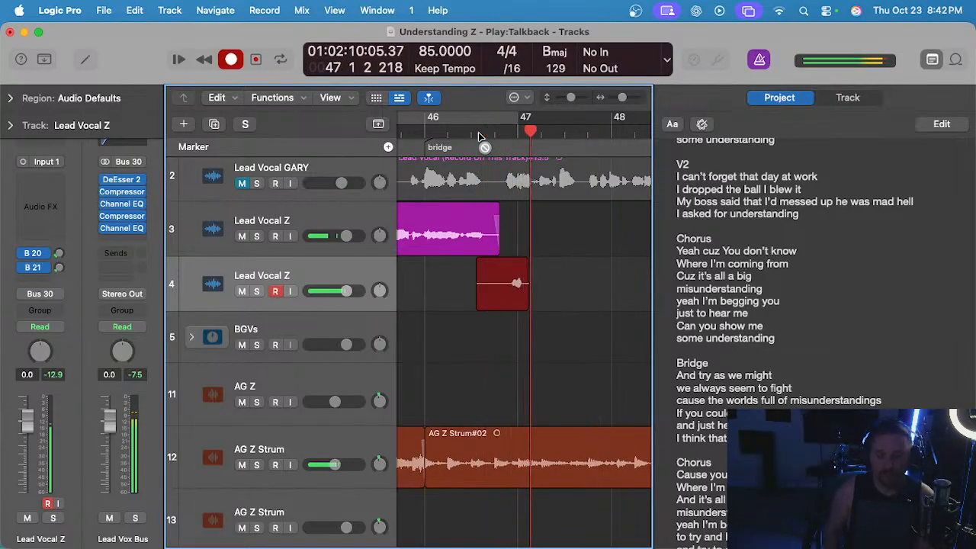
pyautogui.press('space')
pyautogui.press('super+z')
pyautogui.click(472, 132)
pyautogui.press('r')
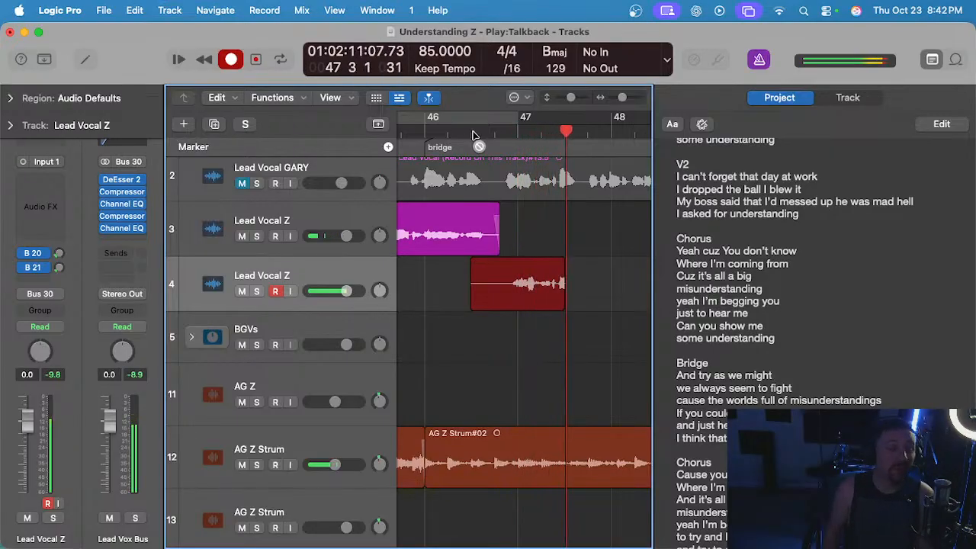
pyautogui.press('space')
pyautogui.press('super+z')
# Record a bridge take on track 4 from bar 46 beat 3 to bar 47 beat 4 and play it back in the mix.
pyautogui.click(472, 132)
pyautogui.press('r')
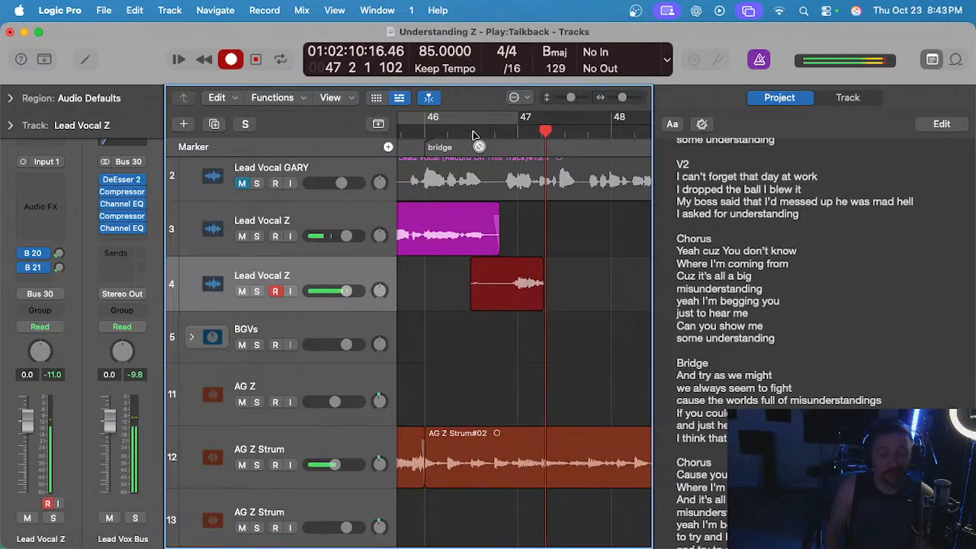
pyautogui.press('space')
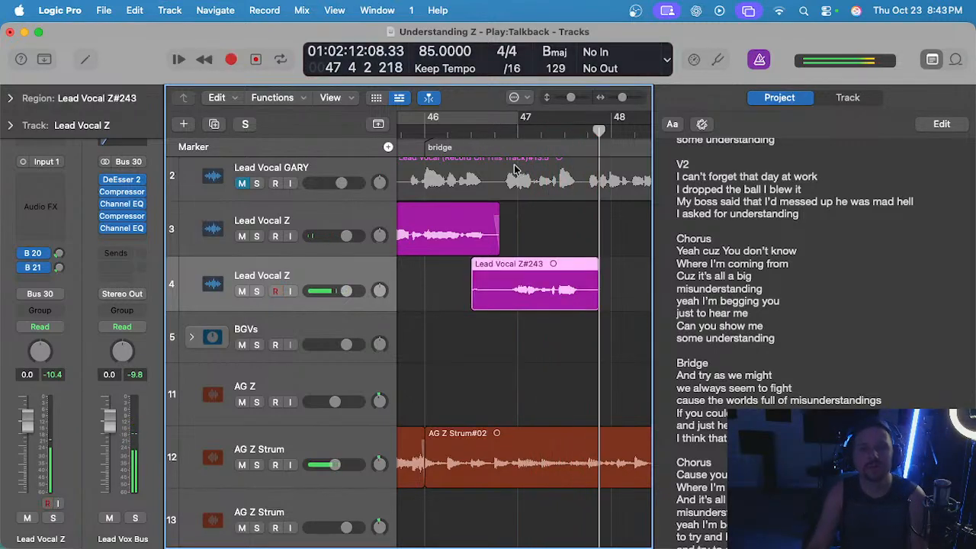
pyautogui.click(484, 133)
pyautogui.press('space')
pyautogui.scroll(3, 498, 187)
pyautogui.hscroll(3, 499, 186)
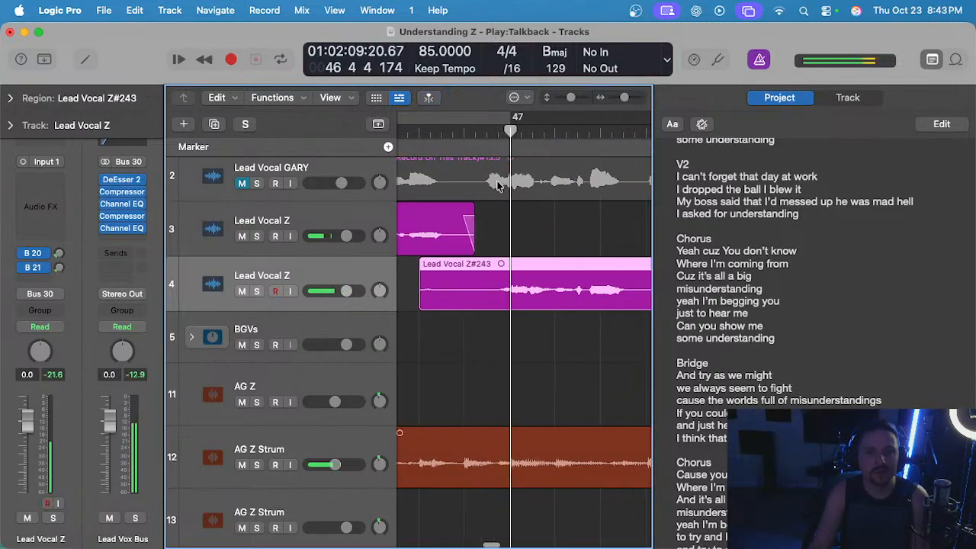
pyautogui.press('space')
# Solo track 4 to check the new take from bar 46 beat 4, unsolo it and delete the take.
pyautogui.click(473, 134)
pyautogui.hotkey('ctrl', 's')
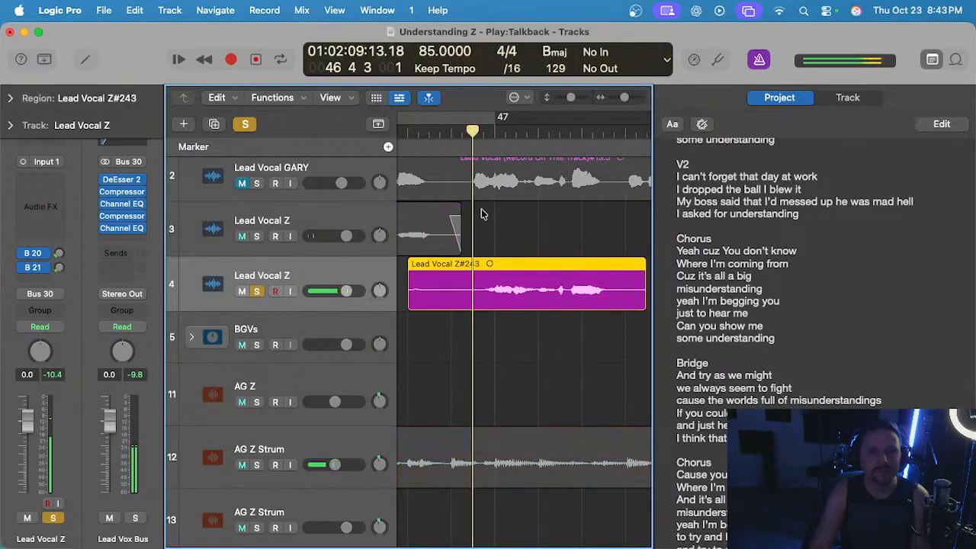
pyautogui.press('space')
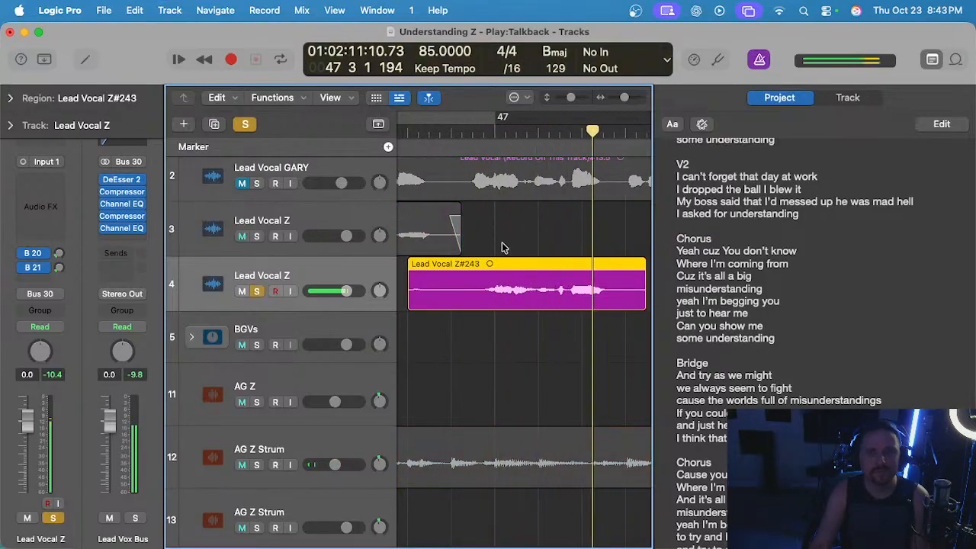
pyautogui.hotkey('ctrl', 's')
pyautogui.scroll(-3, 465, 150)
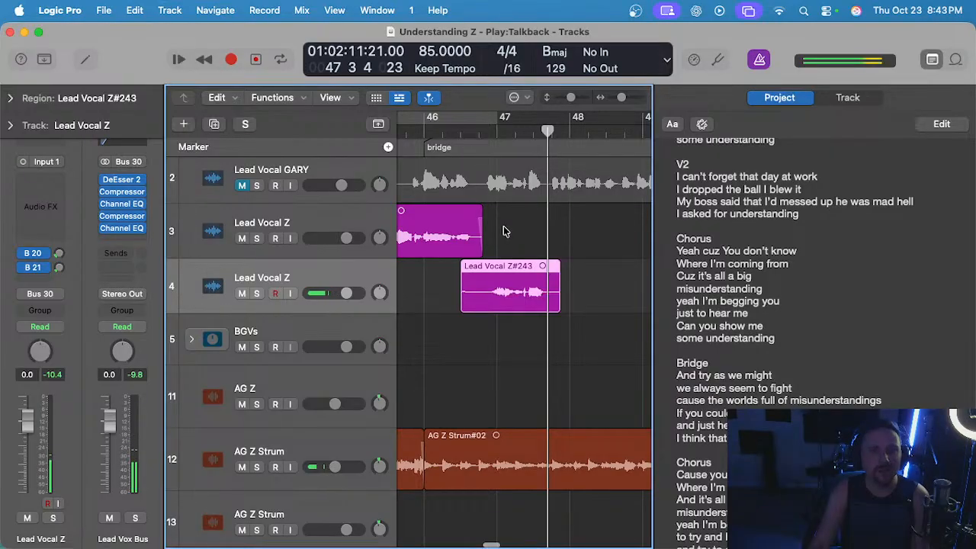
pyautogui.press('Delete')
# Record a replacement bridge take on track 4 from bar 46 beat 3 to bar 47 beat 4 and listen back to it.
pyautogui.click(456, 118)
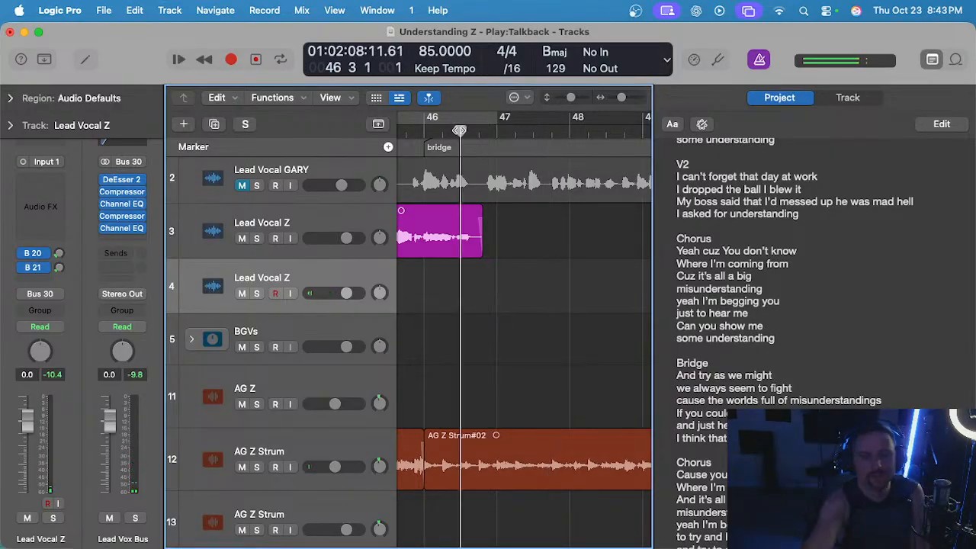
pyautogui.press('r')
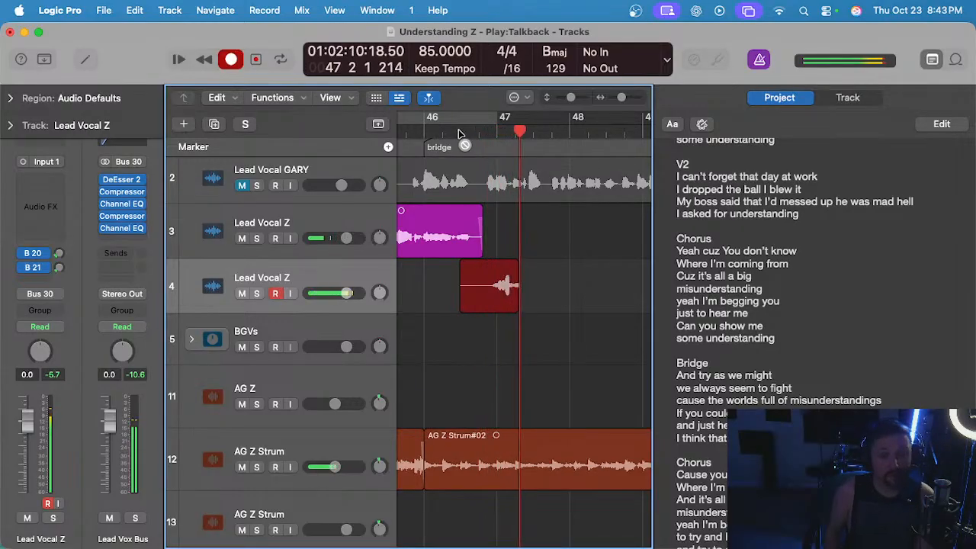
pyautogui.press('space')
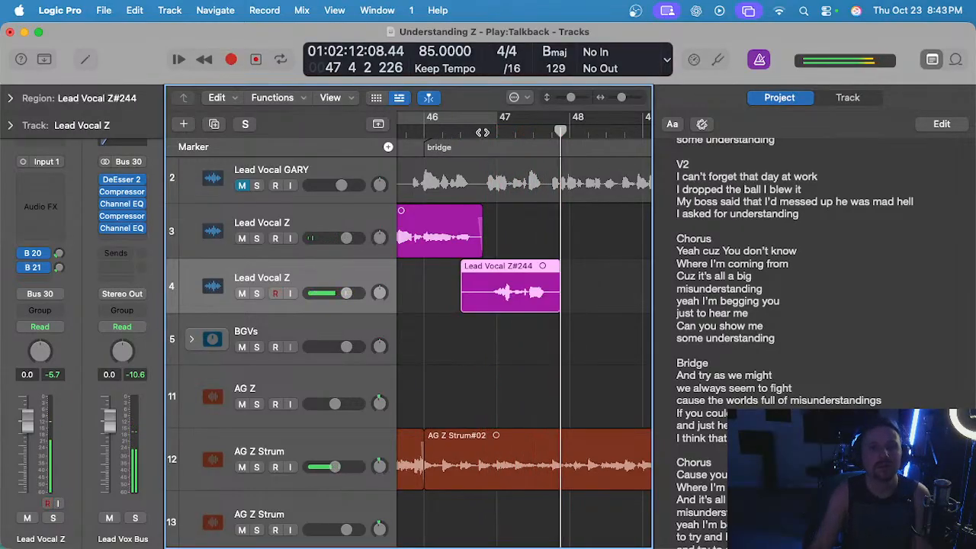
pyautogui.click(478, 132)
pyautogui.press('space')
pyautogui.press('s')
pyautogui.scroll(3, 468, 281)
pyautogui.press('s')
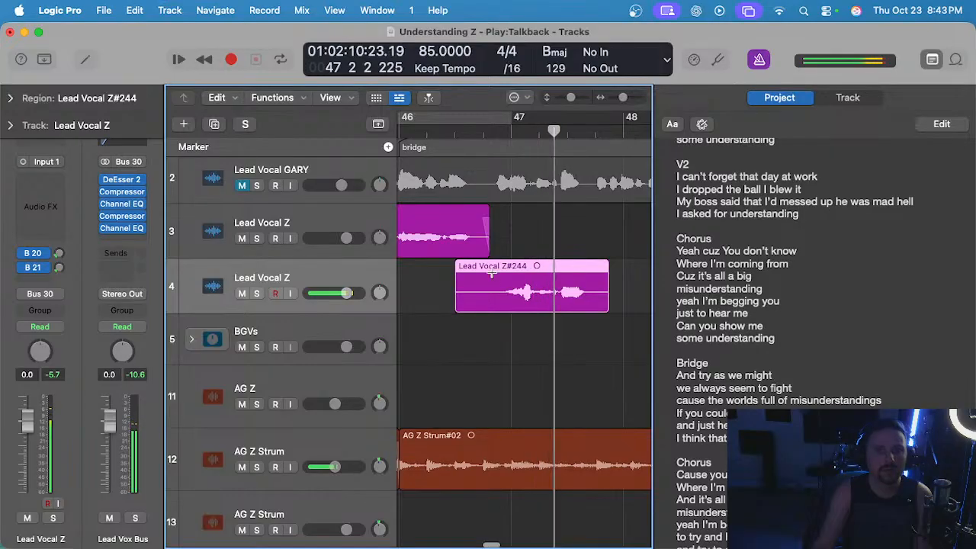
# Delete the silent start and the silent tail of the new take on track 4.
pyautogui.moveTo(491, 283); pyautogui.dragTo(418, 288)
pyautogui.press('BackSpace')
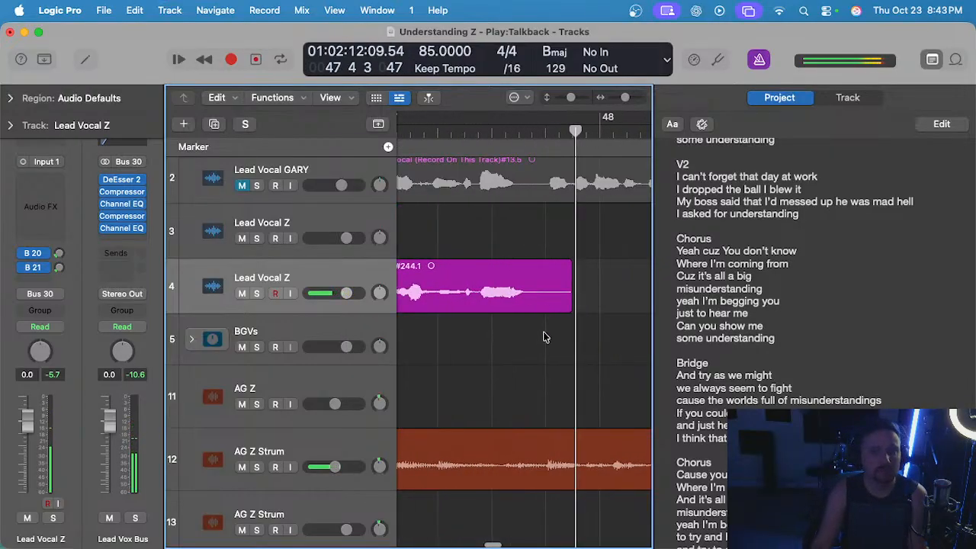
pyautogui.moveTo(533, 285); pyautogui.dragTo(599, 293)
pyautogui.press('BackSpace')
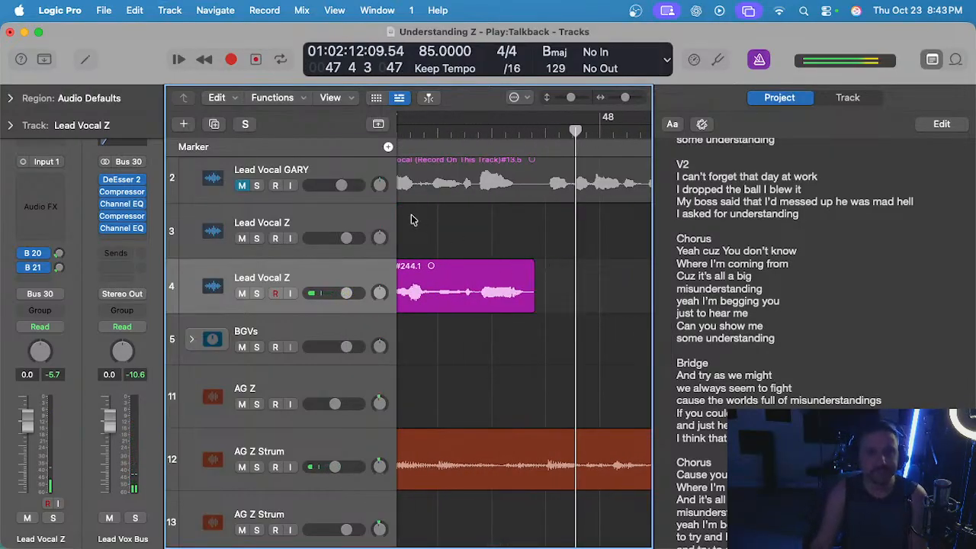
# Solo track 4 to audition the trimmed take, add short fades at its start and end, and unsolo the track.
pyautogui.hscroll(-3, 412, 220)
pyautogui.press('s')
pyautogui.press('space')
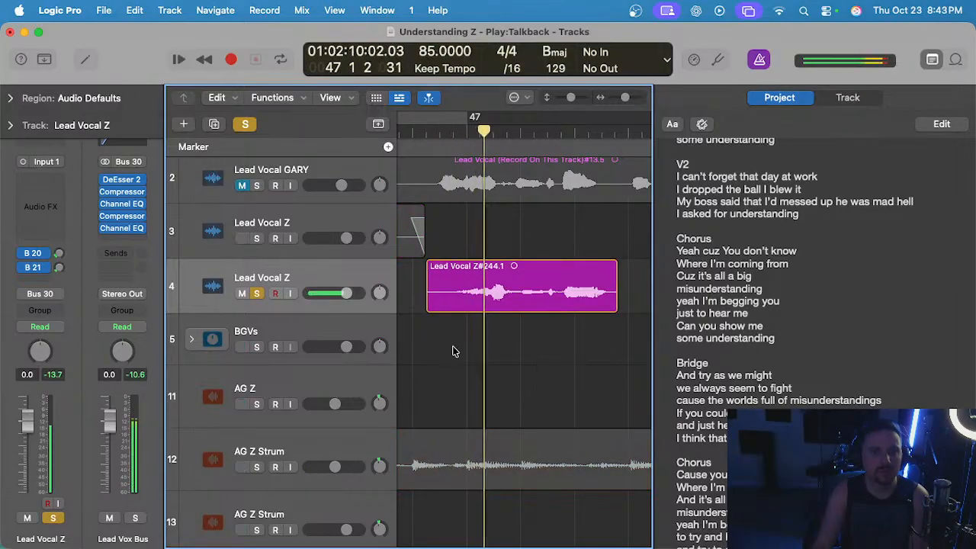
pyautogui.moveTo(429, 260); pyautogui.dragTo(443, 260)
pyautogui.click(620, 256)
pyautogui.hscroll(2, 616, 254)
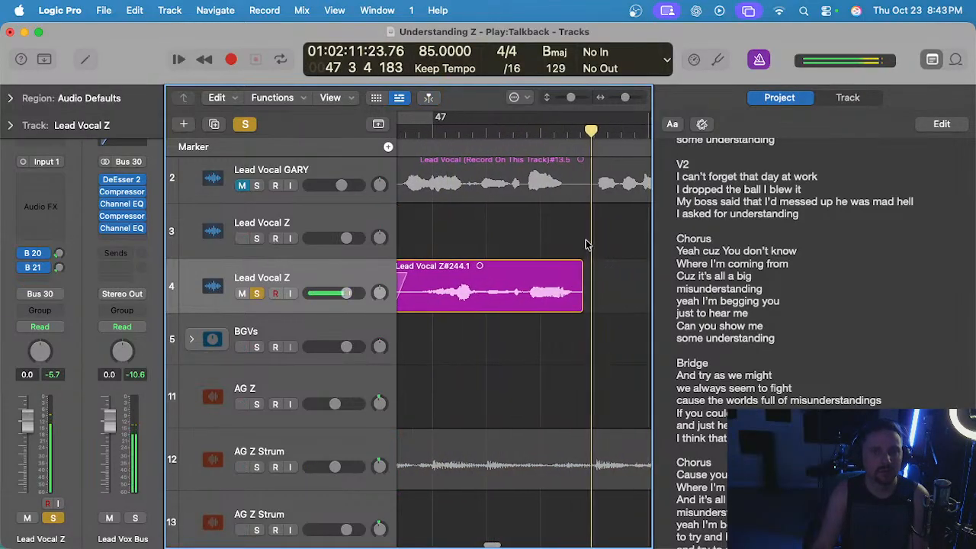
pyautogui.click(578, 266)
pyautogui.press('s')
pyautogui.scroll(-5, 516, 241)
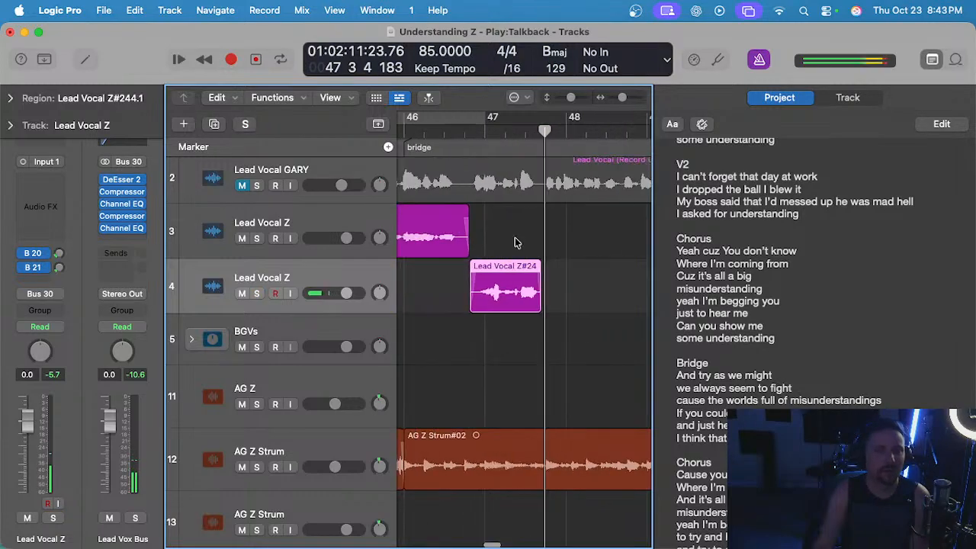
# Move the trimmed take up to track 3 beside the preceding region and play back across the join at bar 47.
pyautogui.click(516, 240)
pyautogui.moveTo(516, 270); pyautogui.dragTo(513, 238)
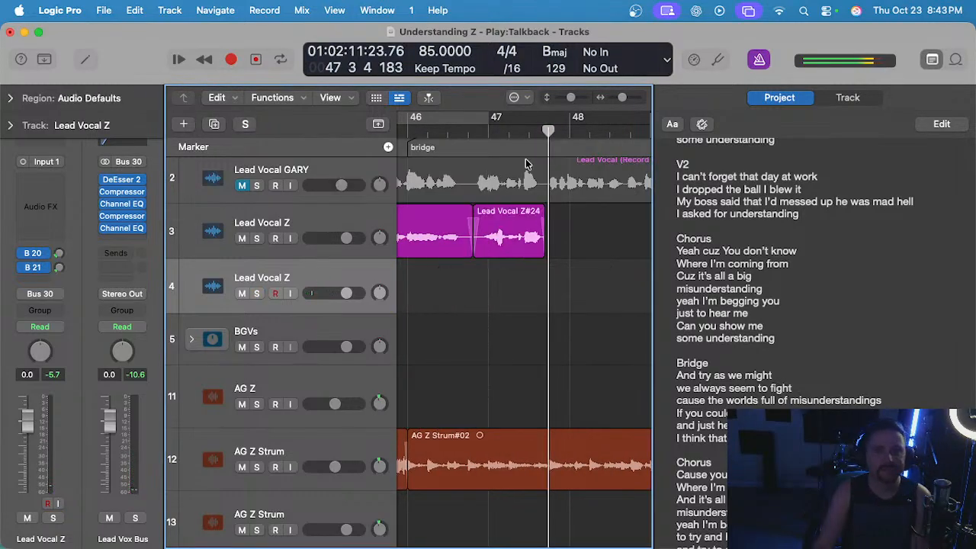
pyautogui.press('space')
pyautogui.scroll(-2, 529, 190)
pyautogui.click(492, 134)
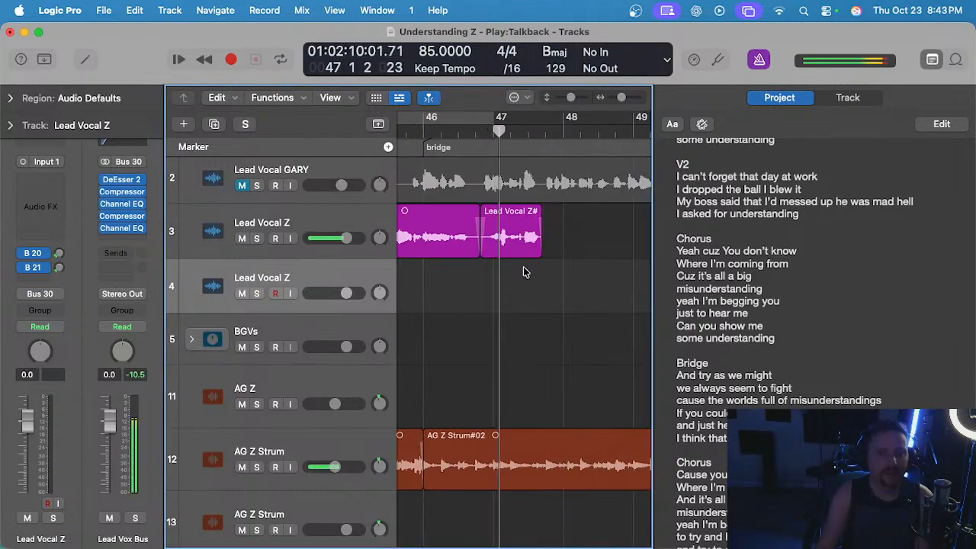
pyautogui.hscroll(3, 451, 264)
pyautogui.scroll(2, 449, 286)
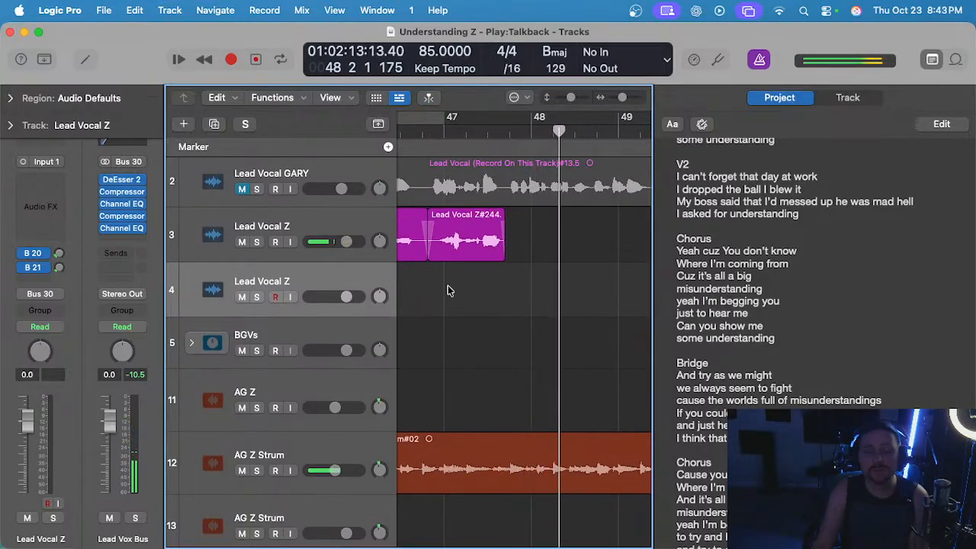
# Listen to unmuted track 2 from bar 47 and insert "just" before "full of misunderstandings" in the bridge lyrics.
pyautogui.click(446, 134)
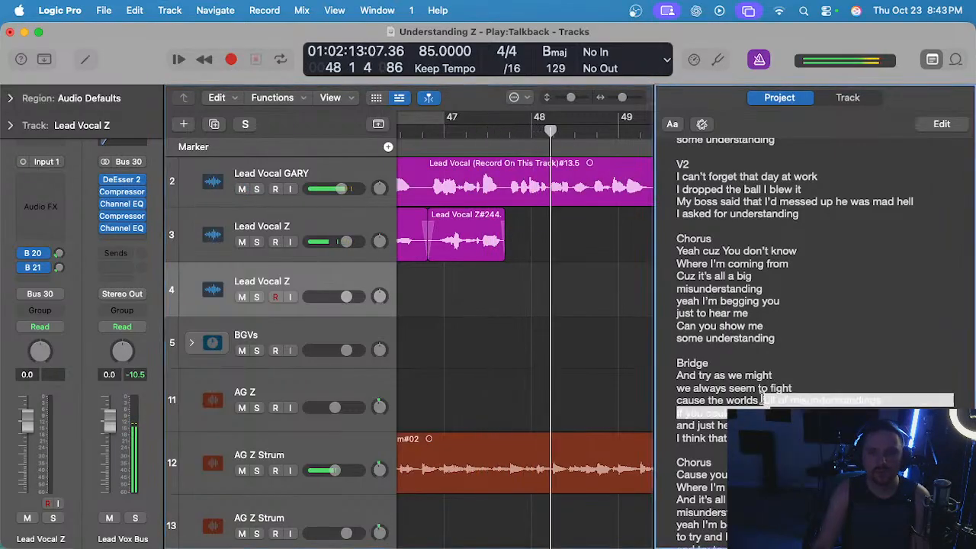
pyautogui.press('space')
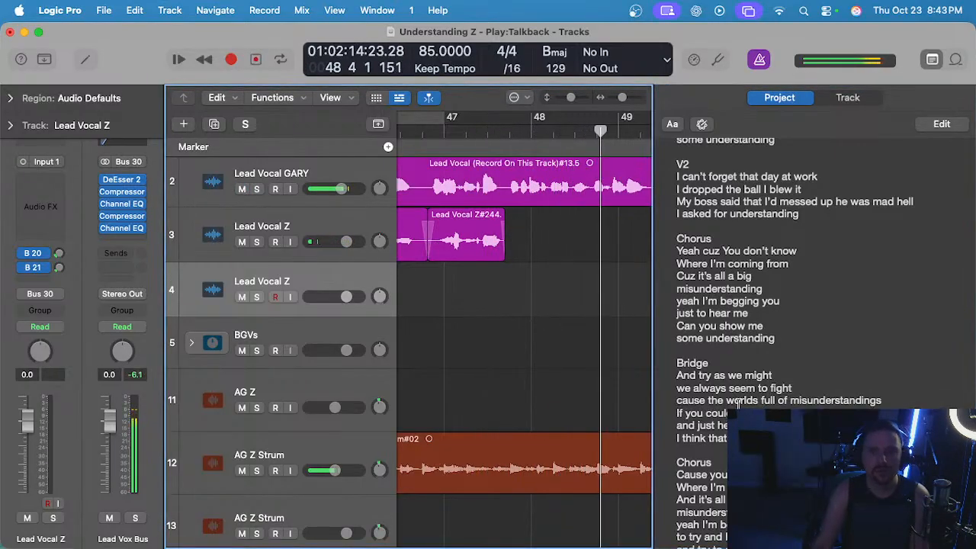
pyautogui.click(754, 395)
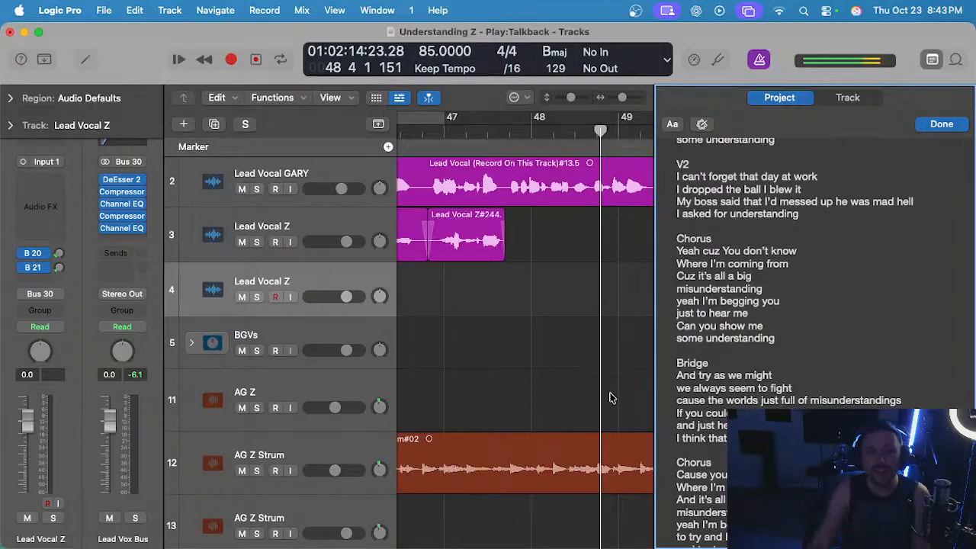
# Try a take of the next bridge phrase on track 4 from bar 47, muting track 2 while recording, and delete the take.
pyautogui.click(443, 135)
pyautogui.press('r')
pyautogui.scroll(-2, 473, 279)
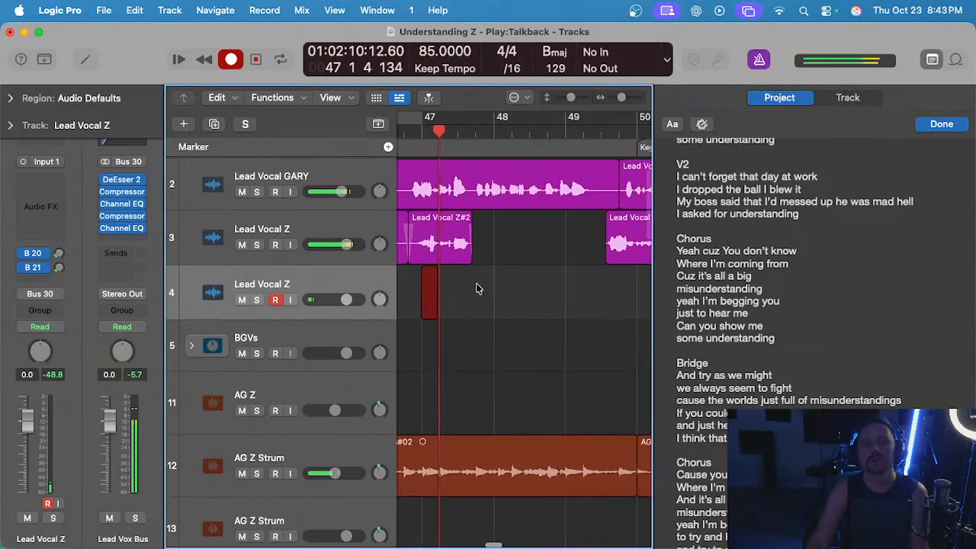
pyautogui.click(241, 191)
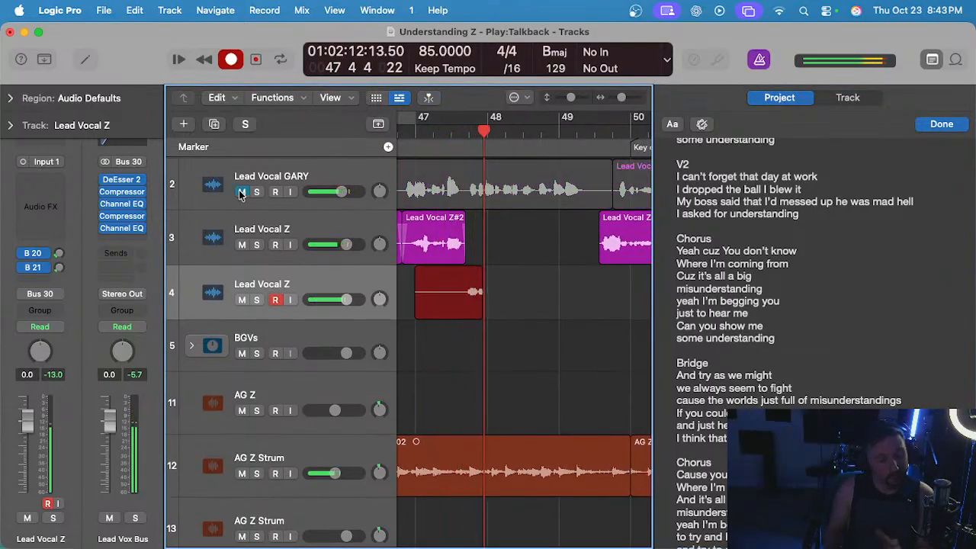
pyautogui.press('space')
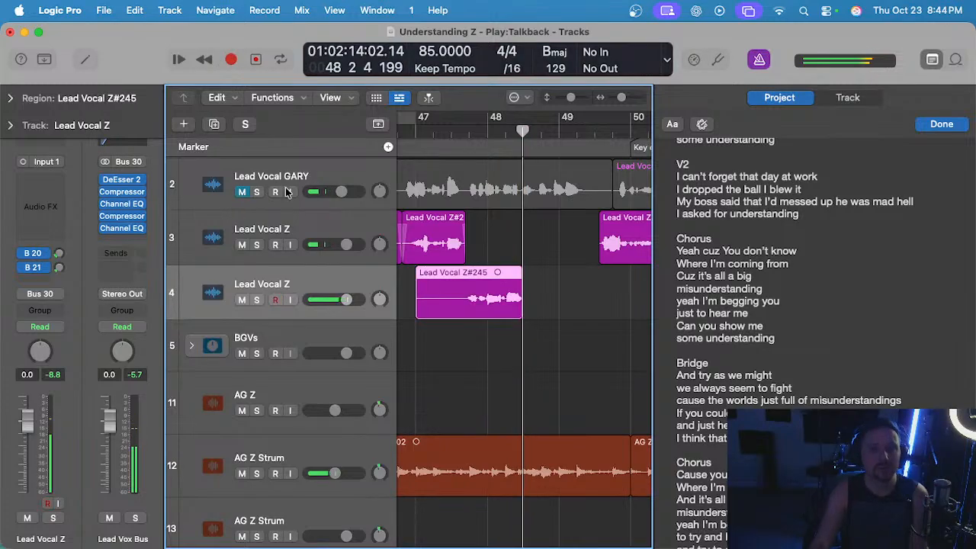
pyautogui.press('BackSpace')
# Try the next bridge phrase again on track 4 from bar 47, stopping in bar 48, and delete the recording.
pyautogui.click(415, 128)
pyautogui.scroll(2, 462, 265)
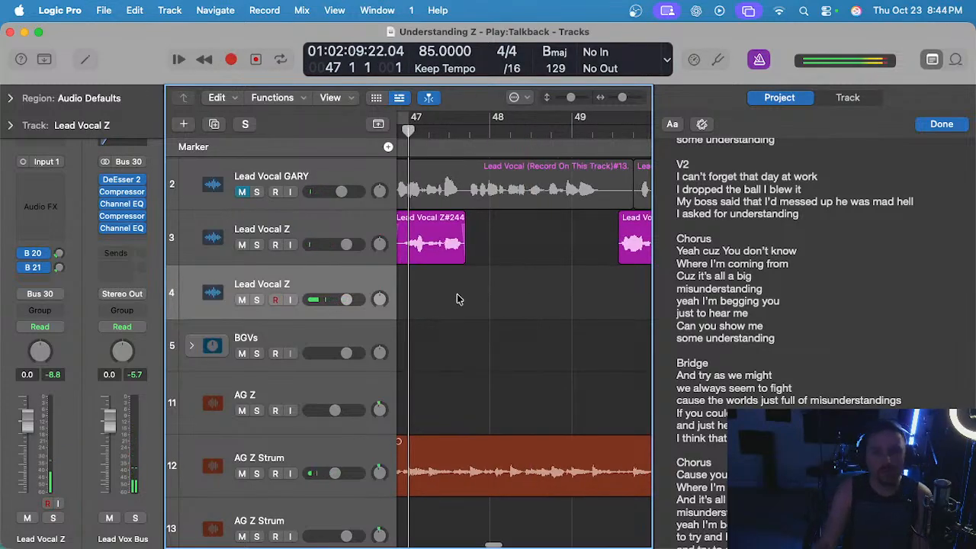
pyautogui.press('r')
pyautogui.scroll(1, 456, 299)
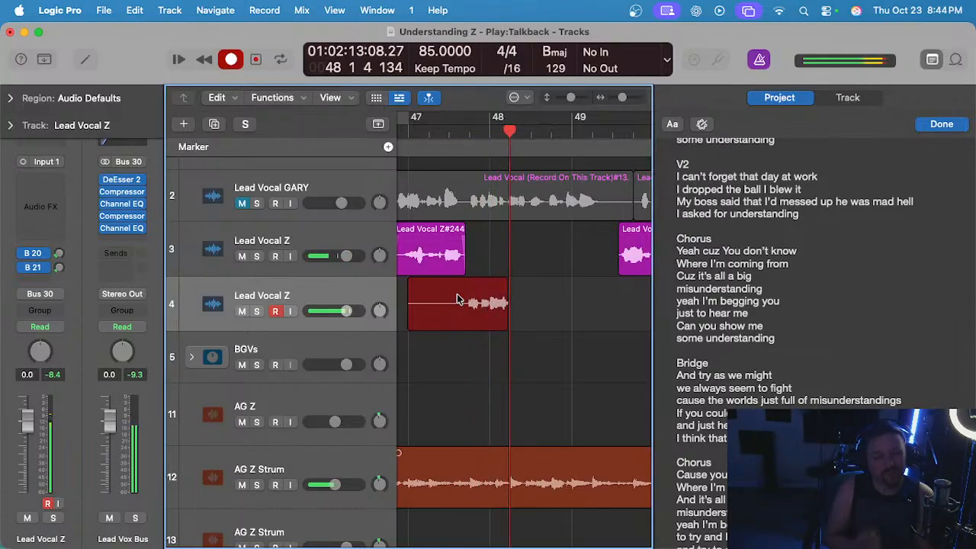
pyautogui.press('space')
pyautogui.press('Delete')
# Record the next bridge phrase on track 4 from bar 47 beat 3 to bar 49 beat 3 and play it back.
pyautogui.click(452, 132)
pyautogui.press('r')
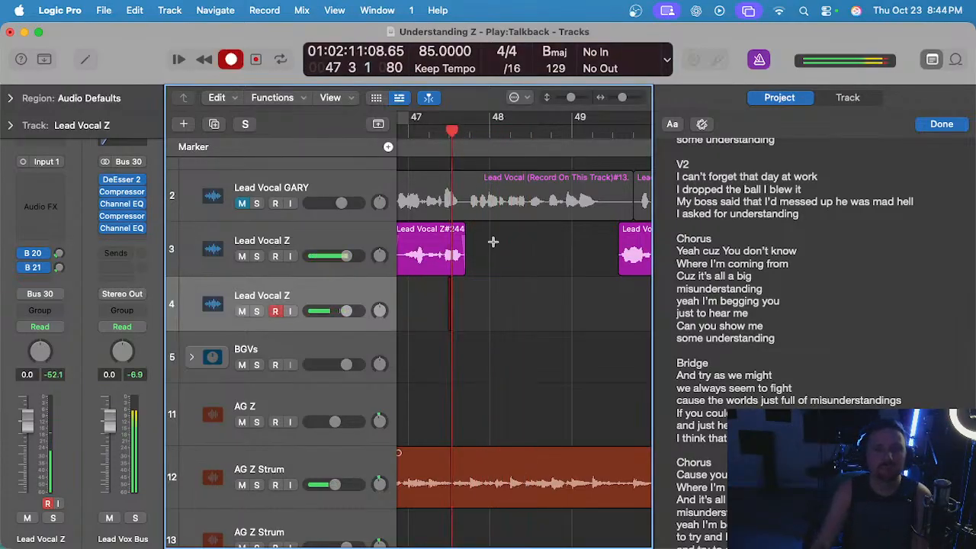
pyautogui.scroll(2, 492, 248)
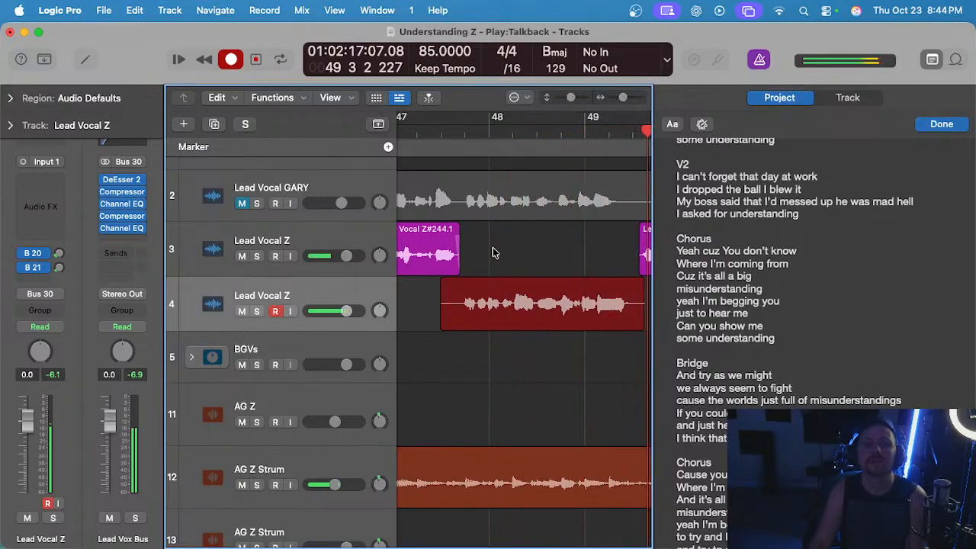
pyautogui.press('space')
pyautogui.doubleClick(481, 139)
pyautogui.scroll(-1, 449, 263)
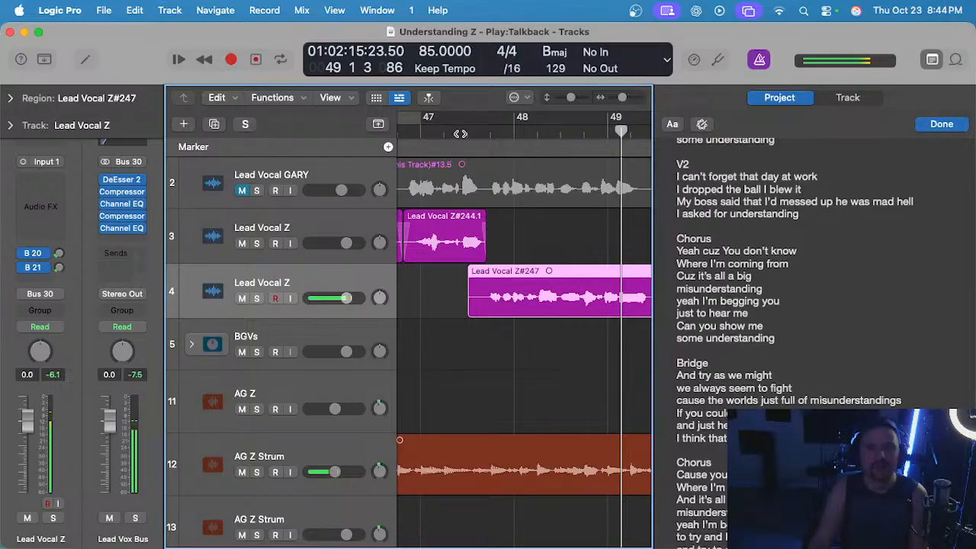
# Delete the last bridge take on track 4, try another from bar 47 beat 3 and delete that short recording too.
pyautogui.press('Delete')
pyautogui.press('space')
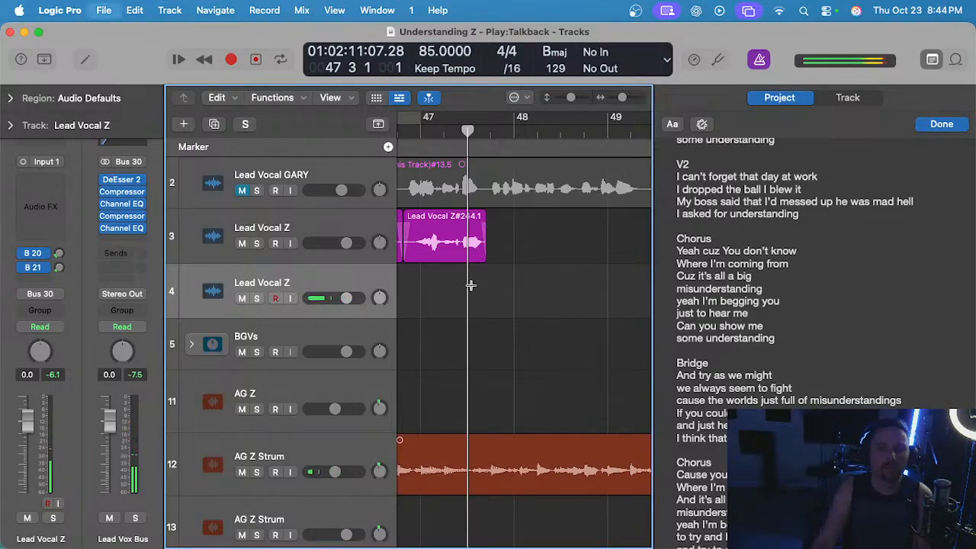
pyautogui.press('r')
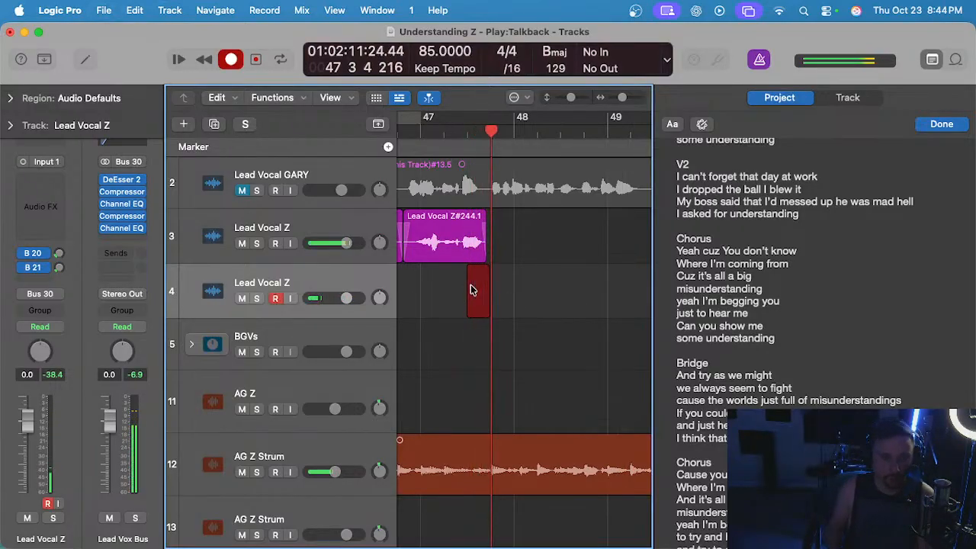
pyautogui.press('space')
pyautogui.press('Delete')
pyautogui.click(467, 130)
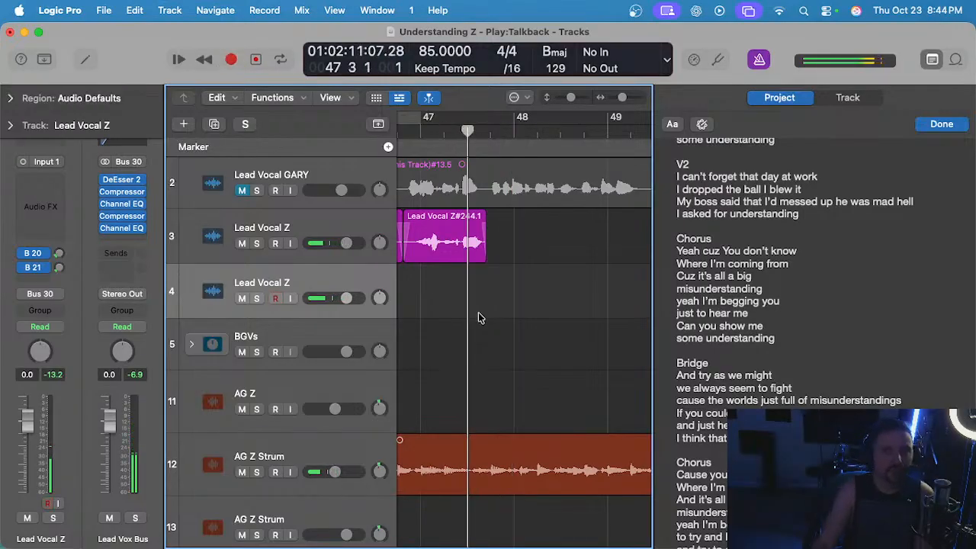
# Try two more takes of the bridge phrase on track 4 from bar 47 beat 3, discarding both recordings.
pyautogui.press('r')
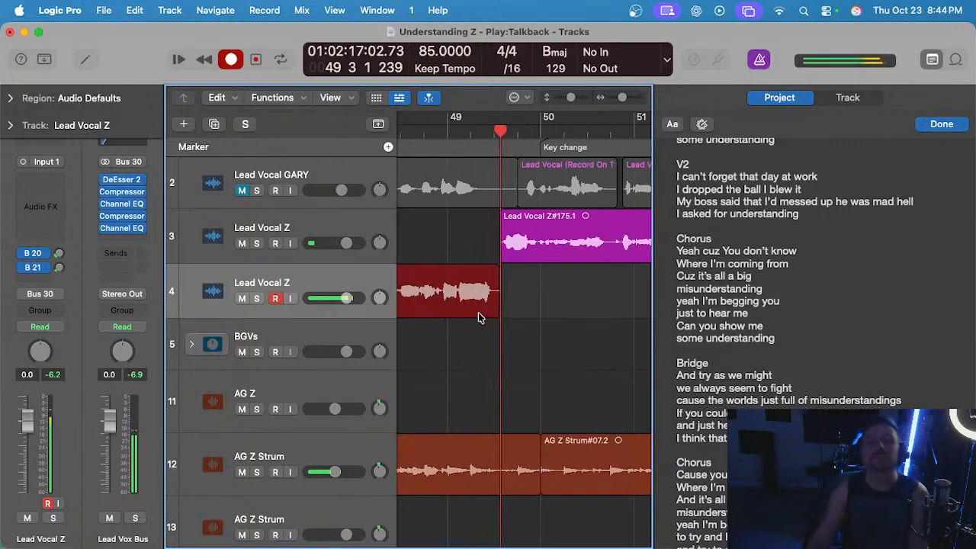
pyautogui.press('space')
pyautogui.press('super+z')
pyautogui.click(483, 153)
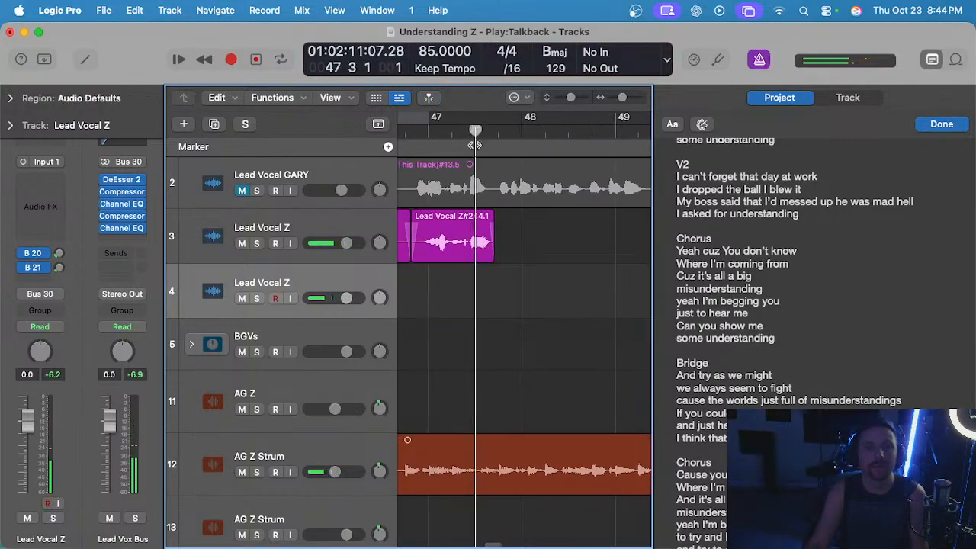
pyautogui.press('r')
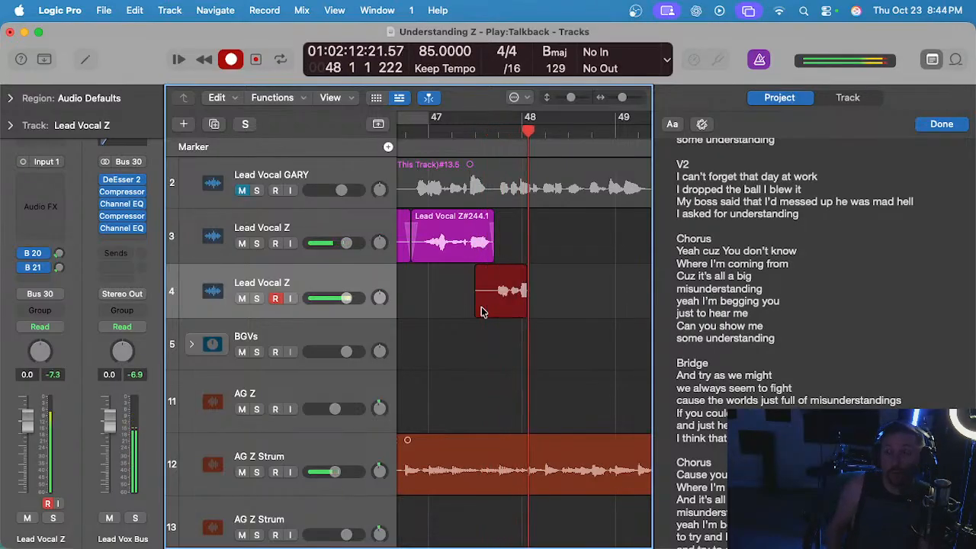
pyautogui.press('super+period')
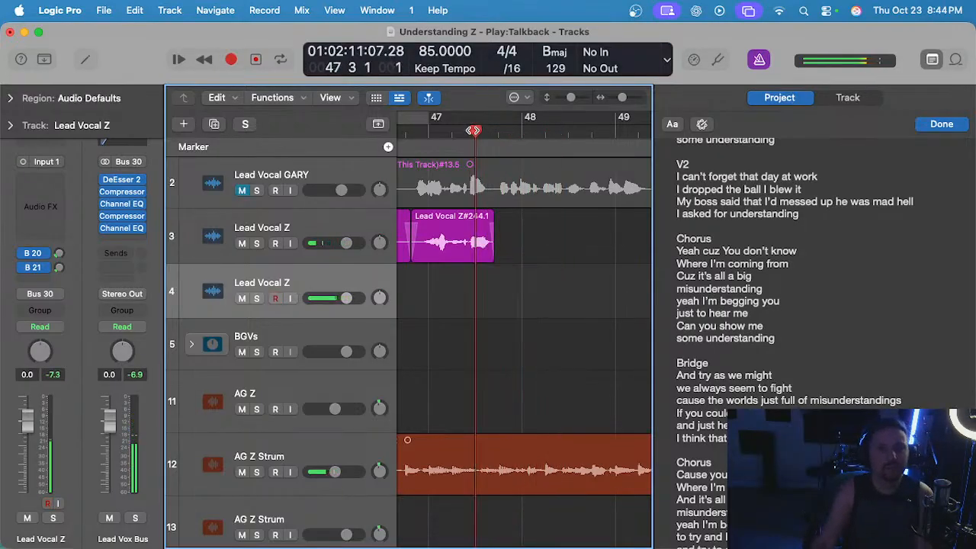
# Try the bridge phrase on track 4 from bar 47 beat 3 to bar 50 and undo the recording.
pyautogui.press('r')
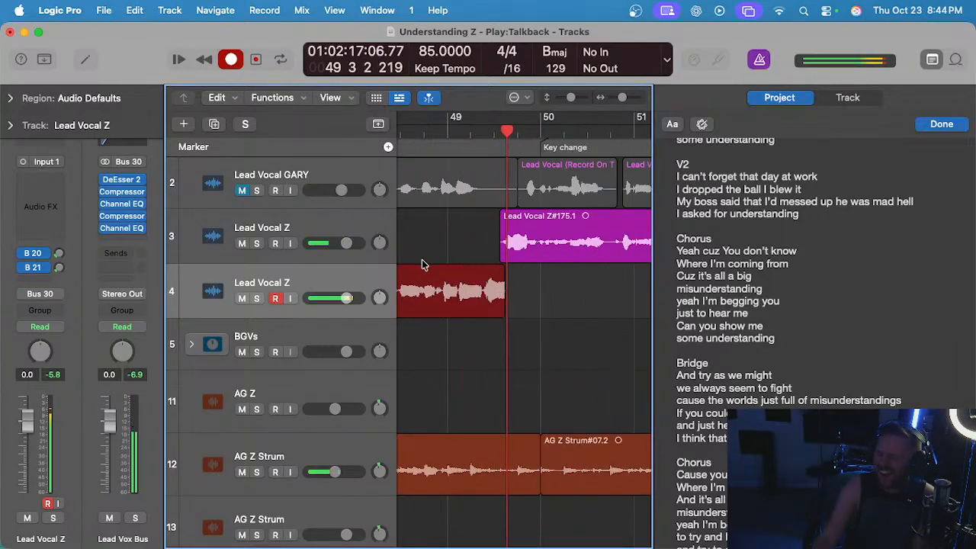
pyautogui.press('space')
pyautogui.click(512, 323)
pyautogui.hscroll(-3, 505, 318)
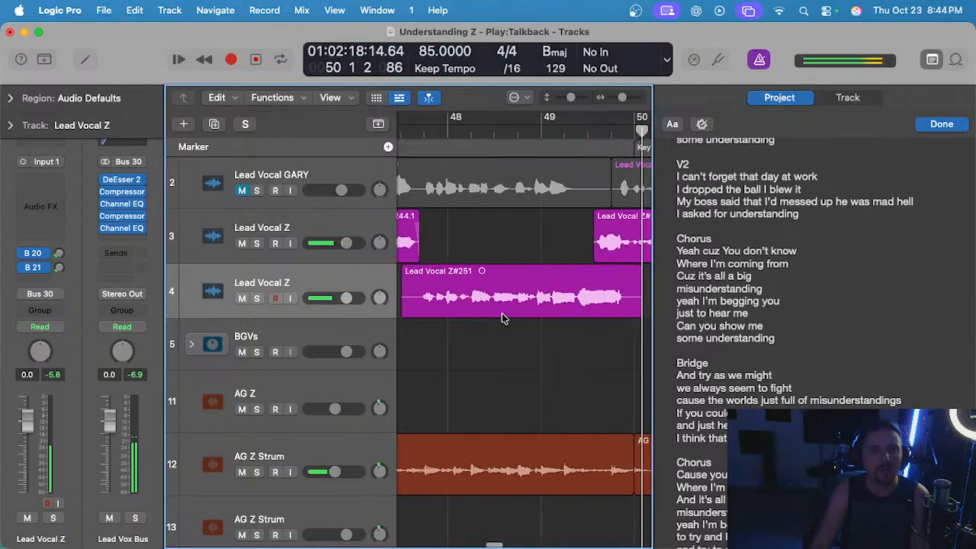
pyautogui.press('super+z')
# Record the bridge phrase on track 4 from bar 47 beat 3 to about bar 49 beat 3 and play it back.
pyautogui.click(404, 130)
pyautogui.press('r')
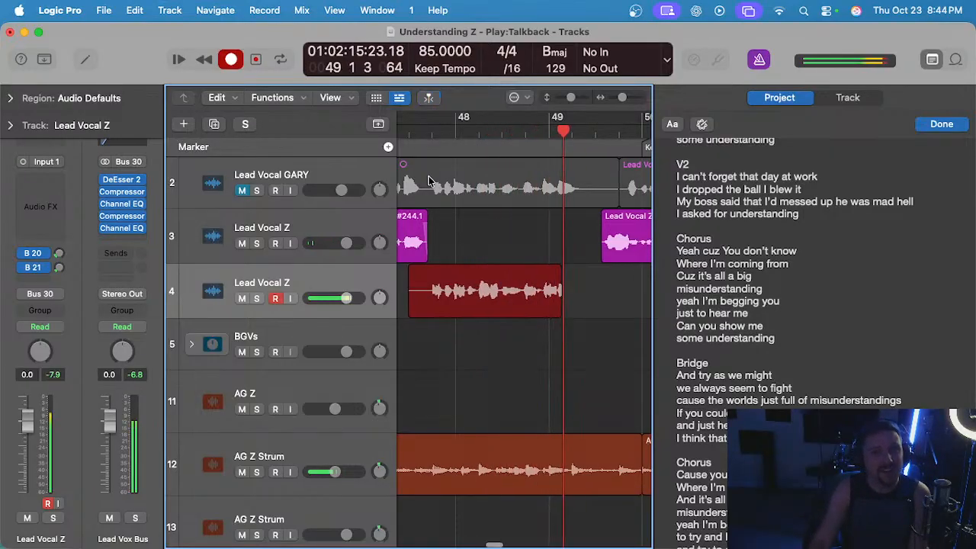
pyautogui.press('space')
pyautogui.click(477, 132)
pyautogui.press('space')
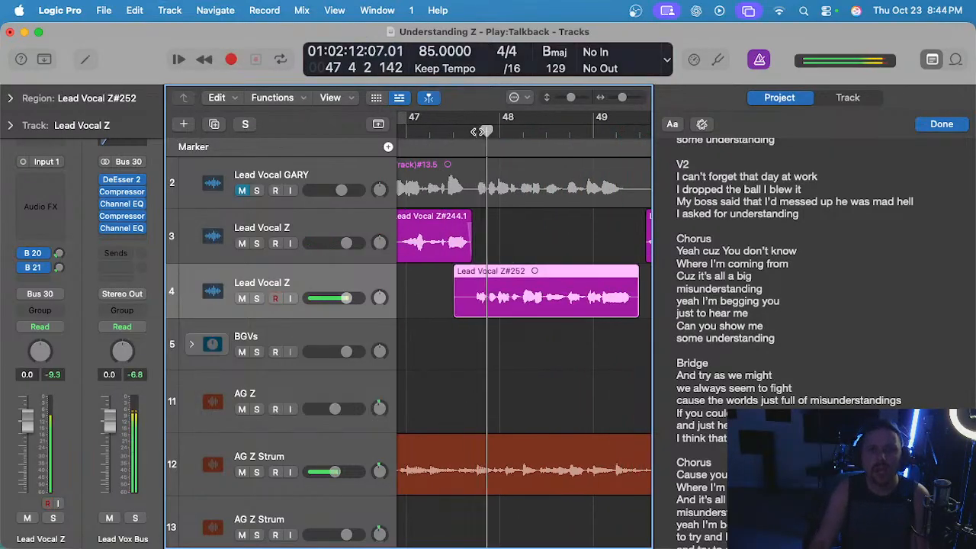
pyautogui.click(523, 239)
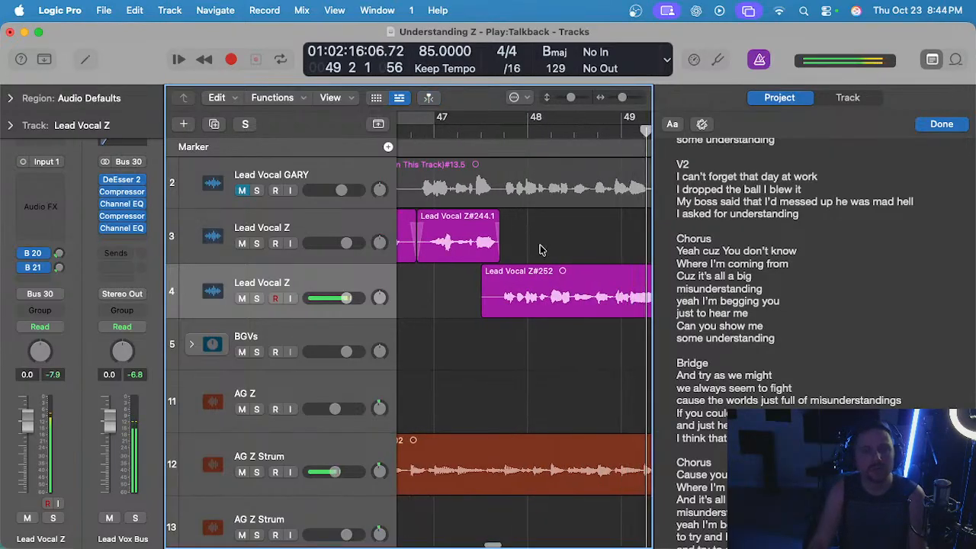
pyautogui.click(546, 285)
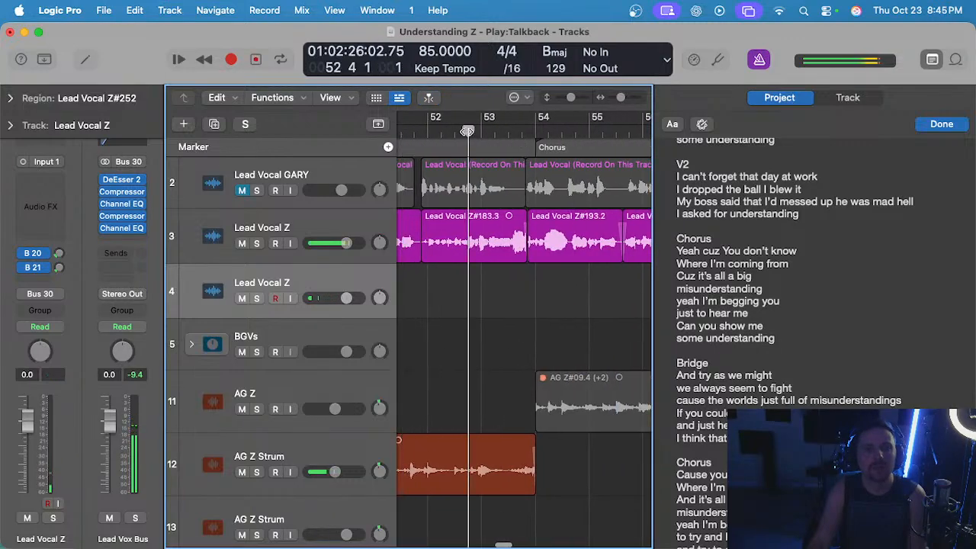
# Delete the new take on track 4, listen to the track 3 vocal around bar 52 and restore the take.
pyautogui.hscroll(-5, 511, 260)
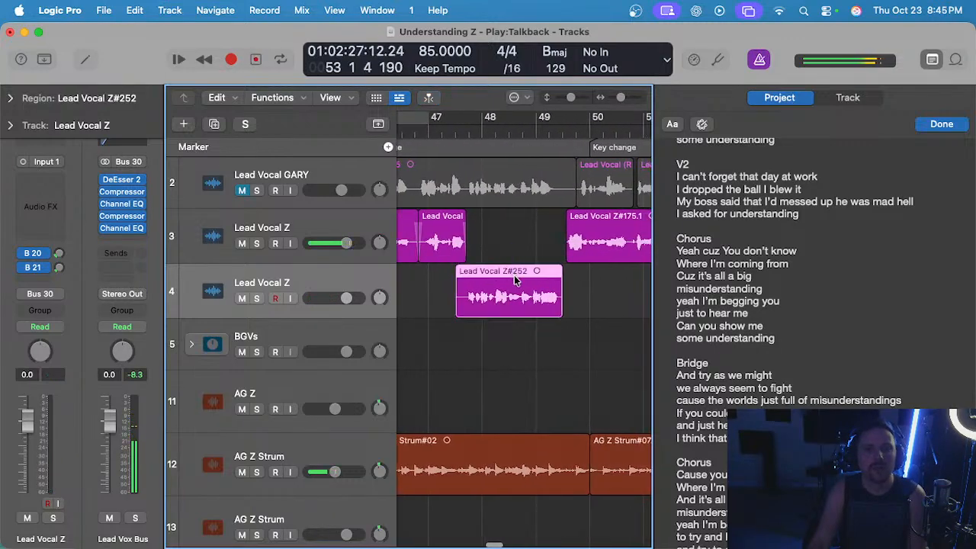
pyautogui.press('Delete')
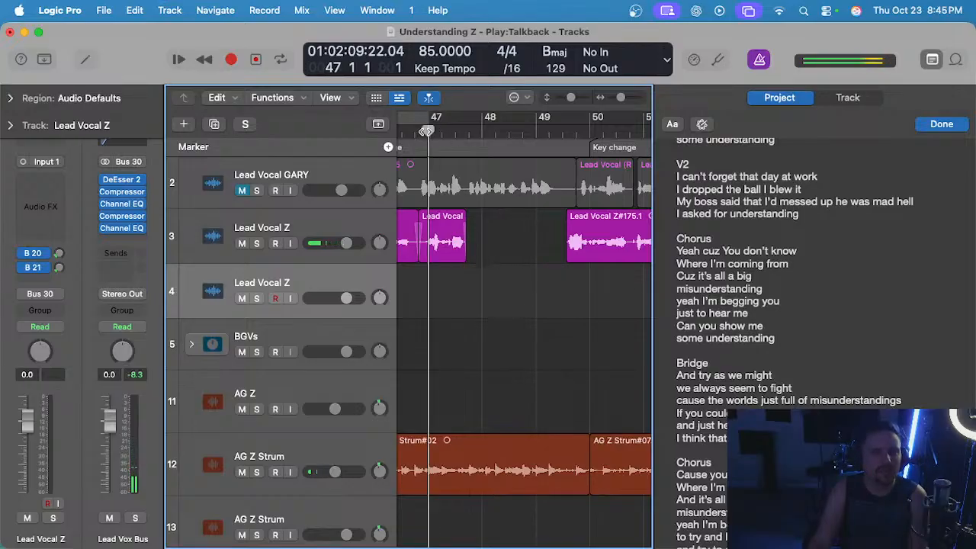
pyautogui.hscroll(4, 428, 132)
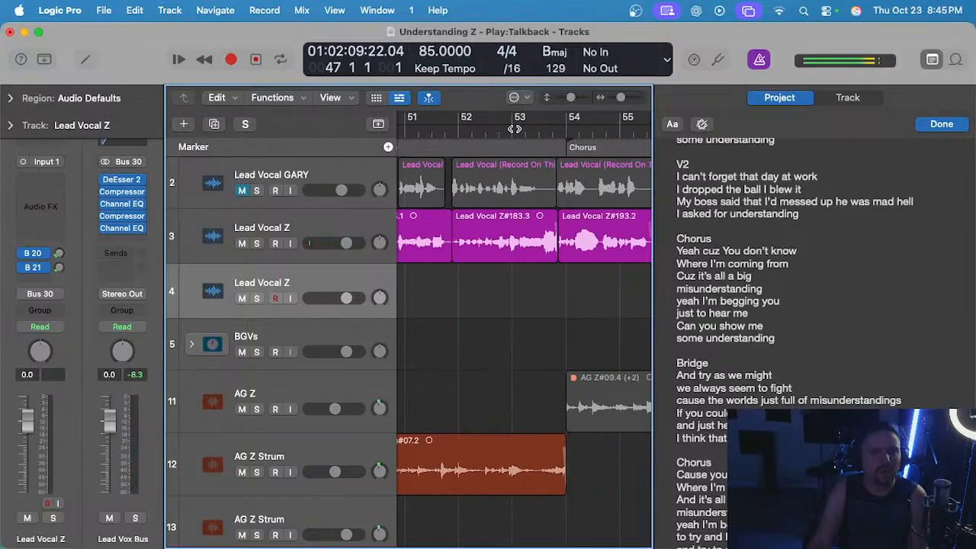
pyautogui.moveTo(514, 129); pyautogui.dragTo(481, 210)
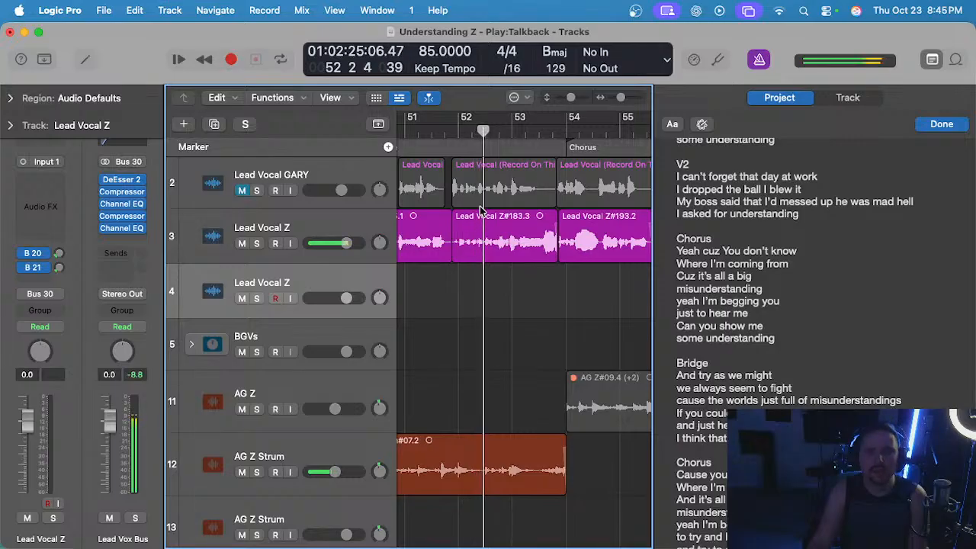
pyautogui.hscroll(-5, 481, 210)
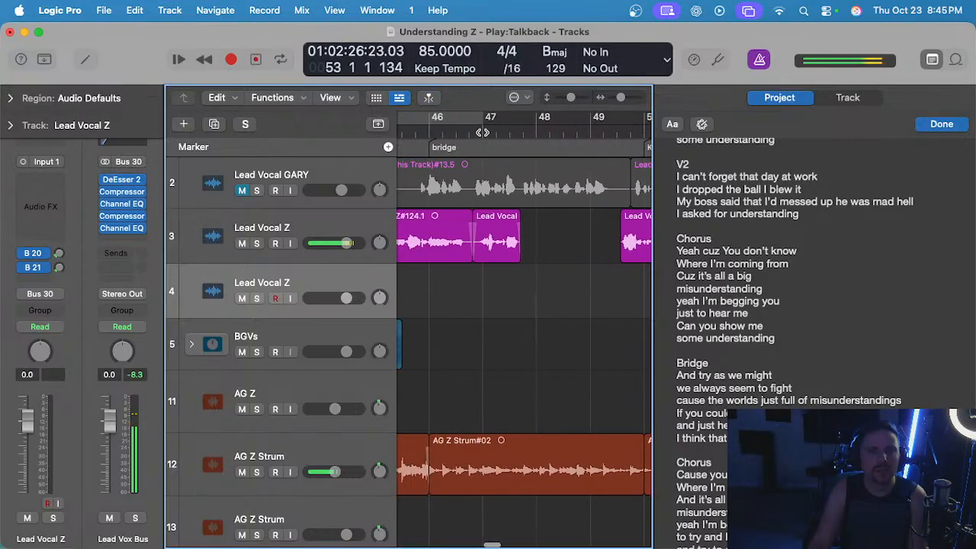
pyautogui.click(482, 133)
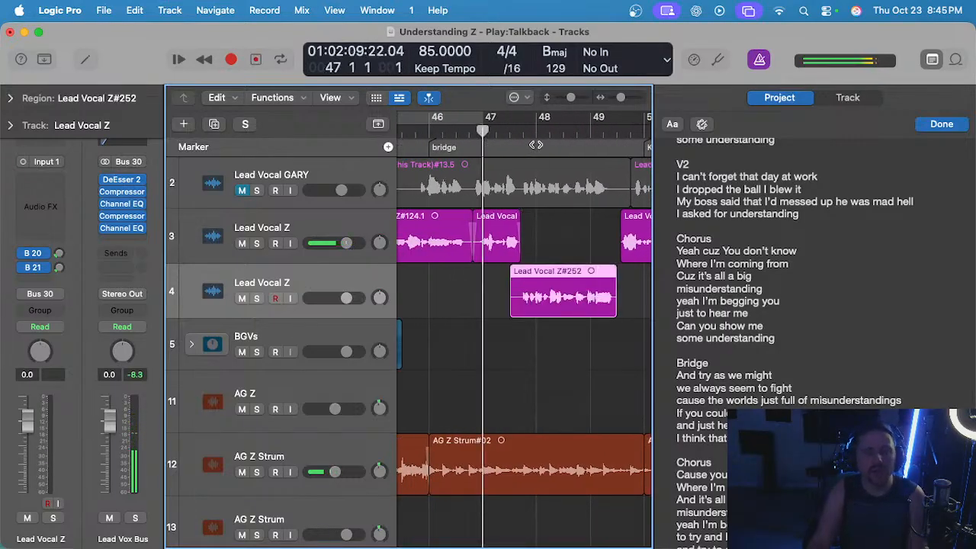
# Compare the guide vocal on track 2 with the new take on track 4 around bar 48, toggling their mutes.
pyautogui.click(536, 144)
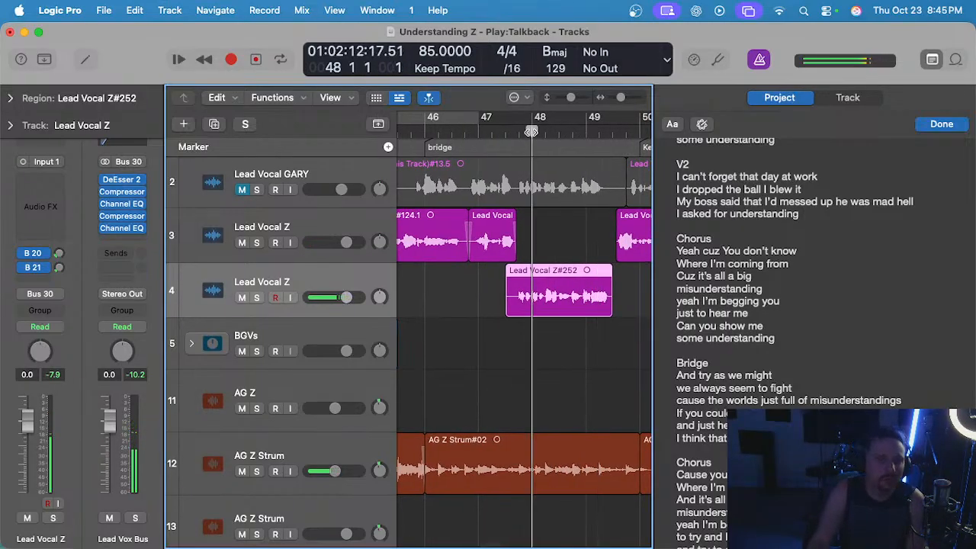
pyautogui.click(242, 189)
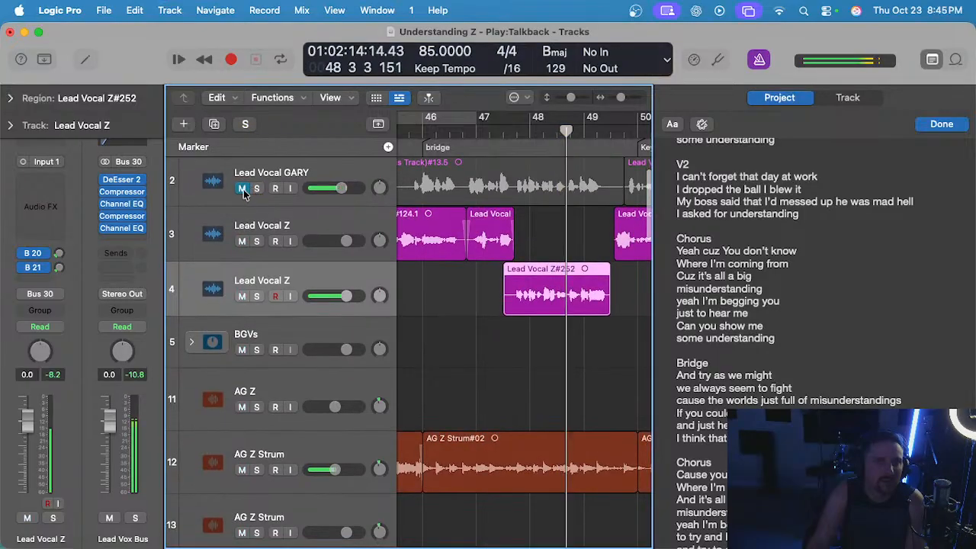
pyautogui.click(241, 297)
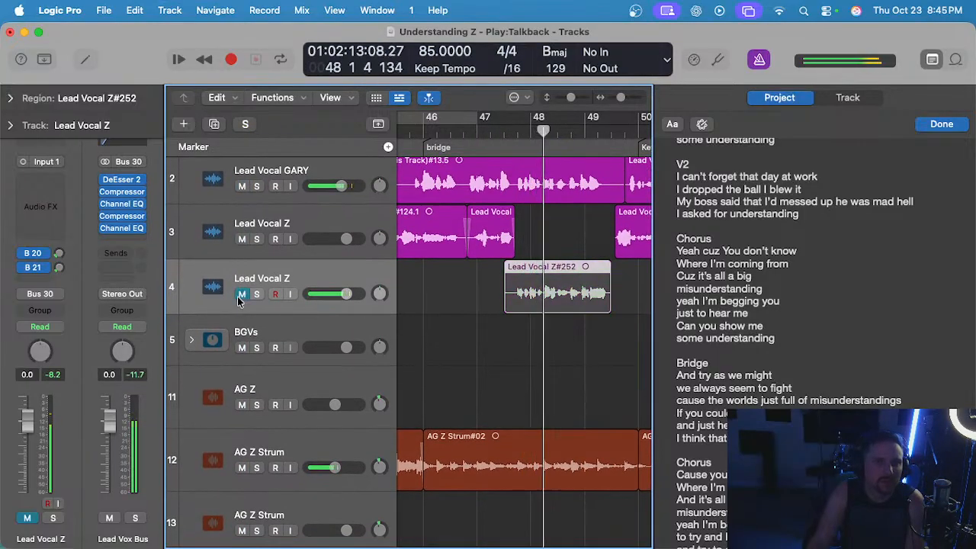
pyautogui.scroll(1, 237, 301)
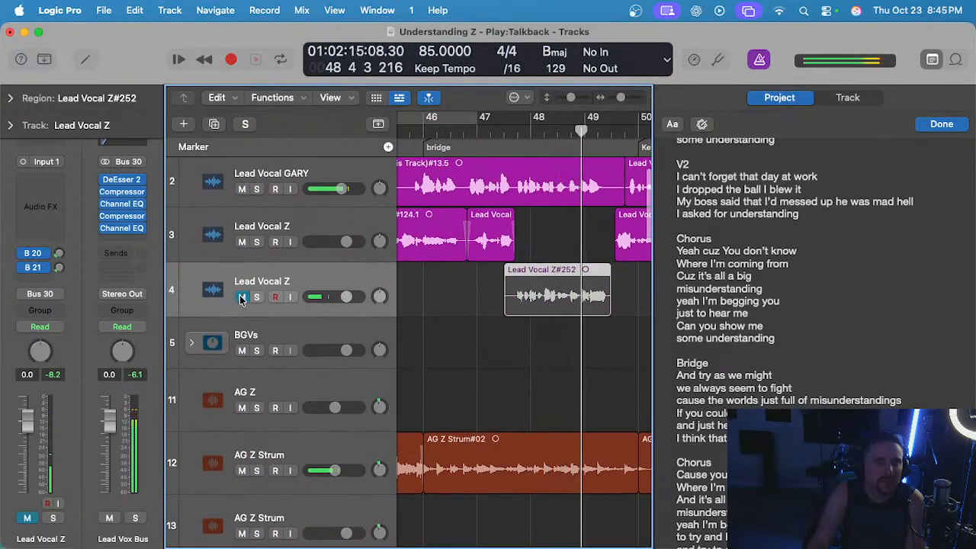
pyautogui.click(241, 298)
pyautogui.scroll(1, 262, 188)
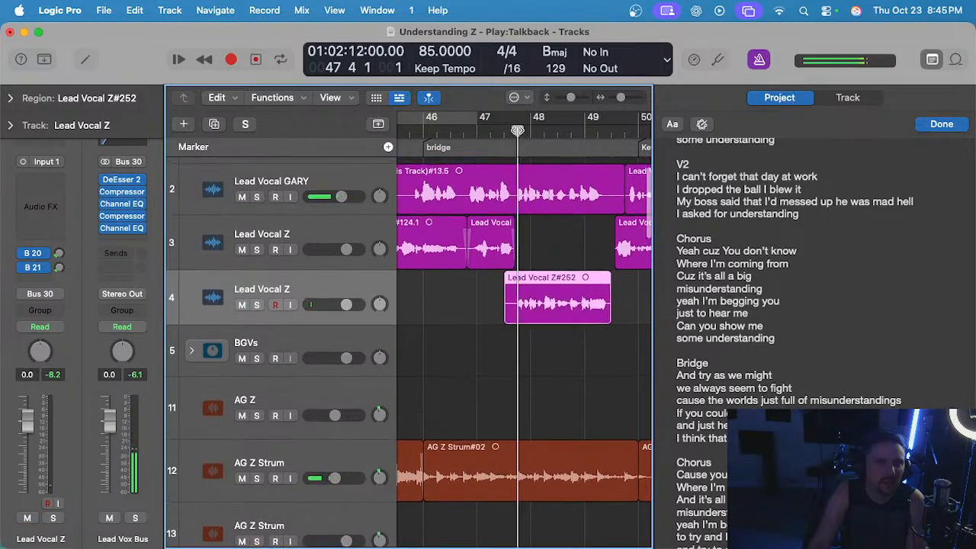
pyautogui.click(242, 195)
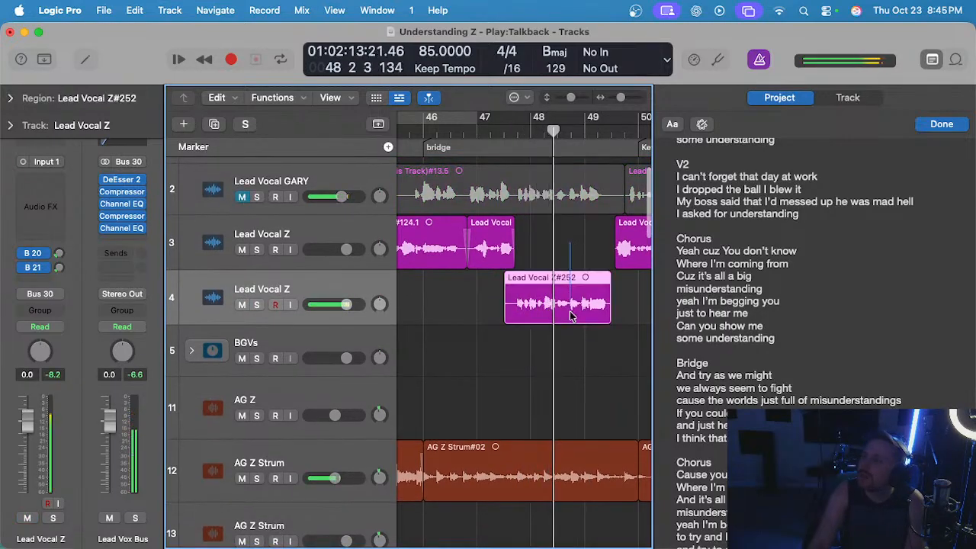
# Delete the bridge take on track 4, retry the phrase from bar 47 to about bar 49 and delete that recording.
pyautogui.scroll(3, 570, 321)
pyautogui.hscroll(3, 566, 325)
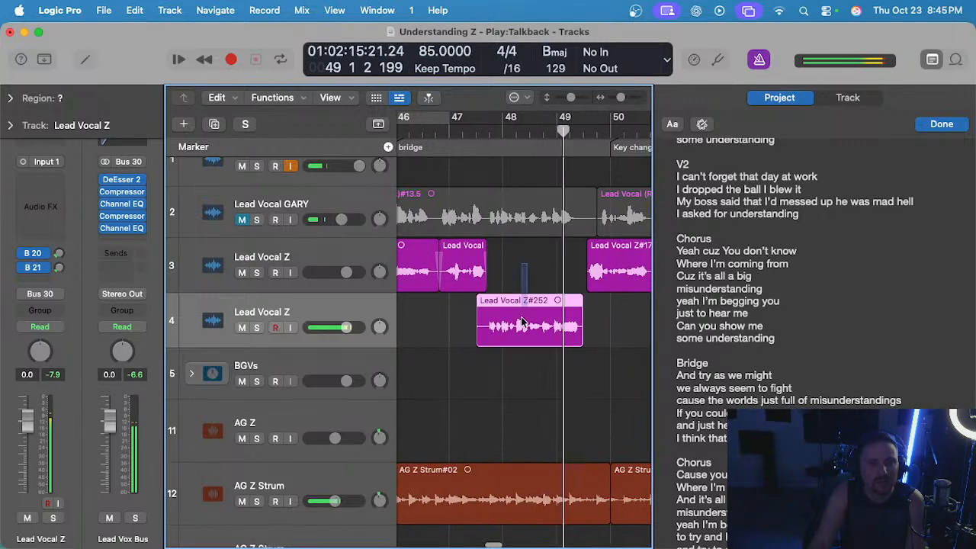
pyautogui.press('Delete')
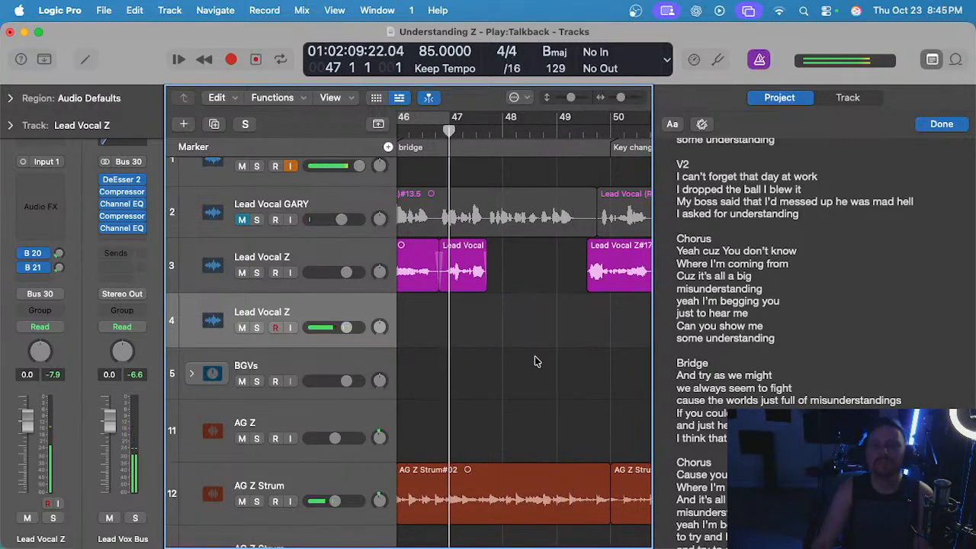
pyautogui.press('r')
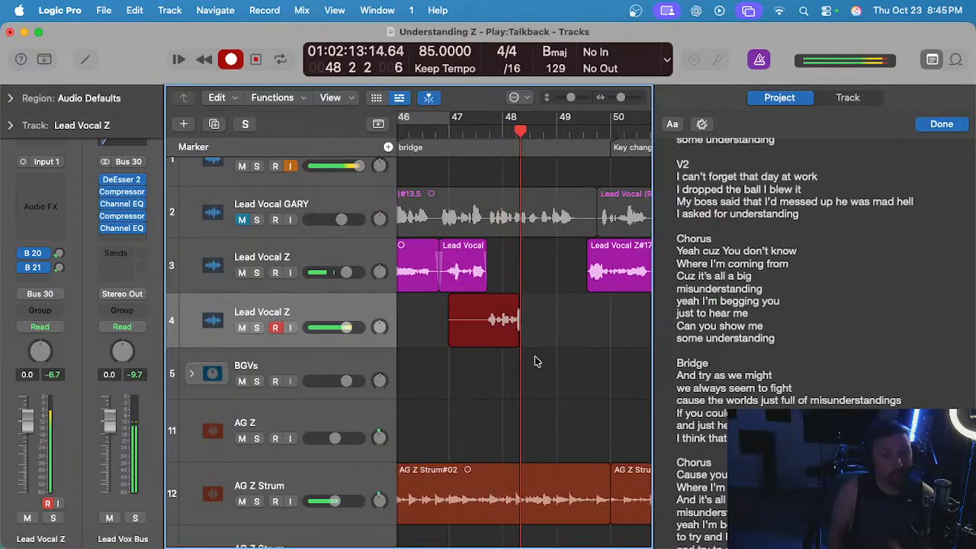
pyautogui.press('space')
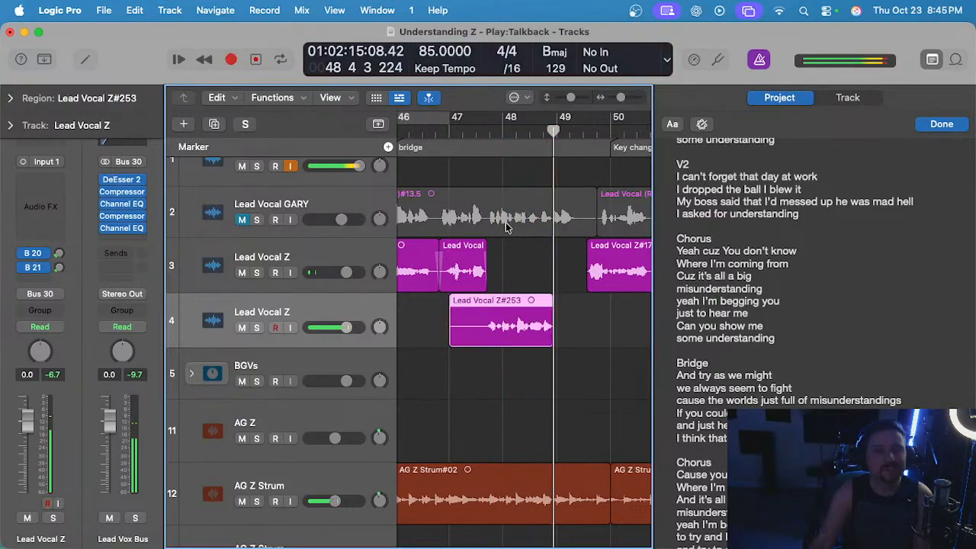
pyautogui.press('Delete')
# Record the bridge phrase on track 4 from bar 47 to about bar 49 beat 4 and play it back from bar 47 beat 3.
pyautogui.click(449, 136)
pyautogui.press('r')
pyautogui.scroll(2, 500, 340)
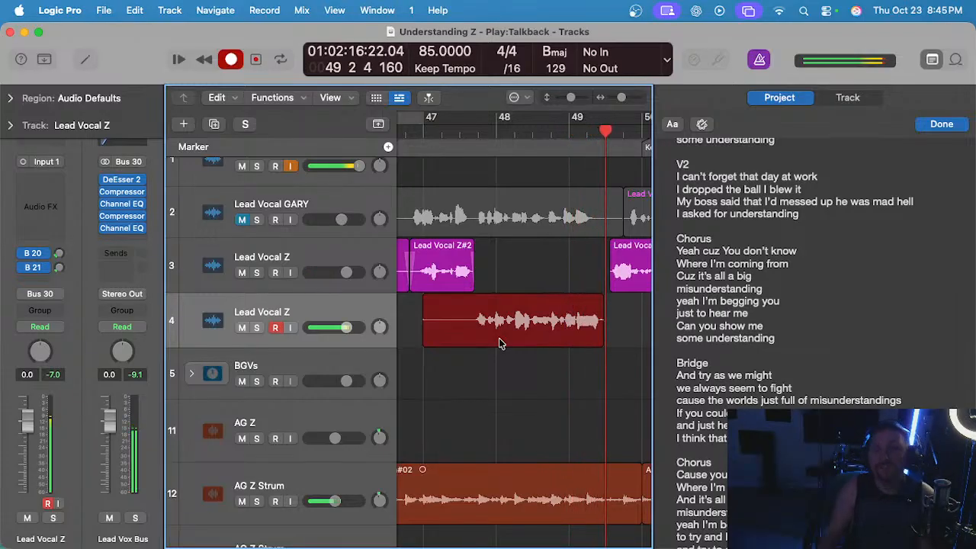
pyautogui.press('space')
pyautogui.click(459, 132)
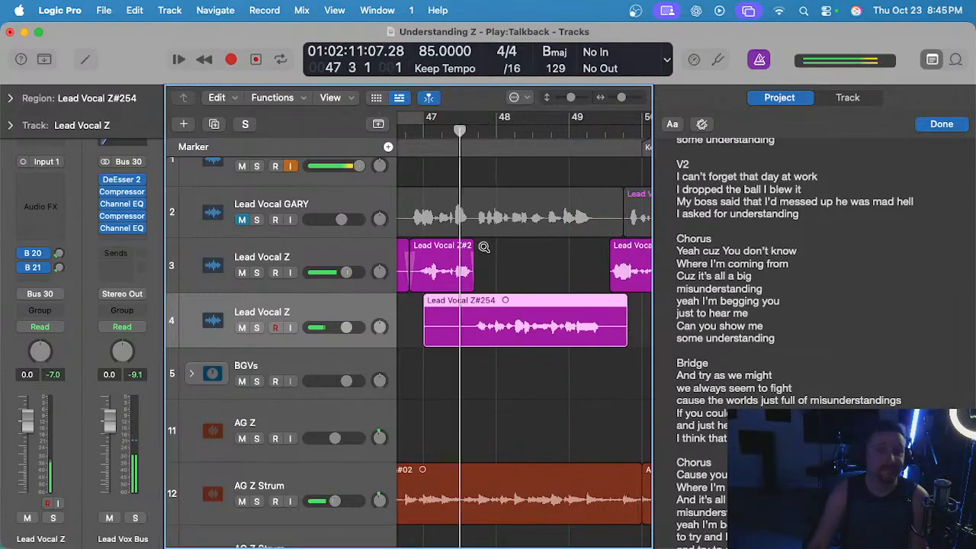
pyautogui.press('super+Right')
pyautogui.press('super+Right')
pyautogui.hscroll(2, 486, 306)
pyautogui.hscroll(-4, 486, 306)
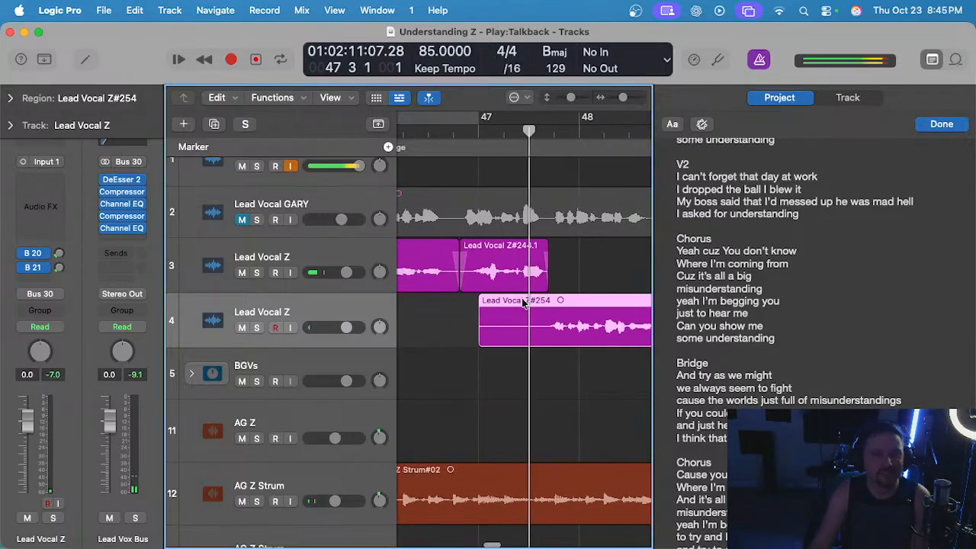
pyautogui.press('space')
# Split the bridge take on track 4 near the end of the track 3 phrase in bar 47 and delete its silent lead-in pieces.
pyautogui.scroll(3, 584, 290)
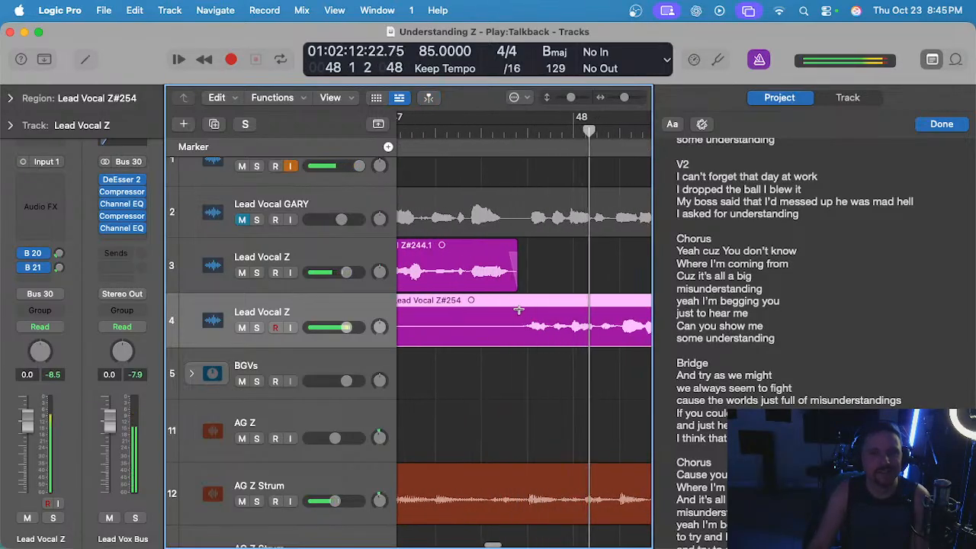
pyautogui.moveTo(520, 308); pyautogui.dragTo(427, 321)
pyautogui.press('Delete')
pyautogui.hscroll(-2, 457, 300)
pyautogui.press('space')
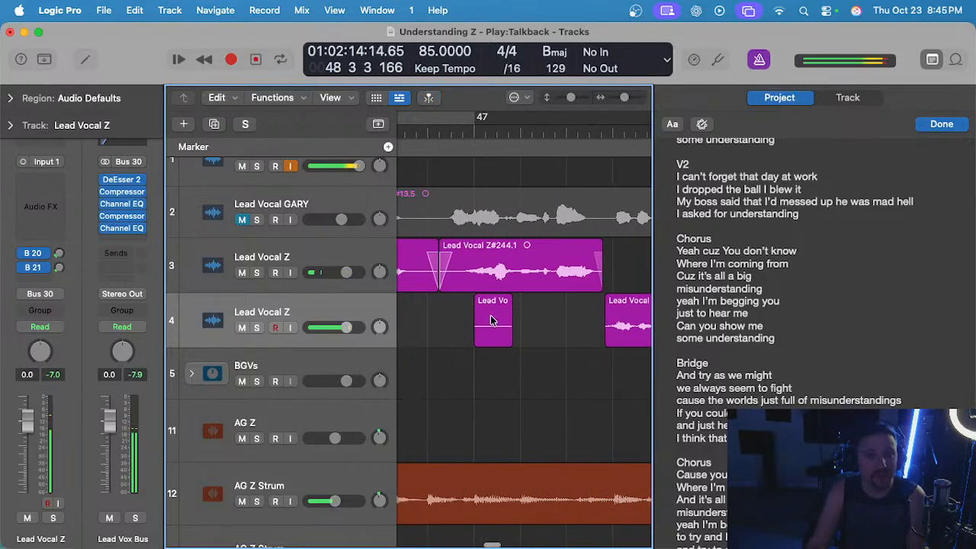
pyautogui.click(492, 321)
pyautogui.hscroll(3, 485, 318)
pyautogui.press('Delete')
pyautogui.scroll(5, 486, 324)
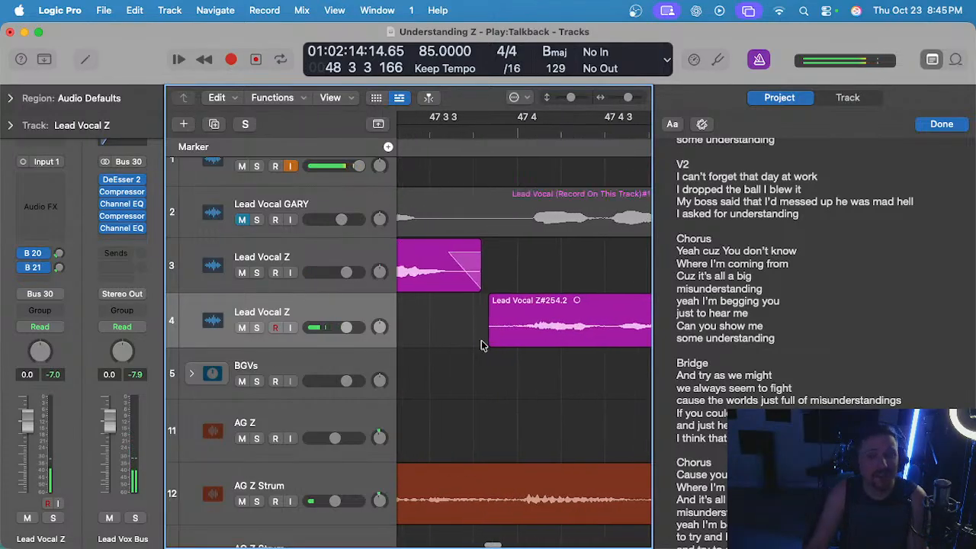
# Align the start of the track 4 take with the end of the track 3 phrase at about 47 3 4.
pyautogui.moveTo(488, 336); pyautogui.dragTo(481, 333)
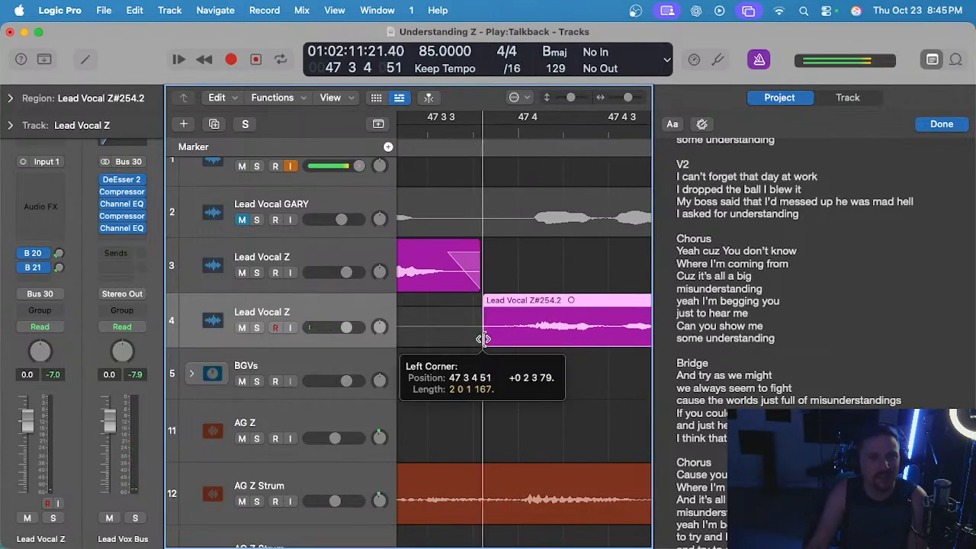
pyautogui.scroll(-2, 480, 333)
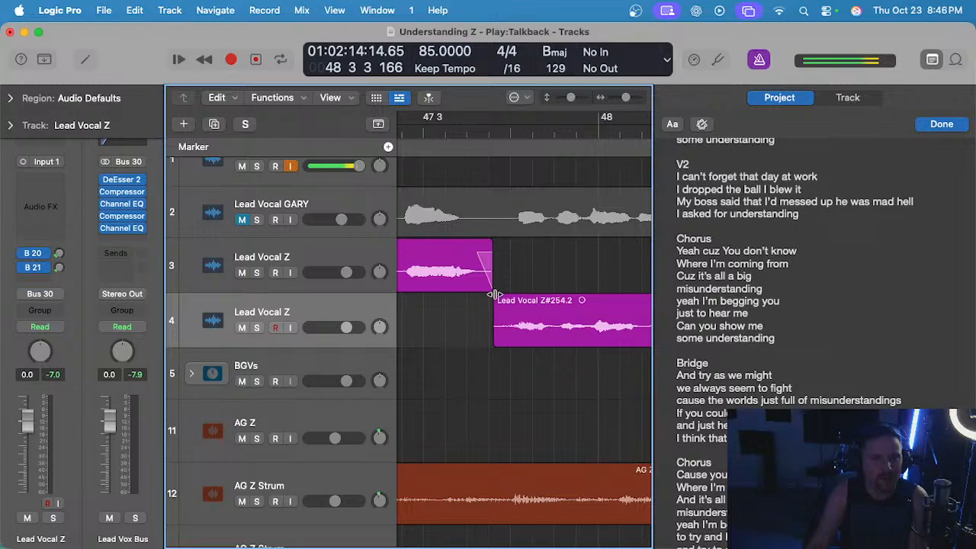
pyautogui.moveTo(493, 295); pyautogui.dragTo(512, 297)
pyautogui.press('space')
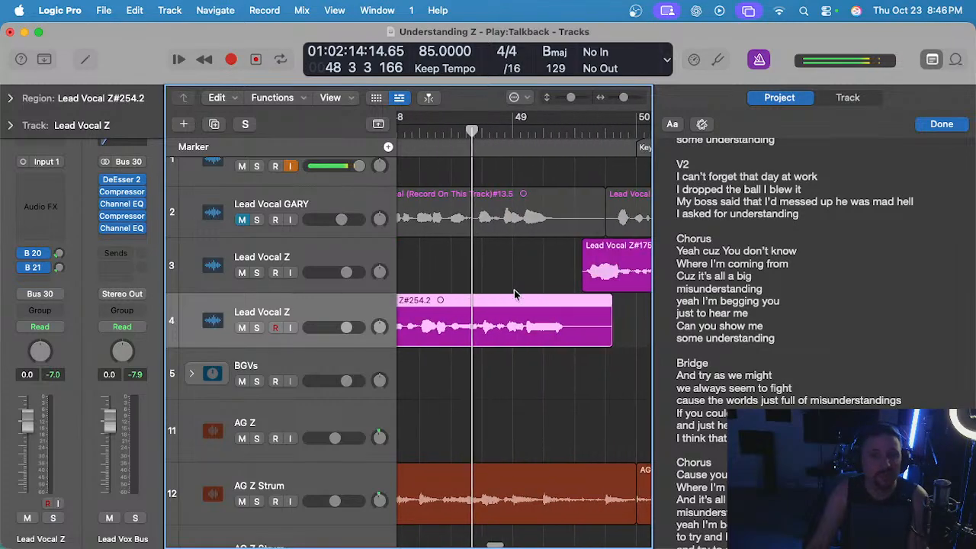
# Trim the end of the bridge take to about bar 49 beat 2 and move the take from track 4 to track 3.
pyautogui.moveTo(561, 328); pyautogui.dragTo(551, 296)
pyautogui.scroll(-3, 496, 276)
pyautogui.click(480, 263)
pyautogui.scroll(-2, 480, 263)
pyautogui.hscroll(-1, 481, 263)
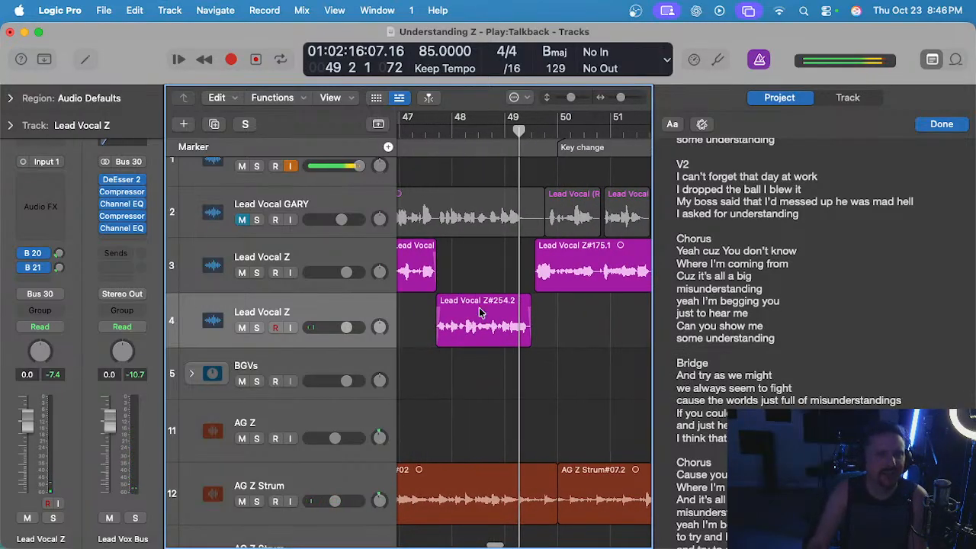
pyautogui.moveTo(480, 313); pyautogui.dragTo(481, 263)
# Play from bar 47 beat 3 with the track 2 guide vocal unmuted, soloing tracks 2 and 3 to compare timing, and restore the mute.
pyautogui.click(425, 132)
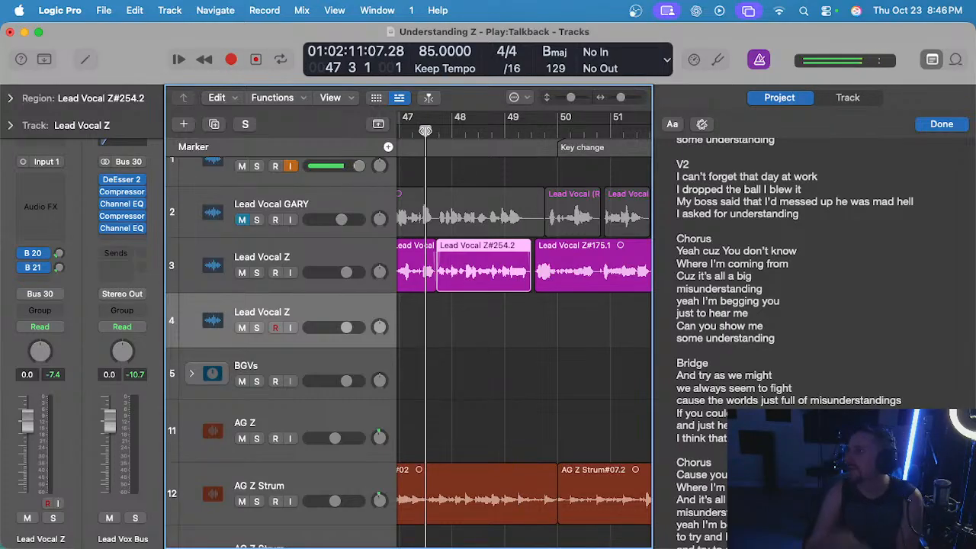
pyautogui.click(242, 220)
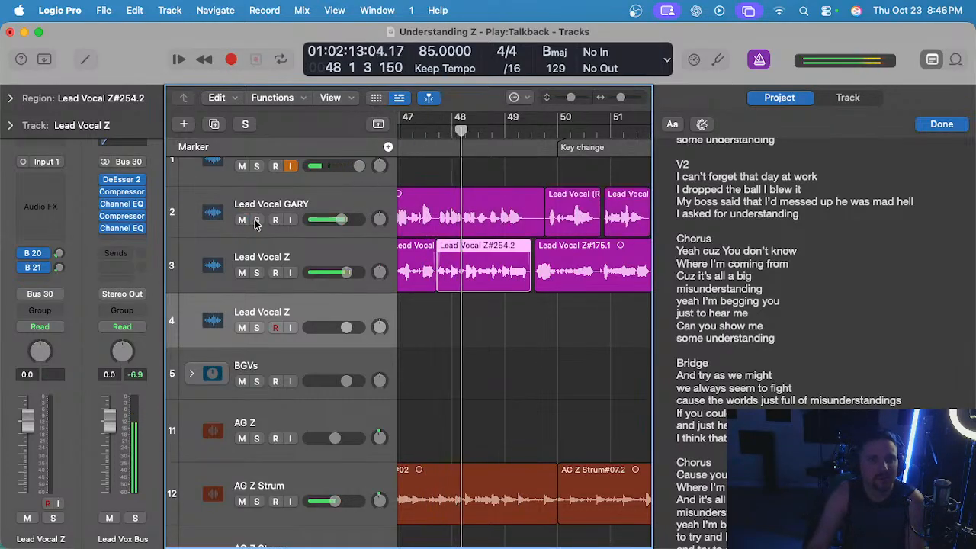
pyautogui.moveTo(256, 220); pyautogui.dragTo(257, 272)
pyautogui.scroll(2, 477, 270)
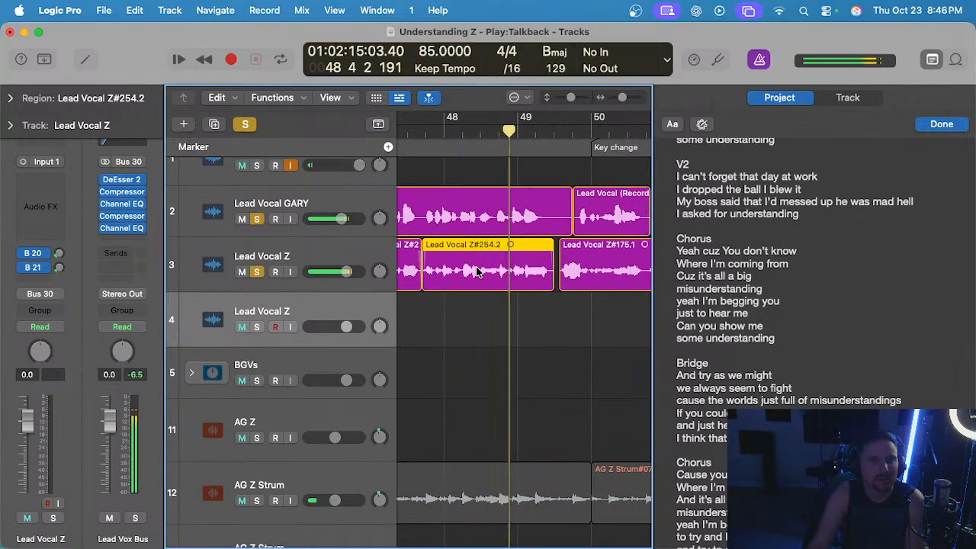
pyautogui.click(245, 123)
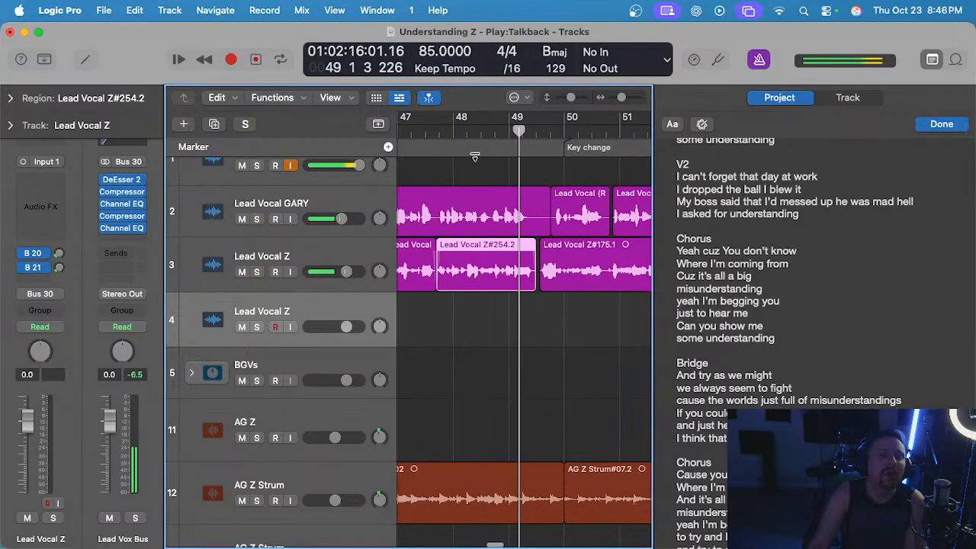
pyautogui.click(454, 133)
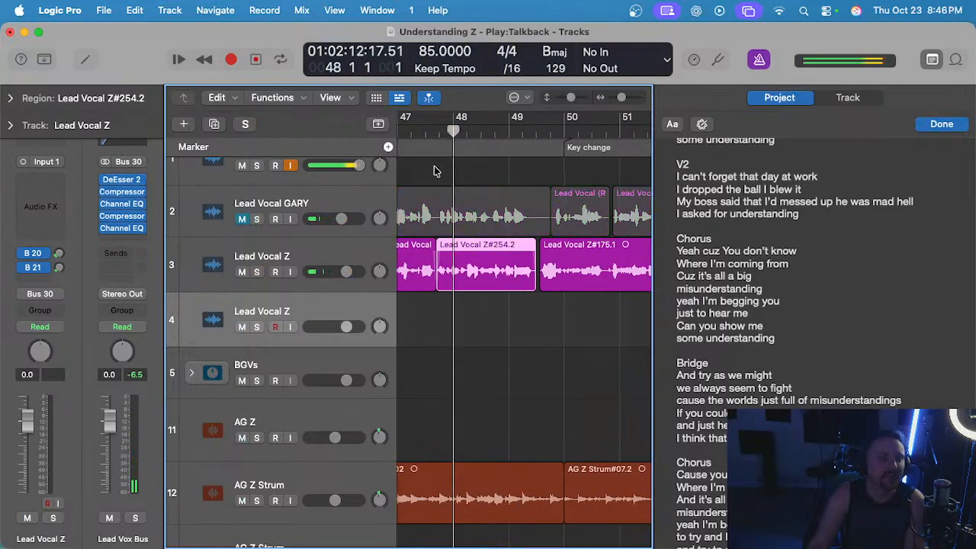
# Replay the placed bridge phrase on track 3 from about bar 47 beat 3 and save the project.
pyautogui.click(436, 172)
pyautogui.doubleClick(429, 129)
pyautogui.scroll(1, 487, 236)
pyautogui.press('super+s')
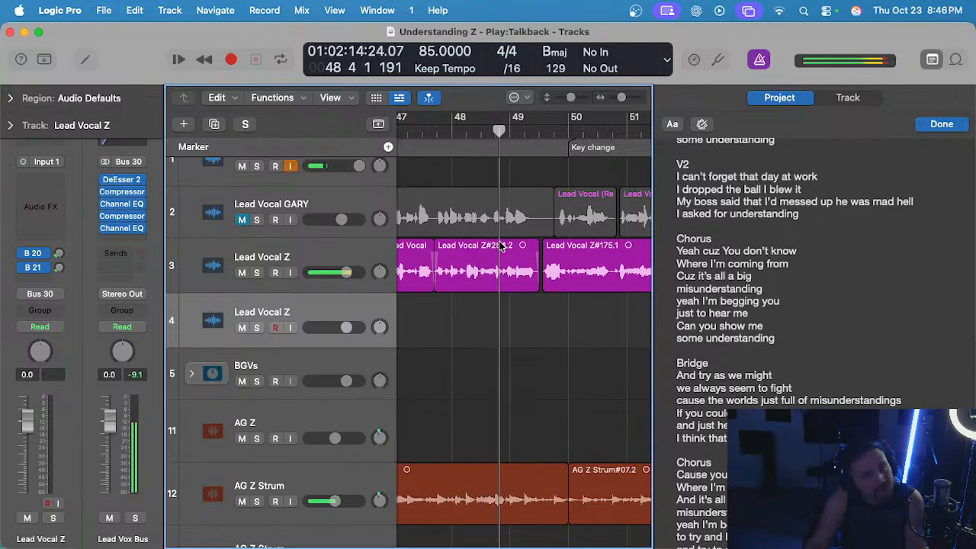
# Listen to the track 3 lead vocal from the bridge through the key change into the final chorus, checking the join before bar 50.
pyautogui.scroll(2, 519, 308)
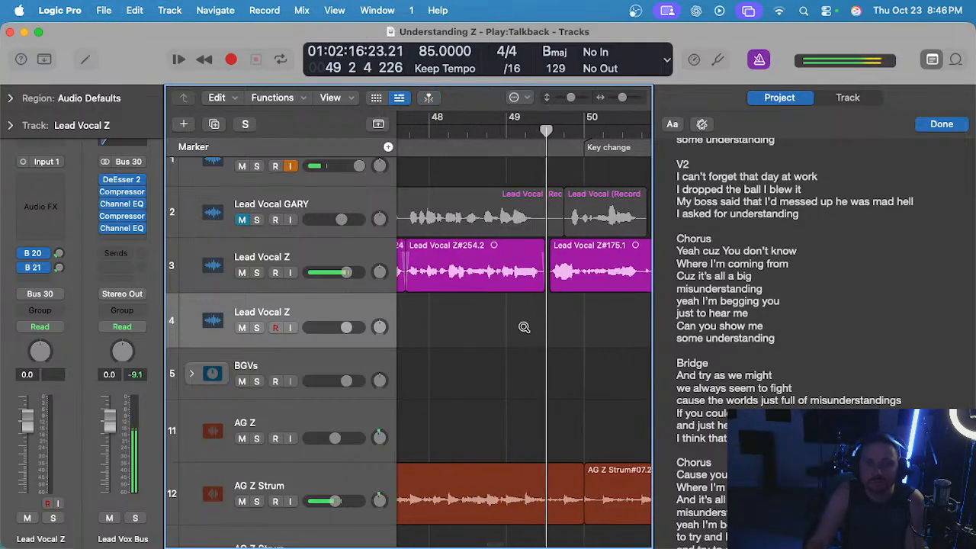
pyautogui.scroll(2, 548, 329)
pyautogui.click(550, 239)
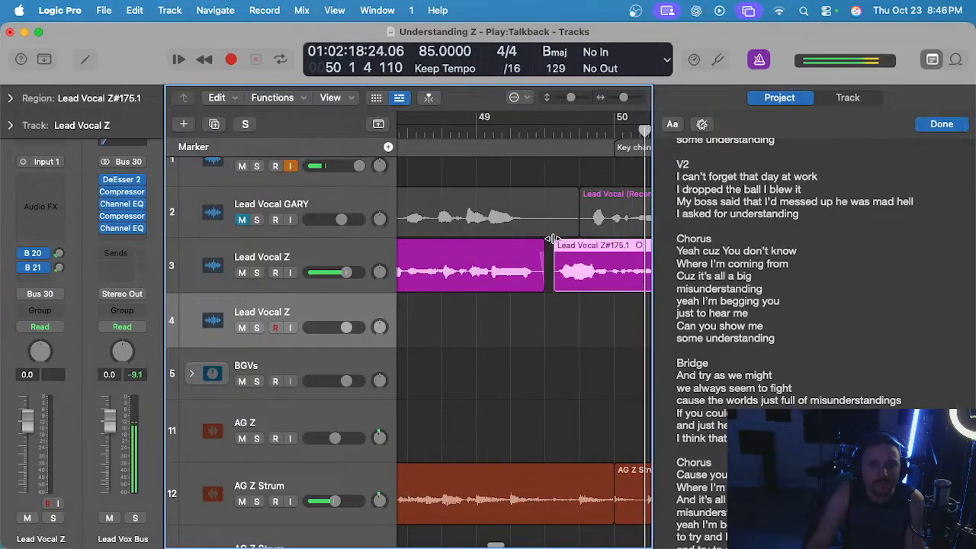
pyautogui.click(551, 338)
pyautogui.scroll(-5, 542, 328)
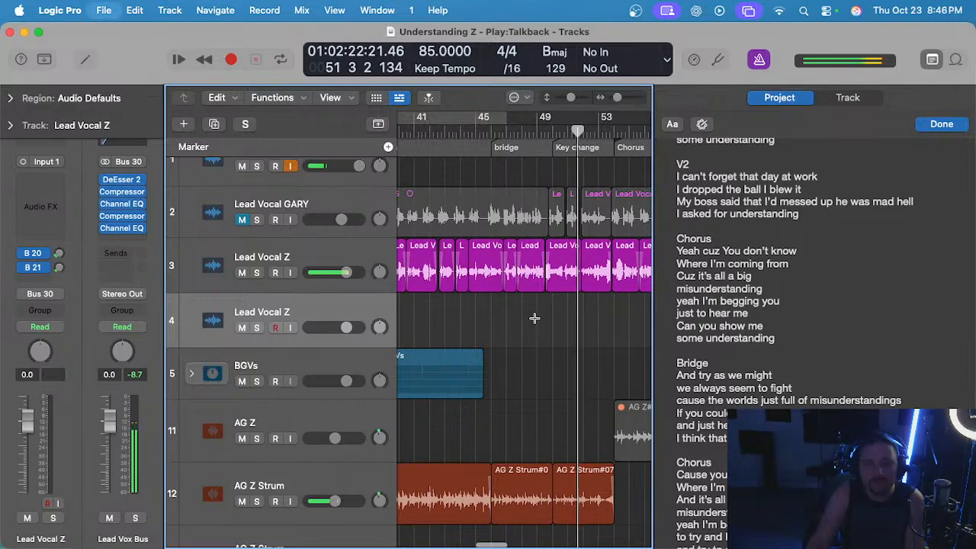
pyautogui.hscroll(-1, 534, 318)
pyautogui.hscroll(4, 533, 317)
pyautogui.hscroll(1, 534, 317)
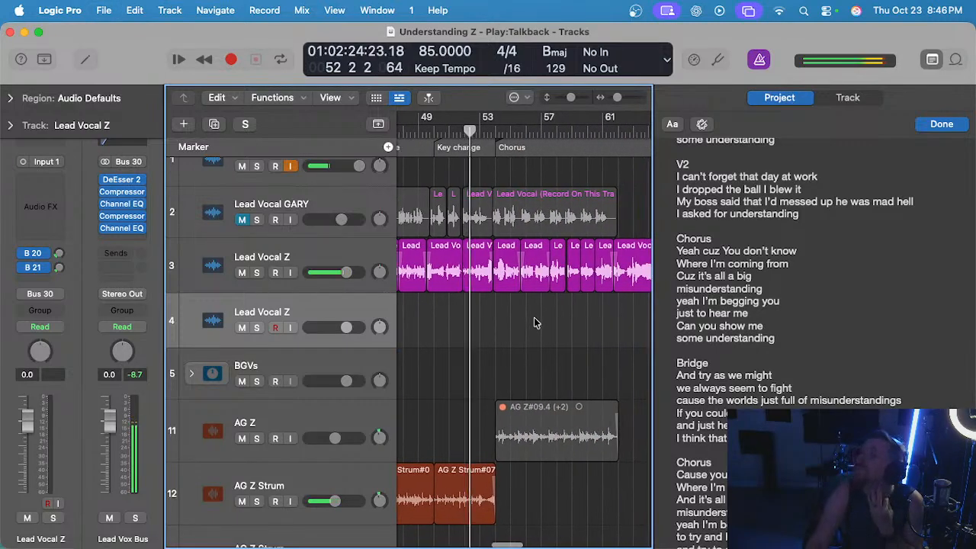
pyautogui.scroll(-2, 532, 319)
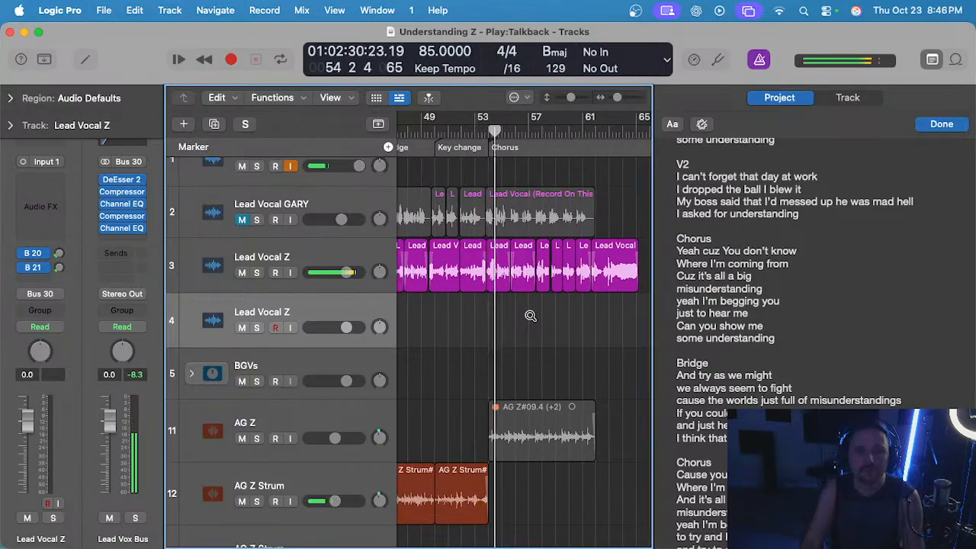
pyautogui.scroll(-2, 529, 315)
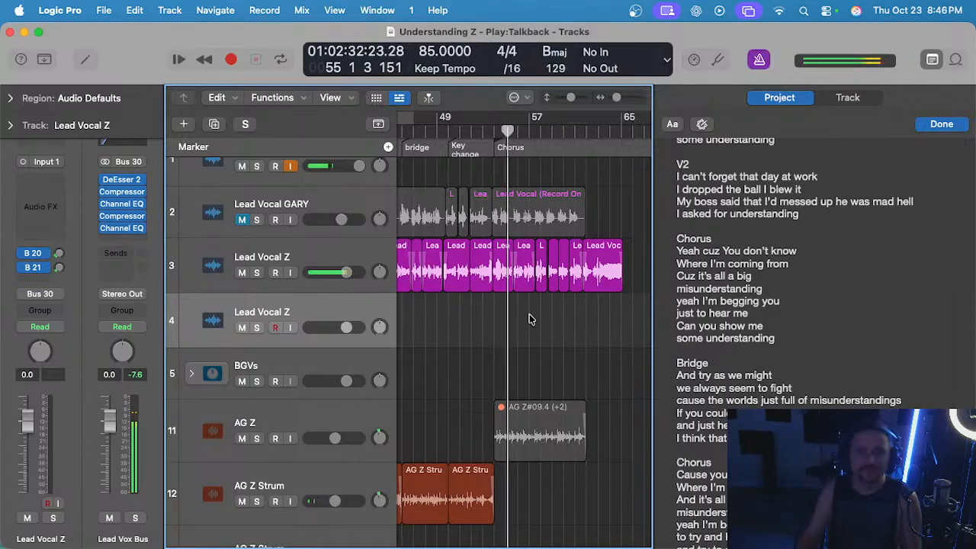
pyautogui.scroll(-2, 532, 320)
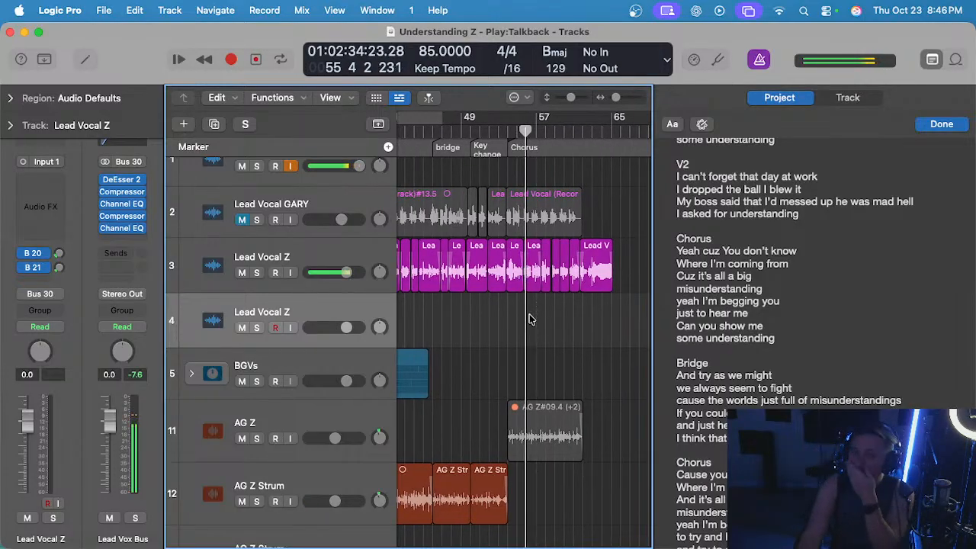
# Solo the AG Z Strum guitar on track 12, listen to it from the chorus at bar 38, and unsolo it.
pyautogui.hscroll(-10, 523, 308)
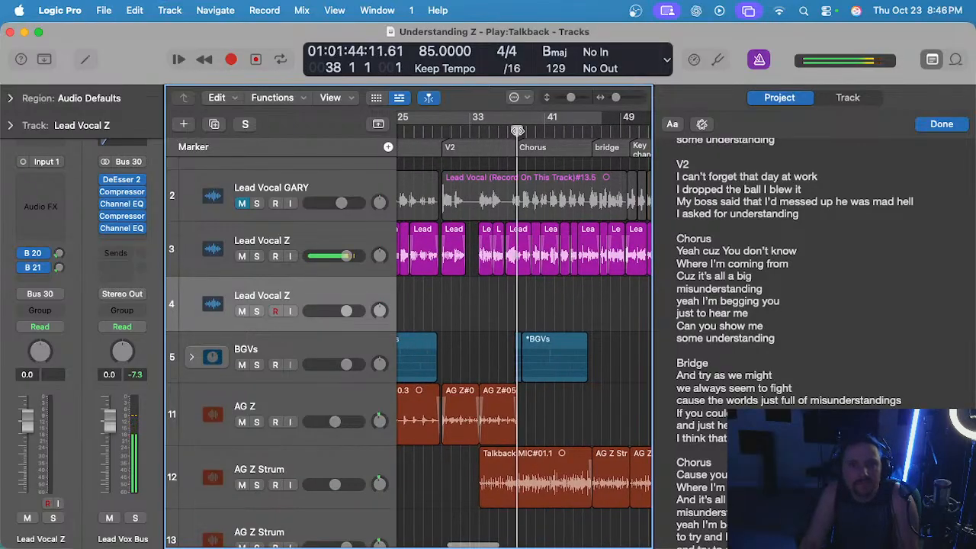
pyautogui.click(313, 463)
pyautogui.press('s')
pyautogui.scroll(5, 534, 432)
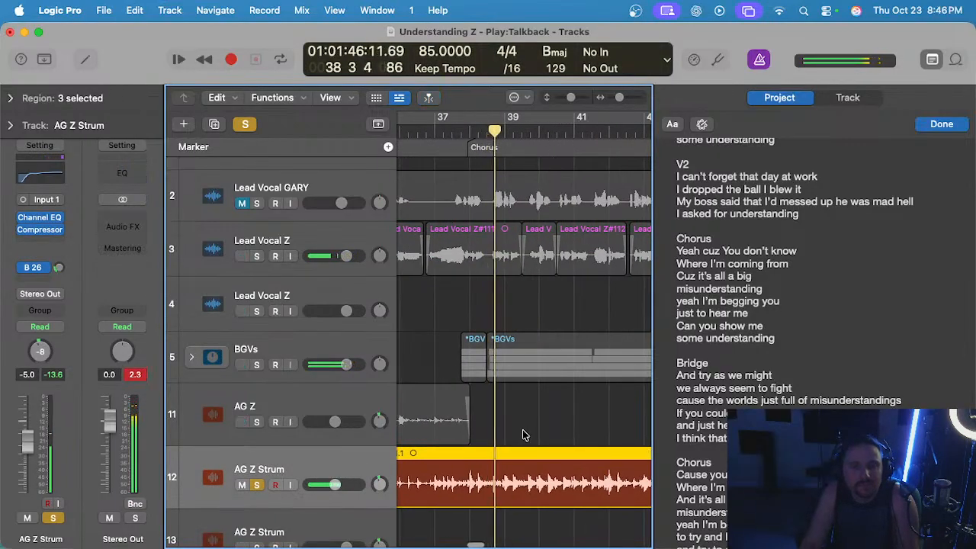
pyautogui.scroll(-2, 523, 435)
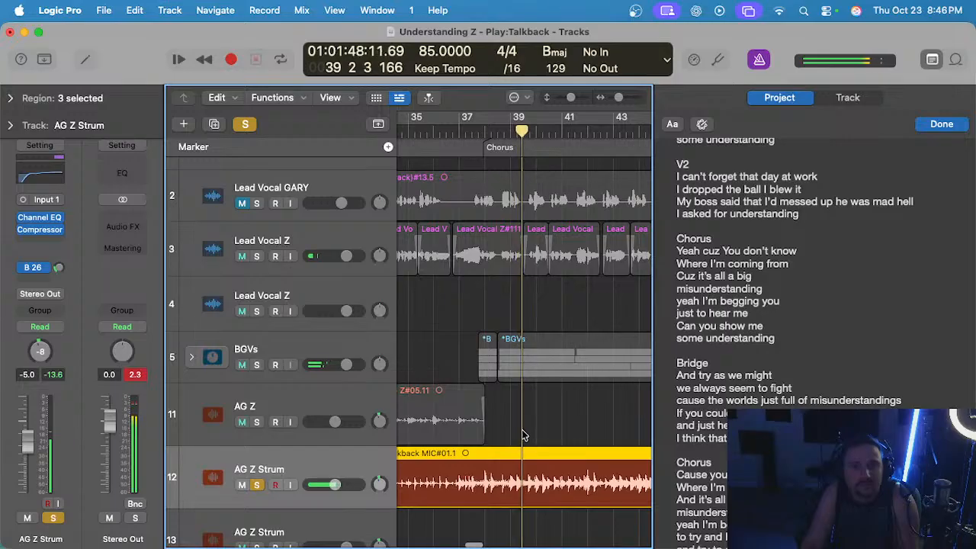
pyautogui.scroll(-3, 523, 435)
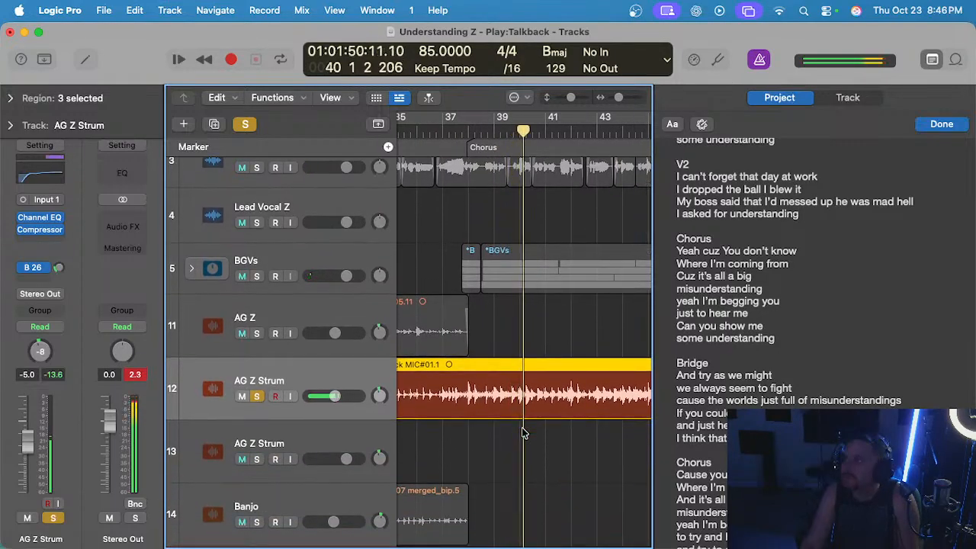
pyautogui.scroll(-3, 523, 433)
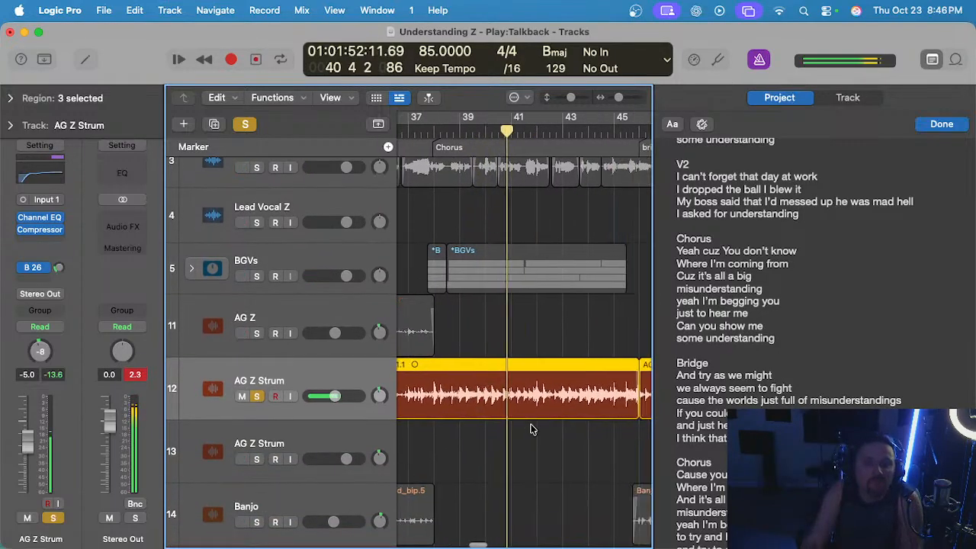
pyautogui.press('s')
# Delete the muted acoustic guitar region on track 11 in the final chorus.
pyautogui.hscroll(5, 473, 351)
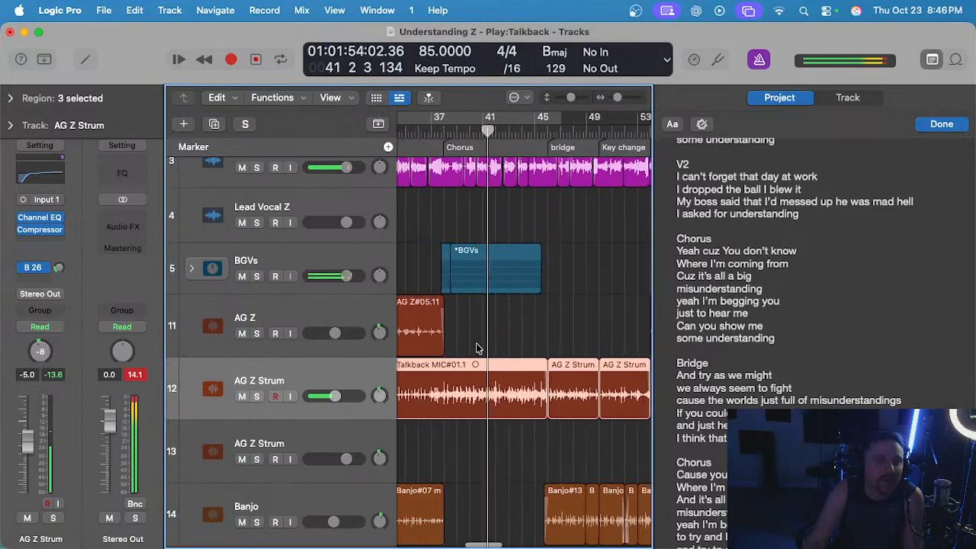
pyautogui.hscroll(2, 479, 352)
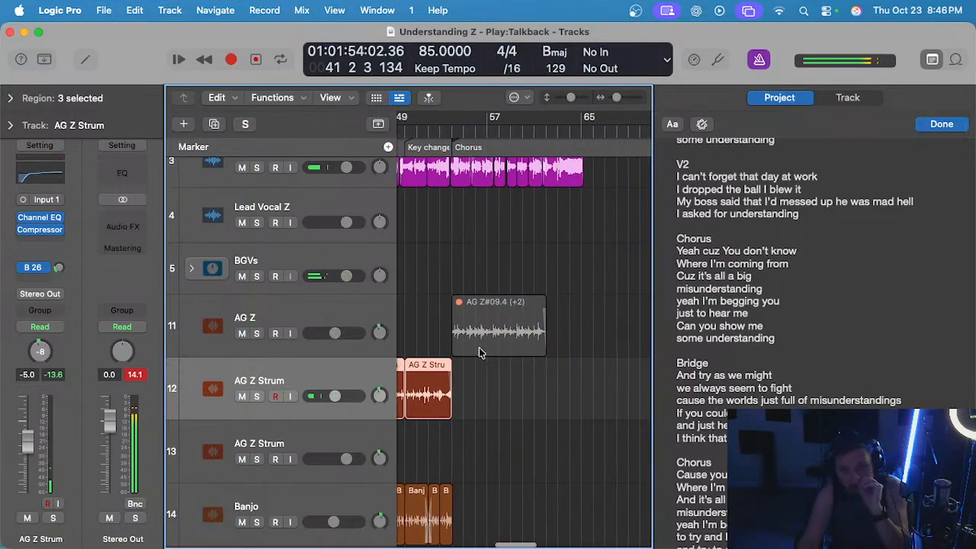
pyautogui.click(501, 327)
pyautogui.press('Delete')
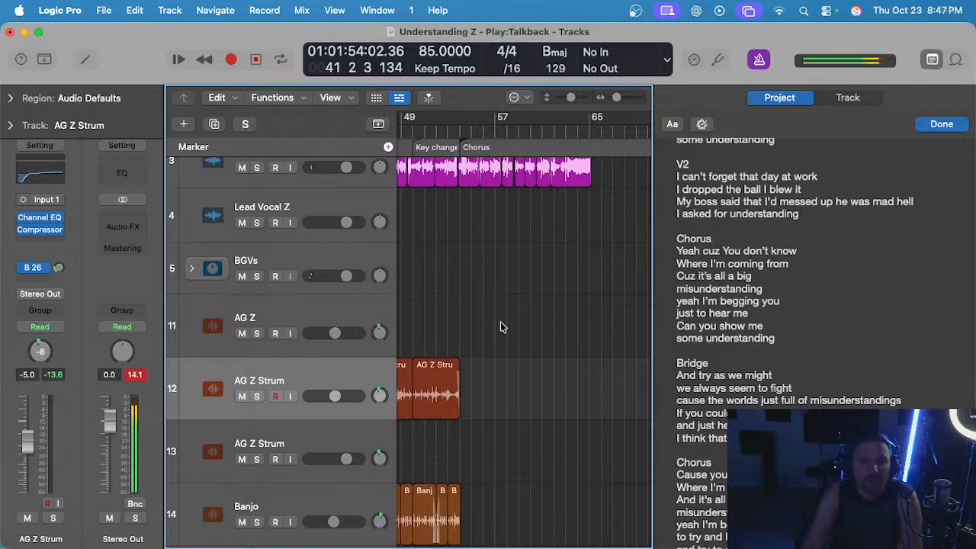
# Play the song's ending from about bar 61 and review the tracks down to the bass and keys.
pyautogui.scroll(3, 503, 335)
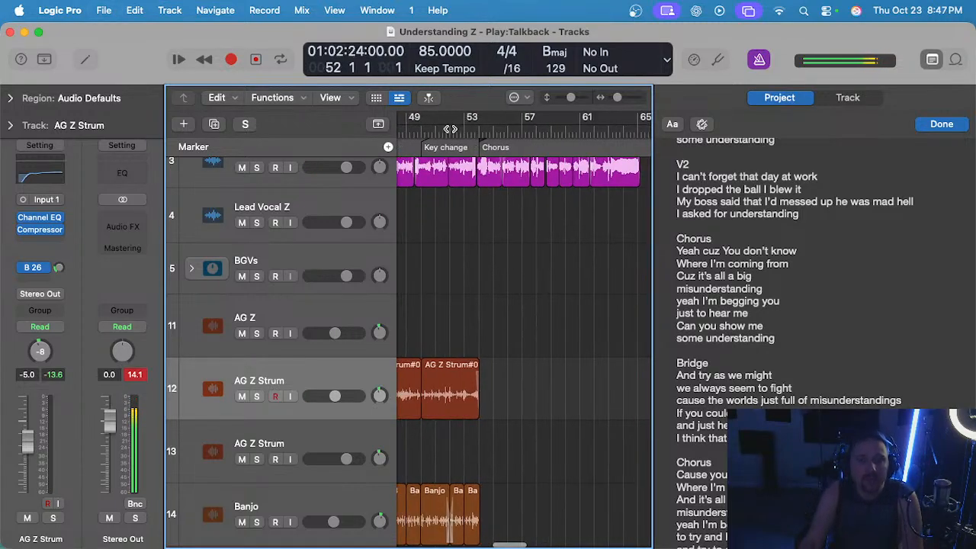
pyautogui.hscroll(5, 490, 262)
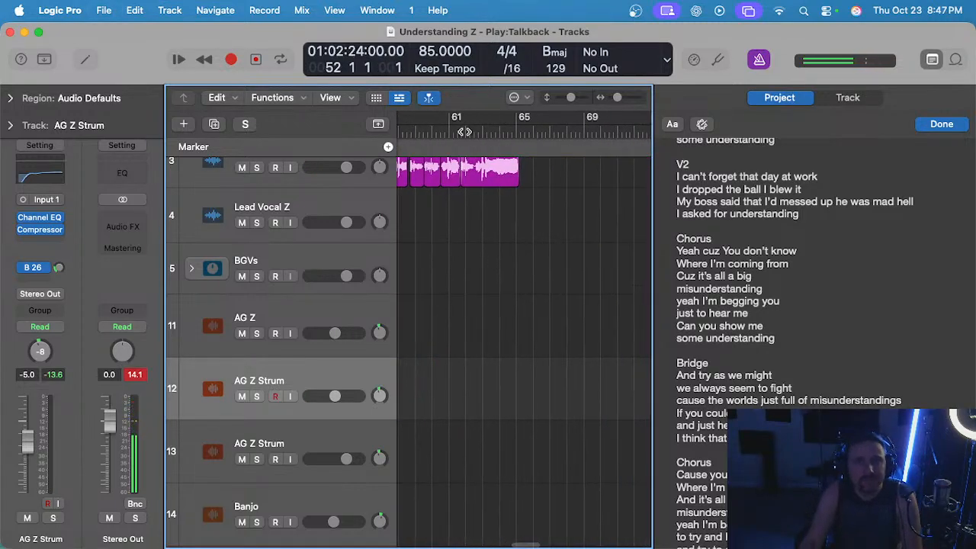
pyautogui.doubleClick(465, 132)
pyautogui.scroll(3, 512, 211)
pyautogui.scroll(2, 513, 216)
pyautogui.scroll(-15, 531, 244)
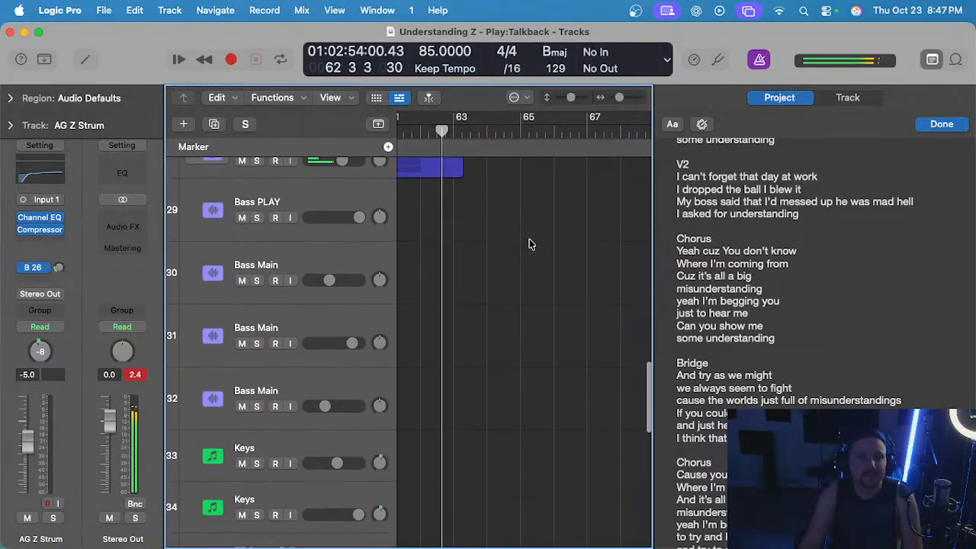
pyautogui.scroll(15, 526, 241)
pyautogui.scroll(2, 517, 240)
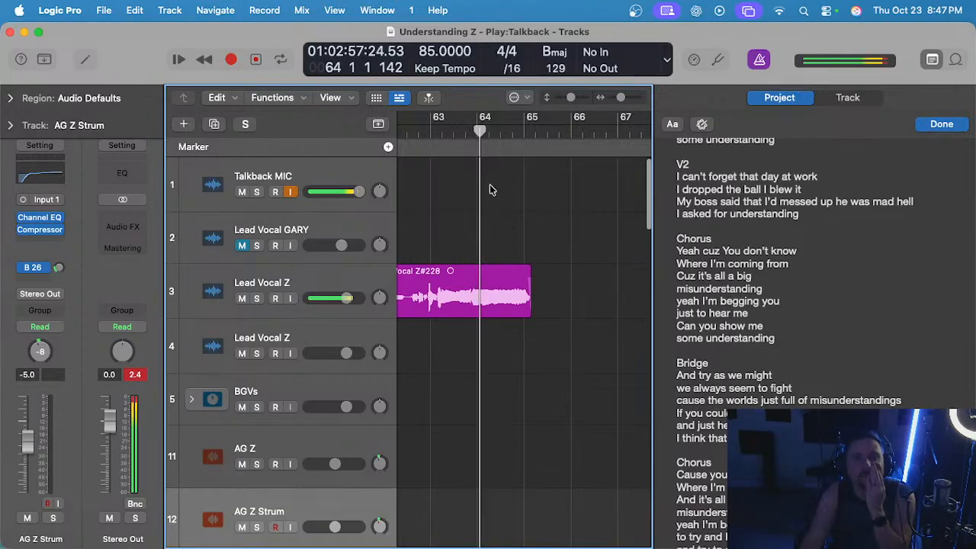
# Replay the held last note of the track 3 lead vocal from around bar 63.
pyautogui.click(424, 130)
pyautogui.scroll(3, 462, 181)
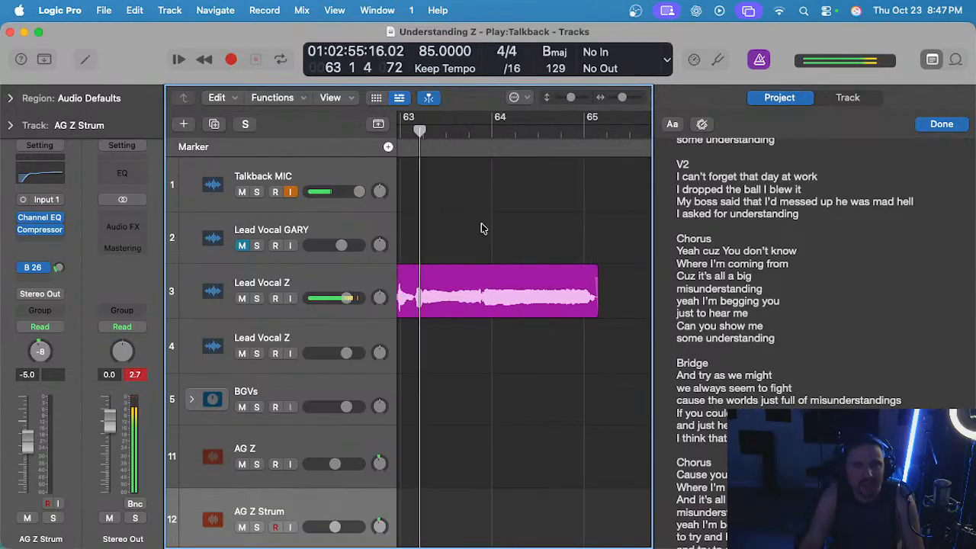
pyautogui.scroll(2, 482, 227)
pyautogui.scroll(-2, 482, 224)
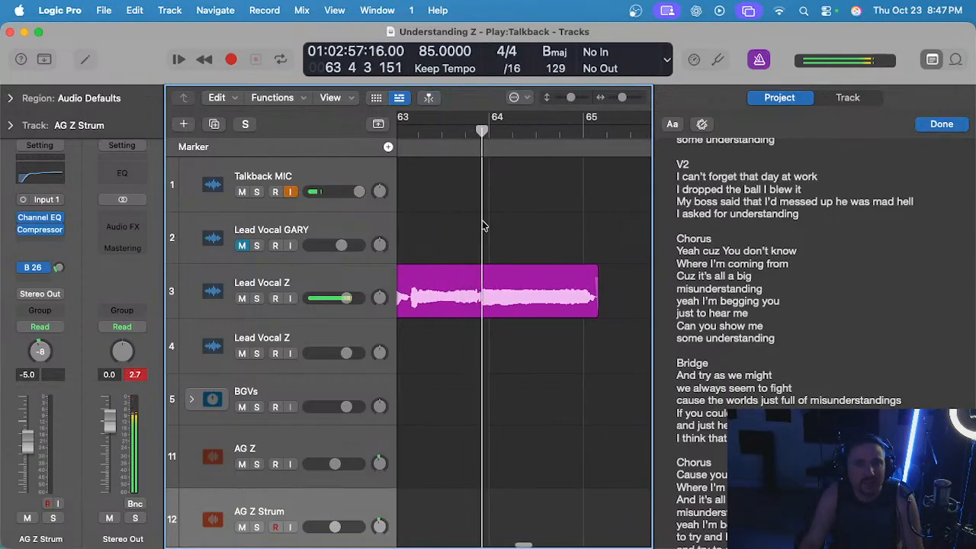
pyautogui.scroll(-3, 483, 222)
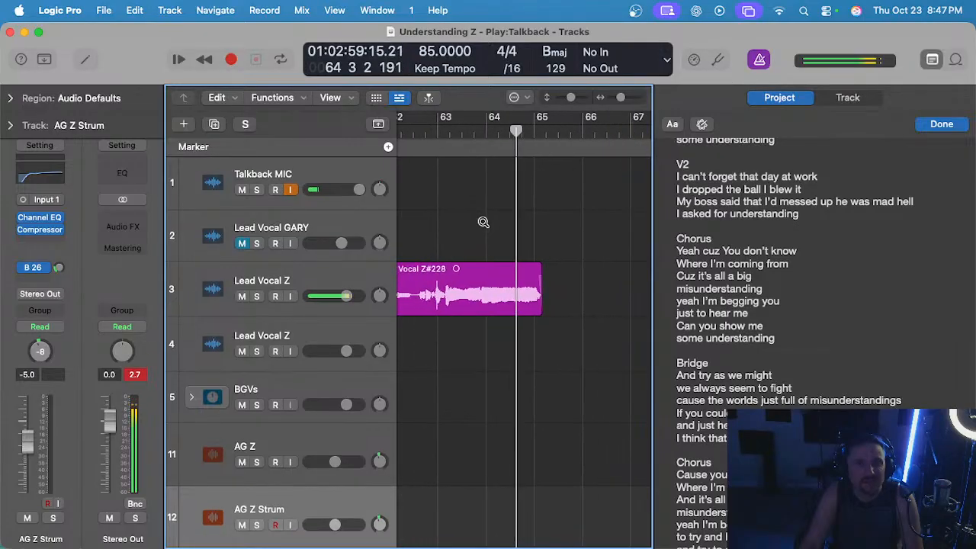
# Play the last phrase of the track 3 lead vocal again, restarting between bars 62 and 64.
pyautogui.click(436, 133)
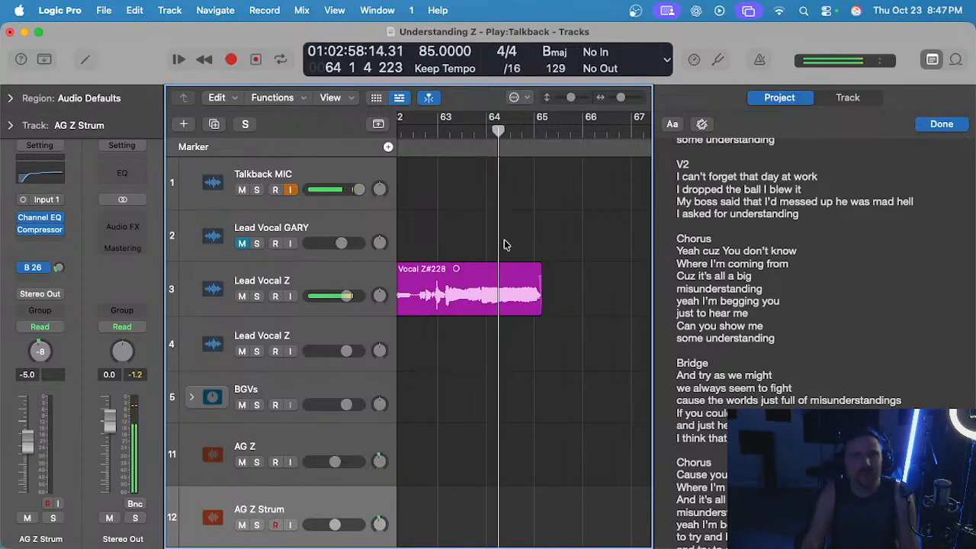
pyautogui.click(421, 136)
pyautogui.click(440, 139)
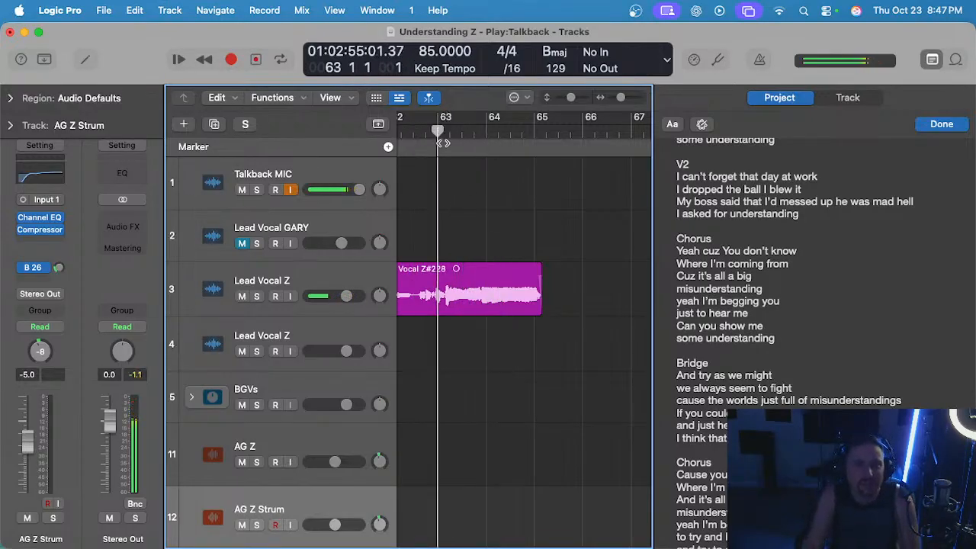
pyautogui.scroll(2, 468, 183)
pyautogui.hscroll(-2, 471, 183)
pyautogui.click(468, 134)
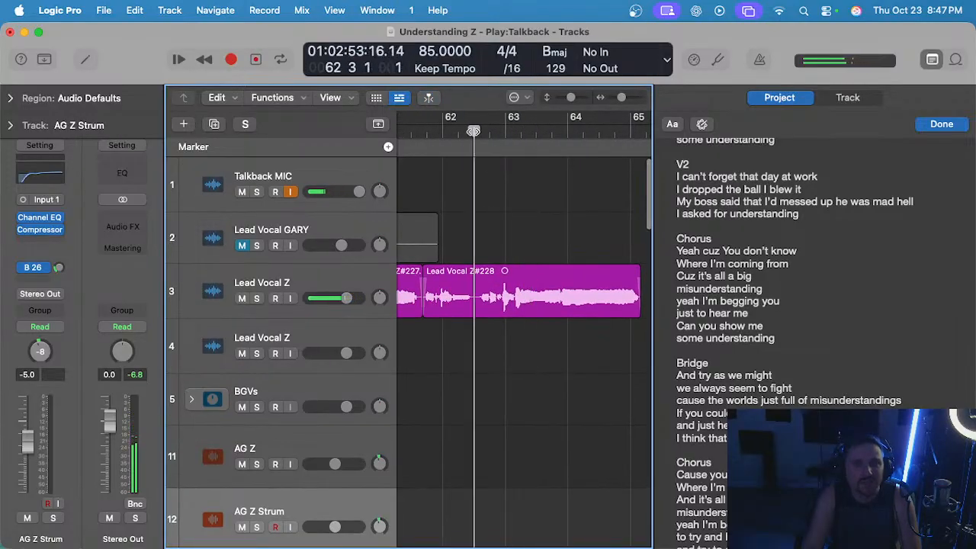
pyautogui.scroll(-2, 494, 344)
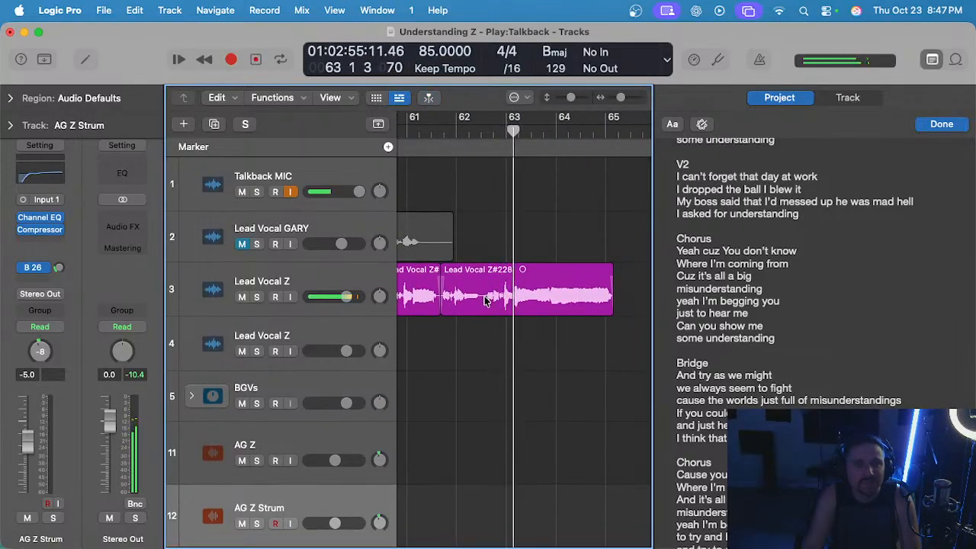
# Delete the end of the track 3 lead vocal from about the middle of bar 62 and fade out the cut edge.
pyautogui.moveTo(484, 301); pyautogui.dragTo(612, 299)
pyautogui.press('Delete')
pyautogui.scroll(2, 562, 290)
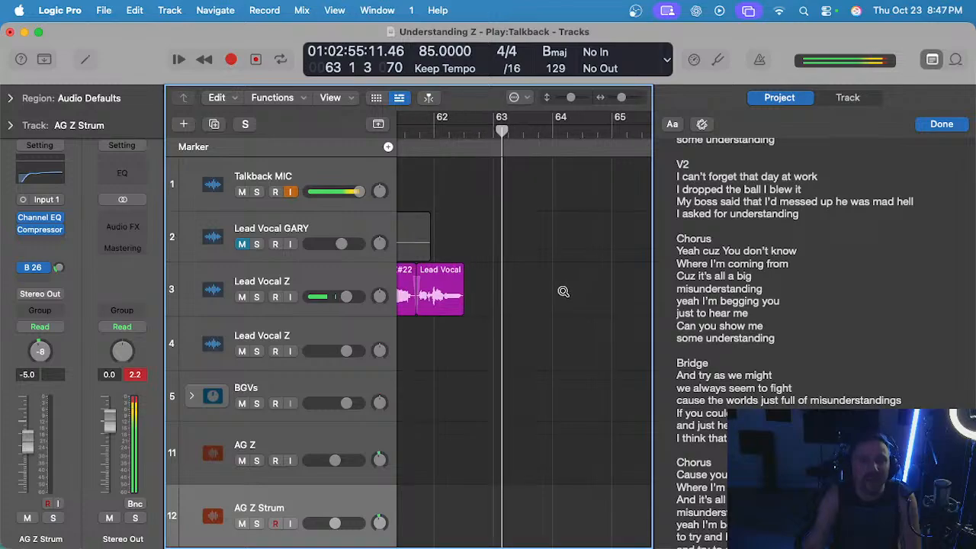
pyautogui.moveTo(429, 305); pyautogui.dragTo(423, 305)
pyautogui.scroll(4, 443, 314)
pyautogui.click(426, 316)
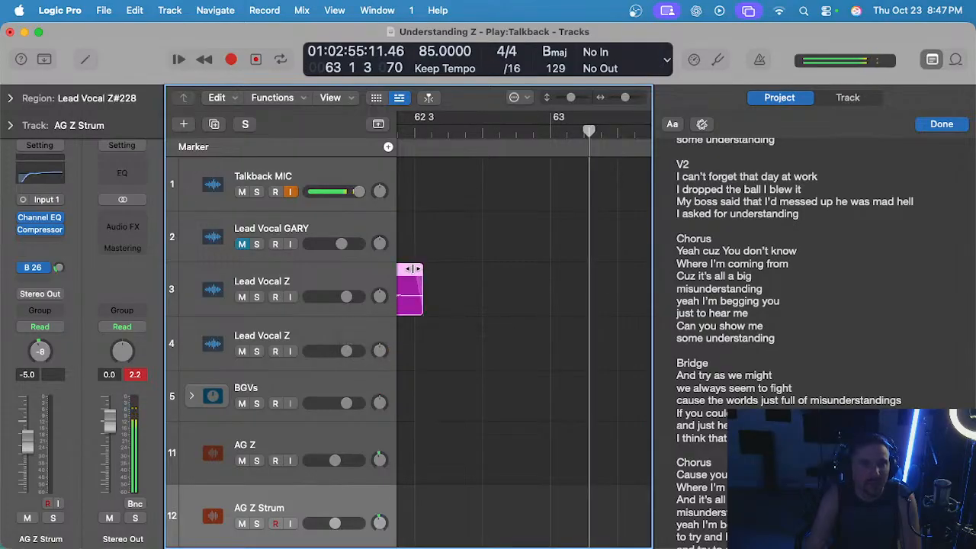
pyautogui.scroll(-4, 435, 272)
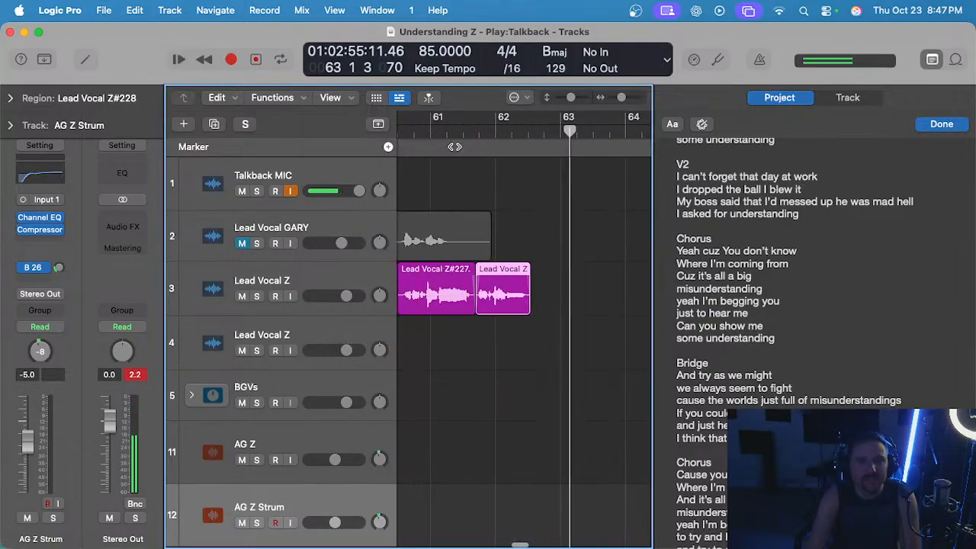
# Record the closing phrase on the empty Lead Vocal Z track 4 from bar 62, discarding the aborted take started at bar 61.
pyautogui.click(429, 129)
pyautogui.click(310, 333)
pyautogui.press('r')
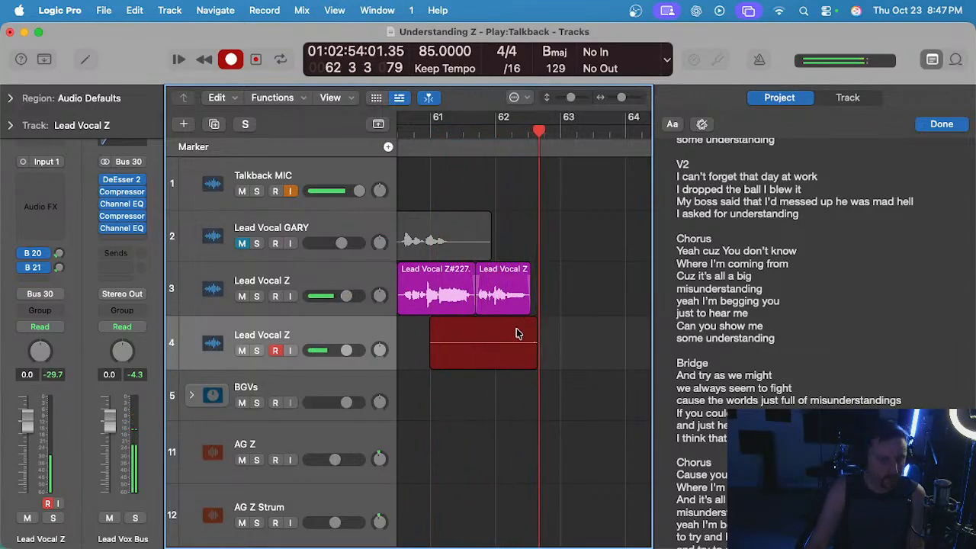
pyautogui.press('space')
pyautogui.press('Delete')
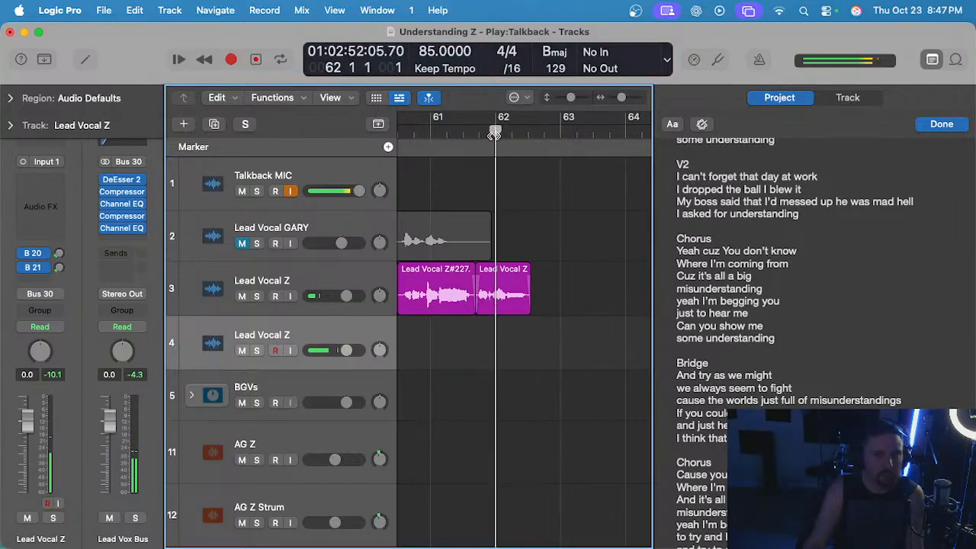
pyautogui.press('r')
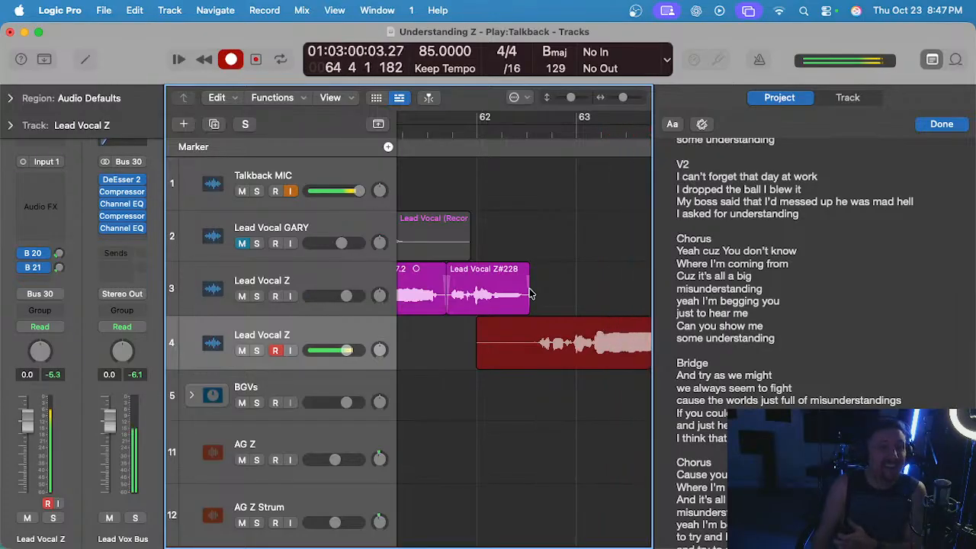
pyautogui.press('space')
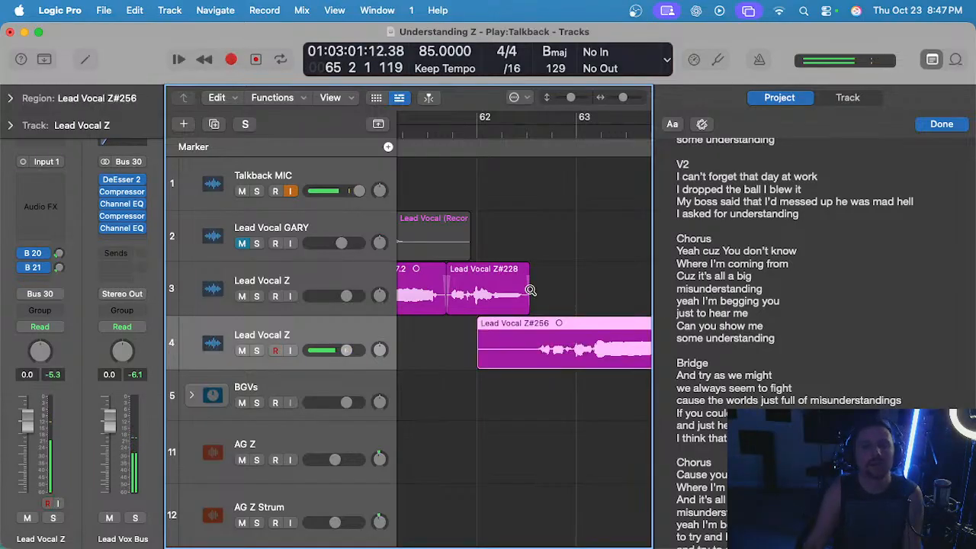
# Play the new track 4 take from about bar 62 together with the track 3 vocal.
pyautogui.press('space')
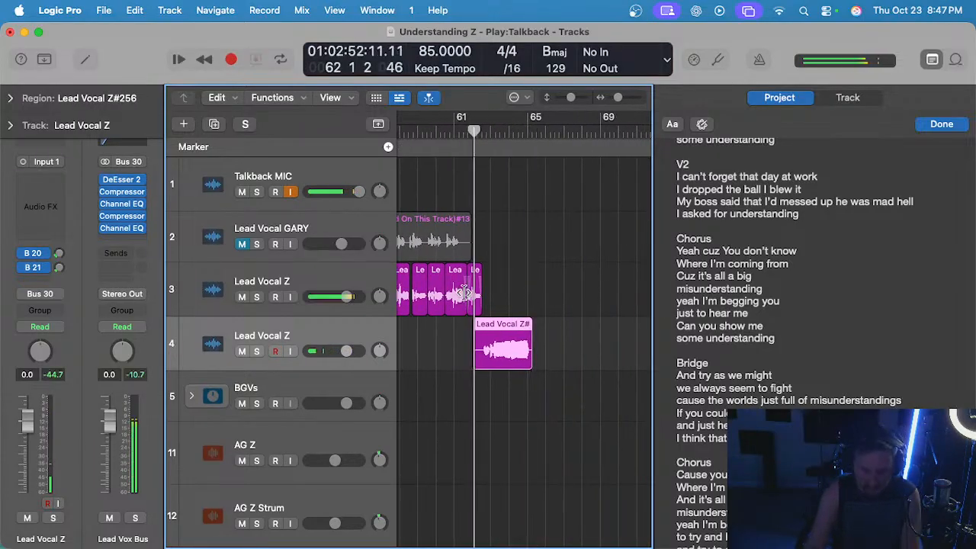
pyautogui.scroll(5, 496, 311)
pyautogui.scroll(2, 496, 311)
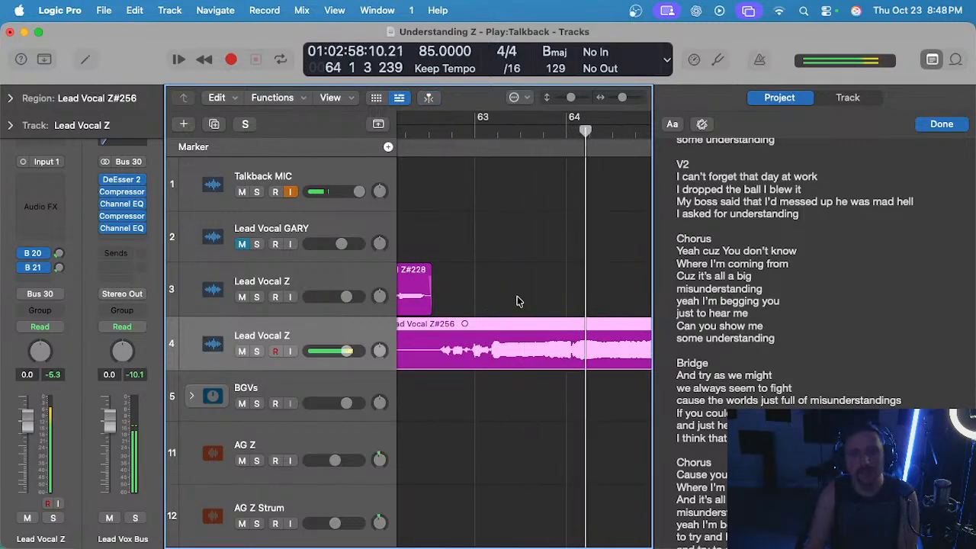
pyautogui.hscroll(-5, 566, 205)
pyautogui.click(512, 132)
# Cut the silent start of the new track 4 take so it begins just after the last track 3 region.
pyautogui.scroll(5, 524, 234)
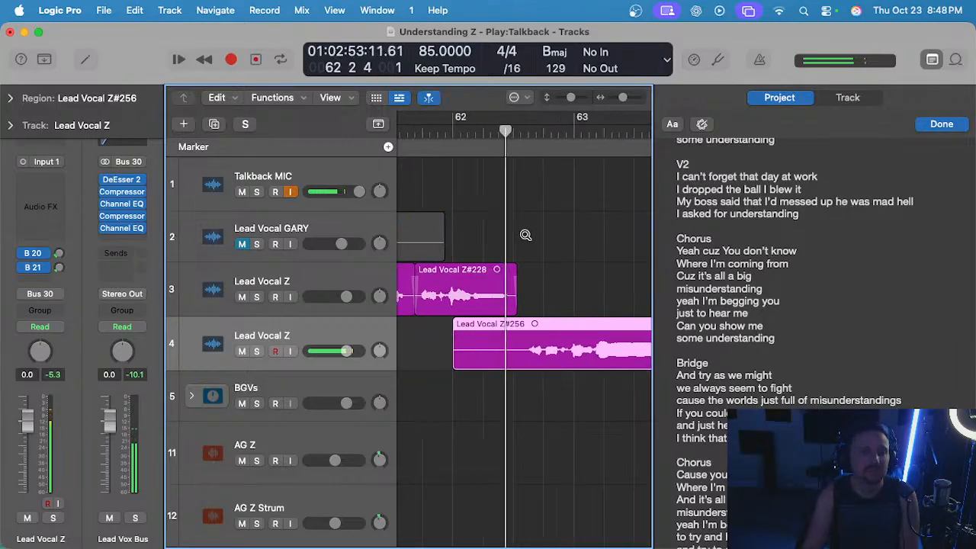
pyautogui.click(544, 296)
pyautogui.moveTo(520, 341); pyautogui.dragTo(398, 343)
pyautogui.hscroll(2, 471, 336)
pyautogui.press('Delete')
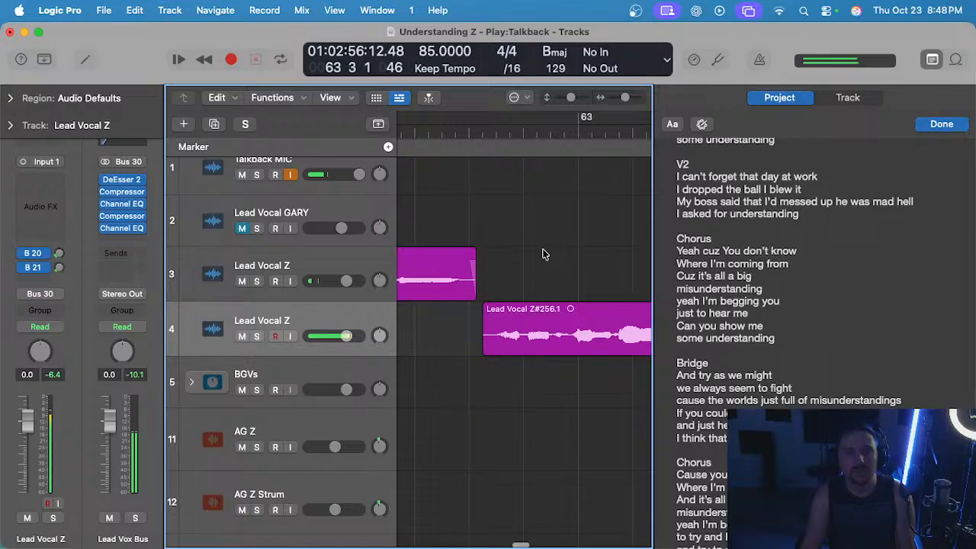
# Solo track 4, listen to the held note from about bar 64, and unsolo the track.
pyautogui.click(483, 307)
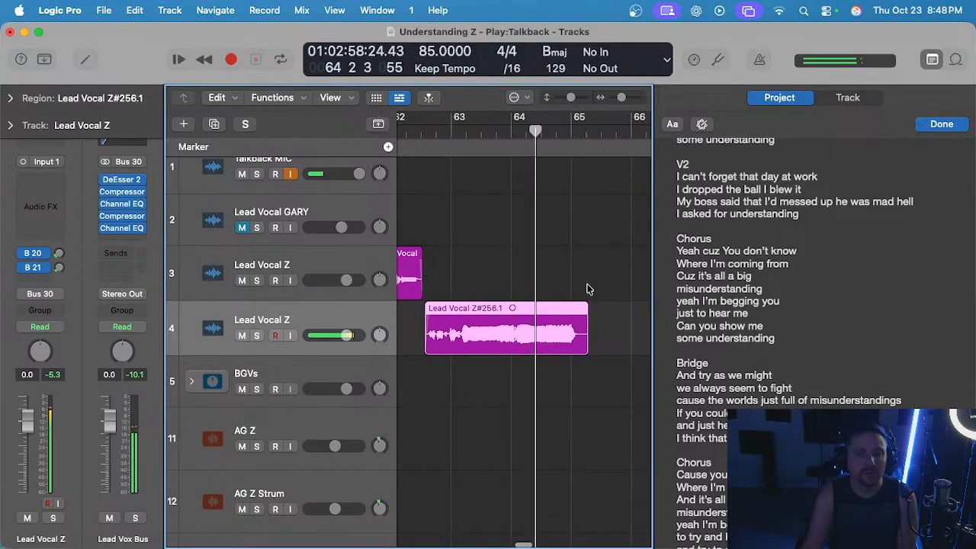
pyautogui.hotkey('ctrl', 's')
pyautogui.click(520, 133)
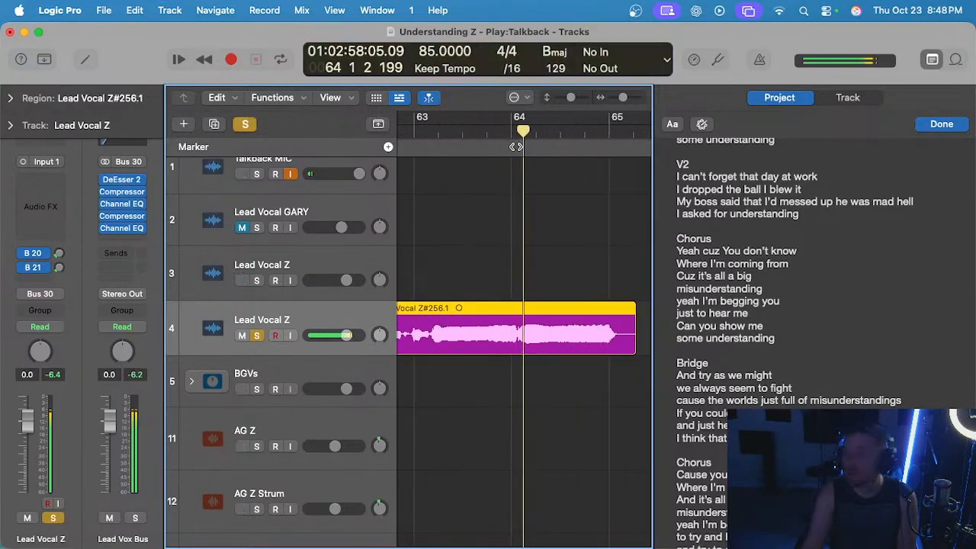
pyautogui.hscroll(5, 512, 163)
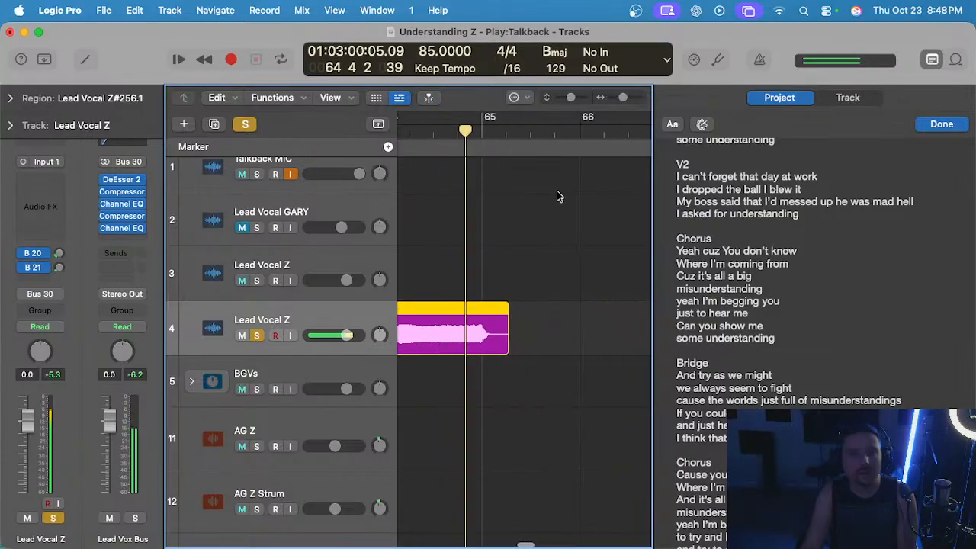
pyautogui.scroll(3, 503, 239)
pyautogui.scroll(1, 503, 240)
pyautogui.click(501, 260)
pyautogui.press('s')
pyautogui.press('space')
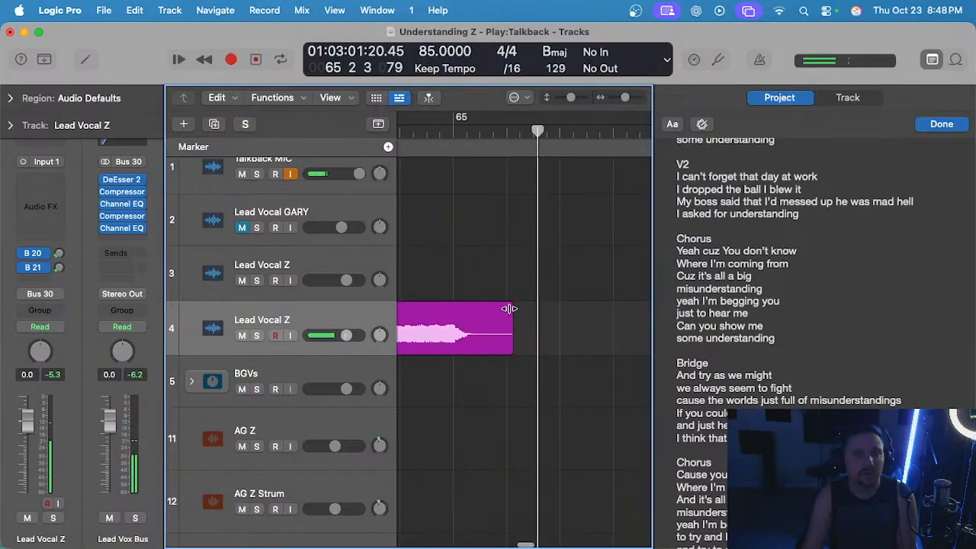
# Trim the silence after the held note in the new take and move the region up to track 3.
pyautogui.moveTo(510, 307); pyautogui.dragTo(492, 309)
pyautogui.scroll(-4, 493, 309)
pyautogui.hscroll(-2, 495, 305)
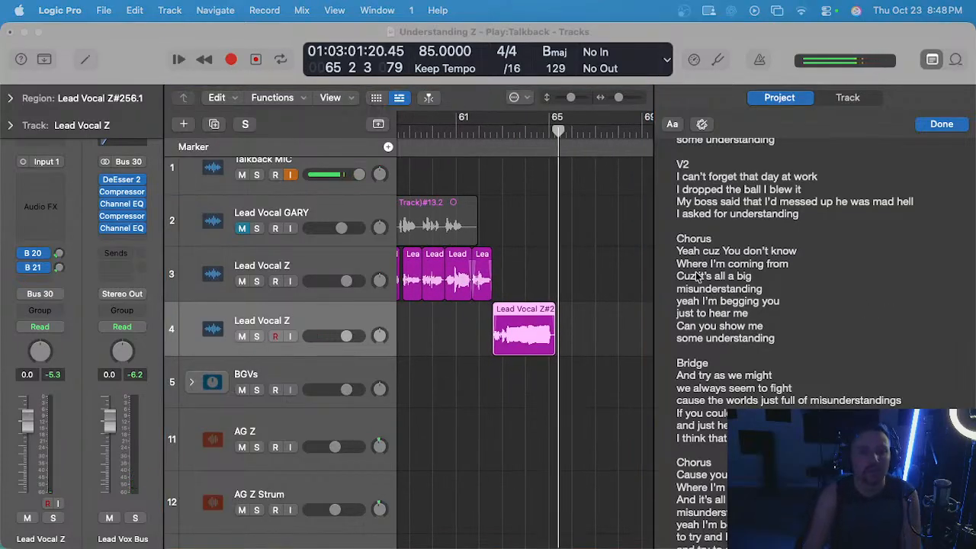
pyautogui.scroll(5, 542, 247)
pyautogui.hscroll(-1, 534, 246)
pyautogui.scroll(1, 534, 246)
pyautogui.click(534, 246)
pyautogui.moveTo(521, 327); pyautogui.dragTo(522, 311)
pyautogui.scroll(-5, 523, 304)
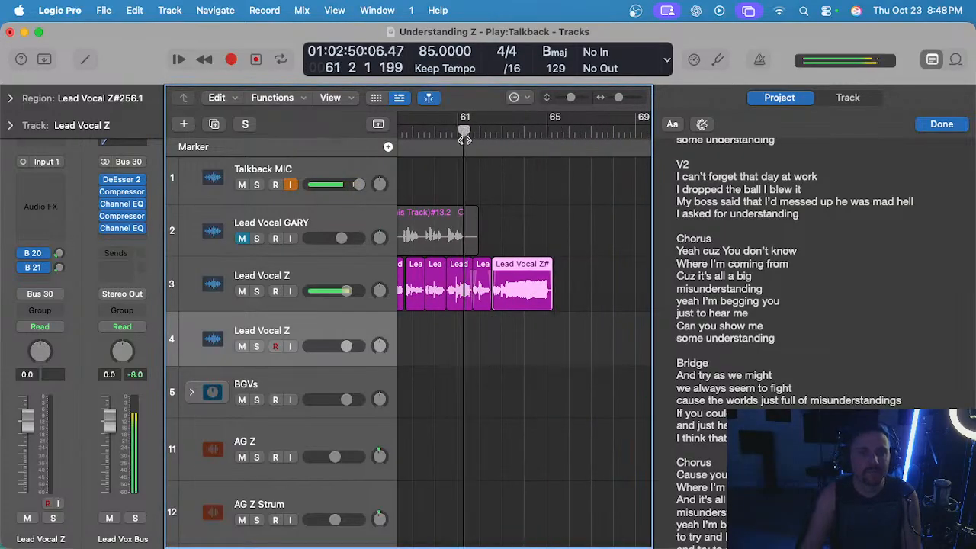
# Lower the gain of the new closing phrase on track 3 with the Gain tool and return to the Pointer tool.
pyautogui.scroll(3, 520, 252)
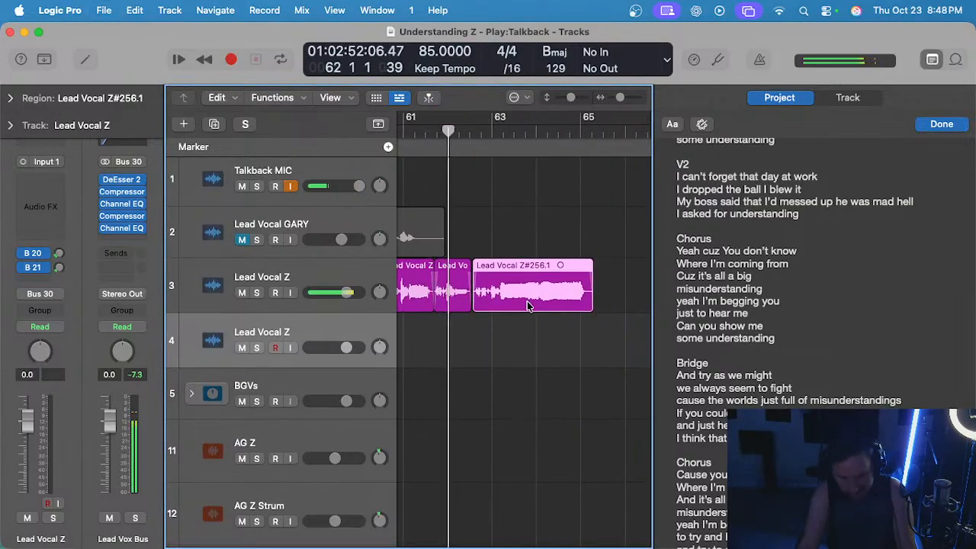
pyautogui.press('t')
pyautogui.press('g')
pyautogui.moveTo(522, 299); pyautogui.dragTo(522, 309)
pyautogui.click(527, 324)
pyautogui.press('t')
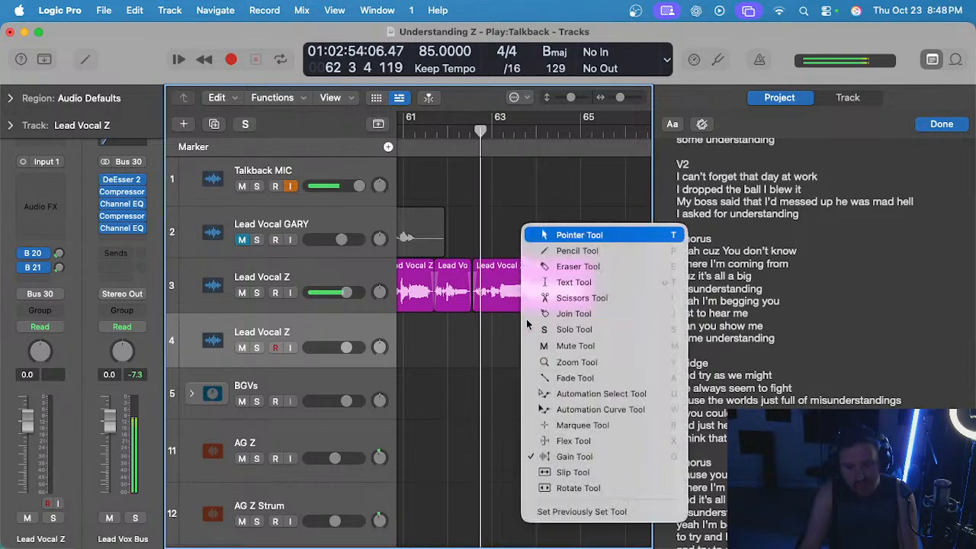
pyautogui.press('t')
# Listen to the new closing phrase on track 3 through to bar 65 and stop playback.
pyautogui.hscroll(-2, 507, 329)
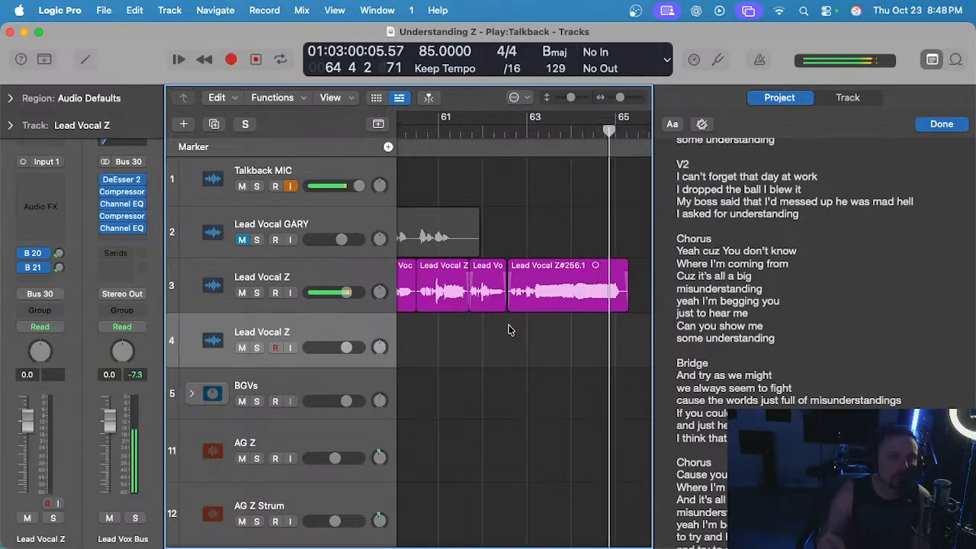
pyautogui.press('space')
pyautogui.press('super+Left')
pyautogui.press('super+Left')
pyautogui.hscroll(-2, 516, 328)
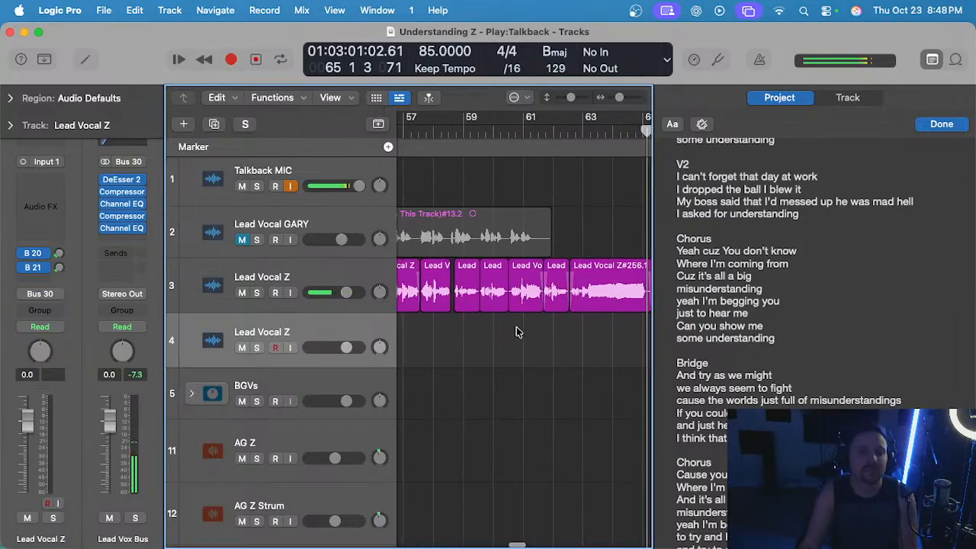
pyautogui.hscroll(2, 531, 172)
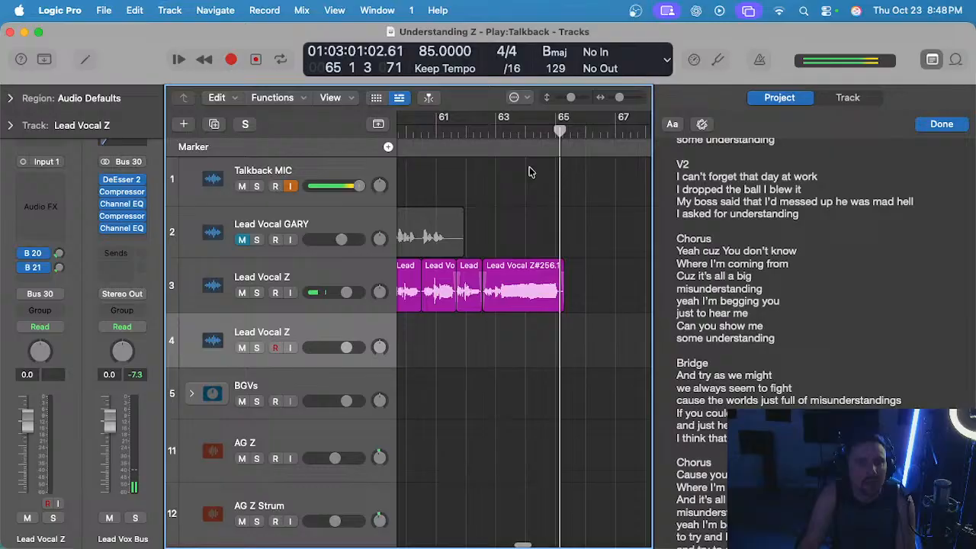
# Place the playhead at bar 63 and show the Tempo global track instead of the Marker track.
pyautogui.click(497, 128)
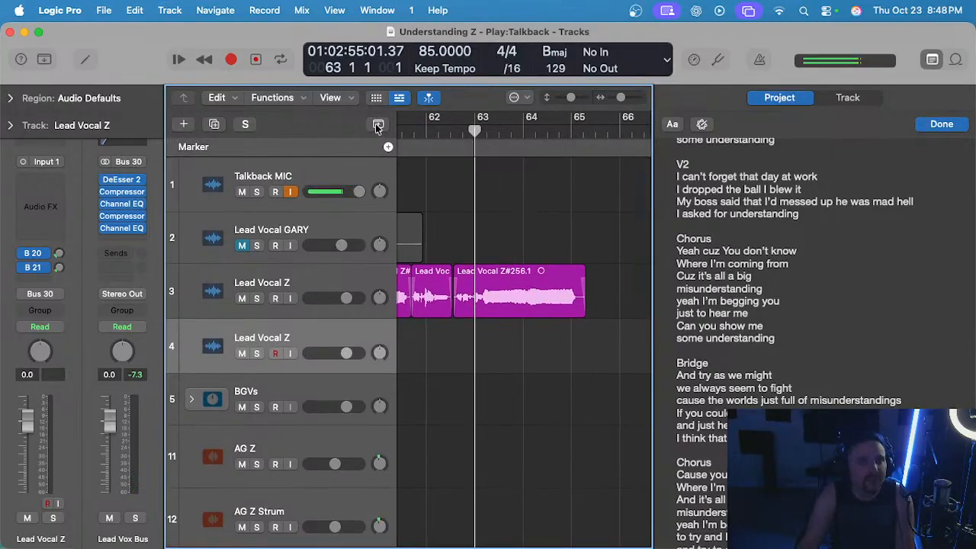
pyautogui.click(378, 127)
pyautogui.click(378, 127)
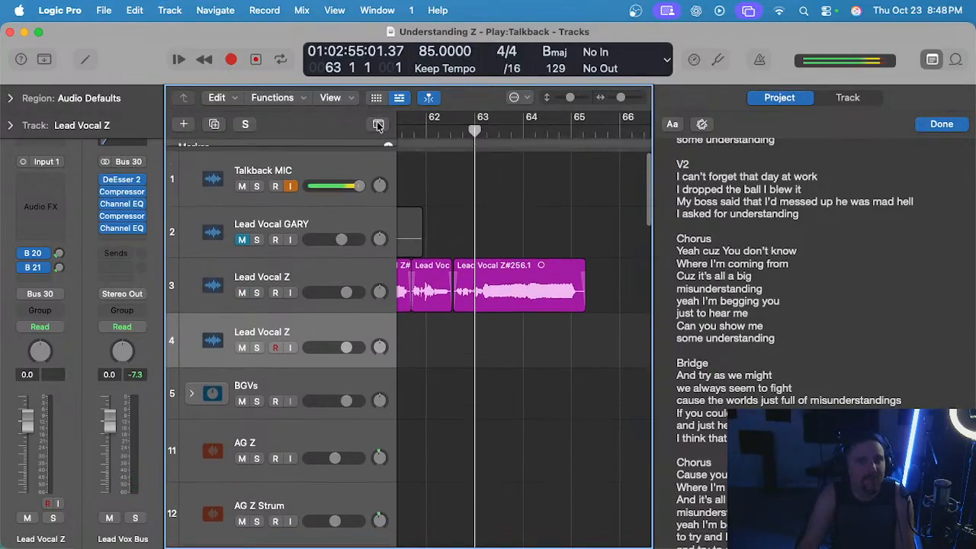
pyautogui.rightClick(339, 149)
pyautogui.click(480, 228)
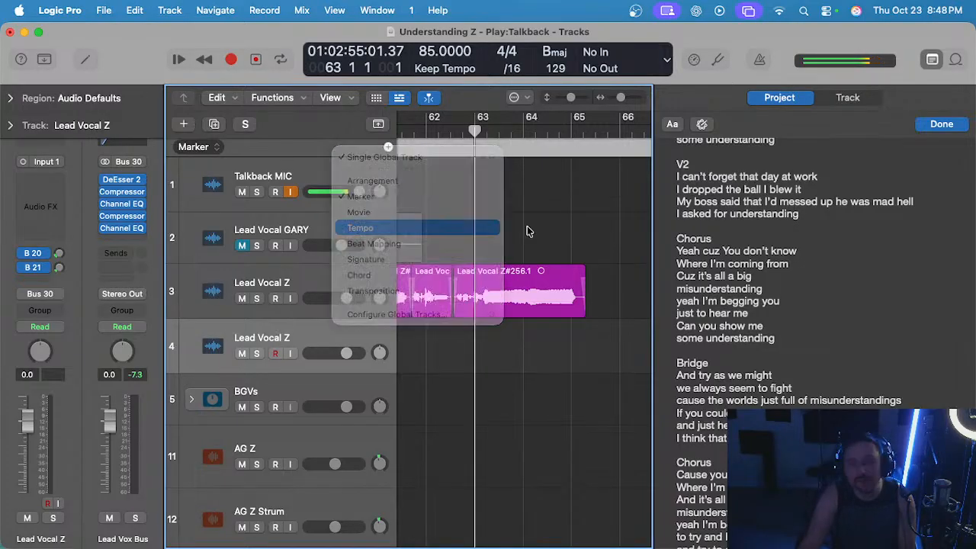
# Add tempo points of 85 just after bar 63 and 71 at bar 64, joined by a curved slowdown.
pyautogui.scroll(3, 554, 201)
pyautogui.scroll(3, 503, 195)
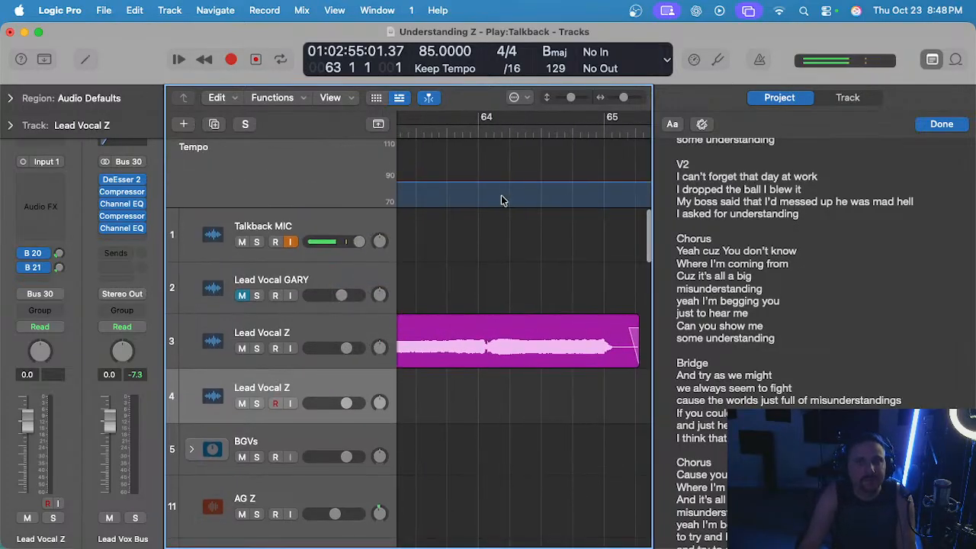
pyautogui.hscroll(-3, 501, 198)
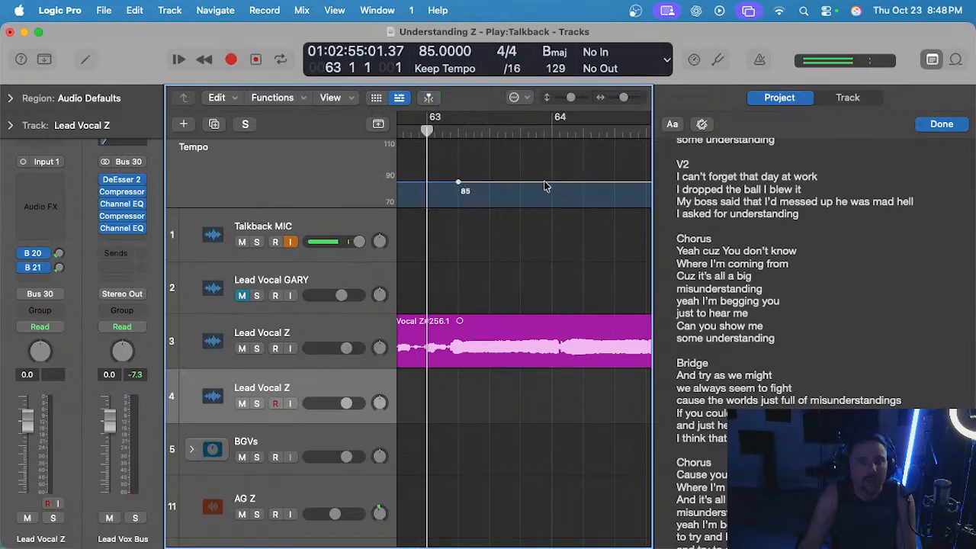
pyautogui.scroll(3, 551, 182)
pyautogui.moveTo(561, 184); pyautogui.dragTo(561, 191)
pyautogui.hscroll(-3, 564, 193)
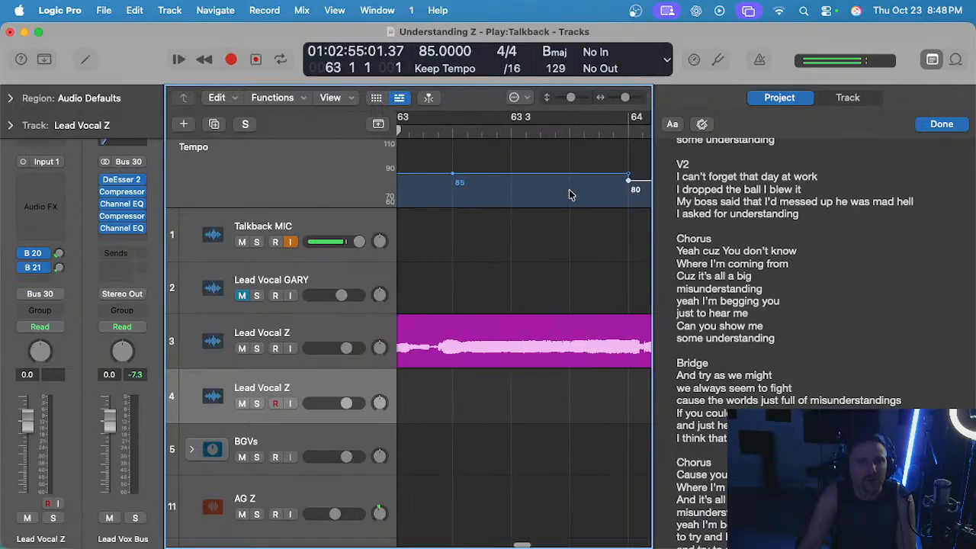
pyautogui.hscroll(1, 587, 189)
pyautogui.moveTo(622, 184); pyautogui.dragTo(574, 179)
pyautogui.scroll(-3, 578, 185)
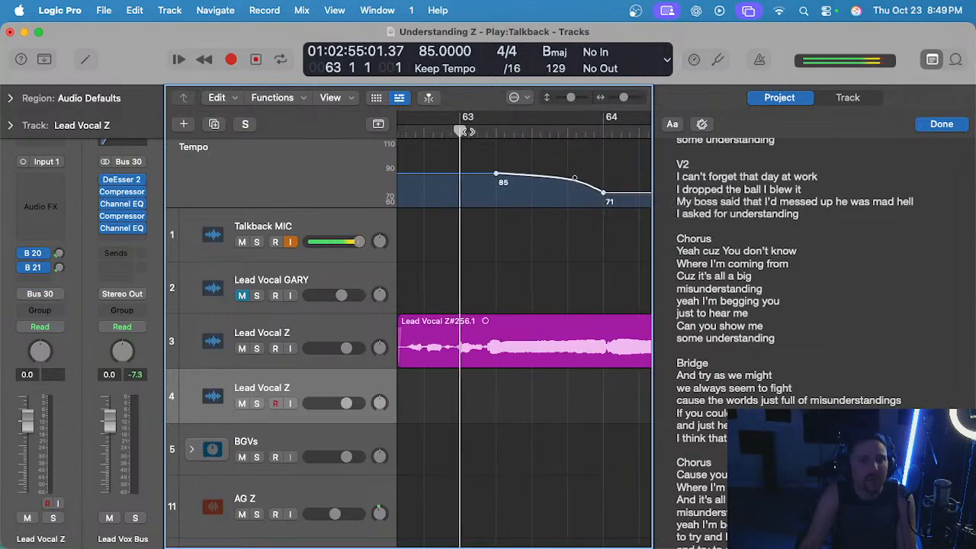
# Play the ending from bar 63 to check the tempo slowdown against the held vocal note.
pyautogui.press('space')
pyautogui.scroll(3, 551, 183)
pyautogui.hscroll(2, 582, 240)
pyautogui.scroll(2, 584, 242)
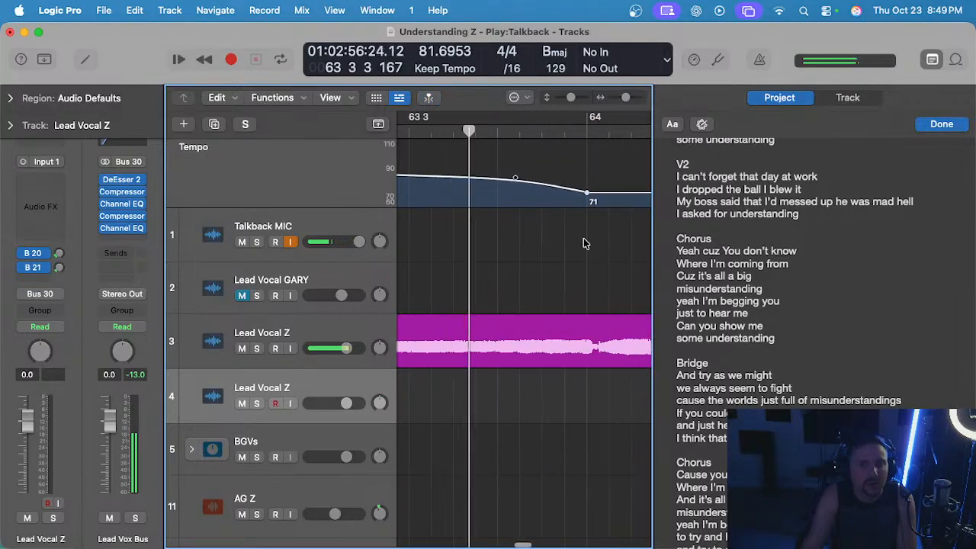
pyautogui.scroll(-3, 585, 241)
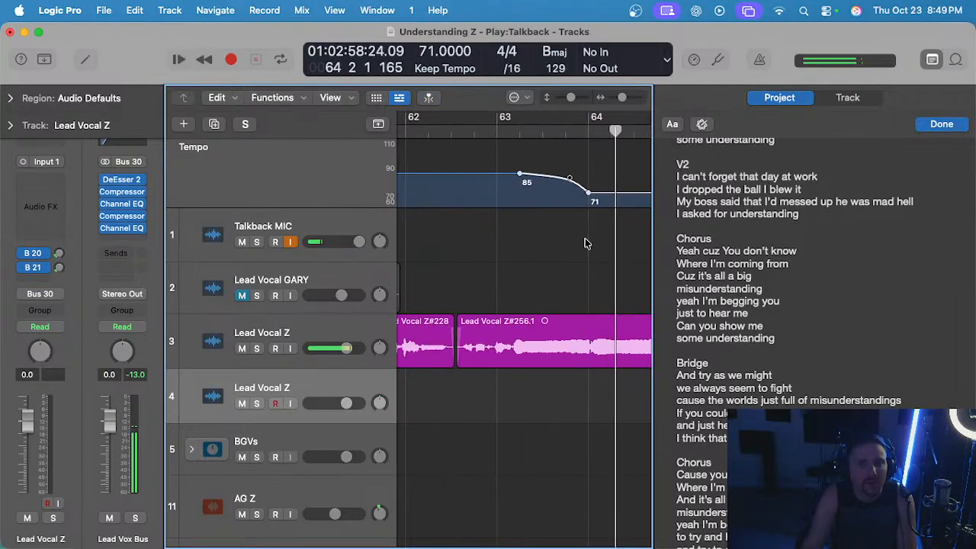
# Straighten the tempo curve between the 85 and 71 points and play the slowdown again from just before bar 63.
pyautogui.press('space')
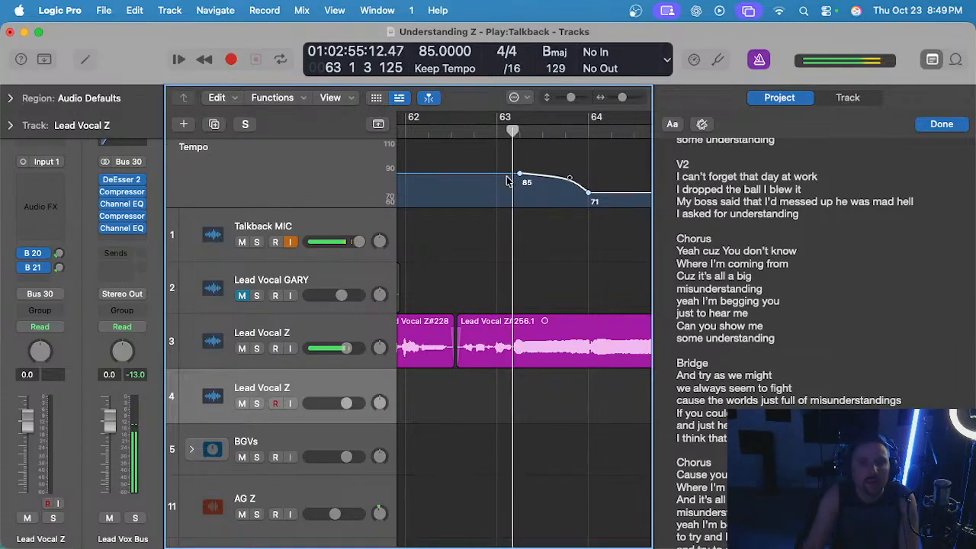
pyautogui.scroll(2, 561, 220)
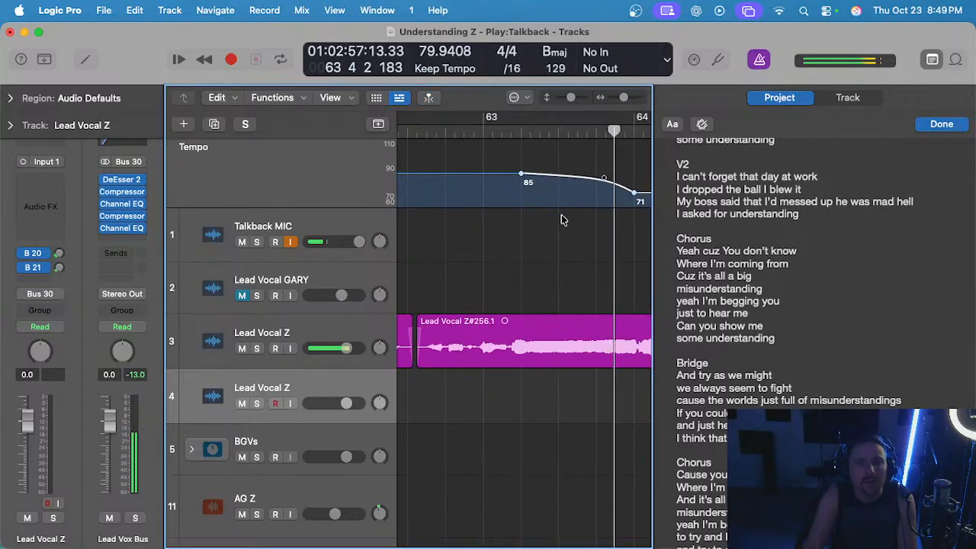
pyautogui.press('space')
pyautogui.moveTo(603, 179); pyautogui.dragTo(537, 176)
pyautogui.click(480, 127)
pyautogui.press('space')
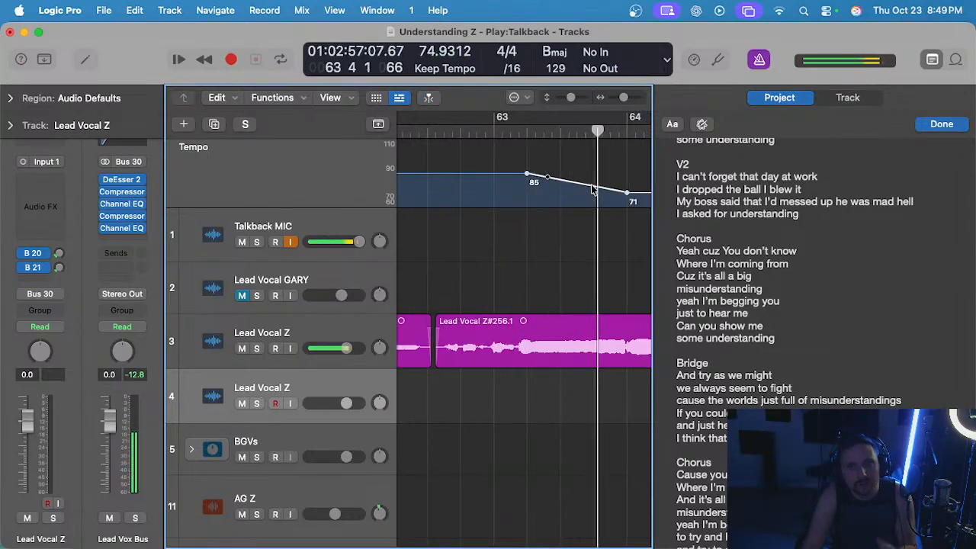
# Lower the tempo point at bar 64 to 64, keeping the point after bar 63 at 85.
pyautogui.scroll(2, 473, 199)
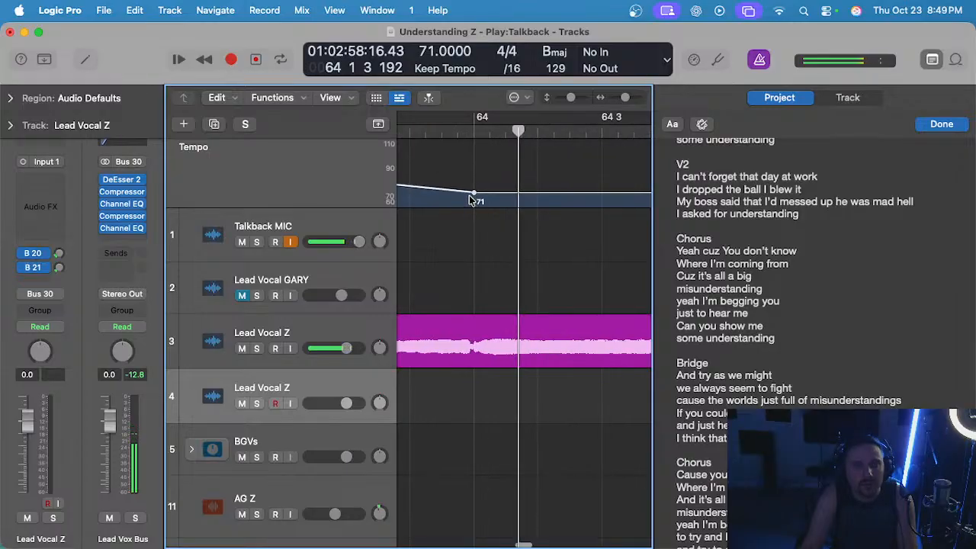
pyautogui.hscroll(-2, 495, 197)
pyautogui.moveTo(526, 197); pyautogui.dragTo(501, 204)
pyautogui.scroll(-4, 511, 188)
pyautogui.scroll(3, 514, 197)
pyautogui.scroll(2, 474, 187)
pyautogui.hscroll(-3, 469, 188)
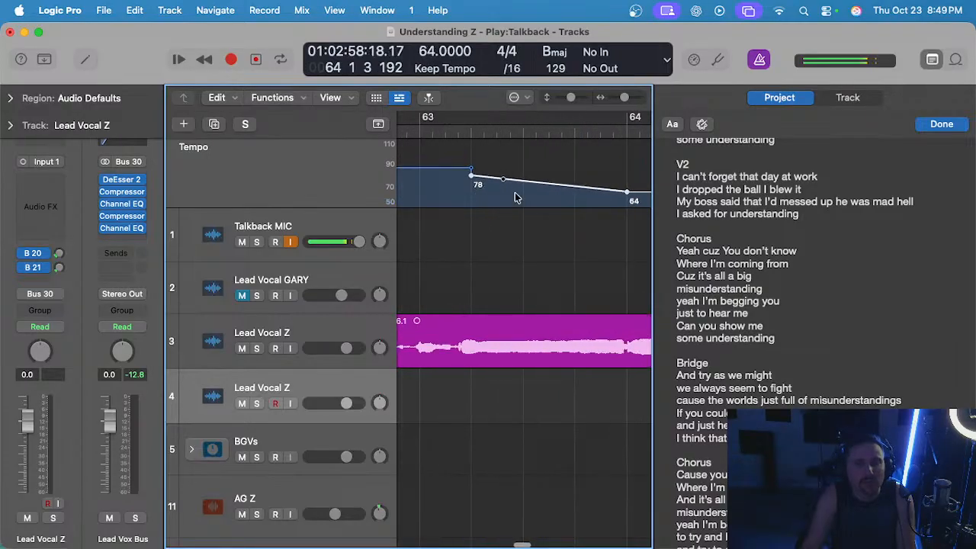
pyautogui.hscroll(2, 518, 209)
pyautogui.moveTo(503, 197); pyautogui.dragTo(503, 199)
pyautogui.hscroll(-2, 469, 124)
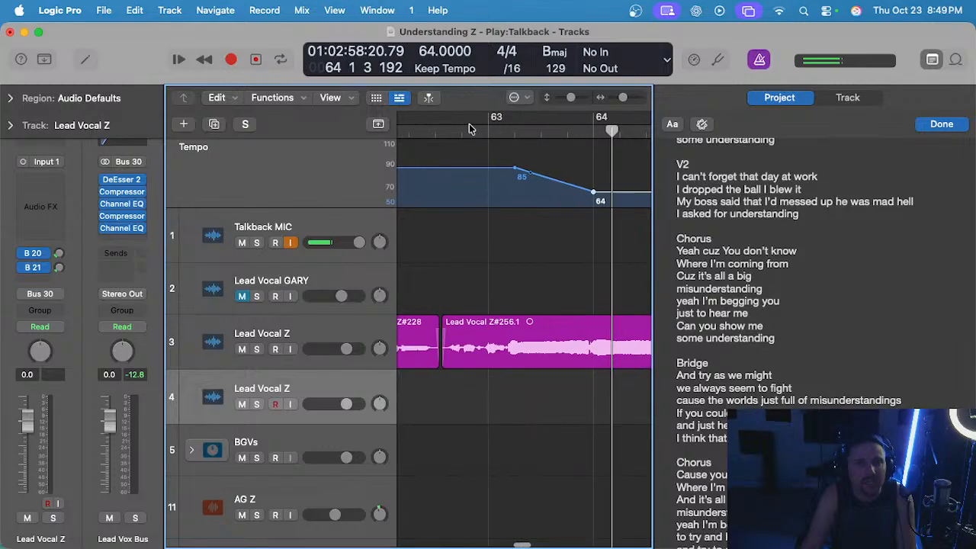
# Move the 85 tempo point to bar 63 and play the ending from bar 62 beat 4 to check the slowdown.
pyautogui.press('space')
pyautogui.hscroll(1, 504, 169)
pyautogui.press('space')
pyautogui.moveTo(507, 169); pyautogui.dragTo(482, 169)
pyautogui.click(455, 132)
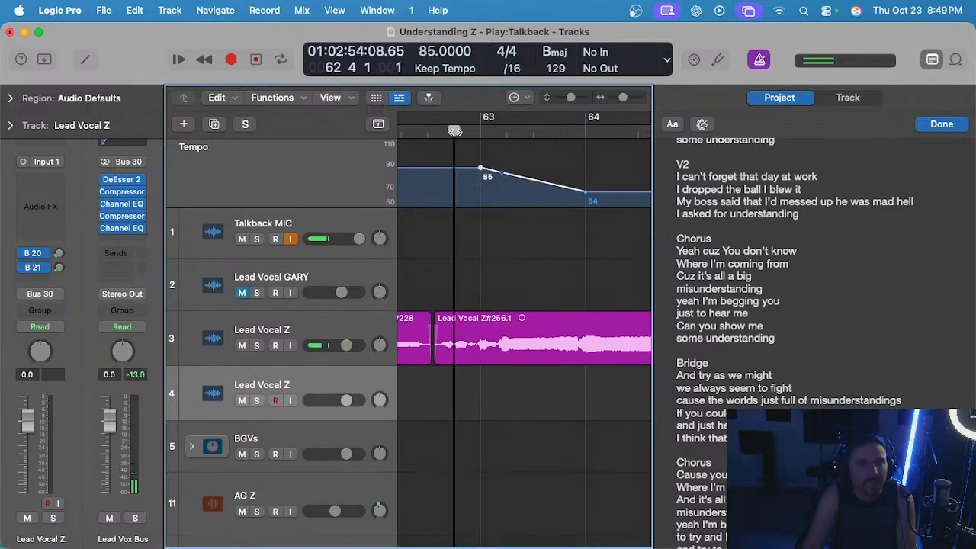
pyautogui.press('space')
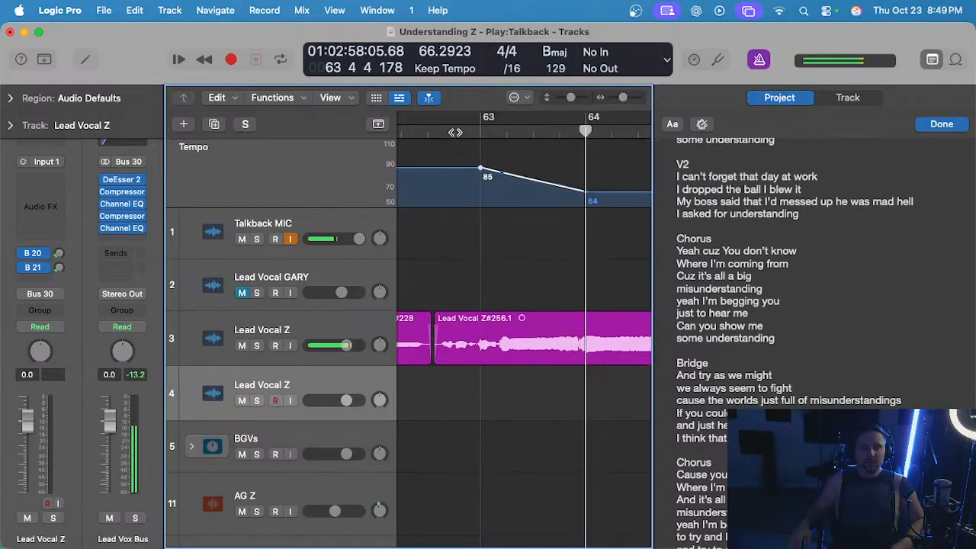
pyautogui.scroll(-5, 546, 221)
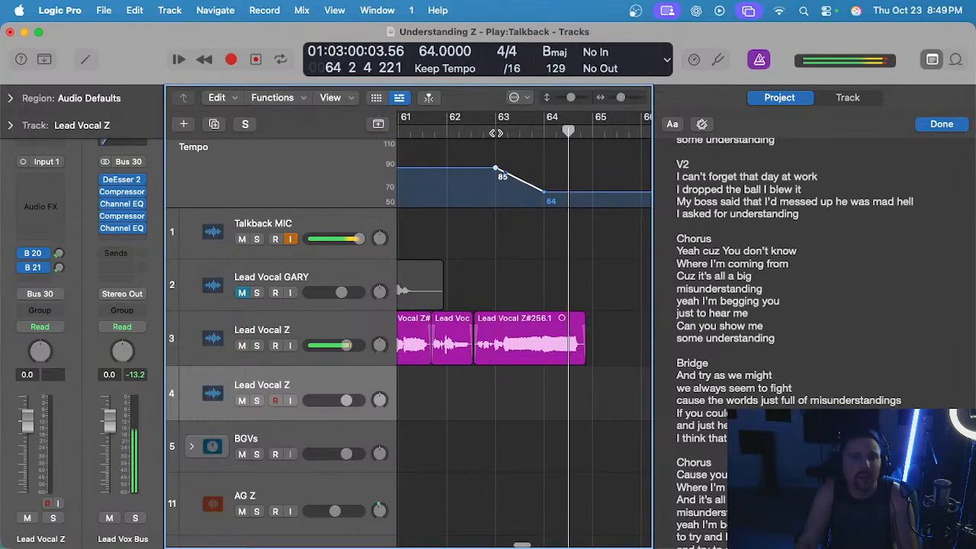
pyautogui.scroll(4, 562, 211)
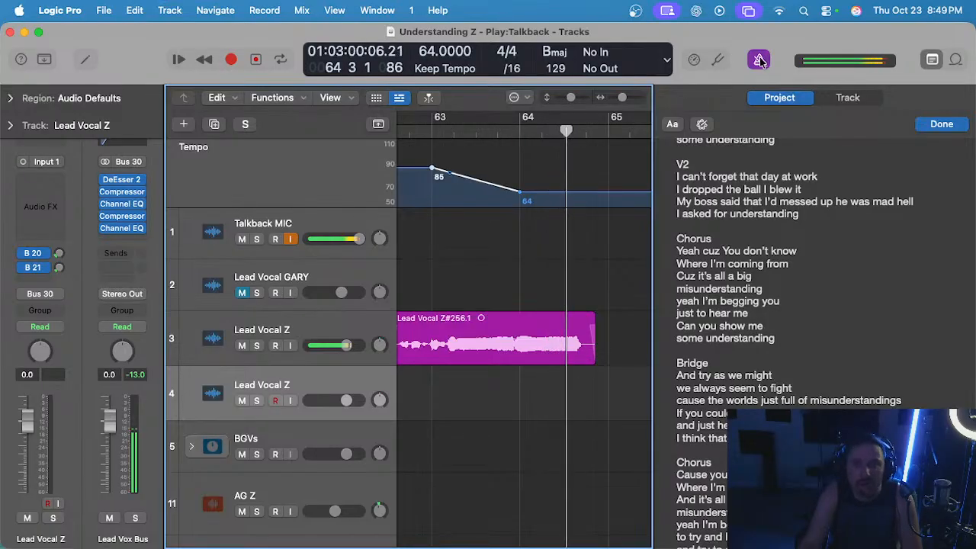
# Close the project notes and the Library and hide the global tracks to give the arrangement more room.
pyautogui.press('y')
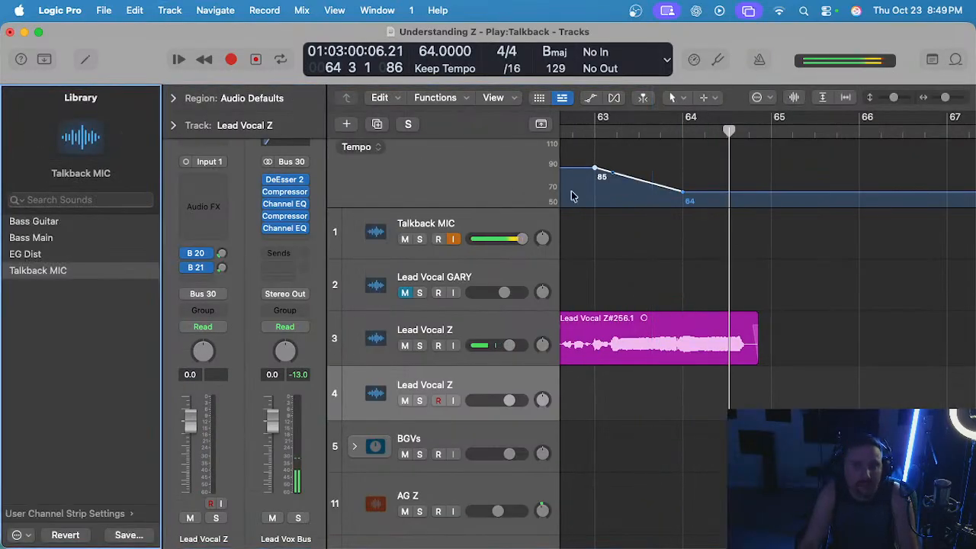
pyautogui.press('y')
pyautogui.scroll(-3, 583, 219)
pyautogui.hscroll(-1, 585, 222)
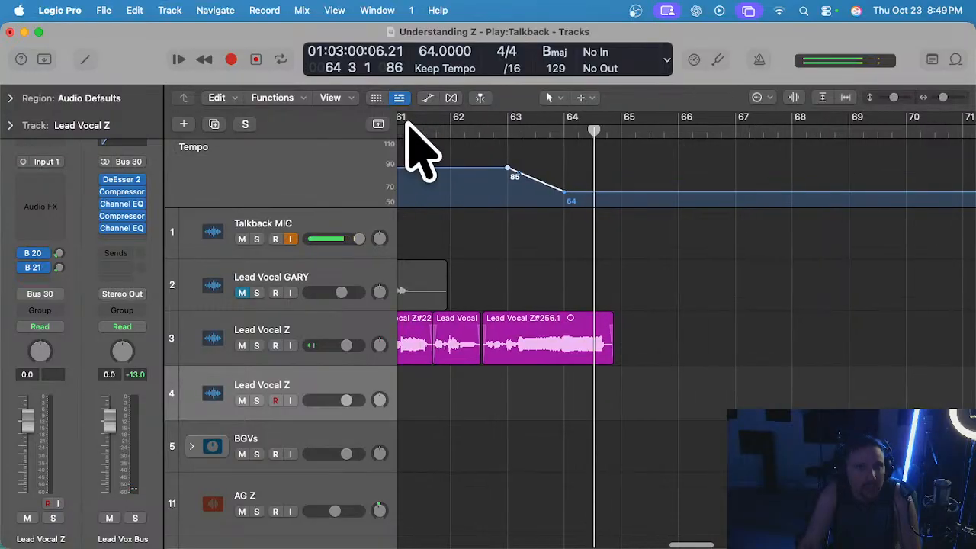
pyautogui.click(383, 125)
pyautogui.scroll(-3, 483, 163)
pyautogui.hscroll(-2, 487, 159)
# Play the closing lead vocal phrase on track 3 through the tempo slowdown and stop in bar 64.
pyautogui.click(522, 134)
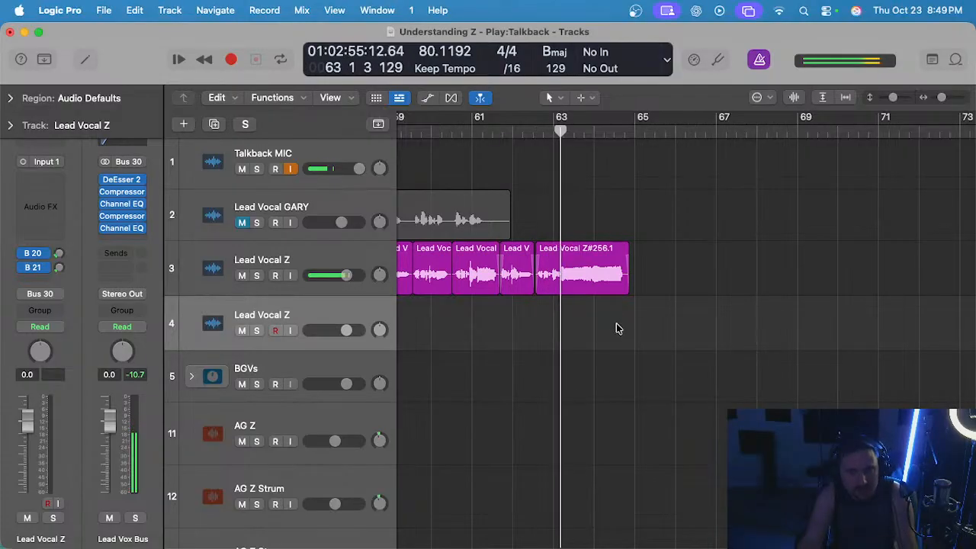
pyautogui.scroll(4, 618, 328)
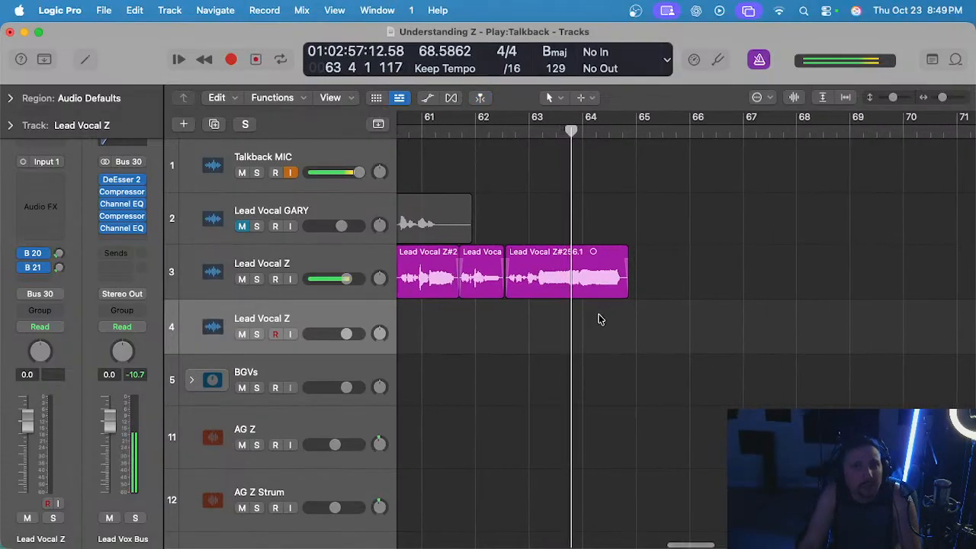
pyautogui.scroll(-4, 608, 308)
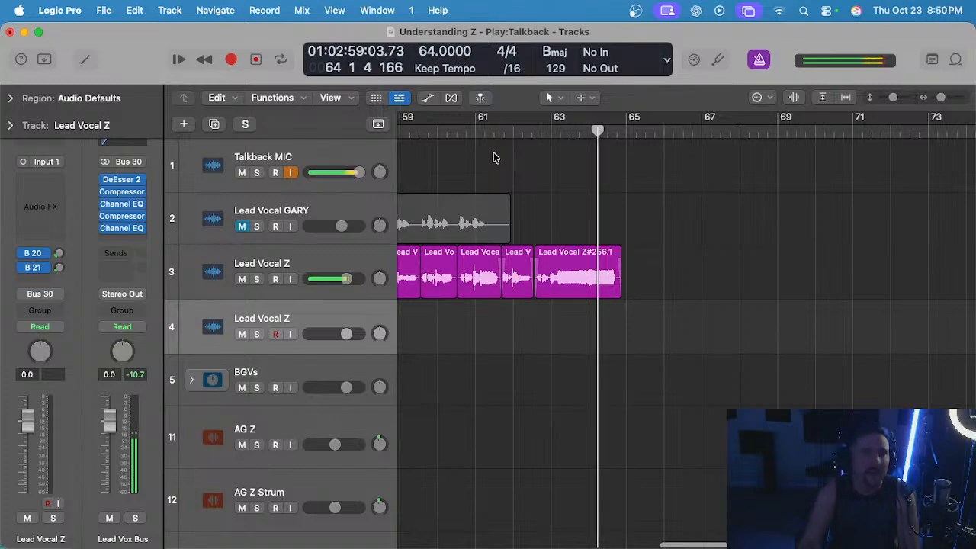
pyautogui.scroll(-3, 545, 189)
pyautogui.hscroll(-5, 544, 188)
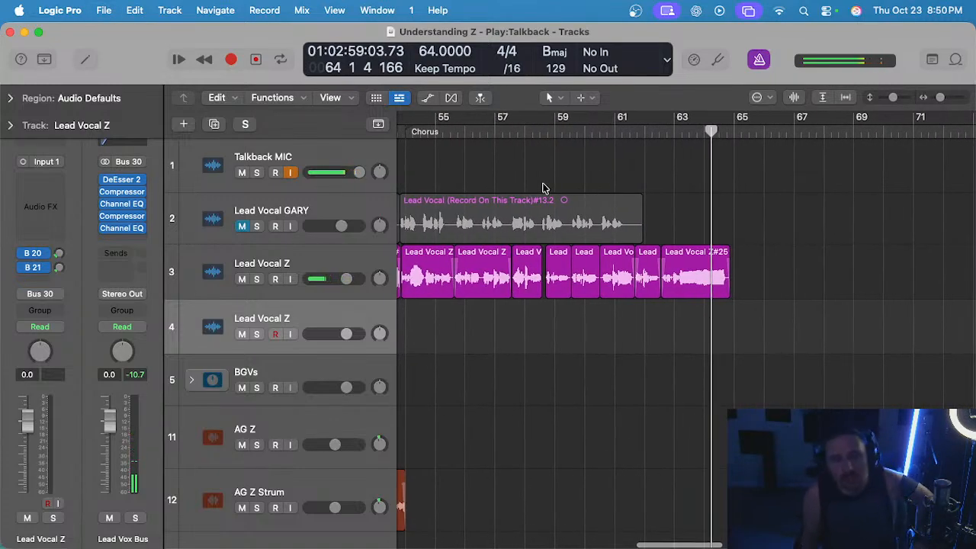
# Place the playhead at the Chorus marker at bar 54 and examine where the guitar, banjo and steel guitar parts end.
pyautogui.scroll(-1, 544, 188)
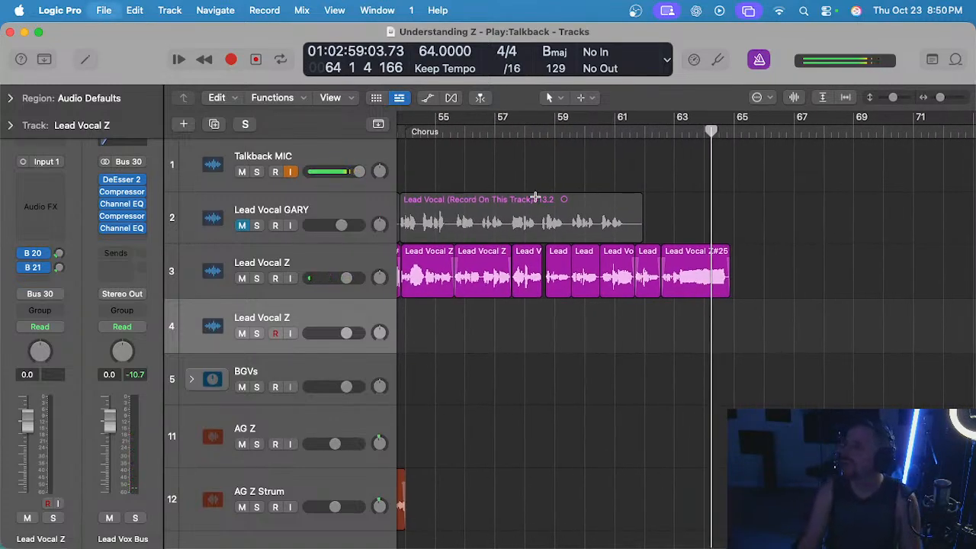
pyautogui.scroll(-2, 531, 192)
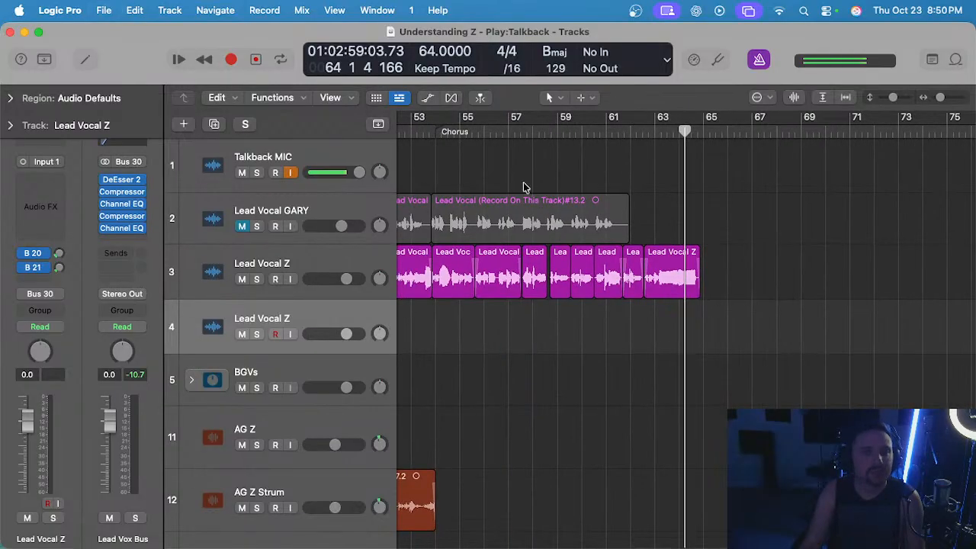
pyautogui.click(427, 126)
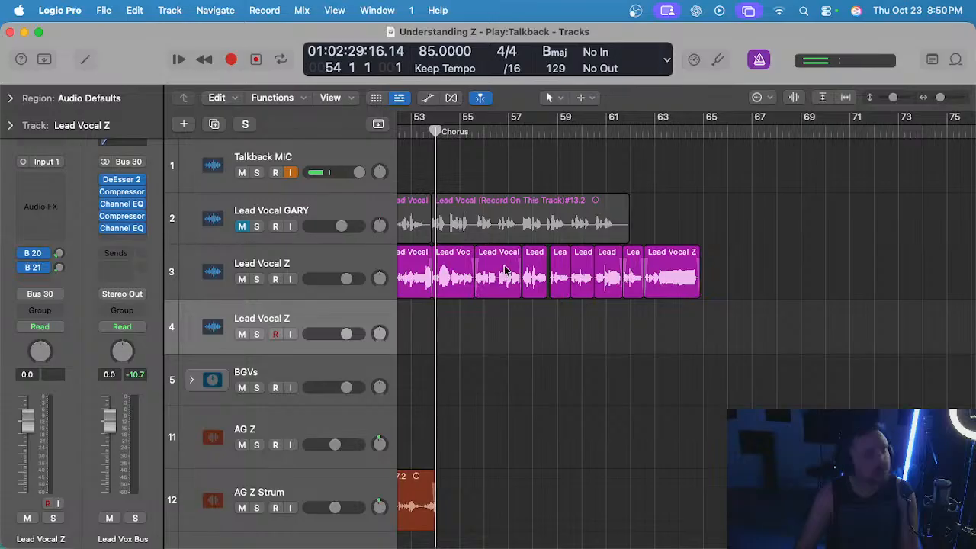
pyautogui.scroll(-2, 510, 333)
pyautogui.scroll(-2, 510, 326)
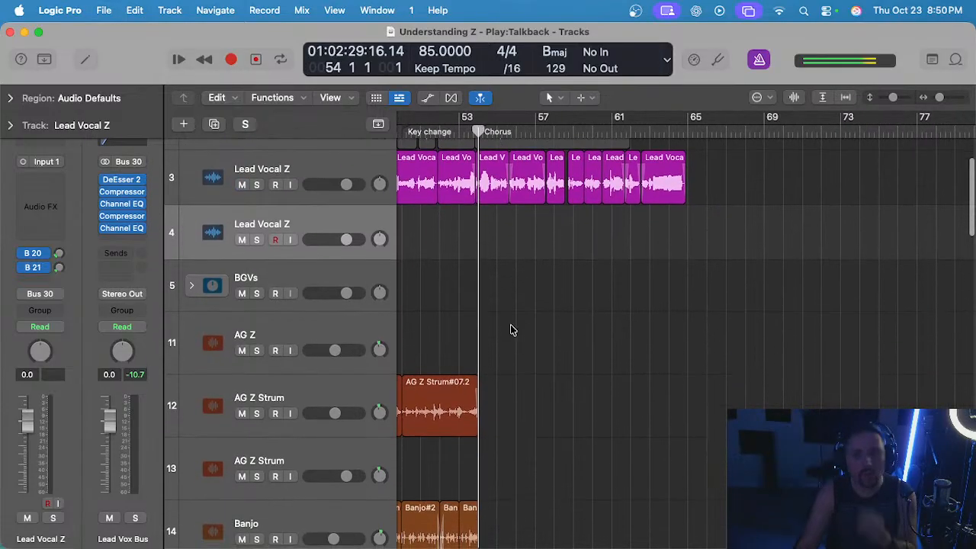
pyautogui.scroll(-3, 512, 326)
pyautogui.scroll(-3, 512, 329)
pyautogui.hscroll(-2, 512, 329)
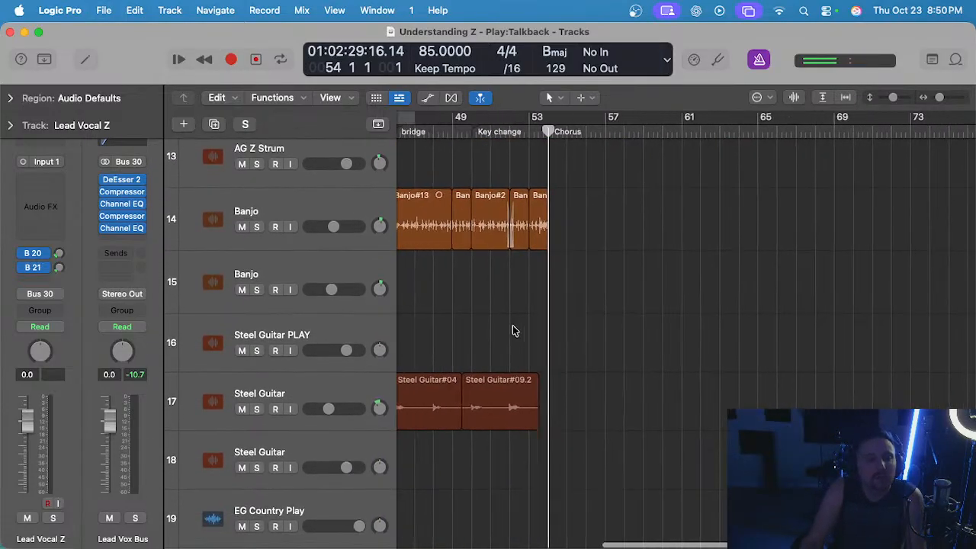
pyautogui.scroll(-2, 512, 329)
pyautogui.hscroll(-2, 517, 328)
pyautogui.scroll(1, 520, 329)
pyautogui.hscroll(1, 519, 328)
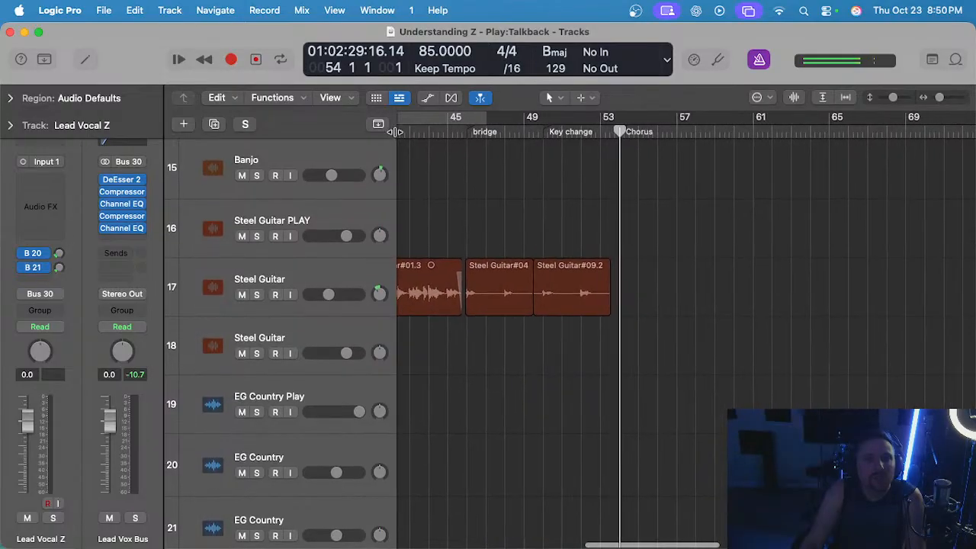
# Place the playhead at the bridge marker at bar 46 and save the project.
pyautogui.click(469, 129)
pyautogui.press('super+Right')
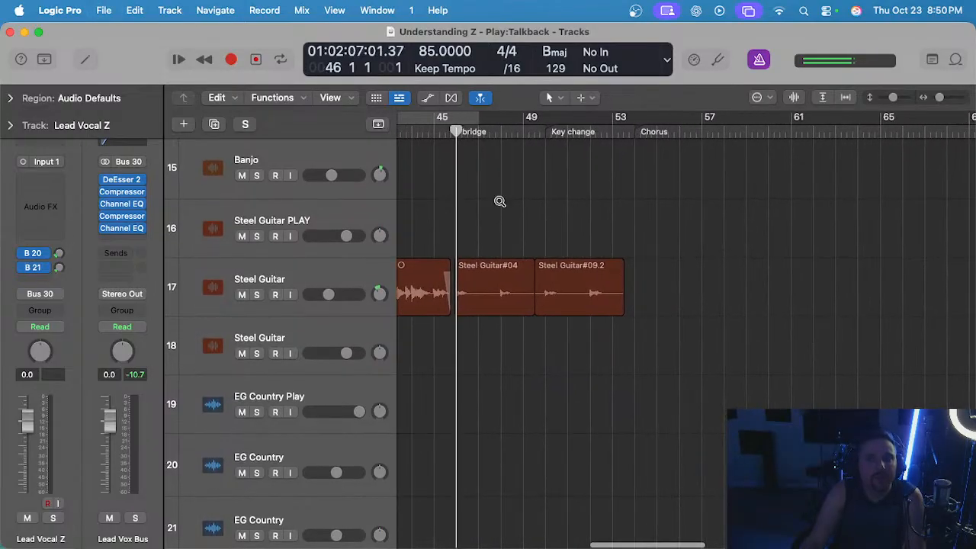
pyautogui.scroll(2, 500, 201)
pyautogui.press('super+s')
pyautogui.scroll(1, 499, 204)
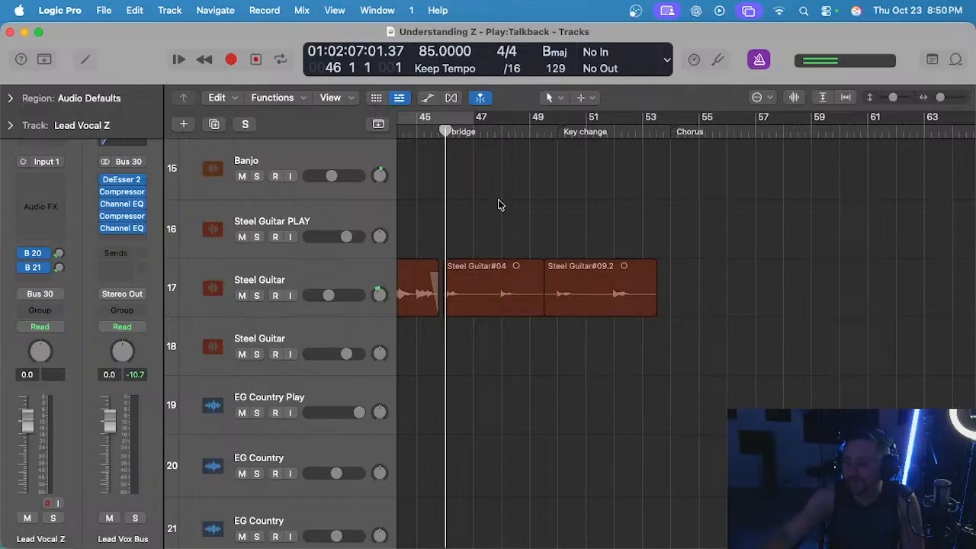
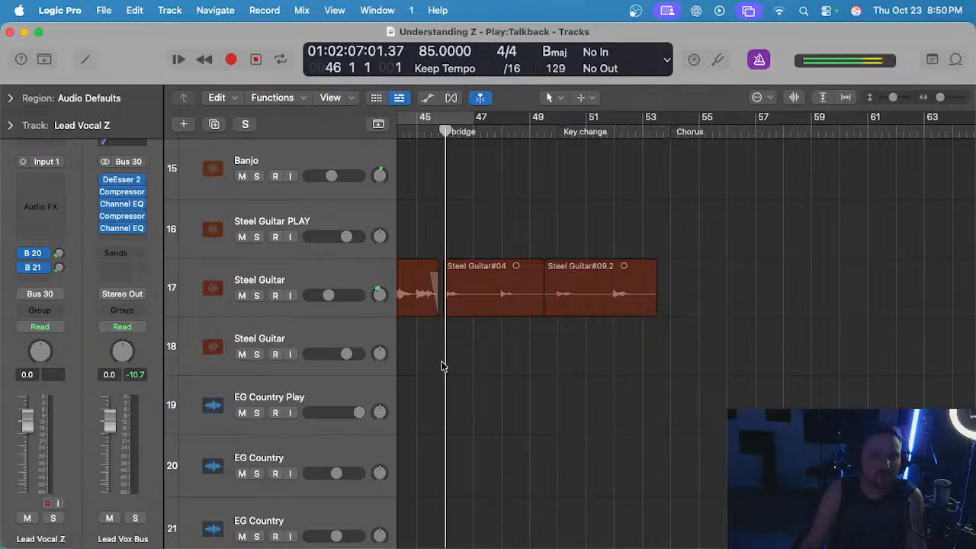
# Examine which instrument tracks have regions through the bridge, key change and final chorus.
pyautogui.scroll(-3, 456, 358)
pyautogui.hscroll(-4, 461, 354)
pyautogui.scroll(-3, 463, 354)
pyautogui.hscroll(-5, 472, 350)
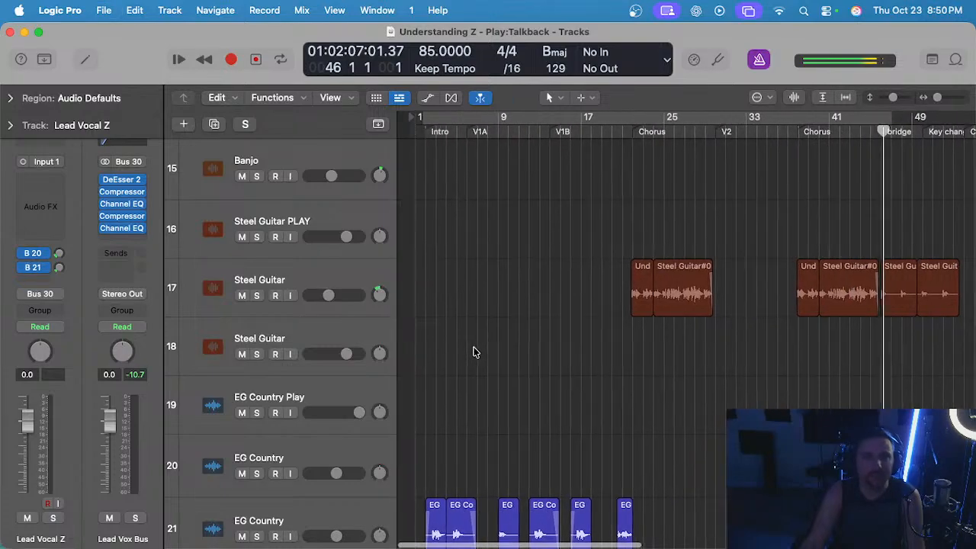
pyautogui.hscroll(4, 480, 347)
pyautogui.scroll(3, 538, 301)
pyautogui.scroll(10, 544, 305)
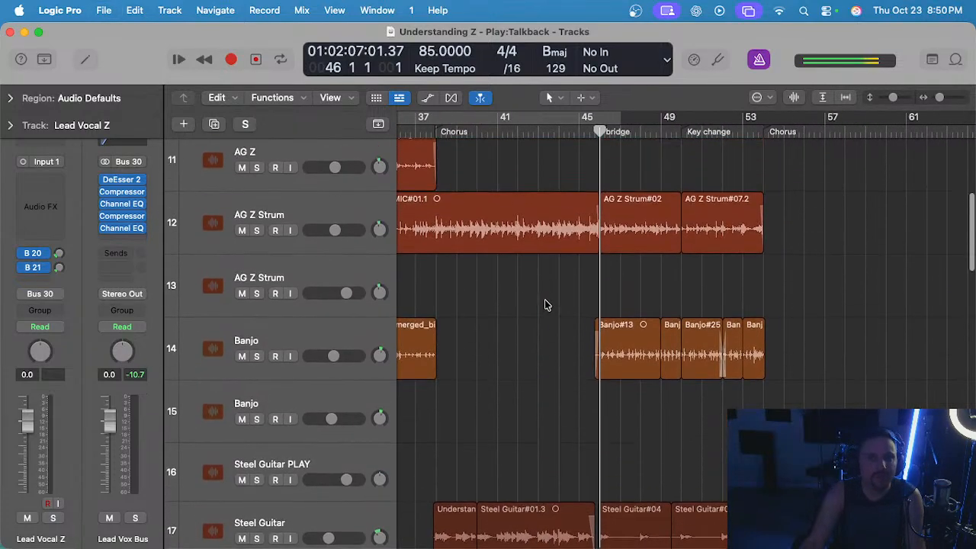
pyautogui.scroll(-5, 567, 306)
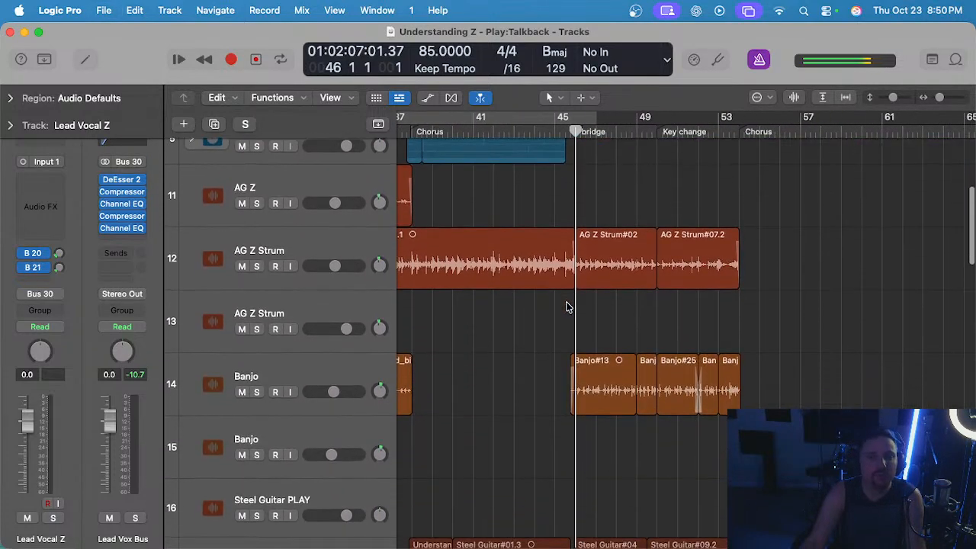
pyautogui.hscroll(1, 566, 303)
pyautogui.moveTo(607, 186); pyautogui.dragTo(740, 279)
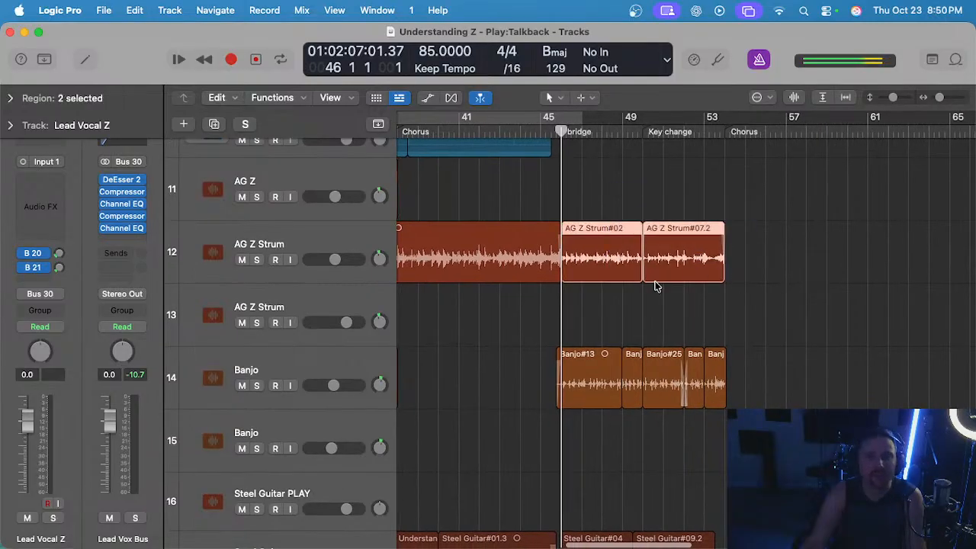
pyautogui.scroll(-5, 655, 285)
pyautogui.click(590, 283)
pyautogui.scroll(-15, 591, 282)
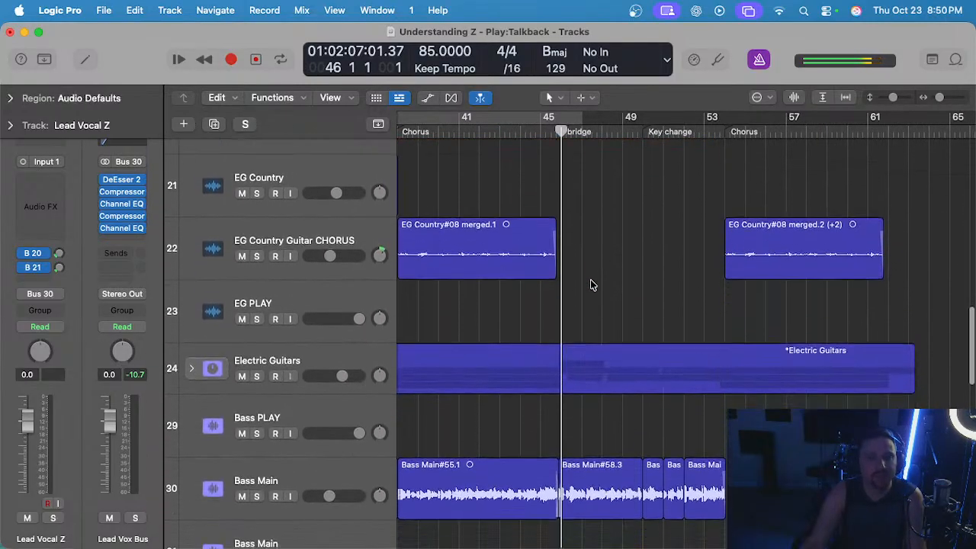
pyautogui.scroll(-1, 590, 283)
pyautogui.scroll(5, 593, 278)
pyautogui.hscroll(-1, 593, 278)
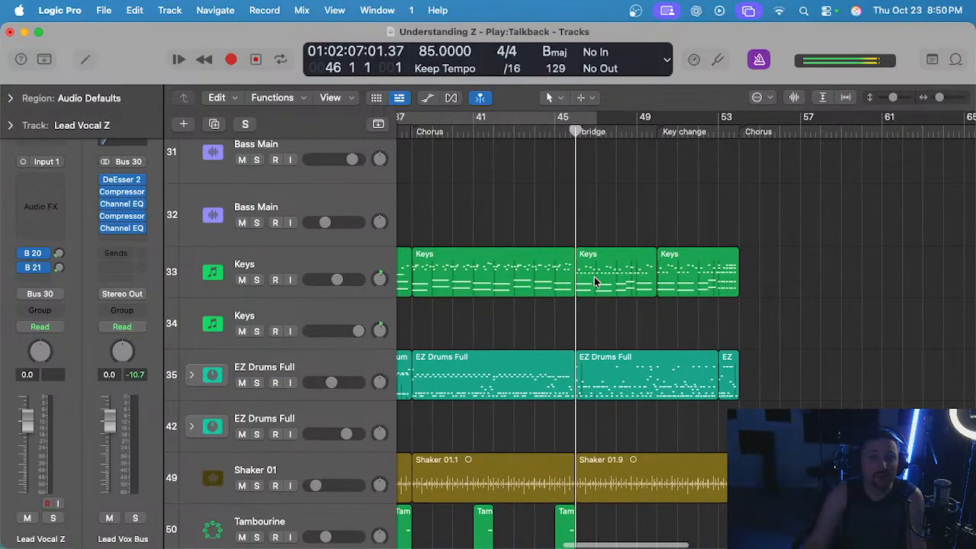
pyautogui.scroll(-20, 591, 278)
pyautogui.scroll(-3, 596, 276)
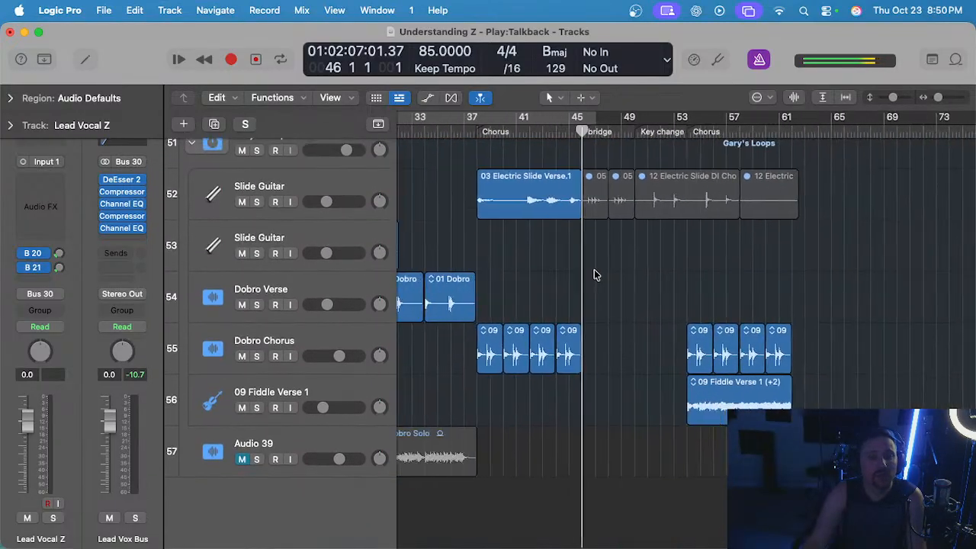
# Compare the slide guitar, dobro and fiddle regions in Gary's Loops across the verses, choruses and bridge.
pyautogui.moveTo(619, 316); pyautogui.dragTo(454, 352)
pyautogui.click(617, 282)
pyautogui.hscroll(-10, 617, 282)
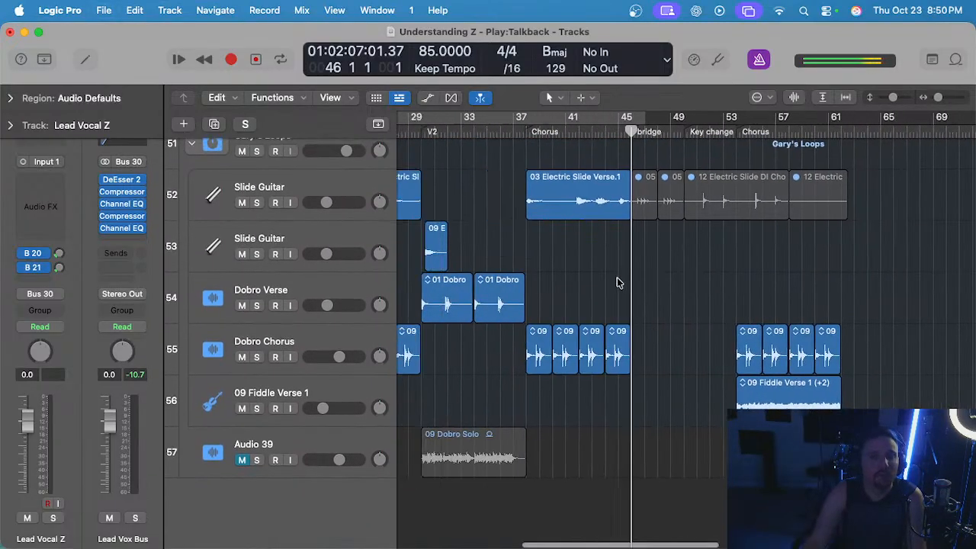
pyautogui.scroll(-3, 618, 284)
pyautogui.press('super+s')
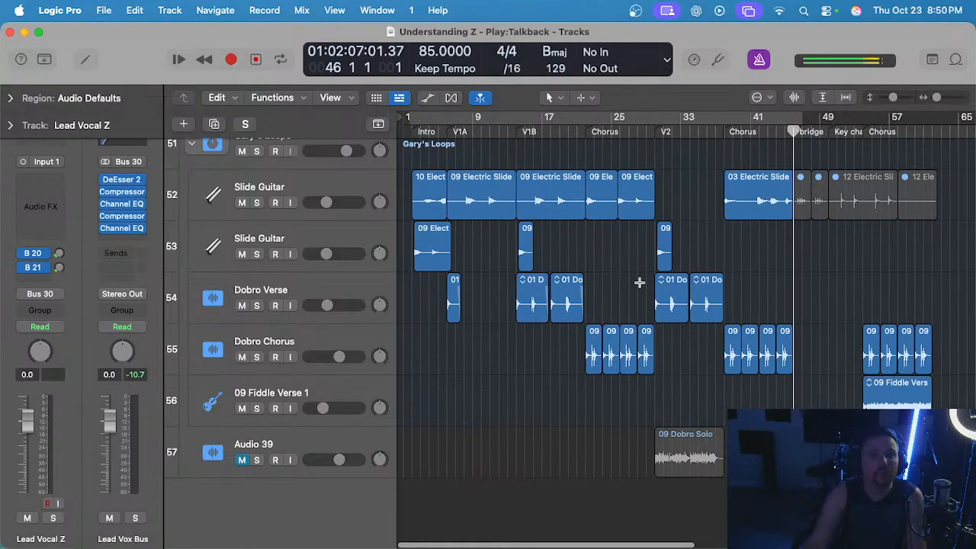
pyautogui.scroll(3, 639, 282)
pyautogui.moveTo(751, 240); pyautogui.dragTo(415, 254)
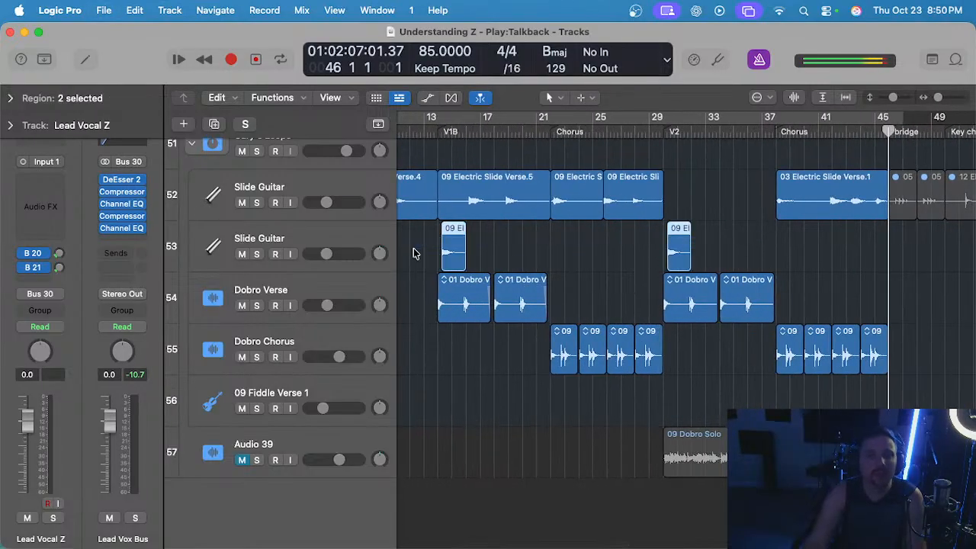
pyautogui.hscroll(-2, 642, 282)
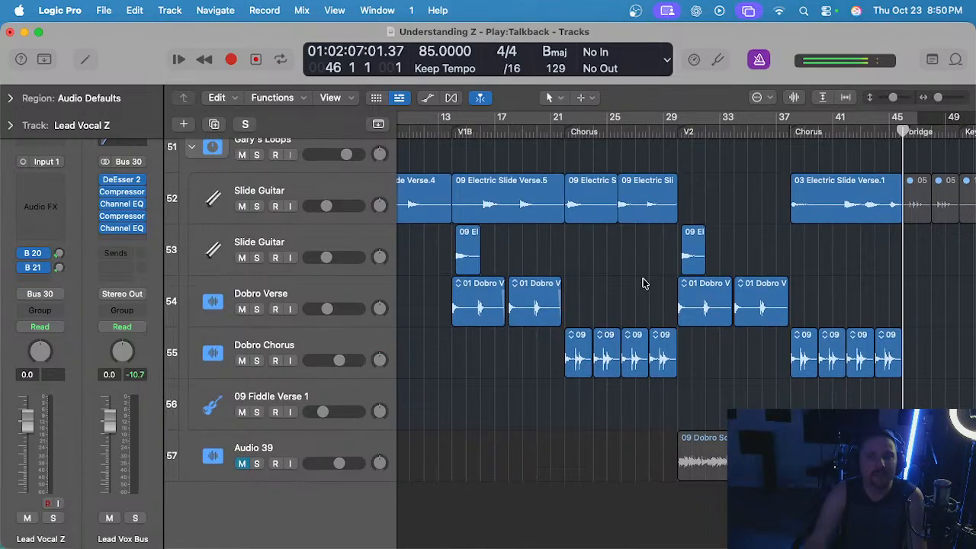
pyautogui.hscroll(10, 610, 305)
pyautogui.hscroll(-15, 621, 294)
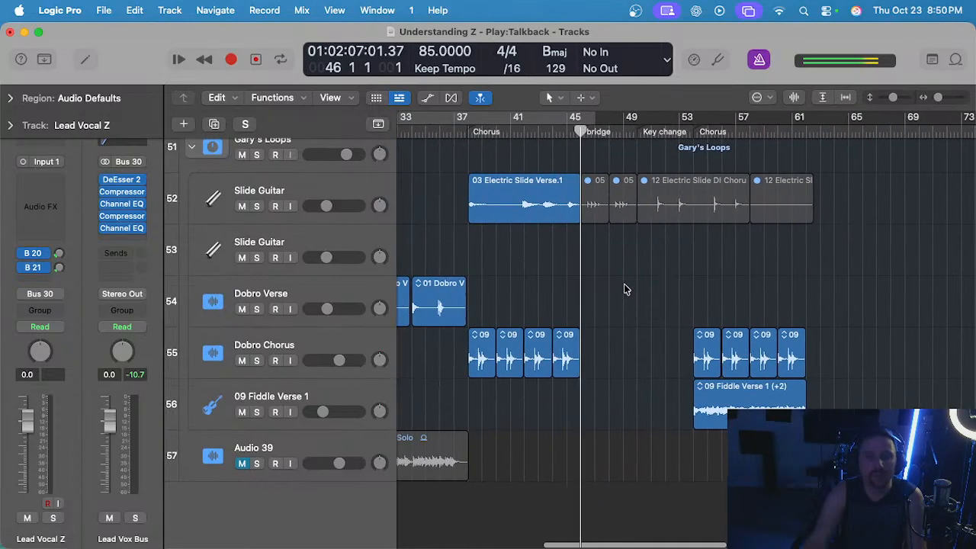
pyautogui.hscroll(10, 624, 286)
pyautogui.scroll(3, 624, 286)
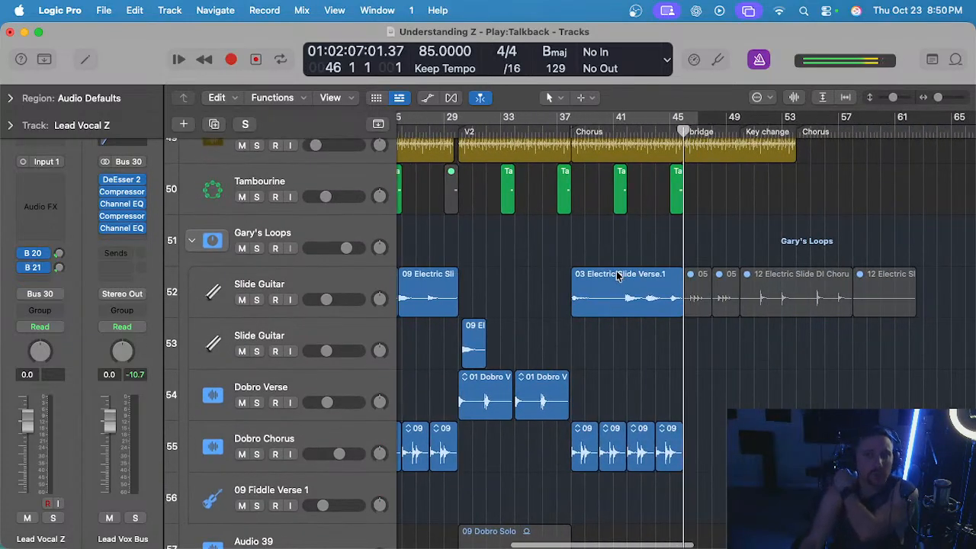
# Audition the upper Slide Guitar track in solo from the chorus at bar 38, and turn its solo off again.
pyautogui.click(576, 131)
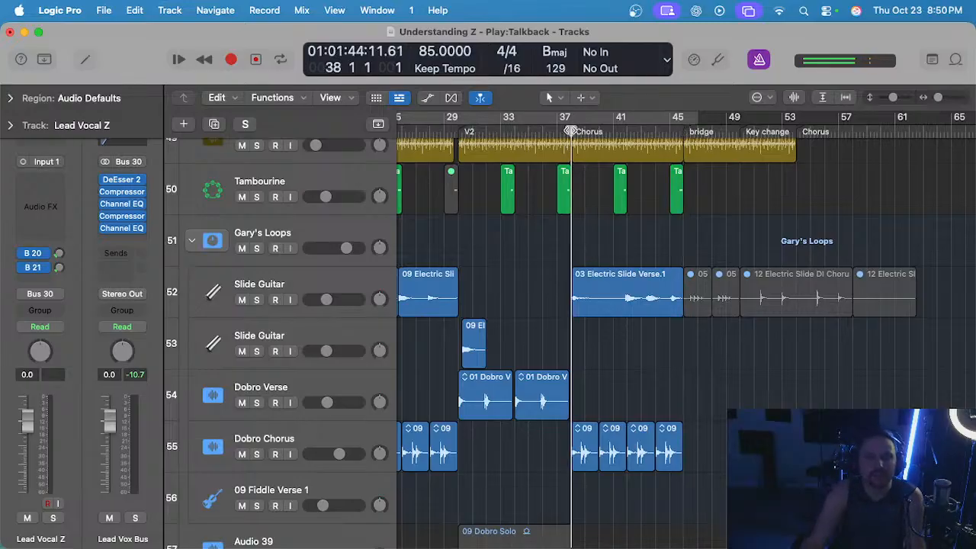
pyautogui.click(324, 277)
pyautogui.press('s')
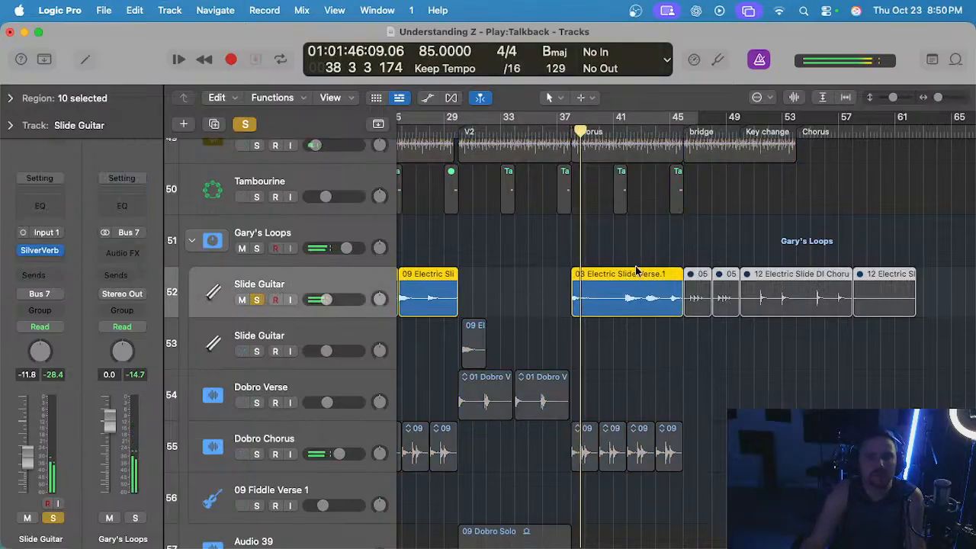
pyautogui.press('s')
# Delete all muted regions on the upper Slide Guitar track from the bridge at bar 46 onward.
pyautogui.hscroll(1, 671, 286)
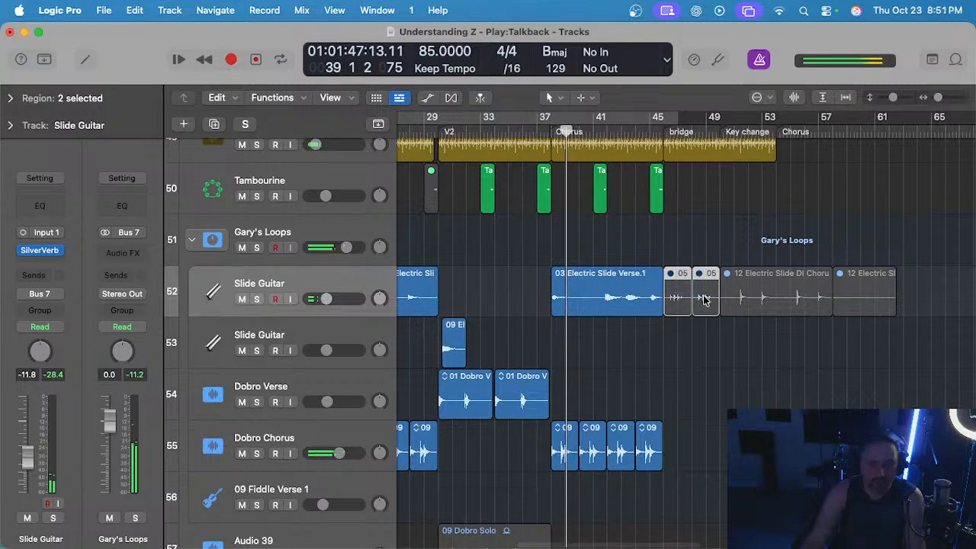
pyautogui.press('Delete')
pyautogui.moveTo(765, 243); pyautogui.dragTo(894, 292)
pyautogui.press('Delete')
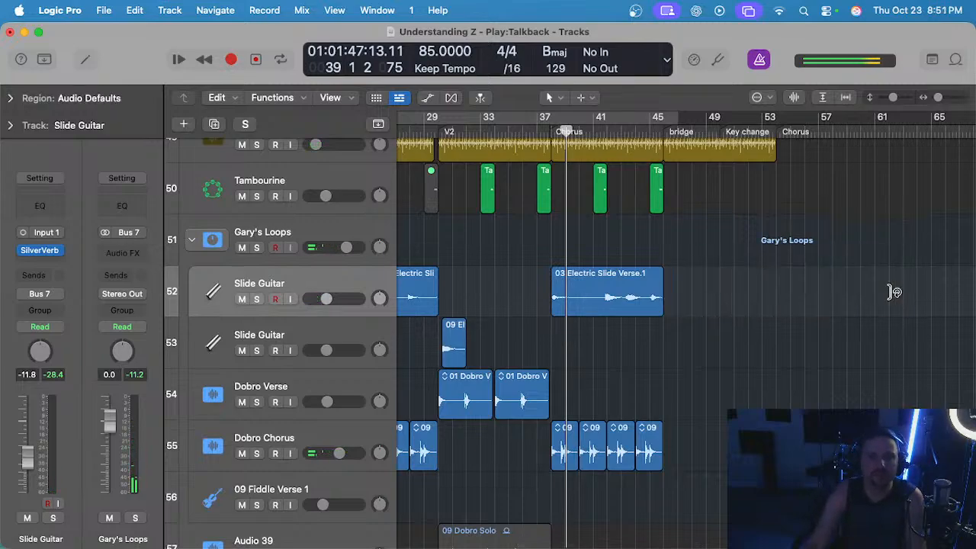
# Copy the 03 Electric Slide Verse.1 region to the final chorus at bar 54 and transpose the copy up one semitone.
pyautogui.hscroll(2, 723, 131)
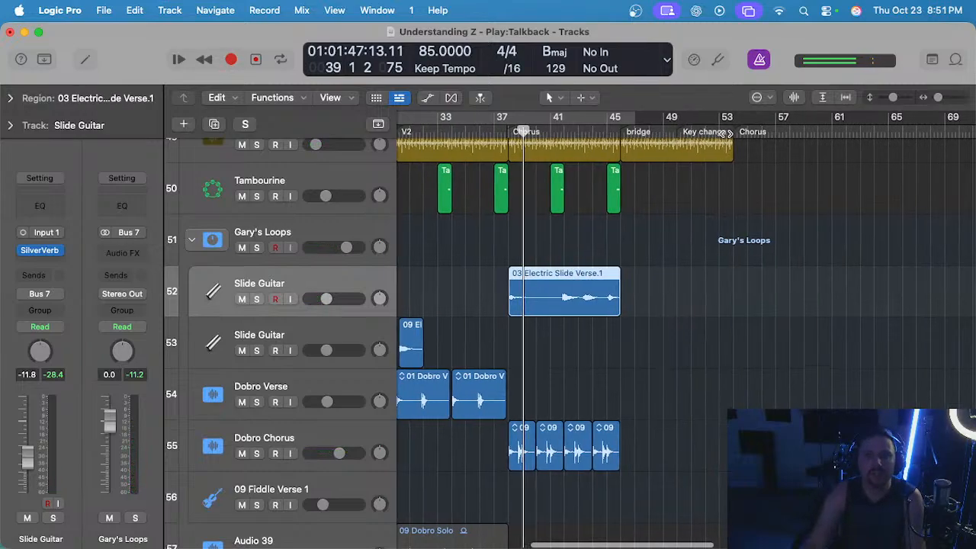
pyautogui.click(748, 131)
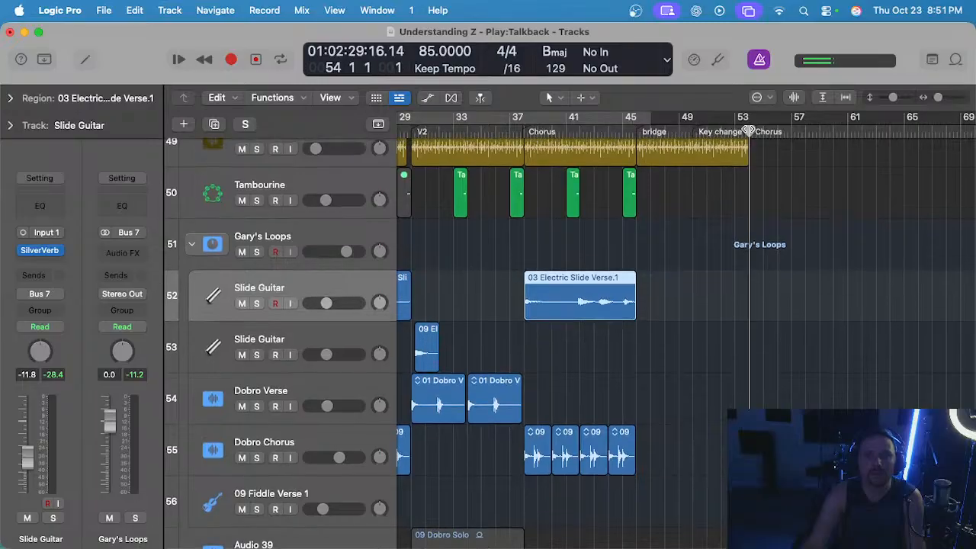
pyautogui.press('super+v')
pyautogui.hscroll(4, 804, 253)
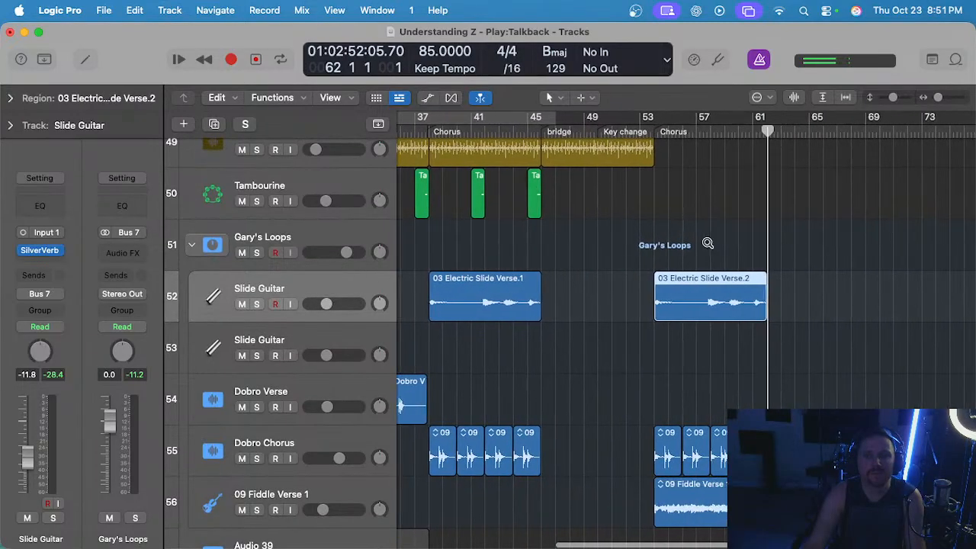
pyautogui.scroll(3, 709, 244)
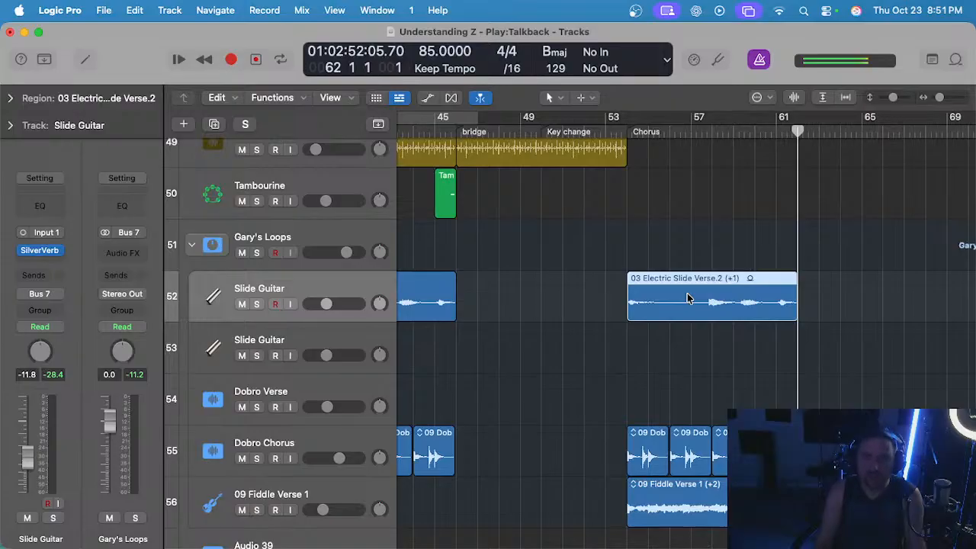
pyautogui.hotkey('alt', 'Up')
# Delete the muted Audio 39 track together with its 09 Dobro Solo region.
pyautogui.hscroll(-5, 612, 298)
pyautogui.scroll(-4, 612, 298)
pyautogui.scroll(2, 683, 330)
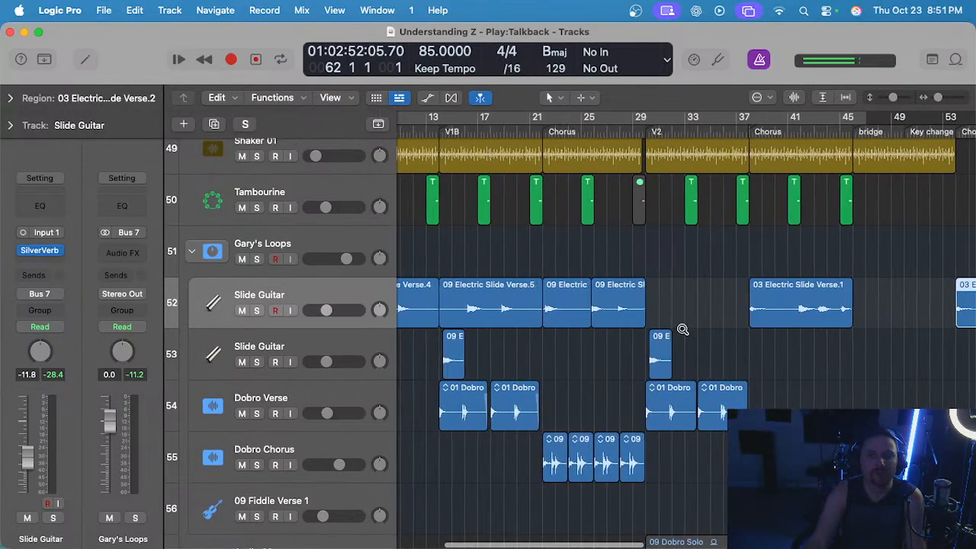
pyautogui.hscroll(3, 683, 329)
pyautogui.scroll(-2, 679, 328)
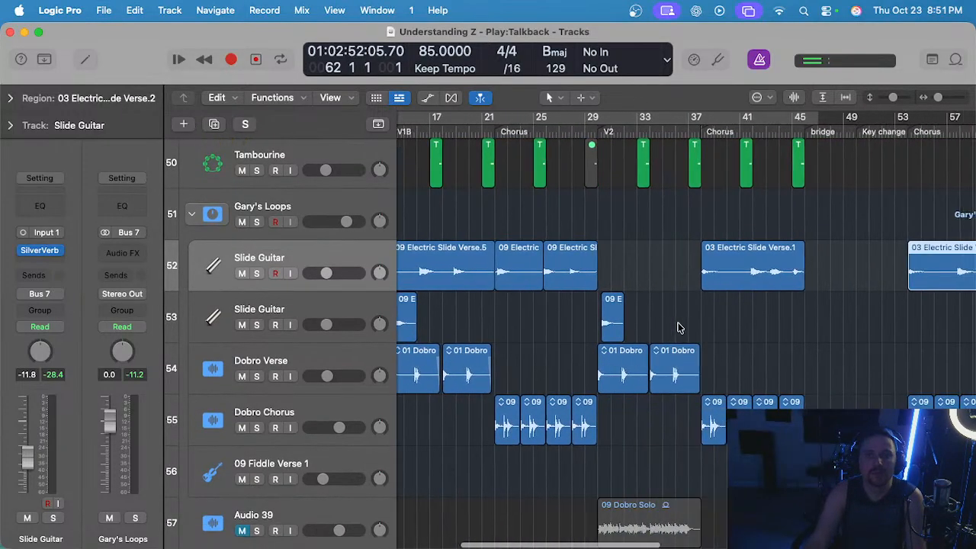
pyautogui.hscroll(1, 679, 328)
pyautogui.hscroll(4, 679, 327)
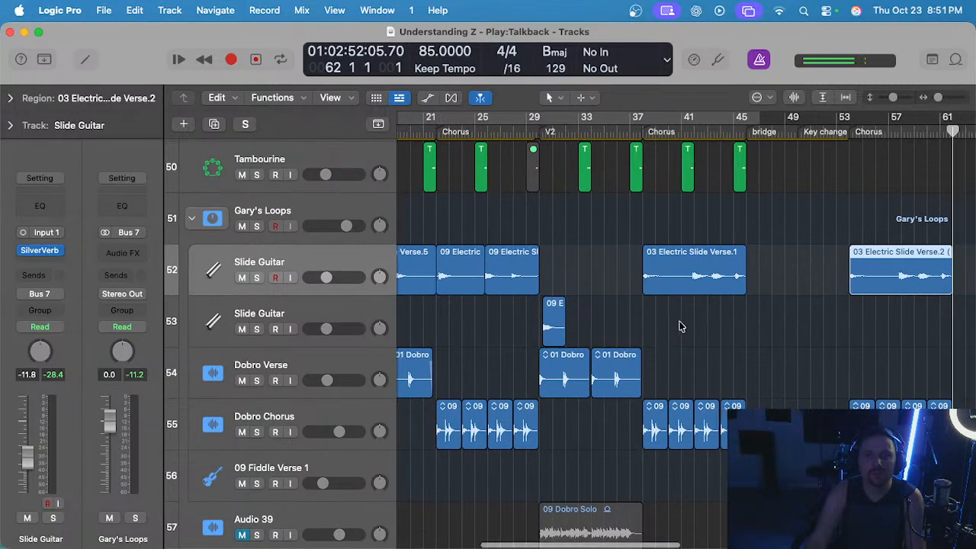
pyautogui.scroll(-3, 680, 327)
pyautogui.press('z')
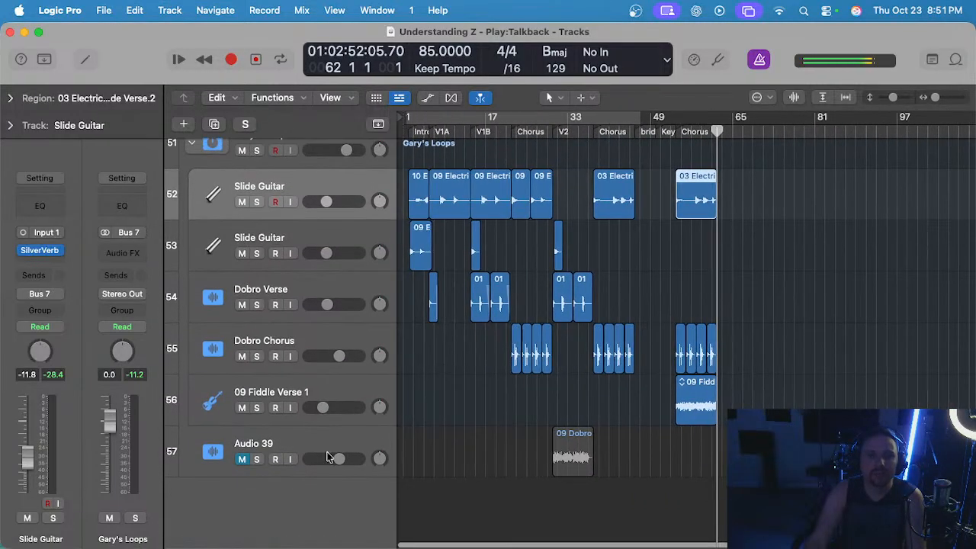
pyautogui.click(352, 446)
pyautogui.press('super+BackSpace')
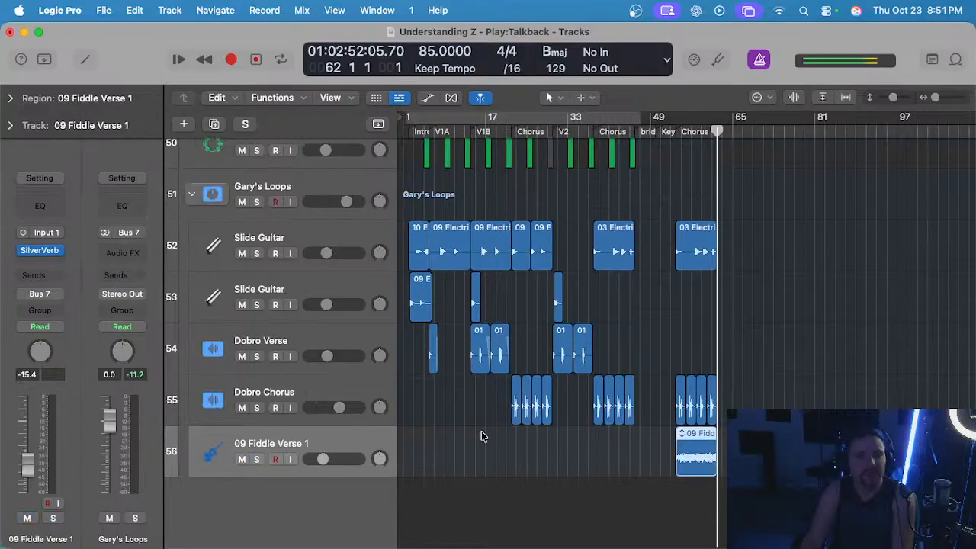
# Audition the 09 Fiddle Verse 1 track from the final chorus at bar 54, both soloed and with the other tracks.
pyautogui.hscroll(2, 610, 456)
pyautogui.scroll(5, 609, 456)
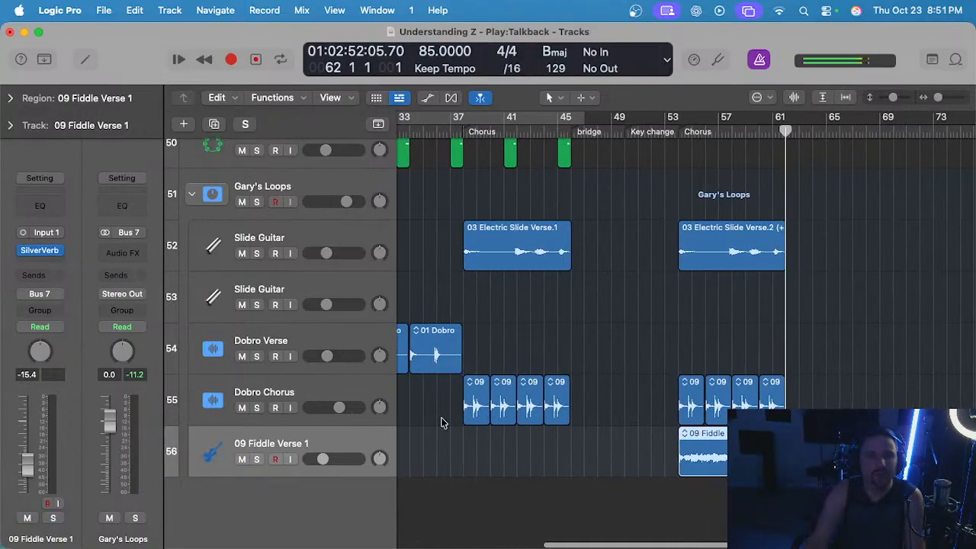
pyautogui.click(681, 132)
pyautogui.press('s')
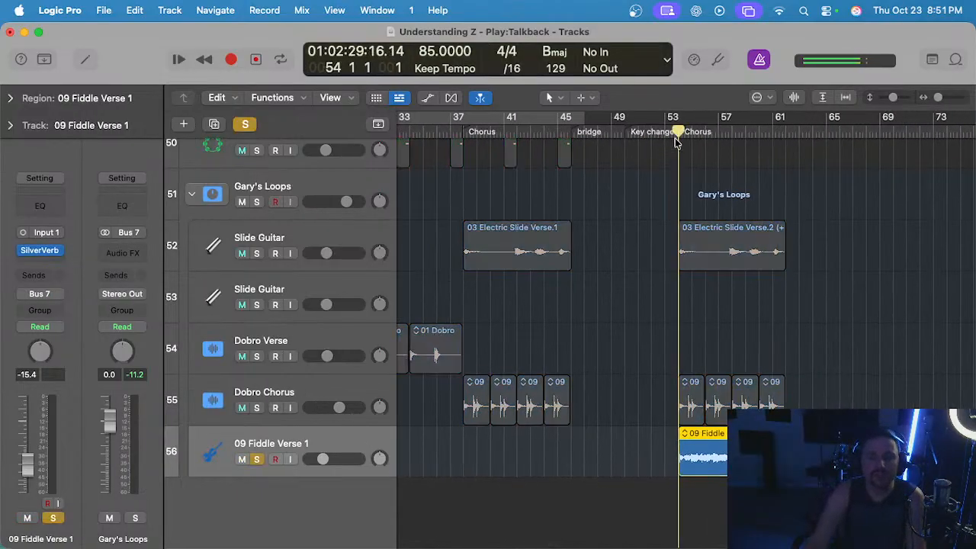
pyautogui.press('space')
pyautogui.press('s')
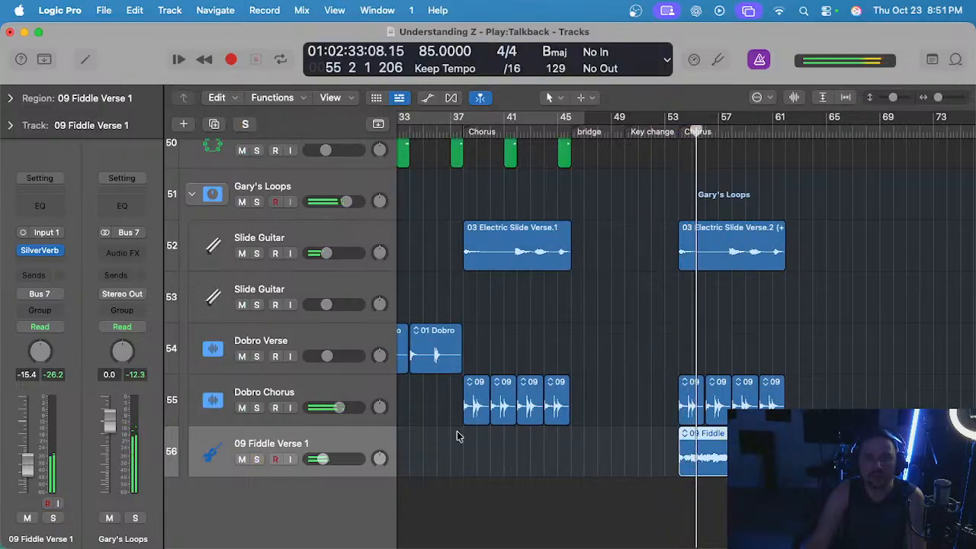
pyautogui.press('s')
pyautogui.press('s')
pyautogui.scroll(-2, 578, 403)
pyautogui.press('space')
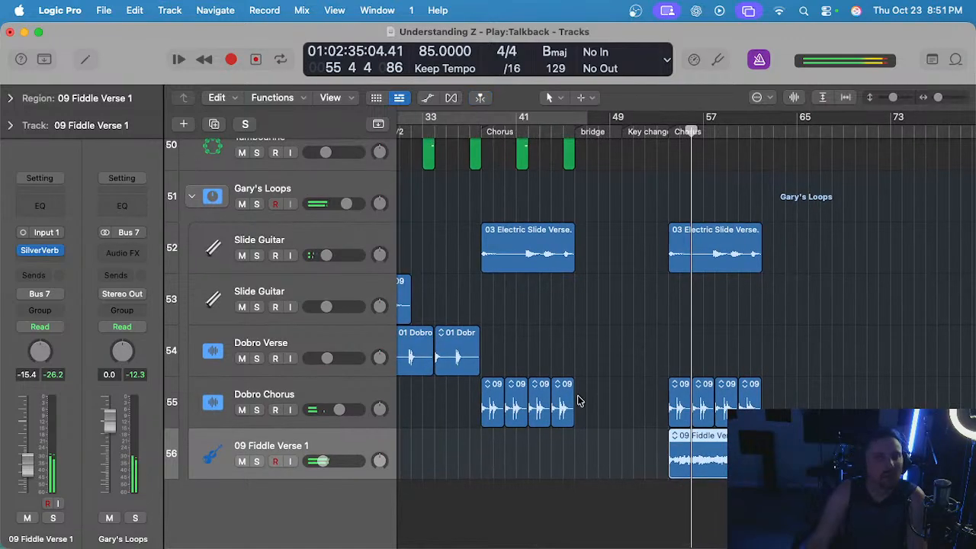
# Audition the EG Country Guitar CHORUS track in solo from the final chorus at bar 54.
pyautogui.scroll(4, 578, 404)
pyautogui.scroll(15, 578, 403)
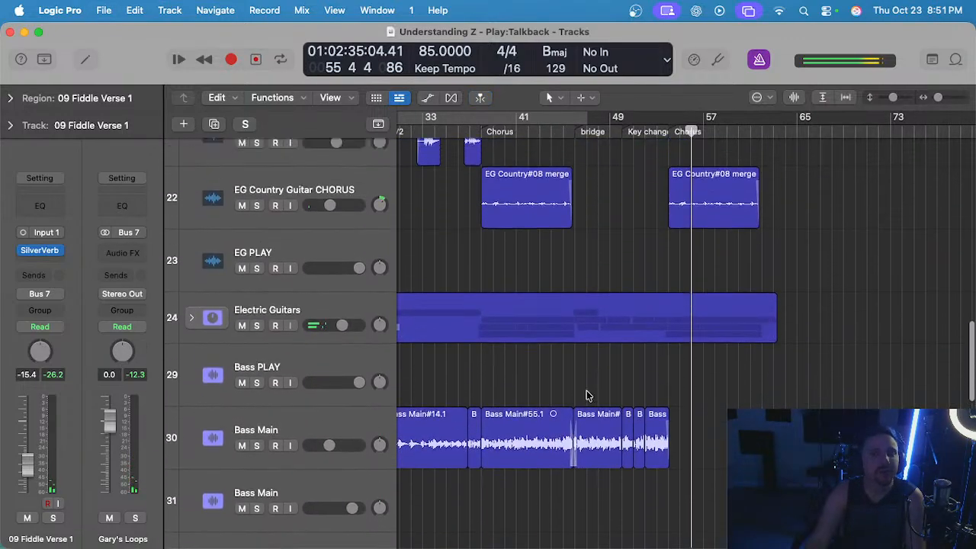
pyautogui.click(191, 341)
pyautogui.click(191, 341)
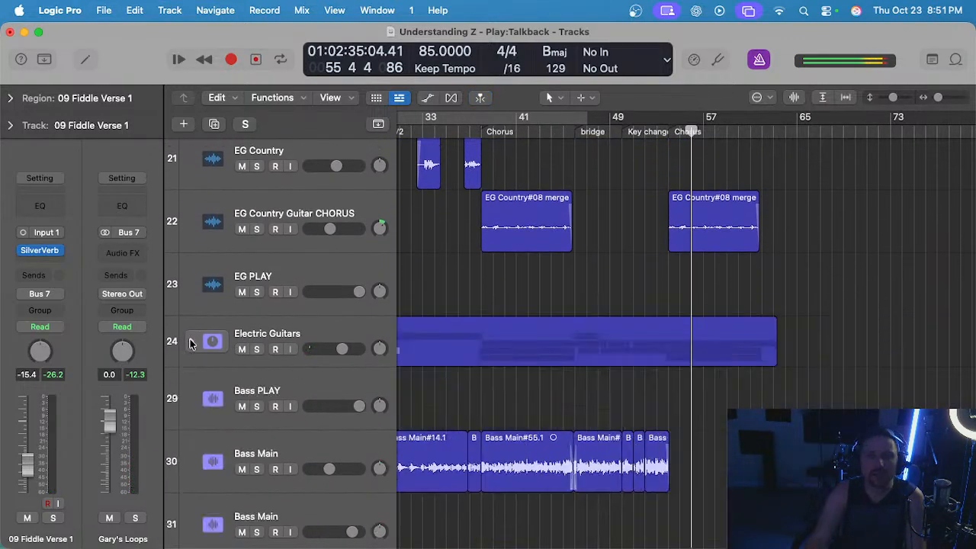
pyautogui.scroll(5, 317, 377)
pyautogui.hscroll(2, 317, 377)
pyautogui.click(317, 374)
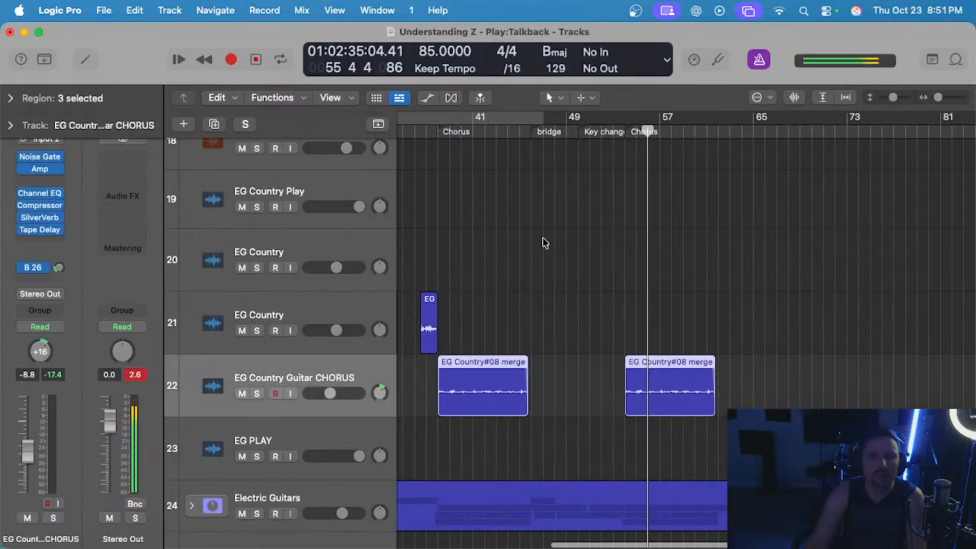
pyautogui.click(625, 132)
pyautogui.press('s')
pyautogui.press('space')
pyautogui.scroll(2, 620, 221)
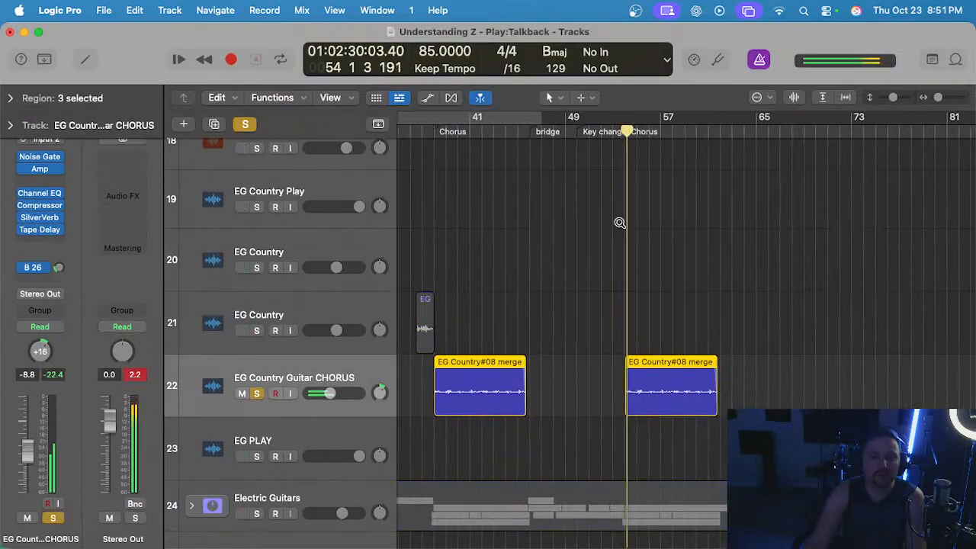
pyautogui.scroll(1, 628, 302)
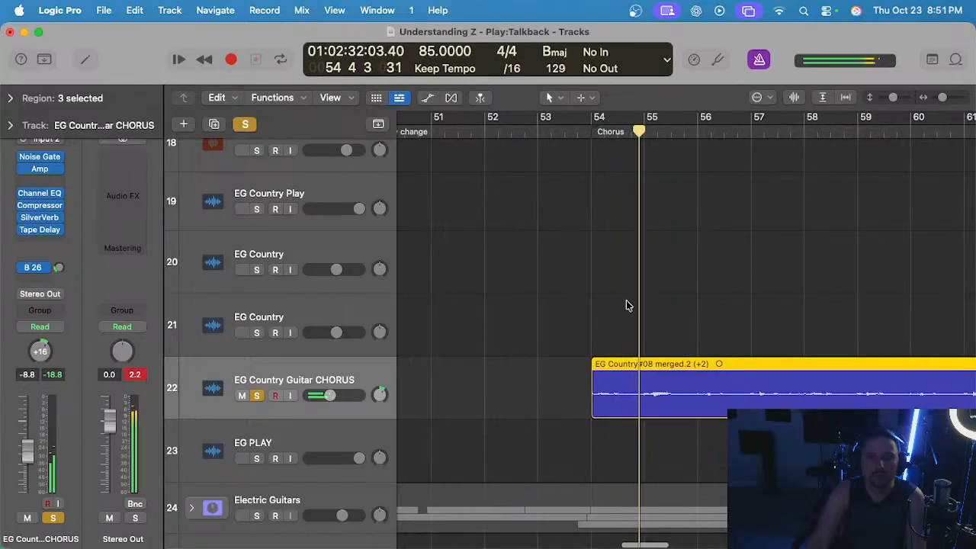
# Listen to the transposed EG Country#08 merged.2 copy in solo up to bar 58 and take its track out of solo.
pyautogui.scroll(-3, 628, 303)
pyautogui.hscroll(-2, 627, 303)
pyautogui.scroll(-3, 628, 303)
pyautogui.scroll(-3, 627, 303)
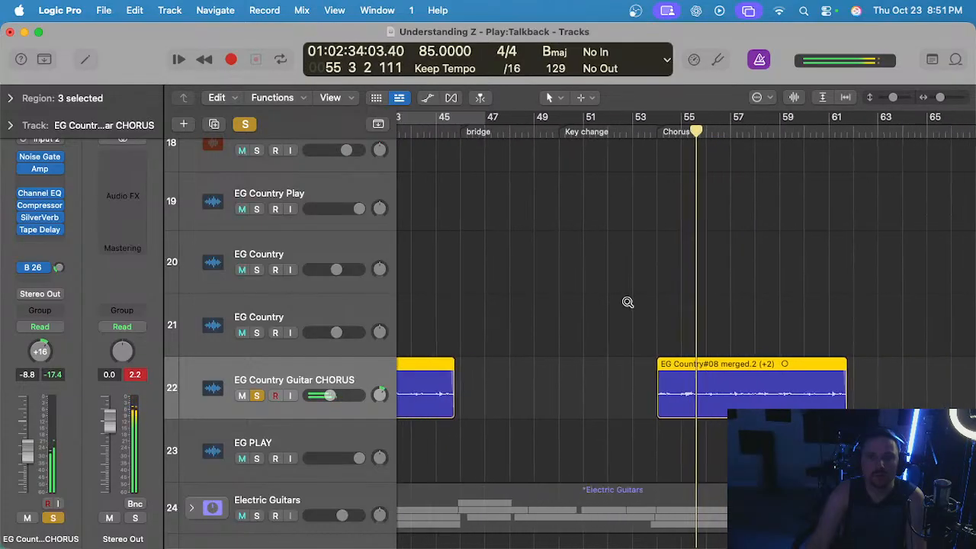
pyautogui.hscroll(-3, 627, 303)
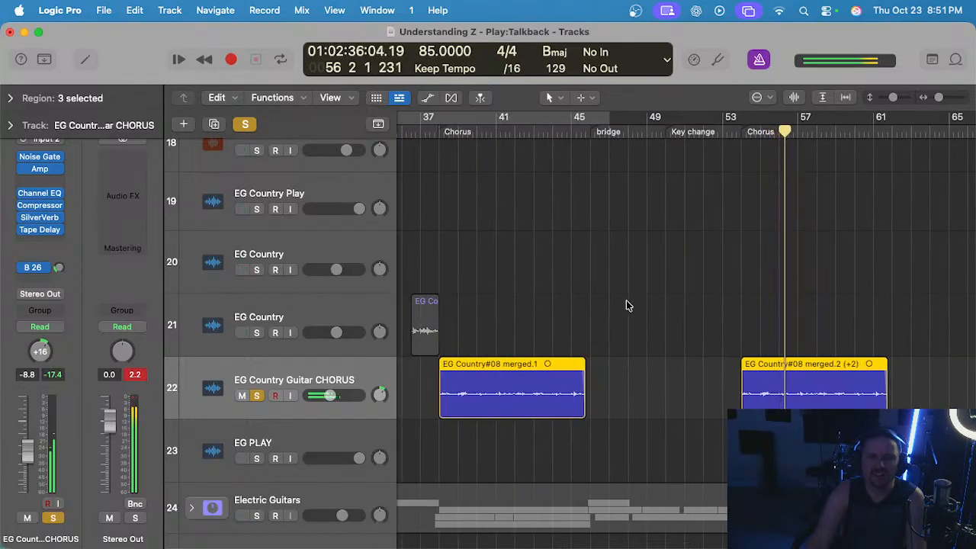
pyautogui.hscroll(-2, 626, 302)
pyautogui.hscroll(3, 626, 302)
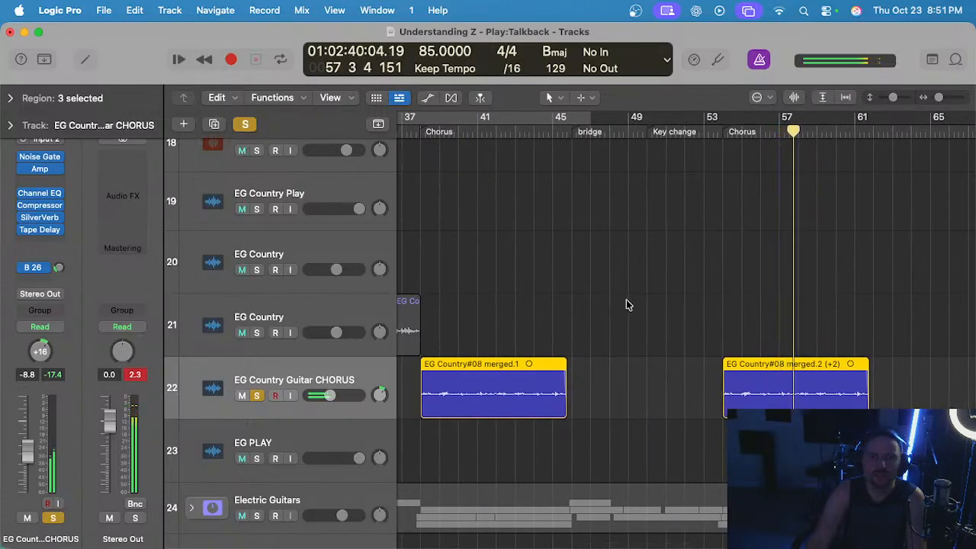
pyautogui.hscroll(-1, 624, 302)
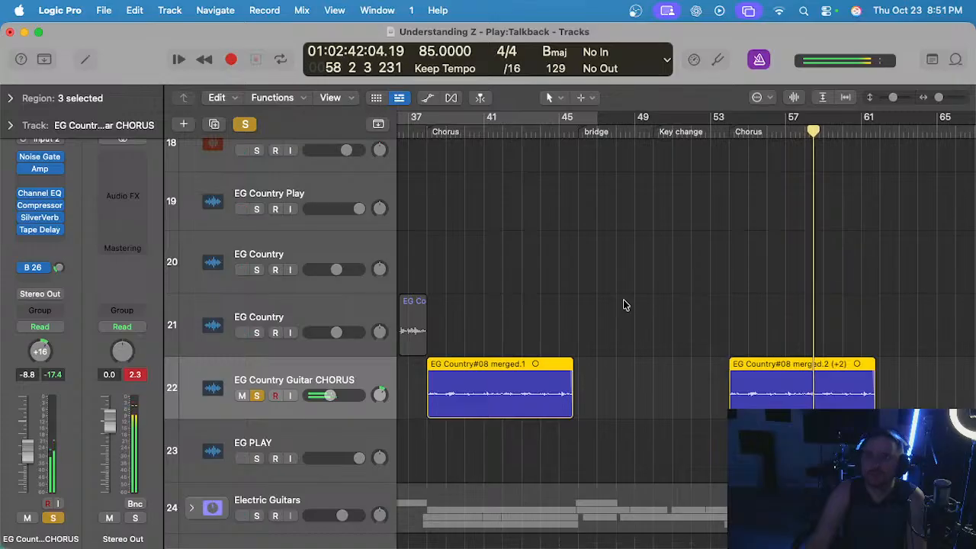
pyautogui.hscroll(2, 623, 303)
pyautogui.press('s')
pyautogui.hscroll(-4, 682, 303)
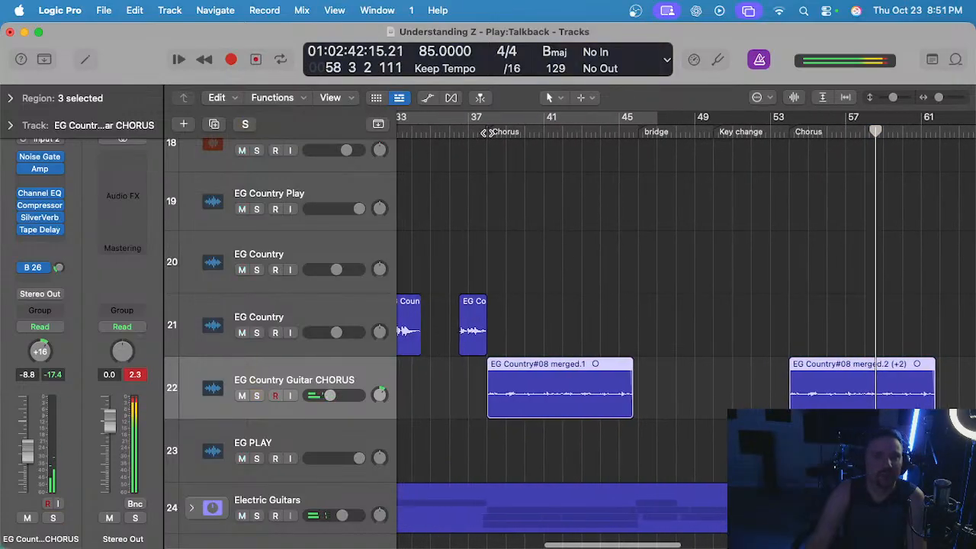
# Audition the original EG Country#08 merged.1 region in solo from the chorus at bar 38 for comparison with the transposed copy.
pyautogui.click(488, 133)
pyautogui.hscroll(-2, 453, 311)
pyautogui.scroll(4, 453, 312)
pyautogui.click(474, 393)
pyautogui.press('s')
pyautogui.press('space')
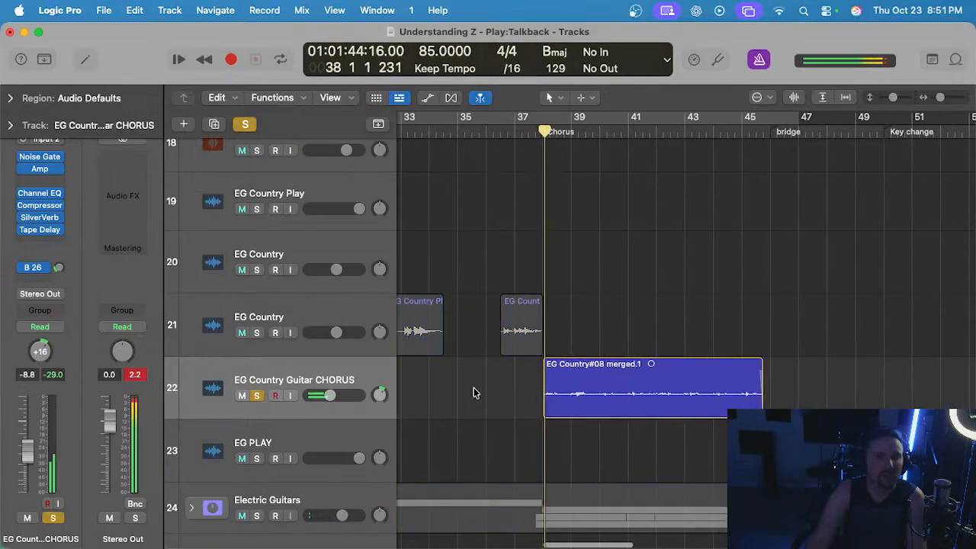
pyautogui.scroll(2, 499, 363)
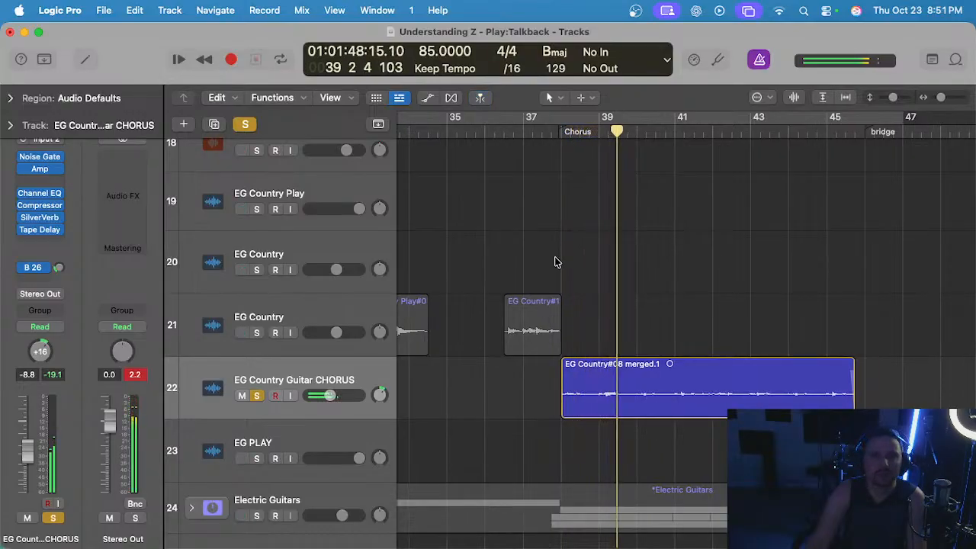
pyautogui.scroll(-1, 558, 263)
pyautogui.hscroll(1, 557, 262)
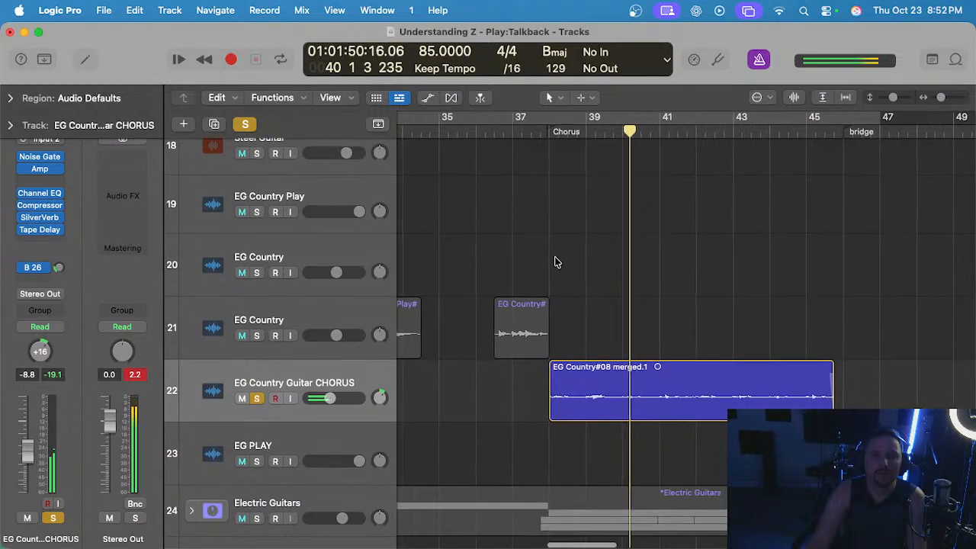
pyautogui.scroll(-3, 555, 262)
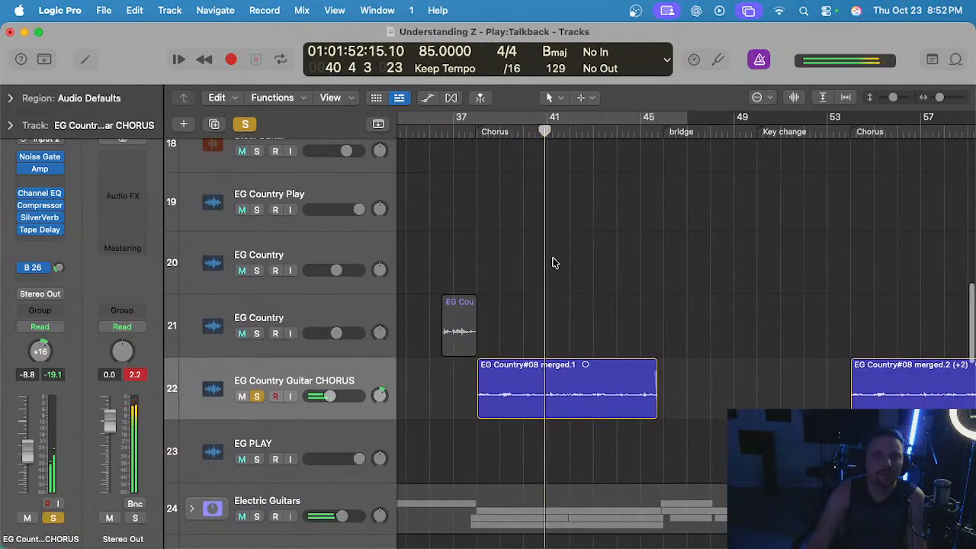
# Unsolo the EG Country Guitar CHORUS track and delete its transposed region copy from the final chorus at bar 54.
pyautogui.scroll(-3, 563, 267)
pyautogui.press('s')
pyautogui.moveTo(751, 339); pyautogui.dragTo(771, 375)
pyautogui.press('Delete')
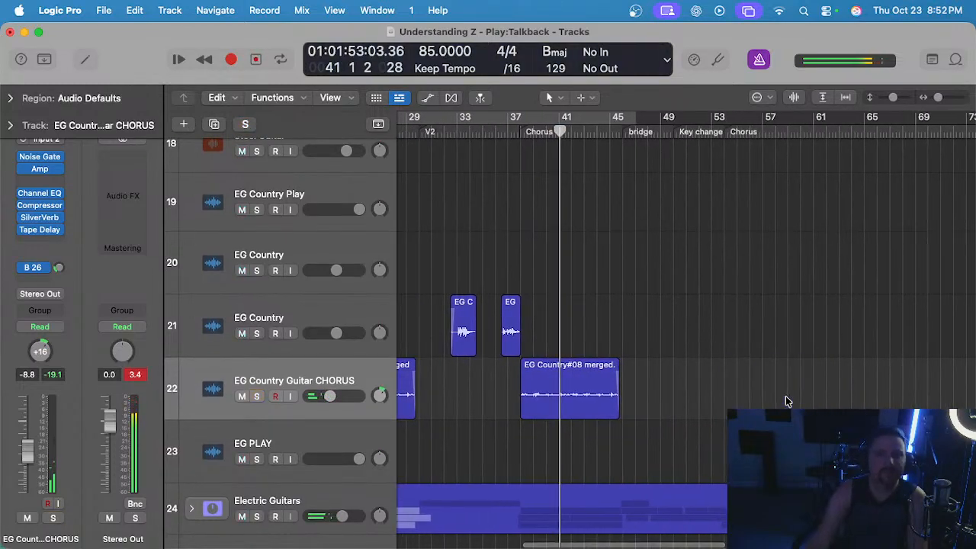
# Place the playhead at the final chorus at bar 54 and check the vocal and AG Z Strum tracks for coverage there.
pyautogui.hscroll(2, 690, 213)
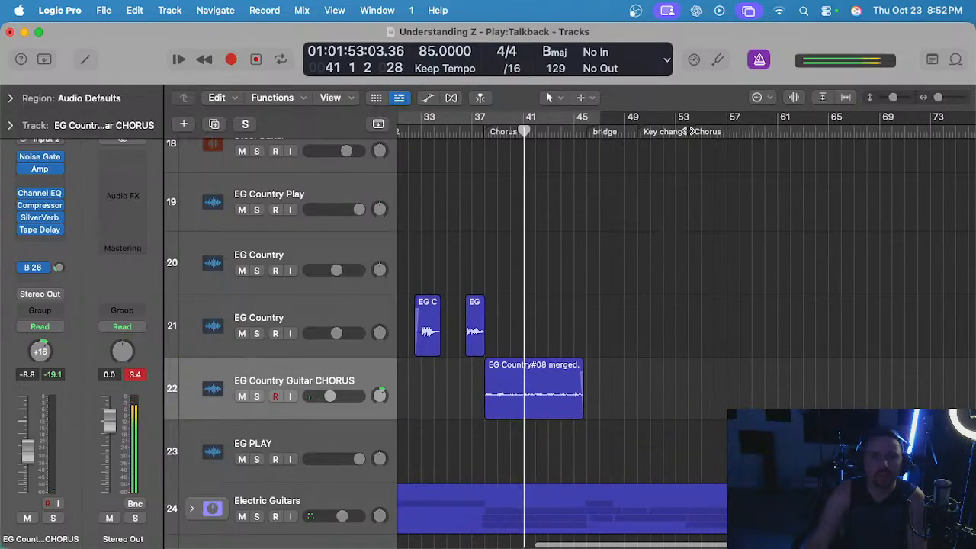
pyautogui.click(688, 130)
pyautogui.scroll(3, 699, 274)
pyautogui.scroll(6, 696, 277)
pyautogui.scroll(10, 695, 277)
pyautogui.scroll(3, 690, 277)
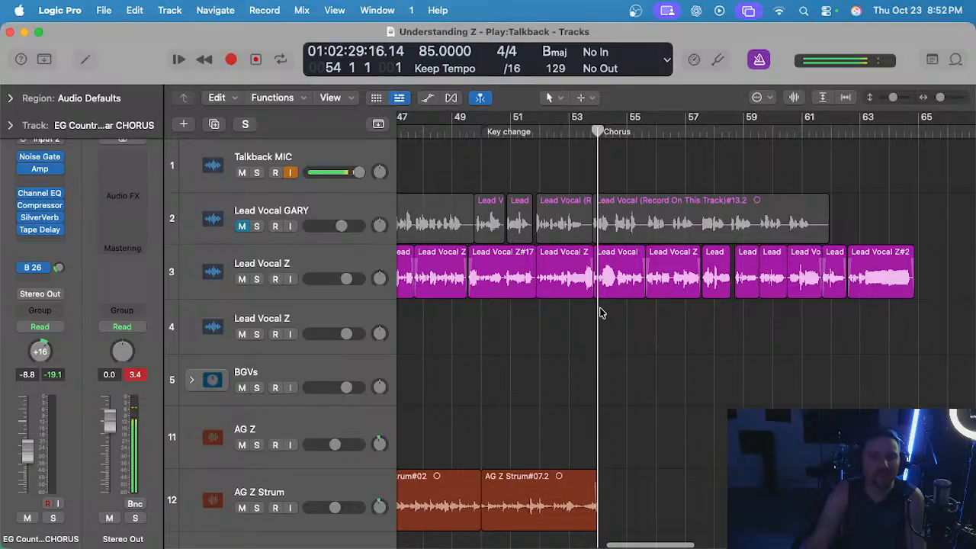
pyautogui.scroll(2, 600, 313)
pyautogui.scroll(-2, 602, 308)
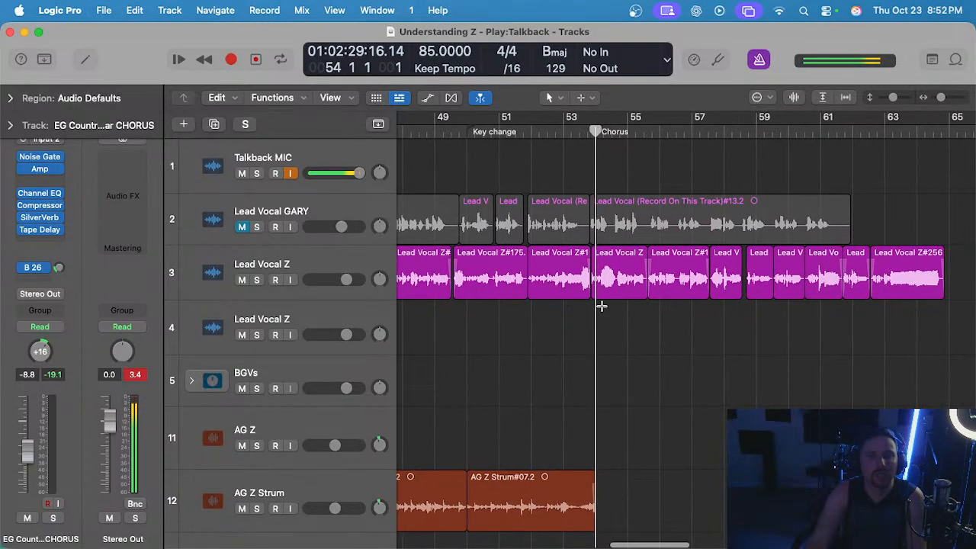
pyautogui.scroll(-3, 601, 307)
pyautogui.hscroll(1, 603, 310)
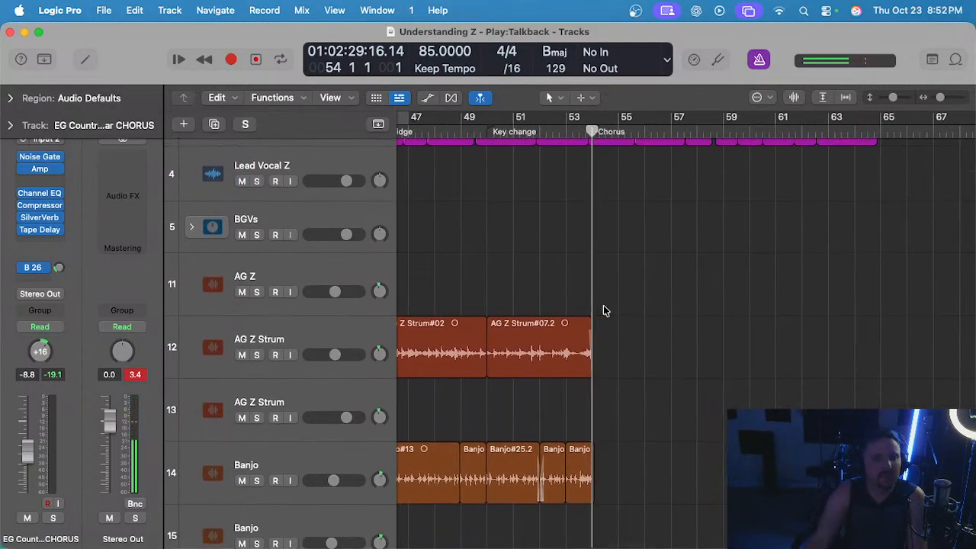
pyautogui.click(345, 329)
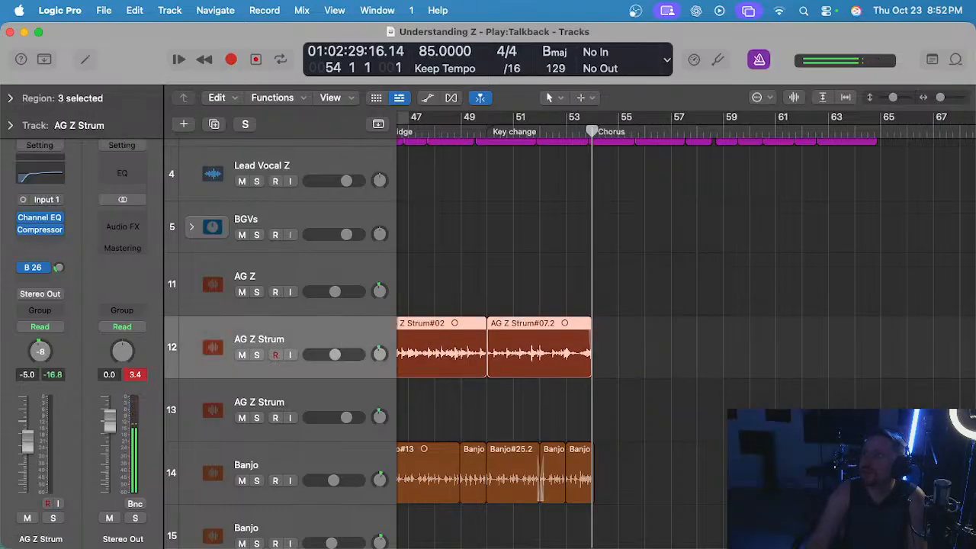
pyautogui.click(617, 307)
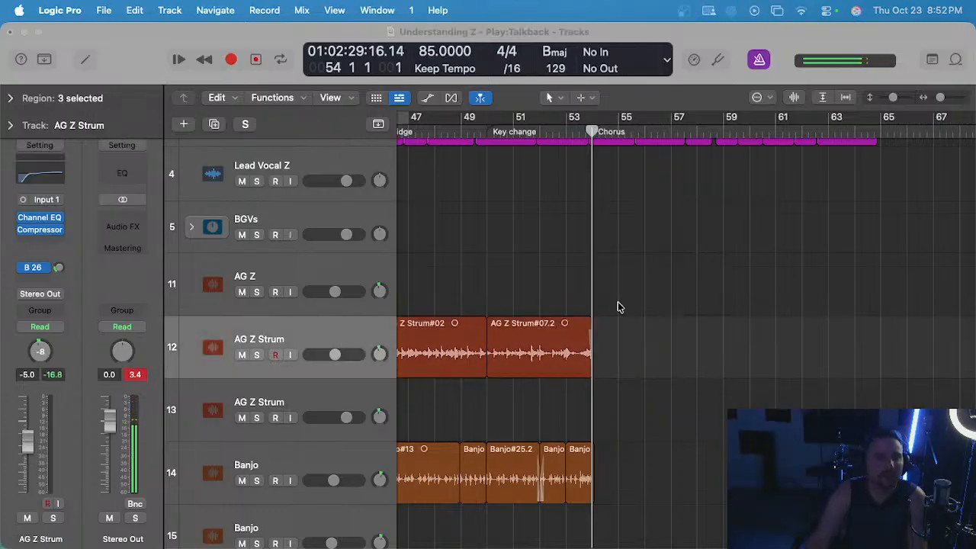
# Examine the Banjo track across the verses, earlier choruses and bridge for a part reusable in the final chorus.
pyautogui.hscroll(1, 649, 300)
pyautogui.scroll(-5, 649, 297)
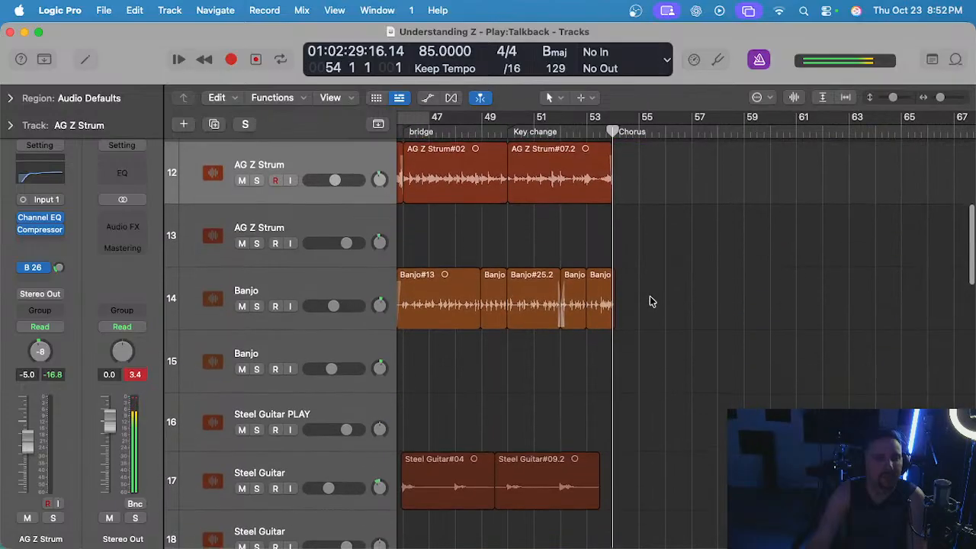
pyautogui.click(310, 282)
pyautogui.hscroll(-3, 616, 272)
pyautogui.hscroll(-4, 521, 137)
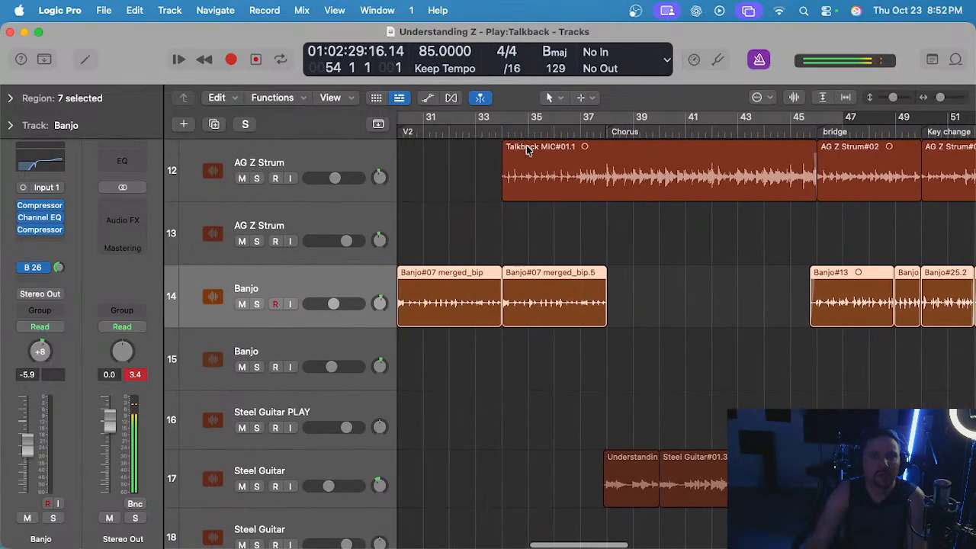
pyautogui.hscroll(-1, 603, 210)
pyautogui.hscroll(6, 603, 210)
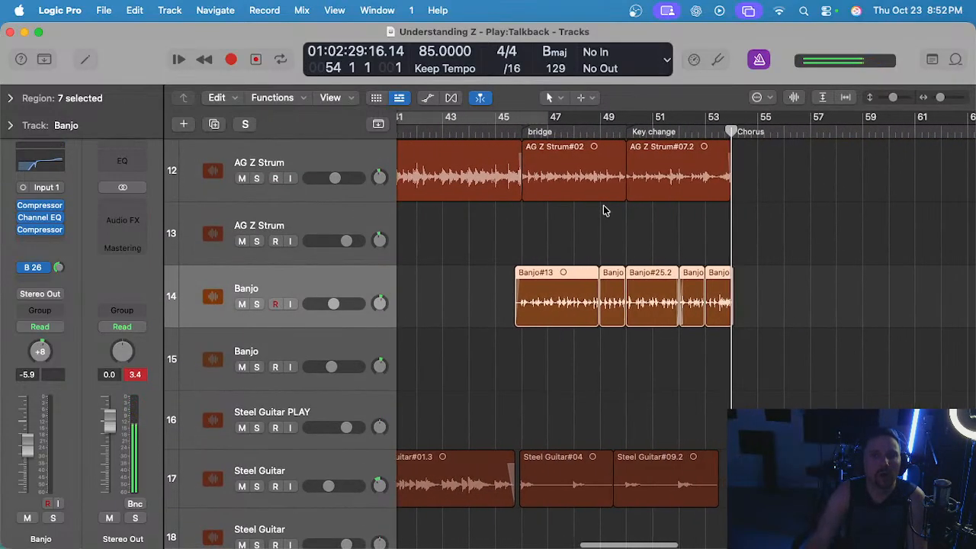
pyautogui.hscroll(4, 539, 183)
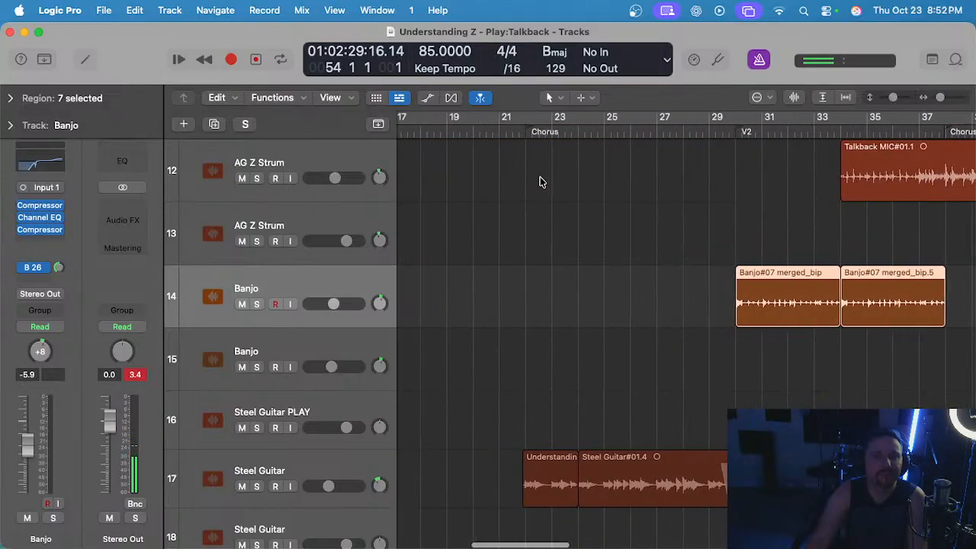
pyautogui.hscroll(-6, 542, 181)
pyautogui.hscroll(6, 542, 179)
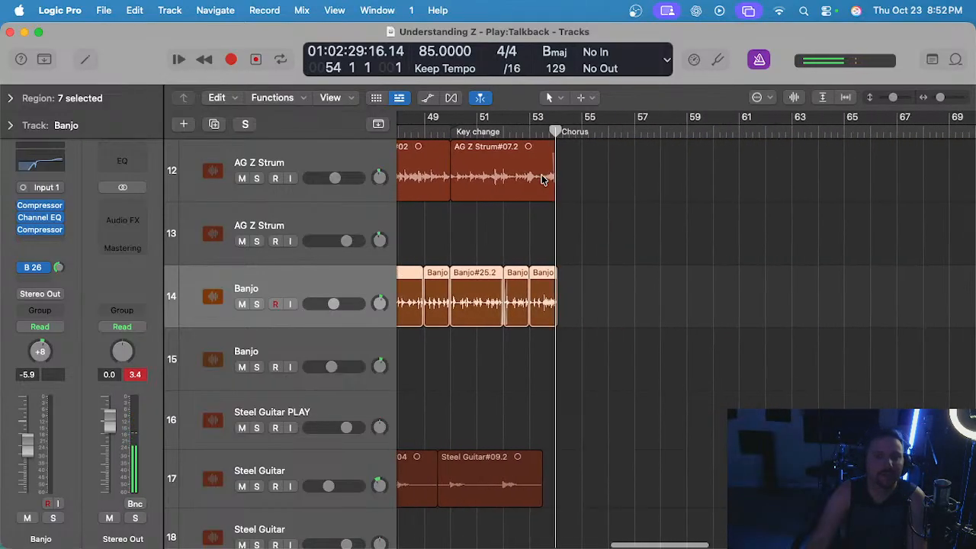
# Audition the Steel Guitar track on track 17 from the chorus at bar 38 and around bar 45, both soloed and unsoloed.
pyautogui.scroll(-3, 516, 209)
pyautogui.hscroll(-9, 517, 244)
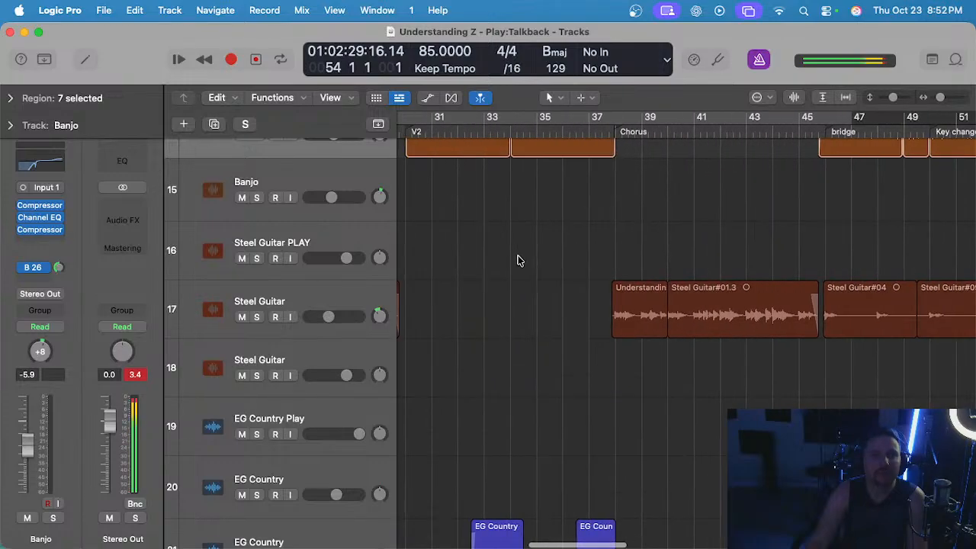
pyautogui.click(345, 297)
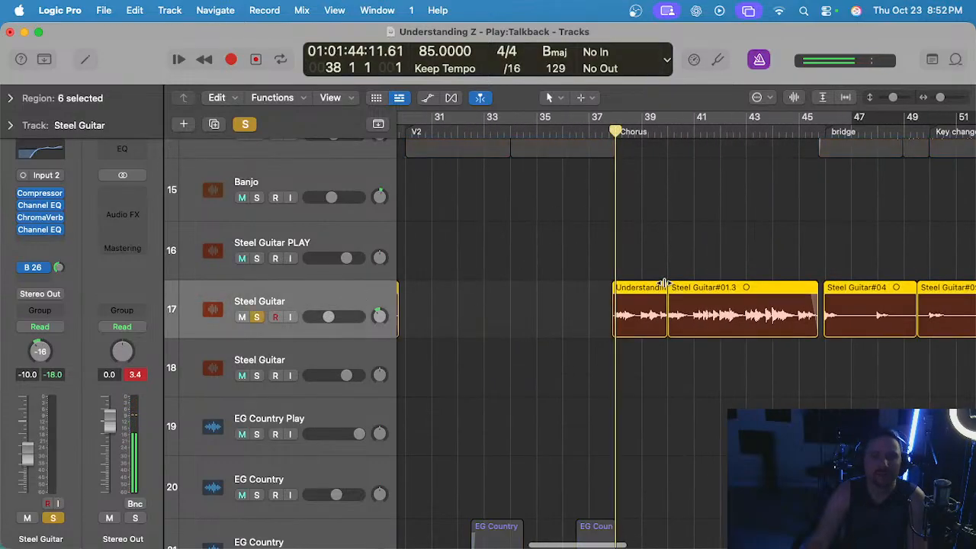
pyautogui.hscroll(2, 584, 270)
pyautogui.scroll(2, 584, 270)
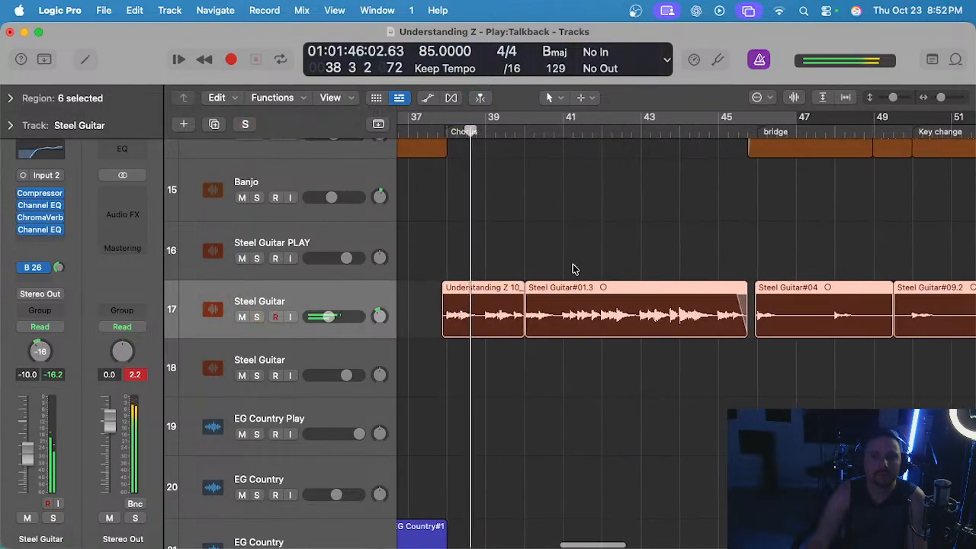
pyautogui.press('s')
pyautogui.click(717, 119)
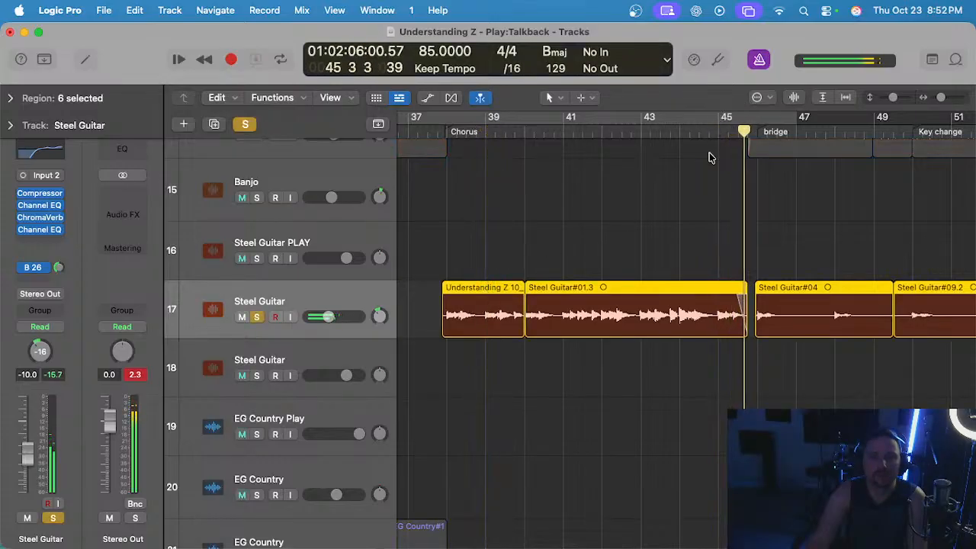
pyautogui.press('s')
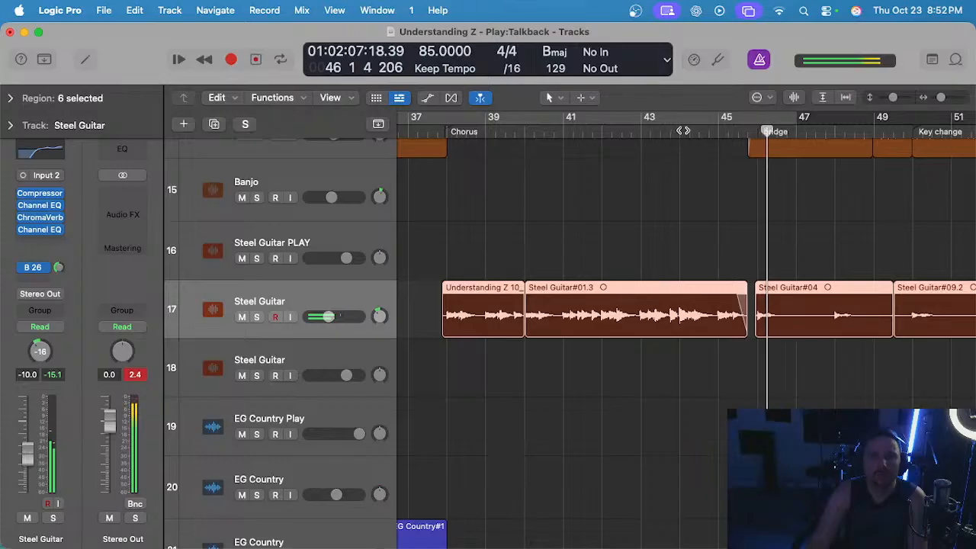
pyautogui.press('s')
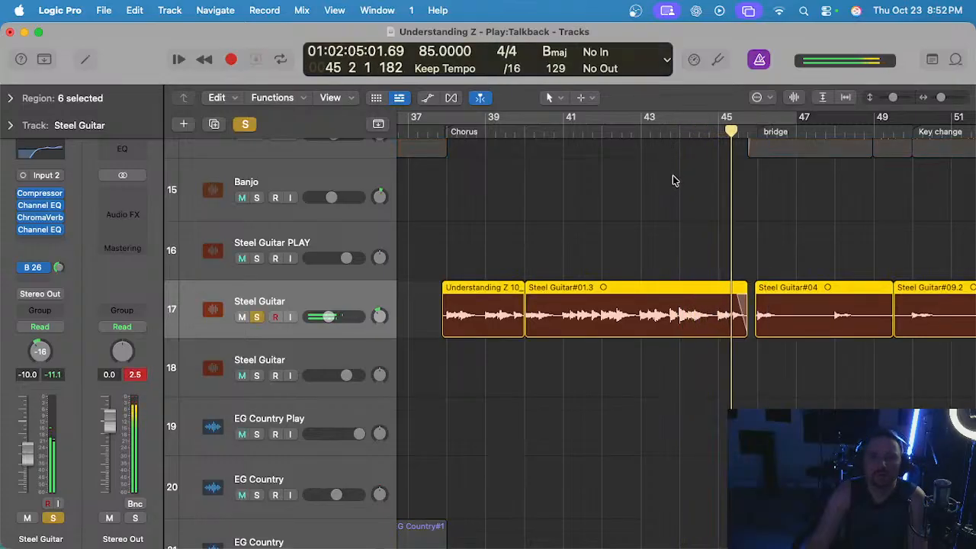
pyautogui.press('s')
pyautogui.hscroll(-3, 558, 273)
pyautogui.press('space')
# Copy the two Steel Guitar regions of the bar 38 chorus to position 53 4 3 and transpose the copies up two semitones.
pyautogui.moveTo(547, 250); pyautogui.dragTo(669, 324)
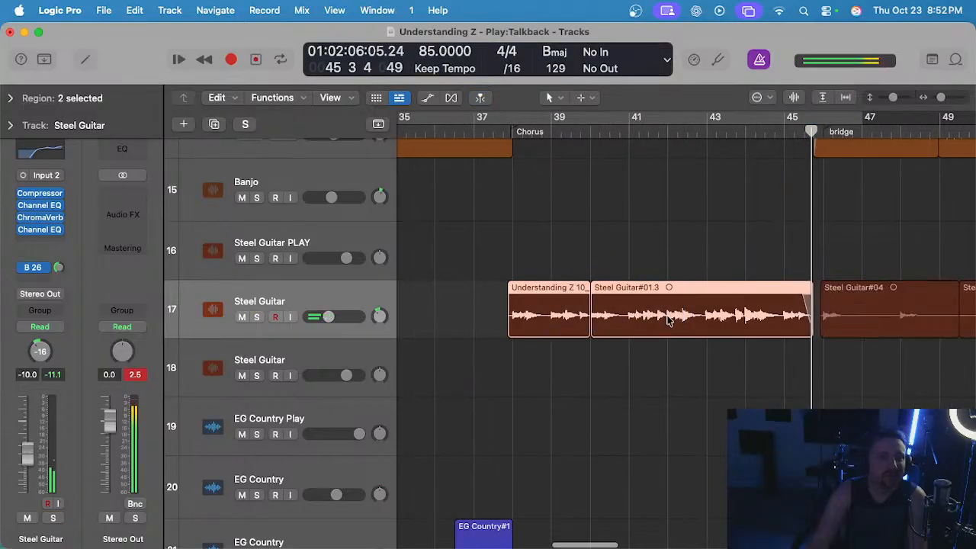
pyautogui.scroll(3, 513, 198)
pyautogui.scroll(3, 498, 129)
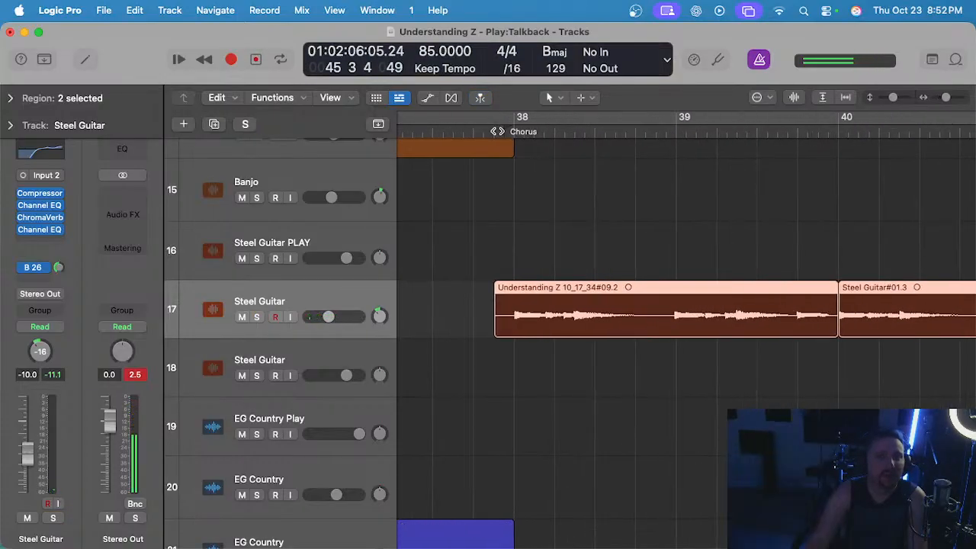
pyautogui.scroll(-3, 568, 203)
pyautogui.hscroll(10, 567, 203)
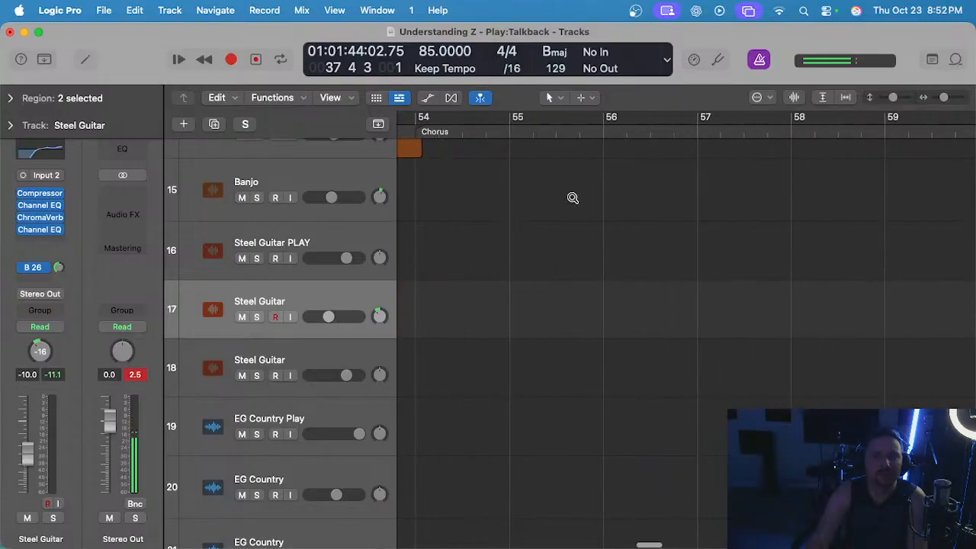
pyautogui.scroll(3, 568, 195)
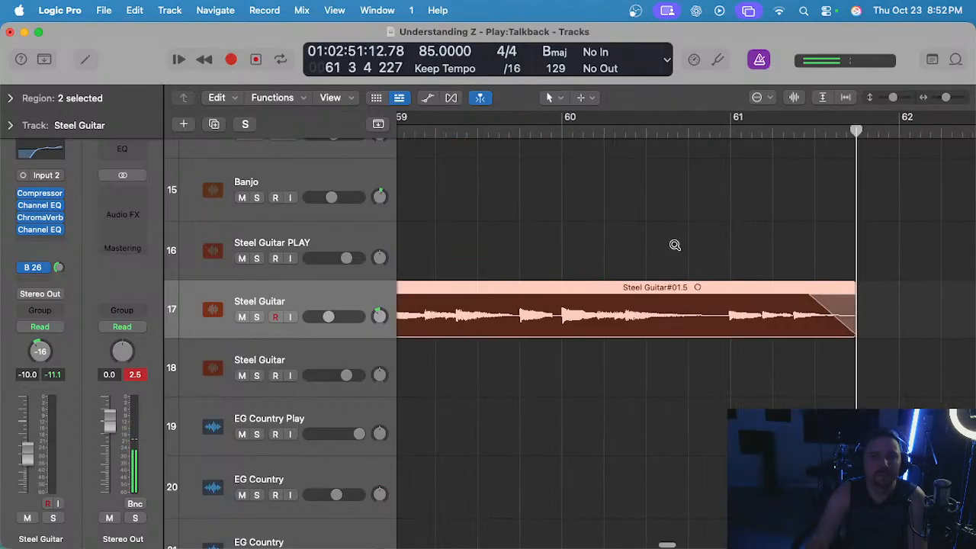
pyautogui.scroll(-3, 509, 175)
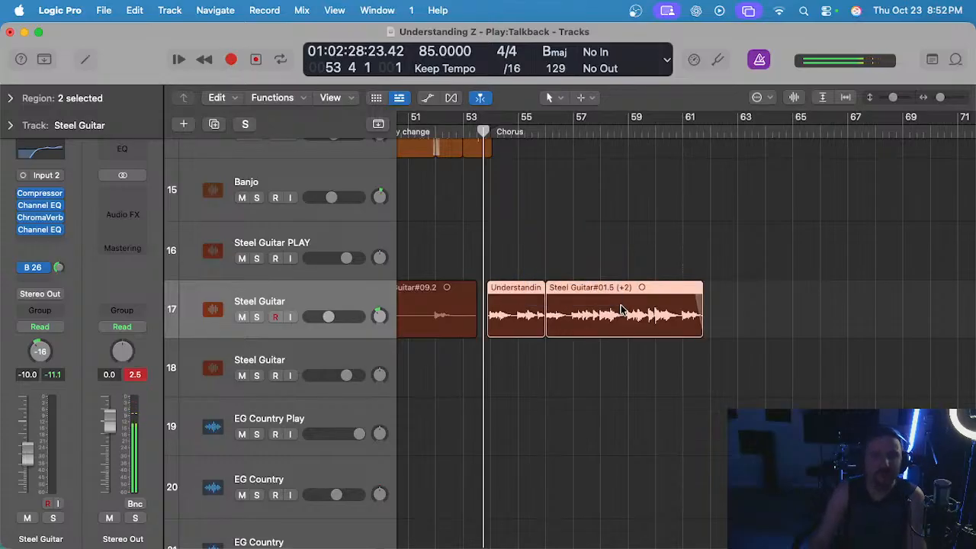
# Audition the two transposed Steel Guitar copies through the final chorus from bar 54, both soloed and within the full mix.
pyautogui.press('s')
pyautogui.scroll(3, 519, 272)
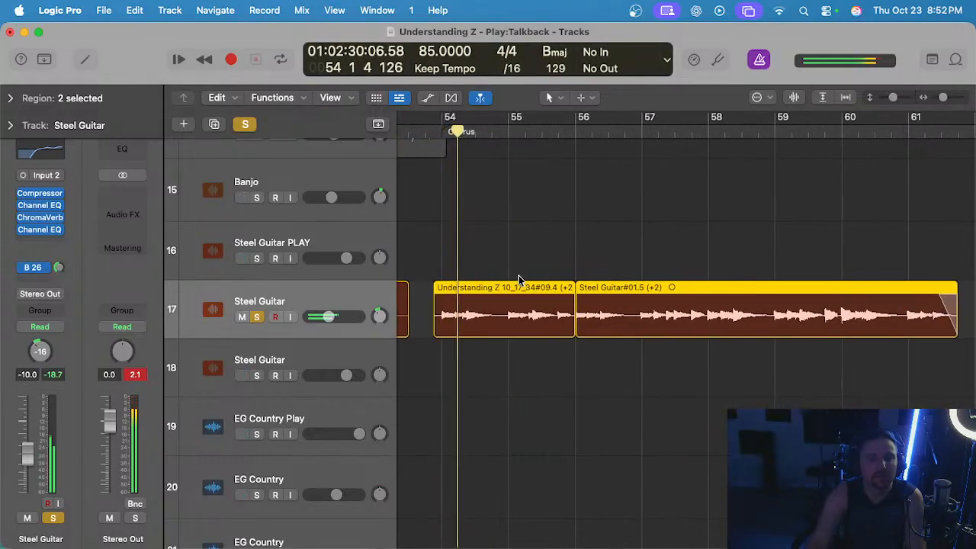
pyautogui.scroll(1, 521, 258)
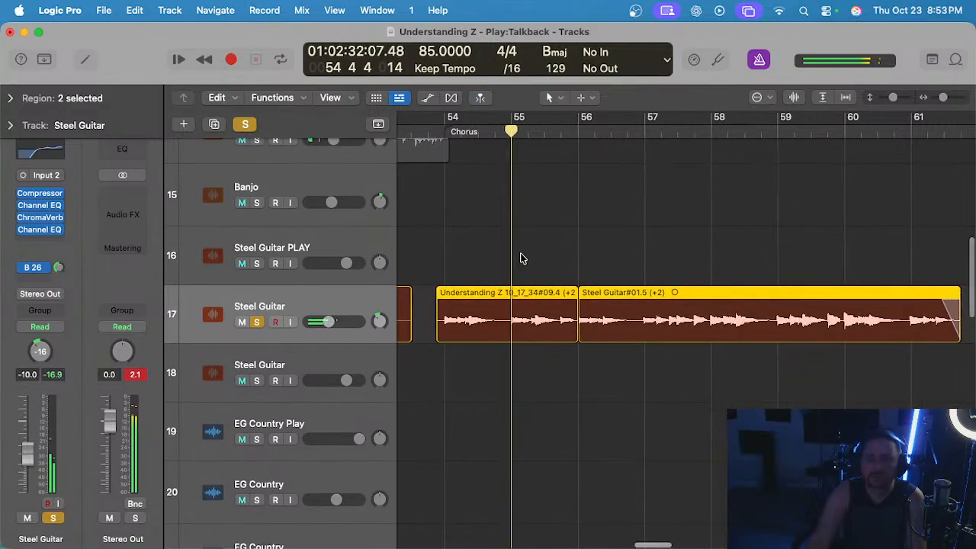
pyautogui.hscroll(1, 521, 258)
pyautogui.hscroll(1, 510, 260)
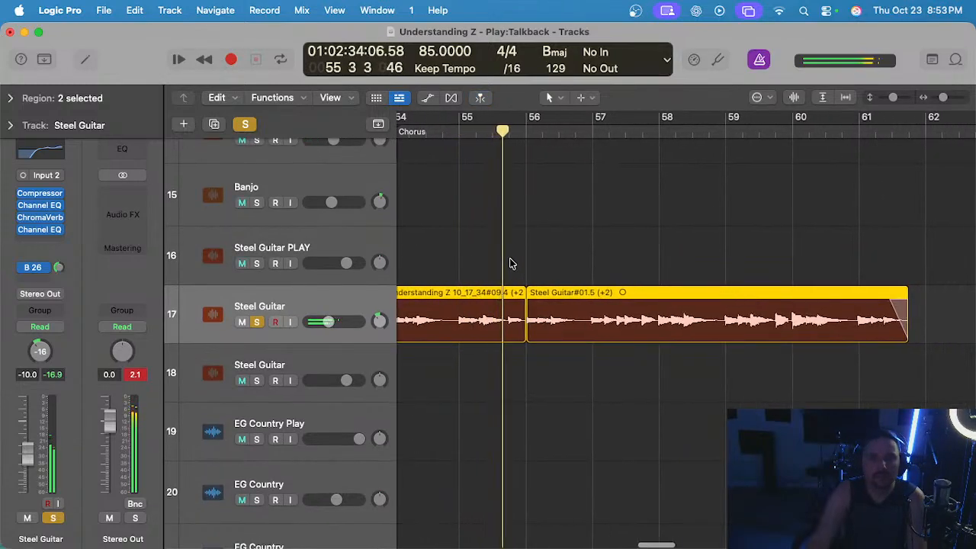
pyautogui.click(509, 259)
pyautogui.scroll(4, 511, 260)
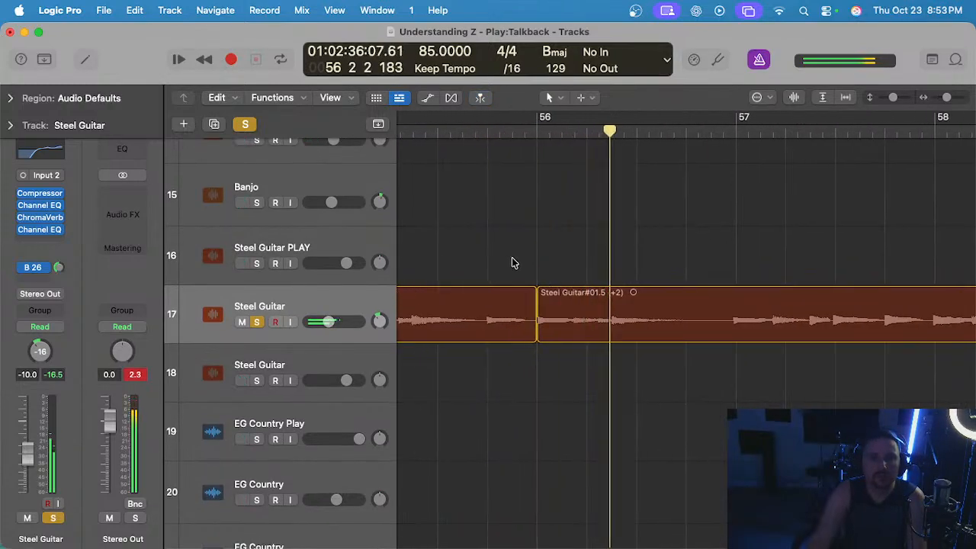
pyautogui.scroll(-3, 544, 288)
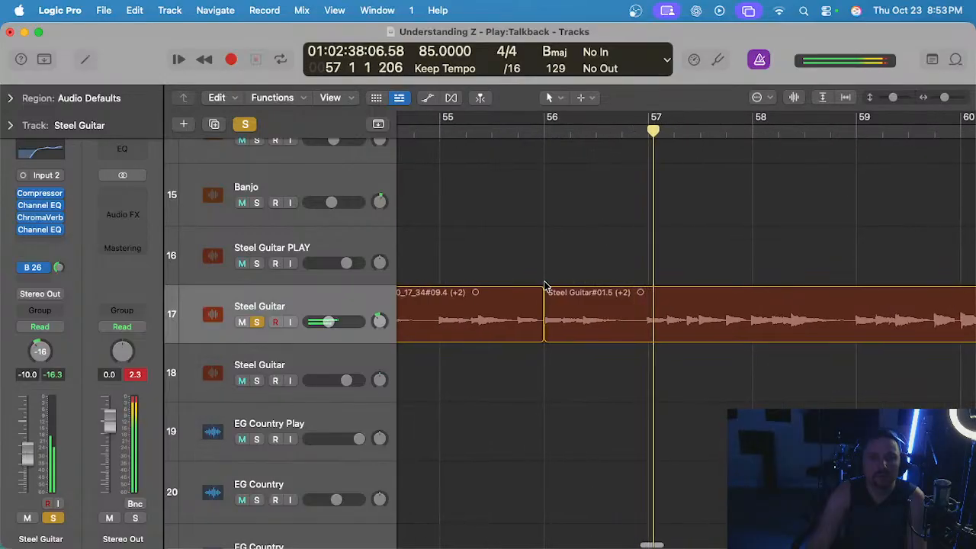
pyautogui.scroll(-2, 544, 286)
pyautogui.scroll(-3, 546, 282)
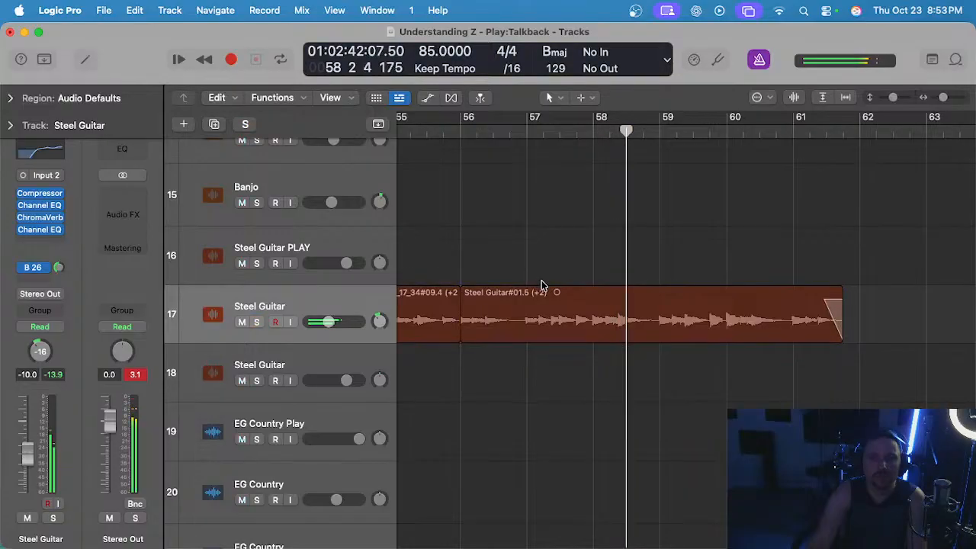
pyautogui.scroll(-1, 572, 256)
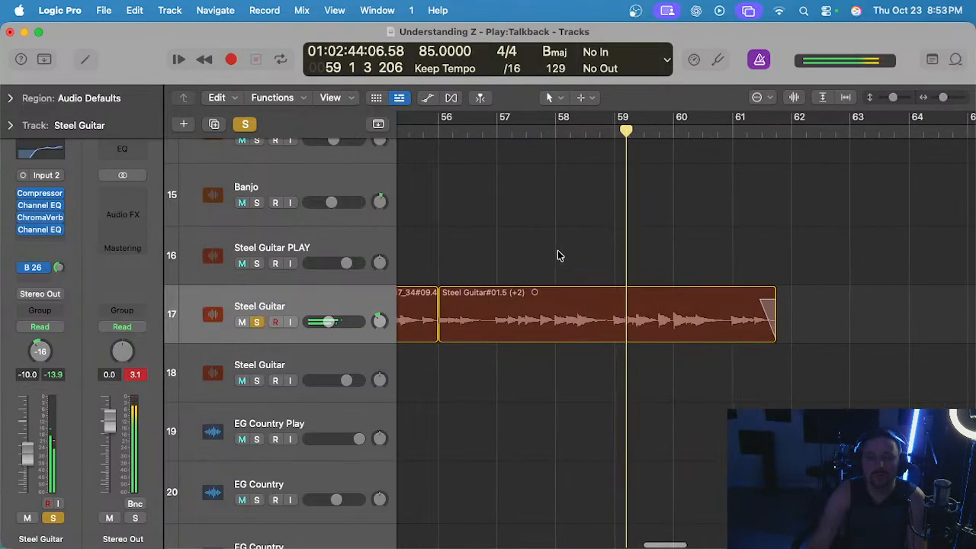
# Check the Gary's Loops tracks during final chorus playback and select the 09 Fiddle Verse 1 track.
pyautogui.scroll(-20, 556, 255)
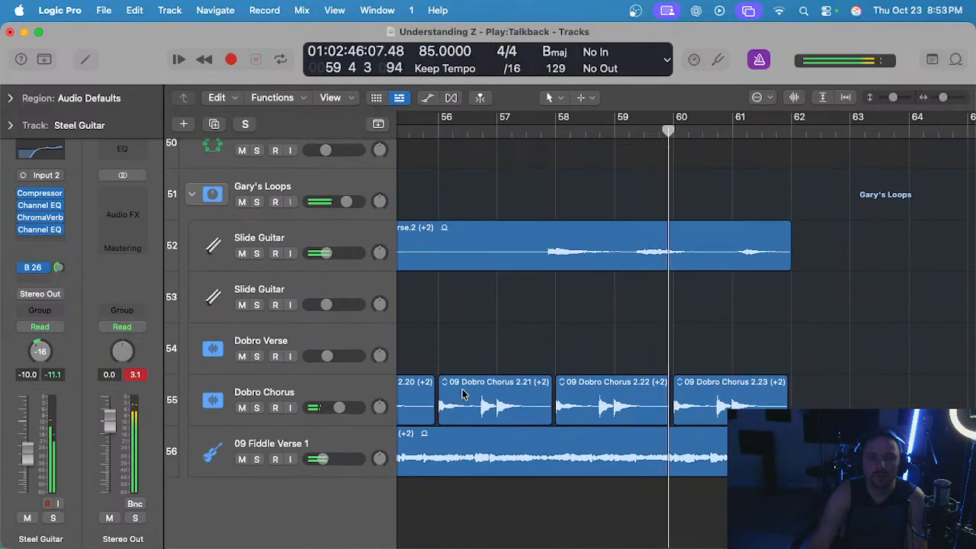
pyautogui.click(352, 442)
pyautogui.scroll(10, 614, 335)
pyautogui.scroll(10, 615, 334)
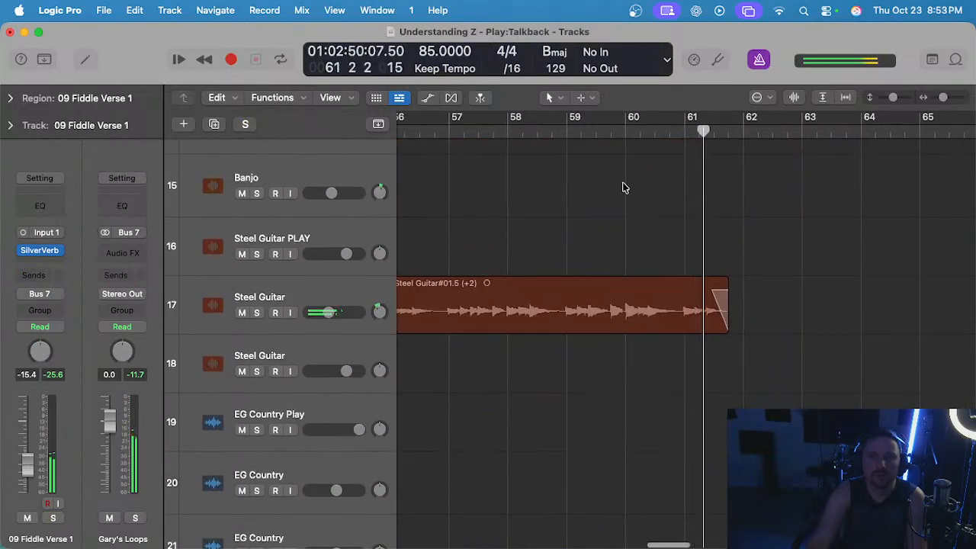
# Audition the closing phrase of the track 17 Steel Guitar copy from around bar 60, both soloed and unsoloed.
pyautogui.click(632, 143)
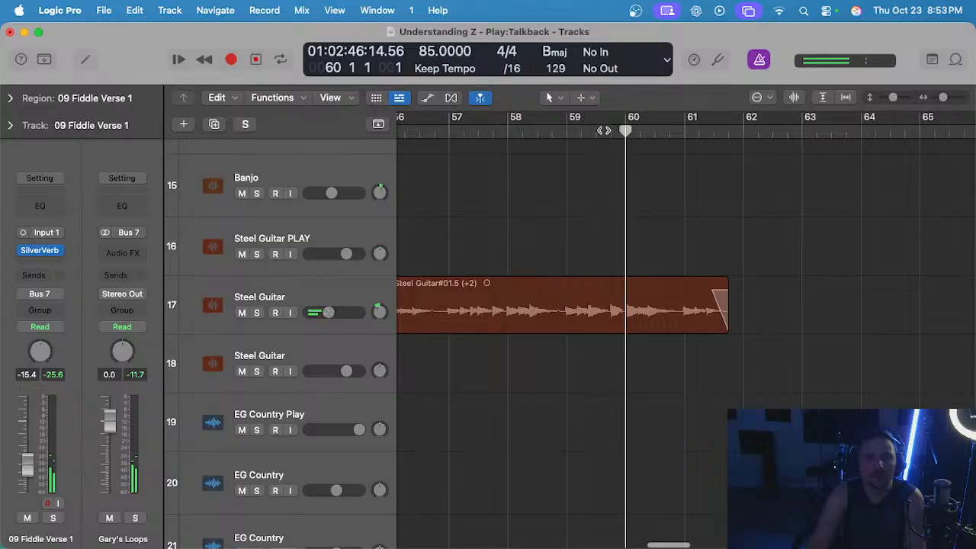
pyautogui.press('s')
pyautogui.press('s')
pyautogui.click(351, 287)
pyautogui.press('s')
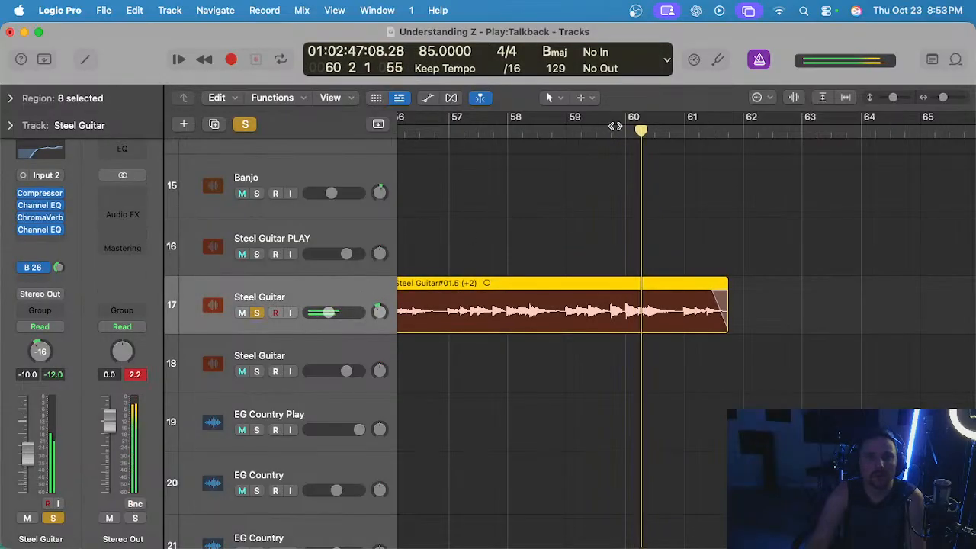
pyautogui.click(611, 131)
pyautogui.moveTo(612, 131); pyautogui.dragTo(621, 178)
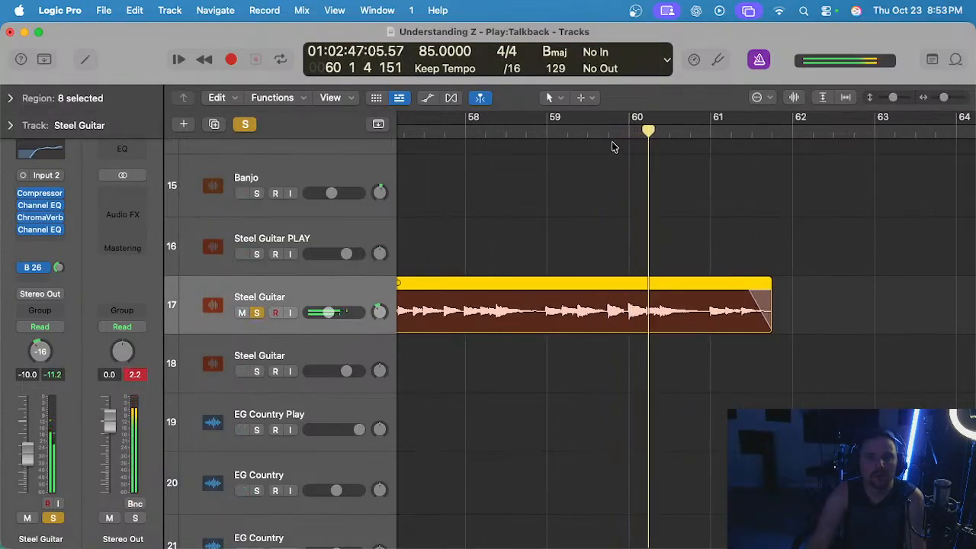
pyautogui.scroll(2, 614, 148)
pyautogui.press('s')
pyautogui.press('space')
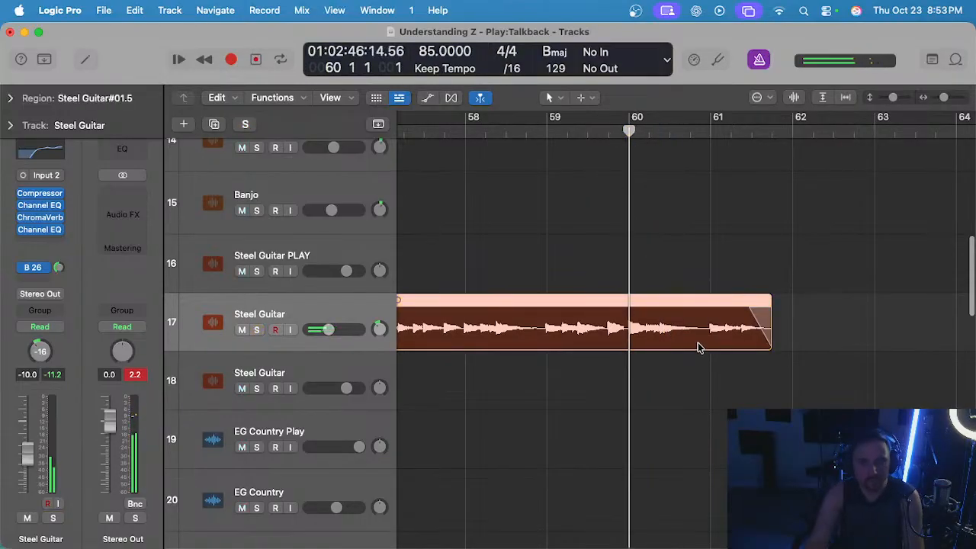
# Split the last Steel Guitar region at bar 60 and paste a copy of its closing section at bar 62.
pyautogui.press('super+t')
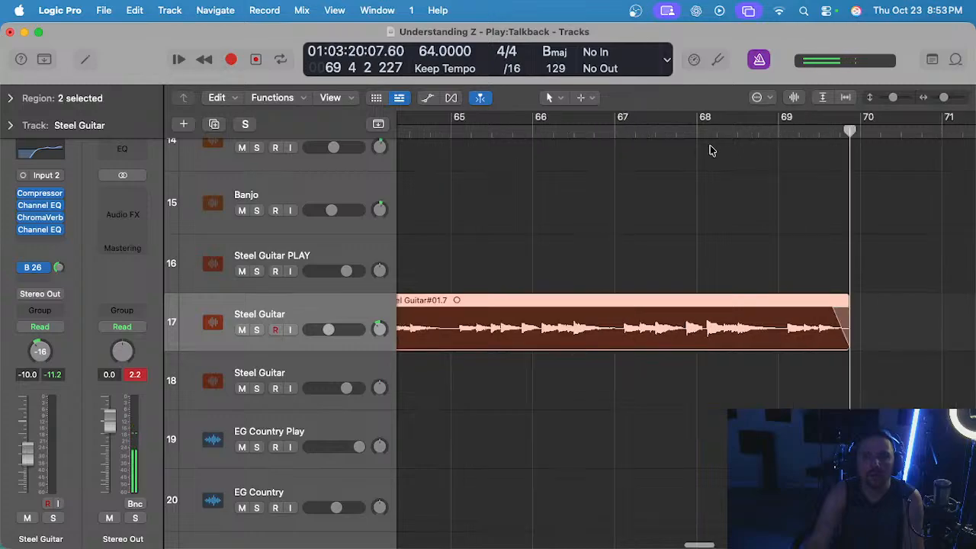
pyautogui.press('super+z')
pyautogui.press('super+z')
pyautogui.press('super+z')
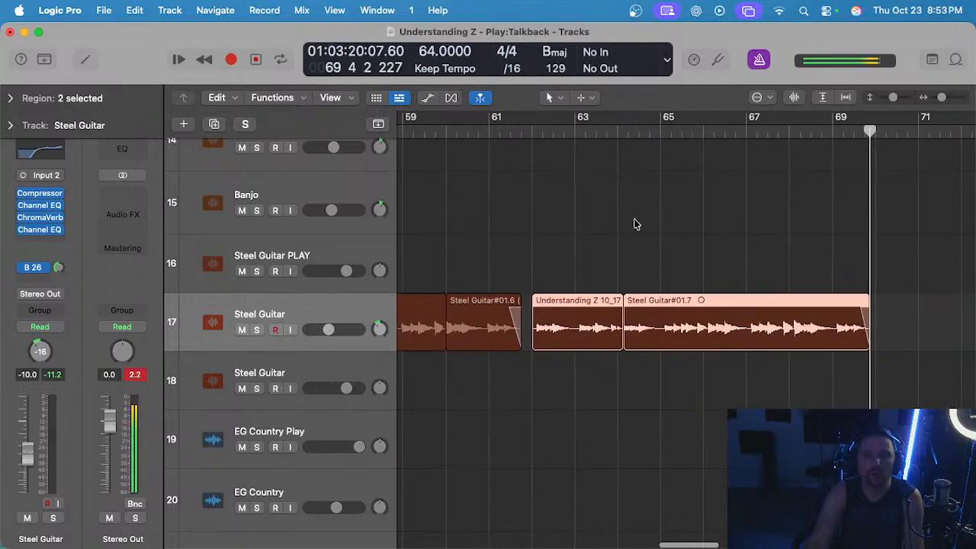
pyautogui.hscroll(-1, 555, 268)
pyautogui.click(570, 129)
pyautogui.press('super+v')
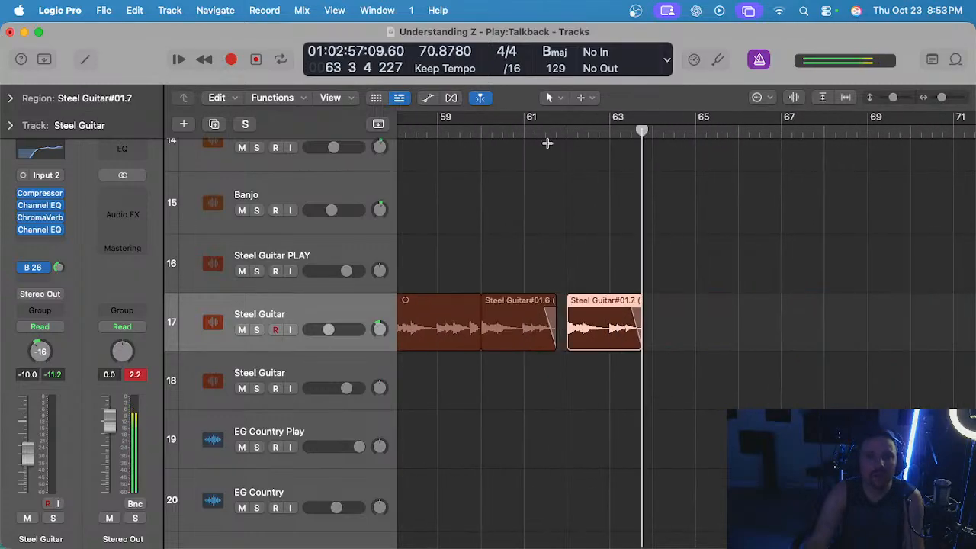
# Audition the repeated Steel Guitar closing phrase in the full mix from around bar 60 to bar 64.
pyautogui.click(496, 132)
pyautogui.press('space')
pyautogui.scroll(3, 579, 218)
pyautogui.click(578, 215)
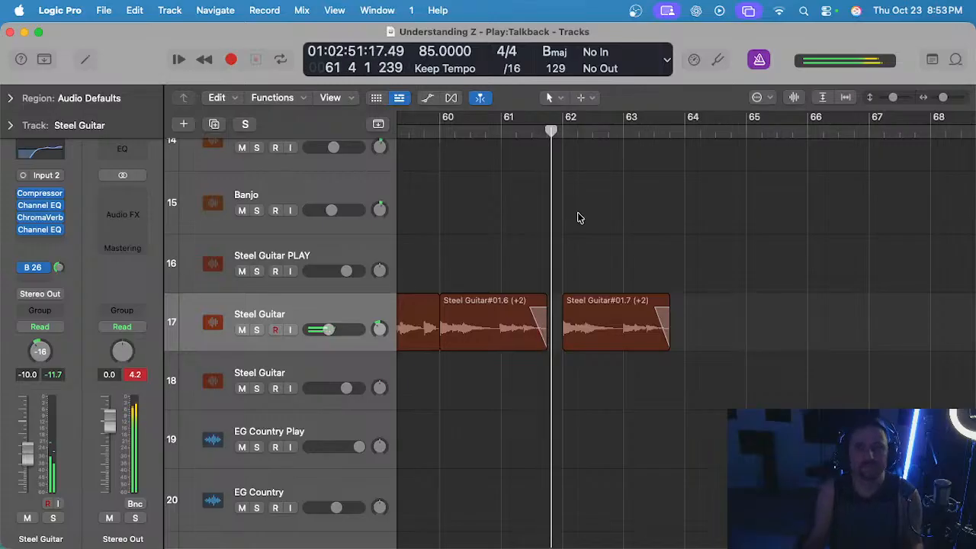
pyautogui.scroll(2, 577, 221)
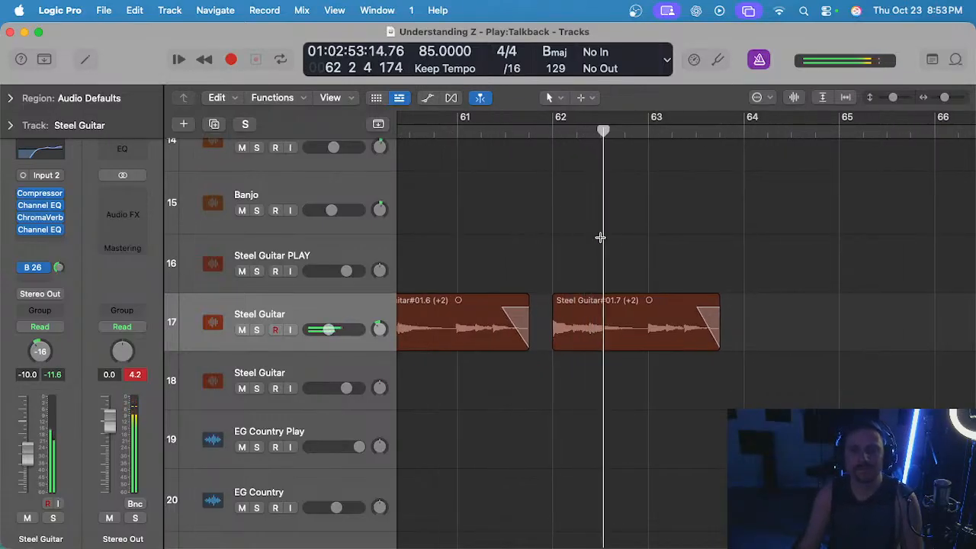
pyautogui.scroll(2, 602, 238)
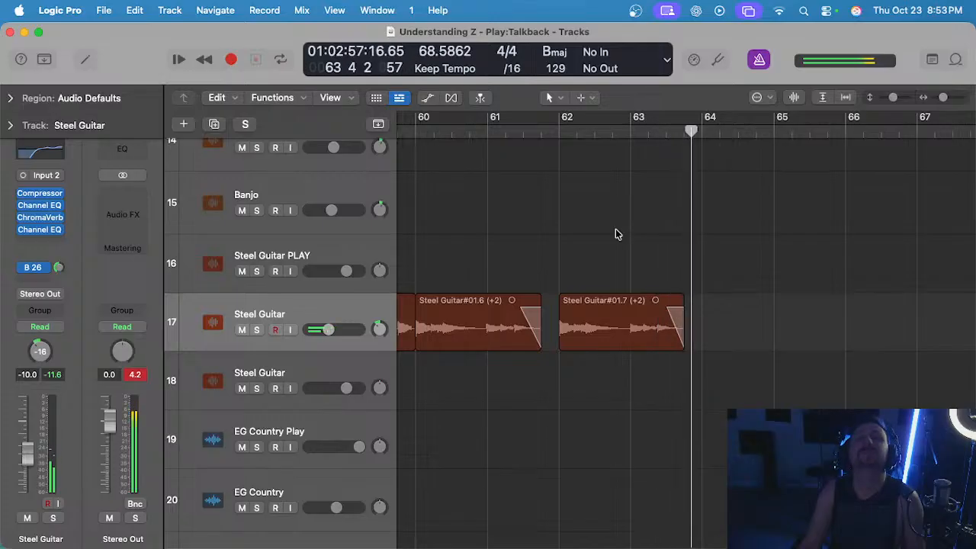
pyautogui.scroll(-5, 619, 232)
pyautogui.scroll(-1, 620, 230)
pyautogui.press('space')
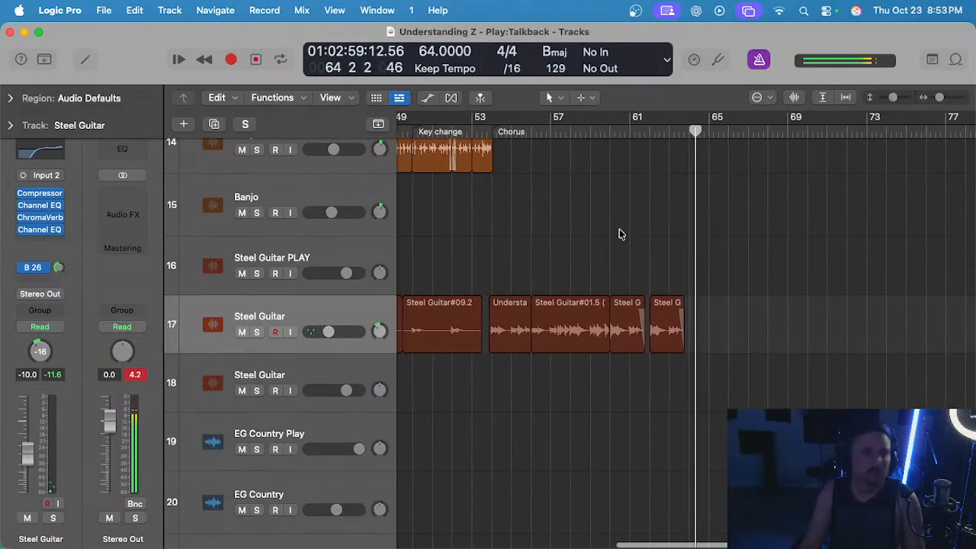
# Expand the Electric Guitars stack and audition the EG Lead 1, 2 and 3 endings from around bar 60 to bar 62.
pyautogui.scroll(-10, 621, 230)
pyautogui.hscroll(1, 621, 232)
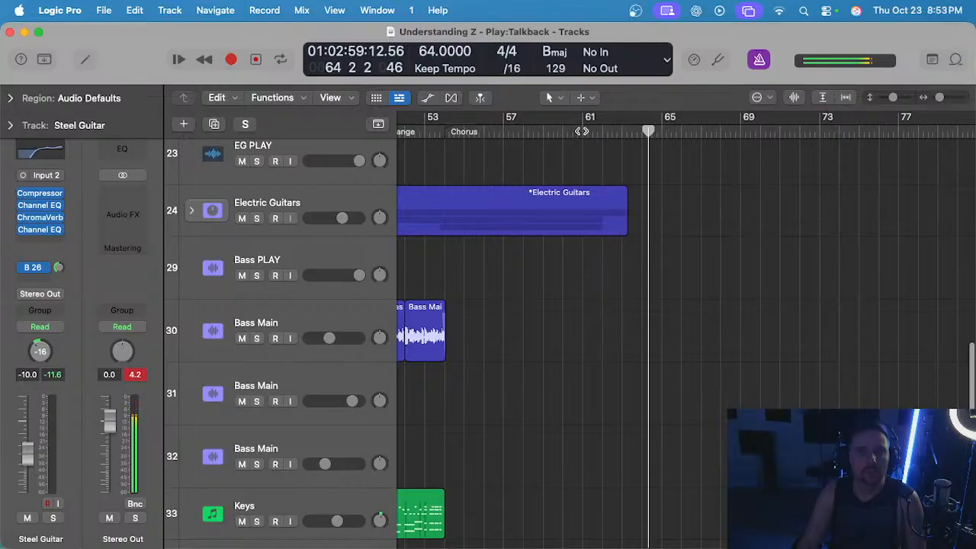
pyautogui.click(582, 131)
pyautogui.click(192, 210)
pyautogui.scroll(-3, 577, 194)
pyautogui.press('space')
pyautogui.scroll(5, 592, 197)
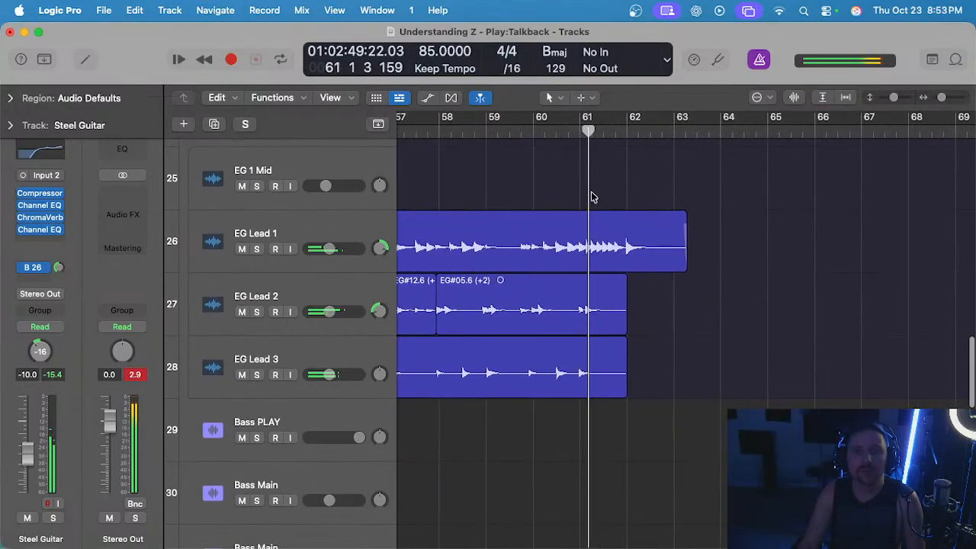
pyautogui.scroll(2, 529, 159)
pyautogui.click(531, 157)
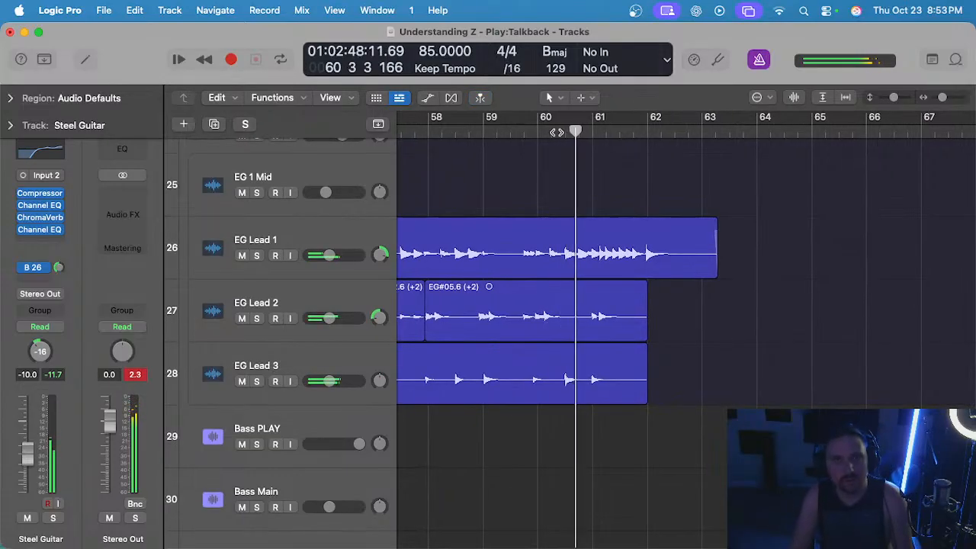
pyautogui.scroll(2, 542, 150)
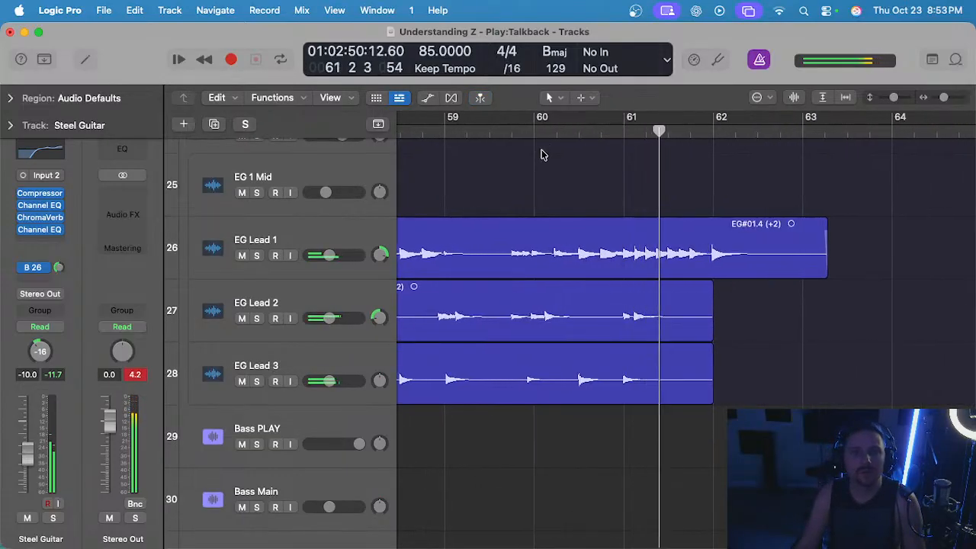
pyautogui.scroll(1, 542, 155)
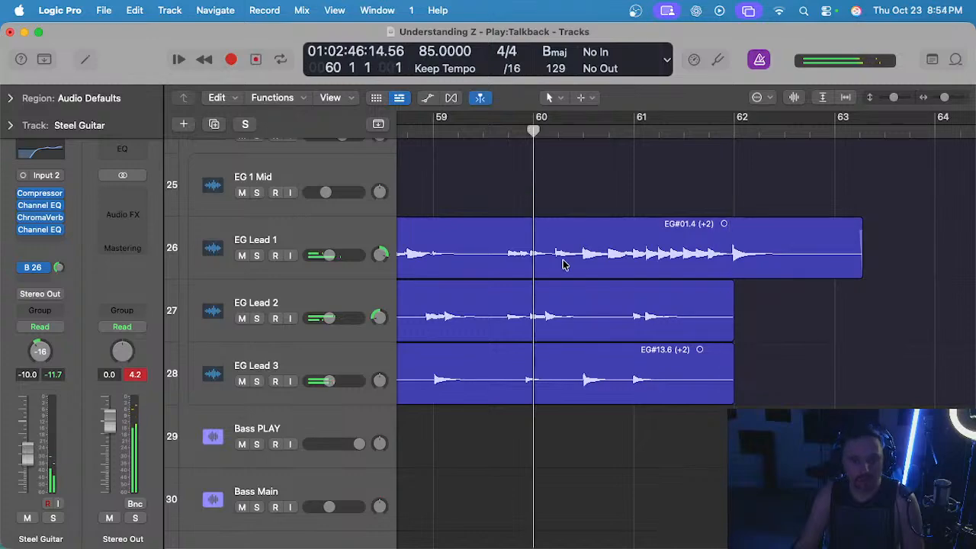
# Select the final chorus regions on EG Lead 1, 2 and 3 and audition EG Lead 3 soloed around the start of bar 60.
pyautogui.moveTo(556, 186); pyautogui.dragTo(607, 386)
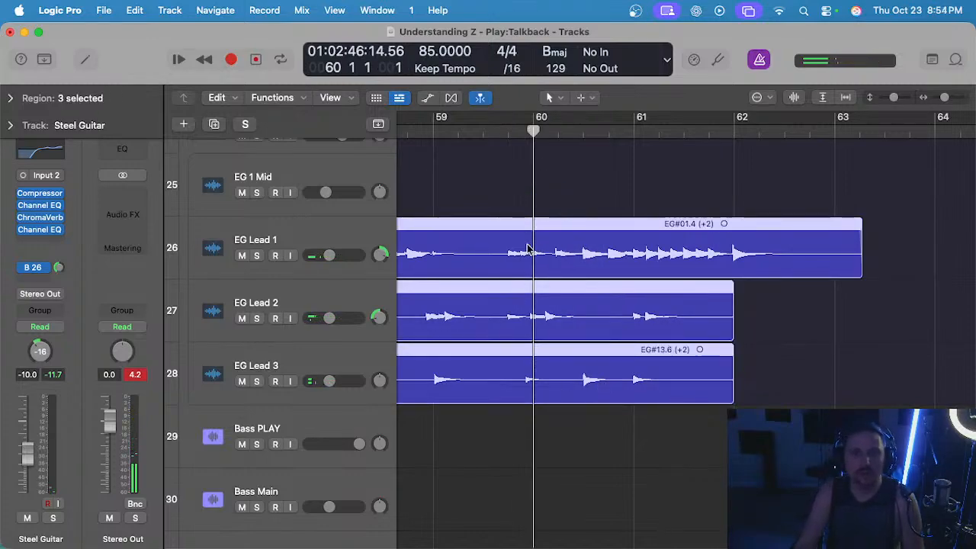
pyautogui.click(325, 357)
pyautogui.press('s')
pyautogui.click(509, 130)
pyautogui.press('space')
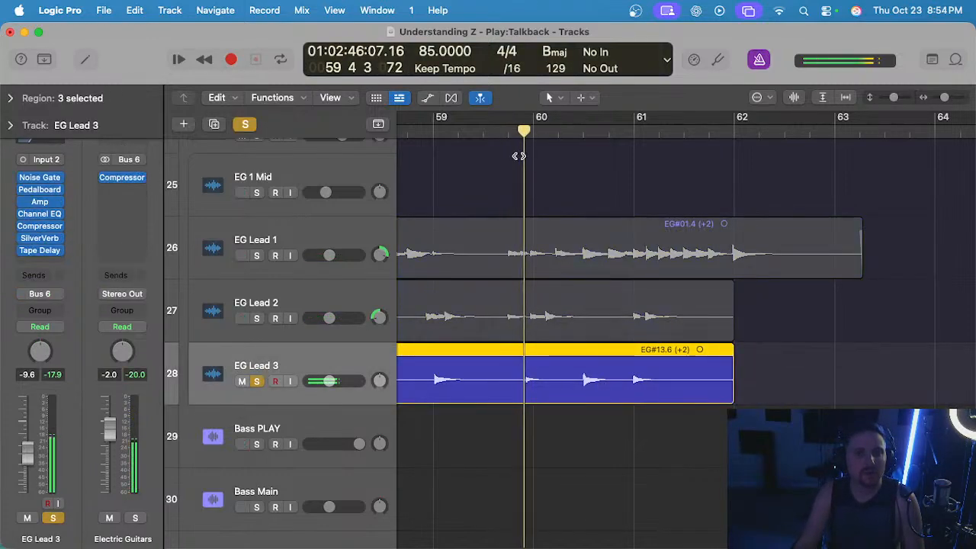
pyautogui.press('s')
pyautogui.scroll(3, 540, 170)
pyautogui.click(510, 130)
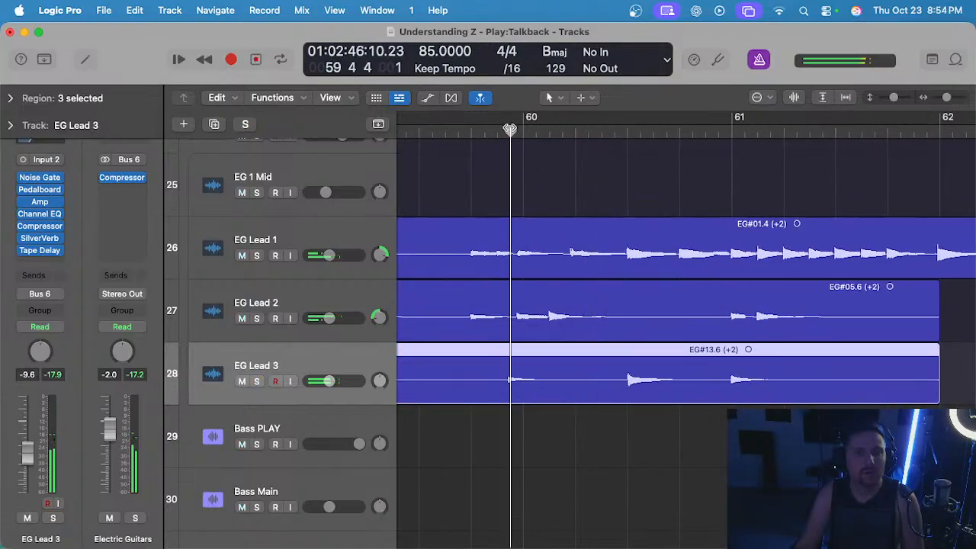
pyautogui.scroll(3, 512, 137)
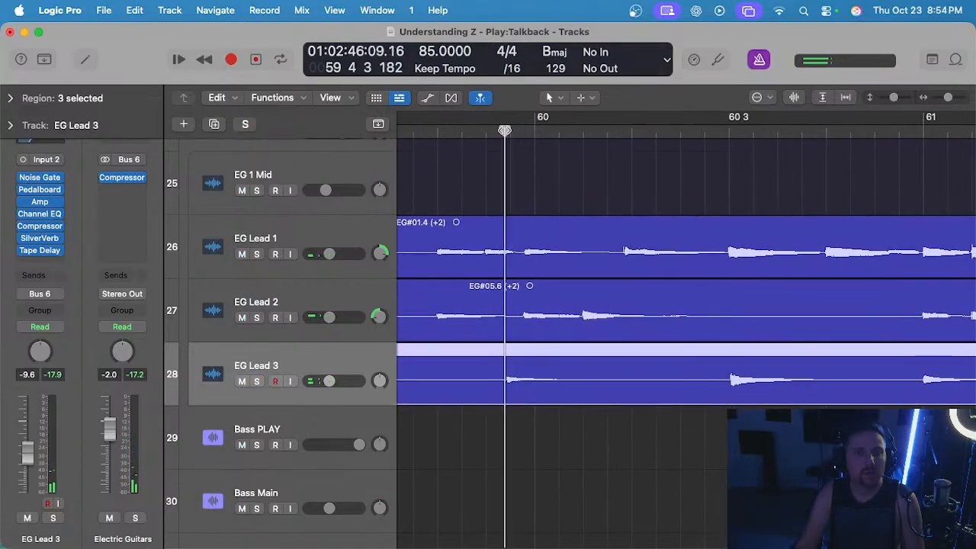
# Split the final chorus regions on EG Lead 1, 2 and 3 at position 59 4 1.
pyautogui.scroll(-5, 510, 132)
pyautogui.click(474, 131)
pyautogui.moveTo(492, 212); pyautogui.dragTo(541, 367)
pyautogui.press('super+t')
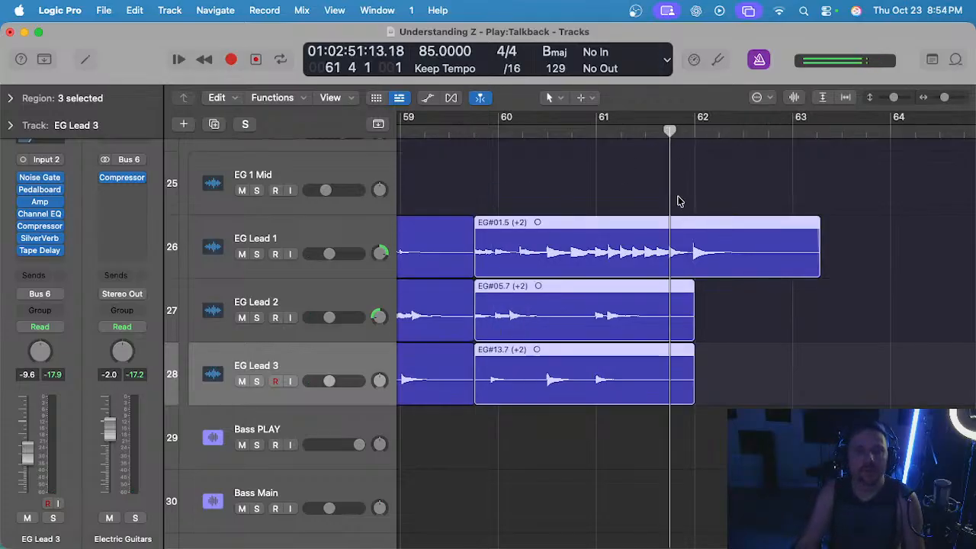
# Try to cut the three EG Lead regions at 61 4 1, delete their tails and paste the copied phrase there.
pyautogui.moveTo(677, 198); pyautogui.dragTo(723, 401)
pyautogui.press('super+t')
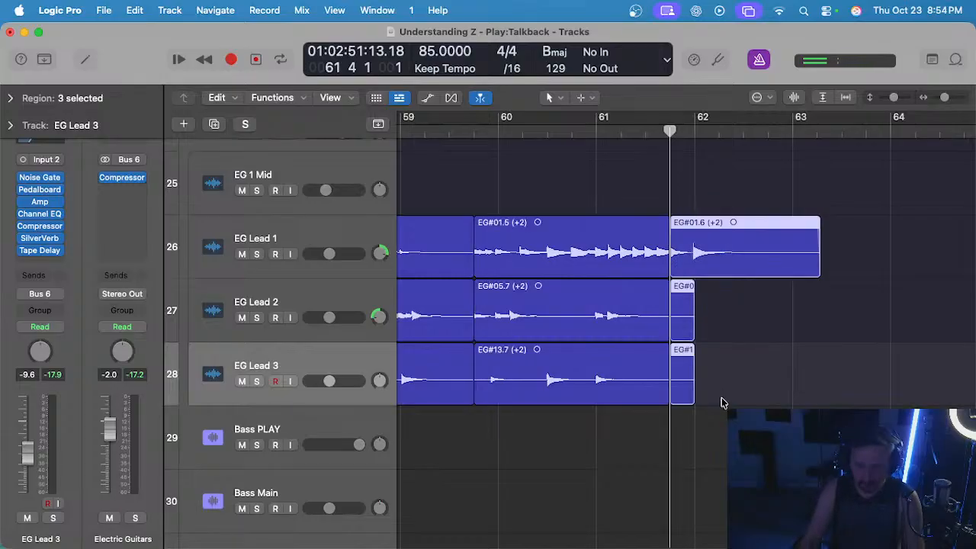
pyautogui.press('Delete')
pyautogui.press('super+v')
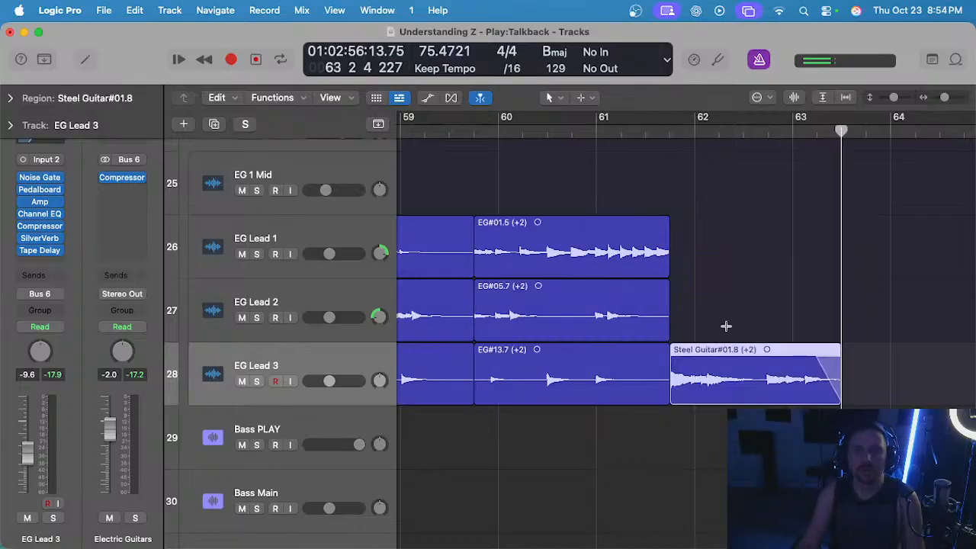
pyautogui.press('super+z')
pyautogui.press('super+z')
pyautogui.press('super+z')
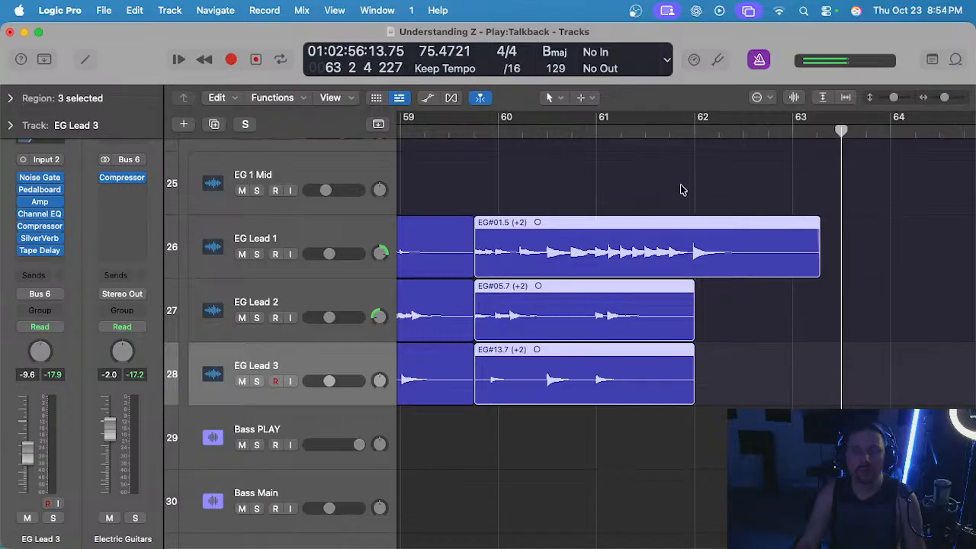
# Shift the final EG Lead 1 note onto the bar 62 downbeat with Flex Time in Monophonic mode.
pyautogui.click(697, 131)
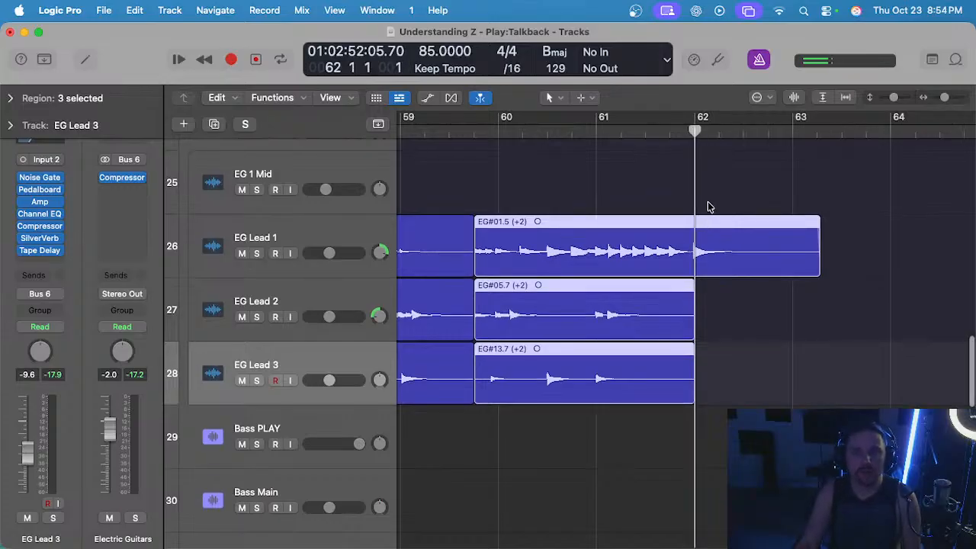
pyautogui.scroll(3, 707, 206)
pyautogui.scroll(-4, 668, 181)
pyautogui.hscroll(-3, 635, 189)
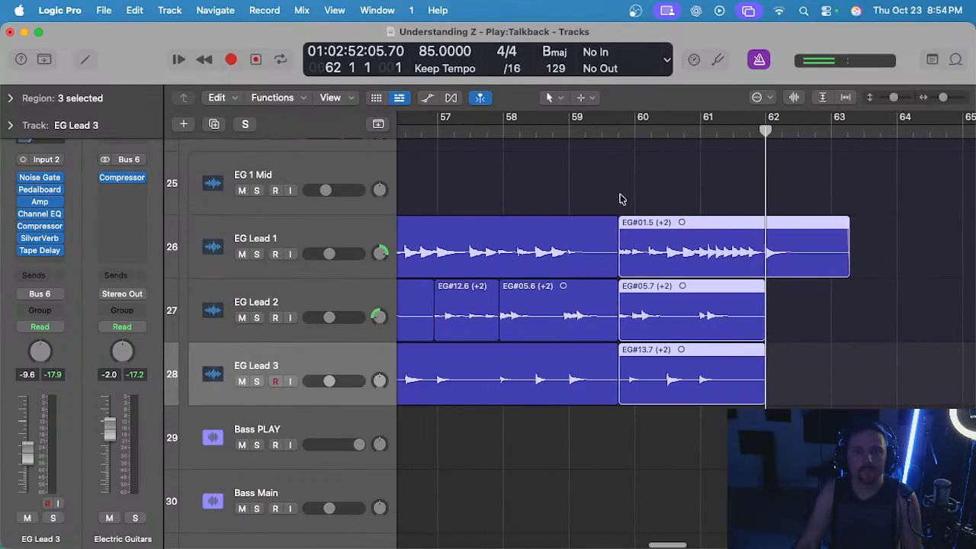
pyautogui.press('e')
pyautogui.press('e')
pyautogui.click(294, 231)
pyautogui.press('e')
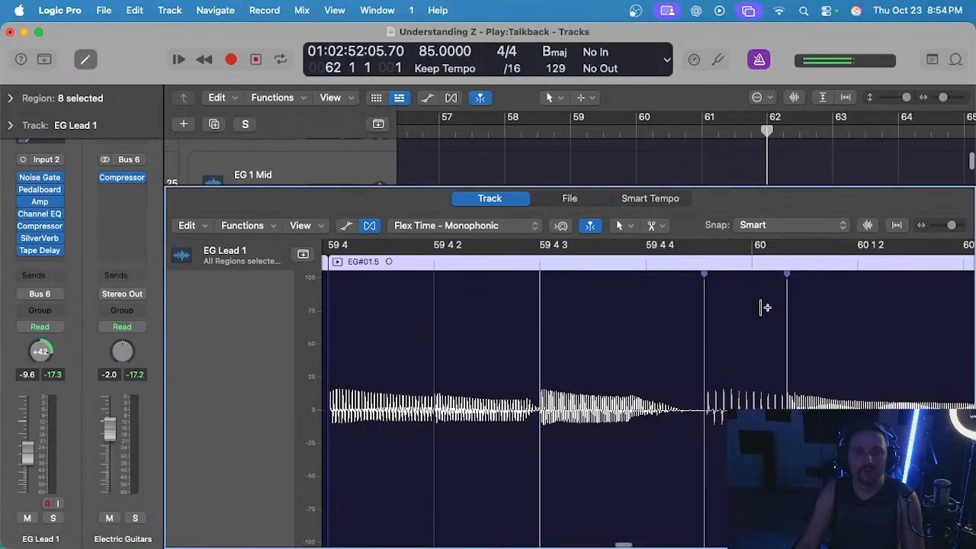
pyautogui.hscroll(1, 764, 327)
pyautogui.hscroll(-1, 762, 327)
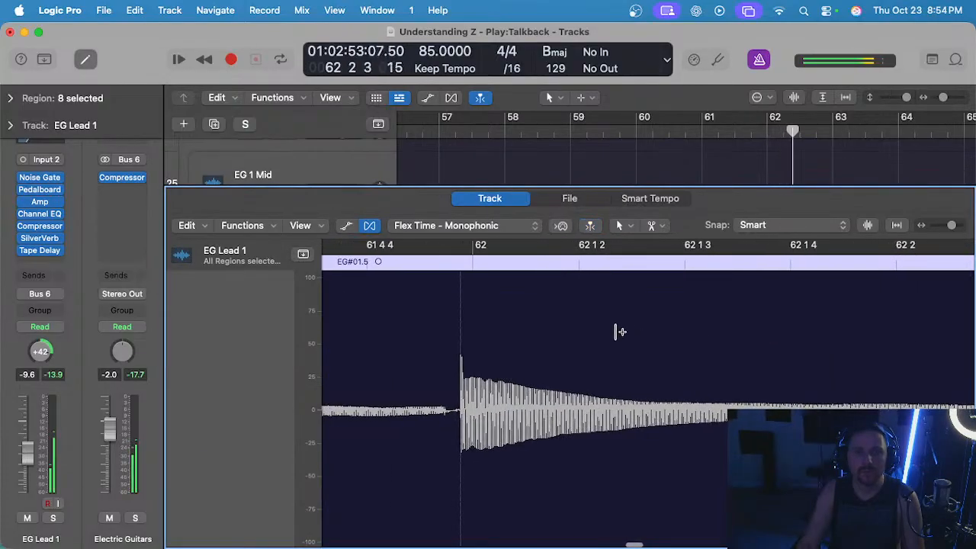
pyautogui.moveTo(460, 331); pyautogui.dragTo(471, 323)
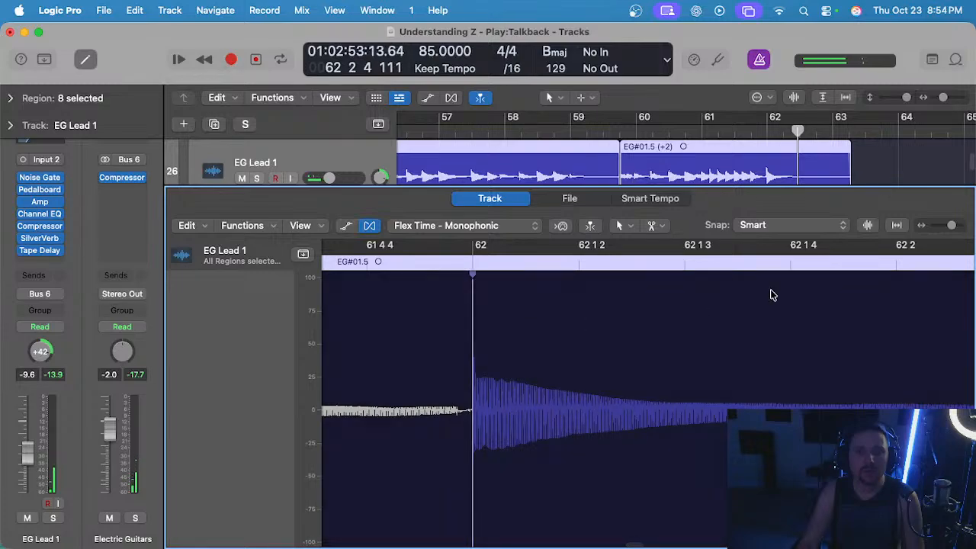
# Split the EG Lead 1 region at bar 62 and move its tail to bar 64.
pyautogui.press('e')
pyautogui.scroll(3, 780, 287)
pyautogui.click(763, 128)
pyautogui.moveTo(782, 209); pyautogui.dragTo(810, 261)
pyautogui.hscroll(2, 789, 227)
pyautogui.press('super+t')
pyautogui.scroll(-2, 758, 216)
pyautogui.hscroll(-2, 758, 215)
pyautogui.moveTo(750, 251); pyautogui.dragTo(857, 259)
pyautogui.press('super+z')
pyautogui.hscroll(3, 808, 248)
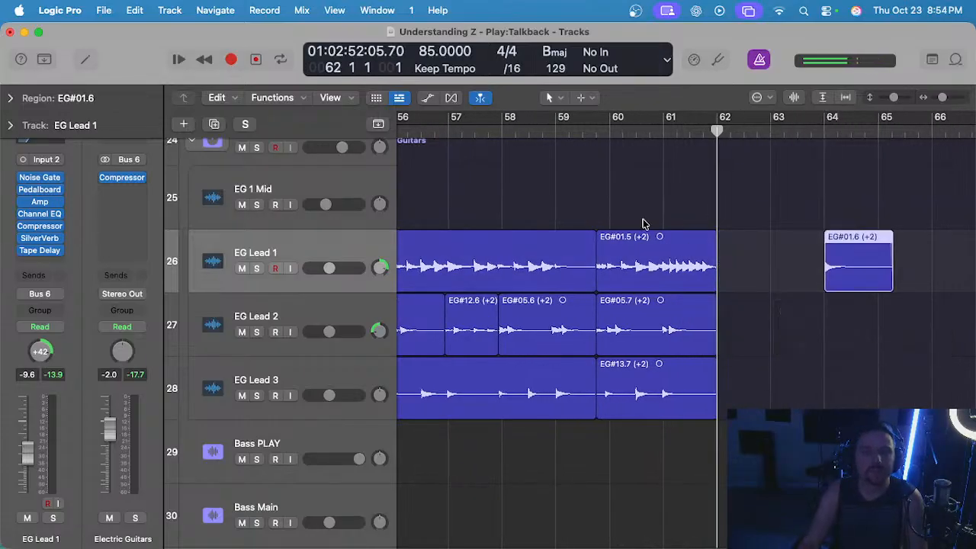
# Audition the ending from around bar 59 4 and repeat the closing EG Lead 1, 2 and 3 regions from 61 4 1.
pyautogui.hscroll(-5, 633, 212)
pyautogui.press('space')
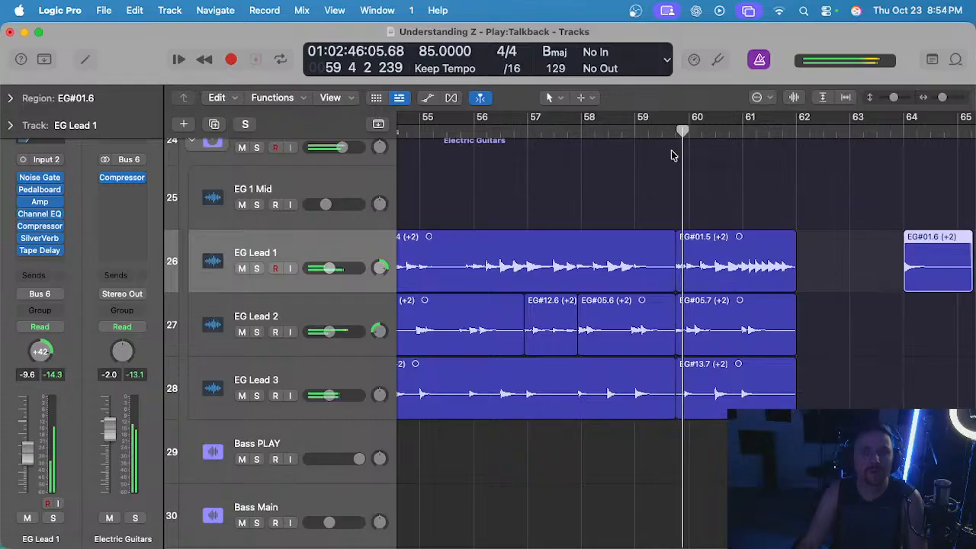
pyautogui.press('space')
pyautogui.moveTo(717, 213); pyautogui.dragTo(725, 415)
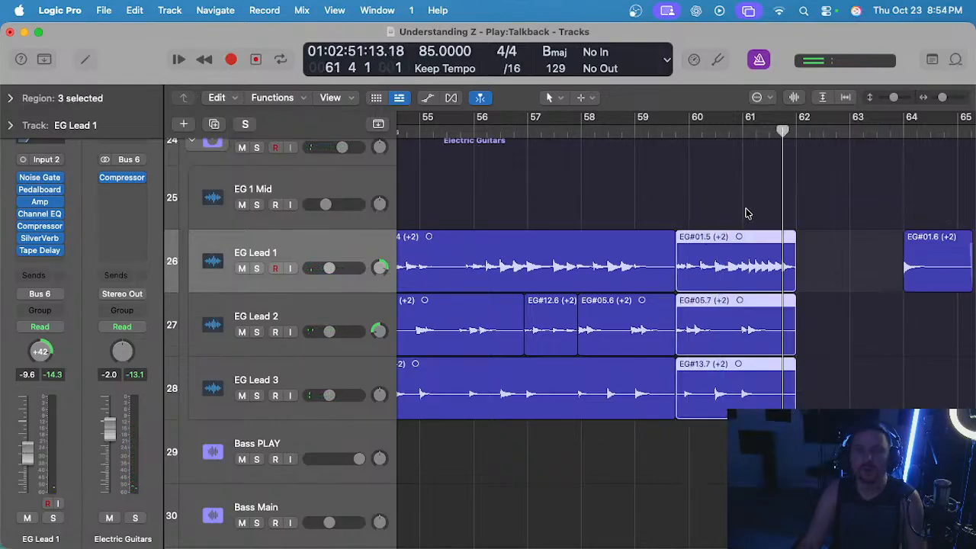
pyautogui.press('super+r')
# Solo the Electric Guitars stack and audition the repeated phrases from the end of bar 59 through the join at 61 4 1.
pyautogui.click(667, 129)
pyautogui.press('space')
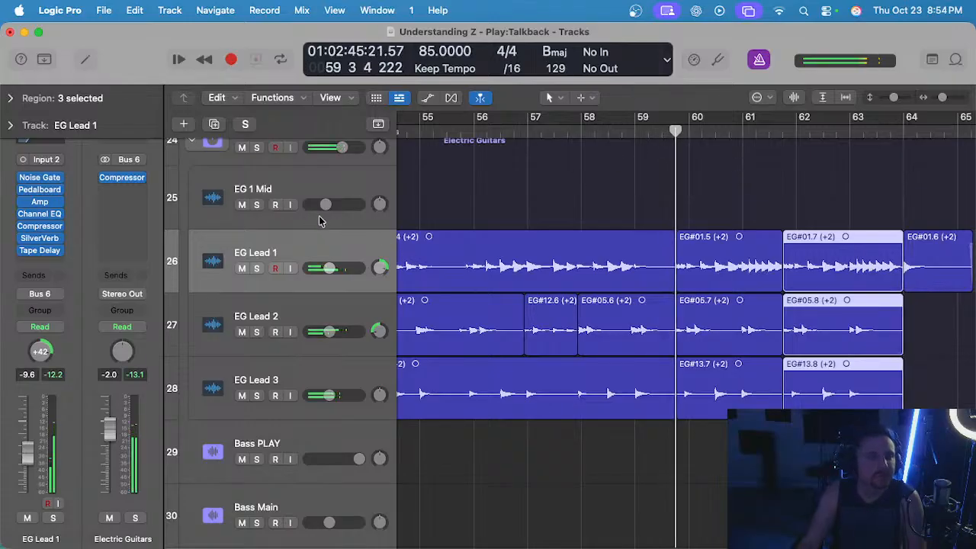
pyautogui.scroll(3, 320, 221)
pyautogui.click(256, 215)
pyautogui.scroll(3, 665, 240)
pyautogui.click(759, 249)
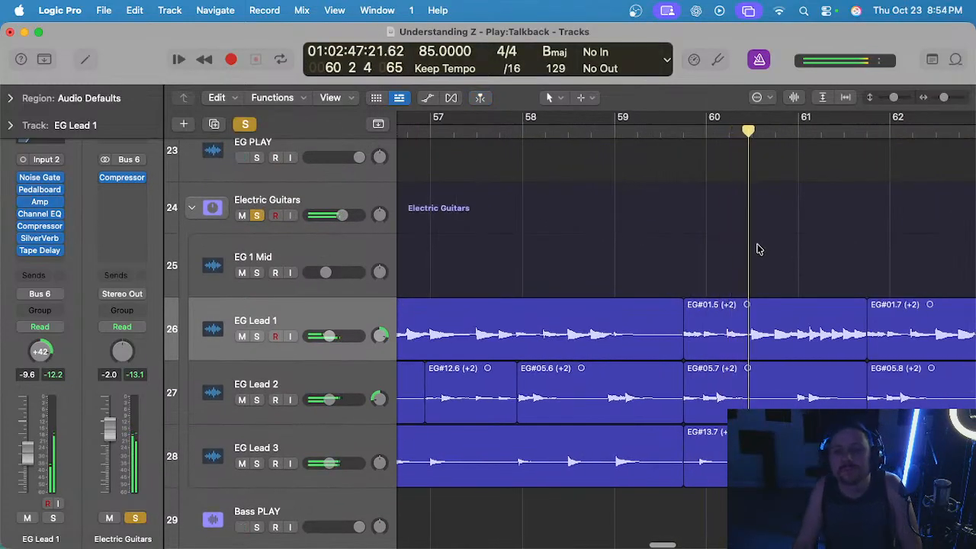
pyautogui.hscroll(3, 745, 254)
pyautogui.scroll(3, 718, 254)
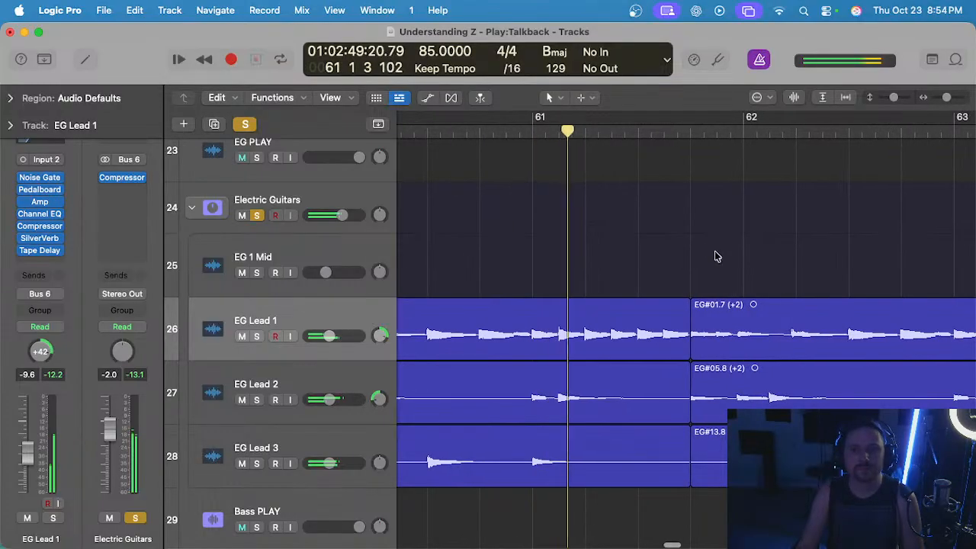
pyautogui.scroll(-1, 681, 242)
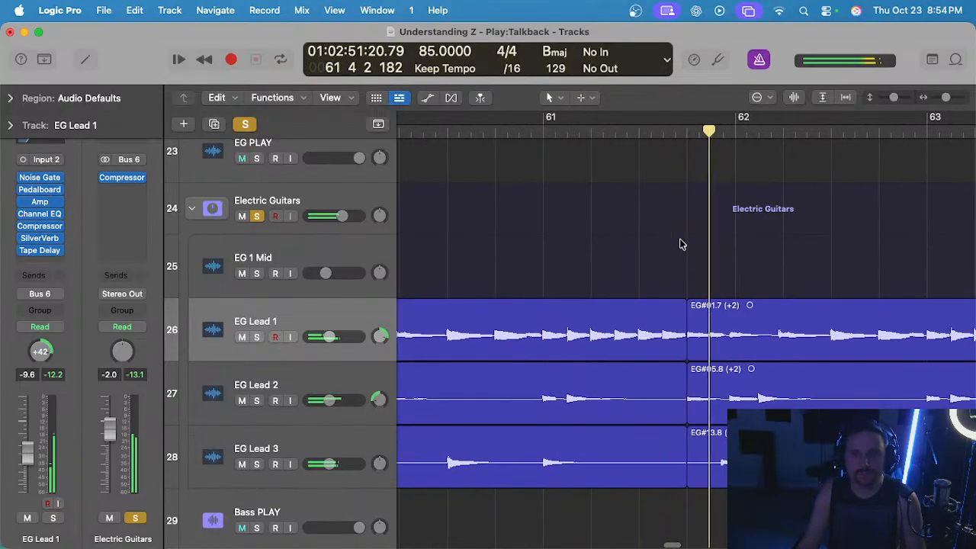
pyautogui.scroll(3, 686, 259)
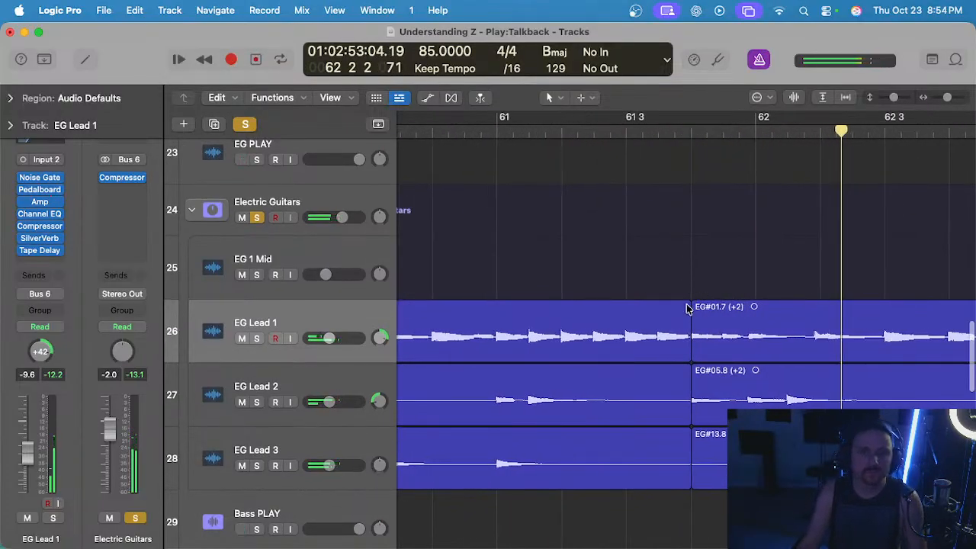
# Crossfade the two EG Lead 1 regions at 61 4 1 and audition the ending into bar 64.
pyautogui.click(688, 303)
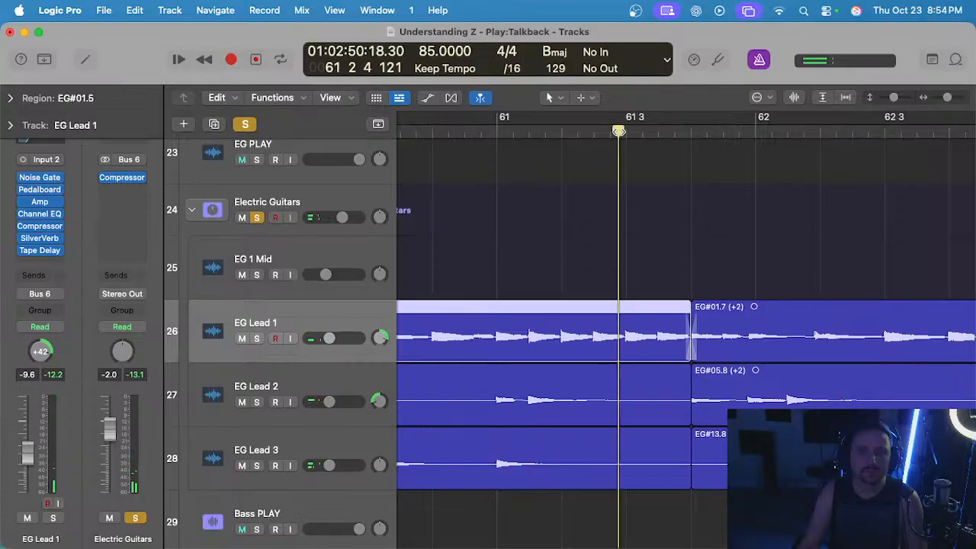
pyautogui.scroll(-2, 691, 336)
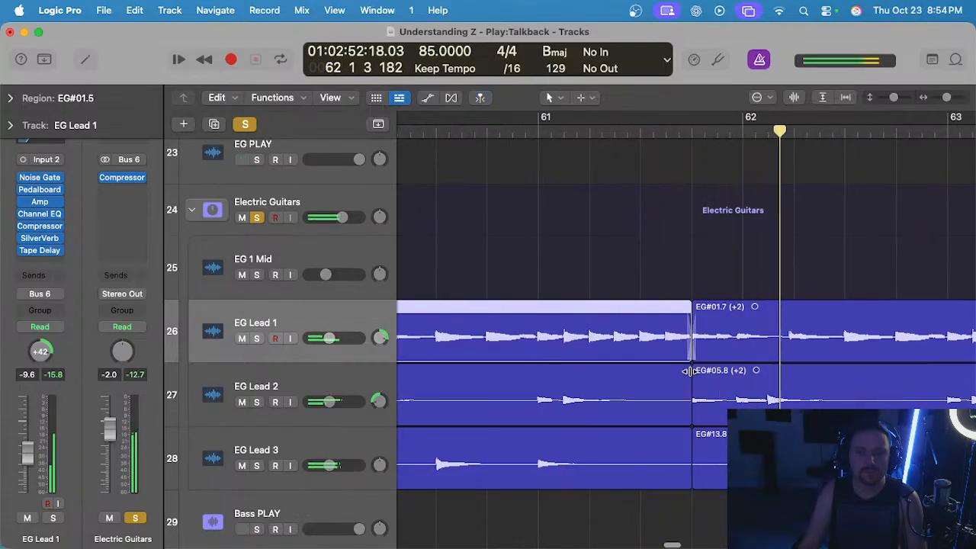
pyautogui.scroll(-2, 690, 371)
pyautogui.hscroll(2, 702, 374)
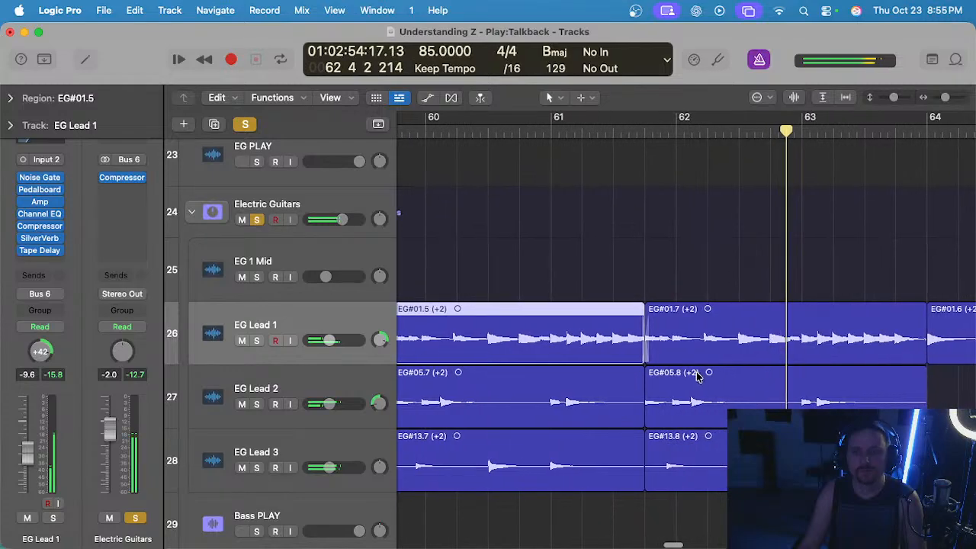
pyautogui.scroll(-2, 702, 363)
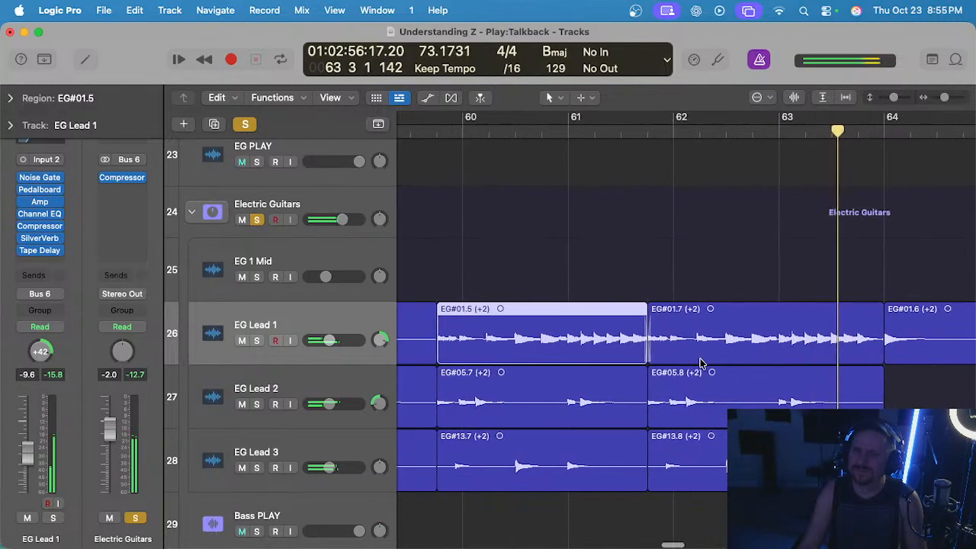
pyautogui.scroll(-2, 703, 363)
pyautogui.scroll(-2, 700, 364)
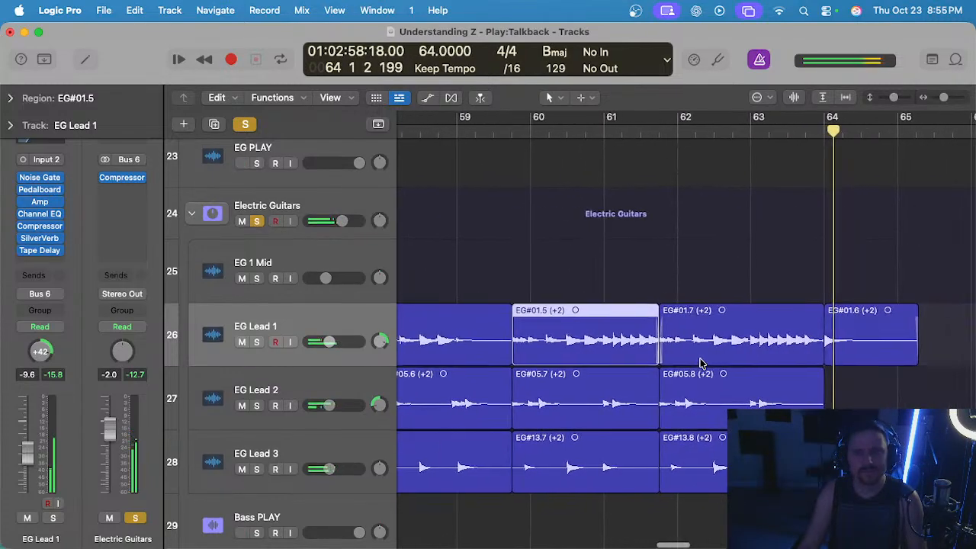
pyautogui.scroll(-5, 614, 249)
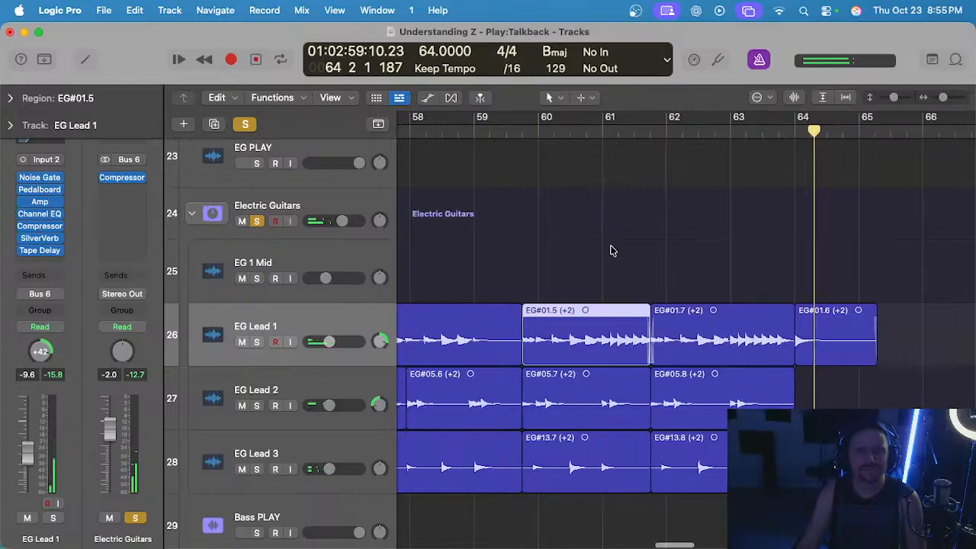
# Shift the EG Lead 1 crossfade and region boundary to just before bar 62, auditioning the join from around bar 61.
pyautogui.click(644, 135)
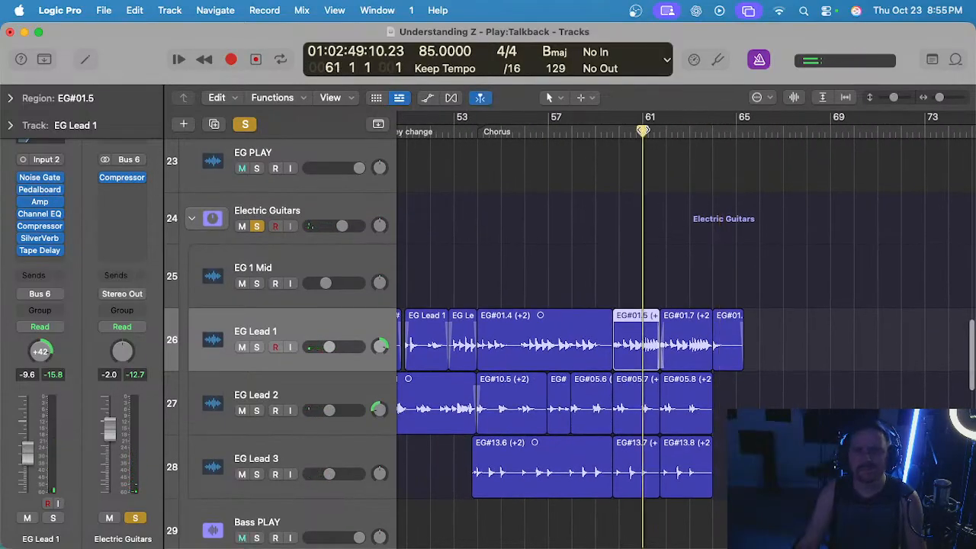
pyautogui.scroll(5, 632, 274)
pyautogui.click(724, 269)
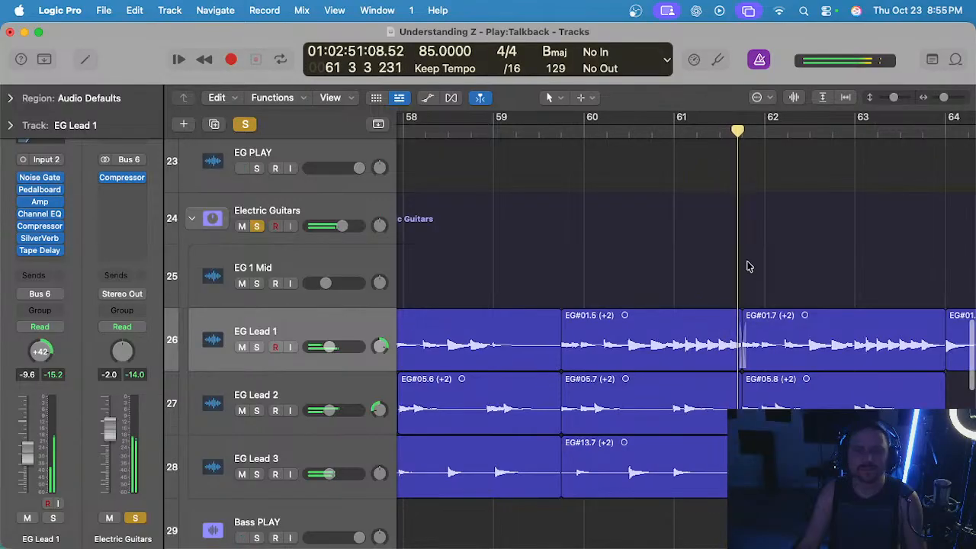
pyautogui.scroll(-1, 747, 265)
pyautogui.scroll(1, 744, 267)
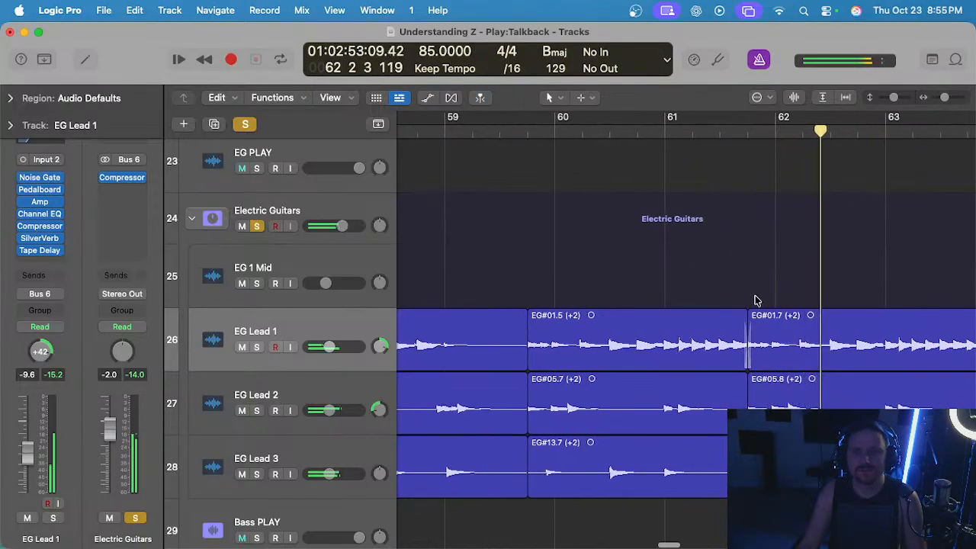
pyautogui.moveTo(749, 345); pyautogui.dragTo(767, 344)
pyautogui.click(693, 131)
pyautogui.scroll(2, 712, 203)
pyautogui.click(749, 232)
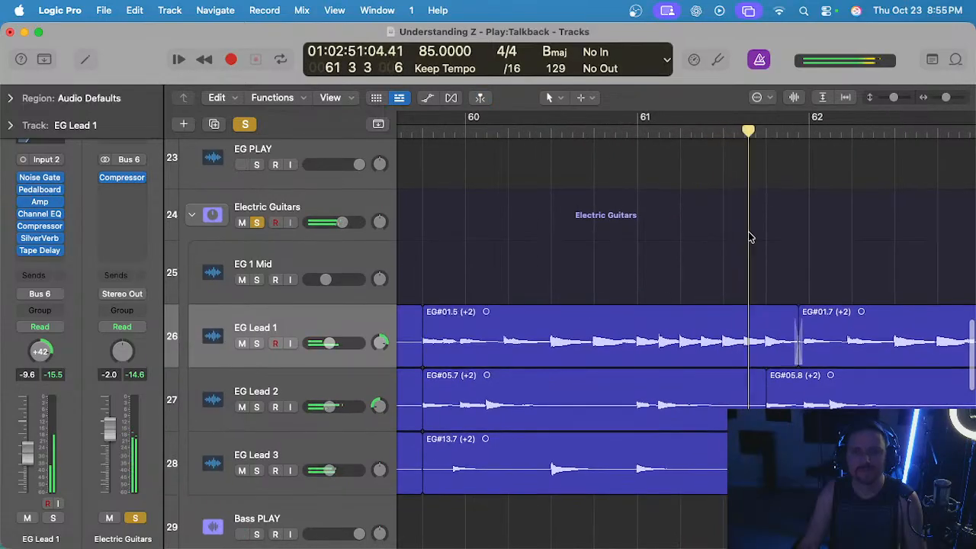
pyautogui.scroll(-2, 748, 232)
pyautogui.scroll(-1, 747, 236)
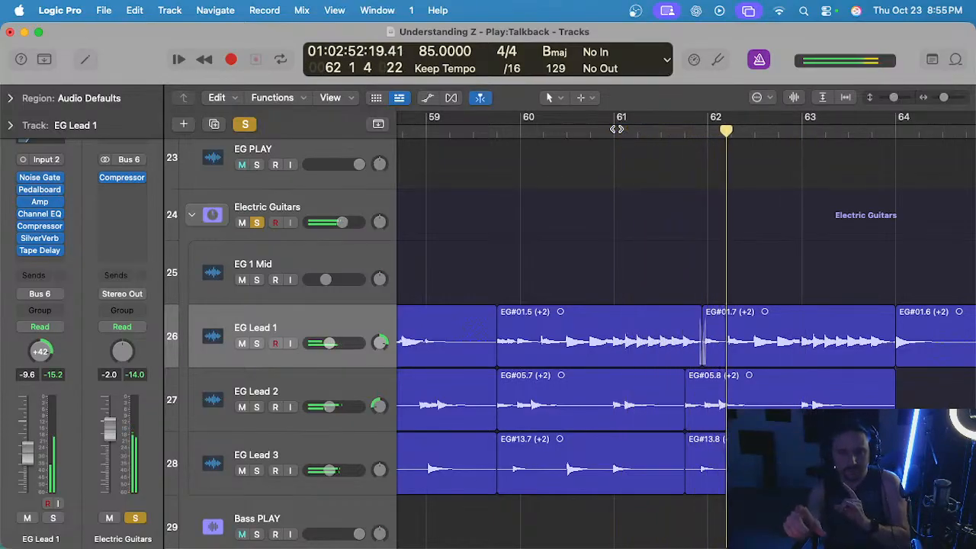
# Solo EG Lead 2 and crossfade its two regions at 61 4 1, auditioning the join.
pyautogui.click(321, 388)
pyautogui.press('s')
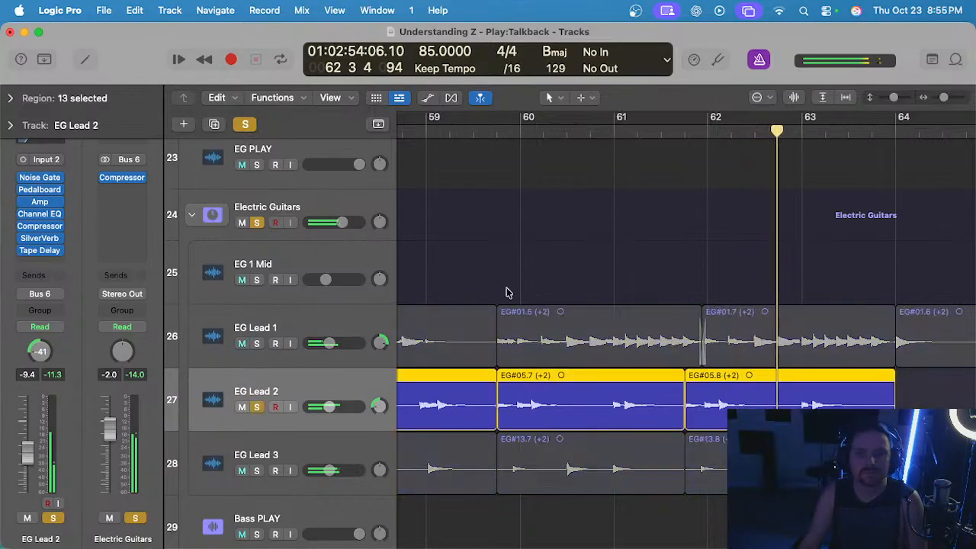
pyautogui.click(668, 141)
pyautogui.scroll(3, 701, 320)
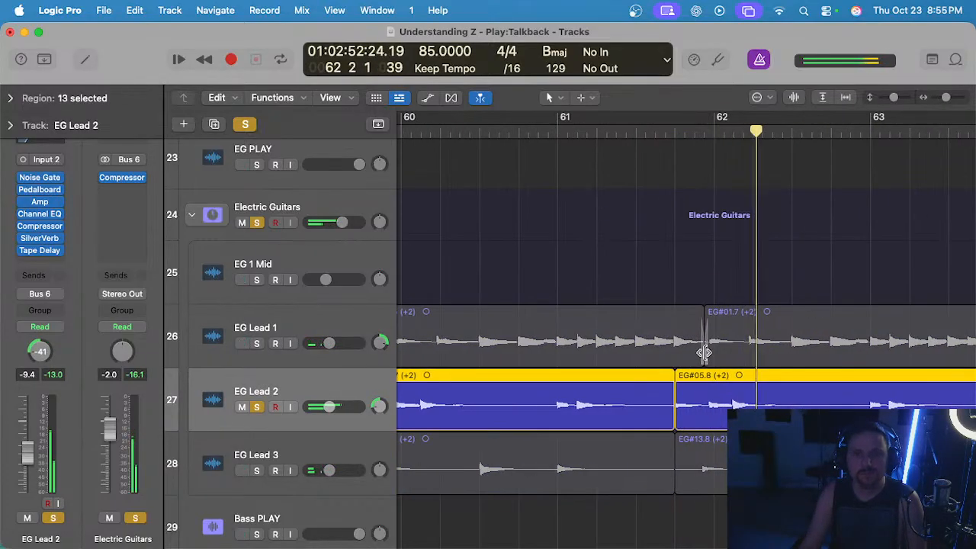
pyautogui.scroll(3, 703, 352)
pyautogui.click(655, 263)
pyautogui.click(649, 375)
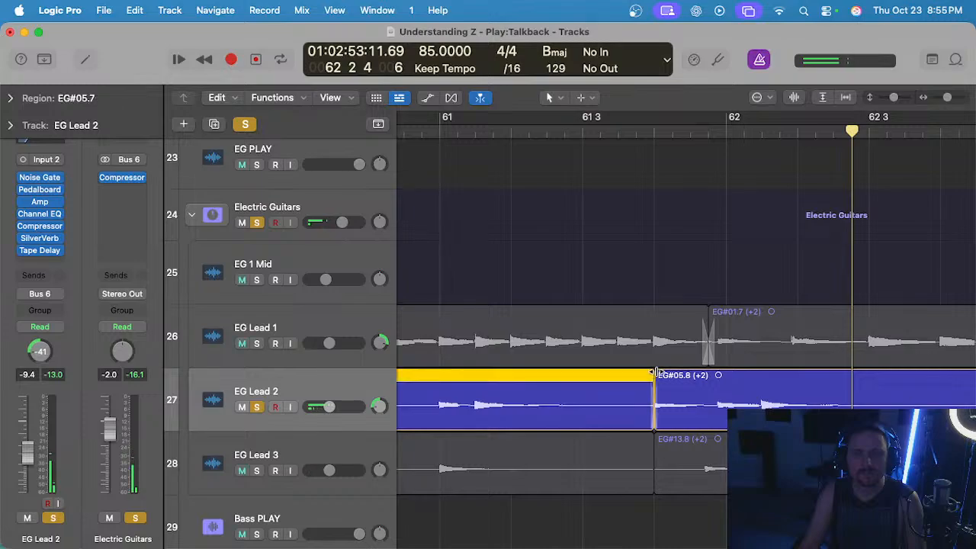
pyautogui.click(589, 134)
pyautogui.scroll(-2, 598, 237)
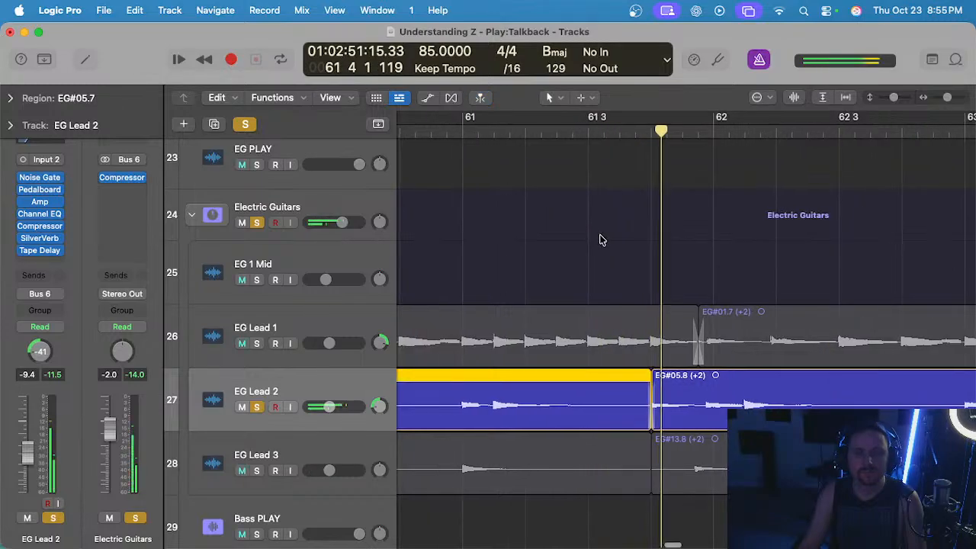
# Unsolo EG Lead 2, audition all the lead guitars past bar 64, and unsolo the Electric Guitars stack.
pyautogui.press('s')
pyautogui.click(319, 318)
pyautogui.scroll(-3, 541, 333)
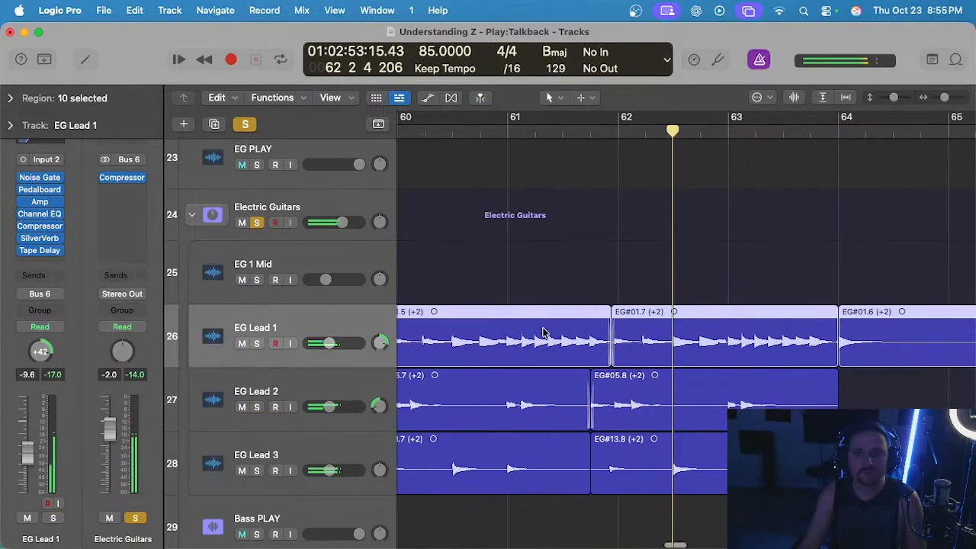
pyautogui.scroll(-1, 540, 333)
pyautogui.click(351, 388)
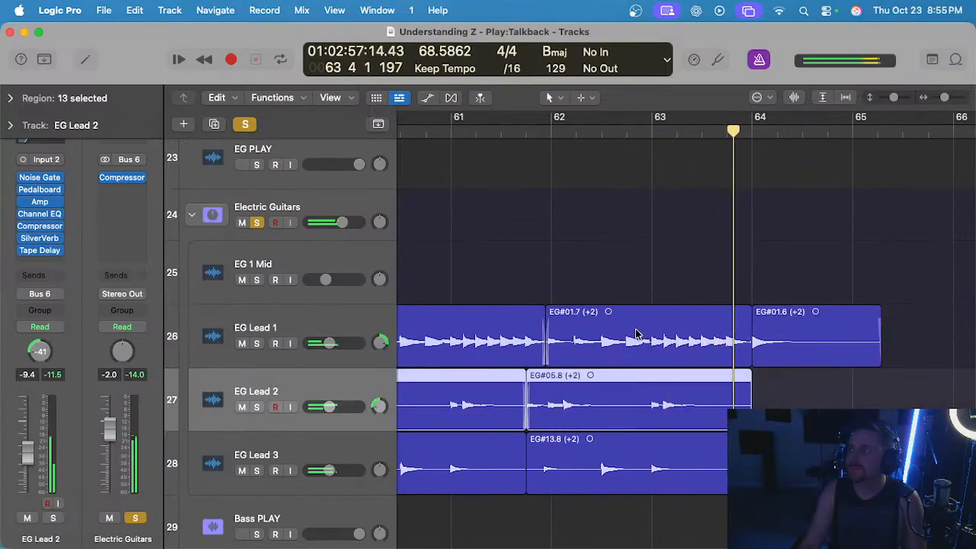
pyautogui.scroll(-1, 637, 333)
pyautogui.hscroll(1, 689, 279)
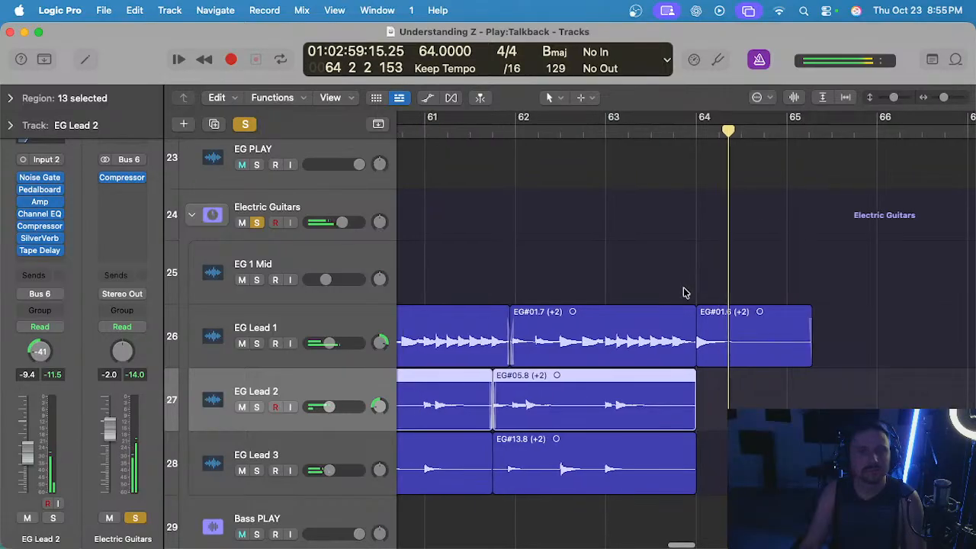
pyautogui.scroll(-2, 682, 290)
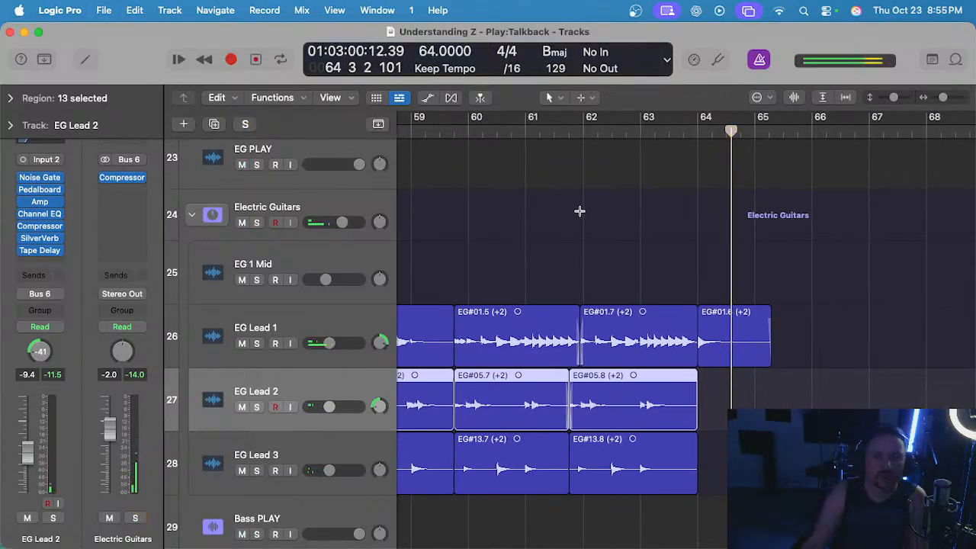
# Clear the EG Lead 2 region selection and save the project.
pyautogui.hscroll(-1, 580, 211)
pyautogui.moveTo(719, 377); pyautogui.dragTo(741, 404)
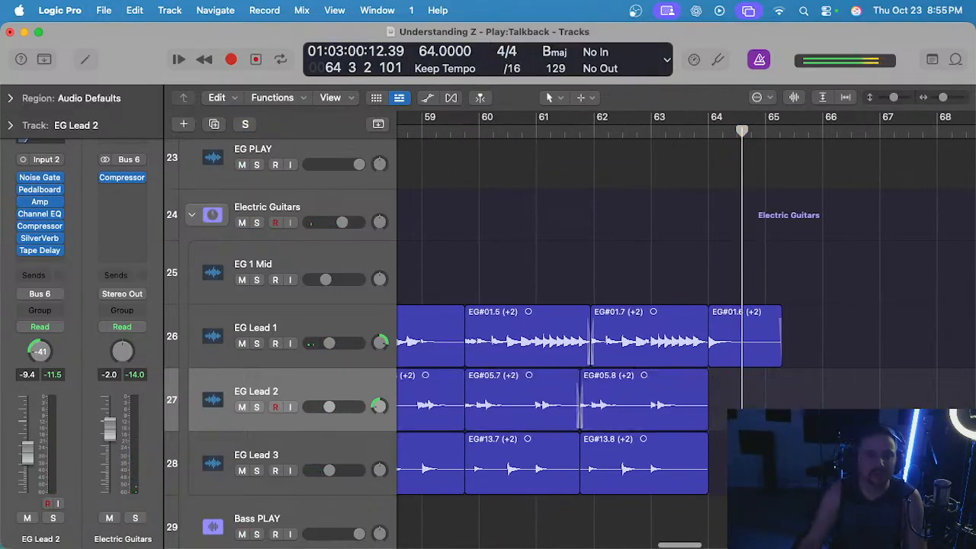
pyautogui.scroll(-3, 741, 343)
pyautogui.hscroll(-4, 741, 343)
pyautogui.hscroll(3, 741, 343)
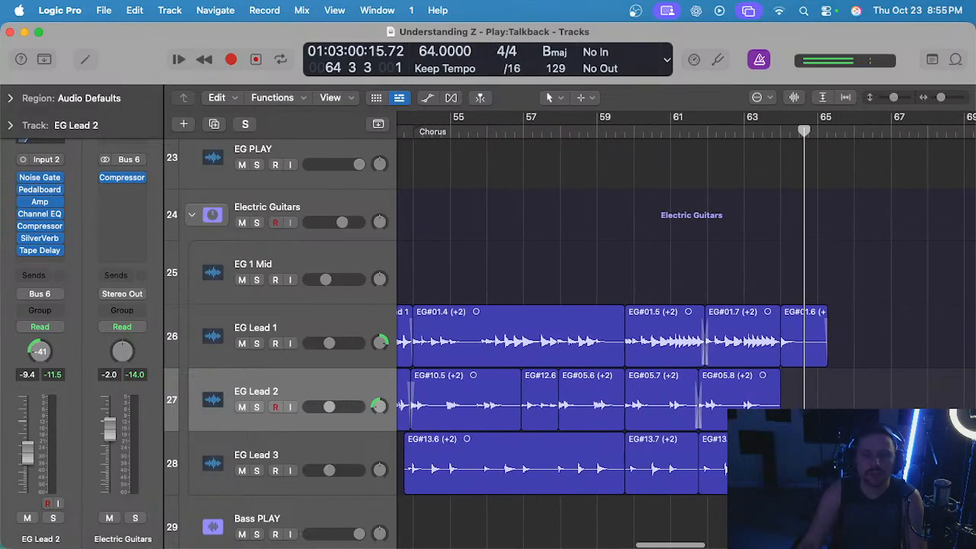
pyautogui.scroll(1, 741, 343)
pyautogui.press('super+s')
pyautogui.scroll(1, 746, 410)
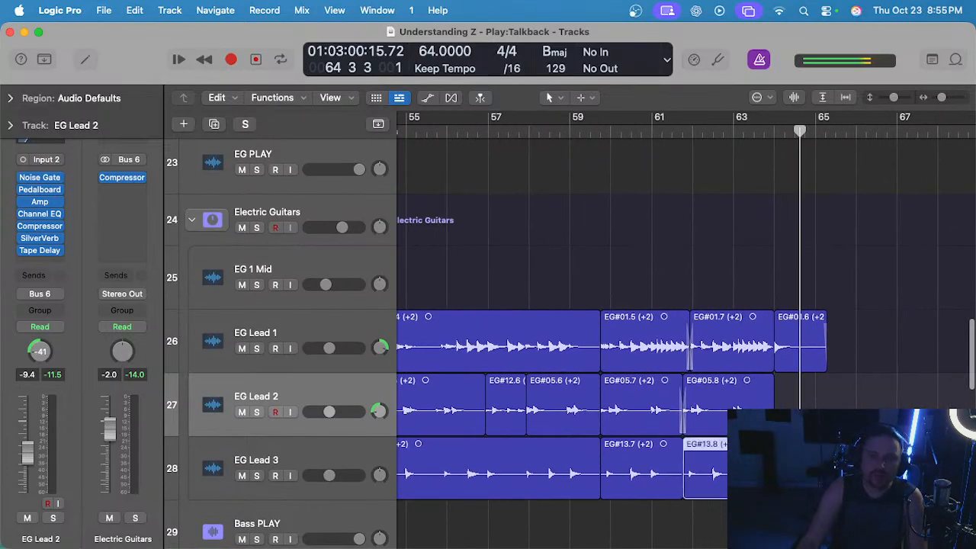
# Place the playhead at bar 64 and collapse the Electric Guitars track stack.
pyautogui.hscroll(1, 736, 409)
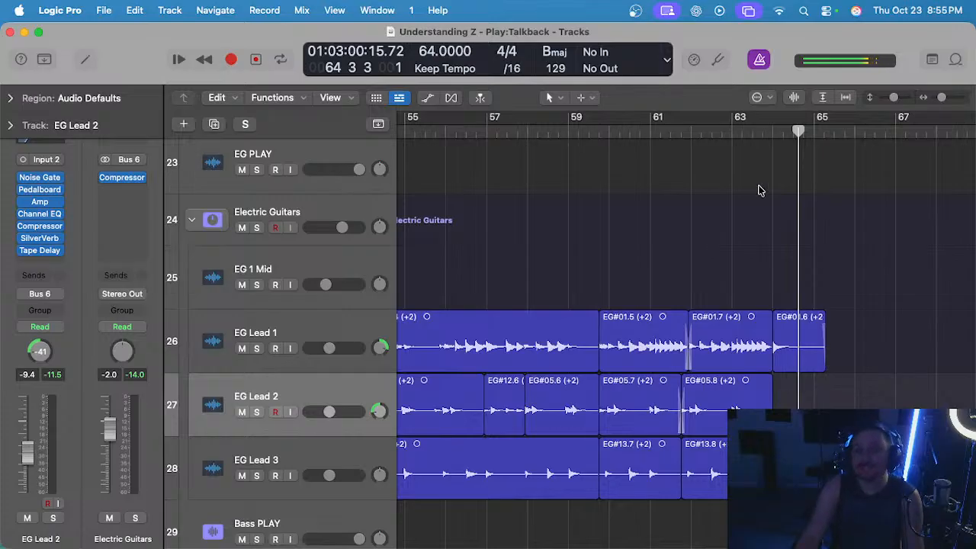
pyautogui.click(774, 132)
pyautogui.scroll(1, 797, 290)
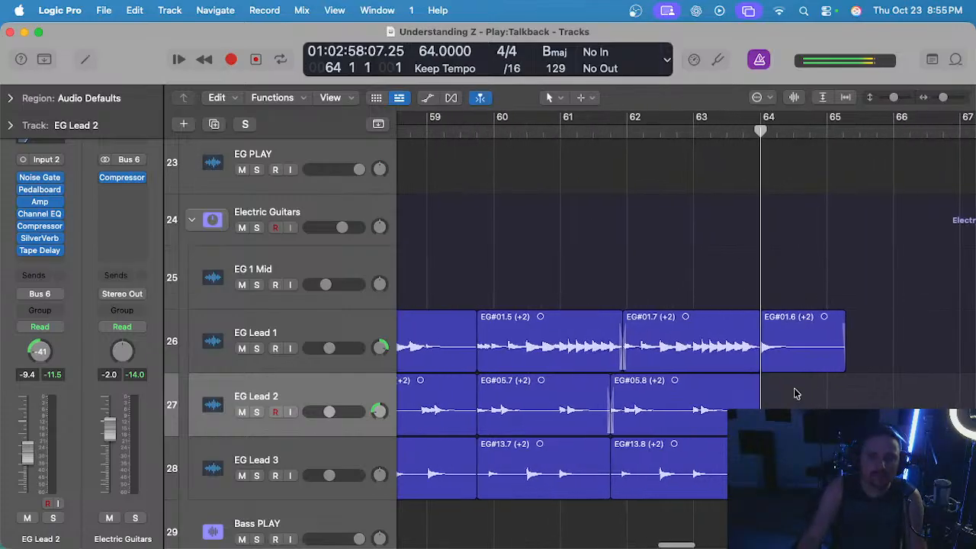
pyautogui.scroll(-2, 793, 393)
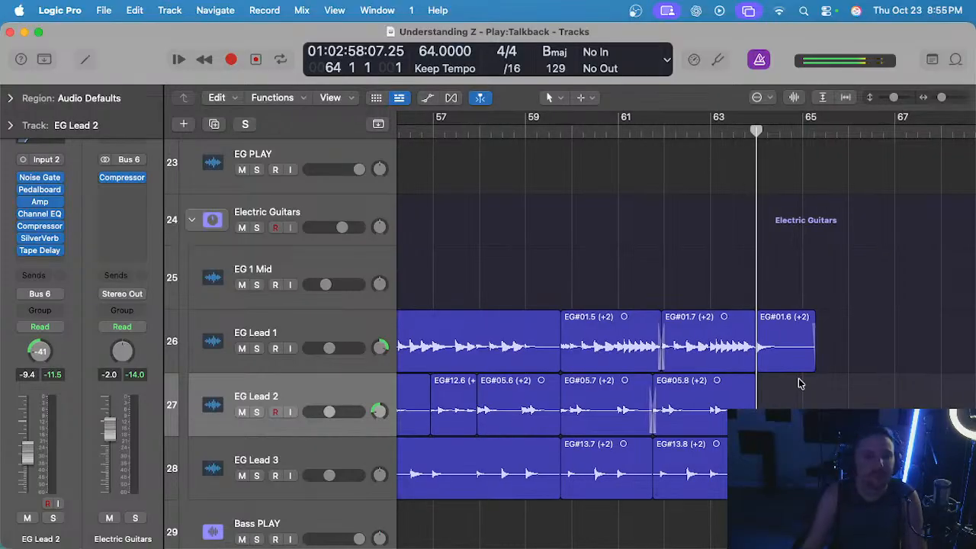
pyautogui.scroll(-1, 799, 383)
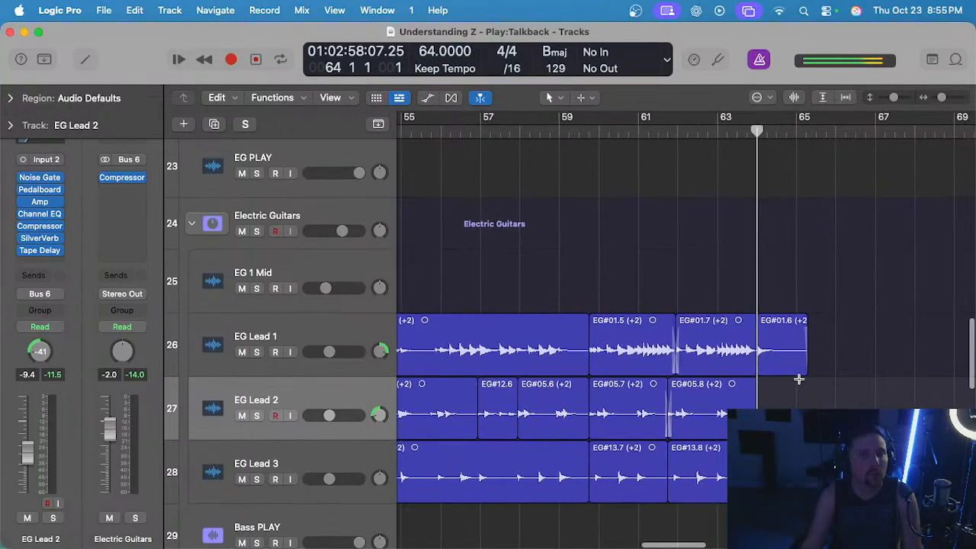
pyautogui.click(192, 226)
pyautogui.scroll(-1, 566, 267)
pyautogui.scroll(-4, 625, 316)
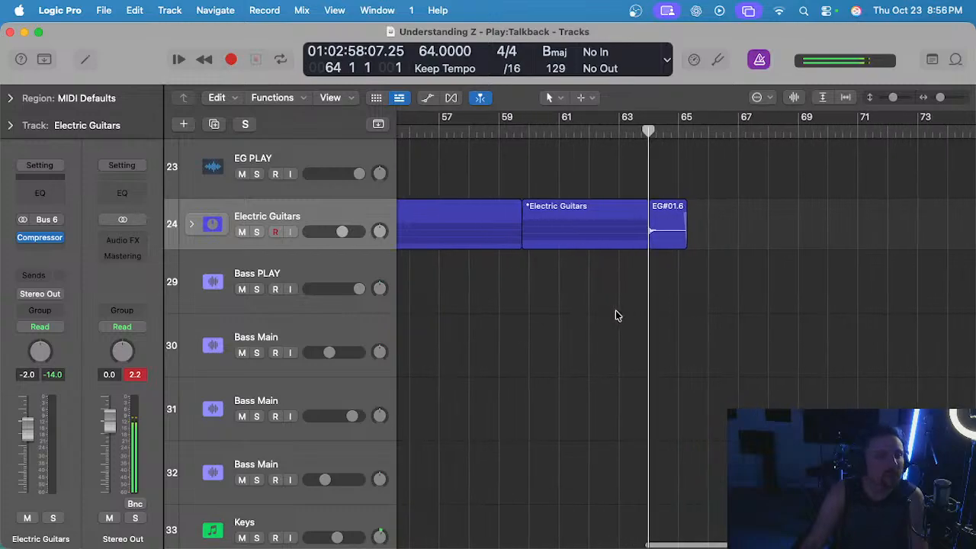
# Look through all tracks to compare which parts still lack regions in the final chorus from bar 54.
pyautogui.scroll(10, 606, 300)
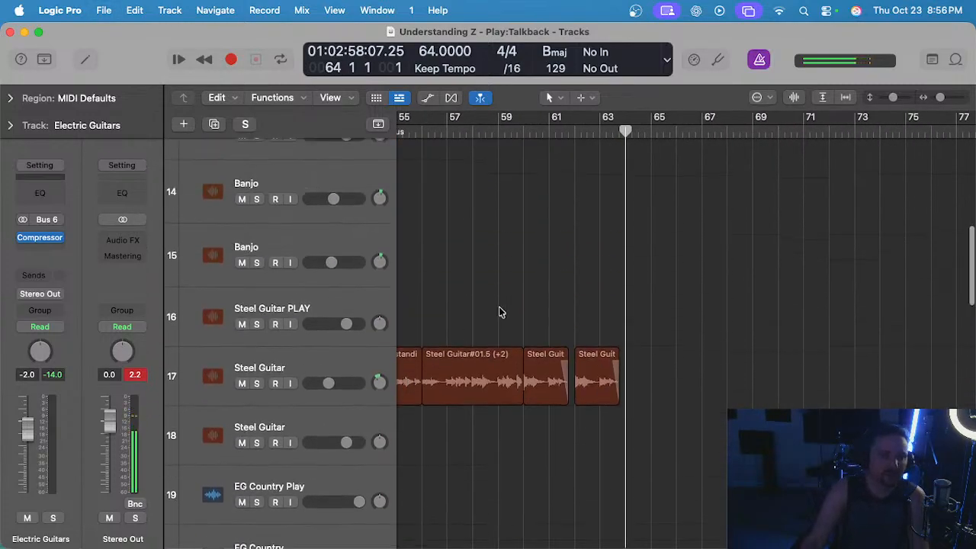
pyautogui.scroll(5, 499, 311)
pyautogui.click(329, 255)
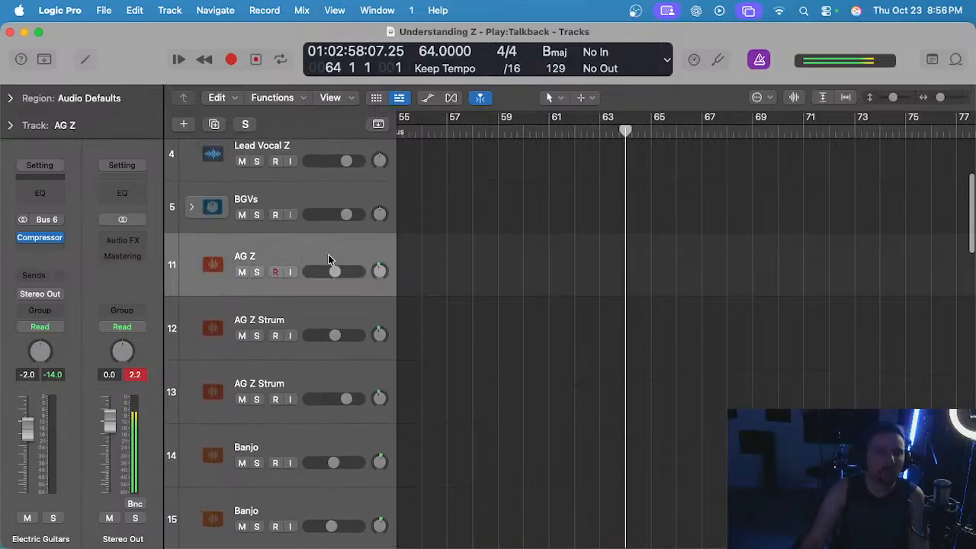
pyautogui.scroll(4, 580, 292)
pyautogui.scroll(-3, 549, 313)
pyautogui.scroll(-15, 549, 313)
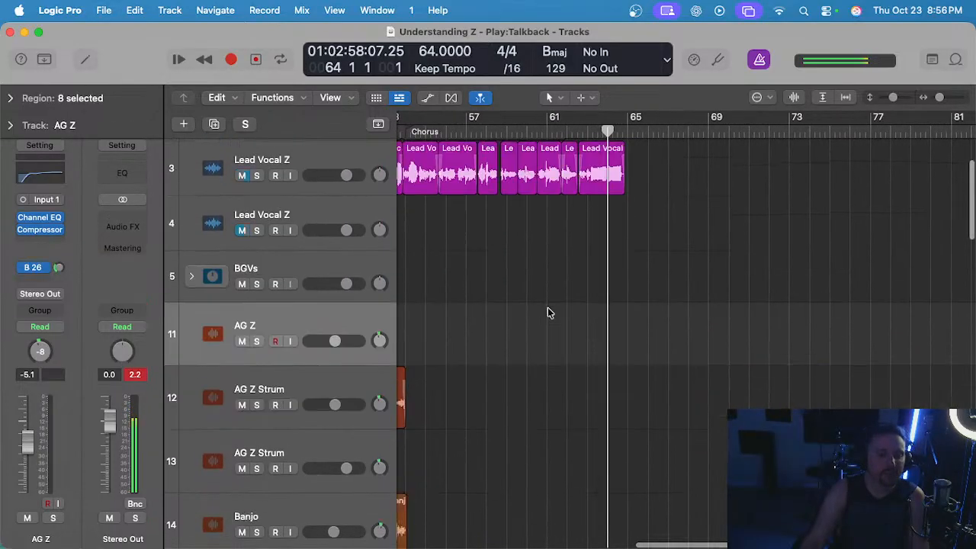
pyautogui.scroll(-3, 549, 313)
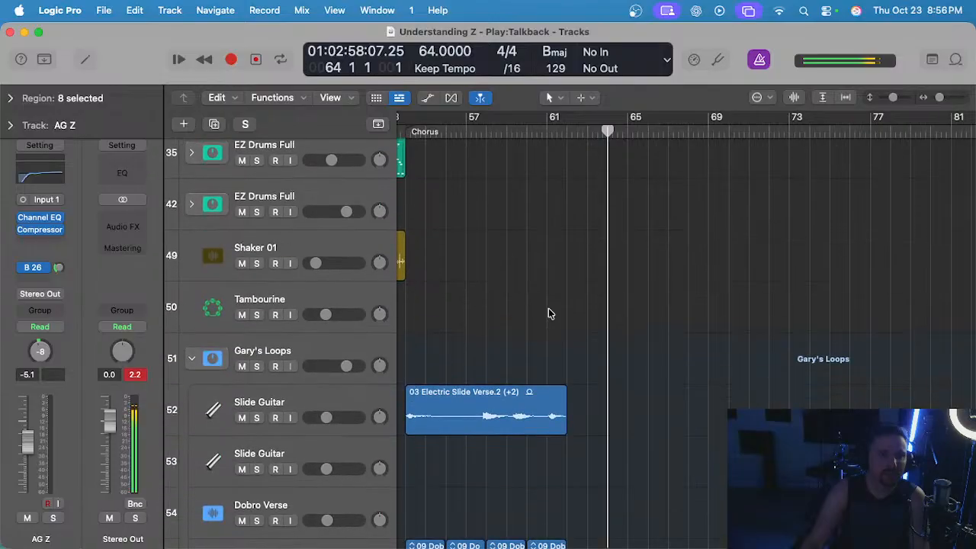
pyautogui.scroll(4, 548, 309)
pyautogui.scroll(-3, 549, 309)
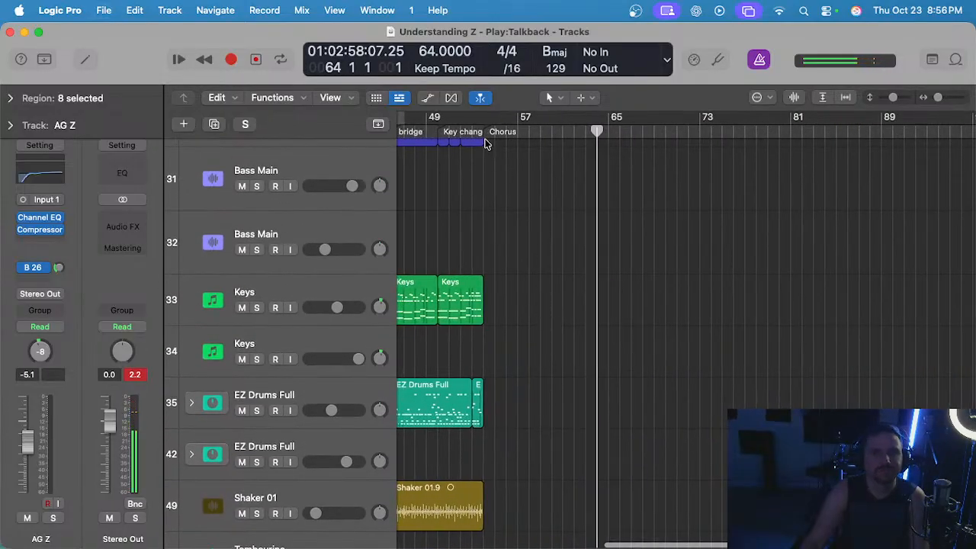
pyautogui.click(486, 144)
pyautogui.scroll(-6, 496, 207)
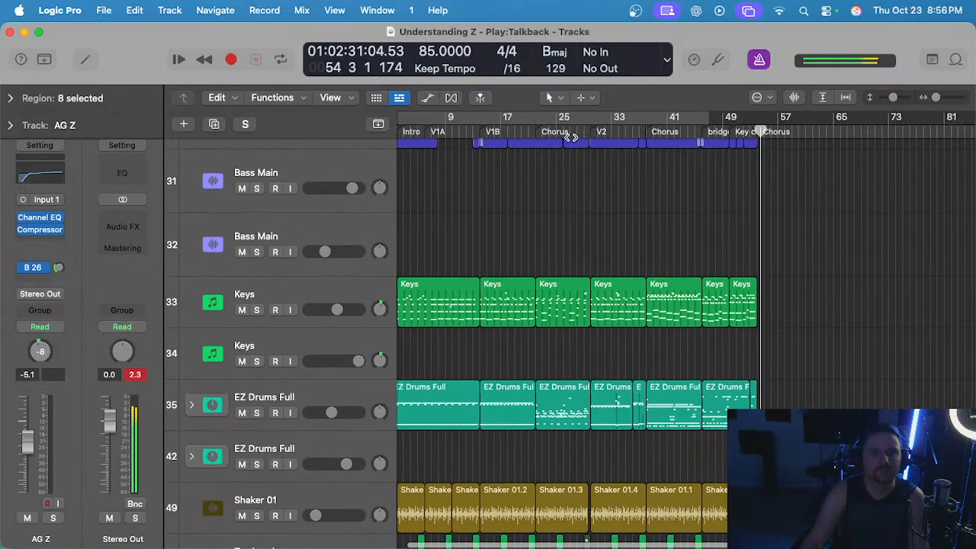
# Audition the first chorus from about bar 22, briefly soloing the upper Keys track.
pyautogui.click(532, 129)
pyautogui.scroll(5, 547, 203)
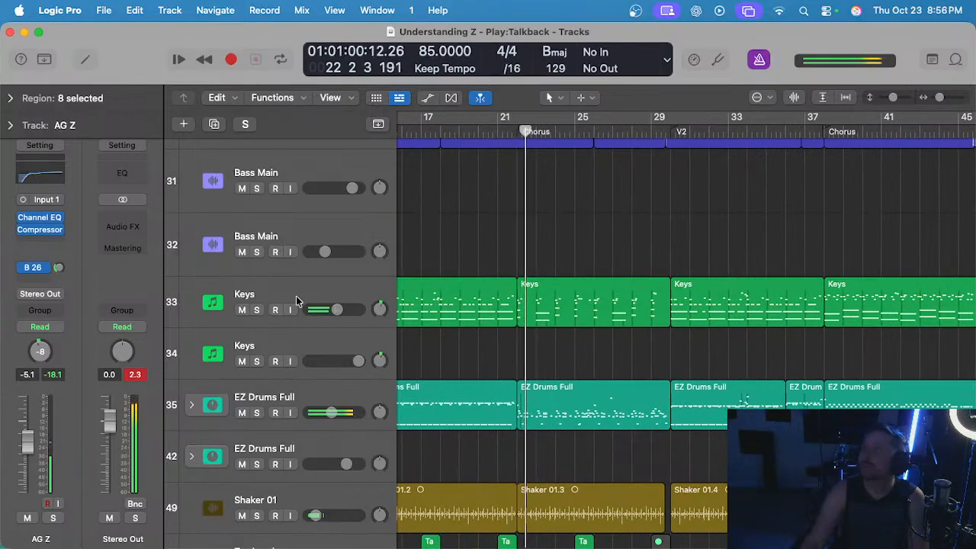
pyautogui.click(296, 296)
pyautogui.press('s')
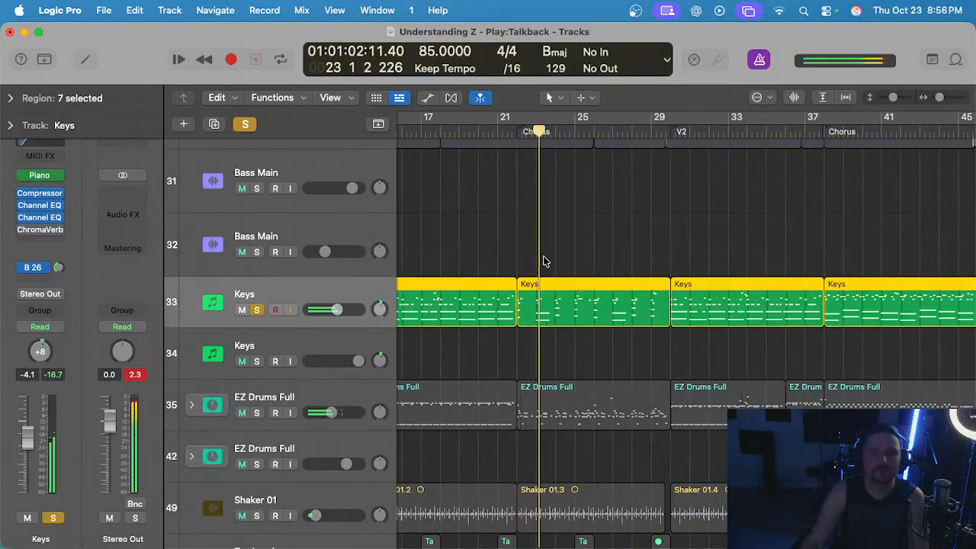
pyautogui.press('s')
pyautogui.press('space')
# Copy the Keys region from the first chorus and paste it at bar 54 for the final chorus.
pyautogui.moveTo(581, 255); pyautogui.dragTo(611, 318)
pyautogui.hscroll(8, 610, 309)
pyautogui.click(555, 132)
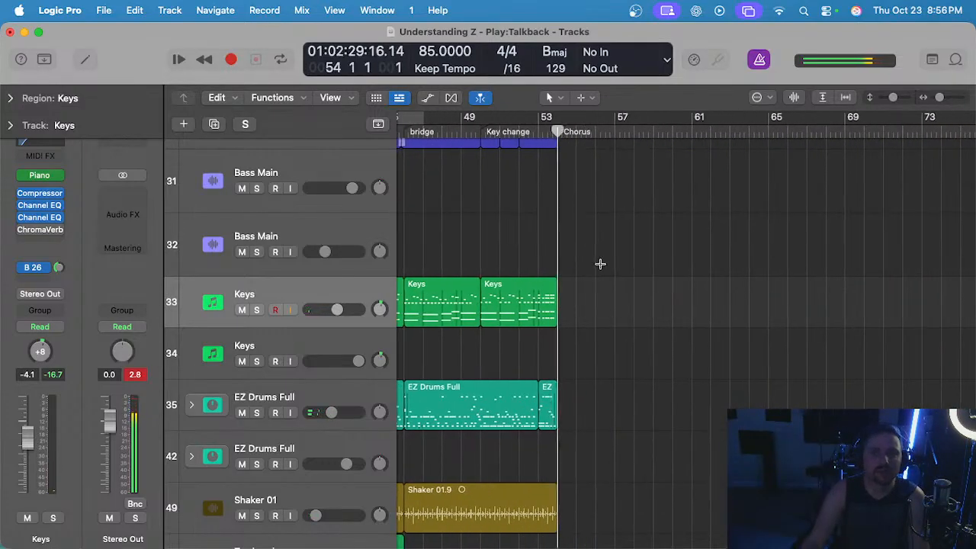
pyautogui.press('super+v')
# Split the pasted Keys region at bar 60 and repeat its two-bar ending up to bar 64.
pyautogui.scroll(3, 645, 257)
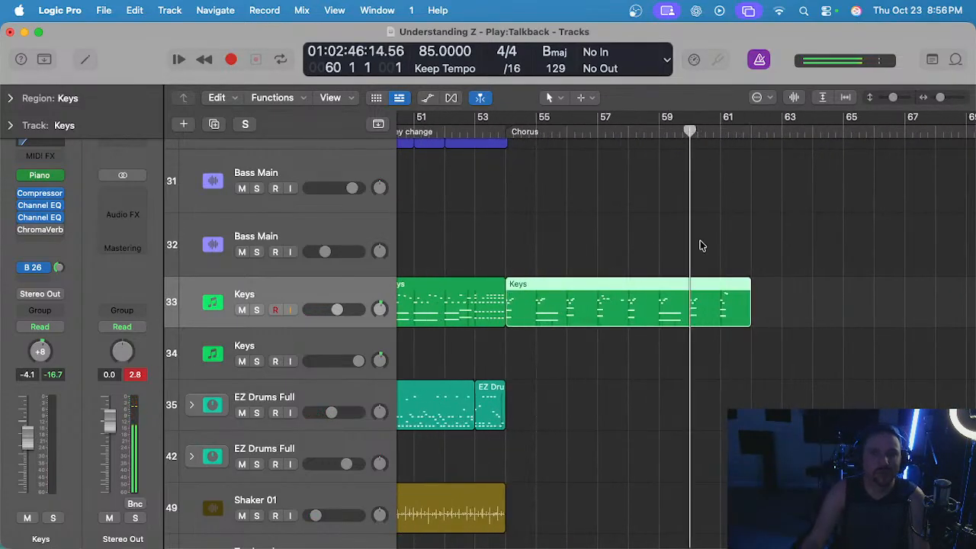
pyautogui.press('super+t')
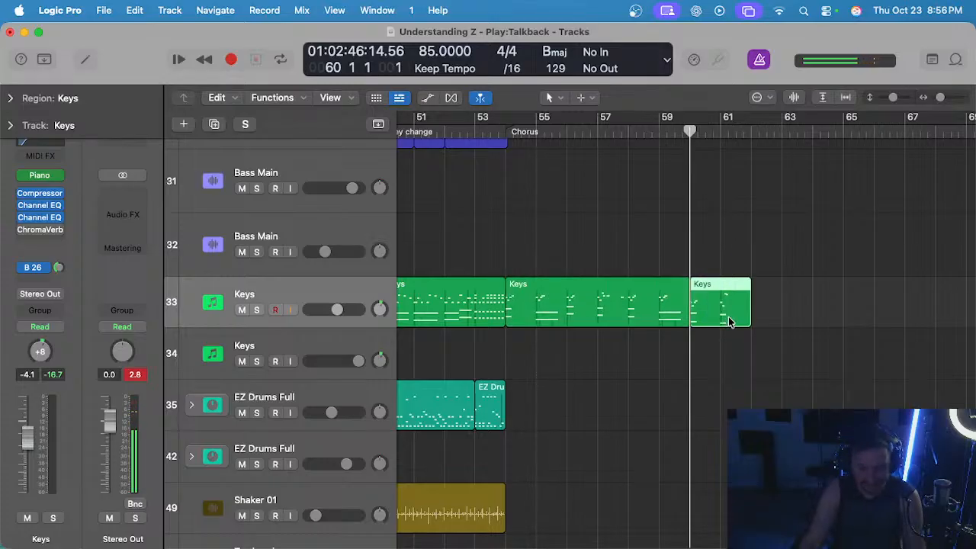
pyautogui.press('super+r')
# Transpose the three final chorus Keys regions by +2 and audition them both soloed and in the full mix.
pyautogui.moveTo(608, 247); pyautogui.dragTo(805, 323)
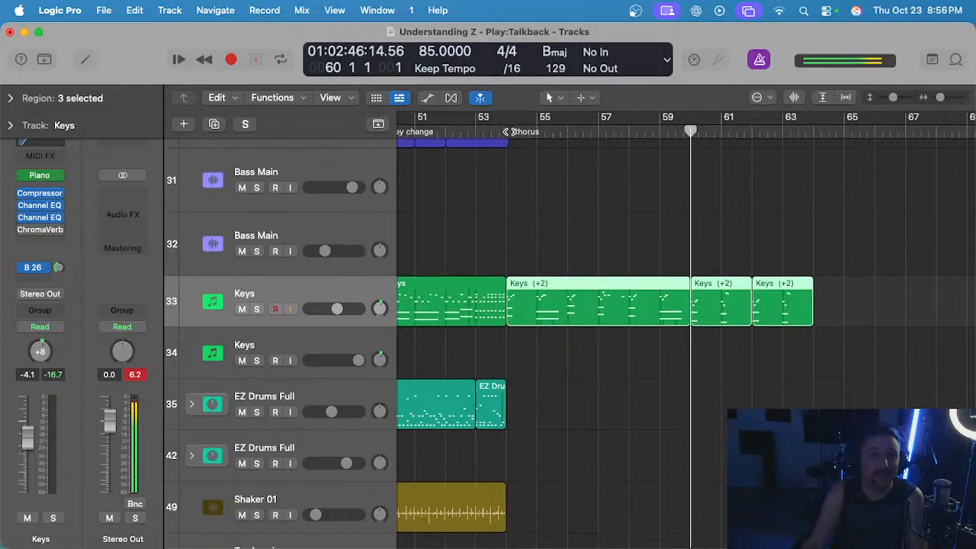
pyautogui.hotkey('shift', 'Return')
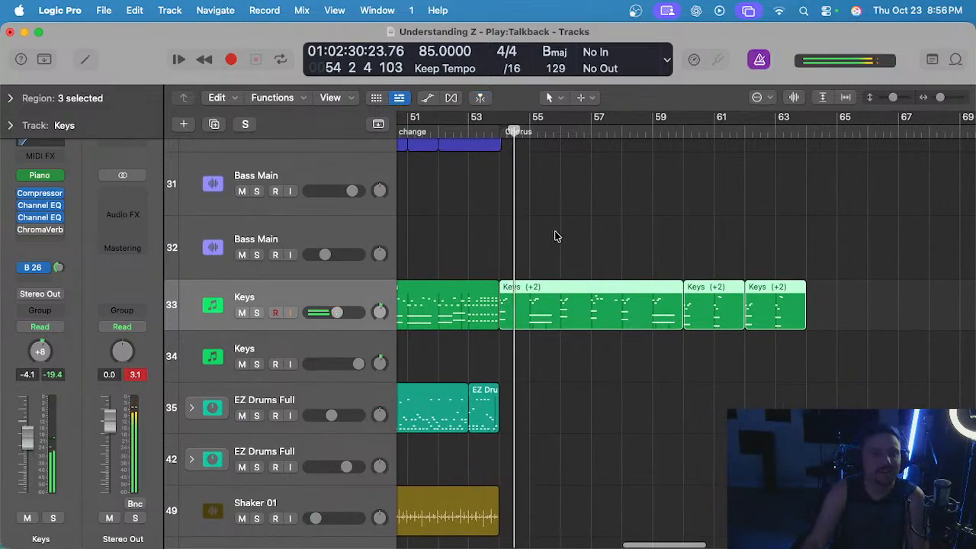
pyautogui.press('s')
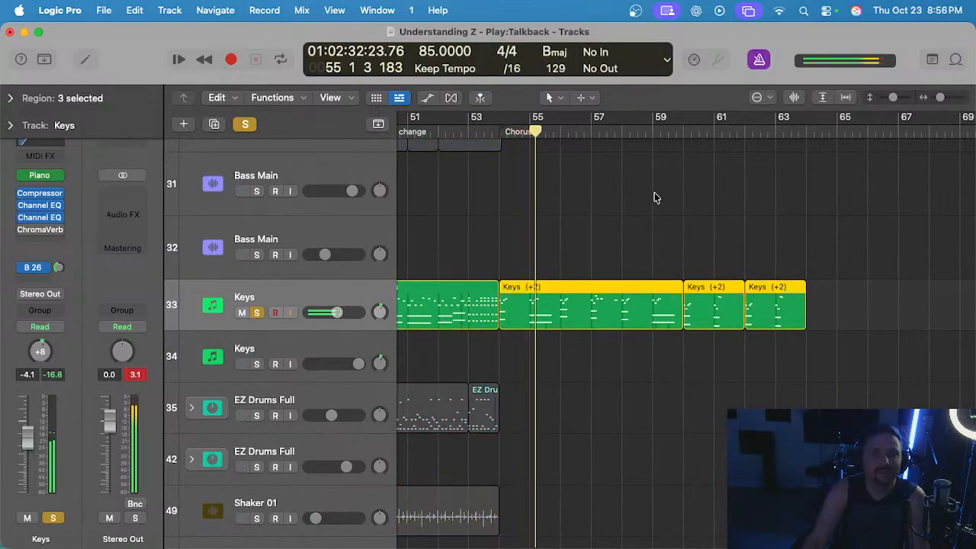
pyautogui.click(683, 131)
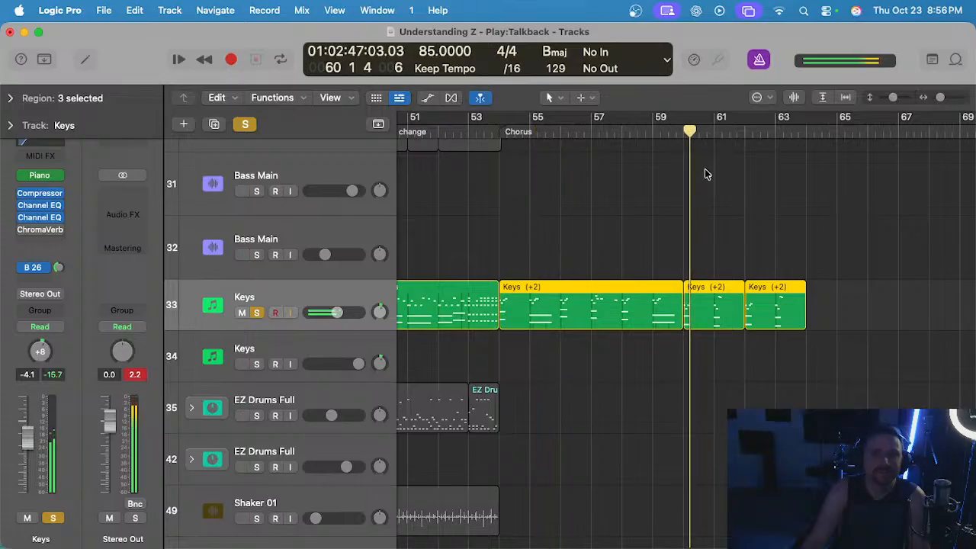
pyautogui.press('s')
pyautogui.click(683, 208)
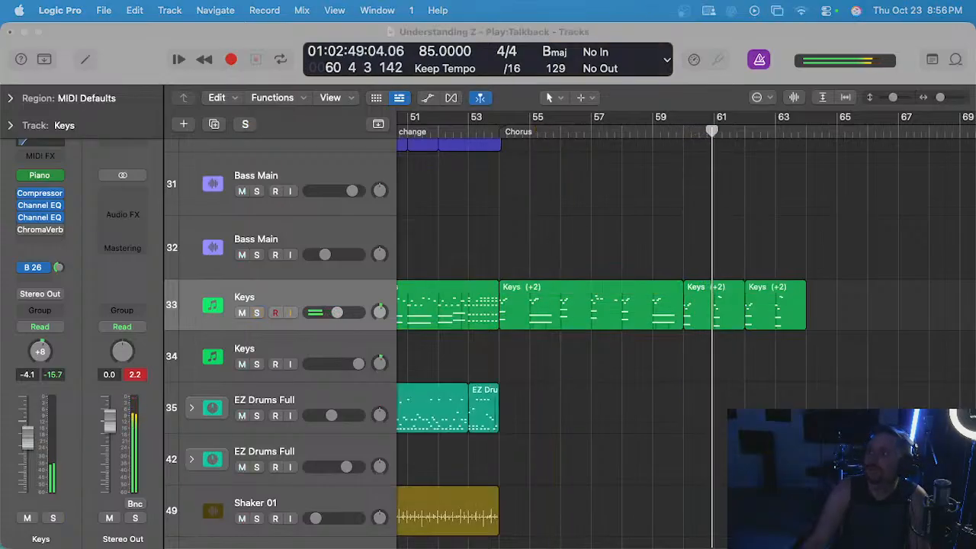
# Replay the mix from bar 60 while checking where the loop and other instrument regions end around bar 62.
pyautogui.scroll(3, 714, 216)
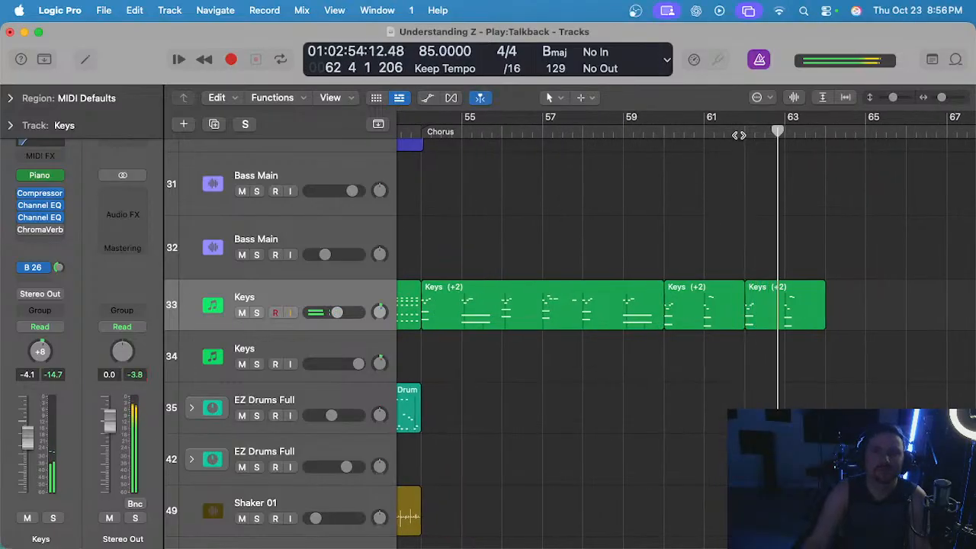
pyautogui.click(677, 131)
pyautogui.scroll(2, 678, 175)
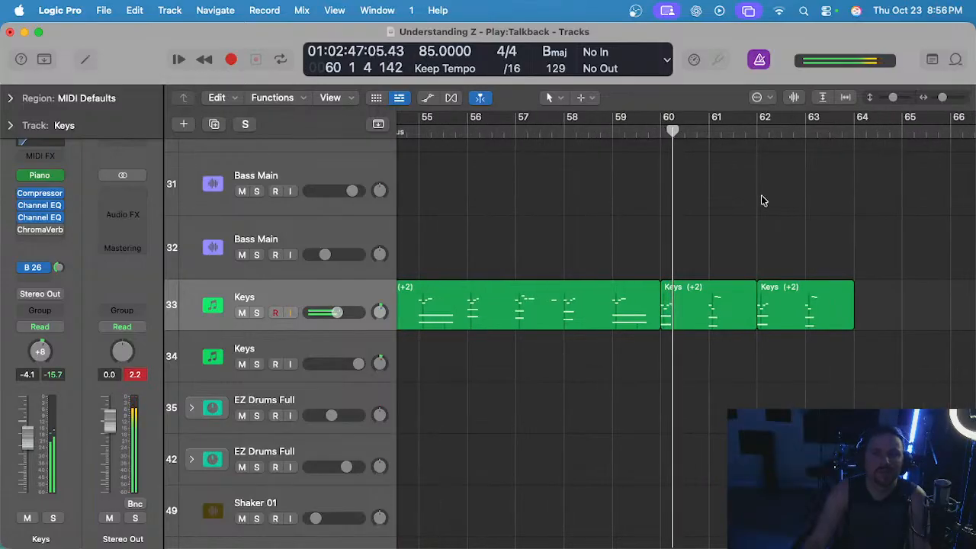
pyautogui.scroll(-10, 754, 218)
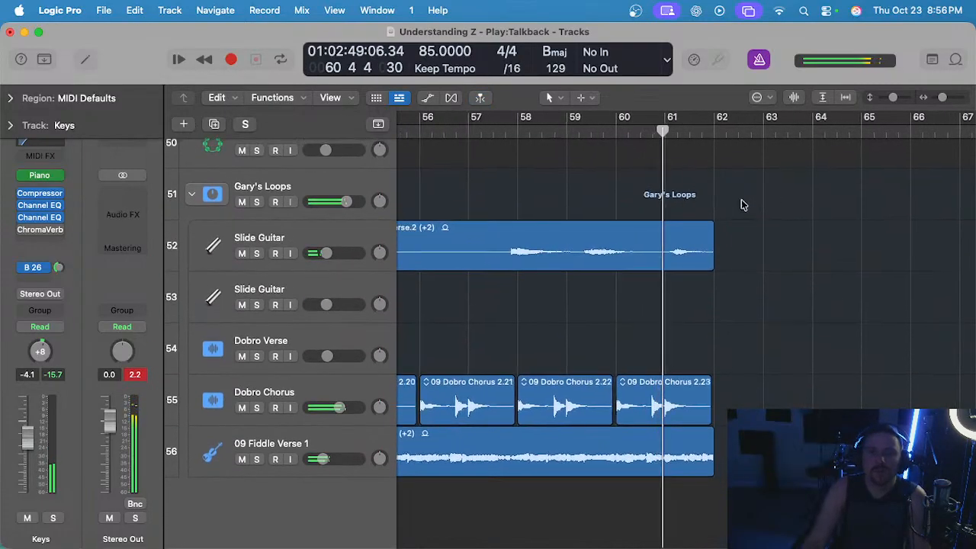
pyautogui.scroll(6, 730, 214)
pyautogui.scroll(-6, 724, 229)
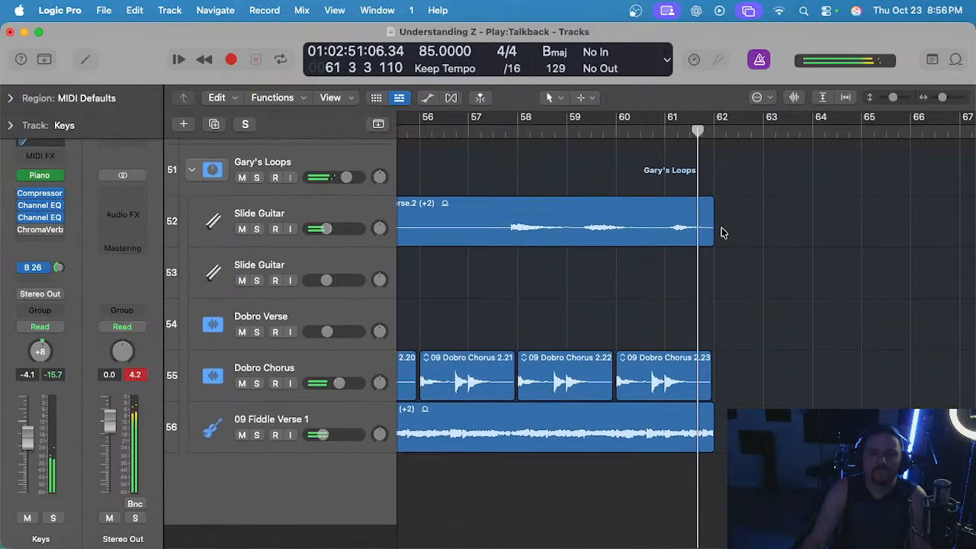
pyautogui.scroll(3, 728, 218)
pyautogui.scroll(-3, 732, 213)
pyautogui.scroll(12, 735, 210)
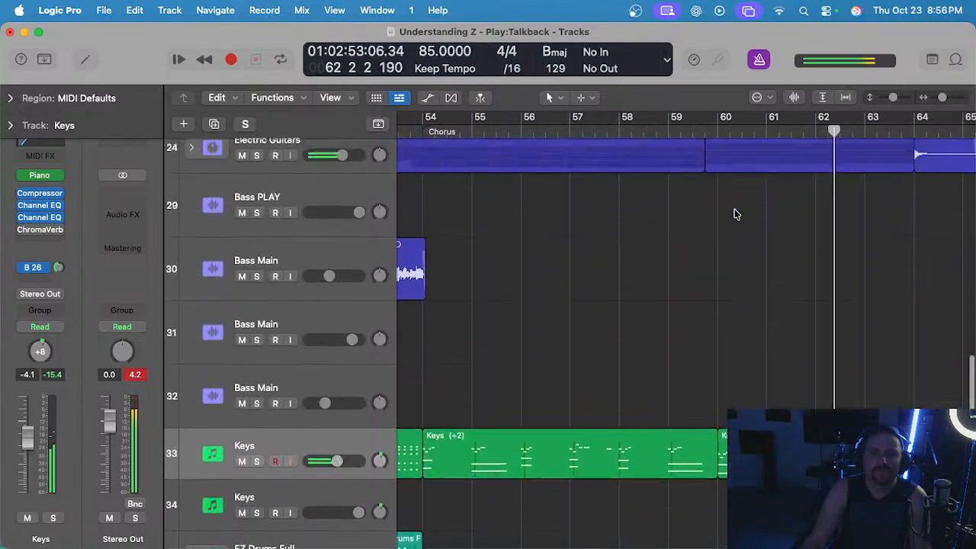
# Examine the lead guitar, vocal and loop regions around bar 62, expanding and collapsing the Electric Guitars stack.
pyautogui.hscroll(-4, 736, 214)
pyautogui.click(192, 227)
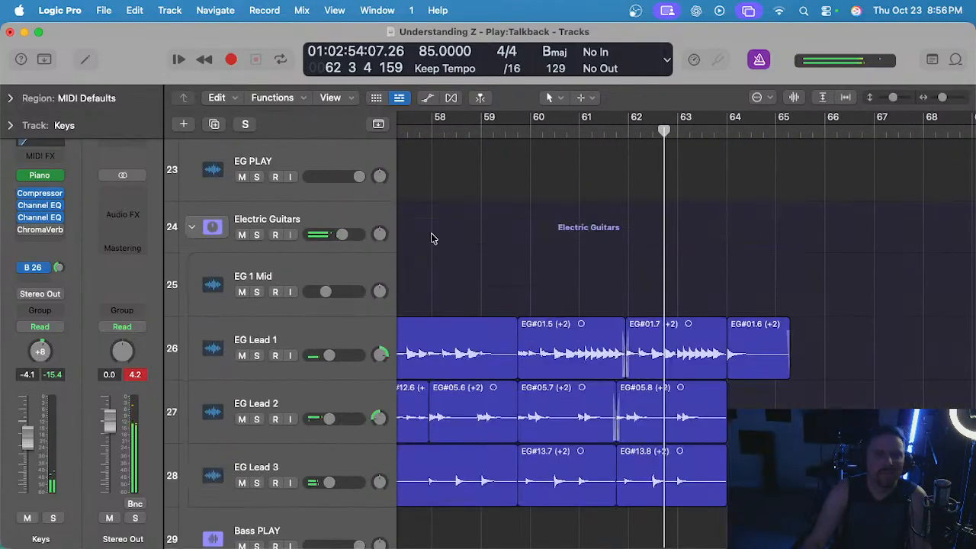
pyautogui.scroll(5, 635, 171)
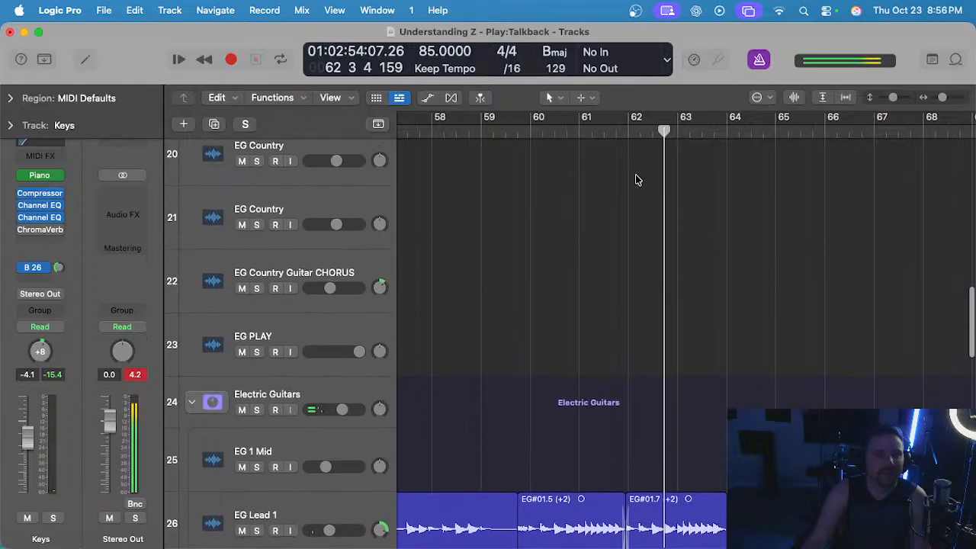
pyautogui.click(214, 398)
pyautogui.scroll(20, 595, 309)
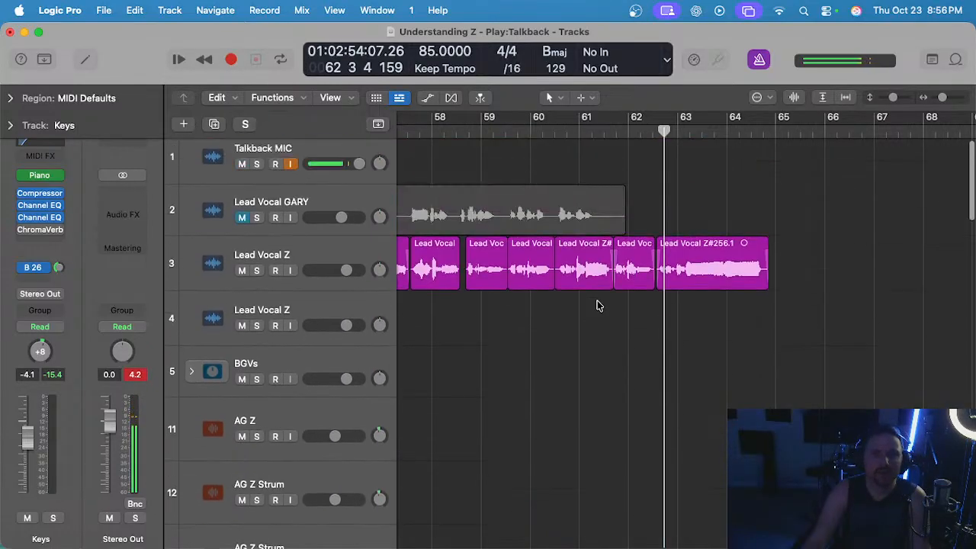
pyautogui.scroll(-15, 599, 306)
pyautogui.scroll(-5, 599, 306)
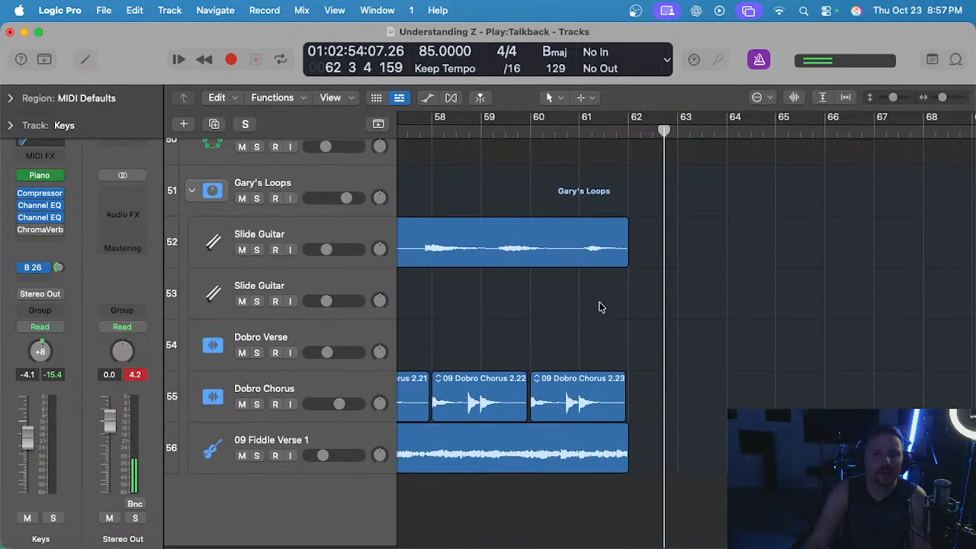
pyautogui.scroll(8, 600, 305)
# Open the last Keys region in the Piano Roll and lower the two sustained bass notes at bar 62 by four semitones.
pyautogui.click(626, 132)
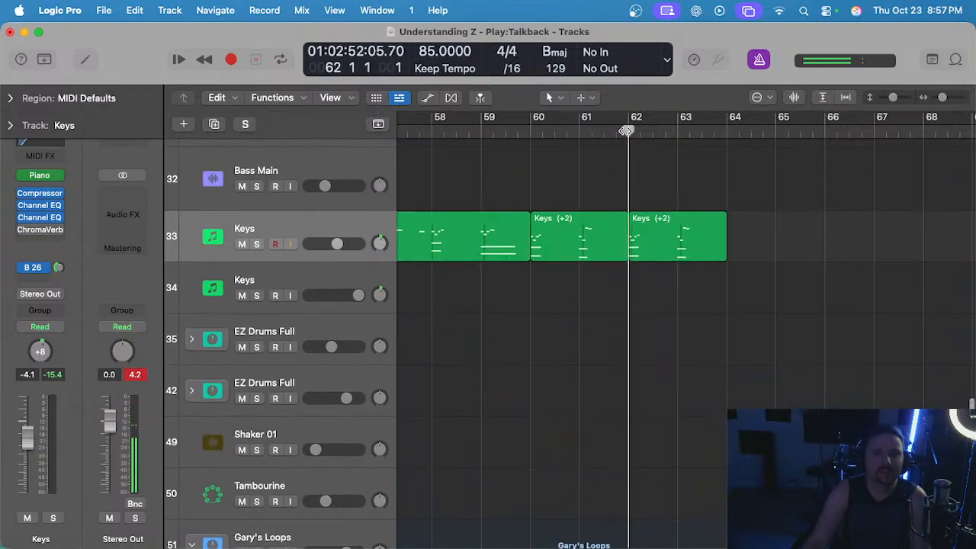
pyautogui.doubleClick(635, 250)
pyautogui.press('z')
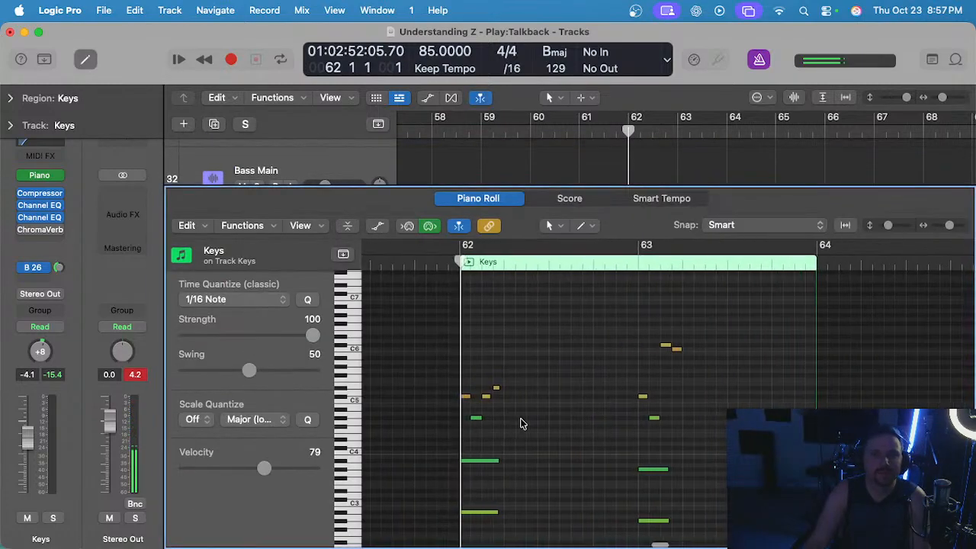
pyautogui.click(555, 432)
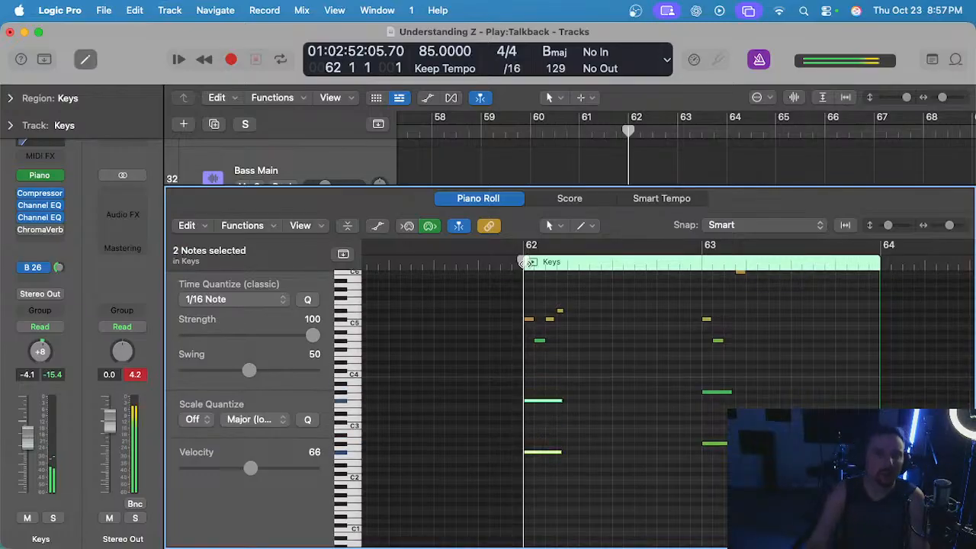
# Close the Piano Roll, audition the edited Keys ending from bar 61, and clear the region selection.
pyautogui.press('e')
pyautogui.click(580, 132)
pyautogui.press('space')
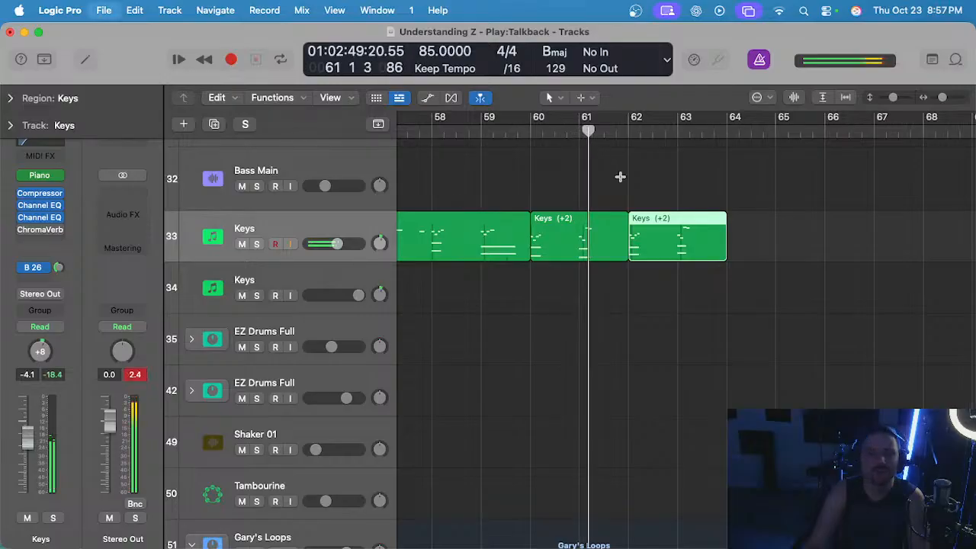
pyautogui.click(632, 193)
pyautogui.scroll(-2, 633, 193)
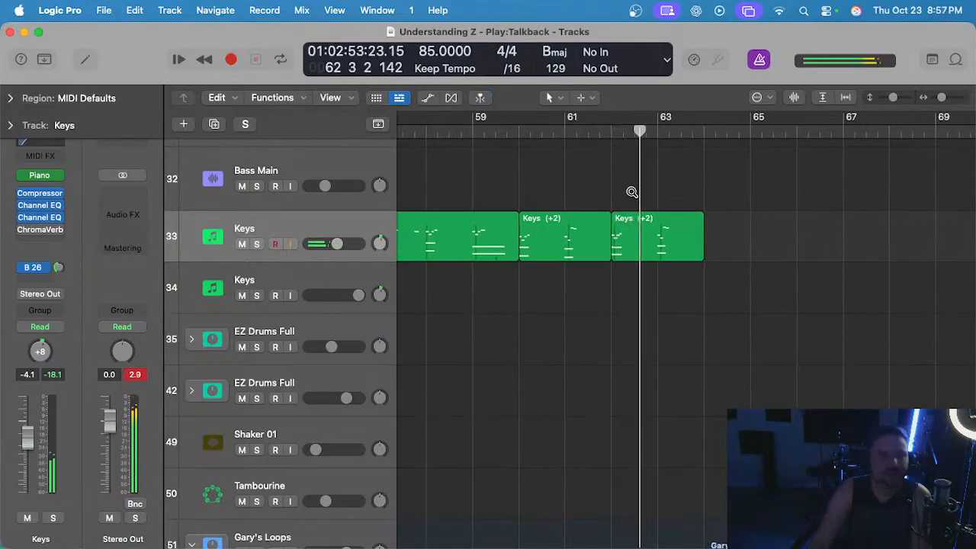
# Listen to the last Keys region through the slowdown into bar 64.
pyautogui.scroll(-2, 630, 192)
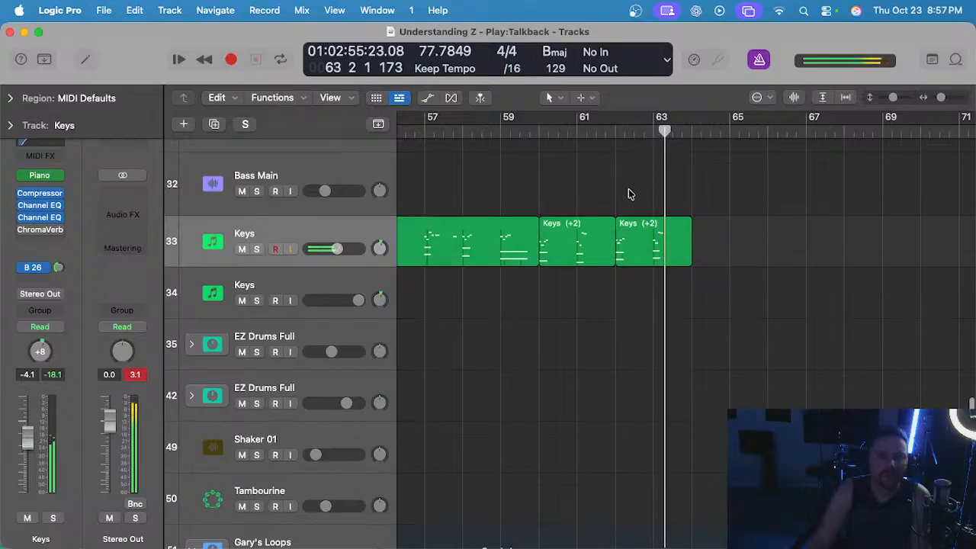
pyautogui.scroll(2, 633, 191)
pyautogui.scroll(1, 638, 190)
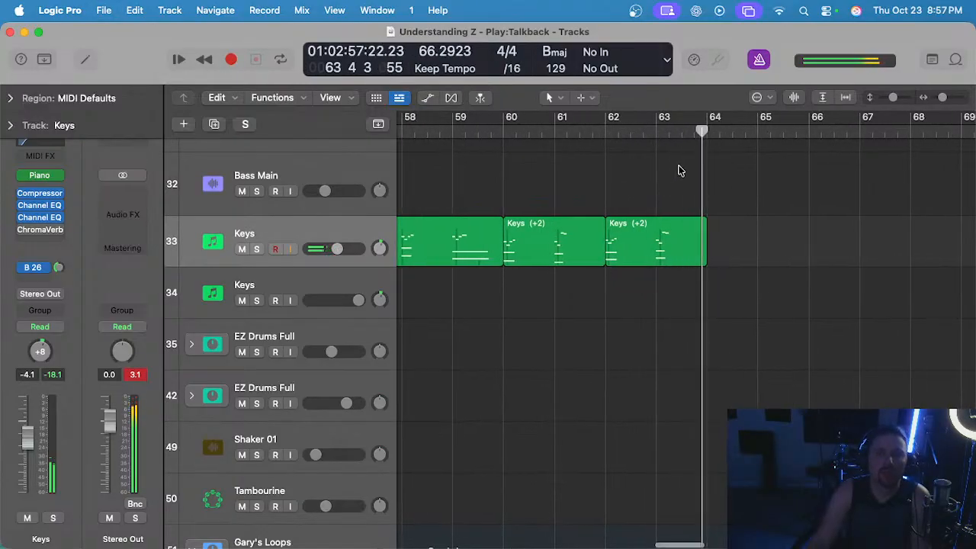
pyautogui.press('space')
pyautogui.hscroll(-2, 513, 140)
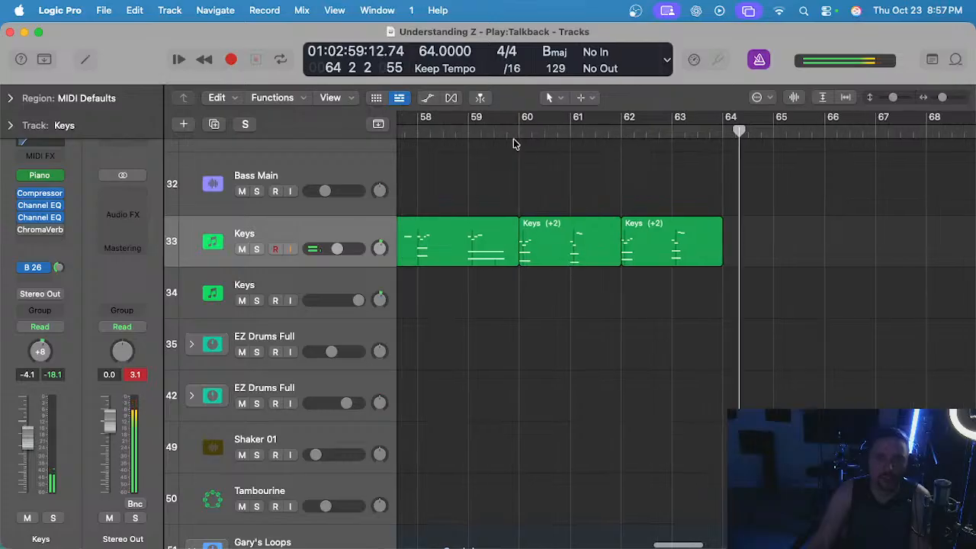
# Replay the ending from bar 60 past bar 64 to check the last two Keys regions.
pyautogui.click(536, 132)
pyautogui.press('space')
pyautogui.scroll(-1, 581, 167)
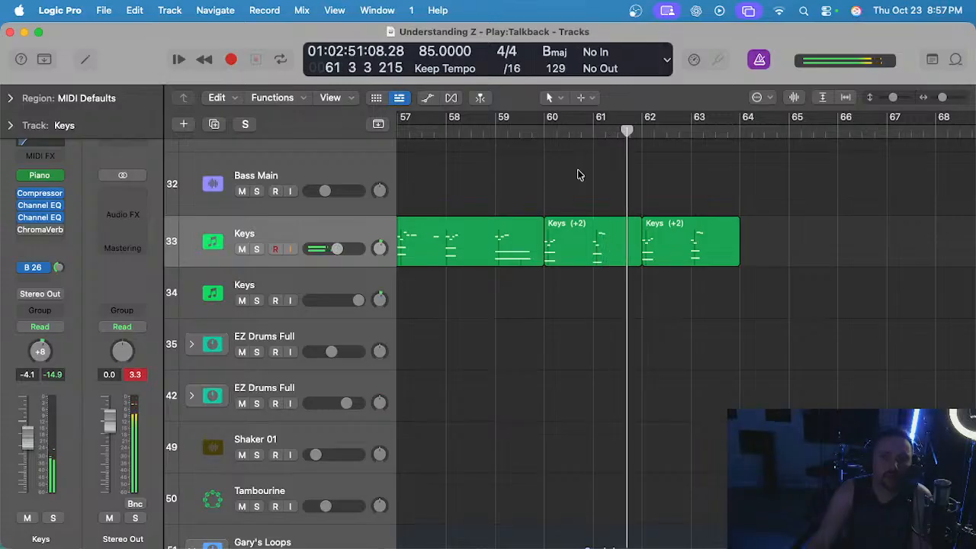
pyautogui.scroll(1, 601, 177)
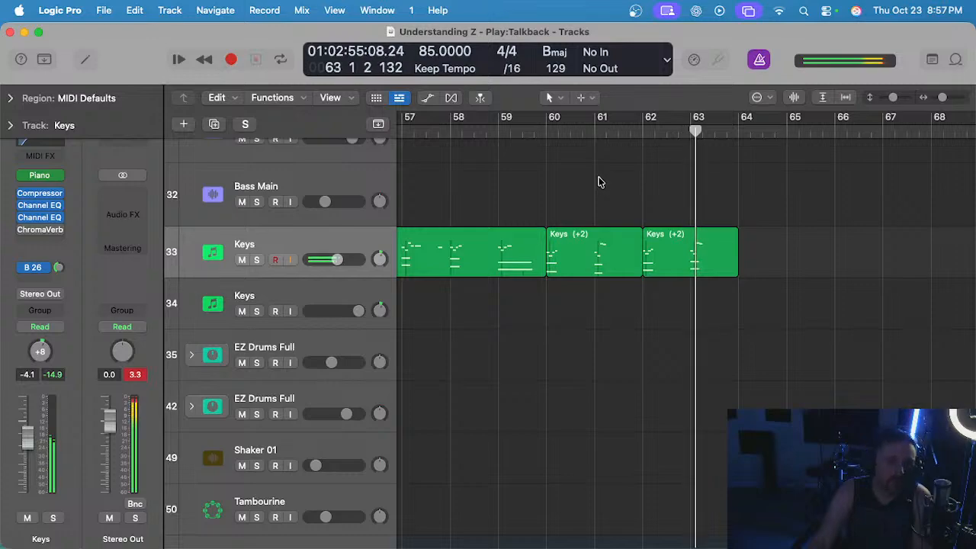
pyautogui.hscroll(1, 602, 181)
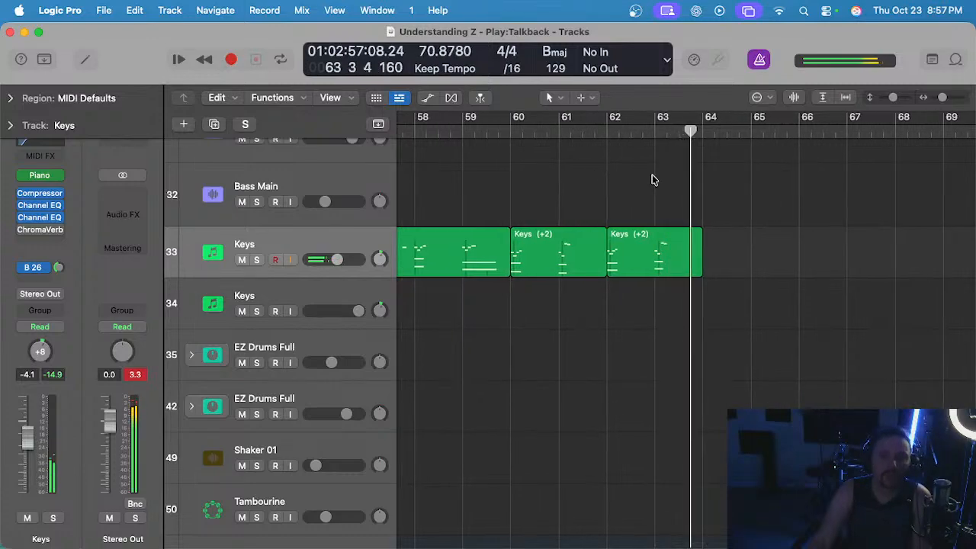
pyautogui.scroll(-1, 654, 180)
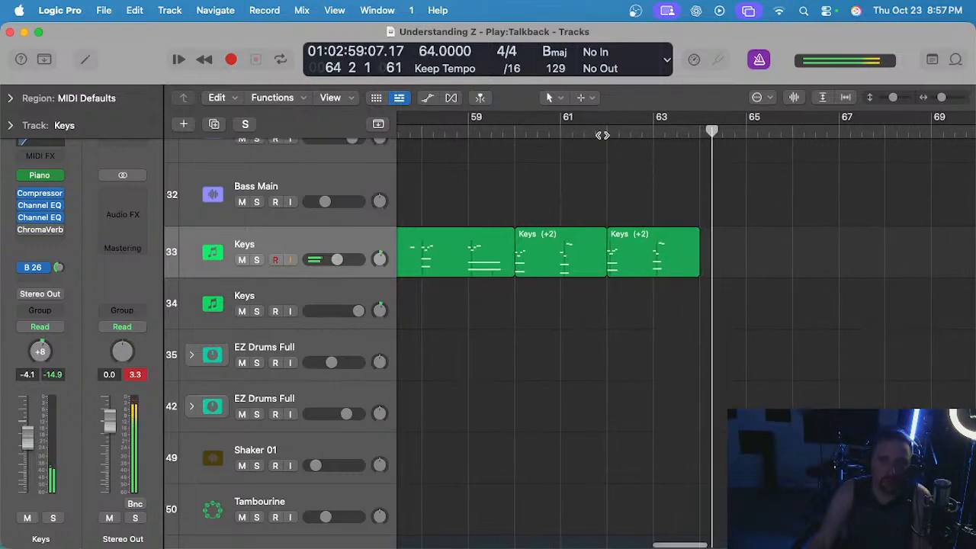
pyautogui.press('space')
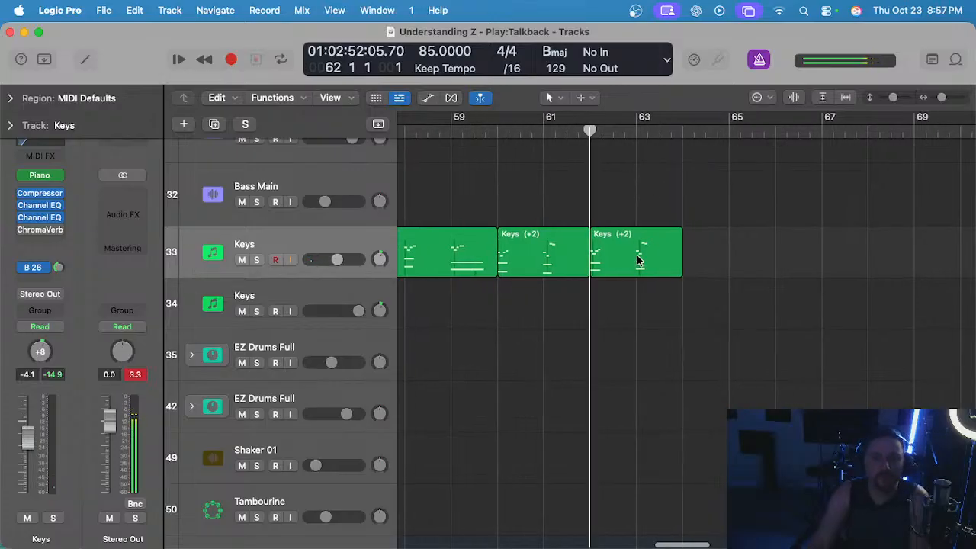
# Extend the last Keys region to bar 65 and copy its two sustained bass notes from bar 62 to bar 64.
pyautogui.moveTo(699, 272); pyautogui.dragTo(726, 272)
pyautogui.click(680, 133)
pyautogui.press('p')
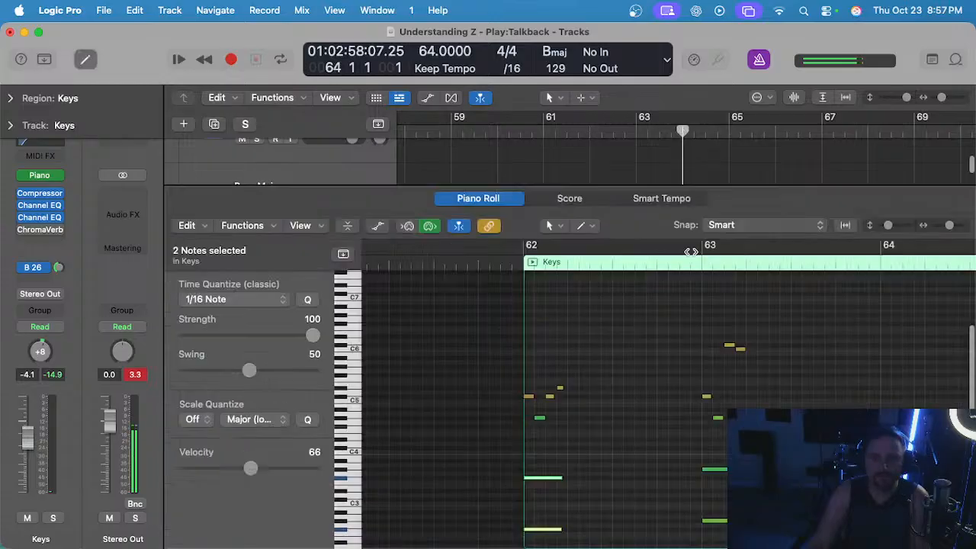
pyautogui.scroll(-3, 619, 388)
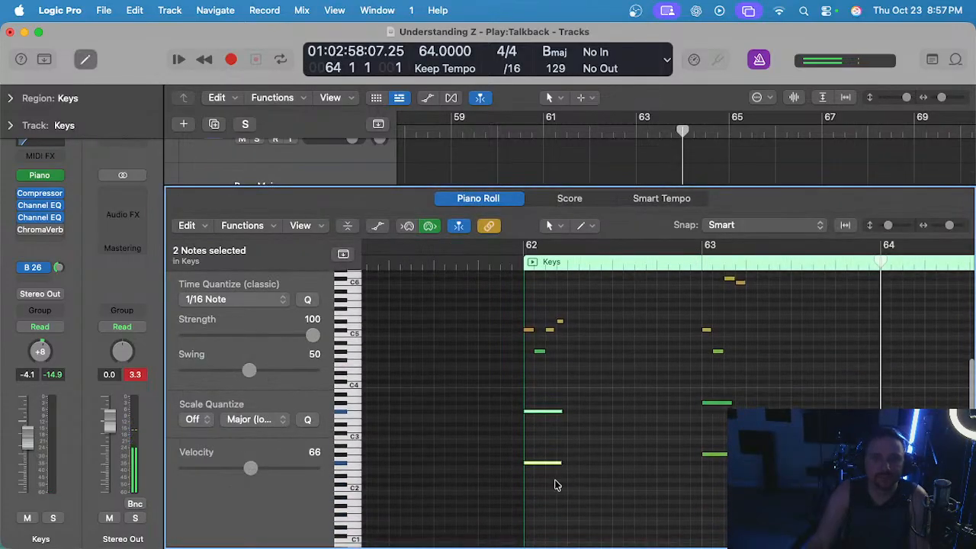
pyautogui.moveTo(554, 408); pyautogui.dragTo(555, 404)
pyautogui.hscroll(3, 714, 356)
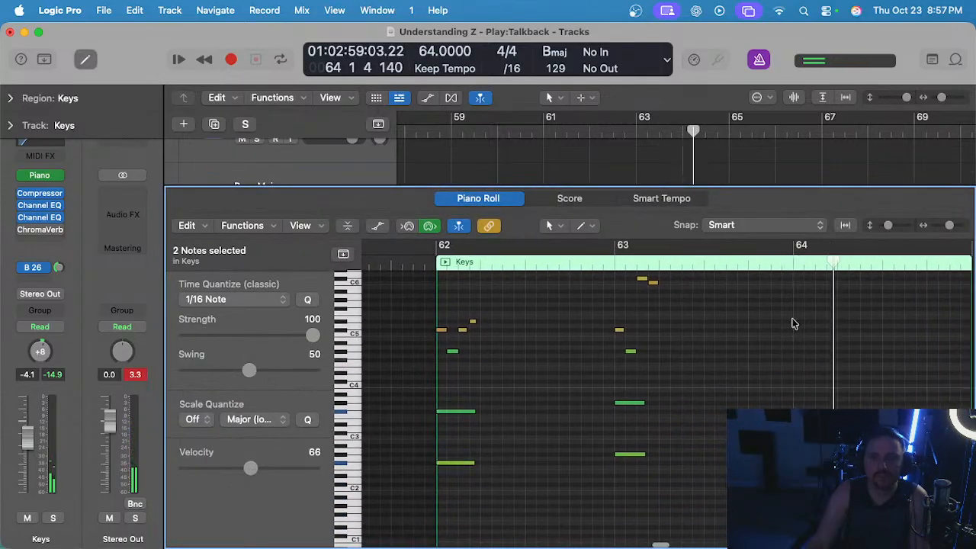
pyautogui.scroll(3, 805, 340)
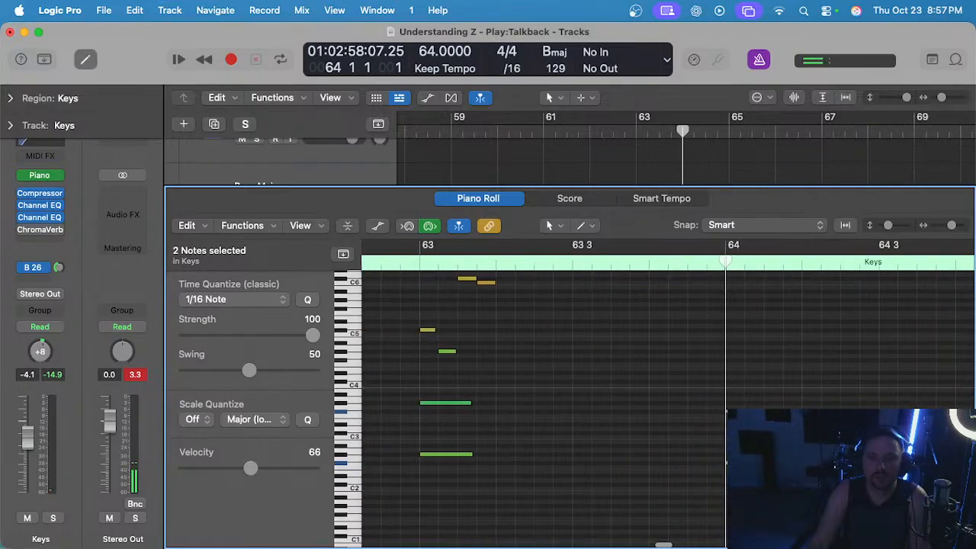
# Add the notes C♯4 and G♯3 at bar 64 above the two copied bass notes.
pyautogui.keyDown('super'); pyautogui.click(735, 355); pyautogui.keyUp('super')
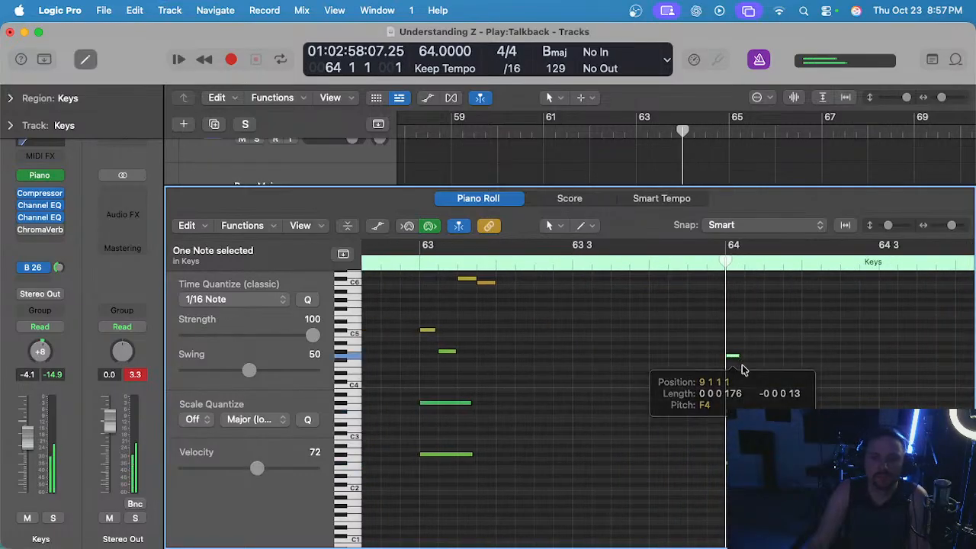
pyautogui.moveTo(734, 355); pyautogui.dragTo(708, 404)
pyautogui.scroll(3, 751, 399)
pyautogui.hscroll(-2, 725, 403)
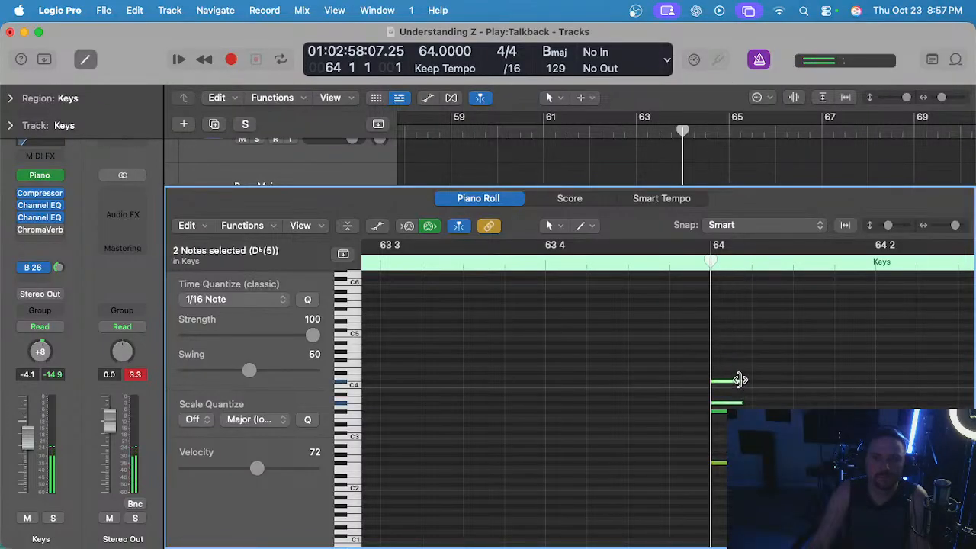
# Lengthen all four bar 64 notes to bar 65, the end of the Keys region.
pyautogui.moveTo(741, 380); pyautogui.dragTo(855, 387)
pyautogui.moveTo(784, 337); pyautogui.dragTo(832, 474)
pyautogui.scroll(-3, 854, 474)
pyautogui.hscroll(5, 656, 404)
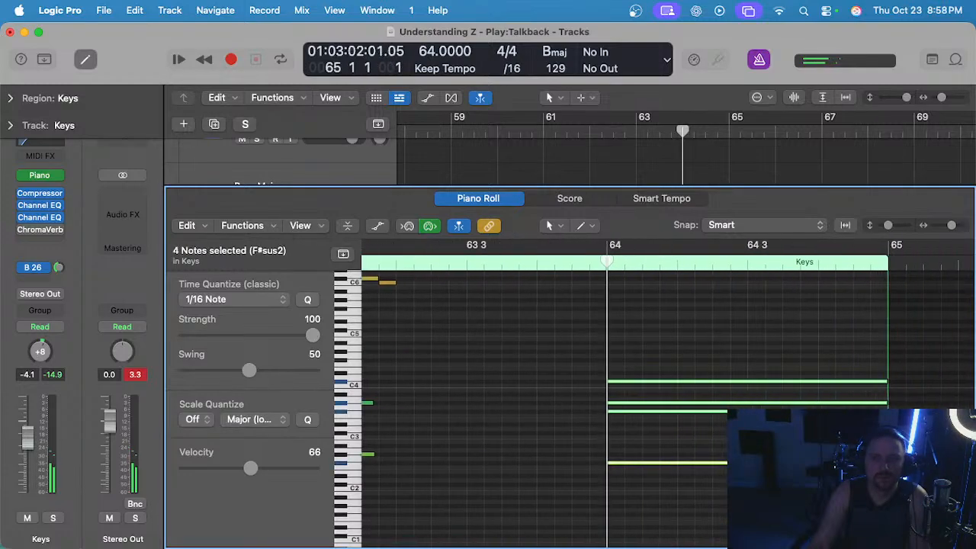
# Audition the held chord at bar 64, clear the note selection and close the Piano Roll.
pyautogui.scroll(3, 645, 381)
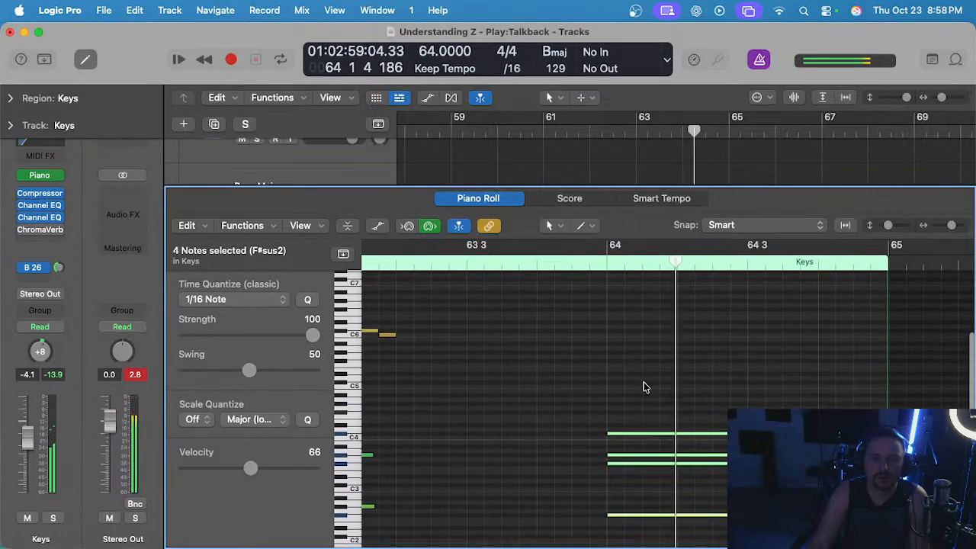
pyautogui.click(641, 457)
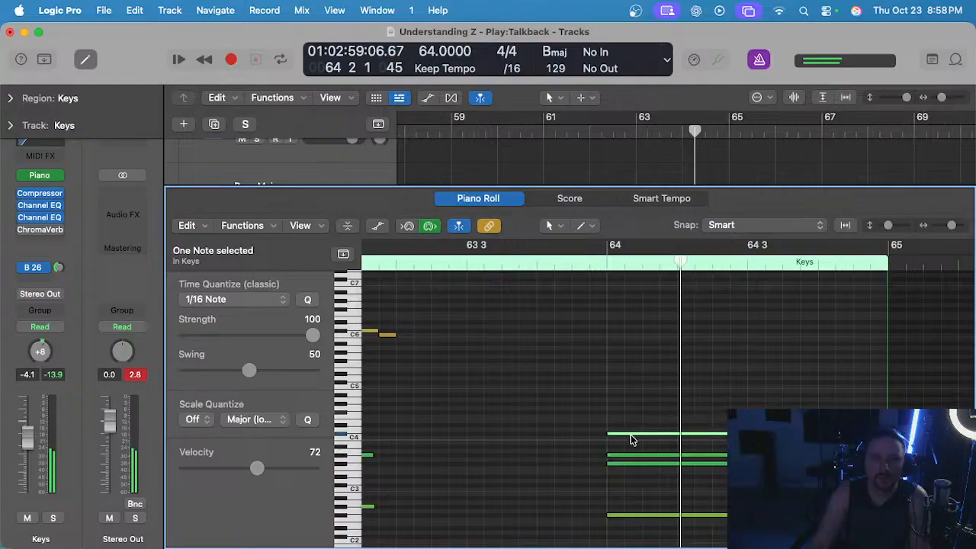
pyautogui.click(652, 349)
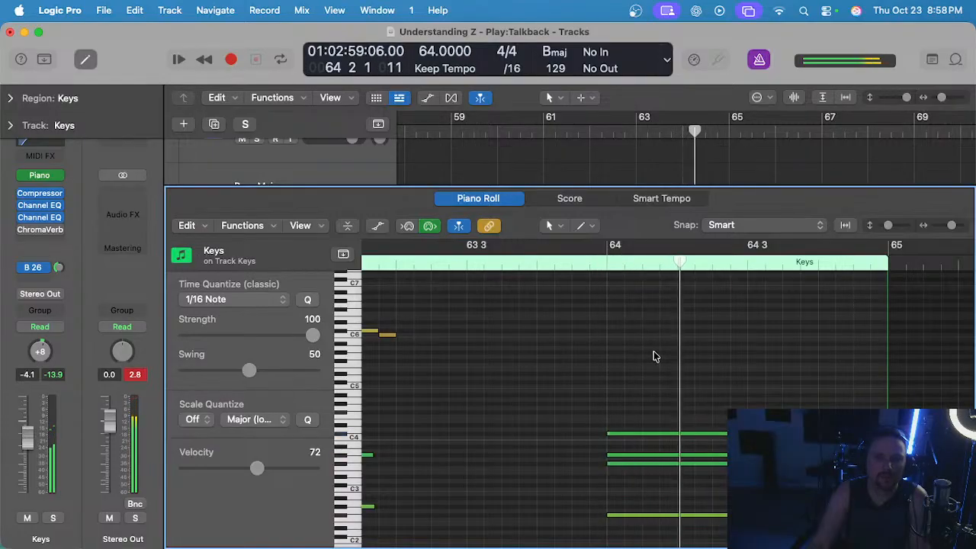
pyautogui.scroll(-3, 653, 356)
pyautogui.press('e')
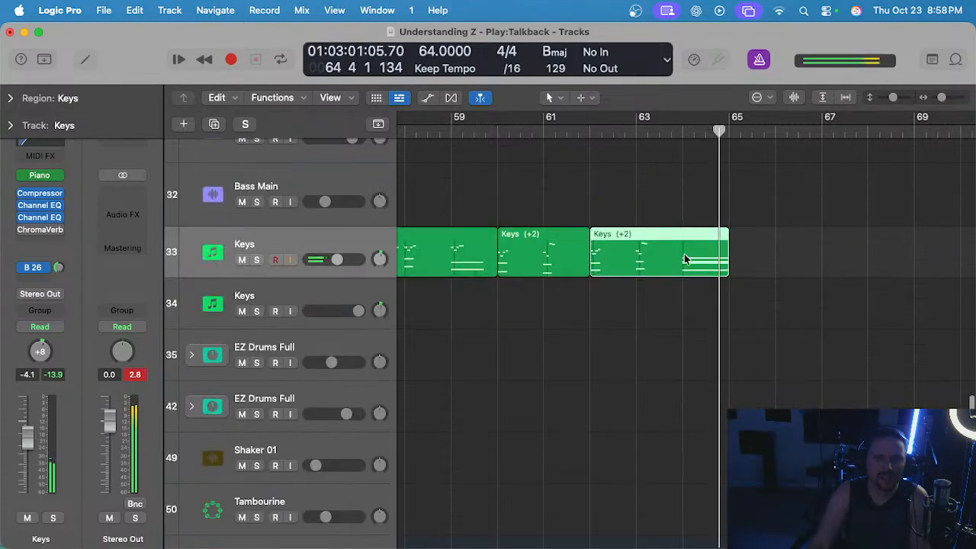
# Replay the mix from bar 62 while checking which loop and guitar regions reach the final chord at bar 64.
pyautogui.click(597, 132)
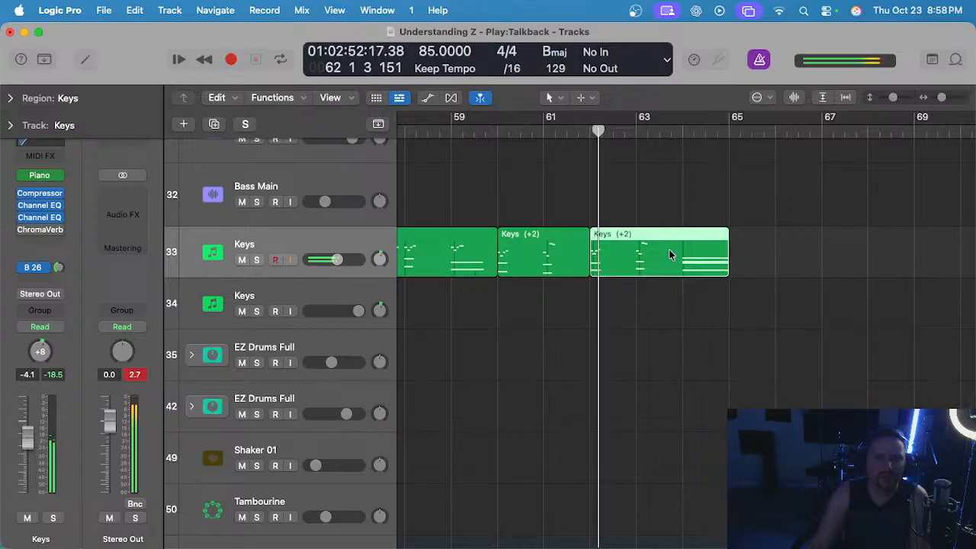
pyautogui.hscroll(2, 661, 277)
pyautogui.scroll(2, 651, 285)
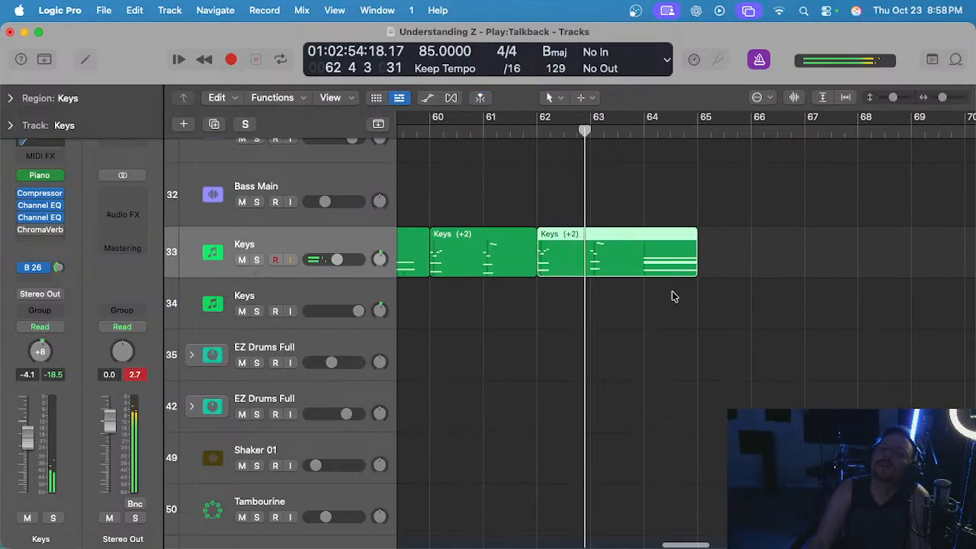
pyautogui.scroll(2, 674, 292)
pyautogui.scroll(-6, 671, 293)
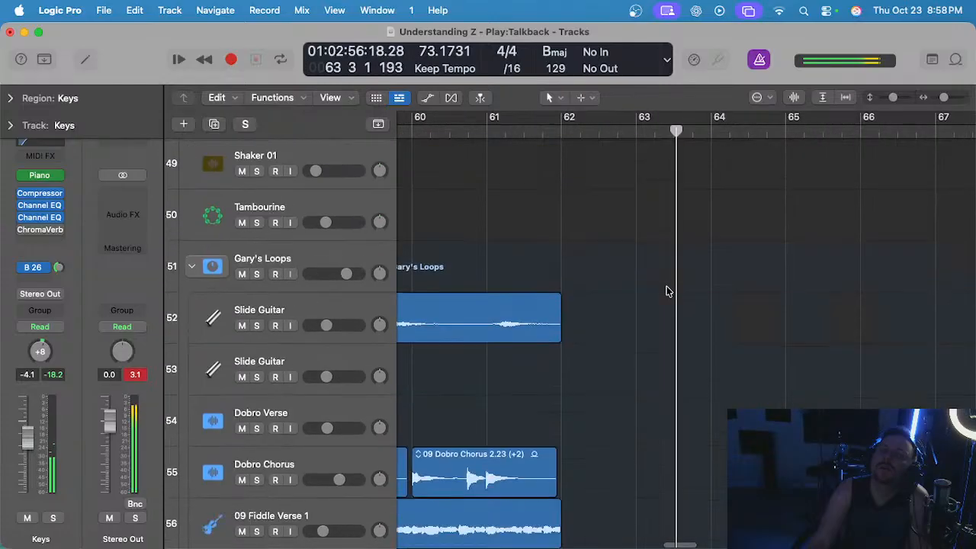
pyautogui.scroll(12, 669, 292)
pyautogui.scroll(3, 666, 289)
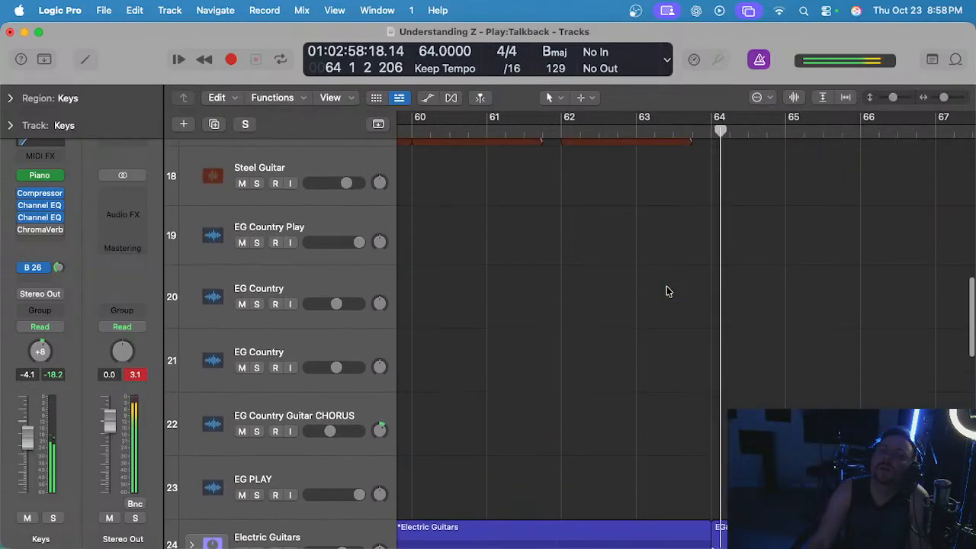
pyautogui.scroll(-4, 661, 287)
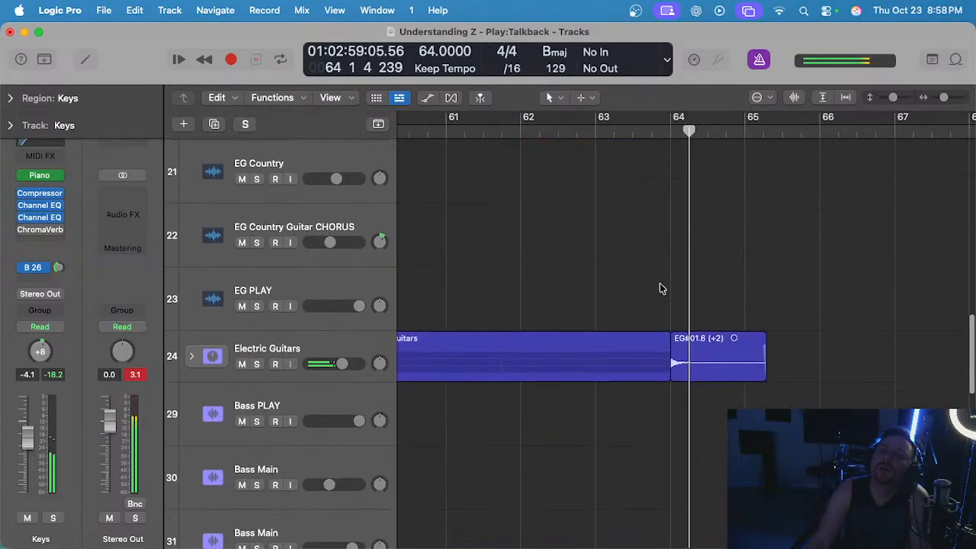
# Expand the Electric Guitars stack and replay the final chord from bar 64 with EG Lead 1 selected.
pyautogui.click(314, 337)
pyautogui.click(193, 347)
pyautogui.scroll(-4, 629, 320)
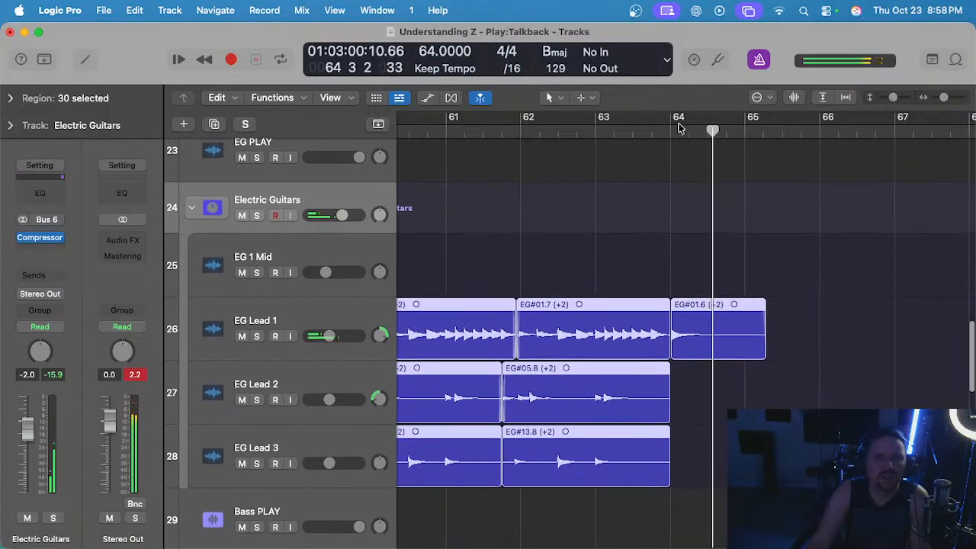
pyautogui.click(678, 128)
pyautogui.click(312, 305)
pyautogui.scroll(2, 555, 323)
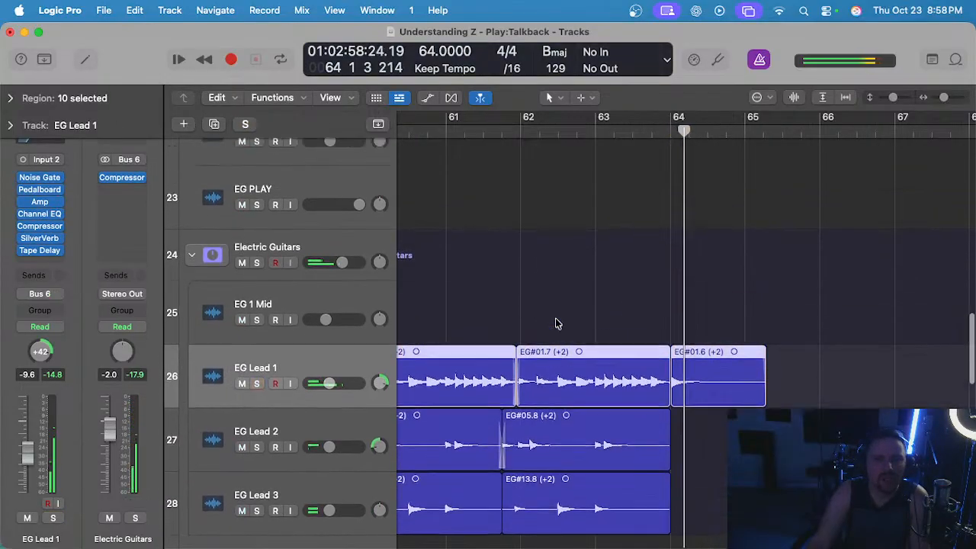
# Replay the ending from before bar 64 with Lead Vocal Z selected, comparing the vocal and guitar endings with the held Keys chord.
pyautogui.scroll(15, 550, 320)
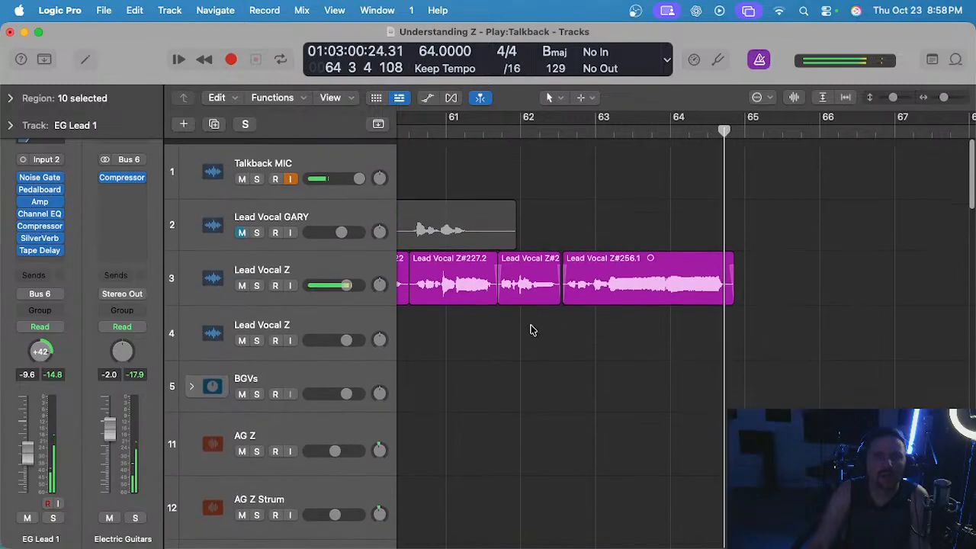
pyautogui.click(635, 128)
pyautogui.click(297, 257)
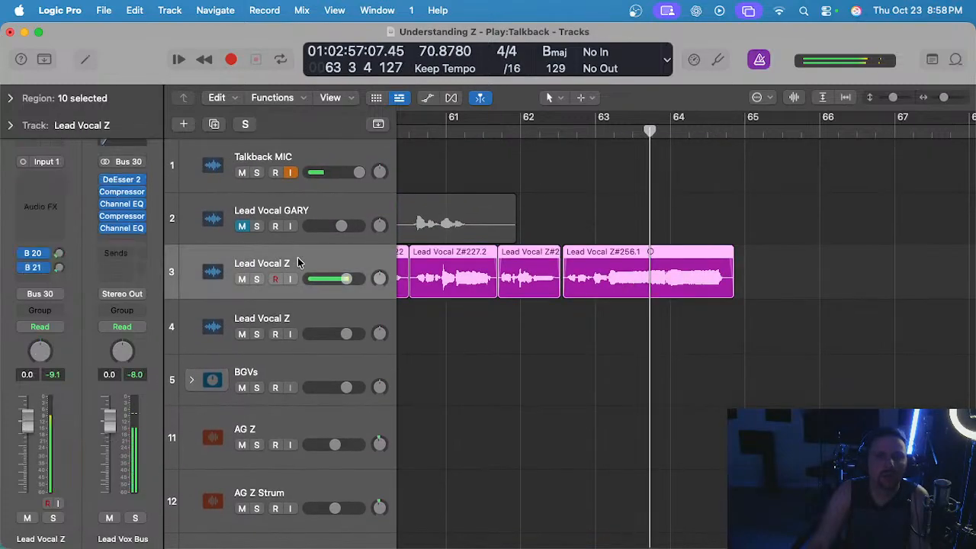
pyautogui.scroll(-5, 577, 342)
pyautogui.scroll(-15, 577, 342)
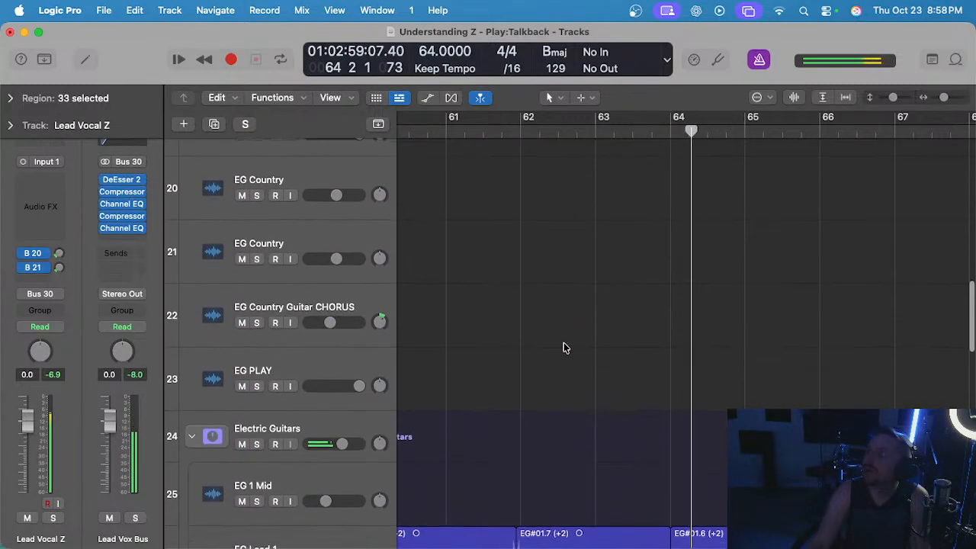
pyautogui.scroll(-4, 564, 347)
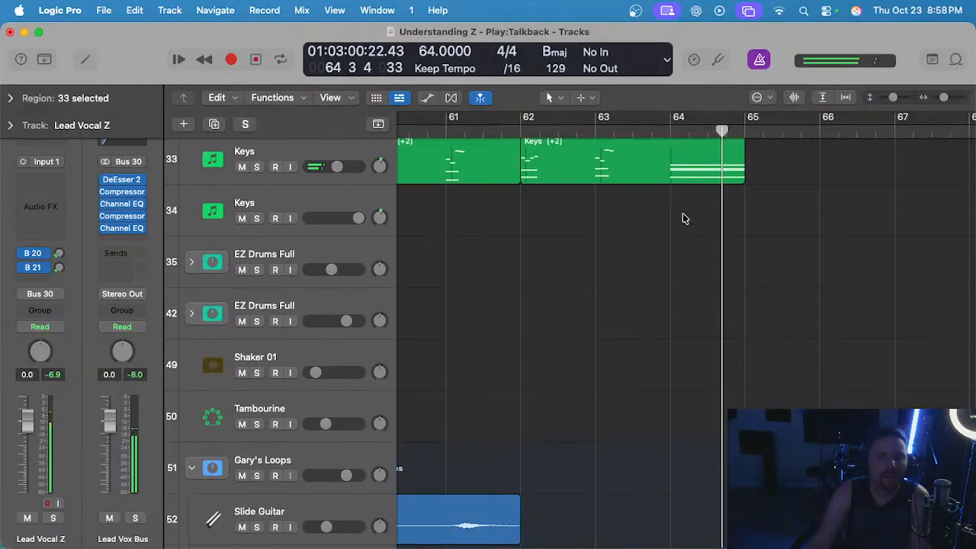
pyautogui.scroll(-5, 673, 225)
pyautogui.scroll(6, 663, 183)
# Audition the upper Keys track soloed from bar 63 into bar 64, and turn its solo off again.
pyautogui.click(597, 136)
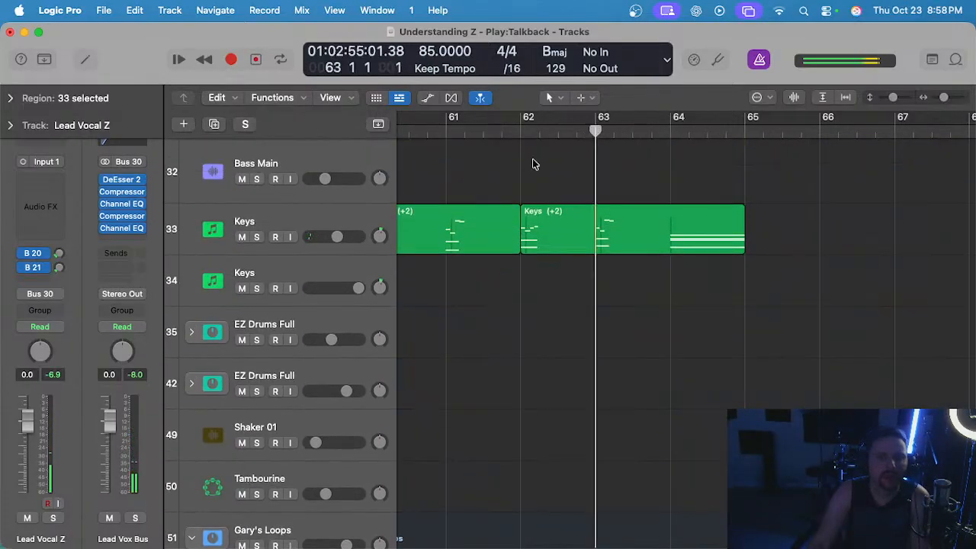
pyautogui.click(333, 218)
pyautogui.press('s')
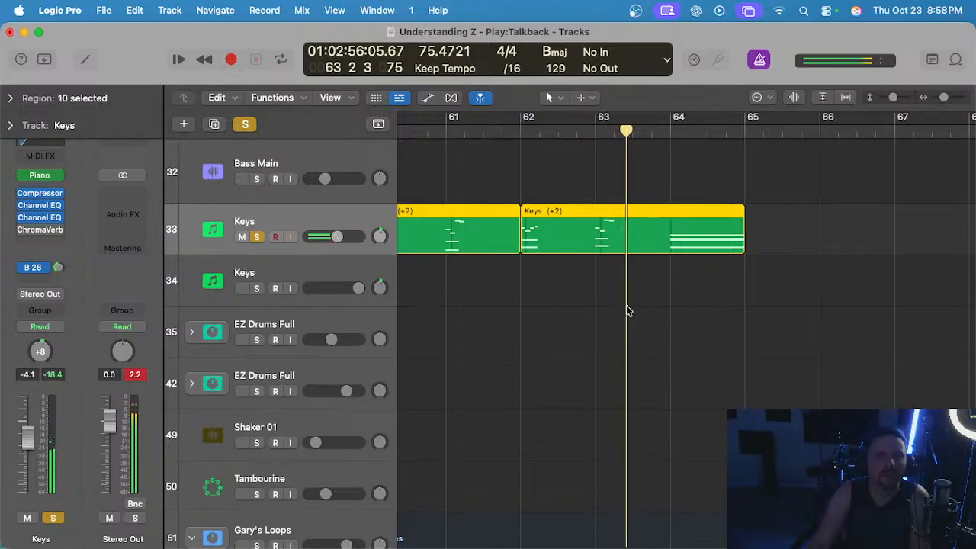
pyautogui.press('a')
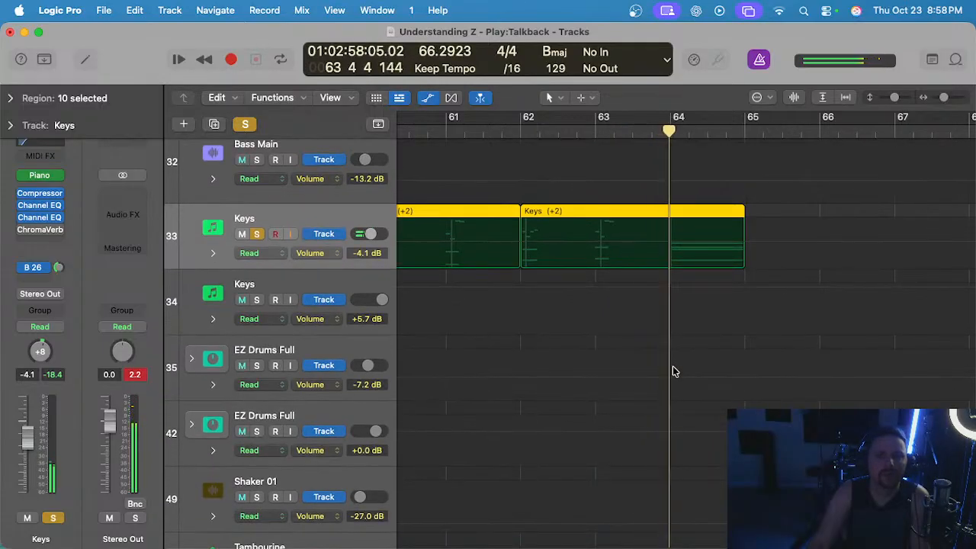
pyautogui.press('a')
pyautogui.press('s')
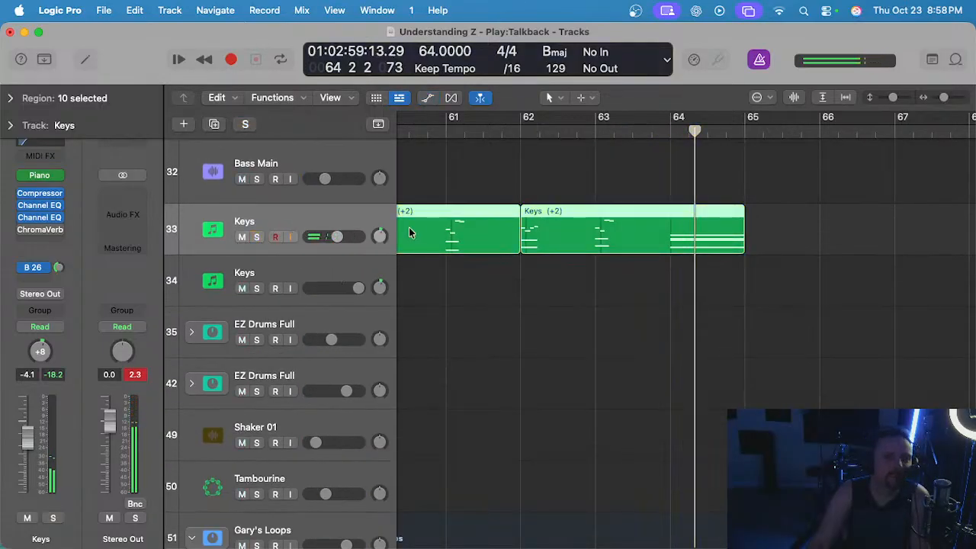
# Open the last Keys region's Modulation automation, try raising it to 127 just before bar 64, and undo that change.
pyautogui.click(596, 302)
pyautogui.doubleClick(625, 218)
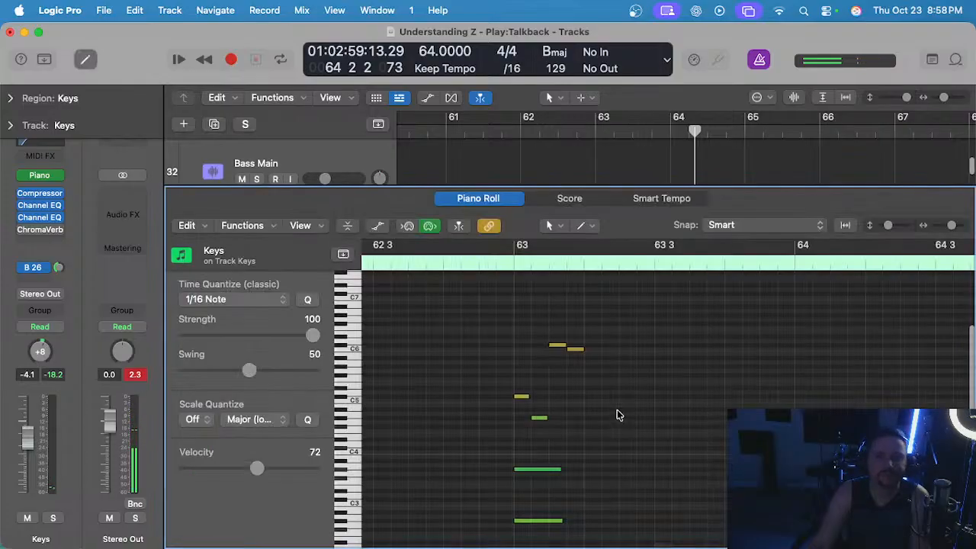
pyautogui.press('a')
pyautogui.press('z')
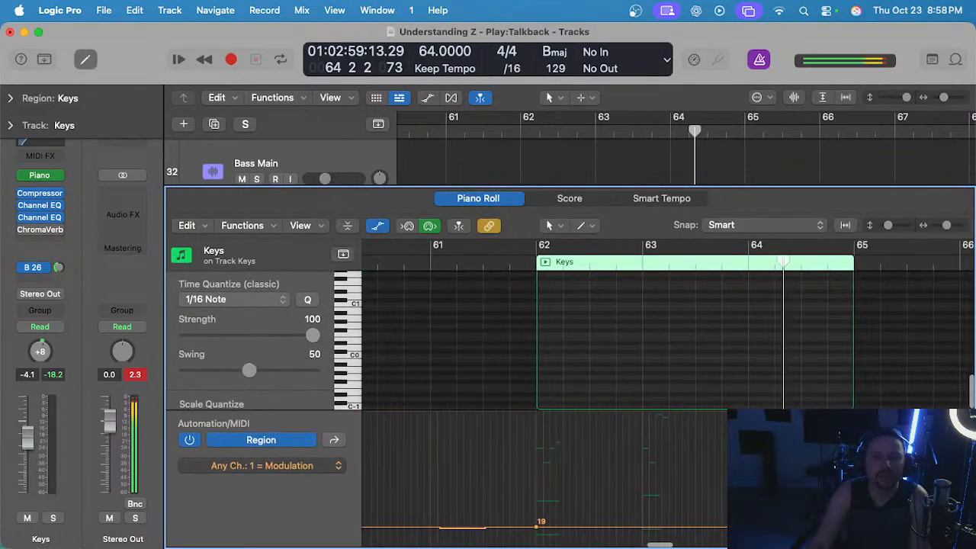
pyautogui.press('z')
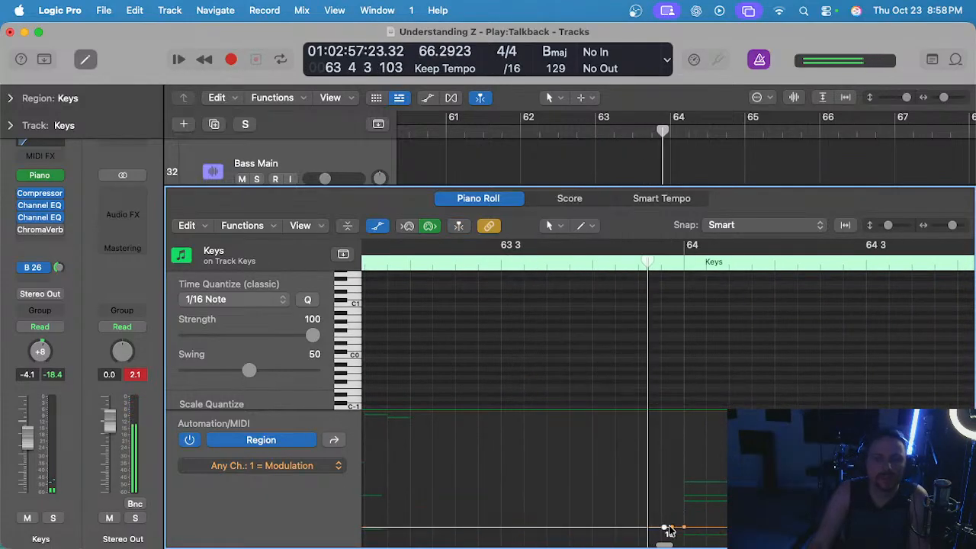
pyautogui.moveTo(674, 529)
pyautogui.mouseDown()
pyautogui.moveTo(673, 414)
pyautogui.moveTo(662, 412)
pyautogui.mouseUp()
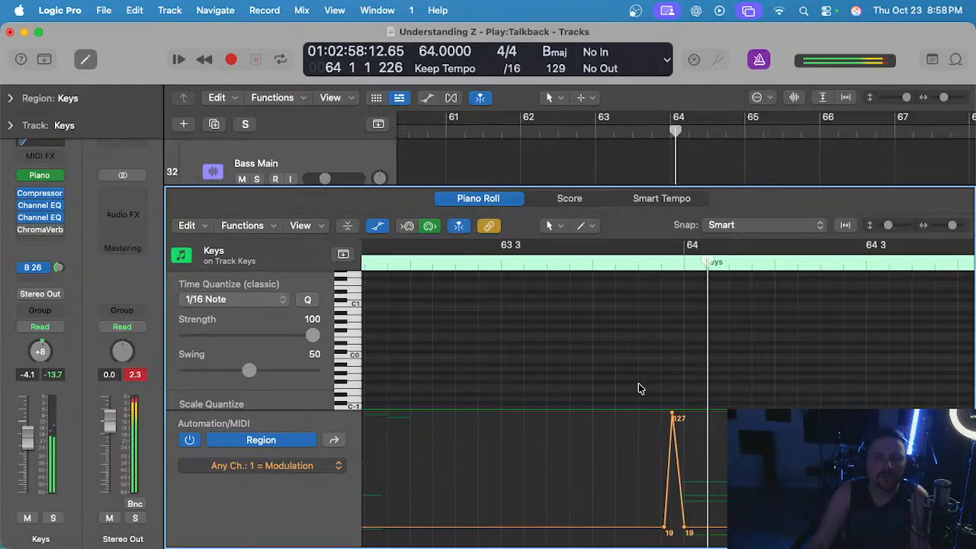
pyautogui.press('super+z')
# Try dipping the Keys region's Modulation to its minimum just before bar 64, and audition the ending soloed.
pyautogui.scroll(4, 692, 463)
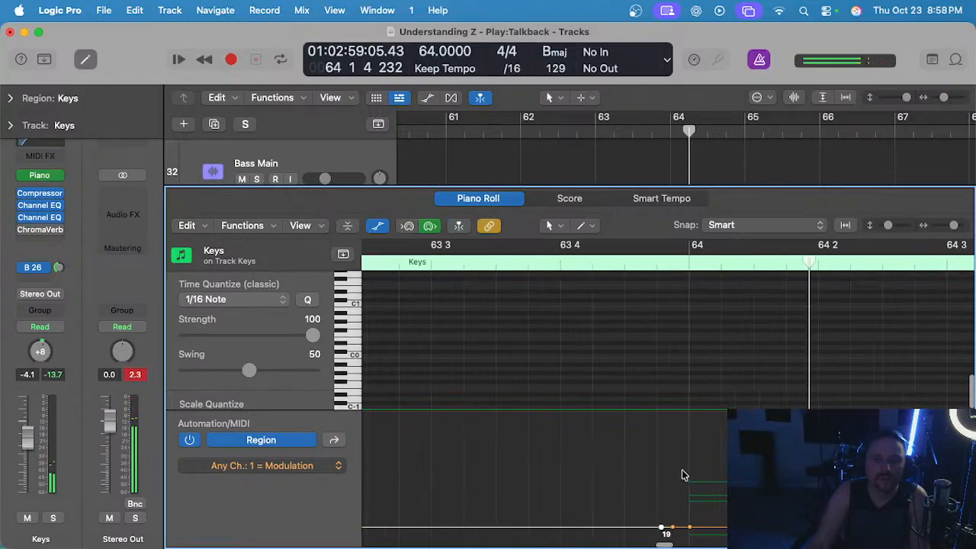
pyautogui.moveTo(667, 527); pyautogui.dragTo(667, 543)
pyautogui.scroll(-4, 586, 343)
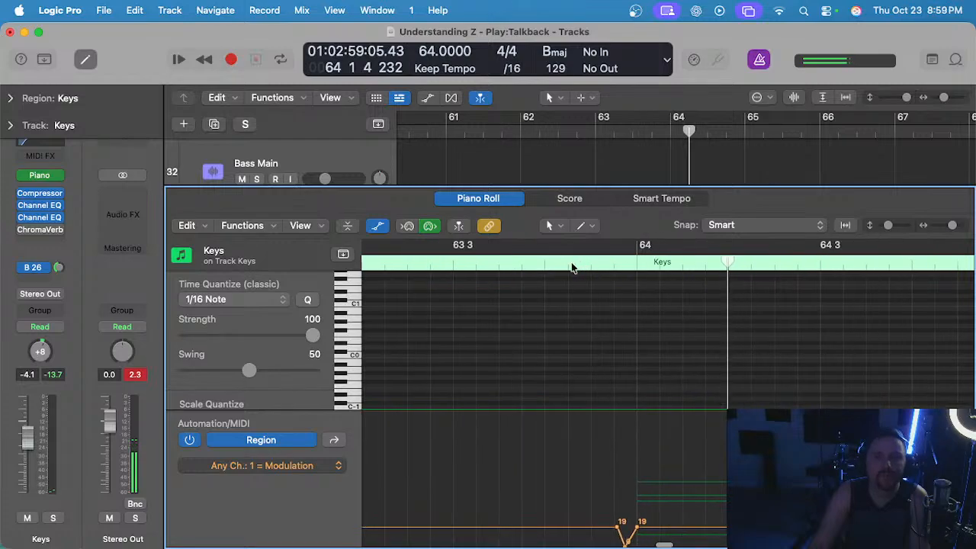
pyautogui.press('space')
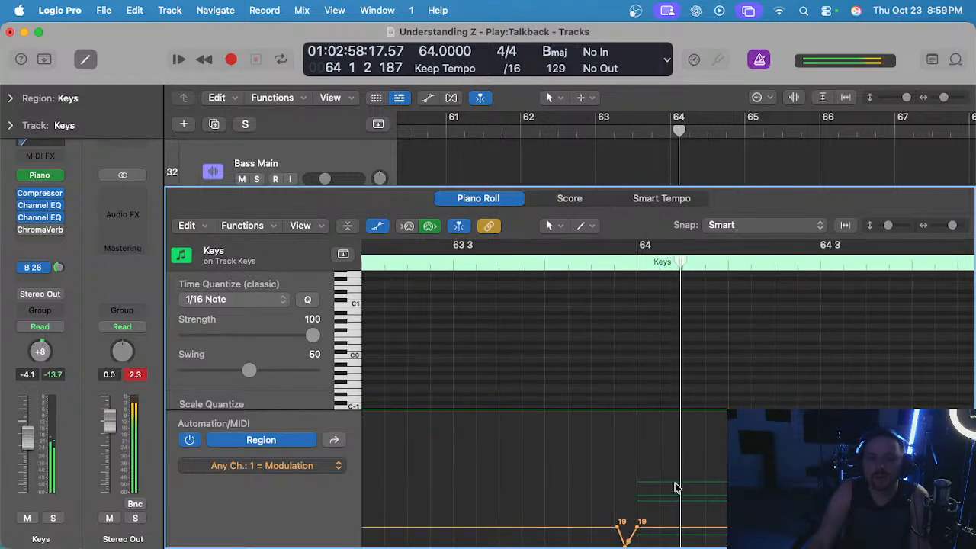
pyautogui.press('p')
pyautogui.press('s')
pyautogui.press('space')
pyautogui.press('s')
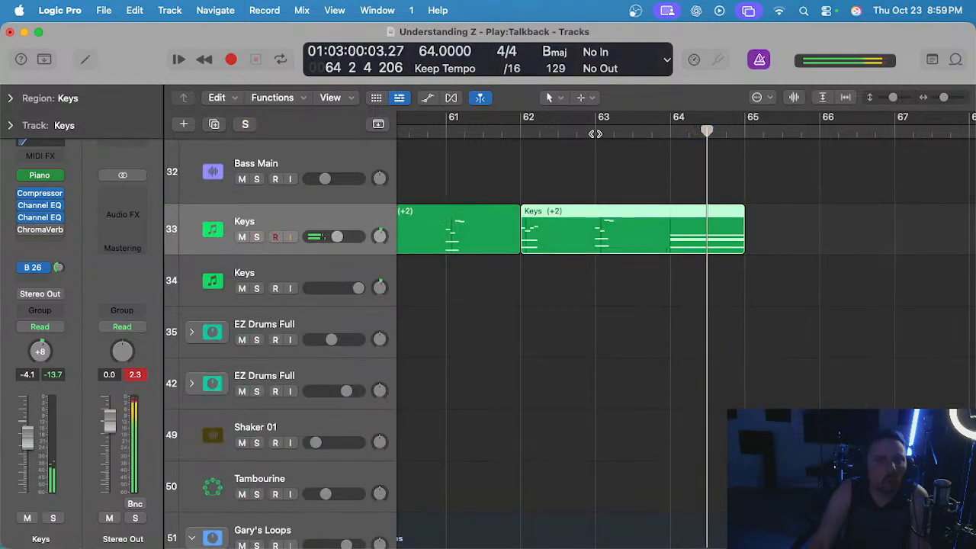
# Reopen the last Keys region from bar 63, undo the Modulation dip before bar 64, and close the Piano Roll.
pyautogui.click(595, 135)
pyautogui.click(665, 258)
pyautogui.click(666, 249)
pyautogui.press('p')
pyautogui.hscroll(3, 704, 441)
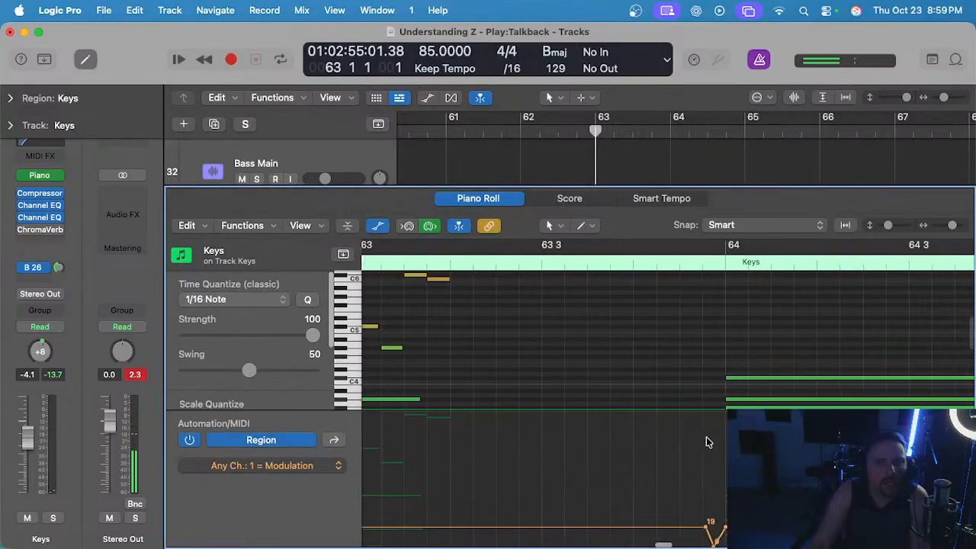
pyautogui.scroll(-4, 706, 439)
pyautogui.scroll(-4, 673, 450)
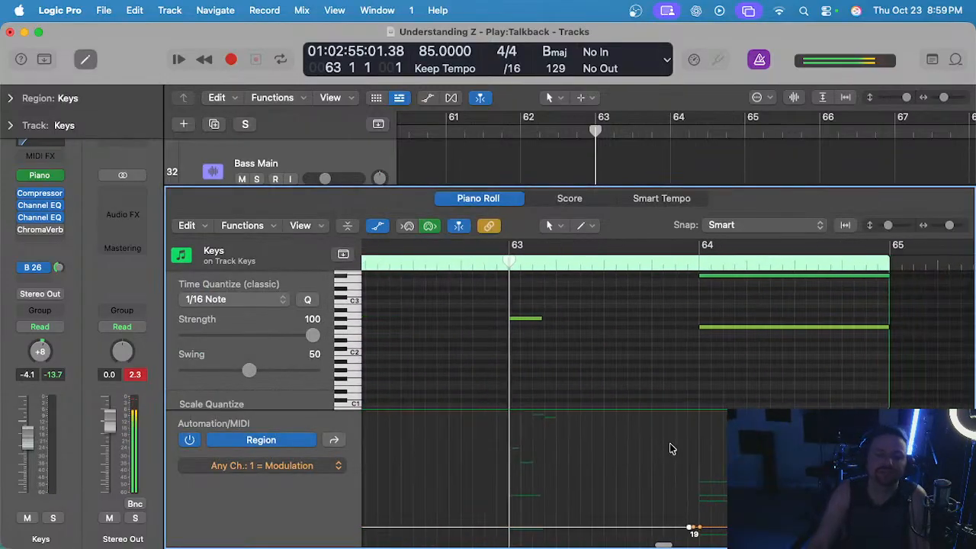
pyautogui.press('super+z')
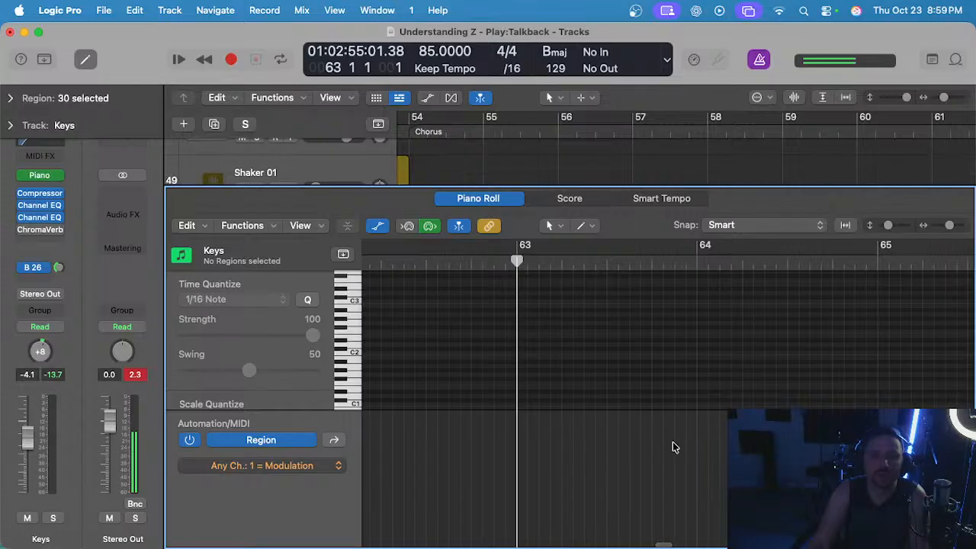
pyautogui.press('super+z')
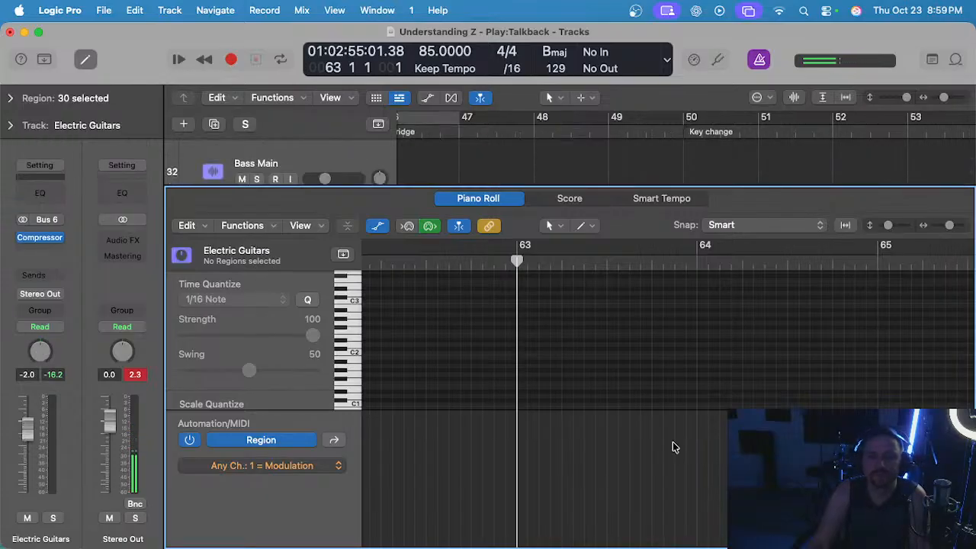
pyautogui.press('super+z')
pyautogui.scroll(-2, 675, 457)
pyautogui.press('super+z')
pyautogui.press('super+z')
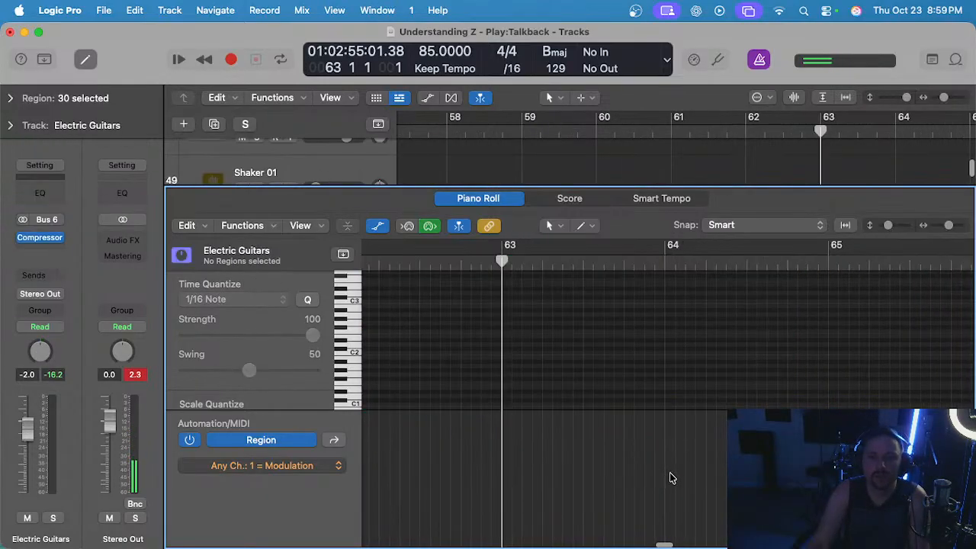
pyautogui.press('e')
pyautogui.press('z')
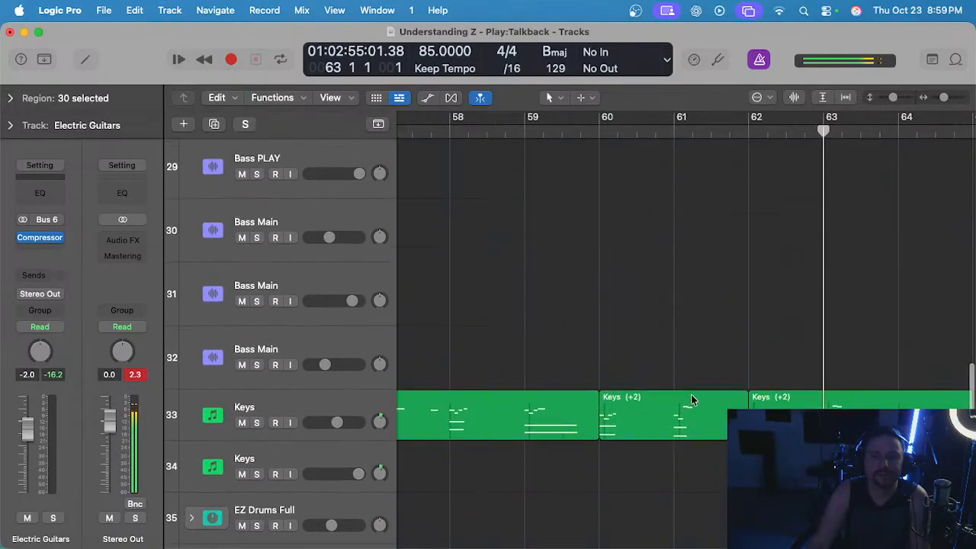
# Reopen the Keys region ending at bar 65 in the Piano Roll and display its Ch. 1: 64 = Sustain automation.
pyautogui.click(738, 488)
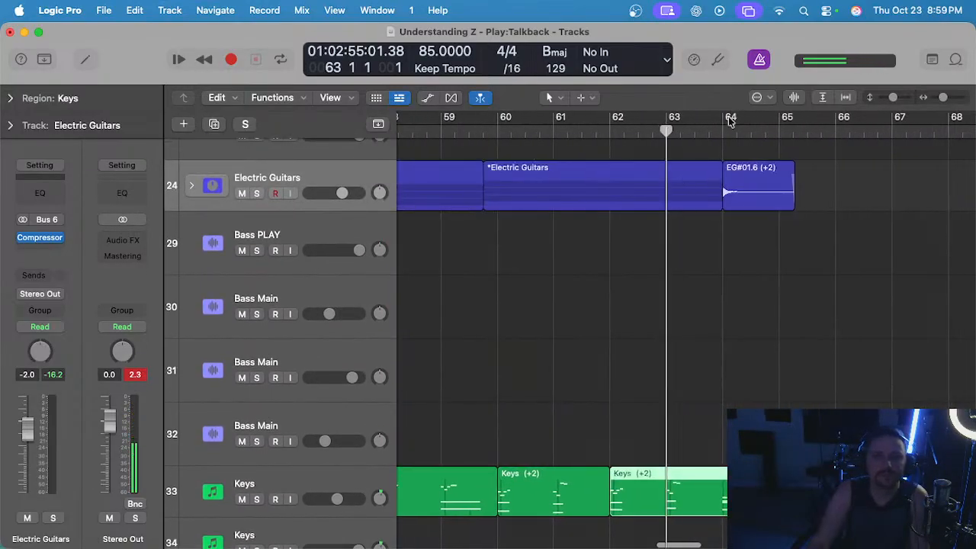
pyautogui.click(390, 476)
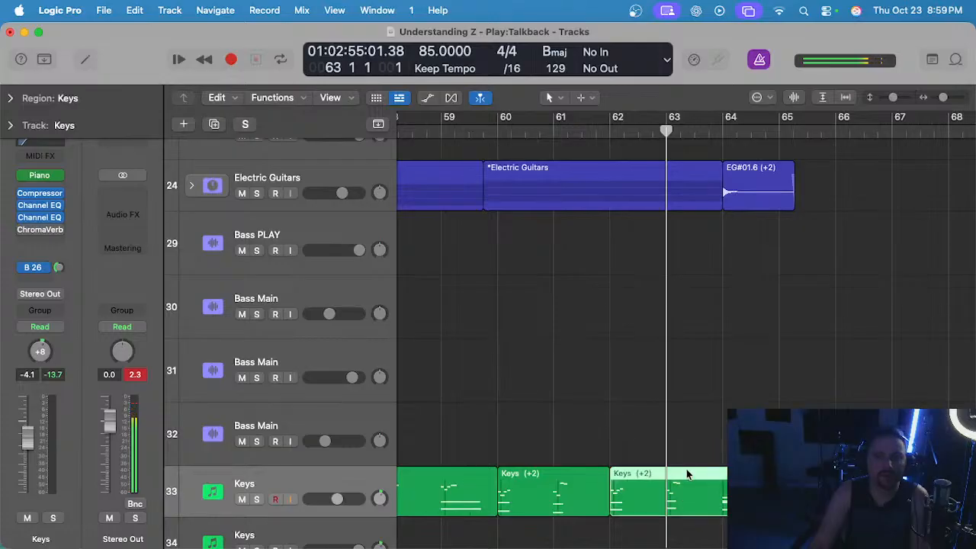
pyautogui.doubleClick(693, 505)
pyautogui.click(267, 465)
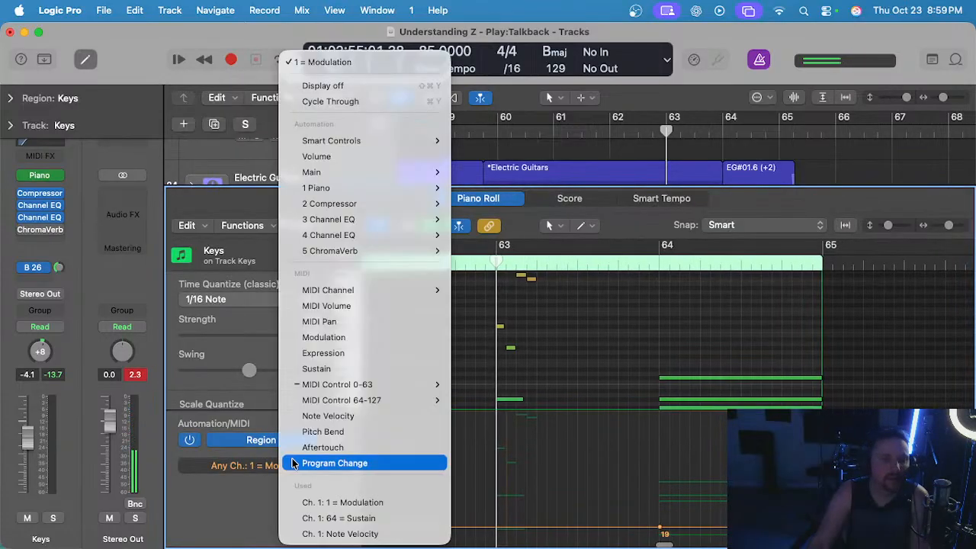
pyautogui.click(384, 520)
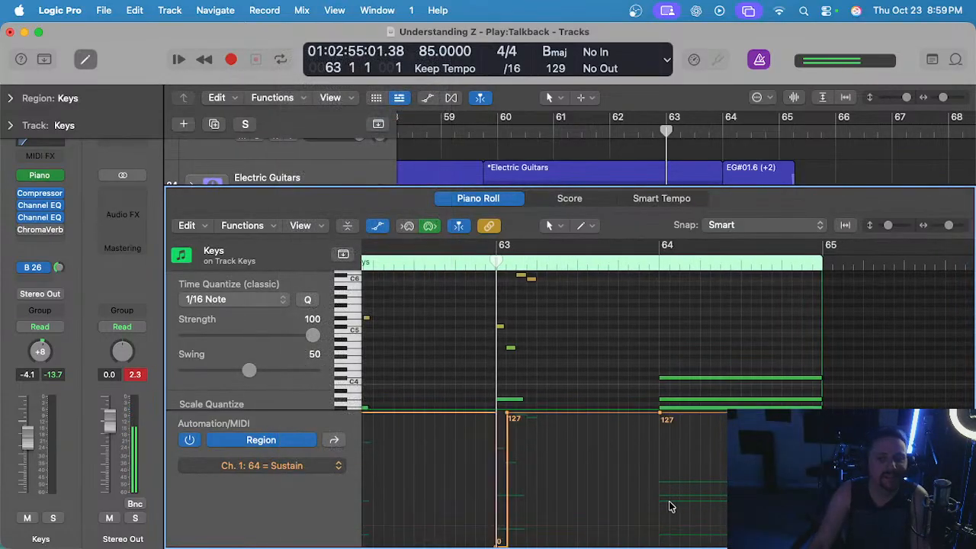
# Draw a short sustain release to 0 just before bar 64, returning to 127 at the final Keys chord.
pyautogui.scroll(-3, 670, 503)
pyautogui.scroll(2, 668, 494)
pyautogui.scroll(3, 648, 421)
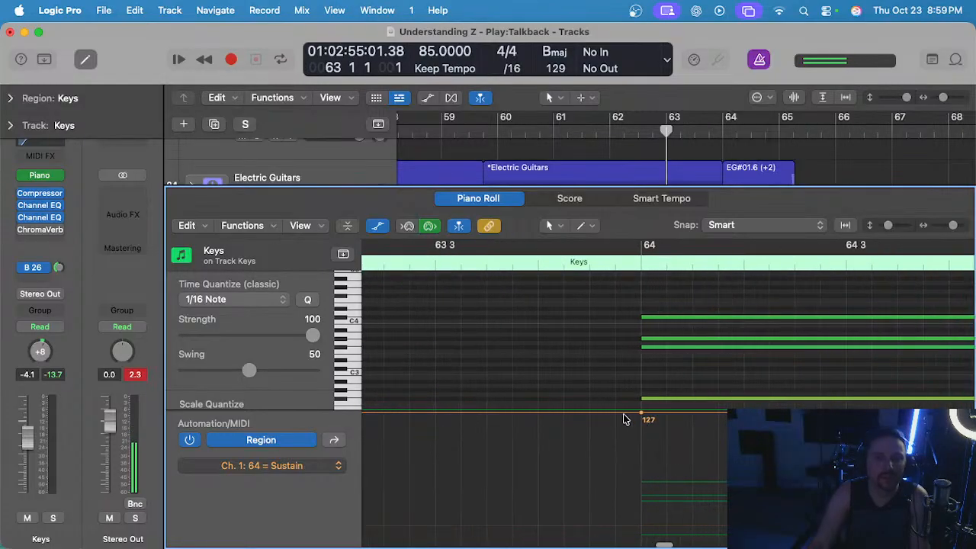
pyautogui.moveTo(624, 413)
pyautogui.mouseDown()
pyautogui.moveTo(636, 413)
pyautogui.moveTo(630, 421)
pyautogui.mouseUp()
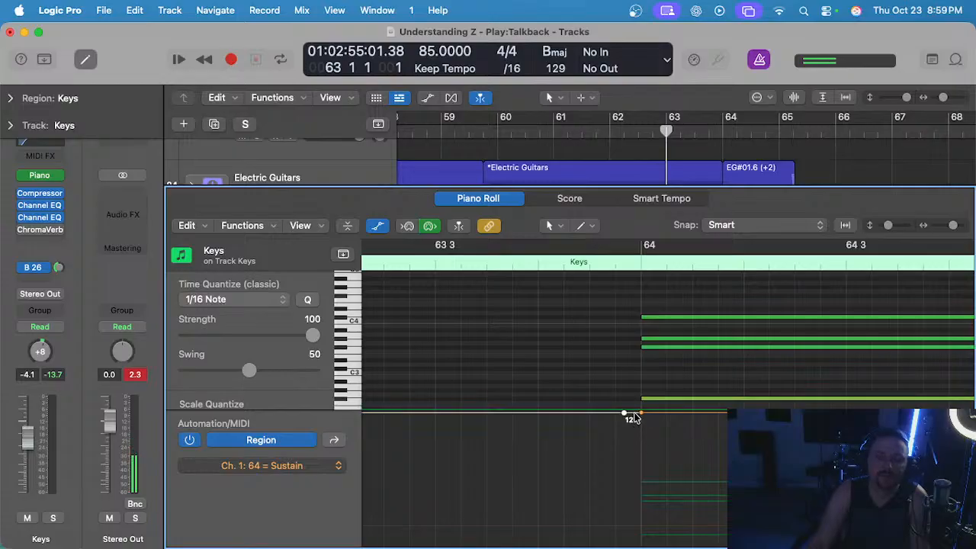
pyautogui.moveTo(634, 416); pyautogui.dragTo(639, 486)
pyautogui.moveTo(635, 545); pyautogui.dragTo(635, 545)
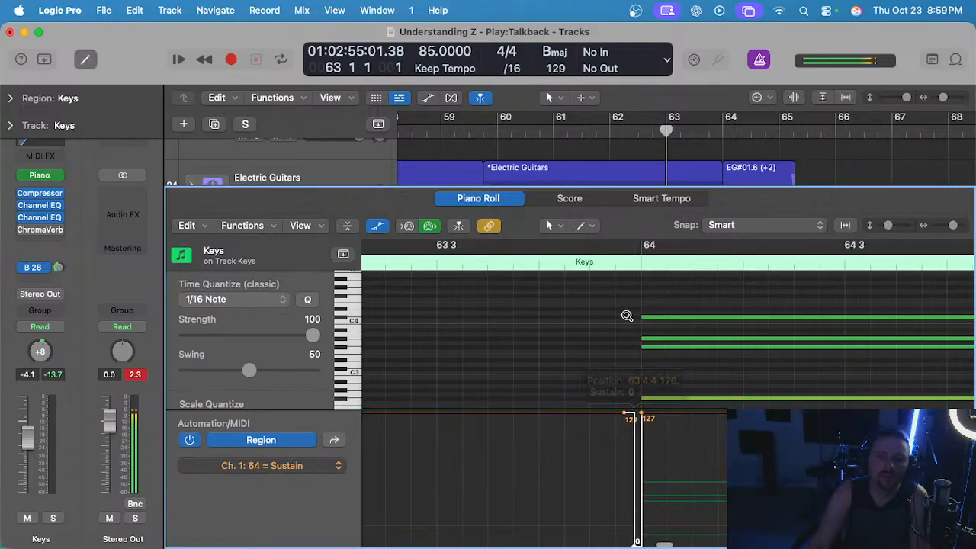
pyautogui.keyDown('ctrl'); pyautogui.keyDown('alt'); pyautogui.click(627, 316); pyautogui.keyUp('alt'); pyautogui.keyUp('ctrl')
# Audition the Keys soloed from bar 63, turn the solo off, close the Piano Roll, and play through the end with the full mix.
pyautogui.press('space')
pyautogui.hotkey('ctrl', 's')
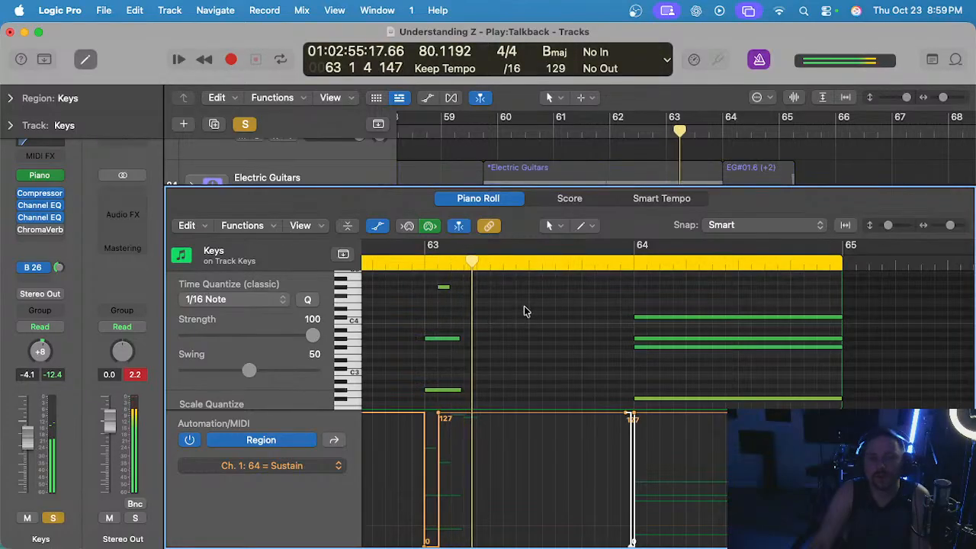
pyautogui.keyDown('ctrl'); pyautogui.keyDown('alt'); pyautogui.click(585, 382); pyautogui.keyUp('alt'); pyautogui.keyUp('ctrl')
pyautogui.press('p')
pyautogui.press('s')
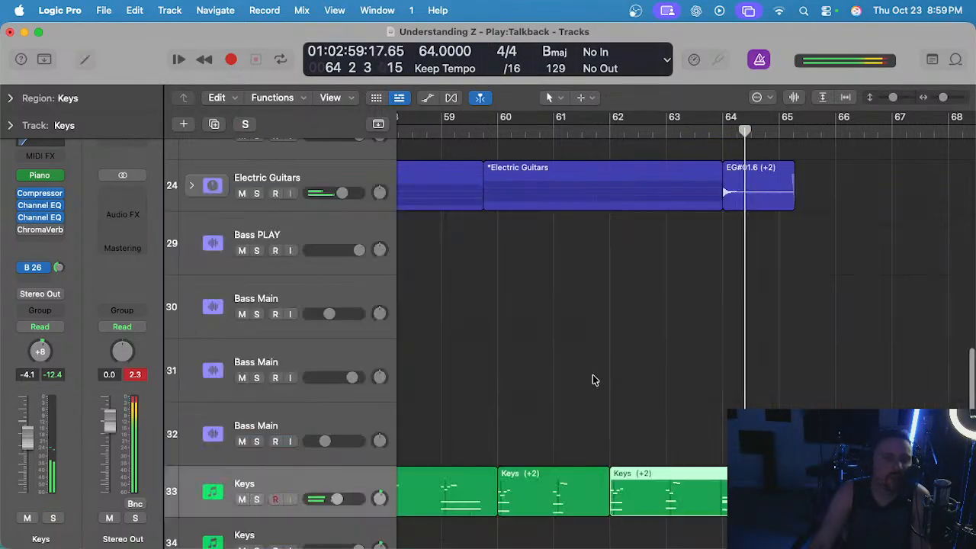
pyautogui.scroll(-5, 595, 379)
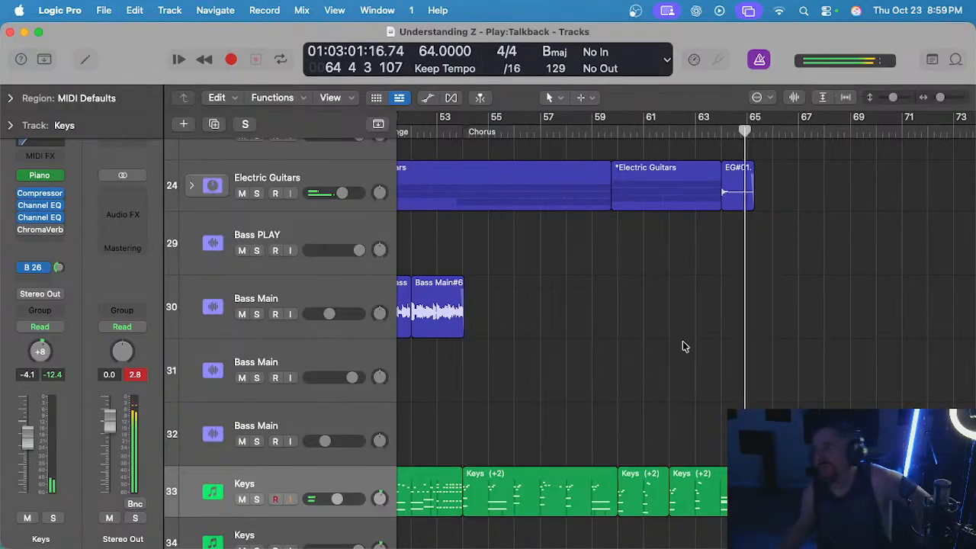
pyautogui.scroll(-2, 682, 346)
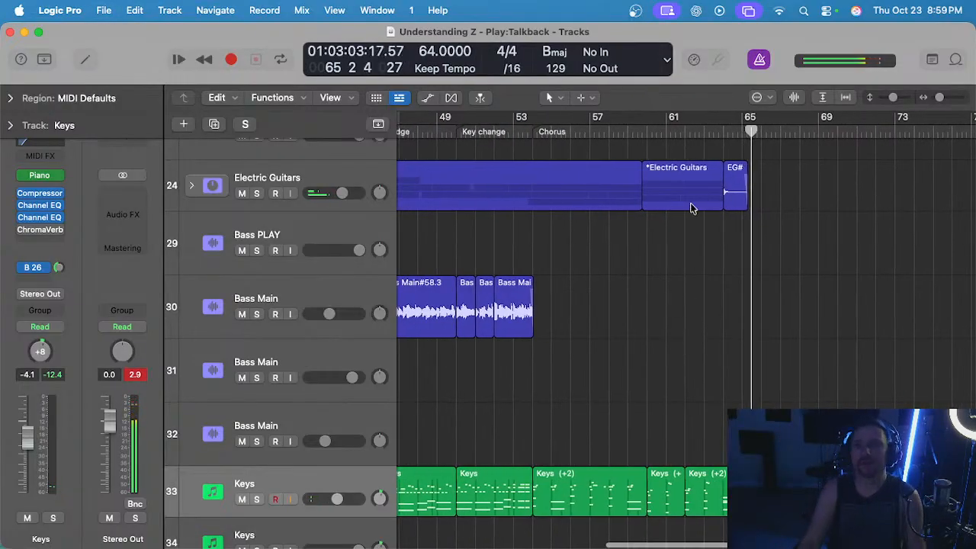
# Replay the ending from around bar 60, examining where the loop, electric guitar and steel guitar regions stop.
pyautogui.scroll(2, 643, 331)
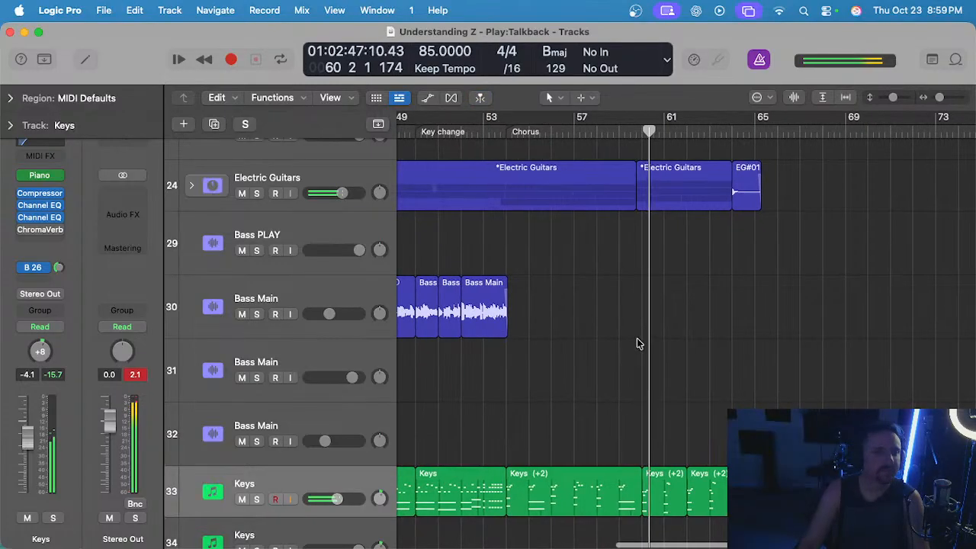
pyautogui.hscroll(1, 641, 341)
pyautogui.scroll(-2, 643, 340)
pyautogui.hscroll(-2, 645, 342)
pyautogui.scroll(-15, 644, 341)
pyautogui.hscroll(2, 644, 342)
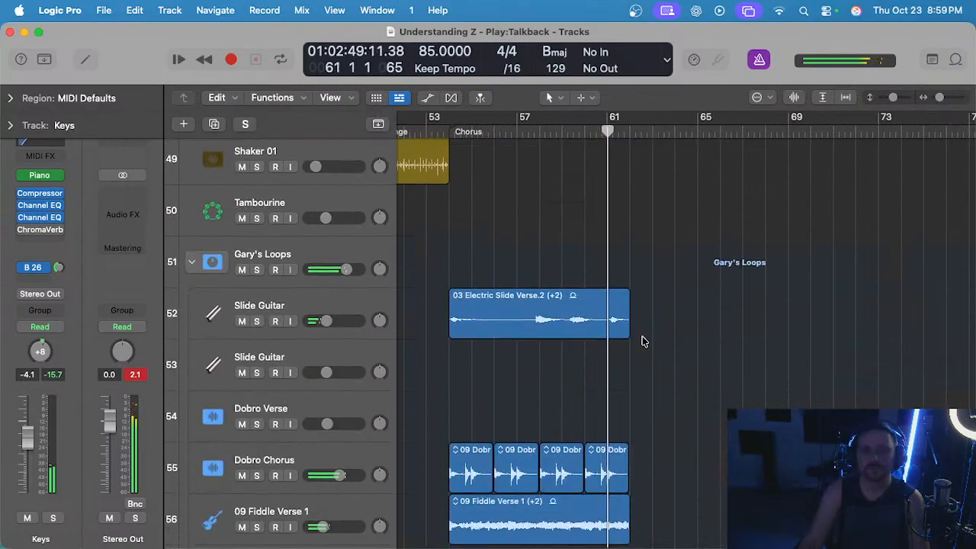
pyautogui.scroll(2, 642, 338)
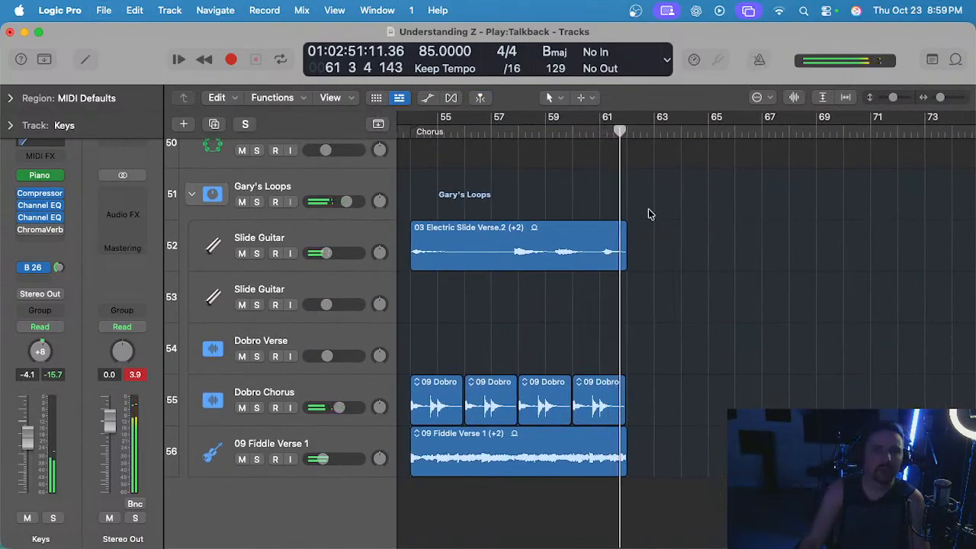
pyautogui.scroll(1, 648, 214)
pyautogui.scroll(15, 648, 210)
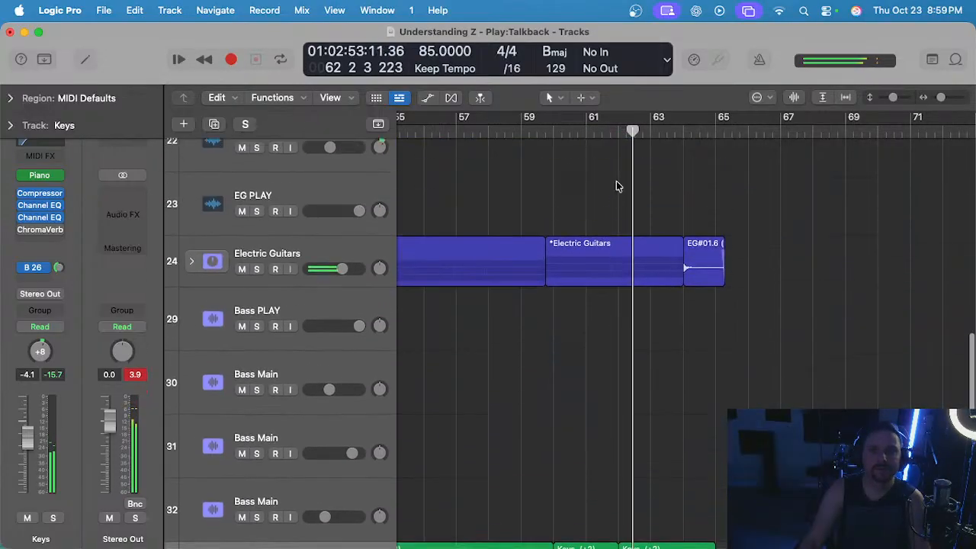
pyautogui.scroll(5, 610, 168)
# Stop playback with the playhead at bar 62 and create a marker there named Tag.
pyautogui.press('space')
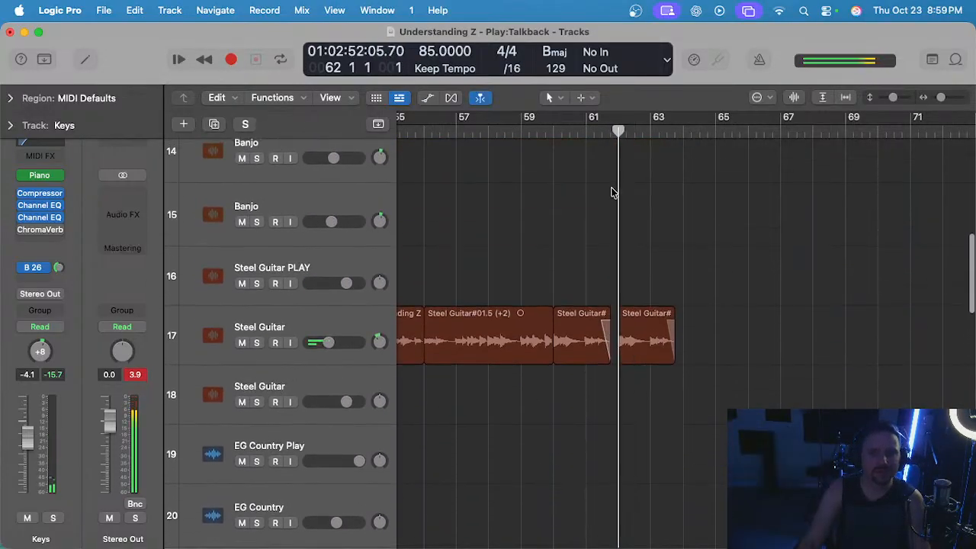
pyautogui.scroll(10, 614, 192)
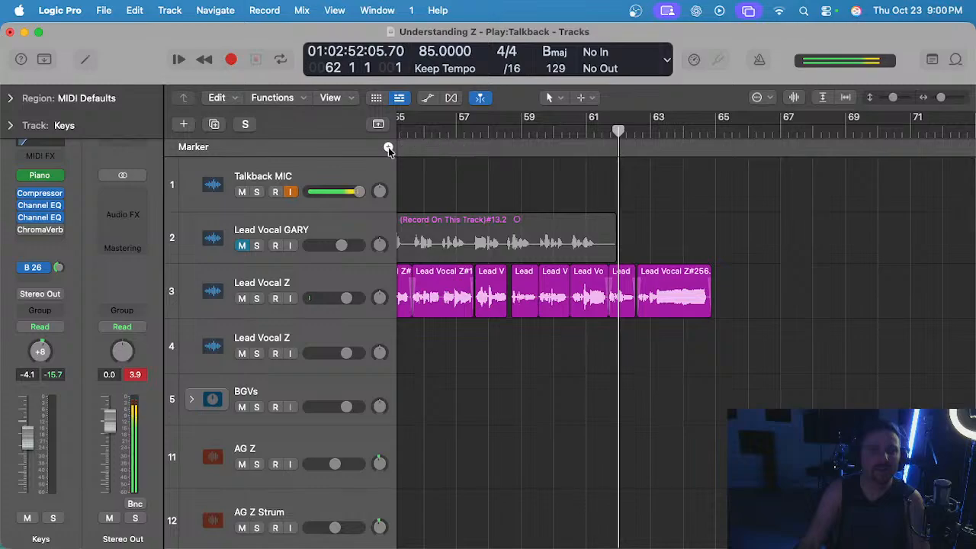
pyautogui.click(388, 148)
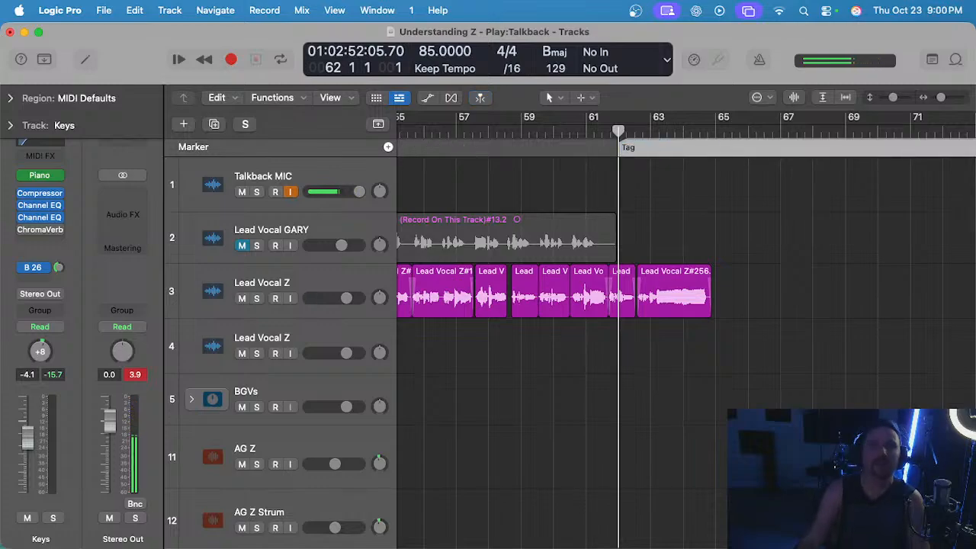
# Play the tag with the full mix from the Tag marker at bar 62 through bar 64.
pyautogui.press('space')
pyautogui.press('super+Right')
pyautogui.hscroll(1, 636, 243)
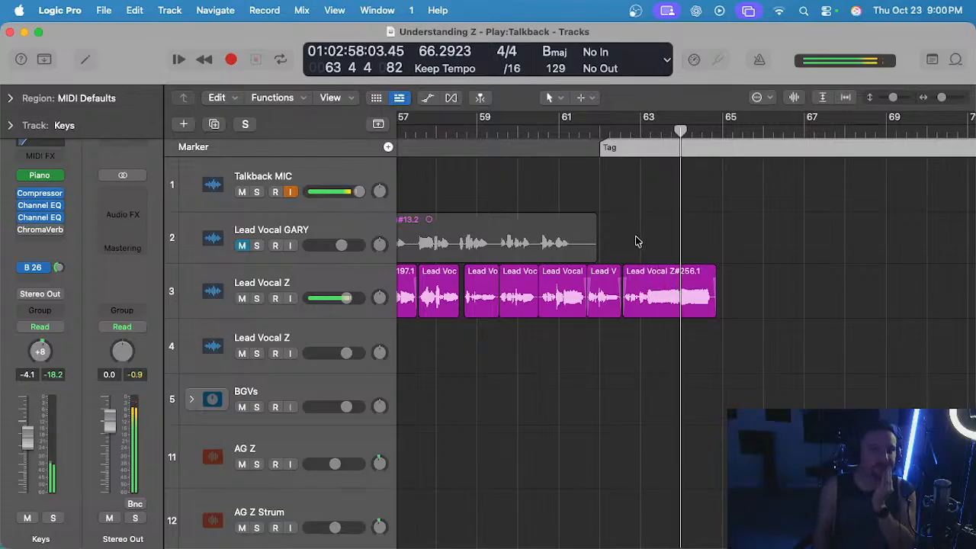
pyautogui.hscroll(-1, 639, 244)
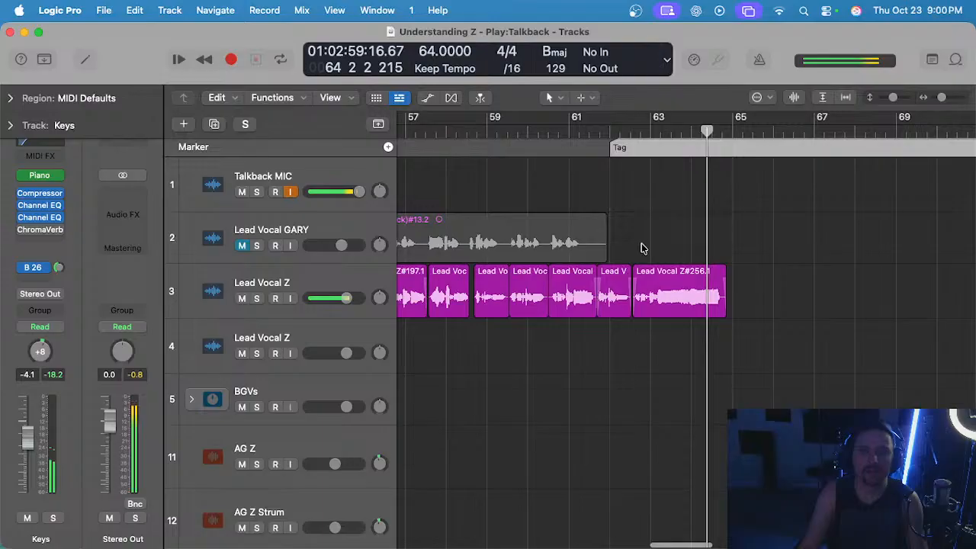
# Replay the ending from bar 61, examining the acoustic guitar, banjo and steel guitar tracks around the Tag marker.
pyautogui.click(570, 136)
pyautogui.scroll(-2, 603, 198)
pyautogui.hscroll(1, 581, 192)
pyautogui.scroll(-7, 593, 192)
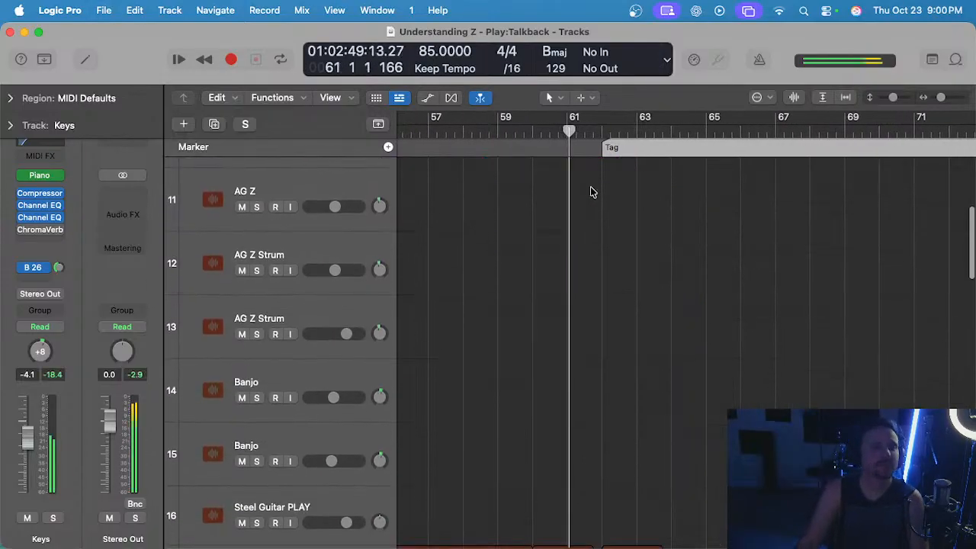
pyautogui.scroll(-2, 591, 192)
pyautogui.scroll(-6, 589, 192)
pyautogui.hscroll(4, 588, 197)
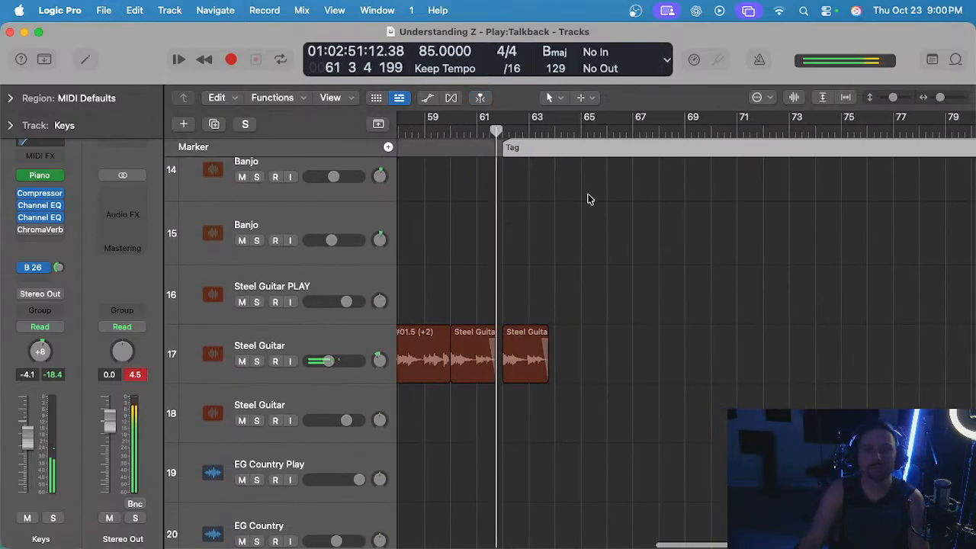
pyautogui.scroll(-2, 585, 199)
pyautogui.scroll(3, 582, 200)
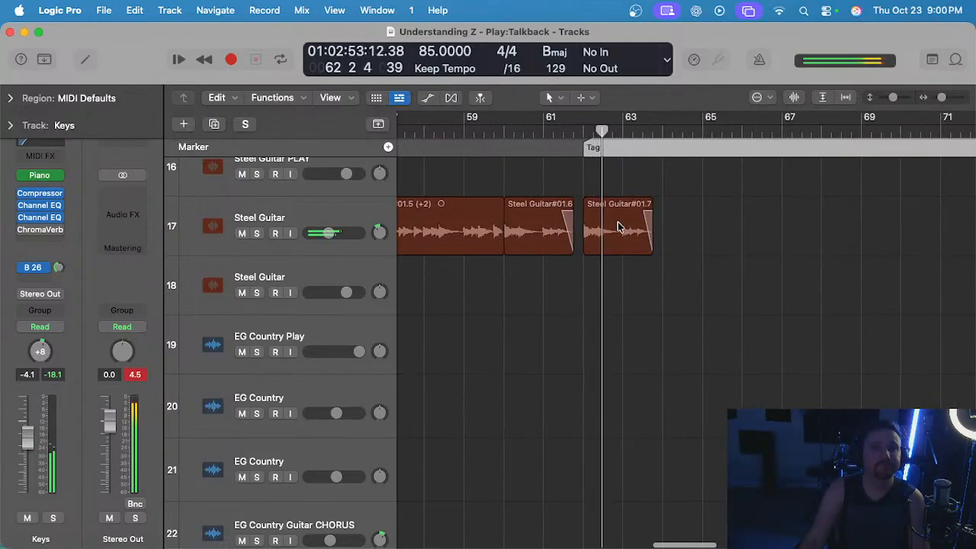
pyautogui.hscroll(-10, 615, 275)
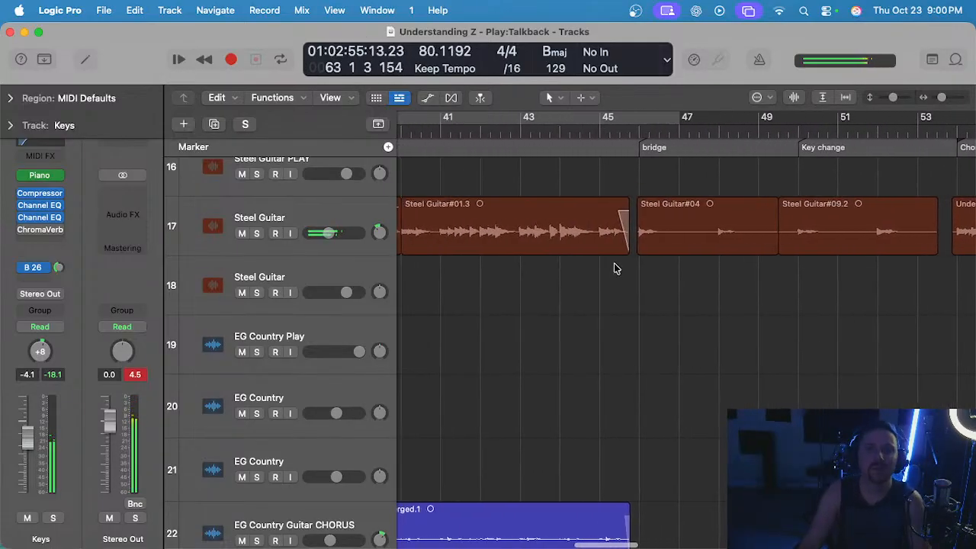
# Audition the track 17 Steel Guitar soloed and in the mix, from bar 46 in the bridge and bar 54 in the chorus, ending with solo off.
pyautogui.click(355, 215)
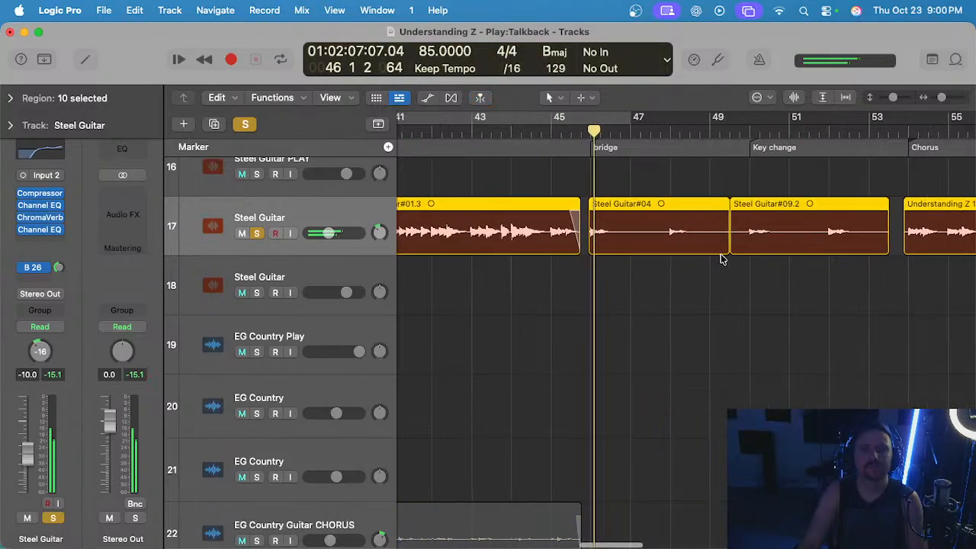
pyautogui.press('s')
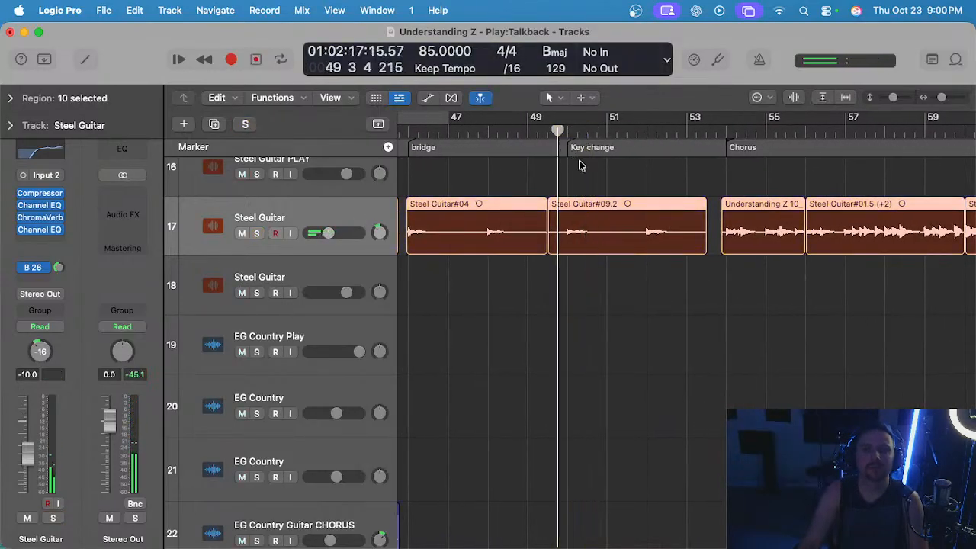
pyautogui.press('s')
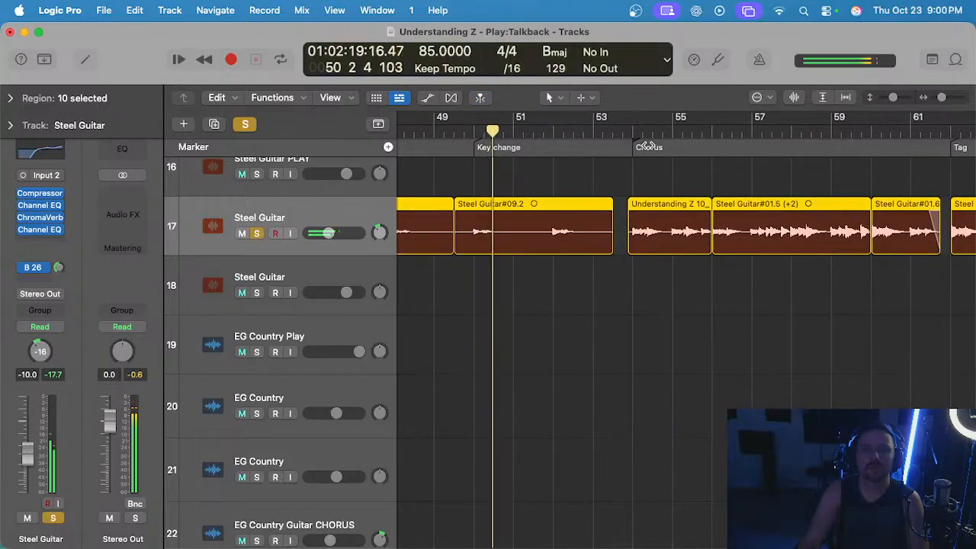
pyautogui.click(624, 131)
pyautogui.hscroll(4, 642, 154)
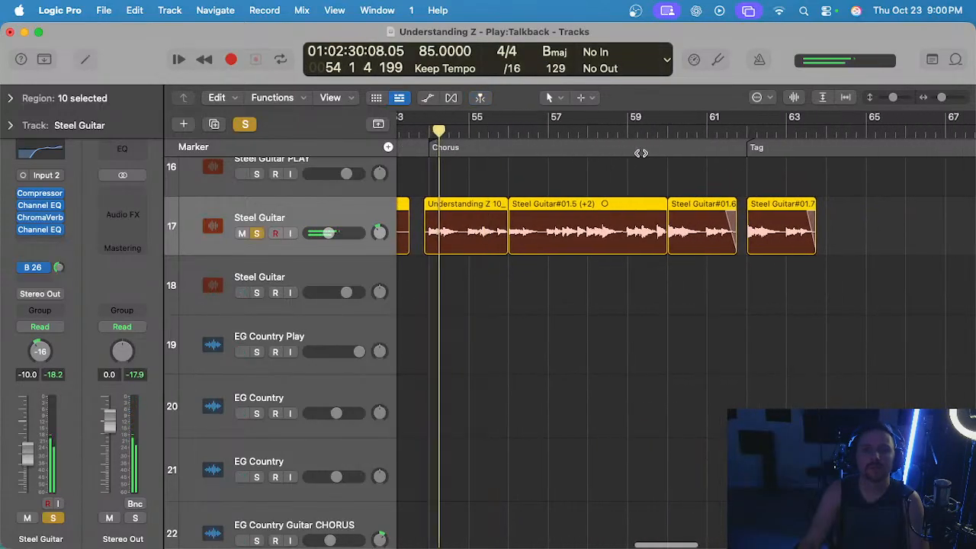
pyautogui.press('s')
# Play from the Tag marker at bar 62 and expand the Electric Guitars stack, examining where the EG Lead 1, 2 and 3 regions end.
pyautogui.scroll(-4, 641, 192)
pyautogui.hscroll(2, 640, 189)
pyautogui.click(648, 133)
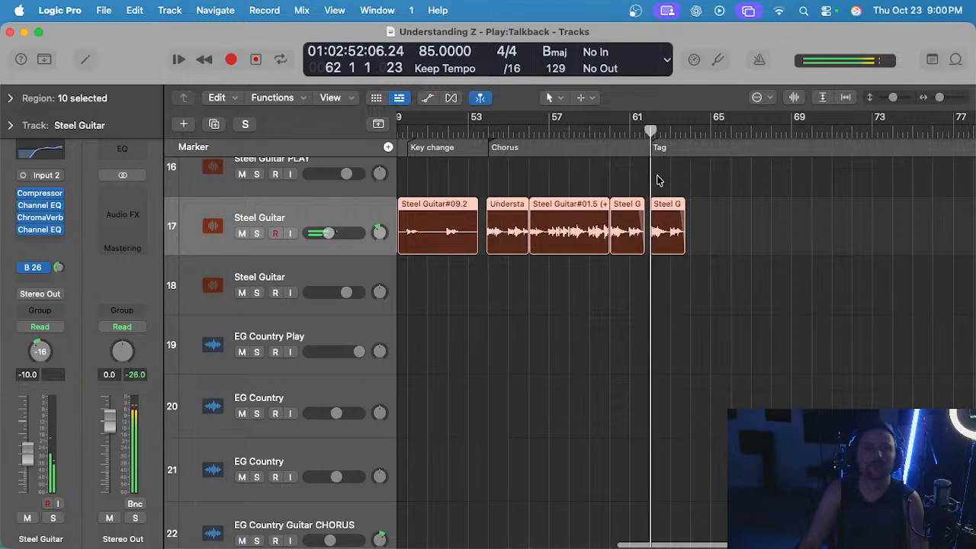
pyautogui.hscroll(3, 649, 191)
pyautogui.scroll(-12, 647, 191)
pyautogui.scroll(-4, 645, 194)
pyautogui.scroll(10, 612, 199)
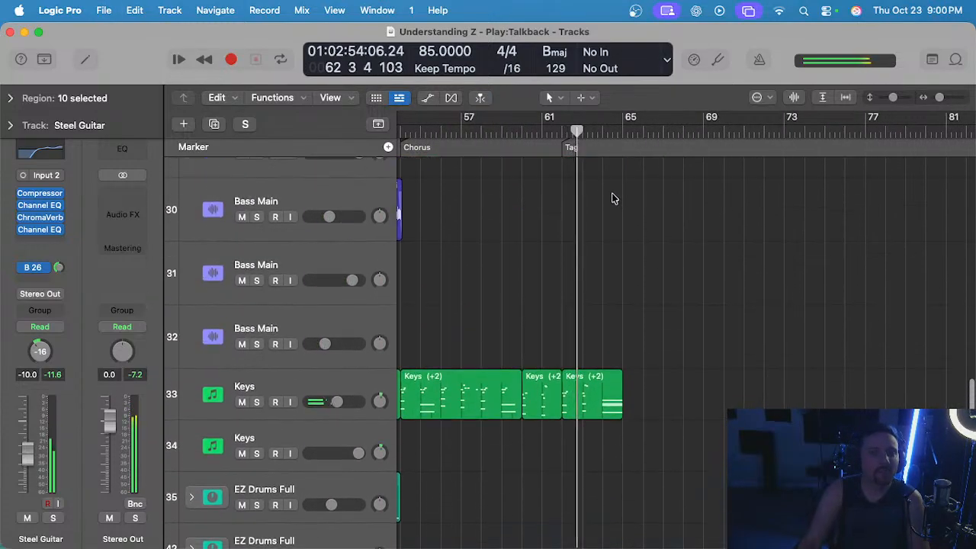
pyautogui.scroll(-2, 615, 198)
pyautogui.click(192, 300)
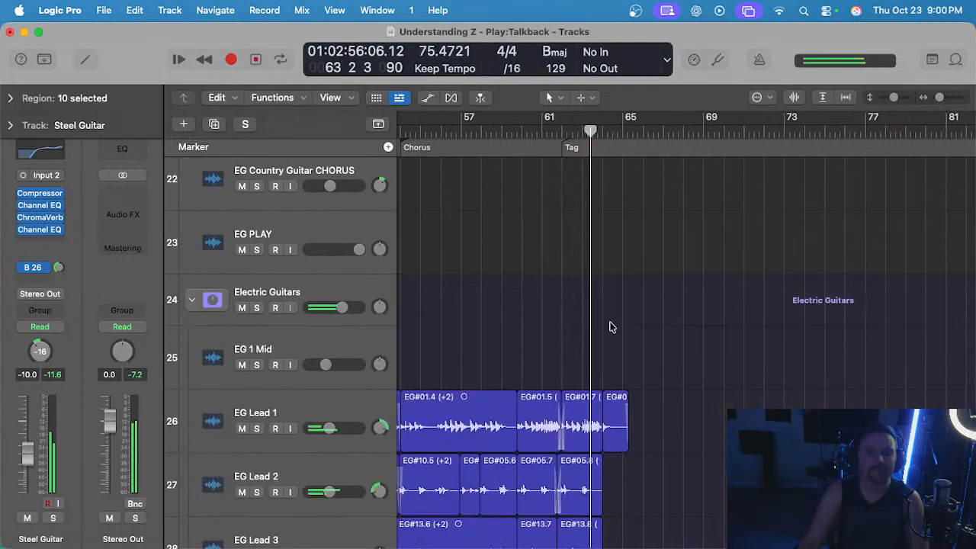
pyautogui.scroll(-3, 610, 327)
pyautogui.scroll(3, 648, 323)
pyautogui.scroll(2, 632, 320)
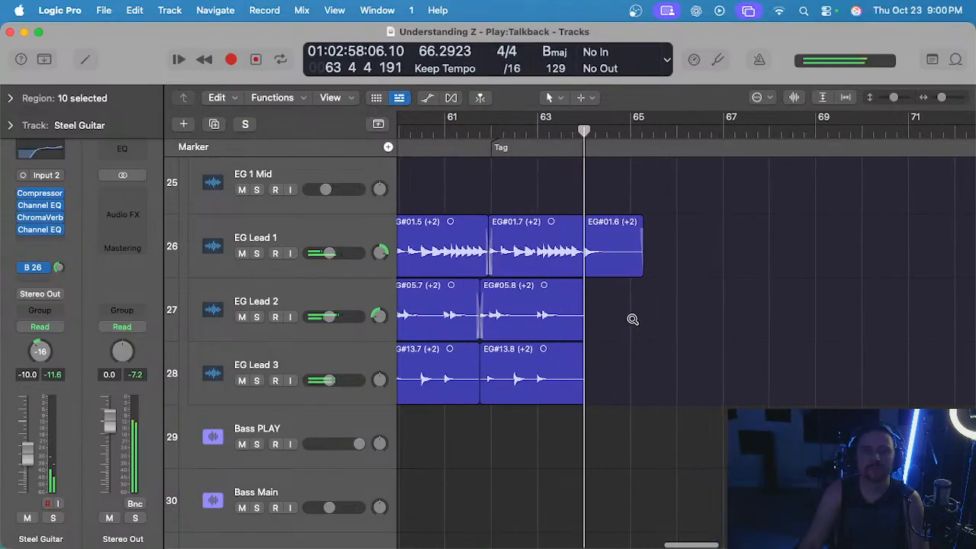
# Replay from bar 62 with EG Lead 1 selected, solo it briefly, turn the solo off and return to bar 62.
pyautogui.click(488, 133)
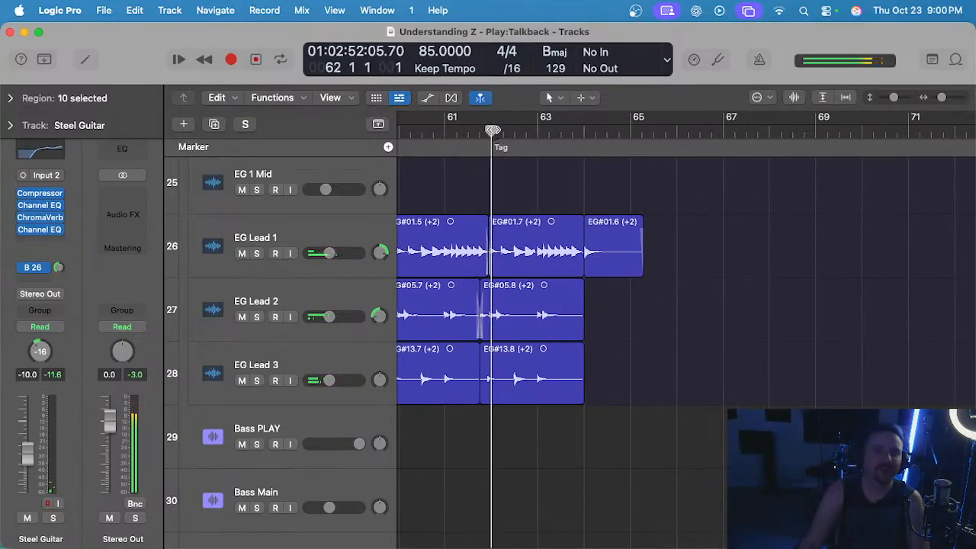
pyautogui.click(328, 223)
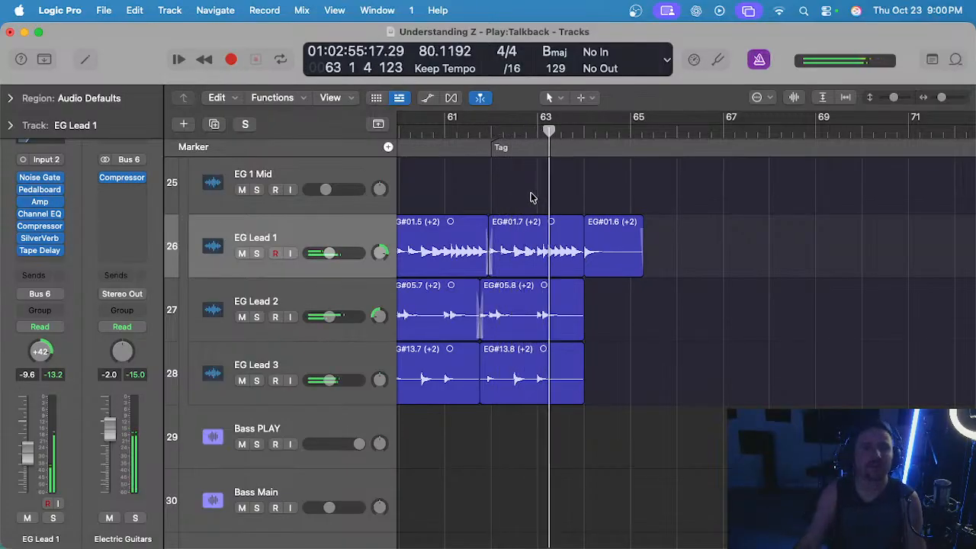
pyautogui.press('s')
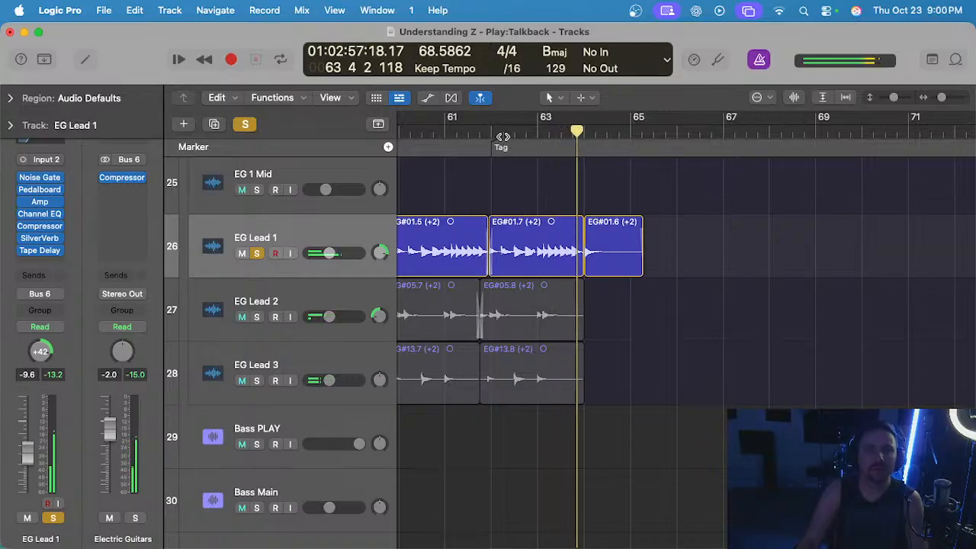
pyautogui.press('s')
pyautogui.click(492, 133)
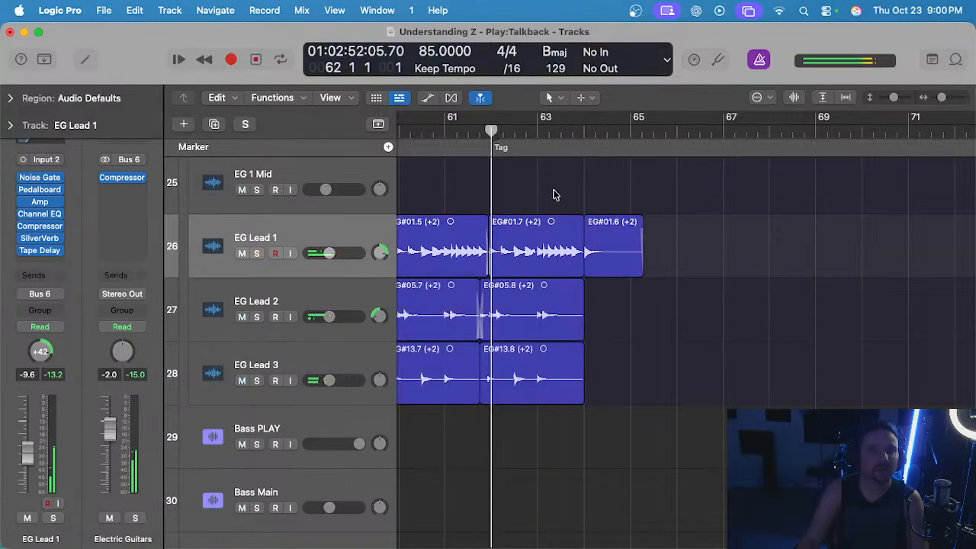
# Clear the selection of the last two EG Lead 1 regions and collapse the Electric Guitars stack.
pyautogui.moveTo(513, 186); pyautogui.dragTo(609, 232)
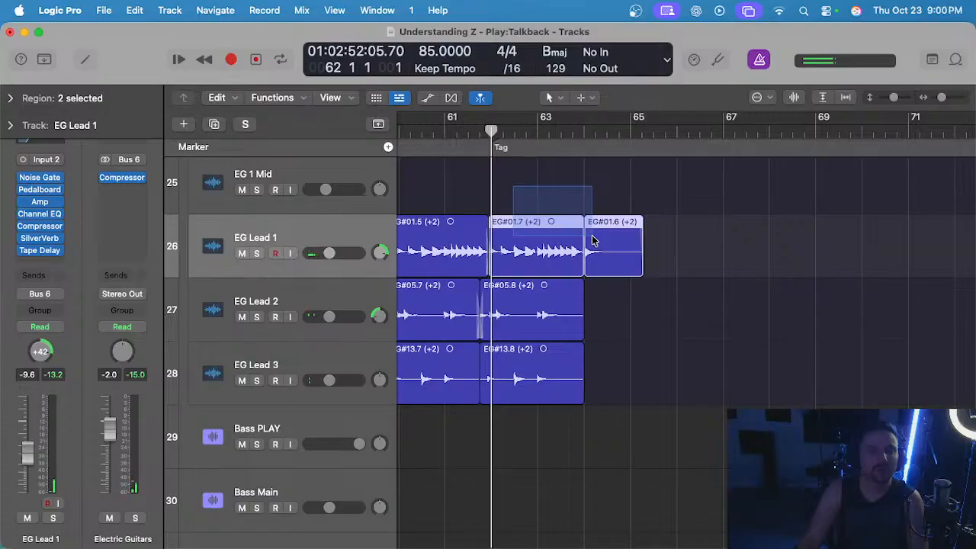
pyautogui.click(649, 239)
pyautogui.hscroll(-1, 549, 200)
pyautogui.scroll(3, 526, 204)
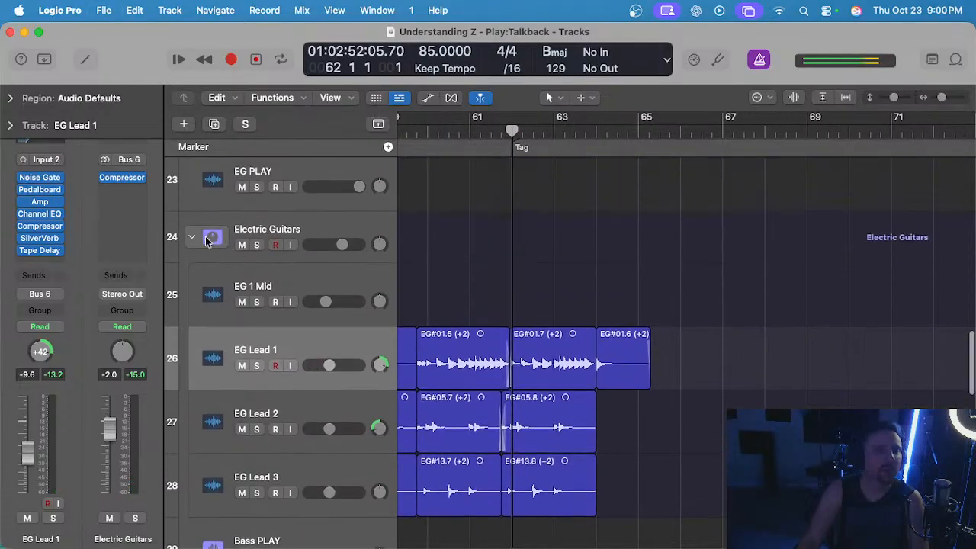
pyautogui.click(205, 240)
# Check where the Keys, drum, percussion and loop regions stop around the final chorus, and collapse the Gary's Loops stack.
pyautogui.scroll(-10, 555, 255)
pyautogui.scroll(3, 555, 256)
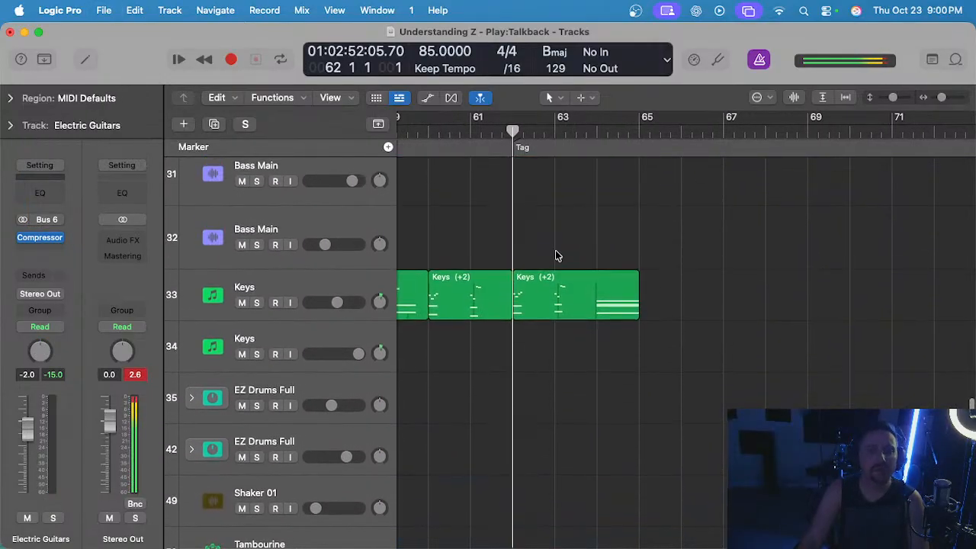
pyautogui.scroll(2, 555, 254)
pyautogui.scroll(-10, 518, 313)
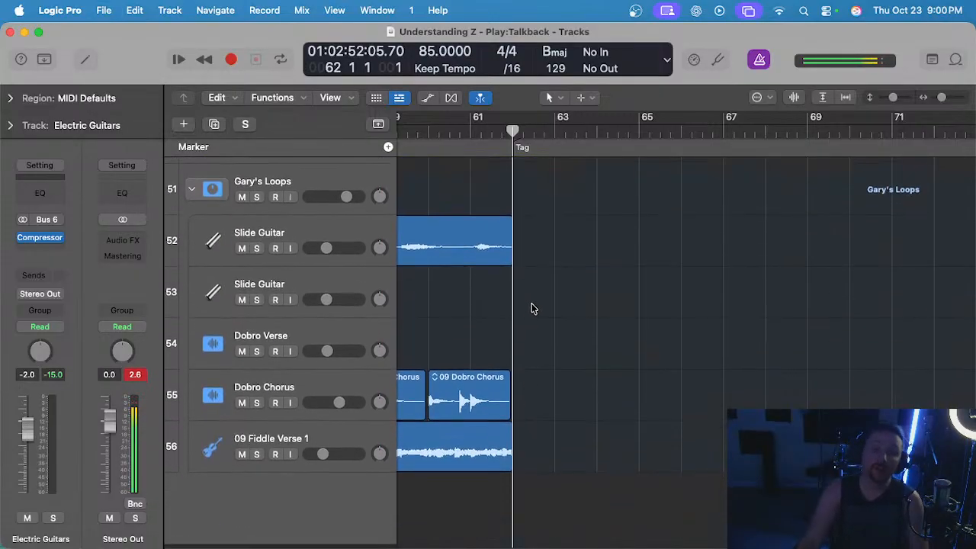
pyautogui.hscroll(-1, 533, 308)
pyautogui.scroll(4, 534, 307)
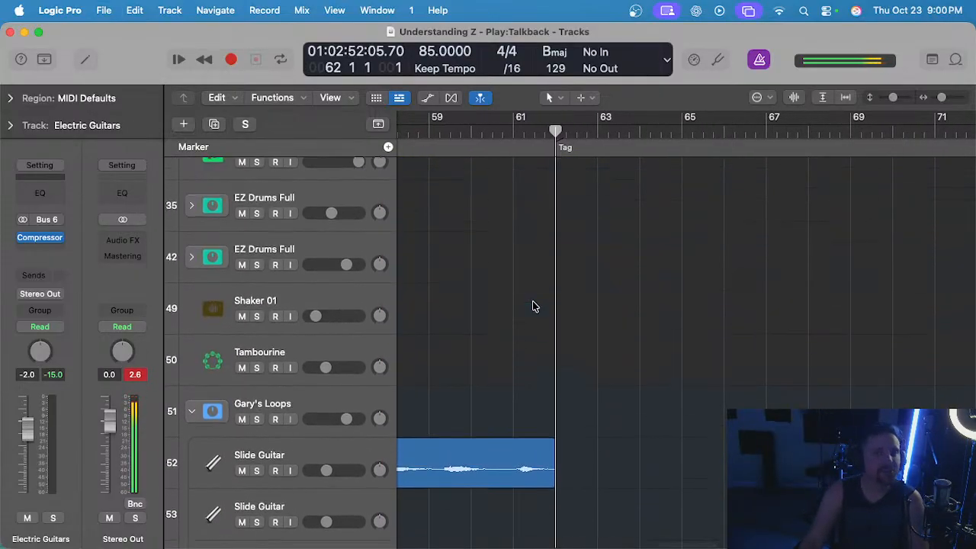
pyautogui.scroll(2, 534, 306)
pyautogui.hscroll(-3, 536, 305)
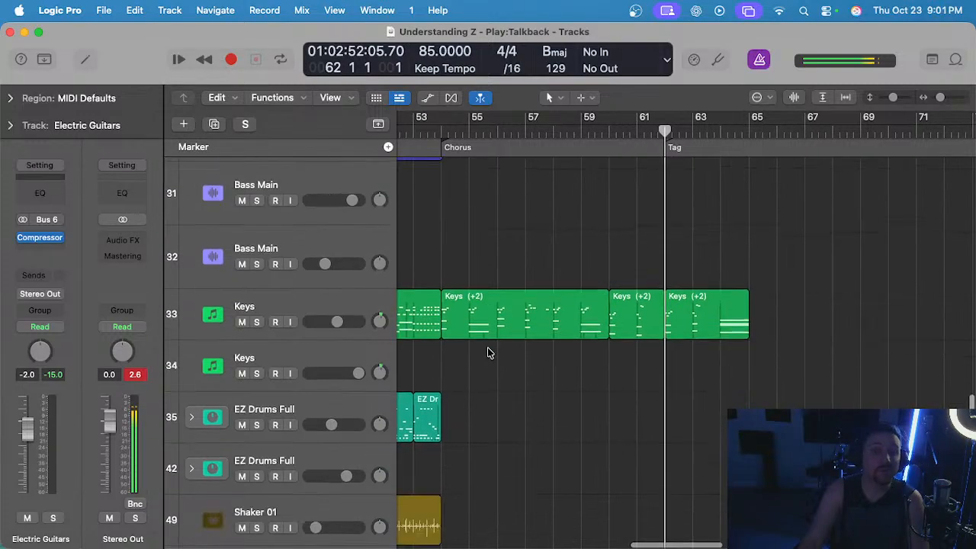
pyautogui.scroll(-6, 488, 352)
pyautogui.click(193, 196)
pyautogui.hscroll(-4, 663, 260)
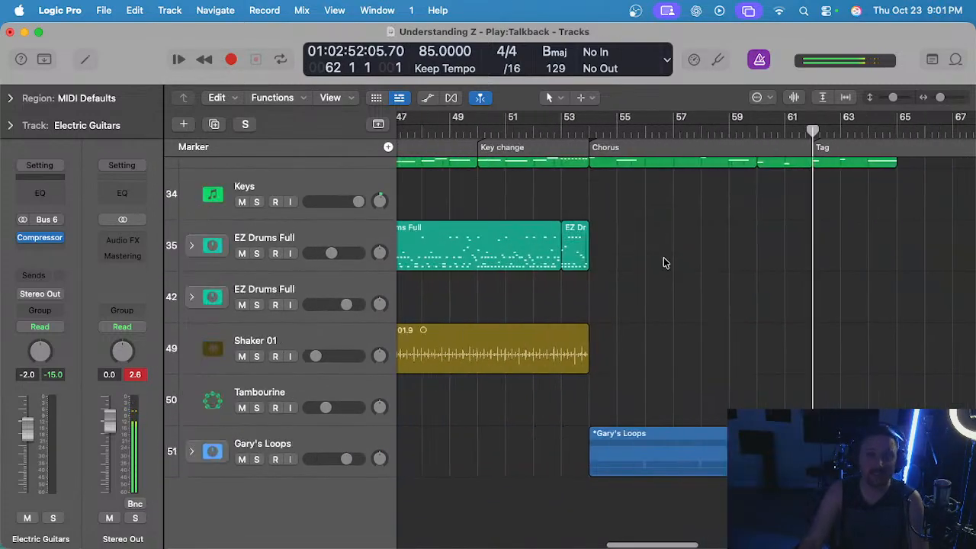
# Return to the project start and play from the Intro at bar 2, examining the tracks from the lead vocals down to Gary's Loops.
pyautogui.press('Return')
pyautogui.scroll(-2, 661, 261)
pyautogui.scroll(20, 734, 310)
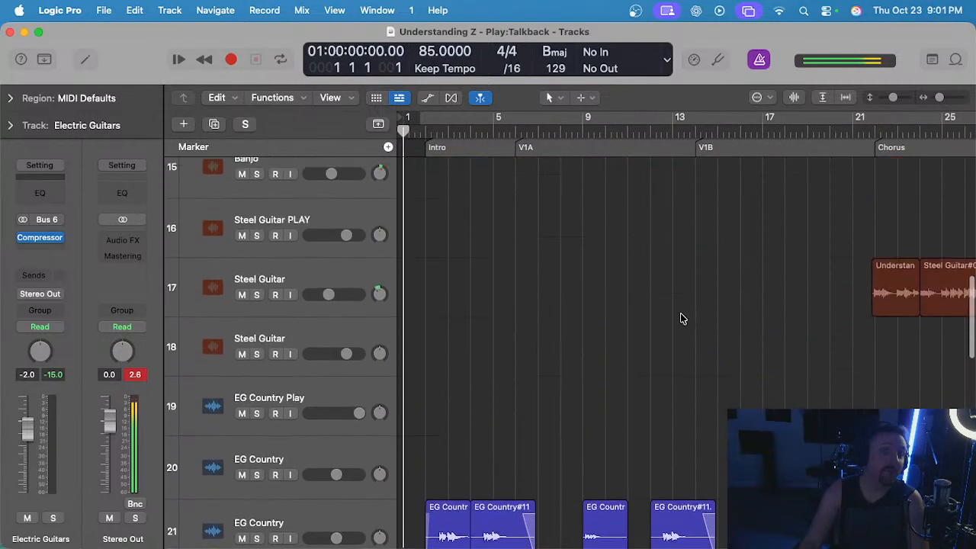
pyautogui.click(425, 132)
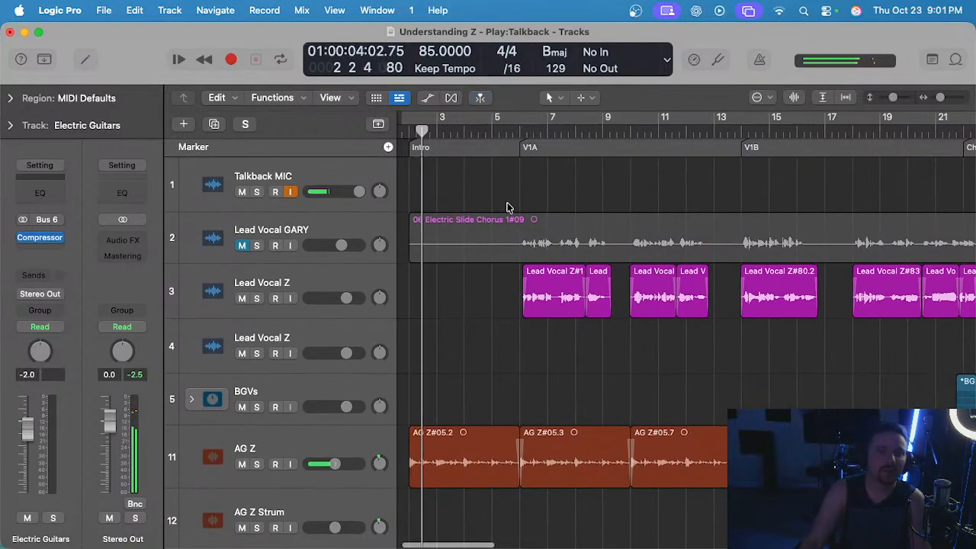
pyautogui.scroll(-3, 505, 203)
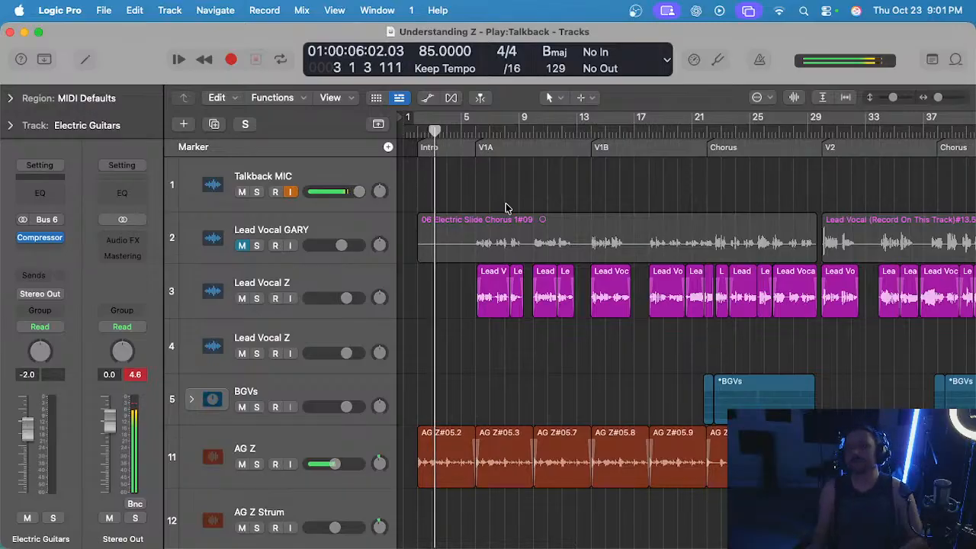
pyautogui.scroll(-8, 469, 321)
pyautogui.scroll(-15, 468, 321)
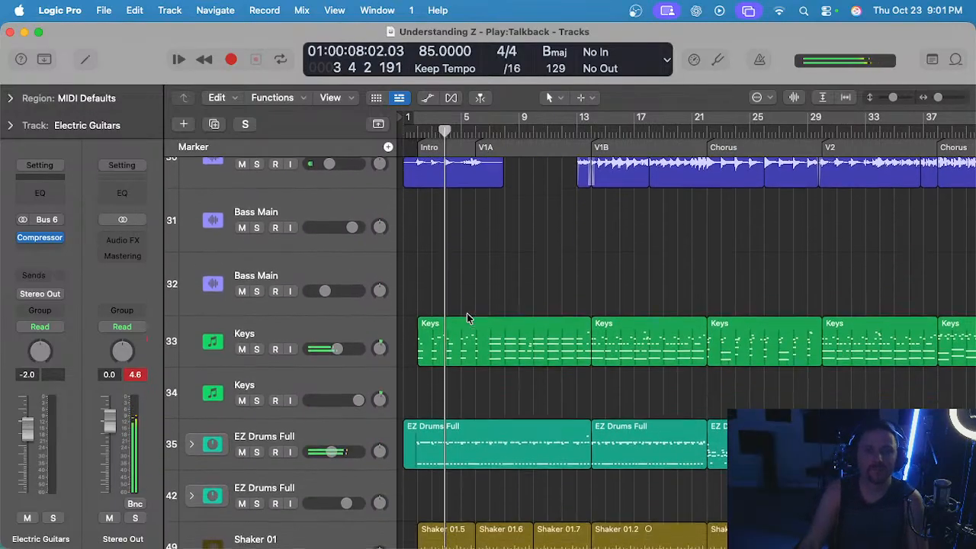
pyautogui.scroll(-2, 468, 317)
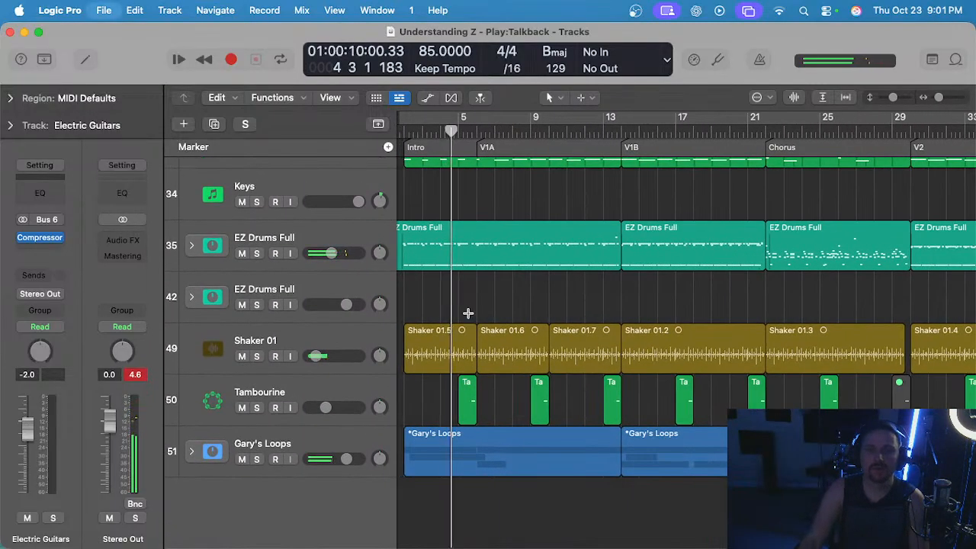
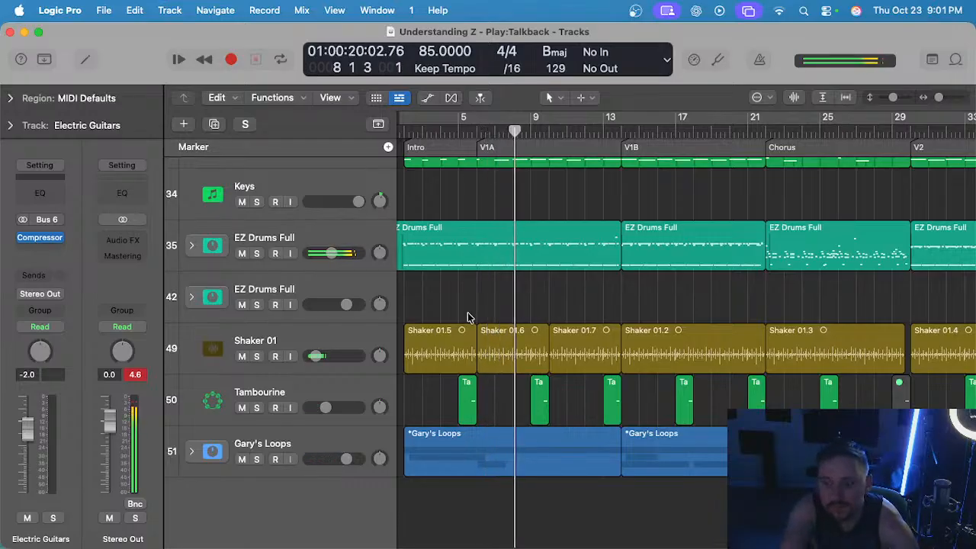
# Lower the Talkback MIC track's volume while the first verse plays.
pyautogui.scroll(15, 480, 326)
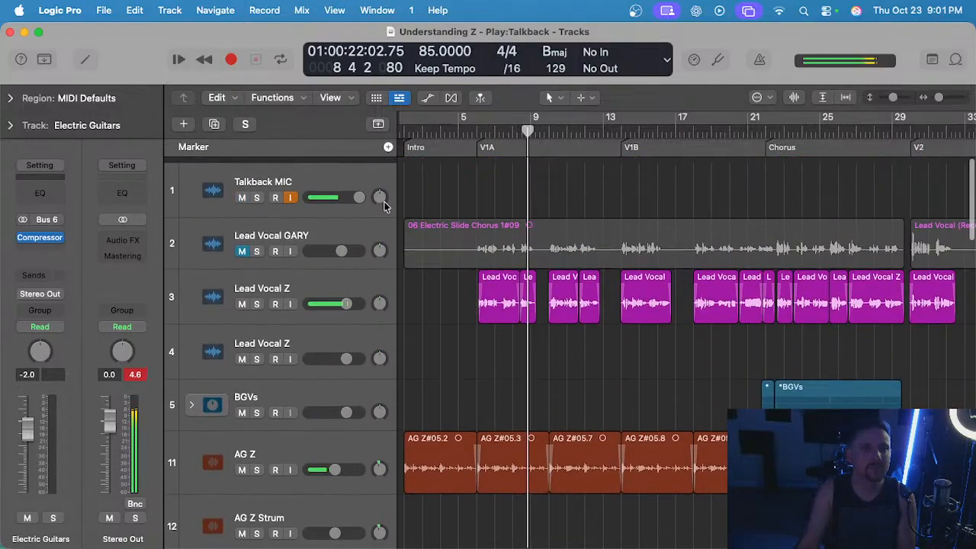
pyautogui.moveTo(348, 197); pyautogui.dragTo(327, 196)
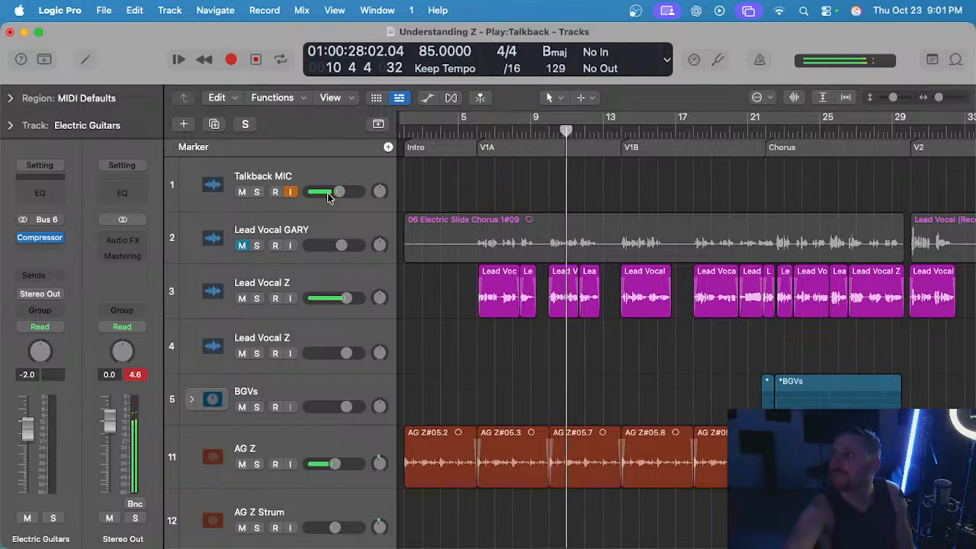
pyautogui.moveTo(340, 195); pyautogui.dragTo(335, 192)
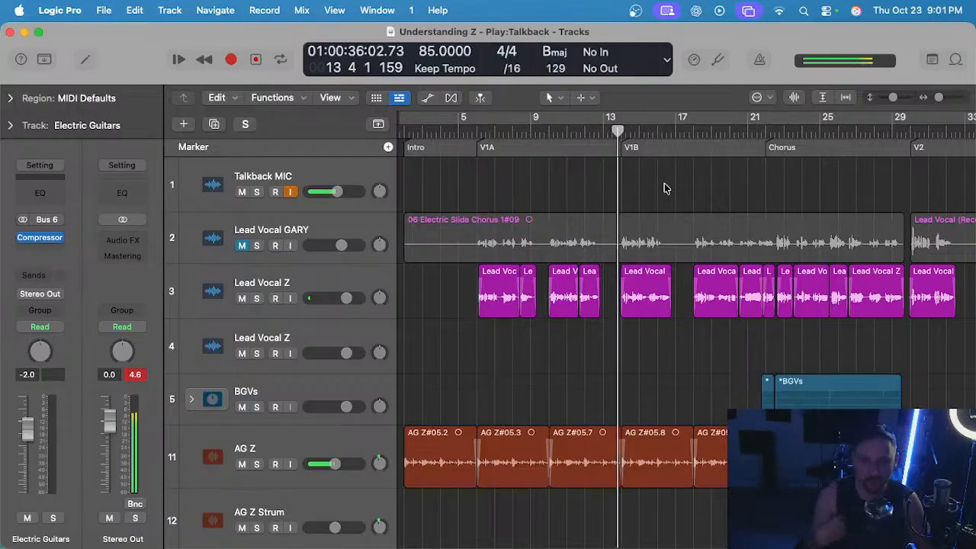
# Play on into the first Chorus, lower the track 17 Steel Guitar volume to -11.4 dB and clear the region selection.
pyautogui.scroll(-20, 524, 294)
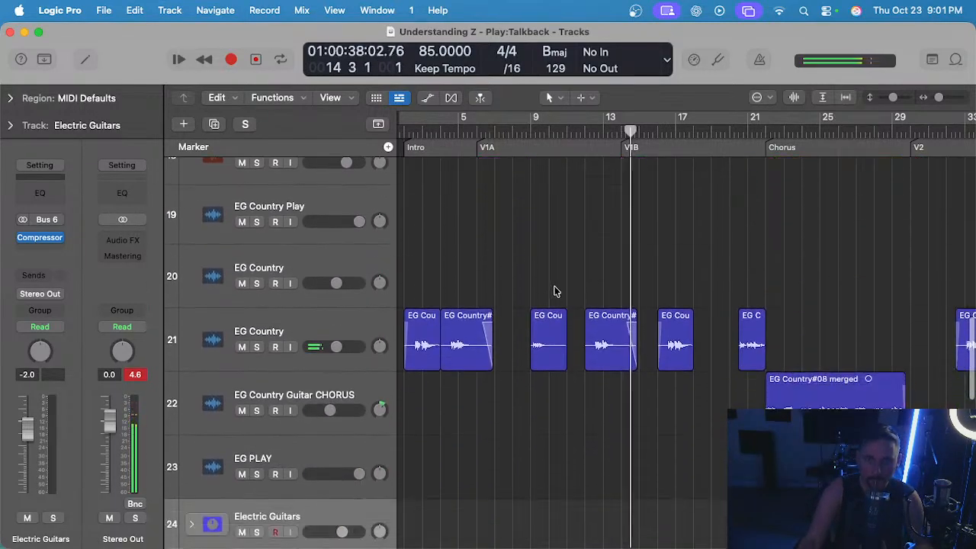
pyautogui.scroll(-5, 557, 294)
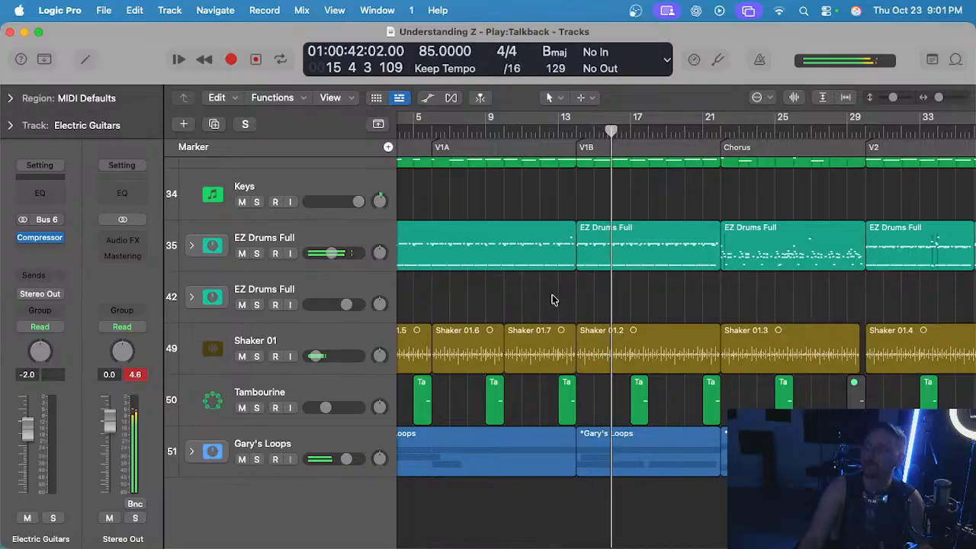
pyautogui.scroll(20, 546, 299)
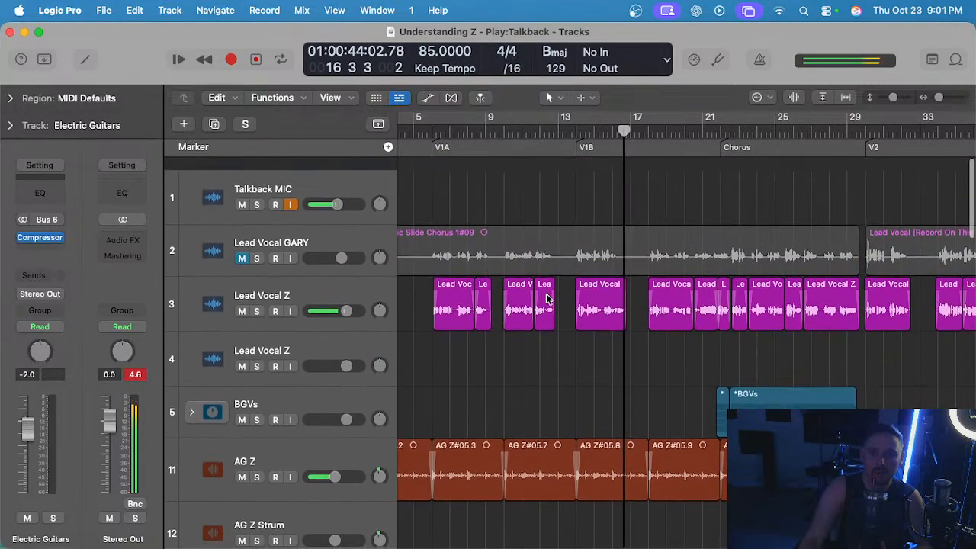
pyautogui.hscroll(2, 545, 298)
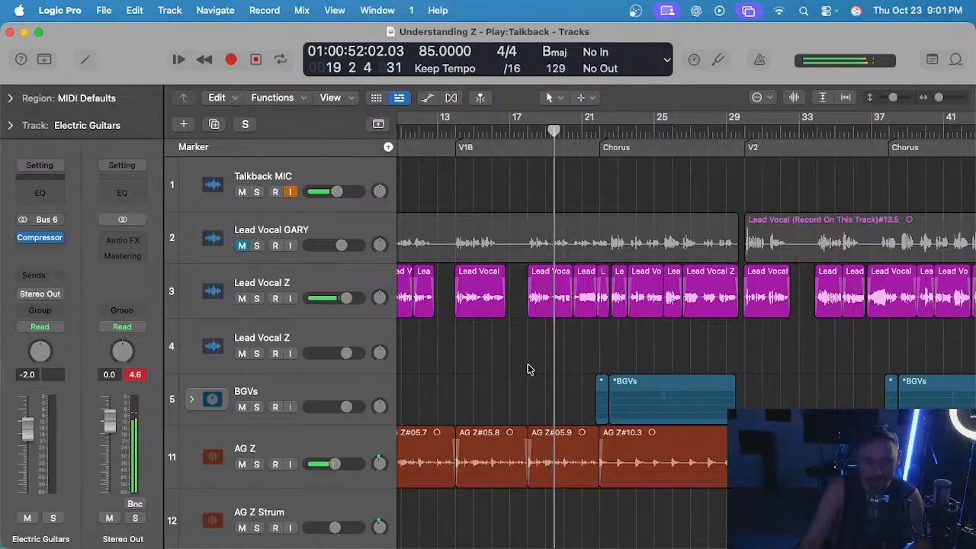
pyautogui.hscroll(2, 526, 366)
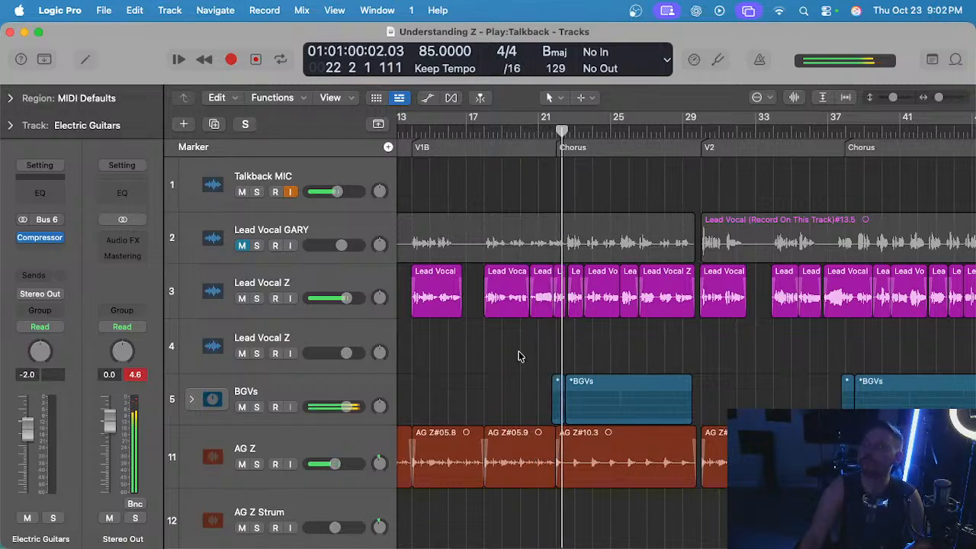
pyautogui.scroll(-15, 509, 341)
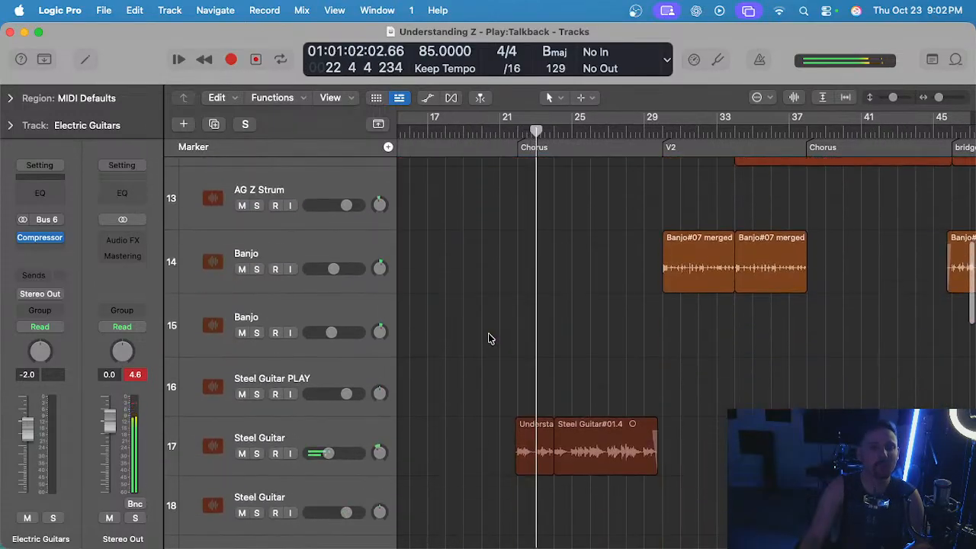
pyautogui.click(327, 382)
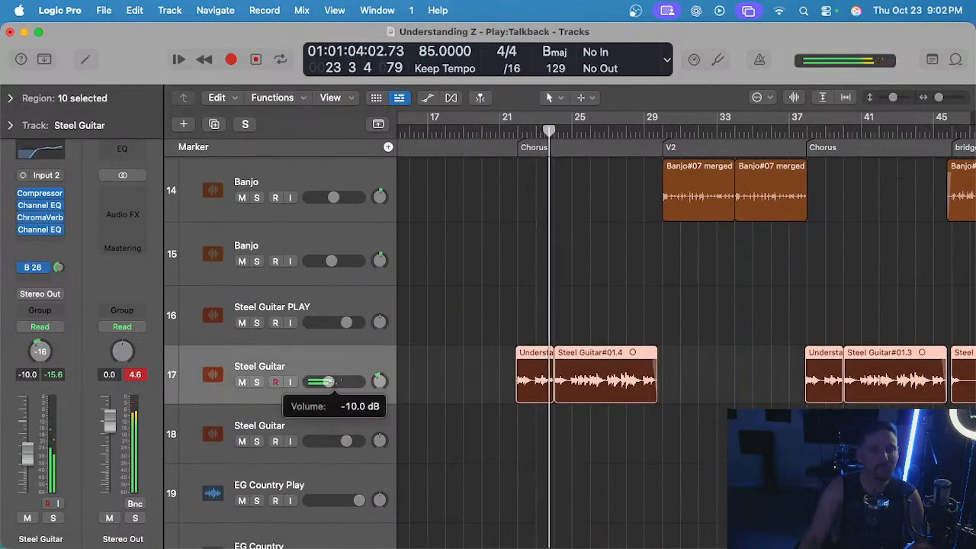
pyautogui.click(525, 454)
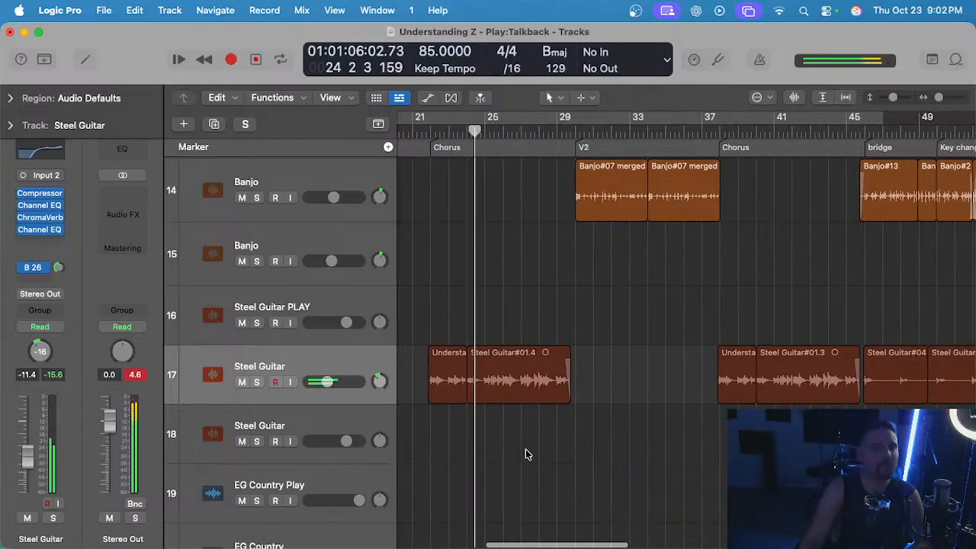
# Turn off auto gain in the track 17 Steel Guitar's Compressor and set its make-up gain to 5.5 dB.
pyautogui.moveTo(48, 232)
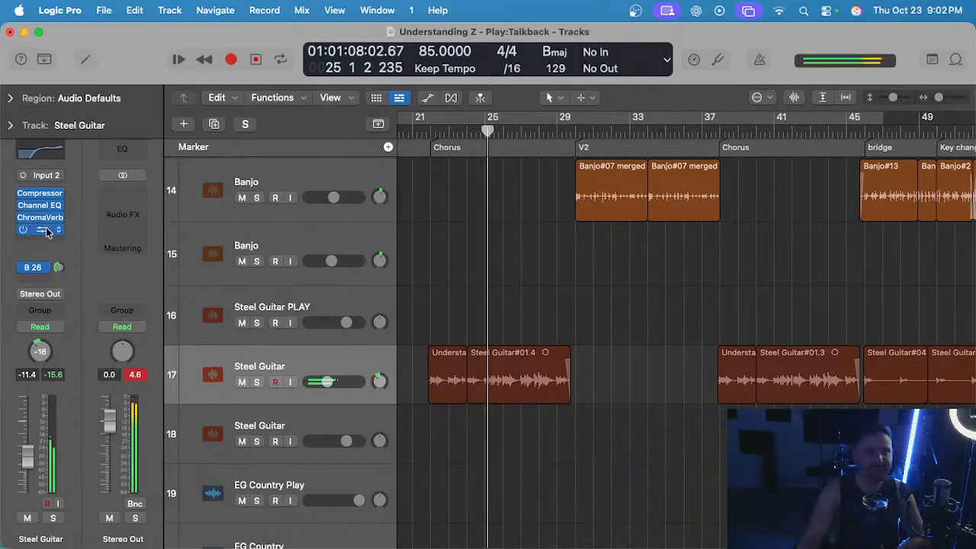
pyautogui.click(318, 359)
pyautogui.hscroll(-5, 456, 337)
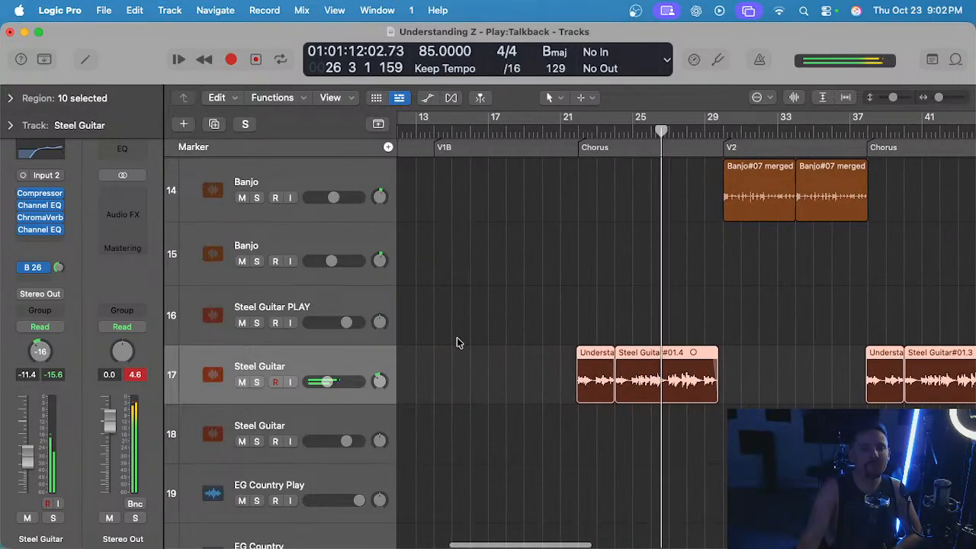
pyautogui.hscroll(3, 457, 343)
pyautogui.click(40, 193)
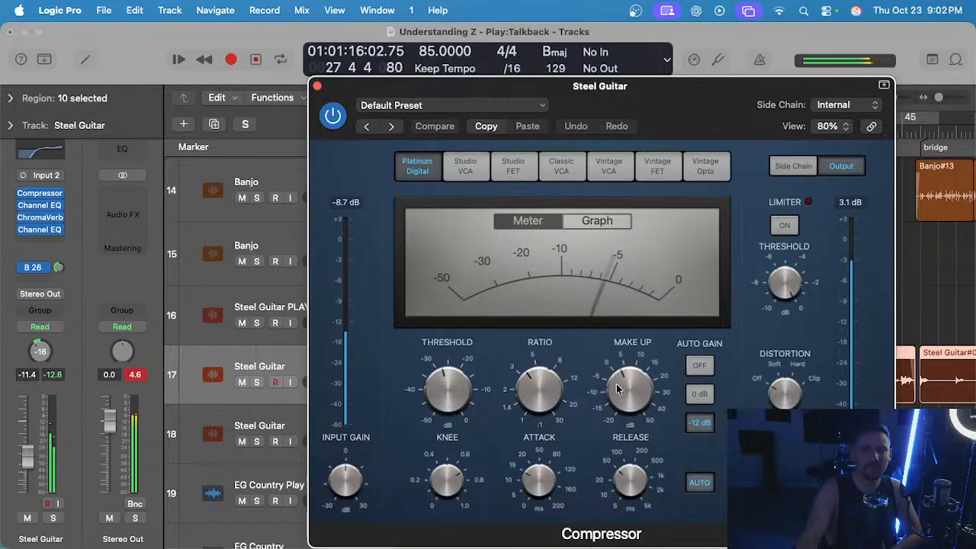
pyautogui.click(701, 366)
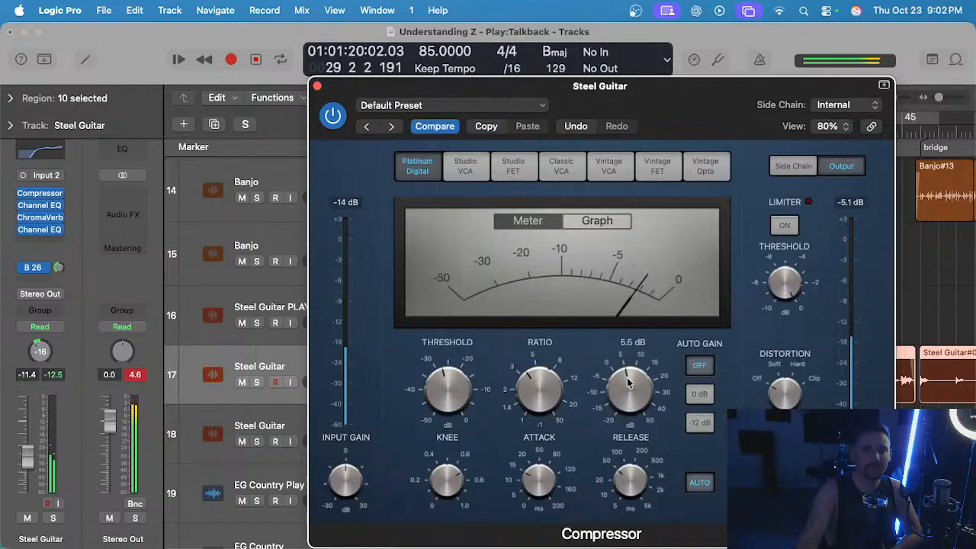
pyautogui.click(317, 86)
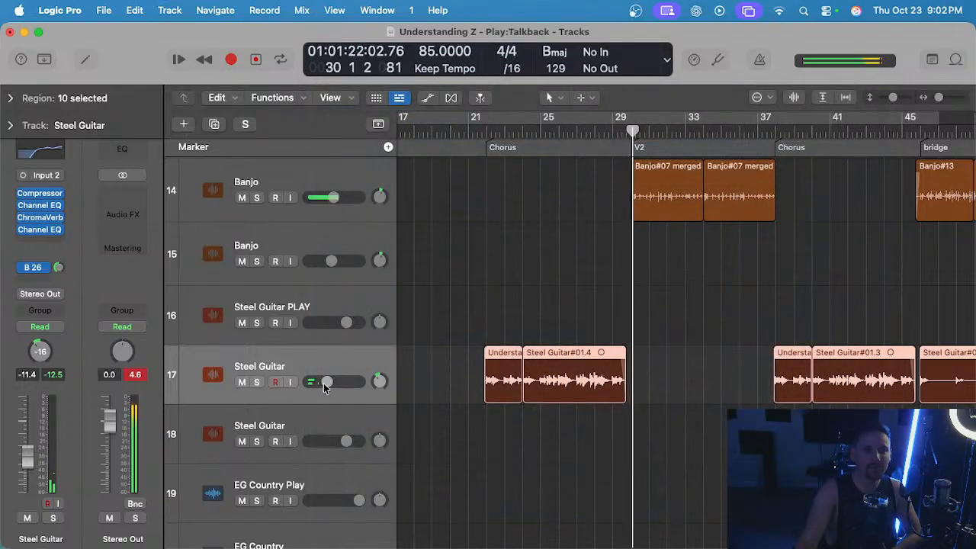
# Set the track 17 Steel Guitar volume to -7.2 dB, replay from the first Chorus and clear the region selection.
pyautogui.moveTo(323, 383); pyautogui.dragTo(328, 383)
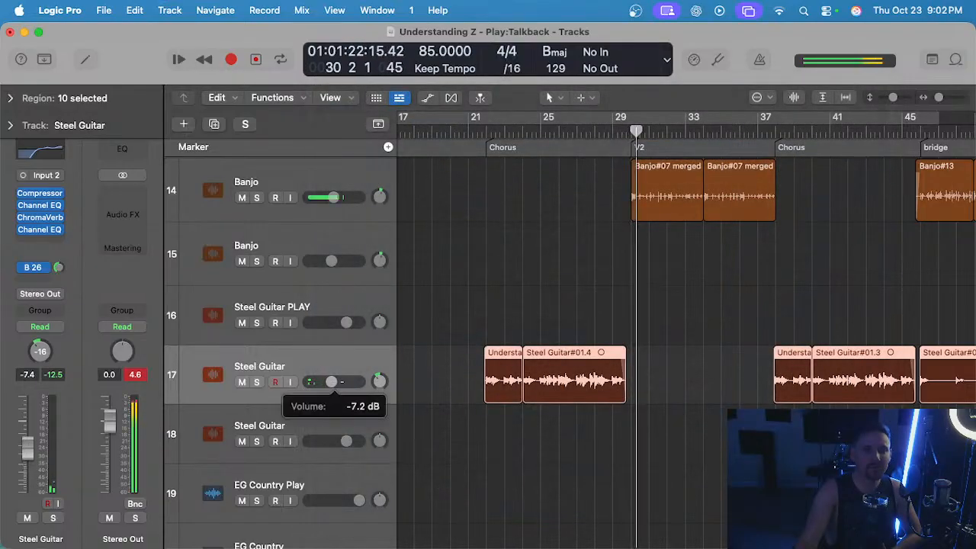
pyautogui.click(493, 133)
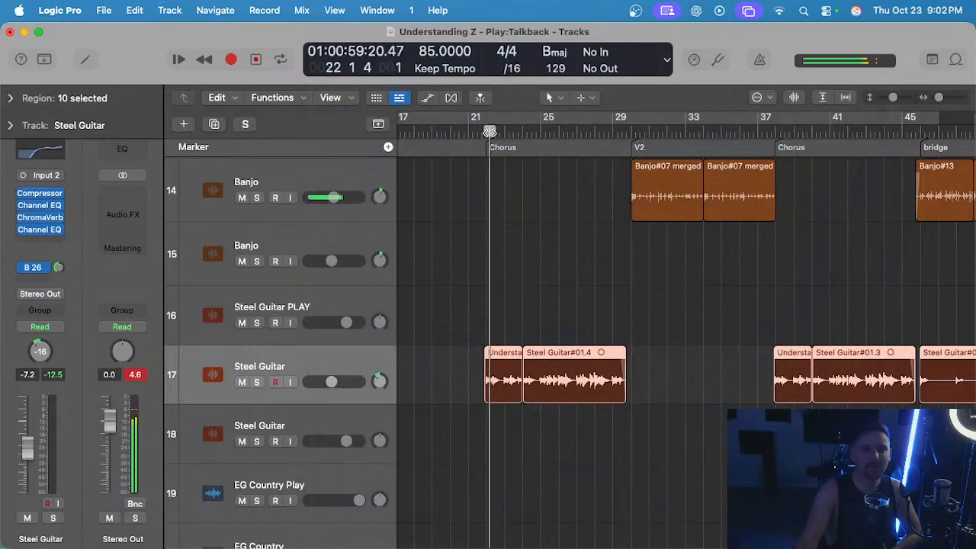
pyautogui.click(472, 344)
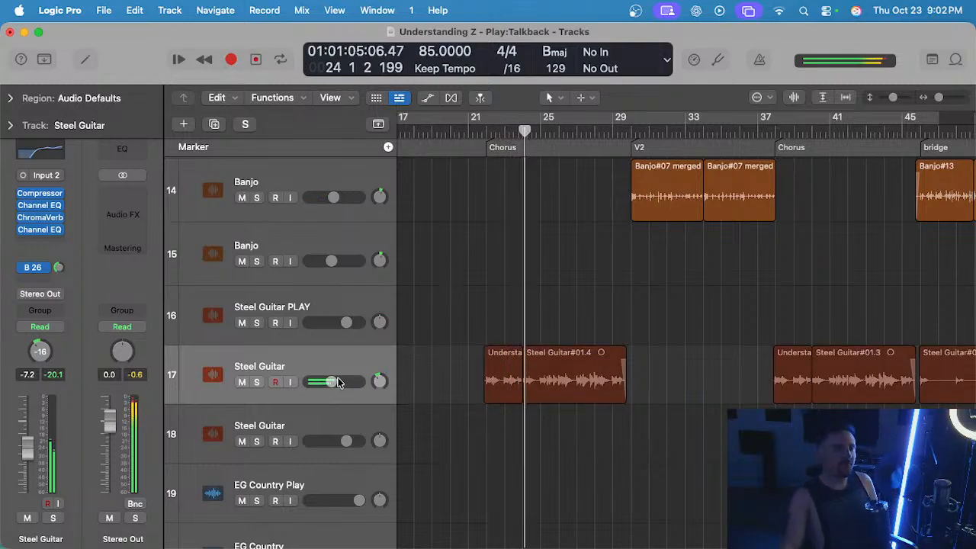
# Raise the low-cut frequency in the Steel Guitar's Channel EQ to 352 Hz.
pyautogui.hscroll(2, 455, 330)
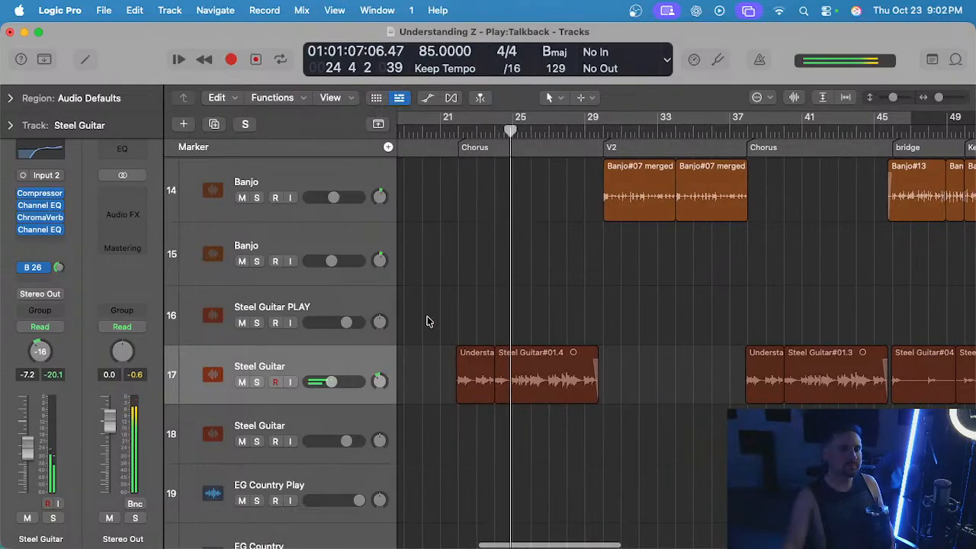
pyautogui.moveTo(58, 204); pyautogui.dragTo(39, 231)
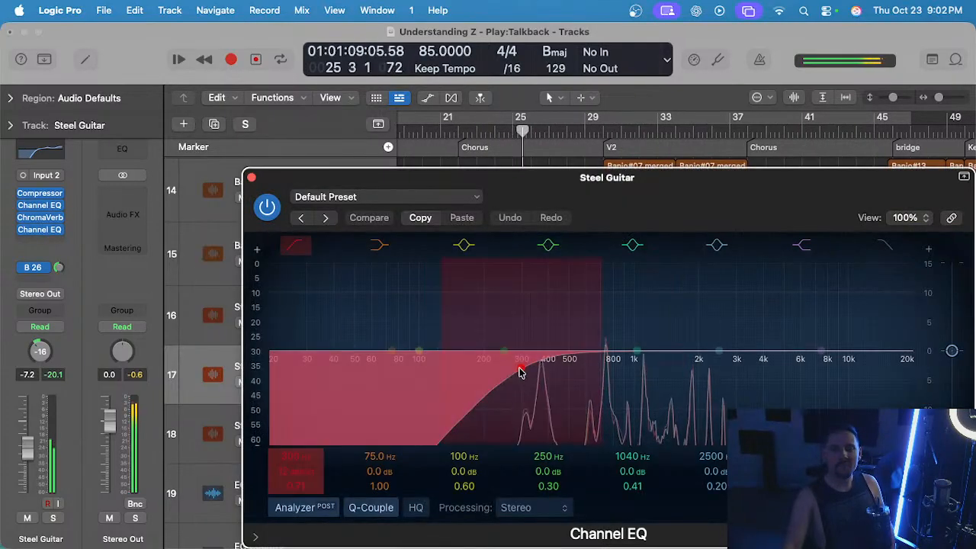
pyautogui.moveTo(521, 370); pyautogui.dragTo(528, 373)
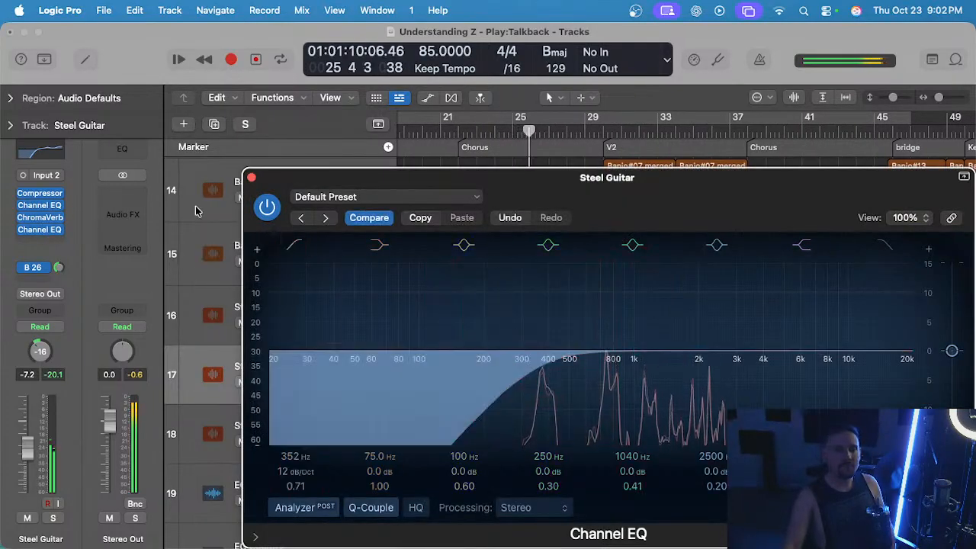
pyautogui.click(252, 180)
# Set the EG Country Guitar CHORUS track's volume to -6.6 dB and clear its region selection.
pyautogui.hscroll(2, 584, 301)
pyautogui.scroll(-5, 572, 301)
pyautogui.scroll(-2, 565, 301)
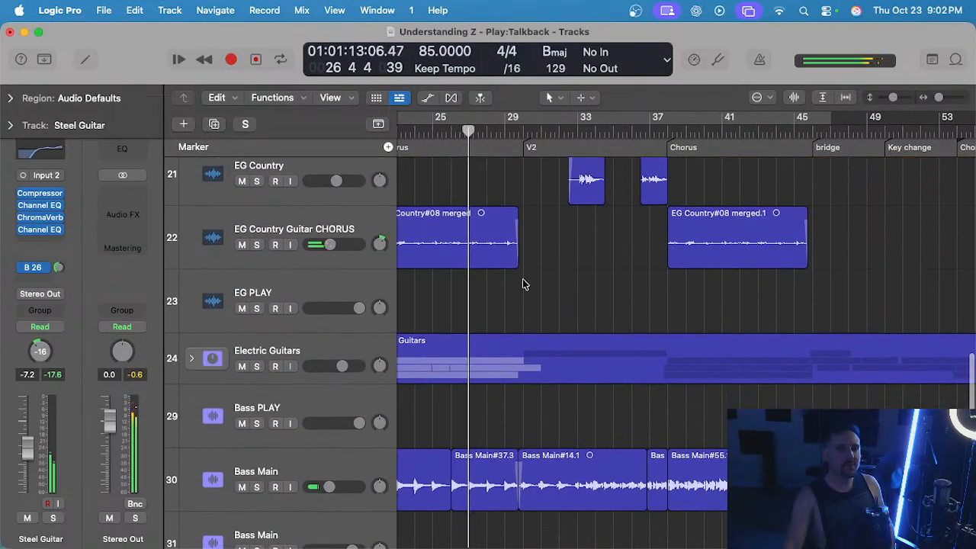
pyautogui.click(319, 231)
pyautogui.hscroll(-3, 474, 279)
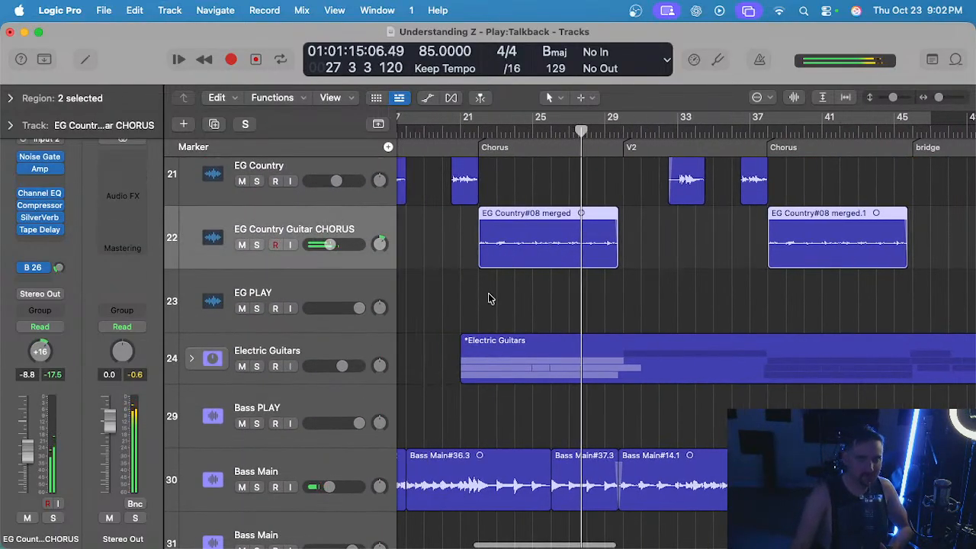
pyautogui.moveTo(330, 243); pyautogui.dragTo(331, 244)
pyautogui.click(541, 293)
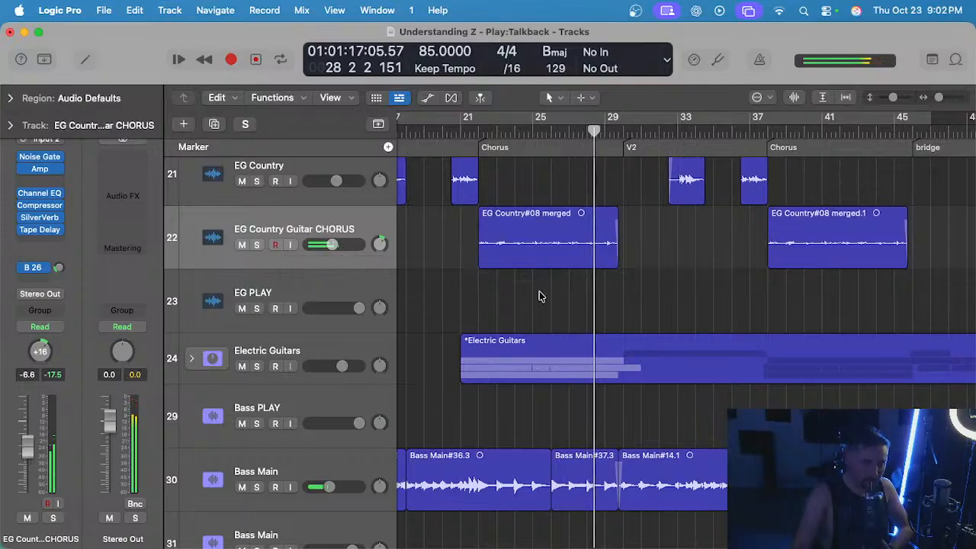
# Expand the Gary's Loops stack, examine its slide guitar and dobro tracks around the start of V2, and collapse it again.
pyautogui.hscroll(10, 545, 289)
pyautogui.hscroll(-14, 546, 289)
pyautogui.hscroll(7, 546, 289)
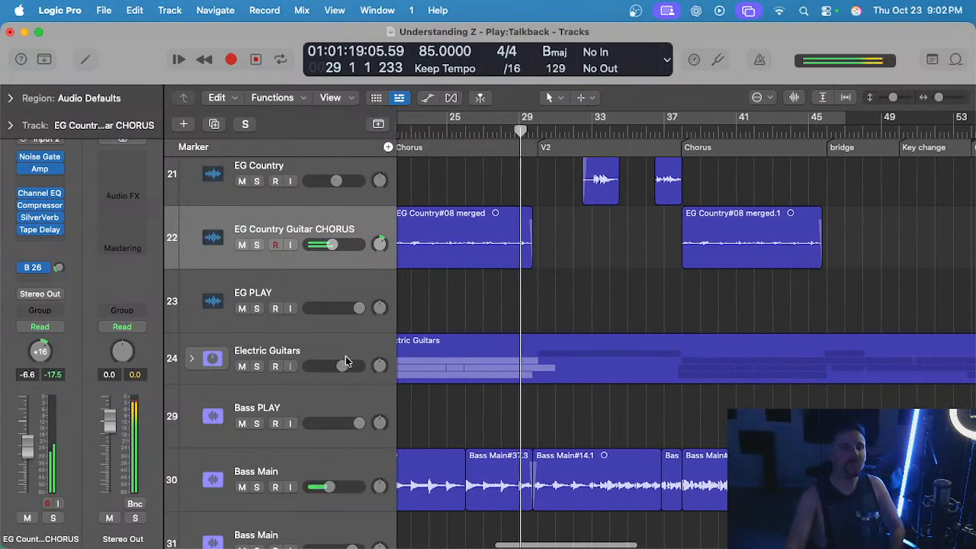
pyautogui.scroll(-10, 345, 360)
pyautogui.click(192, 452)
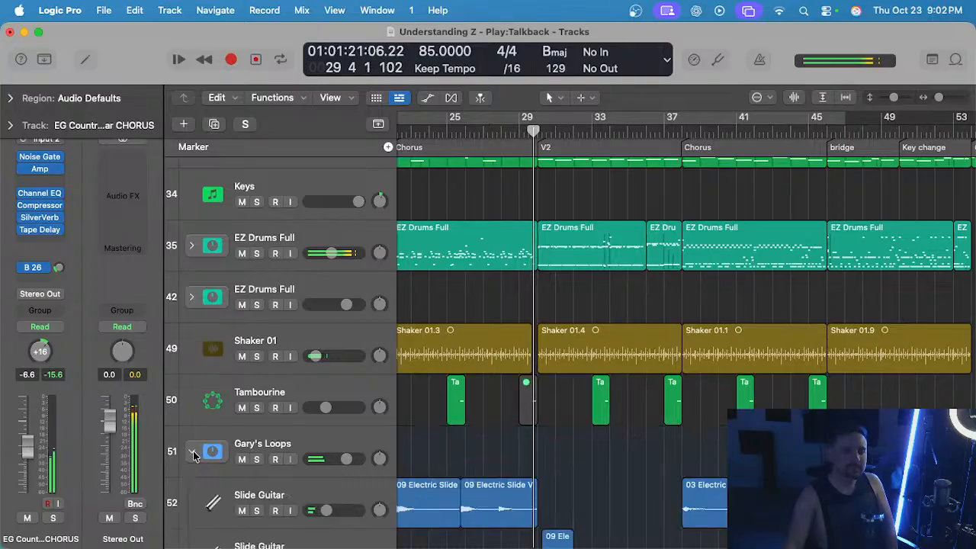
pyautogui.scroll(-5, 495, 388)
pyautogui.hscroll(4, 480, 374)
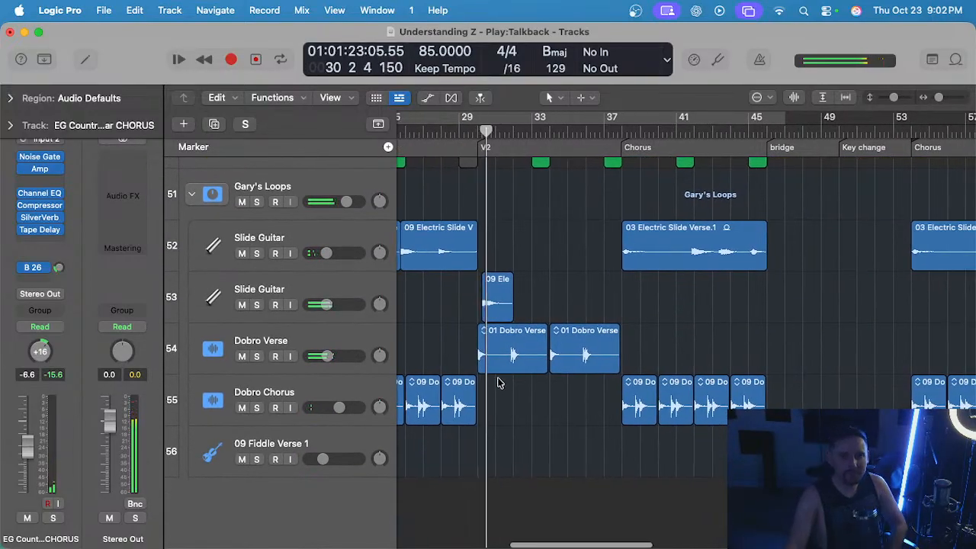
pyautogui.scroll(1, 478, 364)
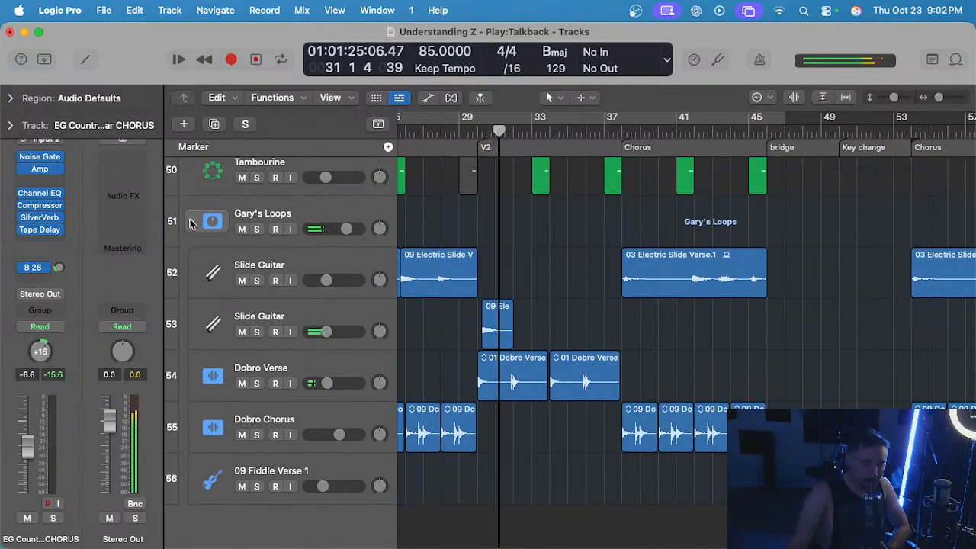
pyautogui.click(192, 222)
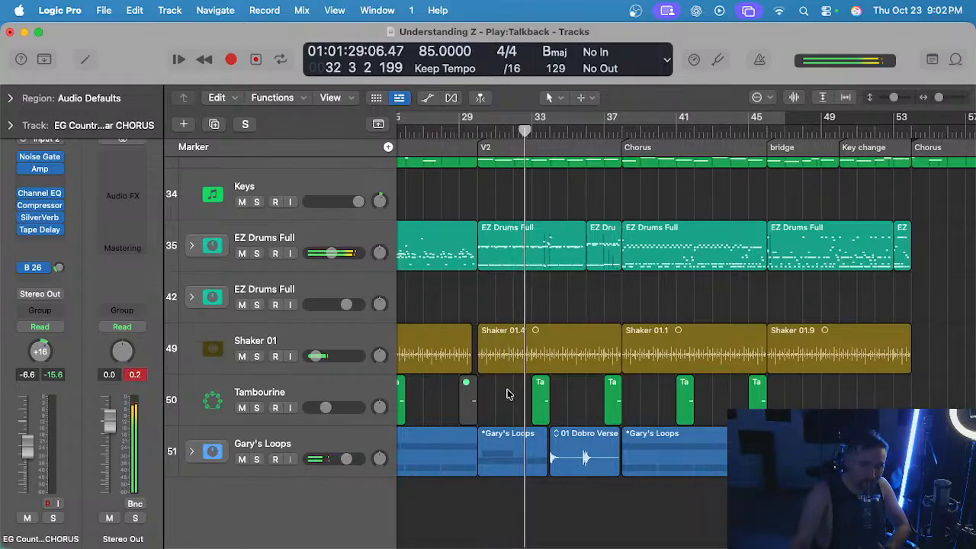
# Review the tracks as playback runs through V2 into the second Chorus, and save the project.
pyautogui.moveTo(508, 393); pyautogui.dragTo(558, 406)
pyautogui.click(576, 404)
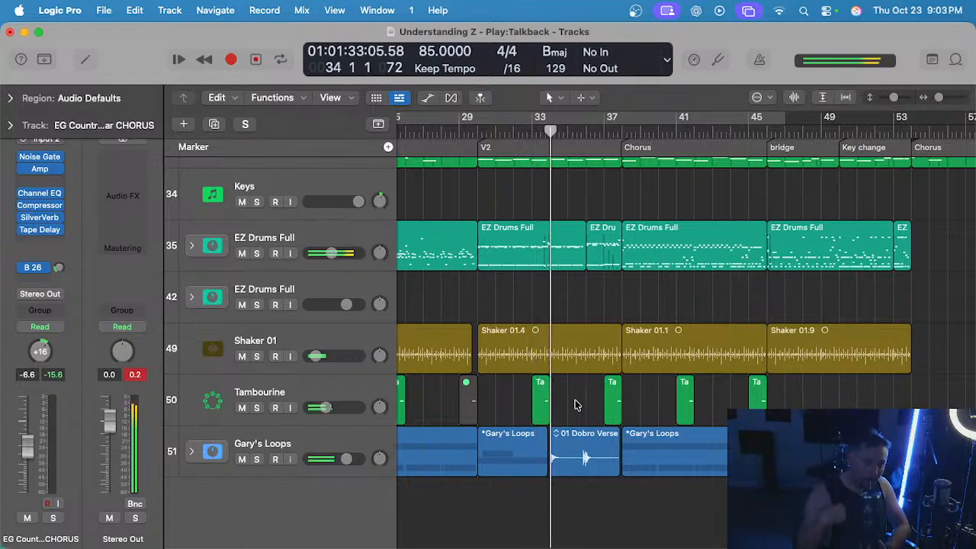
pyautogui.scroll(15, 576, 404)
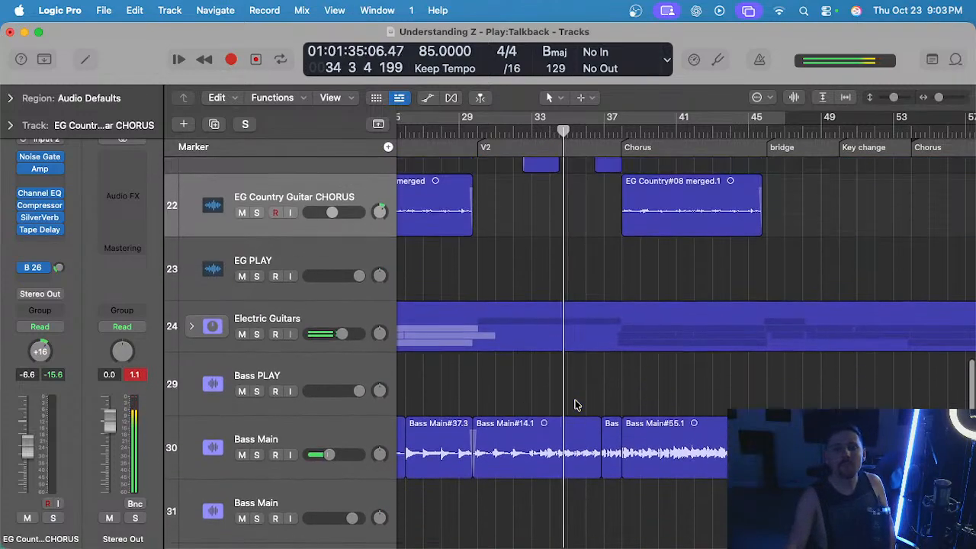
pyautogui.scroll(-1, 575, 335)
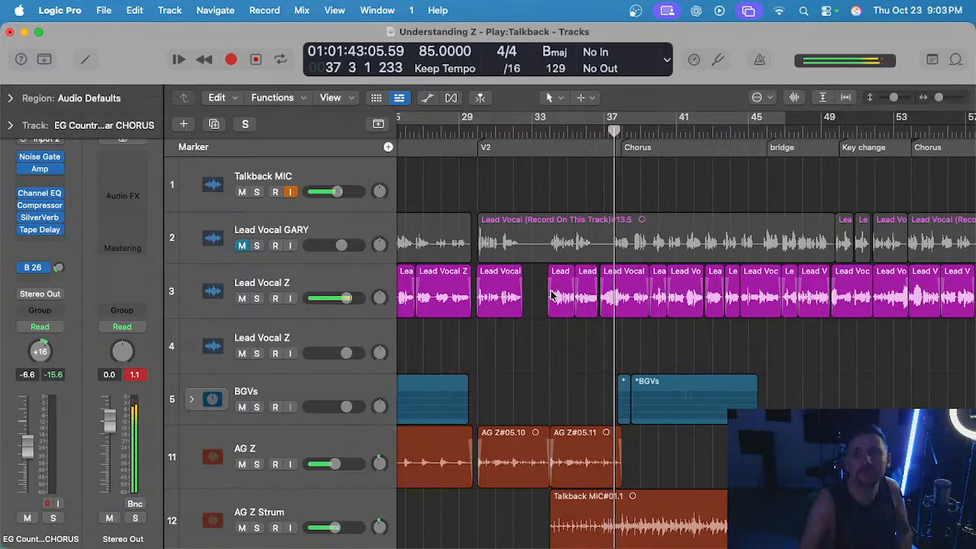
pyautogui.hscroll(5, 560, 320)
pyautogui.scroll(-1, 556, 331)
pyautogui.press('super+s')
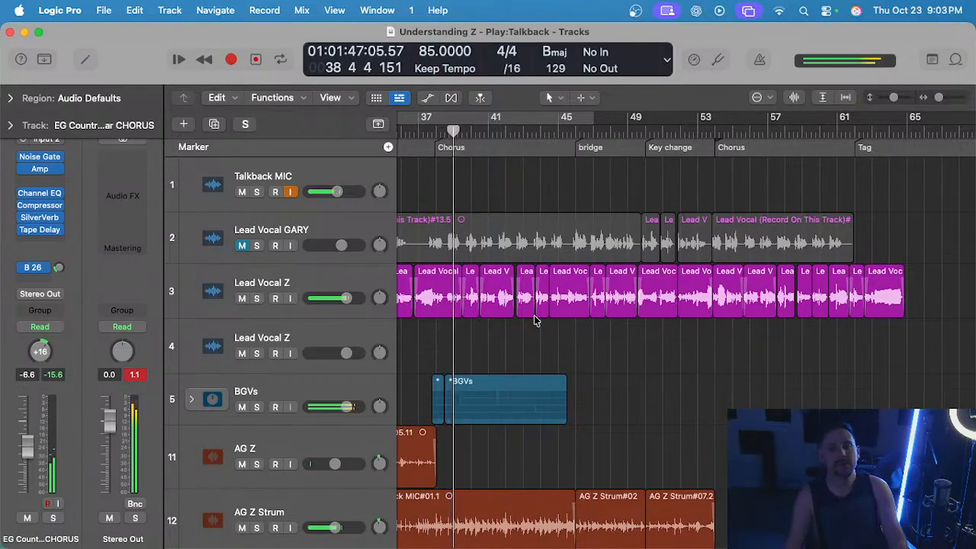
# Replay from around bar 36, before the second Chorus, and select the active Bass Main track (track 30).
pyautogui.hscroll(-4, 537, 320)
pyautogui.scroll(-10, 568, 229)
pyautogui.scroll(3, 580, 225)
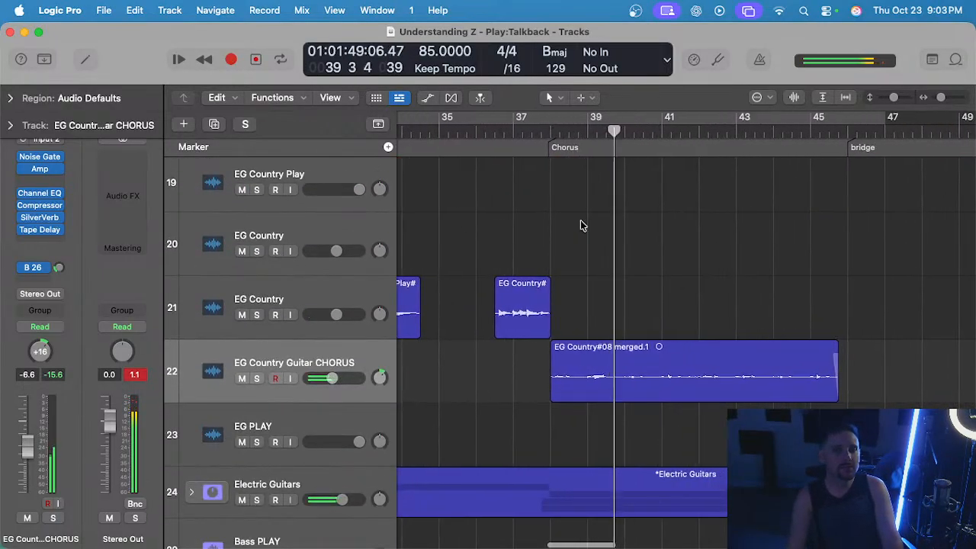
pyautogui.scroll(-5, 580, 225)
pyautogui.click(504, 133)
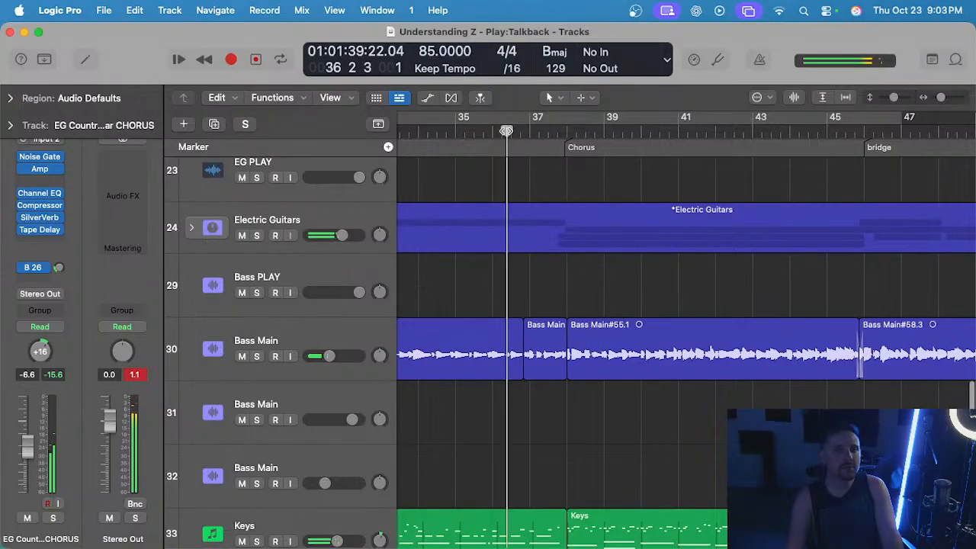
pyautogui.scroll(2, 536, 240)
pyautogui.scroll(1, 536, 239)
pyautogui.click(355, 373)
pyautogui.scroll(1, 535, 410)
pyautogui.click(541, 453)
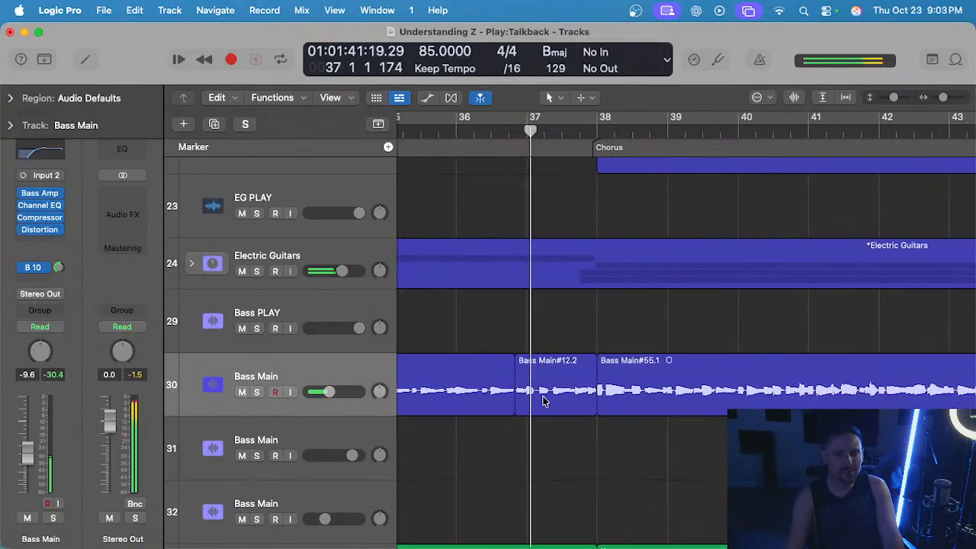
# Lower the gain of the short Bass Main region just before the second Chorus with the Gain tool, and replay it.
pyautogui.click(545, 402)
pyautogui.press('t')
pyautogui.press('v')
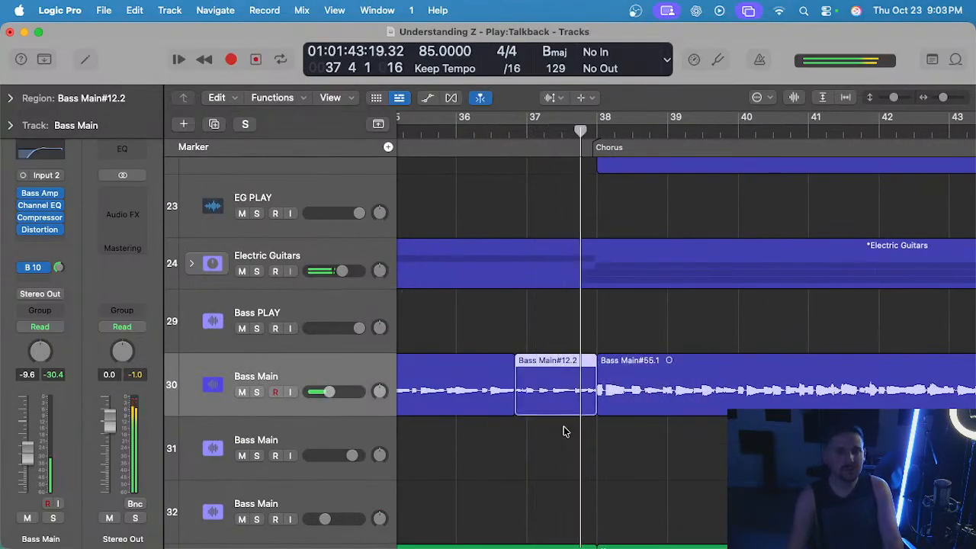
pyautogui.click(562, 321)
pyautogui.click(488, 130)
pyautogui.scroll(2, 556, 300)
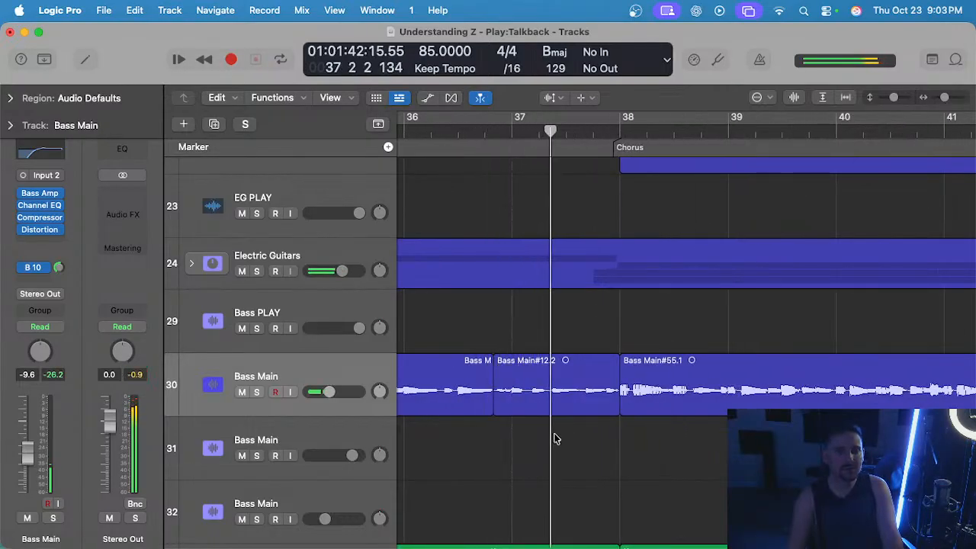
# Restore the Pointer tool and split the short Bass Main region before the second Chorus at about bar 37, beat 2.
pyautogui.scroll(-1, 554, 427)
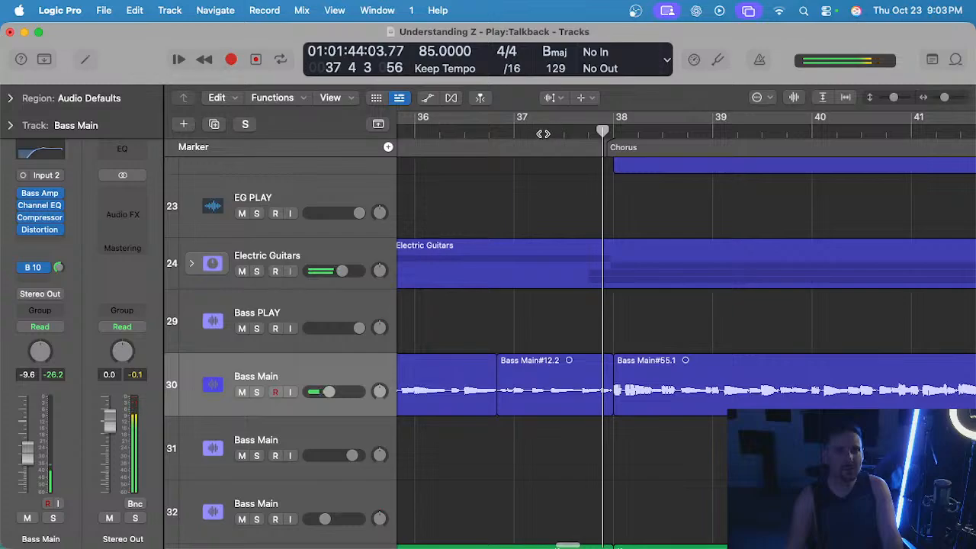
pyautogui.moveTo(543, 134); pyautogui.dragTo(553, 251)
pyautogui.press('t')
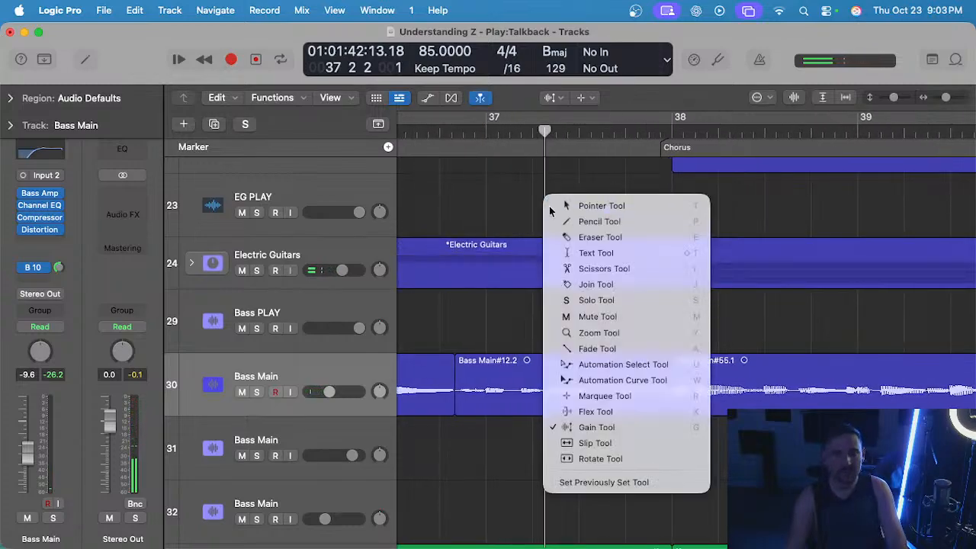
pyautogui.click(550, 207)
pyautogui.moveTo(558, 133); pyautogui.dragTo(549, 135)
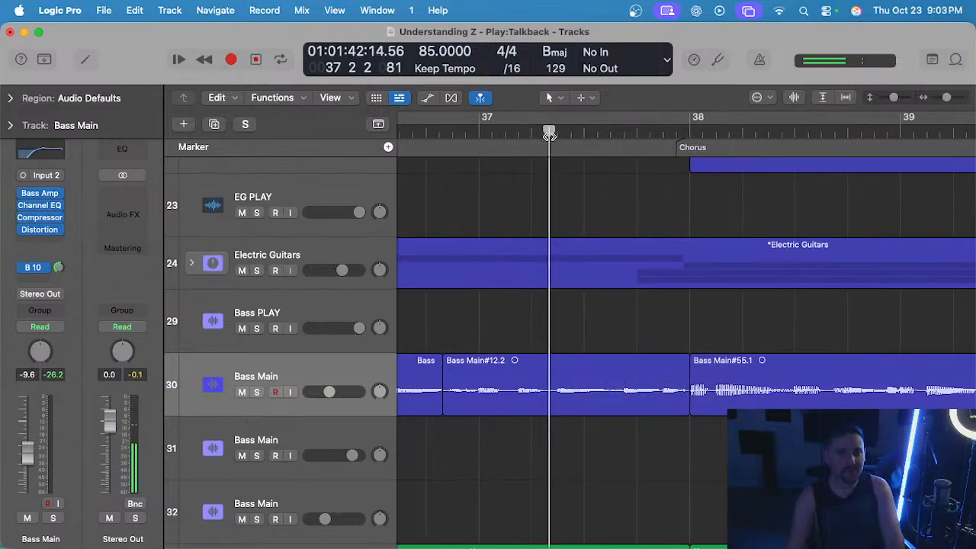
pyautogui.click(565, 364)
pyautogui.scroll(-3, 587, 356)
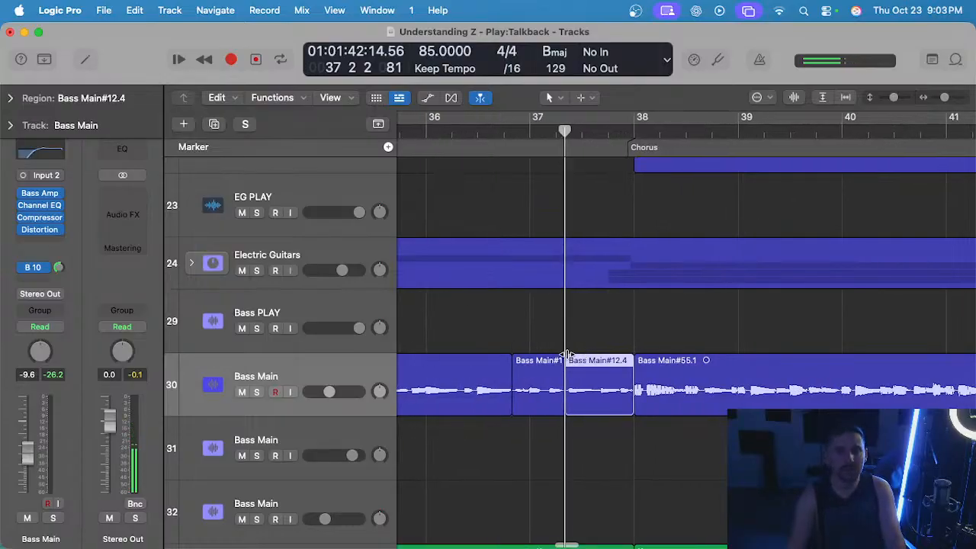
# Adjust the gain of the first split bass part, lower the gain of the second, and return the playhead to bar 35.
pyautogui.press('t')
pyautogui.click(537, 390)
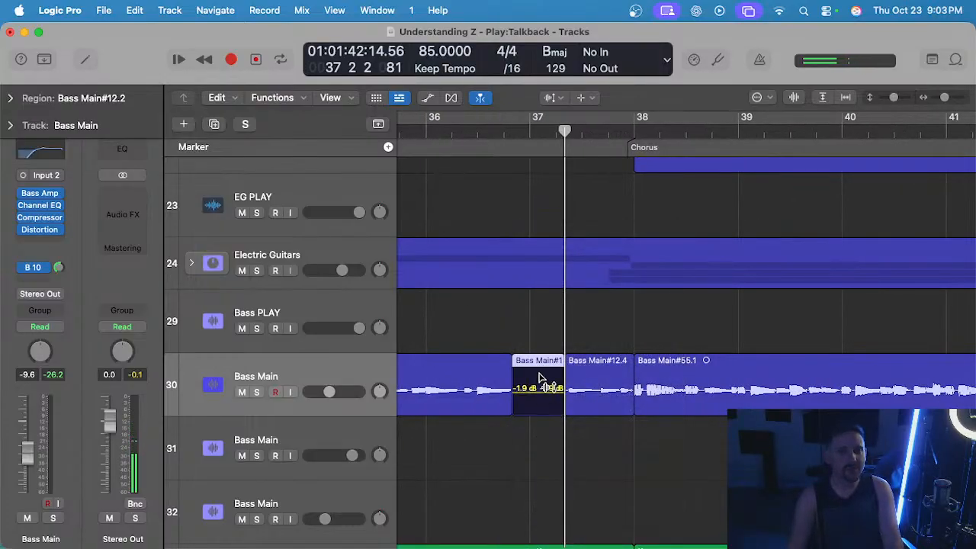
pyautogui.moveTo(597, 386); pyautogui.dragTo(598, 405)
pyautogui.scroll(-3, 598, 404)
pyautogui.click(483, 130)
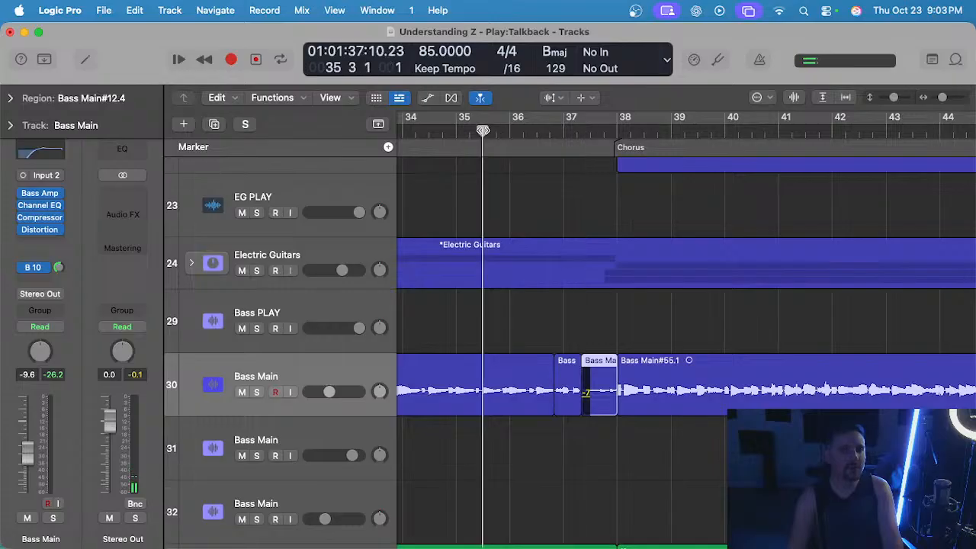
# Solo the Bass Main track to check the levels of the split regions before the Chorus, and unsolo it.
pyautogui.press('space')
pyautogui.press('s')
pyautogui.scroll(5, 575, 337)
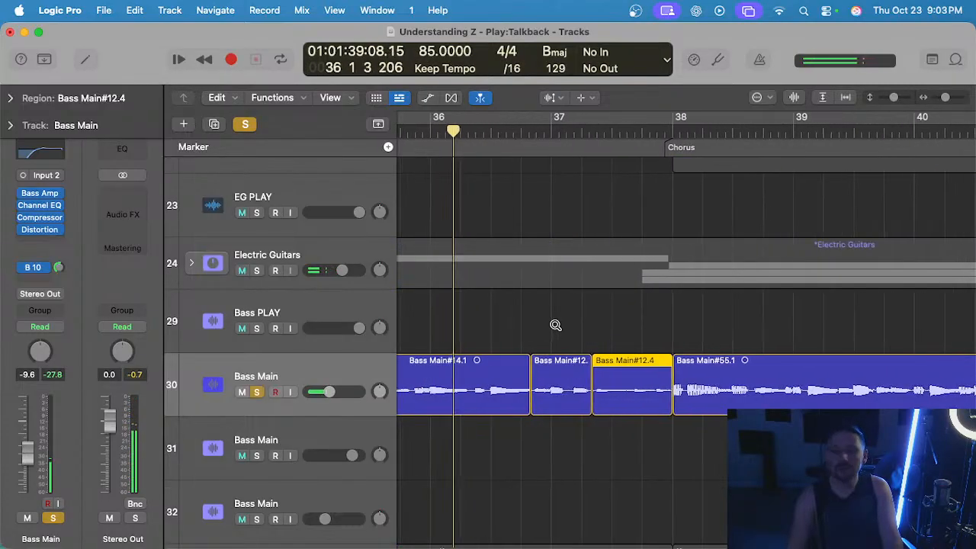
pyautogui.scroll(3, 555, 325)
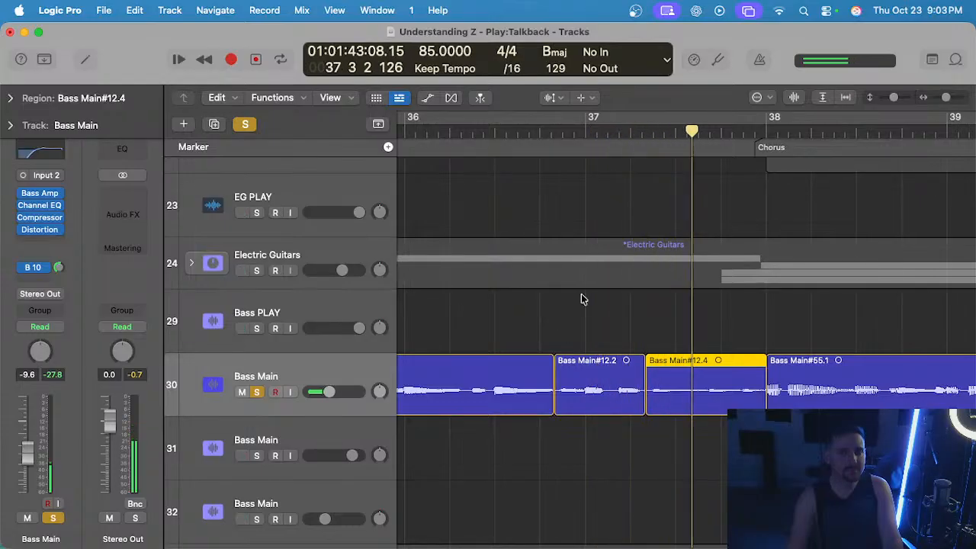
pyautogui.press('s')
pyautogui.scroll(-5, 586, 163)
pyautogui.press('space')
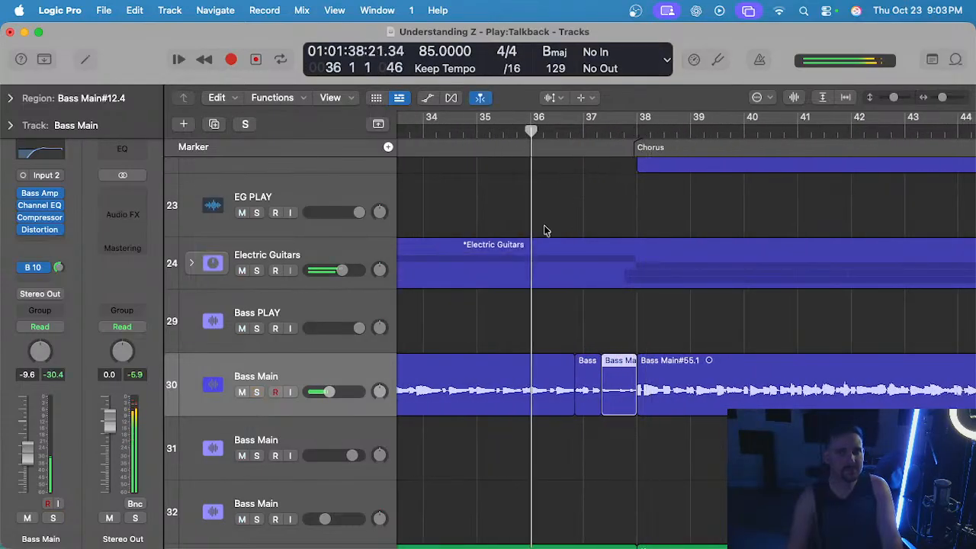
# Restore the Pointer tool, review the bass transition into the second Chorus, and clear the region selection.
pyautogui.scroll(-3, 583, 305)
pyautogui.press('t')
pyautogui.press('t')
pyautogui.scroll(-3, 592, 322)
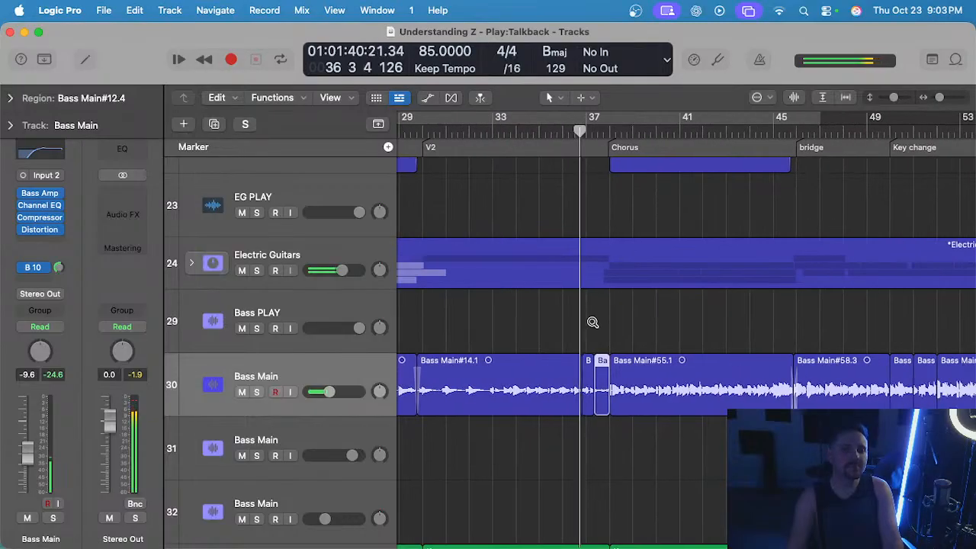
pyautogui.scroll(3, 593, 322)
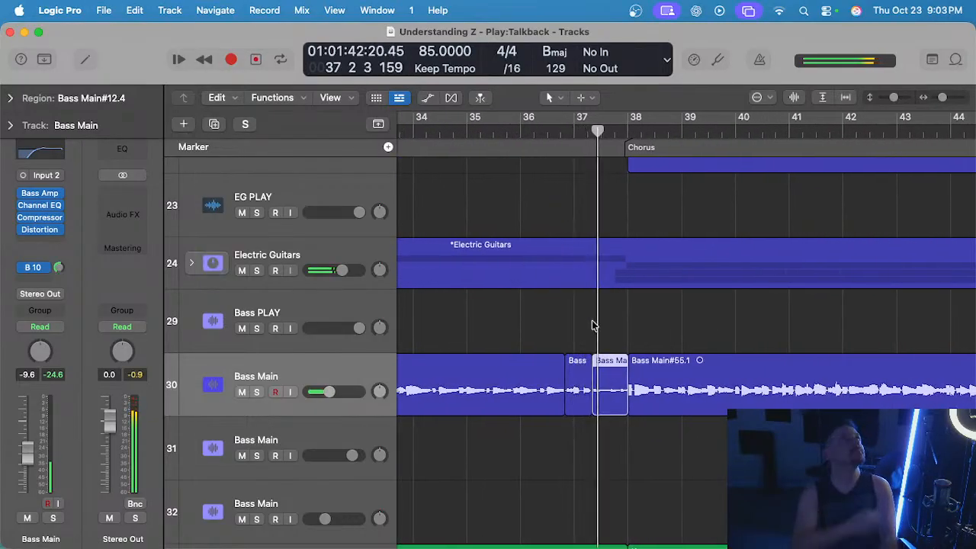
pyautogui.scroll(-1, 593, 325)
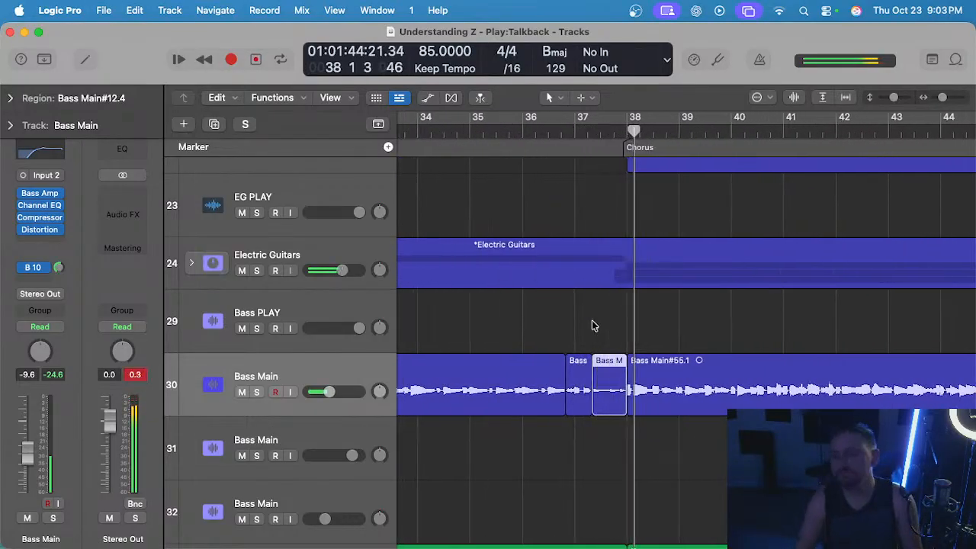
pyautogui.scroll(-1, 628, 321)
pyautogui.click(642, 331)
pyautogui.scroll(4, 650, 353)
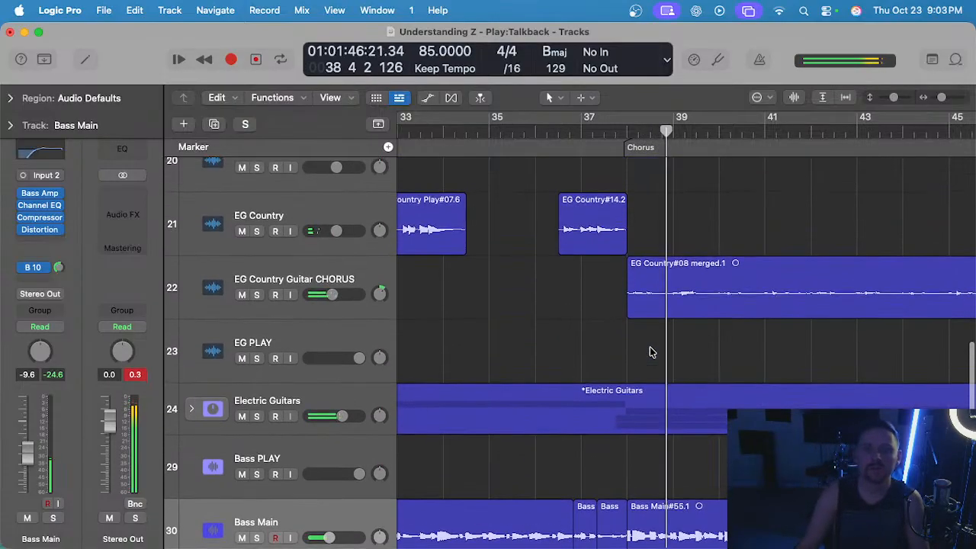
# Check the steel and electric guitar tracks in the second Chorus and set the Bass Main track's volume to -10.0 dB.
pyautogui.scroll(-1, 650, 352)
pyautogui.scroll(3, 621, 355)
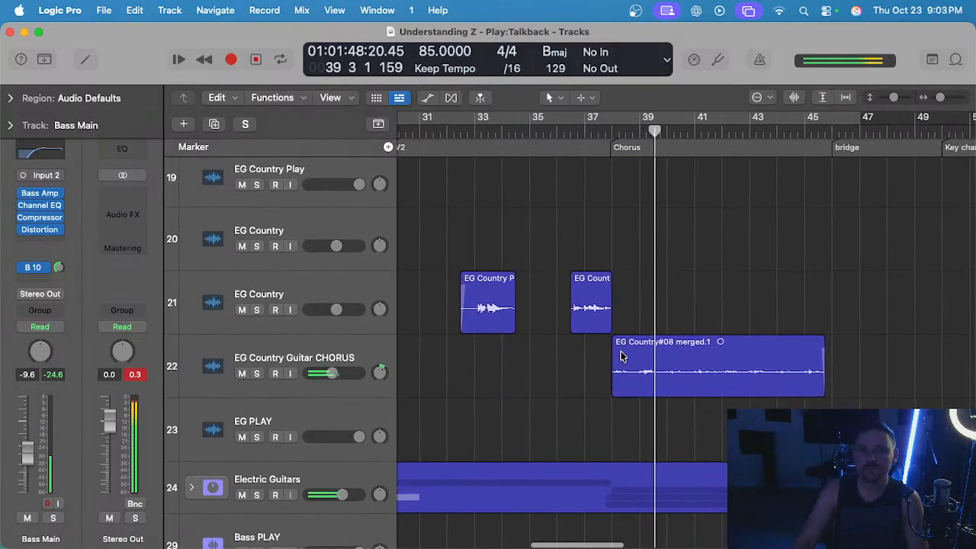
pyautogui.scroll(-1, 609, 376)
pyautogui.scroll(5, 617, 370)
pyautogui.scroll(-2, 623, 363)
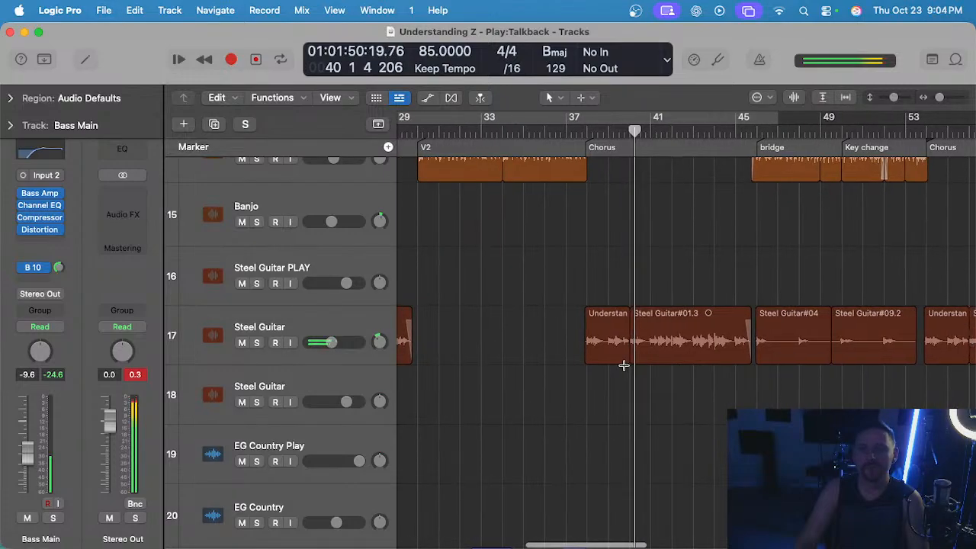
pyautogui.scroll(5, 616, 368)
pyautogui.scroll(-9, 616, 387)
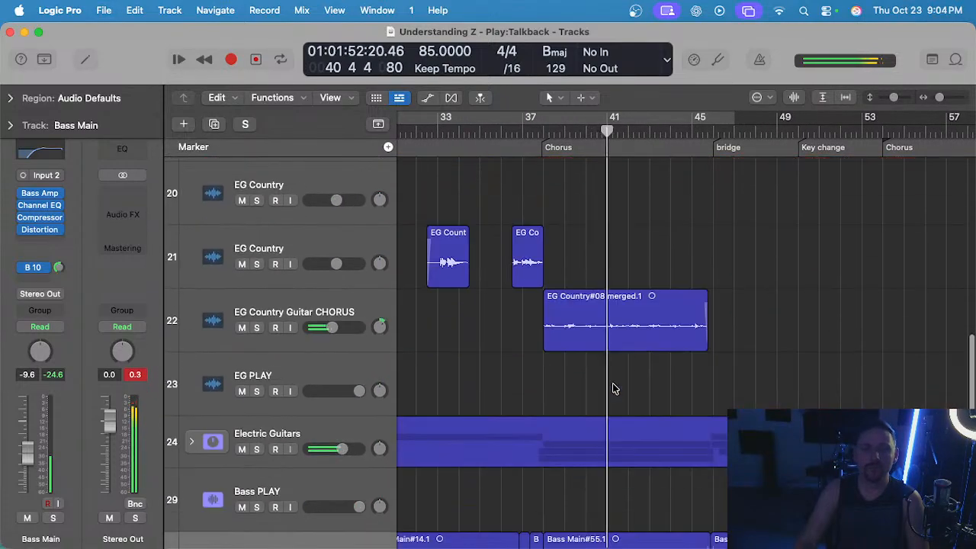
pyautogui.scroll(-1, 325, 412)
pyautogui.moveTo(331, 461); pyautogui.dragTo(328, 460)
pyautogui.scroll(-1, 540, 399)
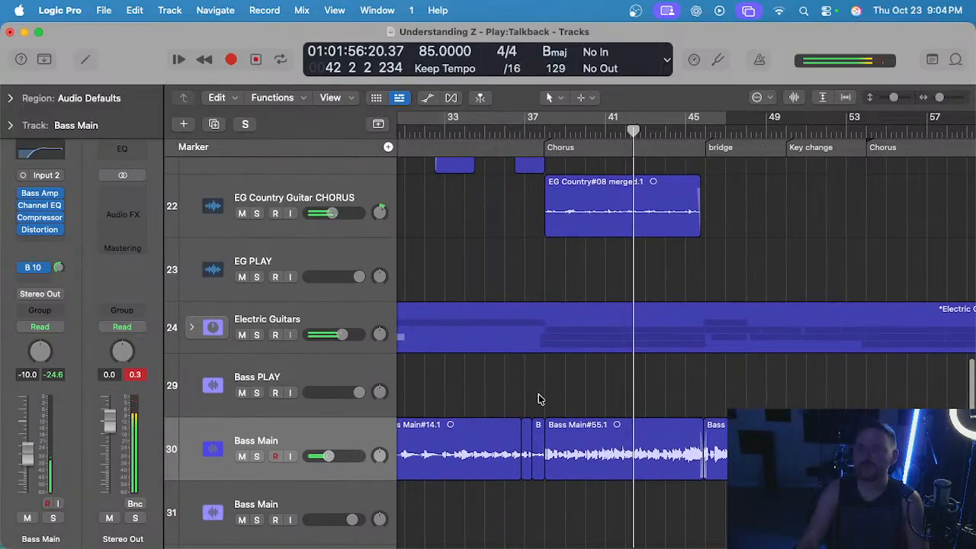
# Examine the bass, keys, drums, percussion and Gary's Loops tracks as playback moves from the second Chorus into the bridge.
pyautogui.hscroll(-1, 541, 400)
pyautogui.hscroll(2, 540, 398)
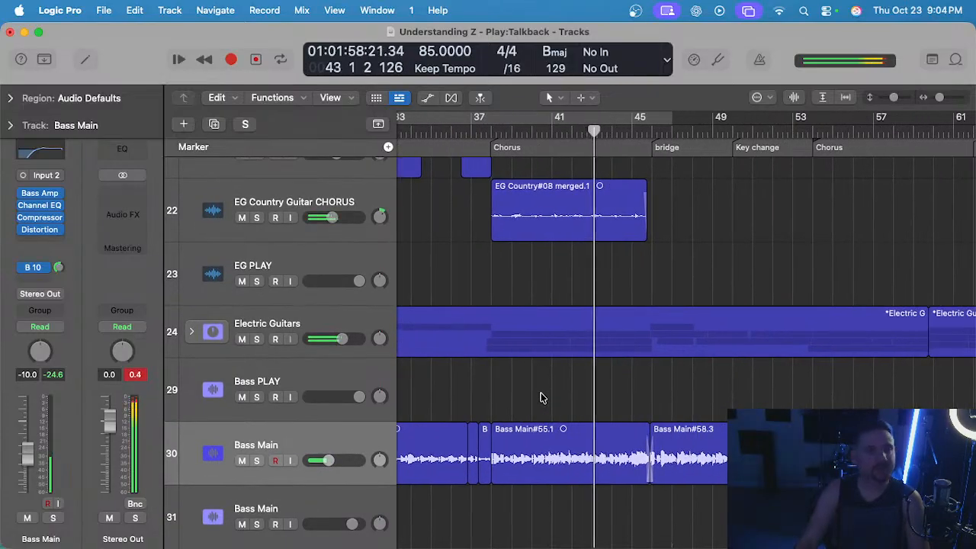
pyautogui.scroll(-5, 509, 366)
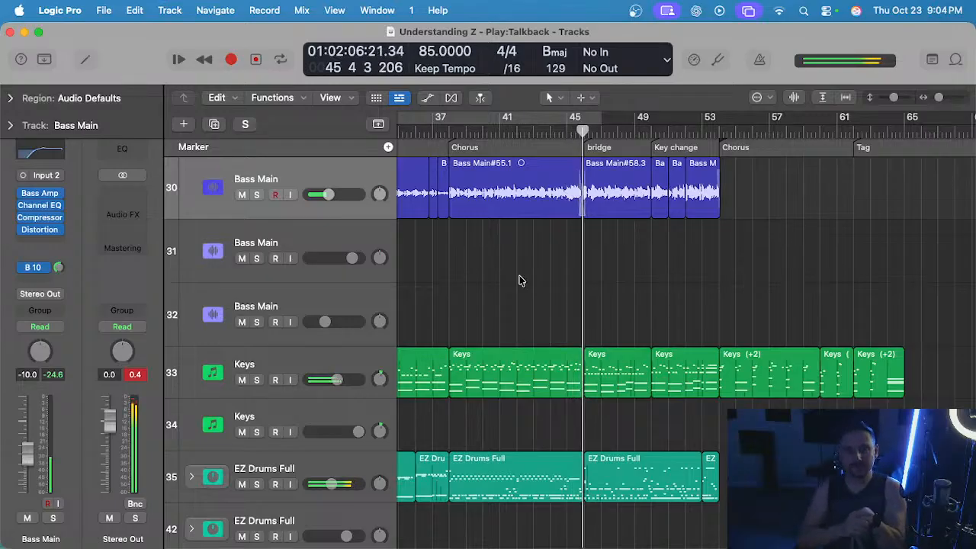
pyautogui.scroll(-3, 517, 293)
pyautogui.scroll(3, 528, 311)
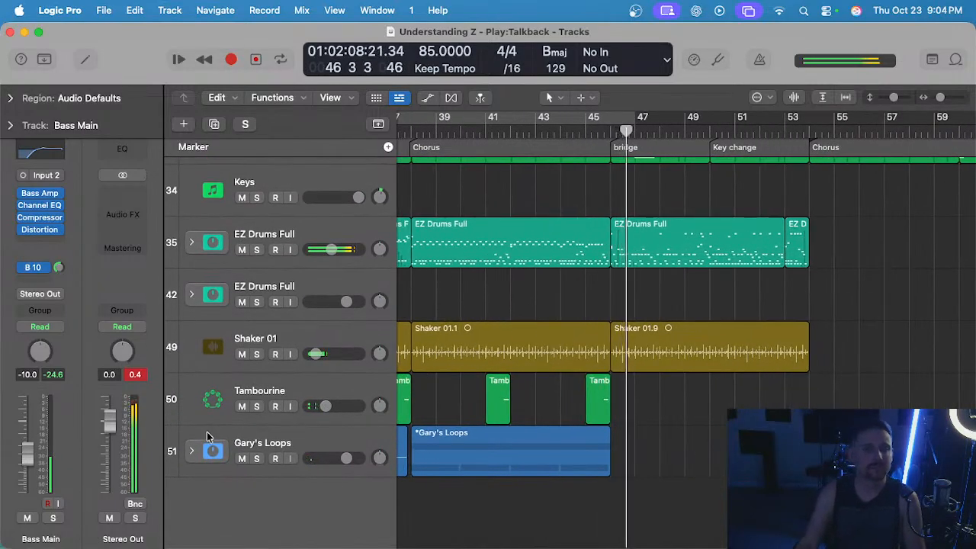
pyautogui.scroll(-4, 494, 384)
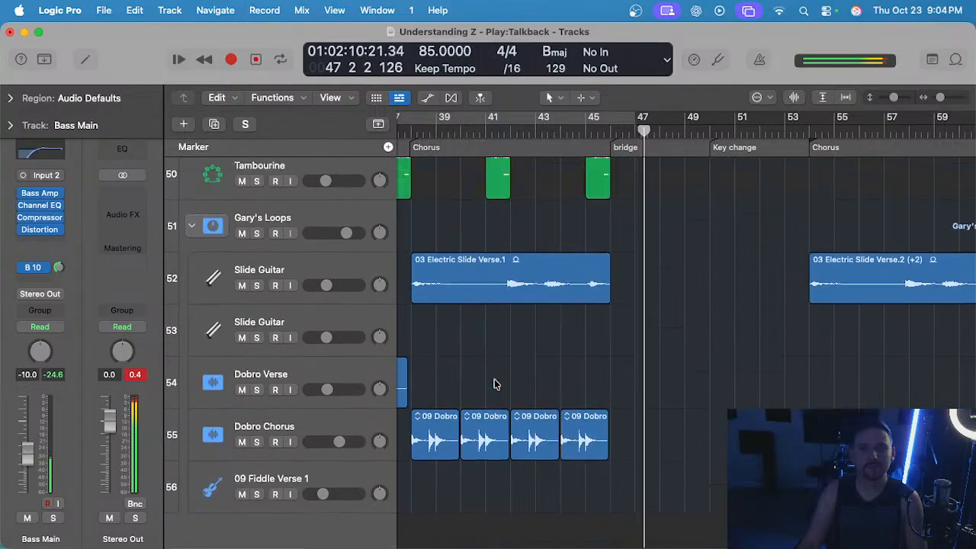
pyautogui.scroll(10, 494, 384)
pyautogui.scroll(2, 435, 299)
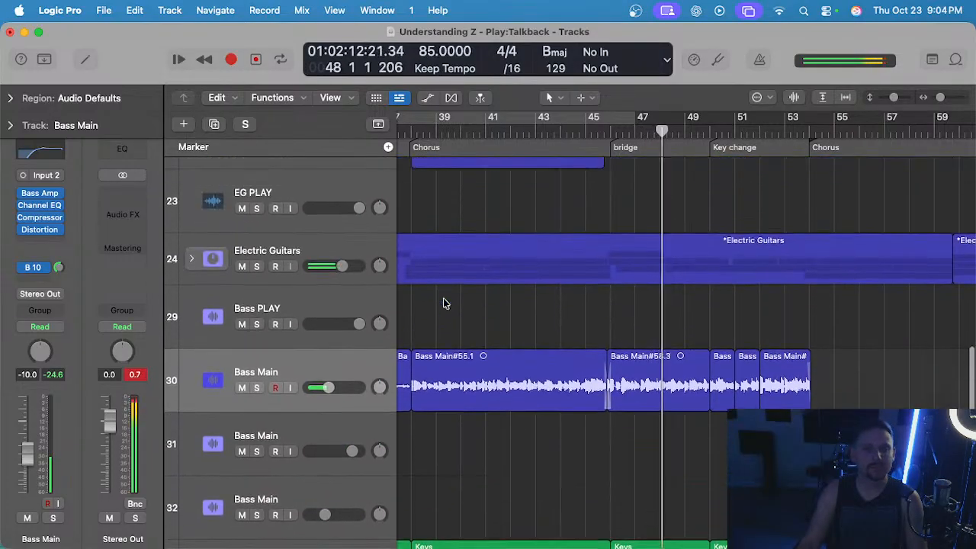
# Expand the Electric Guitars stack, select EG Lead 2, check its Tape Delay and adjust its SilverVerb.
pyautogui.click(192, 265)
pyautogui.scroll(-3, 533, 290)
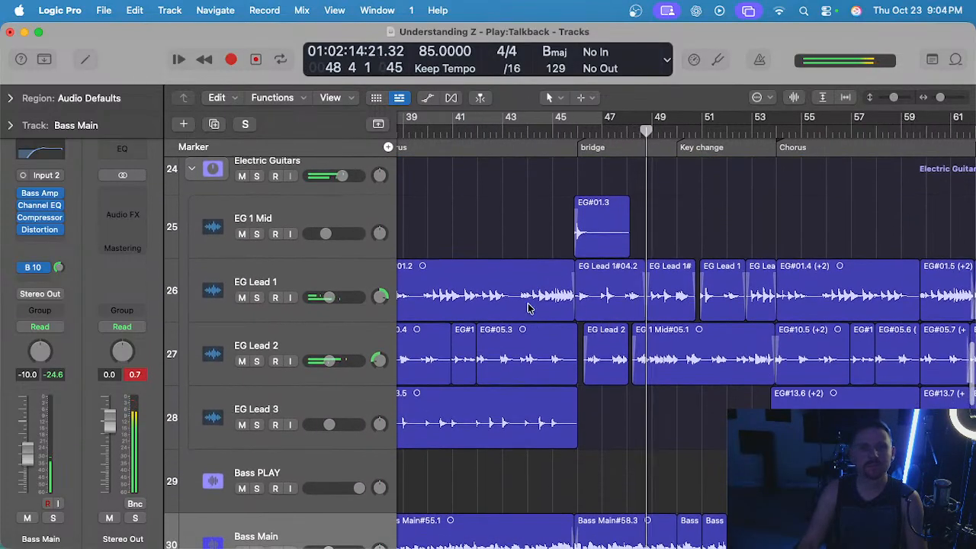
pyautogui.click(301, 333)
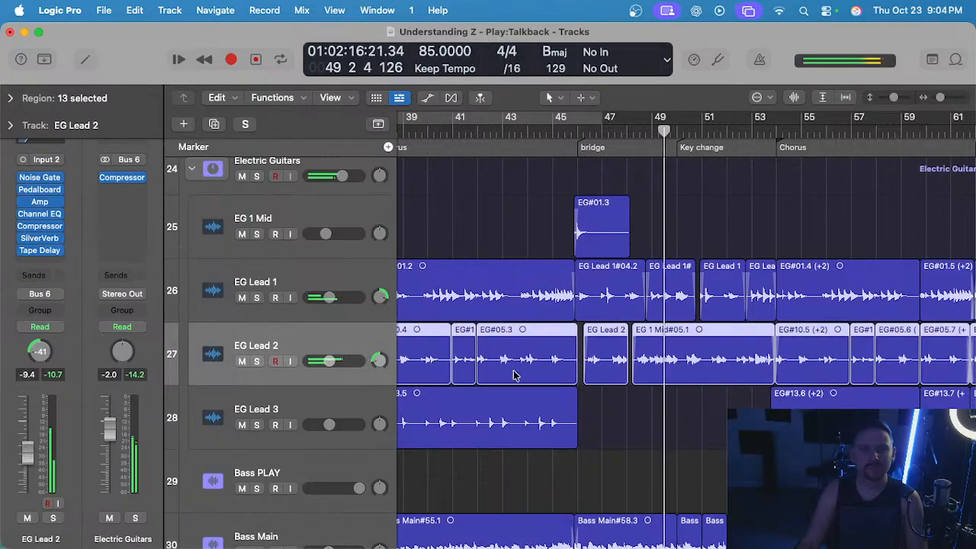
pyautogui.click(40, 251)
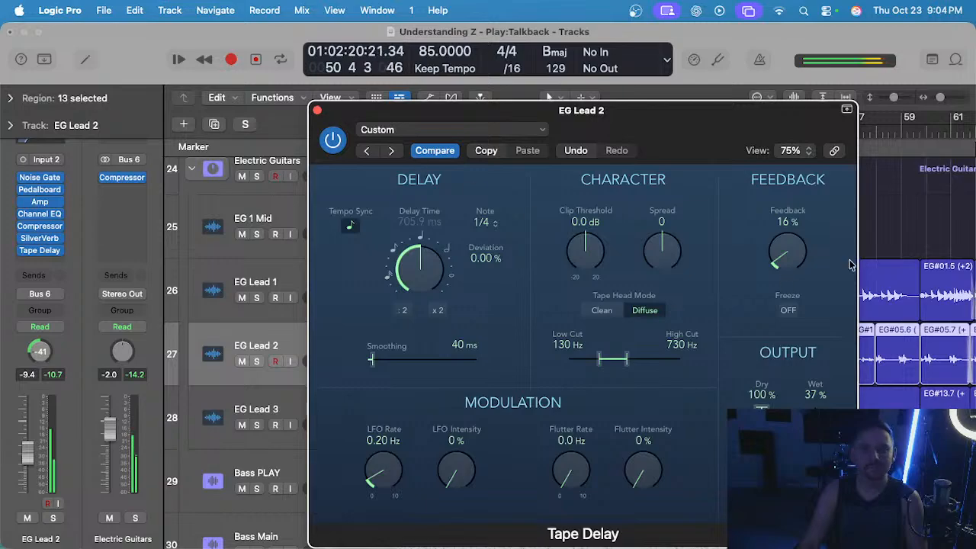
pyautogui.click(316, 111)
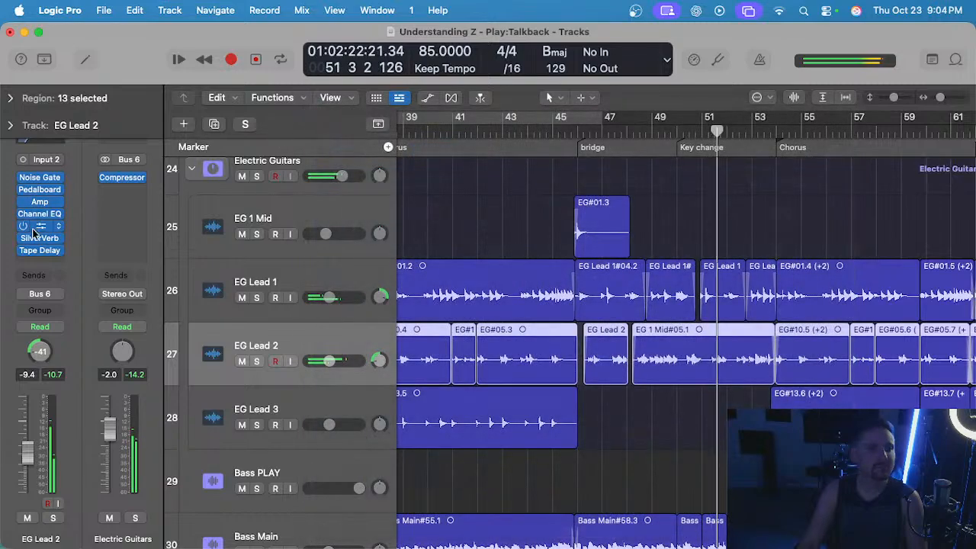
pyautogui.click(40, 238)
pyautogui.moveTo(808, 377); pyautogui.dragTo(817, 367)
pyautogui.click(318, 211)
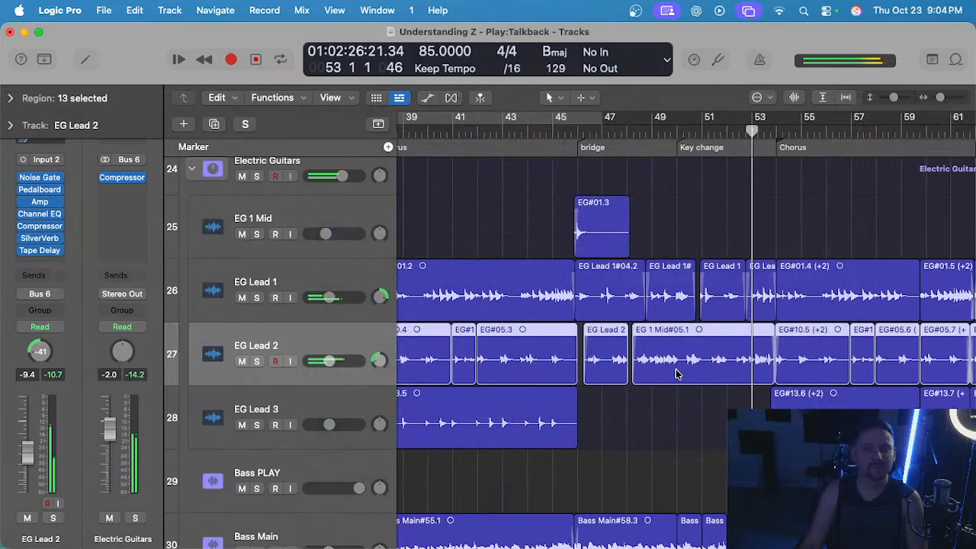
# Lower the gain of the EG Lead 2 regions around the bridge and key change, restore the Pointer tool and clear the selection.
pyautogui.click(616, 440)
pyautogui.scroll(-1, 675, 425)
pyautogui.moveTo(676, 410); pyautogui.dragTo(548, 364)
pyautogui.press('t')
pyautogui.press('g')
pyautogui.moveTo(642, 357); pyautogui.dragTo(645, 374)
pyautogui.click(616, 408)
pyautogui.press('t')
pyautogui.press('t')
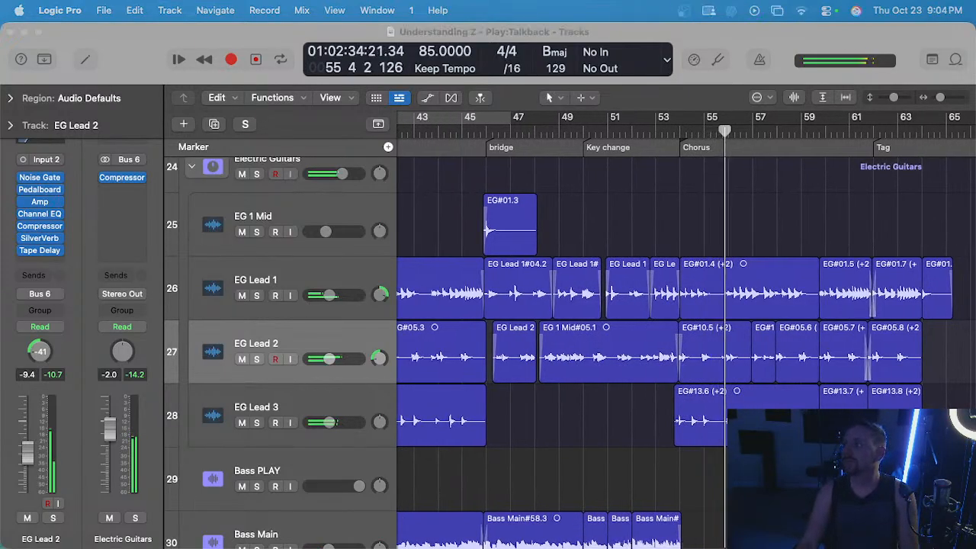
pyautogui.click(706, 212)
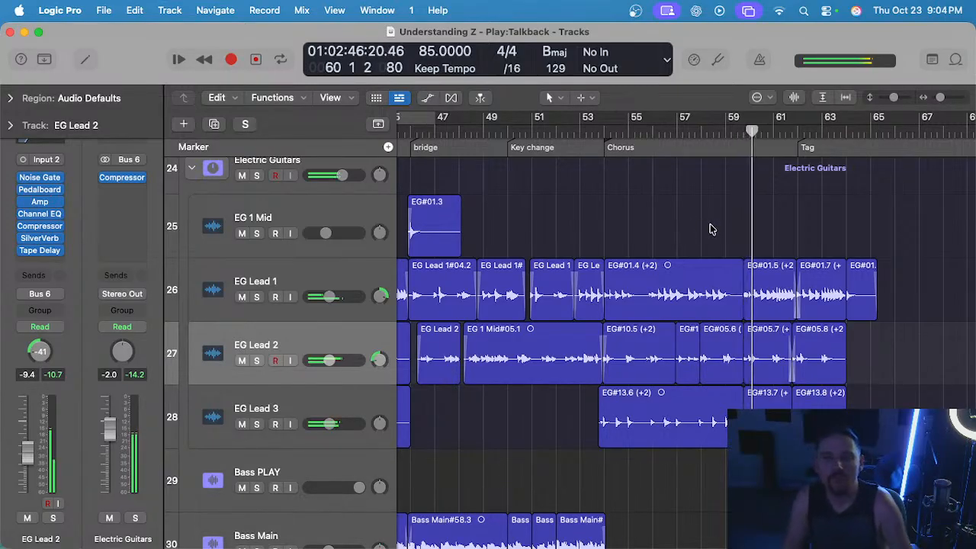
pyautogui.scroll(20, 713, 229)
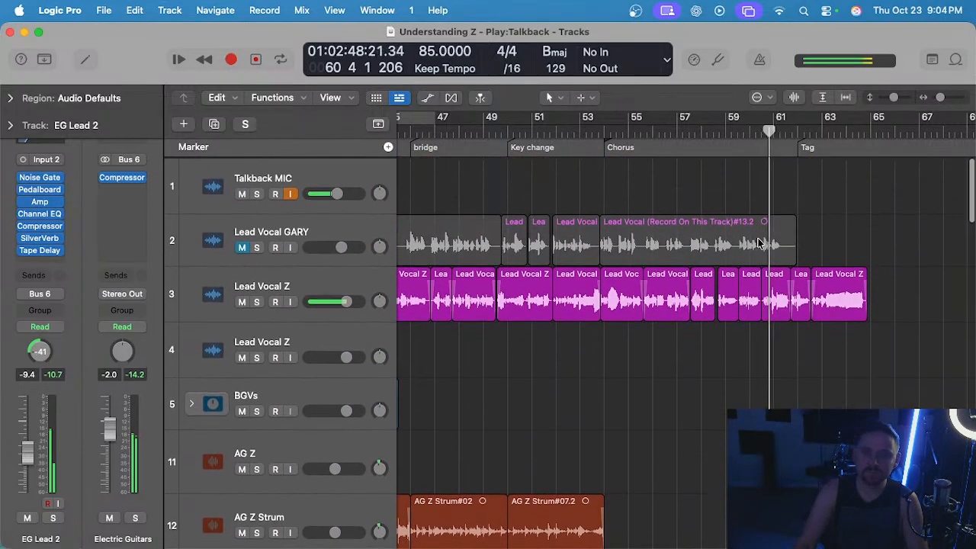
# Save the project and follow playback through the final Chorus into the Tag.
pyautogui.press('super+s')
pyautogui.scroll(5, 759, 241)
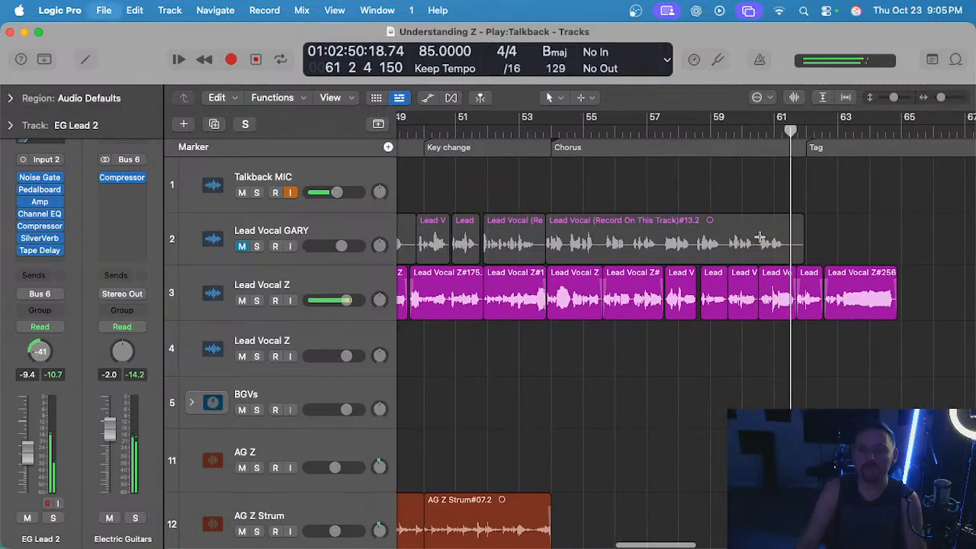
pyautogui.scroll(-3, 761, 232)
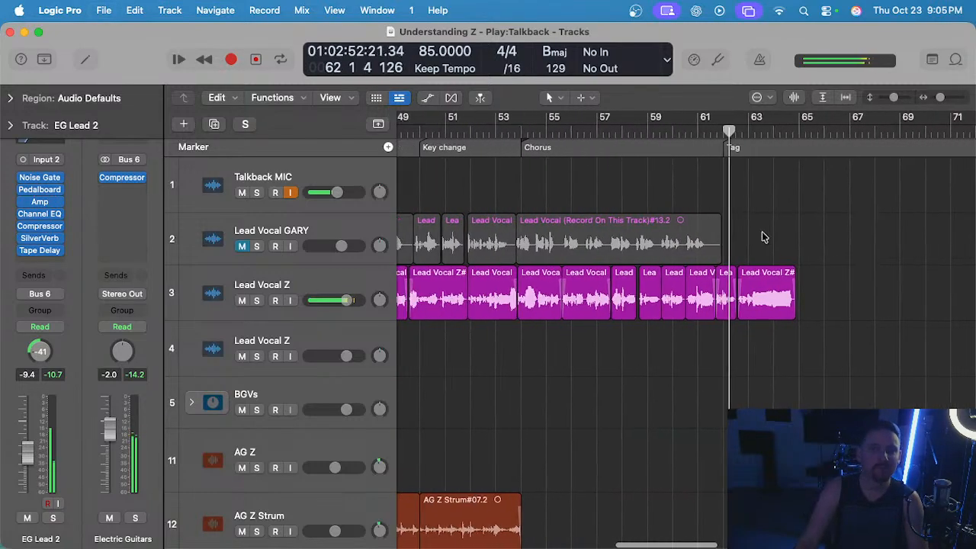
pyautogui.scroll(4, 760, 233)
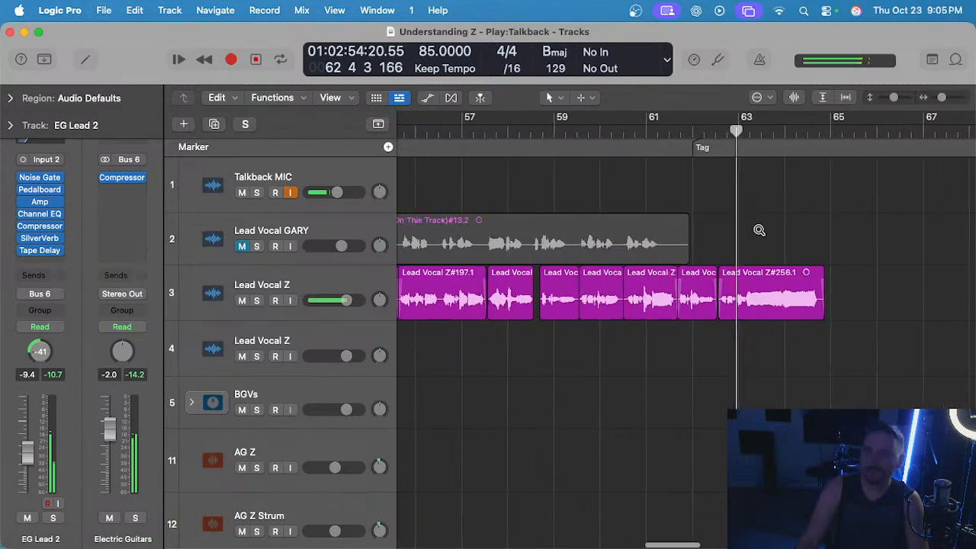
pyautogui.scroll(-2, 758, 229)
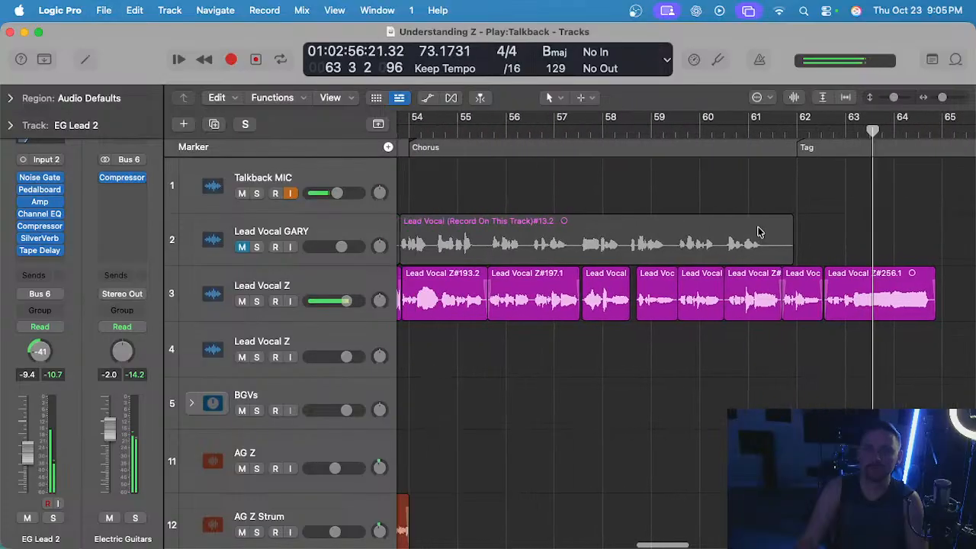
pyautogui.scroll(-2, 757, 232)
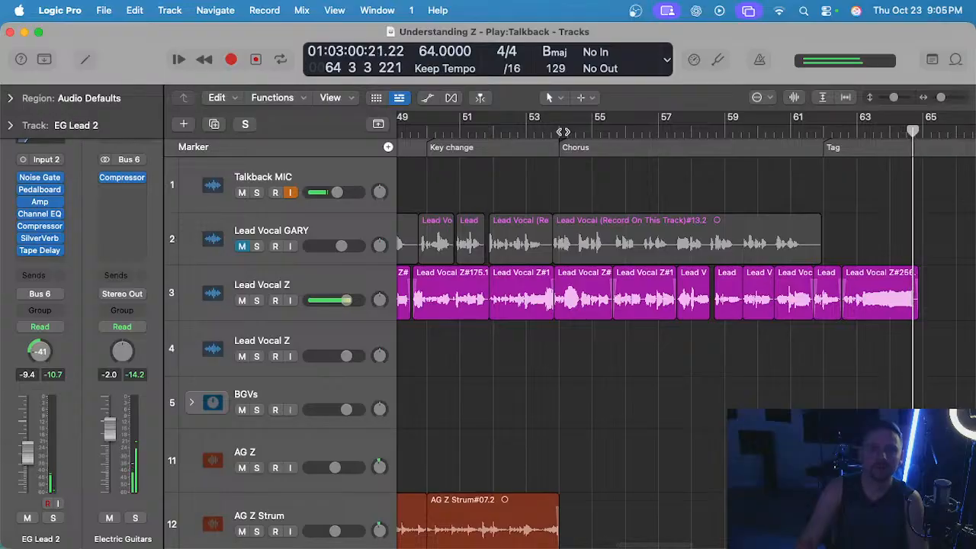
# Restart playback from the beginning of the final Chorus at bar 54.
pyautogui.click(561, 131)
pyautogui.scroll(1, 607, 371)
pyautogui.scroll(-1, 606, 366)
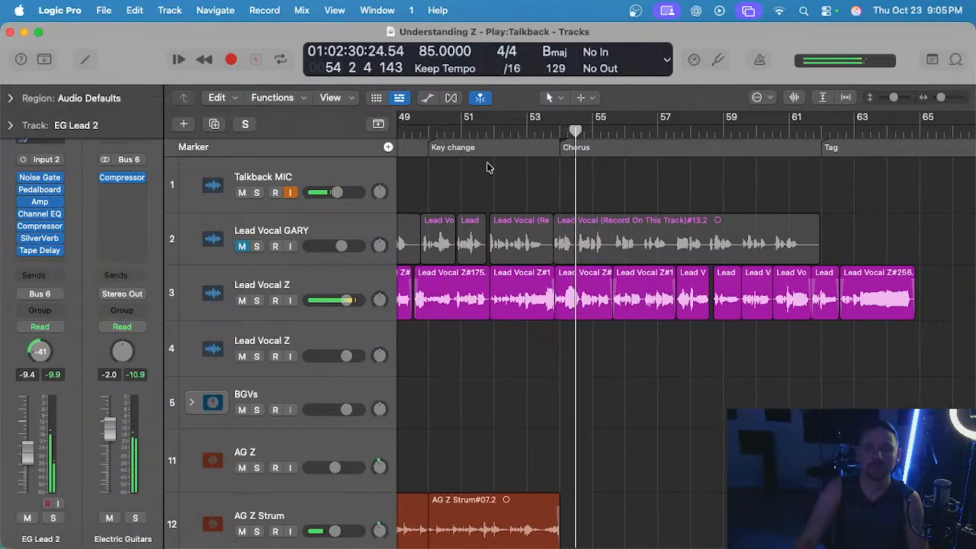
pyautogui.scroll(-3, 496, 183)
# Select the Lead Vocal Z track, inspect its final Chorus regions in the audio editor, stop playback and clear the region selection.
pyautogui.click(315, 297)
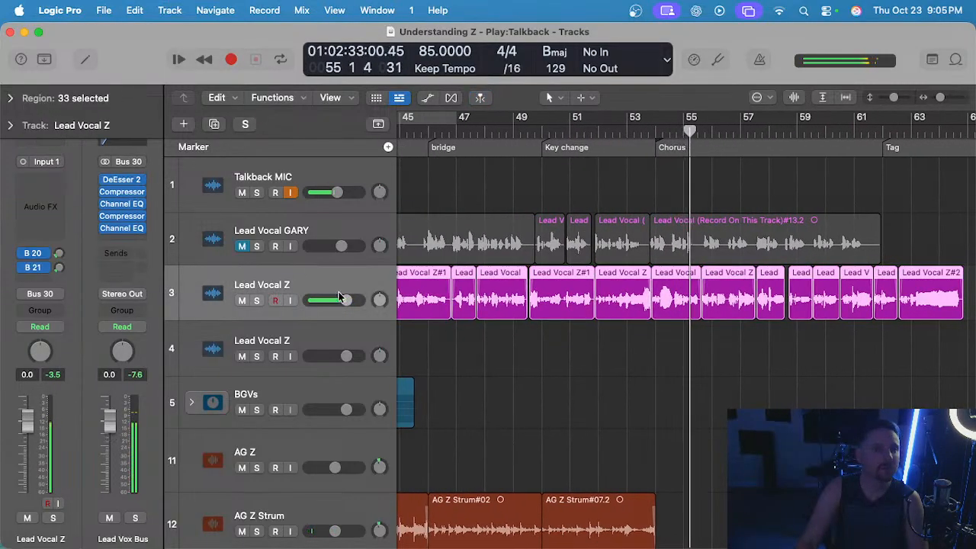
pyautogui.press('e')
pyautogui.scroll(-10, 561, 382)
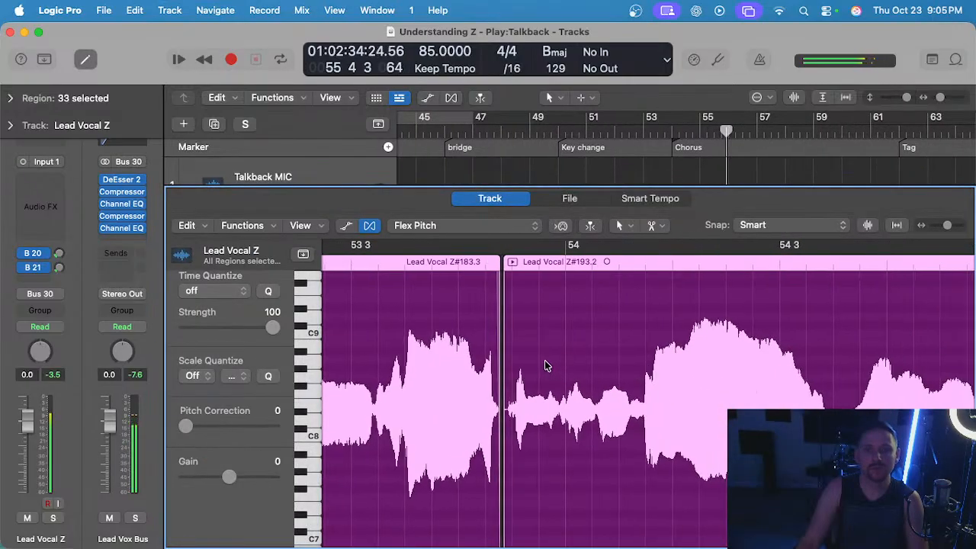
pyautogui.press('space')
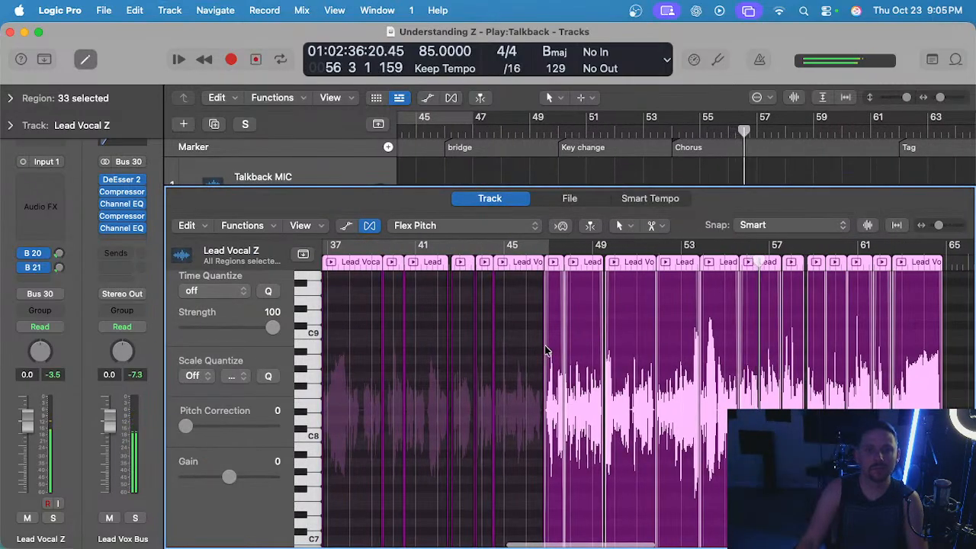
pyautogui.press('e')
pyautogui.scroll(4, 639, 348)
pyautogui.hscroll(-2, 638, 350)
pyautogui.hscroll(4, 639, 351)
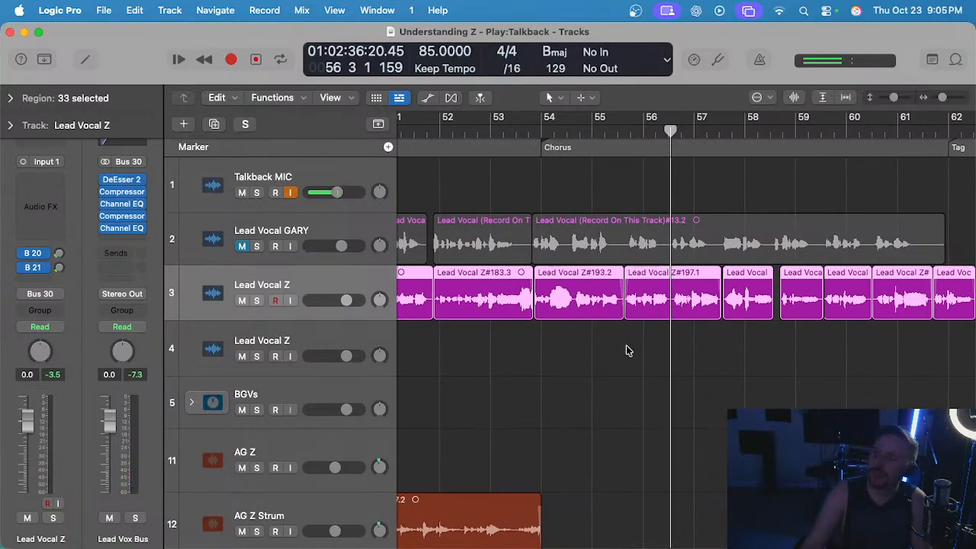
pyautogui.click(644, 344)
pyautogui.scroll(-3, 648, 345)
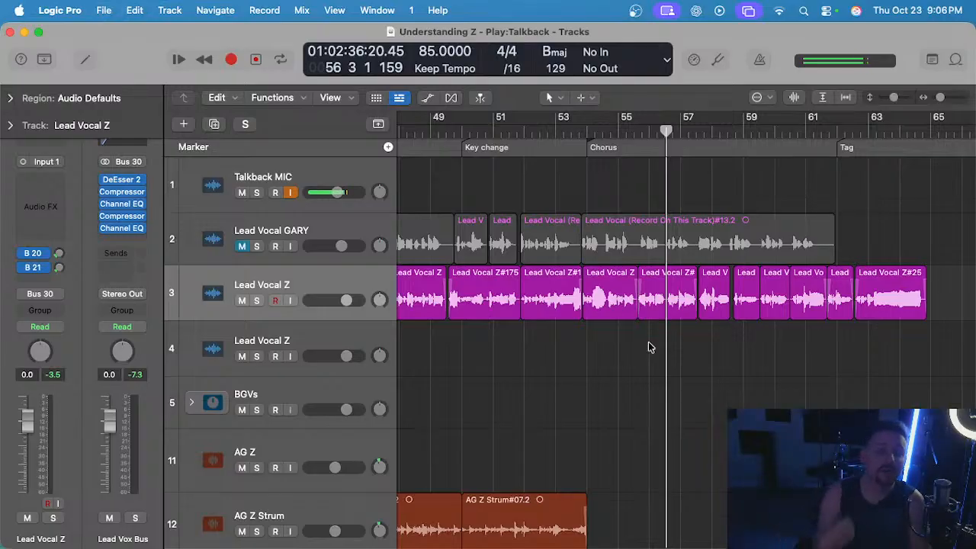
pyautogui.hscroll(3, 650, 347)
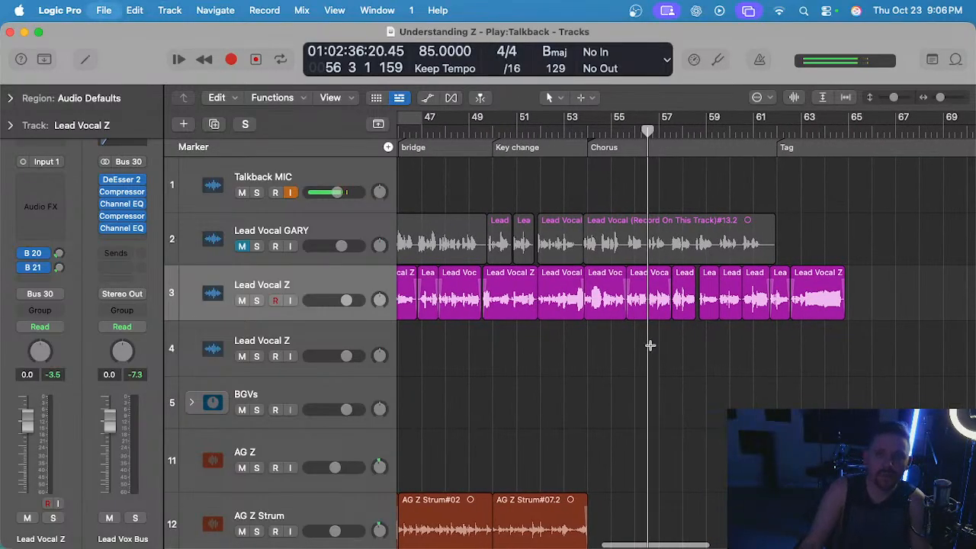
pyautogui.scroll(-3, 652, 349)
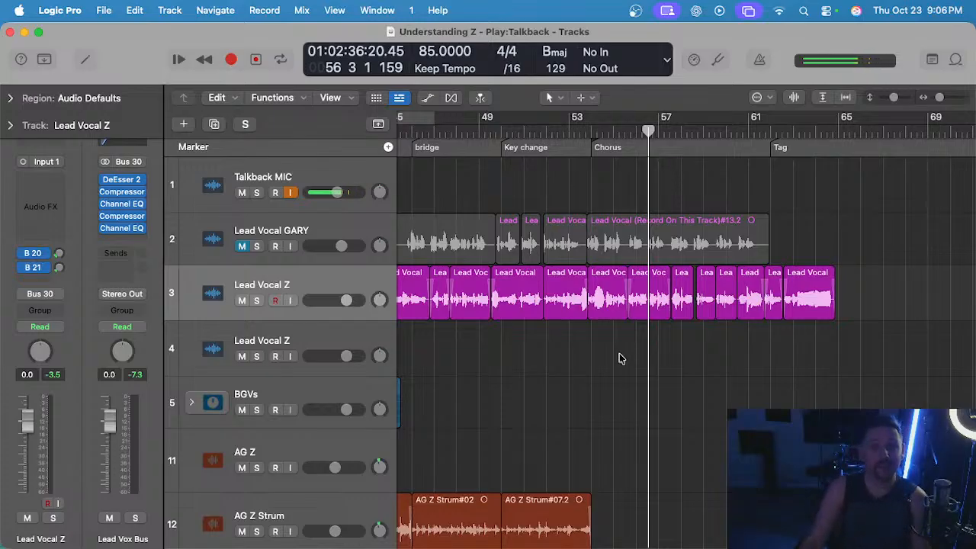
pyautogui.scroll(1, 616, 365)
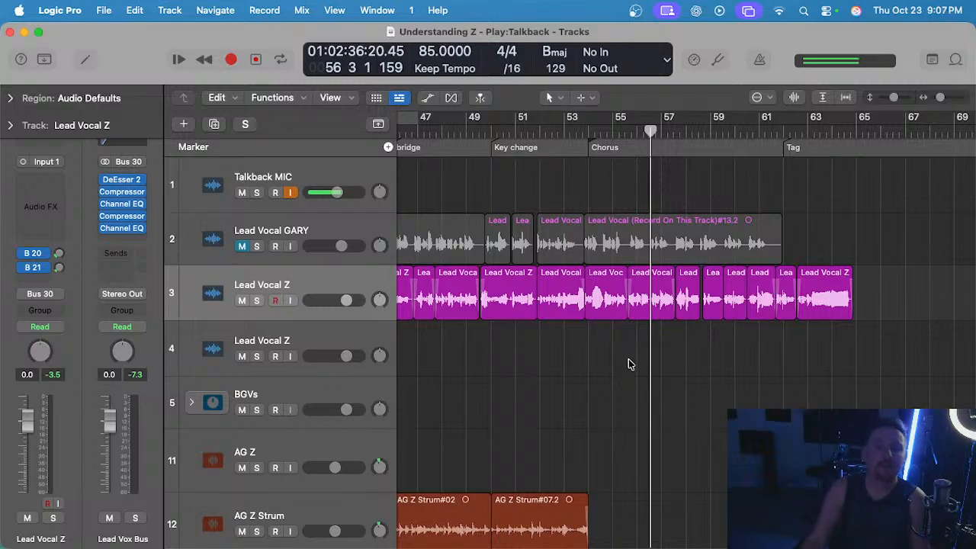
# Review the whole arrangement from the intro to the Tag across the vocal and acoustic guitar tracks.
pyautogui.press('super+Left')
pyautogui.hscroll(-4, 632, 361)
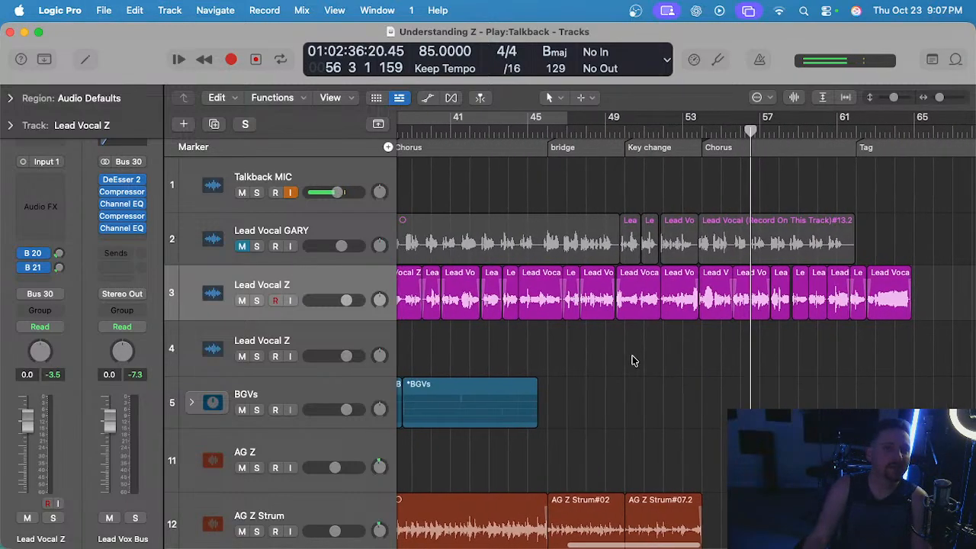
pyautogui.scroll(-1, 633, 357)
pyautogui.hscroll(-10, 632, 357)
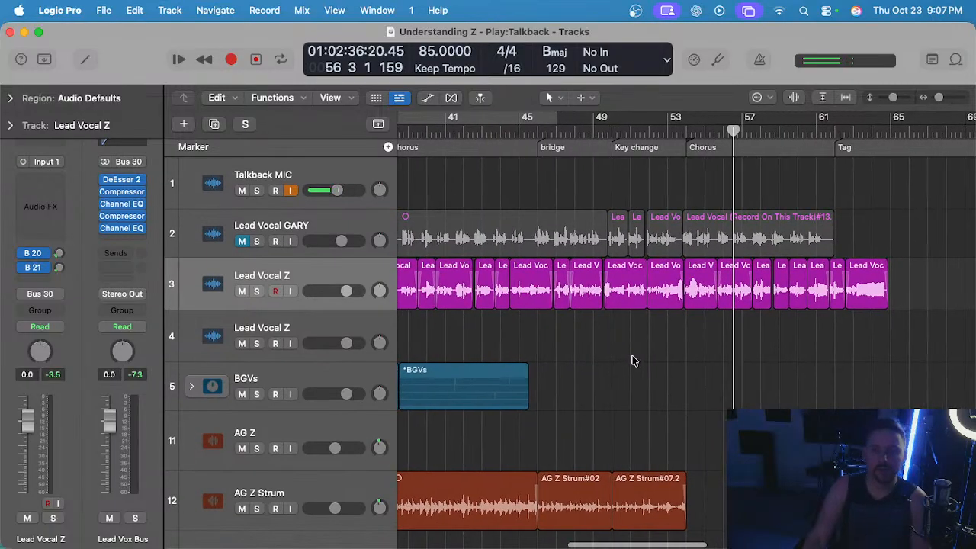
pyautogui.scroll(-5, 635, 359)
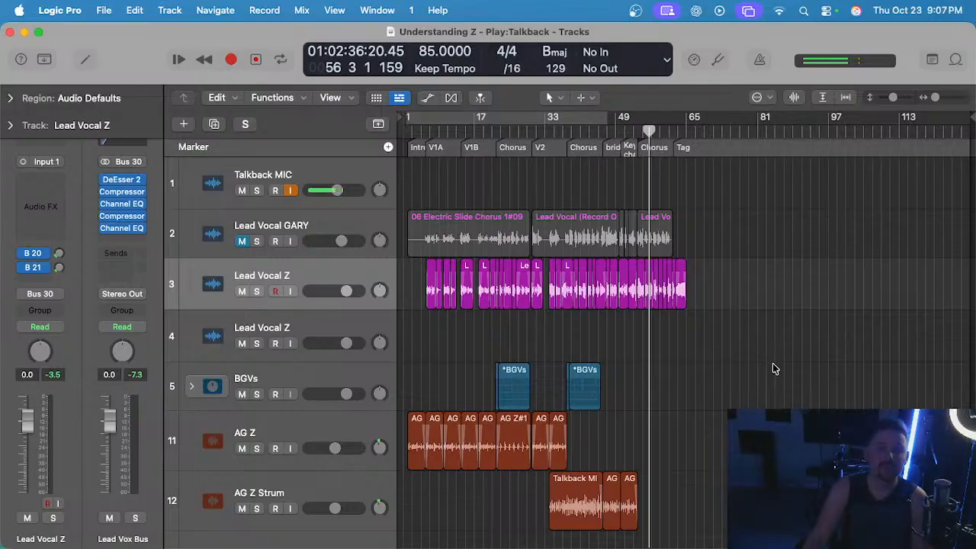
pyautogui.scroll(-1, 703, 351)
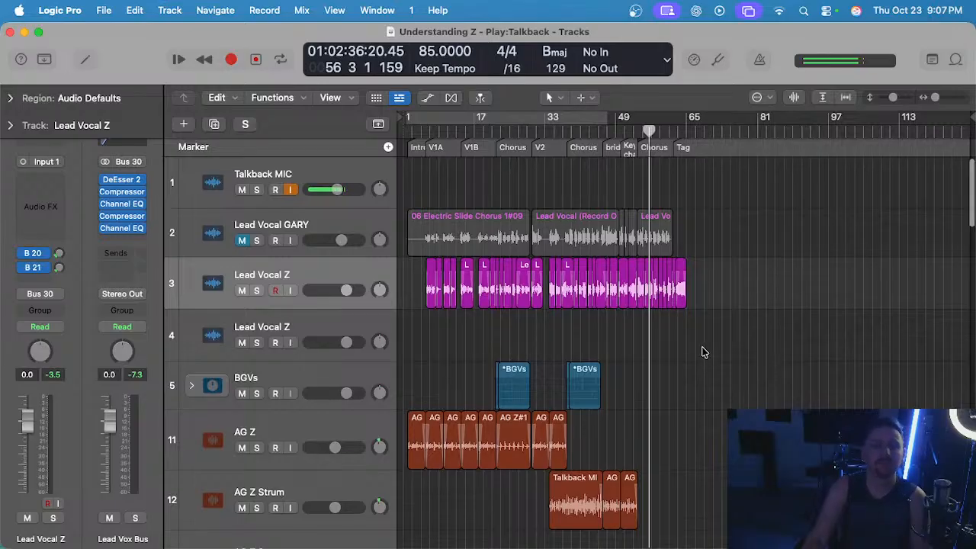